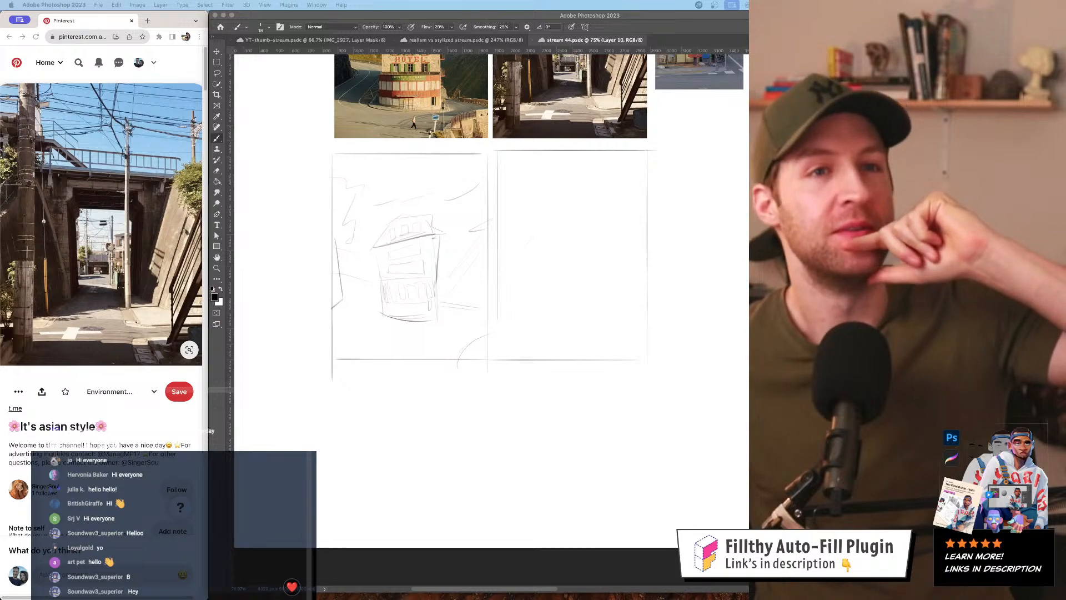
{"action": "scroll", "coordinate": [502, 237], "scroll_direction": "up", "scroll_amount": 5}
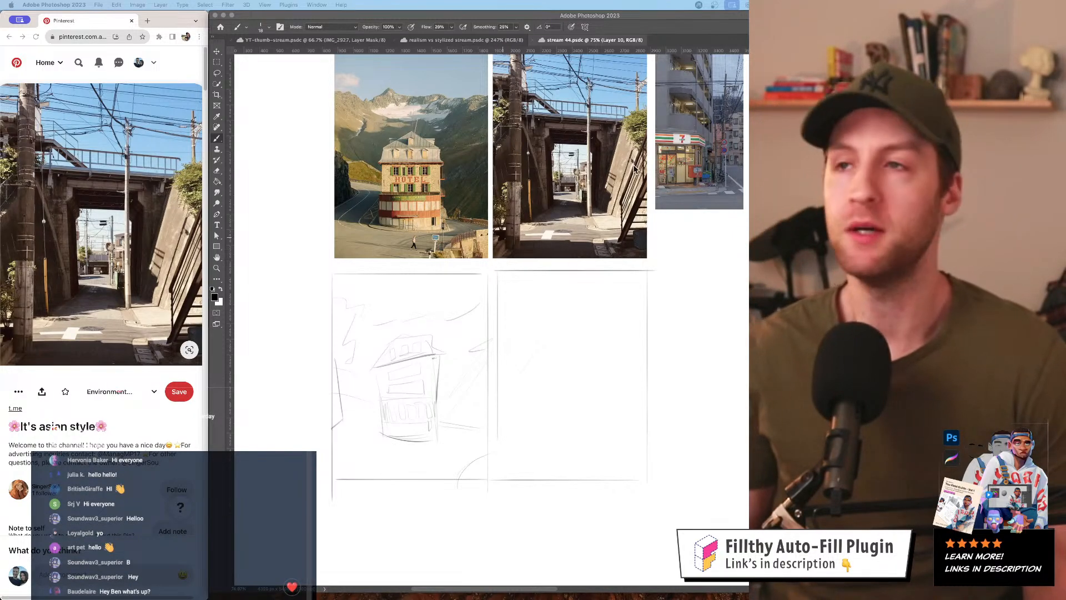
{"action": "mouse_move", "coordinate": [630, 248]}
{"action": "left_mouse_down"}
{"action": "mouse_move", "coordinate": [556, 108]}
{"action": "mouse_move", "coordinate": [553, 210]}
{"action": "left_mouse_up"}
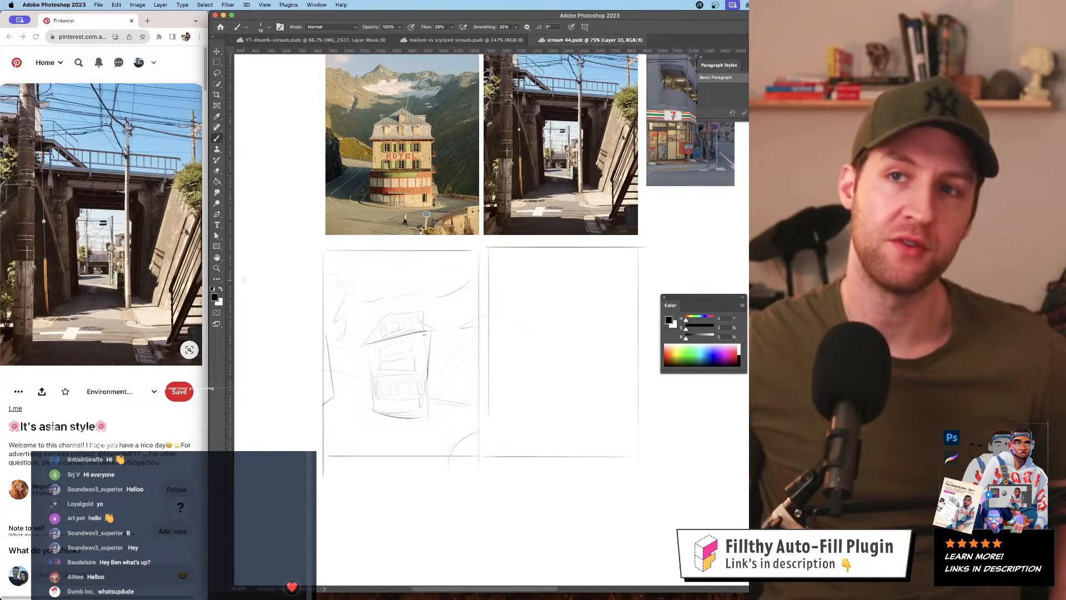
{"action": "scroll", "coordinate": [244, 280], "scroll_direction": "down", "scroll_amount": 1}
{"action": "scroll", "coordinate": [106, 296], "scroll_direction": "down", "scroll_amount": 5}
{"action": "scroll", "coordinate": [106, 296], "scroll_direction": "up", "scroll_amount": 5}
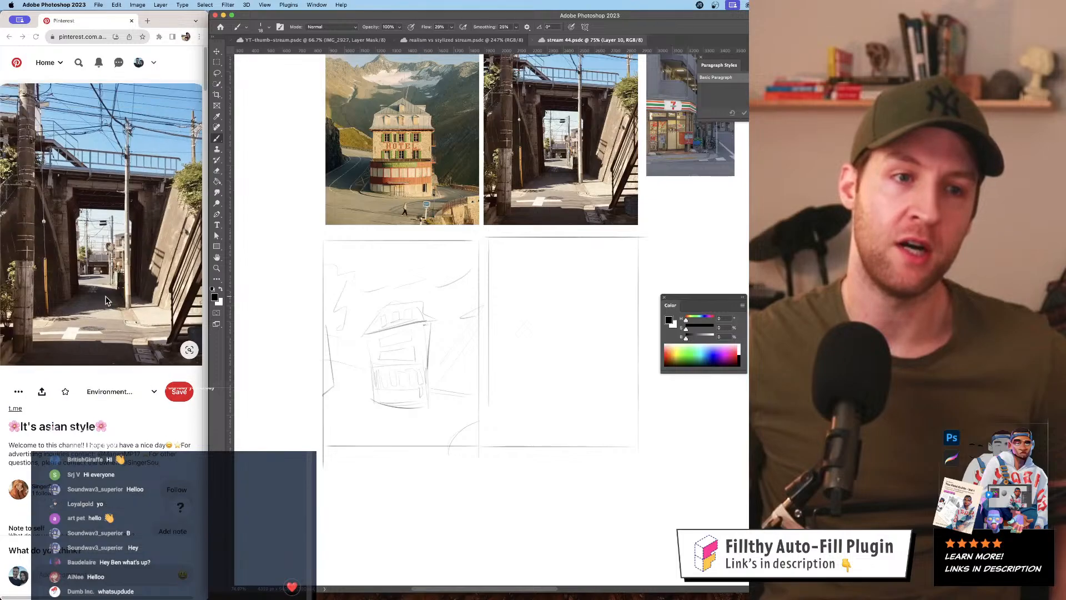
{"action": "scroll", "coordinate": [106, 300], "scroll_direction": "down", "scroll_amount": 3}
{"action": "scroll", "coordinate": [106, 299], "scroll_direction": "up", "scroll_amount": 3}
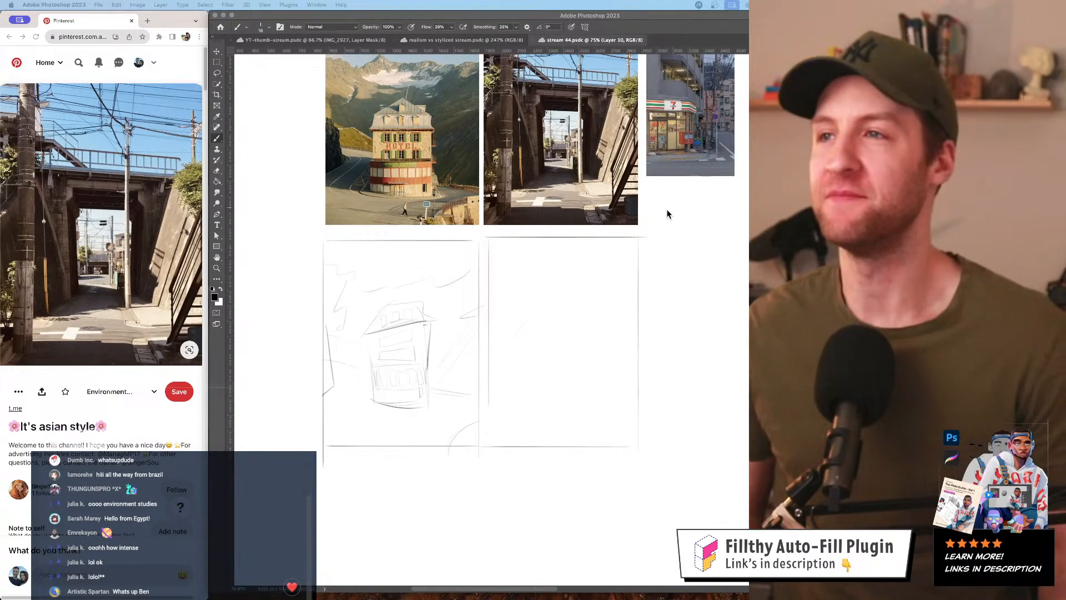
- Open the Fillthy plugin, set it to fill after each selection, and place its panel beside the hotel sketch
{"action": "left_click", "coordinate": [554, 248]}
{"action": "left_click_drag", "start_coordinate": [554, 248], "coordinate": [557, 200]}
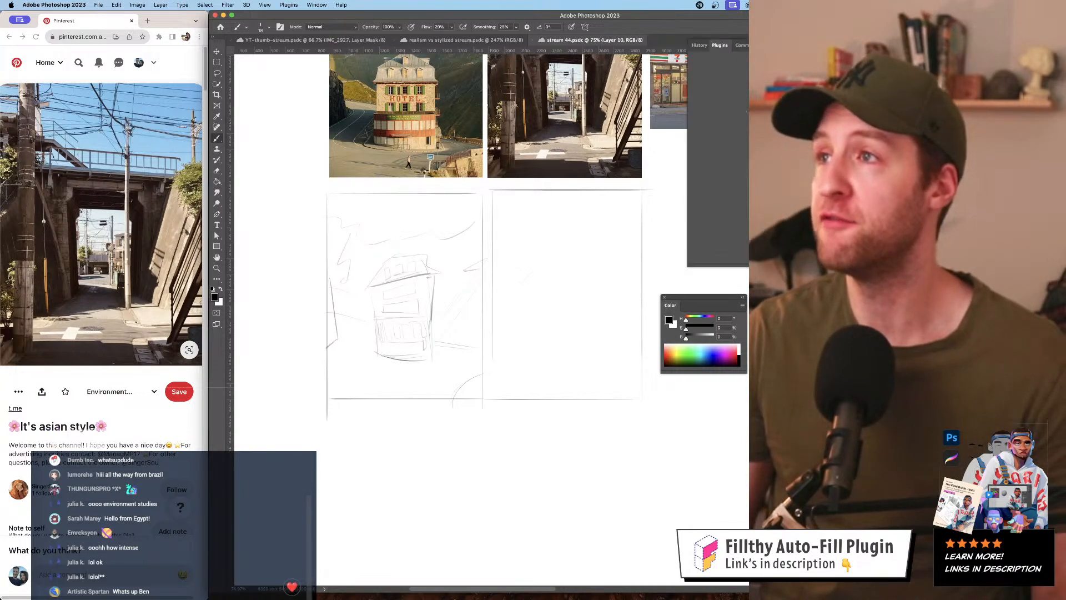
{"action": "left_click", "coordinate": [715, 65]}
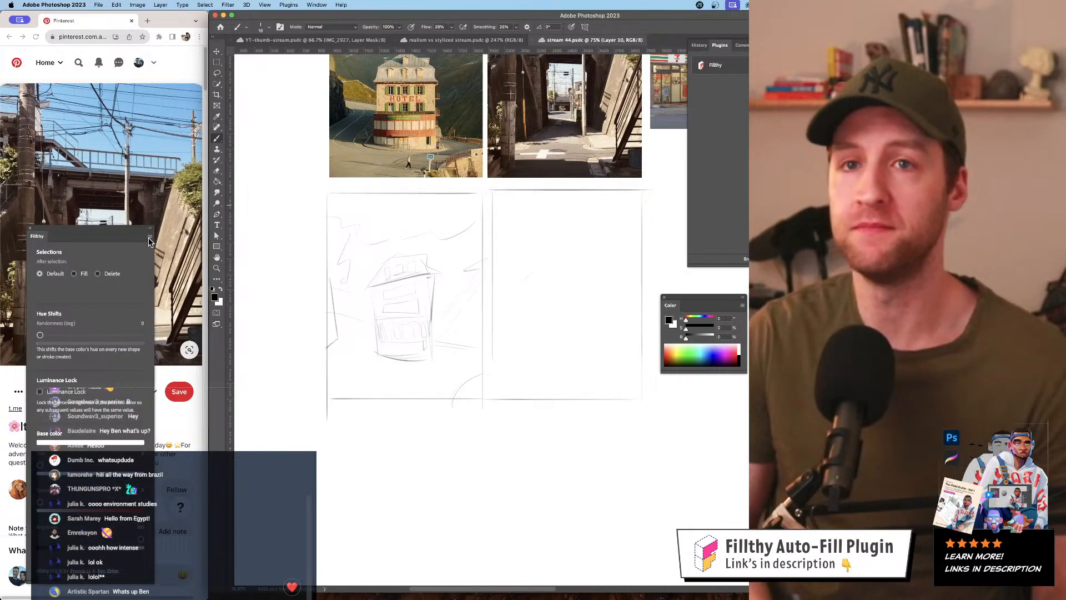
{"action": "mouse_move", "coordinate": [123, 235]}
{"action": "left_mouse_down"}
{"action": "mouse_move", "coordinate": [486, 132]}
{"action": "mouse_move", "coordinate": [500, 101]}
{"action": "mouse_move", "coordinate": [507, 136]}
{"action": "mouse_move", "coordinate": [627, 147]}
{"action": "mouse_move", "coordinate": [623, 221]}
{"action": "mouse_move", "coordinate": [626, 187]}
{"action": "mouse_move", "coordinate": [600, 188]}
{"action": "mouse_move", "coordinate": [705, 169]}
{"action": "mouse_move", "coordinate": [654, 181]}
{"action": "left_mouse_up"}
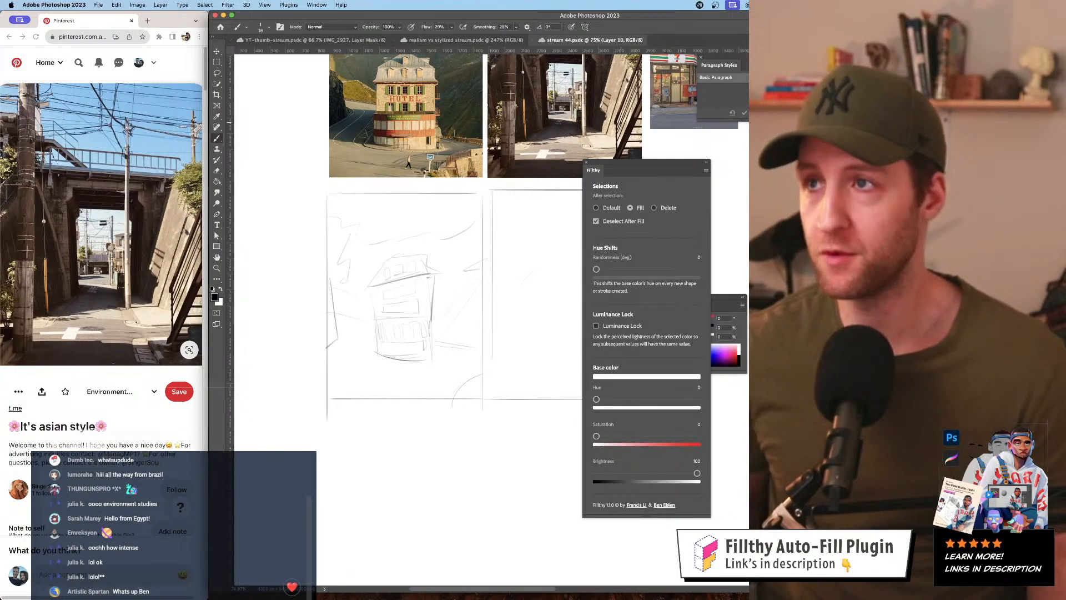
{"action": "left_click_drag", "start_coordinate": [657, 168], "coordinate": [685, 168]}
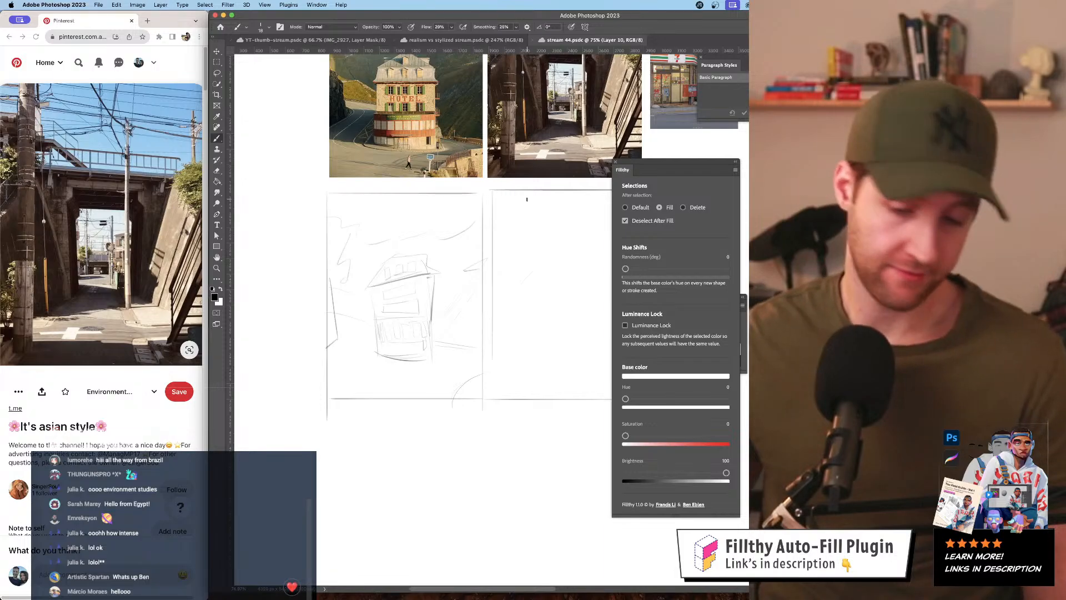
{"action": "left_click_drag", "start_coordinate": [670, 167], "coordinate": [555, 204]}
{"action": "mouse_move", "coordinate": [440, 265]}
{"action": "left_mouse_down"}
{"action": "mouse_move", "coordinate": [435, 199]}
{"action": "mouse_move", "coordinate": [434, 281]}
{"action": "mouse_move", "coordinate": [423, 278]}
{"action": "left_mouse_up"}
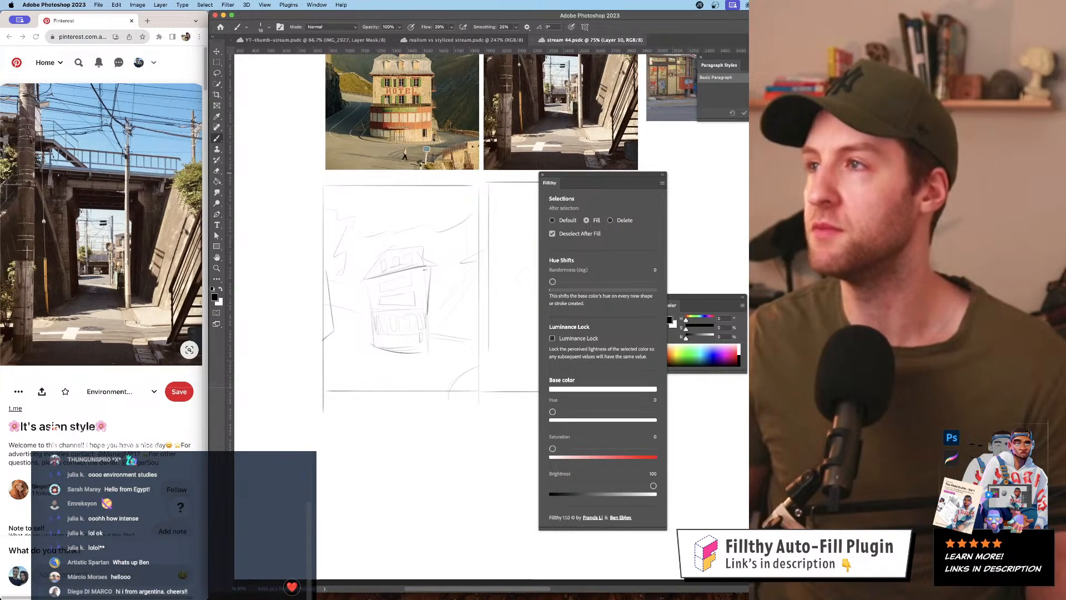
{"action": "left_click_drag", "start_coordinate": [494, 198], "coordinate": [485, 235]}
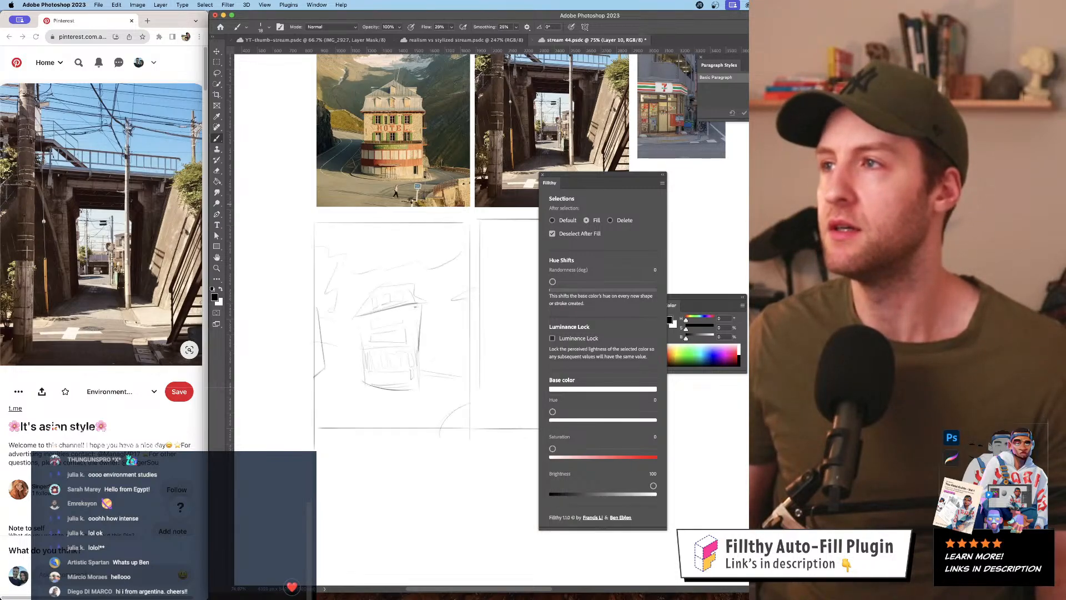
{"action": "left_click_drag", "start_coordinate": [442, 271], "coordinate": [418, 229]}
- Activate the Lasso tool and set the Fillthy base color to saturation 14 and brightness 65
{"action": "left_click", "coordinate": [217, 72]}
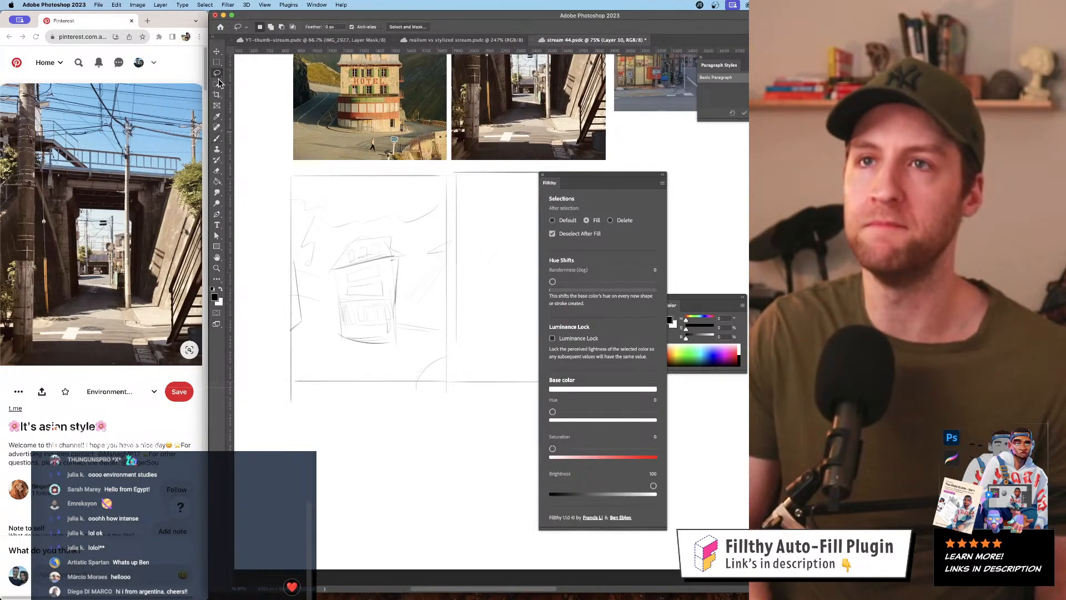
{"action": "left_click_drag", "start_coordinate": [425, 189], "coordinate": [431, 184]}
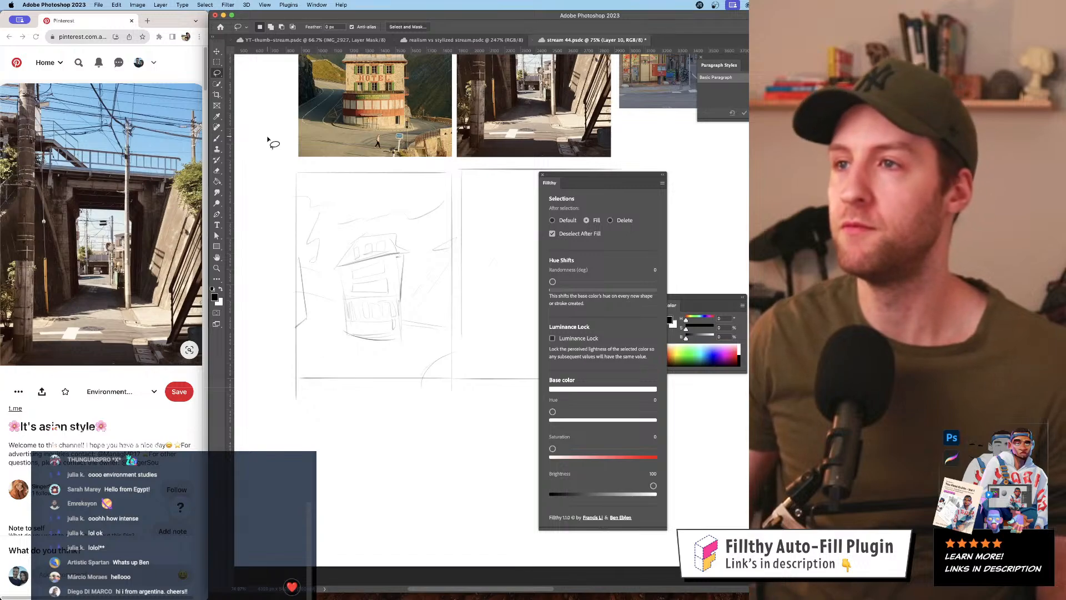
{"action": "left_click_drag", "start_coordinate": [553, 449], "coordinate": [566, 449]}
{"action": "left_click", "coordinate": [618, 488]}
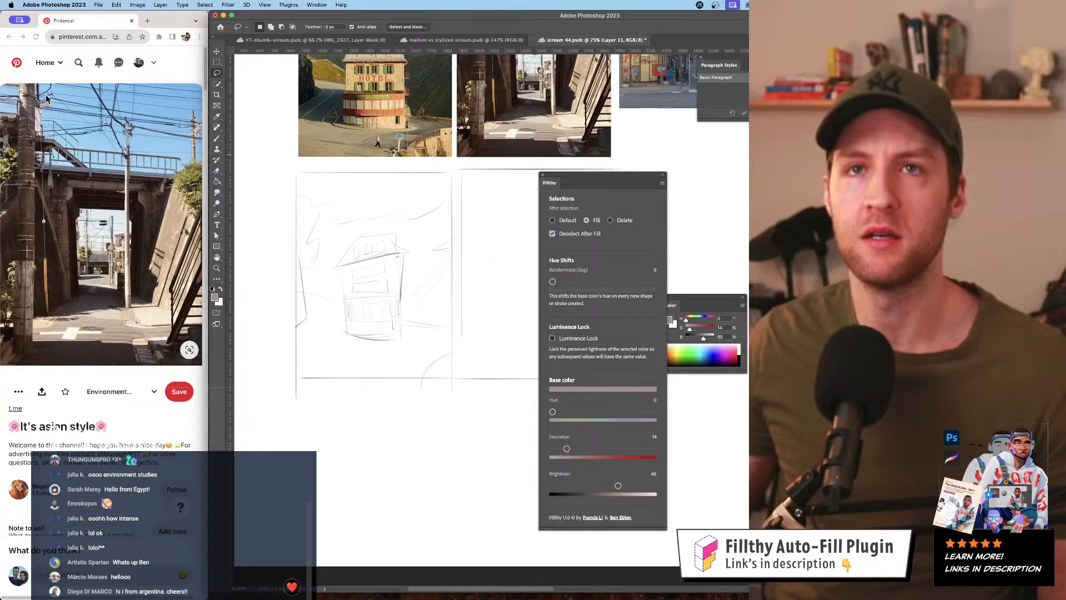
- Switch to Pinterest in Chrome, go back to the saved boards, and open the Environment Design board
{"action": "left_click", "coordinate": [36, 79]}
{"action": "left_click", "coordinate": [7, 37]}
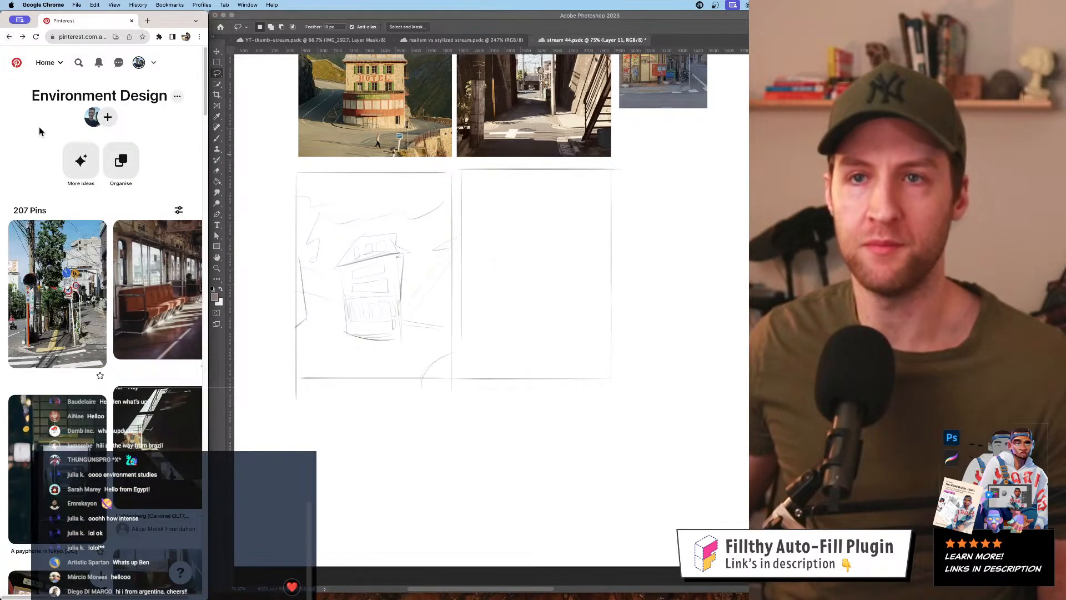
{"action": "scroll", "coordinate": [145, 278], "scroll_direction": "down", "scroll_amount": 3}
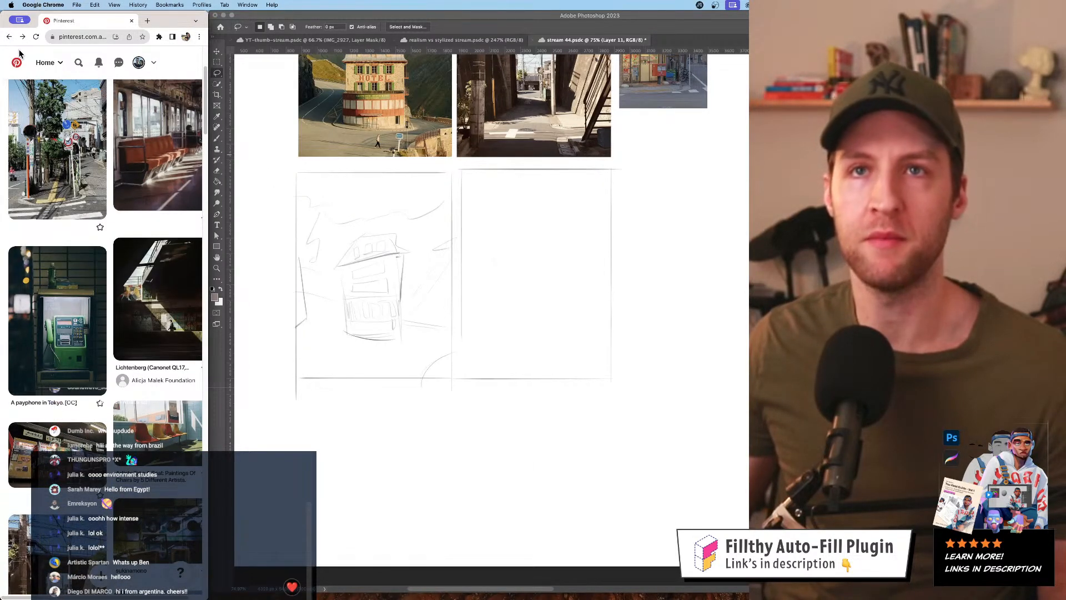
{"action": "left_click", "coordinate": [11, 37]}
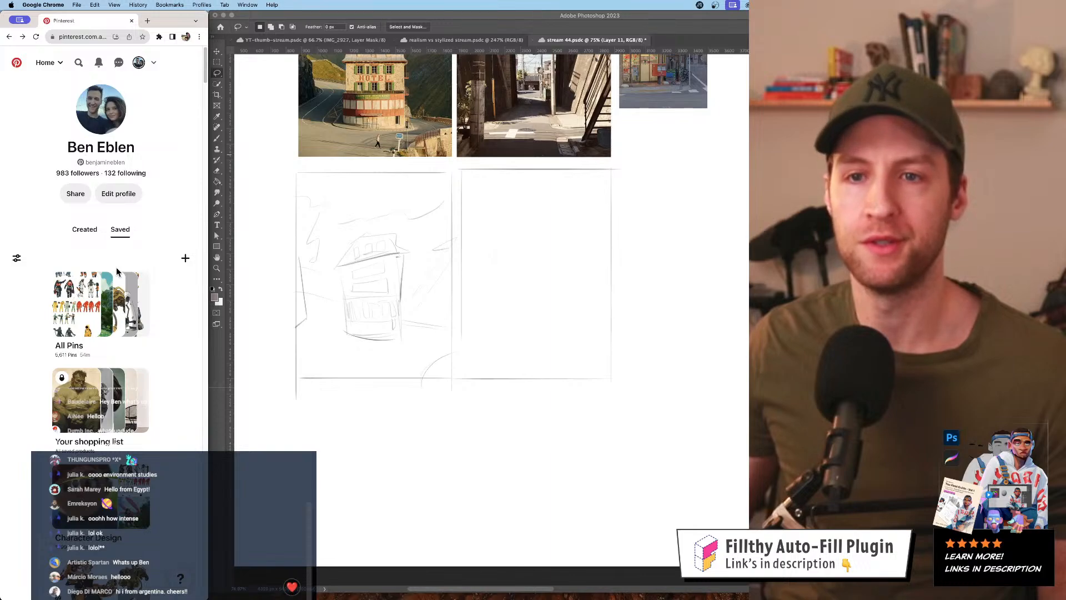
{"action": "scroll", "coordinate": [117, 271], "scroll_direction": "down", "scroll_amount": 10}
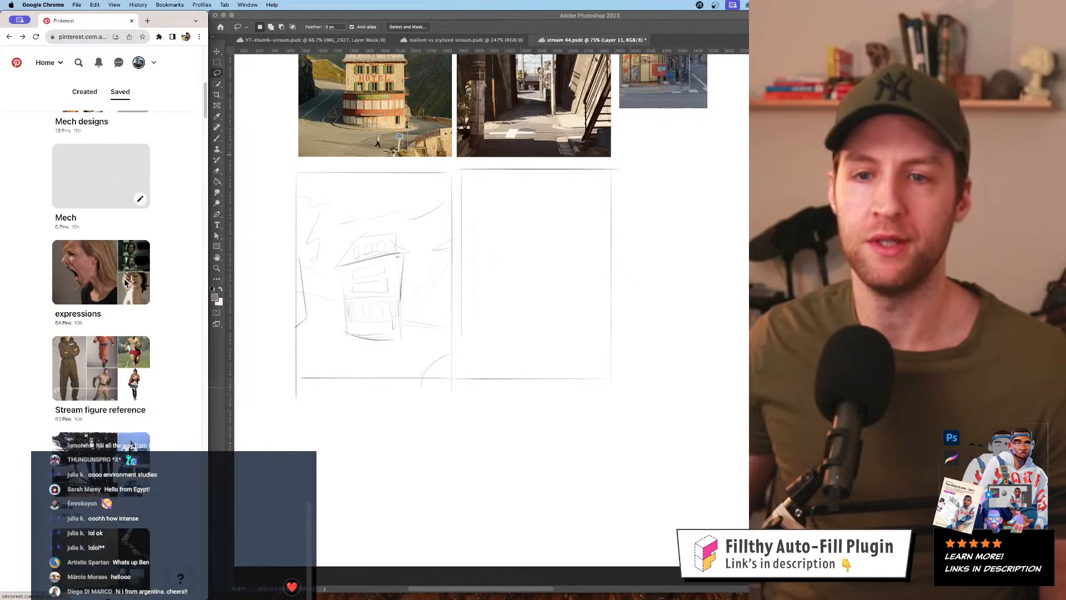
{"action": "scroll", "coordinate": [125, 284], "scroll_direction": "up", "scroll_amount": 7}
{"action": "scroll", "coordinate": [125, 283], "scroll_direction": "down", "scroll_amount": 5}
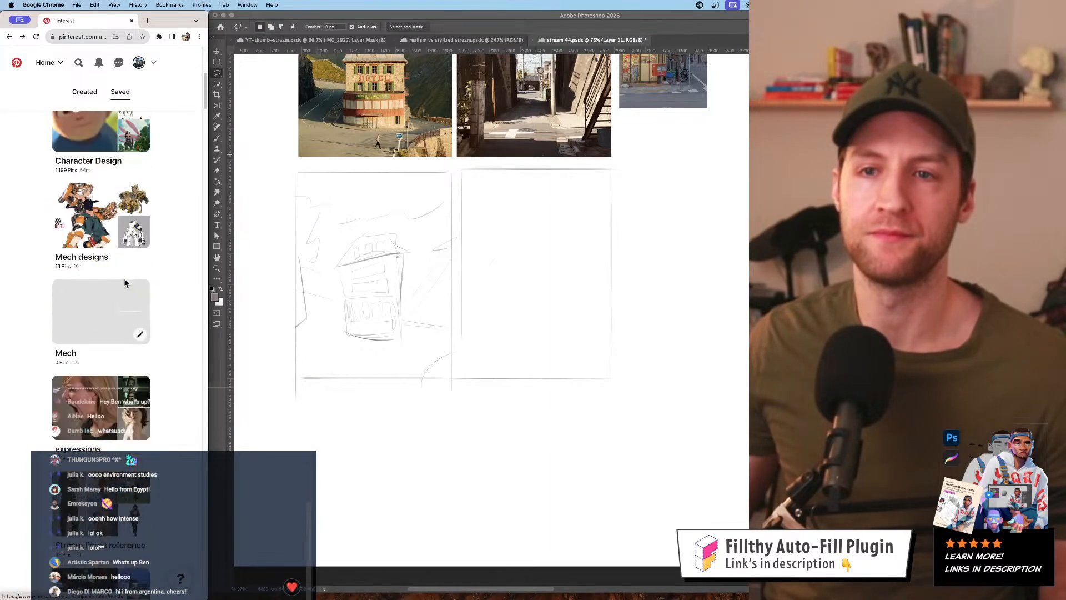
{"action": "scroll", "coordinate": [125, 283], "scroll_direction": "down", "scroll_amount": 6}
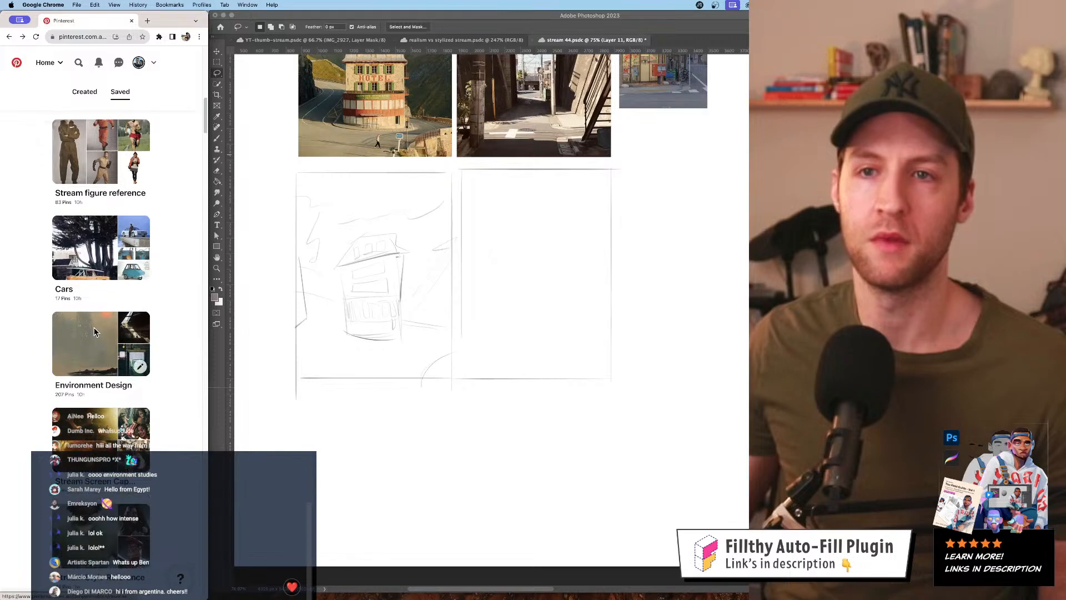
{"action": "left_click", "coordinate": [91, 335]}
- Find the mountain hotel photo in the board and open its pin, Road Trip Italy & Switzerland, as reference
{"action": "scroll", "coordinate": [91, 335], "scroll_direction": "down", "scroll_amount": 8}
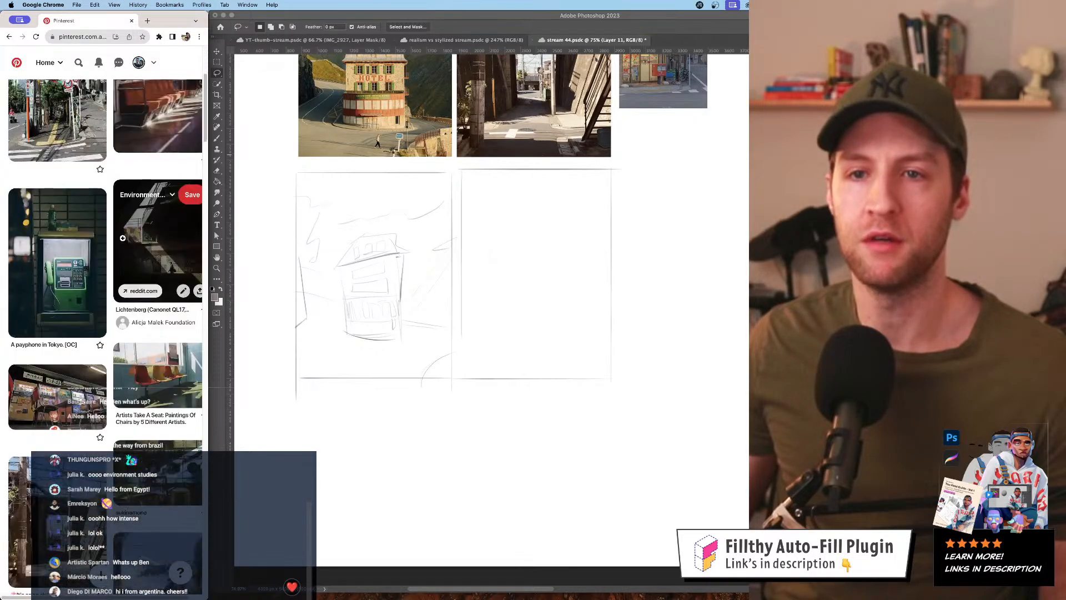
{"action": "scroll", "coordinate": [123, 240], "scroll_direction": "down", "scroll_amount": 10}
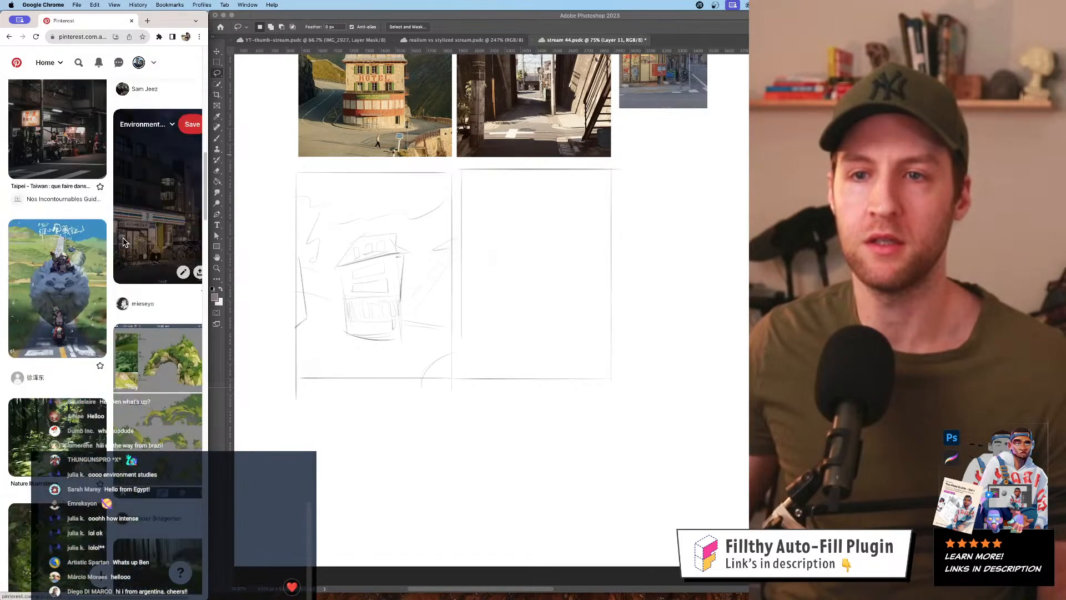
{"action": "scroll", "coordinate": [123, 243], "scroll_direction": "down", "scroll_amount": 10}
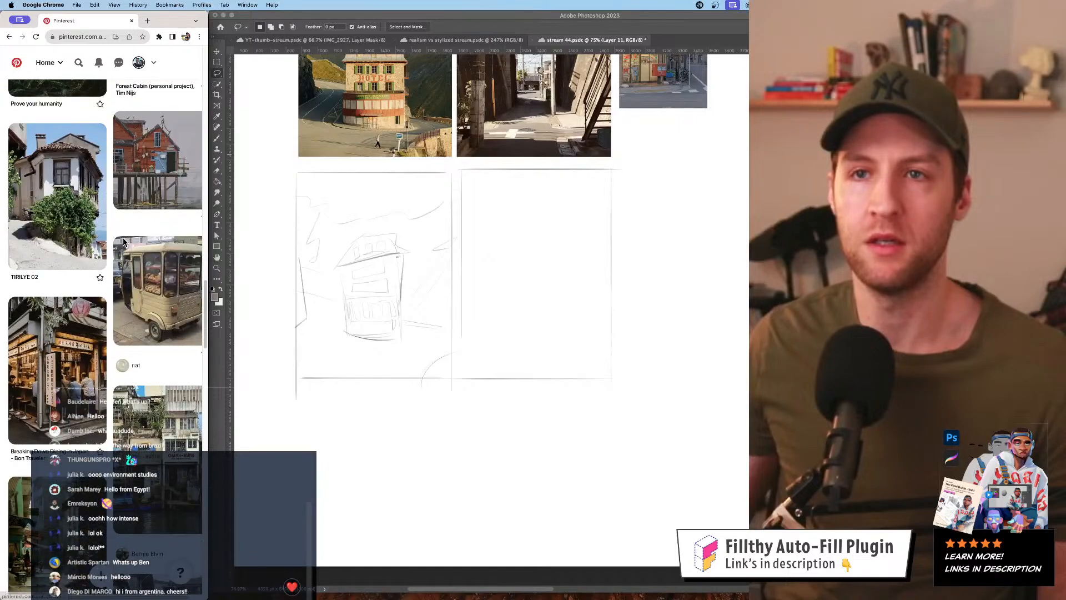
{"action": "scroll", "coordinate": [123, 242], "scroll_direction": "down", "scroll_amount": 10}
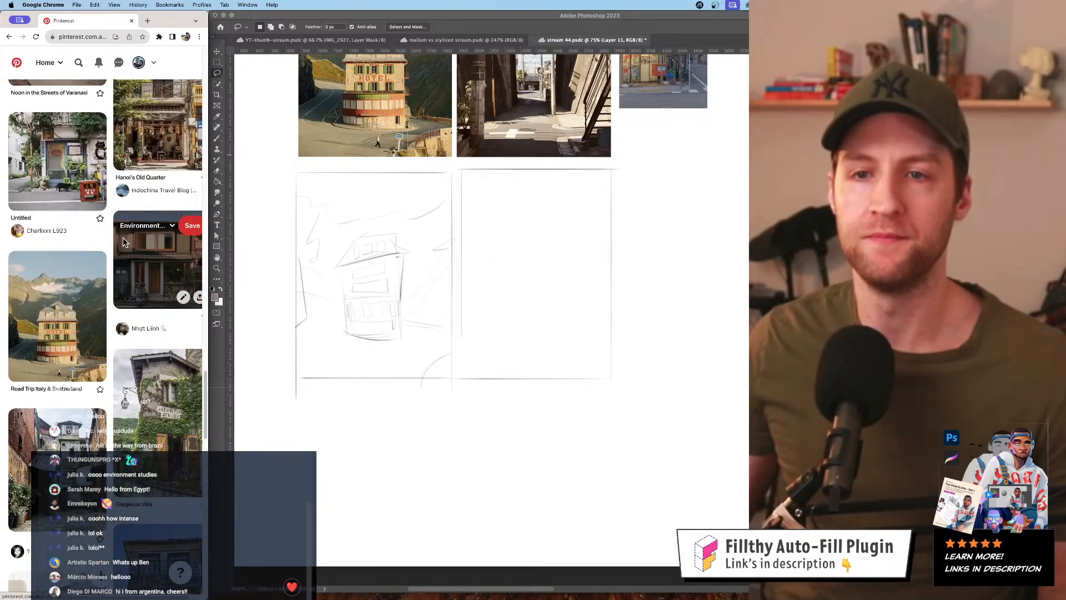
{"action": "left_click", "coordinate": [67, 283]}
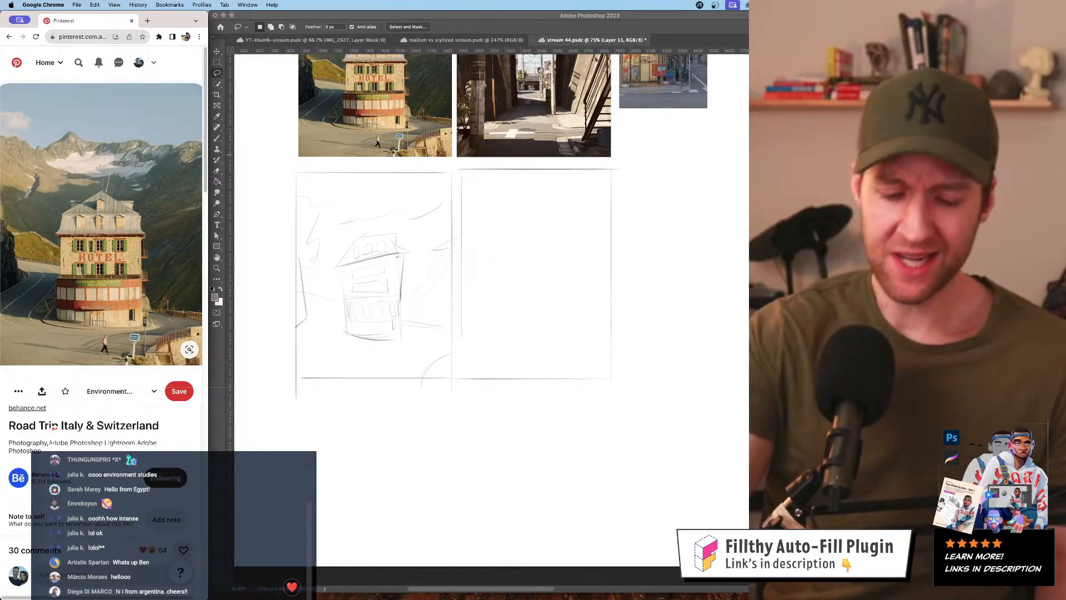
- Switch back to Photoshop and move the Fillthy panel closer to the hotel sketch, clear of the Color panel
{"action": "left_click", "coordinate": [433, 194]}
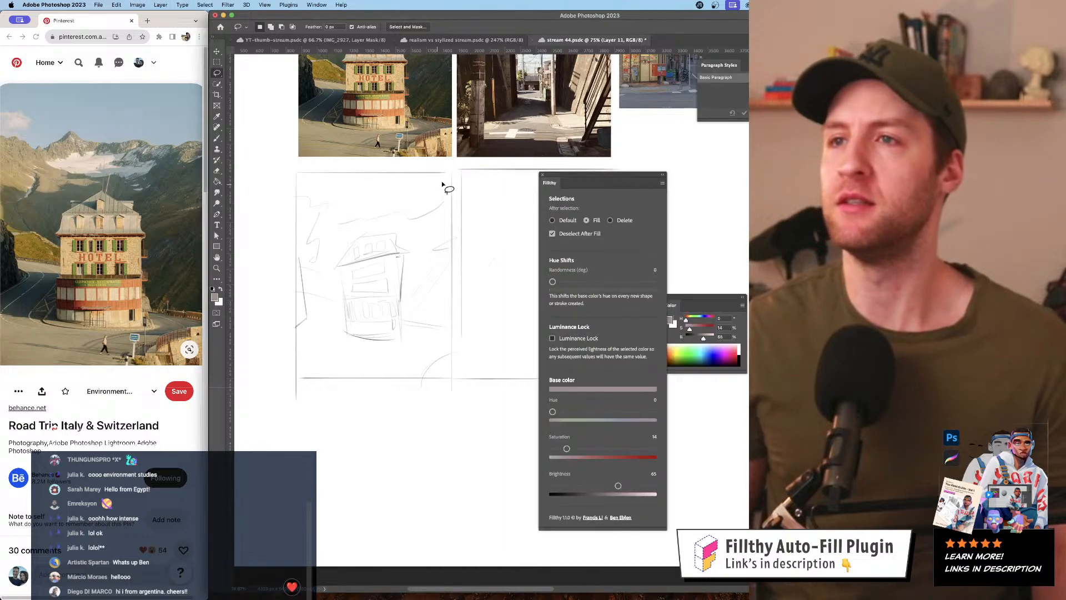
{"action": "left_click_drag", "start_coordinate": [608, 174], "coordinate": [565, 164]}
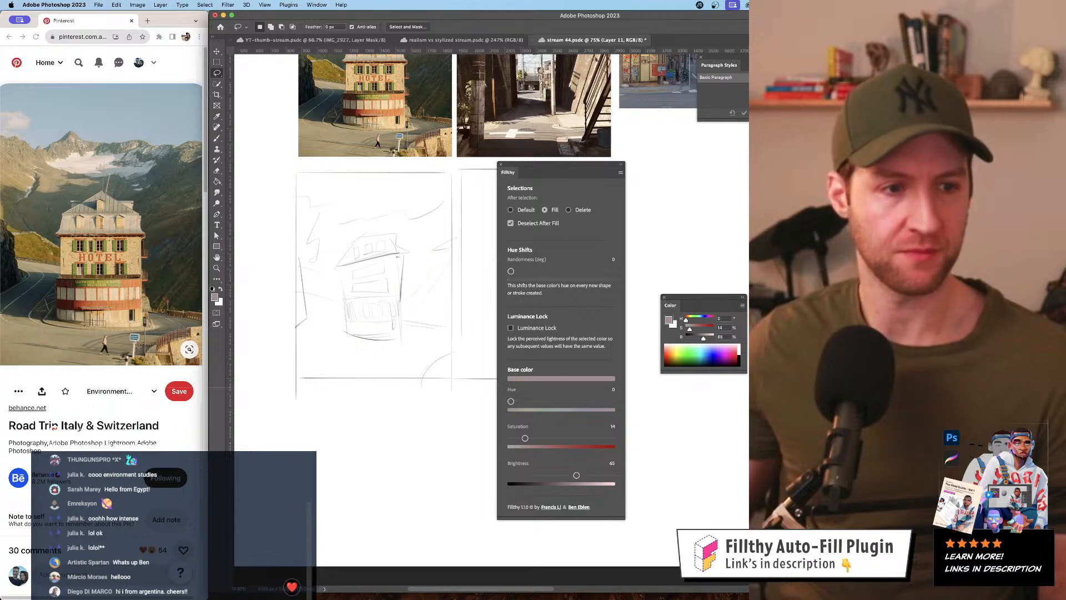
{"action": "key", "text": "super+Tab"}
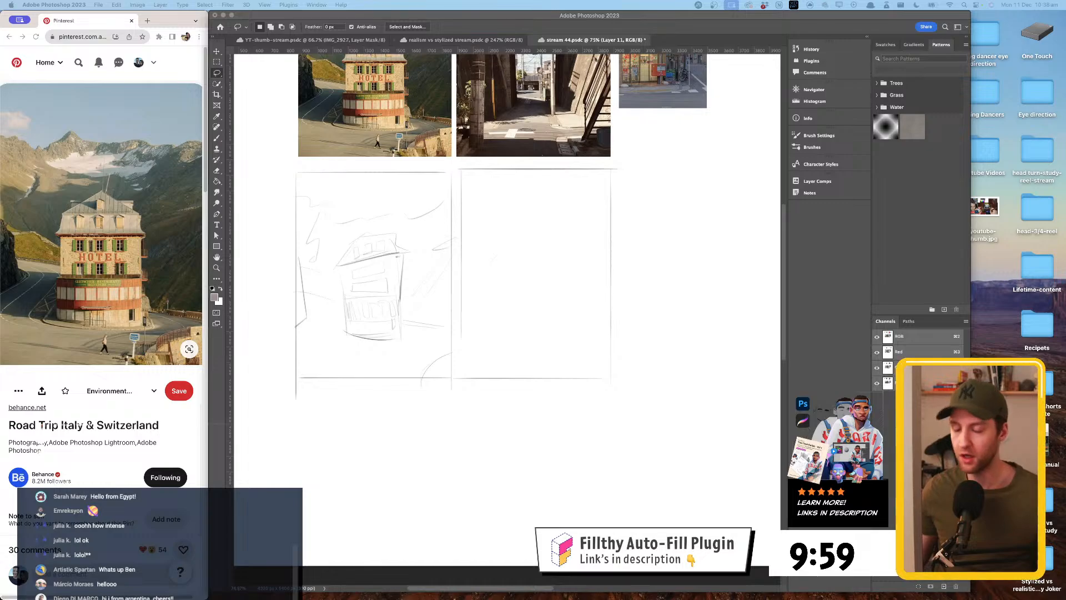
{"action": "left_click", "coordinate": [586, 143]}
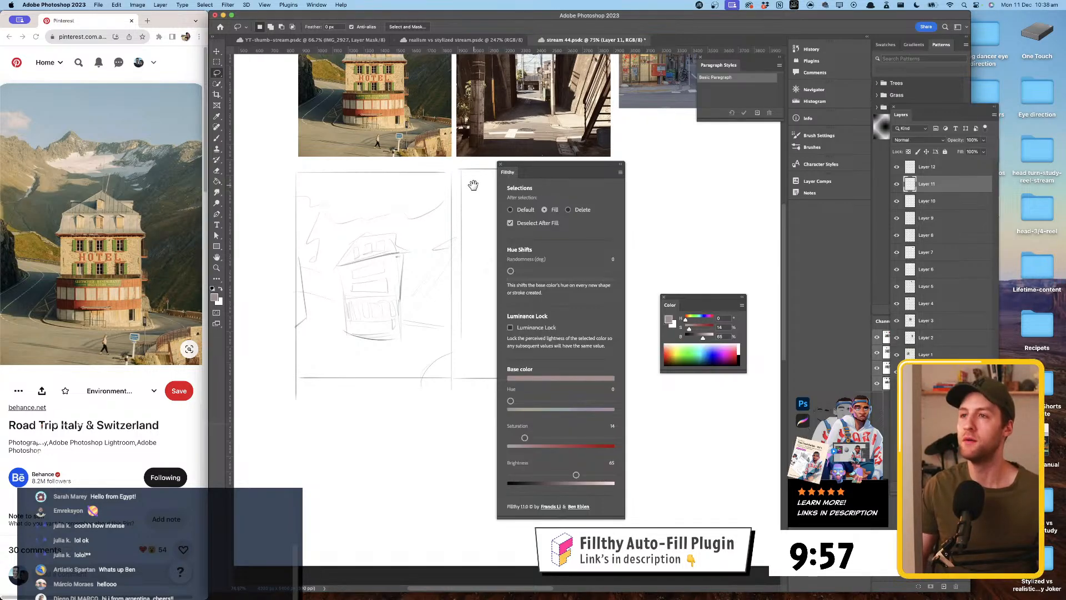
- Frame the hotel sketch for lasso work at 94% zoom and set the Fillthy base color's brightness to 81
{"action": "scroll", "coordinate": [455, 183], "scroll_direction": "left", "scroll_amount": 3}
{"action": "key", "text": "z"}
{"action": "left_click_drag", "start_coordinate": [455, 183], "coordinate": [533, 185]}
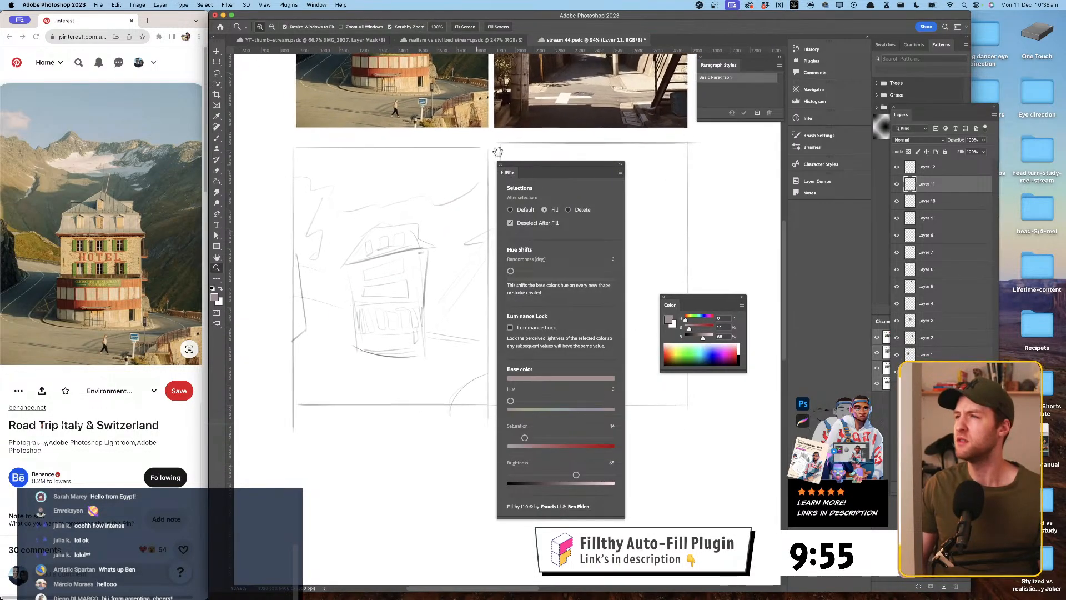
{"action": "scroll", "coordinate": [426, 174], "scroll_direction": "right", "scroll_amount": 2}
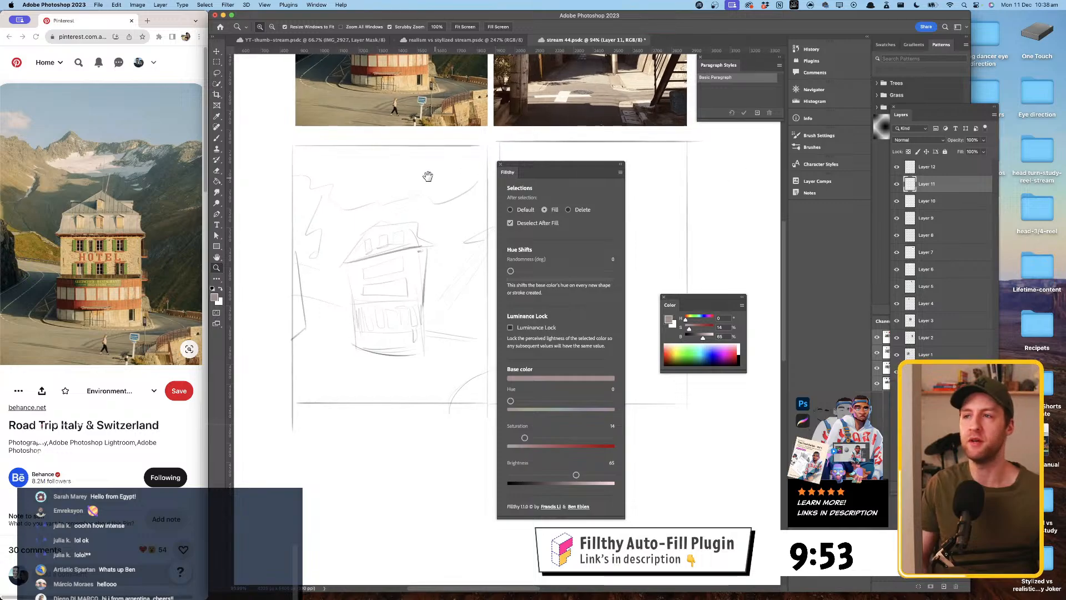
{"action": "left_click", "coordinate": [218, 74]}
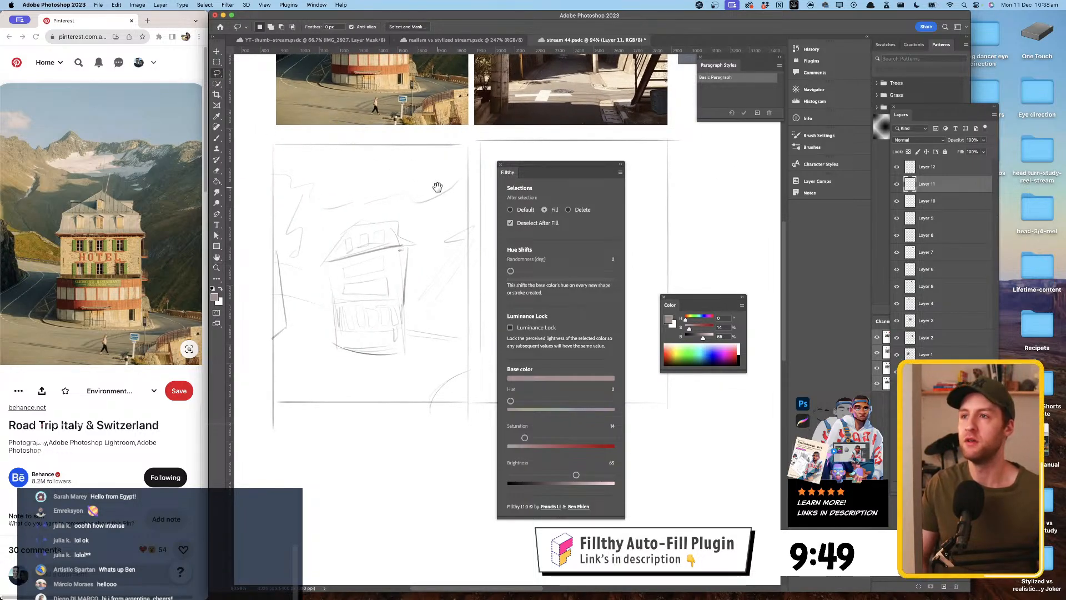
{"action": "scroll", "coordinate": [437, 187], "scroll_direction": "up", "scroll_amount": 2}
{"action": "left_click_drag", "start_coordinate": [577, 476], "coordinate": [592, 476]}
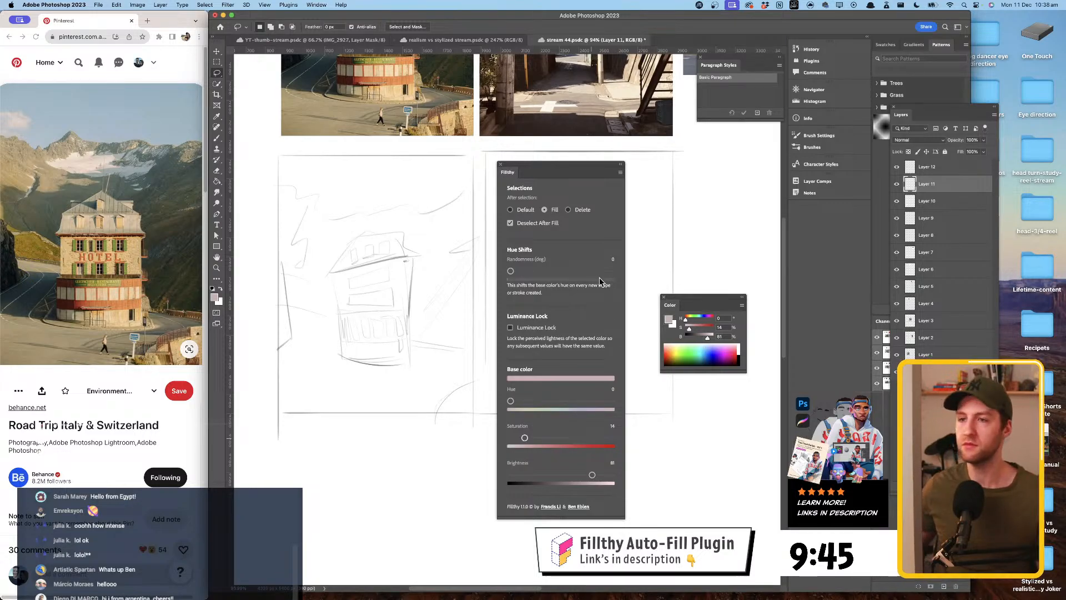
{"action": "scroll", "coordinate": [404, 197], "scroll_direction": "right", "scroll_amount": 1}
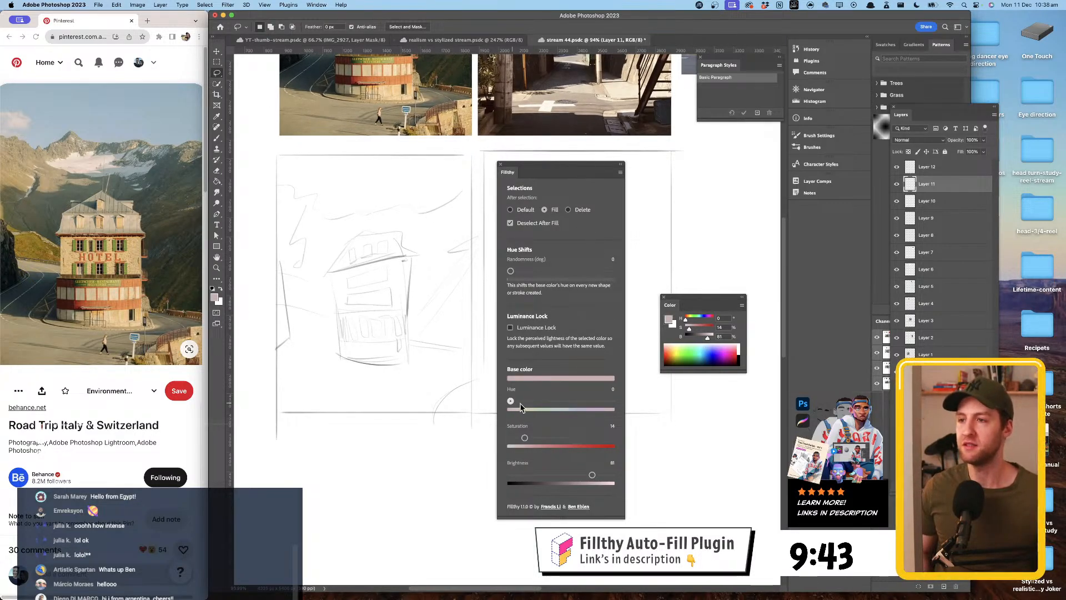
{"action": "left_click", "coordinate": [548, 401]}
{"action": "left_click_drag", "start_coordinate": [308, 193], "coordinate": [411, 178]}
{"action": "mouse_move", "coordinate": [355, 191]}
{"action": "left_mouse_down"}
{"action": "mouse_move", "coordinate": [385, 212]}
{"action": "mouse_move", "coordinate": [356, 192]}
{"action": "left_mouse_up"}
{"action": "mouse_move", "coordinate": [351, 213]}
{"action": "left_mouse_down"}
{"action": "mouse_move", "coordinate": [337, 225]}
{"action": "mouse_move", "coordinate": [455, 242]}
{"action": "left_mouse_up"}
{"action": "key", "text": "super+z"}
{"action": "key", "text": "super+z"}
{"action": "key", "text": "super+z"}
{"action": "key", "text": "super+z"}
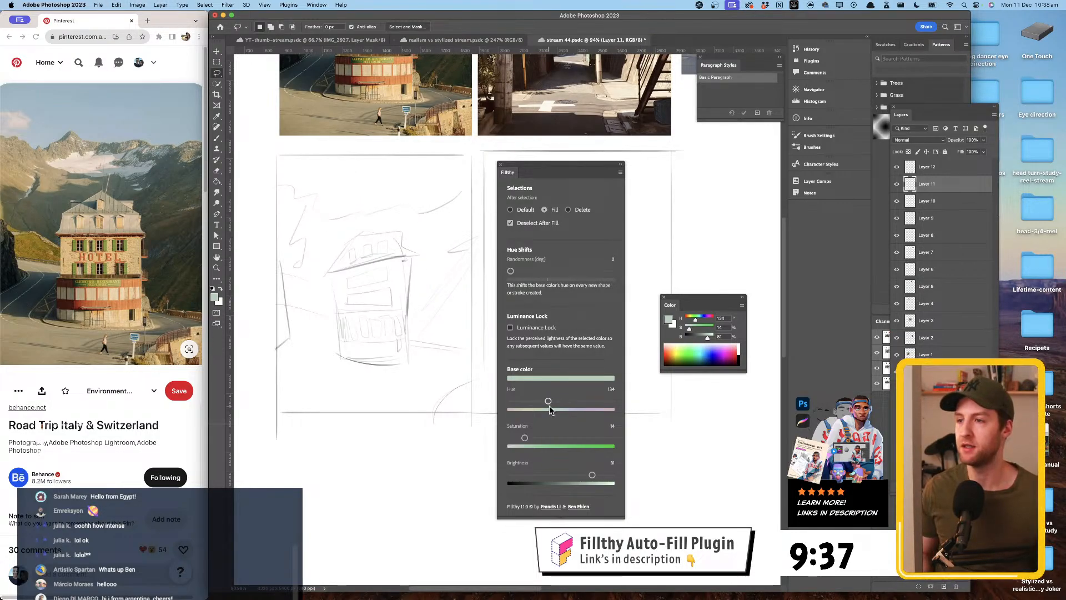
- Set the Fillthy base color to a pale blue with hue 198 and saturation 18
{"action": "mouse_move", "coordinate": [550, 410]}
{"action": "left_mouse_down"}
{"action": "mouse_move", "coordinate": [532, 438]}
{"action": "mouse_move", "coordinate": [566, 401]}
{"action": "left_mouse_up"}
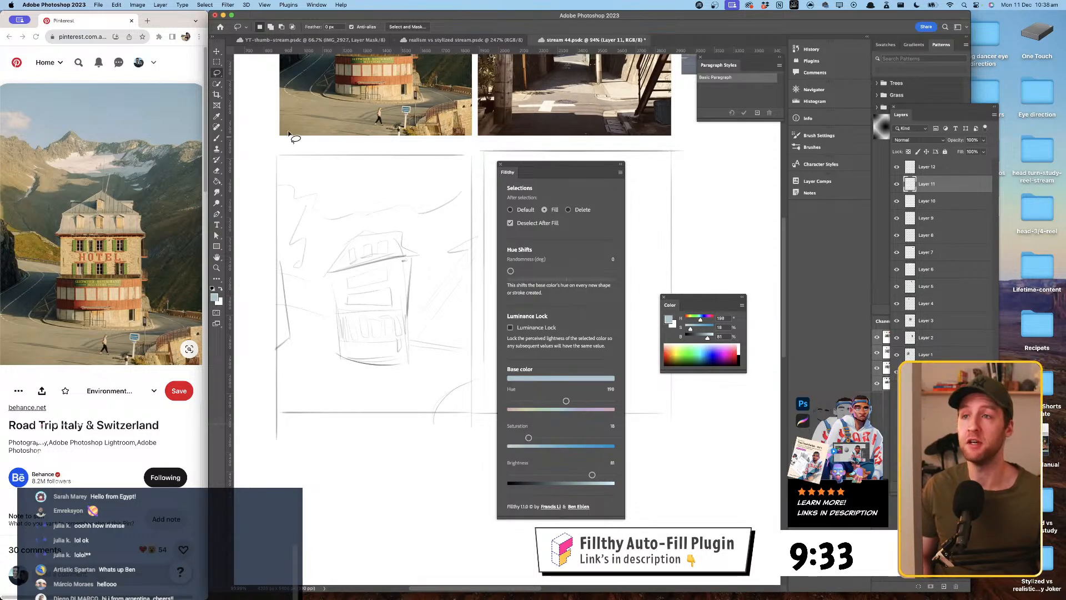
- Lasso the sky area of the sketch down to the mountain skyline so that it fills with pale blue
{"action": "mouse_move", "coordinate": [277, 157]}
{"action": "left_mouse_down"}
{"action": "mouse_move", "coordinate": [287, 197]}
{"action": "mouse_move", "coordinate": [277, 194]}
{"action": "mouse_move", "coordinate": [295, 186]}
{"action": "mouse_move", "coordinate": [331, 219]}
{"action": "mouse_move", "coordinate": [377, 204]}
{"action": "mouse_move", "coordinate": [427, 213]}
{"action": "mouse_move", "coordinate": [472, 194]}
{"action": "mouse_move", "coordinate": [474, 153]}
{"action": "mouse_move", "coordinate": [277, 156]}
{"action": "left_mouse_up"}
{"action": "left_click_drag", "start_coordinate": [410, 191], "coordinate": [450, 180]}
{"action": "left_click_drag", "start_coordinate": [578, 168], "coordinate": [613, 167]}
{"action": "scroll", "coordinate": [500, 197], "scroll_direction": "right", "scroll_amount": 2}
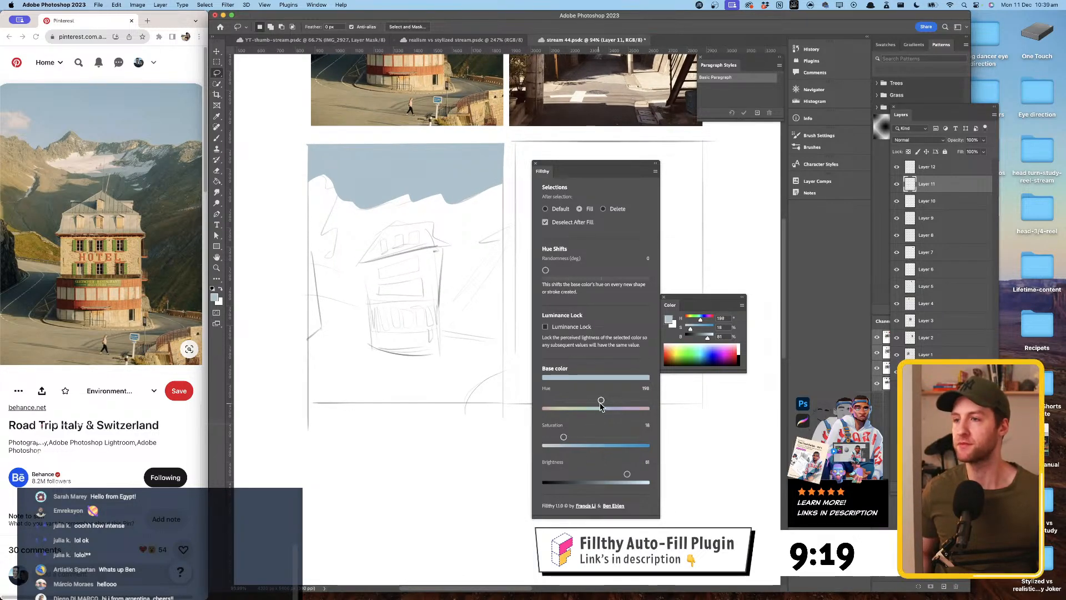
- Fill the mountain mass with pale green at hue 137, and its lower-right slope at hue 162 and brightness 63
{"action": "left_click", "coordinate": [583, 408]}
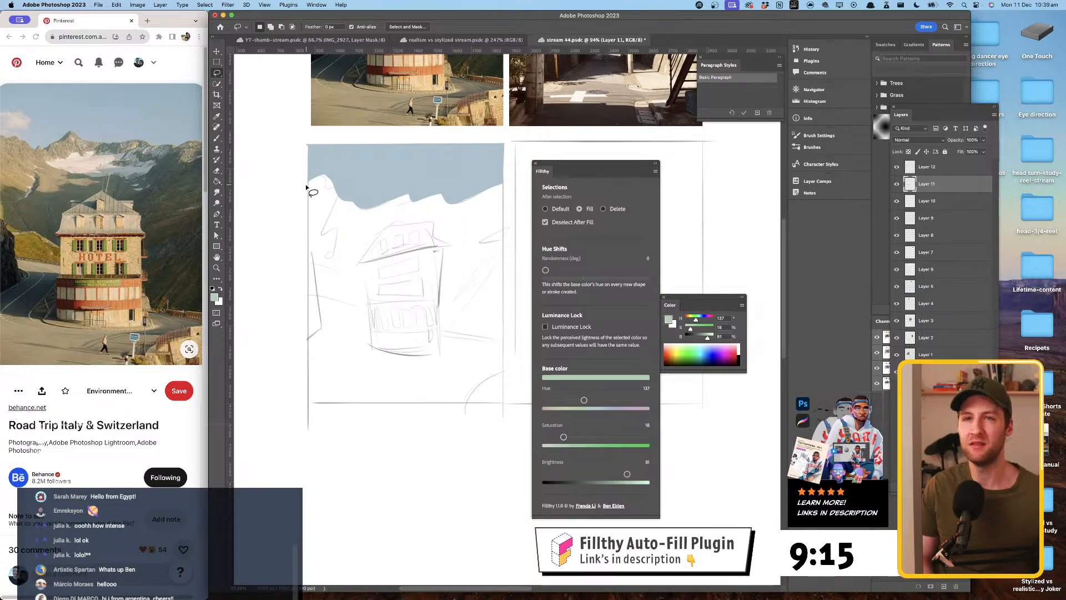
{"action": "mouse_move", "coordinate": [306, 186]}
{"action": "left_mouse_down"}
{"action": "mouse_move", "coordinate": [328, 174]}
{"action": "mouse_move", "coordinate": [339, 203]}
{"action": "mouse_move", "coordinate": [373, 211]}
{"action": "mouse_move", "coordinate": [406, 197]}
{"action": "mouse_move", "coordinate": [458, 208]}
{"action": "mouse_move", "coordinate": [500, 184]}
{"action": "mouse_move", "coordinate": [496, 231]}
{"action": "mouse_move", "coordinate": [448, 247]}
{"action": "mouse_move", "coordinate": [502, 249]}
{"action": "mouse_move", "coordinate": [497, 343]}
{"action": "mouse_move", "coordinate": [507, 342]}
{"action": "mouse_move", "coordinate": [440, 345]}
{"action": "mouse_move", "coordinate": [410, 313]}
{"action": "mouse_move", "coordinate": [322, 286]}
{"action": "mouse_move", "coordinate": [309, 268]}
{"action": "mouse_move", "coordinate": [310, 191]}
{"action": "left_mouse_up"}
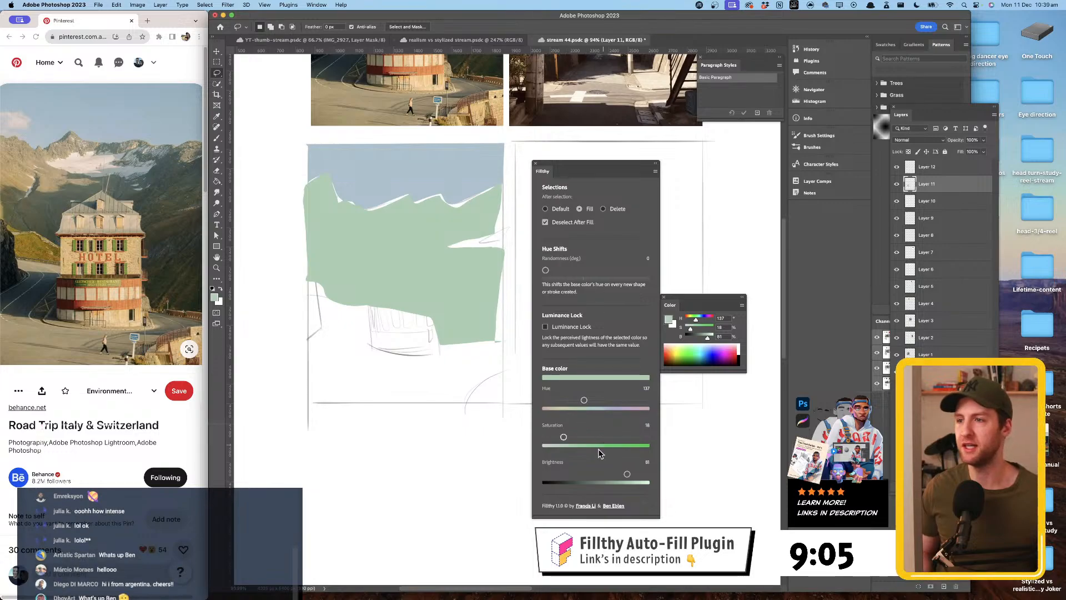
{"action": "left_click_drag", "start_coordinate": [627, 476], "coordinate": [610, 475]}
{"action": "left_click", "coordinate": [590, 399]}
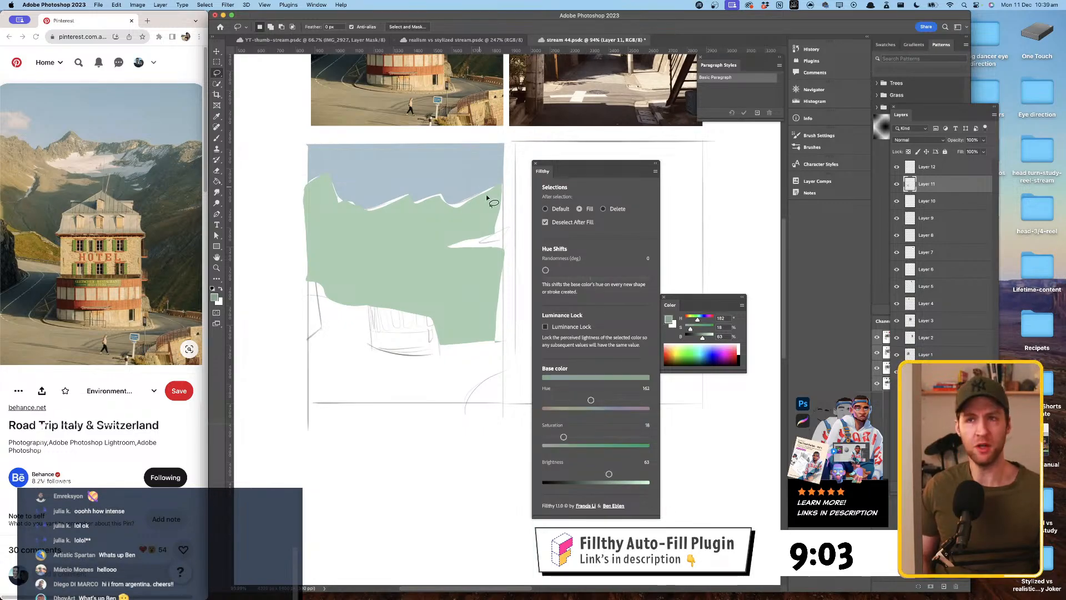
{"action": "mouse_move", "coordinate": [506, 313]}
{"action": "left_mouse_down"}
{"action": "mouse_move", "coordinate": [507, 352]}
{"action": "mouse_move", "coordinate": [468, 352]}
{"action": "mouse_move", "coordinate": [439, 334]}
{"action": "mouse_move", "coordinate": [507, 248]}
{"action": "mouse_move", "coordinate": [502, 187]}
{"action": "left_mouse_up"}
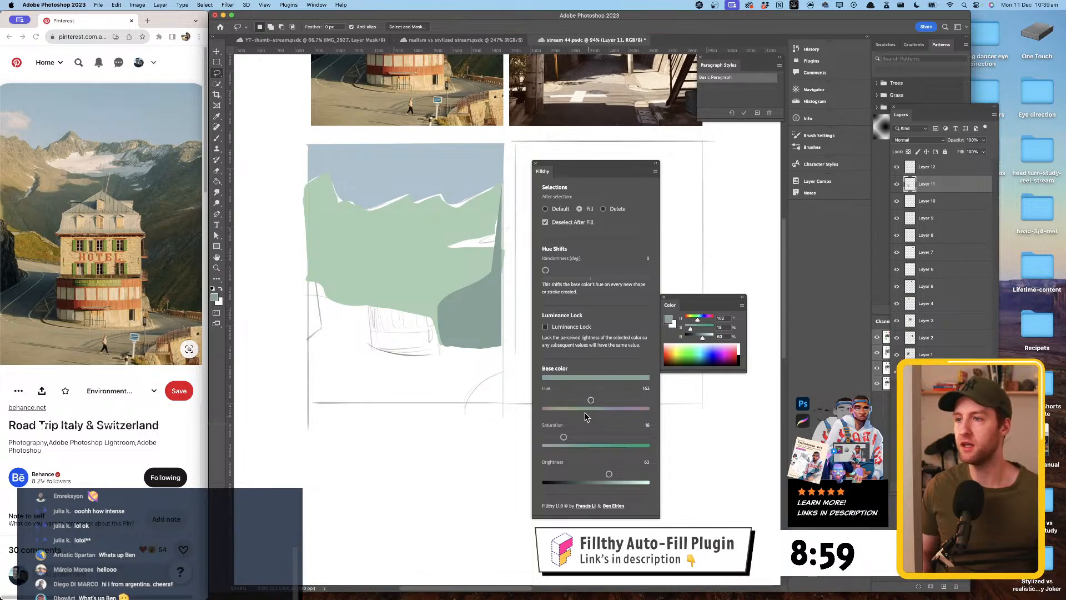
- Fill darker green bands across the middle of the mountains with the base color at hue 138, saturation 18 and brightness 63
{"action": "mouse_move", "coordinate": [484, 230]}
{"action": "left_mouse_down"}
{"action": "mouse_move", "coordinate": [494, 268]}
{"action": "mouse_move", "coordinate": [458, 223]}
{"action": "left_mouse_up"}
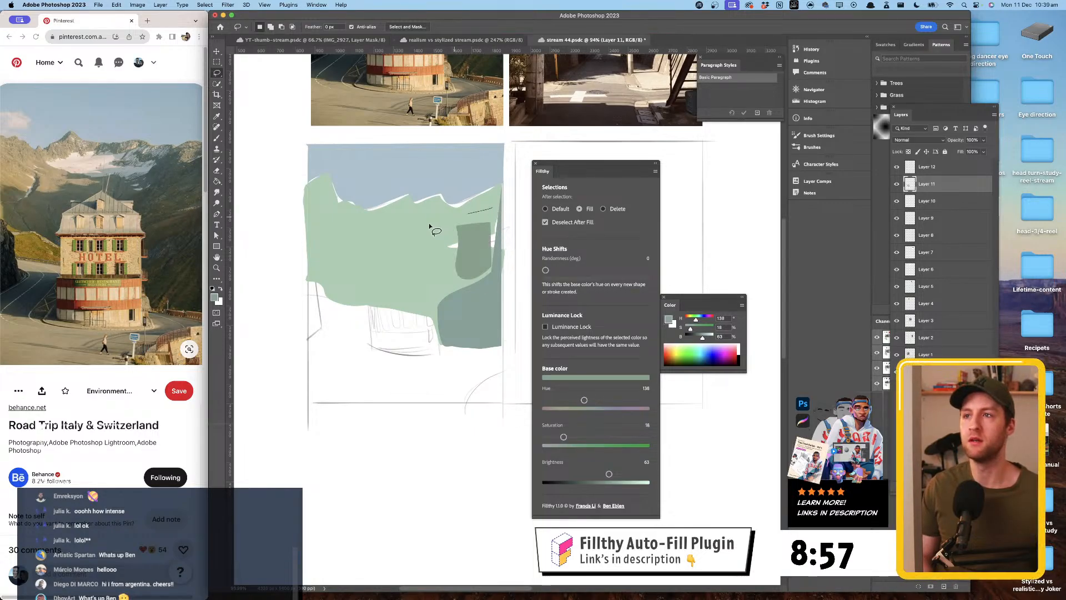
{"action": "mouse_move", "coordinate": [470, 280]}
{"action": "left_mouse_down"}
{"action": "mouse_move", "coordinate": [351, 260]}
{"action": "mouse_move", "coordinate": [440, 286]}
{"action": "left_mouse_up"}
{"action": "mouse_move", "coordinate": [358, 269]}
{"action": "left_mouse_down"}
{"action": "mouse_move", "coordinate": [325, 269]}
{"action": "mouse_move", "coordinate": [461, 285]}
{"action": "mouse_move", "coordinate": [356, 268]}
{"action": "left_mouse_up"}
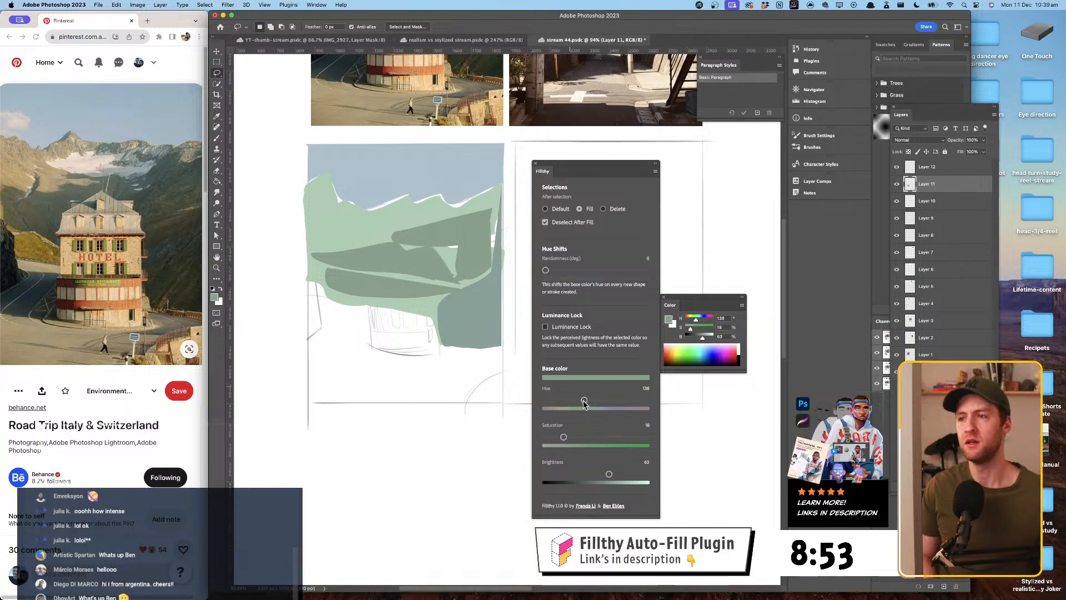
- Raise the base color's saturation to 33, shift its hue to 82, and fill olive patches over the right slope and lower mountain edge
{"action": "left_click_drag", "start_coordinate": [563, 437], "coordinate": [579, 437]}
{"action": "mouse_move", "coordinate": [473, 289]}
{"action": "left_mouse_down"}
{"action": "mouse_move", "coordinate": [417, 288]}
{"action": "mouse_move", "coordinate": [582, 400]}
{"action": "mouse_move", "coordinate": [481, 294]}
{"action": "left_mouse_up"}
{"action": "left_click_drag", "start_coordinate": [577, 401], "coordinate": [568, 399]}
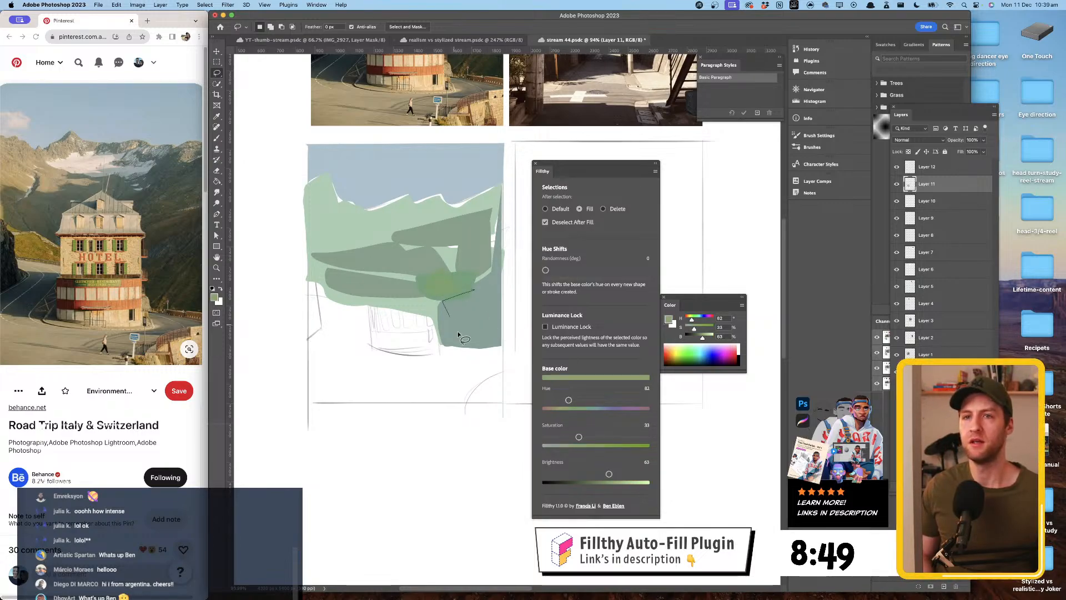
{"action": "mouse_move", "coordinate": [479, 268]}
{"action": "left_mouse_down"}
{"action": "mouse_move", "coordinate": [496, 326]}
{"action": "mouse_move", "coordinate": [446, 303]}
{"action": "mouse_move", "coordinate": [337, 304]}
{"action": "mouse_move", "coordinate": [448, 294]}
{"action": "mouse_move", "coordinate": [484, 254]}
{"action": "mouse_move", "coordinate": [468, 242]}
{"action": "mouse_move", "coordinate": [497, 215]}
{"action": "mouse_move", "coordinate": [450, 267]}
{"action": "left_mouse_up"}
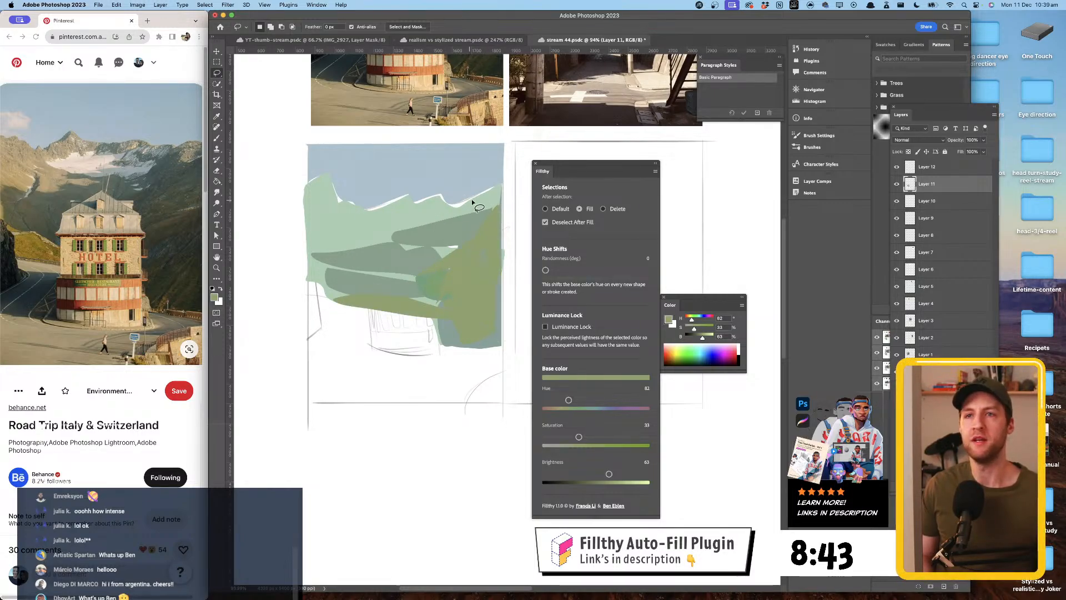
- Sample the darker green from the mountain bands and fill a small jagged ridge shape on the central skyline
{"action": "key", "text": "i"}
{"action": "left_click", "coordinate": [405, 191]}
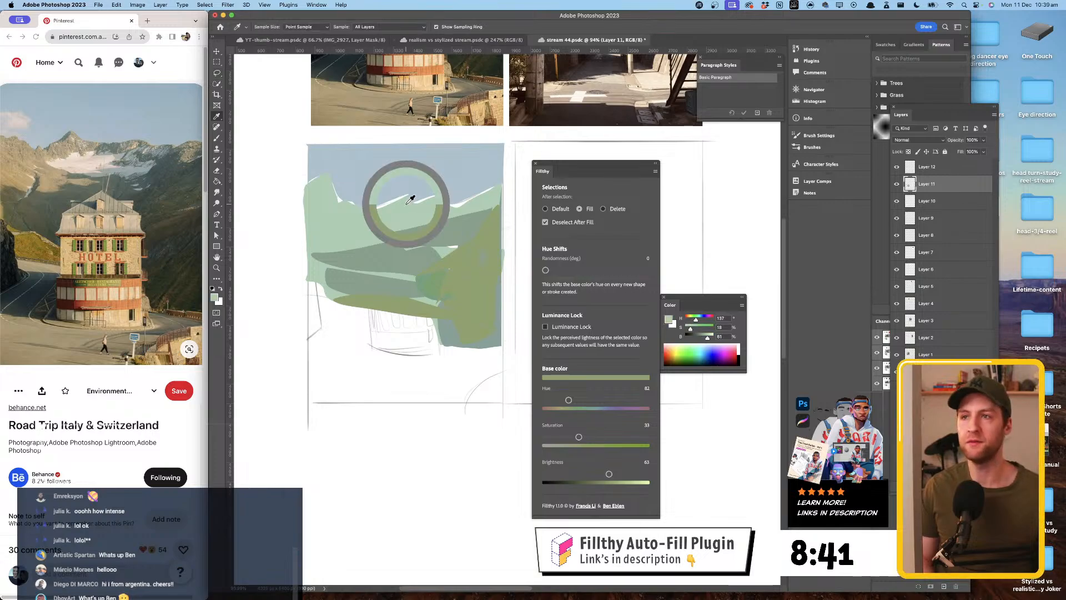
{"action": "left_click", "coordinate": [429, 230]}
{"action": "key", "text": "l"}
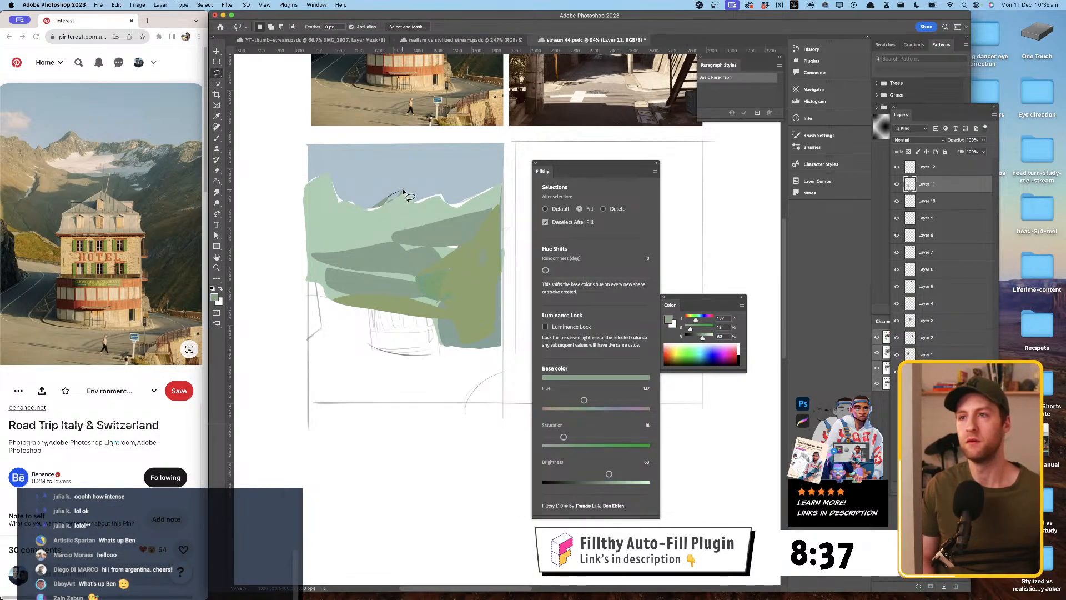
{"action": "left_click_drag", "start_coordinate": [435, 201], "coordinate": [452, 219]}
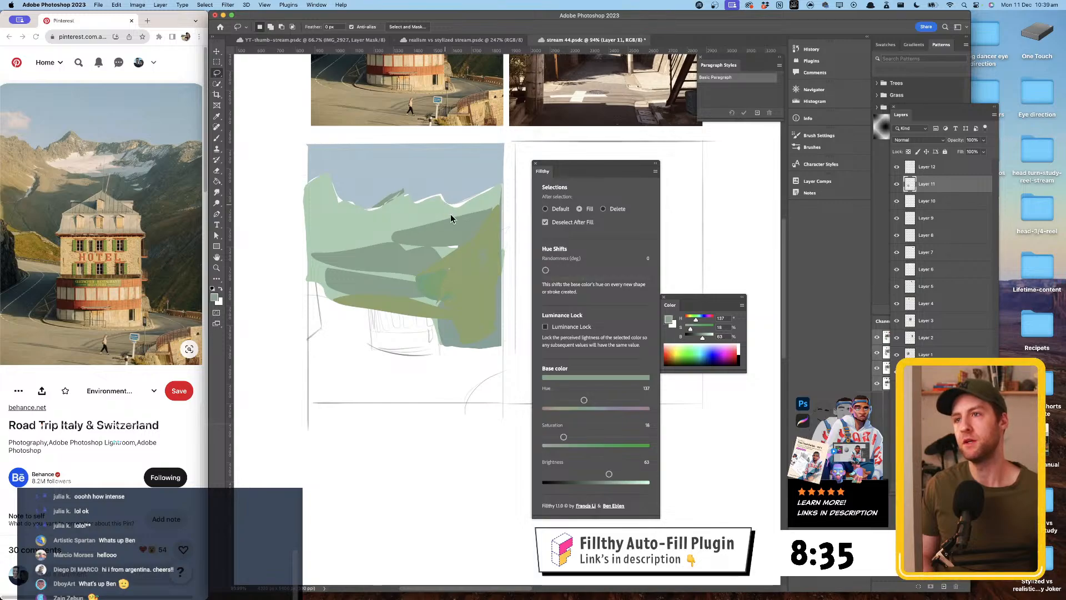
- Fill warmer facets on the central and left peaks, using base color hue 86 and a lighter hue 59 at brightness 69
{"action": "left_click_drag", "start_coordinate": [585, 400], "coordinate": [570, 401]}
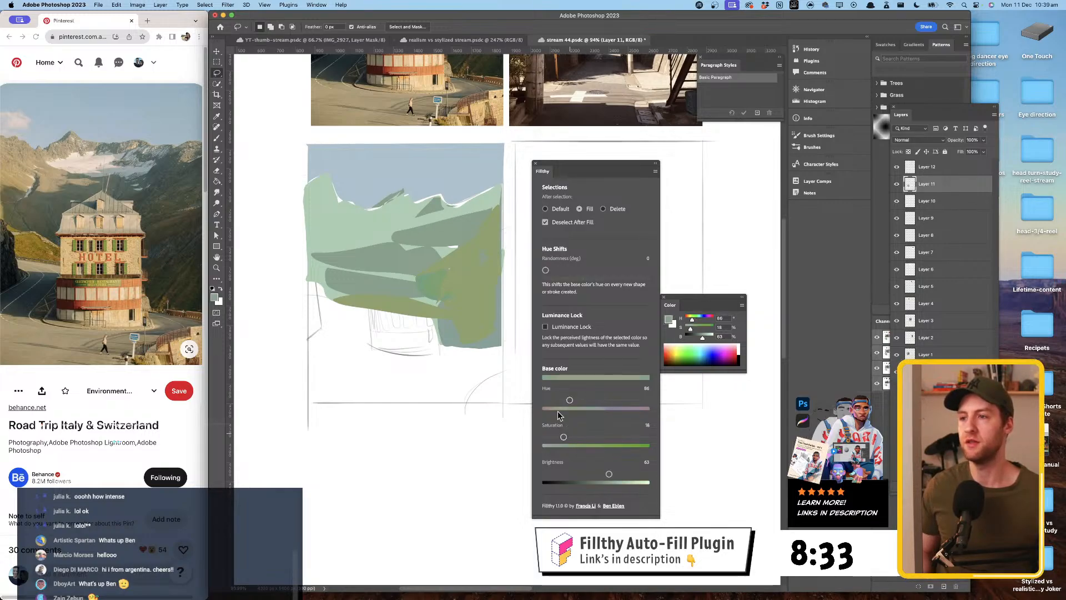
{"action": "left_click_drag", "start_coordinate": [402, 221], "coordinate": [398, 222]}
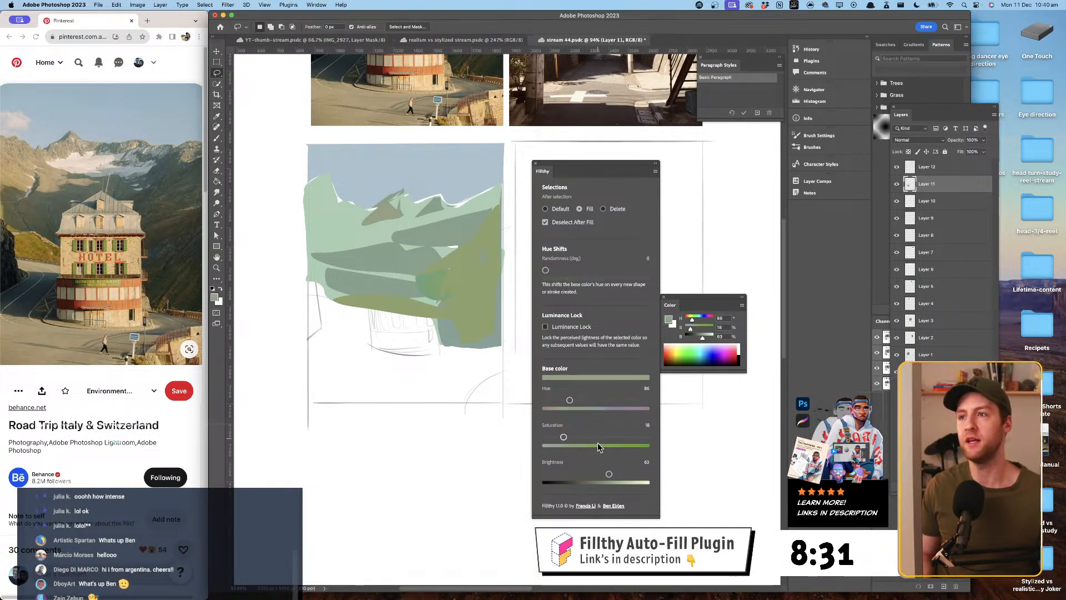
{"action": "left_click_drag", "start_coordinate": [612, 473], "coordinate": [615, 474]}
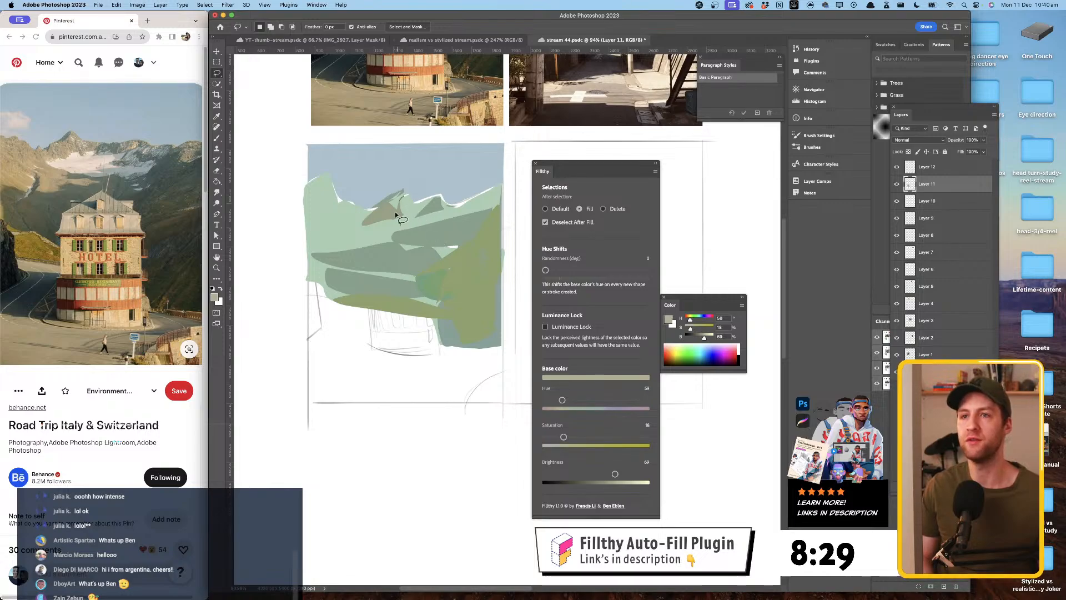
{"action": "mouse_move", "coordinate": [396, 214]}
{"action": "left_mouse_down"}
{"action": "mouse_move", "coordinate": [429, 269]}
{"action": "mouse_move", "coordinate": [339, 200]}
{"action": "mouse_move", "coordinate": [355, 220]}
{"action": "mouse_move", "coordinate": [345, 247]}
{"action": "mouse_move", "coordinate": [391, 250]}
{"action": "mouse_move", "coordinate": [316, 249]}
{"action": "mouse_move", "coordinate": [331, 215]}
{"action": "left_mouse_up"}
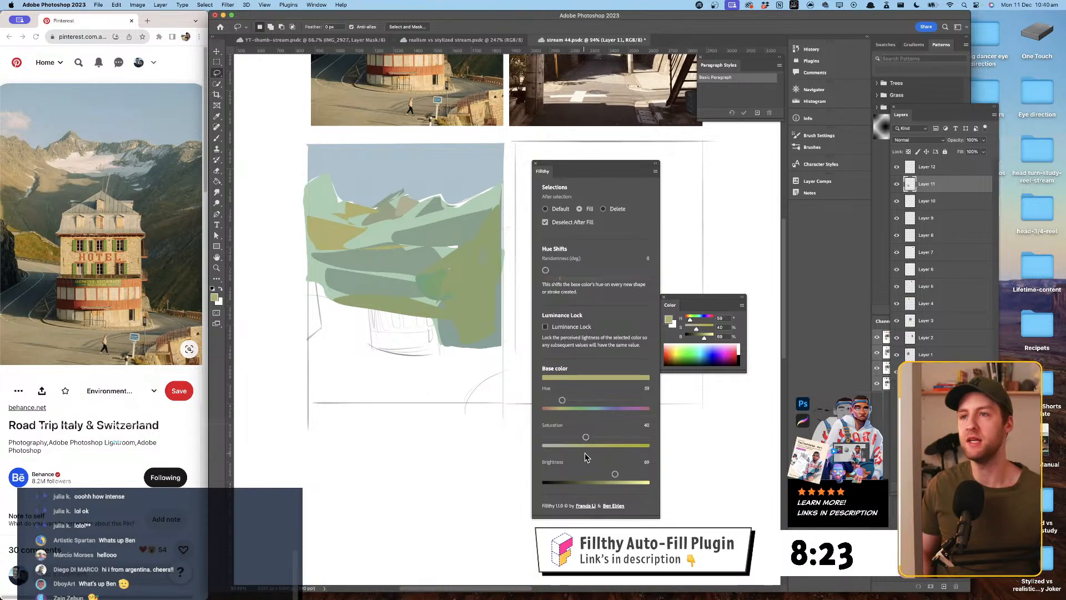
- Fill lit facets on the left peak and its slope with a yellowish base color of hue 50, saturation 34 and brightness 75
{"action": "left_click_drag", "start_coordinate": [562, 401], "coordinate": [560, 400]}
{"action": "left_click_drag", "start_coordinate": [615, 474], "coordinate": [621, 474]}
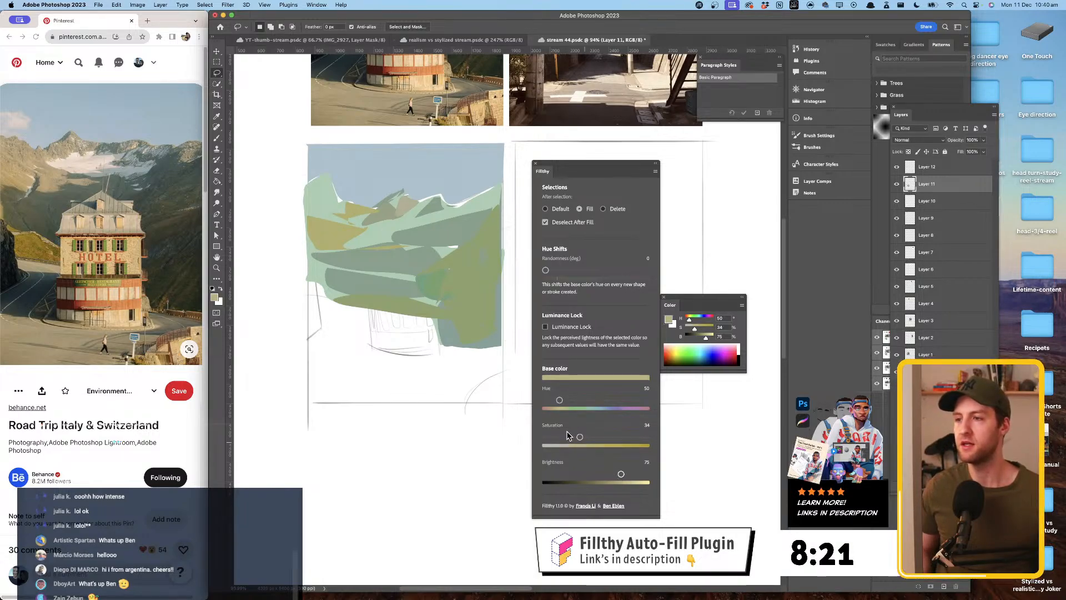
{"action": "mouse_move", "coordinate": [346, 217]}
{"action": "left_mouse_down"}
{"action": "mouse_move", "coordinate": [320, 193]}
{"action": "mouse_move", "coordinate": [308, 208]}
{"action": "mouse_move", "coordinate": [326, 181]}
{"action": "mouse_move", "coordinate": [323, 220]}
{"action": "mouse_move", "coordinate": [335, 195]}
{"action": "left_mouse_up"}
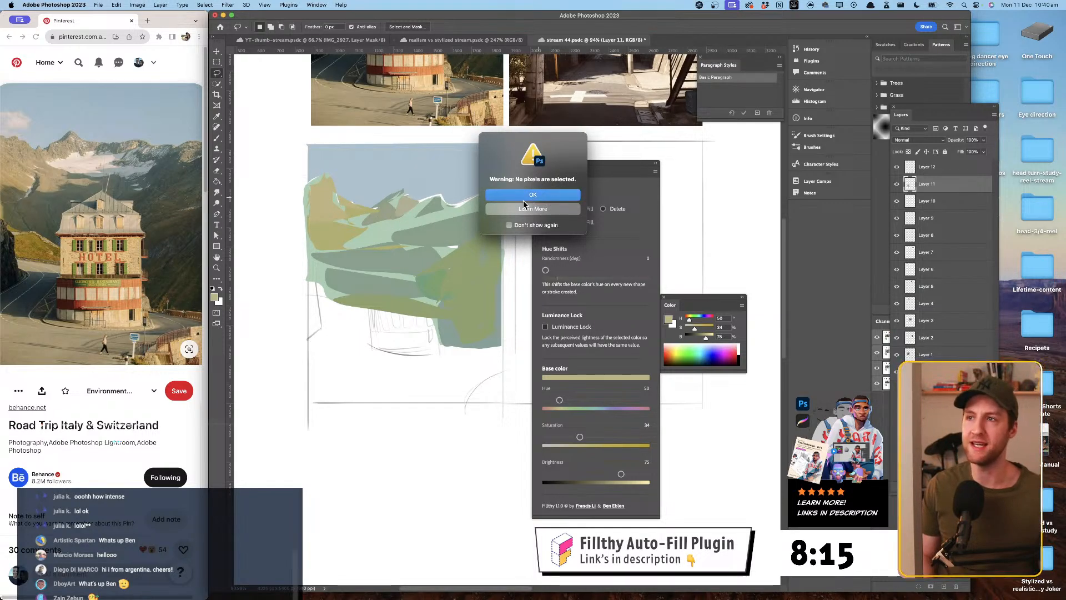
{"action": "left_click", "coordinate": [524, 201]}
{"action": "key", "text": "super+z"}
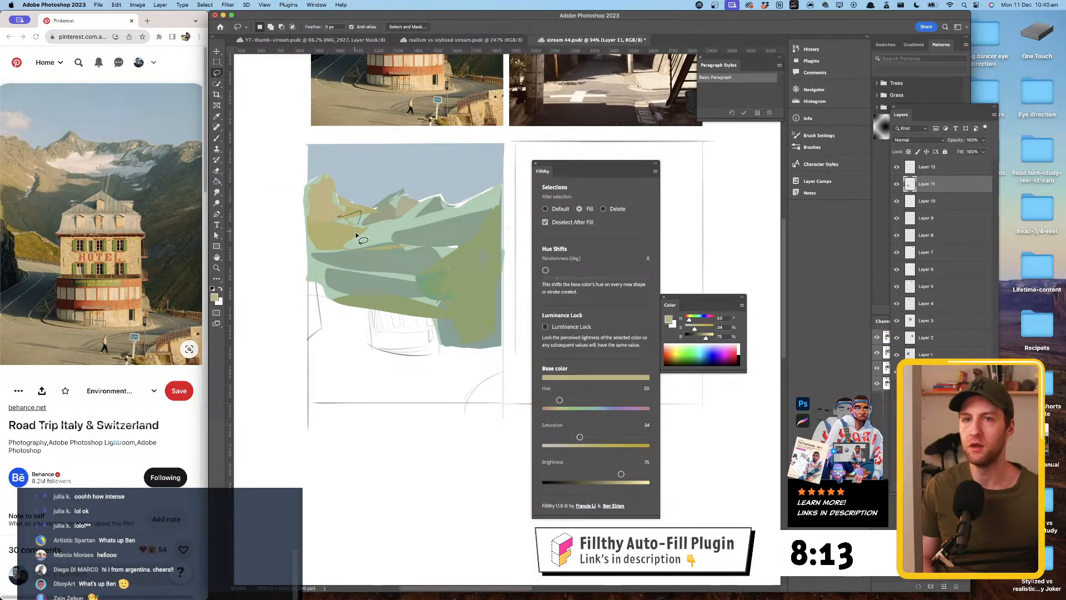
{"action": "left_click_drag", "start_coordinate": [357, 236], "coordinate": [351, 266]}
- Fill warm ochre shapes on the left slopes and along the right-hand peaks with hue 41 and saturation raised to 45 and 54
{"action": "left_click_drag", "start_coordinate": [559, 400], "coordinate": [557, 400]}
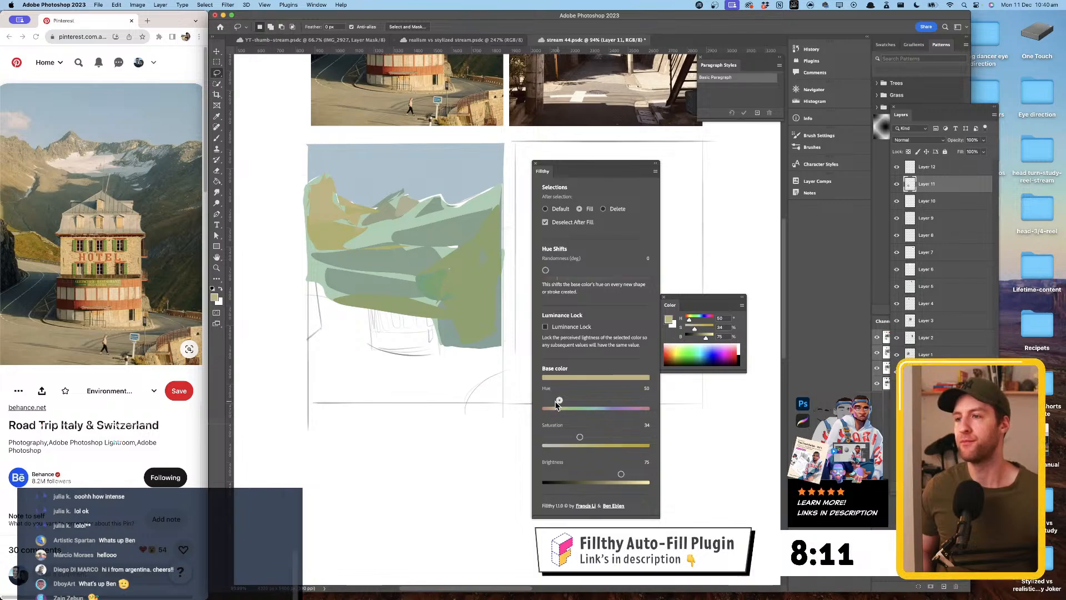
{"action": "left_click_drag", "start_coordinate": [580, 437], "coordinate": [591, 437]}
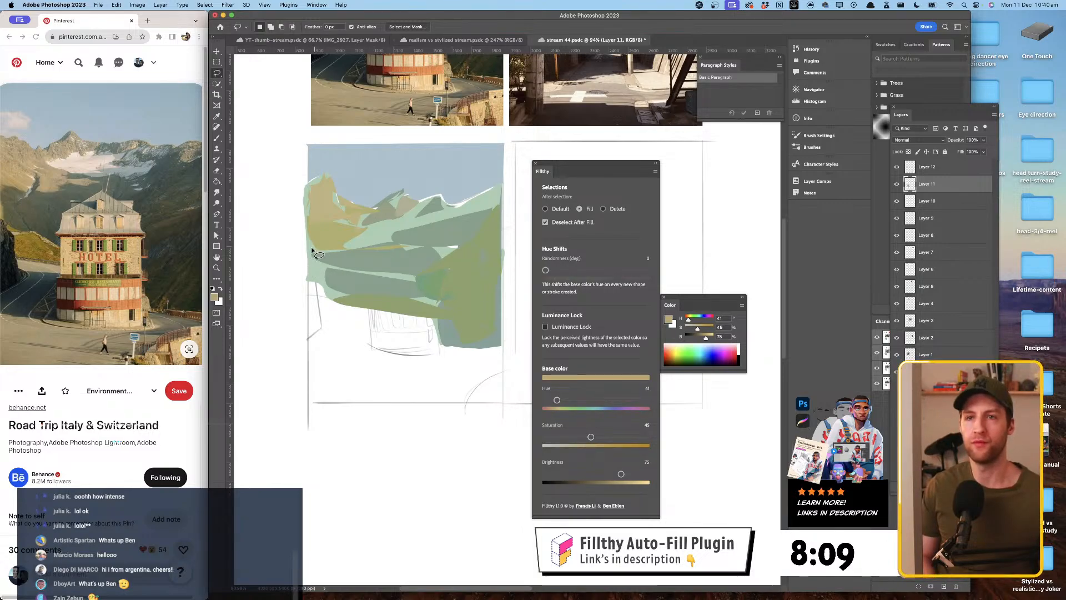
{"action": "mouse_move", "coordinate": [309, 245]}
{"action": "left_mouse_down"}
{"action": "mouse_move", "coordinate": [331, 268]}
{"action": "mouse_move", "coordinate": [352, 260]}
{"action": "mouse_move", "coordinate": [376, 303]}
{"action": "mouse_move", "coordinate": [340, 306]}
{"action": "mouse_move", "coordinate": [310, 280]}
{"action": "mouse_move", "coordinate": [307, 259]}
{"action": "left_mouse_up"}
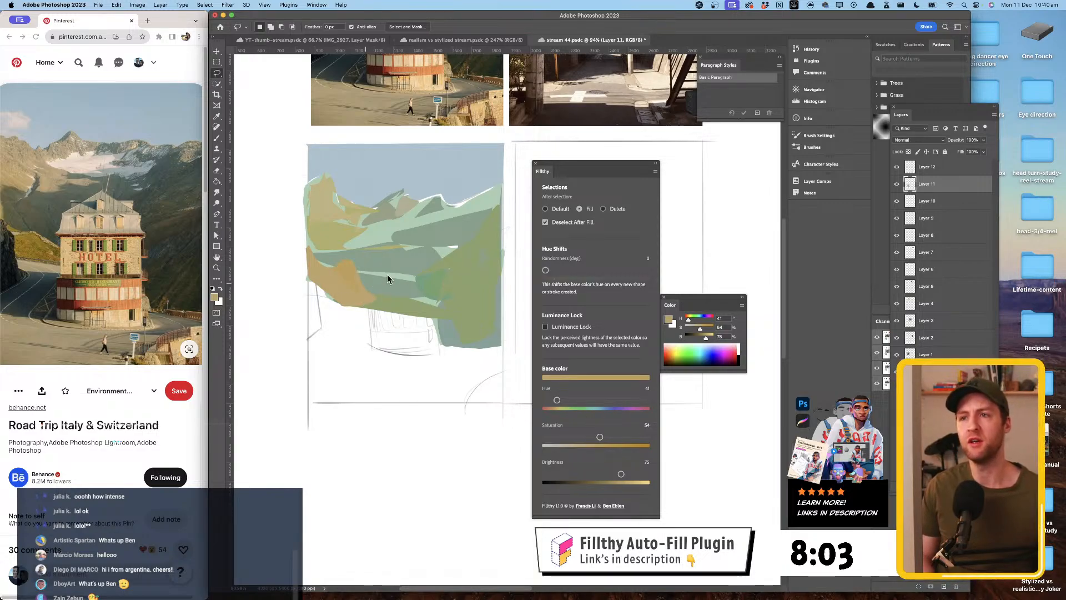
{"action": "mouse_move", "coordinate": [482, 207]}
{"action": "left_mouse_down"}
{"action": "mouse_move", "coordinate": [501, 190]}
{"action": "mouse_move", "coordinate": [424, 208]}
{"action": "mouse_move", "coordinate": [439, 198]}
{"action": "left_mouse_up"}
{"action": "left_click_drag", "start_coordinate": [457, 210], "coordinate": [454, 208]}
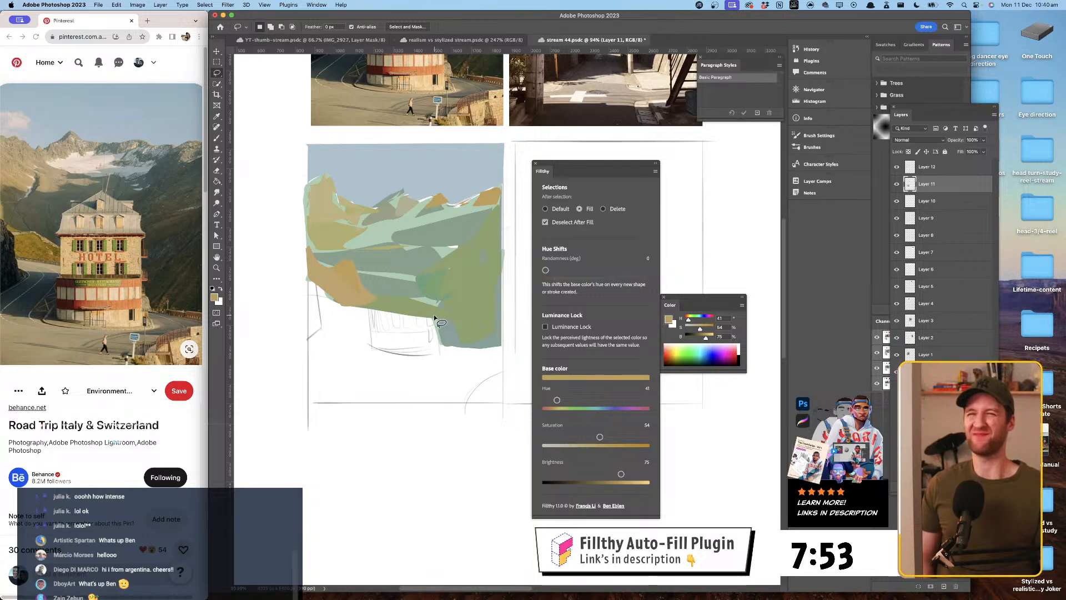
- Sample the right slope's olive, shift it to hue 145 and brightness 56, and fill a green facet on that slope
{"action": "key", "text": "i"}
{"action": "left_click", "coordinate": [481, 273]}
{"action": "key", "text": "l"}
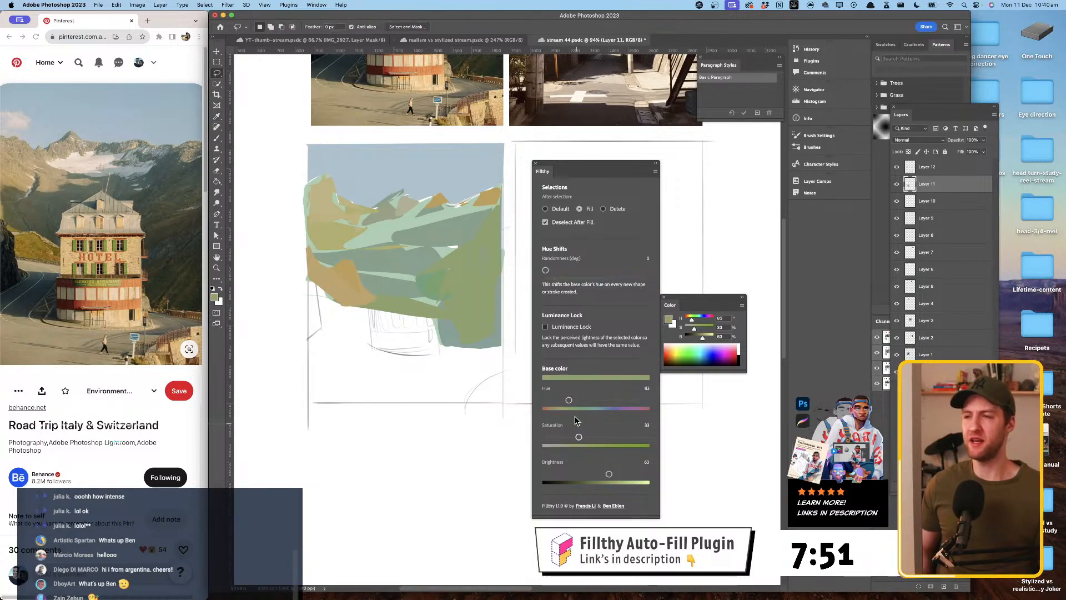
{"action": "left_click_drag", "start_coordinate": [570, 400], "coordinate": [590, 406]}
{"action": "left_click_drag", "start_coordinate": [609, 474], "coordinate": [602, 474]}
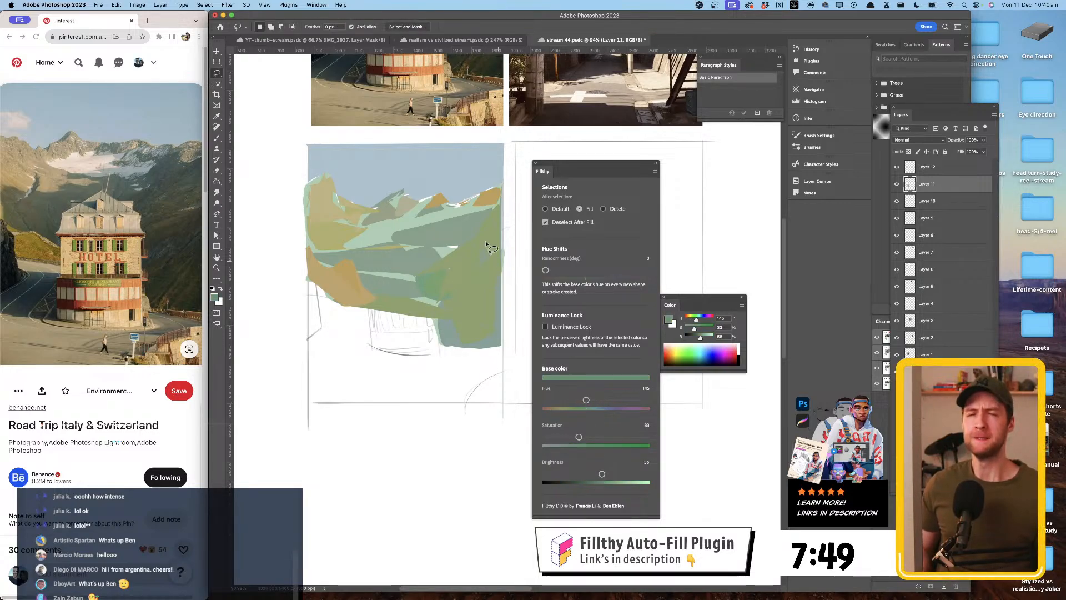
{"action": "mouse_move", "coordinate": [496, 254]}
{"action": "left_mouse_down"}
{"action": "mouse_move", "coordinate": [488, 331]}
{"action": "mouse_move", "coordinate": [500, 255]}
{"action": "left_mouse_up"}
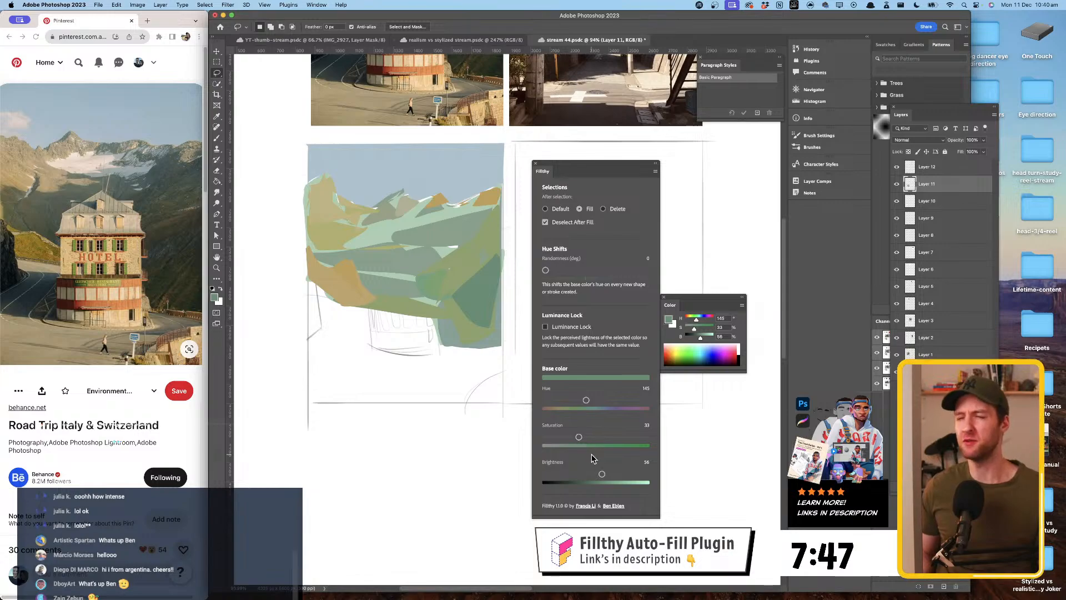
- Set the base color to hue 92 and brightness 49, and fill the lower-right foreground hill with dark green
{"action": "left_click_drag", "start_coordinate": [602, 473], "coordinate": [595, 474]}
{"action": "left_click_drag", "start_coordinate": [588, 406], "coordinate": [573, 402]}
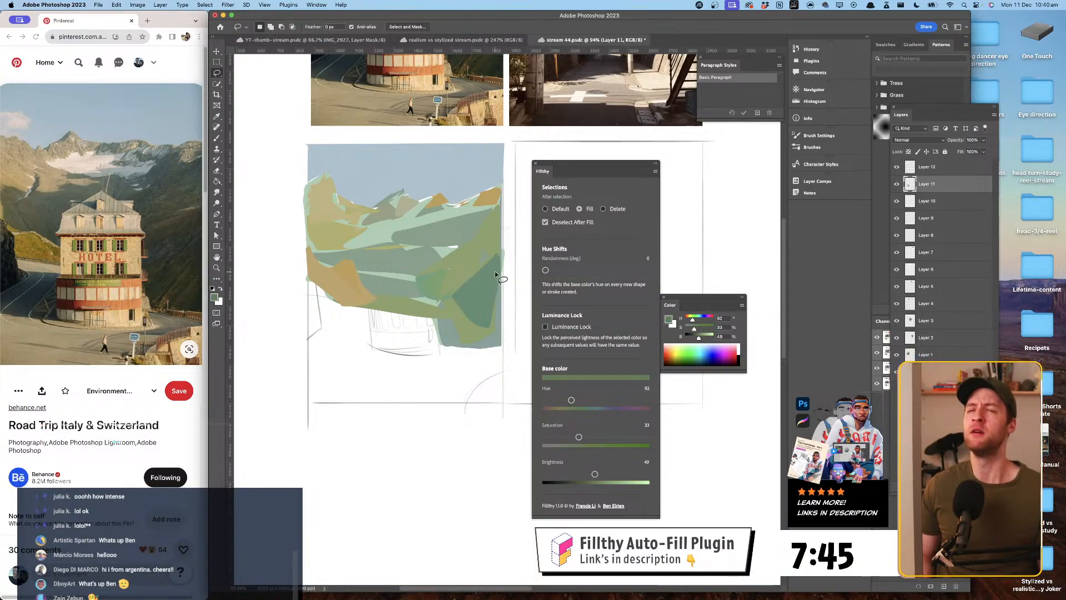
{"action": "mouse_move", "coordinate": [498, 269]}
{"action": "left_mouse_down"}
{"action": "mouse_move", "coordinate": [504, 351]}
{"action": "mouse_move", "coordinate": [449, 349]}
{"action": "mouse_move", "coordinate": [440, 303]}
{"action": "left_mouse_up"}
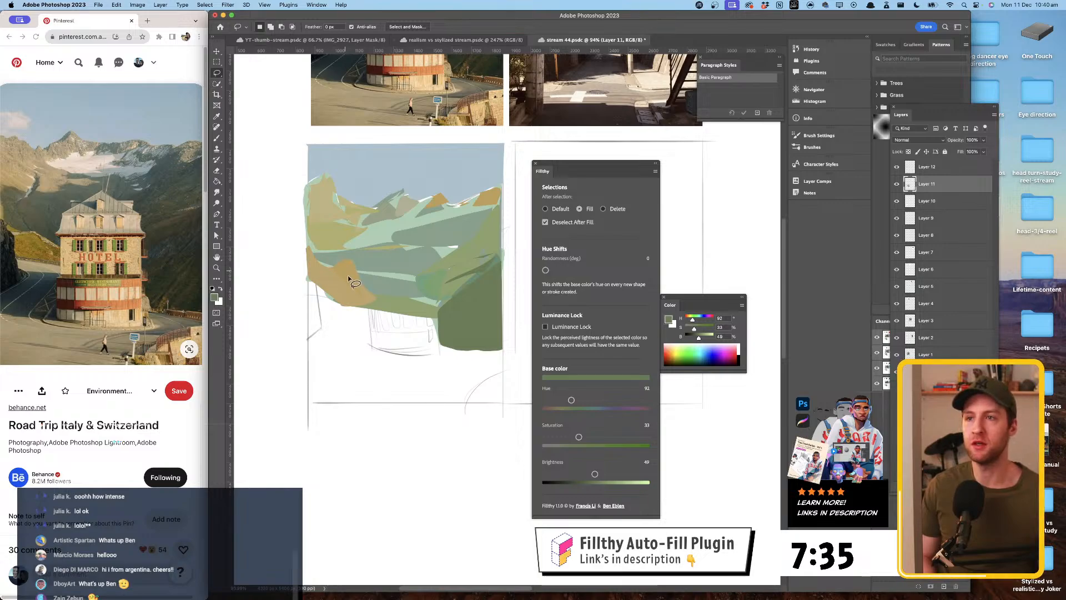
- Fill the central valley with teal at hue 162 and saturation 30, plus darker shadow shapes at hue 186, saturation 42 and brightness 49
{"action": "left_click", "coordinate": [409, 254]}
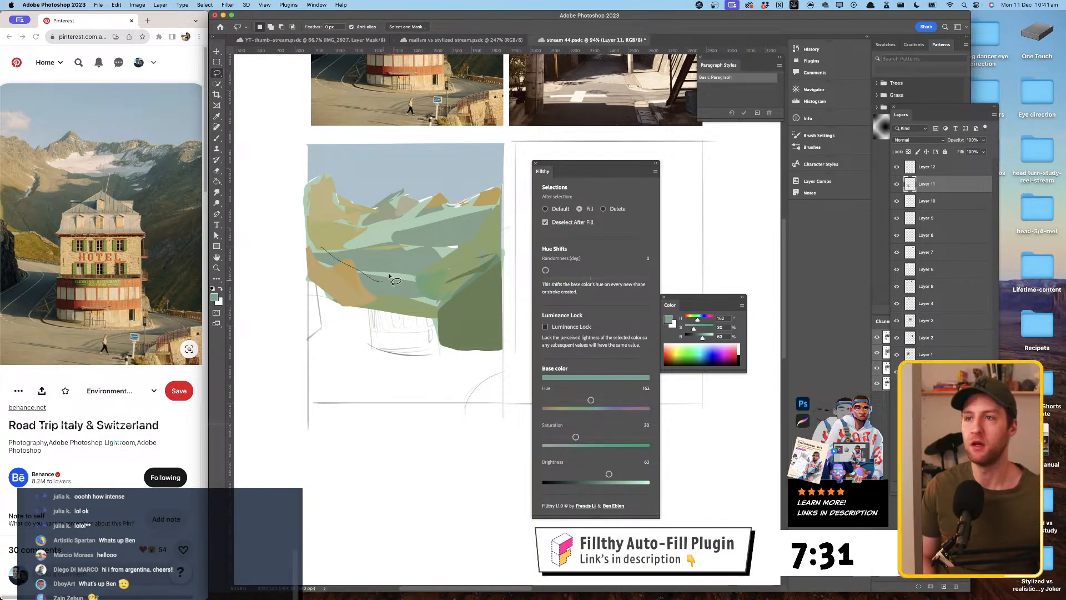
{"action": "mouse_move", "coordinate": [389, 274]}
{"action": "left_mouse_down"}
{"action": "mouse_move", "coordinate": [473, 234]}
{"action": "mouse_move", "coordinate": [436, 249]}
{"action": "mouse_move", "coordinate": [320, 253]}
{"action": "left_mouse_up"}
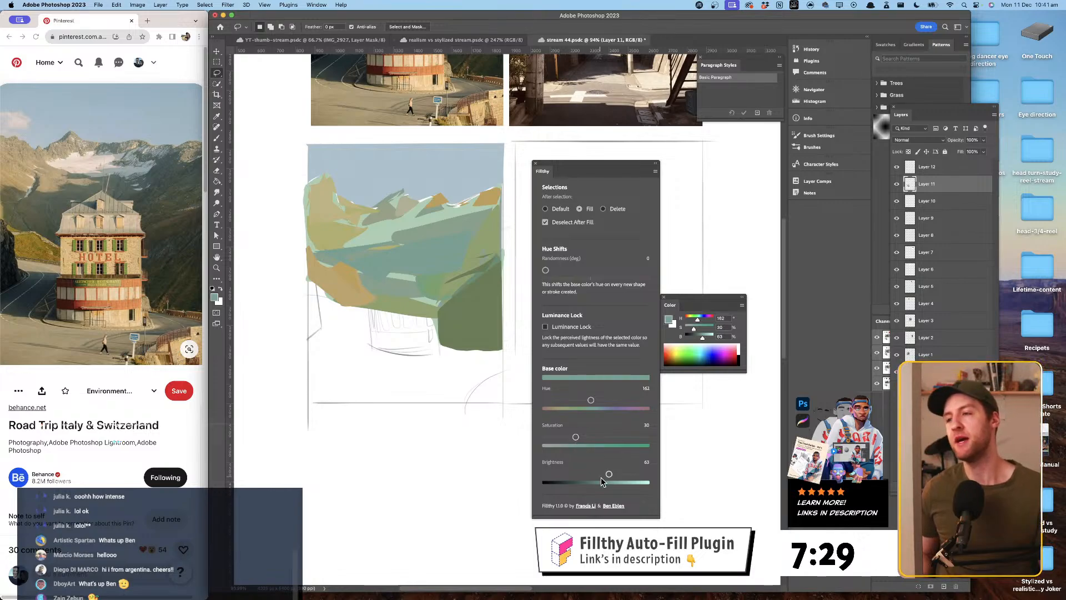
{"action": "left_click_drag", "start_coordinate": [601, 478], "coordinate": [592, 475]}
{"action": "left_click_drag", "start_coordinate": [591, 400], "coordinate": [597, 400]}
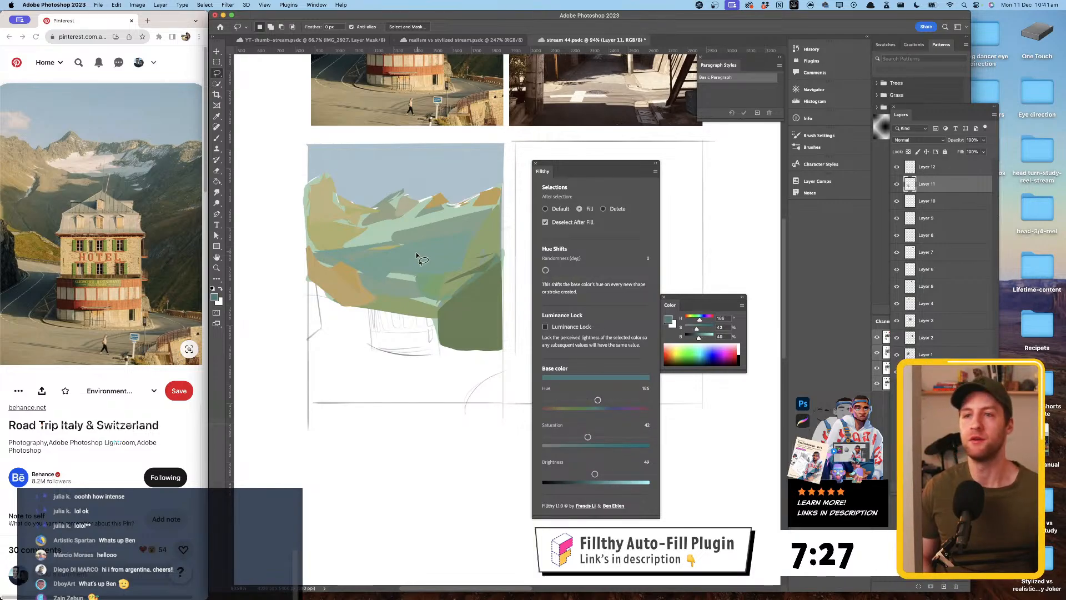
{"action": "mouse_move", "coordinate": [417, 257]}
{"action": "left_mouse_down"}
{"action": "mouse_move", "coordinate": [428, 280]}
{"action": "mouse_move", "coordinate": [497, 231]}
{"action": "mouse_move", "coordinate": [474, 276]}
{"action": "mouse_move", "coordinate": [496, 254]}
{"action": "mouse_move", "coordinate": [448, 256]}
{"action": "mouse_move", "coordinate": [454, 278]}
{"action": "mouse_move", "coordinate": [461, 264]}
{"action": "mouse_move", "coordinate": [387, 262]}
{"action": "mouse_move", "coordinate": [378, 275]}
{"action": "mouse_move", "coordinate": [422, 274]}
{"action": "mouse_move", "coordinate": [405, 287]}
{"action": "mouse_move", "coordinate": [439, 294]}
{"action": "mouse_move", "coordinate": [401, 297]}
{"action": "left_mouse_up"}
{"action": "key", "text": "cmd+z"}
- Sample the pale green of the upper slope, lower its saturation to 6, and fill jagged light-grey patches below the central skyline
{"action": "key", "text": "i"}
{"action": "left_click", "coordinate": [398, 221]}
{"action": "key", "text": "l"}
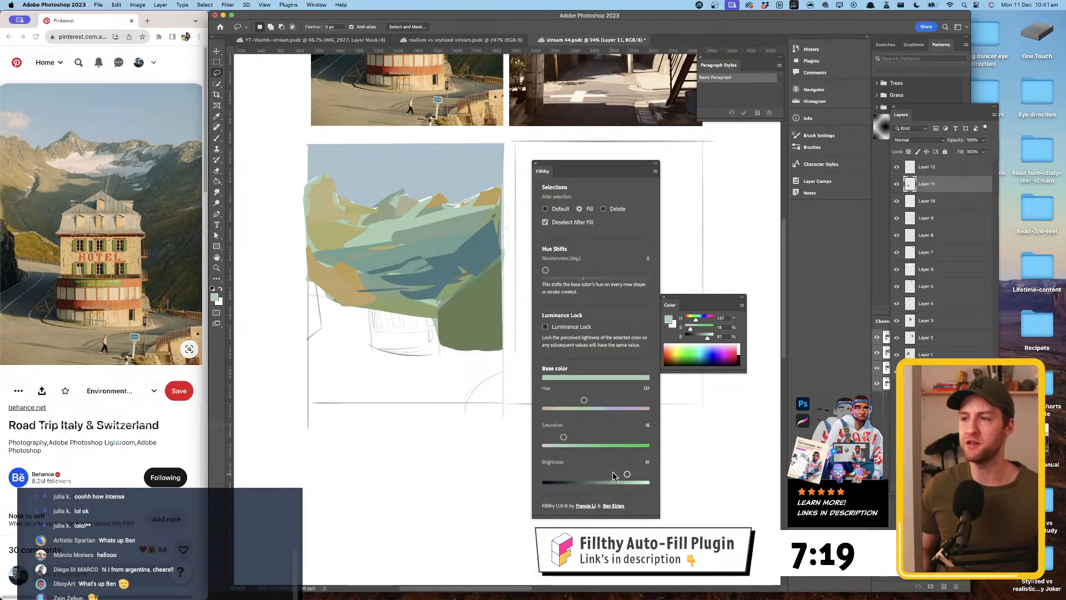
{"action": "left_click_drag", "start_coordinate": [562, 437], "coordinate": [552, 437]}
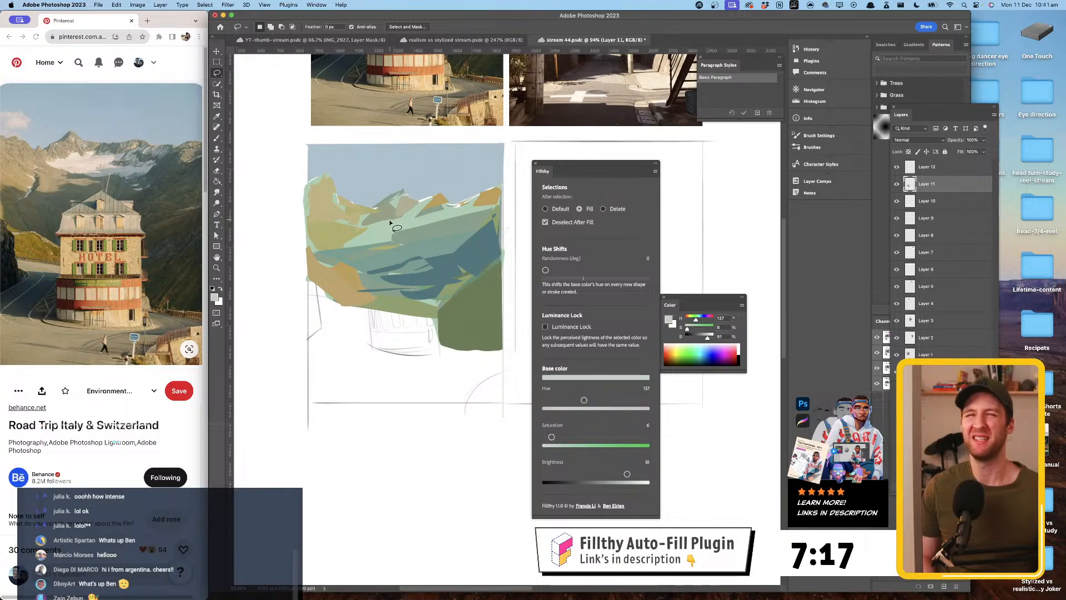
{"action": "mouse_move", "coordinate": [370, 225]}
{"action": "left_mouse_down"}
{"action": "mouse_move", "coordinate": [387, 211]}
{"action": "mouse_move", "coordinate": [433, 208]}
{"action": "mouse_move", "coordinate": [459, 224]}
{"action": "mouse_move", "coordinate": [394, 237]}
{"action": "mouse_move", "coordinate": [455, 244]}
{"action": "left_mouse_up"}
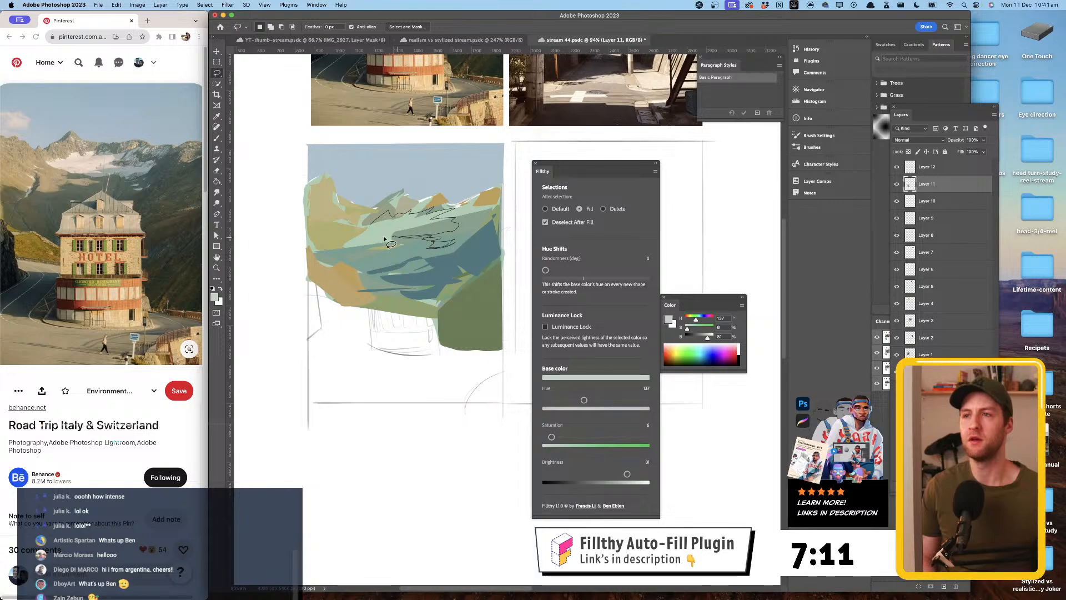
{"action": "left_click_drag", "start_coordinate": [384, 235], "coordinate": [386, 238]}
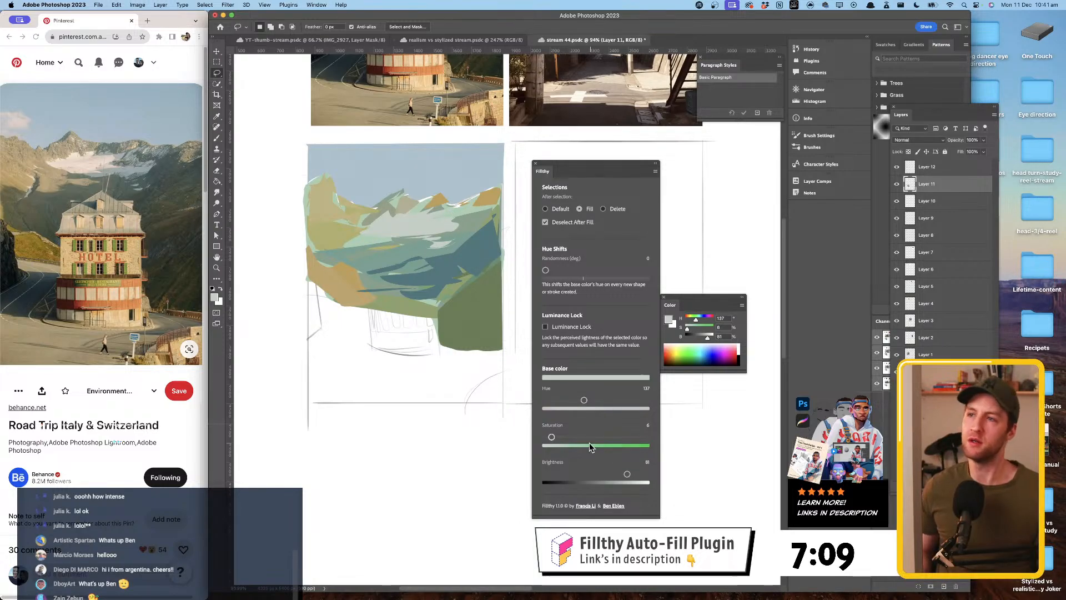
- Fill warm light-grey patches below the central skyline at hue 49, using saturation 6 and then 10, and save the document
{"action": "left_click_drag", "start_coordinate": [585, 400], "coordinate": [559, 401]}
{"action": "mouse_move", "coordinate": [388, 224]}
{"action": "left_mouse_down"}
{"action": "mouse_move", "coordinate": [408, 216]}
{"action": "mouse_move", "coordinate": [436, 216]}
{"action": "mouse_move", "coordinate": [419, 231]}
{"action": "left_mouse_up"}
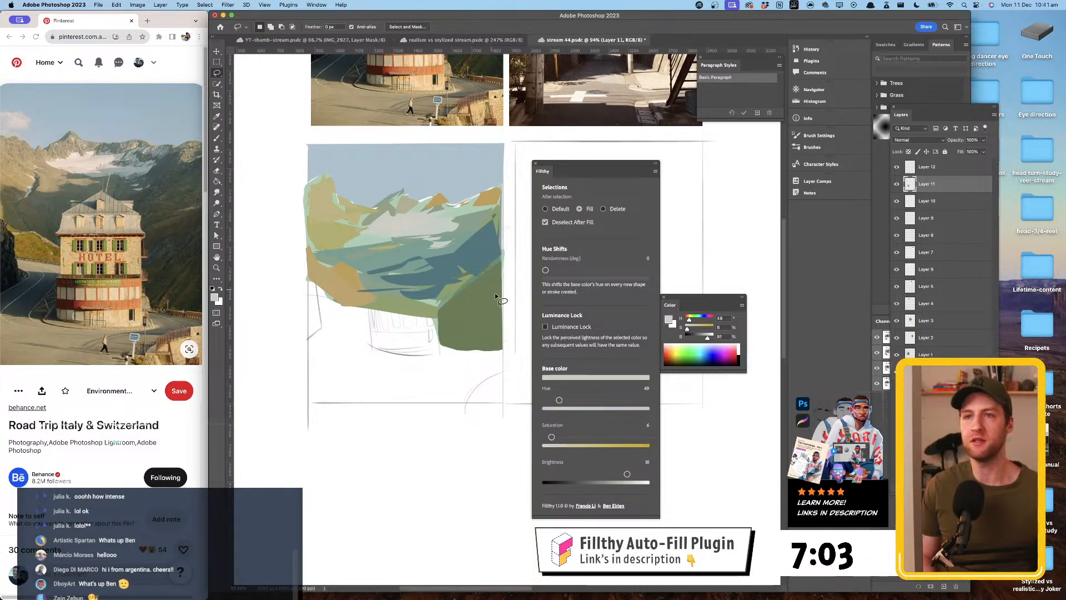
{"action": "scroll", "coordinate": [444, 250], "scroll_direction": "left", "scroll_amount": 2}
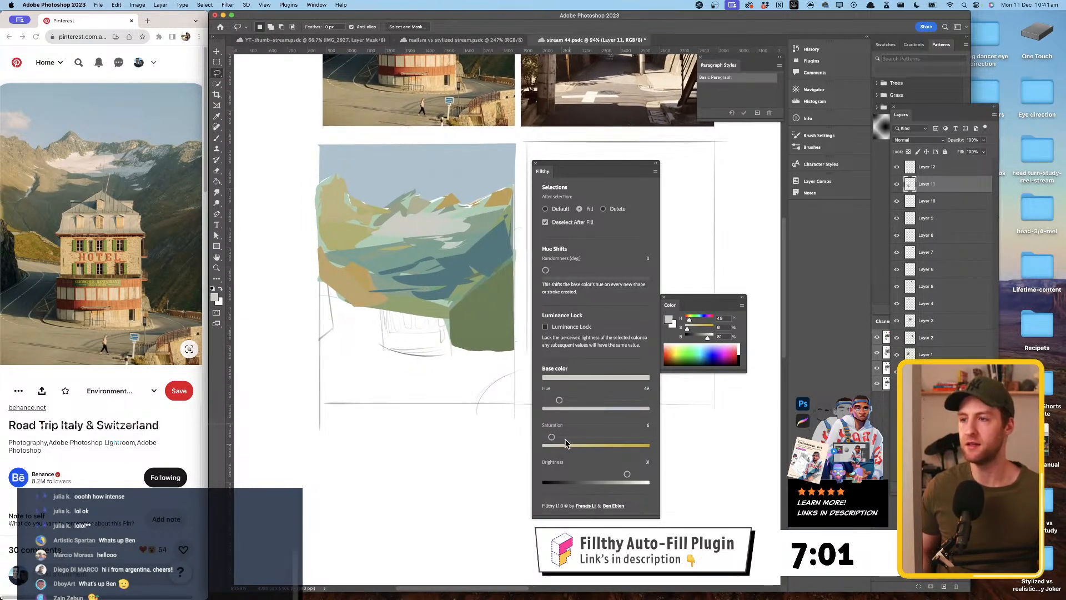
{"action": "left_click_drag", "start_coordinate": [552, 438], "coordinate": [555, 439]}
{"action": "mouse_move", "coordinate": [432, 228]}
{"action": "left_mouse_down"}
{"action": "mouse_move", "coordinate": [396, 213]}
{"action": "mouse_move", "coordinate": [391, 228]}
{"action": "mouse_move", "coordinate": [445, 228]}
{"action": "mouse_move", "coordinate": [479, 213]}
{"action": "mouse_move", "coordinate": [494, 236]}
{"action": "left_mouse_up"}
{"action": "key", "text": "cmd+s"}
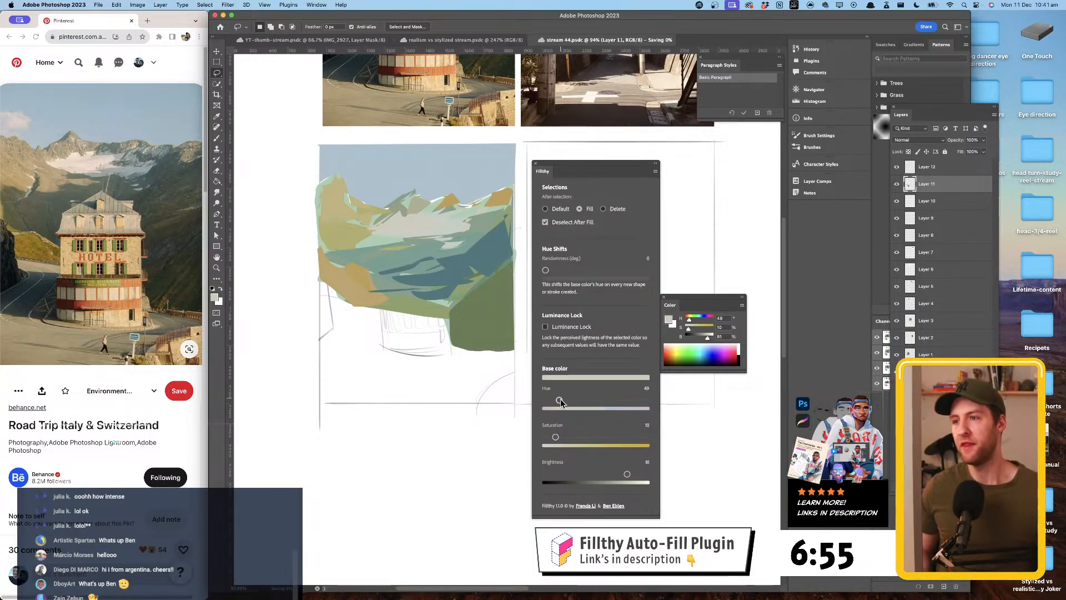
- Set the base color to hue 186 and brightness 71, and fill cool grey shadow shapes among the light patches below the central peaks
{"action": "left_click_drag", "start_coordinate": [559, 400], "coordinate": [585, 400]}
{"action": "left_click_drag", "start_coordinate": [627, 474], "coordinate": [617, 473]}
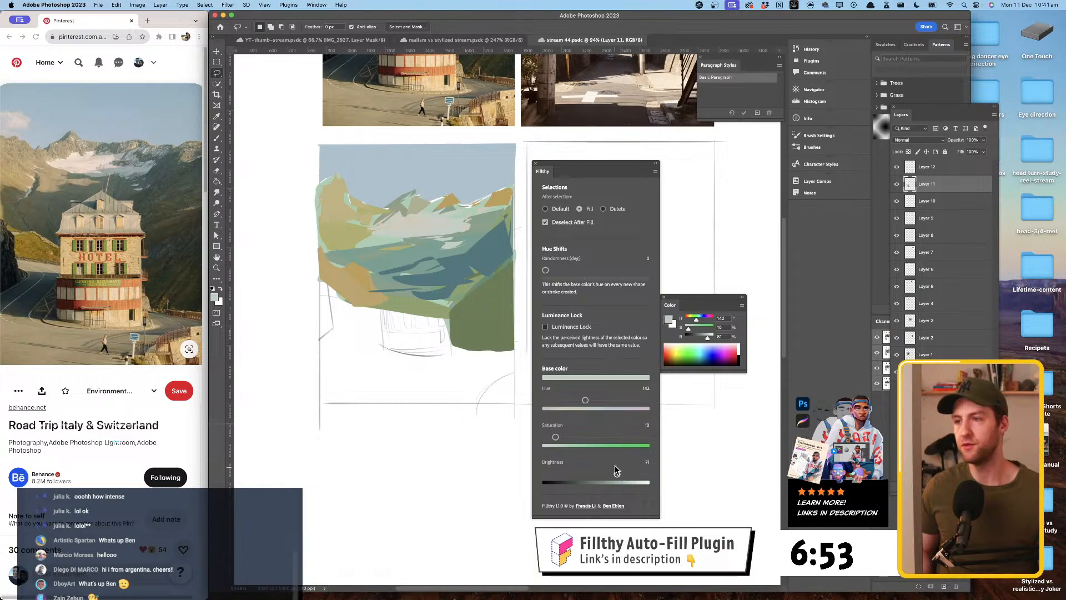
{"action": "mouse_move", "coordinate": [585, 400]}
{"action": "left_mouse_down"}
{"action": "mouse_move", "coordinate": [607, 401]}
{"action": "mouse_move", "coordinate": [598, 400]}
{"action": "left_mouse_up"}
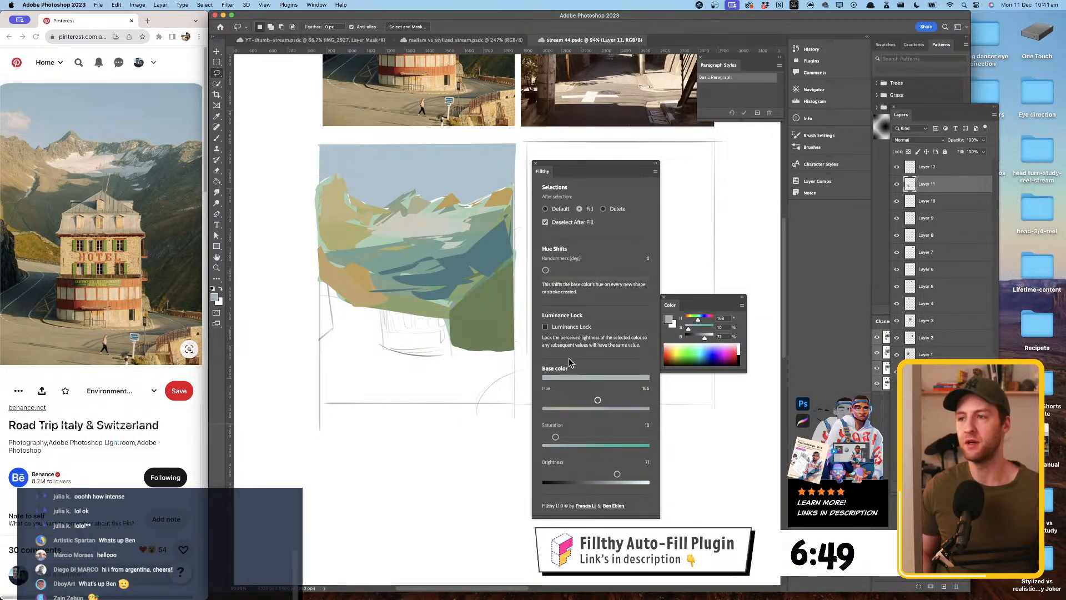
{"action": "left_click_drag", "start_coordinate": [464, 218], "coordinate": [466, 221]}
{"action": "mouse_move", "coordinate": [436, 218]}
{"action": "left_mouse_down"}
{"action": "mouse_move", "coordinate": [457, 210]}
{"action": "mouse_move", "coordinate": [416, 224]}
{"action": "mouse_move", "coordinate": [453, 214]}
{"action": "mouse_move", "coordinate": [437, 230]}
{"action": "mouse_move", "coordinate": [463, 230]}
{"action": "mouse_move", "coordinate": [413, 233]}
{"action": "mouse_move", "coordinate": [442, 236]}
{"action": "left_mouse_up"}
- Sample the light grey patch, raise saturation to 14 and brightness to 89, and fill cream highlights down the upper-left part of the valley
{"action": "key", "text": "i"}
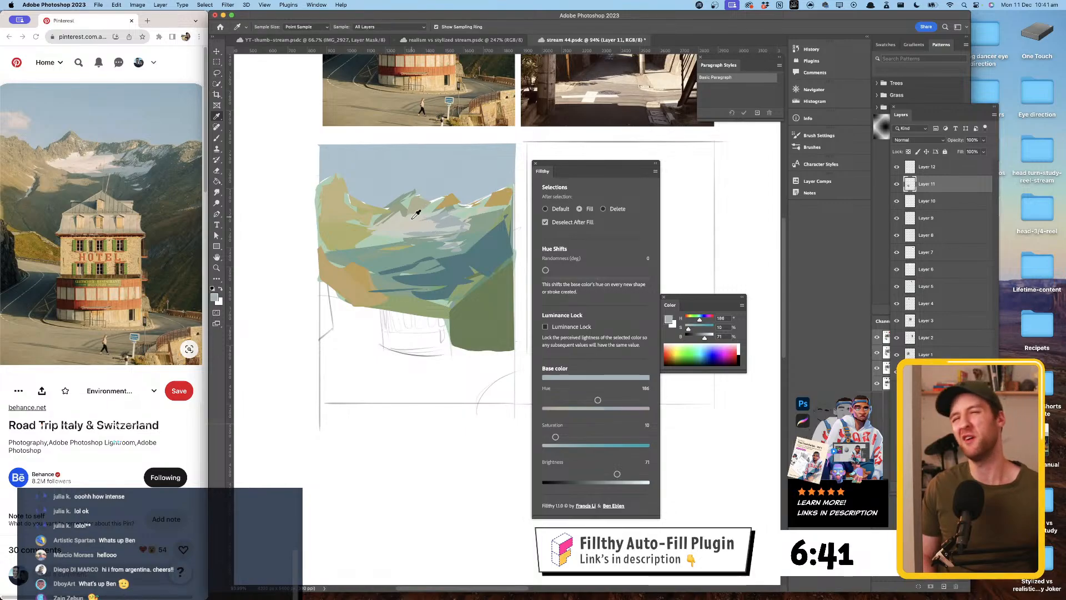
{"action": "left_click", "coordinate": [416, 214]}
{"action": "key", "text": "l"}
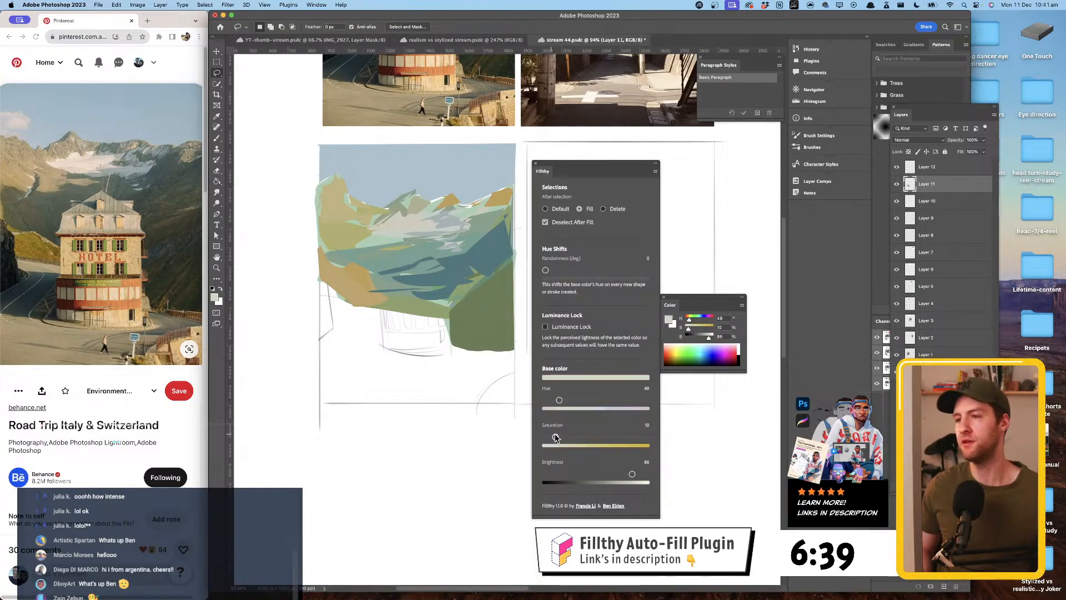
{"action": "left_click_drag", "start_coordinate": [556, 438], "coordinate": [559, 440]}
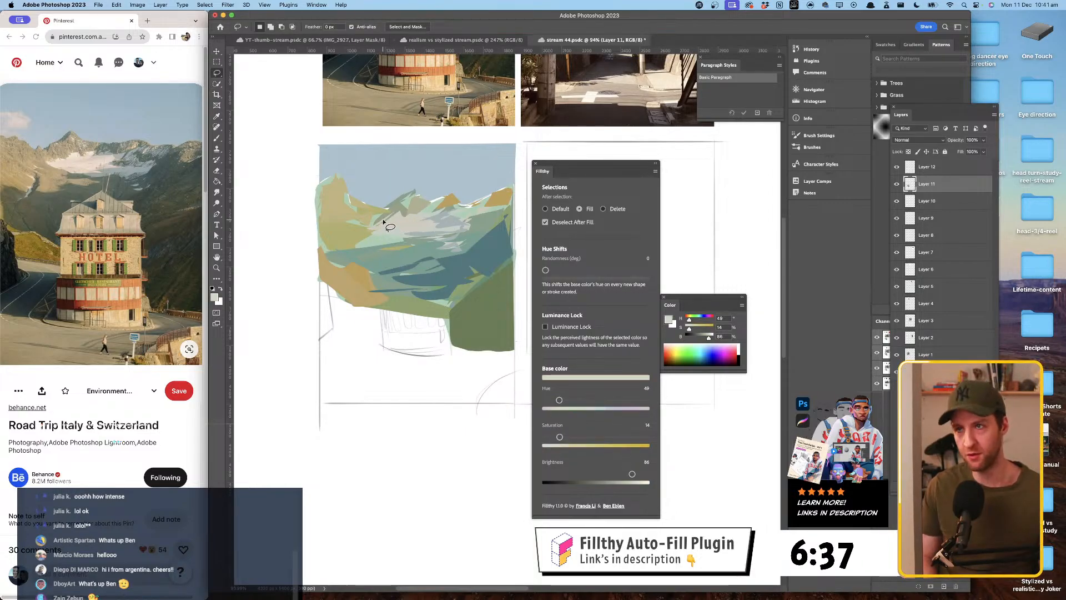
{"action": "mouse_move", "coordinate": [383, 216]}
{"action": "left_mouse_down"}
{"action": "mouse_move", "coordinate": [442, 212]}
{"action": "mouse_move", "coordinate": [434, 233]}
{"action": "mouse_move", "coordinate": [368, 231]}
{"action": "left_mouse_up"}
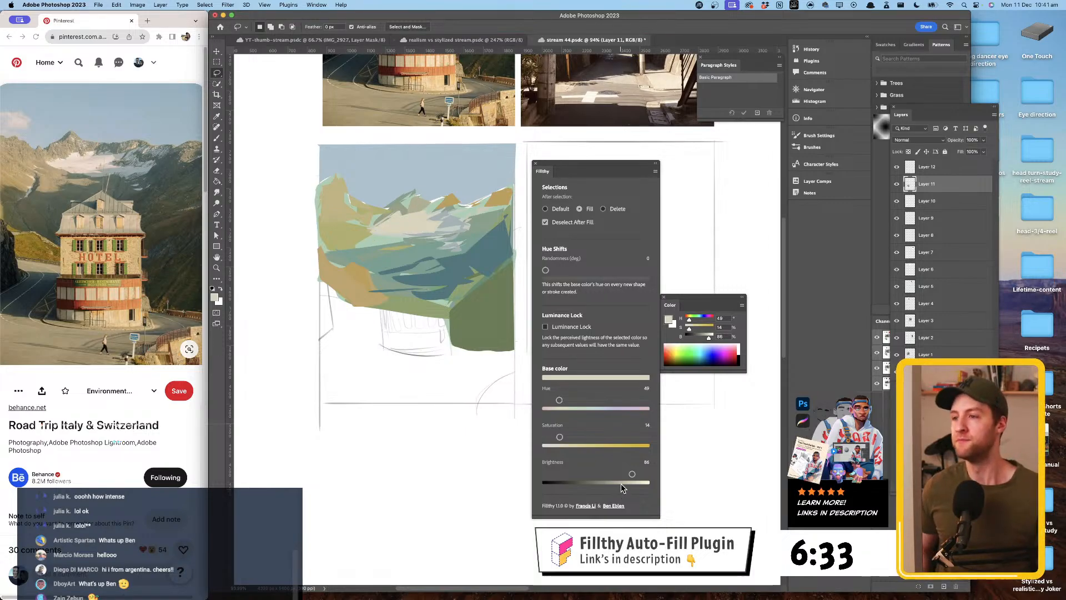
{"action": "left_click_drag", "start_coordinate": [632, 474], "coordinate": [636, 475]}
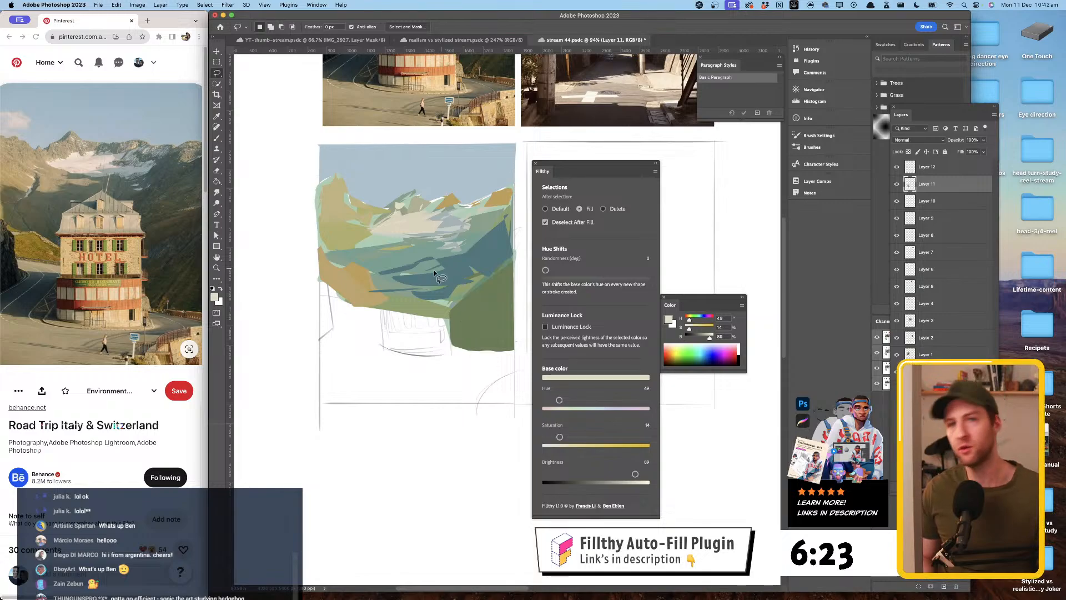
{"action": "left_click_drag", "start_coordinate": [362, 232], "coordinate": [343, 256]}
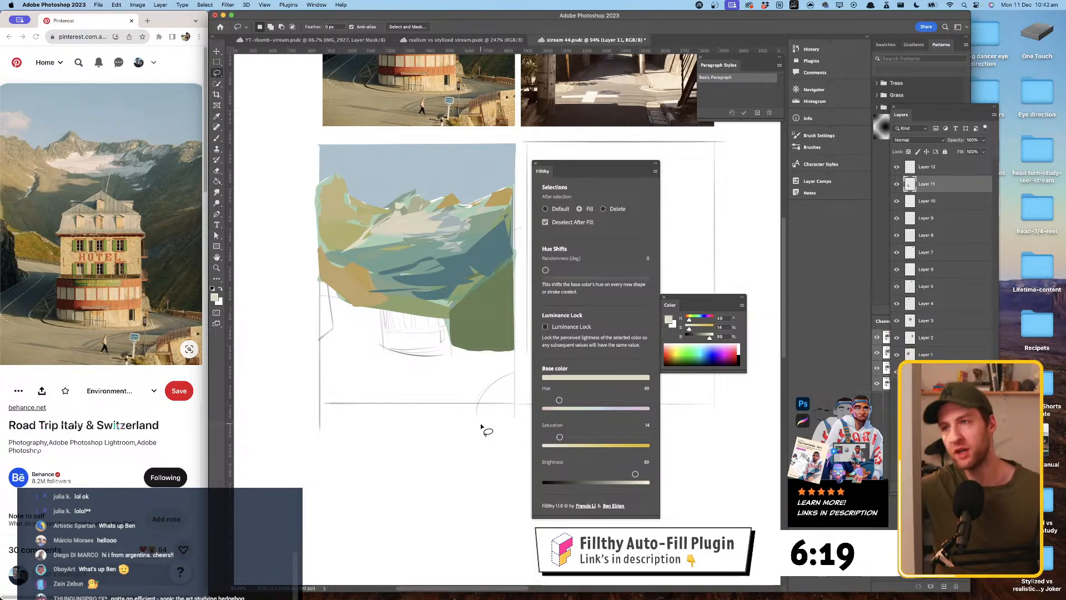
- Lower the base color's brightness to 27 and fill a dark rock shape at the painting's left edge
{"action": "left_click_drag", "start_coordinate": [635, 473], "coordinate": [630, 474]}
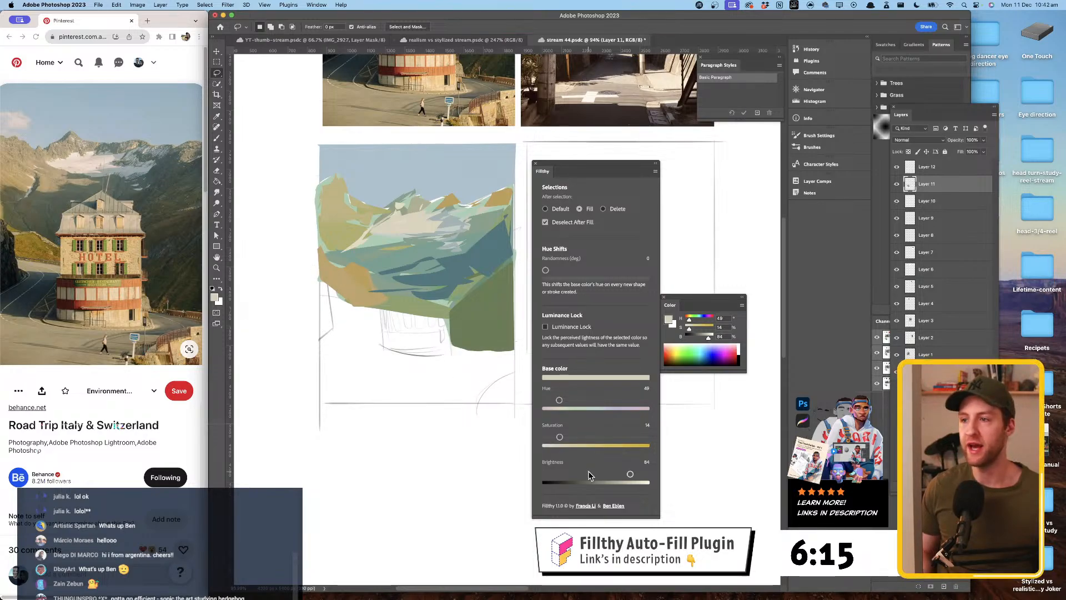
{"action": "left_click_drag", "start_coordinate": [589, 476], "coordinate": [573, 473]}
{"action": "mouse_move", "coordinate": [325, 267]}
{"action": "left_mouse_down"}
{"action": "mouse_move", "coordinate": [345, 286]}
{"action": "mouse_move", "coordinate": [335, 342]}
{"action": "left_mouse_up"}
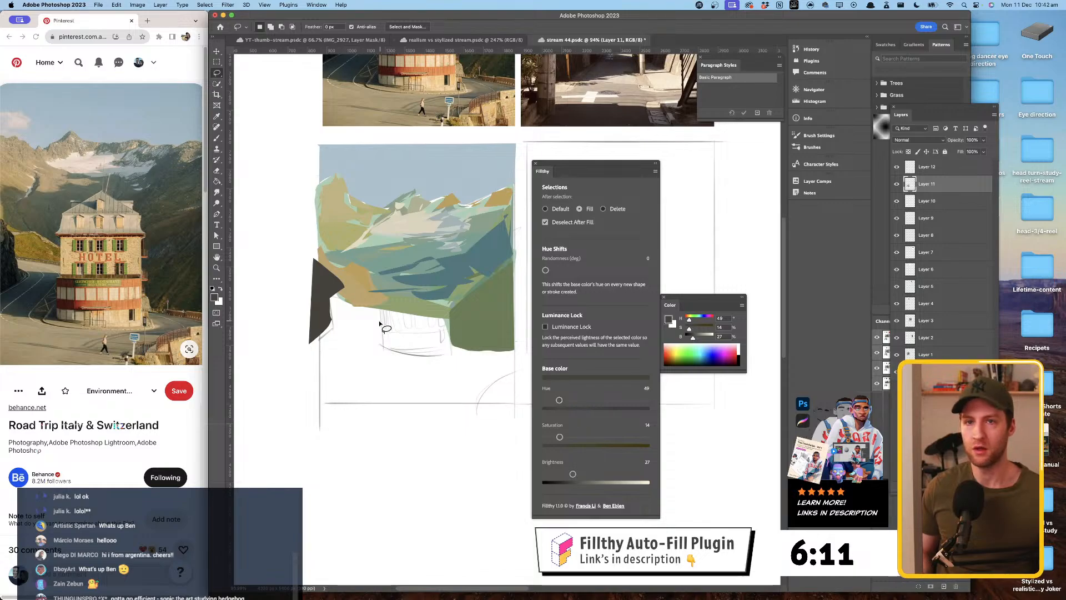
- Fill the road around the hotel base with grey at saturation 8 and brightness 65, plus a lower-right yellow patch at saturation 46 and brightness 77
{"action": "left_click_drag", "start_coordinate": [574, 475], "coordinate": [611, 474]}
{"action": "left_click_drag", "start_coordinate": [559, 437], "coordinate": [553, 437]}
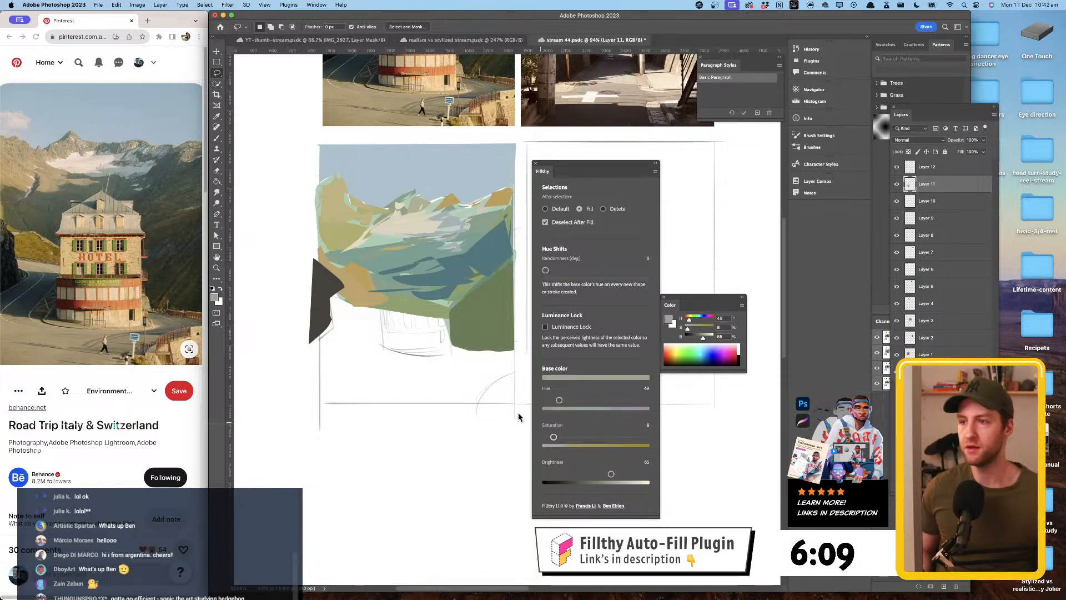
{"action": "left_click", "coordinate": [381, 307]}
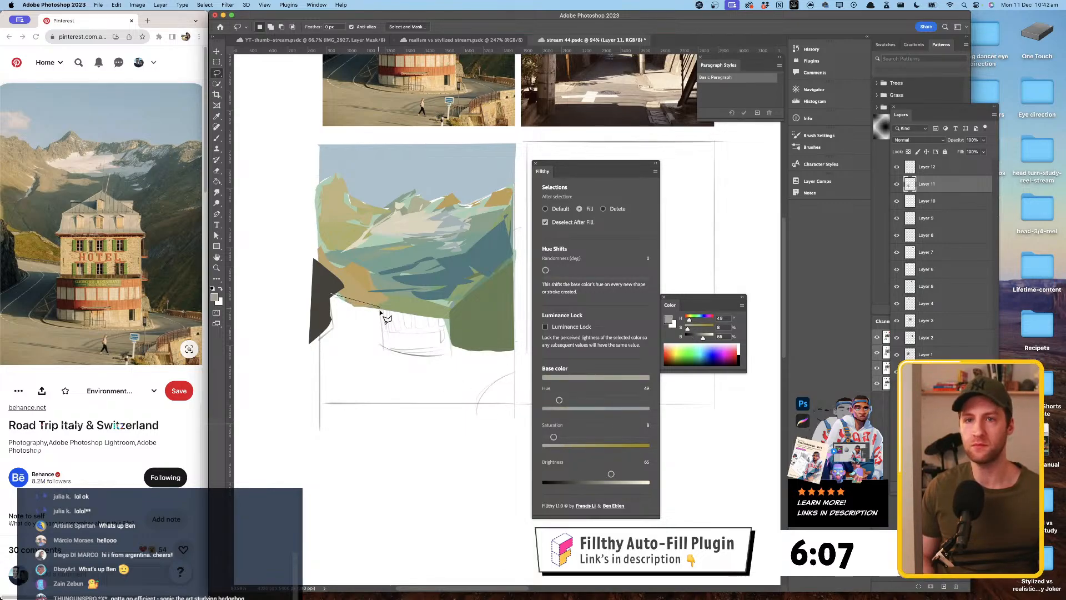
{"action": "left_click", "coordinate": [381, 346]}
{"action": "left_click", "coordinate": [461, 358]}
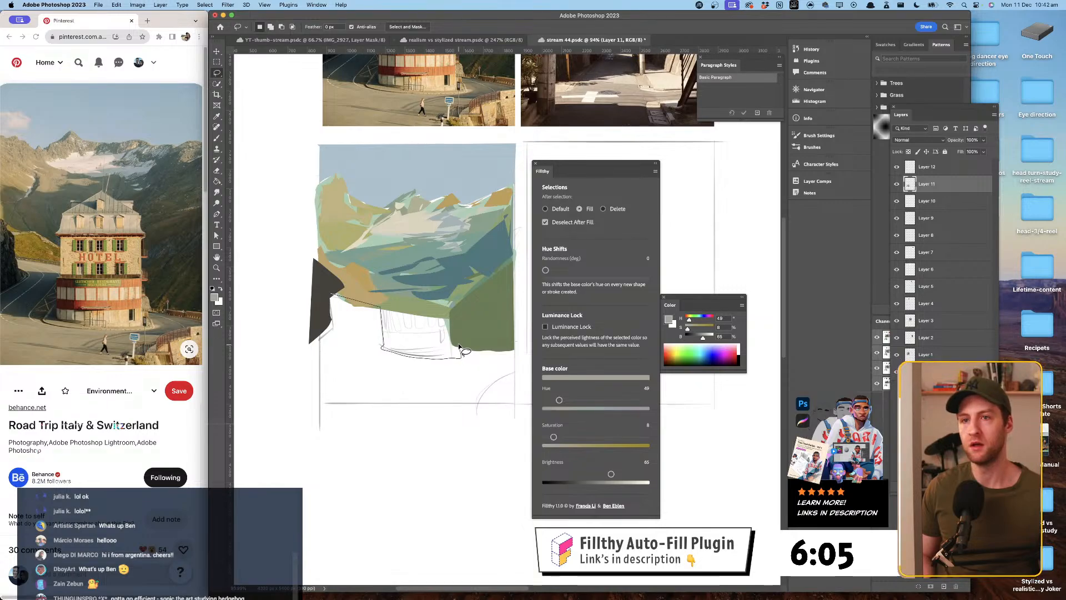
{"action": "left_click", "coordinate": [460, 344]}
{"action": "mouse_move", "coordinate": [483, 398]}
{"action": "left_mouse_down"}
{"action": "mouse_move", "coordinate": [334, 415]}
{"action": "mouse_move", "coordinate": [329, 303]}
{"action": "left_mouse_up"}
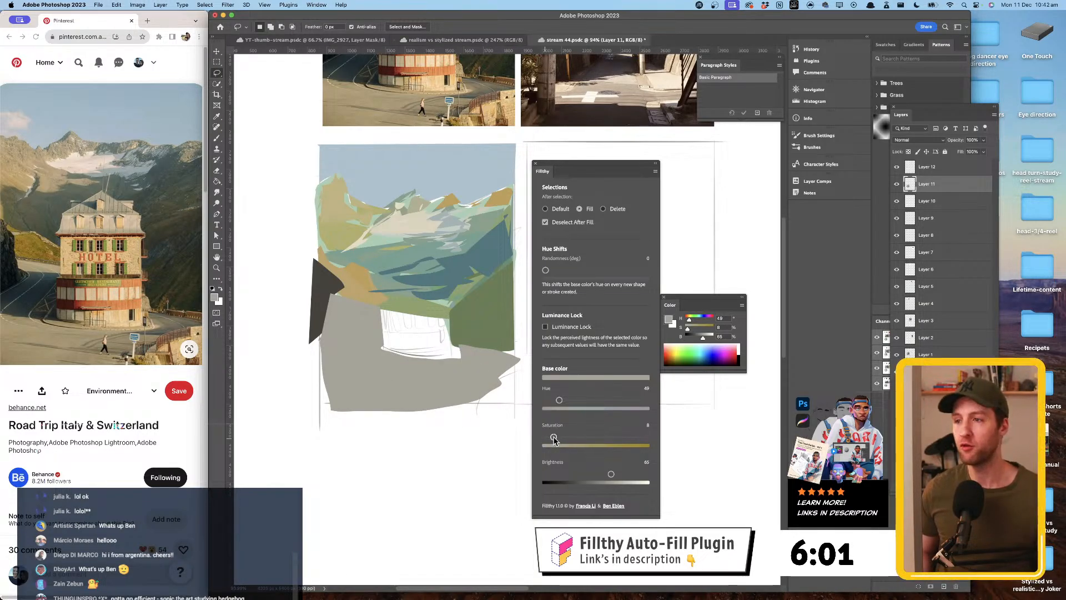
{"action": "mouse_move", "coordinate": [509, 361]}
{"action": "left_mouse_down"}
{"action": "mouse_move", "coordinate": [459, 405]}
{"action": "mouse_move", "coordinate": [519, 404]}
{"action": "mouse_move", "coordinate": [528, 360]}
{"action": "mouse_move", "coordinate": [471, 410]}
{"action": "mouse_move", "coordinate": [521, 382]}
{"action": "left_mouse_up"}
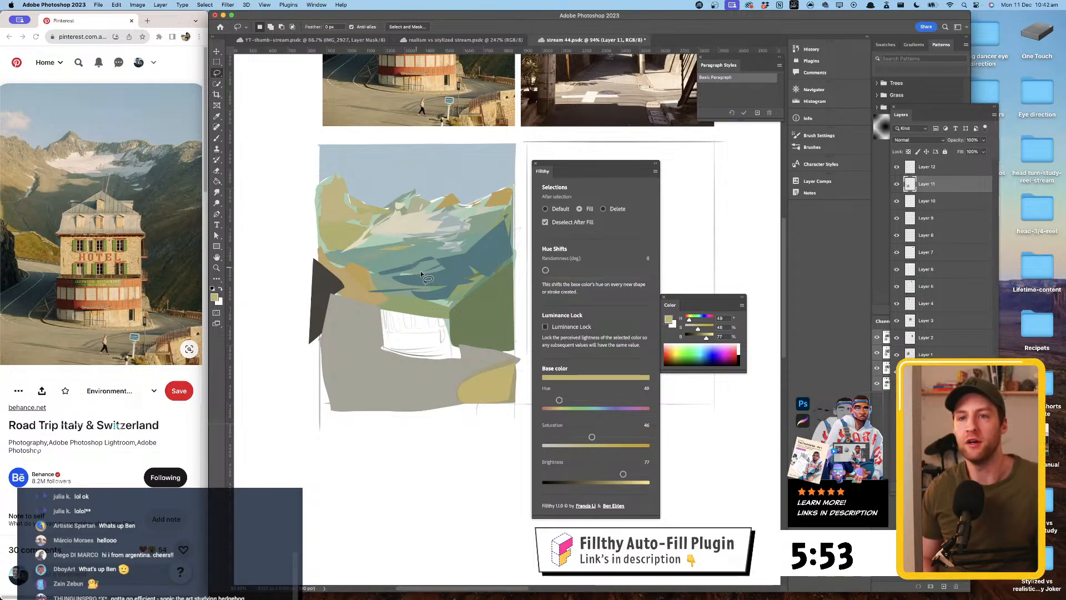
- Sample the right foreground hill's green and fill a yellower facet on it, plus darker facets at hue 99 and brightness 41
{"action": "left_click", "coordinate": [490, 322]}
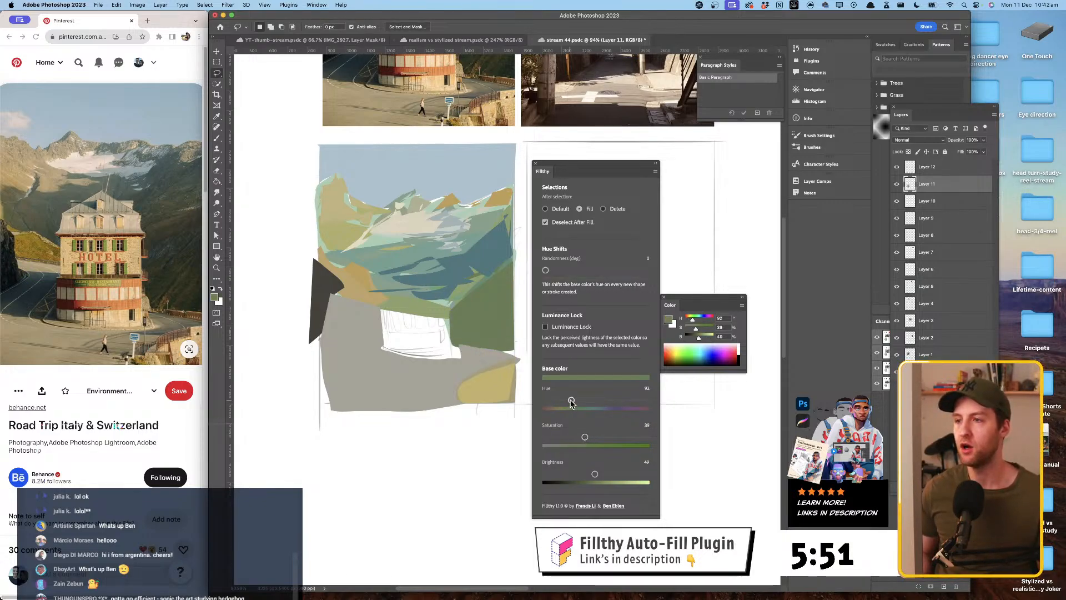
{"action": "left_click_drag", "start_coordinate": [572, 401], "coordinate": [566, 401]}
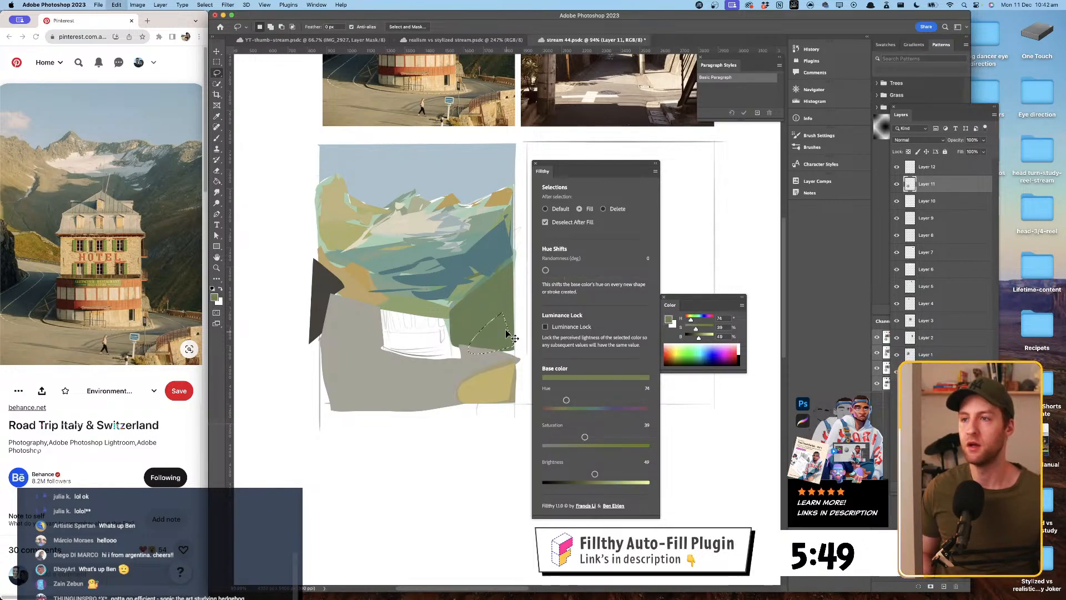
{"action": "mouse_move", "coordinate": [508, 317]}
{"action": "left_mouse_down"}
{"action": "mouse_move", "coordinate": [490, 346]}
{"action": "mouse_move", "coordinate": [515, 320]}
{"action": "left_mouse_up"}
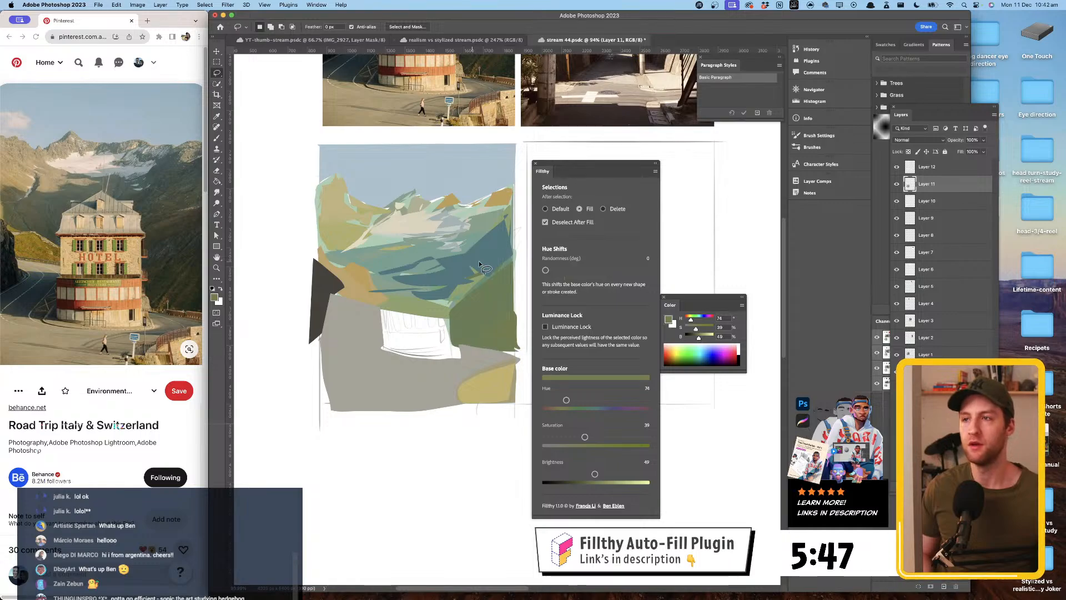
{"action": "left_click_drag", "start_coordinate": [595, 473], "coordinate": [587, 474]}
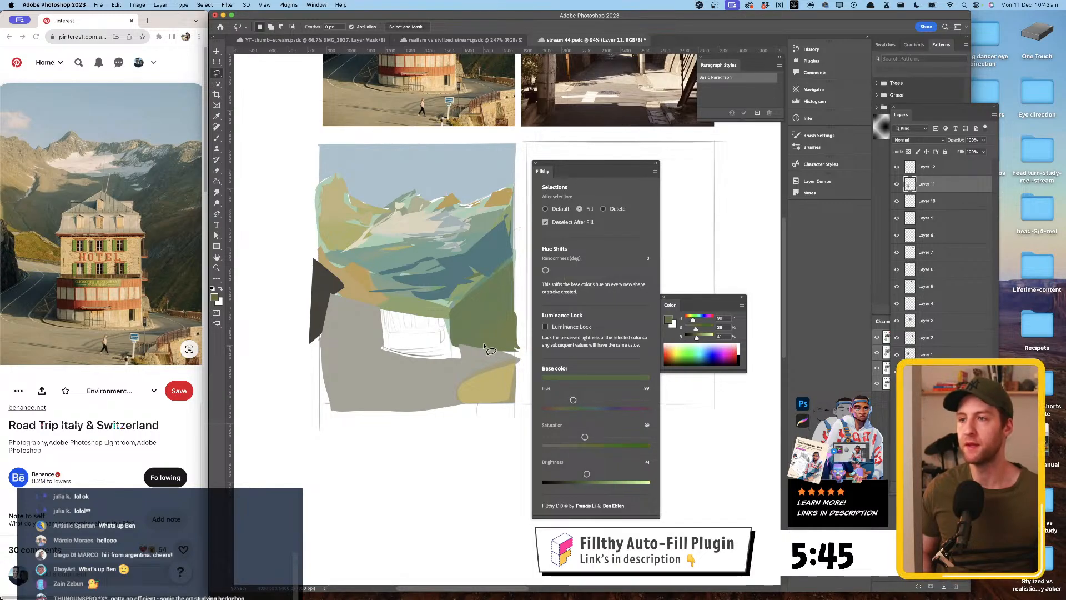
{"action": "left_click_drag", "start_coordinate": [510, 347], "coordinate": [458, 328]}
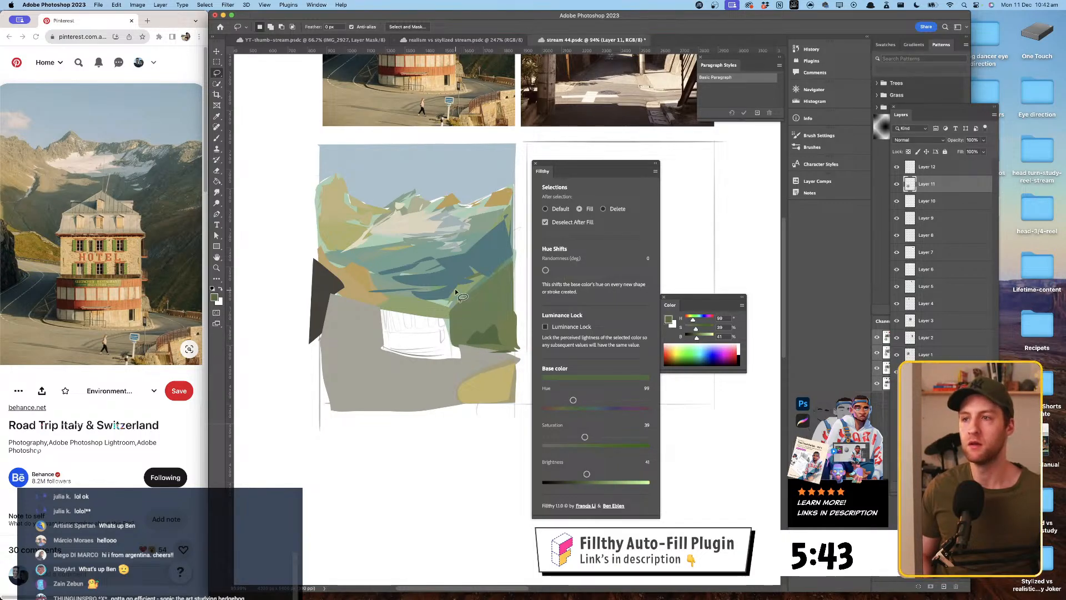
{"action": "mouse_move", "coordinate": [455, 292]}
{"action": "left_mouse_down"}
{"action": "mouse_move", "coordinate": [475, 305]}
{"action": "mouse_move", "coordinate": [458, 294]}
{"action": "left_mouse_up"}
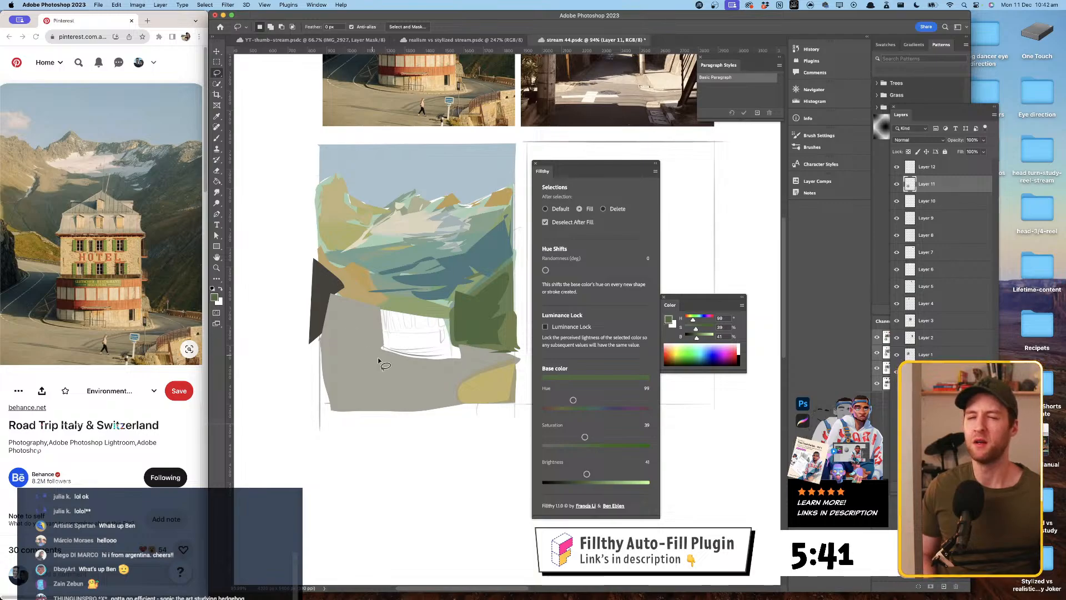
- Shift the base color from green to dark blue at hue 186
{"action": "left_click", "coordinate": [597, 400]}
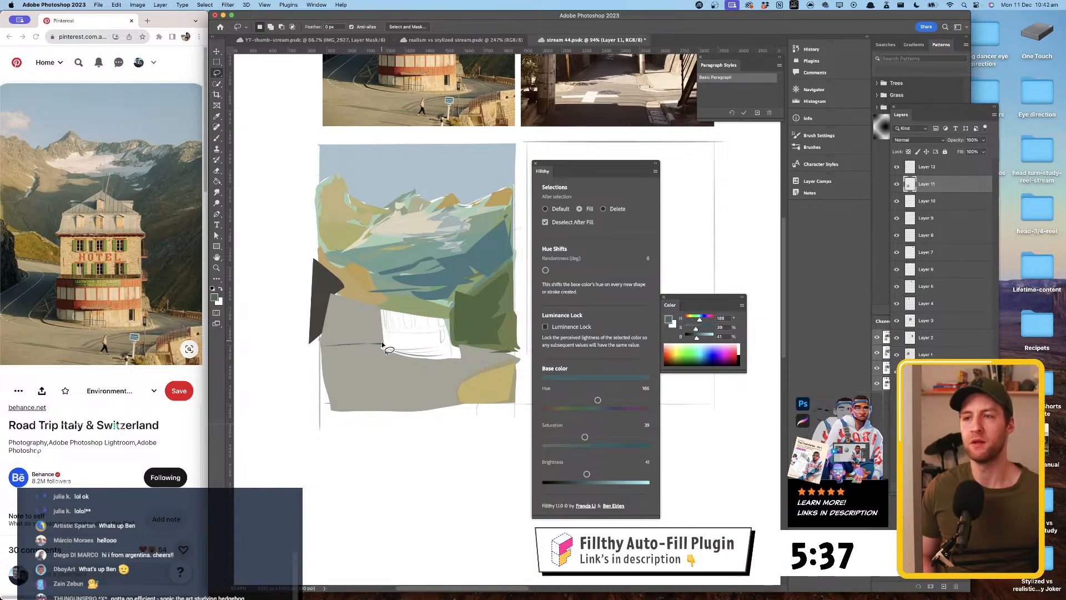
{"action": "mouse_move", "coordinate": [382, 349]}
{"action": "left_mouse_down"}
{"action": "mouse_move", "coordinate": [382, 310]}
{"action": "mouse_move", "coordinate": [315, 309]}
{"action": "mouse_move", "coordinate": [383, 348]}
{"action": "left_mouse_up"}
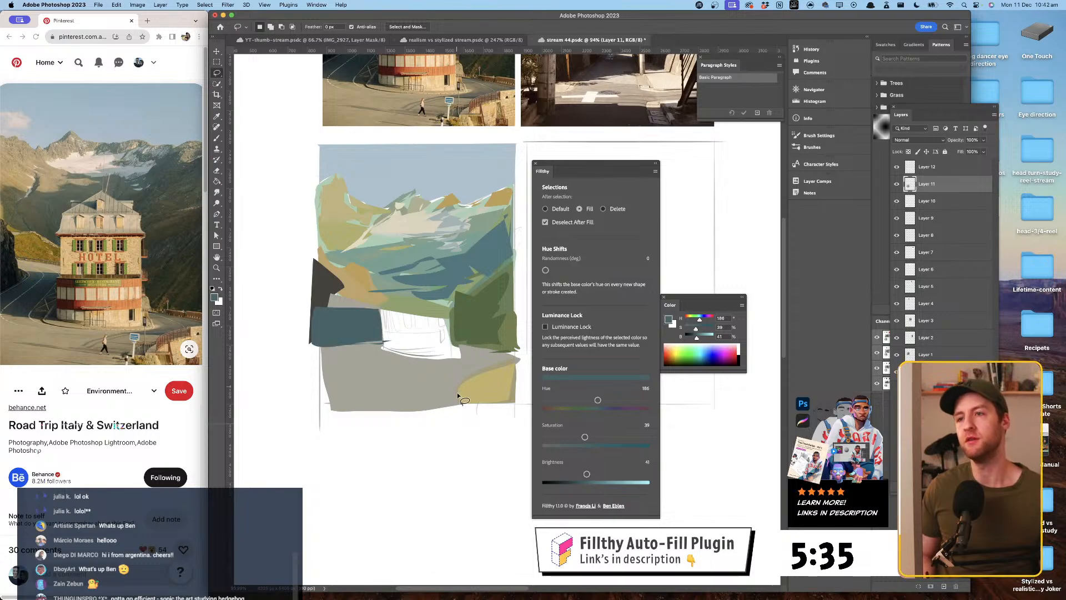
{"action": "key", "text": "super+z"}
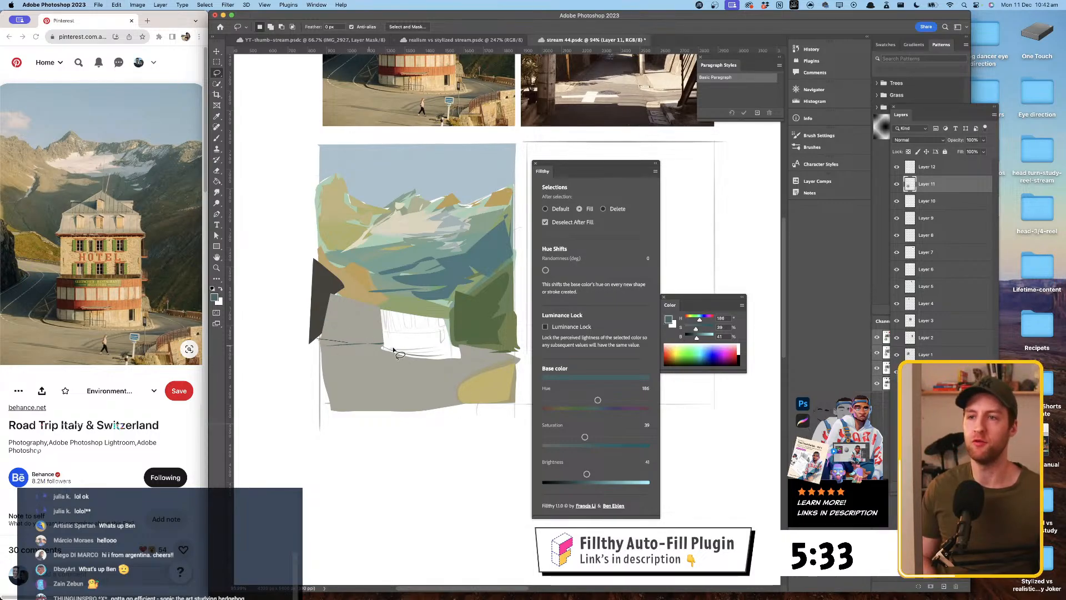
{"action": "mouse_move", "coordinate": [387, 353]}
{"action": "left_mouse_down"}
{"action": "mouse_move", "coordinate": [329, 295]}
{"action": "mouse_move", "coordinate": [329, 351]}
{"action": "left_mouse_up"}
{"action": "key", "text": "super+z"}
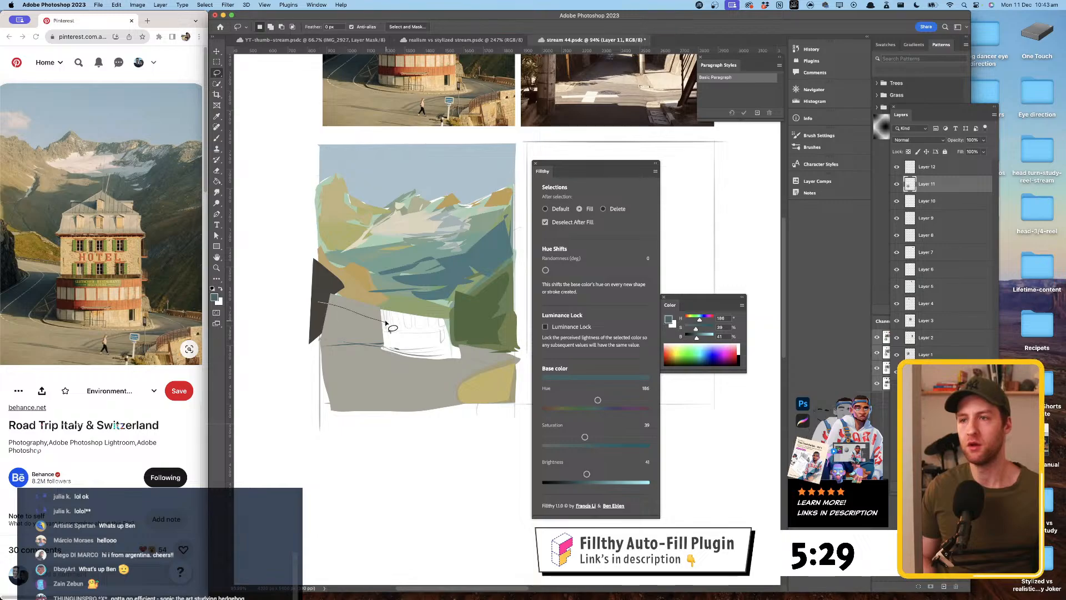
- Fill a sloping dark blue wall shape between the dark rock and the hotel's sketched base
{"action": "mouse_move", "coordinate": [360, 305]}
{"action": "left_mouse_down"}
{"action": "mouse_move", "coordinate": [382, 319]}
{"action": "mouse_move", "coordinate": [383, 350]}
{"action": "left_mouse_up"}
{"action": "left_click_drag", "start_coordinate": [318, 348], "coordinate": [328, 298]}
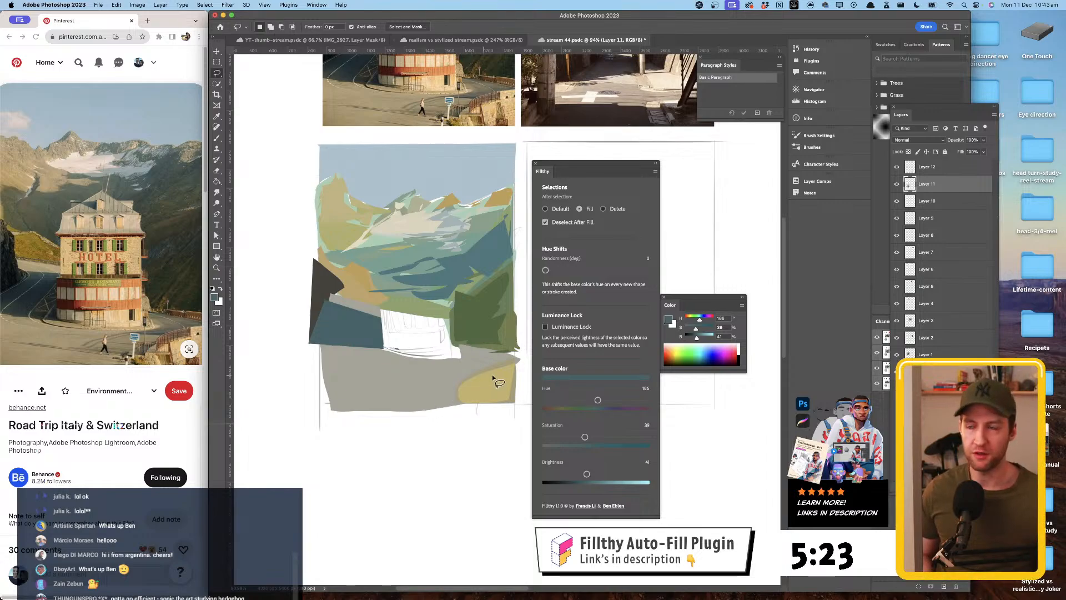
{"action": "mouse_move", "coordinate": [449, 389]}
{"action": "left_mouse_down"}
{"action": "mouse_move", "coordinate": [444, 401]}
{"action": "mouse_move", "coordinate": [485, 385]}
{"action": "left_mouse_up"}
- Sample the road's grey, set hue 181, saturation 26 and brightness 59, and fill blue-grey bands across the road
{"action": "key", "text": "i"}
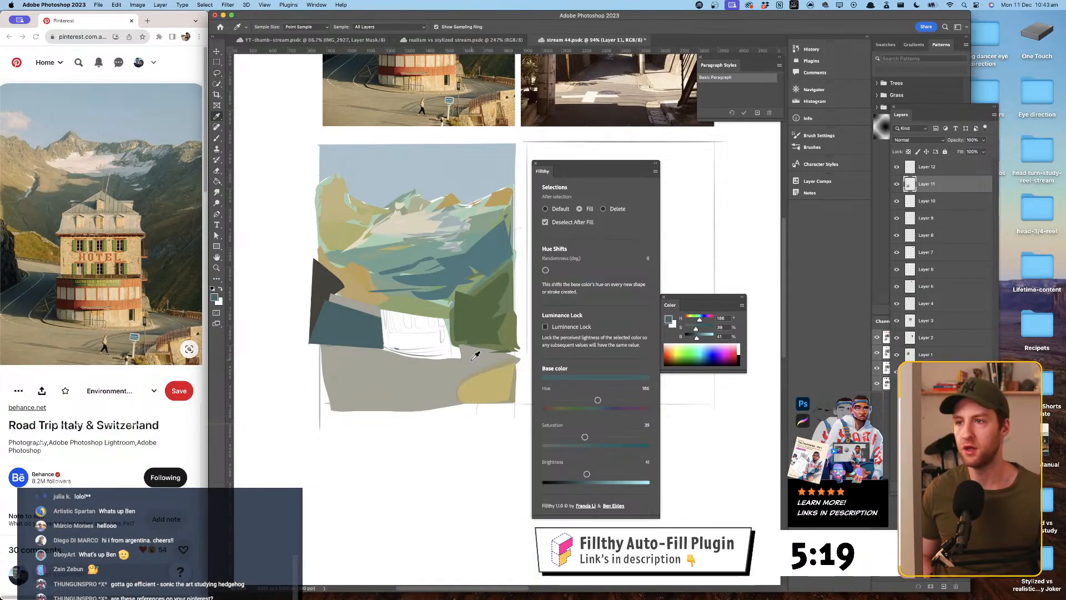
{"action": "left_click", "coordinate": [477, 354]}
{"action": "key", "text": "l"}
{"action": "left_click_drag", "start_coordinate": [559, 400], "coordinate": [595, 401]}
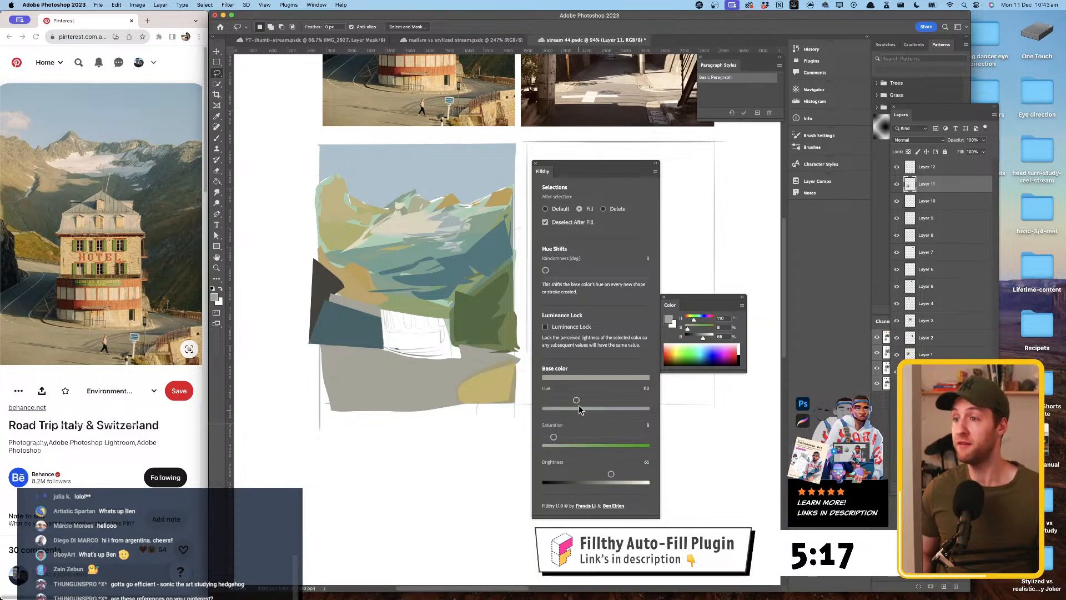
{"action": "left_click_drag", "start_coordinate": [613, 473], "coordinate": [605, 474]}
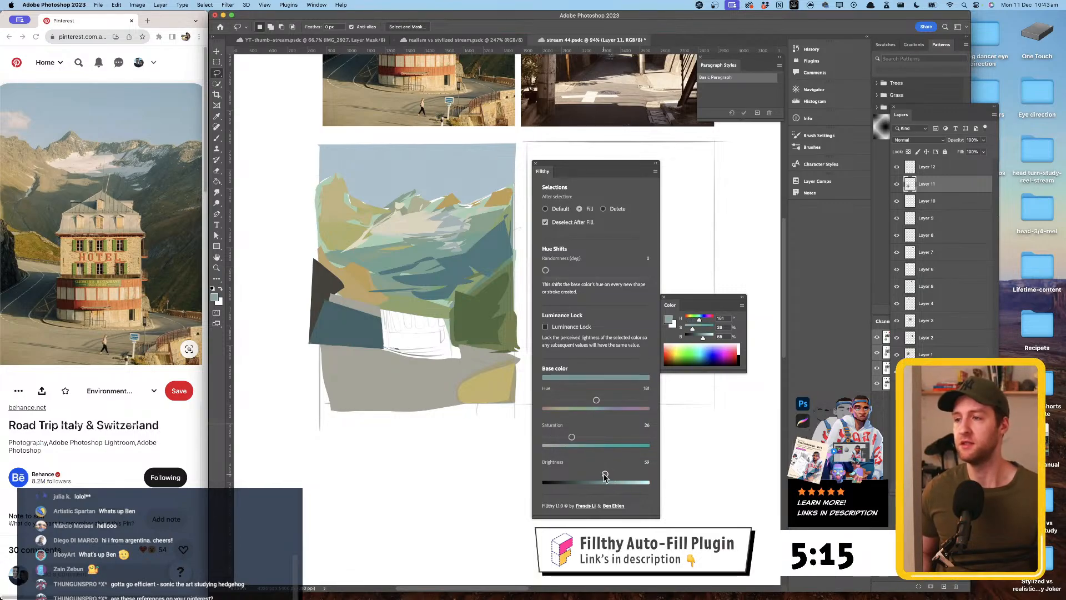
{"action": "mouse_move", "coordinate": [523, 362]}
{"action": "left_mouse_down"}
{"action": "mouse_move", "coordinate": [412, 395]}
{"action": "mouse_move", "coordinate": [455, 420]}
{"action": "mouse_move", "coordinate": [360, 391]}
{"action": "mouse_move", "coordinate": [484, 398]}
{"action": "left_mouse_up"}
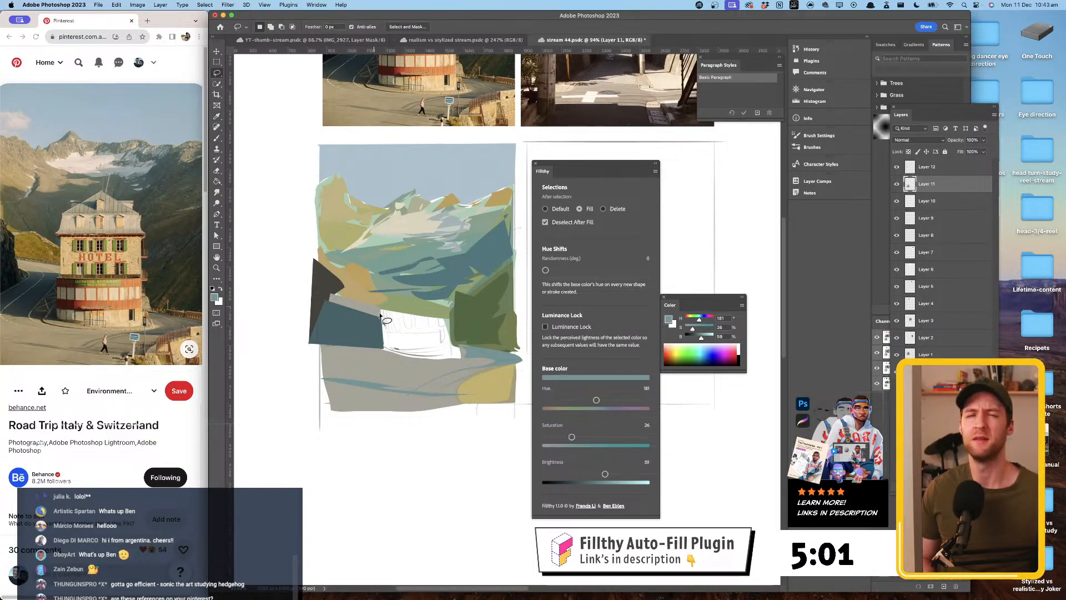
- Sample the road's grey and fill a warm beige area over the road's left side at hue 47 and saturation 20
{"action": "key", "text": "i"}
{"action": "left_click", "coordinate": [366, 367]}
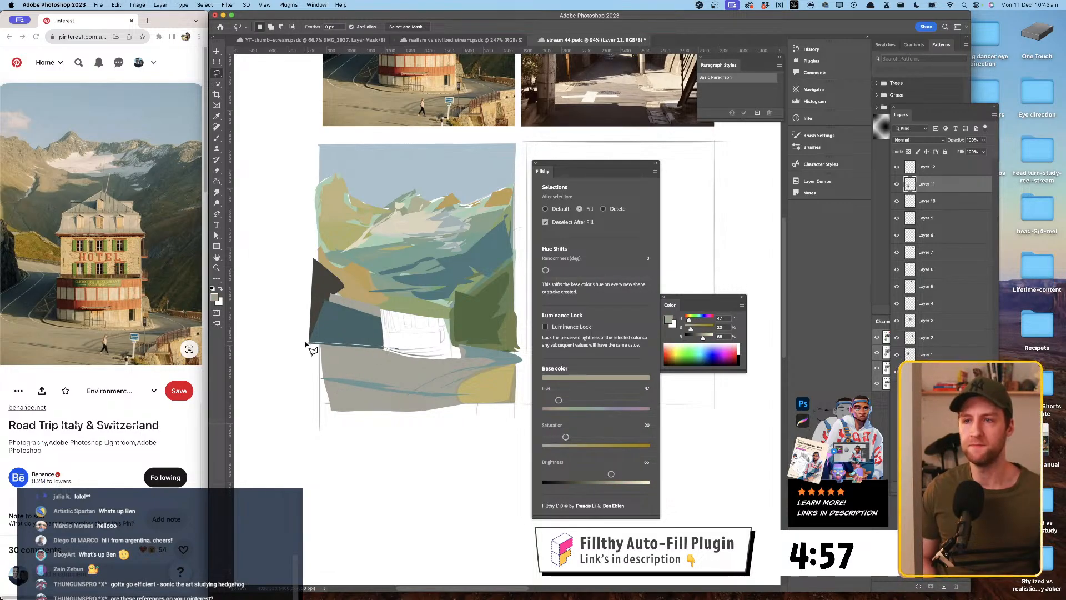
{"action": "mouse_move", "coordinate": [336, 381]}
{"action": "left_mouse_down"}
{"action": "mouse_move", "coordinate": [436, 383]}
{"action": "mouse_move", "coordinate": [461, 363]}
{"action": "mouse_move", "coordinate": [455, 376]}
{"action": "left_mouse_up"}
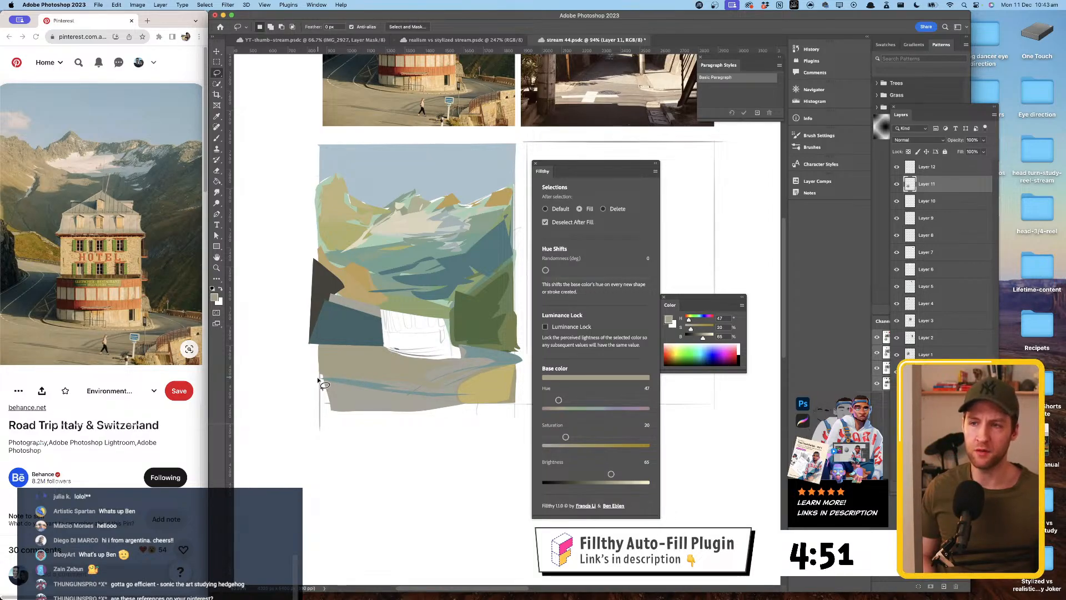
- Fill one more beige shape along the road's left edge
{"action": "mouse_move", "coordinate": [321, 378]}
{"action": "left_mouse_down"}
{"action": "mouse_move", "coordinate": [316, 412]}
{"action": "mouse_move", "coordinate": [467, 412]}
{"action": "mouse_move", "coordinate": [464, 399]}
{"action": "mouse_move", "coordinate": [441, 402]}
{"action": "mouse_move", "coordinate": [462, 407]}
{"action": "mouse_move", "coordinate": [460, 395]}
{"action": "mouse_move", "coordinate": [321, 380]}
{"action": "left_mouse_up"}
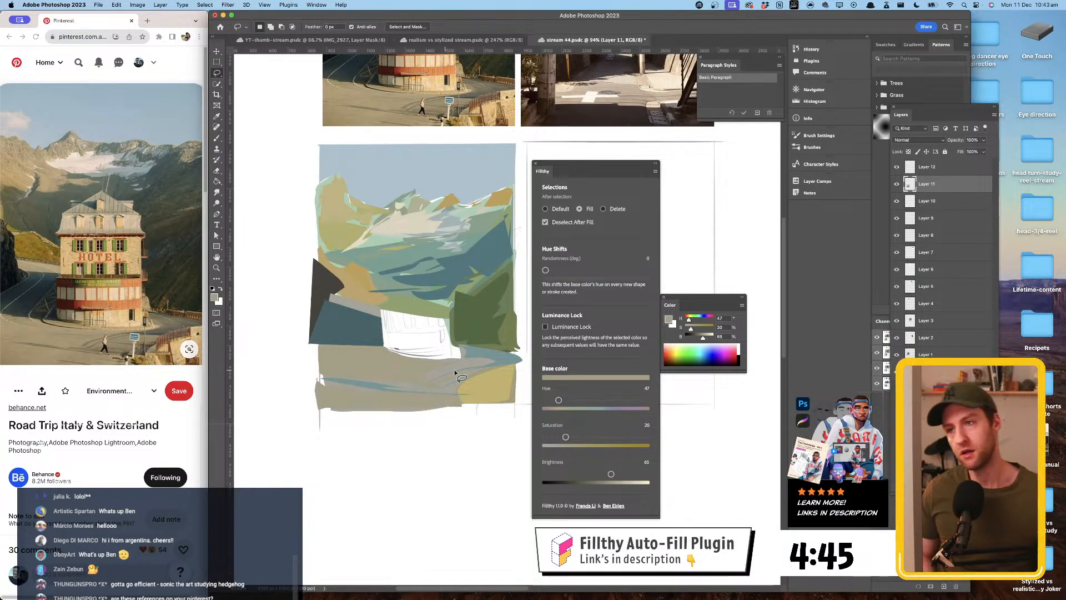
- On a new layer, set a tan base color at hue 29, saturation 39 and brightness 68 and fill the hotel's body
{"action": "left_click_drag", "start_coordinate": [565, 437], "coordinate": [575, 437]}
{"action": "left_click_drag", "start_coordinate": [611, 471], "coordinate": [615, 472]}
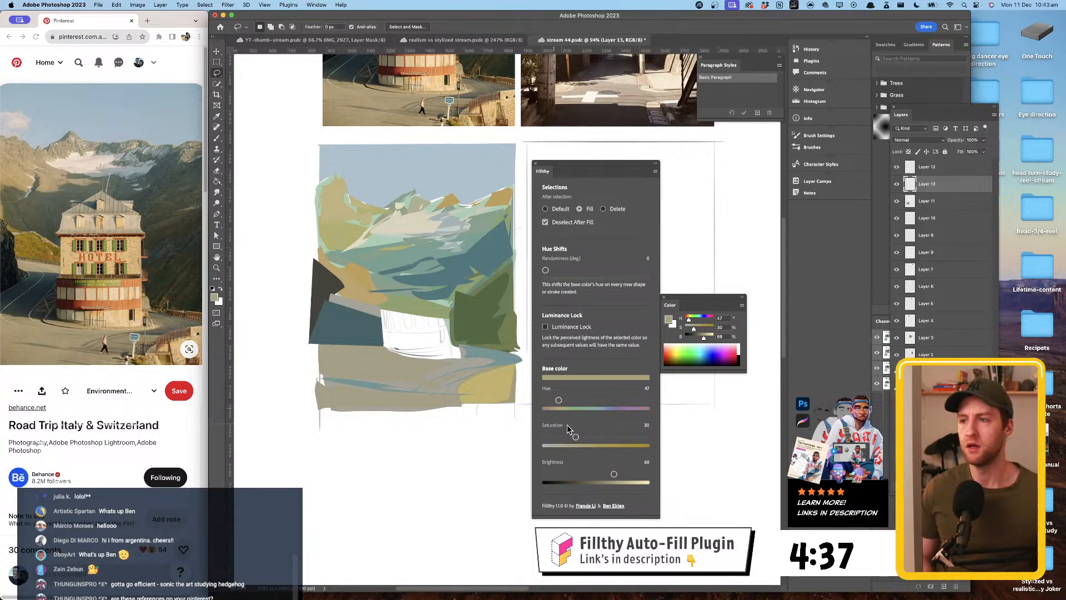
{"action": "left_click_drag", "start_coordinate": [556, 404], "coordinate": [554, 404]}
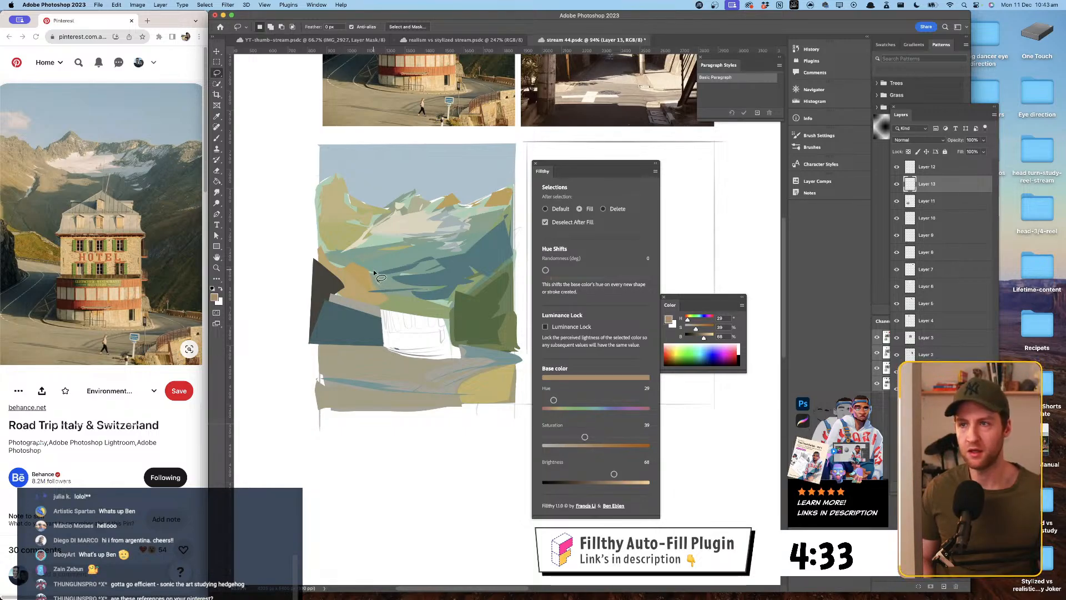
{"action": "mouse_move", "coordinate": [375, 274]}
{"action": "left_mouse_down"}
{"action": "mouse_move", "coordinate": [391, 347]}
{"action": "mouse_move", "coordinate": [379, 348]}
{"action": "mouse_move", "coordinate": [413, 364]}
{"action": "mouse_move", "coordinate": [457, 360]}
{"action": "mouse_move", "coordinate": [457, 267]}
{"action": "mouse_move", "coordinate": [385, 270]}
{"action": "mouse_move", "coordinate": [380, 341]}
{"action": "mouse_move", "coordinate": [423, 363]}
{"action": "mouse_move", "coordinate": [451, 358]}
{"action": "mouse_move", "coordinate": [453, 278]}
{"action": "mouse_move", "coordinate": [375, 261]}
{"action": "left_mouse_up"}
{"action": "key", "text": "super+z"}
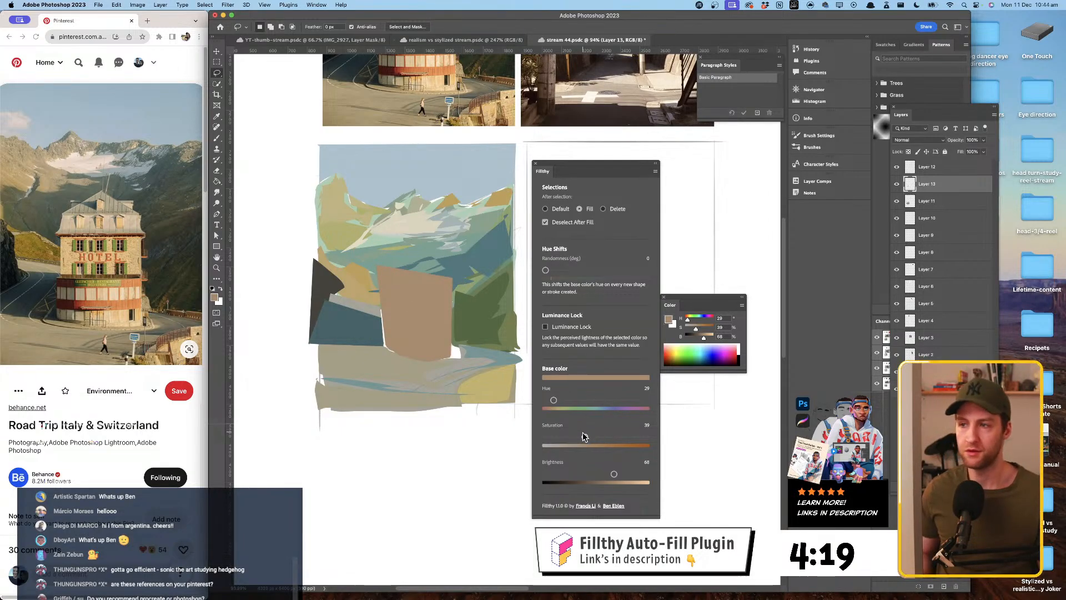
- Lower the tan's saturation to 13 and fill the hotel's roof in warm grey above the body
{"action": "left_click_drag", "start_coordinate": [584, 437], "coordinate": [573, 436]}
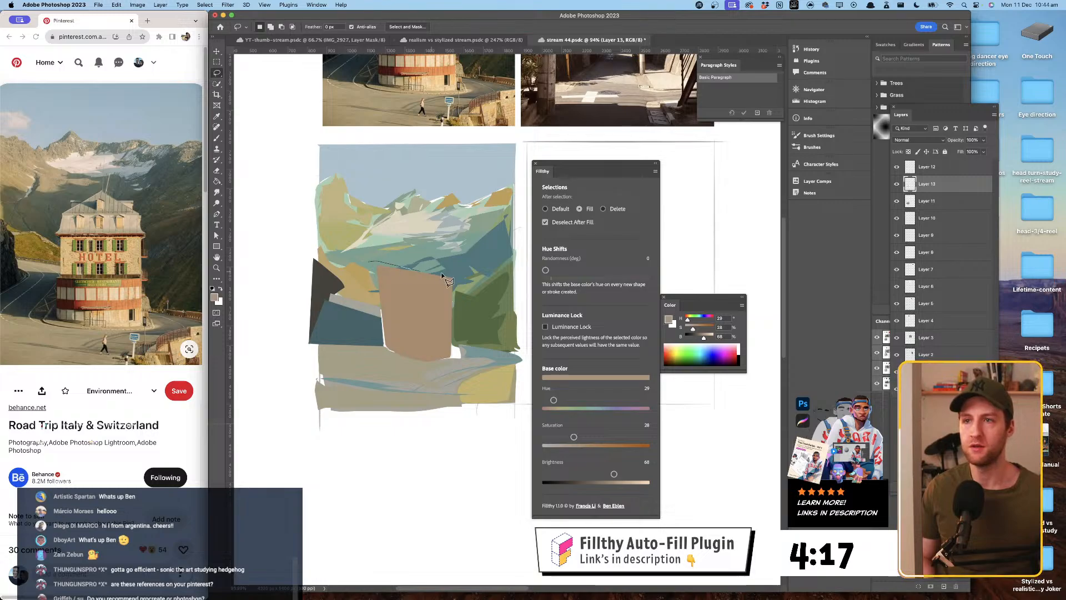
{"action": "mouse_move", "coordinate": [441, 273]}
{"action": "left_mouse_down"}
{"action": "mouse_move", "coordinate": [455, 278]}
{"action": "mouse_move", "coordinate": [453, 251]}
{"action": "left_mouse_up"}
{"action": "left_click_drag", "start_coordinate": [379, 245], "coordinate": [389, 266]}
{"action": "left_click_drag", "start_coordinate": [574, 436], "coordinate": [559, 437]}
{"action": "mouse_move", "coordinate": [378, 245]}
{"action": "left_mouse_down"}
{"action": "mouse_move", "coordinate": [368, 265]}
{"action": "mouse_move", "coordinate": [455, 282]}
{"action": "mouse_move", "coordinate": [449, 252]}
{"action": "mouse_move", "coordinate": [387, 248]}
{"action": "mouse_move", "coordinate": [419, 232]}
{"action": "mouse_move", "coordinate": [458, 263]}
{"action": "left_mouse_up"}
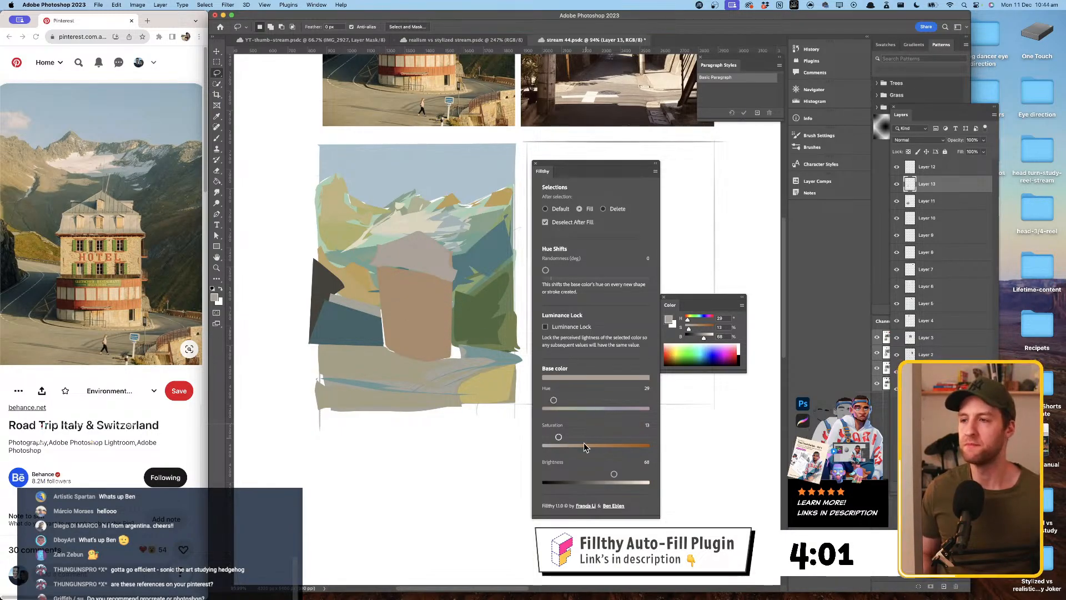
- Set the base color to red at hue 5 and saturation 49 and fill a band across the hotel's lower body
{"action": "left_click", "coordinate": [547, 408]}
{"action": "left_click", "coordinate": [595, 445]}
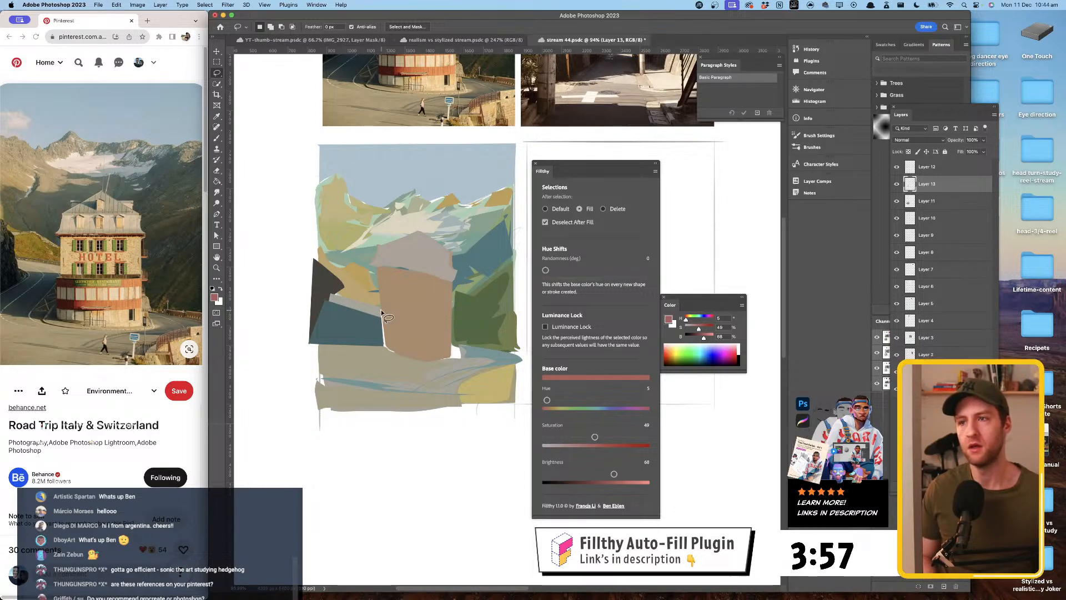
{"action": "mouse_move", "coordinate": [382, 314]}
{"action": "left_mouse_down"}
{"action": "mouse_move", "coordinate": [464, 316]}
{"action": "mouse_move", "coordinate": [389, 315]}
{"action": "mouse_move", "coordinate": [455, 318]}
{"action": "mouse_move", "coordinate": [456, 348]}
{"action": "mouse_move", "coordinate": [393, 345]}
{"action": "mouse_move", "coordinate": [383, 318]}
{"action": "left_mouse_up"}
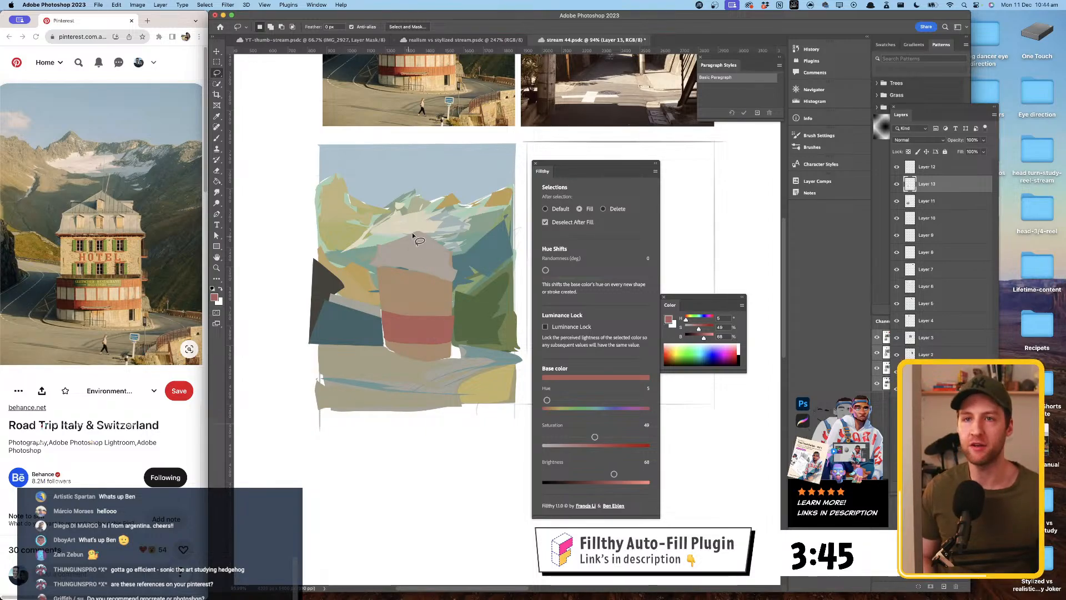
- Sample the hotel's tan and extend the upper walls outward beneath the roof
{"action": "left_click", "coordinate": [402, 268], "text": "alt"}
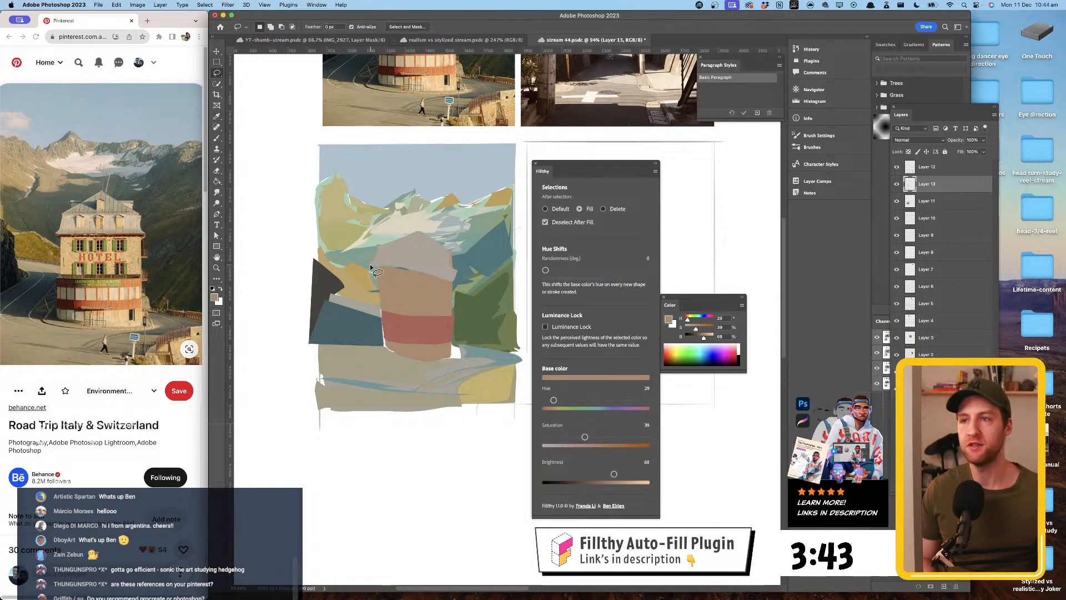
{"action": "left_click", "coordinate": [371, 266]}
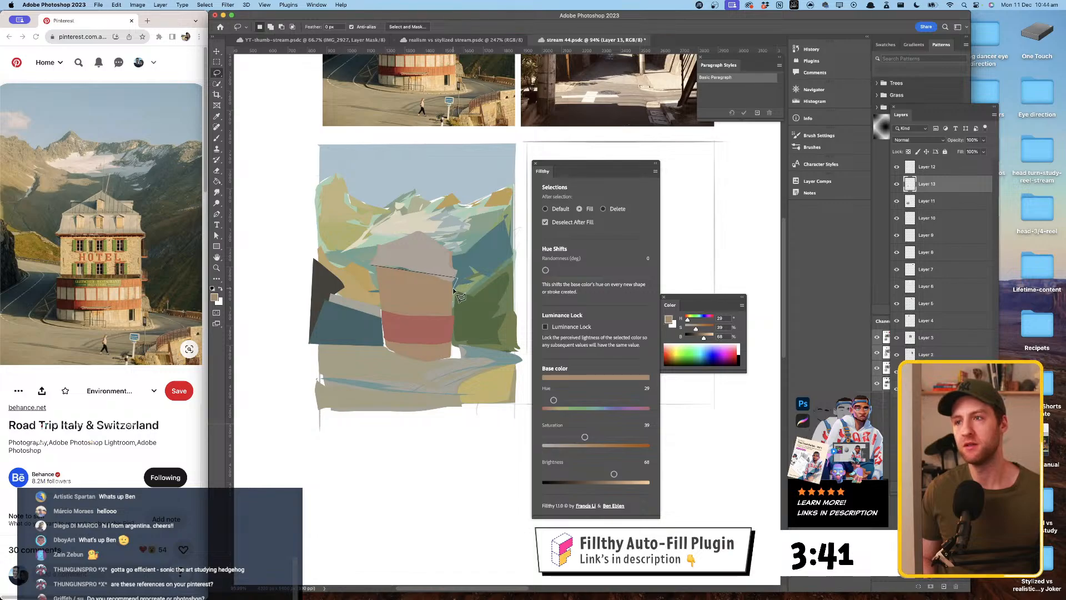
{"action": "left_click", "coordinate": [371, 267]}
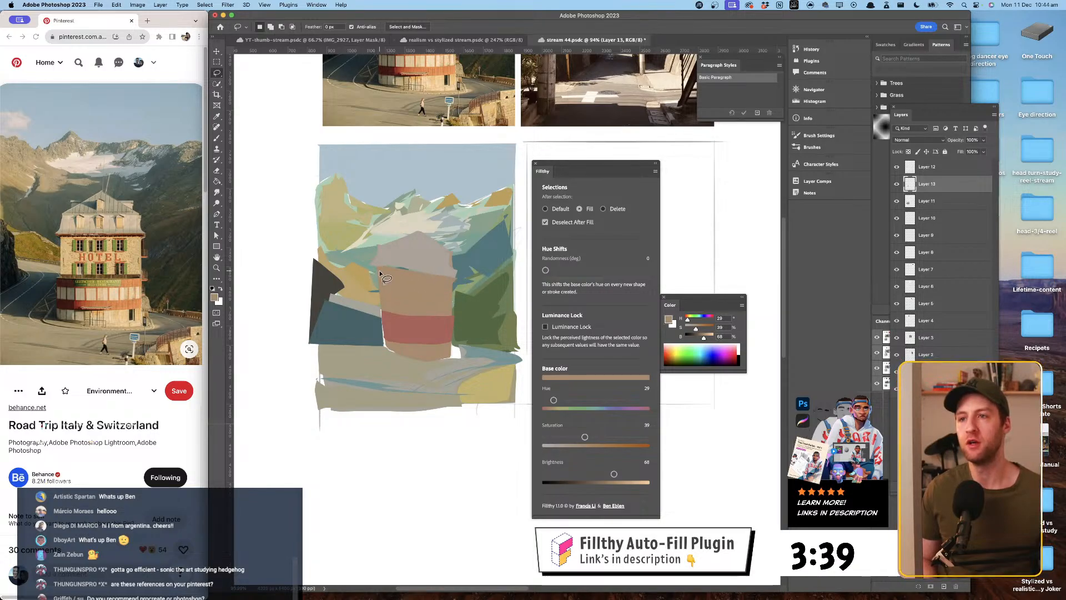
{"action": "left_click", "coordinate": [376, 268]}
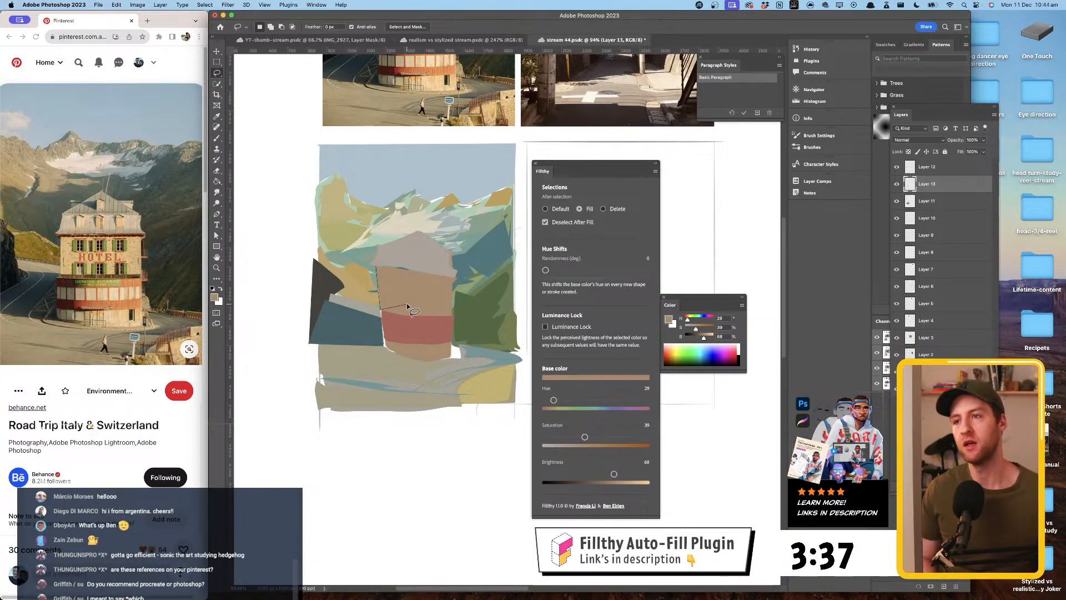
{"action": "double_click", "coordinate": [389, 276]}
- Sample the roof's grey, raise its brightness to 73 and fill a lighter band over the lower roof
{"action": "key", "text": "i"}
{"action": "left_click", "coordinate": [401, 245]}
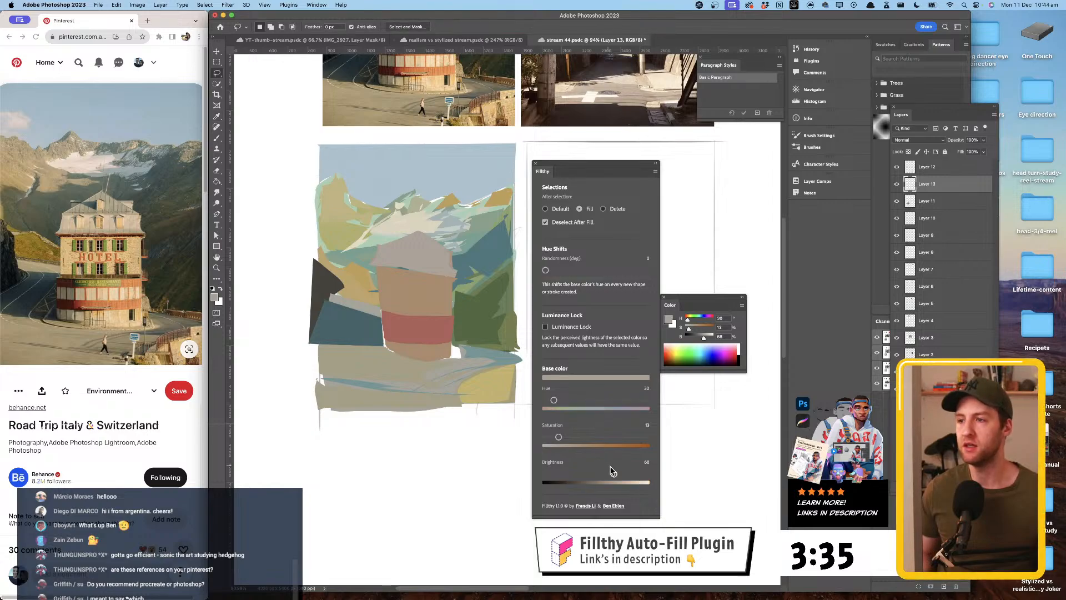
{"action": "left_click_drag", "start_coordinate": [614, 474], "coordinate": [619, 474]}
{"action": "left_click", "coordinate": [377, 246]}
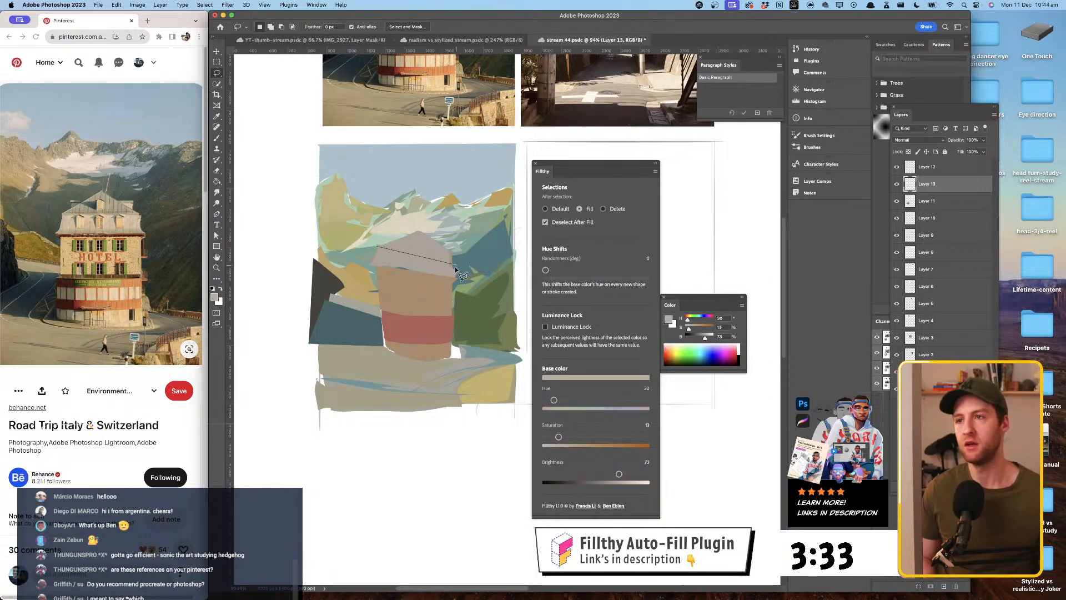
{"action": "left_click", "coordinate": [455, 263]}
{"action": "left_click", "coordinate": [457, 279]}
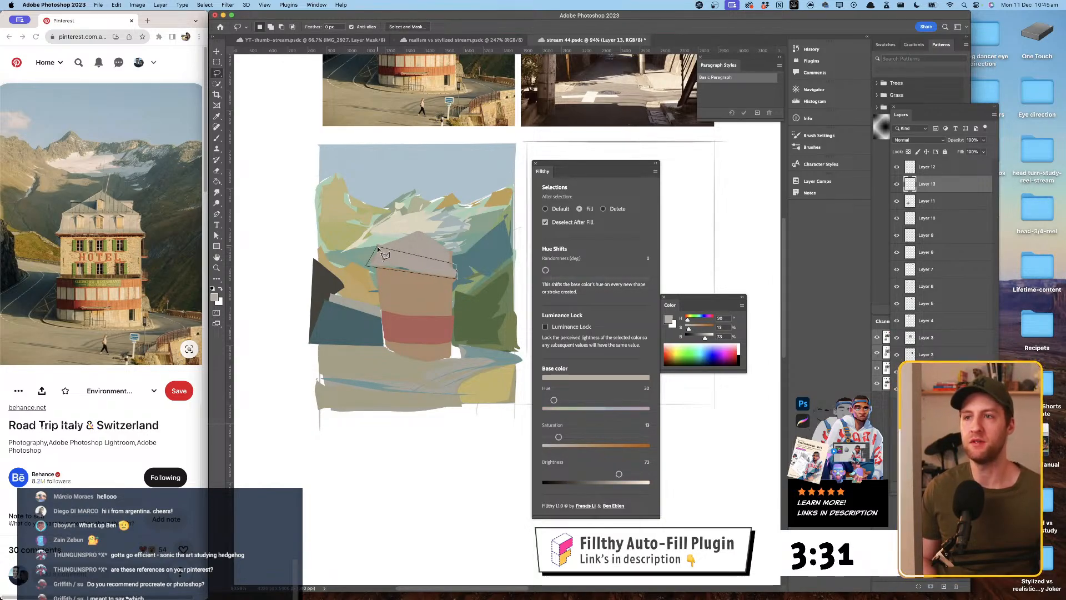
{"action": "left_click", "coordinate": [378, 247]}
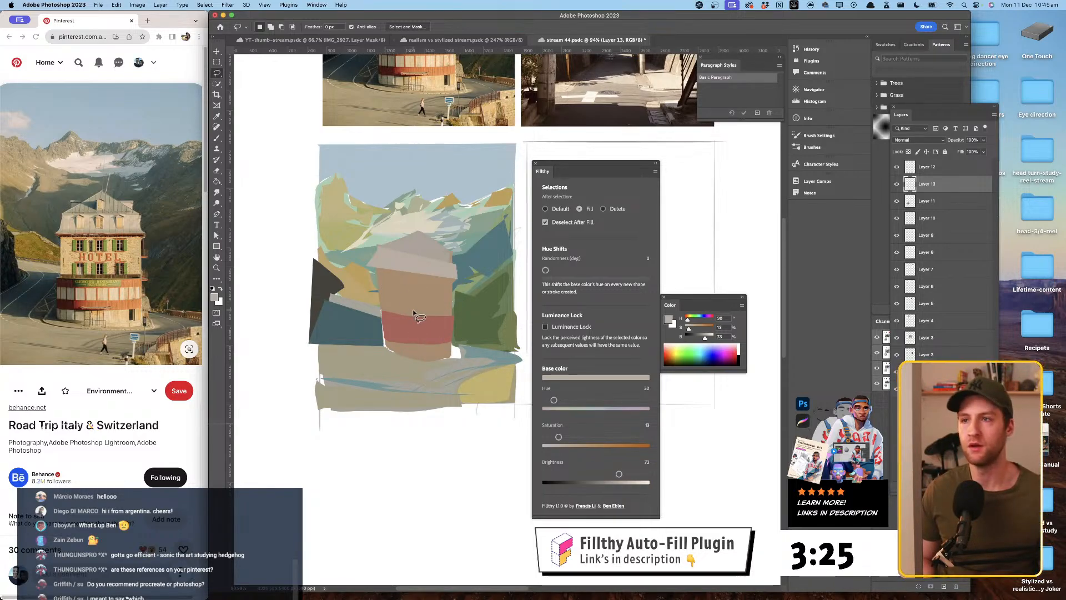
- Sample the hotel's tan and shift the base color to yellow at hue 43, saturation 61 and brightness 81
{"action": "left_click_drag", "start_coordinate": [558, 437], "coordinate": [584, 438]}
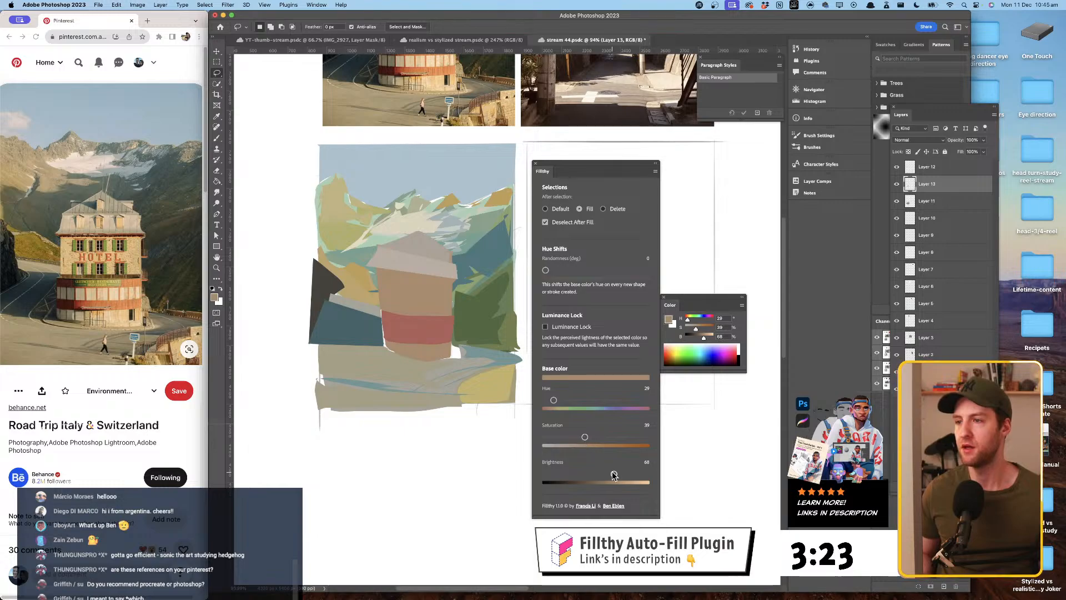
{"action": "left_click_drag", "start_coordinate": [614, 475], "coordinate": [627, 474]}
{"action": "left_click_drag", "start_coordinate": [585, 437], "coordinate": [607, 437]}
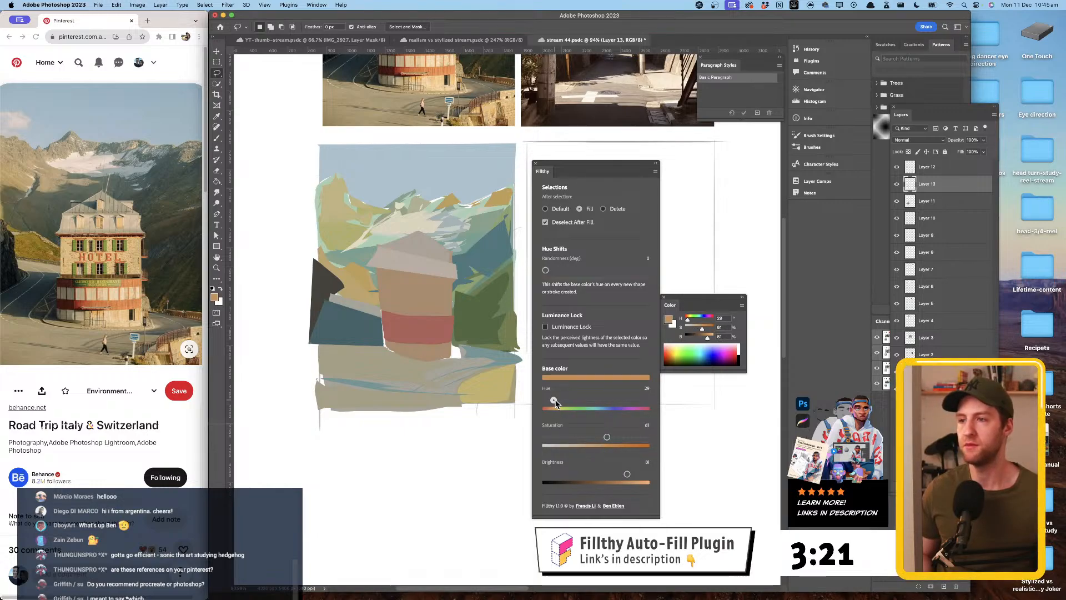
{"action": "left_click_drag", "start_coordinate": [555, 401], "coordinate": [558, 401]}
- Try filling the hotel's upper walls between the roof and the red band with the saturated yellow
{"action": "left_click", "coordinate": [376, 267], "text": "alt"}
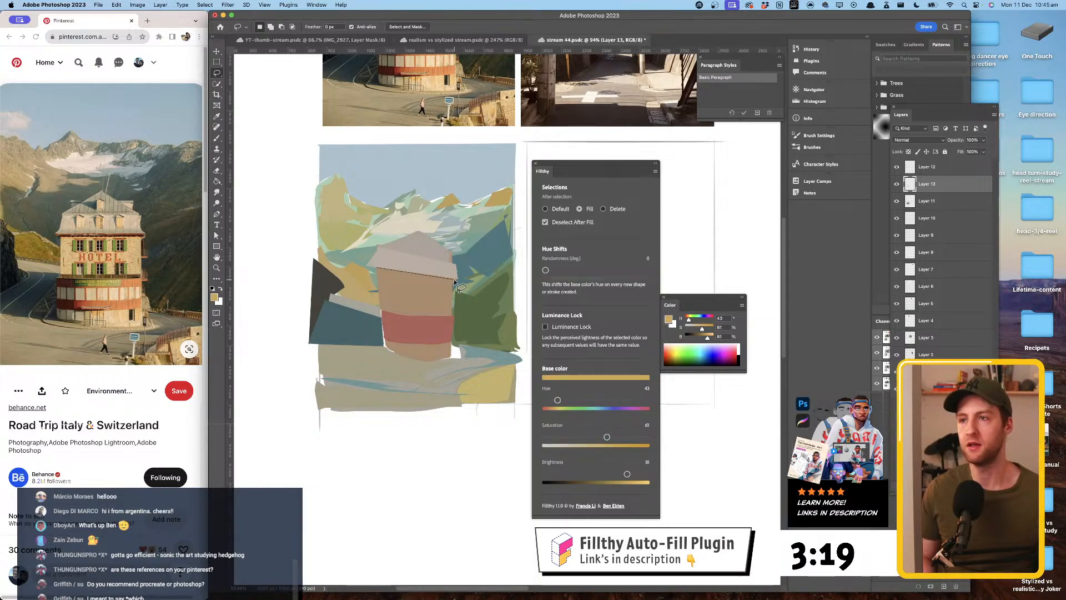
{"action": "left_click", "coordinate": [454, 281], "text": "alt"}
{"action": "left_click", "coordinate": [382, 315], "text": "alt"}
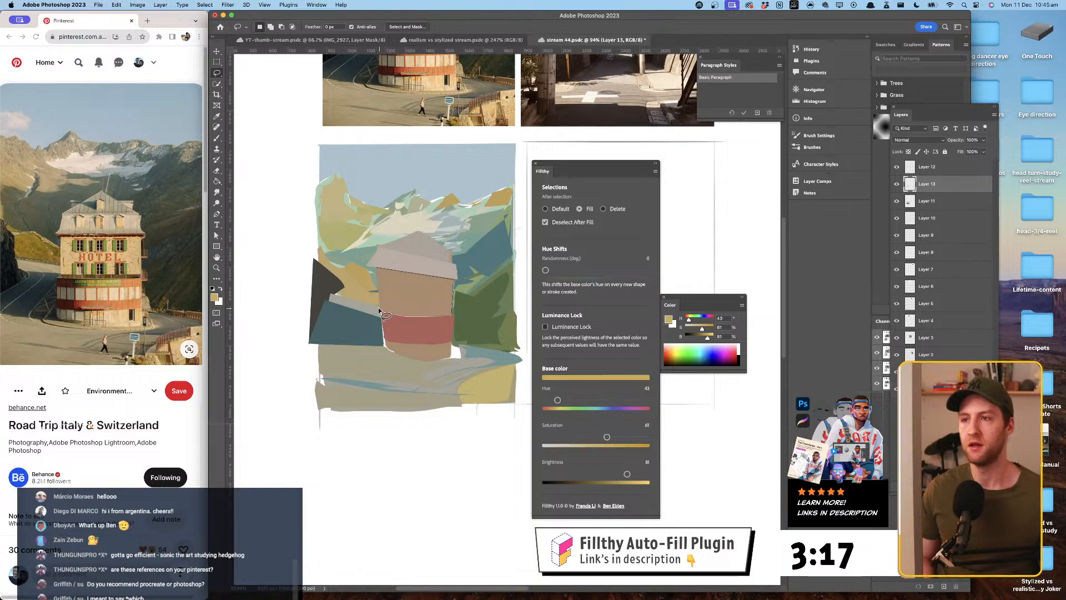
{"action": "left_click", "coordinate": [376, 269], "text": "alt"}
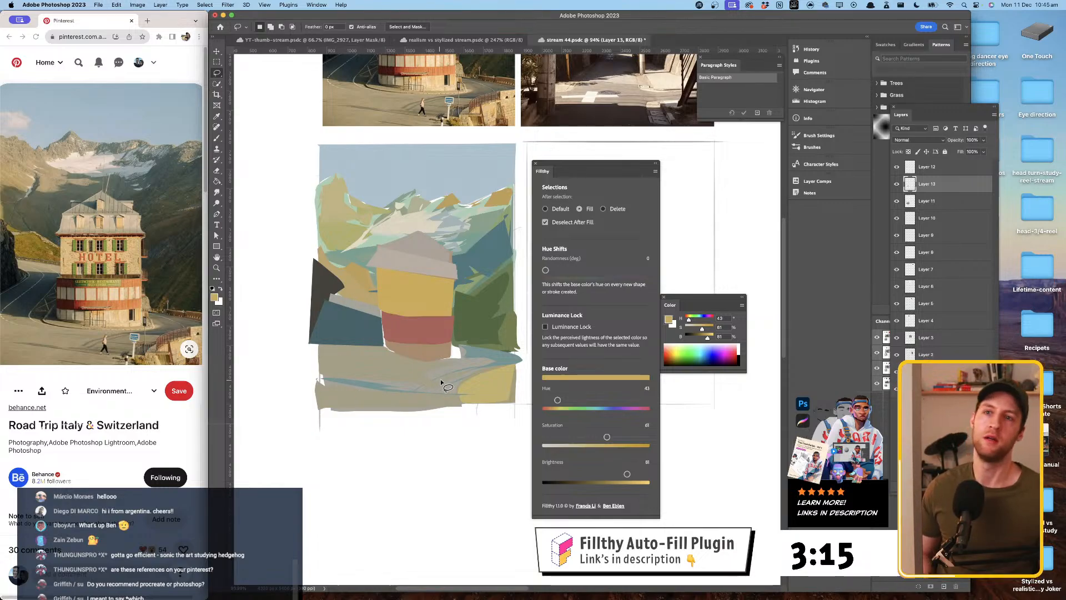
{"action": "key", "text": "super+z"}
- Set the yellow's saturation to 49 and fill the hotel's upper walls and the base below the red band
{"action": "left_click_drag", "start_coordinate": [608, 438], "coordinate": [594, 438]}
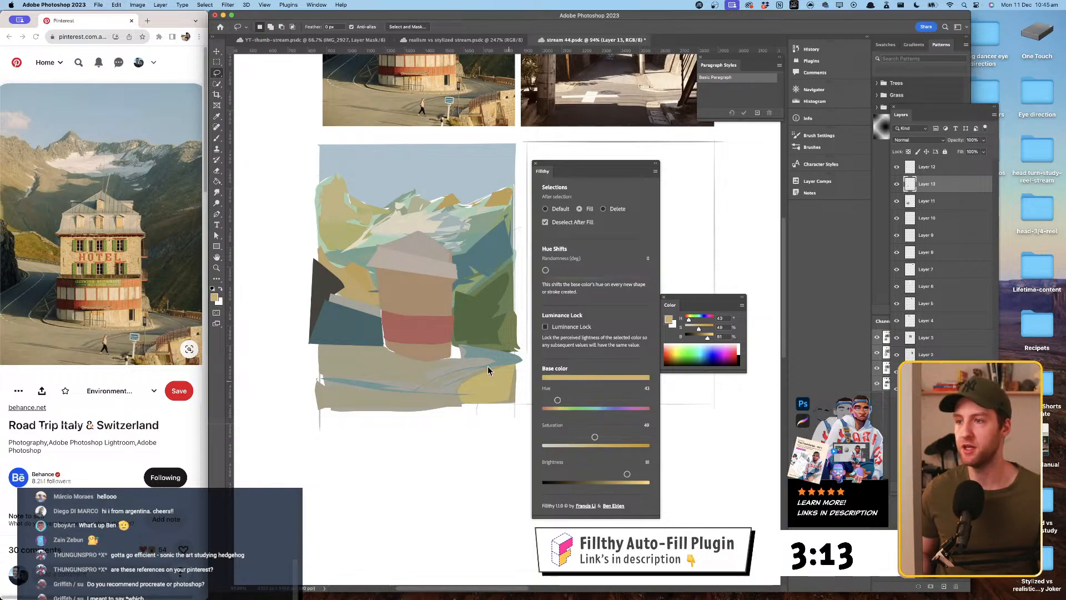
{"action": "left_click", "coordinate": [378, 269], "text": "alt"}
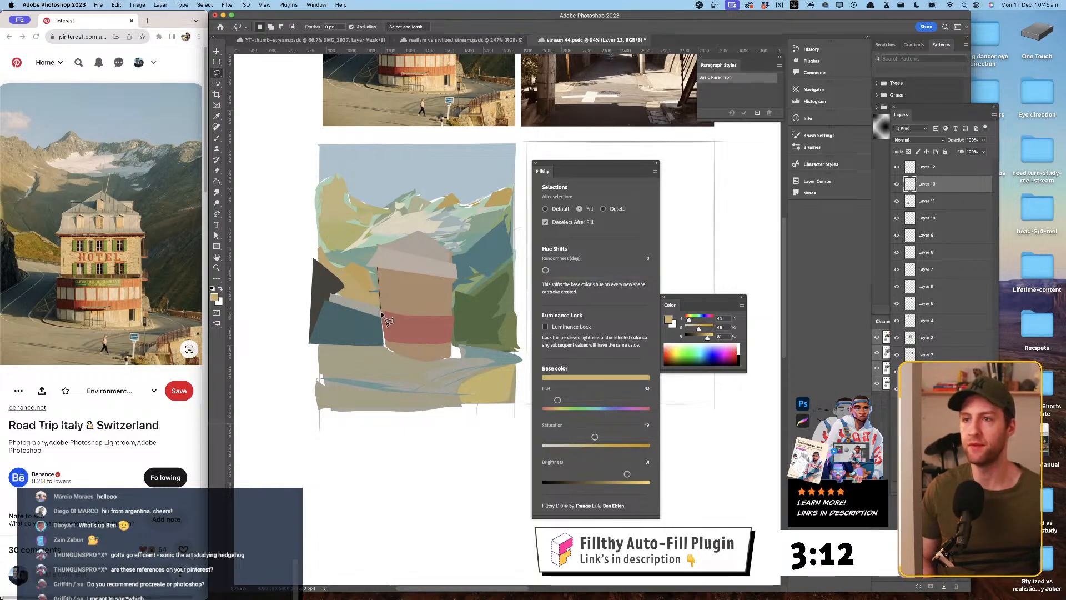
{"action": "left_click", "coordinate": [451, 313], "text": "alt"}
{"action": "left_click", "coordinate": [377, 269], "text": "alt"}
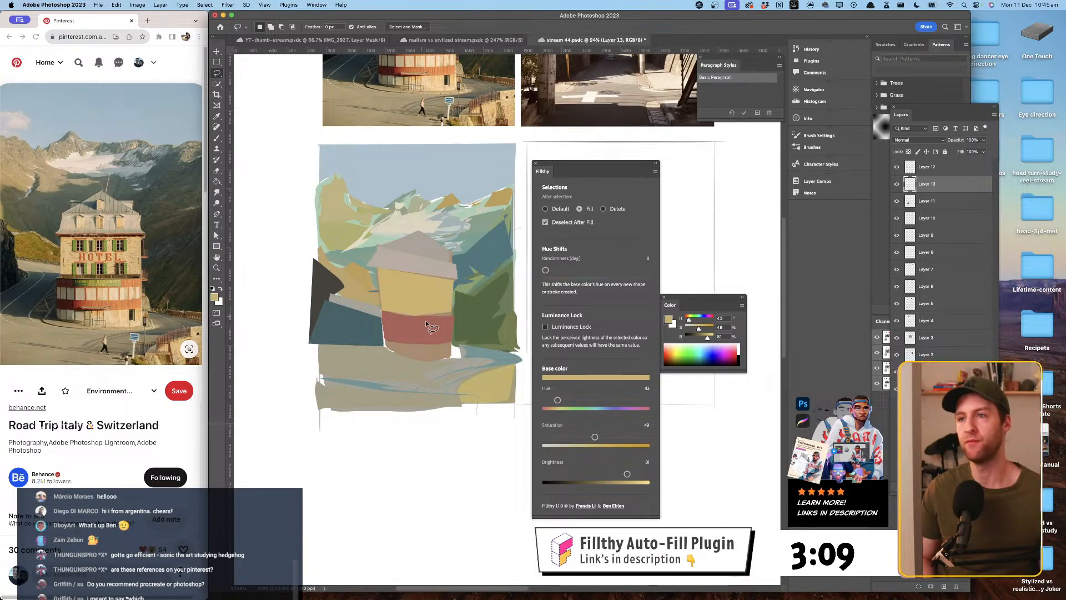
{"action": "left_click", "coordinate": [453, 339], "text": "alt"}
{"action": "left_click", "coordinate": [453, 359], "text": "alt"}
{"action": "left_click", "coordinate": [392, 341], "text": "alt"}
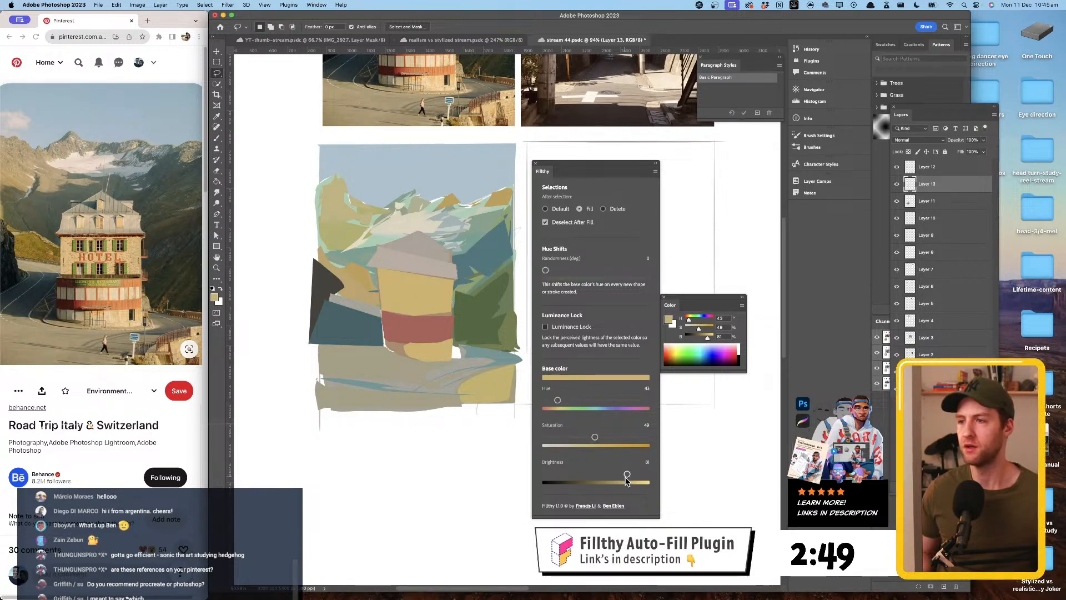
- Set the base color to brown at hue 28 and brightness 47 and fill a thin shadow above the red band
{"action": "left_click_drag", "start_coordinate": [627, 476], "coordinate": [593, 476]}
{"action": "left_click_drag", "start_coordinate": [557, 400], "coordinate": [553, 400]}
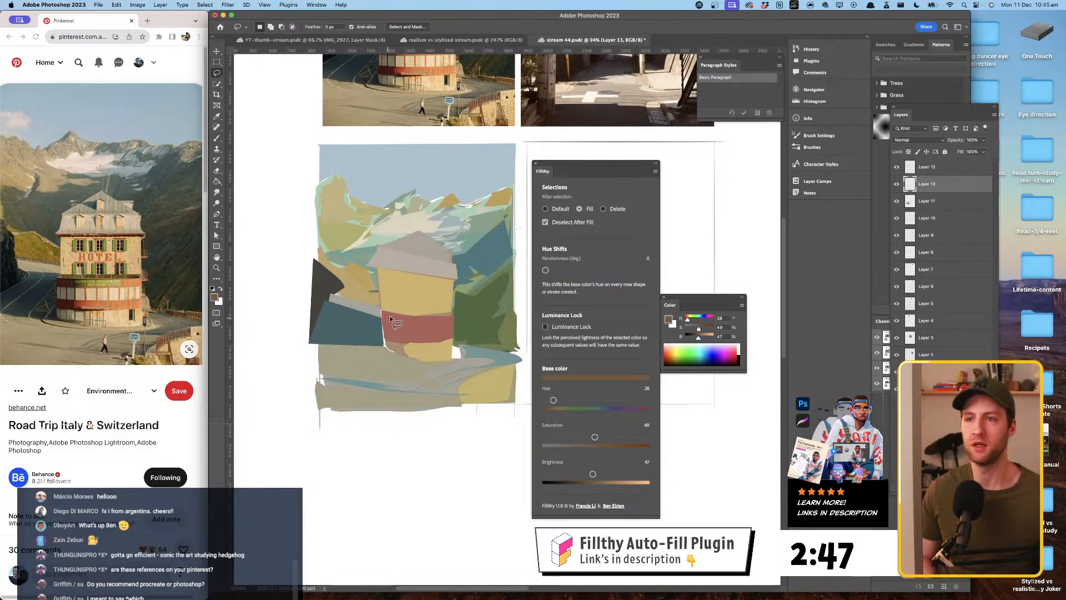
{"action": "mouse_move", "coordinate": [390, 320]}
{"action": "left_mouse_down"}
{"action": "mouse_move", "coordinate": [387, 311]}
{"action": "mouse_move", "coordinate": [451, 312]}
{"action": "mouse_move", "coordinate": [453, 328]}
{"action": "mouse_move", "coordinate": [391, 320]}
{"action": "left_mouse_up"}
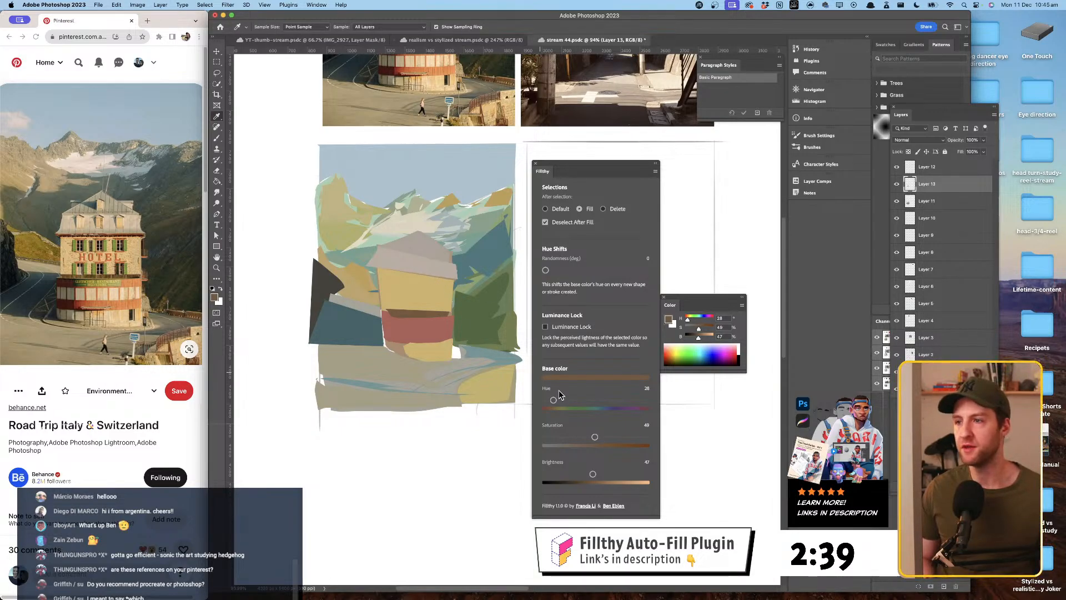
- Darken the brown to brightness 33 and fill shadow shapes beneath the roof and on the hotel base's right side
{"action": "left_click_drag", "start_coordinate": [592, 474], "coordinate": [578, 474]}
{"action": "mouse_move", "coordinate": [475, 338]}
{"action": "left_mouse_down"}
{"action": "mouse_move", "coordinate": [453, 281]}
{"action": "mouse_move", "coordinate": [368, 265]}
{"action": "mouse_move", "coordinate": [457, 284]}
{"action": "left_mouse_up"}
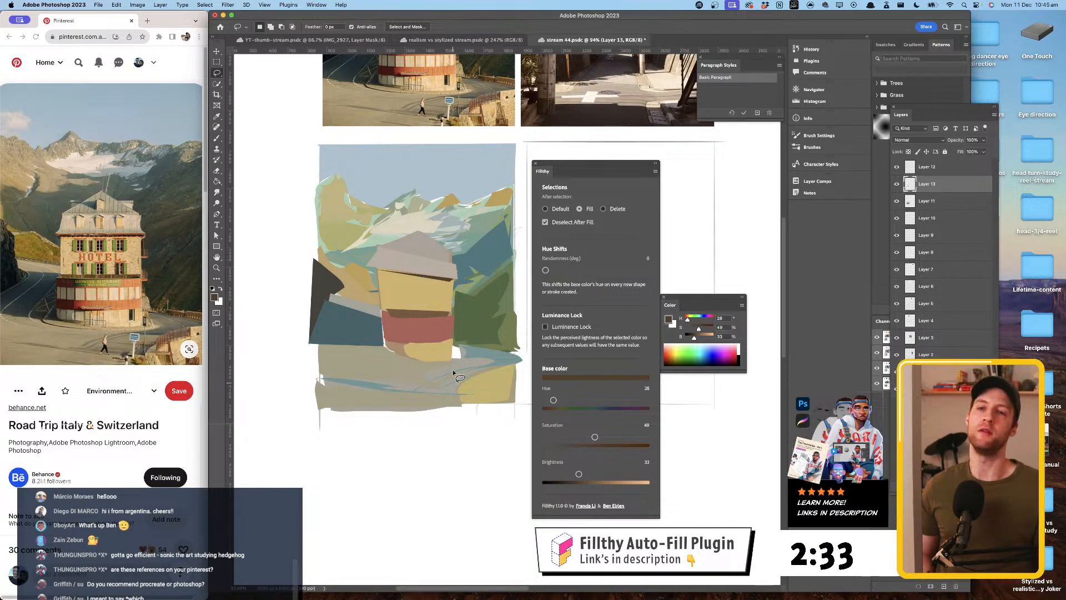
{"action": "left_click_drag", "start_coordinate": [441, 344], "coordinate": [443, 345]}
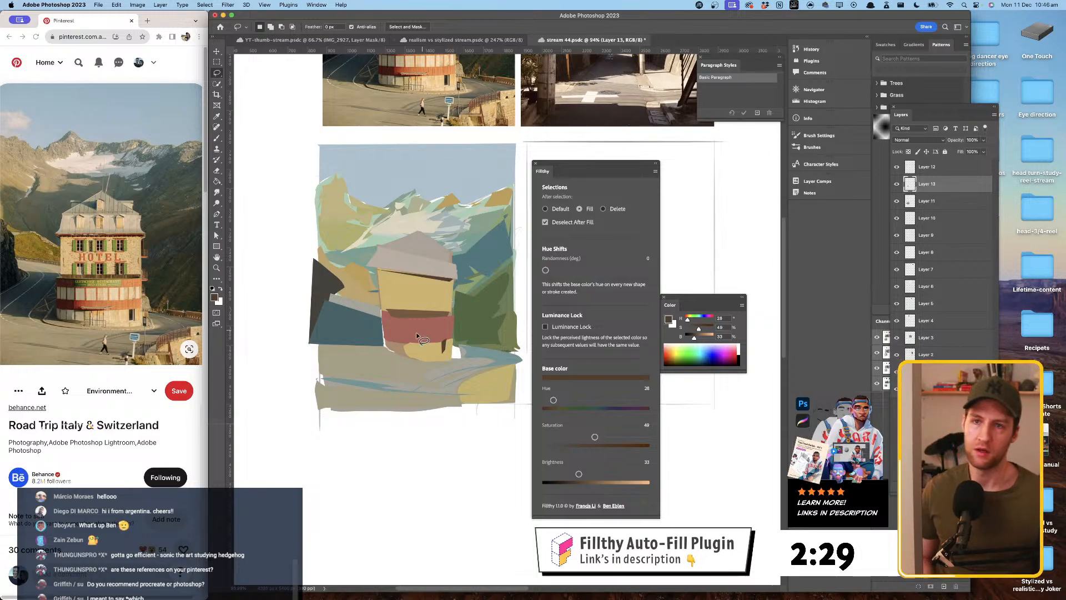
- Sample the band's red, set hue 6, saturation 65 and brightness 45, and fill a darker side plane on the red band's left
{"action": "key", "text": "i"}
{"action": "left_click", "coordinate": [401, 321]}
{"action": "key", "text": "l"}
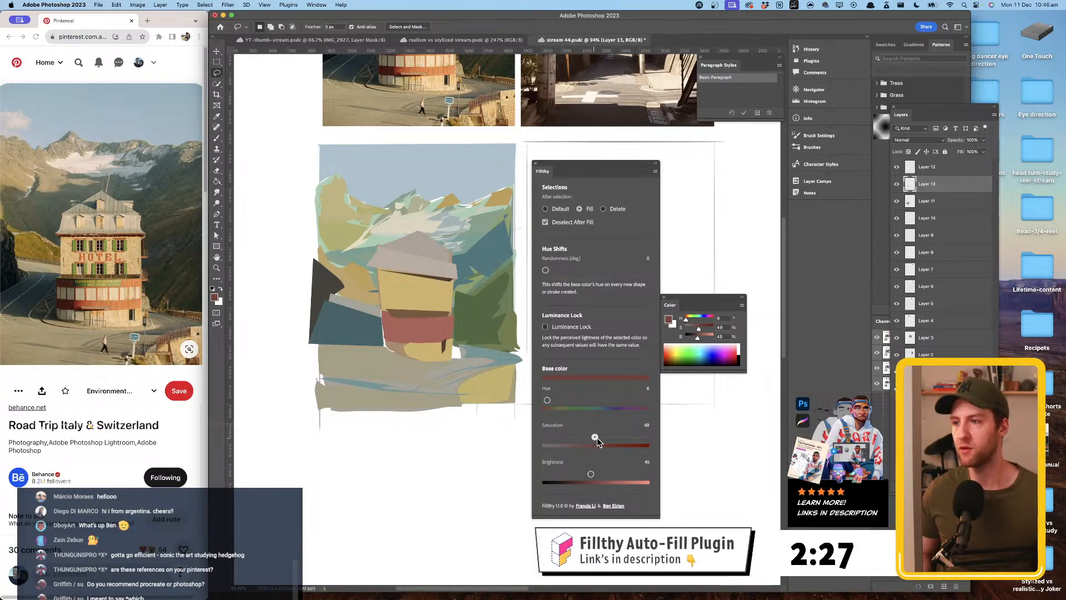
{"action": "mouse_move", "coordinate": [381, 312]}
{"action": "left_mouse_down"}
{"action": "mouse_move", "coordinate": [407, 318]}
{"action": "mouse_move", "coordinate": [406, 346]}
{"action": "mouse_move", "coordinate": [381, 335]}
{"action": "mouse_move", "coordinate": [381, 311]}
{"action": "left_mouse_up"}
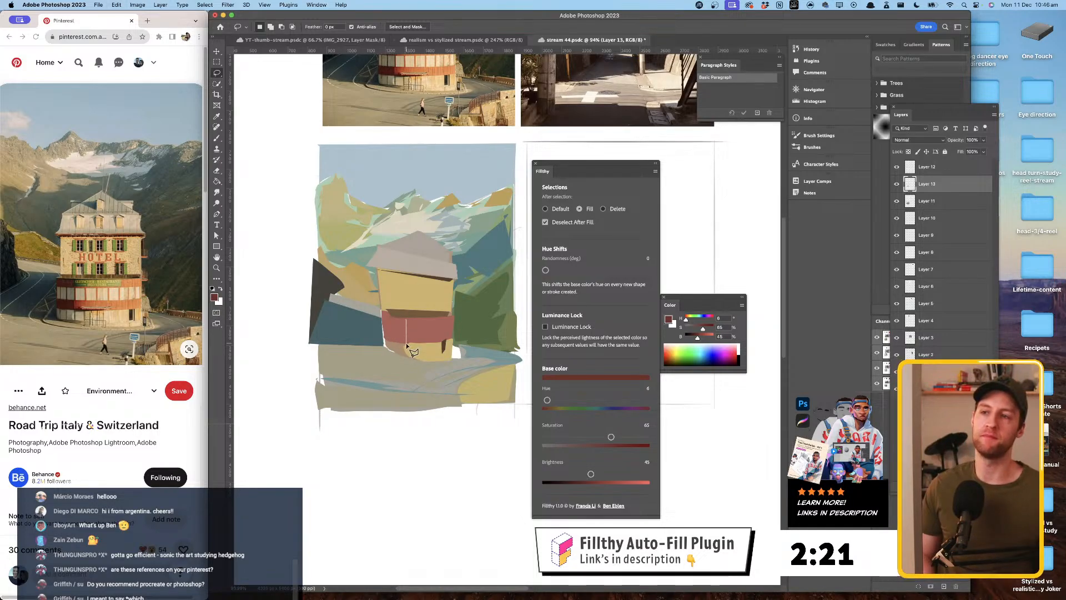
{"action": "mouse_move", "coordinate": [382, 315]}
{"action": "left_mouse_down"}
{"action": "mouse_move", "coordinate": [417, 325]}
{"action": "mouse_move", "coordinate": [388, 342]}
{"action": "left_mouse_up"}
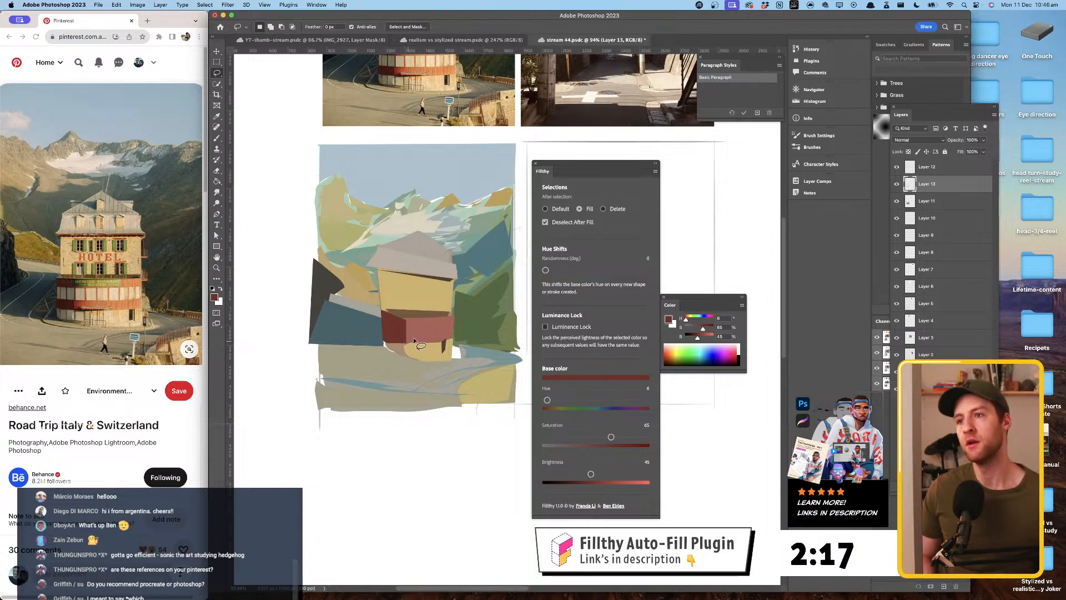
- Sample the dark blue wall, use hue 187, saturation 39 and brightness 41, and fill a shape along its upper edge to the hotel
{"action": "key", "text": "i"}
{"action": "left_click", "coordinate": [351, 310]}
{"action": "key", "text": "l"}
{"action": "mouse_move", "coordinate": [332, 302]}
{"action": "left_mouse_down"}
{"action": "mouse_move", "coordinate": [383, 309]}
{"action": "mouse_move", "coordinate": [390, 335]}
{"action": "left_mouse_up"}
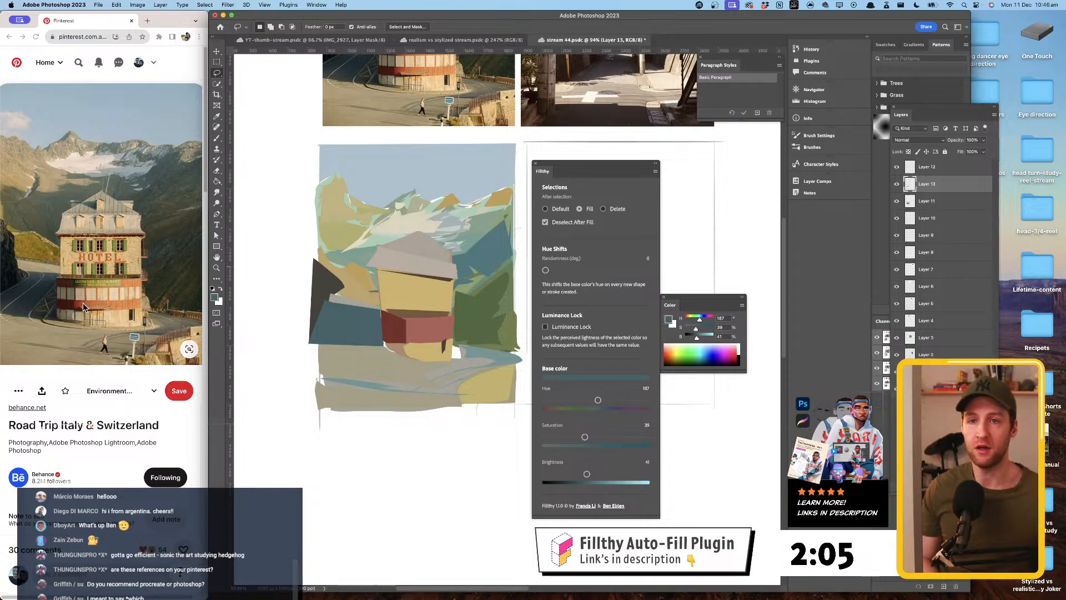
- Sample the road color, shift it to a muted blue at hue 189, saturation 26 and brightness 62, and fill the hotel base's left plane
{"action": "key", "text": "i"}
{"action": "left_click", "coordinate": [402, 348]}
{"action": "key", "text": "l"}
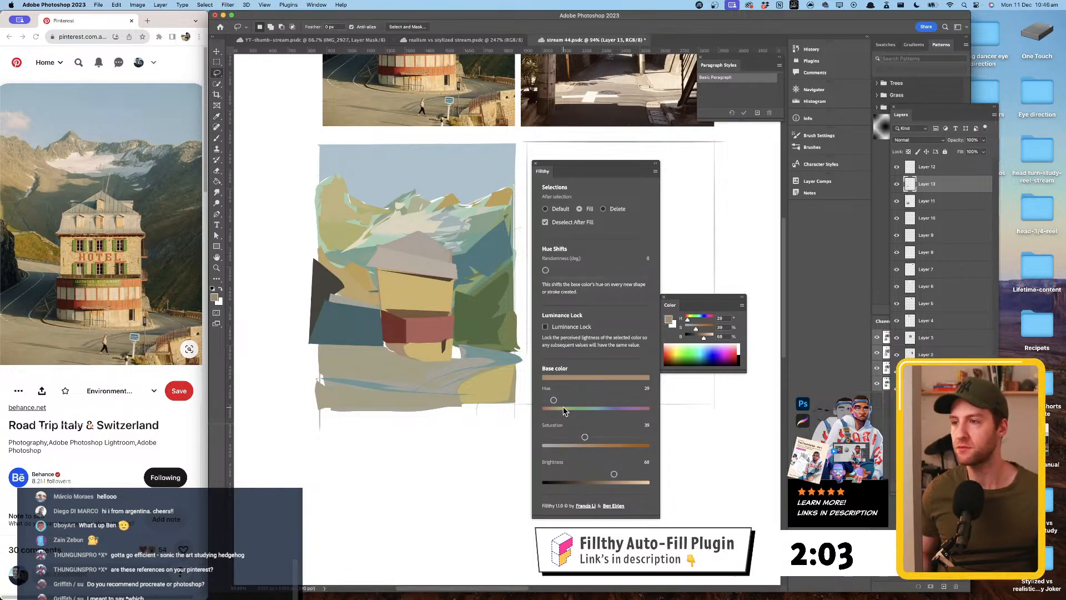
{"action": "left_click", "coordinate": [581, 400]}
{"action": "left_click_drag", "start_coordinate": [585, 438], "coordinate": [572, 438]}
{"action": "left_click_drag", "start_coordinate": [581, 401], "coordinate": [599, 400]}
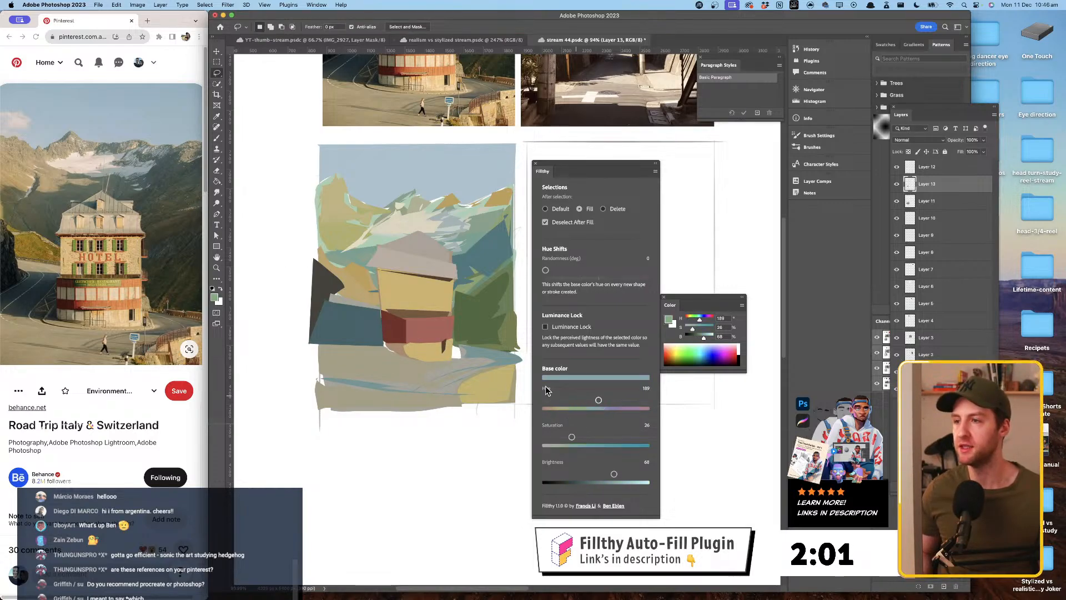
{"action": "left_click", "coordinate": [386, 341], "text": "alt"}
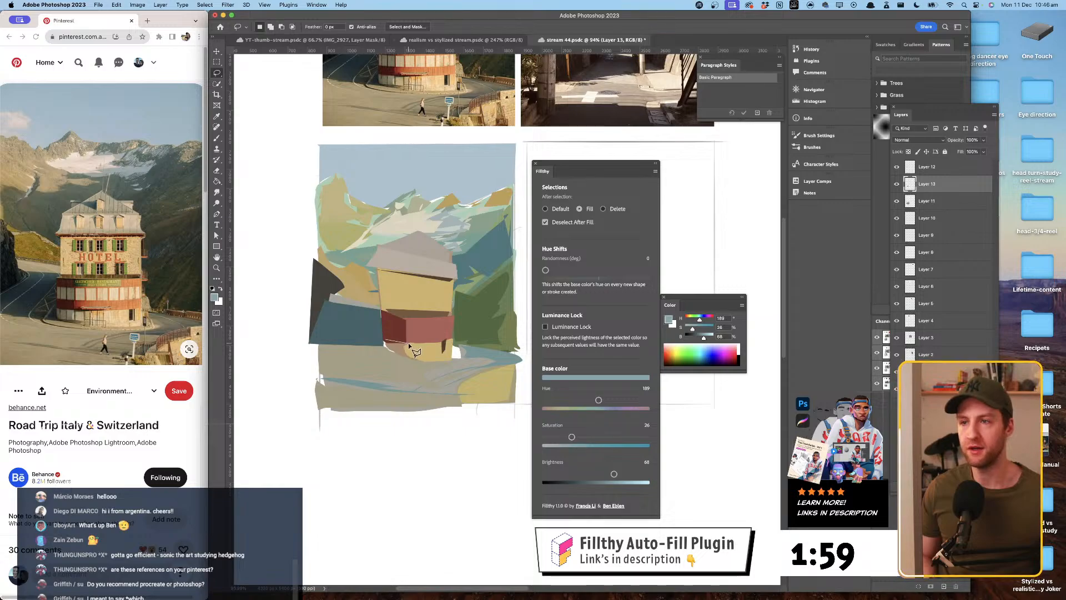
{"action": "left_click", "coordinate": [409, 343], "text": "alt"}
{"action": "left_click_drag", "start_coordinate": [411, 360], "coordinate": [385, 340]}
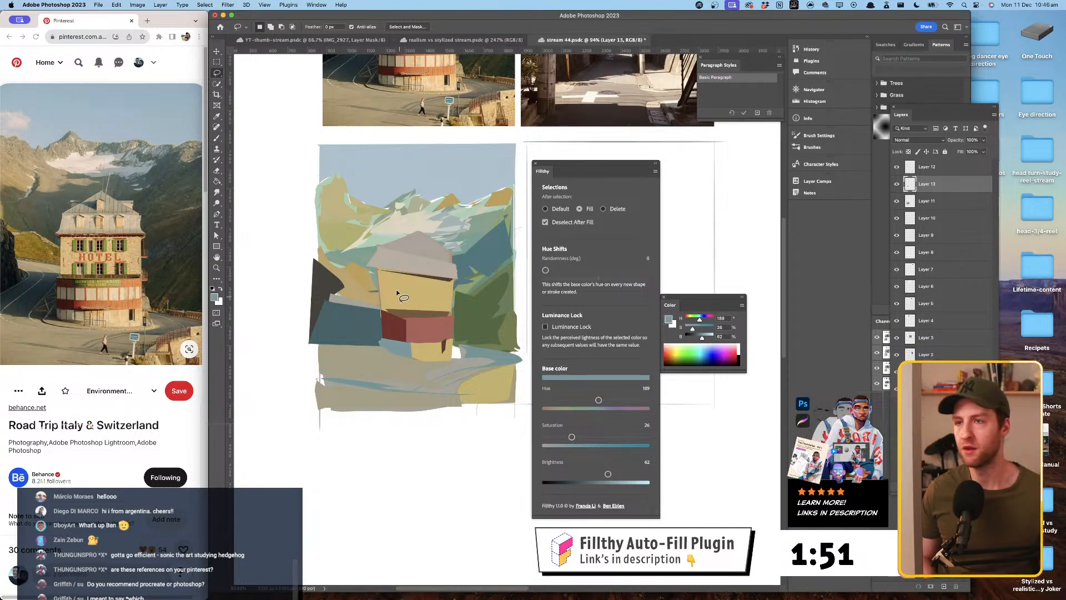
- Shift the band's sampled red to green at hue 98, saturation 44 and brightness 51, and fill a strip for the upper window row
{"action": "left_click", "coordinate": [417, 335]}
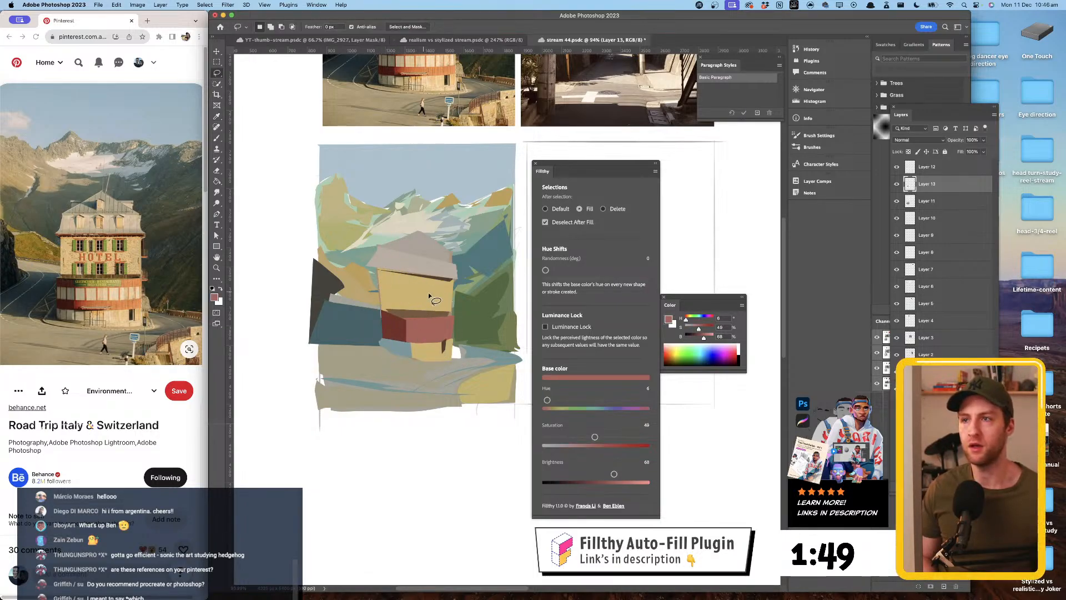
{"action": "left_click", "coordinate": [572, 404]}
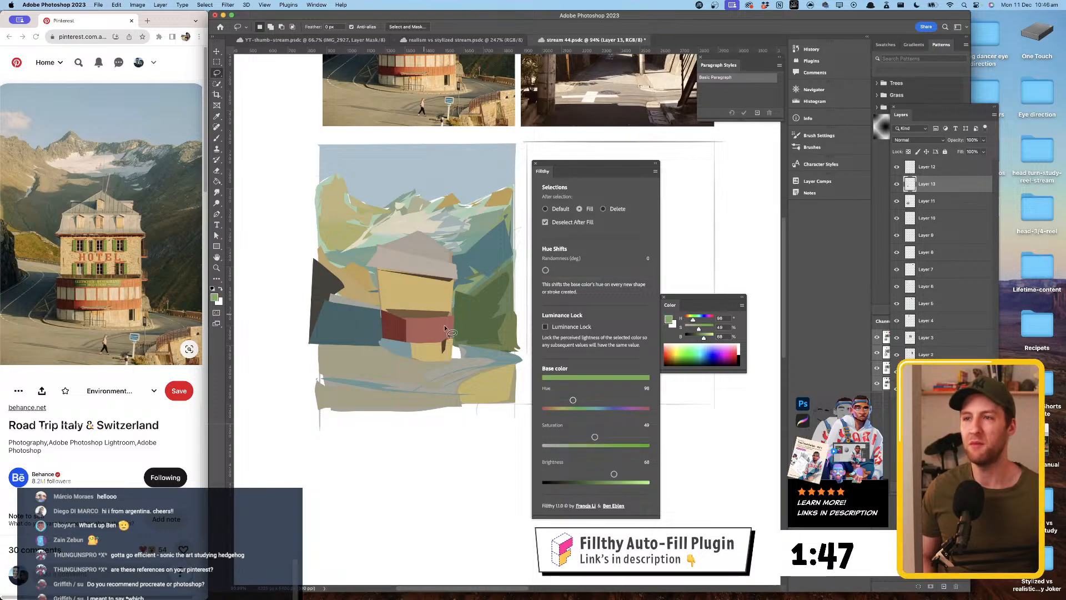
{"action": "left_click_drag", "start_coordinate": [613, 474], "coordinate": [597, 475]}
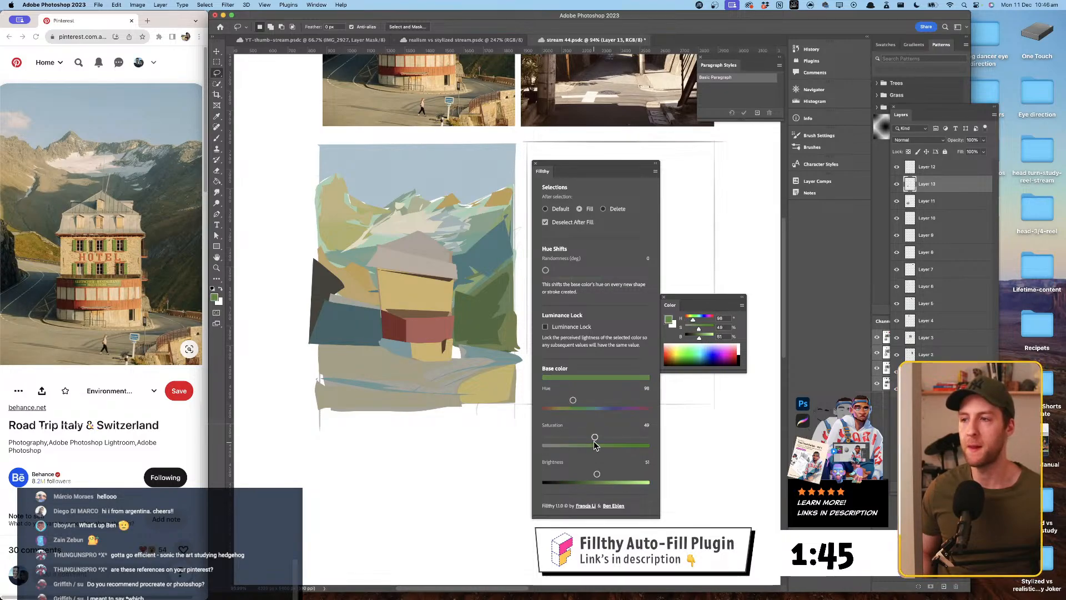
{"action": "left_click", "coordinate": [392, 275]}
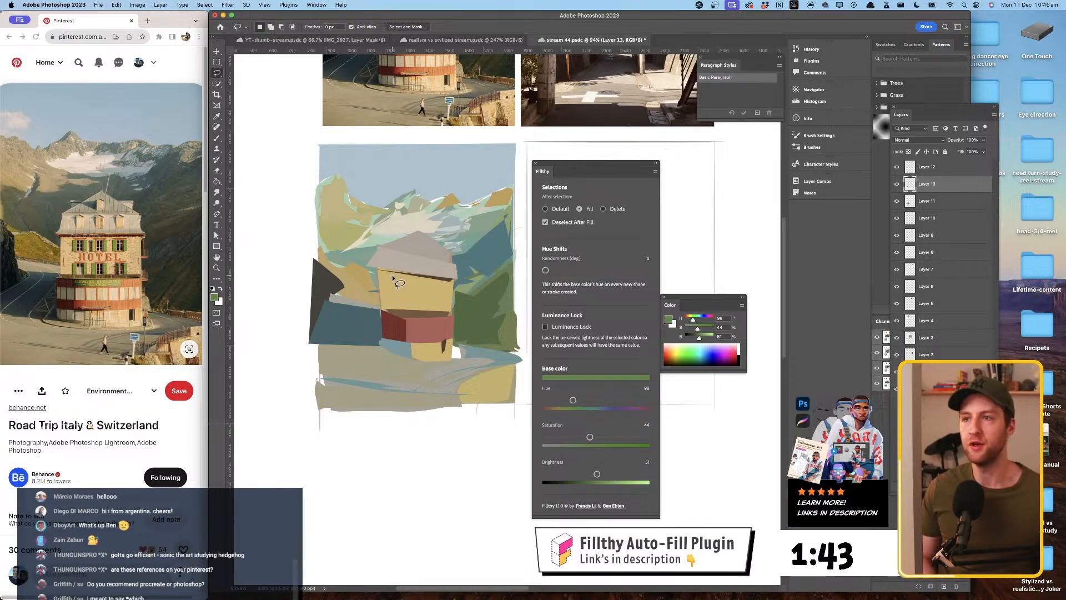
{"action": "left_click", "coordinate": [443, 285]}
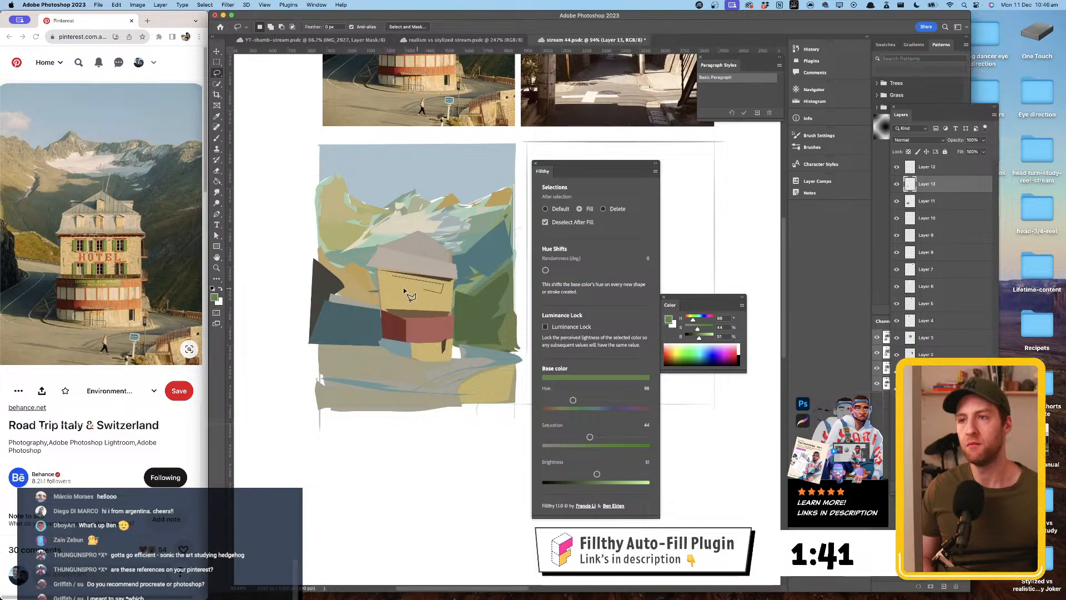
{"action": "left_click", "coordinate": [388, 280]}
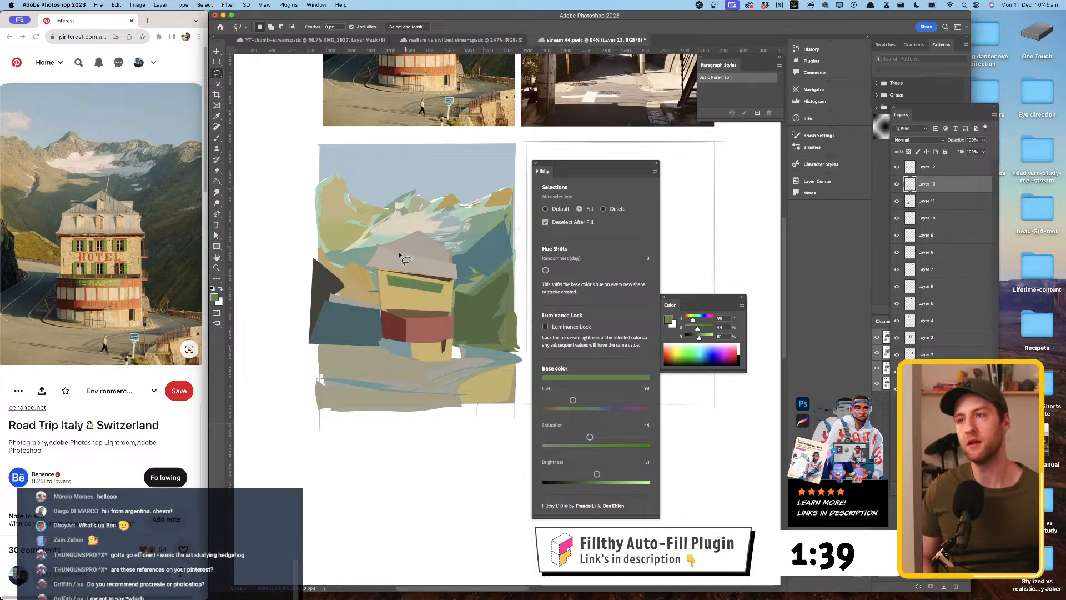
- Fill a second green strip for the lower window row just above the red band
{"action": "left_click", "coordinate": [392, 300]}
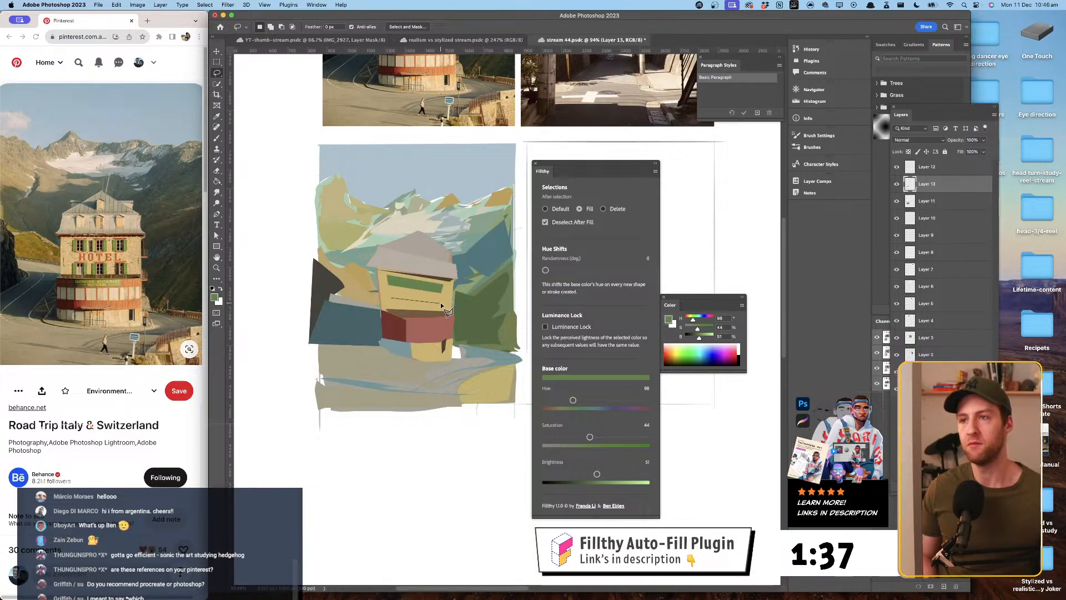
{"action": "left_click", "coordinate": [440, 304]}
{"action": "left_click", "coordinate": [441, 313]}
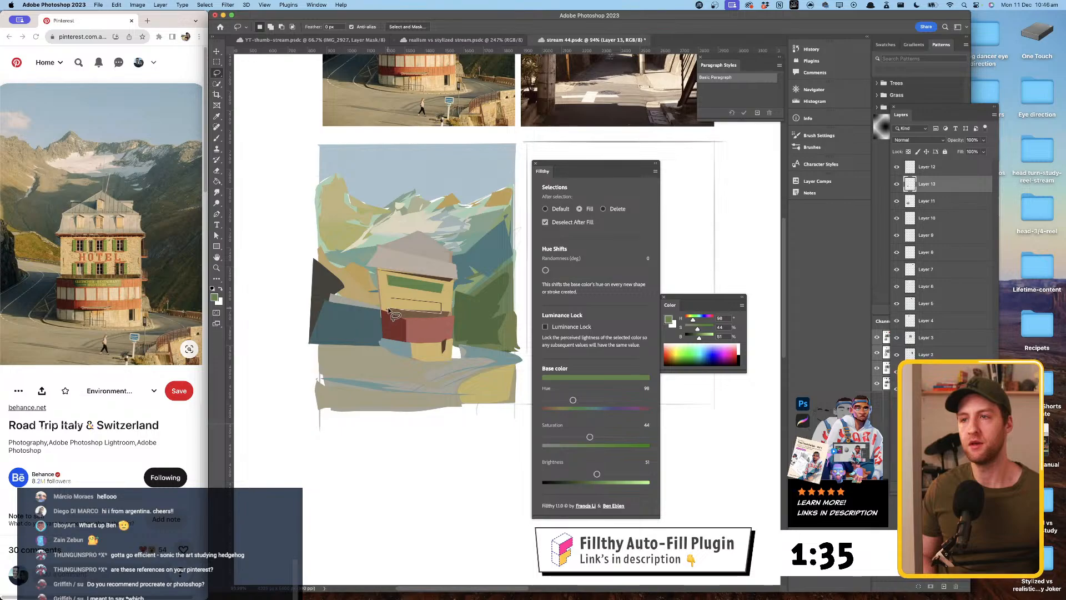
{"action": "double_click", "coordinate": [388, 309]}
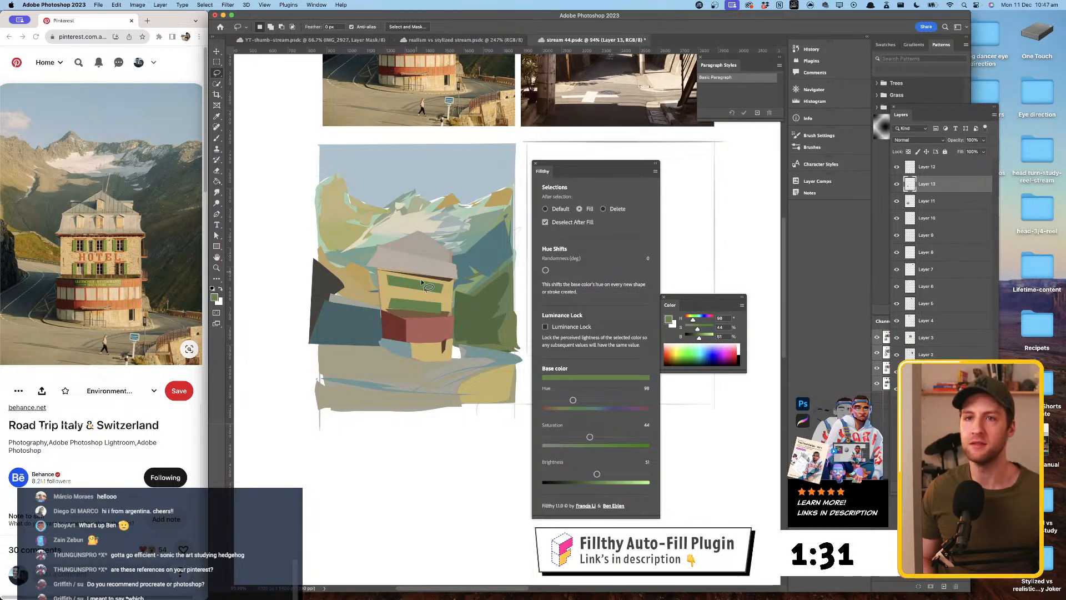
- Split both green strips into windows with the sampled wall yellow, and fill dark openings between the shutters at brightness 24
{"action": "key", "text": "i"}
{"action": "left_click", "coordinate": [402, 279]}
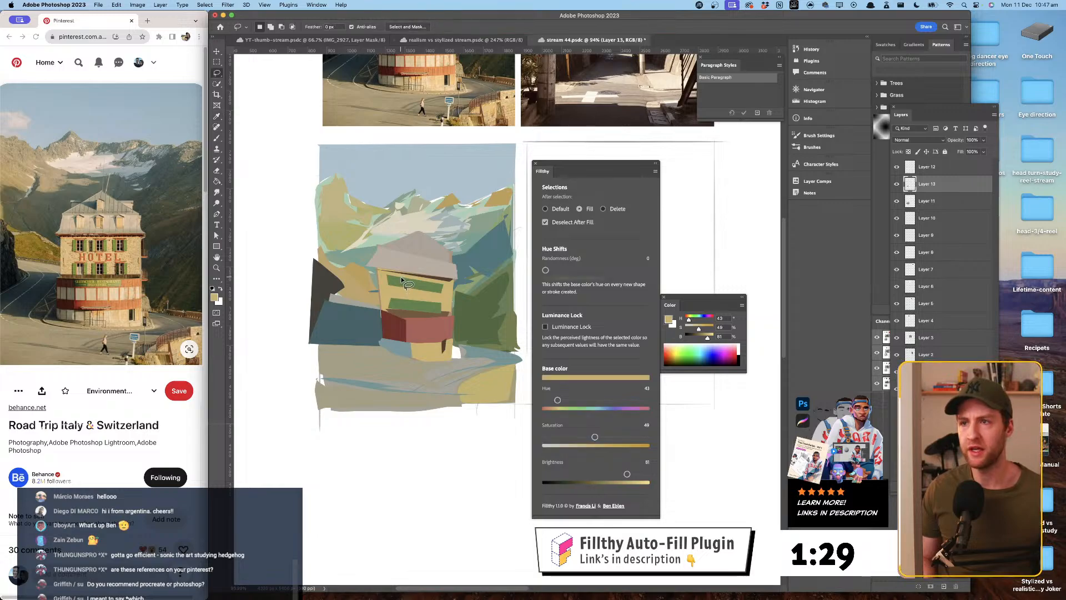
{"action": "mouse_move", "coordinate": [400, 276]}
{"action": "left_mouse_down"}
{"action": "mouse_move", "coordinate": [401, 311]}
{"action": "mouse_move", "coordinate": [402, 275]}
{"action": "left_mouse_up"}
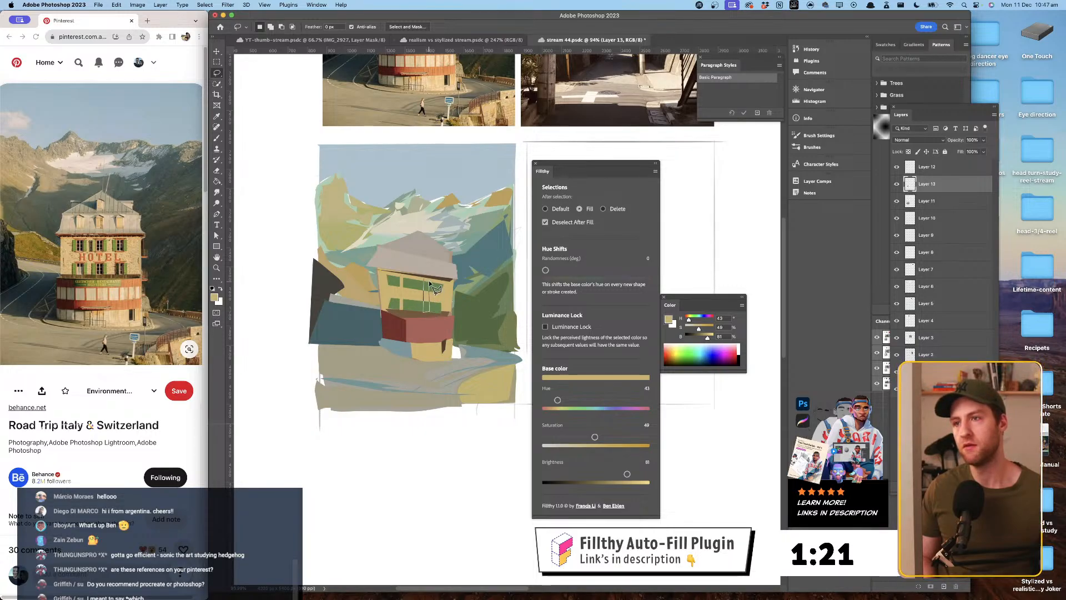
{"action": "left_click", "coordinate": [428, 281], "text": "alt"}
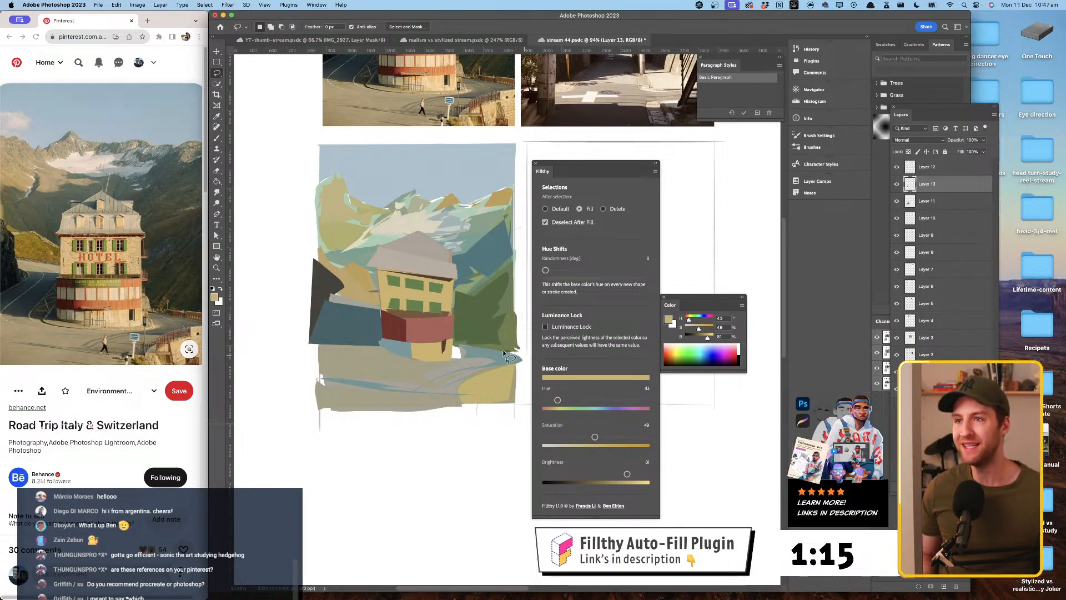
{"action": "left_click_drag", "start_coordinate": [627, 474], "coordinate": [569, 474]}
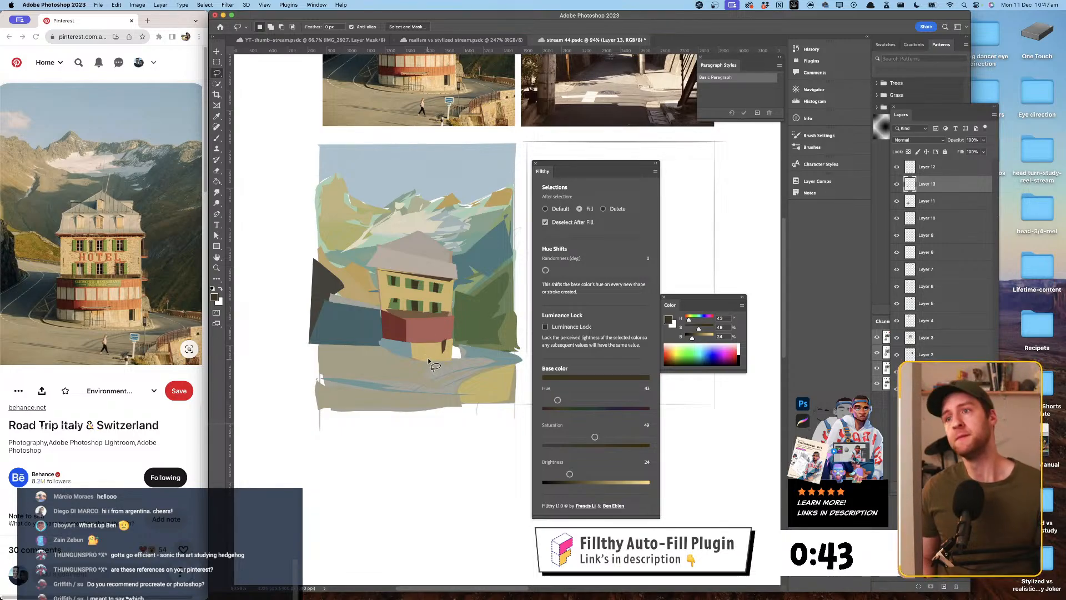
- Sample the roof's light grey and fill a shape over the left part of the hotel roof
{"action": "key", "text": "i"}
{"action": "left_click", "coordinate": [453, 281]}
{"action": "left_click_drag", "start_coordinate": [452, 281], "coordinate": [453, 266]}
{"action": "key", "text": "l"}
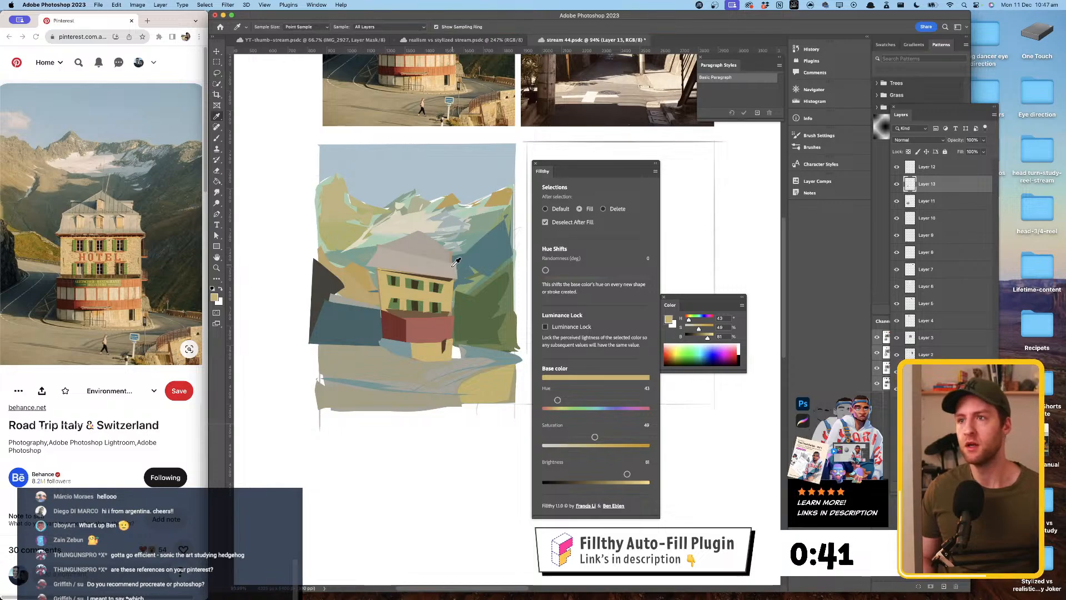
{"action": "mouse_move", "coordinate": [378, 249]}
{"action": "left_mouse_down"}
{"action": "mouse_move", "coordinate": [469, 265]}
{"action": "mouse_move", "coordinate": [453, 263]}
{"action": "mouse_move", "coordinate": [460, 282]}
{"action": "mouse_move", "coordinate": [380, 251]}
{"action": "left_mouse_up"}
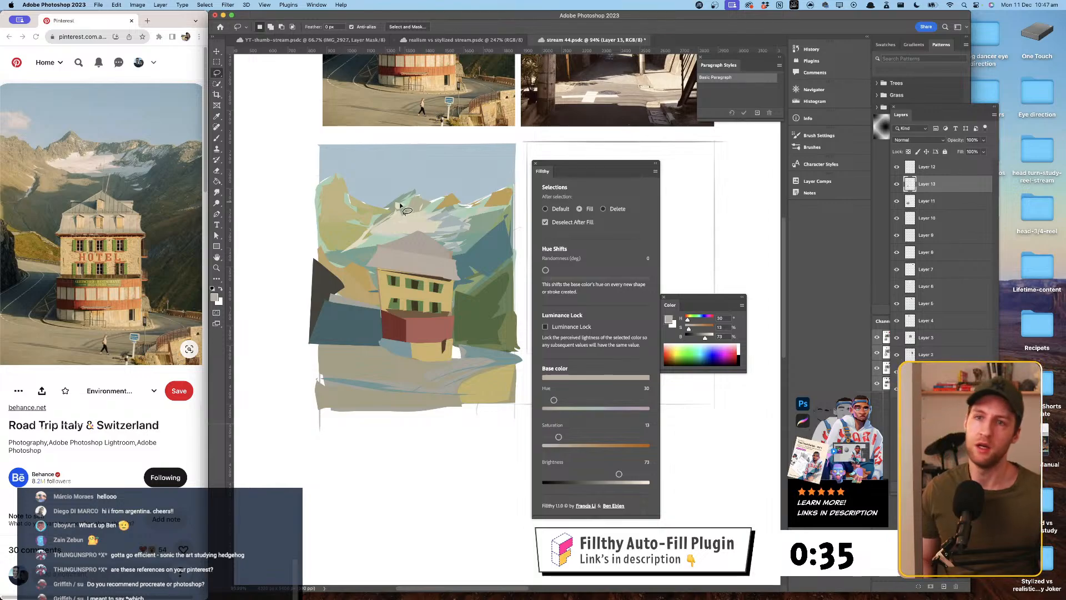
- Sample the red band's lighter front color and fill a shape along the band's upper edge
{"action": "left_click", "coordinate": [403, 323], "text": "alt"}
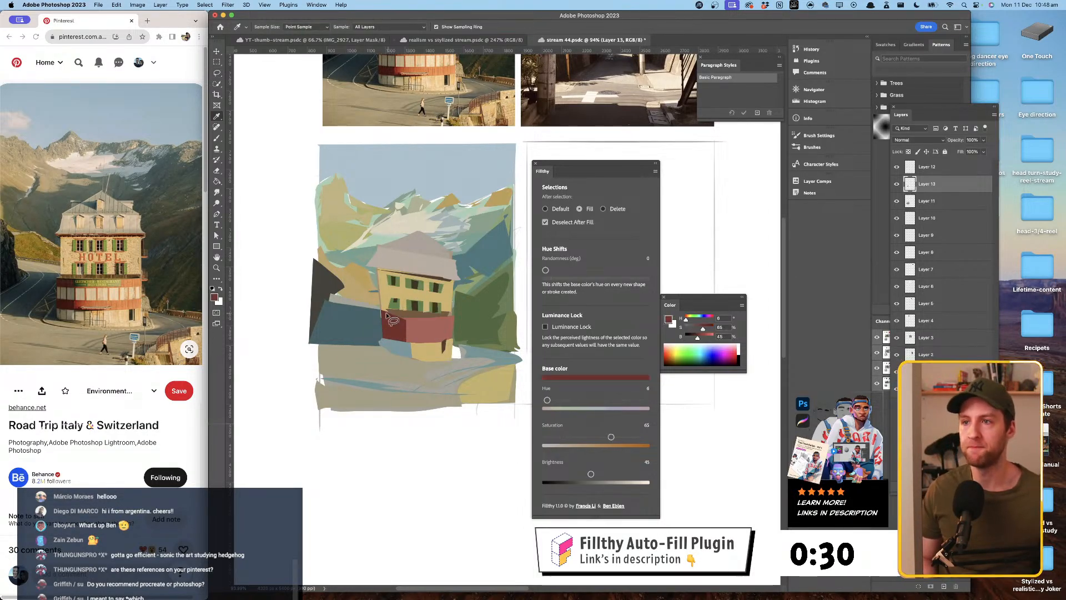
{"action": "left_click", "coordinate": [415, 323], "text": "alt"}
{"action": "mouse_move", "coordinate": [409, 314]}
{"action": "left_mouse_down"}
{"action": "mouse_move", "coordinate": [454, 321]}
{"action": "mouse_move", "coordinate": [417, 325]}
{"action": "mouse_move", "coordinate": [410, 315]}
{"action": "left_mouse_up"}
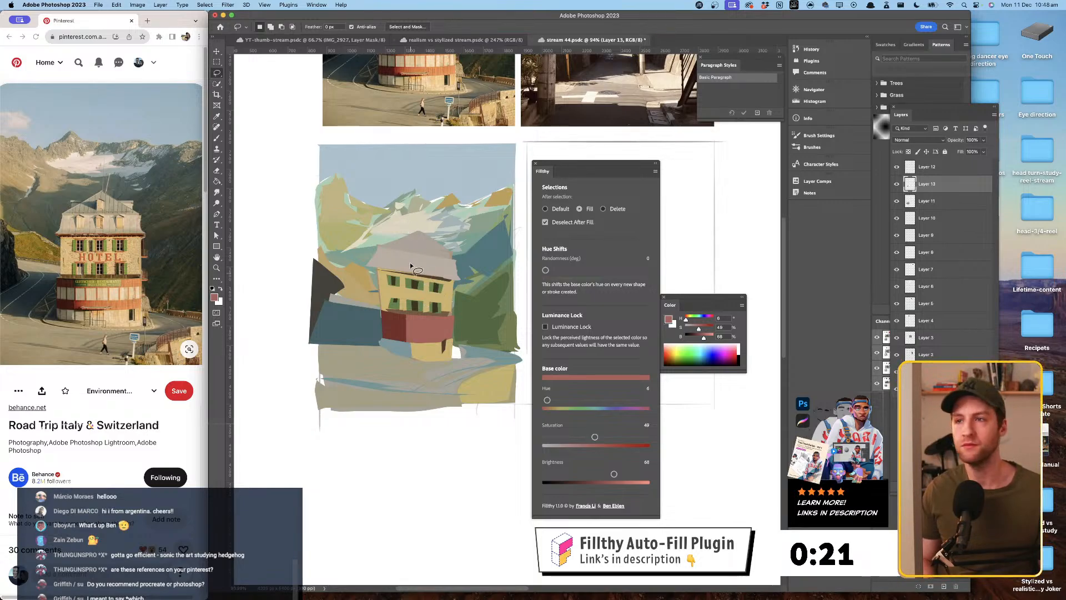
- Sample the yellow of the hotel wall and fill small dormer window shapes on the roof
{"action": "left_click", "coordinate": [421, 293], "text": "alt"}
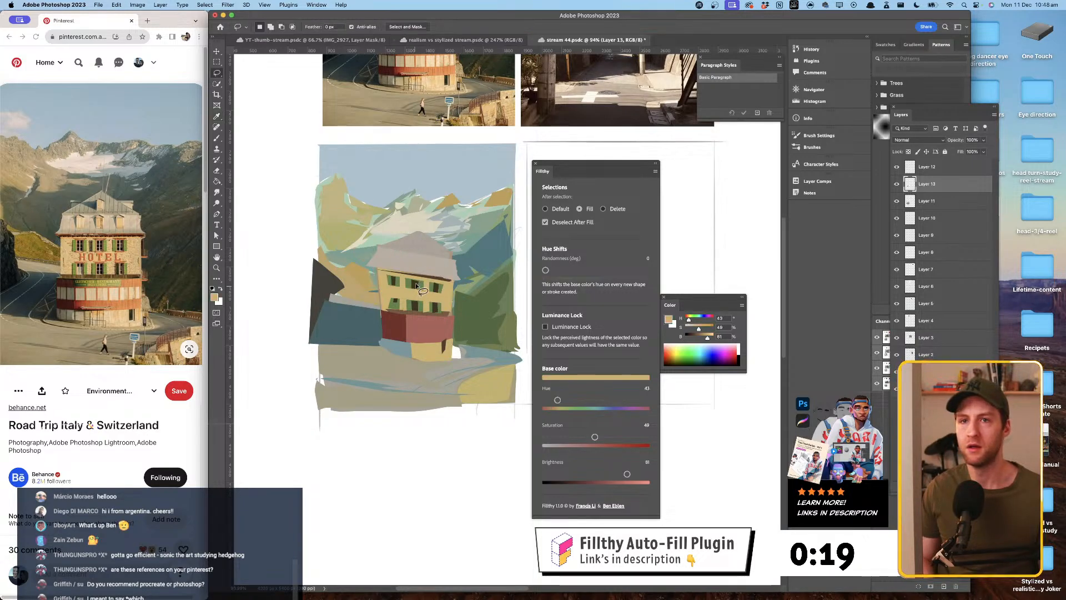
{"action": "mouse_move", "coordinate": [413, 256]}
{"action": "left_mouse_down"}
{"action": "mouse_move", "coordinate": [418, 268]}
{"action": "mouse_move", "coordinate": [405, 253]}
{"action": "mouse_move", "coordinate": [389, 254]}
{"action": "mouse_move", "coordinate": [388, 267]}
{"action": "mouse_move", "coordinate": [392, 257]}
{"action": "mouse_move", "coordinate": [438, 271]}
{"action": "mouse_move", "coordinate": [442, 261]}
{"action": "mouse_move", "coordinate": [415, 246]}
{"action": "left_mouse_up"}
{"action": "key", "text": "i"}
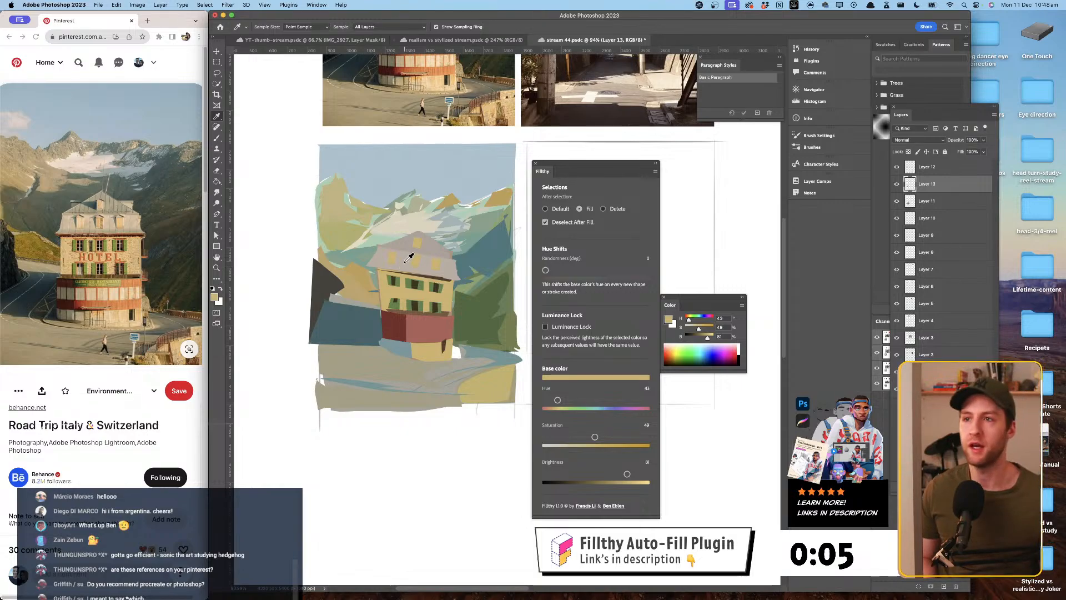
{"action": "key", "text": "l"}
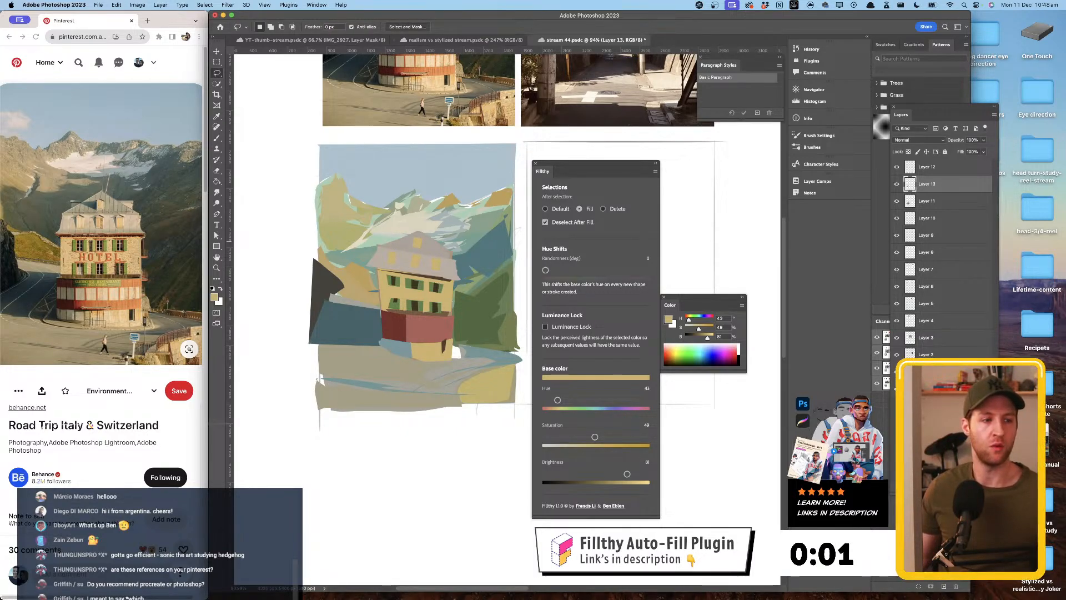
- Examine the blocked-in painting up close and as a whole, checking the hotel, road and landscape shapes
{"action": "key", "text": "shift+Tab"}
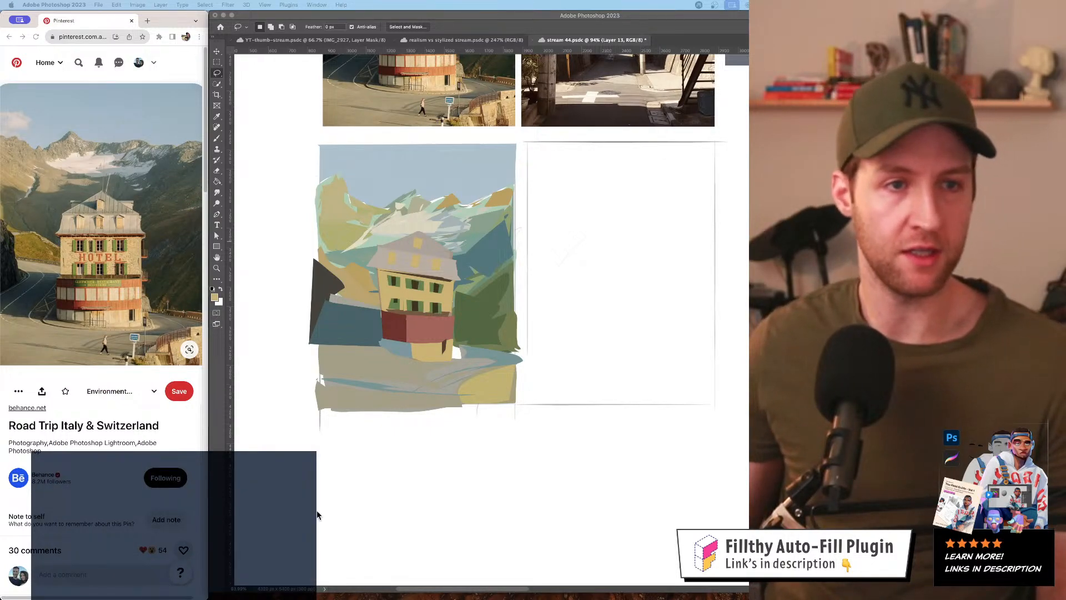
{"action": "key", "text": "shift+Tab"}
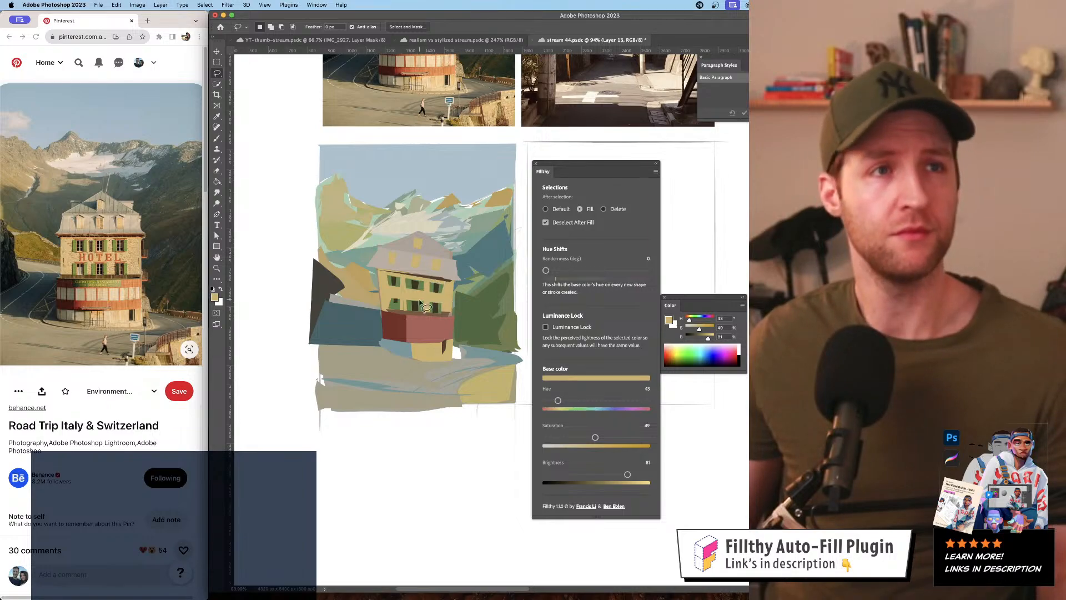
{"action": "key", "text": "z"}
{"action": "mouse_move", "coordinate": [433, 302]}
{"action": "left_mouse_down"}
{"action": "mouse_move", "coordinate": [449, 300]}
{"action": "mouse_move", "coordinate": [483, 157]}
{"action": "mouse_move", "coordinate": [457, 281]}
{"action": "mouse_move", "coordinate": [439, 285]}
{"action": "mouse_move", "coordinate": [480, 262]}
{"action": "mouse_move", "coordinate": [447, 270]}
{"action": "left_mouse_up"}
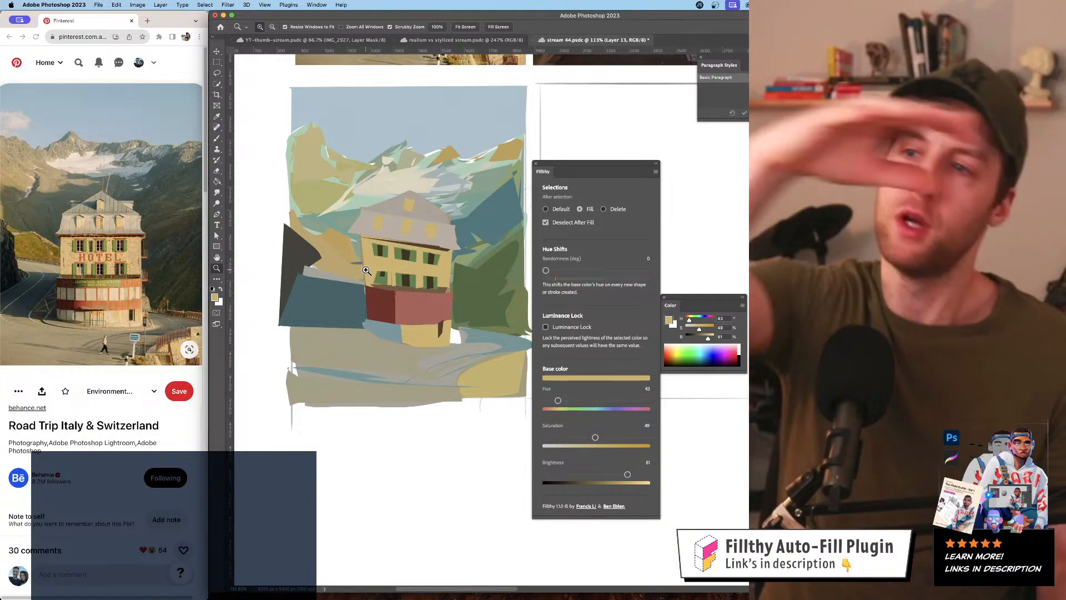
{"action": "left_click_drag", "start_coordinate": [505, 229], "coordinate": [479, 247]}
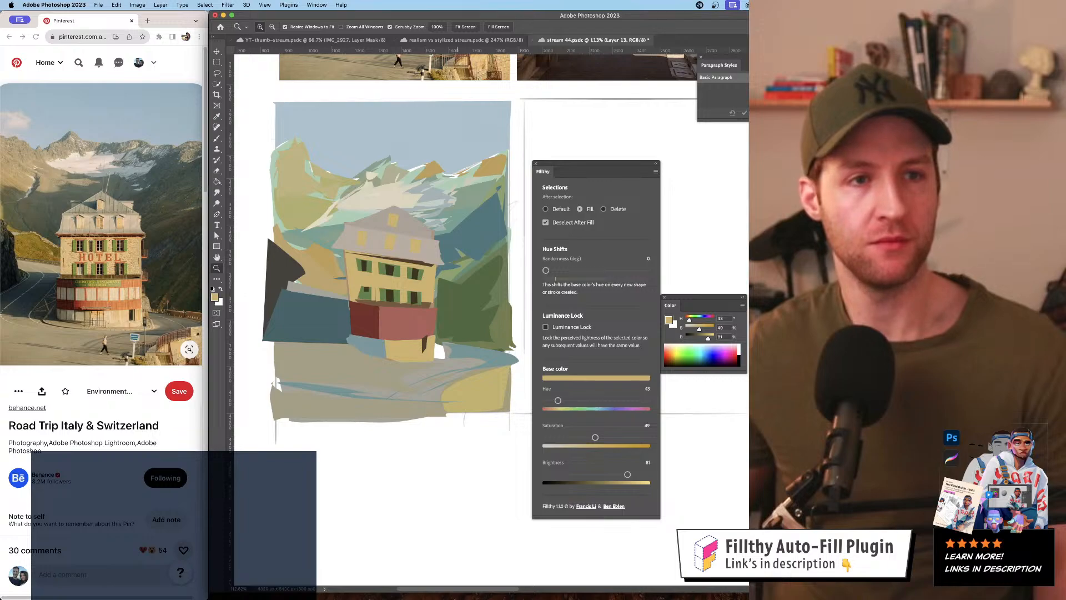
{"action": "key", "text": "super+Tab"}
{"action": "key", "text": "super+Tab"}
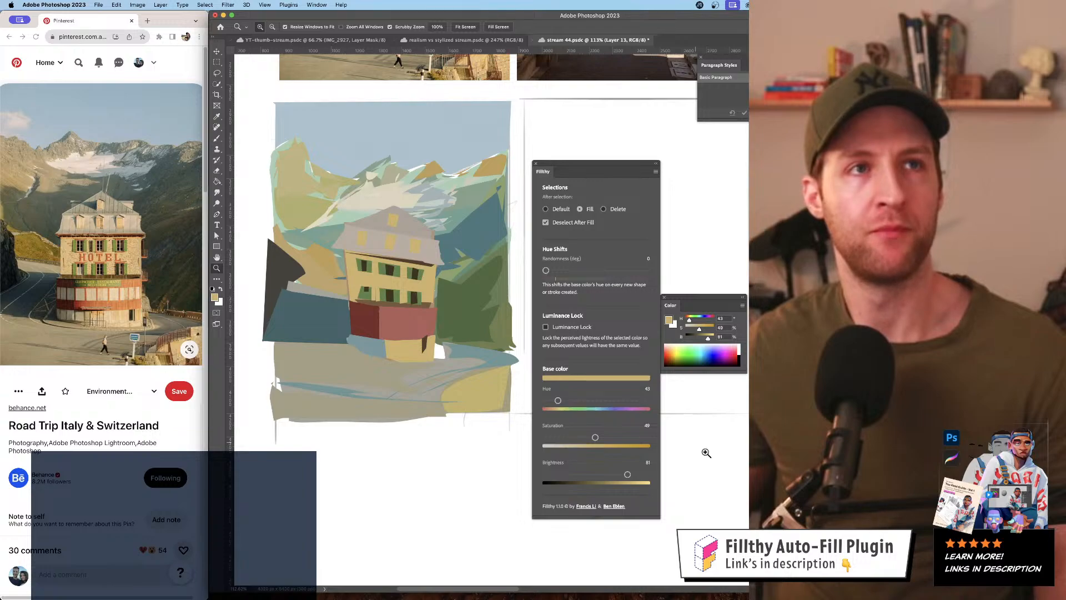
{"action": "left_click", "coordinate": [500, 484]}
{"action": "scroll", "coordinate": [414, 297], "scroll_direction": "down", "scroll_amount": 5}
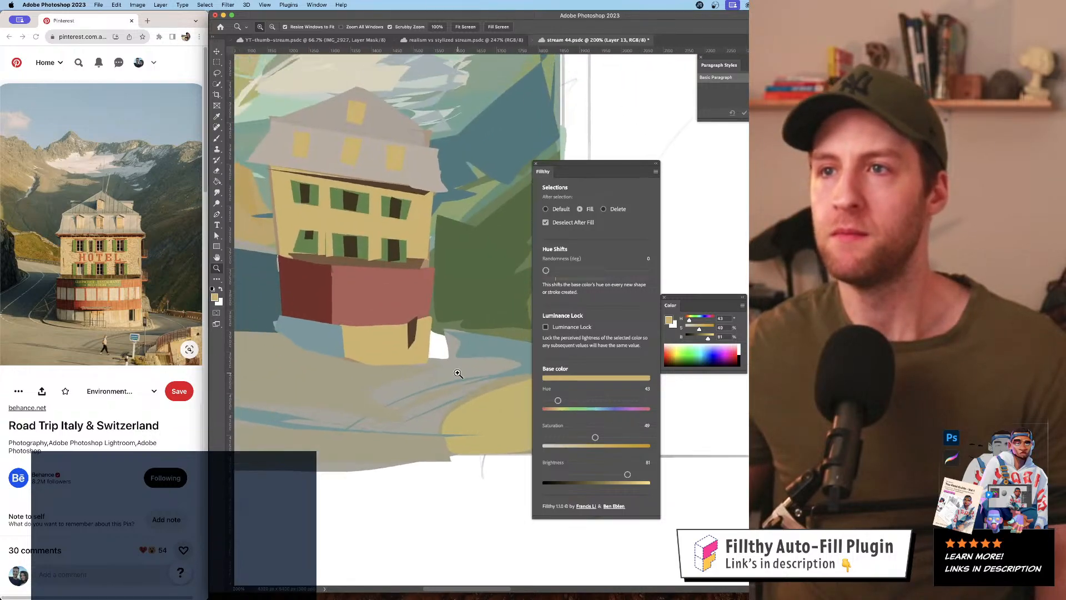
{"action": "left_click_drag", "start_coordinate": [450, 386], "coordinate": [425, 295]}
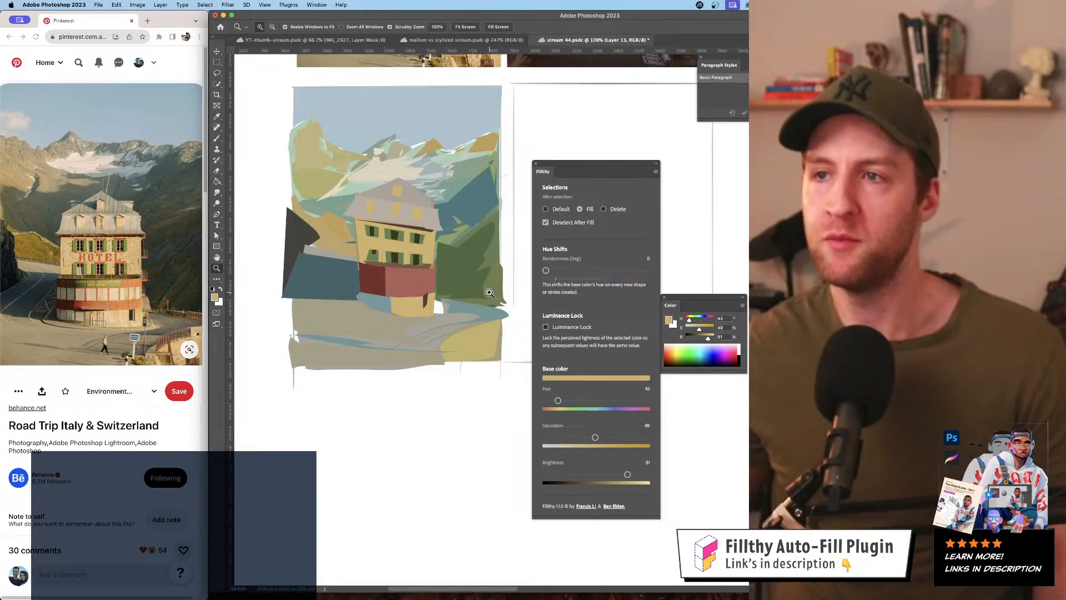
{"action": "scroll", "coordinate": [444, 266], "scroll_direction": "right", "scroll_amount": 2}
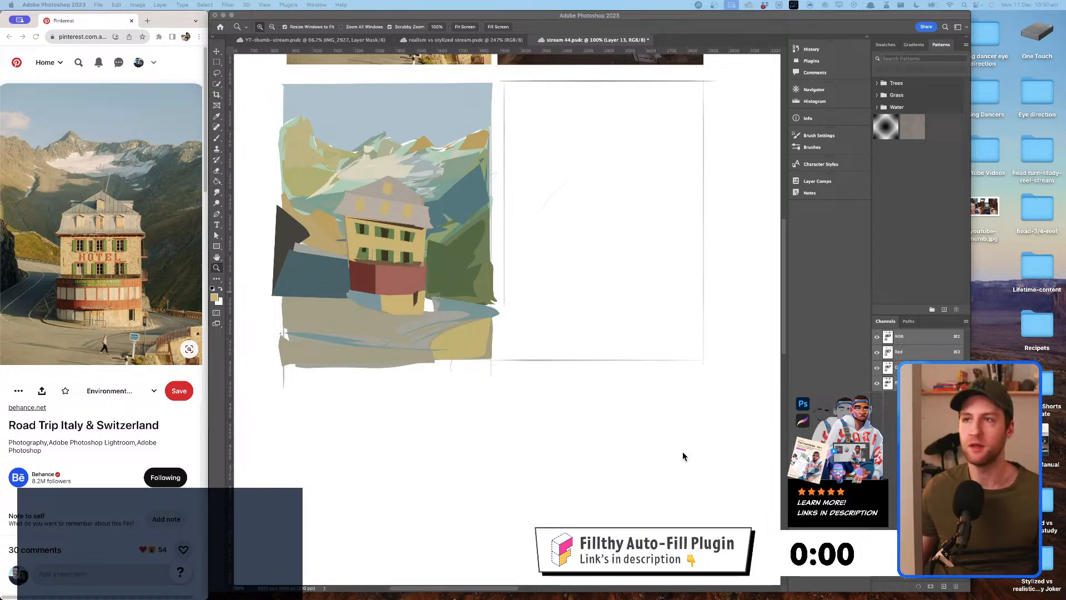
{"action": "left_click", "coordinate": [415, 376]}
{"action": "mouse_move", "coordinate": [414, 376]}
{"action": "left_mouse_down"}
{"action": "mouse_move", "coordinate": [438, 369]}
{"action": "mouse_move", "coordinate": [452, 341]}
{"action": "mouse_move", "coordinate": [440, 339]}
{"action": "mouse_move", "coordinate": [438, 322]}
{"action": "left_mouse_up"}
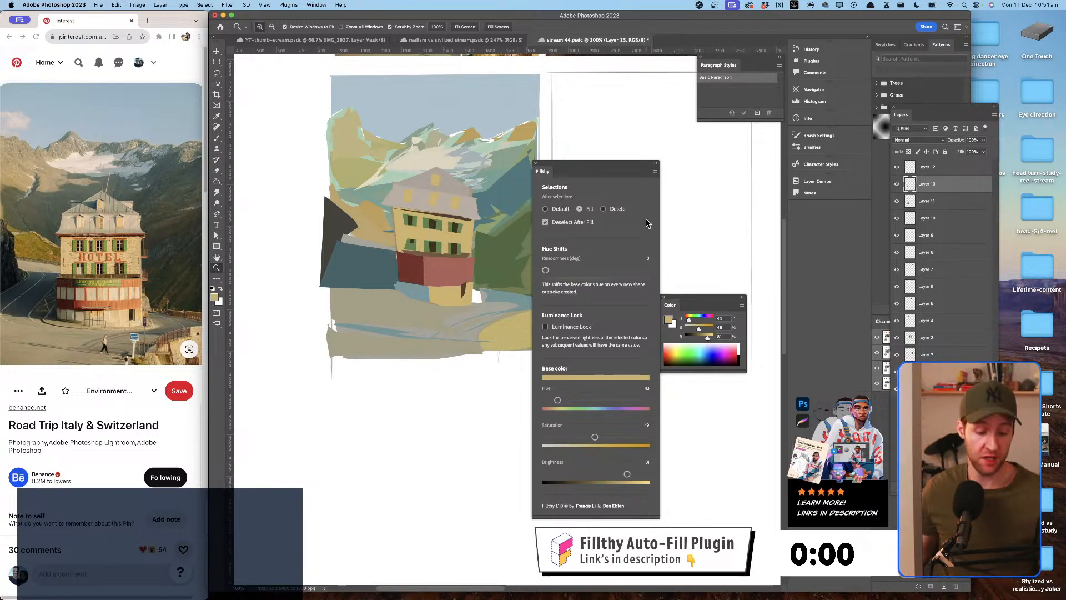
- Warp the hotel on Layer 13 so its roof tilts and its walls narrow towards the base, and save the document
{"action": "key", "text": "super+t"}
{"action": "right_click", "coordinate": [443, 222]}
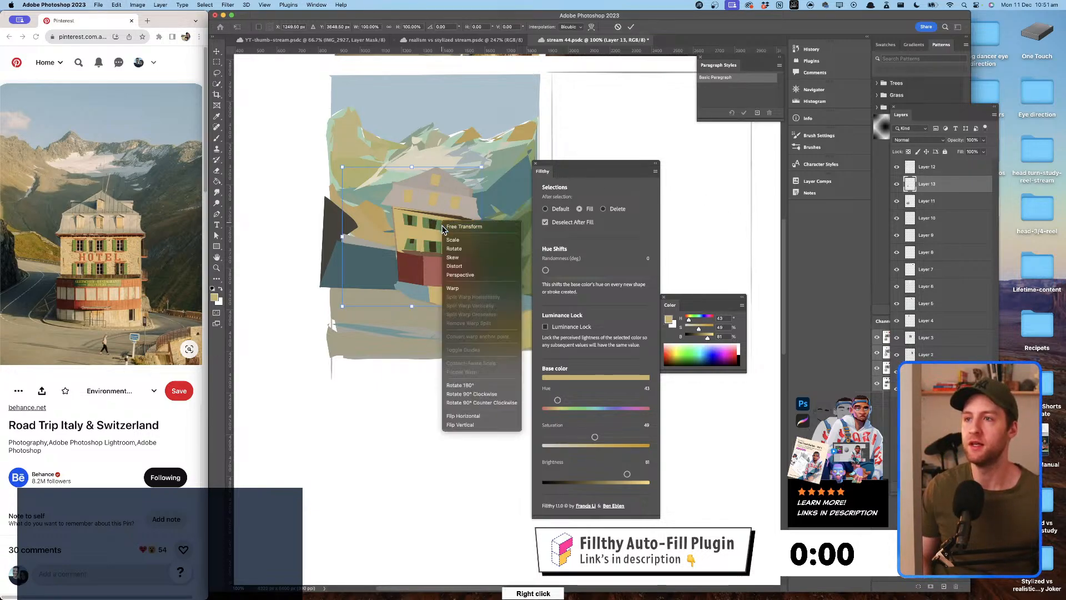
{"action": "left_click", "coordinate": [471, 294]}
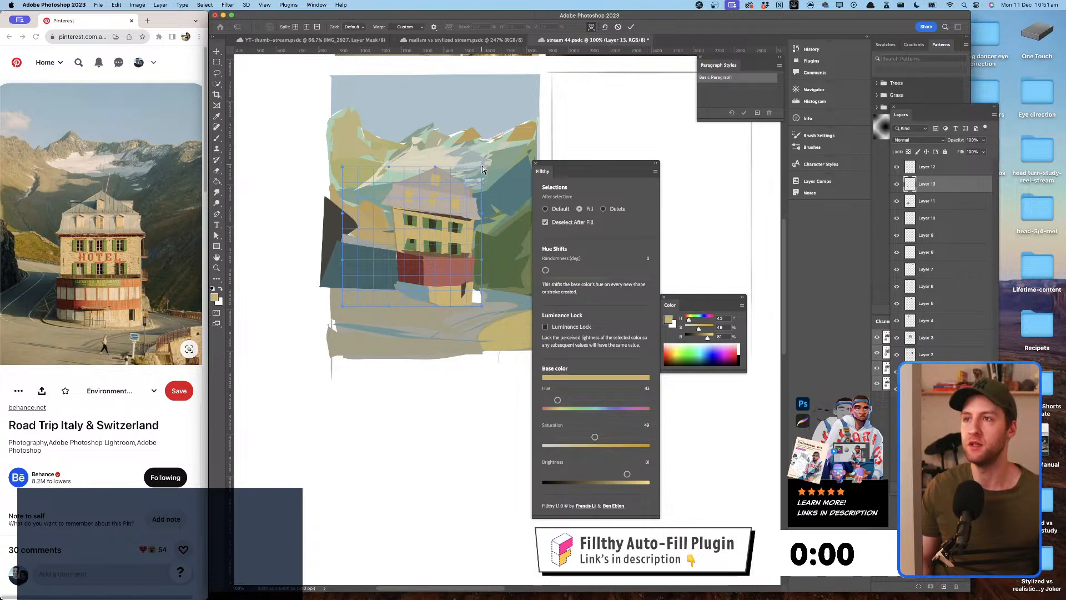
{"action": "left_click_drag", "start_coordinate": [482, 167], "coordinate": [485, 193]}
{"action": "left_click_drag", "start_coordinate": [392, 155], "coordinate": [397, 92]}
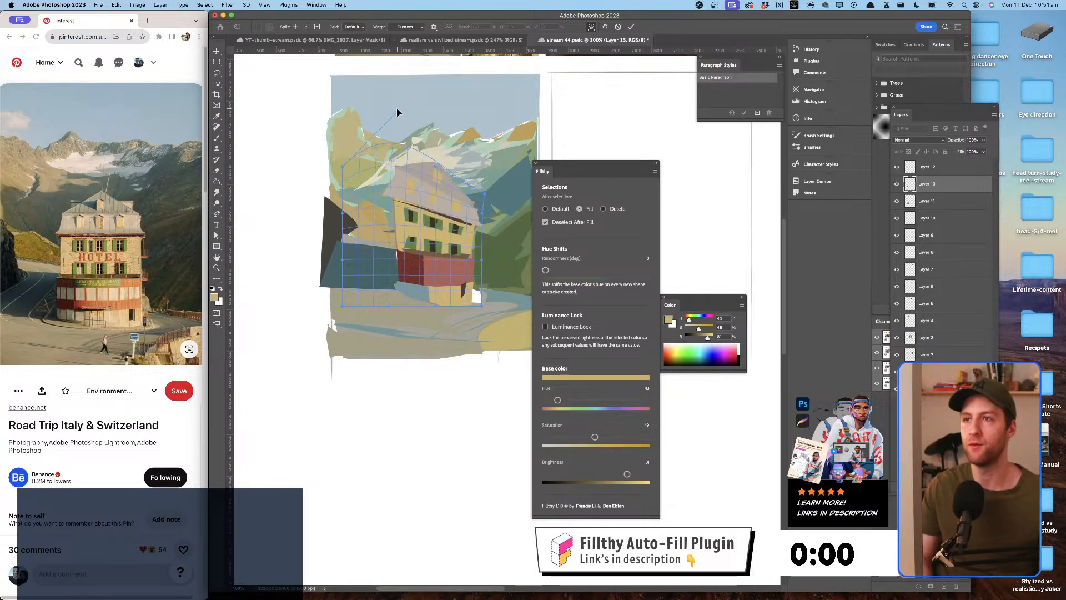
{"action": "left_click_drag", "start_coordinate": [342, 166], "coordinate": [339, 204]}
{"action": "left_click_drag", "start_coordinate": [491, 197], "coordinate": [482, 177]}
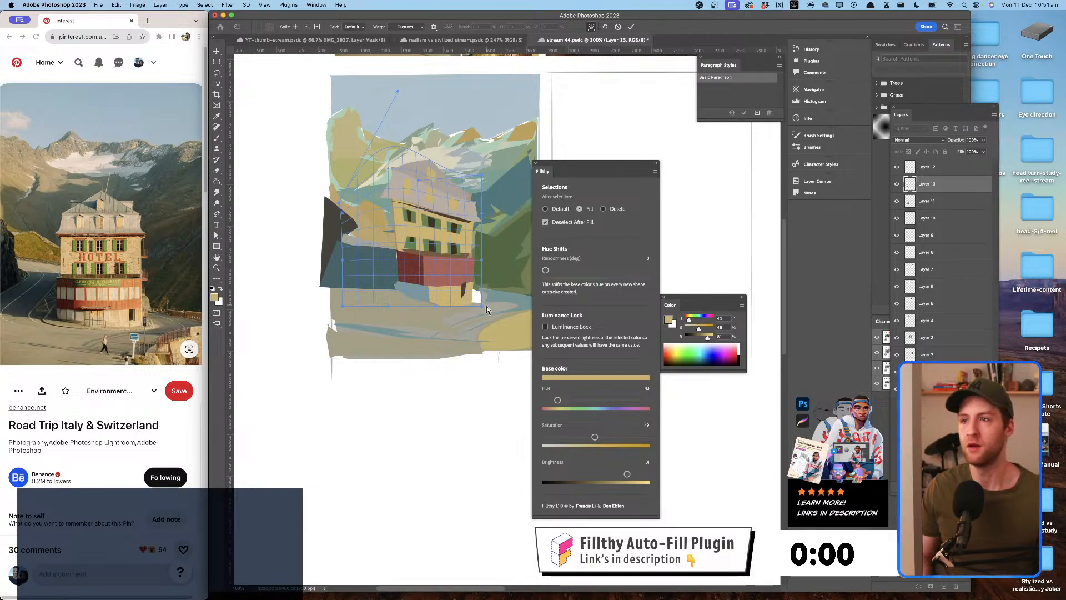
{"action": "mouse_move", "coordinate": [483, 305]}
{"action": "left_mouse_down"}
{"action": "mouse_move", "coordinate": [454, 306]}
{"action": "mouse_move", "coordinate": [470, 306]}
{"action": "left_mouse_up"}
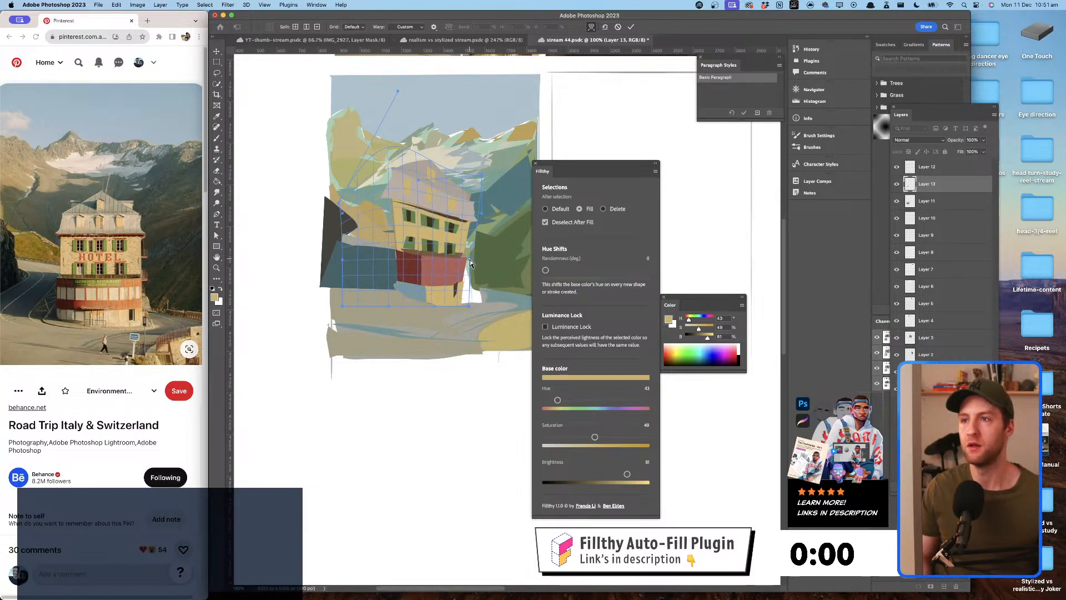
{"action": "left_click_drag", "start_coordinate": [344, 307], "coordinate": [365, 311]}
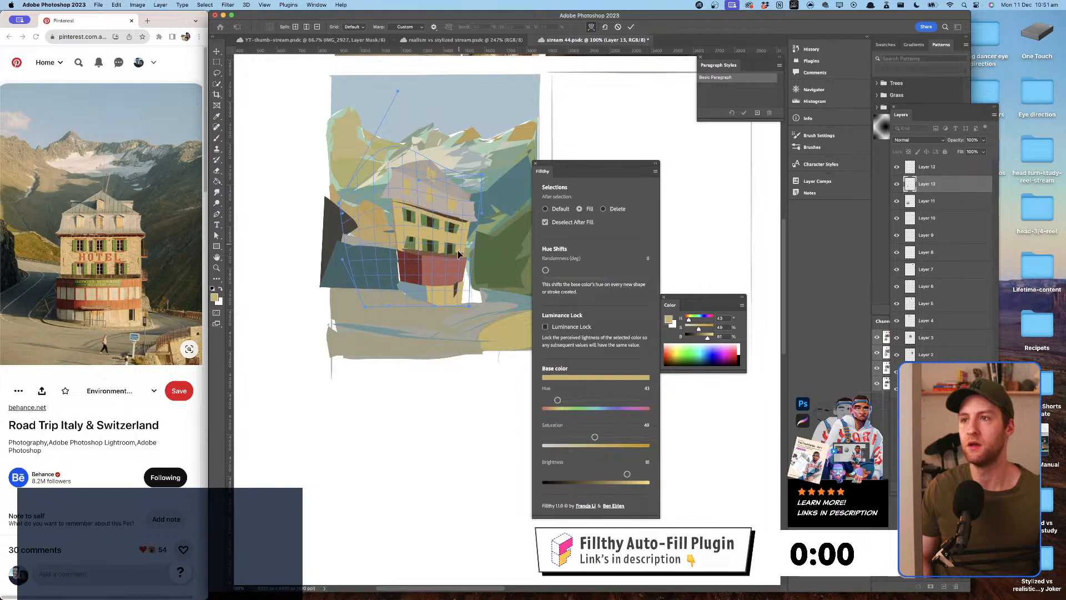
{"action": "left_click_drag", "start_coordinate": [461, 262], "coordinate": [449, 214]}
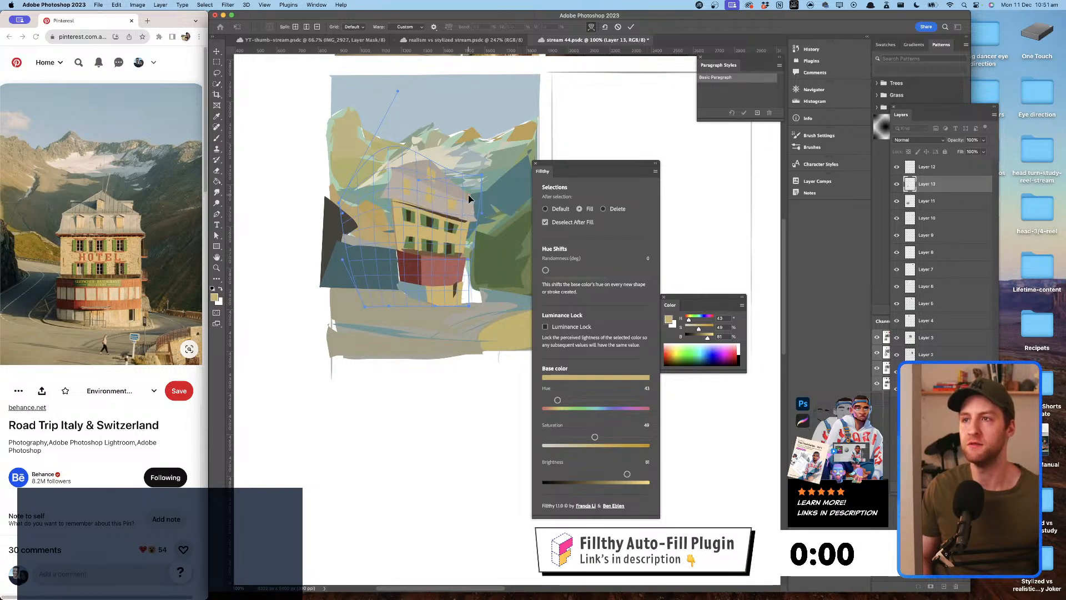
{"action": "key", "text": "Return"}
{"action": "key", "text": "z"}
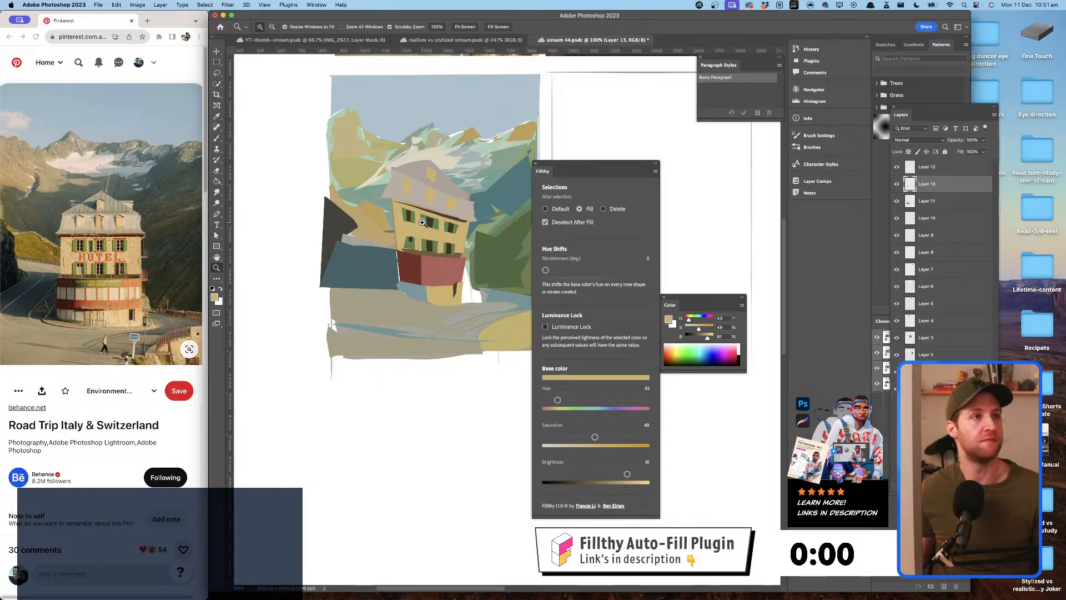
{"action": "key", "text": "super+s"}
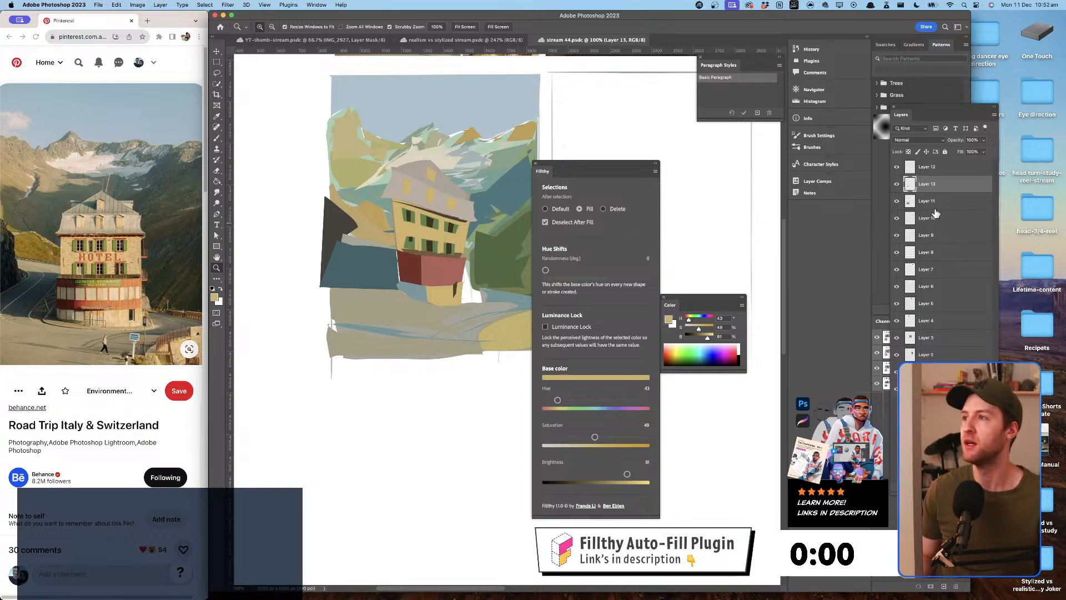
- Hide and show Layer 13 to check what it holds, and make Layer 11 active
{"action": "left_click", "coordinate": [897, 183]}
{"action": "left_click", "coordinate": [897, 184]}
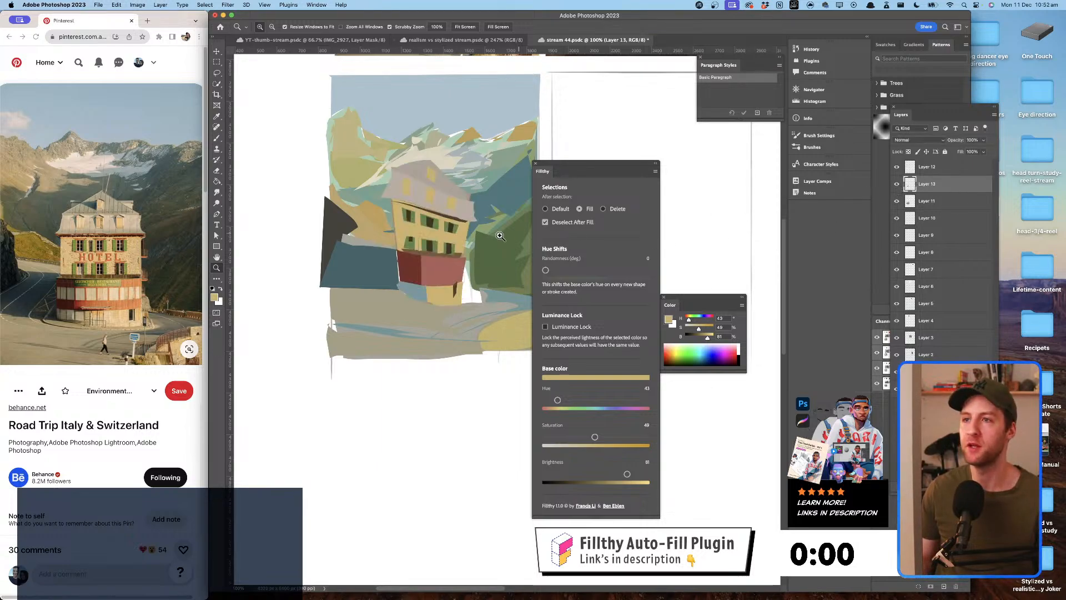
{"action": "left_click_drag", "start_coordinate": [925, 184], "coordinate": [932, 200]}
{"action": "left_click", "coordinate": [932, 200]}
{"action": "mouse_move", "coordinate": [446, 245]}
{"action": "left_mouse_down"}
{"action": "mouse_move", "coordinate": [432, 264]}
{"action": "mouse_move", "coordinate": [440, 252]}
{"action": "left_mouse_up"}
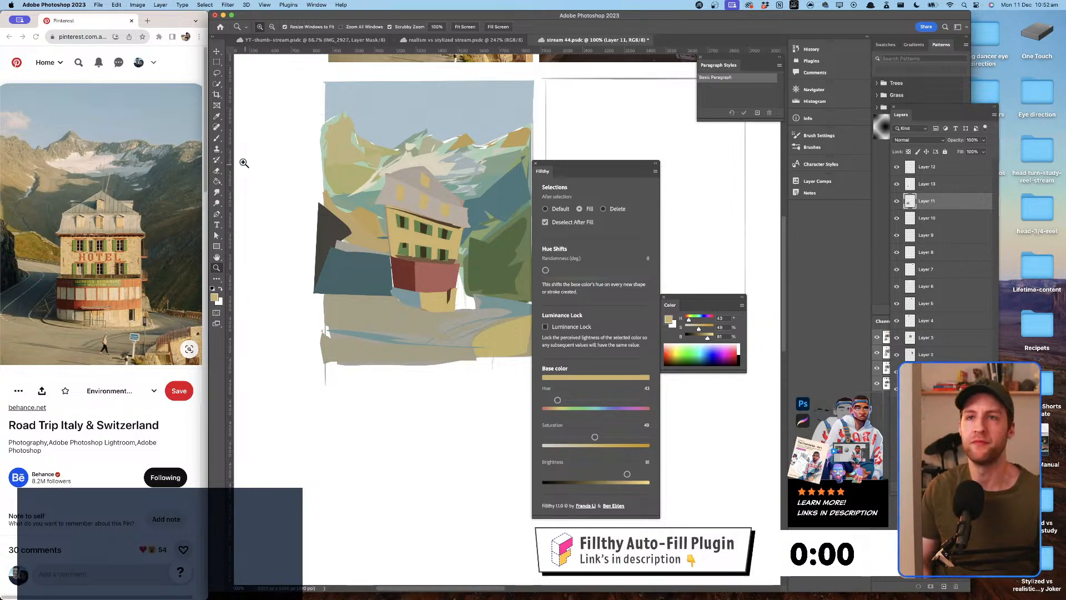
- Add a new empty layer above Layer 13 and ready the Brush tool with the default black foreground color
{"action": "left_click", "coordinate": [218, 140]}
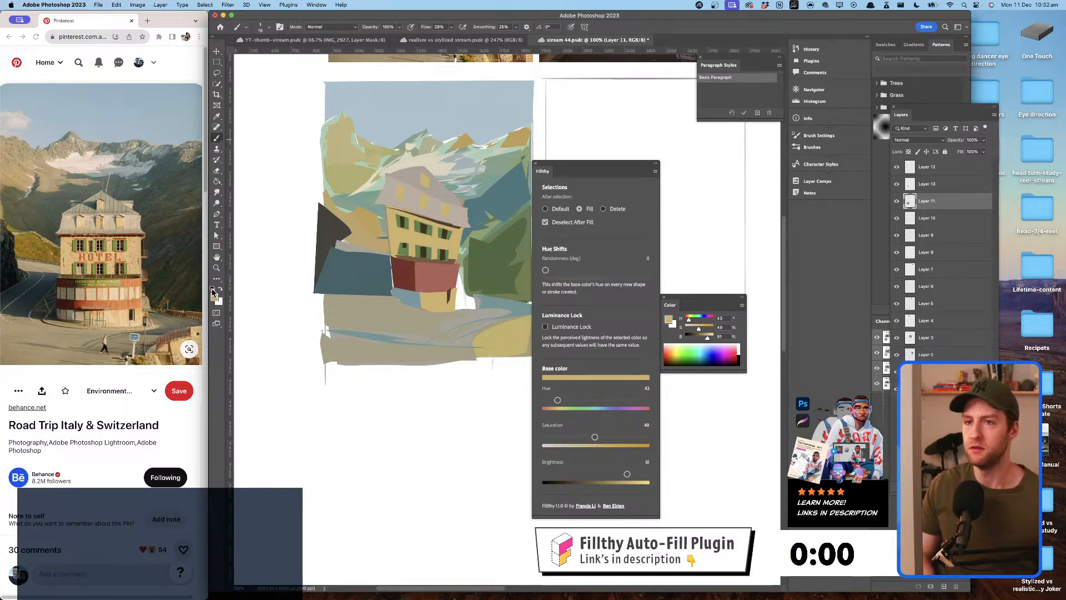
{"action": "left_click", "coordinate": [212, 291]}
{"action": "key", "text": "alt+bracketright"}
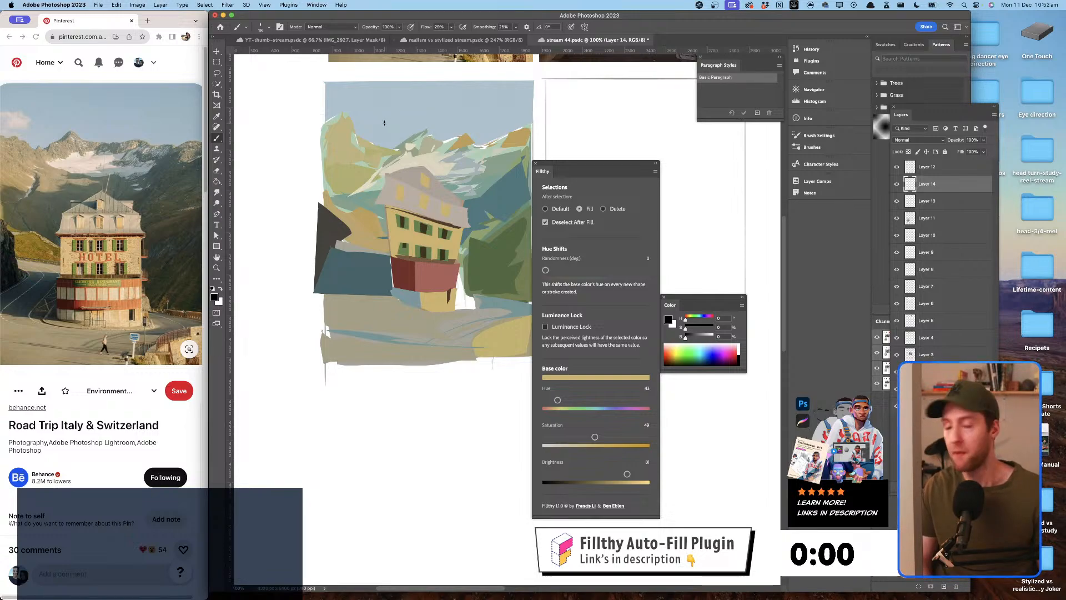
- Brush a row of short vertical black strokes across the sky and undo them
{"action": "left_click_drag", "start_coordinate": [370, 106], "coordinate": [371, 127]}
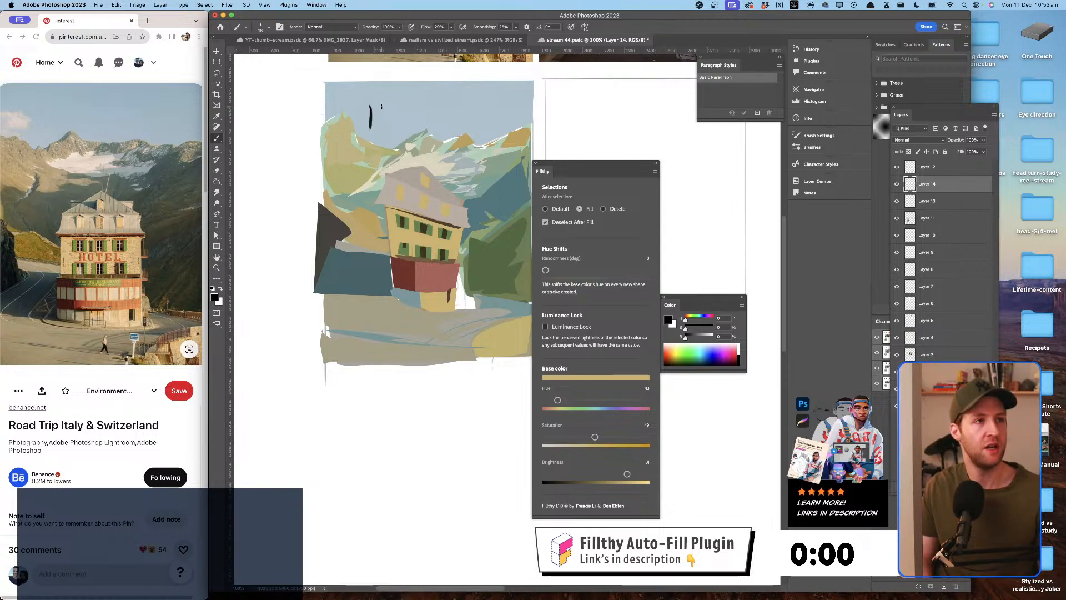
{"action": "left_click_drag", "start_coordinate": [381, 107], "coordinate": [380, 131]}
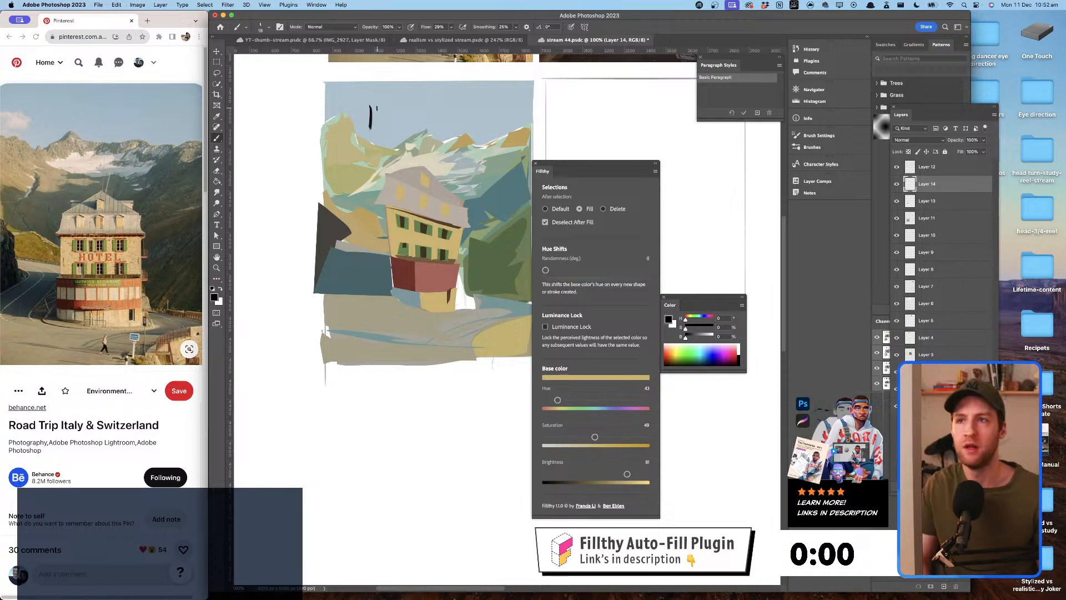
{"action": "left_click_drag", "start_coordinate": [394, 110], "coordinate": [396, 127]}
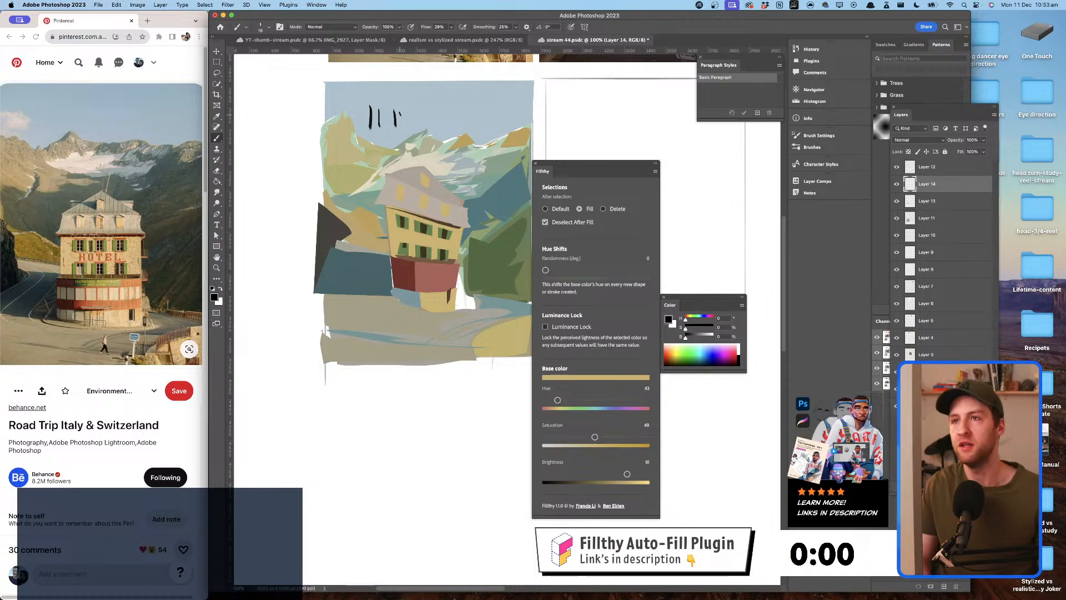
{"action": "left_click_drag", "start_coordinate": [408, 110], "coordinate": [406, 129]}
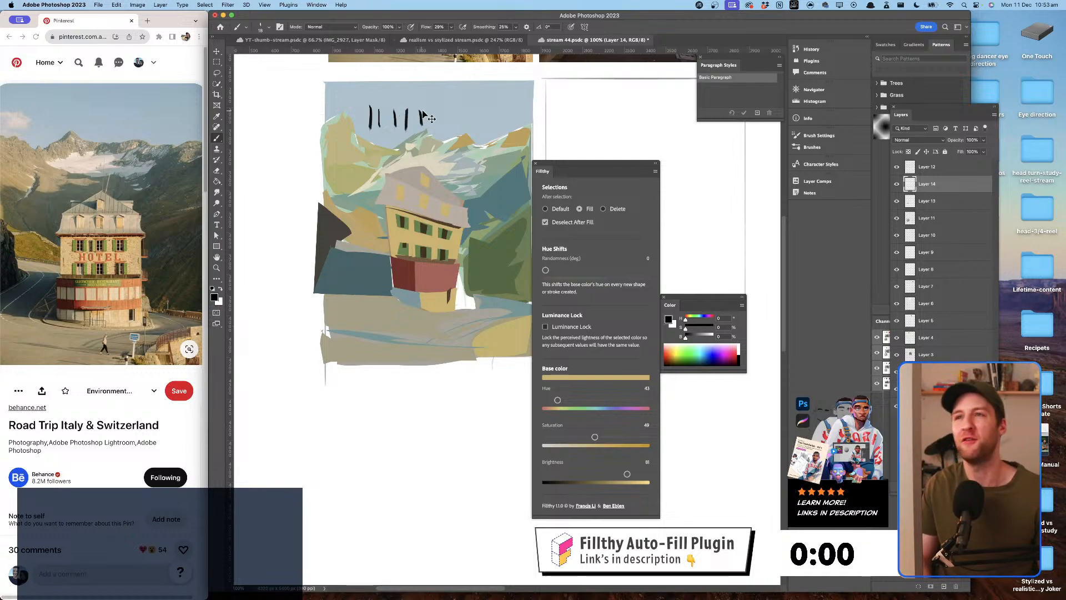
{"action": "key", "text": "super+z"}
{"action": "key", "text": "super+z"}
{"action": "key", "text": "super+z"}
{"action": "key", "text": "super+z"}
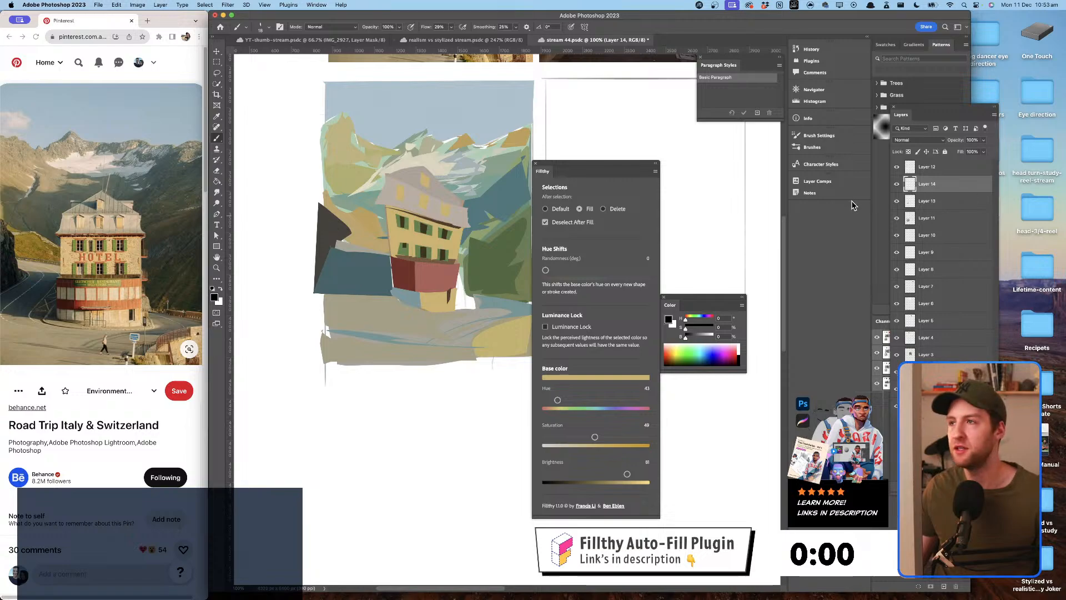
- Check the hotel layer by hiding and showing it, and return to the painting
{"action": "left_click", "coordinate": [897, 202]}
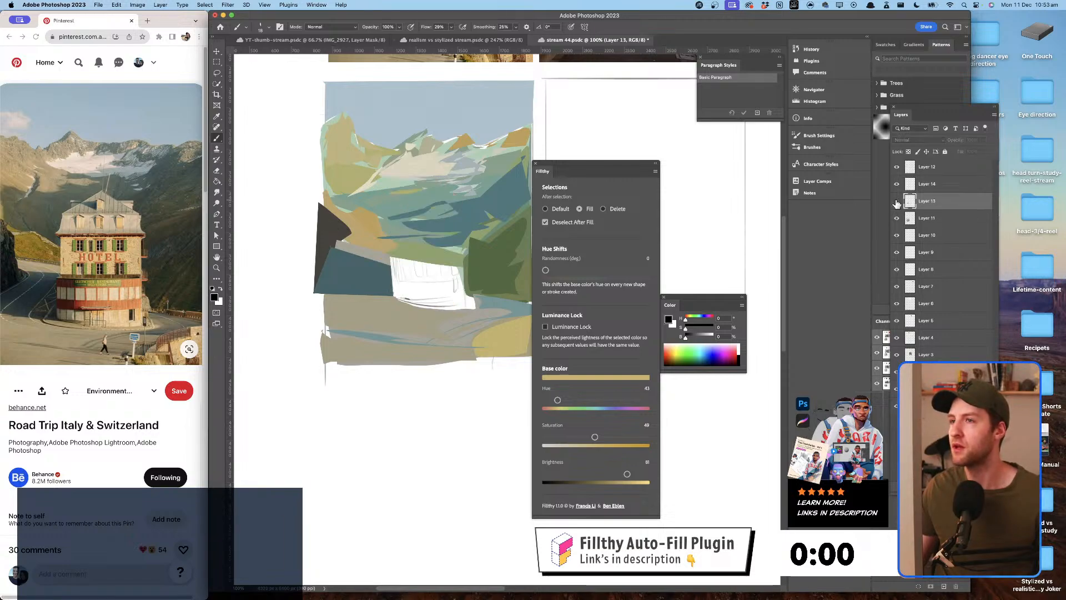
{"action": "left_click", "coordinate": [897, 201]}
{"action": "key", "text": "super+Tab"}
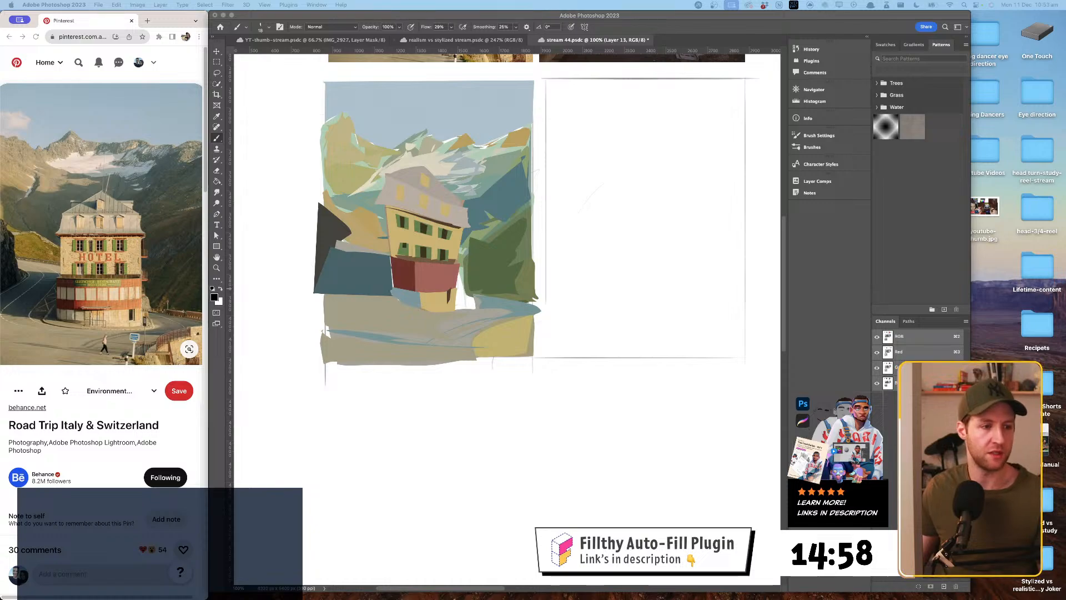
{"action": "left_click", "coordinate": [539, 189]}
{"action": "scroll", "coordinate": [433, 222], "scroll_direction": "down", "scroll_amount": 1}
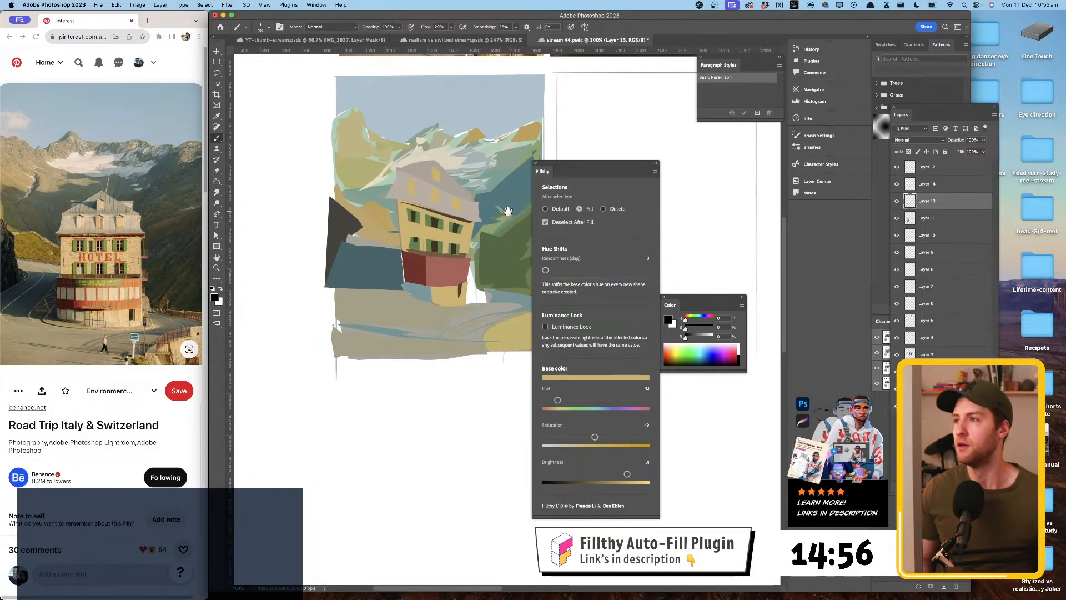
- Make Layer 11 active and sample the road's grey beside the hotel's base for lasso filling
{"action": "left_click", "coordinate": [217, 73]}
{"action": "left_click_drag", "start_coordinate": [476, 205], "coordinate": [461, 209]}
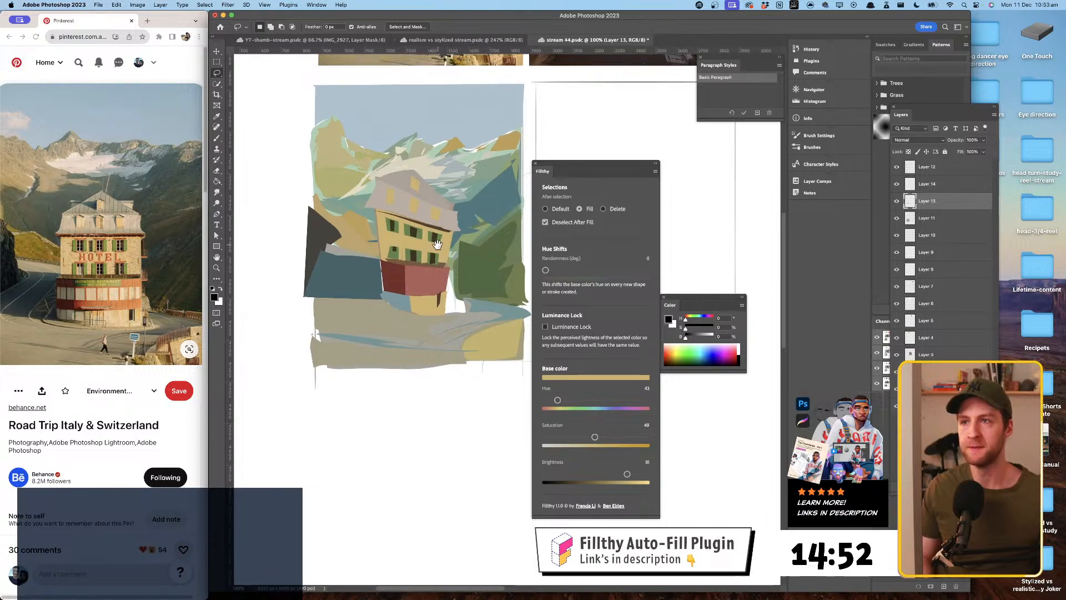
{"action": "left_click_drag", "start_coordinate": [443, 246], "coordinate": [437, 253]}
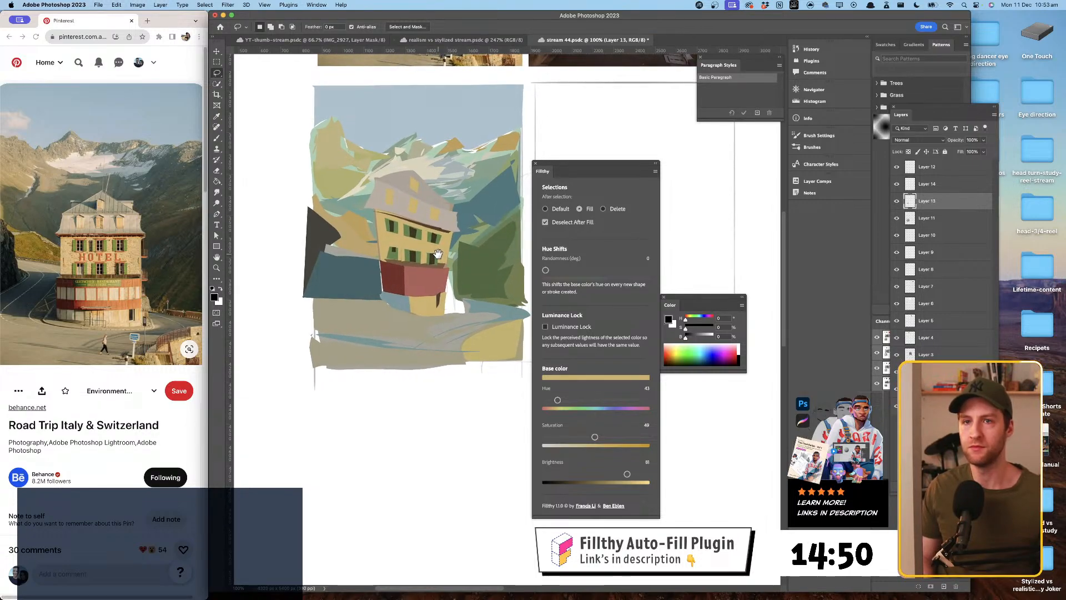
{"action": "left_click", "coordinate": [940, 219]}
{"action": "key", "text": "i"}
{"action": "left_click", "coordinate": [437, 317]}
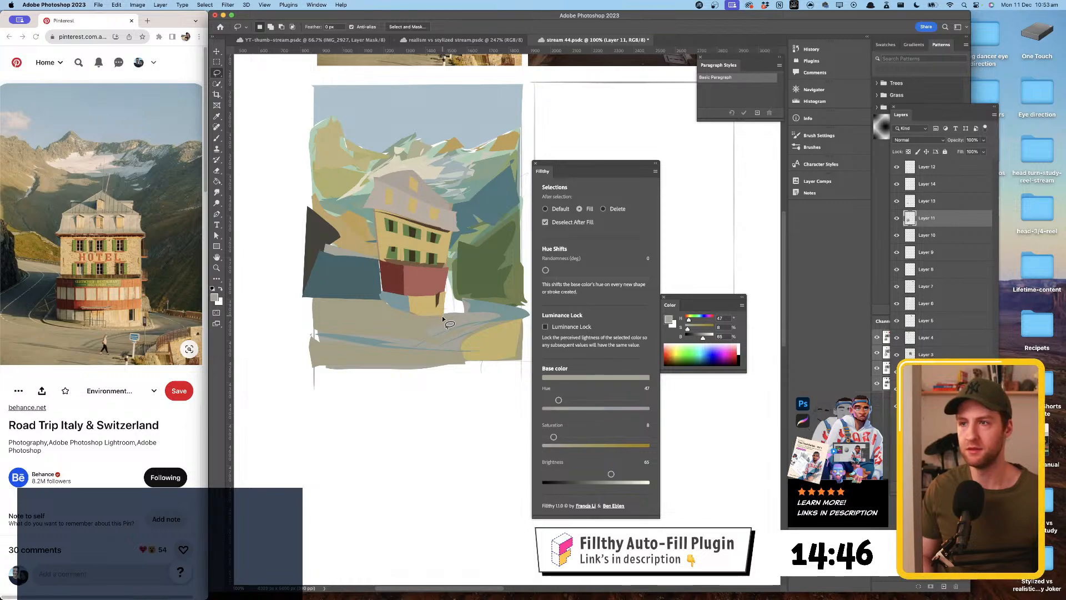
- Sample the right-hand hill's green and fill lasso shapes over the white gap between the hill and the hotel
{"action": "key", "text": "i"}
{"action": "left_click", "coordinate": [455, 272]}
{"action": "key", "text": "l"}
{"action": "mouse_move", "coordinate": [454, 272]}
{"action": "left_mouse_down"}
{"action": "mouse_move", "coordinate": [473, 261]}
{"action": "mouse_move", "coordinate": [492, 227]}
{"action": "mouse_move", "coordinate": [471, 254]}
{"action": "left_mouse_up"}
{"action": "key", "text": "i"}
{"action": "left_click", "coordinate": [465, 252]}
{"action": "key", "text": "l"}
{"action": "left_click_drag", "start_coordinate": [470, 253], "coordinate": [462, 254]}
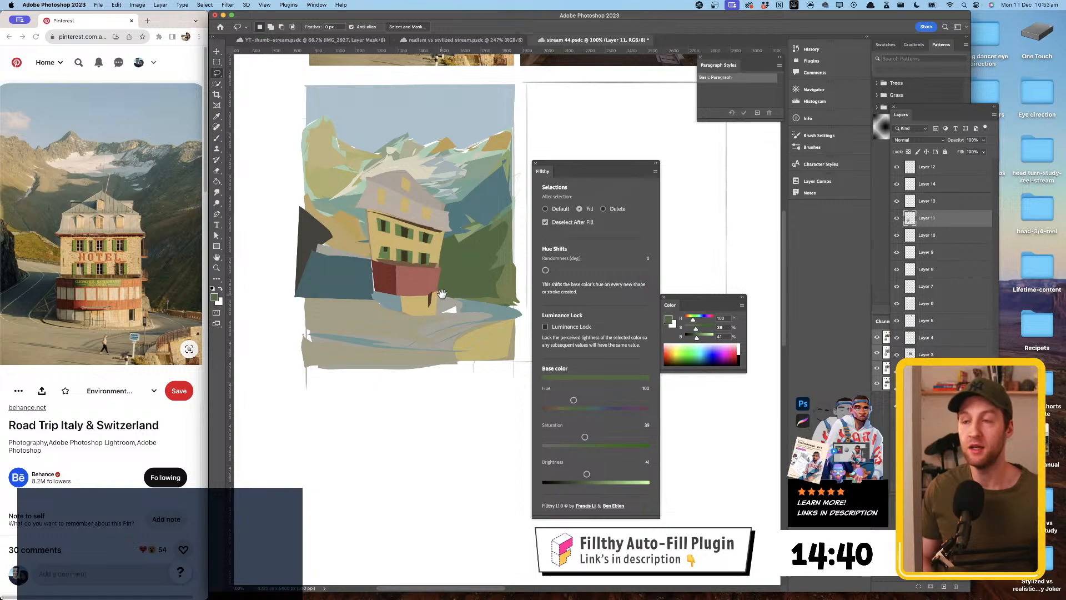
{"action": "left_click_drag", "start_coordinate": [441, 294], "coordinate": [442, 297]}
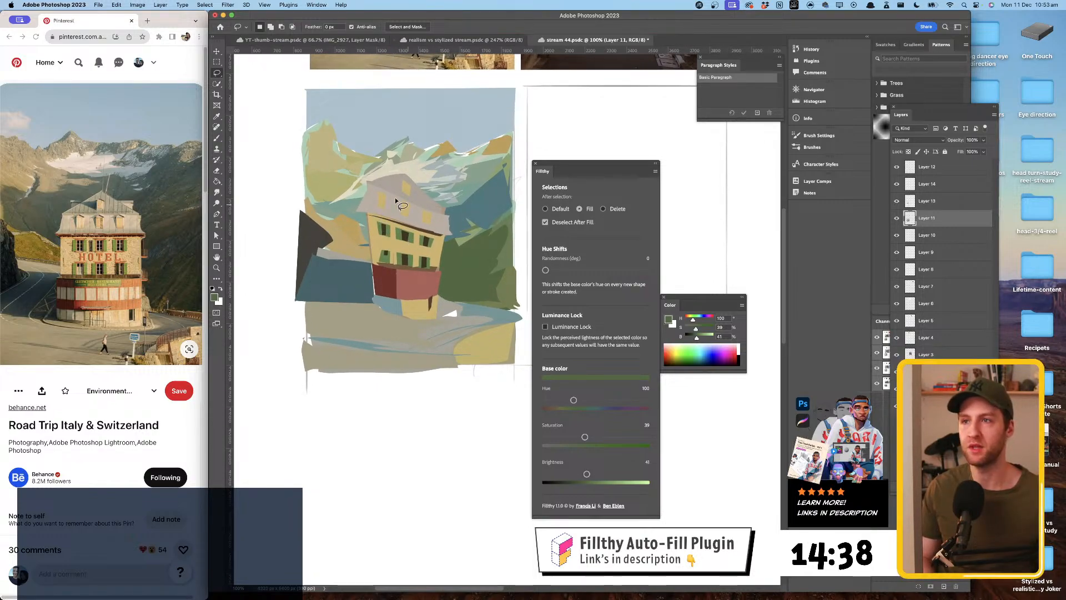
- Trim the hotel roof's outline on Layer 13 with lasso shapes, using Fillthy's Delete option
{"action": "left_click", "coordinate": [919, 203]}
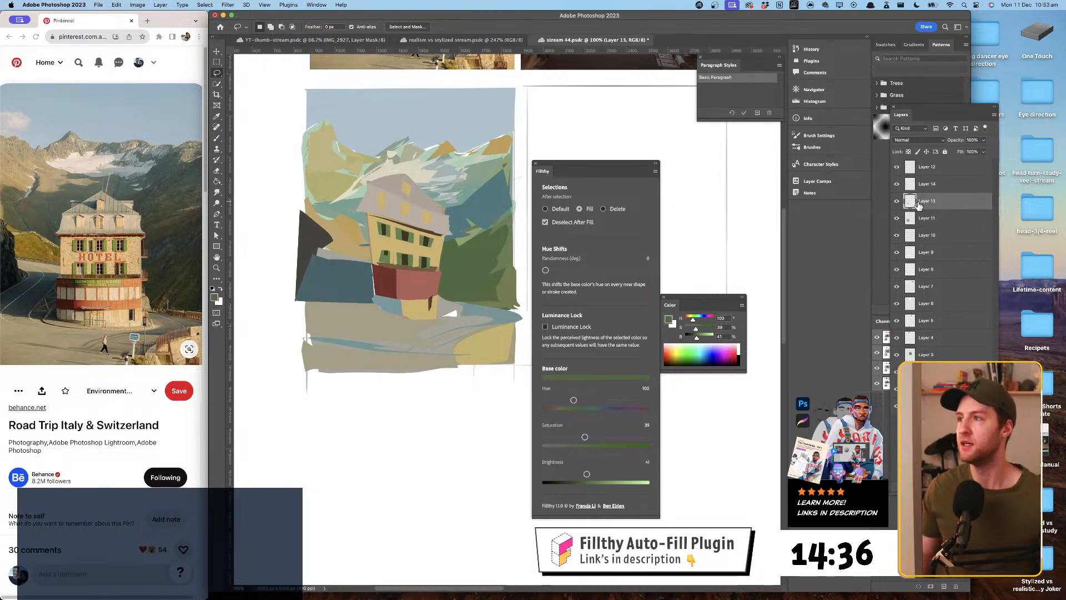
{"action": "left_click", "coordinate": [603, 210]}
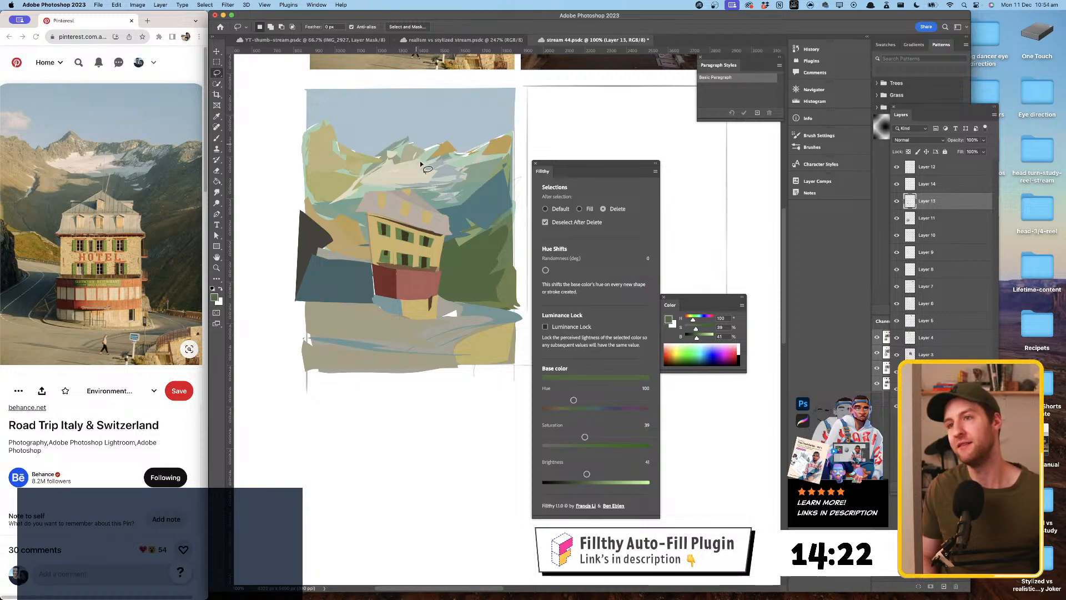
{"action": "left_click_drag", "start_coordinate": [454, 207], "coordinate": [449, 191]}
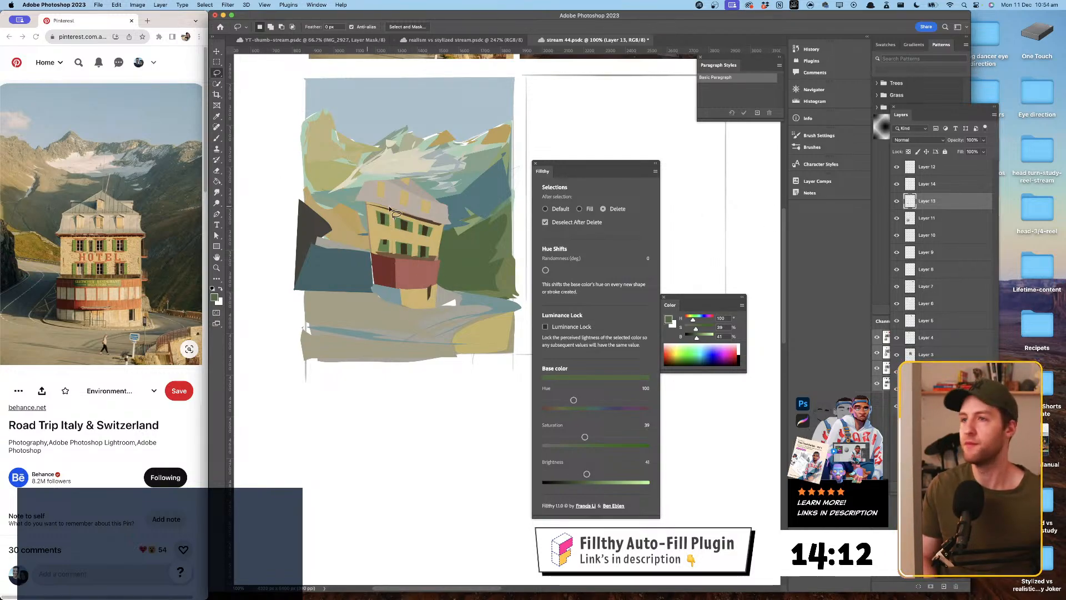
- Return Fillthy to the Fill option, sample the blue-grey at the hotel's base and fill small shapes around the roof dormers
{"action": "left_click", "coordinate": [580, 211]}
{"action": "key", "text": "i"}
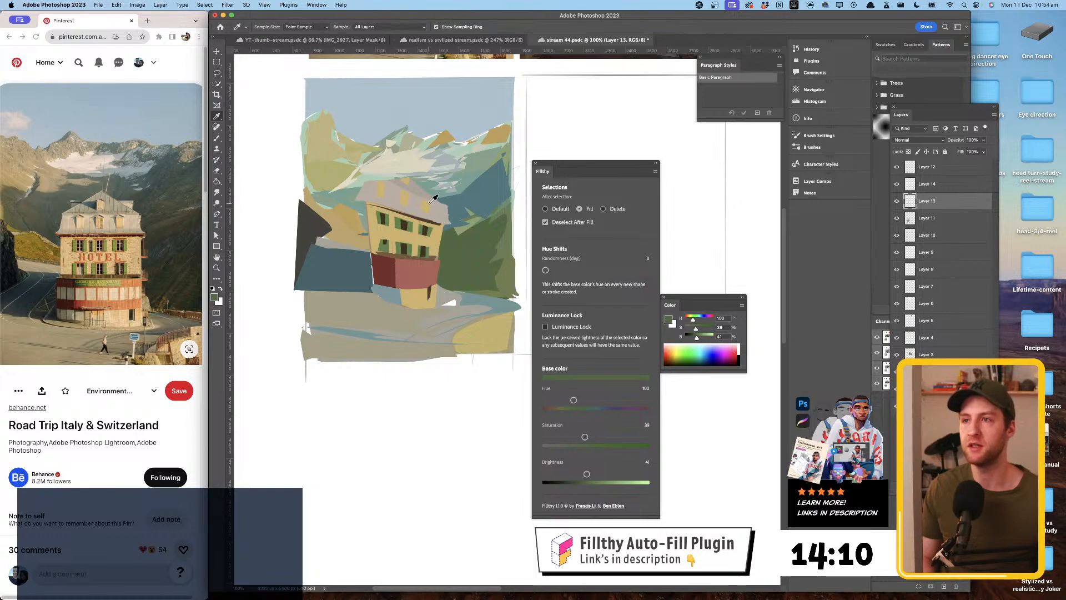
{"action": "left_click", "coordinate": [391, 291]}
{"action": "key", "text": "l"}
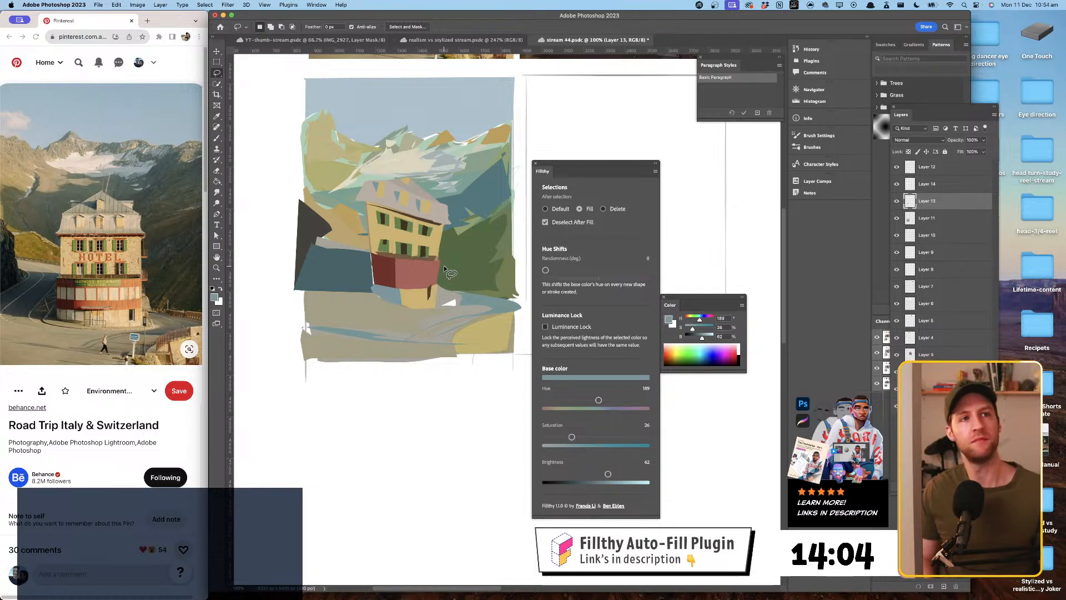
{"action": "left_click_drag", "start_coordinate": [433, 212], "coordinate": [441, 210]}
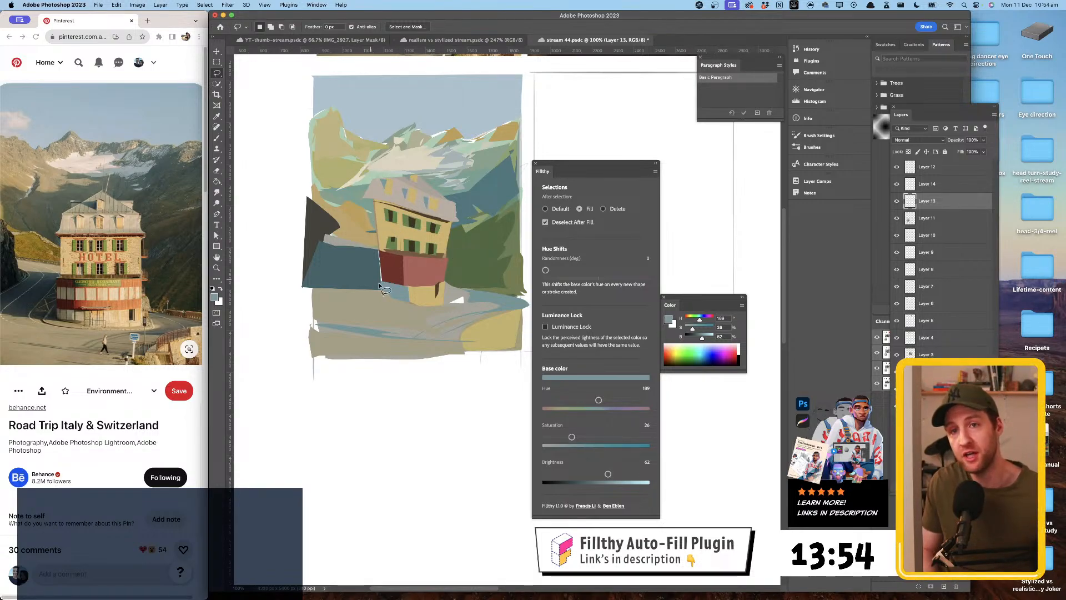
{"action": "key", "text": "i"}
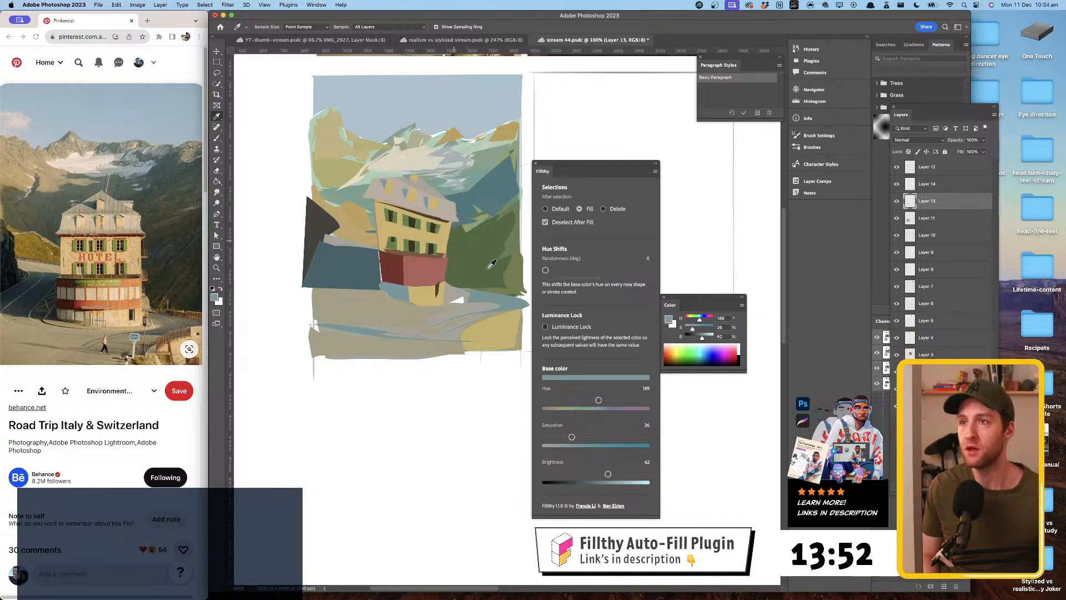
{"action": "key", "text": "l"}
{"action": "left_click_drag", "start_coordinate": [607, 474], "coordinate": [597, 474]}
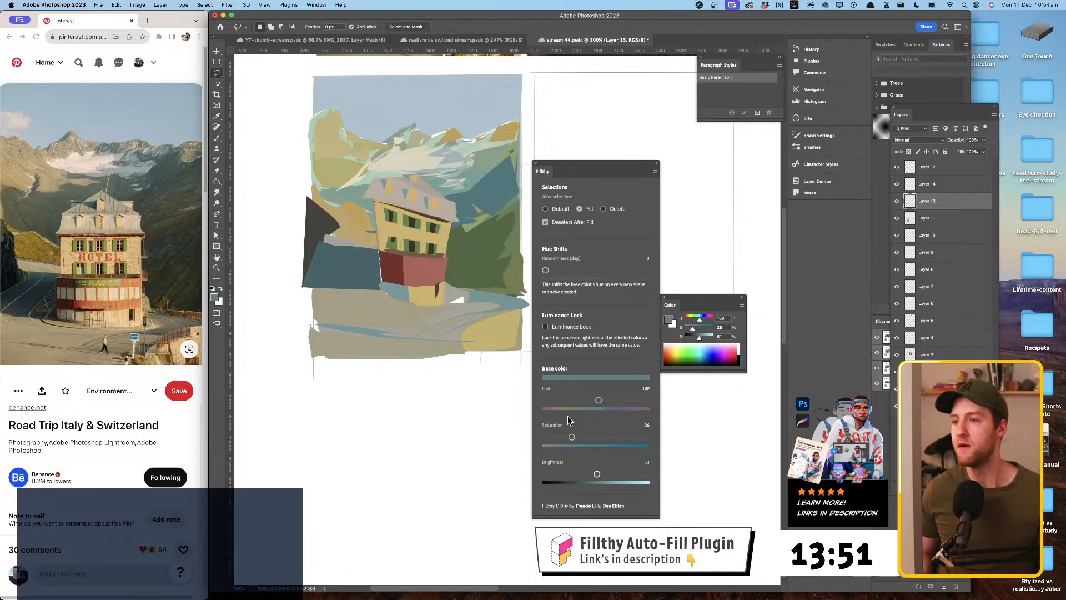
- Sample the hotel base's dark red, shift it to hue 193, saturation 9 and brightness 49, and lasso-fill window panes on the base's shadow side
{"action": "key", "text": "i"}
{"action": "left_click", "coordinate": [389, 275]}
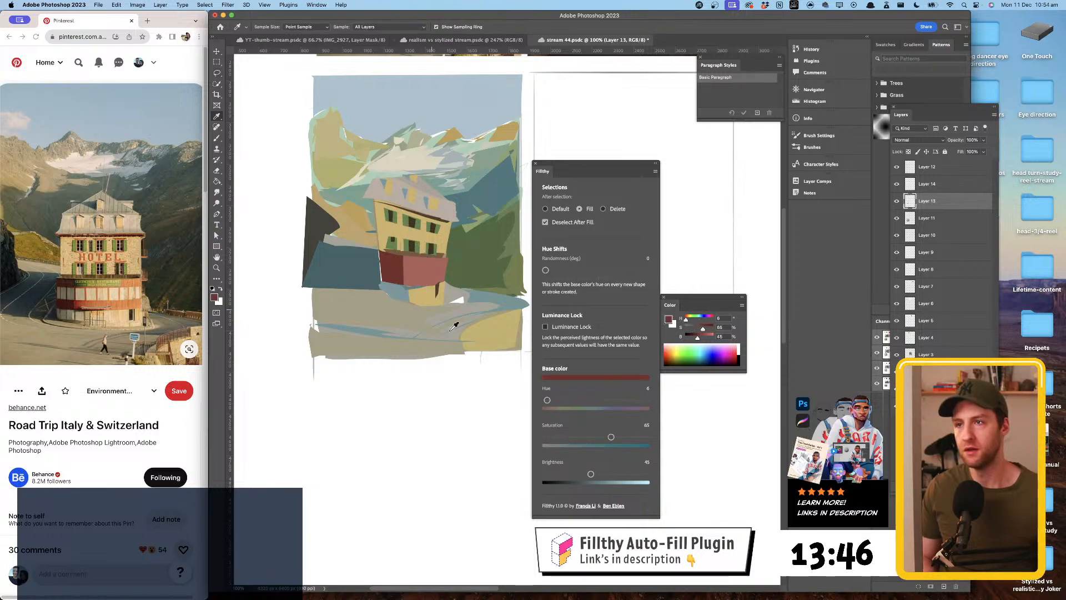
{"action": "key", "text": "l"}
{"action": "left_click_drag", "start_coordinate": [611, 437], "coordinate": [568, 437]}
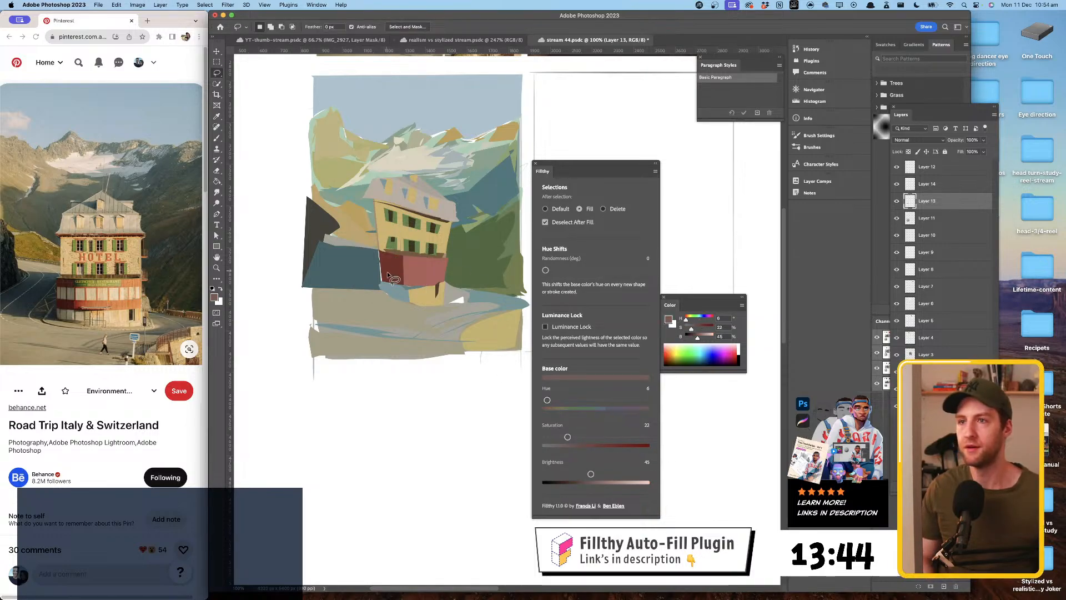
{"action": "mouse_move", "coordinate": [389, 264]}
{"action": "left_mouse_down"}
{"action": "mouse_move", "coordinate": [381, 274]}
{"action": "mouse_move", "coordinate": [382, 260]}
{"action": "mouse_move", "coordinate": [391, 284]}
{"action": "left_mouse_up"}
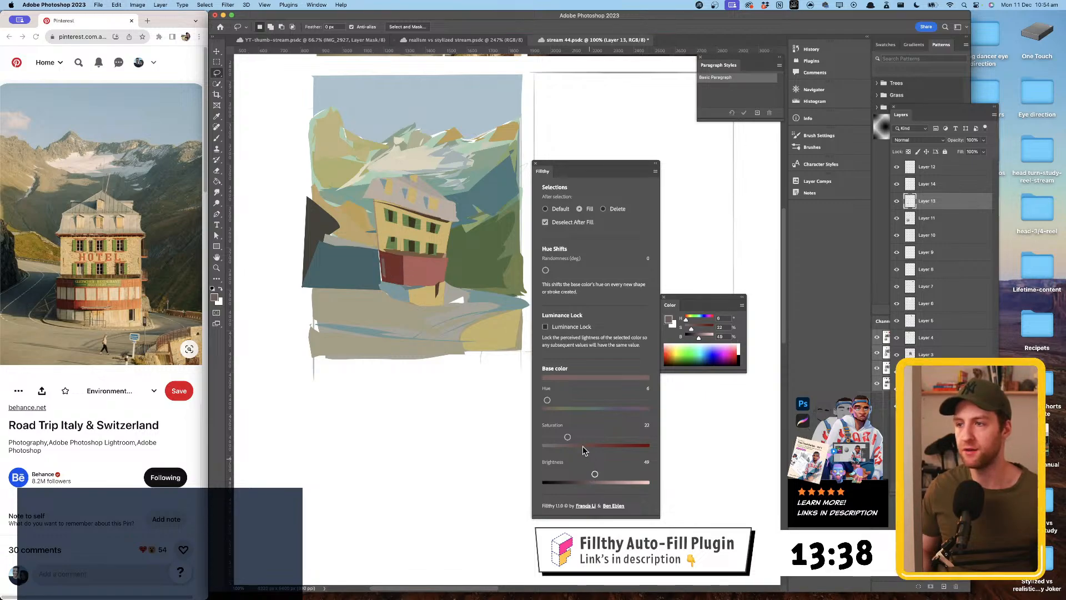
{"action": "left_click_drag", "start_coordinate": [589, 411], "coordinate": [595, 401]}
{"action": "left_click_drag", "start_coordinate": [568, 437], "coordinate": [552, 433]}
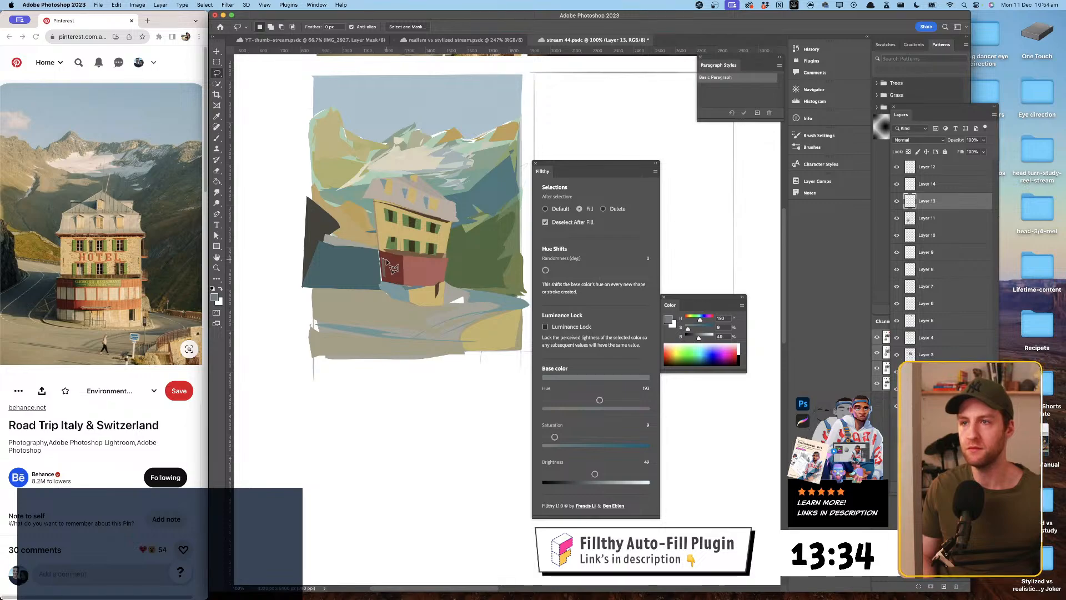
{"action": "mouse_move", "coordinate": [383, 258]}
{"action": "left_mouse_down"}
{"action": "mouse_move", "coordinate": [389, 285]}
{"action": "mouse_move", "coordinate": [392, 267]}
{"action": "mouse_move", "coordinate": [401, 287]}
{"action": "mouse_move", "coordinate": [391, 266]}
{"action": "left_mouse_up"}
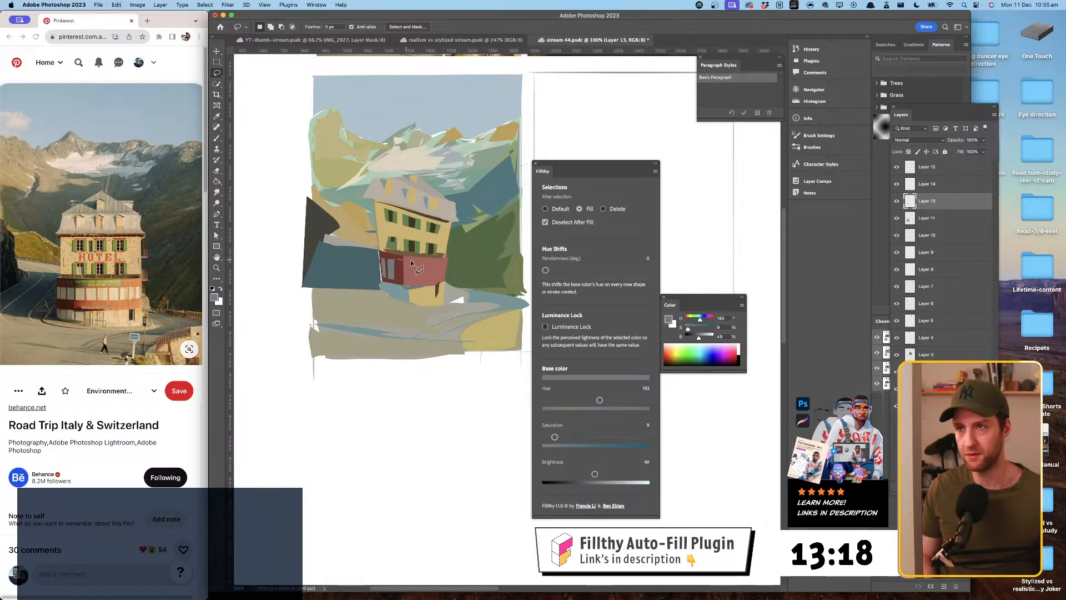
{"action": "left_click", "coordinate": [411, 261]}
{"action": "left_click", "coordinate": [409, 281]}
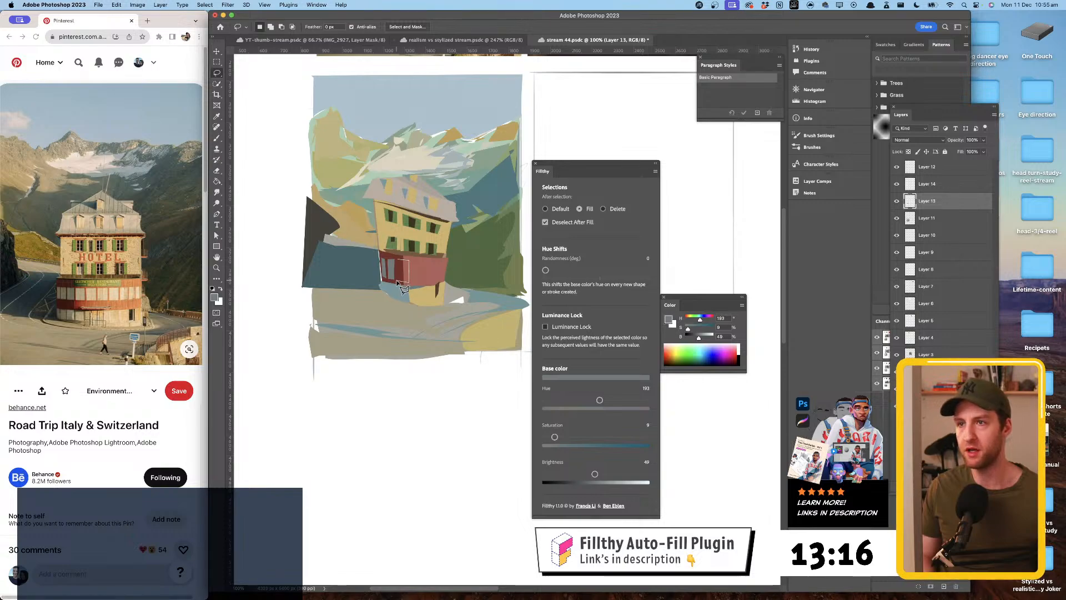
{"action": "left_click", "coordinate": [397, 282]}
{"action": "left_click", "coordinate": [399, 261]}
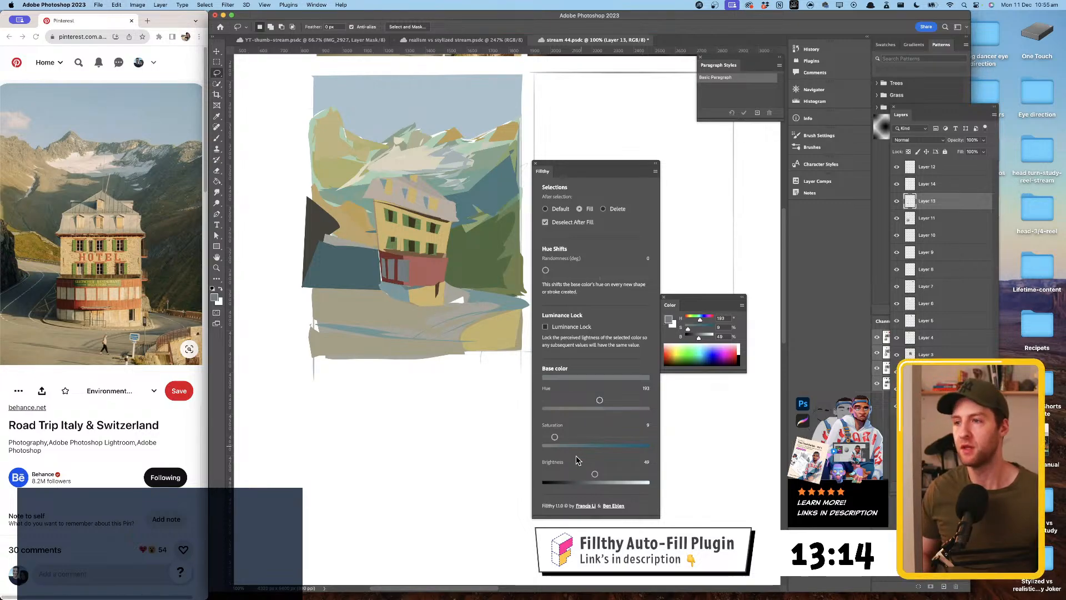
- Change the base color to hue 58, saturation 13 and brightness 74, and fill light window panes on the lit side of the red base
{"action": "left_click_drag", "start_coordinate": [594, 474], "coordinate": [610, 474]}
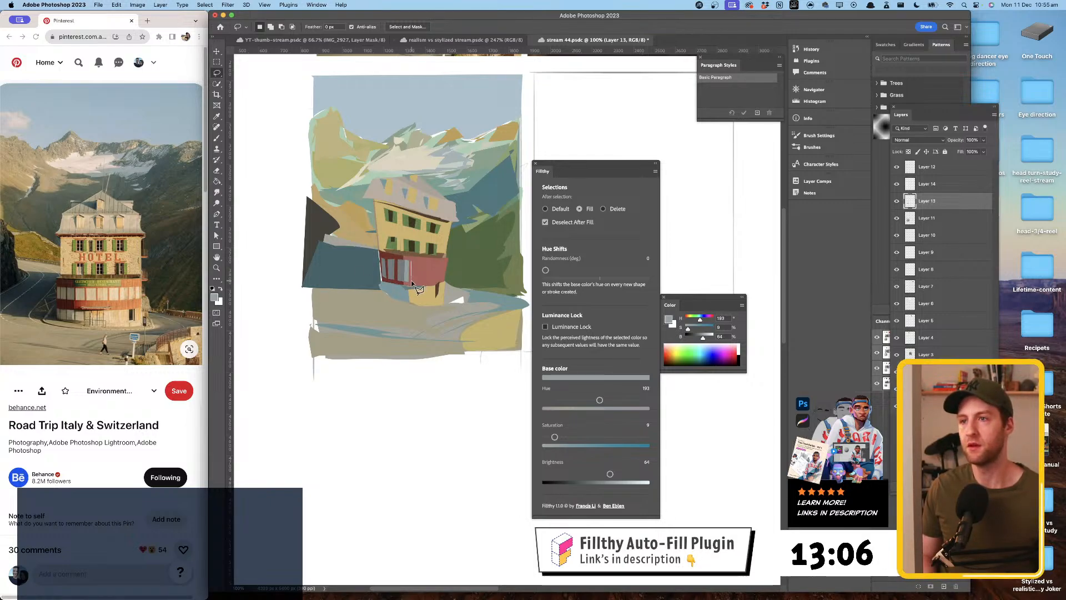
{"action": "key", "text": "super+z"}
{"action": "left_click_drag", "start_coordinate": [610, 474], "coordinate": [620, 474]}
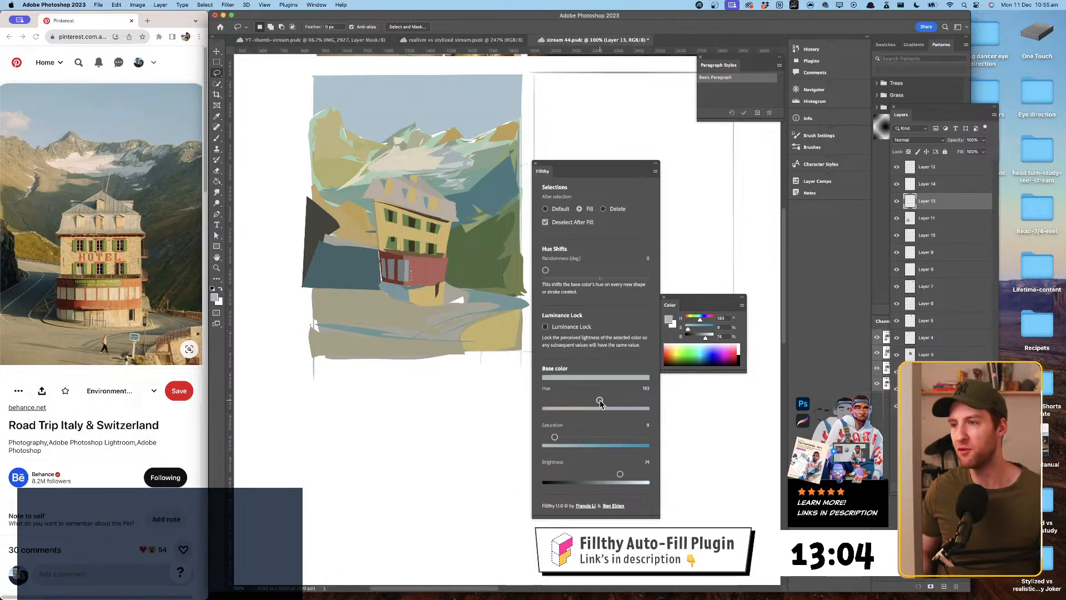
{"action": "left_click_drag", "start_coordinate": [579, 402], "coordinate": [563, 402]}
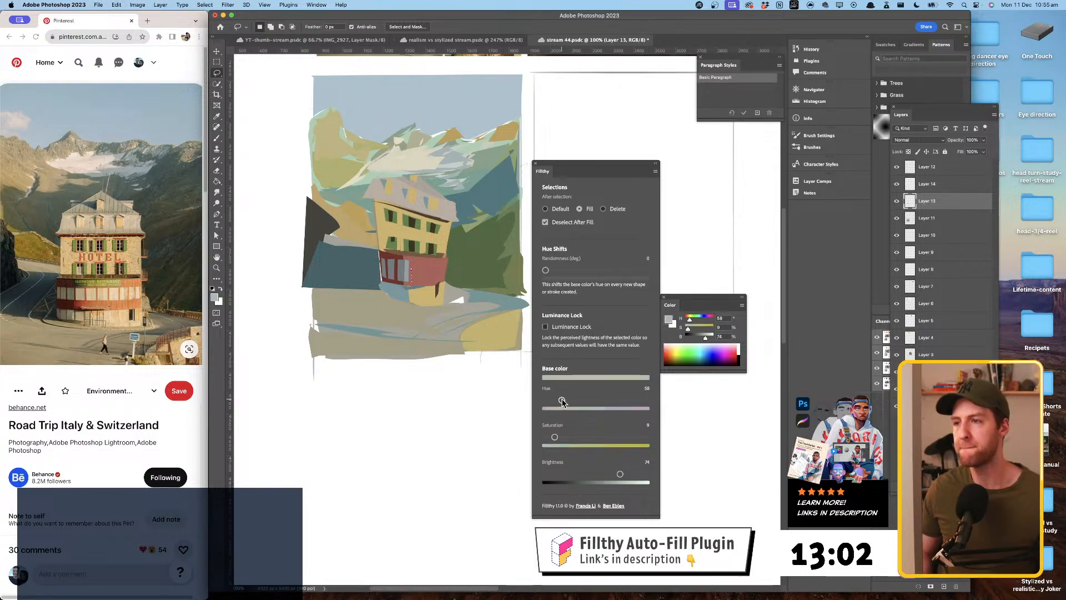
{"action": "left_click_drag", "start_coordinate": [557, 438], "coordinate": [561, 439]}
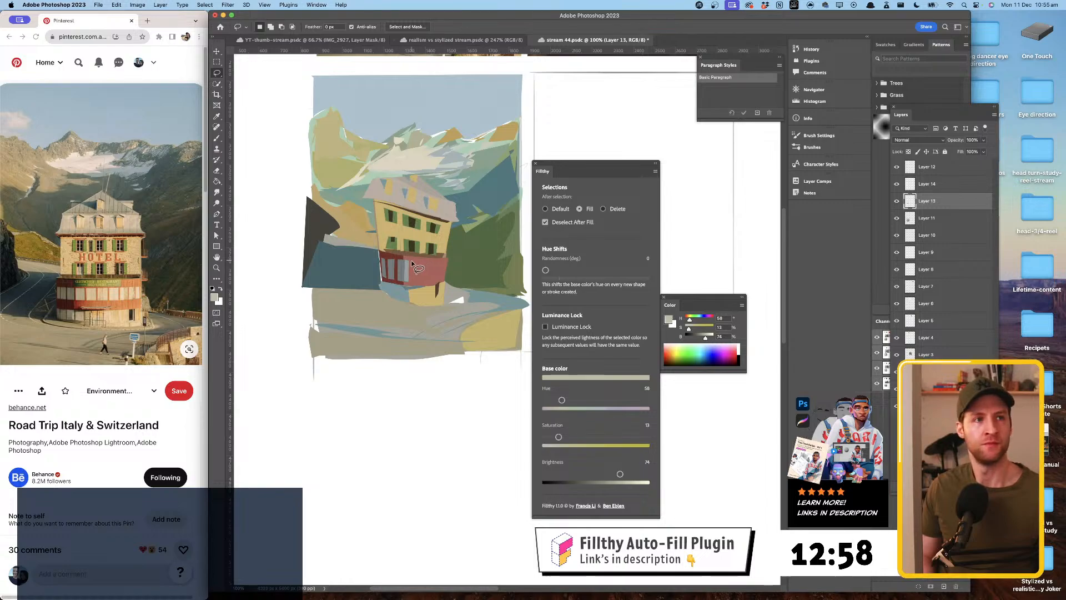
{"action": "mouse_move", "coordinate": [411, 282]}
{"action": "left_mouse_down"}
{"action": "mouse_move", "coordinate": [422, 272]}
{"action": "mouse_move", "coordinate": [411, 261]}
{"action": "mouse_move", "coordinate": [436, 294]}
{"action": "mouse_move", "coordinate": [436, 264]}
{"action": "mouse_move", "coordinate": [438, 276]}
{"action": "left_mouse_up"}
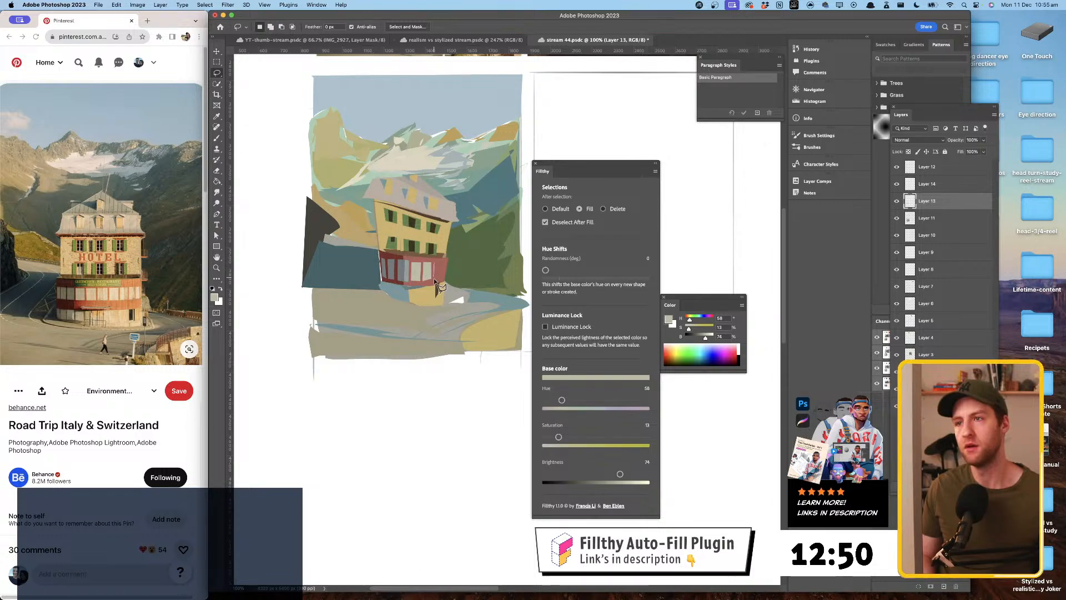
- Fill the narrow end panes of the red base's lit side with straight-edged lasso shapes, redoing the misplaced one
{"action": "left_click", "coordinate": [441, 277], "text": "alt"}
{"action": "left_click", "coordinate": [437, 260], "text": "alt"}
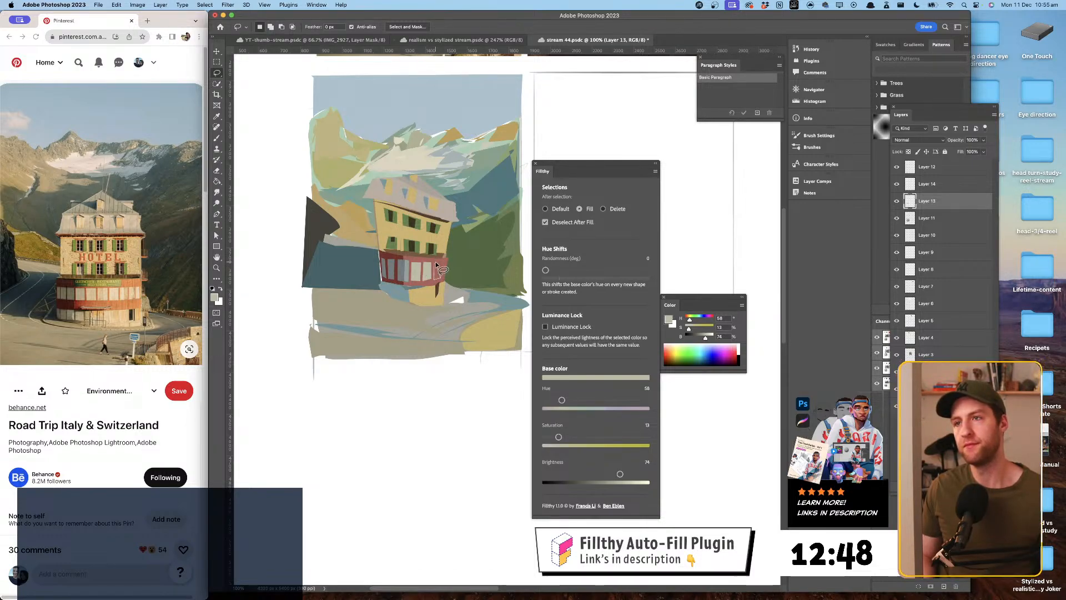
{"action": "key", "text": "super+z"}
{"action": "left_click", "coordinate": [433, 261], "text": "alt"}
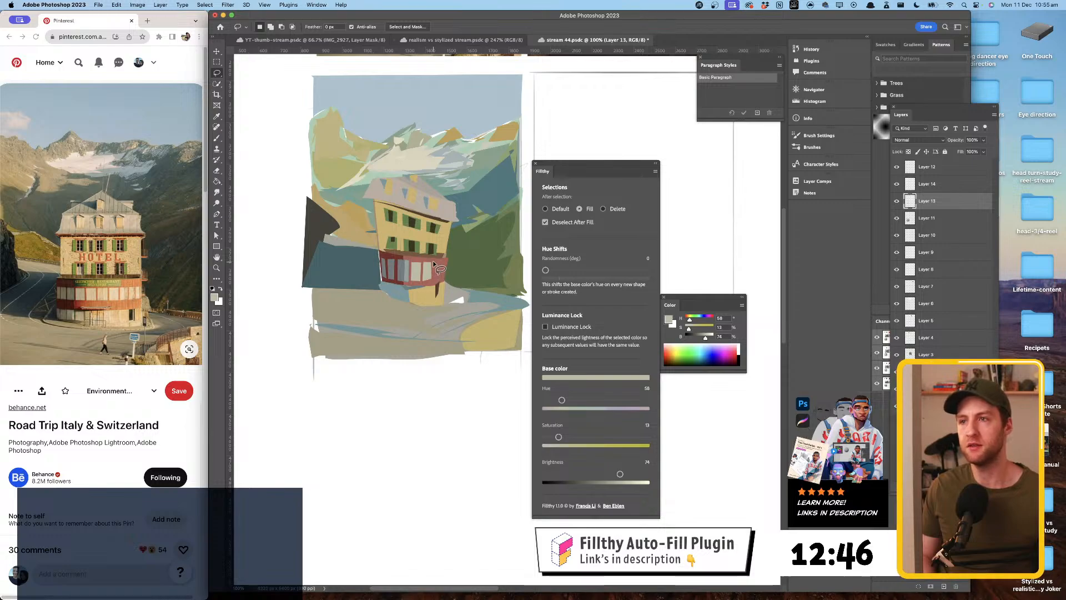
{"action": "left_click", "coordinate": [437, 281], "text": "alt"}
{"action": "left_click", "coordinate": [438, 262], "text": "alt"}
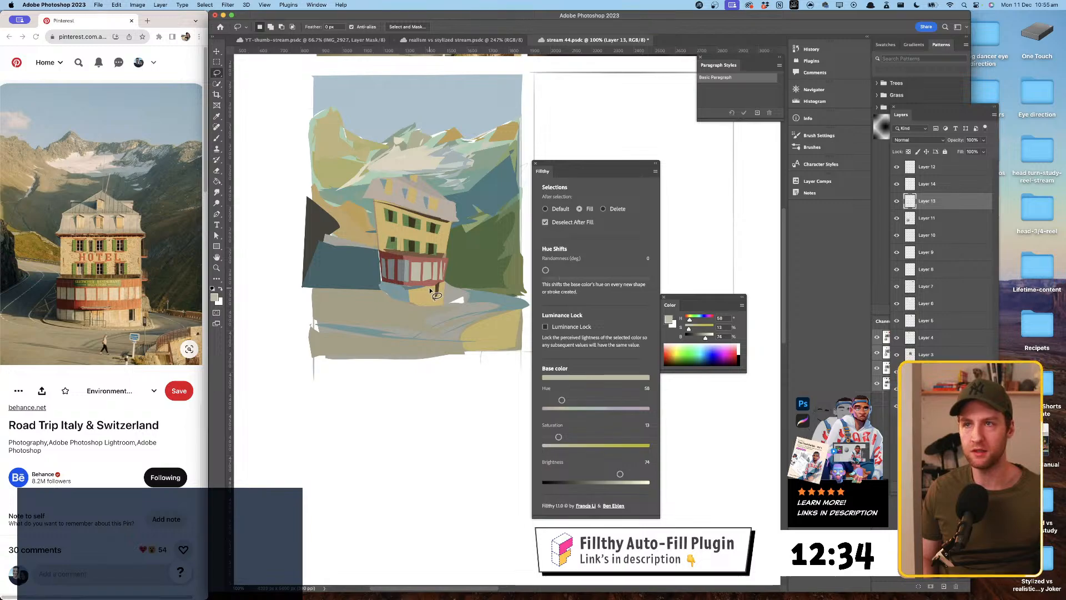
- Sample the roof's grey, fill a small shape near the roof's top edge, and trim the roof outline with Fillthy's Delete option
{"action": "left_click", "coordinate": [406, 181]}
{"action": "mouse_move", "coordinate": [397, 179]}
{"action": "left_mouse_down"}
{"action": "mouse_move", "coordinate": [410, 176]}
{"action": "mouse_move", "coordinate": [386, 178]}
{"action": "left_mouse_up"}
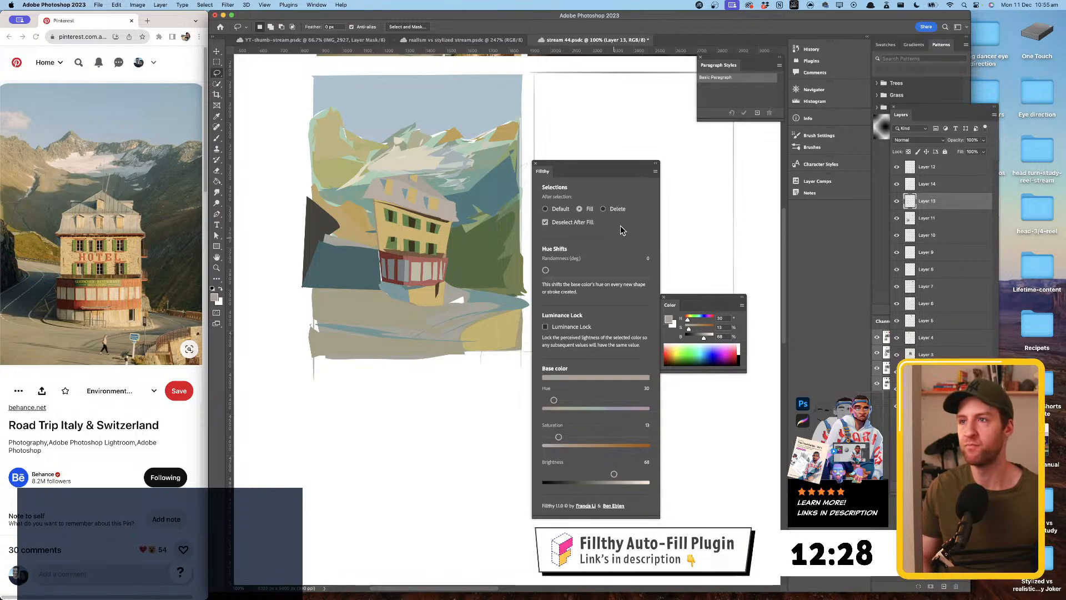
{"action": "left_click", "coordinate": [610, 210]}
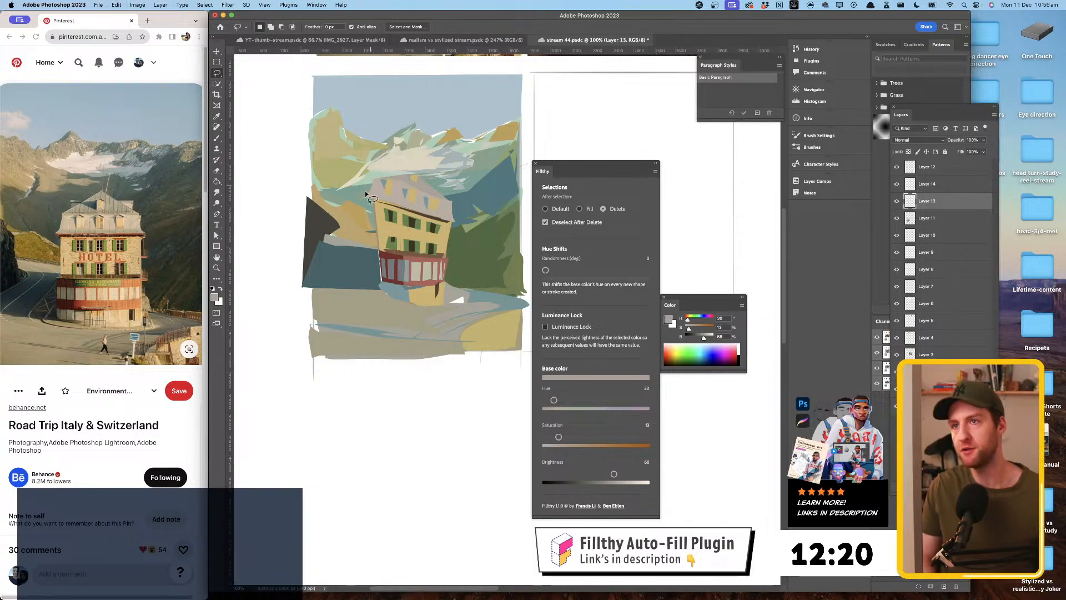
- Sample the roof's light grey, return Fillthy to Fill, refine the roof's right slope, and sample the blue-grey behind the roof
{"action": "key", "text": "i"}
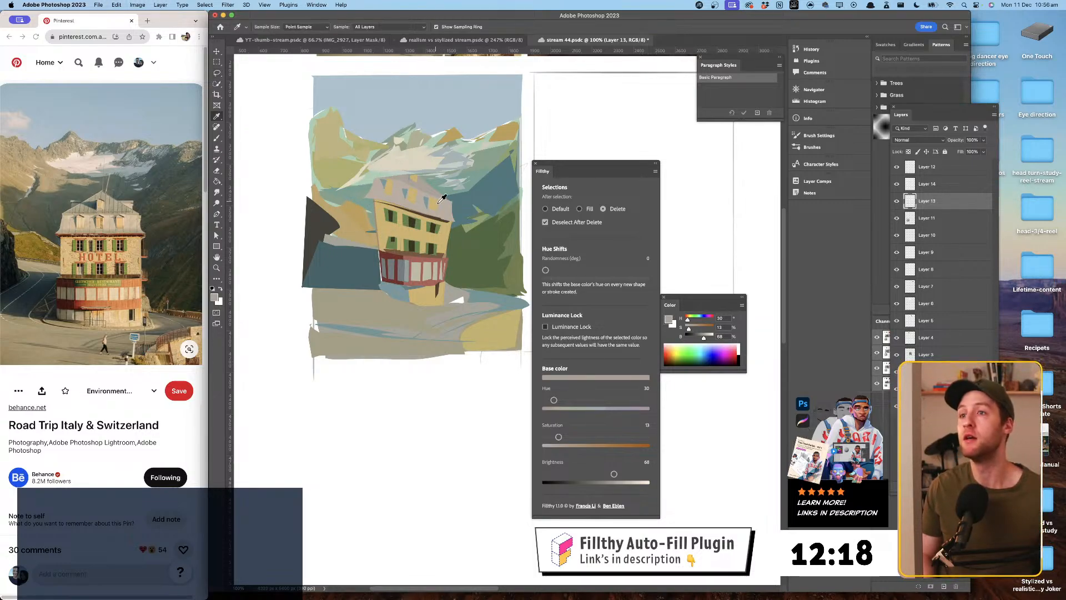
{"action": "left_click", "coordinate": [438, 203]}
{"action": "key", "text": "l"}
{"action": "left_click", "coordinate": [434, 185], "text": "alt"}
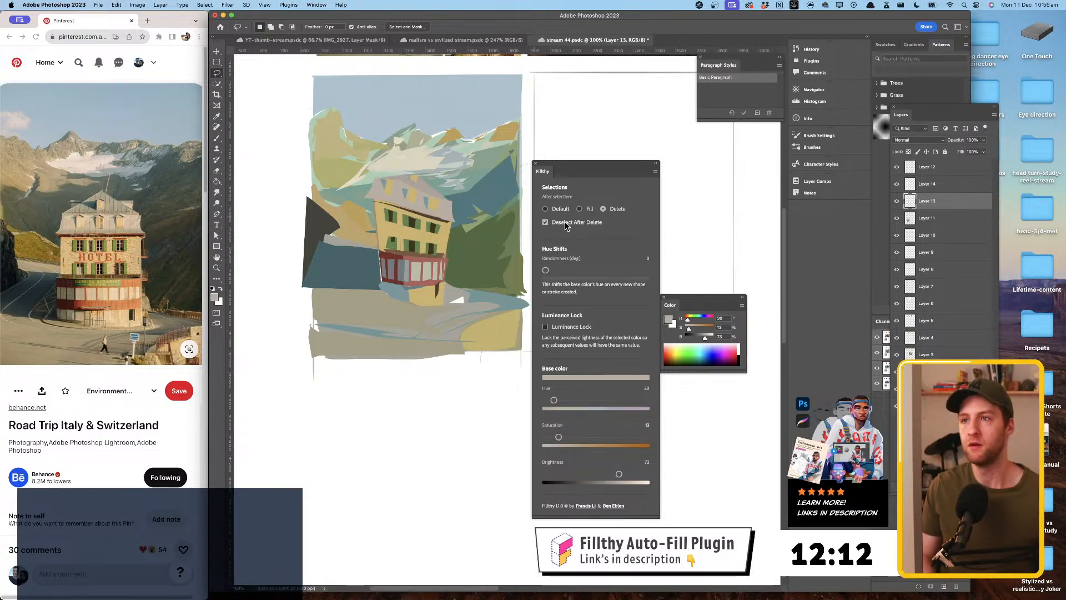
{"action": "left_click", "coordinate": [579, 209]}
{"action": "left_click", "coordinate": [432, 184], "text": "alt"}
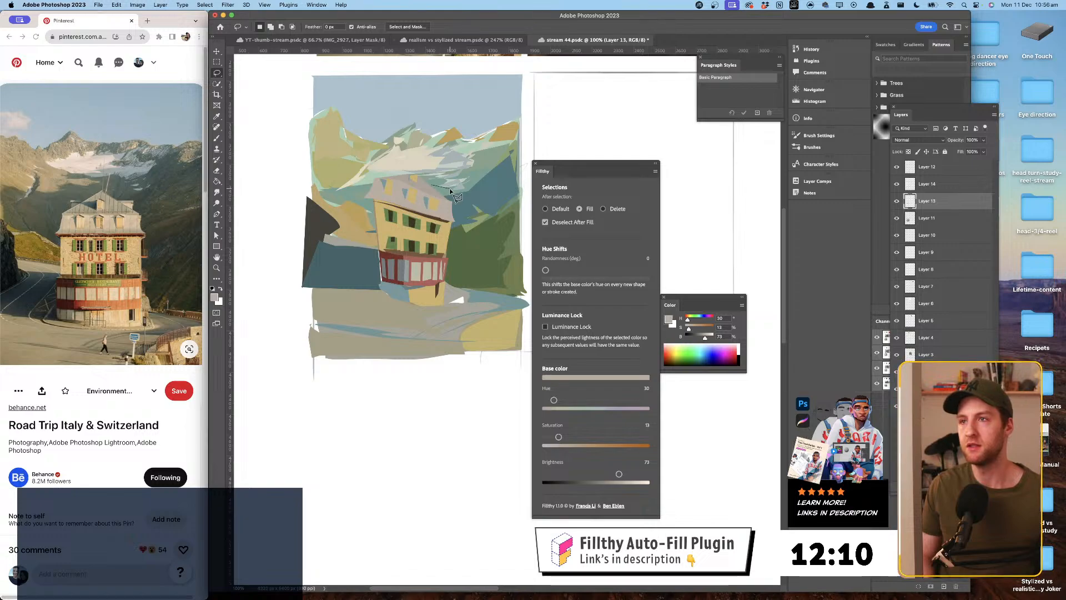
{"action": "left_click", "coordinate": [382, 181]}
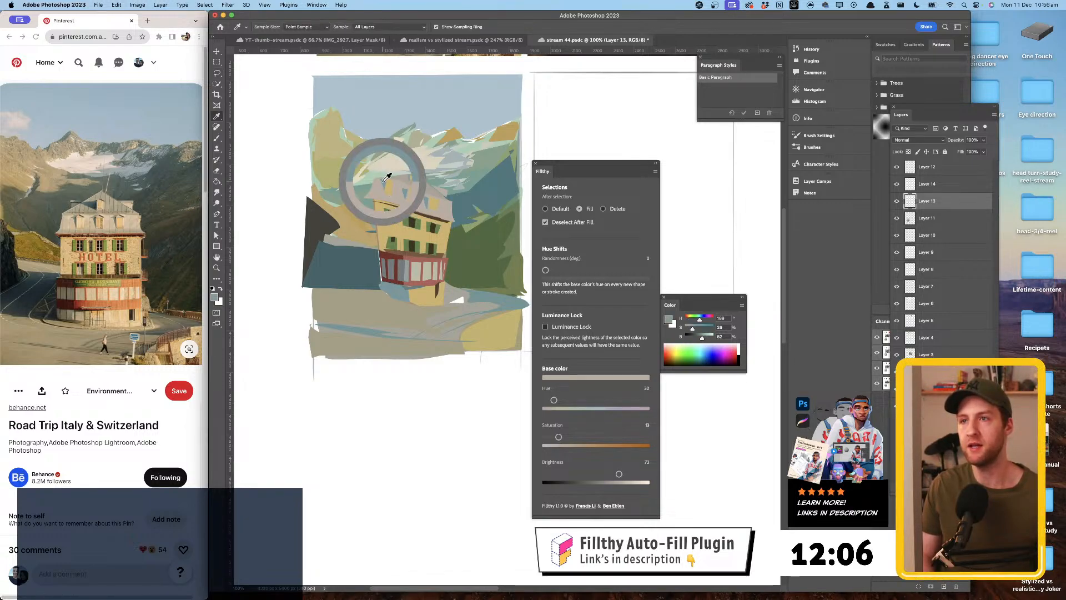
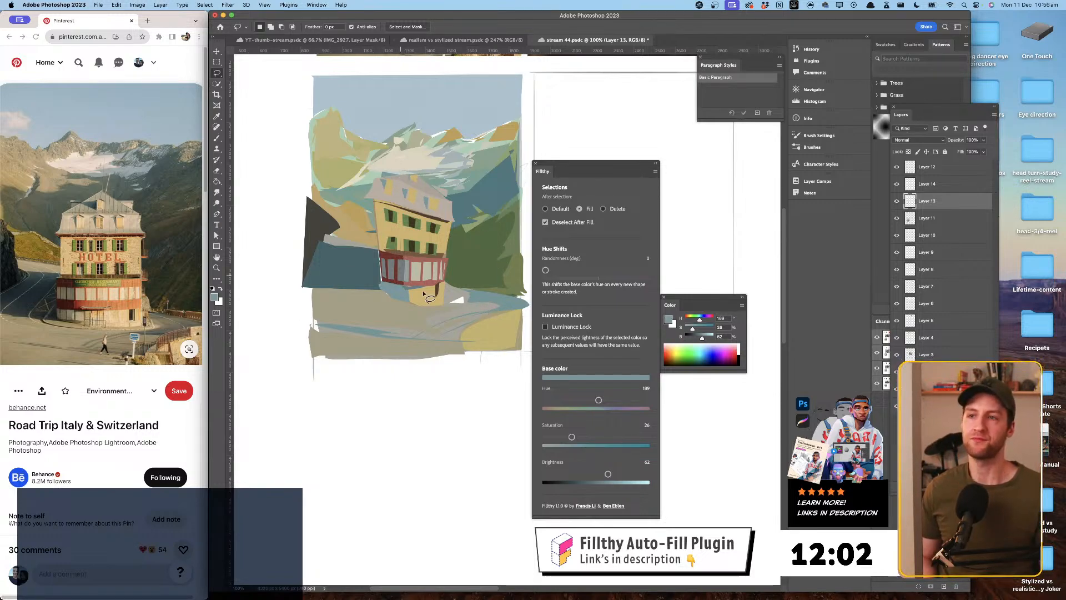
- Sample the road's beige-grey and fill a straight-edged strip along the foot of the dark blue wall beside the hotel
{"action": "left_click", "coordinate": [341, 309]}
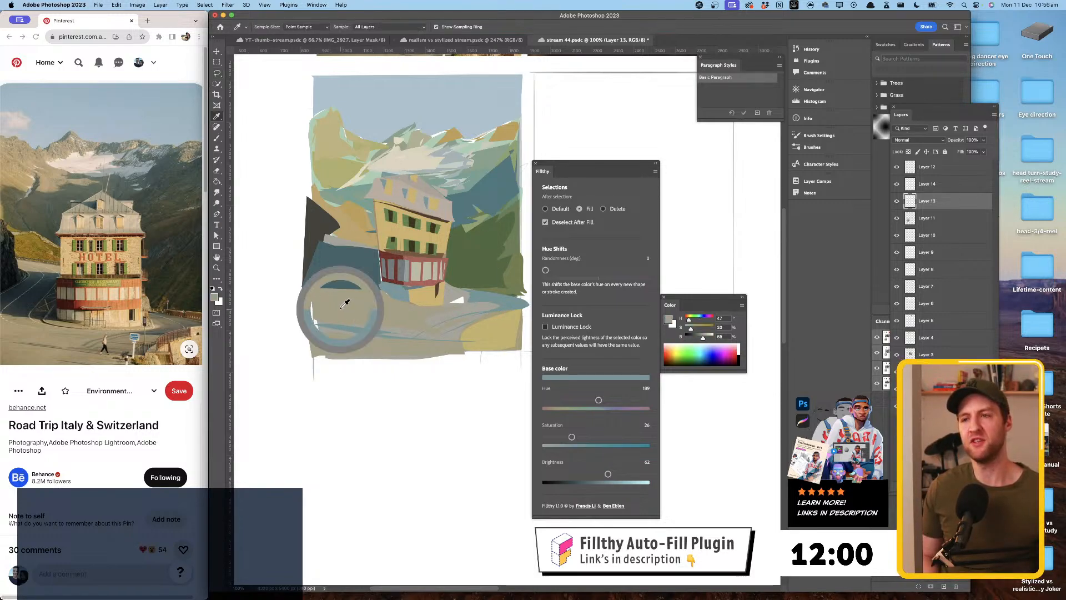
{"action": "left_click", "coordinate": [380, 293], "text": "alt"}
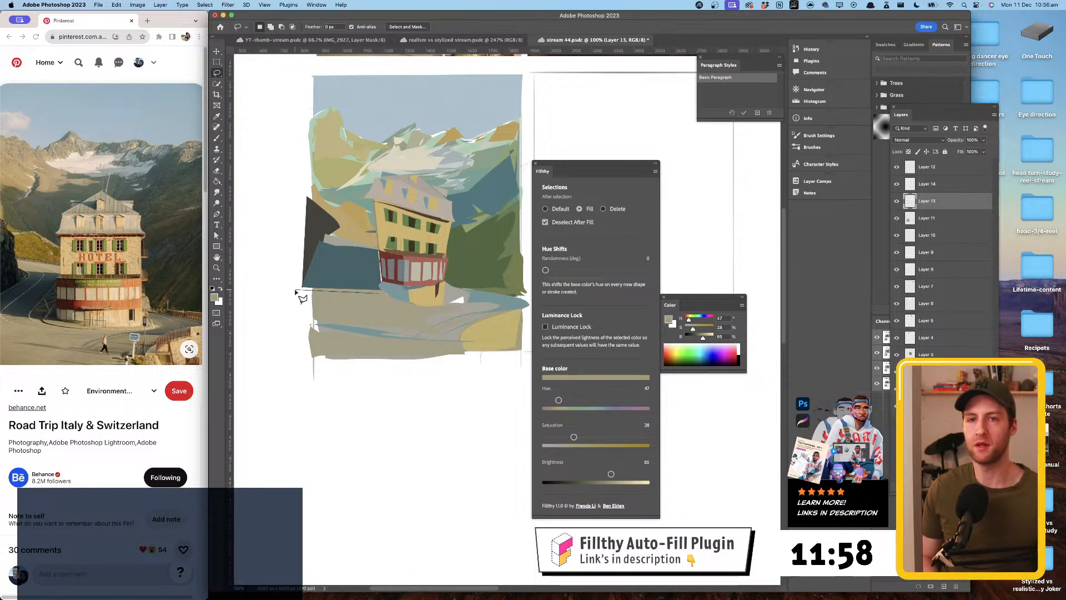
{"action": "left_click", "coordinate": [307, 288], "text": "alt"}
{"action": "left_click", "coordinate": [312, 303], "text": "alt"}
{"action": "left_click", "coordinate": [390, 302], "text": "alt"}
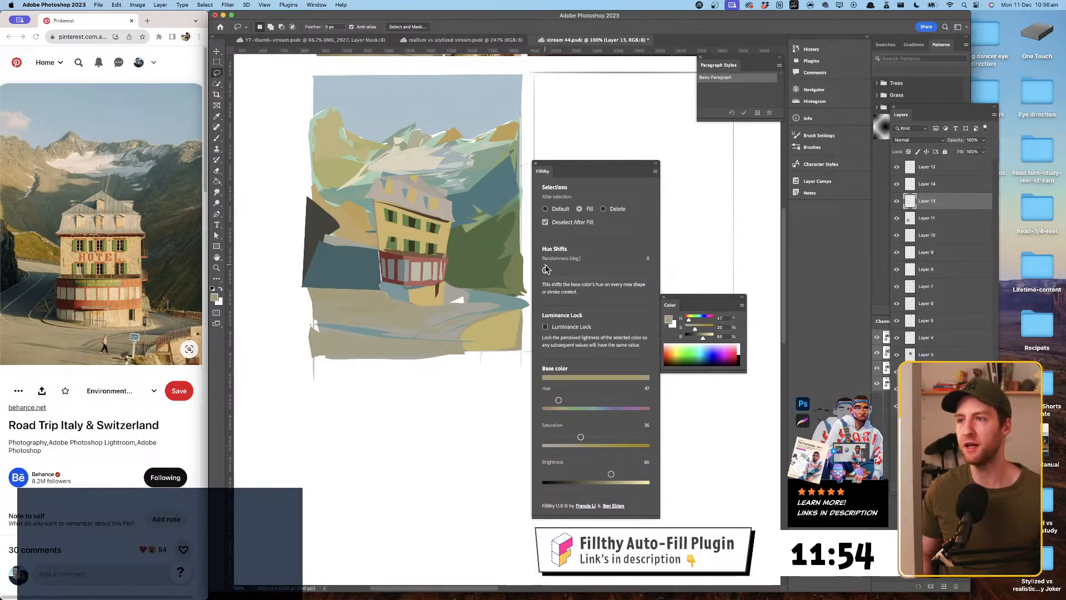
- Set Hue Shifts randomness to 39 and fill varied lasso shapes across the road, with brightness 72 for the final one
{"action": "left_click_drag", "start_coordinate": [546, 269], "coordinate": [555, 270]}
{"action": "left_click_drag", "start_coordinate": [601, 167], "coordinate": [549, 117]}
{"action": "left_click_drag", "start_coordinate": [427, 211], "coordinate": [416, 207]}
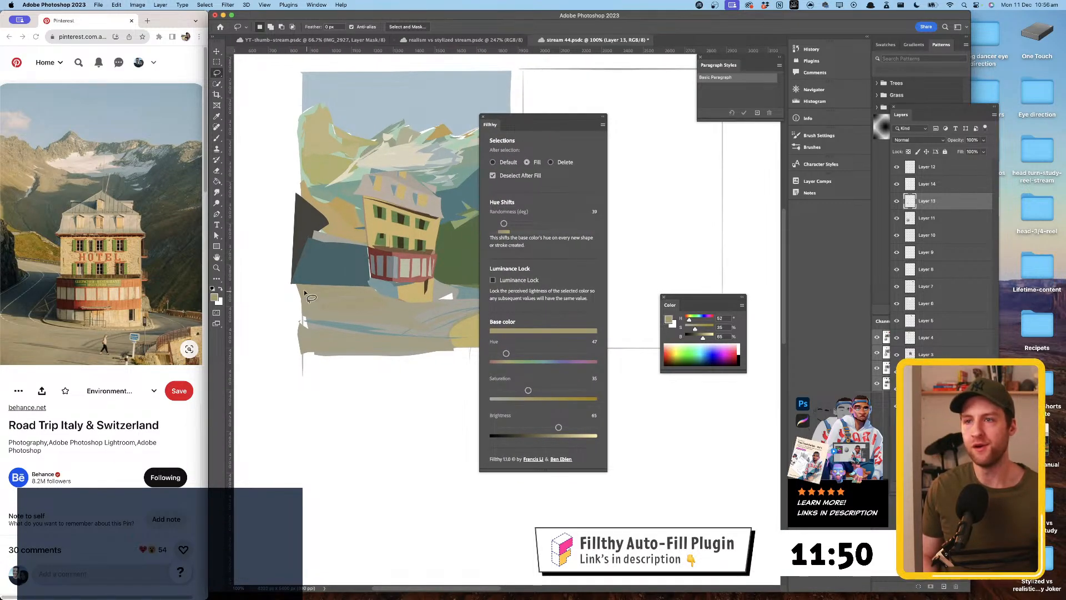
{"action": "mouse_move", "coordinate": [297, 310]}
{"action": "left_mouse_down"}
{"action": "mouse_move", "coordinate": [387, 297]}
{"action": "mouse_move", "coordinate": [296, 310]}
{"action": "mouse_move", "coordinate": [401, 314]}
{"action": "left_mouse_up"}
{"action": "mouse_move", "coordinate": [349, 319]}
{"action": "left_mouse_down"}
{"action": "mouse_move", "coordinate": [304, 321]}
{"action": "mouse_move", "coordinate": [395, 328]}
{"action": "mouse_move", "coordinate": [418, 319]}
{"action": "mouse_move", "coordinate": [393, 309]}
{"action": "left_mouse_up"}
{"action": "mouse_move", "coordinate": [457, 325]}
{"action": "left_mouse_down"}
{"action": "mouse_move", "coordinate": [366, 320]}
{"action": "mouse_move", "coordinate": [382, 308]}
{"action": "mouse_move", "coordinate": [327, 318]}
{"action": "left_mouse_up"}
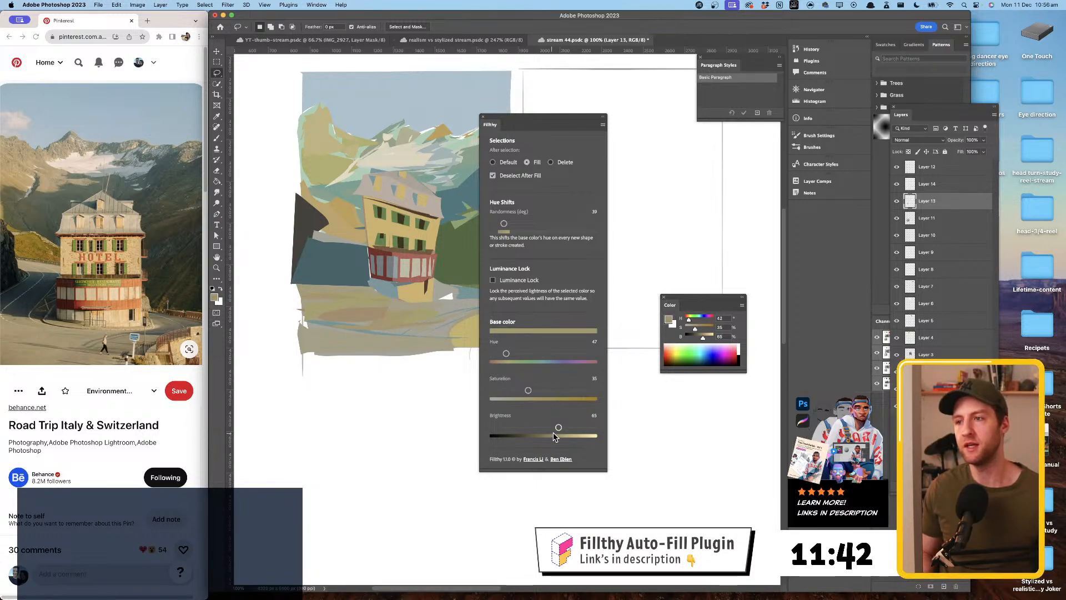
{"action": "left_click_drag", "start_coordinate": [559, 428], "coordinate": [566, 428]}
{"action": "left_click_drag", "start_coordinate": [441, 321], "coordinate": [447, 329]}
- Make Layer 11 active and darken its midtones with Levels, setting the middle input level to 0.66
{"action": "left_click", "coordinate": [951, 220]}
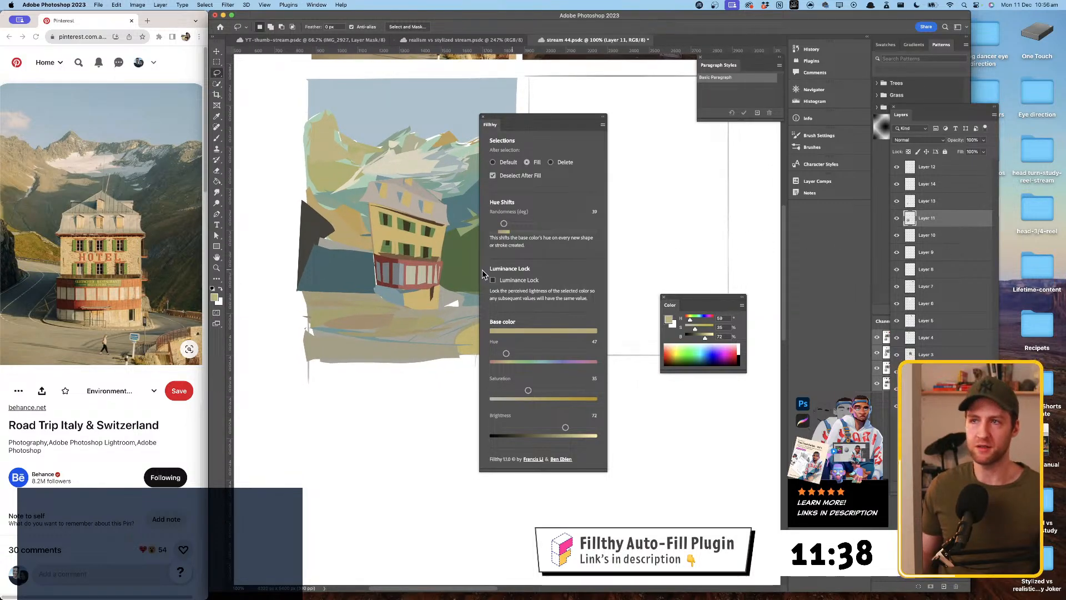
{"action": "left_click_drag", "start_coordinate": [454, 270], "coordinate": [435, 273]}
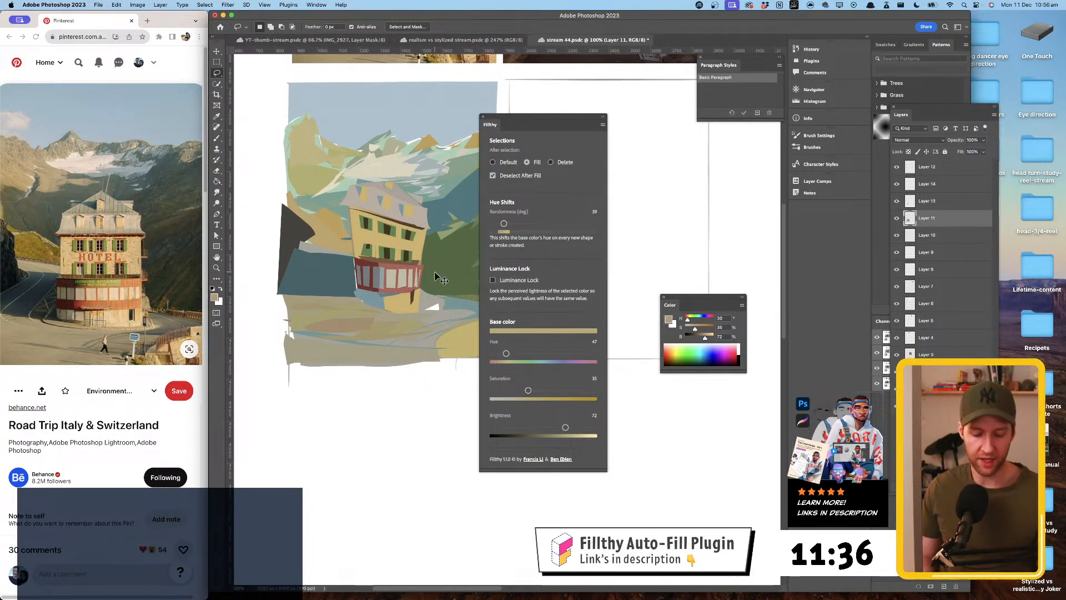
{"action": "key", "text": "ctrl+l"}
{"action": "left_click_drag", "start_coordinate": [656, 193], "coordinate": [671, 194]}
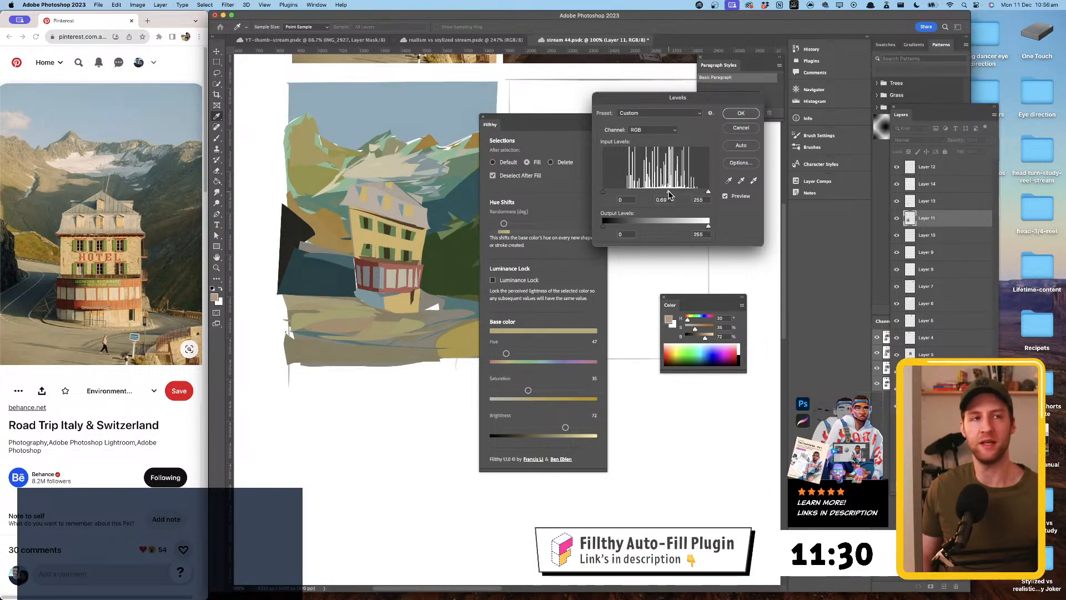
{"action": "left_click", "coordinate": [670, 194]}
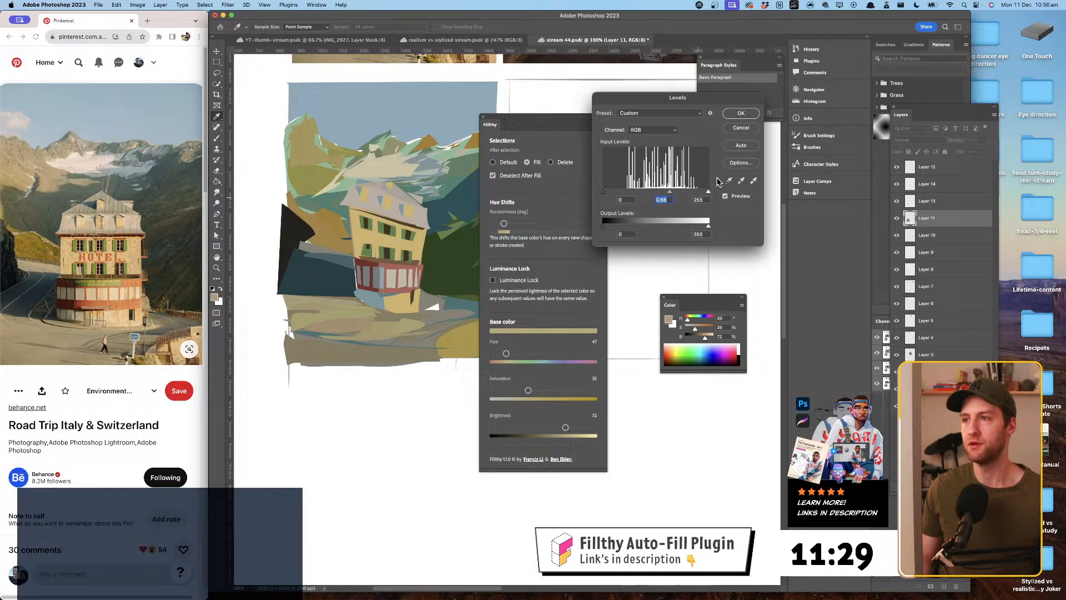
{"action": "left_click", "coordinate": [740, 113]}
- Set the Fillthy base hue to 179 with saturation 31 and fill a teal lasso shape at the left edge of the mountains
{"action": "left_click_drag", "start_coordinate": [433, 245], "coordinate": [440, 254]}
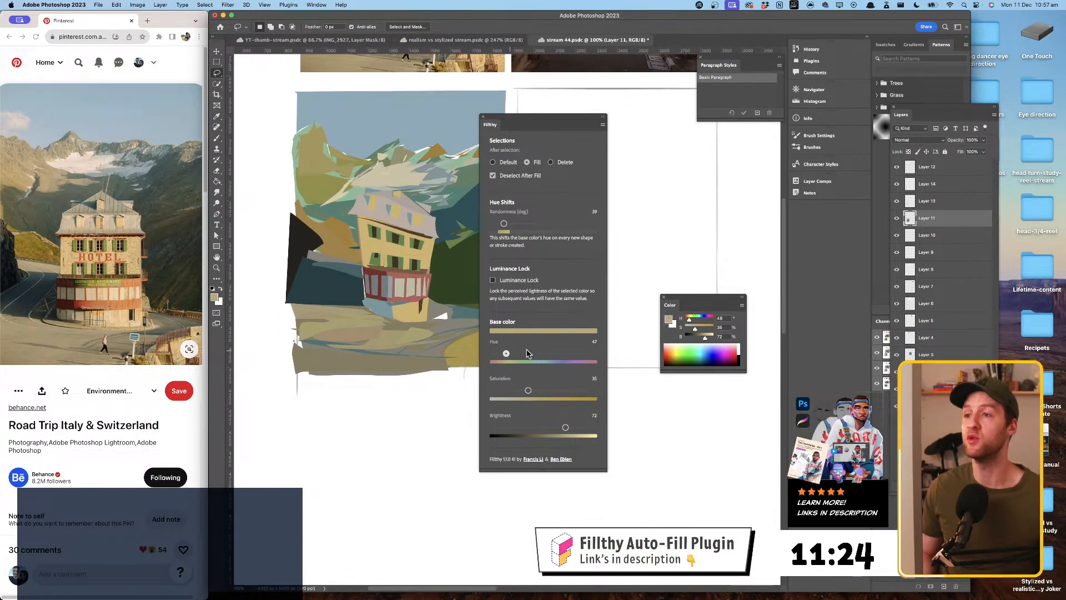
{"action": "left_click_drag", "start_coordinate": [527, 354], "coordinate": [543, 354]}
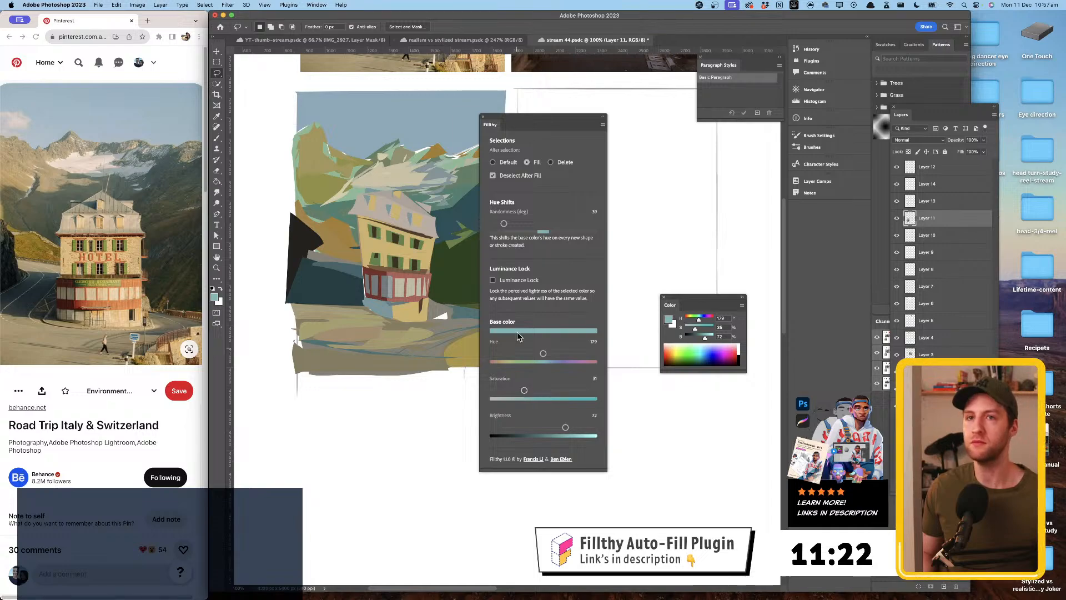
{"action": "mouse_move", "coordinate": [302, 114]}
{"action": "left_mouse_down"}
{"action": "mouse_move", "coordinate": [320, 106]}
{"action": "mouse_move", "coordinate": [316, 128]}
{"action": "mouse_move", "coordinate": [293, 133]}
{"action": "left_mouse_up"}
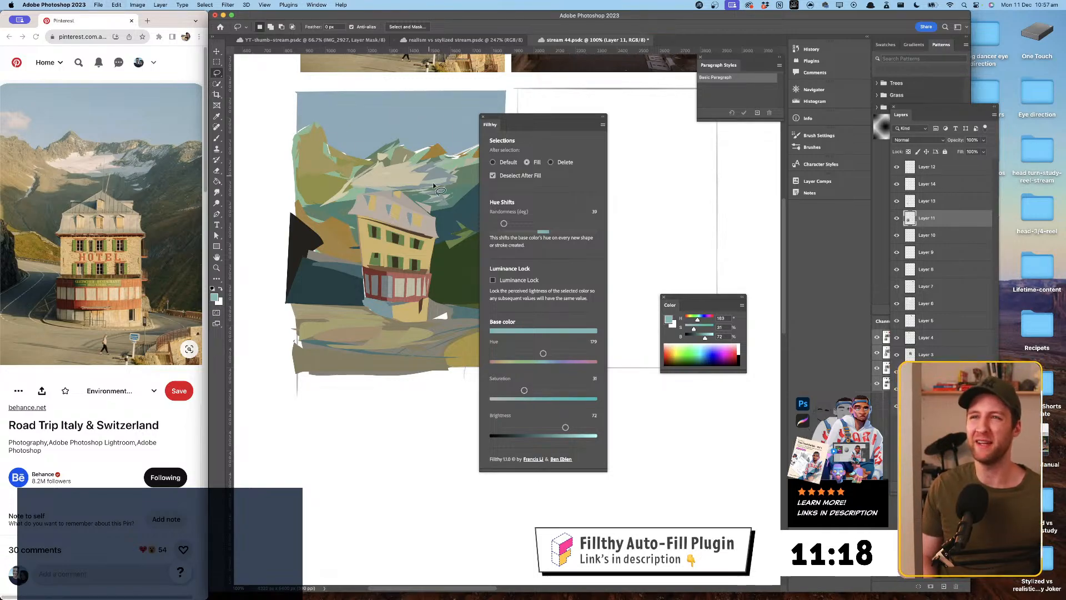
{"action": "left_click_drag", "start_coordinate": [415, 207], "coordinate": [410, 221]}
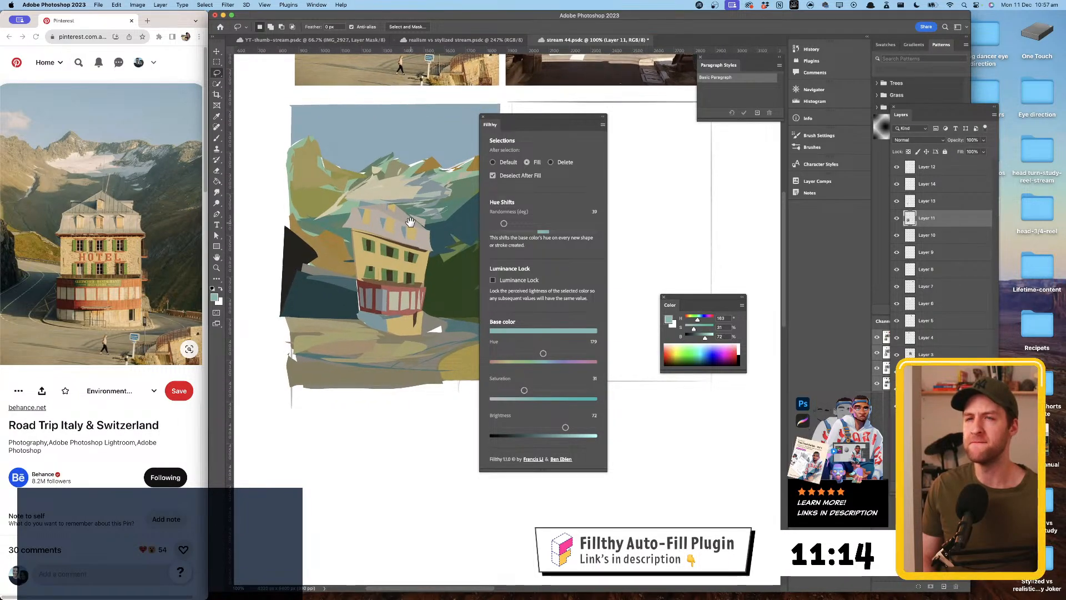
- Sample the roof's warm grey, raise its brightness to 84, and fill a lighter lasso shape on the roof's left side
{"action": "key", "text": "i"}
{"action": "left_click", "coordinate": [381, 215]}
{"action": "key", "text": "l"}
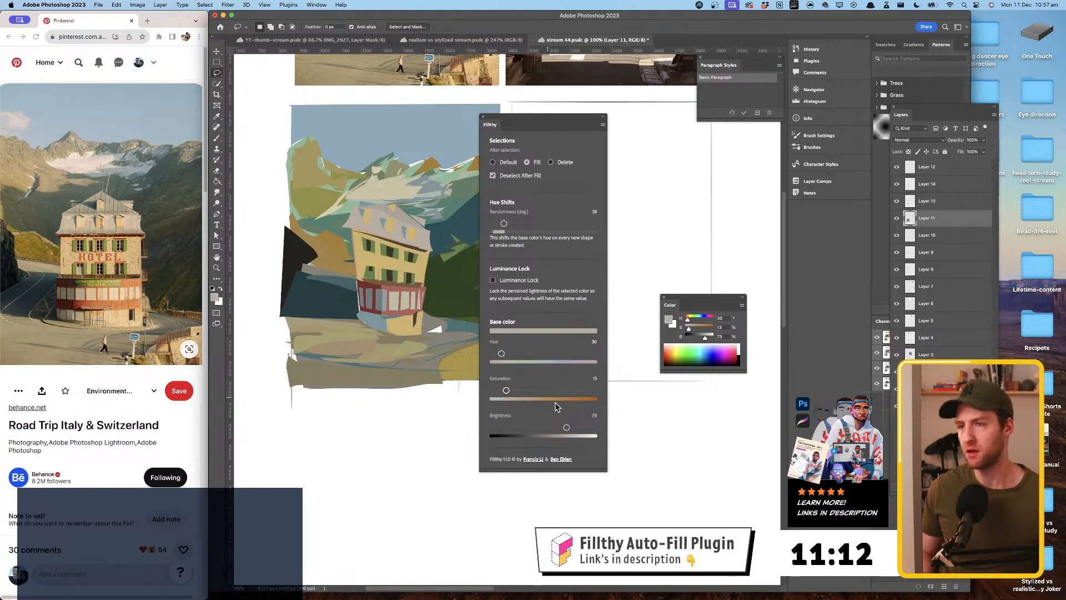
{"action": "left_click_drag", "start_coordinate": [575, 426], "coordinate": [578, 427]}
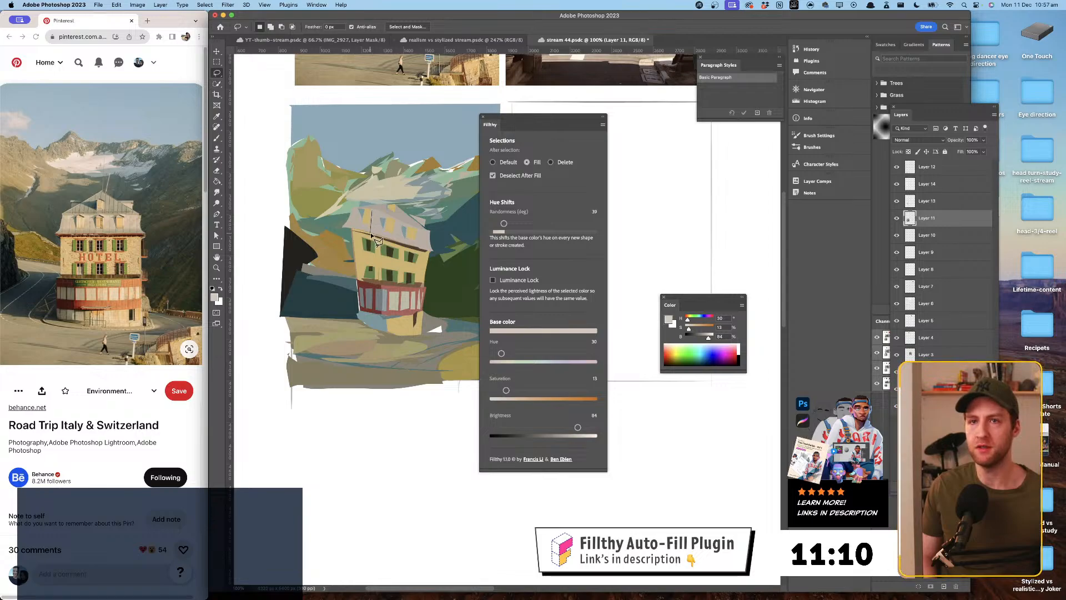
{"action": "mouse_move", "coordinate": [370, 227]}
{"action": "left_mouse_down"}
{"action": "mouse_move", "coordinate": [392, 236]}
{"action": "mouse_move", "coordinate": [366, 210]}
{"action": "left_mouse_up"}
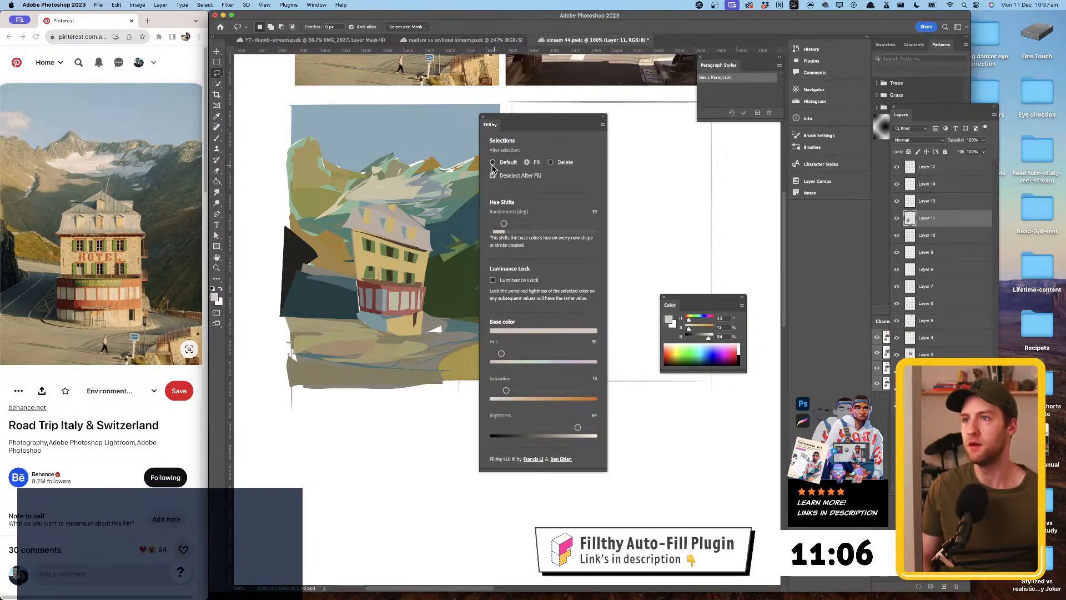
- Make Layer 13 active and fill light grey lasso shapes over the hotel's roof
{"action": "left_click", "coordinate": [932, 201]}
{"action": "mouse_move", "coordinate": [390, 216]}
{"action": "left_mouse_down"}
{"action": "mouse_move", "coordinate": [383, 231]}
{"action": "mouse_move", "coordinate": [380, 217]}
{"action": "mouse_move", "coordinate": [394, 218]}
{"action": "mouse_move", "coordinate": [393, 235]}
{"action": "mouse_move", "coordinate": [405, 229]}
{"action": "mouse_move", "coordinate": [393, 220]}
{"action": "mouse_move", "coordinate": [423, 235]}
{"action": "mouse_move", "coordinate": [417, 244]}
{"action": "mouse_move", "coordinate": [431, 247]}
{"action": "mouse_move", "coordinate": [418, 229]}
{"action": "left_mouse_up"}
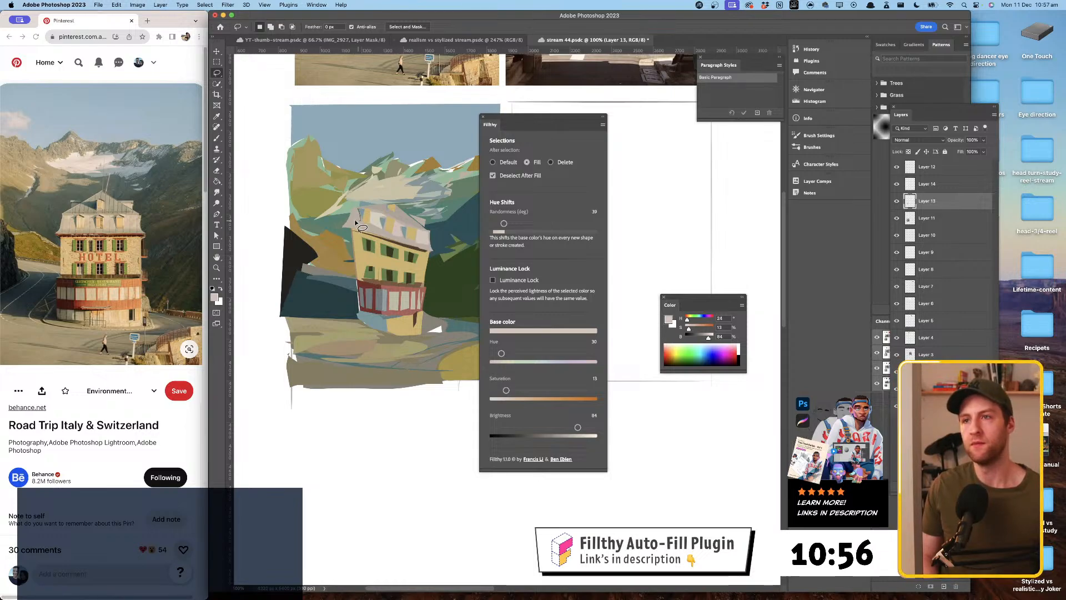
{"action": "left_click_drag", "start_coordinate": [444, 263], "coordinate": [439, 234]}
- Sample the hotel's wall colour, shift its hue to 29, and fill orange-tan lasso shapes on the facade's right side
{"action": "key", "text": "i"}
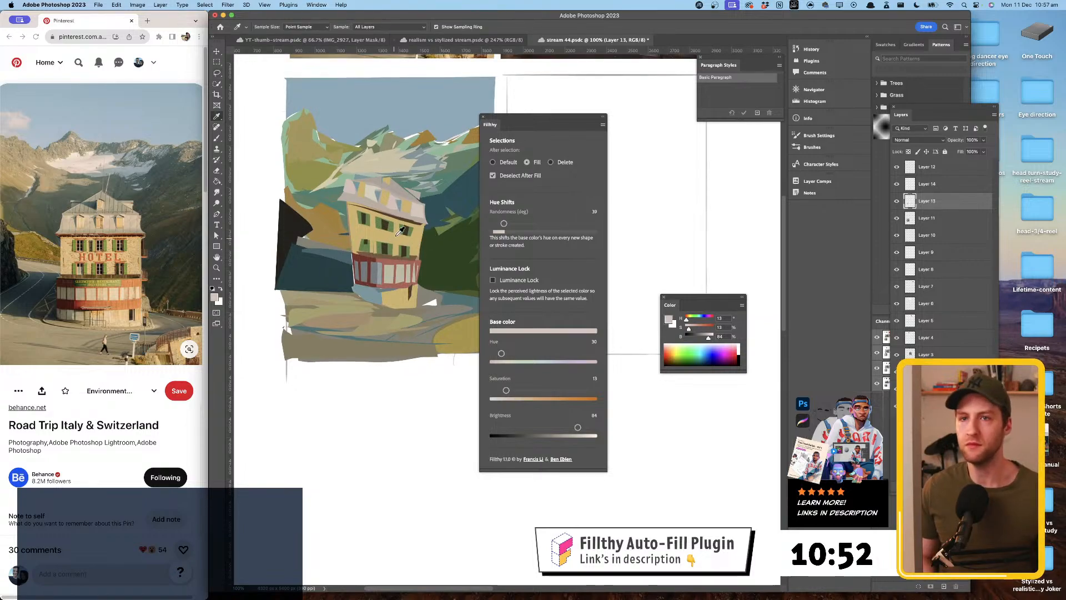
{"action": "left_click", "coordinate": [390, 238]}
{"action": "key", "text": "l"}
{"action": "left_click_drag", "start_coordinate": [505, 353], "coordinate": [501, 353]}
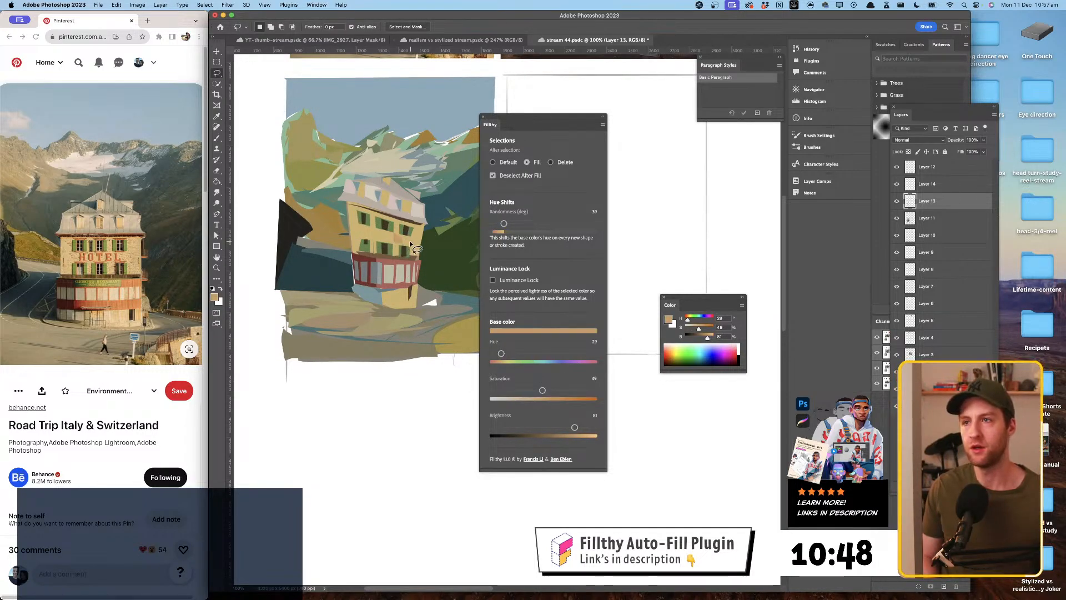
{"action": "left_click_drag", "start_coordinate": [404, 243], "coordinate": [412, 239]}
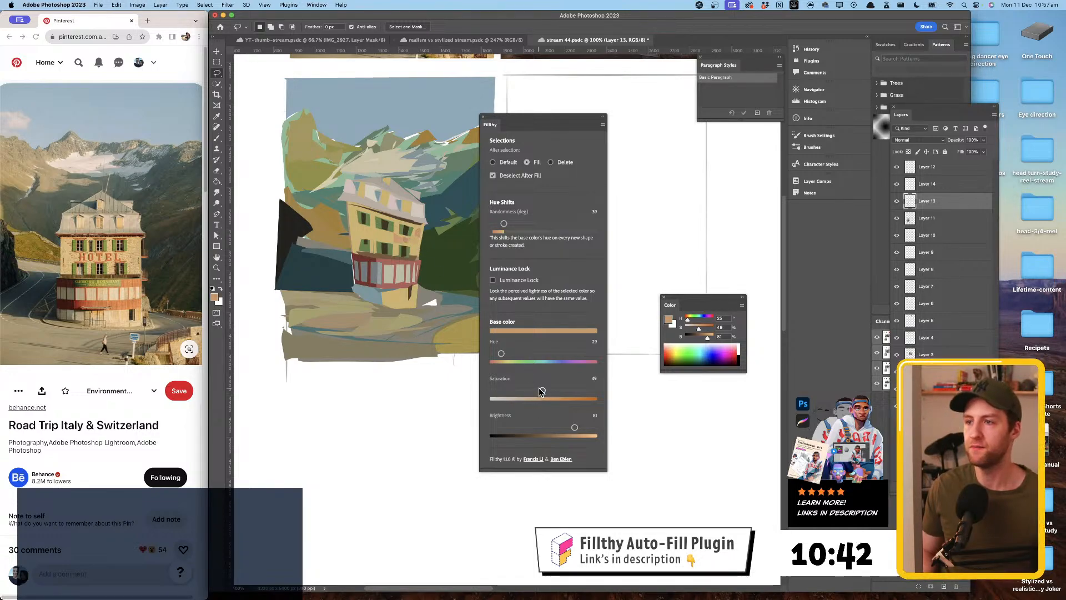
- Lower the base saturation to 35 and fill varied peach lasso shapes between the windows across the hotel's facade
{"action": "left_click_drag", "start_coordinate": [543, 390], "coordinate": [529, 391]}
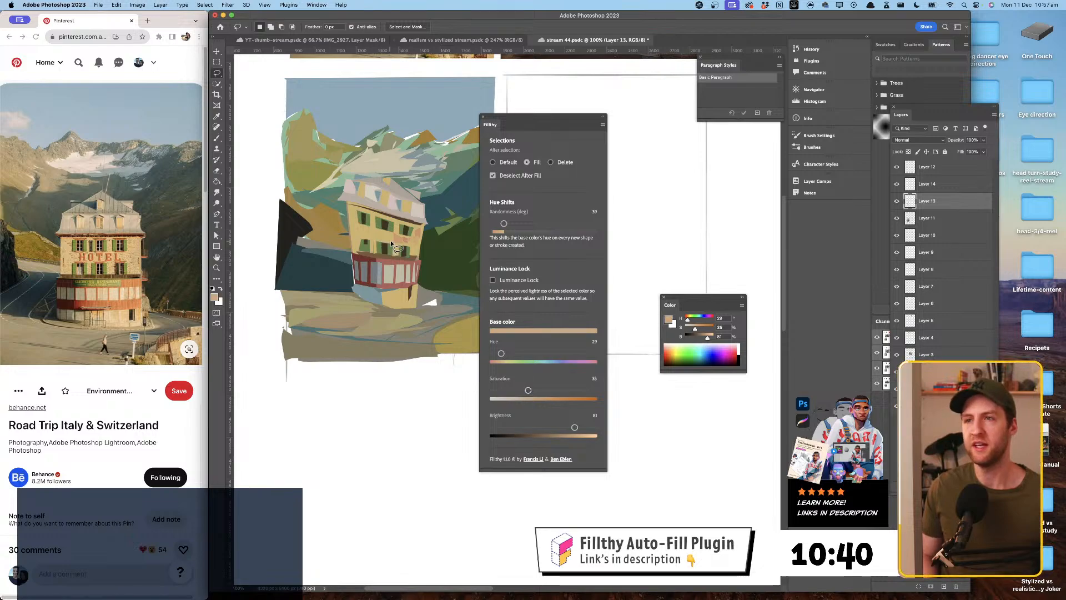
{"action": "left_click_drag", "start_coordinate": [402, 242], "coordinate": [370, 228]}
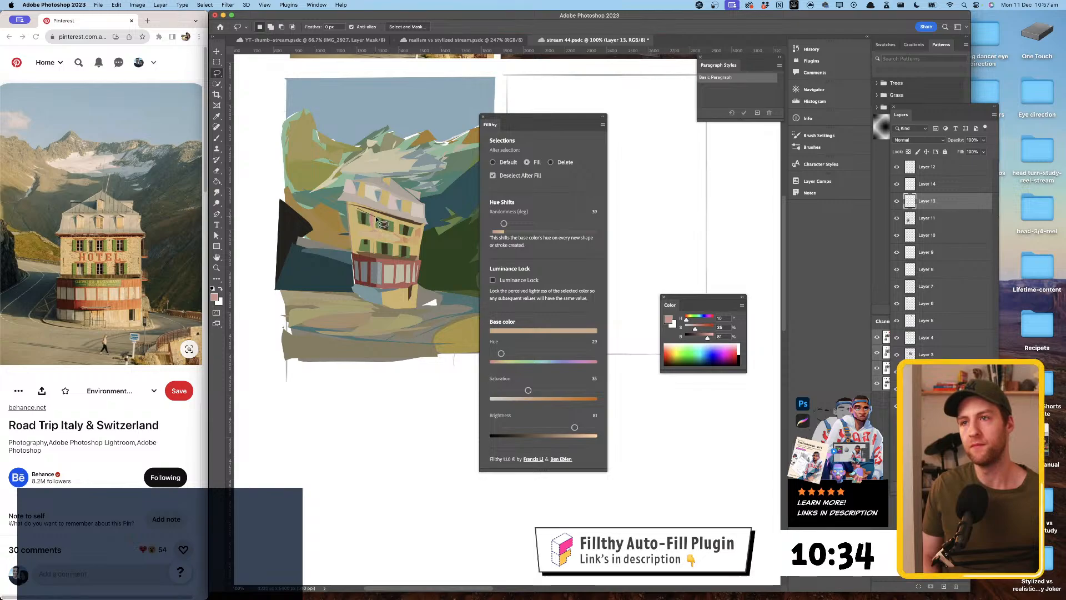
{"action": "mouse_move", "coordinate": [351, 210]}
{"action": "left_mouse_down"}
{"action": "mouse_move", "coordinate": [359, 252]}
{"action": "mouse_move", "coordinate": [349, 207]}
{"action": "left_mouse_up"}
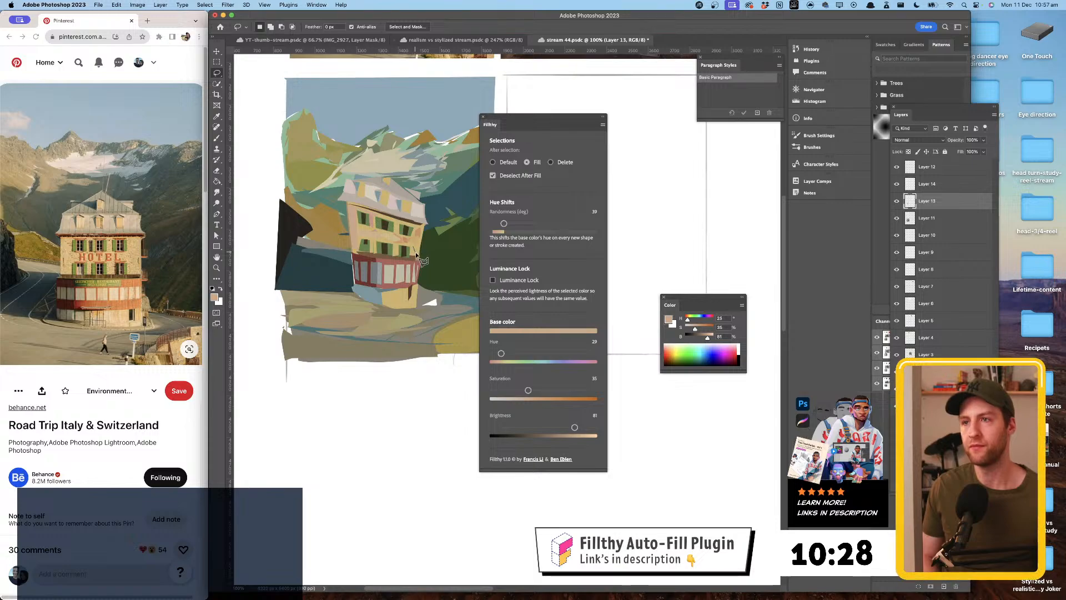
{"action": "mouse_move", "coordinate": [422, 245]}
{"action": "left_mouse_down"}
{"action": "mouse_move", "coordinate": [372, 213]}
{"action": "mouse_move", "coordinate": [414, 226]}
{"action": "mouse_move", "coordinate": [421, 168]}
{"action": "mouse_move", "coordinate": [406, 157]}
{"action": "mouse_move", "coordinate": [388, 312]}
{"action": "left_mouse_up"}
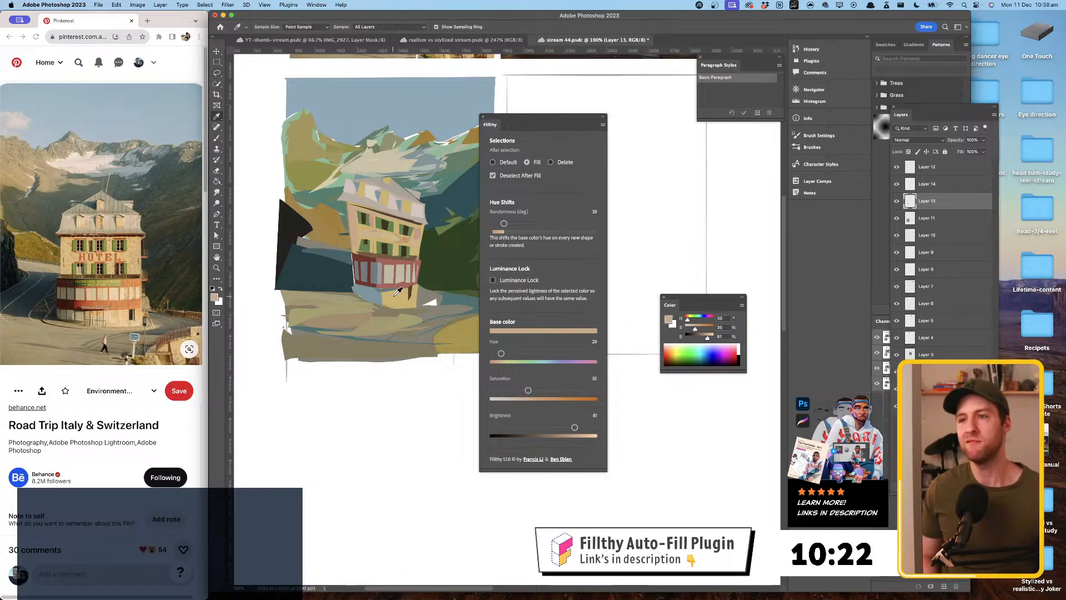
- Set the base color to a cream with brightness 91 and saturation 34, and fill light shapes on the hotel's ground-floor wall
{"action": "left_click_drag", "start_coordinate": [578, 430], "coordinate": [587, 429]}
{"action": "left_click_drag", "start_coordinate": [542, 390], "coordinate": [527, 390]}
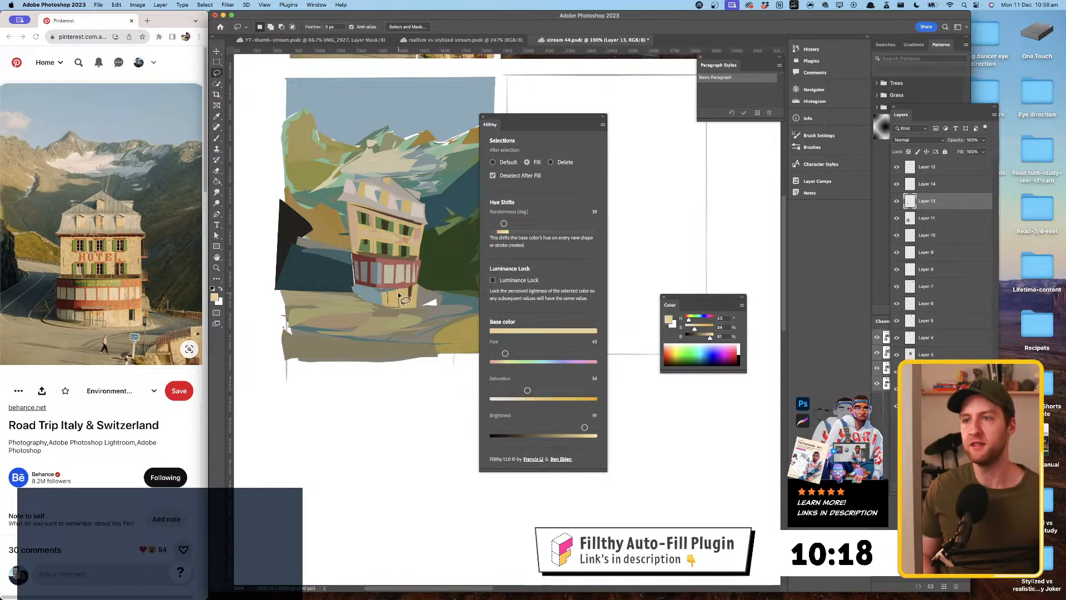
{"action": "left_click_drag", "start_coordinate": [399, 295], "coordinate": [412, 307]}
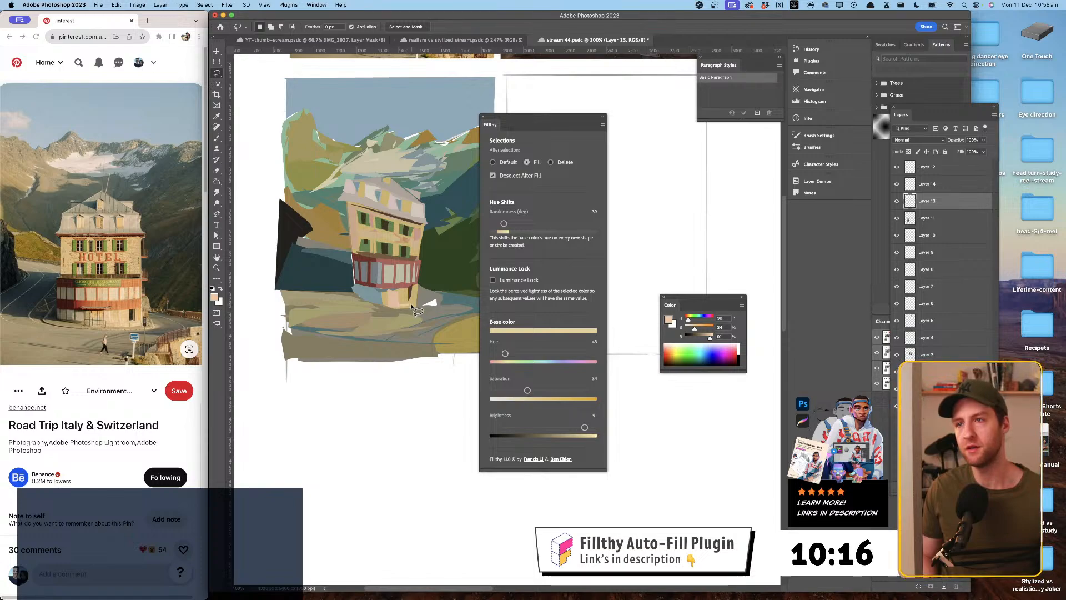
{"action": "left_click_drag", "start_coordinate": [416, 251], "coordinate": [432, 245]}
{"action": "left_click_drag", "start_coordinate": [444, 311], "coordinate": [411, 308]}
- Sample a dark muted red from the hotel, undo the road strip filled on Layer 13, and fill it on Layer 11 instead
{"action": "key", "text": "i"}
{"action": "left_click", "coordinate": [356, 253]}
{"action": "left_click", "coordinate": [356, 253]}
{"action": "key", "text": "l"}
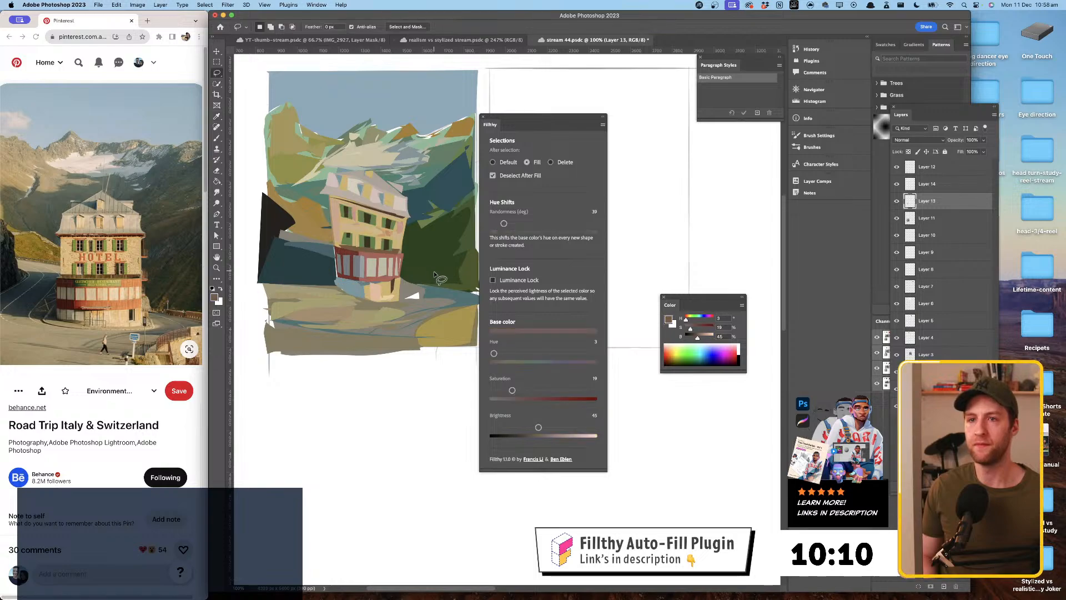
{"action": "mouse_move", "coordinate": [436, 289]}
{"action": "left_mouse_down"}
{"action": "mouse_move", "coordinate": [419, 286]}
{"action": "mouse_move", "coordinate": [475, 283]}
{"action": "mouse_move", "coordinate": [473, 300]}
{"action": "left_mouse_up"}
{"action": "key", "text": "super+z"}
{"action": "left_click", "coordinate": [926, 223]}
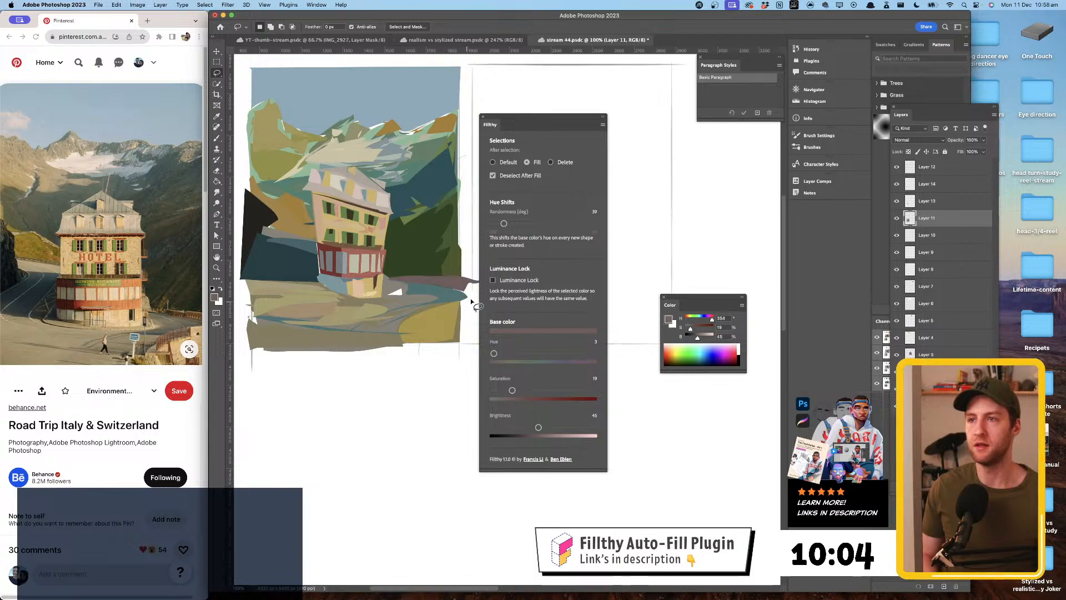
- Raise the base saturation to 37 and fill dark red lasso shapes along the road's far edge and the grassy bank beside it
{"action": "left_click_drag", "start_coordinate": [518, 391], "coordinate": [530, 390]}
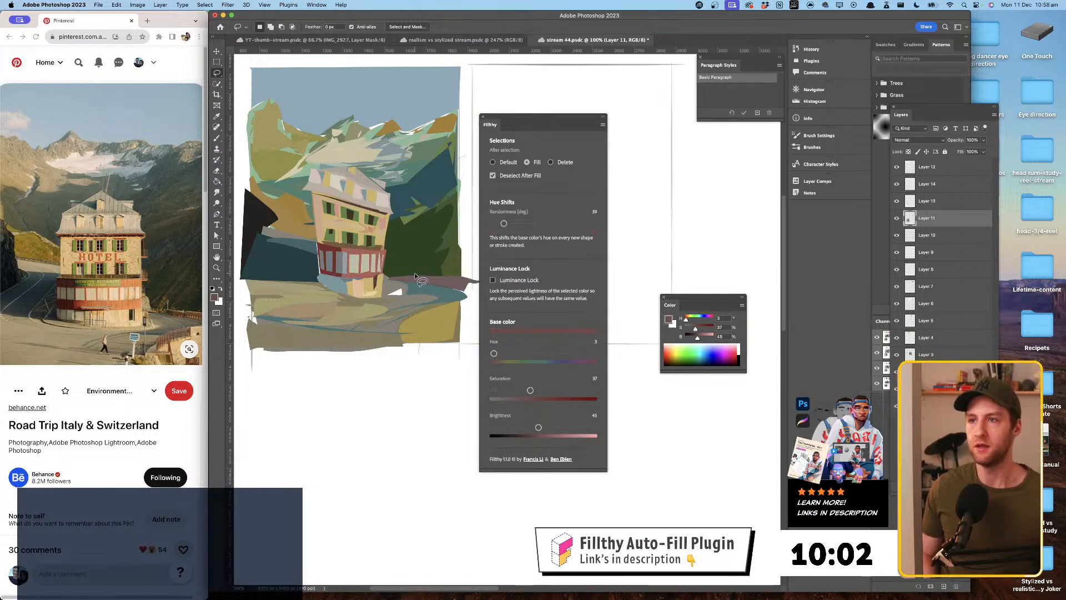
{"action": "mouse_move", "coordinate": [405, 278]}
{"action": "left_mouse_down"}
{"action": "mouse_move", "coordinate": [439, 286]}
{"action": "mouse_move", "coordinate": [446, 275]}
{"action": "mouse_move", "coordinate": [468, 291]}
{"action": "mouse_move", "coordinate": [459, 274]}
{"action": "mouse_move", "coordinate": [455, 303]}
{"action": "left_mouse_up"}
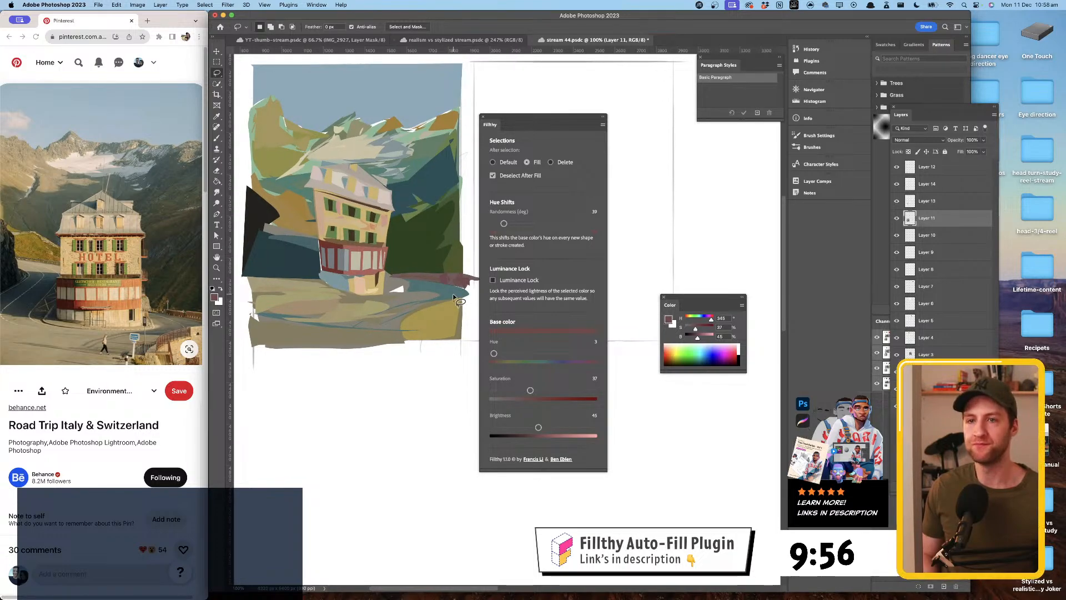
{"action": "left_click_drag", "start_coordinate": [396, 321], "coordinate": [465, 300]}
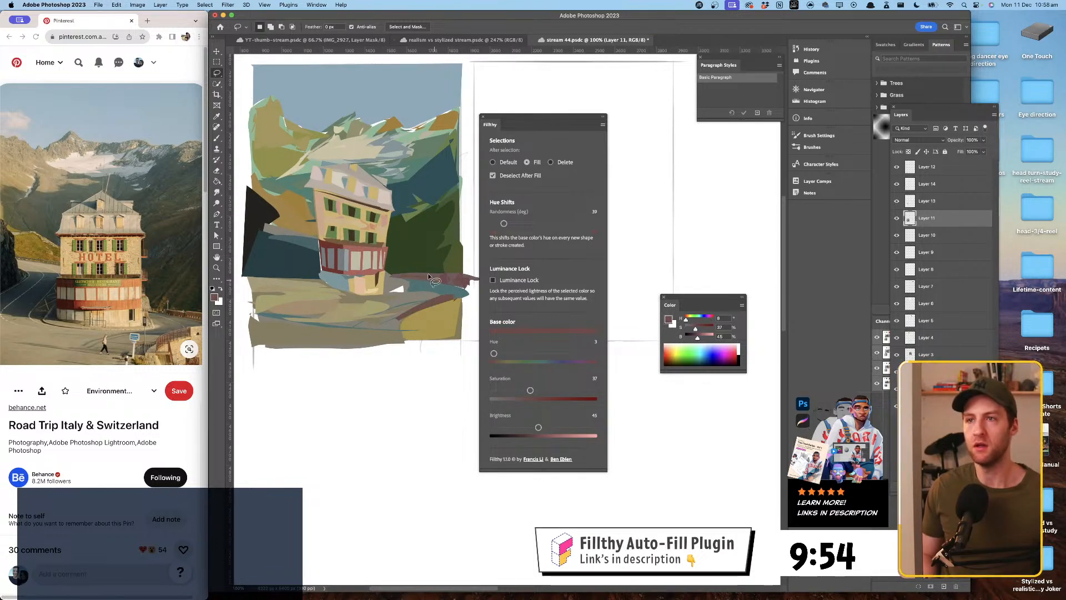
- Sample a mid blue from the painting, check Layer 13's visibility, and add a new layer above Layer 13
{"action": "key", "text": "i"}
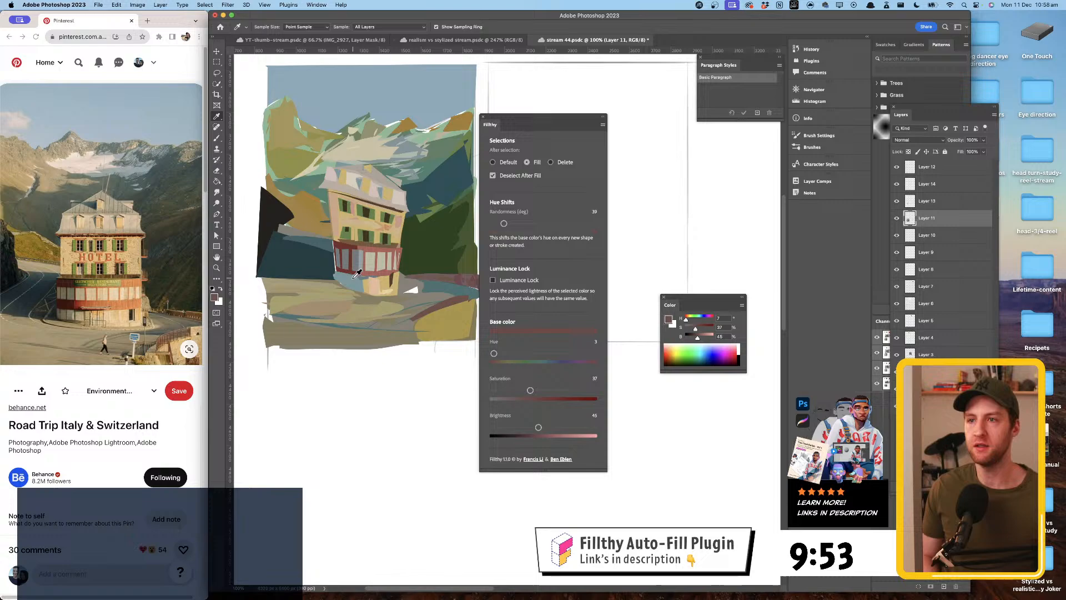
{"action": "left_click", "coordinate": [382, 191]}
{"action": "key", "text": "l"}
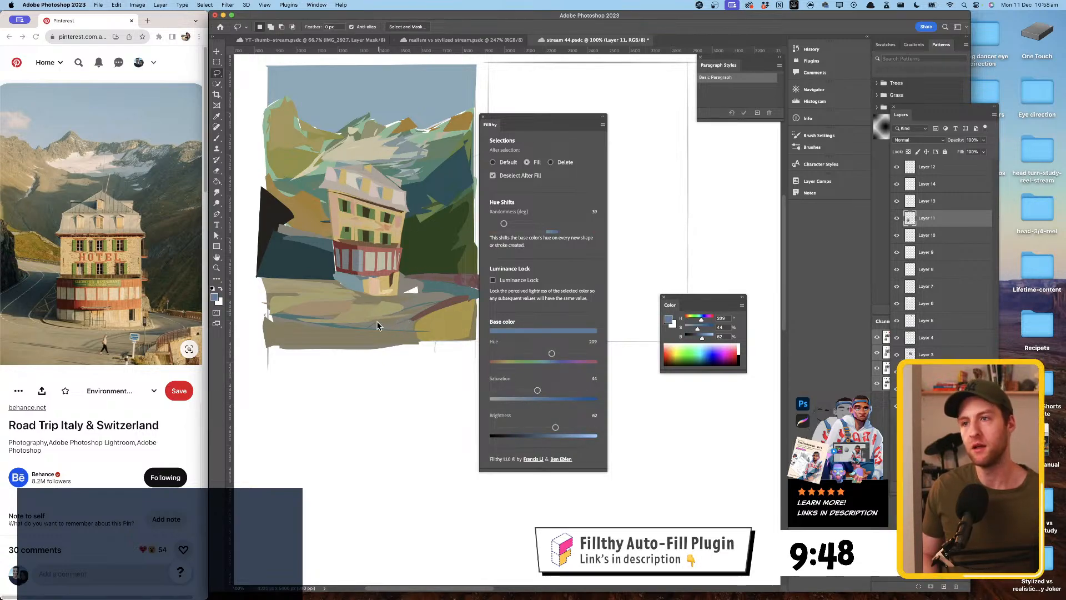
{"action": "left_click", "coordinate": [896, 201]}
{"action": "left_click", "coordinate": [897, 202]}
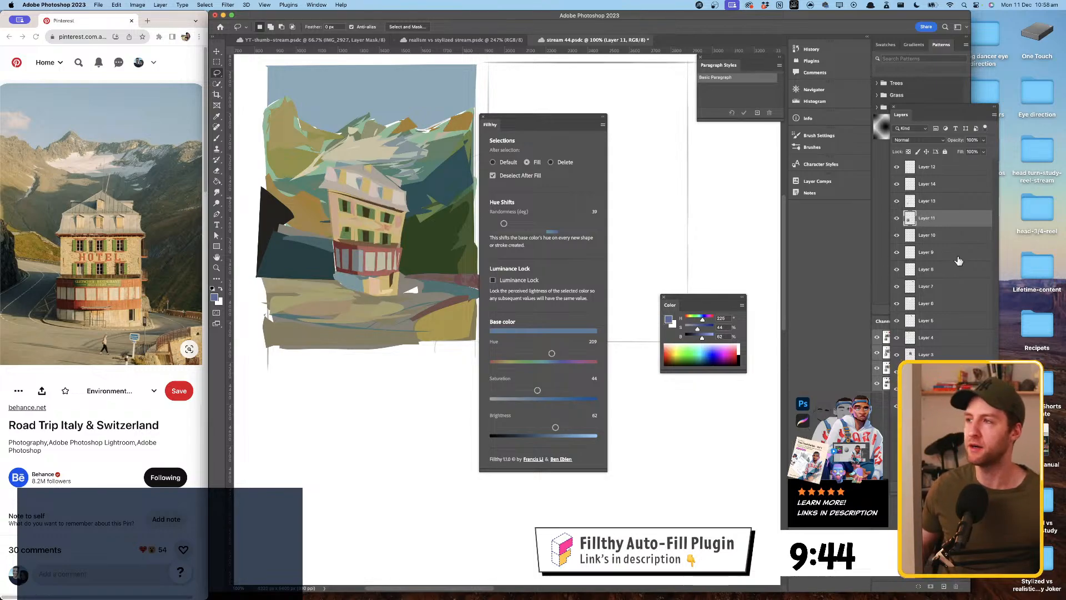
{"action": "left_click", "coordinate": [945, 201]}
{"action": "key", "text": "super+alt+shift+n"}
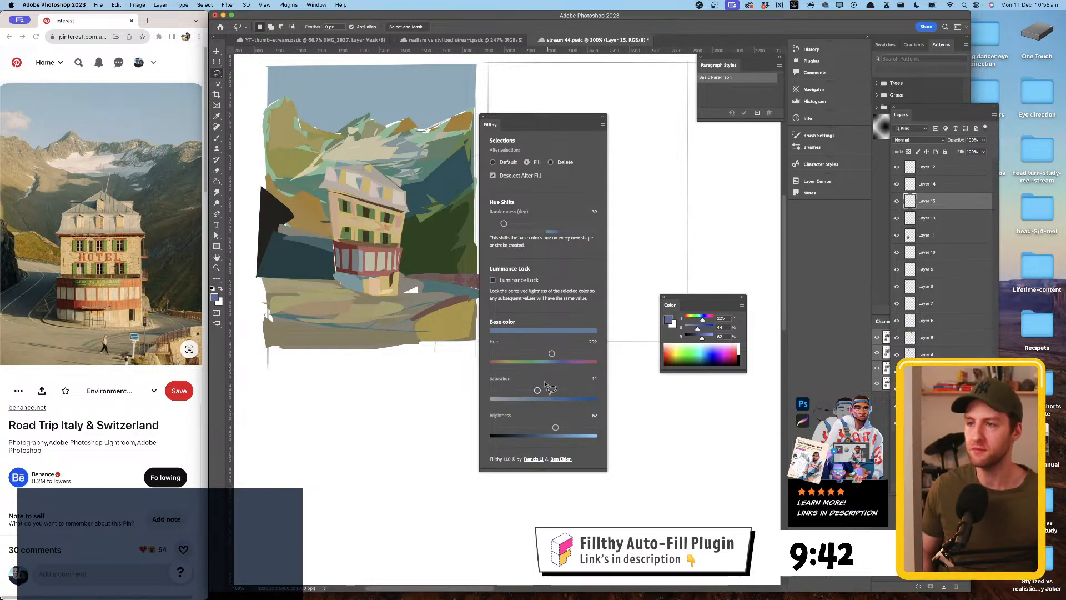
- Set the base color to brightness 89 and saturation 17, and fill a pale blue road sign with a thin post before the hotel
{"action": "left_click_drag", "start_coordinate": [537, 389], "coordinate": [539, 390]}
{"action": "left_click_drag", "start_coordinate": [556, 427], "coordinate": [583, 427]}
{"action": "left_click_drag", "start_coordinate": [539, 390], "coordinate": [510, 390]}
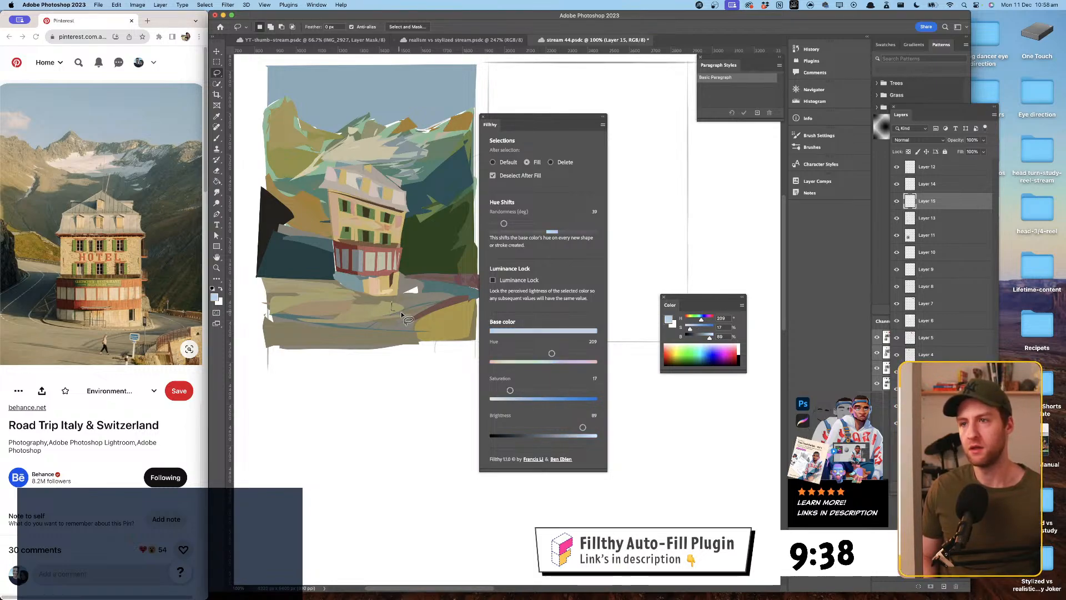
{"action": "mouse_move", "coordinate": [391, 304]}
{"action": "left_mouse_down"}
{"action": "mouse_move", "coordinate": [402, 309]}
{"action": "mouse_move", "coordinate": [392, 311]}
{"action": "mouse_move", "coordinate": [399, 332]}
{"action": "left_mouse_up"}
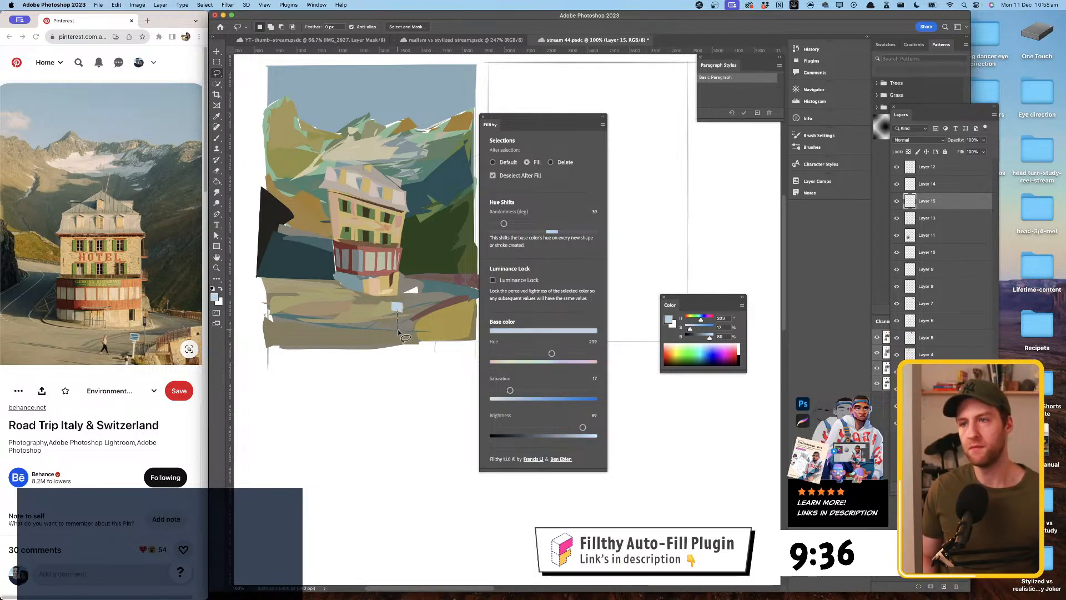
{"action": "left_click_drag", "start_coordinate": [417, 281], "coordinate": [414, 333]}
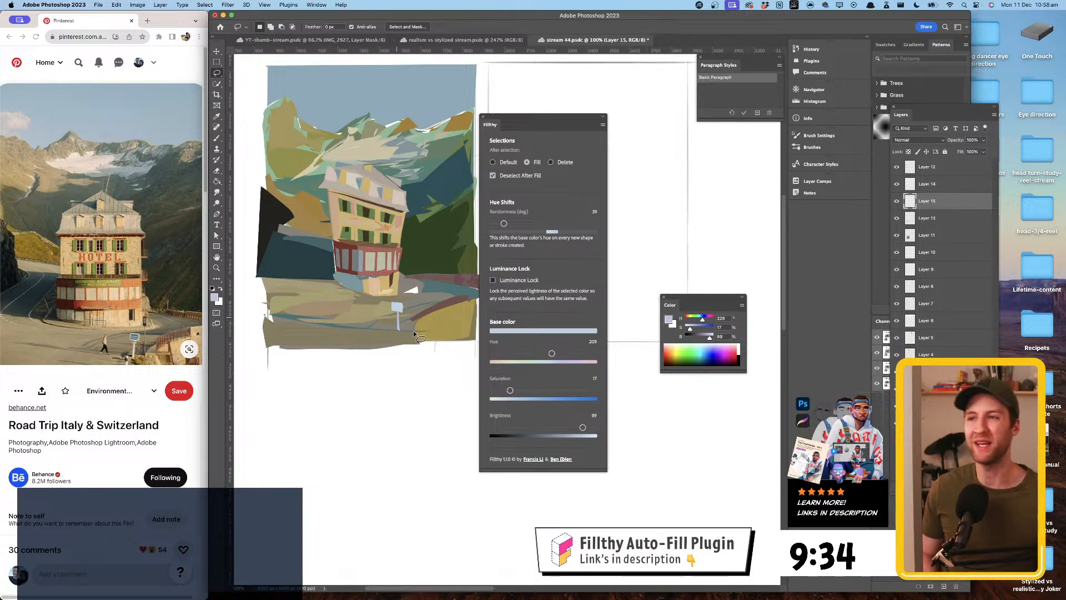
- Raise the base saturation to 69 and fill a vivid blue panel inside the road sign's board
{"action": "left_click_drag", "start_coordinate": [509, 391], "coordinate": [562, 390]}
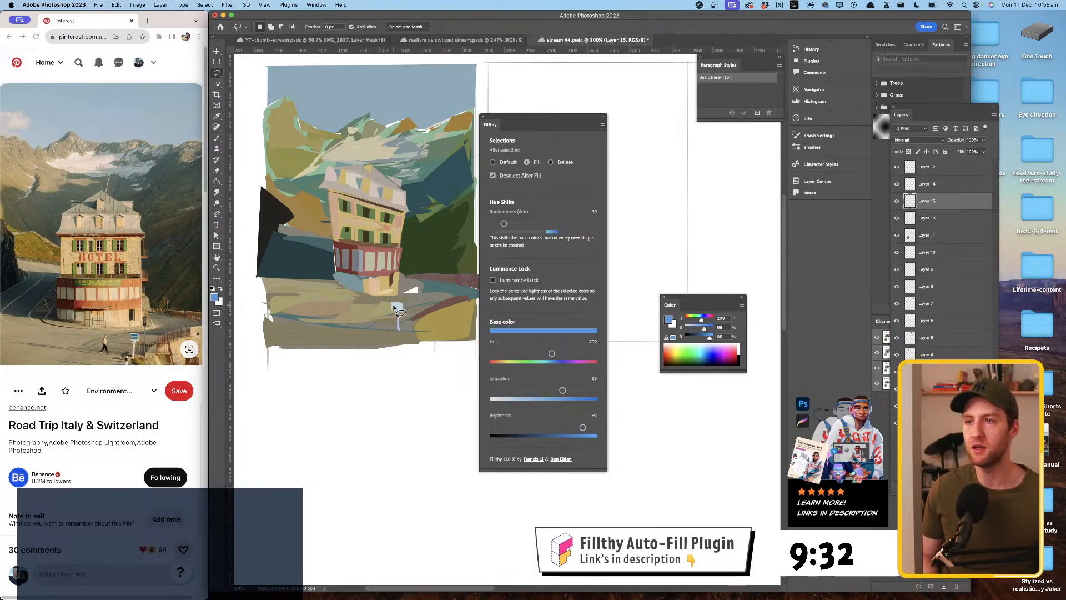
{"action": "left_click_drag", "start_coordinate": [472, 297], "coordinate": [427, 303]}
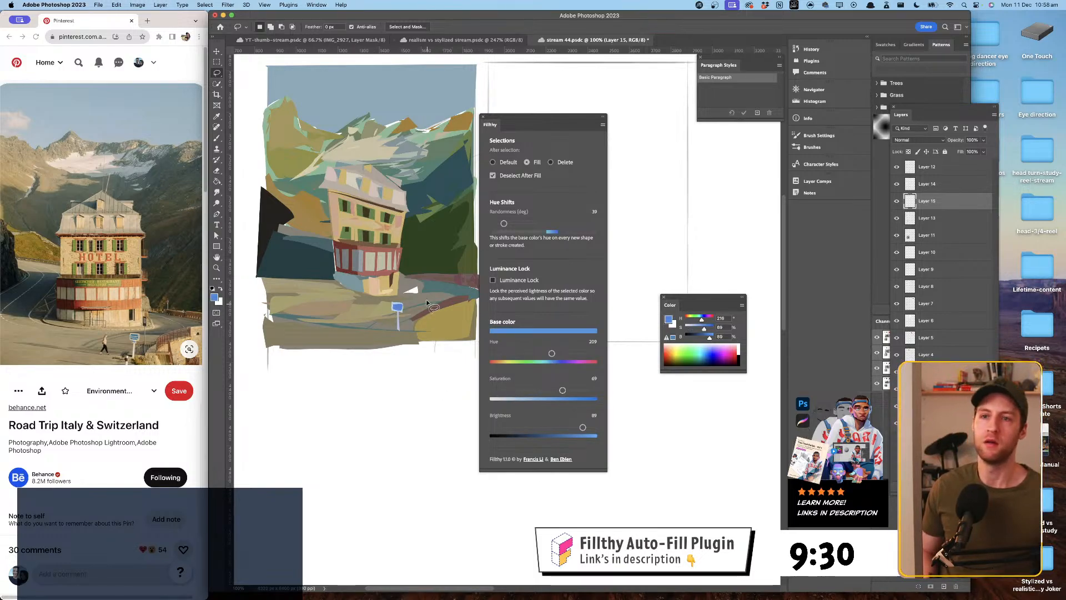
{"action": "scroll", "coordinate": [423, 267], "scroll_direction": "left", "scroll_amount": 3}
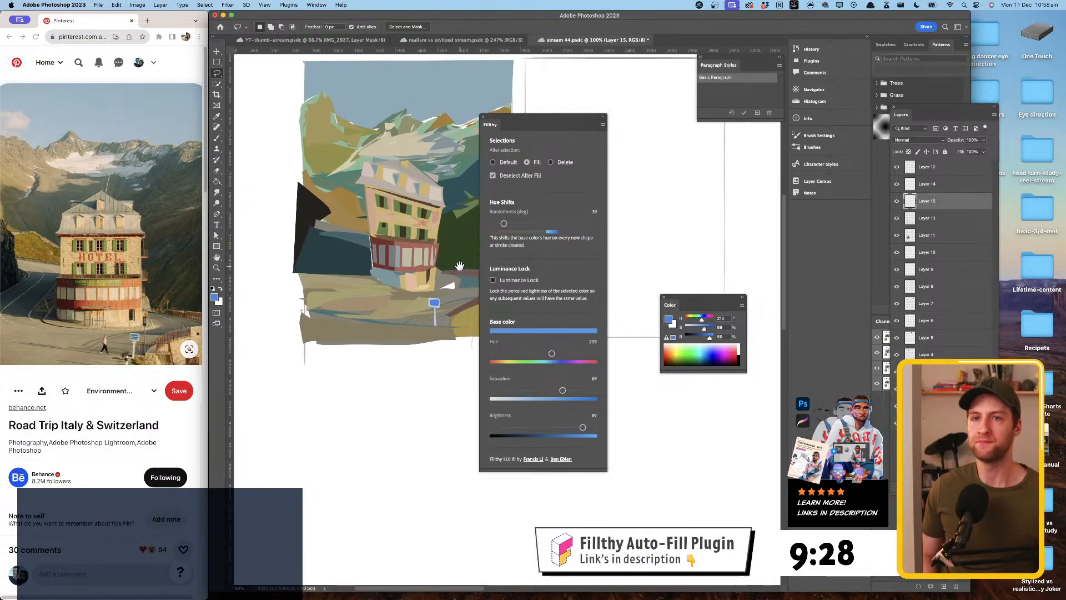
- Sample the facade's peach tone, set saturation 30 and brightness 88, and fill lighter shapes on the hotel's upper-left facade
{"action": "left_click", "coordinate": [382, 198]}
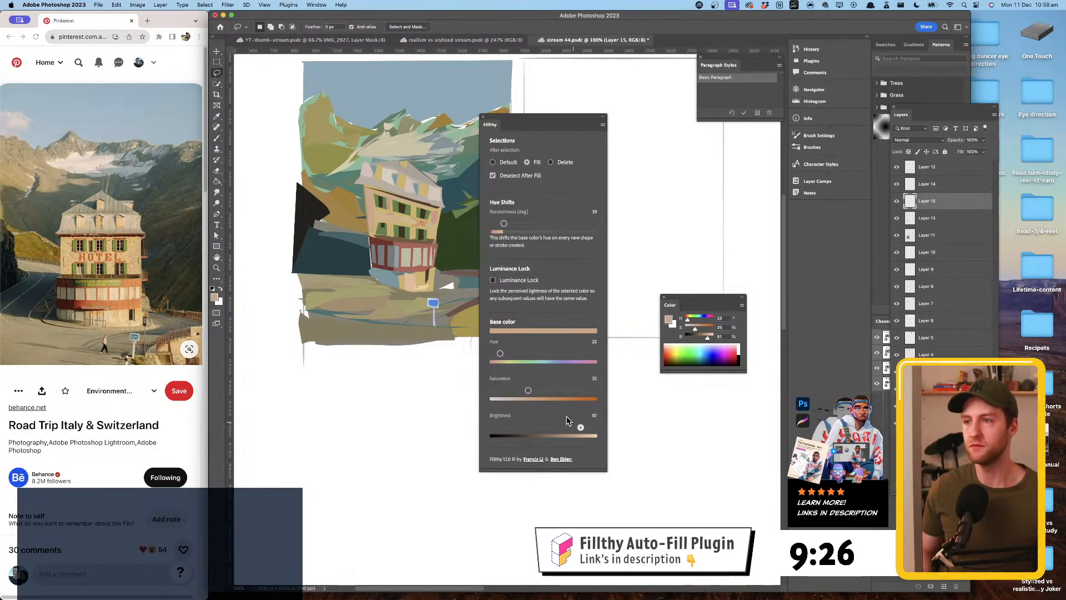
{"action": "left_click_drag", "start_coordinate": [529, 392], "coordinate": [523, 391]}
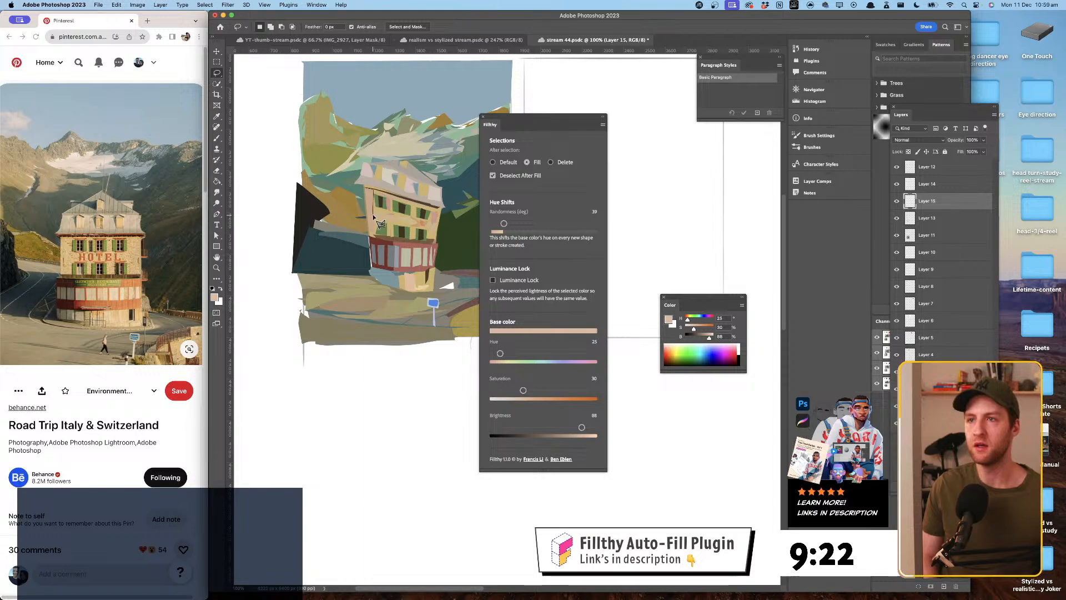
{"action": "left_click_drag", "start_coordinate": [366, 172], "coordinate": [411, 186]}
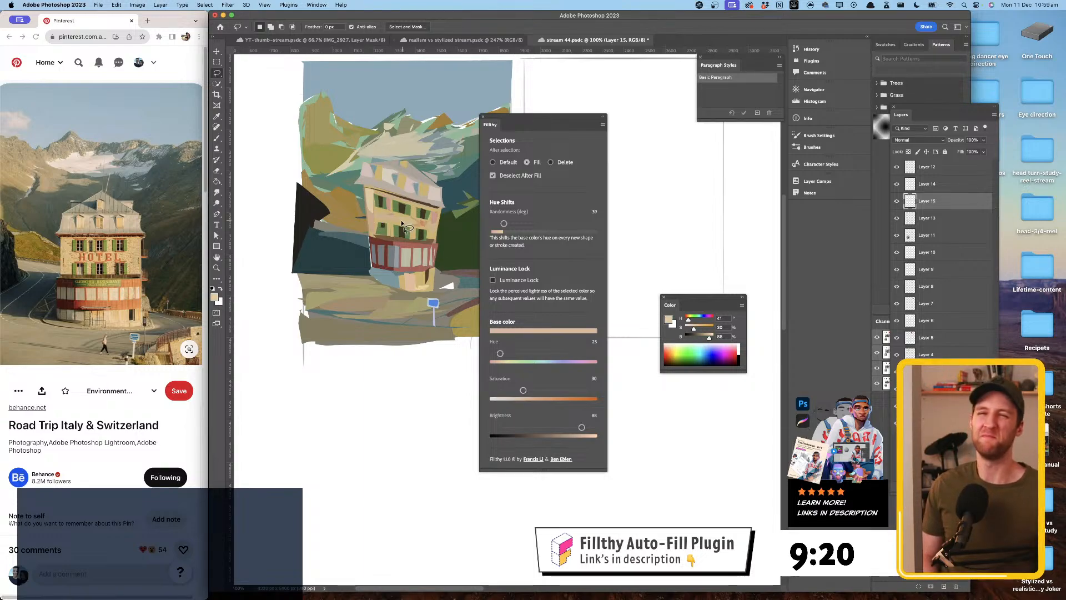
- Fill further peach-toned shapes on the hotel's facade
{"action": "left_click", "coordinate": [415, 266], "text": "alt"}
{"action": "left_click", "coordinate": [421, 265], "text": "alt"}
{"action": "left_click", "coordinate": [422, 249], "text": "alt"}
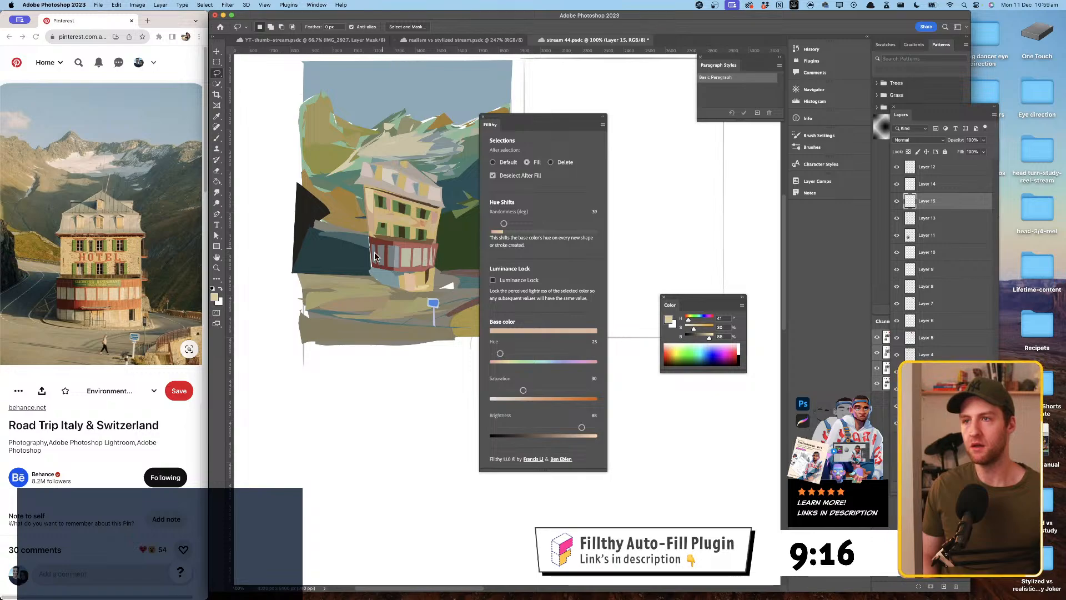
{"action": "left_click_drag", "start_coordinate": [437, 181], "coordinate": [401, 176]}
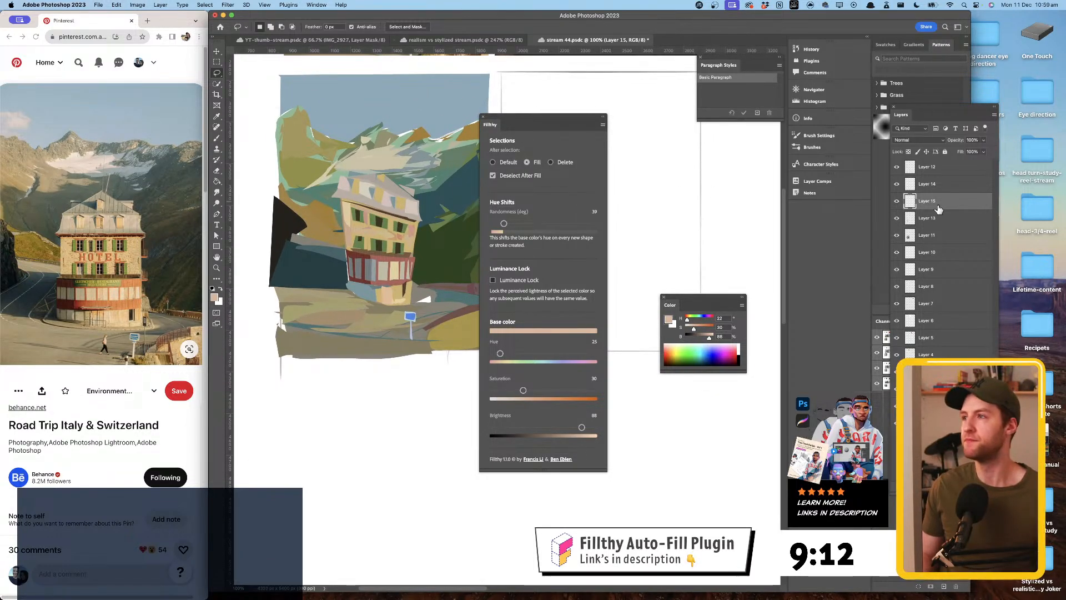
- On Layer 11, sample the mountain colour, set hue 116 and saturation 52, and fill a green shape beyond the roof
{"action": "left_click", "coordinate": [962, 239]}
{"action": "key", "text": "i"}
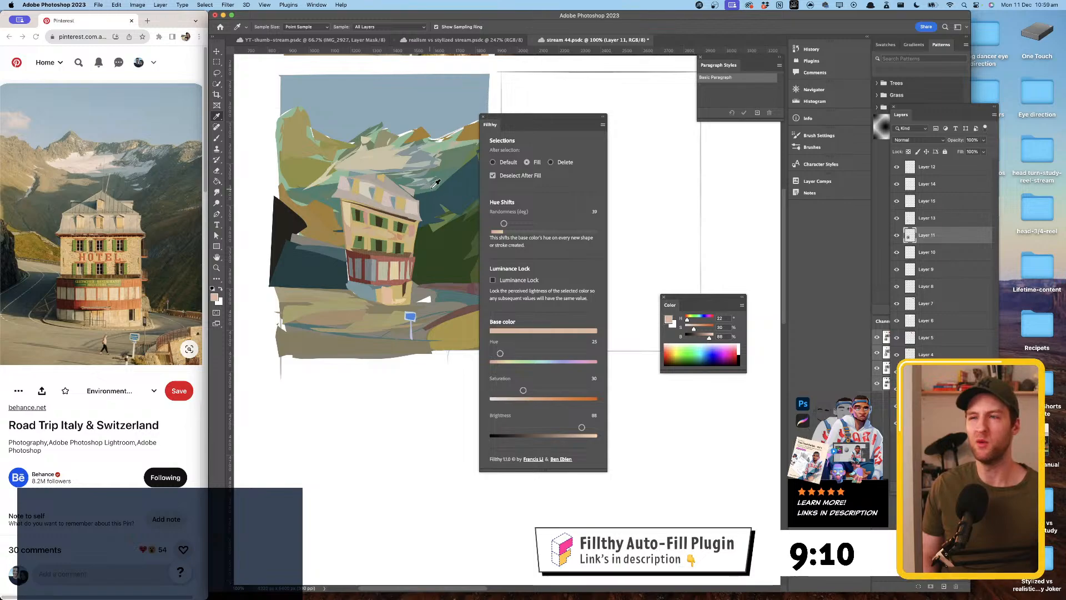
{"action": "left_click", "coordinate": [448, 186]}
{"action": "key", "text": "l"}
{"action": "left_click_drag", "start_coordinate": [537, 390], "coordinate": [546, 390]}
{"action": "left_click_drag", "start_coordinate": [538, 353], "coordinate": [525, 354]}
{"action": "mouse_move", "coordinate": [429, 181]}
{"action": "left_mouse_down"}
{"action": "mouse_move", "coordinate": [460, 157]}
{"action": "mouse_move", "coordinate": [438, 174]}
{"action": "left_mouse_up"}
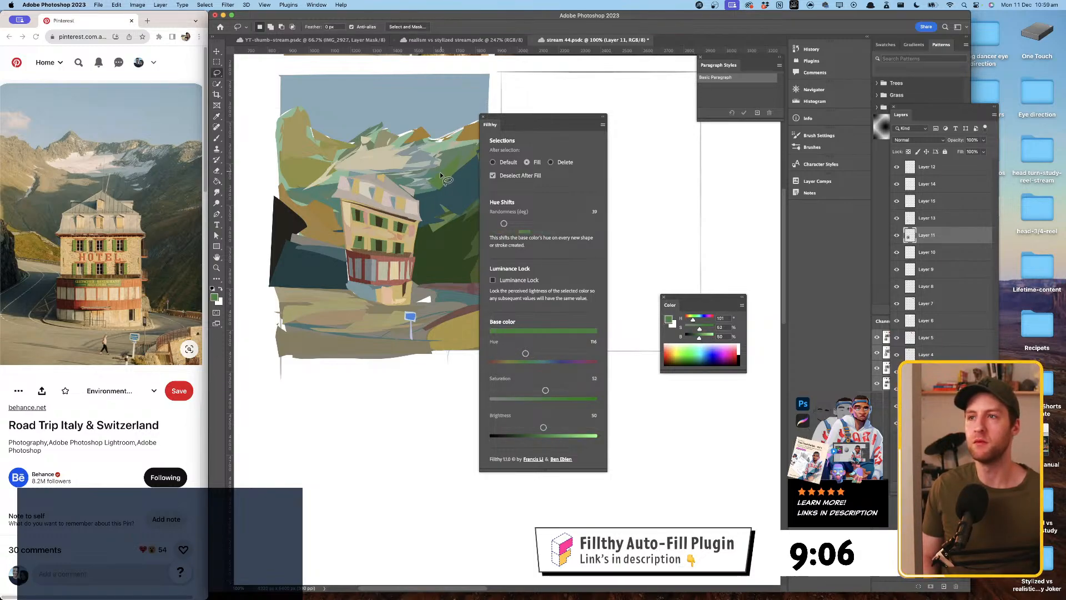
- Set hue randomness to 91 and base hue to 70, and fill varied green shapes over the mountain slopes behind the hotel
{"action": "left_click_drag", "start_coordinate": [504, 223], "coordinate": [522, 223]}
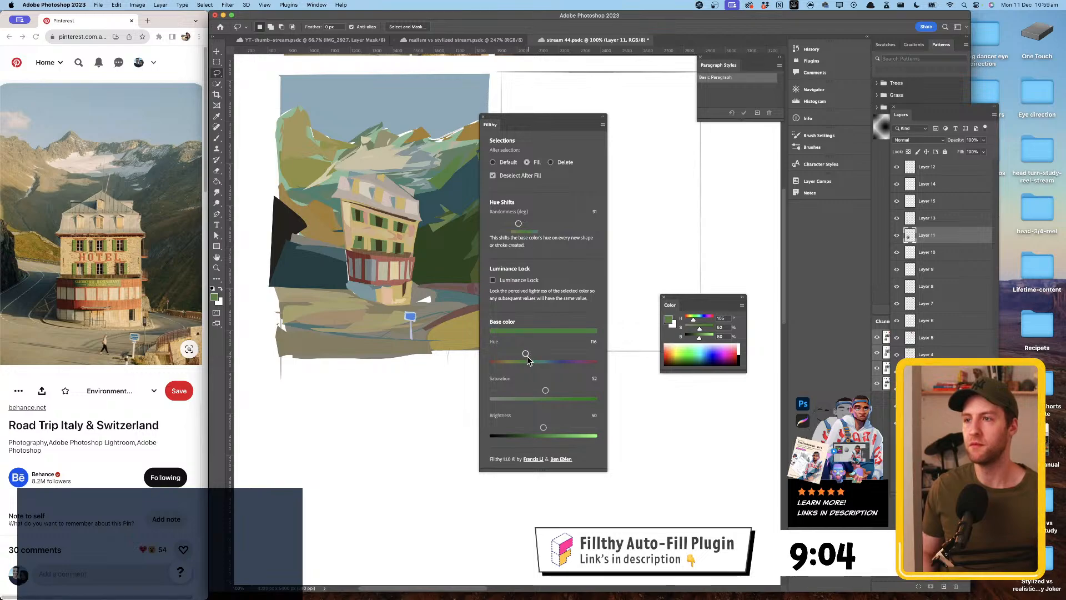
{"action": "left_click_drag", "start_coordinate": [526, 353], "coordinate": [512, 353]}
{"action": "mouse_move", "coordinate": [461, 171]}
{"action": "left_mouse_down"}
{"action": "mouse_move", "coordinate": [424, 198]}
{"action": "mouse_move", "coordinate": [409, 176]}
{"action": "mouse_move", "coordinate": [384, 168]}
{"action": "mouse_move", "coordinate": [345, 181]}
{"action": "mouse_move", "coordinate": [383, 166]}
{"action": "mouse_move", "coordinate": [345, 184]}
{"action": "mouse_move", "coordinate": [373, 169]}
{"action": "mouse_move", "coordinate": [334, 176]}
{"action": "mouse_move", "coordinate": [401, 183]}
{"action": "mouse_move", "coordinate": [439, 163]}
{"action": "mouse_move", "coordinate": [431, 195]}
{"action": "mouse_move", "coordinate": [447, 186]}
{"action": "left_mouse_up"}
{"action": "key", "text": "super+z"}
{"action": "scroll", "coordinate": [450, 188], "scroll_direction": "right", "scroll_amount": 3}
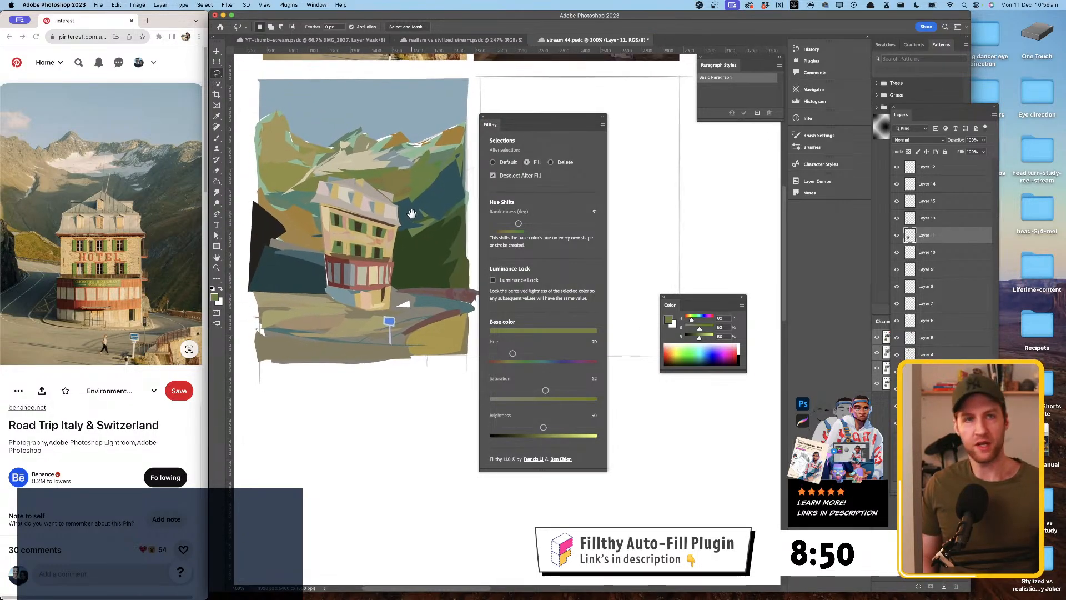
{"action": "scroll", "coordinate": [465, 189], "scroll_direction": "left", "scroll_amount": 3}
{"action": "scroll", "coordinate": [466, 189], "scroll_direction": "up", "scroll_amount": 1}
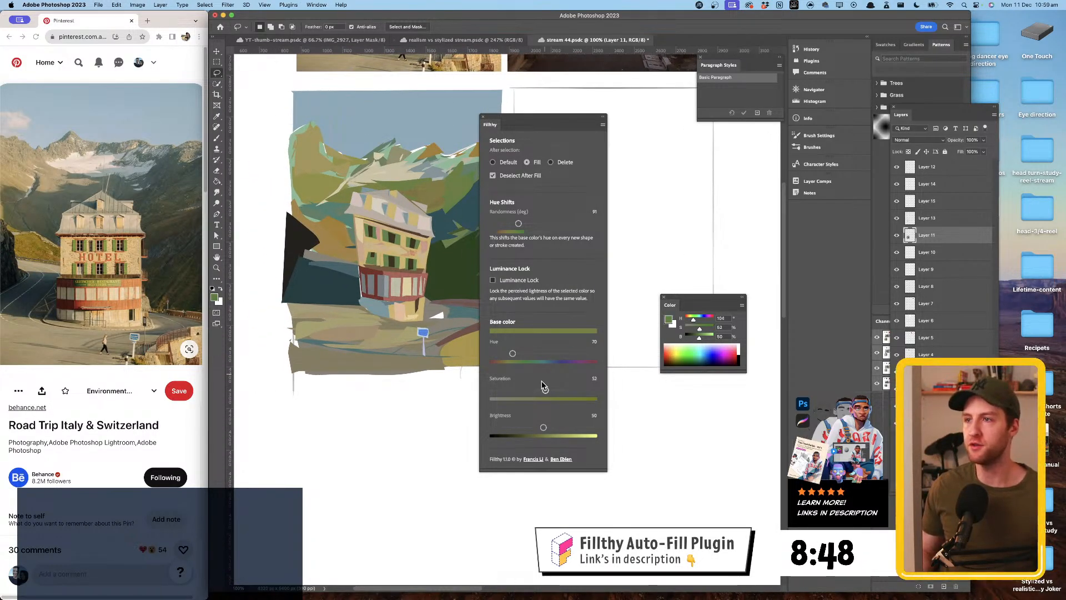
- Set the base brightness to 34 and hue to 41, and fill dark brown ridges across the mountains above the hotel roof
{"action": "left_click_drag", "start_coordinate": [543, 428], "coordinate": [527, 427]}
{"action": "left_click_drag", "start_coordinate": [513, 353], "coordinate": [504, 353]}
{"action": "scroll", "coordinate": [409, 215], "scroll_direction": "right", "scroll_amount": 3}
{"action": "scroll", "coordinate": [409, 215], "scroll_direction": "up", "scroll_amount": 1}
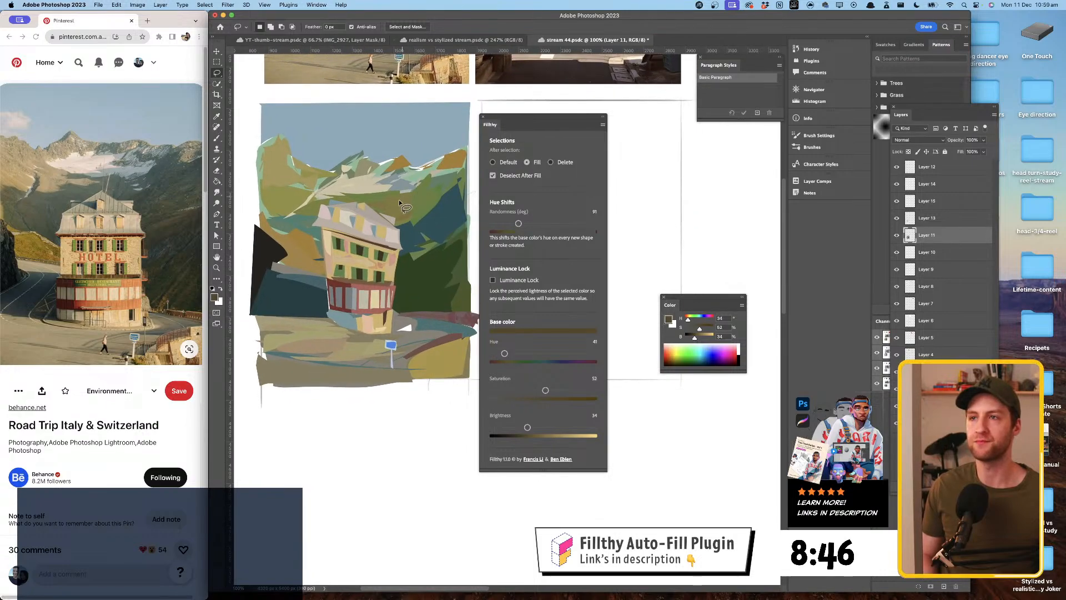
{"action": "left_click_drag", "start_coordinate": [408, 213], "coordinate": [409, 217]}
{"action": "mouse_move", "coordinate": [399, 192]}
{"action": "left_mouse_down"}
{"action": "mouse_move", "coordinate": [426, 183]}
{"action": "mouse_move", "coordinate": [441, 196]}
{"action": "mouse_move", "coordinate": [428, 196]}
{"action": "mouse_move", "coordinate": [439, 185]}
{"action": "mouse_move", "coordinate": [424, 210]}
{"action": "mouse_move", "coordinate": [448, 169]}
{"action": "mouse_move", "coordinate": [433, 216]}
{"action": "mouse_move", "coordinate": [439, 192]}
{"action": "mouse_move", "coordinate": [351, 196]}
{"action": "mouse_move", "coordinate": [401, 213]}
{"action": "mouse_move", "coordinate": [356, 201]}
{"action": "left_mouse_up"}
{"action": "key", "text": "super+z"}
{"action": "key", "text": "super+z"}
{"action": "key", "text": "super+z"}
{"action": "key", "text": "super+d"}
- Sample the snowfield's grey-blue, set saturation to 31, and fill cool blue shapes on the snowy slope
{"action": "key", "text": "i"}
{"action": "left_click", "coordinate": [390, 186]}
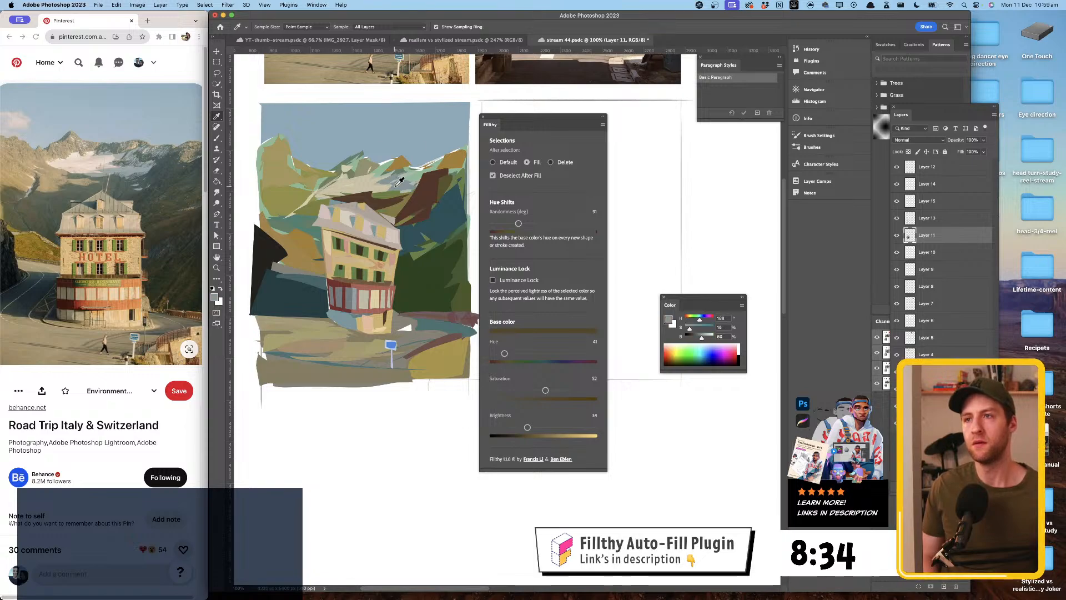
{"action": "key", "text": "l"}
{"action": "left_click_drag", "start_coordinate": [508, 390], "coordinate": [524, 391]}
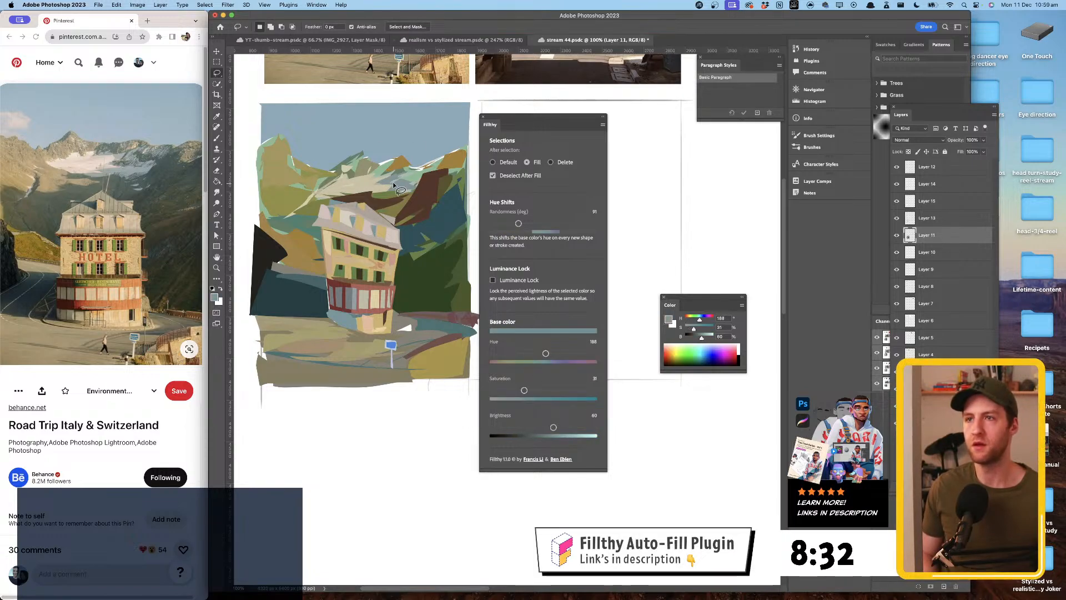
{"action": "mouse_move", "coordinate": [411, 196]}
{"action": "left_mouse_down"}
{"action": "mouse_move", "coordinate": [361, 196]}
{"action": "mouse_move", "coordinate": [408, 179]}
{"action": "mouse_move", "coordinate": [414, 187]}
{"action": "left_mouse_up"}
- Sample the dark brown ridge and fill a matching shape on the slope above the roof's left end
{"action": "scroll", "coordinate": [398, 218], "scroll_direction": "left", "scroll_amount": 3}
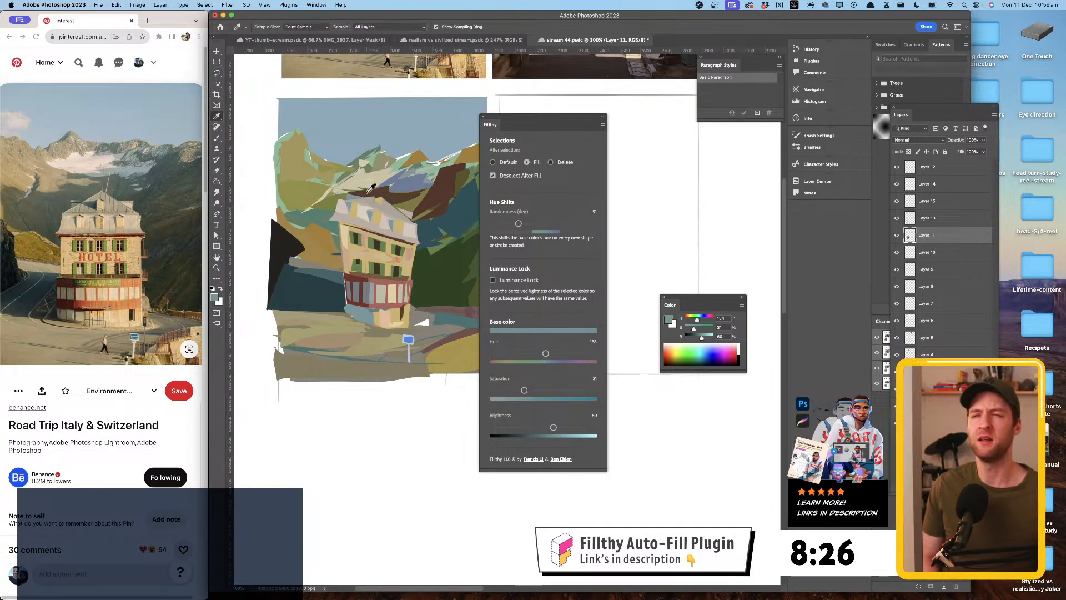
{"action": "left_click", "coordinate": [366, 192], "text": "alt"}
{"action": "mouse_move", "coordinate": [366, 192]}
{"action": "left_mouse_down"}
{"action": "mouse_move", "coordinate": [390, 187]}
{"action": "mouse_move", "coordinate": [316, 197]}
{"action": "left_mouse_up"}
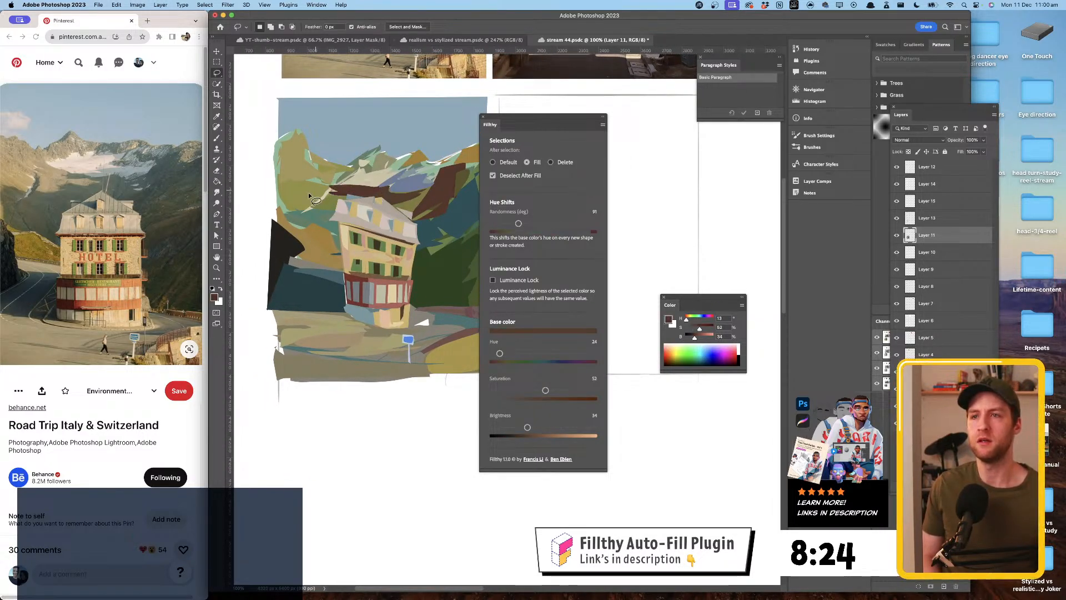
- Set the base colour to hue 41, saturation 51 and brightness 74, and fill warm shapes on the left mountain peak
{"action": "left_click", "coordinate": [311, 192], "text": "alt"}
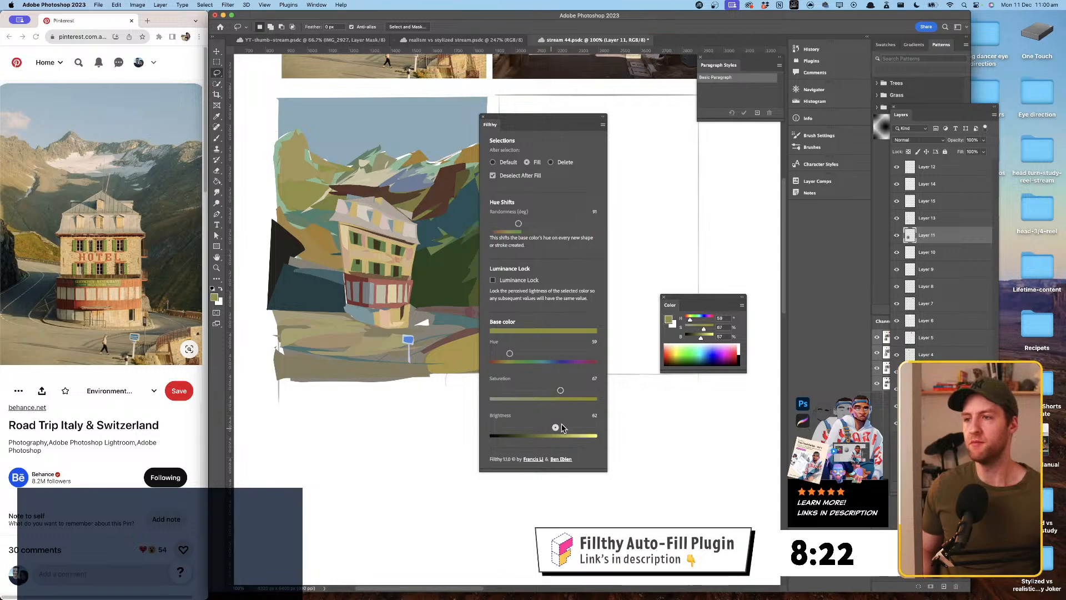
{"action": "left_click", "coordinate": [386, 257], "text": "alt"}
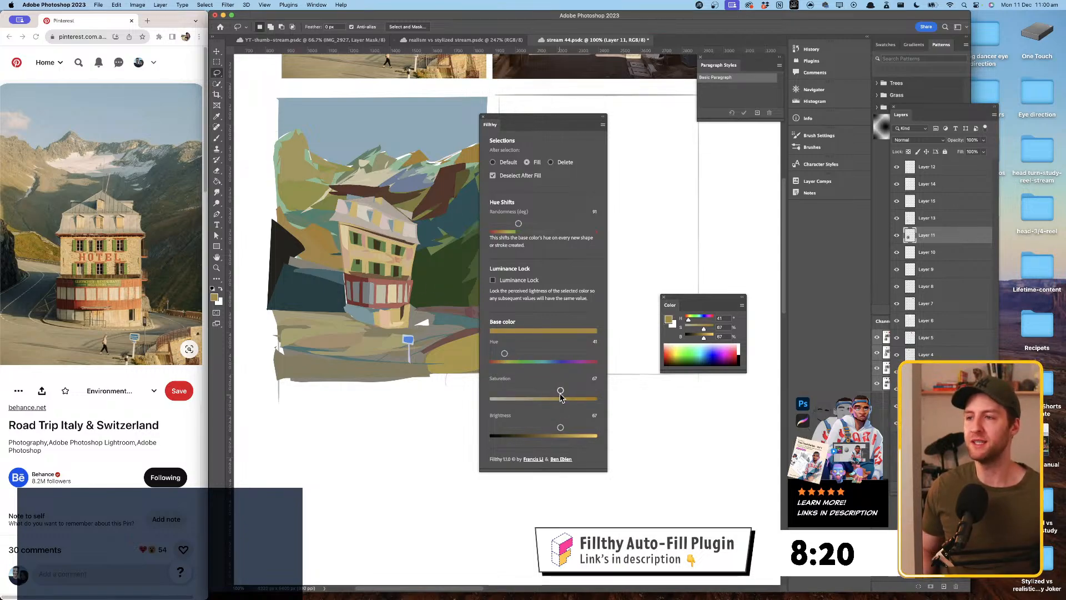
{"action": "left_click_drag", "start_coordinate": [561, 427], "coordinate": [568, 428]}
{"action": "left_click_drag", "start_coordinate": [561, 390], "coordinate": [542, 390]}
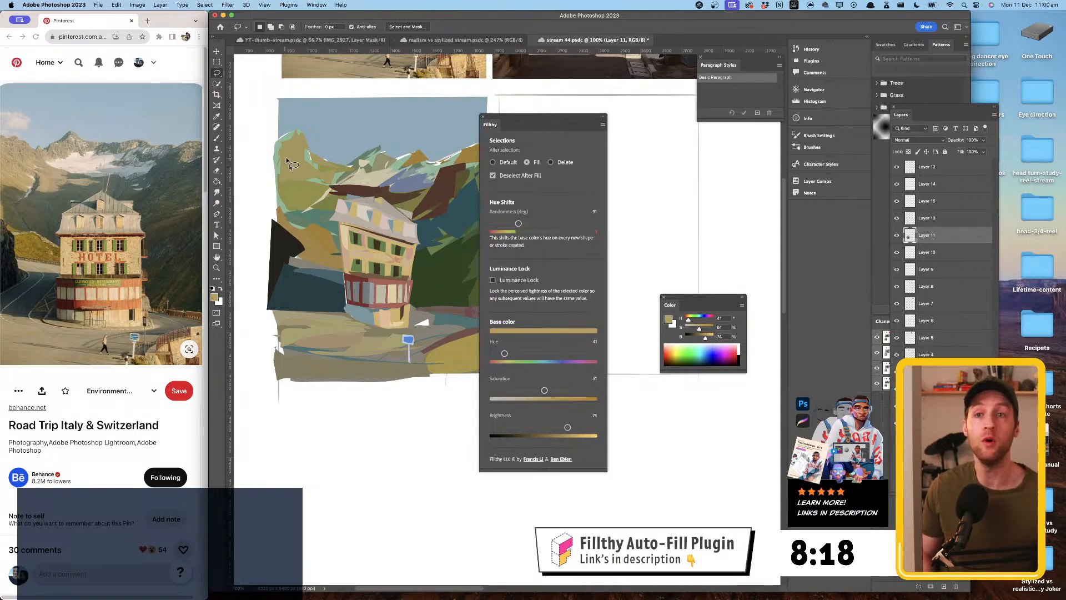
{"action": "mouse_move", "coordinate": [338, 185]}
{"action": "left_mouse_down"}
{"action": "mouse_move", "coordinate": [368, 186]}
{"action": "mouse_move", "coordinate": [325, 182]}
{"action": "mouse_move", "coordinate": [342, 176]}
{"action": "mouse_move", "coordinate": [326, 170]}
{"action": "mouse_move", "coordinate": [331, 188]}
{"action": "mouse_move", "coordinate": [310, 179]}
{"action": "left_mouse_up"}
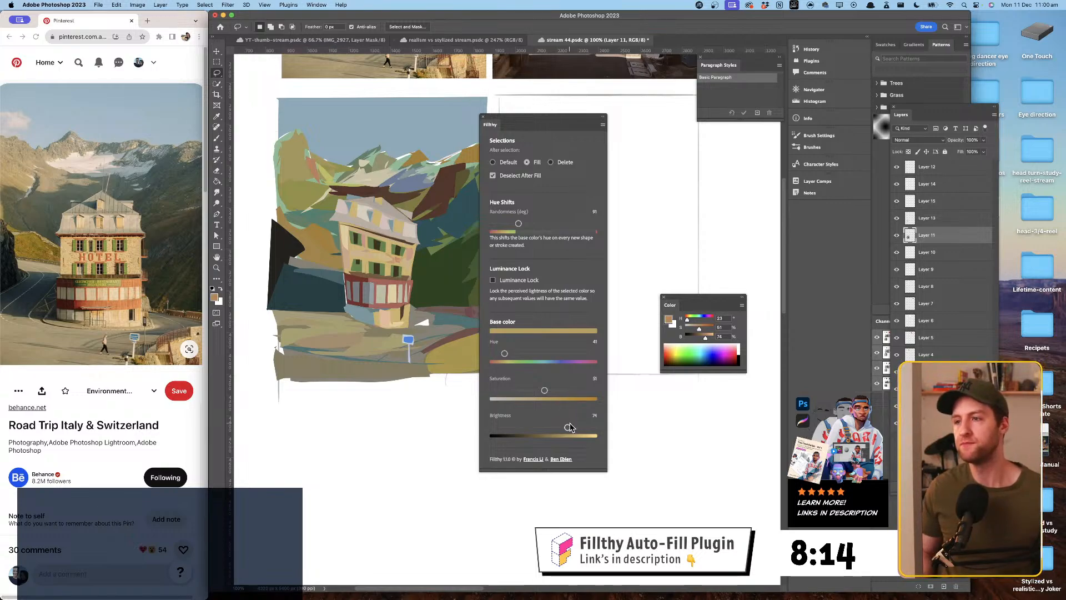
- Set the base brightness to 80 and saturation to 44, and fill lighter warm accents on the left mountain
{"action": "left_click_drag", "start_coordinate": [568, 427], "coordinate": [573, 428]}
{"action": "left_click_drag", "start_coordinate": [545, 391], "coordinate": [537, 391]}
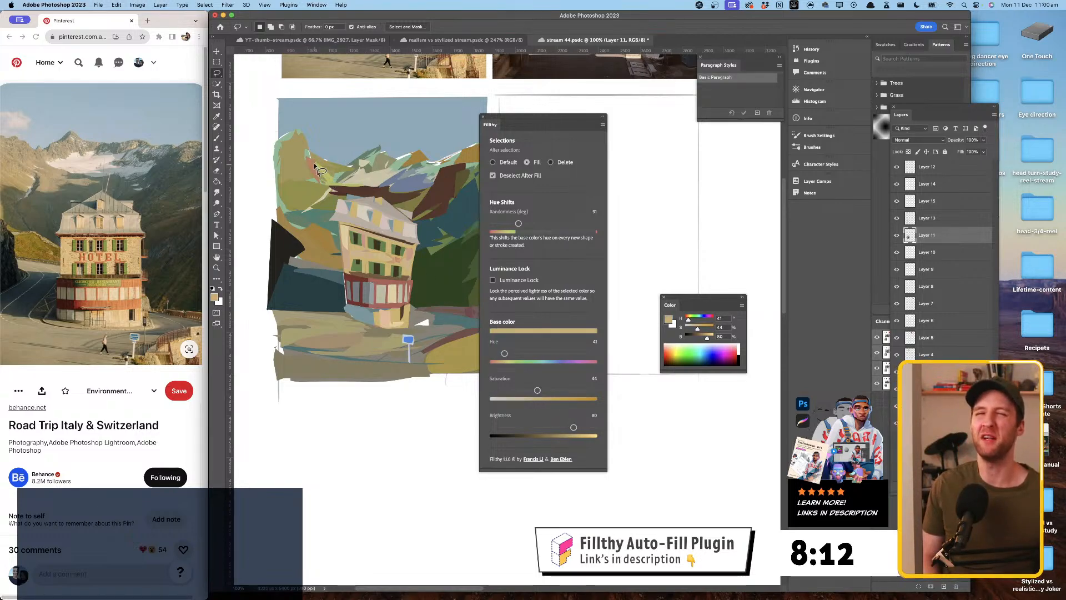
{"action": "mouse_move", "coordinate": [309, 175]}
{"action": "left_mouse_down"}
{"action": "mouse_move", "coordinate": [409, 199]}
{"action": "mouse_move", "coordinate": [328, 222]}
{"action": "left_mouse_up"}
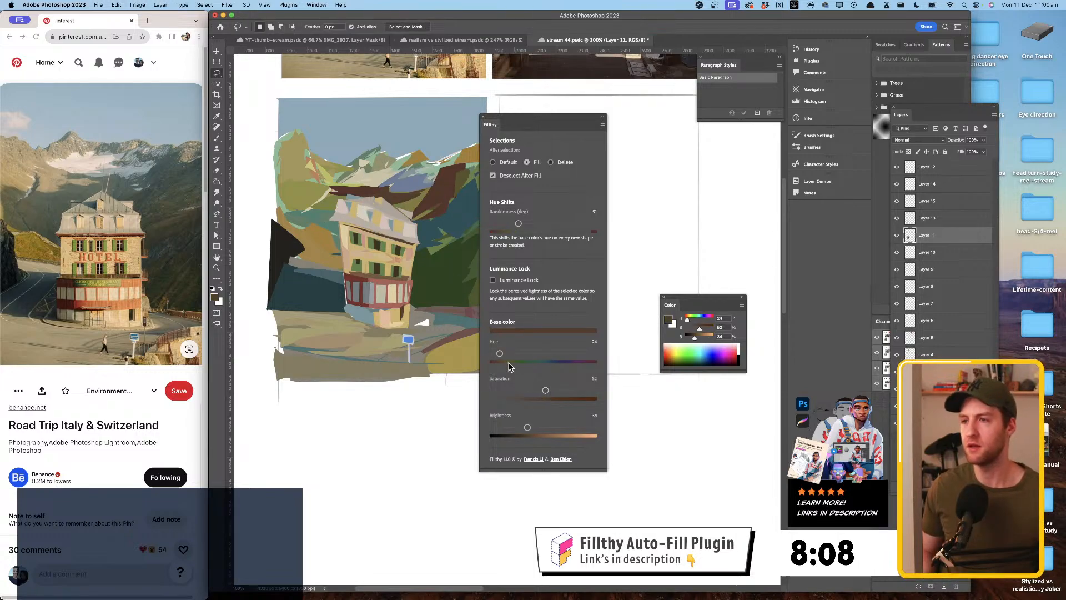
- Set the base hue to 77 and saturation to 46, and fill dark green and brown shapes on the slopes left of the hotel
{"action": "left_click_drag", "start_coordinate": [500, 354], "coordinate": [515, 353]}
{"action": "left_click_drag", "start_coordinate": [545, 390], "coordinate": [539, 391]}
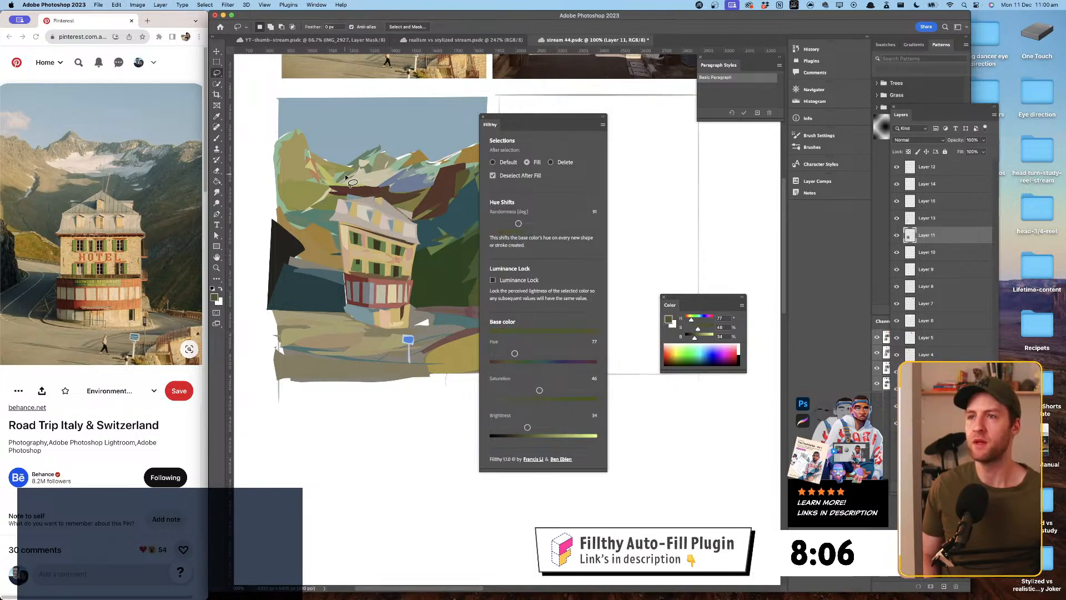
{"action": "mouse_move", "coordinate": [343, 195]}
{"action": "left_mouse_down"}
{"action": "mouse_move", "coordinate": [321, 196]}
{"action": "mouse_move", "coordinate": [305, 226]}
{"action": "mouse_move", "coordinate": [351, 260]}
{"action": "mouse_move", "coordinate": [340, 253]}
{"action": "mouse_move", "coordinate": [349, 206]}
{"action": "mouse_move", "coordinate": [332, 206]}
{"action": "mouse_move", "coordinate": [356, 198]}
{"action": "mouse_move", "coordinate": [340, 214]}
{"action": "mouse_move", "coordinate": [279, 191]}
{"action": "mouse_move", "coordinate": [300, 215]}
{"action": "mouse_move", "coordinate": [282, 199]}
{"action": "mouse_move", "coordinate": [286, 221]}
{"action": "mouse_move", "coordinate": [309, 229]}
{"action": "left_mouse_up"}
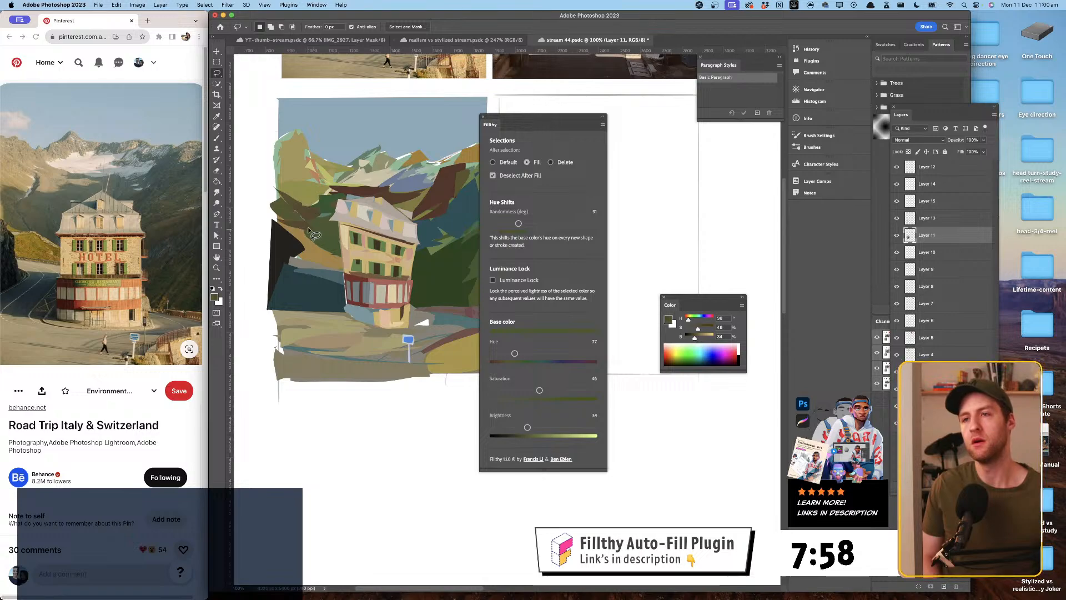
{"action": "scroll", "coordinate": [300, 205], "scroll_direction": "up", "scroll_amount": 2}
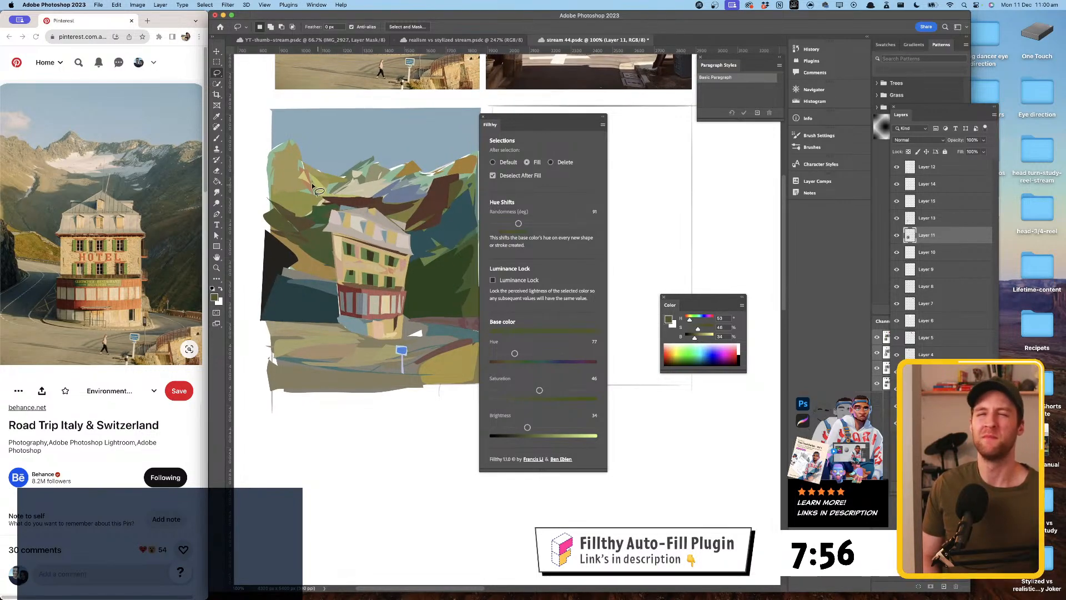
- Sample the yellowish ground, set hue 28 and randomness 71, and fill a pink shape on the left peak
{"action": "key", "text": "i"}
{"action": "left_click", "coordinate": [466, 355]}
{"action": "key", "text": "l"}
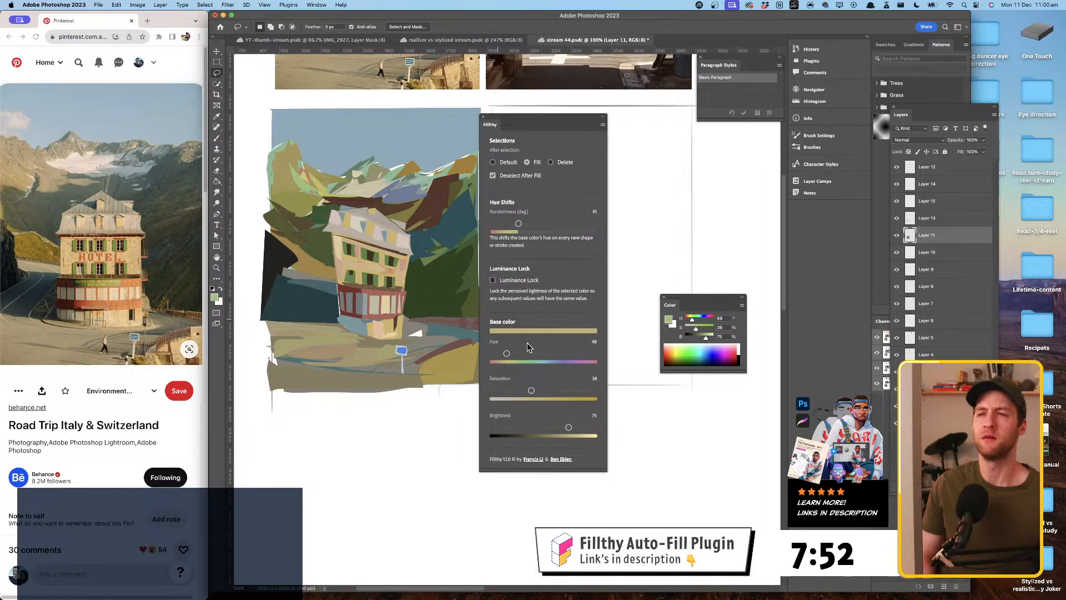
{"action": "left_click", "coordinate": [507, 354]}
{"action": "left_click_drag", "start_coordinate": [508, 357], "coordinate": [503, 356]}
{"action": "left_click_drag", "start_coordinate": [518, 223], "coordinate": [513, 224]}
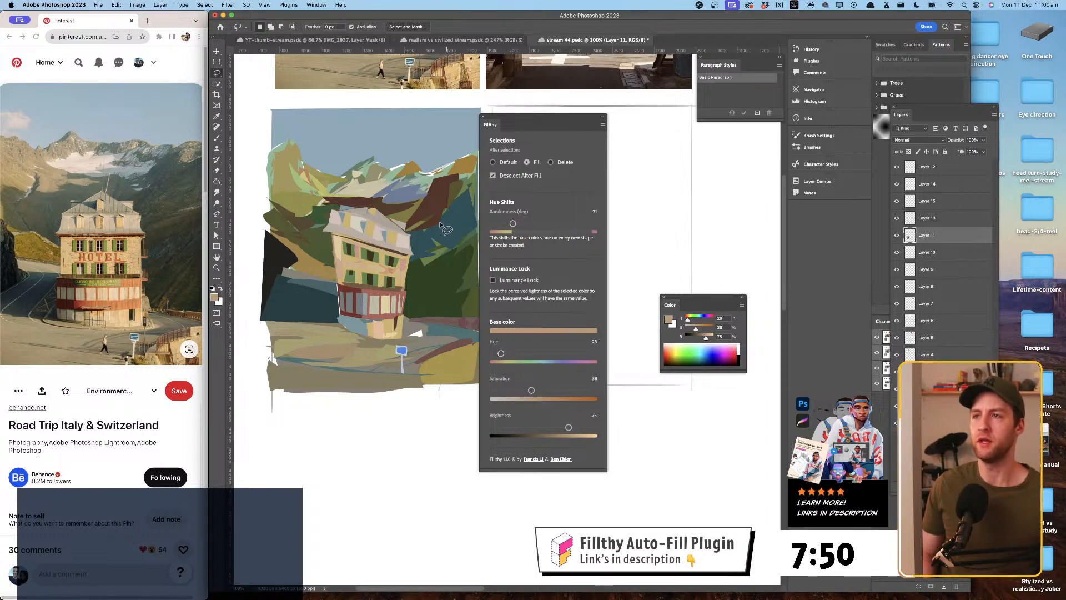
{"action": "mouse_move", "coordinate": [286, 175]}
{"action": "left_mouse_down"}
{"action": "mouse_move", "coordinate": [311, 167]}
{"action": "mouse_move", "coordinate": [321, 205]}
{"action": "mouse_move", "coordinate": [284, 212]}
{"action": "mouse_move", "coordinate": [281, 174]}
{"action": "left_mouse_up"}
- Lower the base saturation to 22 and fill muted pink shapes across the left peak and the ridge
{"action": "left_click_drag", "start_coordinate": [531, 391], "coordinate": [516, 391]}
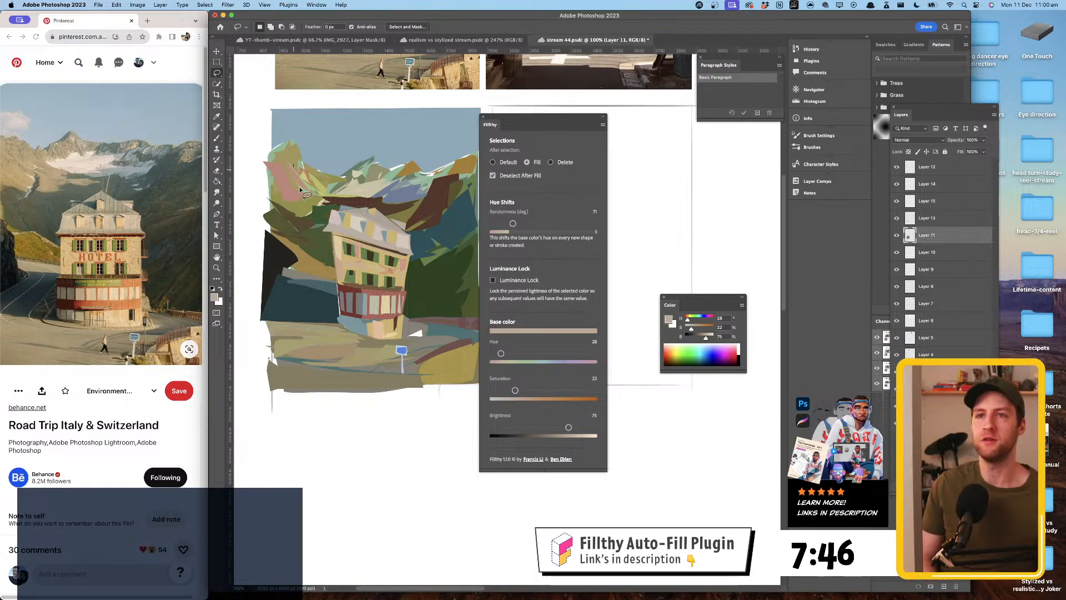
{"action": "mouse_move", "coordinate": [331, 192]}
{"action": "left_mouse_down"}
{"action": "mouse_move", "coordinate": [347, 178]}
{"action": "mouse_move", "coordinate": [303, 185]}
{"action": "mouse_move", "coordinate": [327, 179]}
{"action": "mouse_move", "coordinate": [285, 153]}
{"action": "left_mouse_up"}
{"action": "mouse_move", "coordinate": [374, 175]}
{"action": "left_mouse_down"}
{"action": "mouse_move", "coordinate": [378, 137]}
{"action": "mouse_move", "coordinate": [369, 164]}
{"action": "mouse_move", "coordinate": [461, 164]}
{"action": "mouse_move", "coordinate": [440, 161]}
{"action": "mouse_move", "coordinate": [447, 155]}
{"action": "mouse_move", "coordinate": [459, 171]}
{"action": "mouse_move", "coordinate": [428, 173]}
{"action": "mouse_move", "coordinate": [451, 165]}
{"action": "left_mouse_up"}
- Sample a pale mountain tone, set brightness 92 and saturation 13, and fill off-white snow highlights on the peaks
{"action": "key", "text": "i"}
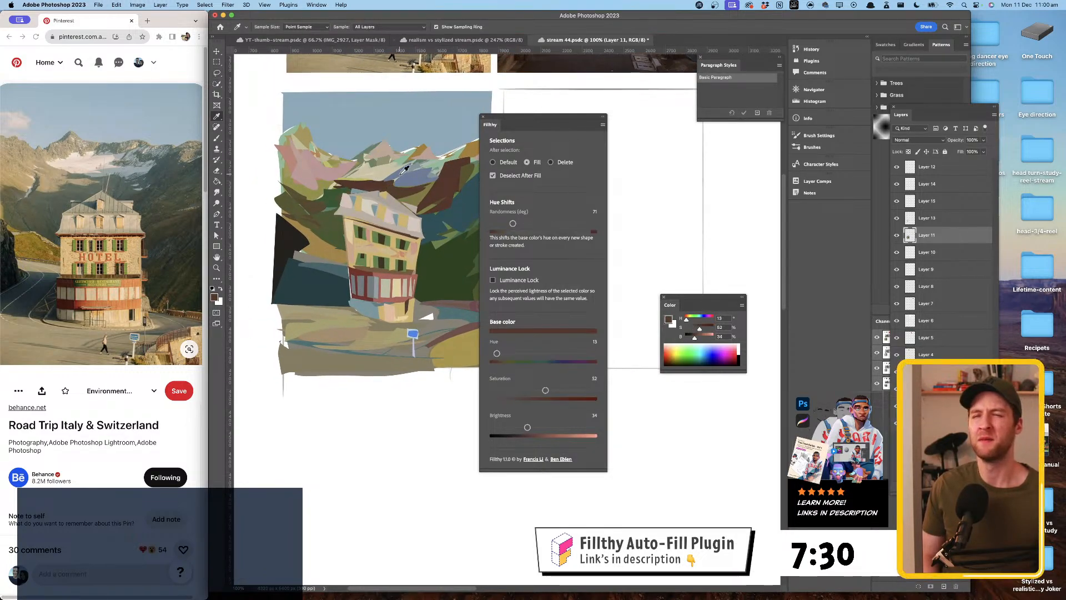
{"action": "left_click", "coordinate": [392, 178]}
{"action": "left_click", "coordinate": [375, 167]}
{"action": "key", "text": "l"}
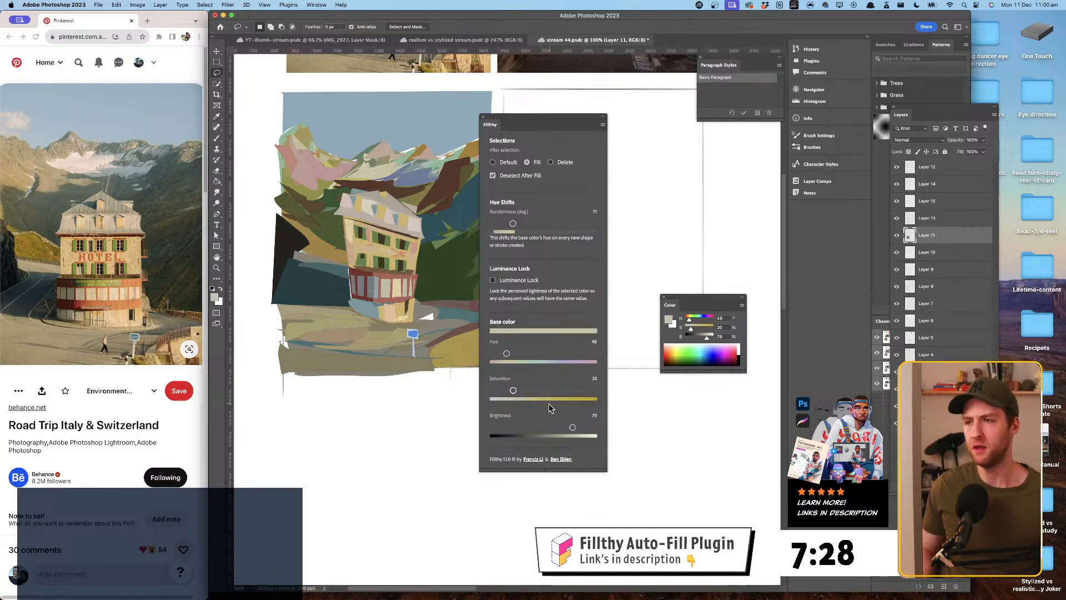
{"action": "left_click_drag", "start_coordinate": [572, 428], "coordinate": [585, 427]}
{"action": "left_click_drag", "start_coordinate": [513, 390], "coordinate": [506, 390]}
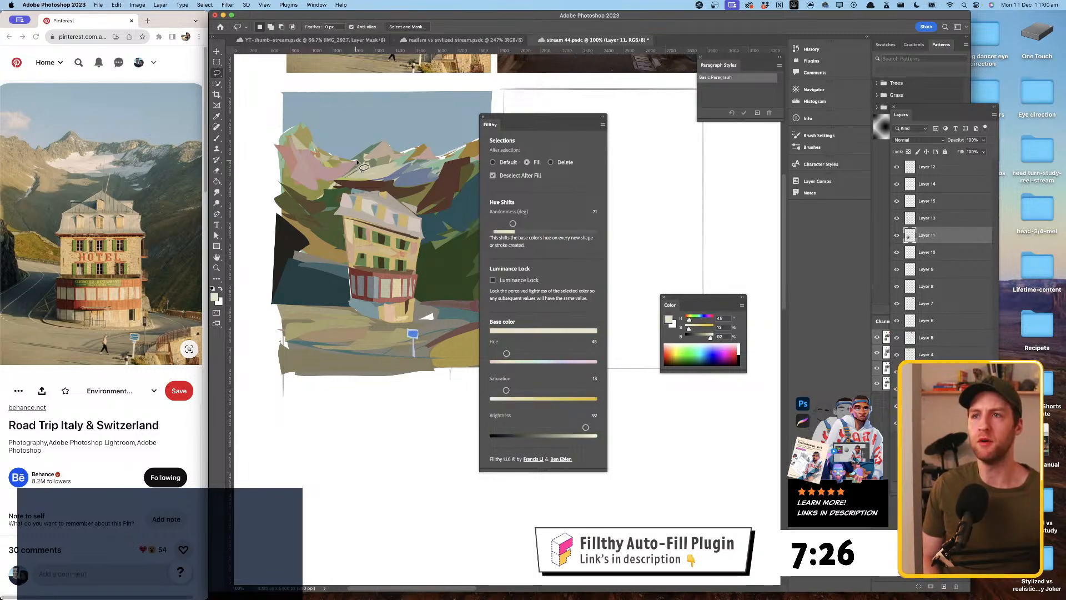
{"action": "mouse_move", "coordinate": [332, 173]}
{"action": "left_mouse_down"}
{"action": "mouse_move", "coordinate": [390, 161]}
{"action": "mouse_move", "coordinate": [364, 194]}
{"action": "mouse_move", "coordinate": [324, 168]}
{"action": "mouse_move", "coordinate": [308, 178]}
{"action": "mouse_move", "coordinate": [320, 180]}
{"action": "mouse_move", "coordinate": [319, 230]}
{"action": "mouse_move", "coordinate": [311, 189]}
{"action": "left_mouse_up"}
- Sample further tones from the snowfield and ridges and refine the snowy mountainside with additional shapes
{"action": "key", "text": "i"}
{"action": "left_click", "coordinate": [411, 176]}
{"action": "key", "text": "l"}
{"action": "key", "text": "i"}
{"action": "left_click", "coordinate": [365, 187]}
{"action": "key", "text": "l"}
- Sample the ochre slope beside the hotel, raise saturation to 78, and fill vivid yellow-green shapes there
{"action": "key", "text": "i"}
{"action": "left_click", "coordinate": [344, 244]}
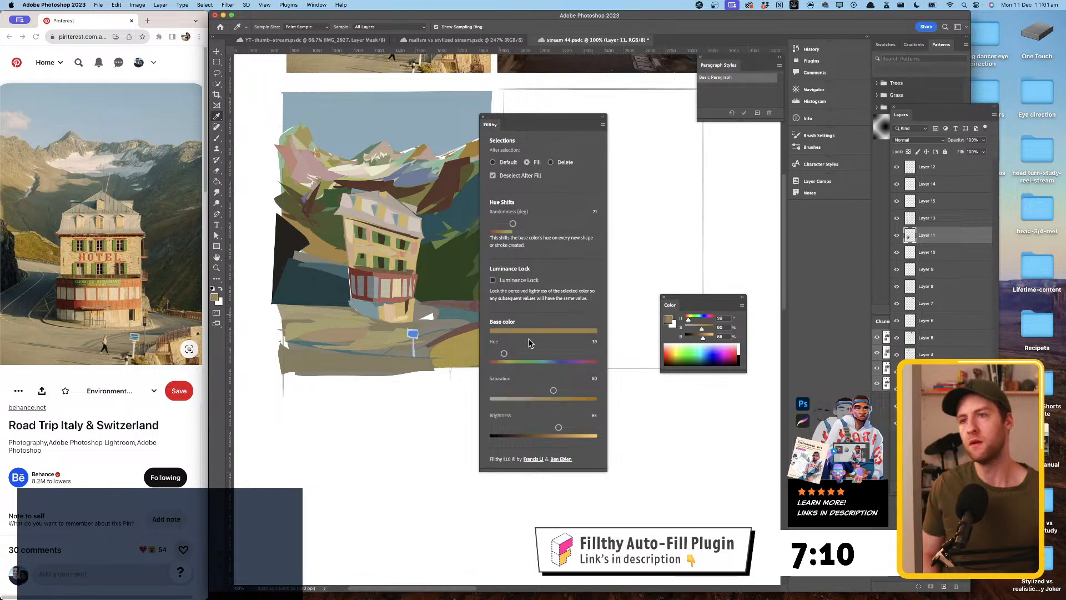
{"action": "key", "text": "l"}
{"action": "left_click_drag", "start_coordinate": [556, 396], "coordinate": [572, 395]}
{"action": "mouse_move", "coordinate": [292, 216]}
{"action": "left_mouse_down"}
{"action": "mouse_move", "coordinate": [320, 221]}
{"action": "mouse_move", "coordinate": [295, 252]}
{"action": "mouse_move", "coordinate": [334, 244]}
{"action": "mouse_move", "coordinate": [349, 268]}
{"action": "mouse_move", "coordinate": [316, 255]}
{"action": "mouse_move", "coordinate": [336, 262]}
{"action": "left_mouse_up"}
{"action": "key", "text": "super+z"}
{"action": "mouse_move", "coordinate": [411, 284]}
{"action": "left_mouse_down"}
{"action": "mouse_move", "coordinate": [301, 243]}
{"action": "mouse_move", "coordinate": [416, 271]}
{"action": "left_mouse_up"}
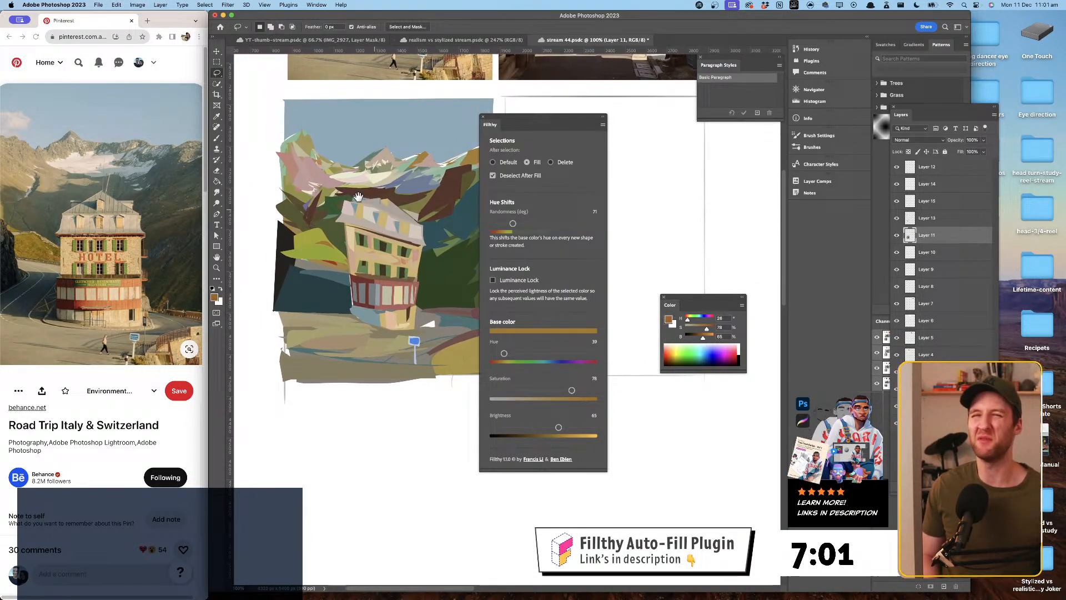
- Set the base hue to 22 and saturation to 54, and fill a rust-orange shape on the slope left of the hotel
{"action": "key", "text": "i"}
{"action": "left_click", "coordinate": [338, 245]}
{"action": "key", "text": "super+z"}
{"action": "key", "text": "l"}
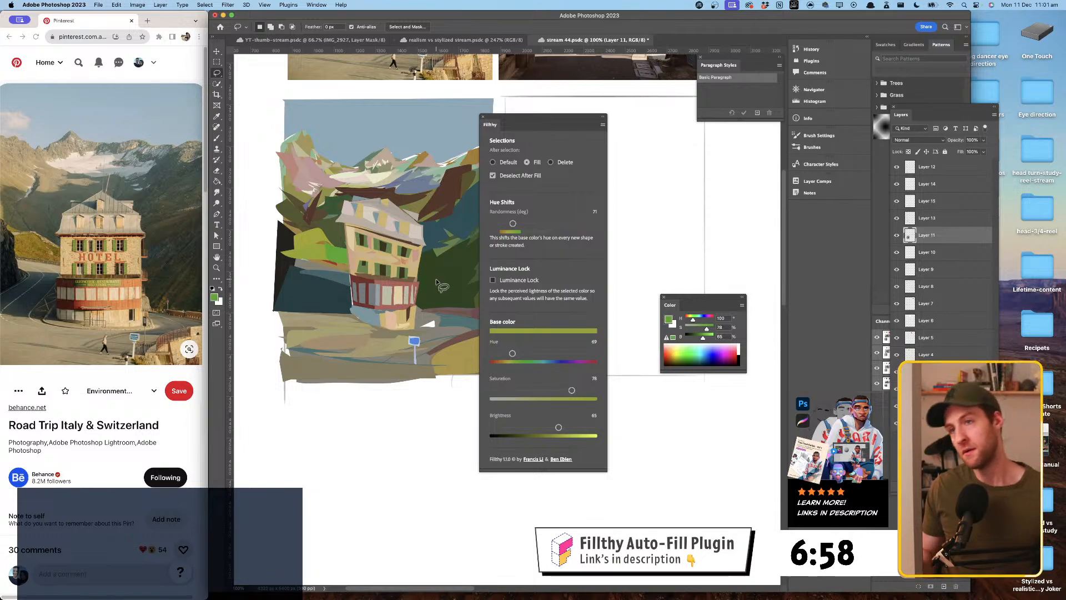
{"action": "left_click_drag", "start_coordinate": [333, 261], "coordinate": [309, 245]}
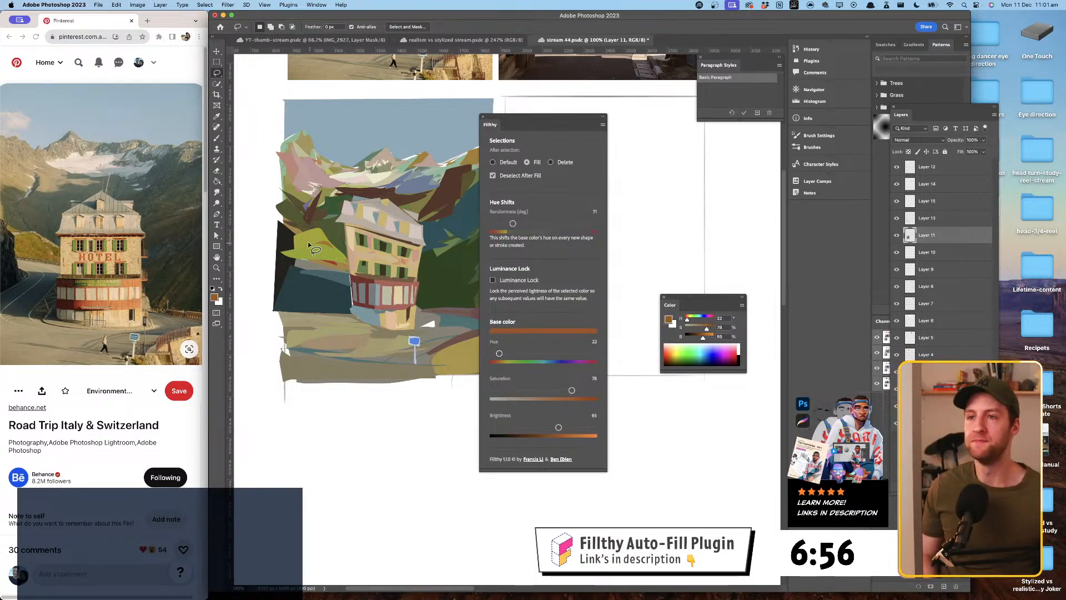
{"action": "left_click_drag", "start_coordinate": [560, 396], "coordinate": [547, 397]}
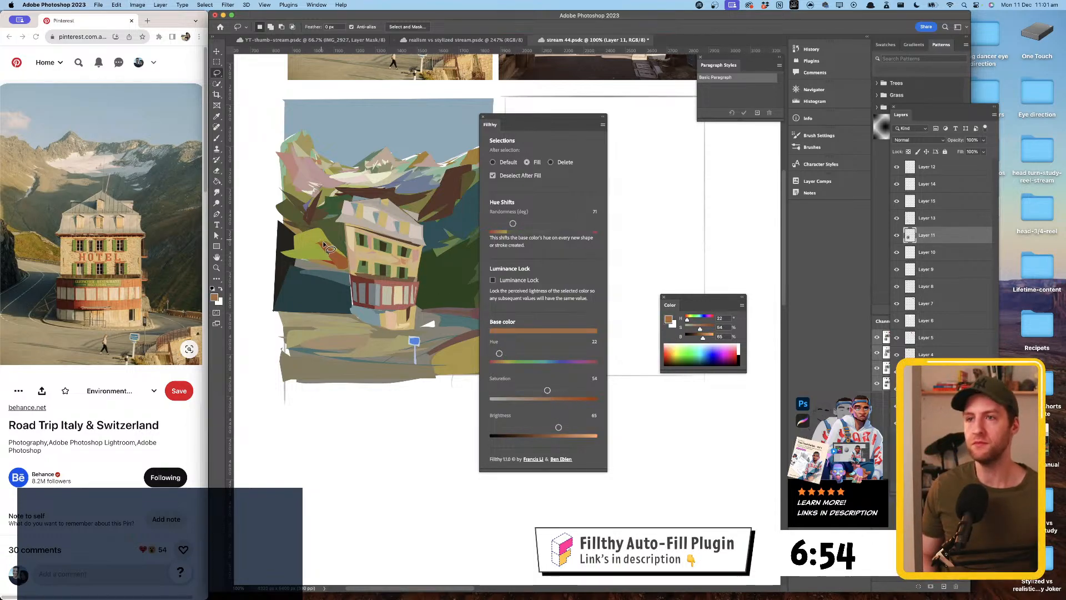
- Sample a muted grey-brown from the painting, fill softer shapes on the slope left of the hotel, and save the document
{"action": "key", "text": "i"}
{"action": "left_click", "coordinate": [315, 268]}
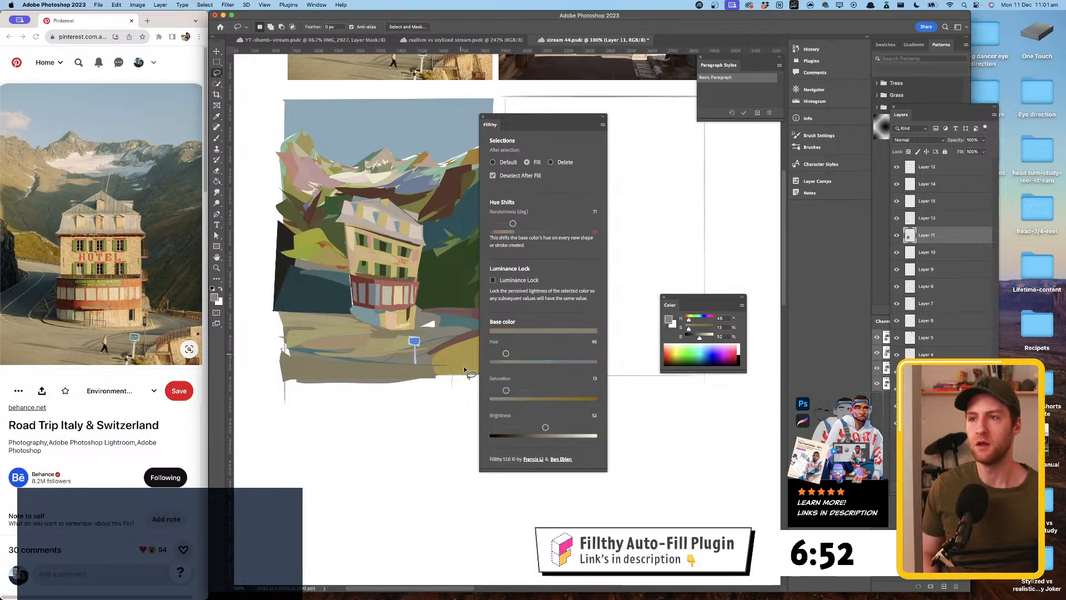
{"action": "left_click", "coordinate": [346, 327]}
{"action": "key", "text": "l"}
{"action": "mouse_move", "coordinate": [292, 275]}
{"action": "left_mouse_down"}
{"action": "mouse_move", "coordinate": [358, 290]}
{"action": "mouse_move", "coordinate": [356, 273]}
{"action": "mouse_move", "coordinate": [266, 264]}
{"action": "left_mouse_up"}
{"action": "key", "text": "ctrl+s"}
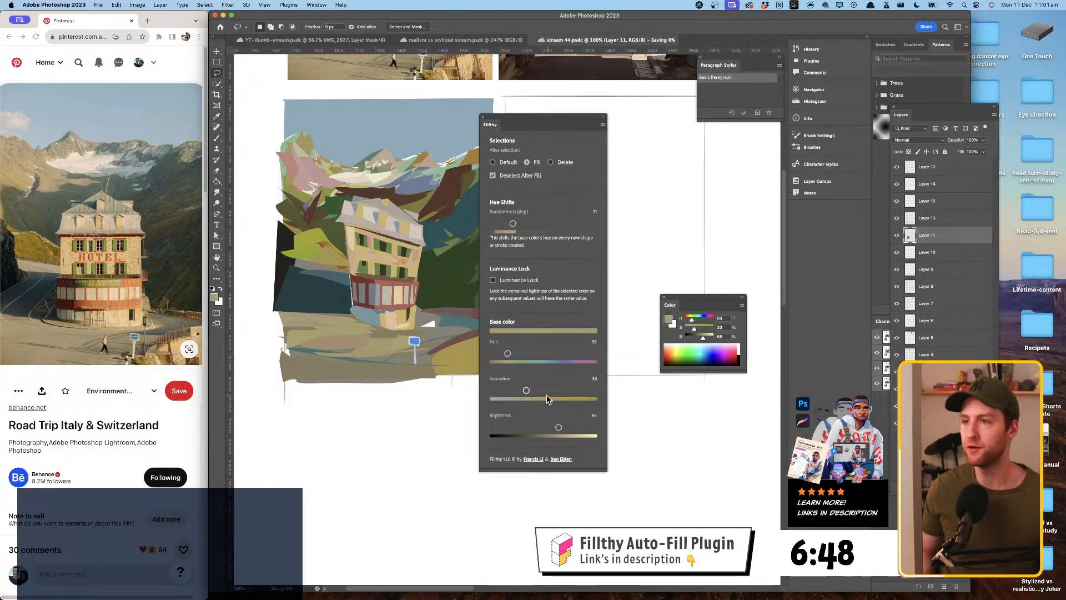
- Fill desaturated shapes on the slope beside the hotel, and reshape the left-edge rock with a near-black tone at brightness 14
{"action": "left_click_drag", "start_coordinate": [526, 390], "coordinate": [508, 391]}
{"action": "mouse_move", "coordinate": [362, 286]}
{"action": "left_mouse_down"}
{"action": "mouse_move", "coordinate": [286, 254]}
{"action": "mouse_move", "coordinate": [367, 280]}
{"action": "mouse_move", "coordinate": [294, 269]}
{"action": "mouse_move", "coordinate": [288, 238]}
{"action": "mouse_move", "coordinate": [295, 292]}
{"action": "mouse_move", "coordinate": [270, 247]}
{"action": "mouse_move", "coordinate": [281, 236]}
{"action": "left_mouse_up"}
{"action": "mouse_move", "coordinate": [351, 299]}
{"action": "left_mouse_down"}
{"action": "mouse_move", "coordinate": [322, 280]}
{"action": "mouse_move", "coordinate": [382, 269]}
{"action": "mouse_move", "coordinate": [373, 266]}
{"action": "mouse_move", "coordinate": [405, 258]}
{"action": "left_mouse_up"}
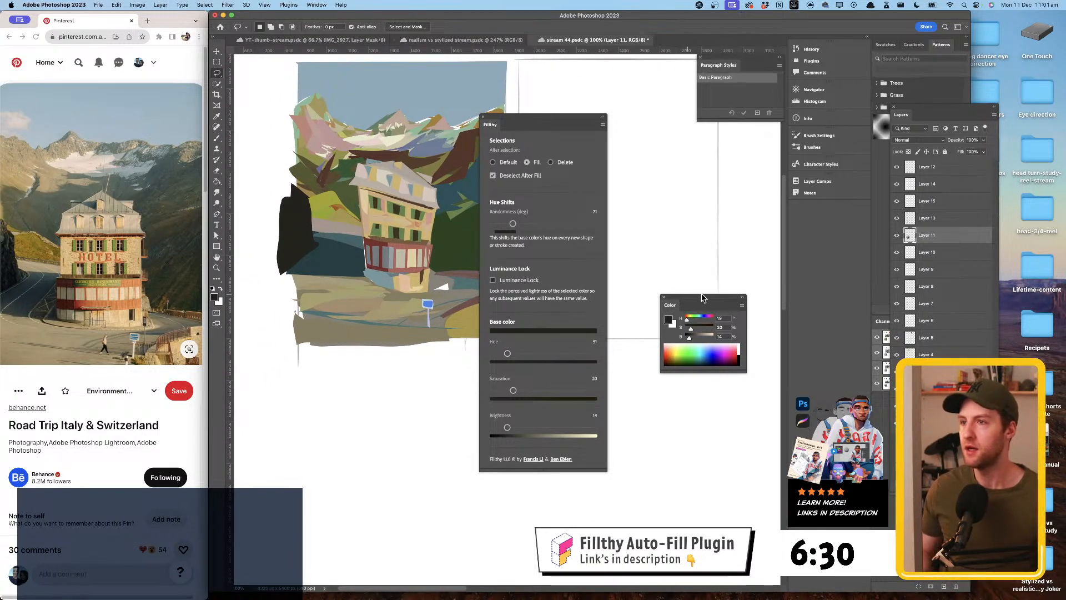
- Set the base color to hue 166, saturation 51 and brightness 47, and fill teal-green shapes on the dark road left of the hotel
{"action": "left_click_drag", "start_coordinate": [522, 428], "coordinate": [555, 427]}
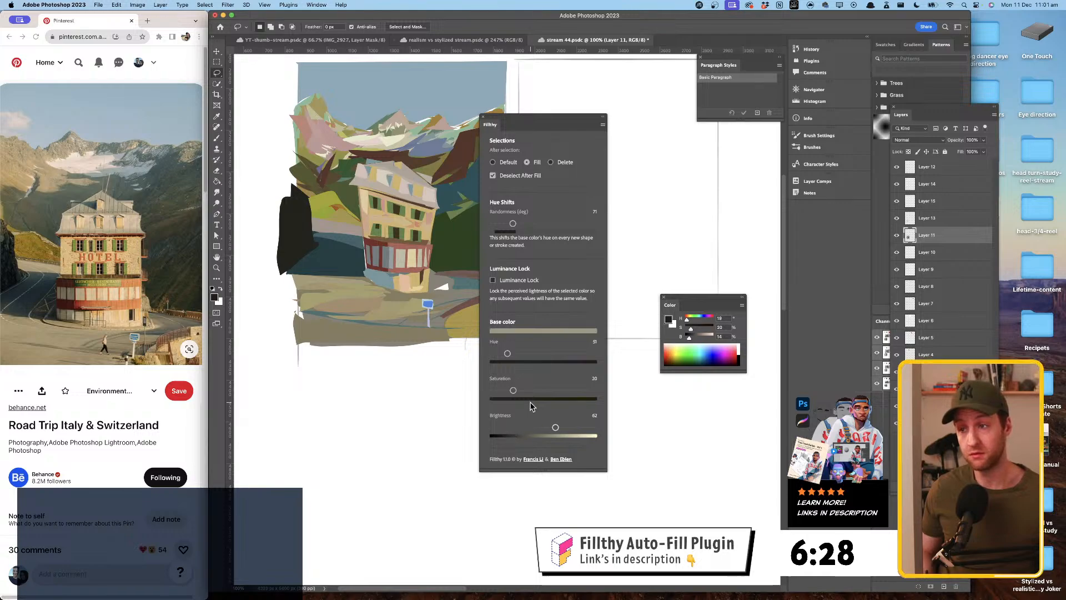
{"action": "left_click_drag", "start_coordinate": [513, 391], "coordinate": [506, 392]}
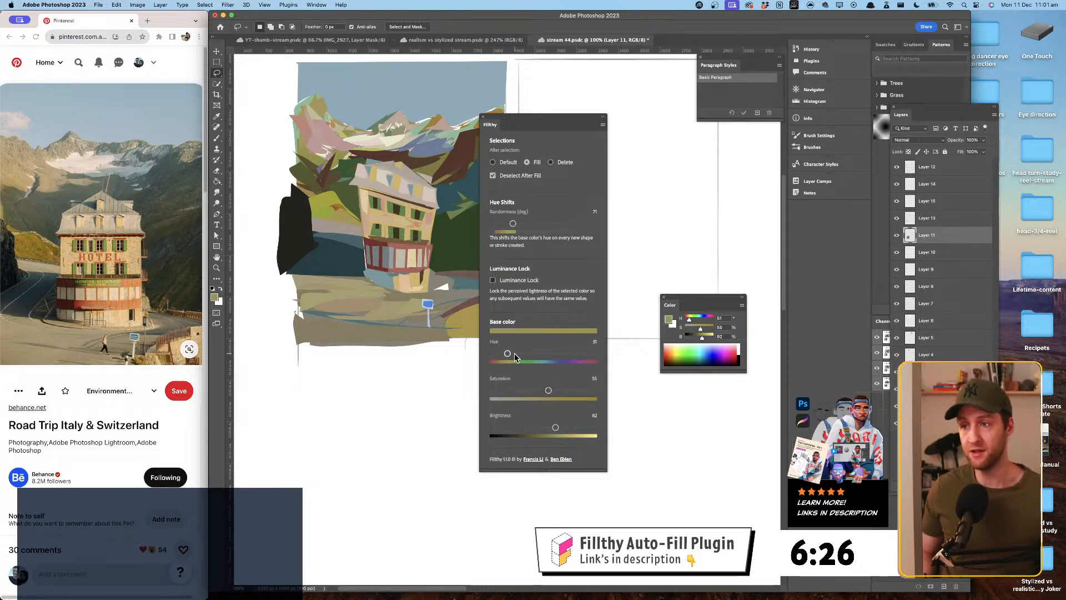
{"action": "left_click_drag", "start_coordinate": [507, 353], "coordinate": [539, 355]}
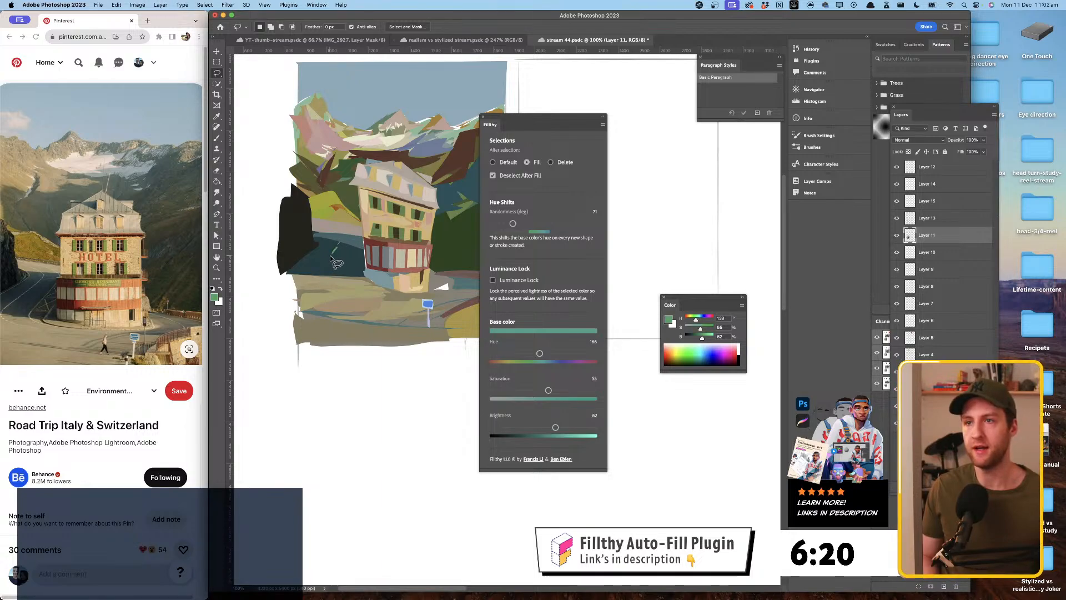
{"action": "left_click_drag", "start_coordinate": [555, 427], "coordinate": [546, 393]}
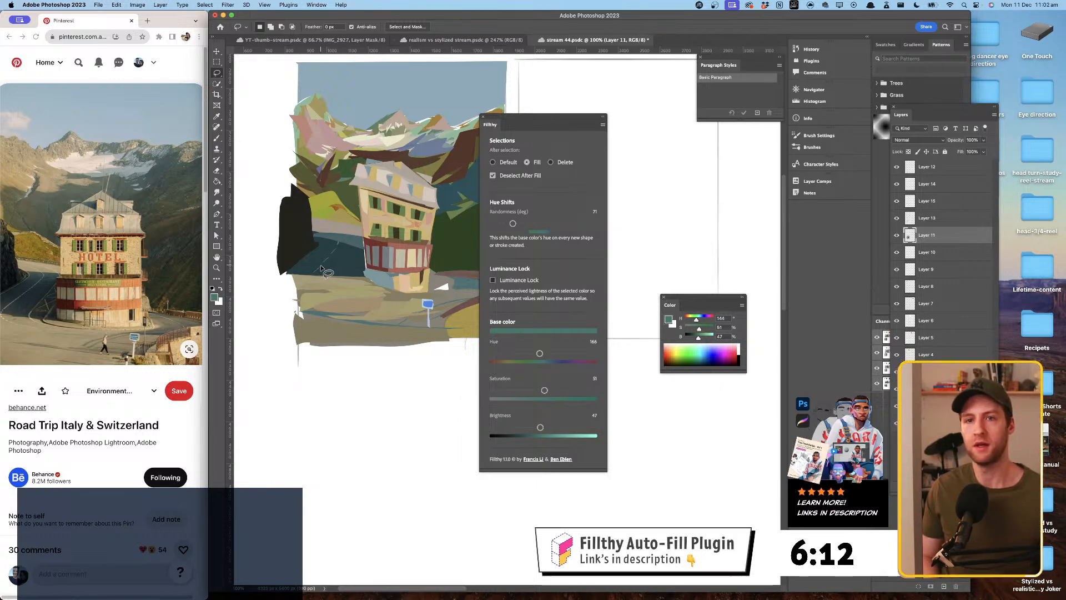
{"action": "mouse_move", "coordinate": [306, 218]}
{"action": "left_mouse_down"}
{"action": "mouse_move", "coordinate": [333, 260]}
{"action": "mouse_move", "coordinate": [351, 222]}
{"action": "mouse_move", "coordinate": [375, 230]}
{"action": "mouse_move", "coordinate": [348, 253]}
{"action": "mouse_move", "coordinate": [389, 257]}
{"action": "left_mouse_up"}
- Undo the last two edits and fill muted teal shapes at hue 187, saturation 39 and brightness 41 along the road's upper edge
{"action": "key", "text": "super+z"}
{"action": "key", "text": "super+z"}
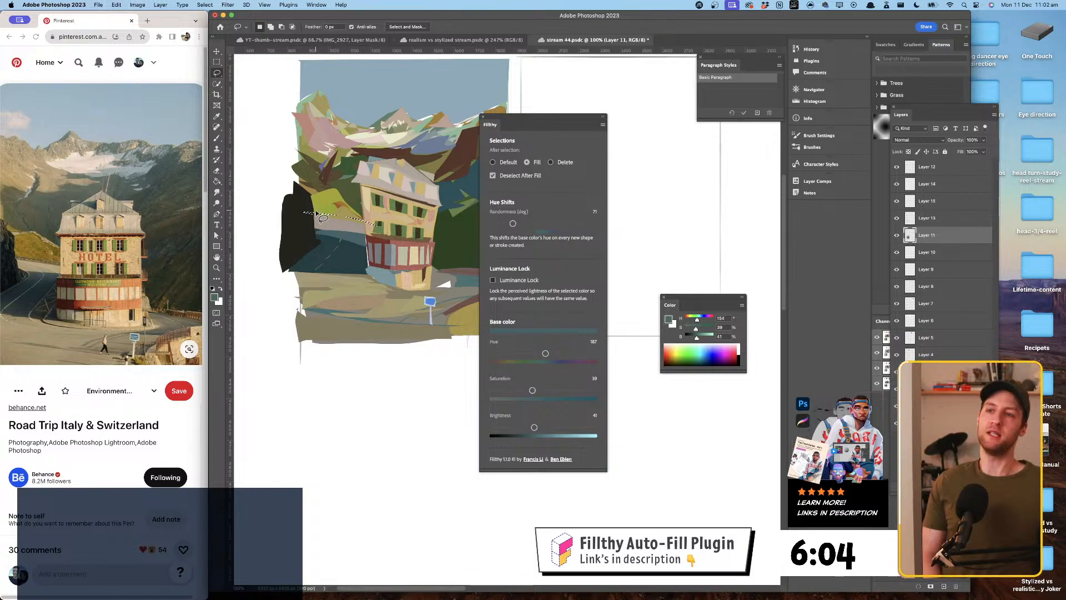
{"action": "mouse_move", "coordinate": [335, 222]}
{"action": "left_mouse_down"}
{"action": "mouse_move", "coordinate": [367, 222]}
{"action": "mouse_move", "coordinate": [322, 218]}
{"action": "left_mouse_up"}
{"action": "left_click_drag", "start_coordinate": [408, 233], "coordinate": [393, 227]}
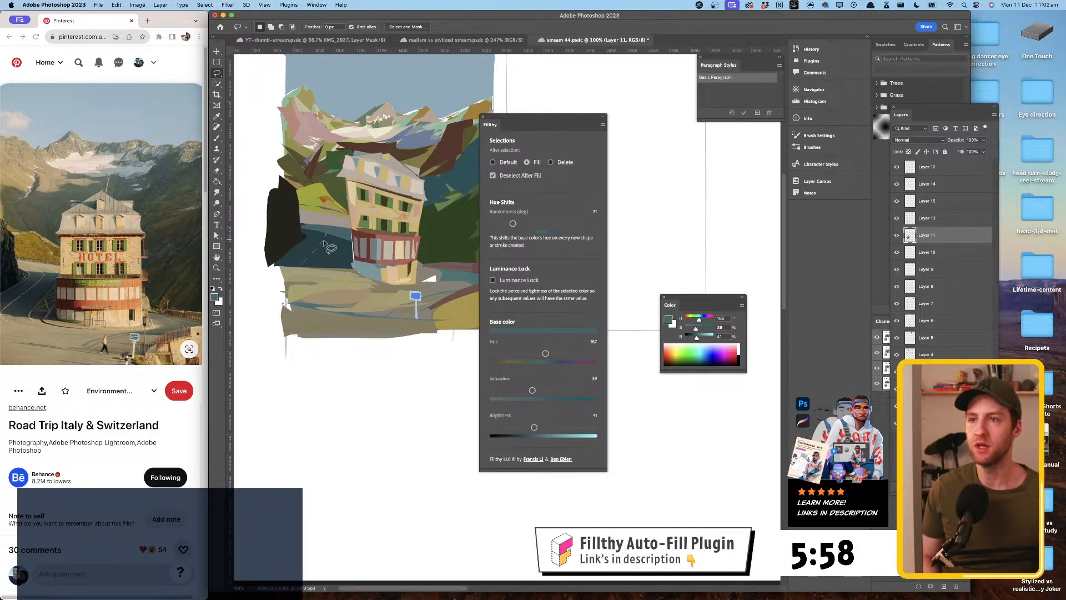
{"action": "key", "text": "i"}
{"action": "left_click_drag", "start_coordinate": [329, 230], "coordinate": [332, 229]}
{"action": "key", "text": "l"}
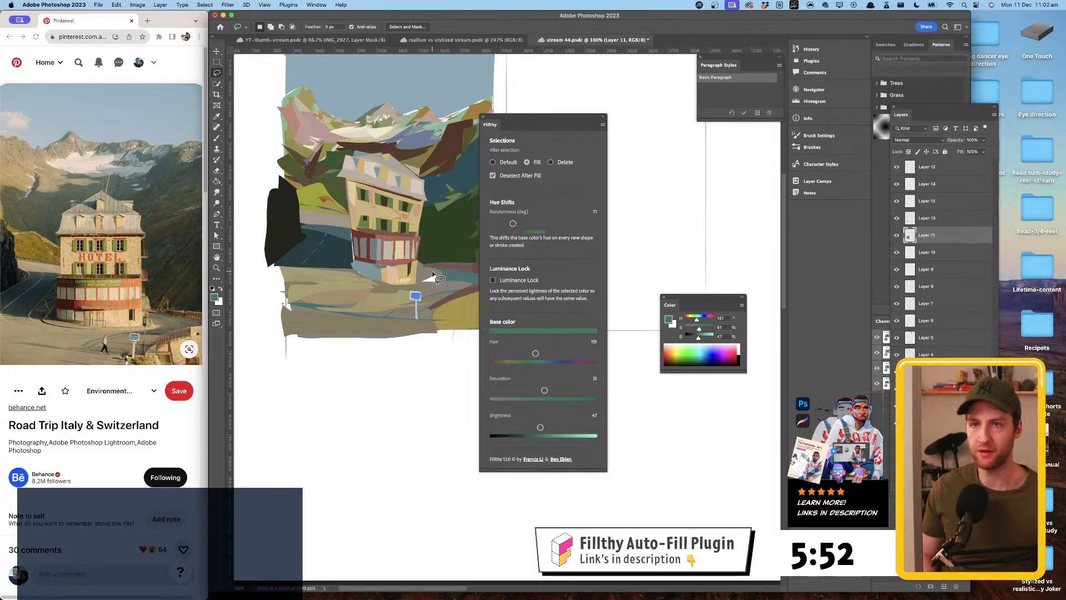
{"action": "mouse_move", "coordinate": [428, 275]}
{"action": "left_mouse_down"}
{"action": "mouse_move", "coordinate": [453, 303]}
{"action": "mouse_move", "coordinate": [436, 286]}
{"action": "mouse_move", "coordinate": [453, 272]}
{"action": "mouse_move", "coordinate": [433, 282]}
{"action": "left_mouse_up"}
{"action": "key", "text": "super+z"}
- Sample the grey-brown ground beside the hotel's base and fill the white gap there
{"action": "key", "text": "i"}
{"action": "left_click", "coordinate": [425, 270]}
{"action": "key", "text": "l"}
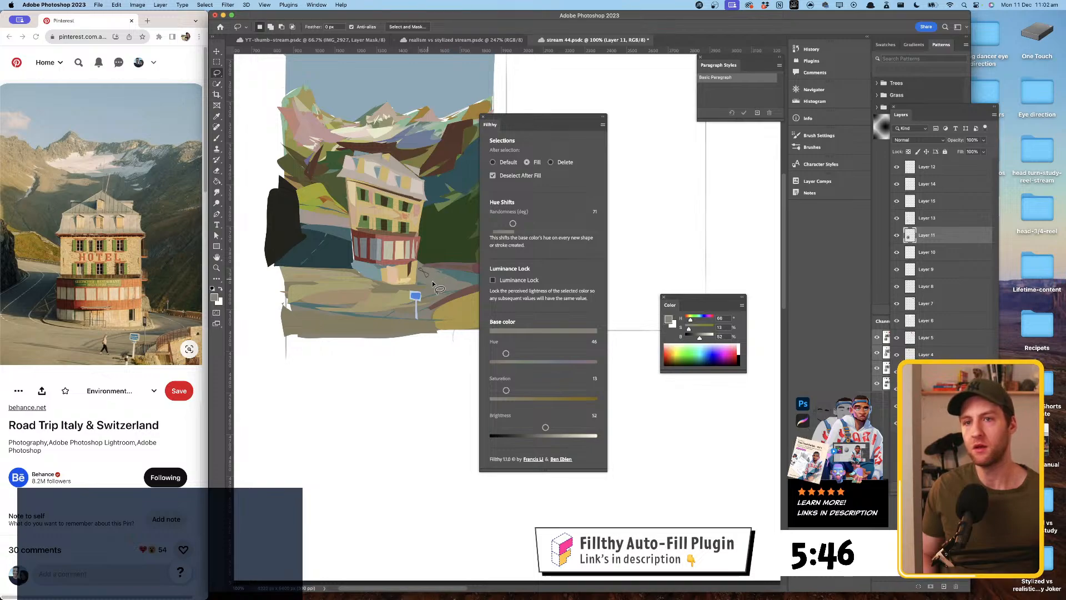
{"action": "key", "text": "i"}
{"action": "left_click", "coordinate": [408, 280]}
{"action": "key", "text": "l"}
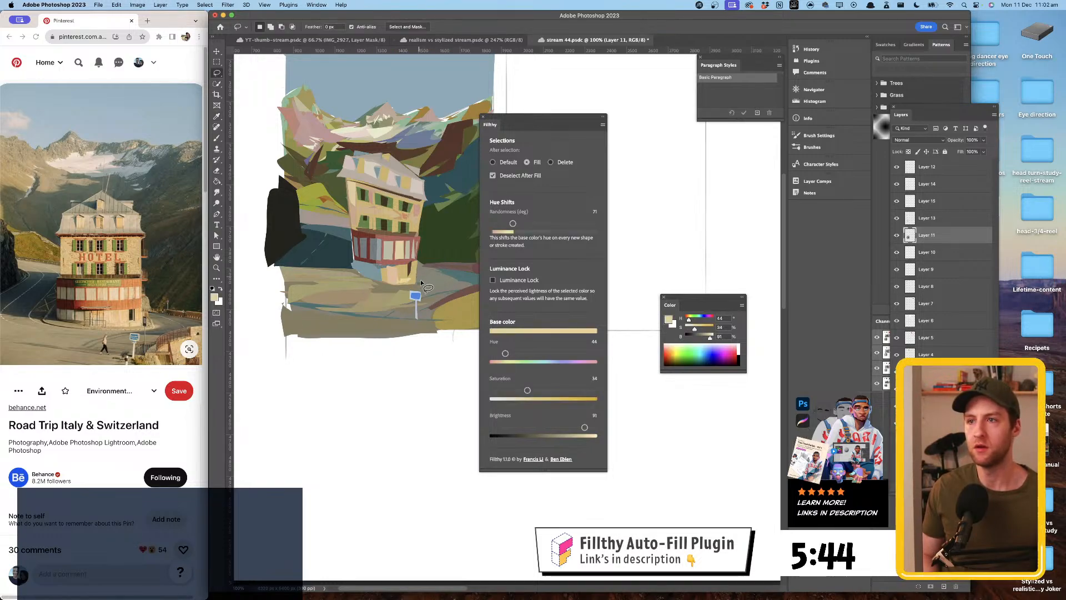
{"action": "left_click_drag", "start_coordinate": [424, 282], "coordinate": [423, 284]}
{"action": "key", "text": "super+z"}
- Sample a color from the ground in front of the hotel and fill a small shape beside its base
{"action": "key", "text": "i"}
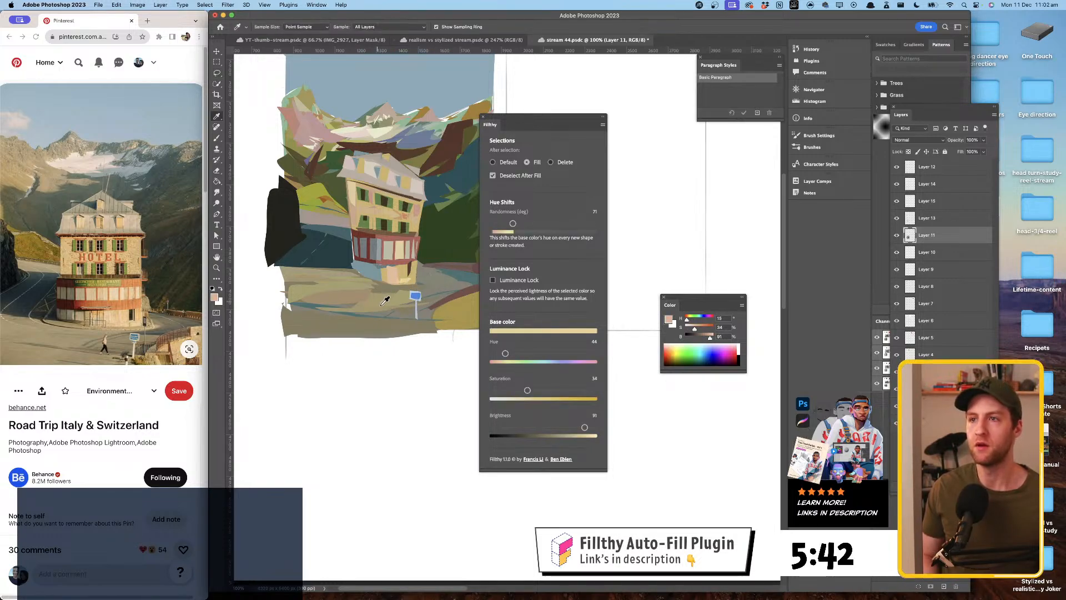
{"action": "left_click", "coordinate": [398, 299]}
{"action": "key", "text": "l"}
{"action": "left_click_drag", "start_coordinate": [425, 285], "coordinate": [417, 284]}
- Sample the road's dark teal and fill shadow shapes at the hotel's left base, switching to Layer 15
{"action": "key", "text": "i"}
{"action": "left_click", "coordinate": [339, 264]}
{"action": "key", "text": "l"}
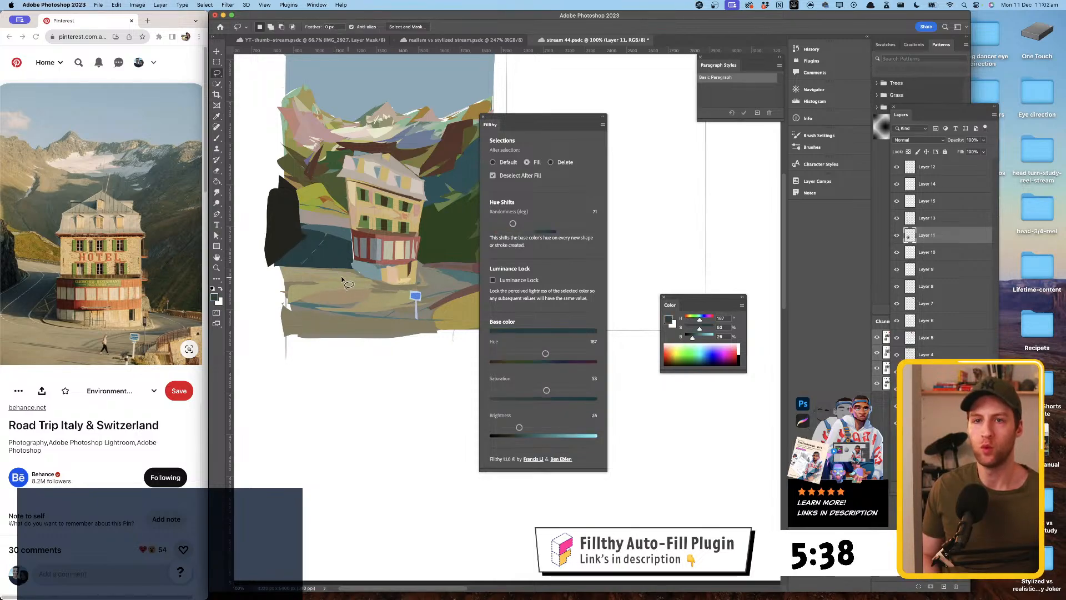
{"action": "left_click_drag", "start_coordinate": [349, 270], "coordinate": [347, 282]}
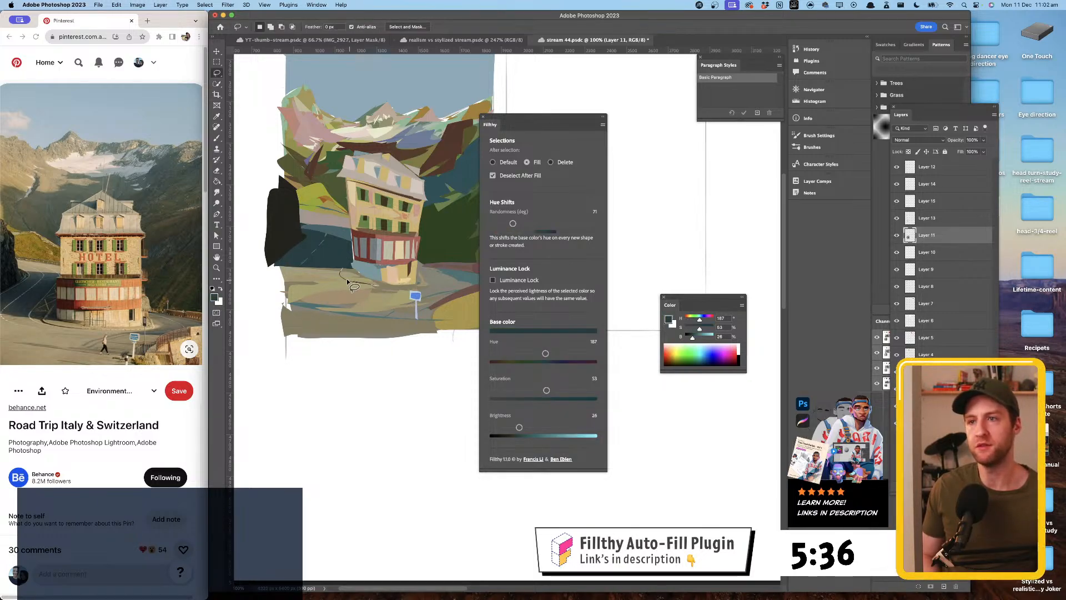
{"action": "left_click", "coordinate": [947, 206]}
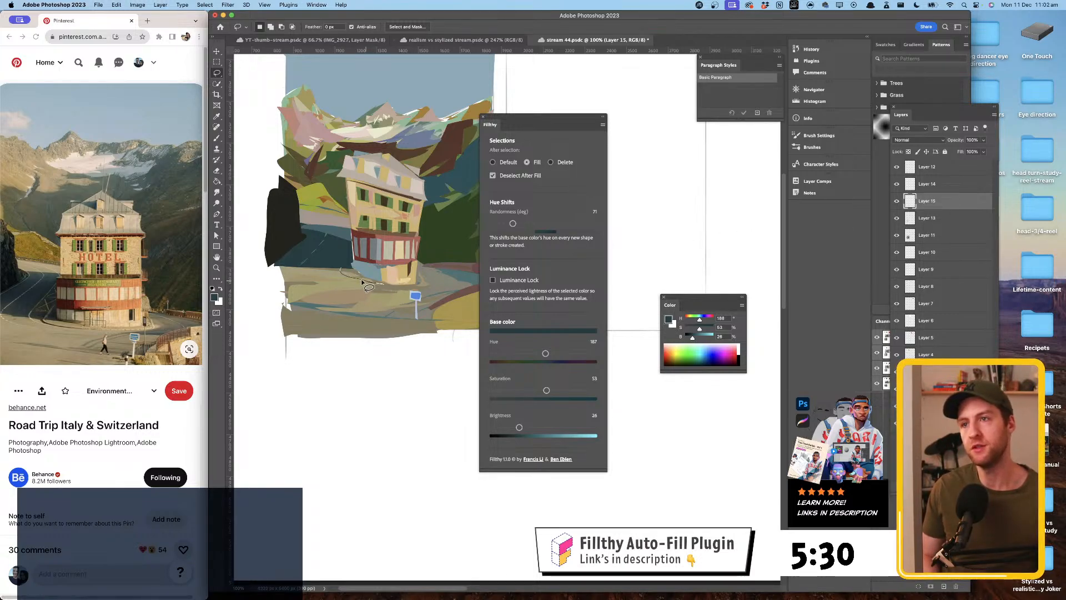
{"action": "mouse_move", "coordinate": [345, 259]}
{"action": "left_mouse_down"}
{"action": "mouse_move", "coordinate": [403, 265]}
{"action": "mouse_move", "coordinate": [367, 285]}
{"action": "mouse_move", "coordinate": [332, 275]}
{"action": "left_mouse_up"}
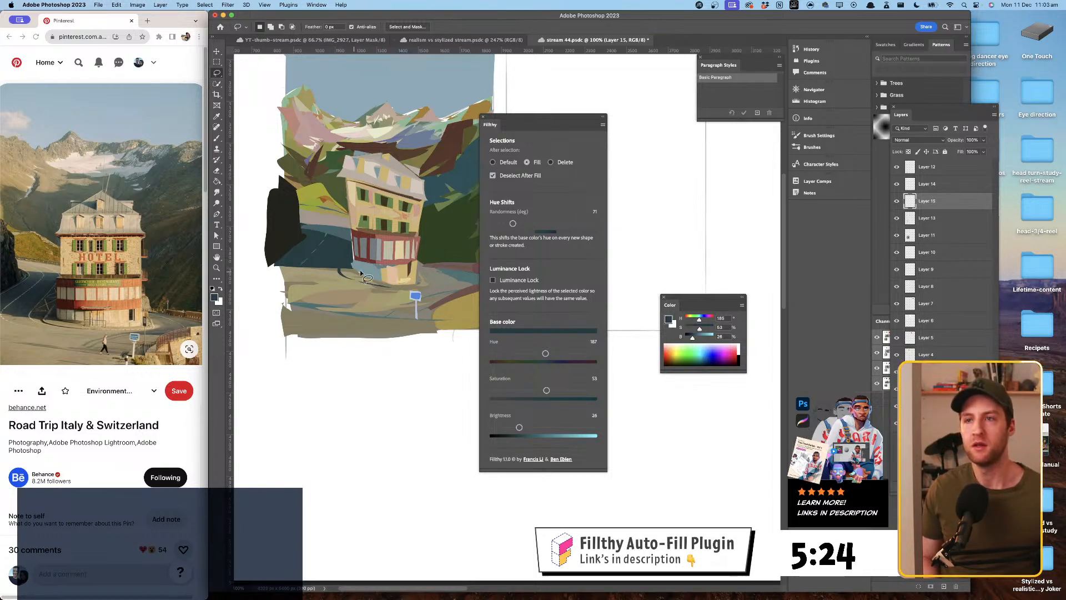
{"action": "key", "text": "i"}
{"action": "left_click", "coordinate": [347, 250]}
{"action": "left_click", "coordinate": [348, 249]}
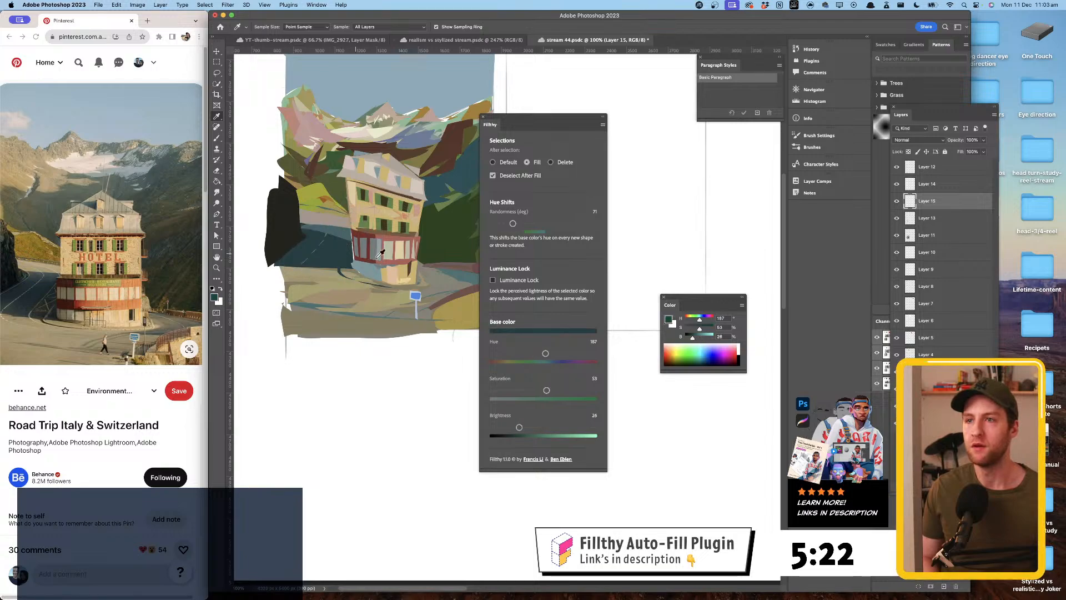
{"action": "key", "text": "l"}
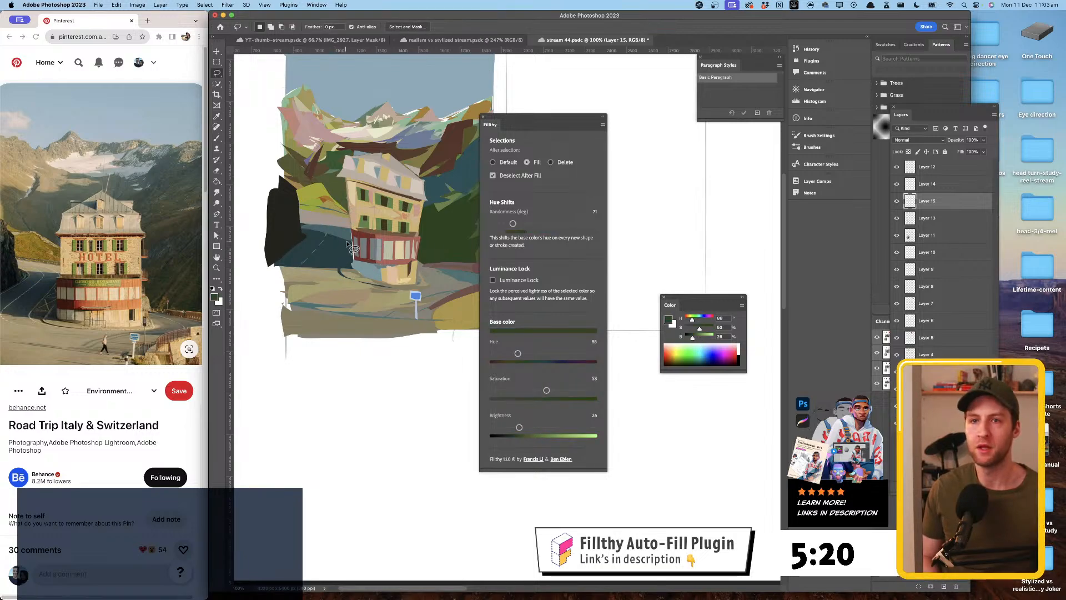
{"action": "left_click_drag", "start_coordinate": [340, 242], "coordinate": [332, 269]}
{"action": "key", "text": "super+z"}
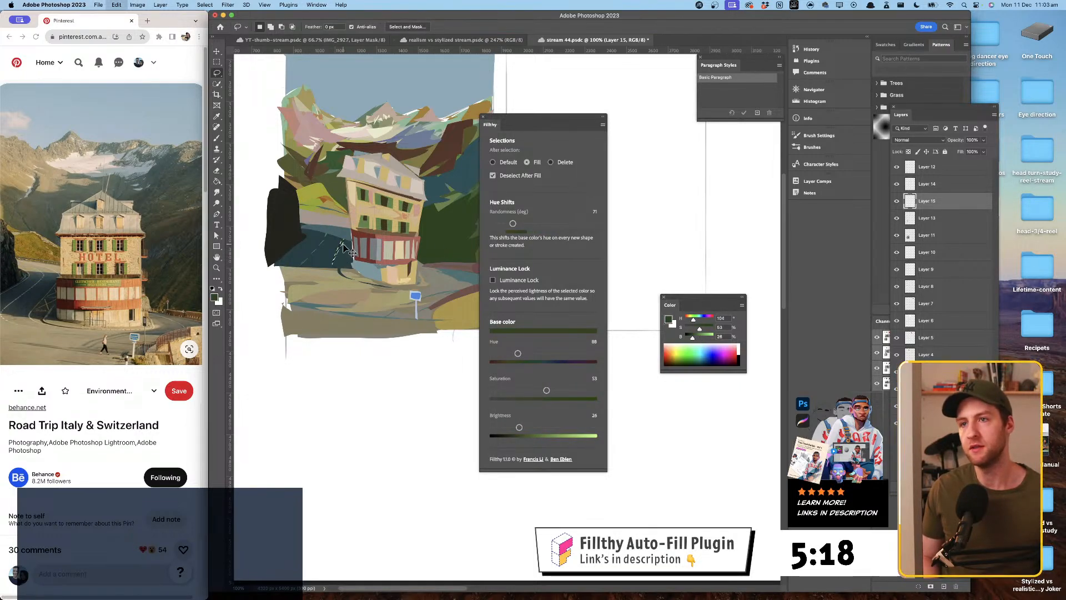
- Set the base hue to 62 and brightness to 31, and fill dark olive shapes on the road beside the hotel
{"action": "left_click", "coordinate": [524, 428]}
{"action": "left_click_drag", "start_coordinate": [517, 354], "coordinate": [506, 356]}
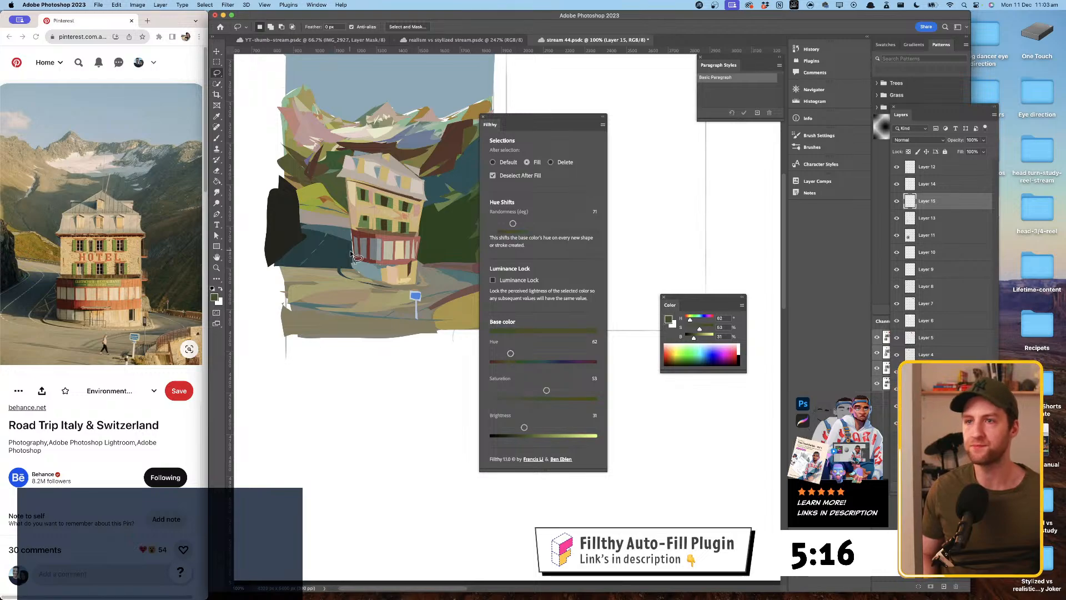
{"action": "mouse_move", "coordinate": [341, 243]}
{"action": "left_mouse_down"}
{"action": "mouse_move", "coordinate": [327, 266]}
{"action": "mouse_move", "coordinate": [350, 250]}
{"action": "left_mouse_up"}
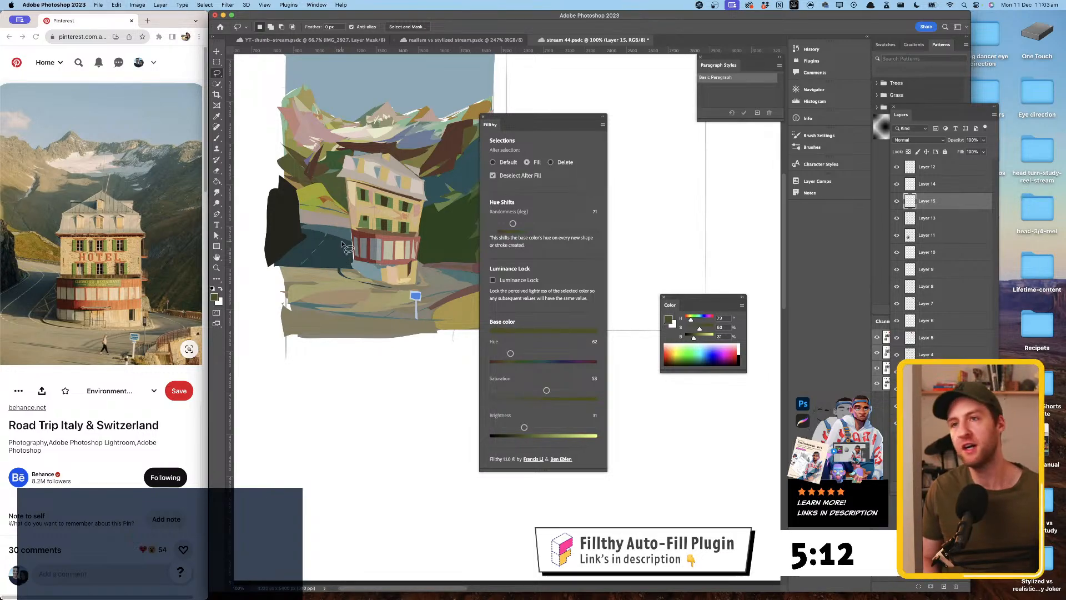
{"action": "left_click_drag", "start_coordinate": [344, 240], "coordinate": [344, 251]}
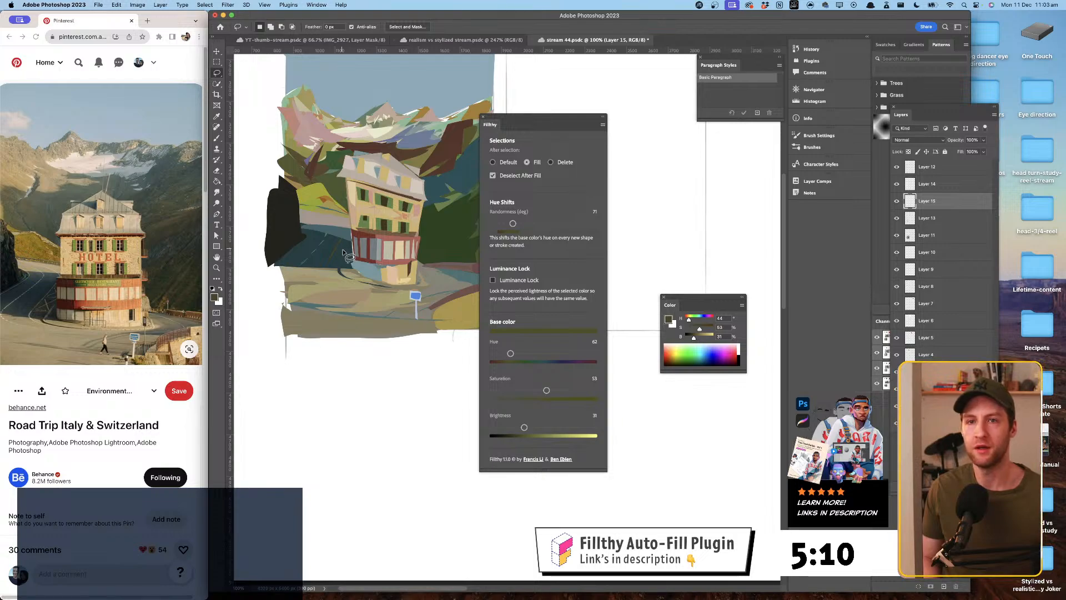
{"action": "mouse_move", "coordinate": [334, 256]}
{"action": "left_mouse_down"}
{"action": "mouse_move", "coordinate": [349, 249]}
{"action": "mouse_move", "coordinate": [337, 255]}
{"action": "mouse_move", "coordinate": [350, 267]}
{"action": "left_mouse_up"}
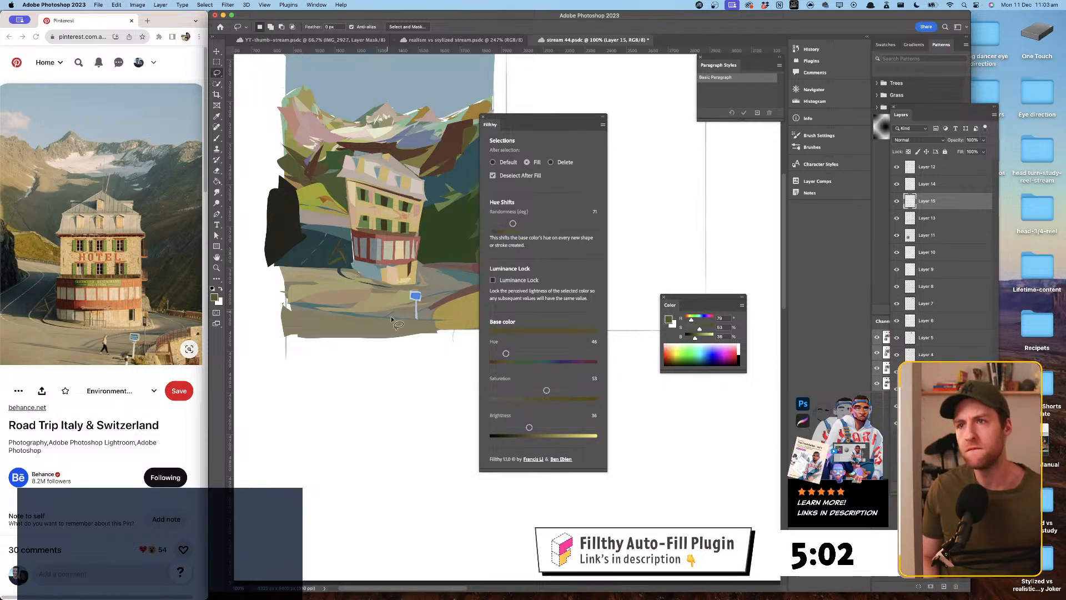
{"action": "mouse_move", "coordinate": [420, 291]}
{"action": "left_mouse_down"}
{"action": "mouse_move", "coordinate": [447, 272]}
{"action": "mouse_move", "coordinate": [408, 273]}
{"action": "mouse_move", "coordinate": [423, 309]}
{"action": "left_mouse_up"}
- Sample the sky blue, set saturation to 23 and brightness to 76, and fill pale cloud shapes across the sky
{"action": "key", "text": "i"}
{"action": "left_click", "coordinate": [363, 105]}
{"action": "key", "text": "l"}
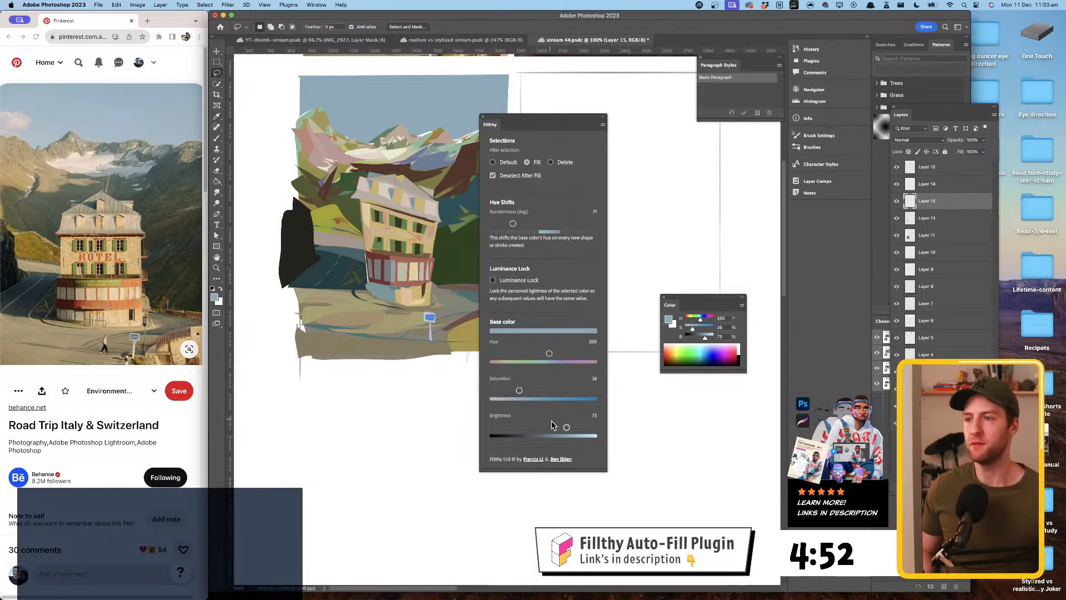
{"action": "left_click_drag", "start_coordinate": [567, 427], "coordinate": [569, 427]}
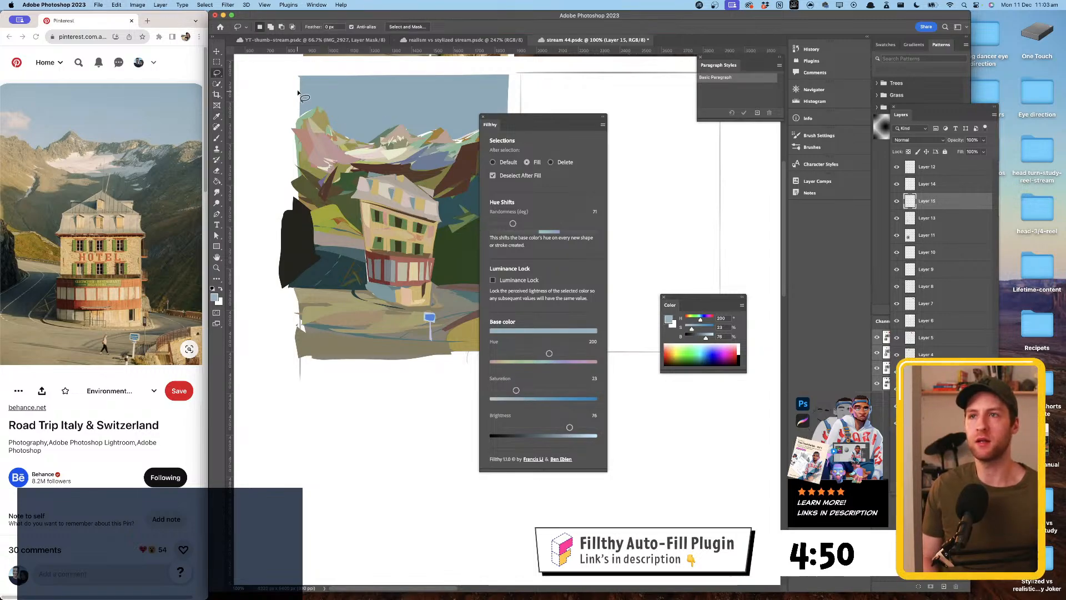
{"action": "mouse_move", "coordinate": [314, 95]}
{"action": "left_mouse_down"}
{"action": "mouse_move", "coordinate": [366, 98]}
{"action": "mouse_move", "coordinate": [303, 111]}
{"action": "left_mouse_up"}
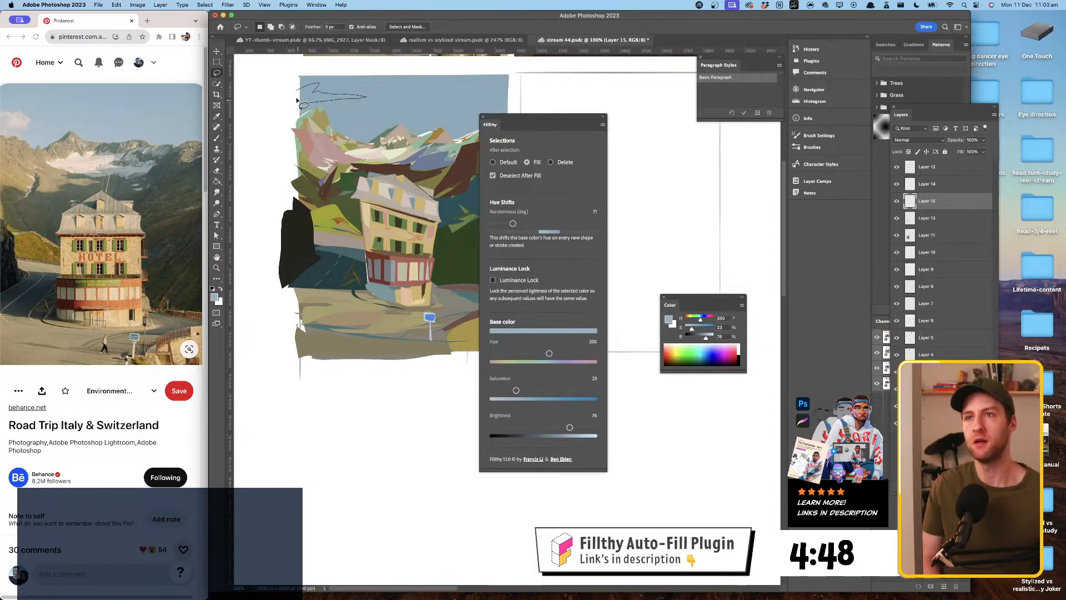
{"action": "scroll", "coordinate": [397, 170], "scroll_direction": "right", "scroll_amount": 3}
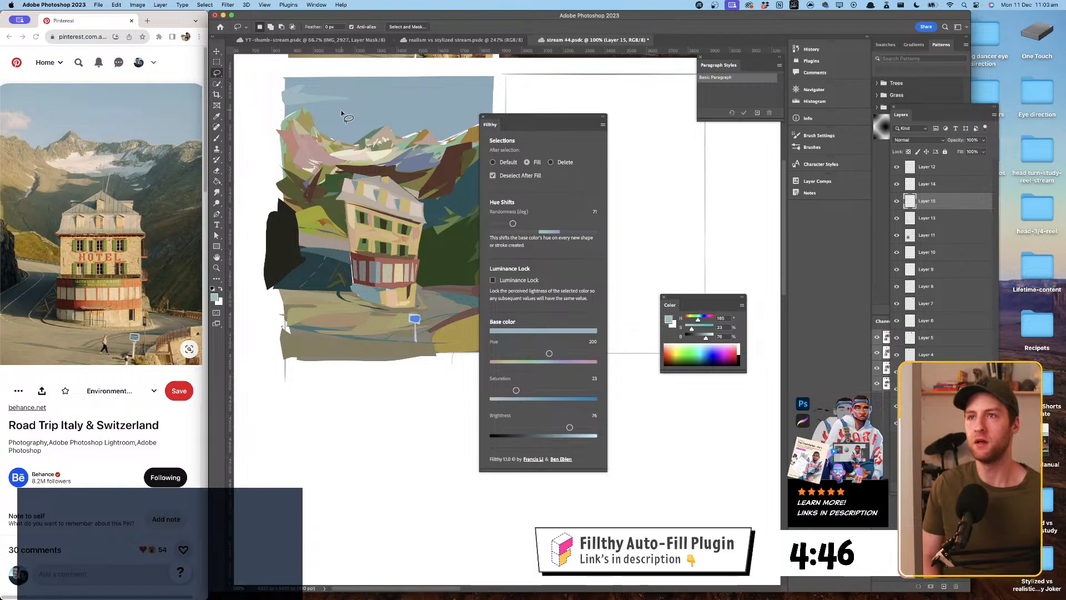
{"action": "scroll", "coordinate": [423, 124], "scroll_direction": "right", "scroll_amount": 4}
{"action": "mouse_move", "coordinate": [467, 90]}
{"action": "left_mouse_down"}
{"action": "mouse_move", "coordinate": [438, 98]}
{"action": "mouse_move", "coordinate": [469, 93]}
{"action": "left_mouse_up"}
- Sample a blue-grey from the hotel's roof and fill small varied shapes on the roof and its right edge
{"action": "scroll", "coordinate": [445, 144], "scroll_direction": "down", "scroll_amount": 3}
{"action": "scroll", "coordinate": [445, 144], "scroll_direction": "left", "scroll_amount": 3}
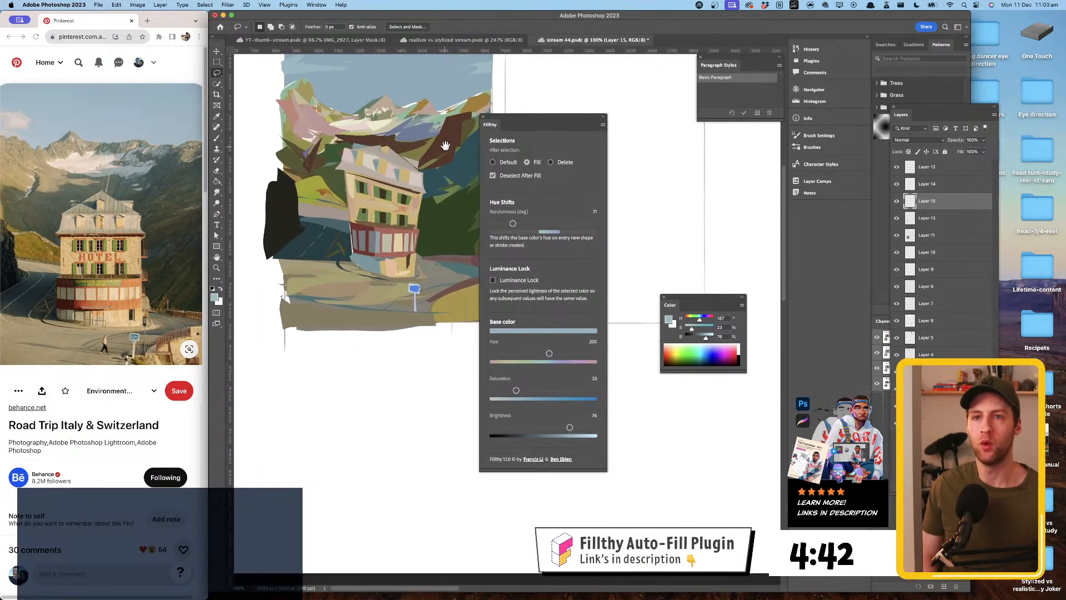
{"action": "scroll", "coordinate": [445, 143], "scroll_direction": "right", "scroll_amount": 1}
{"action": "scroll", "coordinate": [445, 143], "scroll_direction": "up", "scroll_amount": 1}
{"action": "key", "text": "i"}
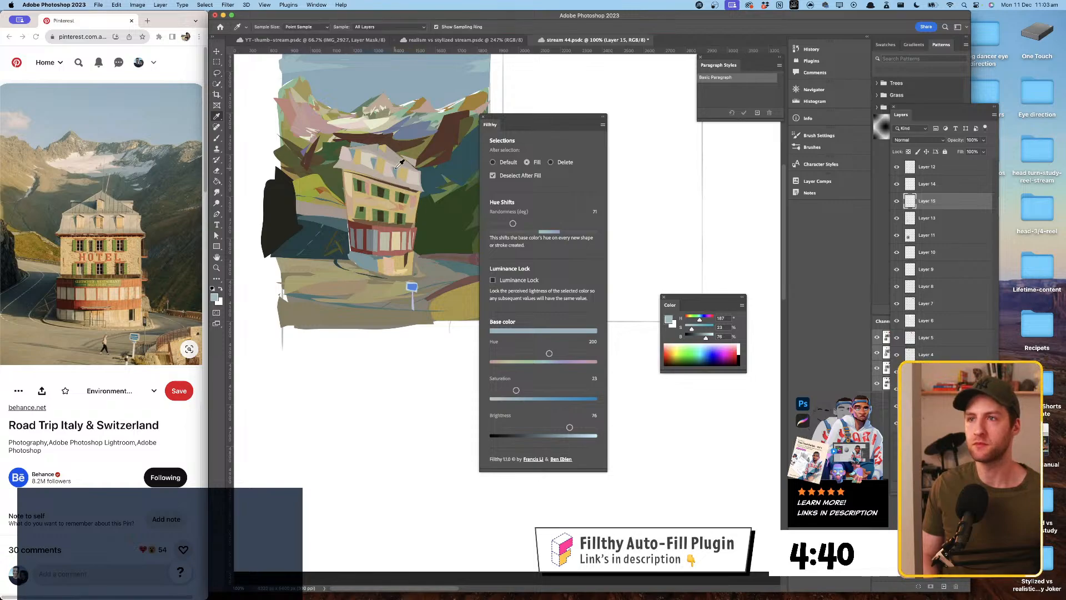
{"action": "left_click", "coordinate": [400, 167]}
{"action": "key", "text": "l"}
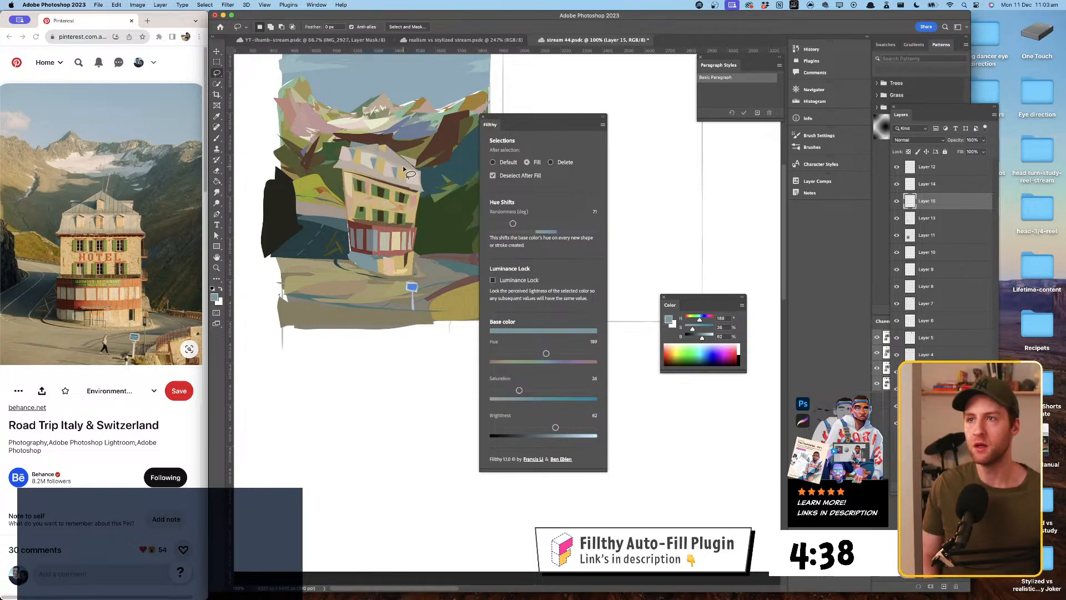
{"action": "left_click_drag", "start_coordinate": [404, 165], "coordinate": [379, 167]}
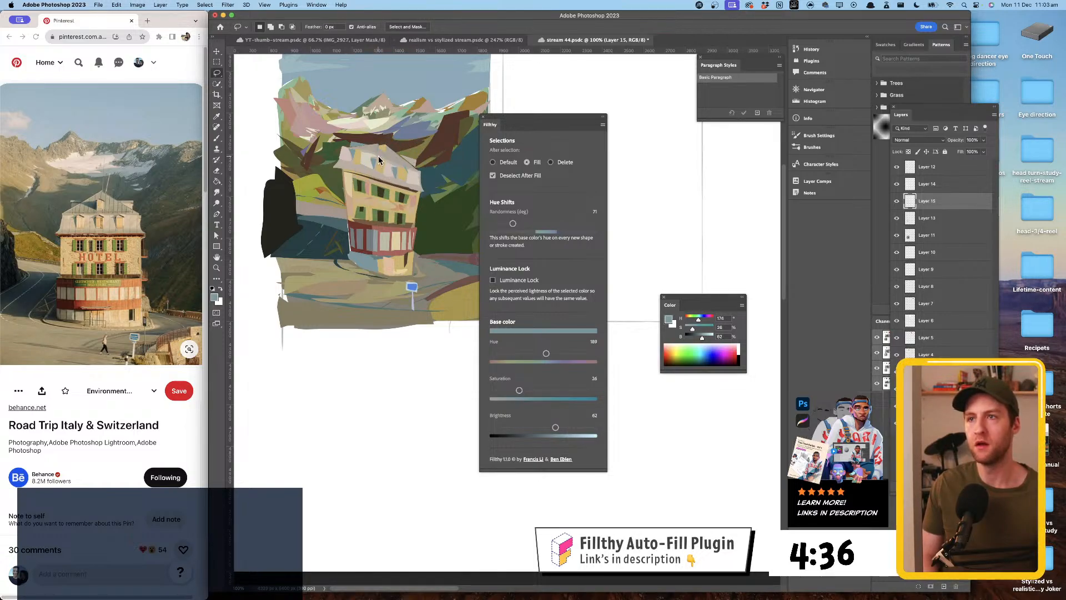
{"action": "mouse_move", "coordinate": [421, 176]}
{"action": "left_mouse_down"}
{"action": "mouse_move", "coordinate": [418, 191]}
{"action": "mouse_move", "coordinate": [420, 180]}
{"action": "left_mouse_up"}
- Set the base color to hue 17, saturation 47 and brightness 73, and try an orange shape at the roof's left corner
{"action": "key", "text": "i"}
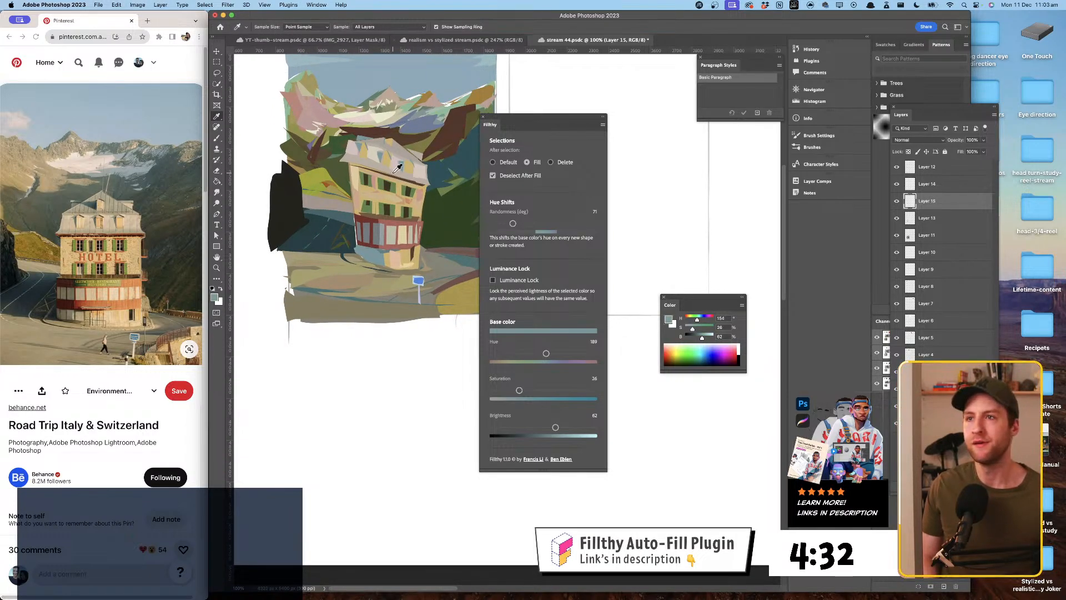
{"action": "left_click", "coordinate": [395, 172]}
{"action": "key", "text": "l"}
{"action": "left_click_drag", "start_coordinate": [512, 361], "coordinate": [505, 361]}
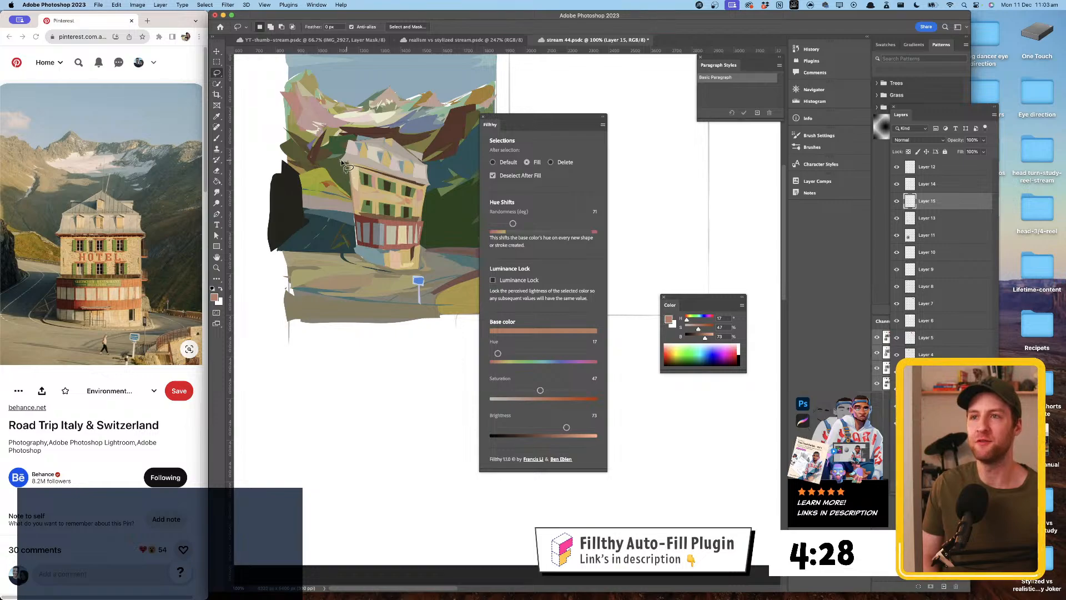
{"action": "mouse_move", "coordinate": [341, 161]}
{"action": "left_mouse_down"}
{"action": "mouse_move", "coordinate": [438, 190]}
{"action": "mouse_move", "coordinate": [366, 181]}
{"action": "mouse_move", "coordinate": [337, 162]}
{"action": "left_mouse_up"}
{"action": "key", "text": "super+z"}
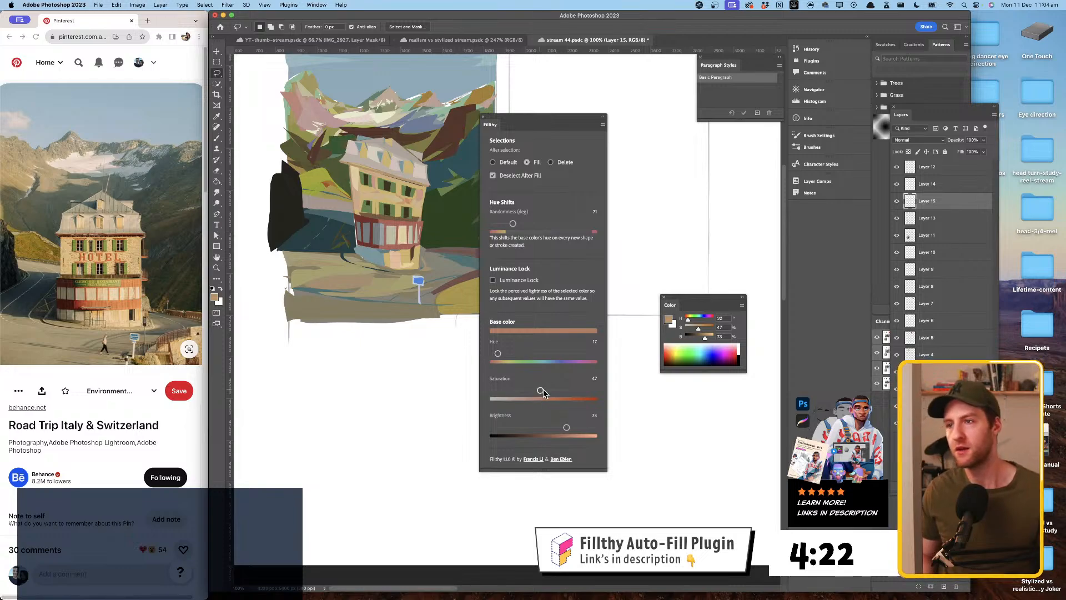
- Fill small orange accents on the facade's right edge, using saturation 67 with brightness 63 and saturation 63 with brightness 81
{"action": "left_click_drag", "start_coordinate": [540, 390], "coordinate": [560, 391]}
{"action": "left_click_drag", "start_coordinate": [566, 427], "coordinate": [556, 427]}
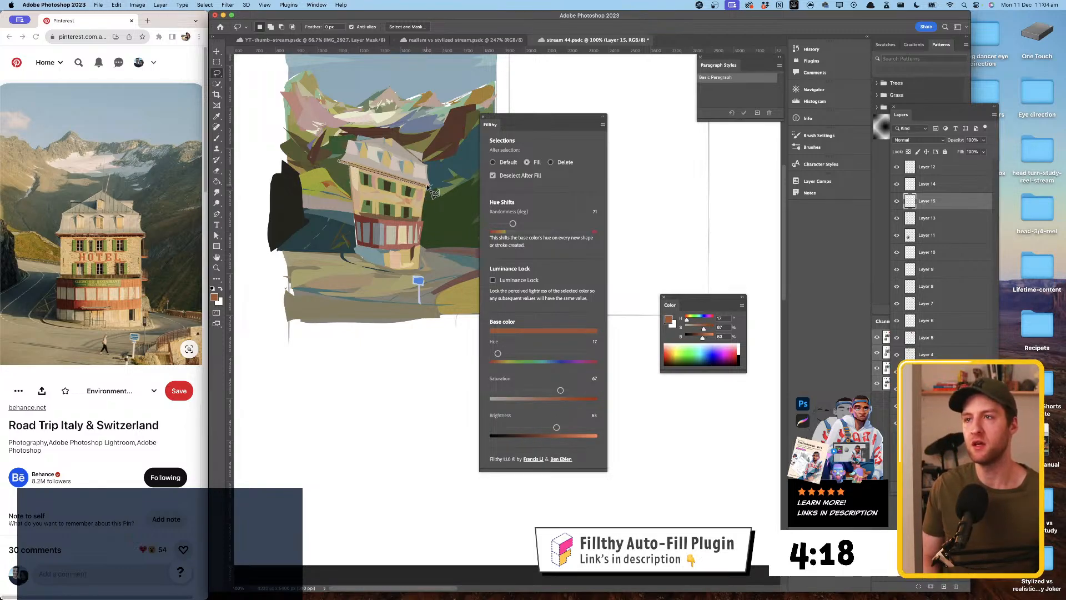
{"action": "double_click", "coordinate": [414, 206]}
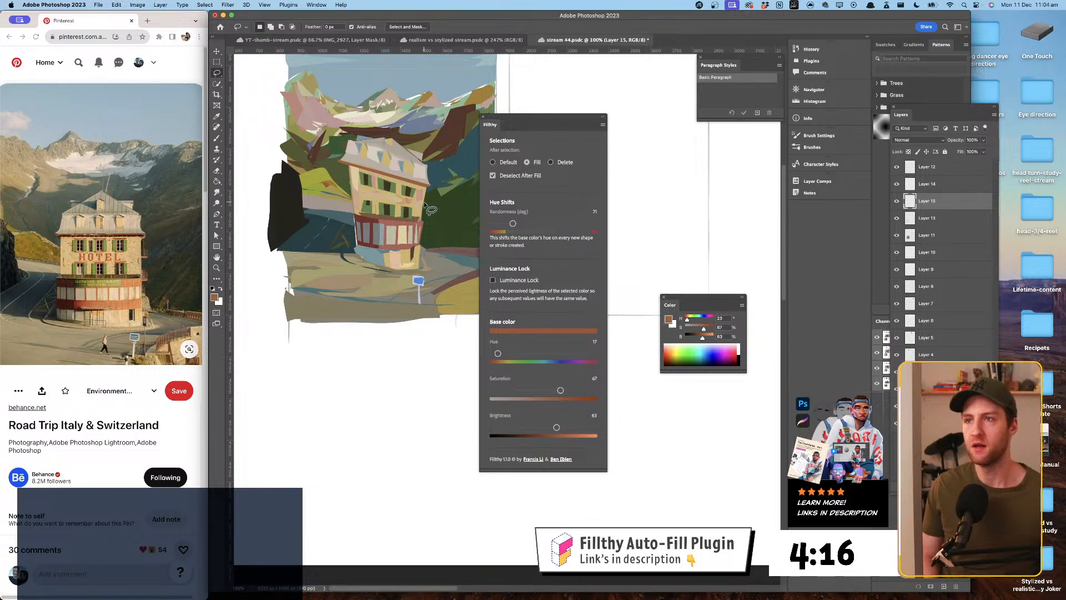
{"action": "left_click_drag", "start_coordinate": [557, 427], "coordinate": [575, 427]}
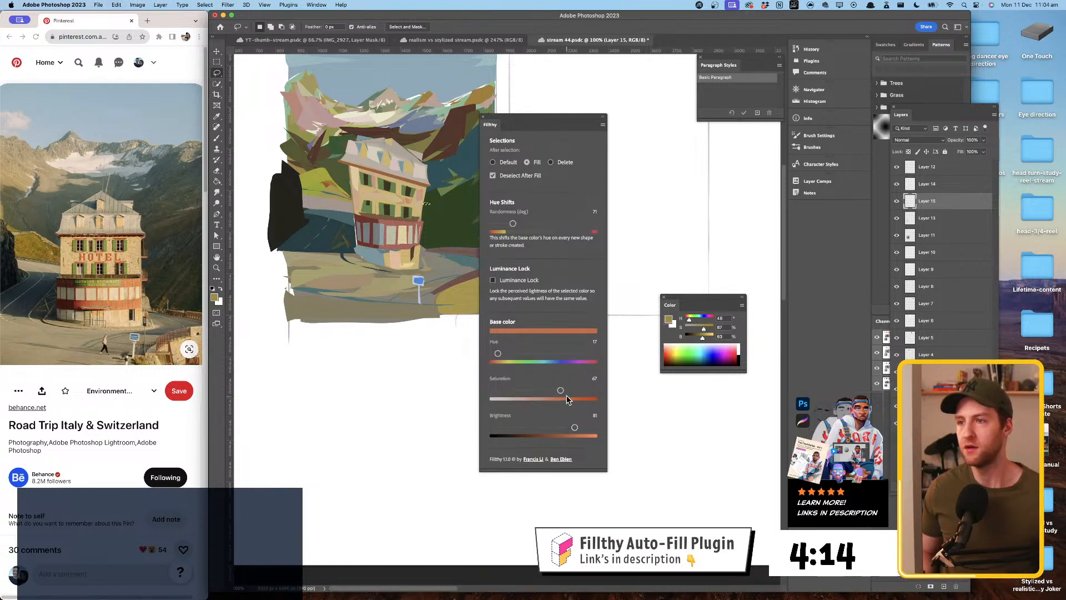
{"action": "left_click_drag", "start_coordinate": [561, 390], "coordinate": [558, 390]}
{"action": "left_click", "coordinate": [424, 205]}
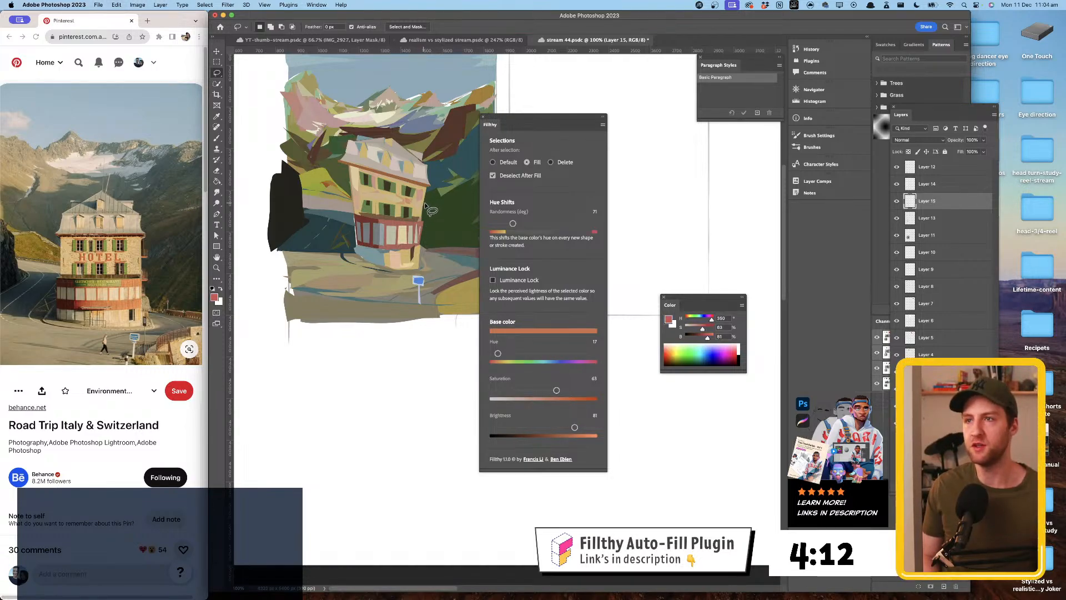
- Set the base color to hue 5, saturation 94 and brightness 79, and fill red accents along the facade's right edge
{"action": "left_click_drag", "start_coordinate": [556, 391], "coordinate": [582, 391]}
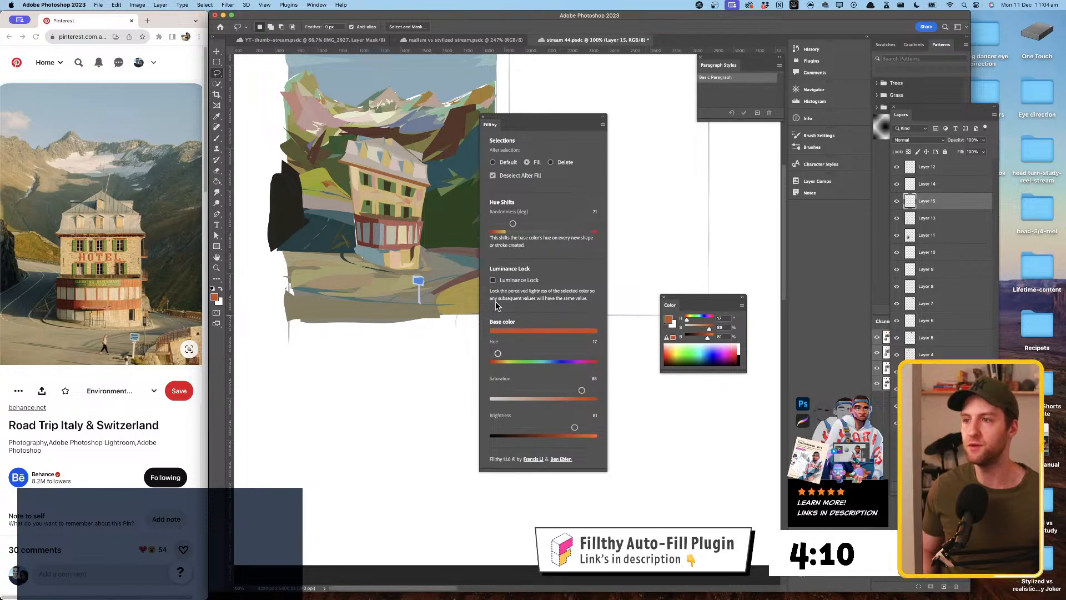
{"action": "left_click", "coordinate": [428, 214]}
{"action": "left_click_drag", "start_coordinate": [583, 395], "coordinate": [588, 395]}
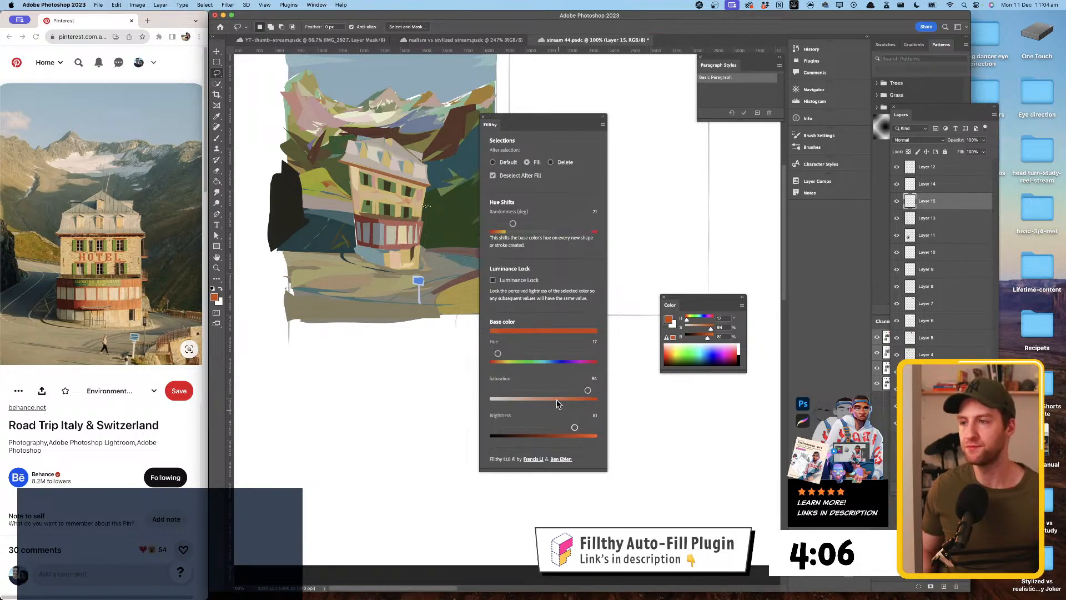
{"action": "left_click_drag", "start_coordinate": [498, 356], "coordinate": [494, 354]}
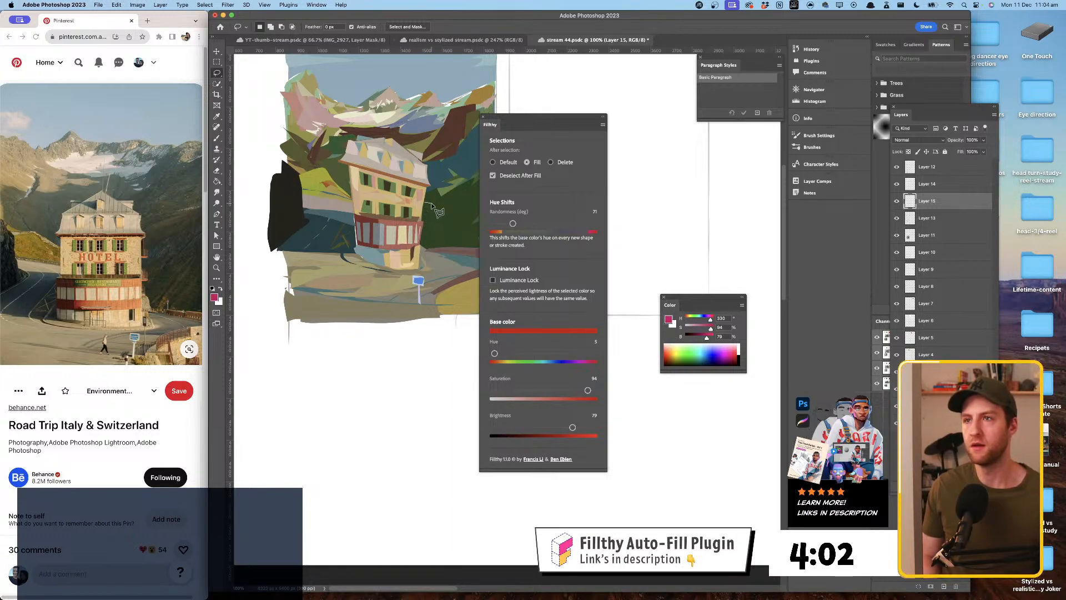
{"action": "left_click", "coordinate": [421, 226], "text": "alt"}
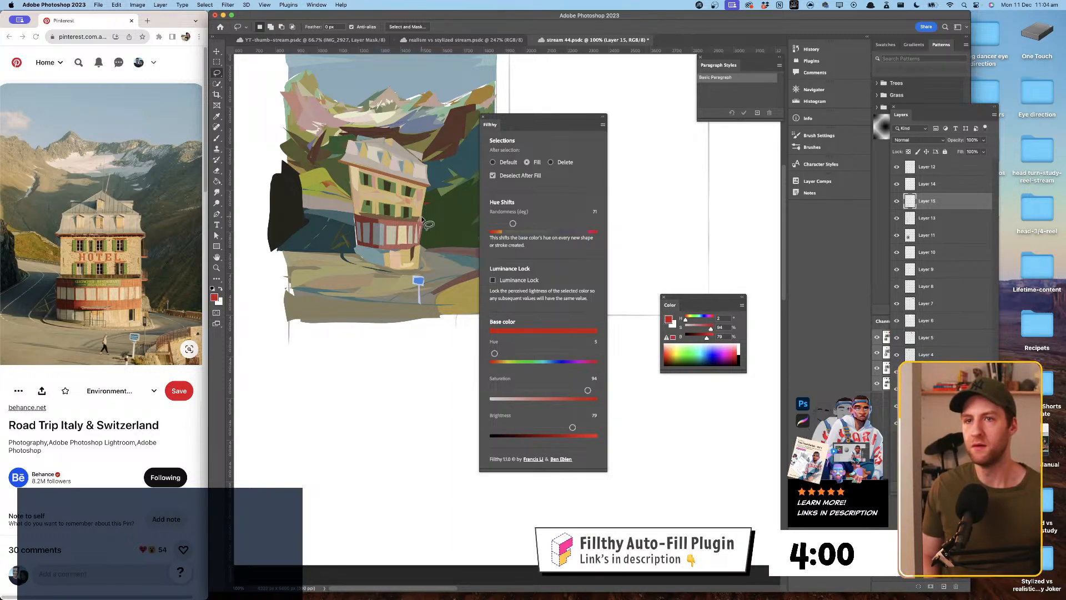
{"action": "mouse_move", "coordinate": [431, 218]}
{"action": "left_mouse_down"}
{"action": "mouse_move", "coordinate": [420, 218]}
{"action": "mouse_move", "coordinate": [431, 255]}
{"action": "left_mouse_up"}
- Set the base saturation to 84 and fill more red shapes along the hotel's right edge down to the ground floor
{"action": "left_click_drag", "start_coordinate": [588, 391], "coordinate": [578, 390]}
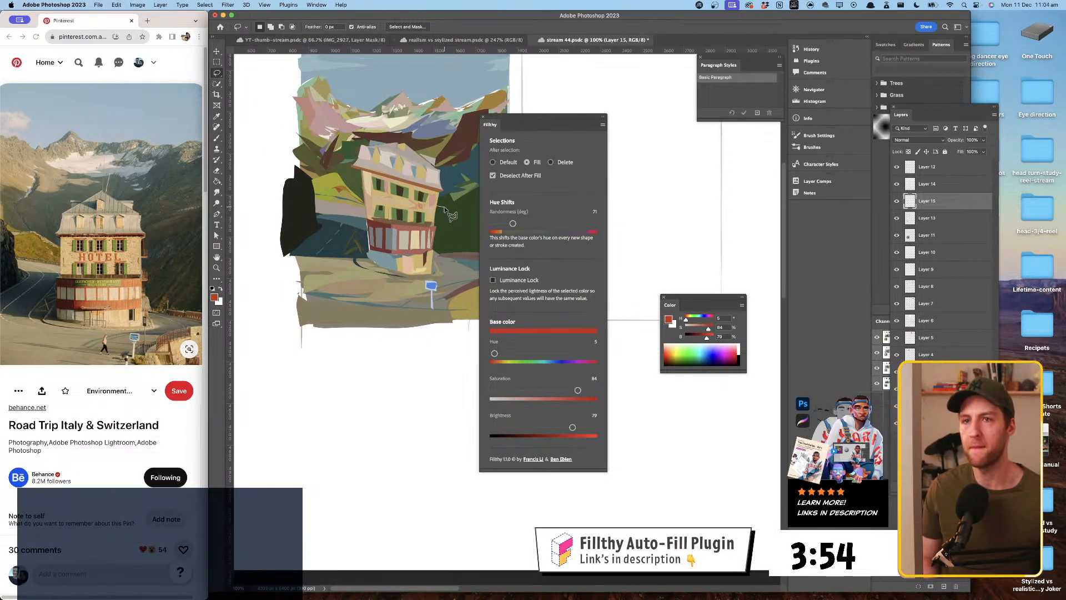
{"action": "mouse_move", "coordinate": [438, 206]}
{"action": "left_mouse_down"}
{"action": "mouse_move", "coordinate": [441, 223]}
{"action": "mouse_move", "coordinate": [442, 197]}
{"action": "mouse_move", "coordinate": [439, 218]}
{"action": "left_mouse_up"}
{"action": "mouse_move", "coordinate": [438, 256]}
{"action": "left_mouse_down"}
{"action": "mouse_move", "coordinate": [440, 227]}
{"action": "mouse_move", "coordinate": [441, 255]}
{"action": "mouse_move", "coordinate": [429, 257]}
{"action": "left_mouse_up"}
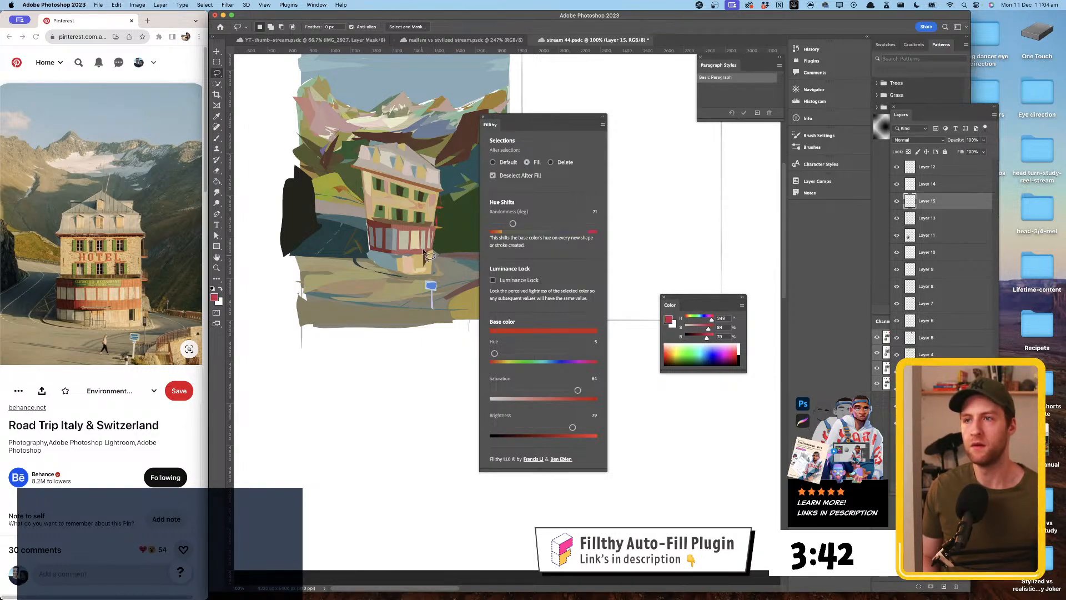
- Sample a tan near the hotel's base and set the base brightness to 72
{"action": "key", "text": "i"}
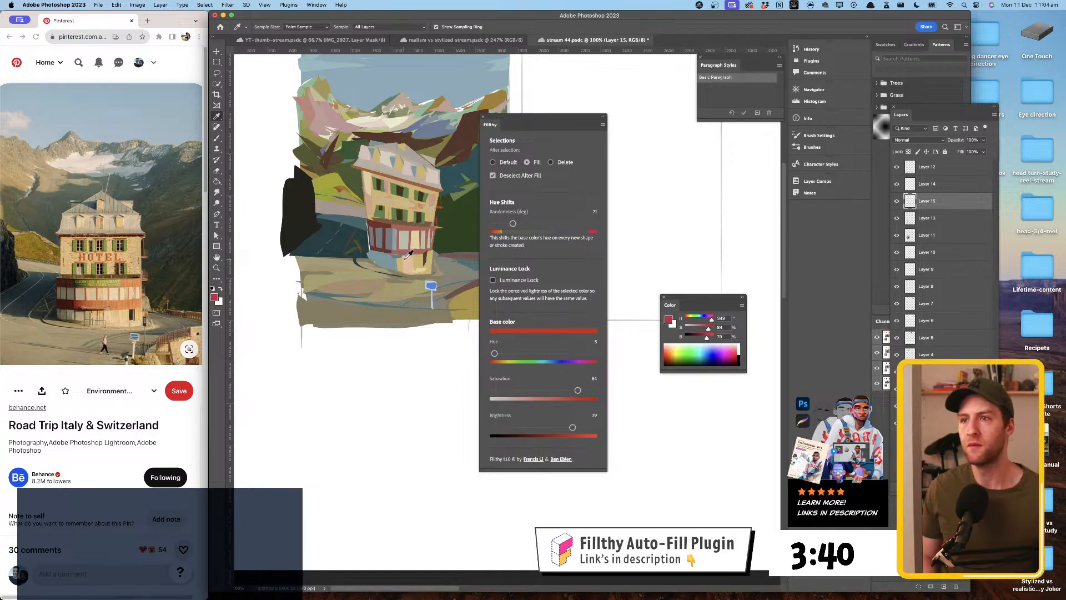
{"action": "left_click", "coordinate": [428, 267]}
{"action": "key", "text": "l"}
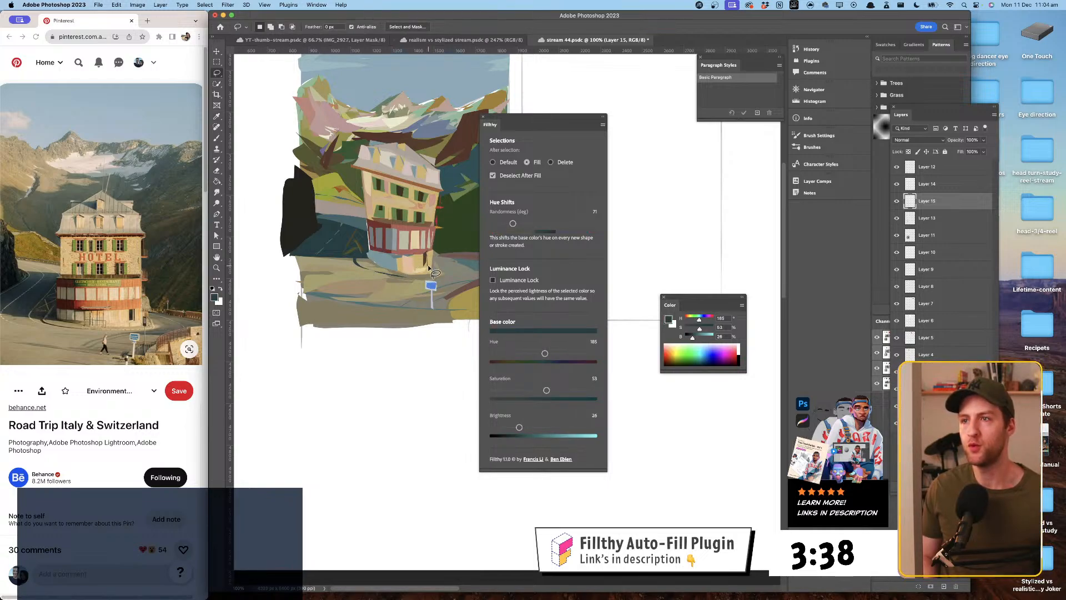
{"action": "key", "text": "i"}
{"action": "left_click", "coordinate": [436, 265]}
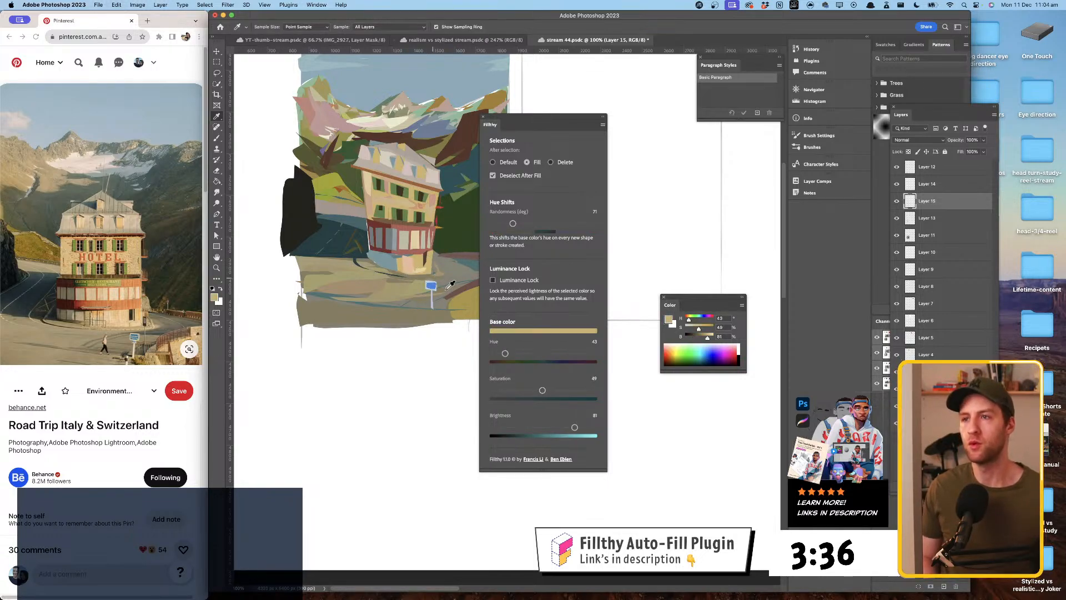
{"action": "key", "text": "l"}
{"action": "left_click_drag", "start_coordinate": [574, 429], "coordinate": [566, 427]}
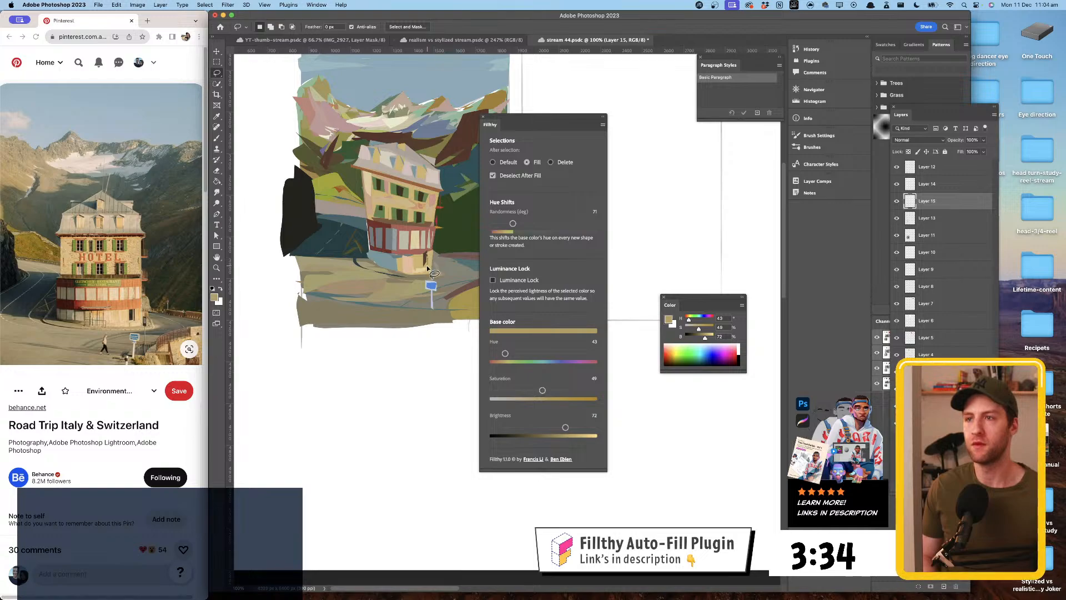
- Sample a dark brown near the hotel's lower right corner, undo the last change, and fill a dark shape there
{"action": "key", "text": "i"}
{"action": "left_click", "coordinate": [429, 258]}
{"action": "key", "text": "l"}
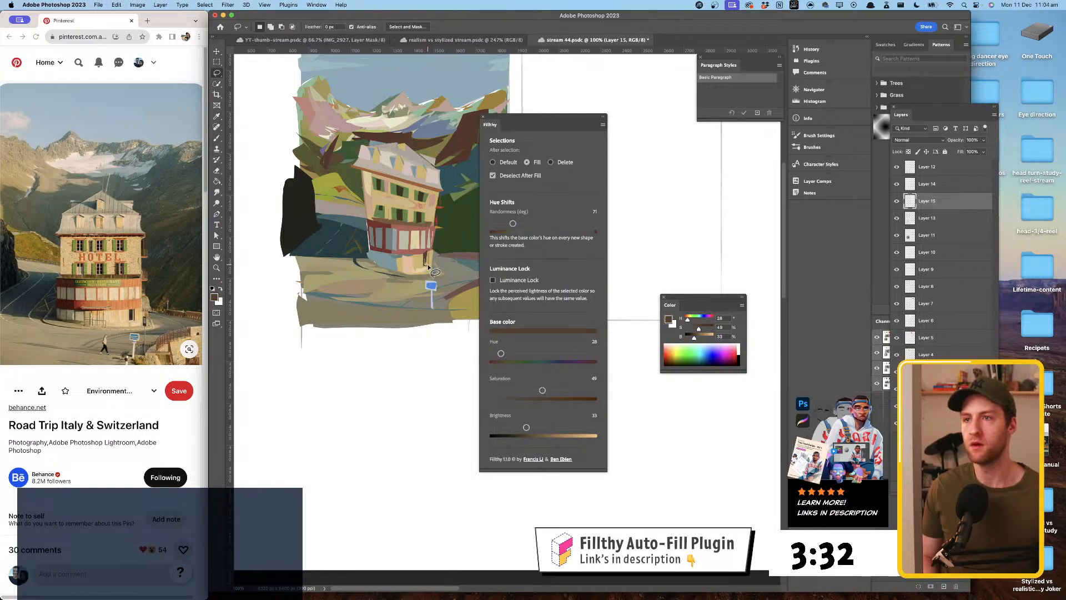
{"action": "key", "text": "super+z"}
{"action": "mouse_move", "coordinate": [426, 256]}
{"action": "left_mouse_down"}
{"action": "mouse_move", "coordinate": [435, 276]}
{"action": "mouse_move", "coordinate": [436, 254]}
{"action": "left_mouse_up"}
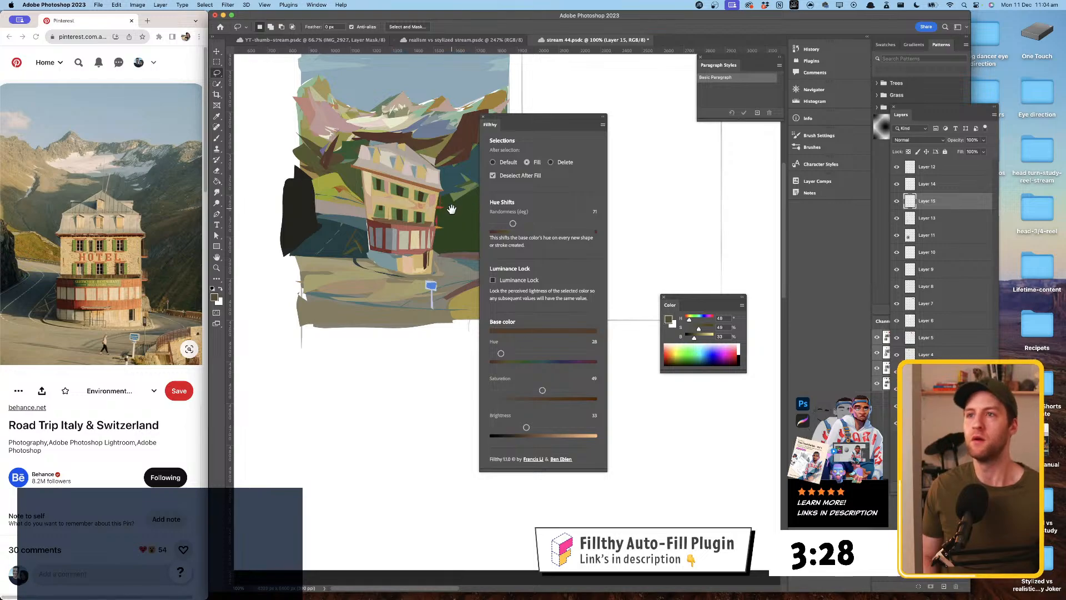
- Sample a dark brown from the hotel's upper windows as the base color
{"action": "mouse_move", "coordinate": [451, 212]}
{"action": "left_mouse_down"}
{"action": "mouse_move", "coordinate": [438, 206]}
{"action": "mouse_move", "coordinate": [444, 218]}
{"action": "left_mouse_up"}
{"action": "key", "text": "i"}
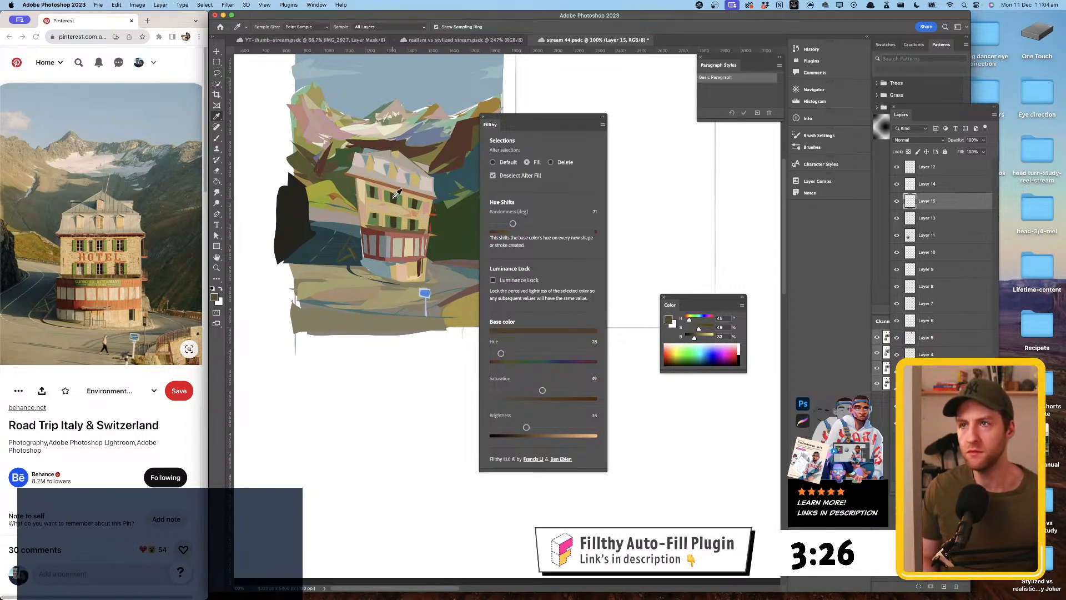
{"action": "left_click", "coordinate": [396, 197]}
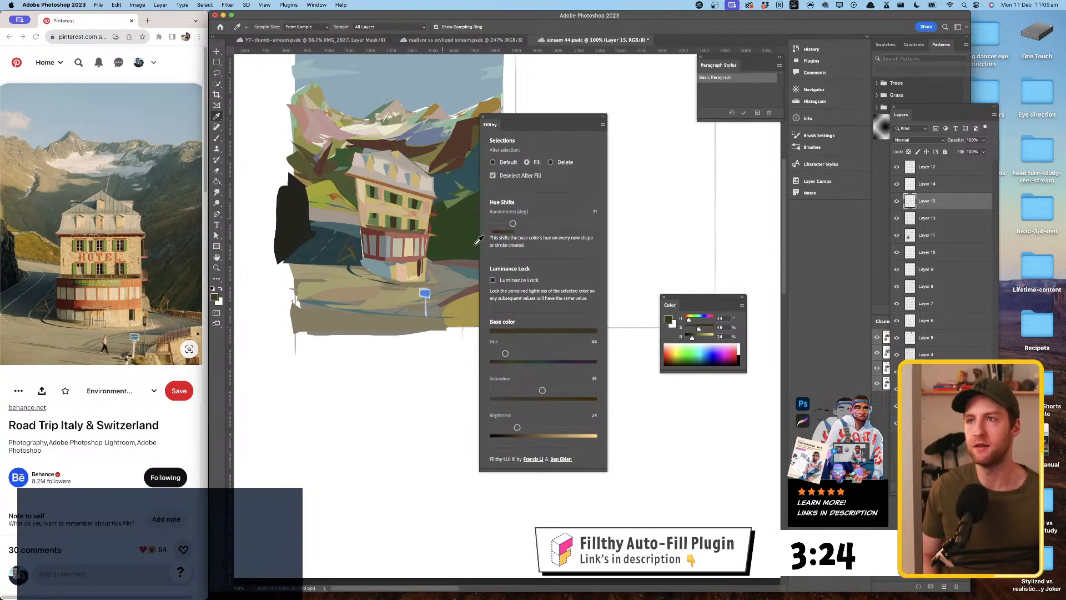
- Set the Fillthy base colour to a pale muted tan with saturation 18 and brightness 65
{"action": "key", "text": "l"}
{"action": "left_click_drag", "start_coordinate": [517, 428], "coordinate": [559, 428]}
{"action": "left_click_drag", "start_coordinate": [542, 390], "coordinate": [511, 390]}
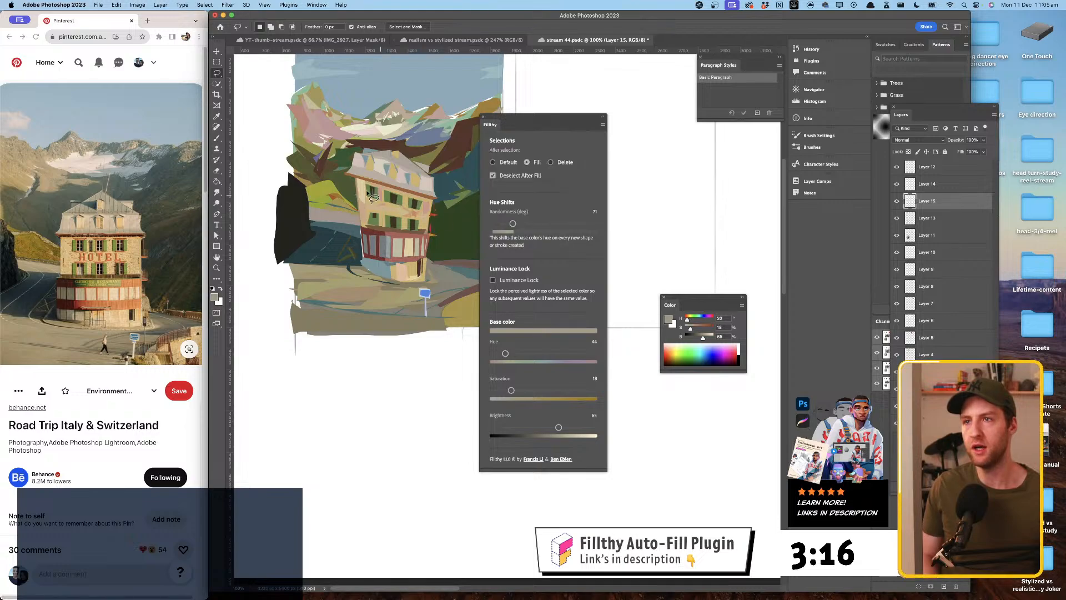
- Set the Line tool to Pixels mode with a 3 px weight and draw thin lines around the hotel's upper windows
{"action": "left_click_drag", "start_coordinate": [217, 246], "coordinate": [248, 279]}
{"action": "left_click", "coordinate": [278, 29]}
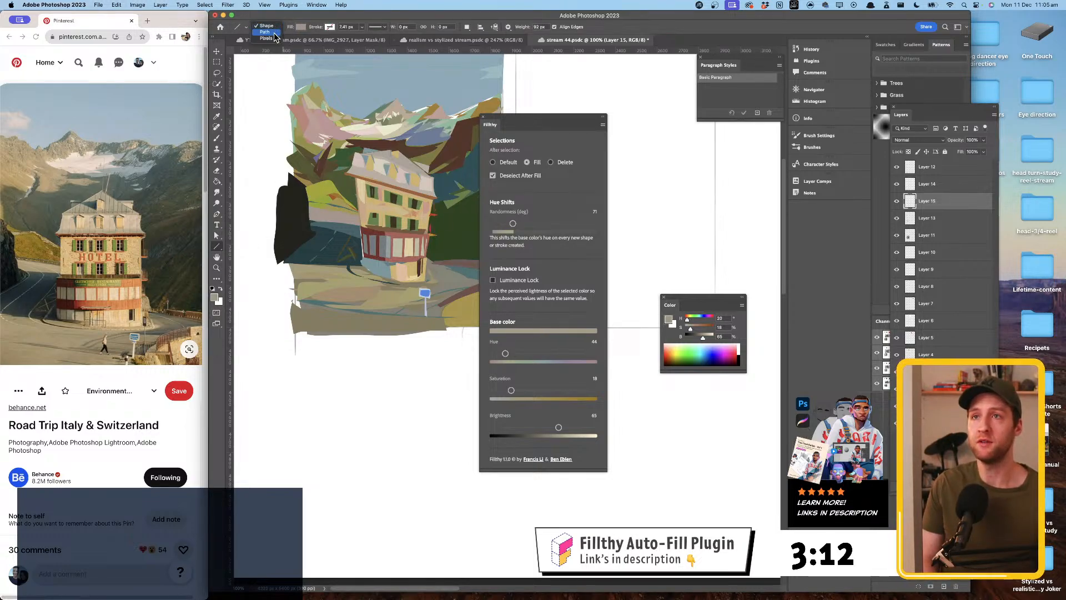
{"action": "left_click", "coordinate": [275, 44]}
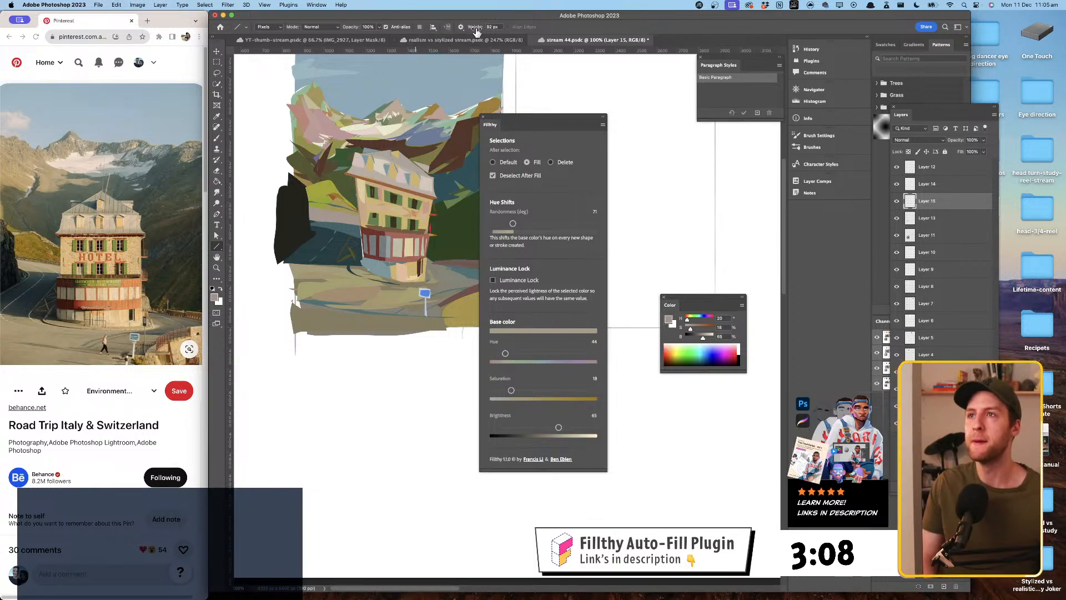
{"action": "left_click_drag", "start_coordinate": [475, 27], "coordinate": [444, 29]}
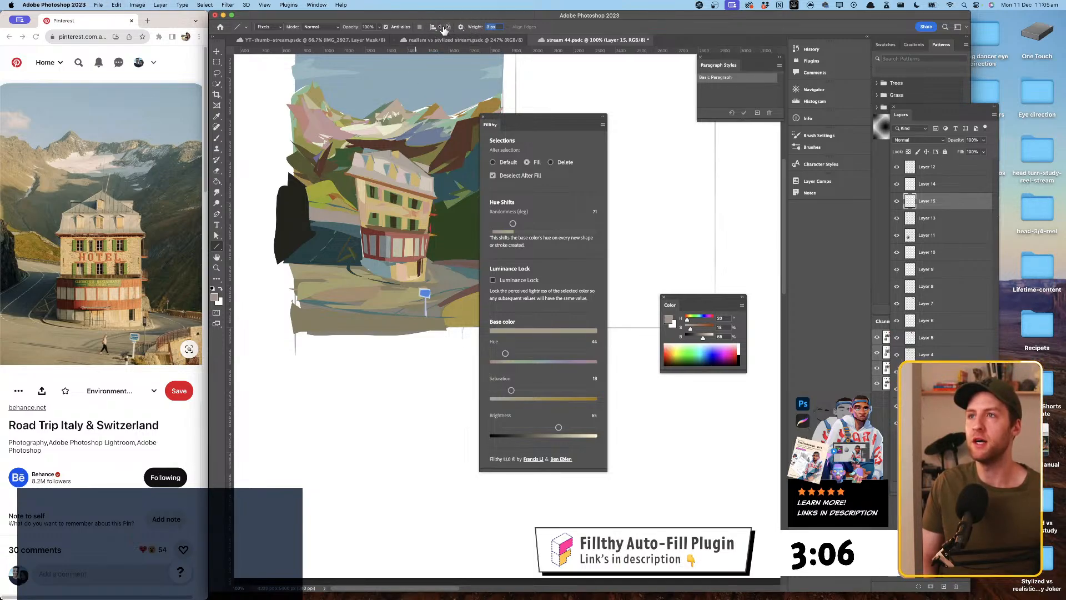
{"action": "mouse_move", "coordinate": [392, 195]}
{"action": "left_mouse_down"}
{"action": "mouse_move", "coordinate": [401, 218]}
{"action": "mouse_move", "coordinate": [414, 207]}
{"action": "mouse_move", "coordinate": [413, 229]}
{"action": "mouse_move", "coordinate": [375, 219]}
{"action": "mouse_move", "coordinate": [383, 232]}
{"action": "left_mouse_up"}
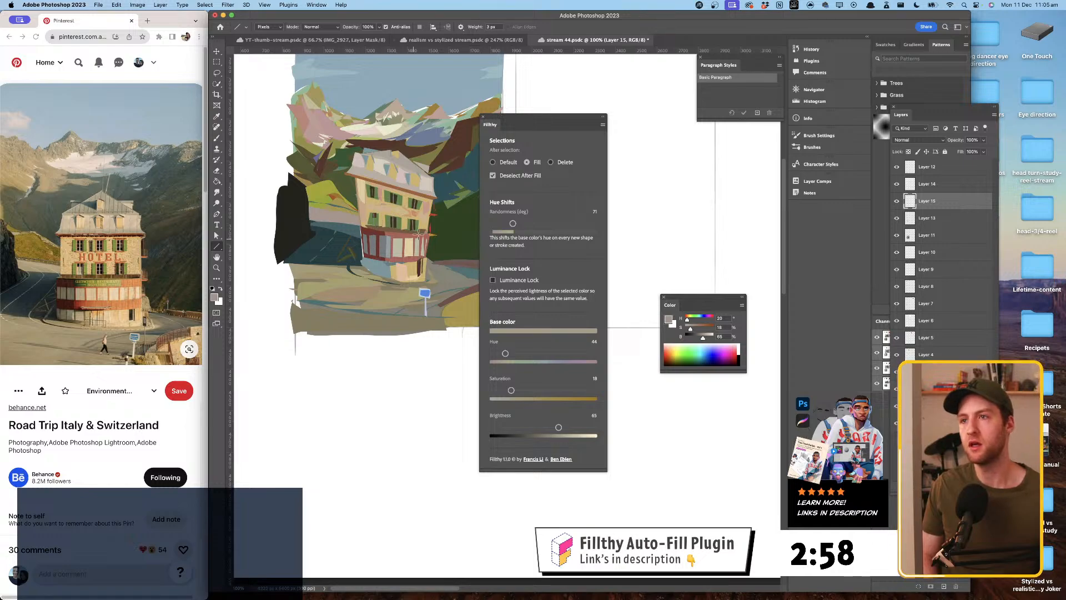
- Raise the base colour's brightness to 69, draw another thin line at the upper windows and undo the last edit
{"action": "left_click_drag", "start_coordinate": [559, 427], "coordinate": [563, 427]}
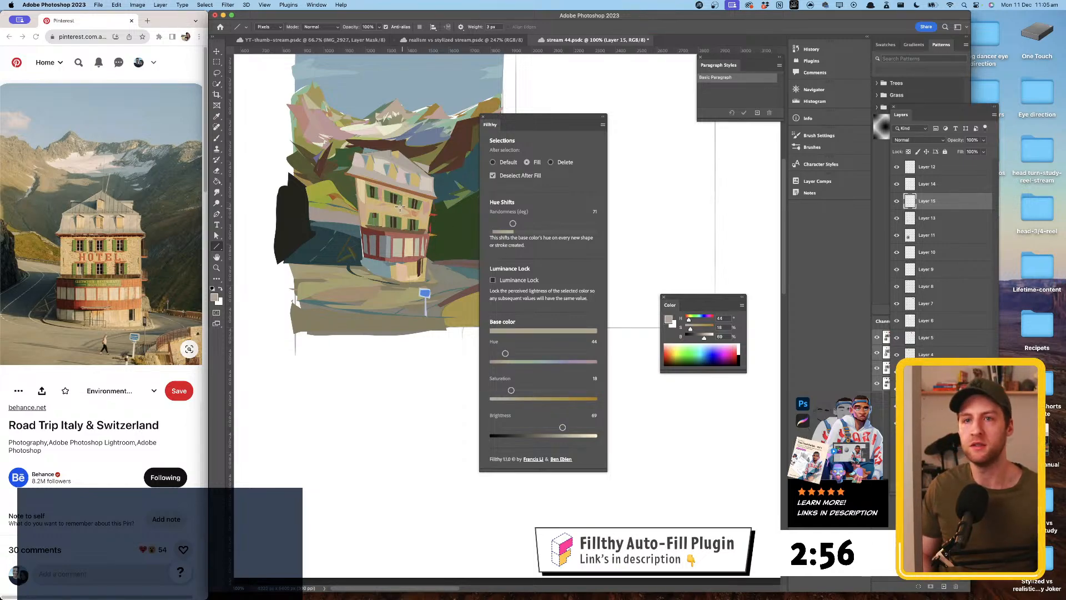
{"action": "mouse_move", "coordinate": [392, 192]}
{"action": "left_mouse_down"}
{"action": "mouse_move", "coordinate": [394, 204]}
{"action": "mouse_move", "coordinate": [375, 192]}
{"action": "left_mouse_up"}
{"action": "key", "text": "super+z"}
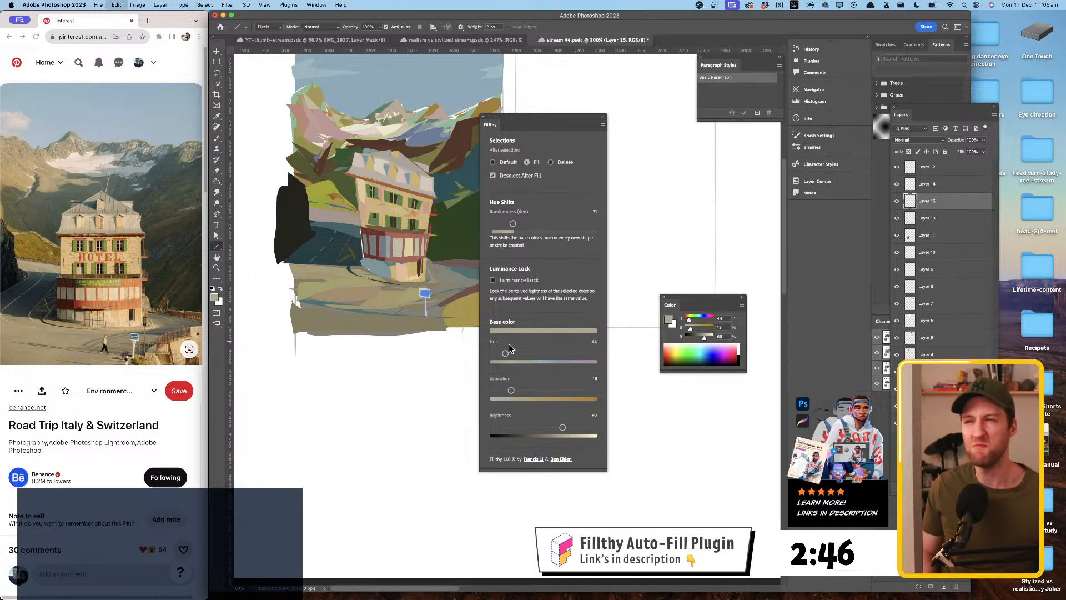
- Shift the base colour to hue 149 with brightness 54 and draw thin grey-green lines across the hotel's facade windows
{"action": "left_click_drag", "start_coordinate": [563, 427], "coordinate": [547, 427]}
{"action": "left_click_drag", "start_coordinate": [510, 354], "coordinate": [535, 356]}
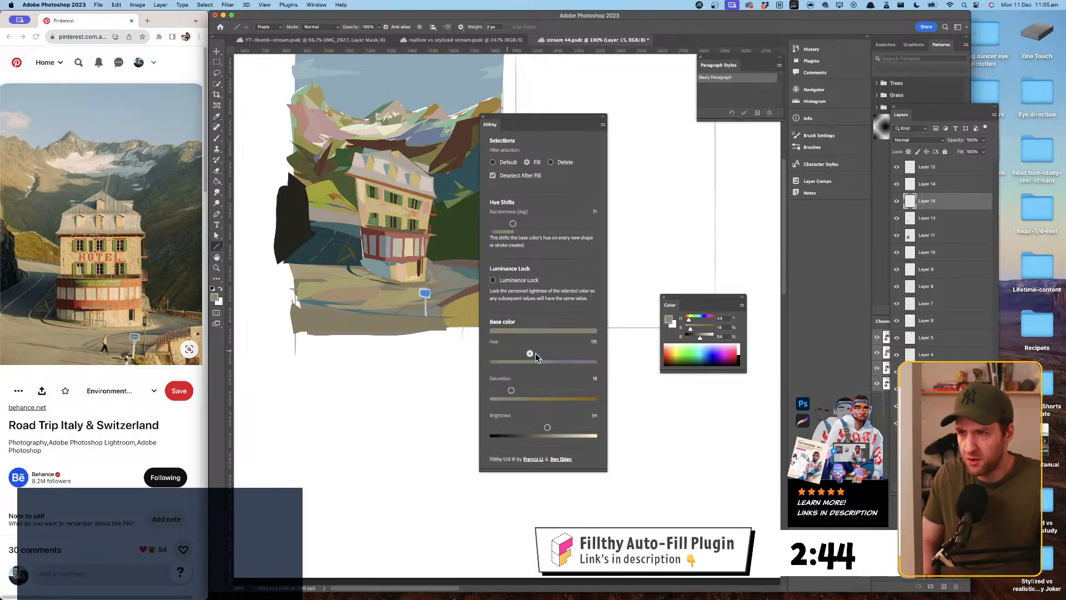
{"action": "scroll", "coordinate": [421, 207], "scroll_direction": "left", "scroll_amount": 2}
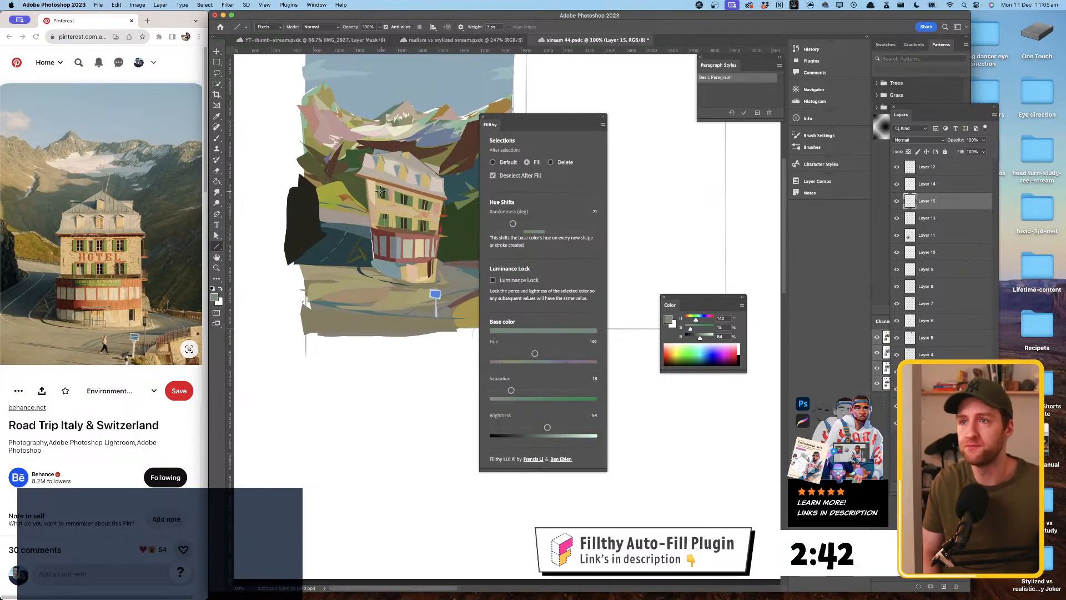
{"action": "mouse_move", "coordinate": [382, 191]}
{"action": "left_mouse_down"}
{"action": "mouse_move", "coordinate": [429, 203]}
{"action": "mouse_move", "coordinate": [381, 190]}
{"action": "mouse_move", "coordinate": [410, 227]}
{"action": "mouse_move", "coordinate": [428, 230]}
{"action": "left_mouse_up"}
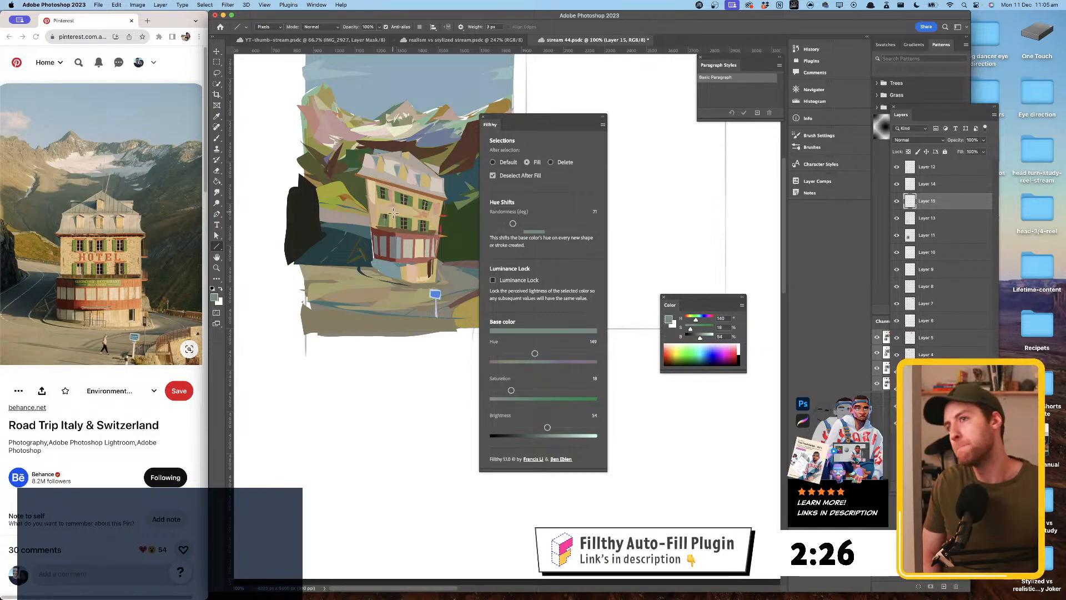
- Set the line weight to 13 px, sample the green of the shutters and draw a stroke on the hotel's lower facade
{"action": "left_click_drag", "start_coordinate": [435, 259], "coordinate": [426, 256]}
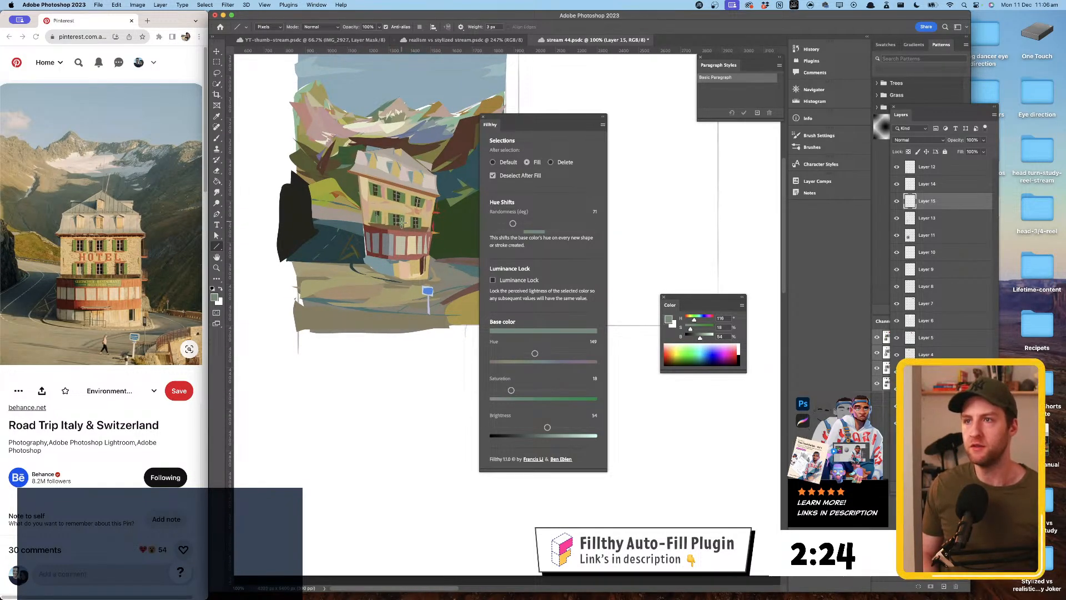
{"action": "type", "text": "3"}
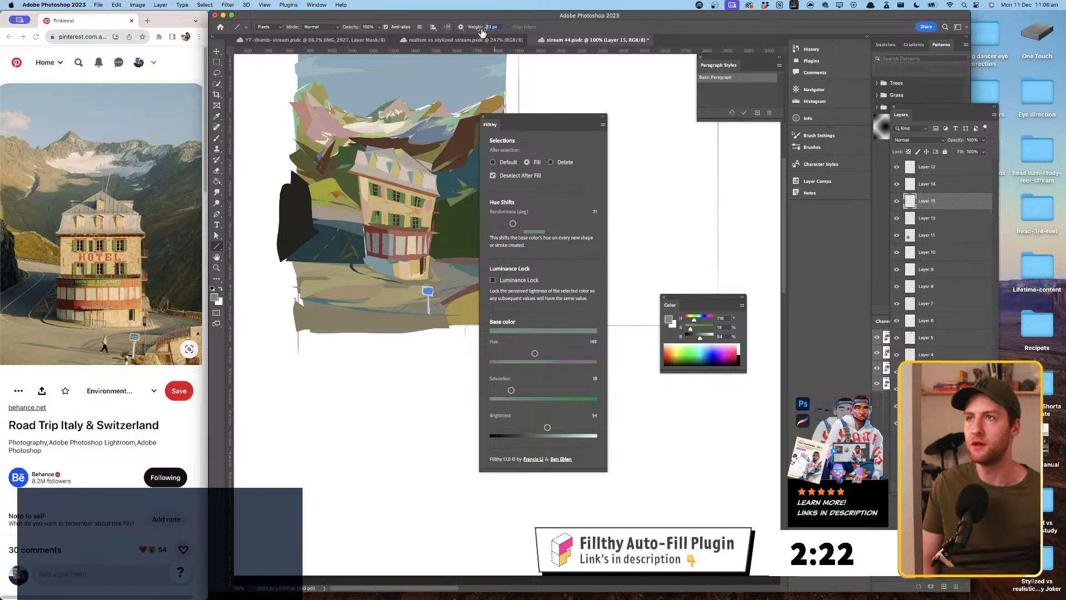
{"action": "left_click", "coordinate": [401, 220]}
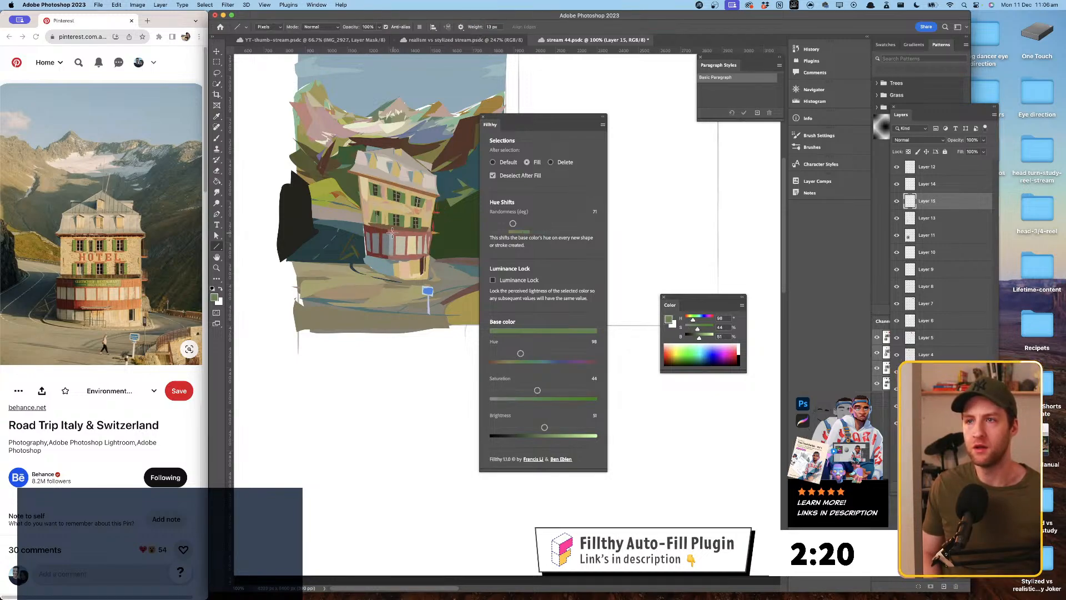
{"action": "left_click_drag", "start_coordinate": [444, 214], "coordinate": [396, 254]}
- Widen the line to about 25 px, raise brightness to 59 and draw light green strokes along the ledge above the red storey
{"action": "left_click_drag", "start_coordinate": [473, 27], "coordinate": [477, 31]}
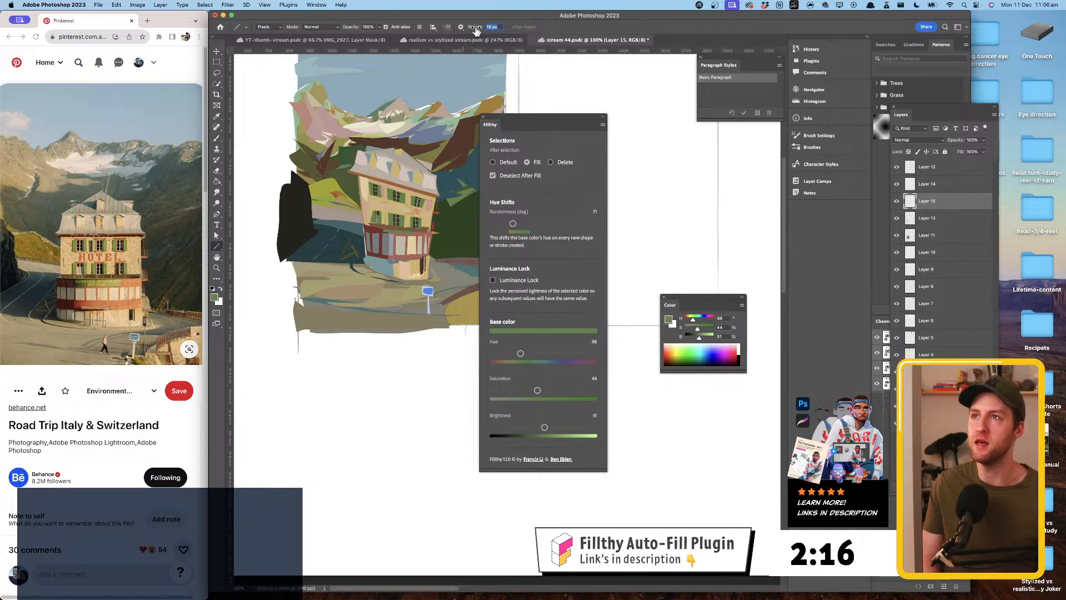
{"action": "left_click_drag", "start_coordinate": [409, 236], "coordinate": [414, 232]}
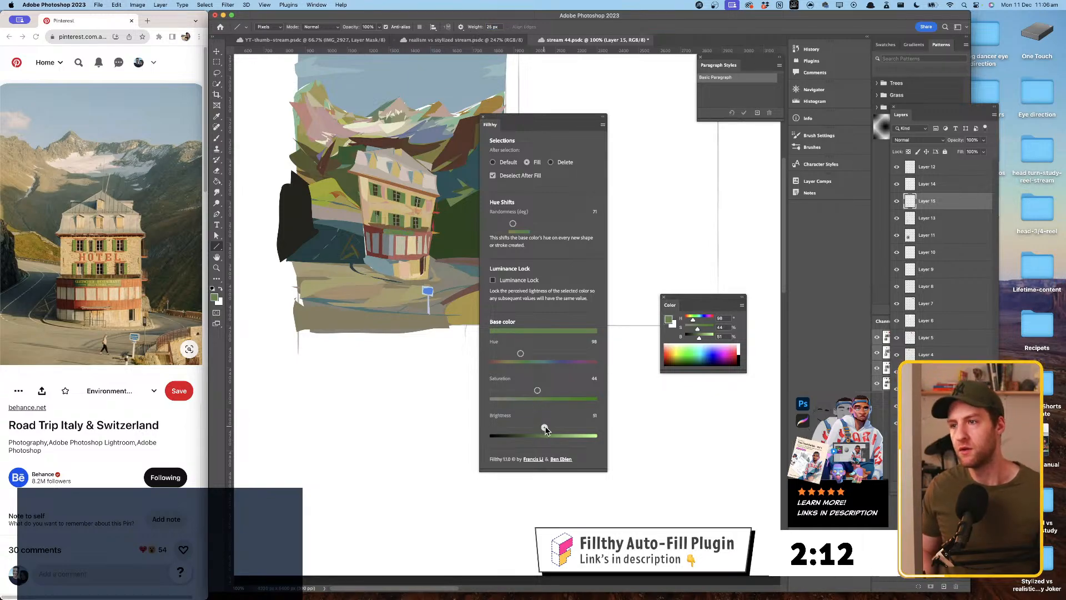
{"action": "left_click_drag", "start_coordinate": [544, 427], "coordinate": [553, 427]}
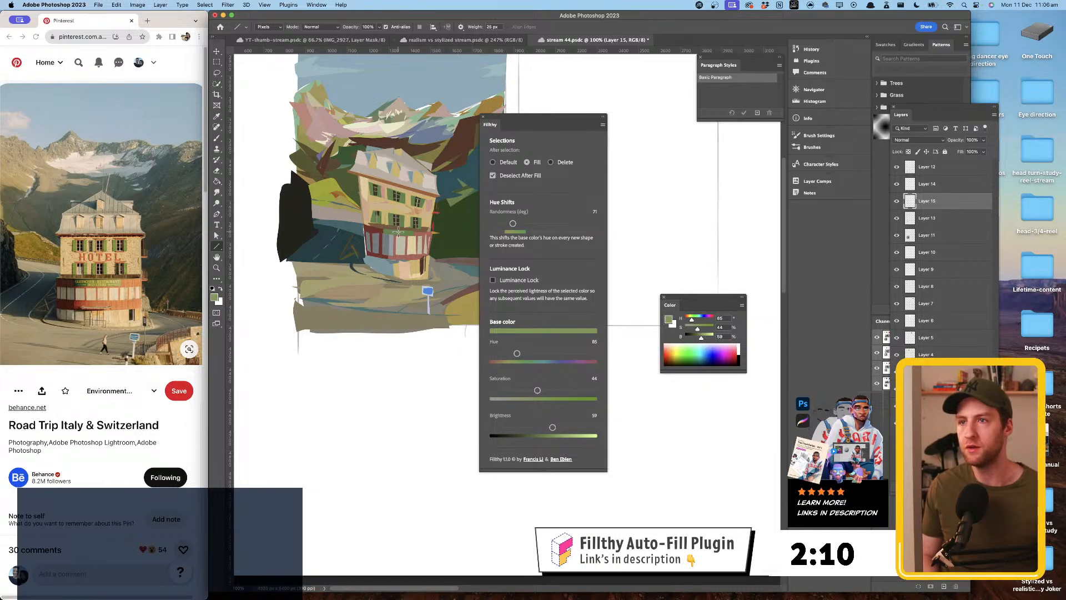
{"action": "left_click_drag", "start_coordinate": [396, 231], "coordinate": [413, 232]}
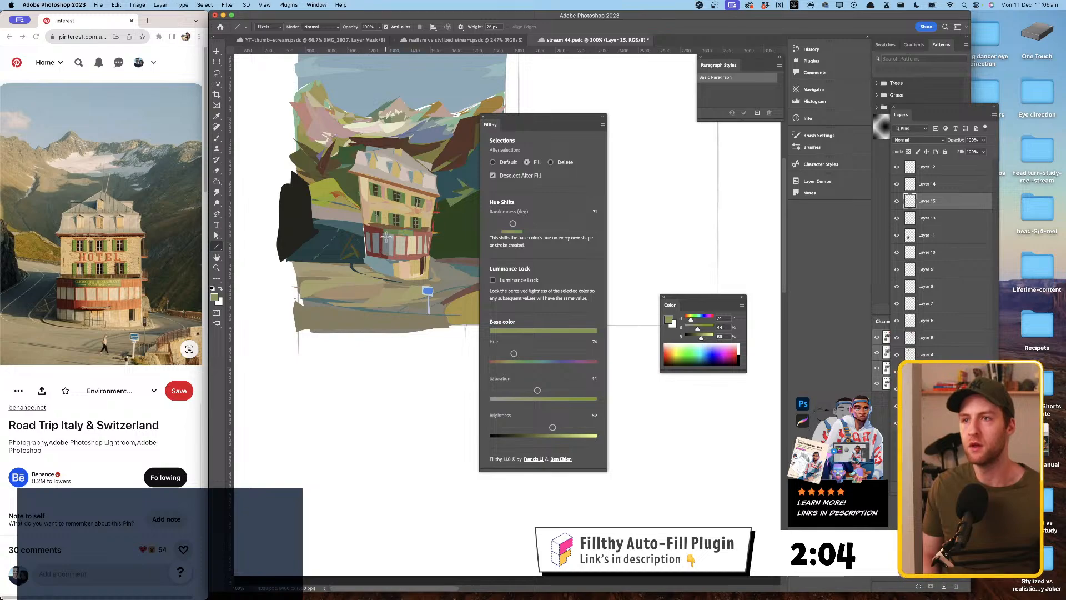
- Sample colours from the ledge above the red storey and draw a further stroke along it across the facade
{"action": "key", "text": "i"}
{"action": "left_click", "coordinate": [392, 232]}
{"action": "key", "text": "u"}
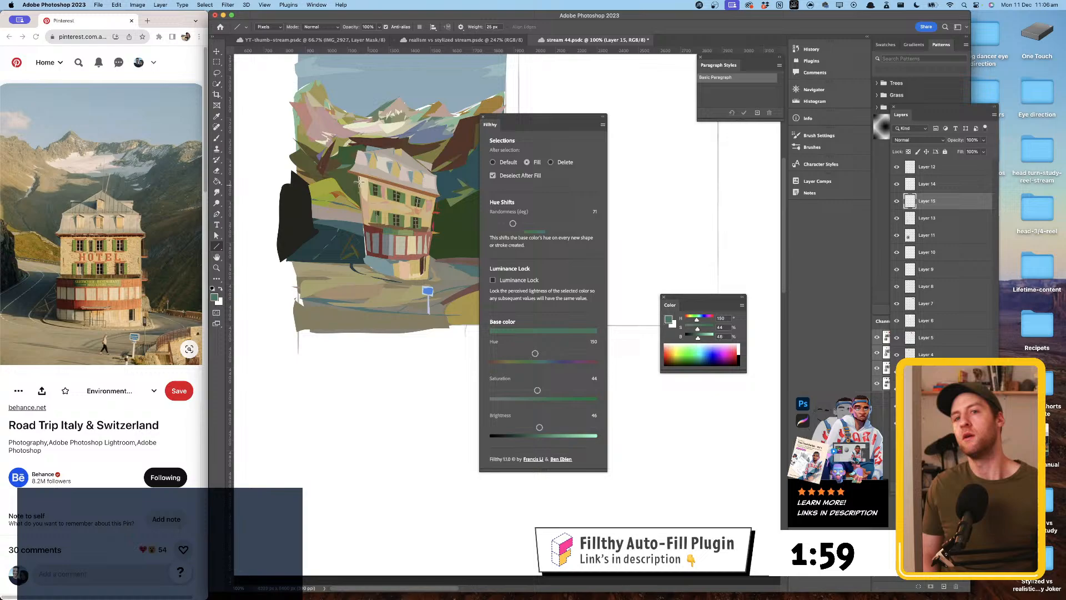
{"action": "key", "text": "i"}
{"action": "left_click", "coordinate": [420, 230]}
{"action": "key", "text": "u"}
{"action": "left_click_drag", "start_coordinate": [378, 224], "coordinate": [432, 234]}
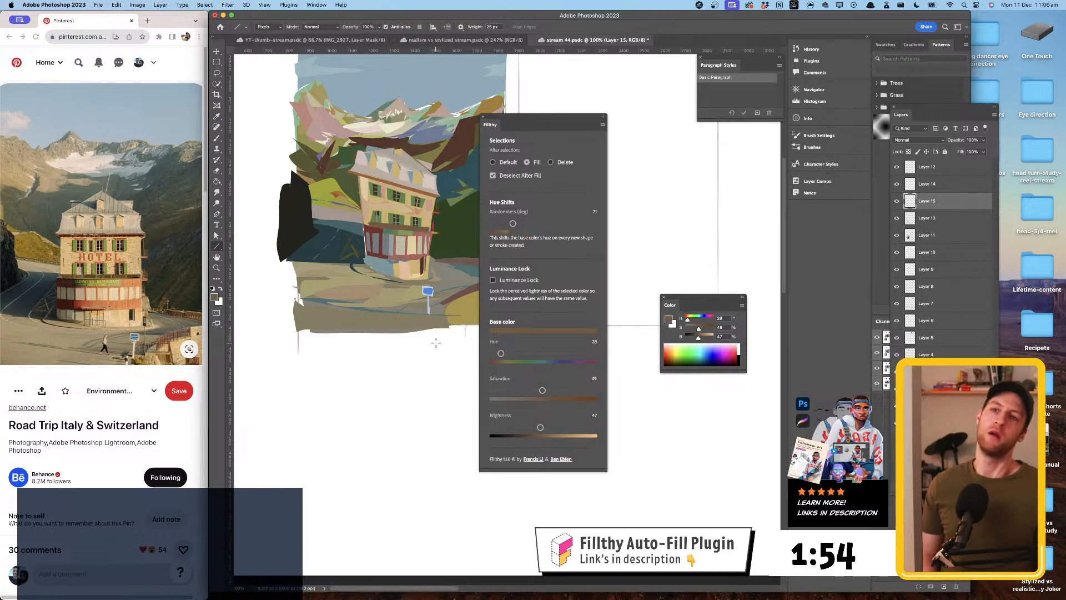
- Darken the brown base colour to saturation 54 and brightness 34 and draw a short stroke along the ledge
{"action": "left_click_drag", "start_coordinate": [528, 428], "coordinate": [527, 428]}
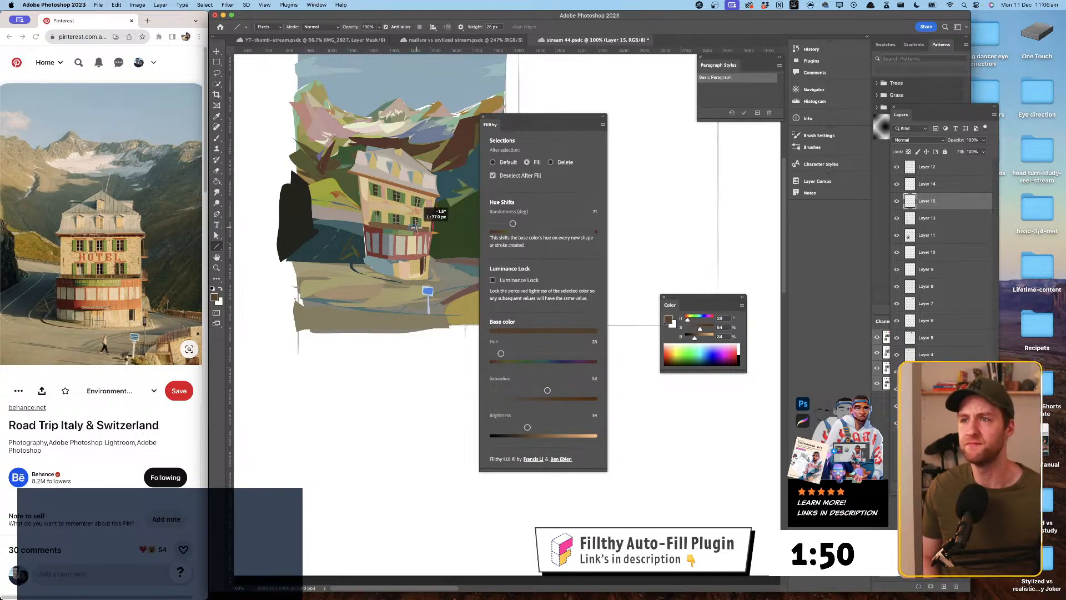
{"action": "left_click_drag", "start_coordinate": [425, 229], "coordinate": [425, 229]}
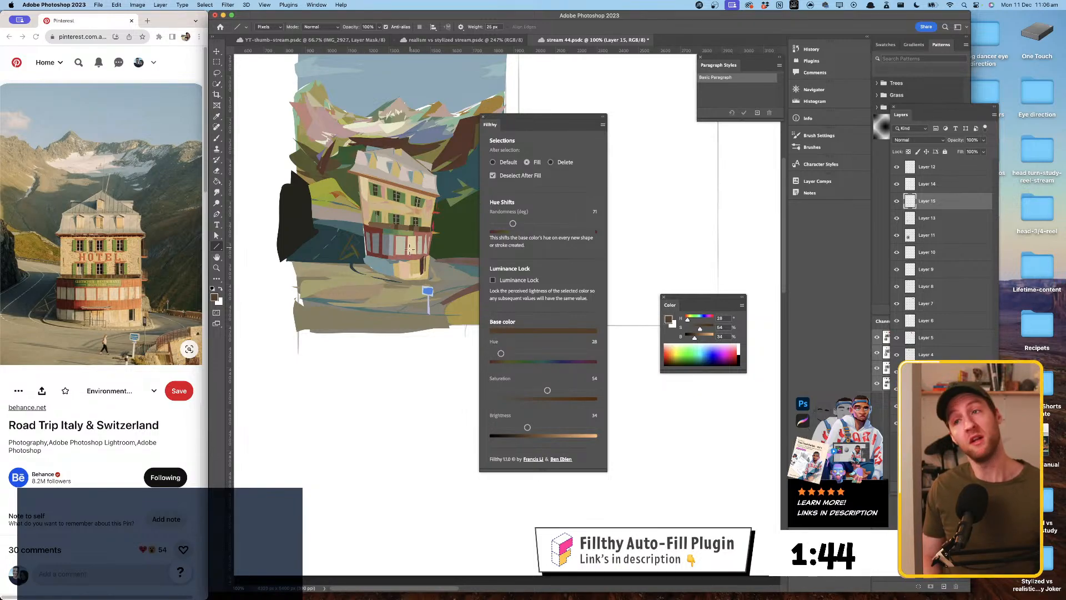
- Sample a blue-grey, set saturation 37 and brightness 47, and draw thinner lines on the hotel's ground-floor wall
{"action": "left_click", "coordinate": [384, 260], "text": "alt"}
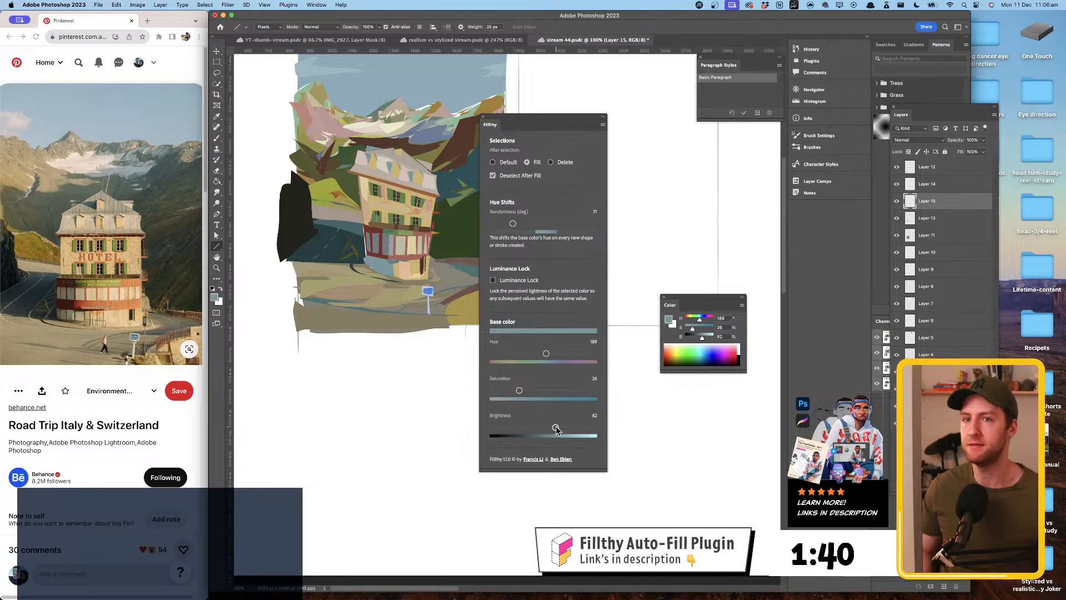
{"action": "left_click_drag", "start_coordinate": [556, 429], "coordinate": [540, 428]}
{"action": "left_click_drag", "start_coordinate": [519, 390], "coordinate": [530, 390]}
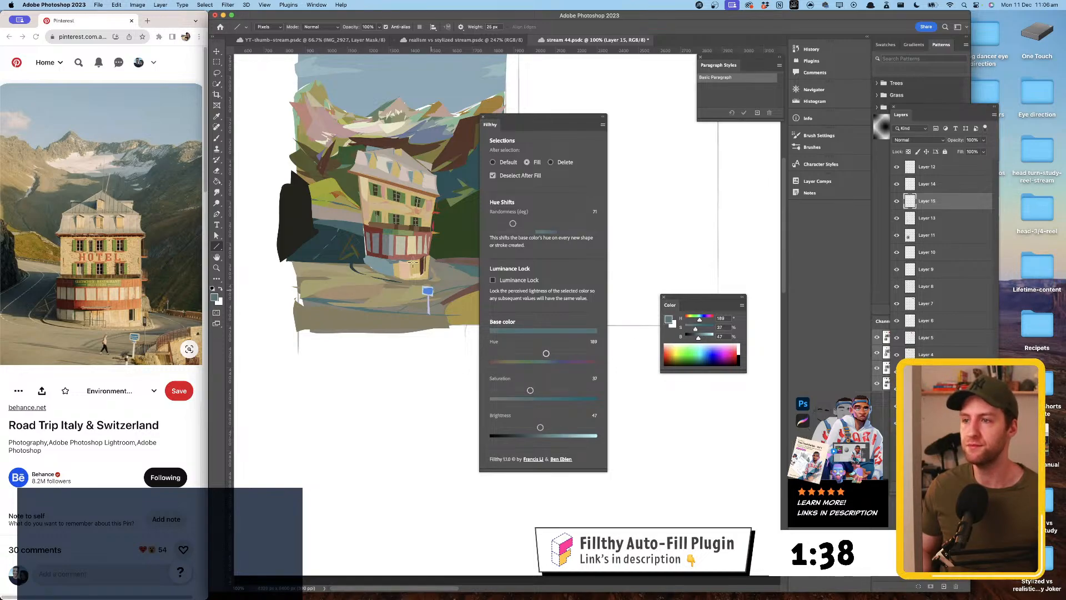
{"action": "left_click_drag", "start_coordinate": [473, 27], "coordinate": [469, 29]}
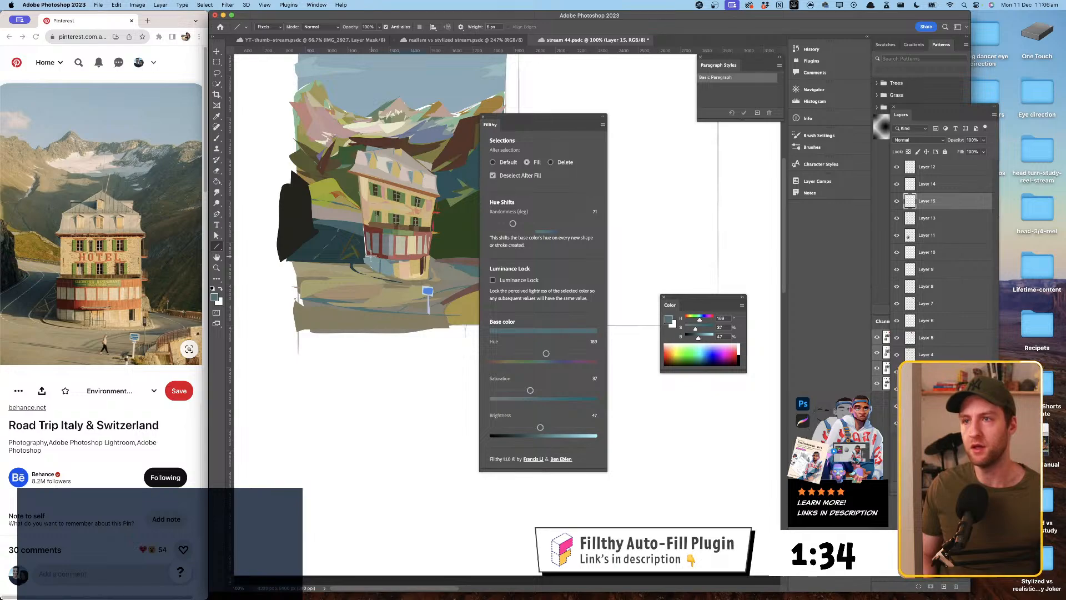
{"action": "left_click_drag", "start_coordinate": [366, 256], "coordinate": [372, 274]}
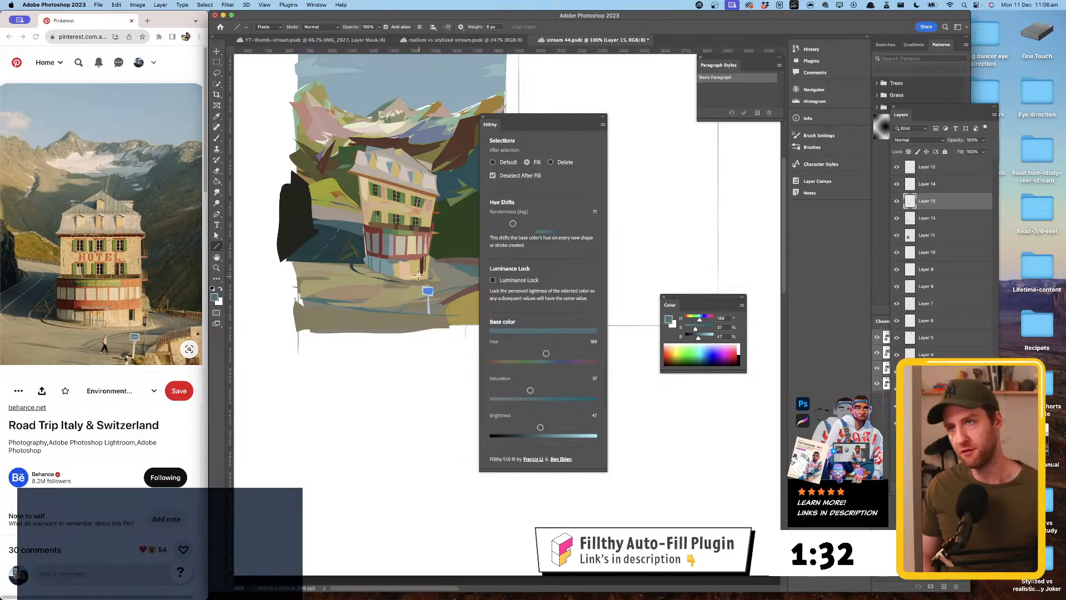
- Sample the cream wall colour, draw 17 px strokes between the windows and raise the hue randomness to 90 for further strokes
{"action": "left_click", "coordinate": [371, 196], "text": "alt"}
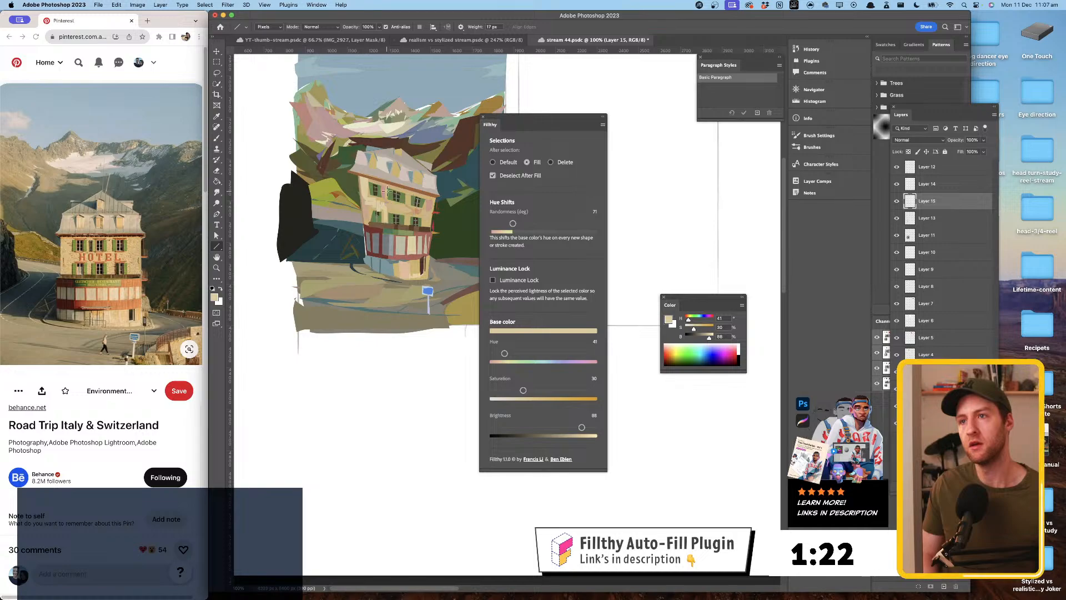
{"action": "left_click_drag", "start_coordinate": [386, 184], "coordinate": [385, 208]}
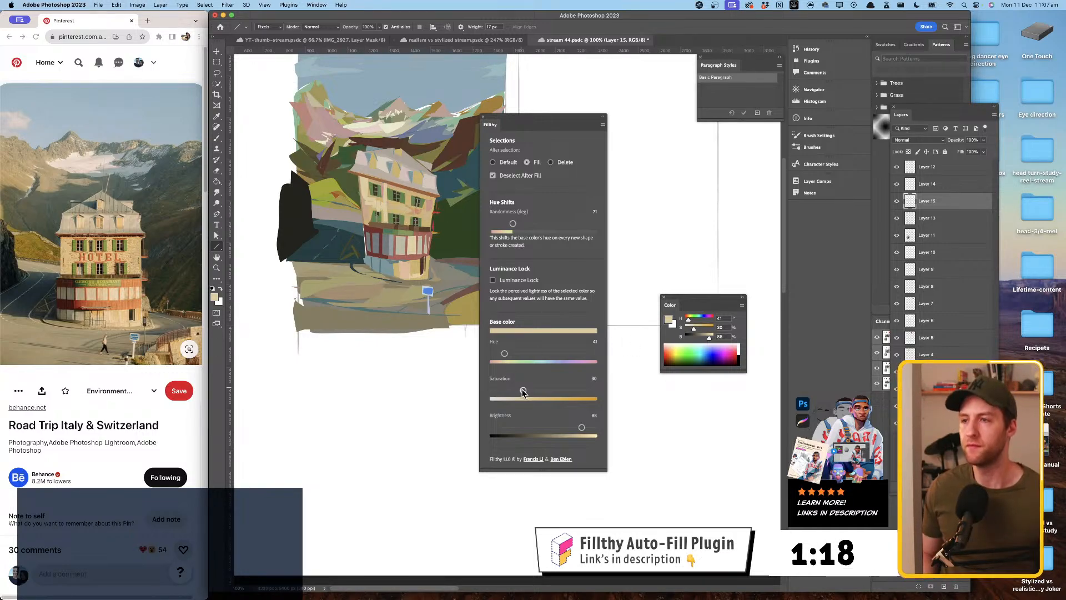
{"action": "left_click_drag", "start_coordinate": [506, 229], "coordinate": [516, 228]}
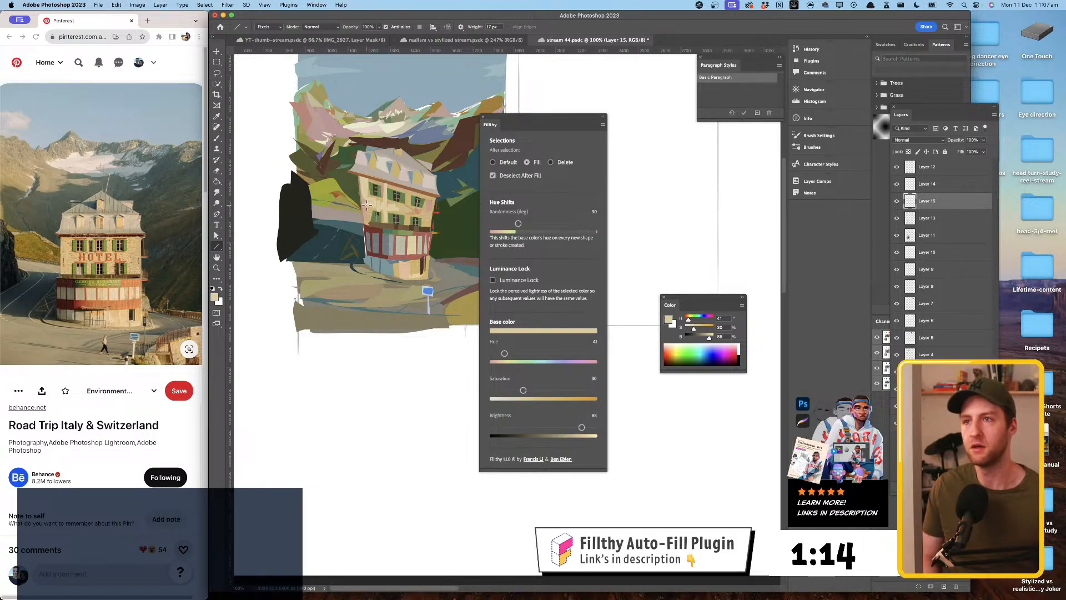
{"action": "left_click_drag", "start_coordinate": [368, 218], "coordinate": [368, 220]}
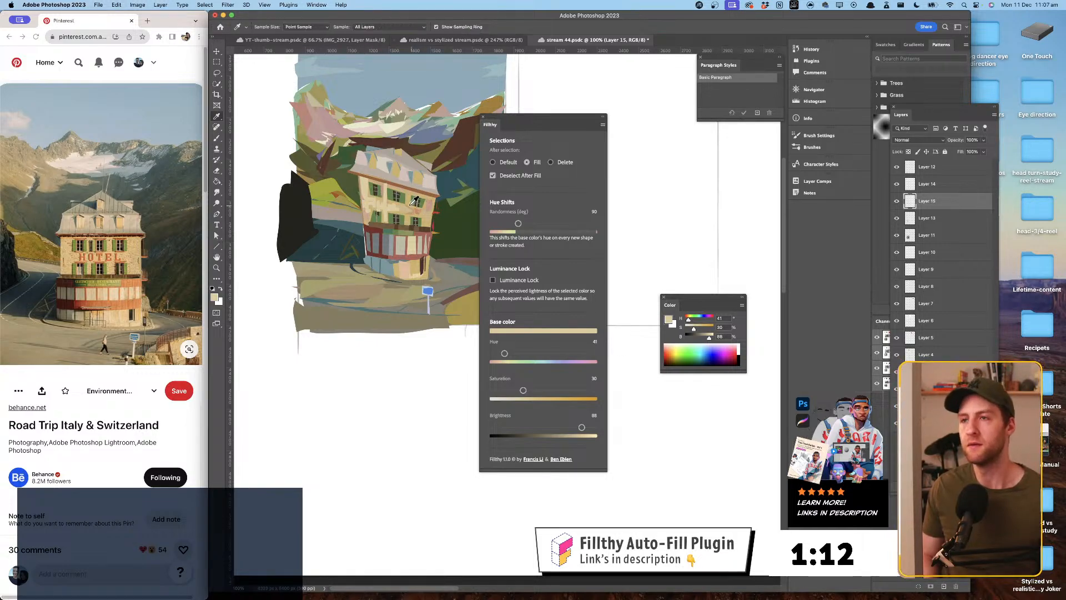
- Sample the wall colour, turn it reddish brown with hue 18, saturation 50 and brightness 38, and draw thinner lines across the upper facade
{"action": "left_click", "coordinate": [398, 205], "text": "alt"}
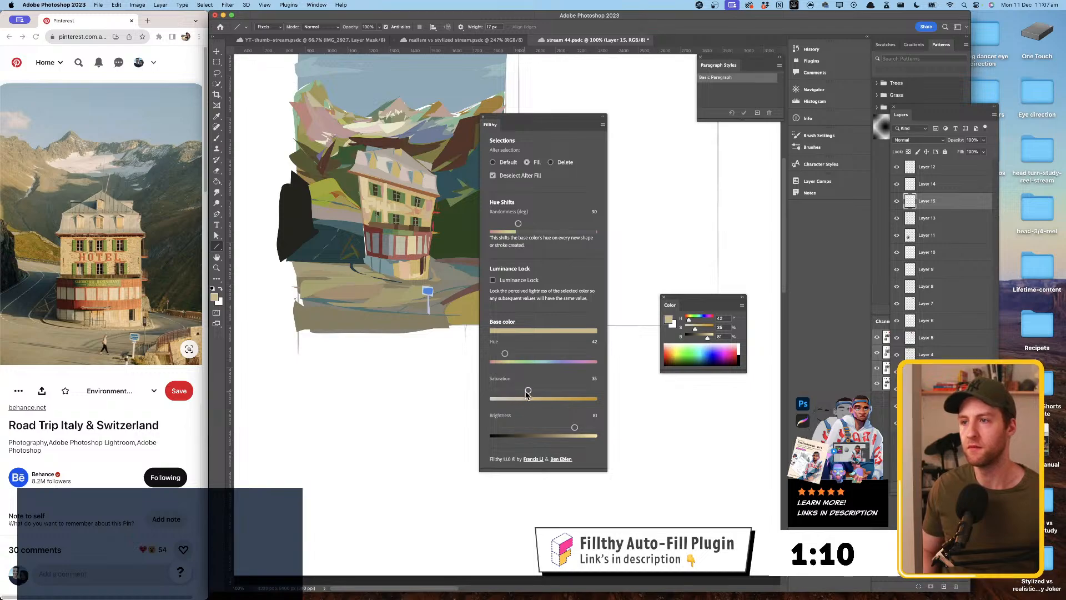
{"action": "left_click_drag", "start_coordinate": [504, 354], "coordinate": [497, 354]}
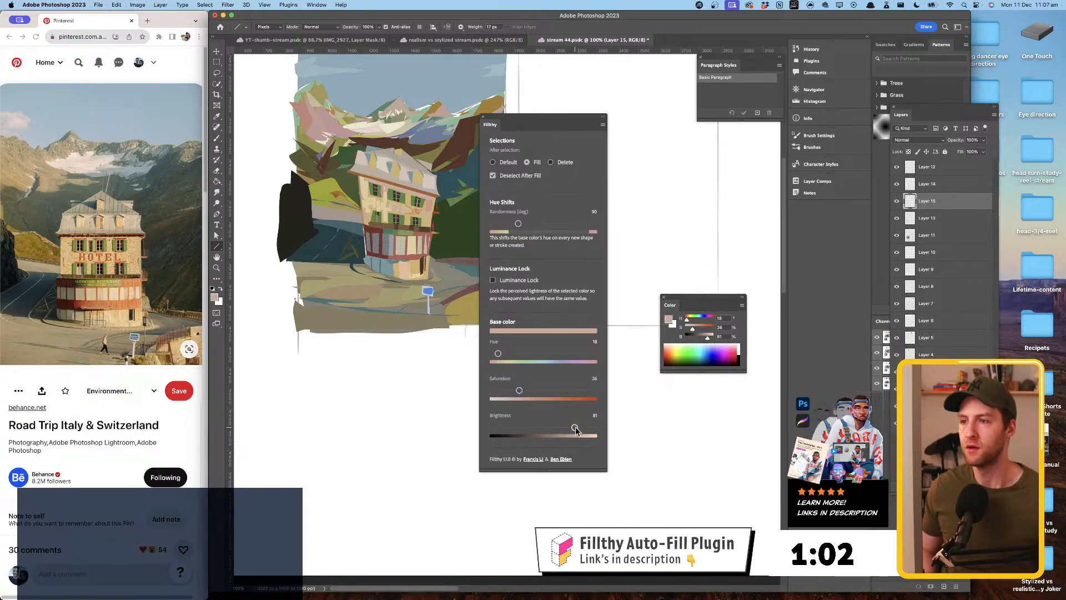
{"action": "left_click_drag", "start_coordinate": [576, 430], "coordinate": [560, 429]}
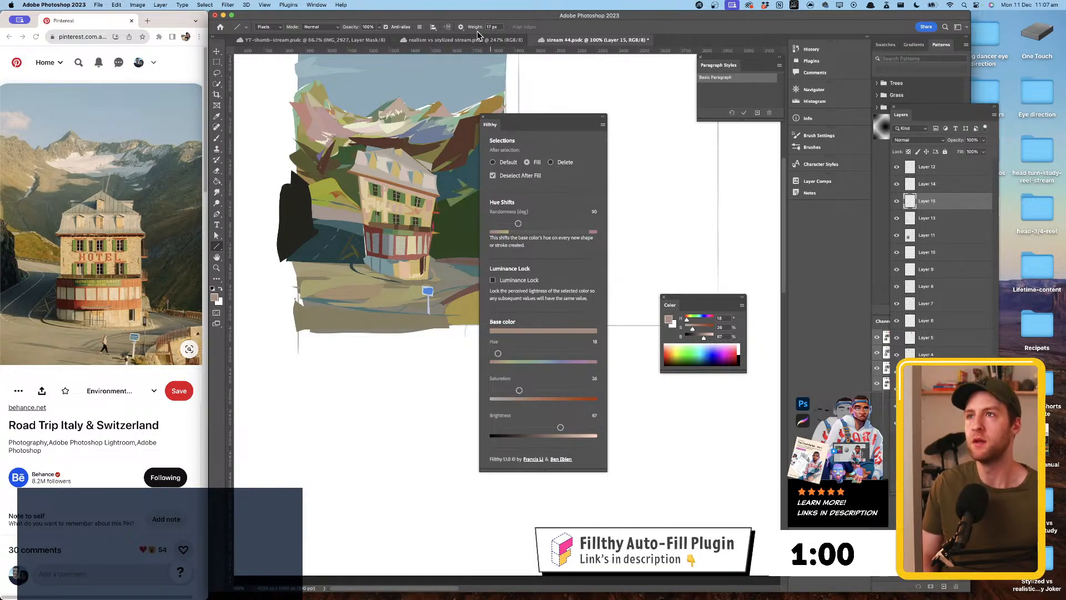
{"action": "key", "text": "Return"}
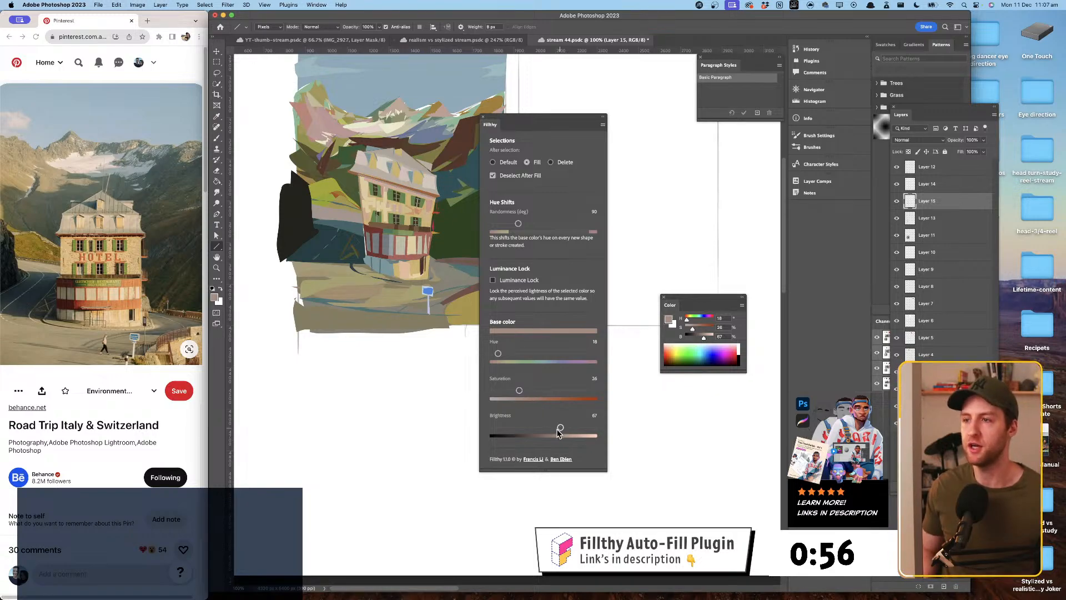
{"action": "left_click_drag", "start_coordinate": [560, 428], "coordinate": [543, 428]}
{"action": "left_click_drag", "start_coordinate": [519, 390], "coordinate": [543, 390]}
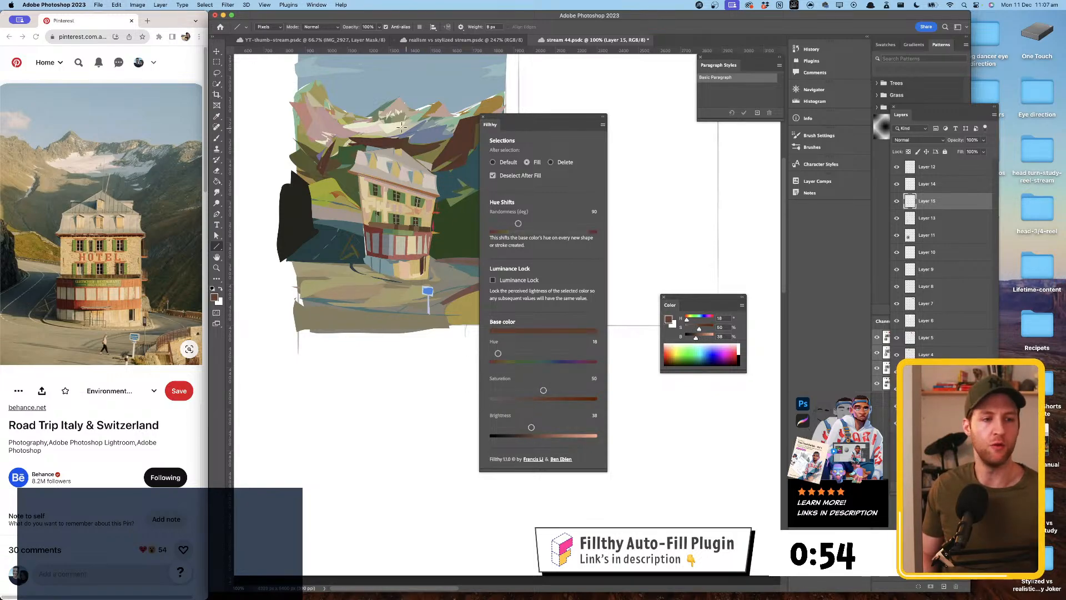
{"action": "left_click_drag", "start_coordinate": [359, 180], "coordinate": [439, 205]}
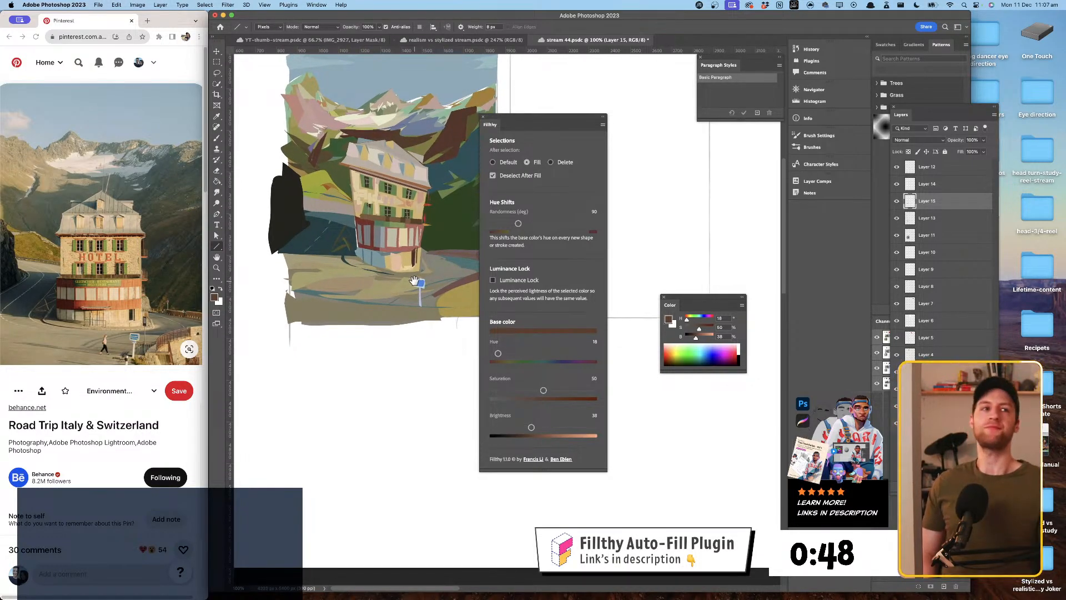
- Sample the red of the hotel's lower facade, set saturation 60 and brightness 76, and draw an 11 px line across the red panels
{"action": "left_click_drag", "start_coordinate": [423, 287], "coordinate": [441, 278]}
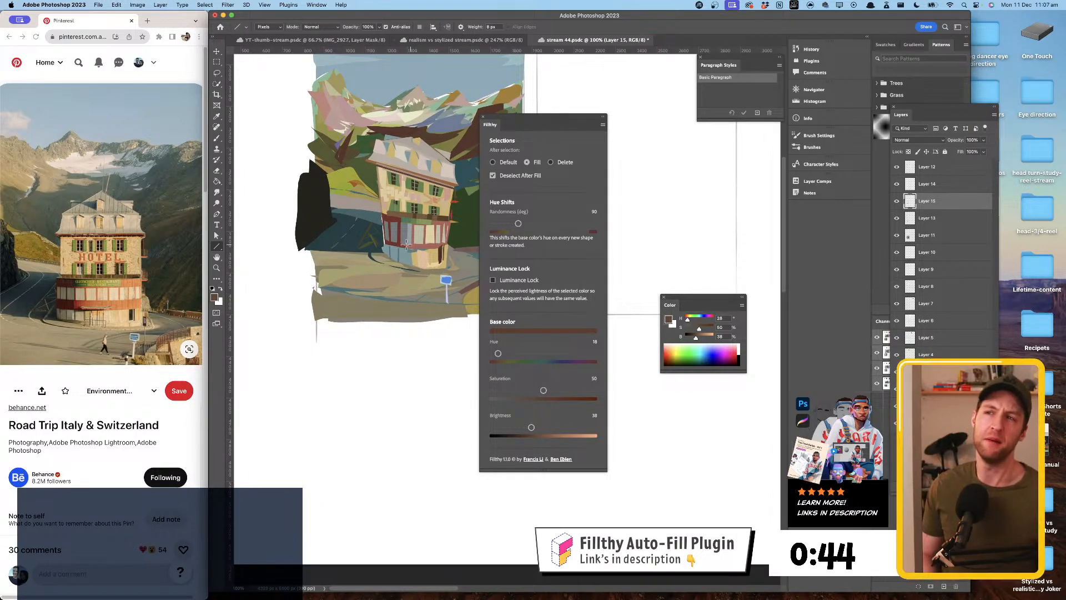
{"action": "key", "text": "i"}
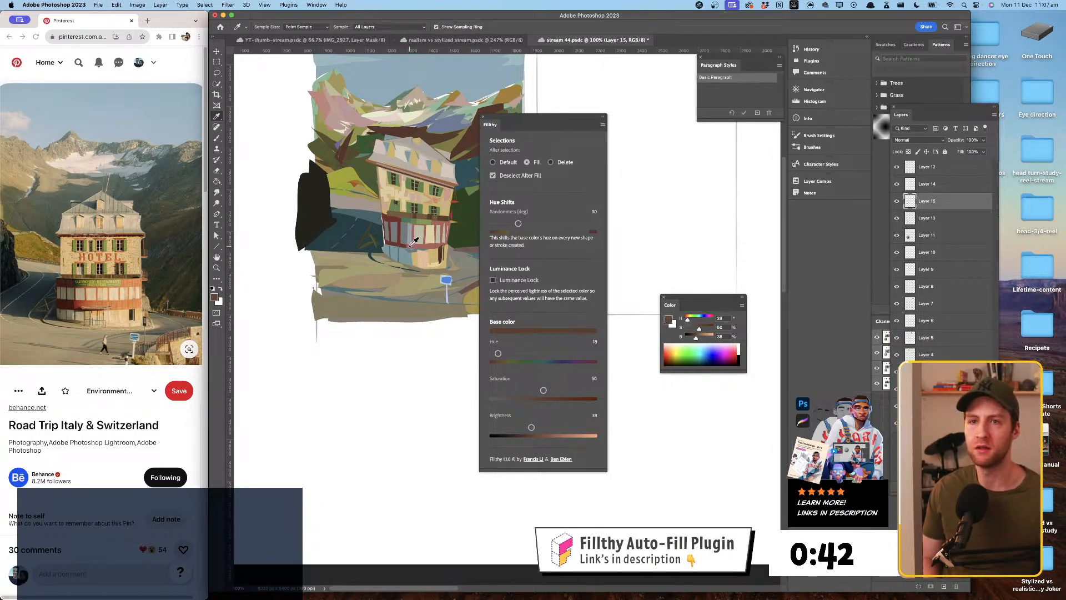
{"action": "left_click", "coordinate": [419, 245]}
{"action": "key", "text": "u"}
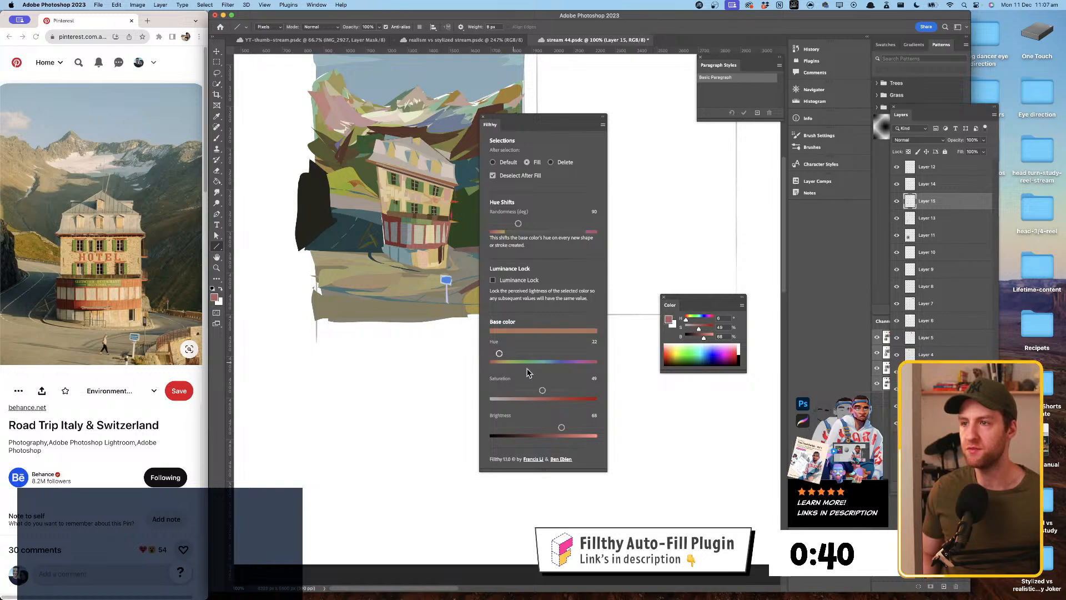
{"action": "left_click_drag", "start_coordinate": [543, 390], "coordinate": [553, 390]}
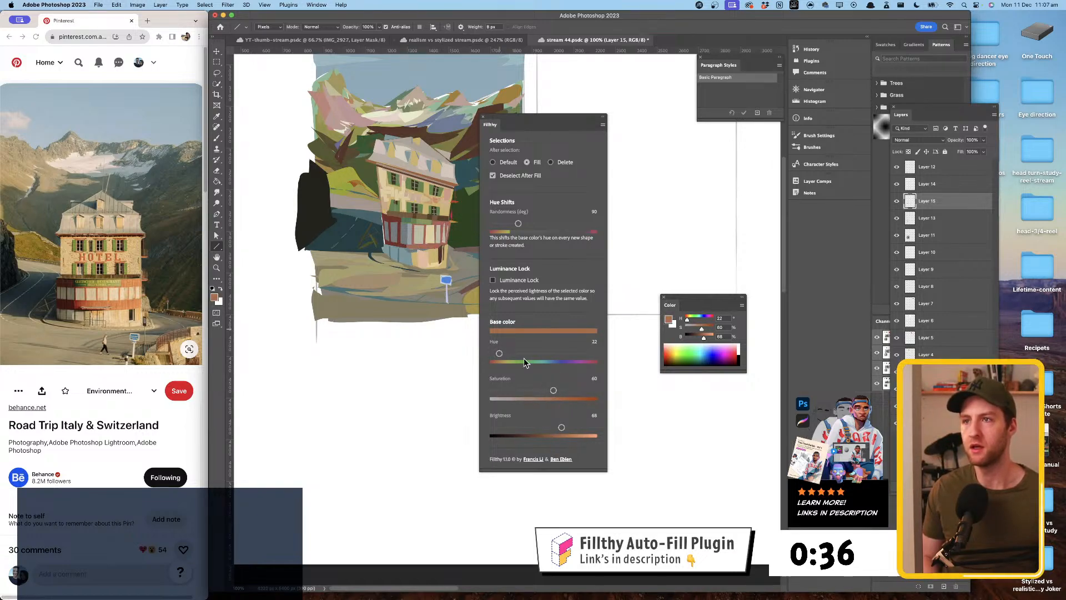
{"action": "left_click_drag", "start_coordinate": [562, 429], "coordinate": [570, 428]}
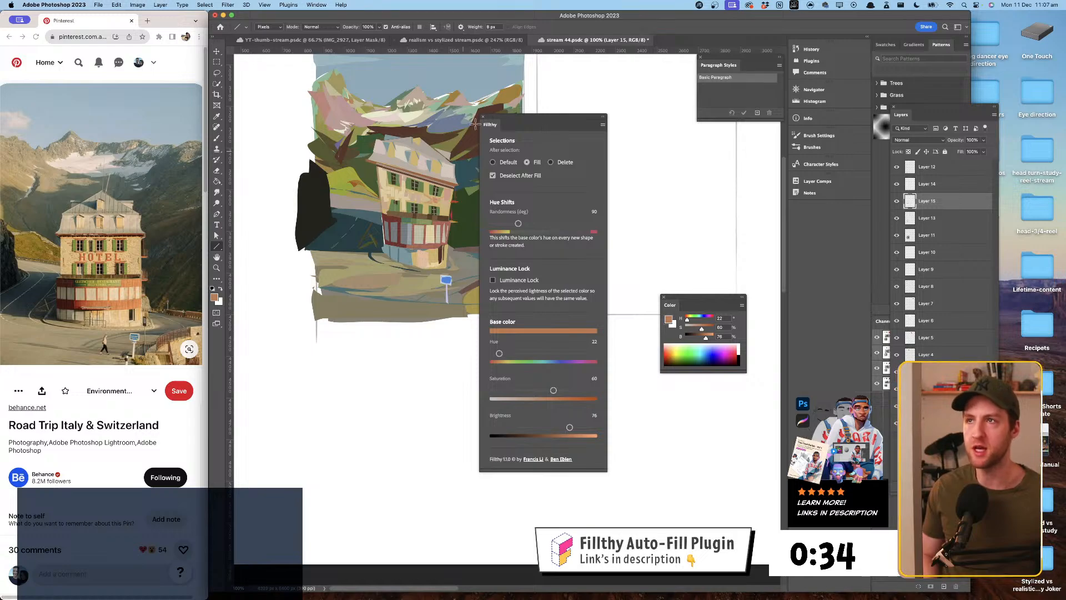
{"action": "left_click_drag", "start_coordinate": [471, 28], "coordinate": [476, 28]}
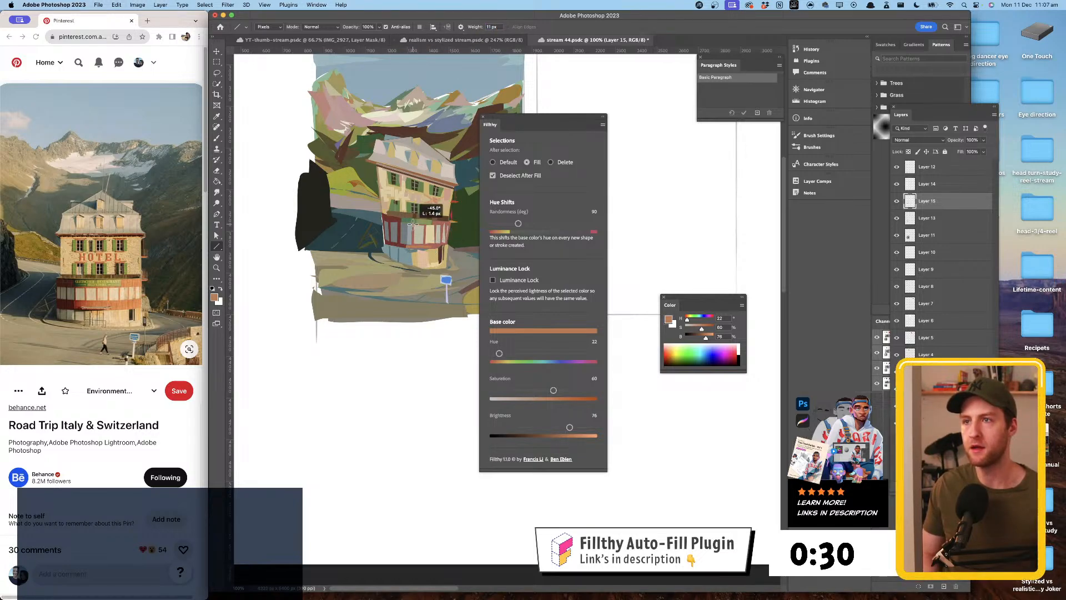
{"action": "mouse_move", "coordinate": [413, 224]}
{"action": "left_mouse_down"}
{"action": "mouse_move", "coordinate": [432, 237]}
{"action": "mouse_move", "coordinate": [427, 247]}
{"action": "left_mouse_up"}
- Draw lines on the lower facade with the orange base at saturation 79 and brightness 81, and more at saturation 75 and brightness 85
{"action": "left_click", "coordinate": [573, 395]}
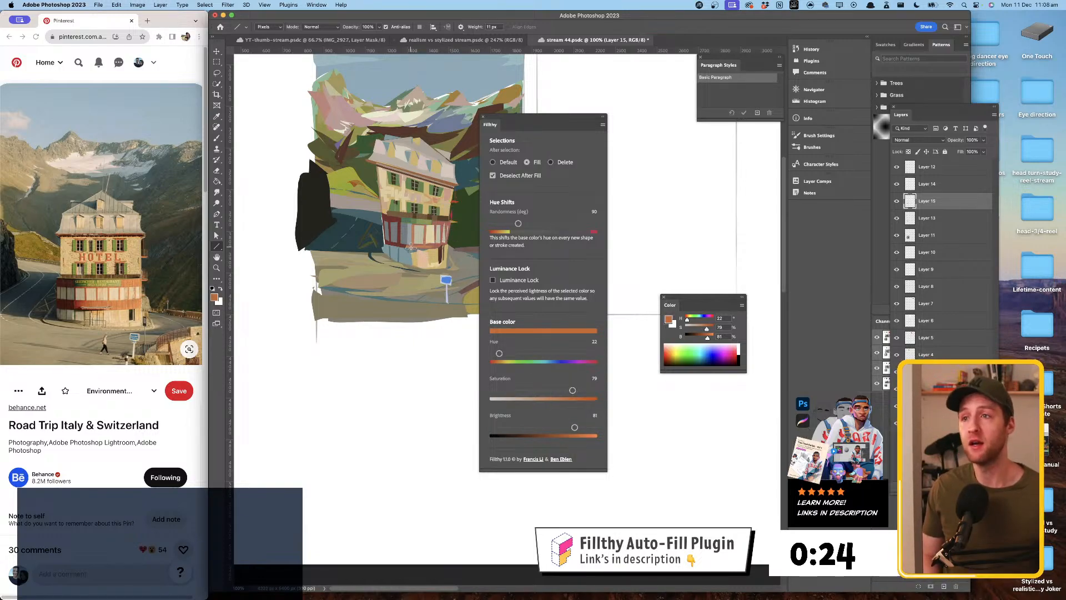
{"action": "left_click_drag", "start_coordinate": [412, 247], "coordinate": [433, 229]}
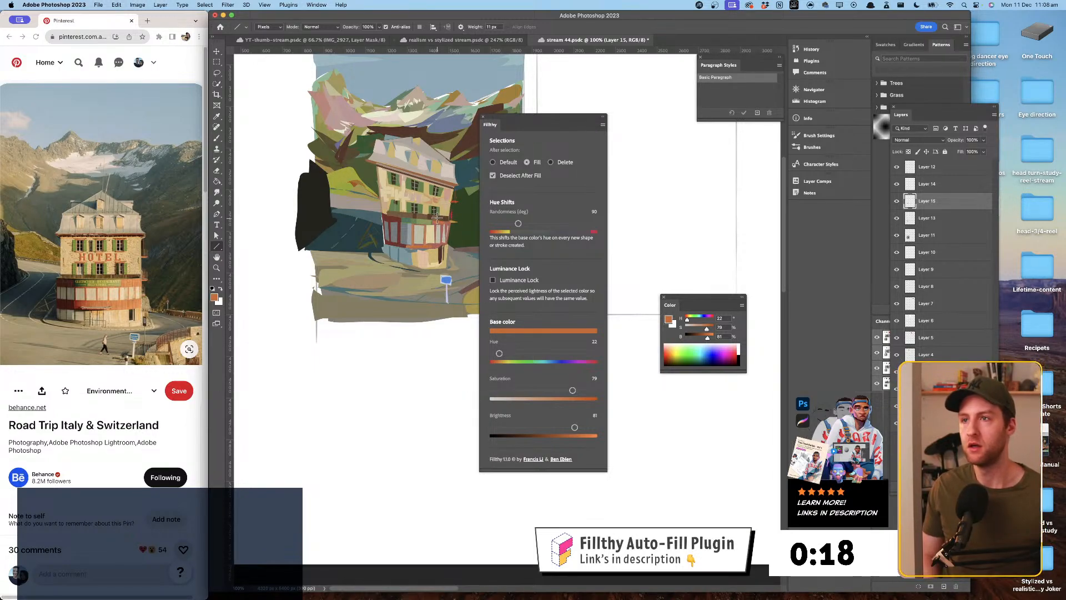
{"action": "left_click_drag", "start_coordinate": [435, 223], "coordinate": [439, 247]}
{"action": "left_click_drag", "start_coordinate": [572, 430], "coordinate": [579, 419]}
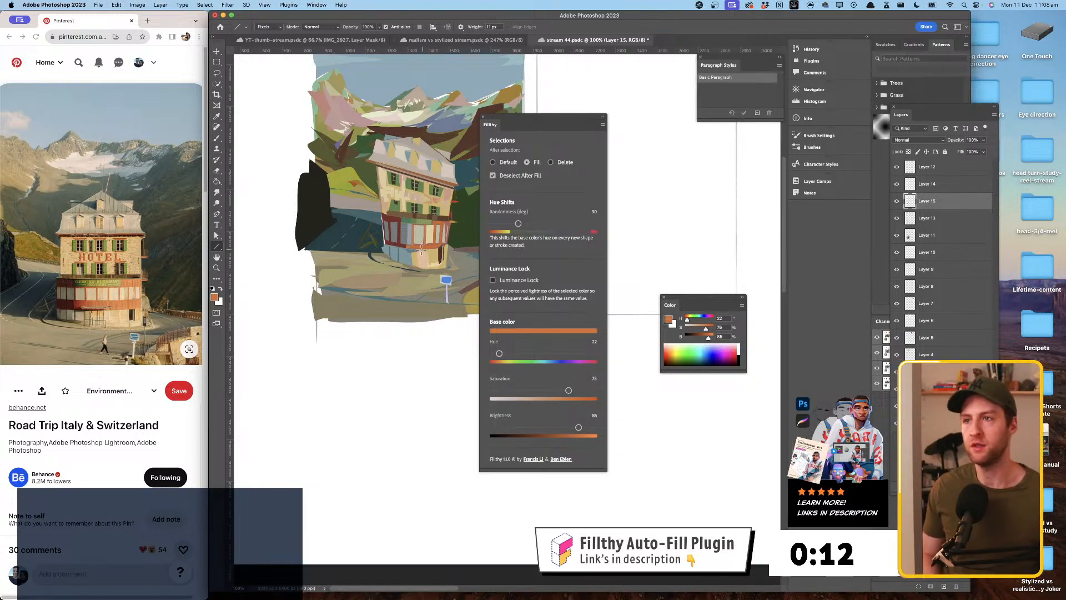
{"action": "mouse_move", "coordinate": [416, 252]}
{"action": "left_mouse_down"}
{"action": "mouse_move", "coordinate": [431, 251]}
{"action": "mouse_move", "coordinate": [438, 227]}
{"action": "mouse_move", "coordinate": [434, 243]}
{"action": "left_mouse_up"}
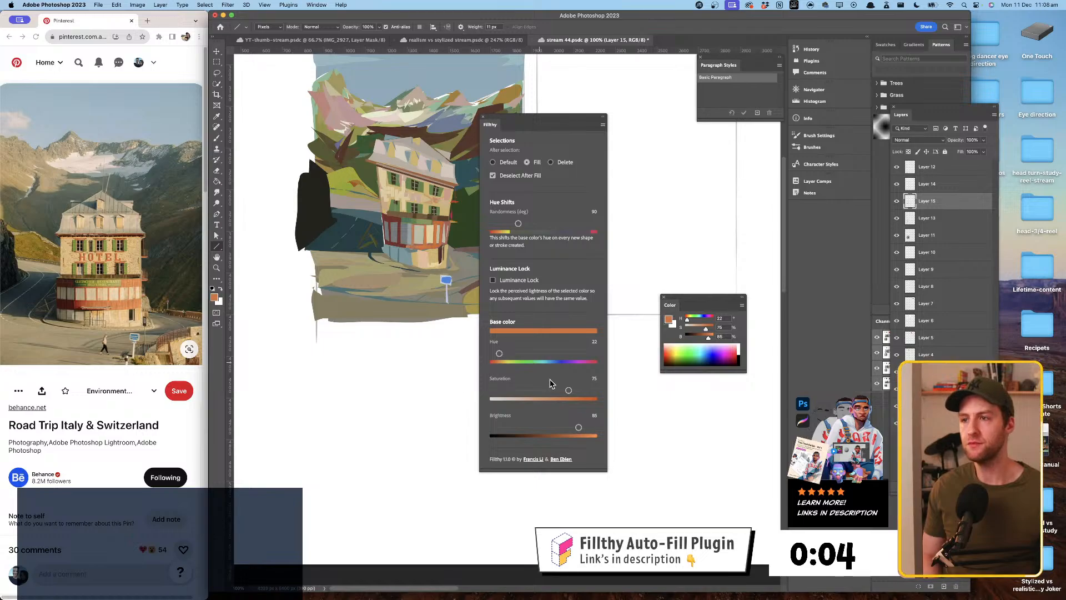
- Shift the base colour to a strong red with hue 10, saturation 94 and brightness 74, and draw short strokes on the lower facade
{"action": "left_click_drag", "start_coordinate": [513, 362], "coordinate": [498, 358]}
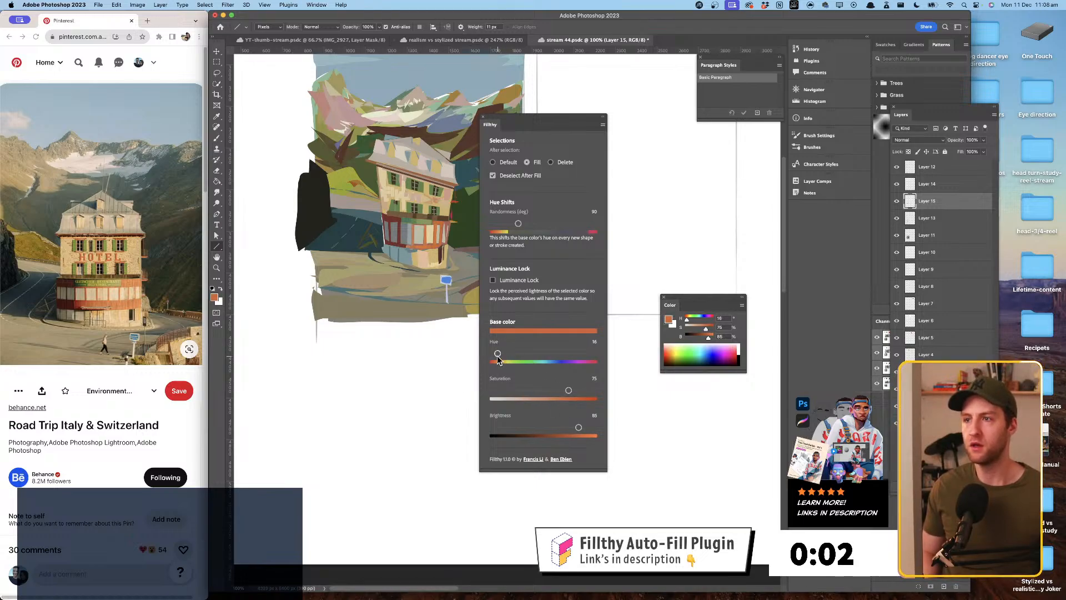
{"action": "left_click_drag", "start_coordinate": [579, 427], "coordinate": [568, 427]}
{"action": "left_click_drag", "start_coordinate": [569, 390], "coordinate": [588, 391]}
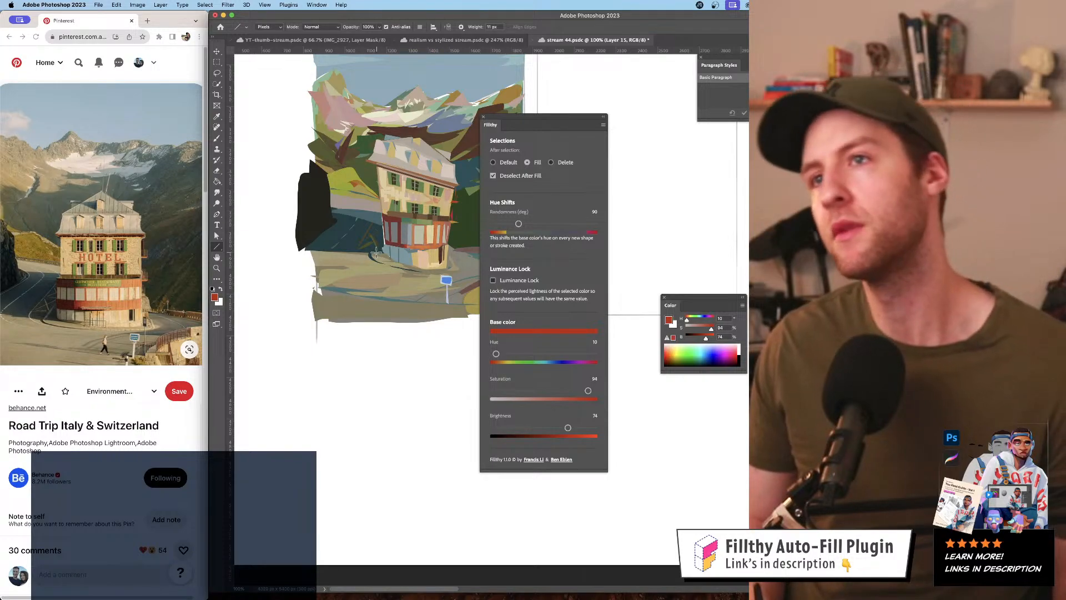
{"action": "mouse_move", "coordinate": [420, 258]}
{"action": "left_mouse_down"}
{"action": "mouse_move", "coordinate": [394, 251]}
{"action": "mouse_move", "coordinate": [406, 251]}
{"action": "left_mouse_up"}
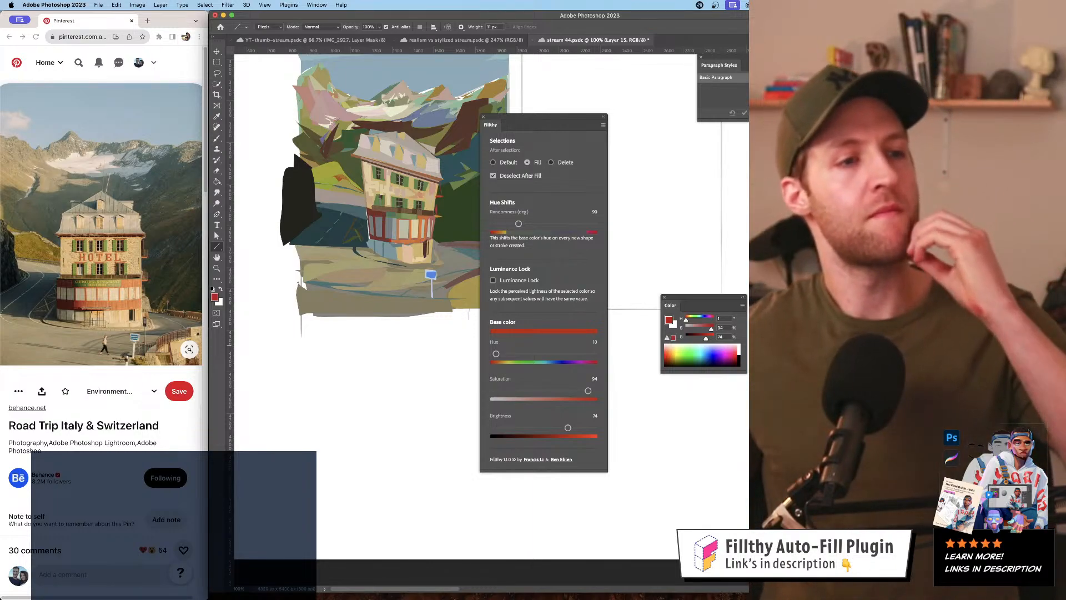
- Switch to the live chat overlay and read back through the viewers' messages
{"action": "key", "text": "super+Tab"}
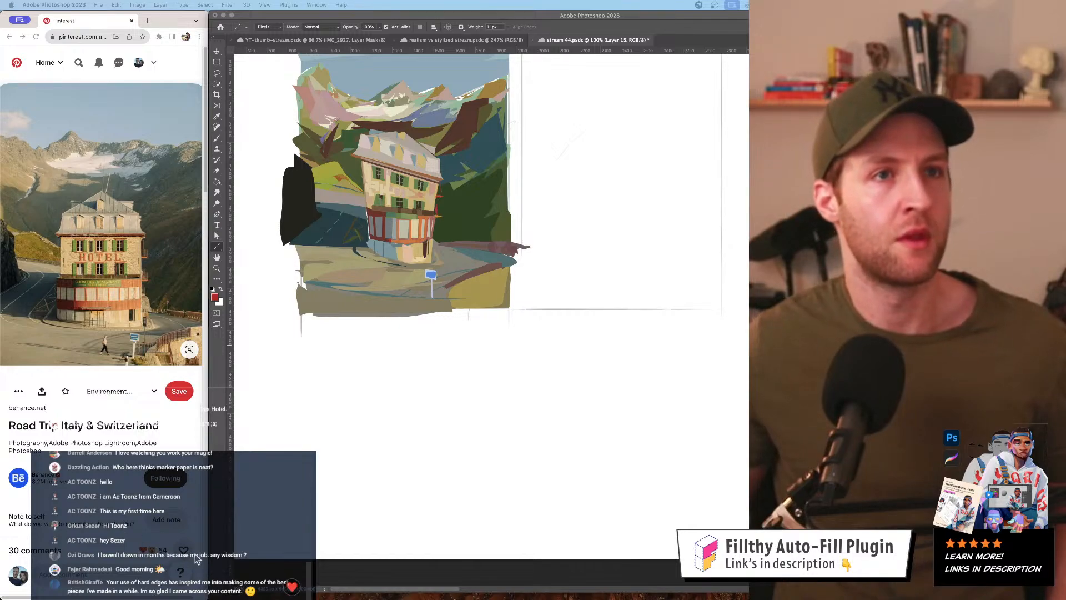
{"action": "left_click", "coordinate": [491, 342]}
{"action": "left_click_drag", "start_coordinate": [380, 198], "coordinate": [407, 225]}
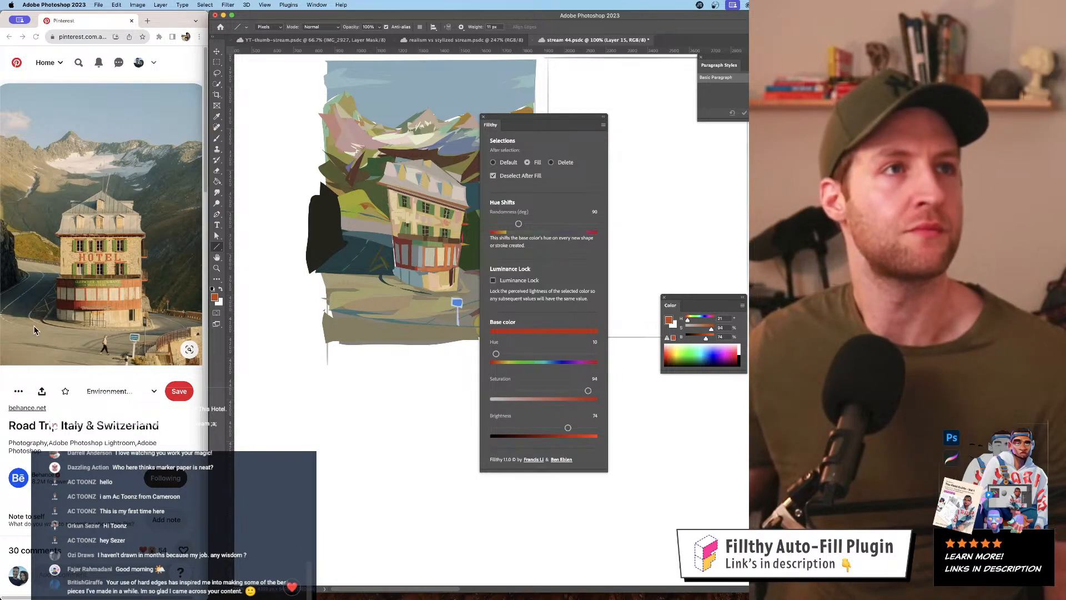
{"action": "scroll", "coordinate": [102, 233], "scroll_direction": "down", "scroll_amount": 1}
{"action": "left_click", "coordinate": [205, 517]}
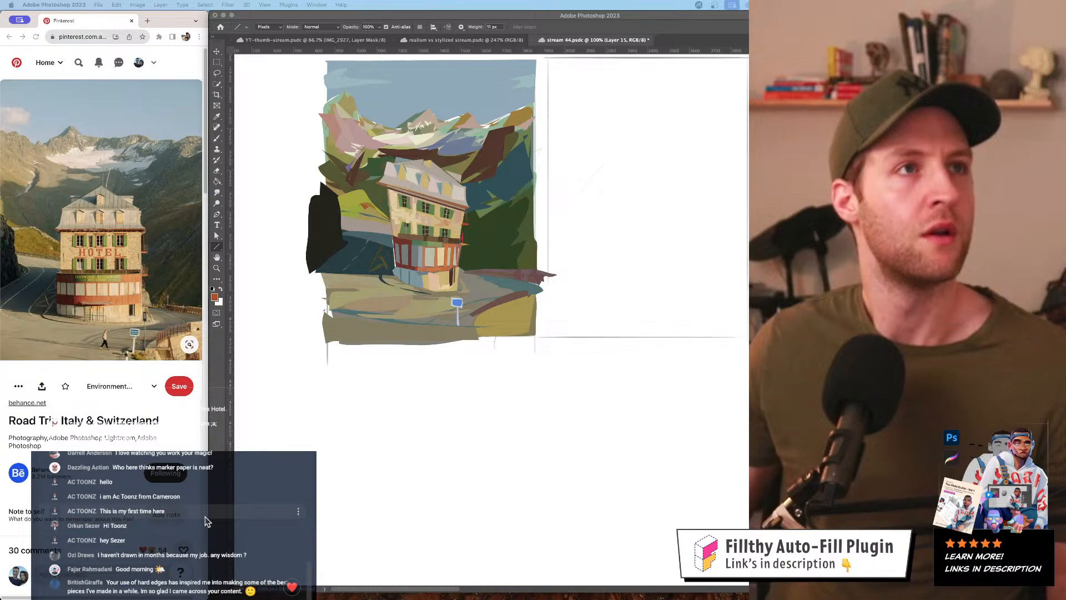
{"action": "scroll", "coordinate": [208, 503], "scroll_direction": "up", "scroll_amount": 2}
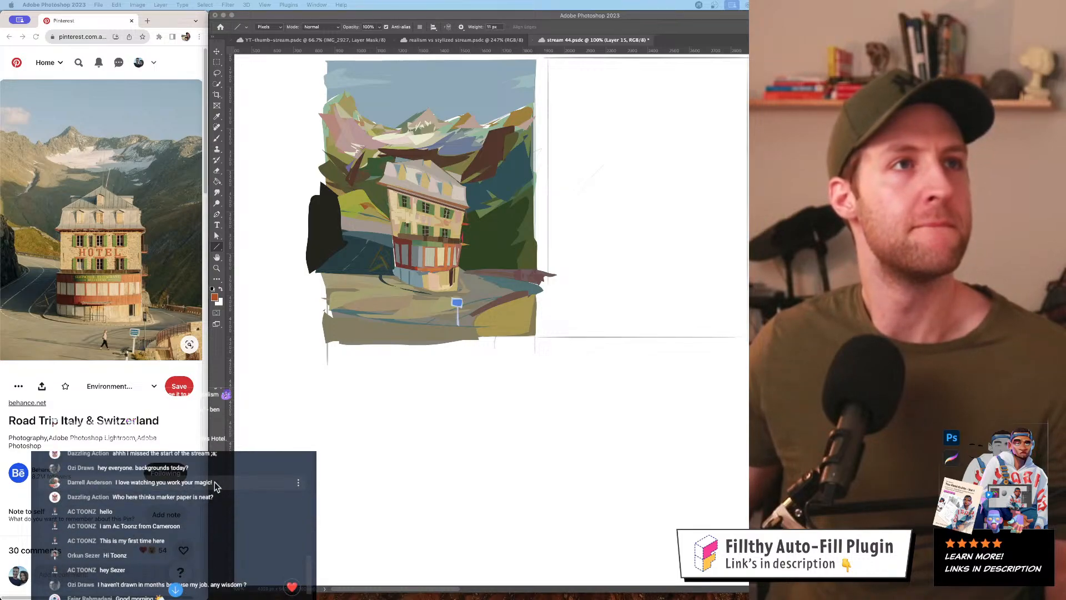
{"action": "scroll", "coordinate": [216, 487], "scroll_direction": "up", "scroll_amount": 3}
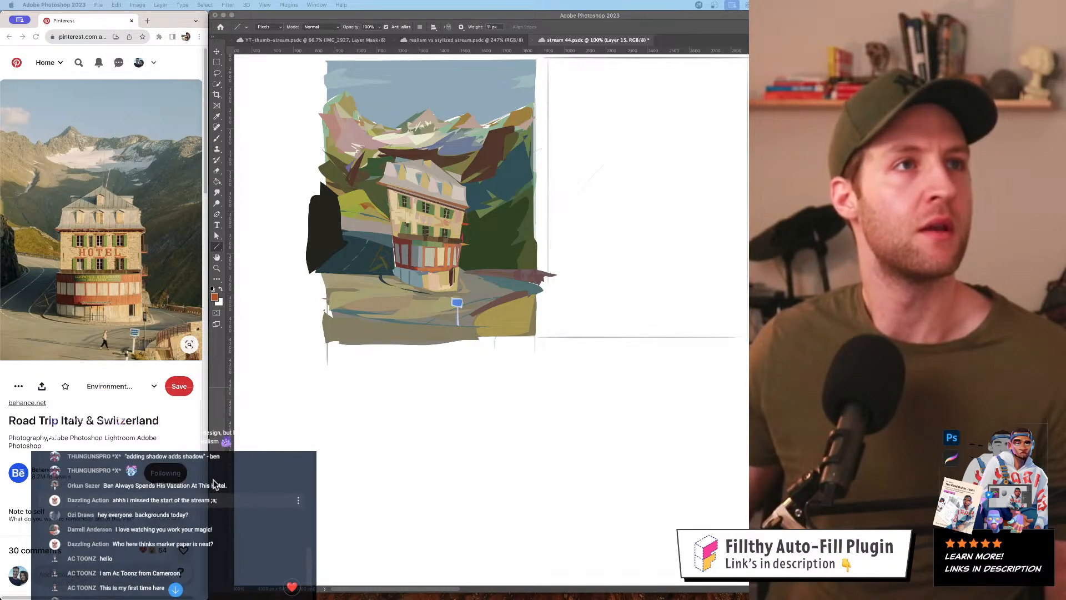
{"action": "scroll", "coordinate": [216, 486], "scroll_direction": "up", "scroll_amount": 2}
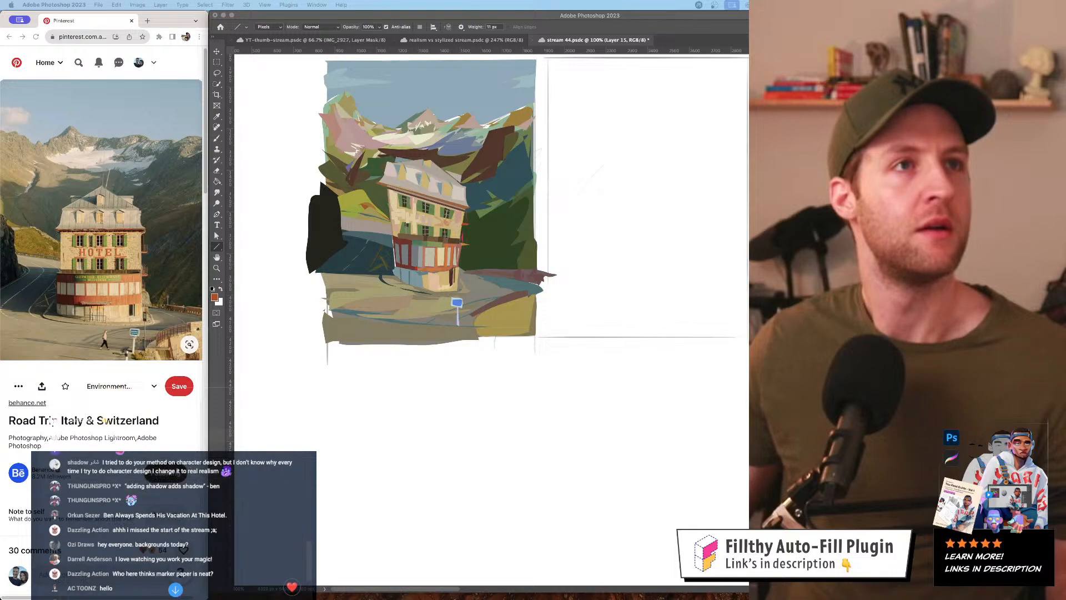
{"action": "scroll", "coordinate": [195, 467], "scroll_direction": "up", "scroll_amount": 4}
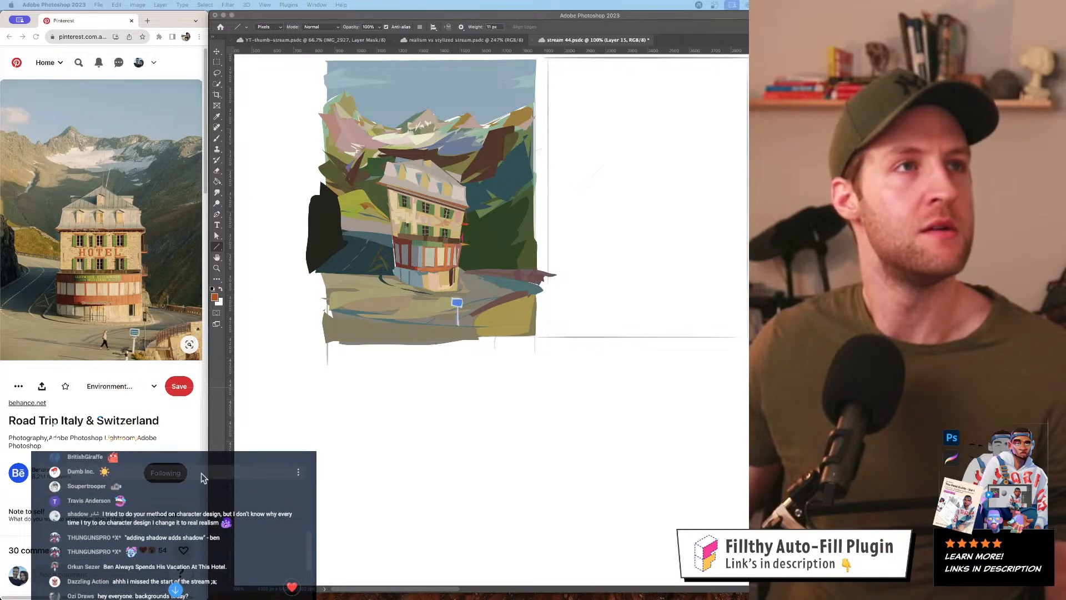
{"action": "scroll", "coordinate": [201, 478], "scroll_direction": "down", "scroll_amount": 2}
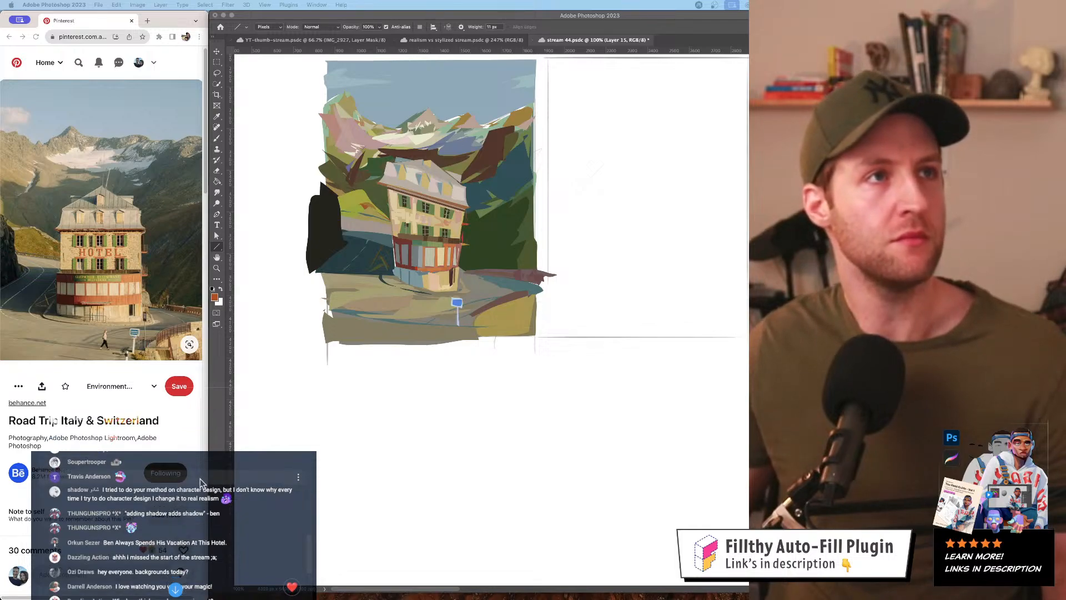
{"action": "scroll", "coordinate": [192, 491], "scroll_direction": "down", "scroll_amount": 1}
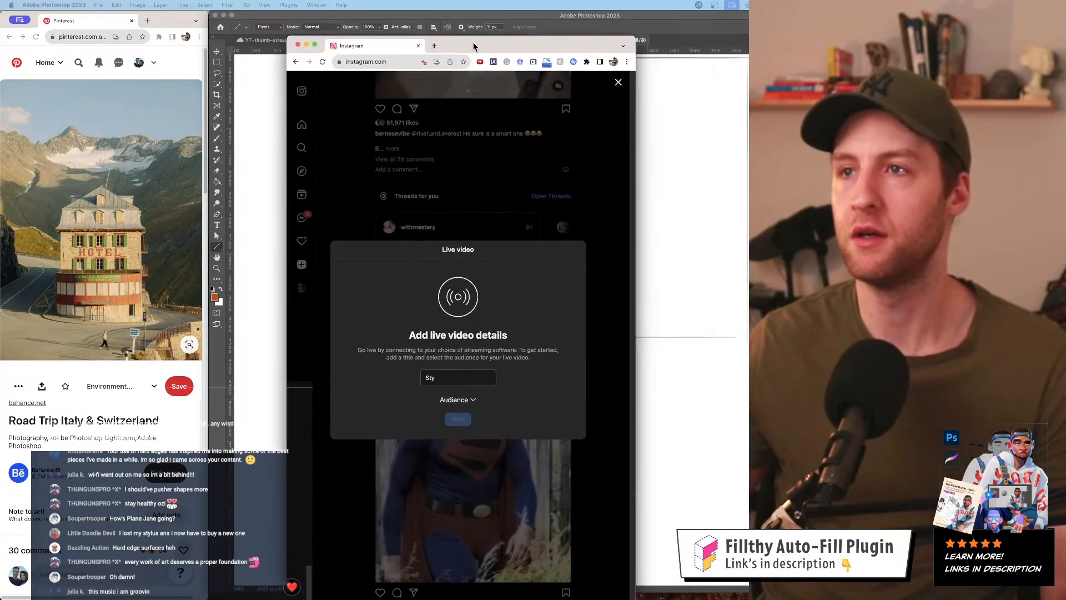
- Try to title the Instagram live video "Stylized art study" with an emoji at the end and choose its audience
{"action": "type", "text": "lize"}
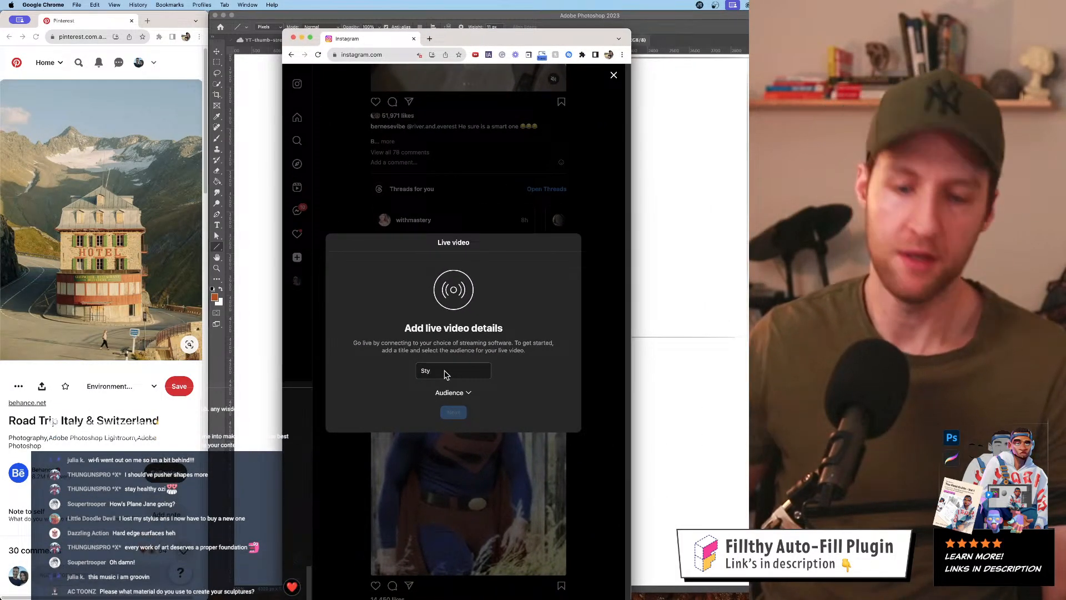
{"action": "type", "text": "d art study"}
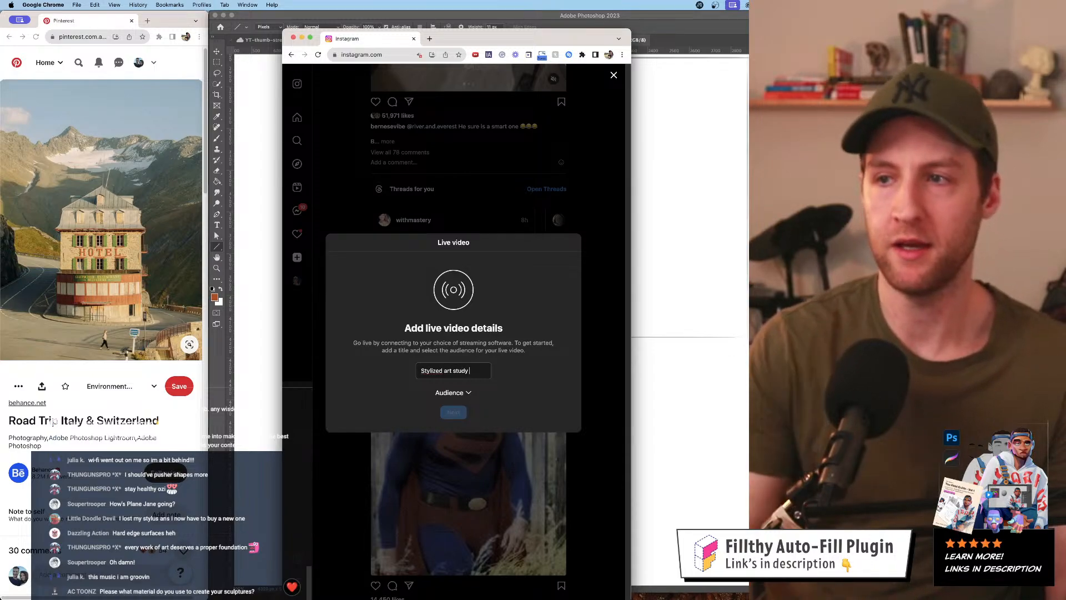
{"action": "left_click", "coordinate": [466, 374]}
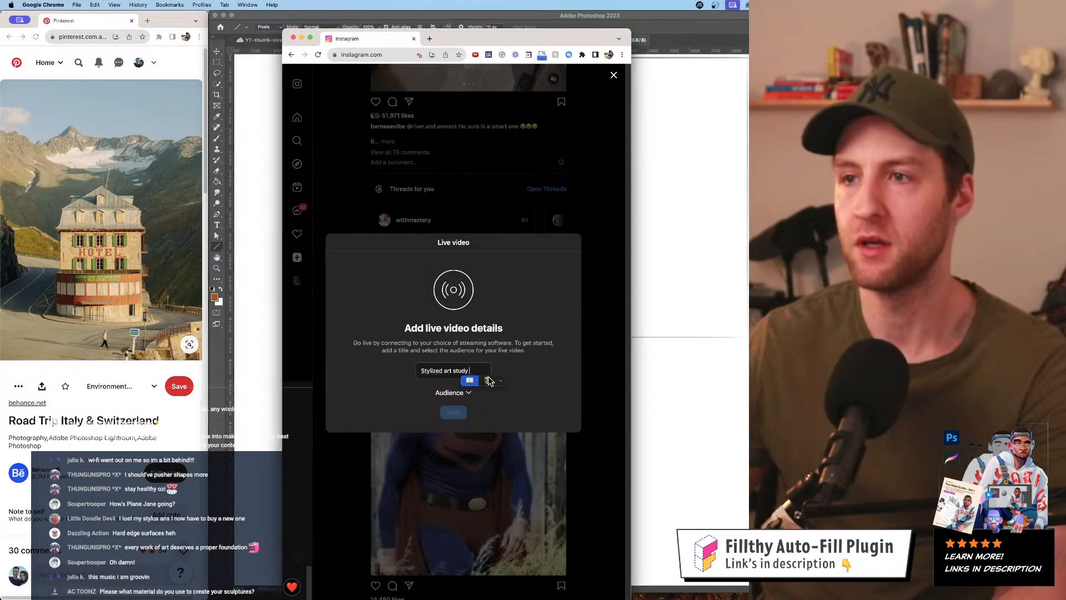
{"action": "left_click", "coordinate": [499, 383]}
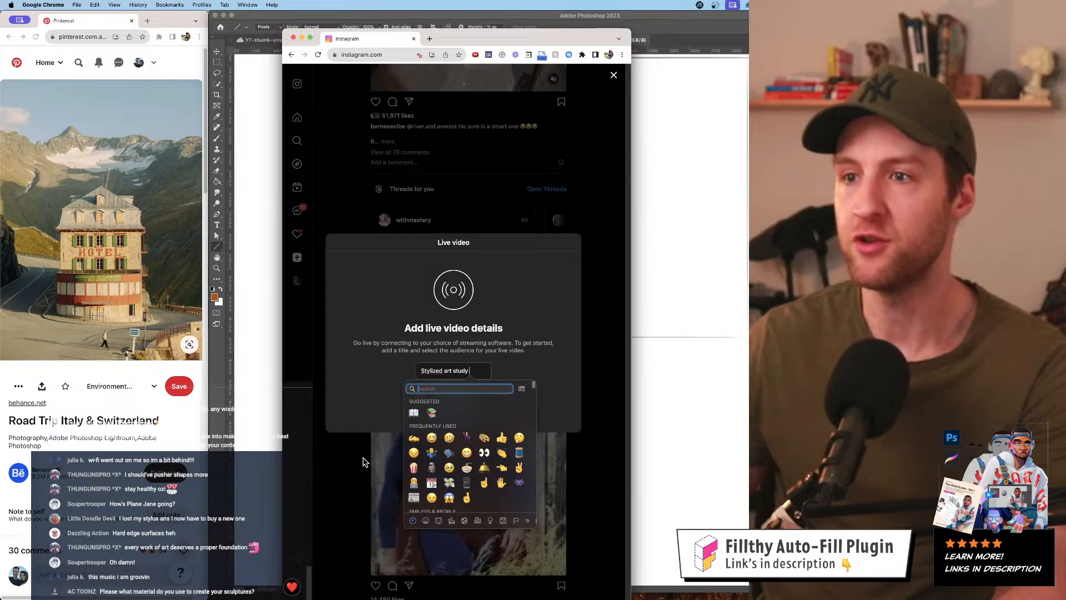
{"action": "key", "text": "Escape"}
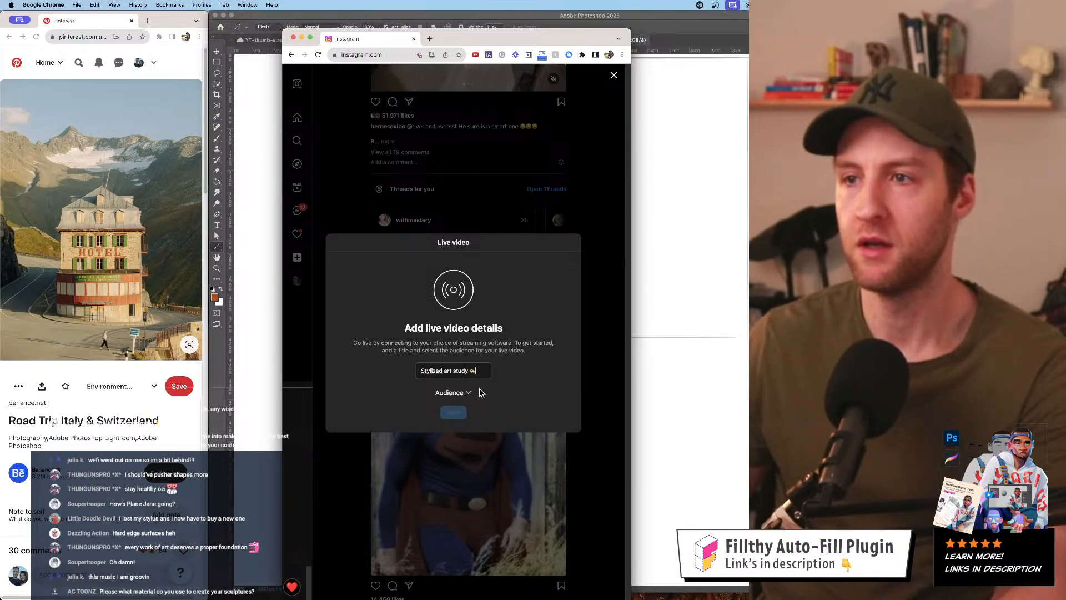
{"action": "left_click", "coordinate": [469, 394]}
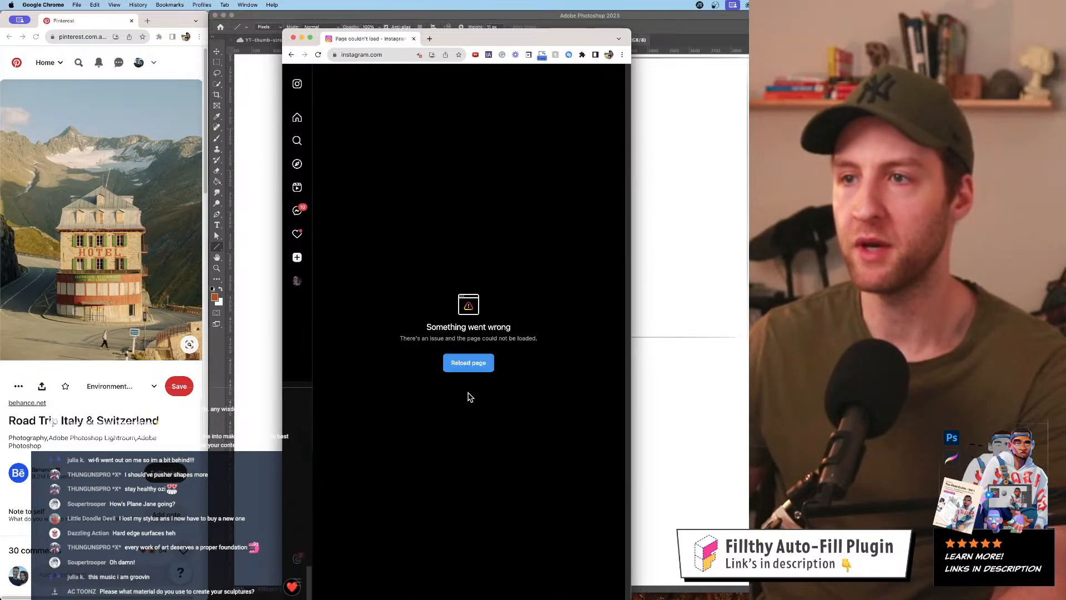
- Reload the Instagram page and continue with the saved account to get back to the feed
{"action": "left_click", "coordinate": [475, 364]}
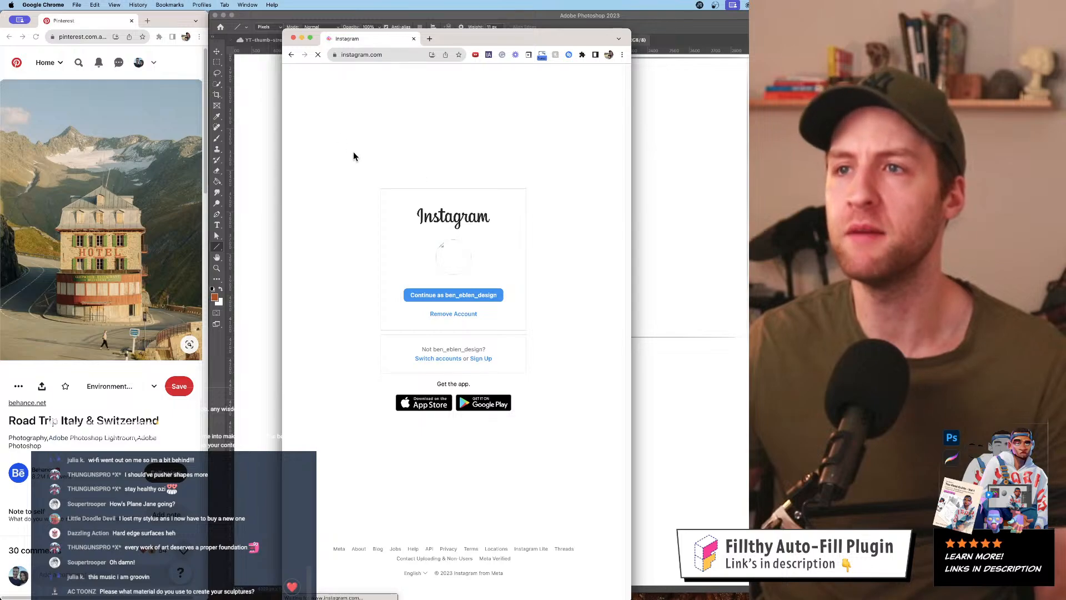
{"action": "left_click", "coordinate": [425, 297]}
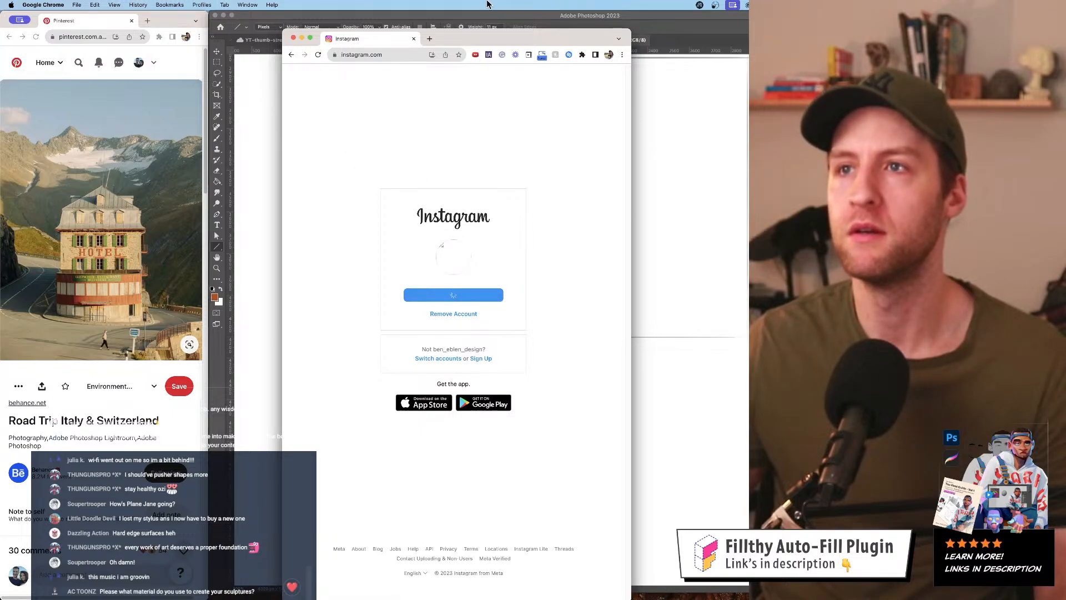
{"action": "left_click_drag", "start_coordinate": [475, 31], "coordinate": [439, 29]}
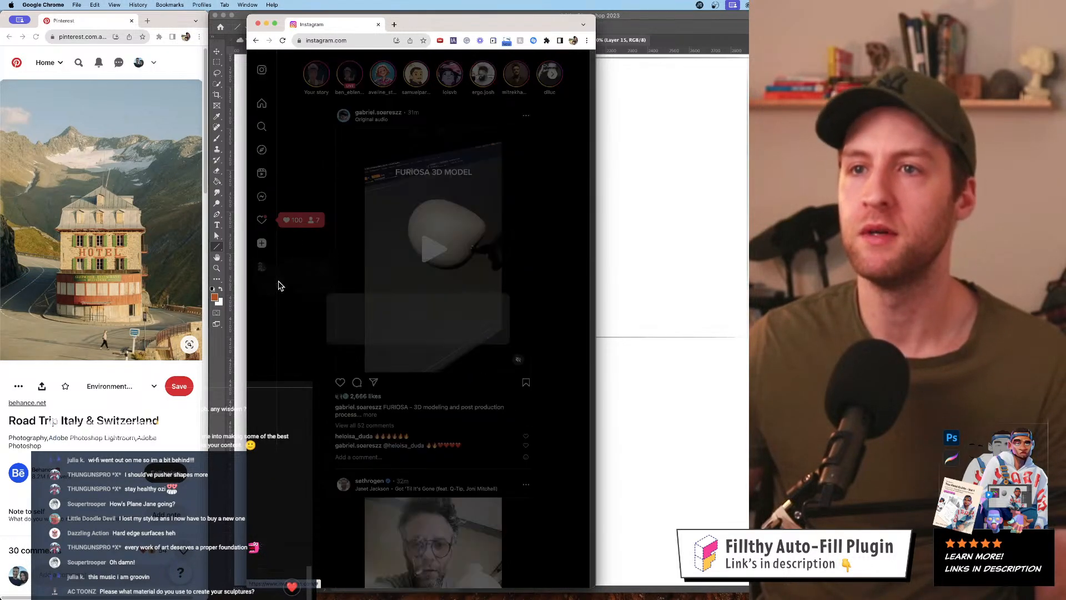
- Title the Instagram live video "Stylized art study" with a writing-hand emoji at the end
{"action": "left_click", "coordinate": [418, 358]}
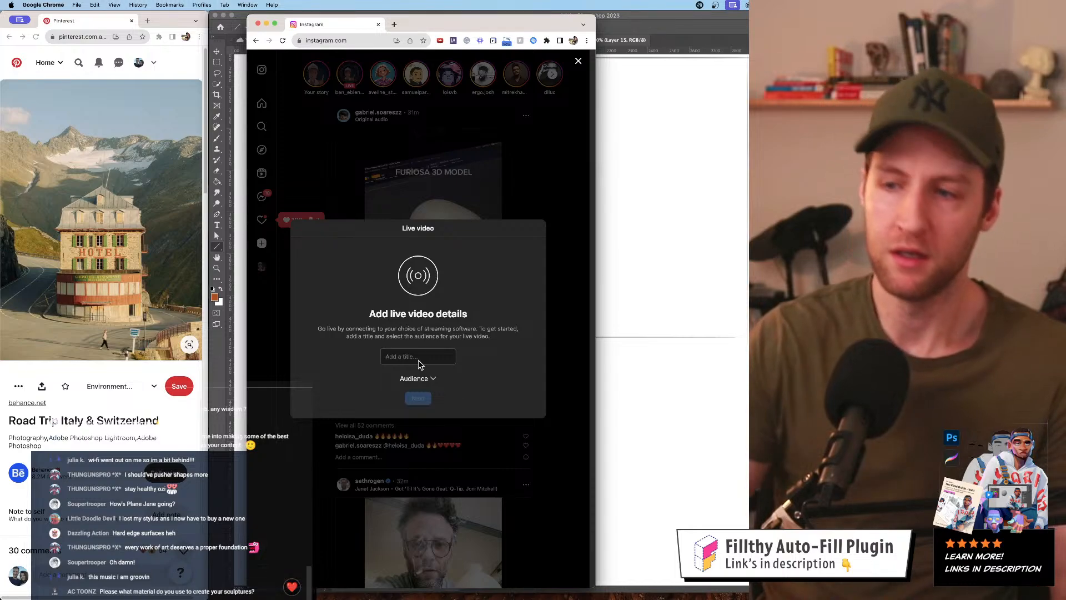
{"action": "type", "text": "Study"}
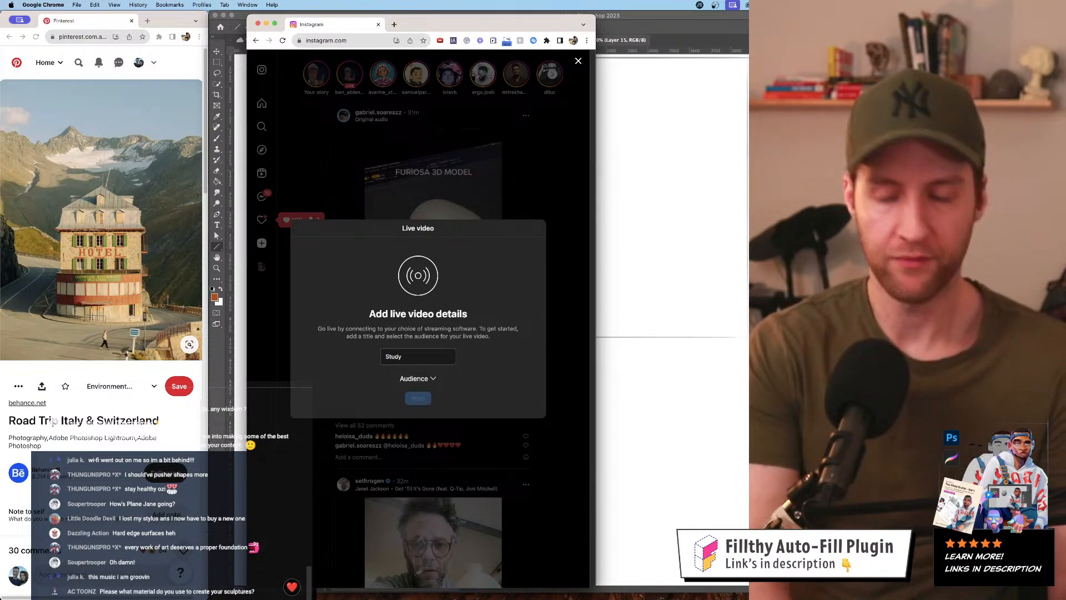
{"action": "type", "text": "yl"}
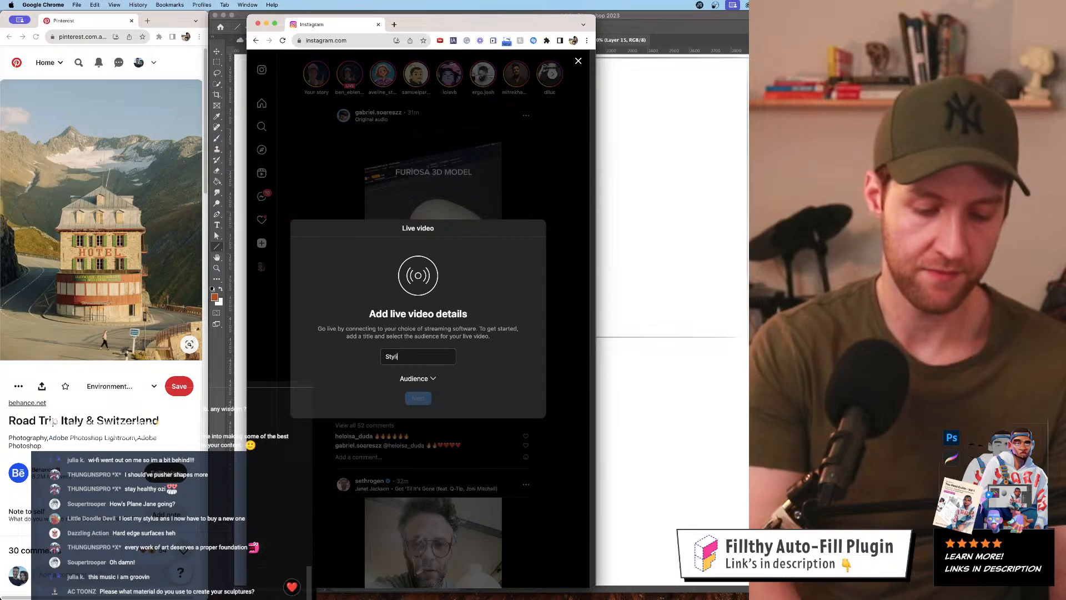
{"action": "type", "text": "ized aret s"}
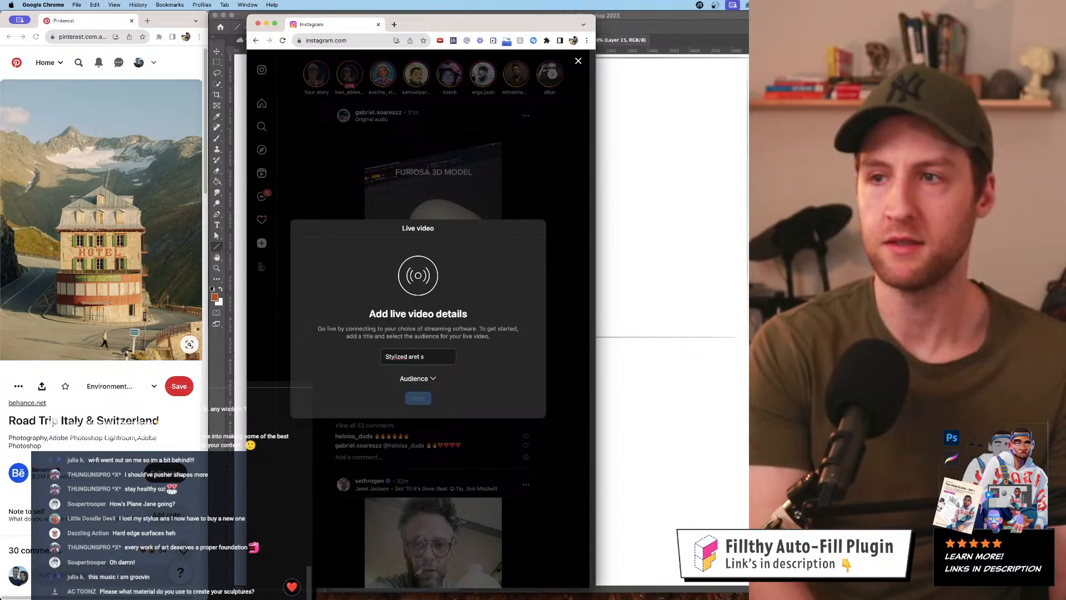
{"action": "key", "text": "BackSpace"}
{"action": "key", "text": "BackSpace"}
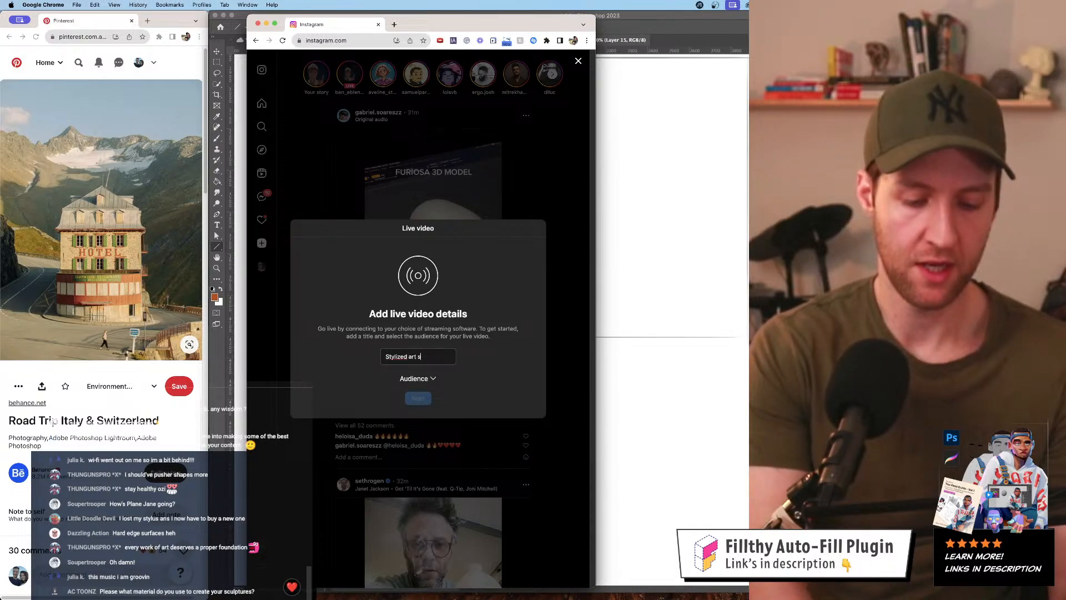
{"action": "type", "text": "t study"}
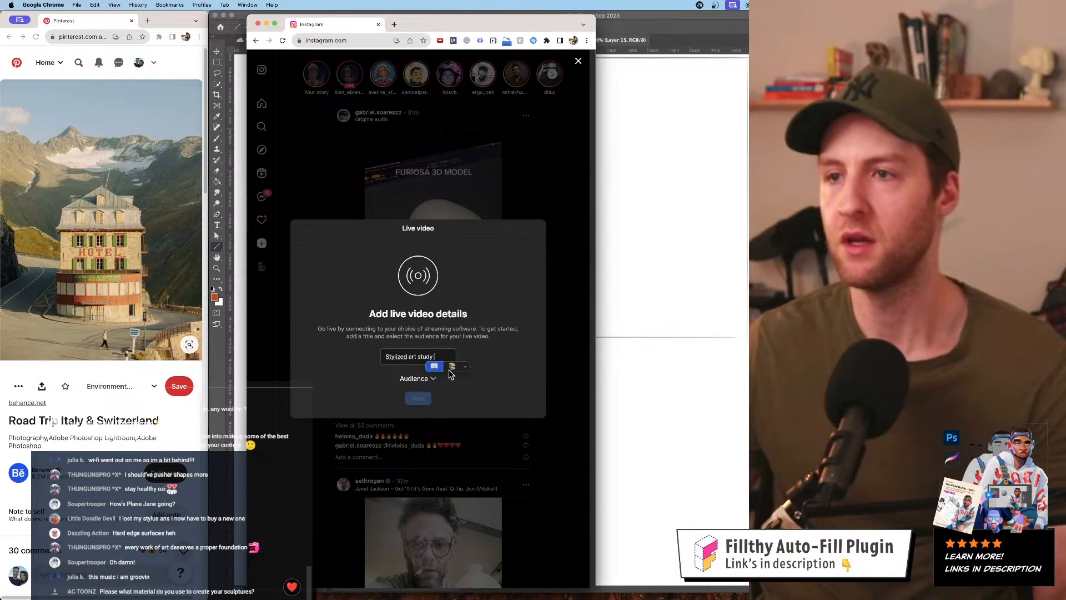
{"action": "key", "text": "ctrl+super+space"}
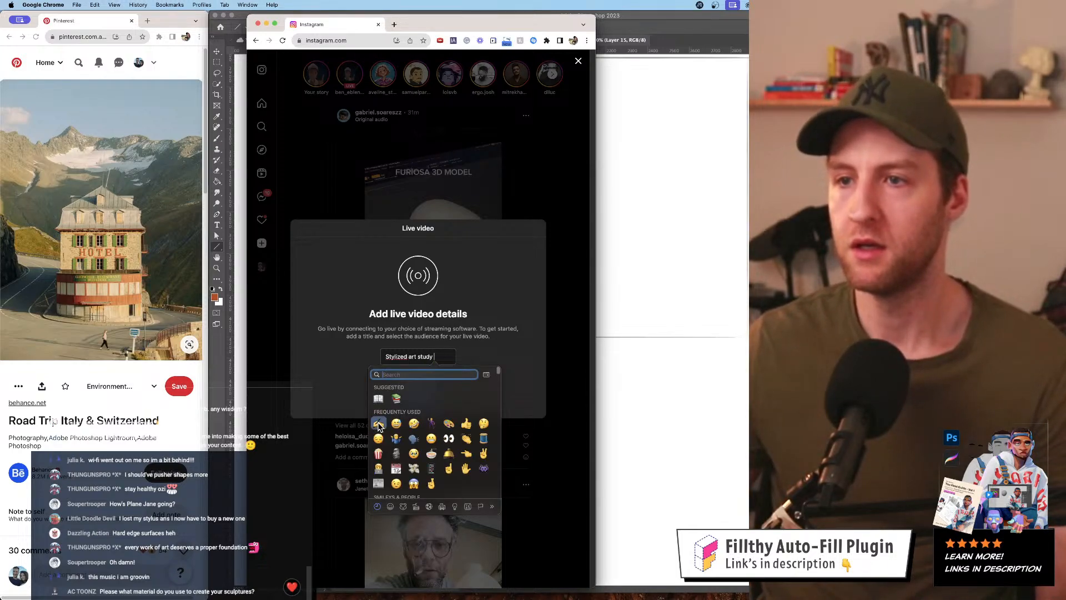
{"action": "left_click", "coordinate": [552, 316]}
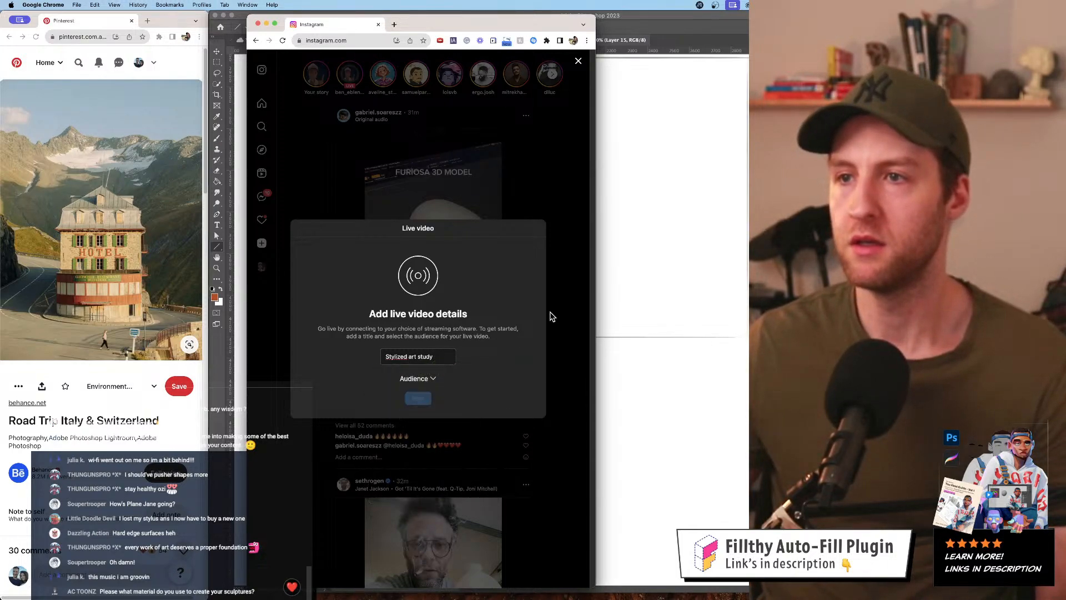
- Set the live video's audience to Public, submit the details, and move the Instagram window clear of the painting
{"action": "left_click", "coordinate": [426, 383]}
{"action": "left_click", "coordinate": [434, 301]}
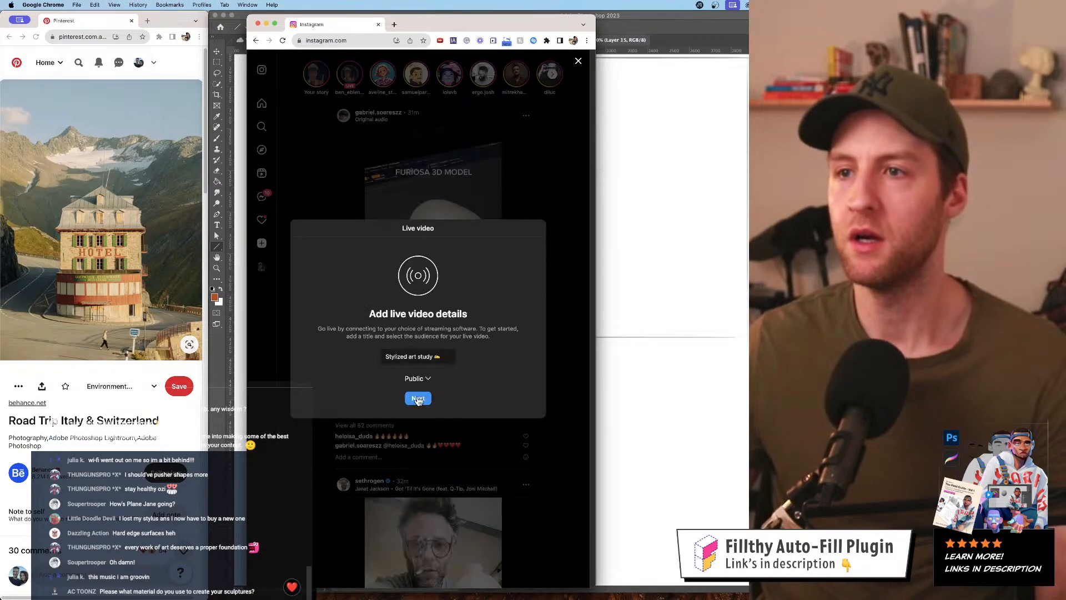
{"action": "left_click", "coordinate": [421, 400]}
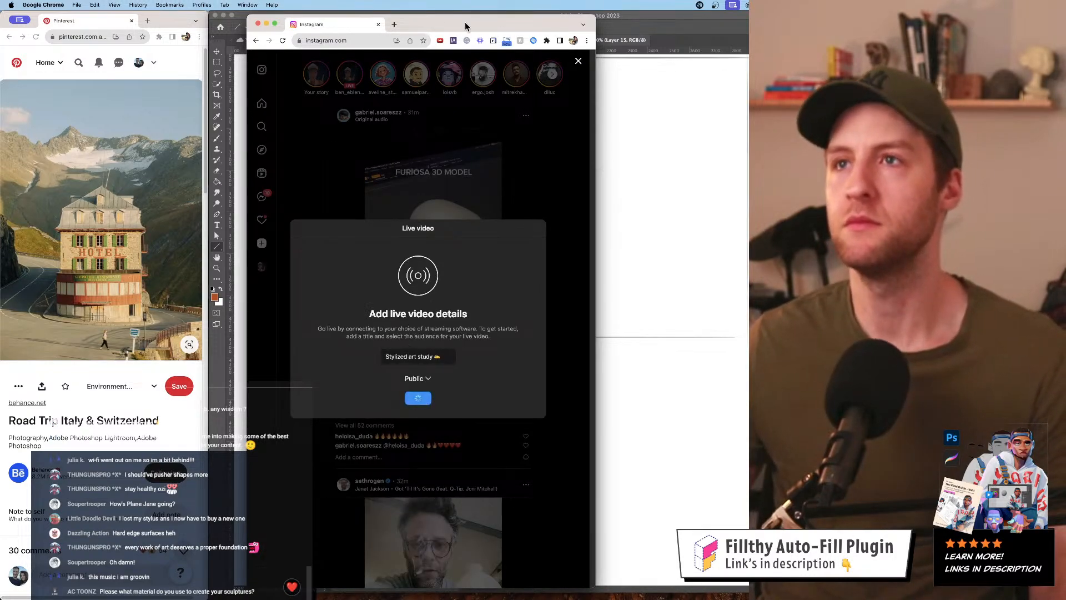
{"action": "left_click_drag", "start_coordinate": [466, 25], "coordinate": [0, 25]}
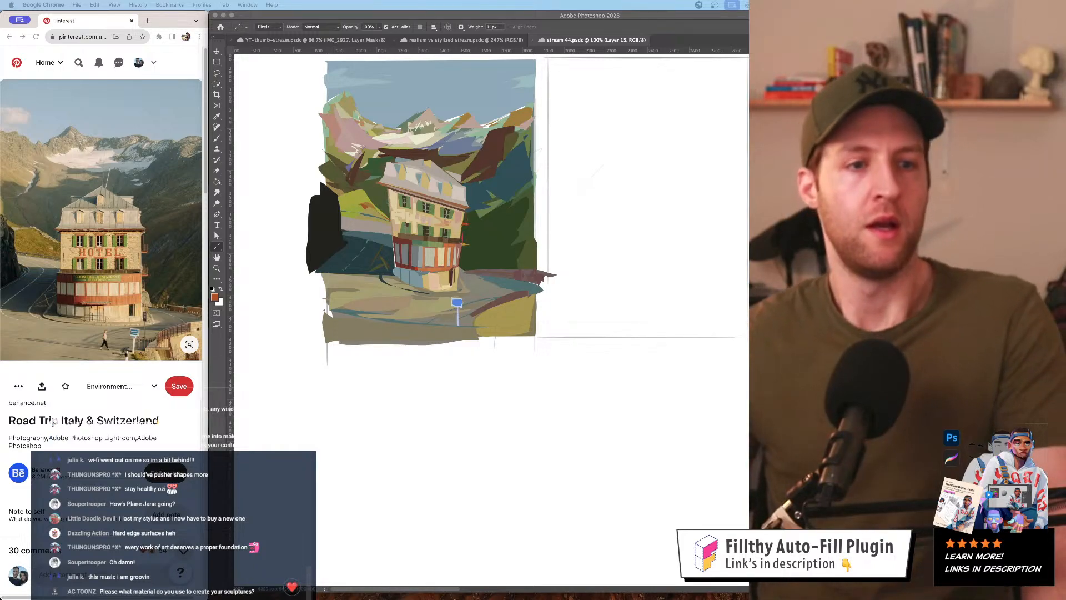
- Switch back to Photoshop and move the Fillthy plugin panel clear of the underpass reference photo and the empty frame below it
{"action": "left_click", "coordinate": [542, 400]}
{"action": "mouse_move", "coordinate": [657, 213]}
{"action": "left_mouse_down"}
{"action": "mouse_move", "coordinate": [496, 434]}
{"action": "mouse_move", "coordinate": [498, 507]}
{"action": "left_mouse_up"}
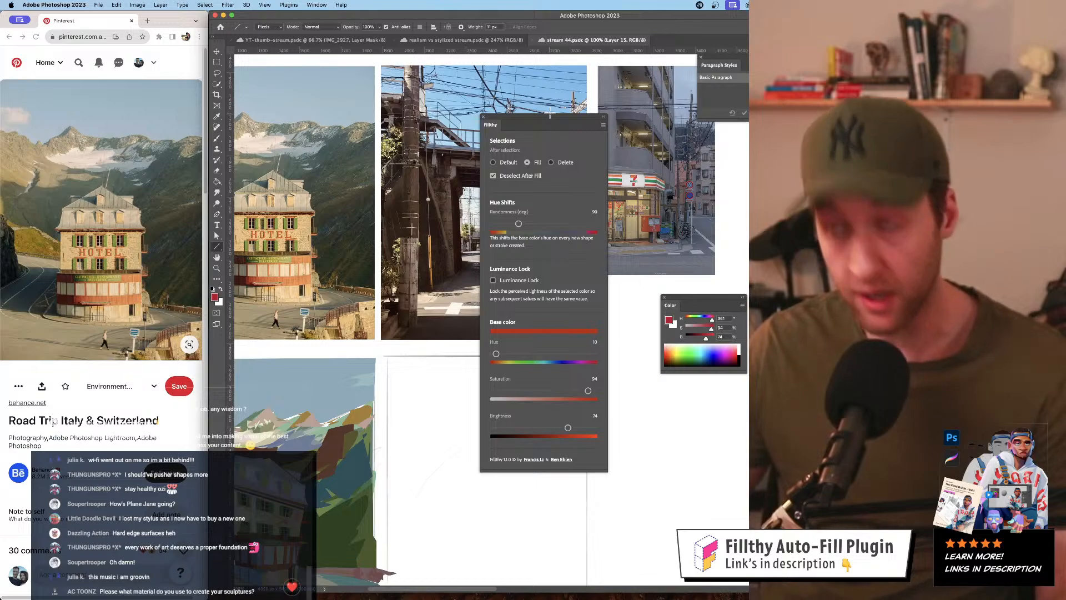
{"action": "left_click_drag", "start_coordinate": [545, 122], "coordinate": [706, 186]}
{"action": "left_click_drag", "start_coordinate": [364, 270], "coordinate": [336, 230]}
{"action": "scroll", "coordinate": [336, 230], "scroll_direction": "up", "scroll_amount": 2}
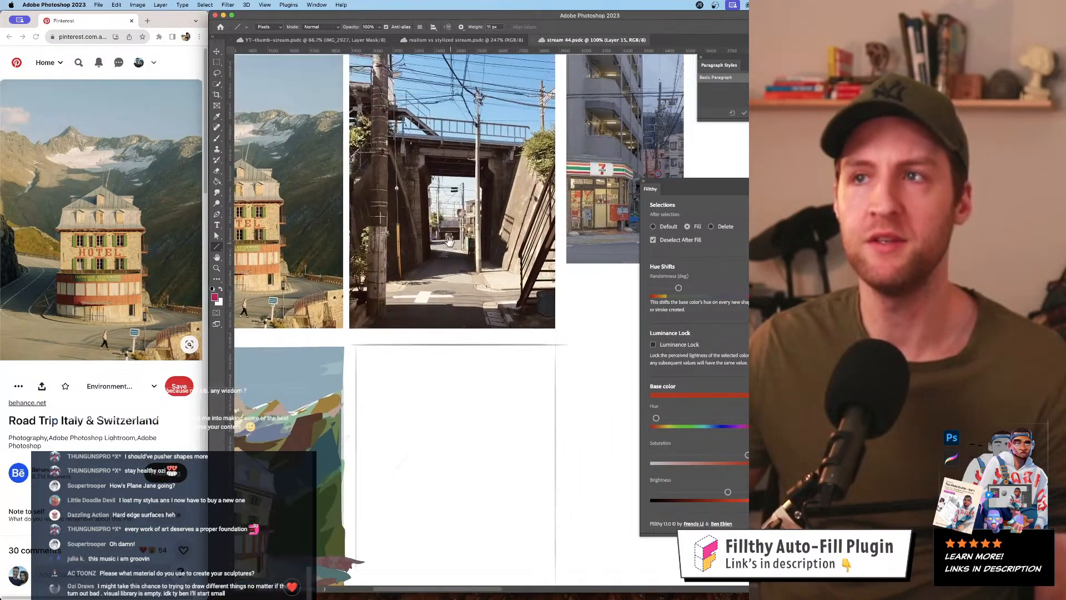
{"action": "scroll", "coordinate": [461, 189], "scroll_direction": "up", "scroll_amount": 2}
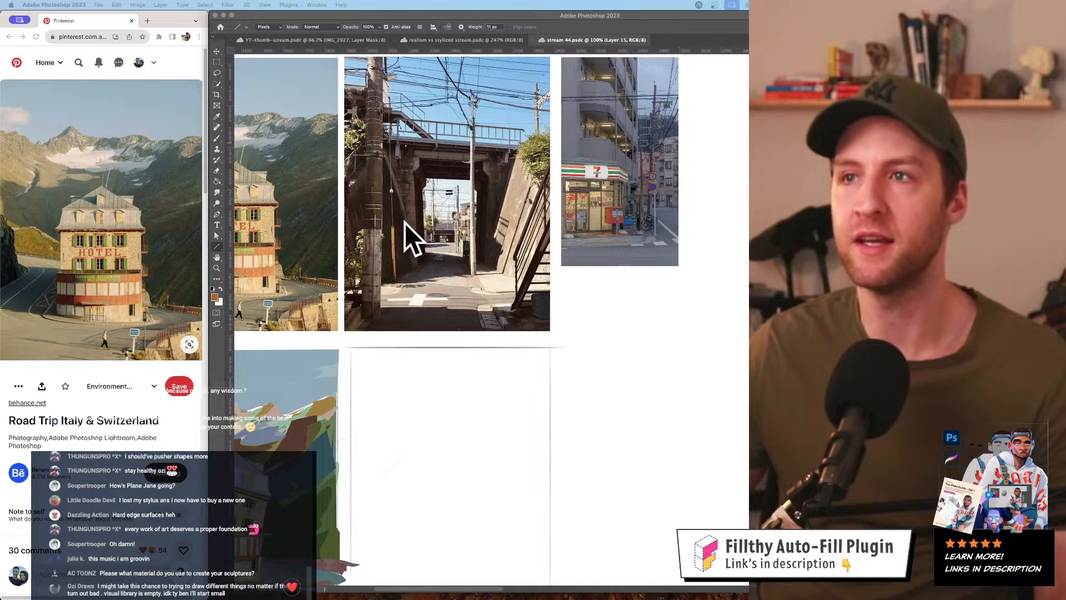
{"action": "left_click", "coordinate": [496, 267]}
{"action": "scroll", "coordinate": [496, 267], "scroll_direction": "up", "scroll_amount": 3}
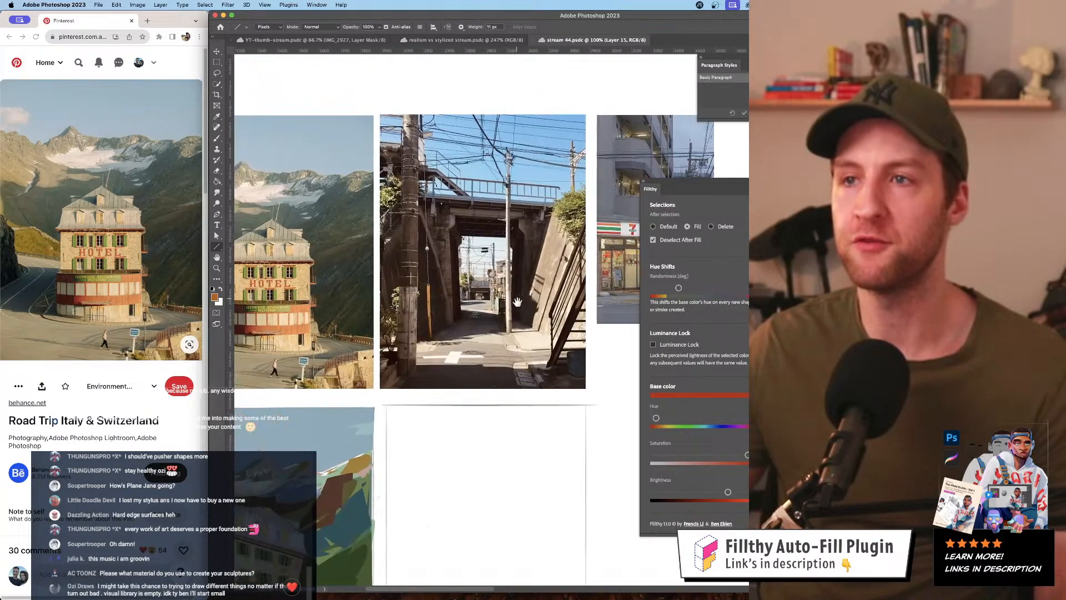
{"action": "scroll", "coordinate": [447, 166], "scroll_direction": "down", "scroll_amount": 2}
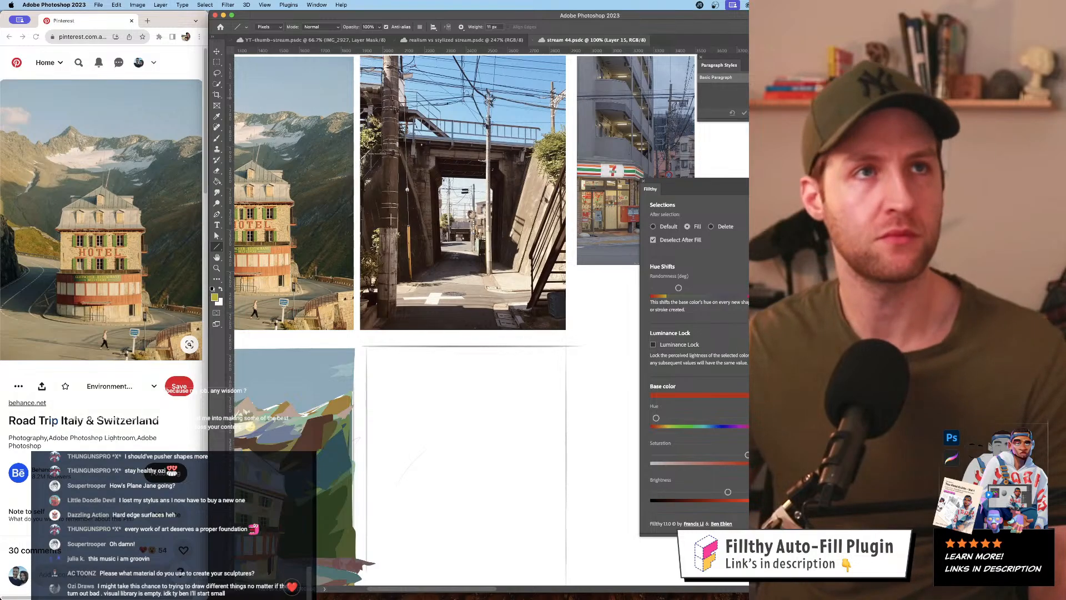
{"action": "left_click", "coordinate": [189, 554]}
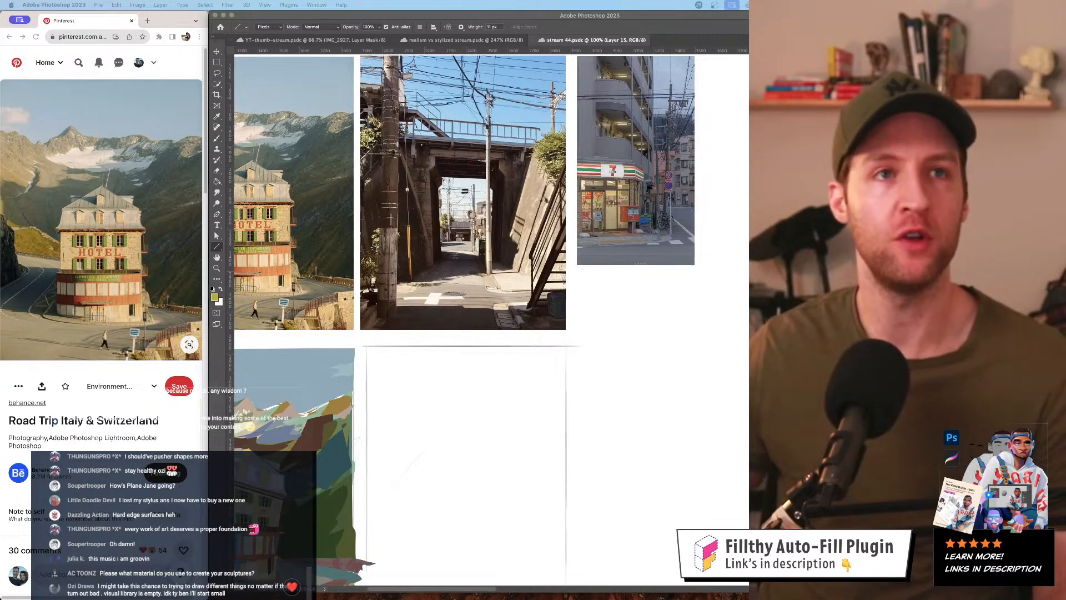
{"action": "left_click", "coordinate": [585, 366]}
{"action": "left_click_drag", "start_coordinate": [575, 374], "coordinate": [589, 271]}
- Go back to the Pinterest board and open the "It's asian style" railway underpass photo as the next reference
{"action": "left_click", "coordinate": [113, 148]}
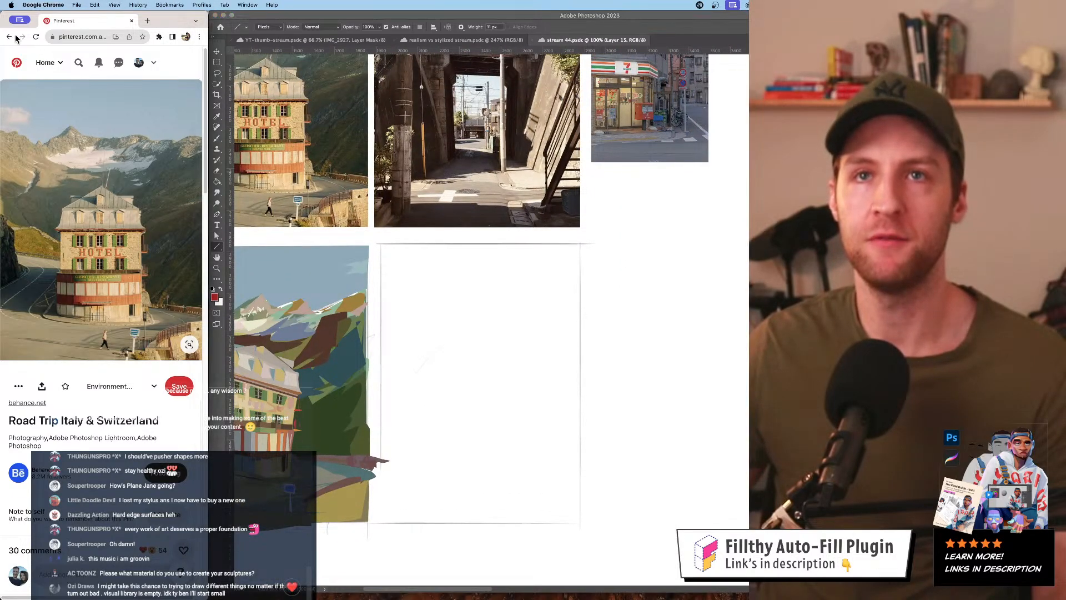
{"action": "left_click", "coordinate": [9, 36]}
{"action": "scroll", "coordinate": [181, 266], "scroll_direction": "down", "scroll_amount": 6}
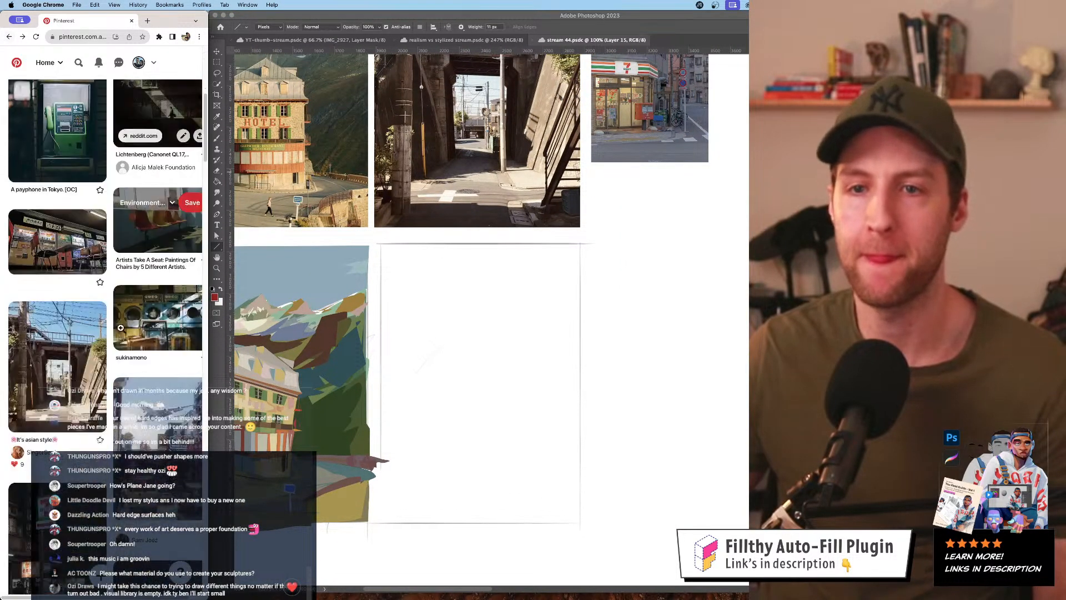
{"action": "left_click", "coordinate": [47, 362]}
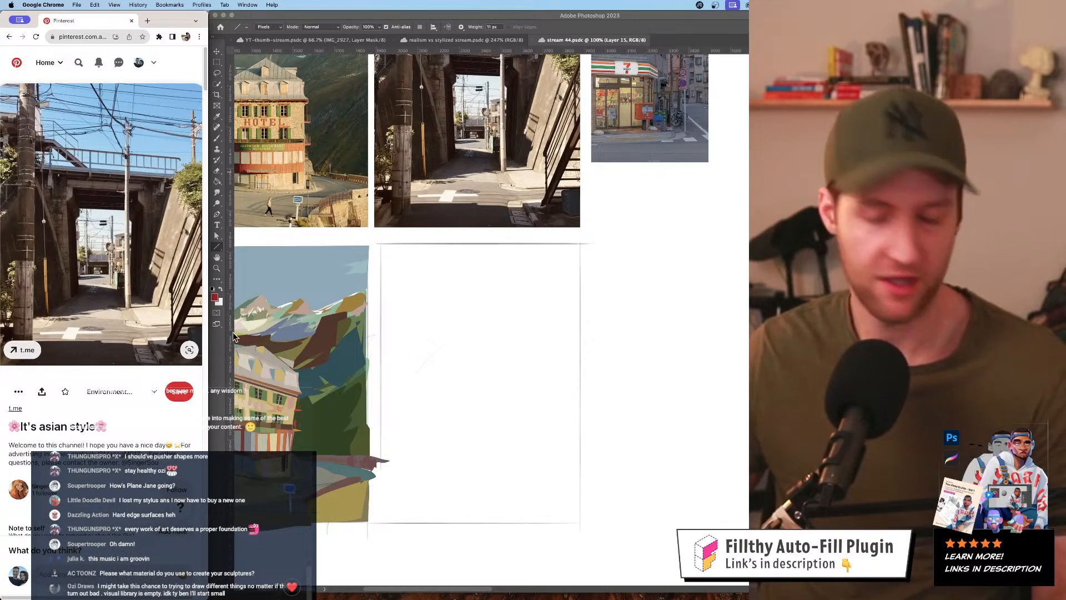
- Group the layers of the hotel painting in Photoshop and toggle the group's visibility off and on to check it
{"action": "left_click", "coordinate": [505, 286]}
{"action": "scroll", "coordinate": [483, 309], "scroll_direction": "left", "scroll_amount": 2}
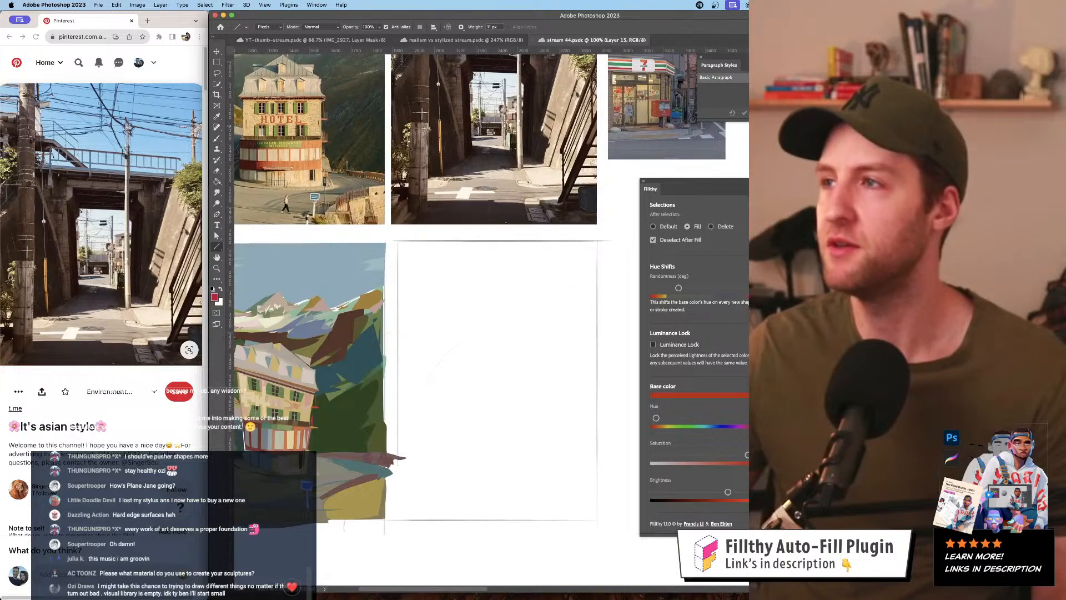
{"action": "left_click_drag", "start_coordinate": [358, 325], "coordinate": [472, 278]}
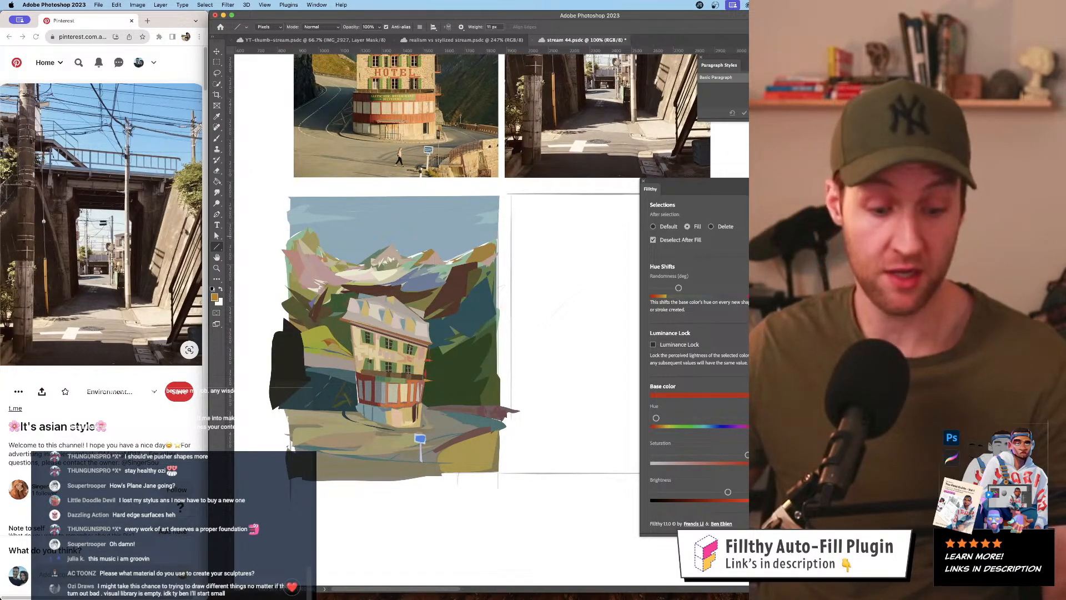
{"action": "key", "text": "super+g"}
{"action": "key", "text": "super+comma"}
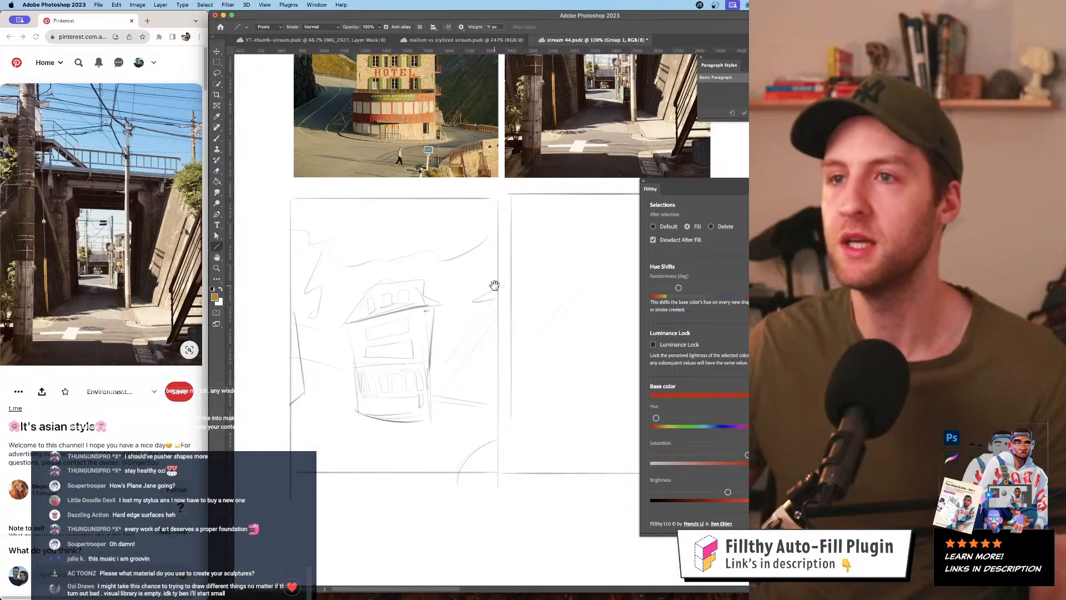
{"action": "key", "text": "super+comma"}
- Draw a row of tally marks near the empty frame's upper edge with the Brush tool, and delete them again
{"action": "mouse_move", "coordinate": [442, 266]}
{"action": "left_mouse_down"}
{"action": "mouse_move", "coordinate": [266, 353]}
{"action": "mouse_move", "coordinate": [286, 357]}
{"action": "left_mouse_up"}
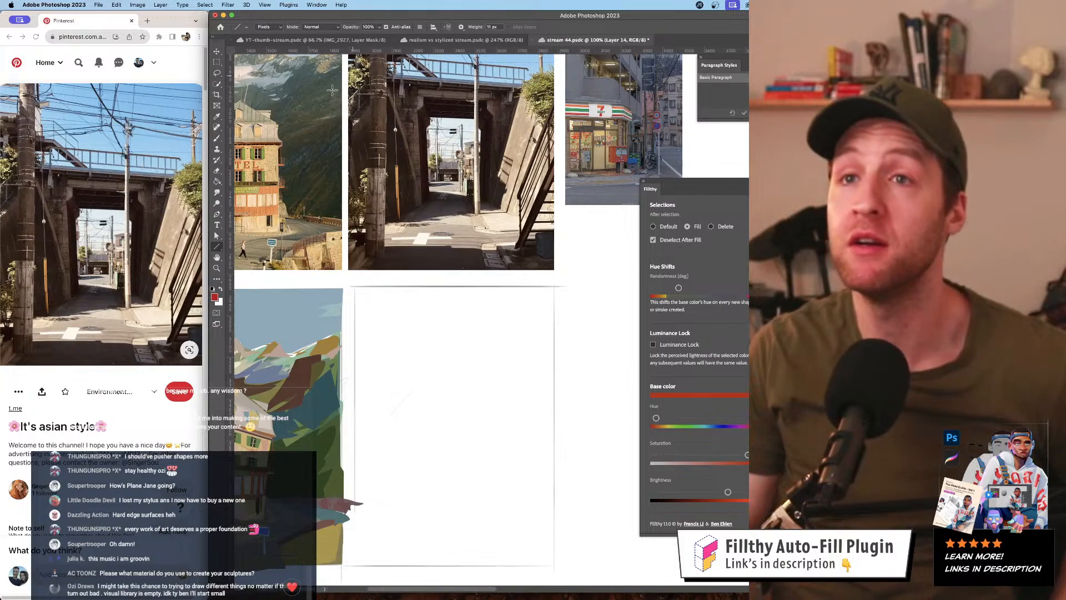
{"action": "left_click", "coordinate": [217, 139]}
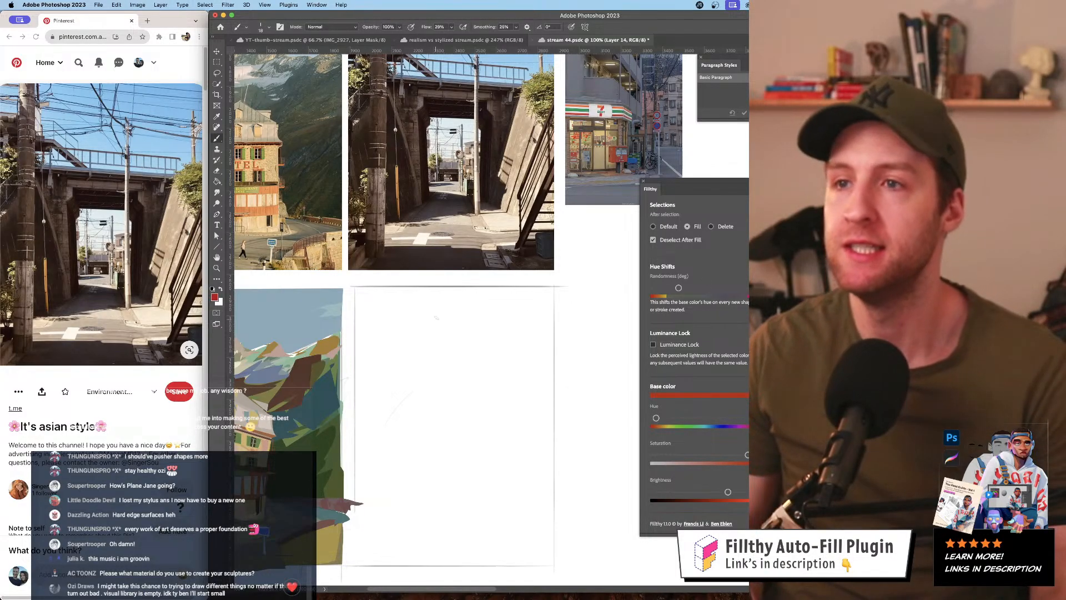
{"action": "left_click_drag", "start_coordinate": [442, 291], "coordinate": [459, 230]}
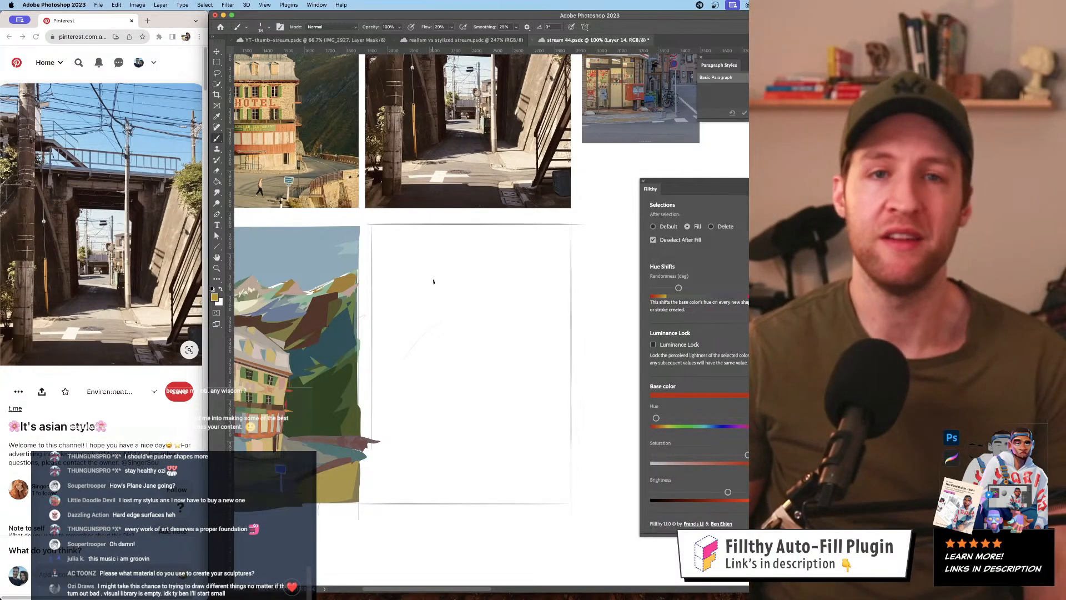
{"action": "mouse_move", "coordinate": [421, 259]}
{"action": "left_mouse_down"}
{"action": "mouse_move", "coordinate": [604, 197]}
{"action": "mouse_move", "coordinate": [616, 143]}
{"action": "mouse_move", "coordinate": [466, 220]}
{"action": "mouse_move", "coordinate": [521, 226]}
{"action": "mouse_move", "coordinate": [471, 228]}
{"action": "mouse_move", "coordinate": [477, 207]}
{"action": "left_mouse_up"}
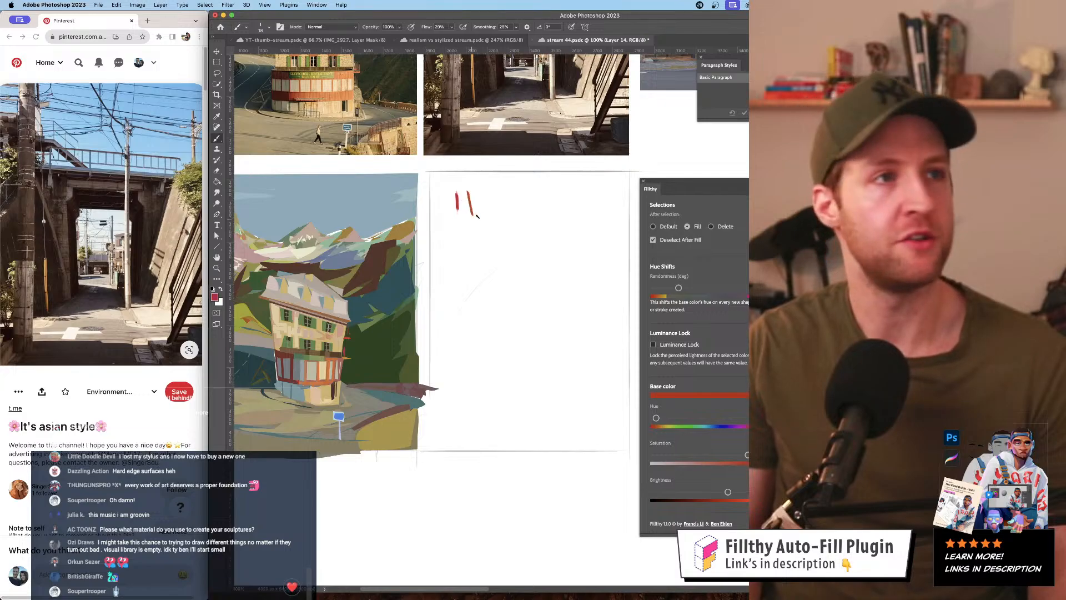
{"action": "left_click_drag", "start_coordinate": [487, 192], "coordinate": [491, 215]}
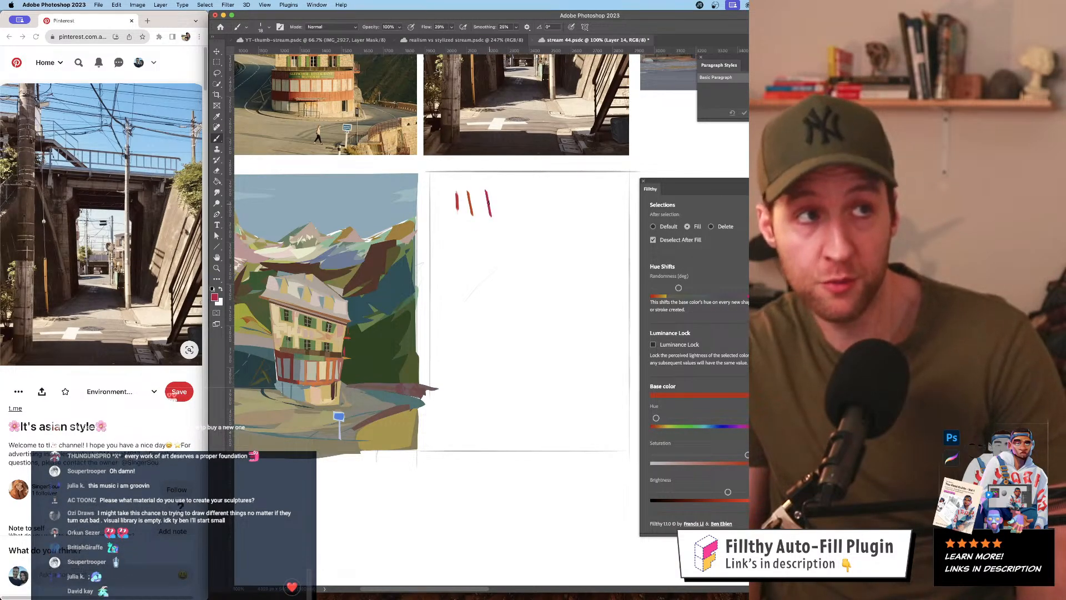
{"action": "left_click_drag", "start_coordinate": [449, 217], "coordinate": [503, 193]}
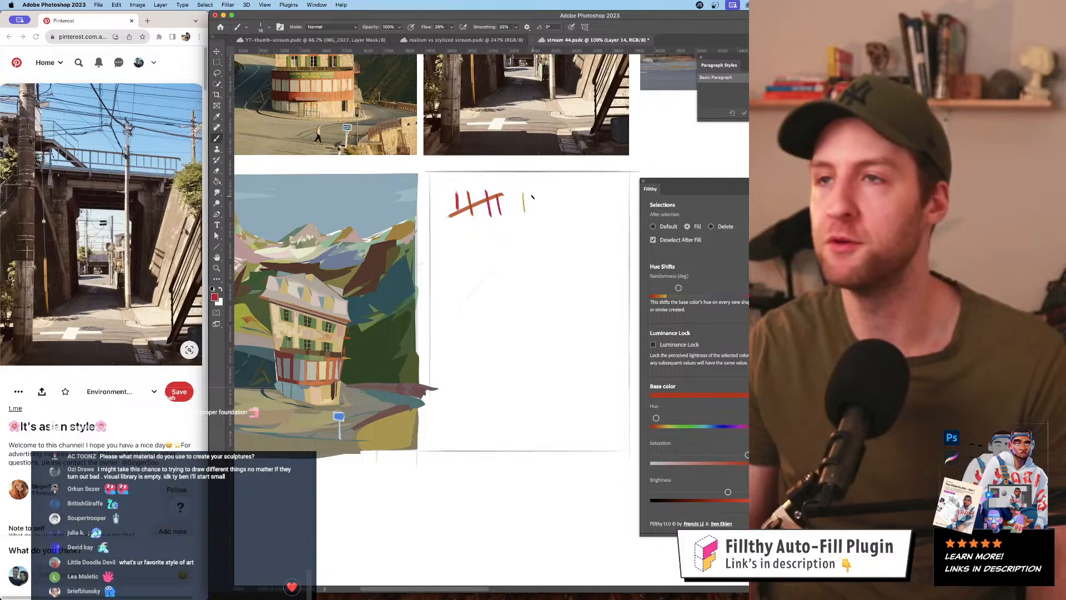
{"action": "left_click_drag", "start_coordinate": [531, 193], "coordinate": [532, 212]}
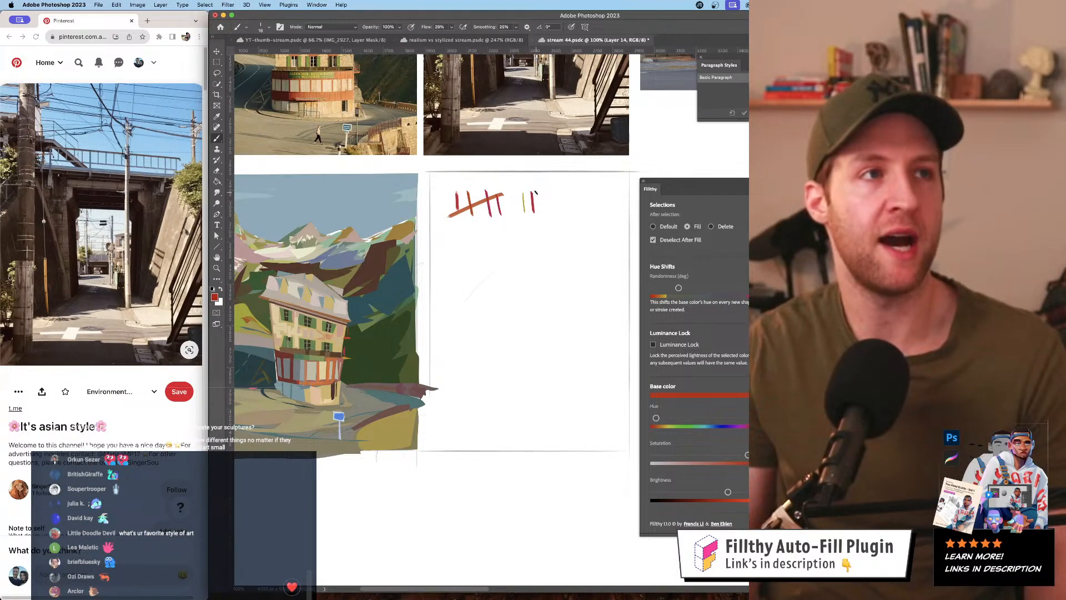
{"action": "left_click_drag", "start_coordinate": [537, 192], "coordinate": [540, 212]}
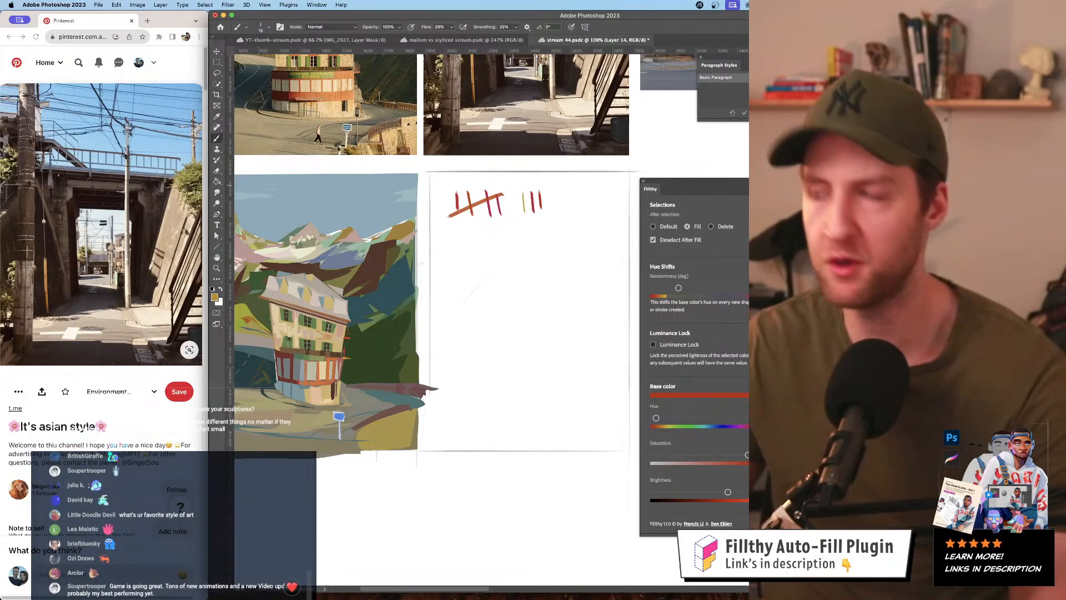
{"action": "key", "text": "Delete"}
{"action": "left_click_drag", "start_coordinate": [526, 241], "coordinate": [509, 231]}
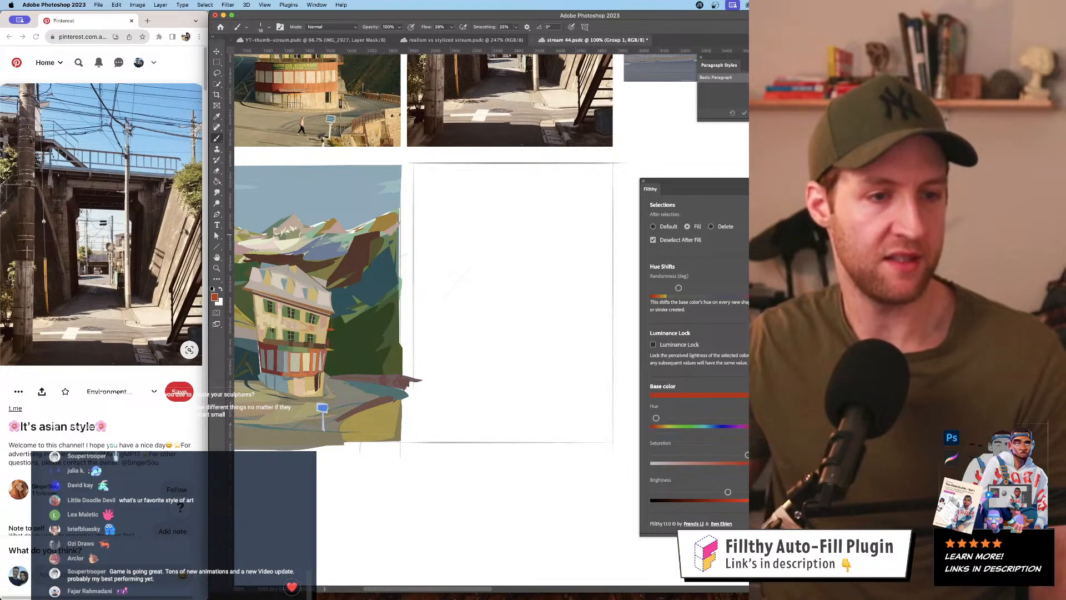
{"action": "key", "text": "super+Tab"}
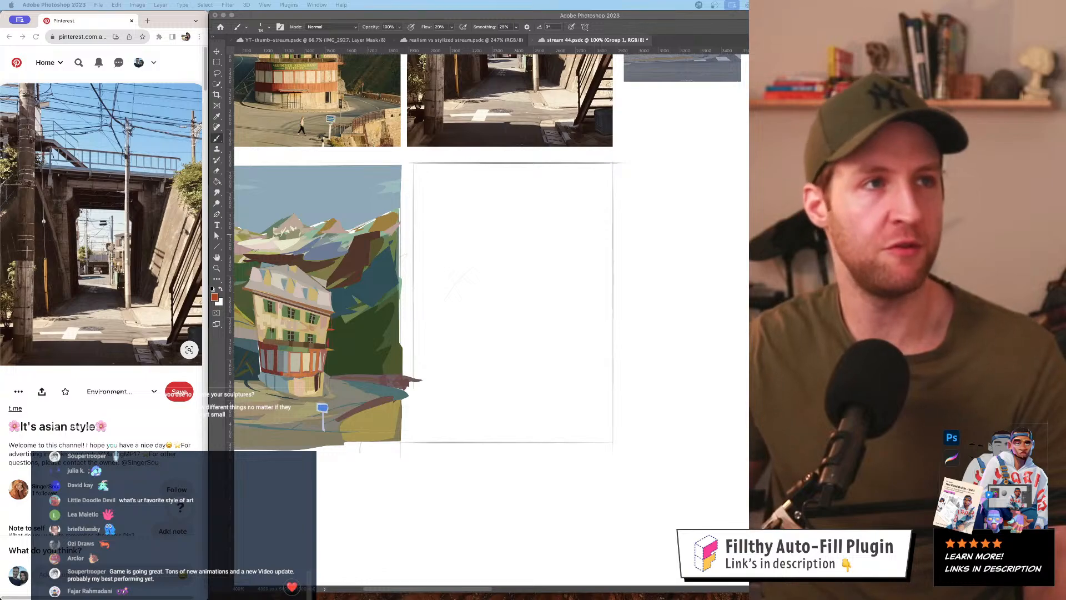
{"action": "left_click", "coordinate": [471, 336]}
{"action": "scroll", "coordinate": [500, 295], "scroll_direction": "up", "scroll_amount": 1}
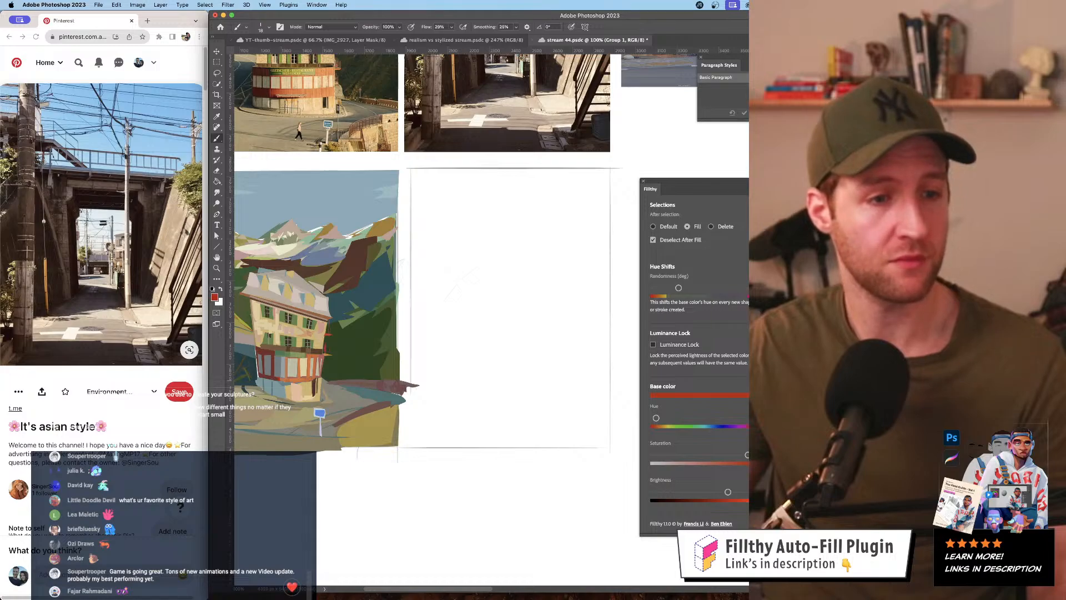
{"action": "key", "text": "super+Tab"}
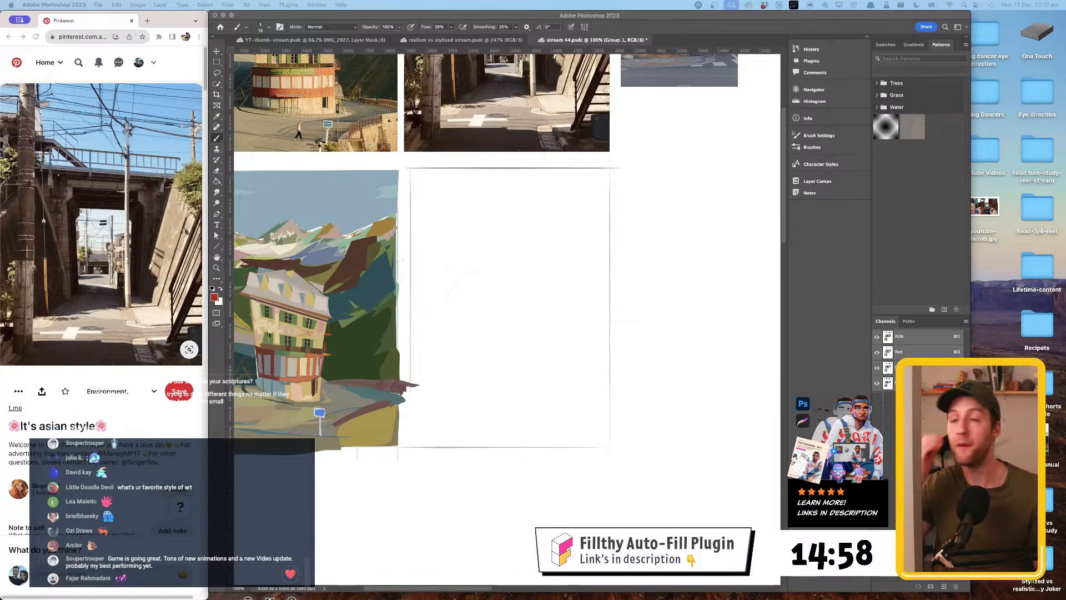
- Make the empty layer above the hotel painting's group active and pick the Lasso tool
{"action": "left_click", "coordinate": [482, 267]}
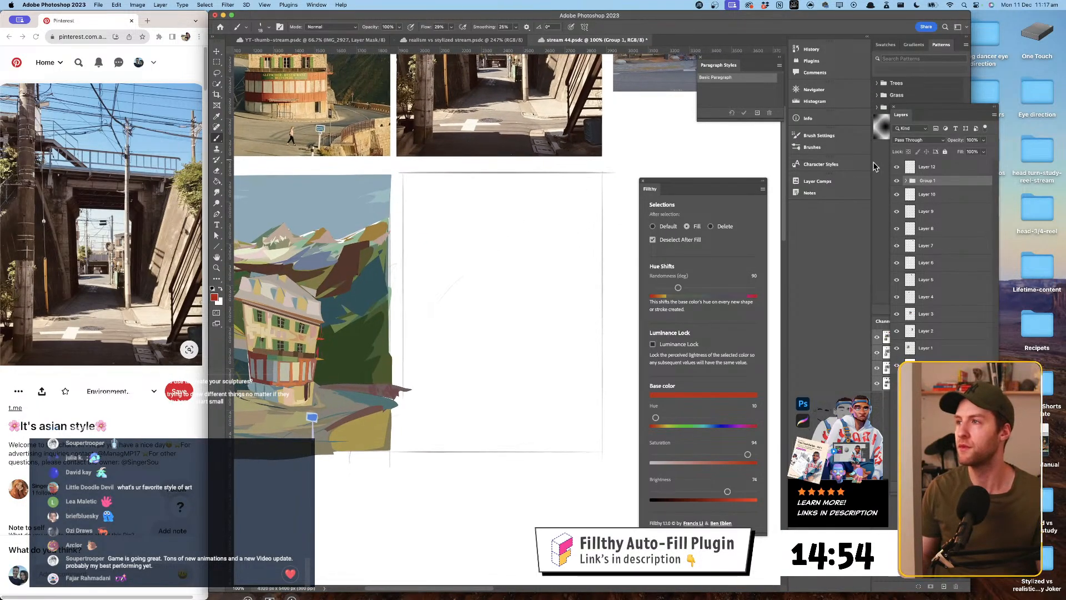
{"action": "left_click", "coordinate": [925, 167]}
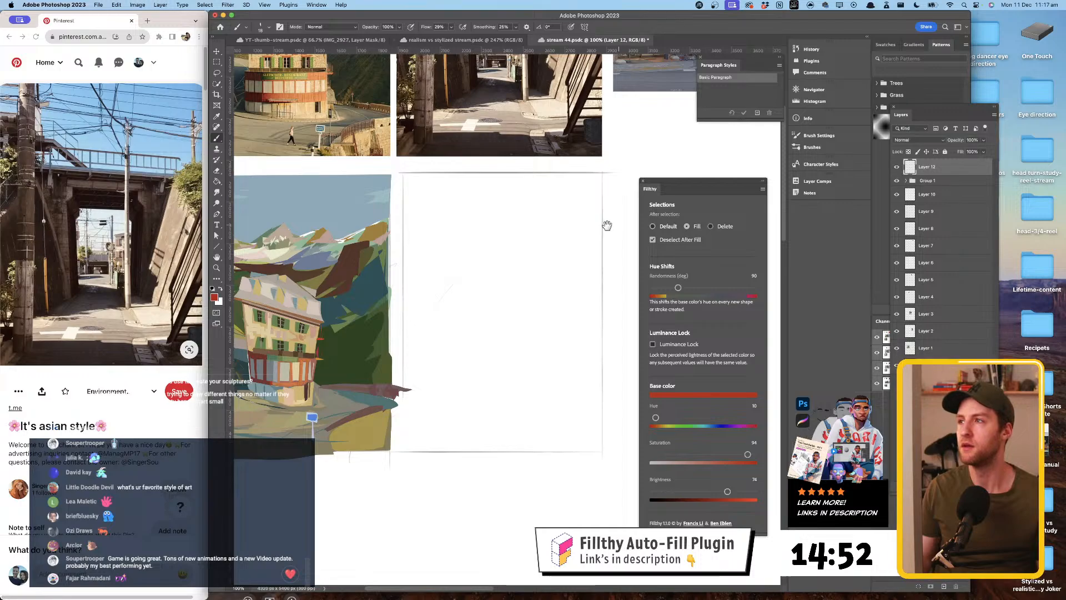
{"action": "scroll", "coordinate": [605, 225], "scroll_direction": "up", "scroll_amount": 2}
{"action": "scroll", "coordinate": [422, 155], "scroll_direction": "up", "scroll_amount": 1}
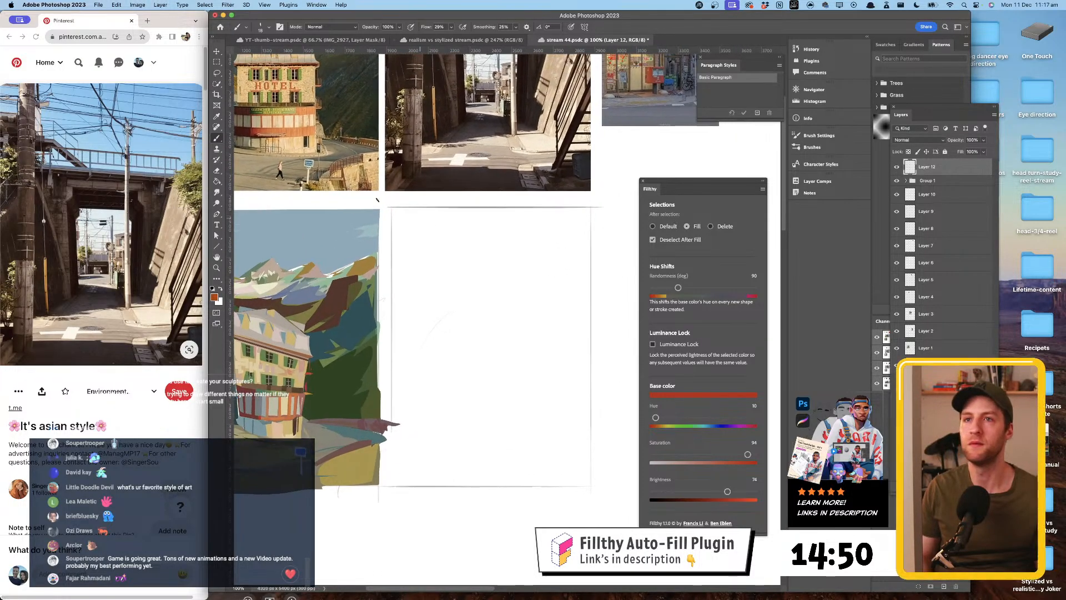
{"action": "left_click", "coordinate": [216, 74]}
{"action": "scroll", "coordinate": [502, 237], "scroll_direction": "down", "scroll_amount": 2}
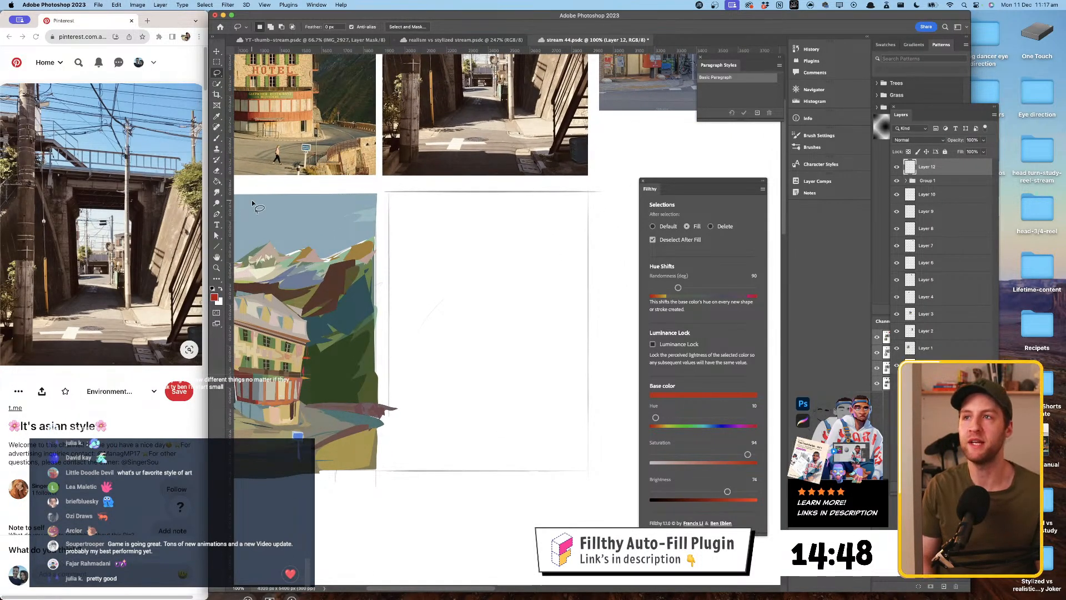
- Try the Line tool with a long vertical red line in the empty frame, and undo it
{"action": "left_click", "coordinate": [217, 246]}
{"action": "left_click_drag", "start_coordinate": [437, 202], "coordinate": [443, 344]}
{"action": "mouse_move", "coordinate": [453, 248]}
{"action": "left_mouse_down"}
{"action": "mouse_move", "coordinate": [462, 312]}
{"action": "mouse_move", "coordinate": [472, 212]}
{"action": "left_mouse_up"}
{"action": "left_click_drag", "start_coordinate": [433, 259], "coordinate": [426, 277]}
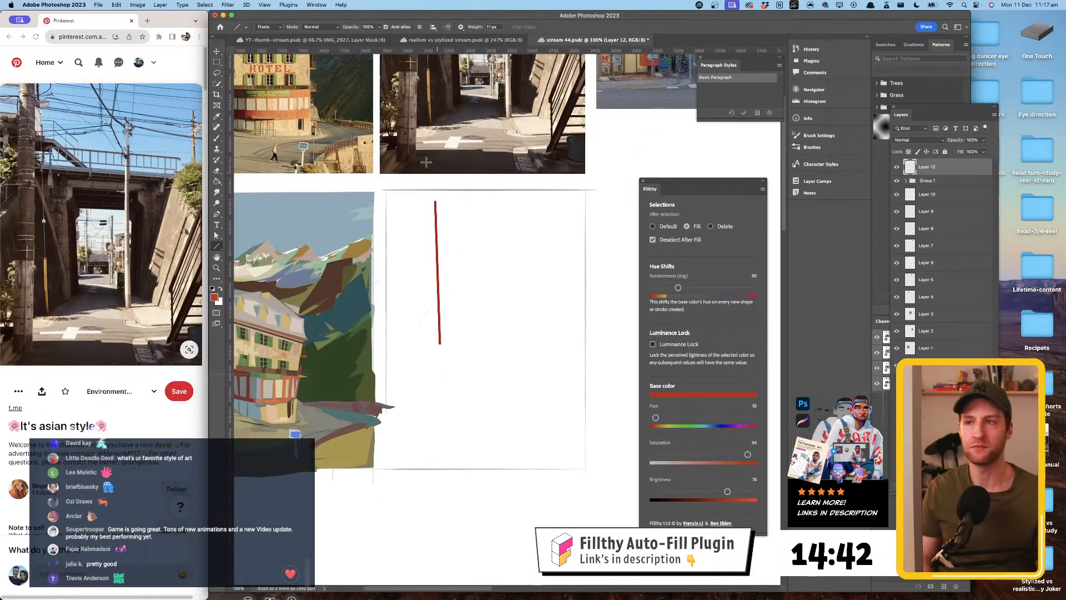
{"action": "key", "text": "super+z"}
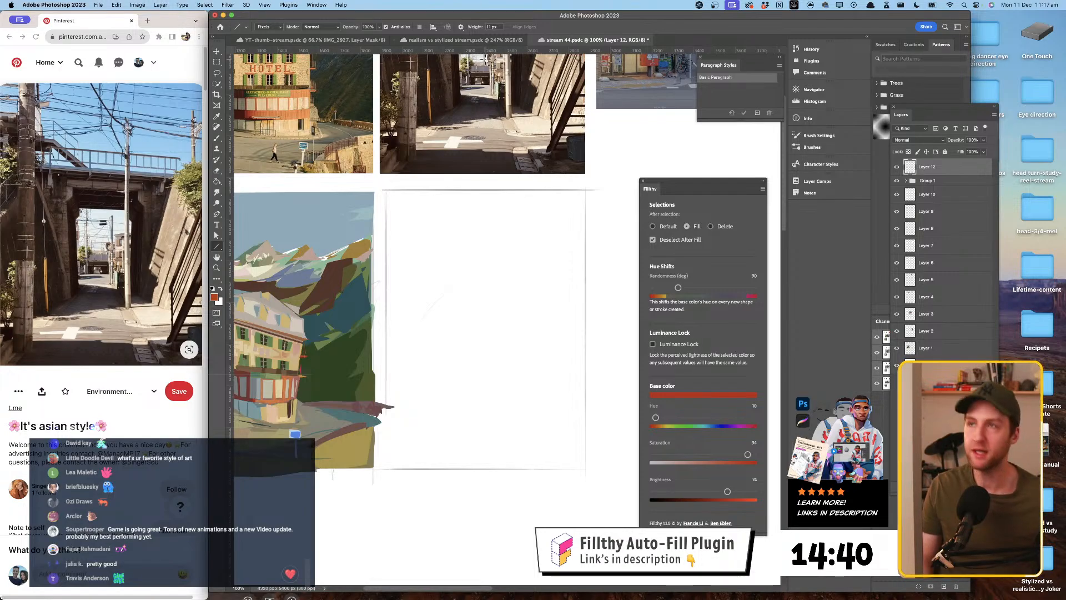
- Try two short vertical lines side by side at increasing line weights in the empty frame, and undo both
{"action": "key", "text": "shift+bracketright"}
{"action": "key", "text": "shift+bracketright"}
{"action": "left_click_drag", "start_coordinate": [414, 243], "coordinate": [416, 290]}
{"action": "key", "text": "shift+bracketright"}
{"action": "key", "text": "shift+bracketright"}
{"action": "left_click_drag", "start_coordinate": [431, 245], "coordinate": [432, 289]}
{"action": "key", "text": "shift+bracketleft"}
{"action": "key", "text": "shift+bracketleft"}
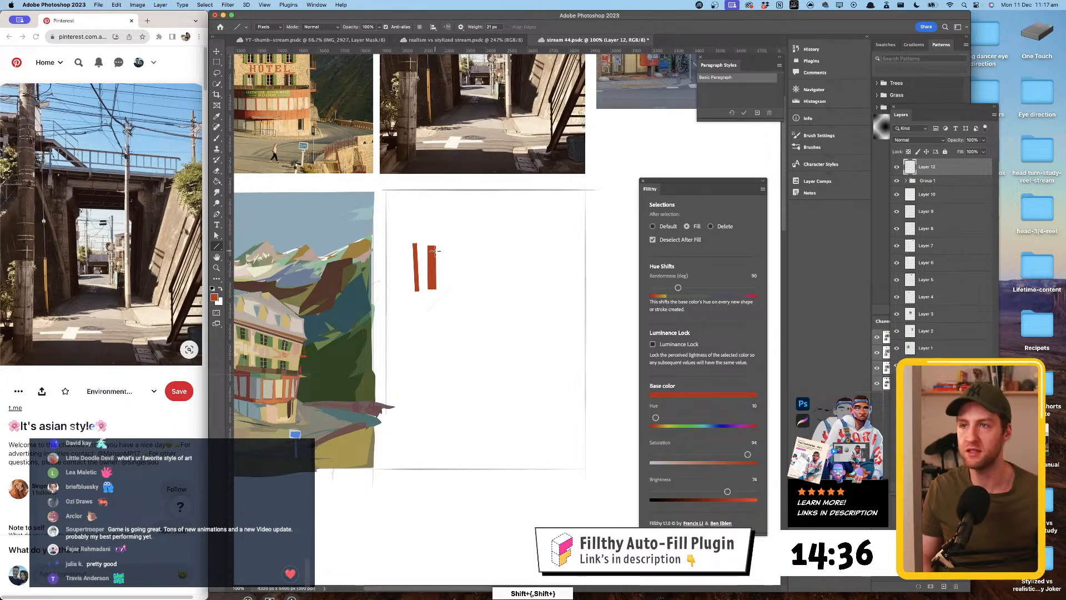
{"action": "key", "text": "super+z"}
{"action": "key", "text": "super+z"}
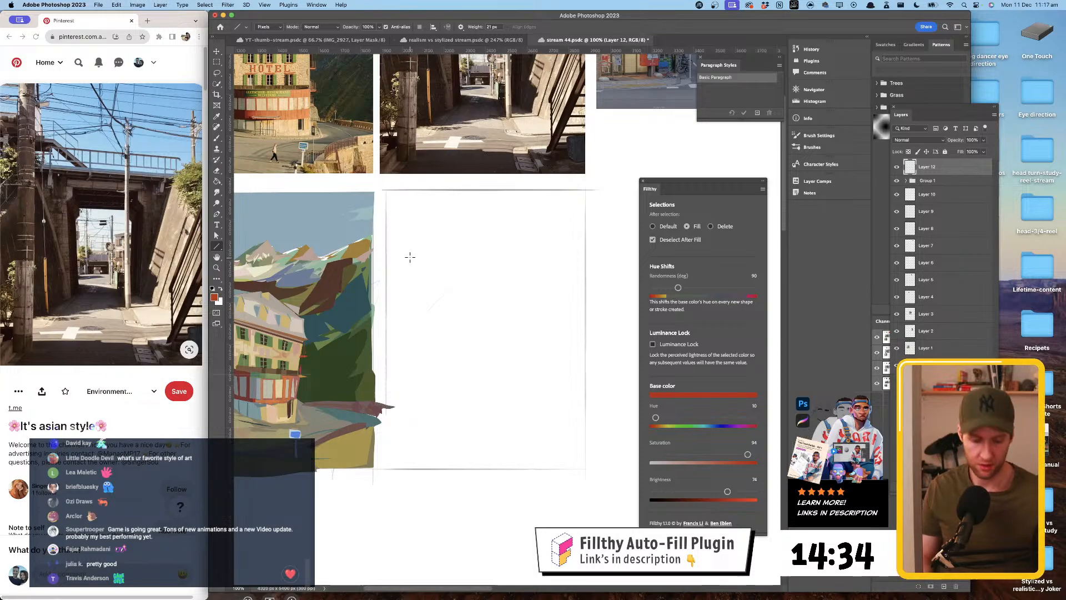
- Return to the Lasso tool and set the Fillthy base color's hue to 185
{"action": "key", "text": "space"}
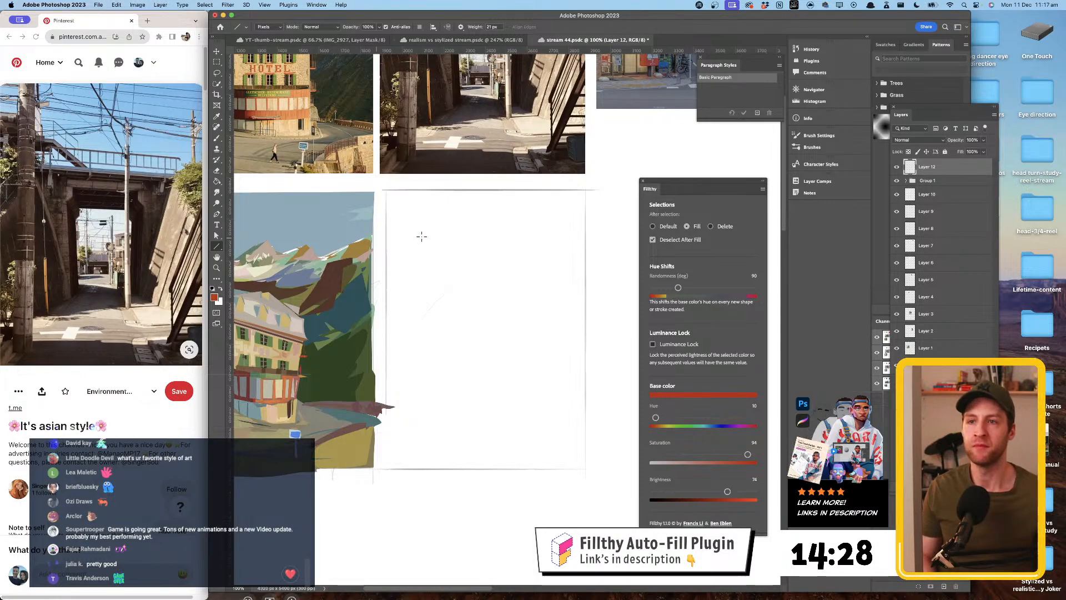
{"action": "mouse_move", "coordinate": [499, 264]}
{"action": "left_mouse_down"}
{"action": "mouse_move", "coordinate": [499, 379]}
{"action": "mouse_move", "coordinate": [494, 339]}
{"action": "left_mouse_up"}
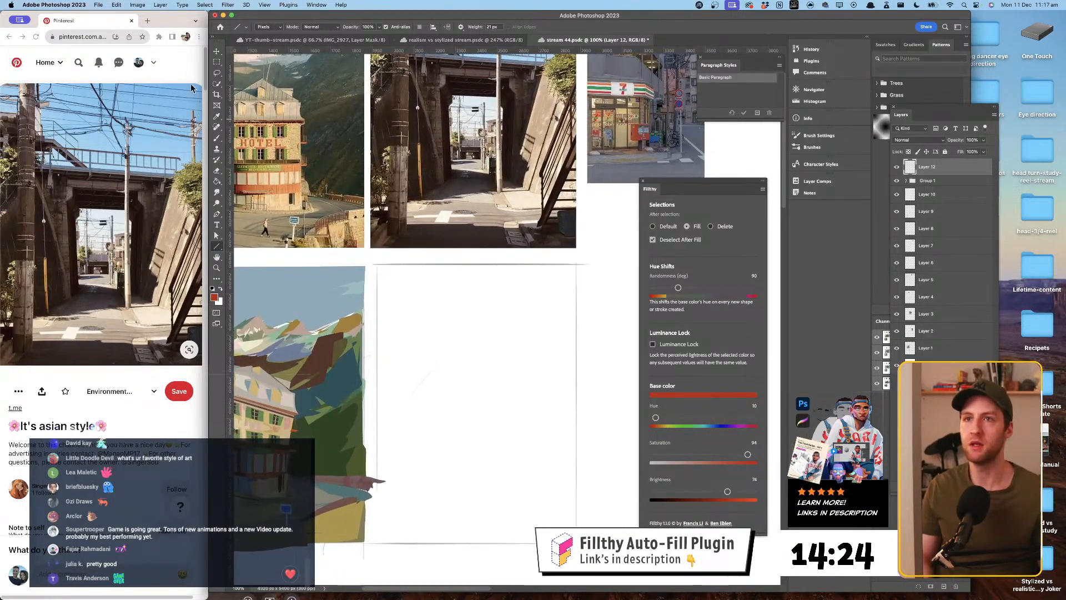
{"action": "key", "text": "l"}
{"action": "left_click", "coordinate": [709, 413]}
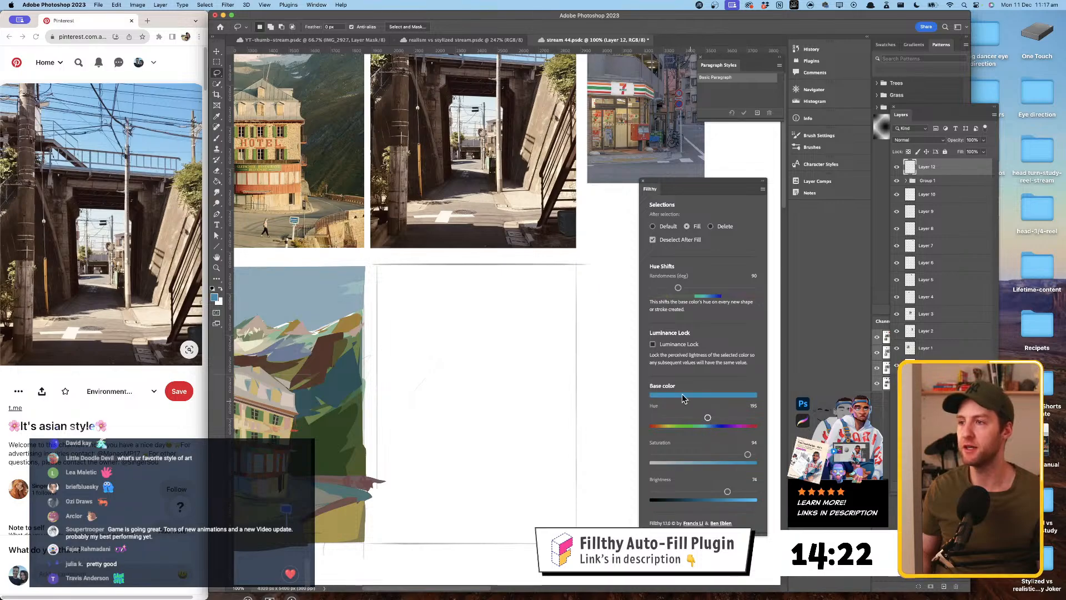
{"action": "left_click_drag", "start_coordinate": [703, 421], "coordinate": [705, 418]}
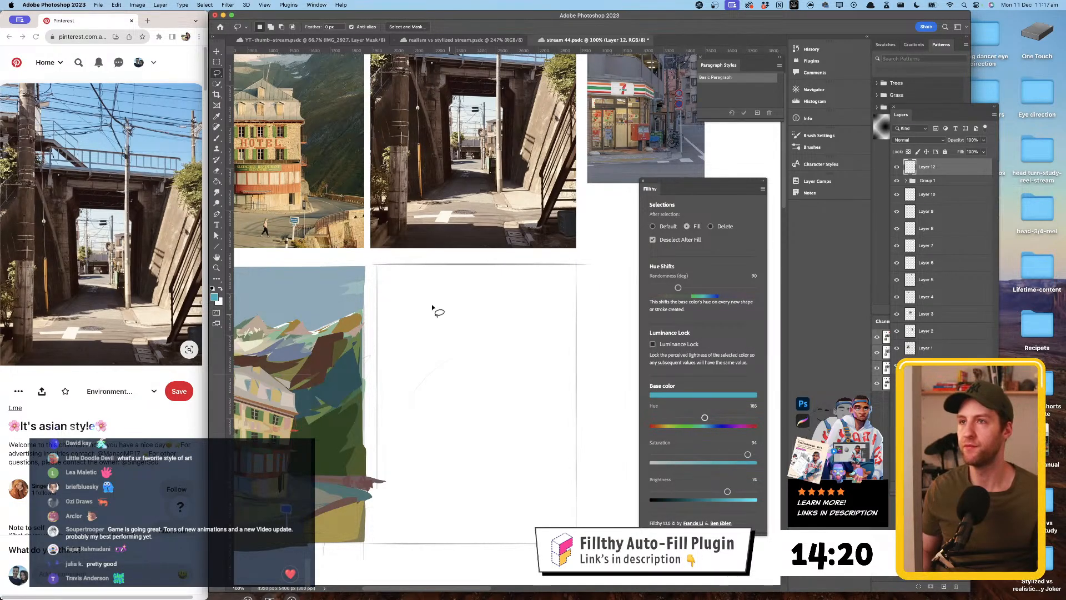
- Outline the whole empty frame with straight Lasso edges to auto-fill it with a randomly hue-shifted color
{"action": "left_click", "coordinate": [377, 266]}
{"action": "left_click", "coordinate": [578, 265]}
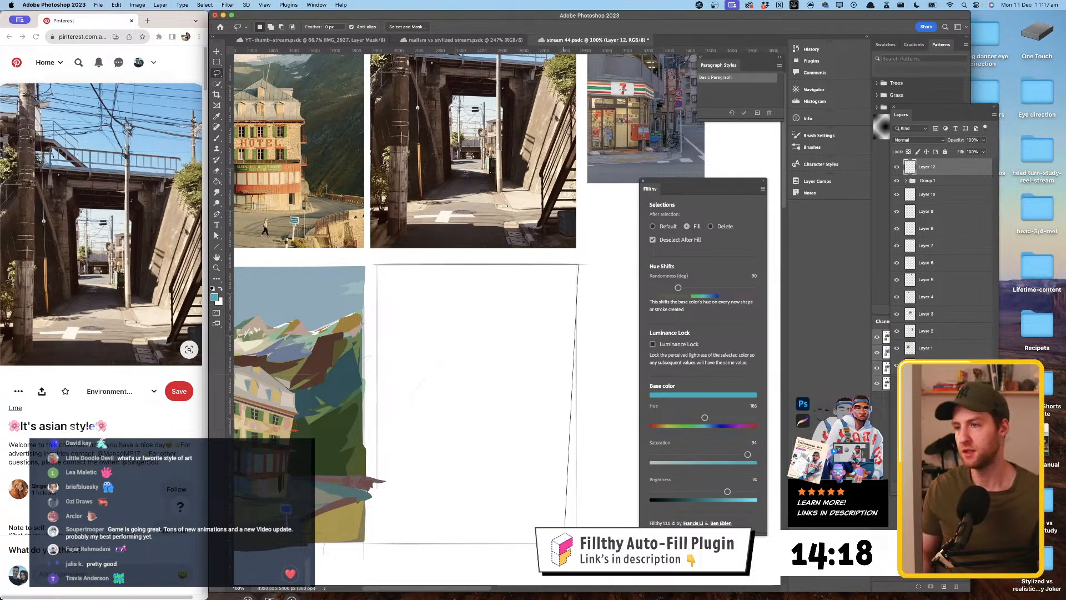
{"action": "left_click", "coordinate": [577, 543]}
{"action": "left_click", "coordinate": [377, 543]}
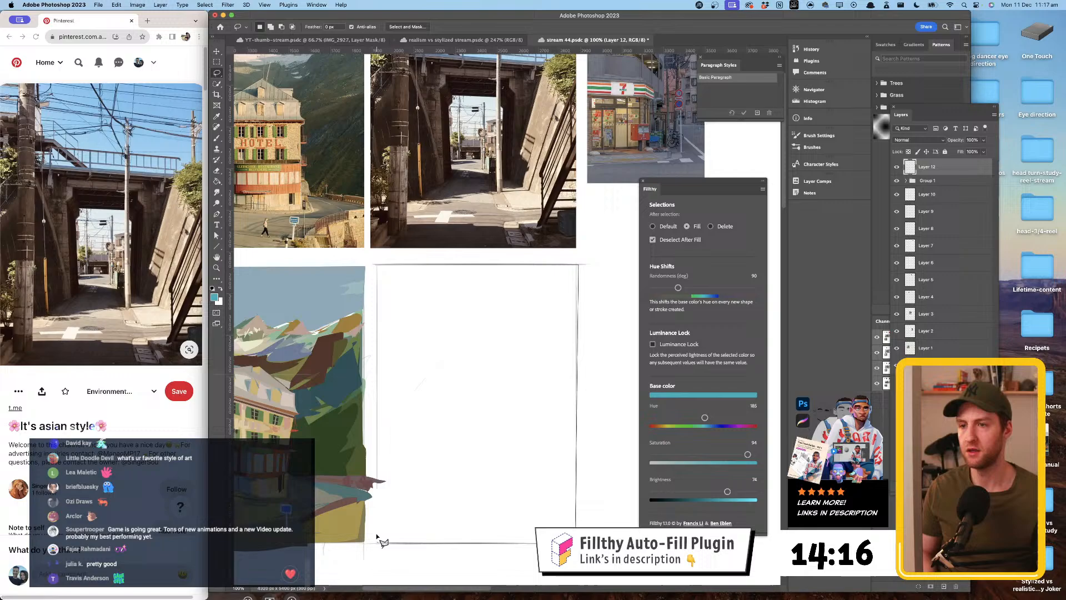
{"action": "left_click", "coordinate": [377, 265]}
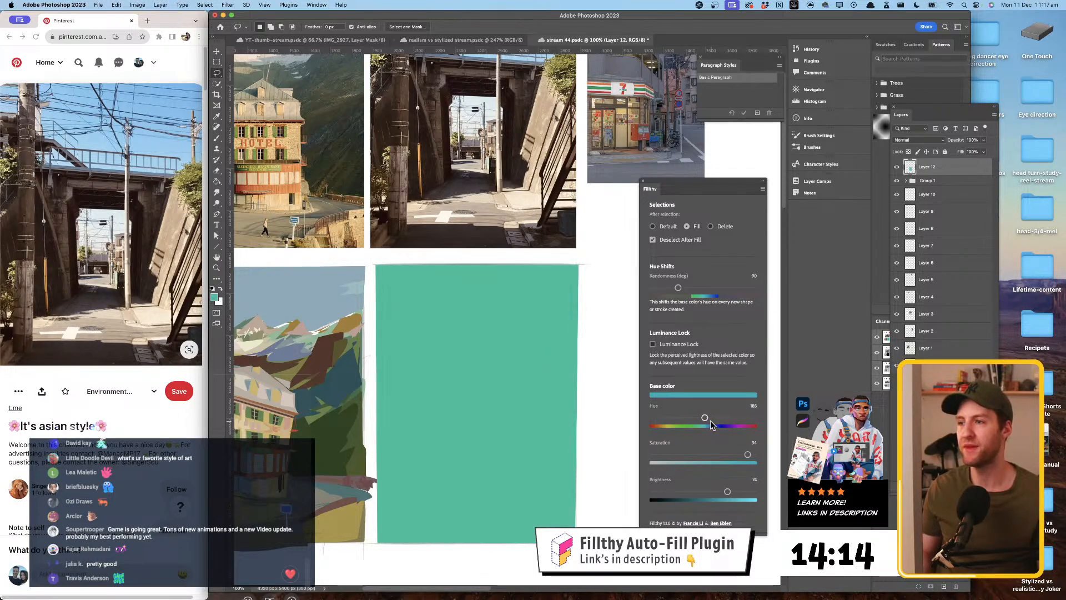
- Set the hue shift randomness to 0 and the brightness to 85, and refill the whole frame with the light blue base color
{"action": "left_click_drag", "start_coordinate": [678, 288], "coordinate": [576, 279]}
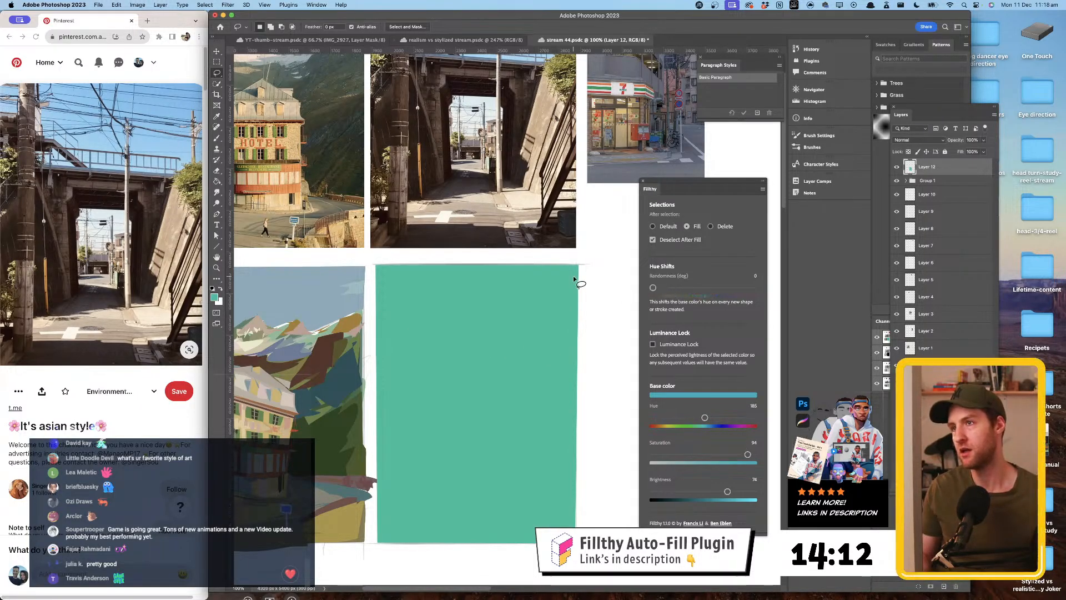
{"action": "left_click_drag", "start_coordinate": [729, 493], "coordinate": [739, 492]}
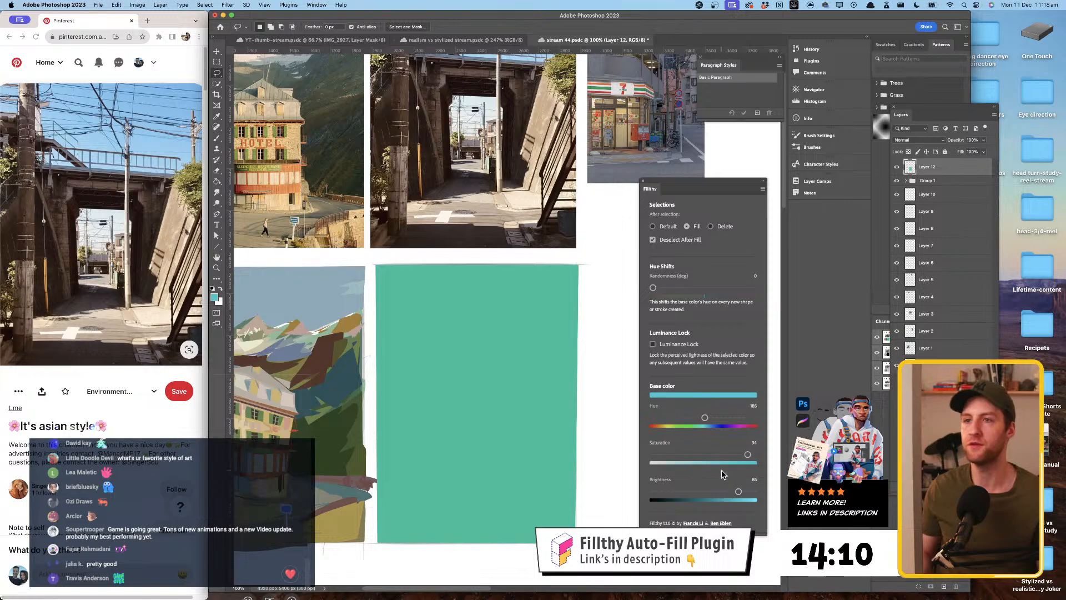
{"action": "left_click", "coordinate": [375, 265]}
{"action": "left_click", "coordinate": [580, 265]}
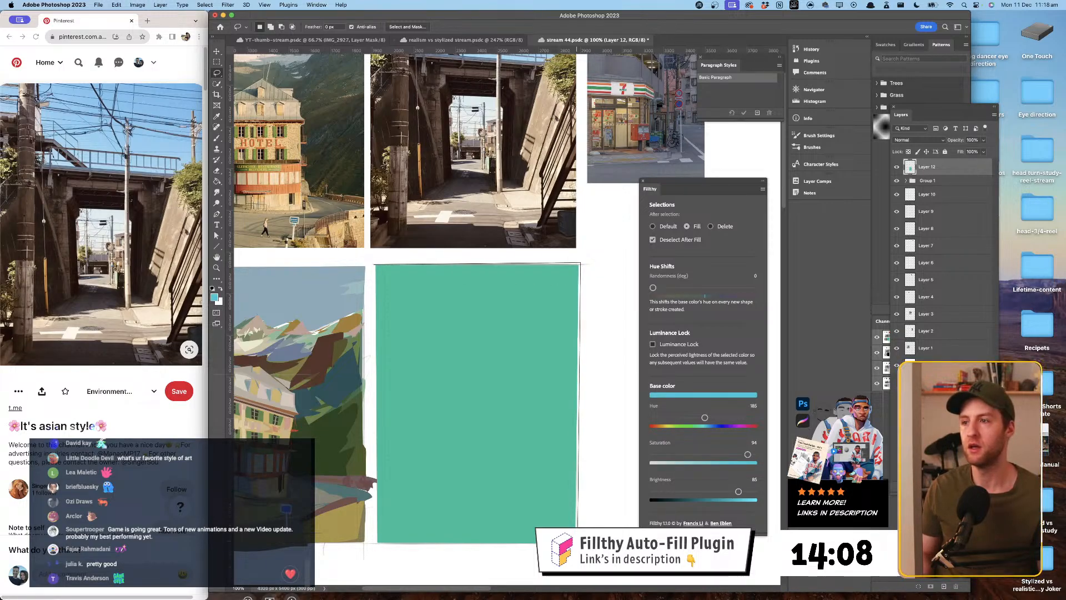
{"action": "left_click", "coordinate": [578, 543]}
{"action": "left_click", "coordinate": [378, 544]}
{"action": "left_click", "coordinate": [376, 265]}
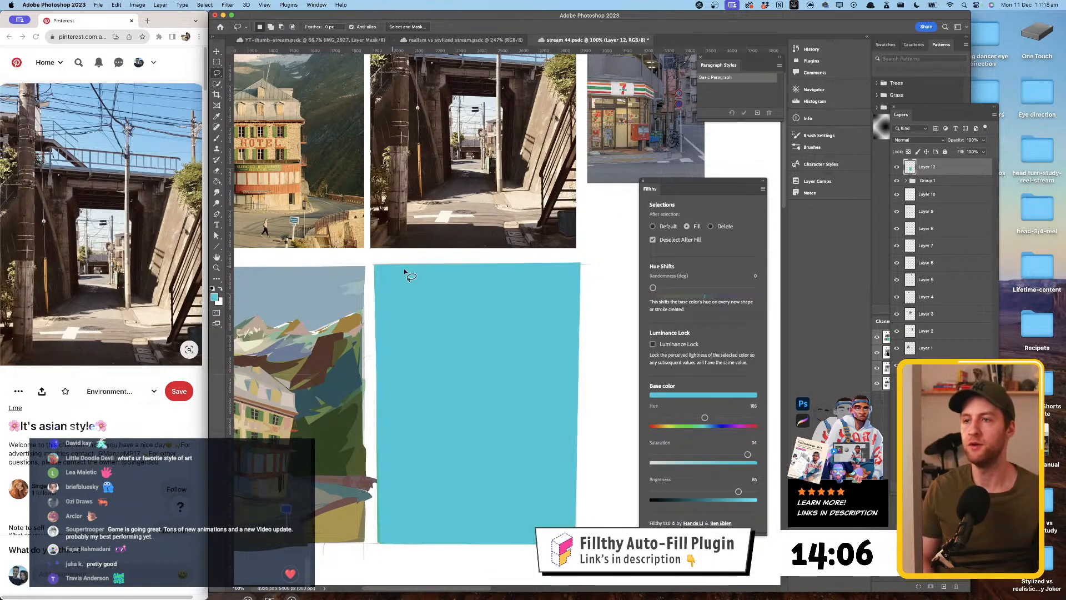
- Add a new layer above the blue fill and set the base color to hue 207, saturation 82 and brightness 27
{"action": "scroll", "coordinate": [404, 274], "scroll_direction": "down", "scroll_amount": 1}
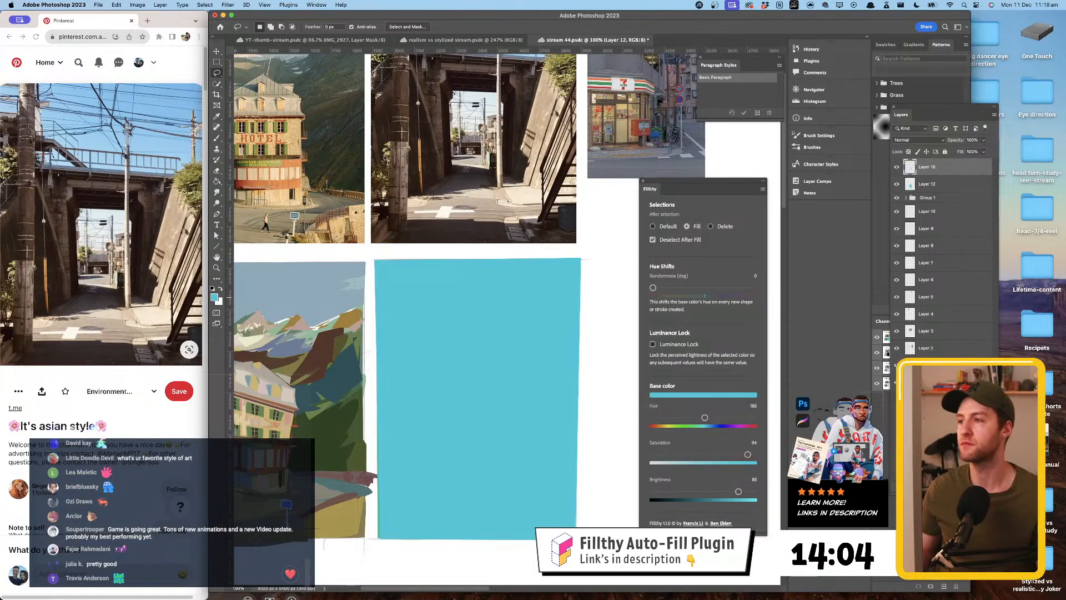
{"action": "left_click_drag", "start_coordinate": [564, 302], "coordinate": [487, 243]}
{"action": "key", "text": "z"}
{"action": "left_click", "coordinate": [217, 73]}
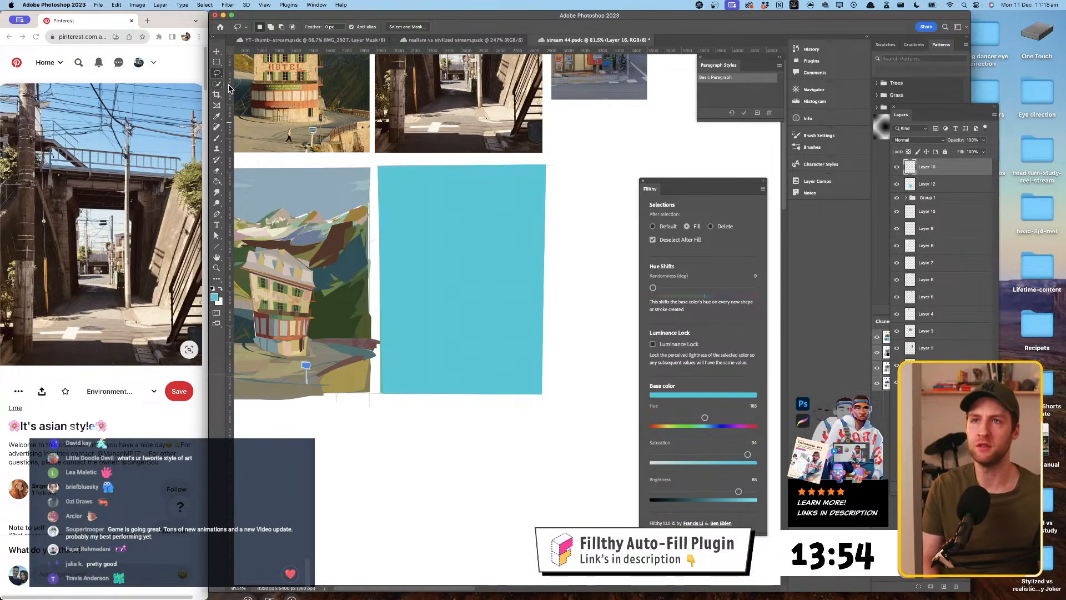
{"action": "left_click_drag", "start_coordinate": [738, 493], "coordinate": [681, 492]}
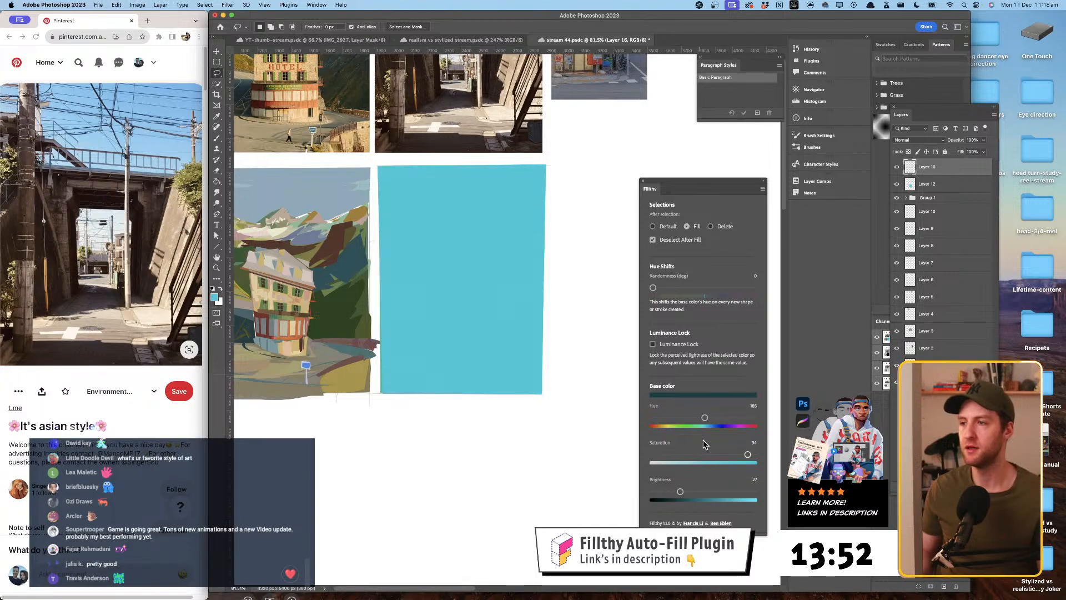
{"action": "left_click_drag", "start_coordinate": [708, 426], "coordinate": [713, 422]}
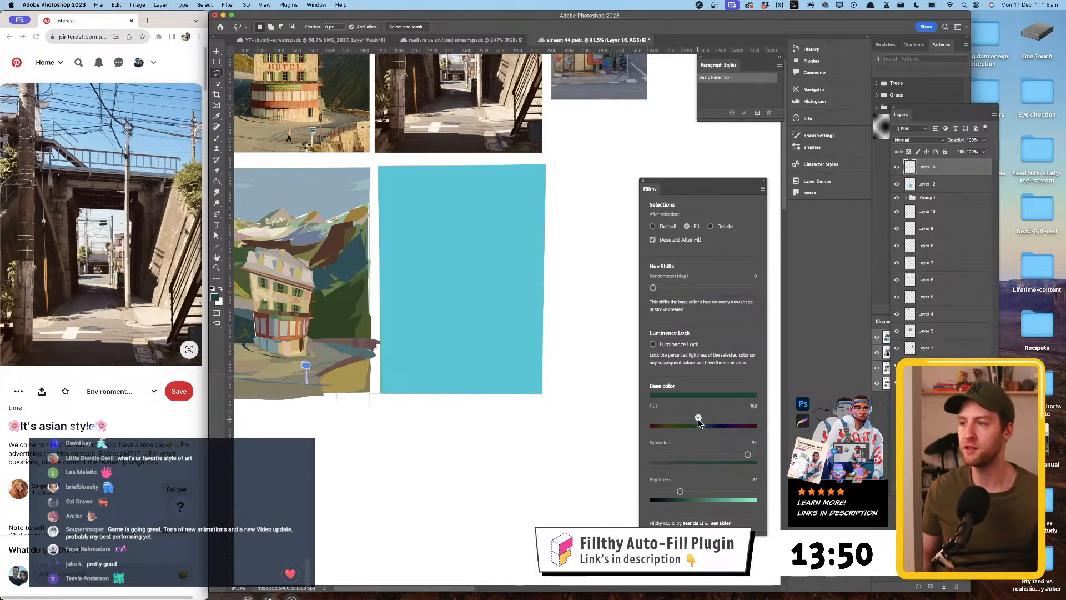
{"action": "left_click_drag", "start_coordinate": [747, 459], "coordinate": [735, 457]}
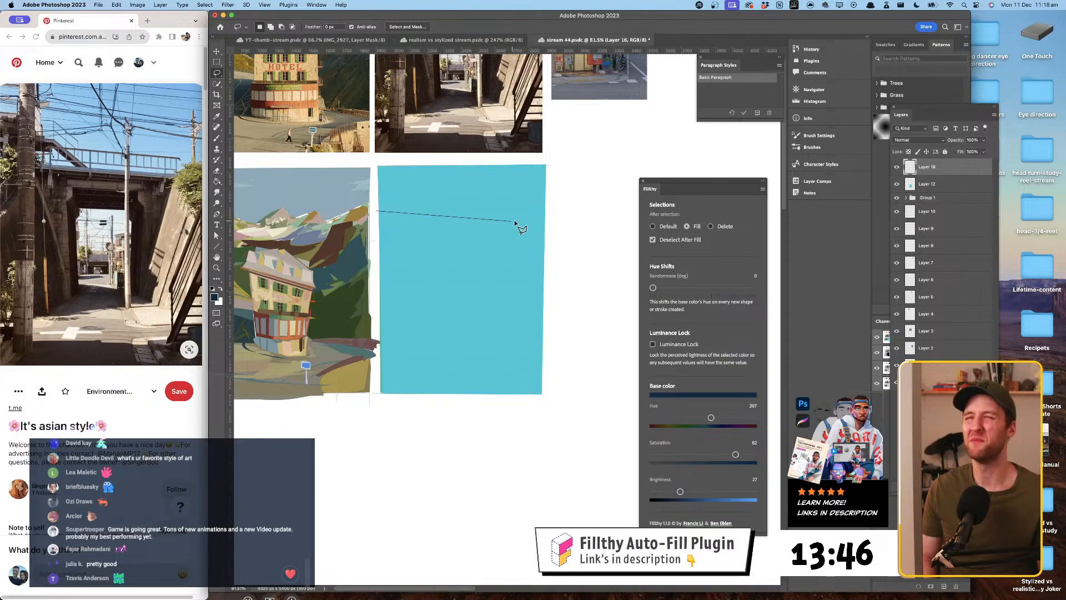
- Fill the underpass and foreground shadow as one large navy Lasso shape and clip its layer to the blue background
{"action": "left_click", "coordinate": [536, 215]}
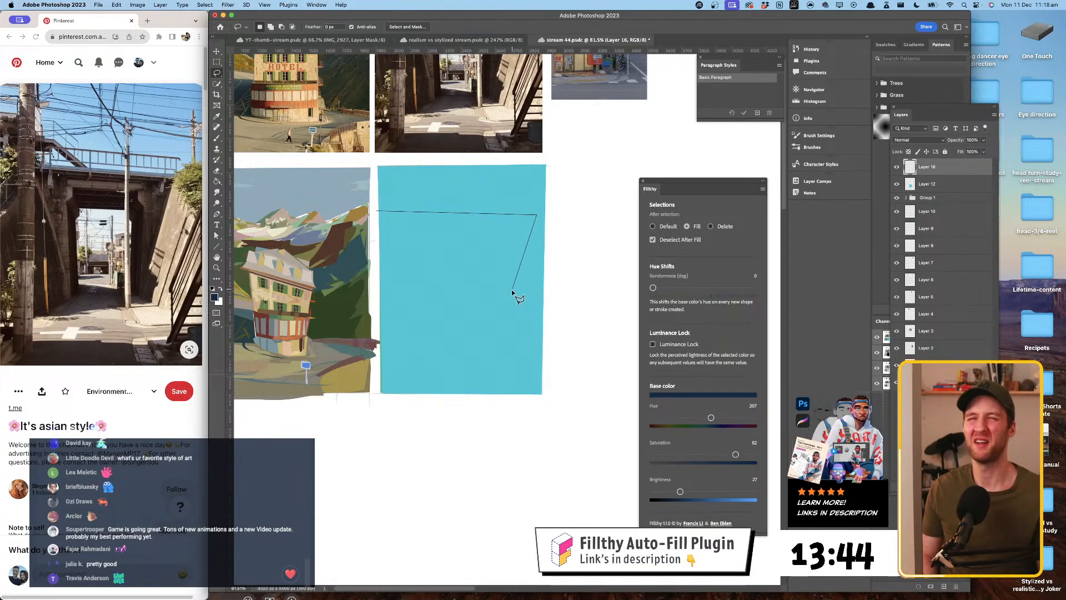
{"action": "mouse_move", "coordinate": [512, 289]}
{"action": "left_mouse_down"}
{"action": "mouse_move", "coordinate": [514, 327]}
{"action": "mouse_move", "coordinate": [395, 340]}
{"action": "mouse_move", "coordinate": [398, 364]}
{"action": "mouse_move", "coordinate": [521, 365]}
{"action": "mouse_move", "coordinate": [545, 330]}
{"action": "mouse_move", "coordinate": [550, 375]}
{"action": "mouse_move", "coordinate": [510, 406]}
{"action": "mouse_move", "coordinate": [456, 426]}
{"action": "left_mouse_up"}
{"action": "mouse_move", "coordinate": [381, 388]}
{"action": "left_mouse_down"}
{"action": "mouse_move", "coordinate": [370, 267]}
{"action": "mouse_move", "coordinate": [378, 212]}
{"action": "left_mouse_up"}
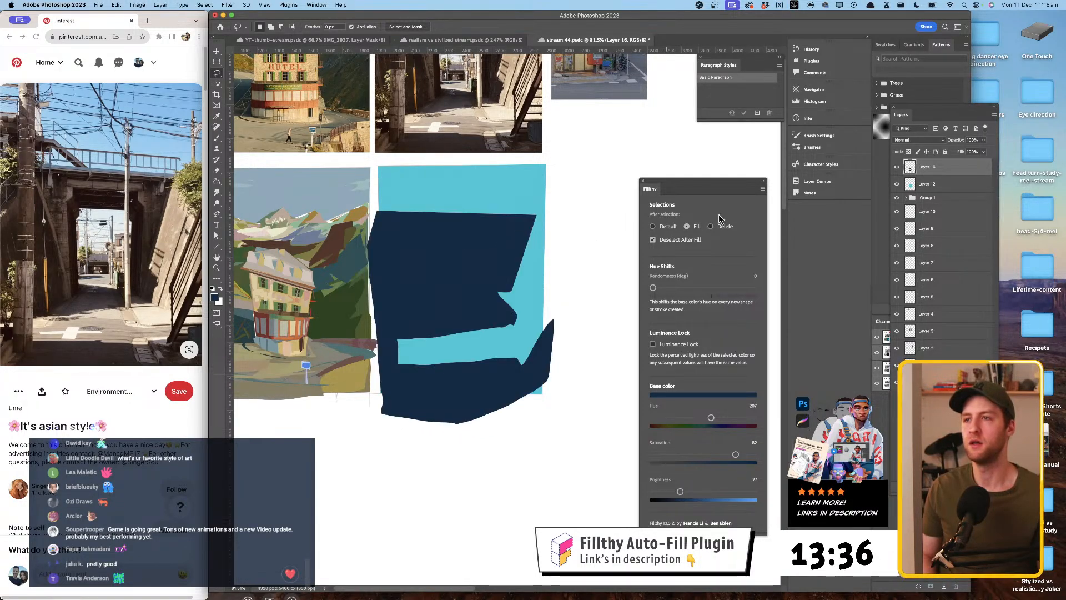
{"action": "key", "text": "super+alt+g"}
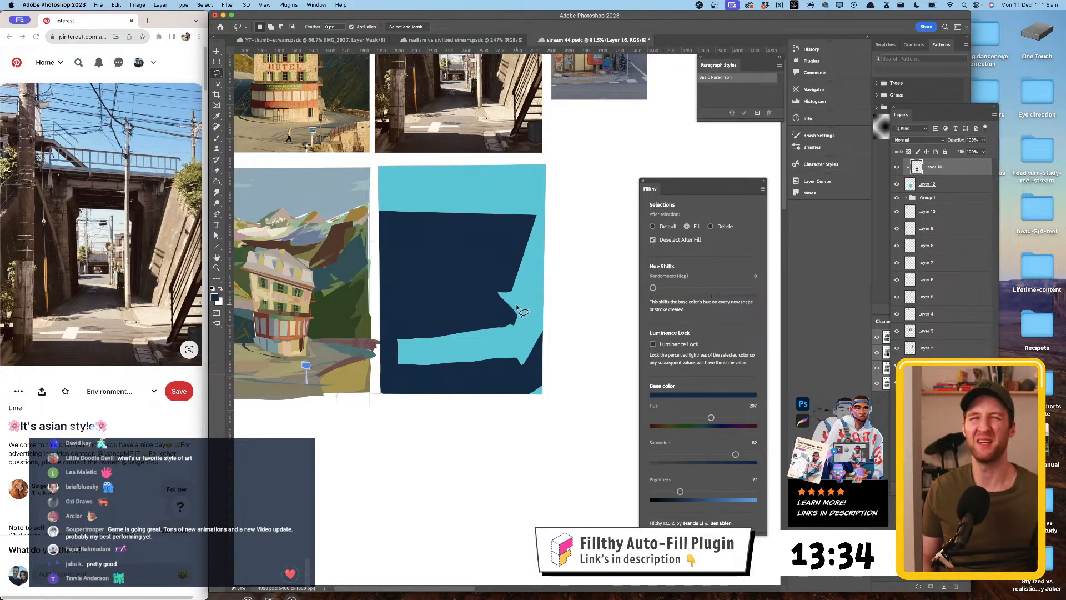
- Fill a narrow navy pole rising above the bridge, and try thin horizontal wires across the sky but undo them
{"action": "mouse_move", "coordinate": [396, 165]}
{"action": "left_mouse_down"}
{"action": "mouse_move", "coordinate": [394, 253]}
{"action": "mouse_move", "coordinate": [410, 254]}
{"action": "mouse_move", "coordinate": [406, 163]}
{"action": "left_mouse_up"}
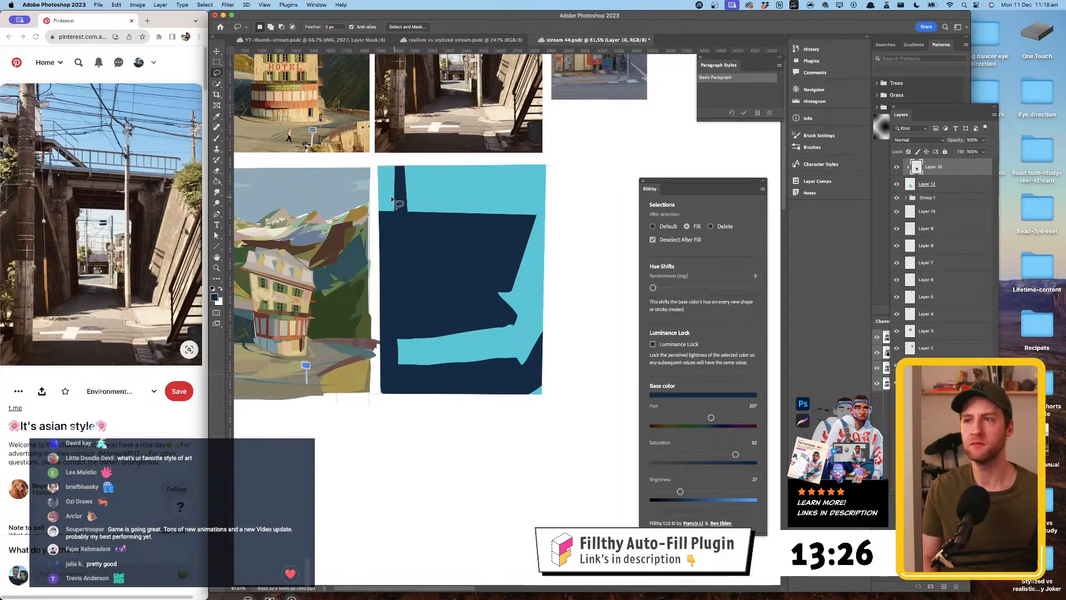
{"action": "mouse_move", "coordinate": [378, 194]}
{"action": "left_mouse_down"}
{"action": "mouse_move", "coordinate": [542, 197]}
{"action": "mouse_move", "coordinate": [403, 199]}
{"action": "left_mouse_up"}
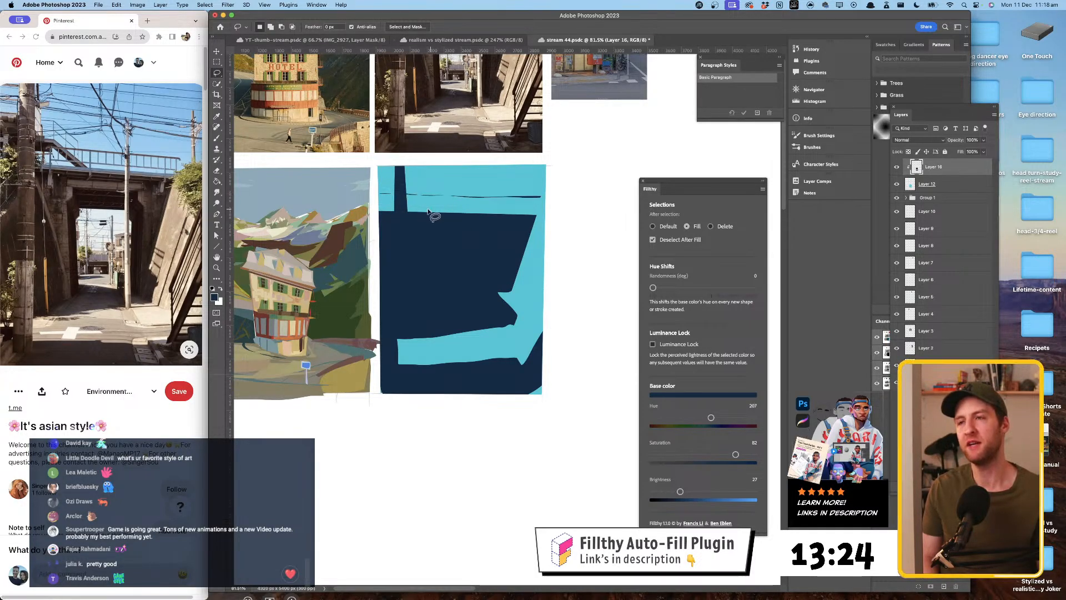
{"action": "key", "text": "super+z"}
{"action": "key", "text": "super+z"}
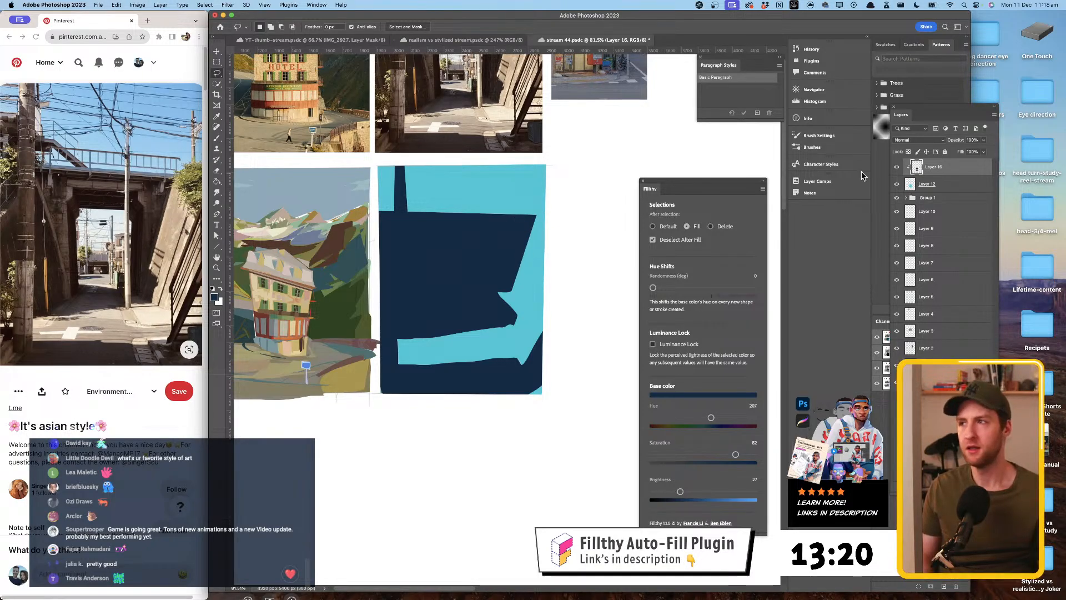
- On a new clipped layer directly above the blue fill, fill the sunlit wall and road in ochre with hue 40, saturation 63 and brightness 77
{"action": "left_click", "coordinate": [959, 185]}
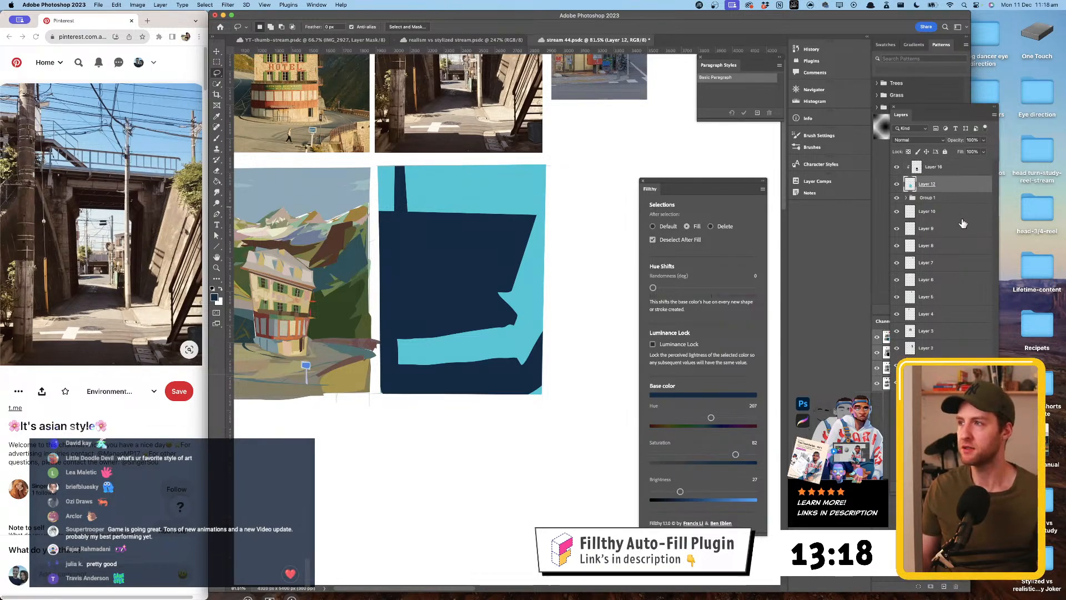
{"action": "left_click", "coordinate": [944, 587]}
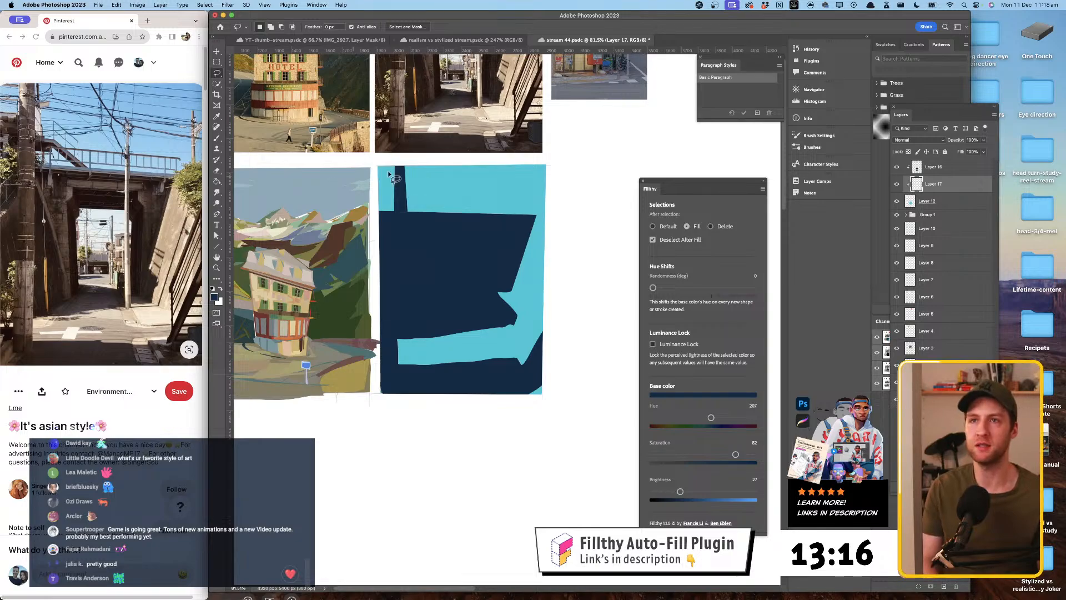
{"action": "left_click_drag", "start_coordinate": [727, 485], "coordinate": [730, 491]}
{"action": "left_click_drag", "start_coordinate": [710, 417], "coordinate": [666, 422]}
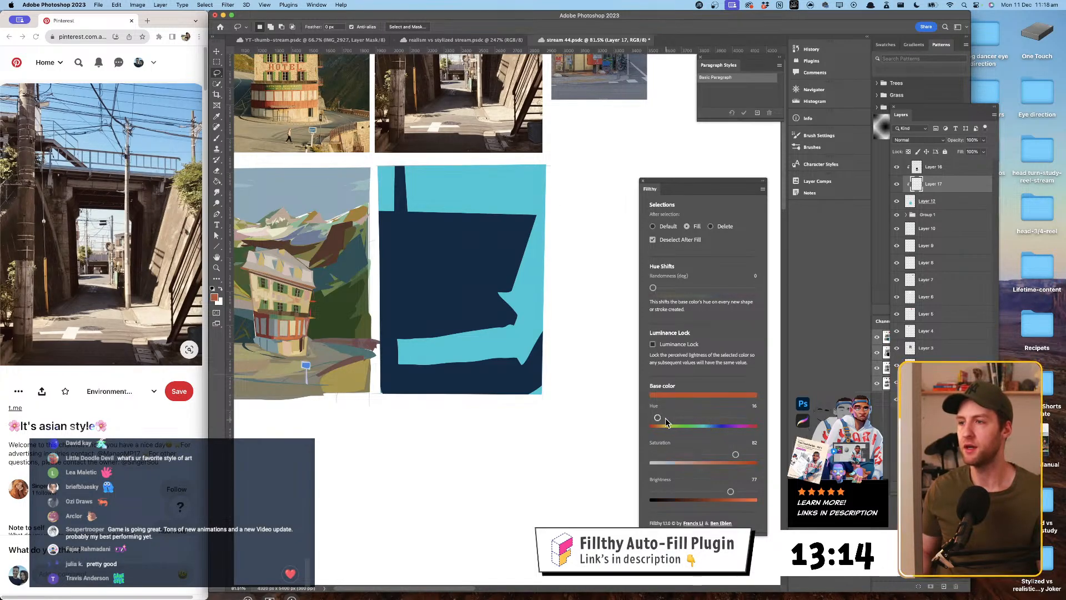
{"action": "left_click_drag", "start_coordinate": [736, 455], "coordinate": [717, 454]}
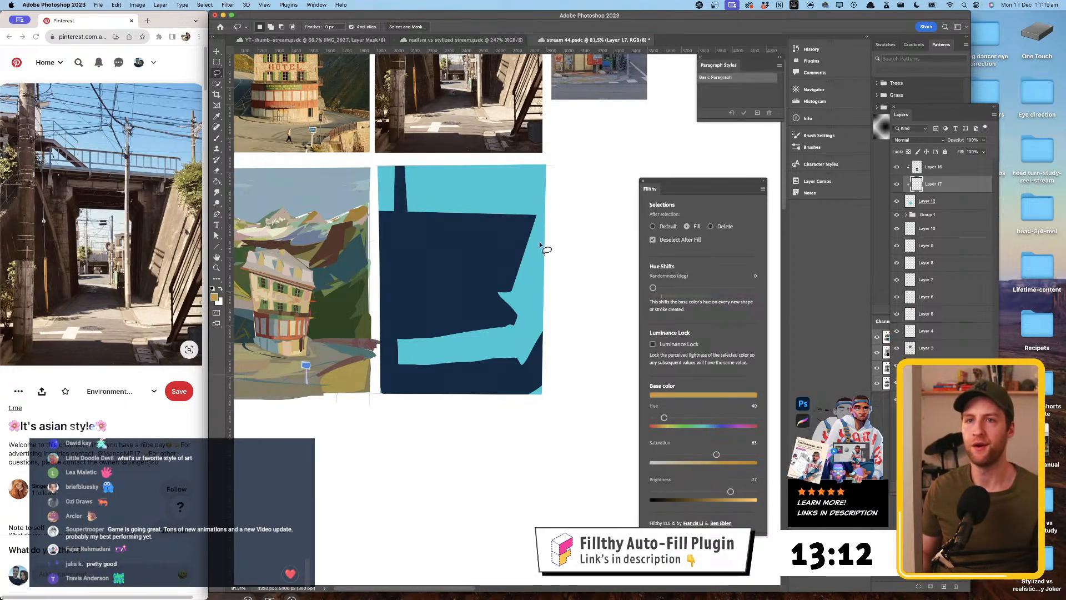
{"action": "mouse_move", "coordinate": [522, 284]}
{"action": "left_mouse_down"}
{"action": "mouse_move", "coordinate": [499, 294]}
{"action": "mouse_move", "coordinate": [516, 326]}
{"action": "mouse_move", "coordinate": [391, 340]}
{"action": "mouse_move", "coordinate": [402, 378]}
{"action": "mouse_move", "coordinate": [529, 370]}
{"action": "mouse_move", "coordinate": [563, 293]}
{"action": "mouse_move", "coordinate": [563, 235]}
{"action": "mouse_move", "coordinate": [557, 219]}
{"action": "mouse_move", "coordinate": [535, 217]}
{"action": "left_mouse_up"}
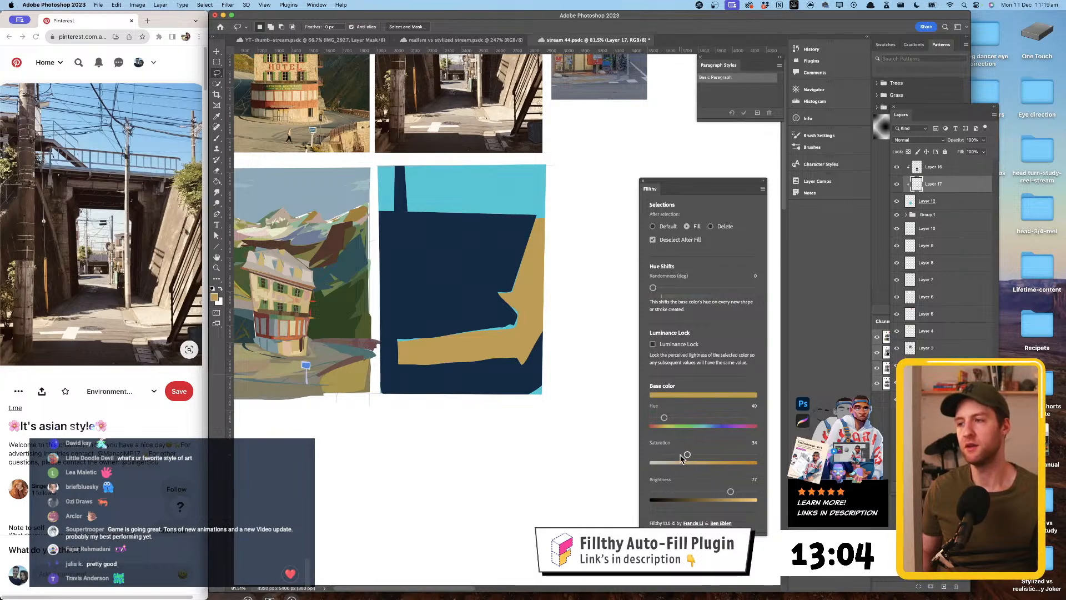
- Recolor the sunlit wall and road at saturation 34, and add two clipped layers on top, the lower one masked to the navy shape
{"action": "mouse_move", "coordinate": [535, 216]}
{"action": "left_mouse_down"}
{"action": "mouse_move", "coordinate": [509, 293]}
{"action": "mouse_move", "coordinate": [481, 292]}
{"action": "mouse_move", "coordinate": [466, 327]}
{"action": "mouse_move", "coordinate": [389, 333]}
{"action": "mouse_move", "coordinate": [395, 384]}
{"action": "mouse_move", "coordinate": [524, 383]}
{"action": "mouse_move", "coordinate": [575, 326]}
{"action": "mouse_move", "coordinate": [557, 216]}
{"action": "mouse_move", "coordinate": [535, 218]}
{"action": "left_mouse_up"}
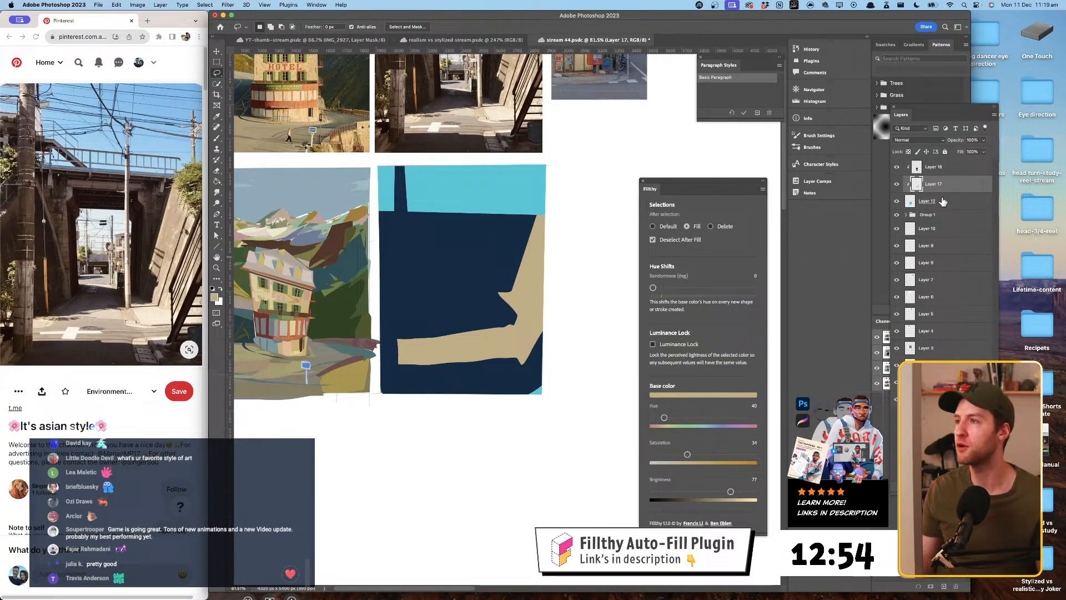
{"action": "left_click", "coordinate": [953, 169]}
{"action": "key", "text": "super+alt+shift+n"}
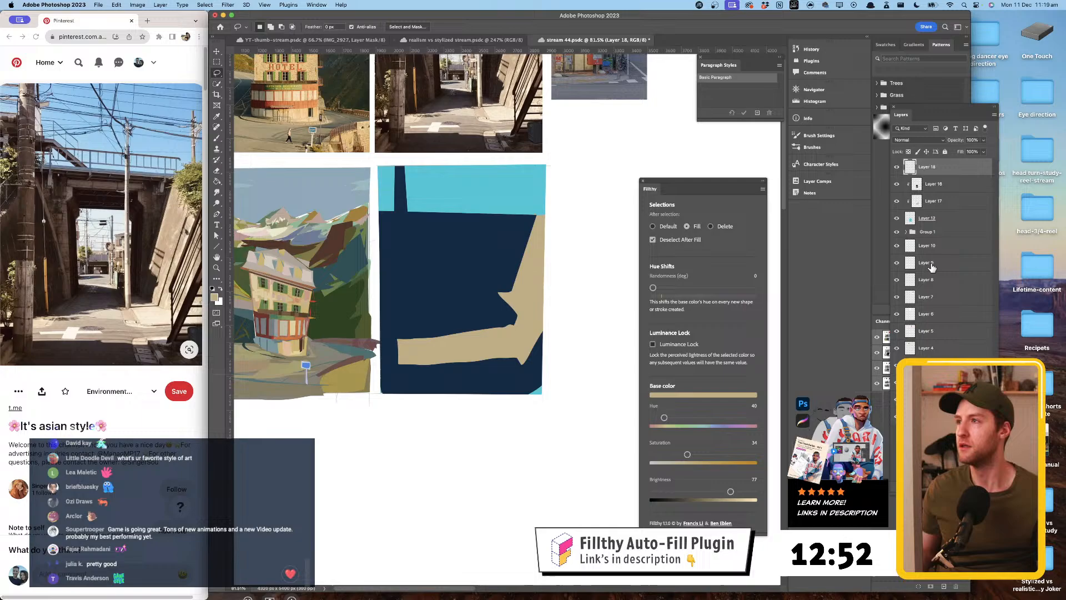
{"action": "left_click", "coordinate": [945, 174], "text": "alt"}
{"action": "left_click", "coordinate": [917, 184], "text": "super"}
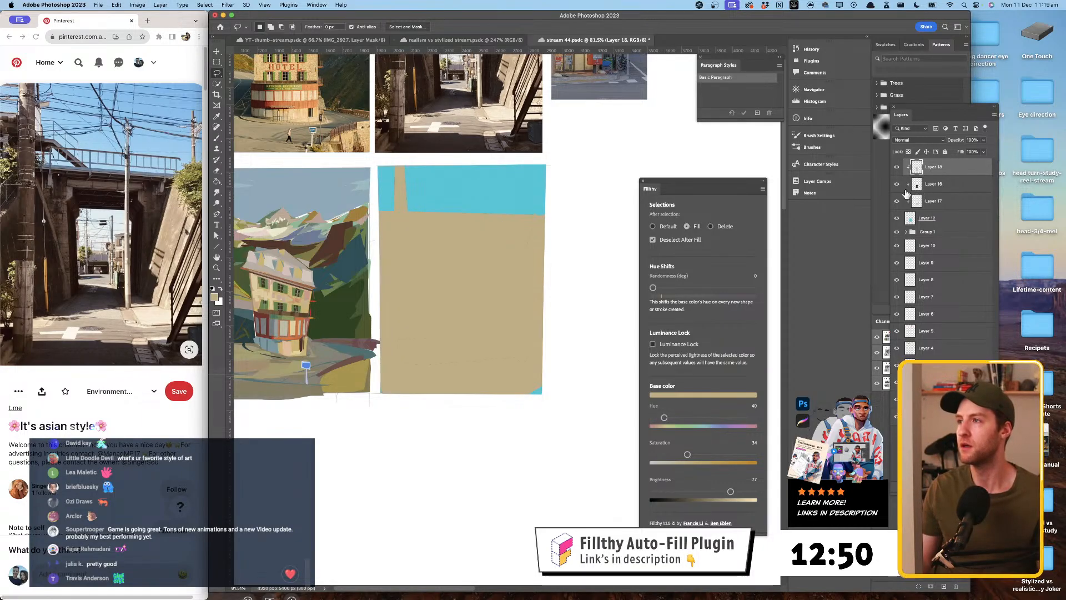
{"action": "key", "text": "super+z"}
{"action": "left_click", "coordinate": [931, 587]}
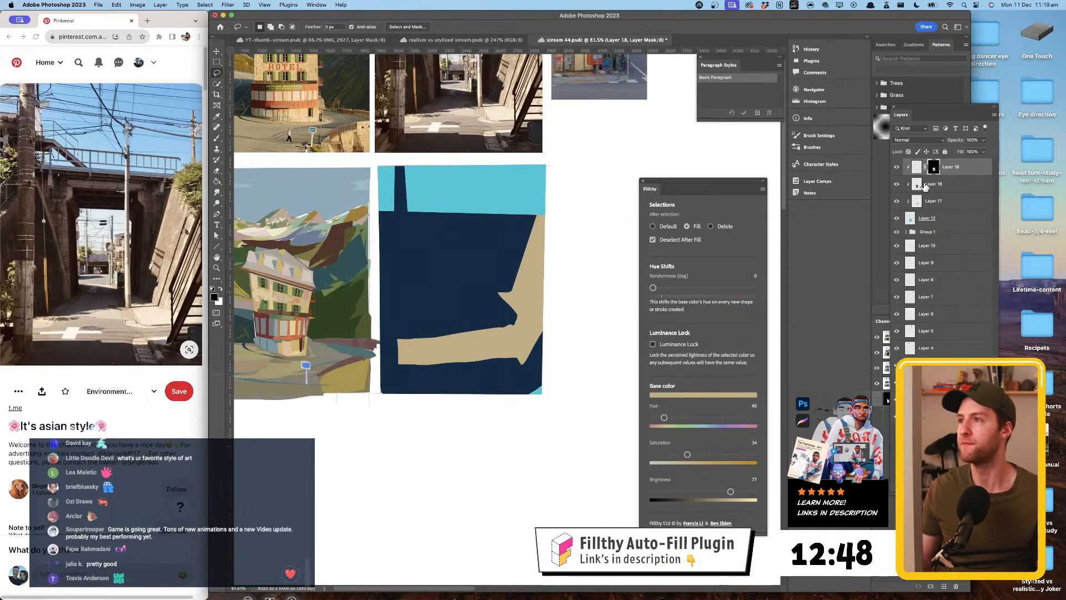
{"action": "left_click", "coordinate": [917, 168]}
{"action": "left_click_drag", "start_coordinate": [498, 278], "coordinate": [499, 287]}
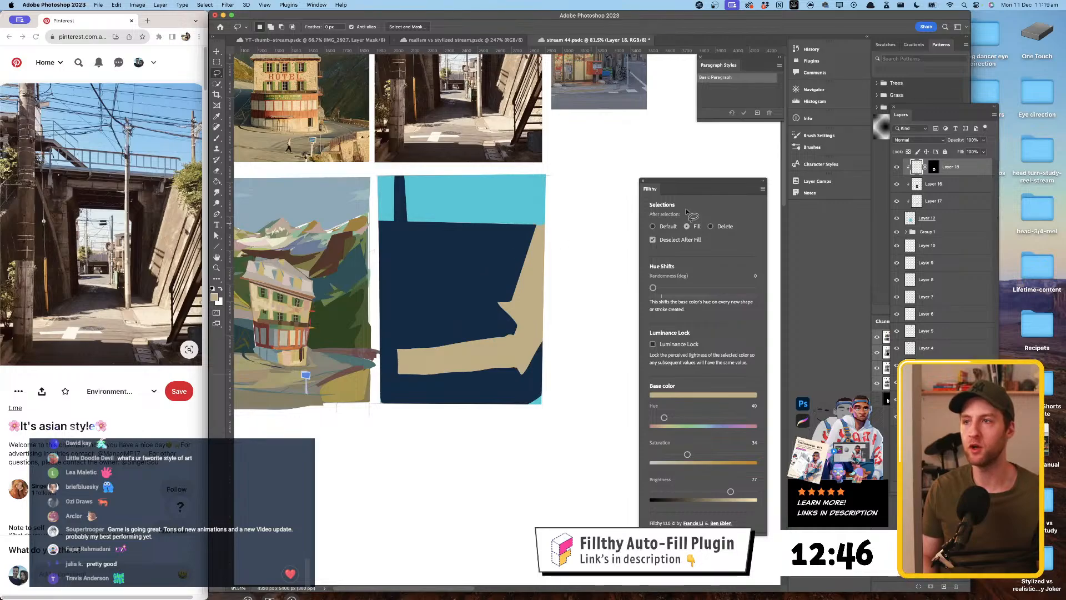
{"action": "key", "text": "super+shift+alt+n"}
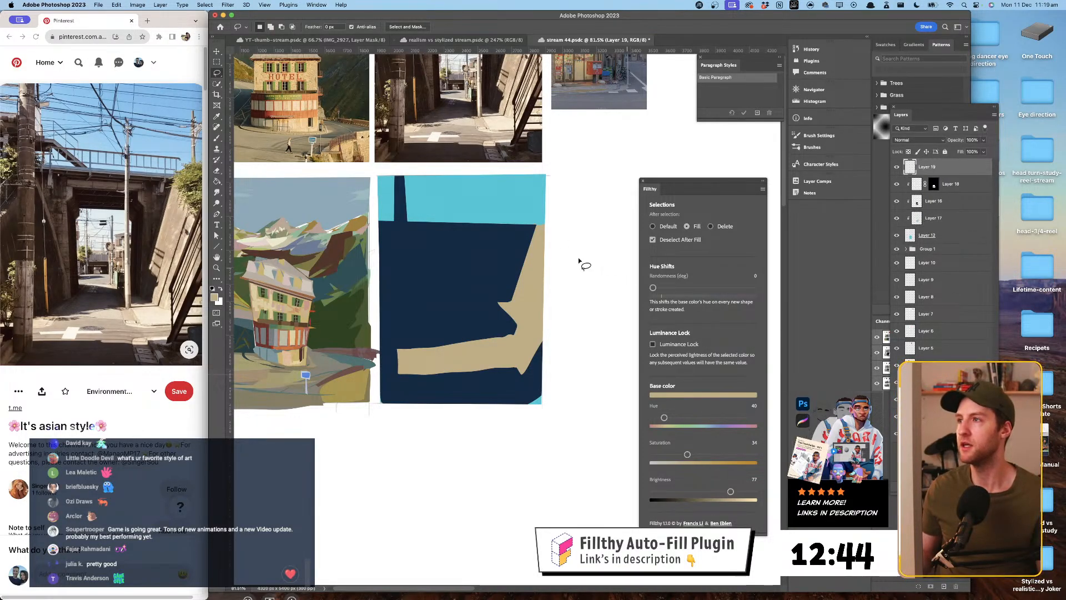
{"action": "left_click", "coordinate": [955, 175], "text": "alt"}
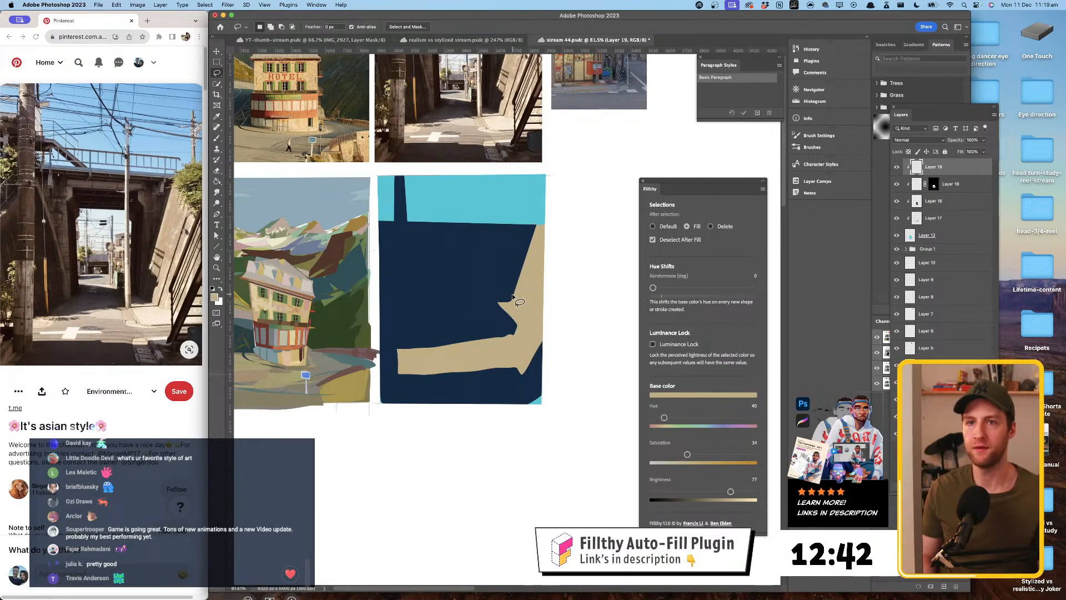
- Try to cut the tunnel opening with a black Lasso fill on the mask of the second layer from the top
{"action": "left_click", "coordinate": [934, 184]}
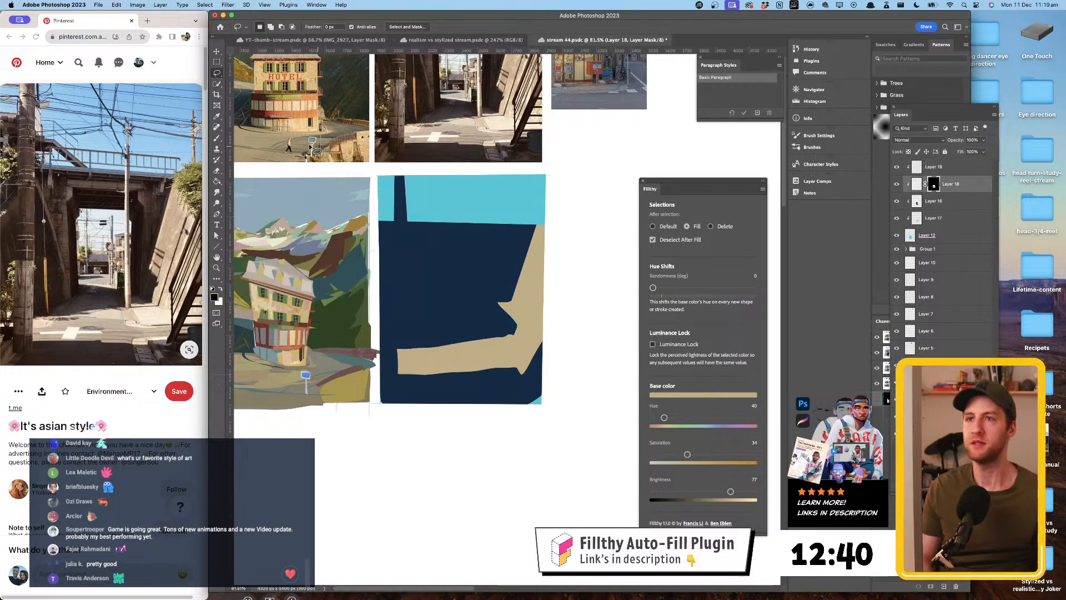
{"action": "key", "text": "d"}
{"action": "left_click_drag", "start_coordinate": [730, 492], "coordinate": [617, 493]}
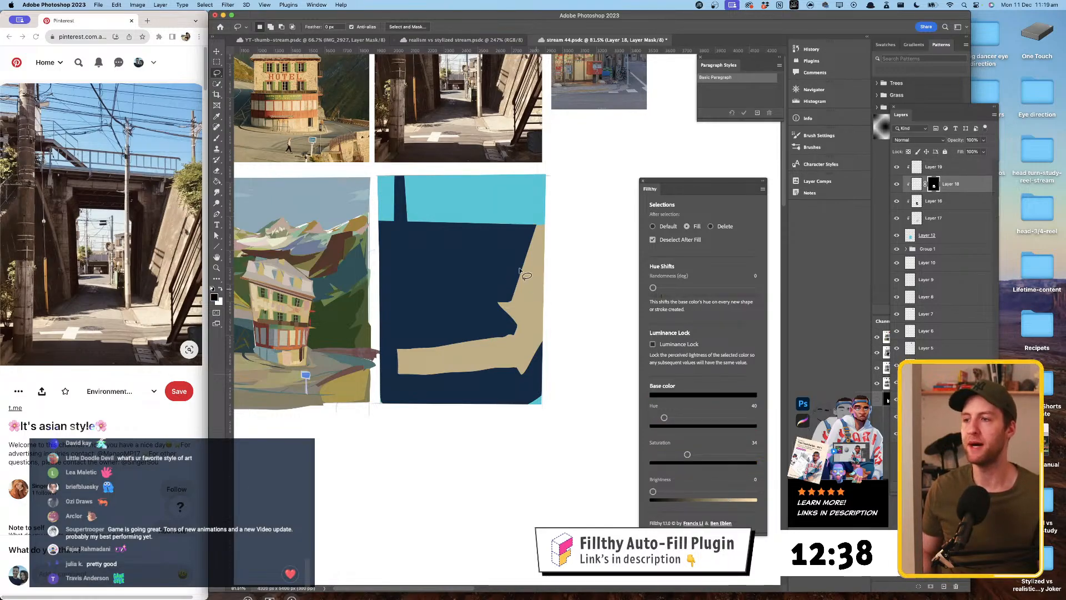
{"action": "mouse_move", "coordinate": [441, 267]}
{"action": "left_mouse_down"}
{"action": "mouse_move", "coordinate": [490, 264]}
{"action": "mouse_move", "coordinate": [483, 330]}
{"action": "mouse_move", "coordinate": [442, 317]}
{"action": "mouse_move", "coordinate": [440, 249]}
{"action": "mouse_move", "coordinate": [440, 258]}
{"action": "mouse_move", "coordinate": [470, 254]}
{"action": "left_mouse_up"}
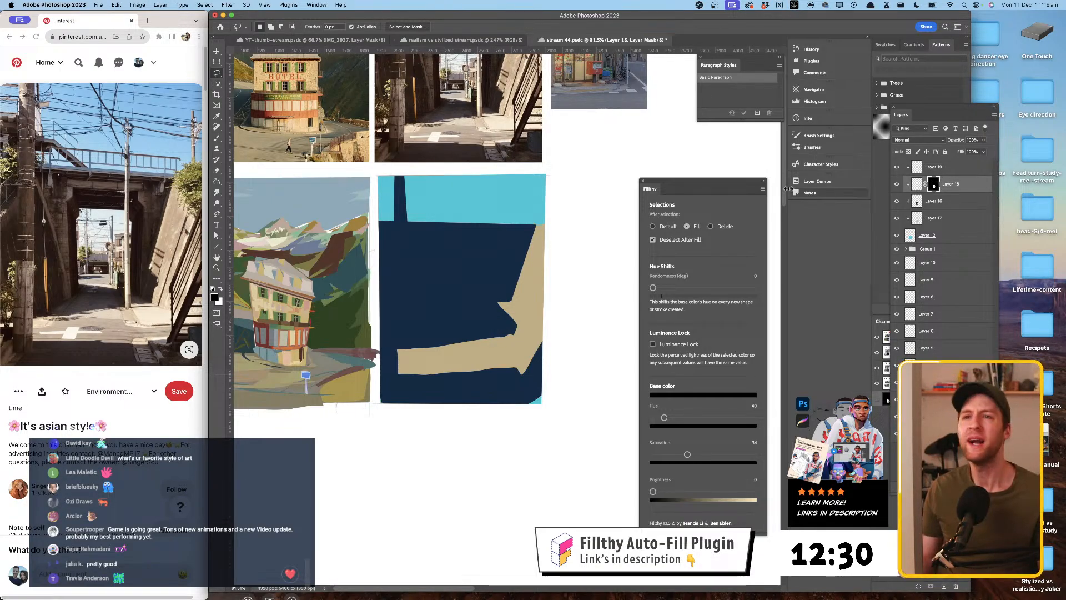
{"action": "left_click", "coordinate": [221, 291]}
{"action": "left_click", "coordinate": [220, 290]}
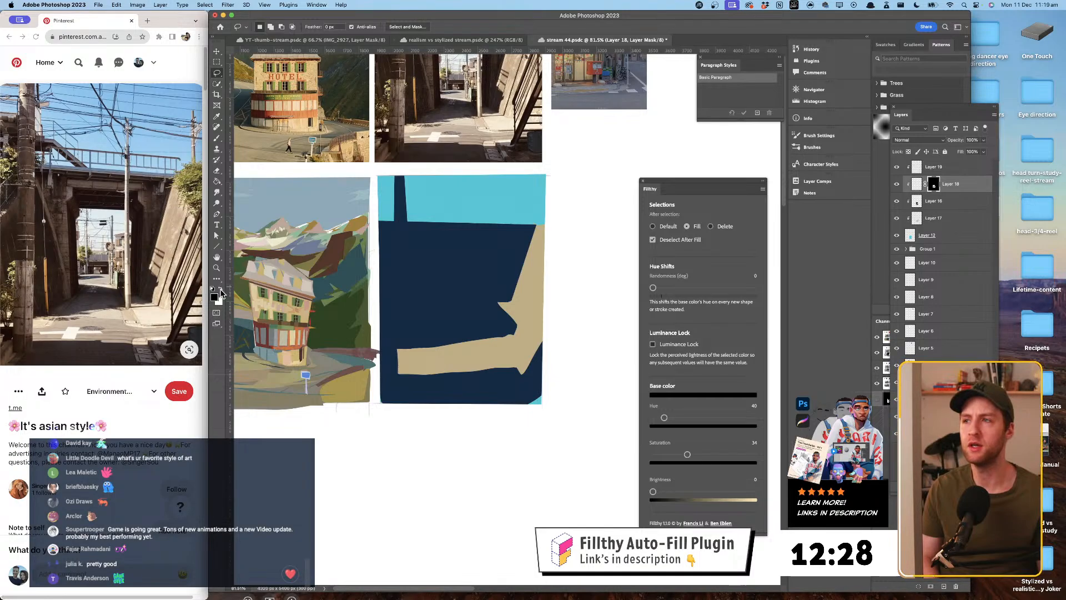
- Add a mask to the navy shape's layer and cut out the angular tunnel opening with a black Lasso fill
{"action": "left_click", "coordinate": [931, 208]}
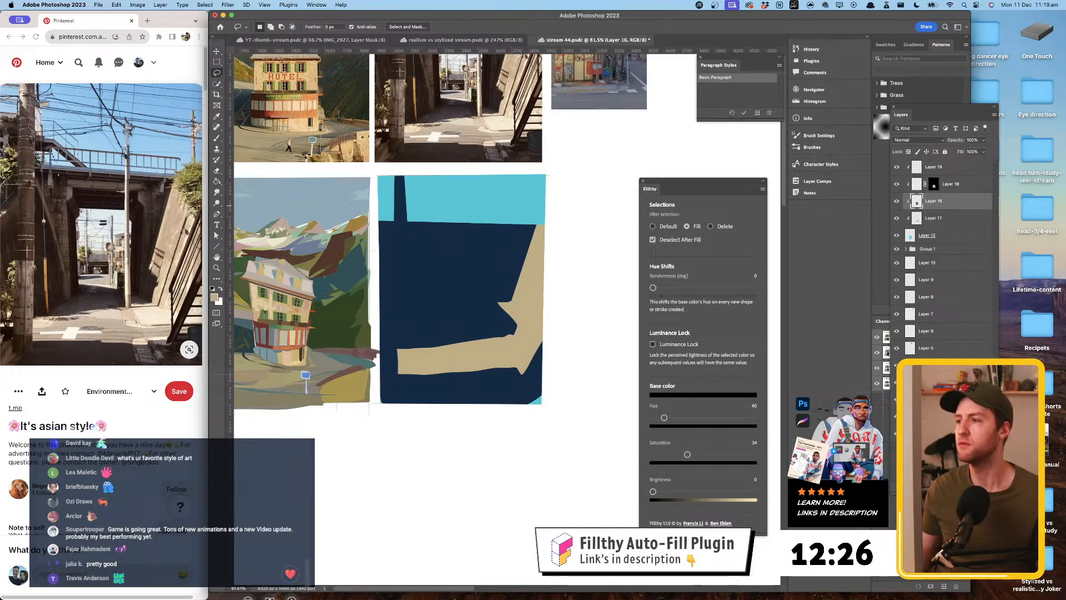
{"action": "left_click", "coordinate": [931, 586]}
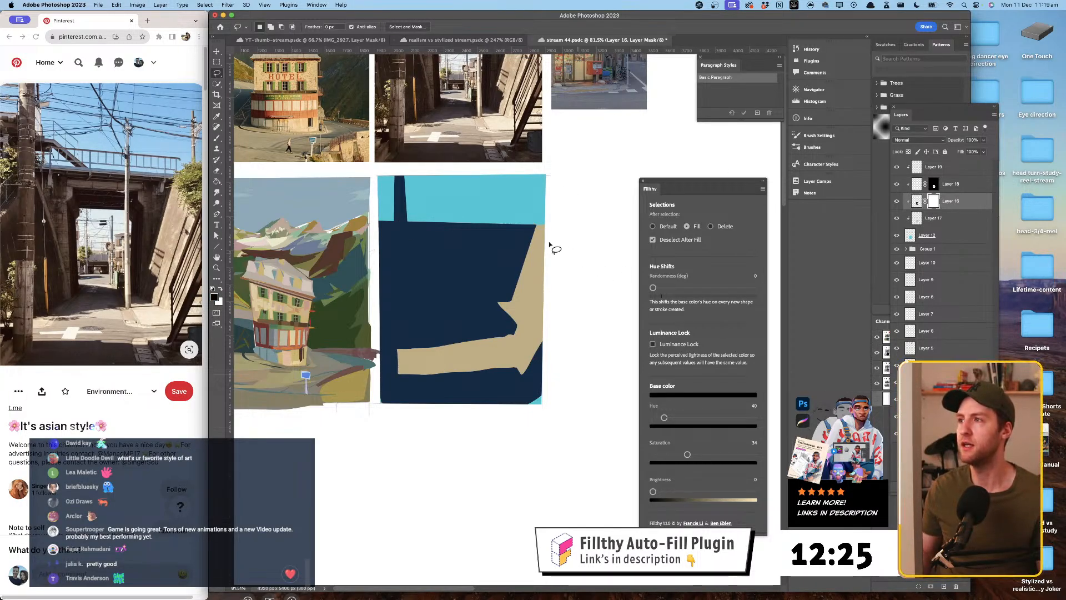
{"action": "left_click", "coordinate": [439, 261]}
{"action": "left_click", "coordinate": [480, 261]}
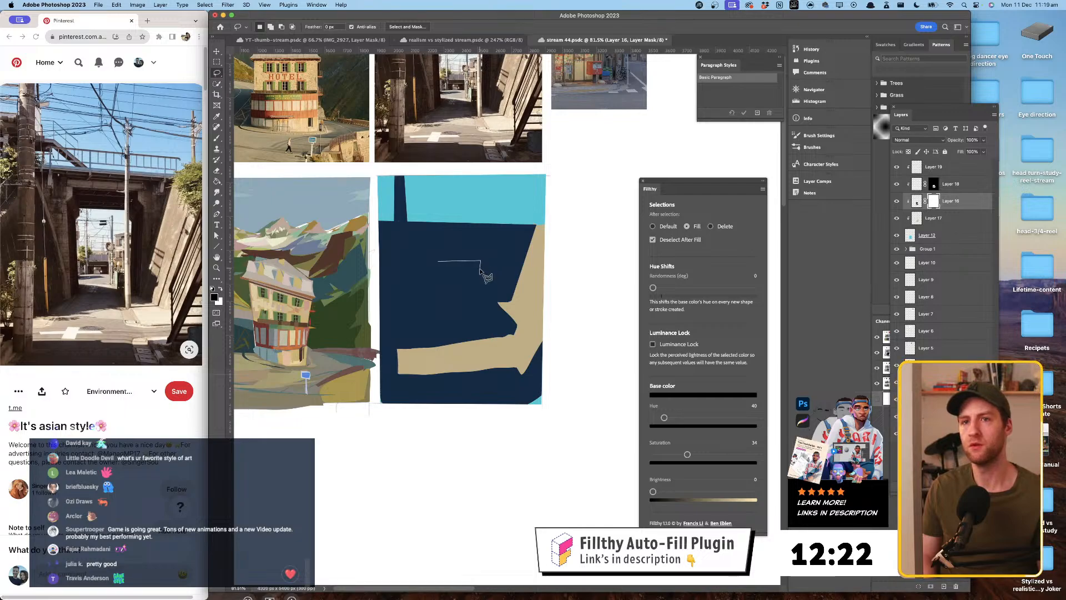
{"action": "left_click", "coordinate": [481, 271]}
{"action": "left_click", "coordinate": [487, 276]}
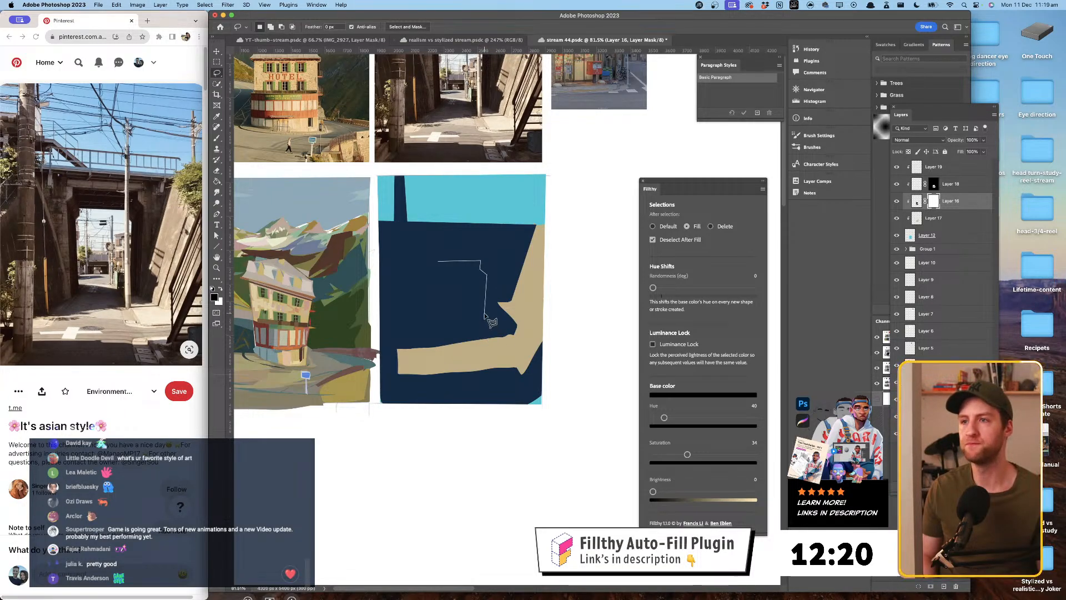
{"action": "left_click", "coordinate": [479, 333]}
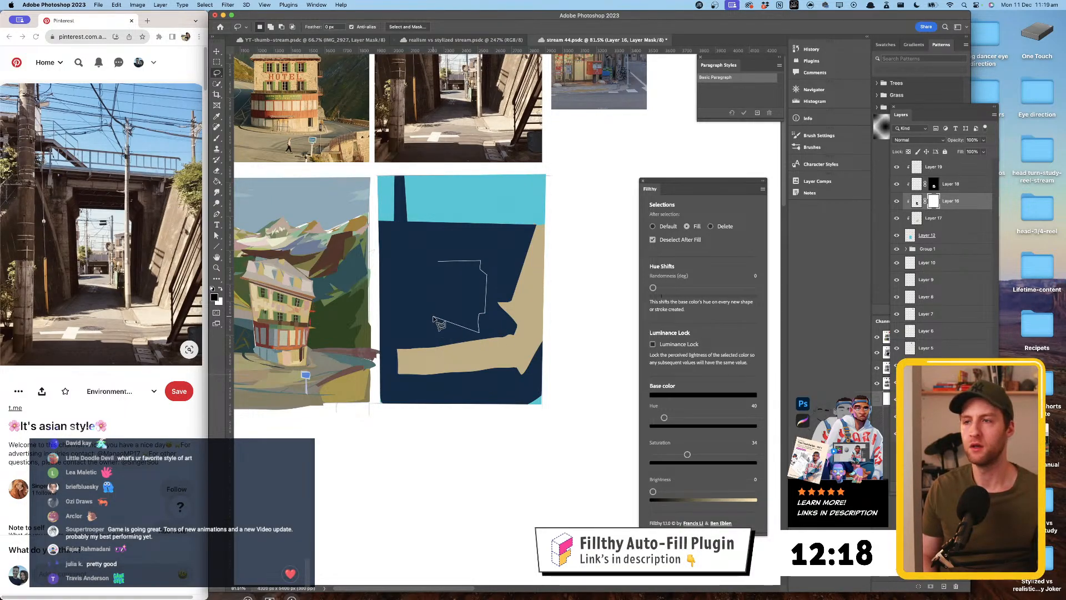
{"action": "left_click", "coordinate": [441, 262]}
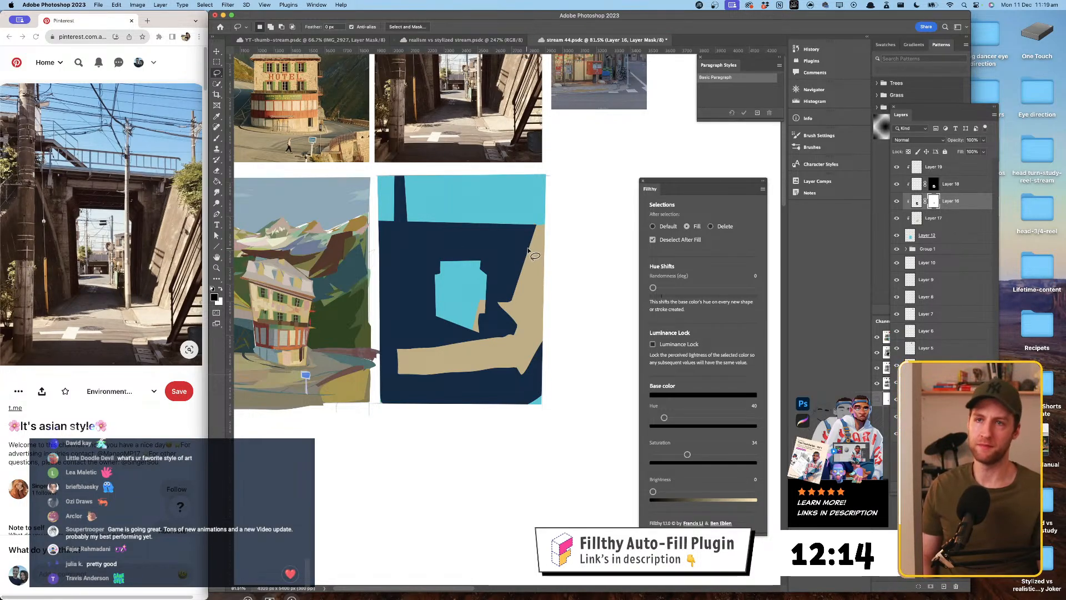
- On the blue background layer, brush a paler sampled sky blue over the tunnel opening and lower sky, with saturation 20 and brightness 88
{"action": "left_click", "coordinate": [953, 239]}
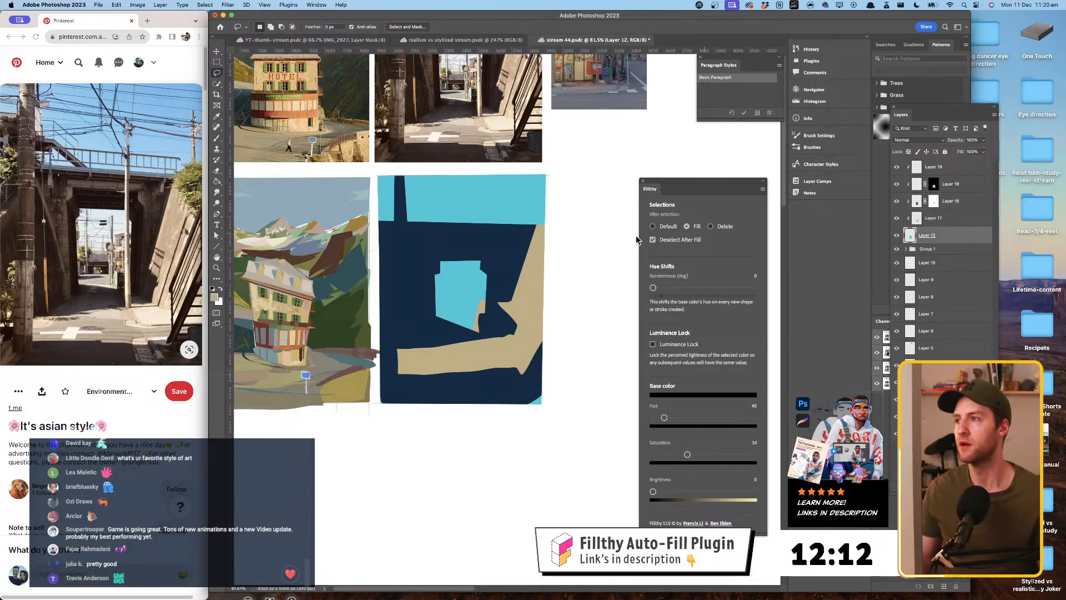
{"action": "key", "text": "b"}
{"action": "left_click", "coordinate": [469, 275], "text": "alt"}
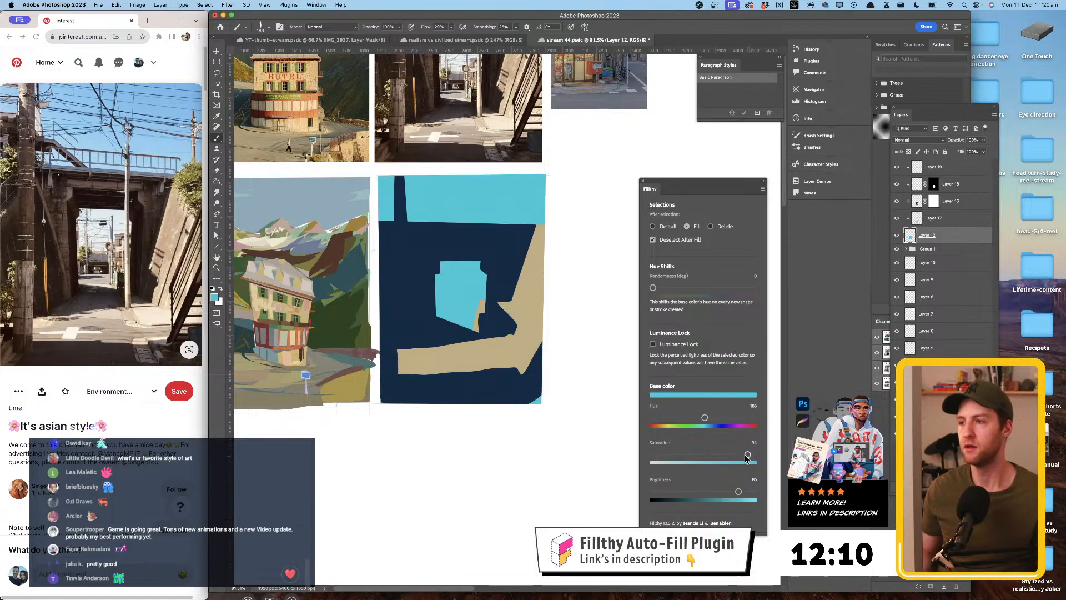
{"action": "left_click_drag", "start_coordinate": [748, 455], "coordinate": [677, 455]}
{"action": "mouse_move", "coordinate": [444, 277]}
{"action": "left_mouse_down"}
{"action": "mouse_move", "coordinate": [472, 294]}
{"action": "mouse_move", "coordinate": [508, 284]}
{"action": "left_mouse_up"}
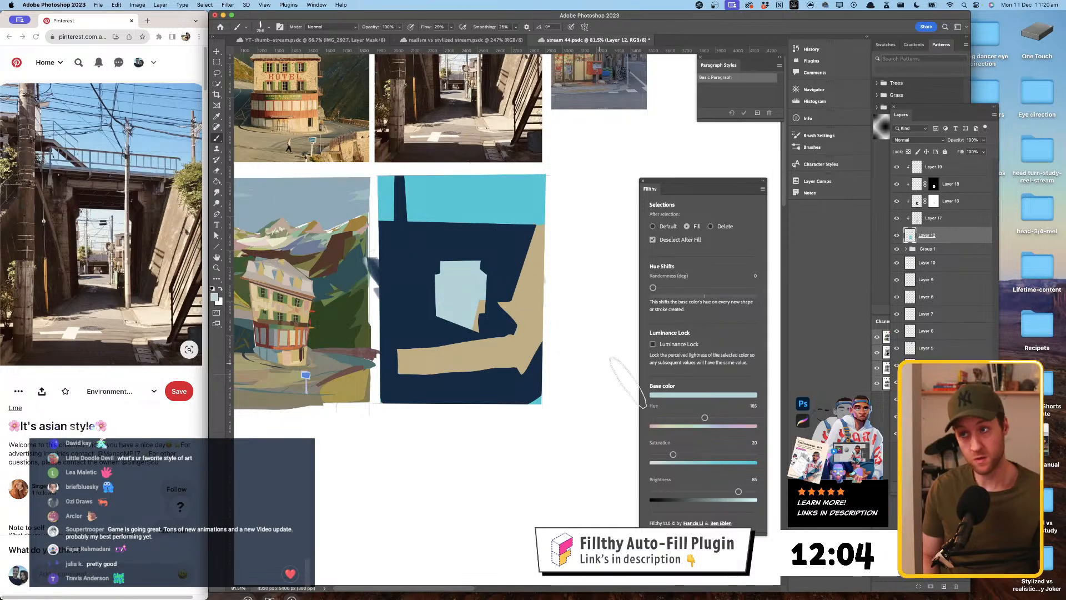
{"action": "left_click_drag", "start_coordinate": [740, 493], "coordinate": [743, 493]}
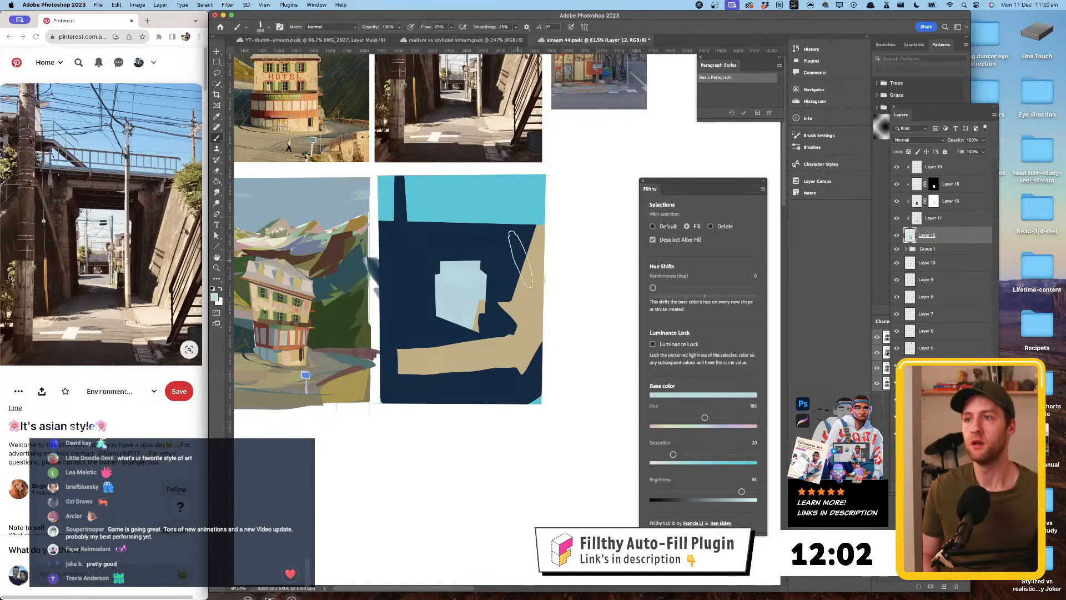
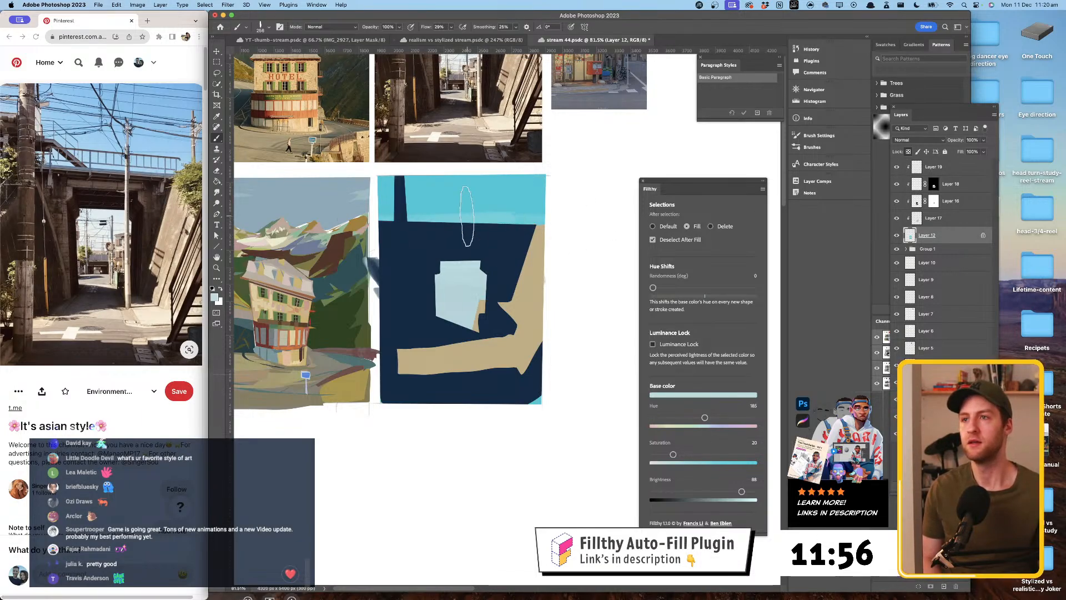
- On the navy layer, fill an angular Lasso strip above and left of the tunnel opening in brown with hue 0, saturation 20 and brightness 35
{"action": "left_click", "coordinate": [944, 201]}
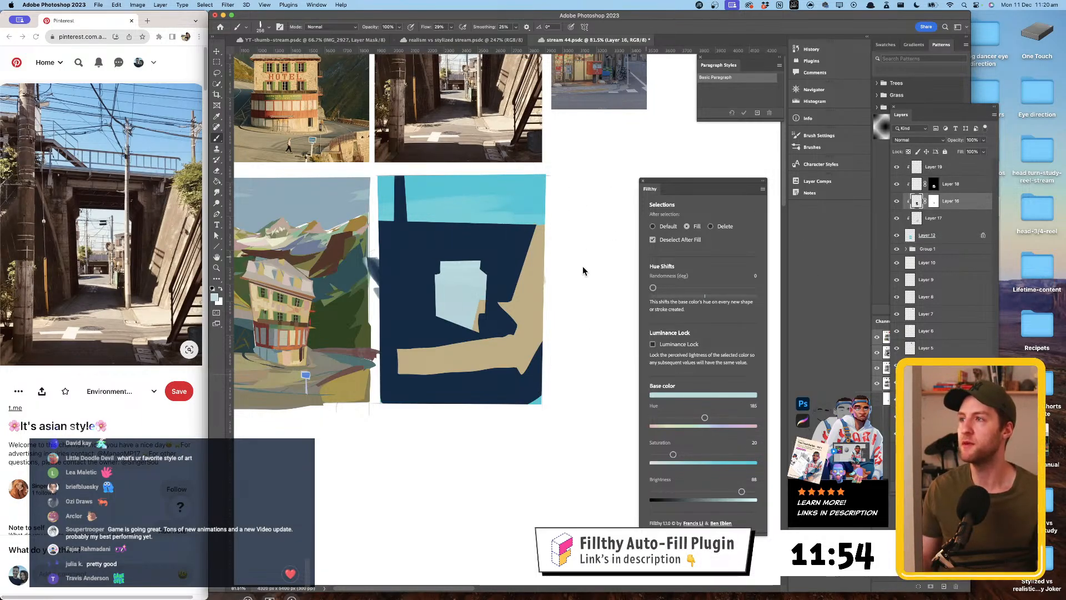
{"action": "key", "text": "l"}
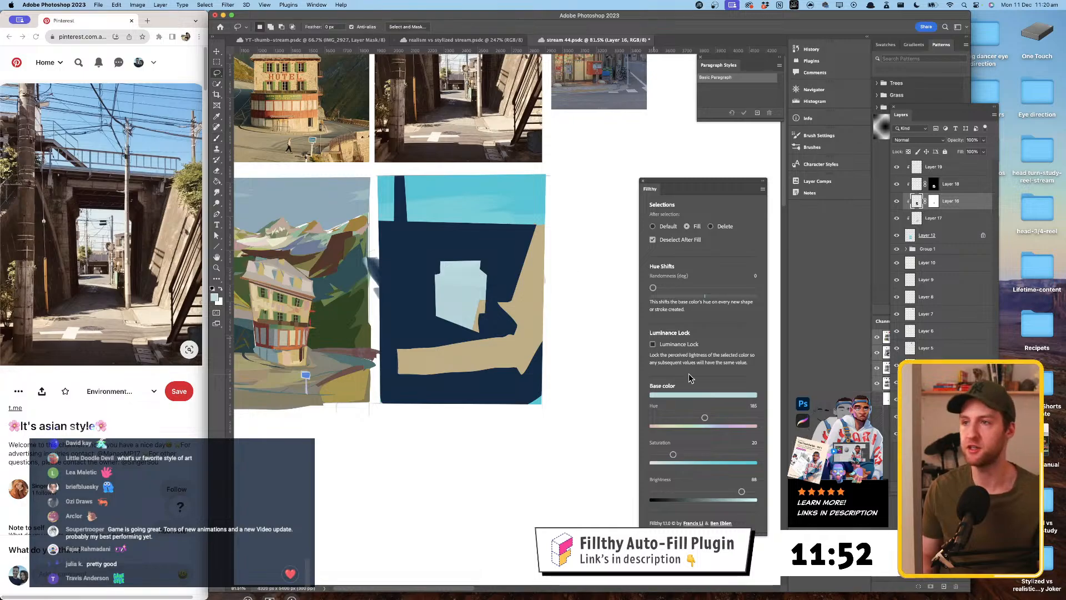
{"action": "left_click_drag", "start_coordinate": [705, 420], "coordinate": [653, 420]}
{"action": "left_click_drag", "start_coordinate": [742, 491], "coordinate": [732, 492]}
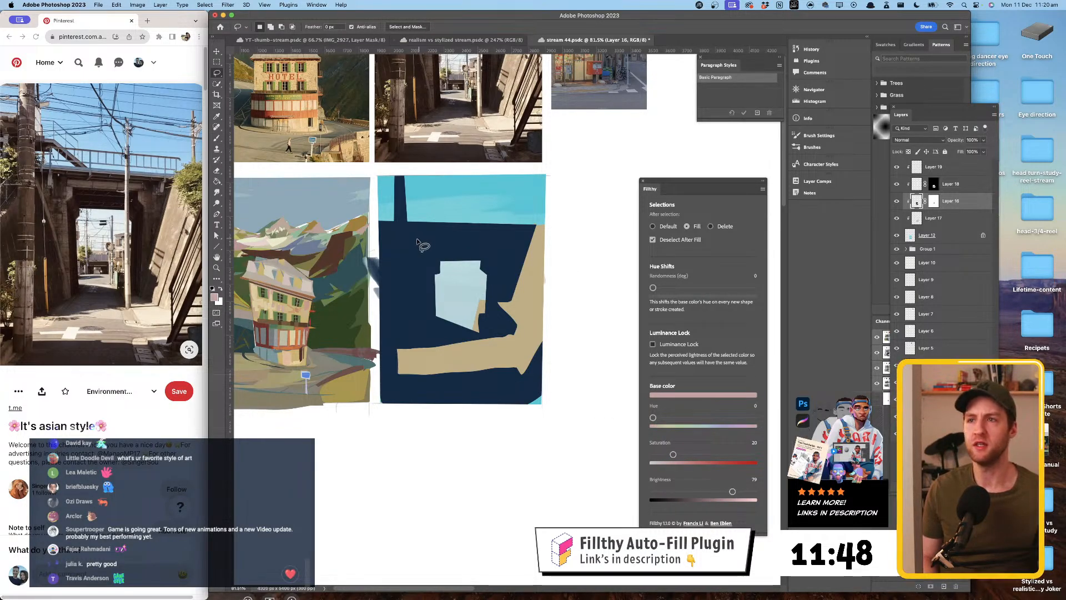
{"action": "mouse_move", "coordinate": [503, 240]}
{"action": "left_mouse_down"}
{"action": "mouse_move", "coordinate": [503, 253]}
{"action": "mouse_move", "coordinate": [428, 253]}
{"action": "mouse_move", "coordinate": [425, 342]}
{"action": "mouse_move", "coordinate": [410, 256]}
{"action": "mouse_move", "coordinate": [417, 240]}
{"action": "left_mouse_up"}
{"action": "key", "text": "super+z"}
{"action": "left_click_drag", "start_coordinate": [732, 492], "coordinate": [688, 492]}
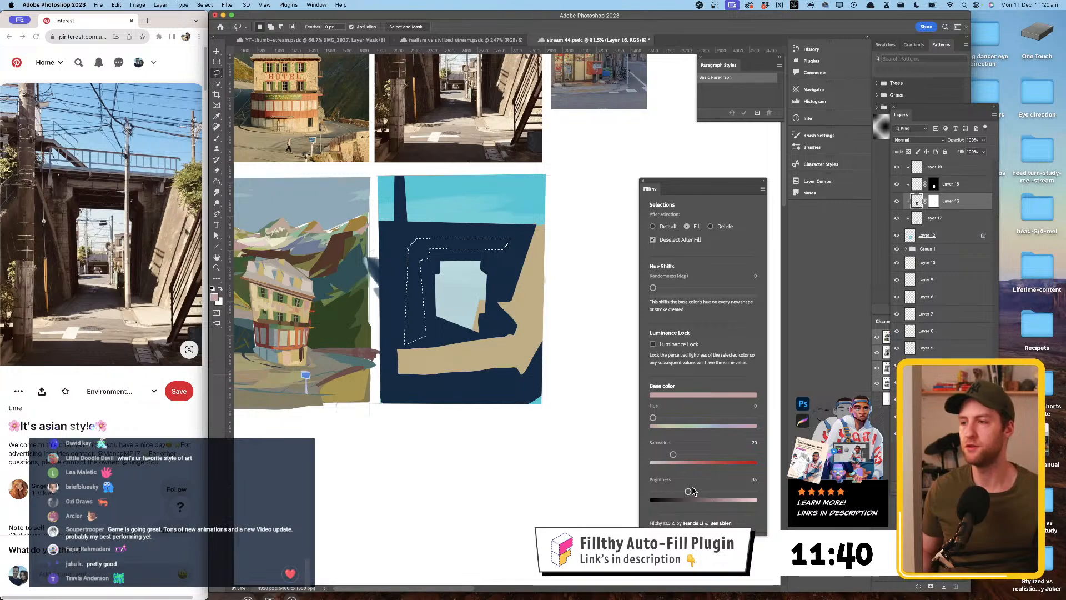
{"action": "left_click", "coordinate": [217, 183]}
{"action": "left_click", "coordinate": [476, 307]}
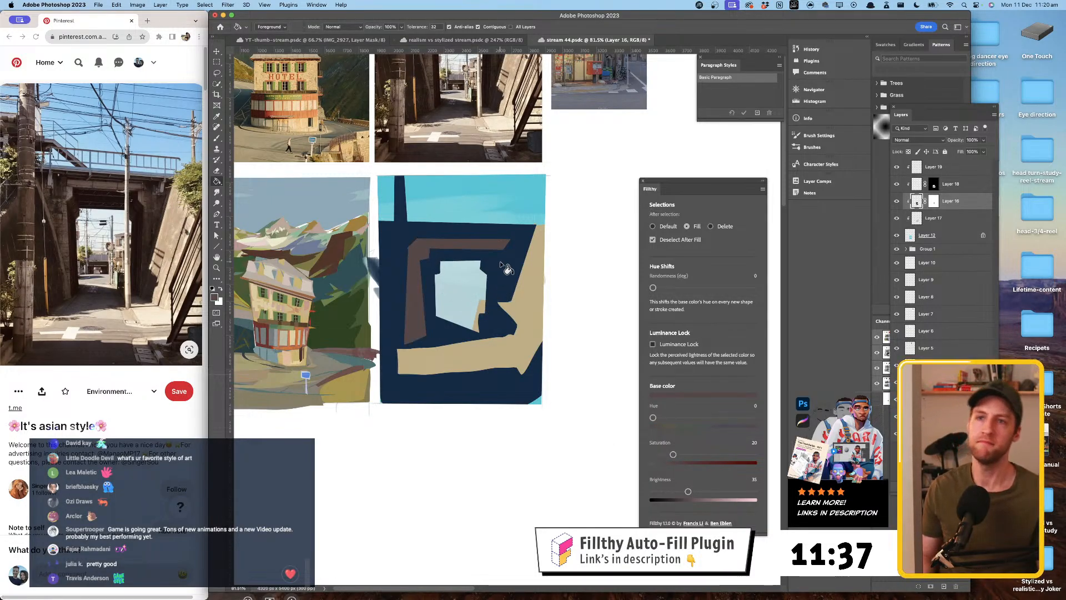
- Draw 21 px brown lines for the bridge beams, slanting on the right of the opening and vertical beside the left strip
{"action": "left_click", "coordinate": [217, 246]}
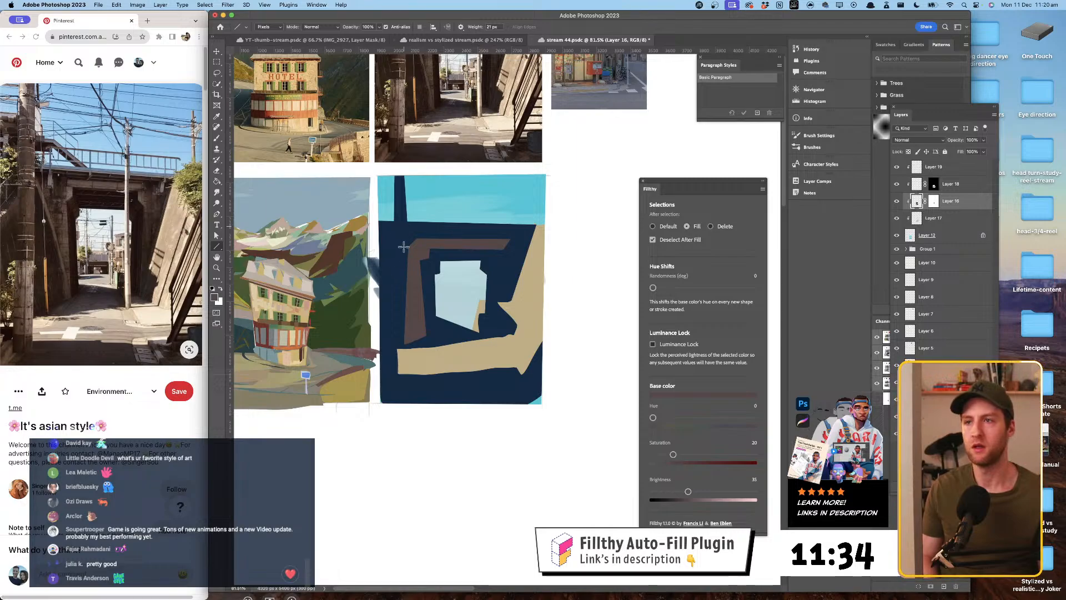
{"action": "left_click_drag", "start_coordinate": [501, 249], "coordinate": [497, 300]}
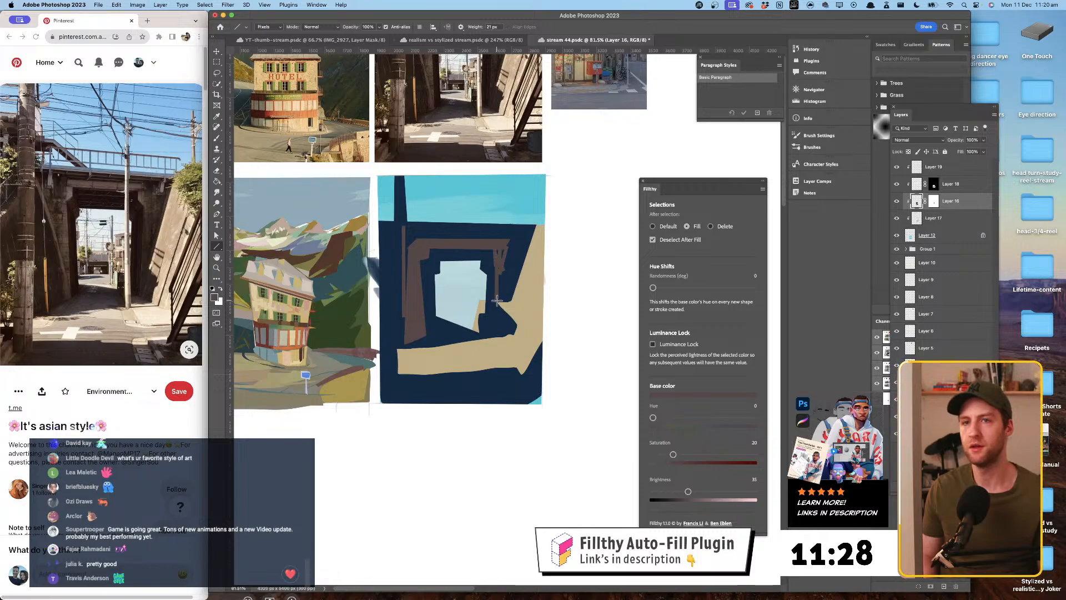
{"action": "left_click_drag", "start_coordinate": [514, 244], "coordinate": [501, 291]}
{"action": "left_click_drag", "start_coordinate": [527, 237], "coordinate": [492, 234]}
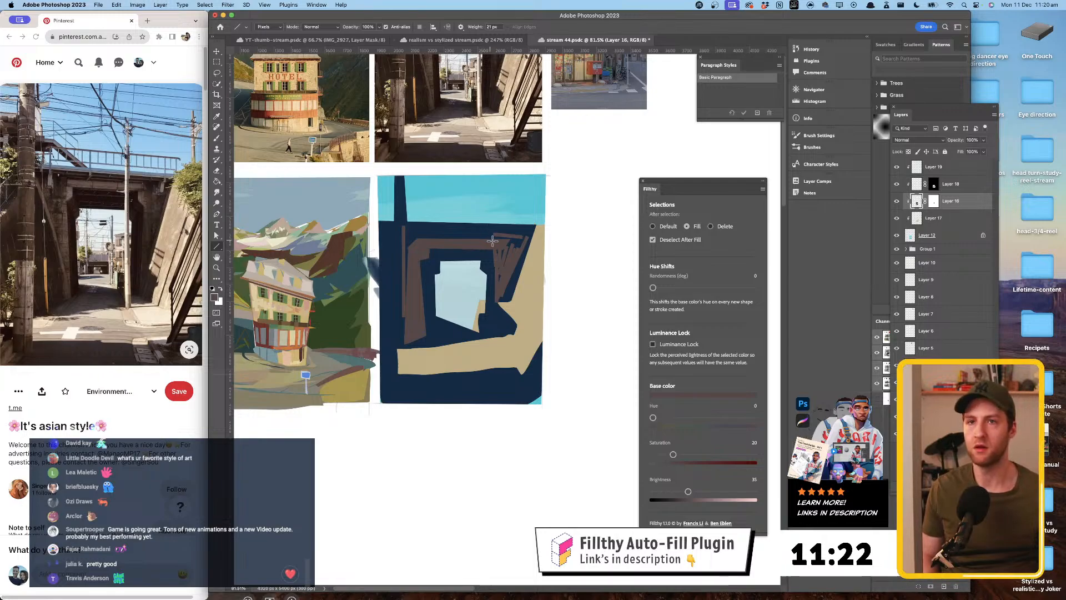
- Set the line weight to 11 px and draw a long line along the bridge's upper edge and a vertical one down its left side
{"action": "key", "text": "shift+bracketleft"}
{"action": "key", "text": "shift+bracketright"}
{"action": "left_click_drag", "start_coordinate": [521, 233], "coordinate": [363, 223]}
{"action": "key", "text": "shift+bracketleft"}
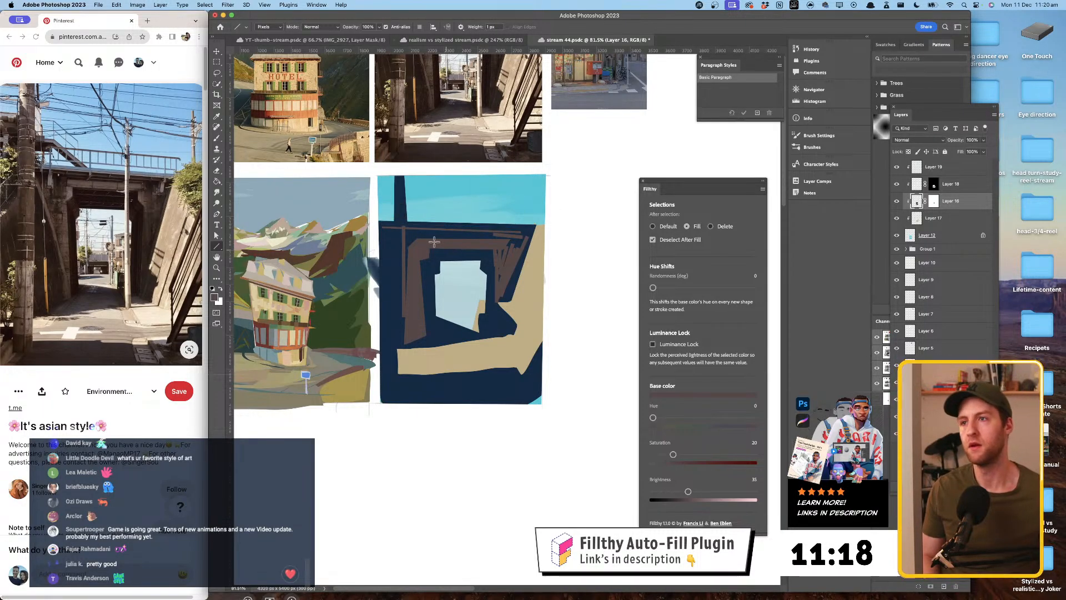
{"action": "key", "text": "shift+bracketright"}
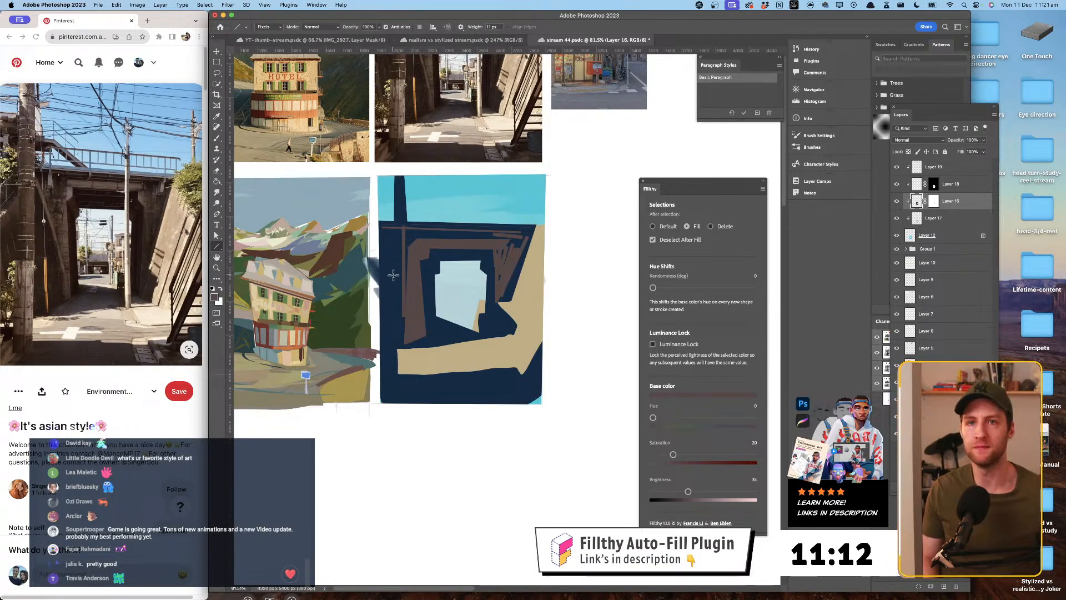
{"action": "left_click_drag", "start_coordinate": [399, 227], "coordinate": [397, 347]}
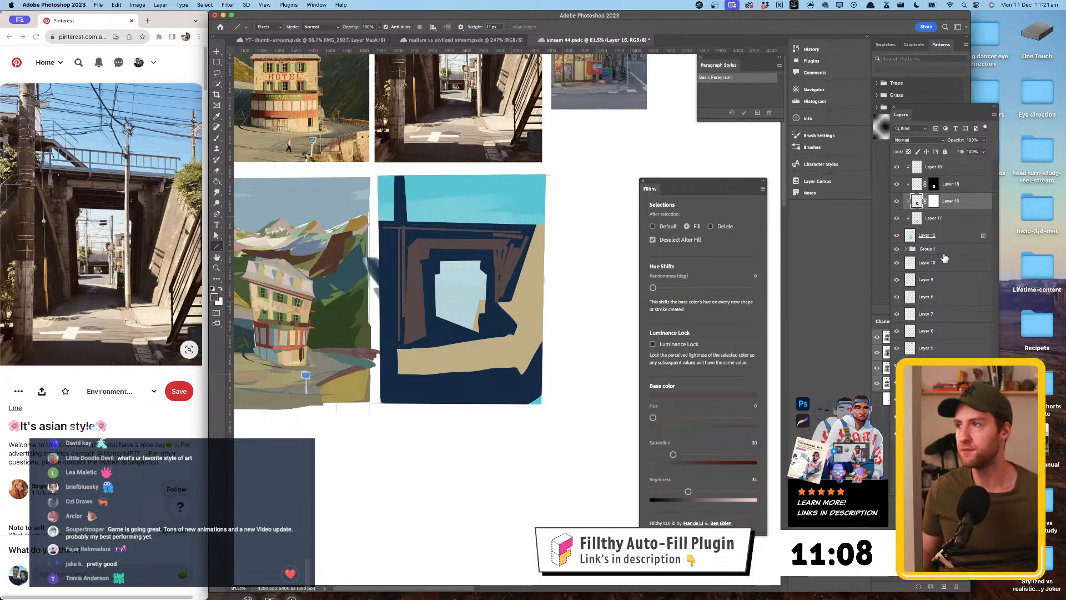
- Add a clipped layer directly above the blue background and draw brown lines across the lower part of the tunnel opening
{"action": "left_click", "coordinate": [951, 238]}
{"action": "key", "text": "alt+shift+super+n"}
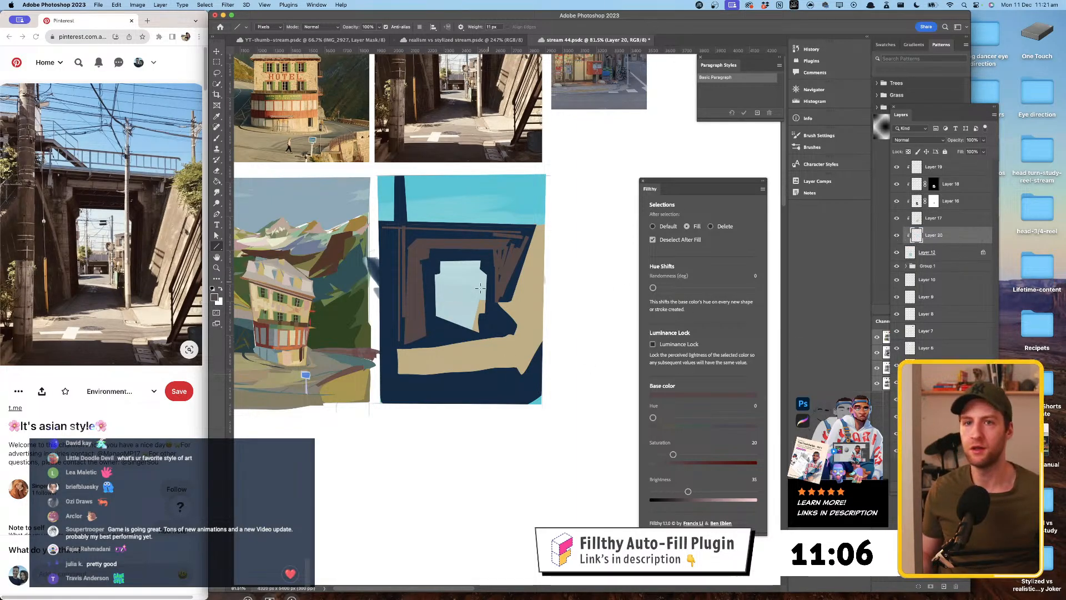
{"action": "left_click_drag", "start_coordinate": [440, 312], "coordinate": [479, 317]}
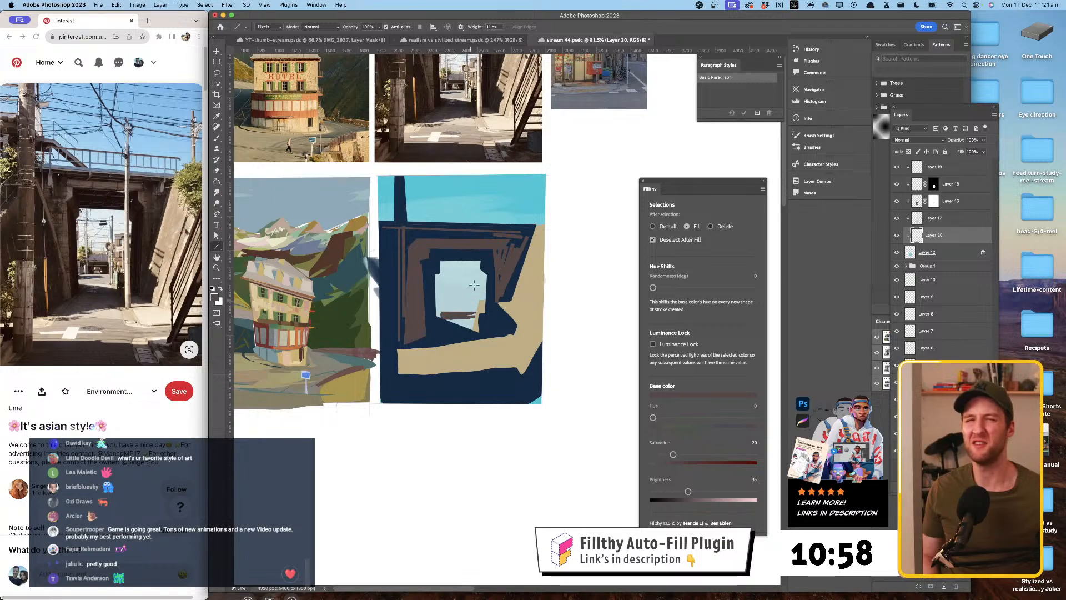
- Draw a thin line inside the tunnel opening's right side in grey-brown with saturation 9 and brightness 47
{"action": "left_click_drag", "start_coordinate": [688, 492], "coordinate": [700, 492]}
{"action": "left_click_drag", "start_coordinate": [673, 454], "coordinate": [662, 454]}
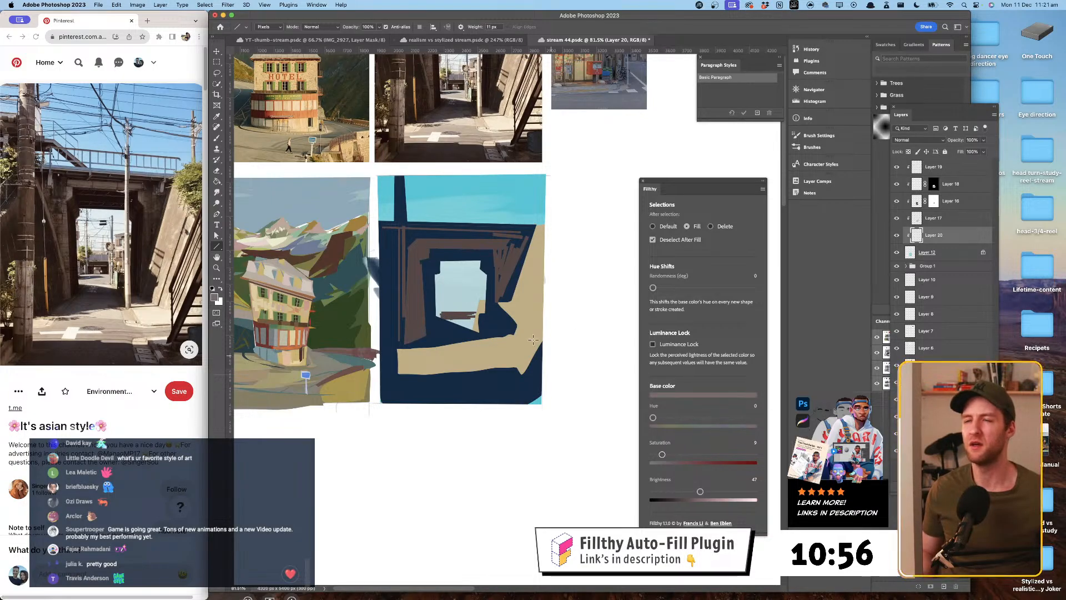
{"action": "left_click_drag", "start_coordinate": [472, 290], "coordinate": [478, 309]}
- Move Layer 20 above Layer 17 and draw a vertical 41 px block at the opening's right edge in grey with brightness 55
{"action": "left_click", "coordinate": [709, 492]}
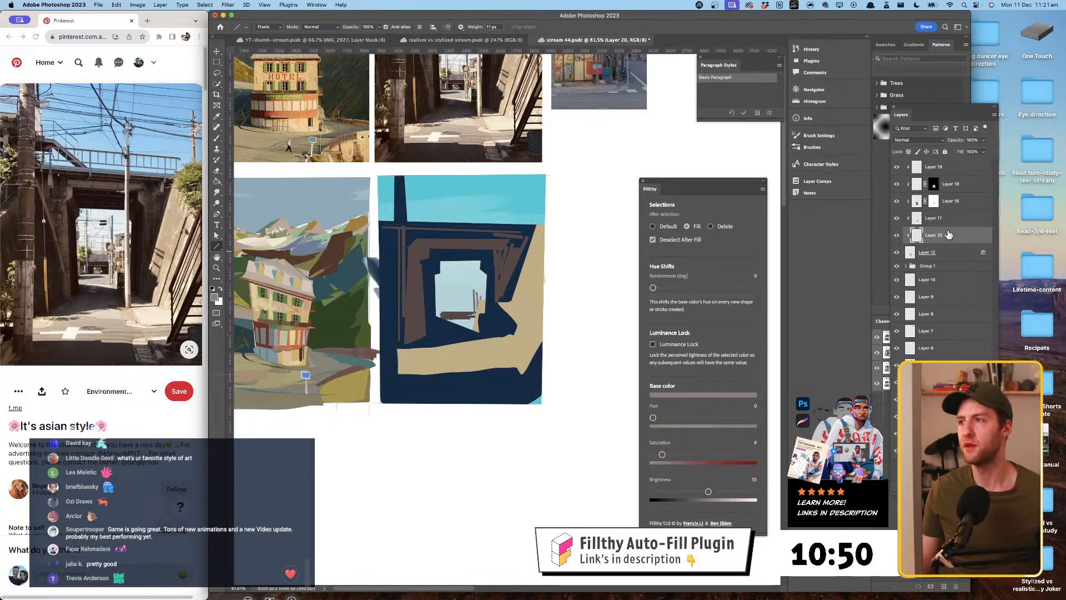
{"action": "left_click_drag", "start_coordinate": [949, 235], "coordinate": [944, 217]}
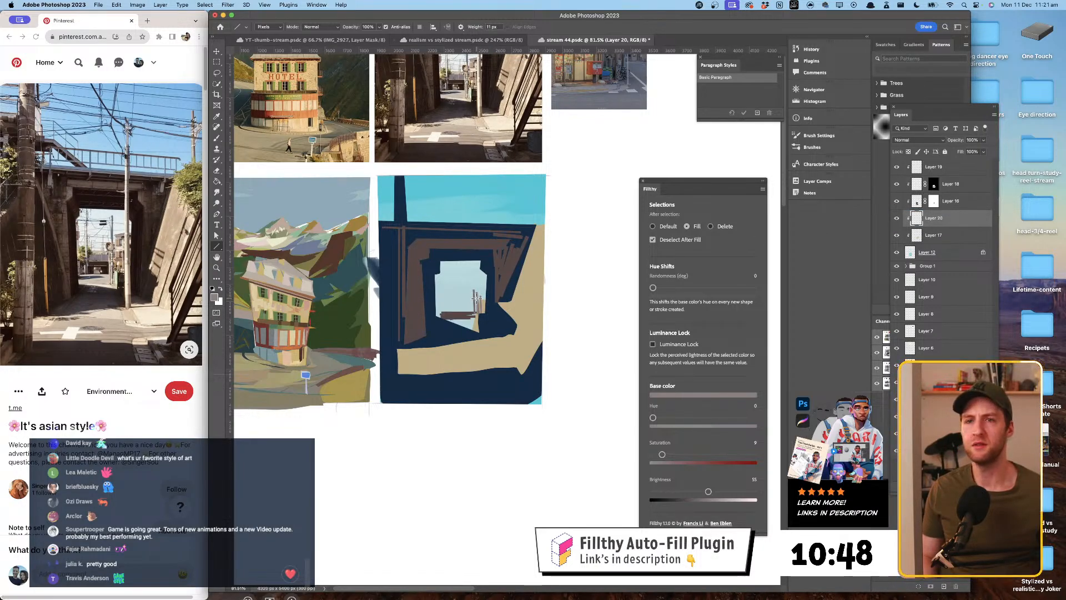
{"action": "key", "text": "shift+bracketright"}
{"action": "key", "text": "shift+bracketright"}
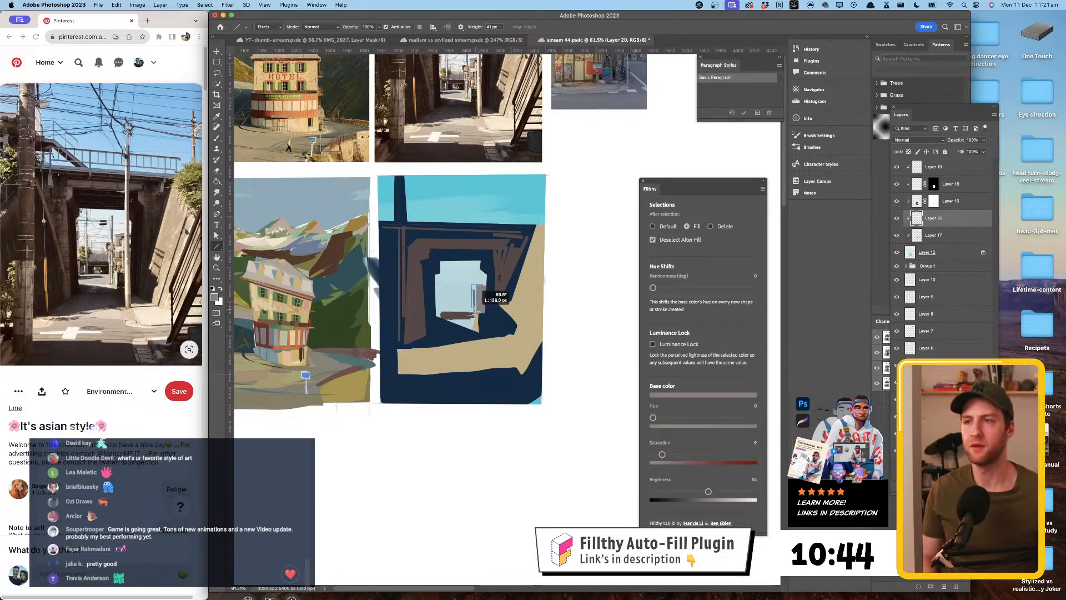
{"action": "left_click_drag", "start_coordinate": [479, 286], "coordinate": [479, 312]}
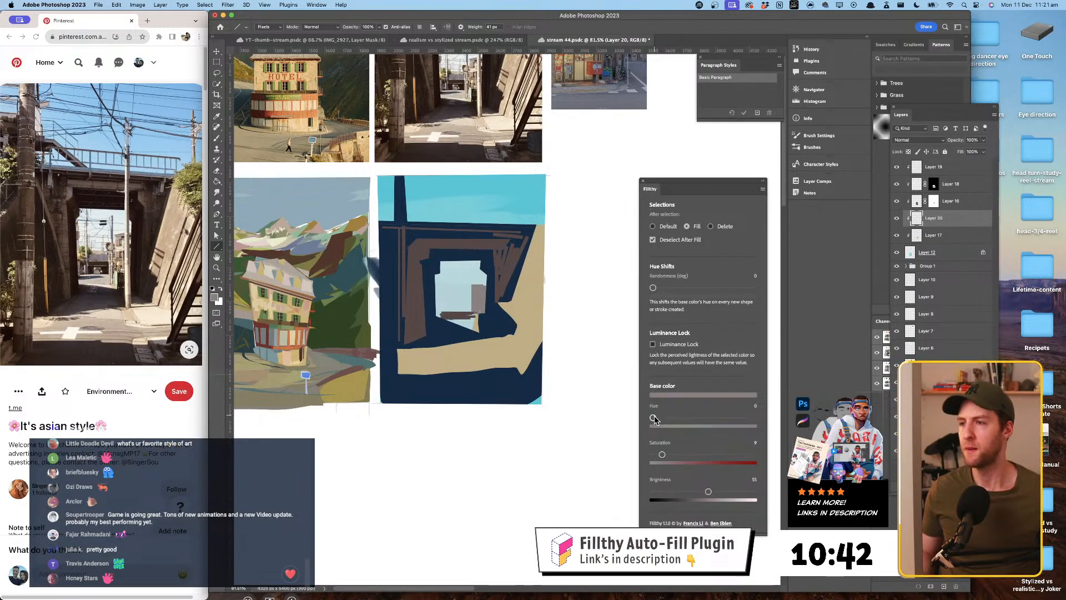
- Draw horizontal building strips across the lower tunnel opening, first with hue 204, then in the sampled grey and brown
{"action": "left_click_drag", "start_coordinate": [653, 417], "coordinate": [687, 418]}
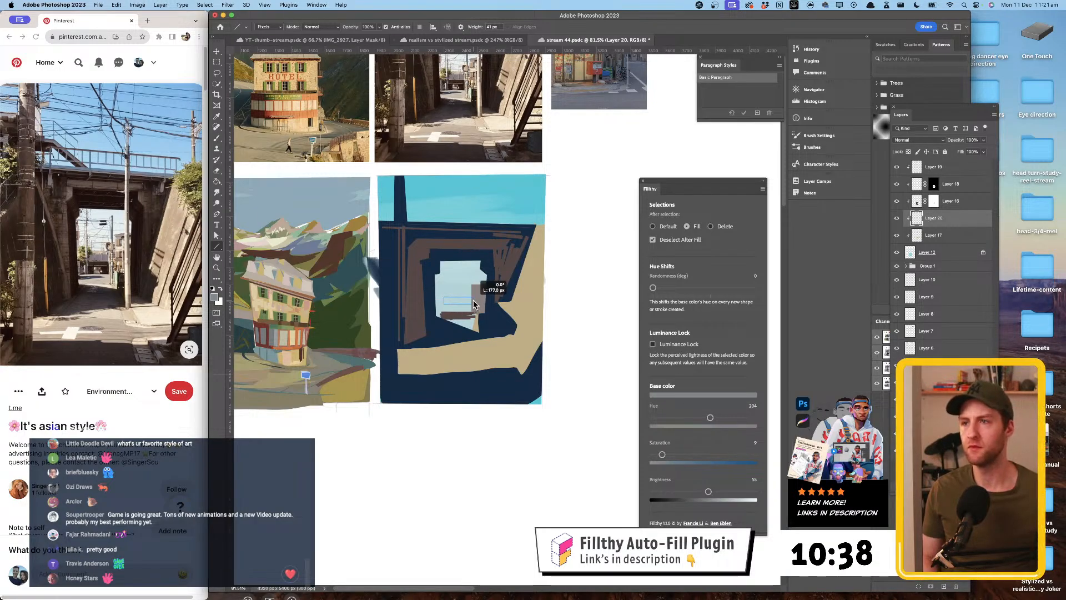
{"action": "left_click_drag", "start_coordinate": [445, 300], "coordinate": [471, 300]}
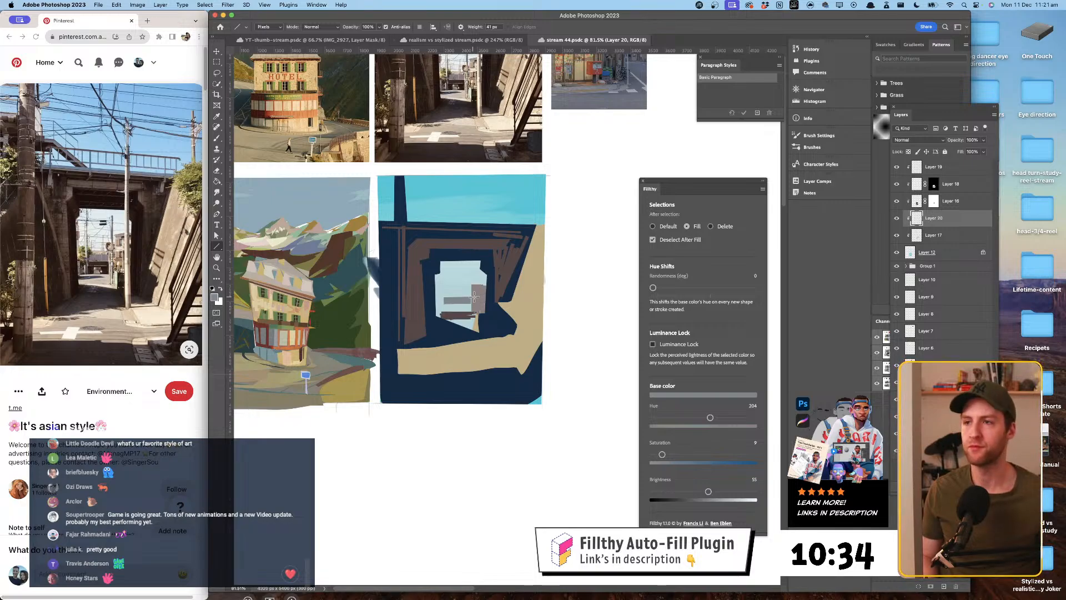
{"action": "key", "text": "alt"}
{"action": "left_click", "coordinate": [459, 300], "text": "alt"}
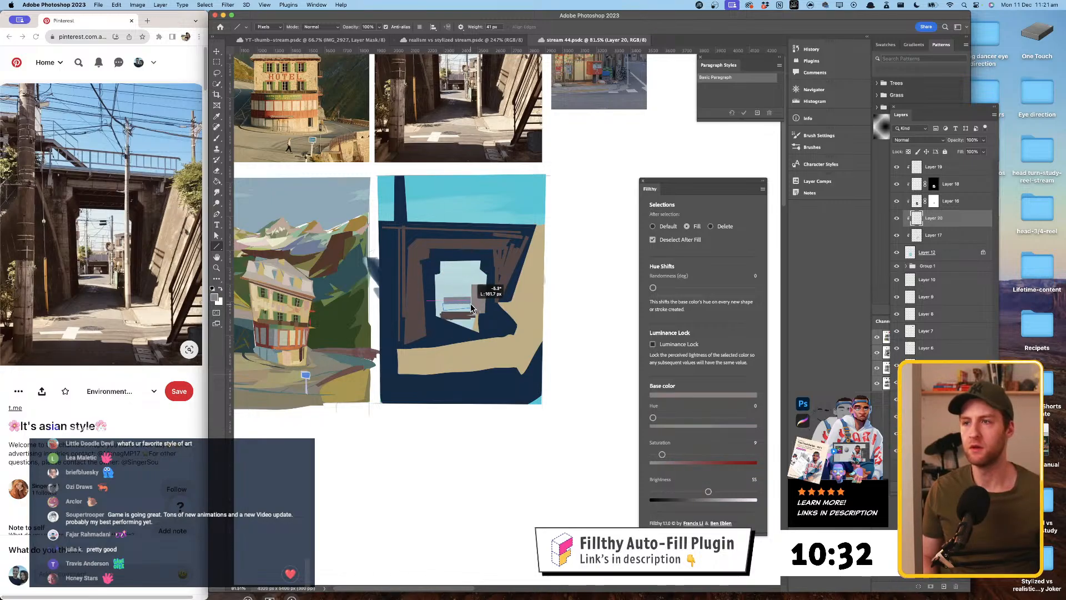
{"action": "left_click", "coordinate": [457, 315], "text": "alt"}
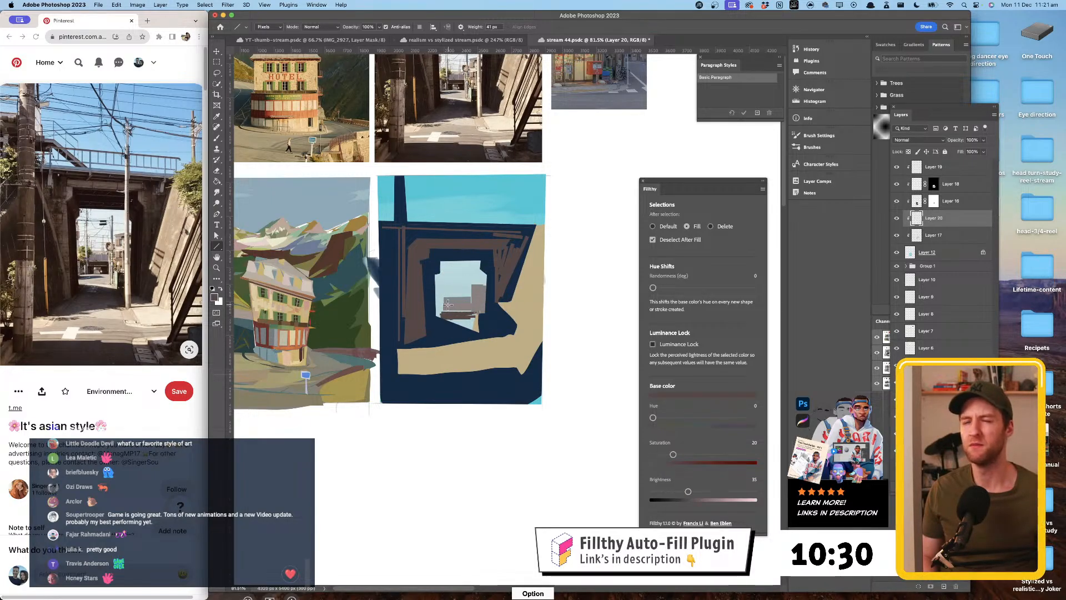
{"action": "left_click_drag", "start_coordinate": [442, 306], "coordinate": [471, 310]}
{"action": "key", "text": "alt"}
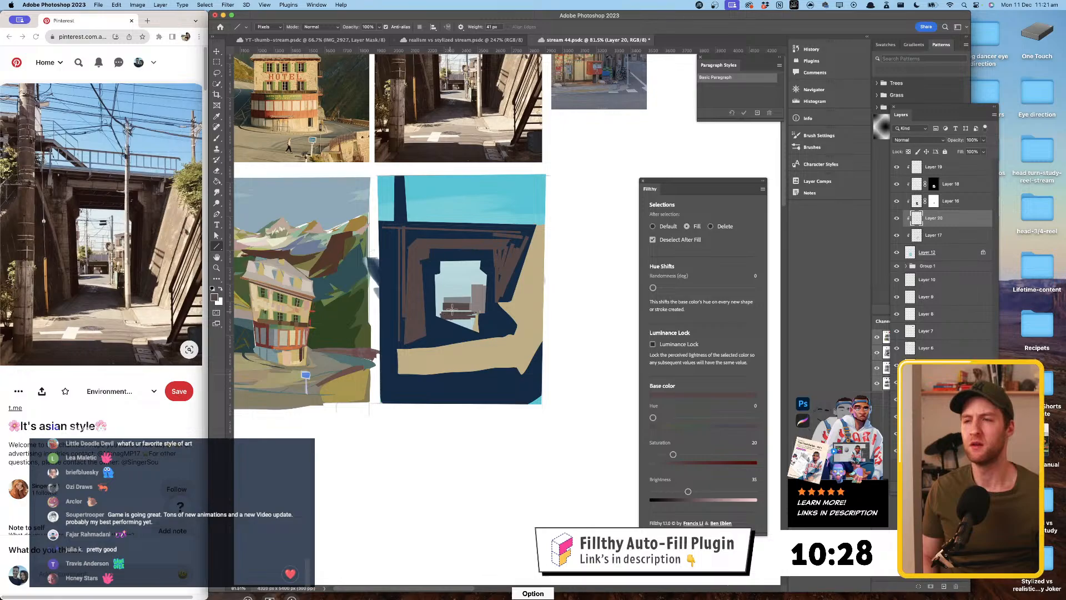
- Draw short foliage strokes on the left of the tunnel opening in green with hue 133, saturation 20 and brightness 55
{"action": "left_click", "coordinate": [464, 296], "text": "alt"}
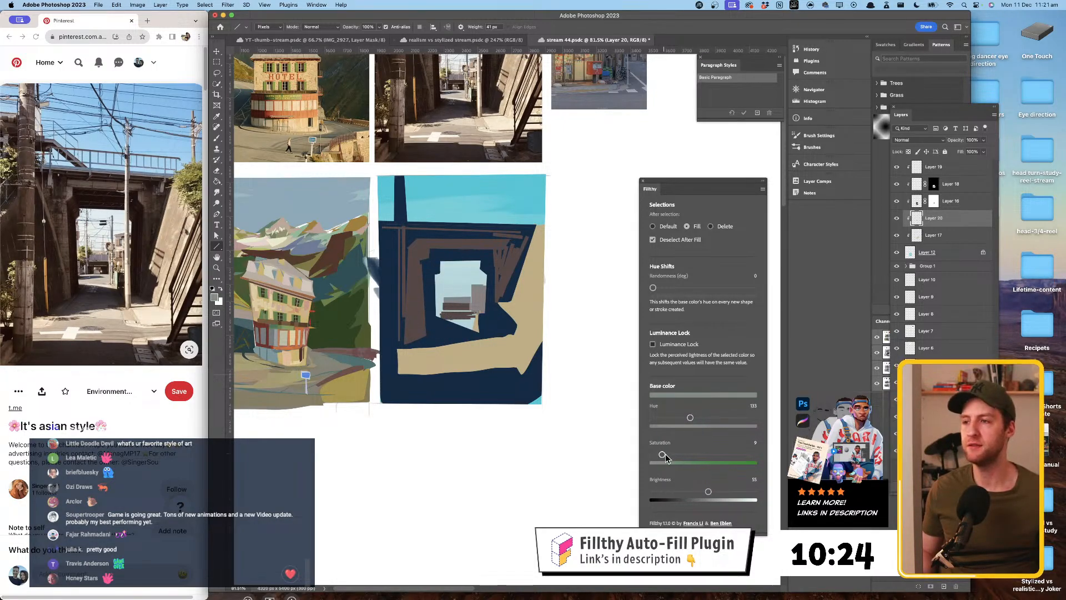
{"action": "left_click_drag", "start_coordinate": [451, 301], "coordinate": [439, 292]}
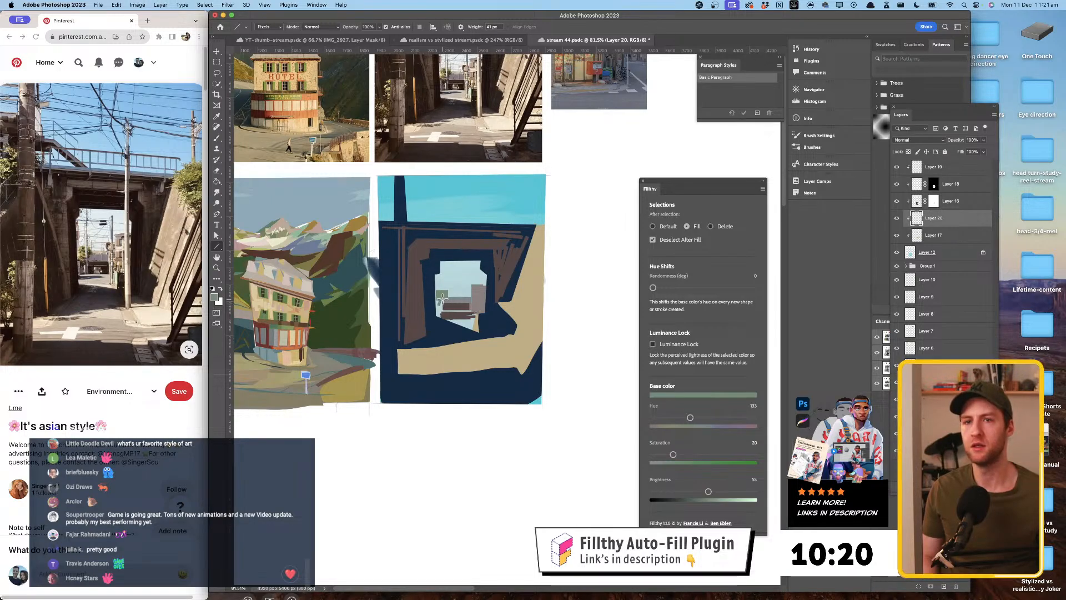
{"action": "left_click_drag", "start_coordinate": [442, 299], "coordinate": [443, 284]}
- Add a foliage stroke at the opening's left in yellow-green with hue 69, saturation 37 and brightness 61
{"action": "left_click_drag", "start_coordinate": [709, 492], "coordinate": [714, 491]}
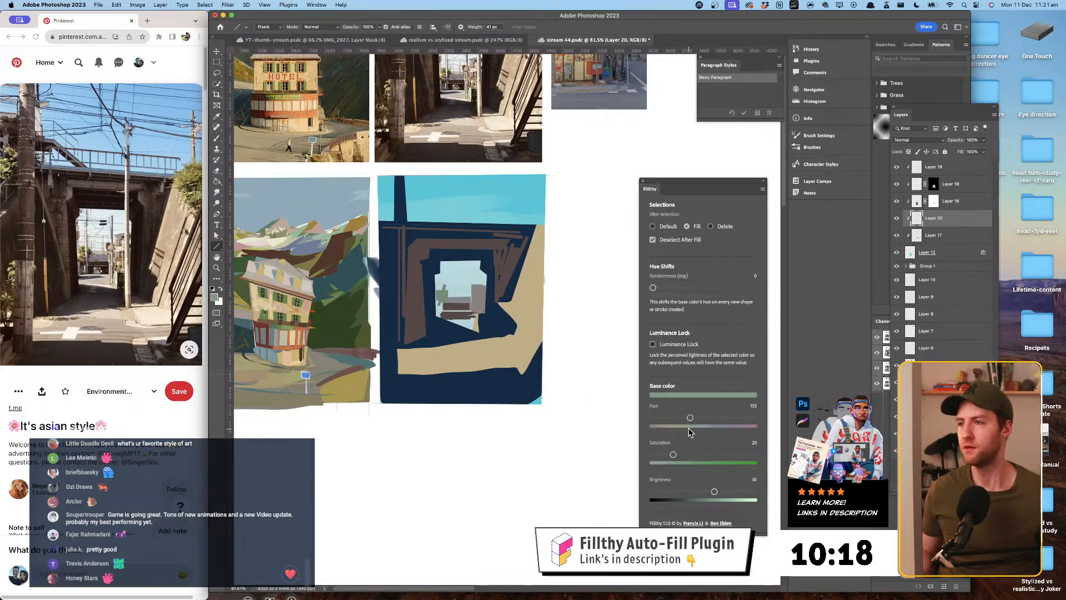
{"action": "left_click_drag", "start_coordinate": [674, 454], "coordinate": [690, 454]}
{"action": "left_click_drag", "start_coordinate": [684, 418], "coordinate": [673, 418]}
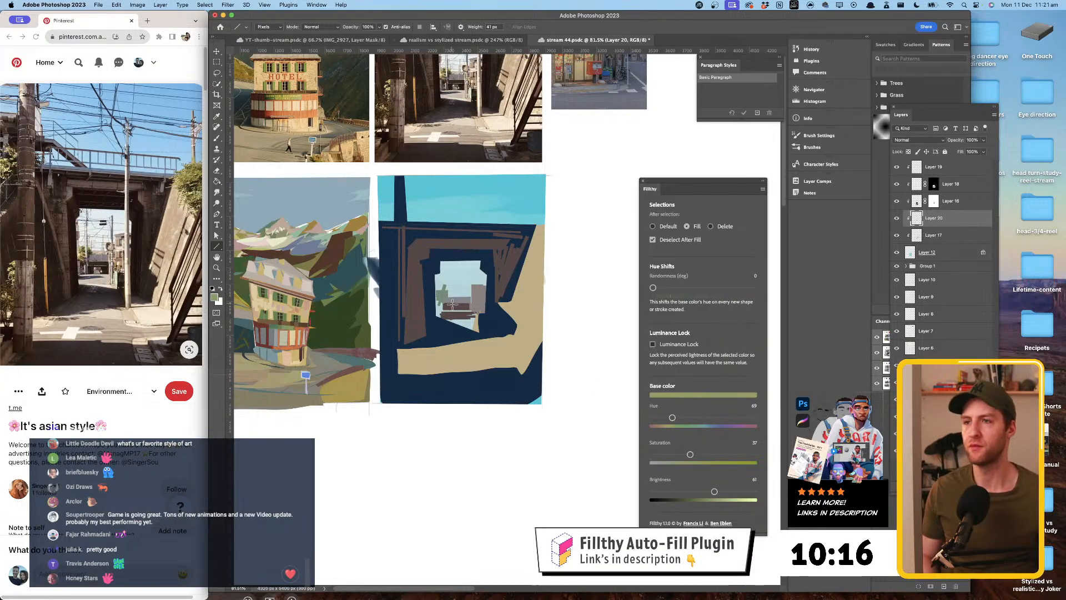
{"action": "left_click_drag", "start_coordinate": [448, 296], "coordinate": [436, 285]}
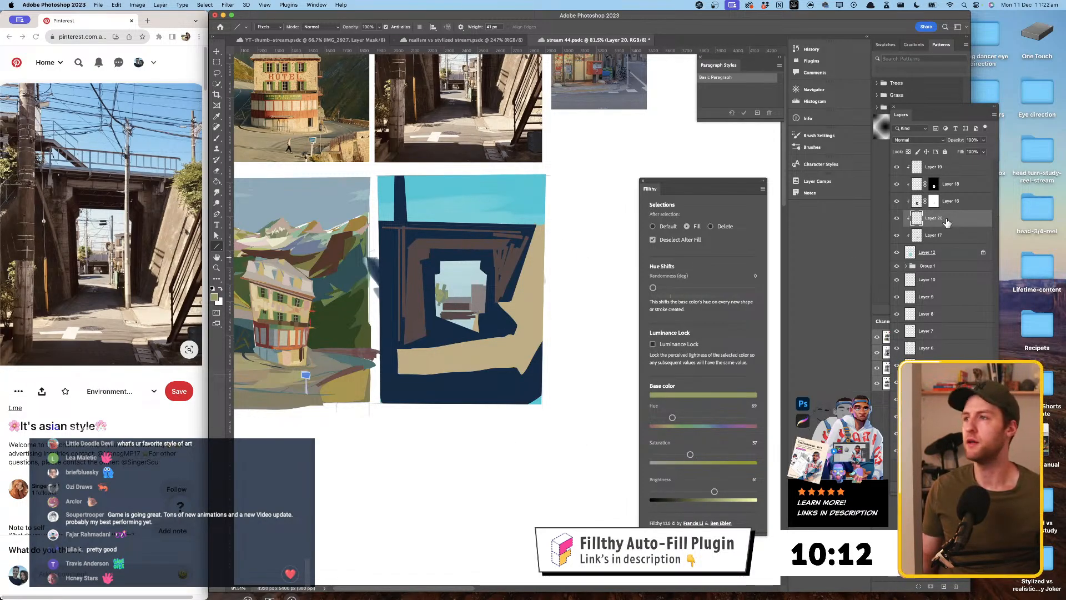
- Add a clipped layer above Layer 18 and draw foliage at both bridge ends, changing the green to hue 76, saturation 51, brightness 59
{"action": "left_click", "coordinate": [971, 186]}
{"action": "key", "text": "super+alt+shift+n"}
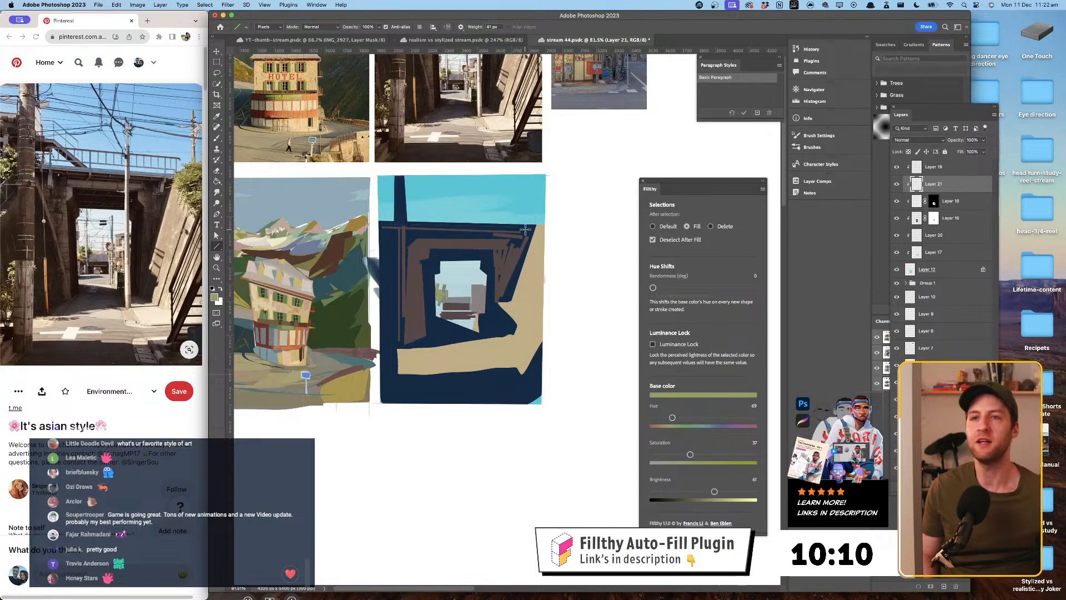
{"action": "left_click_drag", "start_coordinate": [537, 216], "coordinate": [546, 232]}
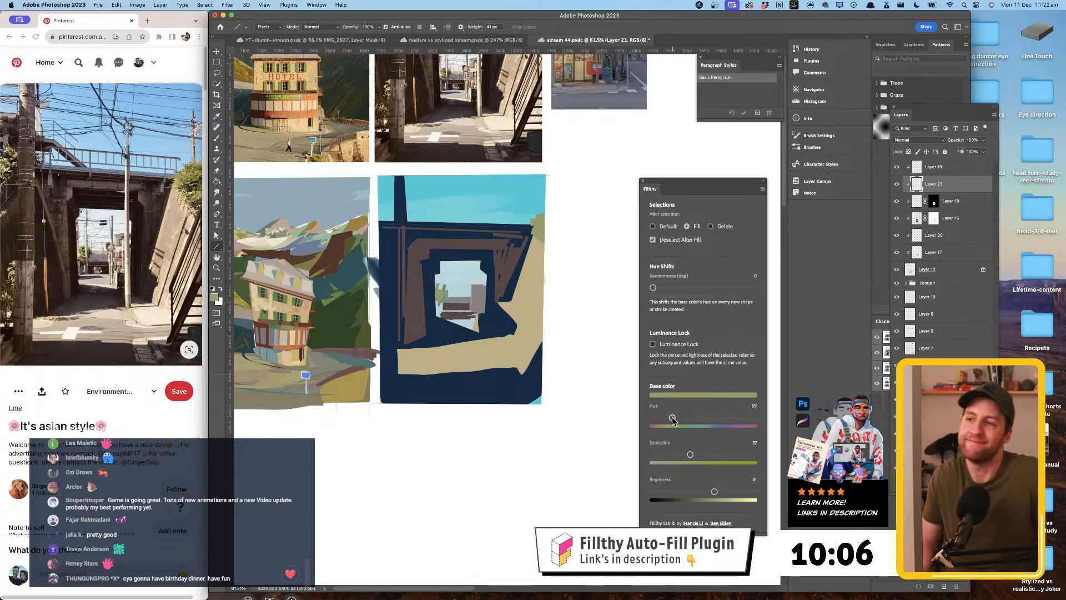
{"action": "left_click_drag", "start_coordinate": [673, 418], "coordinate": [675, 418]}
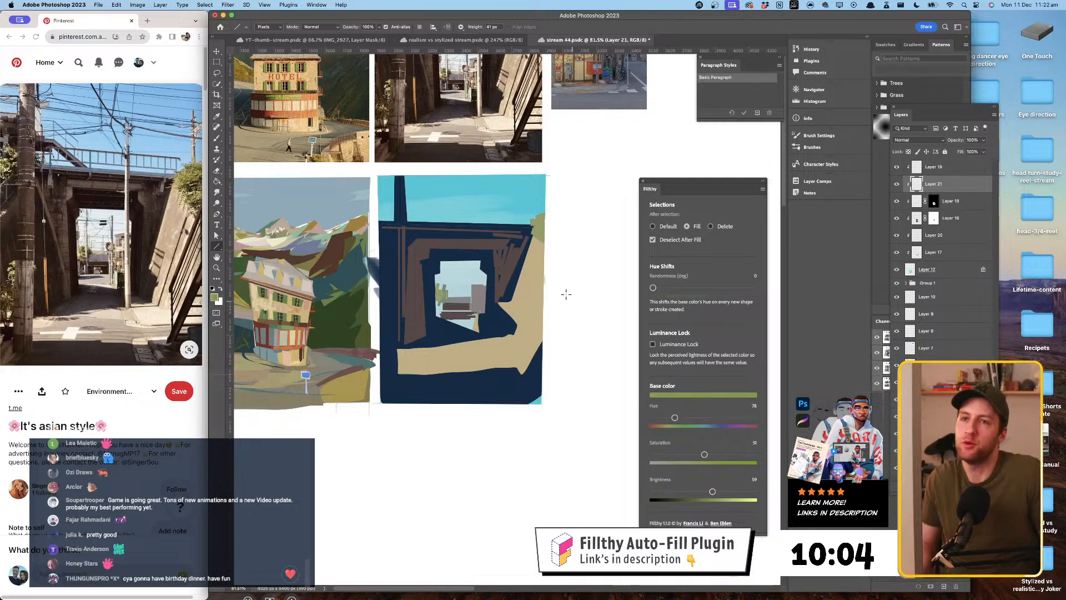
{"action": "mouse_move", "coordinate": [541, 246]}
{"action": "left_mouse_down"}
{"action": "mouse_move", "coordinate": [529, 243]}
{"action": "mouse_move", "coordinate": [531, 252]}
{"action": "mouse_move", "coordinate": [525, 234]}
{"action": "left_mouse_up"}
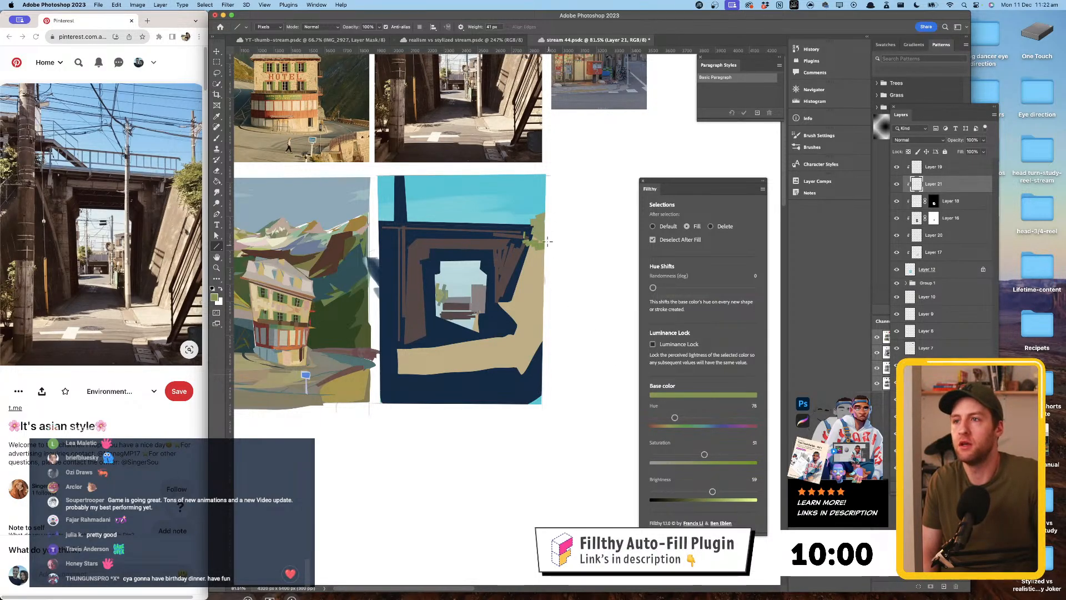
{"action": "left_click_drag", "start_coordinate": [377, 235], "coordinate": [383, 233]}
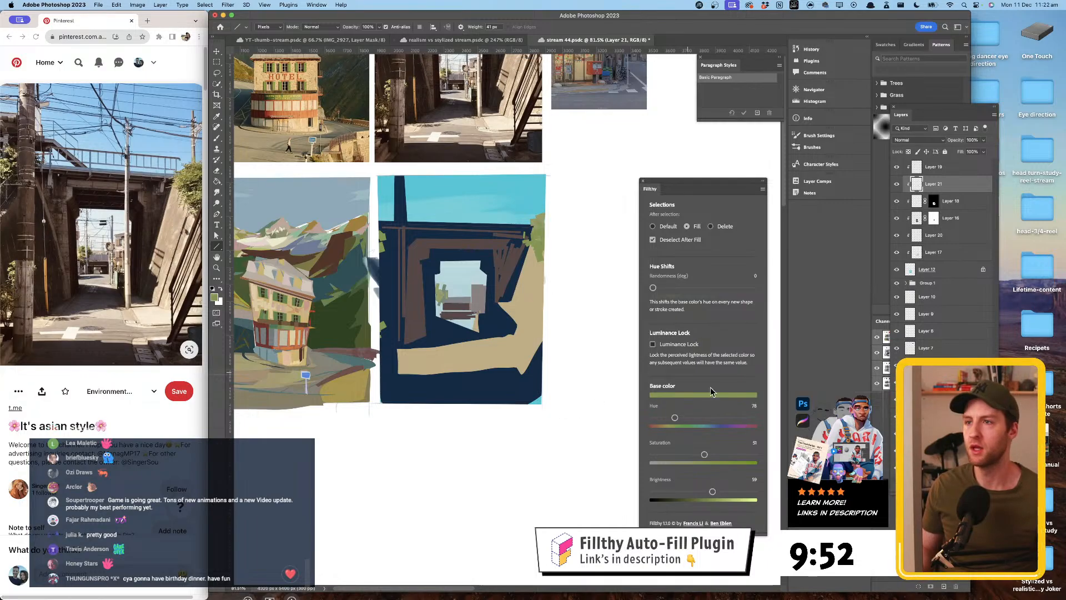
- Add another clipped layer directly above Layer 18, set the line weight to 21 px, and try a slanted navy line on the right bank
{"action": "left_click", "coordinate": [949, 202]}
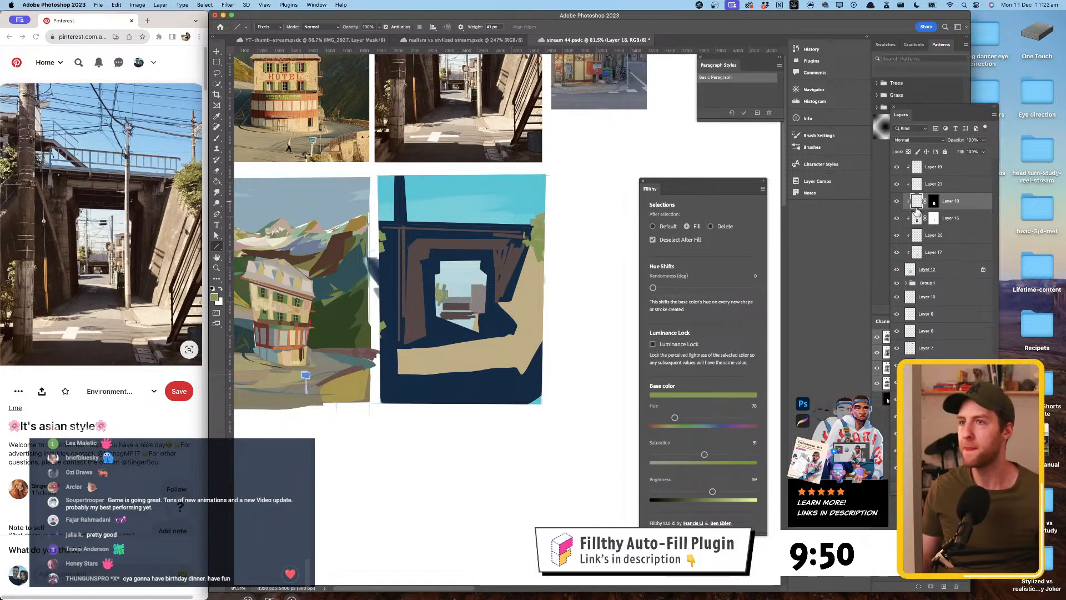
{"action": "left_click", "coordinate": [897, 218]}
{"action": "left_click", "coordinate": [897, 219]}
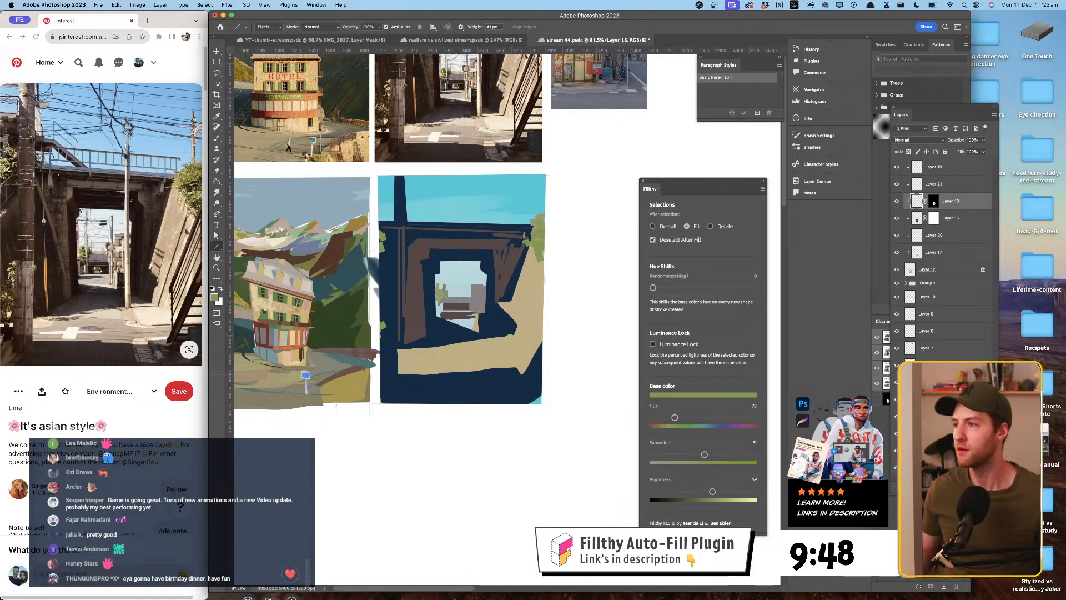
{"action": "key", "text": "super+shift+alt+n"}
{"action": "left_click", "coordinate": [516, 278], "text": "alt"}
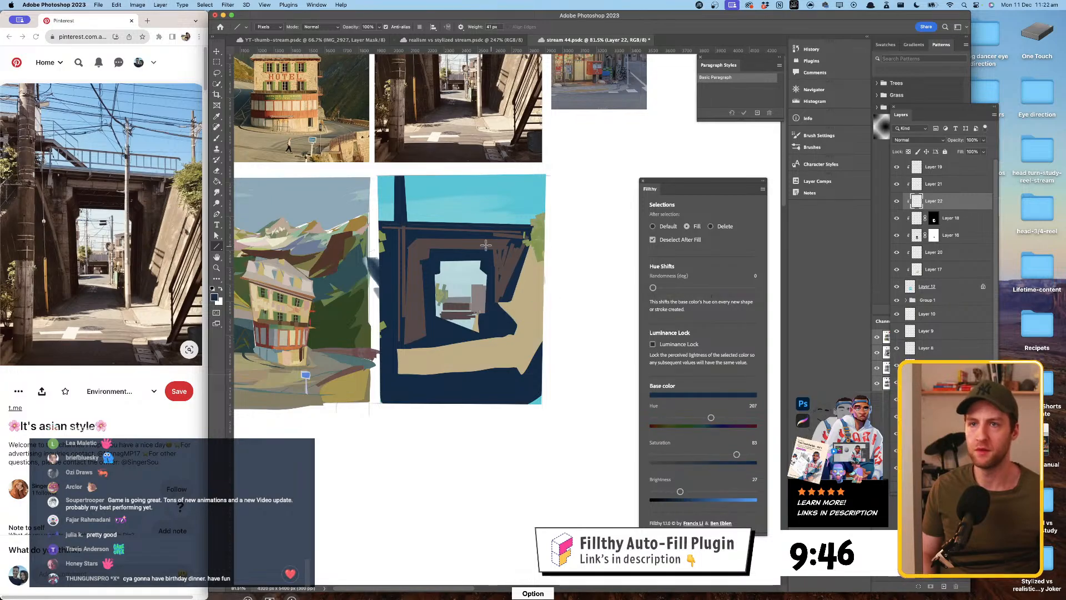
{"action": "key", "text": "shift+["}
{"action": "key", "text": "shift+["}
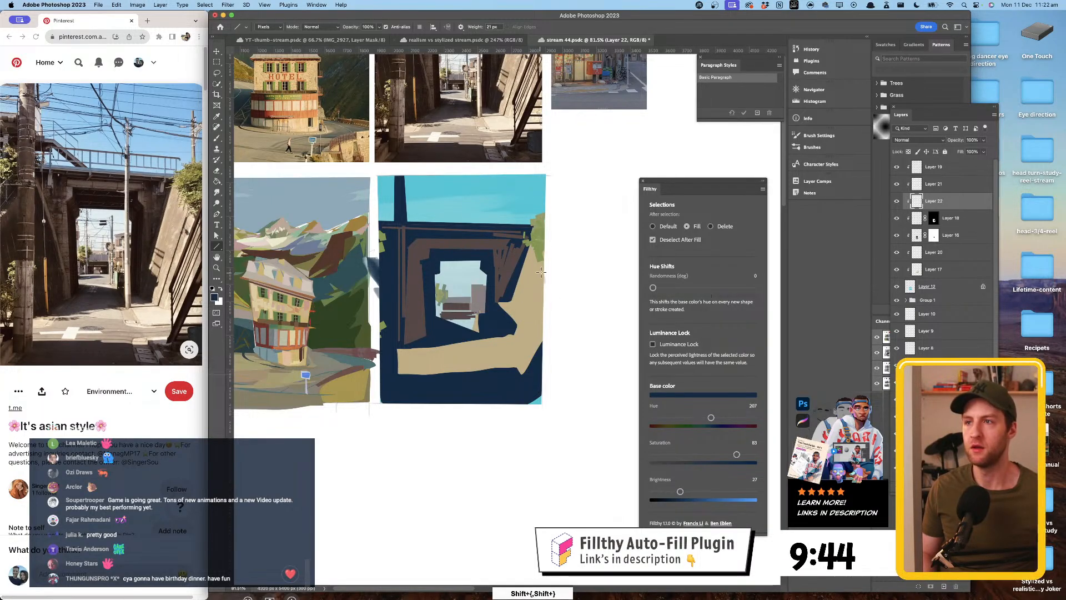
{"action": "mouse_move", "coordinate": [542, 260]}
{"action": "left_mouse_down"}
{"action": "mouse_move", "coordinate": [522, 321]}
{"action": "mouse_move", "coordinate": [531, 316]}
{"action": "left_mouse_up"}
{"action": "key", "text": "super+z"}
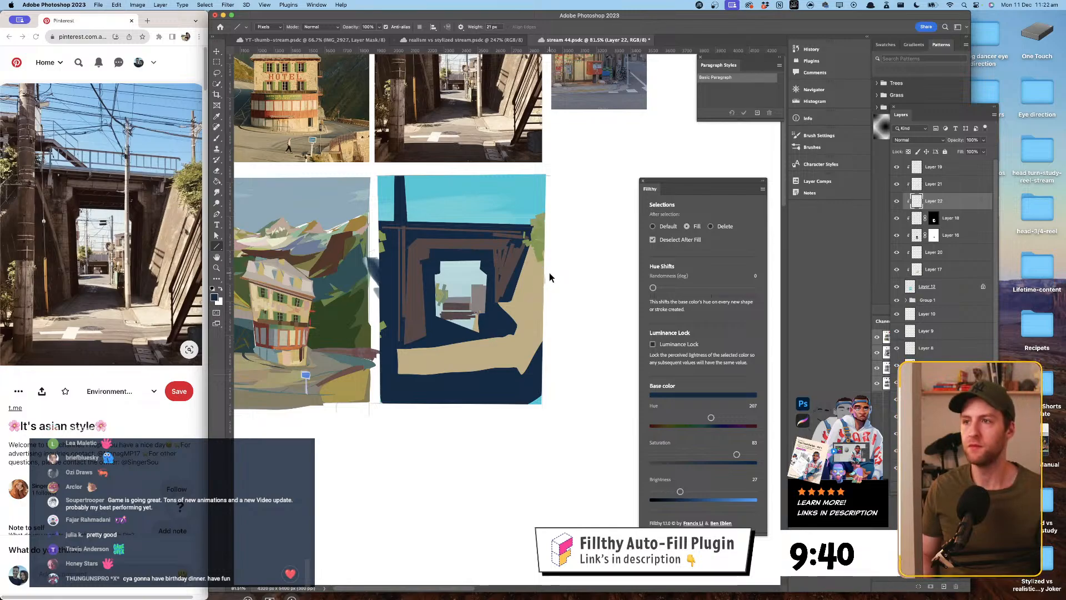
- Sample the brown of the bridge beams and draw slanted lines down the right bank to the foreground
{"action": "key", "text": "i"}
{"action": "left_click", "coordinate": [512, 261]}
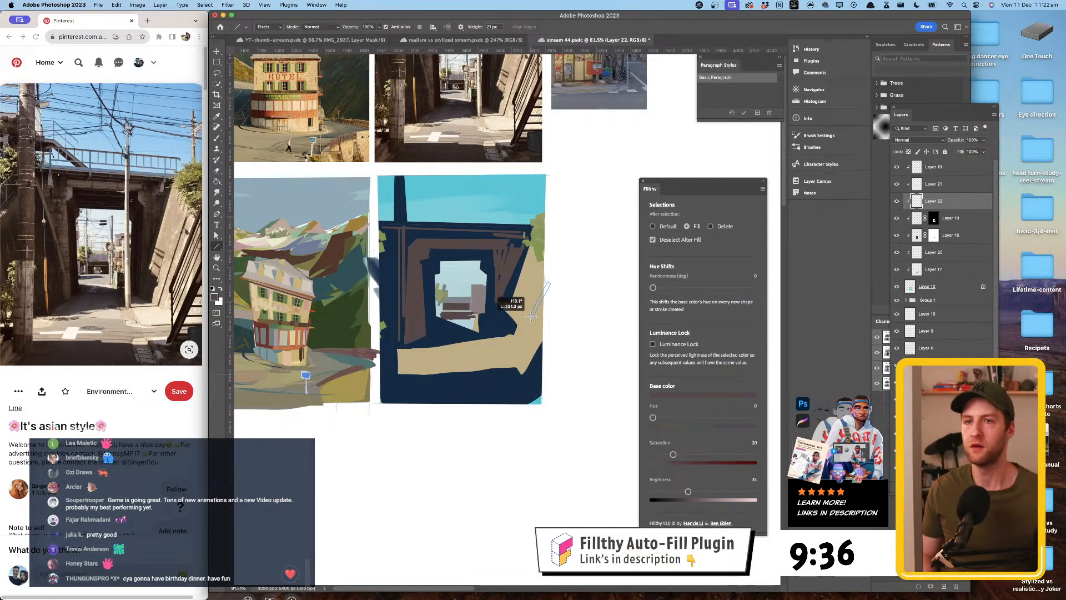
{"action": "left_click_drag", "start_coordinate": [550, 319], "coordinate": [522, 383]}
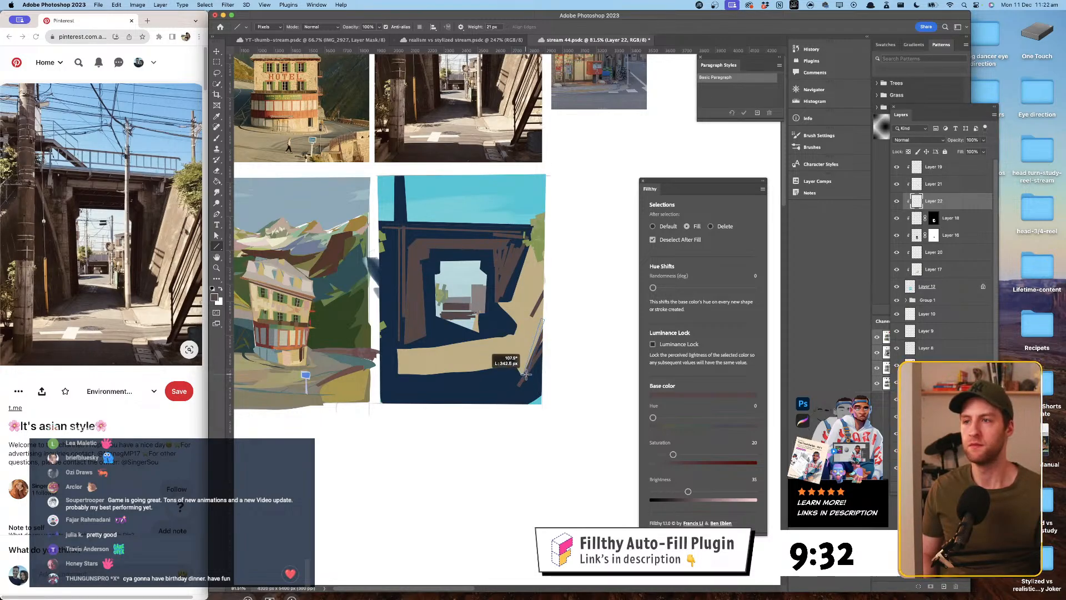
- Identify the sand-coloured road layer by toggling layer visibility, add a layer mask to Layer 17, and target its pixels again
{"action": "left_click", "coordinate": [959, 220]}
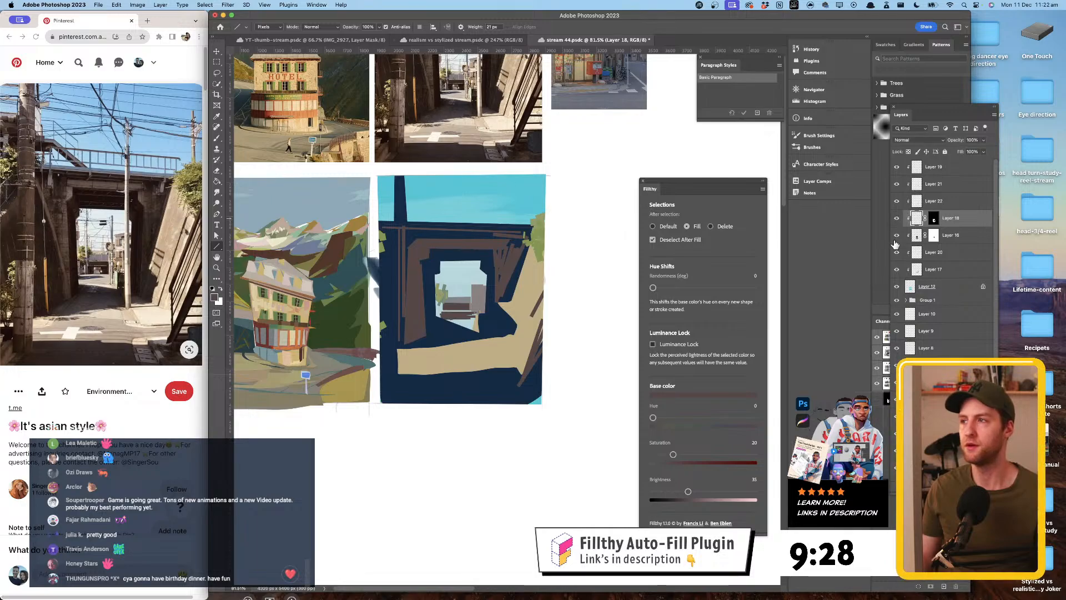
{"action": "left_click", "coordinate": [897, 202]}
{"action": "left_click", "coordinate": [897, 253]}
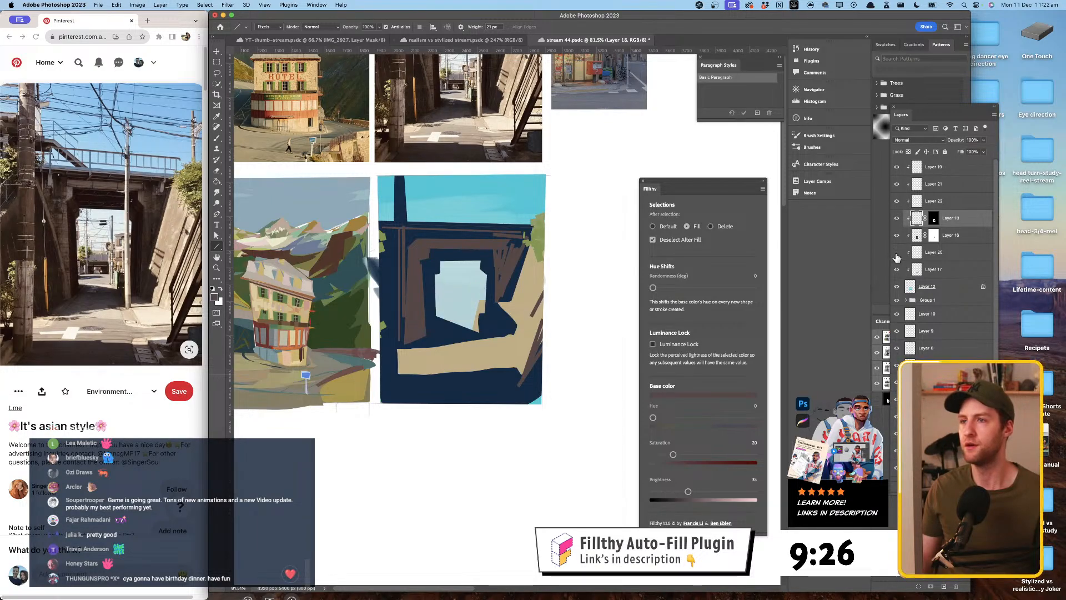
{"action": "left_click", "coordinate": [897, 254]}
{"action": "left_click", "coordinate": [897, 270]}
{"action": "left_click", "coordinate": [897, 270]}
{"action": "left_click", "coordinate": [916, 269]}
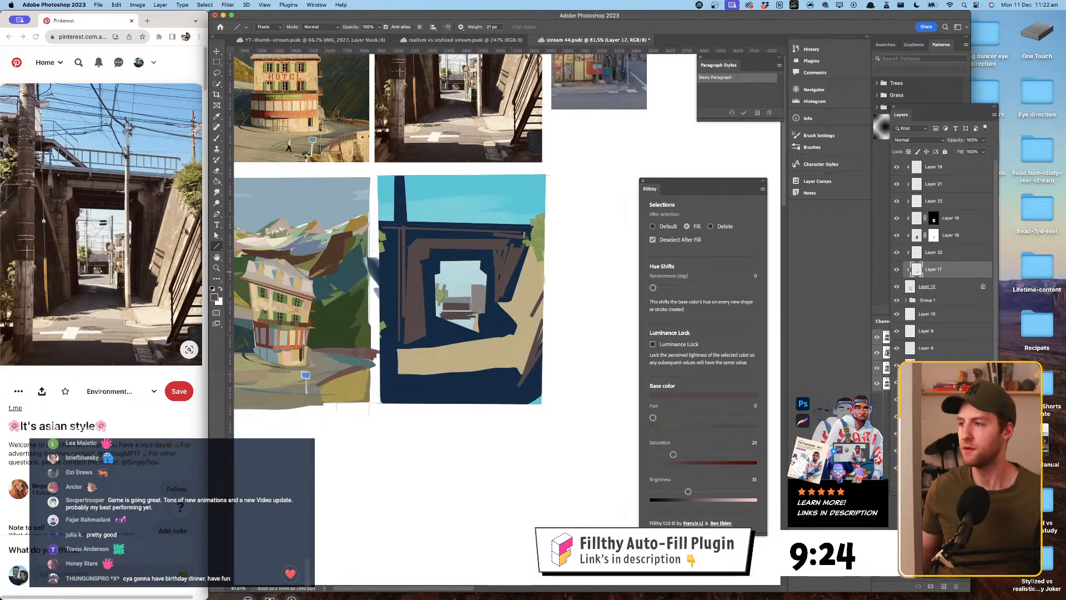
{"action": "left_click", "coordinate": [931, 586]}
{"action": "left_click", "coordinate": [917, 271]}
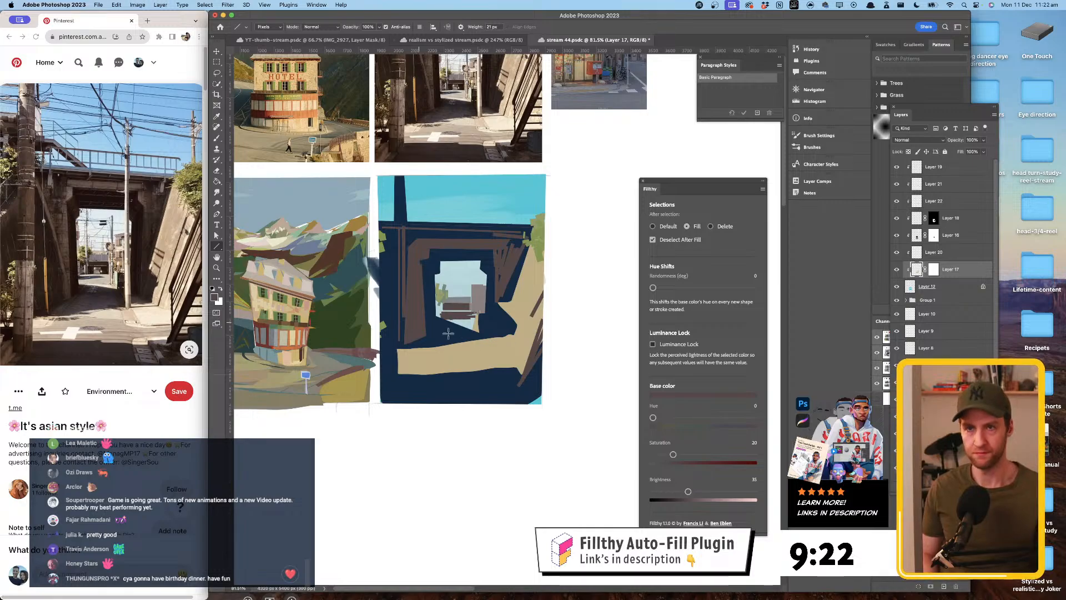
- Draw horizontal 41 px lines across the foreground road in its sampled sand colour, then with brightness lowered to 67
{"action": "left_click", "coordinate": [478, 361], "text": "alt"}
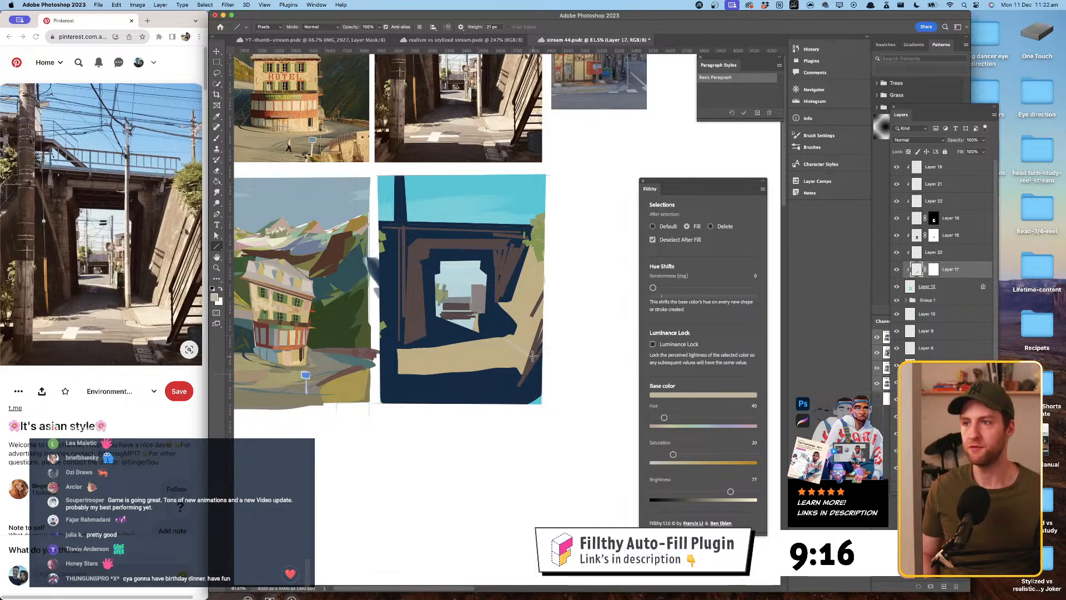
{"action": "key", "text": "shift+bracketright"}
{"action": "key", "text": "shift+bracketright"}
{"action": "left_click_drag", "start_coordinate": [514, 356], "coordinate": [373, 358]}
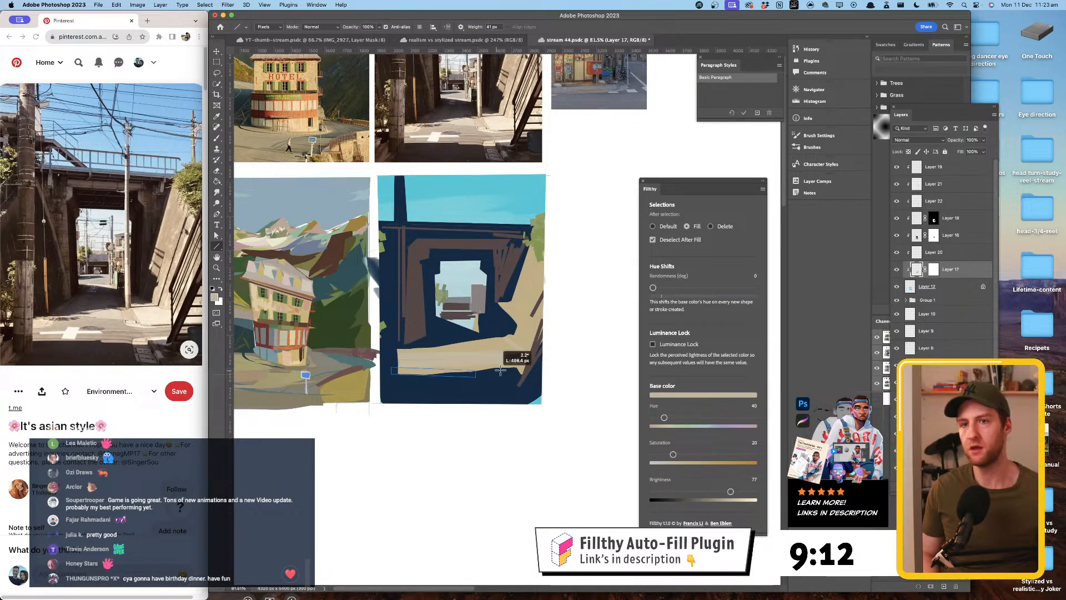
{"action": "left_click_drag", "start_coordinate": [731, 492], "coordinate": [721, 492]}
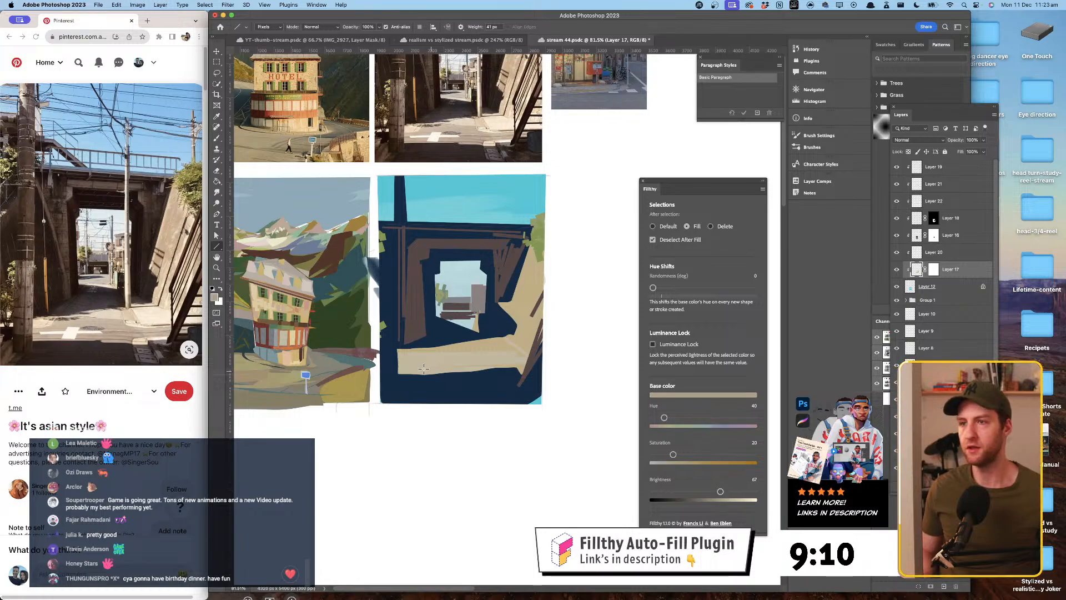
{"action": "mouse_move", "coordinate": [389, 369]}
{"action": "left_mouse_down"}
{"action": "mouse_move", "coordinate": [525, 364]}
{"action": "mouse_move", "coordinate": [496, 366]}
{"action": "mouse_move", "coordinate": [512, 363]}
{"action": "left_mouse_up"}
{"action": "left_click_drag", "start_coordinate": [379, 378], "coordinate": [491, 369]}
{"action": "left_click_drag", "start_coordinate": [385, 359], "coordinate": [518, 356]}
{"action": "left_click_drag", "start_coordinate": [391, 353], "coordinate": [490, 349]}
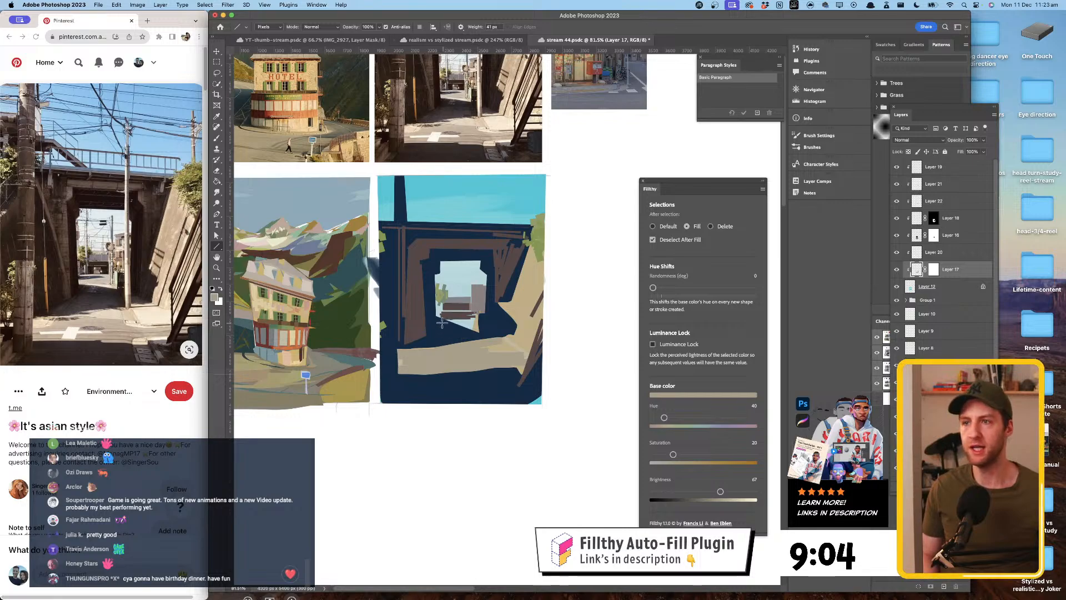
- Draw 41 px lines across the tunnel floor, then a pale cross-shaped road marking at 31 px with saturation 6 and brightness 77
{"action": "left_click_drag", "start_coordinate": [439, 322], "coordinate": [476, 326]}
{"action": "left_click_drag", "start_coordinate": [450, 330], "coordinate": [481, 330]}
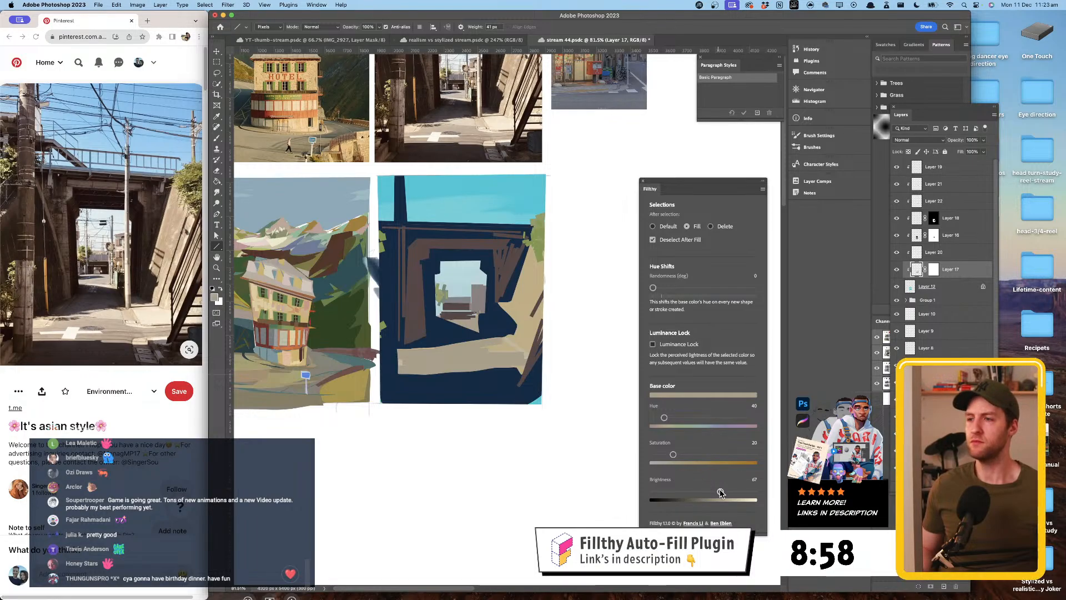
{"action": "left_click_drag", "start_coordinate": [720, 492], "coordinate": [731, 491]}
{"action": "key", "text": "shift+bracketleft"}
{"action": "key", "text": "shift+bracketleft"}
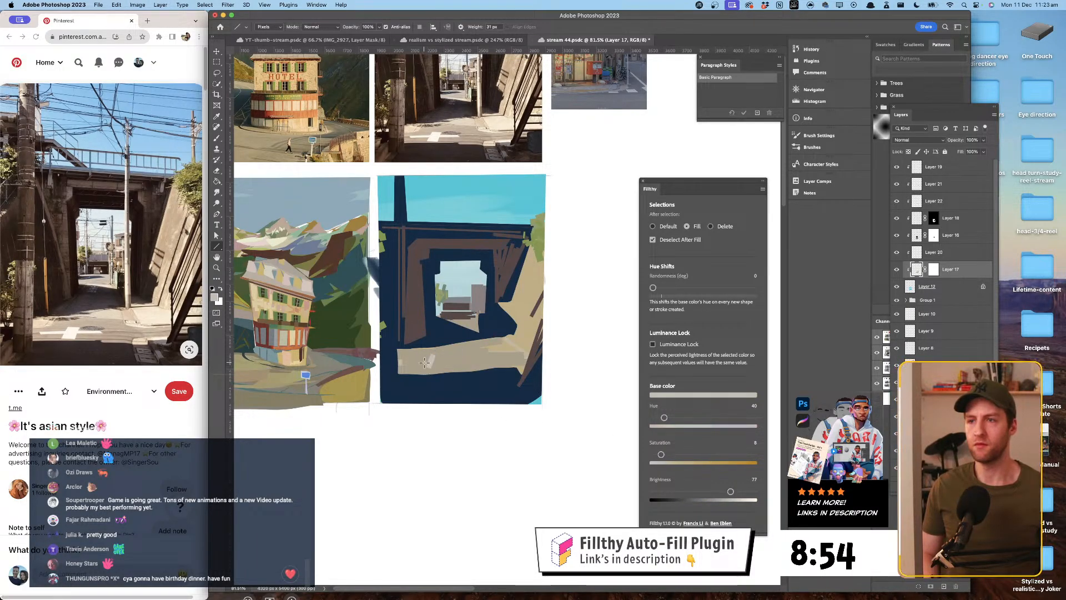
{"action": "left_click_drag", "start_coordinate": [411, 362], "coordinate": [461, 363]}
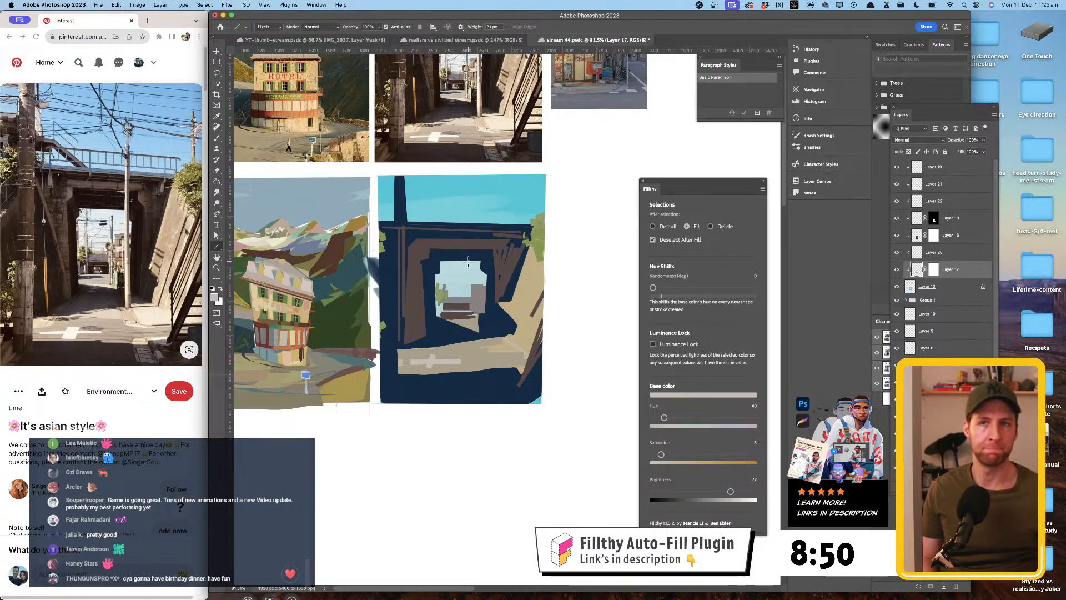
- Add a clipped layer directly above Layer 18 and draw 31 px vertical lines down the left pole in its sampled navy
{"action": "left_click", "coordinate": [927, 219]}
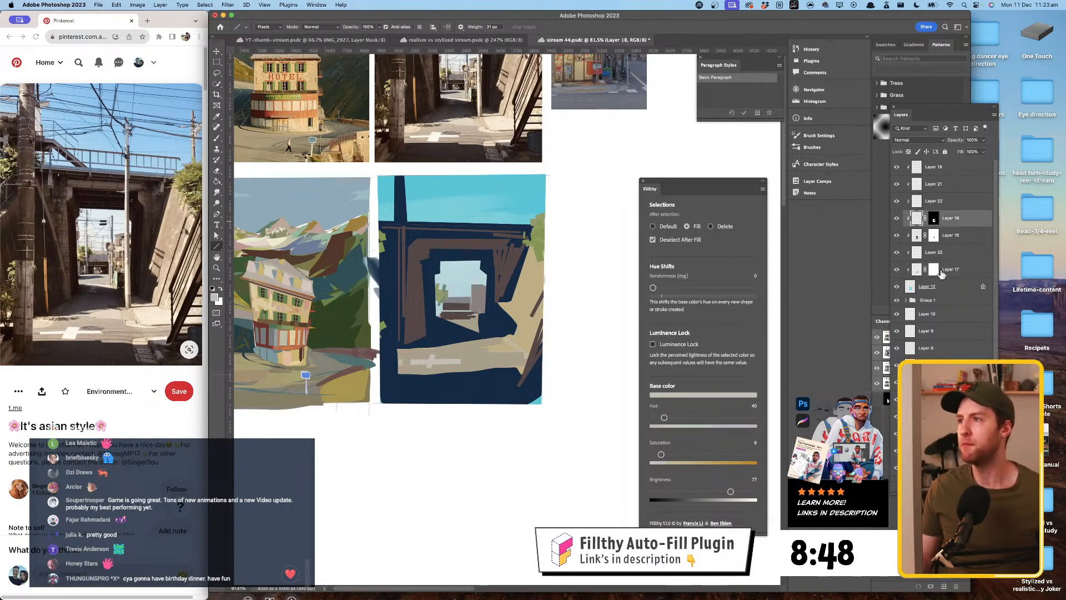
{"action": "key", "text": "super+shift+alt+n"}
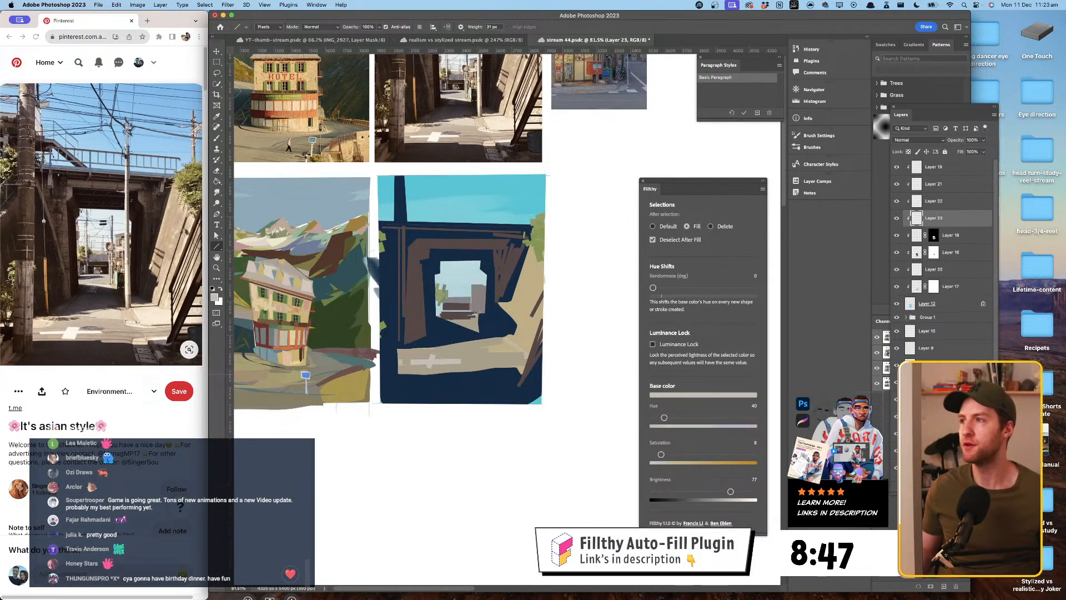
{"action": "left_click", "coordinate": [404, 193], "text": "alt"}
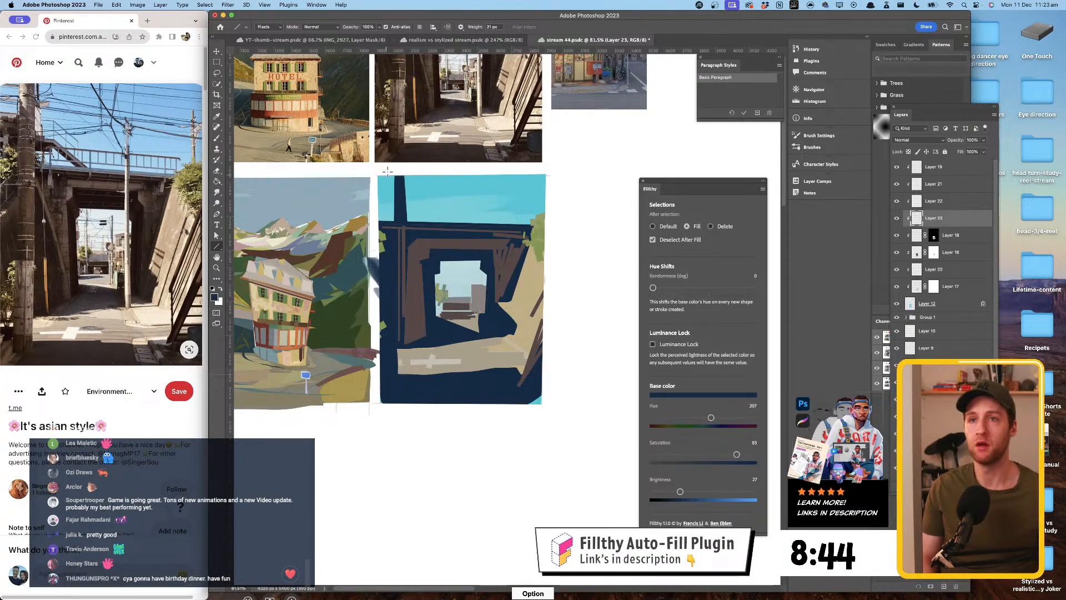
{"action": "mouse_move", "coordinate": [387, 172]}
{"action": "left_mouse_down"}
{"action": "mouse_move", "coordinate": [414, 373]}
{"action": "mouse_move", "coordinate": [405, 258]}
{"action": "left_mouse_up"}
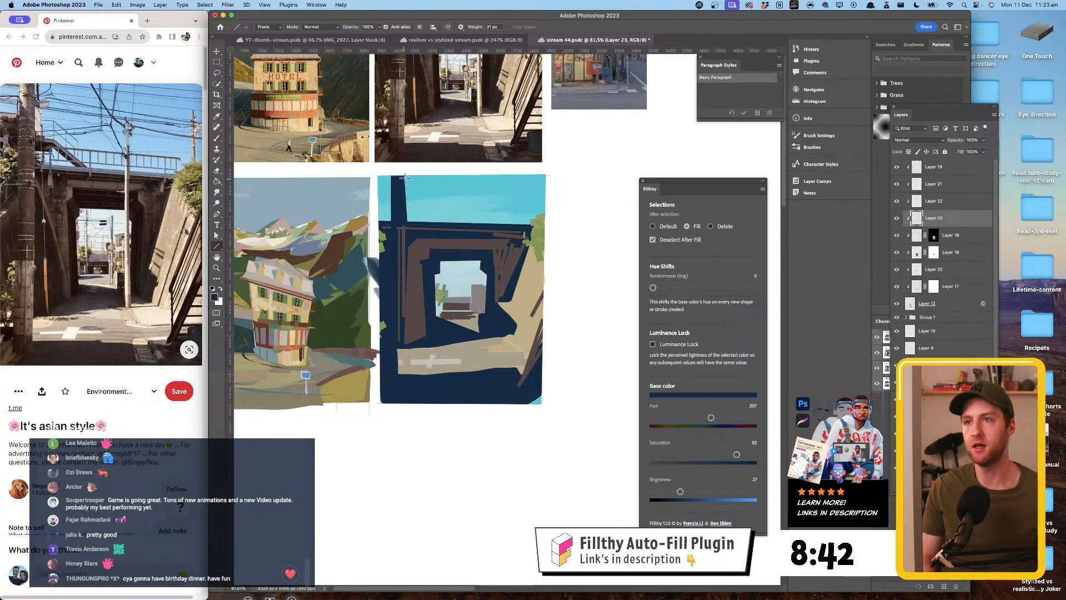
{"action": "mouse_move", "coordinate": [404, 177]}
{"action": "left_mouse_down"}
{"action": "mouse_move", "coordinate": [414, 164]}
{"action": "mouse_move", "coordinate": [420, 380]}
{"action": "mouse_move", "coordinate": [393, 188]}
{"action": "mouse_move", "coordinate": [422, 355]}
{"action": "mouse_move", "coordinate": [397, 397]}
{"action": "mouse_move", "coordinate": [430, 297]}
{"action": "left_mouse_up"}
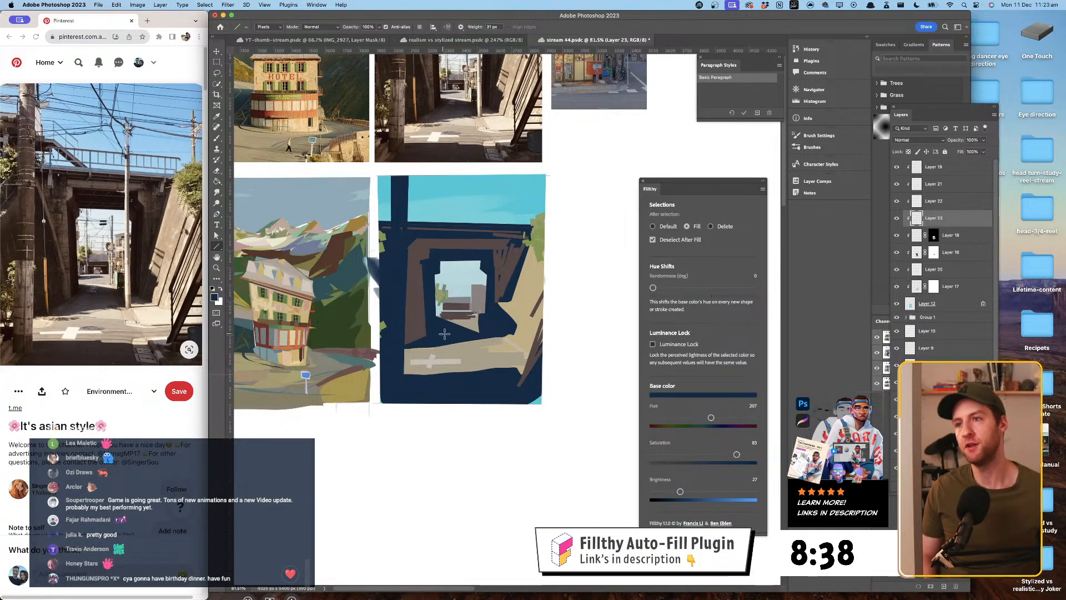
- Draw olive vertical lines down the pole's full height with hue 54 and saturation 32, then with saturation 40 and lower brightness
{"action": "key", "text": "alt"}
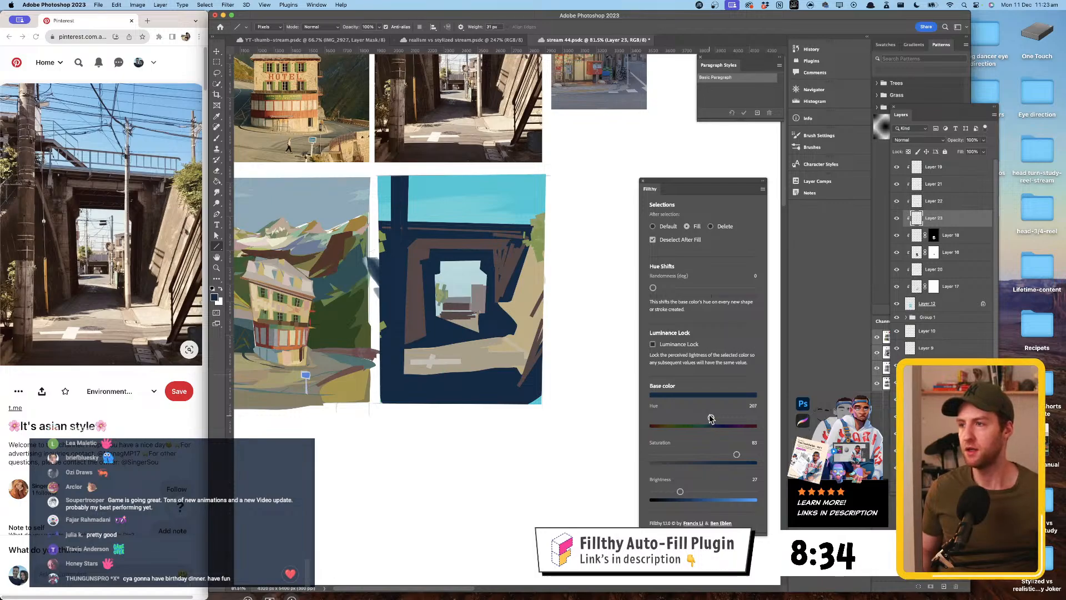
{"action": "left_click_drag", "start_coordinate": [711, 418], "coordinate": [661, 424]}
{"action": "left_click_drag", "start_coordinate": [733, 457], "coordinate": [717, 455]}
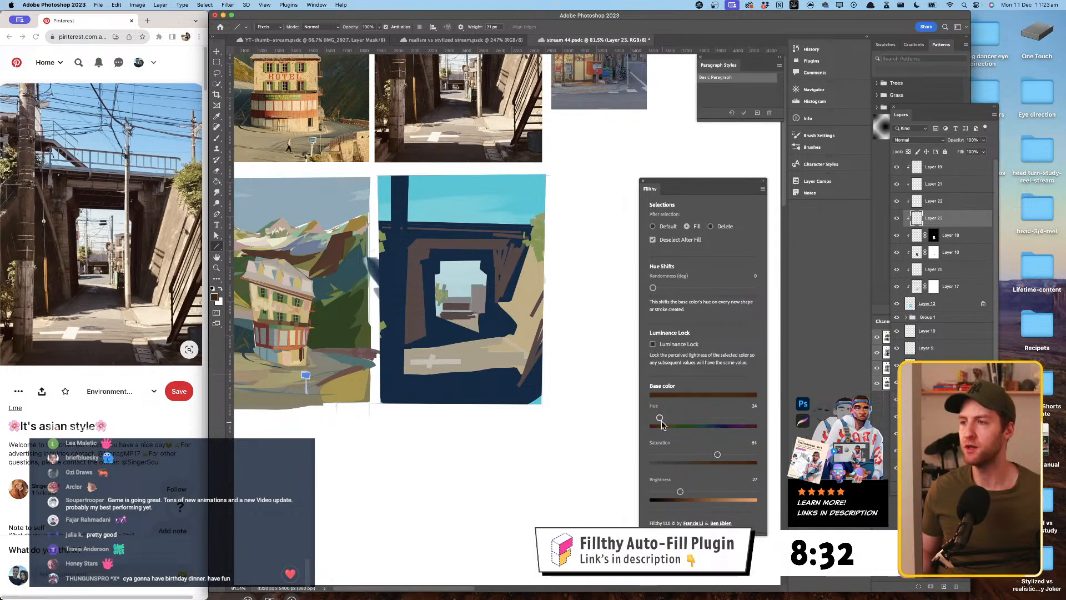
{"action": "left_click_drag", "start_coordinate": [670, 422], "coordinate": [668, 422]}
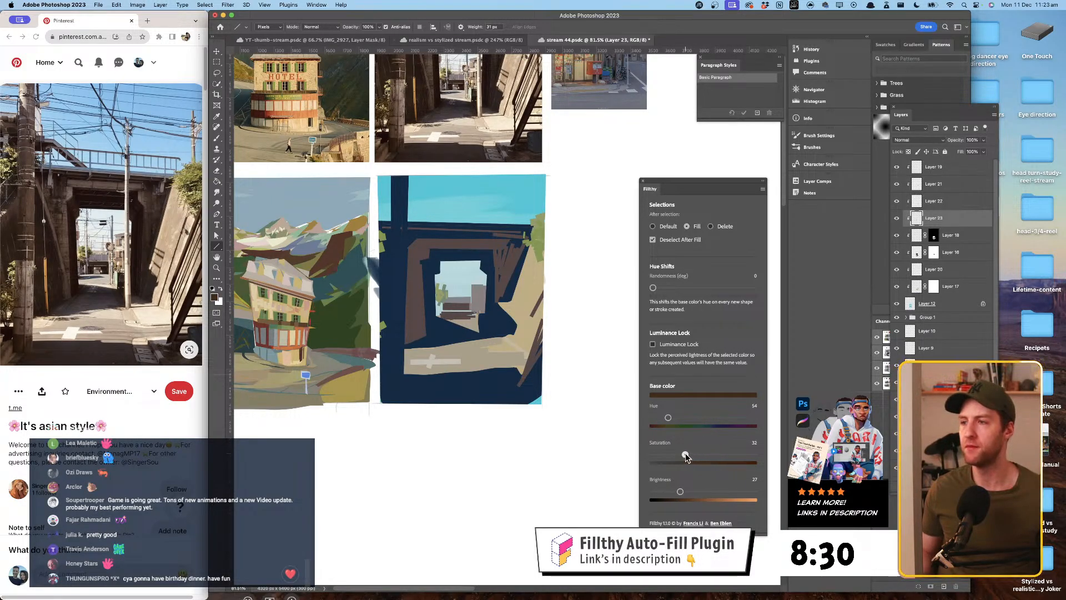
{"action": "mouse_move", "coordinate": [404, 180]}
{"action": "left_mouse_down"}
{"action": "mouse_move", "coordinate": [425, 314]}
{"action": "mouse_move", "coordinate": [376, 383]}
{"action": "mouse_move", "coordinate": [420, 405]}
{"action": "left_mouse_up"}
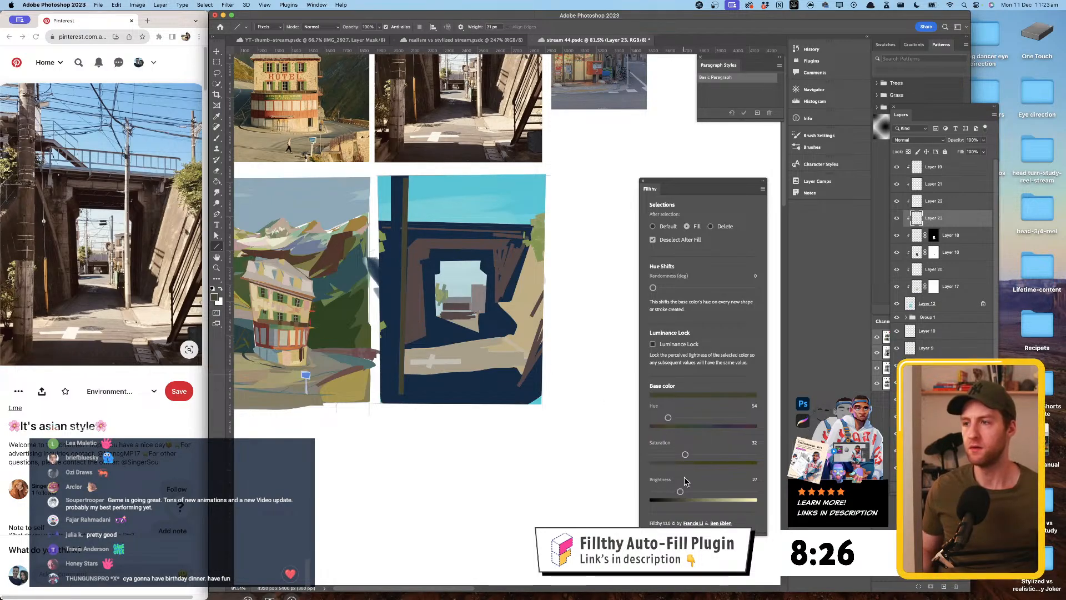
{"action": "scroll", "coordinate": [685, 482], "scroll_direction": "down", "scroll_amount": 2}
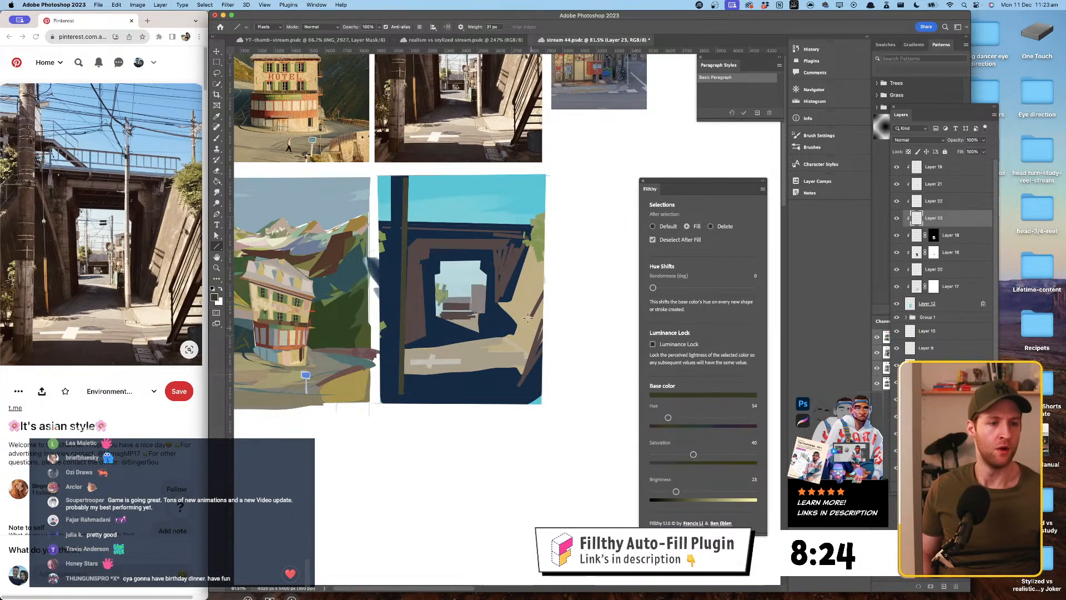
{"action": "left_click_drag", "start_coordinate": [400, 176], "coordinate": [398, 395]}
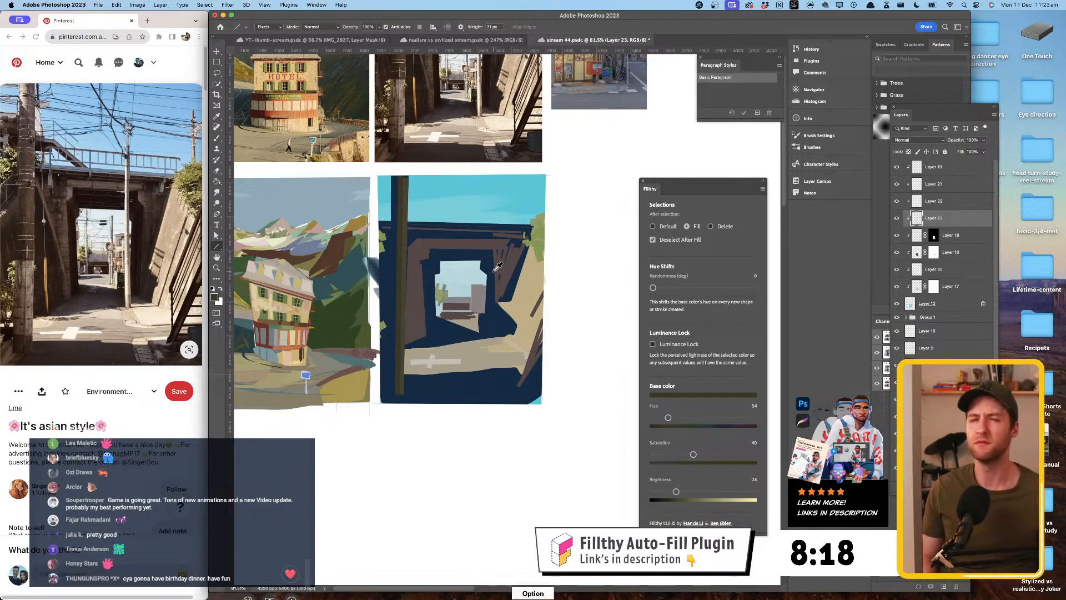
- Sample a grey-blue from the tunnel opening and draw 1 px lines there on Layer 20 as distant poles
{"action": "left_click", "coordinate": [430, 345], "text": "alt"}
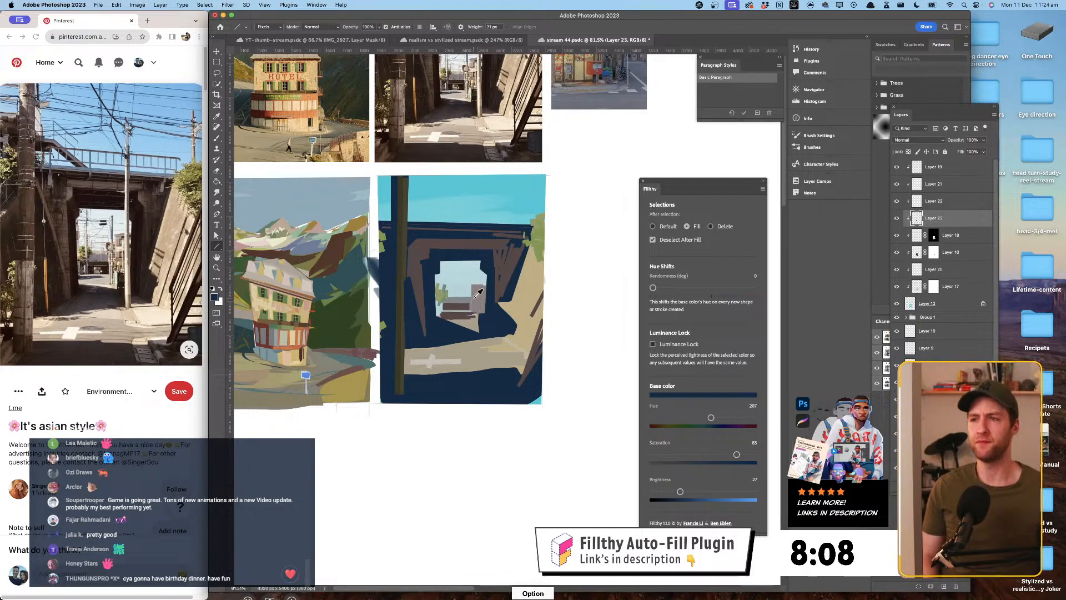
{"action": "left_click", "coordinate": [460, 286], "text": "alt"}
{"action": "key", "text": "shift+bracketleft"}
{"action": "key", "text": "shift+bracketleft"}
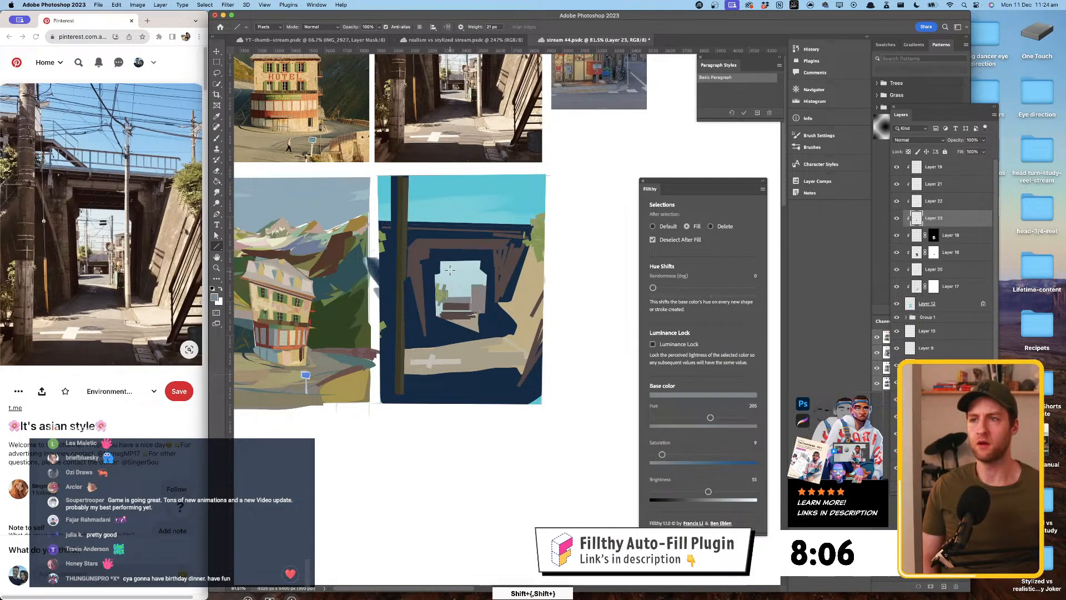
{"action": "key", "text": "shift+bracketleft"}
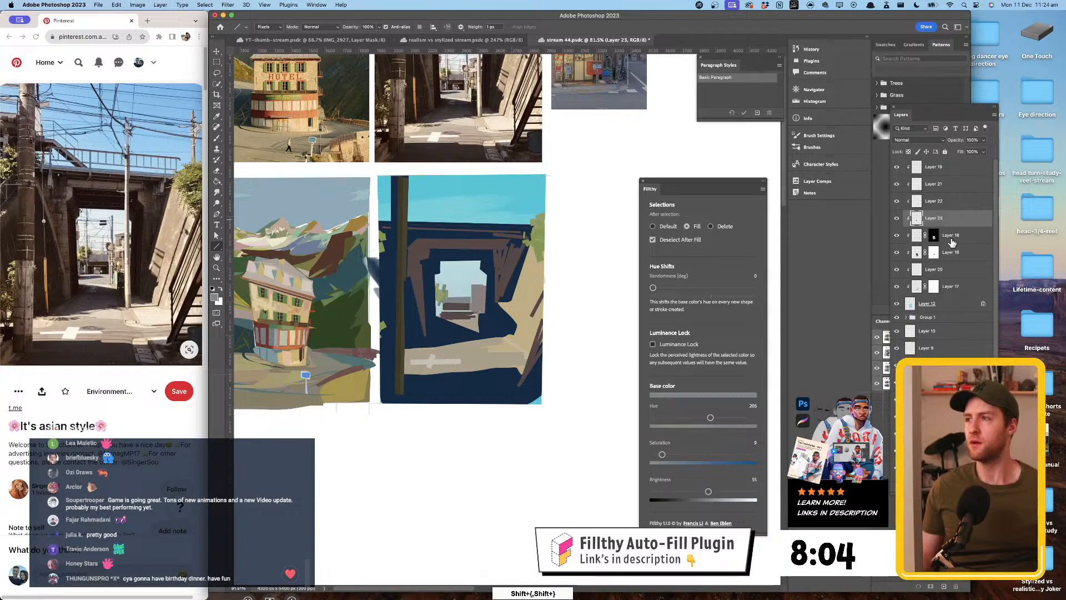
{"action": "left_click", "coordinate": [915, 254]}
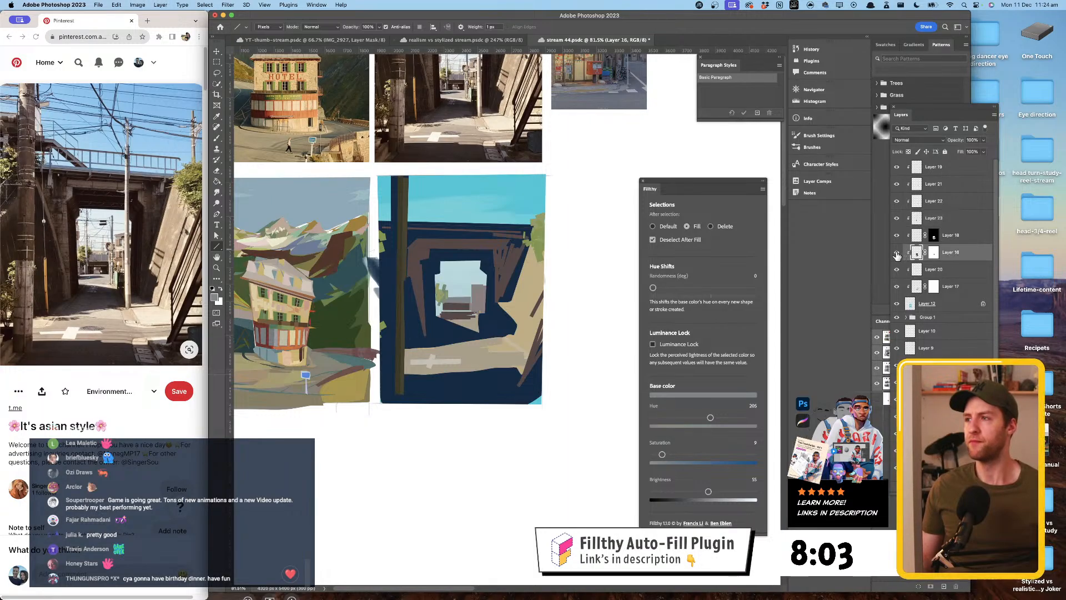
{"action": "left_click", "coordinate": [936, 271]}
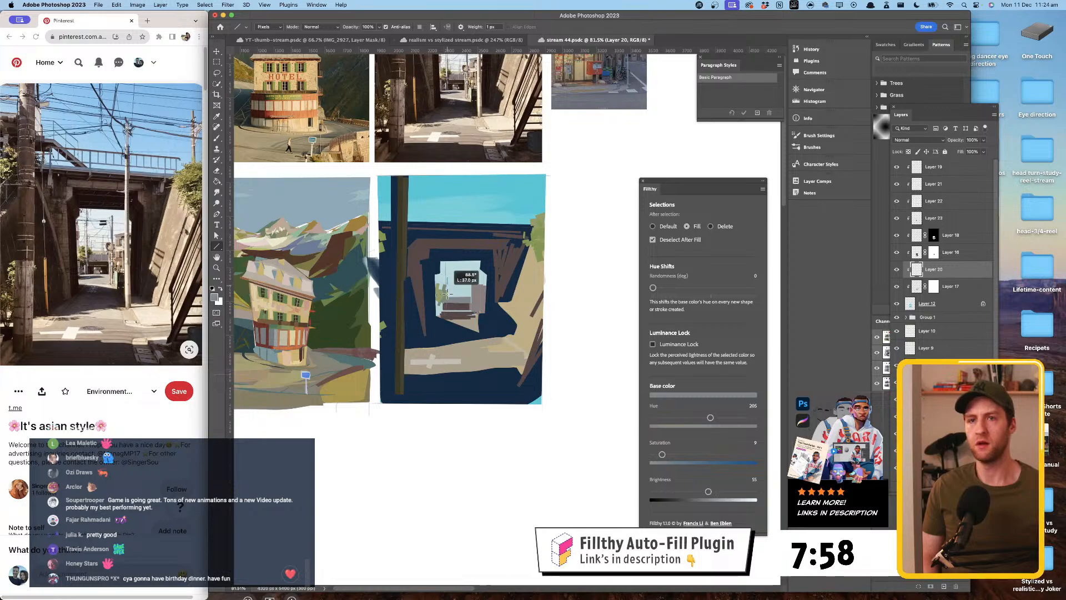
{"action": "left_click_drag", "start_coordinate": [472, 267], "coordinate": [465, 305]}
- Add a clipped layer above Layer 18 and draw near-horizontal 11 px railing lines above the bridge in sampled navy
{"action": "left_click", "coordinate": [947, 237]}
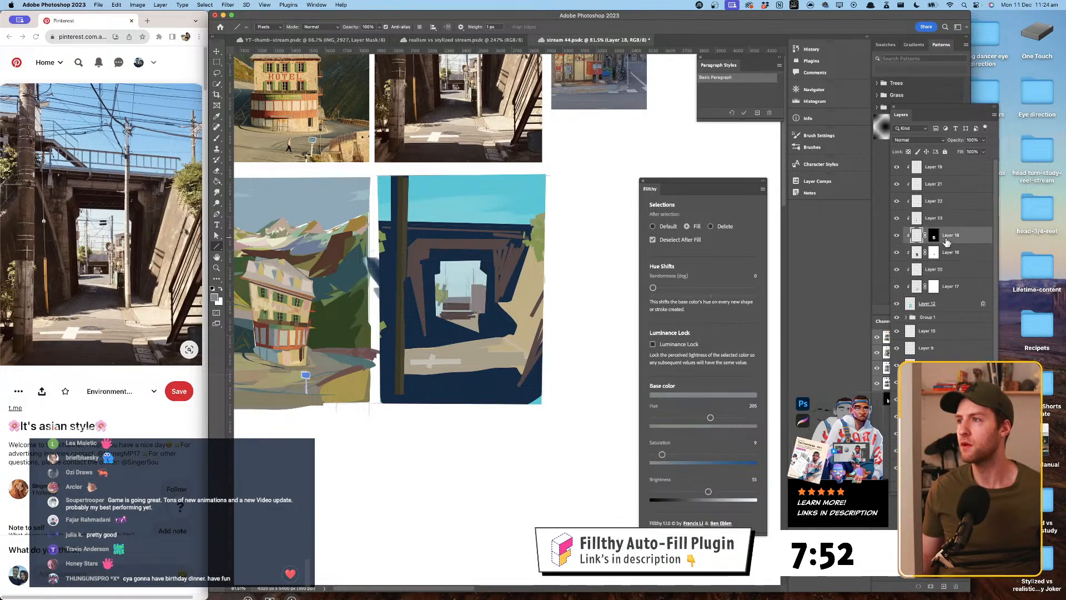
{"action": "key", "text": "super+shift+alt+n"}
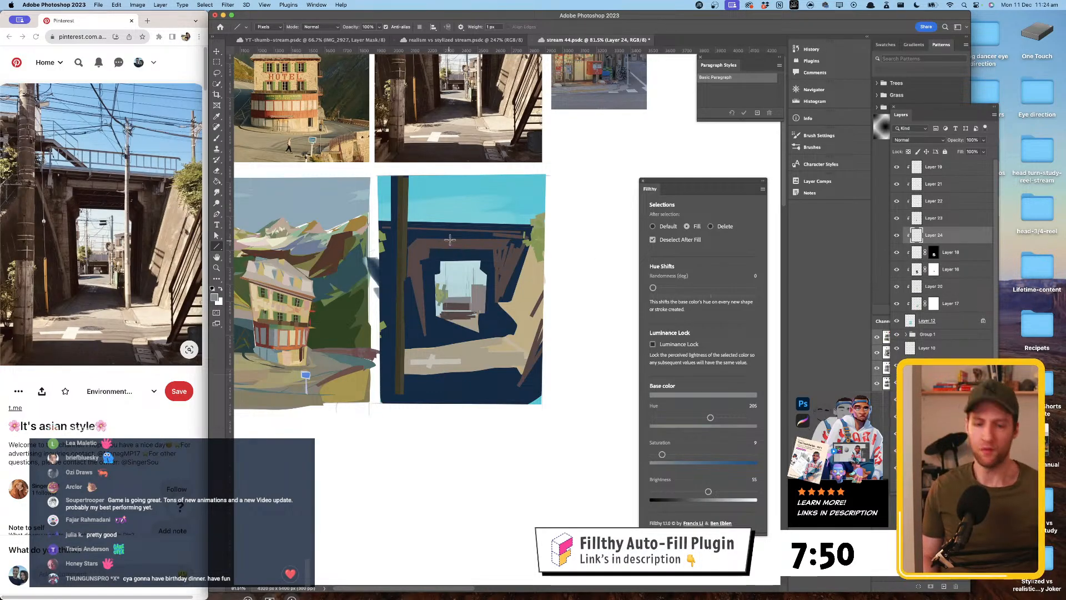
{"action": "left_click", "coordinate": [466, 227], "text": "alt"}
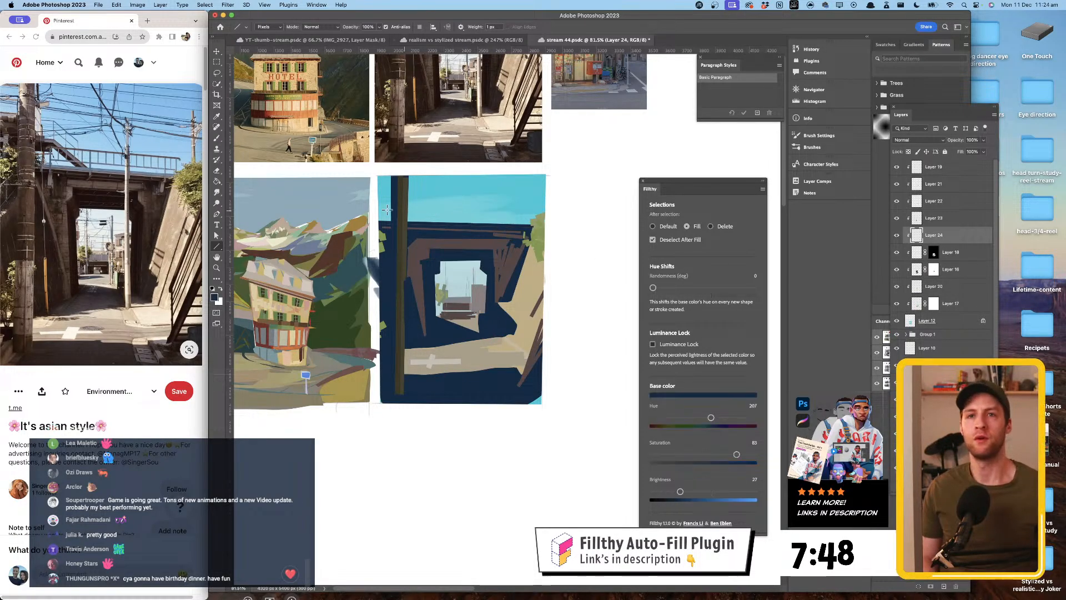
{"action": "left_click_drag", "start_coordinate": [375, 206], "coordinate": [531, 210]}
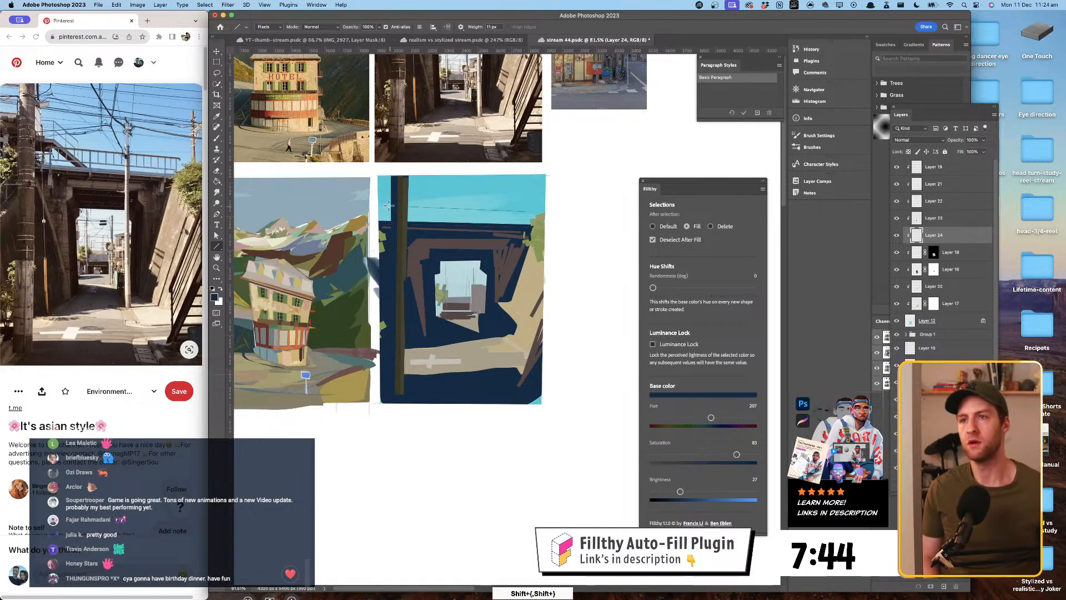
{"action": "left_click_drag", "start_coordinate": [378, 203], "coordinate": [526, 212]}
{"action": "left_click_drag", "start_coordinate": [375, 214], "coordinate": [532, 225]}
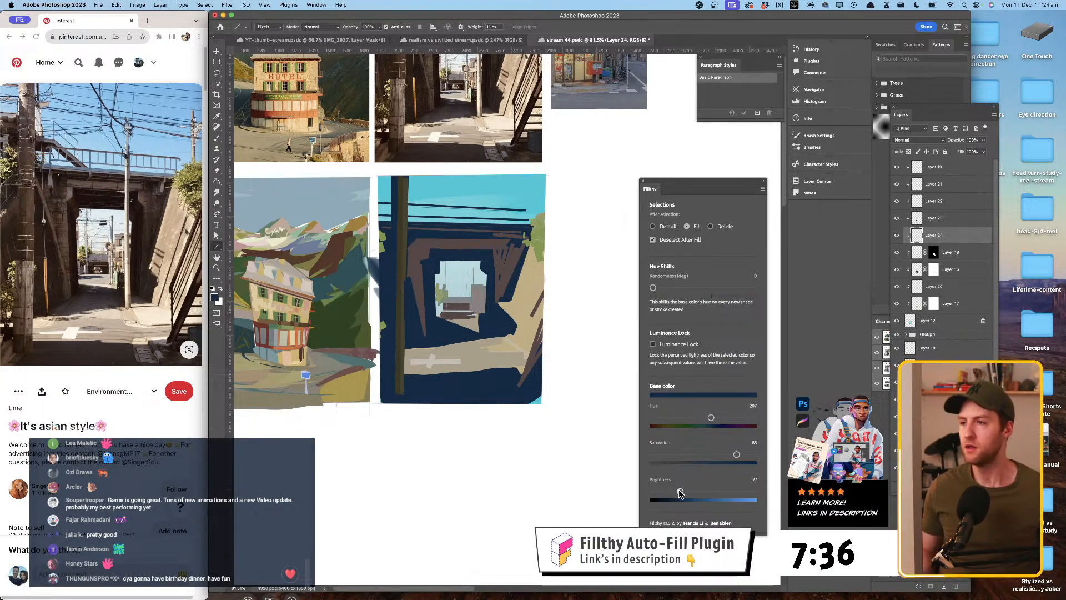
- Draw lighter blue highlights along the bridge railing with saturation 52 and brightness 42, then with saturation 39 and brightness 62
{"action": "left_click_drag", "start_coordinate": [680, 491], "coordinate": [695, 492]}
{"action": "left_click_drag", "start_coordinate": [736, 455], "coordinate": [705, 455]}
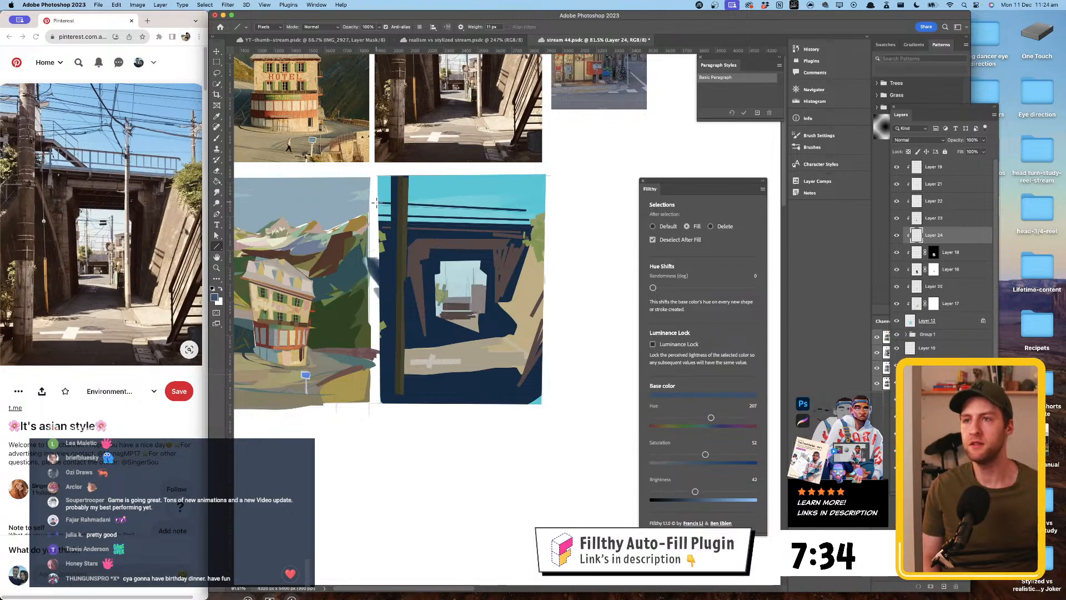
{"action": "left_click_drag", "start_coordinate": [377, 202], "coordinate": [527, 212]}
{"action": "left_click_drag", "start_coordinate": [695, 492], "coordinate": [715, 492]}
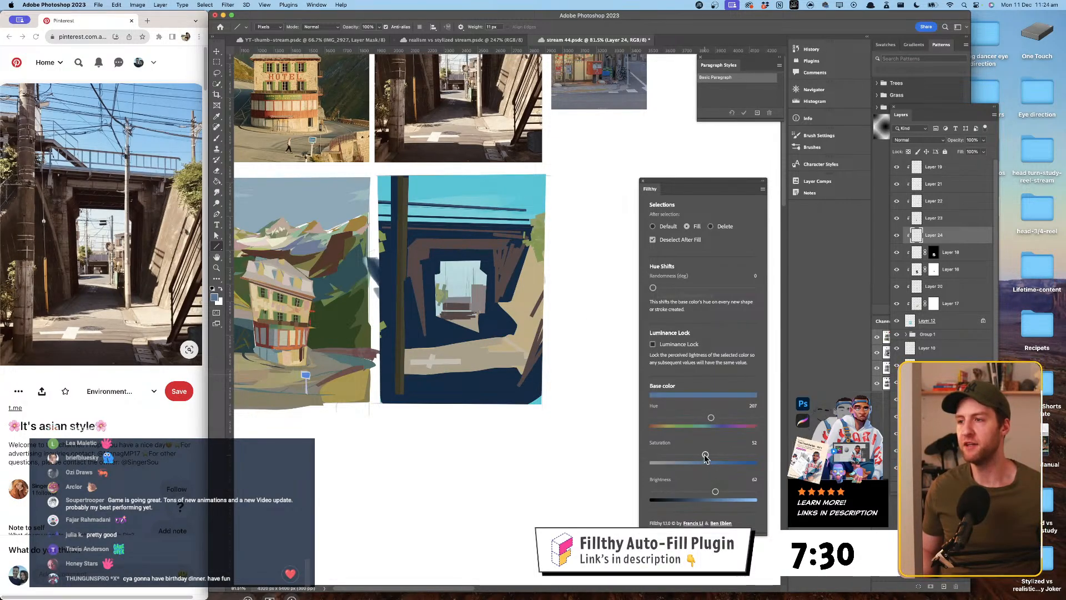
{"action": "left_click_drag", "start_coordinate": [705, 455], "coordinate": [692, 455]}
{"action": "left_click_drag", "start_coordinate": [377, 203], "coordinate": [531, 211]}
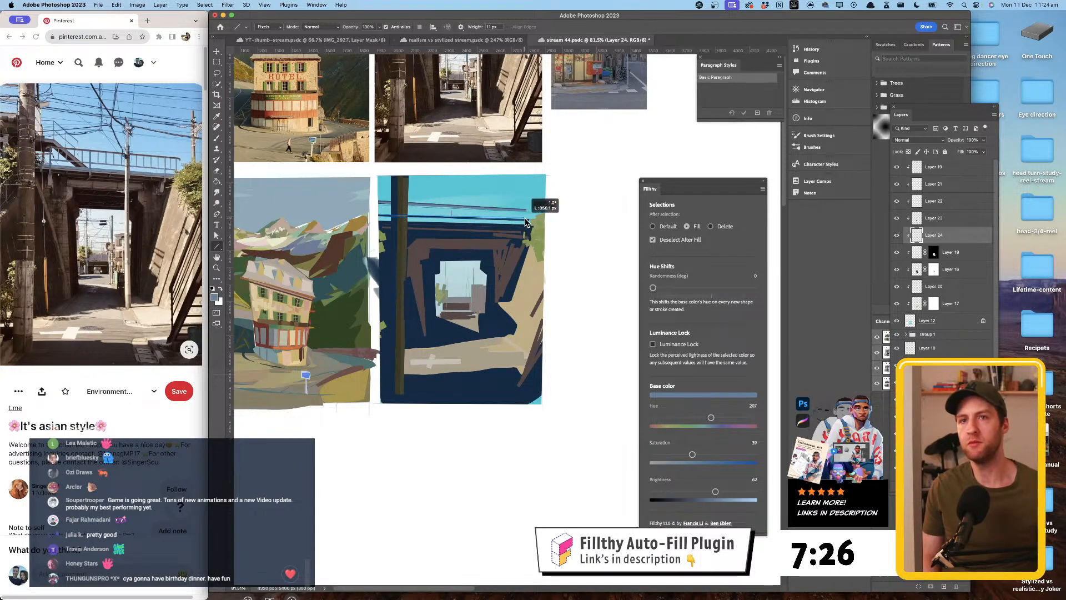
- Set the line weight to 5 px and draw short vertical posts along the bridge railing
{"action": "key", "text": "shift+bracketleft"}
{"action": "key", "text": "shift+bracketleft"}
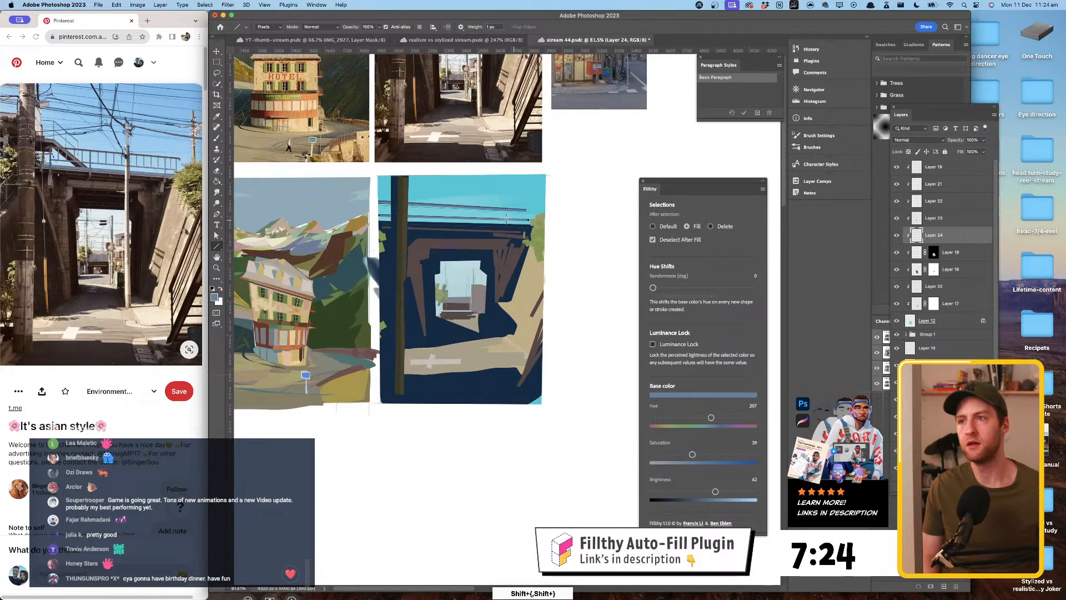
{"action": "key", "text": "shift+bracketright"}
{"action": "key", "text": "shift+bracketright"}
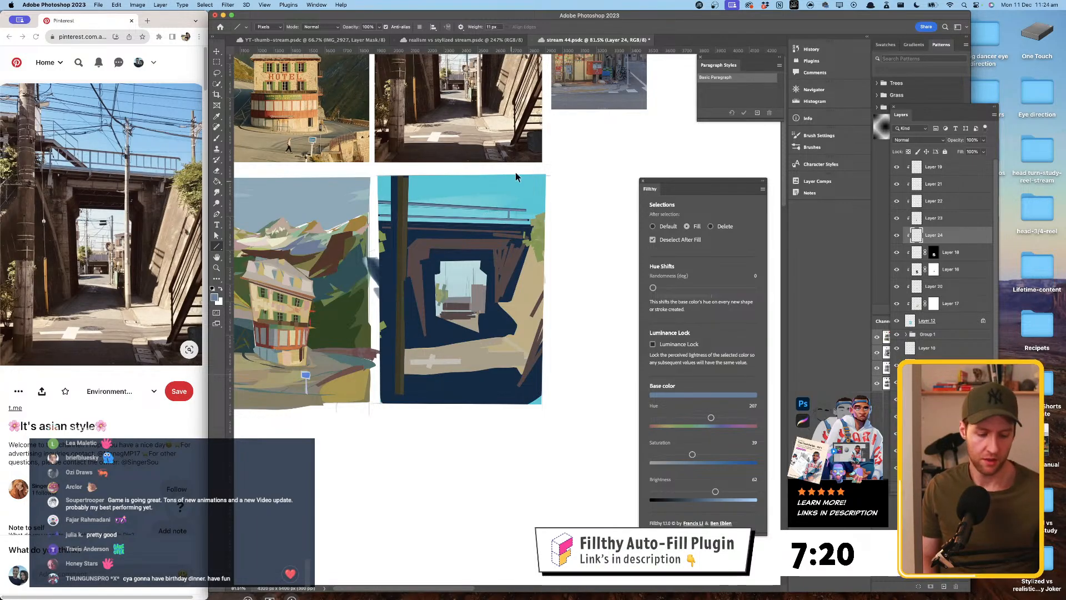
{"action": "left_click_drag", "start_coordinate": [478, 28], "coordinate": [474, 31]}
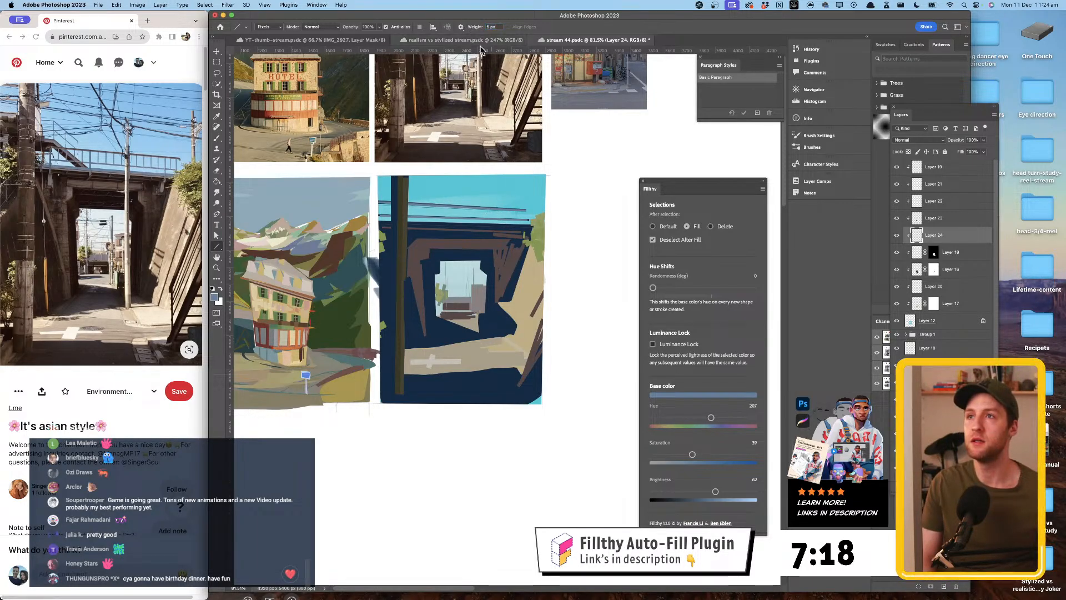
{"action": "mouse_move", "coordinate": [508, 208]}
{"action": "left_mouse_down"}
{"action": "mouse_move", "coordinate": [507, 220]}
{"action": "mouse_move", "coordinate": [437, 206]}
{"action": "mouse_move", "coordinate": [390, 212]}
{"action": "left_mouse_up"}
{"action": "left_click_drag", "start_coordinate": [381, 204], "coordinate": [381, 214]}
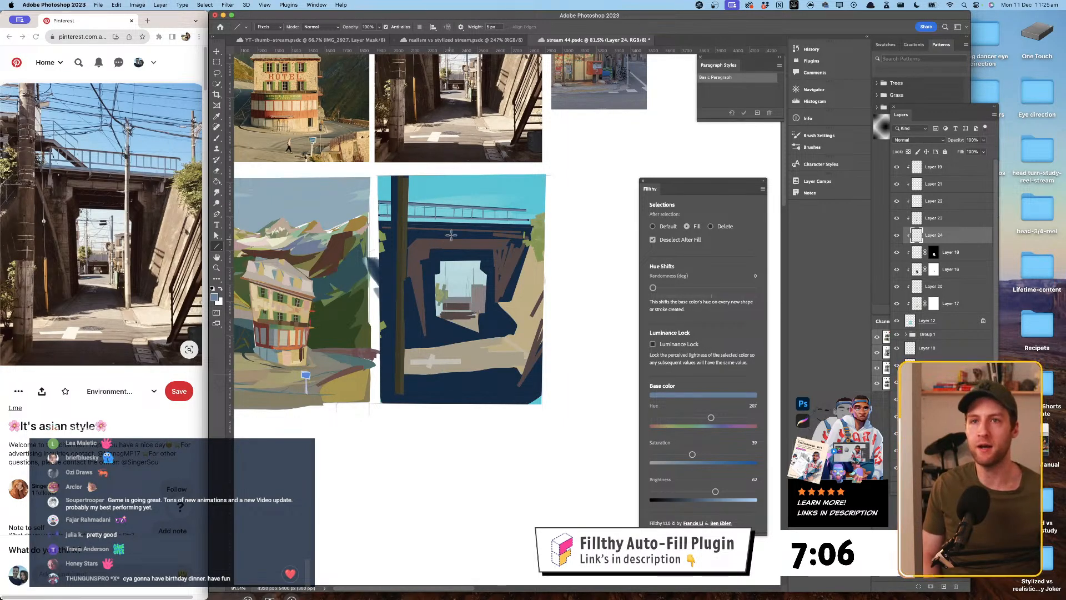
- Draw a 15 px blue line along the bridge deck's full width beneath the railing
{"action": "key", "text": "shift+bracketleft"}
{"action": "key", "text": "shift+bracketright"}
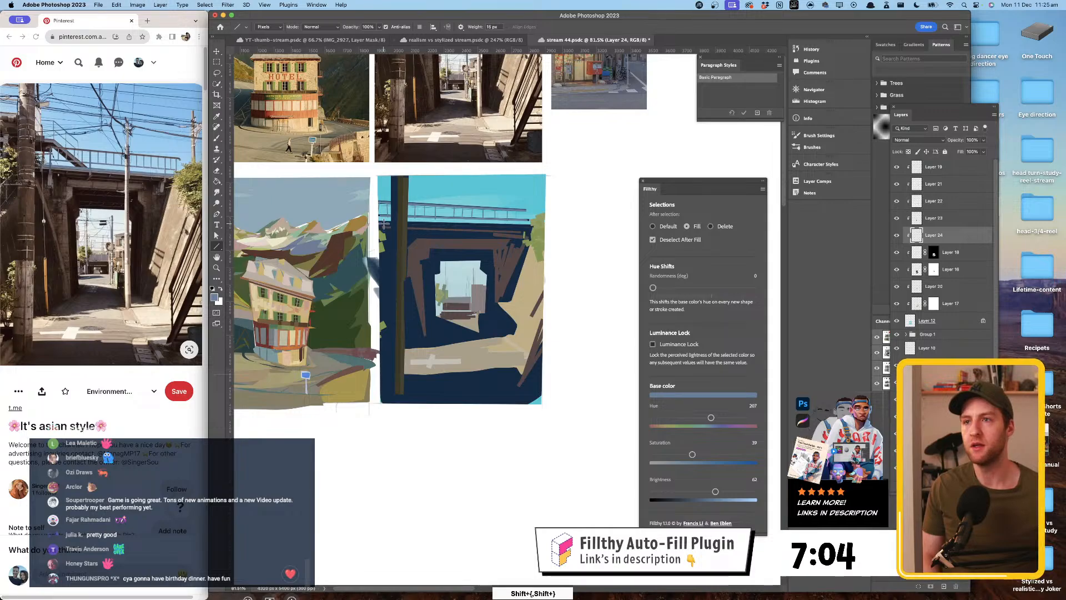
{"action": "left_click_drag", "start_coordinate": [381, 224], "coordinate": [535, 232]}
{"action": "key", "text": "shift+bracketleft"}
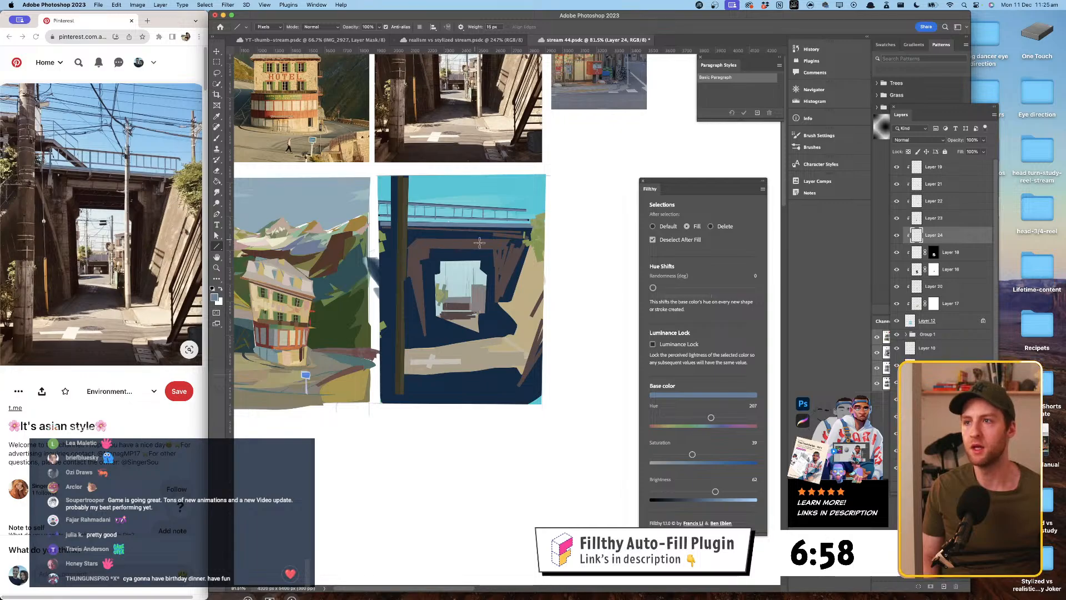
- Sample a colour from the bridge deck, draw slightly slanted lines along its beam, and sample the muted brown there
{"action": "key", "text": "i"}
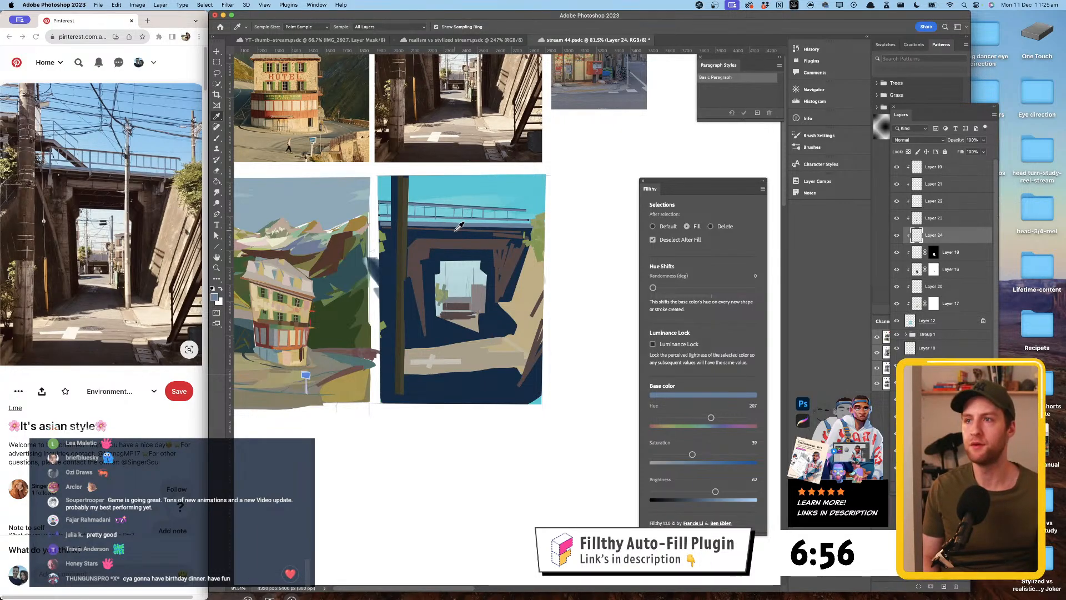
{"action": "left_click", "coordinate": [456, 229]}
{"action": "key", "text": "u"}
{"action": "left_click_drag", "start_coordinate": [417, 228], "coordinate": [499, 233]}
{"action": "left_click_drag", "start_coordinate": [411, 228], "coordinate": [516, 235]}
{"action": "left_click", "coordinate": [439, 230], "text": "alt"}
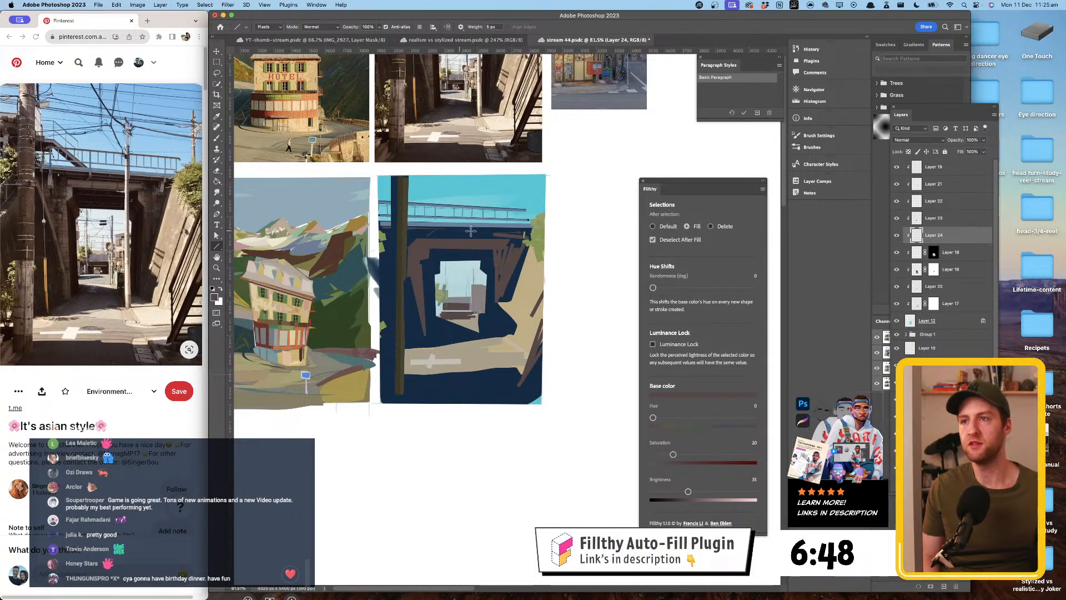
- Draw a line along the bridge beam in muted purple with hue 304, saturation 25 and brightness 32
{"action": "left_click_drag", "start_coordinate": [688, 492], "coordinate": [686, 492]}
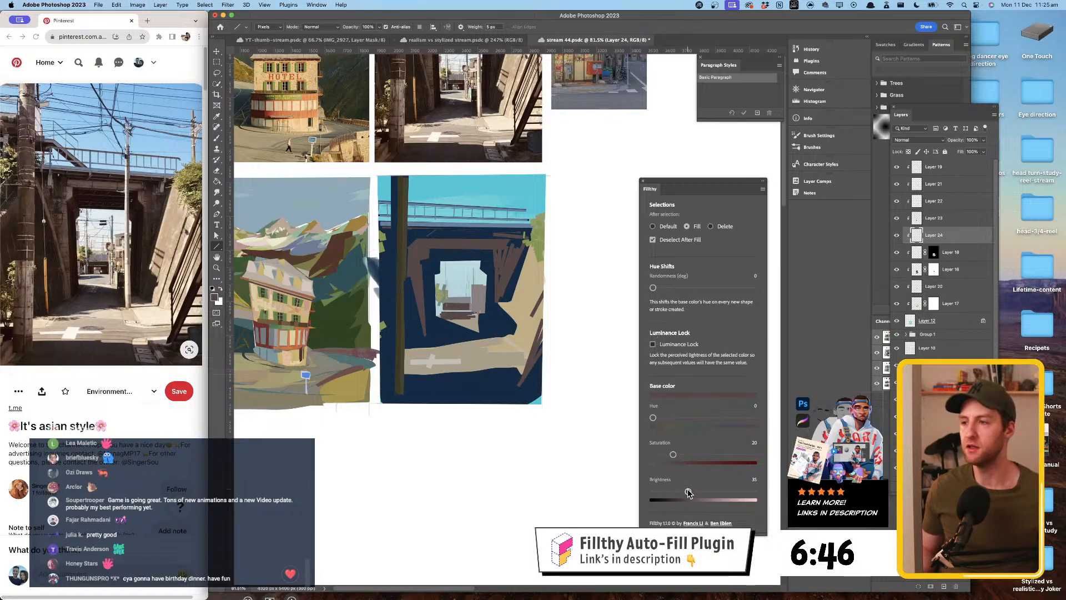
{"action": "left_click_drag", "start_coordinate": [673, 454], "coordinate": [738, 418]}
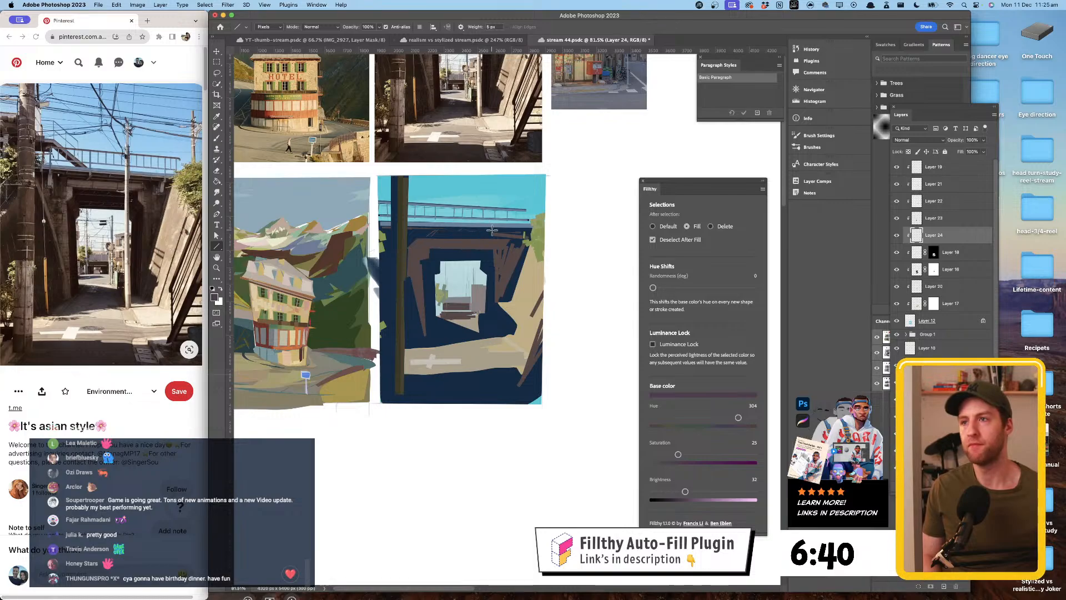
{"action": "left_click_drag", "start_coordinate": [490, 234], "coordinate": [487, 232]}
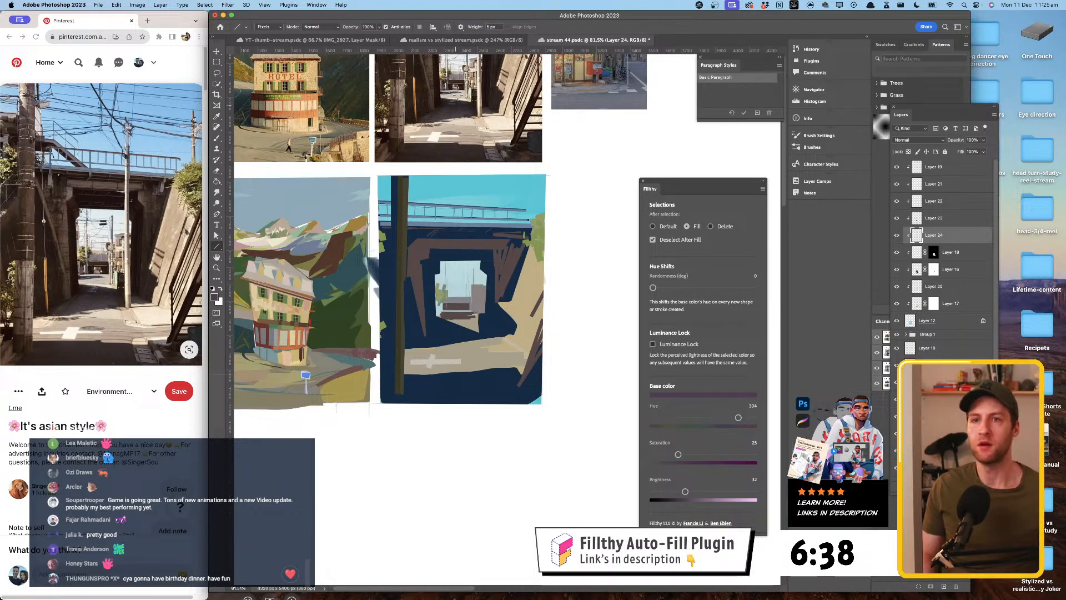
{"action": "left_click", "coordinate": [896, 218]}
{"action": "left_click", "coordinate": [896, 217]}
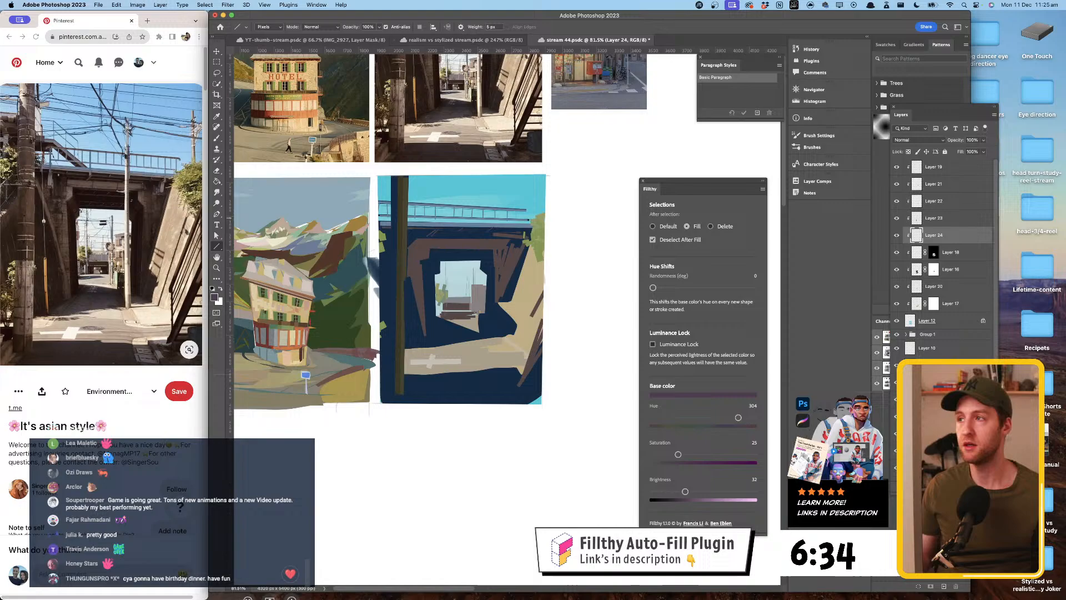
- On a new layer above Layer 23, draw a tall 25 px vertical pole in the railing's blue, from sky to road
{"action": "left_click", "coordinate": [954, 224]}
{"action": "key", "text": "super+alt+shift+n"}
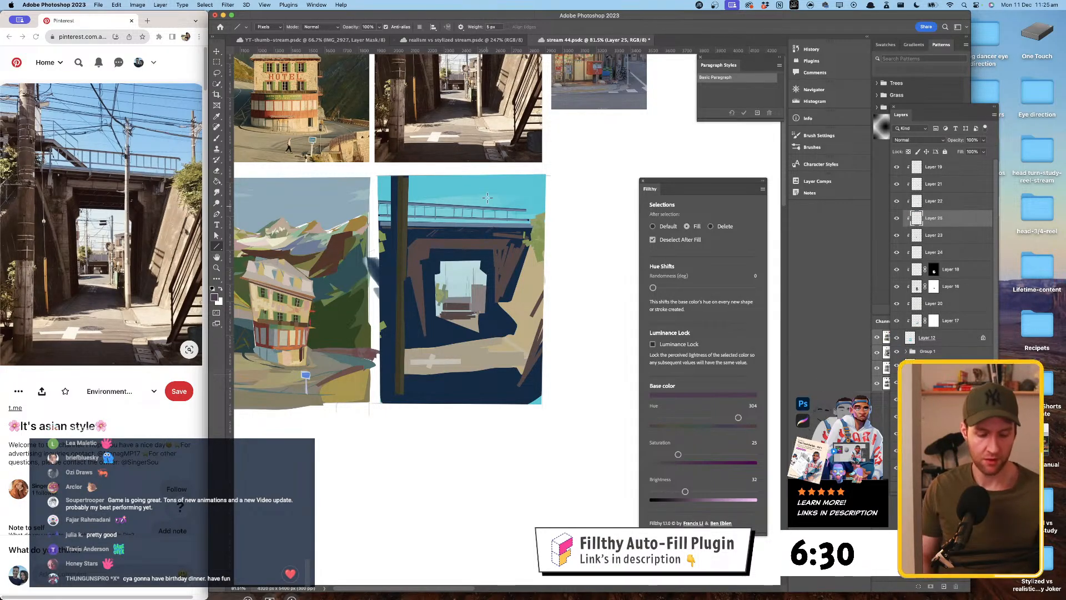
{"action": "key", "text": "i"}
{"action": "left_click", "coordinate": [448, 209]}
{"action": "key", "text": "u"}
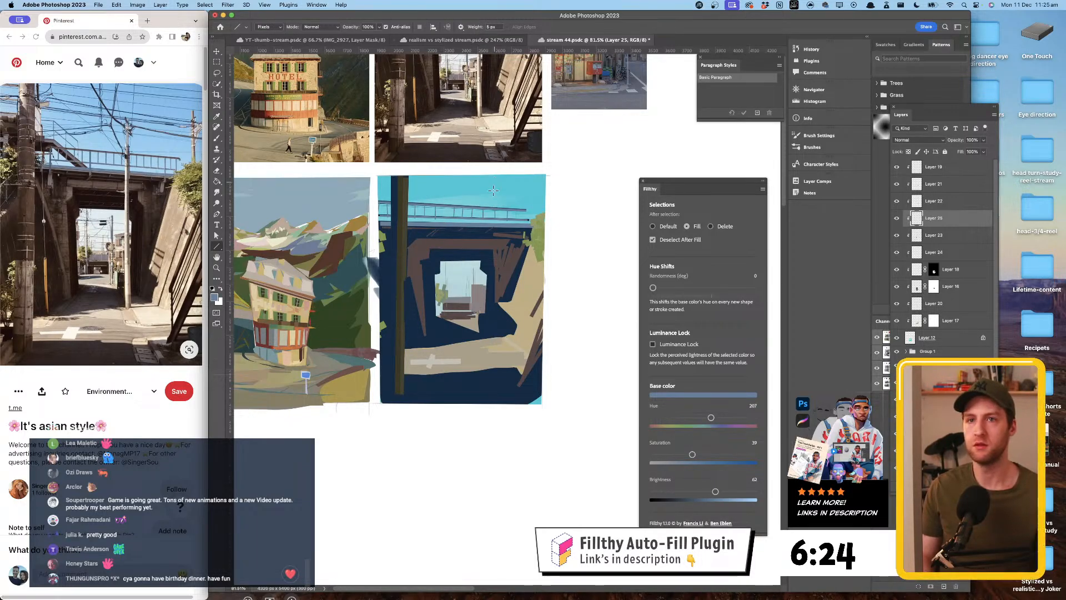
{"action": "left_click_drag", "start_coordinate": [494, 184], "coordinate": [493, 340]}
{"action": "key", "text": "shift+bracketleft"}
{"action": "key", "text": "shift+bracketright"}
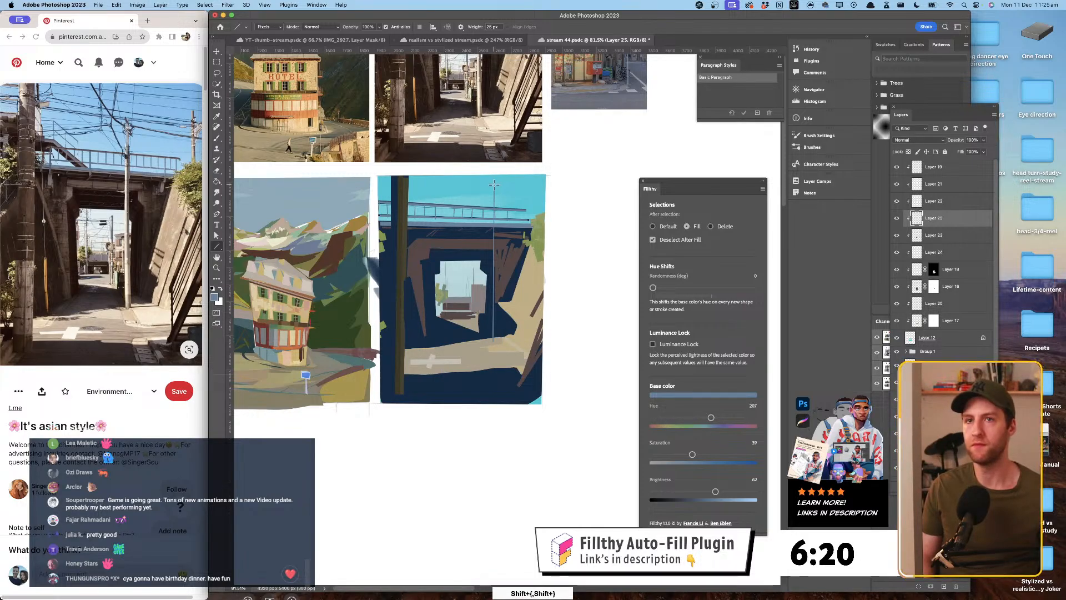
{"action": "left_click_drag", "start_coordinate": [494, 184], "coordinate": [493, 343]}
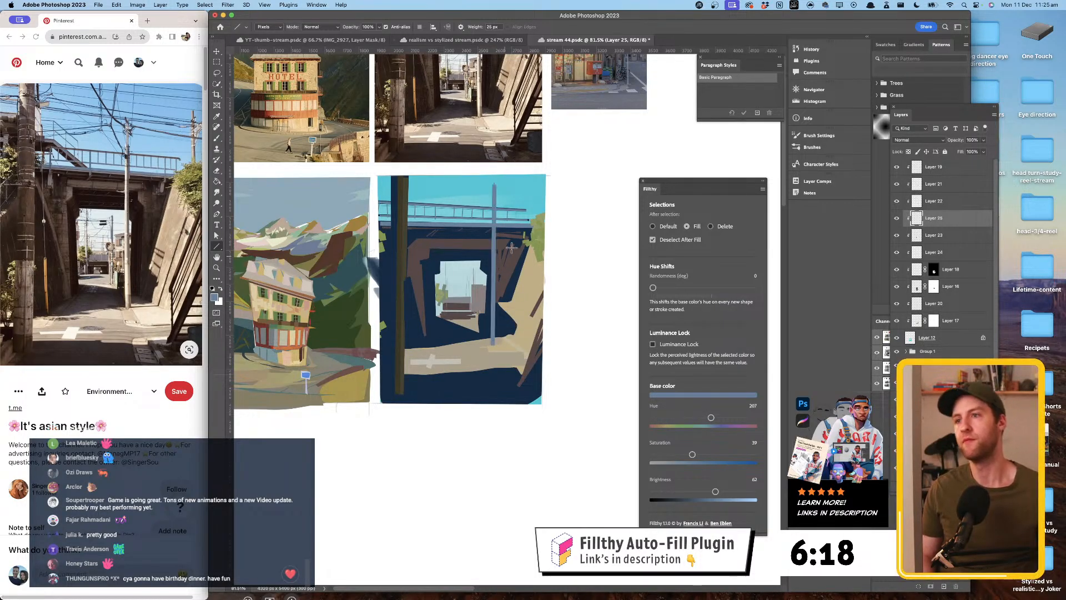
- Draw a 15 px highlight down the pole in pale green with saturation 22 and brightness 85
{"action": "left_click_drag", "start_coordinate": [715, 491], "coordinate": [738, 492]}
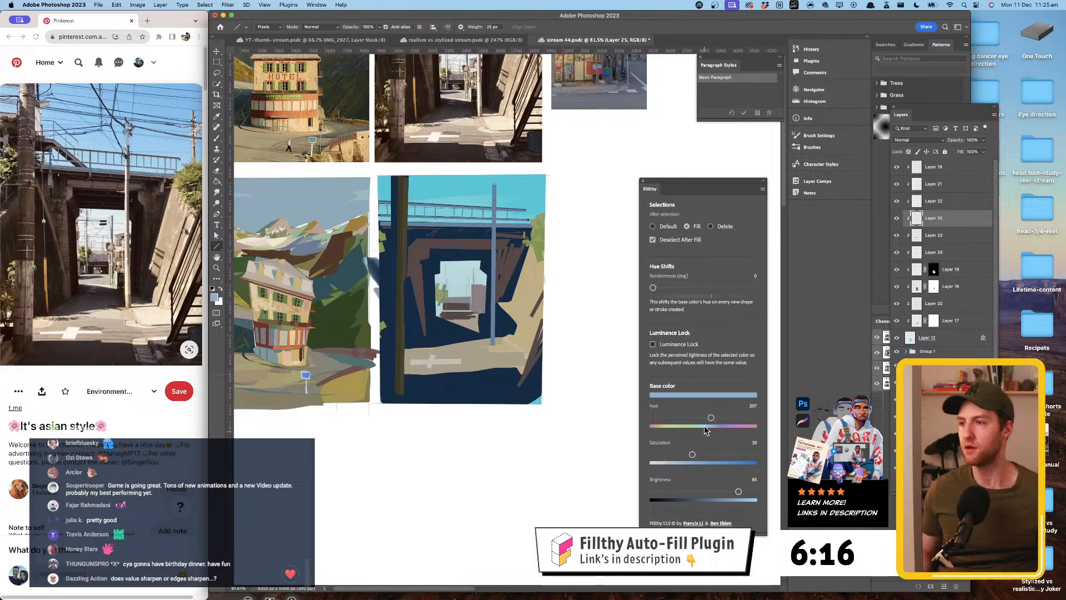
{"action": "left_click_drag", "start_coordinate": [711, 418], "coordinate": [682, 453]}
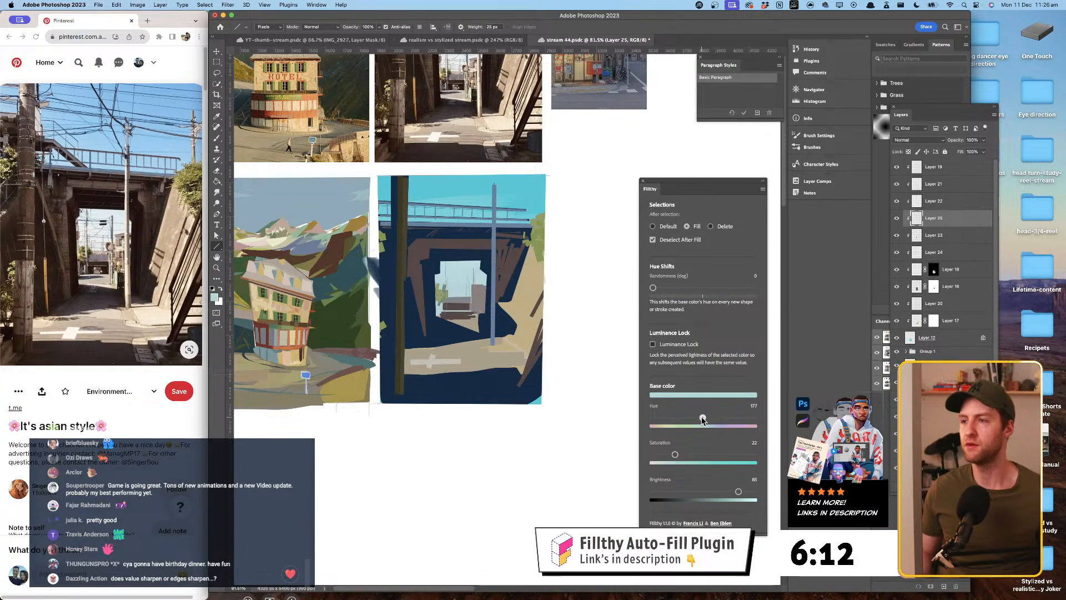
{"action": "key", "text": "shift+bracketleft"}
{"action": "key", "text": "shift+bracketright"}
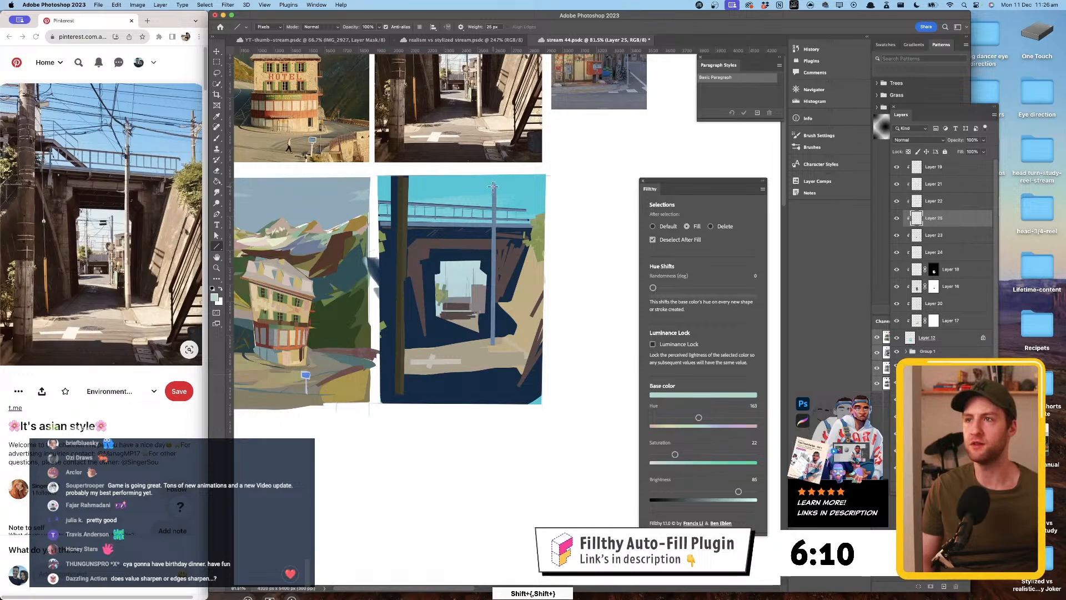
{"action": "left_click_drag", "start_coordinate": [493, 186], "coordinate": [491, 344]}
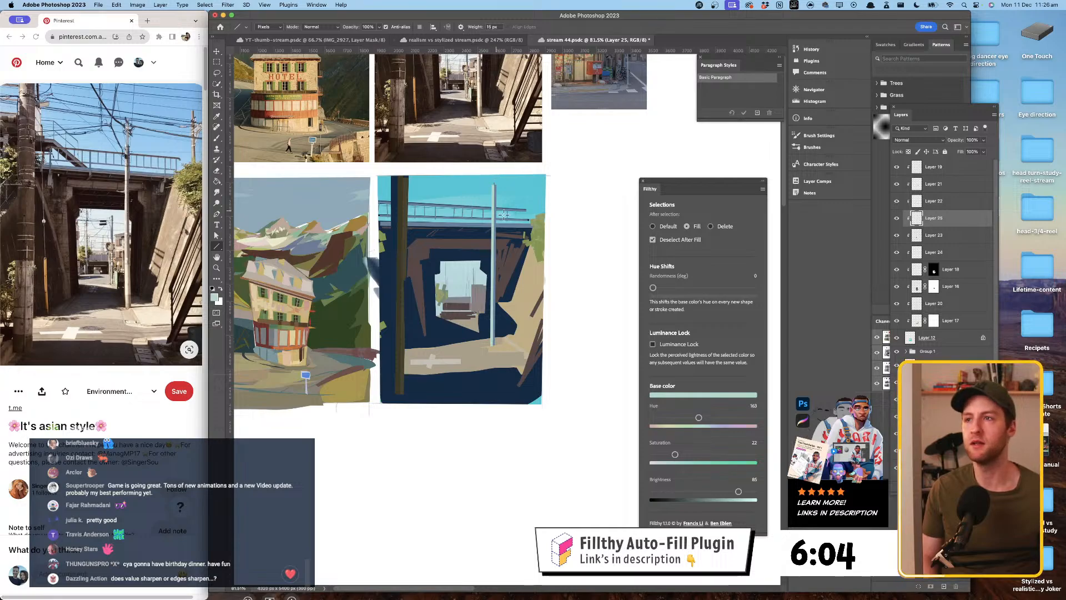
- On a new layer above Layer 16, draw a short brown post above the sloped wall with hue 35, saturation 32 and brightness 56
{"action": "left_click", "coordinate": [668, 426]}
{"action": "left_click_drag", "start_coordinate": [733, 492], "coordinate": [727, 492]}
{"action": "left_click_drag", "start_coordinate": [676, 454], "coordinate": [685, 455]}
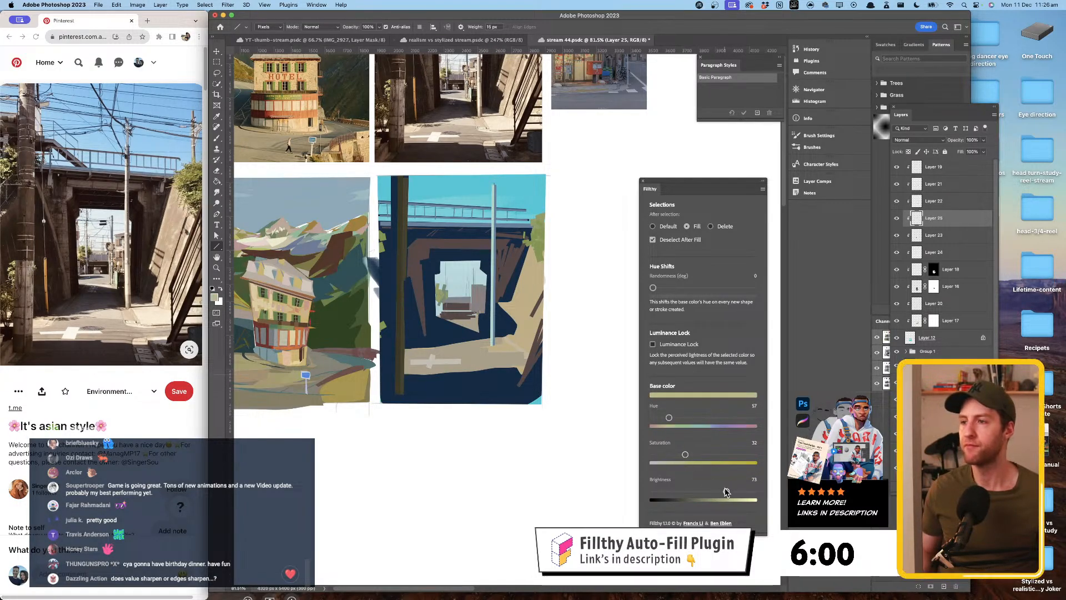
{"action": "left_click_drag", "start_coordinate": [727, 492], "coordinate": [710, 491]}
{"action": "left_click_drag", "start_coordinate": [669, 421], "coordinate": [663, 421]}
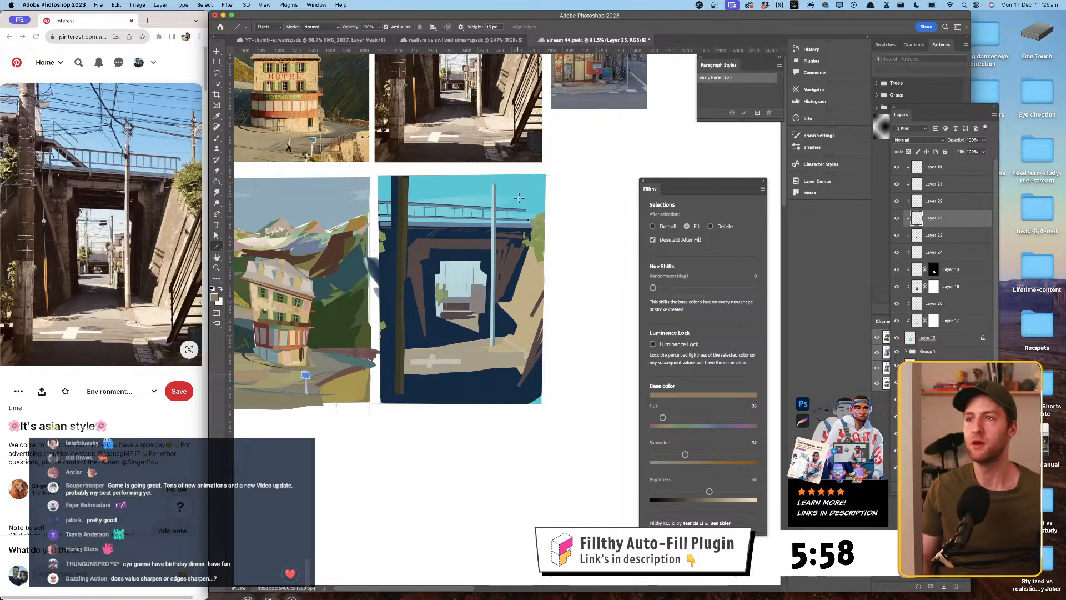
{"action": "left_click", "coordinate": [969, 288]}
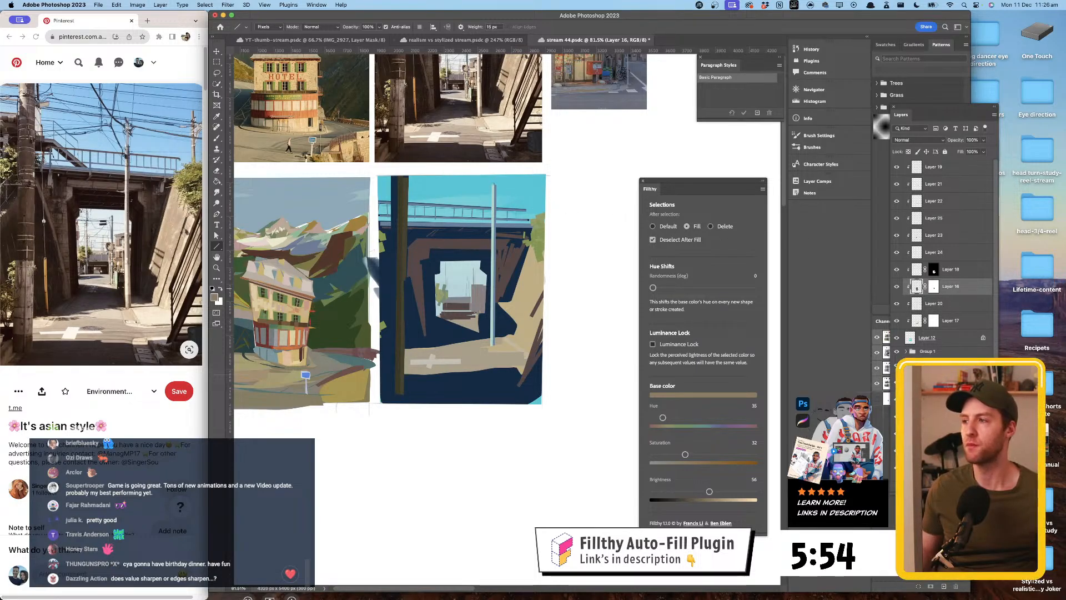
{"action": "key", "text": "super+shift+alt+n"}
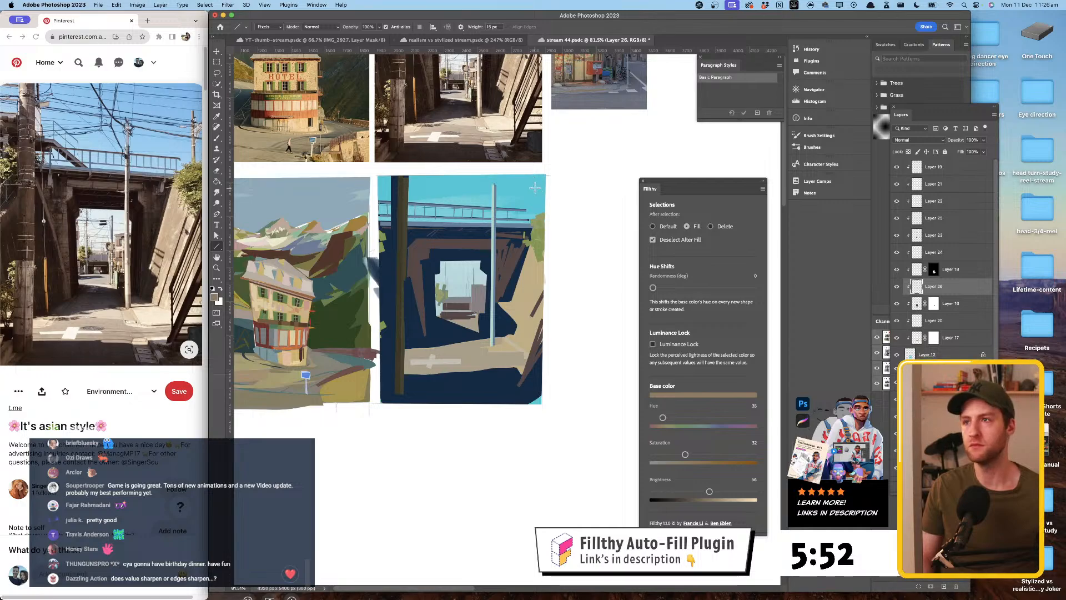
{"action": "left_click_drag", "start_coordinate": [534, 188], "coordinate": [536, 217]}
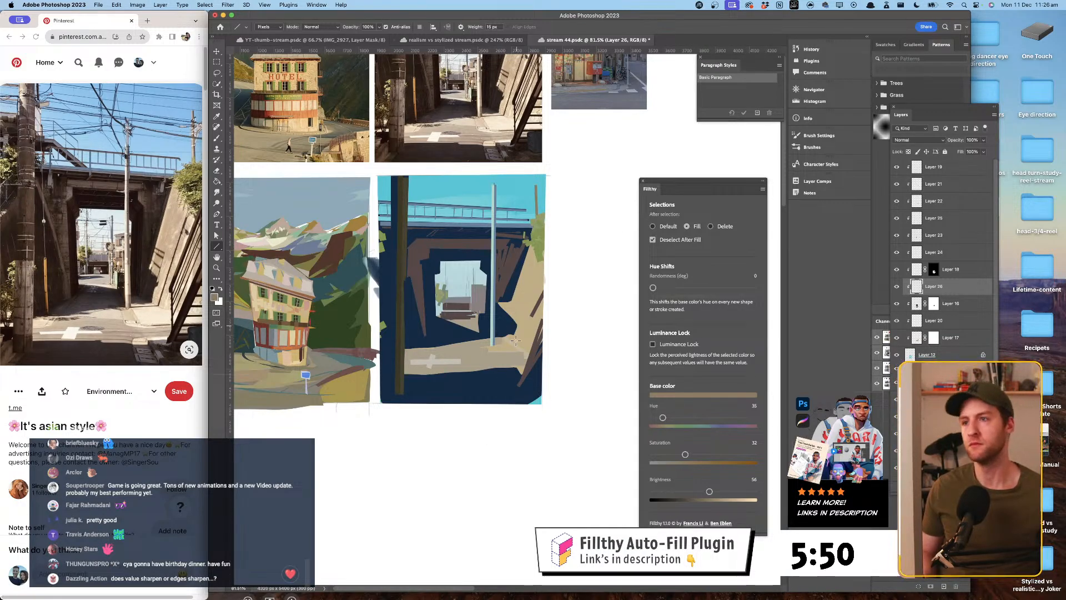
- On Layer 18, sample the tunnel floor's dark blue, set saturation 66 and brightness 32, and try a slanted line below the opening
{"action": "left_click", "coordinate": [919, 270]}
{"action": "left_click_drag", "start_coordinate": [709, 491], "coordinate": [712, 492]}
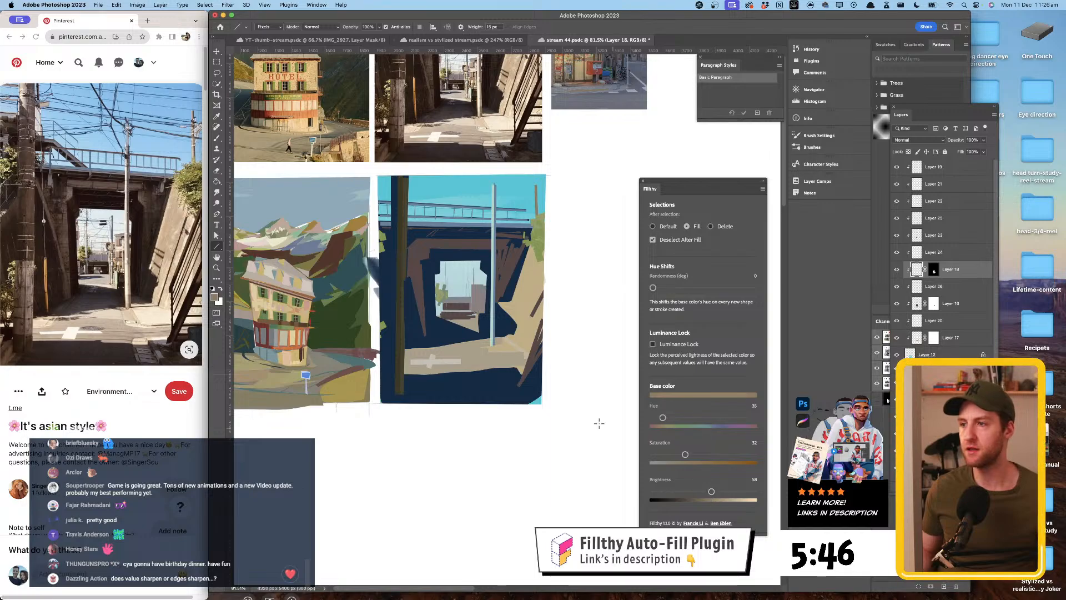
{"action": "left_click", "coordinate": [467, 331], "text": "alt"}
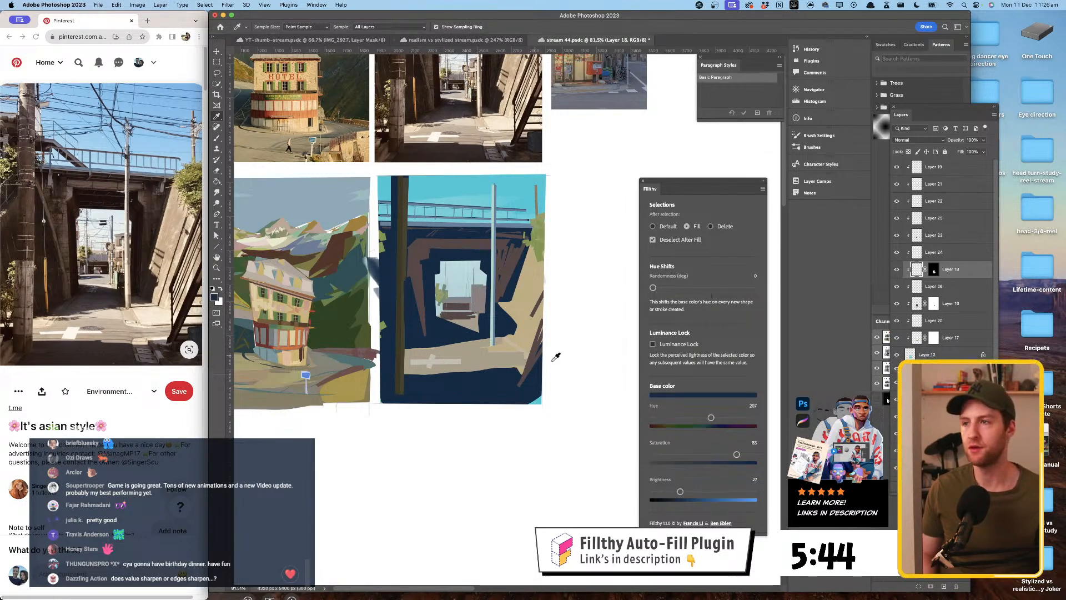
{"action": "left_click_drag", "start_coordinate": [732, 456], "coordinate": [719, 454]}
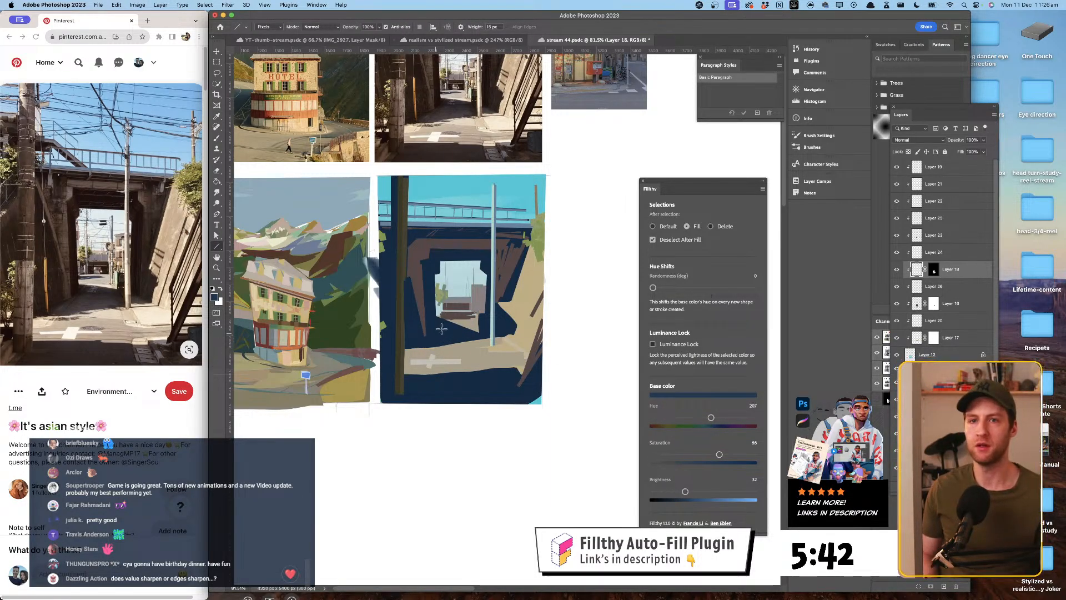
{"action": "mouse_move", "coordinate": [447, 324]}
{"action": "left_mouse_down"}
{"action": "mouse_move", "coordinate": [430, 352]}
{"action": "mouse_move", "coordinate": [491, 333]}
{"action": "mouse_move", "coordinate": [430, 354]}
{"action": "mouse_move", "coordinate": [437, 347]}
{"action": "left_mouse_up"}
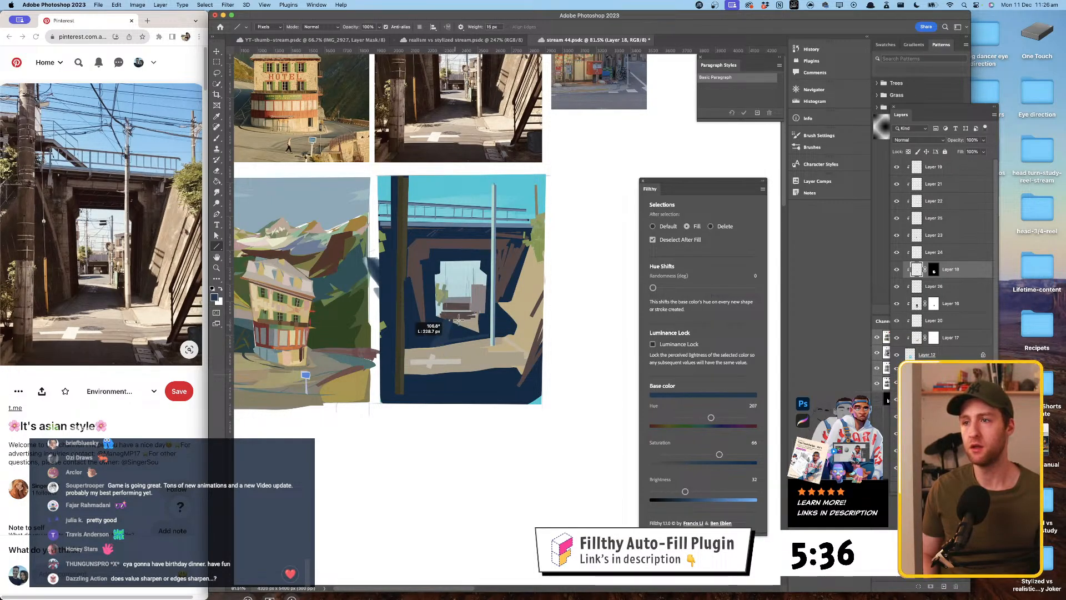
{"action": "key", "text": "super+z"}
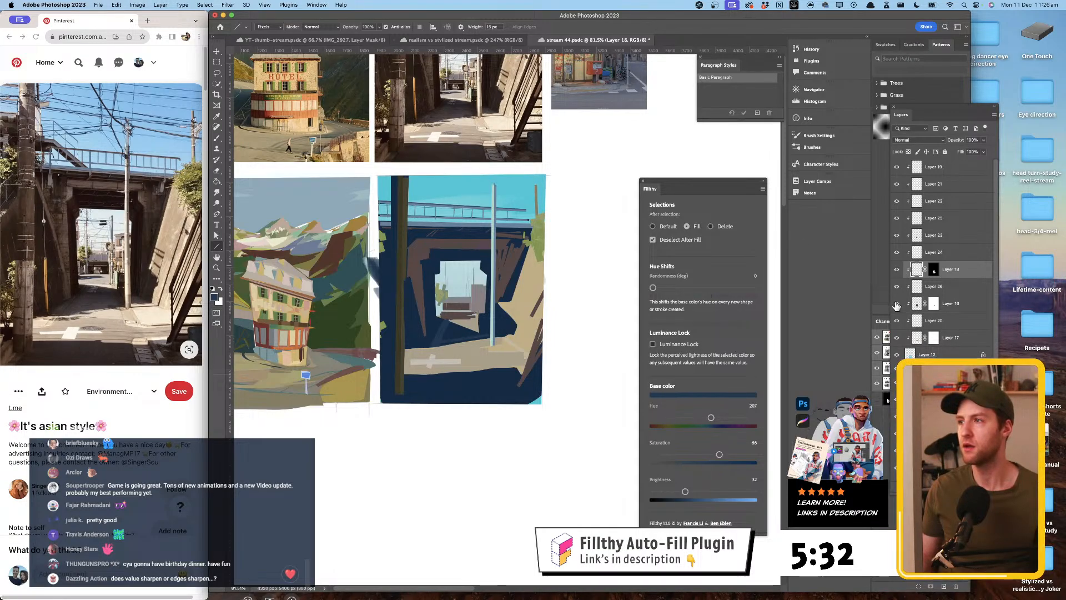
- Draw a dark blue line across the tunnel floor and add a new layer above Layer 18 for 12 px lines
{"action": "left_click", "coordinate": [897, 270]}
{"action": "left_click", "coordinate": [896, 269]}
{"action": "left_click_drag", "start_coordinate": [441, 342], "coordinate": [472, 336]}
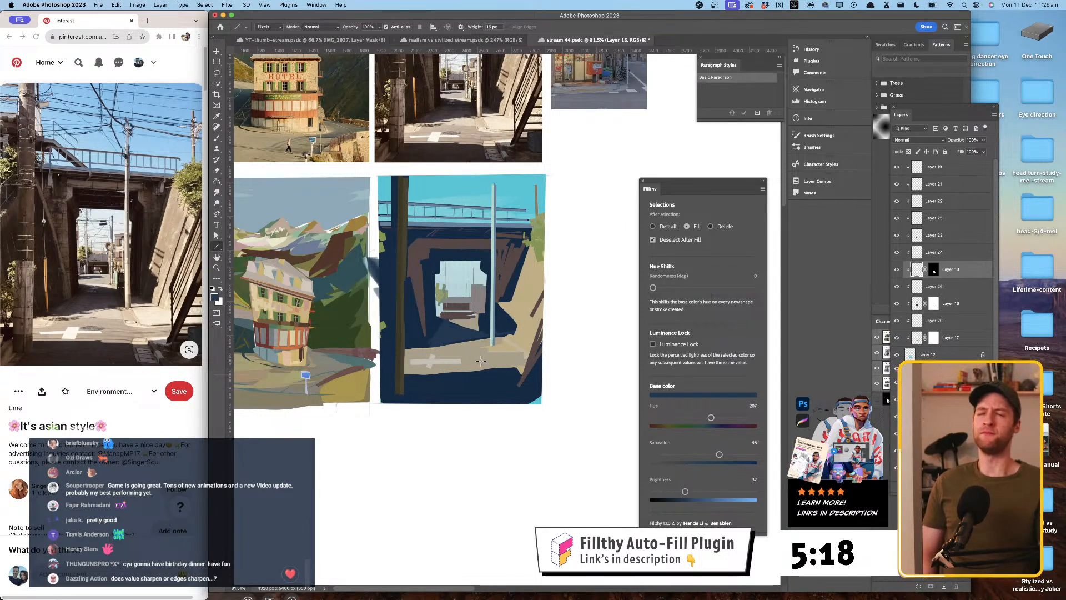
{"action": "key", "text": "super+shift+alt+n"}
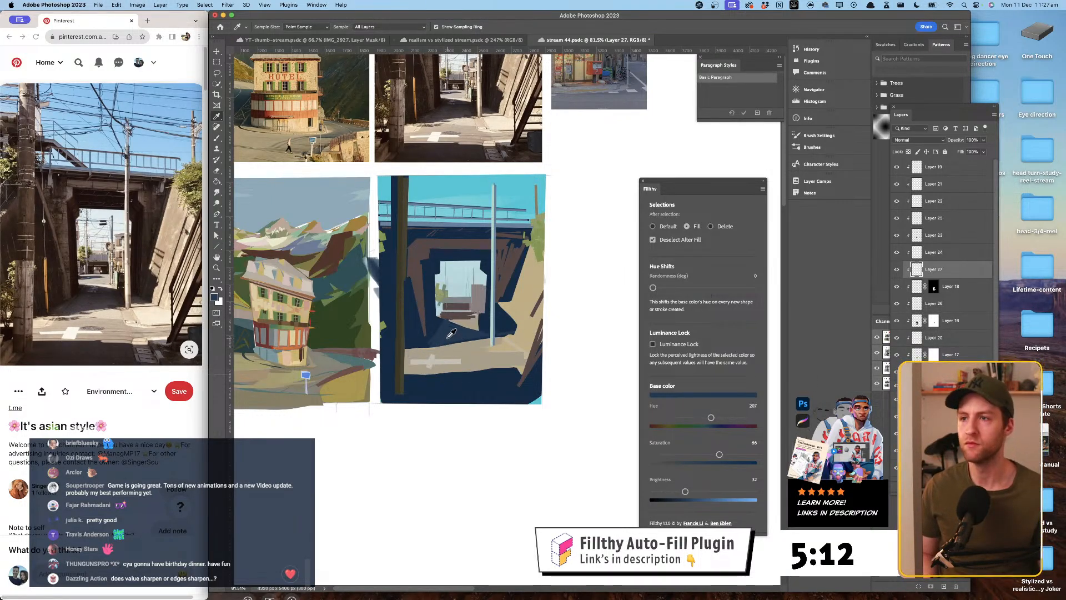
{"action": "left_click_drag", "start_coordinate": [472, 27], "coordinate": [466, 28]}
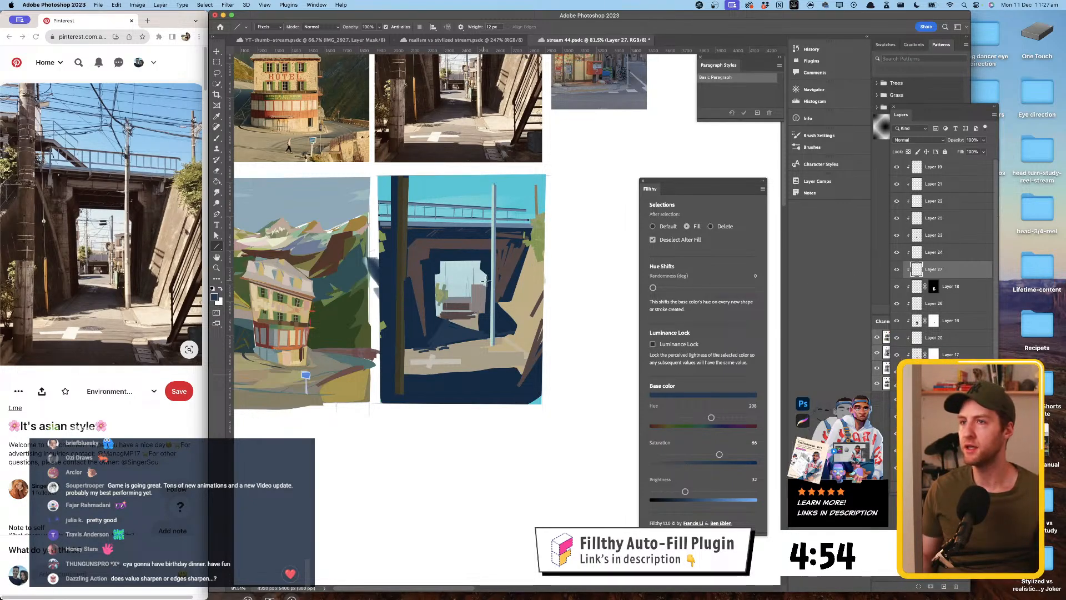
- On Layer 17, sample the sloped wall's tan and fill lassoed patches on the wall with hue randomness 52
{"action": "left_click", "coordinate": [536, 296], "text": "super"}
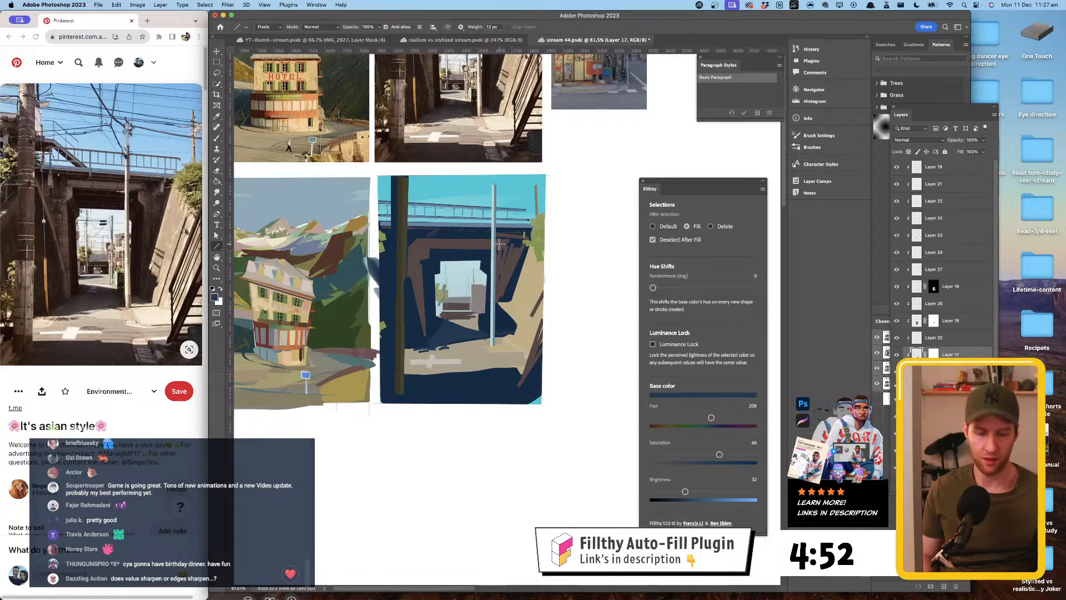
{"action": "left_click", "coordinate": [218, 74]}
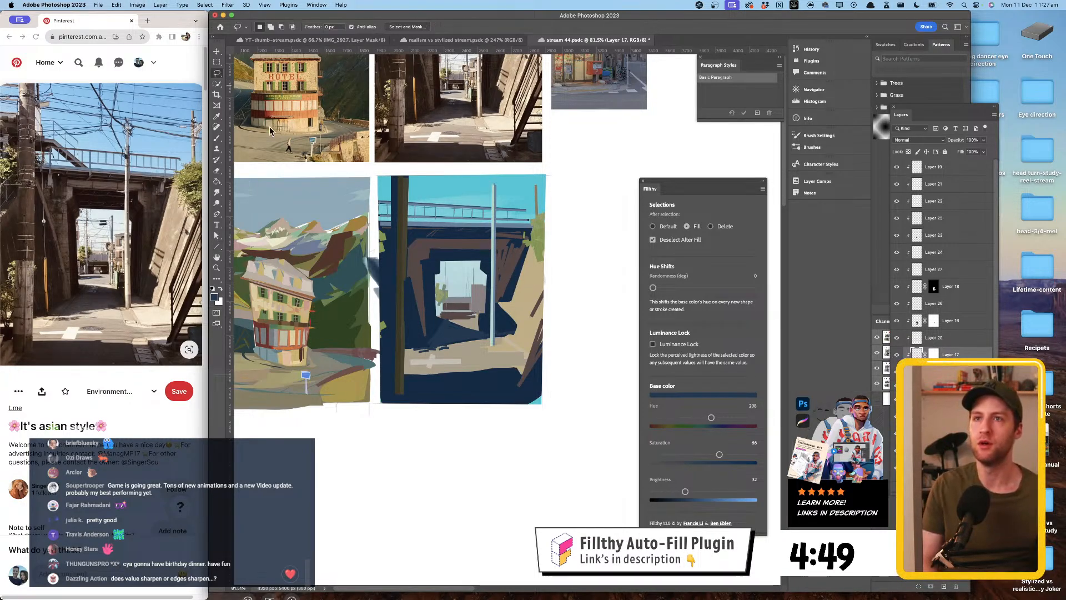
{"action": "left_click", "coordinate": [667, 288]}
{"action": "left_click", "coordinate": [523, 307]}
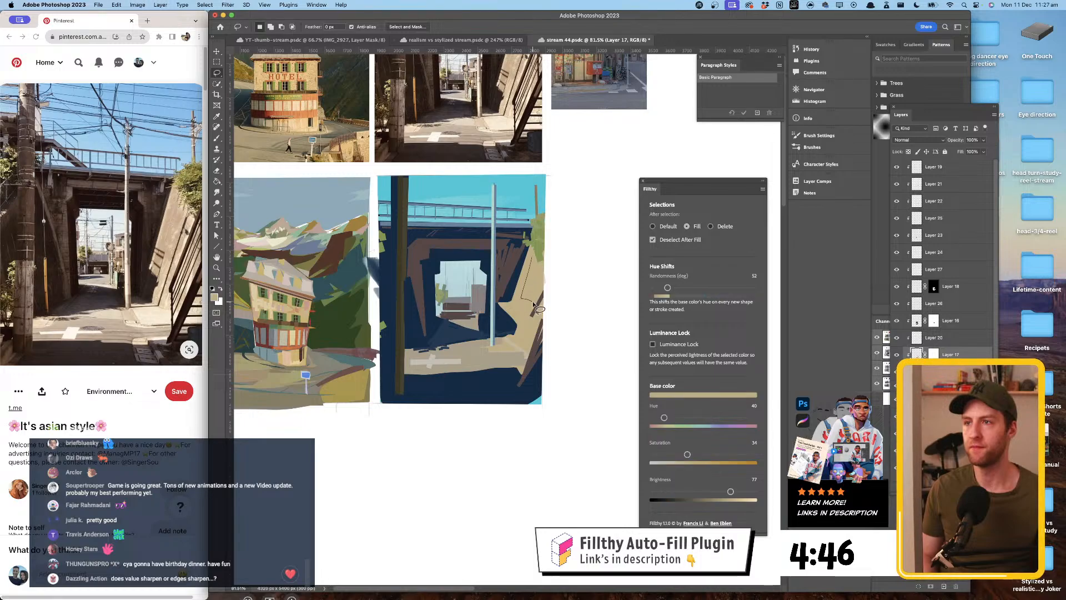
{"action": "mouse_move", "coordinate": [531, 317]}
{"action": "left_mouse_down"}
{"action": "mouse_move", "coordinate": [527, 267]}
{"action": "mouse_move", "coordinate": [555, 243]}
{"action": "mouse_move", "coordinate": [518, 308]}
{"action": "left_mouse_up"}
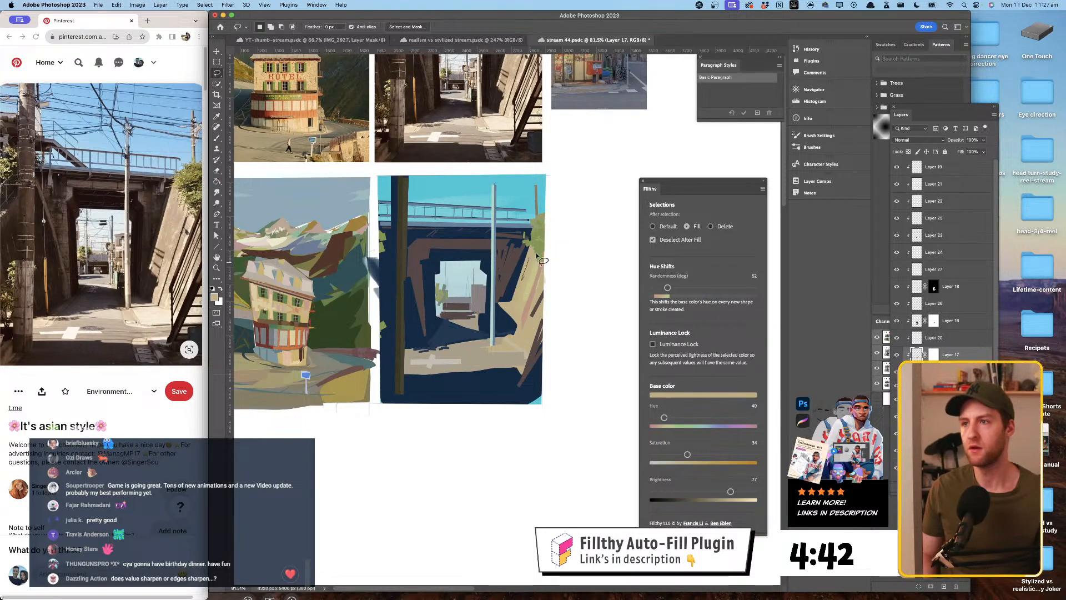
{"action": "mouse_move", "coordinate": [537, 257]}
{"action": "left_mouse_down"}
{"action": "mouse_move", "coordinate": [517, 305]}
{"action": "mouse_move", "coordinate": [535, 262]}
{"action": "left_mouse_up"}
{"action": "mouse_move", "coordinate": [513, 340]}
{"action": "left_mouse_down"}
{"action": "mouse_move", "coordinate": [525, 311]}
{"action": "mouse_move", "coordinate": [533, 340]}
{"action": "mouse_move", "coordinate": [524, 325]}
{"action": "left_mouse_up"}
- Fill lassoed patches on the sunlit road with tans of brightness 81, 86 and 90 and saturation 30, 27 and 21
{"action": "left_click", "coordinate": [730, 492]}
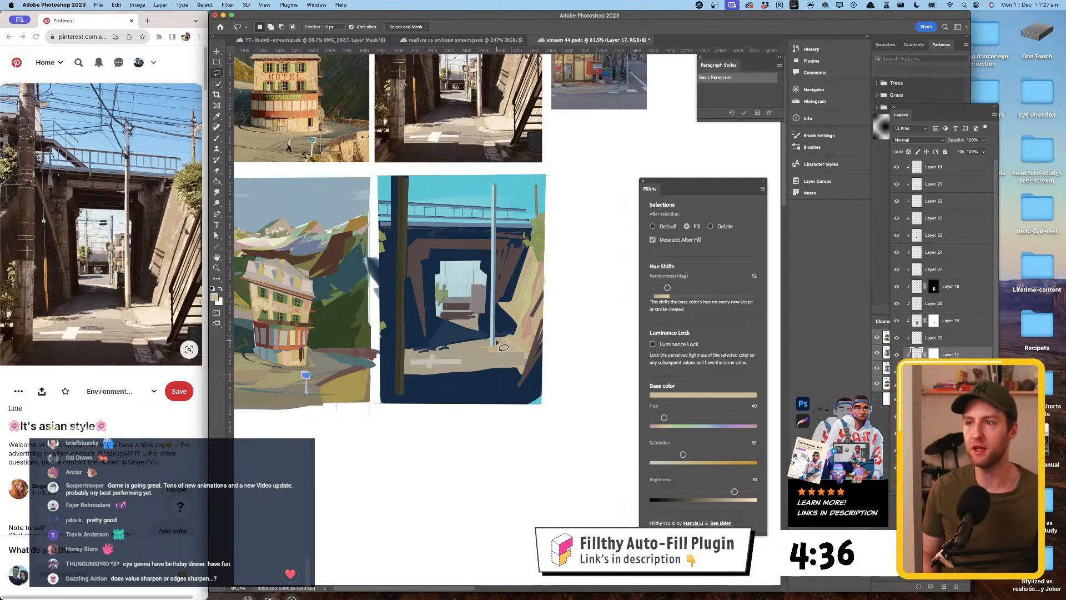
{"action": "mouse_move", "coordinate": [506, 365]}
{"action": "left_mouse_down"}
{"action": "mouse_move", "coordinate": [552, 360]}
{"action": "mouse_move", "coordinate": [502, 342]}
{"action": "left_mouse_up"}
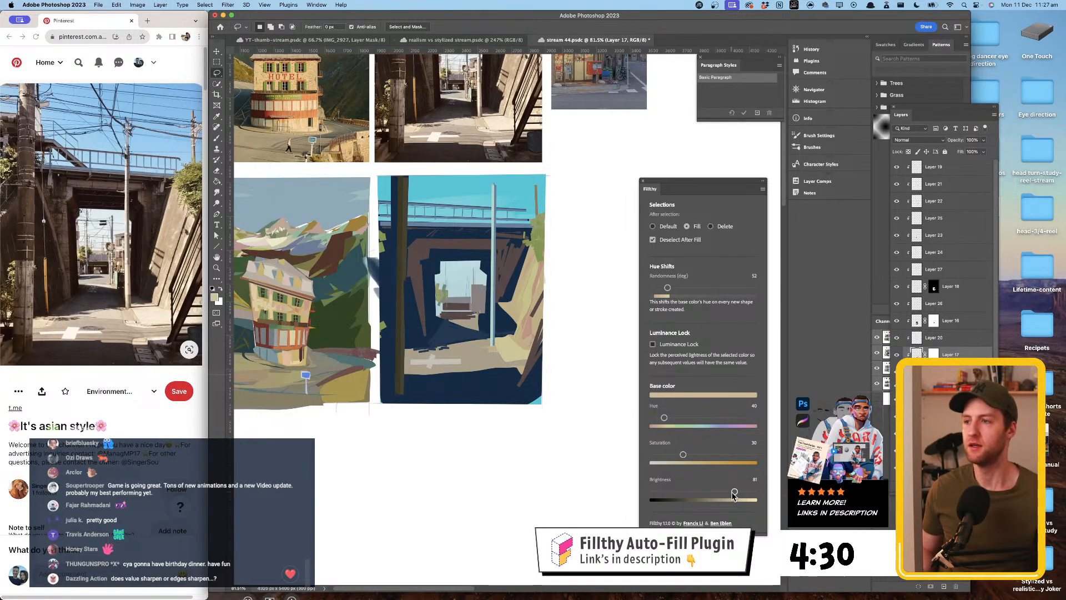
{"action": "left_click_drag", "start_coordinate": [733, 493], "coordinate": [739, 493]}
{"action": "mouse_move", "coordinate": [494, 337]}
{"action": "left_mouse_down"}
{"action": "mouse_move", "coordinate": [506, 358]}
{"action": "mouse_move", "coordinate": [552, 362]}
{"action": "mouse_move", "coordinate": [496, 333]}
{"action": "left_mouse_up"}
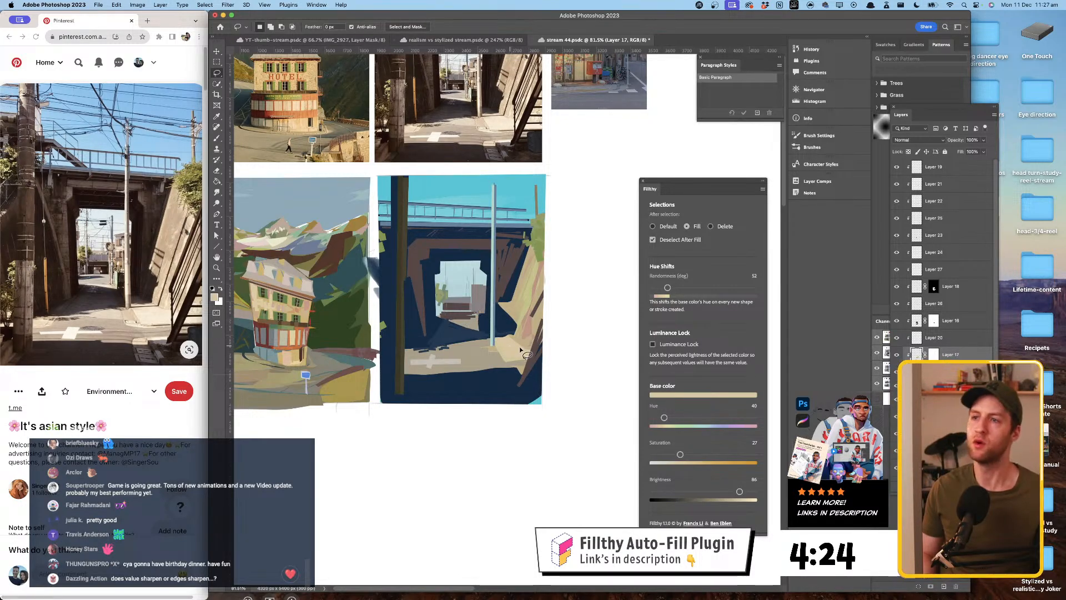
{"action": "left_click_drag", "start_coordinate": [743, 494], "coordinate": [746, 493]}
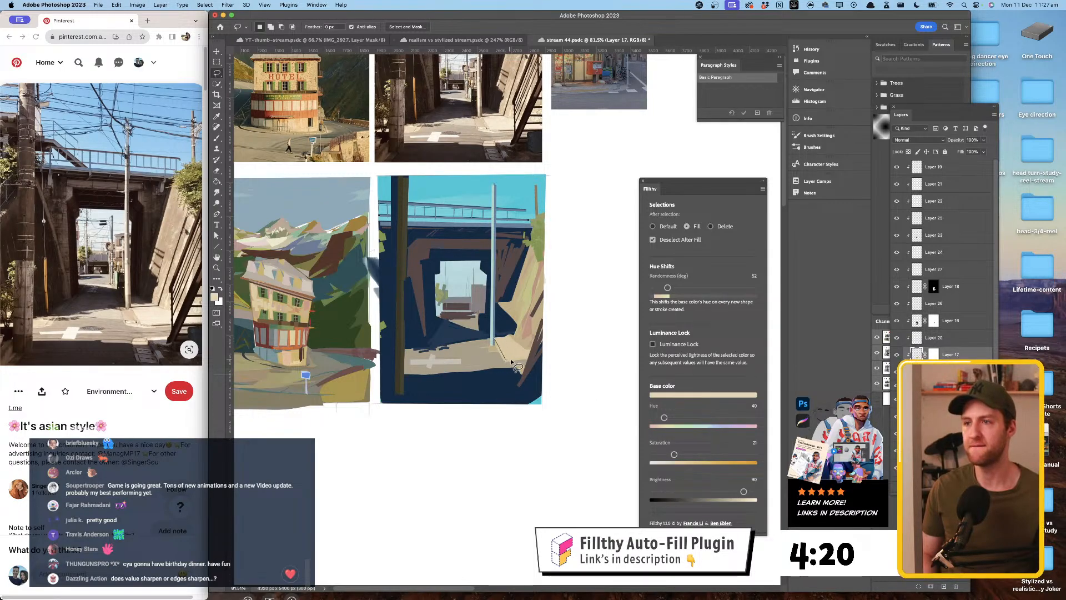
{"action": "mouse_move", "coordinate": [516, 367]}
{"action": "left_mouse_down"}
{"action": "mouse_move", "coordinate": [543, 349]}
{"action": "mouse_move", "coordinate": [528, 354]}
{"action": "mouse_move", "coordinate": [493, 335]}
{"action": "left_mouse_up"}
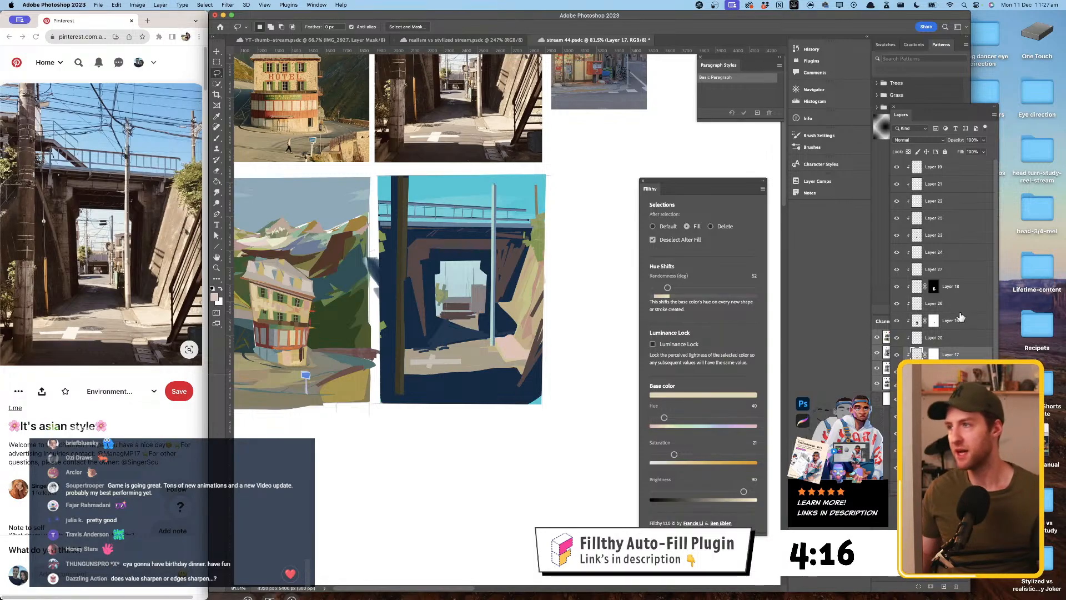
- On Layer 25, sample the dark blue beside the sloped wall and draw slanted 12 px lines along the wall for the stair railing
{"action": "key", "text": "v"}
{"action": "left_click", "coordinate": [502, 234]}
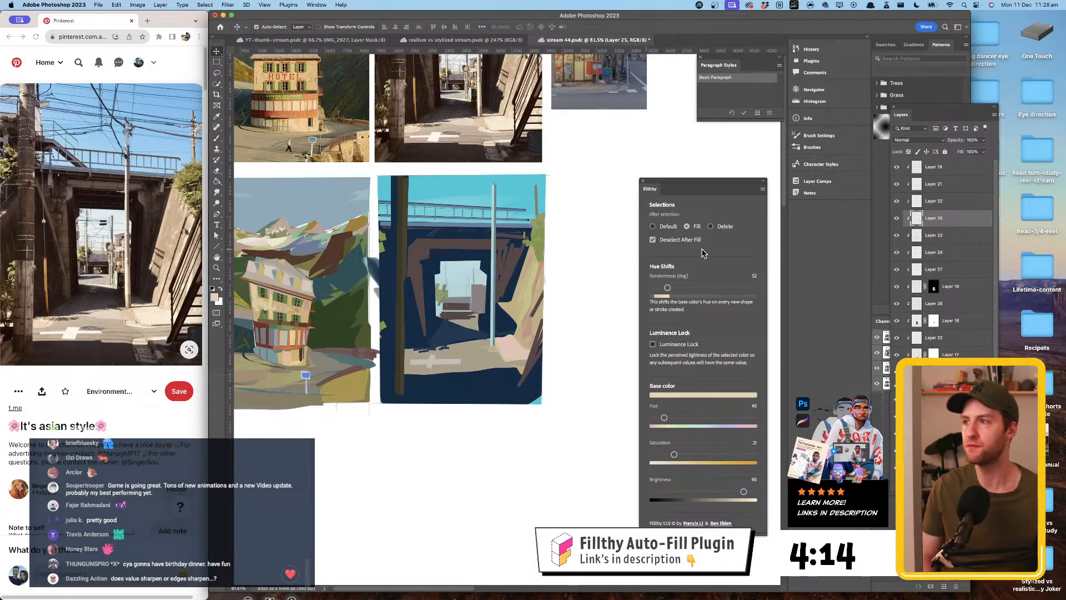
{"action": "key", "text": "l"}
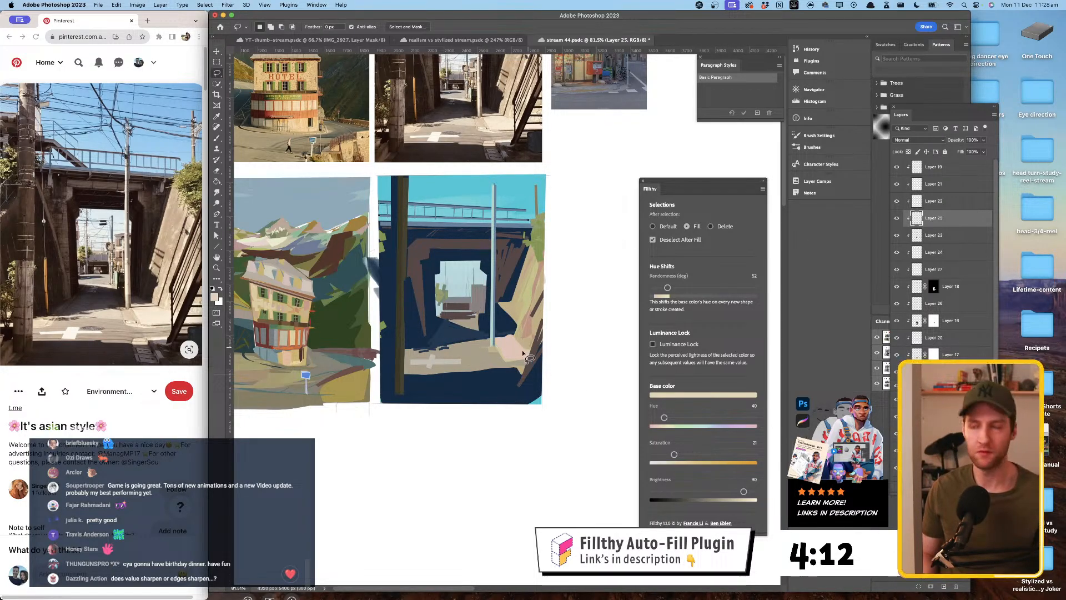
{"action": "left_click", "coordinate": [218, 247]}
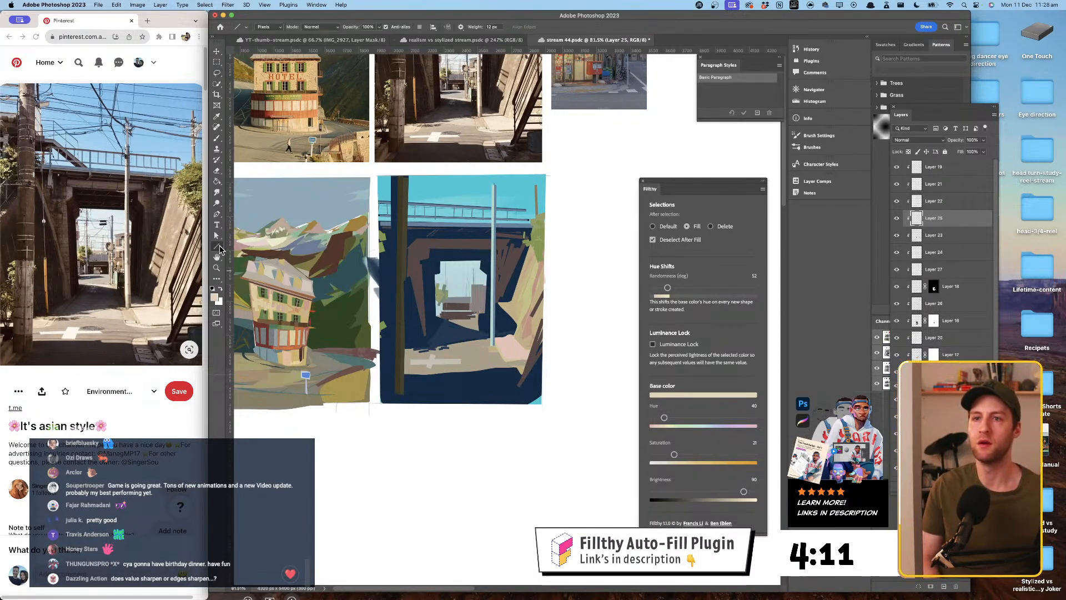
{"action": "left_click", "coordinate": [506, 351], "text": "alt"}
{"action": "mouse_move", "coordinate": [495, 346]}
{"action": "left_mouse_down"}
{"action": "mouse_move", "coordinate": [523, 336]}
{"action": "mouse_move", "coordinate": [550, 259]}
{"action": "left_mouse_up"}
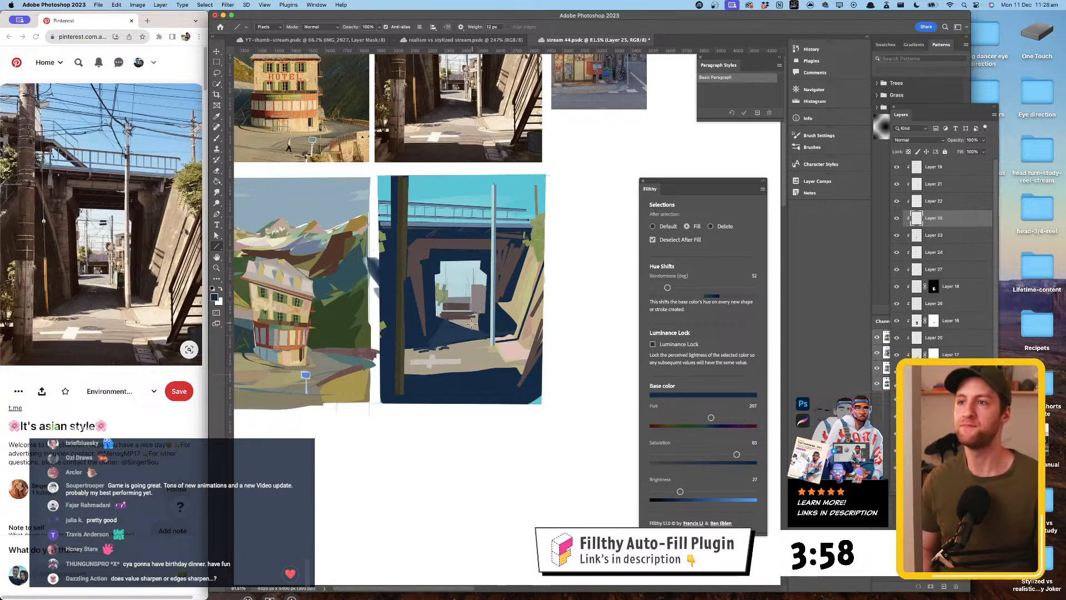
{"action": "mouse_move", "coordinate": [492, 313]}
{"action": "left_mouse_down"}
{"action": "mouse_move", "coordinate": [495, 300]}
{"action": "mouse_move", "coordinate": [491, 311]}
{"action": "left_mouse_up"}
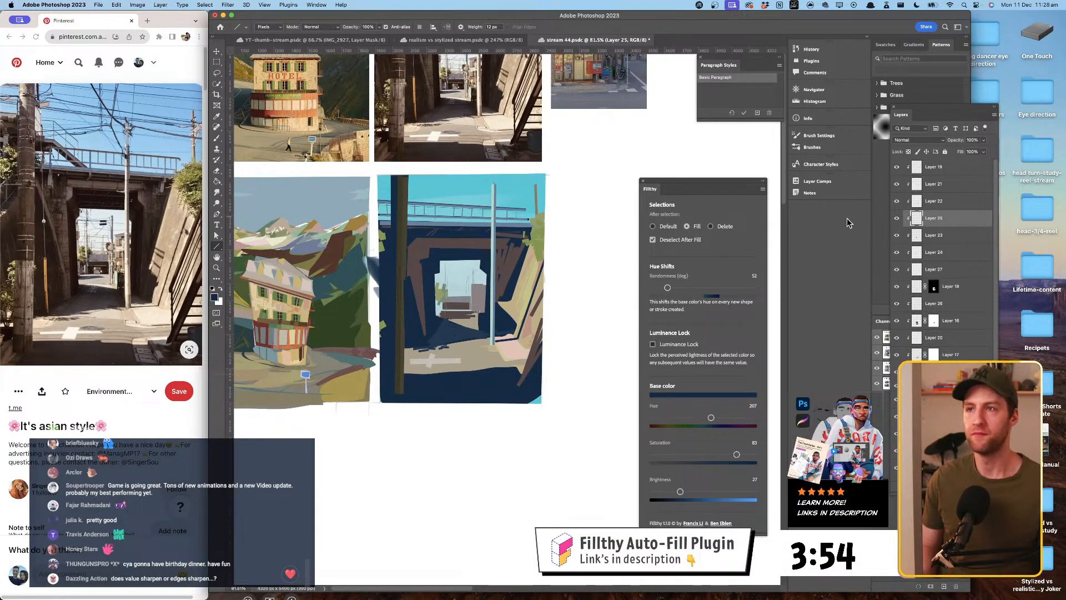
- Add a layer above Layer 21 and draw thin 2 px blue-grey power lines across the sky
{"action": "left_click", "coordinate": [959, 185]}
{"action": "key", "text": "super+alt+shift+n"}
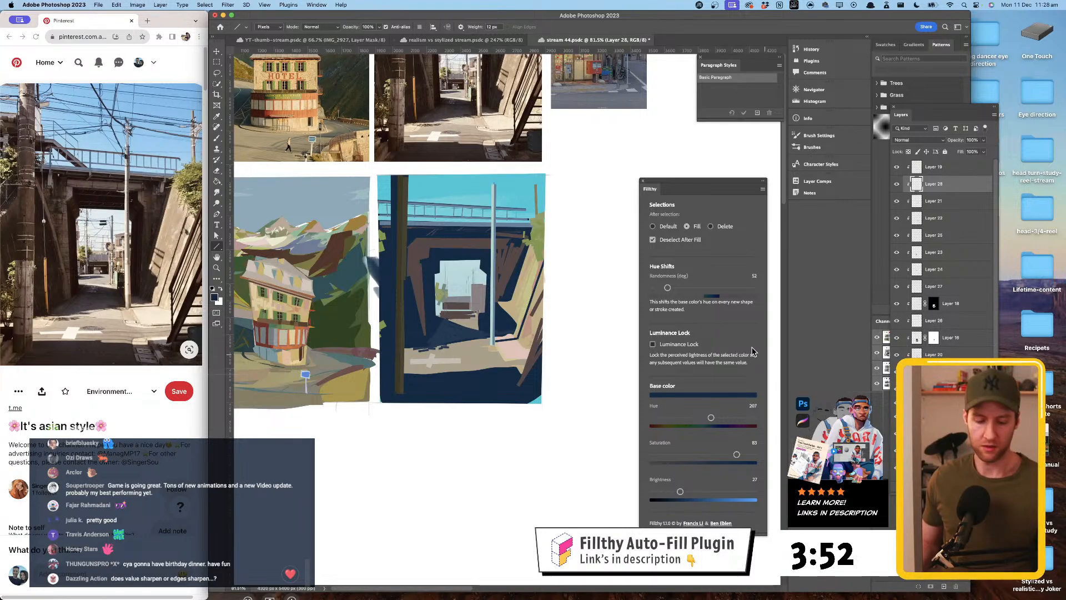
{"action": "key", "text": "l"}
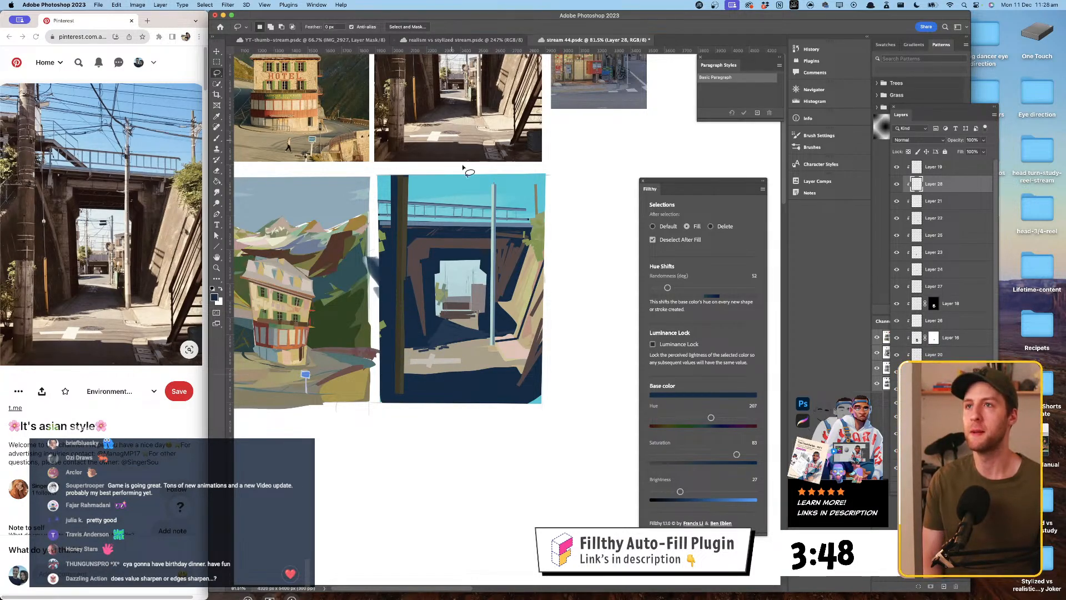
{"action": "left_click", "coordinate": [220, 245]}
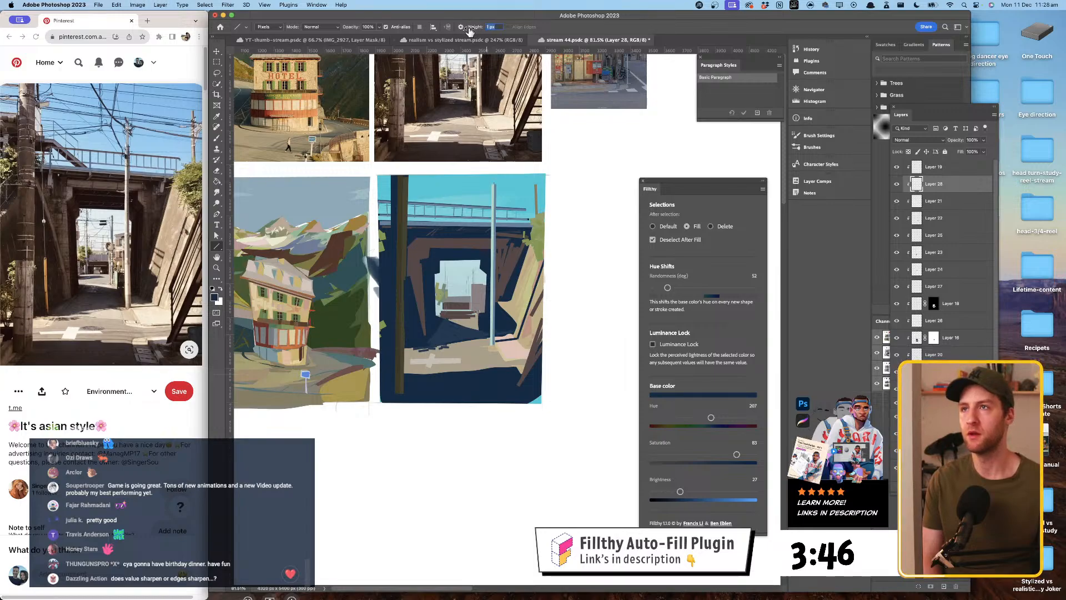
{"action": "left_click_drag", "start_coordinate": [473, 27], "coordinate": [469, 27]}
{"action": "mouse_move", "coordinate": [389, 163]}
{"action": "left_mouse_down"}
{"action": "mouse_move", "coordinate": [553, 167]}
{"action": "mouse_move", "coordinate": [547, 182]}
{"action": "left_mouse_up"}
{"action": "key", "text": "super+z"}
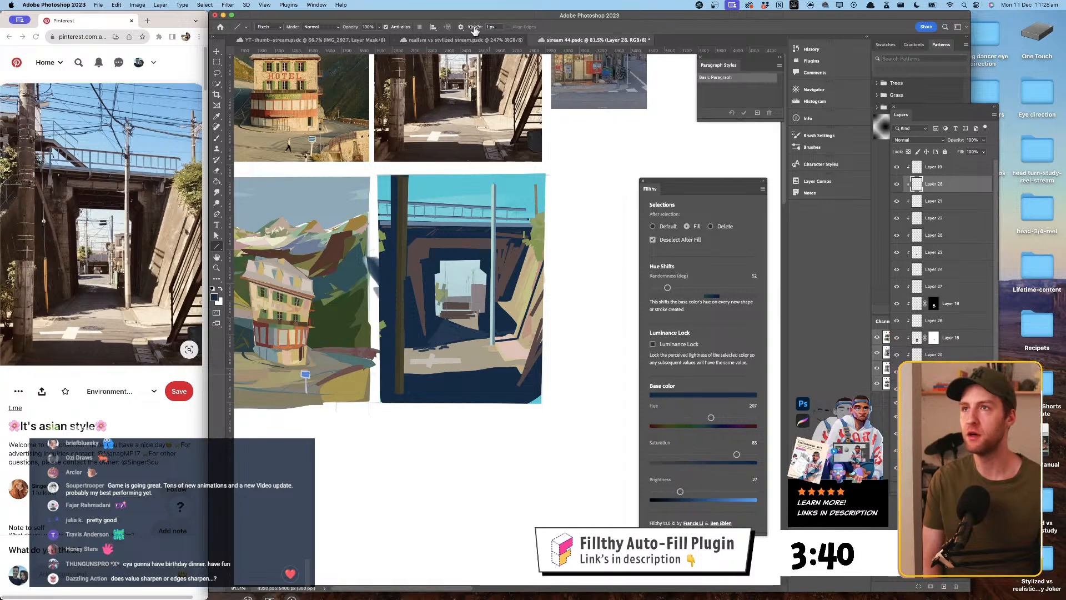
{"action": "left_click_drag", "start_coordinate": [474, 30], "coordinate": [476, 29]}
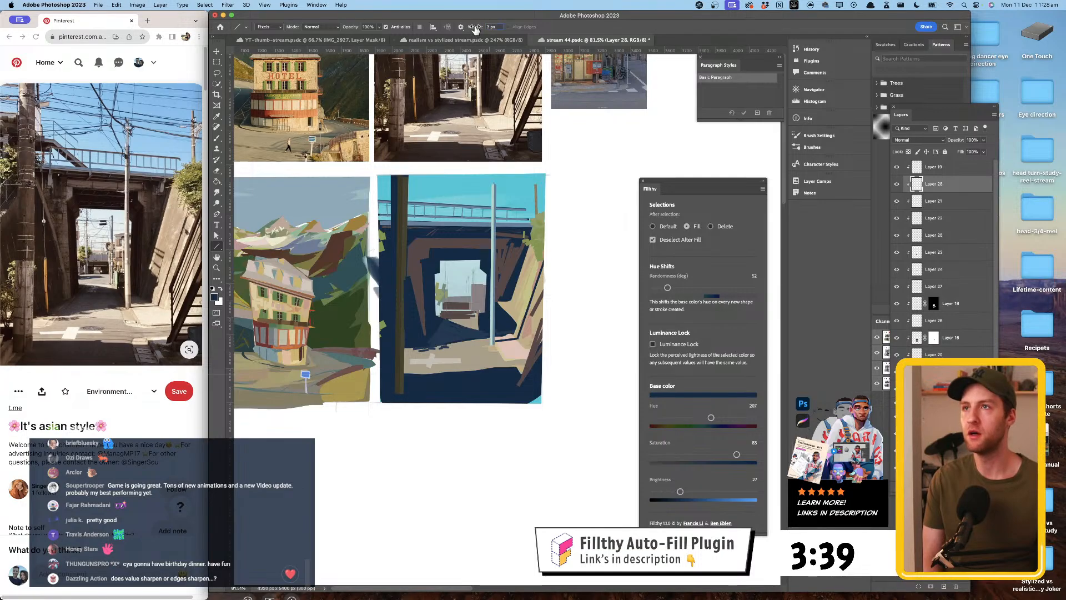
{"action": "left_click", "coordinate": [454, 205], "text": "alt"}
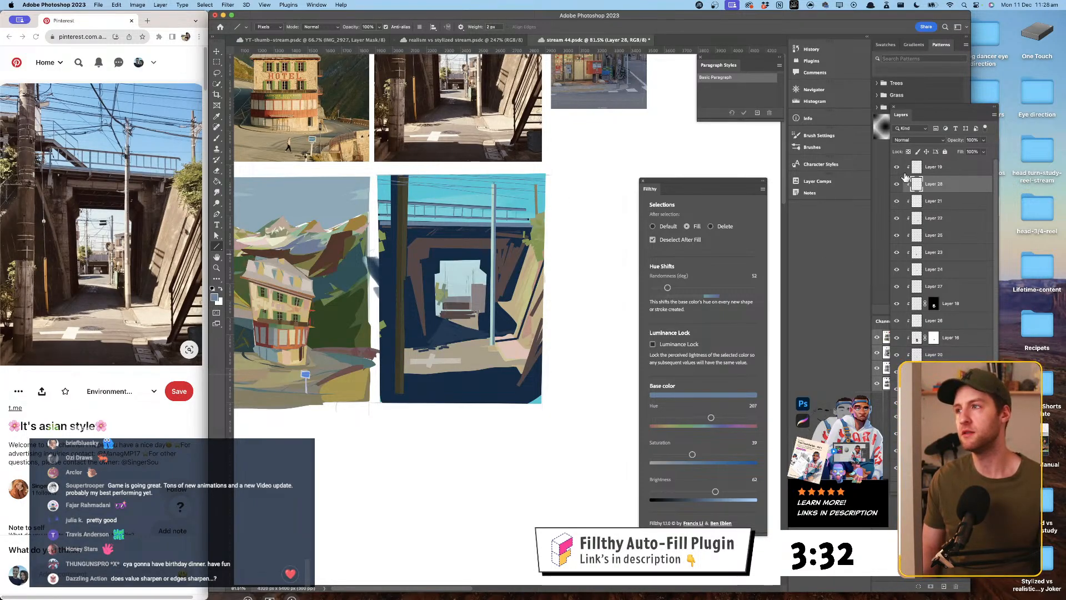
- Sample the bridge railing's colour and move the power-line layer down the stack to directly above Layer 16
{"action": "left_click_drag", "start_coordinate": [935, 184], "coordinate": [939, 278]}
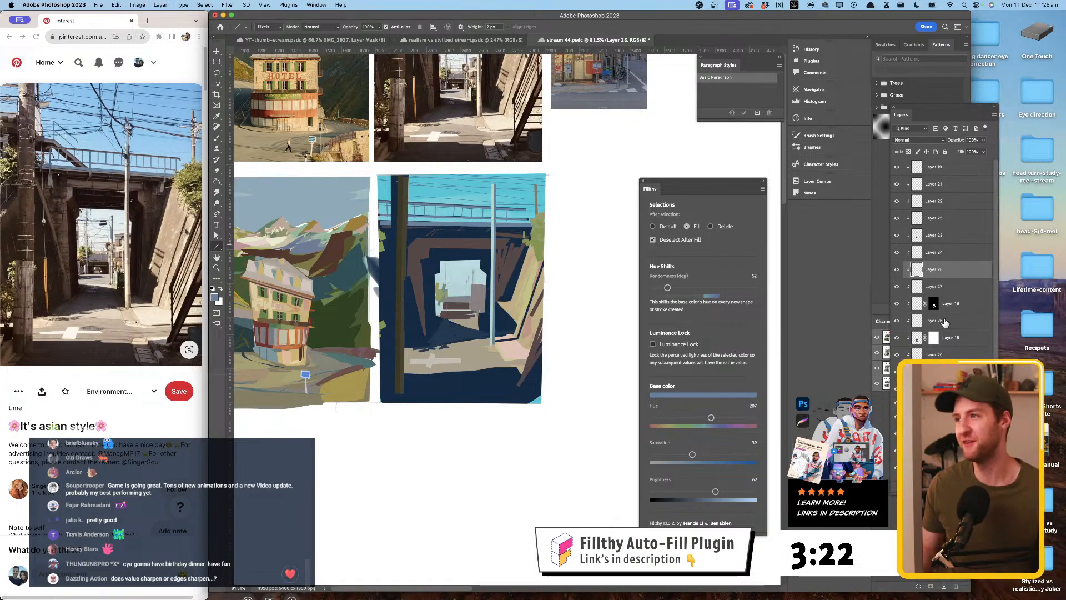
{"action": "key", "text": "i"}
{"action": "left_click", "coordinate": [433, 220]}
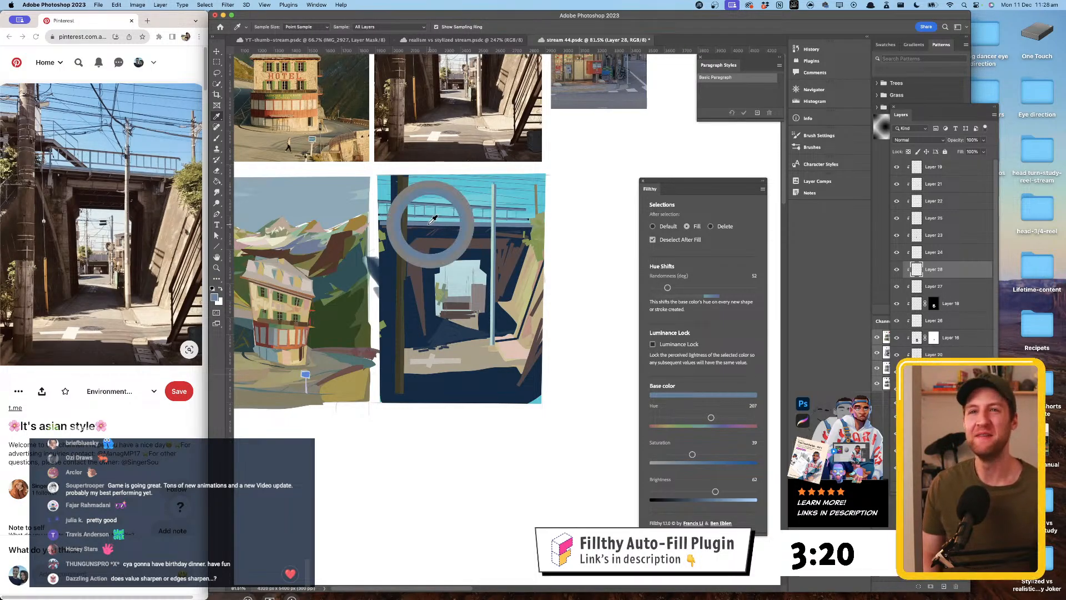
{"action": "key", "text": "u"}
{"action": "left_click_drag", "start_coordinate": [953, 273], "coordinate": [946, 329]}
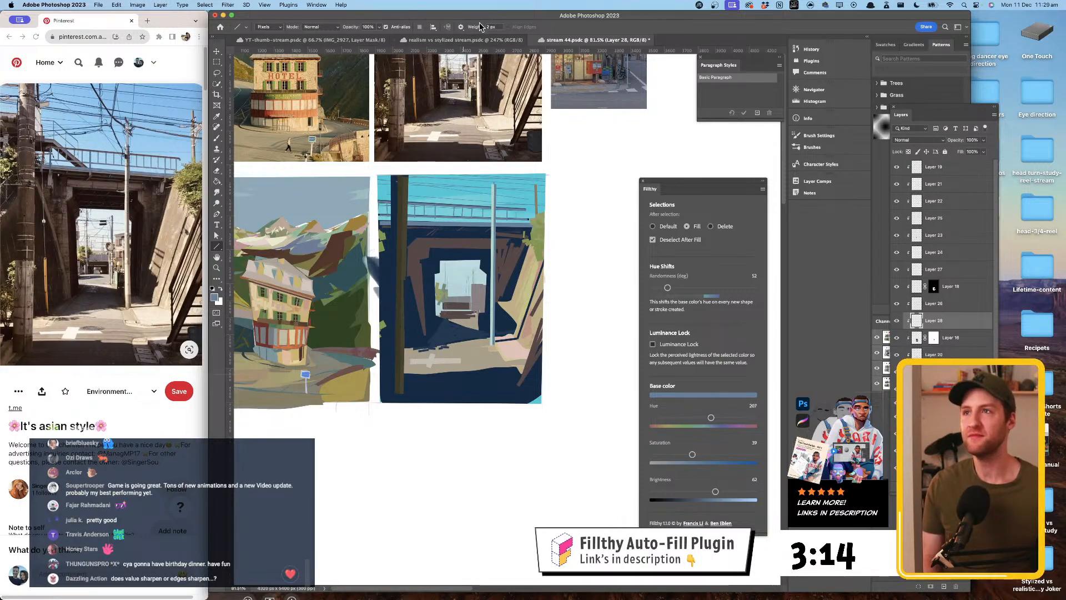
- Set the line weight to 12 px and draw diagonal blue struts across the left part of the bridge railing
{"action": "left_click_drag", "start_coordinate": [474, 28], "coordinate": [480, 29]}
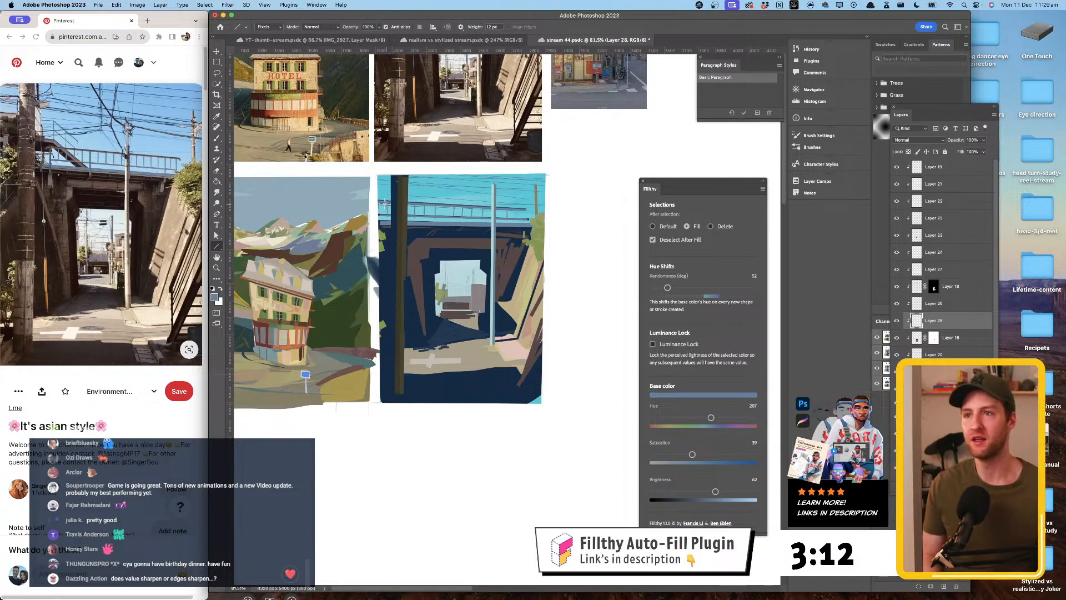
{"action": "left_click_drag", "start_coordinate": [380, 192], "coordinate": [444, 233]}
{"action": "left_click_drag", "start_coordinate": [405, 192], "coordinate": [443, 223]}
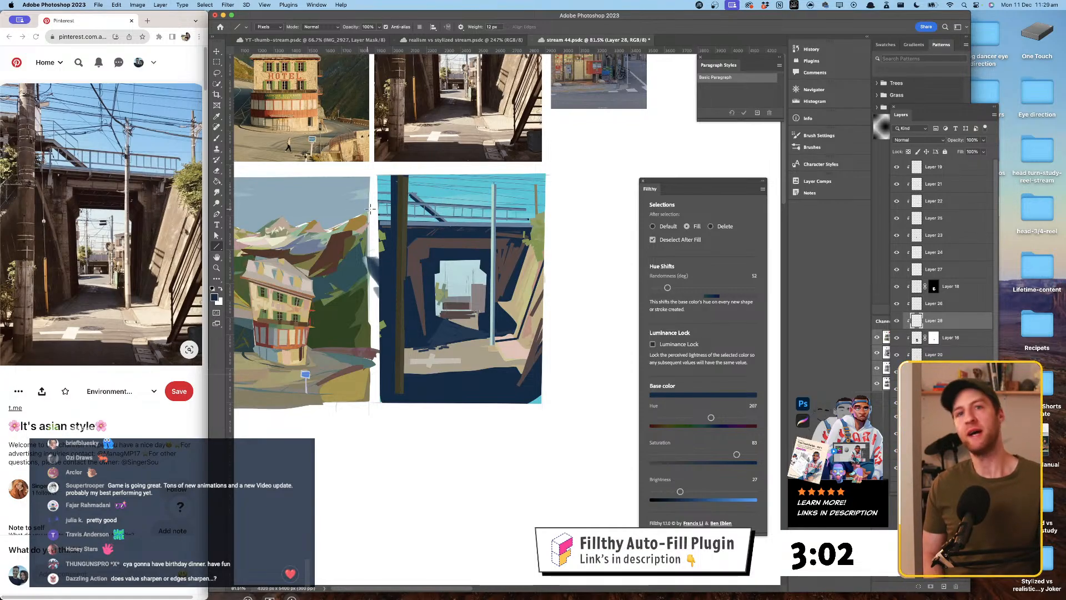
{"action": "mouse_move", "coordinate": [376, 205]}
{"action": "left_mouse_down"}
{"action": "mouse_move", "coordinate": [401, 201]}
{"action": "mouse_move", "coordinate": [388, 191]}
{"action": "mouse_move", "coordinate": [409, 200]}
{"action": "left_mouse_up"}
- Sample the left pole's dark olive and draw a short diagonal line on the railing beside the pole
{"action": "key", "text": "i"}
{"action": "left_click", "coordinate": [388, 191]}
{"action": "left_click", "coordinate": [404, 194], "text": "alt"}
{"action": "mouse_move", "coordinate": [410, 193]}
{"action": "left_mouse_down"}
{"action": "mouse_move", "coordinate": [380, 209]}
{"action": "mouse_move", "coordinate": [427, 212]}
{"action": "left_mouse_up"}
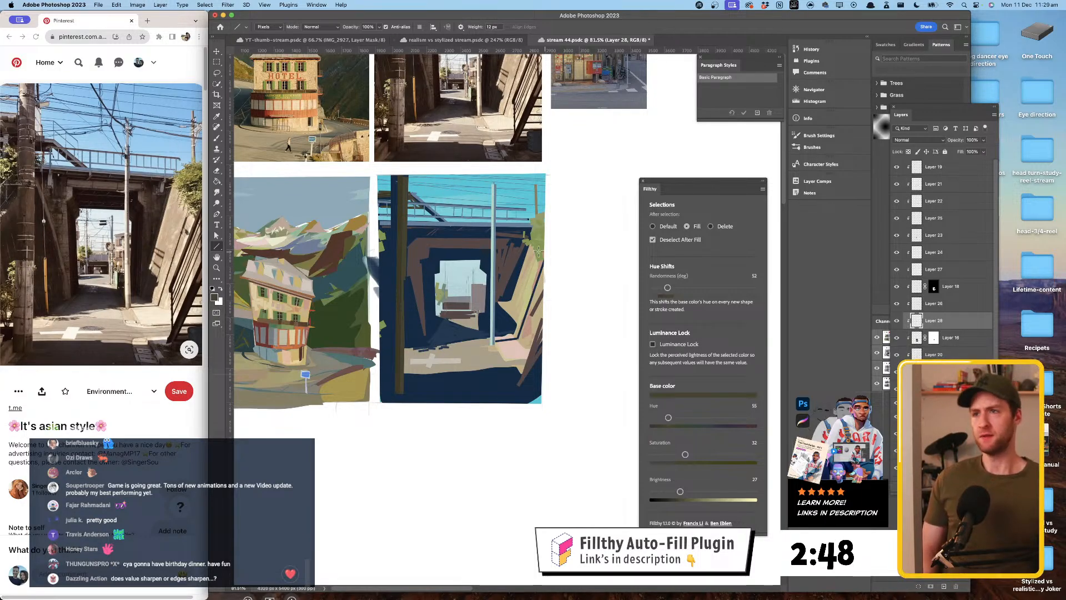
- Sample the tunnel beam's brown, set saturation 35 and brightness 27, and select Layer 16 for 12 px lines
{"action": "key", "text": "i"}
{"action": "left_click", "coordinate": [470, 244]}
{"action": "key", "text": "u"}
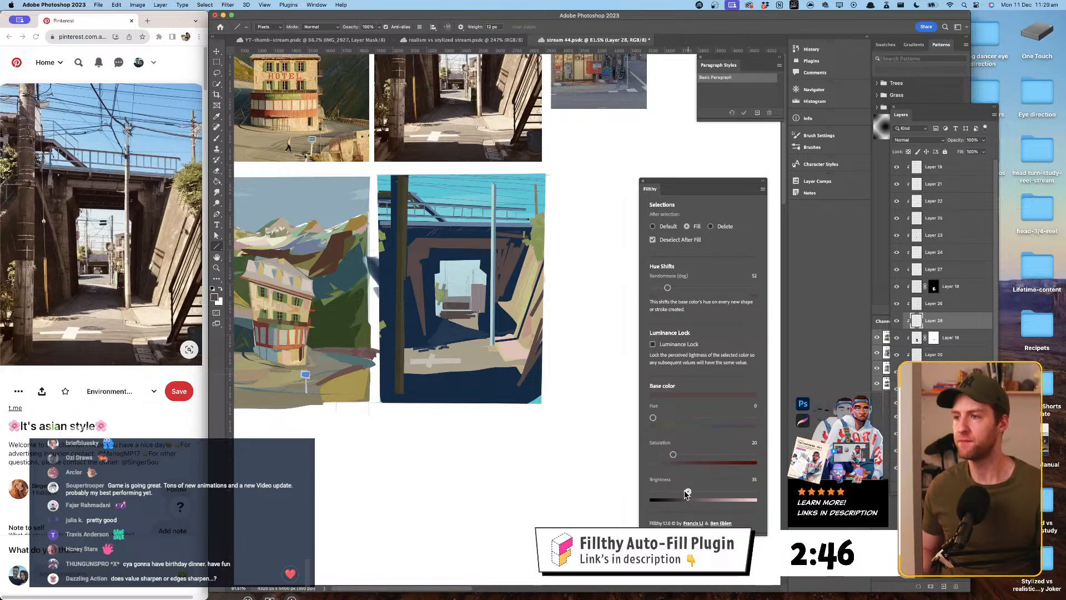
{"action": "left_click_drag", "start_coordinate": [687, 491], "coordinate": [680, 491]}
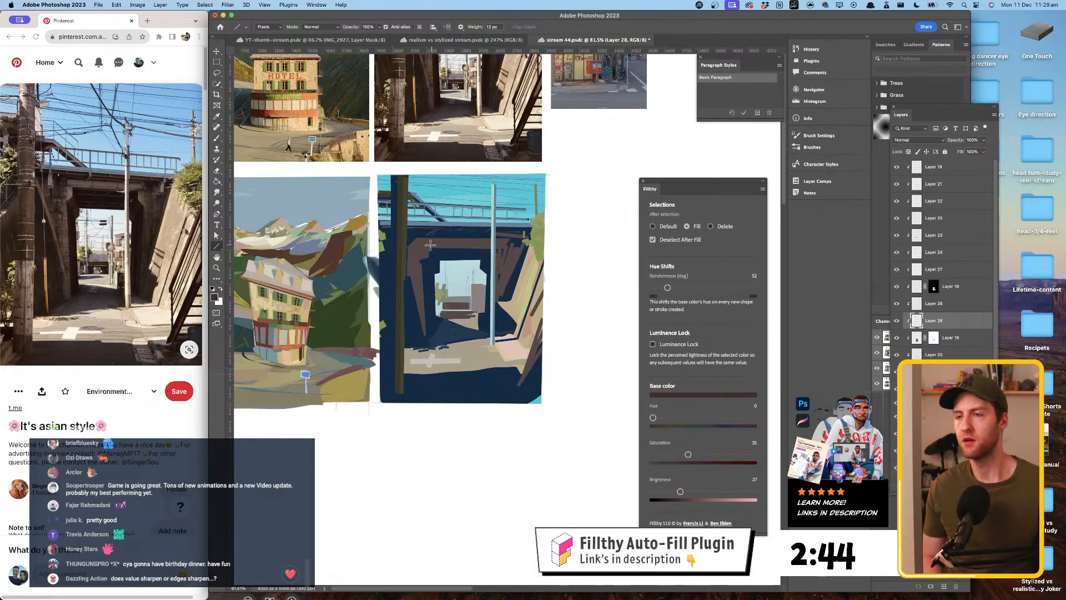
{"action": "key", "text": "v"}
{"action": "left_click", "coordinate": [466, 244]}
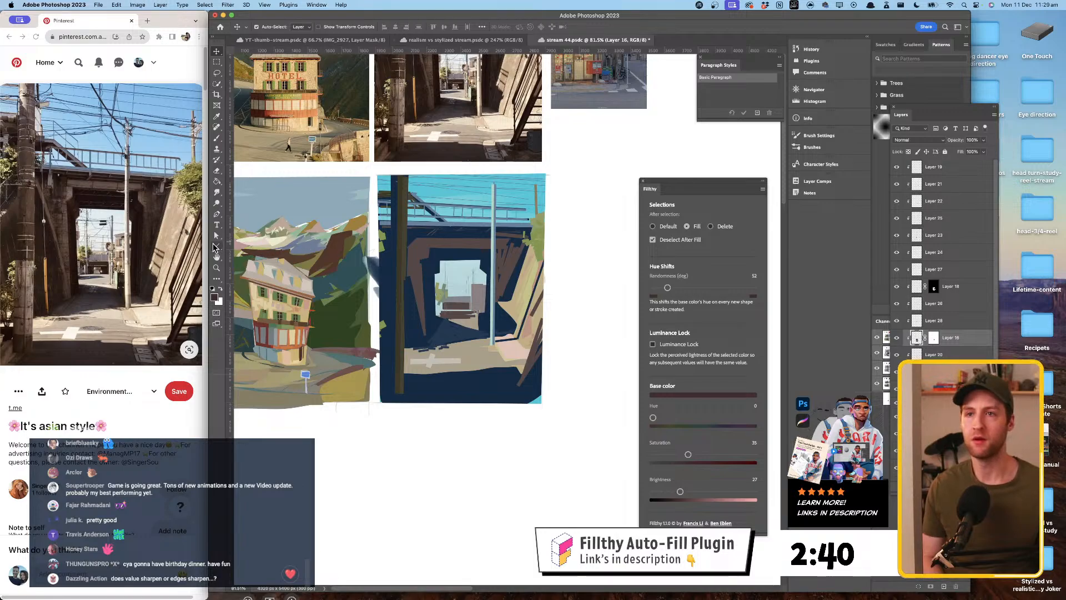
{"action": "key", "text": "u"}
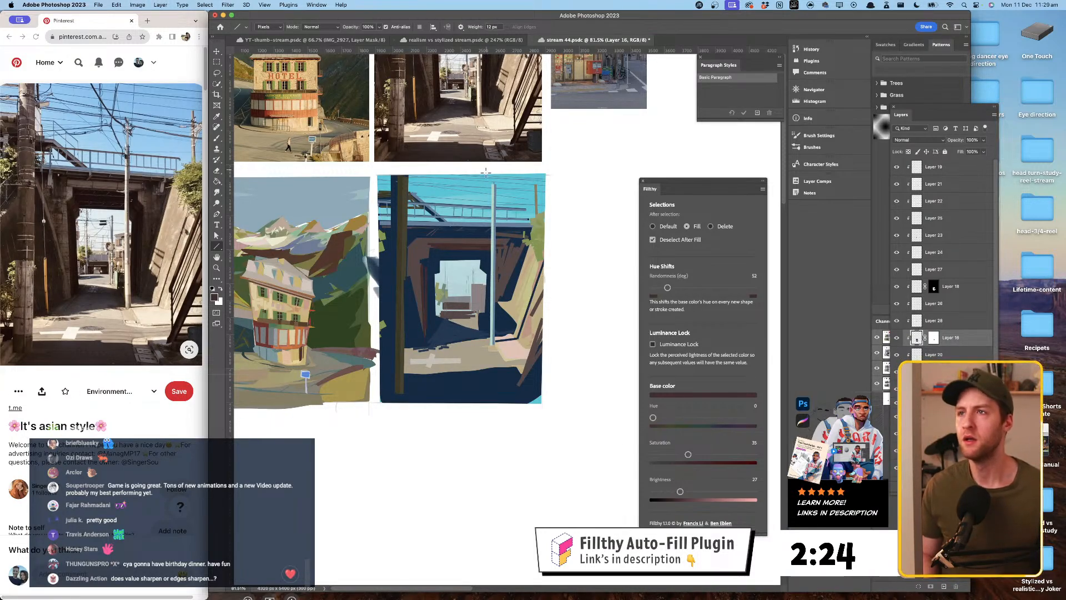
- Set hue 34, saturation 73 and brightness 46, and draw a vertical brown line on Layer 25 left of the tunnel opening
{"action": "left_click_drag", "start_coordinate": [655, 419], "coordinate": [664, 418]}
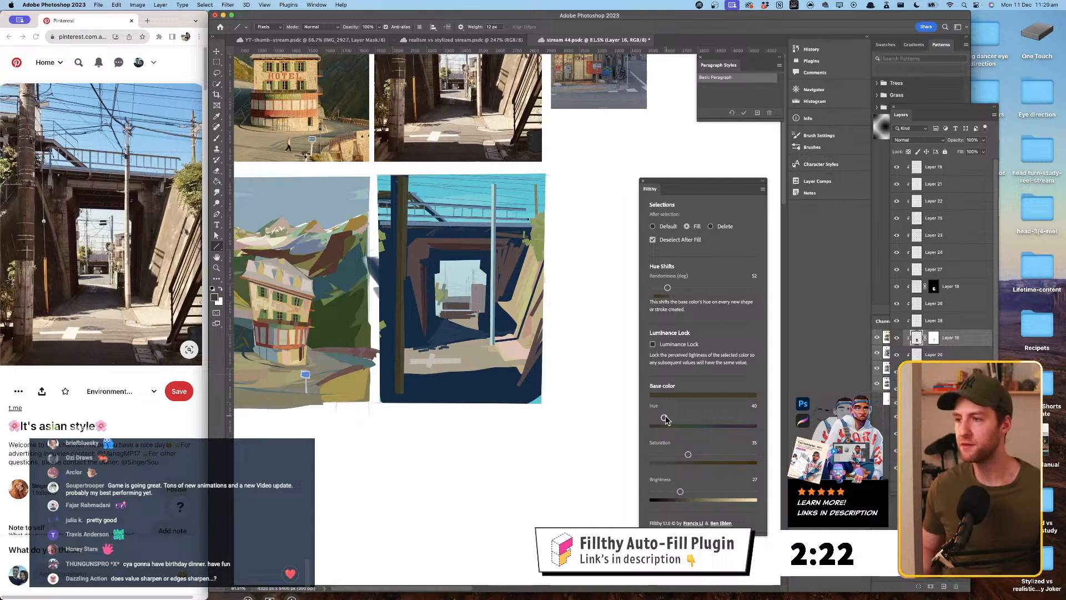
{"action": "left_click_drag", "start_coordinate": [689, 457], "coordinate": [726, 454]}
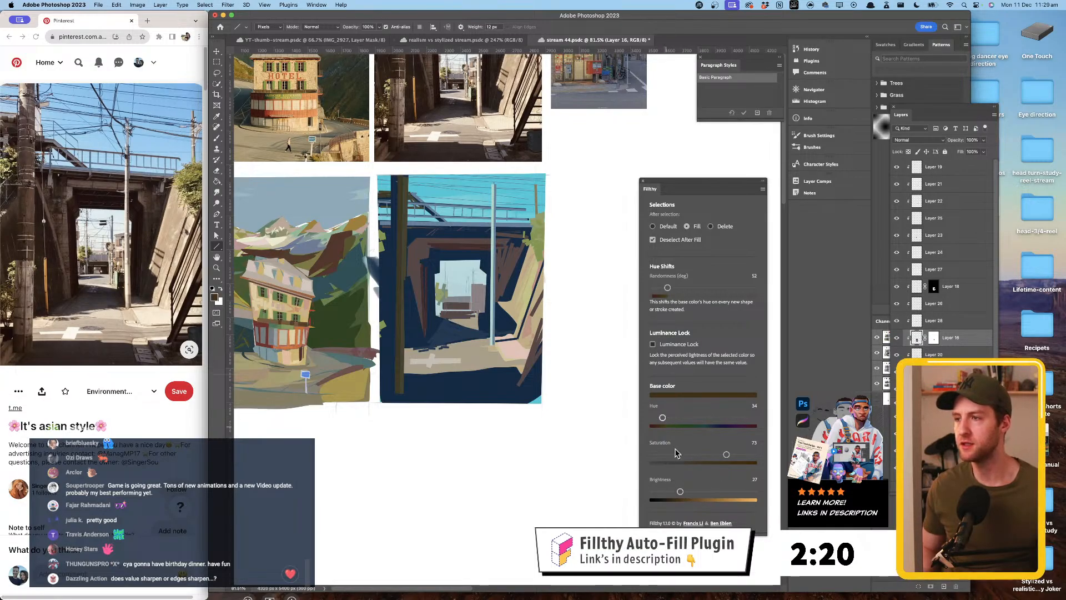
{"action": "left_click_drag", "start_coordinate": [680, 491], "coordinate": [699, 491]}
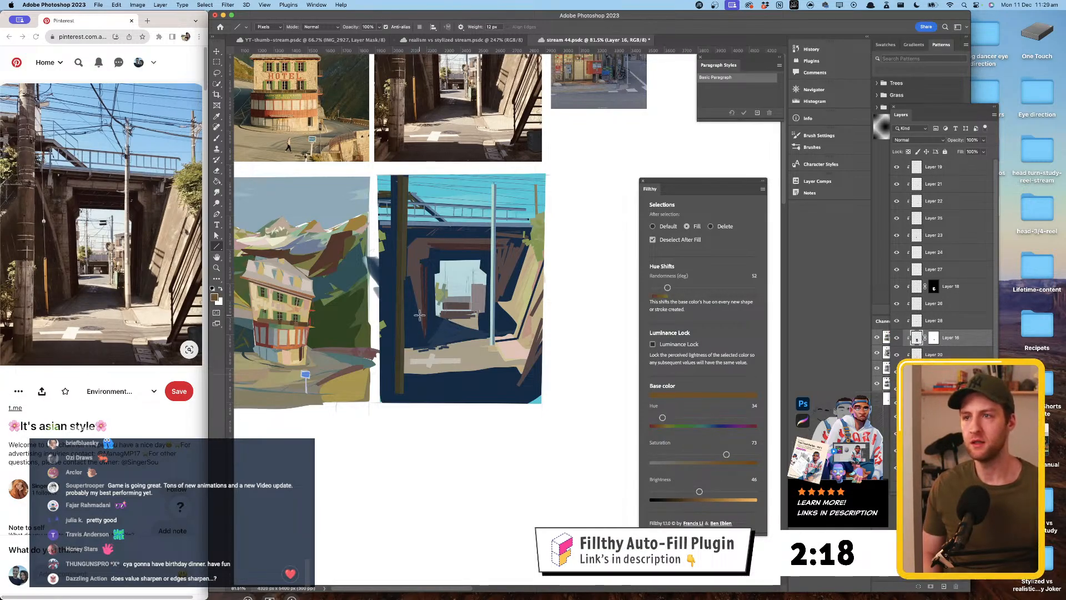
{"action": "left_click", "coordinate": [967, 261]}
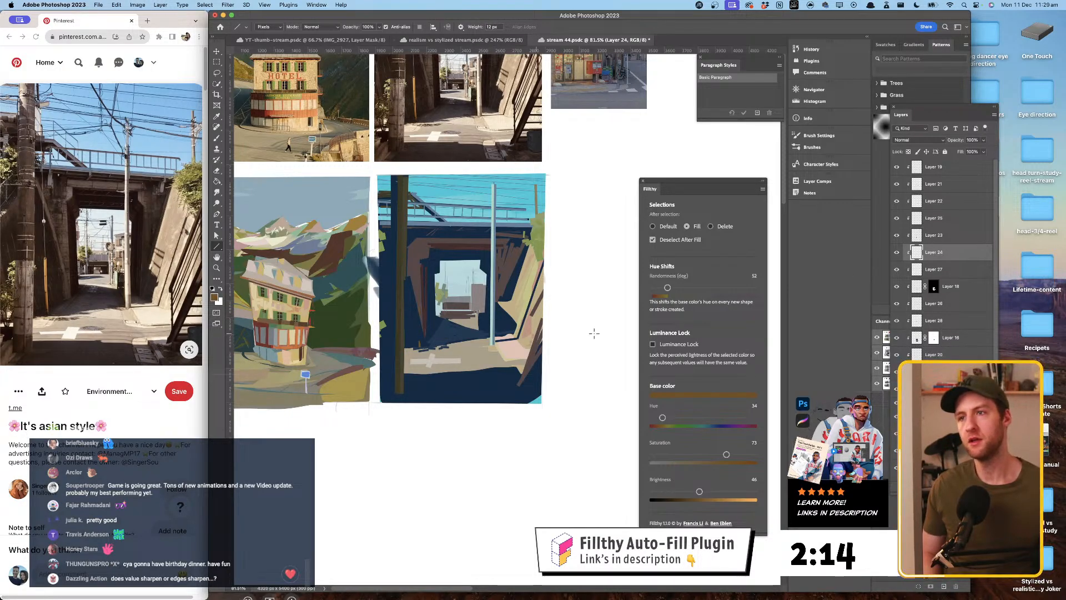
{"action": "left_click", "coordinate": [487, 315], "text": "super"}
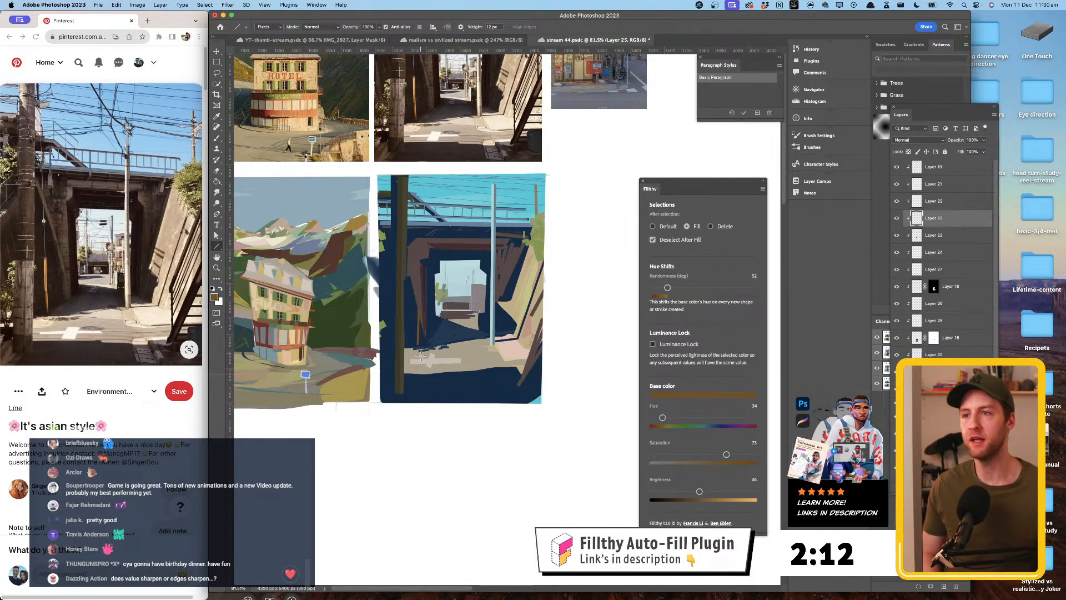
{"action": "left_click_drag", "start_coordinate": [419, 301], "coordinate": [420, 349]}
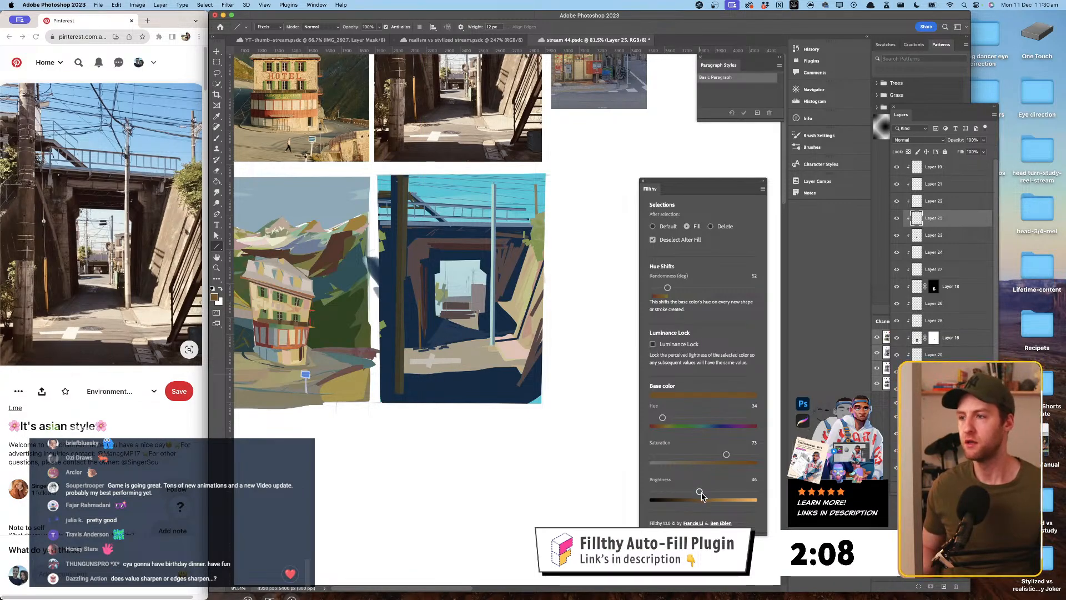
- Draw vertical orange highlights over the brown post with saturation 80 and brightness 68 and 79
{"action": "mouse_move", "coordinate": [700, 492]}
{"action": "left_mouse_down"}
{"action": "mouse_move", "coordinate": [721, 491]}
{"action": "mouse_move", "coordinate": [737, 456]}
{"action": "left_mouse_up"}
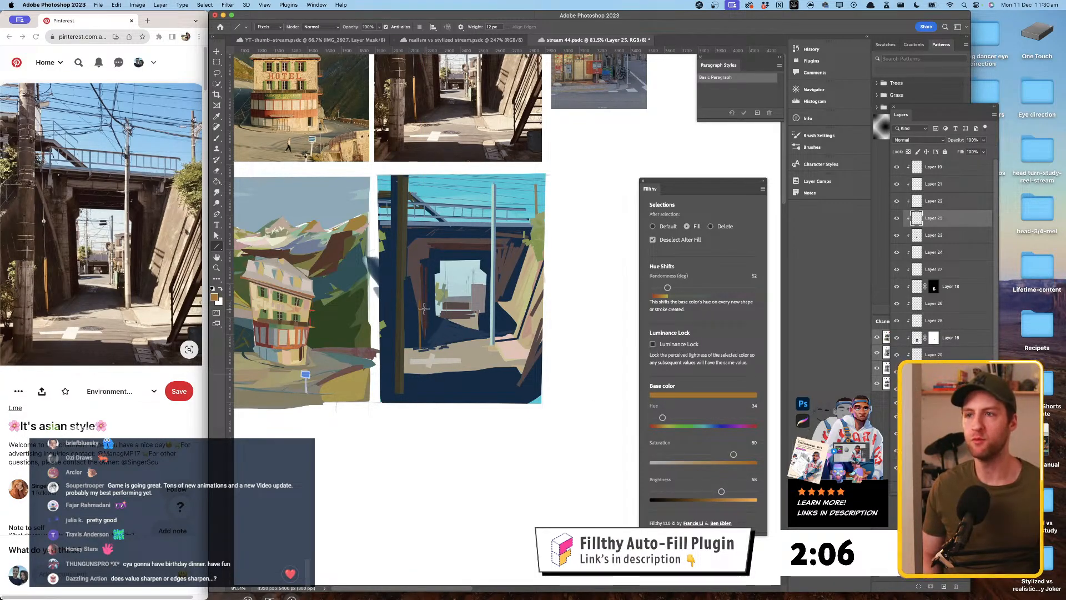
{"action": "left_click_drag", "start_coordinate": [420, 291], "coordinate": [420, 332]}
{"action": "left_click_drag", "start_coordinate": [727, 492], "coordinate": [733, 492]}
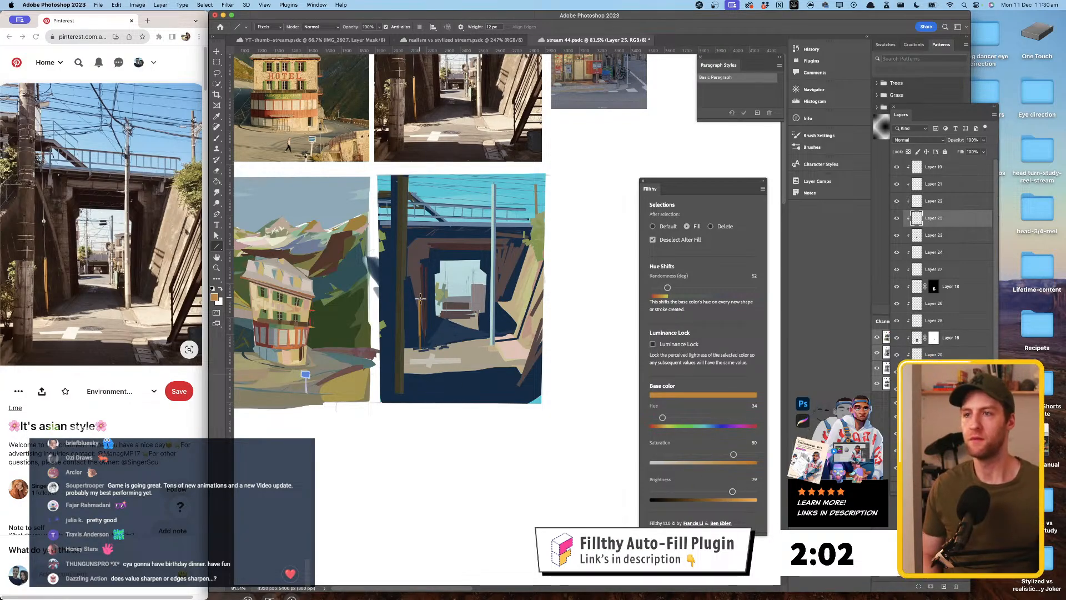
{"action": "left_click_drag", "start_coordinate": [421, 299], "coordinate": [421, 330]}
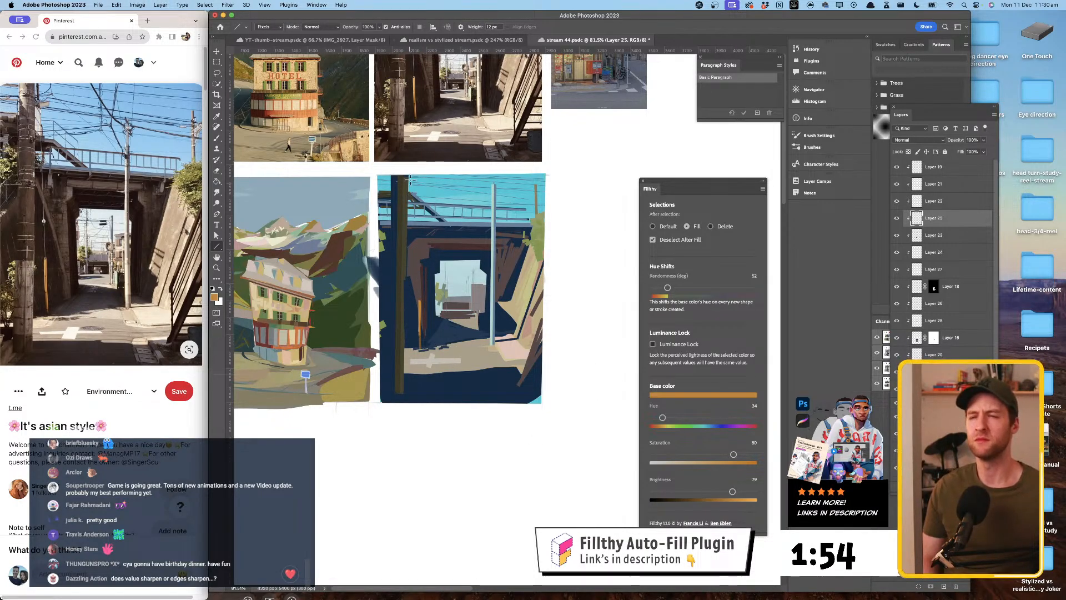
- Add a layer above Layer 23 and fill lassoed grey patches on the left pole with saturation 11 and brightness 38 and 32
{"action": "key", "text": "v"}
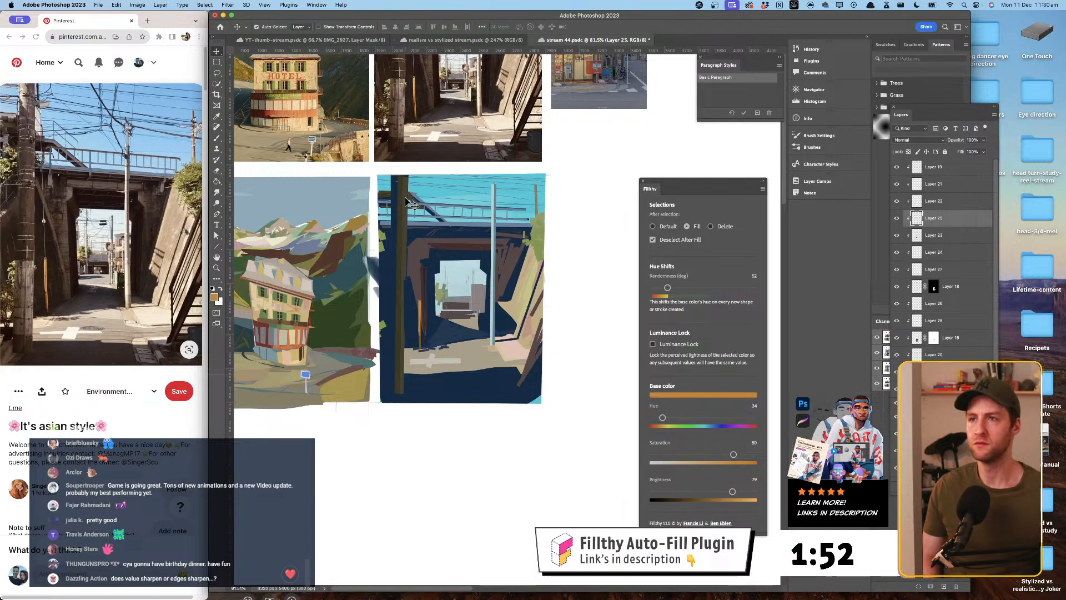
{"action": "left_click", "coordinate": [920, 236]}
{"action": "key", "text": "super+shift+alt+n"}
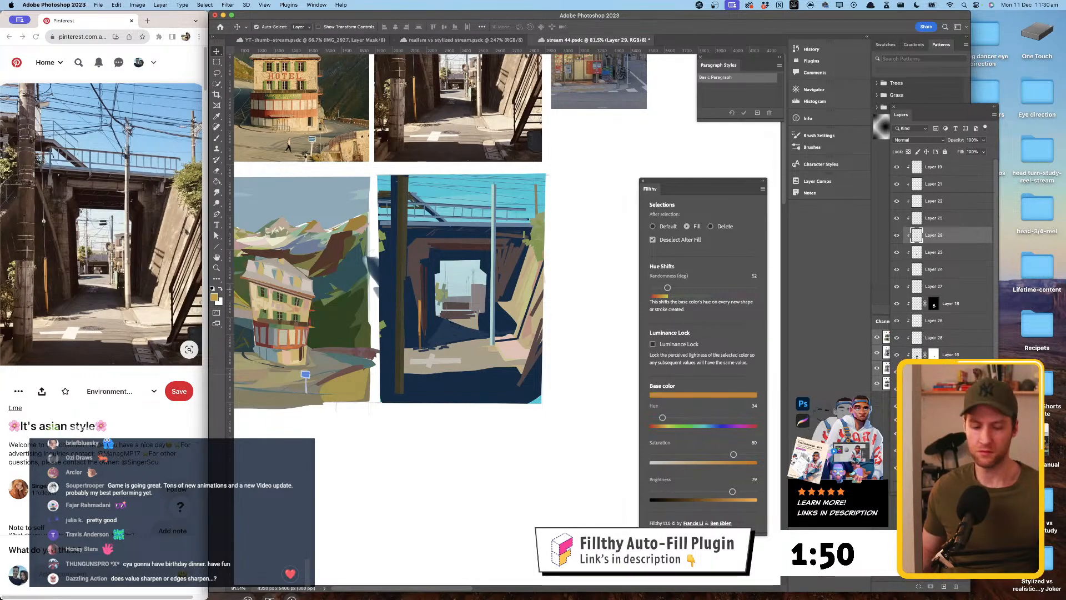
{"action": "key", "text": "l"}
{"action": "left_click_drag", "start_coordinate": [733, 454], "coordinate": [663, 454]}
{"action": "left_click_drag", "start_coordinate": [733, 491], "coordinate": [692, 492]}
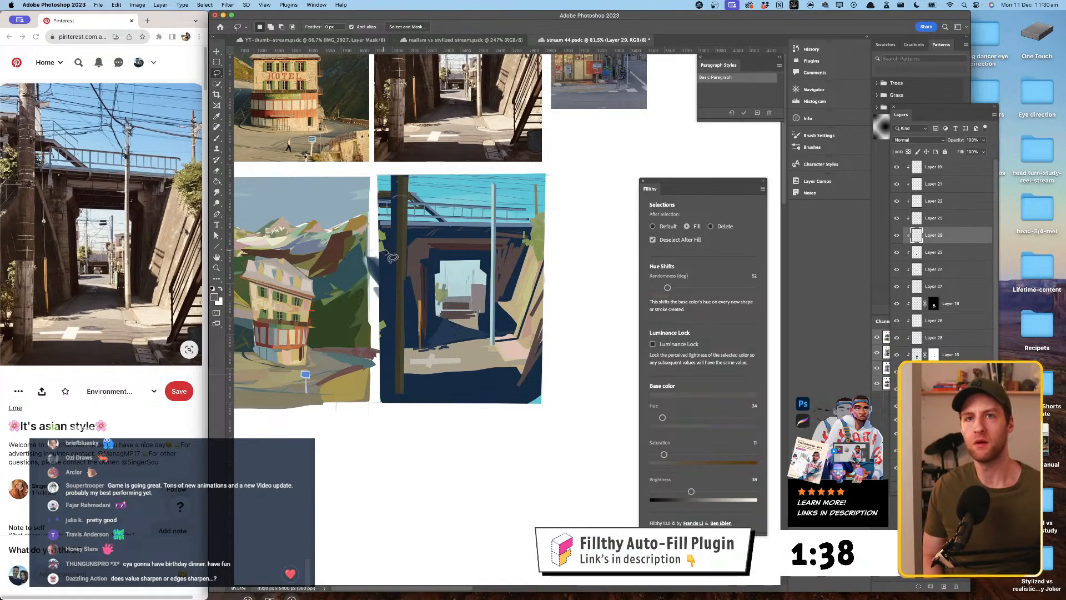
{"action": "mouse_move", "coordinate": [392, 224]}
{"action": "left_mouse_down"}
{"action": "mouse_move", "coordinate": [392, 251]}
{"action": "mouse_move", "coordinate": [406, 332]}
{"action": "mouse_move", "coordinate": [400, 271]}
{"action": "mouse_move", "coordinate": [392, 282]}
{"action": "mouse_move", "coordinate": [407, 280]}
{"action": "mouse_move", "coordinate": [389, 274]}
{"action": "mouse_move", "coordinate": [377, 295]}
{"action": "mouse_move", "coordinate": [384, 363]}
{"action": "mouse_move", "coordinate": [382, 336]}
{"action": "mouse_move", "coordinate": [407, 346]}
{"action": "left_mouse_up"}
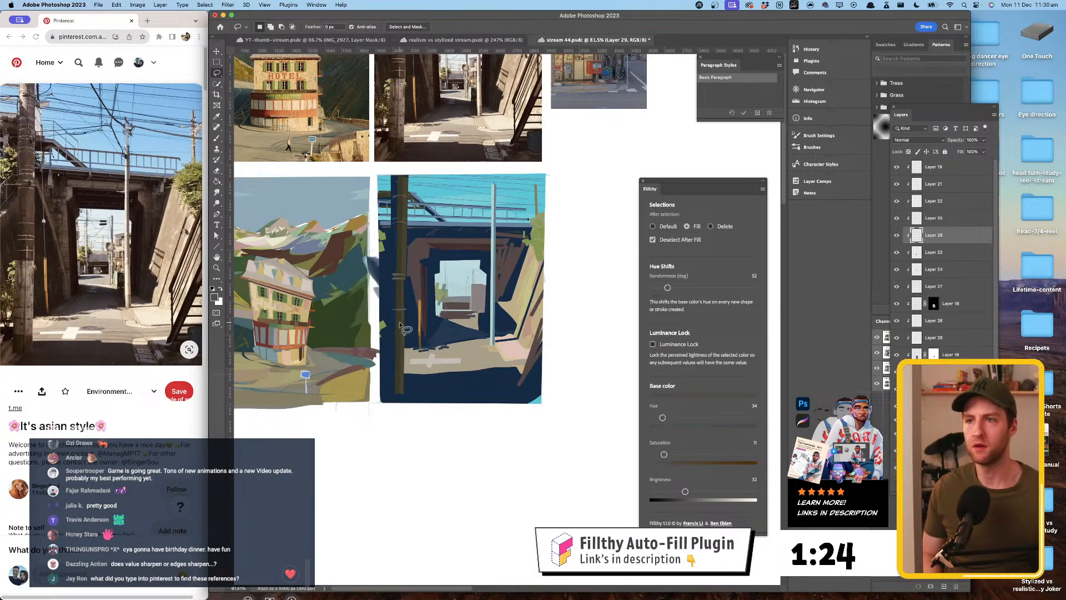
{"action": "mouse_move", "coordinate": [406, 325]}
{"action": "left_mouse_down"}
{"action": "mouse_move", "coordinate": [406, 385]}
{"action": "mouse_move", "coordinate": [389, 383]}
{"action": "mouse_move", "coordinate": [391, 325]}
{"action": "left_mouse_up"}
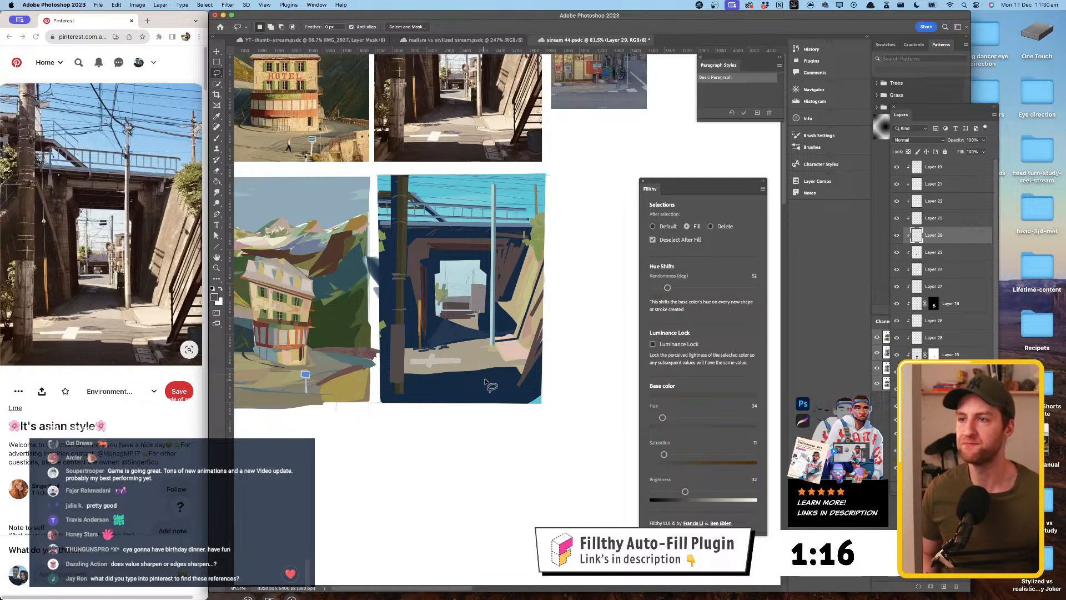
- Set brightness to 38 and fill another lassoed grey patch on the left pole
{"action": "key", "text": "f"}
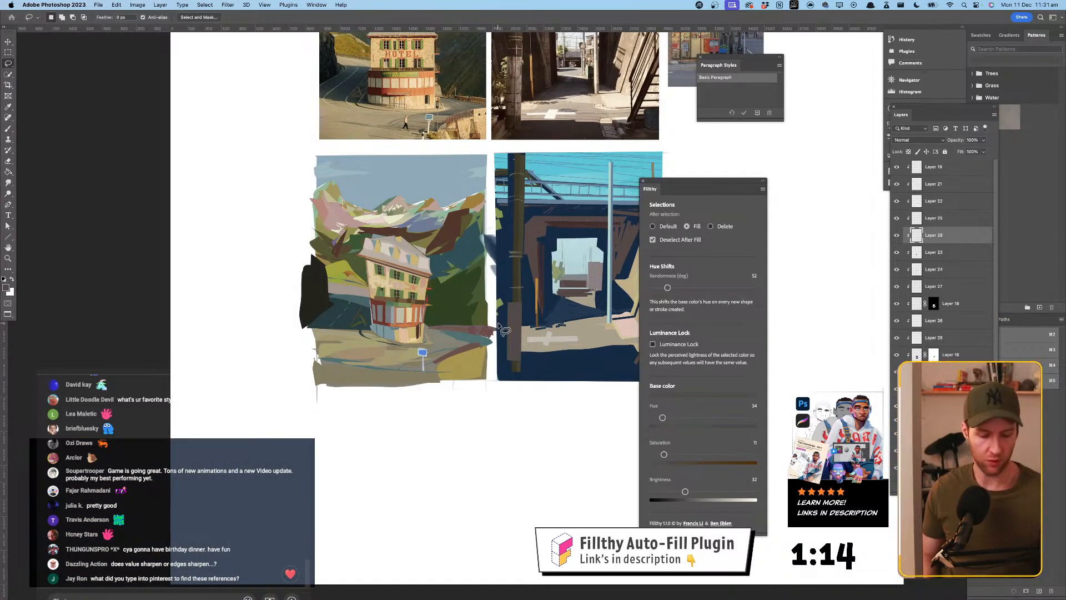
{"action": "key", "text": "f"}
{"action": "key", "text": "f"}
{"action": "mouse_move", "coordinate": [504, 327]}
{"action": "left_mouse_down"}
{"action": "mouse_move", "coordinate": [316, 329]}
{"action": "mouse_move", "coordinate": [339, 327]}
{"action": "mouse_move", "coordinate": [342, 293]}
{"action": "mouse_move", "coordinate": [367, 289]}
{"action": "left_mouse_up"}
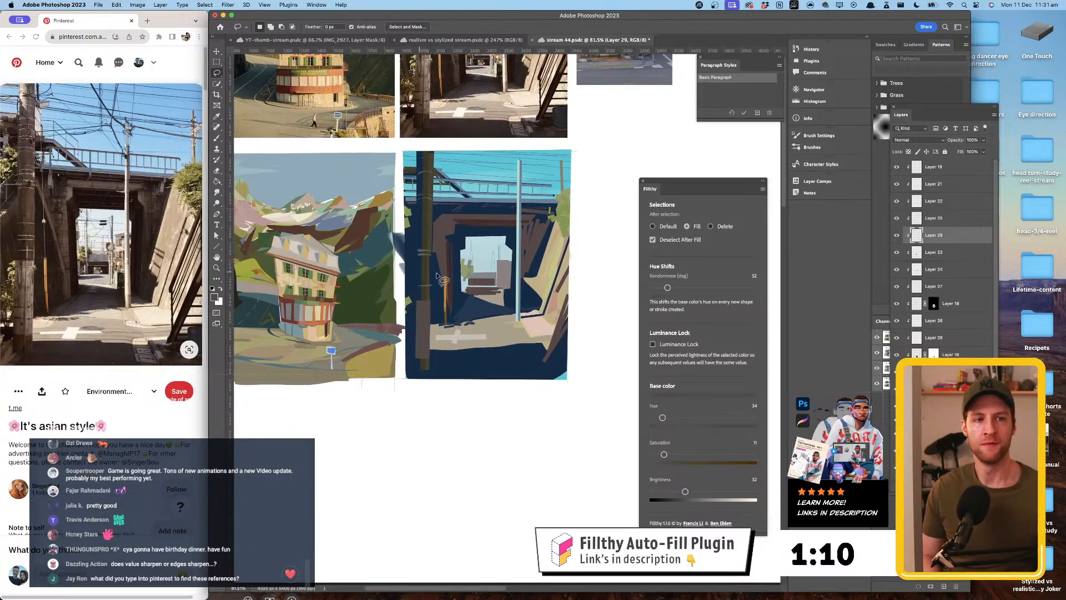
{"action": "mouse_move", "coordinate": [466, 300]}
{"action": "left_mouse_down"}
{"action": "mouse_move", "coordinate": [475, 307]}
{"action": "mouse_move", "coordinate": [465, 310]}
{"action": "left_mouse_up"}
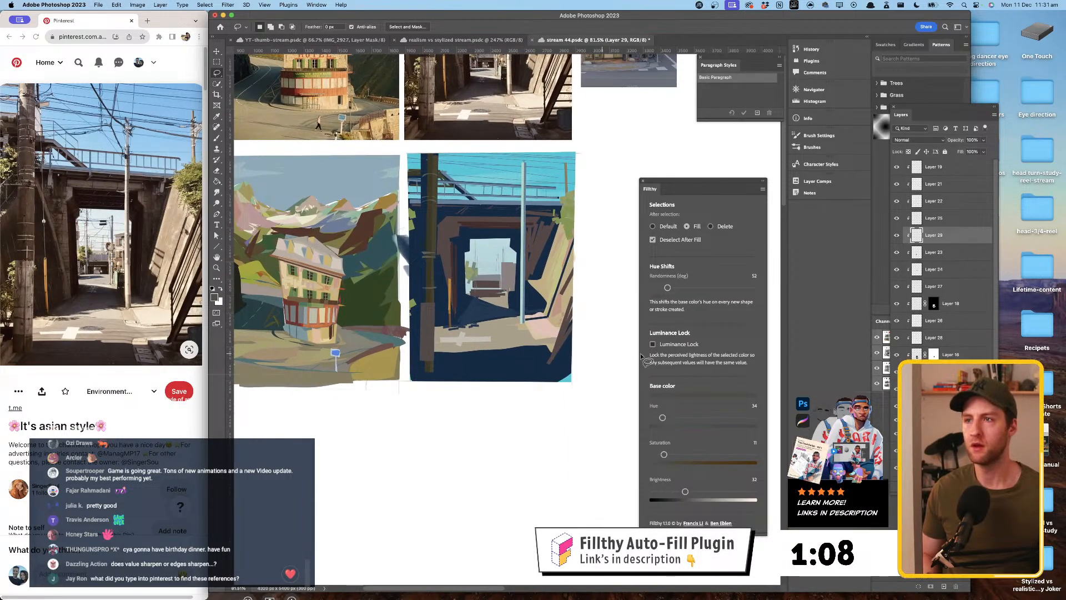
{"action": "left_click_drag", "start_coordinate": [685, 491], "coordinate": [691, 491]}
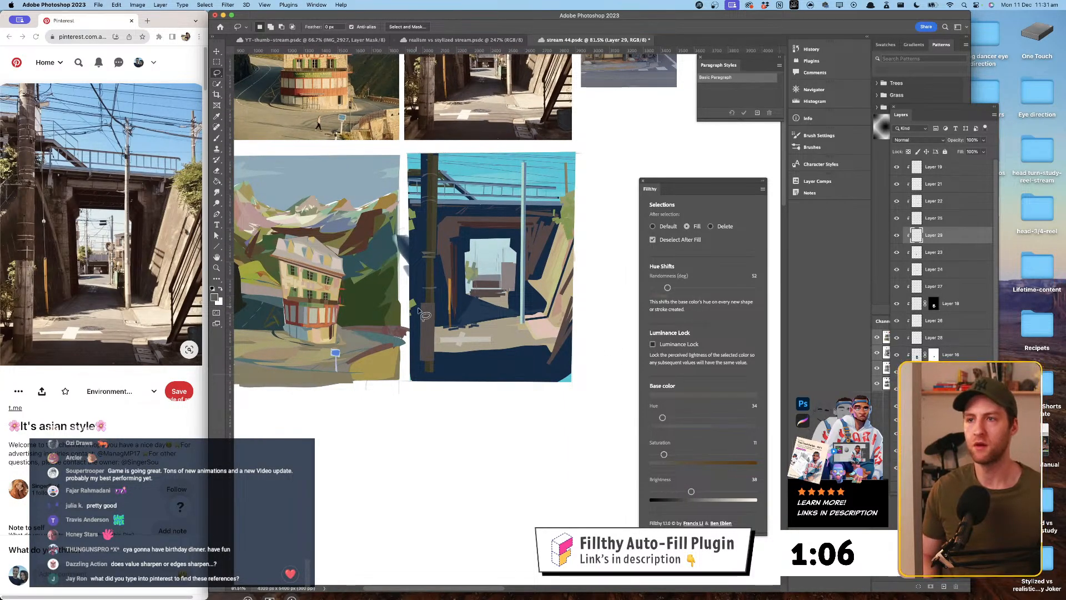
{"action": "mouse_move", "coordinate": [425, 316]}
{"action": "left_mouse_down"}
{"action": "mouse_move", "coordinate": [430, 305]}
{"action": "mouse_move", "coordinate": [434, 368]}
{"action": "mouse_move", "coordinate": [440, 333]}
{"action": "mouse_move", "coordinate": [433, 307]}
{"action": "mouse_move", "coordinate": [427, 314]}
{"action": "left_mouse_up"}
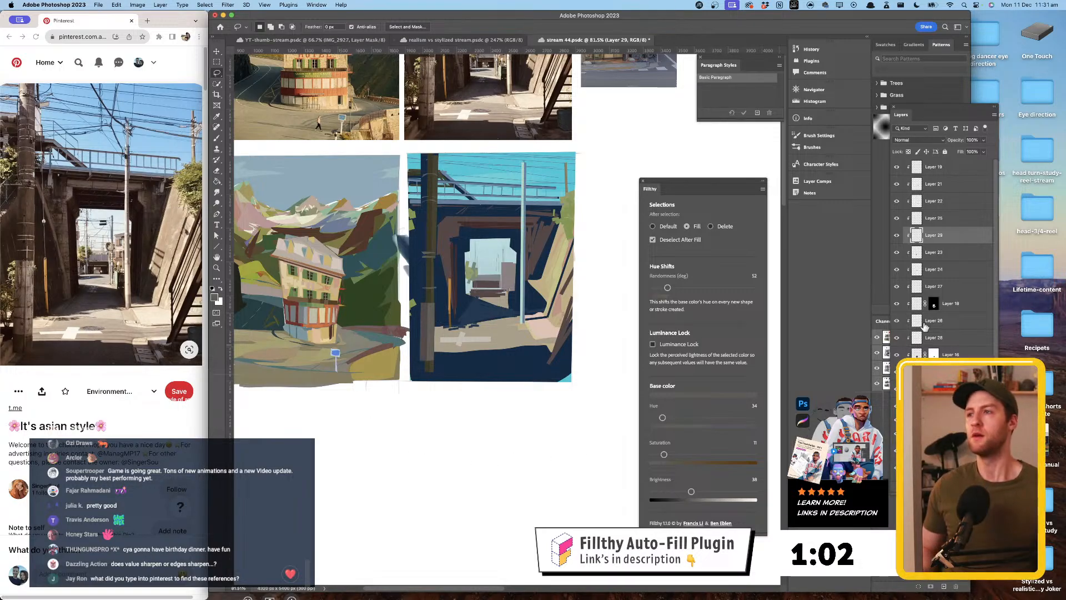
- Lock Layer 29's transparent pixels and brush lighter grey tones over the left pole patches with brightness 43 and 54
{"action": "key", "text": "b"}
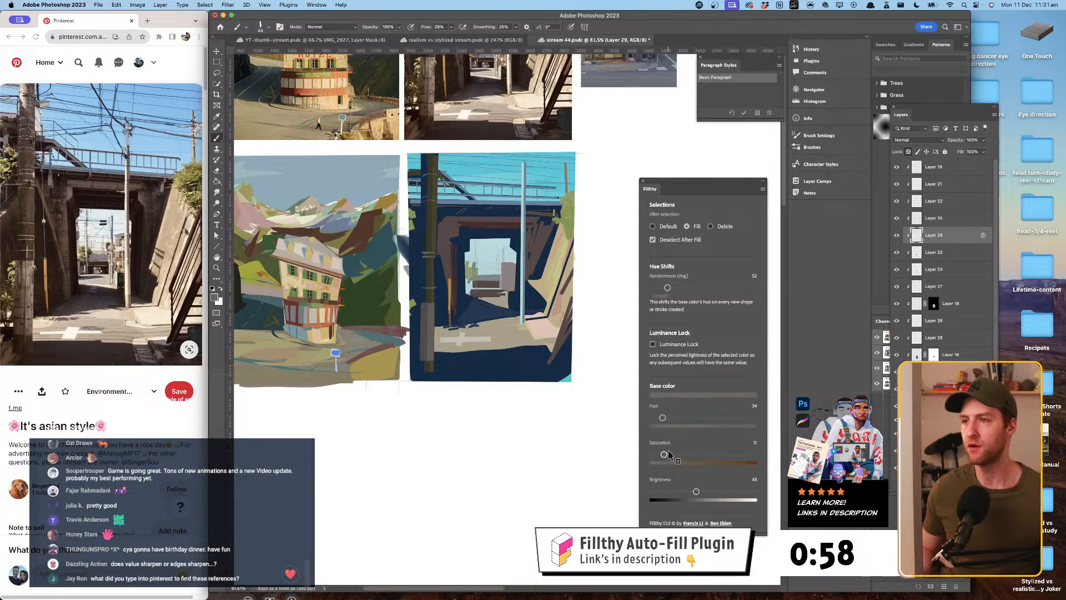
{"action": "left_click_drag", "start_coordinate": [432, 177], "coordinate": [429, 167]}
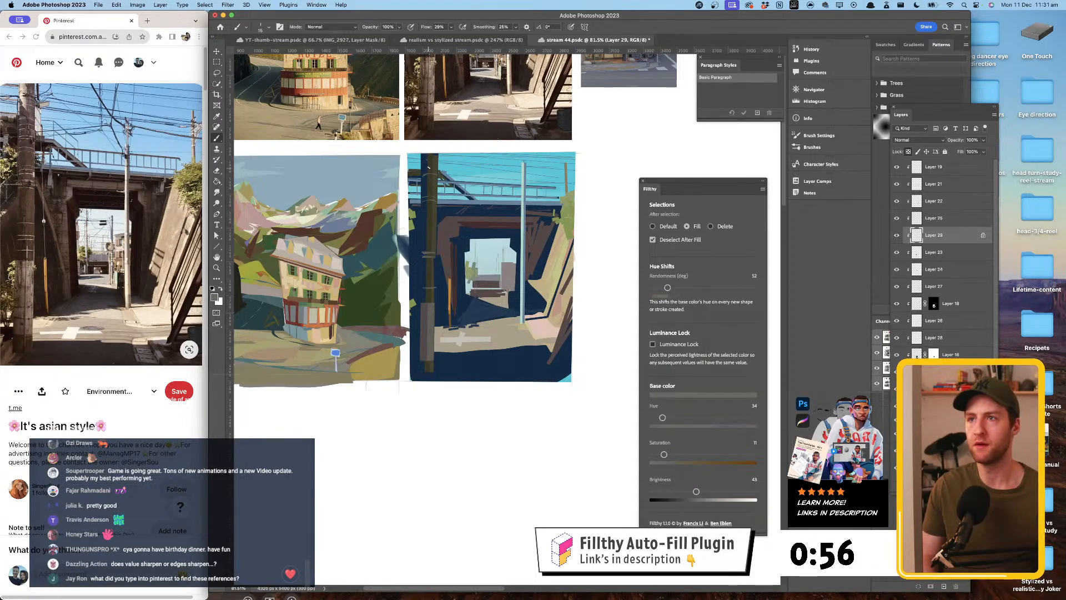
{"action": "left_click_drag", "start_coordinate": [697, 492], "coordinate": [708, 491]}
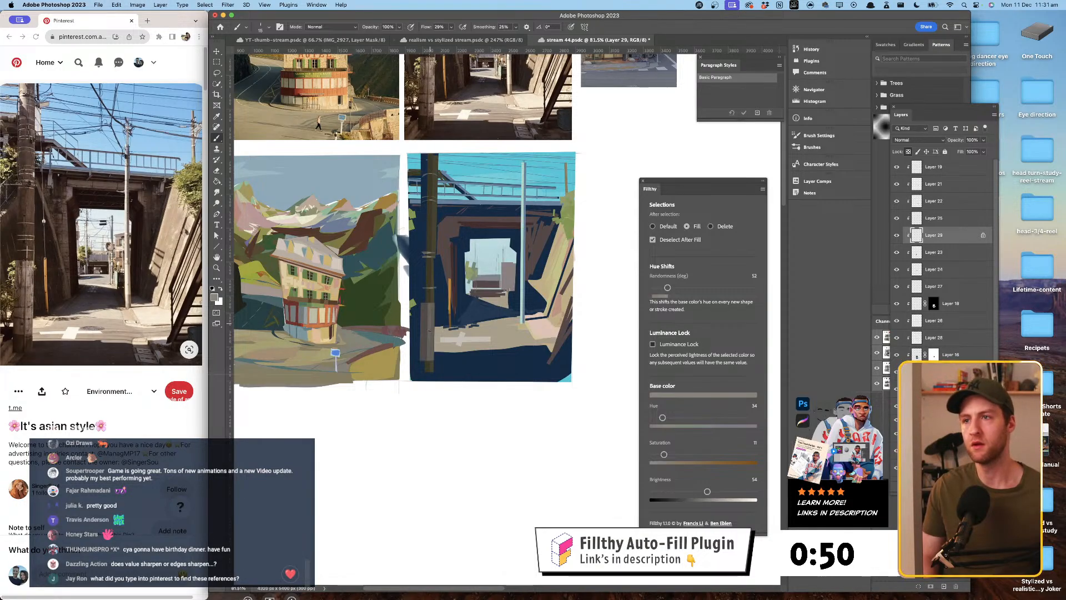
{"action": "left_click_drag", "start_coordinate": [431, 301], "coordinate": [441, 301]}
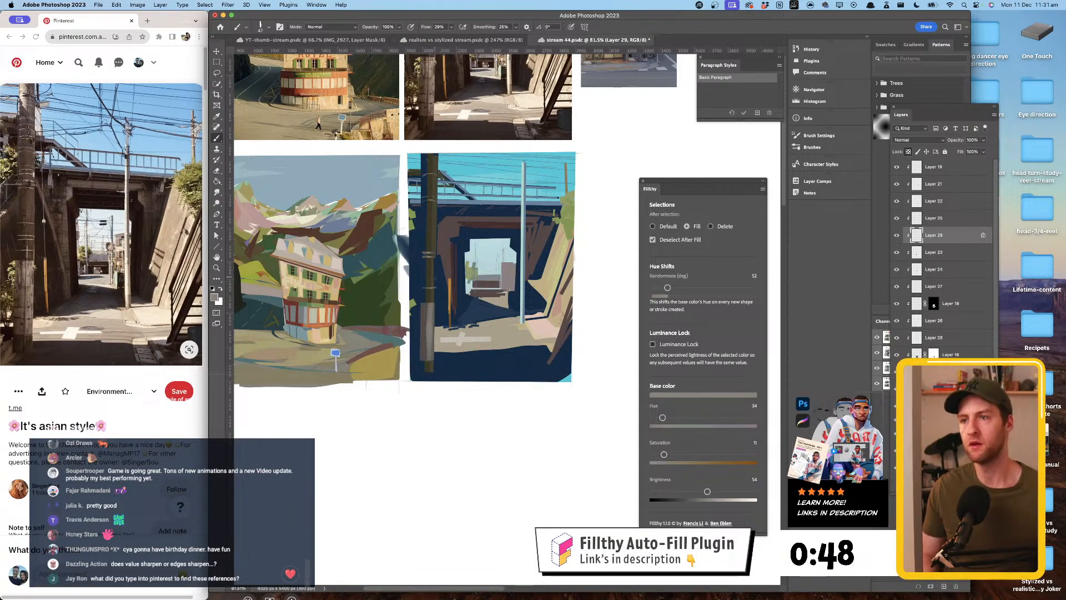
{"action": "left_click_drag", "start_coordinate": [429, 369], "coordinate": [436, 151]}
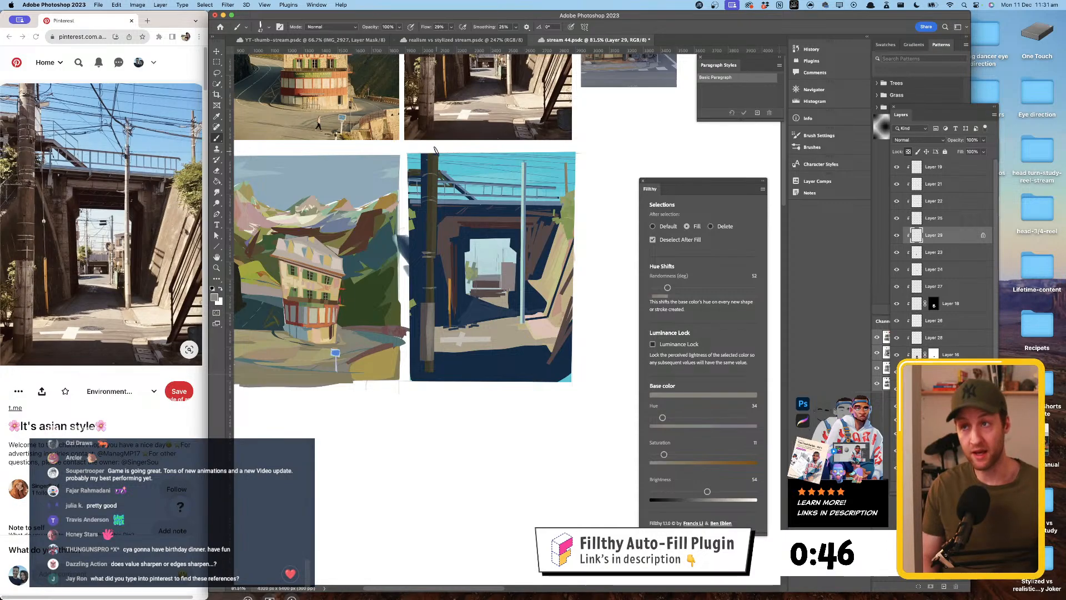
- Lock Layer 23's transparent pixels and brush light accents on the left pole, using saturation 25 and 21 with brightness 64, 68 and 75
{"action": "left_click", "coordinate": [944, 252]}
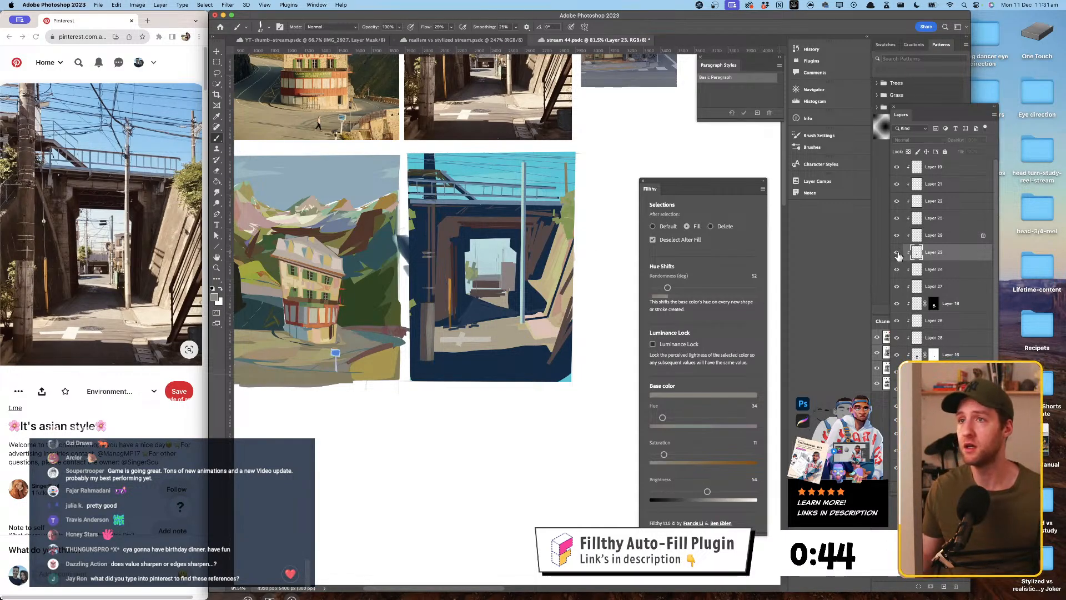
{"action": "left_click_drag", "start_coordinate": [707, 491], "coordinate": [717, 491]}
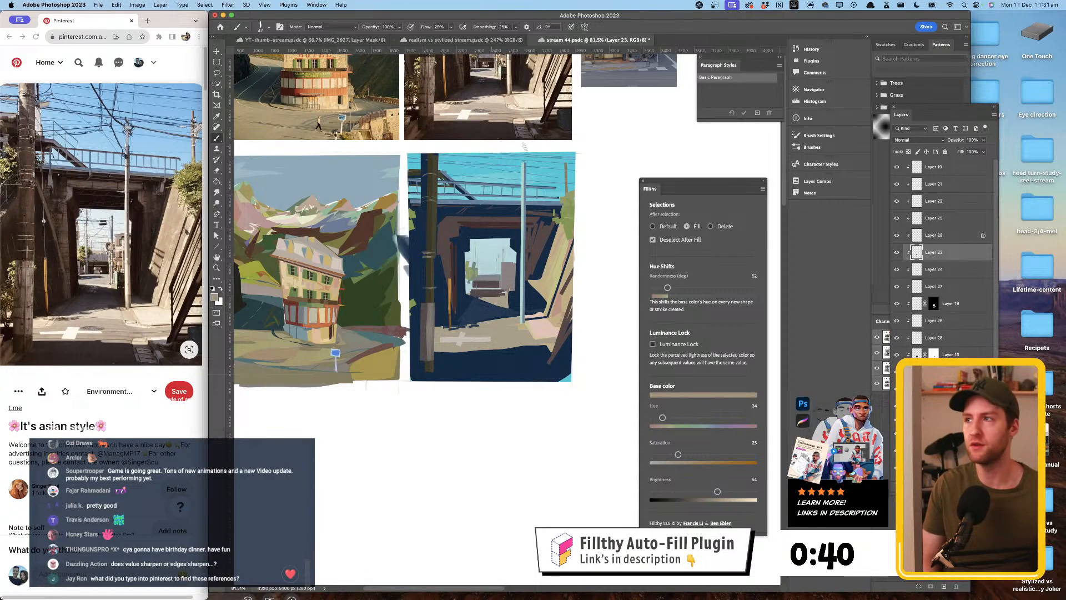
{"action": "left_click", "coordinate": [897, 253]}
{"action": "left_click", "coordinate": [896, 253]}
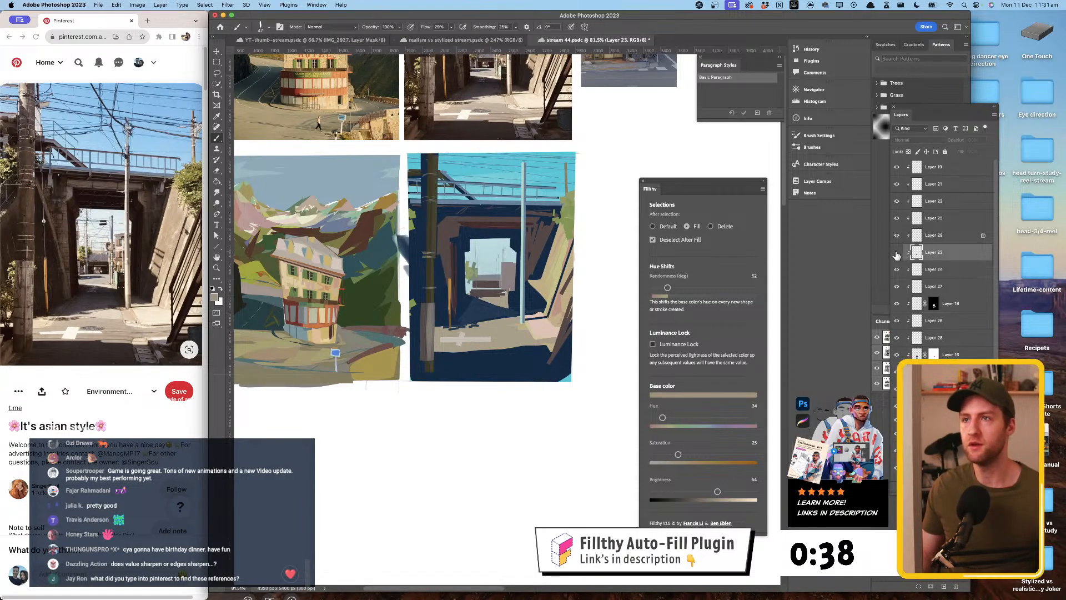
{"action": "left_click", "coordinate": [909, 152]}
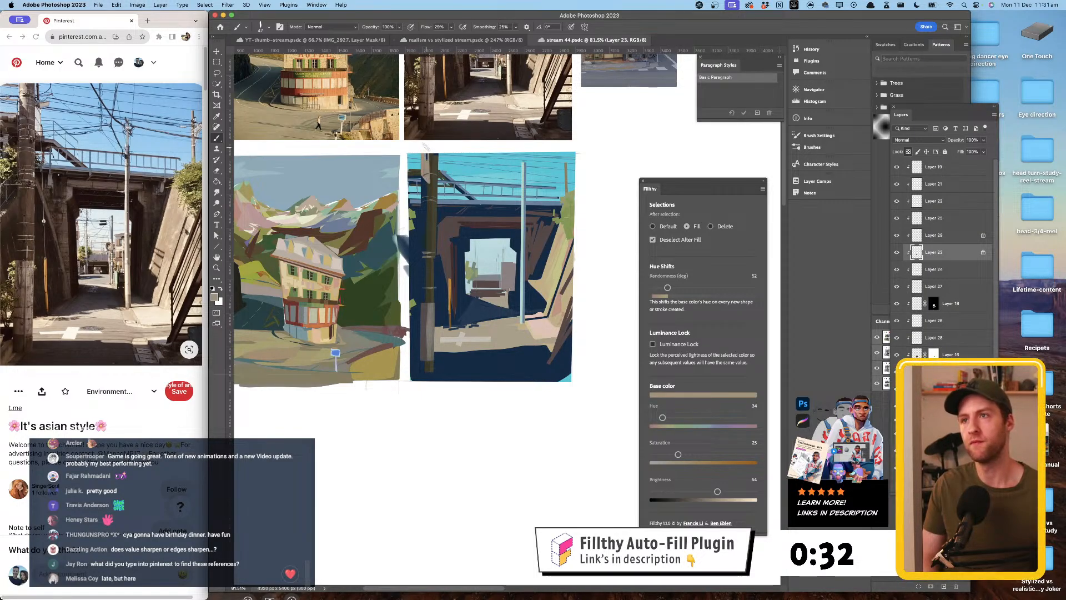
{"action": "left_click_drag", "start_coordinate": [716, 500], "coordinate": [720, 500]}
{"action": "left_click_drag", "start_coordinate": [678, 454], "coordinate": [674, 454]}
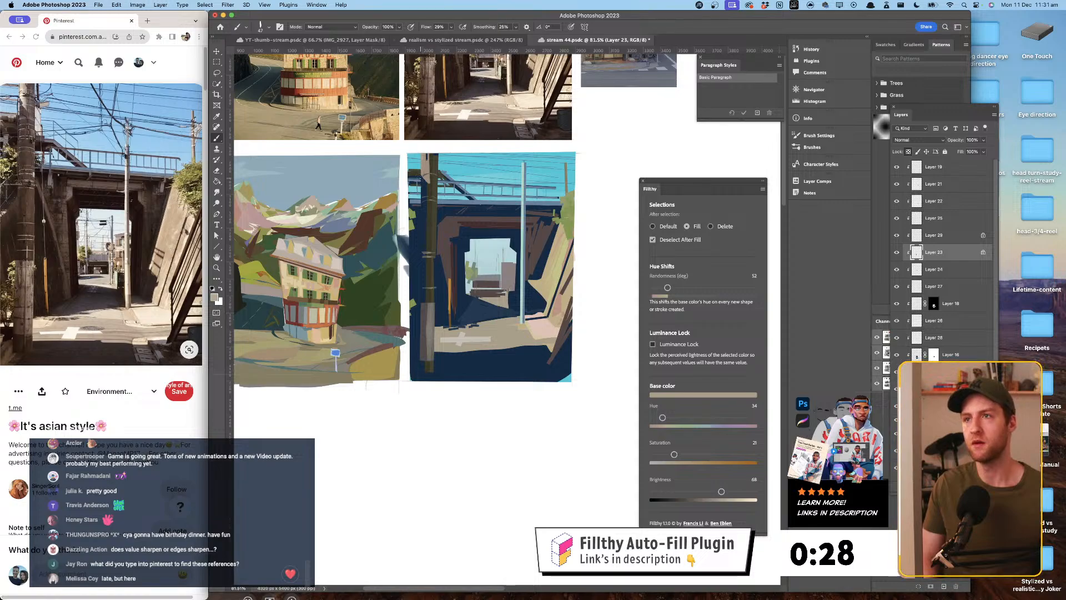
{"action": "left_click_drag", "start_coordinate": [722, 492], "coordinate": [729, 491]}
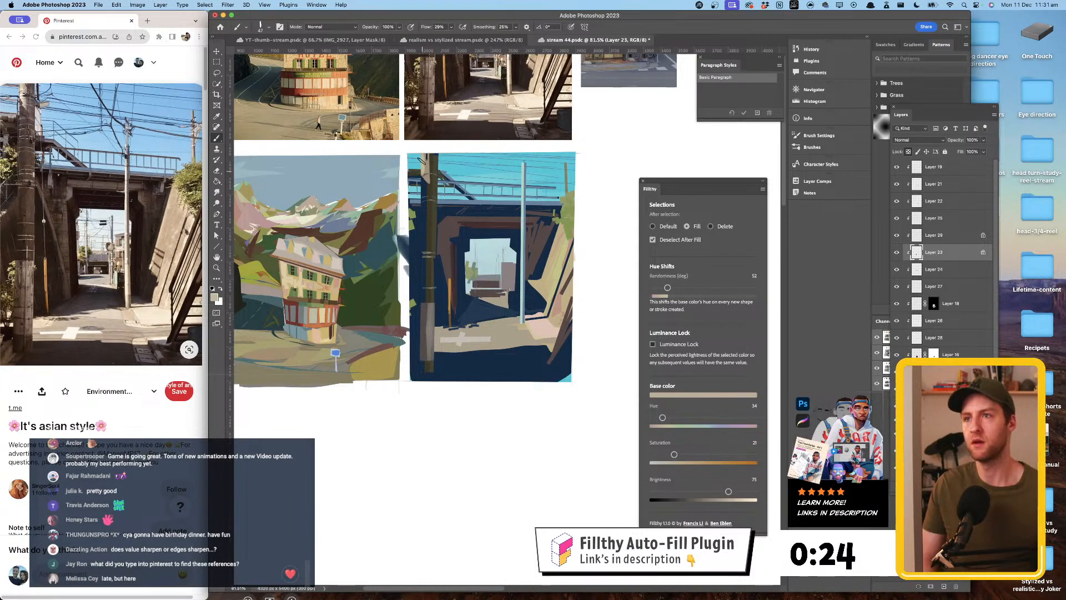
- On Layer 29, brush pale highlights on the left pole with a smaller brush, reduced saturation and brightness 93
{"action": "left_click", "coordinate": [945, 239]}
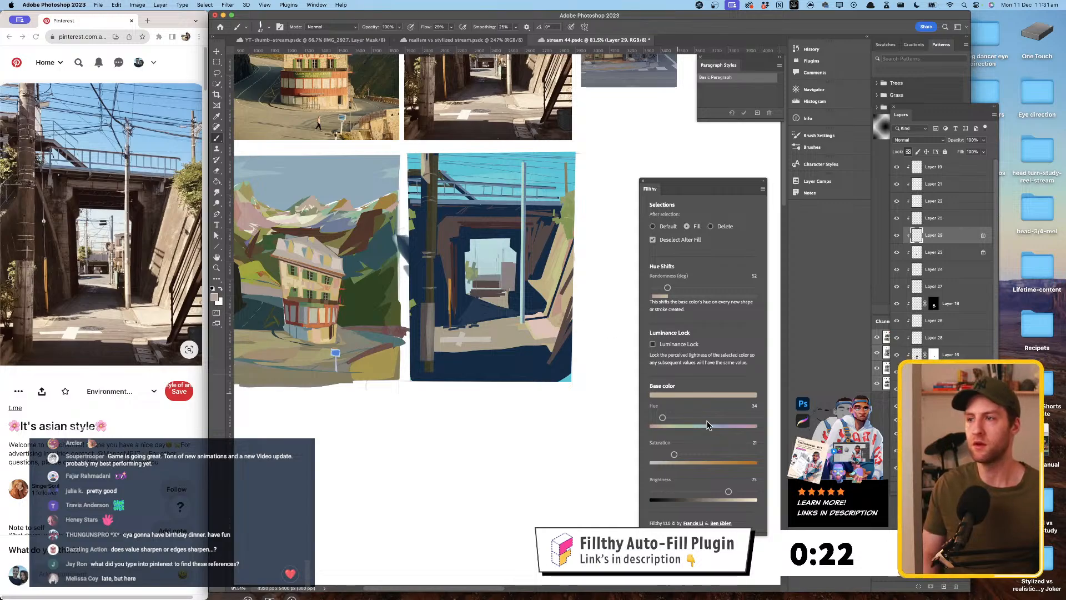
{"action": "left_click_drag", "start_coordinate": [728, 492], "coordinate": [747, 491]}
{"action": "left_click_drag", "start_coordinate": [674, 454], "coordinate": [669, 454]}
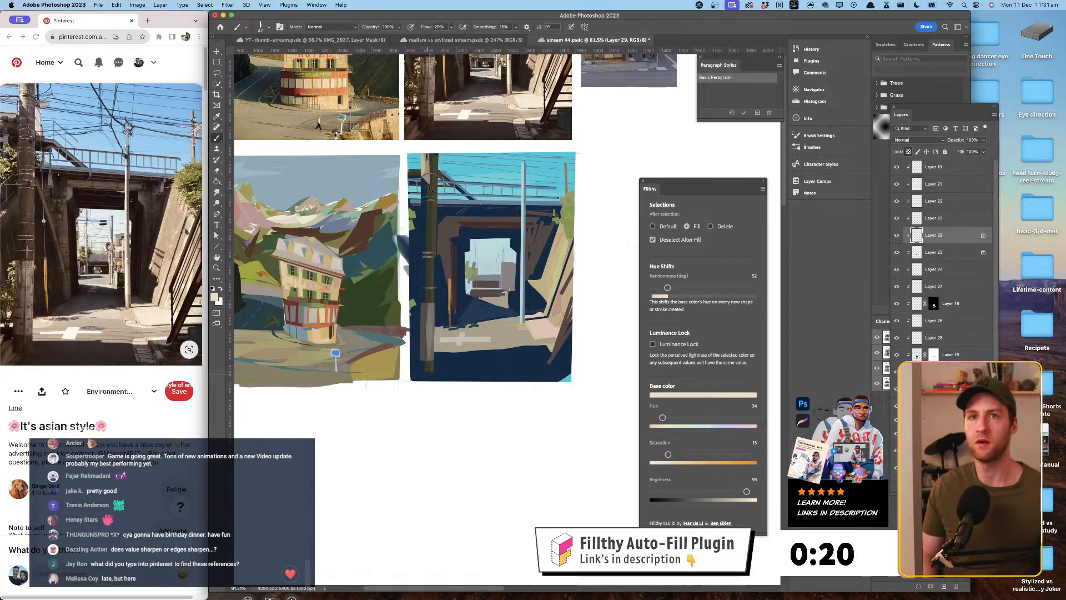
{"action": "key", "text": "bracketleft"}
{"action": "key", "text": "bracketleft"}
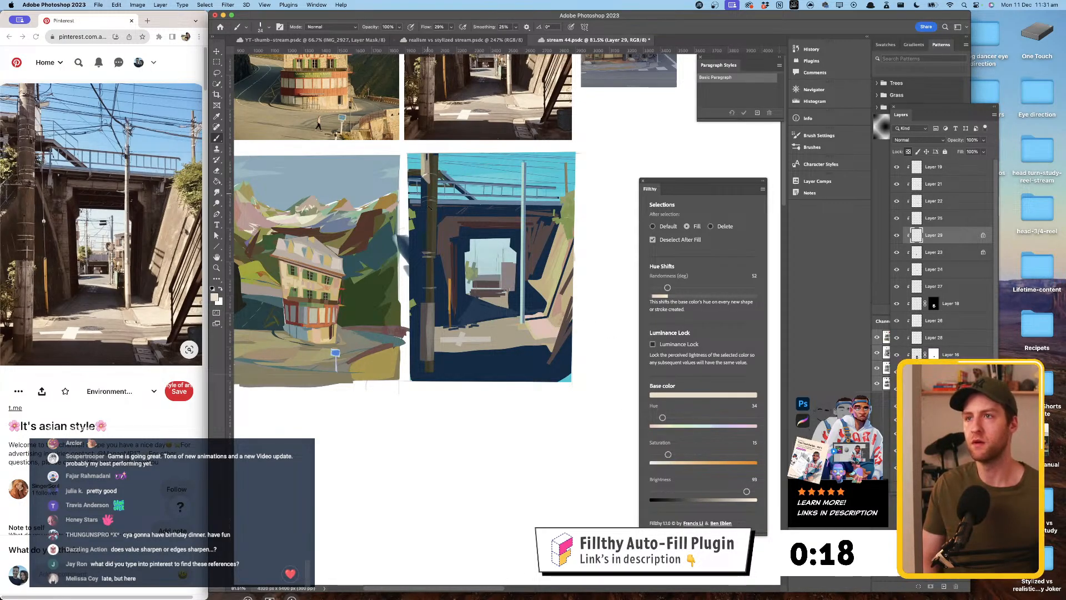
{"action": "left_click_drag", "start_coordinate": [518, 337], "coordinate": [516, 333]}
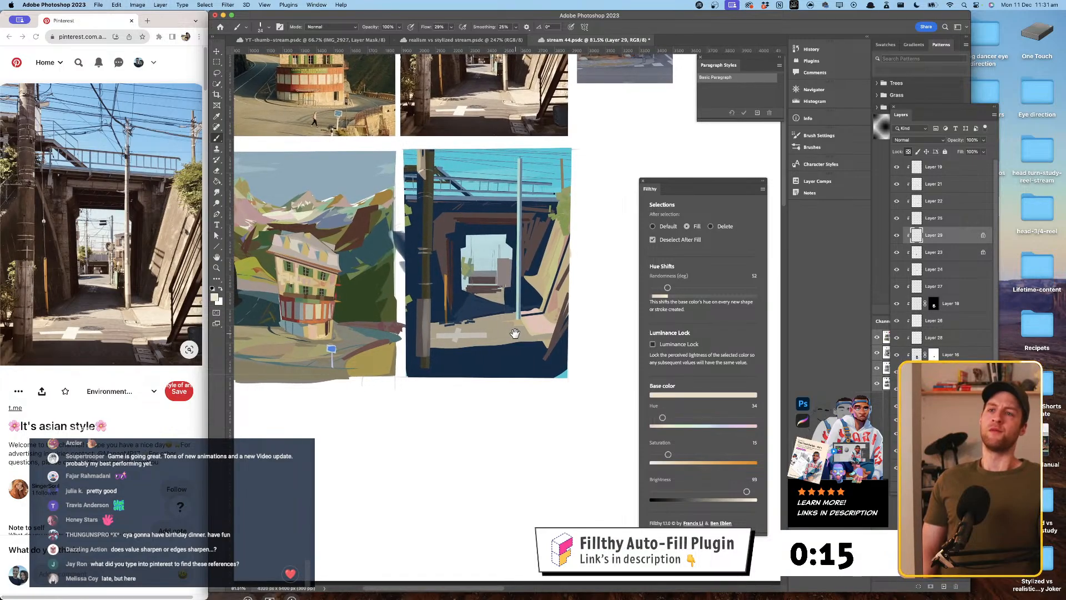
- Add a layer below Layer 21 and paint a thin vertical line left of the tunnel in blue with hue 207, saturation 28 and brightness 76
{"action": "left_click", "coordinate": [955, 203]}
{"action": "key", "text": "super+alt+shift+n"}
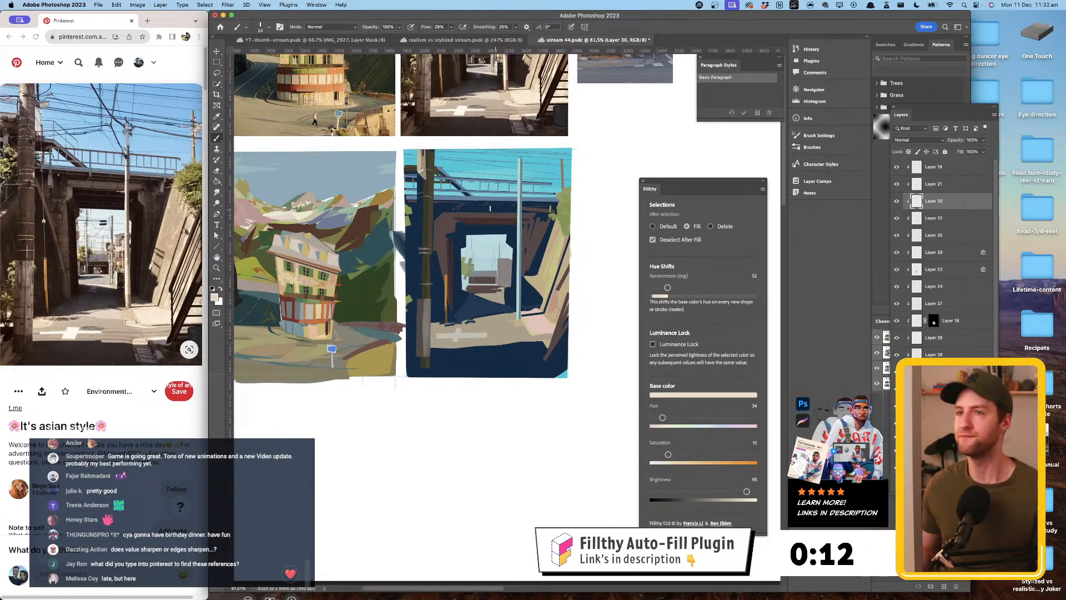
{"action": "left_click", "coordinate": [466, 176], "text": "alt"}
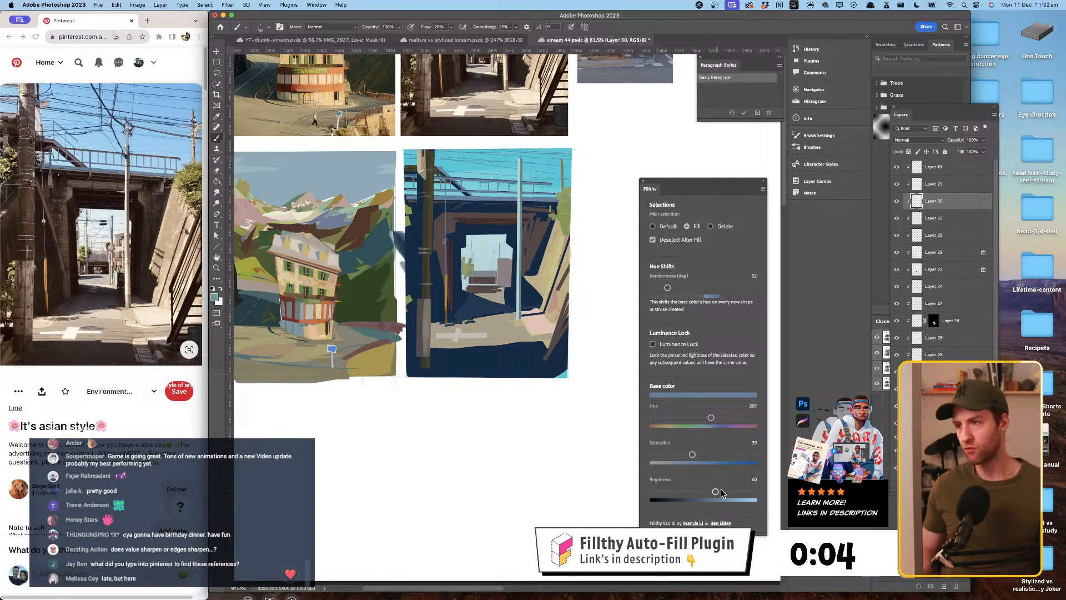
{"action": "left_click_drag", "start_coordinate": [721, 491], "coordinate": [730, 492]}
{"action": "left_click_drag", "start_coordinate": [693, 455], "coordinate": [681, 455]}
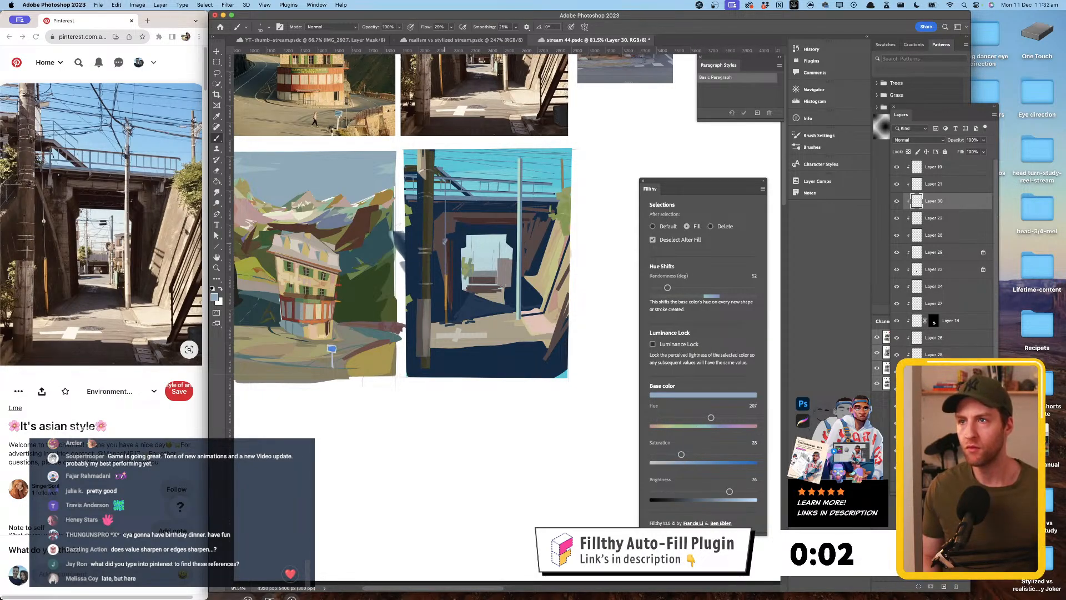
- Examine the underpass study alongside the hotel study and both reference photos, from overview and close up
{"action": "key", "text": "z"}
{"action": "left_click", "coordinate": [525, 367], "text": "alt"}
{"action": "left_click", "coordinate": [525, 366], "text": "alt"}
{"action": "left_click_drag", "start_coordinate": [525, 370], "coordinate": [524, 261]}
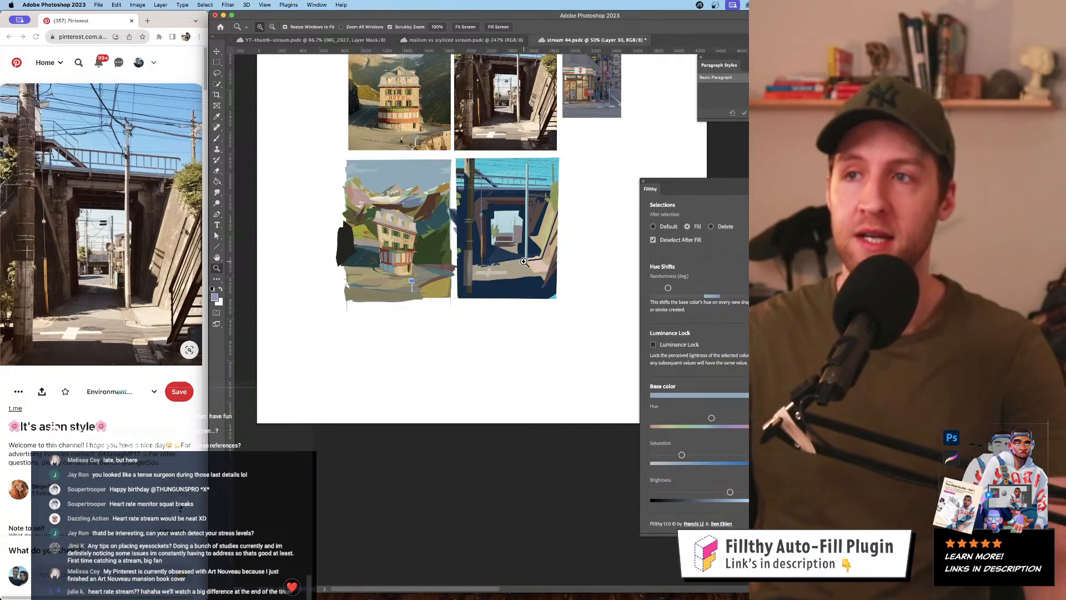
{"action": "left_click_drag", "start_coordinate": [404, 250], "coordinate": [489, 224]}
{"action": "left_click_drag", "start_coordinate": [488, 224], "coordinate": [419, 290]}
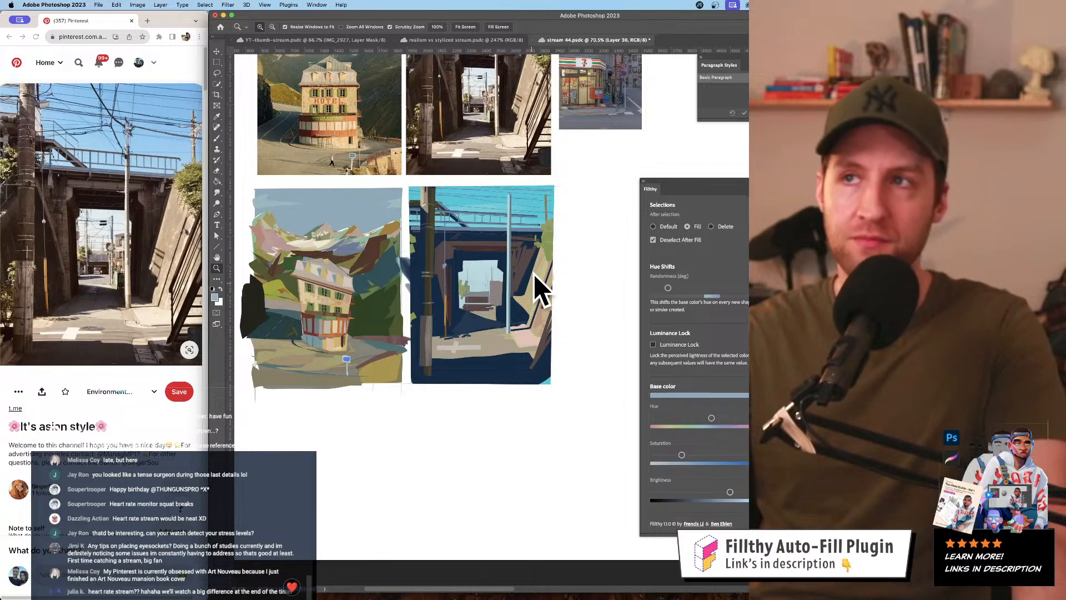
{"action": "left_click_drag", "start_coordinate": [536, 286], "coordinate": [544, 316]}
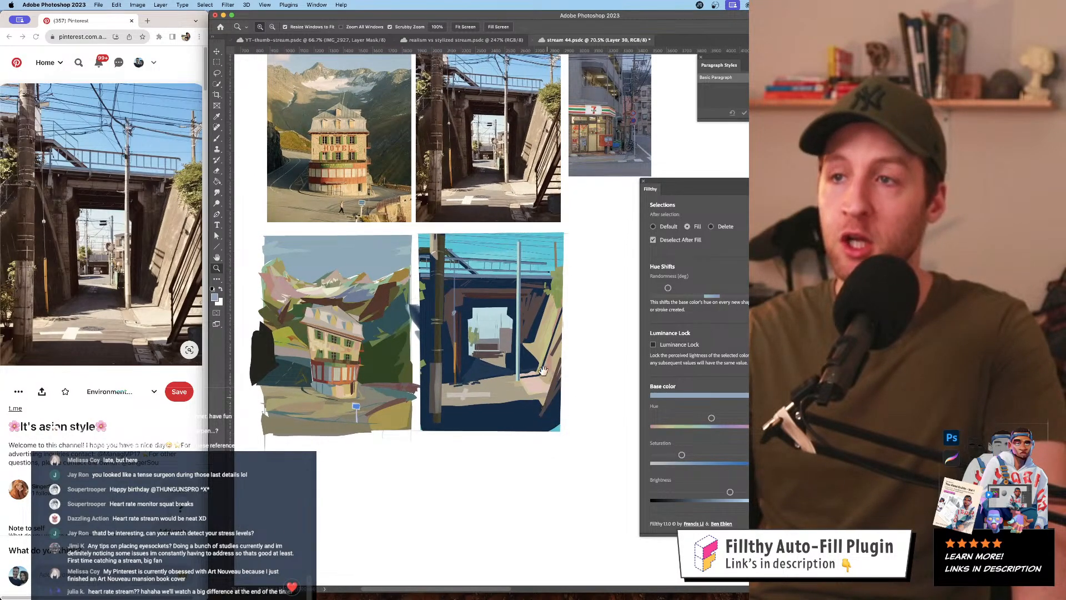
{"action": "left_click_drag", "start_coordinate": [544, 409], "coordinate": [540, 393]}
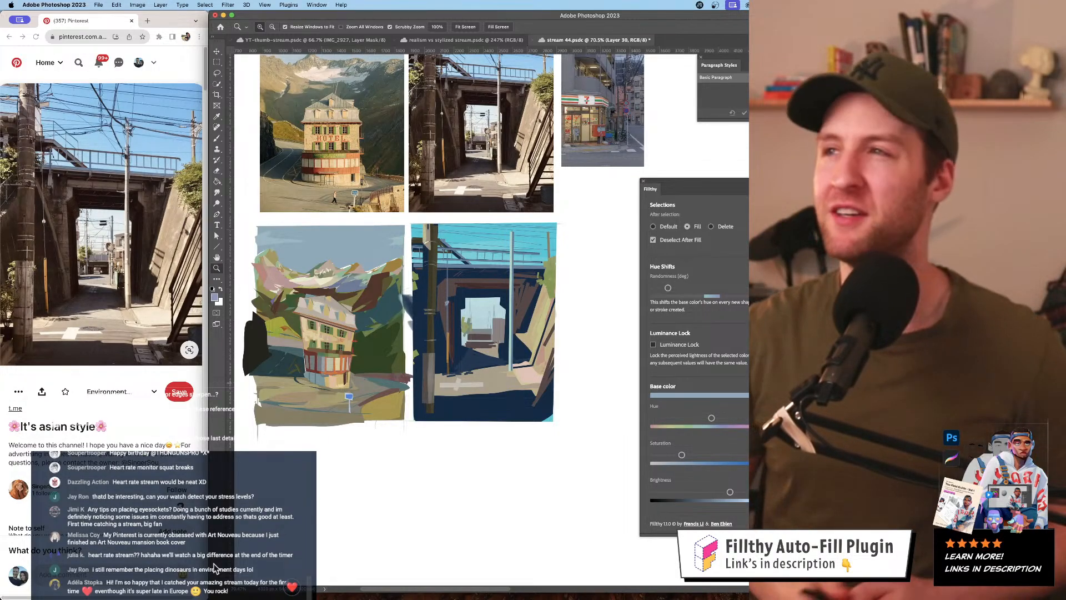
{"action": "left_click", "coordinate": [540, 290]}
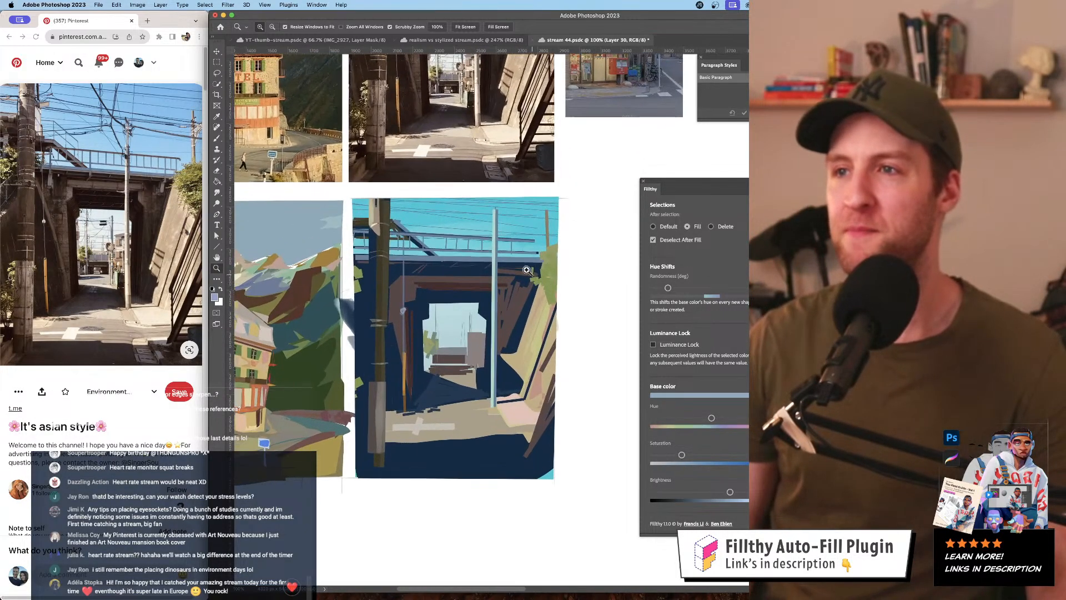
{"action": "left_click_drag", "start_coordinate": [529, 272], "coordinate": [558, 265]}
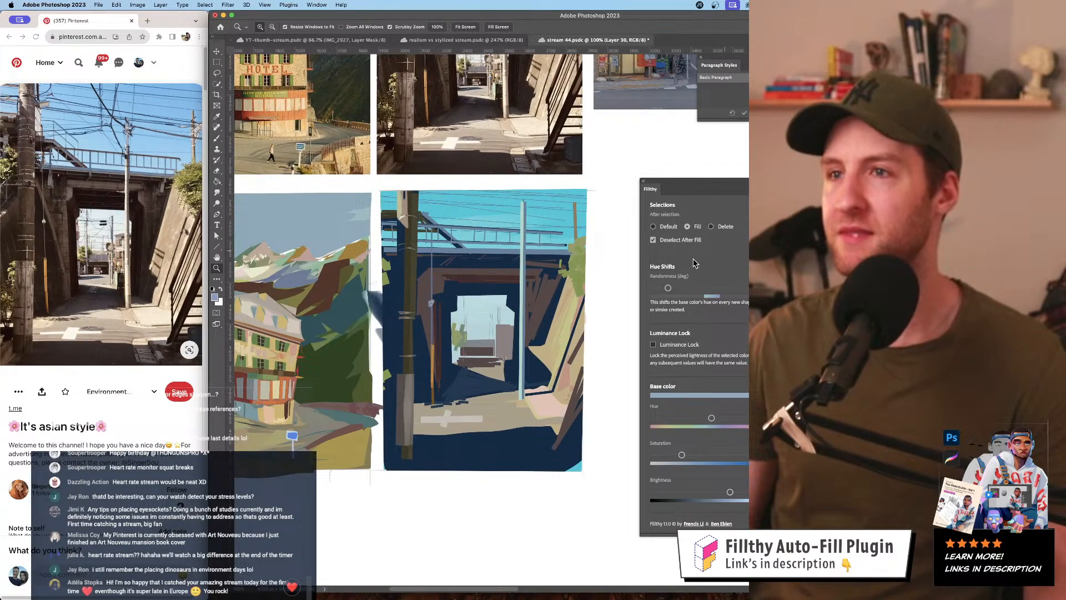
{"action": "scroll", "coordinate": [560, 285], "scroll_direction": "down", "scroll_amount": 1}
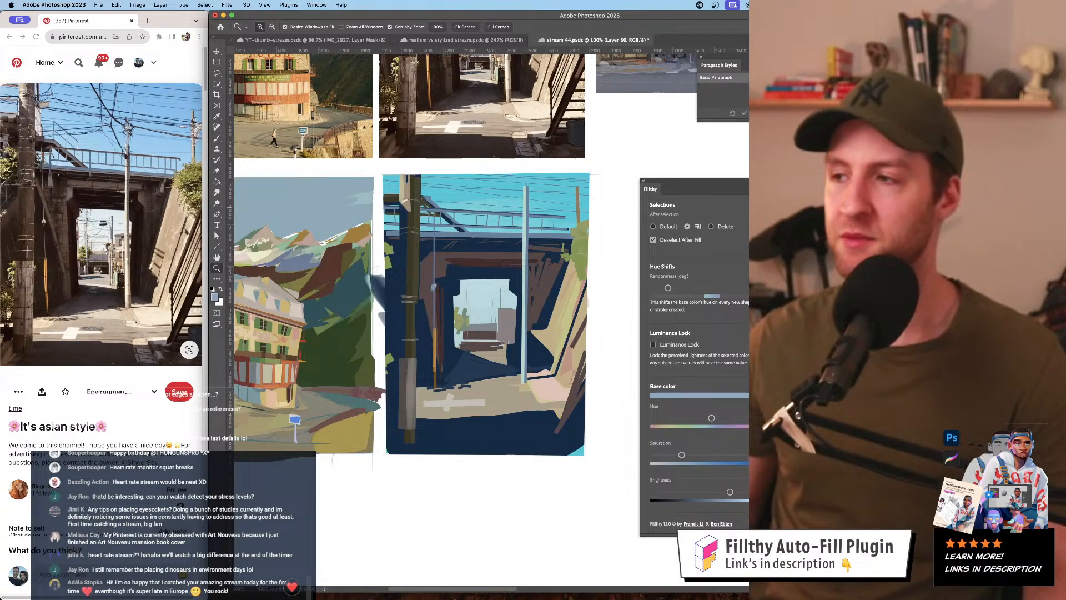
{"action": "scroll", "coordinate": [408, 316], "scroll_direction": "right", "scroll_amount": 2}
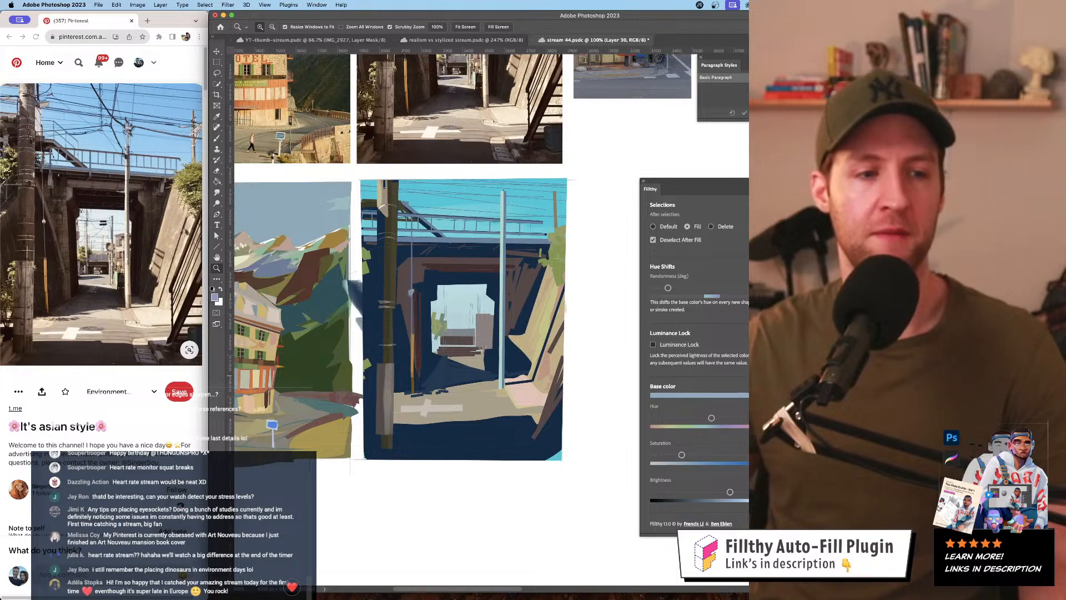
{"action": "key", "text": "super+Tab"}
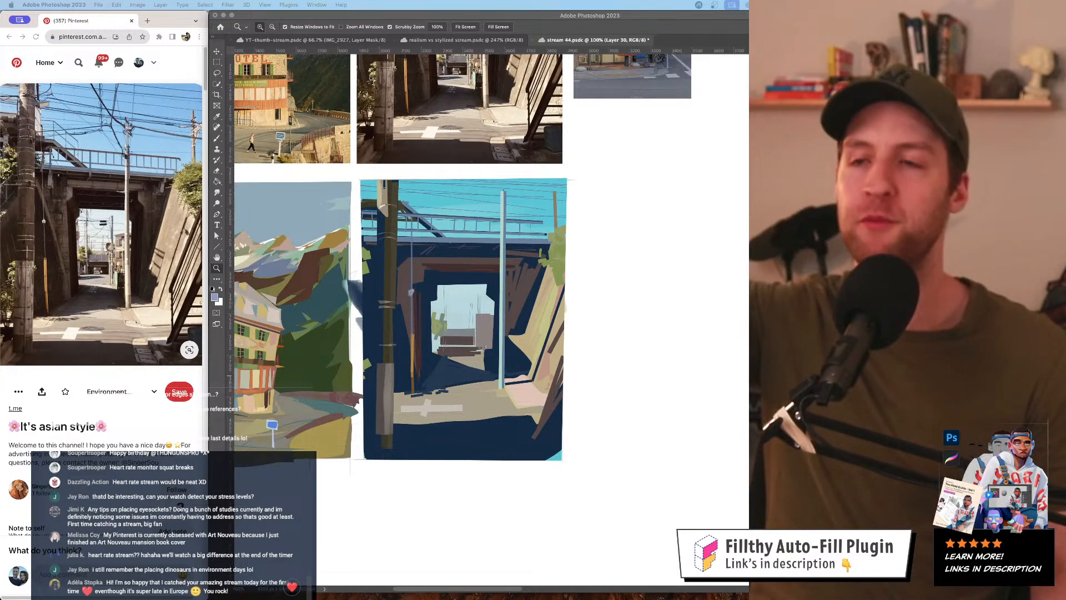
{"action": "key", "text": "shift+Tab"}
- Toggle Layer 19 and Layer 20 off and on to examine how the underpass study's clipped layers build on them
{"action": "left_click_drag", "start_coordinate": [571, 281], "coordinate": [566, 306]}
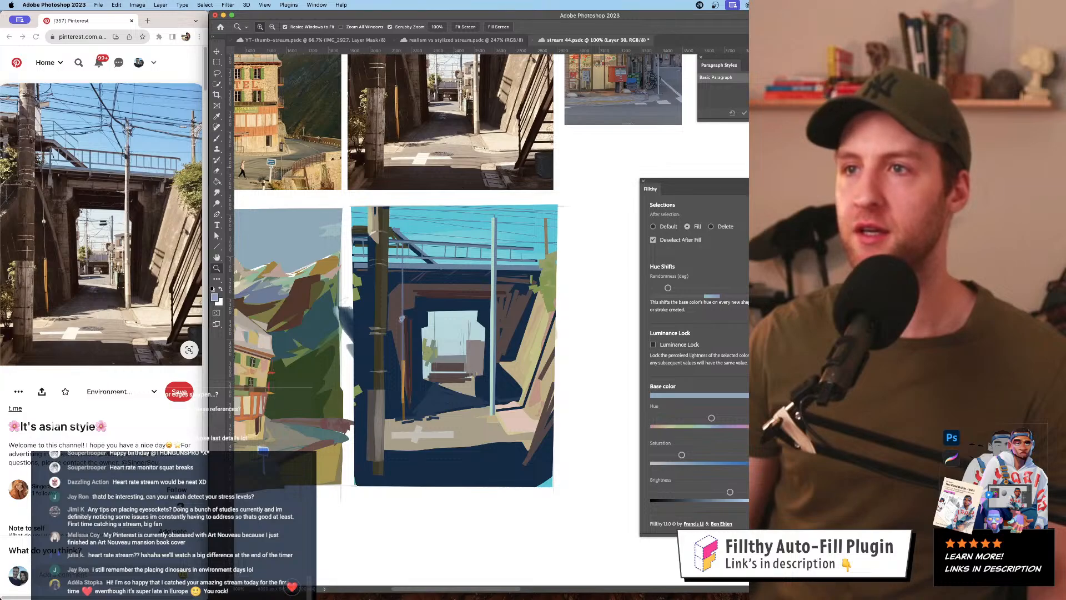
{"action": "key", "text": "ctrl+z"}
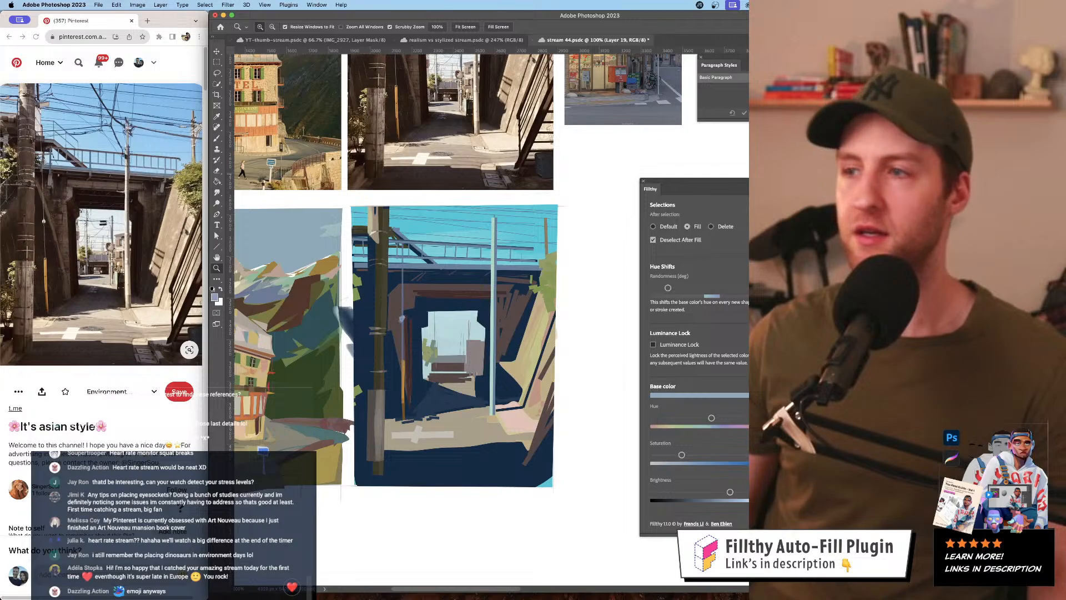
{"action": "key", "text": "super+comma"}
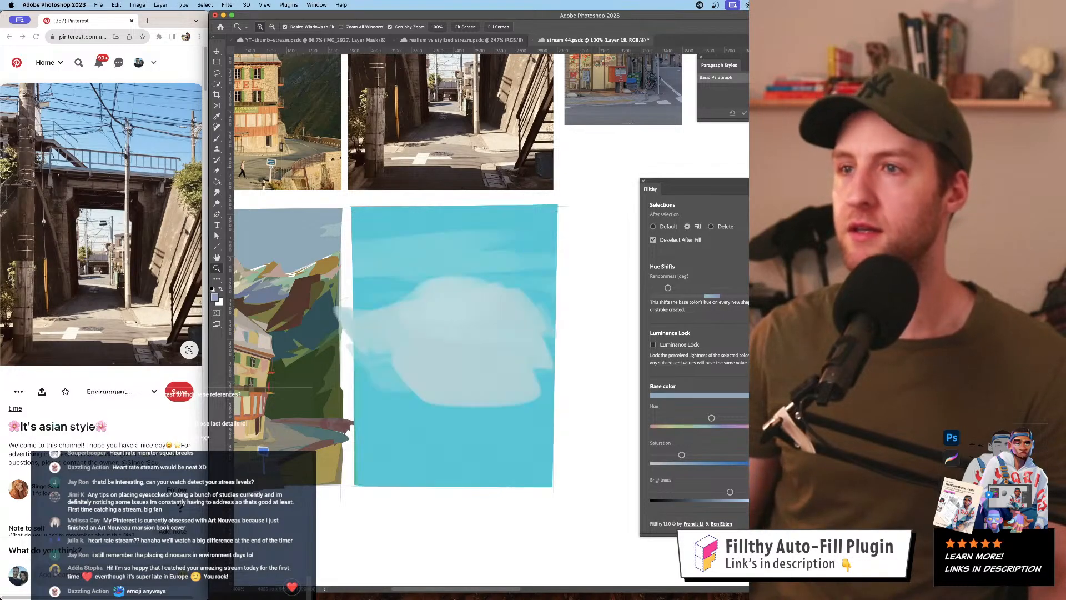
{"action": "key", "text": "super+comma"}
{"action": "key", "text": "super+comma"}
{"action": "key", "text": "super+z"}
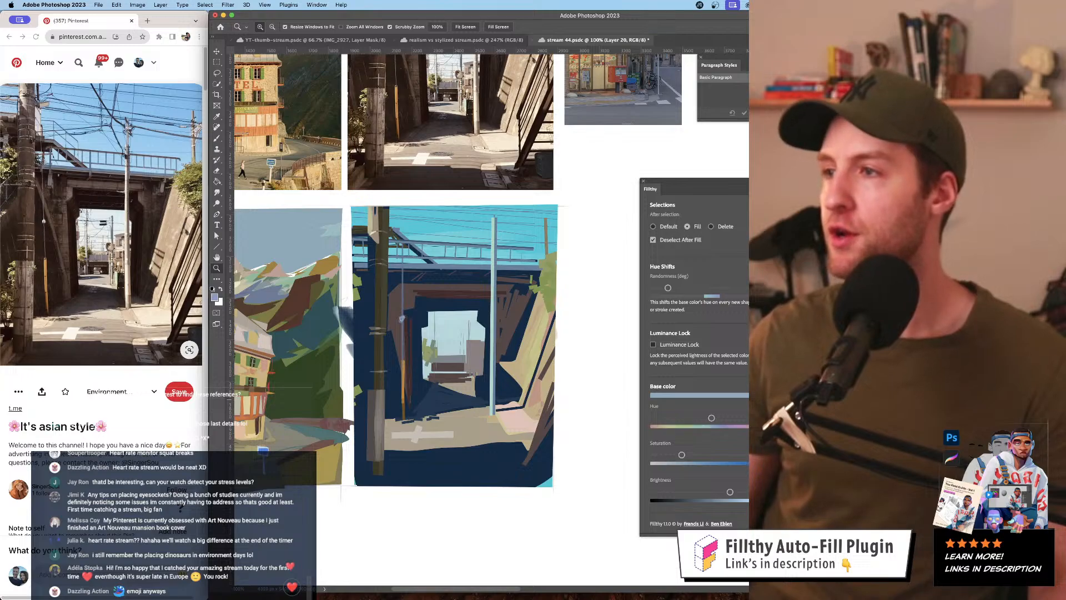
{"action": "key", "text": "super+z"}
{"action": "key", "text": "super+z"}
{"action": "key", "text": "super+shift+z"}
{"action": "key", "text": "super+z"}
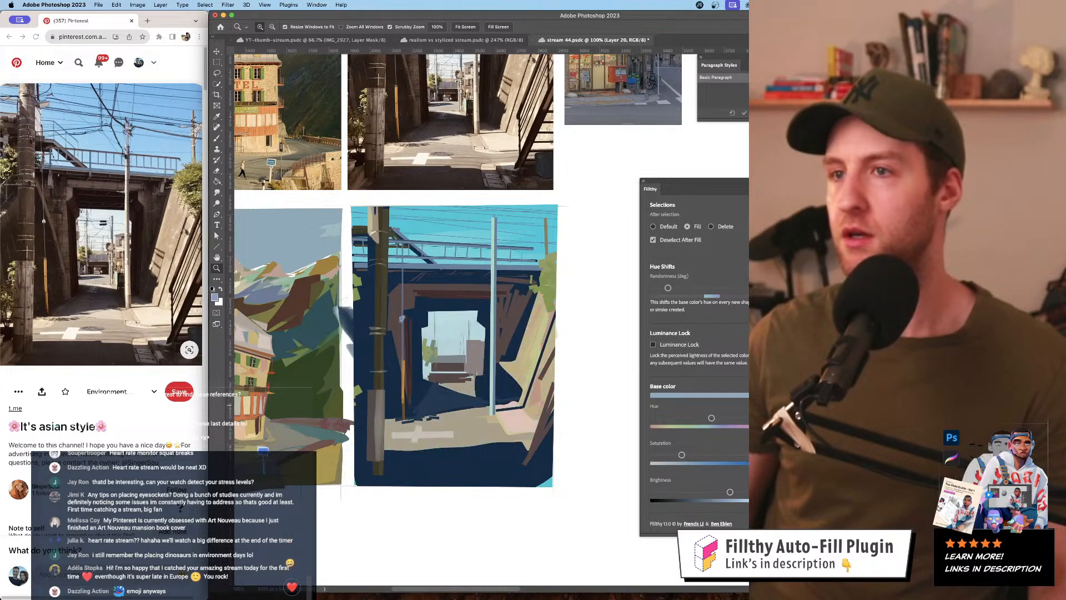
{"action": "key", "text": "super+comma"}
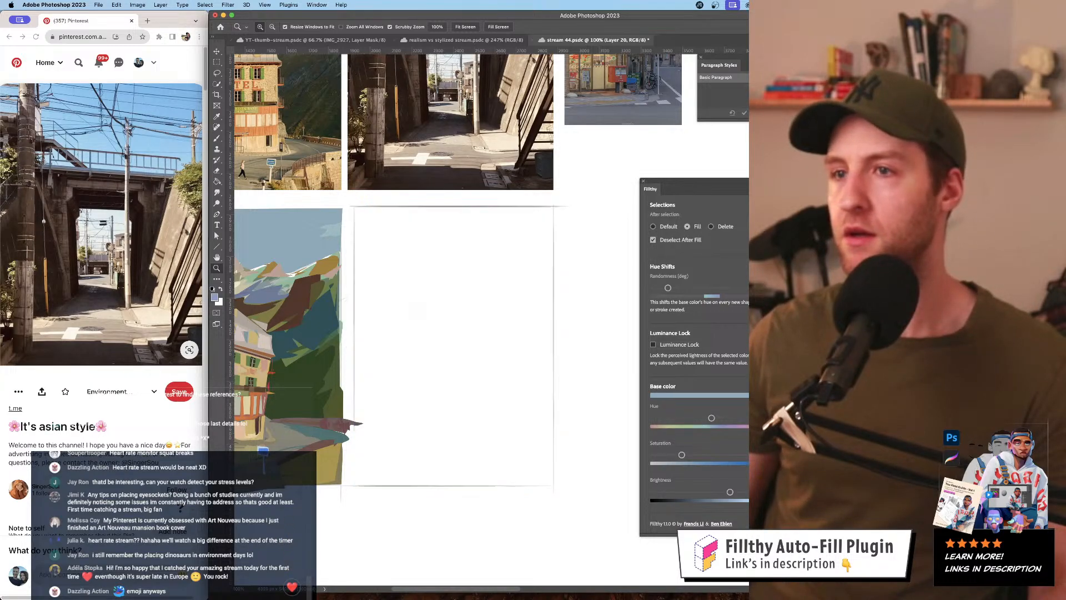
{"action": "key", "text": "super+comma"}
{"action": "key", "text": "super+z"}
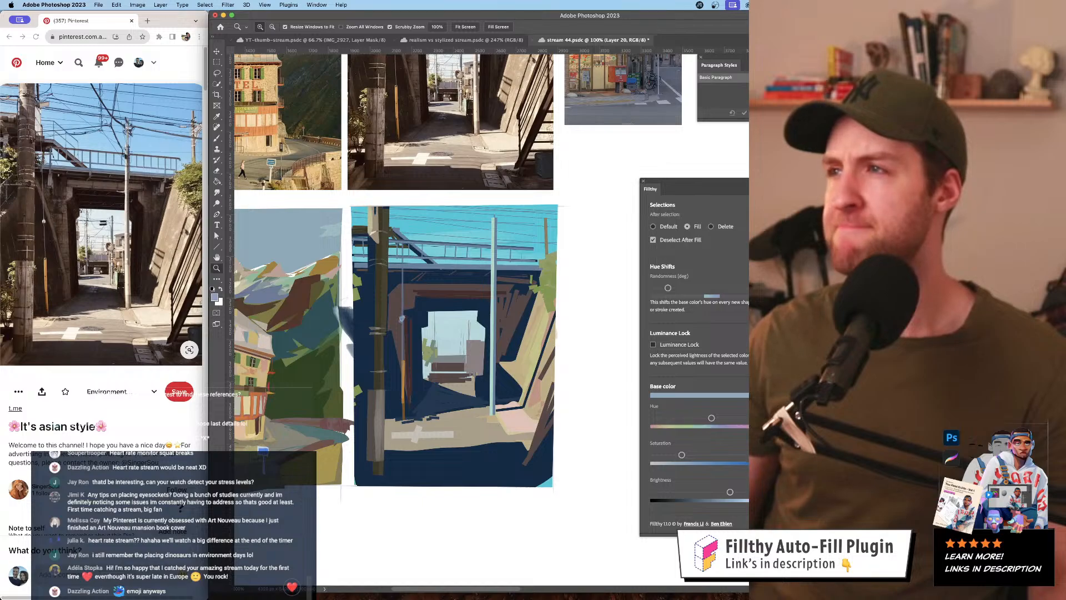
{"action": "key", "text": "super+comma"}
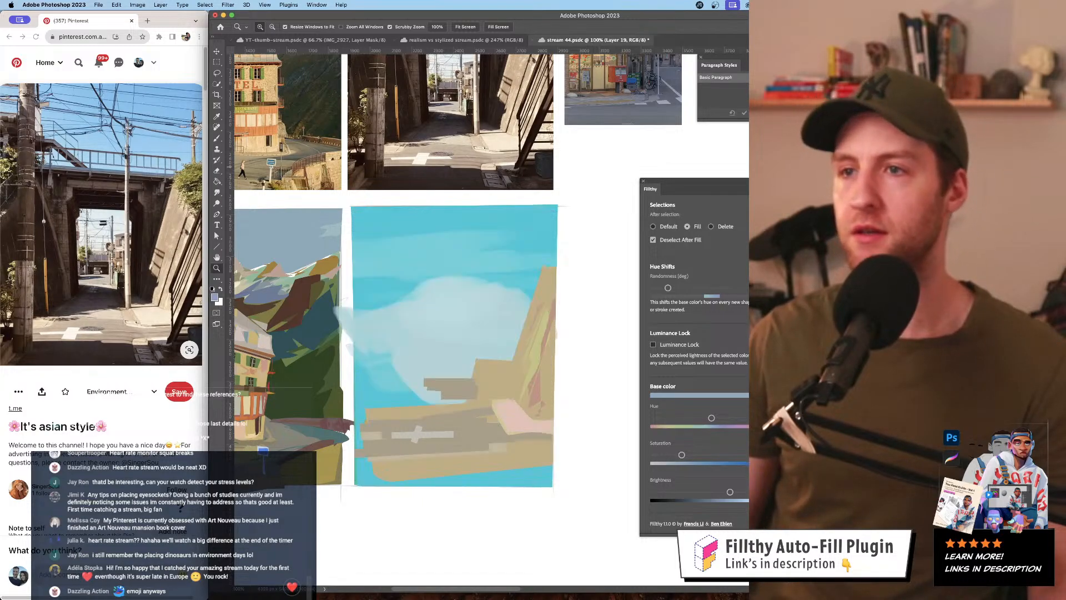
{"action": "key", "text": "super+comma"}
{"action": "key", "text": "super+comma"}
{"action": "key", "text": "super+comma"}
- Sample the dark navy above the tunnel opening and lasso-fill small shapes on Layer 19 around the tunnel opening and right wall
{"action": "left_click_drag", "start_coordinate": [544, 308], "coordinate": [535, 326]}
{"action": "key", "text": "l"}
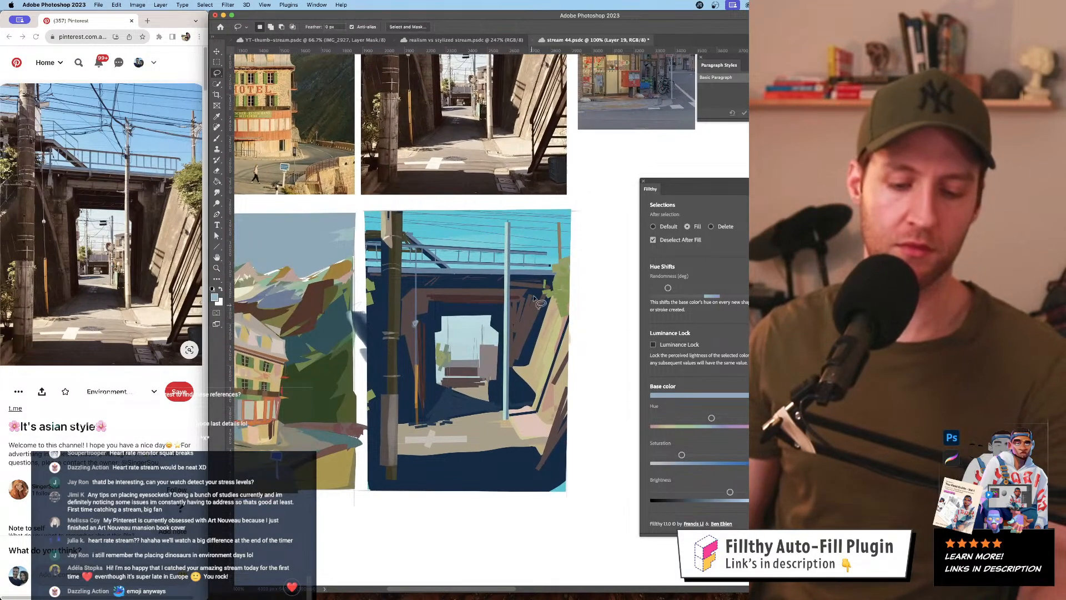
{"action": "left_click_drag", "start_coordinate": [535, 258], "coordinate": [539, 248]}
{"action": "key", "text": "i"}
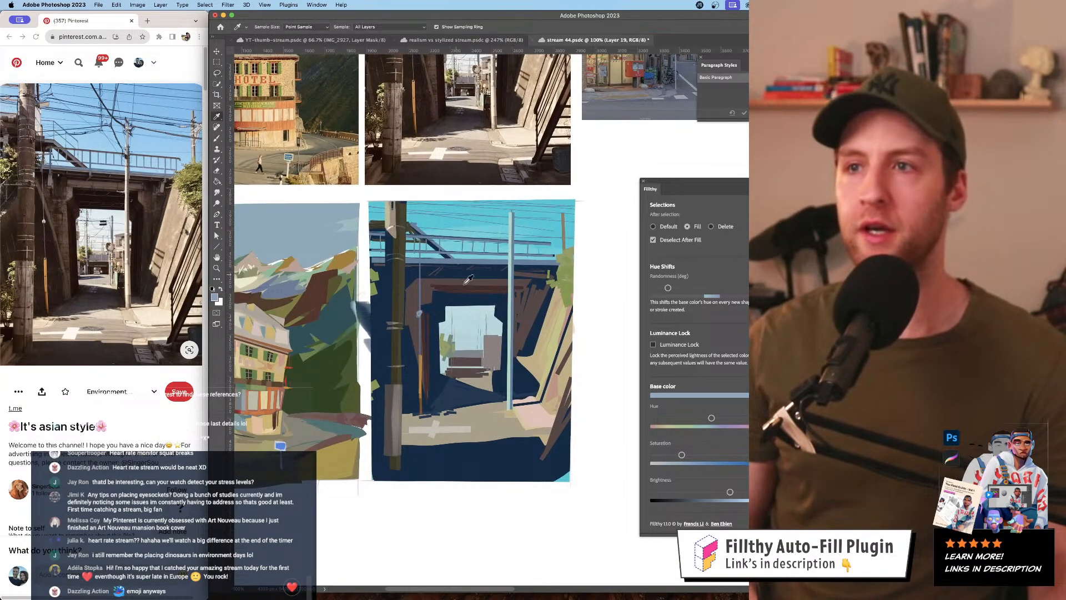
{"action": "left_click", "coordinate": [438, 298]}
{"action": "key", "text": "l"}
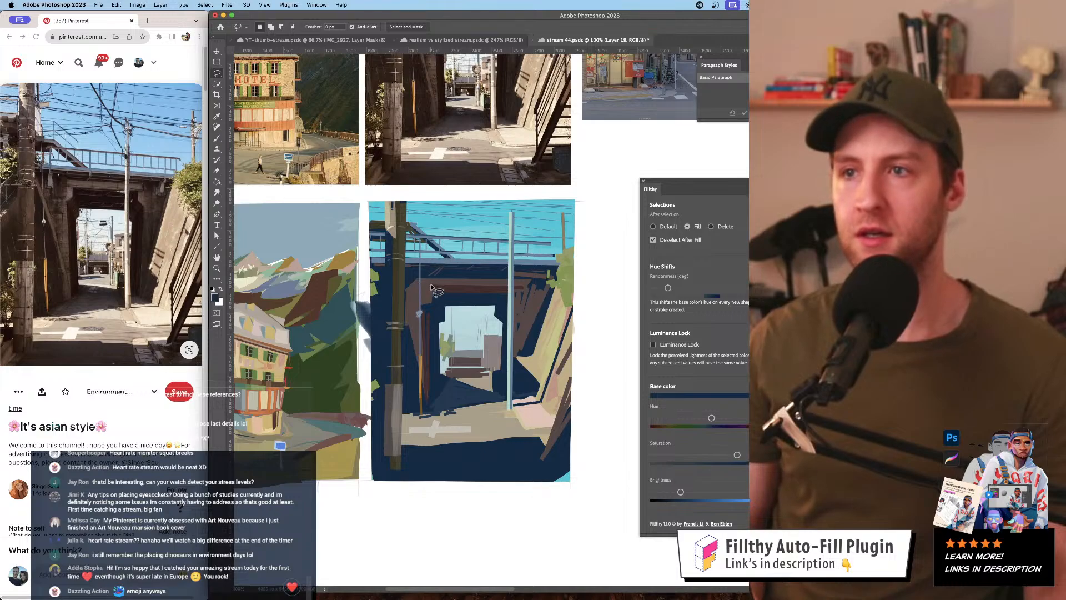
{"action": "mouse_move", "coordinate": [431, 307]}
{"action": "left_mouse_down"}
{"action": "mouse_move", "coordinate": [509, 300]}
{"action": "mouse_move", "coordinate": [509, 284]}
{"action": "mouse_move", "coordinate": [432, 288]}
{"action": "left_mouse_up"}
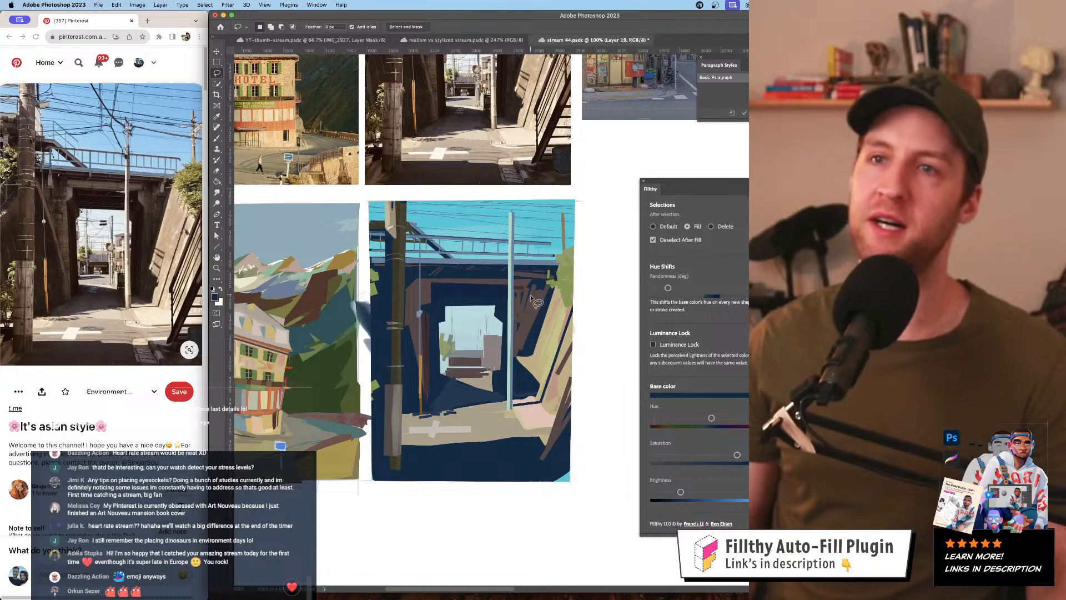
{"action": "left_click_drag", "start_coordinate": [525, 285], "coordinate": [519, 397]}
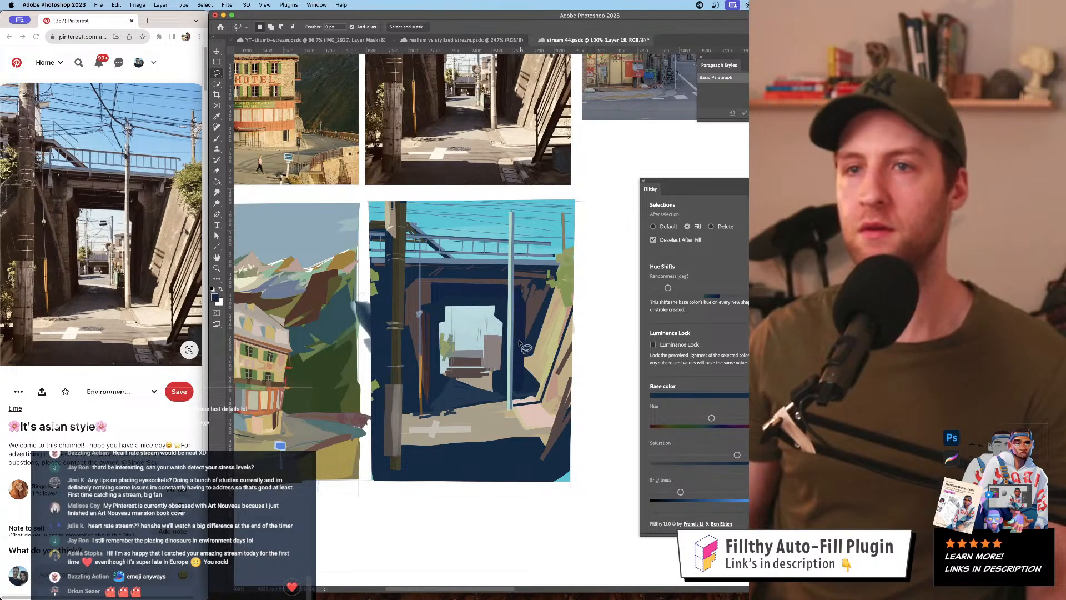
{"action": "mouse_move", "coordinate": [536, 356]}
{"action": "left_mouse_down"}
{"action": "mouse_move", "coordinate": [527, 395]}
{"action": "mouse_move", "coordinate": [525, 352]}
{"action": "mouse_move", "coordinate": [537, 341]}
{"action": "left_mouse_up"}
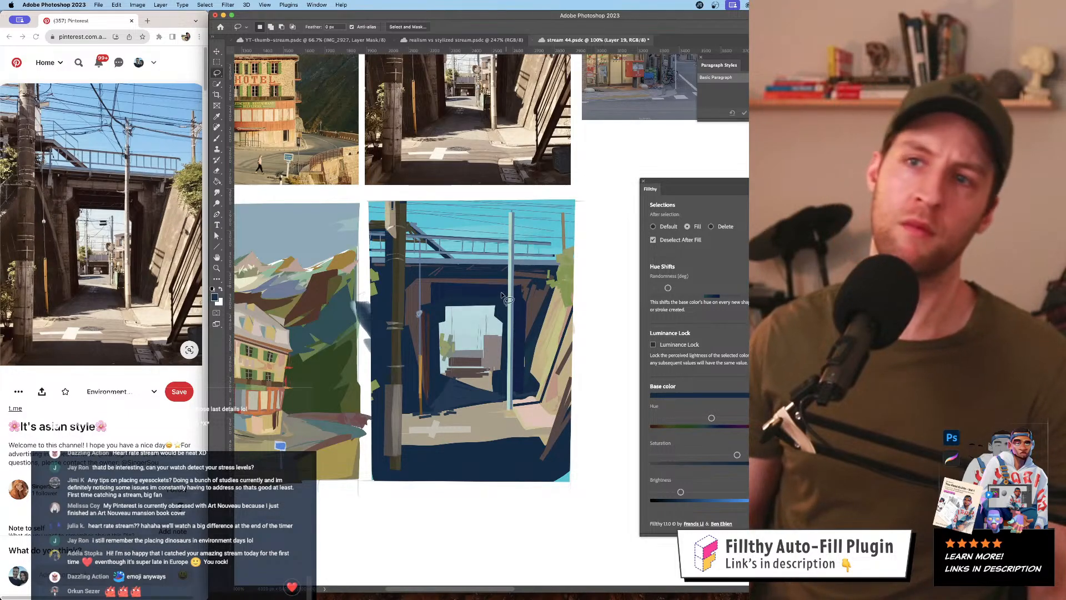
- Sample the dark blue tunnel shadow and lasso-fill thin dark details on the sloped right-hand wall of the underpass painting
{"action": "key", "text": "i"}
{"action": "left_click", "coordinate": [537, 340]}
{"action": "key", "text": "l"}
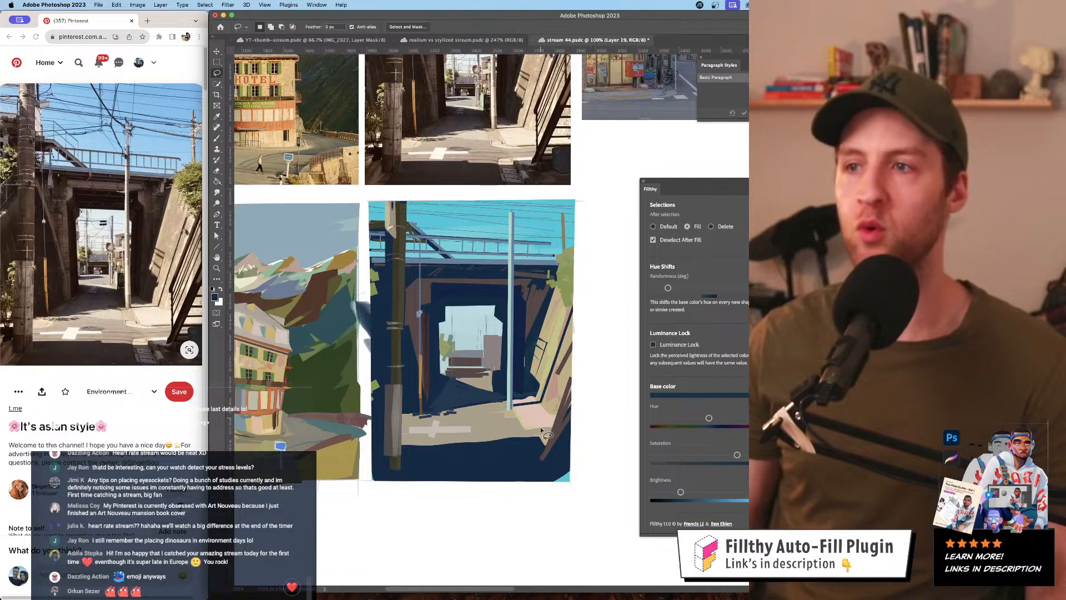
- Sample the wall's tan colour and lasso-fill shapes over the brown diagonal marks along the sloped right-hand wall
{"action": "key", "text": "i"}
{"action": "left_click", "coordinate": [568, 347]}
{"action": "key", "text": "l"}
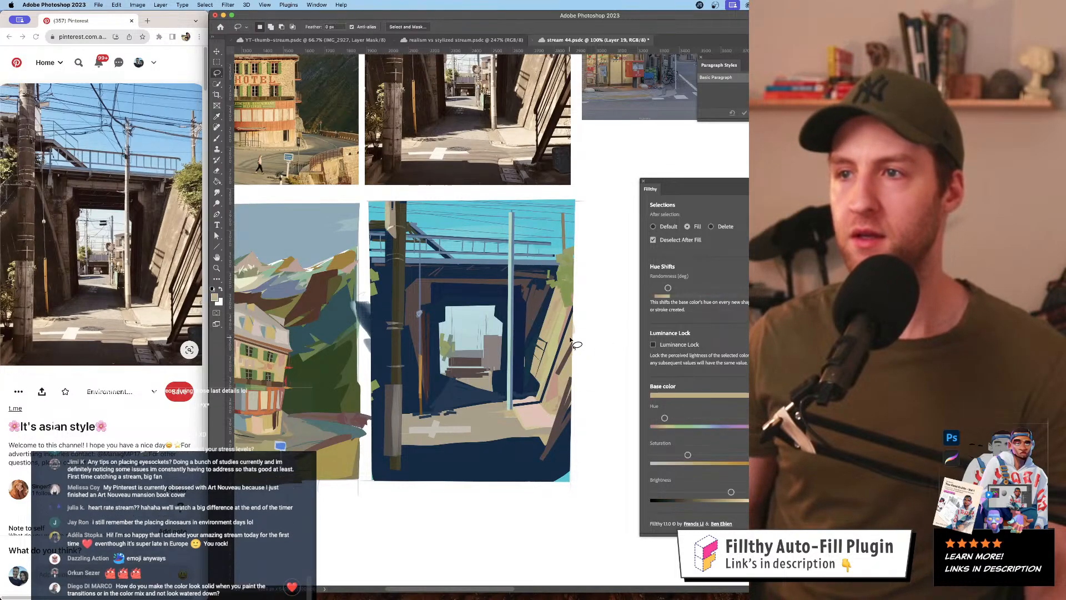
{"action": "mouse_move", "coordinate": [569, 345]}
{"action": "left_mouse_down"}
{"action": "mouse_move", "coordinate": [551, 412]}
{"action": "mouse_move", "coordinate": [576, 341]}
{"action": "left_mouse_up"}
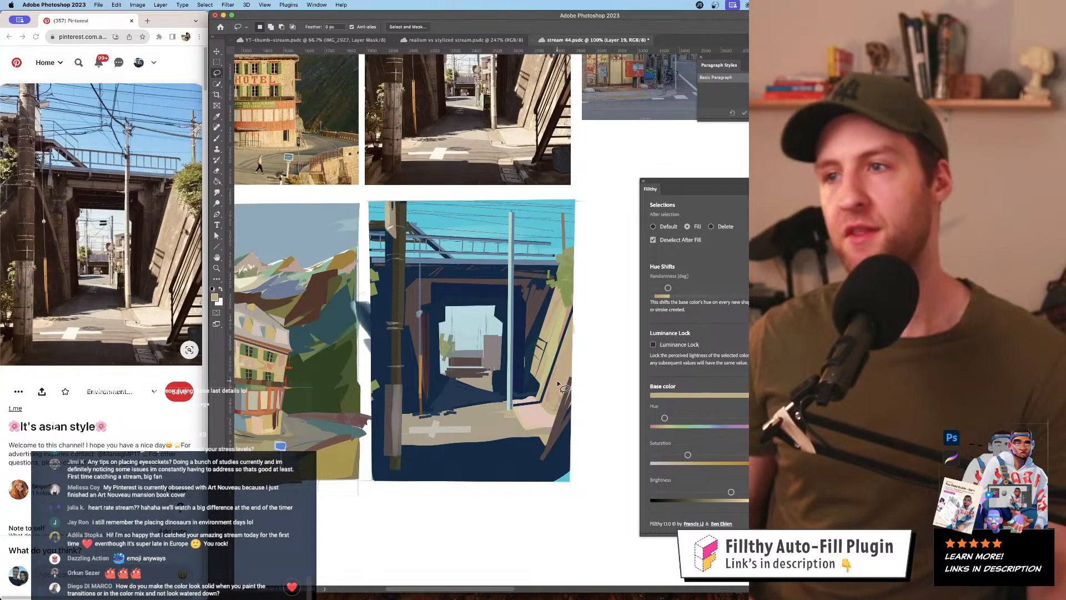
{"action": "mouse_move", "coordinate": [573, 378]}
{"action": "left_mouse_down"}
{"action": "mouse_move", "coordinate": [546, 445]}
{"action": "mouse_move", "coordinate": [582, 430]}
{"action": "mouse_move", "coordinate": [577, 366]}
{"action": "left_mouse_up"}
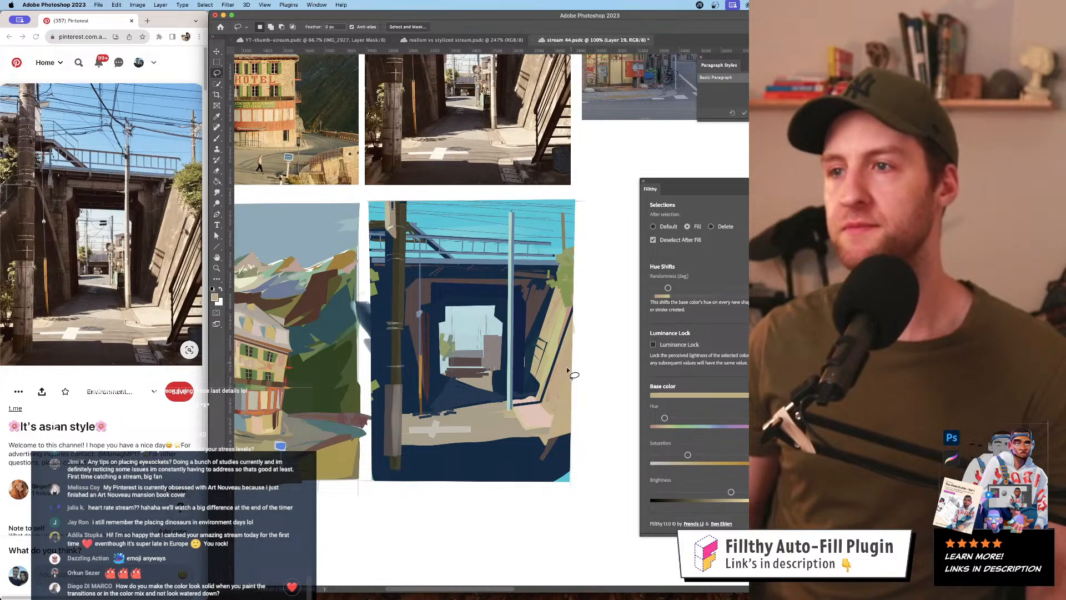
- Sample the light sidewalk colour and lasso-fill a pink patch on the ground below the sloped right-hand wall
{"action": "key", "text": "i"}
{"action": "left_click", "coordinate": [549, 409]}
{"action": "key", "text": "l"}
{"action": "mouse_move", "coordinate": [534, 435]}
{"action": "left_mouse_down"}
{"action": "mouse_move", "coordinate": [592, 428]}
{"action": "mouse_move", "coordinate": [592, 419]}
{"action": "mouse_move", "coordinate": [547, 423]}
{"action": "left_mouse_up"}
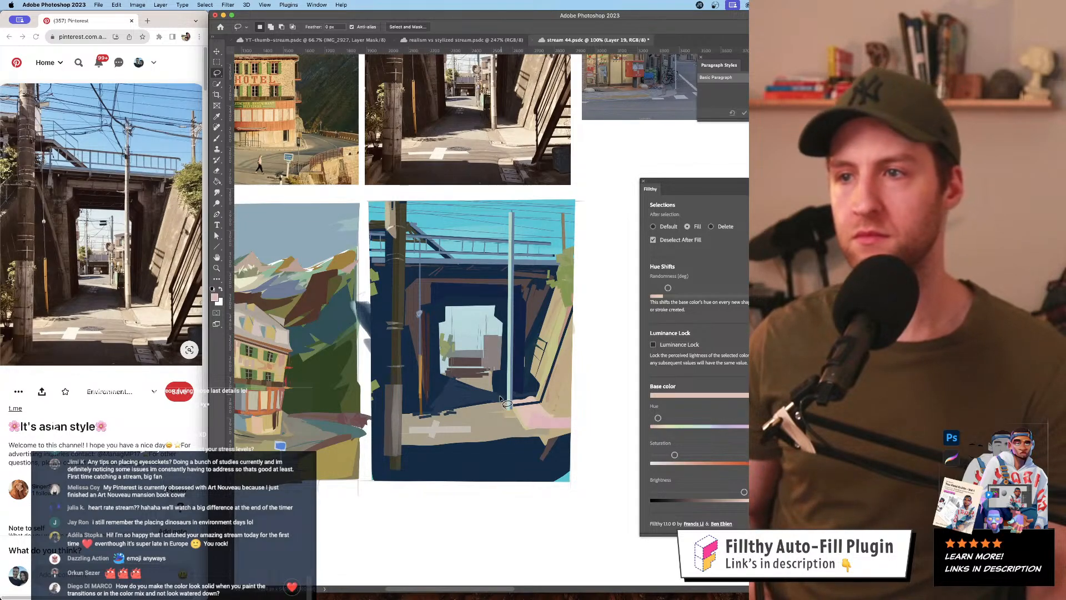
- Sample the shadow colour inside the tunnel, adjust its hue, and lasso-fill purple-blue shadow shapes on the tunnel floor
{"action": "key", "text": "i"}
{"action": "left_click", "coordinate": [498, 393]}
{"action": "key", "text": "l"}
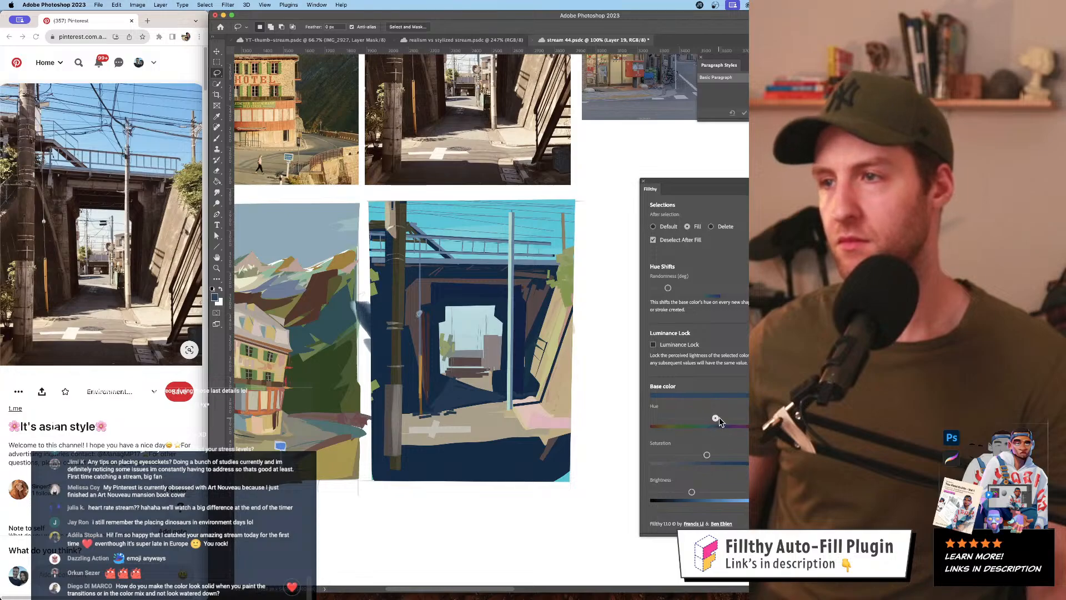
{"action": "mouse_move", "coordinate": [498, 402]}
{"action": "left_mouse_down"}
{"action": "mouse_move", "coordinate": [430, 410]}
{"action": "mouse_move", "coordinate": [444, 395]}
{"action": "mouse_move", "coordinate": [501, 402]}
{"action": "left_mouse_up"}
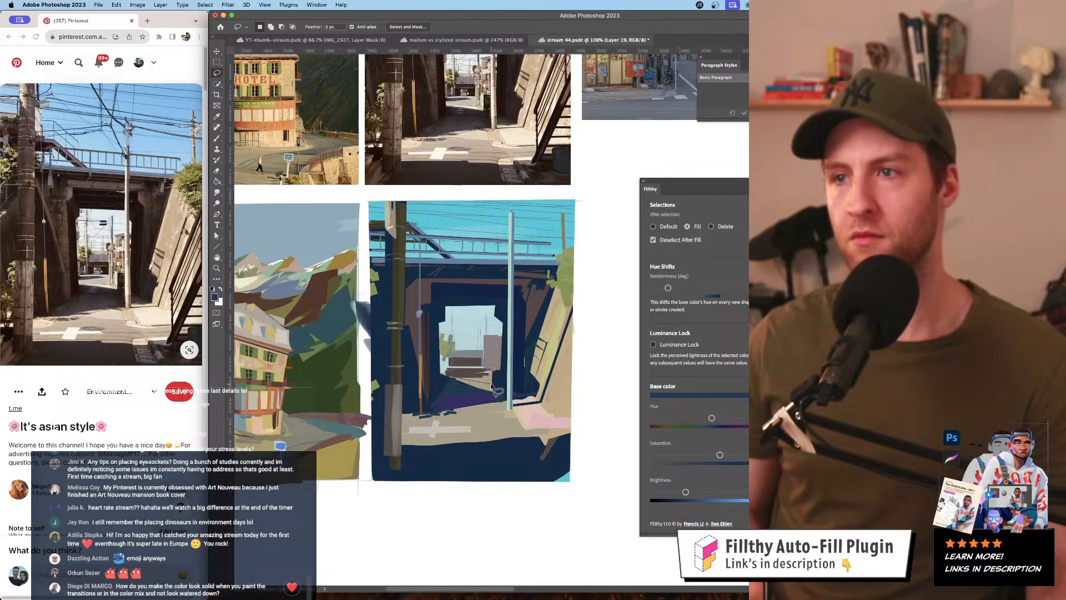
- Sample the tan wall colour, lower its saturation and raise its brightness, and lasso-fill light accents along the road's shadow edge
{"action": "key", "text": "i"}
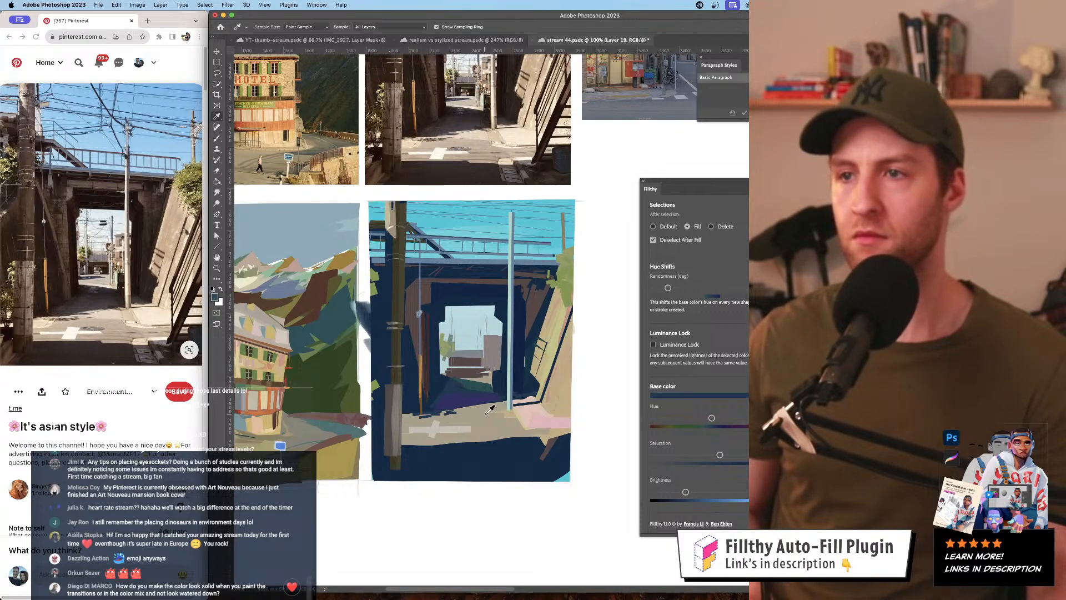
{"action": "left_click", "coordinate": [537, 379]}
{"action": "left_click_drag", "start_coordinate": [721, 492], "coordinate": [732, 492]}
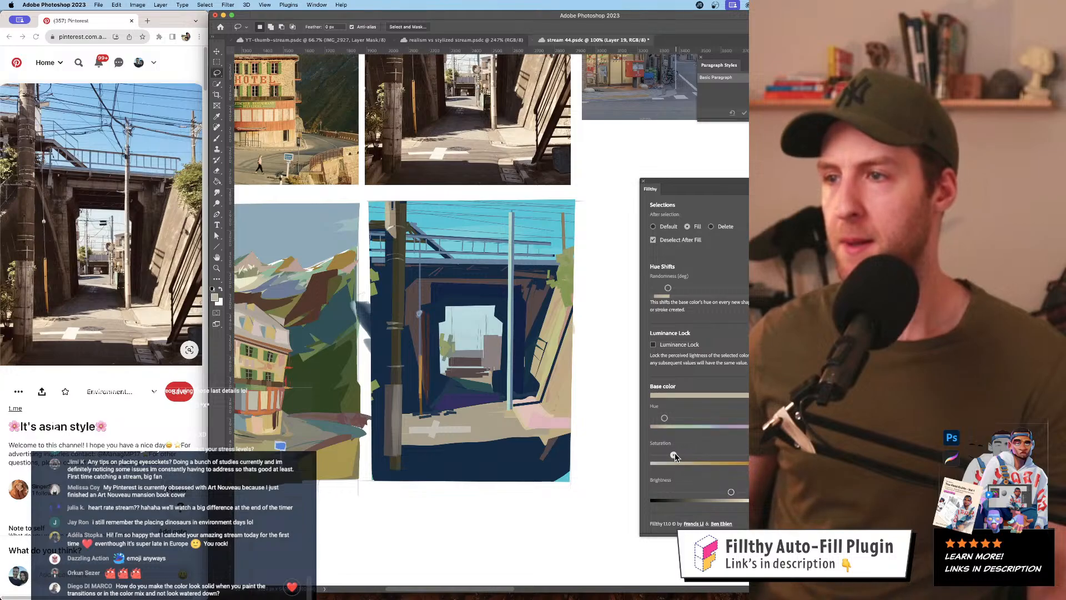
{"action": "left_click_drag", "start_coordinate": [673, 455], "coordinate": [668, 455]}
{"action": "key", "text": "l"}
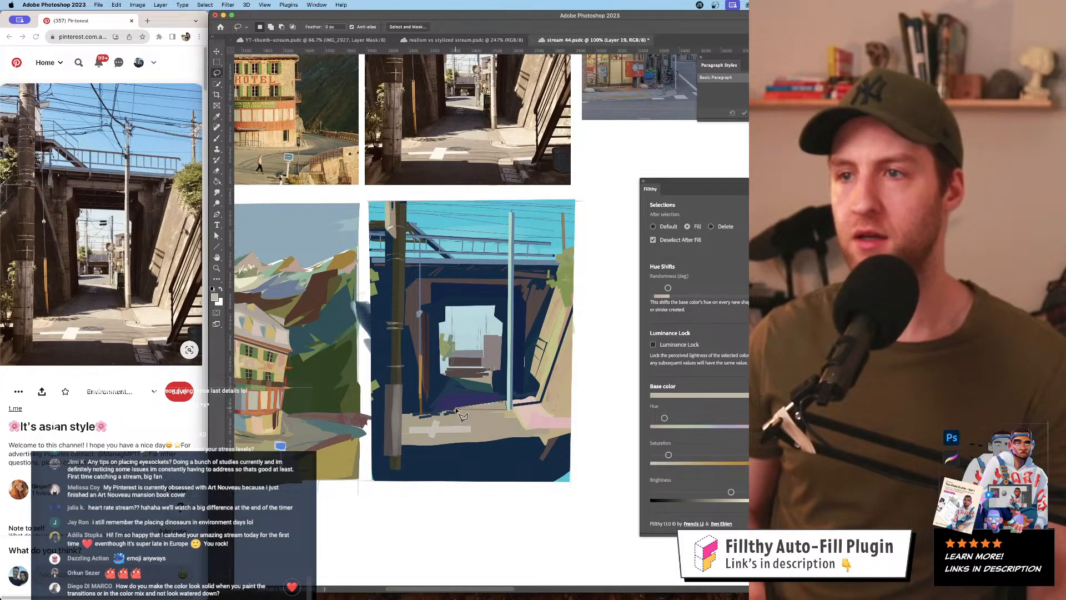
{"action": "left_click_drag", "start_coordinate": [731, 492], "coordinate": [737, 492]}
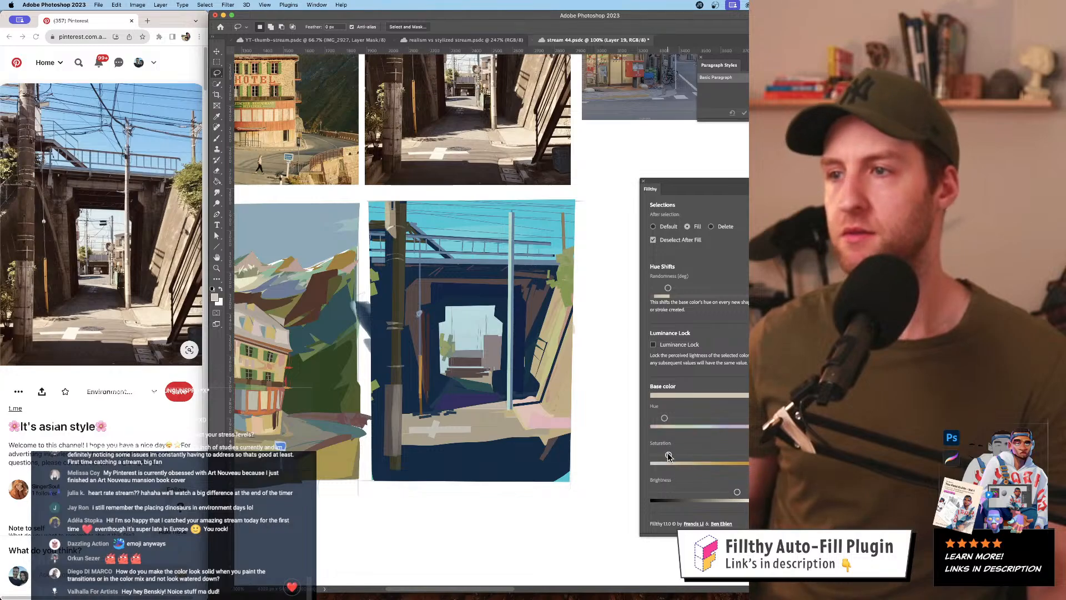
{"action": "left_click_drag", "start_coordinate": [668, 456], "coordinate": [666, 456]}
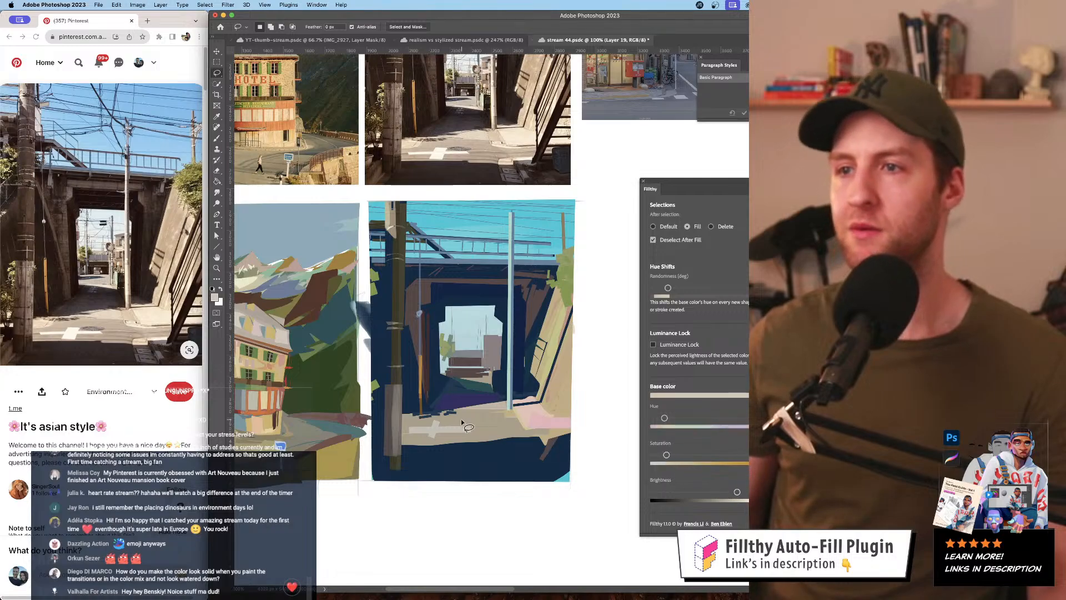
{"action": "left_click", "coordinate": [501, 401], "text": "alt"}
{"action": "left_click", "coordinate": [505, 410], "text": "alt"}
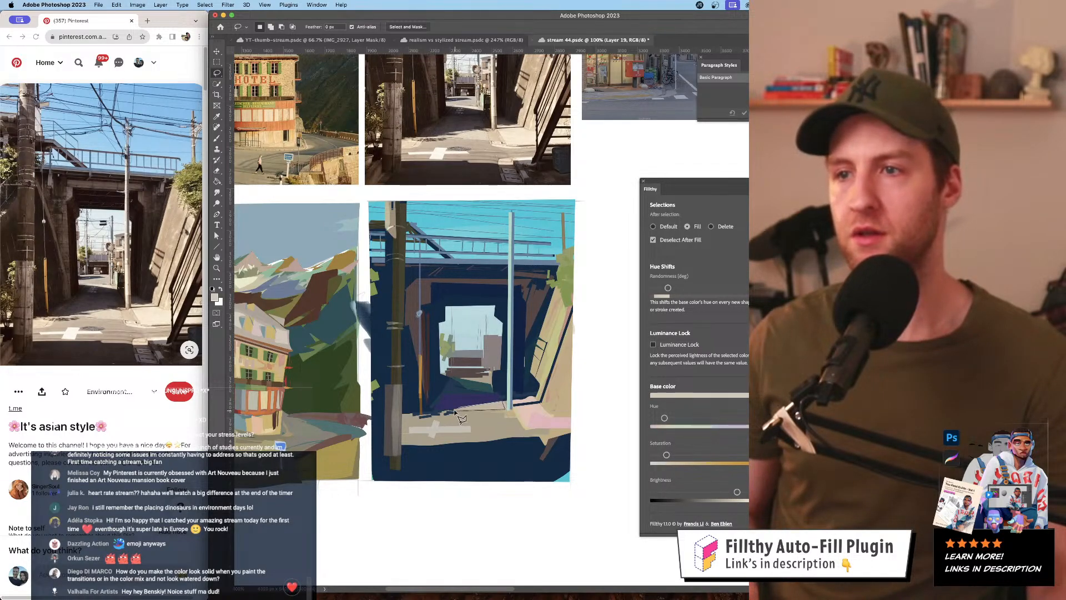
{"action": "left_click", "coordinate": [470, 412], "text": "alt"}
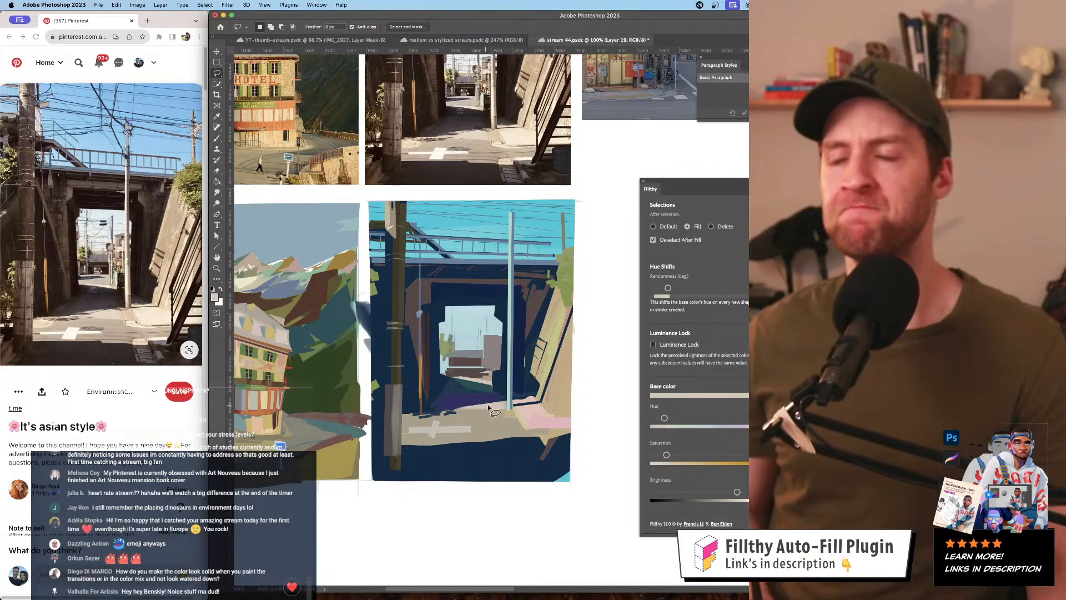
- Sample a light tone beyond the tunnel and lasso-fill the sunlit road at its far end
{"action": "key", "text": "i"}
{"action": "left_click", "coordinate": [494, 372]}
{"action": "left_click", "coordinate": [494, 372]}
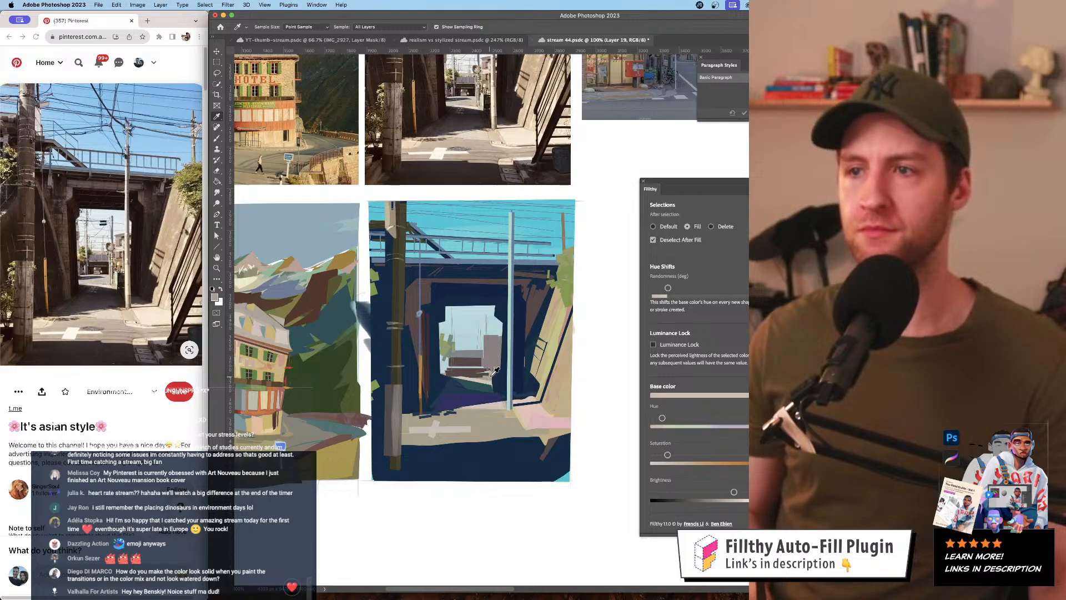
{"action": "key", "text": "l"}
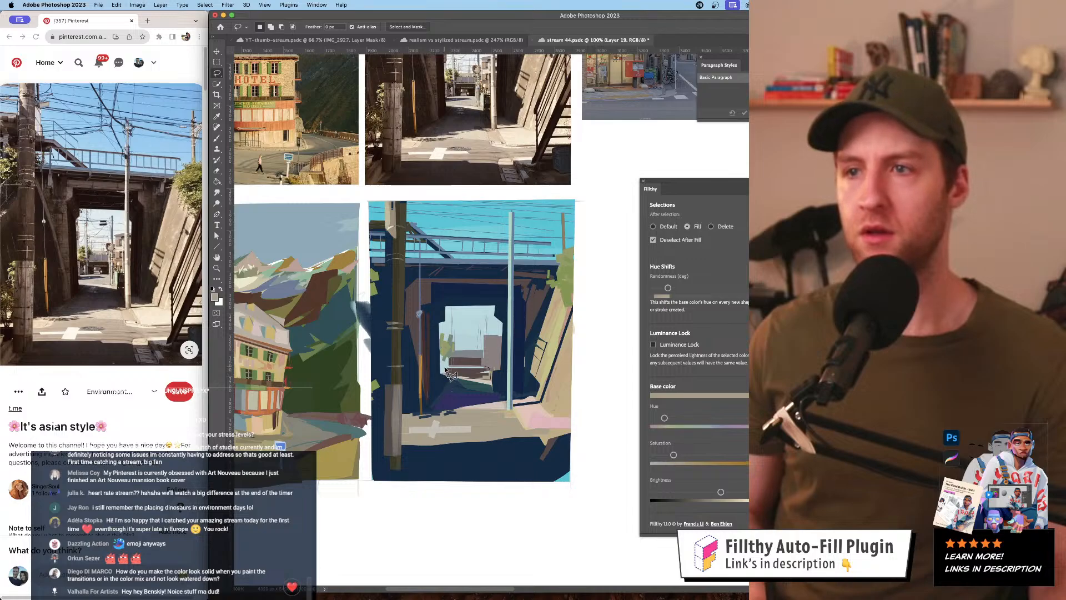
{"action": "left_click_drag", "start_coordinate": [444, 367], "coordinate": [492, 365]}
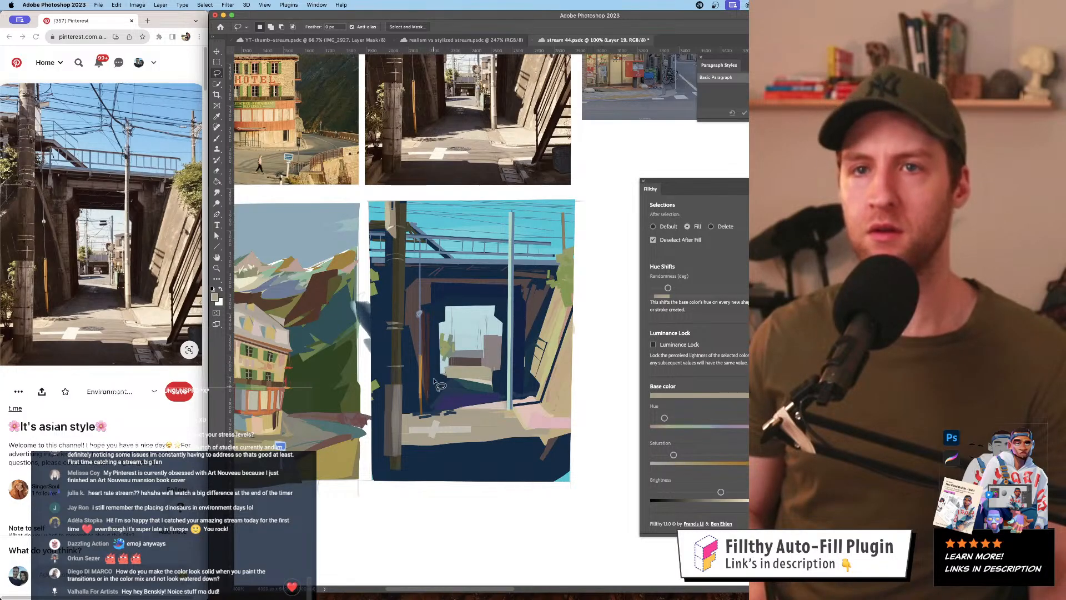
- Sample the dark low wall beyond the tunnel and lasso-fill small details around the distant buildings
{"action": "key", "text": "i"}
{"action": "left_click", "coordinate": [481, 359]}
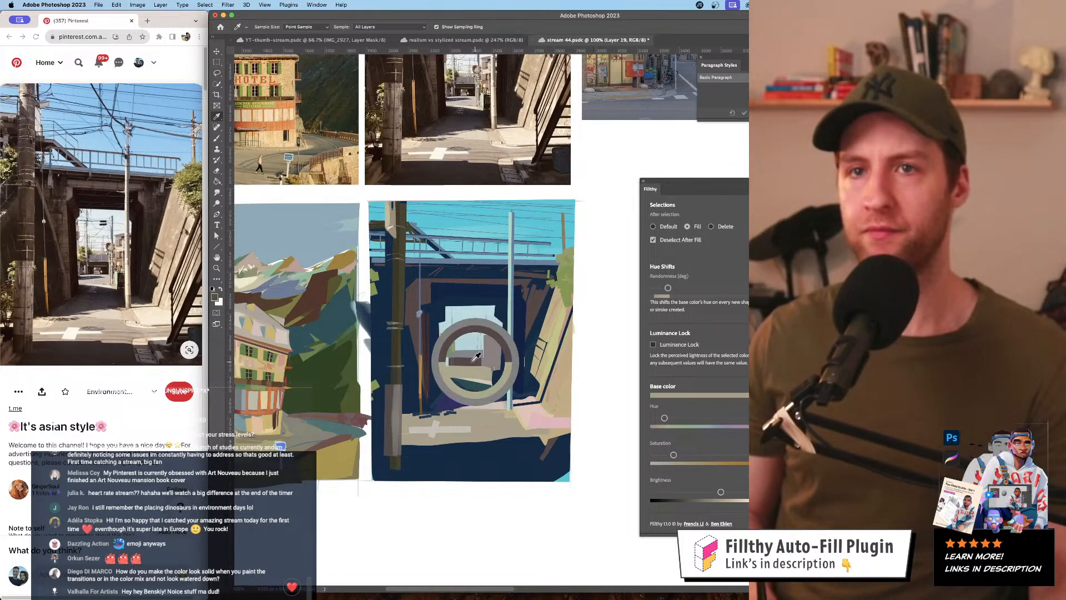
{"action": "key", "text": "l"}
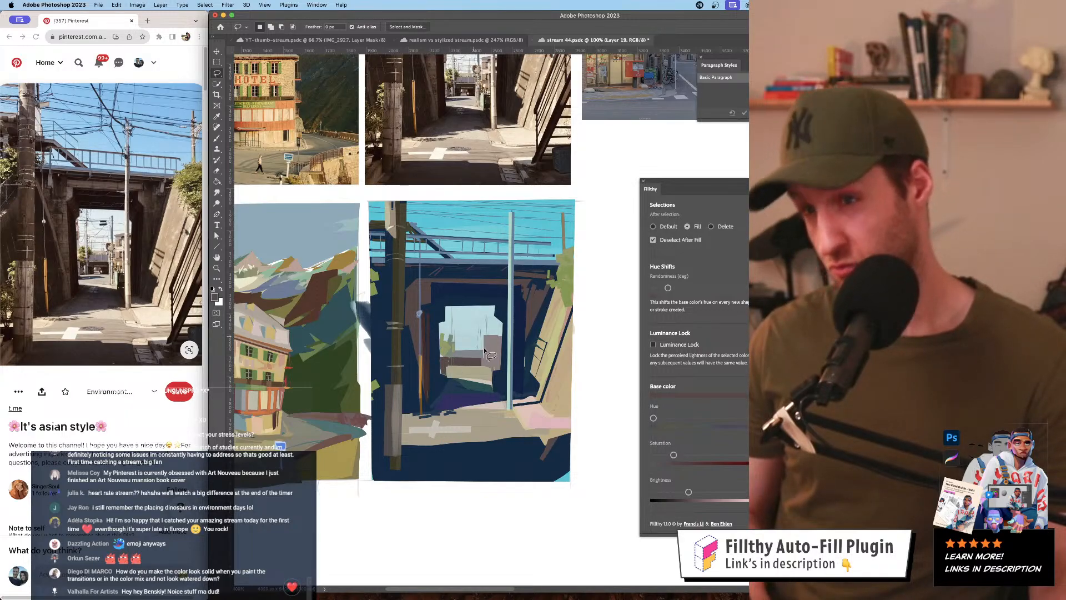
- Sample the distant road colour, darken it and shift its hue toward blue, and lasso-fill shadow shapes beyond the tunnel
{"action": "key", "text": "i"}
{"action": "left_click", "coordinate": [465, 369]}
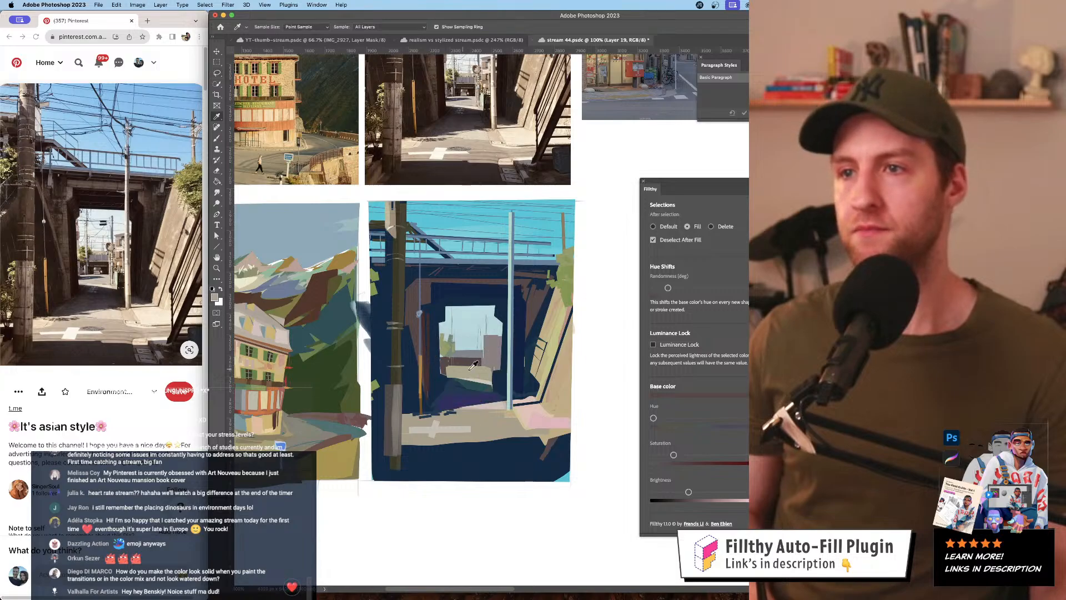
{"action": "key", "text": "l"}
{"action": "left_click_drag", "start_coordinate": [720, 492], "coordinate": [707, 492]}
{"action": "left_click_drag", "start_coordinate": [669, 418], "coordinate": [703, 419]}
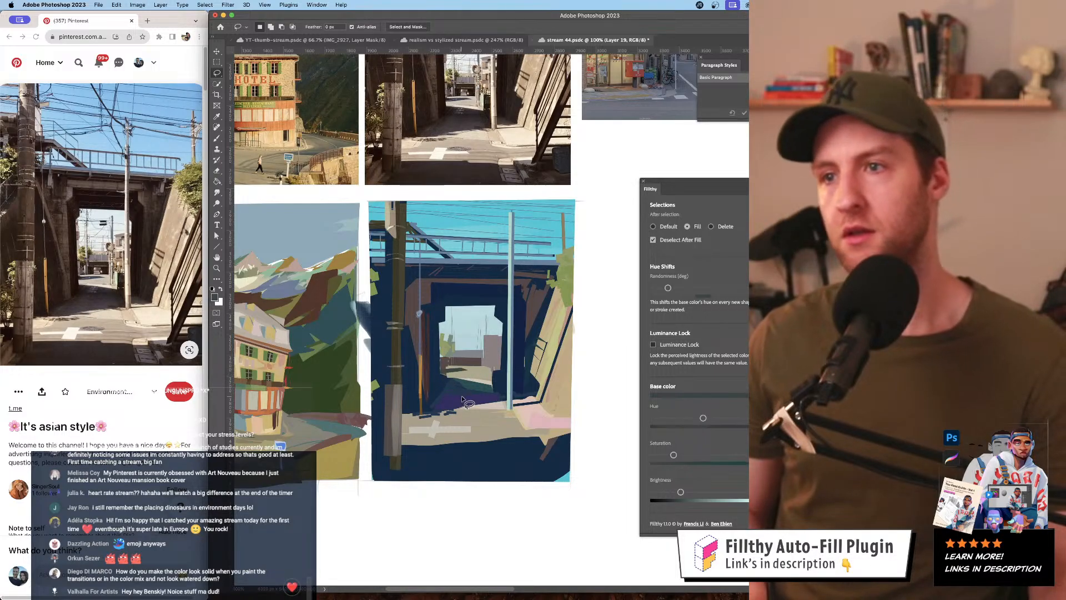
- Sample a grey from the distant scene, raise its saturation and darken it slightly, and lasso-fill shading on the distant buildings
{"action": "key", "text": "i"}
{"action": "left_click", "coordinate": [487, 328]}
{"action": "key", "text": "l"}
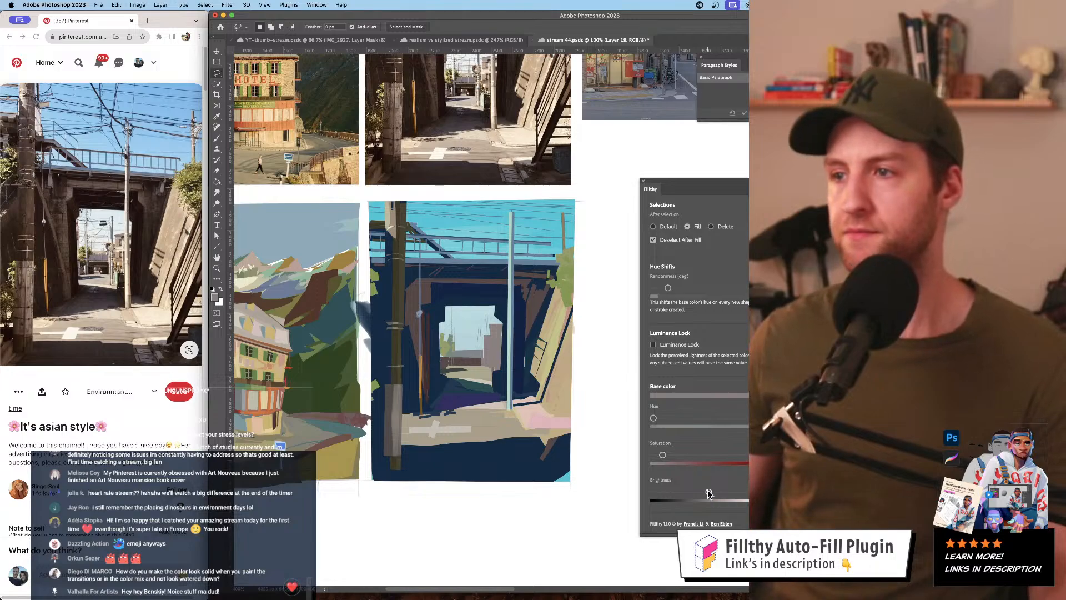
{"action": "left_click_drag", "start_coordinate": [664, 457], "coordinate": [674, 456]}
{"action": "left_click_drag", "start_coordinate": [709, 492], "coordinate": [705, 492]}
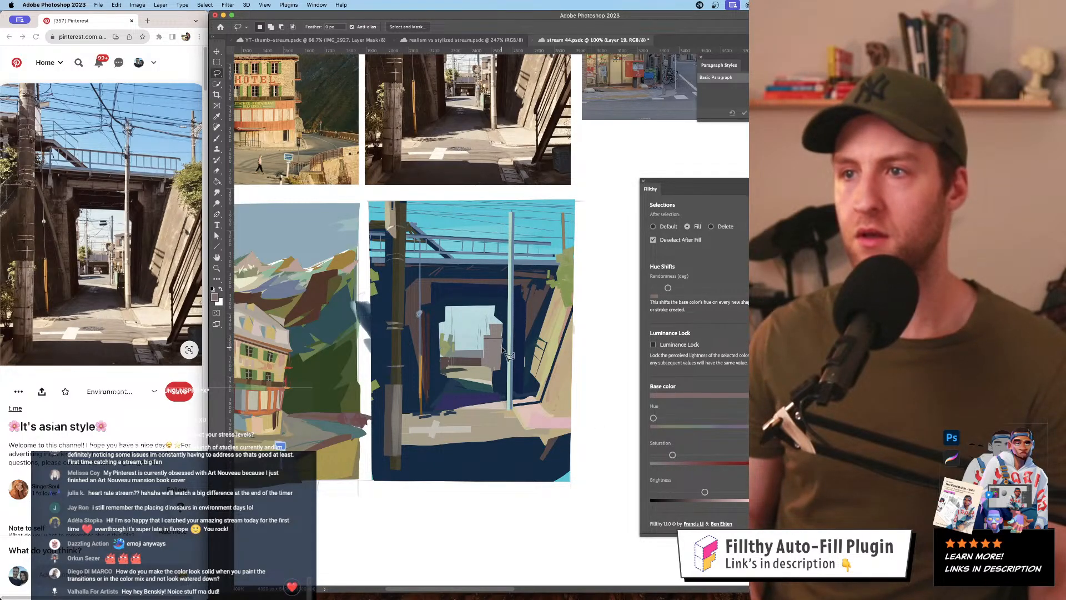
{"action": "left_click", "coordinate": [483, 342]}
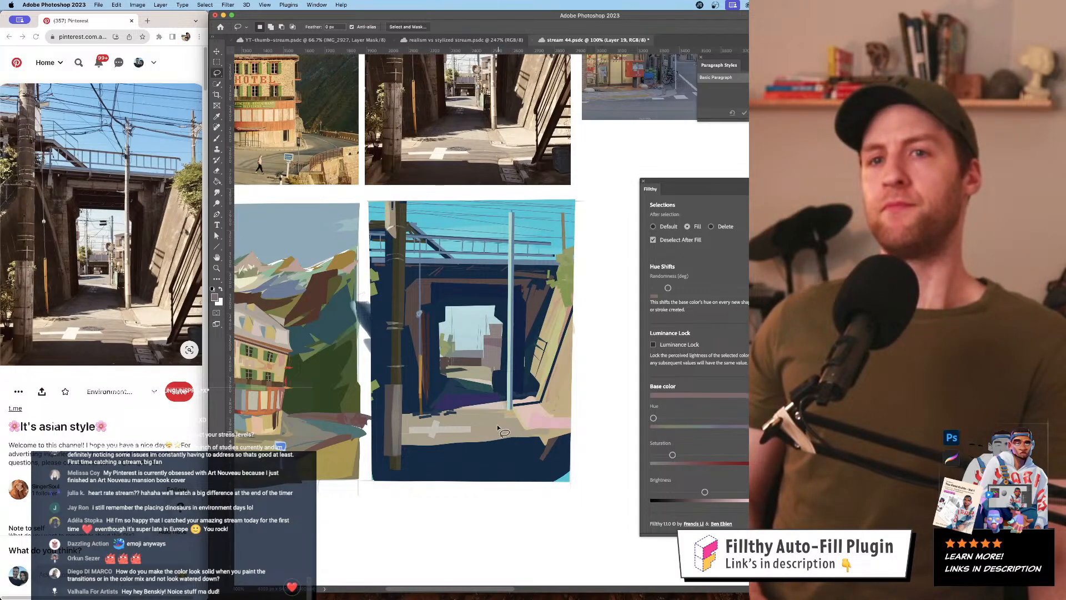
- Touch up the sunlit road edge, sample the pale road marking, and lasso-fill the white cross on the road
{"action": "left_click", "coordinate": [501, 410], "text": "alt"}
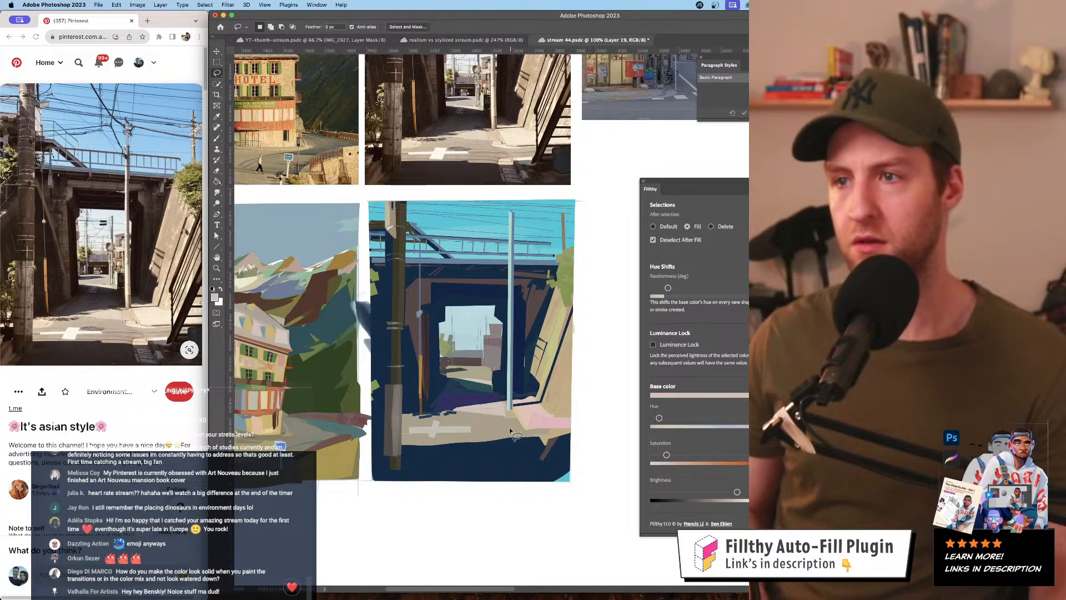
{"action": "key", "text": "i"}
{"action": "left_click", "coordinate": [444, 424]}
{"action": "key", "text": "l"}
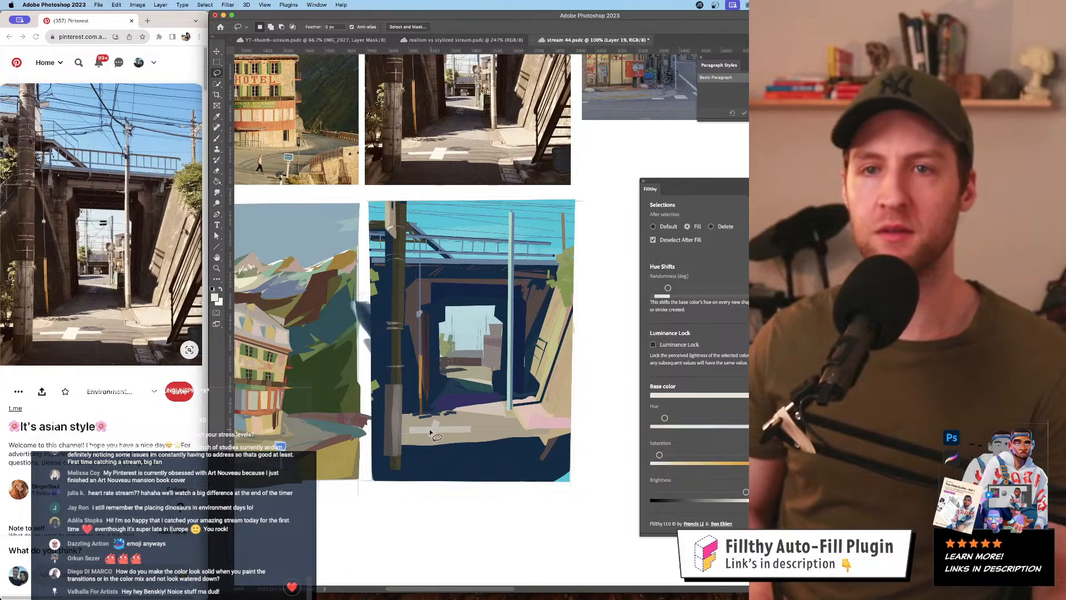
{"action": "mouse_move", "coordinate": [410, 433]}
{"action": "left_mouse_down"}
{"action": "mouse_move", "coordinate": [481, 431]}
{"action": "mouse_move", "coordinate": [423, 431]}
{"action": "mouse_move", "coordinate": [452, 429]}
{"action": "mouse_move", "coordinate": [436, 429]}
{"action": "left_mouse_up"}
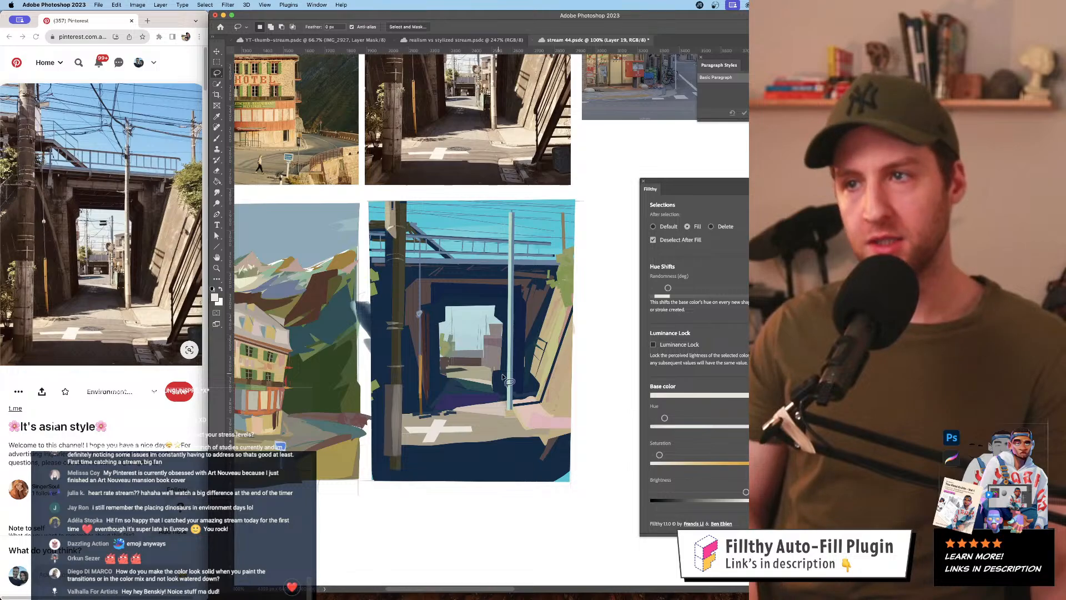
- Sample the pink sidewalk colour, make it lighter and less saturated, and lasso-fill the sunlit sidewalk beside the light-blue pole
{"action": "scroll", "coordinate": [508, 384], "scroll_direction": "right", "scroll_amount": 3}
{"action": "scroll", "coordinate": [509, 384], "scroll_direction": "down", "scroll_amount": 1}
{"action": "key", "text": "i"}
{"action": "left_click", "coordinate": [513, 406]}
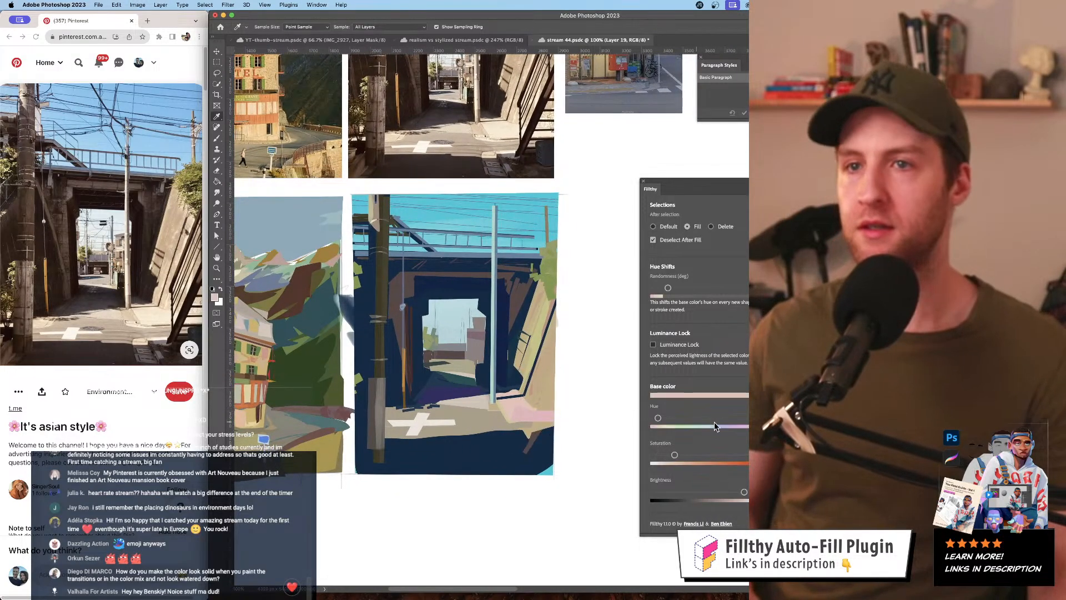
{"action": "key", "text": "l"}
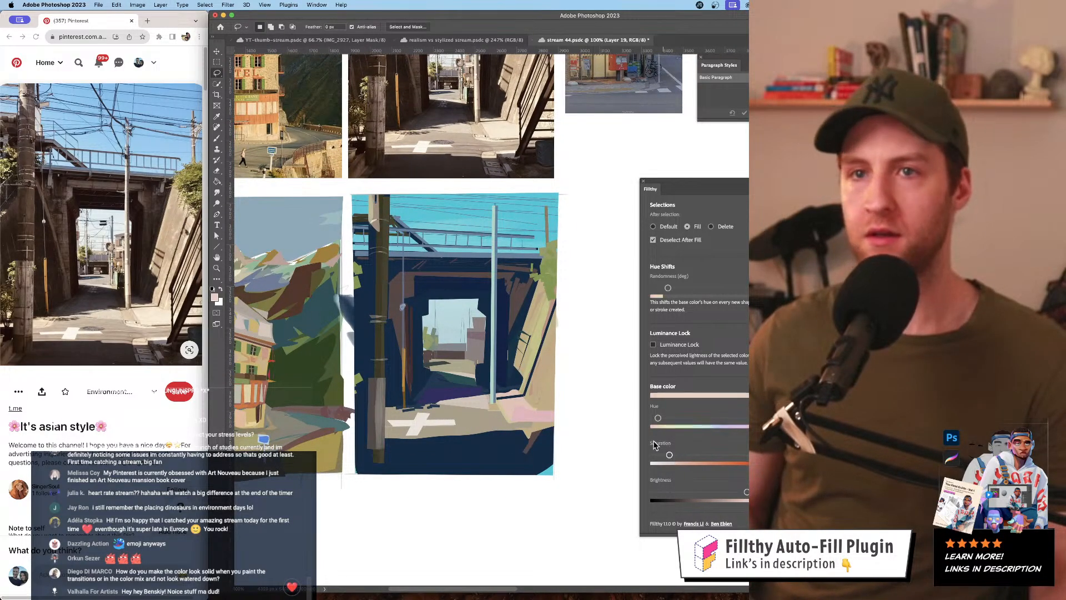
{"action": "left_click_drag", "start_coordinate": [496, 401], "coordinate": [507, 424]}
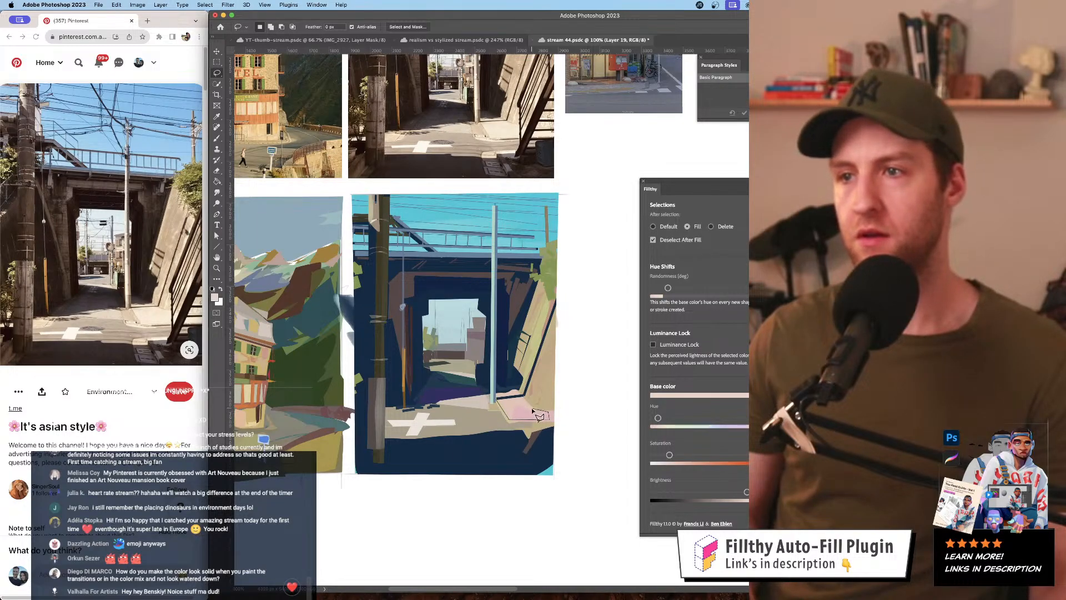
{"action": "left_click_drag", "start_coordinate": [531, 403], "coordinate": [525, 408]}
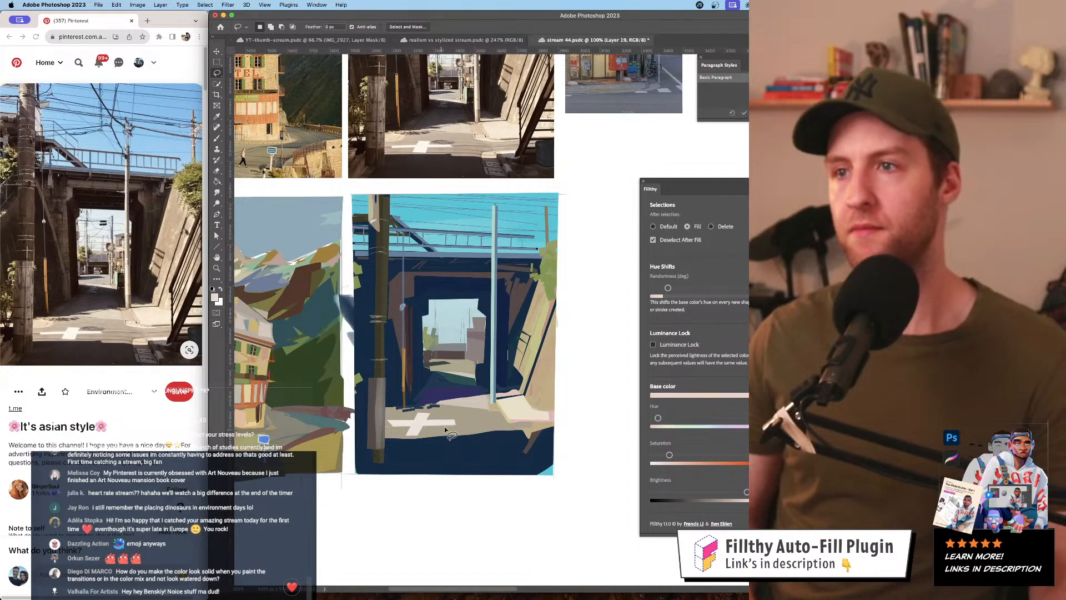
- Sample greys from the scene beyond the tunnel, darken and saturate the blue-grey slightly, and lasso-fill thin distant utility poles
{"action": "left_click_drag", "start_coordinate": [527, 321], "coordinate": [539, 315]}
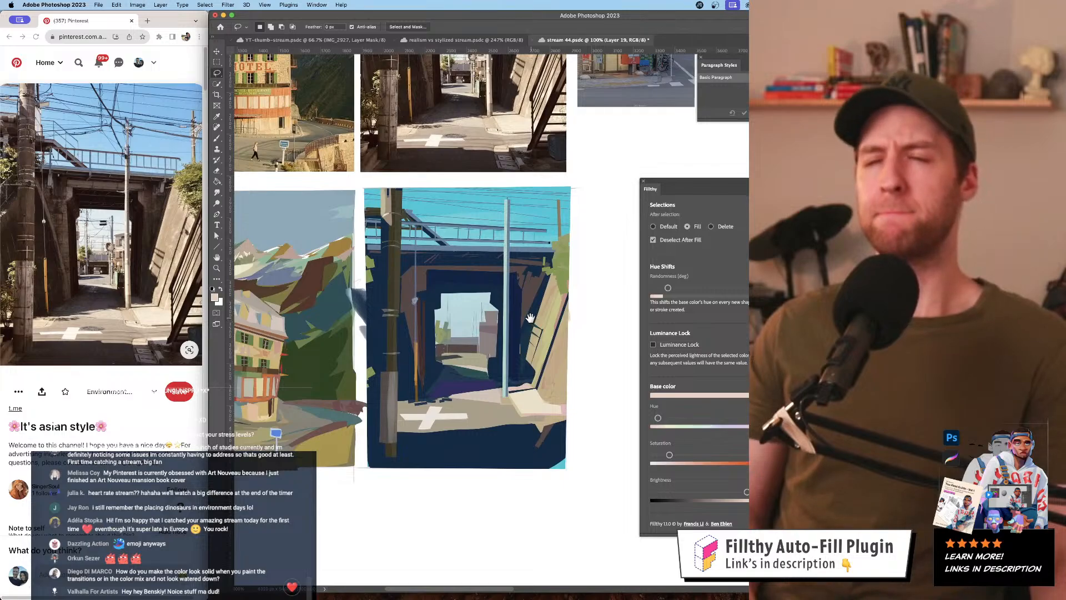
{"action": "key", "text": "i"}
{"action": "left_click", "coordinate": [451, 346]}
{"action": "key", "text": "l"}
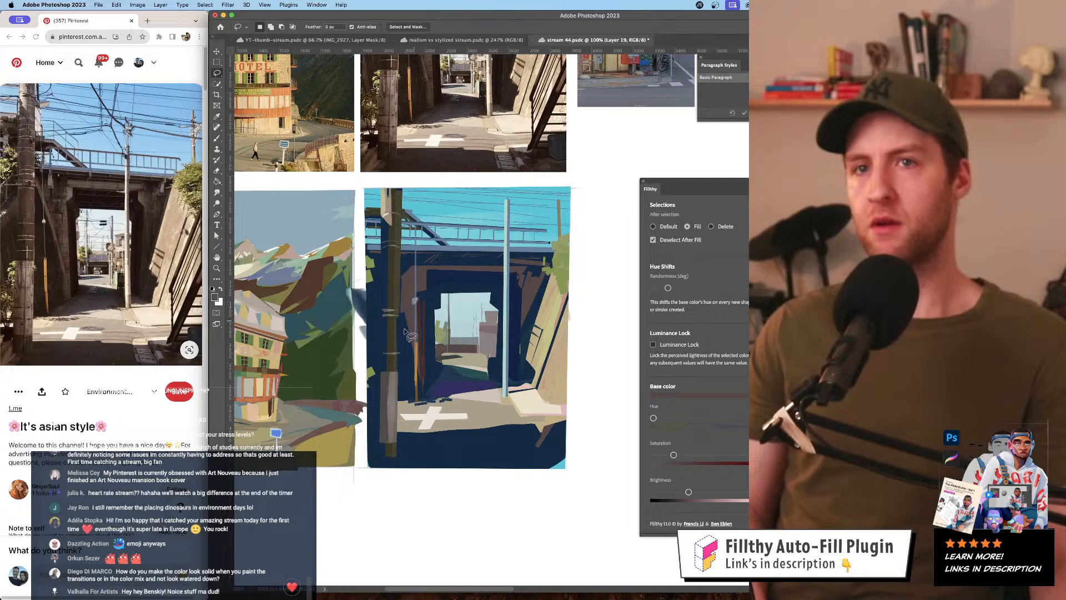
{"action": "key", "text": "i"}
{"action": "left_click", "coordinate": [453, 312]}
{"action": "key", "text": "l"}
{"action": "left_click", "coordinate": [447, 293], "text": "alt"}
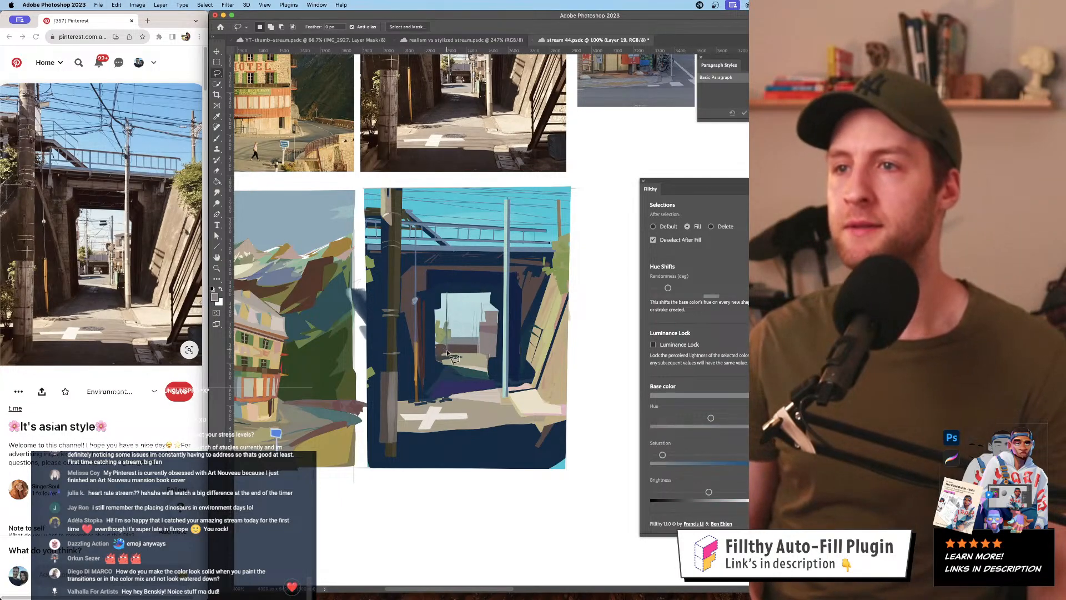
{"action": "left_click", "coordinate": [449, 356], "text": "alt"}
{"action": "left_click", "coordinate": [447, 295], "text": "alt"}
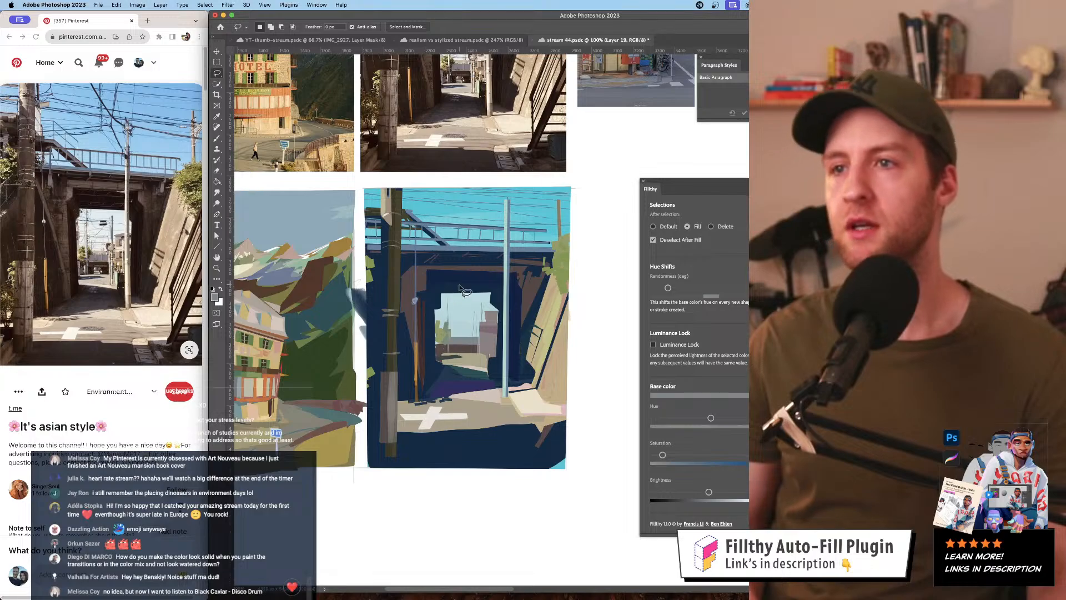
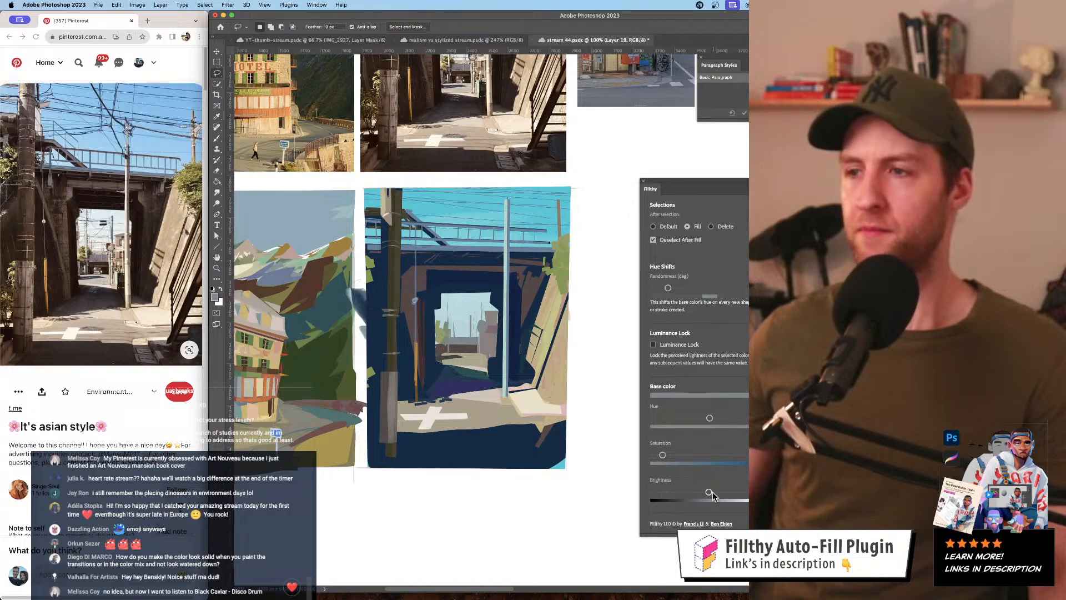
{"action": "left_click_drag", "start_coordinate": [709, 492], "coordinate": [703, 492]}
{"action": "left_click_drag", "start_coordinate": [674, 455], "coordinate": [676, 455]}
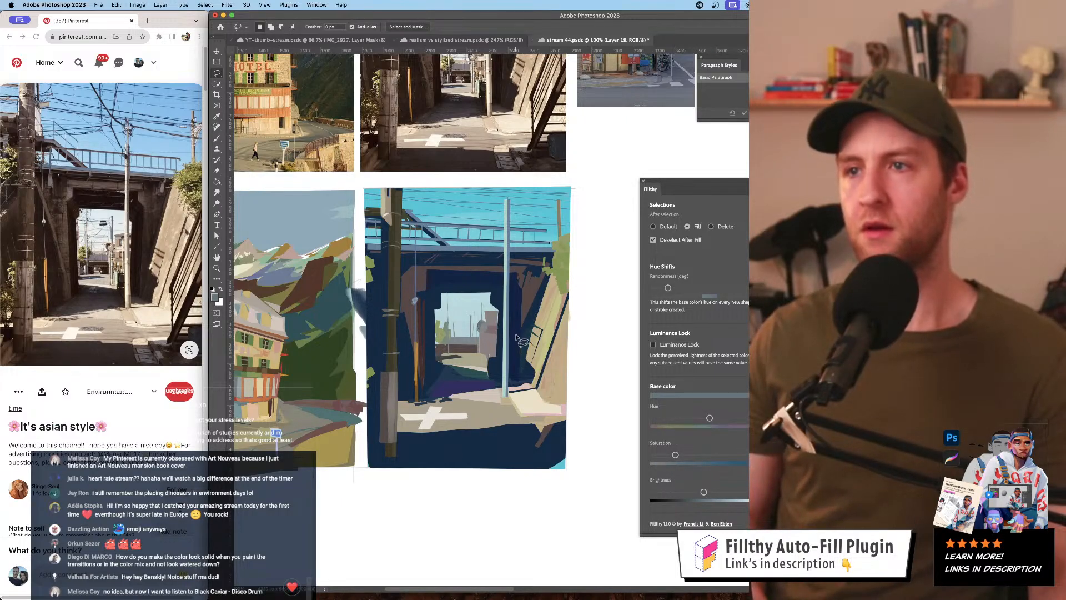
- Sample the distant road colour, make it warmer, lighter and less saturated, and lasso-fill road and dark detail shapes beyond the tunnel
{"action": "key", "text": "i"}
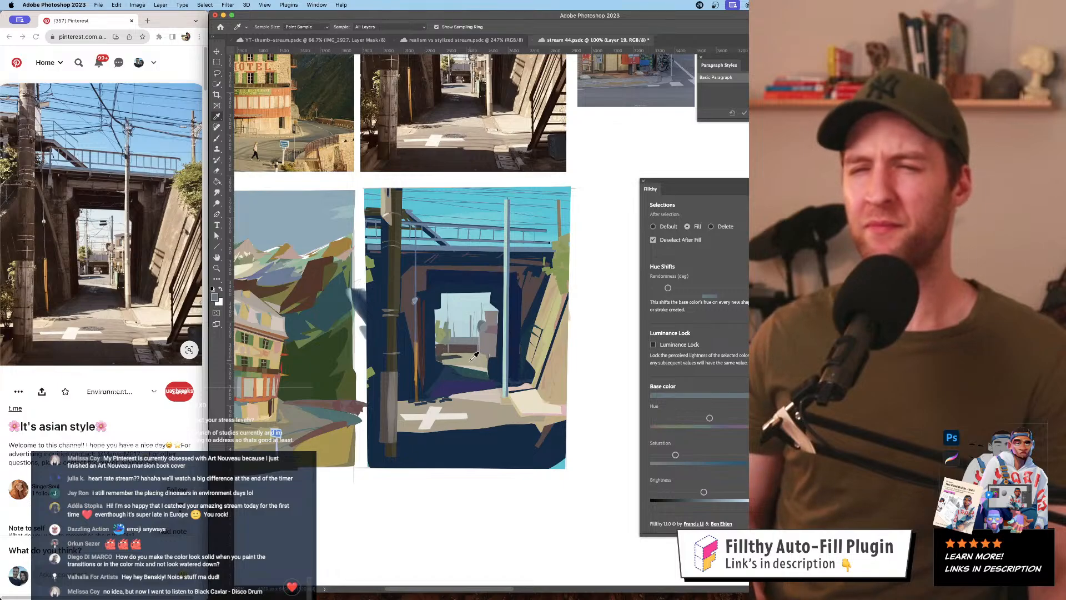
{"action": "left_click", "coordinate": [476, 356]}
{"action": "key", "text": "l"}
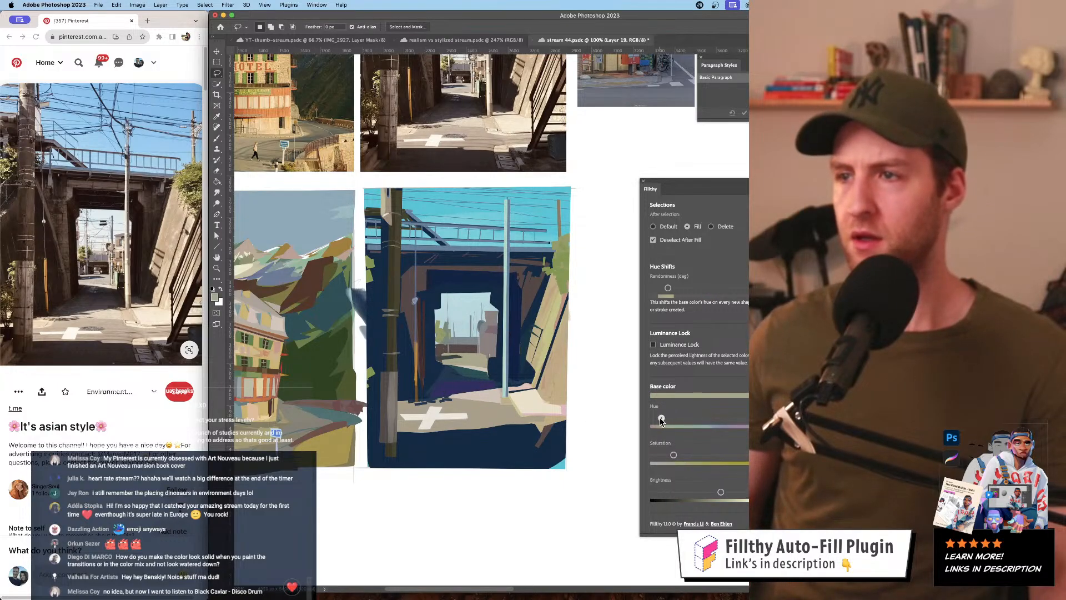
{"action": "key", "text": "super+s"}
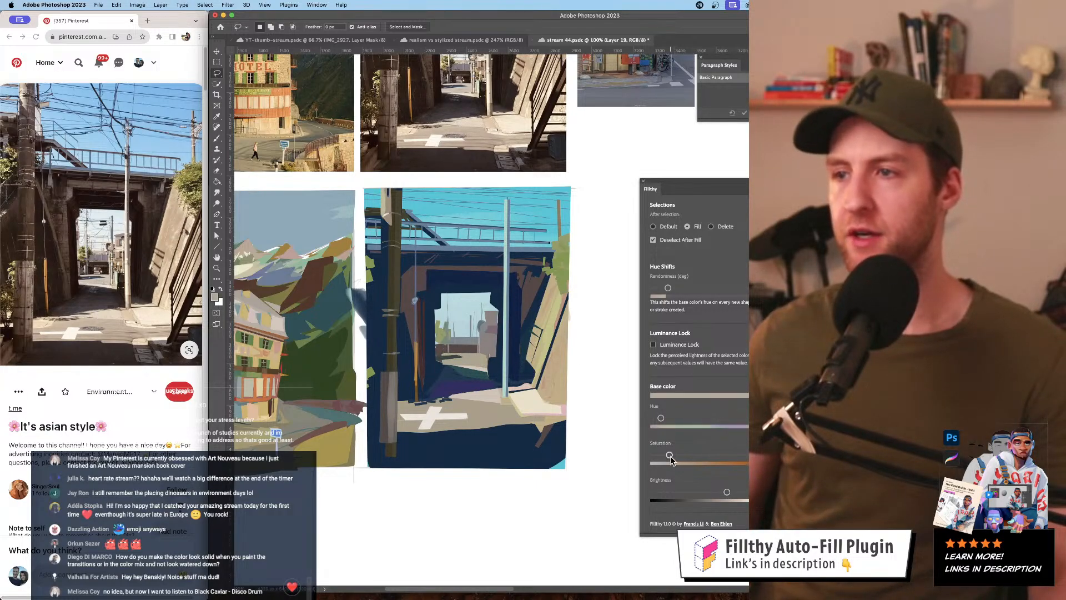
{"action": "left_click_drag", "start_coordinate": [670, 456], "coordinate": [666, 456]}
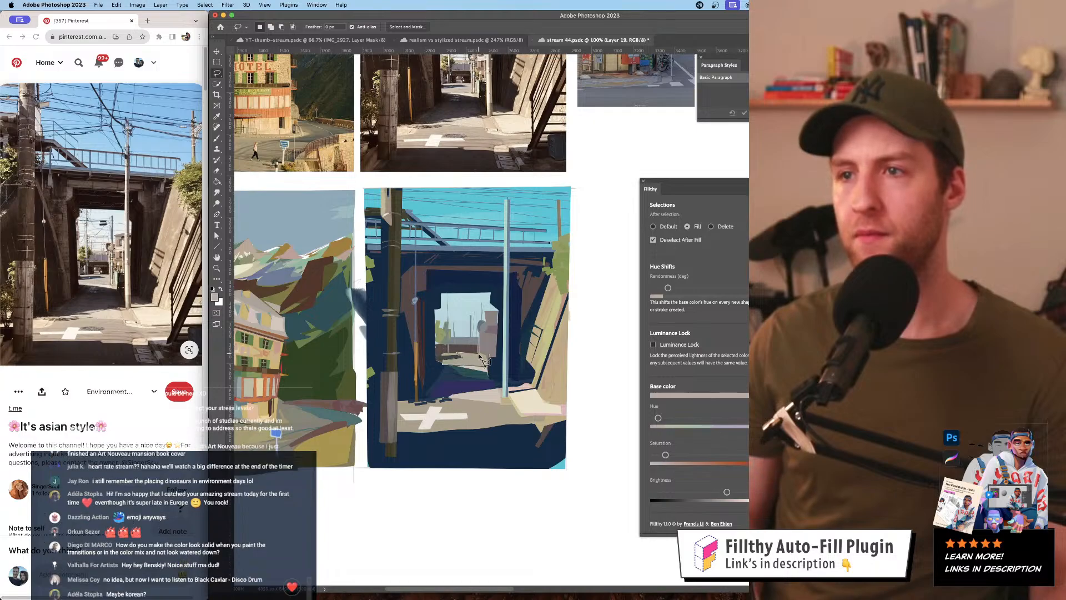
{"action": "left_click", "coordinate": [440, 310], "text": "alt"}
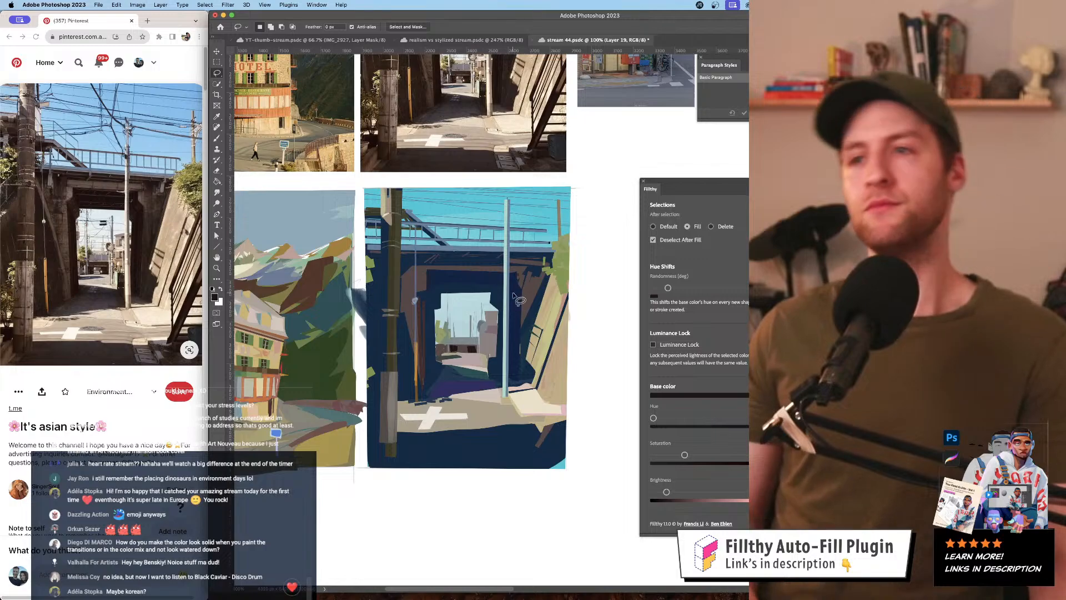
- Sample the brown of the tunnel's concrete frame and lasso-fill small shapes around the tunnel entrance
{"action": "mouse_move", "coordinate": [516, 302]}
{"action": "left_mouse_down"}
{"action": "mouse_move", "coordinate": [524, 230]}
{"action": "mouse_move", "coordinate": [523, 243]}
{"action": "left_mouse_up"}
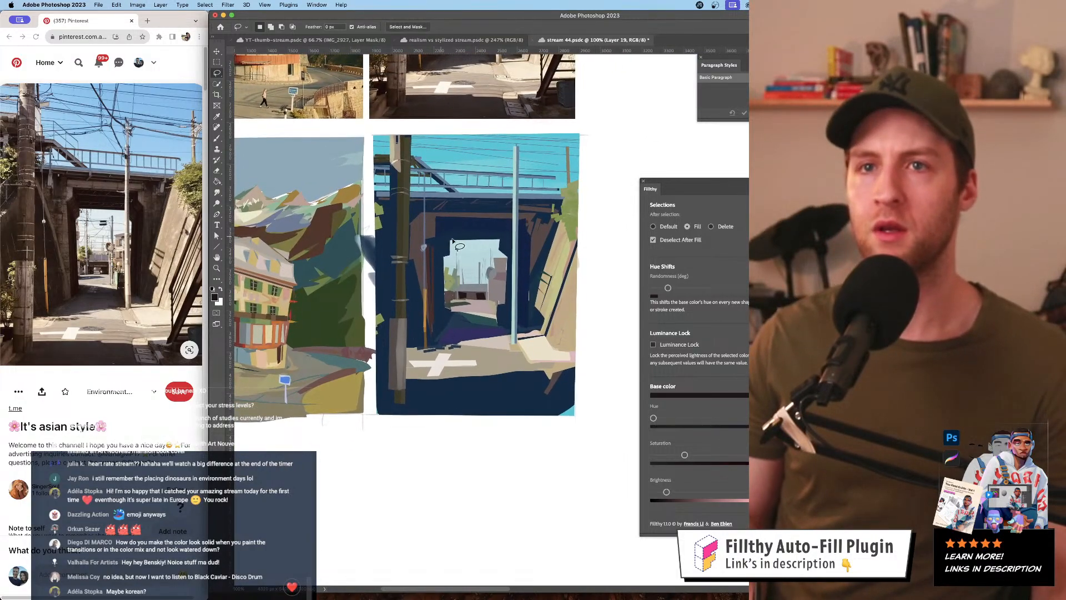
{"action": "key", "text": "i"}
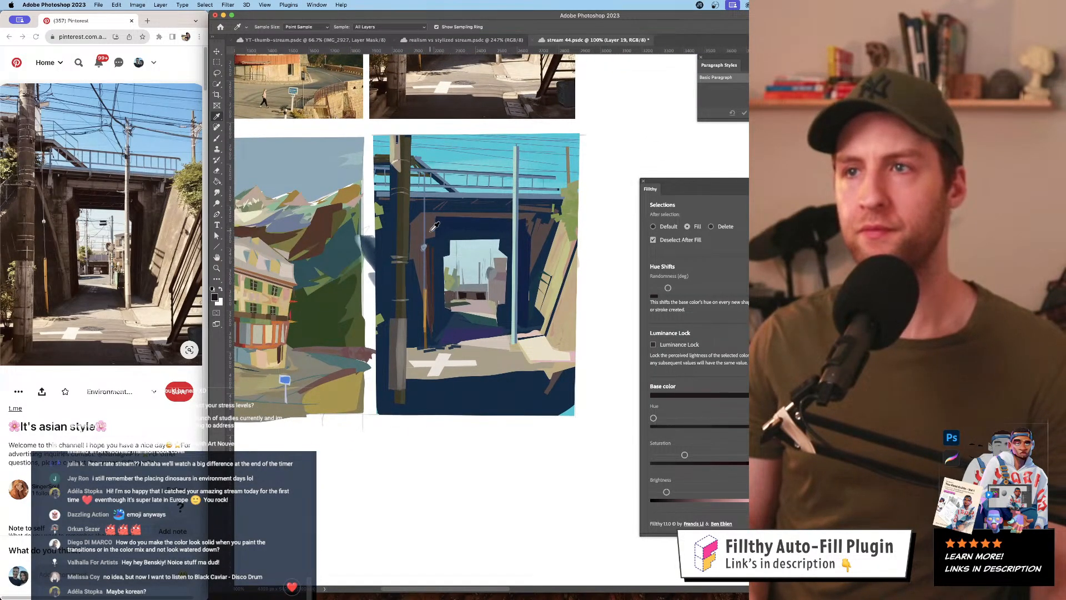
{"action": "left_click", "coordinate": [435, 227]}
{"action": "key", "text": "l"}
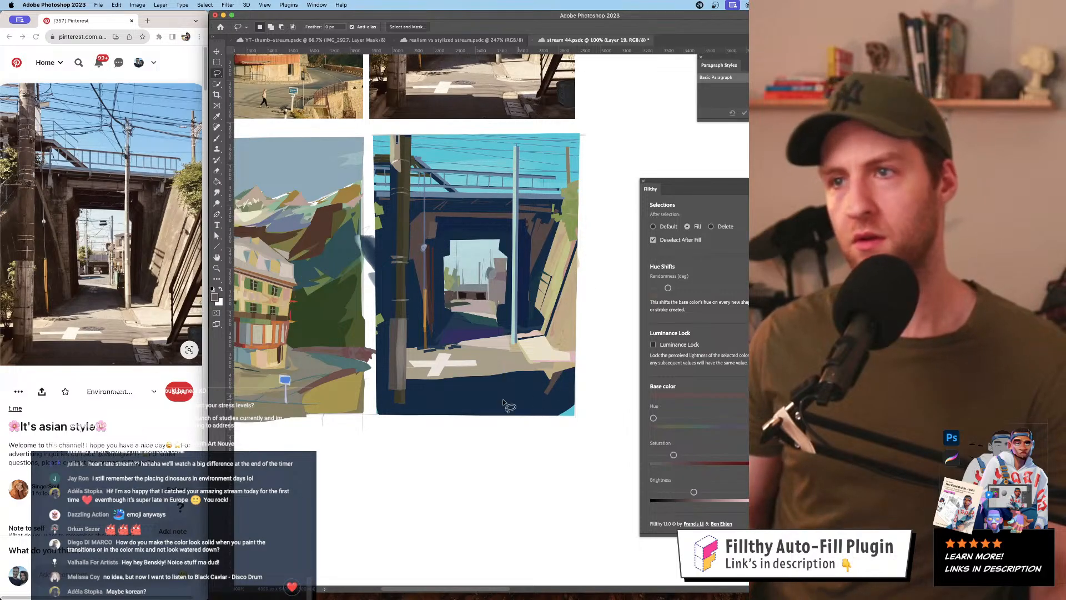
- Sample the orange of the thin pole, make it slightly brighter and less saturated, and lasso-fill highlights along the pole
{"action": "key", "text": "i"}
{"action": "left_click", "coordinate": [428, 296]}
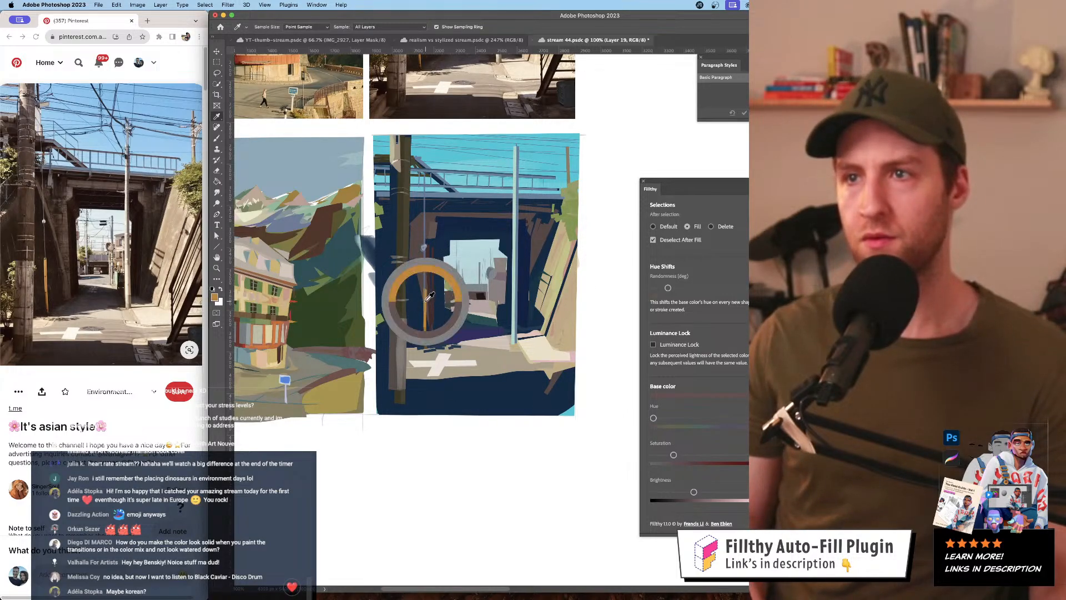
{"action": "key", "text": "l"}
{"action": "left_click_drag", "start_coordinate": [734, 494], "coordinate": [737, 492]}
{"action": "left_click_drag", "start_coordinate": [735, 455], "coordinate": [729, 455]}
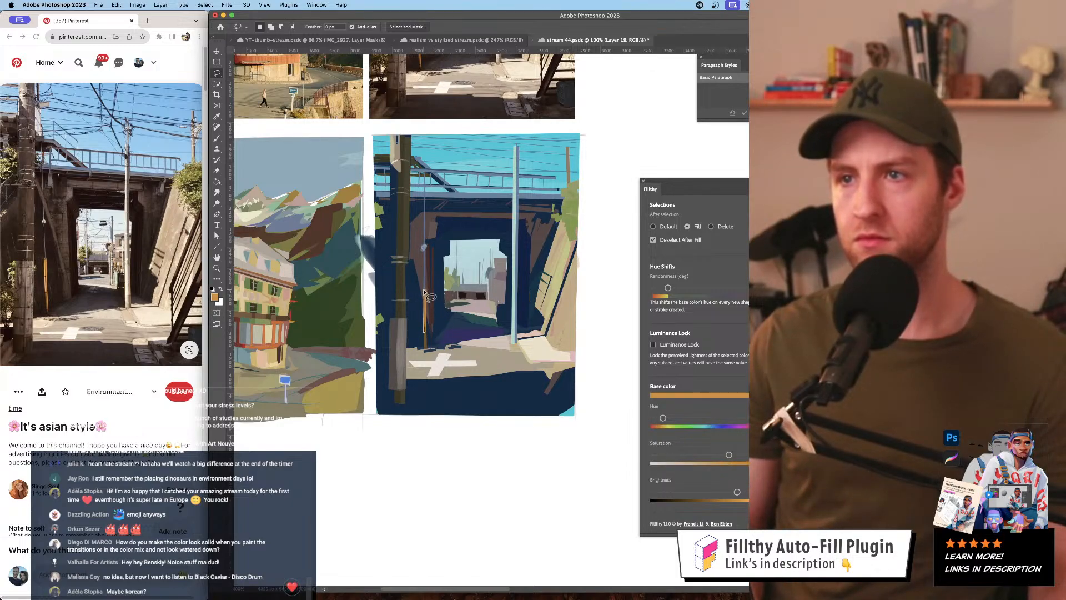
{"action": "scroll", "coordinate": [457, 265], "scroll_direction": "down", "scroll_amount": 2}
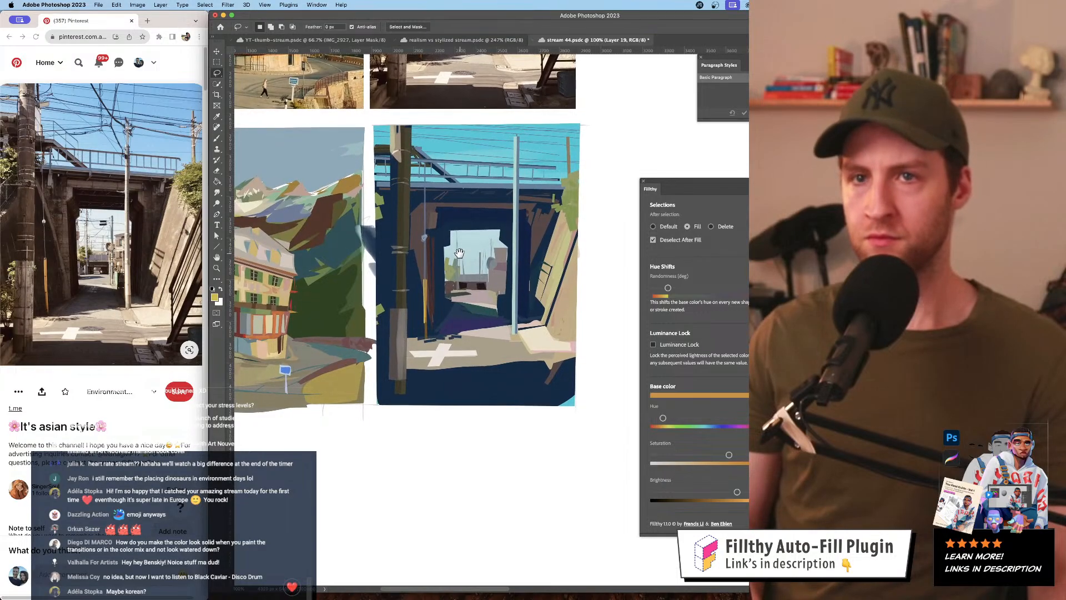
- Sample the navy tunnel shadow, lighten and desaturate it, shift its hue toward purple, and lasso-fill shadow shapes at the tunnel floor
{"action": "key", "text": "i"}
{"action": "left_click", "coordinate": [458, 335]}
{"action": "key", "text": "l"}
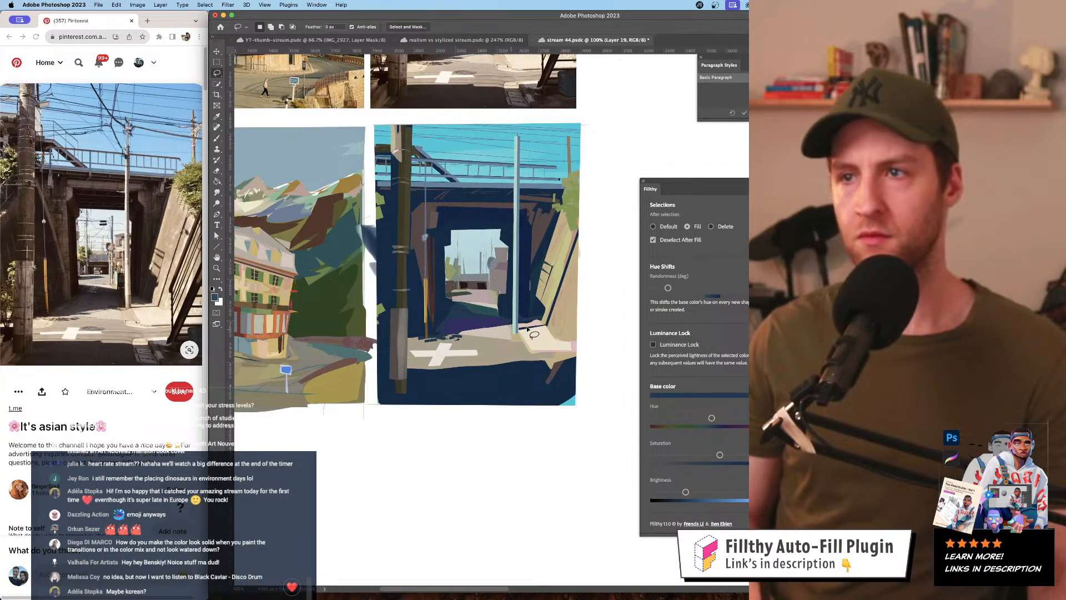
{"action": "left_click_drag", "start_coordinate": [686, 492], "coordinate": [697, 492]}
{"action": "left_click_drag", "start_coordinate": [720, 455], "coordinate": [713, 455]}
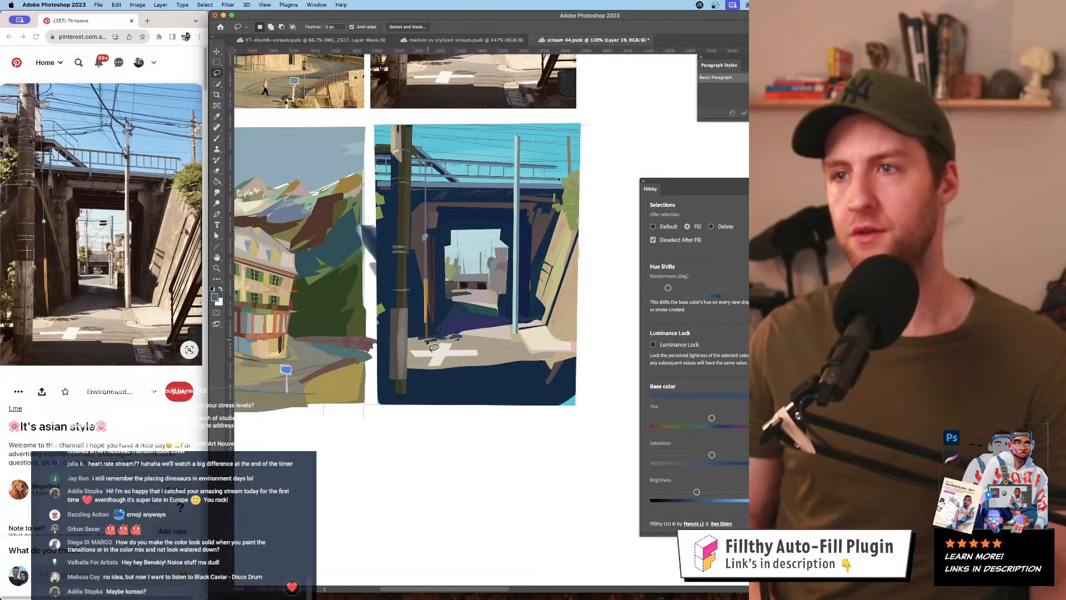
{"action": "left_click_drag", "start_coordinate": [712, 417], "coordinate": [725, 417]}
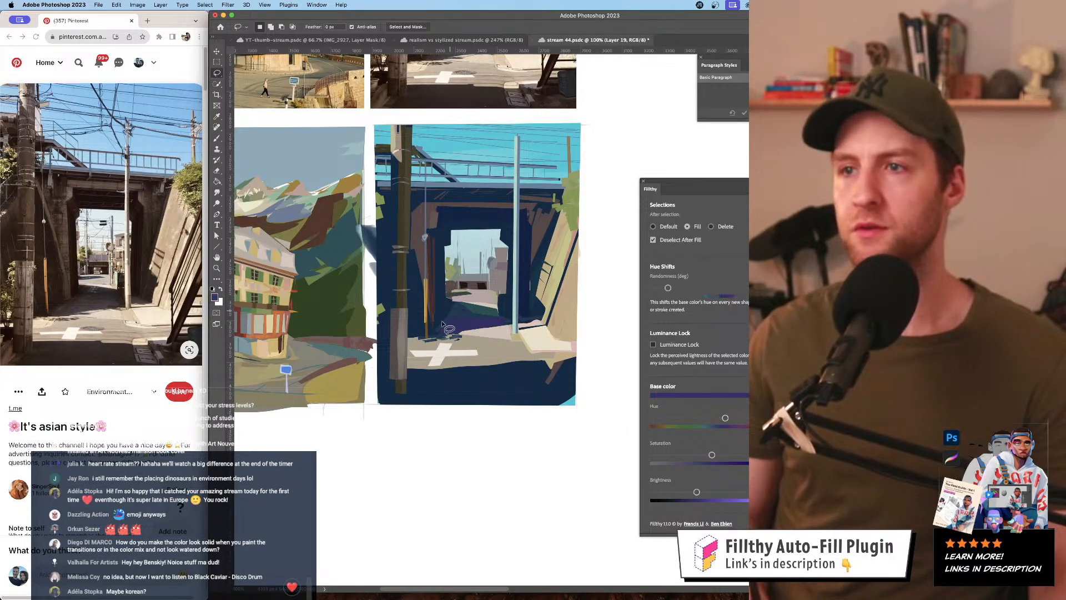
{"action": "left_click_drag", "start_coordinate": [712, 455], "coordinate": [690, 455]}
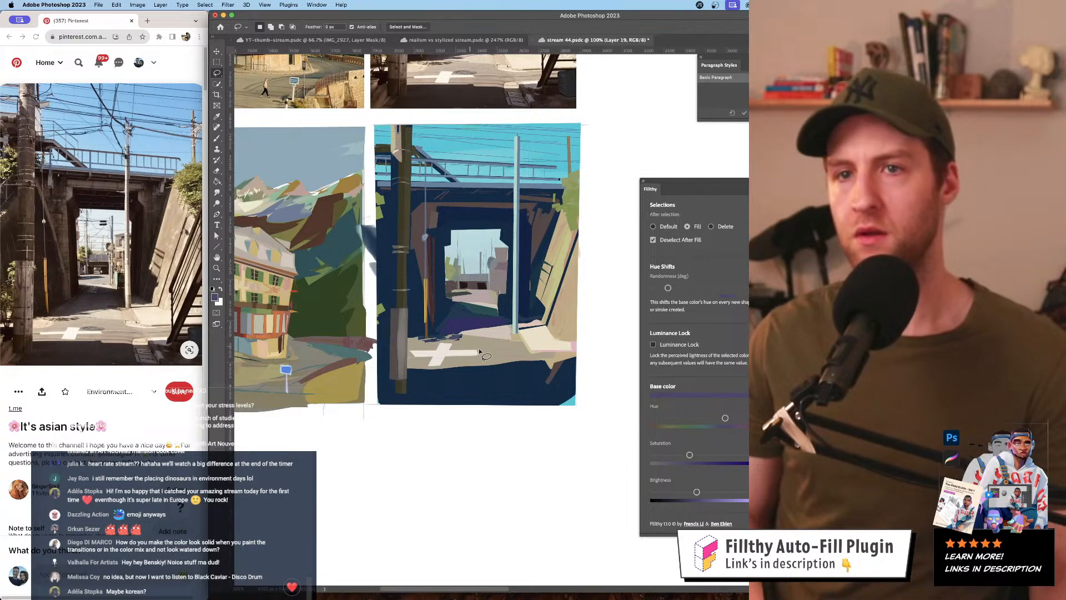
- Sample the sunlit road colour, shift it toward a more saturated orange, and try filling the road with the Paint Bucket
{"action": "key", "text": "i"}
{"action": "left_click", "coordinate": [498, 353]}
{"action": "key", "text": "l"}
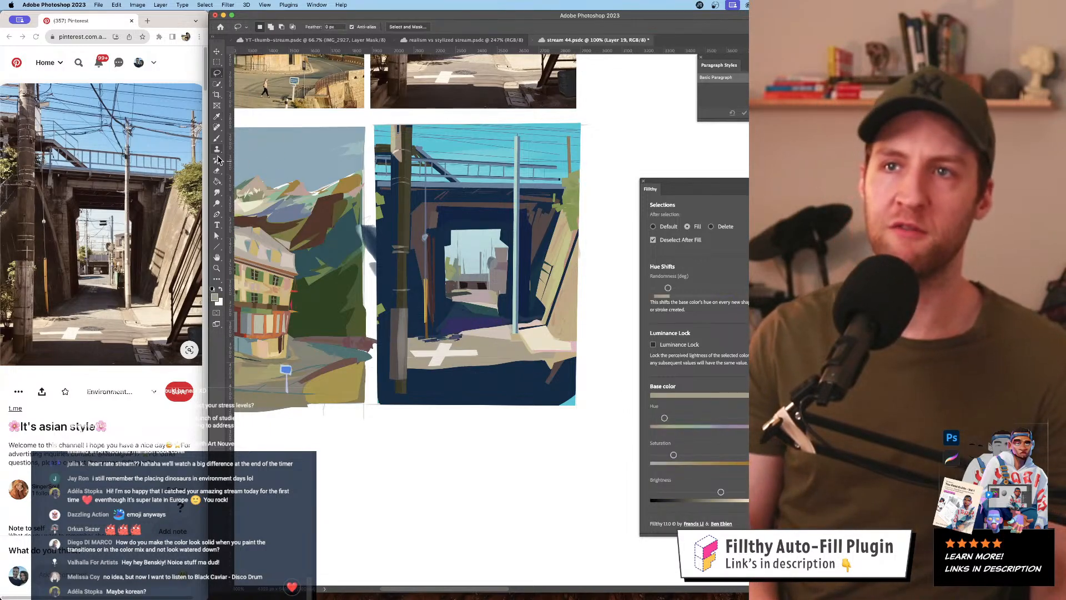
{"action": "left_click", "coordinate": [216, 181]}
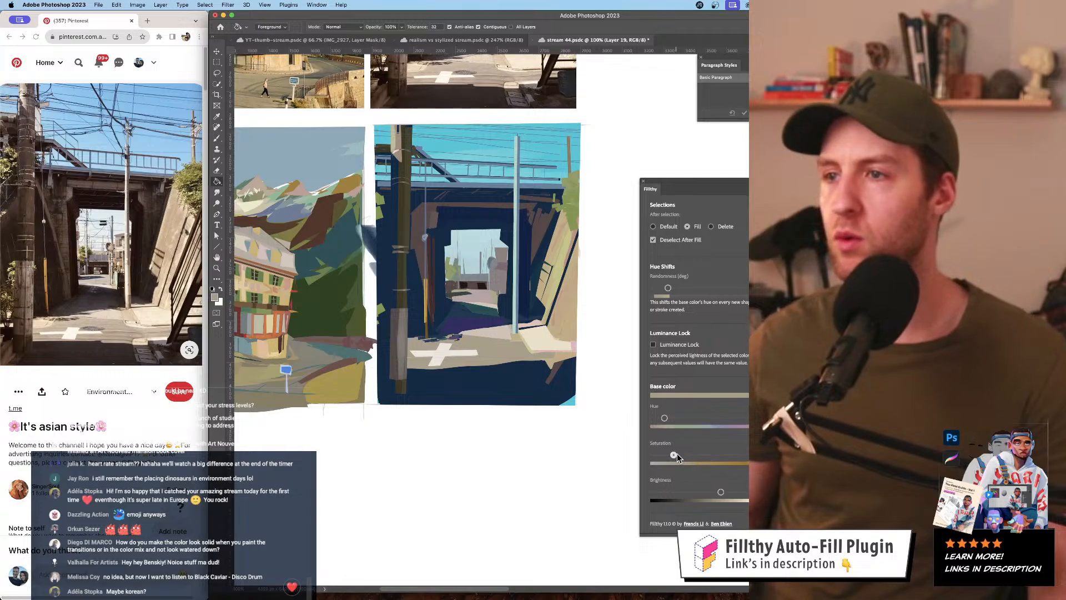
{"action": "left_click_drag", "start_coordinate": [660, 420], "coordinate": [657, 420]}
{"action": "left_click", "coordinate": [495, 358]}
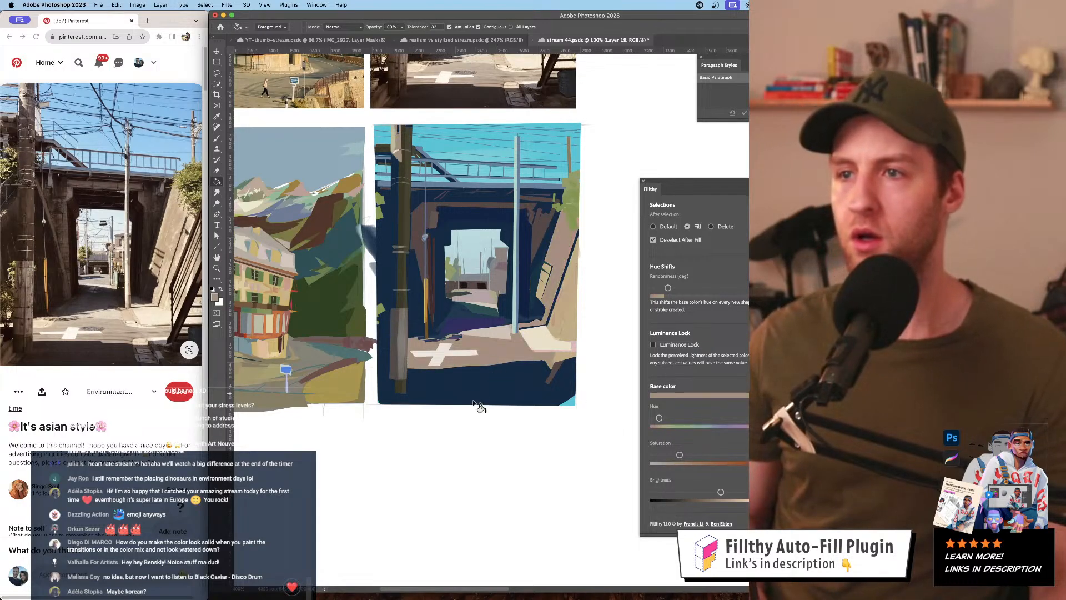
{"action": "key", "text": "super+z"}
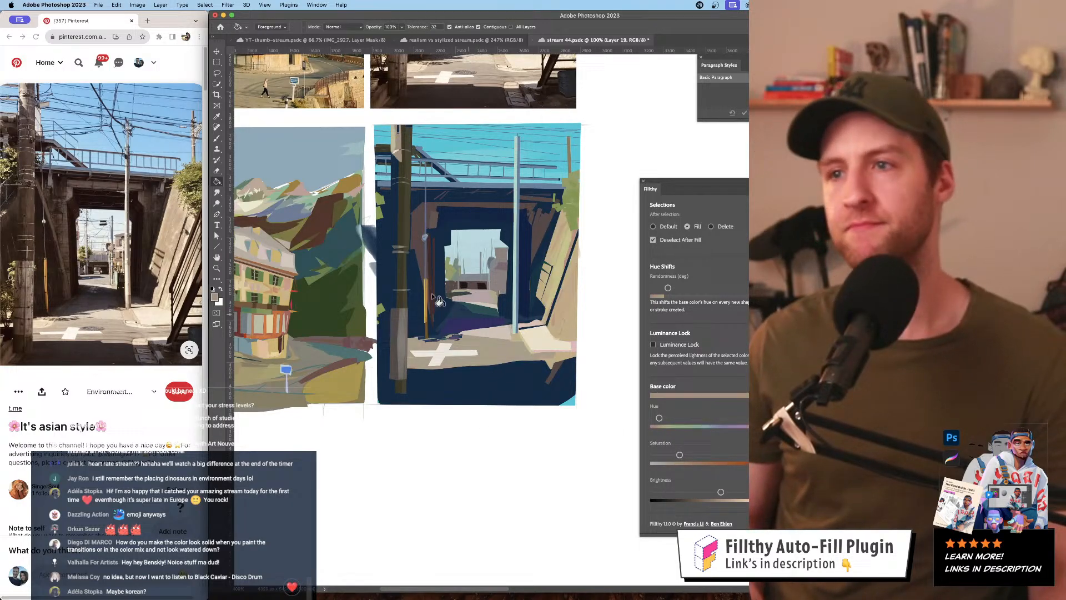
- Set the after-selection behaviour to Default, lasso the sunlit road around the white cross, and try a bucket fill inside the selection
{"action": "left_click", "coordinate": [217, 73]}
{"action": "left_click", "coordinate": [653, 226]}
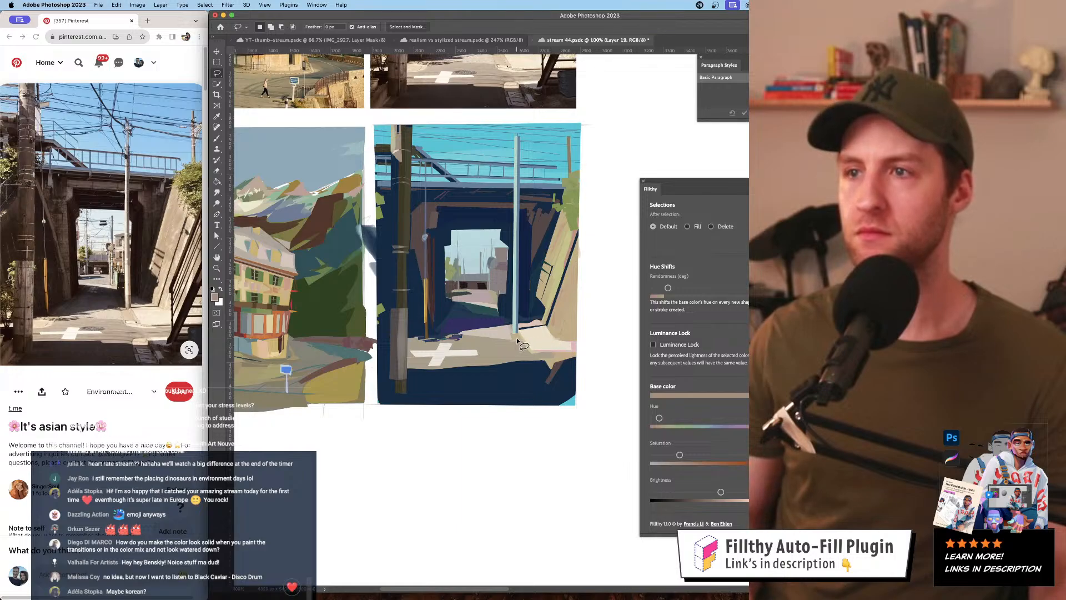
{"action": "mouse_move", "coordinate": [558, 355]}
{"action": "left_mouse_down"}
{"action": "mouse_move", "coordinate": [436, 389]}
{"action": "mouse_move", "coordinate": [399, 344]}
{"action": "mouse_move", "coordinate": [510, 339]}
{"action": "mouse_move", "coordinate": [552, 360]}
{"action": "left_mouse_up"}
{"action": "key", "text": "g"}
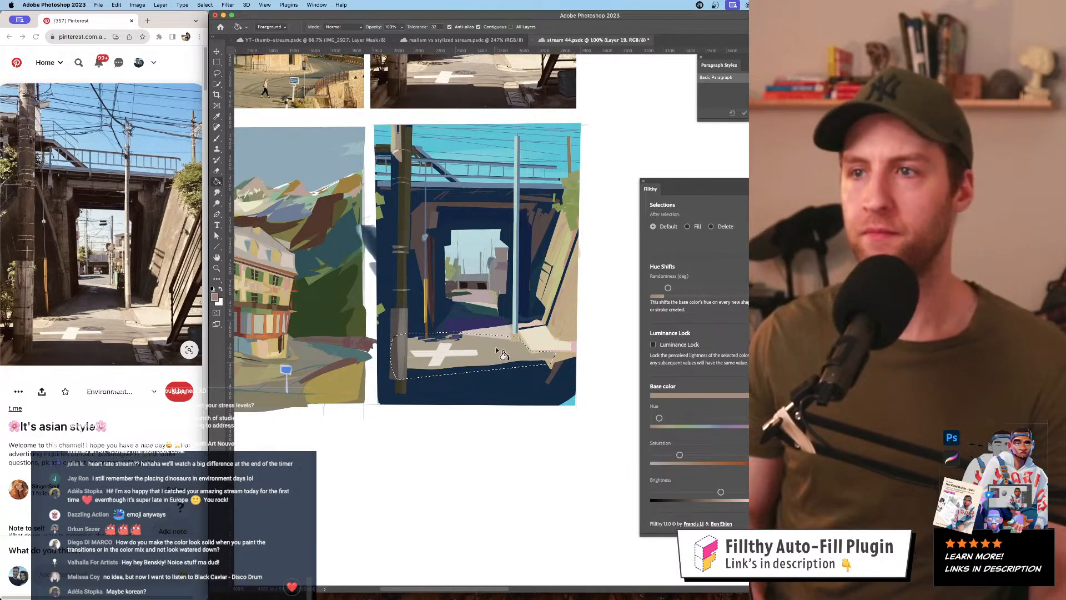
{"action": "left_click", "coordinate": [482, 341]}
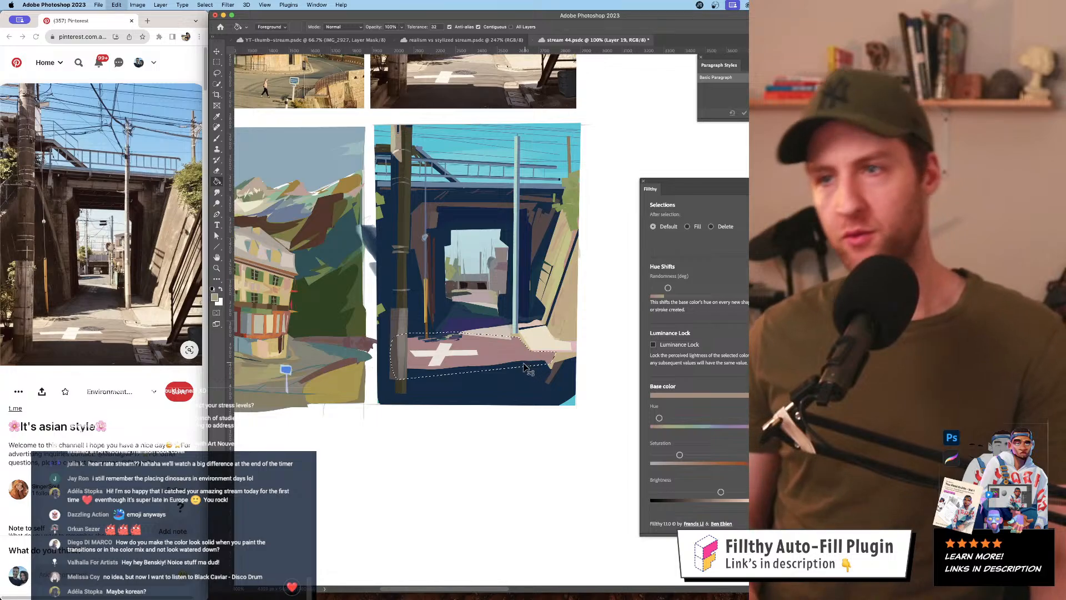
{"action": "key", "text": "super+z"}
- Brighten the warm road colour, bucket-fill the selected road around the white cross with it, and clear the selection
{"action": "left_click", "coordinate": [729, 492]}
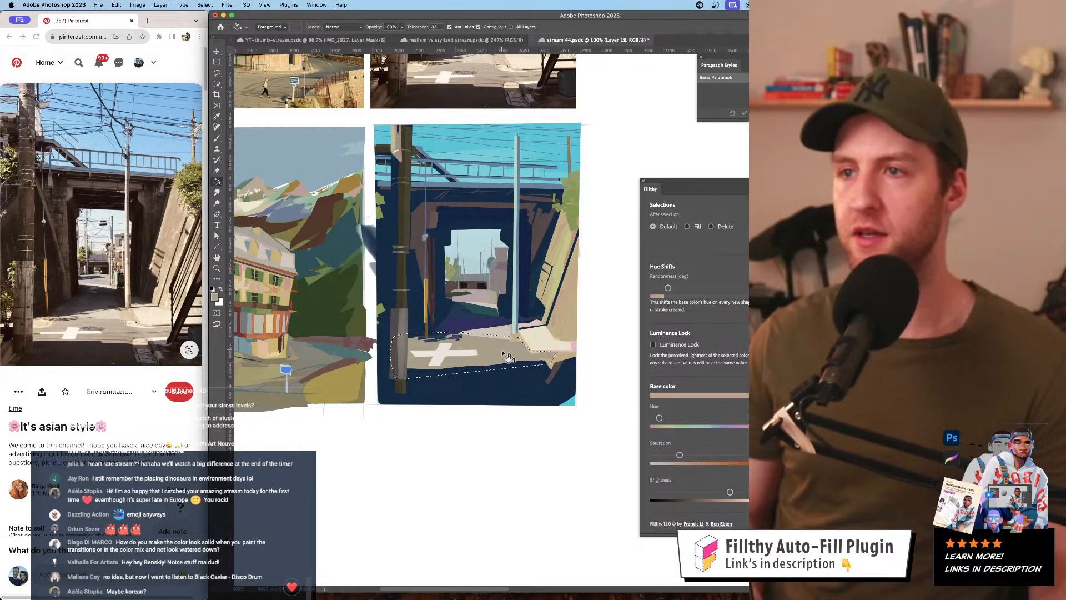
{"action": "left_click", "coordinate": [510, 353]}
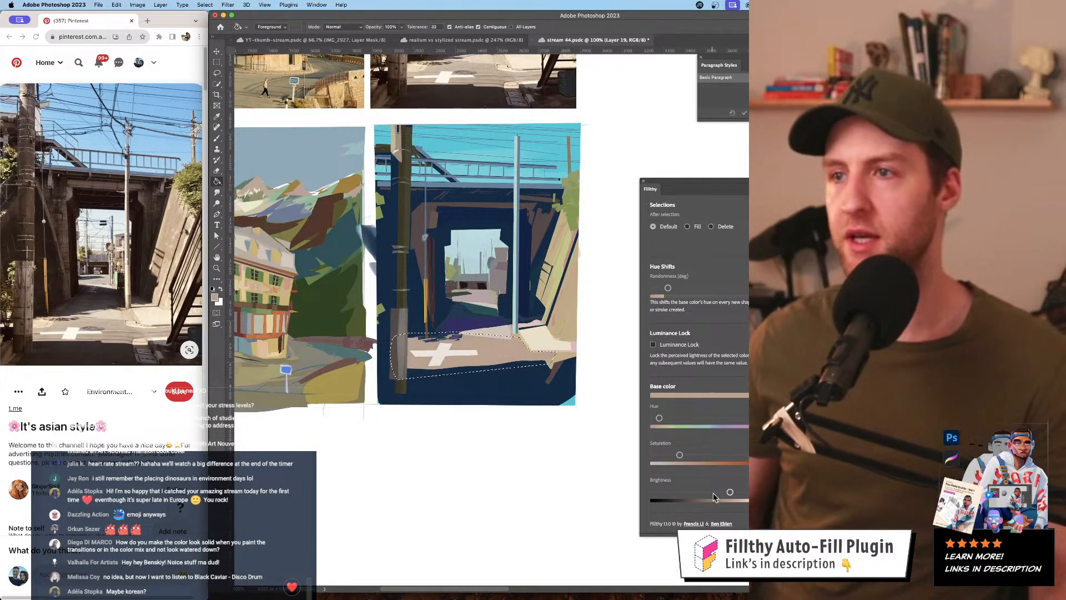
{"action": "left_click", "coordinate": [526, 360]}
{"action": "left_click", "coordinate": [530, 364]}
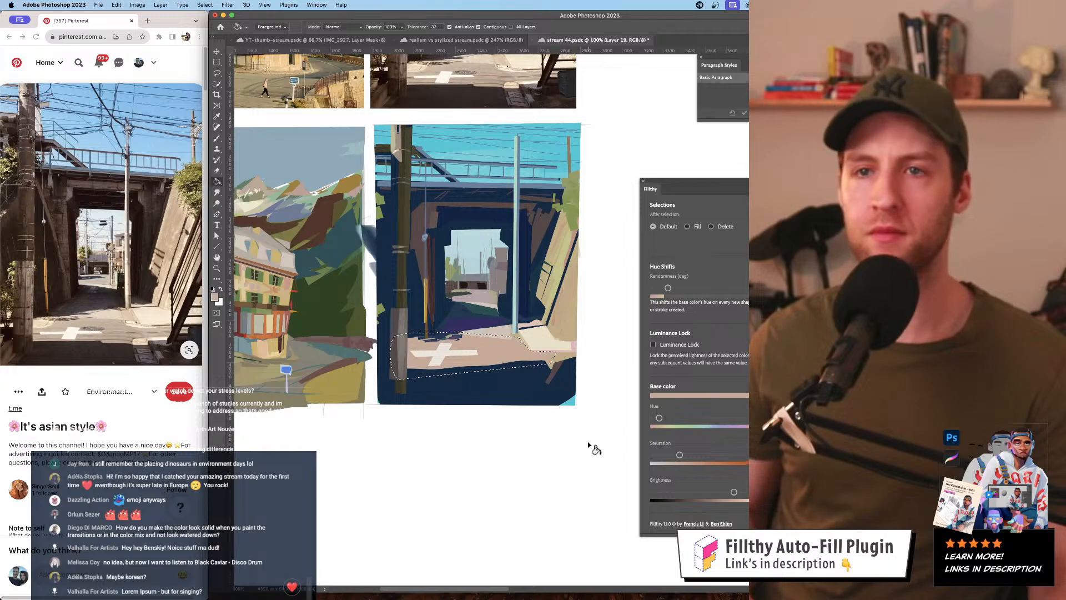
{"action": "key", "text": "ctrl+d"}
- Lasso the sunlit road's edge along the foreground shadow, fill it with pale pink, and set the after-selection behaviour to Fill
{"action": "left_click_drag", "start_coordinate": [537, 319], "coordinate": [543, 322]}
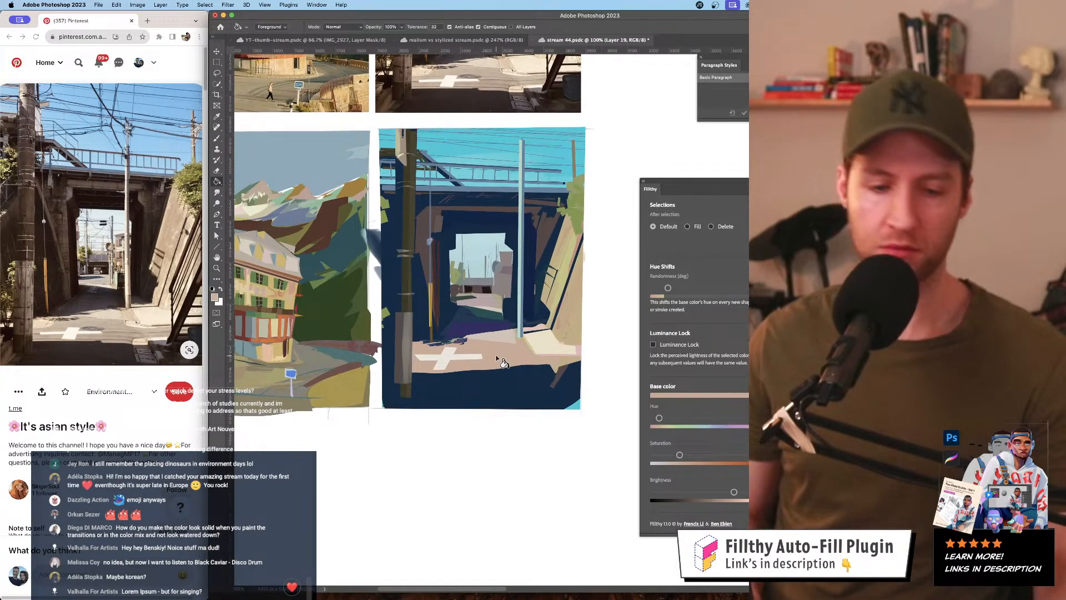
{"action": "key", "text": "l"}
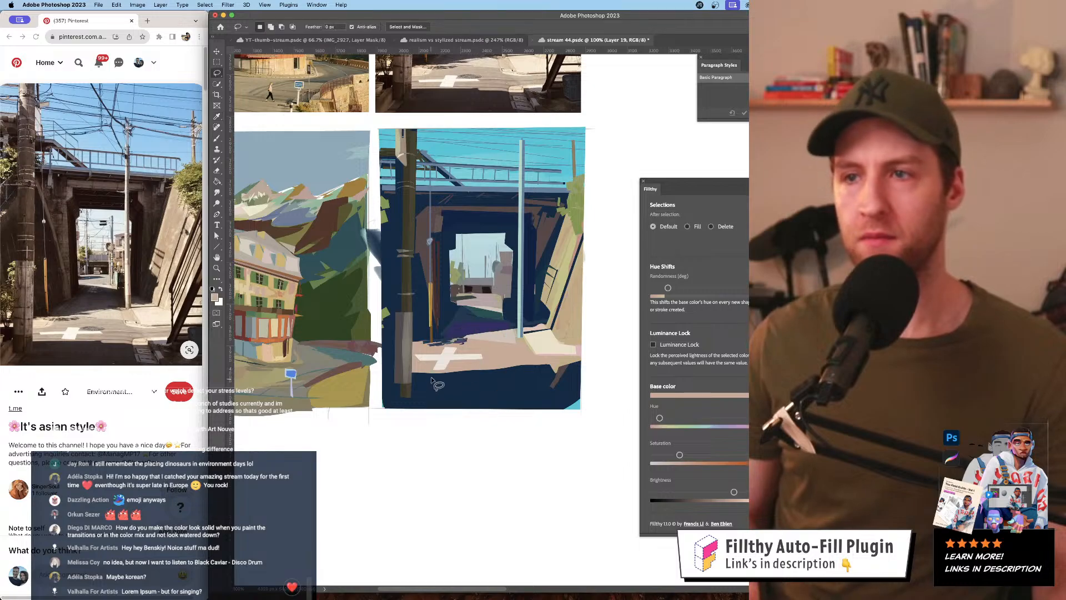
{"action": "mouse_move", "coordinate": [478, 371]}
{"action": "left_mouse_down"}
{"action": "mouse_move", "coordinate": [522, 378]}
{"action": "mouse_move", "coordinate": [388, 380]}
{"action": "left_mouse_up"}
{"action": "left_click", "coordinate": [687, 226]}
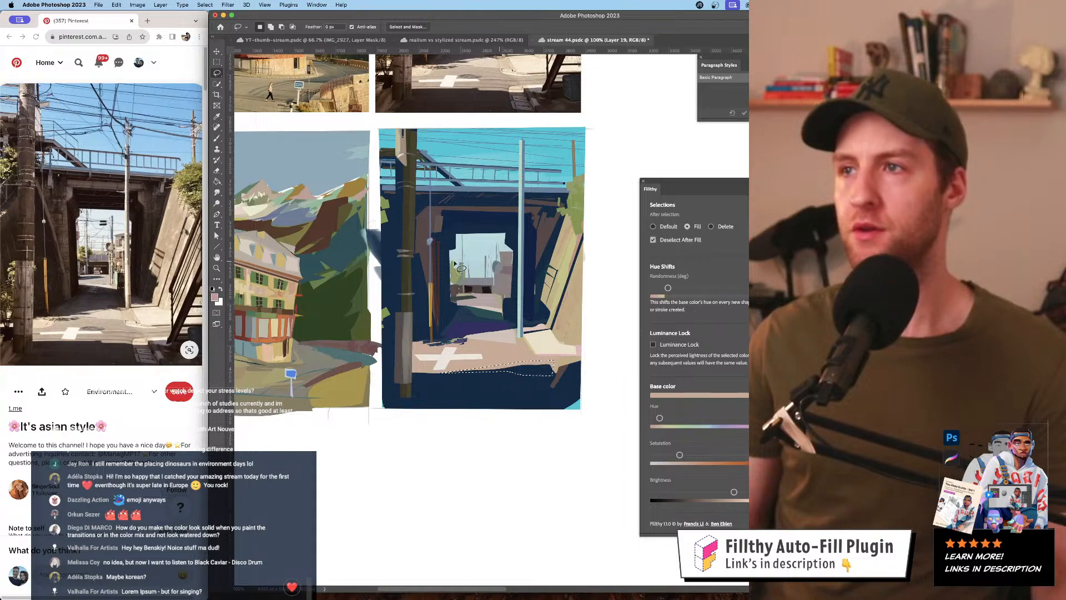
{"action": "key", "text": "g"}
{"action": "key", "text": "super+d"}
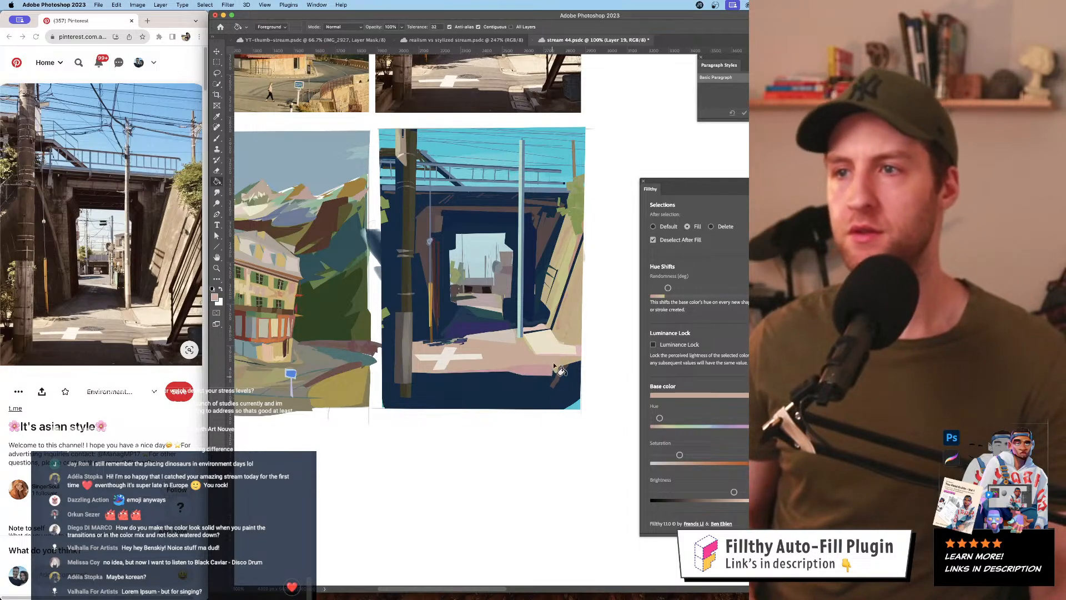
- Sample the navy foreground shadow, make it lighter and less saturated, and try lasso-filling a slanted stripe across the shadow below the sunlit road
{"action": "left_click_drag", "start_coordinate": [562, 371], "coordinate": [543, 349]}
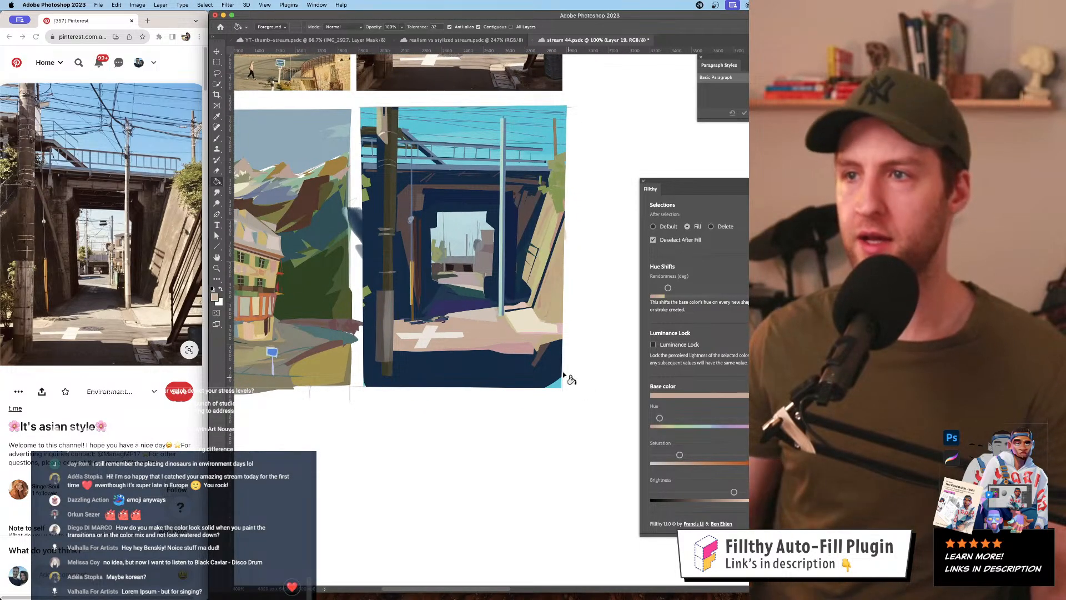
{"action": "key", "text": "i"}
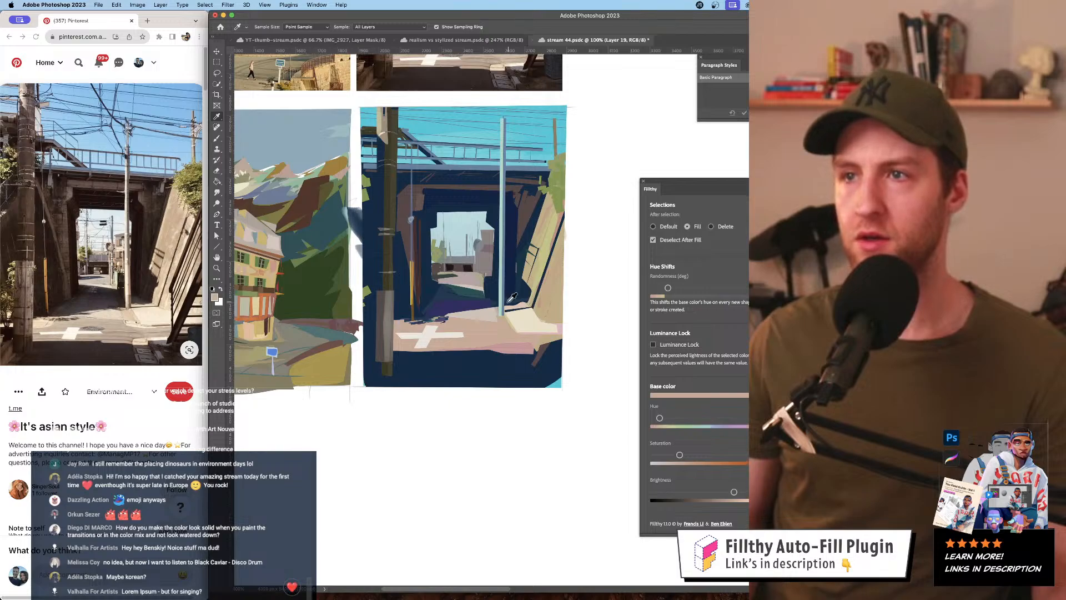
{"action": "left_click", "coordinate": [521, 371]}
{"action": "key", "text": "g"}
{"action": "left_click", "coordinate": [512, 359], "text": "alt"}
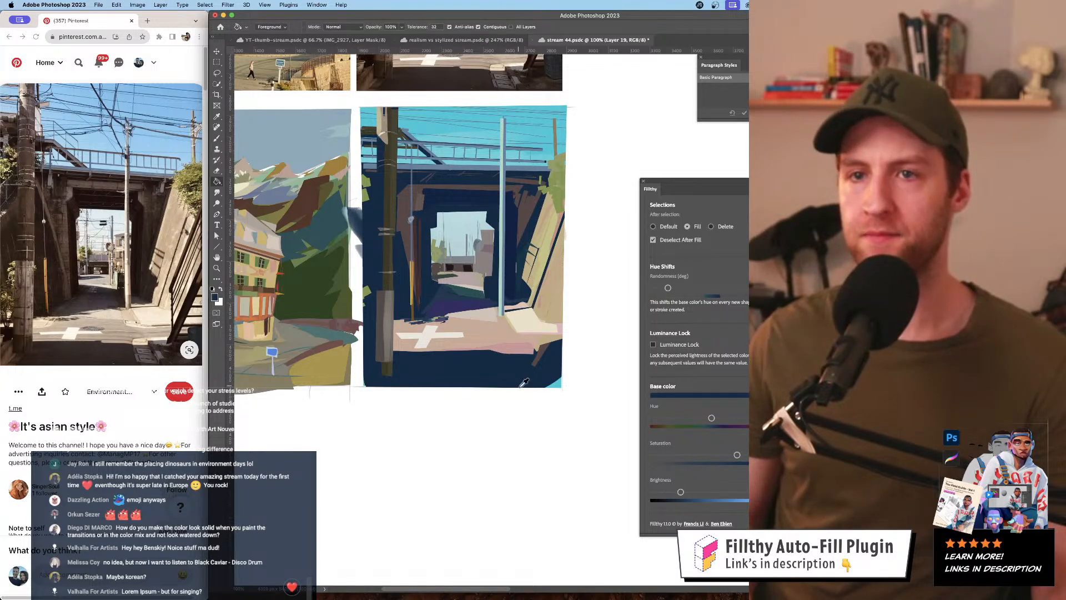
{"action": "key", "text": "l"}
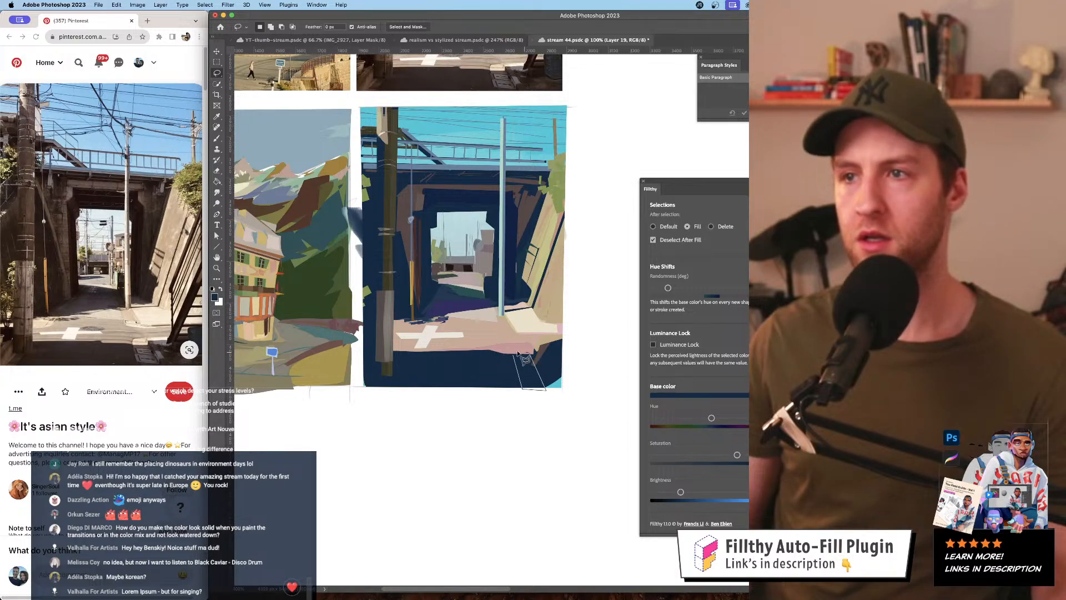
{"action": "left_click_drag", "start_coordinate": [680, 493], "coordinate": [691, 492]}
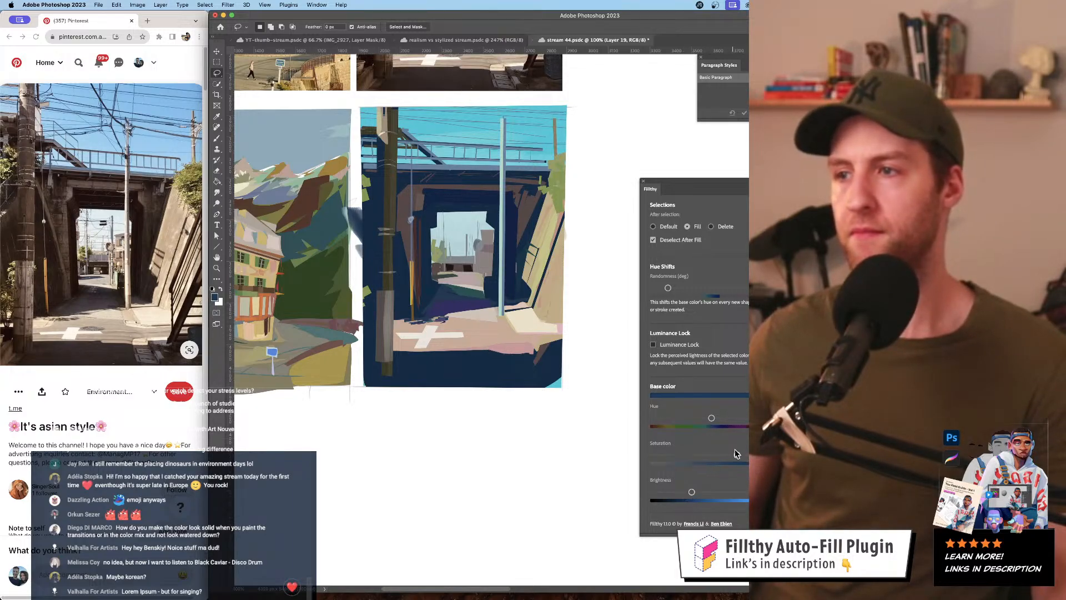
{"action": "left_click_drag", "start_coordinate": [732, 455], "coordinate": [713, 455]}
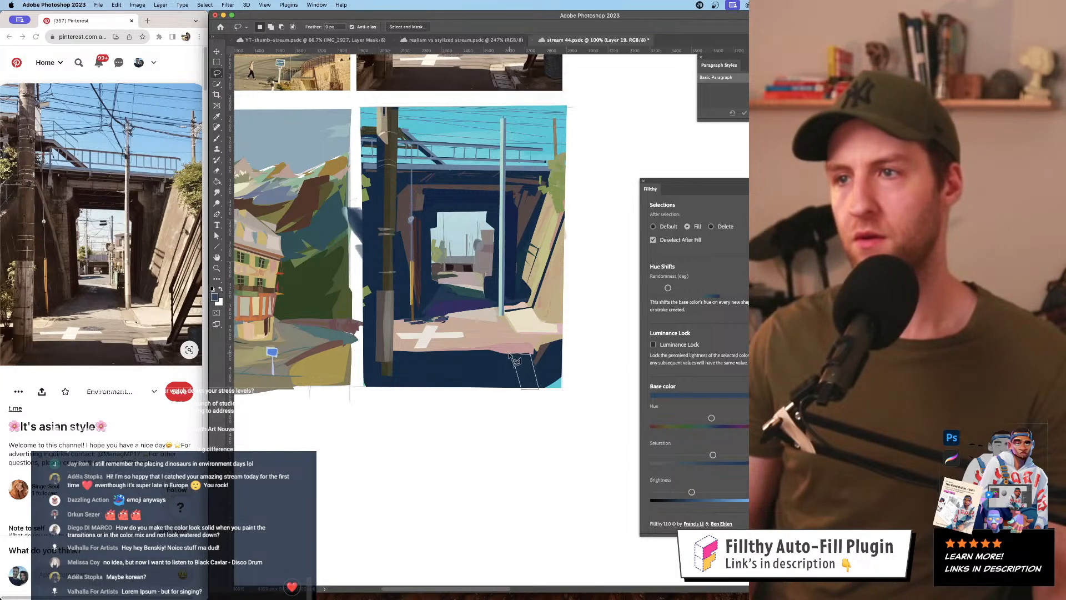
{"action": "left_click_drag", "start_coordinate": [515, 361], "coordinate": [518, 364]}
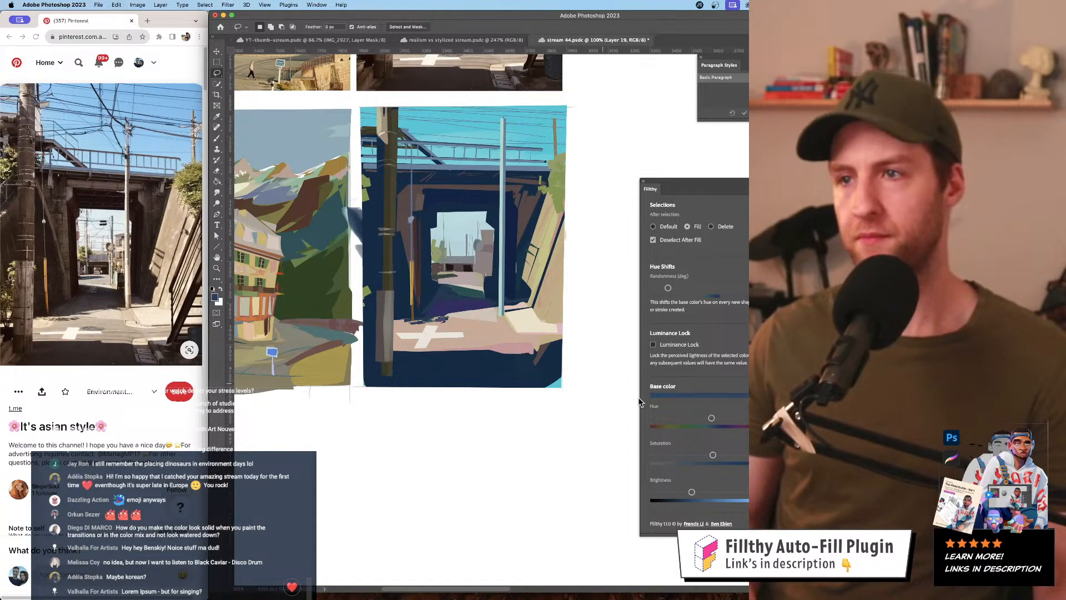
- Shift the base colour's hue to a muted purple and lasso-fill a slanted stripe across the right side of the foreground shadow
{"action": "left_click_drag", "start_coordinate": [712, 418], "coordinate": [737, 419]}
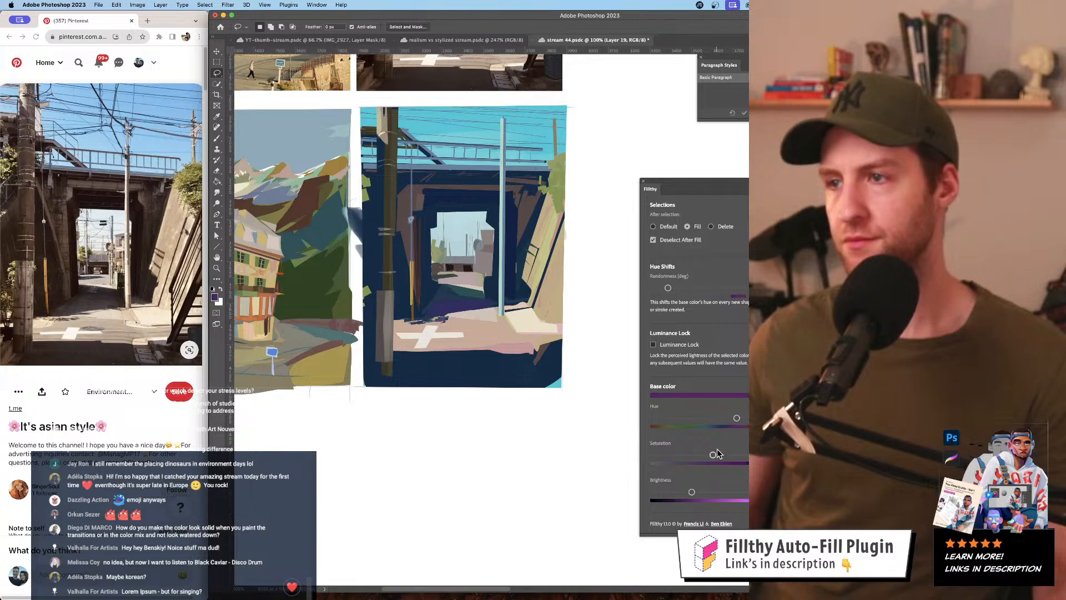
{"action": "mouse_move", "coordinate": [514, 356]}
{"action": "left_mouse_down"}
{"action": "mouse_move", "coordinate": [522, 407]}
{"action": "mouse_move", "coordinate": [522, 394]}
{"action": "mouse_move", "coordinate": [547, 397]}
{"action": "left_mouse_up"}
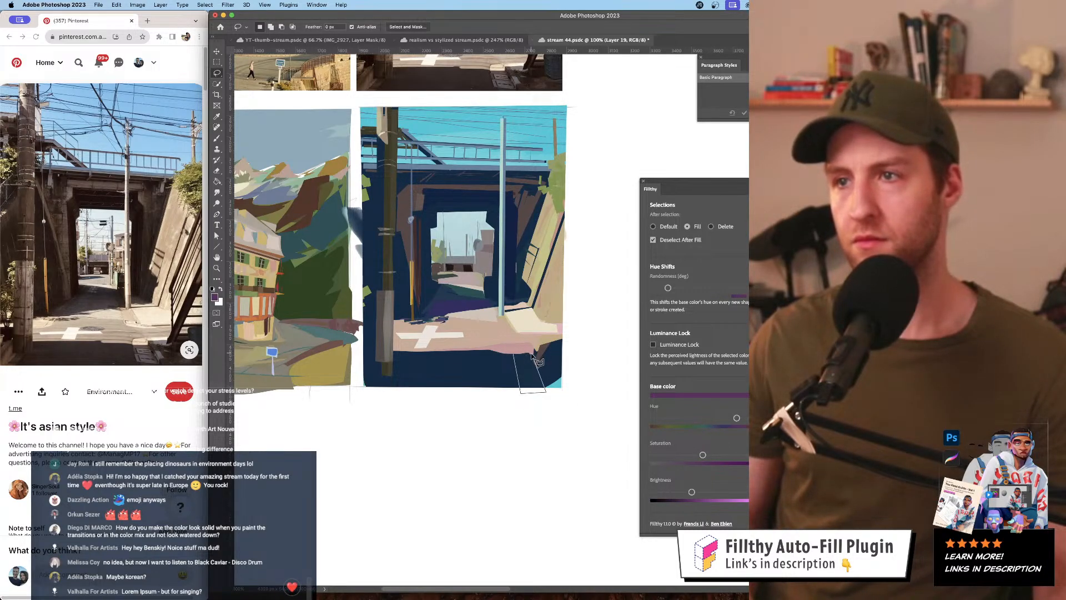
{"action": "left_click_drag", "start_coordinate": [521, 362], "coordinate": [520, 360]}
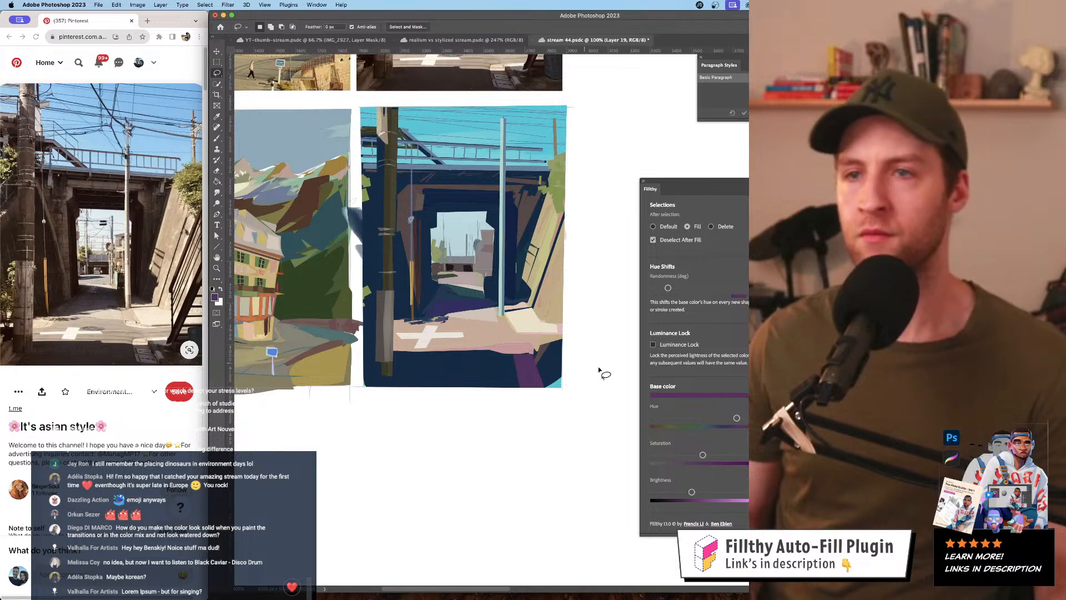
- Brighten and desaturate the purple to a pale lilac and lasso a small patch where the purple stripe meets the sunlit road
{"action": "left_click_drag", "start_coordinate": [691, 492], "coordinate": [702, 493]}
{"action": "left_click_drag", "start_coordinate": [703, 455], "coordinate": [680, 455]}
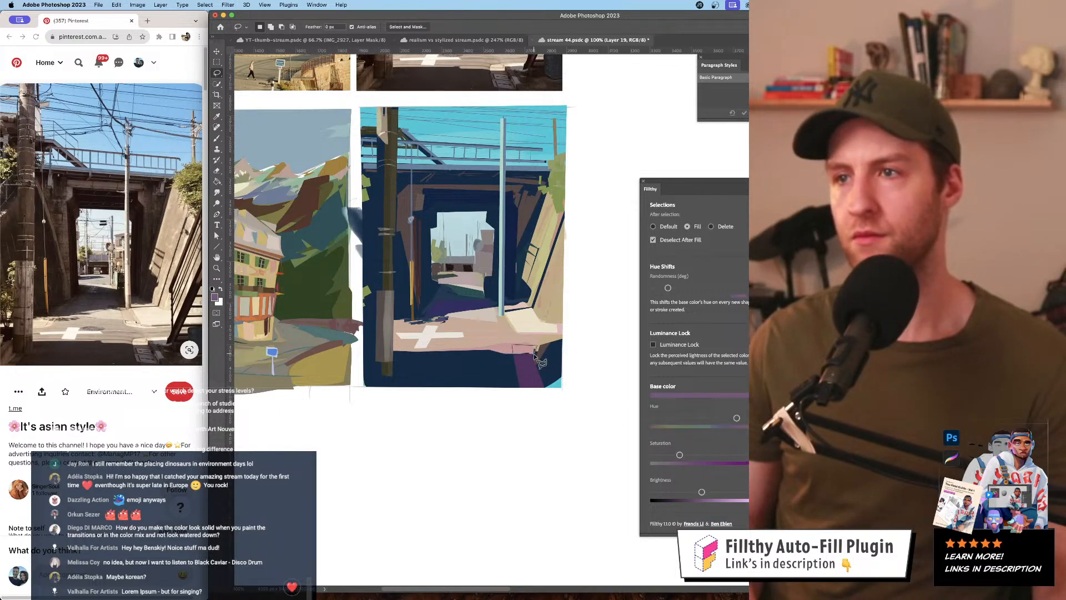
{"action": "left_click_drag", "start_coordinate": [520, 361], "coordinate": [520, 358]}
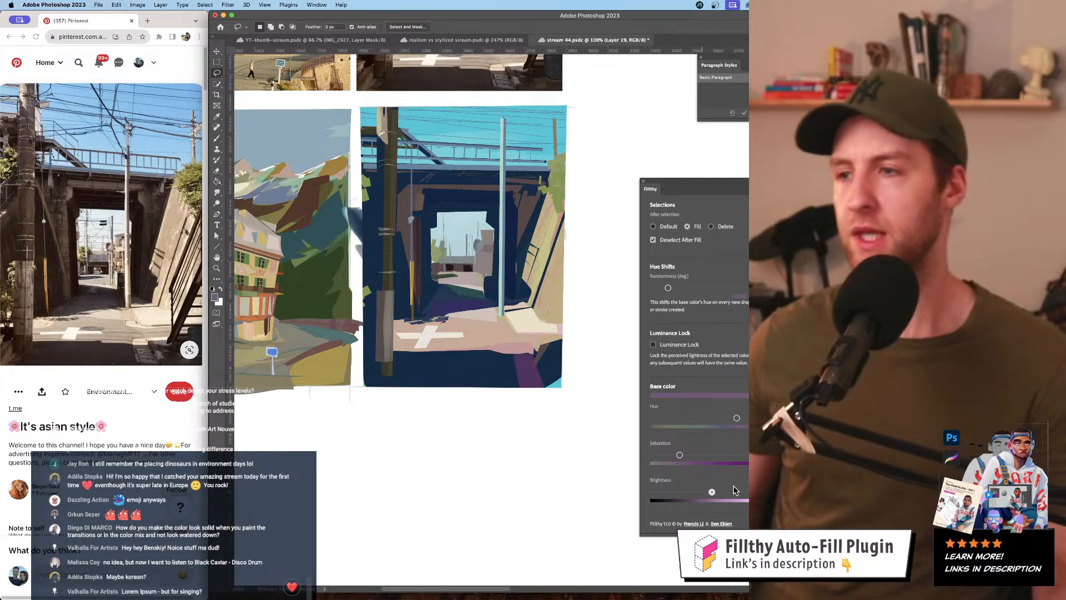
{"action": "left_click_drag", "start_coordinate": [702, 492], "coordinate": [734, 492]}
{"action": "left_click_drag", "start_coordinate": [680, 456], "coordinate": [673, 455]}
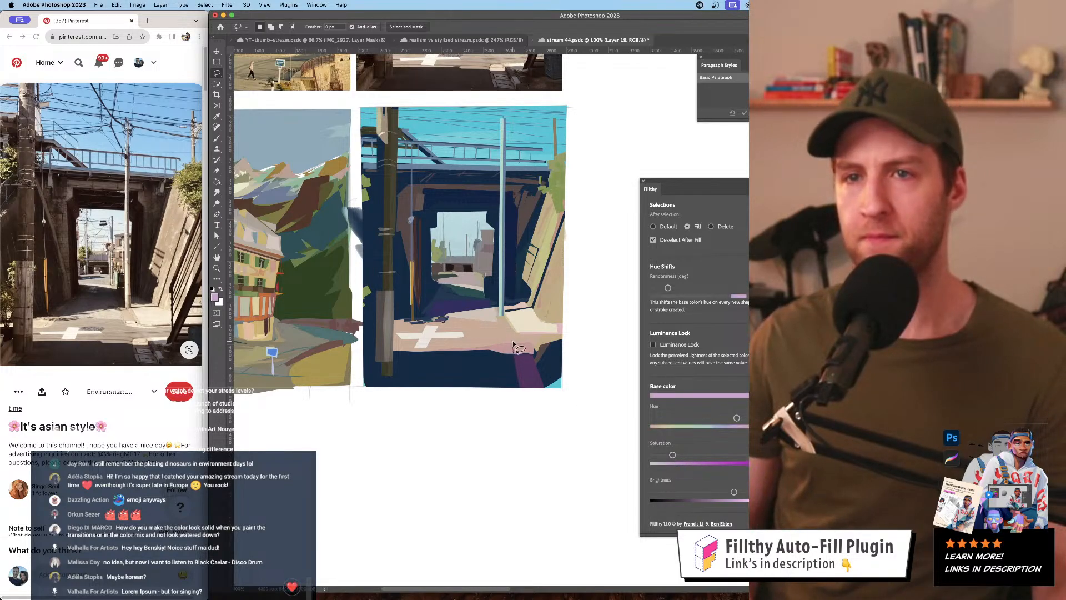
{"action": "mouse_move", "coordinate": [512, 342]}
{"action": "left_mouse_down"}
{"action": "mouse_move", "coordinate": [536, 344]}
{"action": "mouse_move", "coordinate": [527, 355]}
{"action": "mouse_move", "coordinate": [513, 343]}
{"action": "left_mouse_up"}
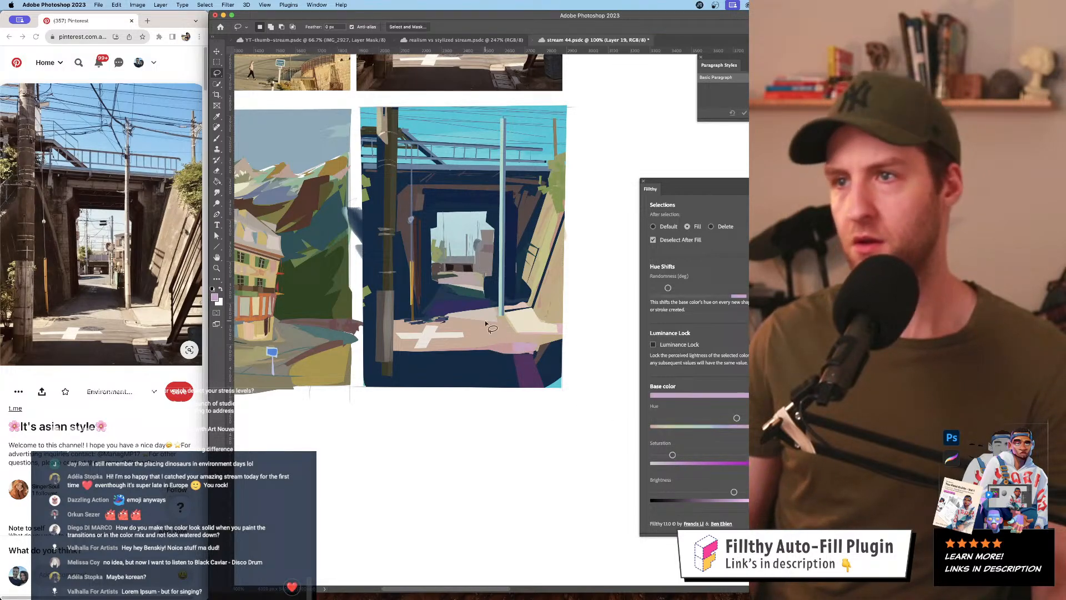
- Sample the road's beige and cream tones and lasso-fill patches that continue the painted stripe into the sunlit road
{"action": "left_click", "coordinate": [515, 337]}
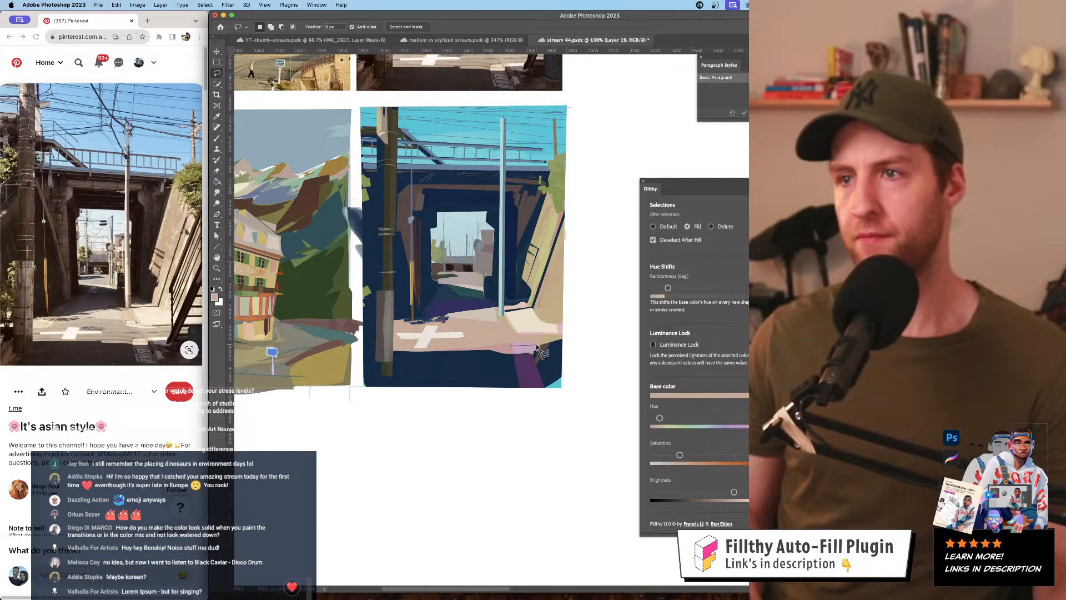
{"action": "left_click_drag", "start_coordinate": [532, 340], "coordinate": [519, 352]}
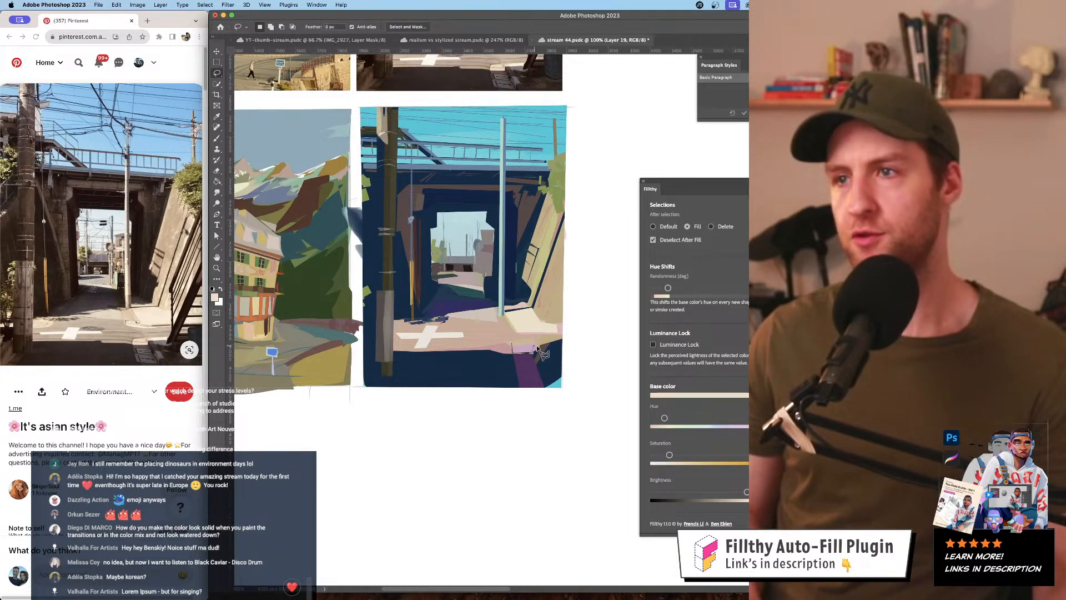
{"action": "mouse_move", "coordinate": [513, 345]}
{"action": "left_mouse_down"}
{"action": "mouse_move", "coordinate": [562, 348]}
{"action": "mouse_move", "coordinate": [466, 322]}
{"action": "left_mouse_up"}
{"action": "scroll", "coordinate": [472, 322], "scroll_direction": "left", "scroll_amount": 2}
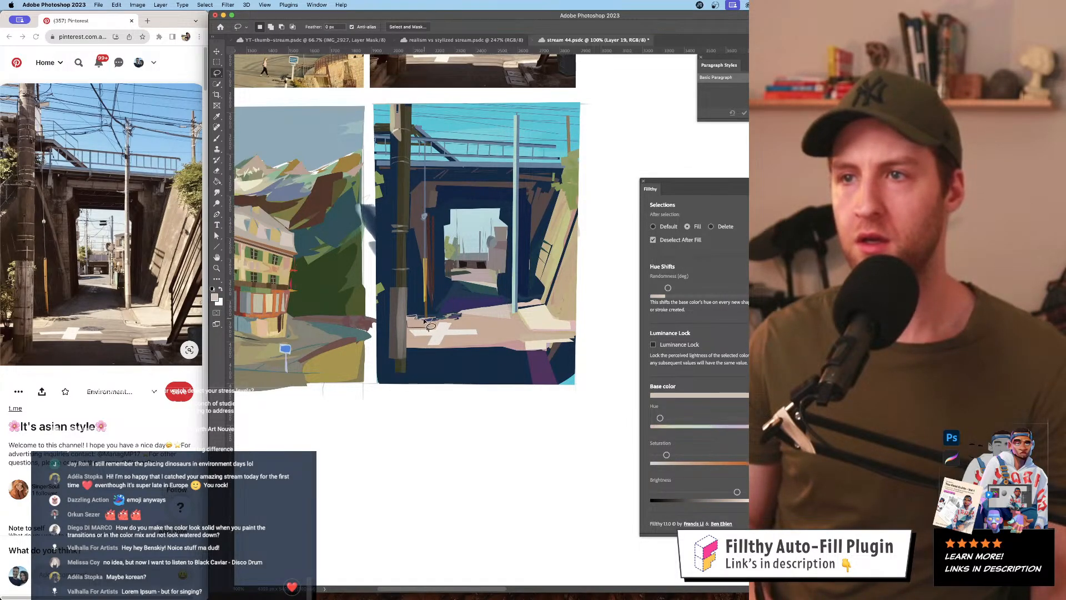
- Lasso-fill a thin grey utility pole in the tunnel opening, and add distant foliage beside it in a sampled green
{"action": "left_click_drag", "start_coordinate": [556, 311], "coordinate": [544, 321]}
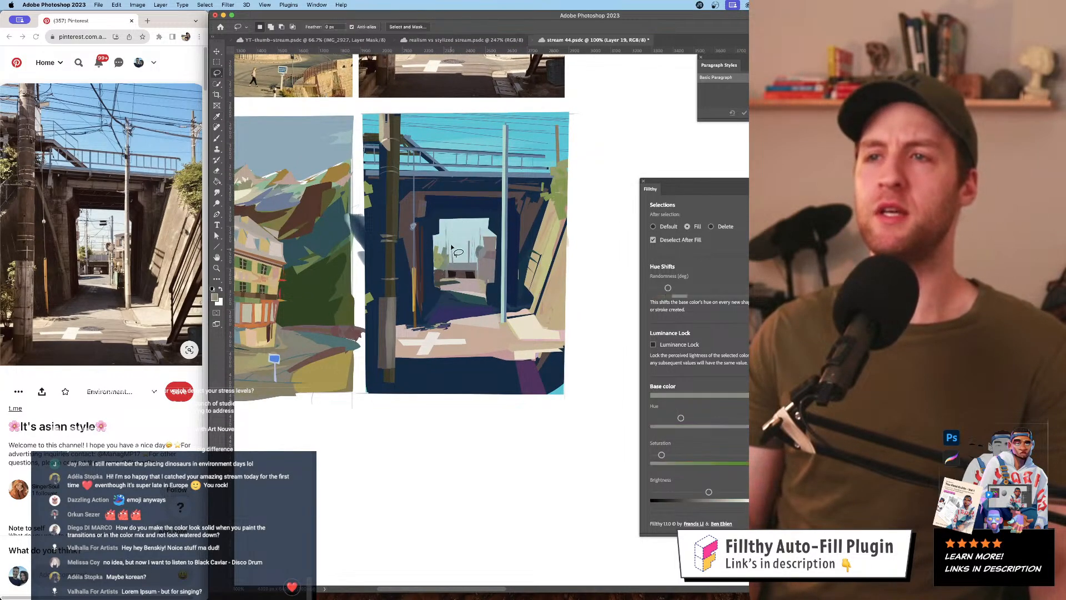
{"action": "mouse_move", "coordinate": [446, 225]}
{"action": "left_mouse_down"}
{"action": "mouse_move", "coordinate": [450, 277]}
{"action": "mouse_move", "coordinate": [447, 220]}
{"action": "left_mouse_up"}
{"action": "key", "text": "i"}
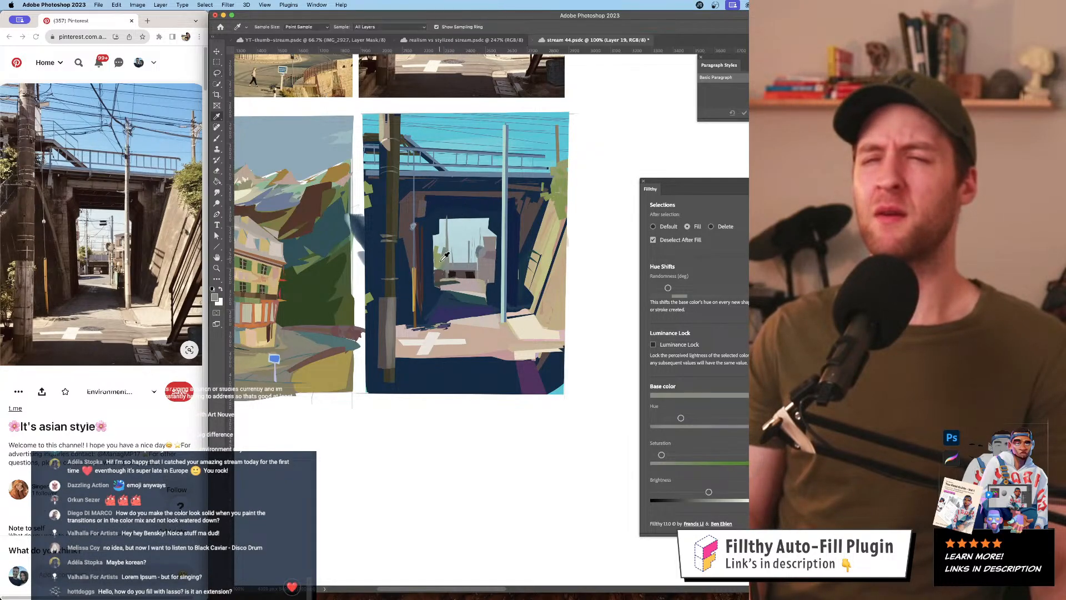
{"action": "left_click", "coordinate": [445, 255]}
{"action": "key", "text": "l"}
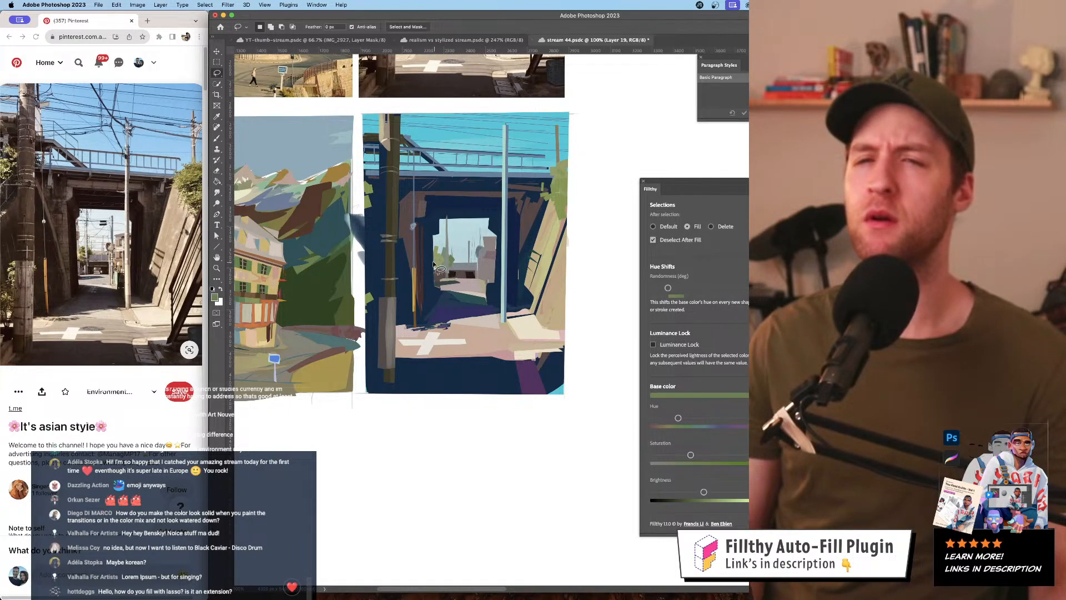
- Sample a dark grey-green and lasso-fill small dark accents on the distant buildings in the tunnel opening
{"action": "key", "text": "i"}
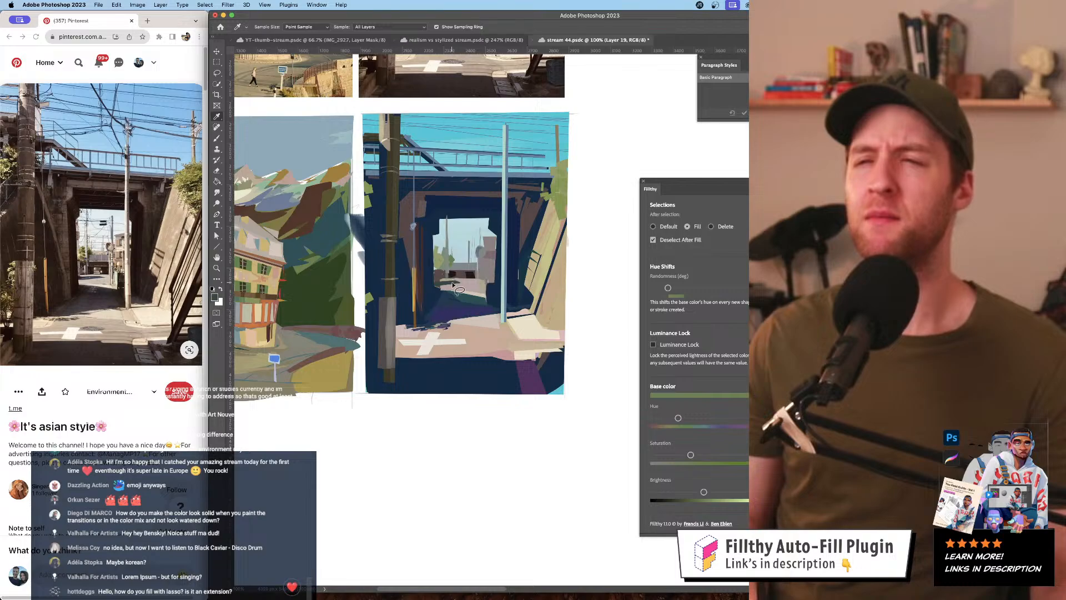
{"action": "left_click", "coordinate": [455, 286]}
{"action": "key", "text": "l"}
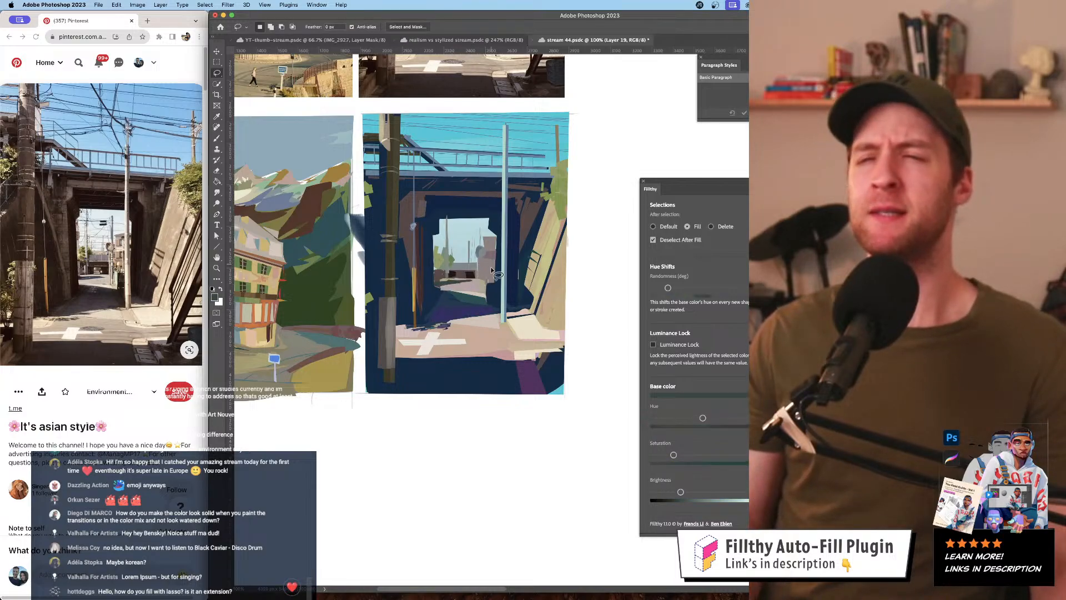
- Sample the bush's yellow-green, lasso-fill scattered leaves around the lower part of the left utility pole, and undo the last unwanted fill
{"action": "left_click_drag", "start_coordinate": [516, 251], "coordinate": [540, 242]}
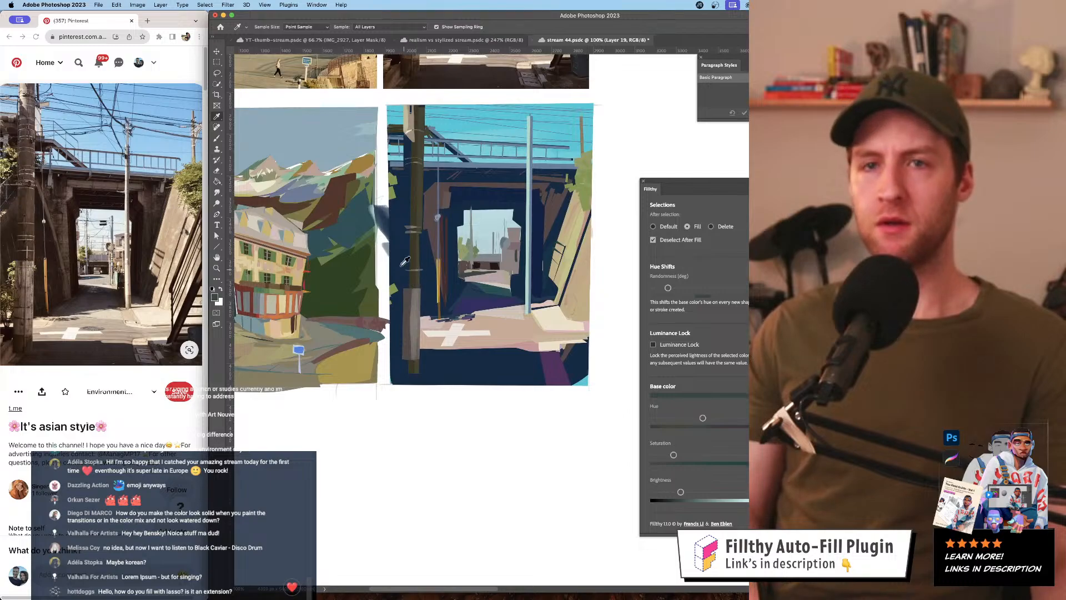
{"action": "key", "text": "i"}
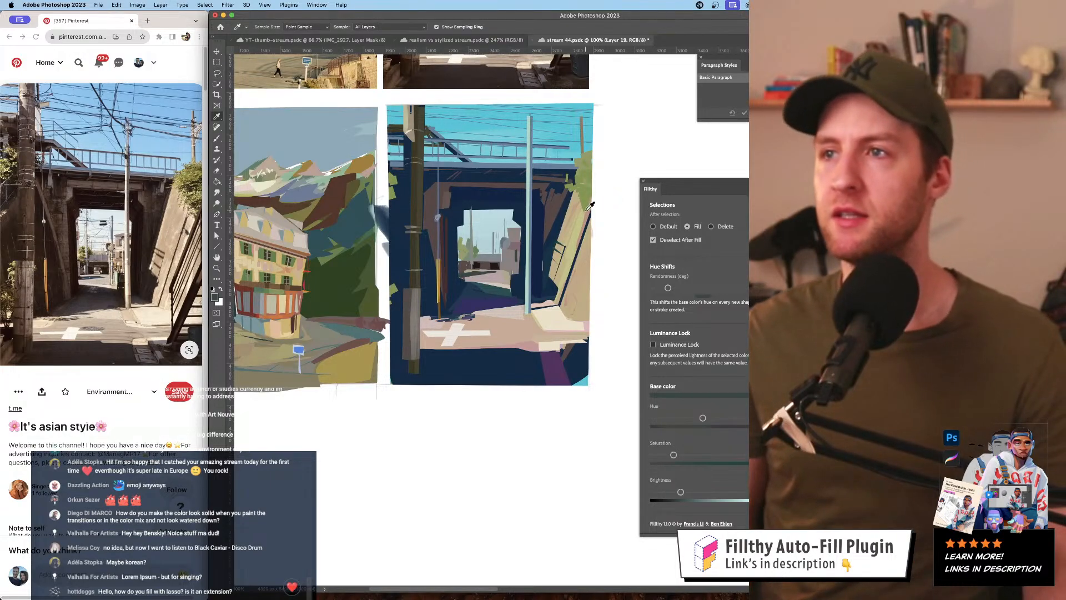
{"action": "left_click", "coordinate": [586, 209]}
{"action": "key", "text": "l"}
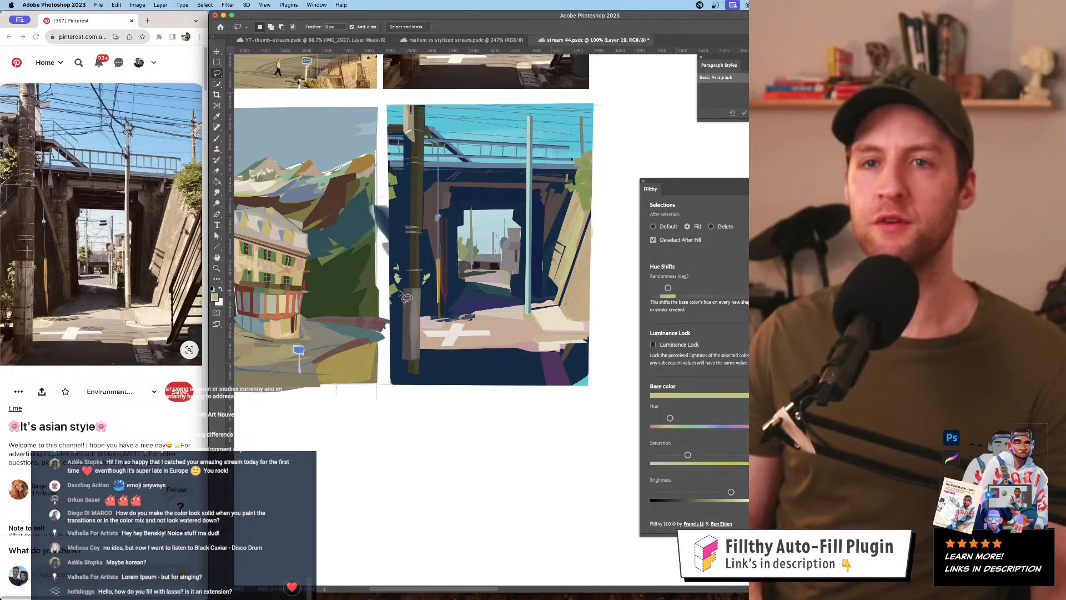
{"action": "mouse_move", "coordinate": [402, 310]}
{"action": "left_mouse_down"}
{"action": "mouse_move", "coordinate": [467, 367]}
{"action": "mouse_move", "coordinate": [403, 314]}
{"action": "left_mouse_up"}
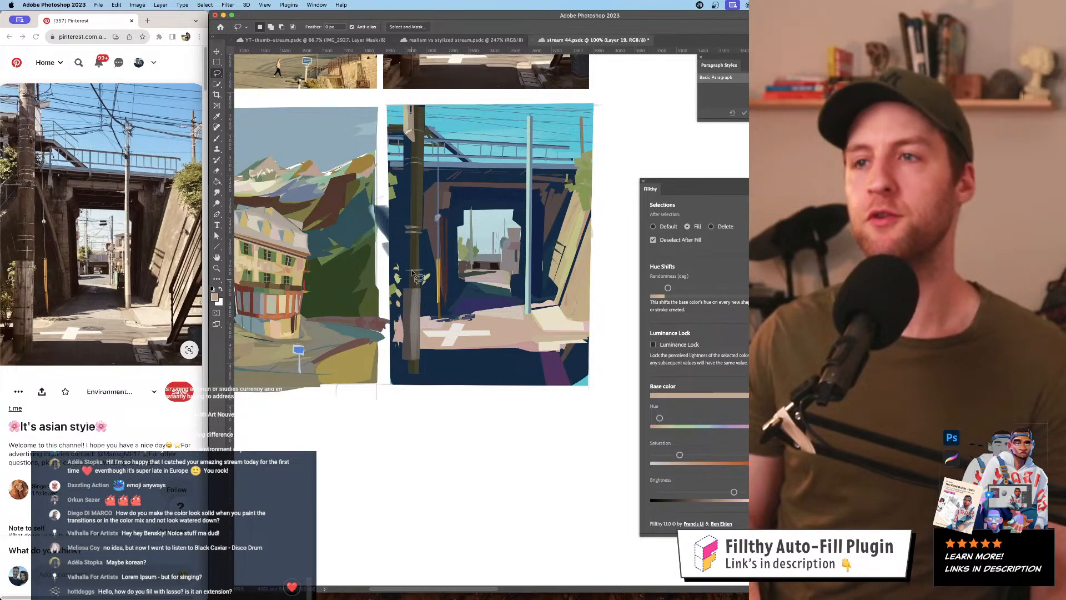
{"action": "key", "text": "super+z"}
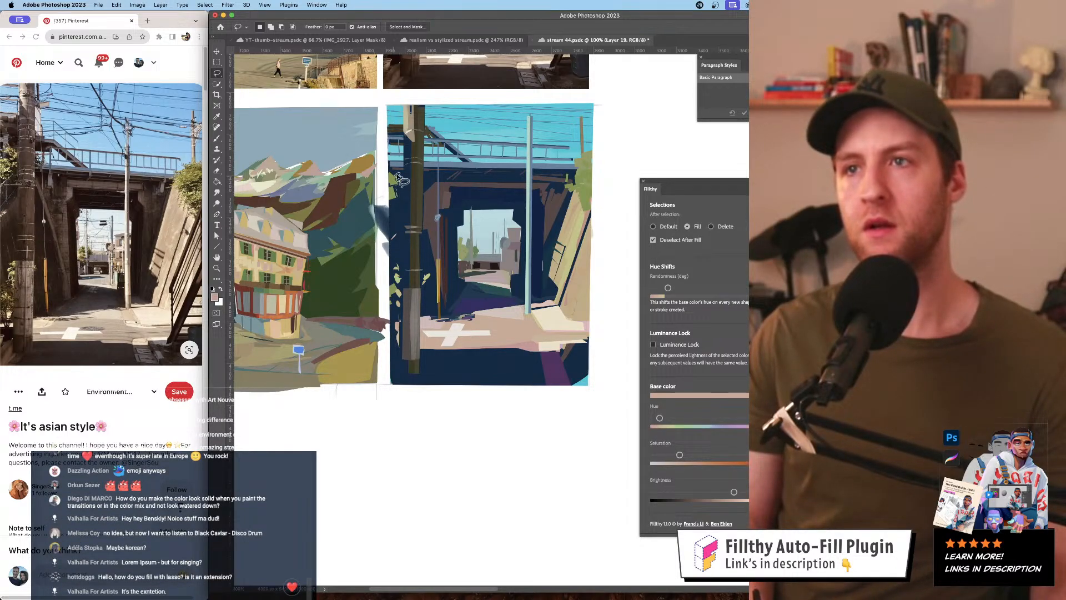
{"action": "left_click", "coordinate": [398, 175]}
{"action": "left_click", "coordinate": [512, 198]}
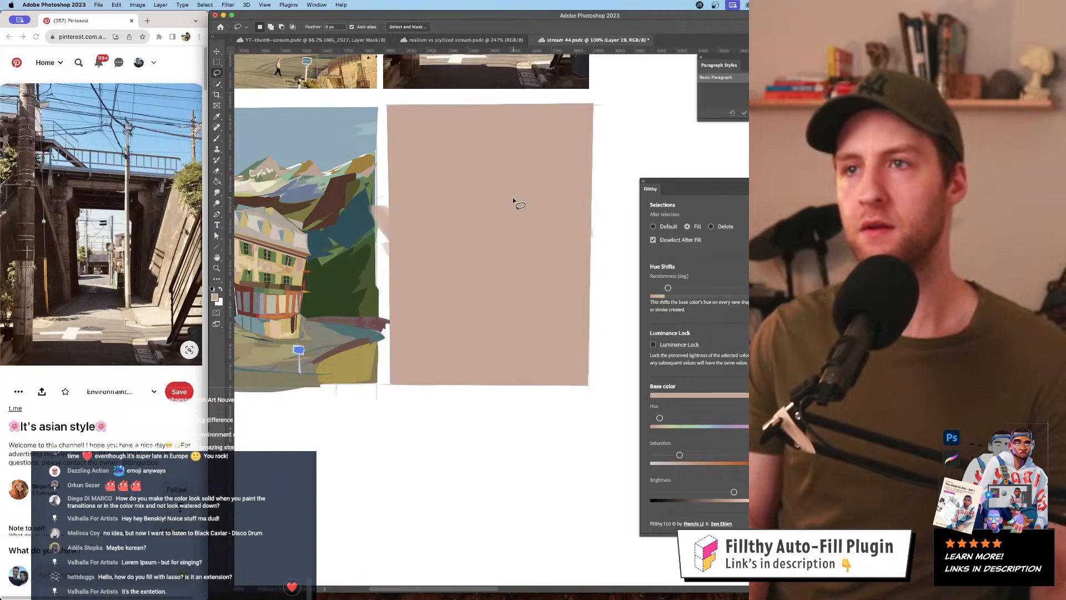
{"action": "key", "text": "super+z"}
- Fill leaves beside the upper part of the left utility pole with a brighter green, and sample the tall pole's pale cyan
{"action": "left_click", "coordinate": [401, 192]}
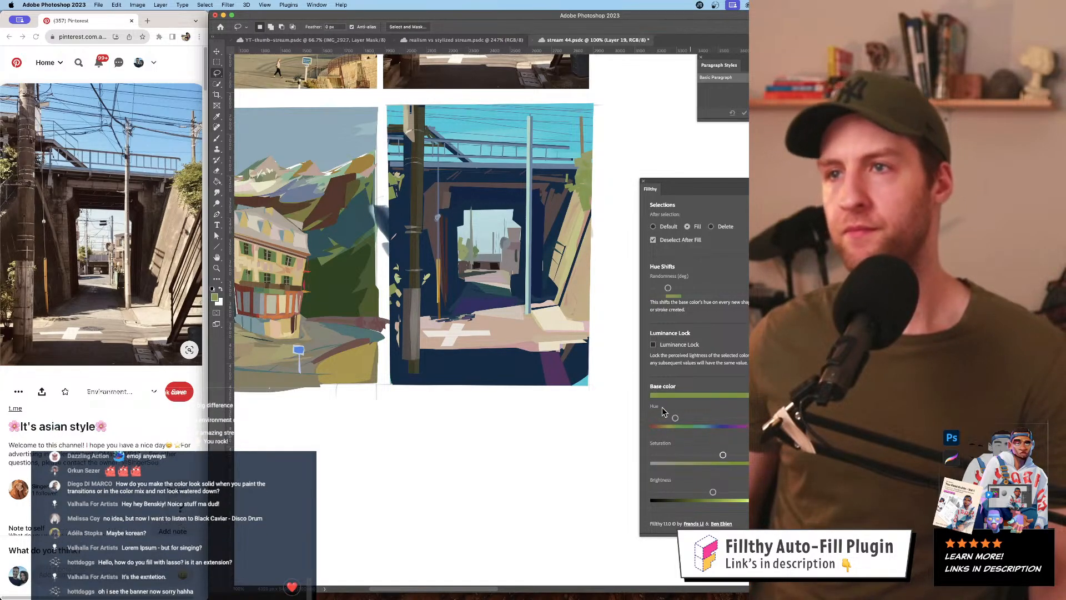
{"action": "left_click_drag", "start_coordinate": [477, 244], "coordinate": [477, 239]}
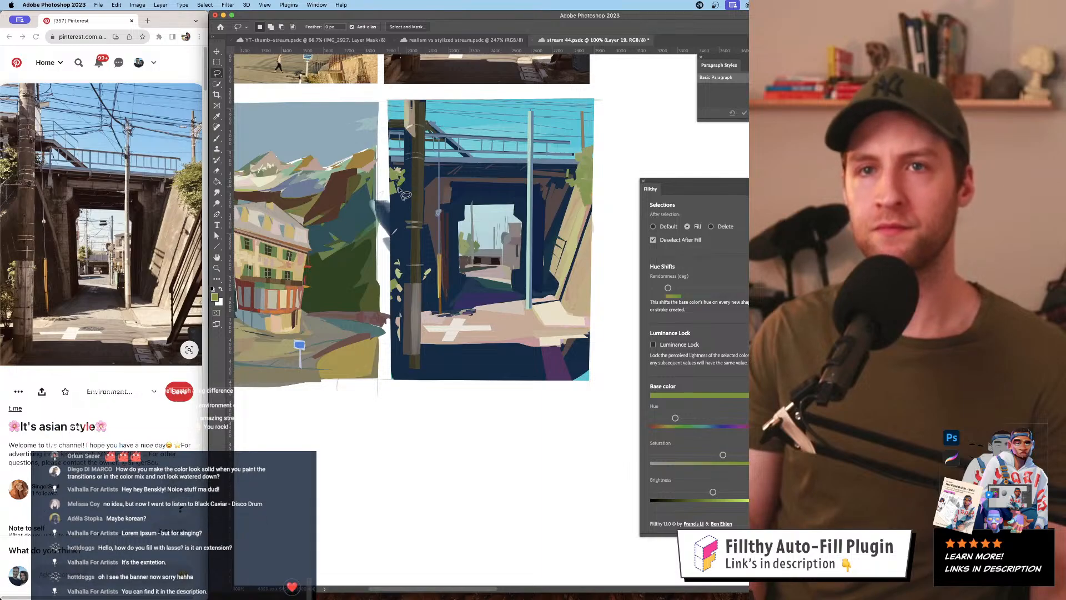
{"action": "left_click", "coordinate": [533, 210], "text": "alt"}
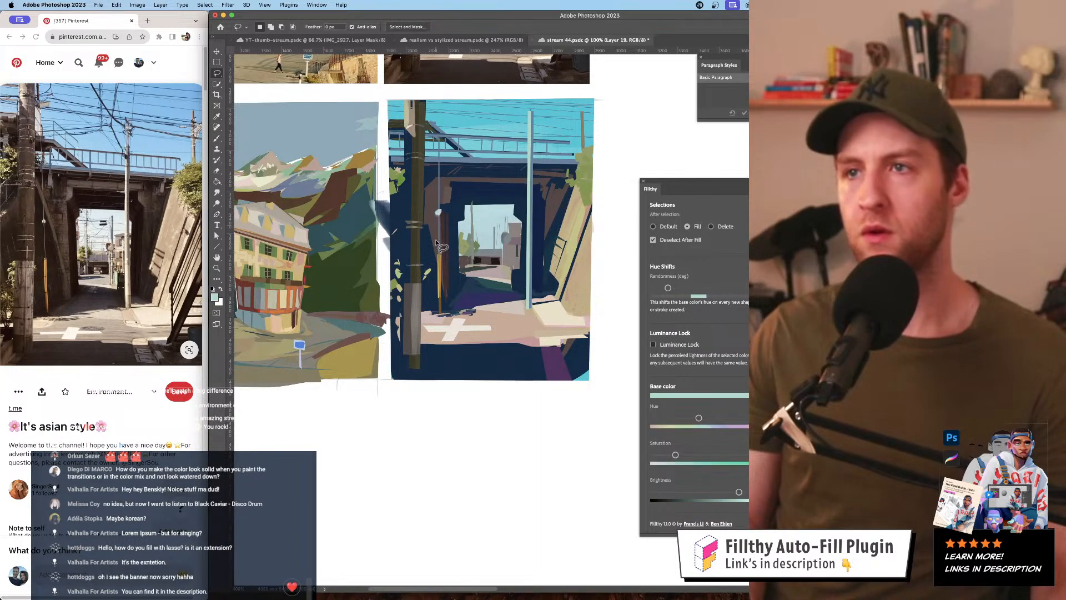
{"action": "left_click_drag", "start_coordinate": [524, 313], "coordinate": [521, 303]}
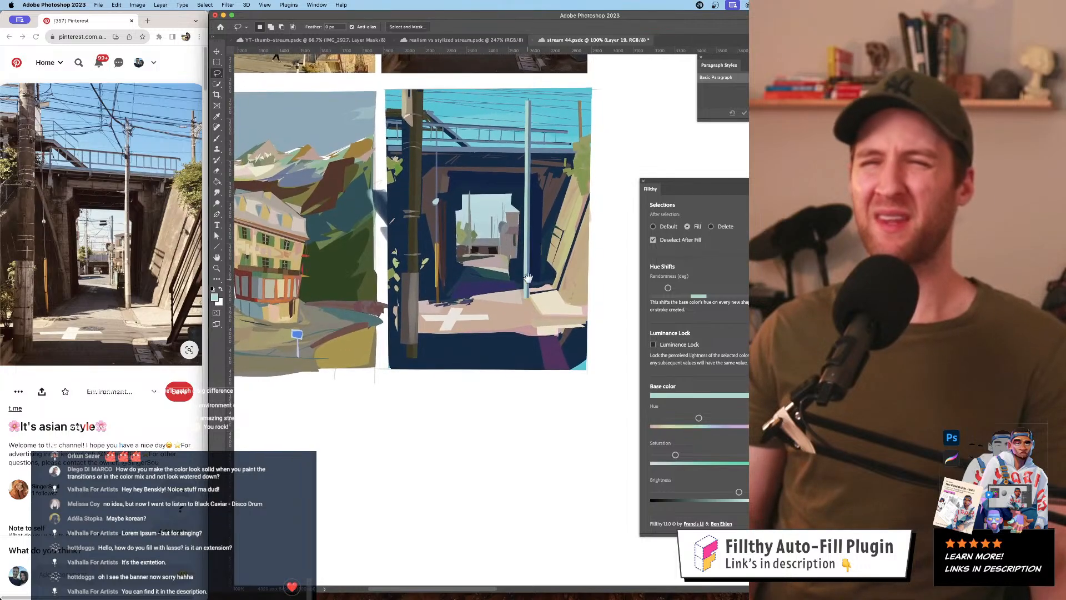
- Sample the backdrop in the tunnel opening, shift it to a brighter, paler cyan, and brush it softly over the distant sky
{"action": "left_click", "coordinate": [489, 203], "text": "alt"}
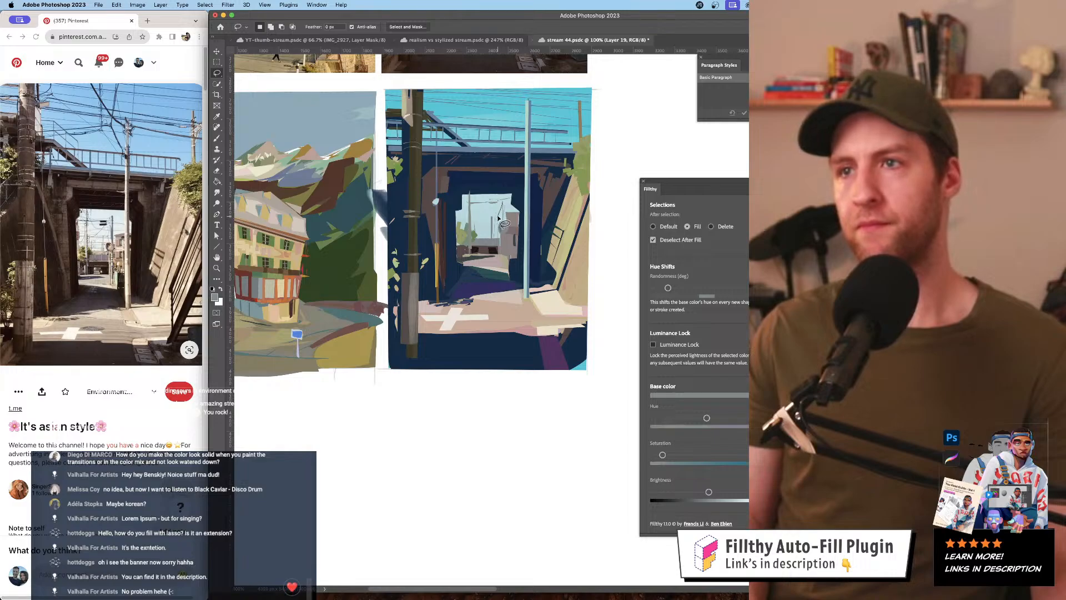
{"action": "key", "text": "b"}
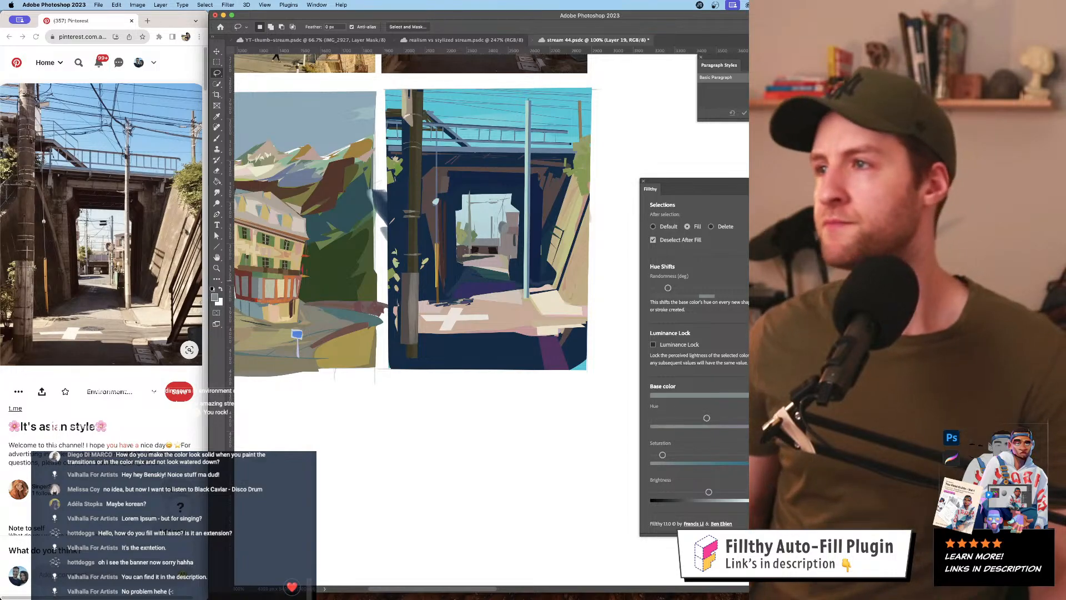
{"action": "left_click_drag", "start_coordinate": [709, 492], "coordinate": [745, 492]}
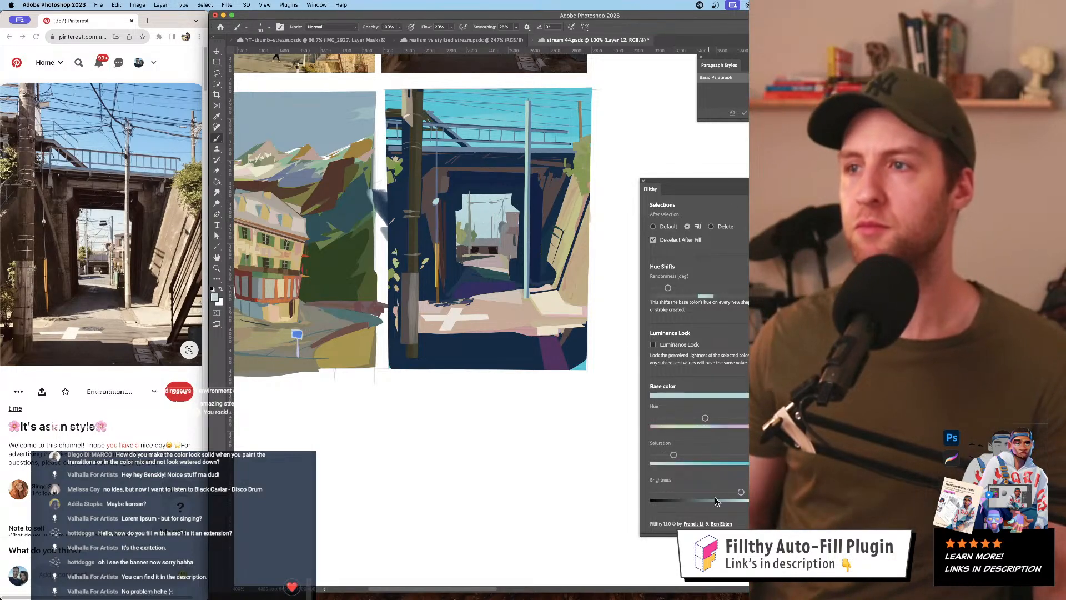
{"action": "left_click_drag", "start_coordinate": [662, 455], "coordinate": [668, 455]}
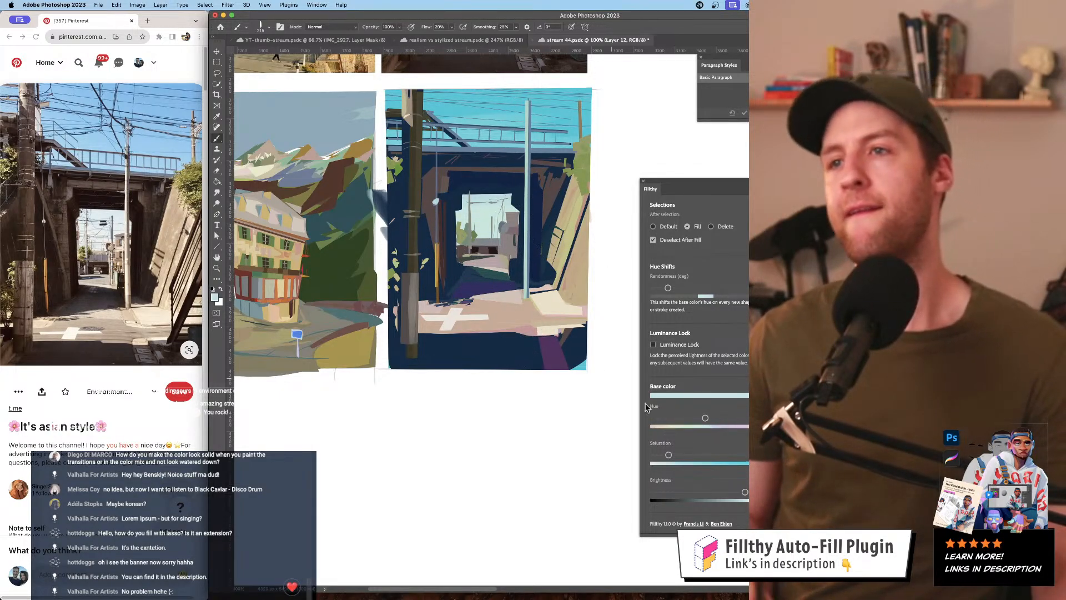
{"action": "left_click_drag", "start_coordinate": [669, 456], "coordinate": [665, 455]}
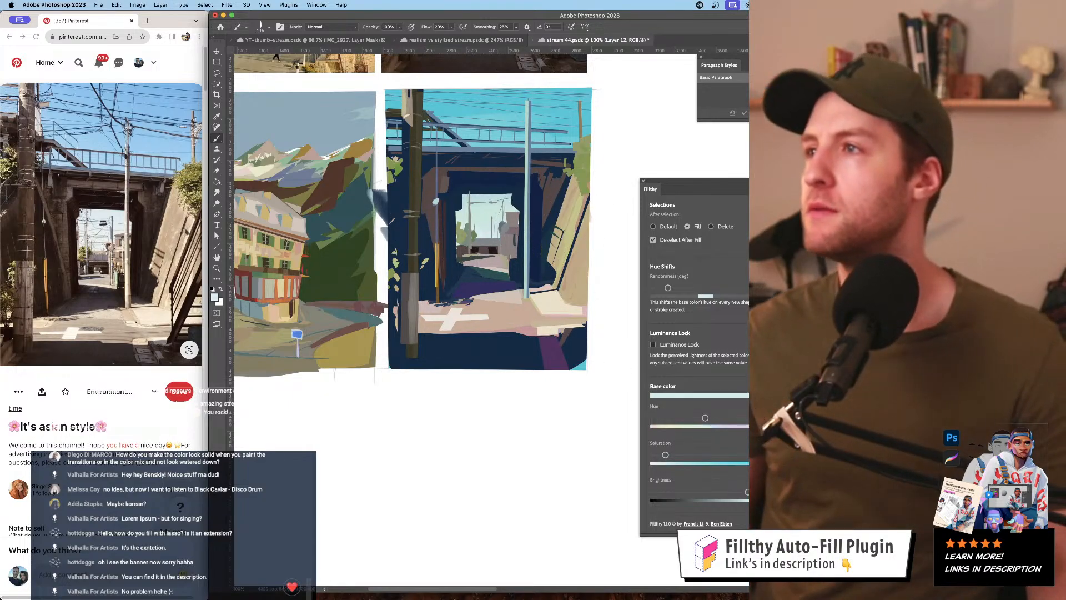
{"action": "left_click", "coordinate": [910, 174]}
{"action": "left_click", "coordinate": [911, 173]}
{"action": "left_click", "coordinate": [911, 173]}
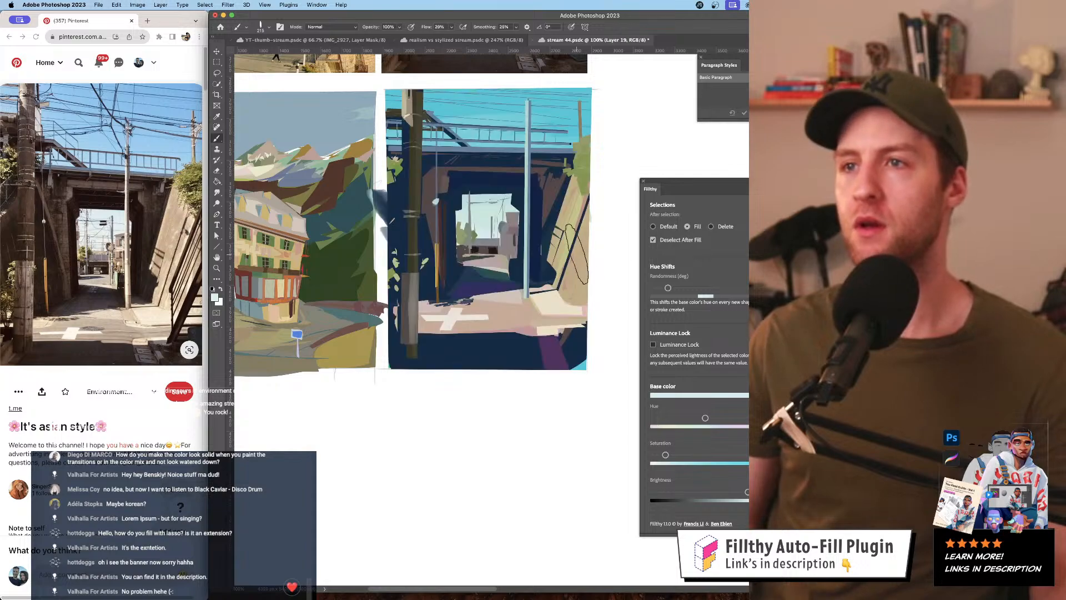
- Sample the distant foliage's green in the tunnel opening, shift it to a darker, more saturated olive, and lasso-fill small foliage accents
{"action": "left_click_drag", "start_coordinate": [544, 232], "coordinate": [537, 261]}
{"action": "key", "text": "l"}
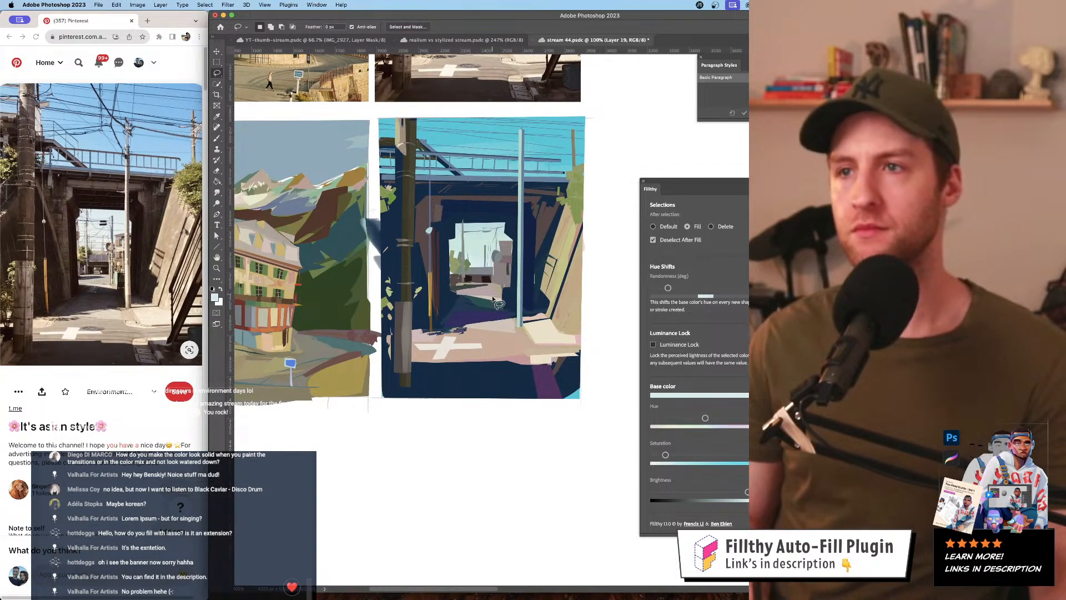
{"action": "left_click", "coordinate": [464, 260]}
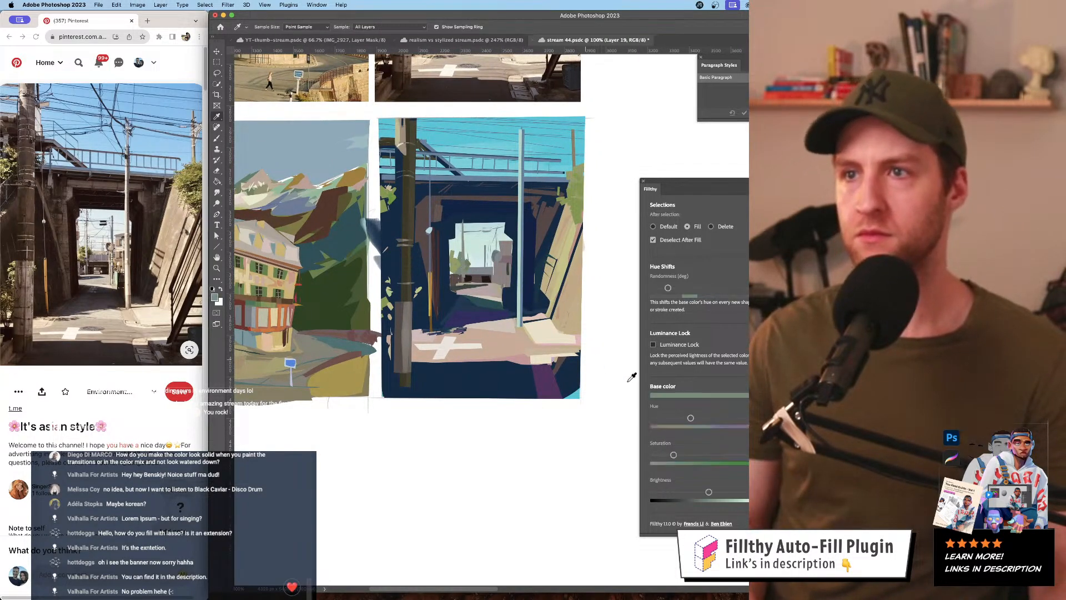
{"action": "left_click_drag", "start_coordinate": [710, 490], "coordinate": [699, 492]}
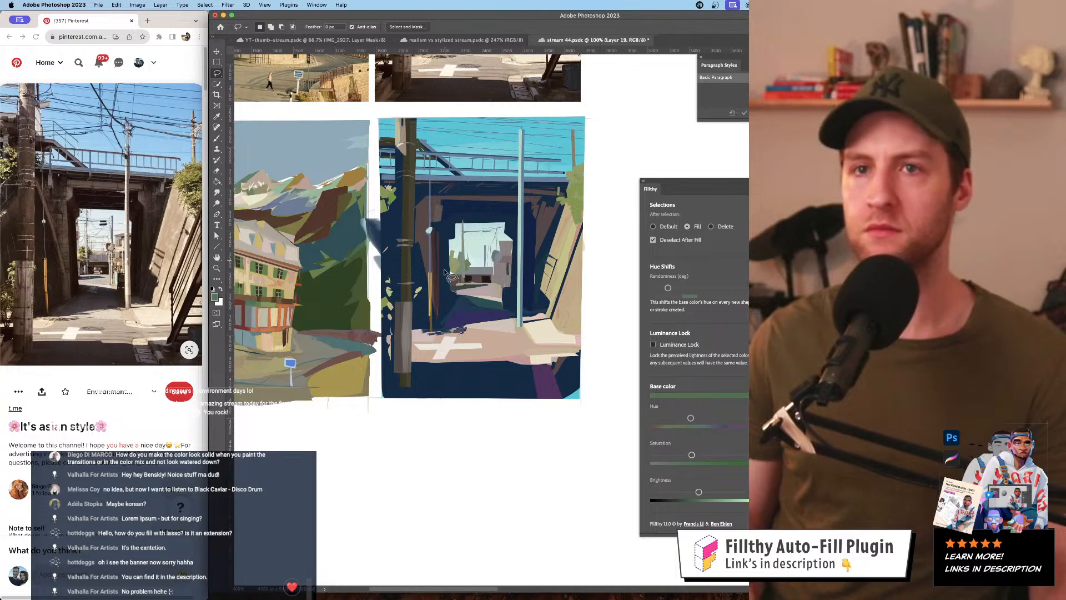
{"action": "left_click_drag", "start_coordinate": [682, 424], "coordinate": [666, 423]}
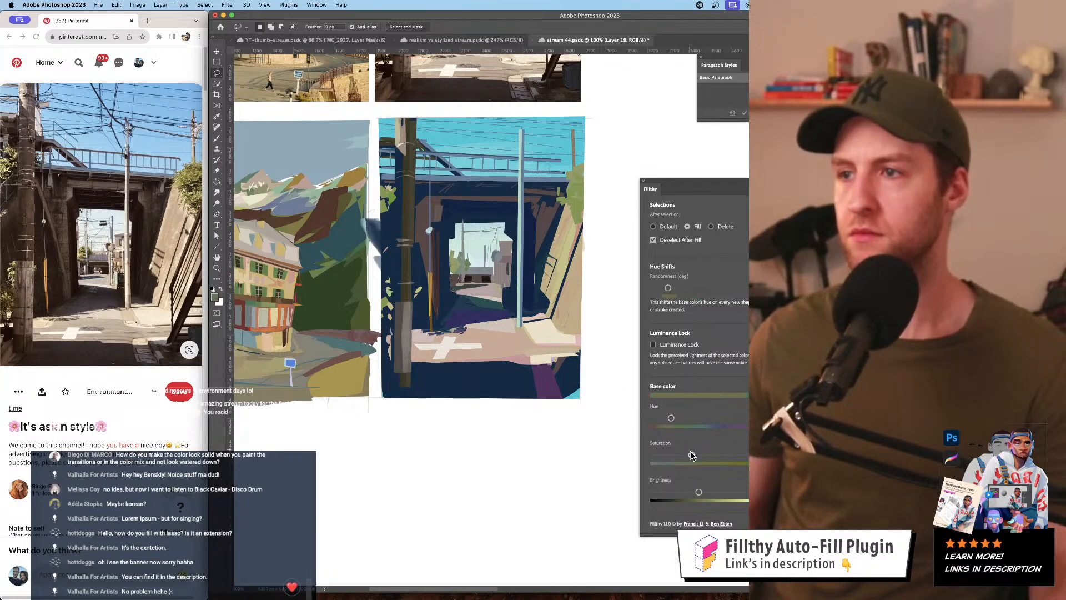
{"action": "left_click_drag", "start_coordinate": [703, 494], "coordinate": [705, 494]}
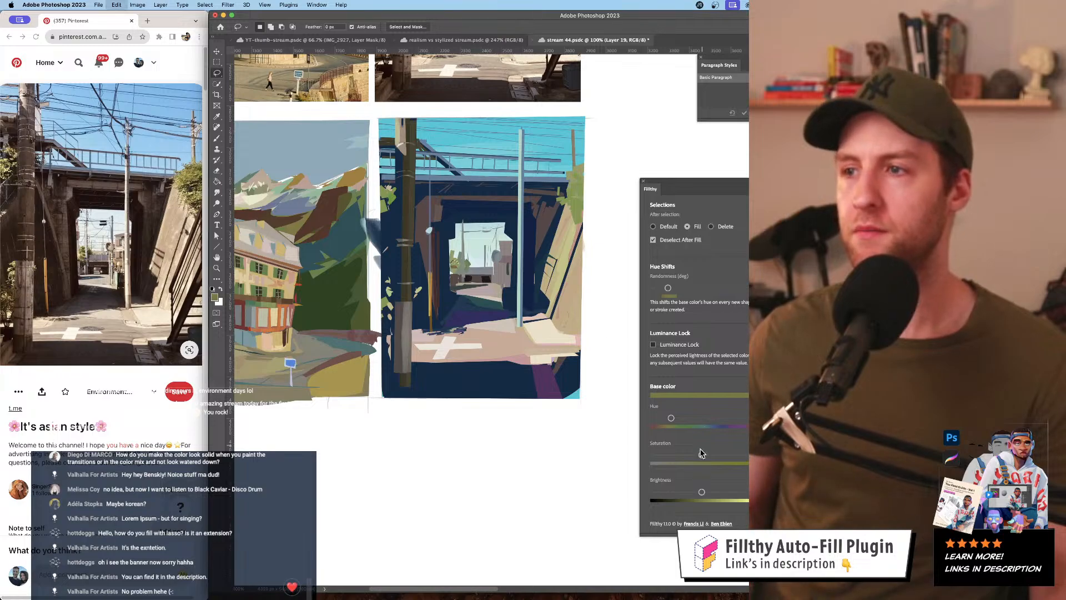
- Lasso-fill light ochre highlights, dark green shadows and sampled yellow-green leaves on the bush above the right slanted wall
{"action": "left_click_drag", "start_coordinate": [702, 492], "coordinate": [731, 492]}
{"action": "left_click_drag", "start_coordinate": [672, 418], "coordinate": [665, 418]}
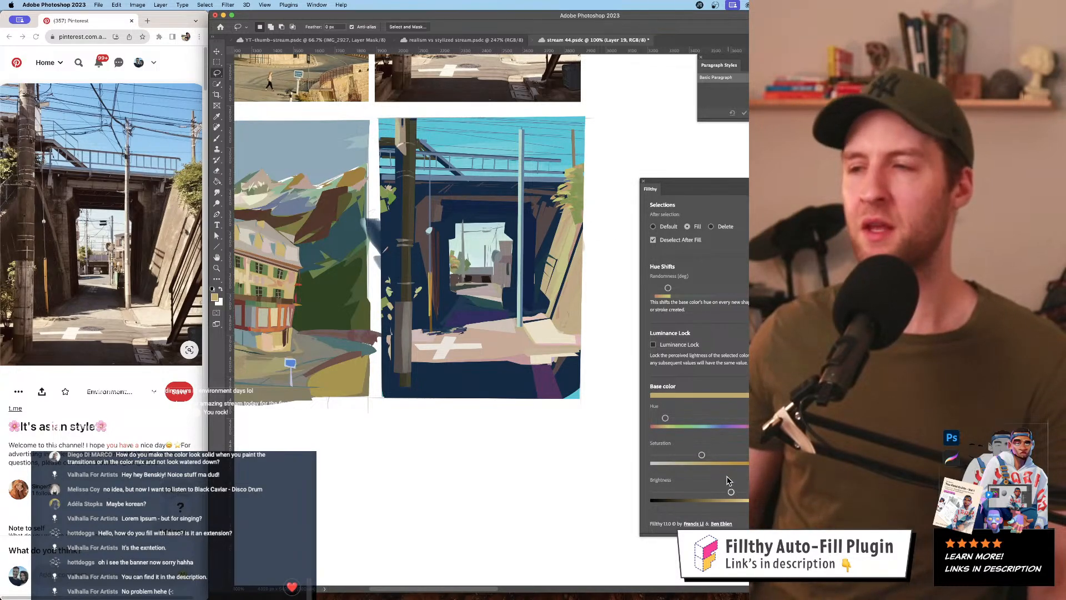
{"action": "mouse_move", "coordinate": [665, 417]}
{"action": "left_mouse_down"}
{"action": "mouse_move", "coordinate": [699, 419]}
{"action": "mouse_move", "coordinate": [680, 419]}
{"action": "left_mouse_up"}
{"action": "left_click_drag", "start_coordinate": [732, 492], "coordinate": [680, 492]}
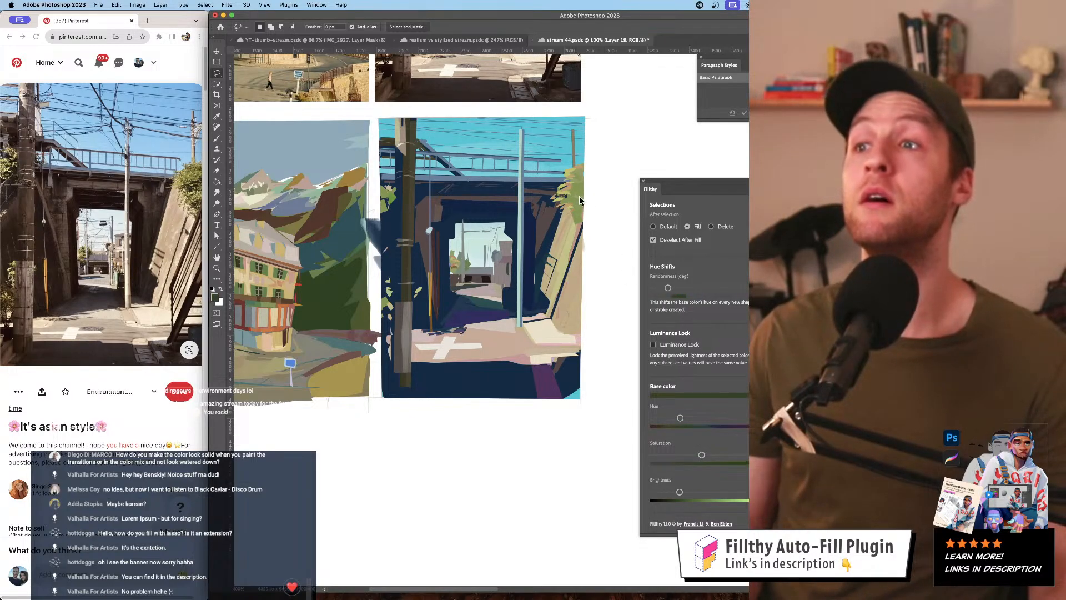
{"action": "left_click_drag", "start_coordinate": [580, 200], "coordinate": [585, 207]}
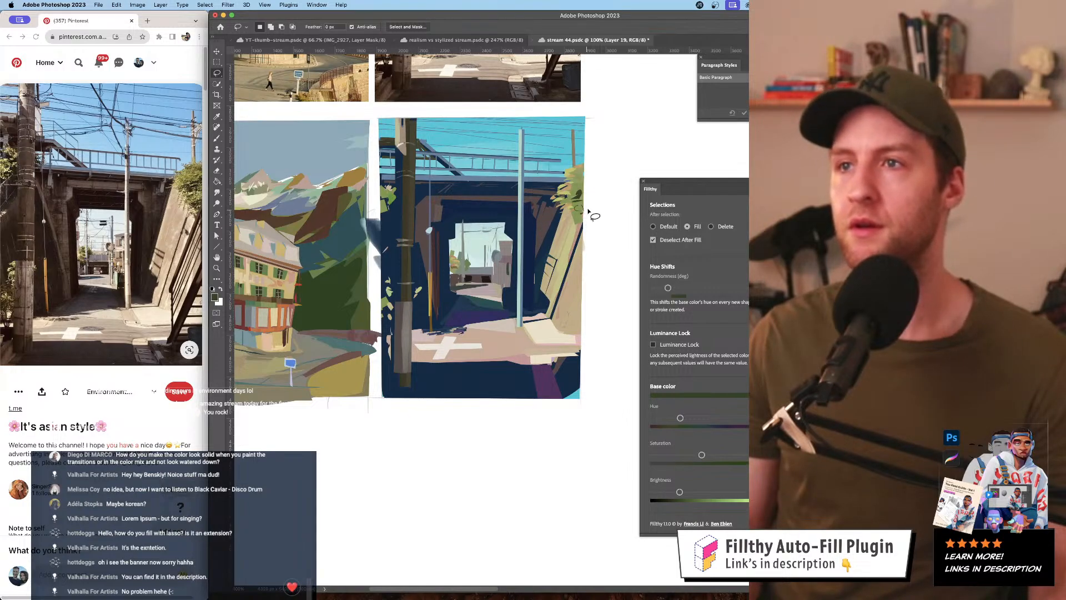
{"action": "left_click", "coordinate": [589, 211]}
{"action": "key", "text": "Return"}
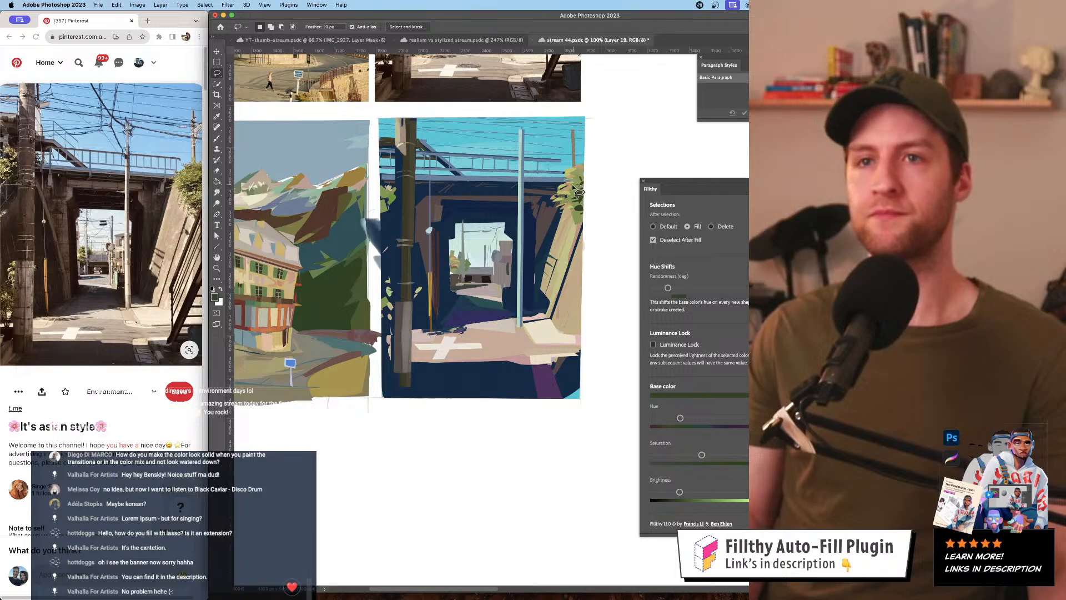
{"action": "left_click", "coordinate": [566, 197], "text": "alt"}
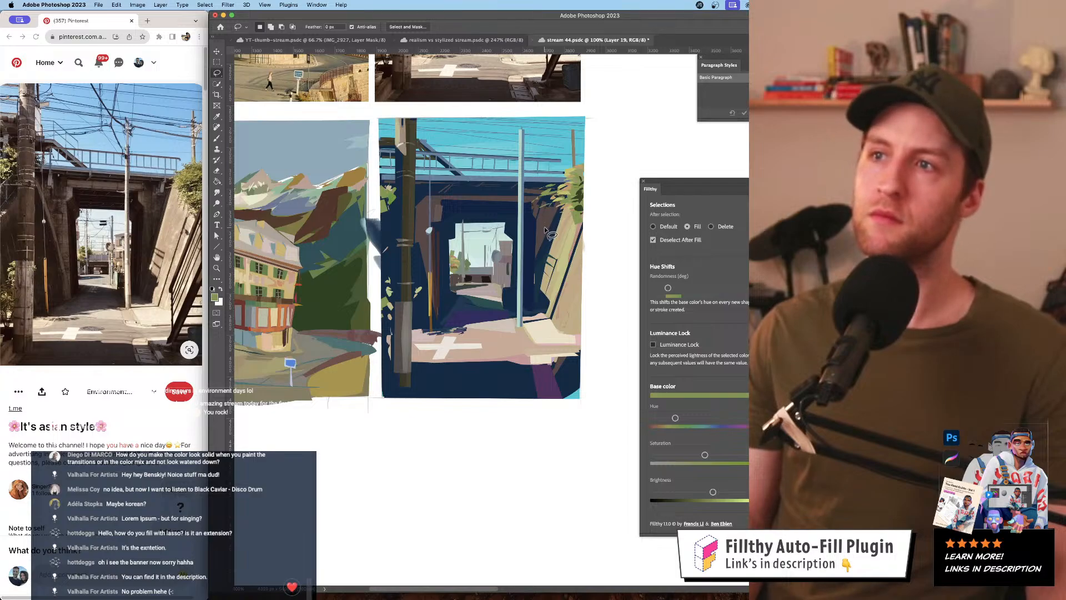
{"action": "left_click", "coordinate": [579, 201], "text": "alt"}
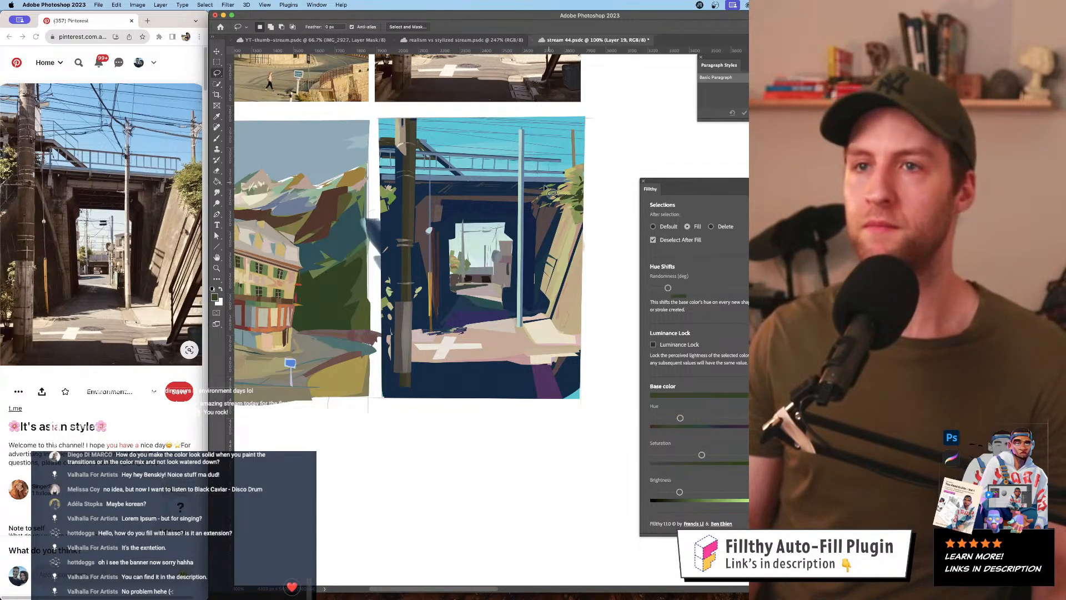
- Sample the right slanted wall's khaki, make it paler and brighter, and lasso-fill light planes down the wall towards the pavement
{"action": "key", "text": "i"}
{"action": "left_click", "coordinate": [556, 240]}
{"action": "key", "text": "l"}
{"action": "left_click_drag", "start_coordinate": [688, 456], "coordinate": [682, 456]}
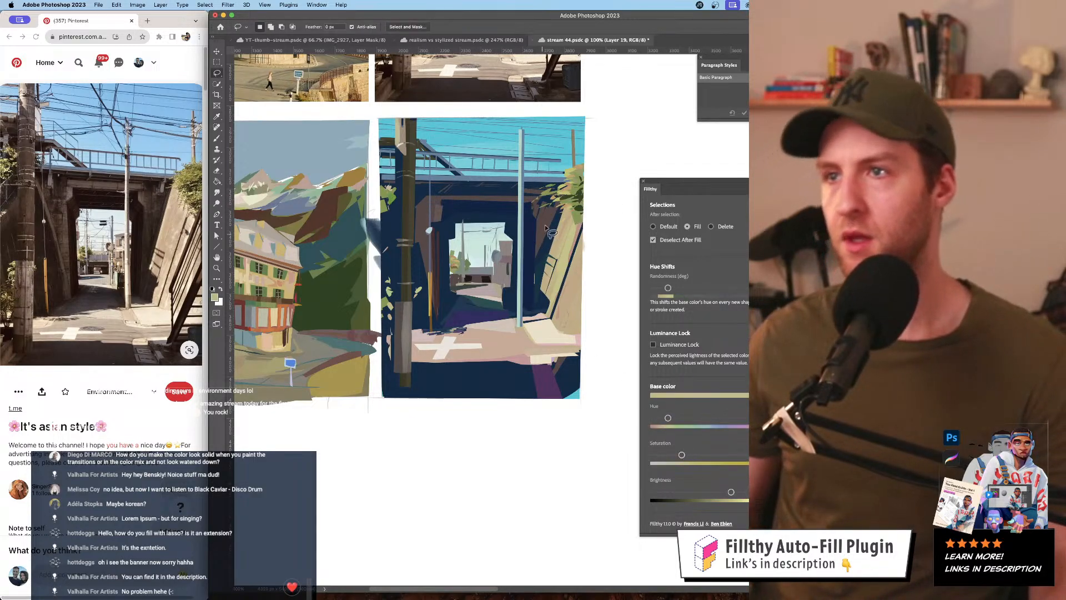
{"action": "left_click_drag", "start_coordinate": [572, 211], "coordinate": [568, 217]}
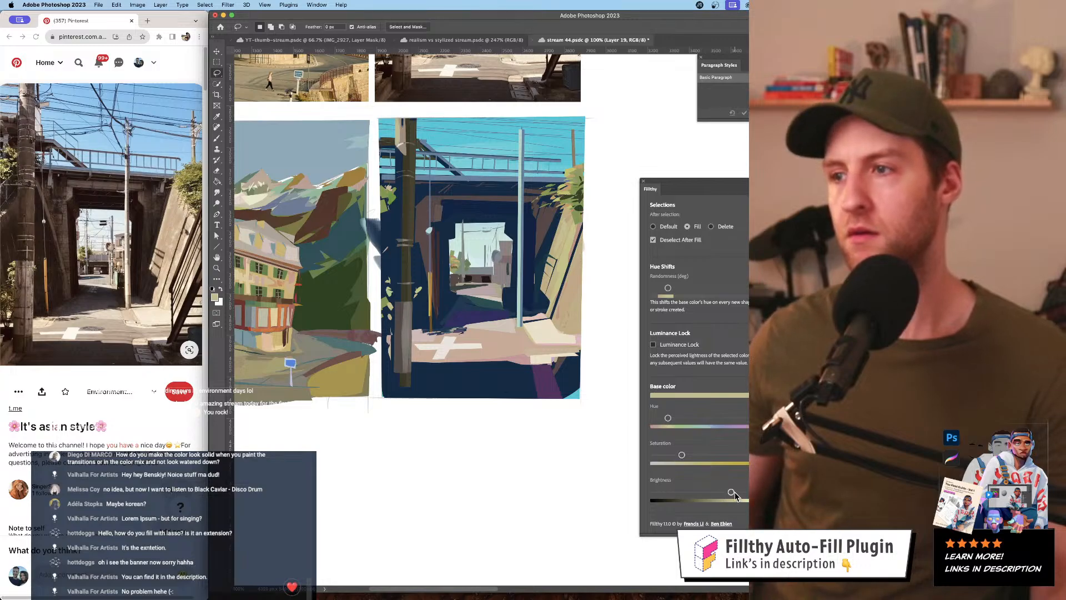
{"action": "left_click_drag", "start_coordinate": [731, 492], "coordinate": [738, 492]}
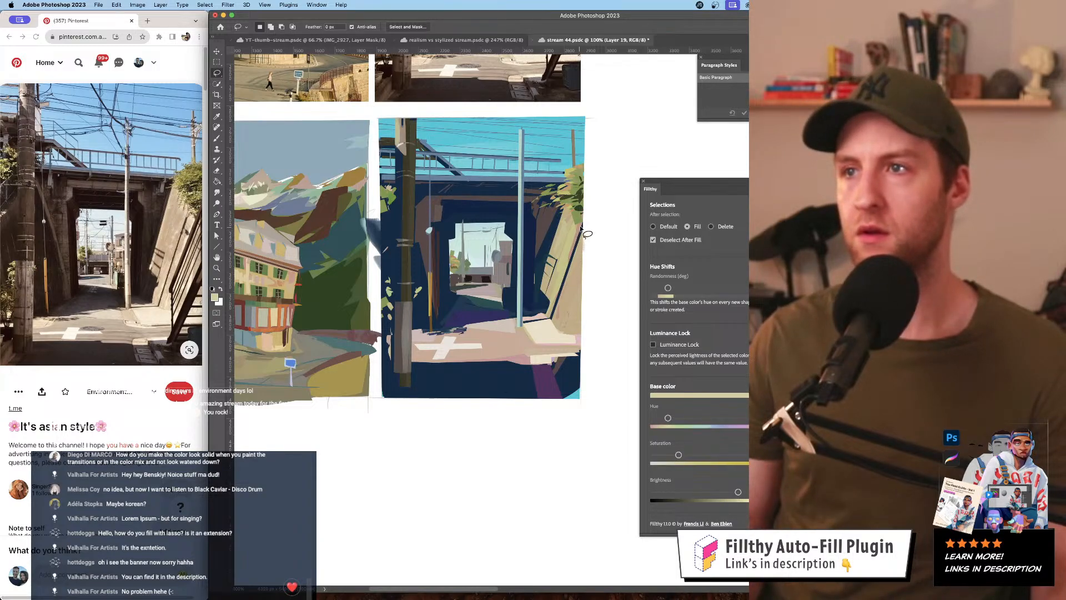
{"action": "left_click_drag", "start_coordinate": [583, 229], "coordinate": [557, 300]}
{"action": "left_click_drag", "start_coordinate": [576, 236], "coordinate": [564, 257]}
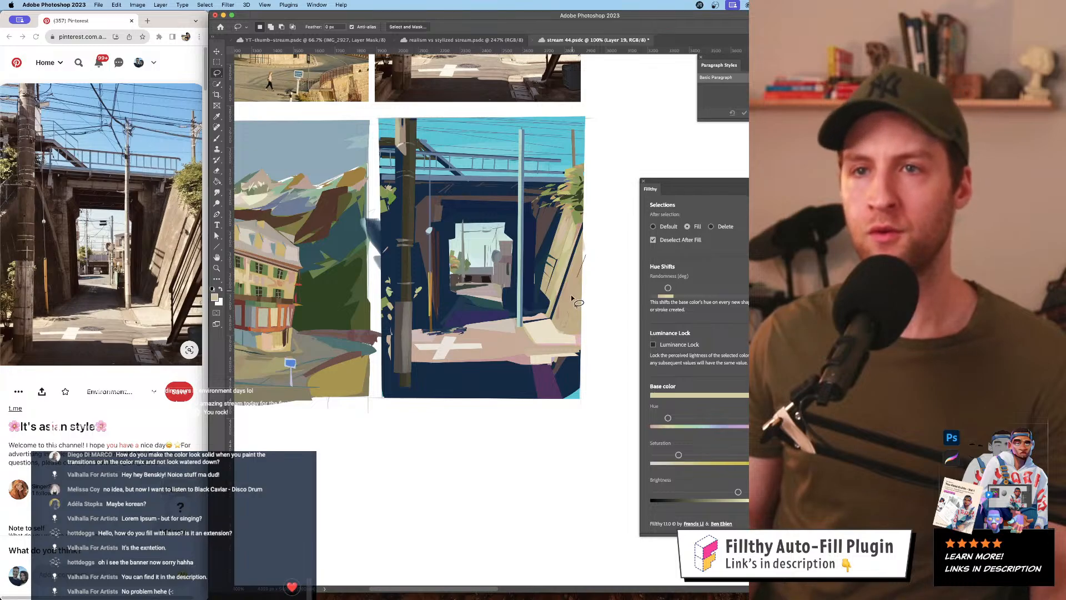
{"action": "left_click_drag", "start_coordinate": [572, 296], "coordinate": [601, 235]}
{"action": "mouse_move", "coordinate": [583, 319]}
{"action": "left_mouse_down"}
{"action": "mouse_move", "coordinate": [512, 314]}
{"action": "mouse_move", "coordinate": [597, 407]}
{"action": "mouse_move", "coordinate": [555, 397]}
{"action": "mouse_move", "coordinate": [525, 337]}
{"action": "left_mouse_up"}
- Sample the dark foreground shadow, shift its hue towards purple, and lasso-fill a long horizontal strip just below the sunlit road
{"action": "left_click_drag", "start_coordinate": [562, 416], "coordinate": [560, 382]}
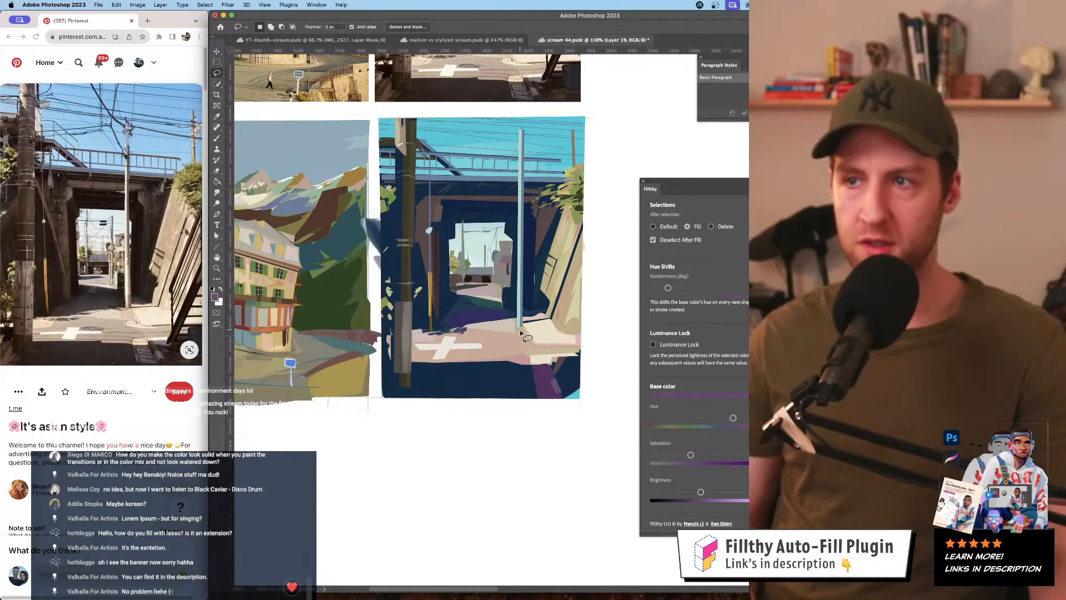
{"action": "left_click", "coordinate": [483, 378], "text": "alt"}
{"action": "left_click_drag", "start_coordinate": [712, 418], "coordinate": [726, 419]}
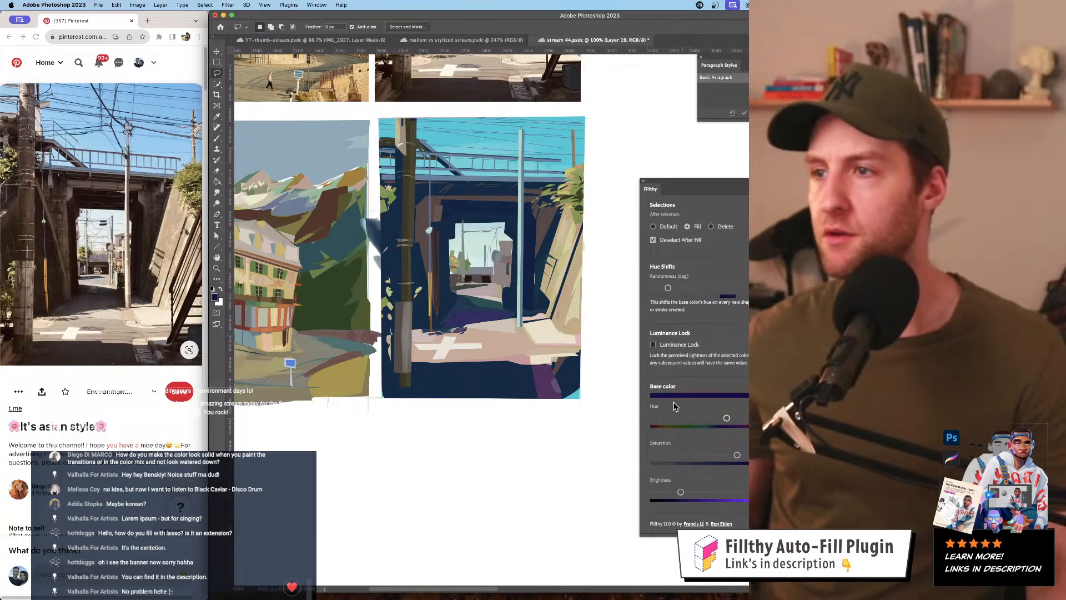
{"action": "left_click", "coordinate": [414, 362]}
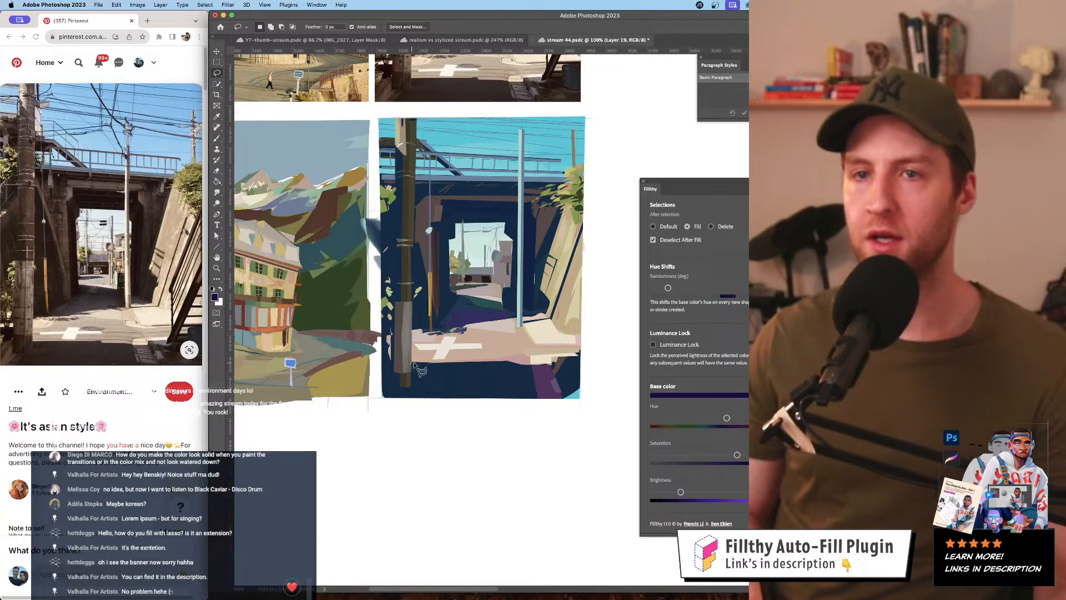
{"action": "left_click", "coordinate": [520, 365]}
{"action": "left_click", "coordinate": [519, 376]}
{"action": "left_click", "coordinate": [410, 376]}
{"action": "left_click", "coordinate": [414, 363]}
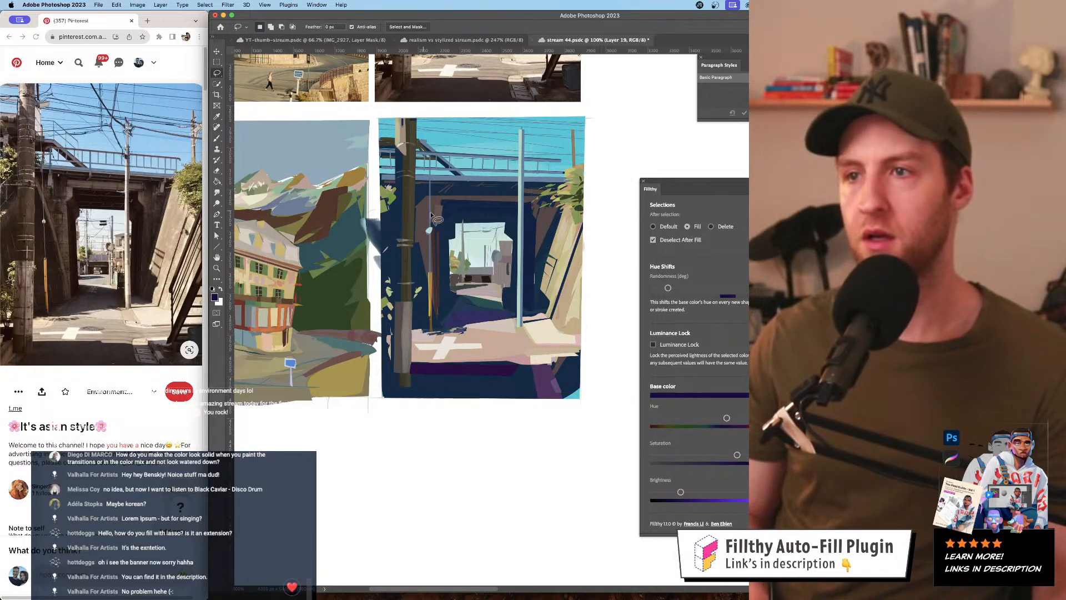
- Draw horizontal purple lines 22 px thick with the Line tool across the foreground shadow, adding some in a less saturated purple
{"action": "key", "text": "u"}
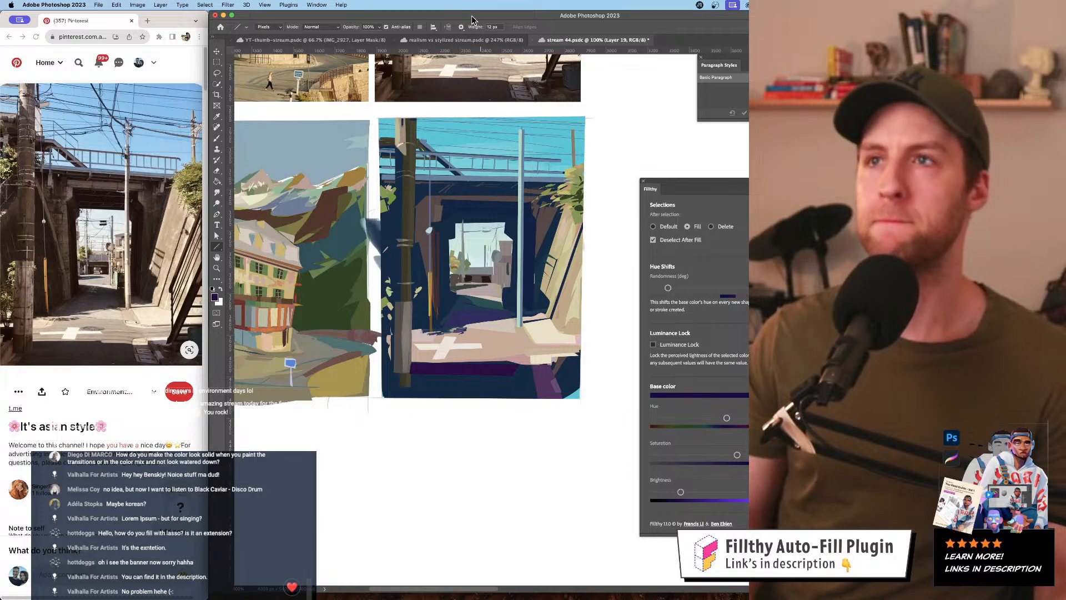
{"action": "left_click_drag", "start_coordinate": [471, 27], "coordinate": [477, 26]}
{"action": "left_click_drag", "start_coordinate": [416, 380], "coordinate": [483, 379]}
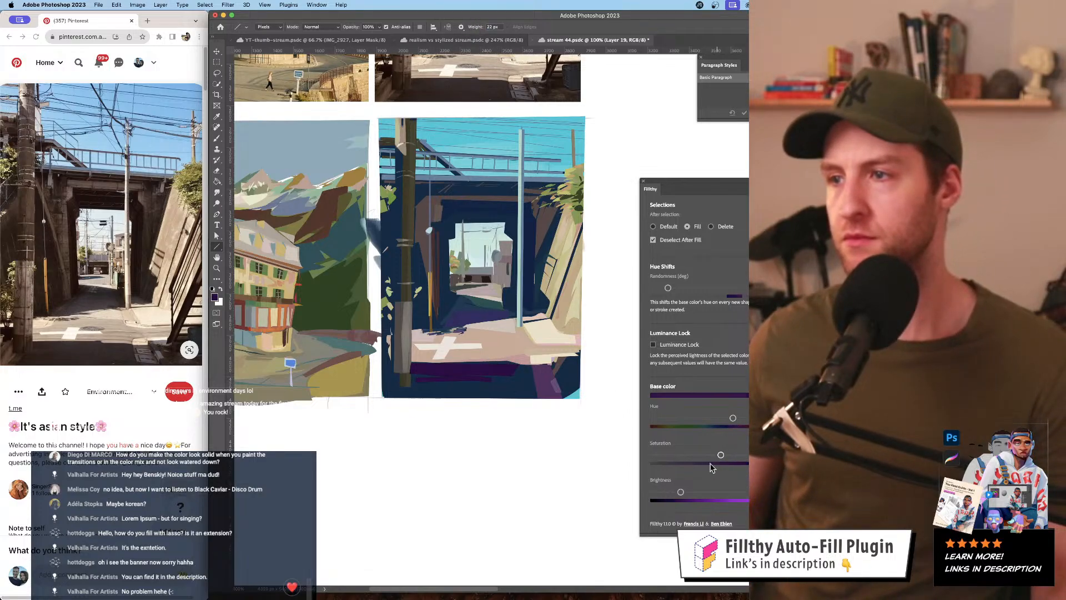
{"action": "left_click_drag", "start_coordinate": [721, 455], "coordinate": [684, 455]}
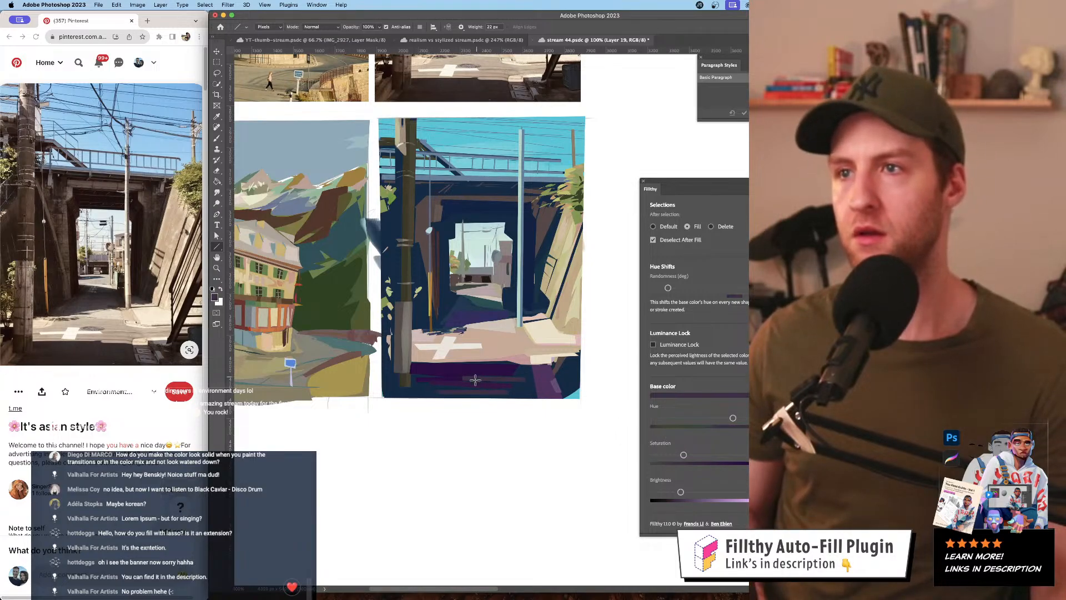
{"action": "left_click_drag", "start_coordinate": [444, 390], "coordinate": [484, 392]}
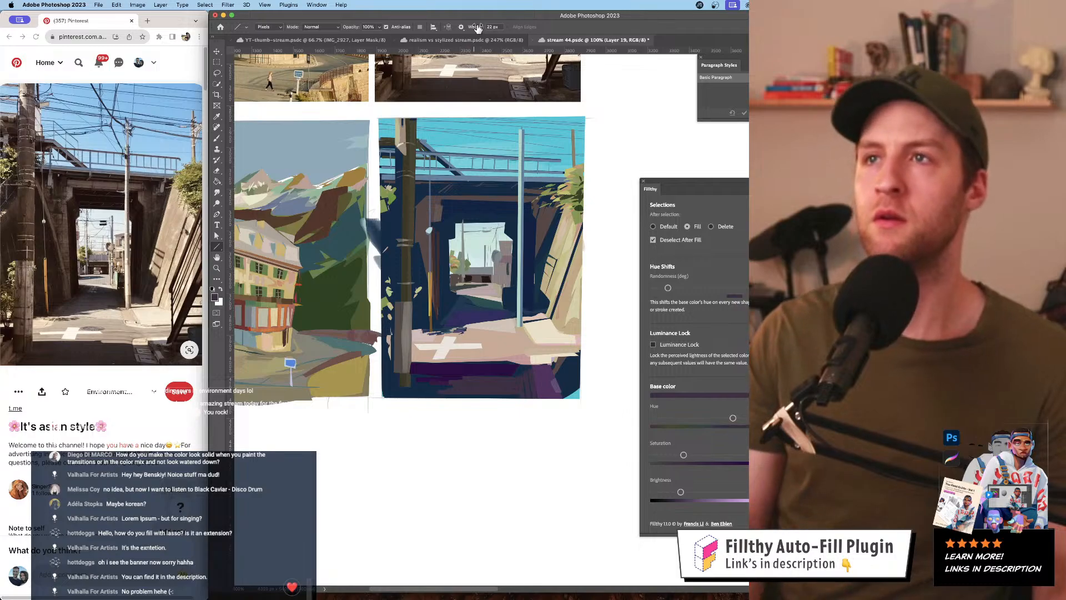
- Increase the line weight to 54 px, draw broad muted-purple lines across the foreground shadow, and undo the last one
{"action": "left_click_drag", "start_coordinate": [477, 29], "coordinate": [497, 29]}
{"action": "left_click_drag", "start_coordinate": [425, 378], "coordinate": [417, 412]}
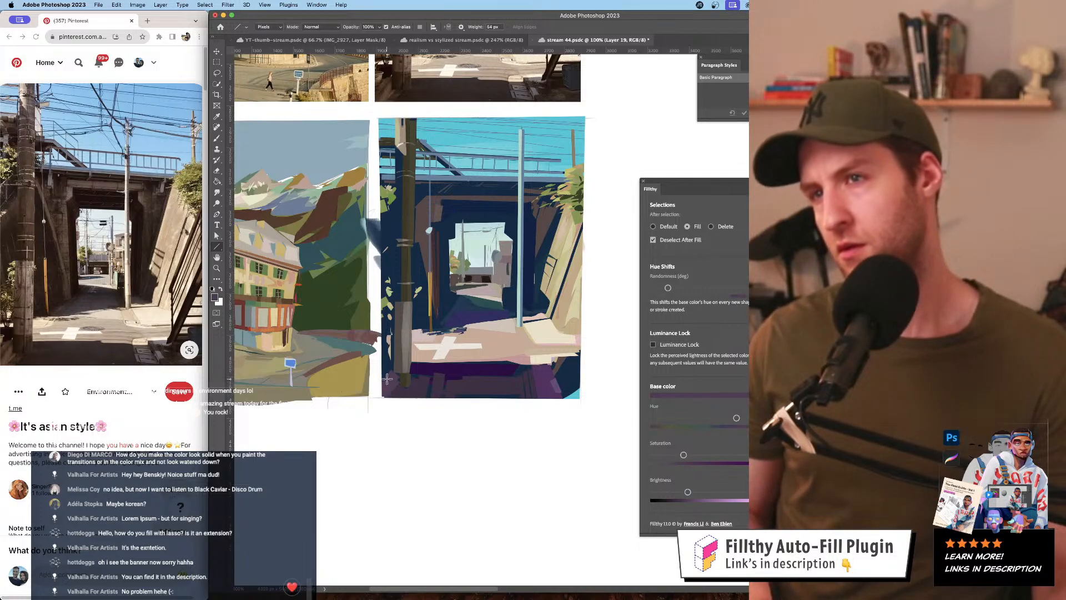
{"action": "left_click_drag", "start_coordinate": [411, 392], "coordinate": [496, 395]}
{"action": "key", "text": "super+z"}
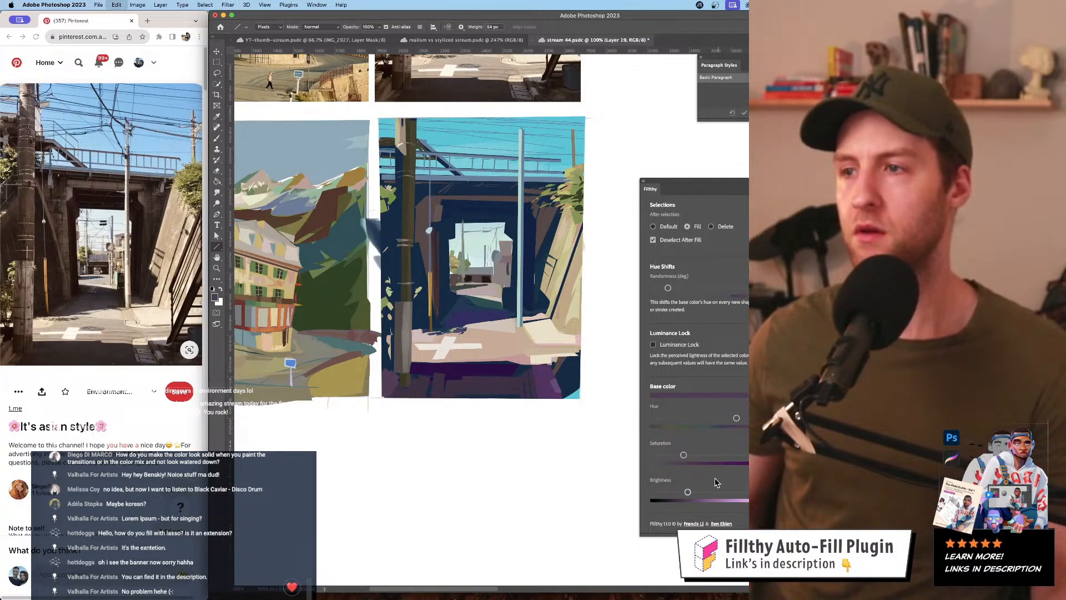
- Darken and saturate the purple, and draw broad horizontal bands across the upper part of the foreground shadow
{"action": "left_click_drag", "start_coordinate": [689, 488], "coordinate": [681, 492]}
{"action": "left_click_drag", "start_coordinate": [683, 455], "coordinate": [691, 455]}
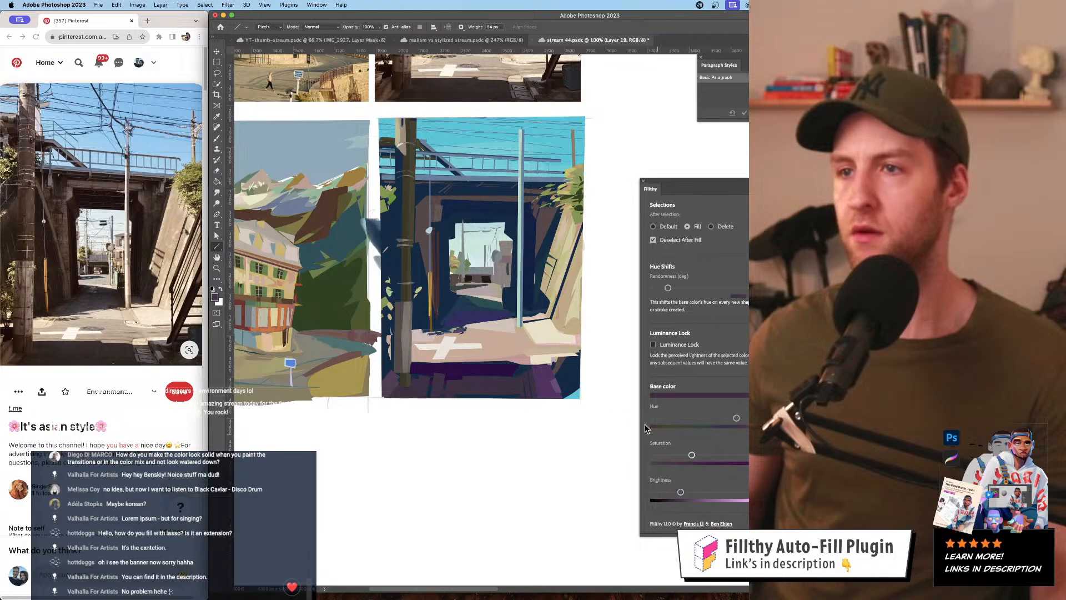
{"action": "left_click_drag", "start_coordinate": [425, 371], "coordinate": [527, 371]}
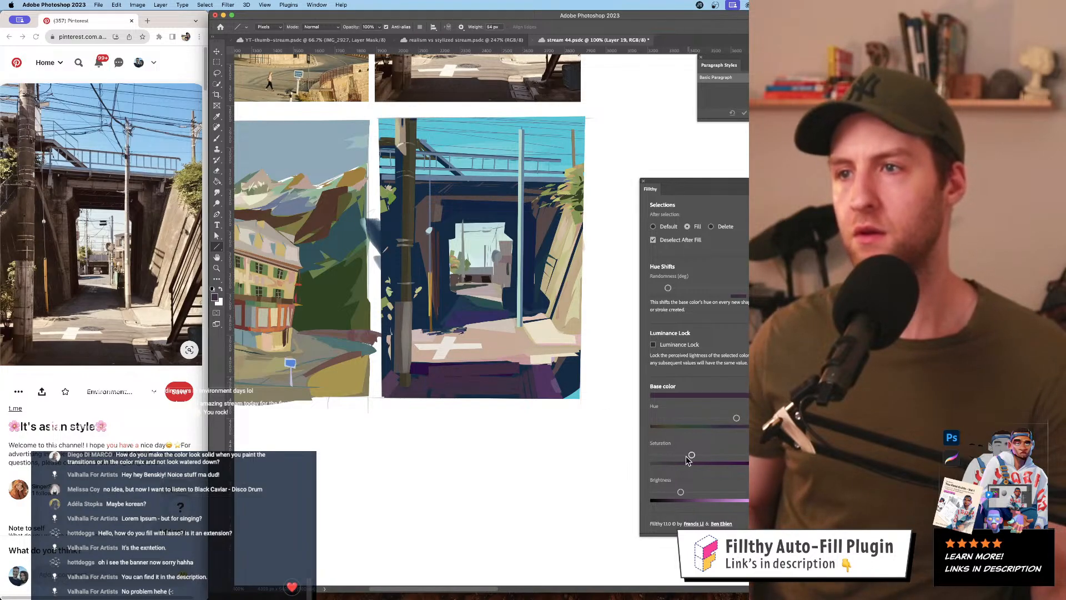
{"action": "left_click_drag", "start_coordinate": [692, 455], "coordinate": [701, 455]}
{"action": "left_click_drag", "start_coordinate": [419, 369], "coordinate": [518, 370]}
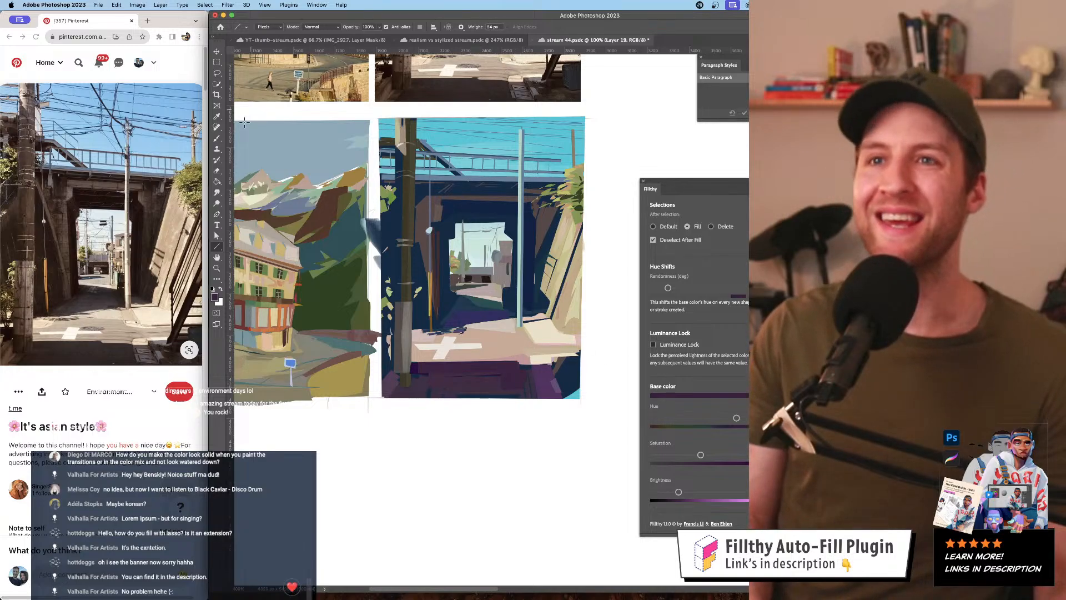
- Paint small blue-purple shadow marks along the far edge of the sunlit road with a much smaller brush
{"action": "key", "text": "b"}
{"action": "key", "text": "bracketleft"}
{"action": "key", "text": "bracketleft"}
{"action": "key", "text": "bracketleft"}
{"action": "key", "text": "bracketleft"}
{"action": "key", "text": "bracketleft"}
{"action": "key", "text": "bracketleft"}
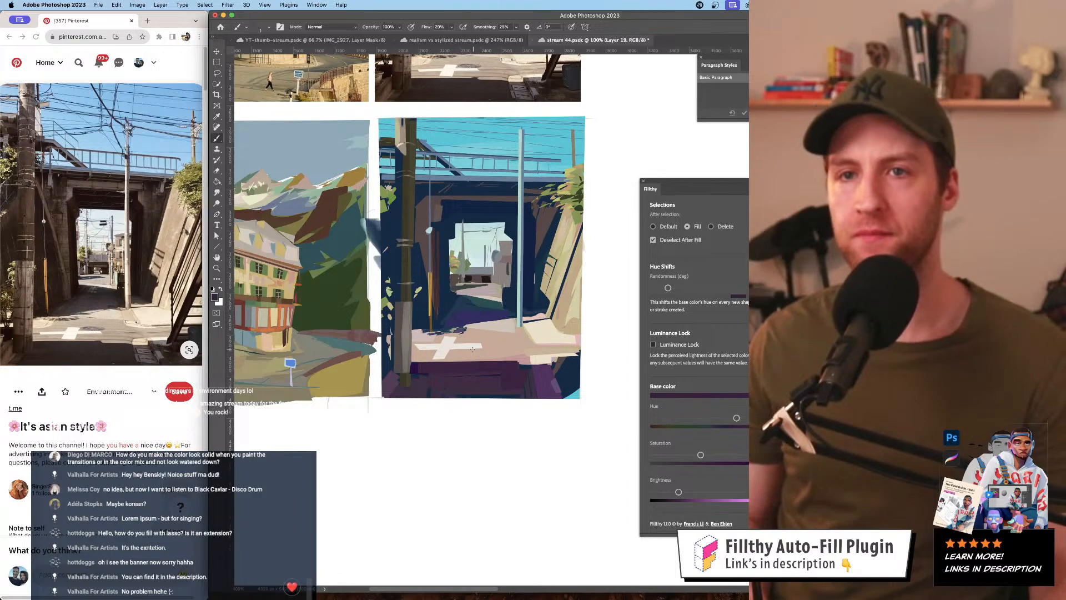
{"action": "left_click_drag", "start_coordinate": [489, 329], "coordinate": [475, 324]}
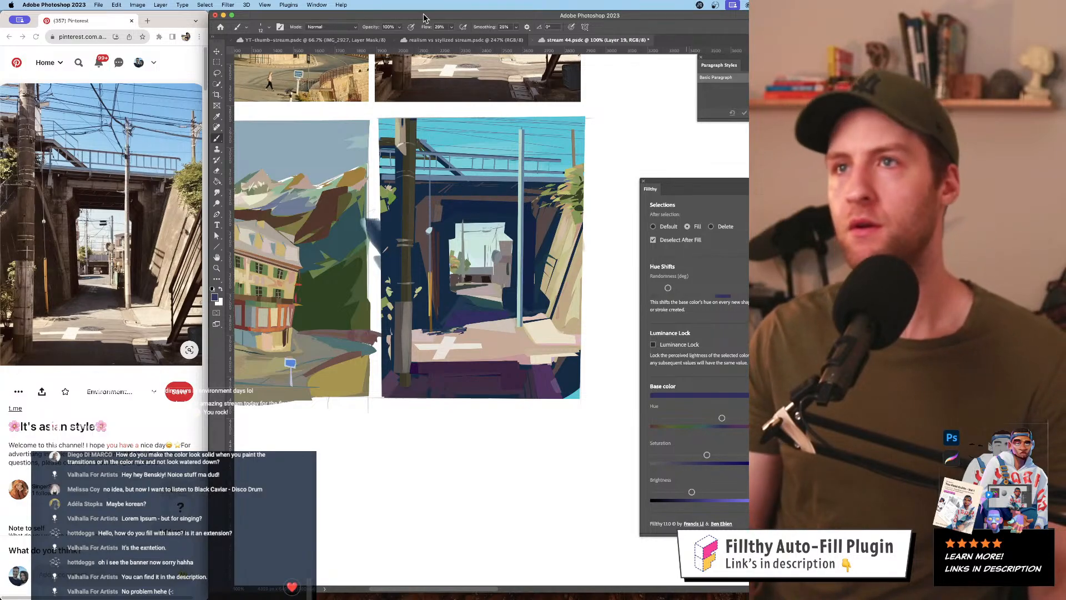
- Set the brush flow to 100%, deepen the road's far shadow marks and draw thin dark lines along the sunlit road's near edge
{"action": "key", "text": "shift+0"}
{"action": "left_click_drag", "start_coordinate": [481, 330], "coordinate": [481, 331]}
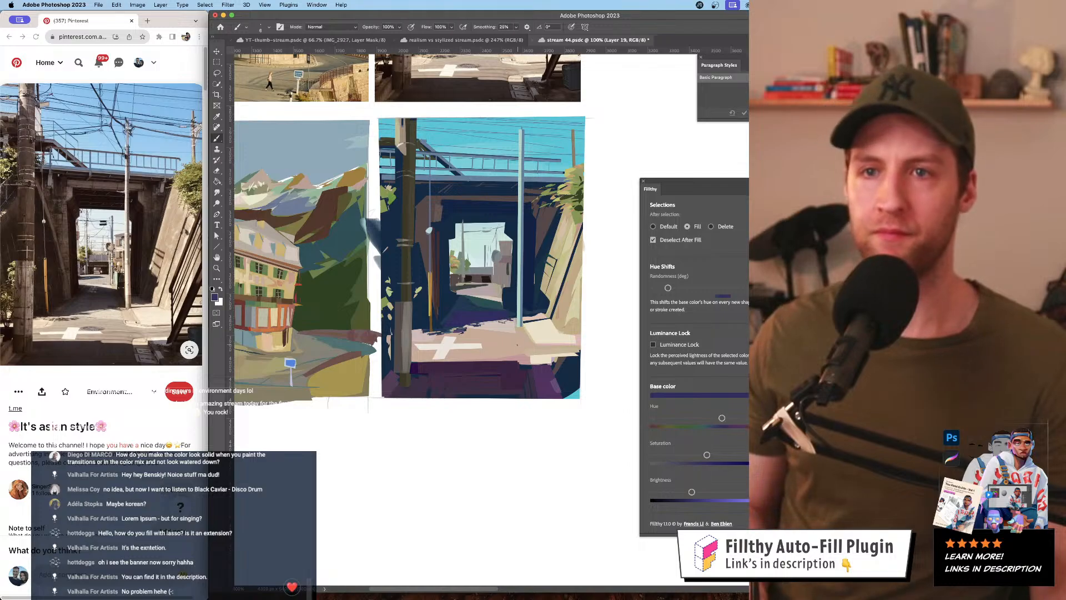
{"action": "left_click_drag", "start_coordinate": [507, 350], "coordinate": [581, 347]}
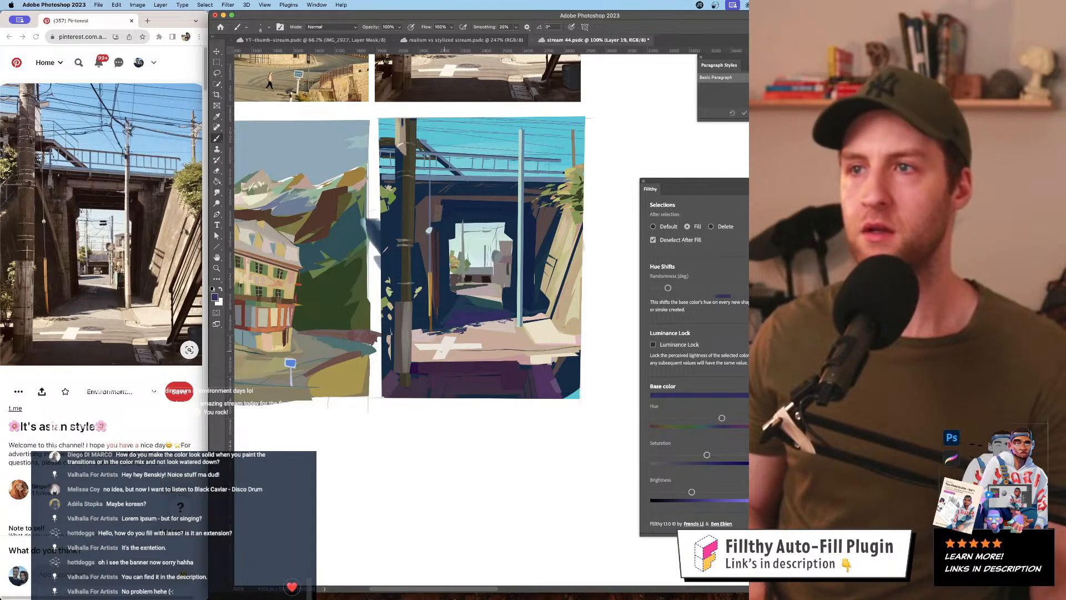
{"action": "left_click_drag", "start_coordinate": [483, 350], "coordinate": [416, 352]}
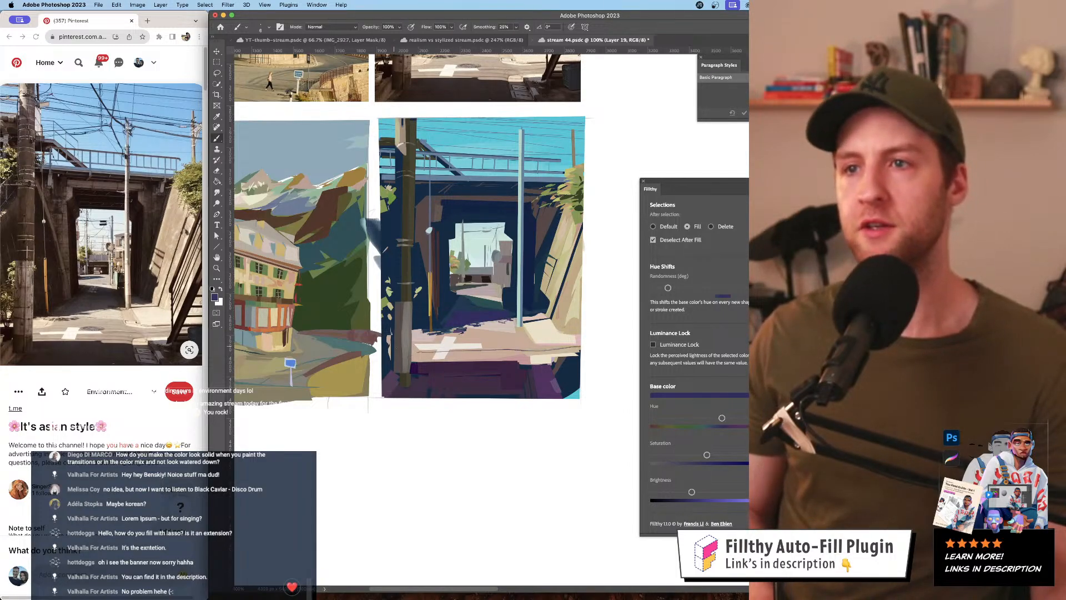
- Add a new layer and sample the dark brown of the foreground utility pole
{"action": "left_click", "coordinate": [405, 295], "text": "alt"}
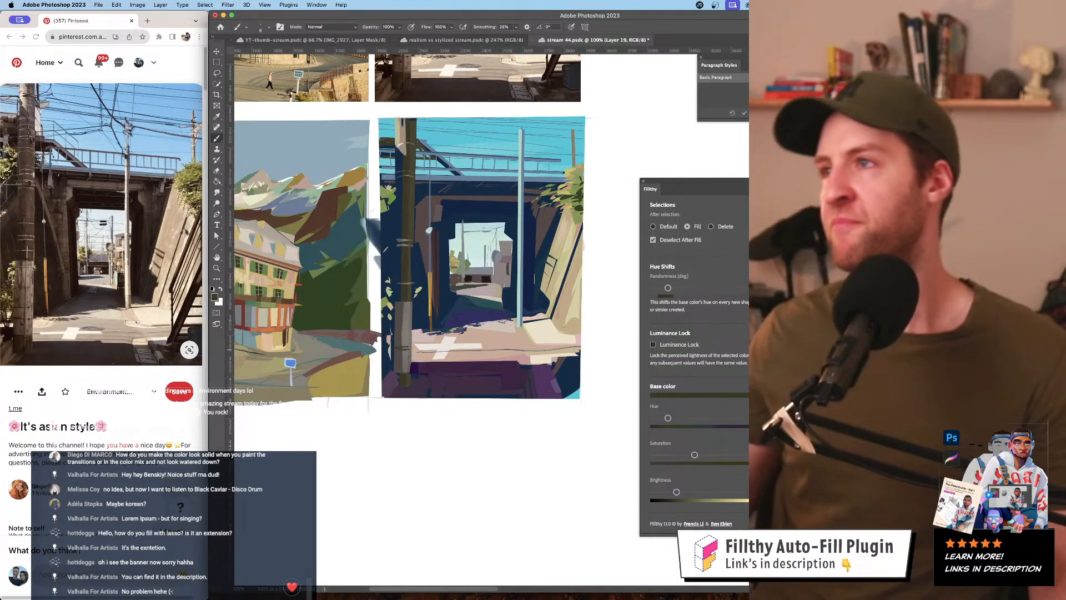
{"action": "key", "text": "alt+shift+super+n"}
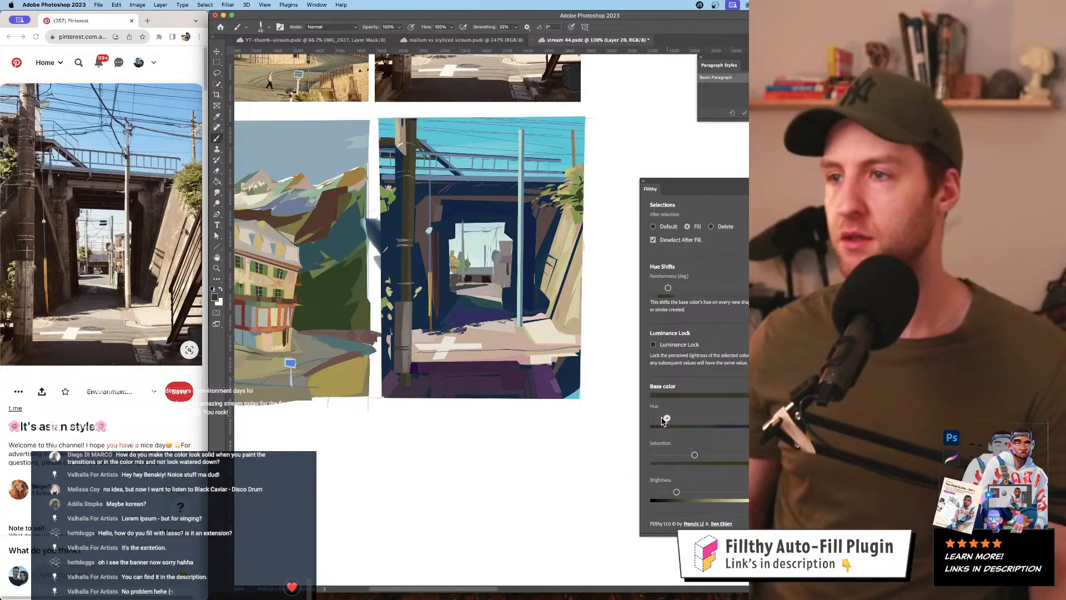
{"action": "left_click", "coordinate": [405, 191], "text": "alt"}
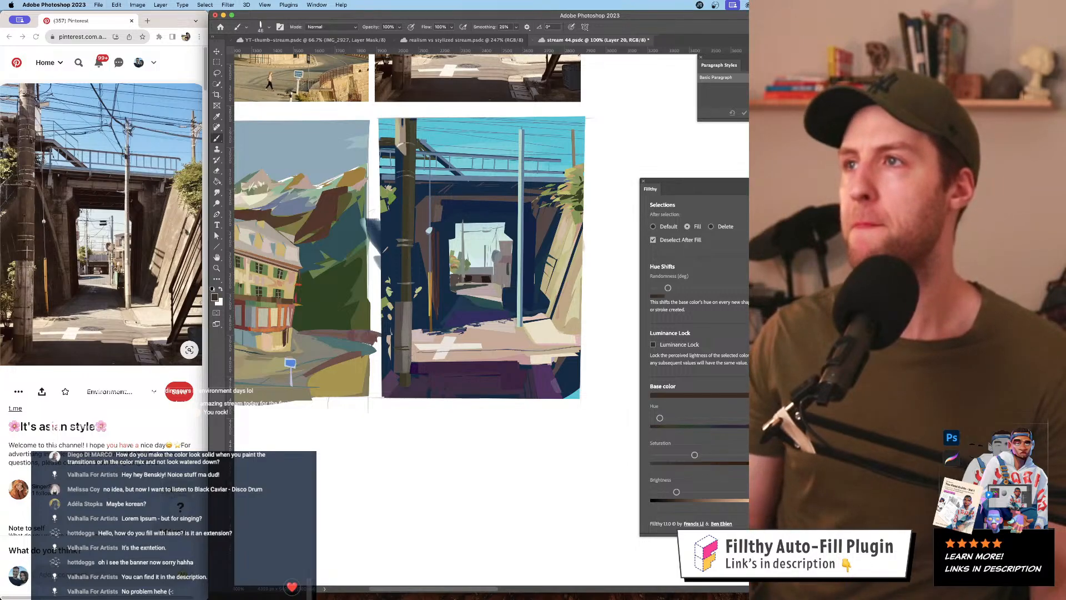
- Turn off Shape Dynamics for the current brush
{"action": "key", "text": "F5"}
{"action": "left_click", "coordinate": [643, 168]}
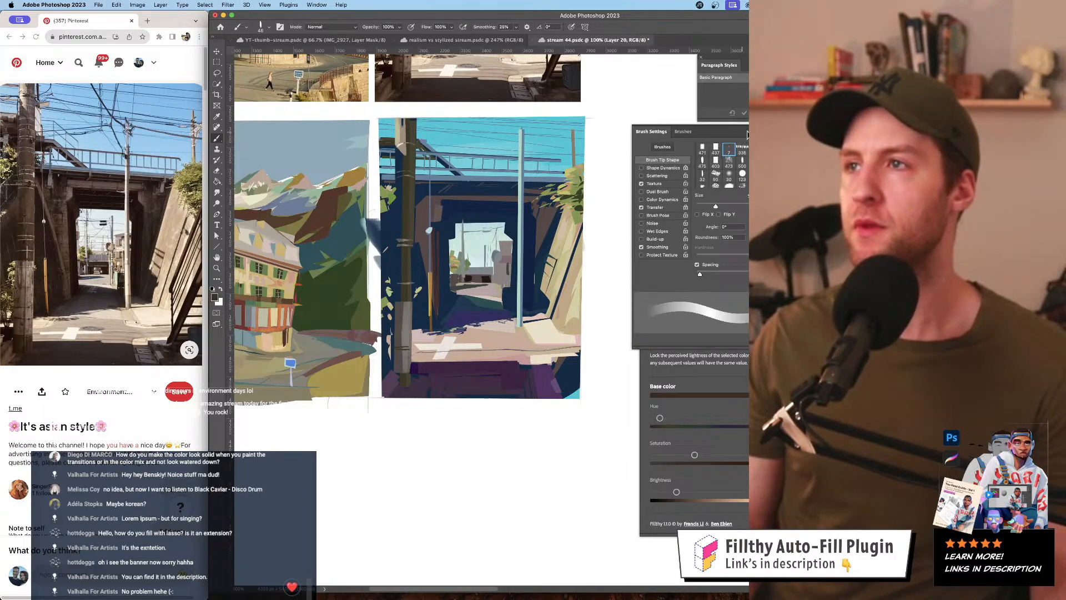
{"action": "key", "text": "F5"}
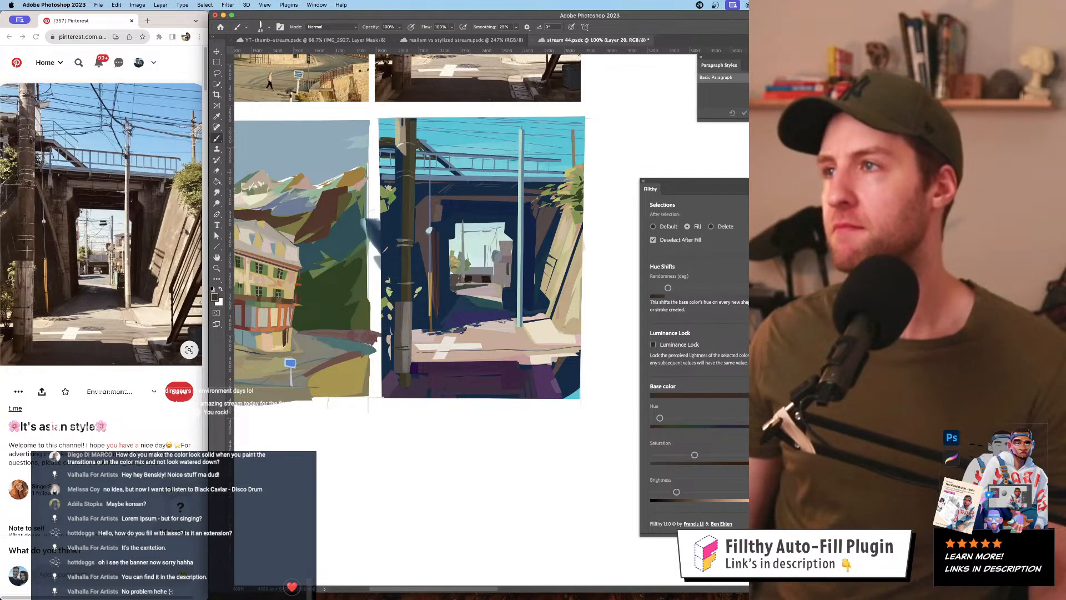
- Make the sampled brown brighter and more saturated and shift its hue to a warm red
{"action": "left_click_drag", "start_coordinate": [707, 461], "coordinate": [729, 460]}
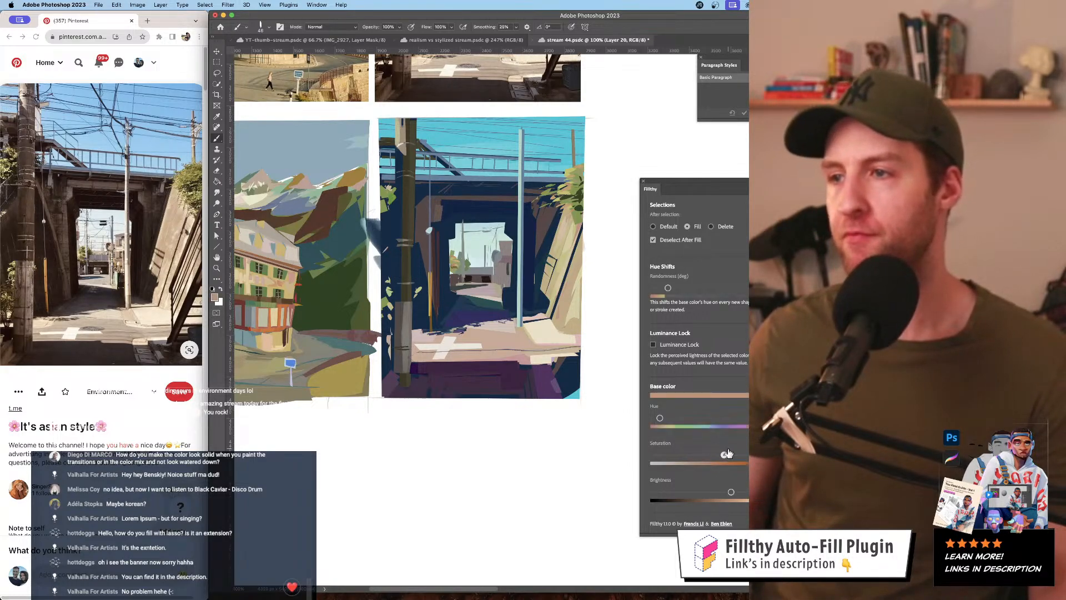
{"action": "left_click_drag", "start_coordinate": [661, 419], "coordinate": [656, 418]}
{"action": "left_click_drag", "start_coordinate": [686, 183], "coordinate": [682, 142]}
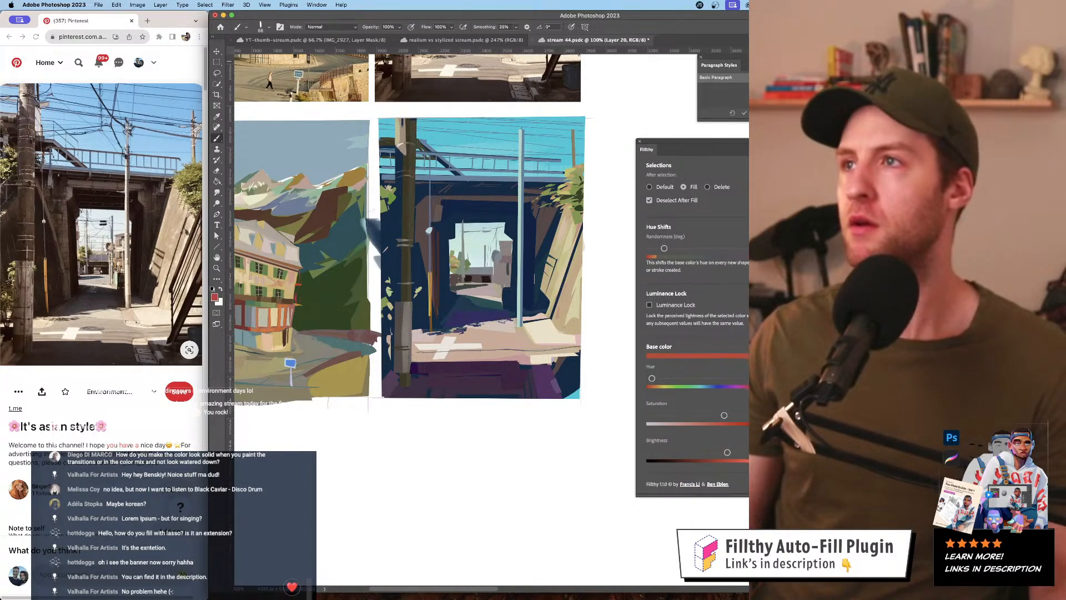
- Enable the brush's Shape Dynamics with the size jitter control set to Off
{"action": "key", "text": "F5"}
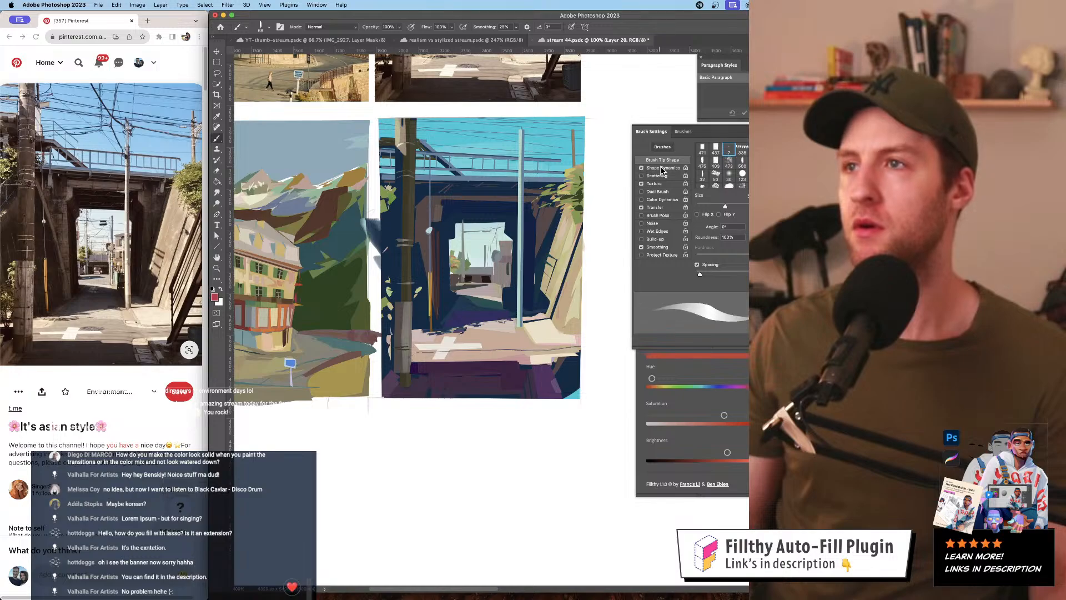
{"action": "left_click", "coordinate": [744, 163]}
{"action": "left_click", "coordinate": [744, 145]}
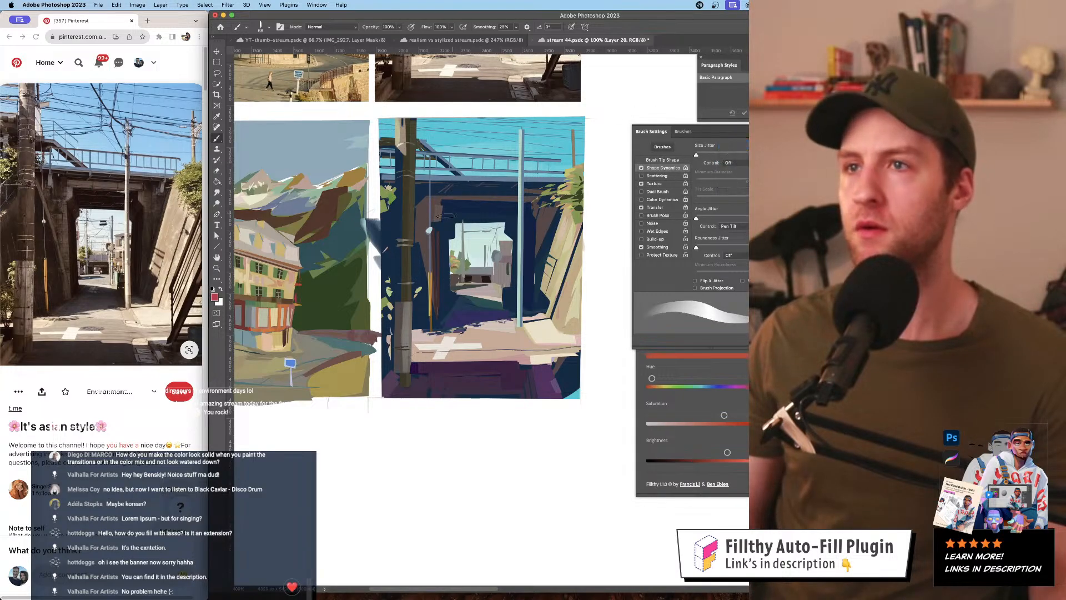
{"action": "key", "text": "F5"}
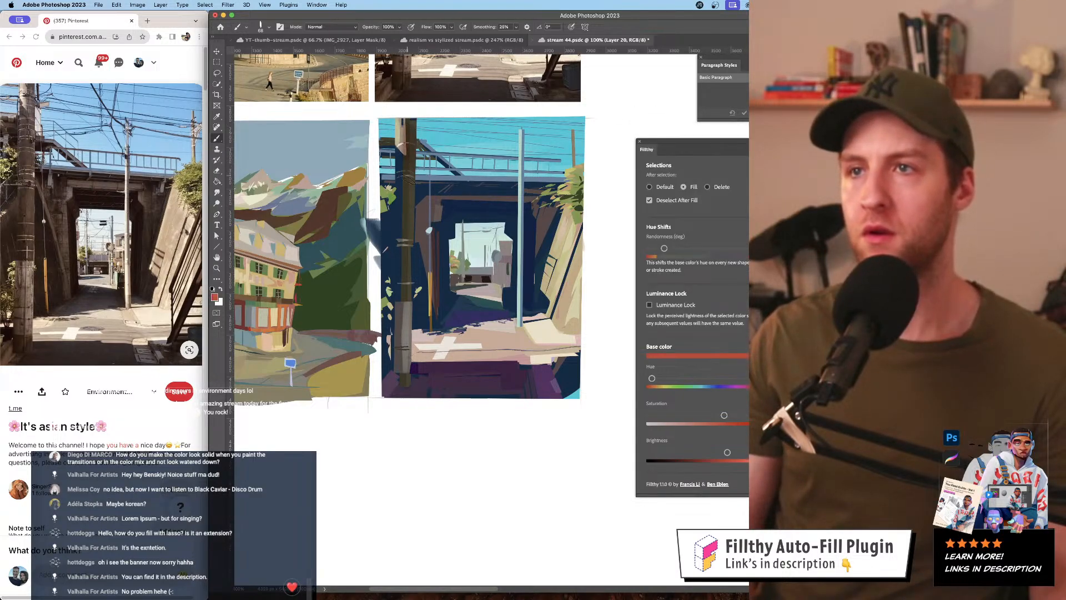
- Brush warm vertical strokes down the foreground utility pole, undoing the first two attempts and repainting the stroke
{"action": "left_click_drag", "start_coordinate": [406, 170], "coordinate": [405, 250]}
{"action": "left_click_drag", "start_coordinate": [408, 125], "coordinate": [407, 278]}
{"action": "key", "text": "super+z"}
{"action": "key", "text": "super+z"}
{"action": "left_click_drag", "start_coordinate": [411, 139], "coordinate": [405, 284]}
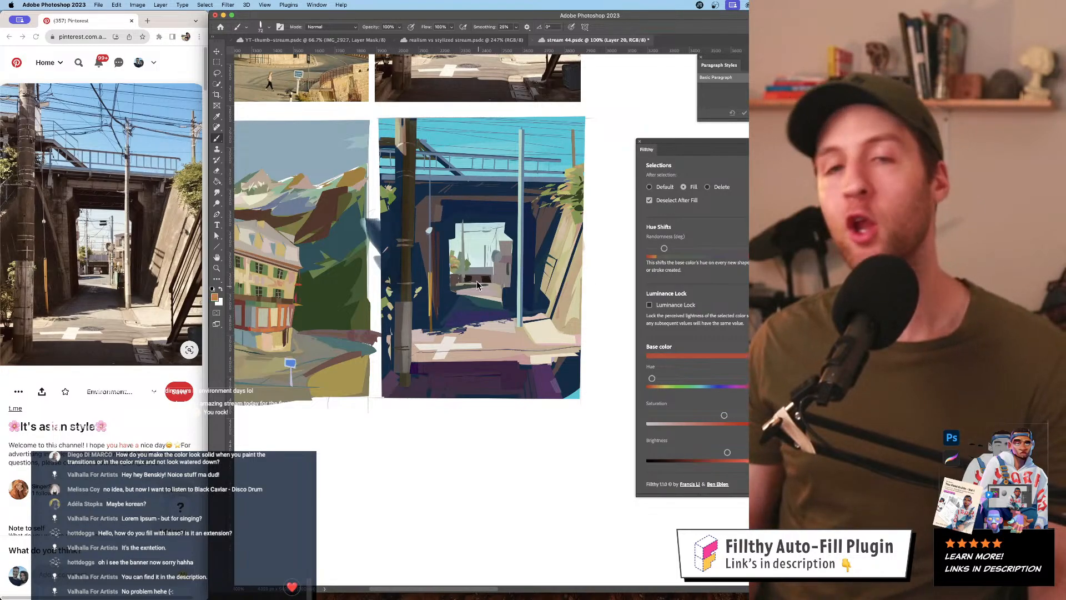
- Brush warm orange-red strokes over the tunnel opening, its lintel and side walls, and the purple foreground shadow
{"action": "left_click_drag", "start_coordinate": [488, 277], "coordinate": [482, 278]}
{"action": "left_click_drag", "start_coordinate": [486, 206], "coordinate": [485, 206]}
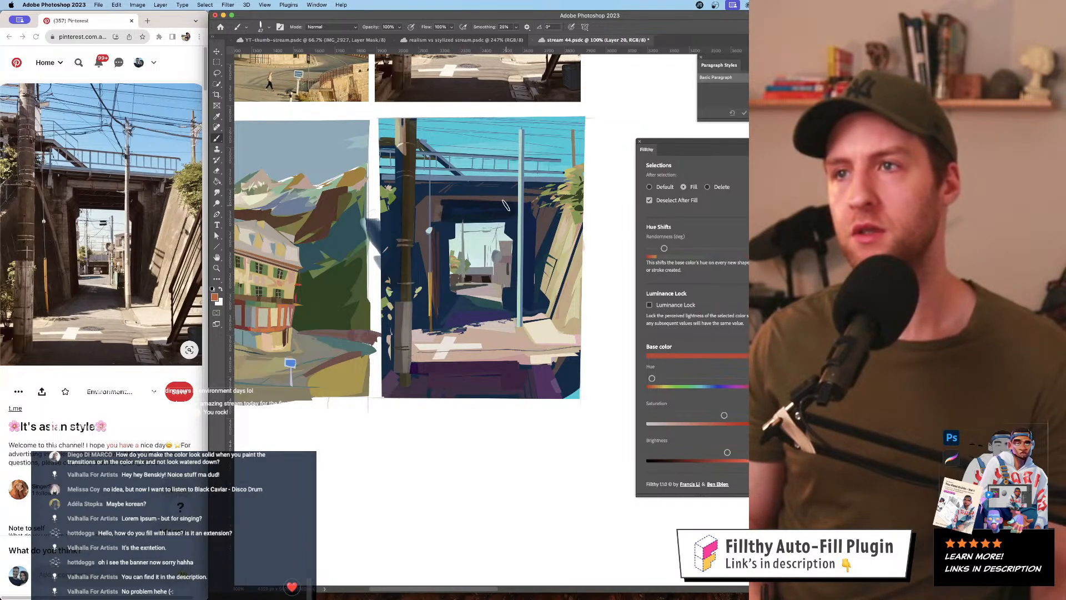
{"action": "left_click_drag", "start_coordinate": [446, 215], "coordinate": [516, 215]}
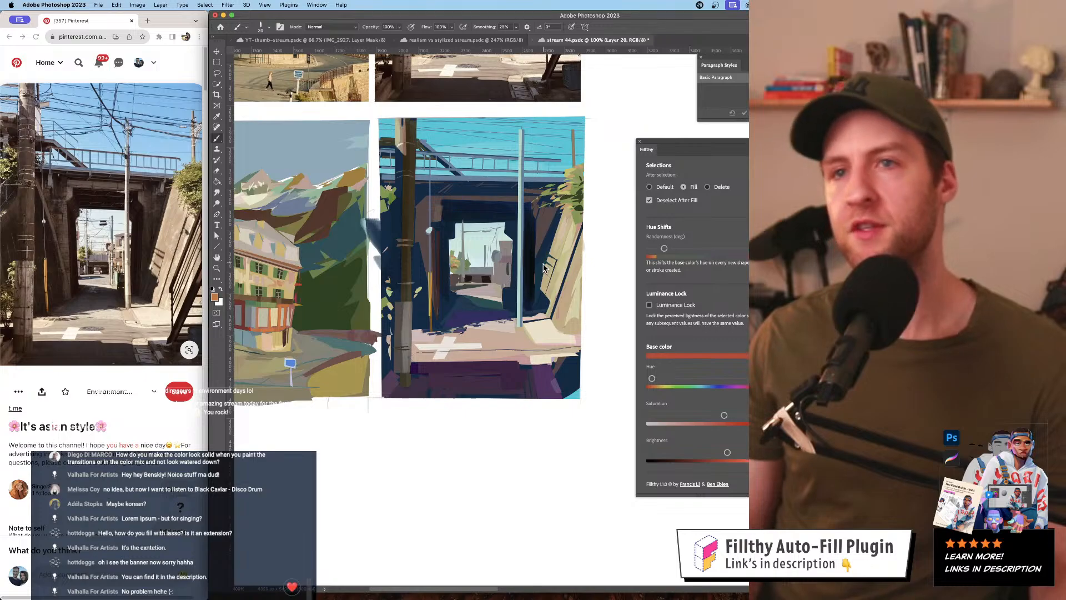
{"action": "left_click_drag", "start_coordinate": [543, 263], "coordinate": [537, 257]}
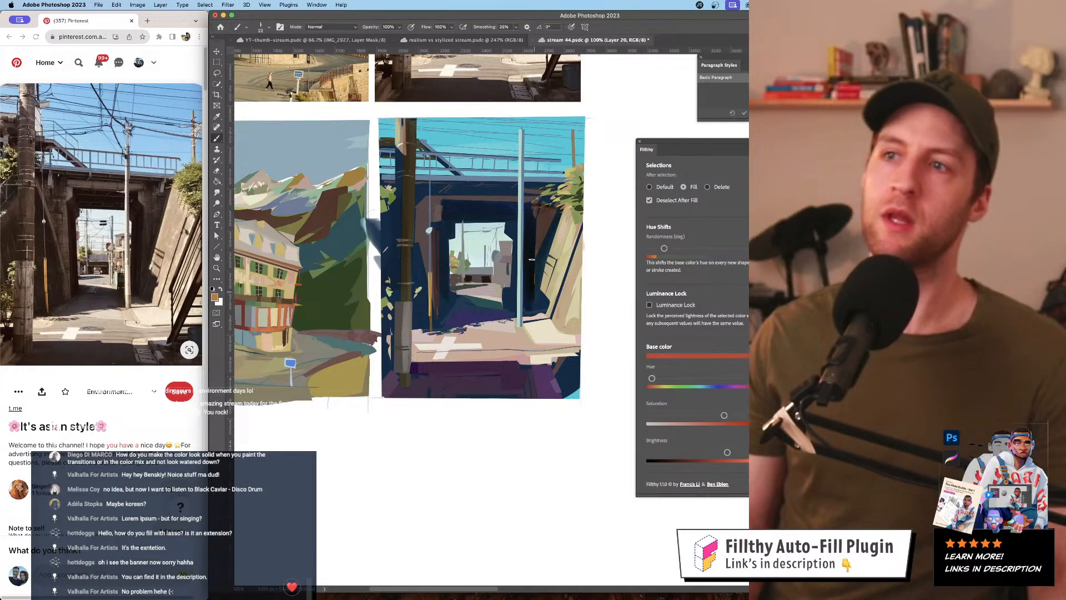
{"action": "left_click_drag", "start_coordinate": [443, 375], "coordinate": [509, 374]}
{"action": "mouse_move", "coordinate": [408, 382]}
{"action": "left_mouse_down"}
{"action": "mouse_move", "coordinate": [519, 390]}
{"action": "mouse_move", "coordinate": [401, 391]}
{"action": "mouse_move", "coordinate": [551, 391]}
{"action": "mouse_move", "coordinate": [596, 376]}
{"action": "mouse_move", "coordinate": [540, 399]}
{"action": "left_mouse_up"}
{"action": "mouse_move", "coordinate": [449, 257]}
{"action": "left_mouse_down"}
{"action": "mouse_move", "coordinate": [457, 299]}
{"action": "mouse_move", "coordinate": [454, 286]}
{"action": "left_mouse_up"}
{"action": "left_click_drag", "start_coordinate": [435, 194], "coordinate": [427, 197]}
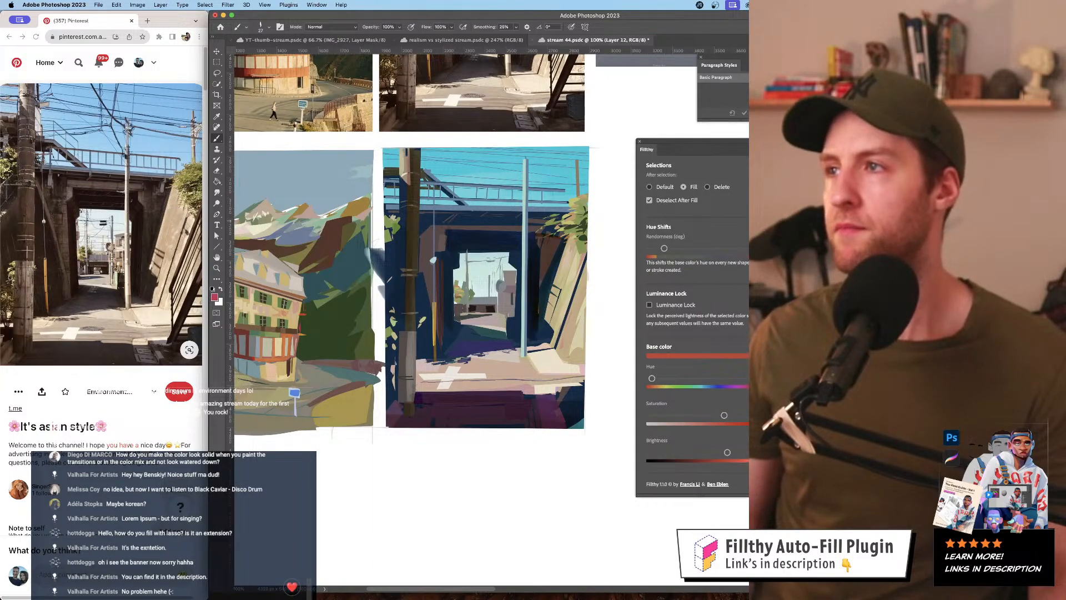
- Sample the dark blue of the tunnel wall and paint dark foliage shapes beside the upper part of the utility pole
{"action": "mouse_move", "coordinate": [426, 208]}
{"action": "left_mouse_down"}
{"action": "mouse_move", "coordinate": [444, 276]}
{"action": "mouse_move", "coordinate": [392, 190]}
{"action": "left_mouse_up"}
{"action": "left_click", "coordinate": [449, 279], "text": "alt"}
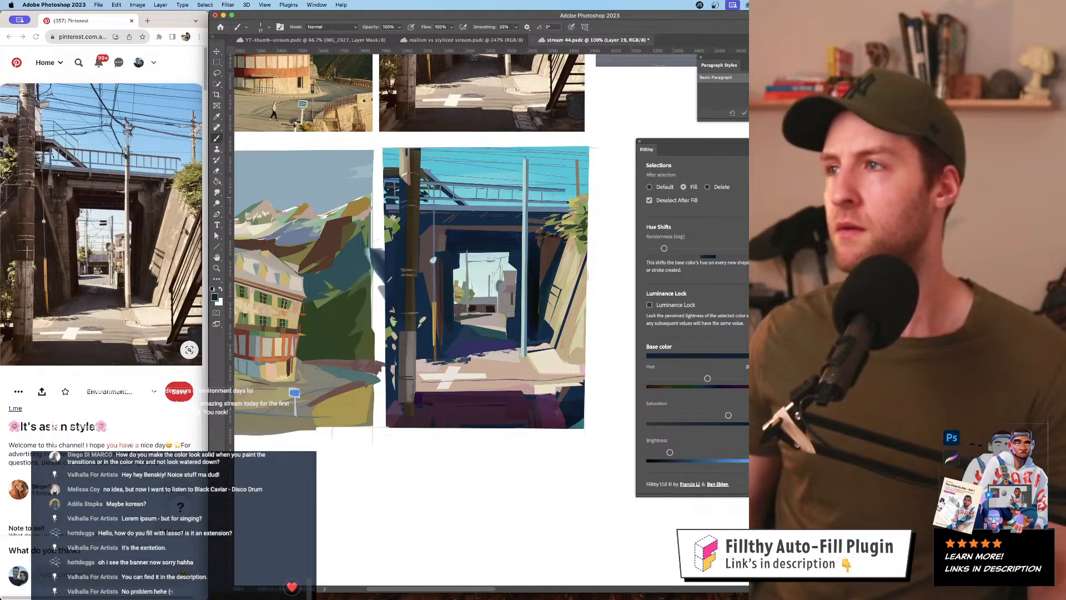
{"action": "left_click", "coordinate": [944, 183]}
{"action": "left_click", "coordinate": [944, 183]}
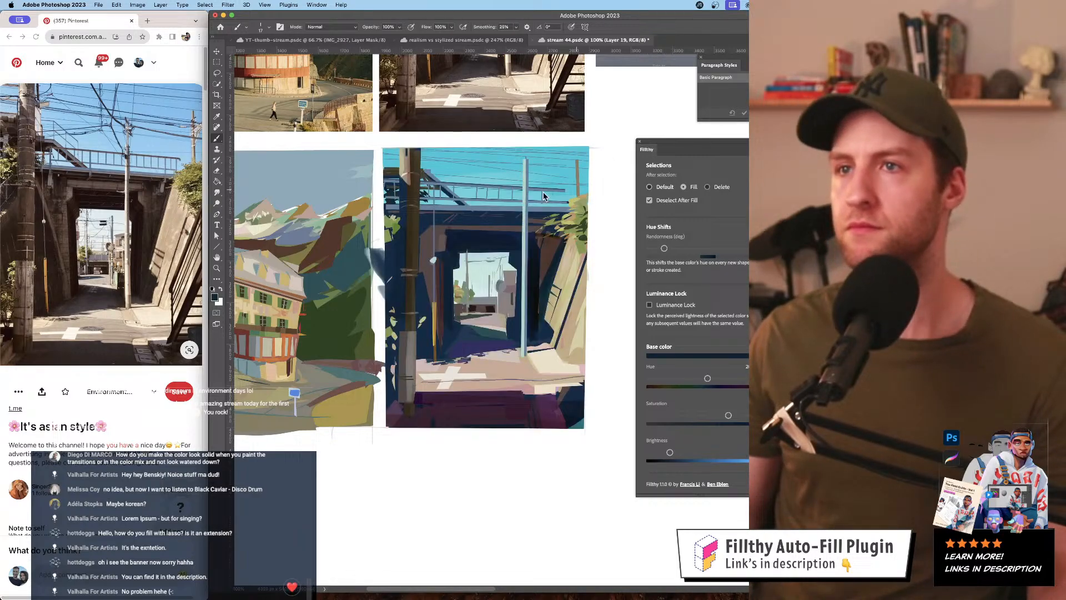
- Sample yellow-green from the foliage above the slanted wall, paint leaves beside the pole, and make the colour brighter and yellower
{"action": "left_click", "coordinate": [573, 200], "text": "alt"}
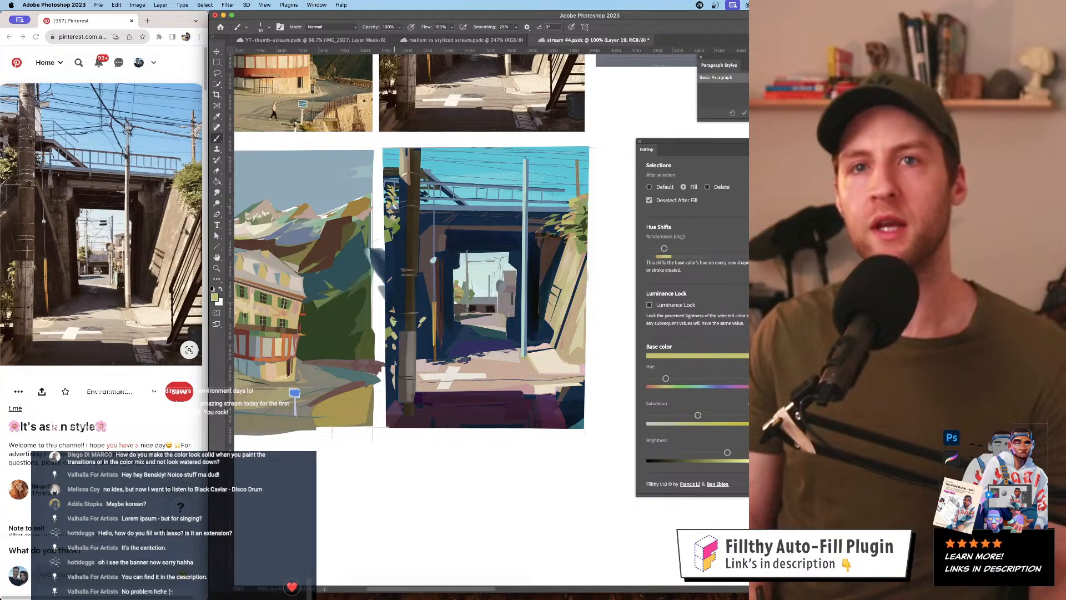
{"action": "left_click_drag", "start_coordinate": [728, 453], "coordinate": [735, 453]}
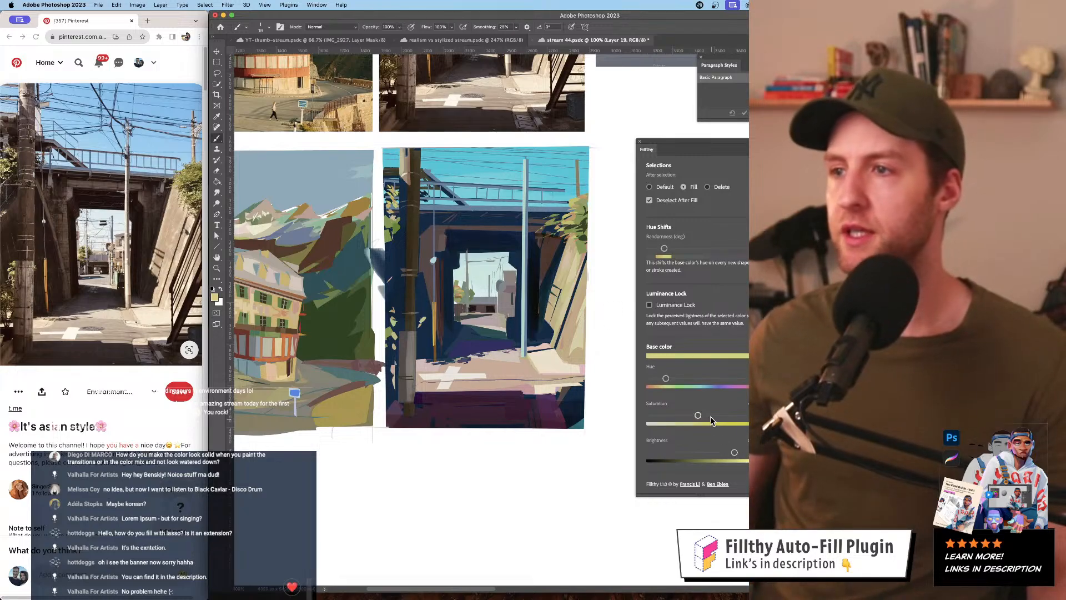
{"action": "left_click_drag", "start_coordinate": [666, 379], "coordinate": [664, 378]}
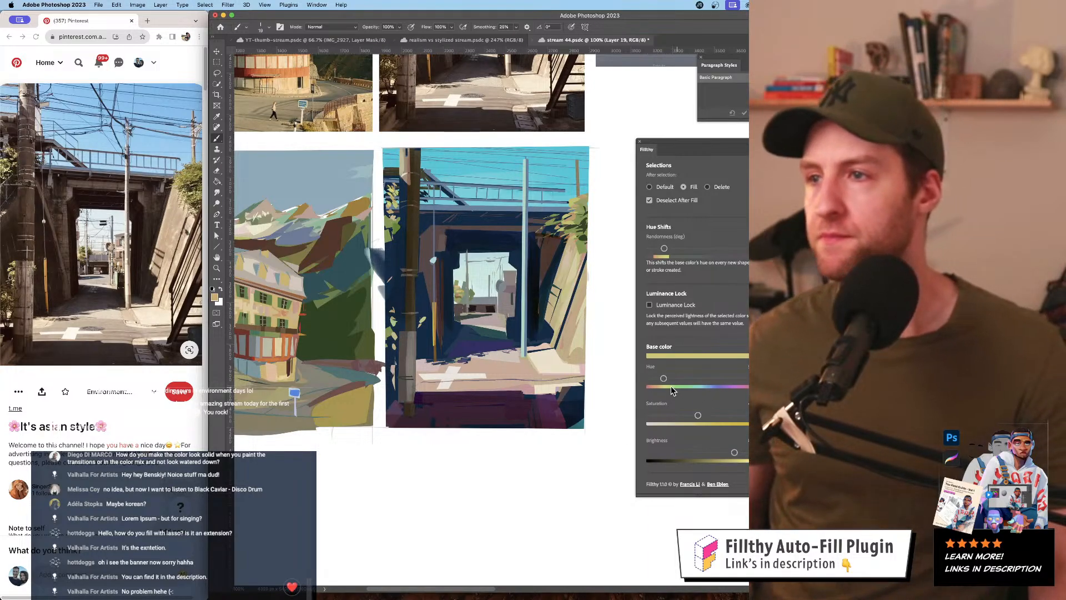
- Shift the colour to a dark green and paint distant foliage inside the tunnel opening, undoing one stroke and slightly lightening the green
{"action": "left_click_drag", "start_coordinate": [663, 378], "coordinate": [682, 379]}
{"action": "left_click_drag", "start_coordinate": [734, 453], "coordinate": [698, 453]}
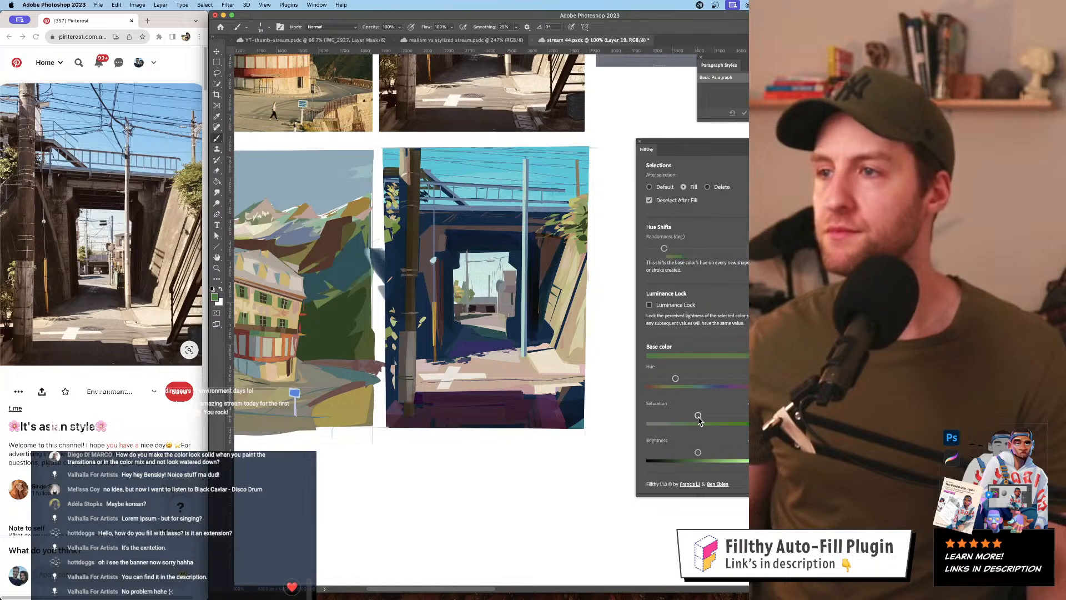
{"action": "left_click_drag", "start_coordinate": [464, 302], "coordinate": [468, 300]}
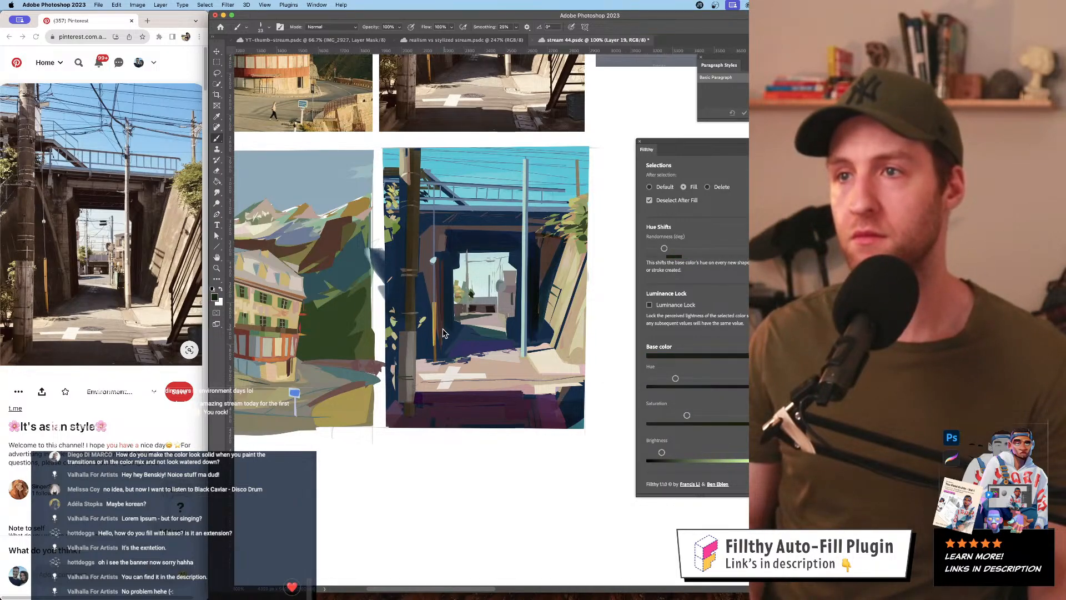
{"action": "key", "text": "super+z"}
{"action": "left_click_drag", "start_coordinate": [662, 452], "coordinate": [669, 453]}
{"action": "left_click_drag", "start_coordinate": [485, 298], "coordinate": [462, 304]}
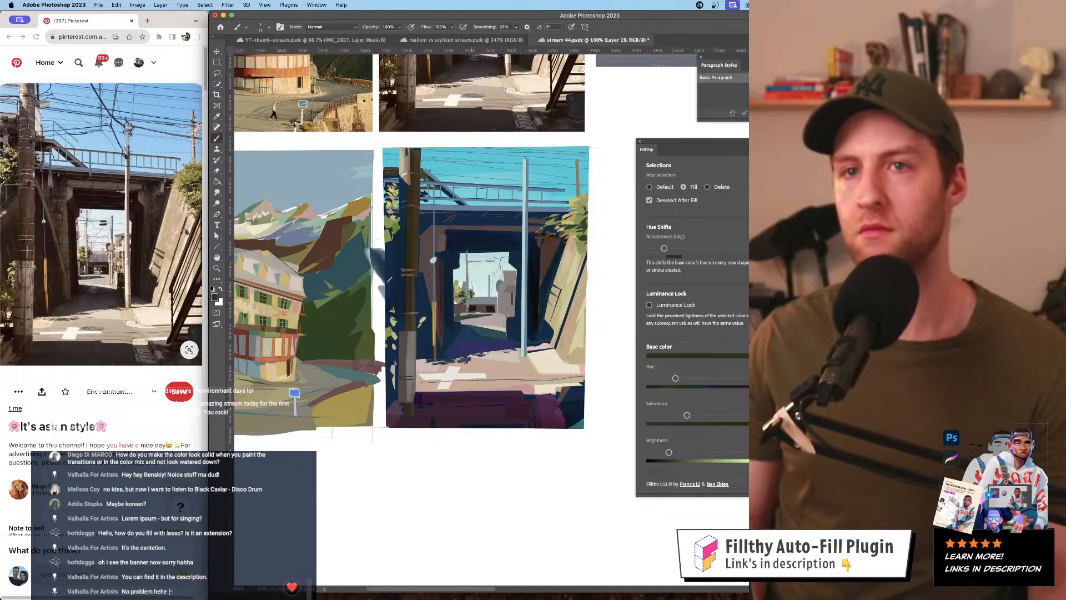
- Sample dark tones from the distant buildings and paint small dark accents beneath the foliage inside the tunnel opening
{"action": "left_click", "coordinate": [488, 306], "text": "alt"}
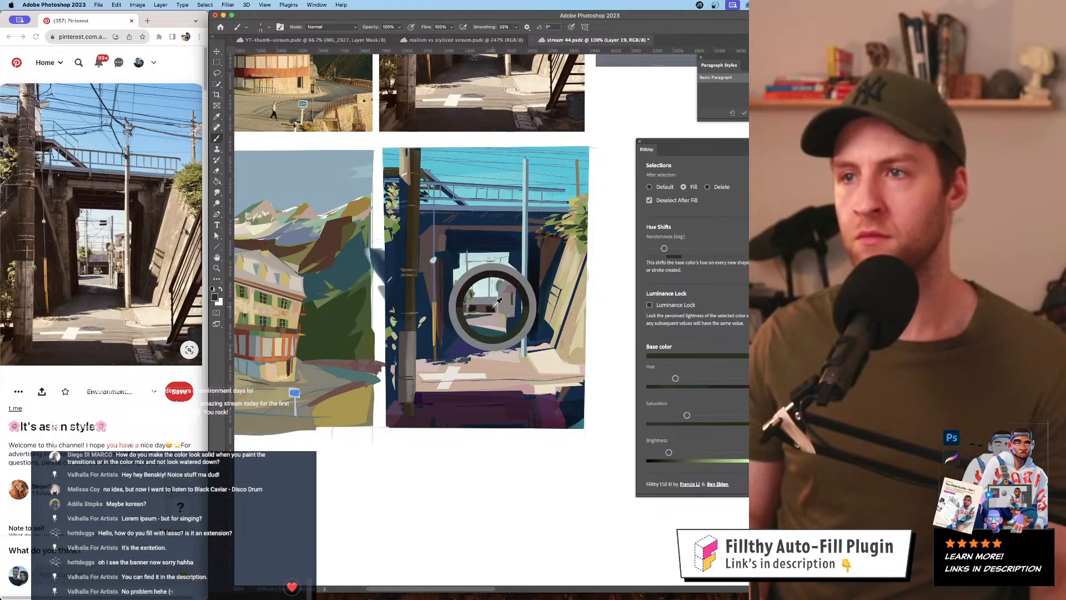
{"action": "right_click", "coordinate": [474, 308]}
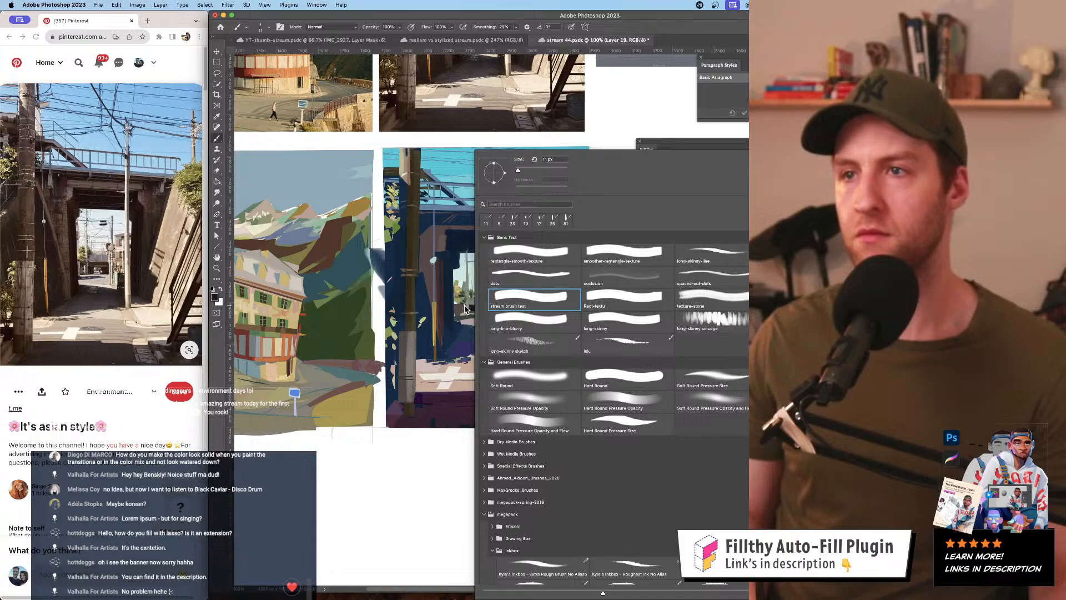
{"action": "key", "text": "Escape"}
{"action": "left_click", "coordinate": [471, 308], "text": "alt"}
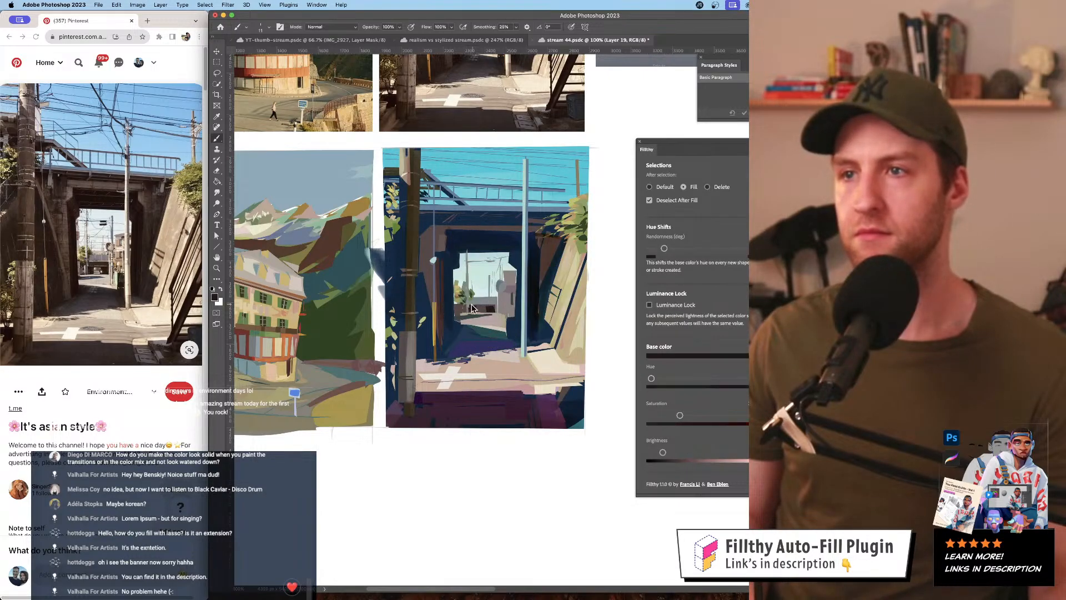
{"action": "left_click", "coordinate": [473, 307], "text": "alt"}
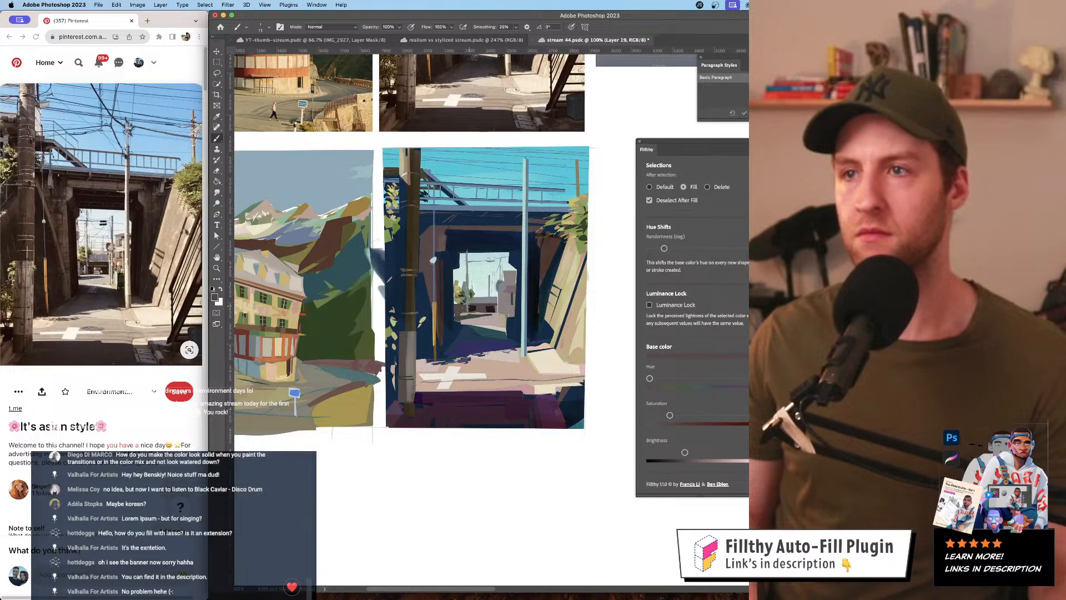
{"action": "left_click", "coordinate": [494, 311], "text": "alt"}
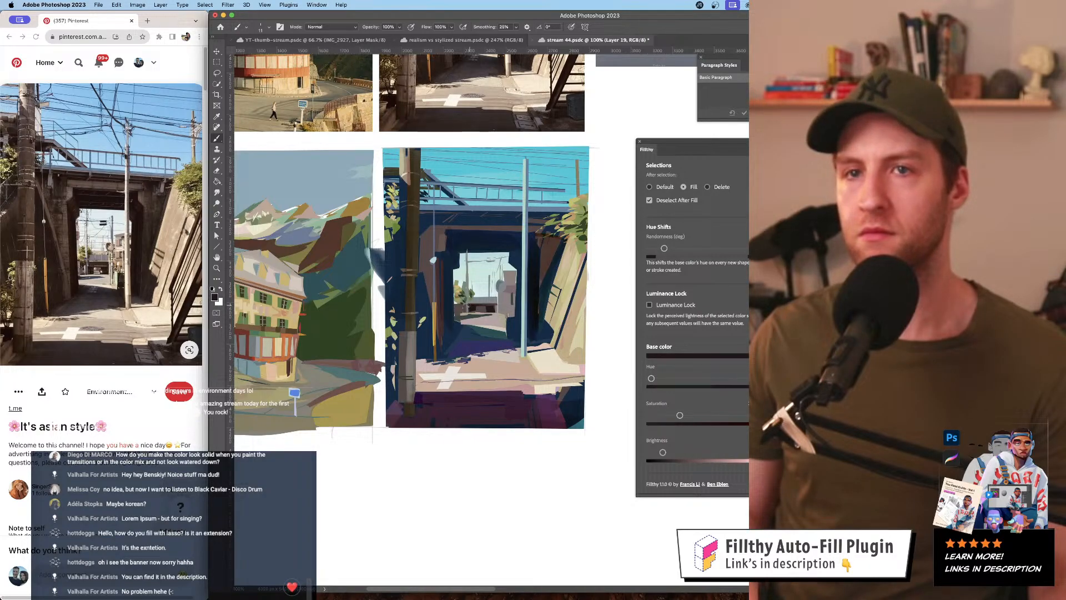
- Sample the distant building's grey, brighten it and shift it towards purple, and paint light touches beside the distant foliage
{"action": "left_click", "coordinate": [489, 306], "text": "alt"}
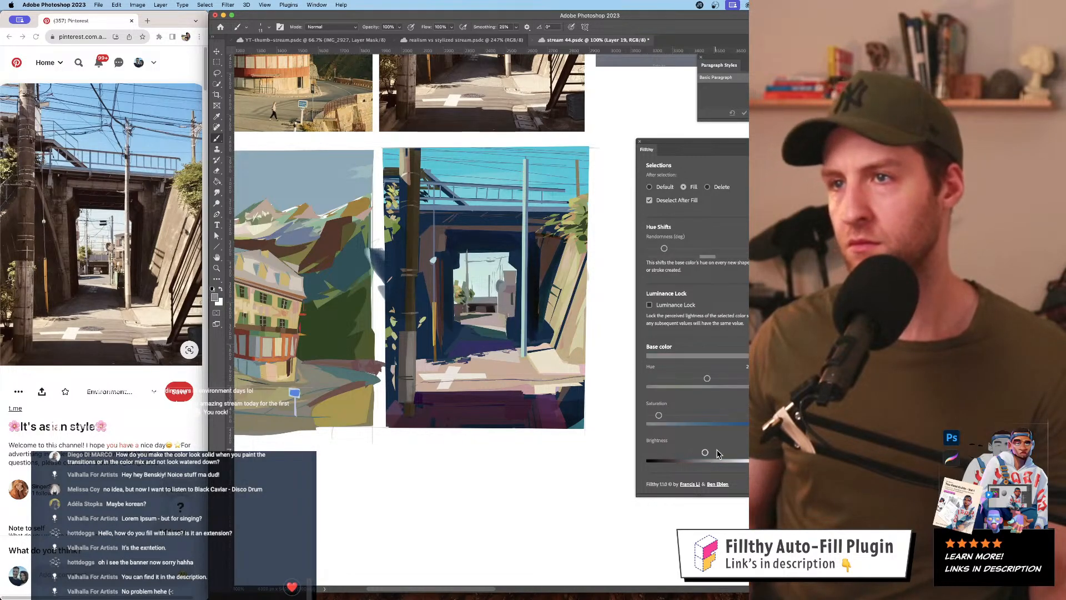
{"action": "left_click_drag", "start_coordinate": [714, 455], "coordinate": [716, 456]}
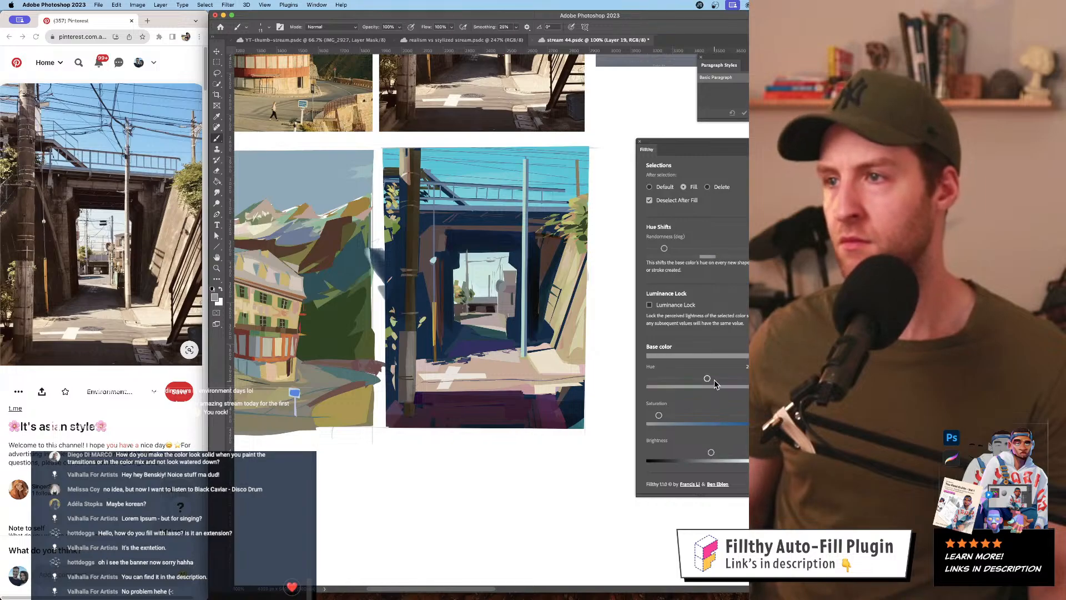
{"action": "left_click_drag", "start_coordinate": [480, 303], "coordinate": [474, 307]}
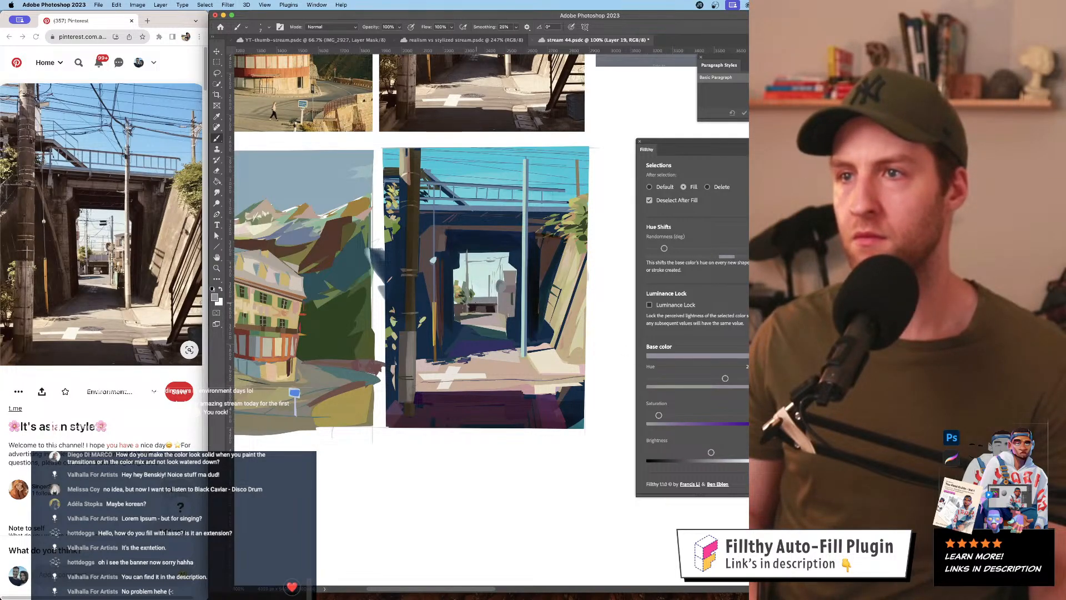
- Sample the pale distant road colour, undo trial strokes on the distant building, and shift the colour to a darker grey-green
{"action": "left_click", "coordinate": [498, 327], "text": "alt"}
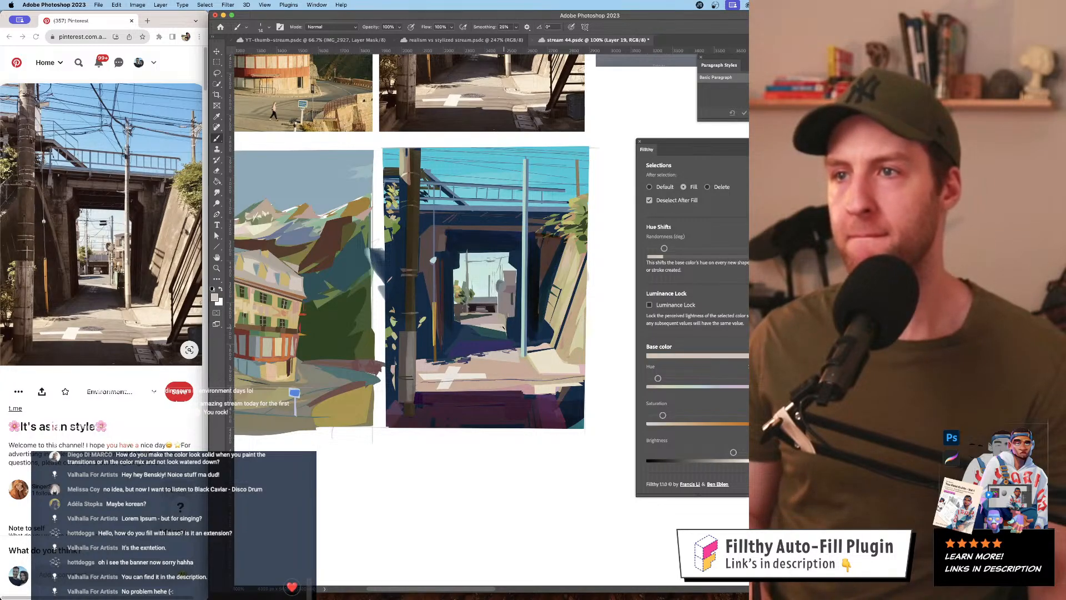
{"action": "mouse_move", "coordinate": [507, 272]}
{"action": "left_mouse_down"}
{"action": "mouse_move", "coordinate": [518, 317]}
{"action": "mouse_move", "coordinate": [503, 303]}
{"action": "left_mouse_up"}
{"action": "key", "text": "super+z"}
{"action": "key", "text": "super+z"}
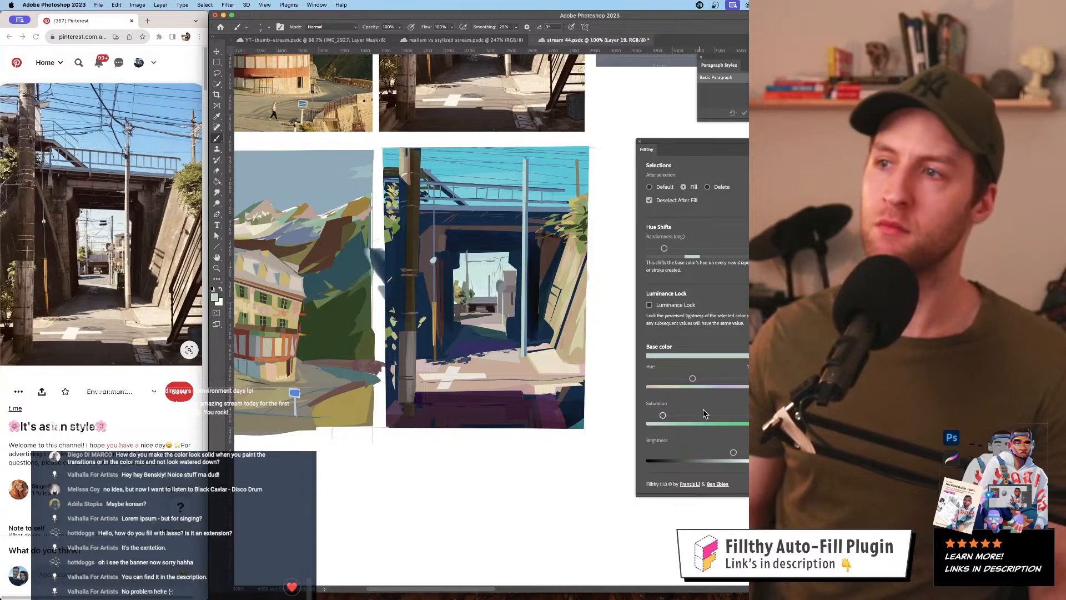
{"action": "left_click_drag", "start_coordinate": [721, 444], "coordinate": [666, 416]}
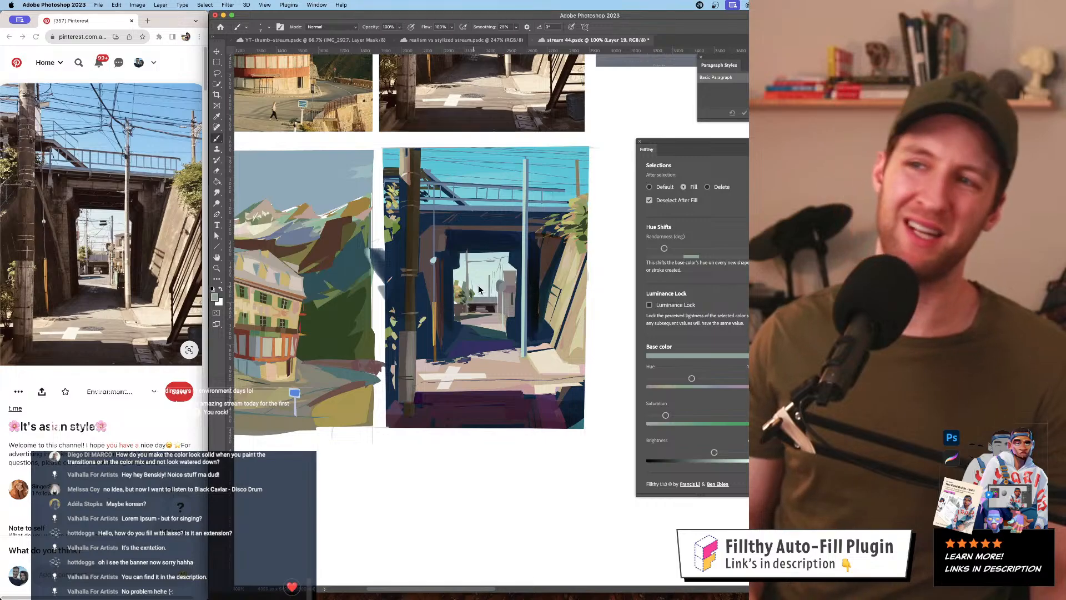
- Sample the slim pole's pale blue, desaturate it slightly, and brush it over the pole beside the tunnel opening
{"action": "left_click", "coordinate": [511, 300], "text": "alt"}
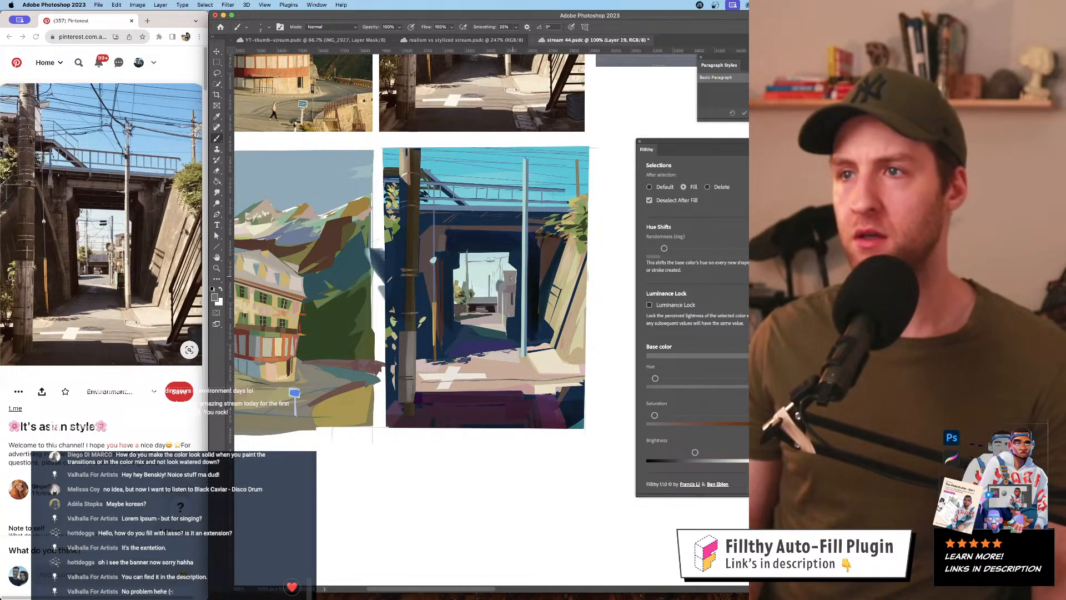
{"action": "left_click", "coordinate": [526, 259], "text": "alt"}
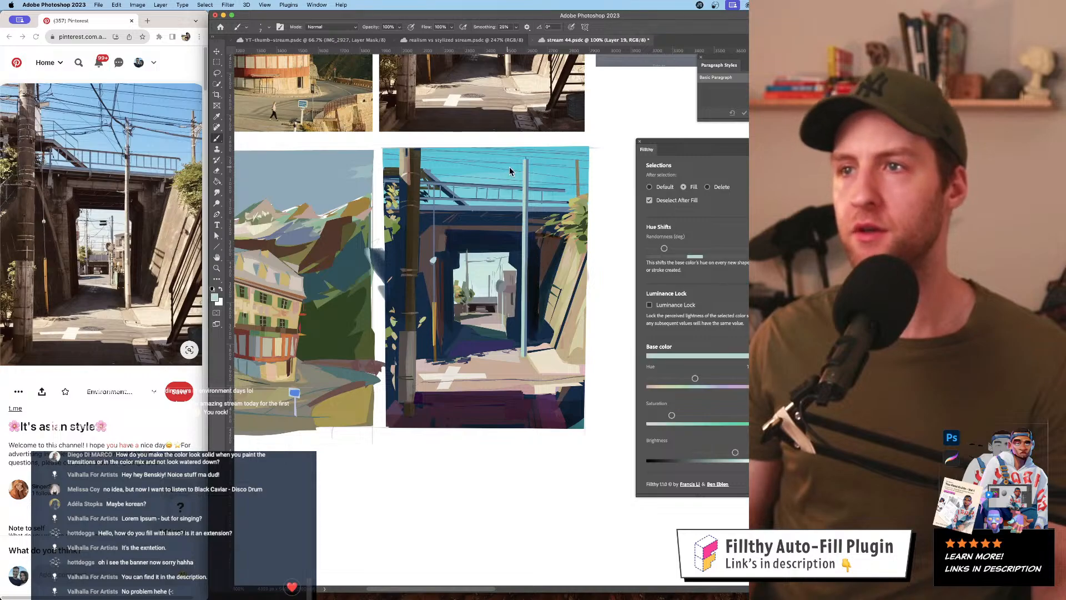
{"action": "left_click", "coordinate": [529, 174], "text": "alt"}
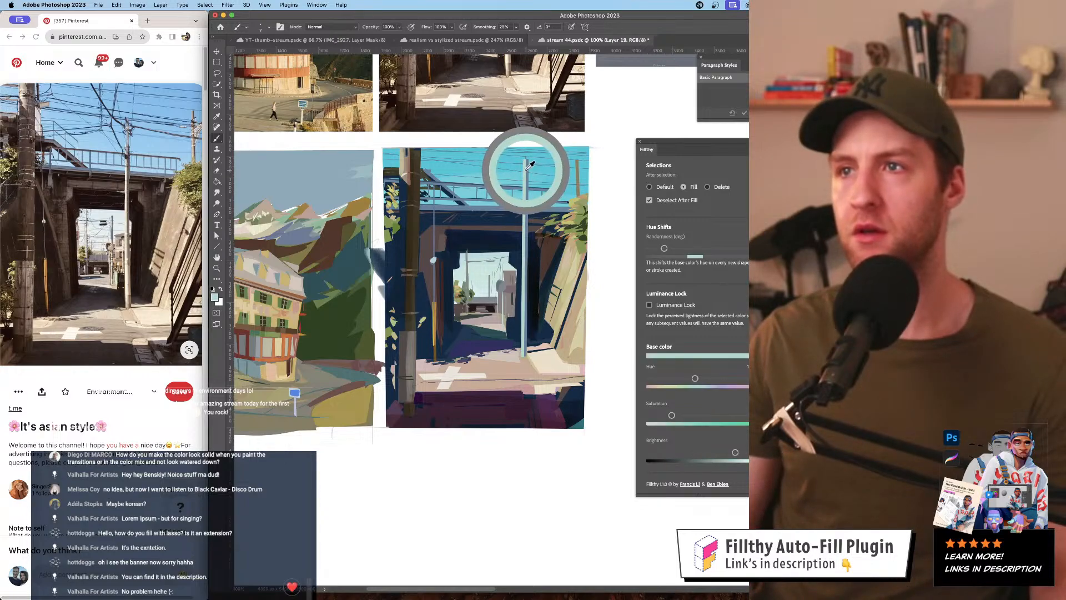
{"action": "left_click", "coordinate": [524, 294], "text": "alt"}
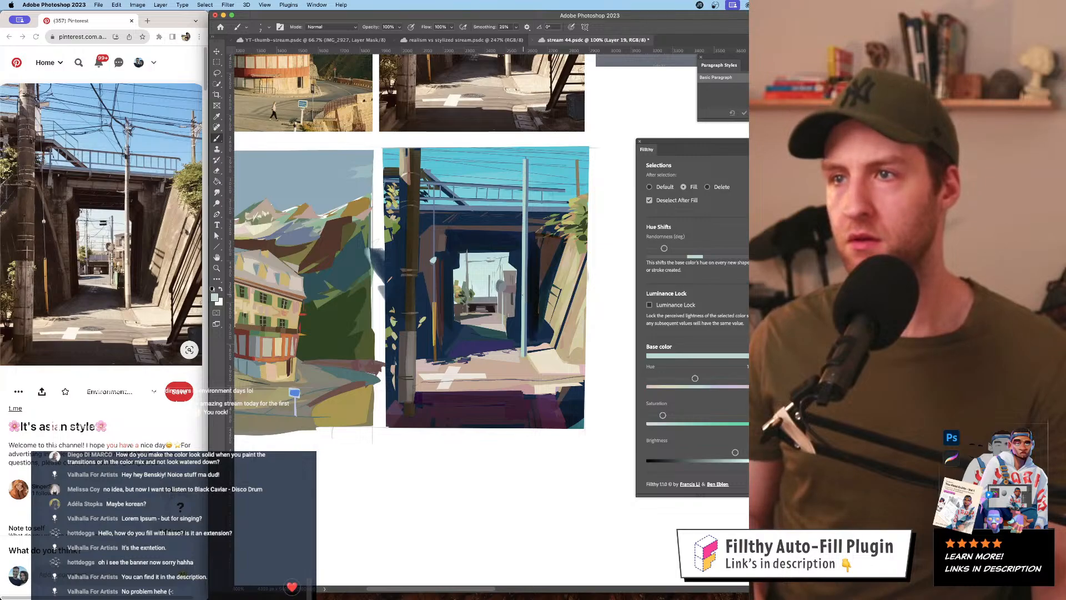
{"action": "left_click_drag", "start_coordinate": [530, 300], "coordinate": [525, 311]}
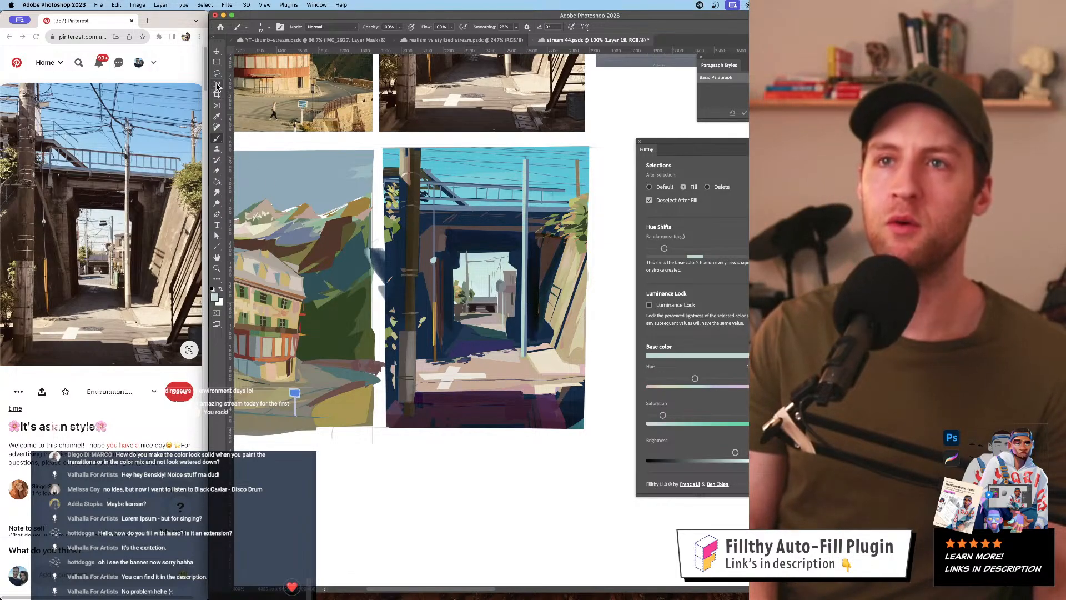
- Set Fillthy's selection action to Default, select a narrow vertical strip along the slim pole, and brush pale blue inside it
{"action": "left_click", "coordinate": [216, 61]}
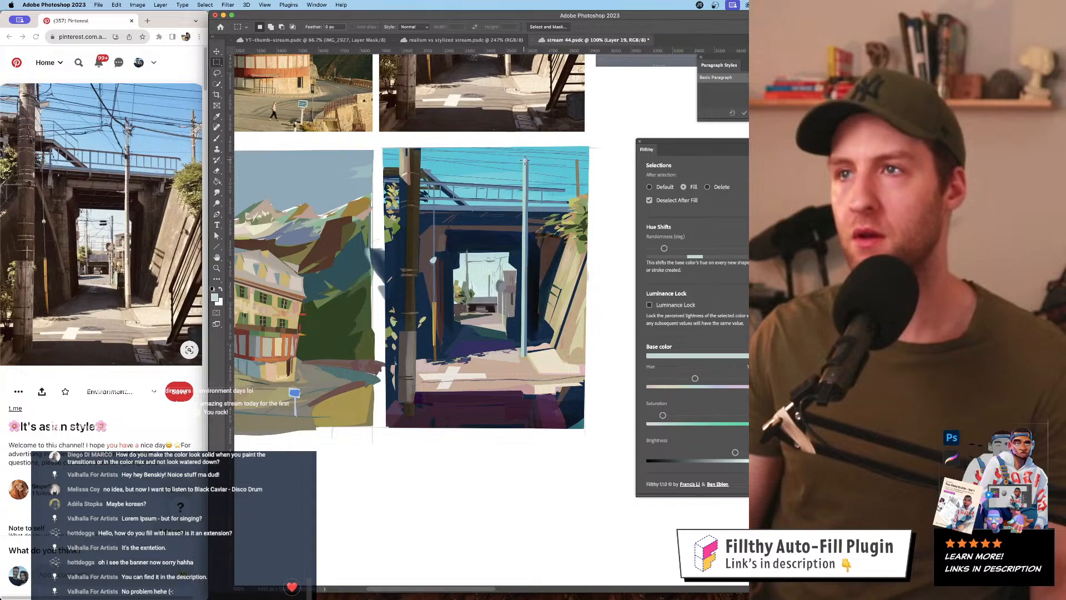
{"action": "left_click_drag", "start_coordinate": [525, 160], "coordinate": [529, 359]}
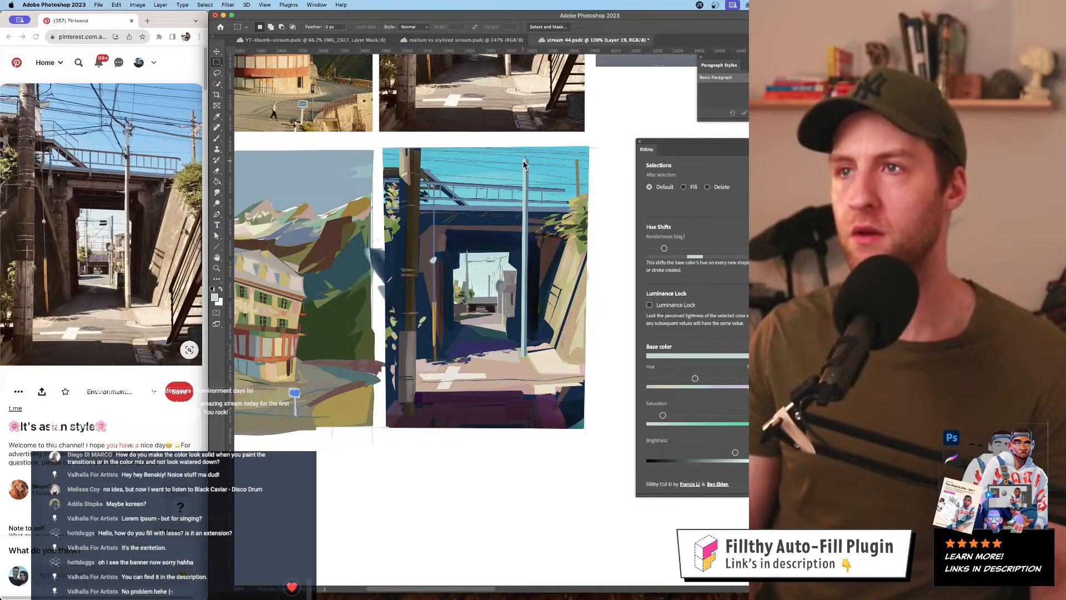
{"action": "left_click_drag", "start_coordinate": [524, 161], "coordinate": [527, 358]}
{"action": "key", "text": "b"}
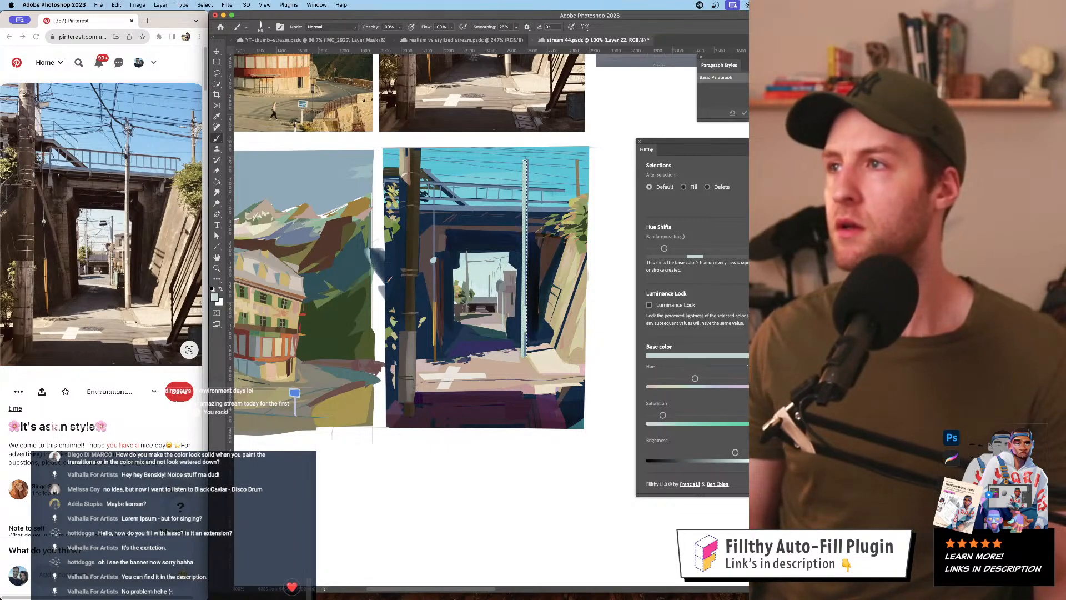
{"action": "left_click_drag", "start_coordinate": [526, 251], "coordinate": [517, 253]}
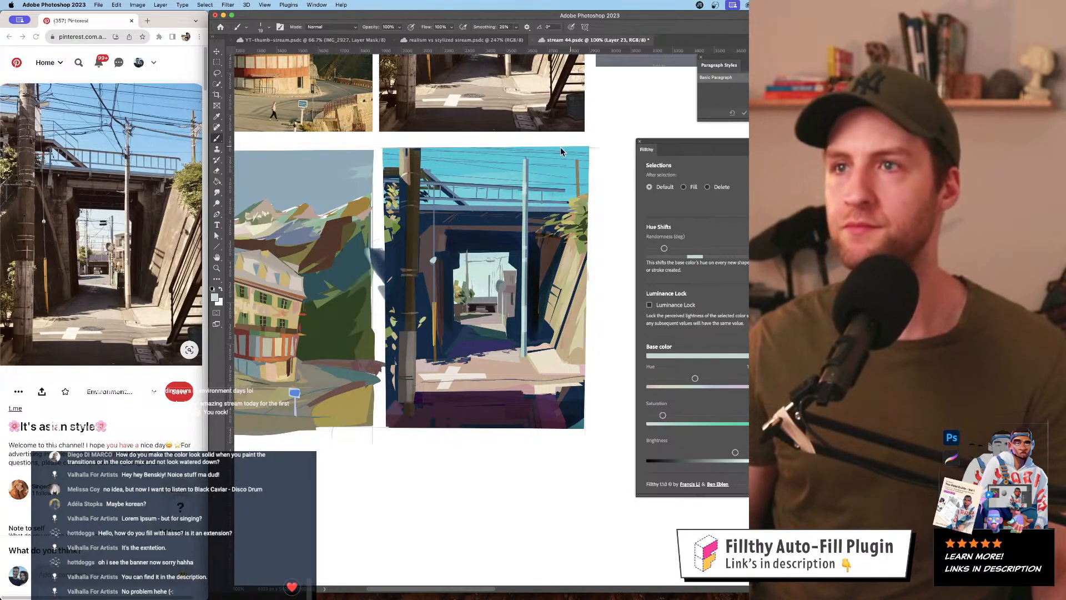
- Sample the bridge's dark blue, undo the rough cable strokes, and paint a thinner overhead cable using a smaller brush with more smoothing
{"action": "mouse_move", "coordinate": [561, 151]}
{"action": "left_mouse_down"}
{"action": "mouse_move", "coordinate": [517, 170]}
{"action": "mouse_move", "coordinate": [508, 160]}
{"action": "left_mouse_up"}
{"action": "left_click", "coordinate": [510, 214], "text": "alt"}
{"action": "key", "text": "cmd+s"}
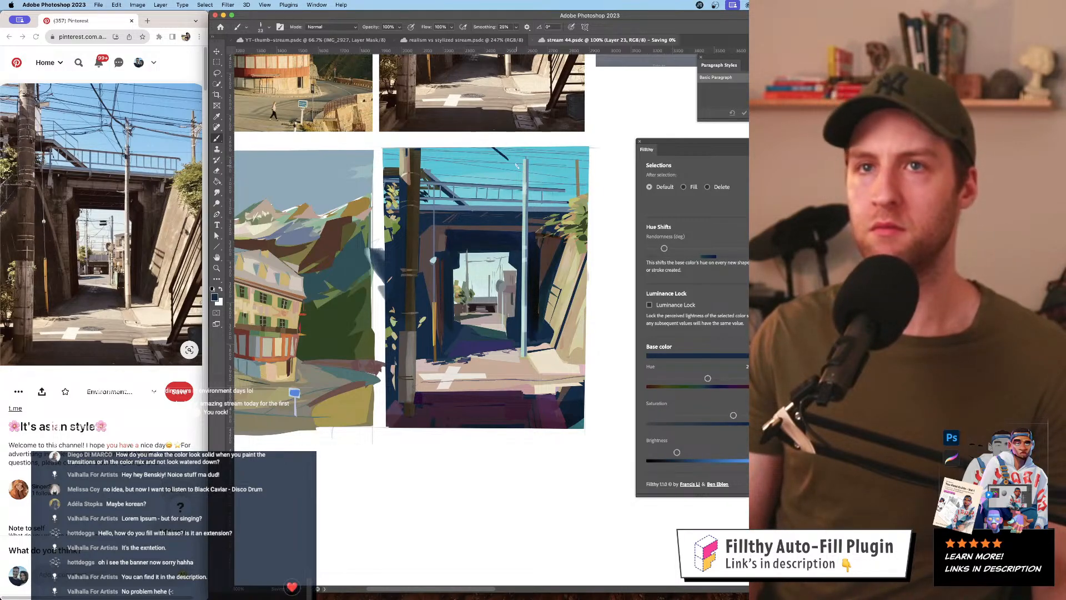
{"action": "key", "text": "cmd+z"}
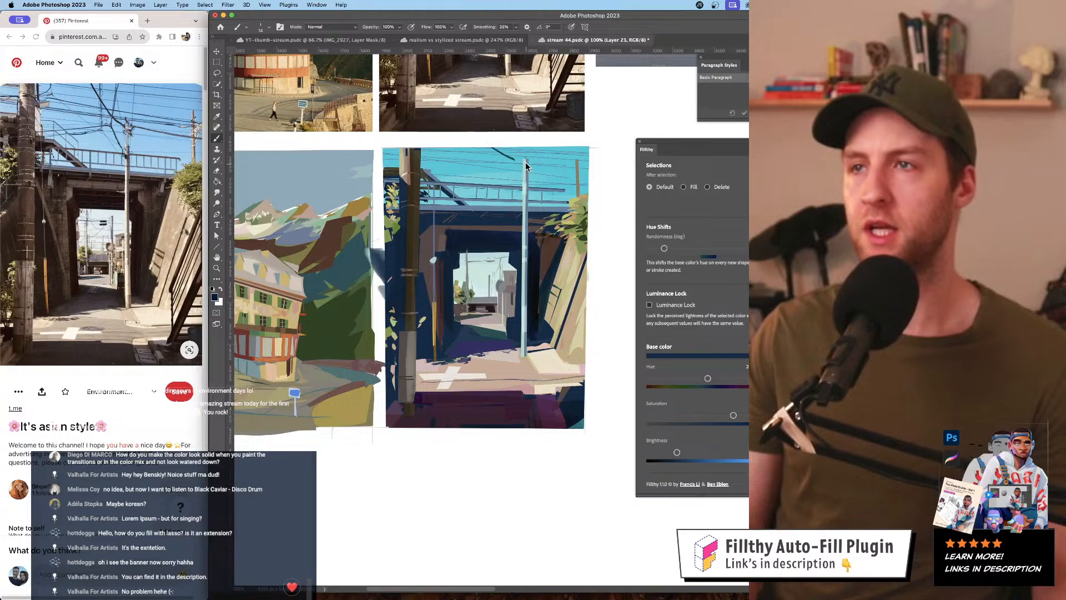
{"action": "key", "text": "cmd+z"}
{"action": "key", "text": "bracketleft"}
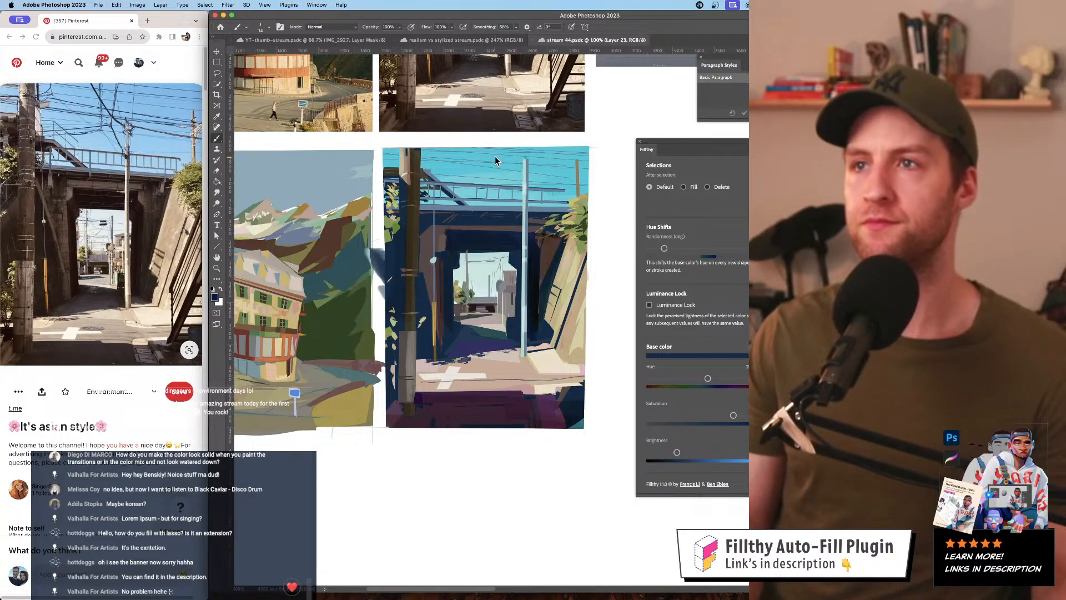
{"action": "left_click_drag", "start_coordinate": [491, 148], "coordinate": [507, 156]}
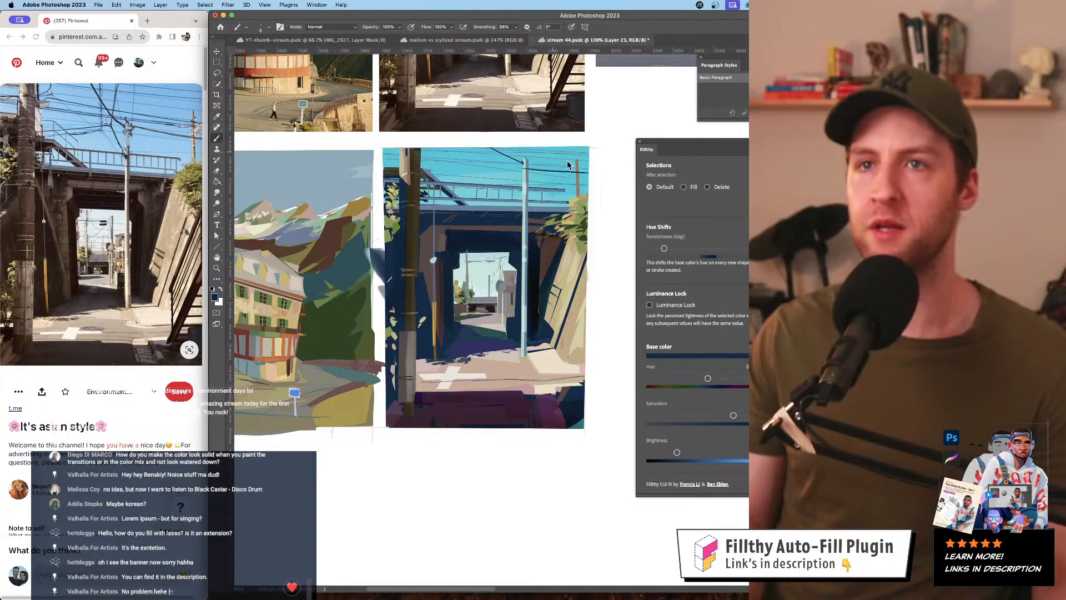
- Switch to the layer holding the thin far pole above the slanted wall and repaint that pole in a warm orange tone
{"action": "key", "text": "v"}
{"action": "left_click", "coordinate": [577, 179]}
{"action": "key", "text": "b"}
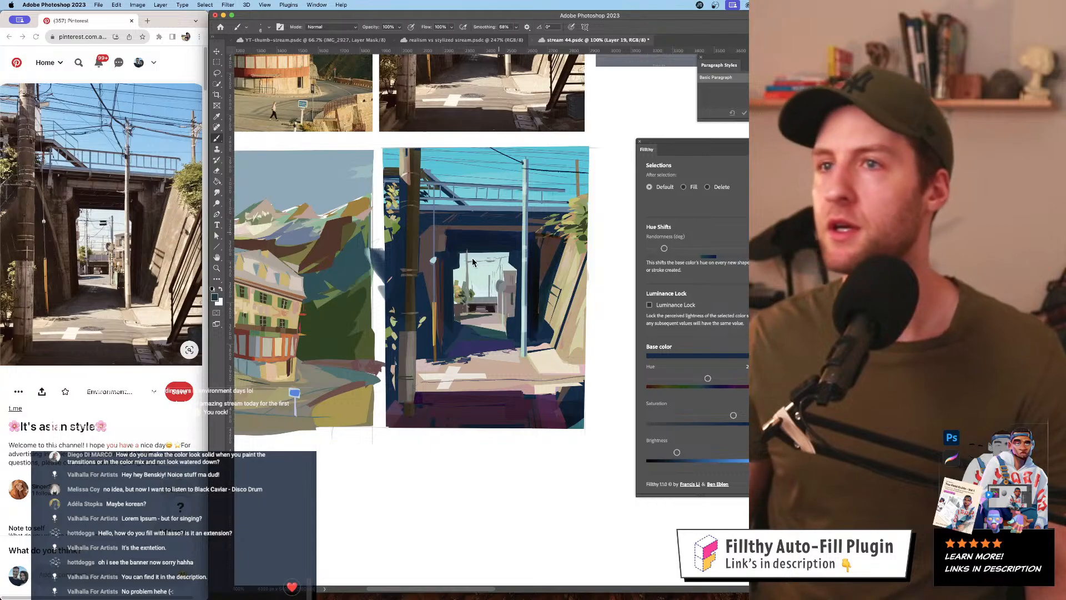
{"action": "left_click", "coordinate": [570, 333], "text": "alt"}
{"action": "left_click_drag", "start_coordinate": [578, 167], "coordinate": [576, 165]}
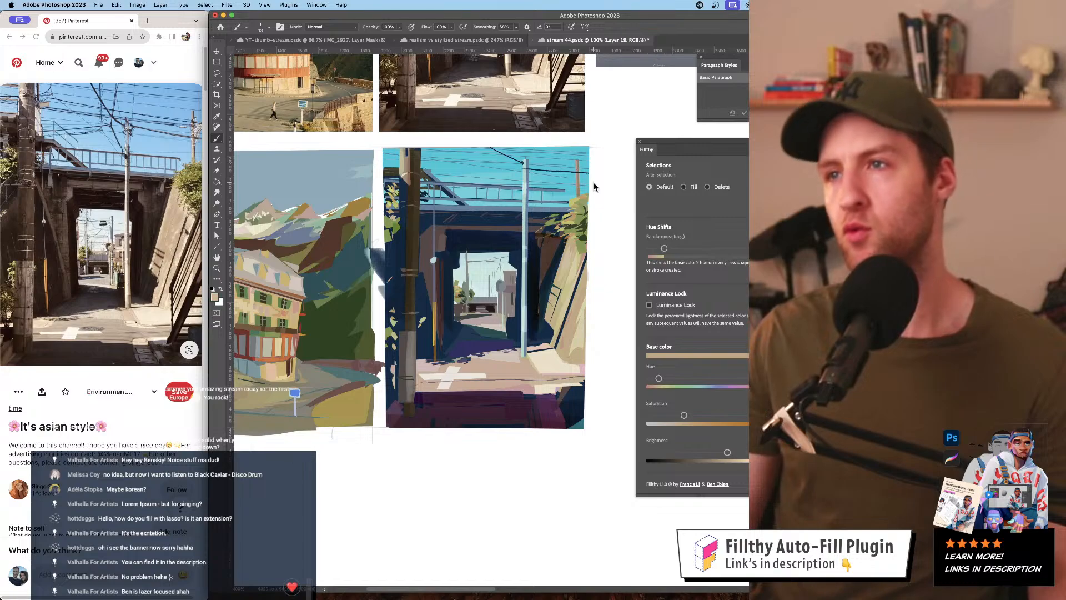
{"action": "key", "text": "super+z"}
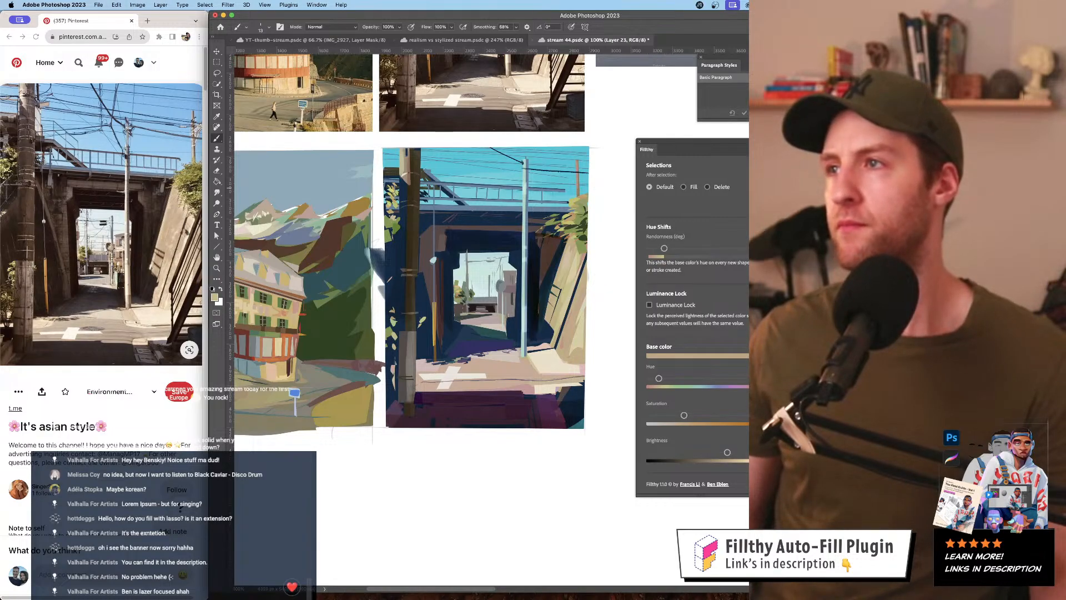
- Sample the bridge's dark blue again and add fine cable strokes in the sky just beside the slim pole
{"action": "key", "text": "d"}
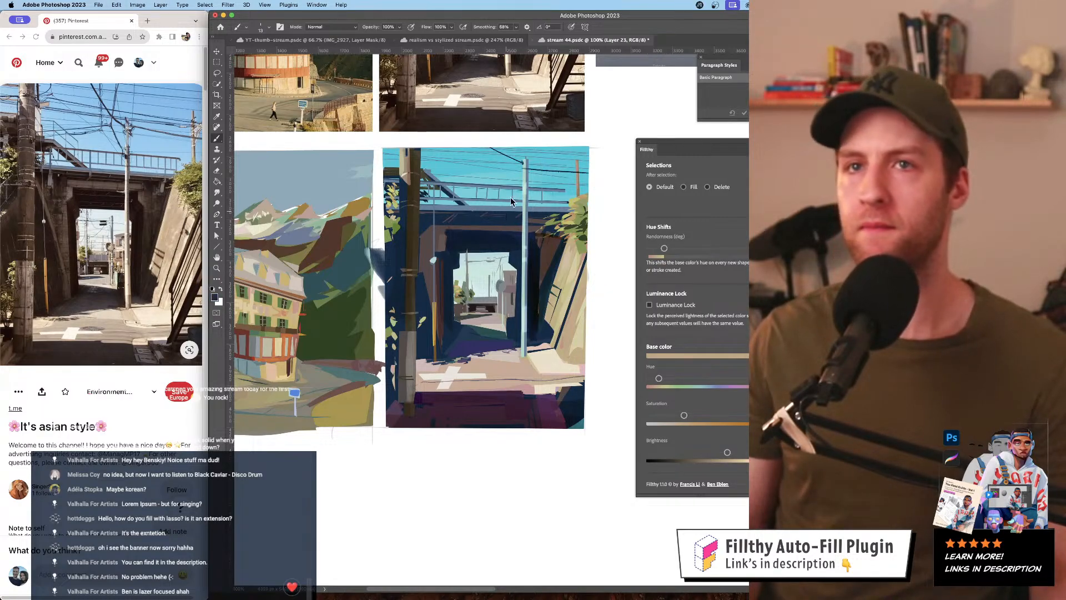
{"action": "left_click", "coordinate": [511, 201], "text": "alt"}
{"action": "key", "text": "super+z"}
{"action": "left_click_drag", "start_coordinate": [510, 165], "coordinate": [507, 165]}
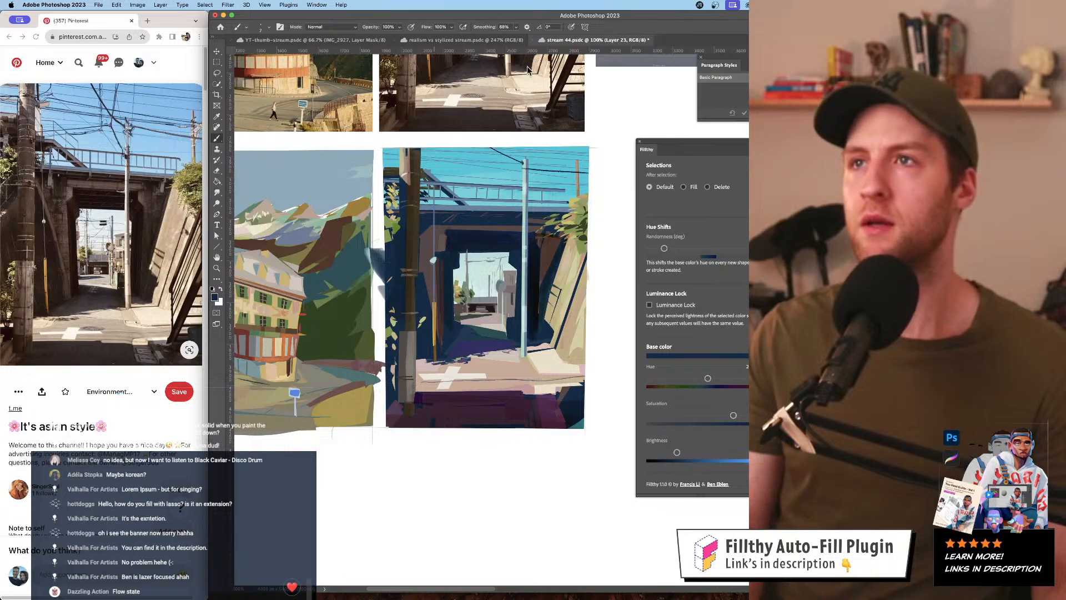
- Turn off Transfer in the current brush's settings
{"action": "key", "text": "F5"}
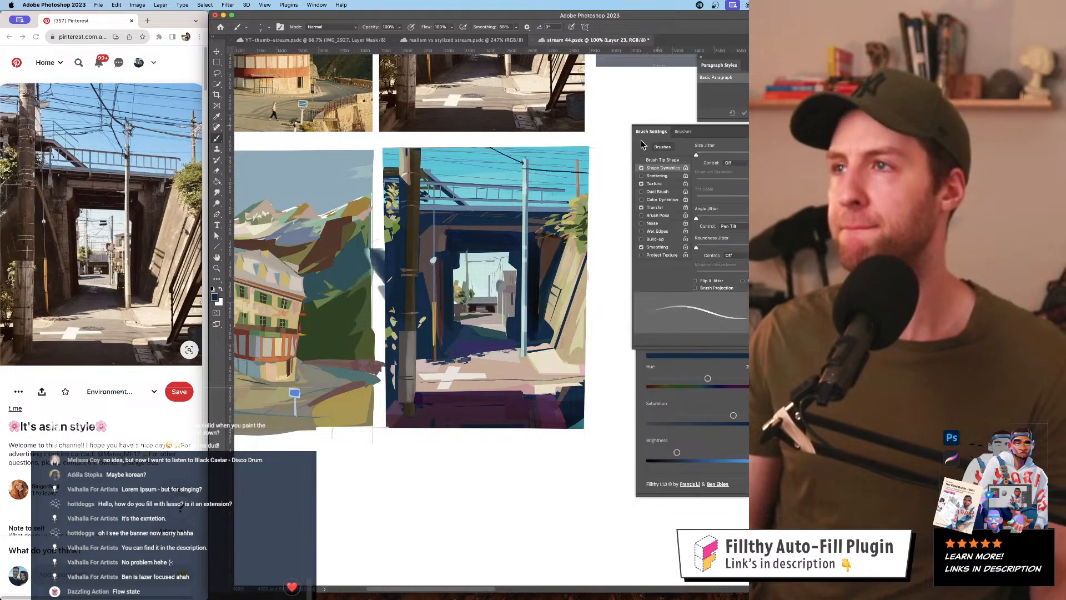
{"action": "left_click", "coordinate": [642, 208]}
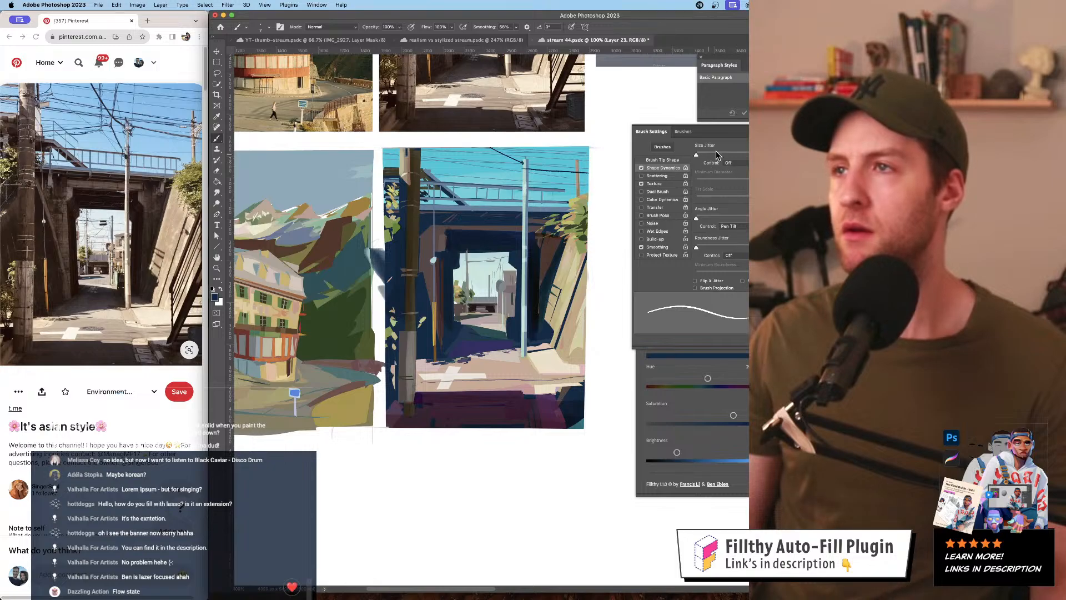
{"action": "key", "text": "F5"}
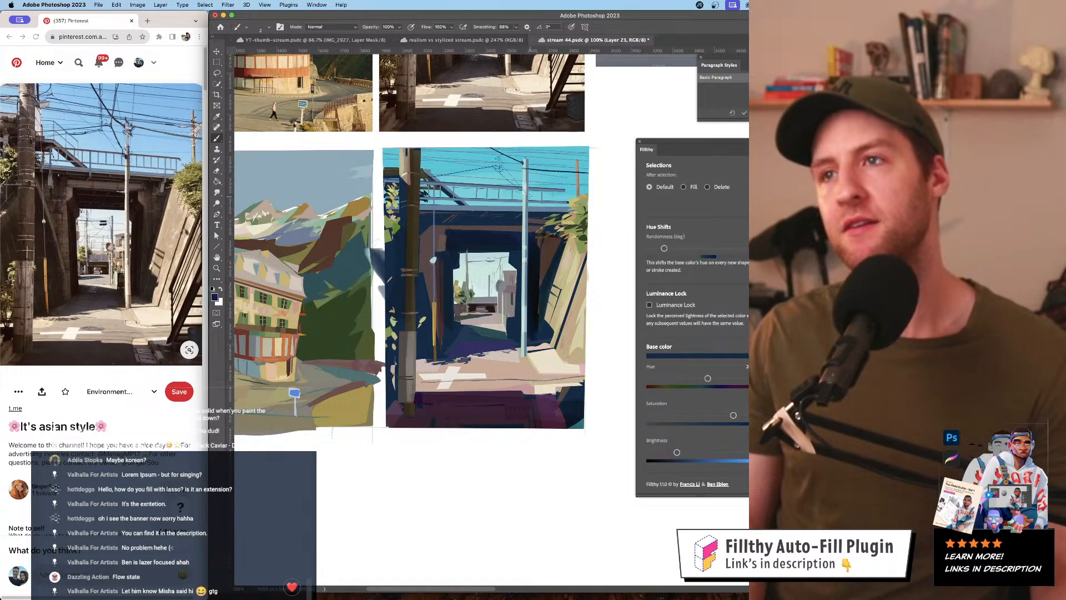
- Adjust the brush size and paint a thin dark blue cable across the sky from the utility pole to the slim pole
{"action": "key", "text": "bracketright"}
{"action": "key", "text": "bracketright"}
{"action": "key", "text": "bracketright"}
{"action": "key", "text": "bracketright"}
{"action": "key", "text": "bracketright"}
{"action": "key", "text": "bracketright"}
{"action": "key", "text": "bracketright"}
{"action": "key", "text": "bracketright"}
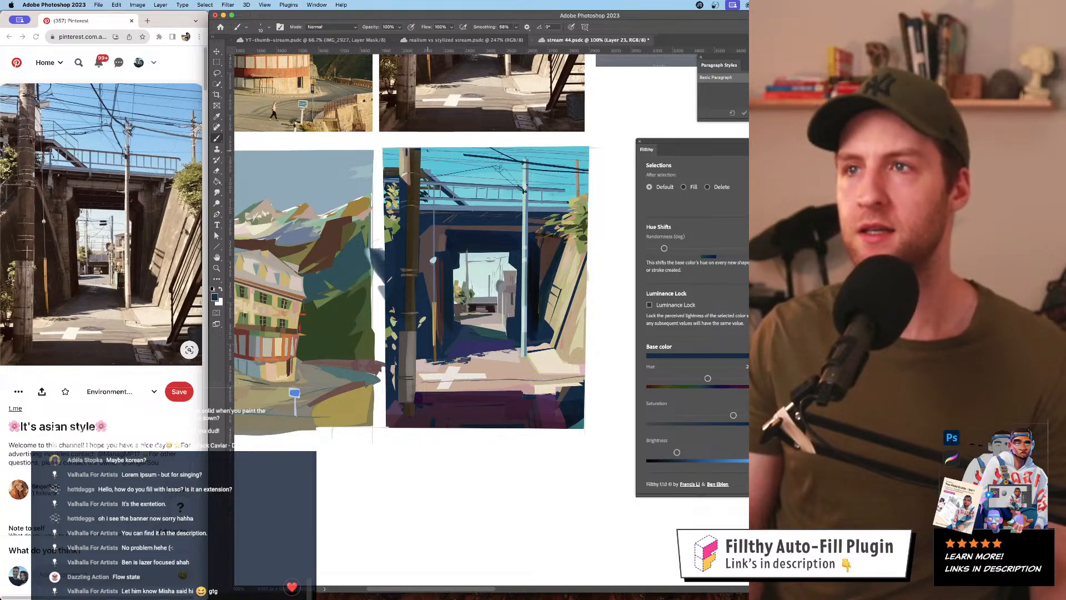
{"action": "key", "text": "bracketleft"}
{"action": "key", "text": "bracketleft"}
{"action": "key", "text": "bracketleft"}
{"action": "key", "text": "bracketleft"}
{"action": "key", "text": "bracketleft"}
{"action": "key", "text": "bracketleft"}
{"action": "key", "text": "bracketleft"}
{"action": "left_click_drag", "start_coordinate": [419, 152], "coordinate": [523, 161]}
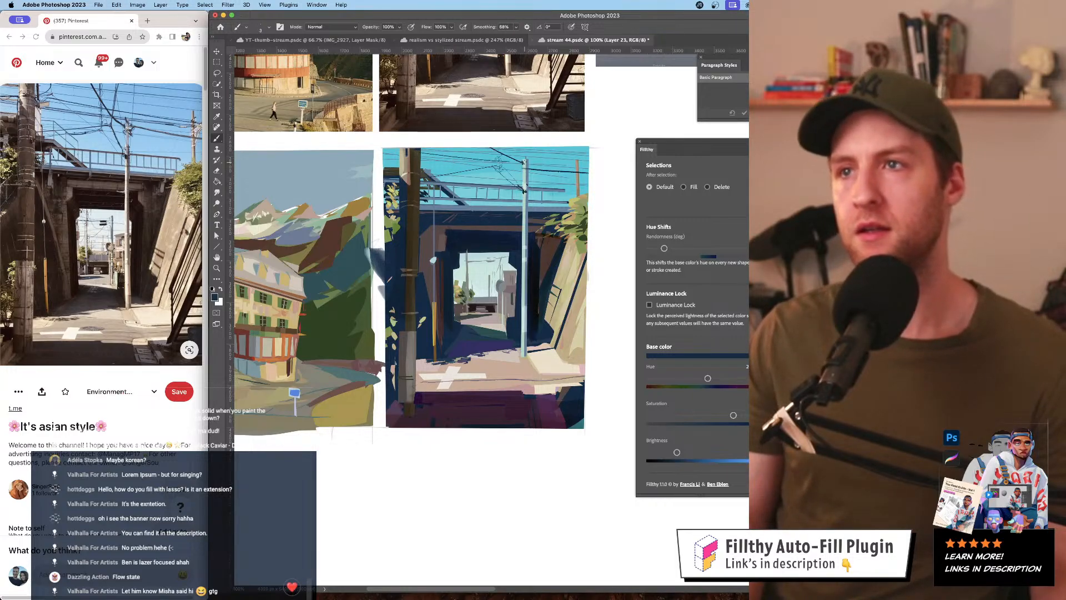
- Adjust the brush size, undo the last stroke and paint more thin dark blue cables in the sky around the slim pole's top
{"action": "key", "text": "bracketright"}
{"action": "key", "text": "bracketright"}
{"action": "key", "text": "bracketright"}
{"action": "key", "text": "bracketright"}
{"action": "key", "text": "bracketright"}
{"action": "key", "text": "bracketright"}
{"action": "key", "text": "bracketright"}
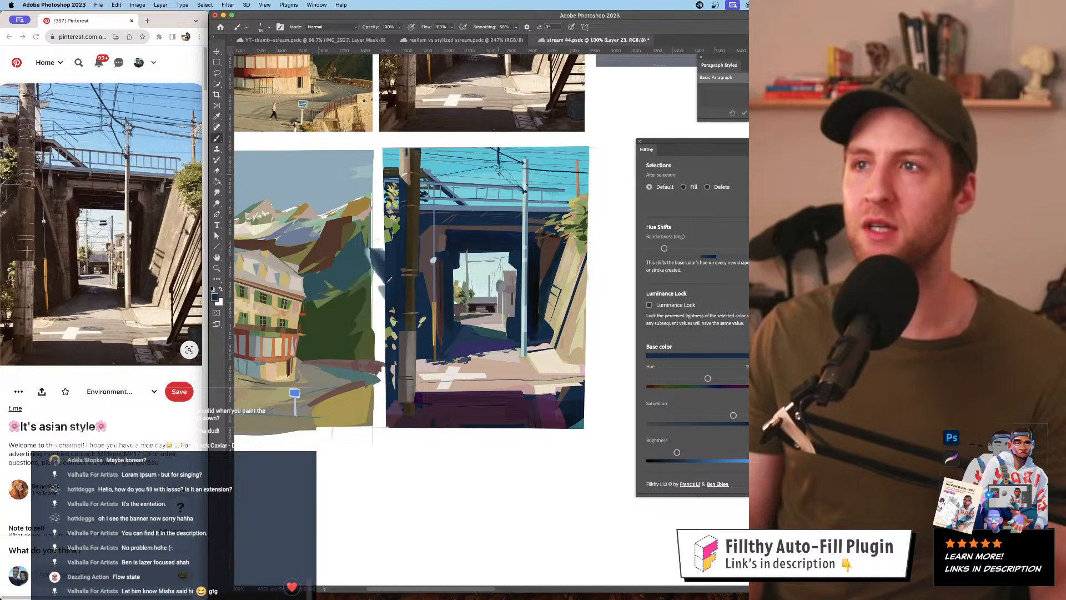
{"action": "key", "text": "bracketleft"}
{"action": "key", "text": "bracketleft"}
{"action": "key", "text": "bracketleft"}
{"action": "key", "text": "bracketleft"}
{"action": "key", "text": "bracketleft"}
{"action": "key", "text": "bracketleft"}
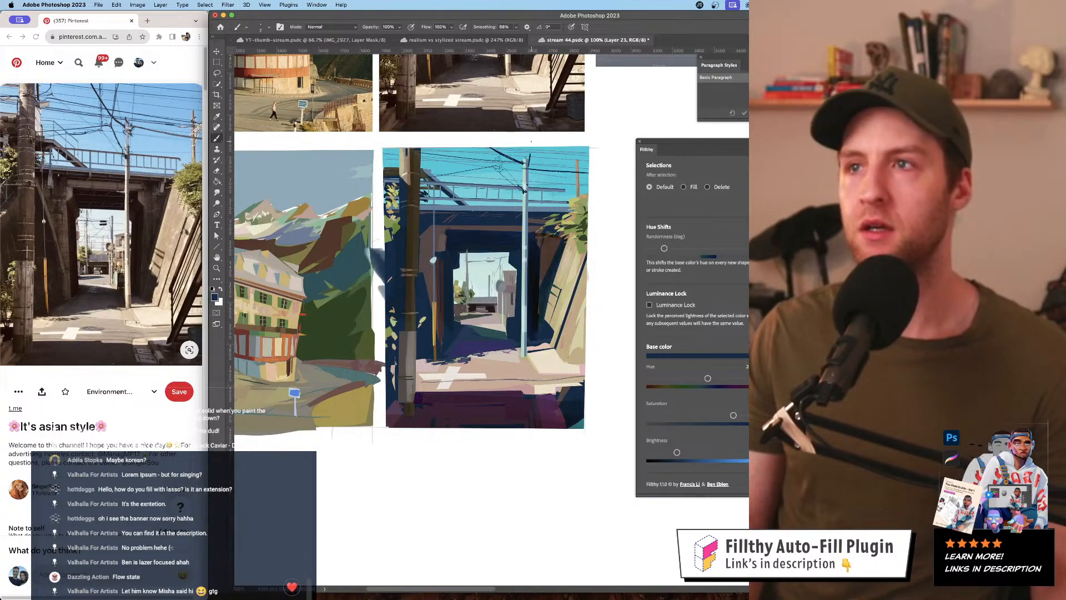
{"action": "key", "text": "super+z"}
{"action": "left_click_drag", "start_coordinate": [529, 152], "coordinate": [530, 153]}
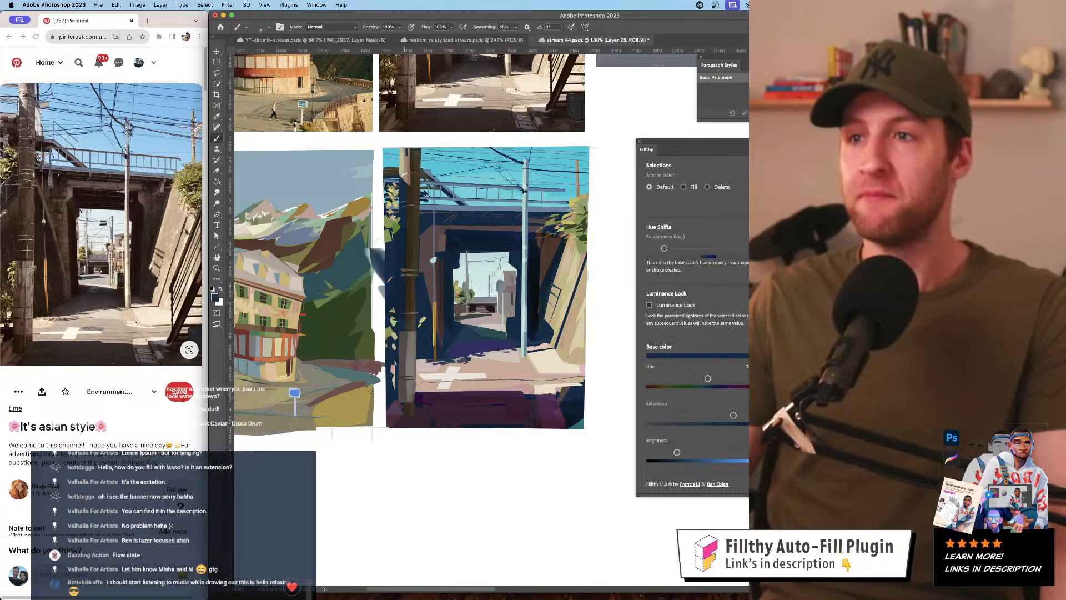
{"action": "mouse_move", "coordinate": [335, 324]}
{"action": "left_mouse_down"}
{"action": "mouse_move", "coordinate": [518, 297]}
{"action": "mouse_move", "coordinate": [372, 279]}
{"action": "mouse_move", "coordinate": [659, 283]}
{"action": "mouse_move", "coordinate": [326, 277]}
{"action": "mouse_move", "coordinate": [461, 265]}
{"action": "mouse_move", "coordinate": [245, 255]}
{"action": "mouse_move", "coordinate": [474, 259]}
{"action": "mouse_move", "coordinate": [236, 263]}
{"action": "mouse_move", "coordinate": [452, 598]}
{"action": "mouse_move", "coordinate": [602, 537]}
{"action": "mouse_move", "coordinate": [422, 538]}
{"action": "left_mouse_up"}
{"action": "left_click_drag", "start_coordinate": [422, 285], "coordinate": [554, 318]}
{"action": "mouse_move", "coordinate": [462, 238]}
{"action": "left_mouse_down"}
{"action": "mouse_move", "coordinate": [250, 237]}
{"action": "mouse_move", "coordinate": [285, 380]}
{"action": "mouse_move", "coordinate": [339, 272]}
{"action": "mouse_move", "coordinate": [296, 235]}
{"action": "left_mouse_up"}
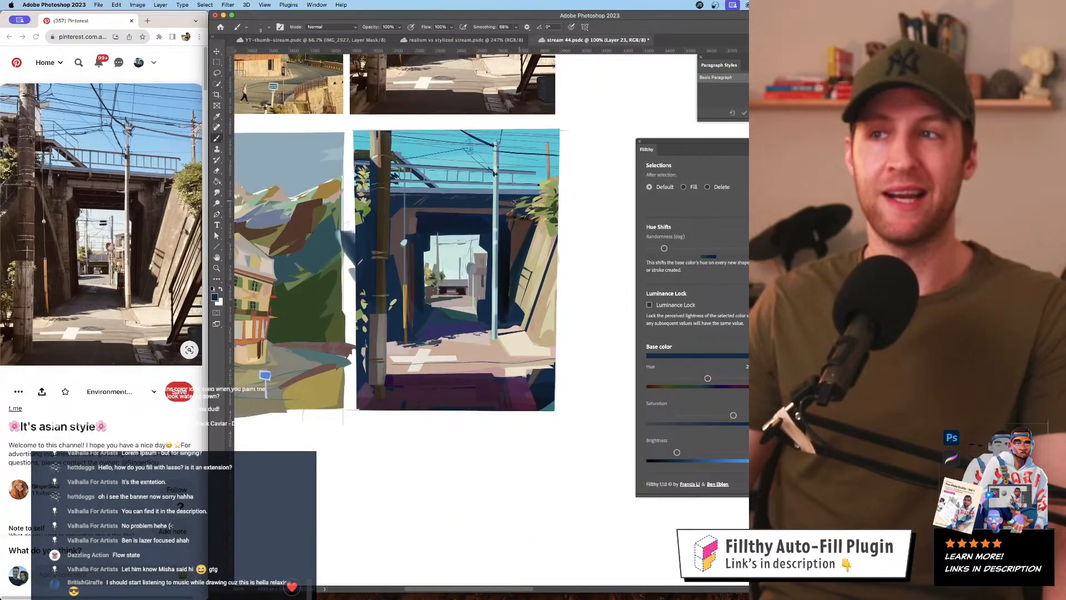
{"action": "mouse_move", "coordinate": [506, 142]}
{"action": "left_mouse_down"}
{"action": "mouse_move", "coordinate": [534, 175]}
{"action": "mouse_move", "coordinate": [533, 323]}
{"action": "mouse_move", "coordinate": [505, 185]}
{"action": "mouse_move", "coordinate": [538, 140]}
{"action": "left_mouse_up"}
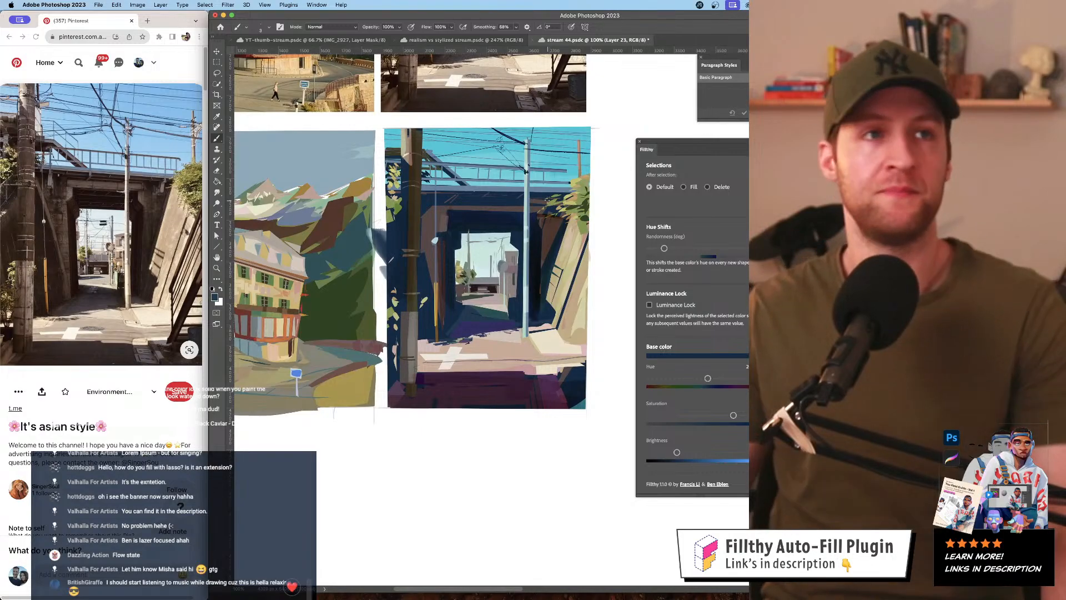
- Read back through the earlier messages in the live chat
{"action": "scroll", "coordinate": [203, 494], "scroll_direction": "up", "scroll_amount": 2}
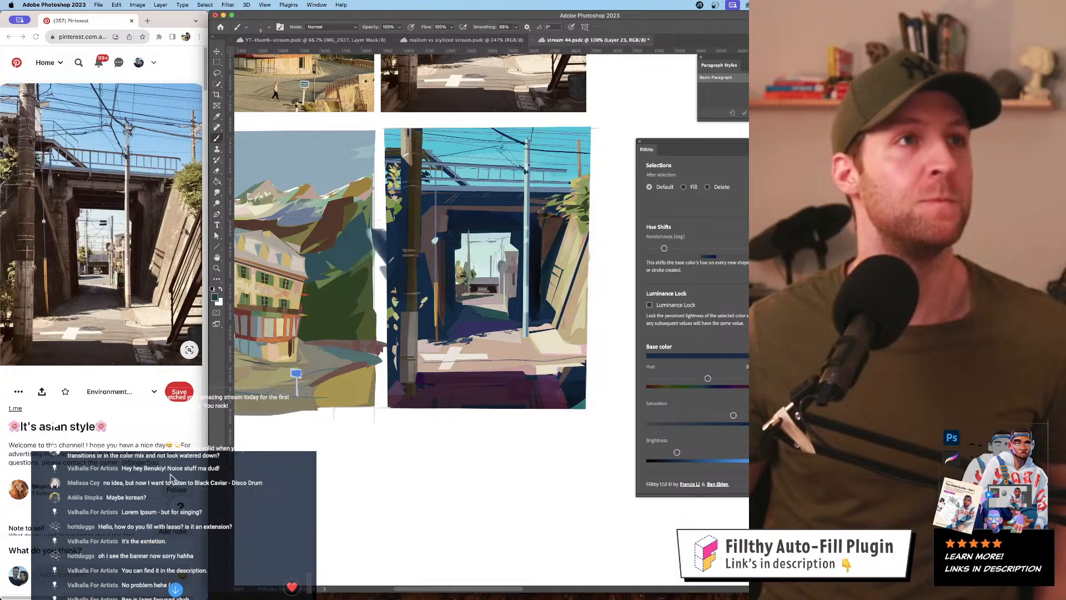
{"action": "scroll", "coordinate": [172, 478], "scroll_direction": "up", "scroll_amount": 1}
{"action": "scroll", "coordinate": [175, 476], "scroll_direction": "up", "scroll_amount": 2}
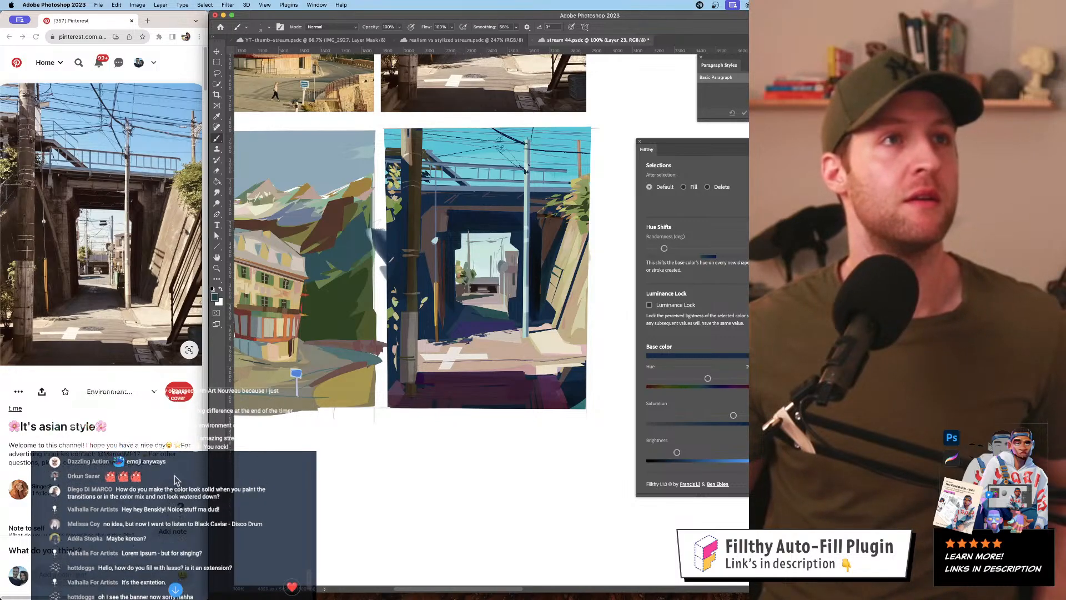
{"action": "scroll", "coordinate": [177, 473], "scroll_direction": "up", "scroll_amount": 3}
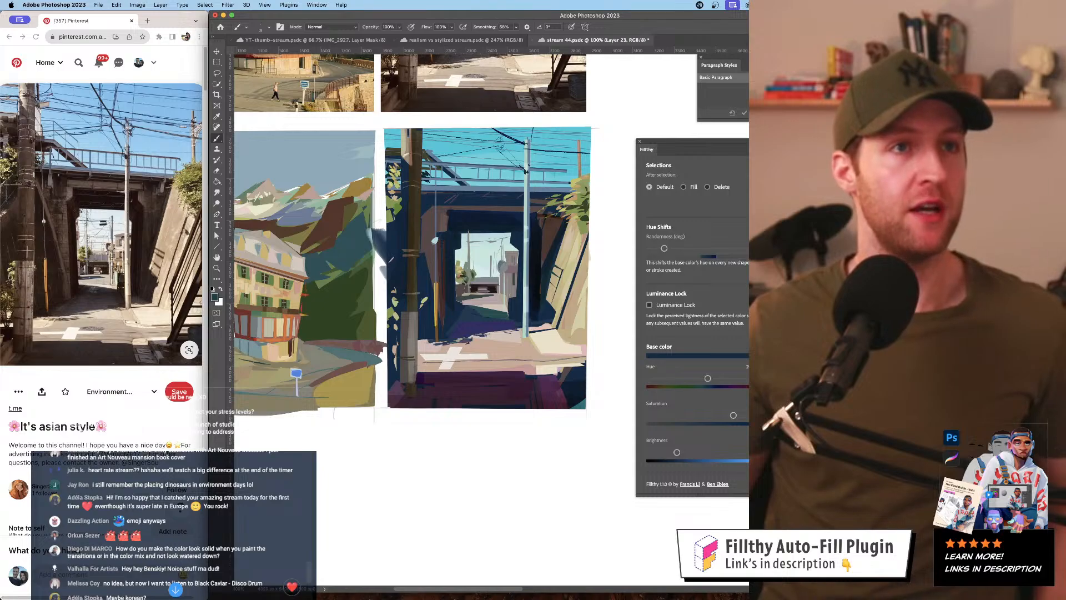
{"action": "left_click", "coordinate": [175, 588]}
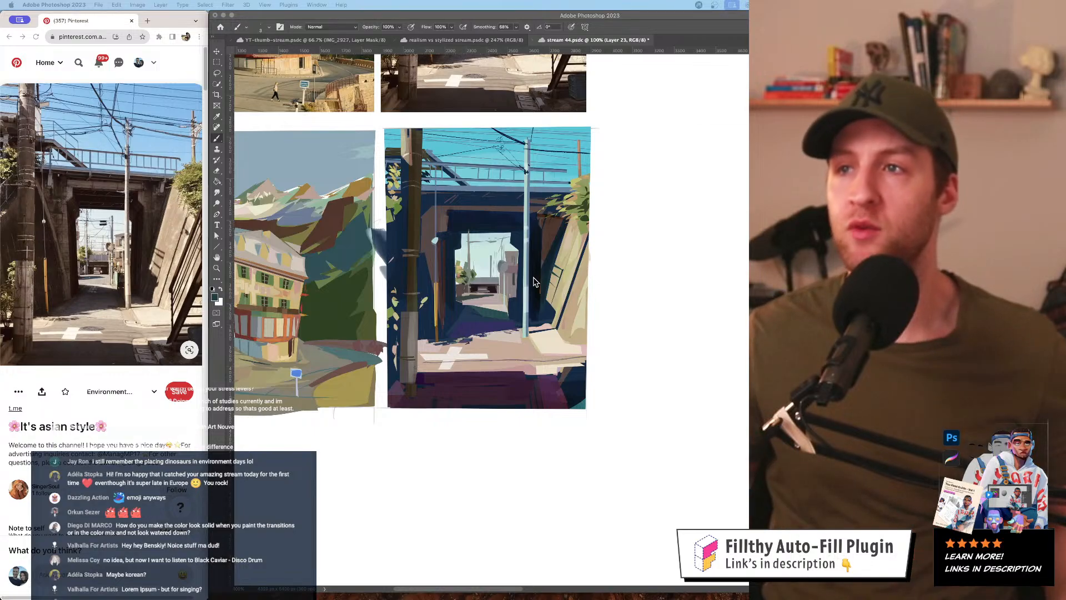
- Pick the Lasso tool, set Filthy's after-selection action to Fill and outline a freehand area inside the tunnel opening
{"action": "left_click_drag", "start_coordinate": [469, 293], "coordinate": [452, 321]}
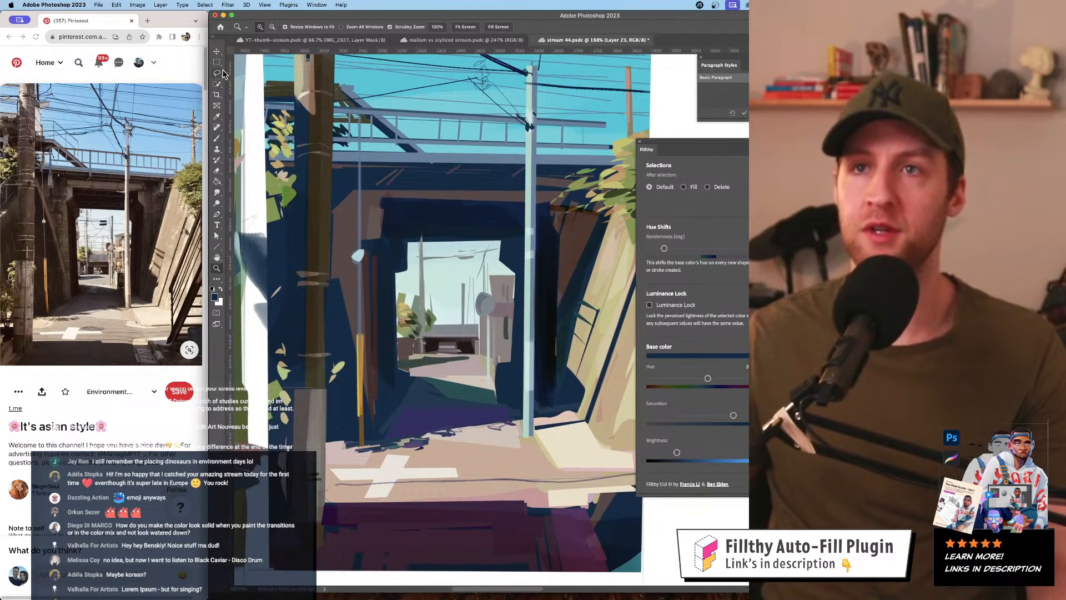
{"action": "left_click", "coordinate": [223, 73]}
{"action": "scroll", "coordinate": [433, 311], "scroll_direction": "down", "scroll_amount": 2}
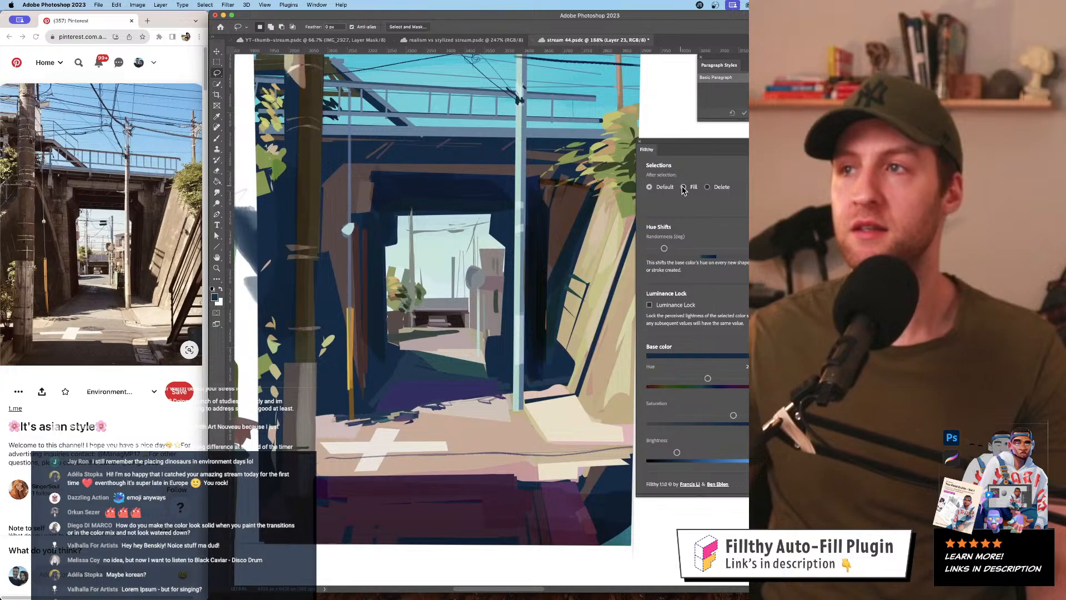
{"action": "left_click_drag", "start_coordinate": [441, 267], "coordinate": [437, 245]}
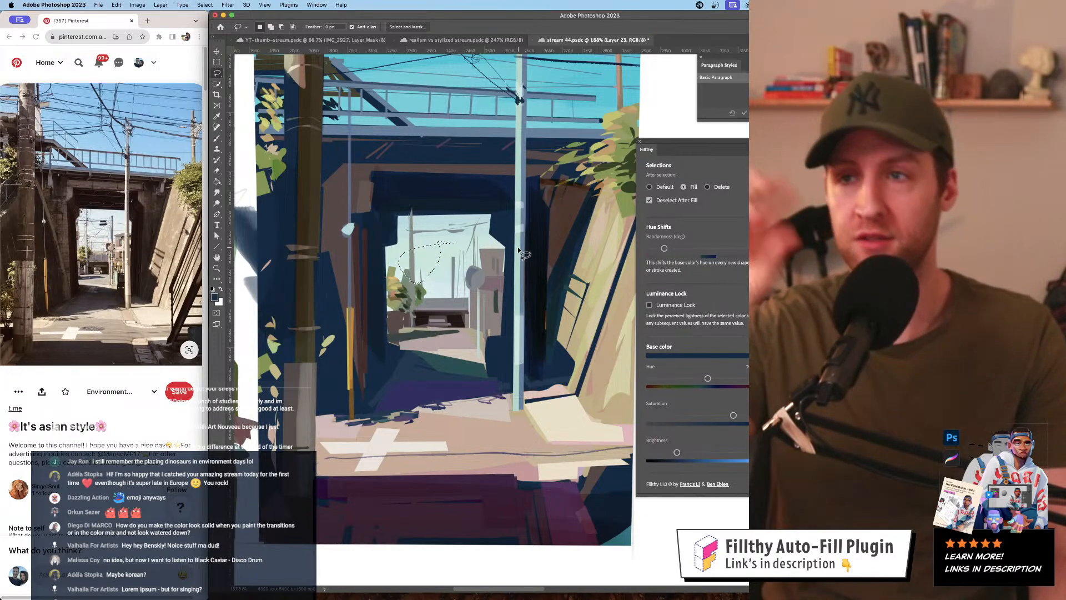
- Examine the underpass painting close up around the bridge and hanging lamp, and from afar beside the hotel study and reference photos
{"action": "key", "text": "z"}
{"action": "scroll", "coordinate": [516, 249], "scroll_direction": "down", "scroll_amount": 5}
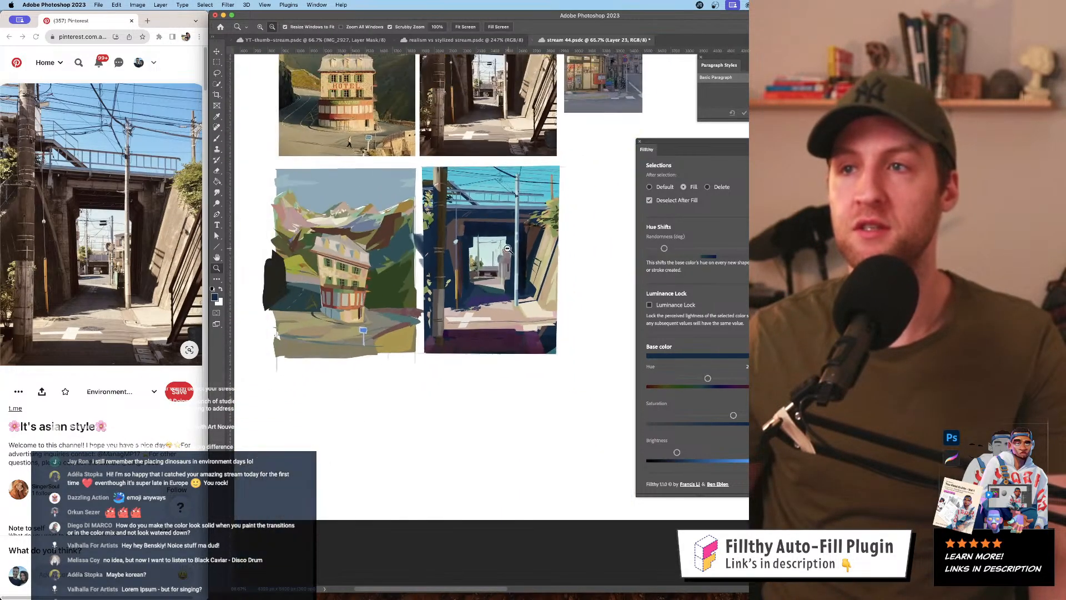
{"action": "scroll", "coordinate": [515, 250], "scroll_direction": "up", "scroll_amount": 8}
{"action": "scroll", "coordinate": [575, 160], "scroll_direction": "up", "scroll_amount": 10}
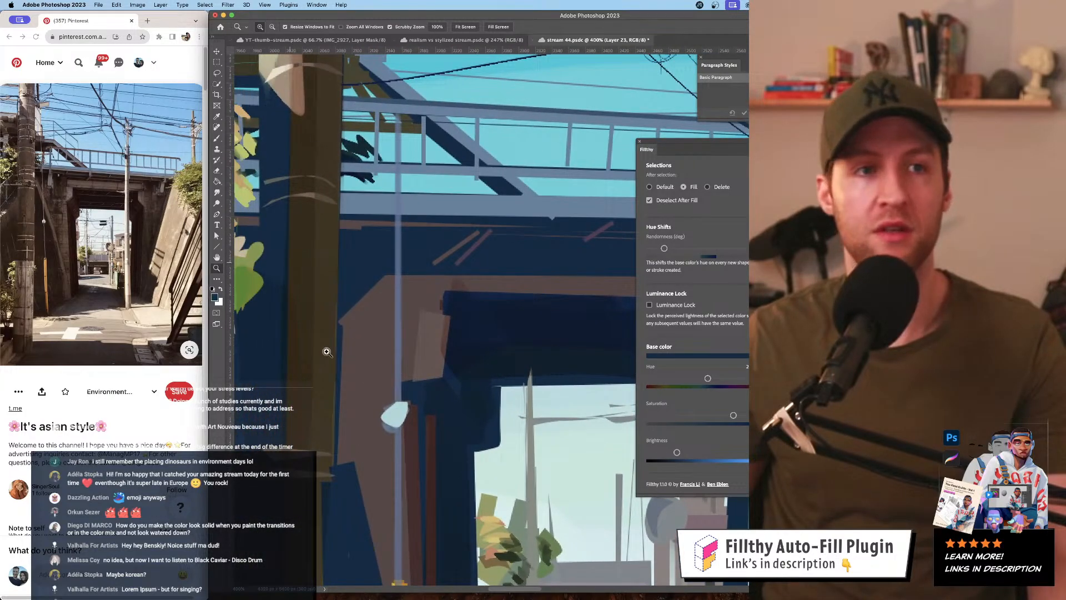
{"action": "scroll", "coordinate": [494, 208], "scroll_direction": "down", "scroll_amount": 5}
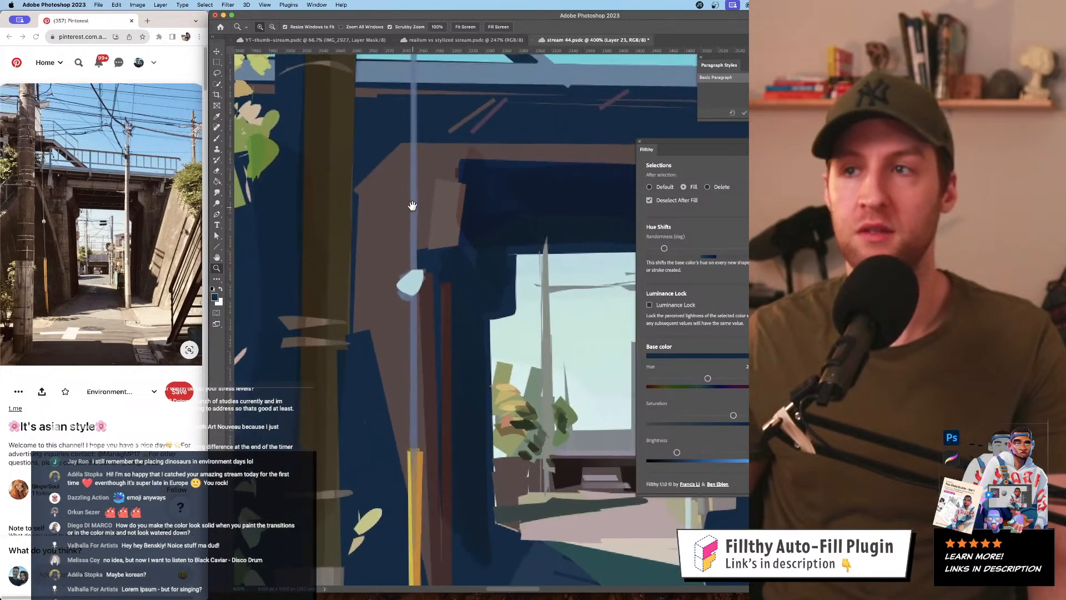
{"action": "scroll", "coordinate": [592, 331], "scroll_direction": "down", "scroll_amount": 10}
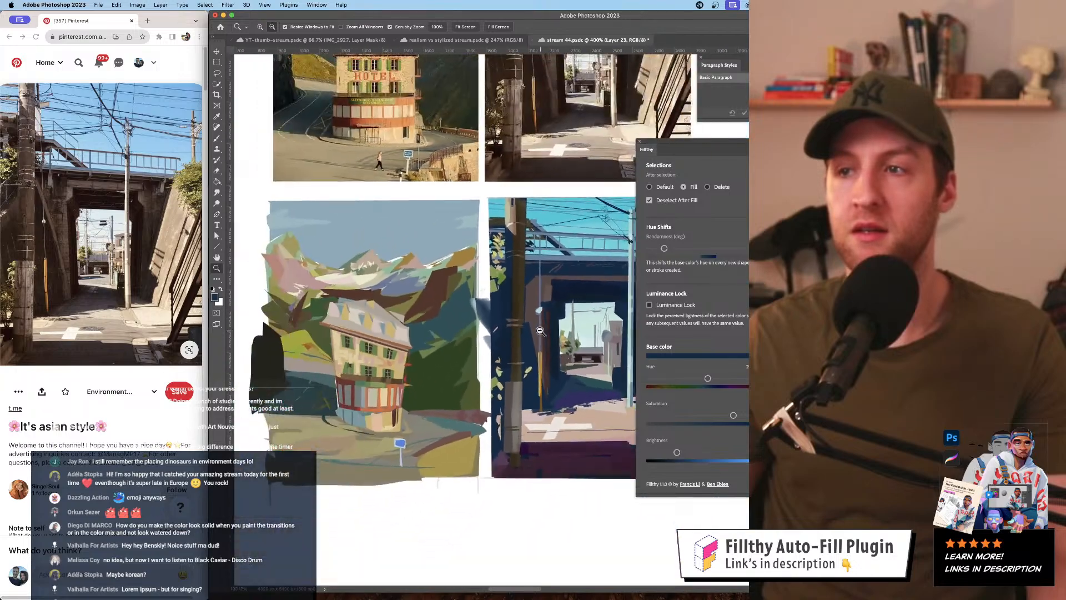
{"action": "scroll", "coordinate": [544, 332], "scroll_direction": "down", "scroll_amount": 5}
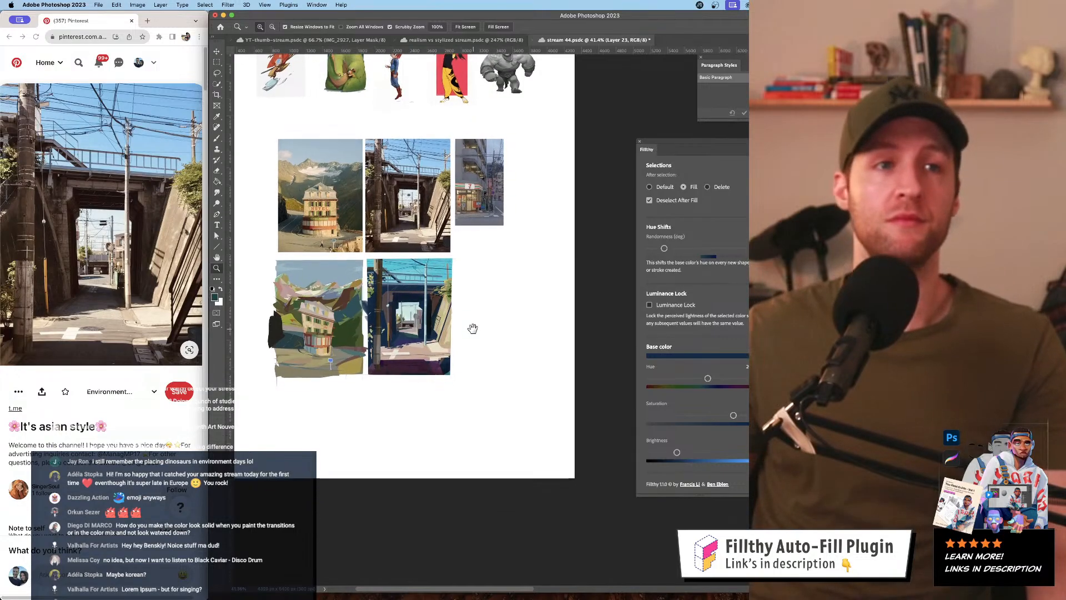
{"action": "scroll", "coordinate": [473, 329], "scroll_direction": "down", "scroll_amount": 2}
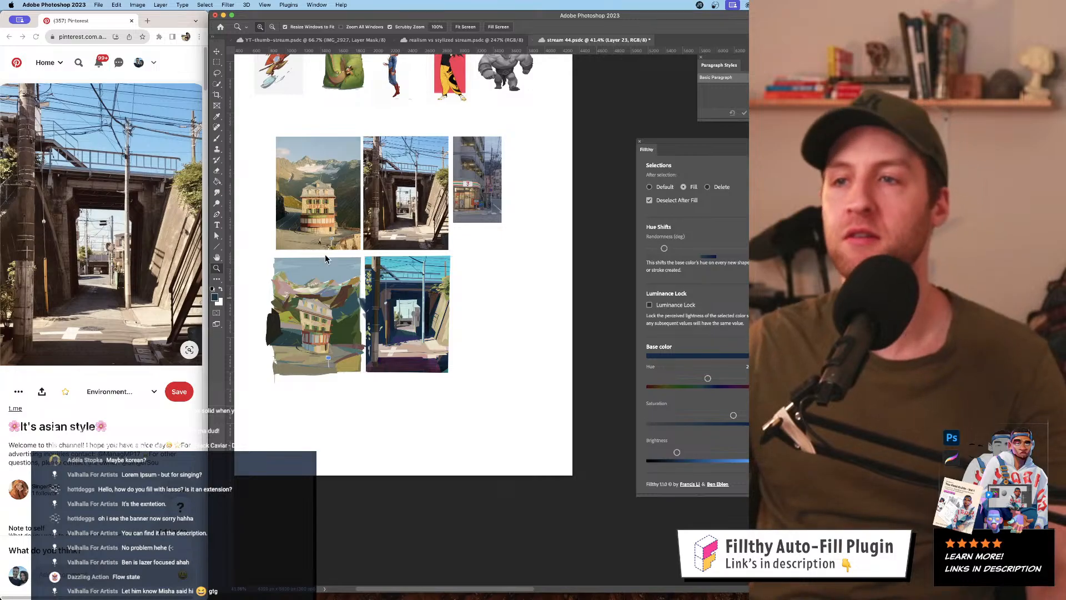
- Inspect the underpass painting's tunnel opening, slanted wall, sunlit pavement, slim pole and overhead cables at several magnifications
{"action": "left_click", "coordinate": [370, 401]}
{"action": "left_click_drag", "start_coordinate": [457, 319], "coordinate": [492, 314]}
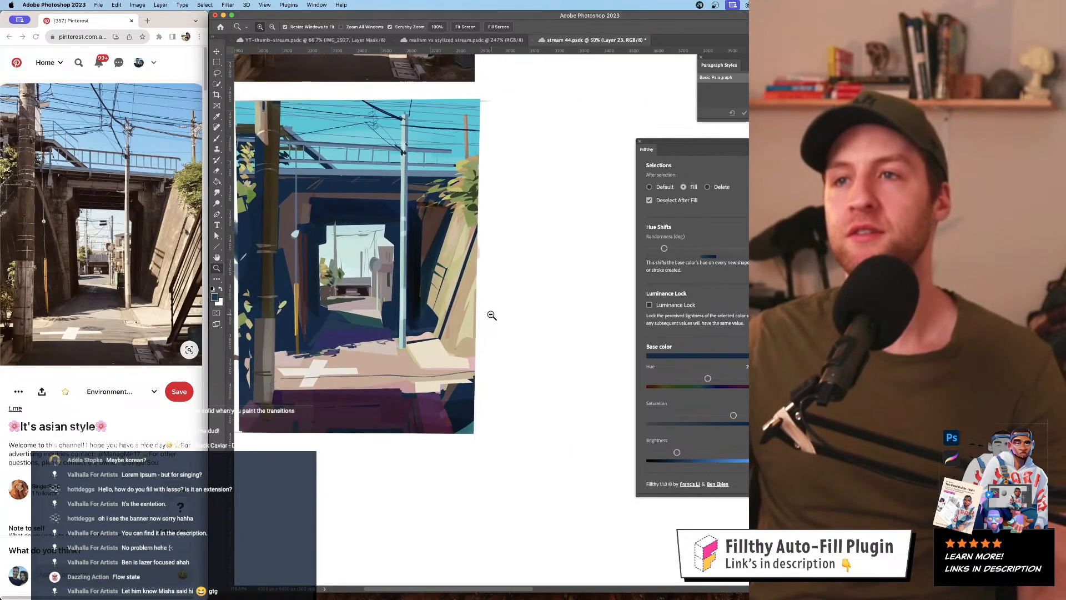
{"action": "left_click_drag", "start_coordinate": [466, 254], "coordinate": [513, 280]}
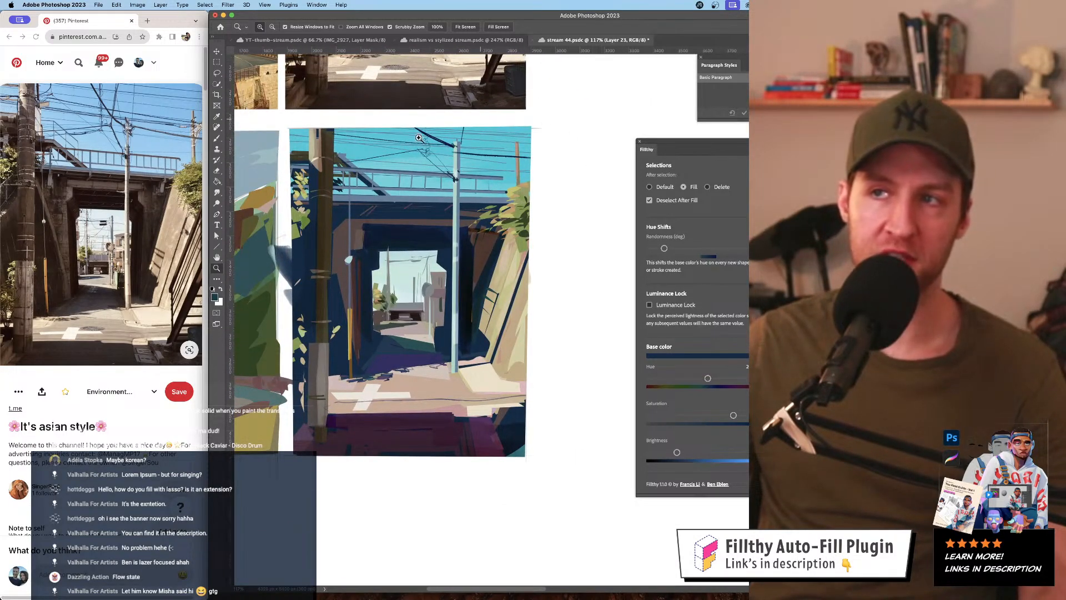
{"action": "left_click_drag", "start_coordinate": [428, 218], "coordinate": [398, 245]}
{"action": "left_click_drag", "start_coordinate": [457, 283], "coordinate": [335, 66]}
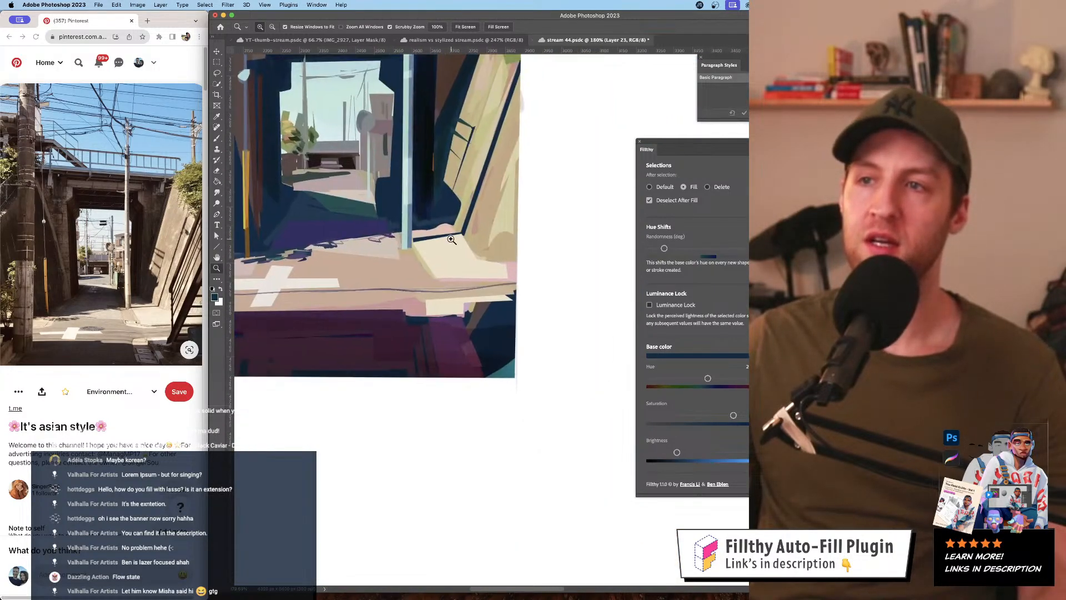
{"action": "left_click_drag", "start_coordinate": [453, 239], "coordinate": [485, 243]}
{"action": "left_click_drag", "start_coordinate": [491, 253], "coordinate": [528, 439]}
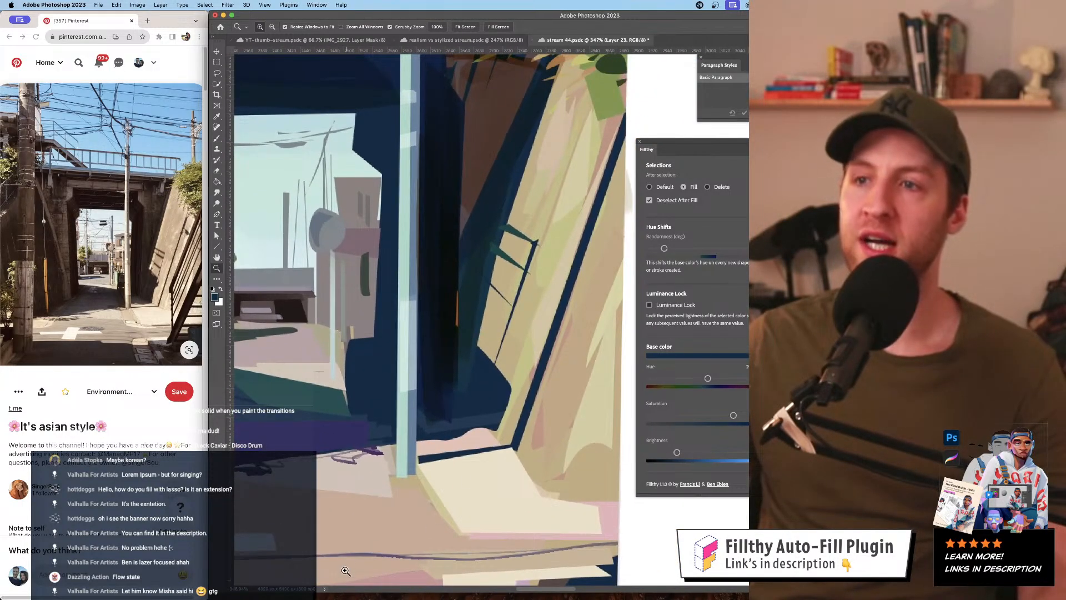
{"action": "left_click_drag", "start_coordinate": [345, 571], "coordinate": [476, 525]}
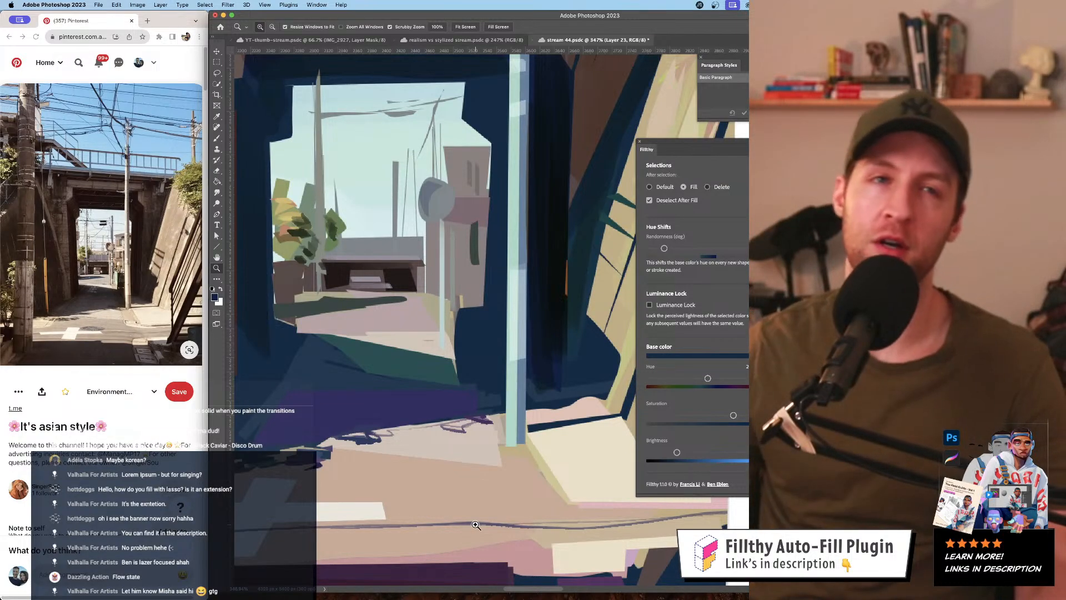
{"action": "scroll", "coordinate": [450, 445], "scroll_direction": "down", "scroll_amount": 10}
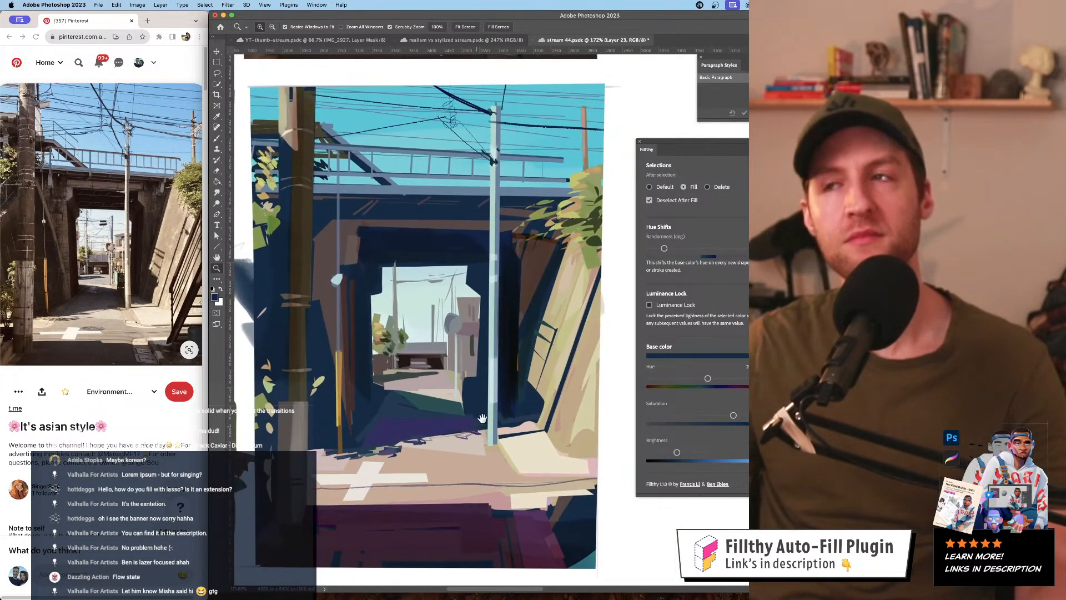
{"action": "scroll", "coordinate": [438, 416], "scroll_direction": "up", "scroll_amount": 7}
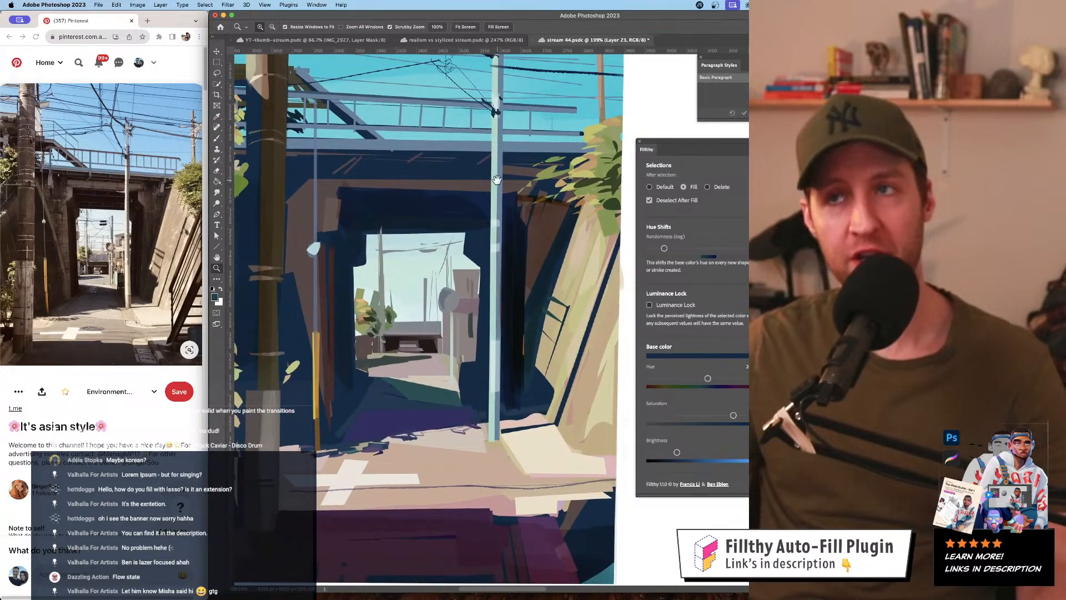
{"action": "left_click_drag", "start_coordinate": [497, 180], "coordinate": [525, 445]}
{"action": "scroll", "coordinate": [466, 418], "scroll_direction": "down", "scroll_amount": 10}
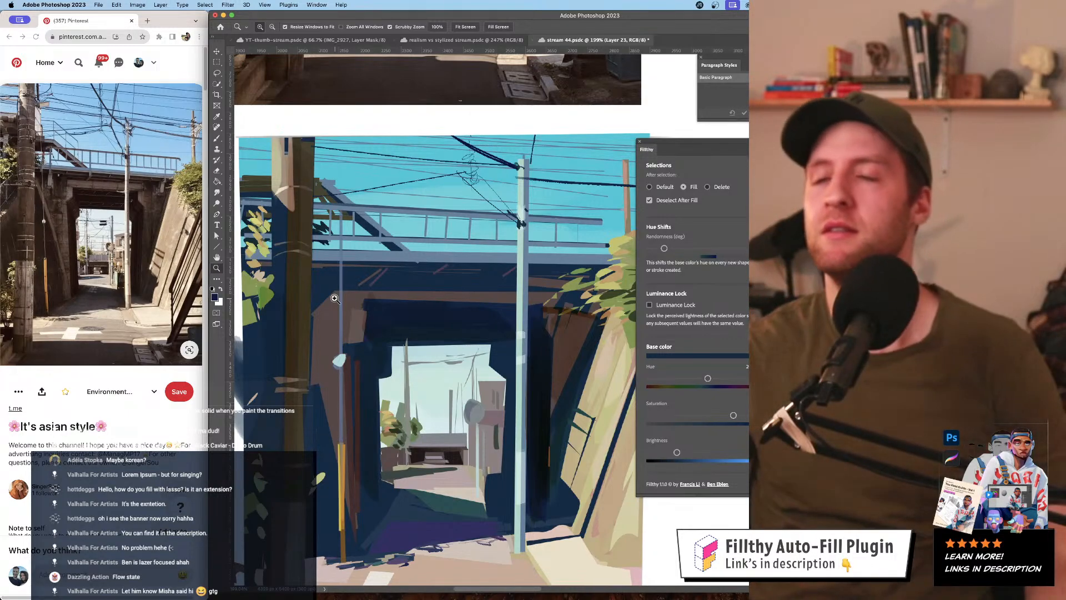
{"action": "mouse_move", "coordinate": [456, 332]}
{"action": "left_mouse_down"}
{"action": "mouse_move", "coordinate": [392, 333]}
{"action": "mouse_move", "coordinate": [457, 323]}
{"action": "mouse_move", "coordinate": [446, 326]}
{"action": "mouse_move", "coordinate": [457, 333]}
{"action": "left_mouse_up"}
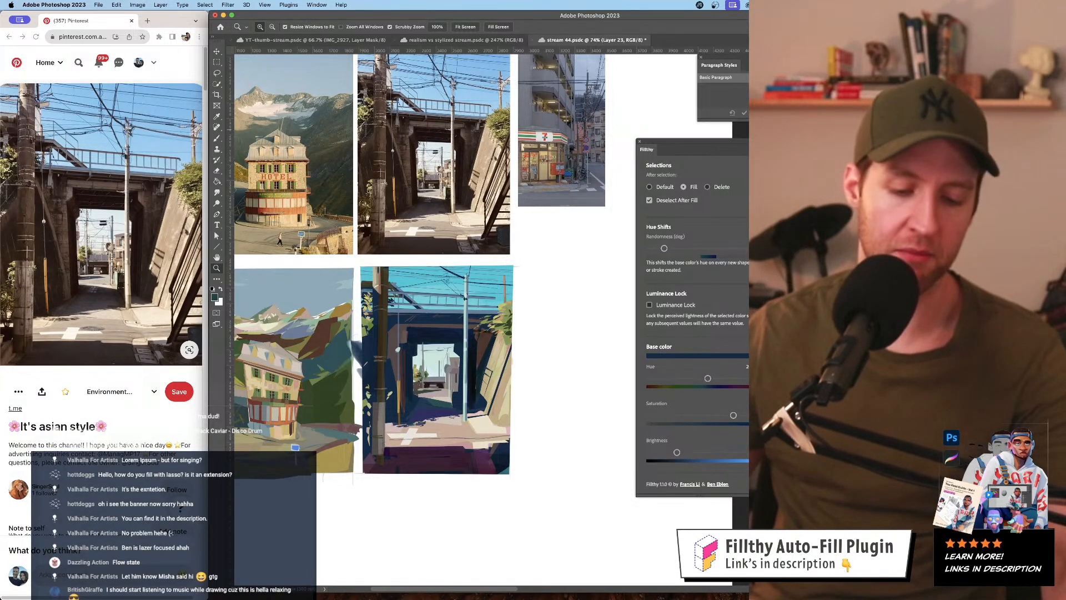
- Show the document in a grayscale Dot Gain 20% proof and compare the values of the hotel painting with its reference photo
{"action": "left_click_drag", "start_coordinate": [468, 351], "coordinate": [590, 310]}
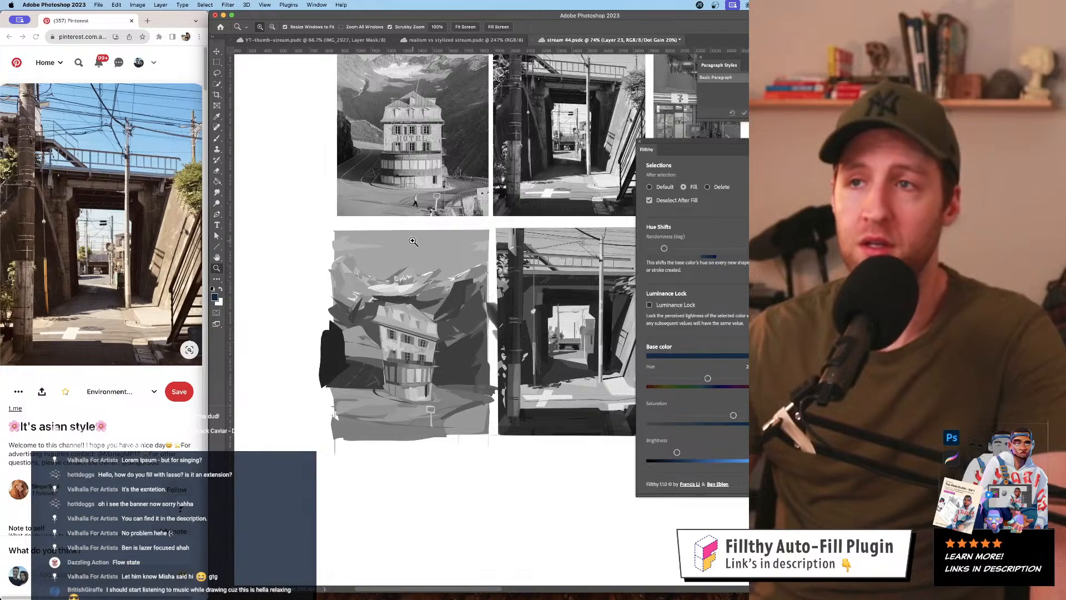
{"action": "left_click_drag", "start_coordinate": [413, 241], "coordinate": [438, 245]}
{"action": "mouse_move", "coordinate": [448, 207]}
{"action": "left_mouse_down"}
{"action": "mouse_move", "coordinate": [470, 426]}
{"action": "mouse_move", "coordinate": [476, 209]}
{"action": "mouse_move", "coordinate": [484, 385]}
{"action": "mouse_move", "coordinate": [458, 171]}
{"action": "mouse_move", "coordinate": [467, 341]}
{"action": "mouse_move", "coordinate": [448, 333]}
{"action": "mouse_move", "coordinate": [480, 273]}
{"action": "left_mouse_up"}
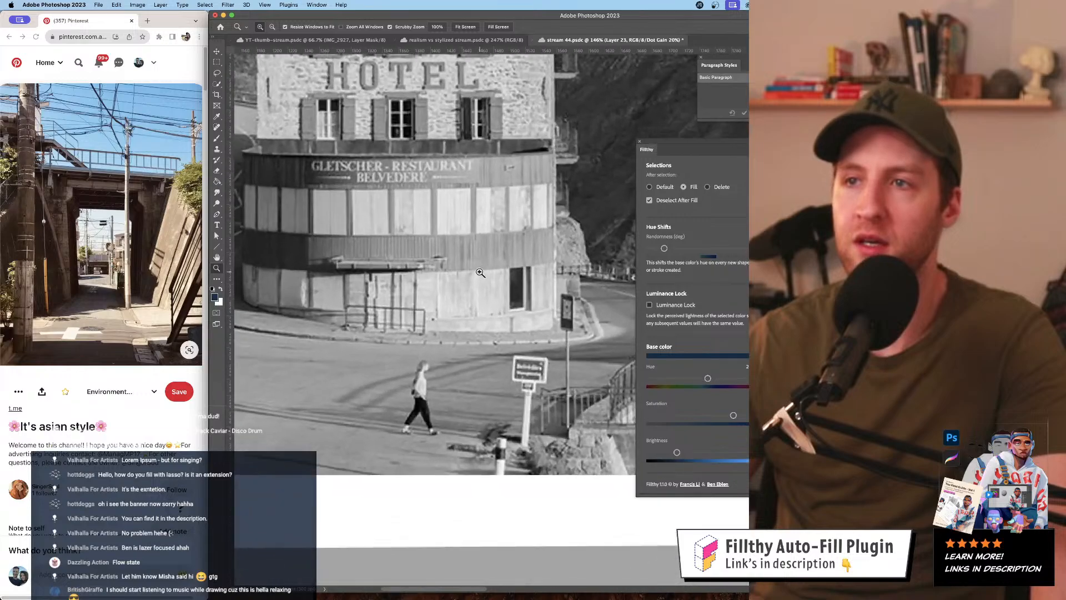
{"action": "left_click_drag", "start_coordinate": [441, 193], "coordinate": [394, 542]}
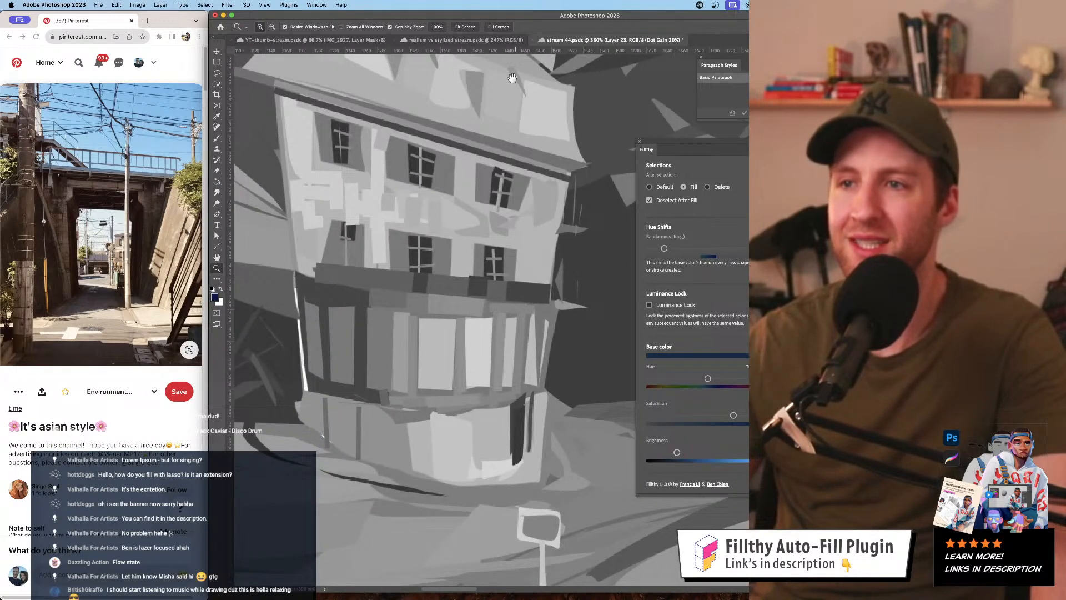
{"action": "left_click_drag", "start_coordinate": [512, 78], "coordinate": [541, 586]}
{"action": "mouse_move", "coordinate": [522, 223]}
{"action": "left_mouse_down"}
{"action": "mouse_move", "coordinate": [486, 597]}
{"action": "mouse_move", "coordinate": [533, 53]}
{"action": "mouse_move", "coordinate": [498, 127]}
{"action": "left_mouse_up"}
{"action": "scroll", "coordinate": [468, 301], "scroll_direction": "down", "scroll_amount": 10}
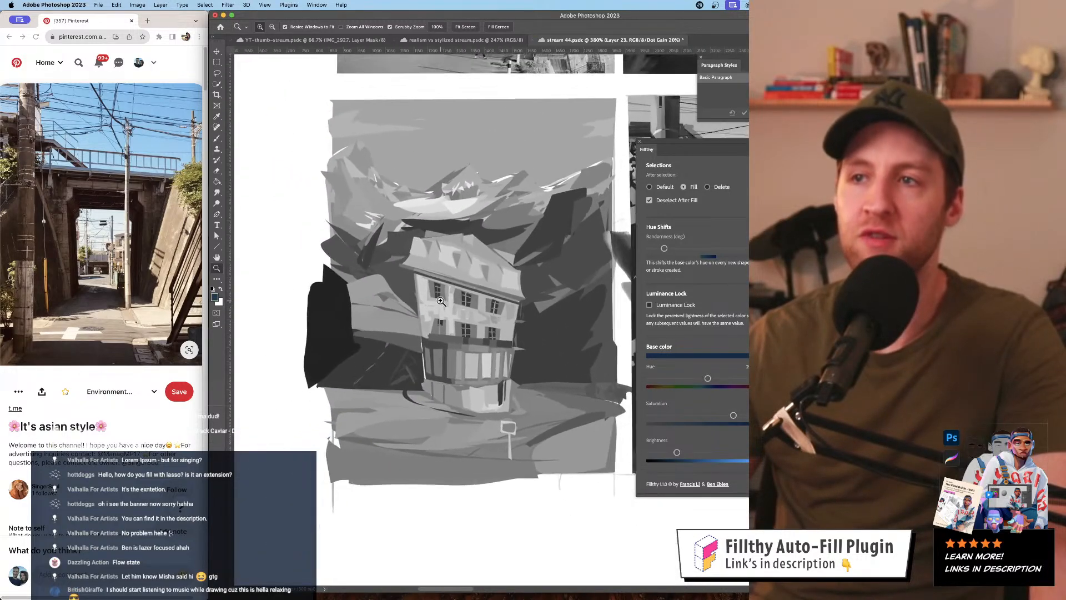
{"action": "scroll", "coordinate": [467, 302], "scroll_direction": "down", "scroll_amount": 2}
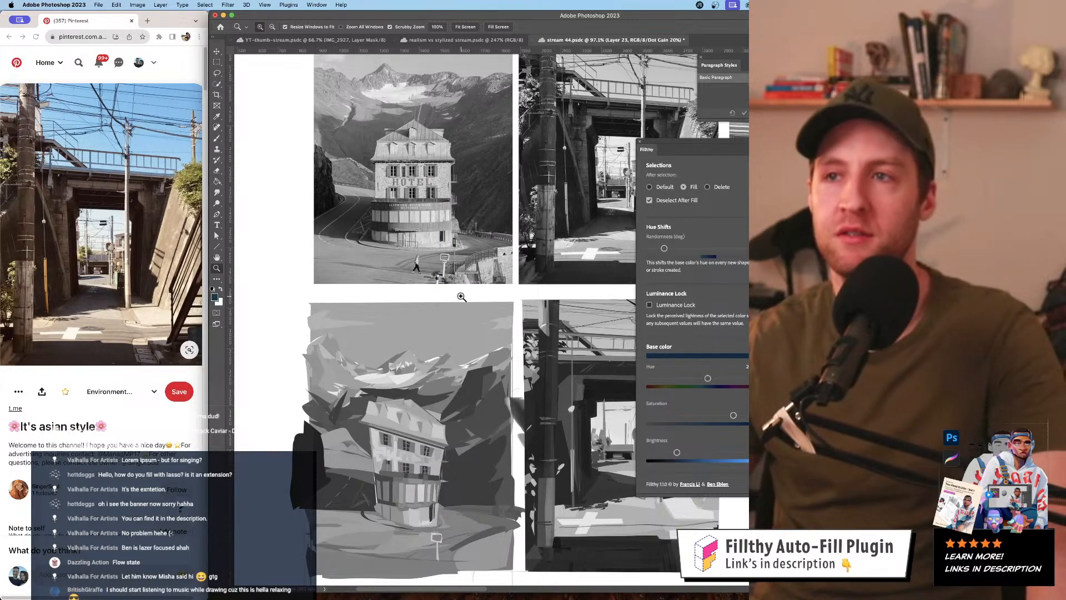
{"action": "mouse_move", "coordinate": [432, 377]}
{"action": "left_mouse_down"}
{"action": "mouse_move", "coordinate": [430, 322]}
{"action": "mouse_move", "coordinate": [415, 391]}
{"action": "left_mouse_up"}
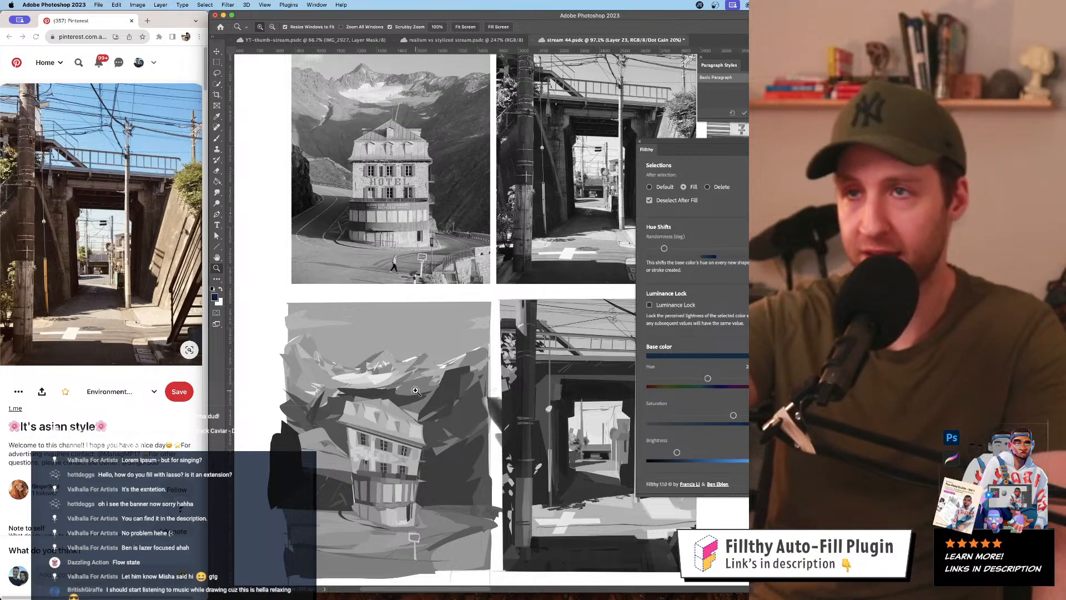
{"action": "scroll", "coordinate": [415, 390], "scroll_direction": "down", "scroll_amount": 2}
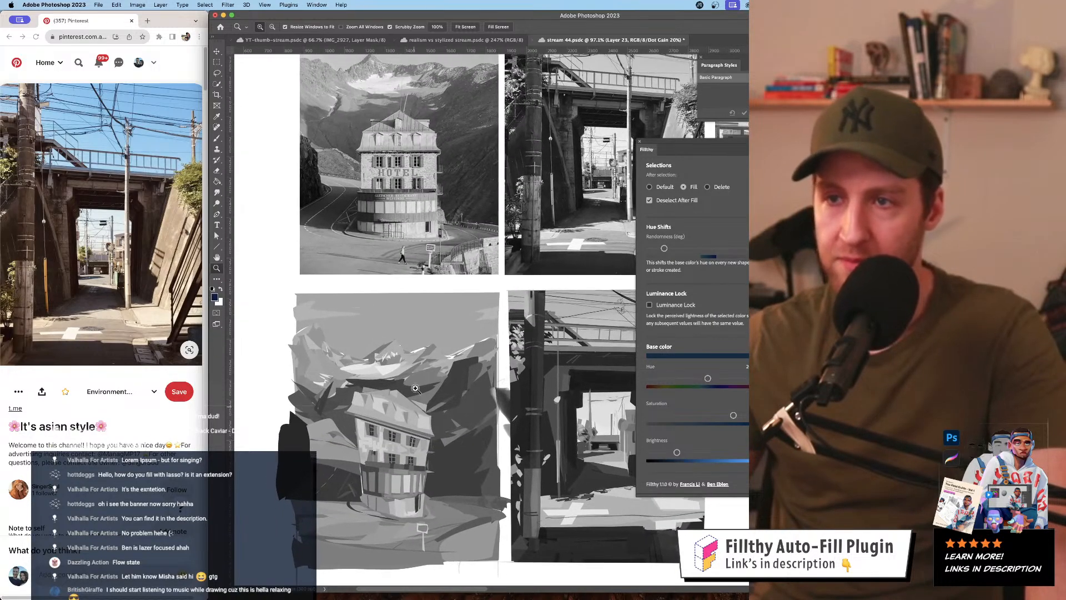
{"action": "left_click_drag", "start_coordinate": [415, 389], "coordinate": [539, 220]}
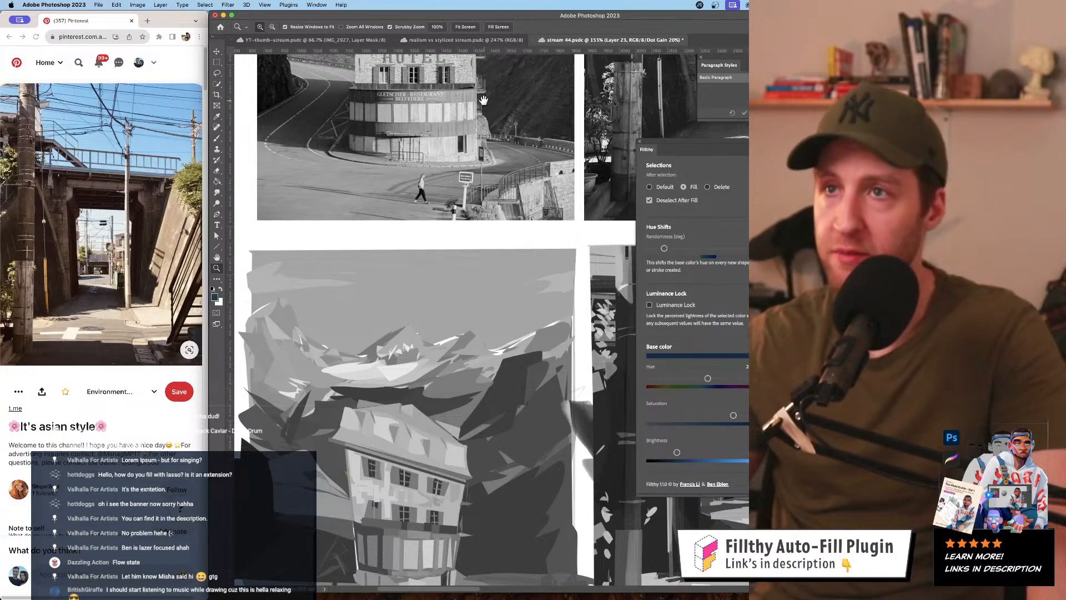
- Compare the grayscale values of the hotel and underpass paintings with their reference photos, and return the document to full colour
{"action": "left_click_drag", "start_coordinate": [484, 100], "coordinate": [451, 186]}
{"action": "left_click_drag", "start_coordinate": [488, 261], "coordinate": [458, 270]}
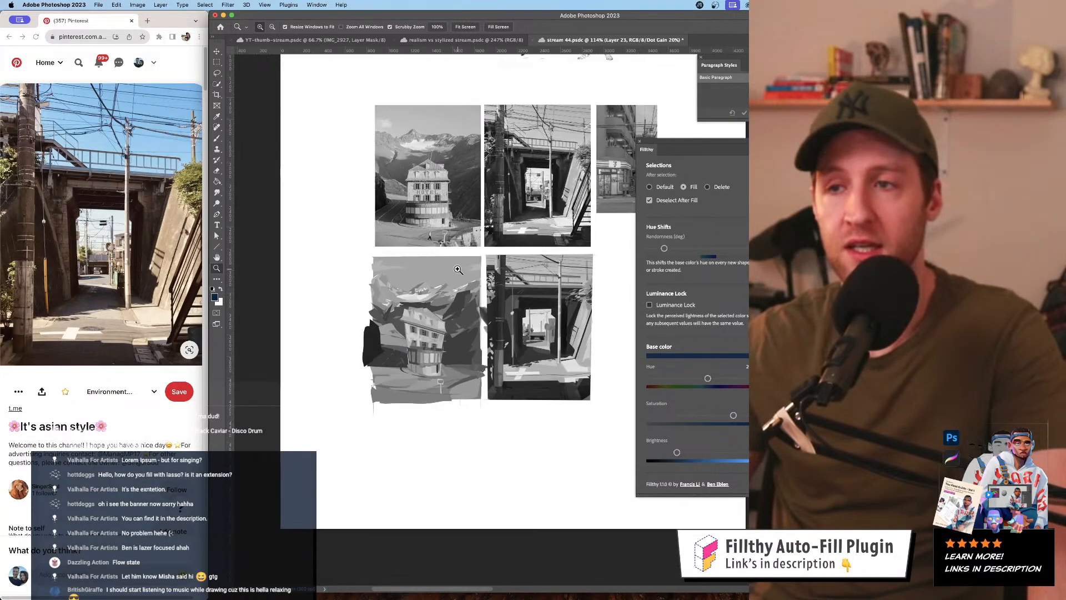
{"action": "scroll", "coordinate": [458, 270], "scroll_direction": "up", "scroll_amount": 2}
{"action": "scroll", "coordinate": [481, 291], "scroll_direction": "up", "scroll_amount": 3}
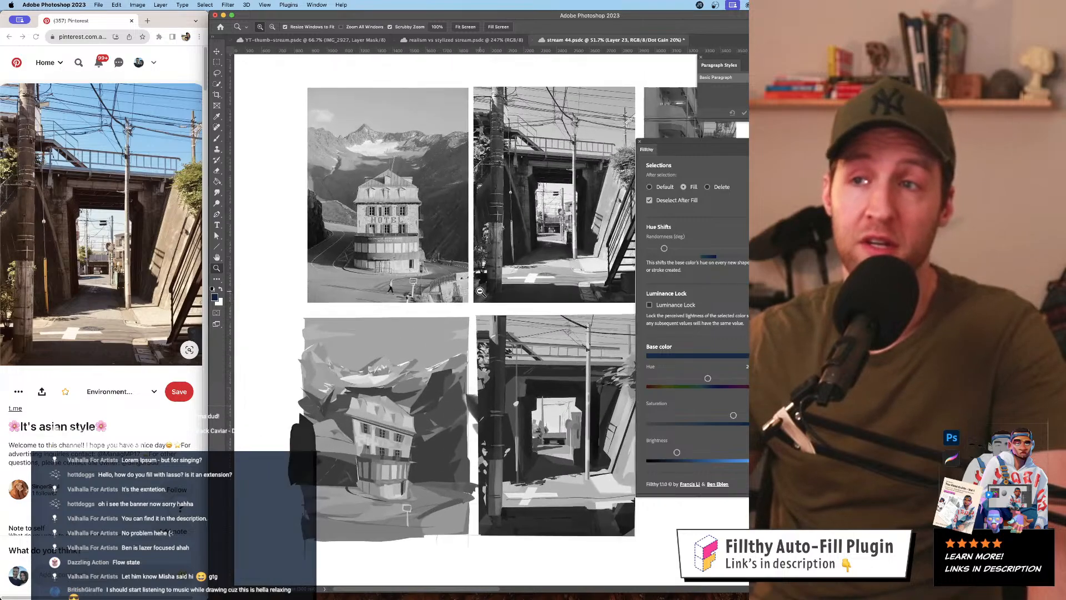
{"action": "scroll", "coordinate": [480, 291], "scroll_direction": "up", "scroll_amount": 4}
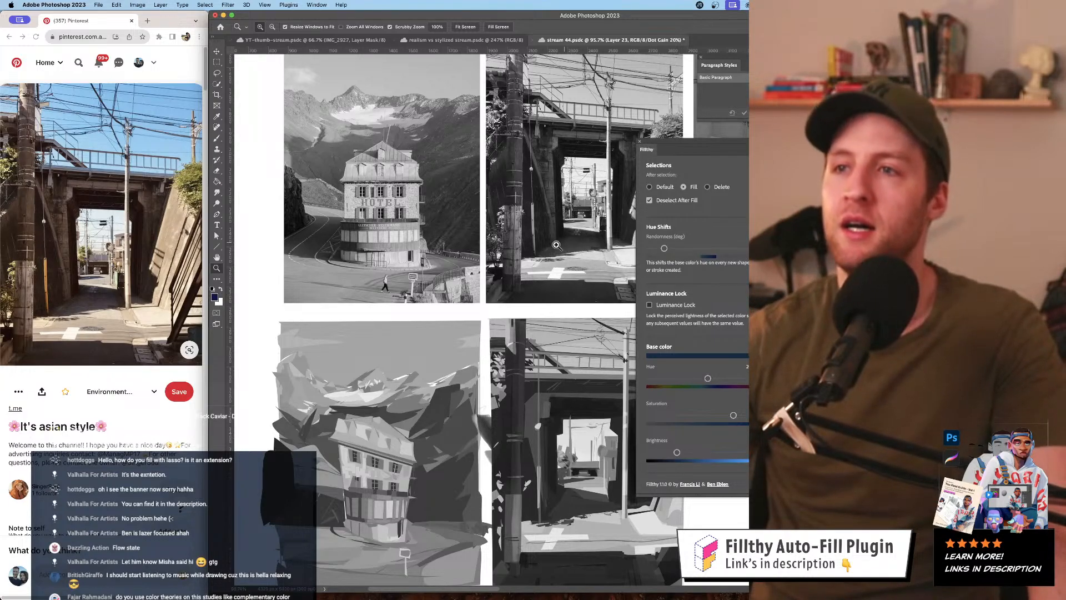
{"action": "left_click_drag", "start_coordinate": [556, 244], "coordinate": [496, 230]}
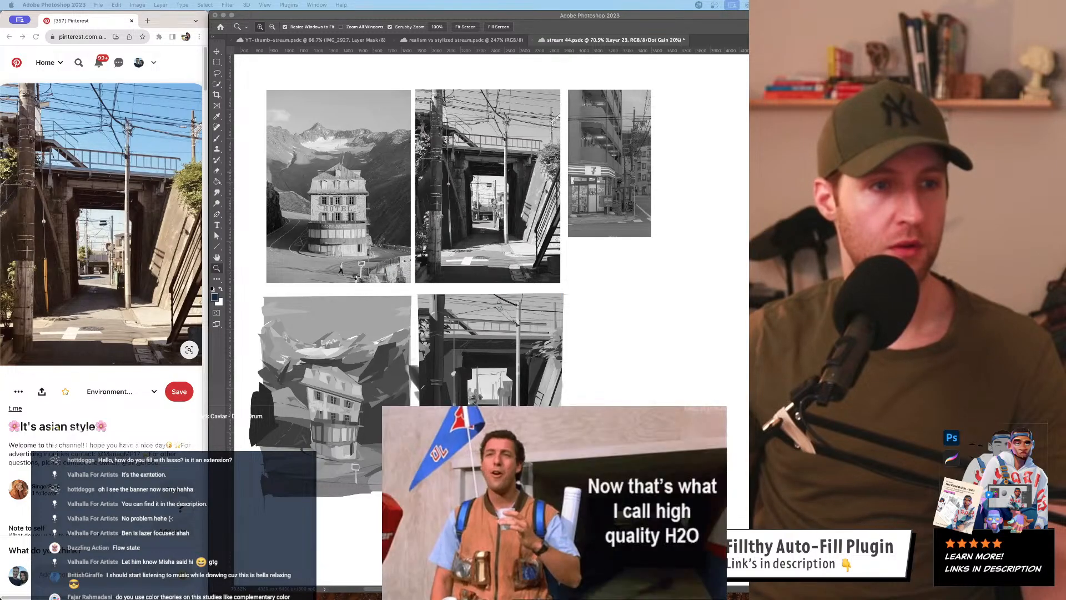
{"action": "left_click", "coordinate": [507, 347]}
{"action": "left_click_drag", "start_coordinate": [507, 346], "coordinate": [550, 272]}
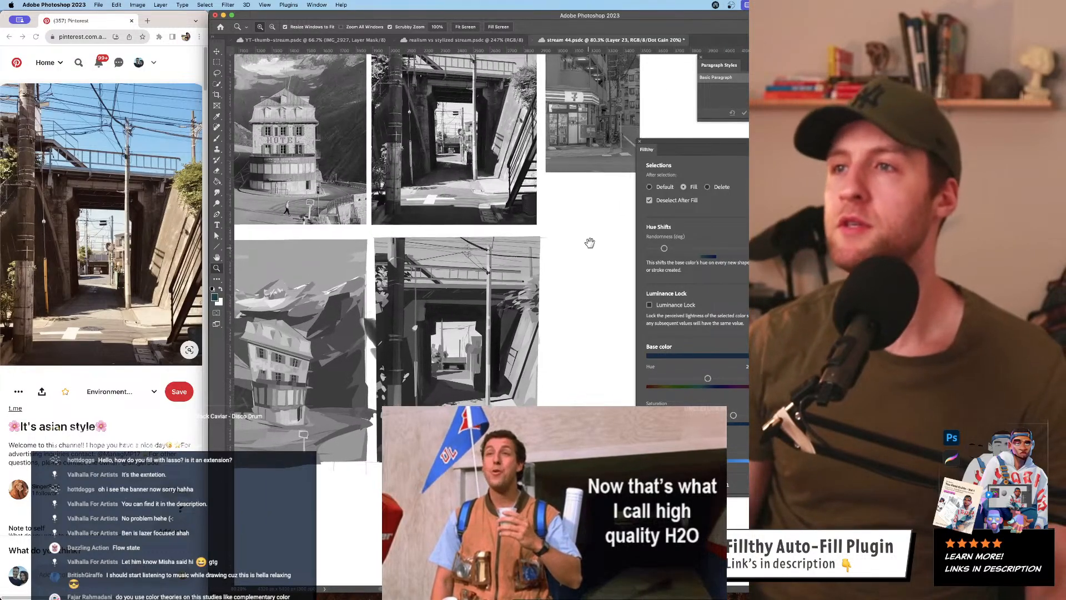
{"action": "key", "text": "super+y"}
{"action": "left_click_drag", "start_coordinate": [594, 215], "coordinate": [558, 210]}
- Handwrite the note "BACK IN 5!" with the Brush on a new layer, in the blank canvas below the convenience store photo
{"action": "left_click", "coordinate": [218, 138]}
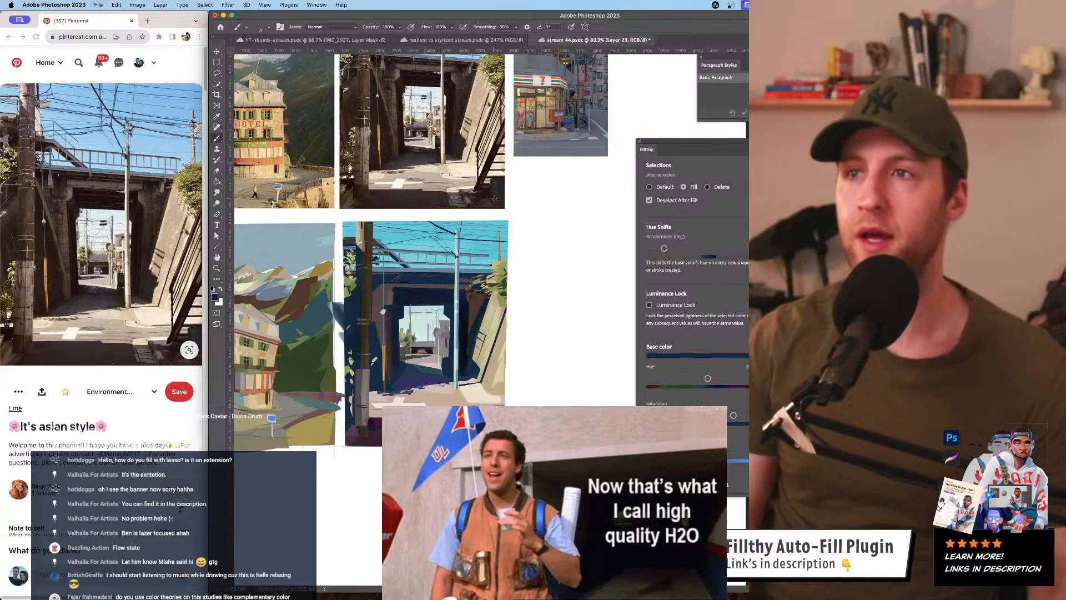
{"action": "key", "text": "bracketright"}
{"action": "key", "text": "bracketright"}
{"action": "key", "text": "bracketright"}
{"action": "key", "text": "bracketright"}
{"action": "key", "text": "bracketright"}
{"action": "key", "text": "bracketright"}
{"action": "key", "text": "bracketright"}
{"action": "key", "text": "bracketright"}
{"action": "key", "text": "bracketright"}
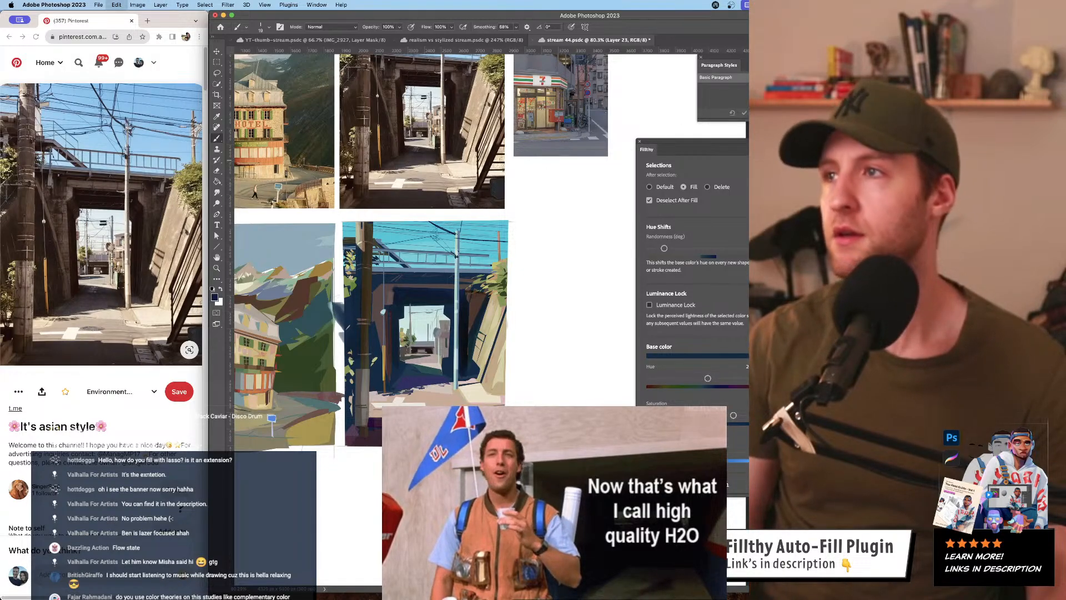
{"action": "key", "text": "super+shift+alt+n"}
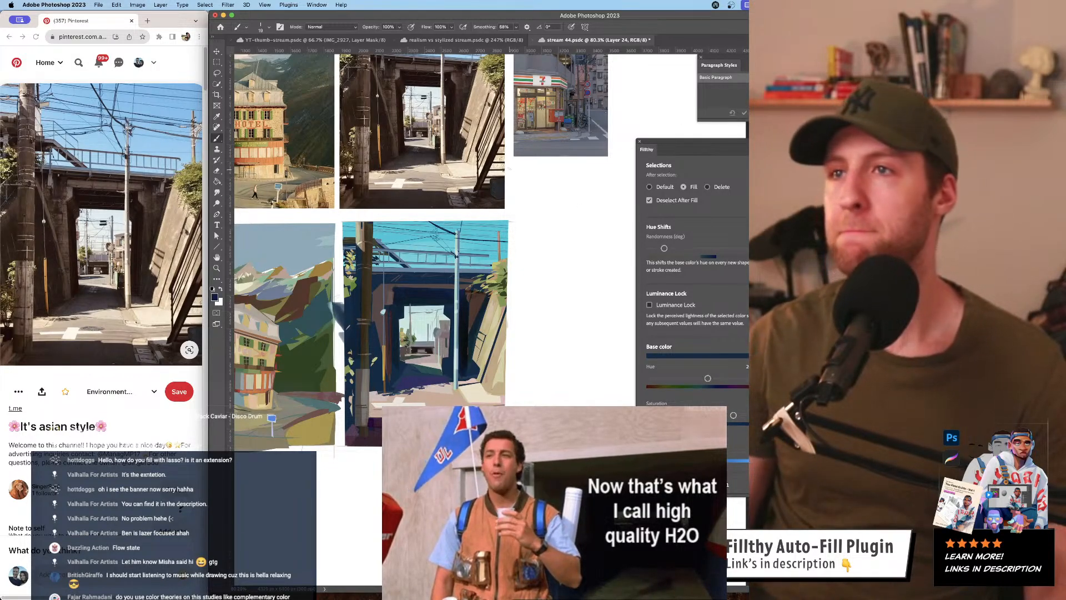
{"action": "key", "text": "bracketleft"}
{"action": "key", "text": "bracketleft"}
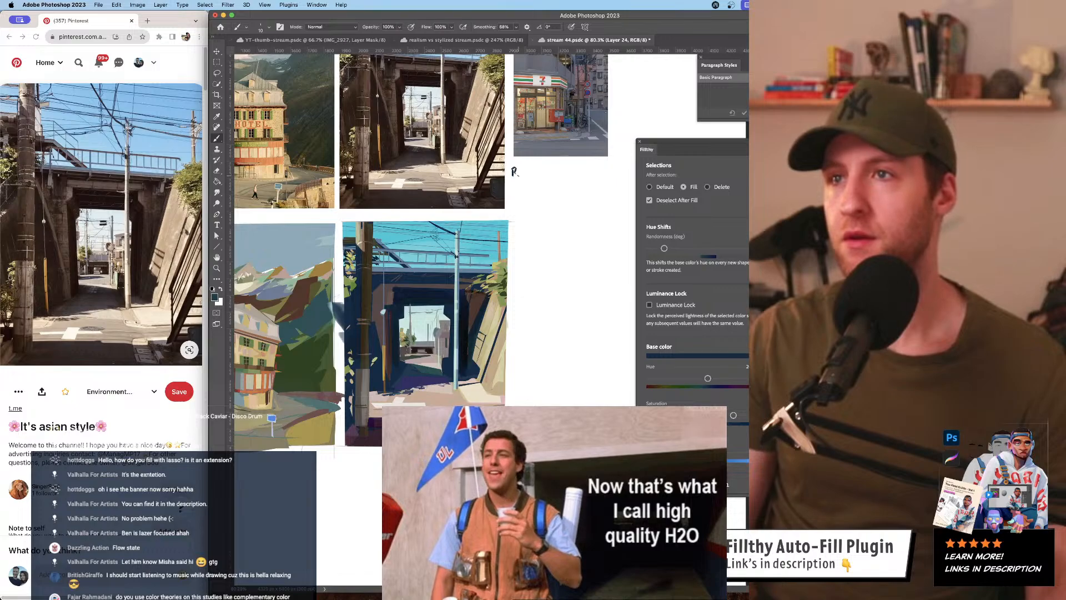
{"action": "left_click_drag", "start_coordinate": [513, 169], "coordinate": [539, 177]}
{"action": "mouse_move", "coordinate": [546, 165]}
{"action": "left_mouse_down"}
{"action": "mouse_move", "coordinate": [517, 194]}
{"action": "mouse_move", "coordinate": [532, 184]}
{"action": "mouse_move", "coordinate": [520, 215]}
{"action": "left_mouse_up"}
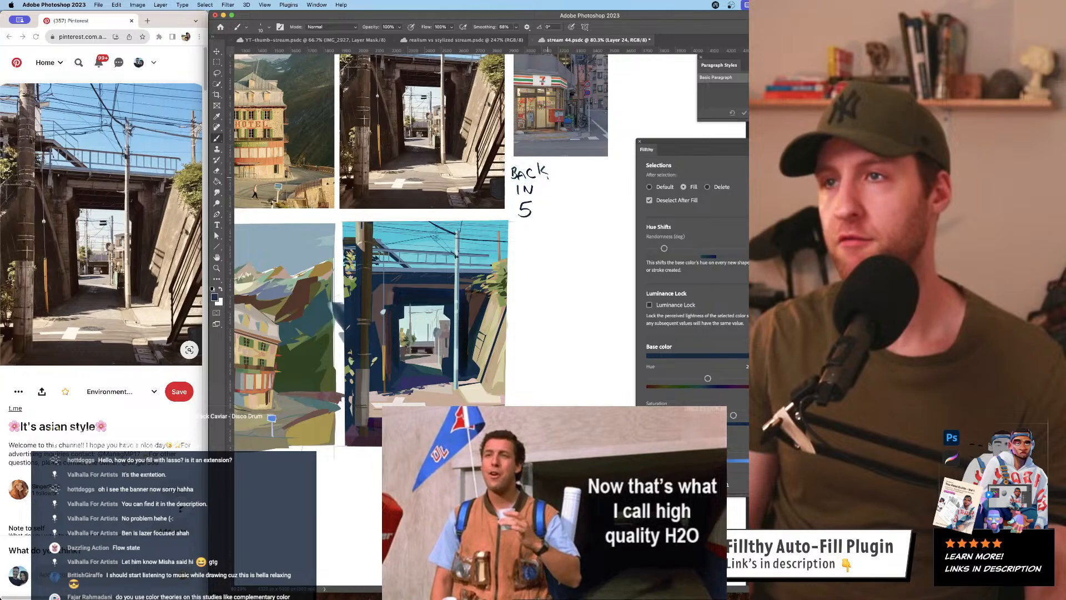
{"action": "left_click_drag", "start_coordinate": [547, 178], "coordinate": [547, 197]}
{"action": "left_click", "coordinate": [546, 210]}
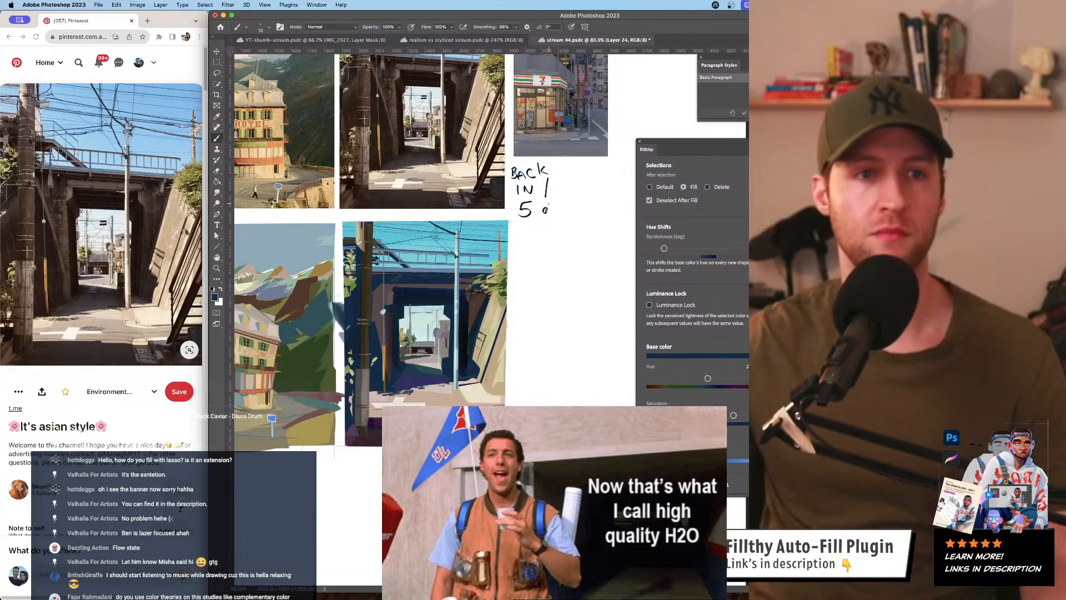
- Examine the underpass painting beside the hotel study, moving closer to the tunnel opening, slanted wall and pavement
{"action": "left_click_drag", "start_coordinate": [509, 242], "coordinate": [527, 280]}
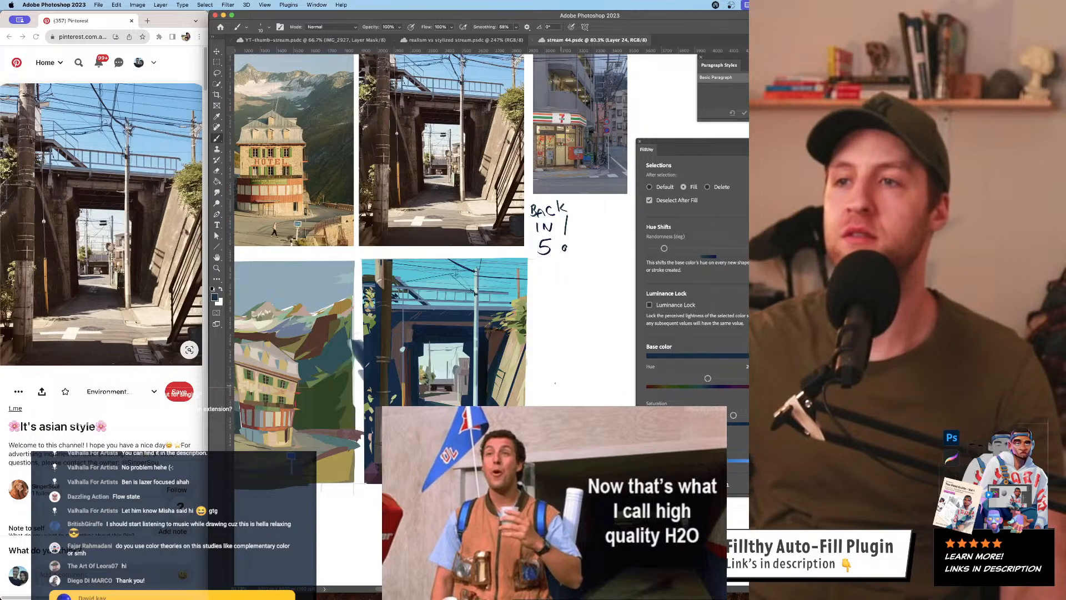
{"action": "scroll", "coordinate": [434, 233], "scroll_direction": "down", "scroll_amount": 5}
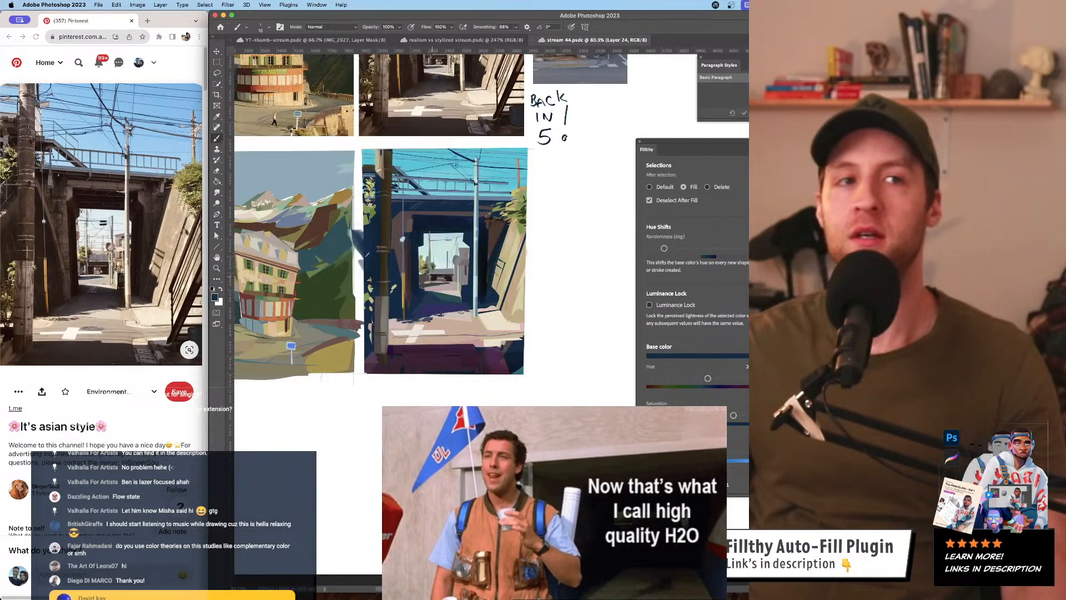
{"action": "left_click_drag", "start_coordinate": [507, 267], "coordinate": [519, 248]}
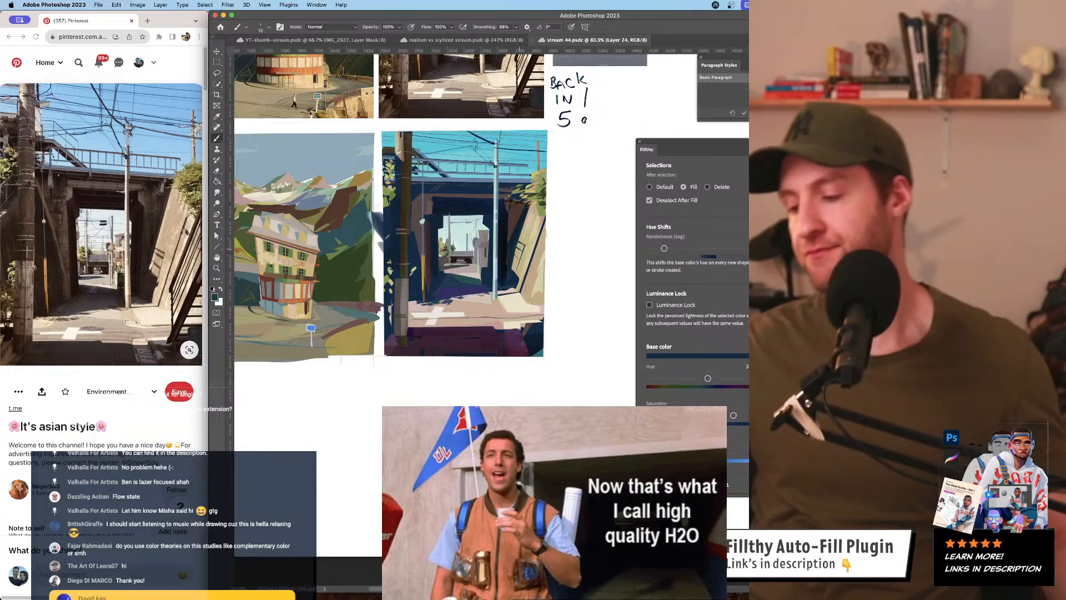
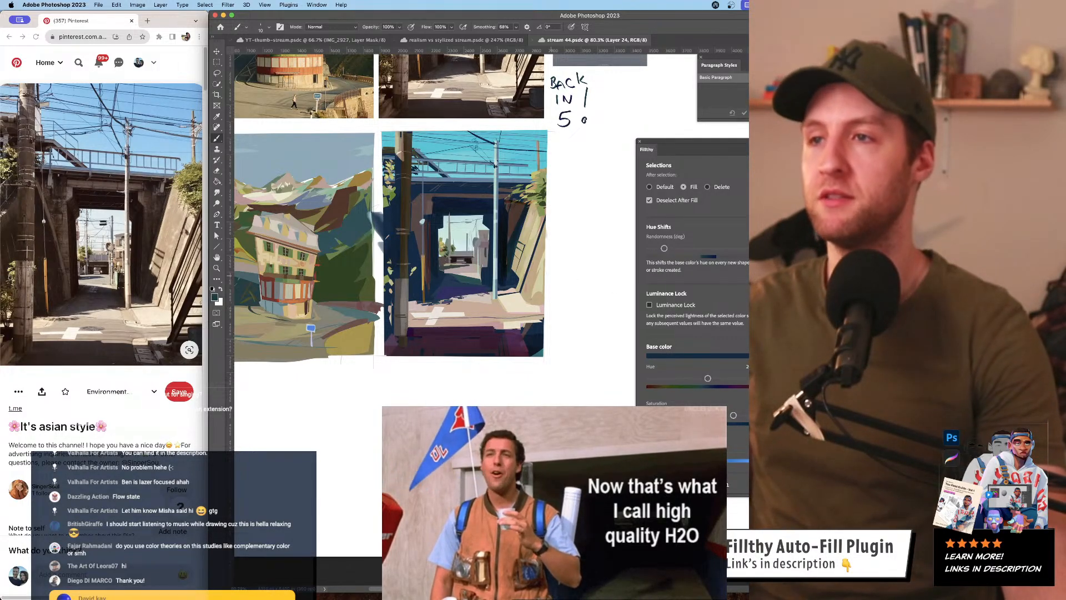
{"action": "left_click", "coordinate": [507, 251], "text": "alt"}
{"action": "left_click", "coordinate": [534, 270]}
{"action": "key", "text": "z"}
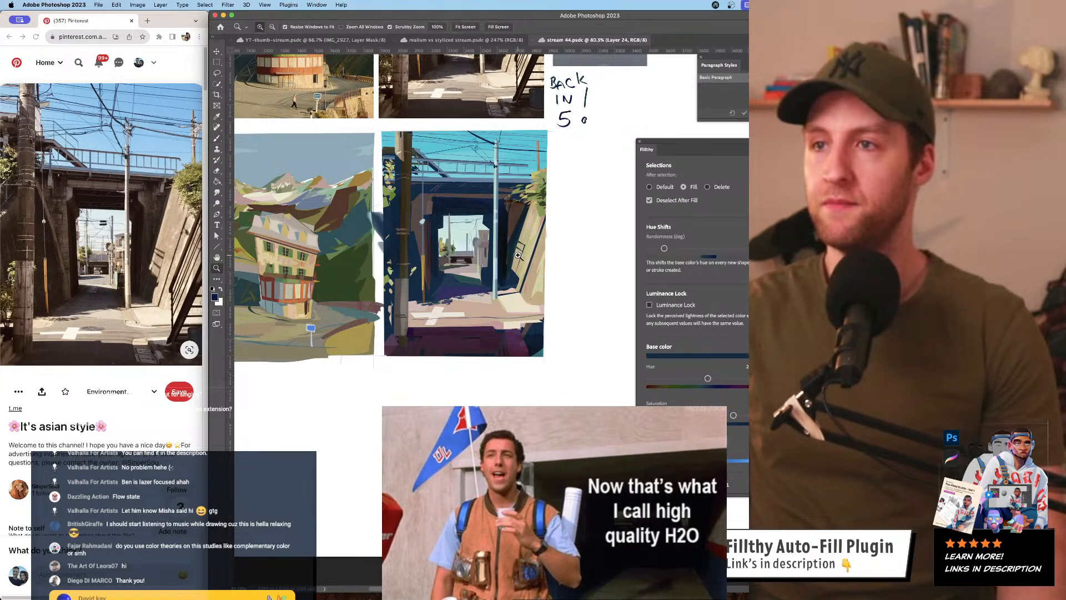
{"action": "mouse_move", "coordinate": [528, 274]}
{"action": "left_mouse_down"}
{"action": "mouse_move", "coordinate": [517, 336]}
{"action": "mouse_move", "coordinate": [519, 318]}
{"action": "left_mouse_up"}
{"action": "left_click", "coordinate": [526, 273], "text": "alt"}
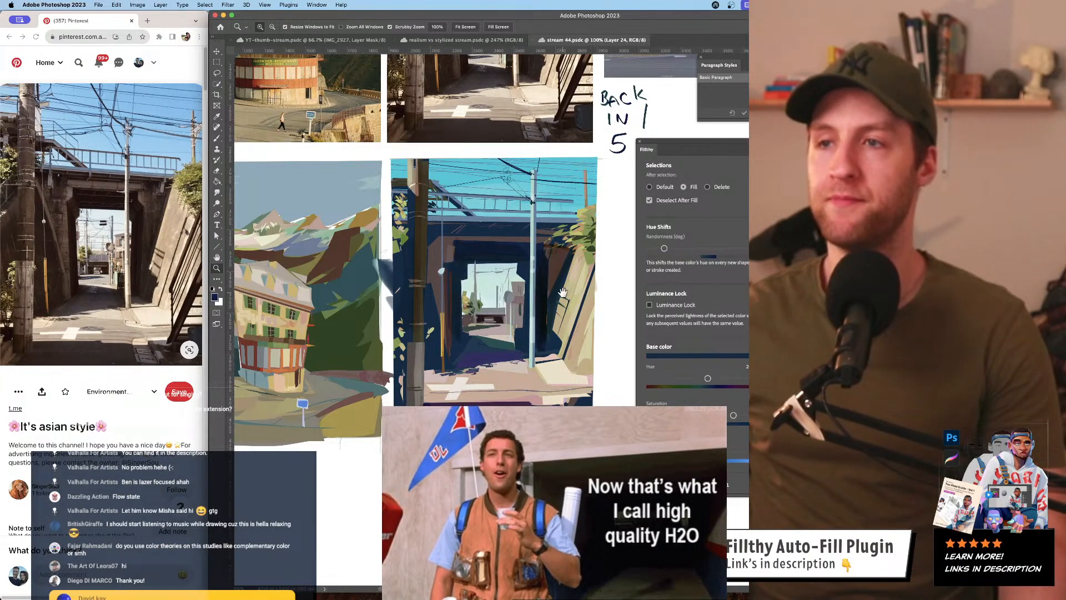
{"action": "left_click_drag", "start_coordinate": [564, 290], "coordinate": [540, 301]}
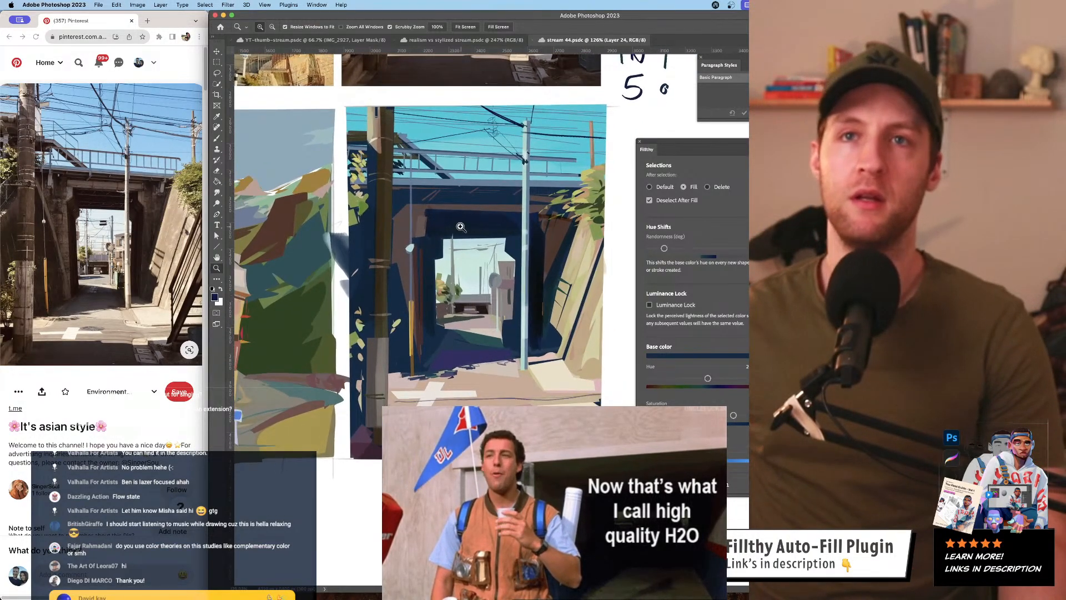
- Switch to Pinterest in Chrome, go back to the saved boards and open the "Stream figure reference" board
{"action": "left_click", "coordinate": [183, 71]}
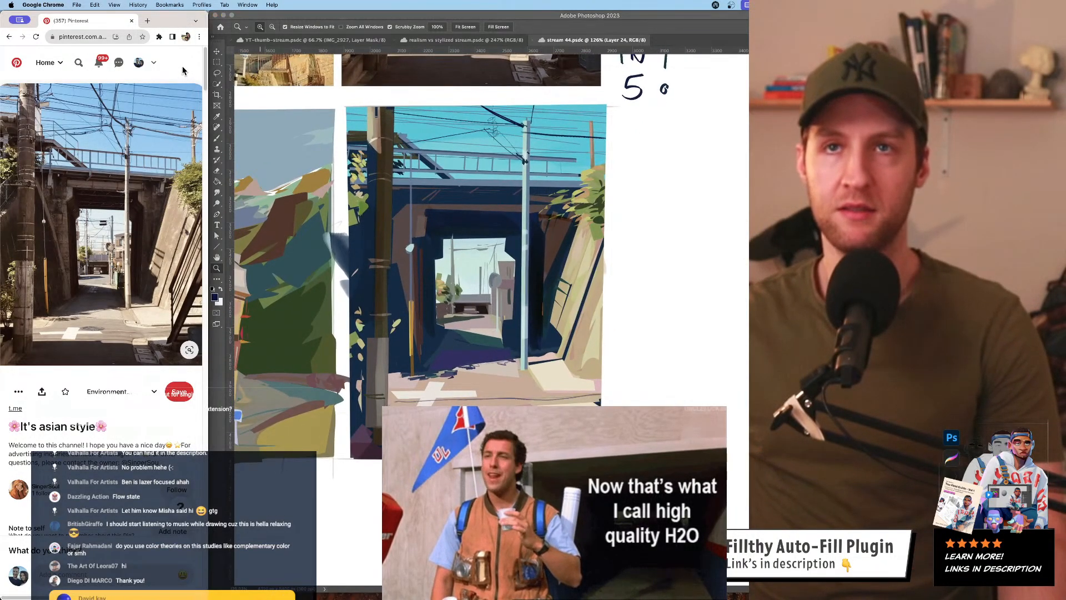
{"action": "left_click", "coordinate": [9, 37]}
{"action": "left_click", "coordinate": [9, 37]}
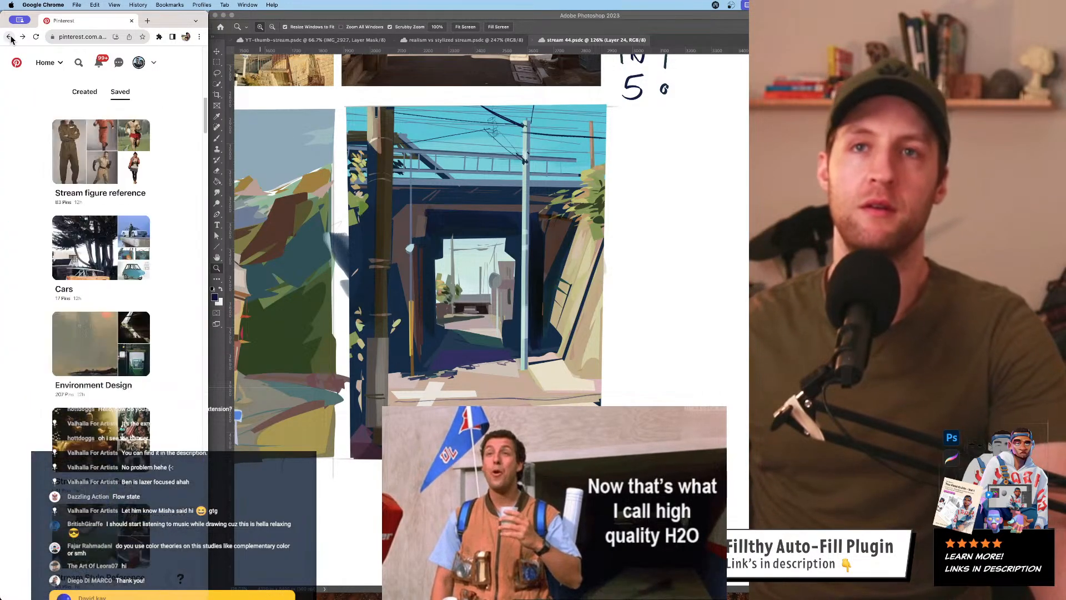
{"action": "left_click", "coordinate": [120, 177]}
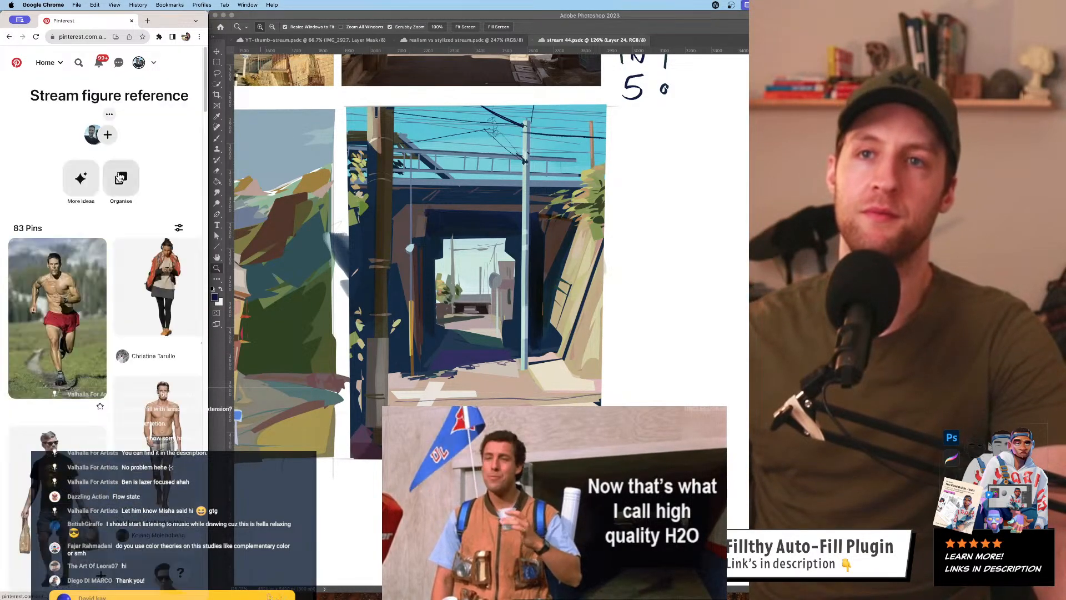
- Browse the figure reference pins for standing and walking people that could suit the underpass scene
{"action": "scroll", "coordinate": [129, 222], "scroll_direction": "down", "scroll_amount": 1}
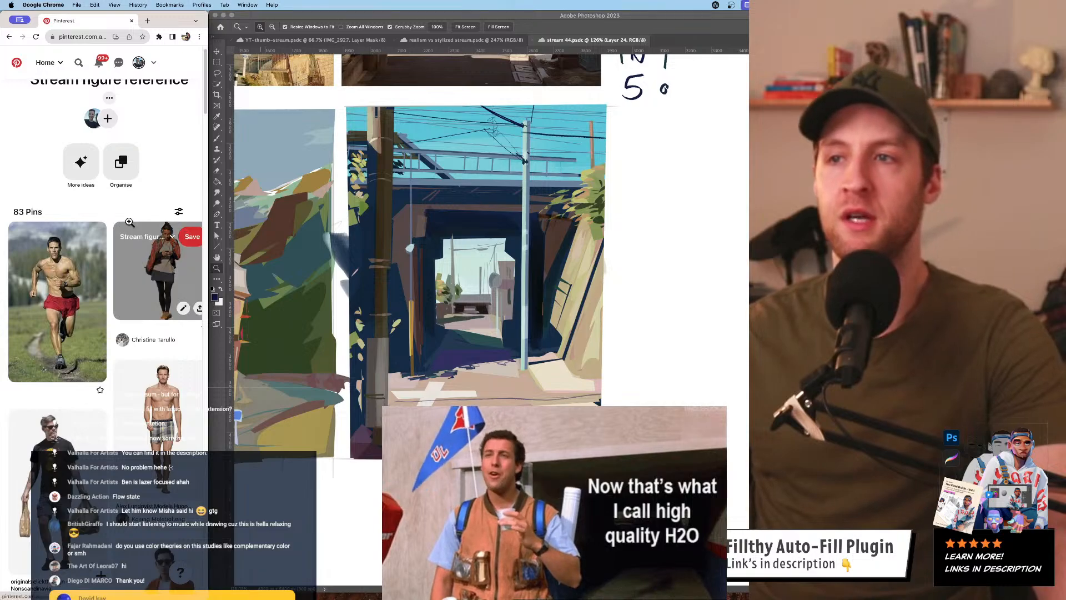
{"action": "scroll", "coordinate": [129, 225], "scroll_direction": "down", "scroll_amount": 10}
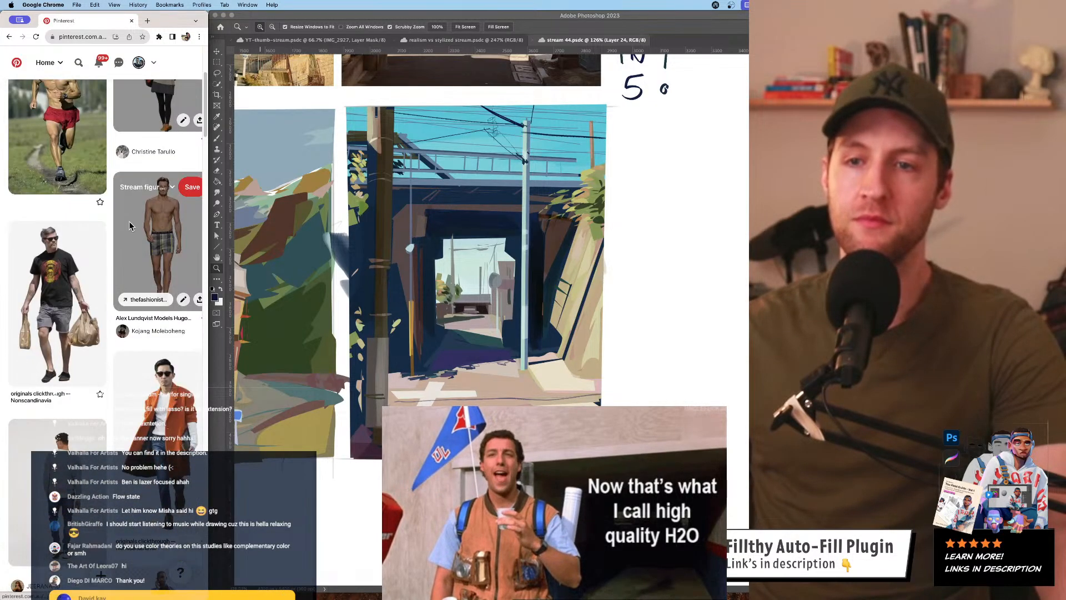
{"action": "scroll", "coordinate": [129, 225], "scroll_direction": "down", "scroll_amount": 3}
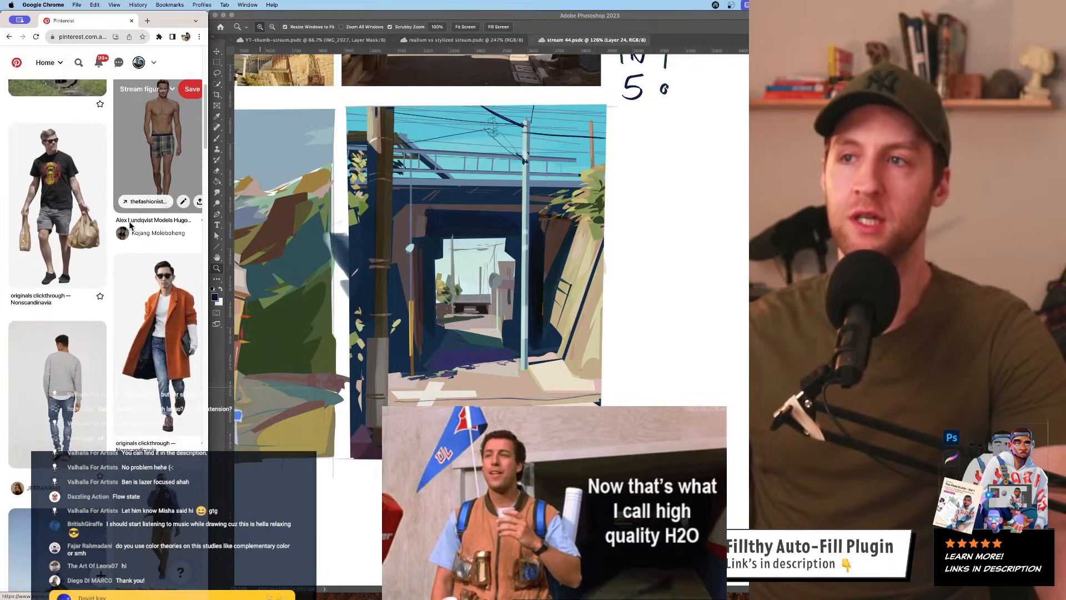
{"action": "scroll", "coordinate": [189, 321], "scroll_direction": "down", "scroll_amount": 2}
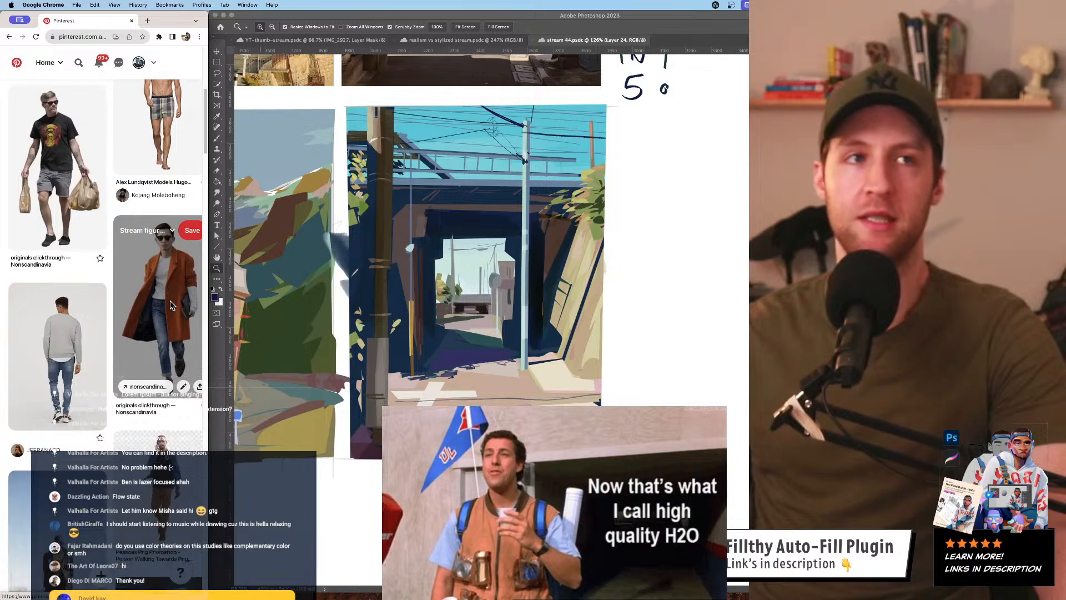
{"action": "scroll", "coordinate": [169, 286], "scroll_direction": "down", "scroll_amount": 5}
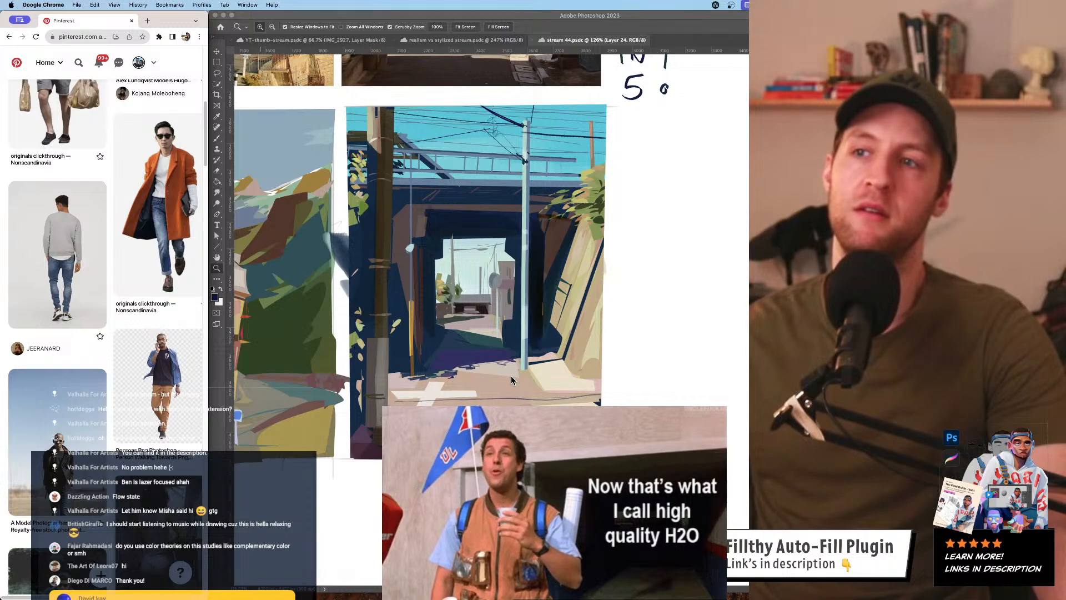
{"action": "mouse_move", "coordinate": [90, 230]}
{"action": "scroll", "coordinate": [106, 228], "scroll_direction": "down", "scroll_amount": 3}
{"action": "scroll", "coordinate": [123, 225], "scroll_direction": "up", "scroll_amount": 4}
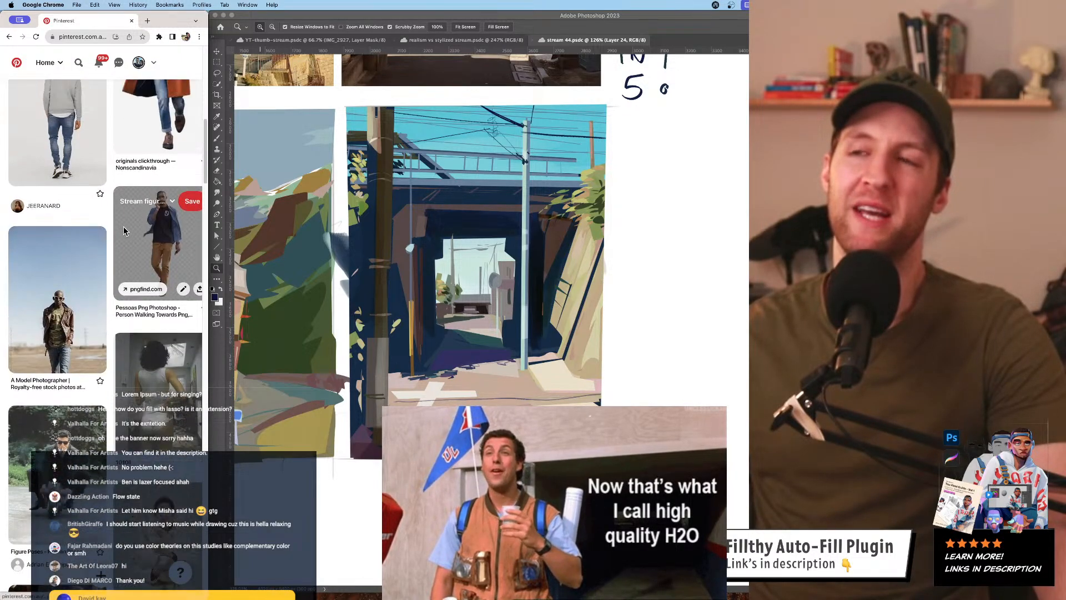
{"action": "scroll", "coordinate": [140, 227], "scroll_direction": "down", "scroll_amount": 8}
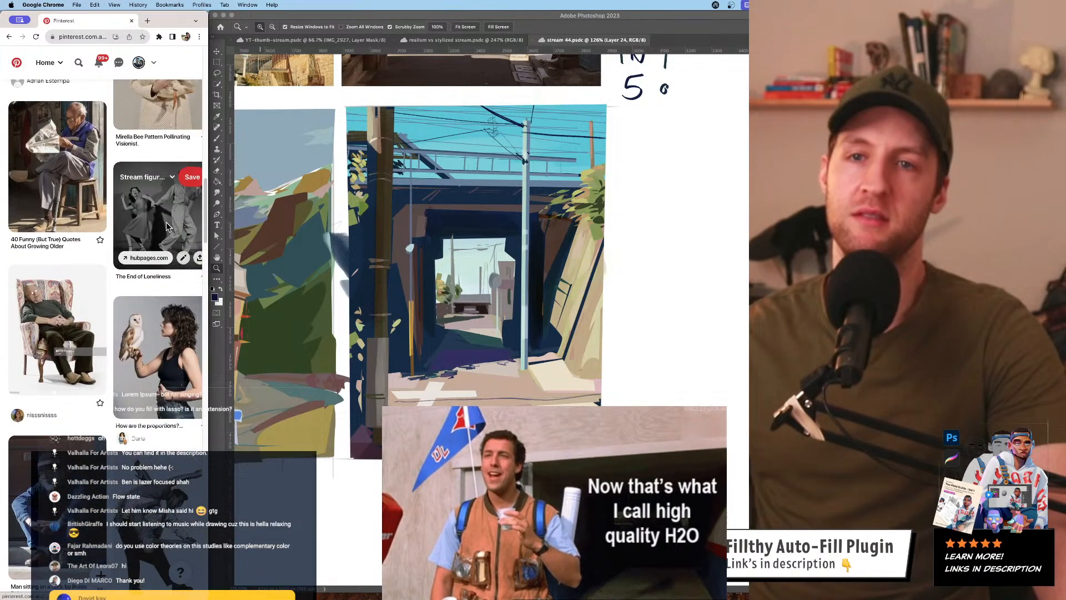
{"action": "scroll", "coordinate": [167, 226], "scroll_direction": "up", "scroll_amount": 3}
{"action": "scroll", "coordinate": [167, 227], "scroll_direction": "up", "scroll_amount": 5}
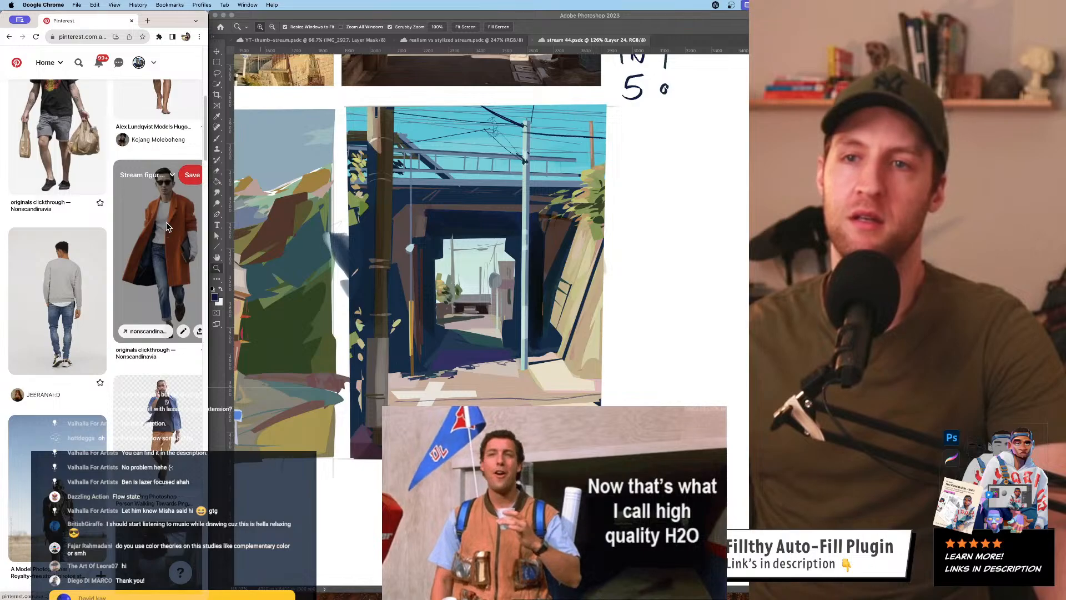
{"action": "scroll", "coordinate": [168, 227], "scroll_direction": "up", "scroll_amount": 7}
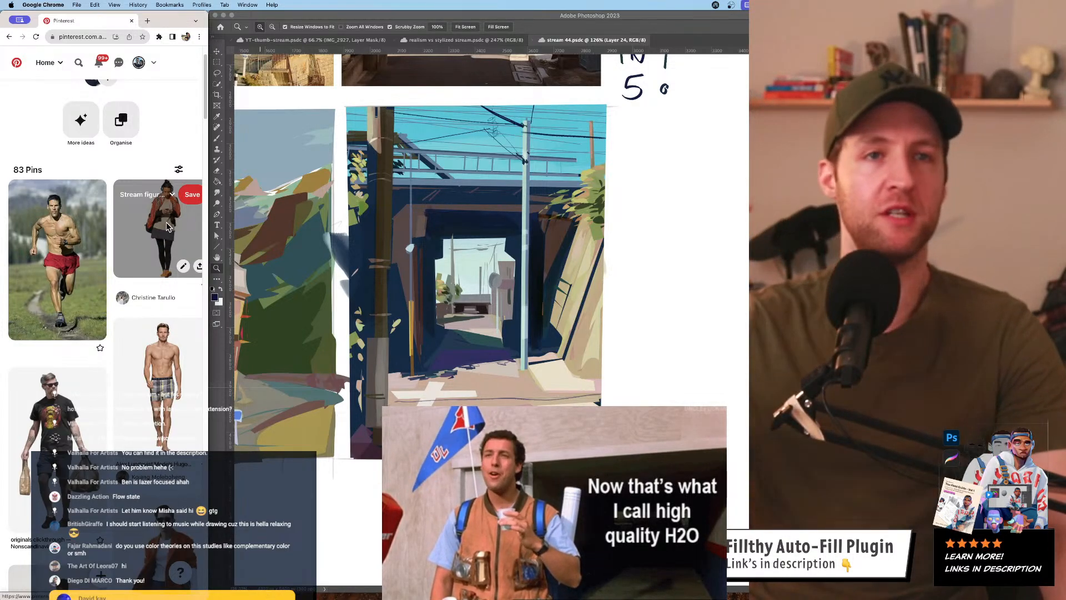
- Return to Photoshop and delete the layer holding the handwritten break note
{"action": "left_click", "coordinate": [652, 273]}
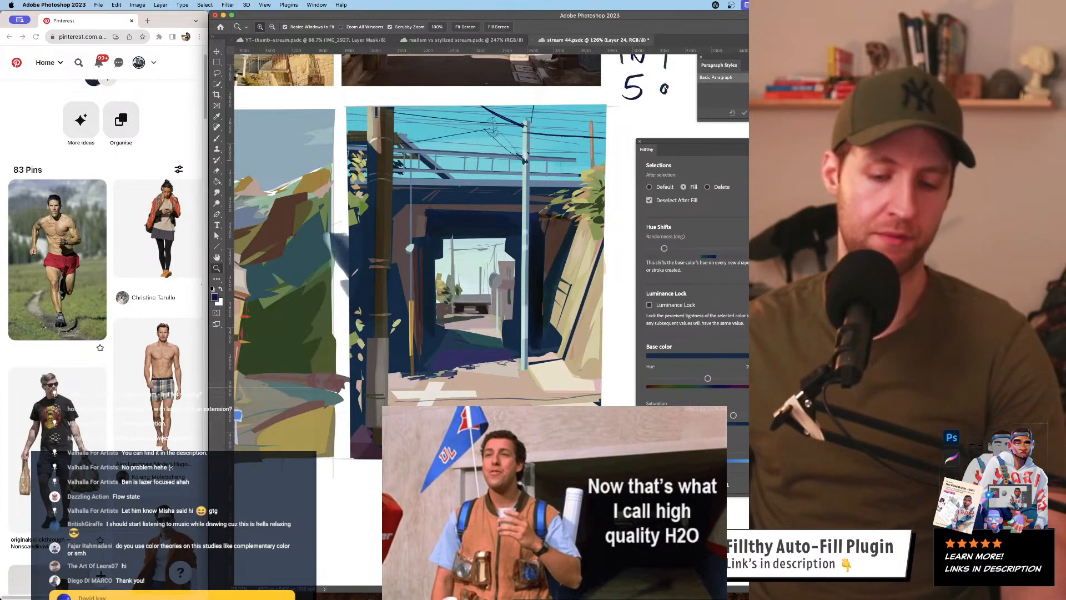
{"action": "key", "text": "BackSpace"}
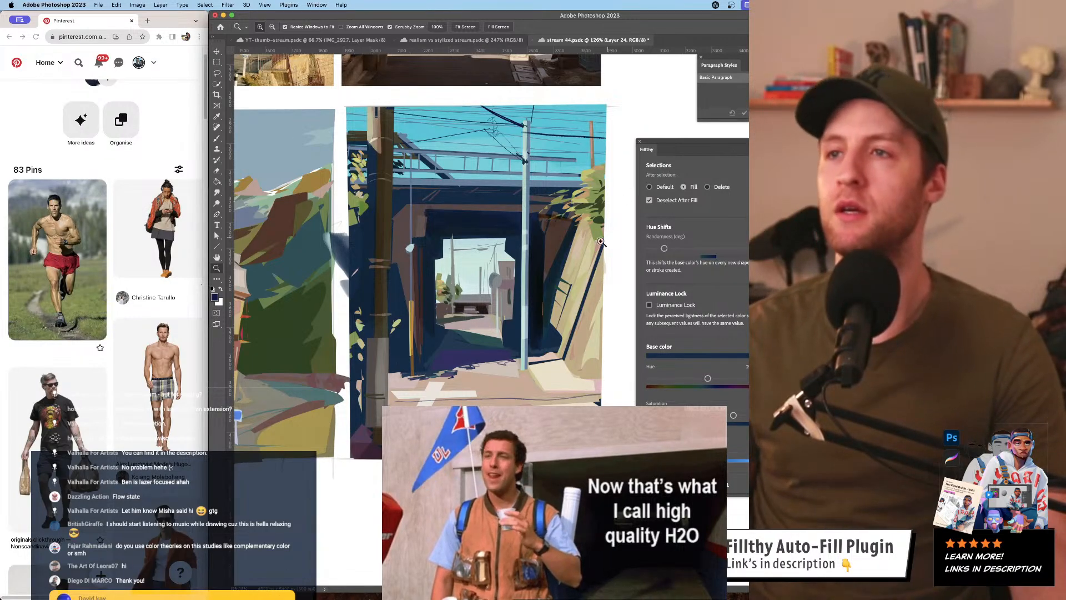
- Duplicate the underpass painting's layer group, merge the copy into a single layer and set its opacity to 80%
{"action": "left_click_drag", "start_coordinate": [583, 246], "coordinate": [610, 251]}
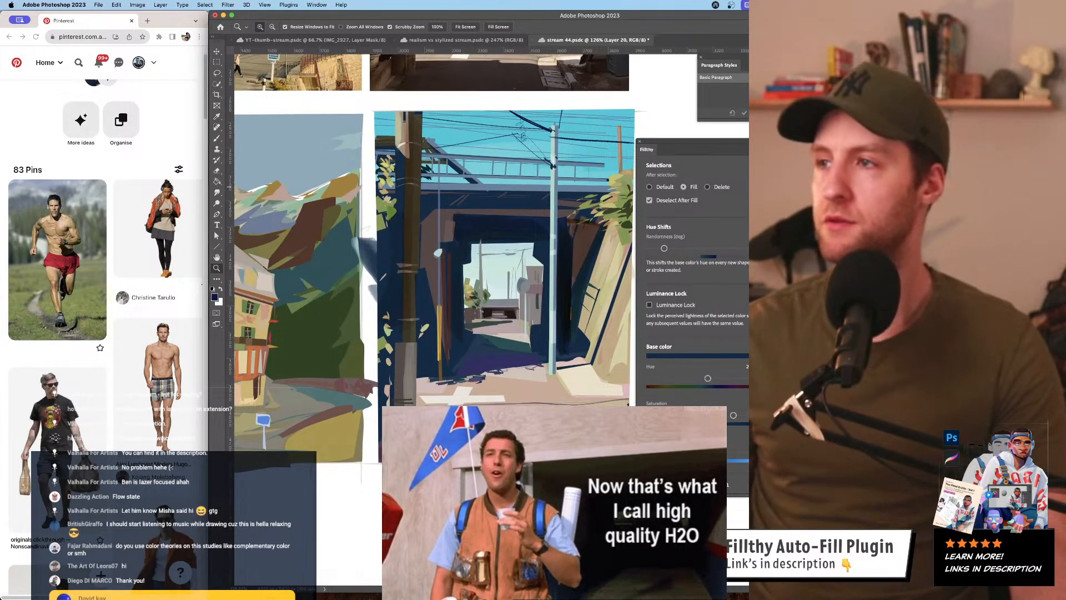
{"action": "key", "text": "super+j"}
{"action": "key", "text": "super+e"}
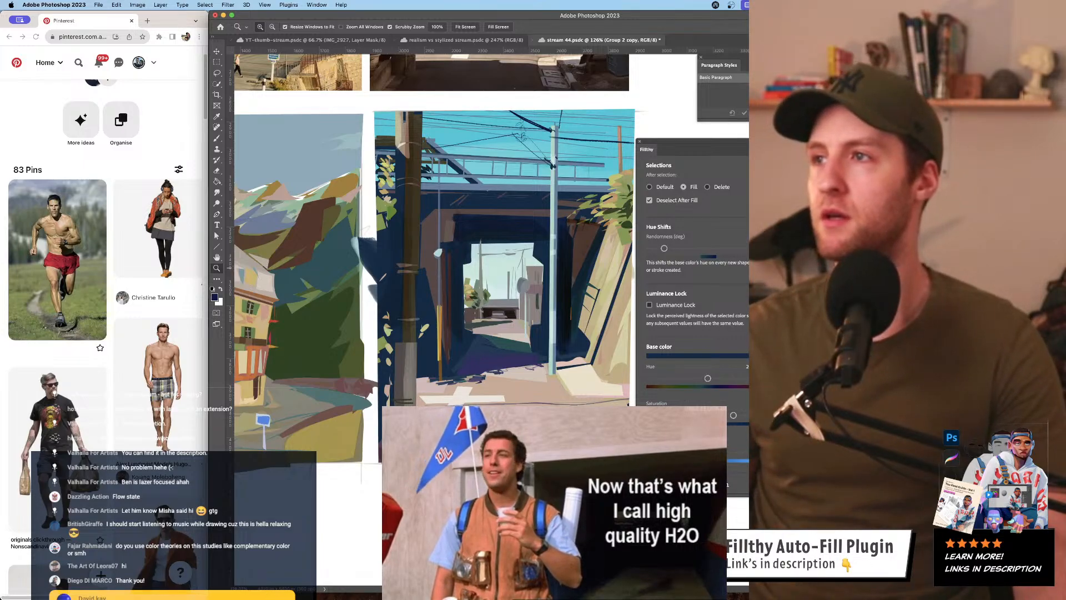
{"action": "key", "text": "8"}
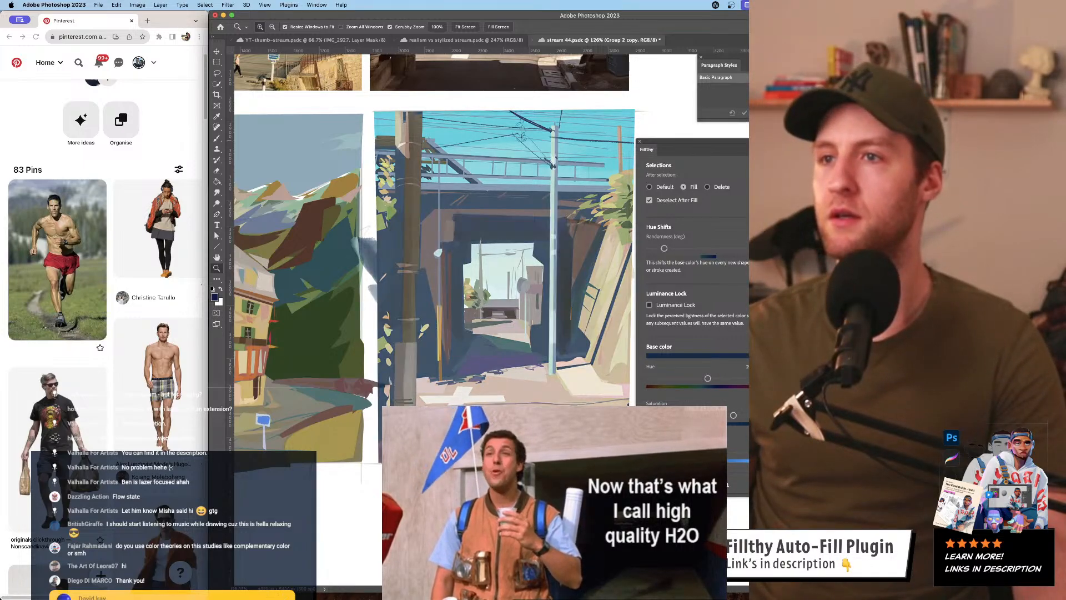
- Lower the opacity of the merged underpass painting and add a new layer with a small brush for sketching over it
{"action": "key", "text": "7"}
{"action": "key", "text": "6"}
{"action": "mouse_move", "coordinate": [486, 227]}
{"action": "left_mouse_down"}
{"action": "mouse_move", "coordinate": [477, 204]}
{"action": "mouse_move", "coordinate": [457, 245]}
{"action": "mouse_move", "coordinate": [467, 226]}
{"action": "mouse_move", "coordinate": [489, 256]}
{"action": "left_mouse_up"}
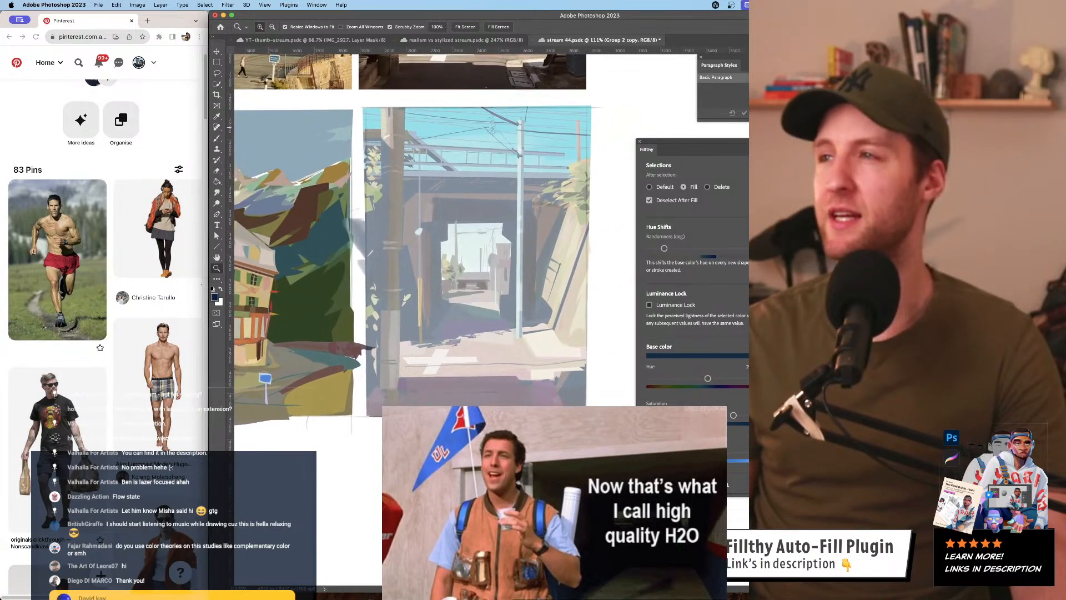
{"action": "key", "text": "b"}
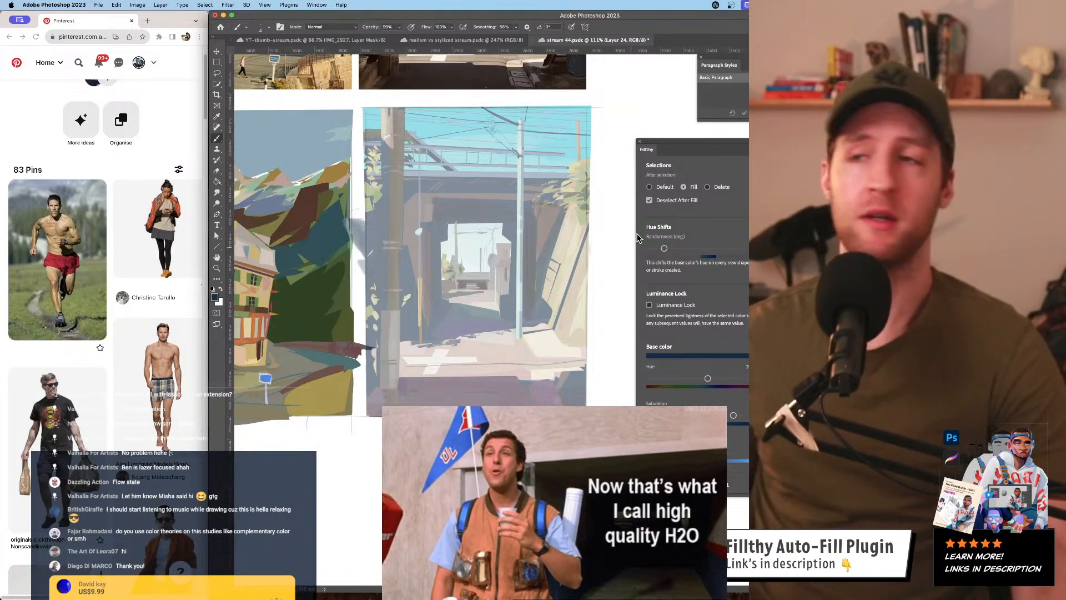
{"action": "left_click_drag", "start_coordinate": [529, 285], "coordinate": [524, 300]}
{"action": "left_click_drag", "start_coordinate": [464, 216], "coordinate": [467, 216]}
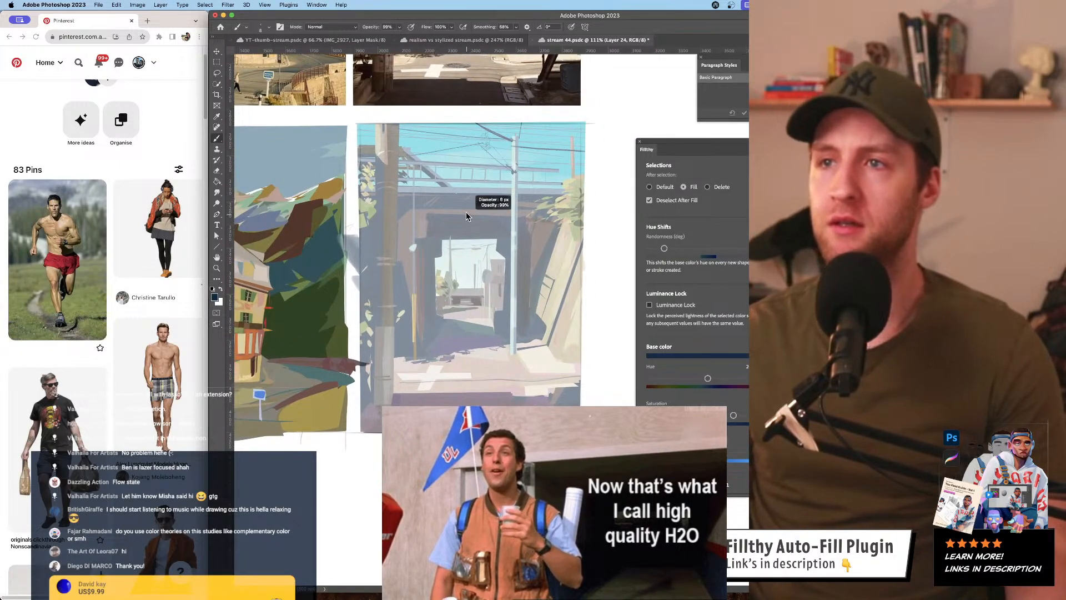
- Change the size control in the brush's Shape Dynamics, then test it with a stroke and undo the stroke
{"action": "key", "text": "ctrl+z"}
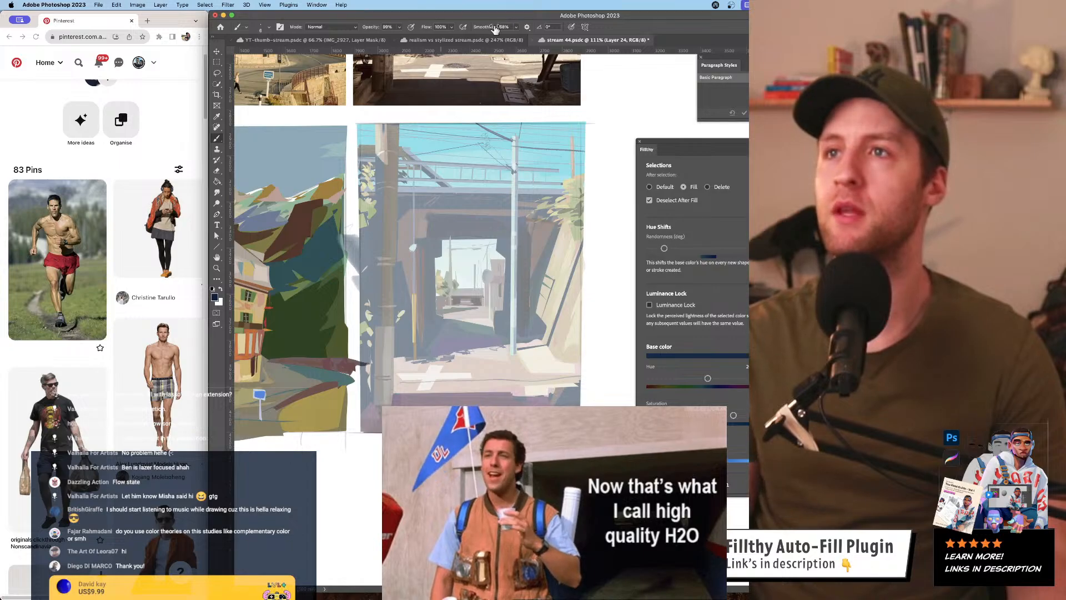
{"action": "key", "text": "F5"}
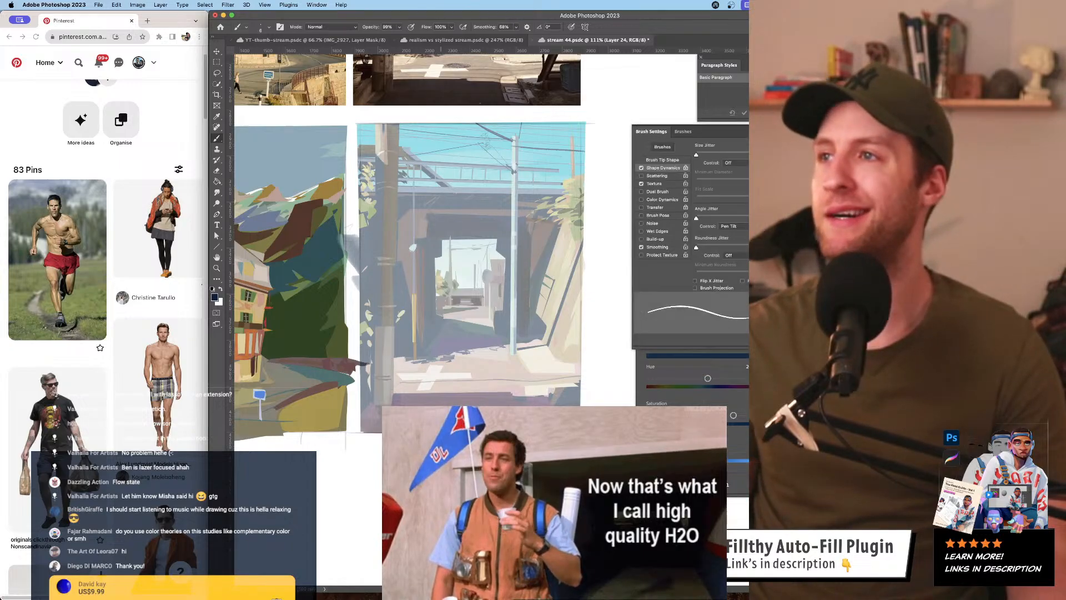
{"action": "left_click", "coordinate": [732, 164]}
{"action": "left_click", "coordinate": [734, 181]}
{"action": "key", "text": "F5"}
{"action": "mouse_move", "coordinate": [512, 152]}
{"action": "left_mouse_down"}
{"action": "mouse_move", "coordinate": [475, 233]}
{"action": "mouse_move", "coordinate": [462, 143]}
{"action": "left_mouse_up"}
{"action": "key", "text": "super+z"}
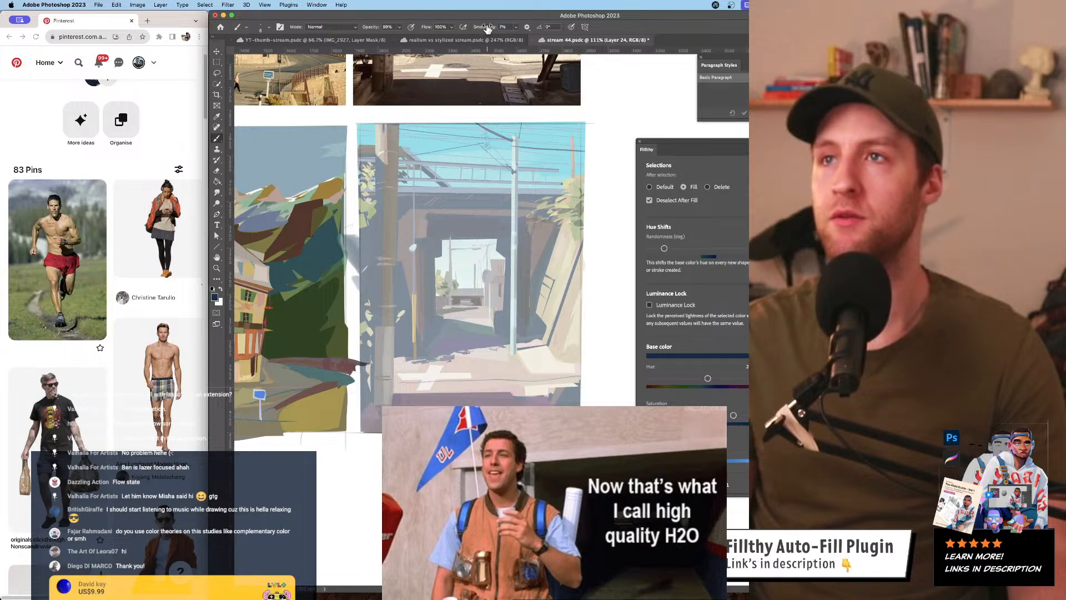
- Set the brush smoothing to 13%, test it with a looping scribble and undo the scribble
{"action": "left_click_drag", "start_coordinate": [488, 29], "coordinate": [496, 29]}
{"action": "left_click_drag", "start_coordinate": [507, 192], "coordinate": [436, 251]}
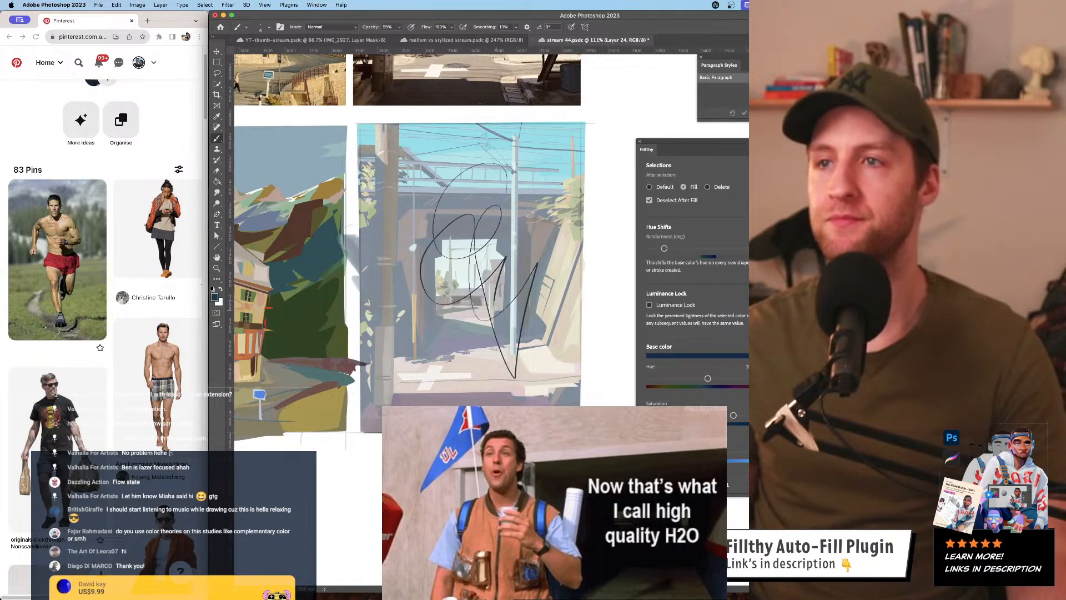
{"action": "key", "text": "super+z"}
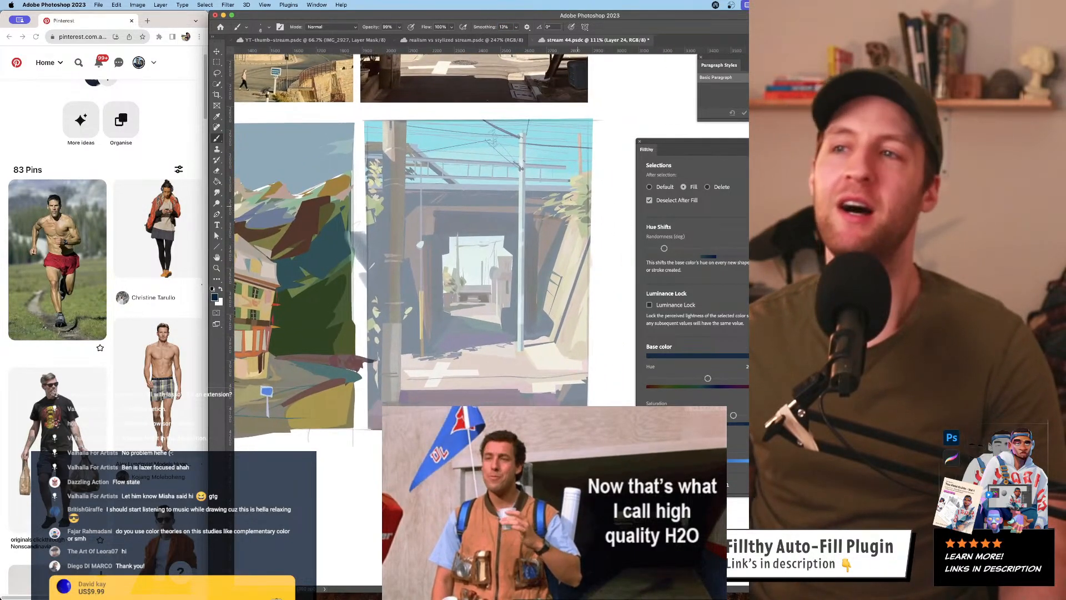
{"action": "mouse_move", "coordinate": [554, 282]}
{"action": "left_mouse_down"}
{"action": "mouse_move", "coordinate": [553, 228]}
{"action": "mouse_move", "coordinate": [537, 259]}
{"action": "mouse_move", "coordinate": [545, 256]}
{"action": "left_mouse_up"}
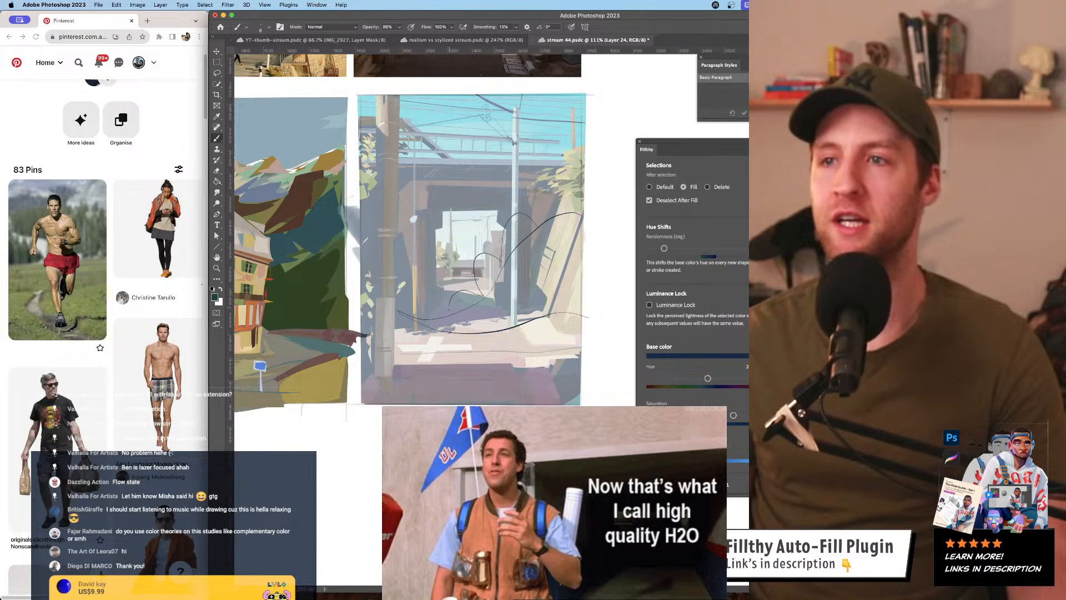
{"action": "key", "text": "super+z"}
{"action": "key", "text": "super+z"}
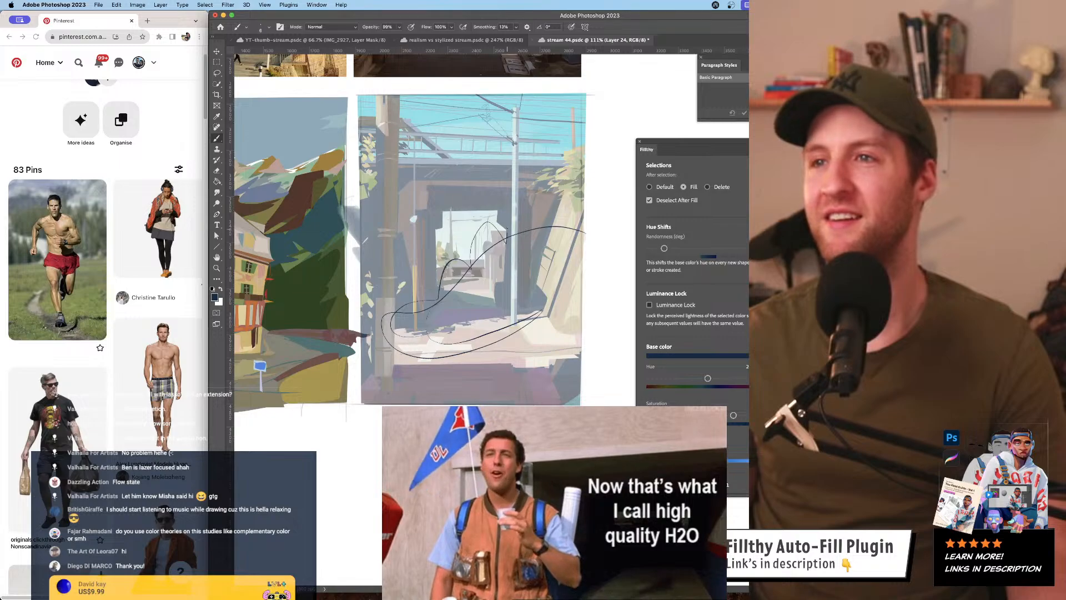
{"action": "left_click_drag", "start_coordinate": [561, 300], "coordinate": [554, 260]}
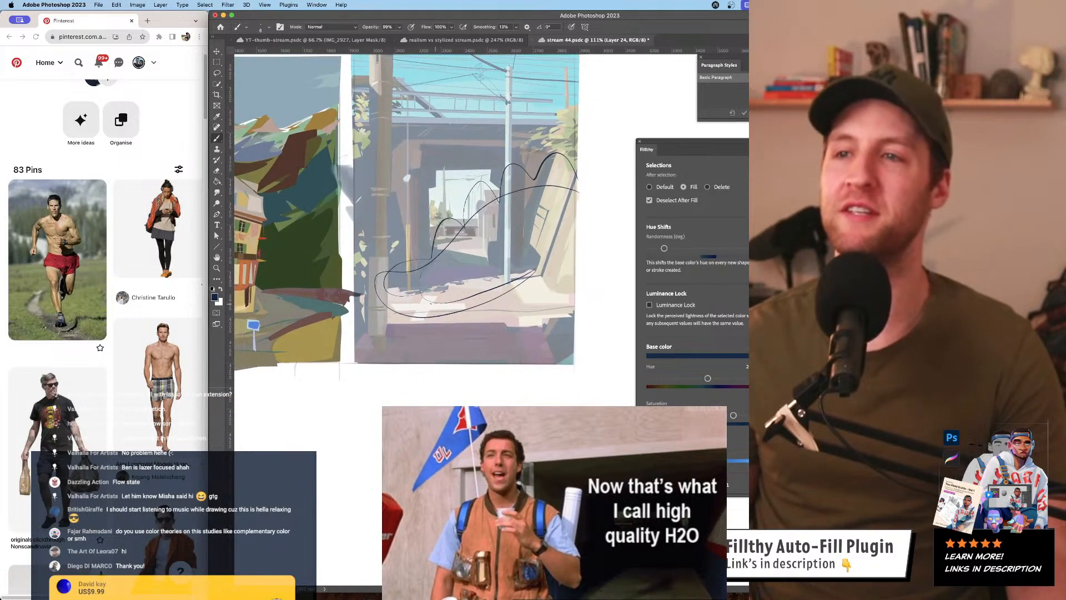
{"action": "mouse_move", "coordinate": [490, 298]}
{"action": "left_mouse_down"}
{"action": "mouse_move", "coordinate": [581, 305]}
{"action": "mouse_move", "coordinate": [580, 369]}
{"action": "mouse_move", "coordinate": [573, 311]}
{"action": "mouse_move", "coordinate": [563, 339]}
{"action": "left_mouse_up"}
{"action": "key", "text": "super+z"}
{"action": "key", "text": "super+z"}
{"action": "key", "text": "super+z"}
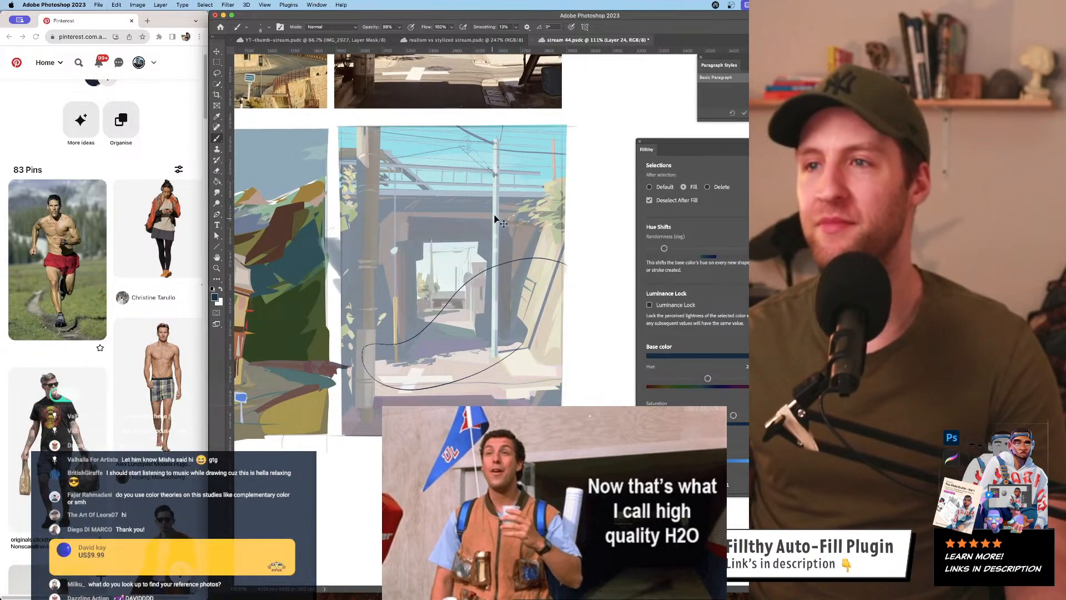
{"action": "left_click_drag", "start_coordinate": [479, 282], "coordinate": [524, 266]}
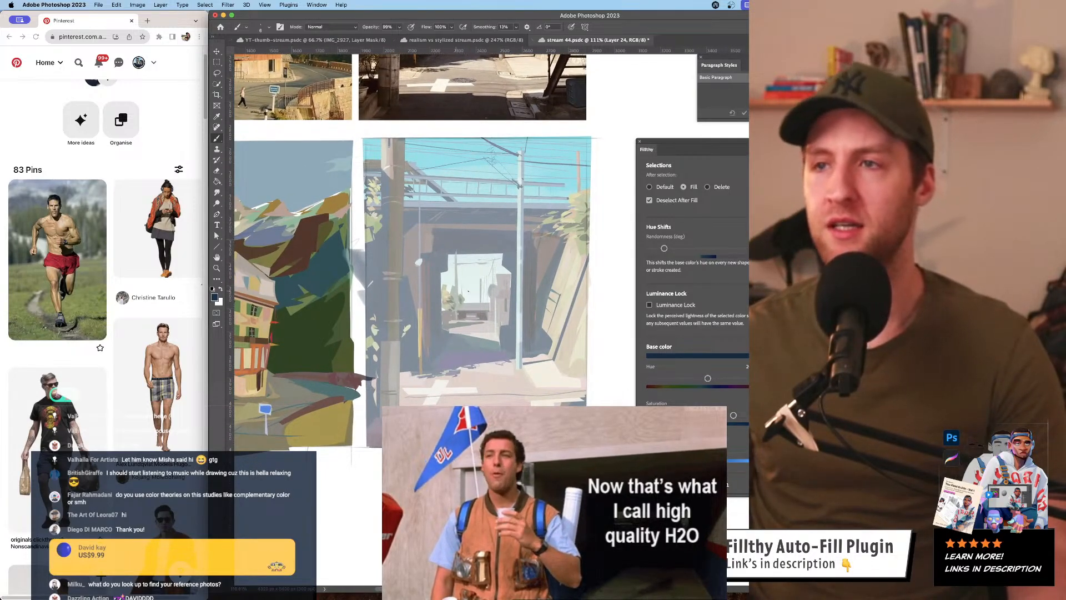
- Sketch a bulky figure in front of the tunnel with an arched shoulder line, a round head, tapering body lines and large fists
{"action": "left_click_drag", "start_coordinate": [420, 294], "coordinate": [456, 260]}
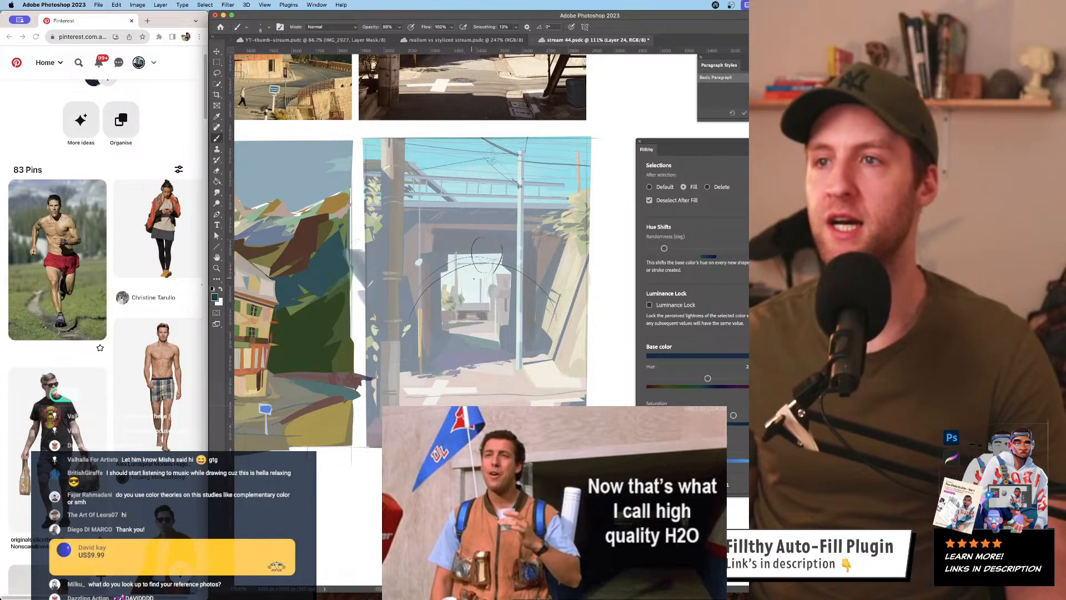
{"action": "key", "text": "super+z"}
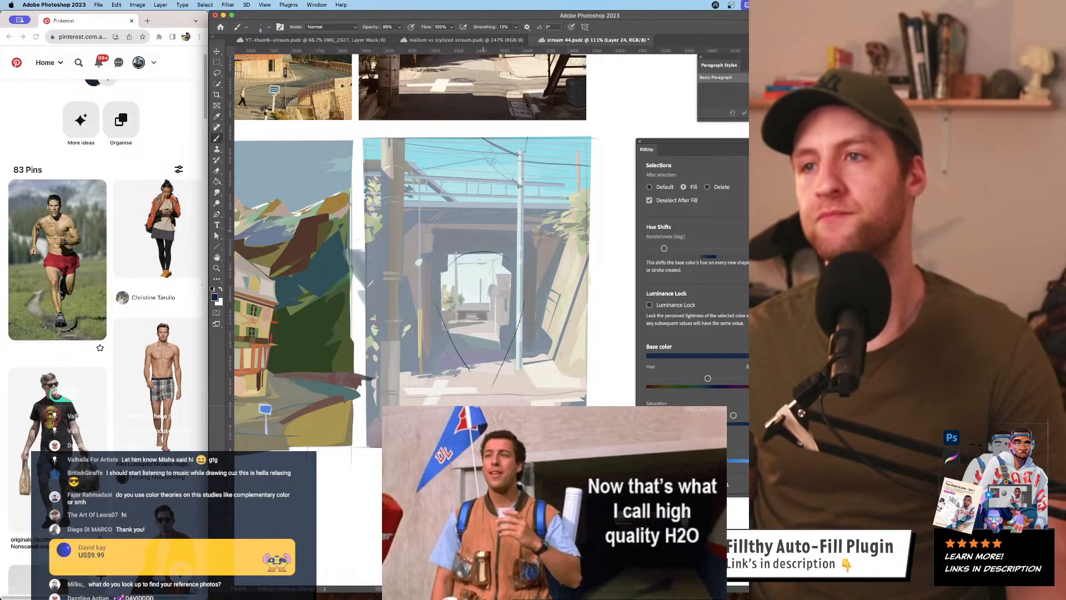
{"action": "key", "text": "super+z"}
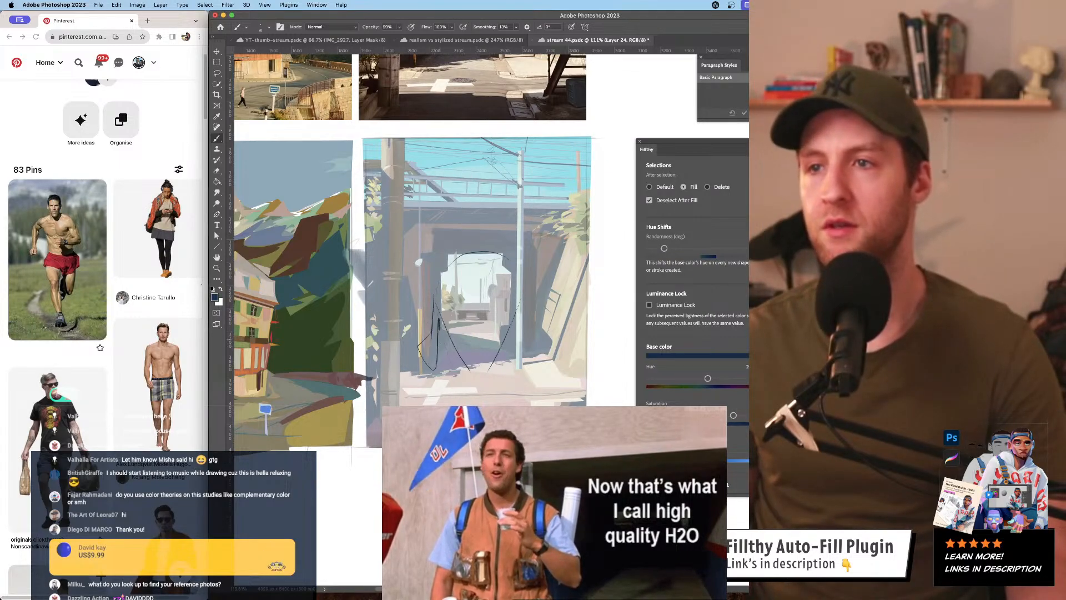
{"action": "key", "text": "super+z"}
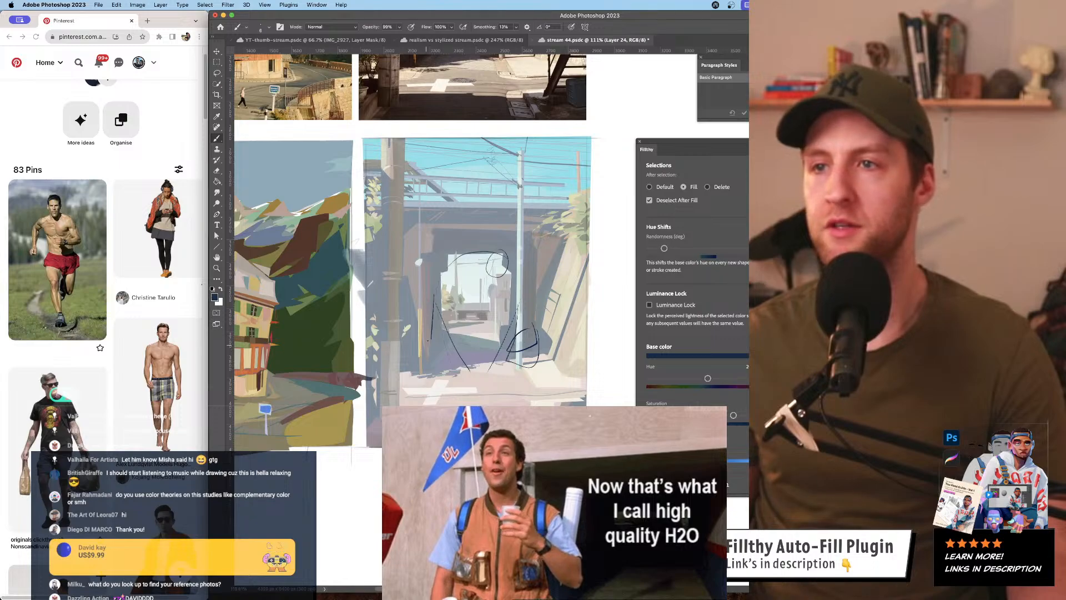
- Add the jaw and neck lines under the figure's head and a sweeping curve across the chest
{"action": "left_click", "coordinate": [536, 340], "text": "alt"}
{"action": "left_click", "coordinate": [536, 339], "text": "alt"}
{"action": "left_click", "coordinate": [536, 340], "text": "alt"}
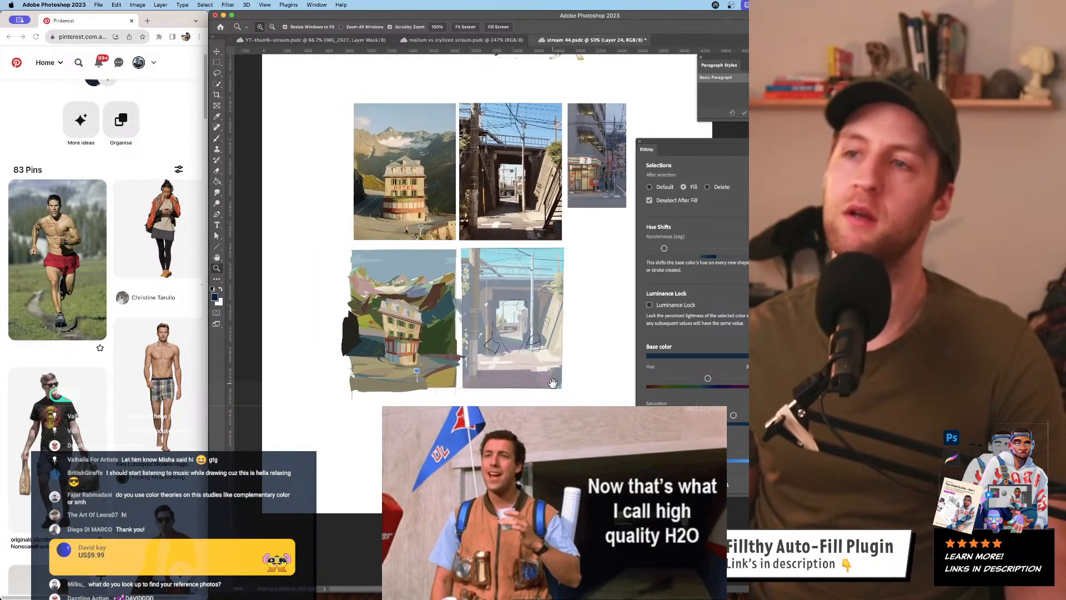
{"action": "left_click_drag", "start_coordinate": [536, 336], "coordinate": [515, 343]}
{"action": "left_click", "coordinate": [516, 339], "text": "super"}
{"action": "left_click", "coordinate": [516, 339]}
{"action": "left_click", "coordinate": [516, 339]}
{"action": "key", "text": "b"}
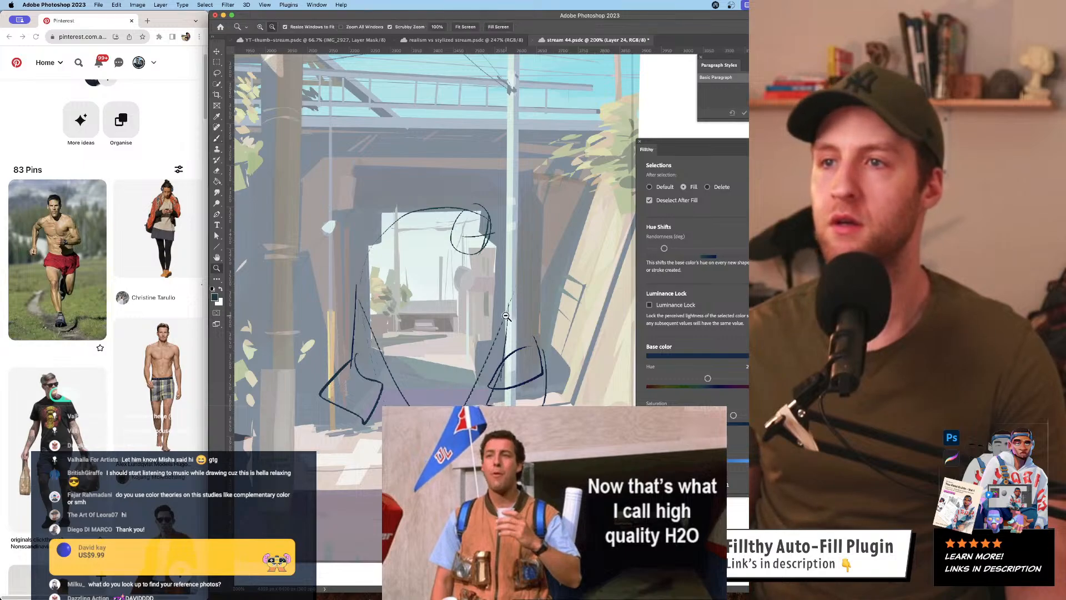
{"action": "key", "text": "ctrl+minus"}
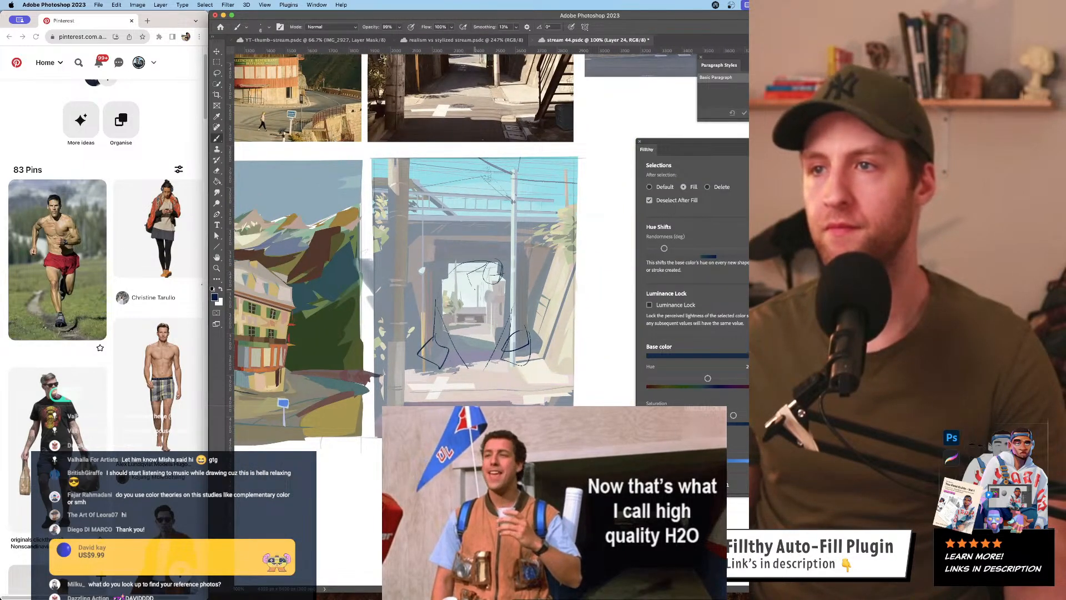
{"action": "left_click_drag", "start_coordinate": [489, 272], "coordinate": [472, 286]}
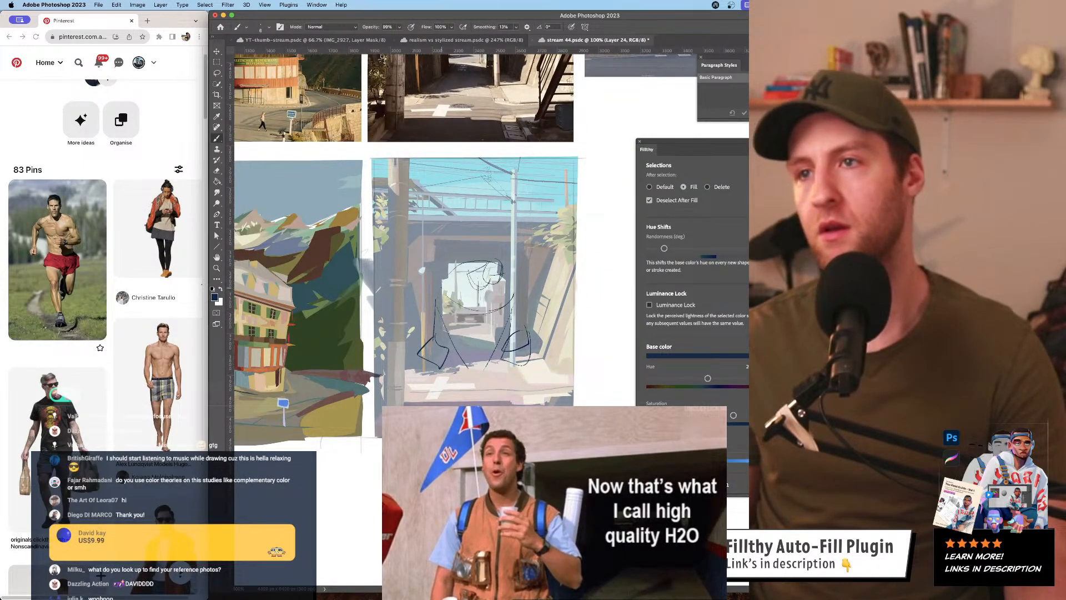
{"action": "key", "text": "ctrl+plus"}
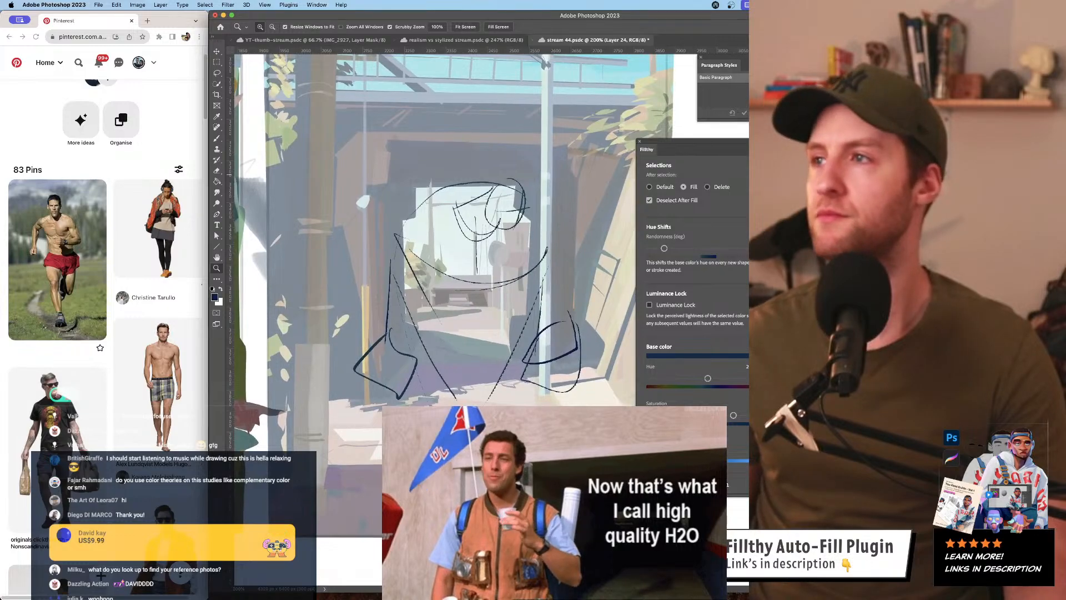
- Fade the underpass painting further beneath the line sketch by lowering its opacity
{"action": "left_click", "coordinate": [889, 174]}
{"action": "key", "text": "5"}
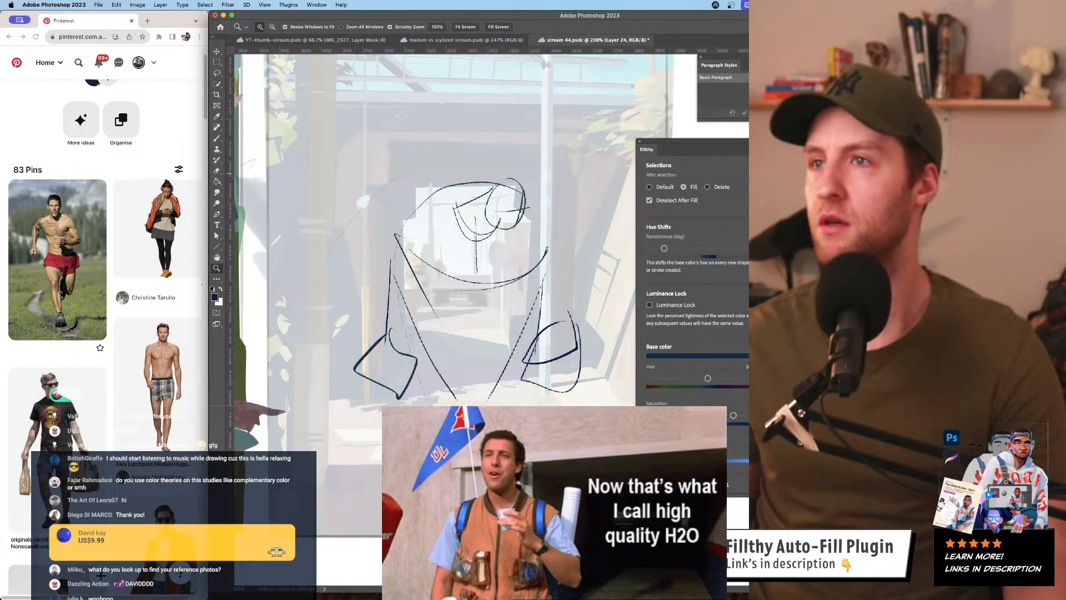
{"action": "key", "text": "ctrl+minus"}
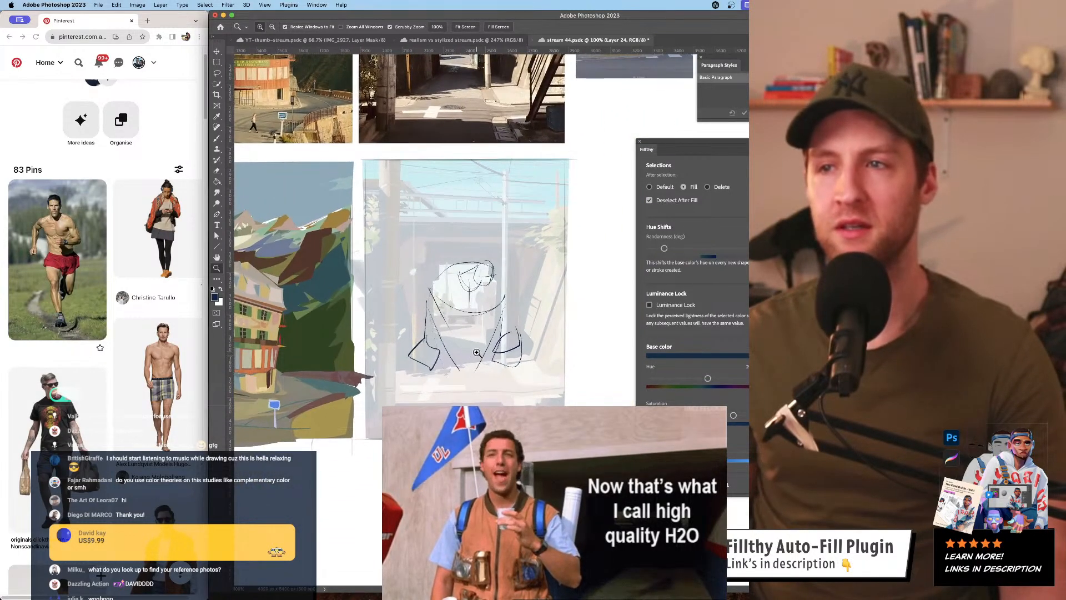
- Sketch the figure's inner torso lines, a curved waistline, the centre line between the legs and two small feet
{"action": "left_click", "coordinate": [476, 354]}
{"action": "key", "text": "b"}
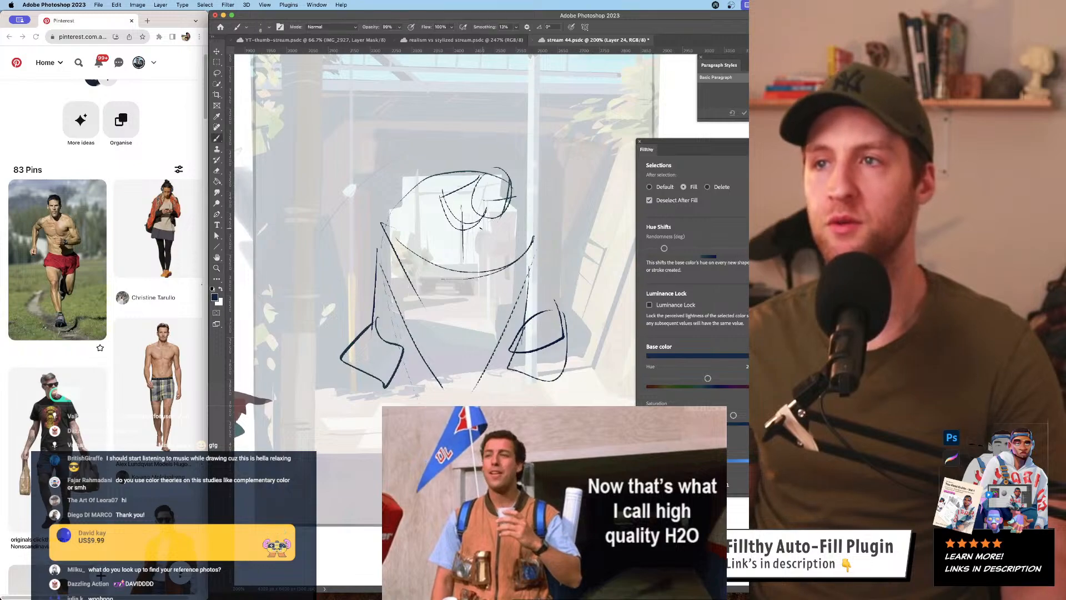
{"action": "key", "text": "super+z"}
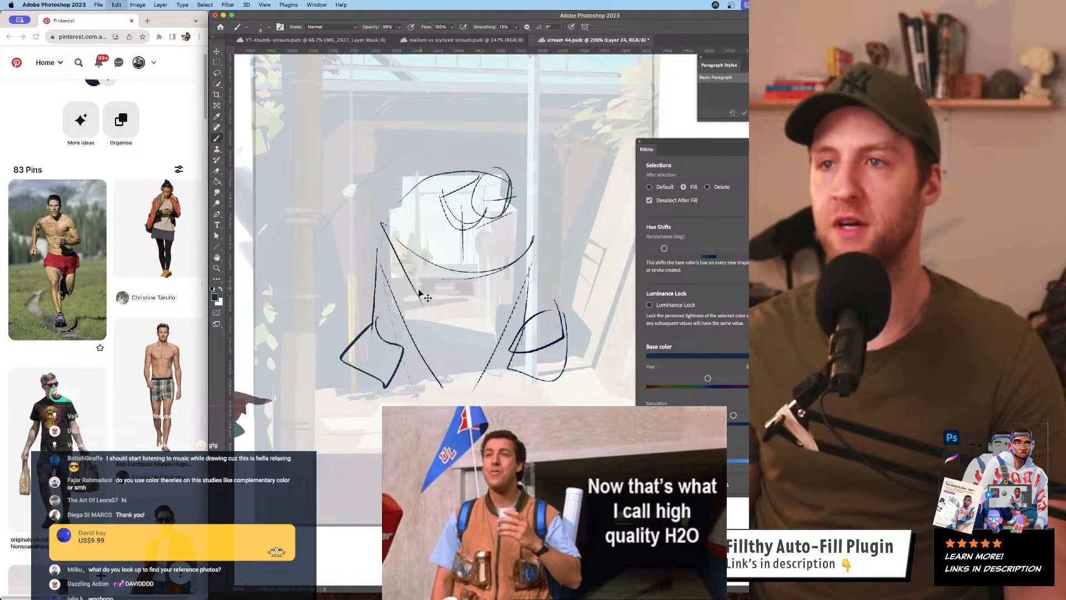
{"action": "left_click_drag", "start_coordinate": [388, 261], "coordinate": [428, 373]}
{"action": "mouse_move", "coordinate": [395, 261]}
{"action": "left_mouse_down"}
{"action": "mouse_move", "coordinate": [432, 342]}
{"action": "mouse_move", "coordinate": [522, 317]}
{"action": "left_mouse_up"}
{"action": "mouse_move", "coordinate": [410, 333]}
{"action": "left_mouse_down"}
{"action": "mouse_move", "coordinate": [500, 328]}
{"action": "mouse_move", "coordinate": [463, 394]}
{"action": "mouse_move", "coordinate": [510, 385]}
{"action": "mouse_move", "coordinate": [488, 391]}
{"action": "left_mouse_up"}
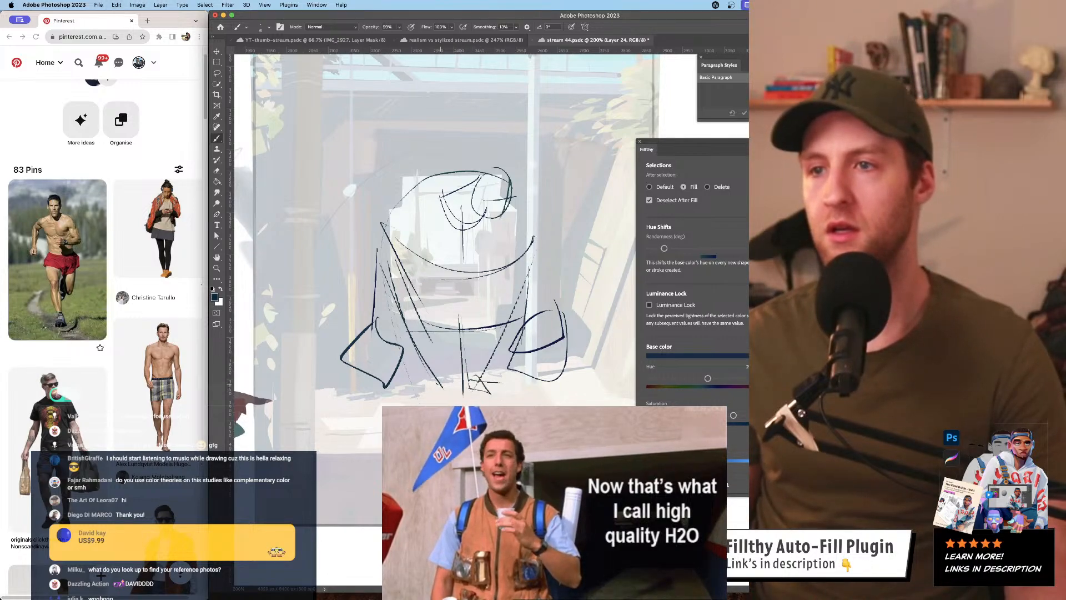
{"action": "key", "text": "super+z"}
{"action": "key", "text": "super+z"}
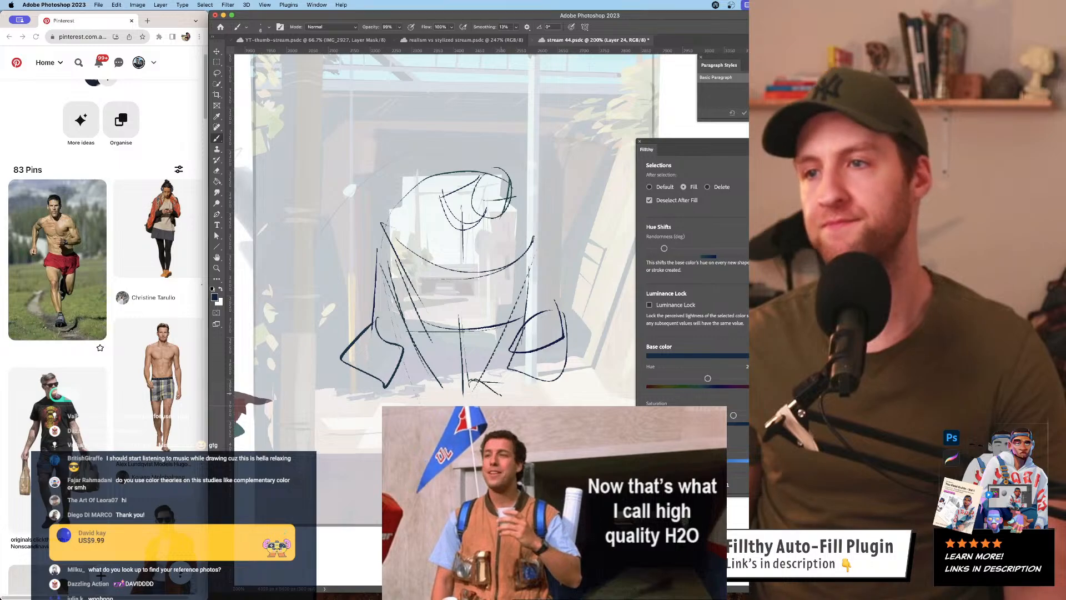
{"action": "left_click_drag", "start_coordinate": [453, 376], "coordinate": [433, 401]}
{"action": "key", "text": "super+z"}
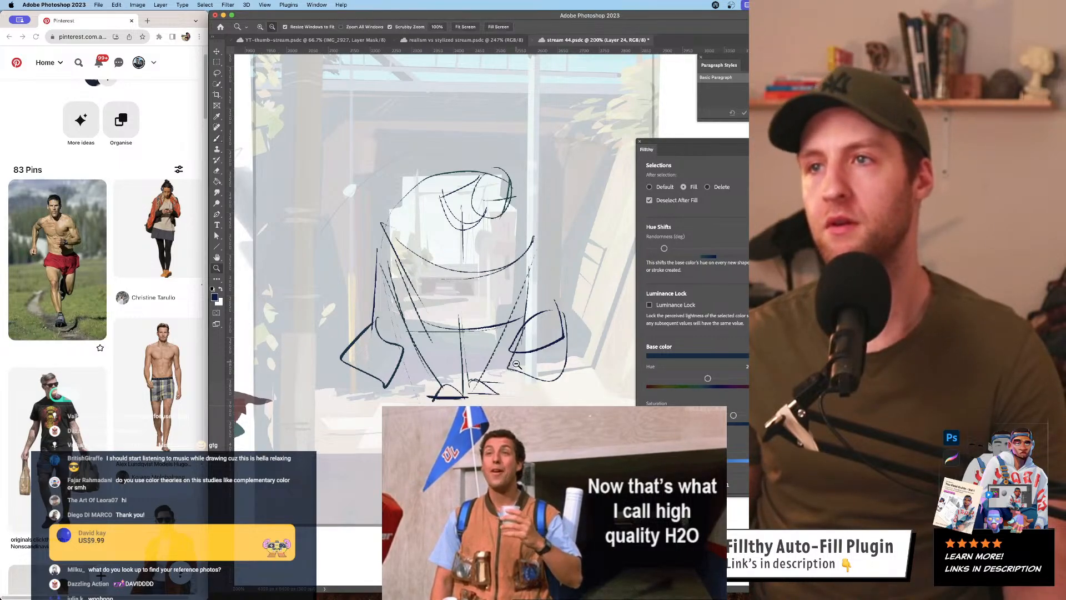
- Draw the figure's bulky outer arms from the shoulders down to the fists and refine the head and chest lines
{"action": "left_click", "coordinate": [505, 361], "text": "alt+super"}
{"action": "left_click", "coordinate": [505, 361], "text": "alt+super"}
{"action": "left_click", "coordinate": [505, 361], "text": "alt+super"}
{"action": "left_click", "coordinate": [495, 361], "text": "super"}
{"action": "left_click", "coordinate": [496, 362], "text": "super"}
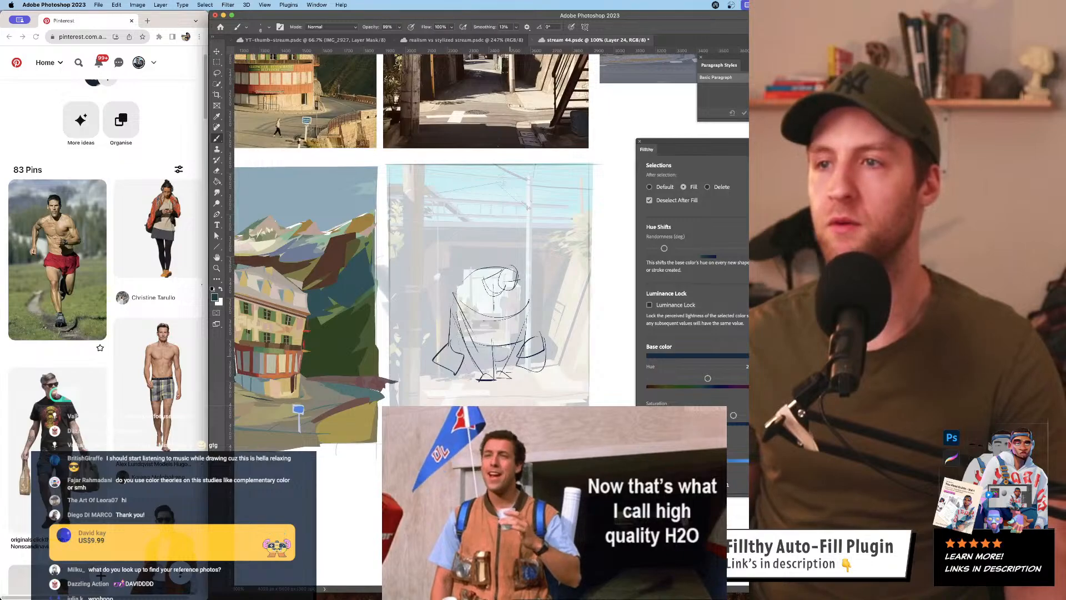
{"action": "key", "text": "super+equal"}
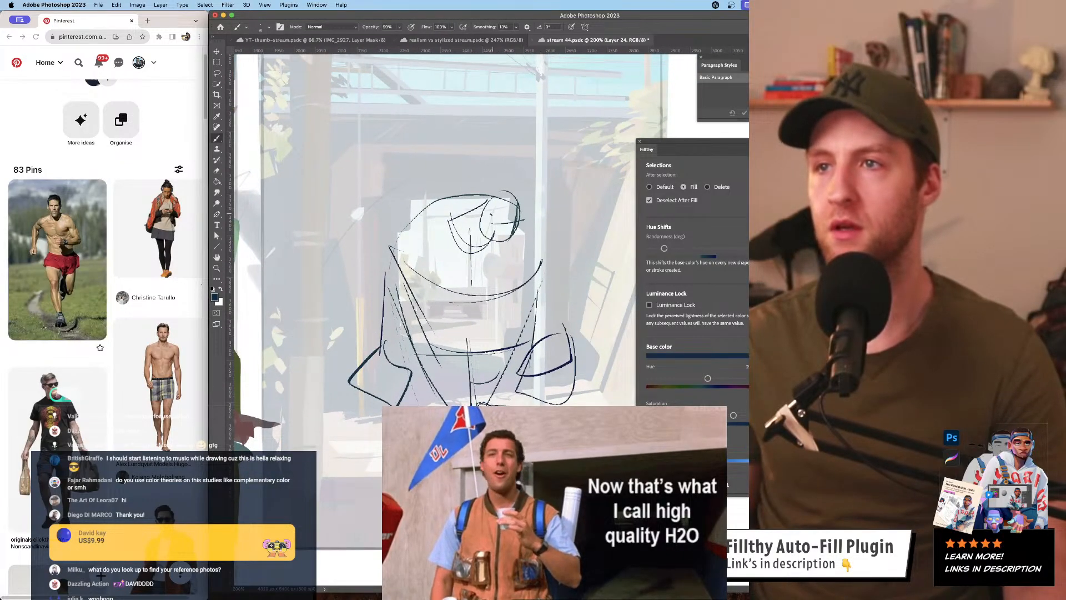
{"action": "key", "text": "super+minus"}
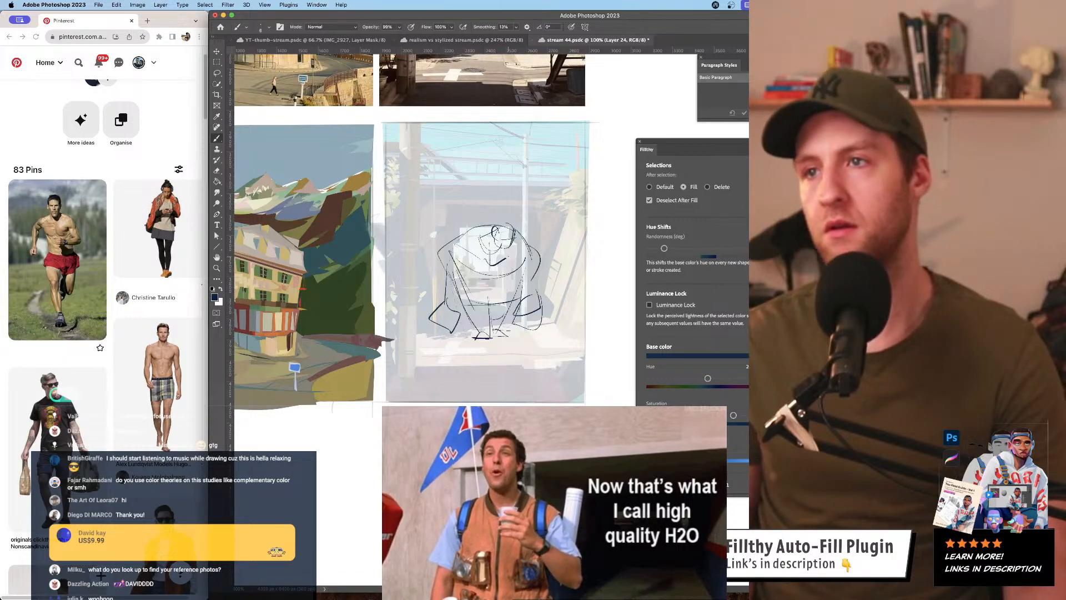
{"action": "left_click_drag", "start_coordinate": [548, 297], "coordinate": [537, 265]}
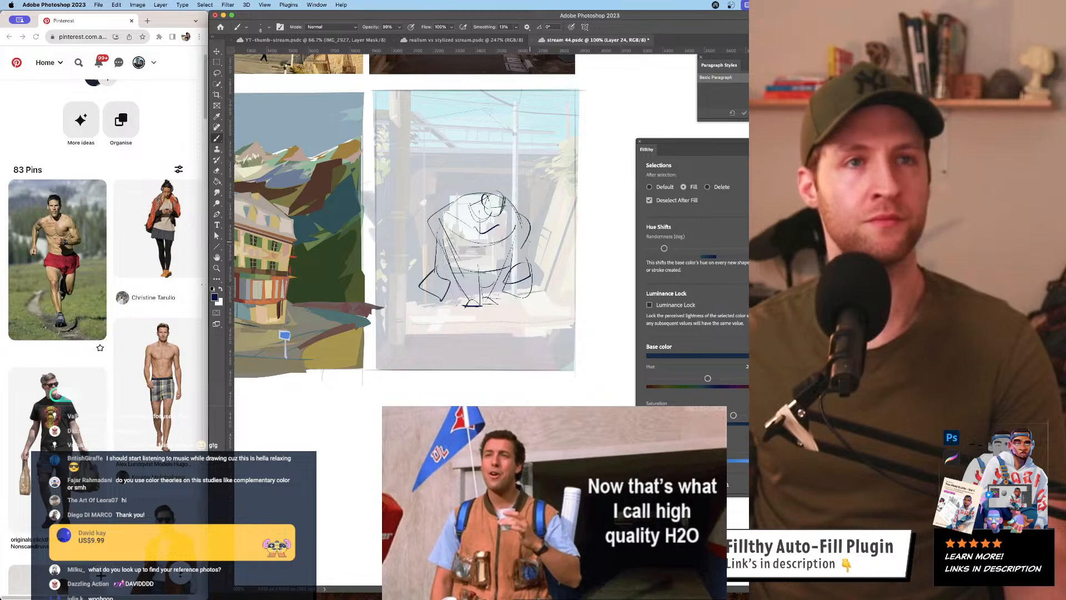
{"action": "key", "text": "super+plus"}
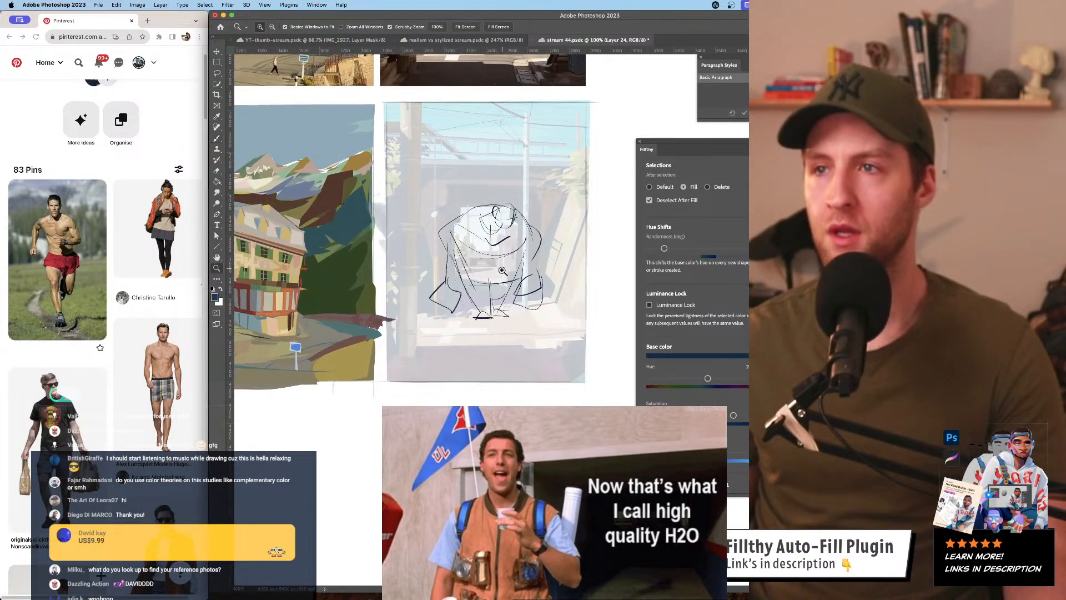
{"action": "key", "text": "super+minus"}
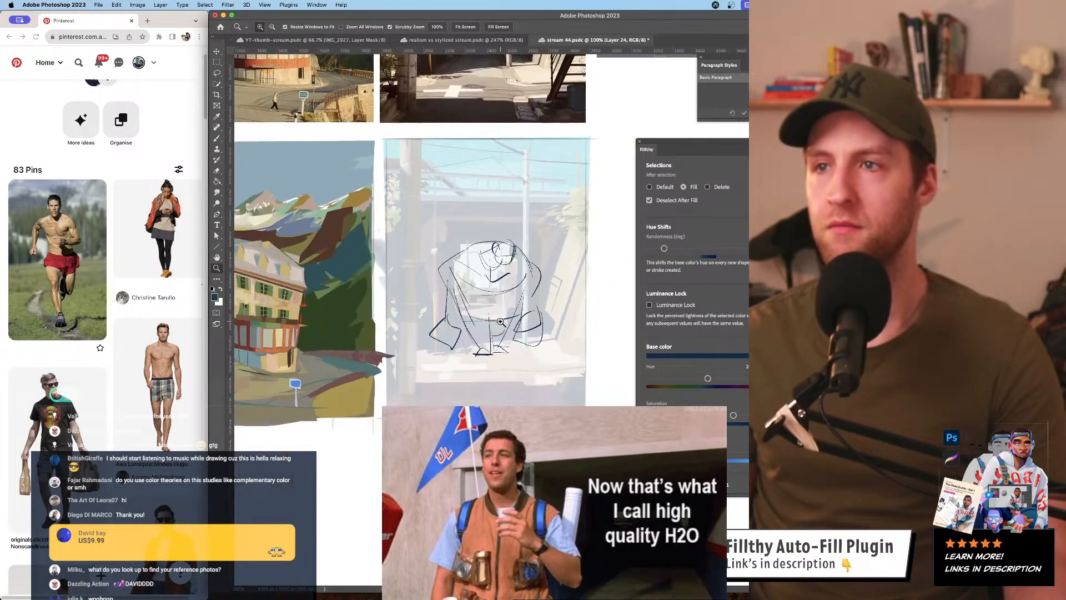
- Sketch the inner arm line beside the torso on the viewer's right of the bulky figure
{"action": "left_click", "coordinate": [501, 315]}
{"action": "key", "text": "b"}
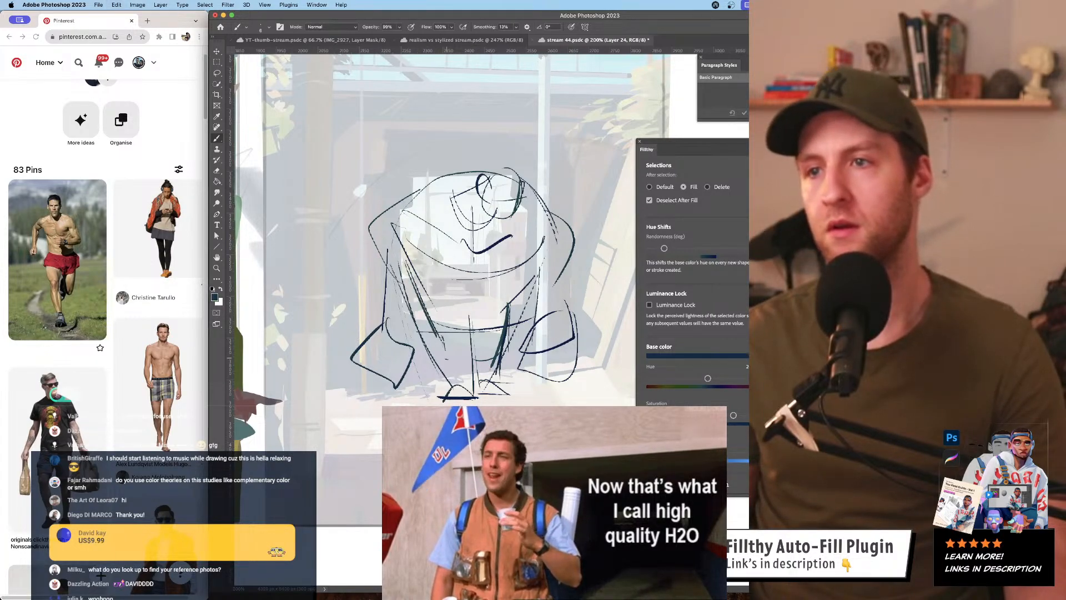
{"action": "scroll", "coordinate": [534, 311], "scroll_direction": "up", "scroll_amount": 2}
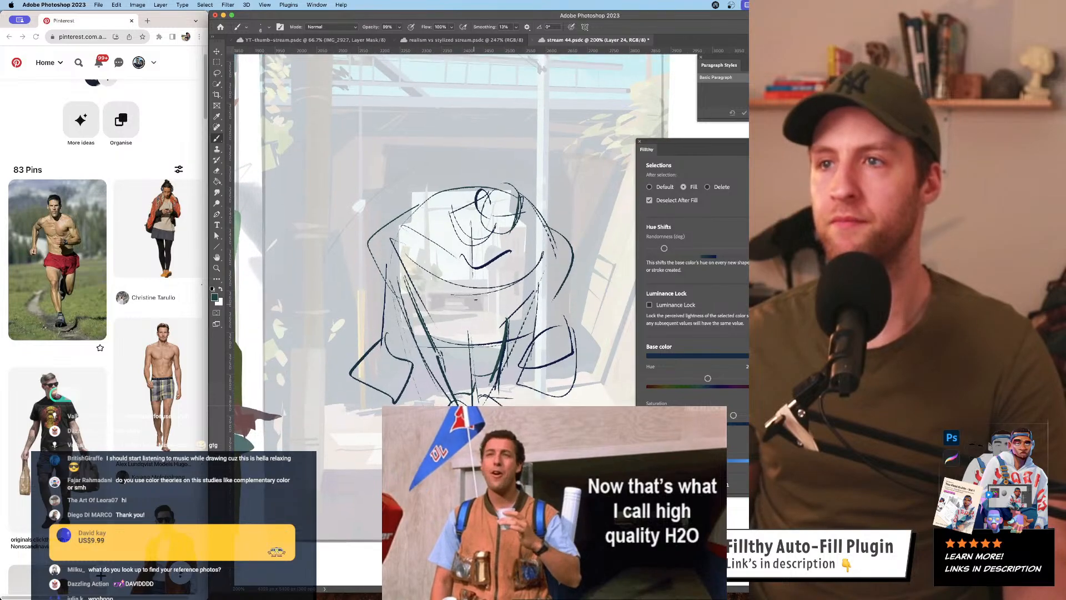
{"action": "left_click_drag", "start_coordinate": [538, 304], "coordinate": [528, 362]}
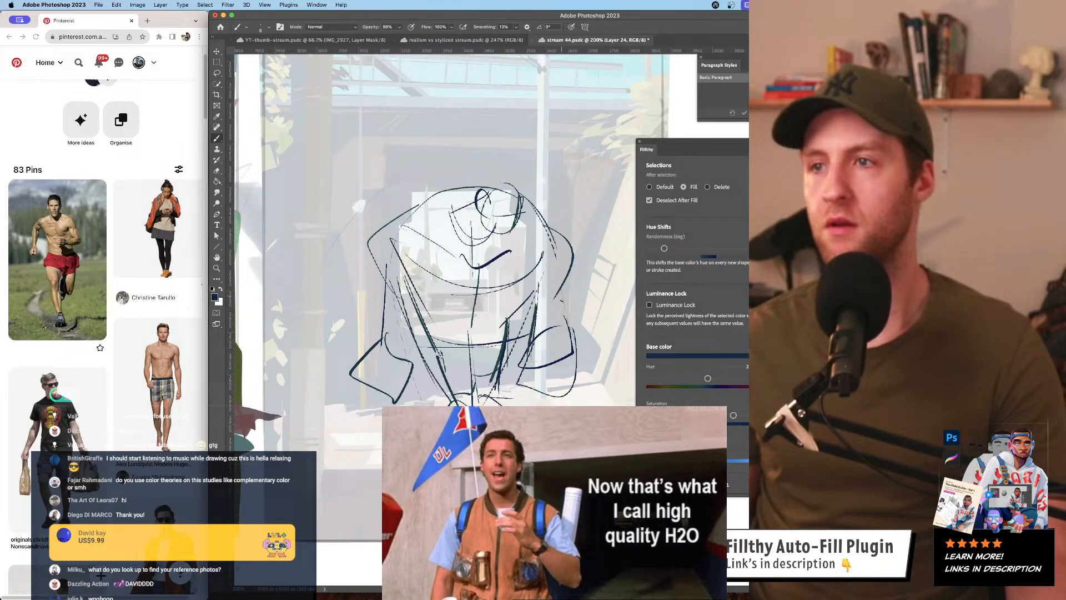
{"action": "key", "text": "z"}
{"action": "left_click", "coordinate": [534, 309], "text": "alt"}
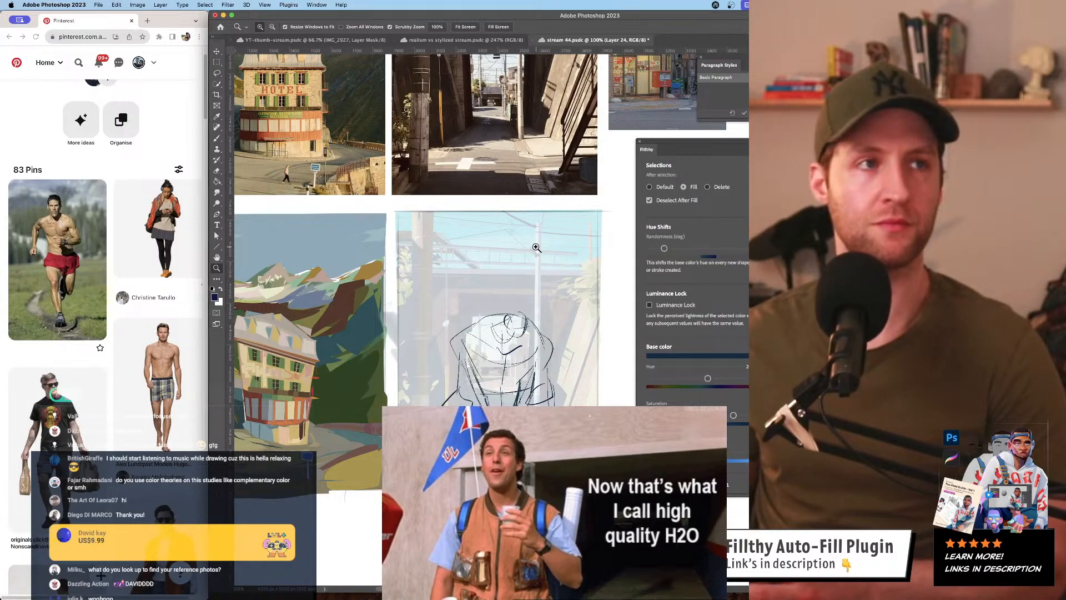
- Refine the figure's head with a rounded crown and add lines around the chin and collar
{"action": "left_click", "coordinate": [522, 318]}
{"action": "key", "text": "b"}
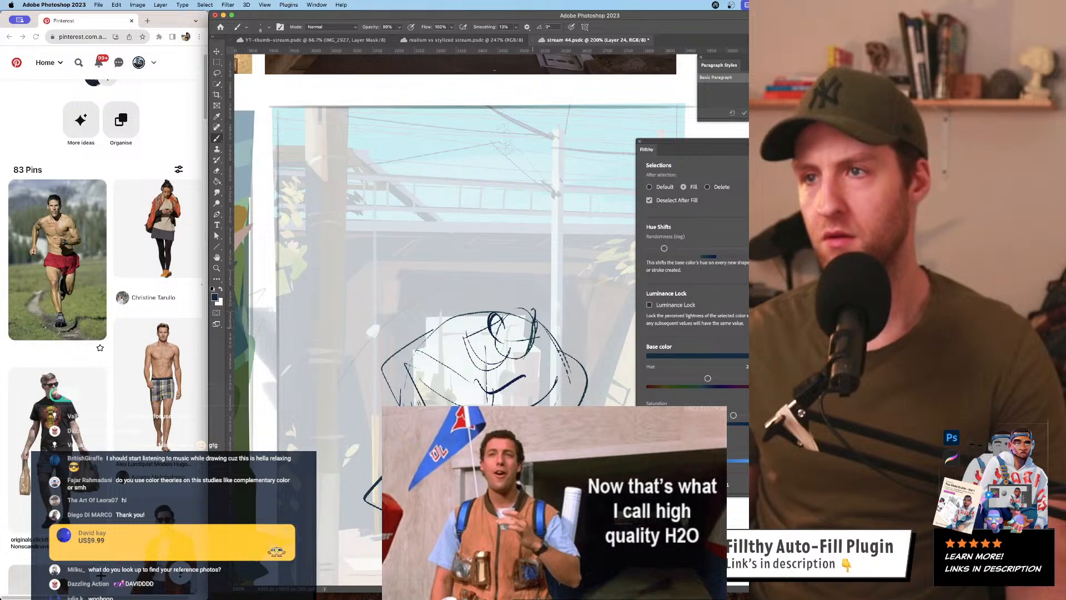
{"action": "scroll", "coordinate": [433, 250], "scroll_direction": "down", "scroll_amount": 3}
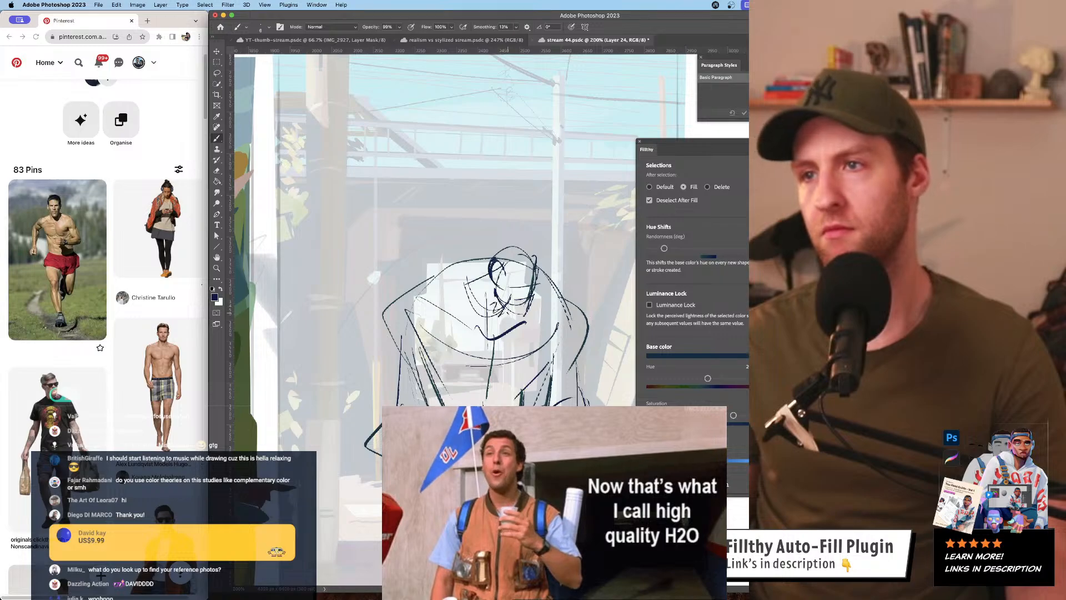
{"action": "left_click_drag", "start_coordinate": [510, 314], "coordinate": [549, 300]}
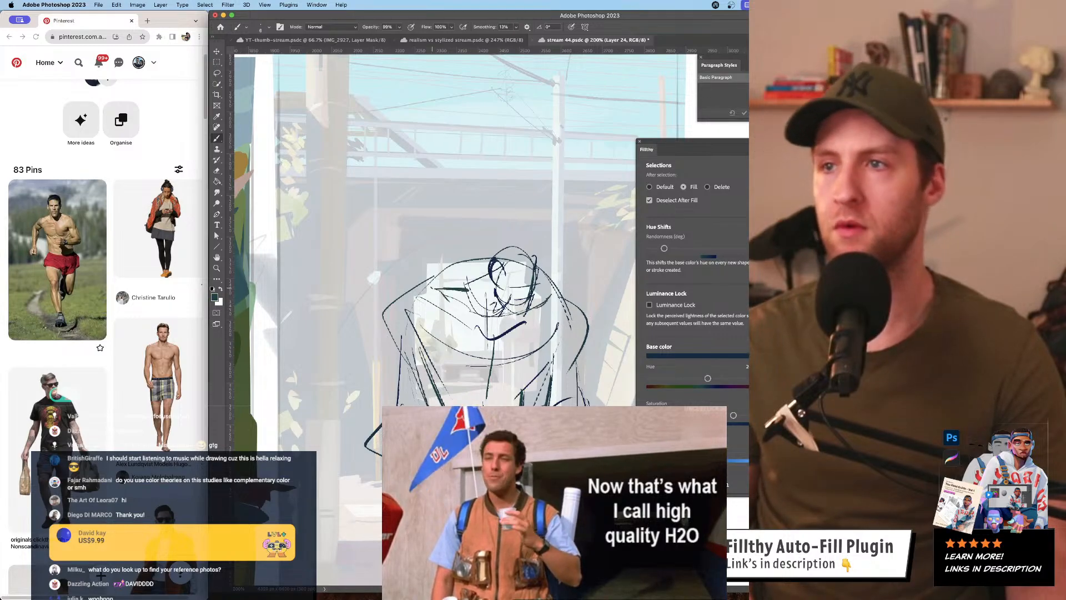
{"action": "key", "text": "z"}
{"action": "key", "text": "ctrl+minus"}
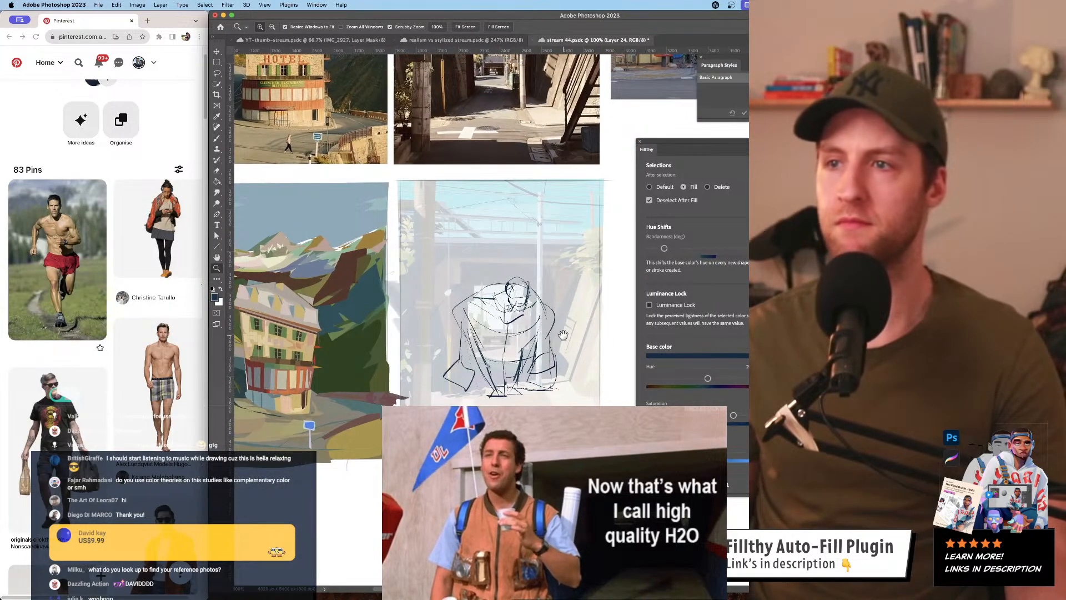
- Add a curved line across the figure's lower torso above the legs
{"action": "key", "text": "ctrl+plus"}
{"action": "key", "text": "b"}
{"action": "mouse_move", "coordinate": [527, 348]}
{"action": "left_mouse_down"}
{"action": "mouse_move", "coordinate": [433, 357]}
{"action": "mouse_move", "coordinate": [525, 358]}
{"action": "mouse_move", "coordinate": [510, 353]}
{"action": "left_mouse_up"}
{"action": "key", "text": "z"}
{"action": "left_click", "coordinate": [510, 351], "text": "alt"}
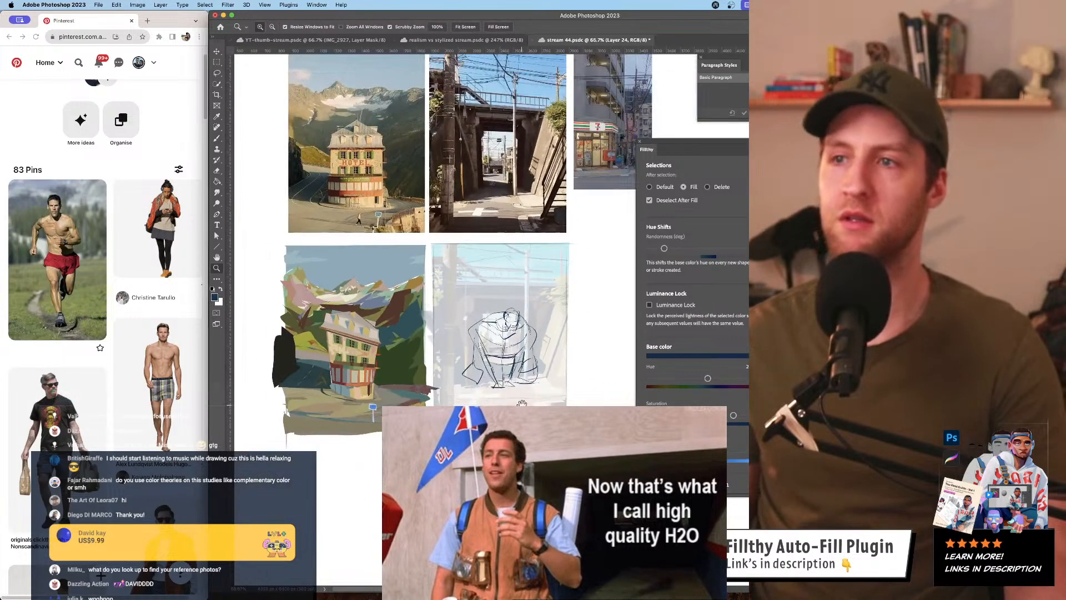
- Transform the figure sketch so its head and shoulders reach slightly higher above the feet
{"action": "left_click", "coordinate": [520, 366]}
{"action": "left_click", "coordinate": [522, 375], "text": "alt"}
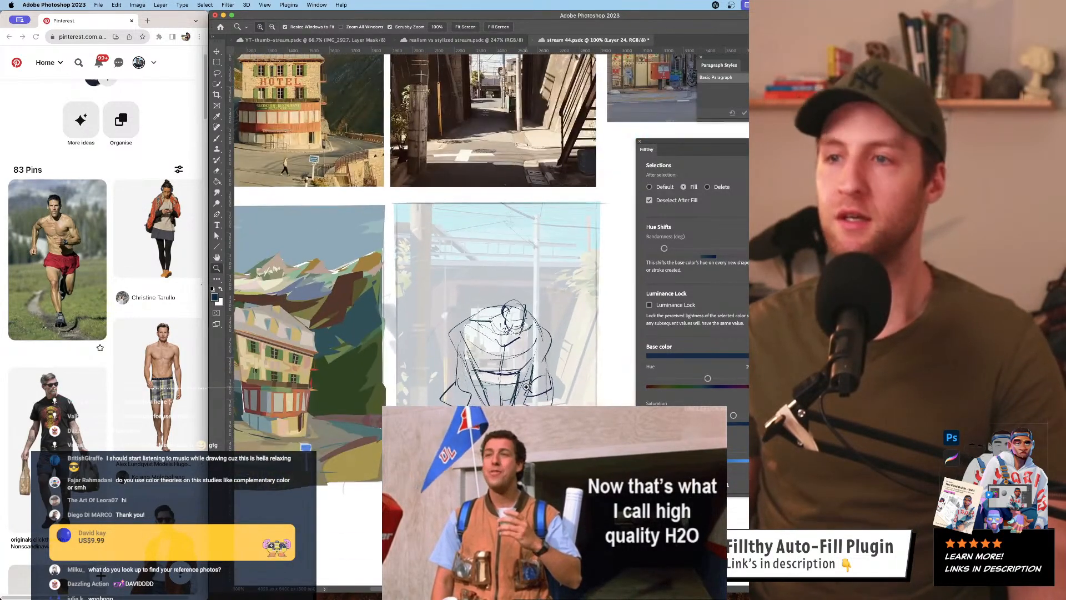
{"action": "key", "text": "ctrl+t"}
{"action": "left_click_drag", "start_coordinate": [500, 284], "coordinate": [501, 282]}
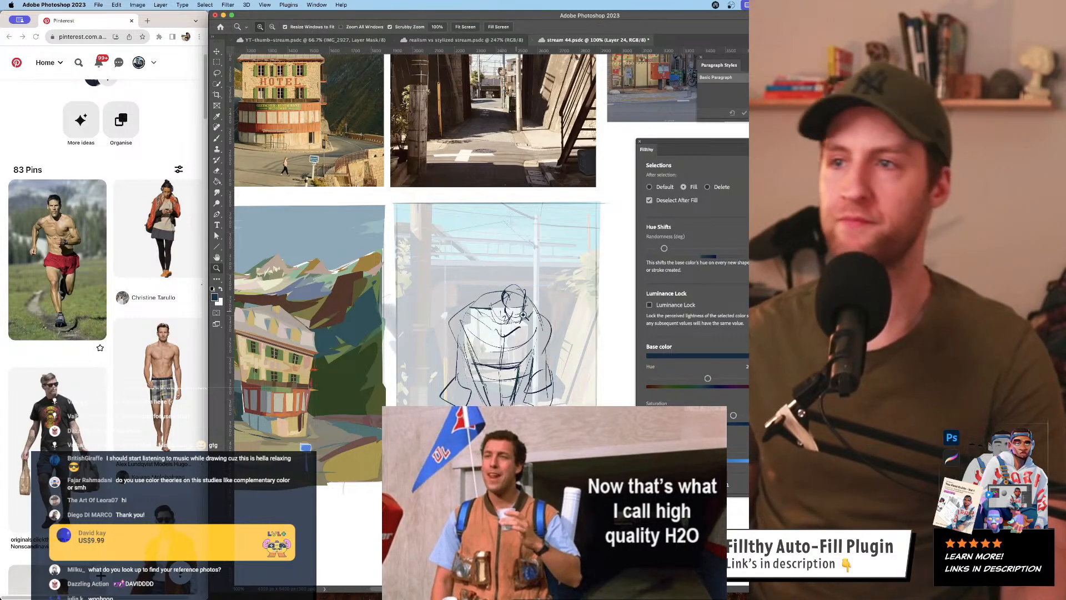
{"action": "key", "text": "Return"}
- Fade the underpass painting copy to 20% opacity and the rough figure sketch to 30%
{"action": "key", "text": "z"}
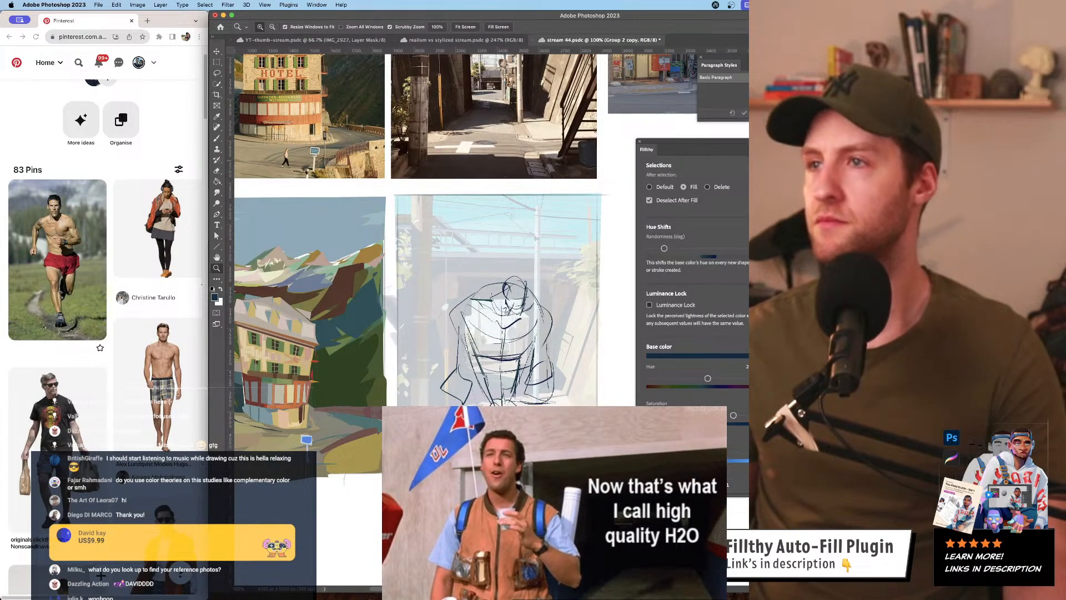
{"action": "key", "text": "2"}
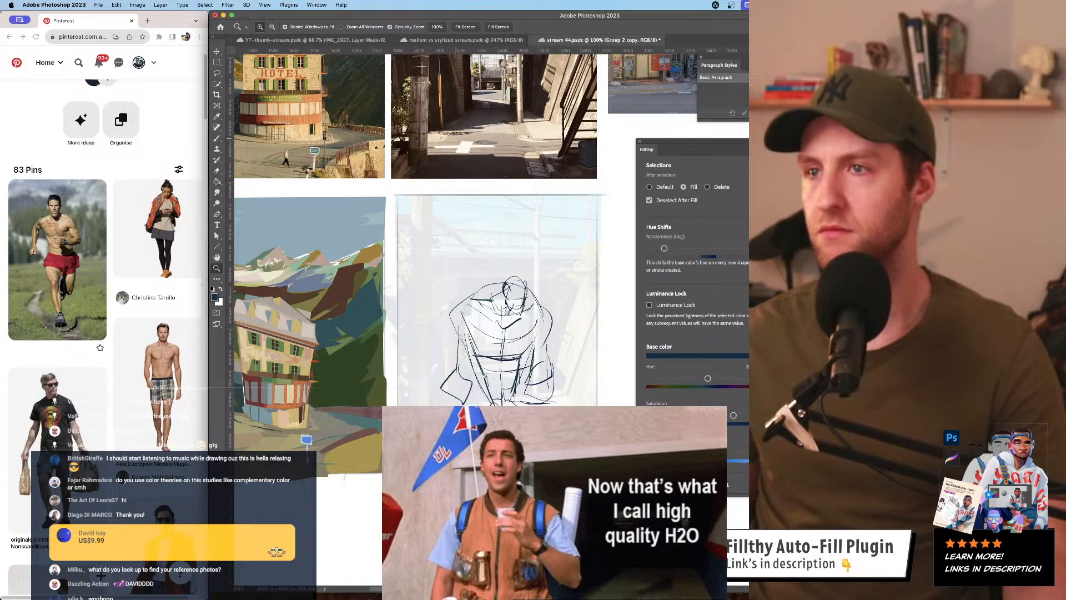
{"action": "key", "text": "alt+bracketright"}
{"action": "key", "text": "5"}
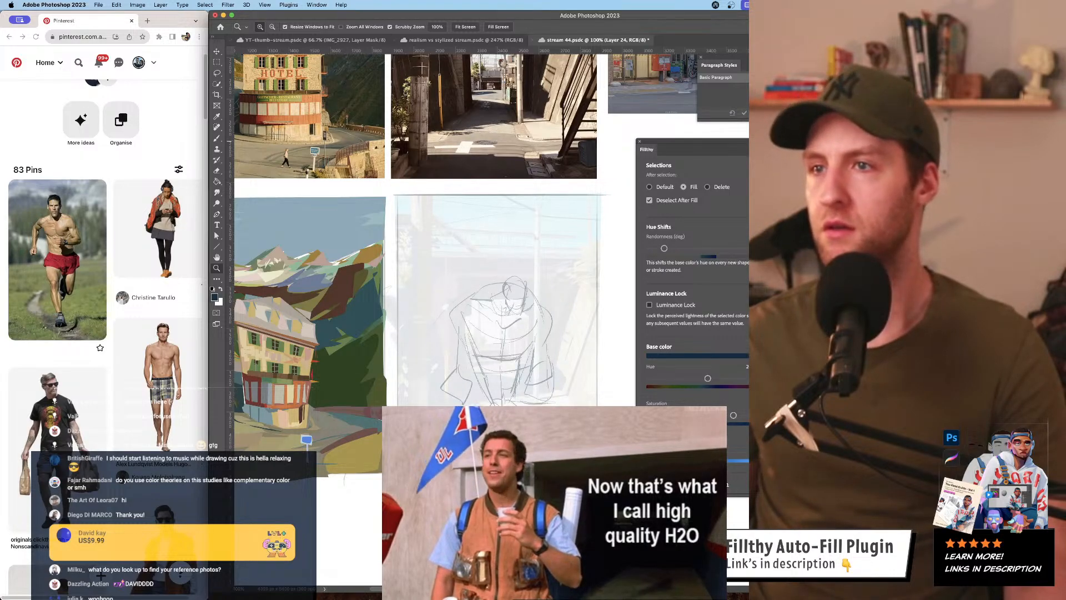
{"action": "key", "text": "3"}
{"action": "mouse_move", "coordinate": [528, 305]}
{"action": "left_mouse_down"}
{"action": "mouse_move", "coordinate": [543, 305]}
{"action": "mouse_move", "coordinate": [535, 284]}
{"action": "left_mouse_up"}
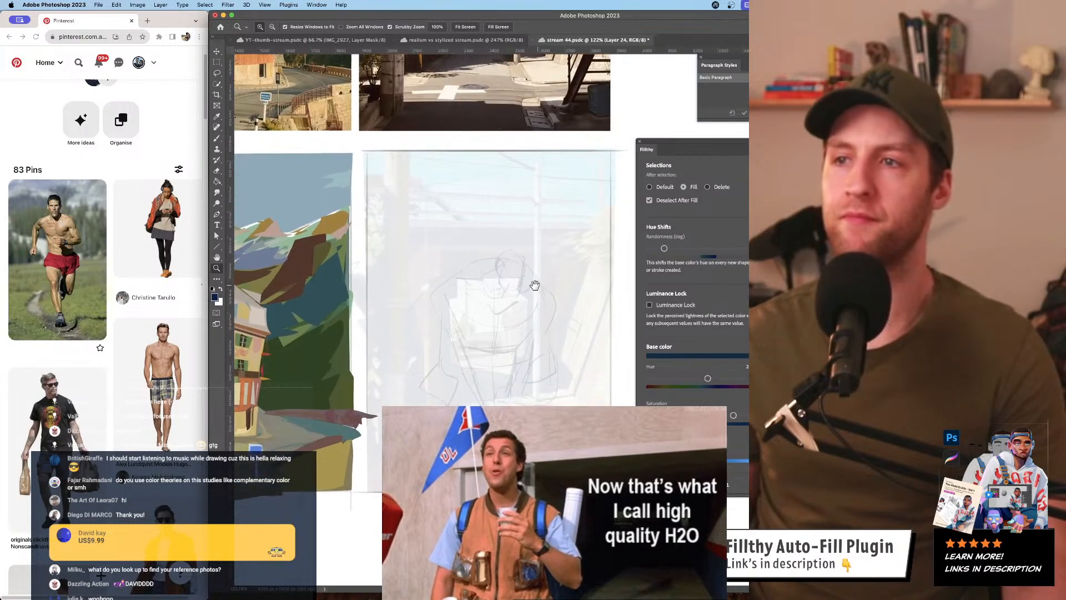
- Add a new layer above the faded sketch and reduce the brush size for finer lines
{"action": "left_click", "coordinate": [533, 291]}
{"action": "left_click", "coordinate": [517, 246]}
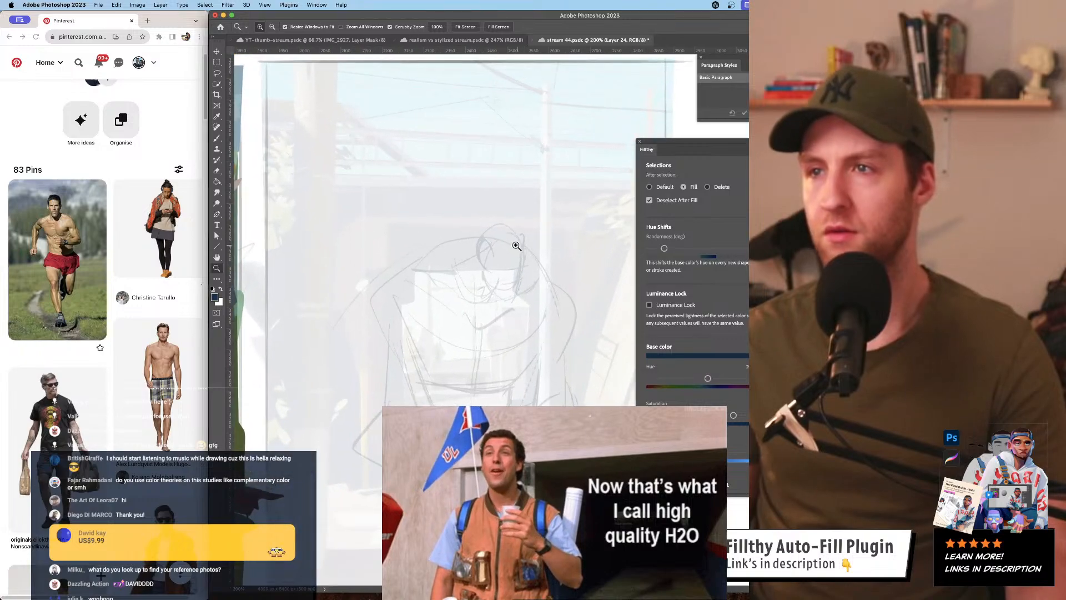
{"action": "key", "text": "b"}
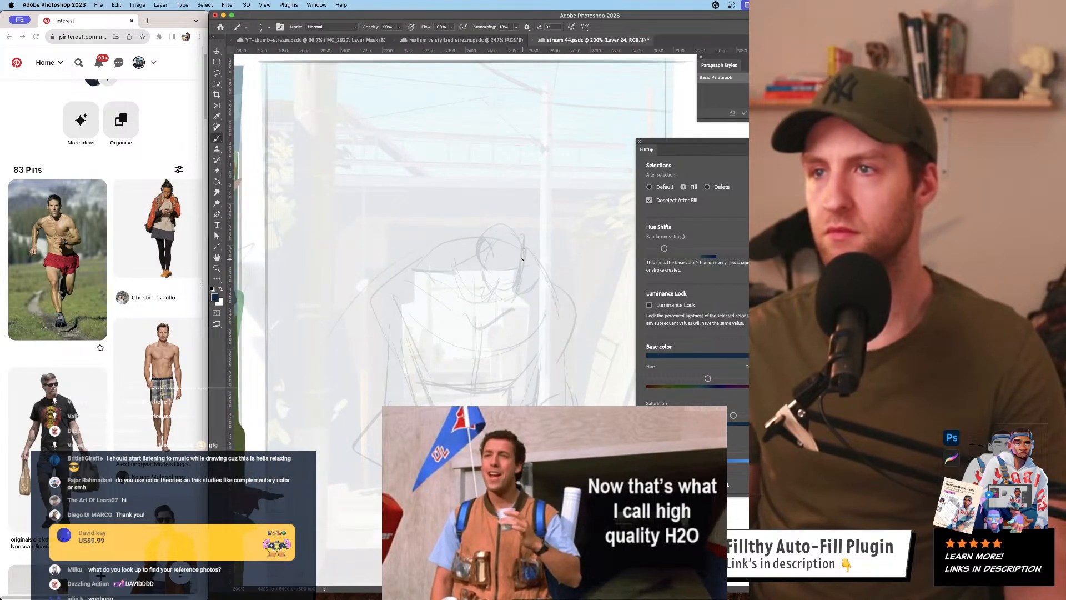
{"action": "key", "text": "super+shift+alt+n"}
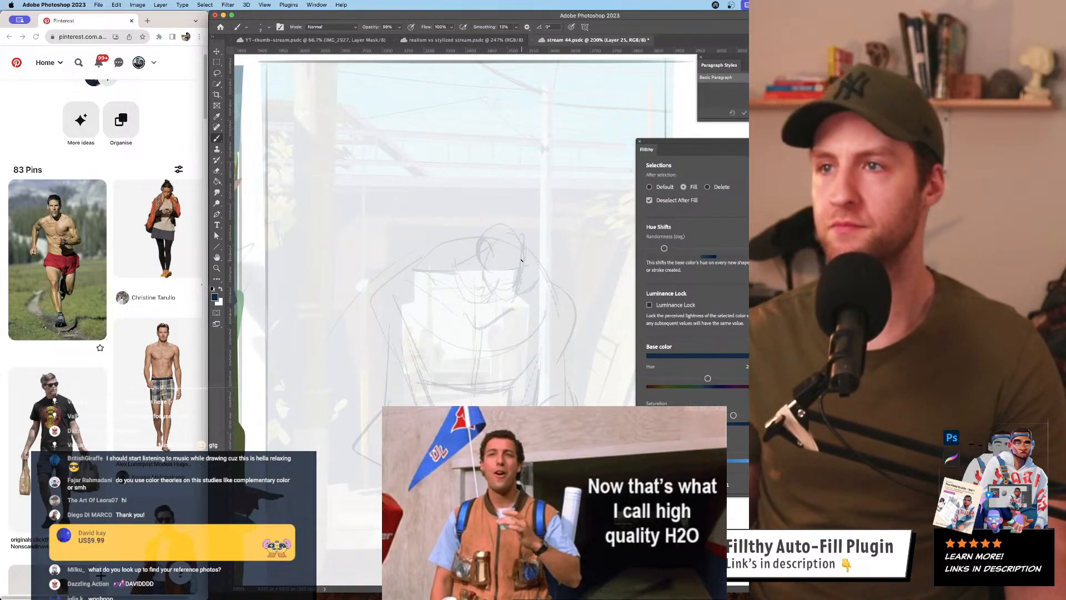
{"action": "key", "text": "bracketleft"}
{"action": "key", "text": "bracketleft"}
{"action": "key", "text": "bracketleft"}
{"action": "key", "text": "bracketleft"}
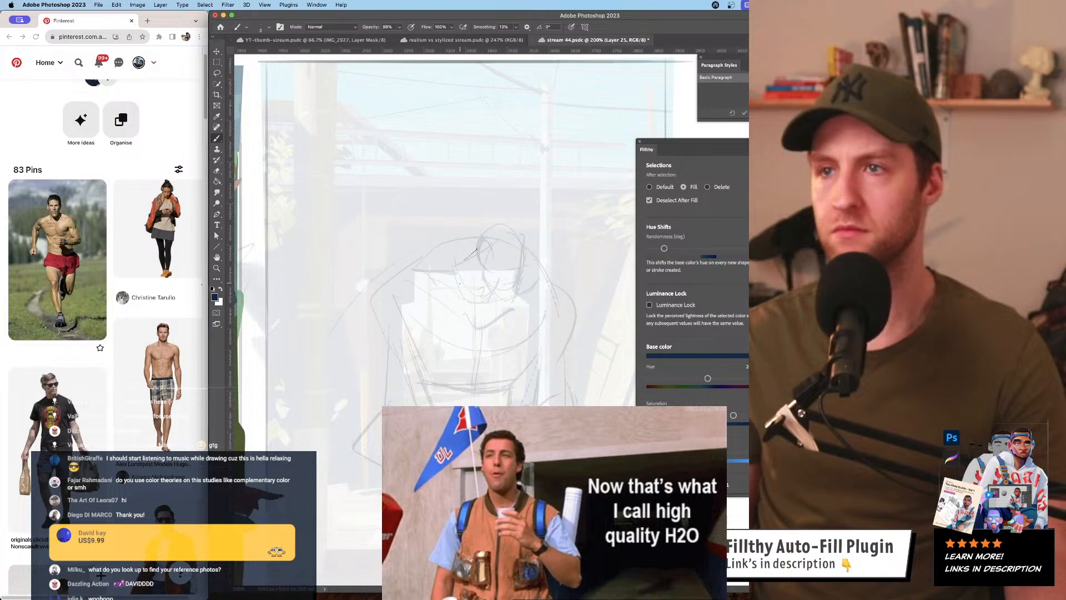
- Draw the refined collar curve and the side and brow lines of the face over the faded sketch
{"action": "left_click_drag", "start_coordinate": [459, 265], "coordinate": [475, 303]}
{"action": "scroll", "coordinate": [467, 211], "scroll_direction": "down", "scroll_amount": 2}
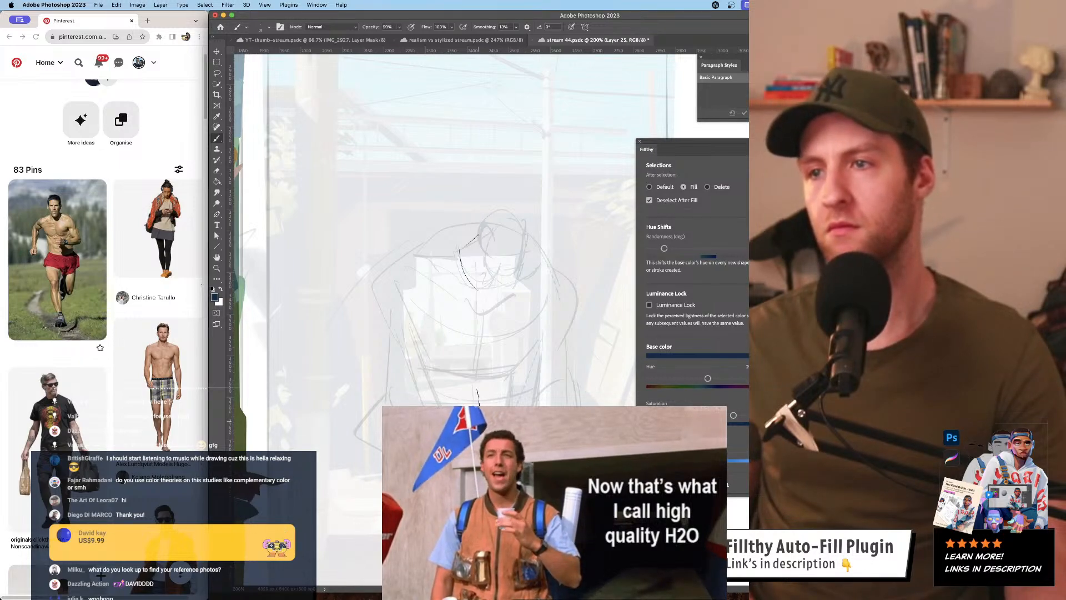
{"action": "key", "text": "z"}
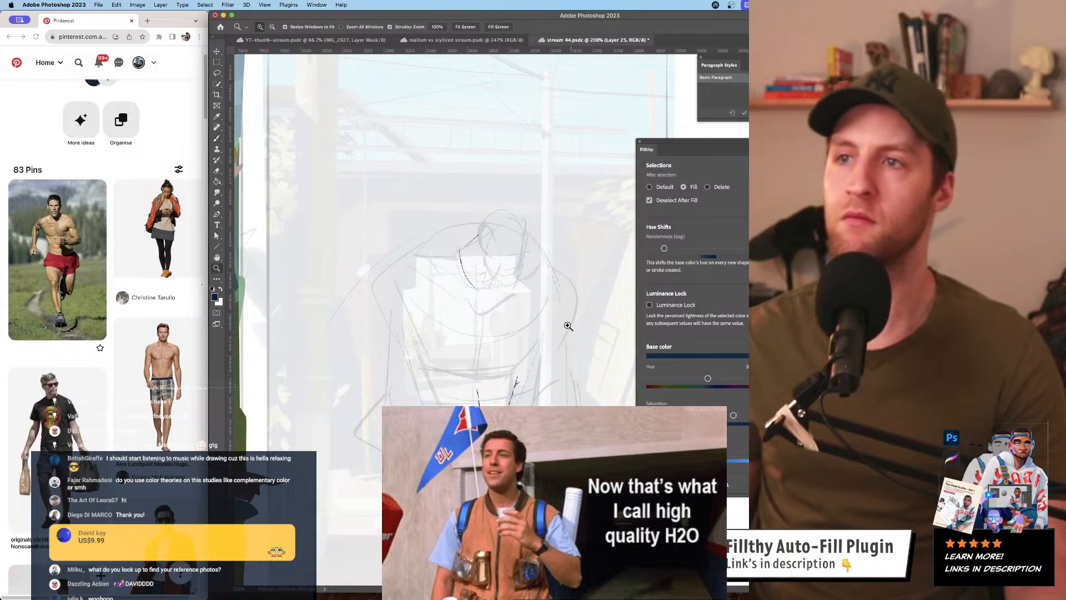
{"action": "mouse_move", "coordinate": [590, 340]}
{"action": "left_mouse_down"}
{"action": "mouse_move", "coordinate": [577, 354]}
{"action": "mouse_move", "coordinate": [550, 351]}
{"action": "left_mouse_up"}
{"action": "left_click", "coordinate": [550, 351]}
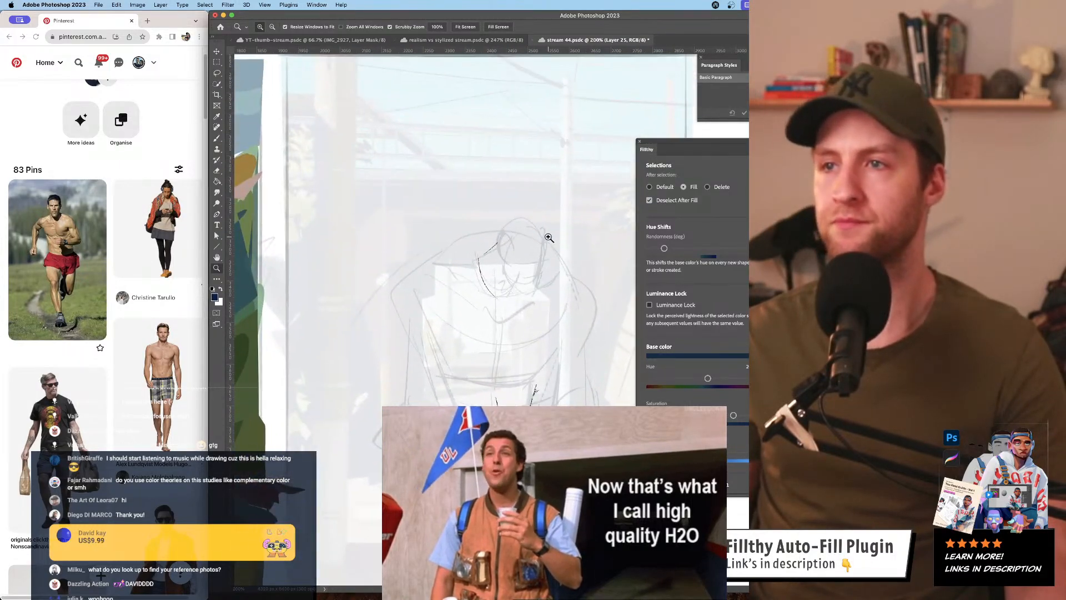
{"action": "key", "text": "b"}
{"action": "left_click_drag", "start_coordinate": [541, 250], "coordinate": [535, 286]}
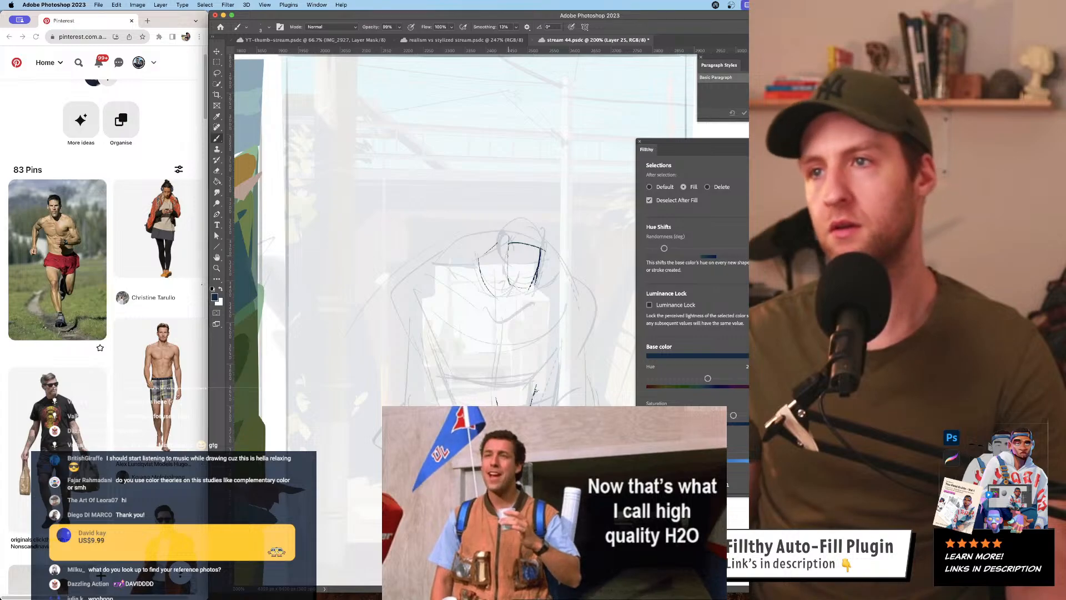
- Refine the ear and jaw of the head, then try a shoulder line from the neck and undo it
{"action": "key", "text": "z"}
{"action": "left_click", "coordinate": [512, 306], "text": "alt"}
{"action": "left_click", "coordinate": [516, 314], "text": "alt"}
{"action": "left_click", "coordinate": [515, 312]}
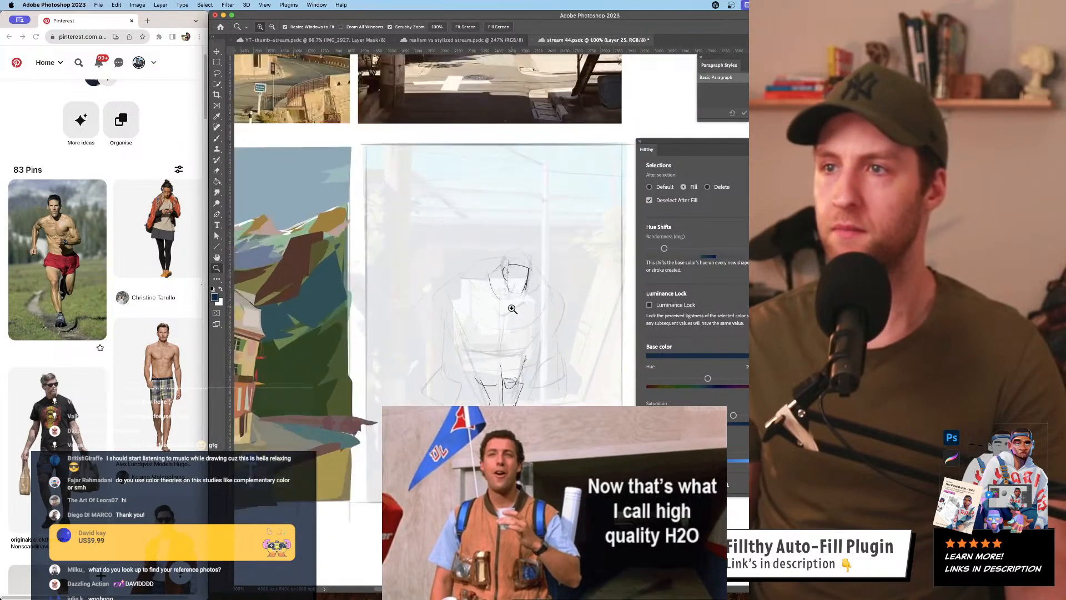
{"action": "left_click", "coordinate": [511, 307]}
{"action": "key", "text": "b"}
{"action": "left_click_drag", "start_coordinate": [520, 281], "coordinate": [505, 295]}
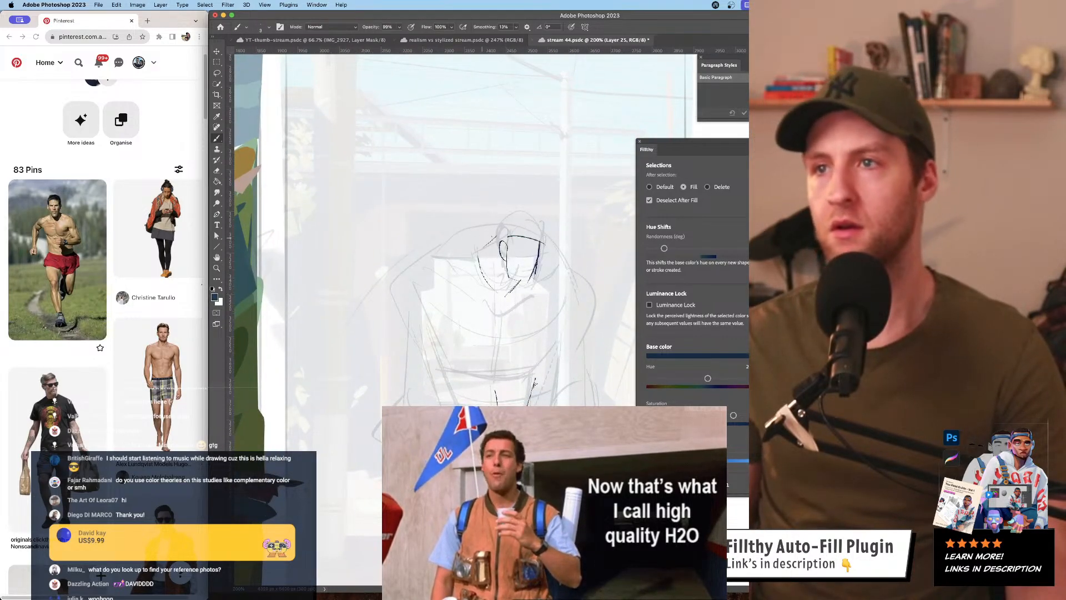
{"action": "left_click_drag", "start_coordinate": [497, 239], "coordinate": [424, 261]}
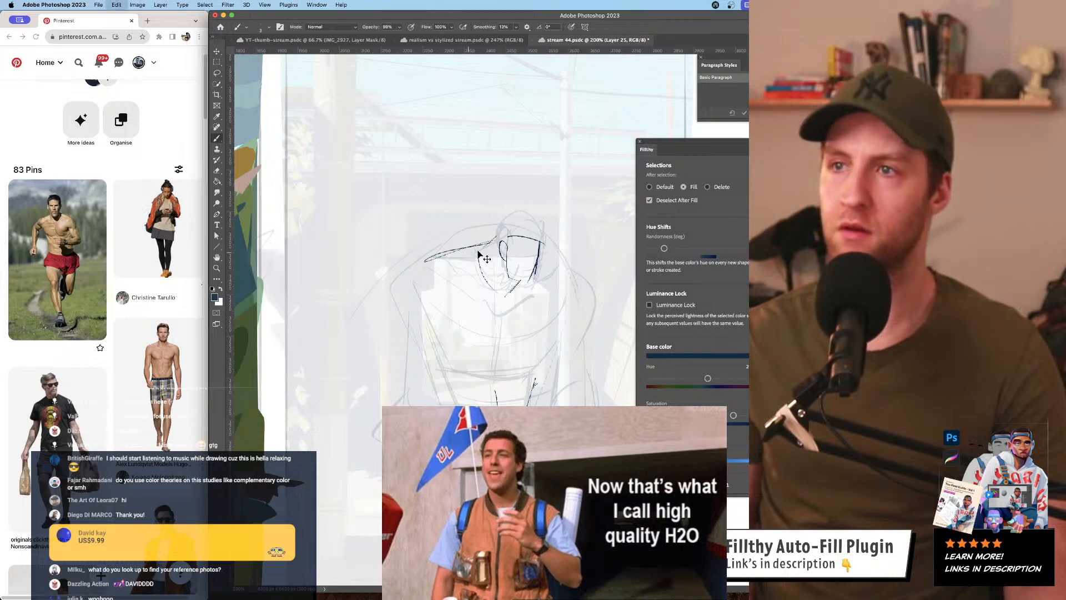
{"action": "key", "text": "ctrl+z"}
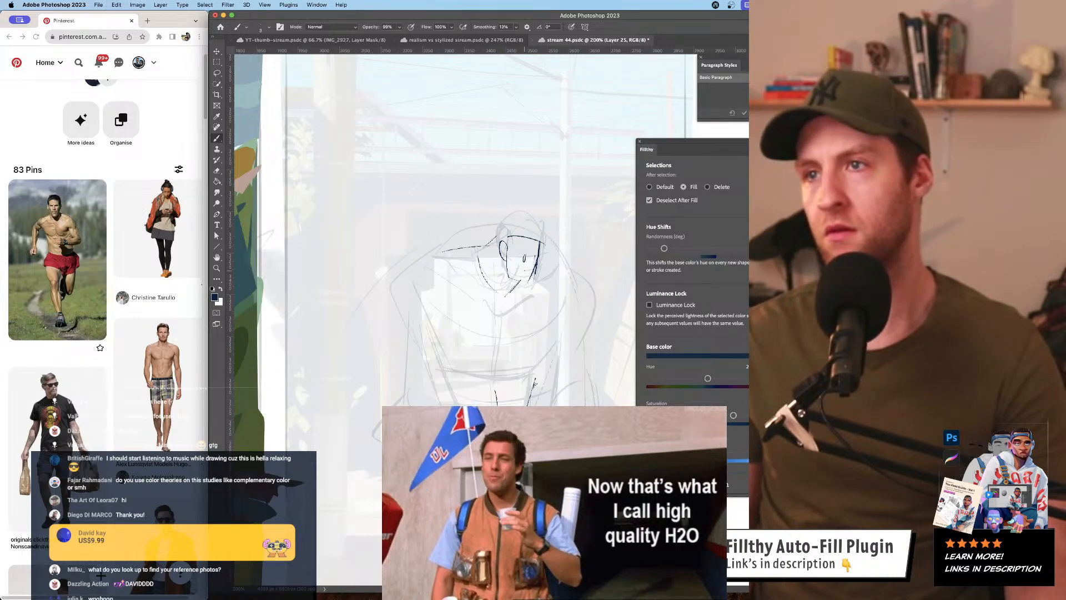
- Draw the refined sloping shoulders and upper arm contours on both sides of the figure
{"action": "left_click", "coordinate": [520, 306], "text": "alt"}
{"action": "left_click", "coordinate": [517, 309], "text": "super"}
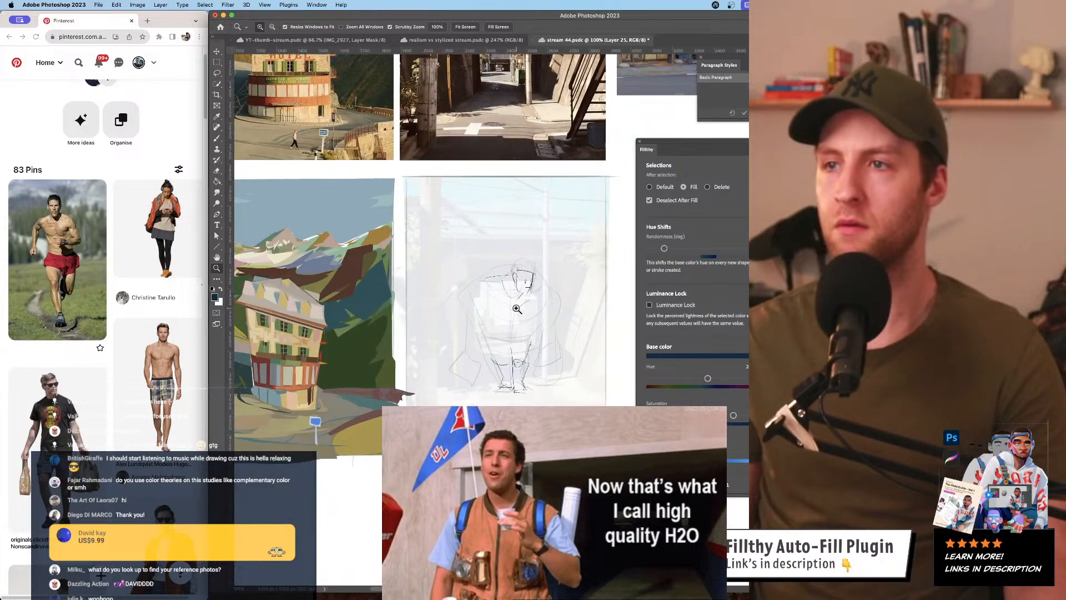
{"action": "mouse_move", "coordinate": [517, 309]}
{"action": "left_mouse_down"}
{"action": "mouse_move", "coordinate": [491, 298]}
{"action": "mouse_move", "coordinate": [472, 357]}
{"action": "left_mouse_up"}
{"action": "key", "text": "b"}
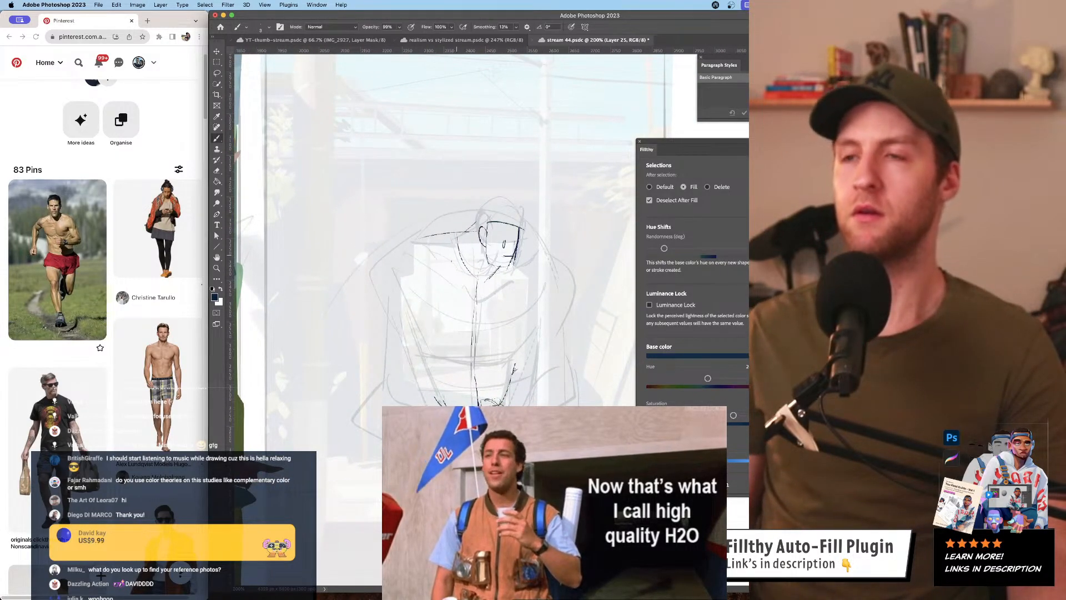
{"action": "left_click_drag", "start_coordinate": [477, 240], "coordinate": [385, 277]}
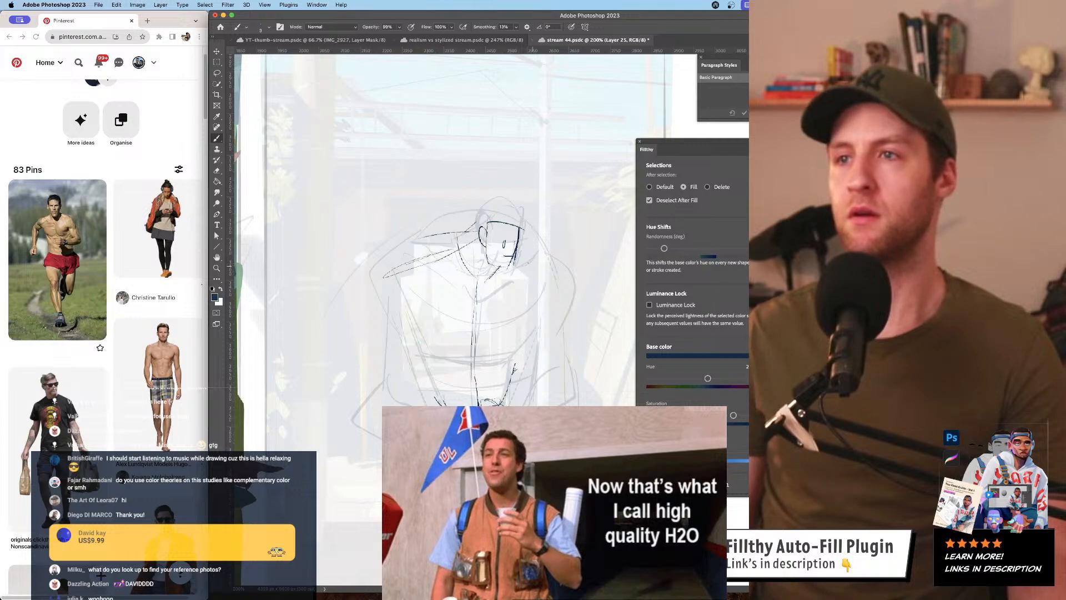
{"action": "left_click_drag", "start_coordinate": [550, 280], "coordinate": [557, 324]}
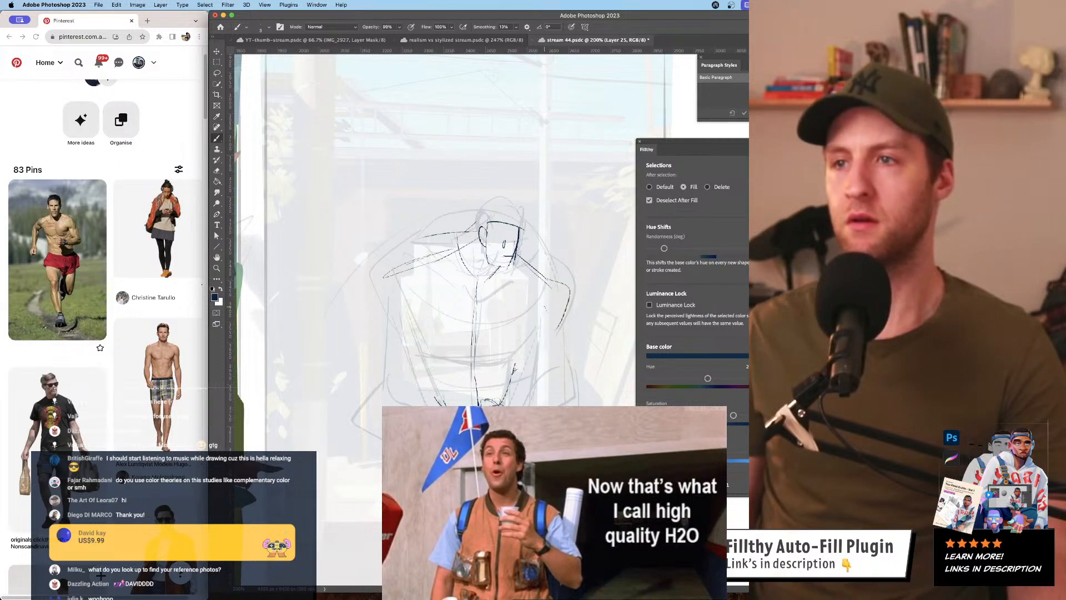
{"action": "mouse_move", "coordinate": [382, 269]}
{"action": "left_mouse_down"}
{"action": "mouse_move", "coordinate": [380, 298]}
{"action": "mouse_move", "coordinate": [403, 288]}
{"action": "left_mouse_up"}
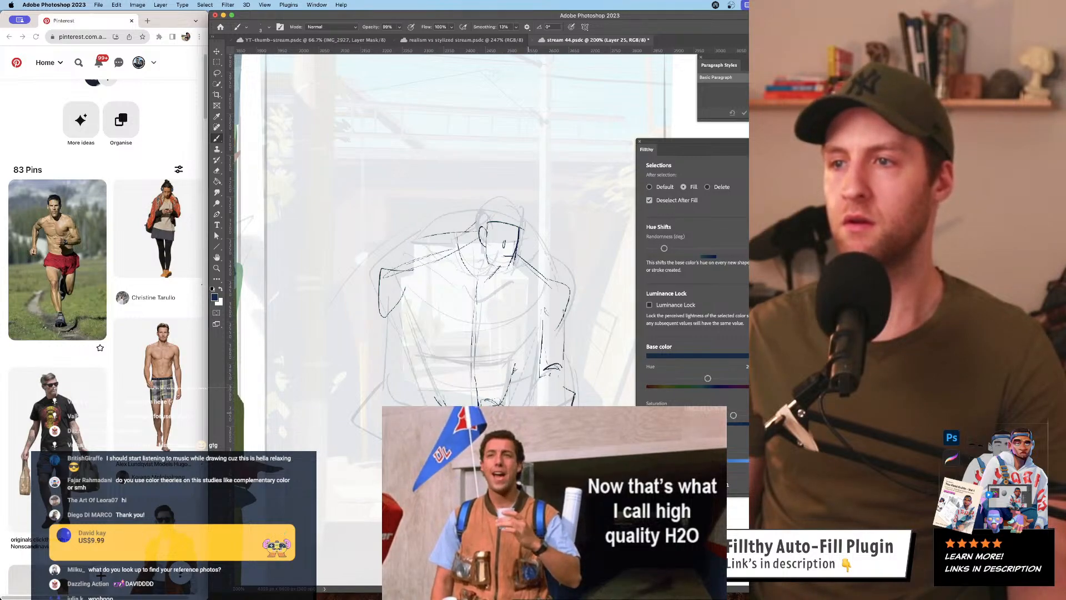
{"action": "left_click", "coordinate": [568, 326], "text": "alt+super"}
{"action": "left_click", "coordinate": [566, 328], "text": "super"}
{"action": "left_click_drag", "start_coordinate": [566, 328], "coordinate": [553, 312]}
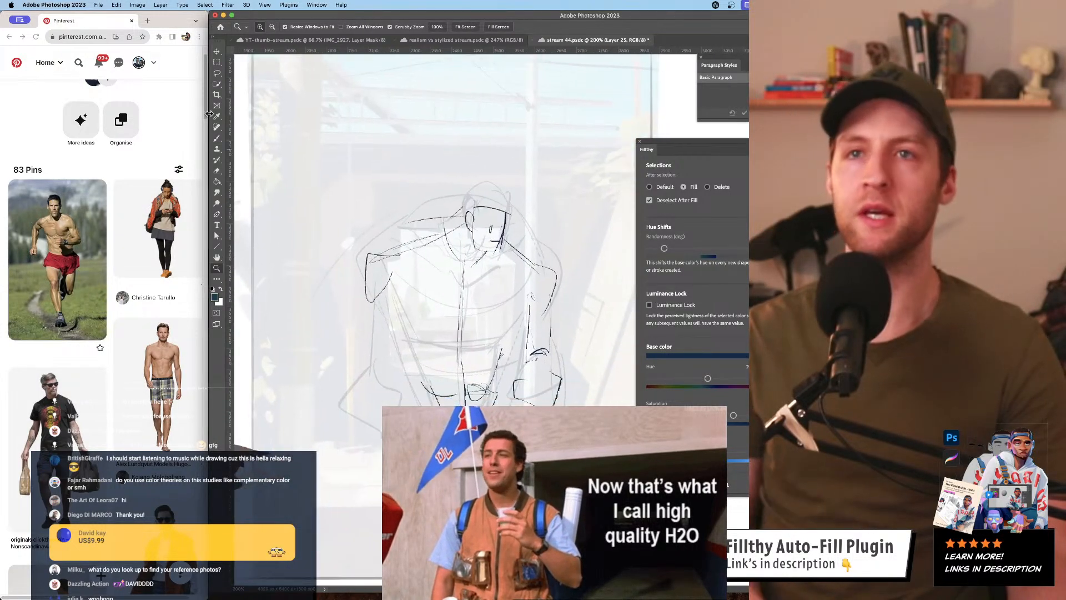
- Set the Fillthy after-selection option to Default, lasso the figure's refined upper body and move it upward
{"action": "left_click", "coordinate": [218, 74]}
{"action": "mouse_move", "coordinate": [509, 190]}
{"action": "left_mouse_down"}
{"action": "mouse_move", "coordinate": [347, 350]}
{"action": "mouse_move", "coordinate": [594, 368]}
{"action": "mouse_move", "coordinate": [569, 239]}
{"action": "left_mouse_up"}
{"action": "key", "text": "super+z"}
{"action": "left_click", "coordinate": [649, 187]}
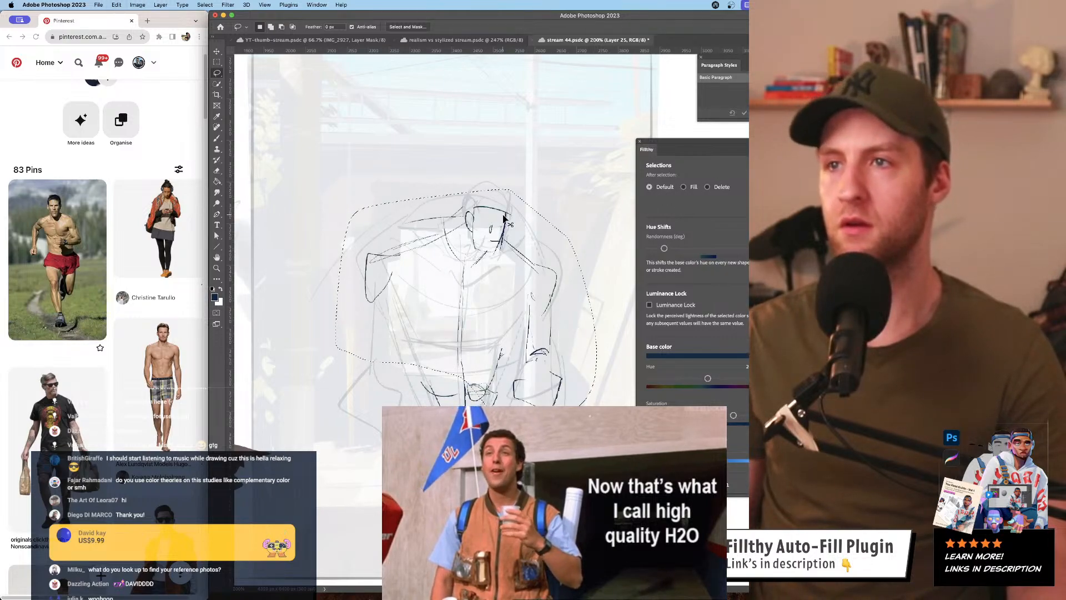
{"action": "mouse_move", "coordinate": [489, 221]}
{"action": "left_mouse_down"}
{"action": "mouse_move", "coordinate": [505, 198]}
{"action": "mouse_move", "coordinate": [503, 171]}
{"action": "left_mouse_up"}
{"action": "key", "text": "super+z"}
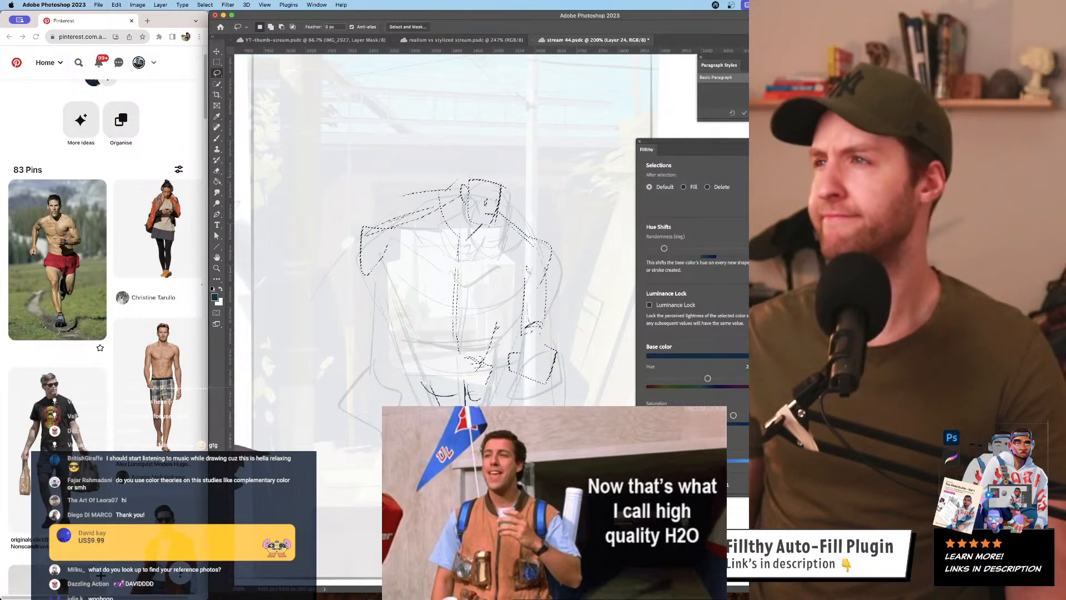
- Undo the move of the faded sketch, move the lassoed upper body of the refined line art upward and deselect it
{"action": "key", "text": "super+z"}
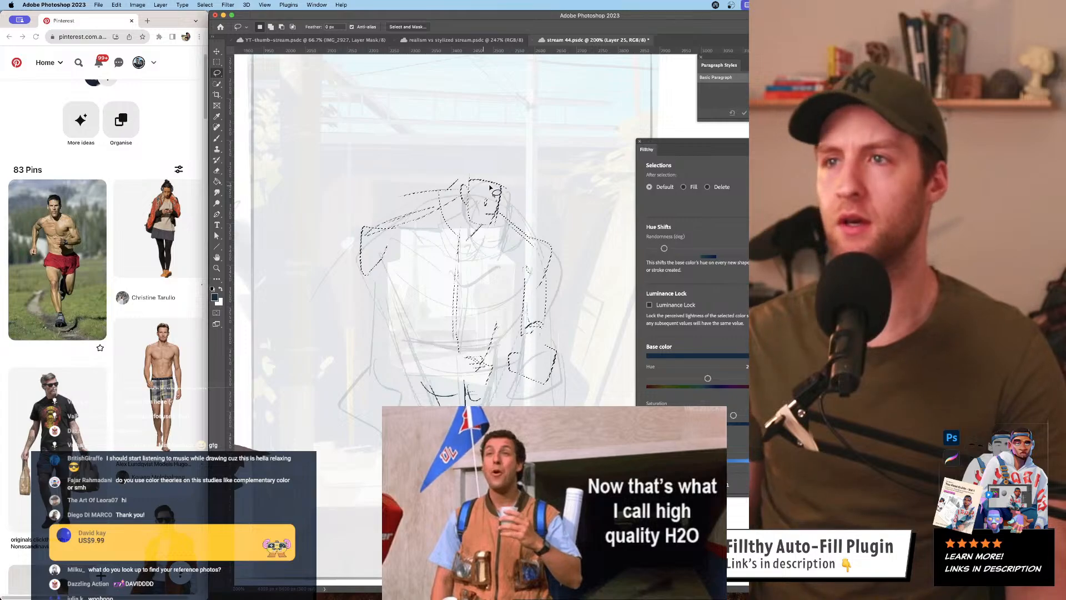
{"action": "left_click_drag", "start_coordinate": [499, 196], "coordinate": [500, 175]}
{"action": "key", "text": "super+d"}
- Draw the tapering torso sides from armpits to waist and a curved line across the chest
{"action": "key", "text": "z"}
{"action": "left_click", "coordinate": [573, 277], "text": "alt"}
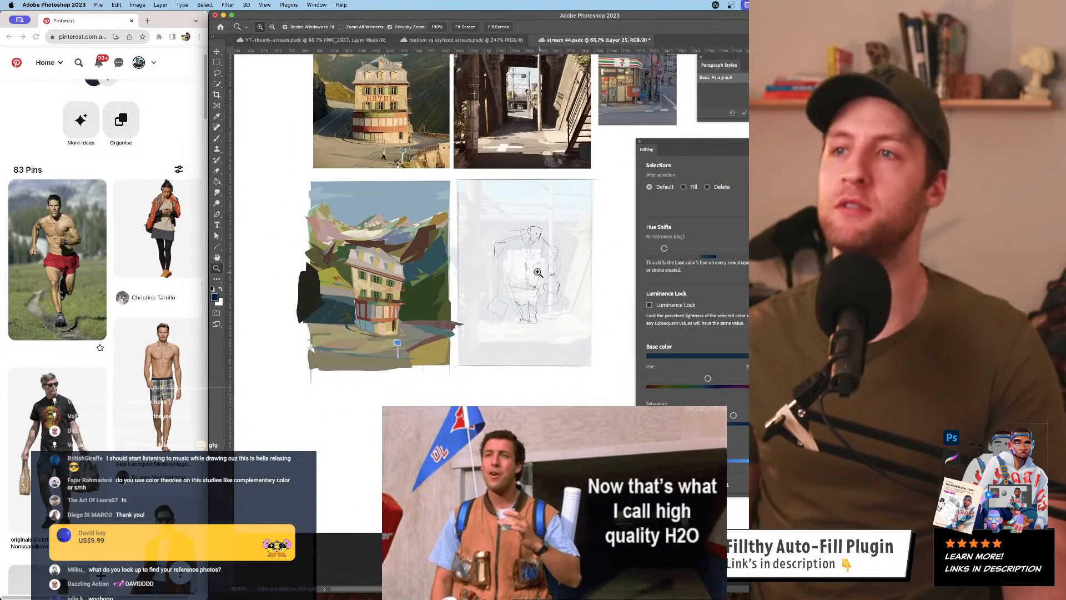
{"action": "left_click", "coordinate": [525, 275]}
{"action": "key", "text": "b"}
{"action": "left_click_drag", "start_coordinate": [540, 240], "coordinate": [546, 231]}
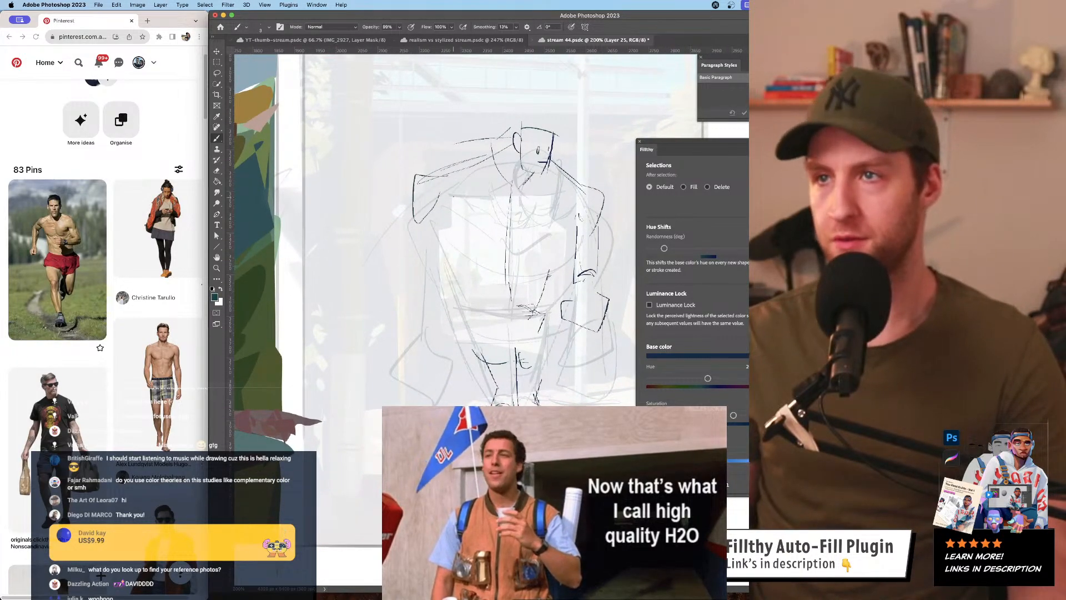
{"action": "left_click_drag", "start_coordinate": [447, 204], "coordinate": [484, 307]}
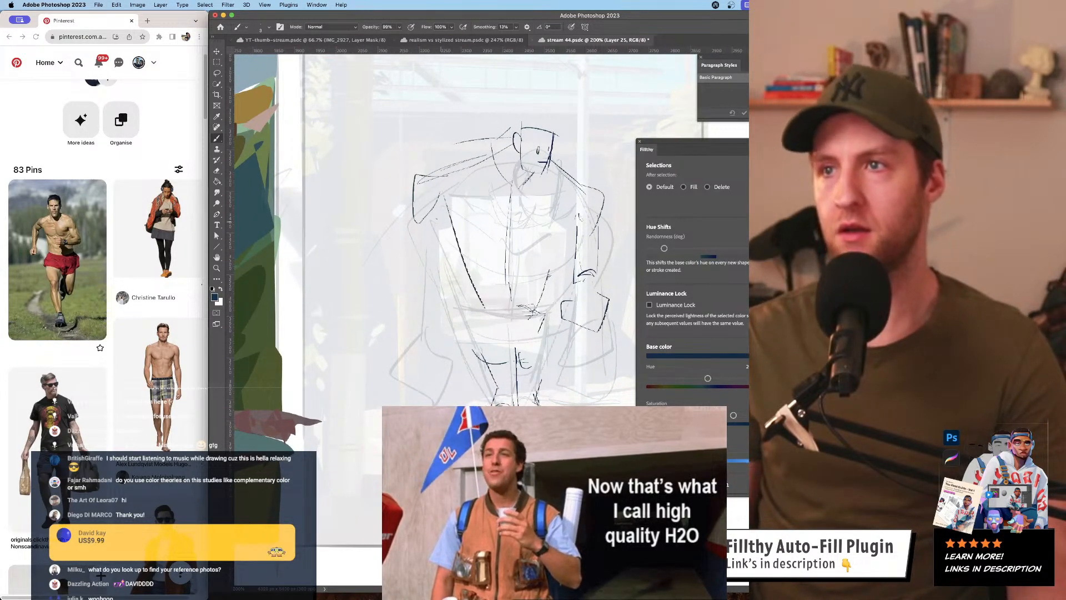
{"action": "left_click_drag", "start_coordinate": [442, 223], "coordinate": [567, 227]}
{"action": "key", "text": "super+z"}
{"action": "left_click_drag", "start_coordinate": [441, 227], "coordinate": [576, 225]}
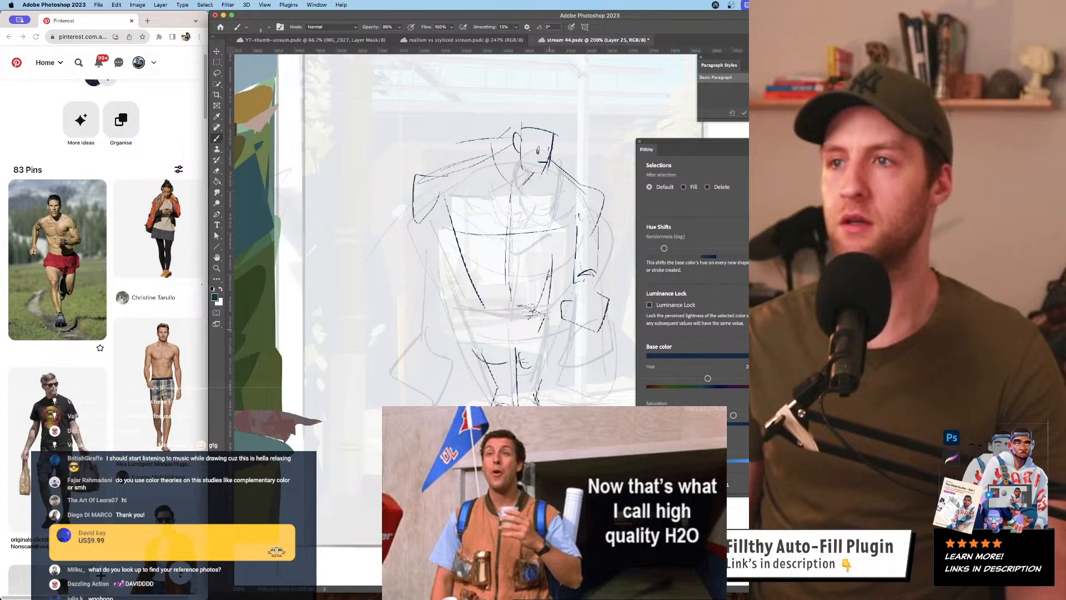
{"action": "left_click_drag", "start_coordinate": [440, 195], "coordinate": [494, 332]}
- Draw the contour lines of the figure's hanging arm on the side of the raised shoulder, plus the waist lines
{"action": "key", "text": "z"}
{"action": "left_click", "coordinate": [537, 288], "text": "alt"}
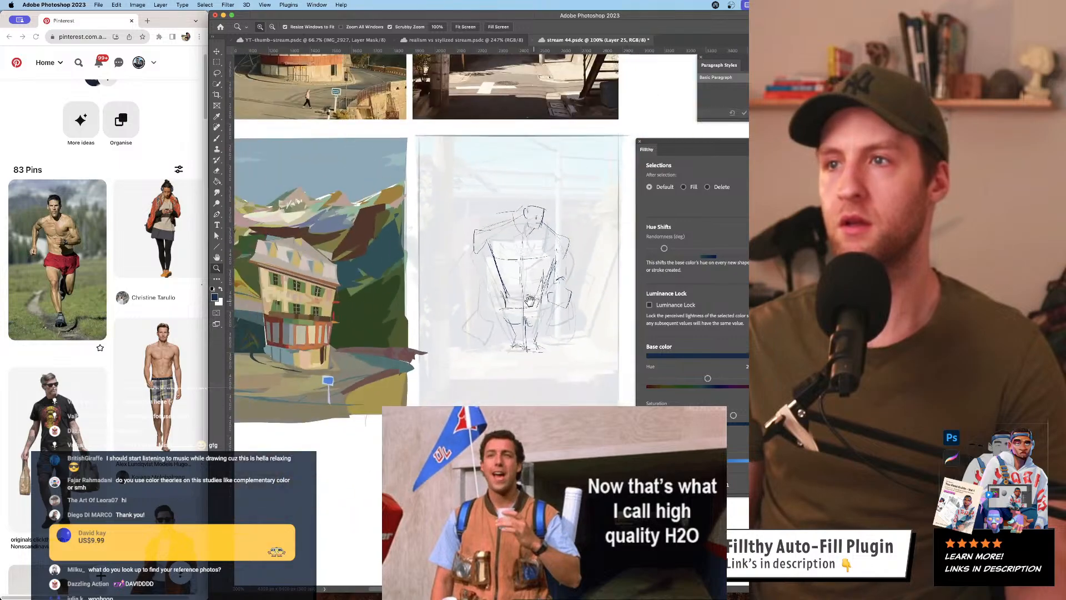
{"action": "left_click_drag", "start_coordinate": [531, 296], "coordinate": [504, 223]}
{"action": "left_click", "coordinate": [504, 222]}
{"action": "key", "text": "b"}
{"action": "mouse_move", "coordinate": [398, 265]}
{"action": "left_mouse_down"}
{"action": "mouse_move", "coordinate": [401, 321]}
{"action": "mouse_move", "coordinate": [434, 313]}
{"action": "left_mouse_up"}
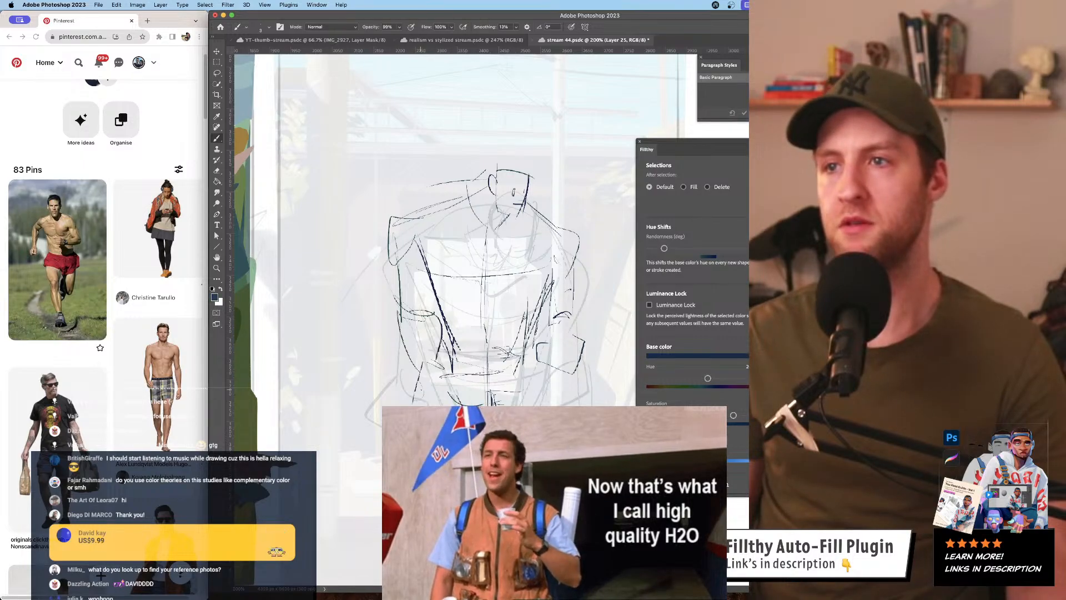
- Draw darker sloping lines from the neck to both shoulders and the collar line below the chin
{"action": "key", "text": "z"}
{"action": "left_click", "coordinate": [542, 370], "text": "alt"}
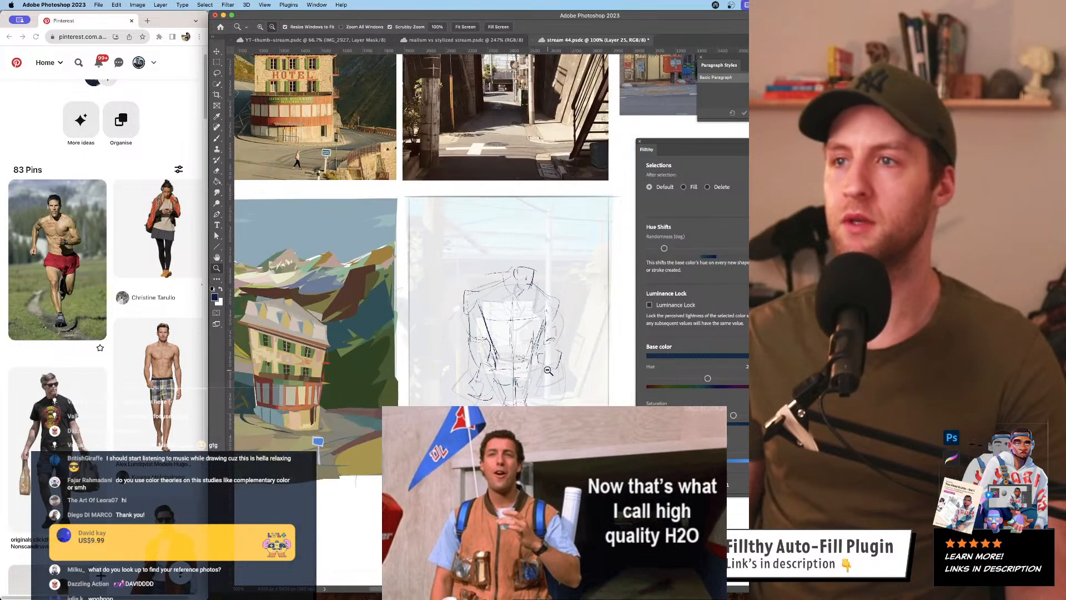
{"action": "left_click", "coordinate": [539, 335]}
{"action": "key", "text": "b"}
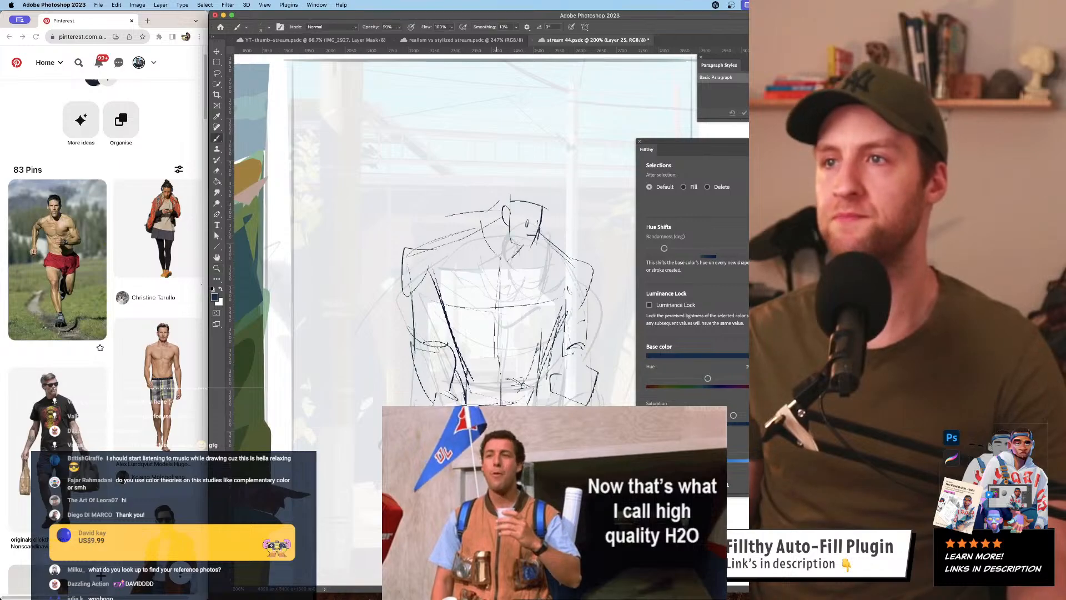
{"action": "mouse_move", "coordinate": [444, 249]}
{"action": "left_mouse_down"}
{"action": "mouse_move", "coordinate": [503, 215]}
{"action": "mouse_move", "coordinate": [508, 266]}
{"action": "left_mouse_up"}
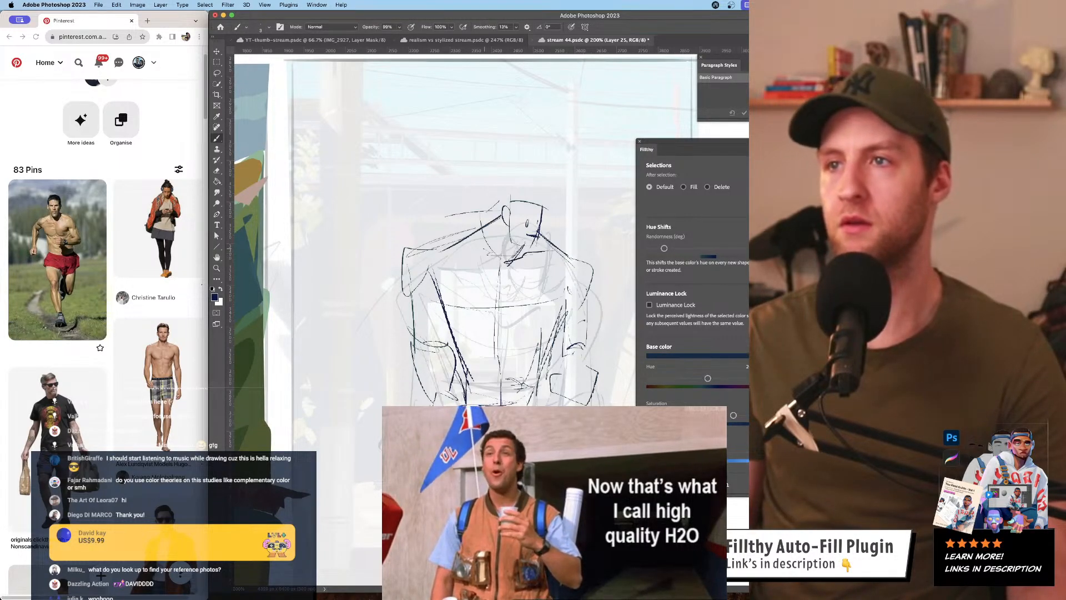
- Enlarge the faded underpass study together with both character sketch layers using Free Transform
{"action": "key", "text": "z"}
{"action": "left_click", "coordinate": [500, 294], "text": "alt"}
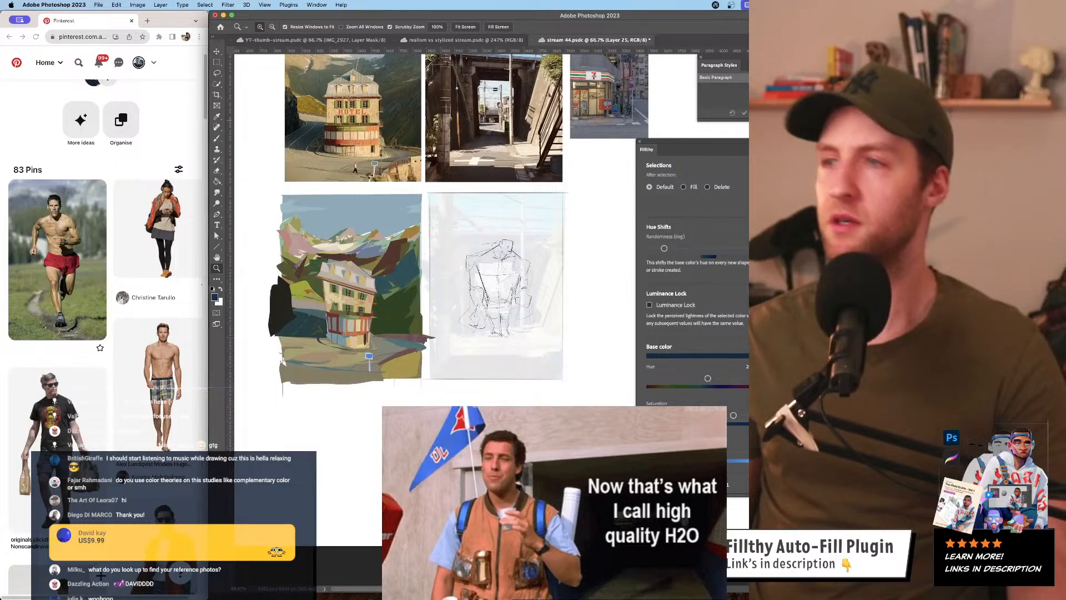
{"action": "key", "text": "v"}
{"action": "key", "text": "ctrl+t"}
{"action": "left_click_drag", "start_coordinate": [567, 192], "coordinate": [636, 122]}
{"action": "mouse_move", "coordinate": [530, 265]}
{"action": "left_mouse_down"}
{"action": "mouse_move", "coordinate": [587, 346]}
{"action": "mouse_move", "coordinate": [596, 338]}
{"action": "mouse_move", "coordinate": [473, 299]}
{"action": "left_mouse_up"}
{"action": "key", "text": "Return"}
{"action": "key", "text": "z"}
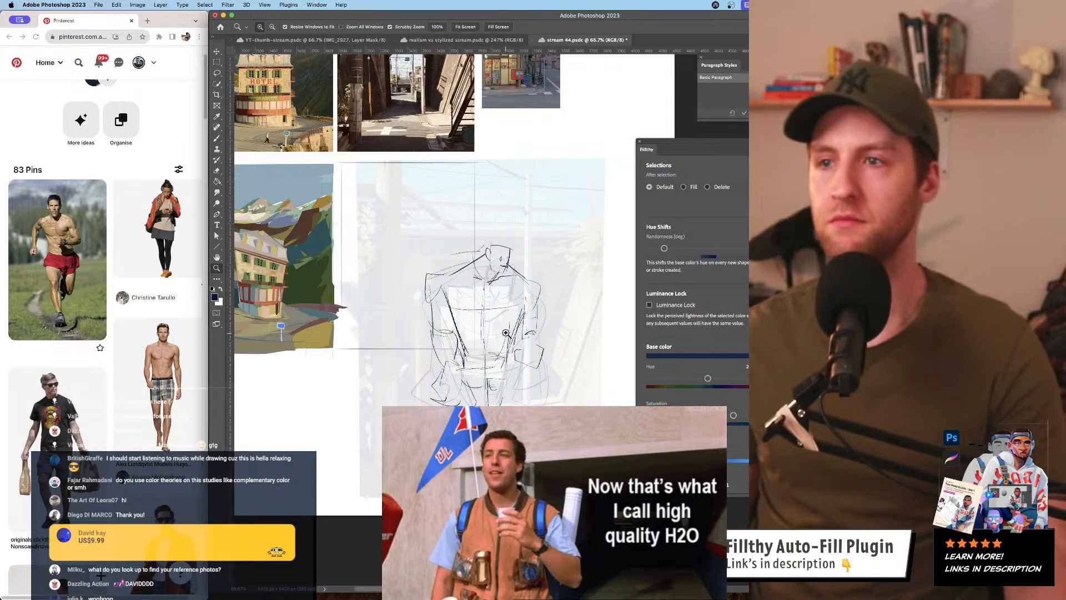
{"action": "left_click", "coordinate": [506, 332]}
{"action": "left_click", "coordinate": [520, 331], "text": "alt"}
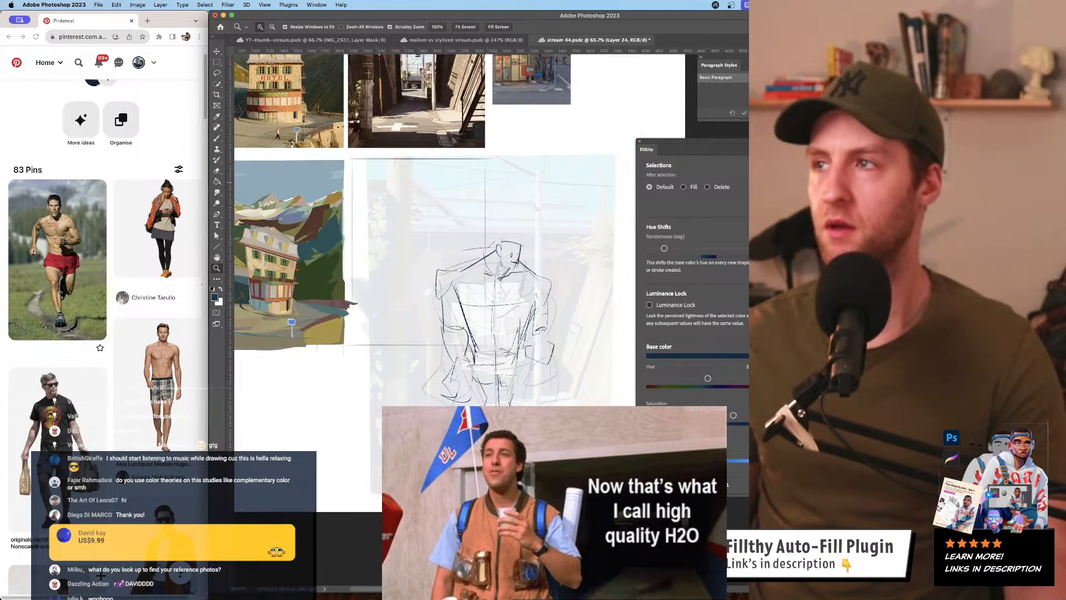
- Scale the character sketches down to 89.86% and move them slightly lower within the study
{"action": "key", "text": "ctrl+t"}
{"action": "mouse_move", "coordinate": [493, 238]}
{"action": "left_mouse_down"}
{"action": "mouse_move", "coordinate": [506, 267]}
{"action": "mouse_move", "coordinate": [498, 280]}
{"action": "left_mouse_up"}
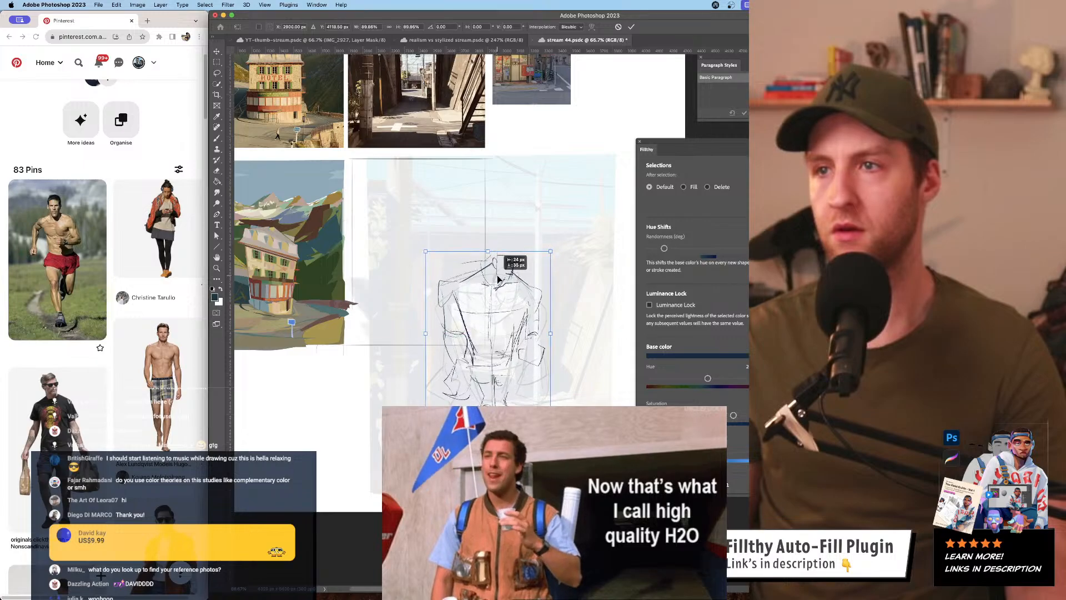
{"action": "key", "text": "Return"}
- Select the stray thin frame lines left around the study's former edges and remove them
{"action": "key", "text": "z"}
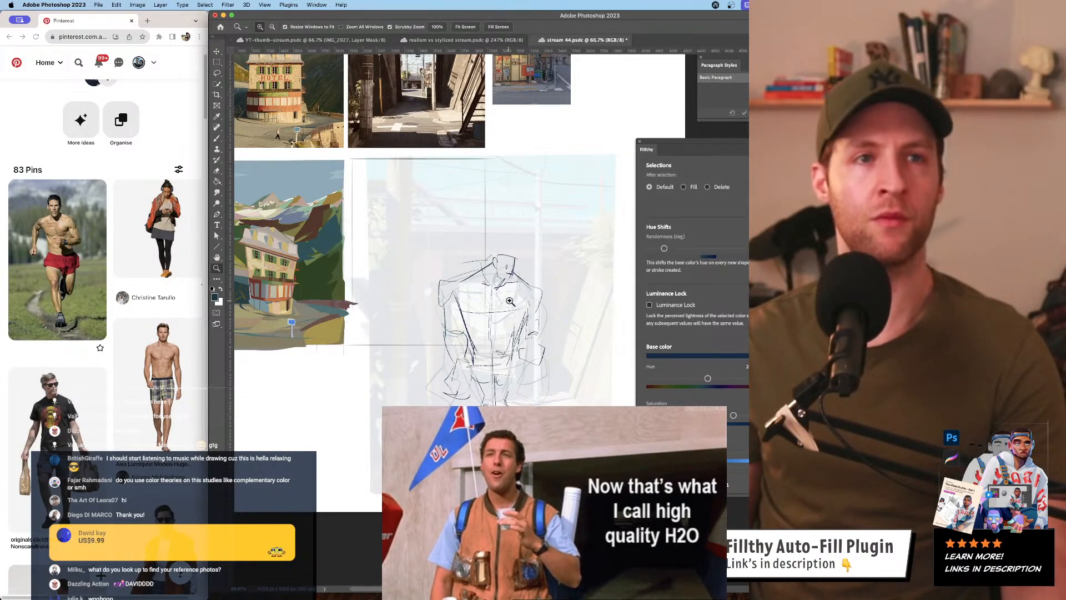
{"action": "scroll", "coordinate": [510, 300], "scroll_direction": "down", "scroll_amount": 2}
{"action": "left_click_drag", "start_coordinate": [510, 301], "coordinate": [522, 266]}
{"action": "key", "text": "b"}
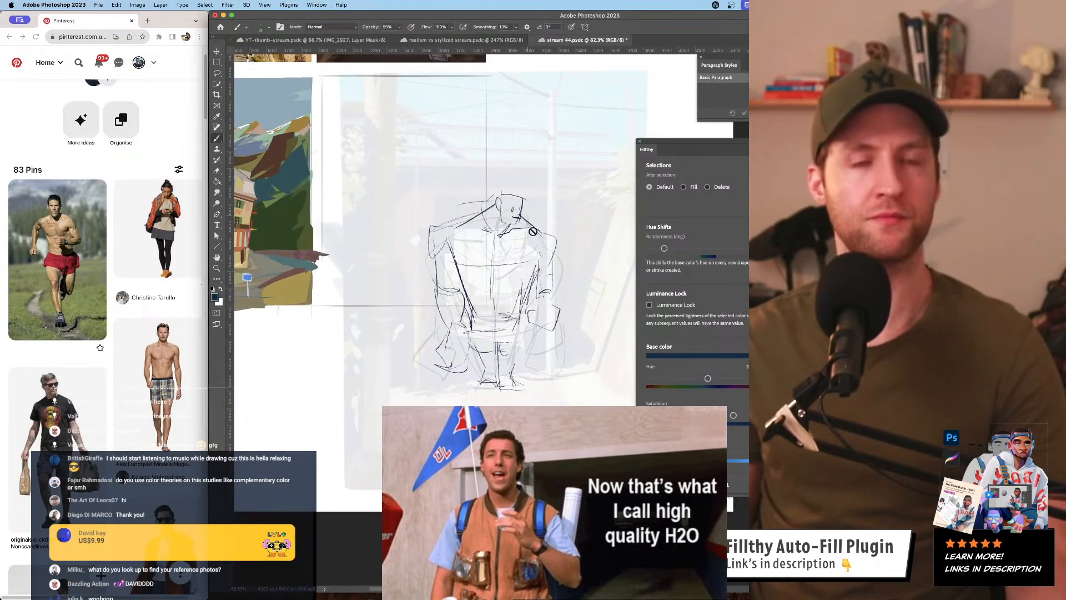
{"action": "key", "text": "v"}
{"action": "scroll", "coordinate": [476, 164], "scroll_direction": "up", "scroll_amount": 2}
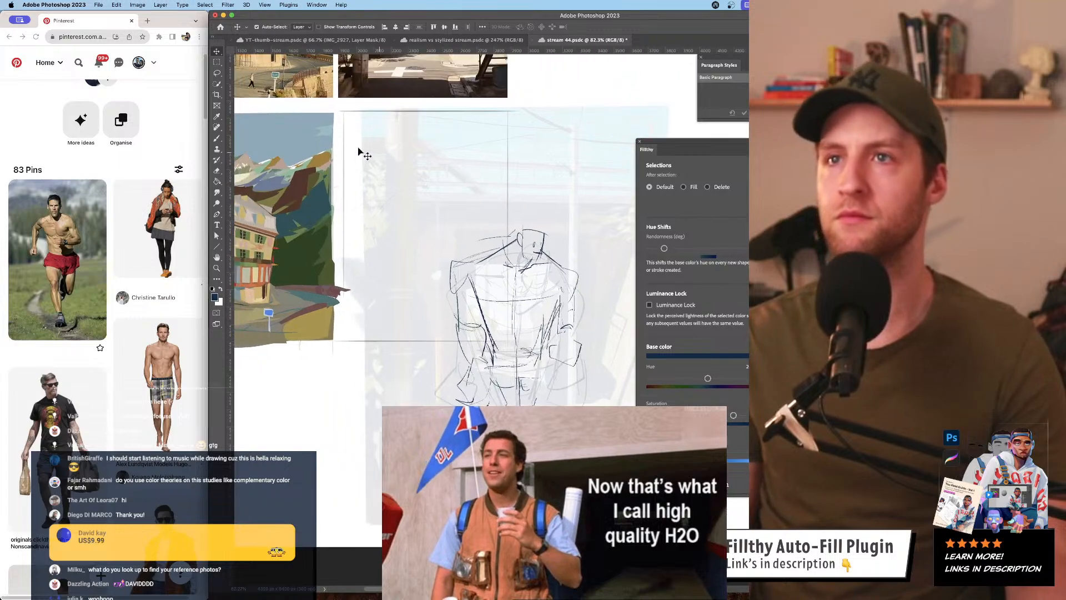
{"action": "left_click_drag", "start_coordinate": [361, 112], "coordinate": [346, 114]}
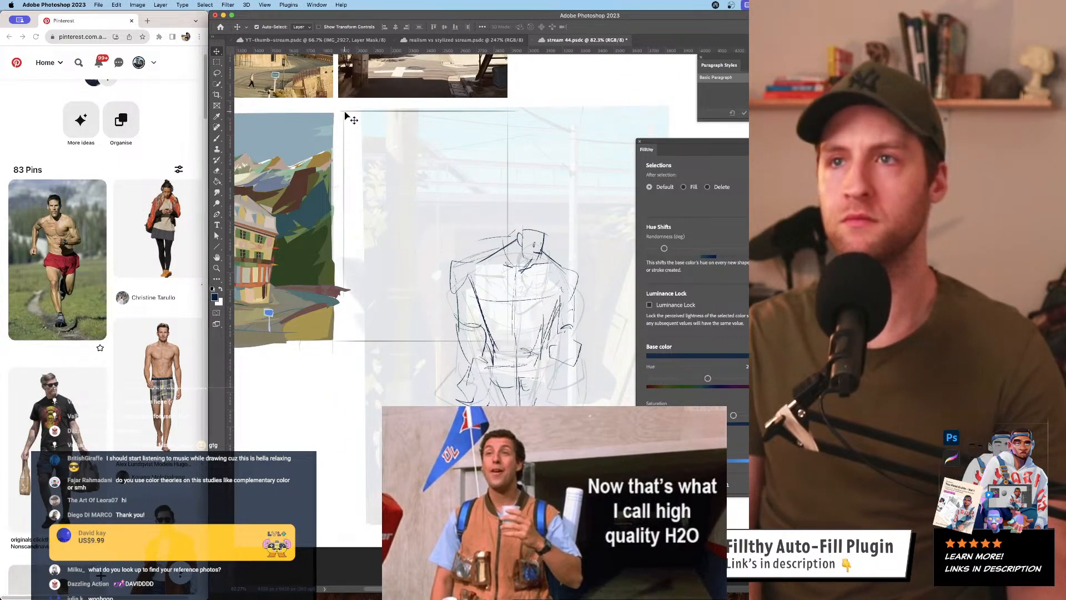
{"action": "left_click_drag", "start_coordinate": [350, 114], "coordinate": [469, 110]}
- Enlarge the eraser and erase the old rough sketch lines on Layer 24 from around and beneath the refined figure
{"action": "key", "text": "z"}
{"action": "scroll", "coordinate": [507, 255], "scroll_direction": "down", "scroll_amount": 3}
{"action": "scroll", "coordinate": [507, 254], "scroll_direction": "right", "scroll_amount": 3}
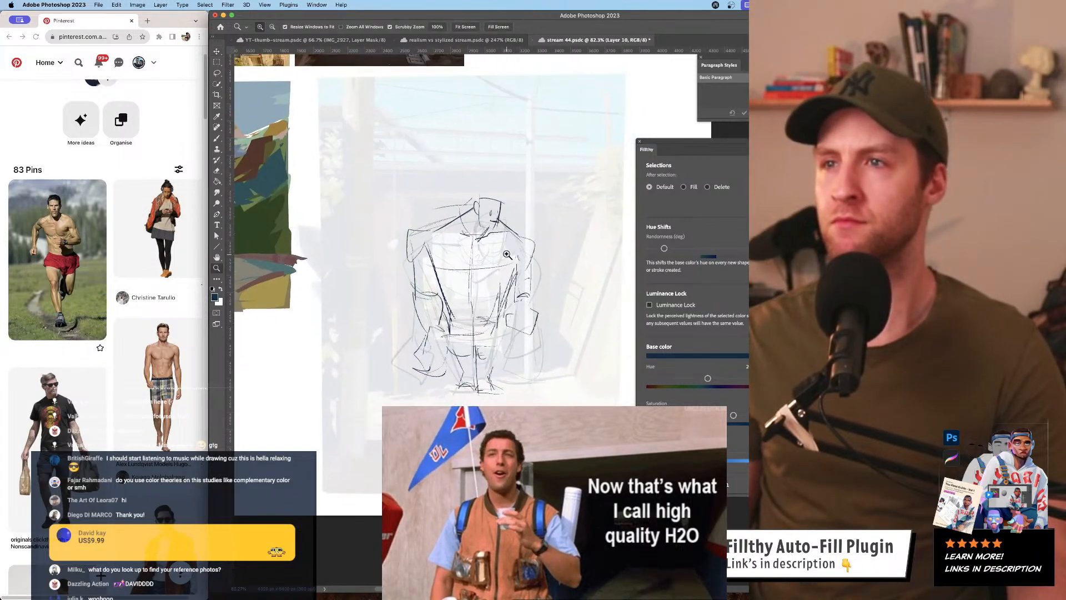
{"action": "left_click", "coordinate": [507, 254]}
{"action": "key", "text": "b"}
{"action": "key", "text": "e"}
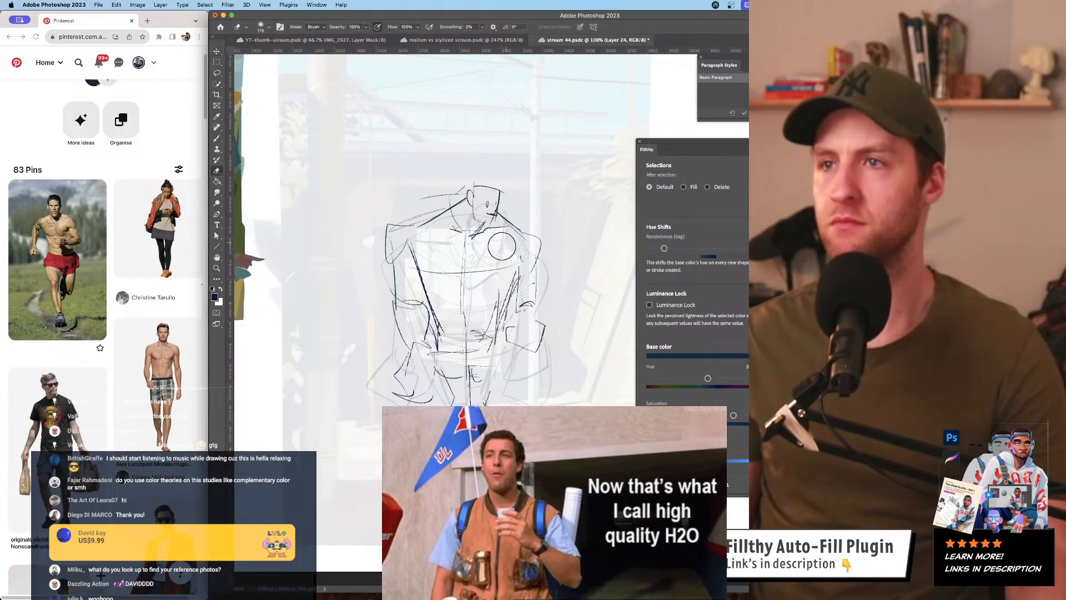
{"action": "key", "text": "bracketright"}
{"action": "key", "text": "bracketright"}
{"action": "key", "text": "bracketright"}
{"action": "key", "text": "bracketright"}
{"action": "key", "text": "bracketright"}
{"action": "key", "text": "bracketright"}
{"action": "mouse_move", "coordinate": [455, 228]}
{"action": "left_mouse_down"}
{"action": "mouse_move", "coordinate": [483, 277]}
{"action": "mouse_move", "coordinate": [472, 311]}
{"action": "left_mouse_up"}
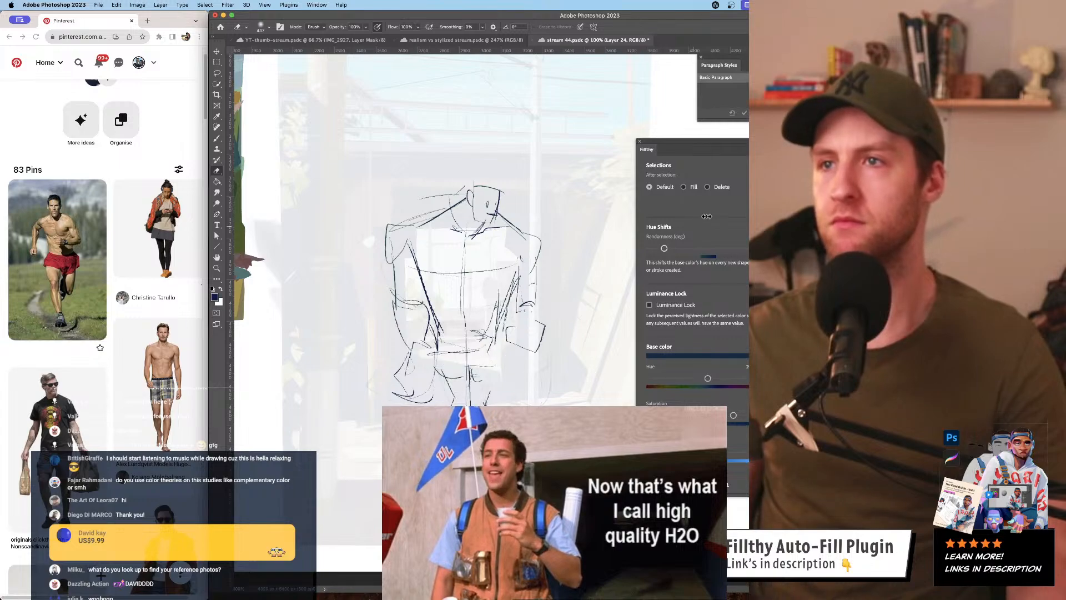
- Return to the refined line art on Layer 25 with the Brush tool
{"action": "key", "text": "b"}
{"action": "key", "text": "super+shift+alt+n"}
{"action": "left_click_drag", "start_coordinate": [529, 287], "coordinate": [532, 266]}
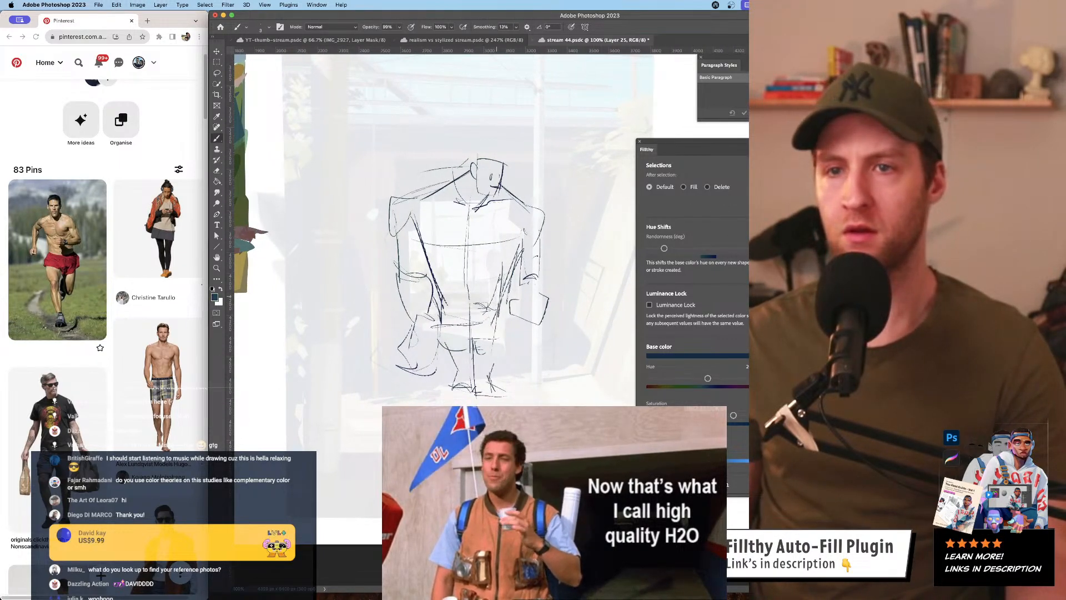
- Sketch short lines across the figure's waist and add small cross marks for the facial features
{"action": "mouse_move", "coordinate": [502, 278]}
{"action": "left_mouse_down"}
{"action": "mouse_move", "coordinate": [431, 301]}
{"action": "mouse_move", "coordinate": [468, 294]}
{"action": "mouse_move", "coordinate": [439, 292]}
{"action": "left_mouse_up"}
{"action": "left_click_drag", "start_coordinate": [514, 266], "coordinate": [510, 263]}
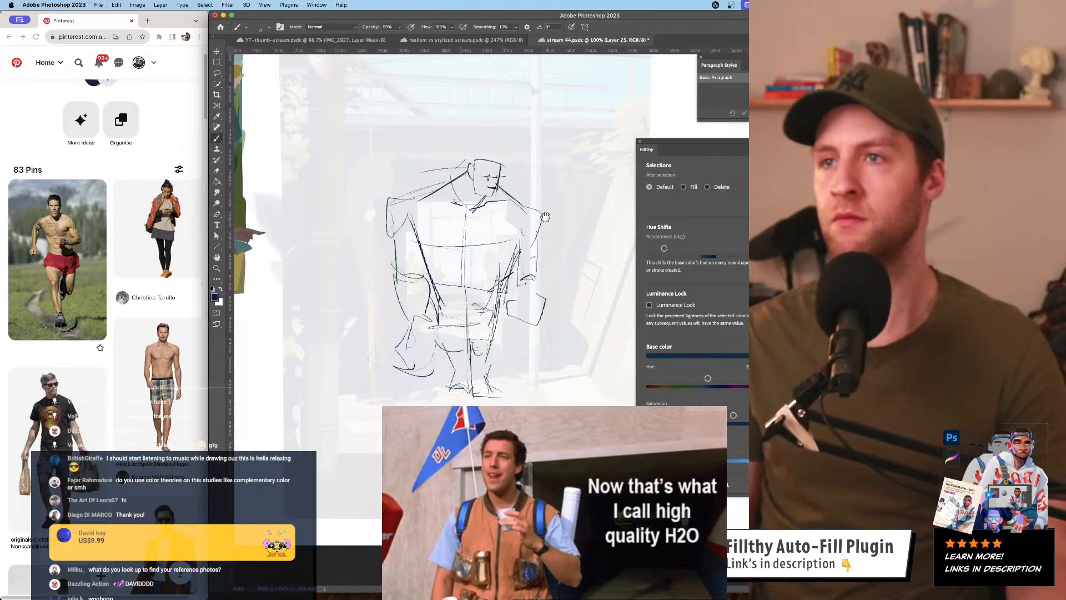
{"action": "left_click_drag", "start_coordinate": [528, 234], "coordinate": [538, 234]}
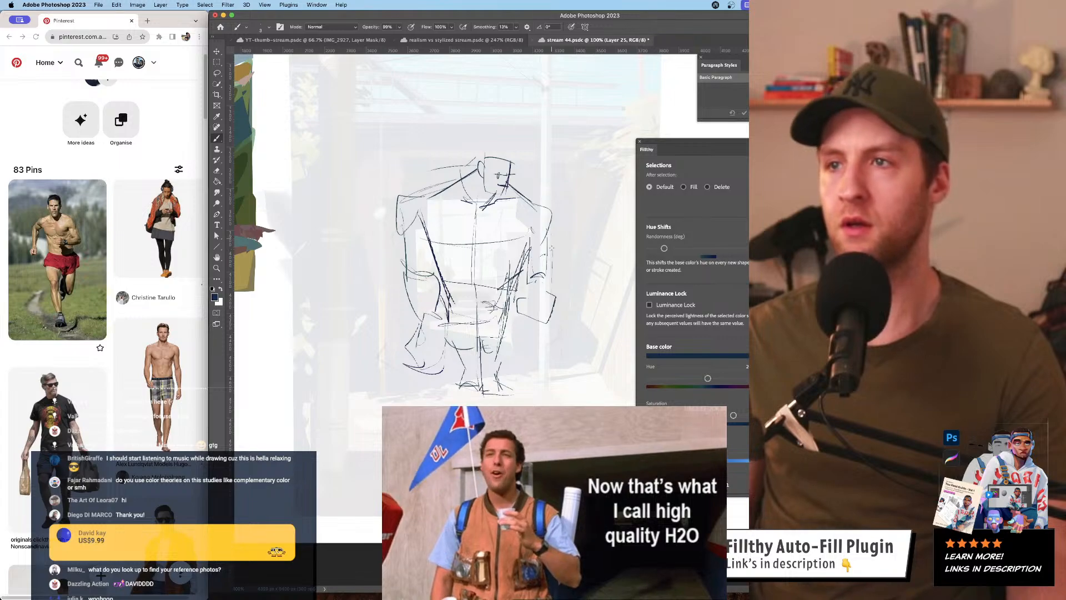
- Erase the figure's waist, legs and the hand beside the hip
{"action": "key", "text": "e"}
{"action": "mouse_move", "coordinate": [499, 298]}
{"action": "left_mouse_down"}
{"action": "mouse_move", "coordinate": [488, 369]}
{"action": "mouse_move", "coordinate": [476, 300]}
{"action": "left_mouse_up"}
{"action": "key", "text": "b"}
{"action": "left_click_drag", "start_coordinate": [521, 263], "coordinate": [516, 257]}
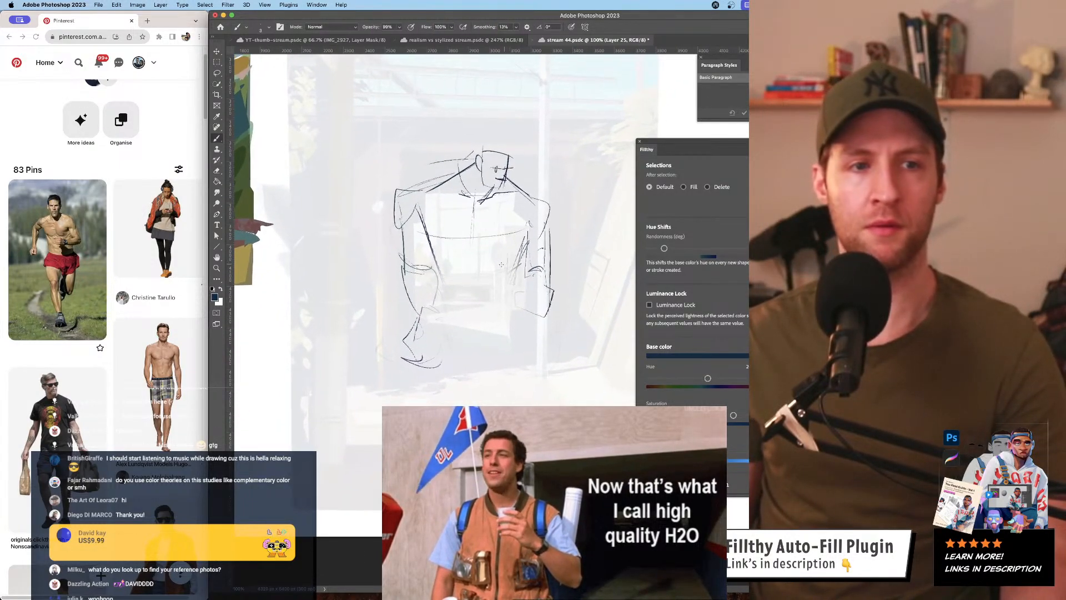
{"action": "key", "text": "e"}
{"action": "left_click_drag", "start_coordinate": [453, 318], "coordinate": [524, 310]}
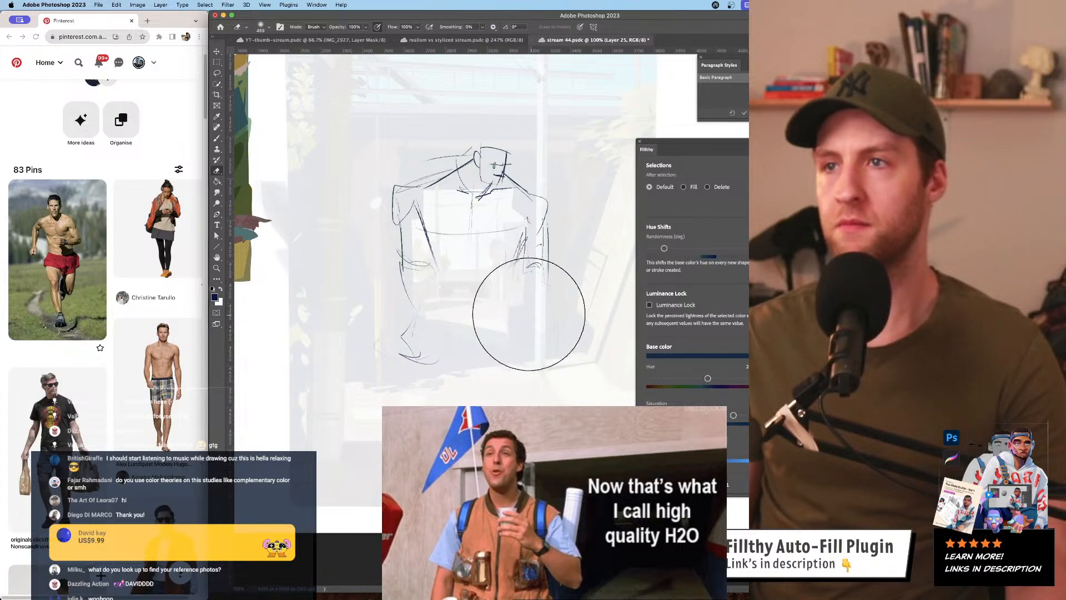
- Redraw the figure's waistline, thighs, knees and lower legs as rough lines beneath the torso
{"action": "key", "text": "b"}
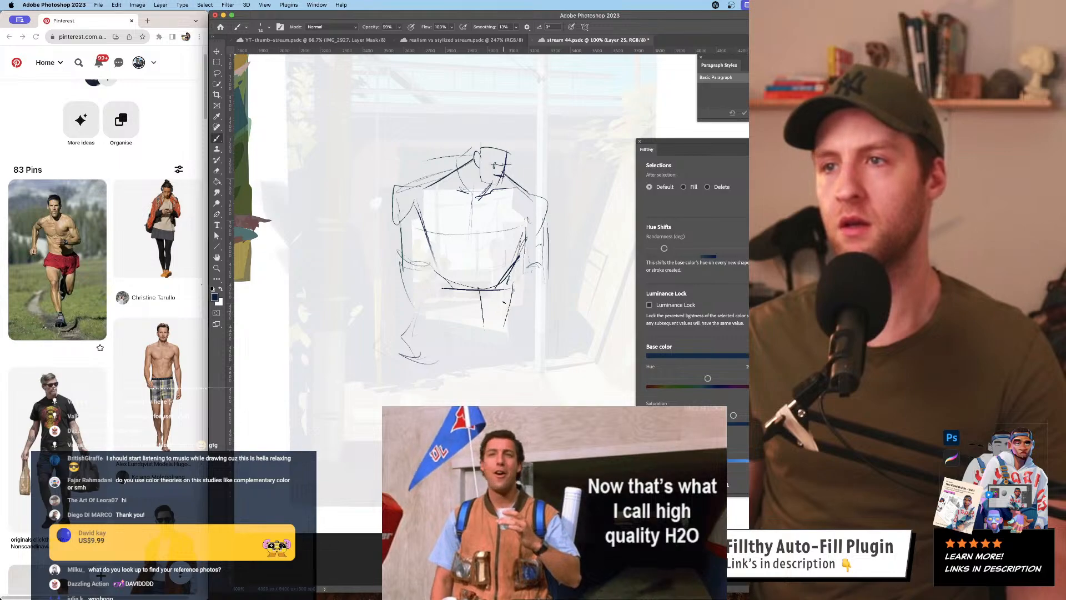
{"action": "left_click_drag", "start_coordinate": [482, 331], "coordinate": [499, 335]}
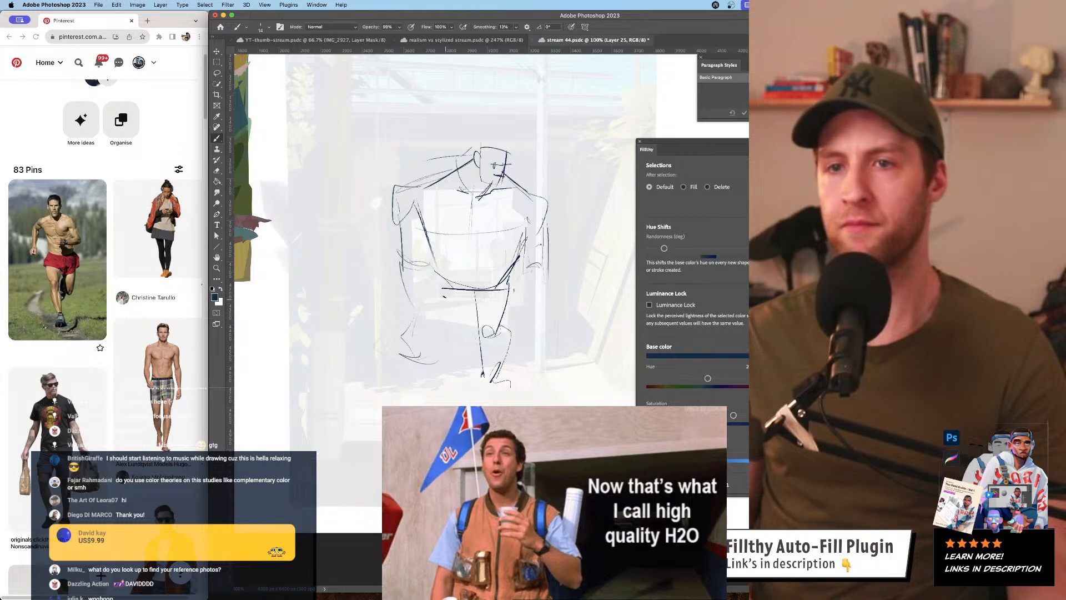
{"action": "left_click_drag", "start_coordinate": [444, 287], "coordinate": [465, 351]}
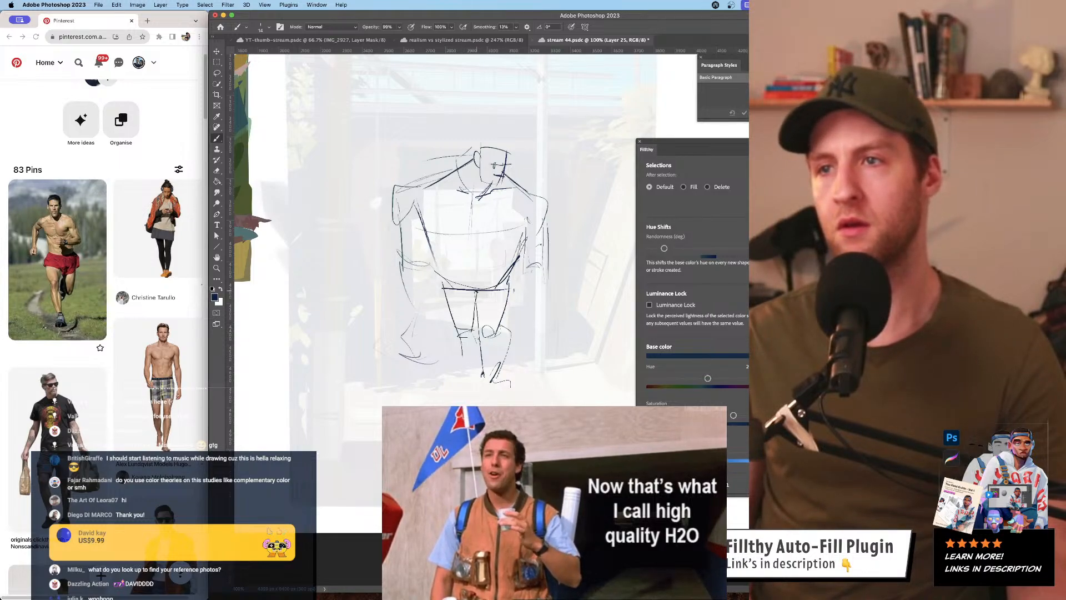
{"action": "key", "text": "super+z"}
{"action": "mouse_move", "coordinate": [470, 292]}
{"action": "left_mouse_down"}
{"action": "mouse_move", "coordinate": [550, 320]}
{"action": "mouse_move", "coordinate": [553, 349]}
{"action": "mouse_move", "coordinate": [520, 319]}
{"action": "left_mouse_up"}
{"action": "key", "text": "z"}
{"action": "left_click", "coordinate": [520, 318]}
{"action": "key", "text": "b"}
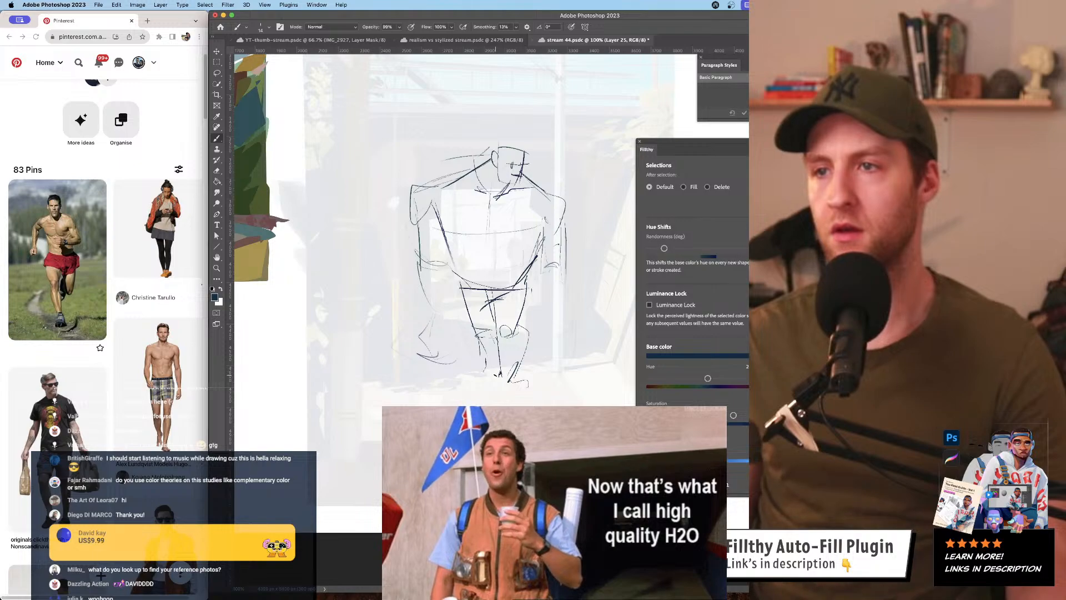
- Sketch the ankles and feet at the end of the figure's lower legs
{"action": "mouse_move", "coordinate": [501, 371]}
{"action": "left_mouse_down"}
{"action": "mouse_move", "coordinate": [526, 386]}
{"action": "mouse_move", "coordinate": [505, 392]}
{"action": "left_mouse_up"}
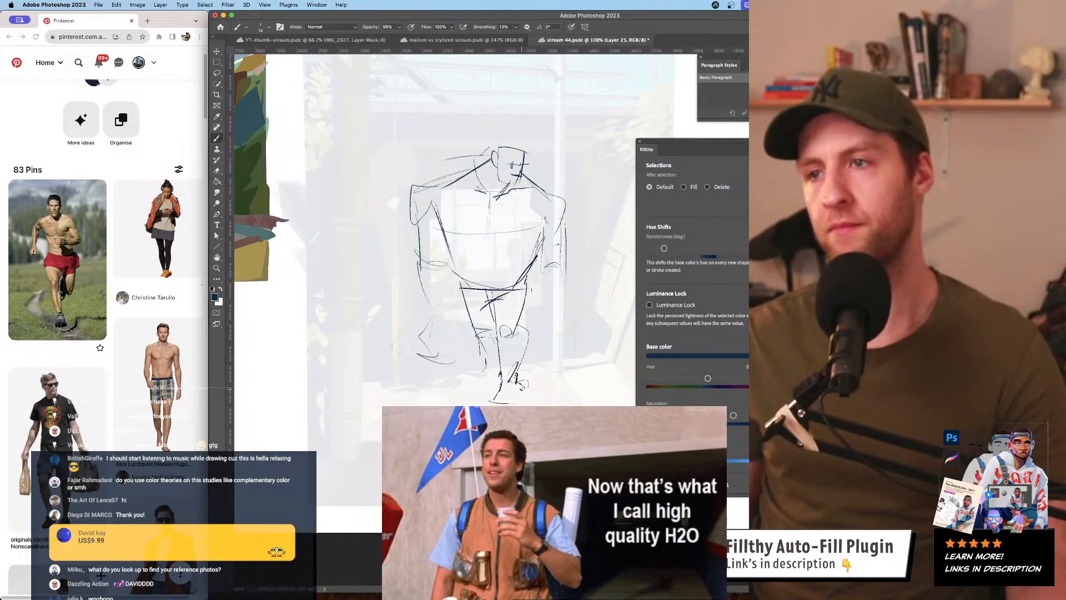
{"action": "key", "text": "z"}
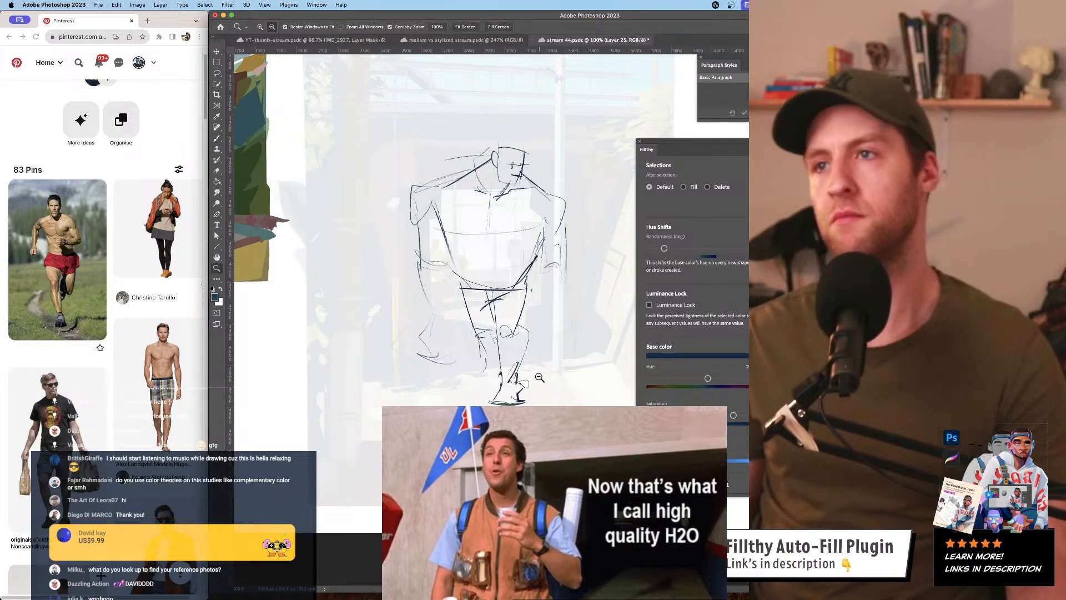
{"action": "mouse_move", "coordinate": [527, 371]}
{"action": "left_mouse_down"}
{"action": "mouse_move", "coordinate": [550, 393]}
{"action": "mouse_move", "coordinate": [525, 370]}
{"action": "mouse_move", "coordinate": [502, 360]}
{"action": "left_mouse_up"}
{"action": "key", "text": "b"}
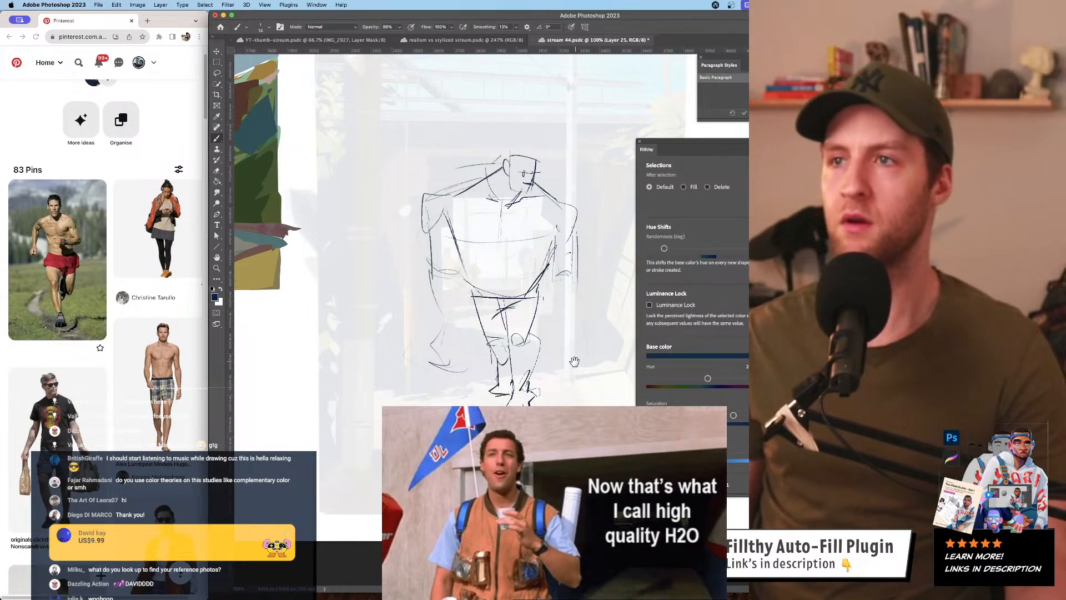
- Flip the canvas view horizontally and strengthen the hips, chest, centre line and the front shoulder of the mirrored figure
{"action": "scroll", "coordinate": [573, 364], "scroll_direction": "up", "scroll_amount": 2}
{"action": "scroll", "coordinate": [592, 217], "scroll_direction": "right", "scroll_amount": 4}
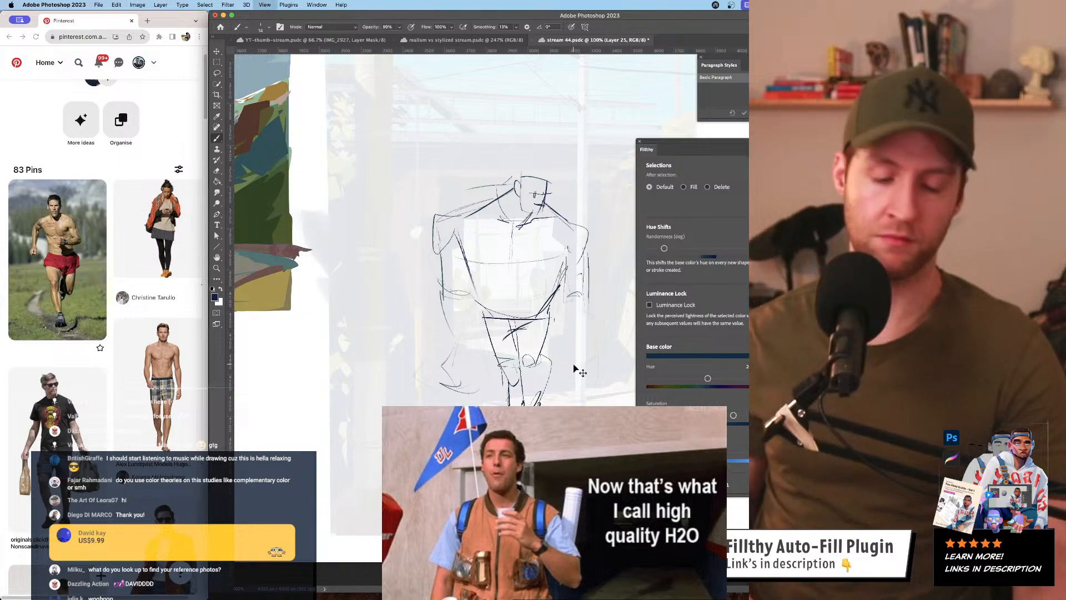
{"action": "mouse_move", "coordinate": [509, 325]}
{"action": "left_mouse_down"}
{"action": "mouse_move", "coordinate": [499, 369]}
{"action": "mouse_move", "coordinate": [510, 357]}
{"action": "left_mouse_up"}
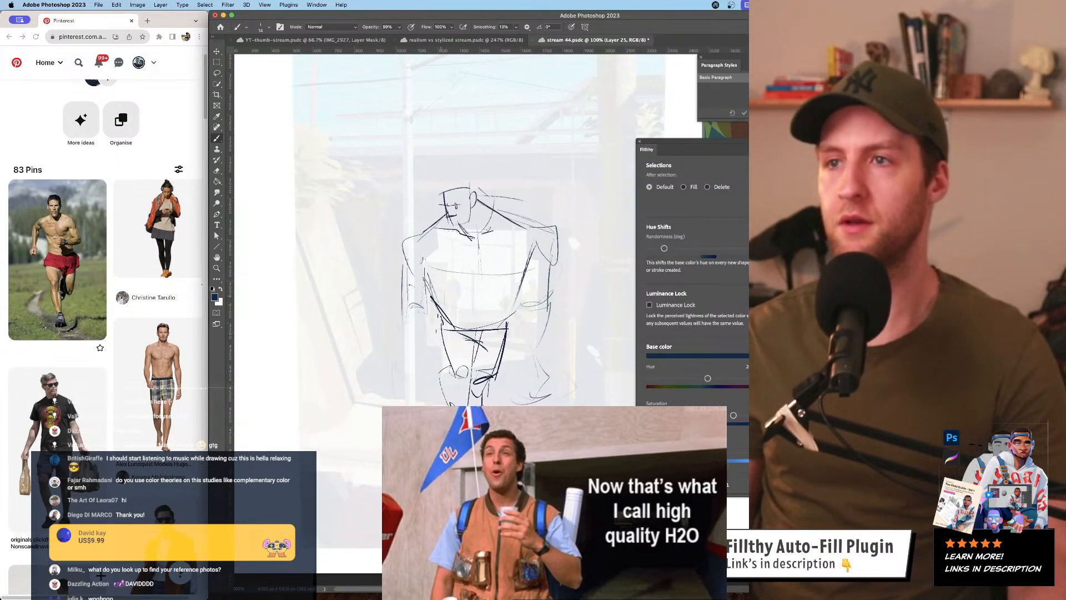
{"action": "left_click_drag", "start_coordinate": [479, 284], "coordinate": [472, 327]}
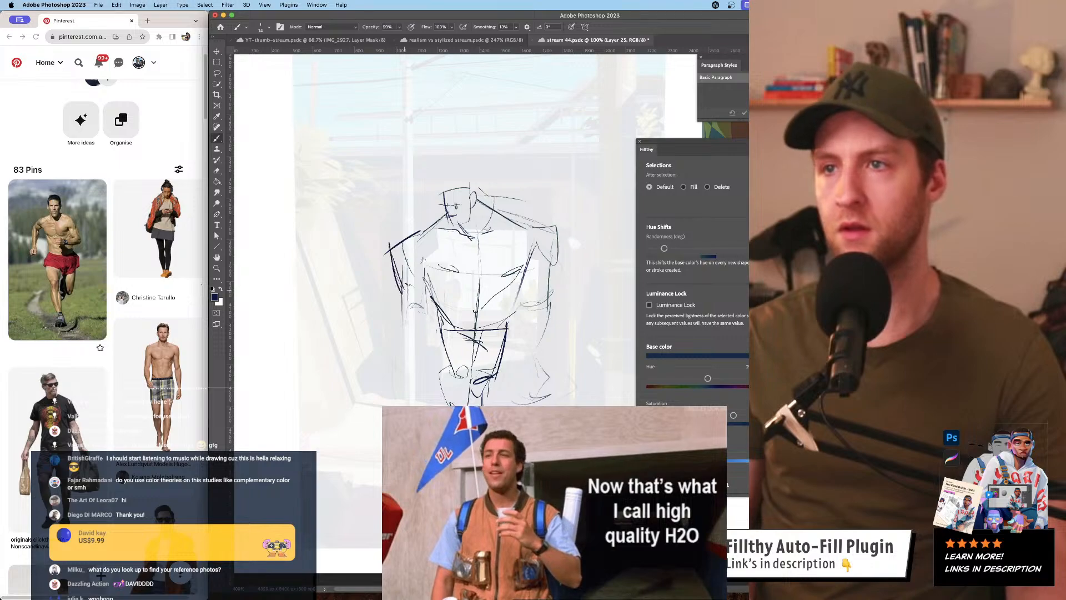
- Darken the outer shoulder and upper arm behind the figure's head with heavier strokes
{"action": "left_click_drag", "start_coordinate": [526, 318], "coordinate": [524, 315]}
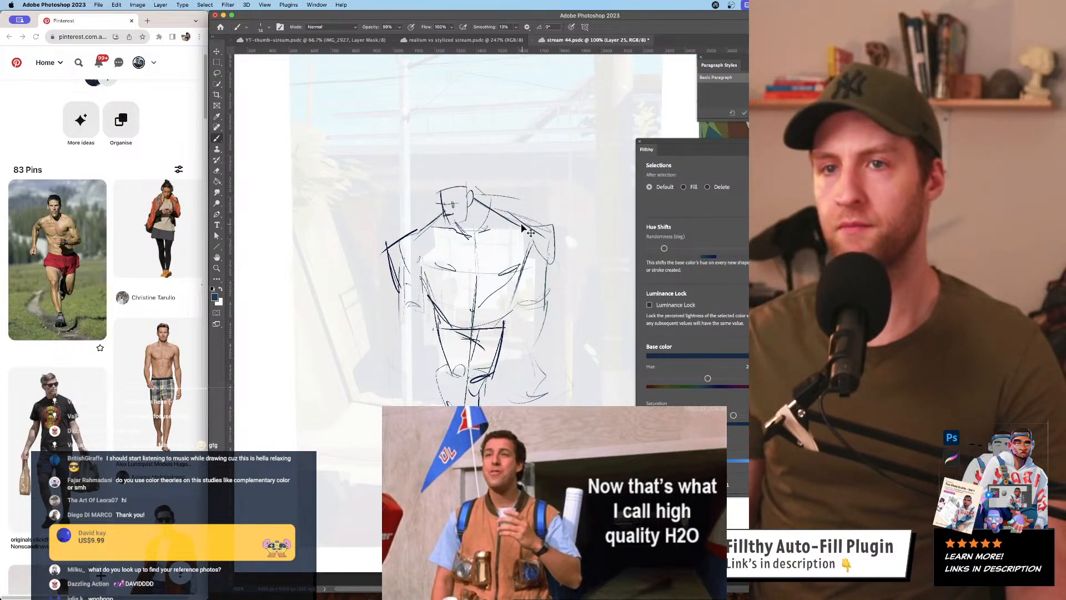
{"action": "left_click_drag", "start_coordinate": [534, 308], "coordinate": [520, 317]}
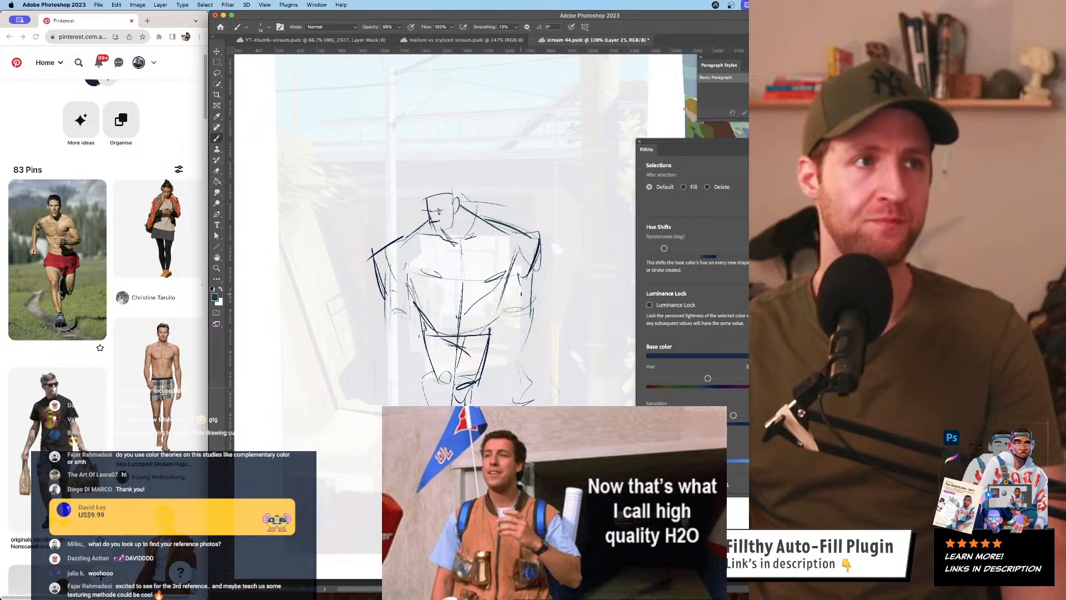
{"action": "mouse_move", "coordinate": [535, 292]}
{"action": "left_mouse_down"}
{"action": "mouse_move", "coordinate": [525, 269]}
{"action": "mouse_move", "coordinate": [515, 305]}
{"action": "mouse_move", "coordinate": [525, 280]}
{"action": "left_mouse_up"}
{"action": "left_click", "coordinate": [531, 280]}
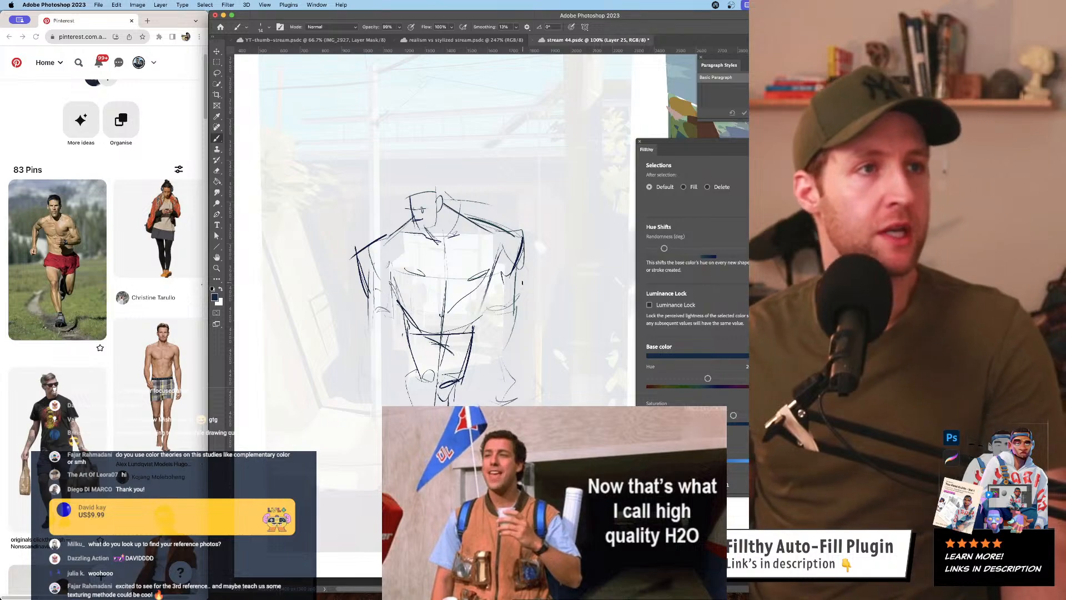
- Redraw the flat top and back edge of the head and reinforce the line of the front shoulder
{"action": "left_click_drag", "start_coordinate": [524, 291], "coordinate": [522, 287]}
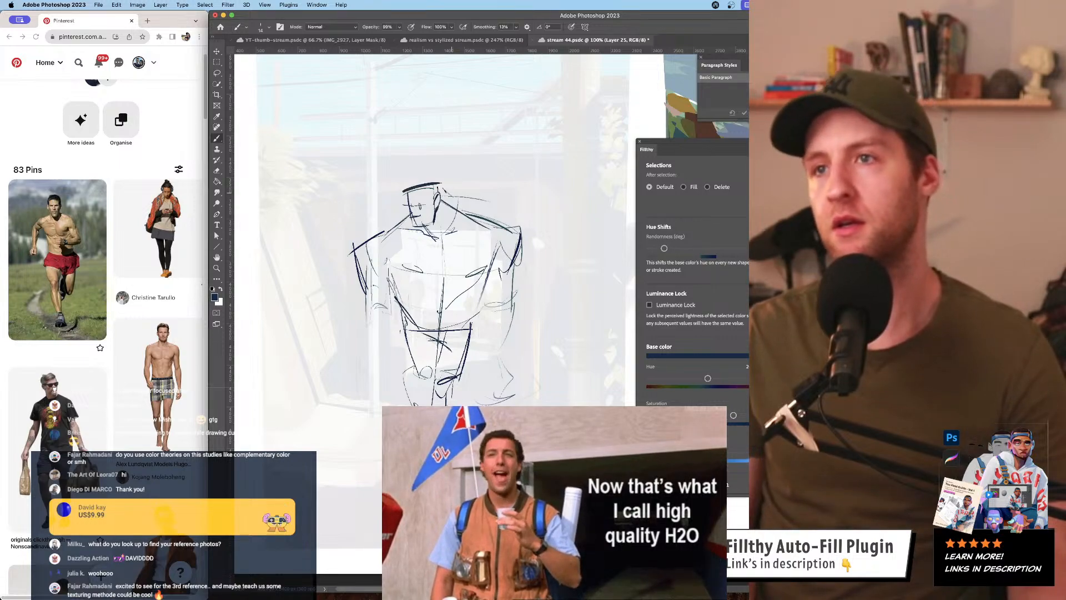
{"action": "key", "text": "super+z"}
{"action": "left_click_drag", "start_coordinate": [406, 192], "coordinate": [444, 186]}
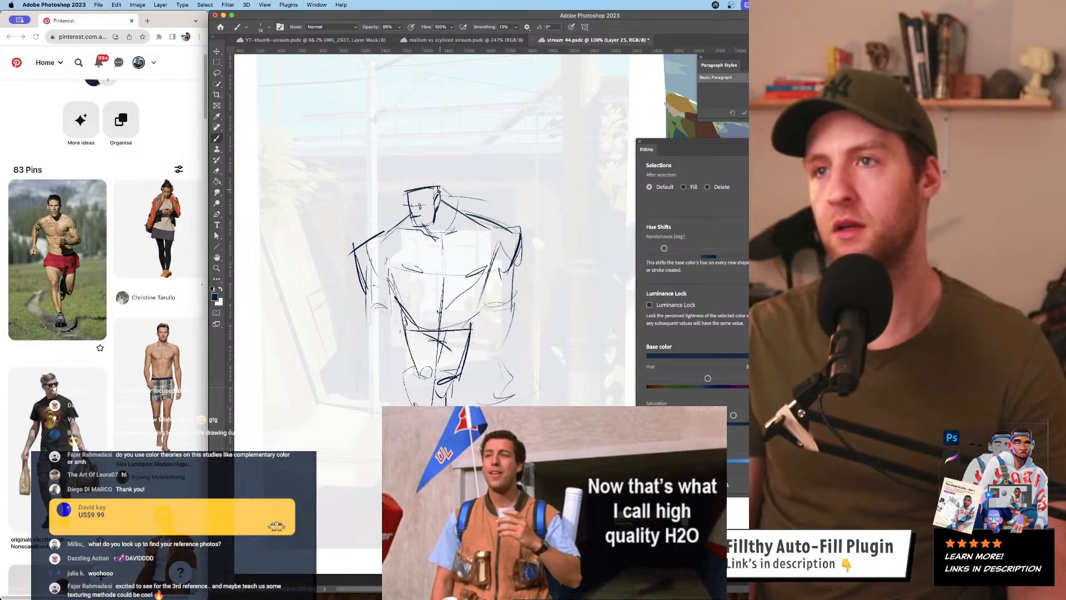
{"action": "left_click_drag", "start_coordinate": [486, 247], "coordinate": [480, 249]}
{"action": "left_click_drag", "start_coordinate": [345, 250], "coordinate": [379, 233]}
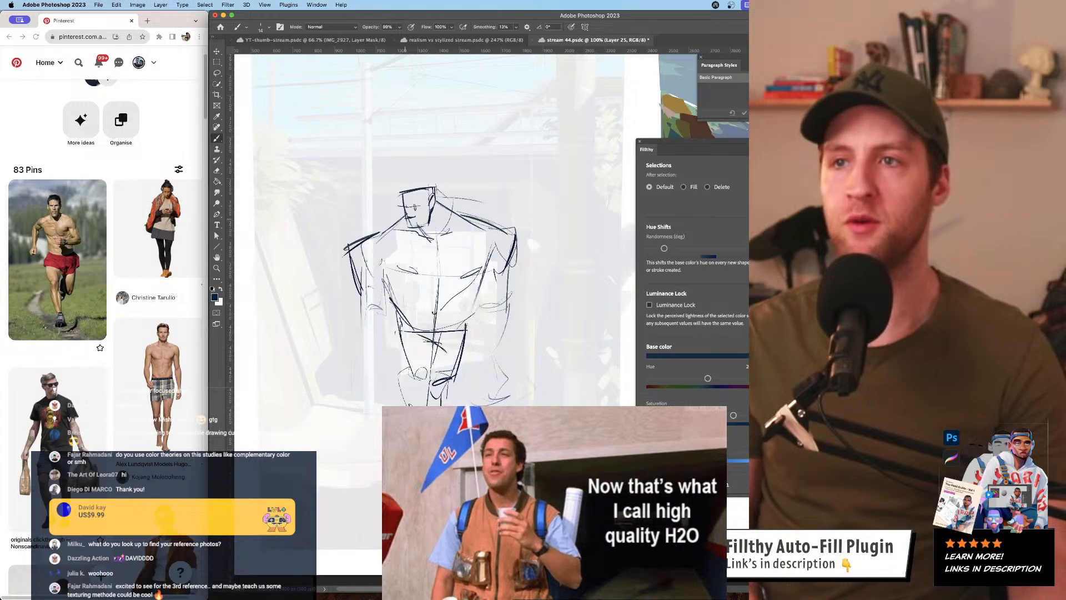
- Reinforce the corner of the rear shoulder and flip the canvas view back horizontally
{"action": "left_click_drag", "start_coordinate": [498, 232], "coordinate": [526, 241]}
{"action": "left_click_drag", "start_coordinate": [532, 292], "coordinate": [418, 286]}
{"action": "key", "text": "shift+super+h"}
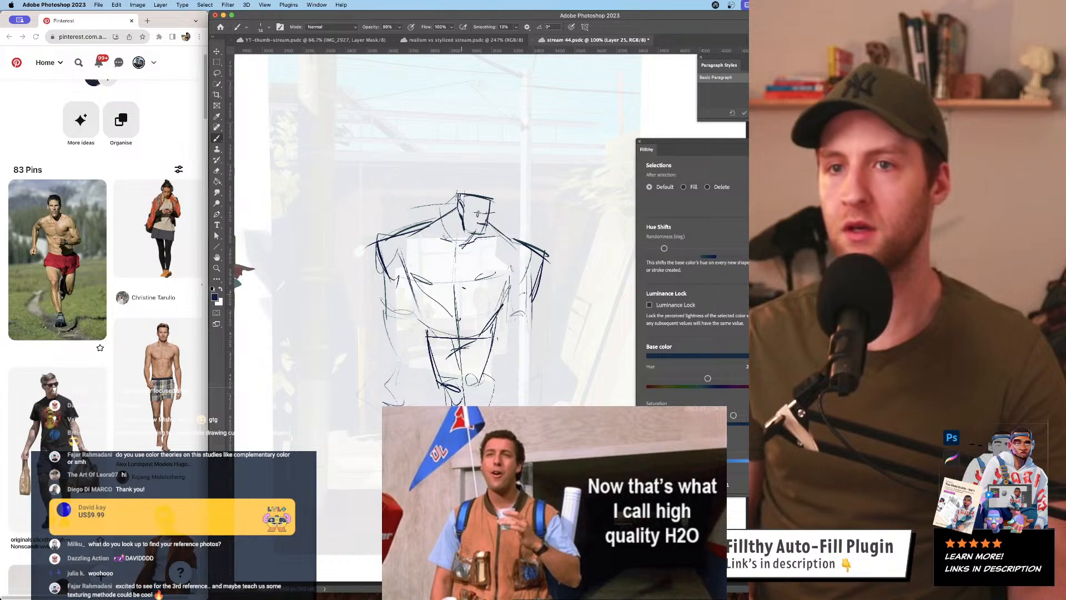
- Erase the stray construction lines across the chest and redraw the chest marks and vertical centre line
{"action": "key", "text": "e"}
{"action": "mouse_move", "coordinate": [467, 285]}
{"action": "left_mouse_down"}
{"action": "mouse_move", "coordinate": [440, 280]}
{"action": "mouse_move", "coordinate": [485, 278]}
{"action": "left_mouse_up"}
{"action": "key", "text": "b"}
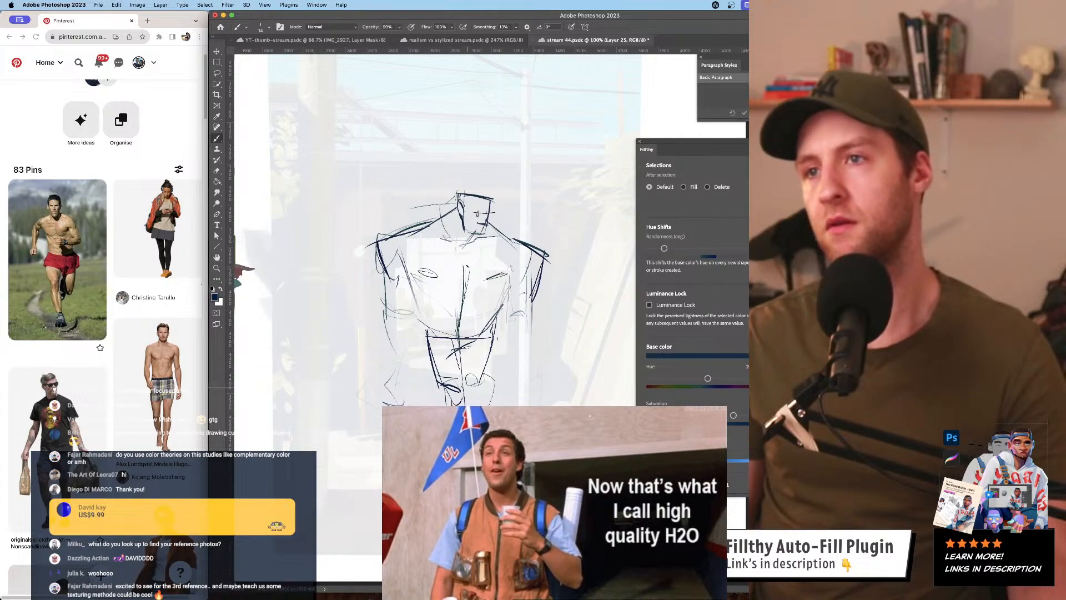
{"action": "left_click_drag", "start_coordinate": [468, 266], "coordinate": [463, 314]}
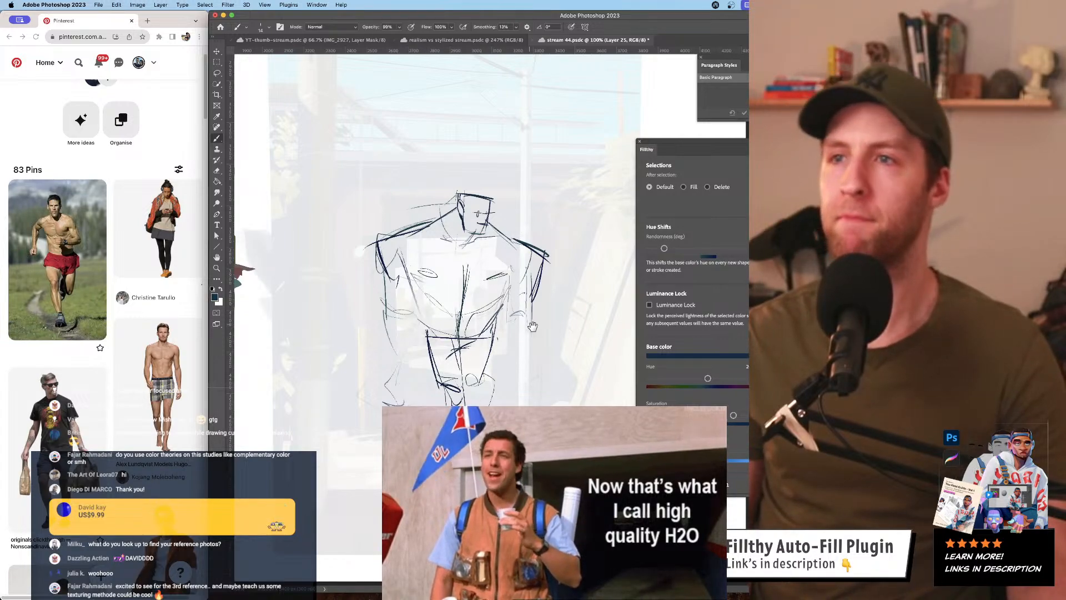
- Sketch the forearm and hand of the front arm and rough in the other forearm's upper curve
{"action": "left_click_drag", "start_coordinate": [531, 327], "coordinate": [523, 328]}
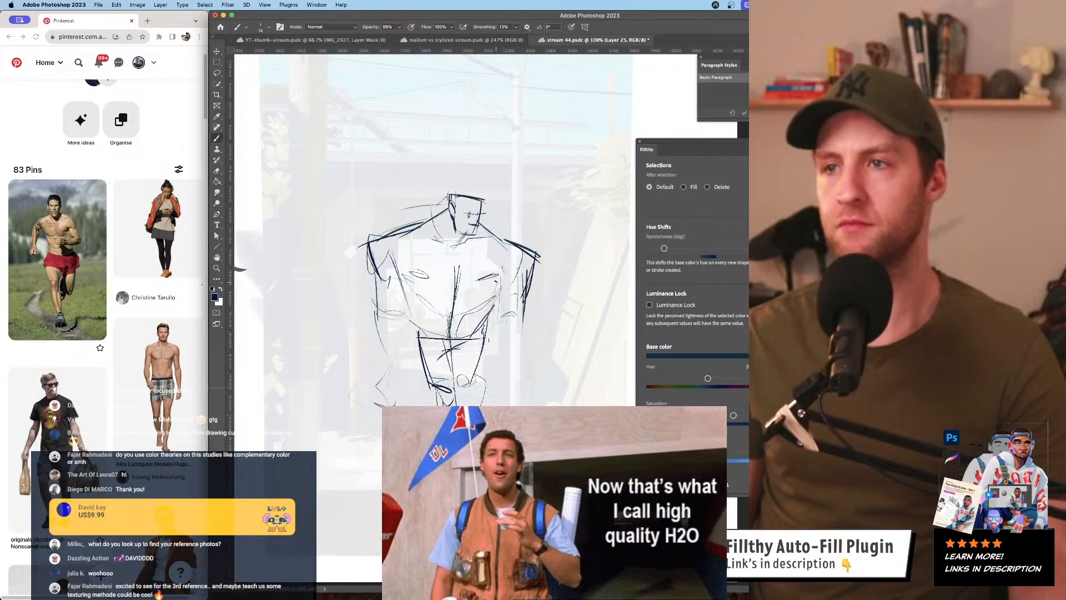
{"action": "left_click_drag", "start_coordinate": [502, 278], "coordinate": [495, 344]}
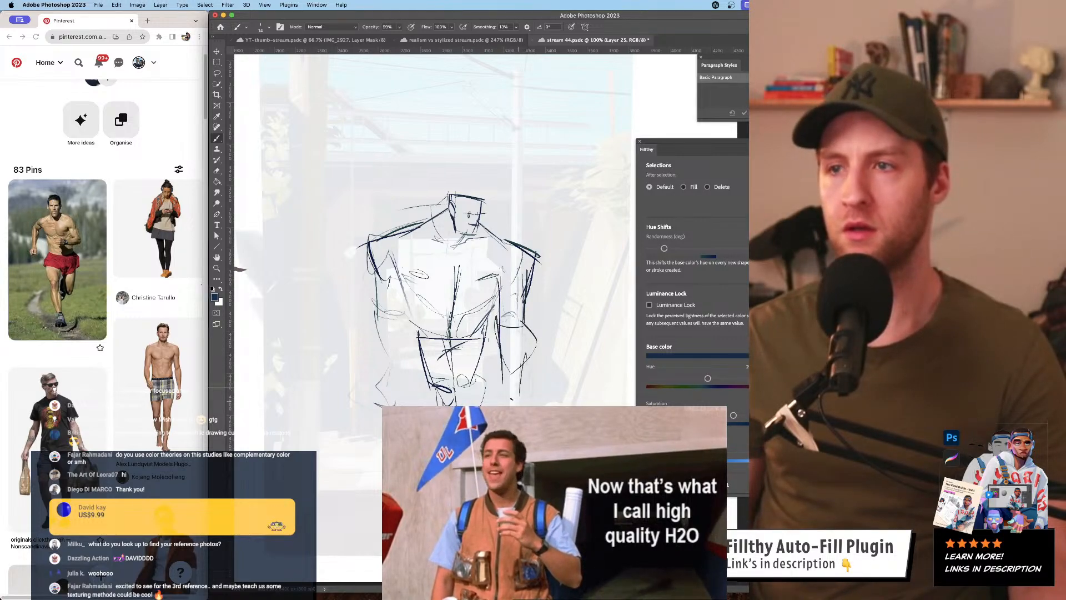
{"action": "left_click_drag", "start_coordinate": [546, 347], "coordinate": [549, 350]}
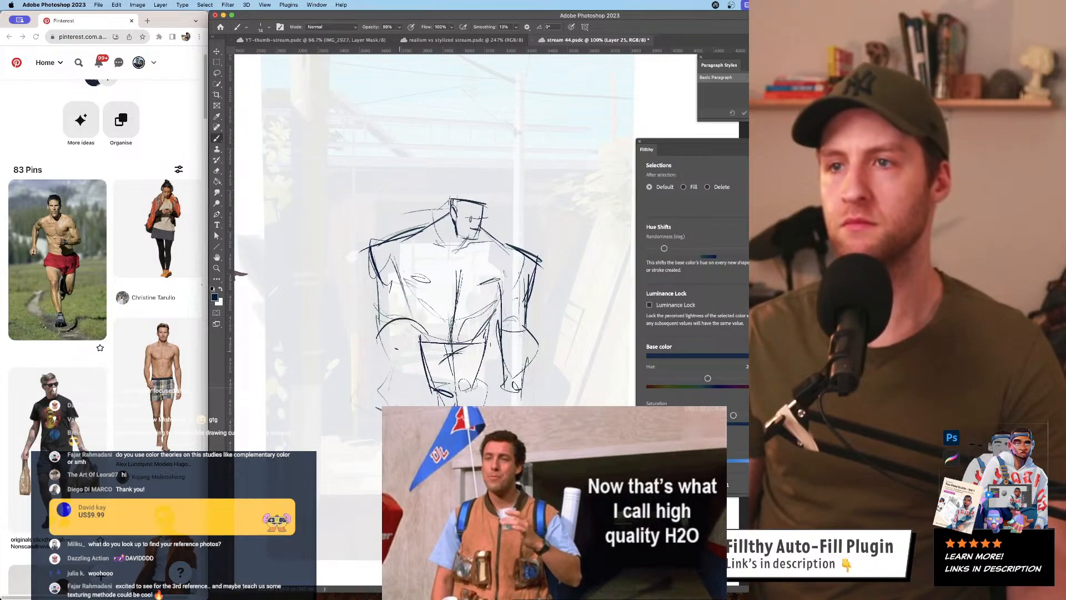
{"action": "left_click_drag", "start_coordinate": [436, 347], "coordinate": [451, 337]}
{"action": "left_click_drag", "start_coordinate": [420, 371], "coordinate": [458, 365]}
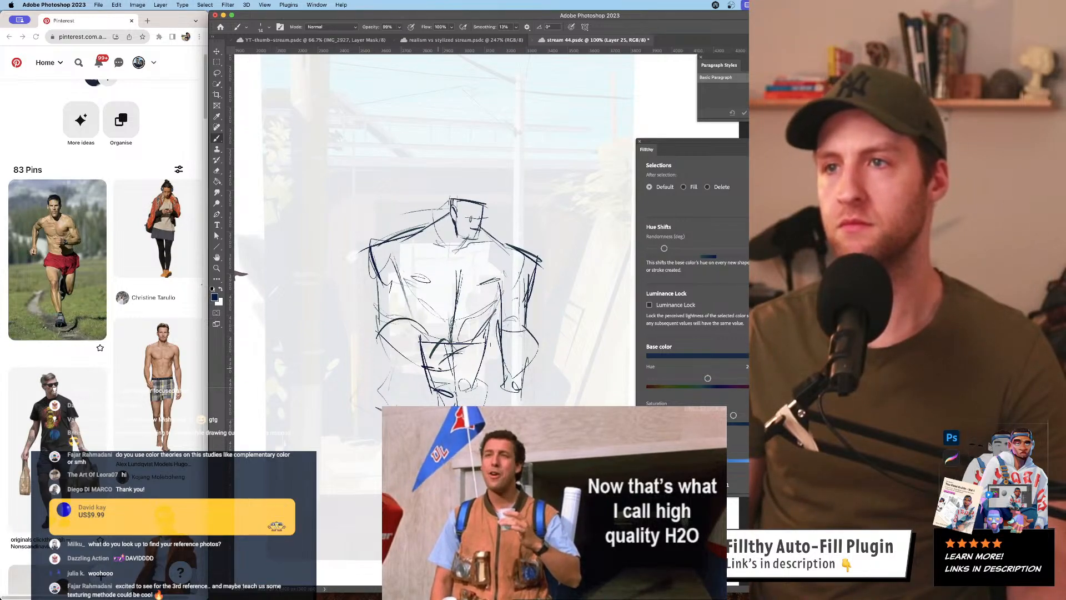
{"action": "key", "text": "super+z"}
{"action": "key", "text": "super+z"}
{"action": "key", "text": "super+z"}
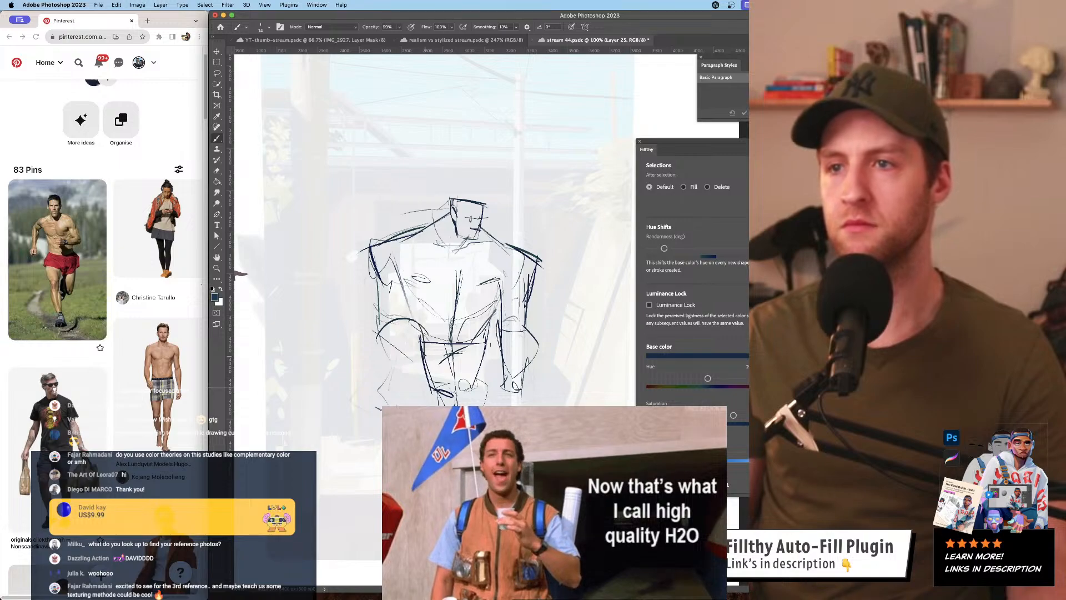
- Sketch the rear arm's hand over the hips and darken the shoulder line leading up to the neck
{"action": "left_click_drag", "start_coordinate": [545, 380], "coordinate": [550, 382]}
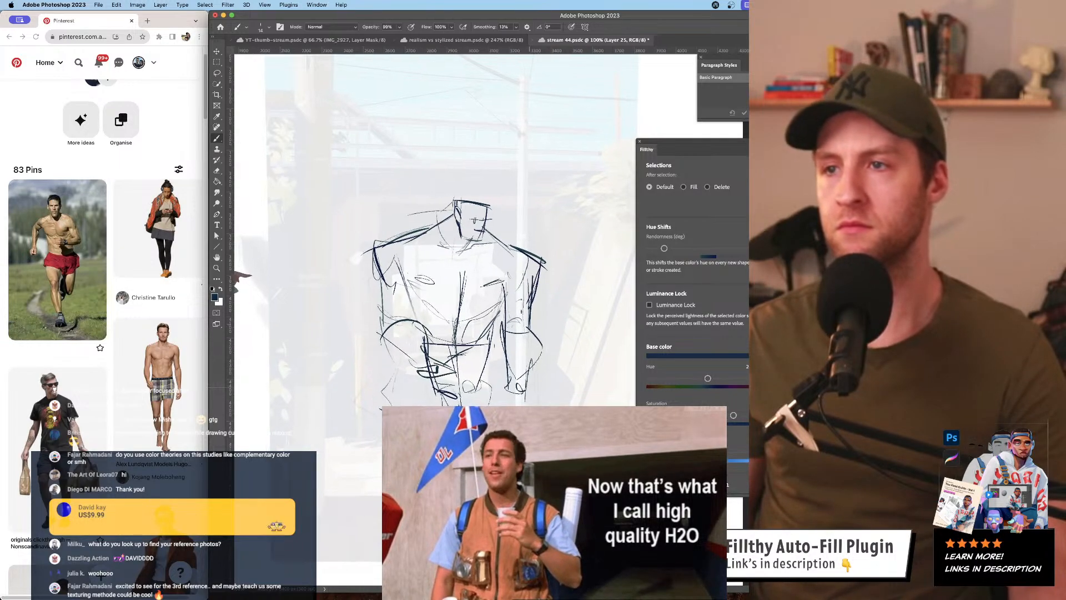
{"action": "mouse_move", "coordinate": [434, 230]}
{"action": "left_mouse_down"}
{"action": "mouse_move", "coordinate": [446, 236]}
{"action": "mouse_move", "coordinate": [472, 211]}
{"action": "left_mouse_up"}
- Examine the figure's size and proportions against the background scene and the other studies on the page
{"action": "left_click_drag", "start_coordinate": [522, 302], "coordinate": [518, 304]}
{"action": "left_click", "coordinate": [519, 303], "text": "alt"}
{"action": "left_click", "coordinate": [518, 303], "text": "alt"}
{"action": "left_click", "coordinate": [518, 304], "text": "alt"}
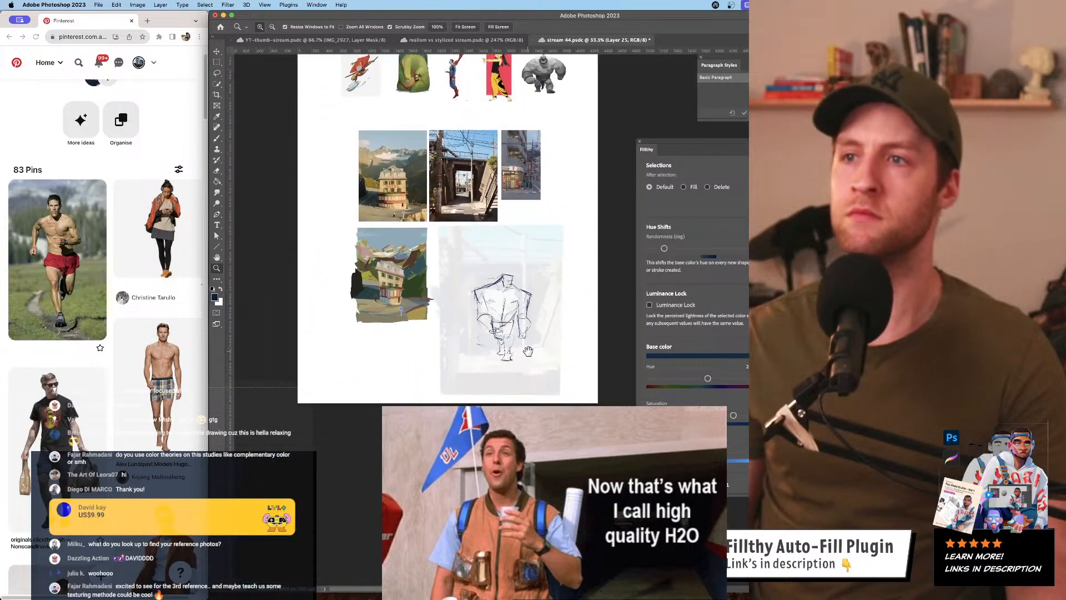
{"action": "left_click_drag", "start_coordinate": [531, 350], "coordinate": [526, 348]}
{"action": "left_click", "coordinate": [505, 323], "text": "super"}
{"action": "left_click", "coordinate": [505, 323], "text": "super"}
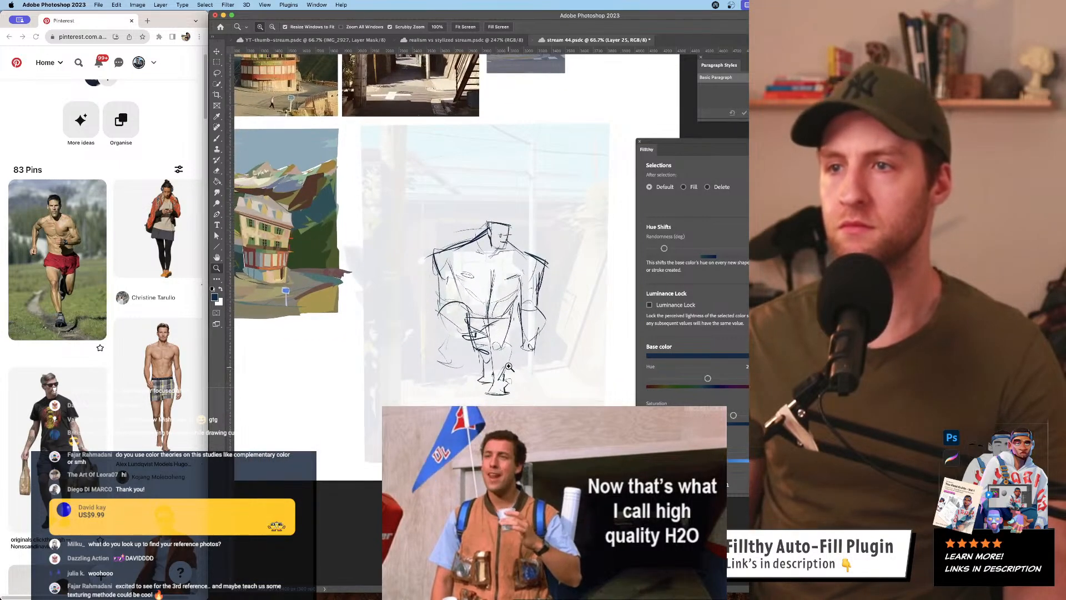
{"action": "left_click", "coordinate": [500, 355], "text": "super"}
{"action": "key", "text": "b"}
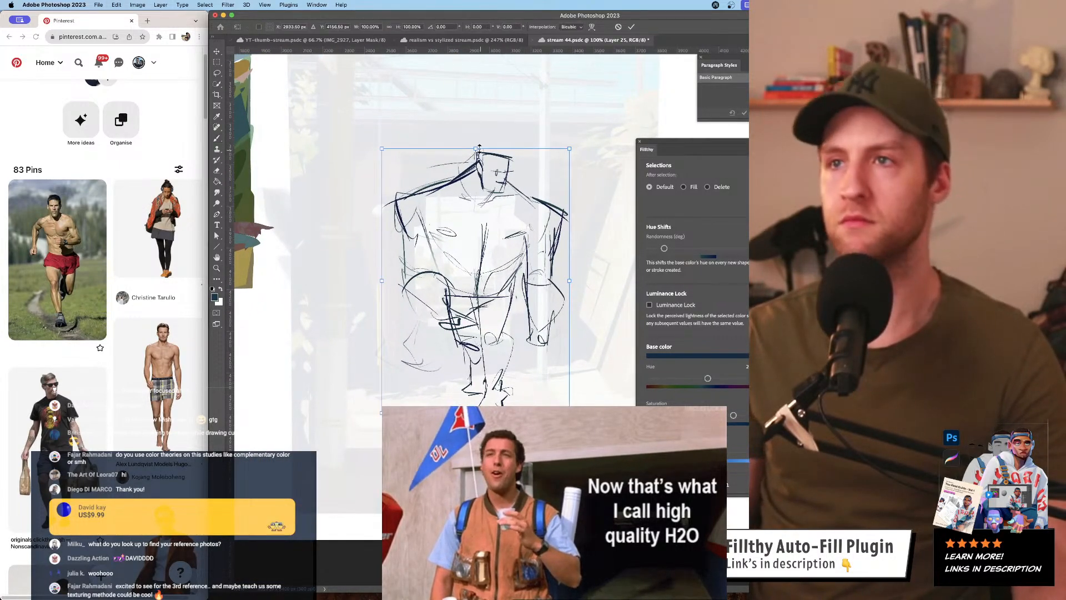
- Scale the sketched figure down proportionally to about 78.6% and check its size within the background scene
{"action": "key", "text": "super+t"}
{"action": "left_click_drag", "start_coordinate": [476, 133], "coordinate": [469, 182]}
{"action": "left_click_drag", "start_coordinate": [469, 211], "coordinate": [471, 211]}
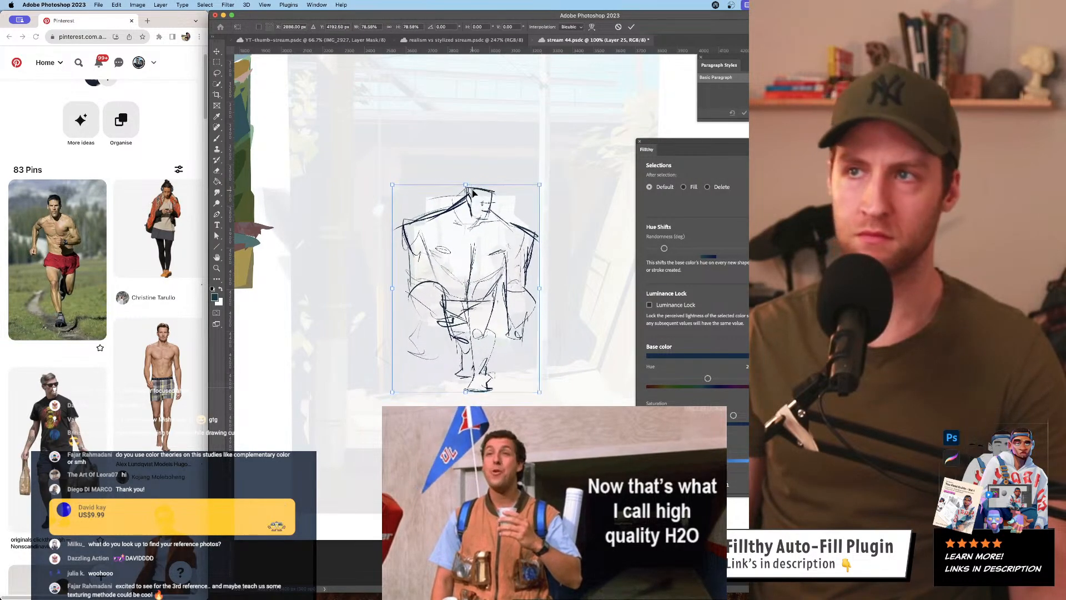
{"action": "key", "text": "Return"}
{"action": "key", "text": "z"}
{"action": "left_click", "coordinate": [526, 304], "text": "alt"}
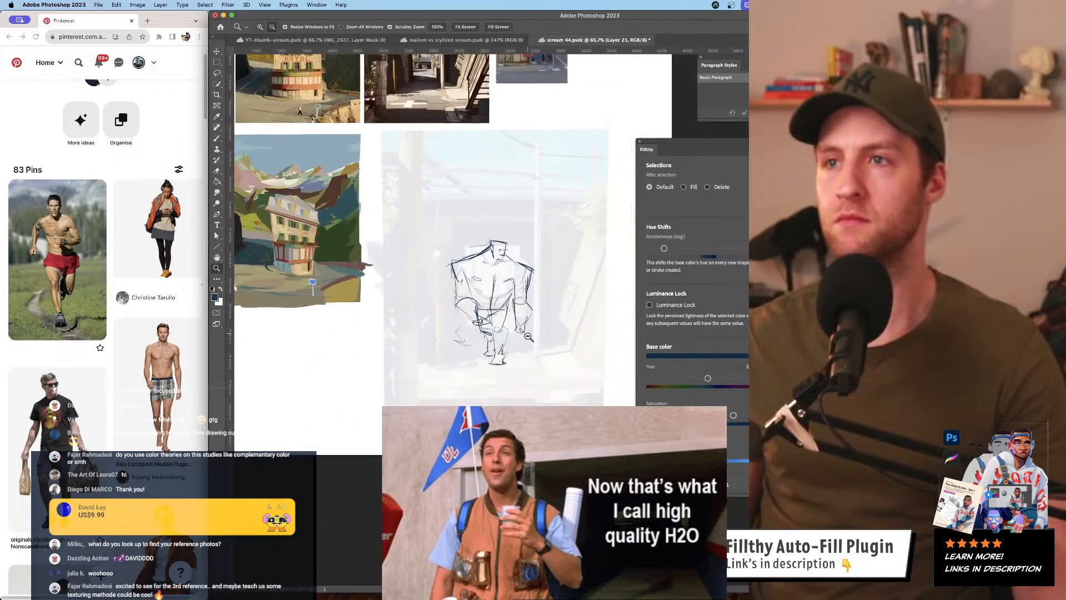
{"action": "left_click", "coordinate": [534, 356], "text": "alt"}
{"action": "left_click", "coordinate": [519, 320]}
{"action": "left_click", "coordinate": [528, 321]}
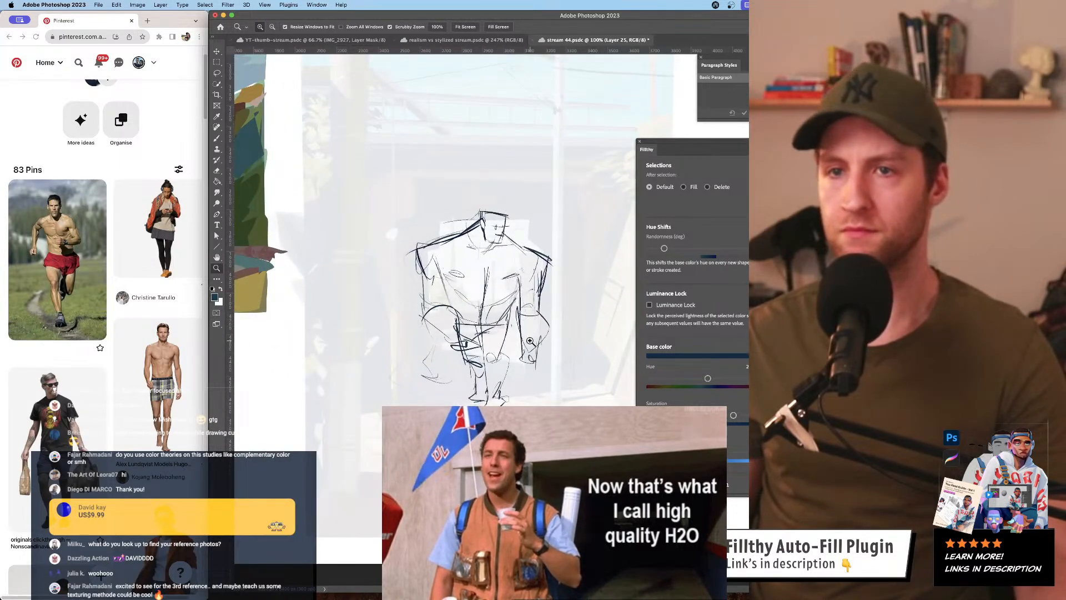
- Define the lower chest edge, pectorals and ribs with darker strokes, and round out the outer contour of the figure's right shoulder
{"action": "left_click", "coordinate": [531, 339]}
{"action": "key", "text": "b"}
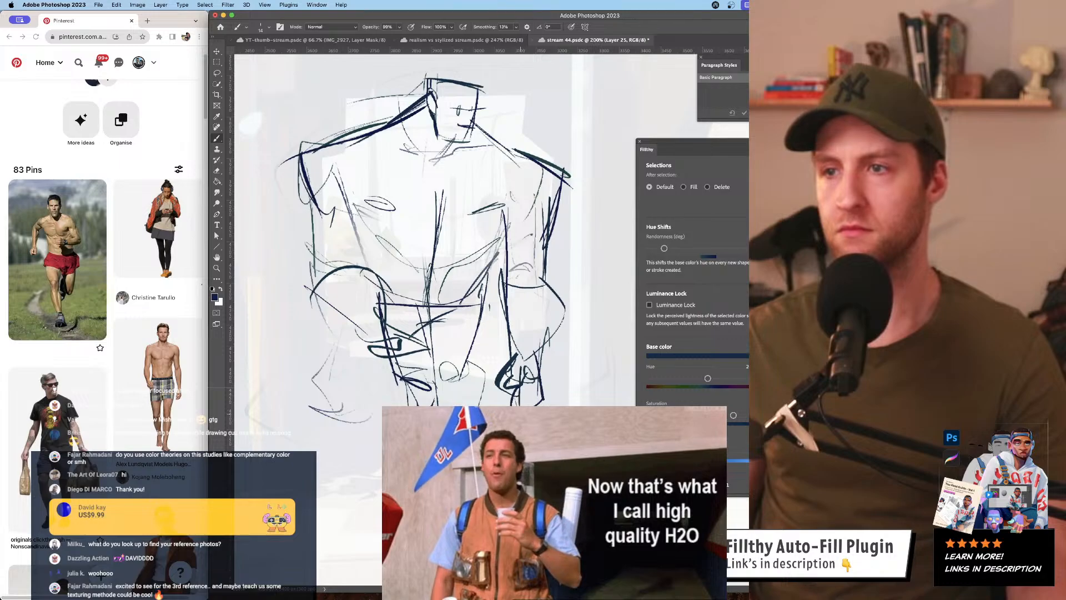
{"action": "key", "text": "z"}
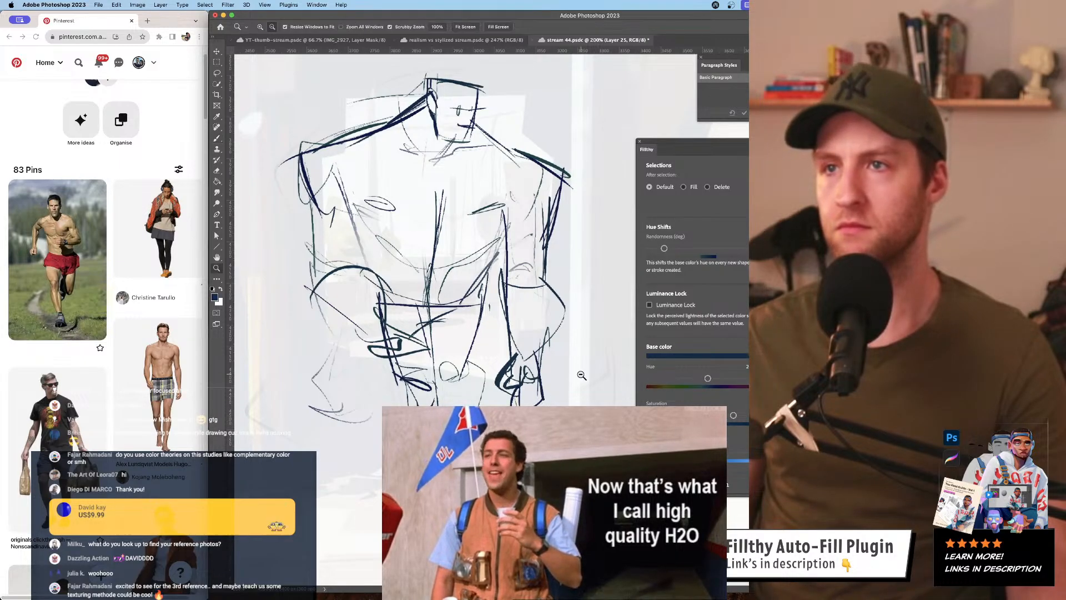
{"action": "left_click", "coordinate": [581, 373], "text": "alt"}
{"action": "left_click", "coordinate": [581, 373], "text": "alt"}
{"action": "left_click", "coordinate": [542, 346]}
{"action": "left_click", "coordinate": [543, 346]}
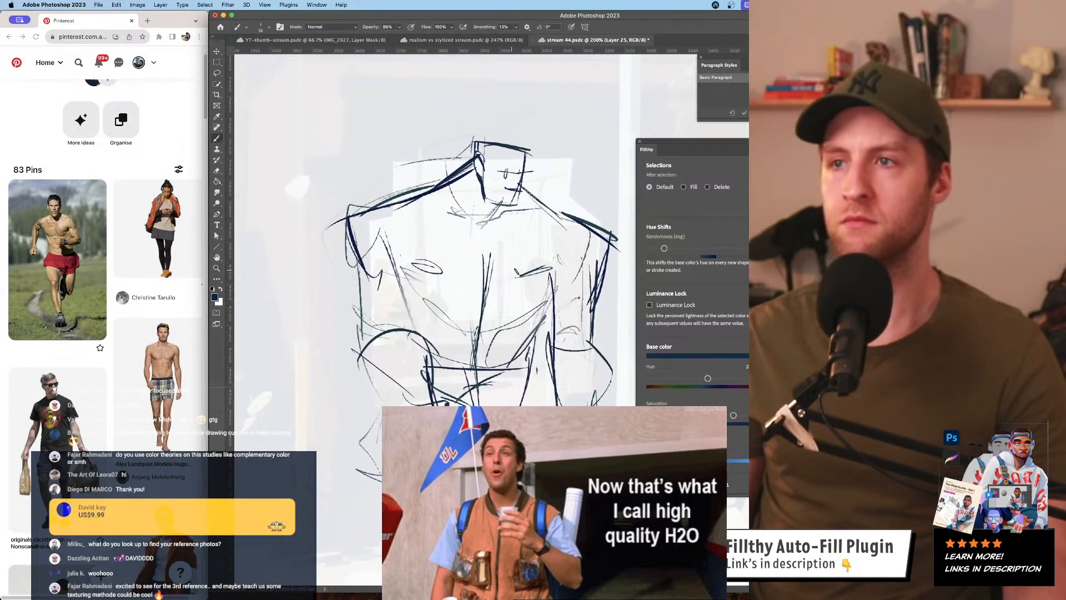
{"action": "key", "text": "b"}
{"action": "mouse_move", "coordinate": [530, 284]}
{"action": "left_mouse_down"}
{"action": "mouse_move", "coordinate": [565, 253]}
{"action": "mouse_move", "coordinate": [551, 278]}
{"action": "left_mouse_up"}
{"action": "key", "text": "super+z"}
{"action": "key", "text": "super+z"}
{"action": "mouse_move", "coordinate": [548, 289]}
{"action": "left_mouse_down"}
{"action": "mouse_move", "coordinate": [485, 292]}
{"action": "mouse_move", "coordinate": [388, 229]}
{"action": "left_mouse_up"}
{"action": "mouse_move", "coordinate": [388, 229]}
{"action": "left_mouse_down"}
{"action": "mouse_move", "coordinate": [437, 292]}
{"action": "mouse_move", "coordinate": [505, 314]}
{"action": "mouse_move", "coordinate": [396, 216]}
{"action": "left_mouse_up"}
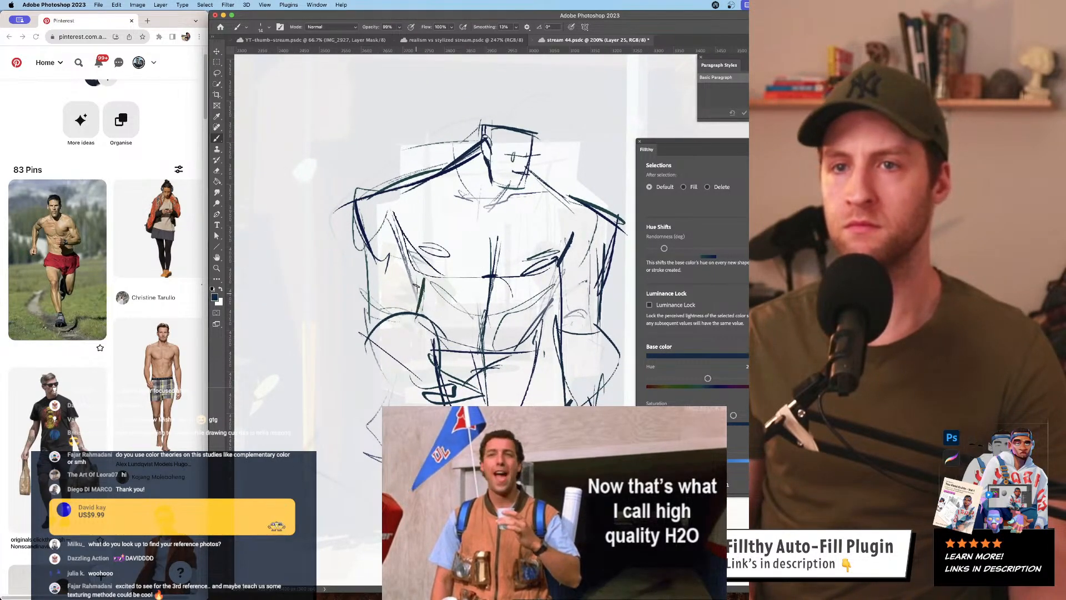
{"action": "left_click_drag", "start_coordinate": [398, 190], "coordinate": [338, 240]}
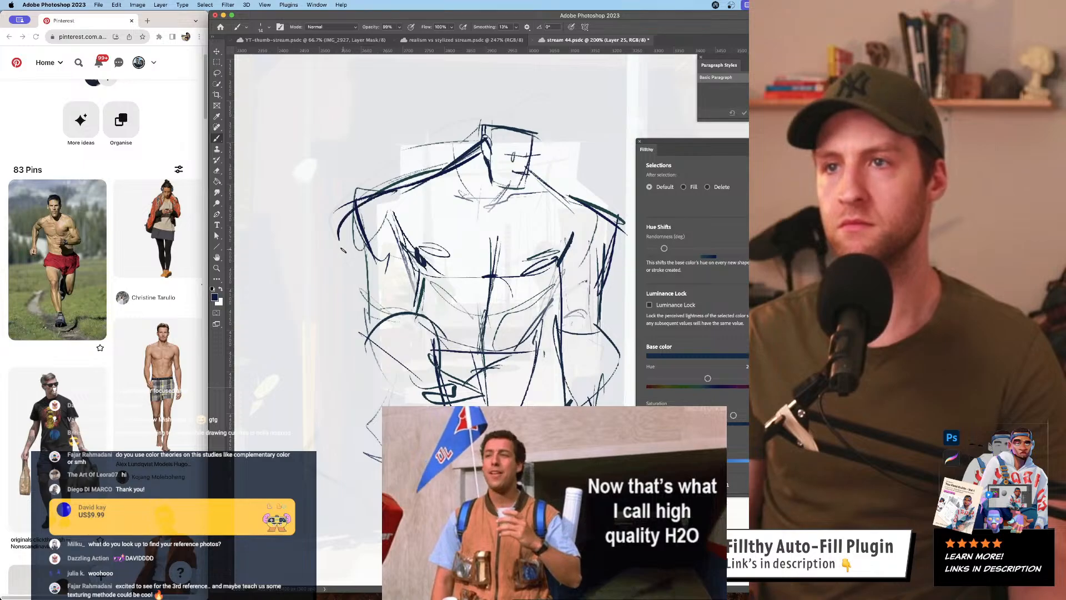
{"action": "left_click_drag", "start_coordinate": [367, 204], "coordinate": [342, 272]}
- Examine the figure's overall proportions and size against the street scene, both close up and from afar
{"action": "key", "text": "z"}
{"action": "left_click", "coordinate": [492, 333], "text": "alt"}
{"action": "left_click", "coordinate": [492, 332], "text": "alt"}
{"action": "left_click", "coordinate": [493, 332], "text": "alt"}
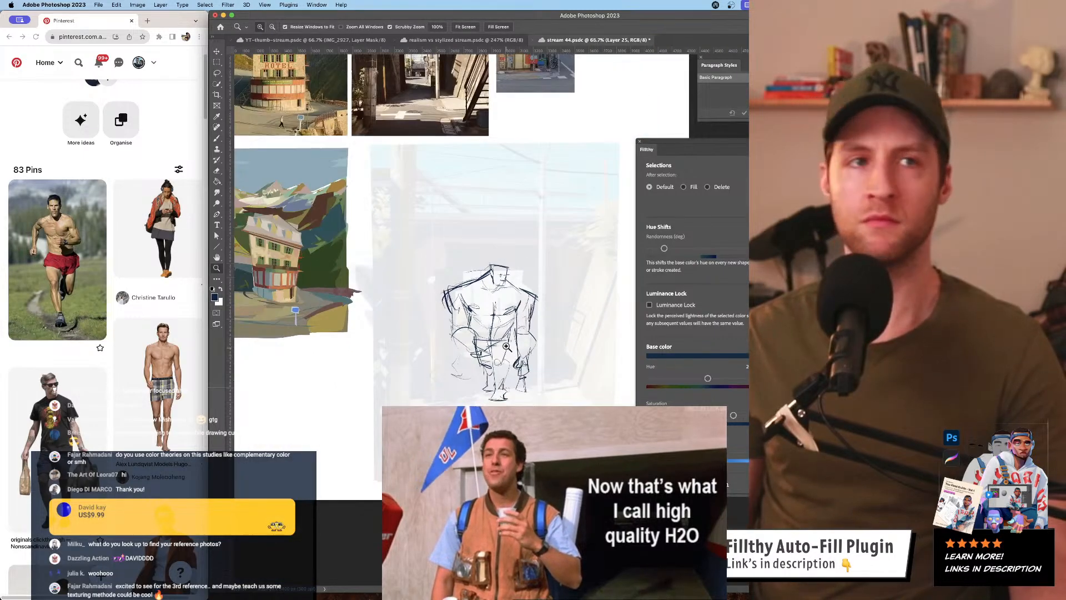
{"action": "left_click", "coordinate": [506, 336]}
{"action": "left_click", "coordinate": [509, 339], "text": "alt"}
{"action": "left_click", "coordinate": [523, 356]}
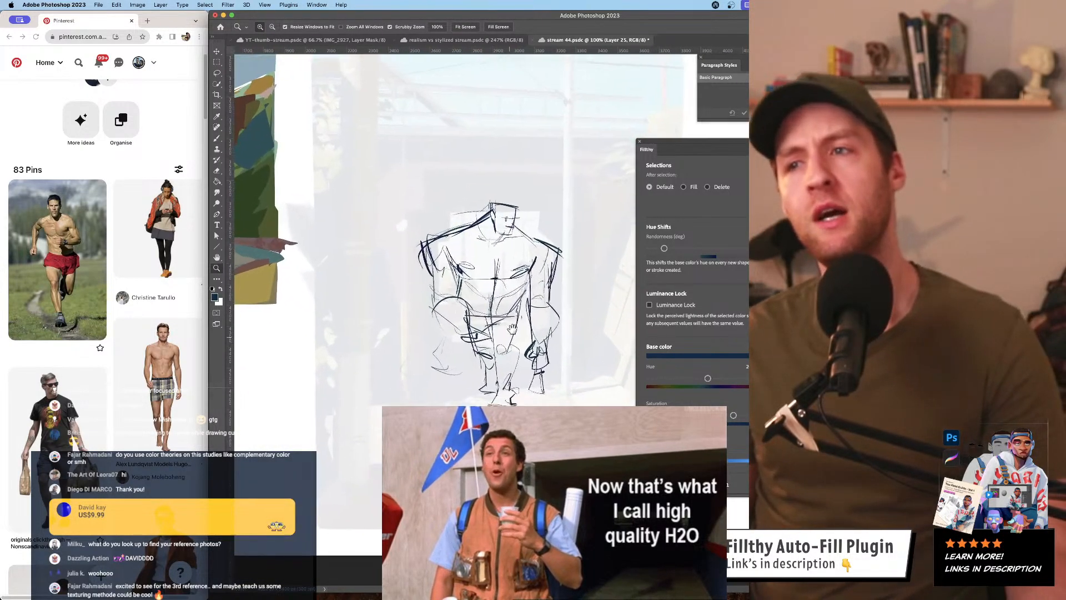
{"action": "key", "text": "b"}
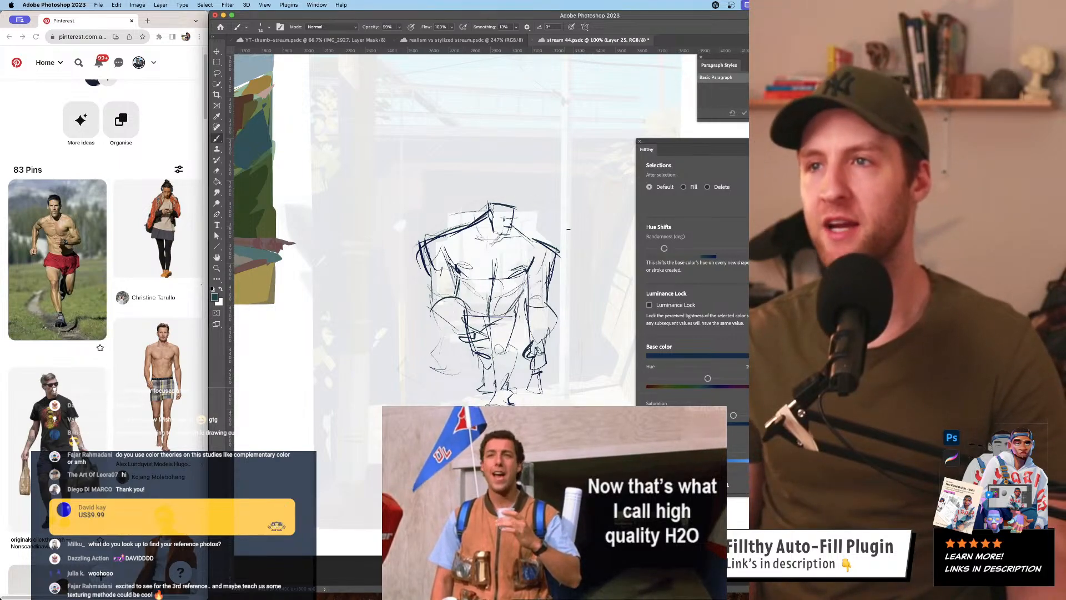
{"action": "key", "text": "z"}
{"action": "left_click", "coordinate": [503, 312]}
{"action": "left_click", "coordinate": [503, 312]}
{"action": "left_click", "coordinate": [503, 312]}
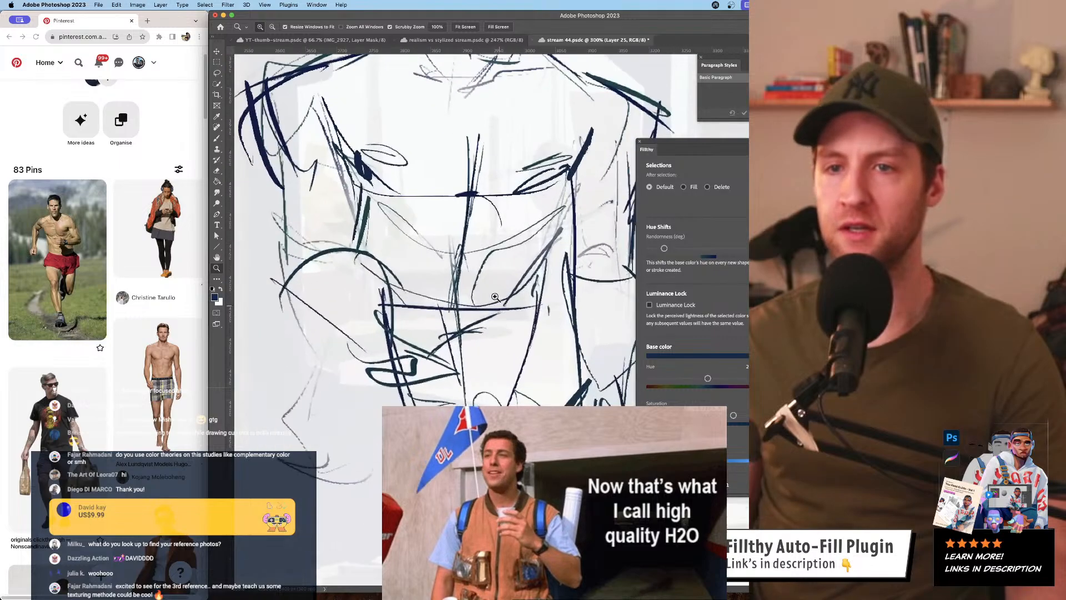
{"action": "left_click", "coordinate": [499, 302], "text": "alt"}
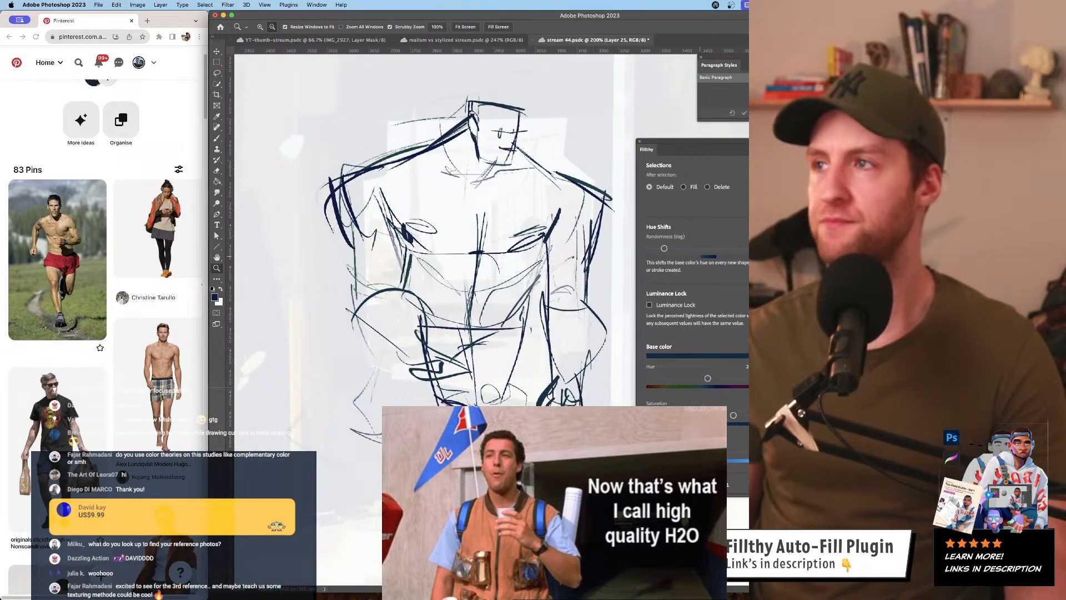
{"action": "left_click", "coordinate": [542, 332], "text": "alt"}
{"action": "left_click", "coordinate": [542, 332], "text": "alt"}
{"action": "left_click", "coordinate": [514, 332]}
{"action": "key", "text": "b"}
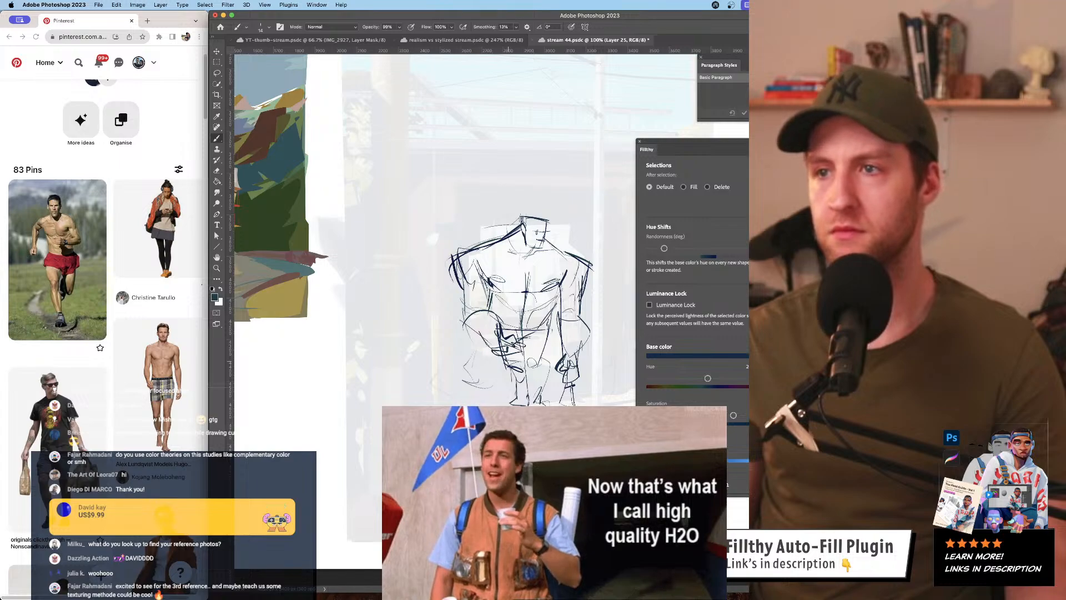
{"action": "left_click_drag", "start_coordinate": [549, 352], "coordinate": [485, 331]}
{"action": "key", "text": "super+z"}
{"action": "key", "text": "super+z"}
{"action": "key", "text": "super+z"}
{"action": "key", "text": "super+z"}
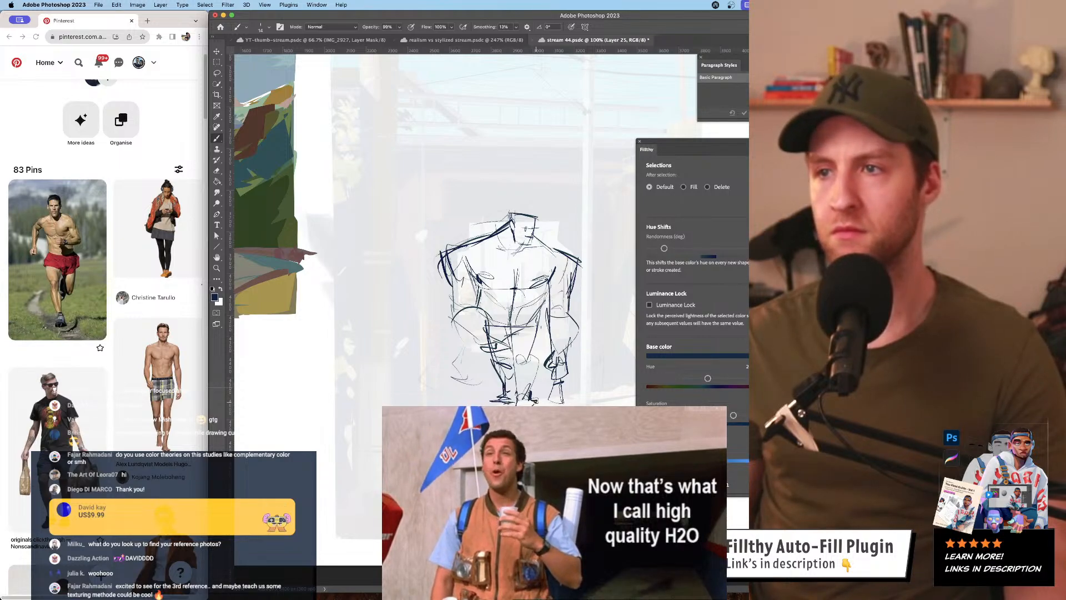
- Fade the rough sketch layer to 20% opacity and add a new layer for the cleaner drawing
{"action": "left_click_drag", "start_coordinate": [540, 384], "coordinate": [529, 388]}
{"action": "key", "text": "5"}
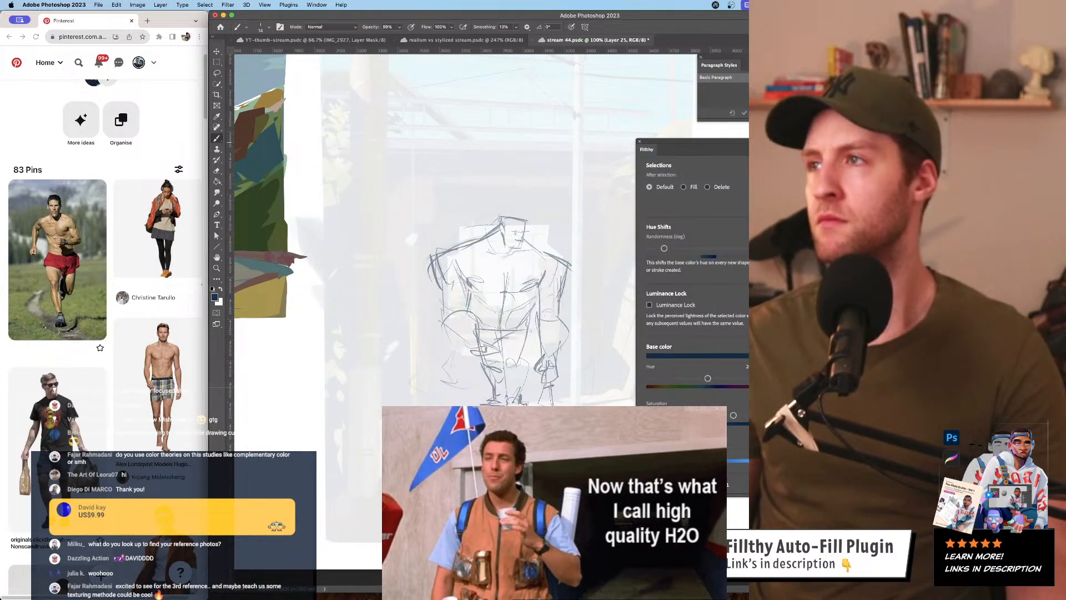
{"action": "key", "text": "2"}
{"action": "key", "text": "ctrl+shift+alt+n"}
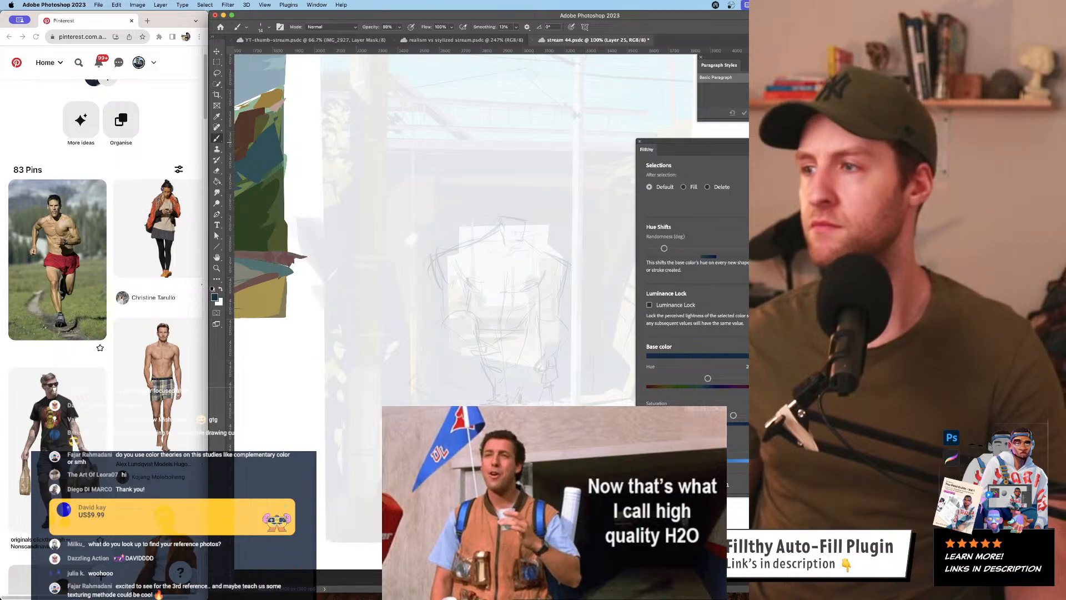
- Draw the head over the faded sketch with the ear, jaw, brow, front of the face and a curved skull top
{"action": "key", "text": "z"}
{"action": "left_click", "coordinate": [526, 229]}
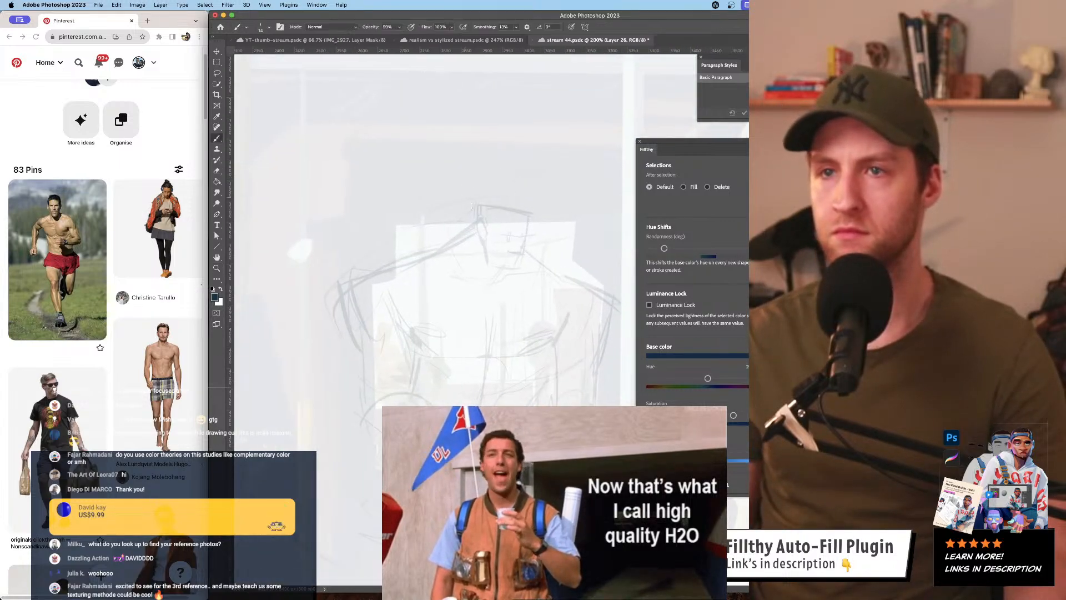
{"action": "key", "text": "b"}
{"action": "left_click_drag", "start_coordinate": [476, 229], "coordinate": [483, 243]}
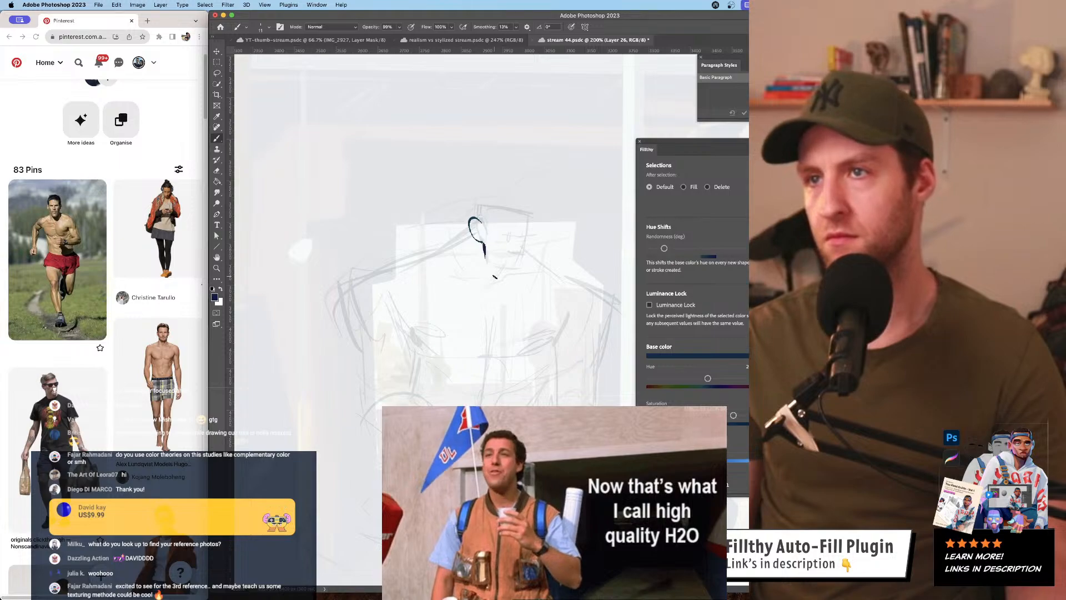
{"action": "left_click_drag", "start_coordinate": [497, 254], "coordinate": [491, 268]}
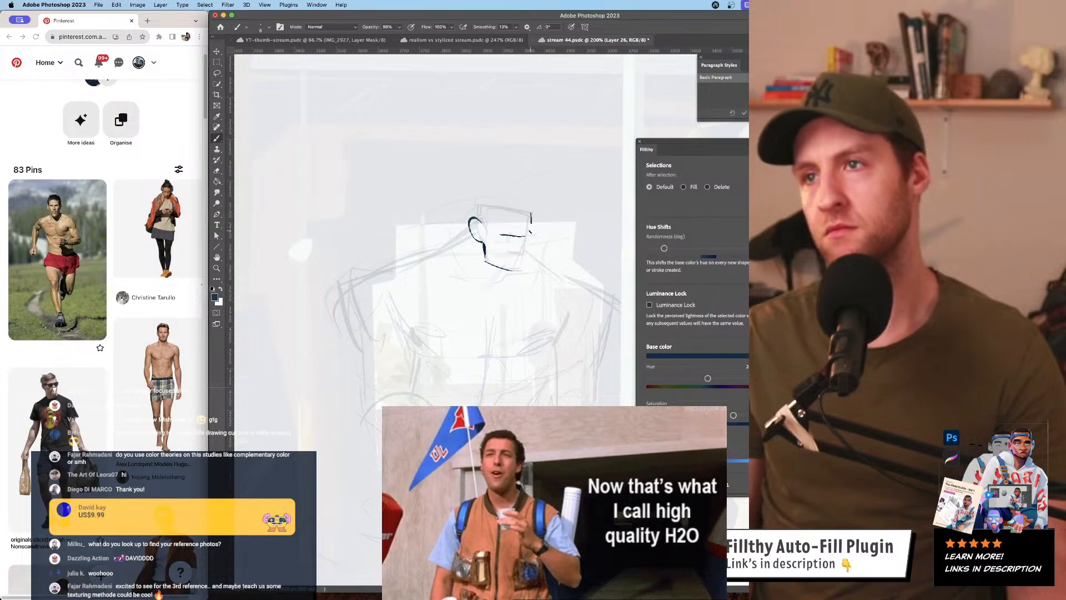
{"action": "left_click_drag", "start_coordinate": [479, 207], "coordinate": [530, 213]}
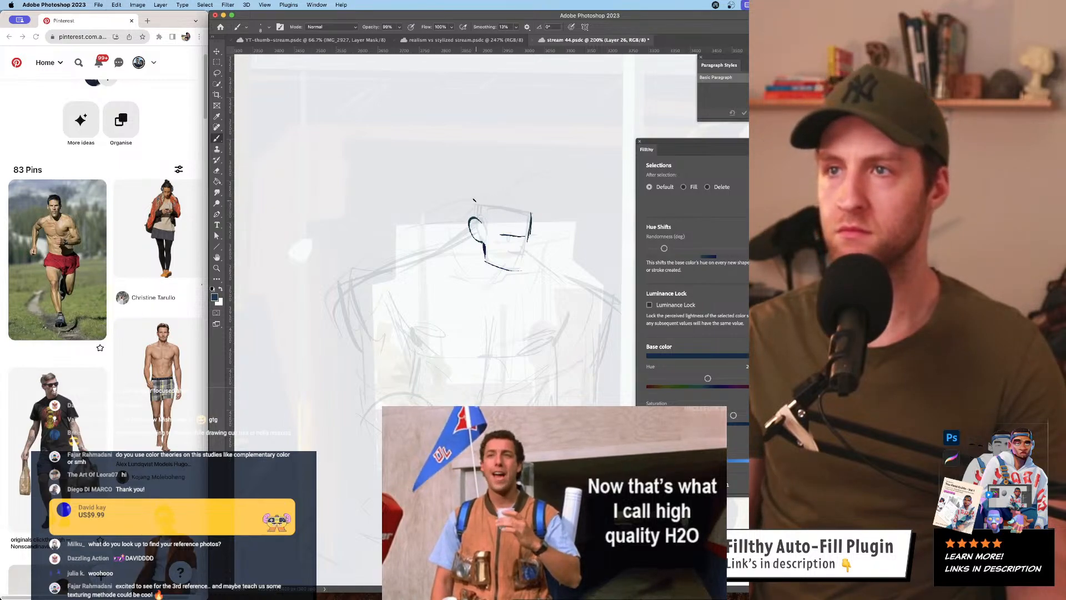
{"action": "key", "text": "super+z"}
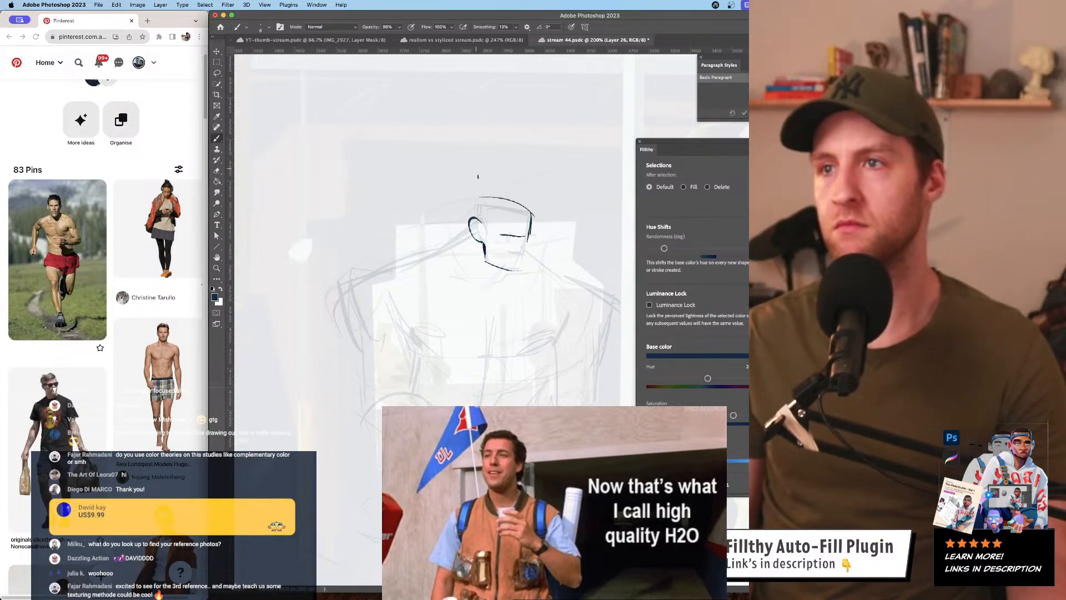
{"action": "left_click_drag", "start_coordinate": [478, 197], "coordinate": [535, 214]}
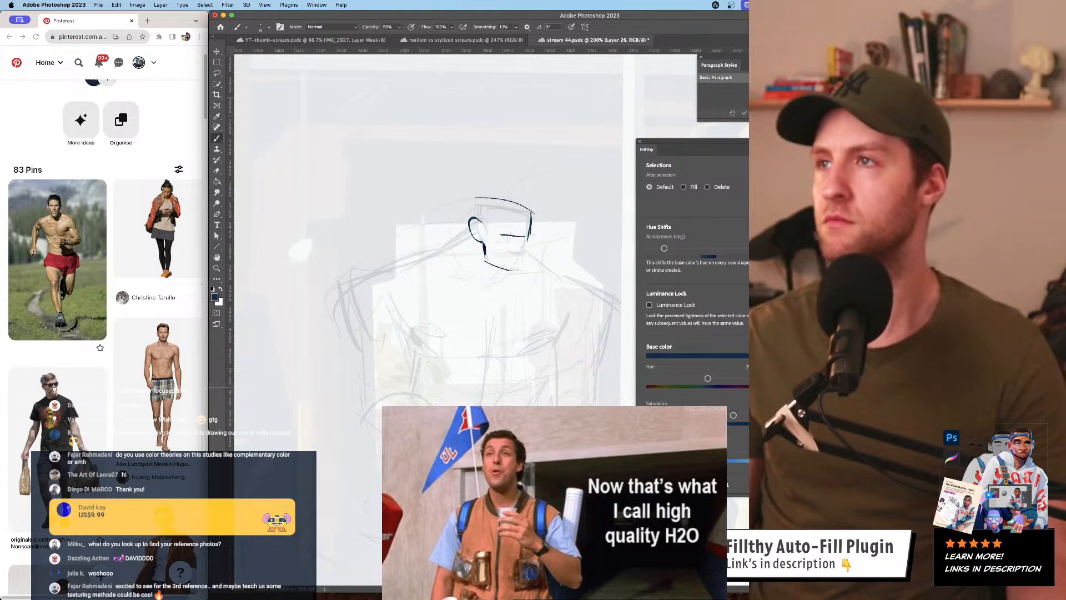
- Draw the back of the head from the crown down past the ear and check the head's size in the scene
{"action": "key", "text": "F5"}
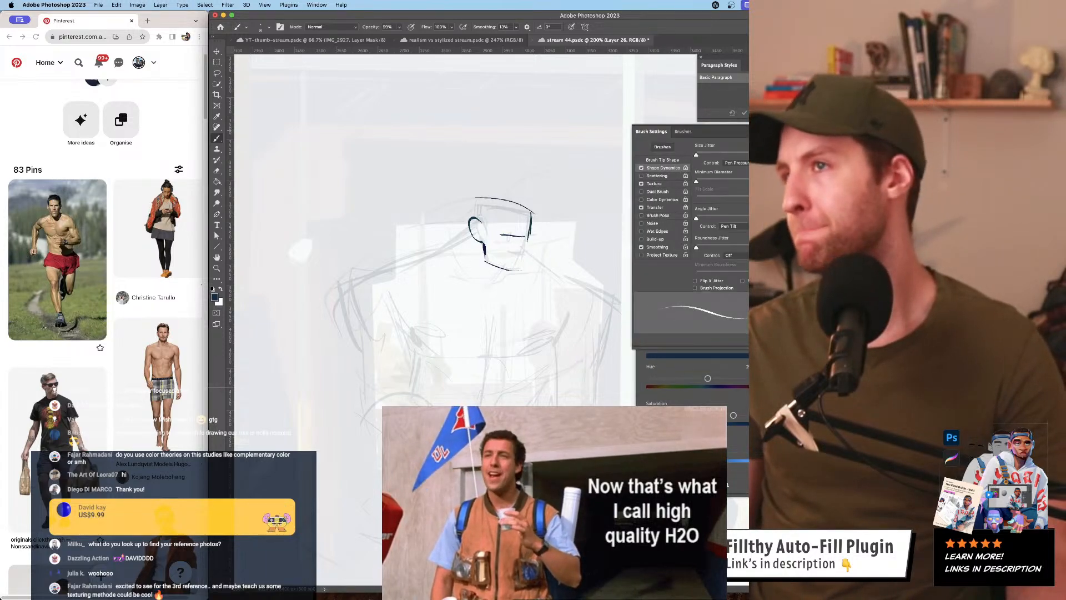
{"action": "key", "text": "F5"}
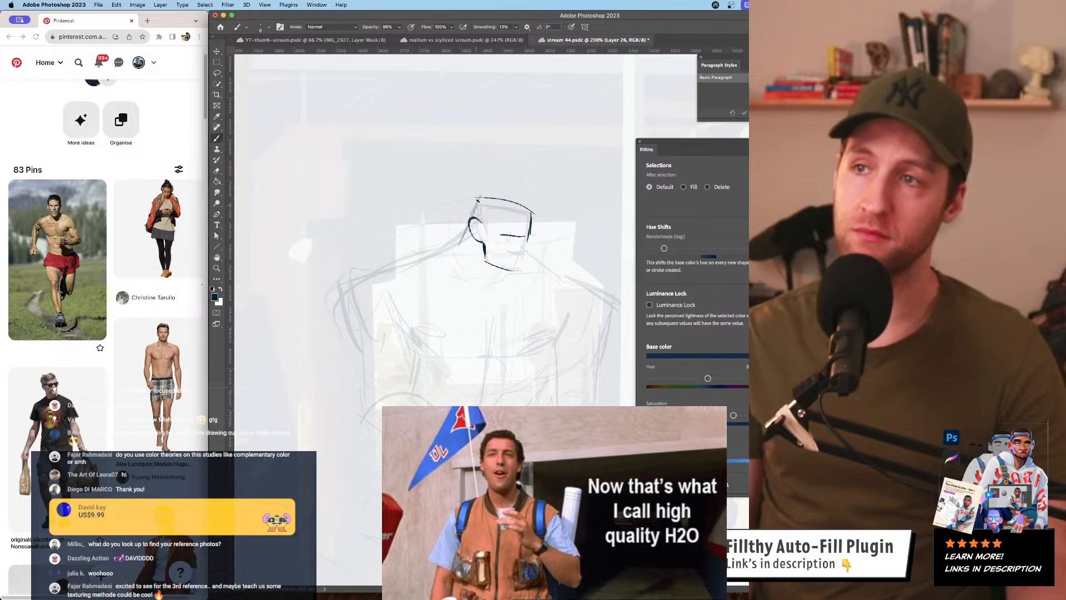
{"action": "left_click_drag", "start_coordinate": [477, 200], "coordinate": [460, 243]}
{"action": "key", "text": "z"}
{"action": "left_click", "coordinate": [543, 281], "text": "alt"}
{"action": "left_click", "coordinate": [542, 281], "text": "alt"}
{"action": "left_click", "coordinate": [552, 292], "text": "alt"}
{"action": "left_click", "coordinate": [533, 278]}
{"action": "left_click", "coordinate": [533, 278]}
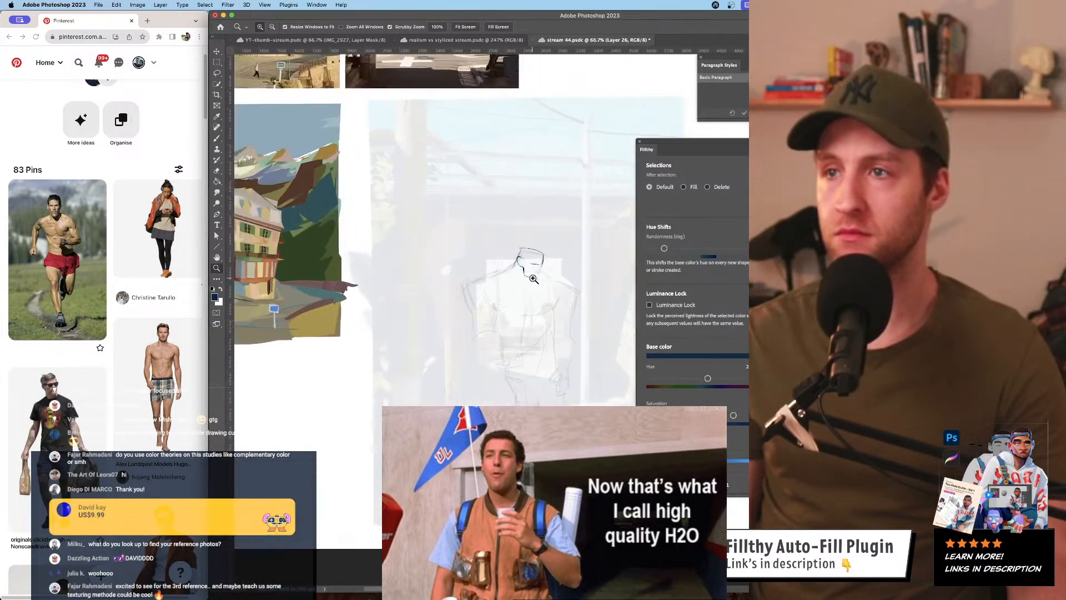
{"action": "left_click", "coordinate": [533, 278]}
- Add the eye, mouth and hairline to the head, undoing stray strokes
{"action": "key", "text": "b"}
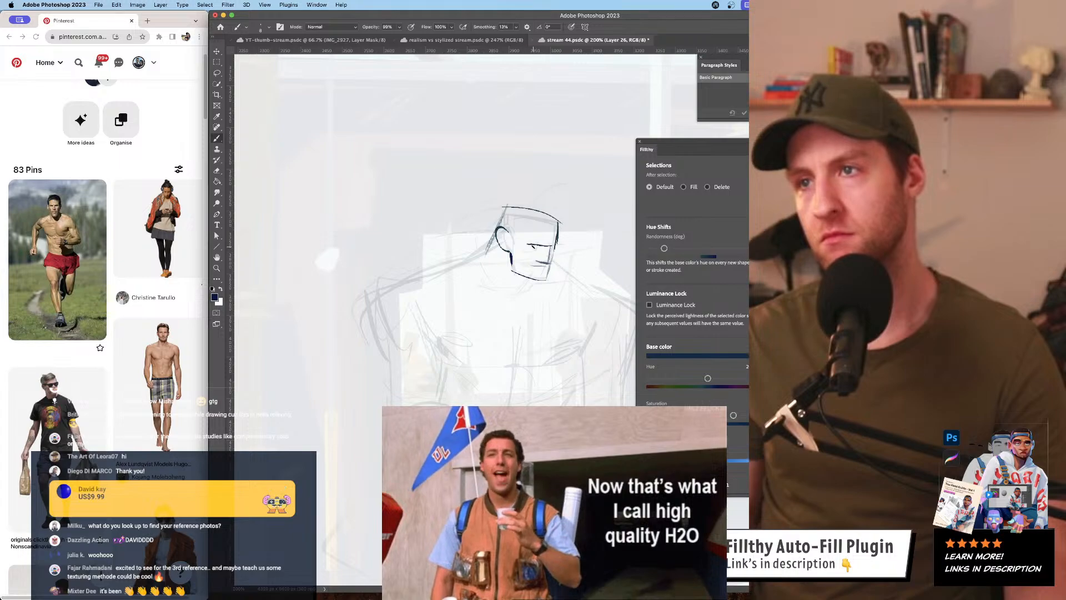
{"action": "key", "text": "super+z"}
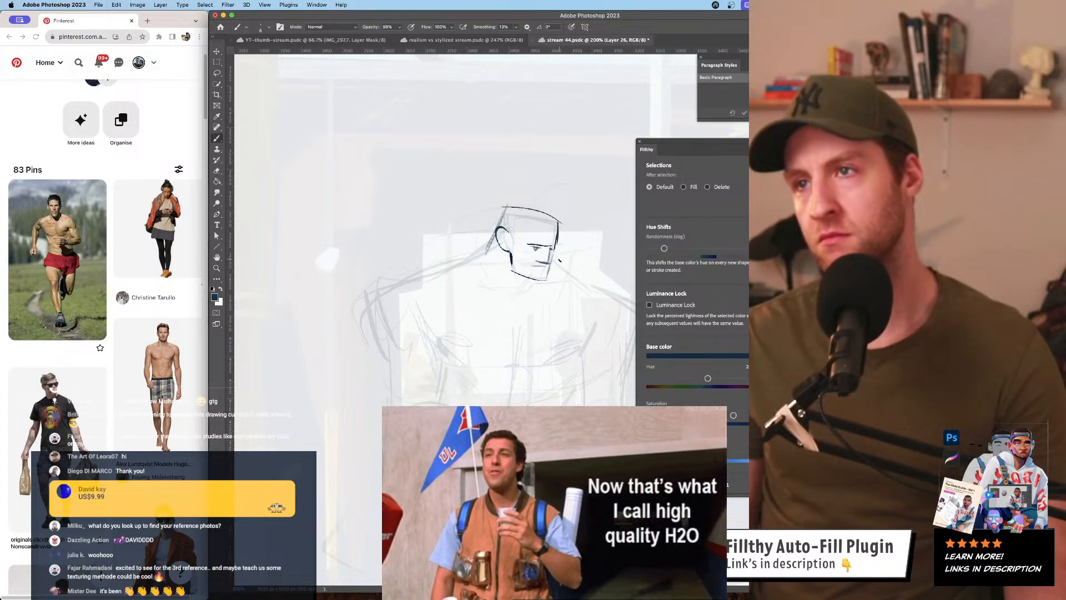
{"action": "key", "text": "z"}
{"action": "scroll", "coordinate": [531, 288], "scroll_direction": "down", "scroll_amount": 5}
{"action": "scroll", "coordinate": [533, 277], "scroll_direction": "up", "scroll_amount": 6}
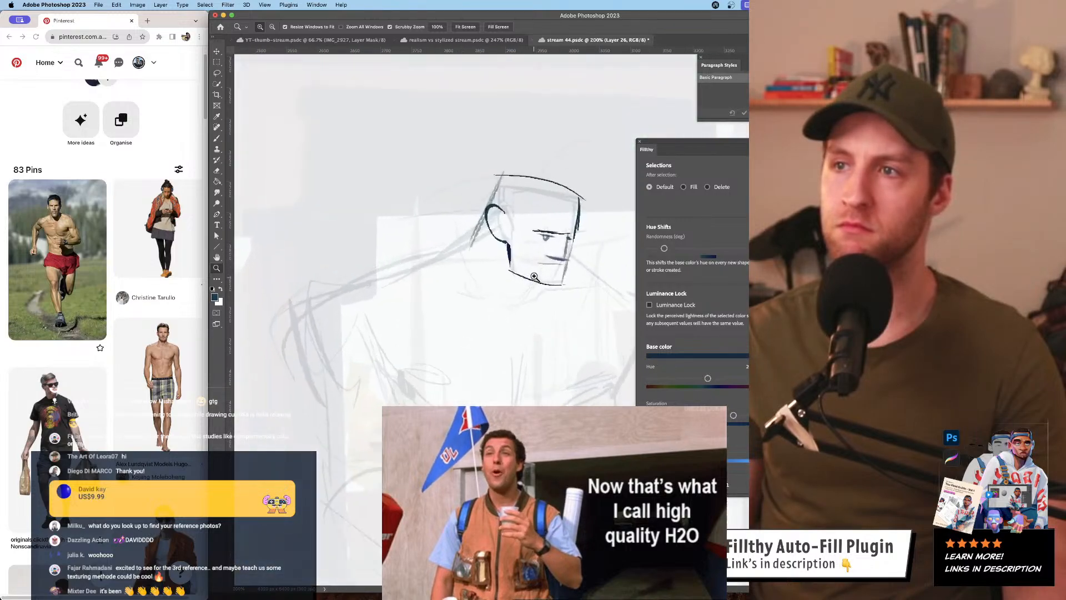
{"action": "scroll", "coordinate": [534, 276], "scroll_direction": "up", "scroll_amount": 3}
{"action": "key", "text": "b"}
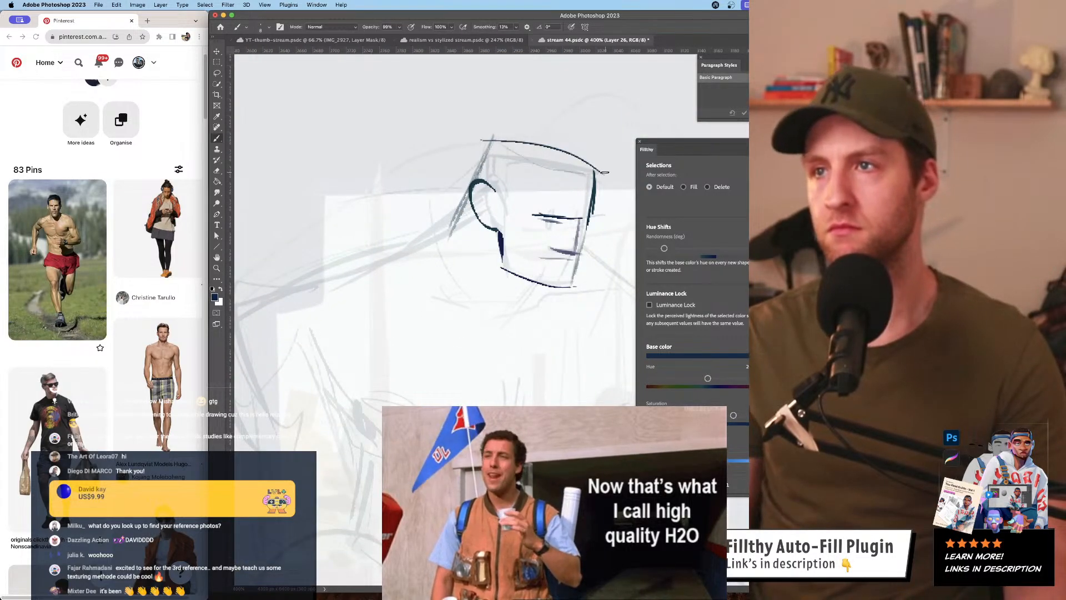
{"action": "key", "text": "super+z"}
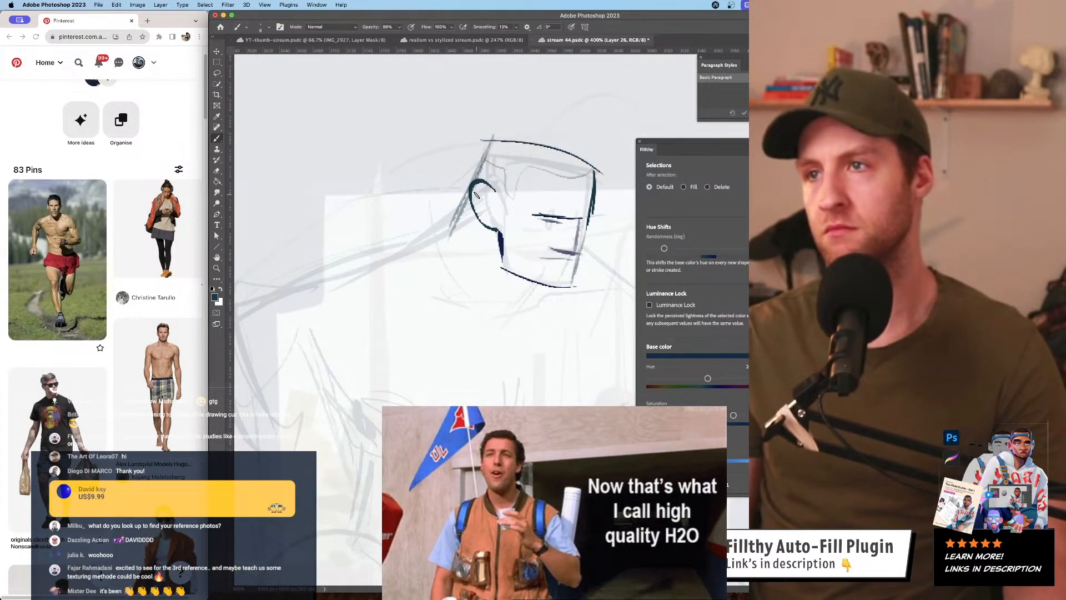
{"action": "left_click_drag", "start_coordinate": [476, 194], "coordinate": [451, 191]}
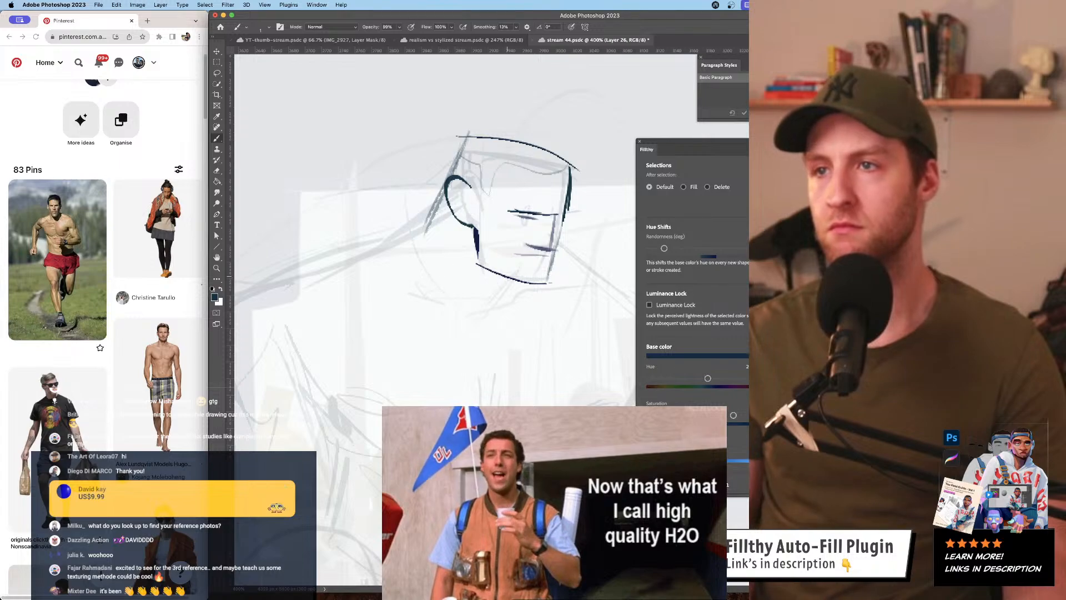
- Erase the lower jaw outline and redraw it as a sharper, angular chin joining the front of the face
{"action": "key", "text": "e"}
{"action": "mouse_move", "coordinate": [514, 297]}
{"action": "left_mouse_down"}
{"action": "mouse_move", "coordinate": [443, 293]}
{"action": "mouse_move", "coordinate": [285, 274]}
{"action": "mouse_move", "coordinate": [471, 285]}
{"action": "left_mouse_up"}
{"action": "mouse_move", "coordinate": [557, 291]}
{"action": "left_mouse_down"}
{"action": "mouse_move", "coordinate": [473, 264]}
{"action": "mouse_move", "coordinate": [558, 288]}
{"action": "mouse_move", "coordinate": [544, 291]}
{"action": "mouse_move", "coordinate": [559, 236]}
{"action": "left_mouse_up"}
{"action": "key", "text": "b"}
- Examine the redrawn head's shape and size against the faded body and the street scene
{"action": "key", "text": "z"}
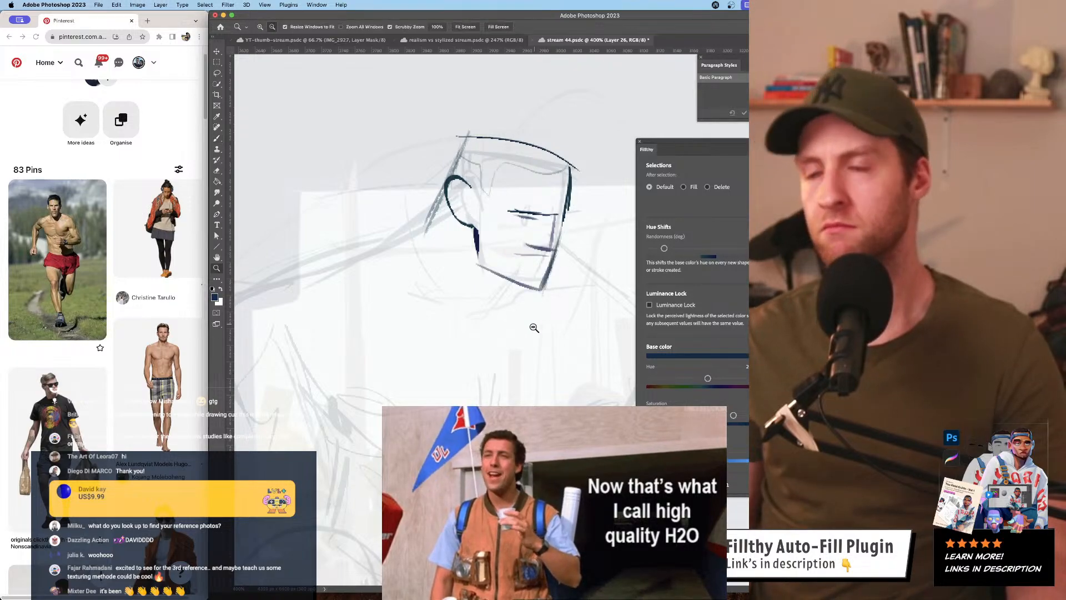
{"action": "left_click", "coordinate": [535, 328], "text": "alt"}
{"action": "left_click", "coordinate": [530, 332], "text": "alt"}
{"action": "left_click", "coordinate": [522, 340], "text": "alt"}
{"action": "left_click", "coordinate": [518, 347], "text": "alt"}
{"action": "left_click", "coordinate": [518, 354], "text": "alt"}
{"action": "left_click_drag", "start_coordinate": [518, 358], "coordinate": [511, 336]}
{"action": "left_click", "coordinate": [512, 323]}
{"action": "left_click", "coordinate": [512, 323]}
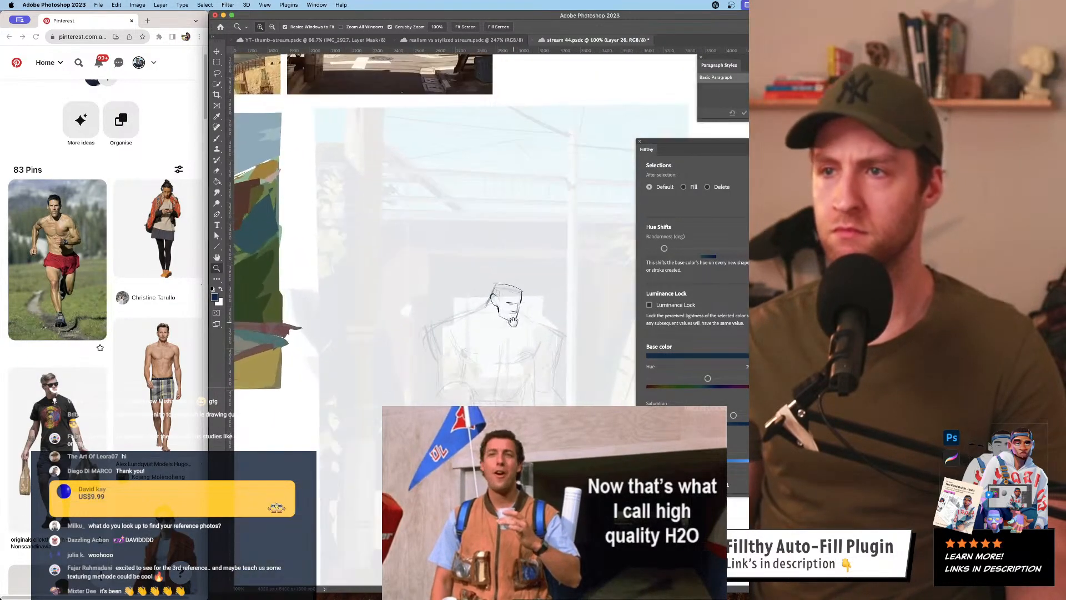
- Darken the area behind the ear and draw the neck curve, throat notch and collarbone lines toward both shoulders
{"action": "left_click", "coordinate": [513, 323]}
{"action": "key", "text": "b"}
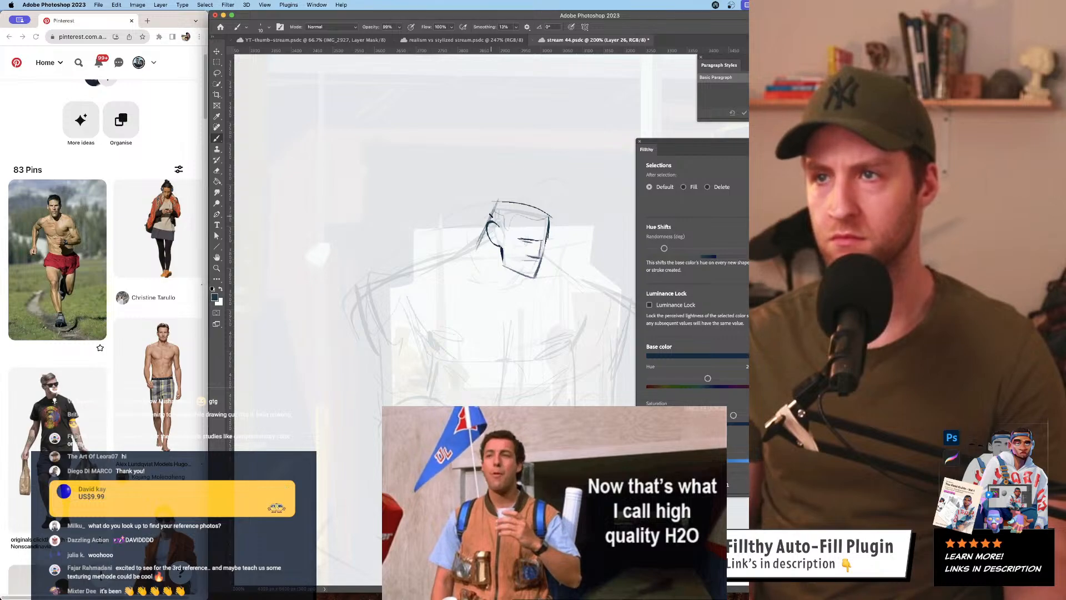
{"action": "left_click_drag", "start_coordinate": [481, 250], "coordinate": [488, 234]}
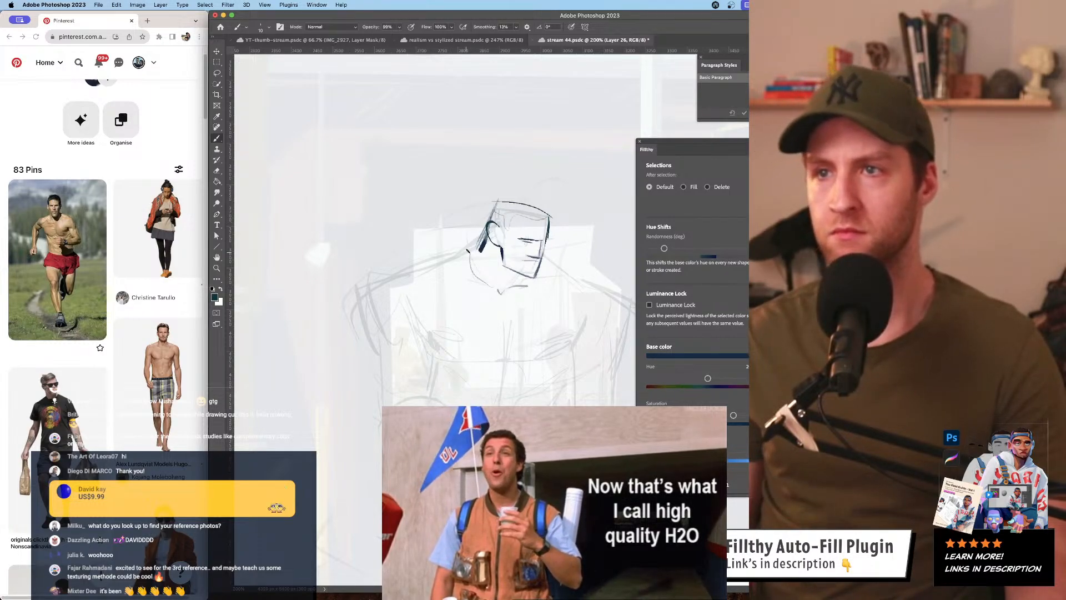
{"action": "left_click_drag", "start_coordinate": [430, 282], "coordinate": [500, 288]}
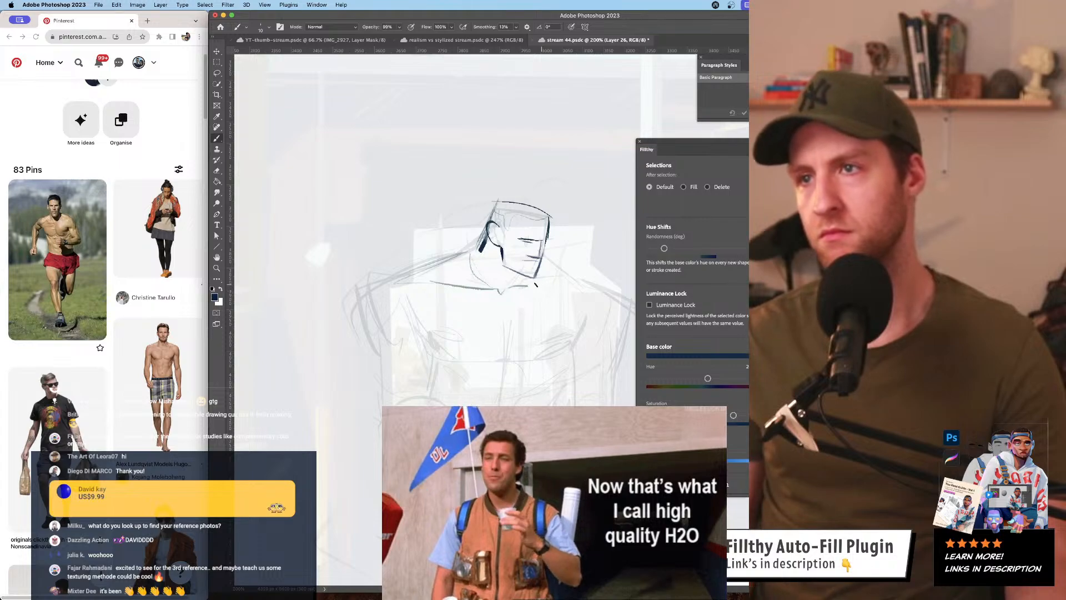
{"action": "scroll", "coordinate": [537, 285], "scroll_direction": "right", "scroll_amount": 1}
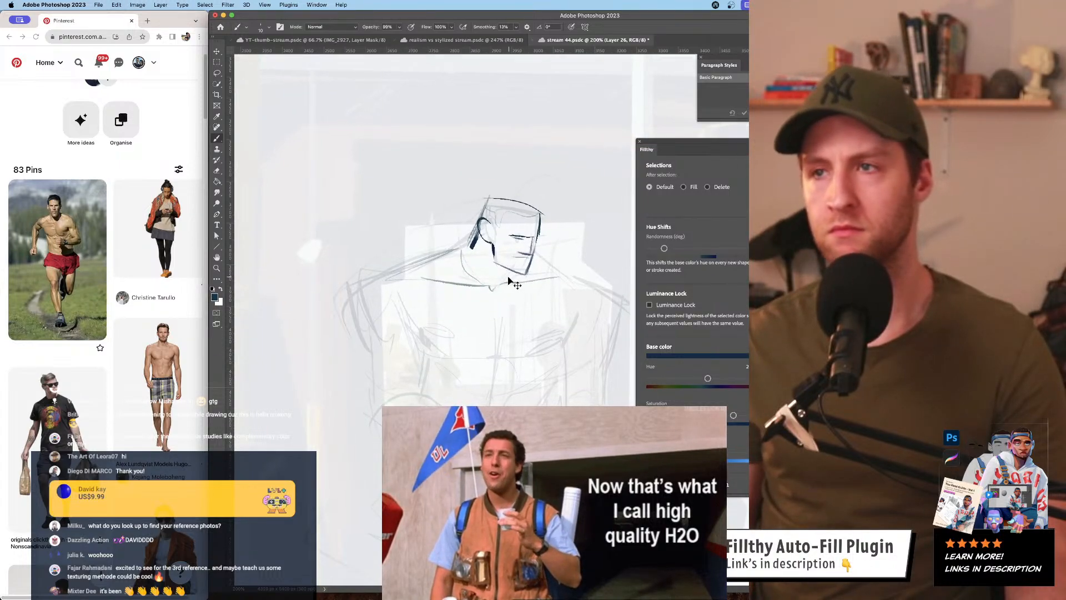
- Strengthen the collarbone line across the chest and outline the near shoulder, upper arm, forearm top and side of the torso
{"action": "left_click_drag", "start_coordinate": [497, 284], "coordinate": [567, 284]}
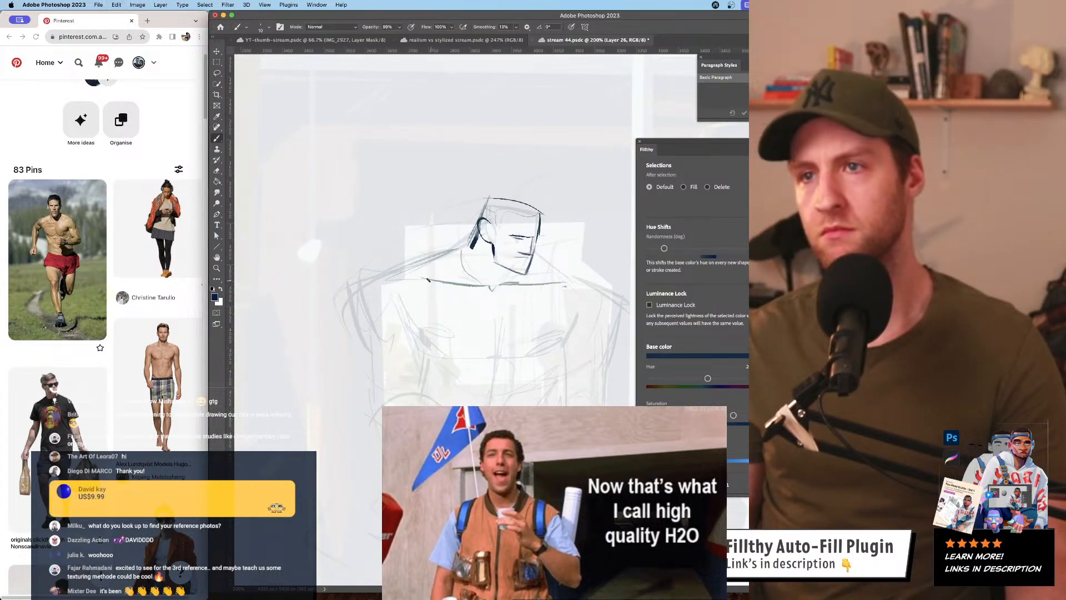
{"action": "left_click_drag", "start_coordinate": [428, 279], "coordinate": [409, 276]}
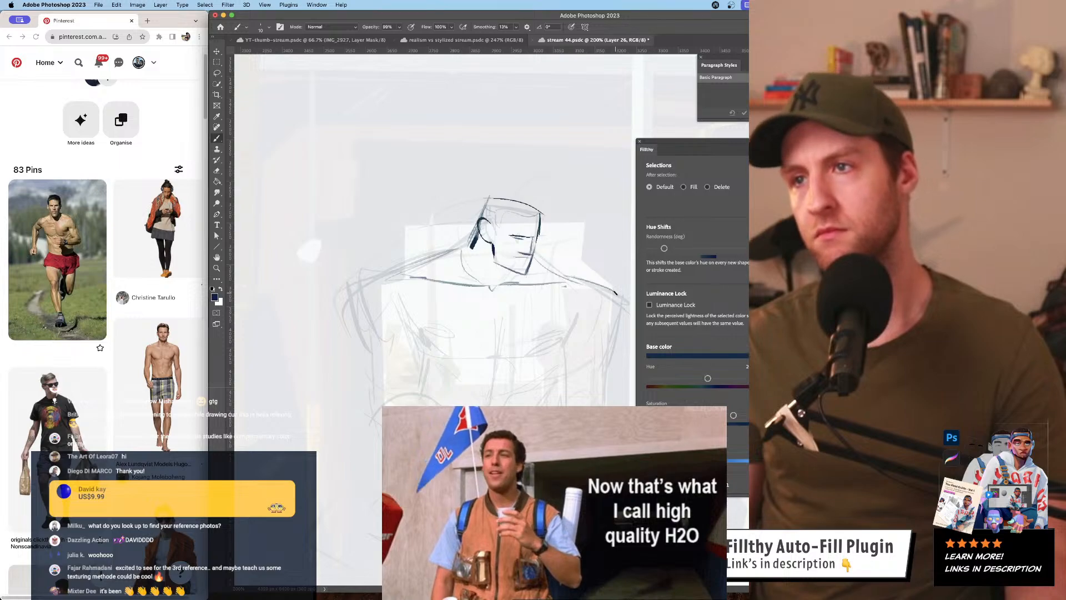
{"action": "key", "text": "z"}
{"action": "mouse_move", "coordinate": [611, 354]}
{"action": "left_mouse_down"}
{"action": "mouse_move", "coordinate": [564, 372]}
{"action": "mouse_move", "coordinate": [557, 345]}
{"action": "left_mouse_up"}
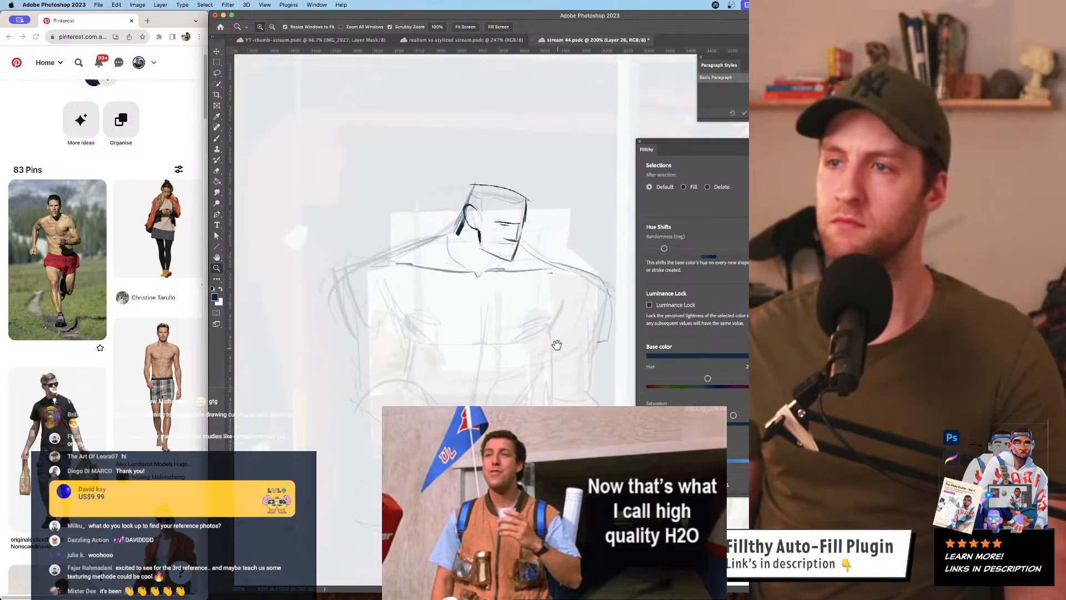
{"action": "key", "text": "b"}
{"action": "mouse_move", "coordinate": [383, 244]}
{"action": "left_mouse_down"}
{"action": "mouse_move", "coordinate": [342, 253]}
{"action": "mouse_move", "coordinate": [348, 310]}
{"action": "mouse_move", "coordinate": [395, 302]}
{"action": "mouse_move", "coordinate": [350, 361]}
{"action": "left_mouse_up"}
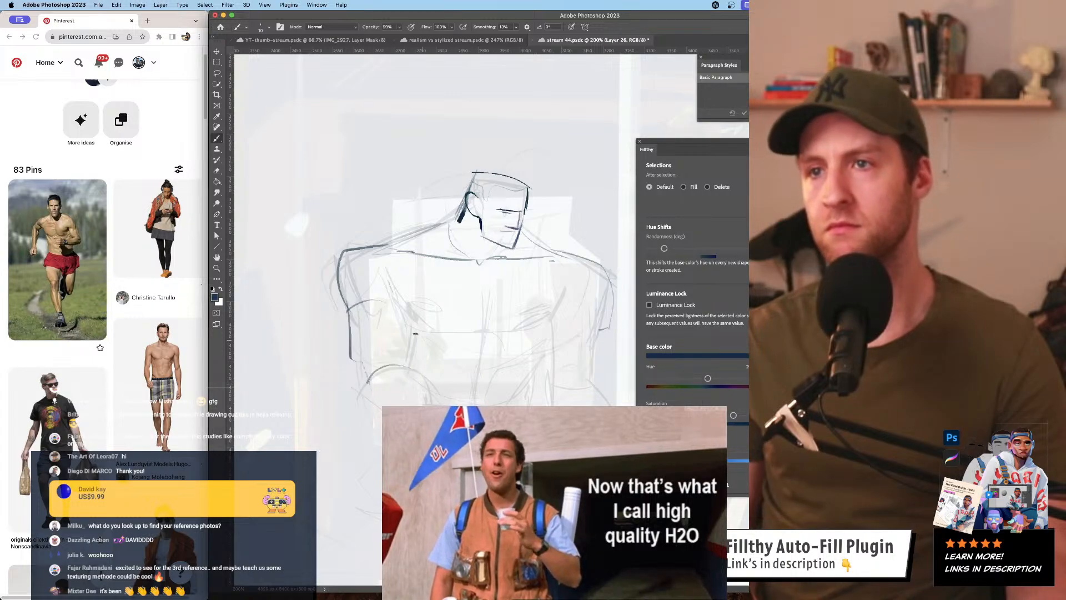
{"action": "left_click_drag", "start_coordinate": [405, 305], "coordinate": [414, 368]}
- Draw darker contour lines for the hips, thighs and lower legs over the faded body sketch
{"action": "key", "text": "z"}
{"action": "left_click", "coordinate": [492, 359], "text": "alt"}
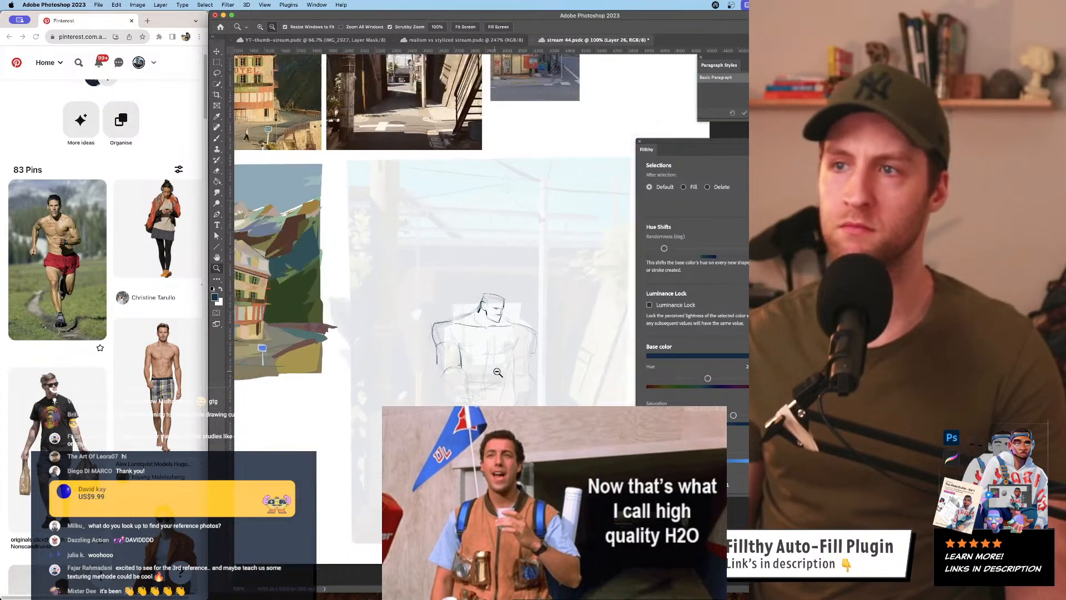
{"action": "left_click", "coordinate": [495, 359], "text": "alt"}
{"action": "left_click", "coordinate": [501, 360]}
{"action": "left_click", "coordinate": [501, 360]}
{"action": "left_click_drag", "start_coordinate": [495, 350], "coordinate": [473, 285]}
{"action": "key", "text": "b"}
{"action": "left_click_drag", "start_coordinate": [427, 349], "coordinate": [430, 401]}
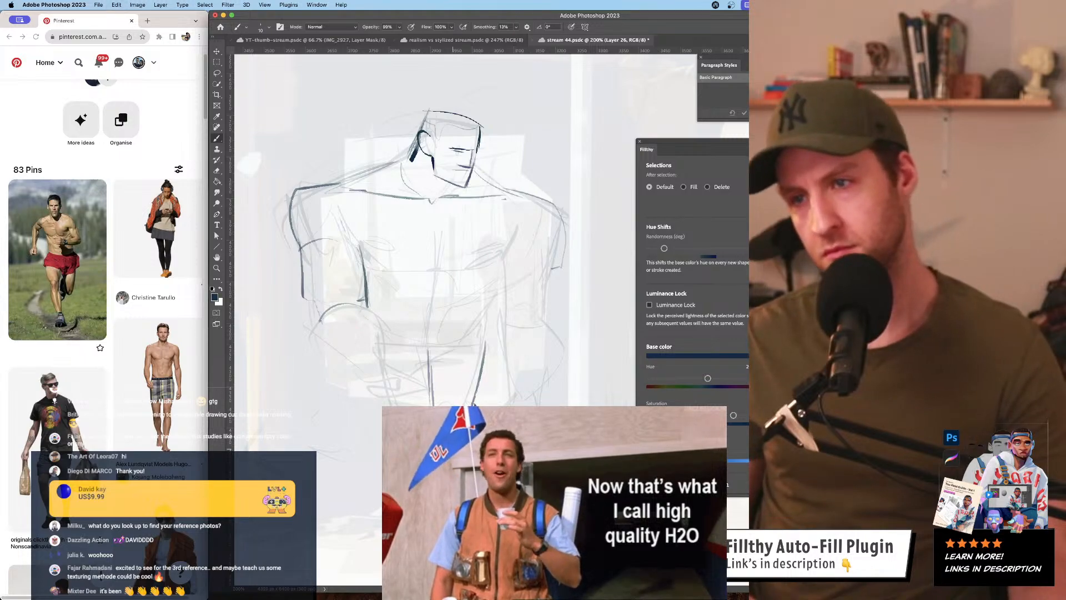
- Examine the figure's proportions and placement against the whole street scene and the reference images
{"action": "key", "text": "z"}
{"action": "left_click", "coordinate": [519, 404], "text": "alt"}
{"action": "left_click", "coordinate": [519, 404], "text": "alt"}
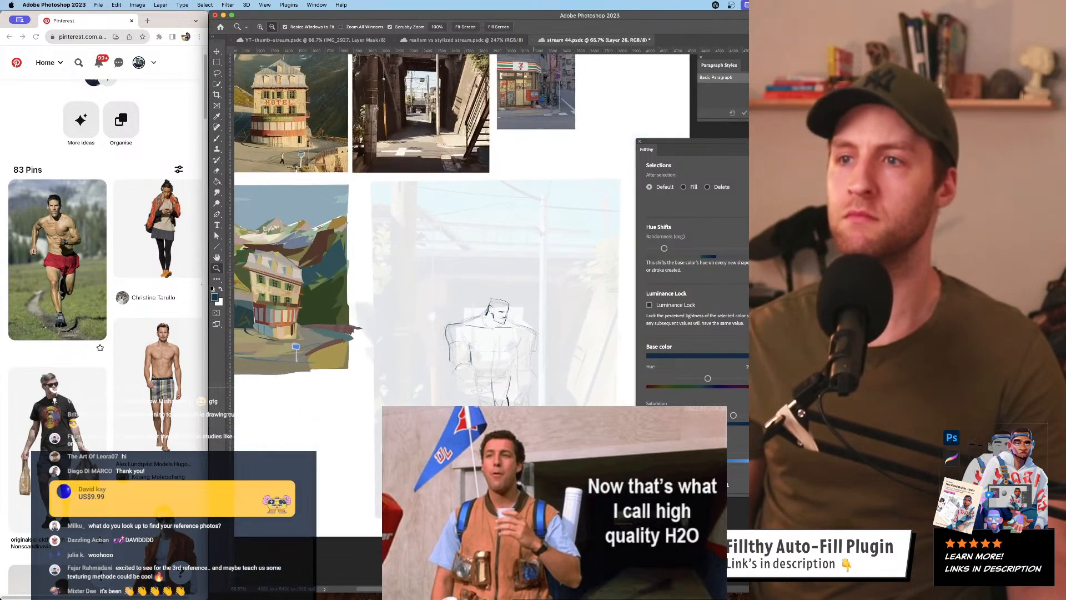
{"action": "left_click", "coordinate": [520, 403]}
{"action": "left_click_drag", "start_coordinate": [519, 404], "coordinate": [540, 362]}
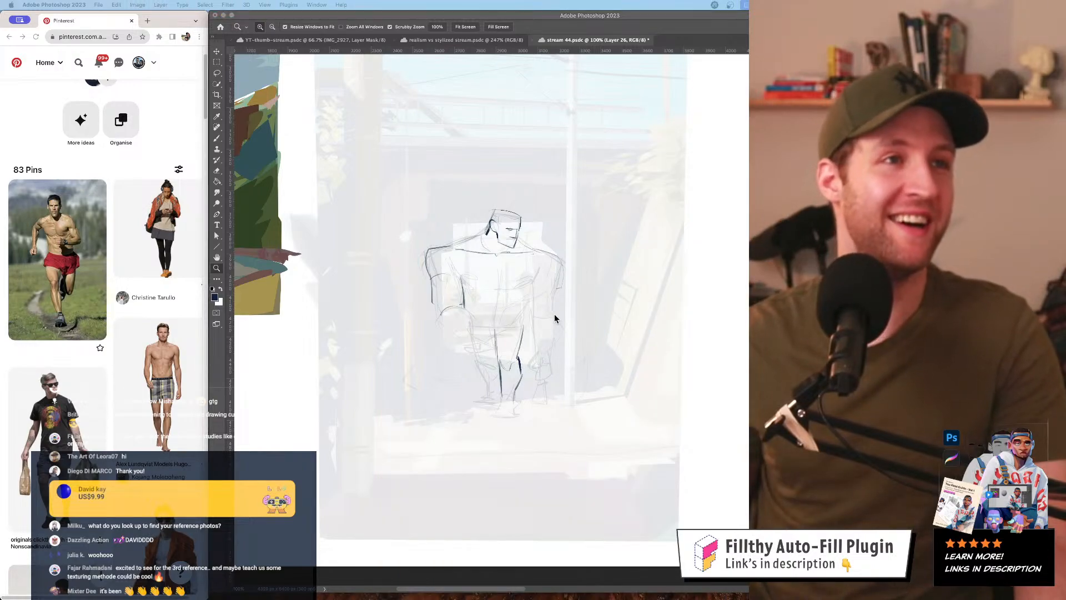
{"action": "left_click", "coordinate": [534, 331]}
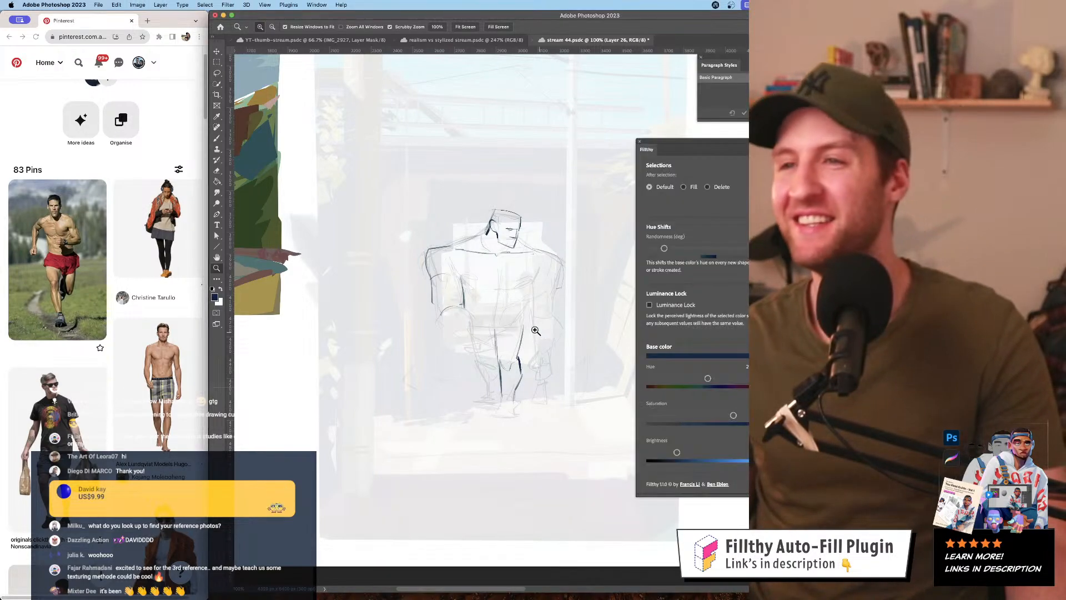
{"action": "left_click_drag", "start_coordinate": [535, 329], "coordinate": [557, 310]}
{"action": "left_click_drag", "start_coordinate": [541, 317], "coordinate": [561, 347]}
{"action": "left_click", "coordinate": [525, 295]}
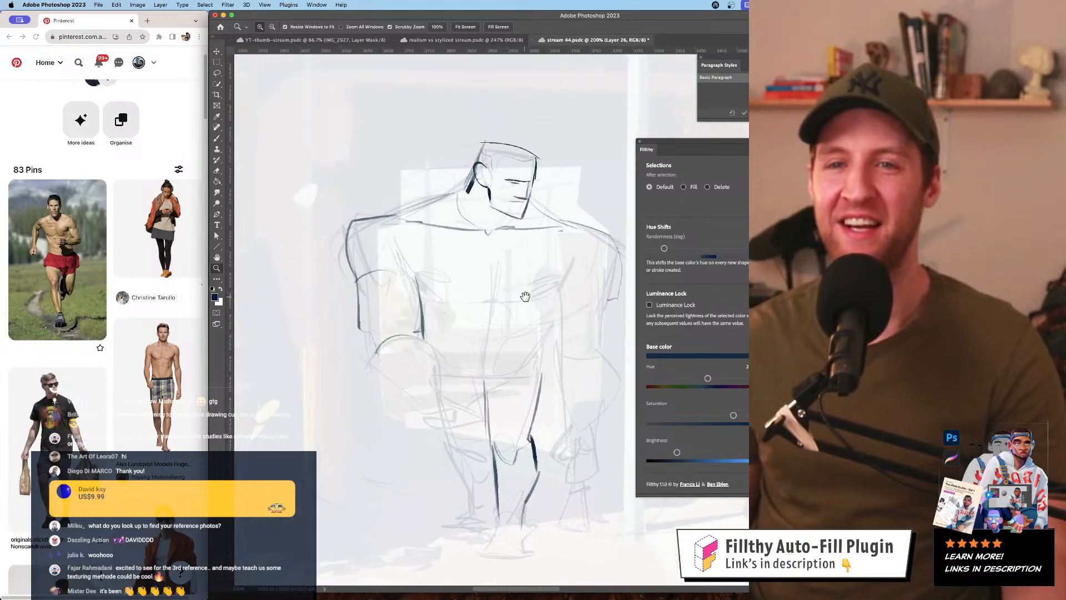
- Draw the neck-to-shoulder slope and far shoulder curve, and mark dark shadows under both pectorals, undoing a stray stroke
{"action": "key", "text": "b"}
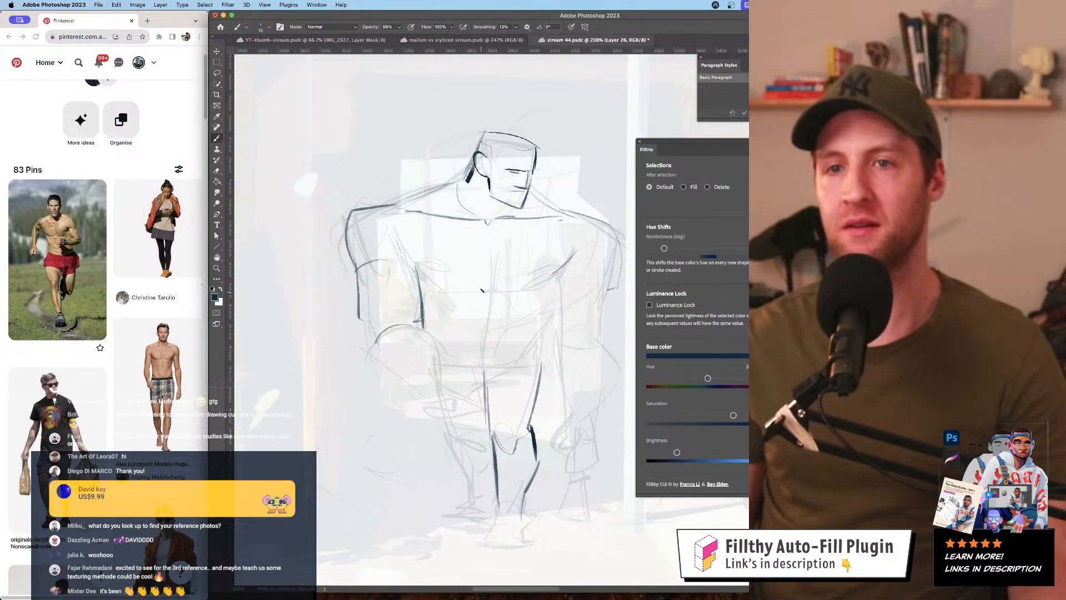
{"action": "left_click_drag", "start_coordinate": [571, 251], "coordinate": [556, 256]}
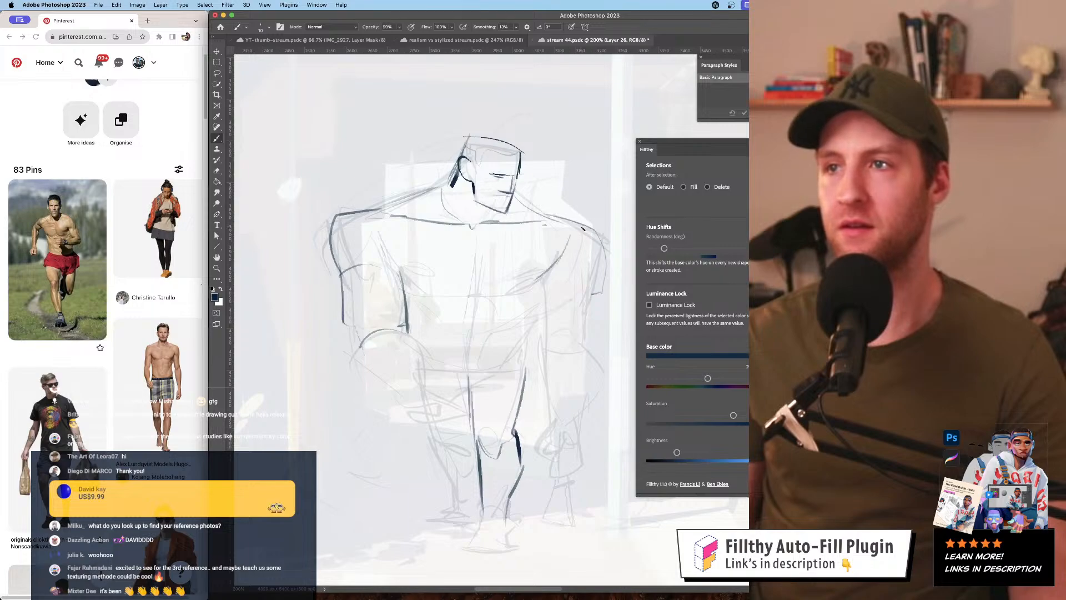
{"action": "key", "text": "super+z"}
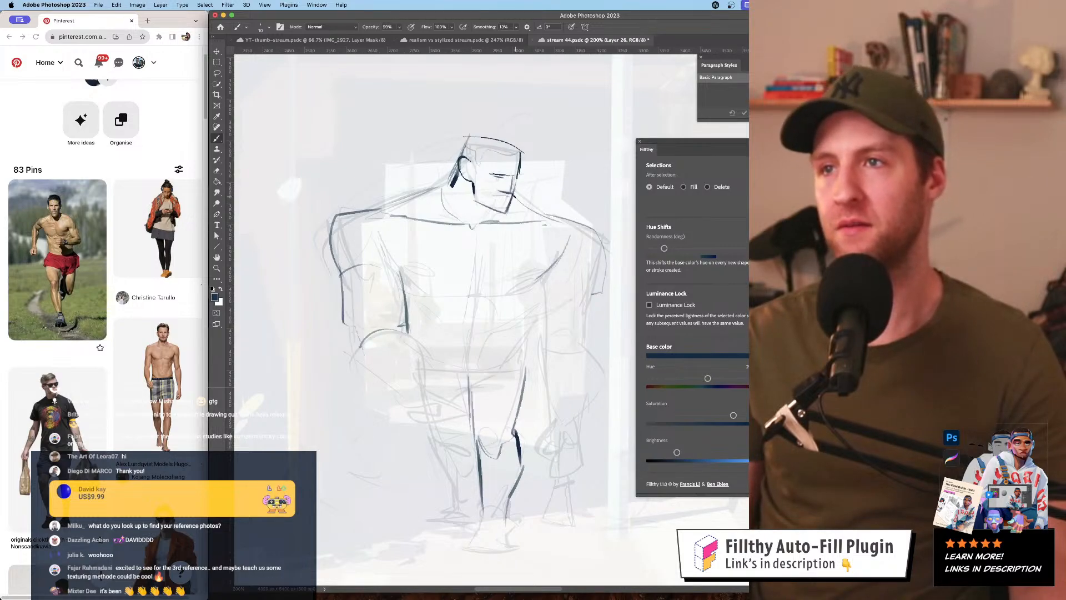
{"action": "left_click_drag", "start_coordinate": [551, 213], "coordinate": [587, 256]}
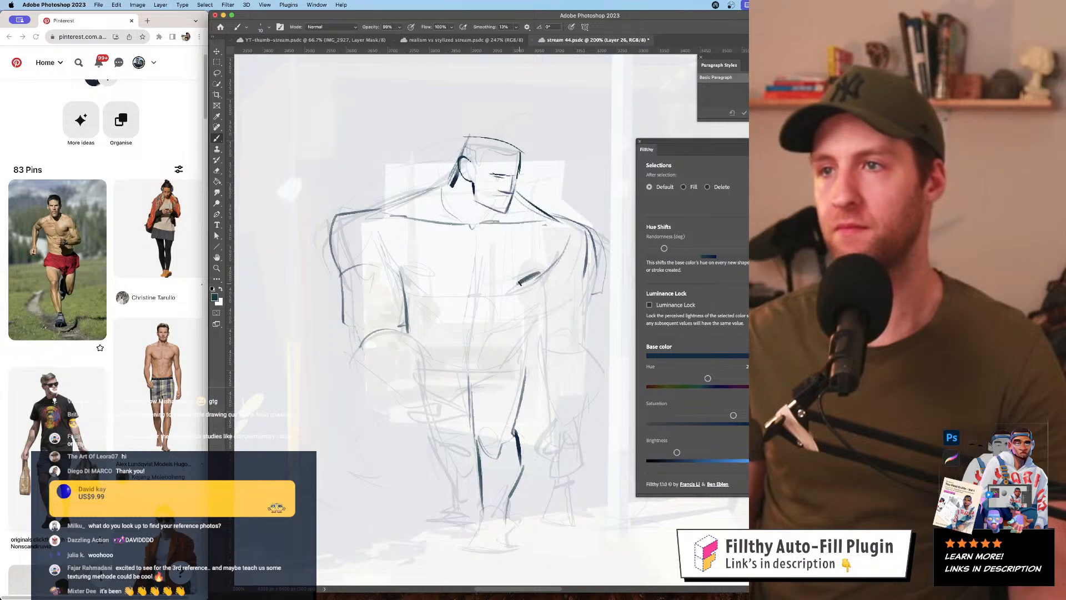
{"action": "left_click_drag", "start_coordinate": [433, 277], "coordinate": [422, 272]}
- Draw the far side of the torso tapering toward the waist and a dark armpit line beside the near pectoral
{"action": "key", "text": "z"}
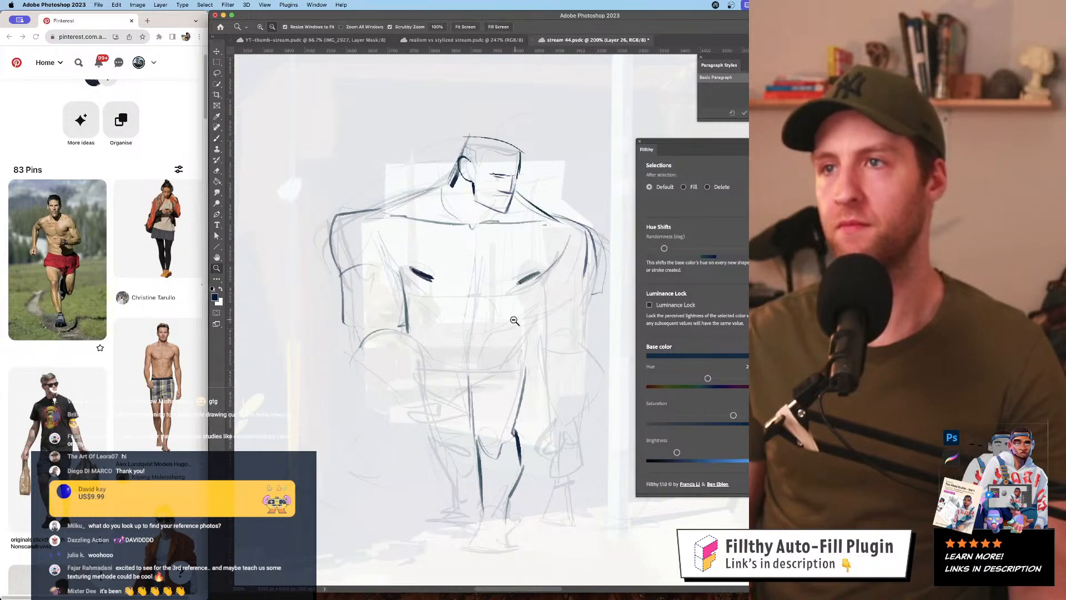
{"action": "left_click", "coordinate": [509, 321], "text": "alt"}
{"action": "left_click", "coordinate": [510, 322], "text": "alt"}
{"action": "left_click", "coordinate": [510, 323], "text": "alt"}
{"action": "left_click", "coordinate": [506, 331]}
{"action": "left_click", "coordinate": [506, 331]}
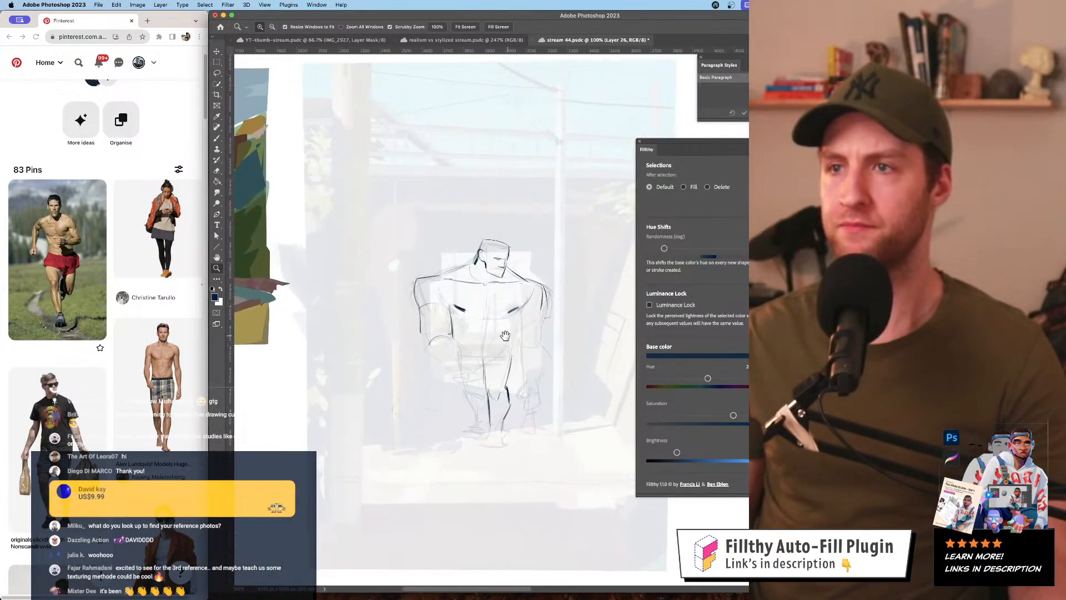
{"action": "left_click", "coordinate": [505, 334]}
{"action": "key", "text": "b"}
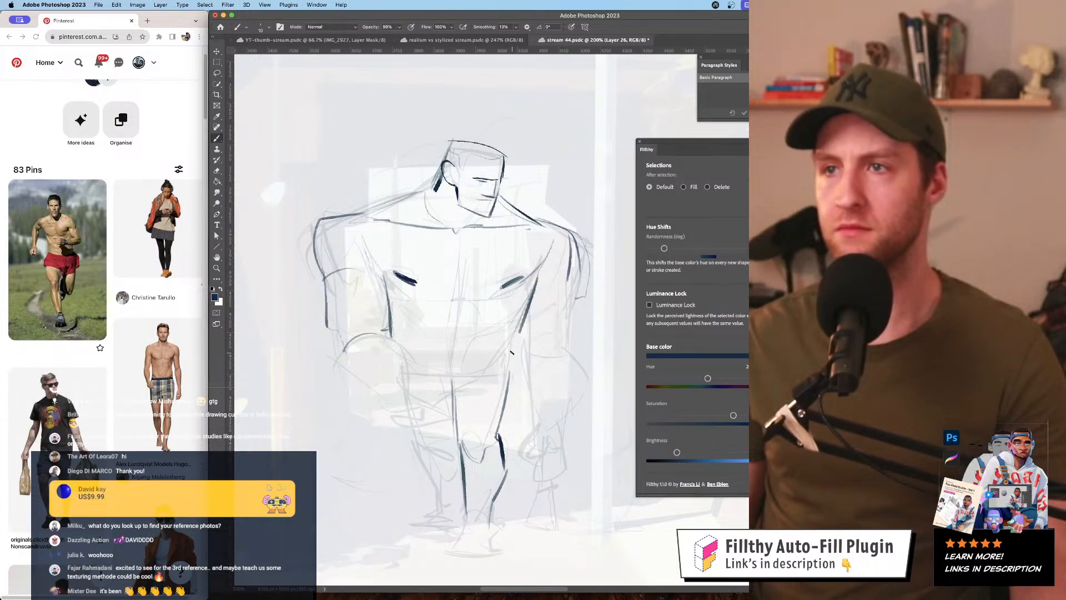
{"action": "left_click_drag", "start_coordinate": [366, 251], "coordinate": [388, 291]}
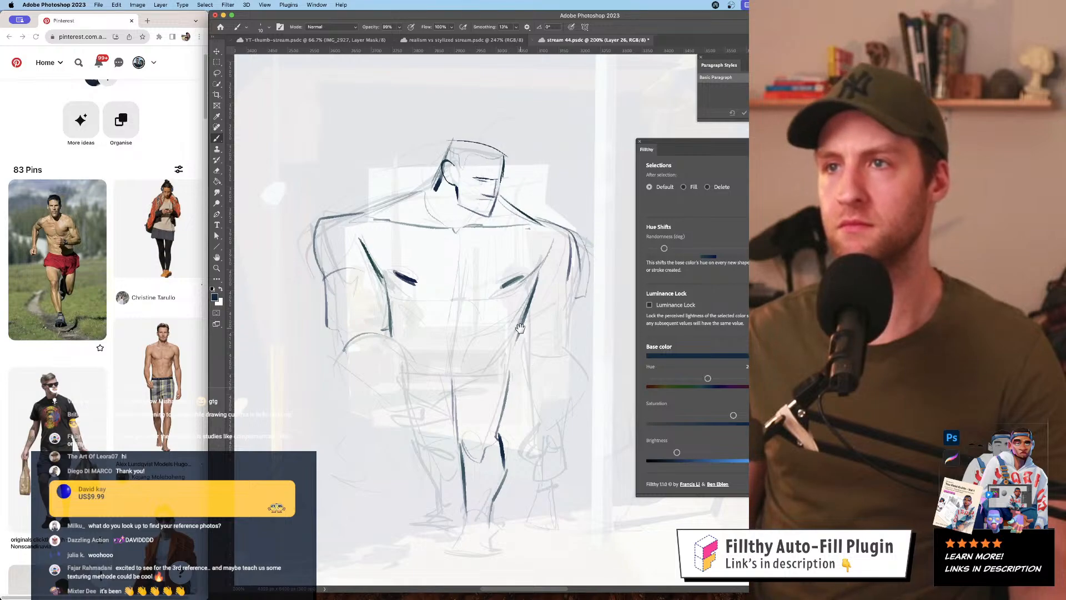
- Refine the face with a heavier brow, a dark pupil and a cleaned-up mouth
{"action": "left_click_drag", "start_coordinate": [481, 186], "coordinate": [481, 190]}
{"action": "key", "text": "e"}
{"action": "key", "text": "b"}
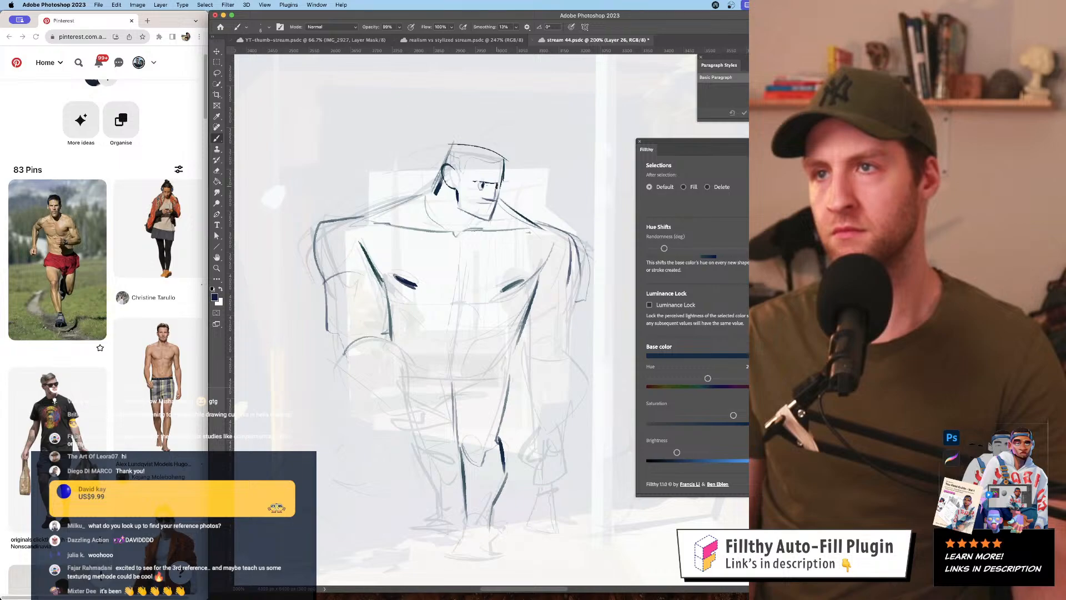
- Draw the curved waistline, the far hip contour and the upper-thigh line below it
{"action": "key", "text": "z"}
{"action": "mouse_move", "coordinate": [481, 227]}
{"action": "left_mouse_down"}
{"action": "mouse_move", "coordinate": [434, 229]}
{"action": "mouse_move", "coordinate": [528, 220]}
{"action": "mouse_move", "coordinate": [501, 172]}
{"action": "left_mouse_up"}
{"action": "key", "text": "b"}
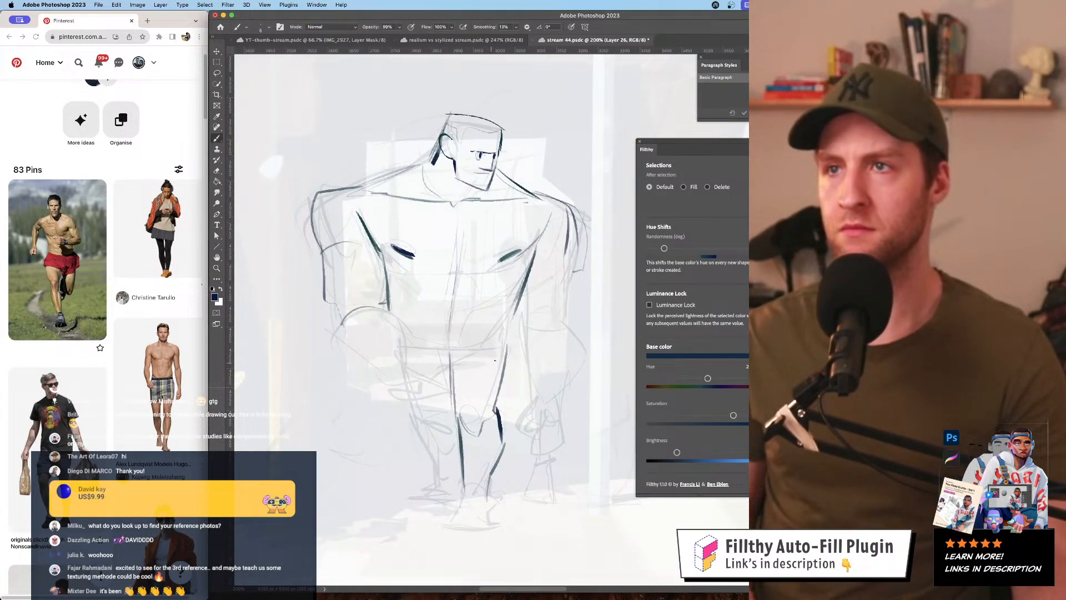
{"action": "left_click_drag", "start_coordinate": [508, 323], "coordinate": [521, 310]}
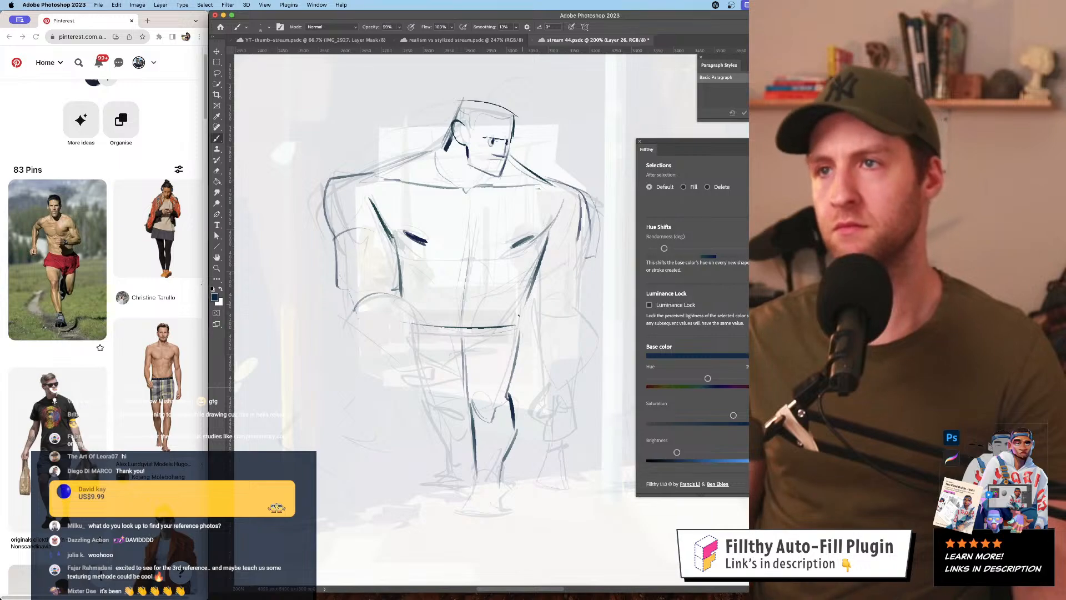
{"action": "left_click_drag", "start_coordinate": [525, 283], "coordinate": [514, 330]}
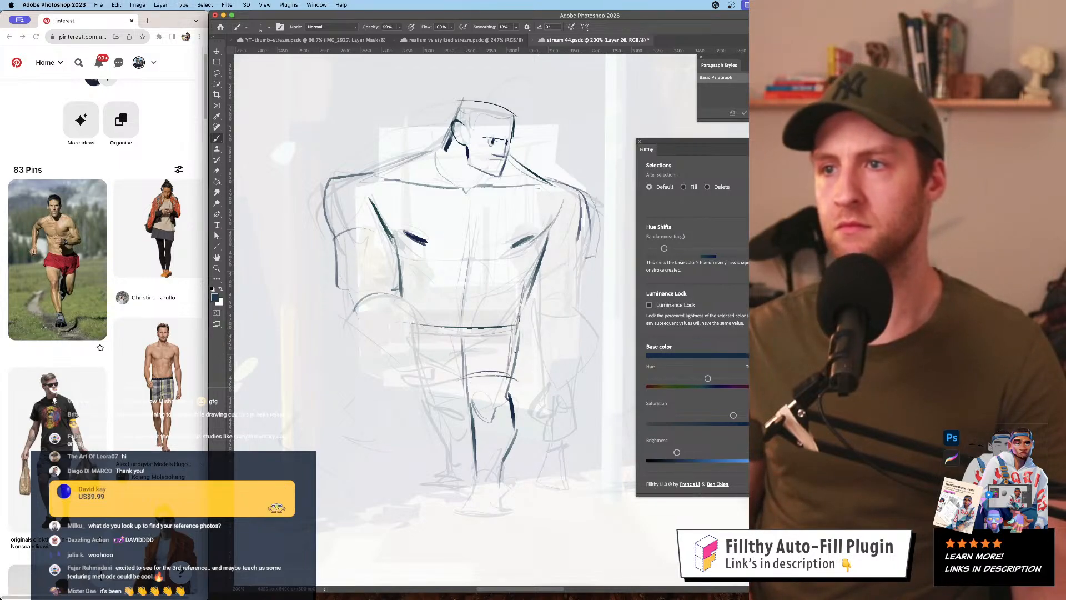
- Draw the hanging far arm with its outer contour, inner upper-arm line and pointed elbow area
{"action": "key", "text": "z"}
{"action": "key", "text": "ctrl+minus"}
{"action": "key", "text": "ctrl+minus"}
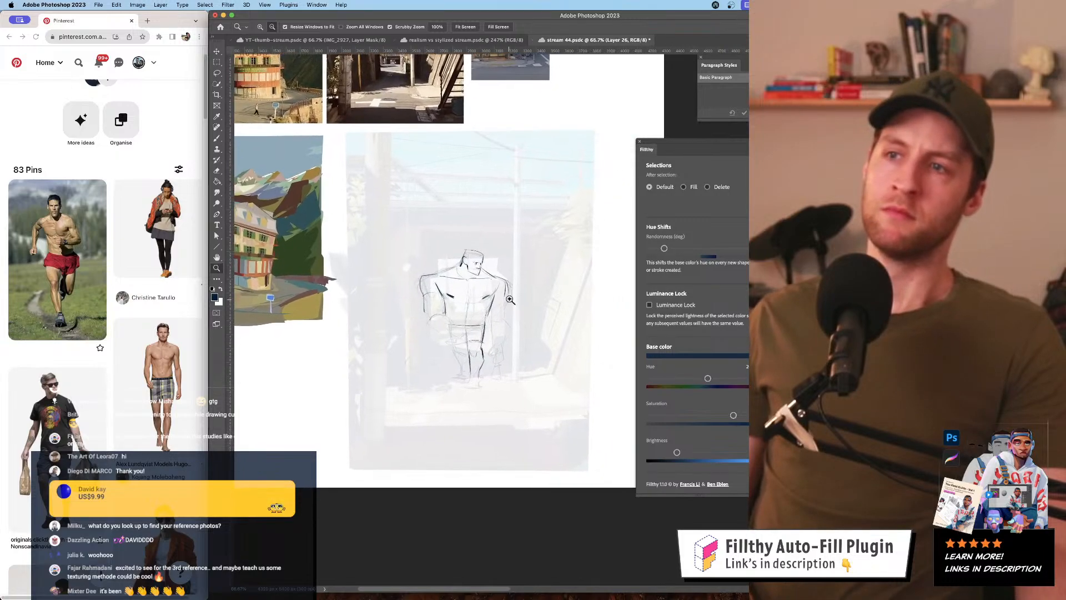
{"action": "left_click", "coordinate": [510, 300]}
{"action": "left_click", "coordinate": [510, 300]}
{"action": "key", "text": "b"}
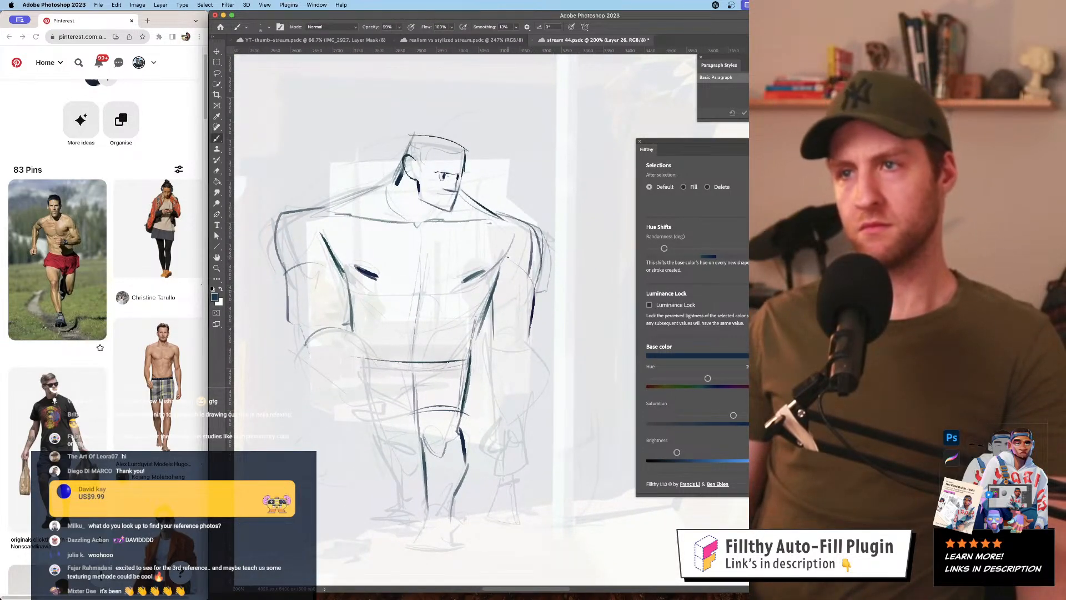
{"action": "scroll", "coordinate": [515, 274], "scroll_direction": "down", "scroll_amount": 2}
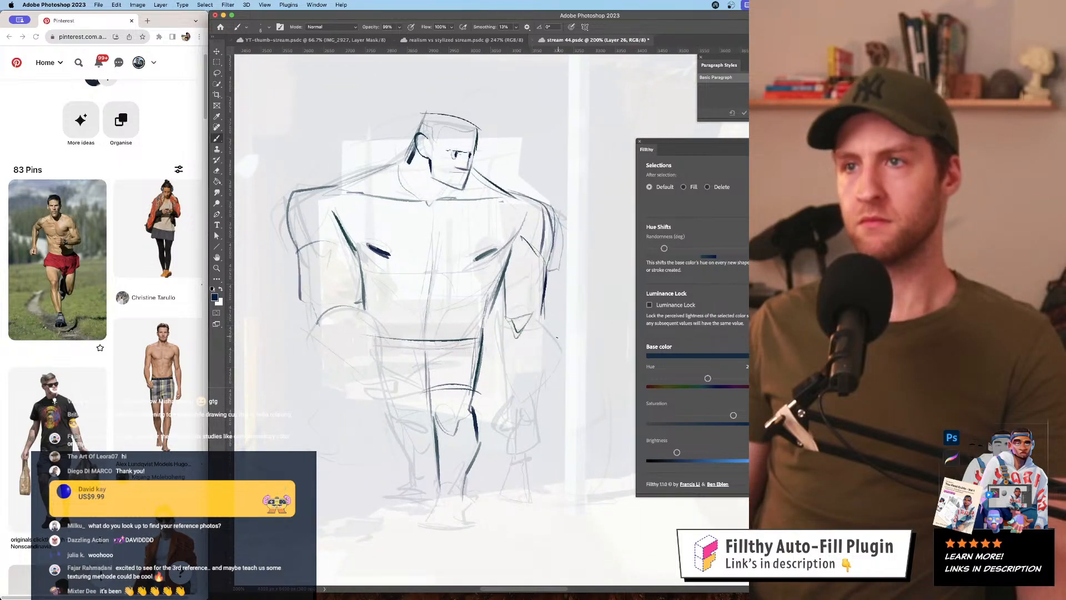
- Erase the dark leg and hip lines, the hanging far arm and the far side of the torso
{"action": "key", "text": "z"}
{"action": "left_click", "coordinate": [541, 369], "text": "alt"}
{"action": "left_click_drag", "start_coordinate": [541, 373], "coordinate": [544, 354]}
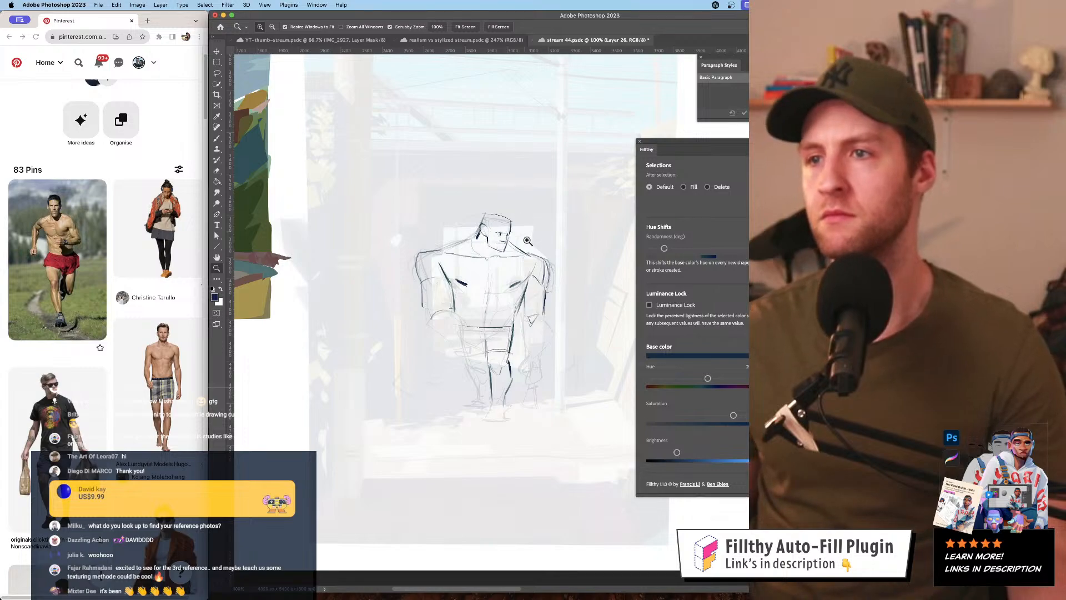
{"action": "left_click", "coordinate": [532, 329], "text": "alt"}
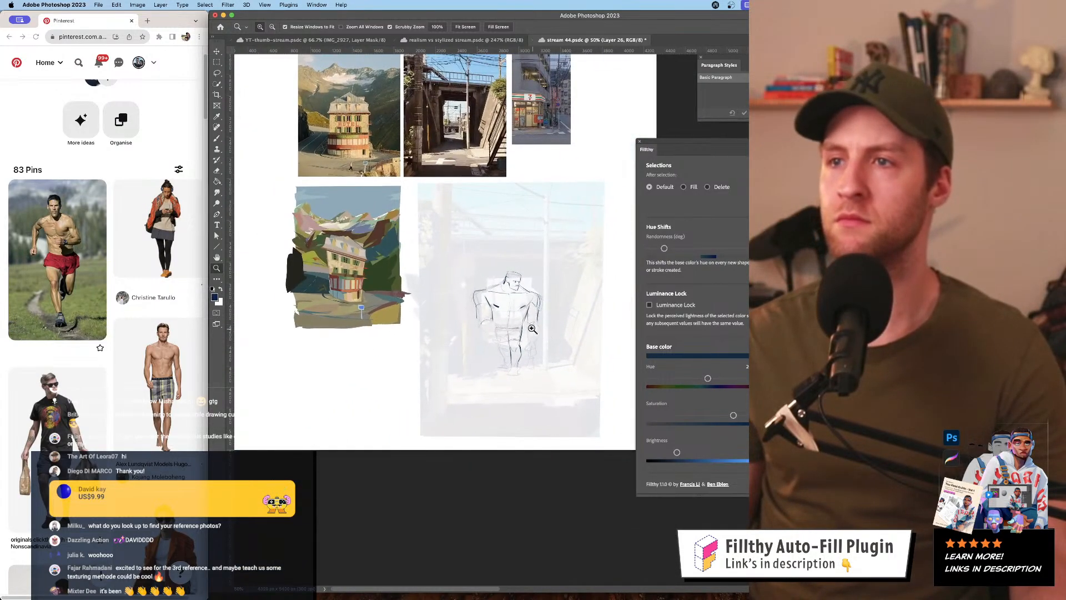
{"action": "left_click", "coordinate": [532, 329]}
{"action": "left_click", "coordinate": [533, 329]}
{"action": "left_click", "coordinate": [531, 330]}
{"action": "left_click", "coordinate": [538, 346], "text": "alt"}
{"action": "key", "text": "e"}
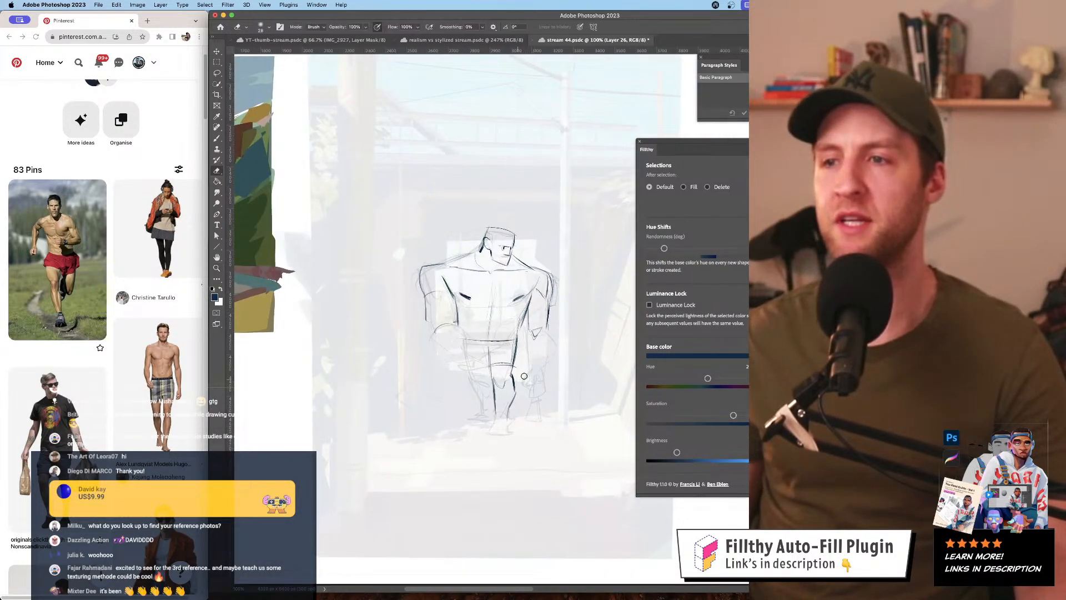
{"action": "mouse_move", "coordinate": [525, 376]}
{"action": "left_mouse_down"}
{"action": "mouse_move", "coordinate": [517, 351]}
{"action": "mouse_move", "coordinate": [492, 416]}
{"action": "left_mouse_up"}
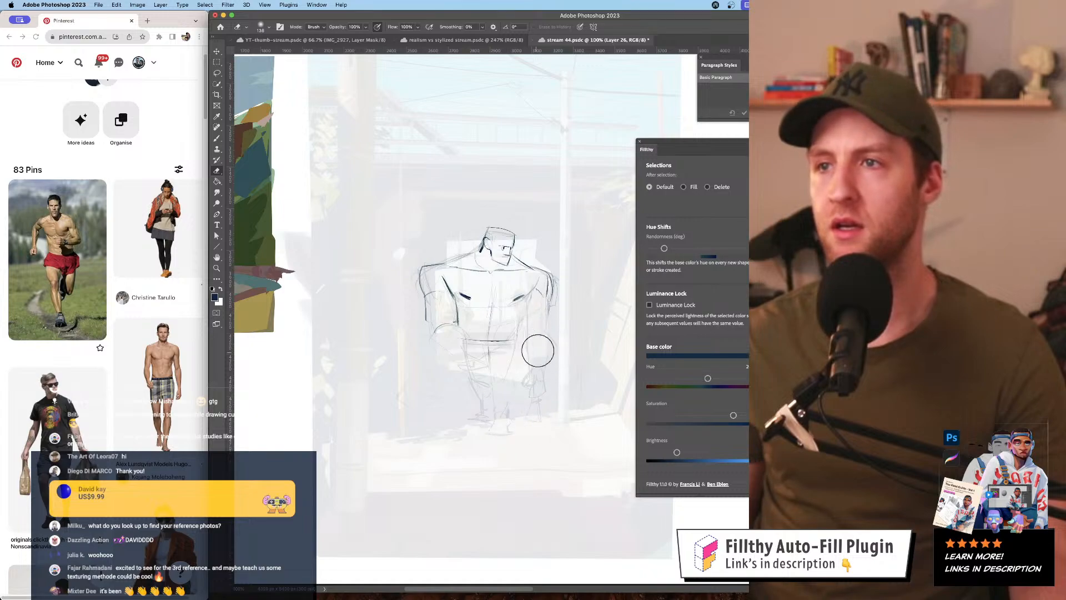
- Try a raised, bent far arm extending outward from the shoulder, with a rough hand and a redrawn far pectoral shadow
{"action": "key", "text": "z"}
{"action": "left_click", "coordinate": [541, 300]}
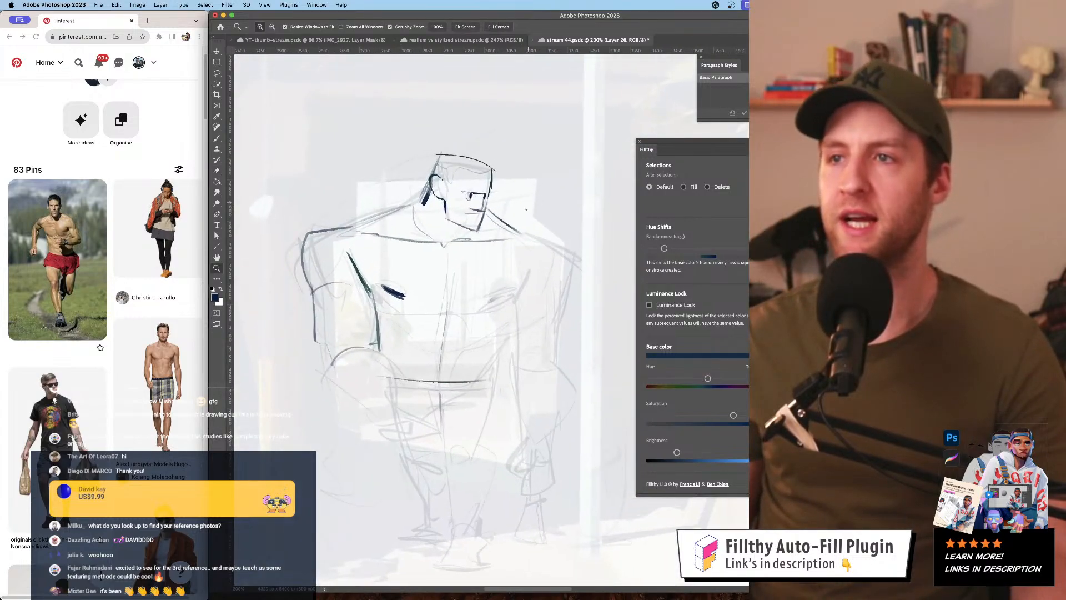
{"action": "key", "text": "b"}
{"action": "scroll", "coordinate": [549, 246], "scroll_direction": "up", "scroll_amount": 1}
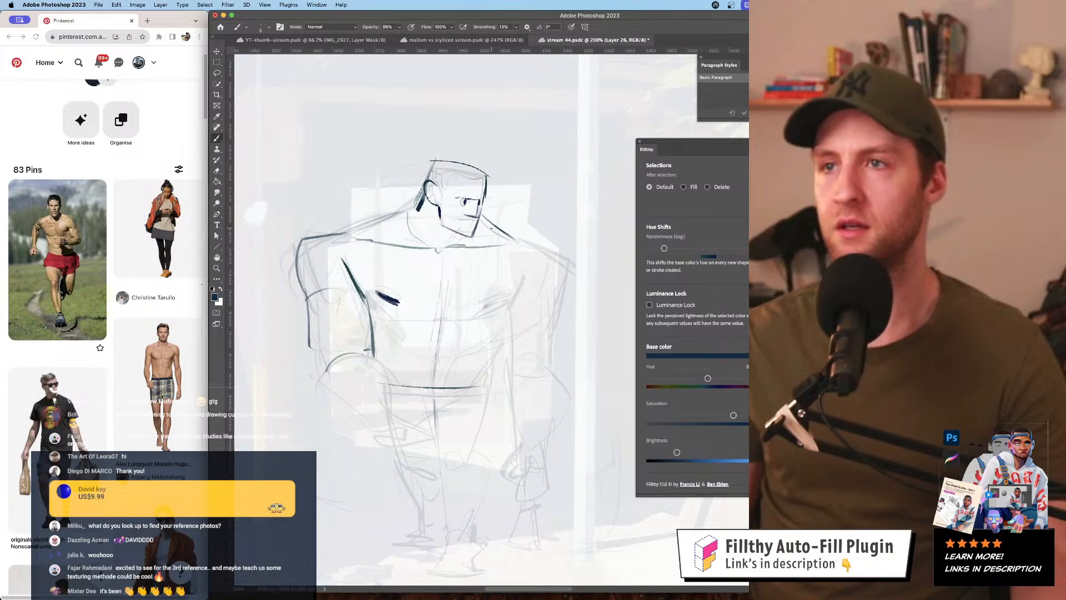
{"action": "left_click_drag", "start_coordinate": [493, 224], "coordinate": [547, 171]}
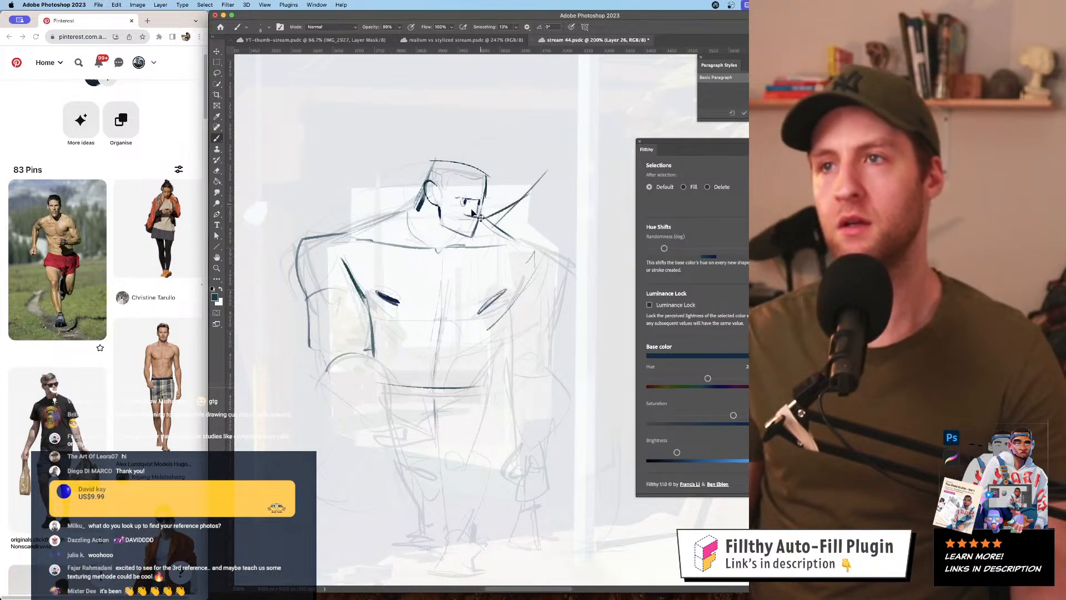
{"action": "mouse_move", "coordinate": [478, 218]}
{"action": "left_mouse_down"}
{"action": "mouse_move", "coordinate": [523, 196]}
{"action": "mouse_move", "coordinate": [557, 249]}
{"action": "left_mouse_up"}
{"action": "left_click", "coordinate": [551, 225]}
{"action": "mouse_move", "coordinate": [603, 301]}
{"action": "left_mouse_down"}
{"action": "mouse_move", "coordinate": [579, 269]}
{"action": "mouse_move", "coordinate": [593, 320]}
{"action": "mouse_move", "coordinate": [610, 302]}
{"action": "mouse_move", "coordinate": [578, 275]}
{"action": "left_mouse_up"}
{"action": "left_click_drag", "start_coordinate": [557, 257], "coordinate": [573, 279]}
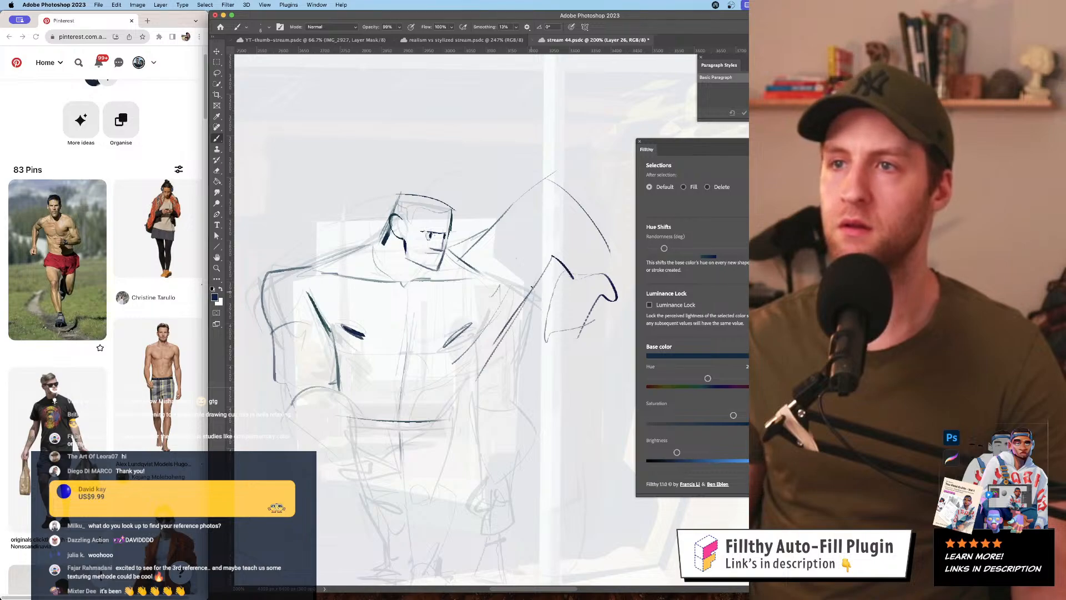
- Check the raised arm against the full street scene and undo its strokes
{"action": "key", "text": "z"}
{"action": "left_click", "coordinate": [512, 345], "text": "alt"}
{"action": "left_click", "coordinate": [512, 345], "text": "alt"}
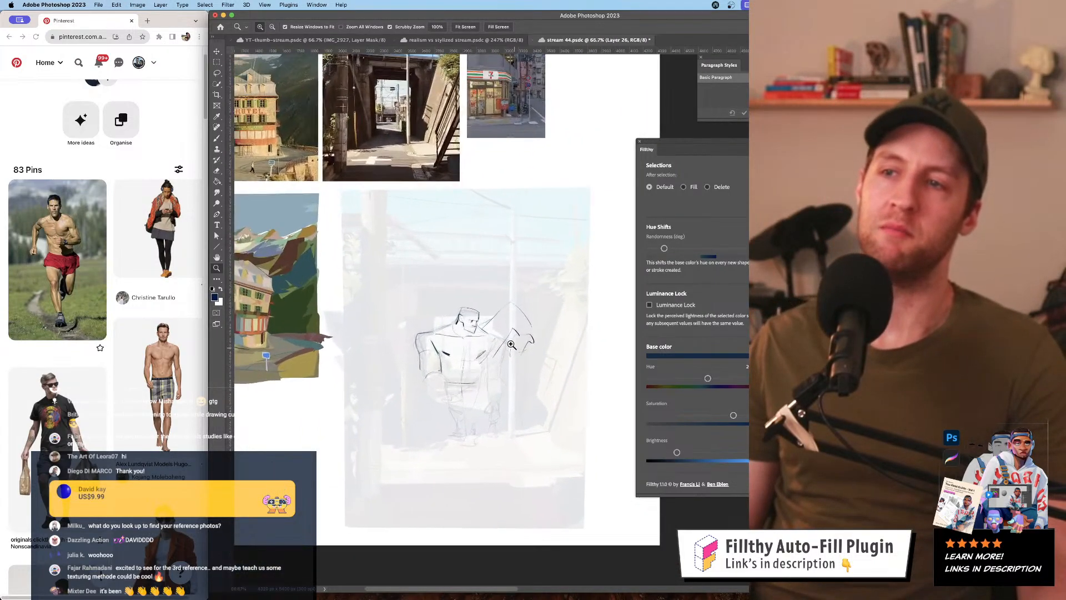
{"action": "left_click", "coordinate": [512, 345]}
{"action": "left_click", "coordinate": [511, 344]}
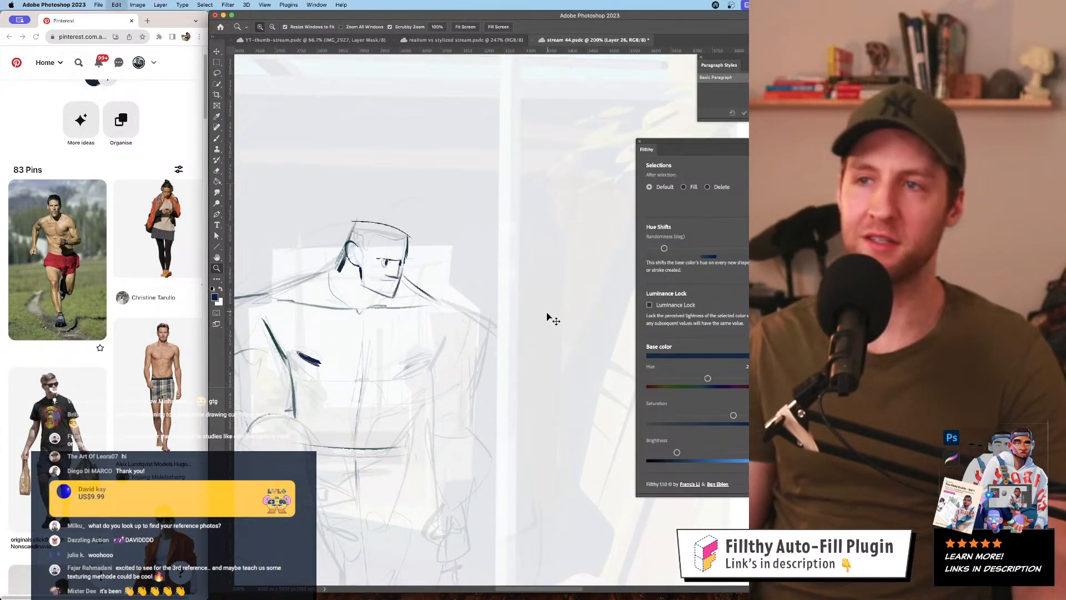
- Redraw the dark shadow under the far pectoral and strengthen the centre line of the chest
{"action": "left_click_drag", "start_coordinate": [515, 285], "coordinate": [552, 236]}
{"action": "key", "text": "b"}
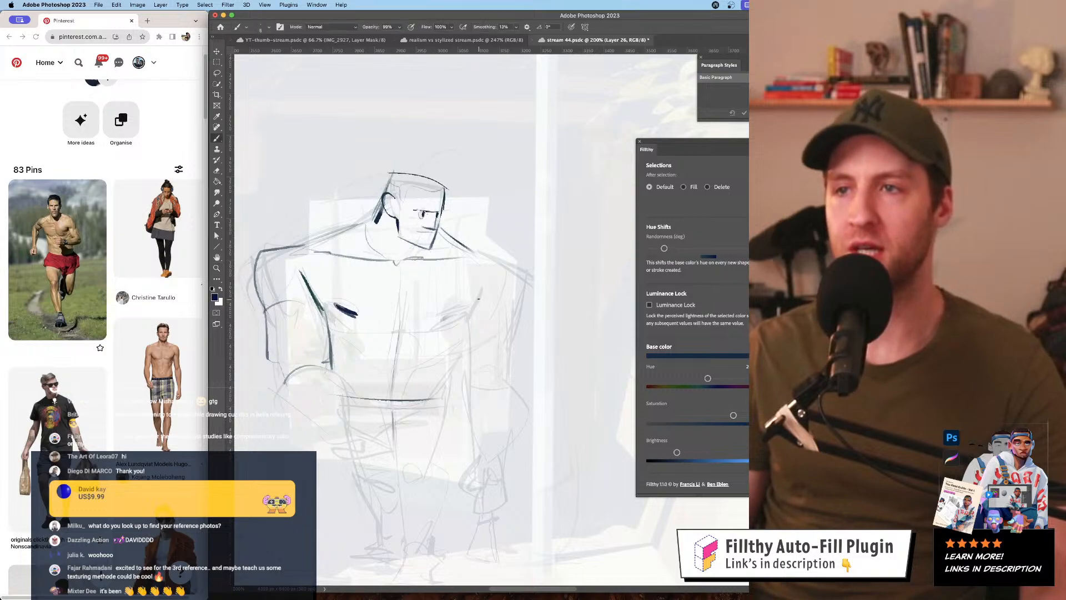
{"action": "left_click_drag", "start_coordinate": [482, 288], "coordinate": [466, 313]}
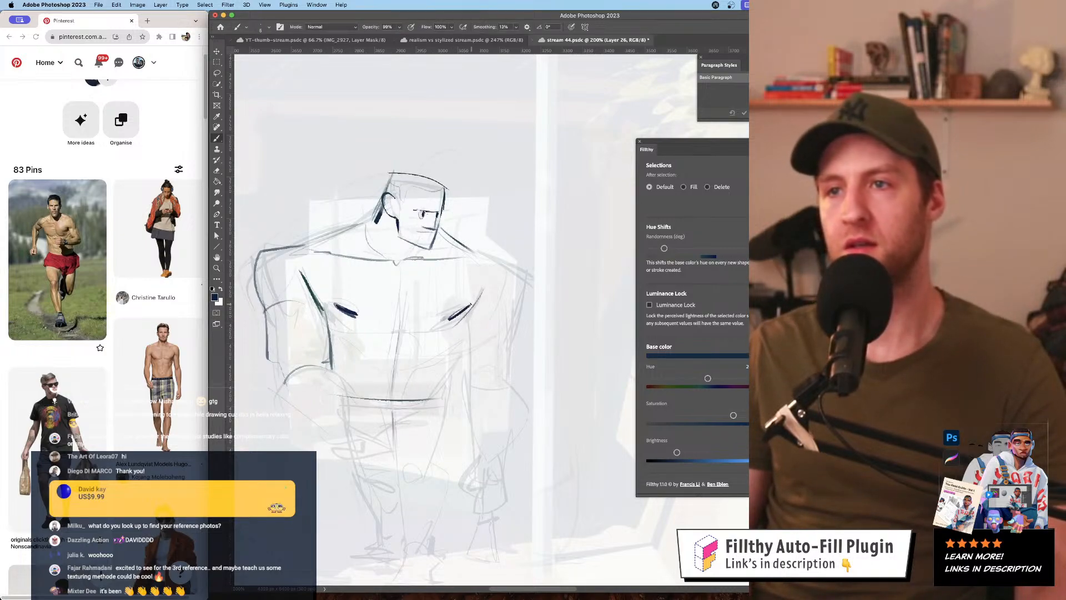
{"action": "left_click_drag", "start_coordinate": [410, 301], "coordinate": [409, 325]}
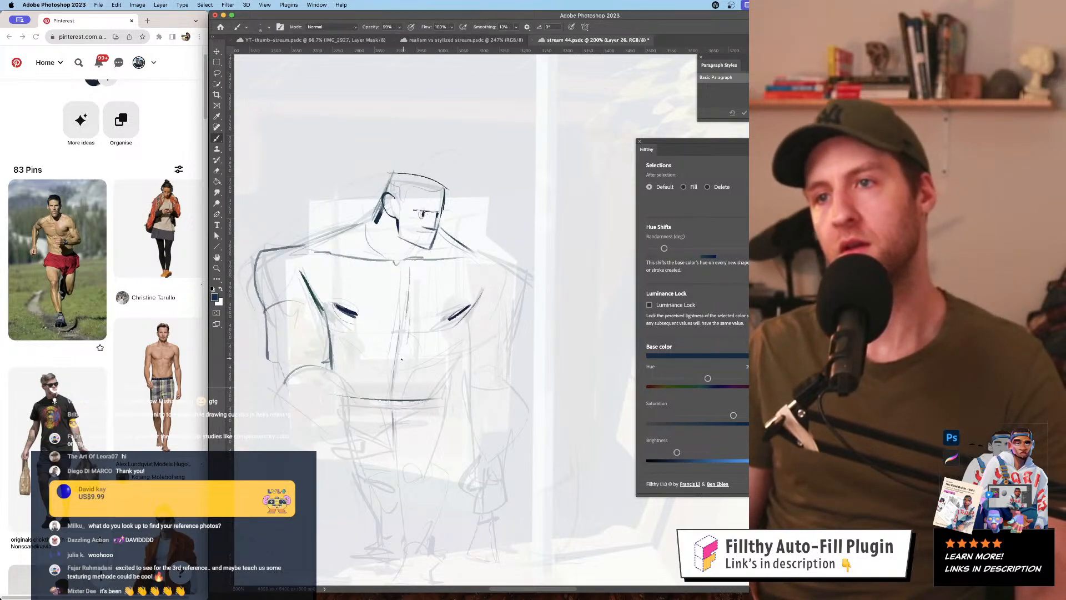
- Draw both thigh outlines below the waistline, with the dividing line between the legs and the front knee
{"action": "key", "text": "z"}
{"action": "mouse_move", "coordinate": [525, 325]}
{"action": "left_mouse_down"}
{"action": "mouse_move", "coordinate": [511, 376]}
{"action": "mouse_move", "coordinate": [486, 363]}
{"action": "mouse_move", "coordinate": [497, 351]}
{"action": "left_mouse_up"}
{"action": "left_click", "coordinate": [486, 363]}
{"action": "key", "text": "b"}
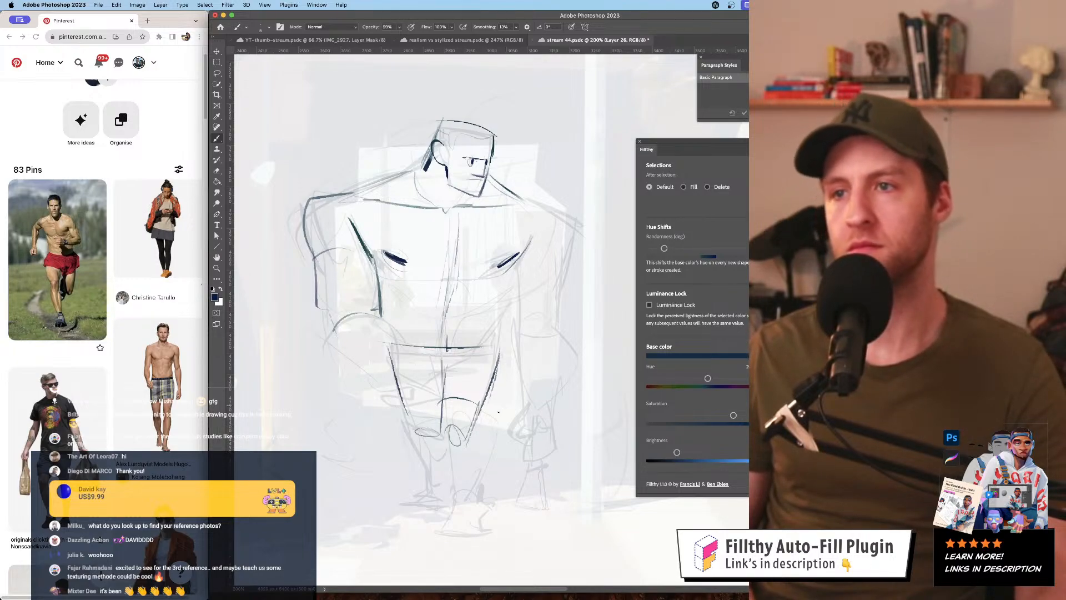
- Draw the front lower leg with a curved outer calf, undoing and retrying its inner shin line below the knee
{"action": "left_click_drag", "start_coordinate": [481, 424], "coordinate": [489, 494]}
{"action": "left_click_drag", "start_coordinate": [452, 438], "coordinate": [452, 475]}
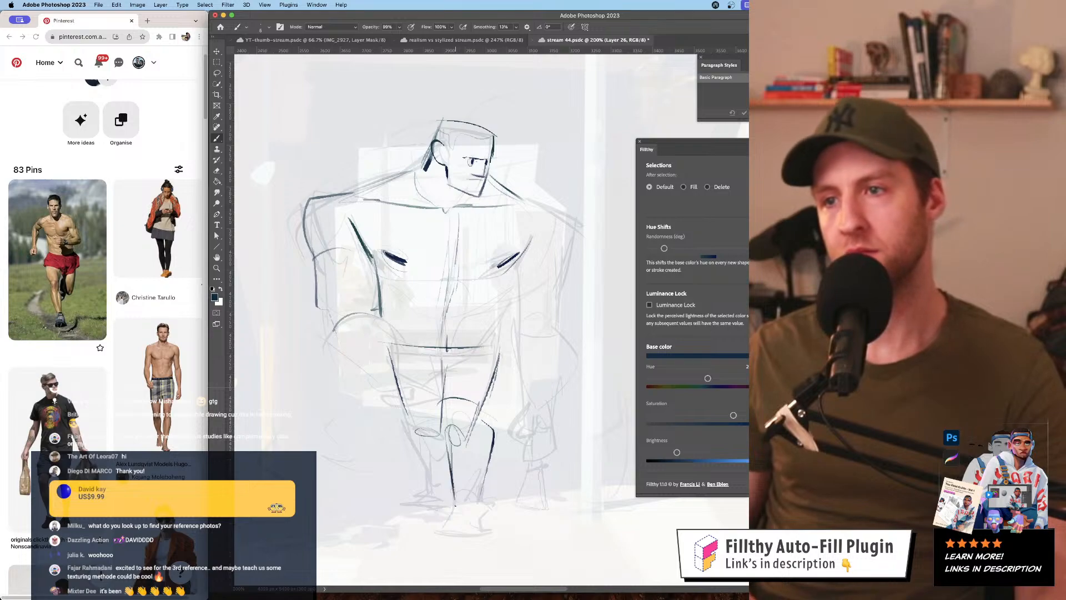
{"action": "key", "text": "super+z"}
{"action": "key", "text": "super+z"}
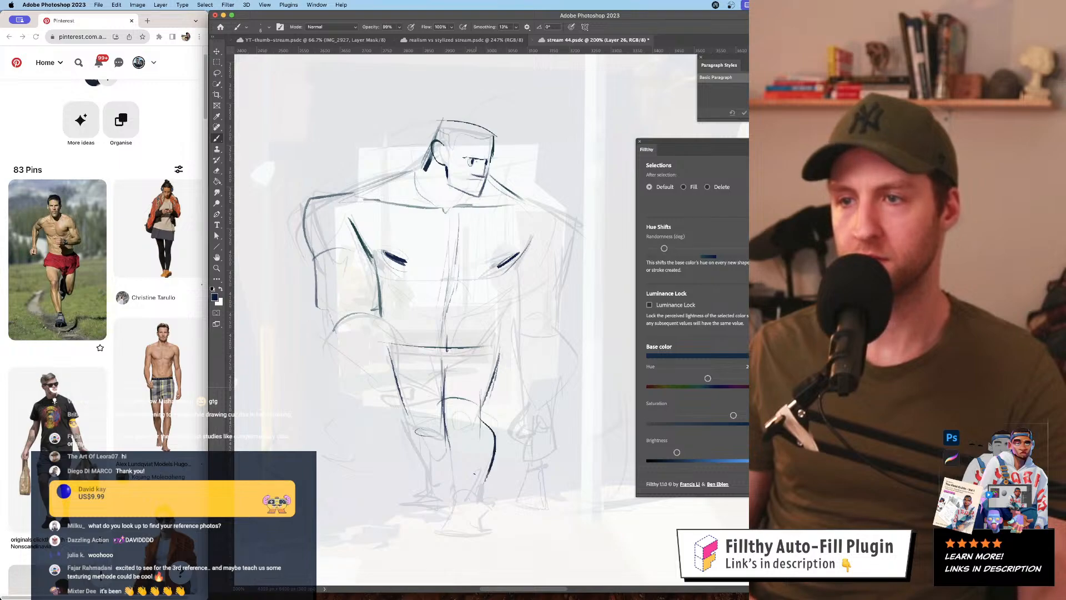
{"action": "left_click_drag", "start_coordinate": [451, 439], "coordinate": [453, 480]}
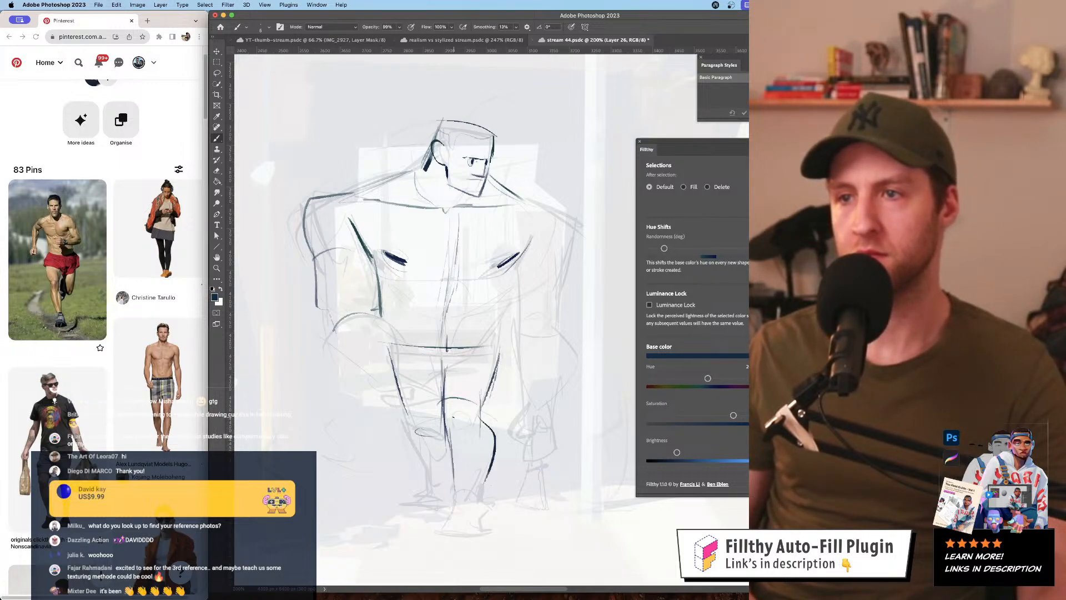
{"action": "key", "text": "z"}
{"action": "key", "text": "b"}
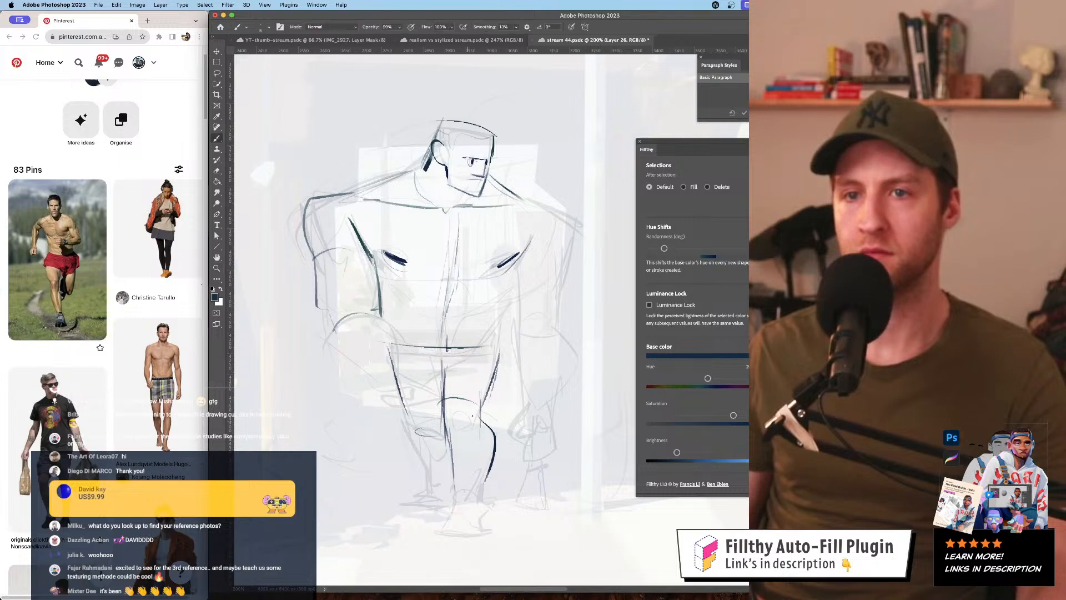
- Draw the front foot as a flat, pointed shoe shape and join it to the ankle
{"action": "key", "text": "z"}
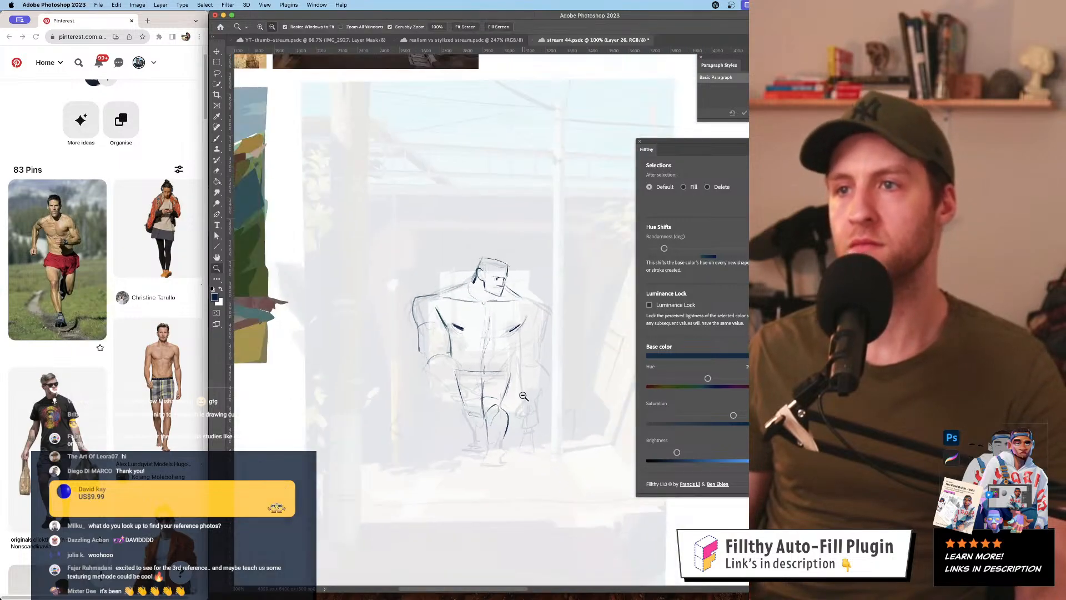
{"action": "left_click_drag", "start_coordinate": [506, 410], "coordinate": [525, 405]}
{"action": "key", "text": "b"}
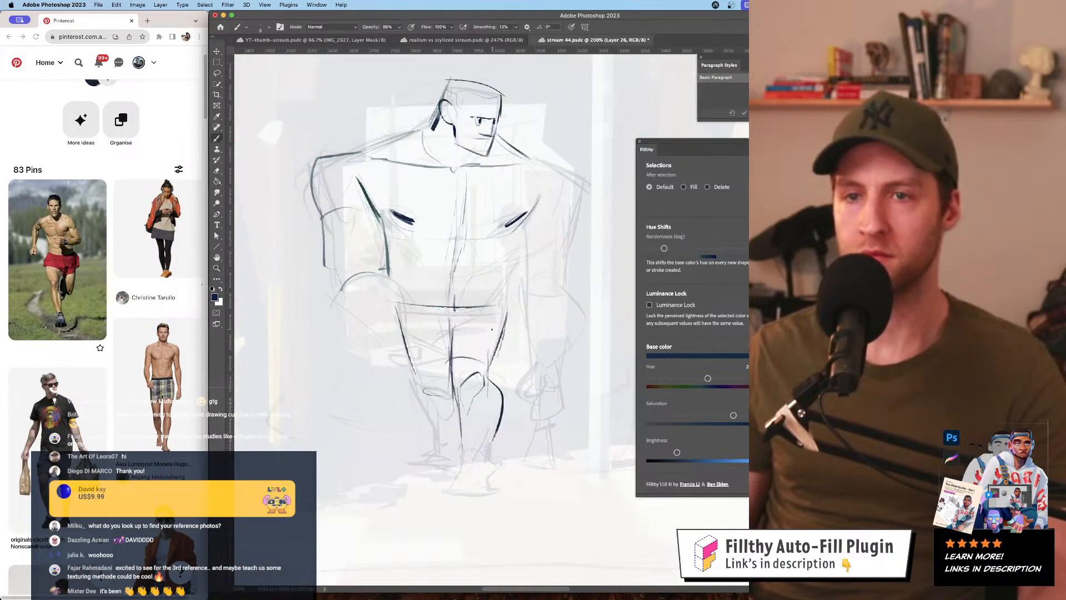
{"action": "left_click_drag", "start_coordinate": [489, 474], "coordinate": [501, 487]}
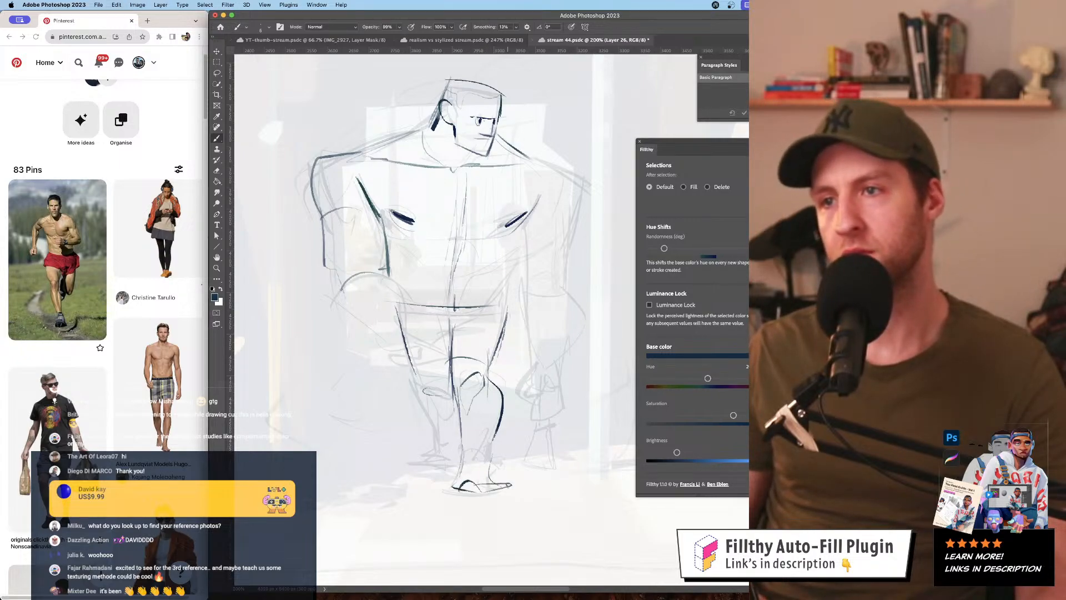
{"action": "left_click_drag", "start_coordinate": [491, 470], "coordinate": [506, 482]}
- Draw the far side of the torso as a tapering line from beneath the pectoral to the waist
{"action": "key", "text": "z"}
{"action": "left_click", "coordinate": [546, 424], "text": "alt"}
{"action": "left_click", "coordinate": [549, 431], "text": "alt"}
{"action": "left_click", "coordinate": [541, 429]}
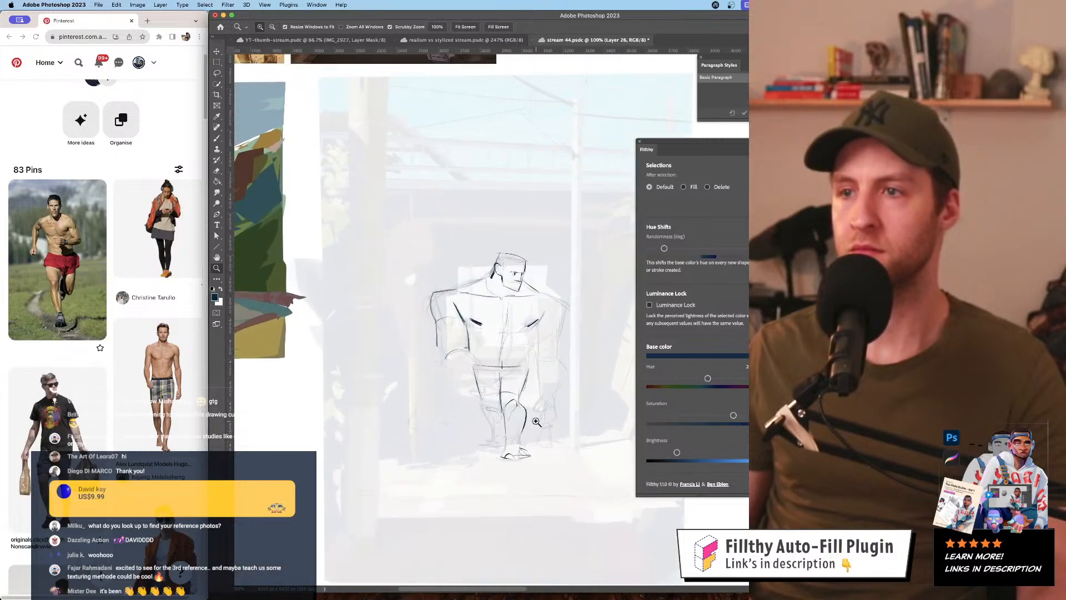
{"action": "key", "text": "b"}
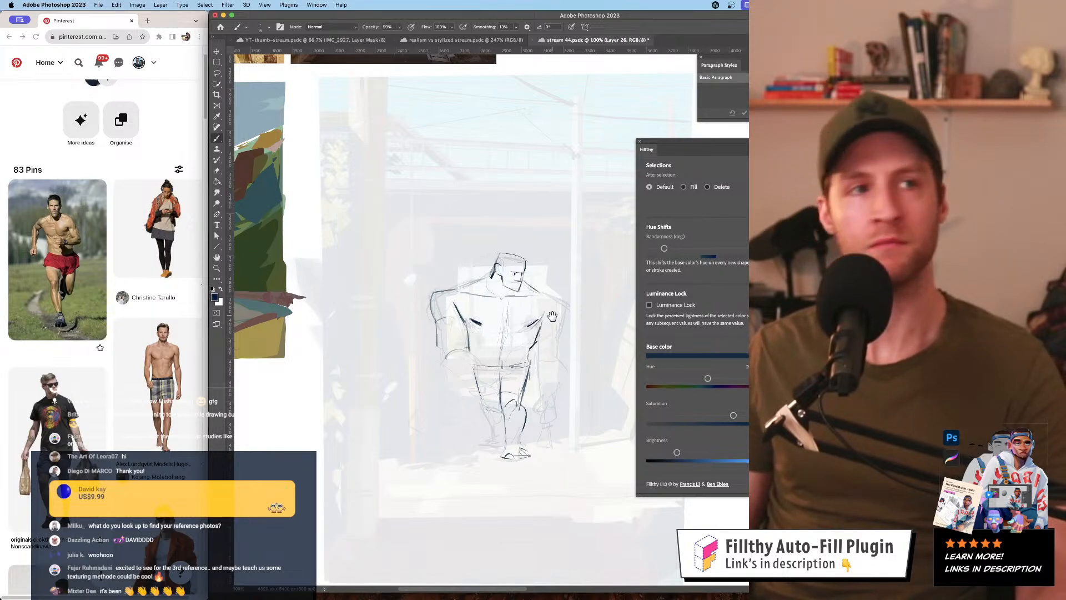
{"action": "left_click_drag", "start_coordinate": [549, 324], "coordinate": [551, 320]}
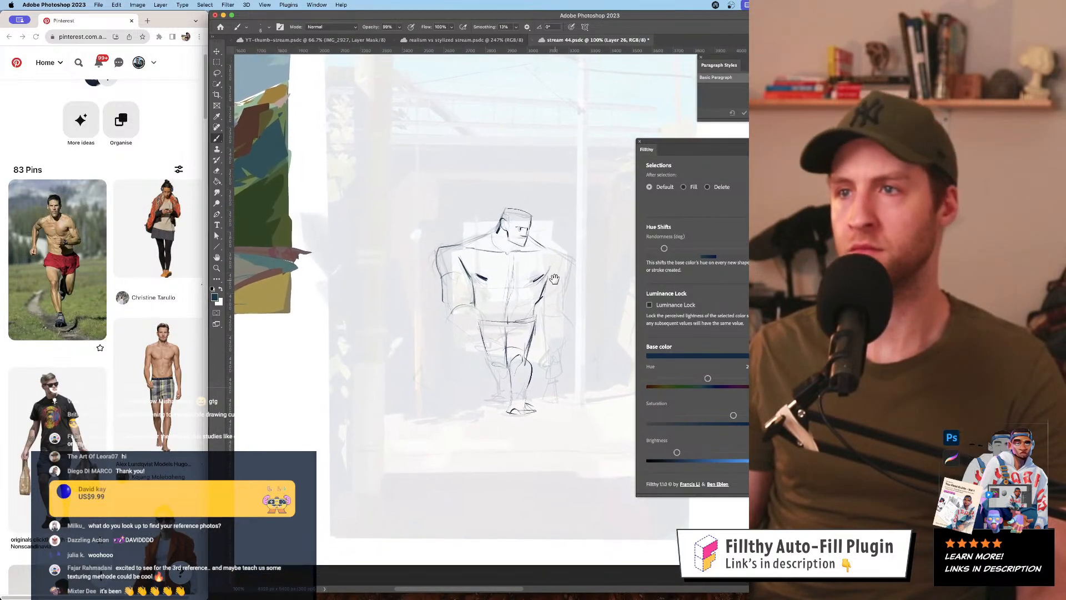
- Erase the pit of the neck and redraw it as a sharp V notch with a clean collarbone line
{"action": "key", "text": "super+plus"}
{"action": "key", "text": "e"}
{"action": "key", "text": "super+s"}
{"action": "mouse_move", "coordinate": [504, 266]}
{"action": "left_mouse_down"}
{"action": "mouse_move", "coordinate": [491, 244]}
{"action": "mouse_move", "coordinate": [516, 239]}
{"action": "mouse_move", "coordinate": [493, 226]}
{"action": "left_mouse_up"}
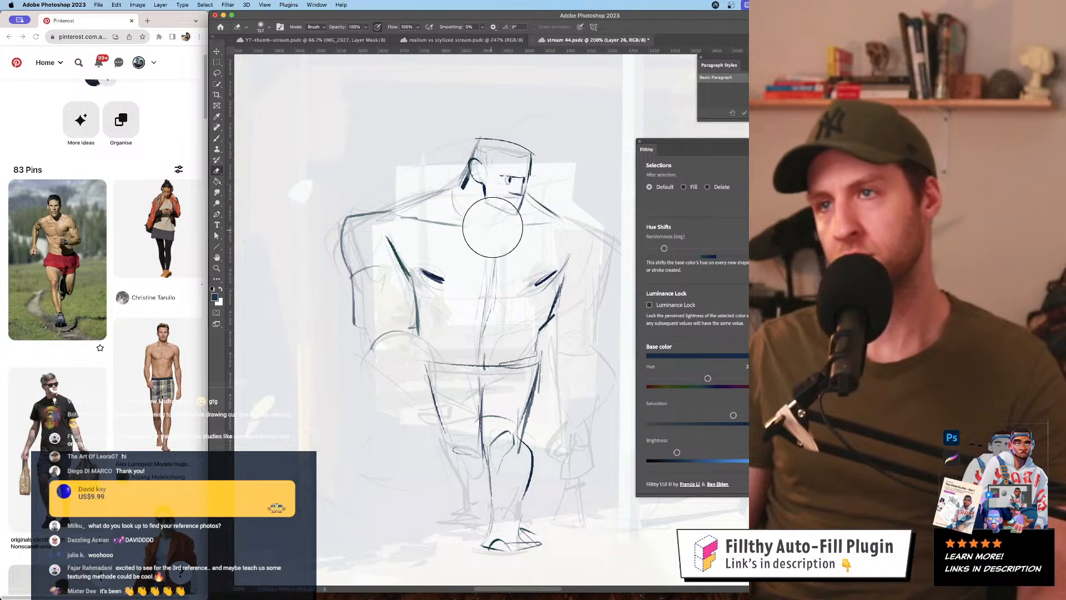
{"action": "key", "text": "b"}
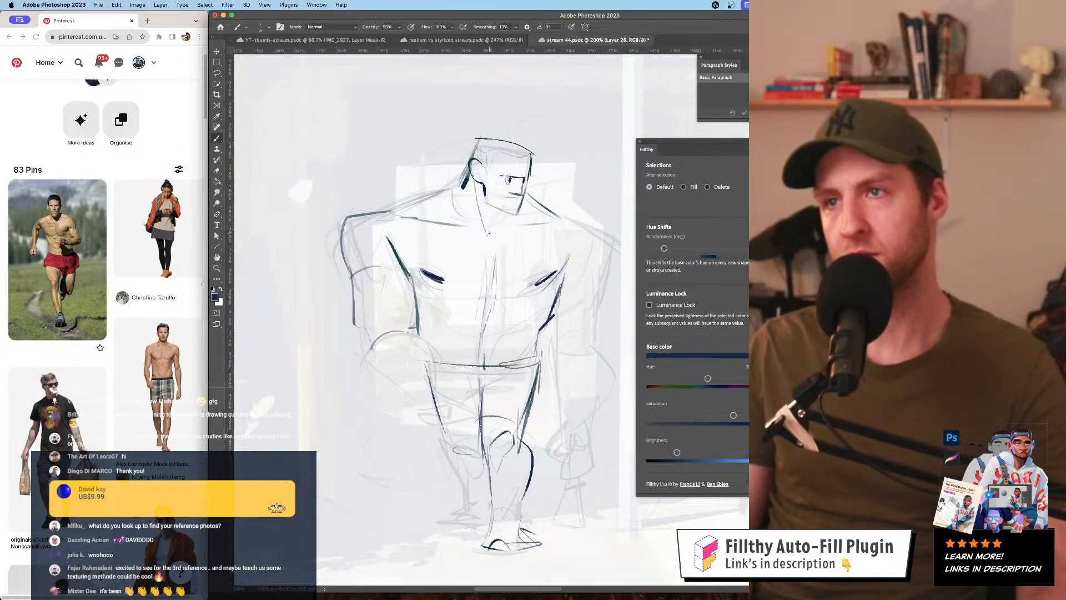
{"action": "mouse_move", "coordinate": [493, 232]}
{"action": "left_mouse_down"}
{"action": "mouse_move", "coordinate": [552, 230]}
{"action": "mouse_move", "coordinate": [471, 395]}
{"action": "mouse_move", "coordinate": [479, 438]}
{"action": "left_mouse_up"}
- Draw the rear lower leg and foot, erasing the rough knee lines and redrawing the kneecap
{"action": "key", "text": "h"}
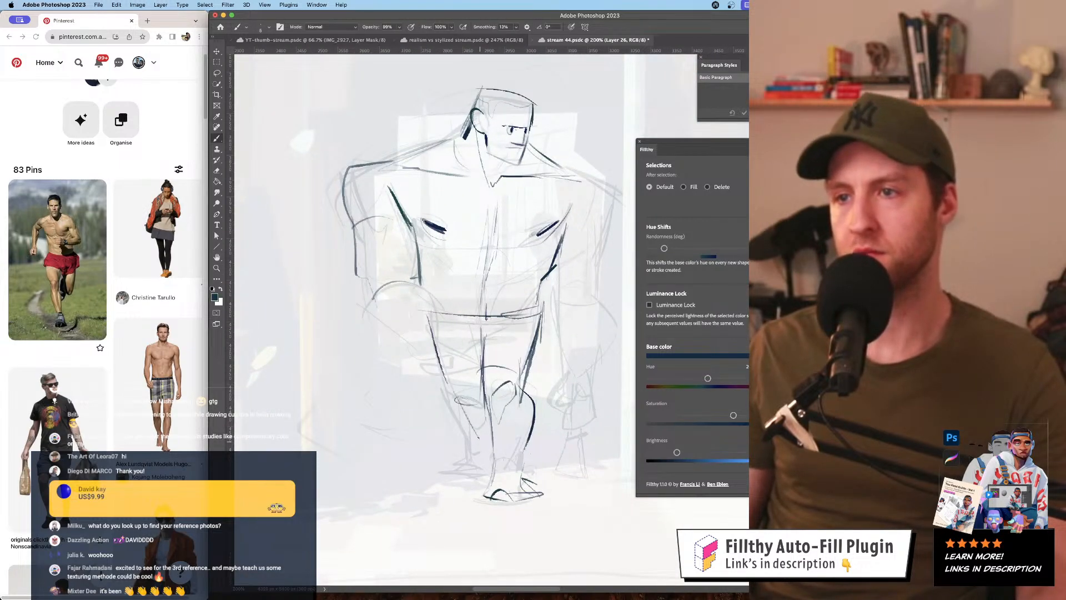
{"action": "left_click", "coordinate": [477, 442], "text": "alt"}
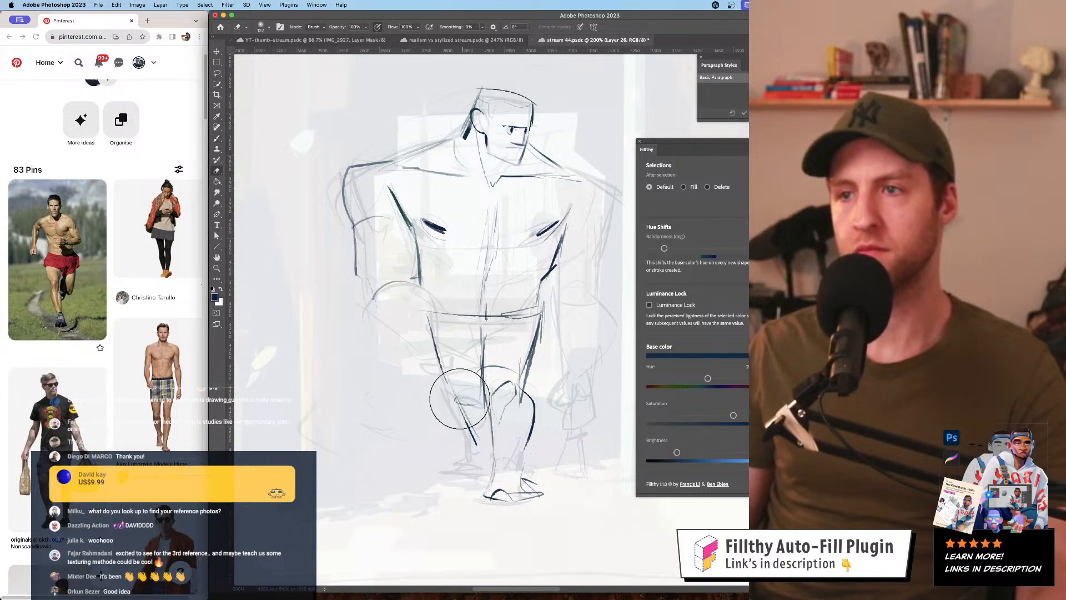
{"action": "left_click_drag", "start_coordinate": [465, 386], "coordinate": [471, 404]}
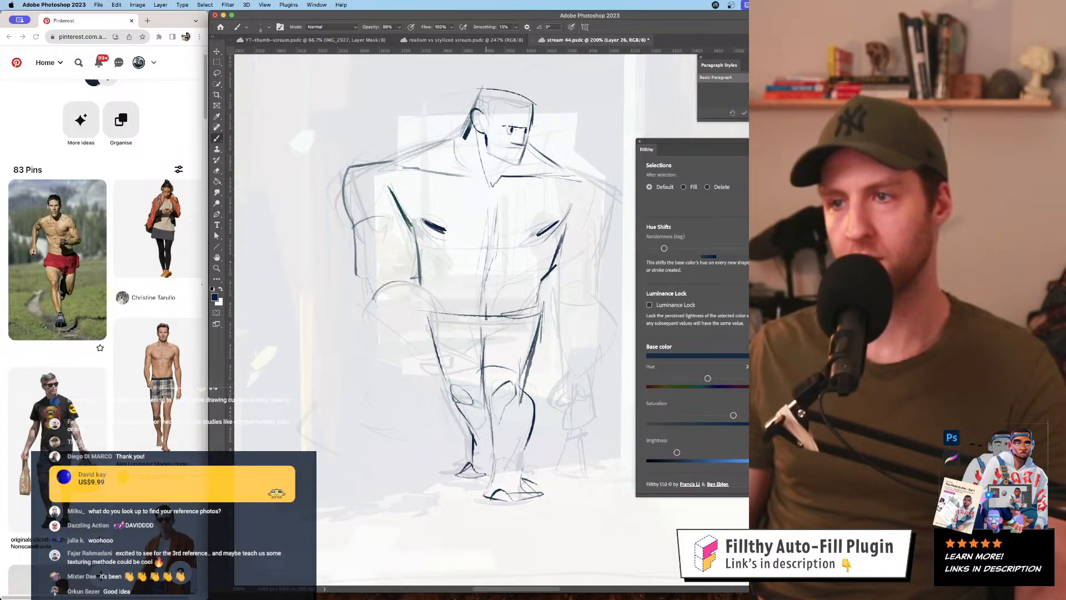
- Flip the canvas horizontally, redraw the top of the head as an angled peak and thicken the slanted eyebrow
{"action": "mouse_move", "coordinate": [522, 415]}
{"action": "left_mouse_down"}
{"action": "mouse_move", "coordinate": [489, 415]}
{"action": "mouse_move", "coordinate": [536, 413]}
{"action": "left_mouse_up"}
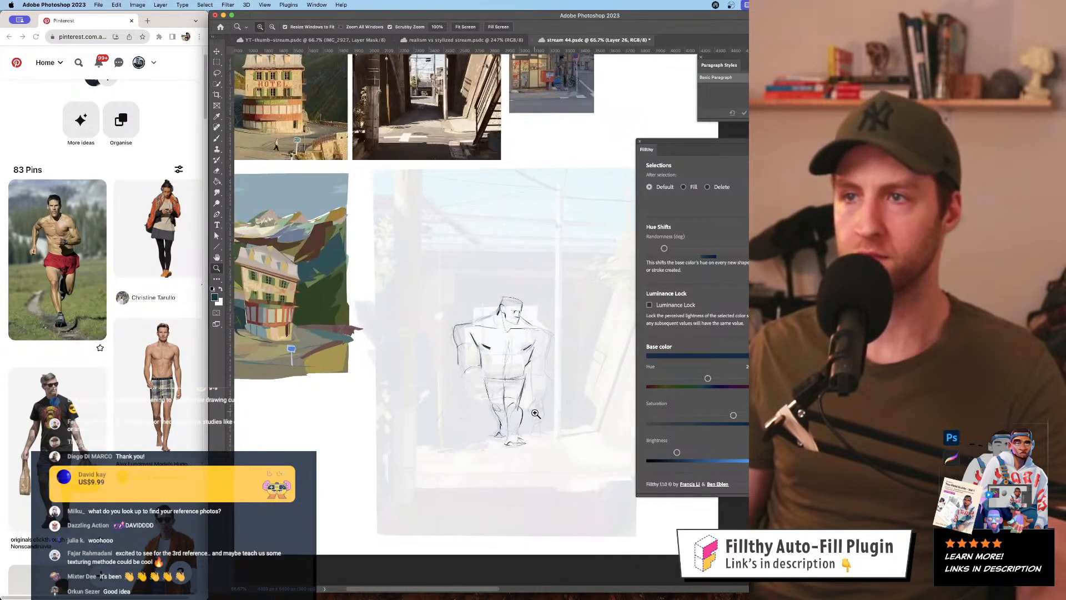
{"action": "left_click", "coordinate": [535, 414]}
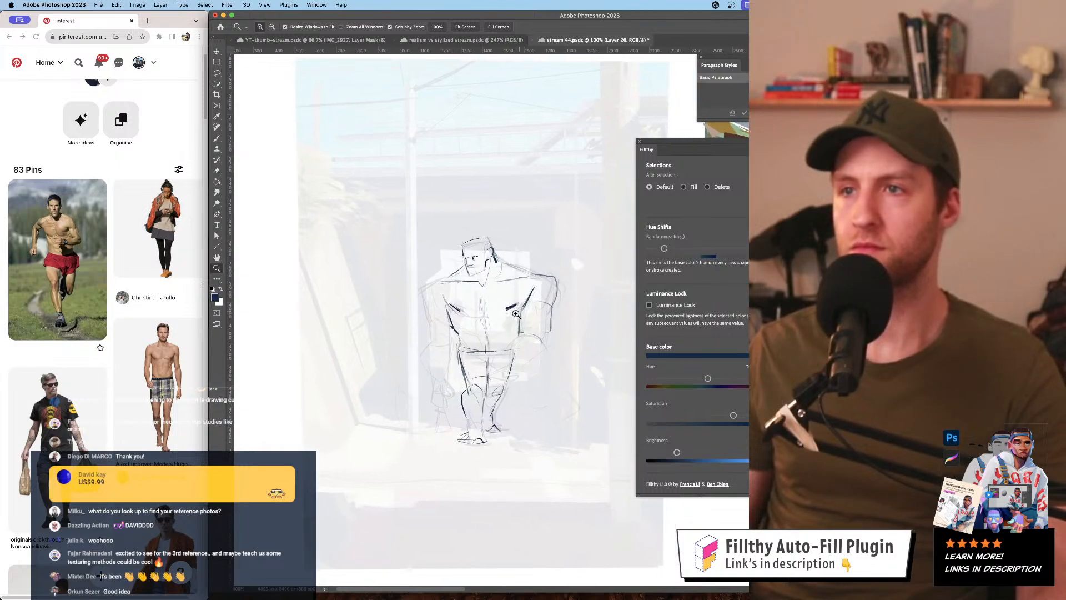
{"action": "left_click", "coordinate": [517, 314]}
{"action": "left_click_drag", "start_coordinate": [439, 150], "coordinate": [459, 222]}
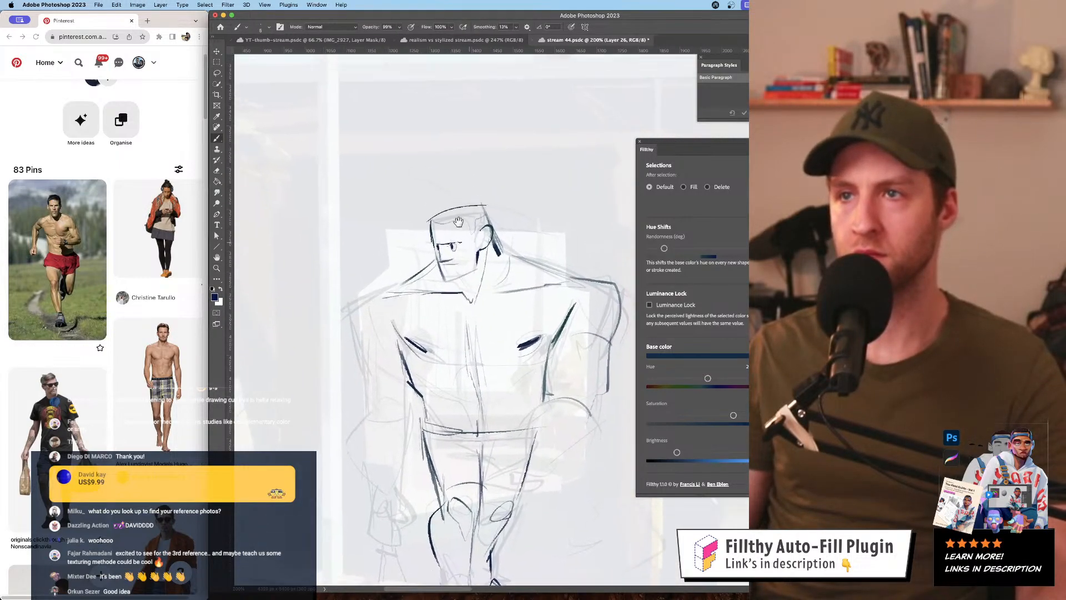
{"action": "left_click", "coordinate": [433, 228]}
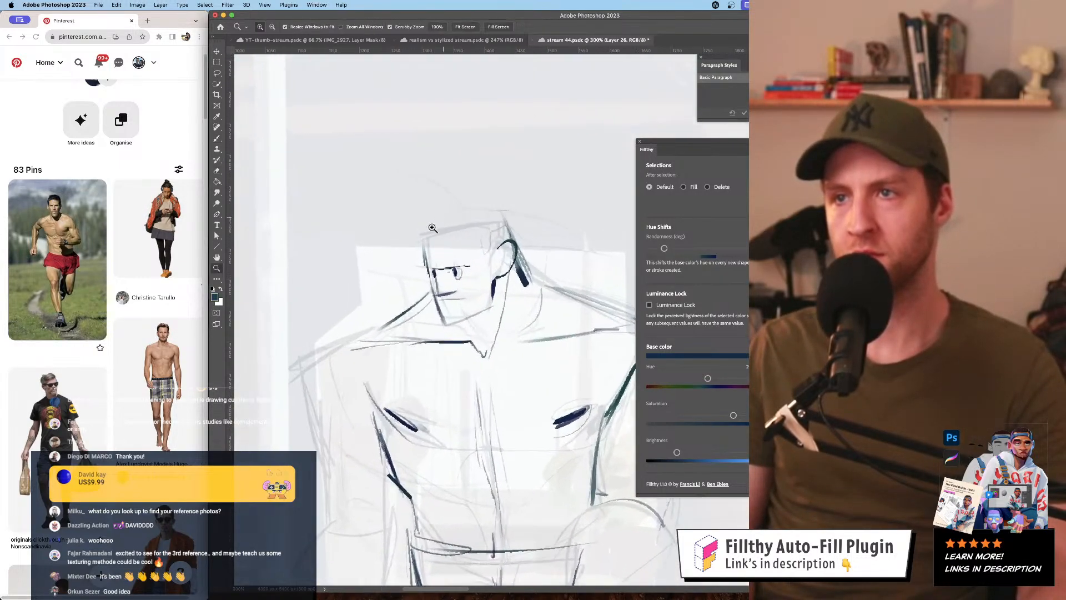
{"action": "key", "text": "b"}
{"action": "left_click_drag", "start_coordinate": [475, 206], "coordinate": [494, 206]}
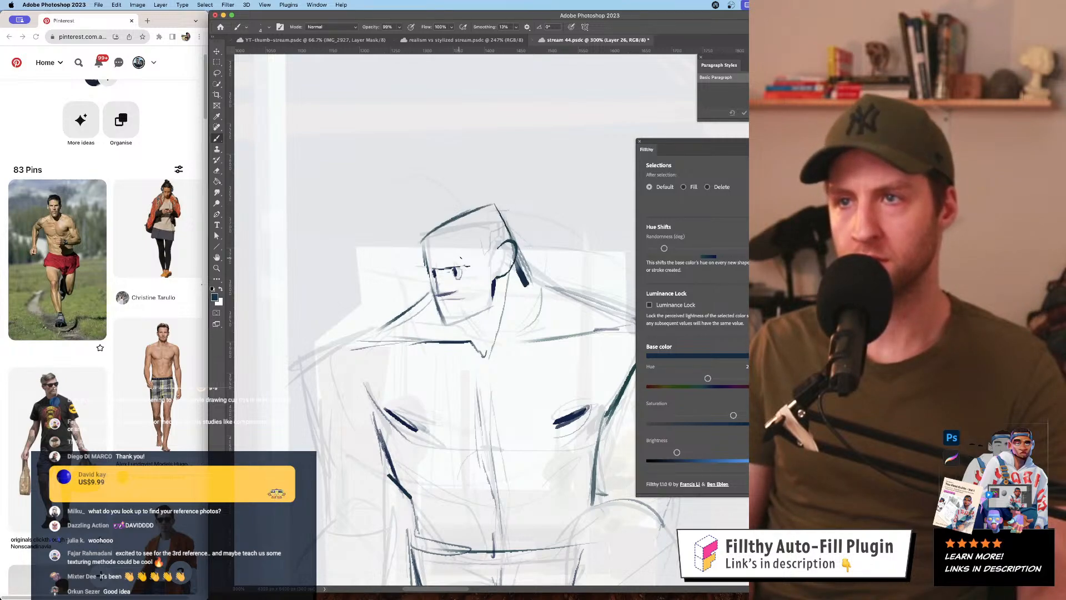
{"action": "left_click_drag", "start_coordinate": [442, 263], "coordinate": [478, 257]}
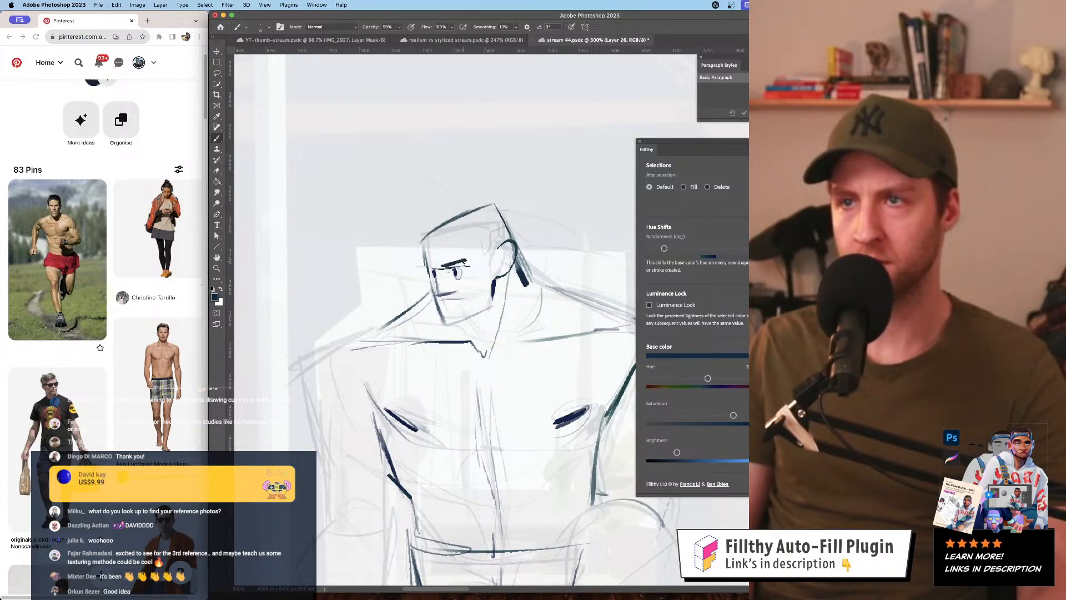
- Outline the far shoulder with a dark sloping line and add the outer and inner contours of the upper arm
{"action": "key", "text": "z"}
{"action": "left_click", "coordinate": [501, 315], "text": "alt"}
{"action": "left_click", "coordinate": [501, 315], "text": "alt"}
{"action": "left_click", "coordinate": [501, 315], "text": "alt"}
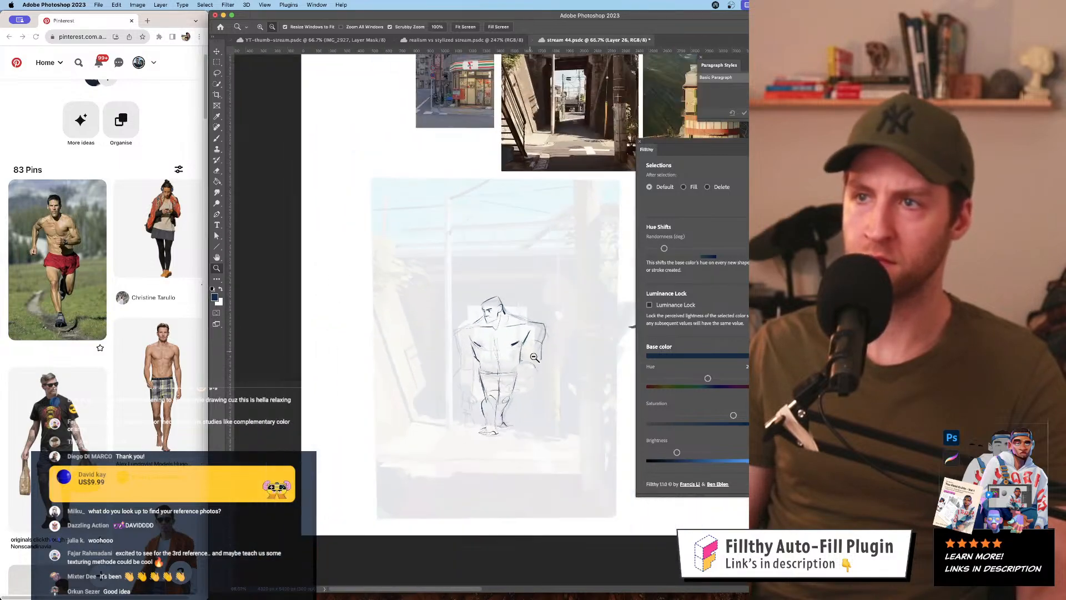
{"action": "left_click_drag", "start_coordinate": [535, 357], "coordinate": [530, 340]}
{"action": "left_click", "coordinate": [510, 365]}
{"action": "left_click", "coordinate": [510, 365]}
{"action": "key", "text": "b"}
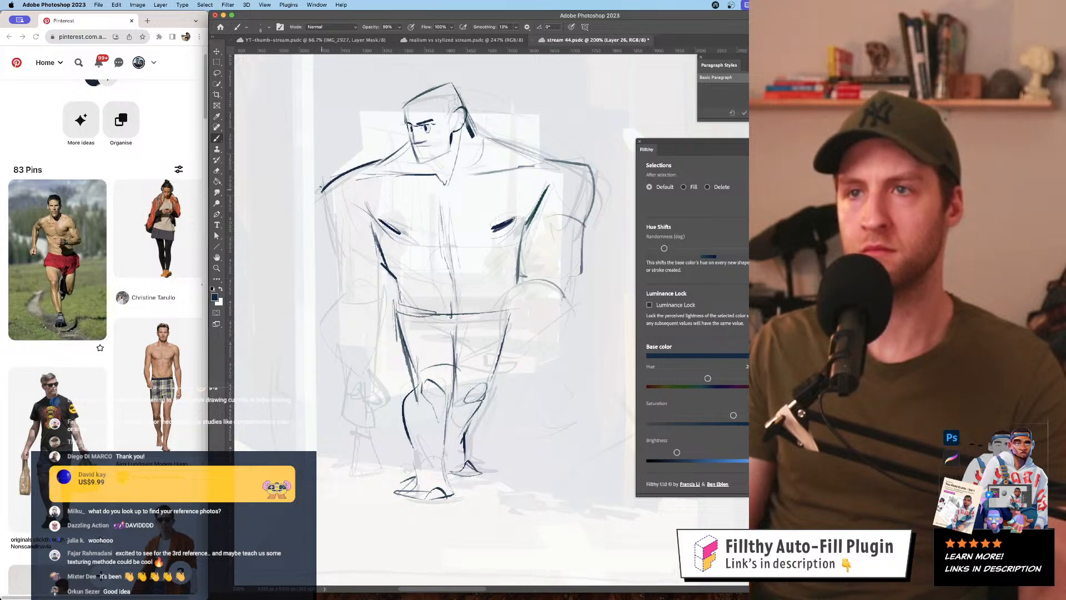
{"action": "scroll", "coordinate": [474, 326], "scroll_direction": "up", "scroll_amount": 2}
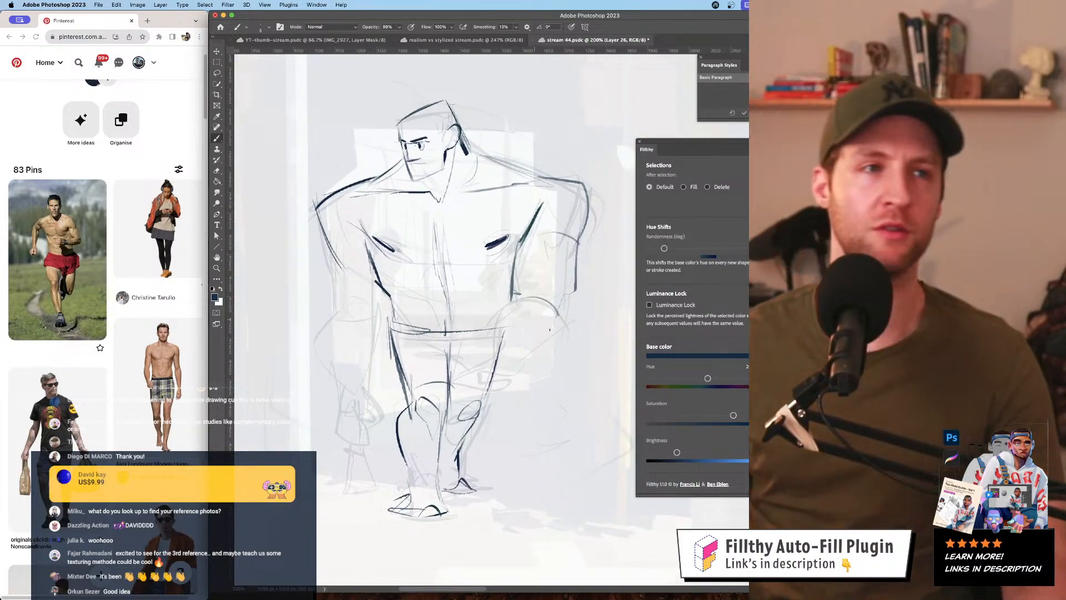
{"action": "scroll", "coordinate": [525, 290], "scroll_direction": "up", "scroll_amount": 8}
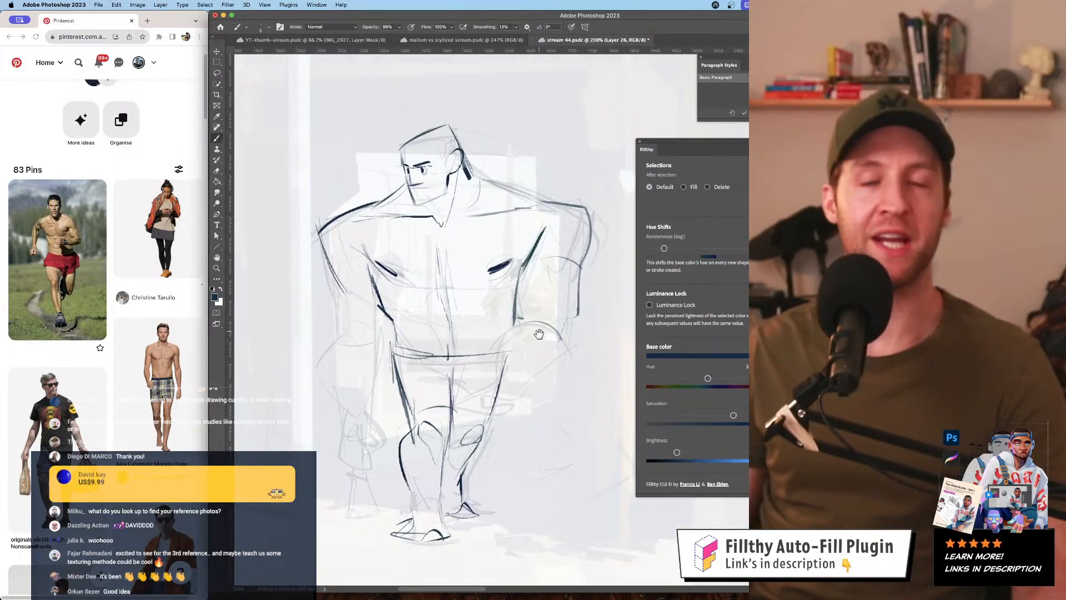
- Flip the canvas back and, with an 8 px brush, outline a large bird-like head and curved beak above the near shoulder
{"action": "mouse_move", "coordinate": [482, 222]}
{"action": "left_mouse_down"}
{"action": "mouse_move", "coordinate": [461, 248]}
{"action": "mouse_move", "coordinate": [506, 268]}
{"action": "left_mouse_up"}
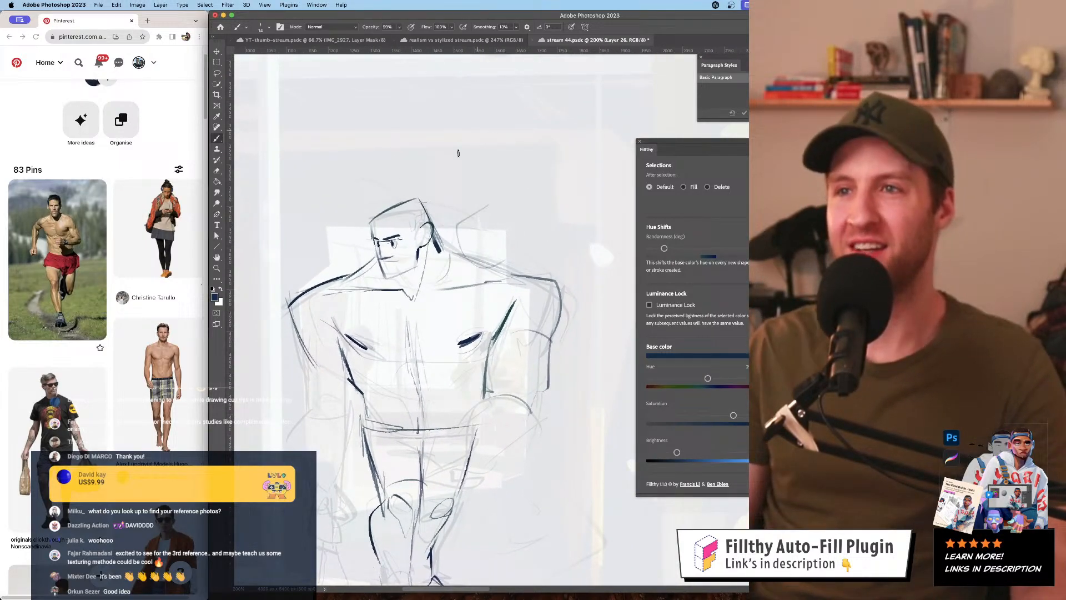
{"action": "key", "text": "z"}
{"action": "left_click", "coordinate": [459, 237], "text": "alt"}
{"action": "mouse_move", "coordinate": [373, 248]}
{"action": "left_mouse_down"}
{"action": "mouse_move", "coordinate": [517, 248]}
{"action": "mouse_move", "coordinate": [382, 249]}
{"action": "left_mouse_up"}
{"action": "left_click", "coordinate": [489, 245]}
{"action": "left_click", "coordinate": [491, 245]}
{"action": "key", "text": "b"}
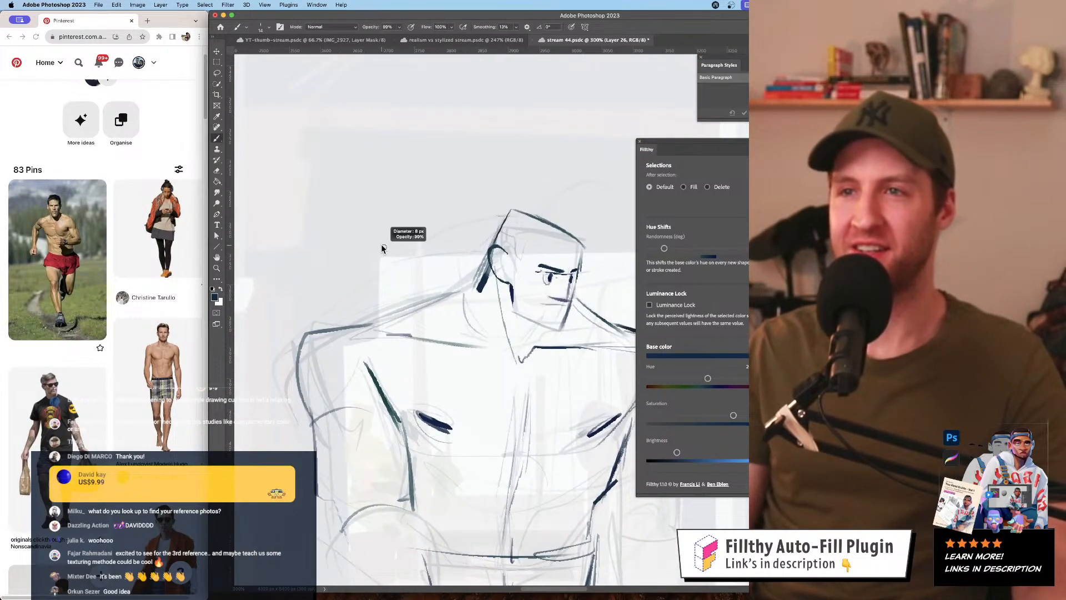
{"action": "scroll", "coordinate": [382, 249], "scroll_direction": "up", "scroll_amount": 2}
{"action": "mouse_move", "coordinate": [385, 178]}
{"action": "left_mouse_down"}
{"action": "mouse_move", "coordinate": [277, 232]}
{"action": "mouse_move", "coordinate": [254, 270]}
{"action": "mouse_move", "coordinate": [398, 242]}
{"action": "mouse_move", "coordinate": [300, 276]}
{"action": "mouse_move", "coordinate": [383, 283]}
{"action": "left_mouse_up"}
{"action": "key", "text": "super+z"}
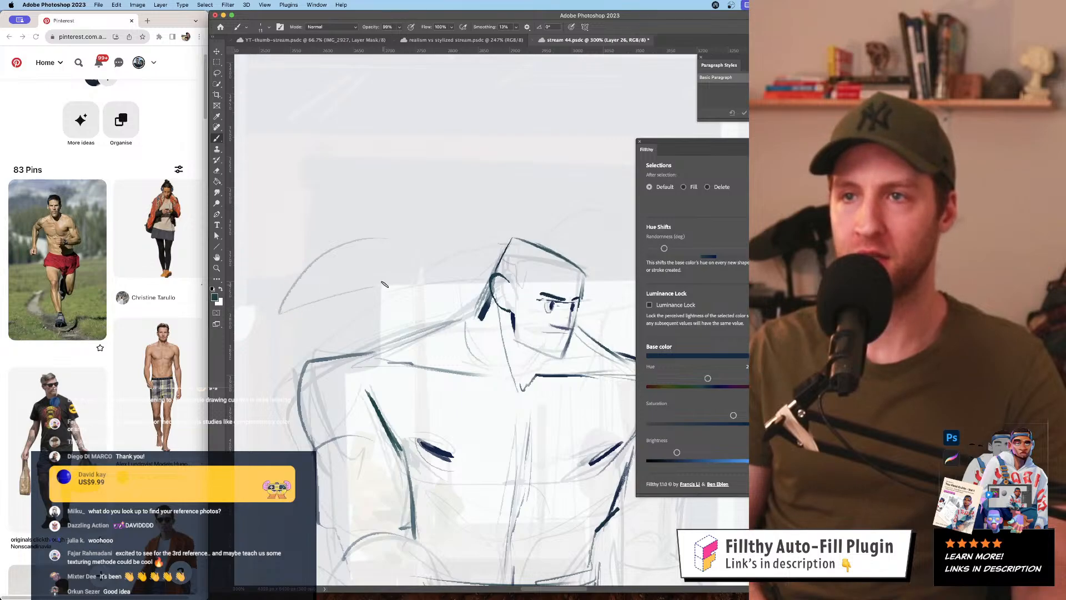
{"action": "left_click_drag", "start_coordinate": [386, 232], "coordinate": [450, 321]}
{"action": "mouse_move", "coordinate": [382, 285]}
{"action": "left_mouse_down"}
{"action": "mouse_move", "coordinate": [414, 334]}
{"action": "mouse_move", "coordinate": [456, 324]}
{"action": "left_mouse_up"}
- Add a small round eye and a surrounding arc to the bird-like head on the near shoulder
{"action": "key", "text": "z"}
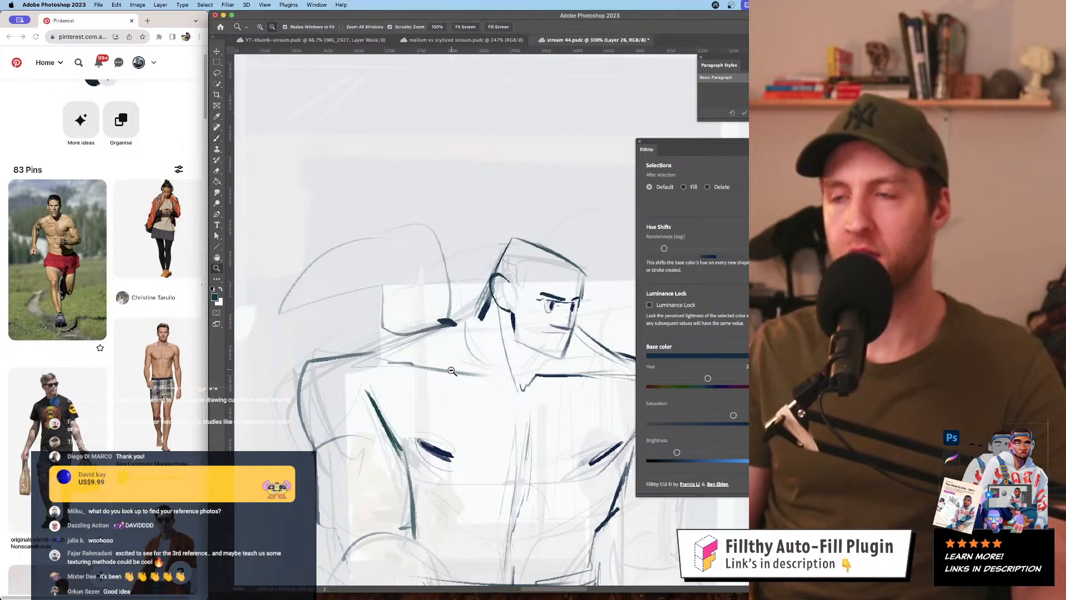
{"action": "left_click", "coordinate": [452, 371], "text": "alt"}
{"action": "left_click", "coordinate": [451, 370], "text": "alt"}
{"action": "left_click", "coordinate": [452, 370], "text": "alt"}
{"action": "left_click_drag", "start_coordinate": [452, 369], "coordinate": [496, 257]}
{"action": "left_click", "coordinate": [483, 317]}
{"action": "left_click", "coordinate": [483, 318]}
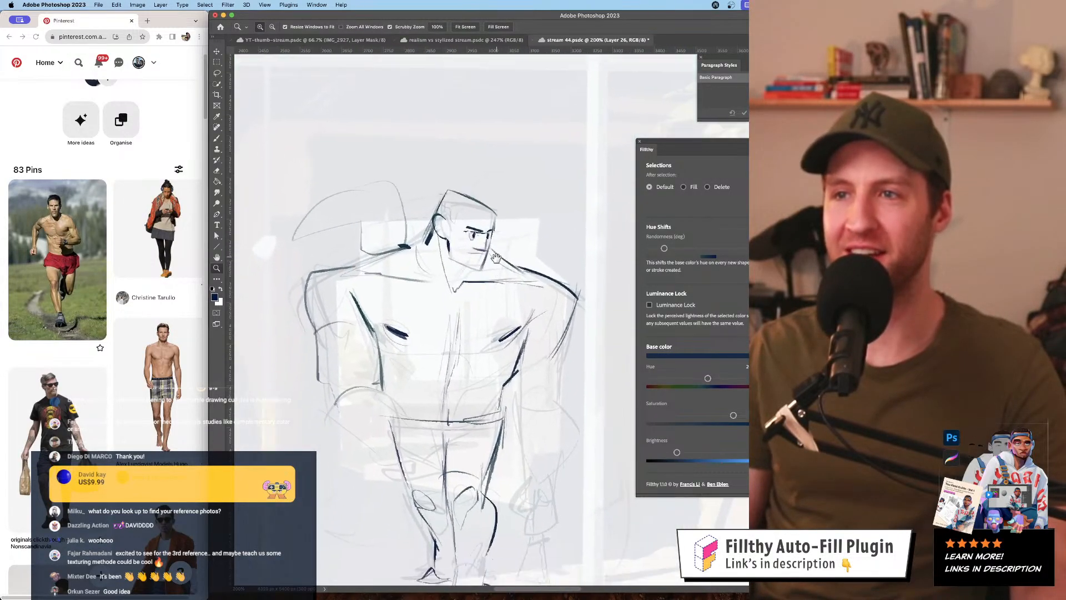
{"action": "left_click", "coordinate": [496, 257], "text": "alt"}
{"action": "left_click", "coordinate": [410, 217]}
{"action": "key", "text": "b"}
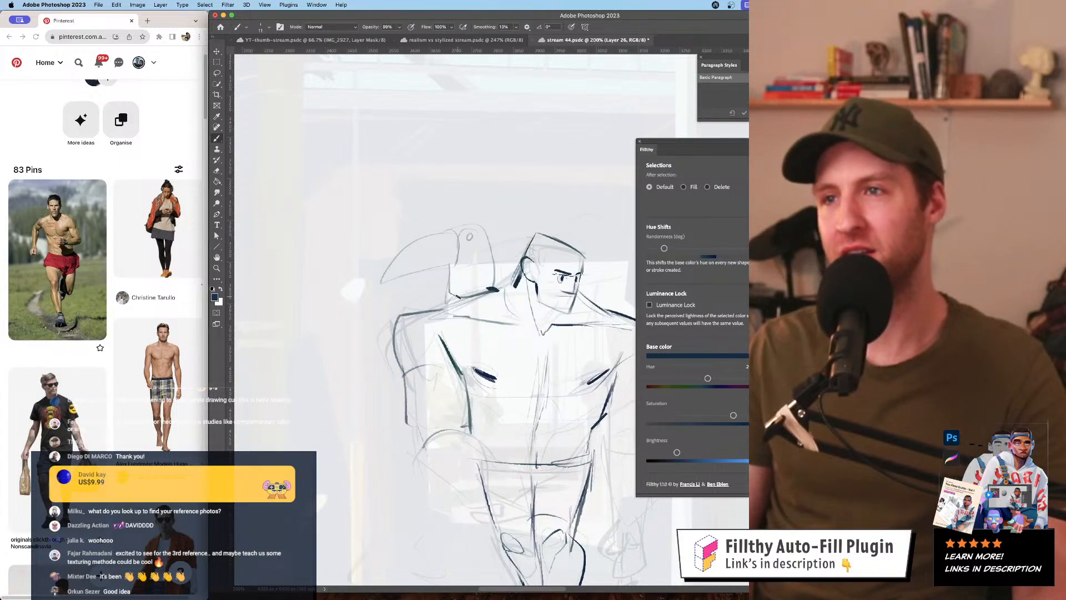
- Draw the outer contour of the far upper arm and close it with a curved line at the elbow
{"action": "key", "text": "z"}
{"action": "left_click", "coordinate": [478, 307], "text": "alt"}
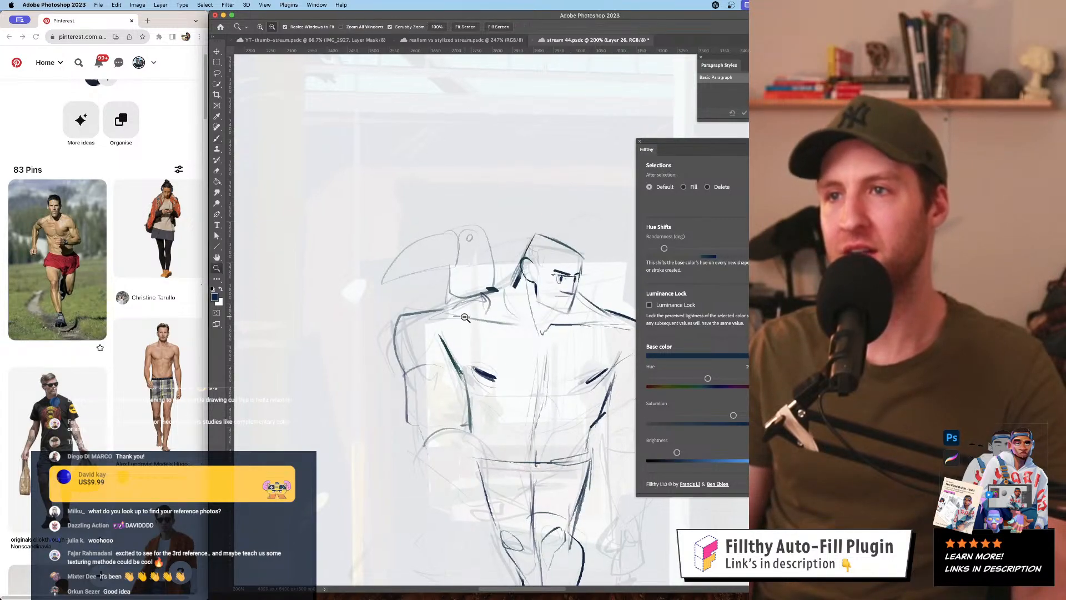
{"action": "left_click", "coordinate": [479, 307], "text": "alt"}
{"action": "left_click_drag", "start_coordinate": [545, 288], "coordinate": [536, 266]}
{"action": "left_click", "coordinate": [526, 300]}
{"action": "left_click", "coordinate": [478, 333]}
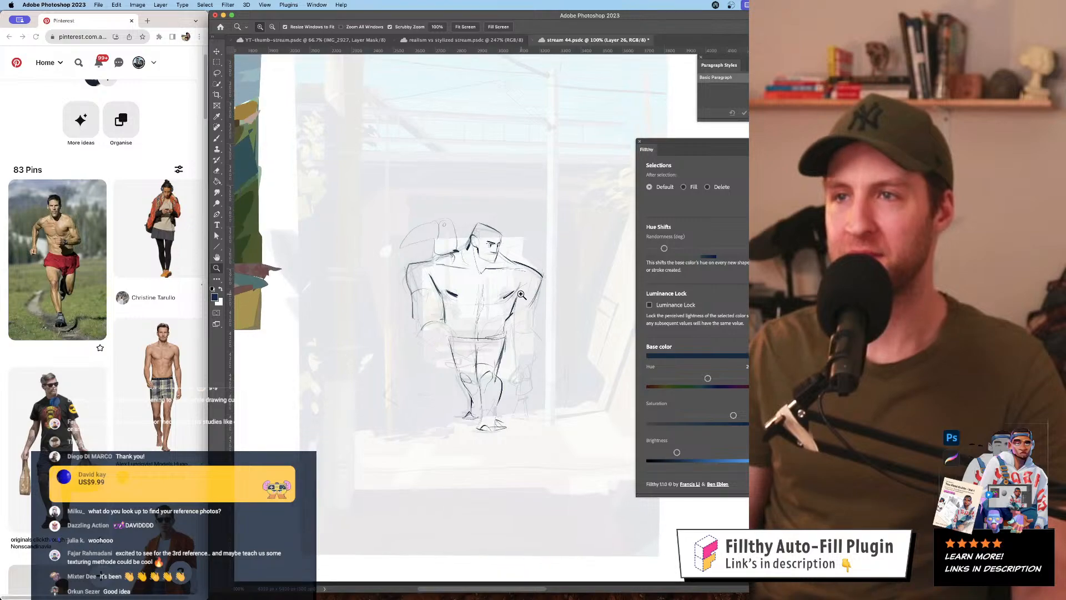
{"action": "key", "text": "b"}
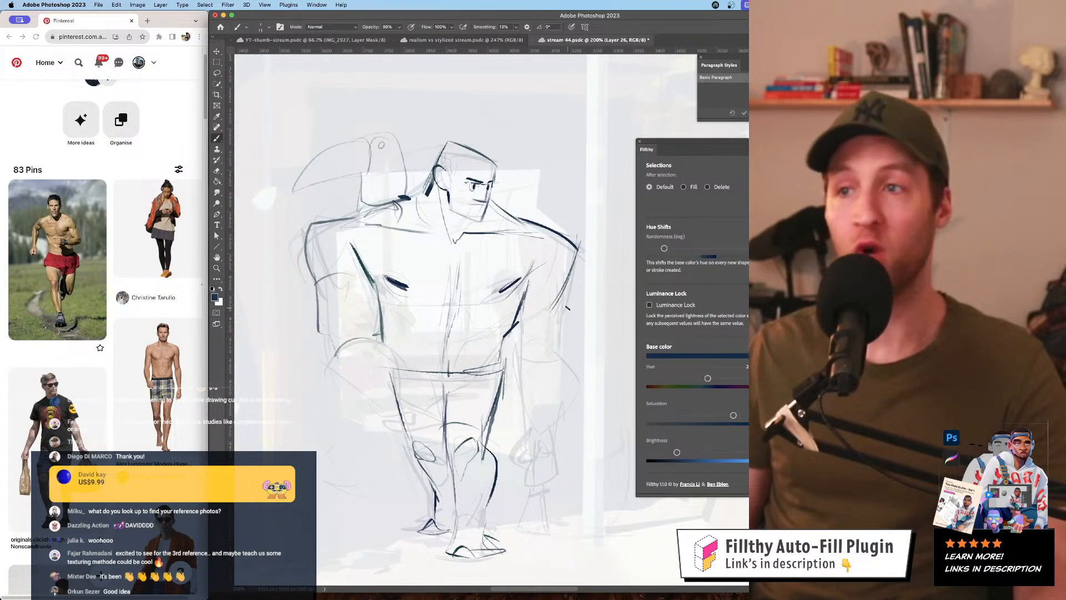
{"action": "left_click_drag", "start_coordinate": [564, 278], "coordinate": [566, 343]}
{"action": "key", "text": "super+z"}
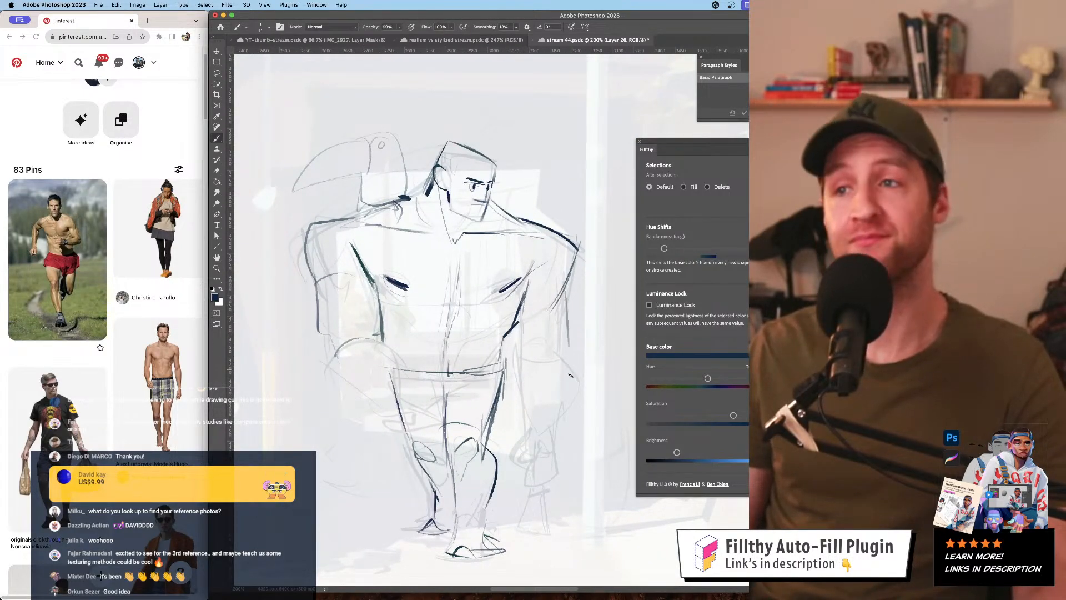
{"action": "left_click_drag", "start_coordinate": [528, 352], "coordinate": [561, 349]}
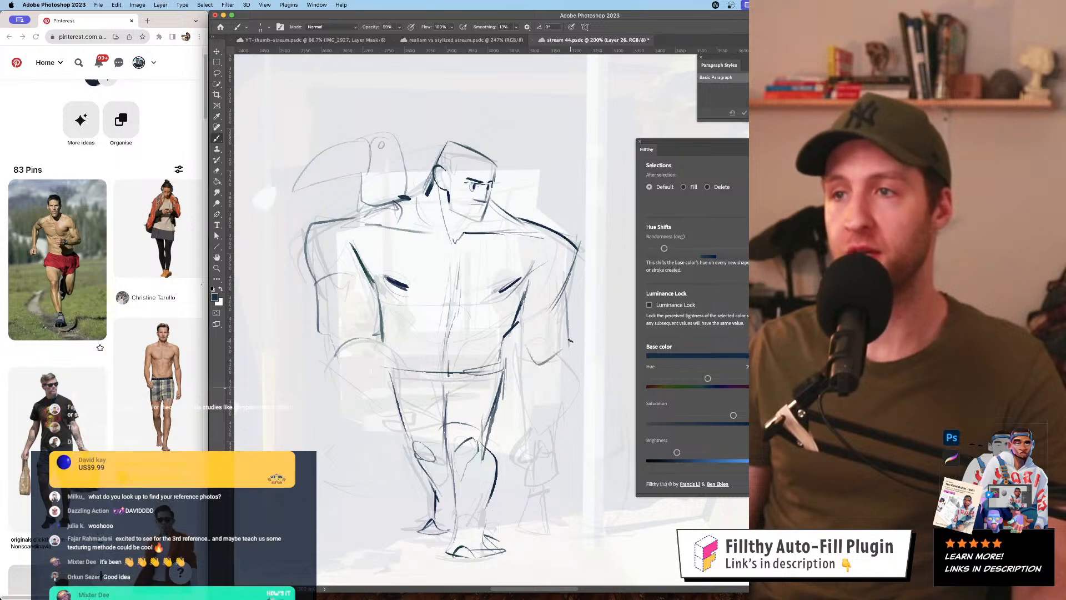
- Draw both contours of the far forearm tapering to the wrist and outline a large blocky fist below it
{"action": "mouse_move", "coordinate": [523, 310]}
{"action": "left_mouse_down"}
{"action": "mouse_move", "coordinate": [535, 364]}
{"action": "mouse_move", "coordinate": [565, 339]}
{"action": "mouse_move", "coordinate": [551, 298]}
{"action": "mouse_move", "coordinate": [578, 357]}
{"action": "left_mouse_up"}
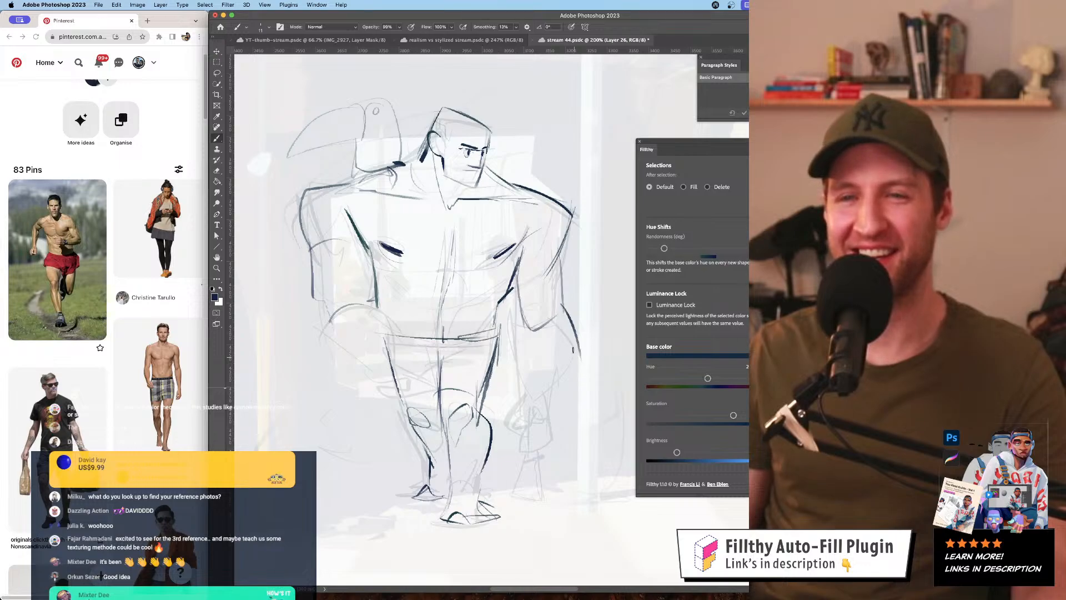
{"action": "key", "text": "super+z"}
{"action": "mouse_move", "coordinate": [567, 300]}
{"action": "left_mouse_down"}
{"action": "mouse_move", "coordinate": [565, 381]}
{"action": "mouse_move", "coordinate": [494, 391]}
{"action": "mouse_move", "coordinate": [513, 405]}
{"action": "mouse_move", "coordinate": [459, 389]}
{"action": "left_mouse_up"}
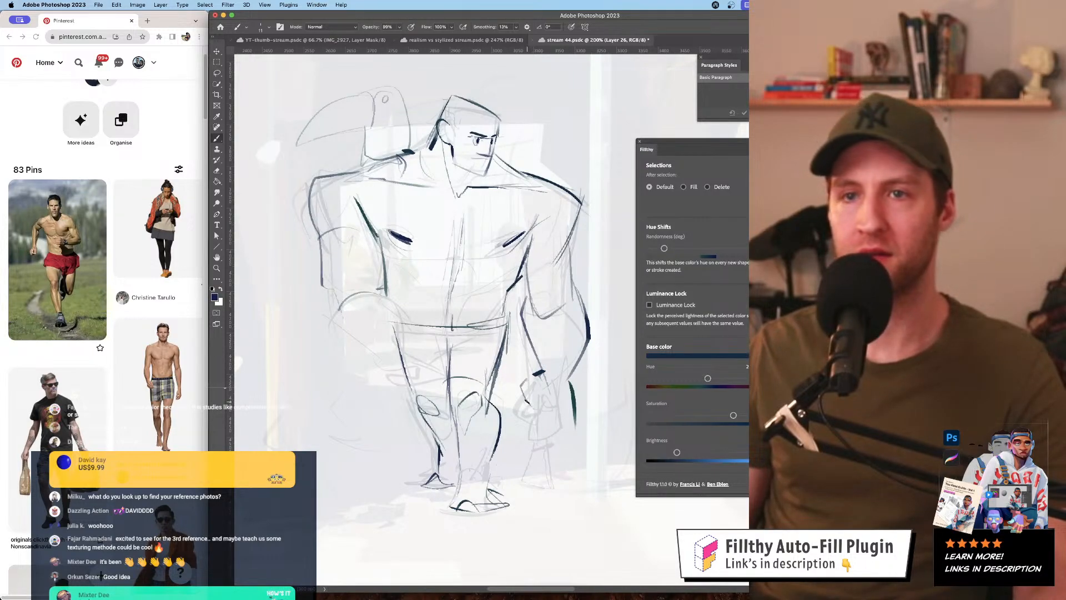
{"action": "key", "text": "super+z"}
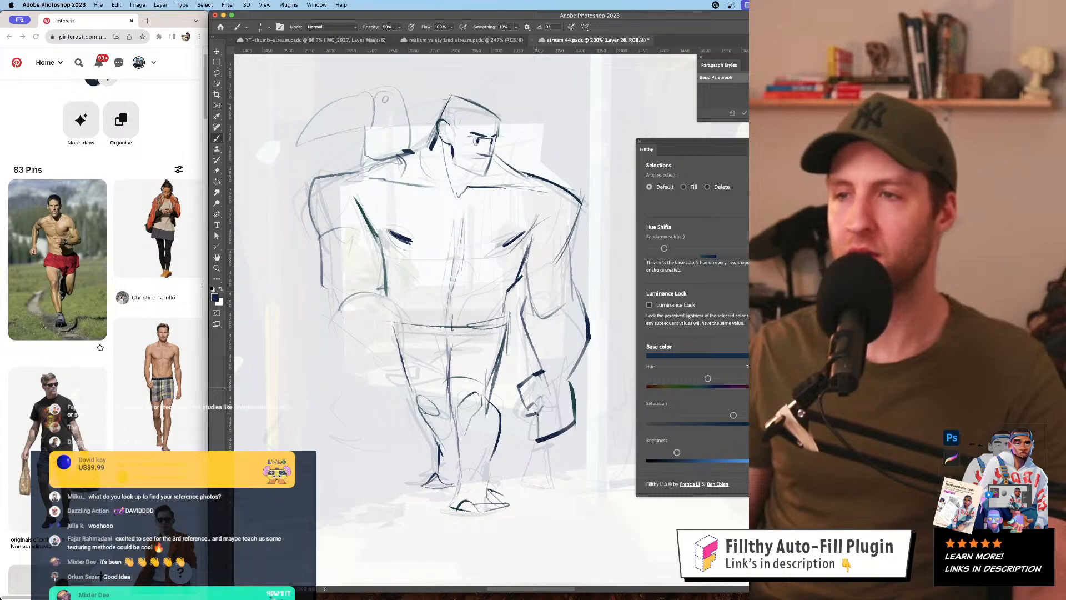
- Outline the near forearm with a dark arc at the elbow and a diagonal underside line toward the hip
{"action": "key", "text": "z"}
{"action": "left_click", "coordinate": [577, 352], "text": "alt"}
{"action": "left_click", "coordinate": [581, 383]}
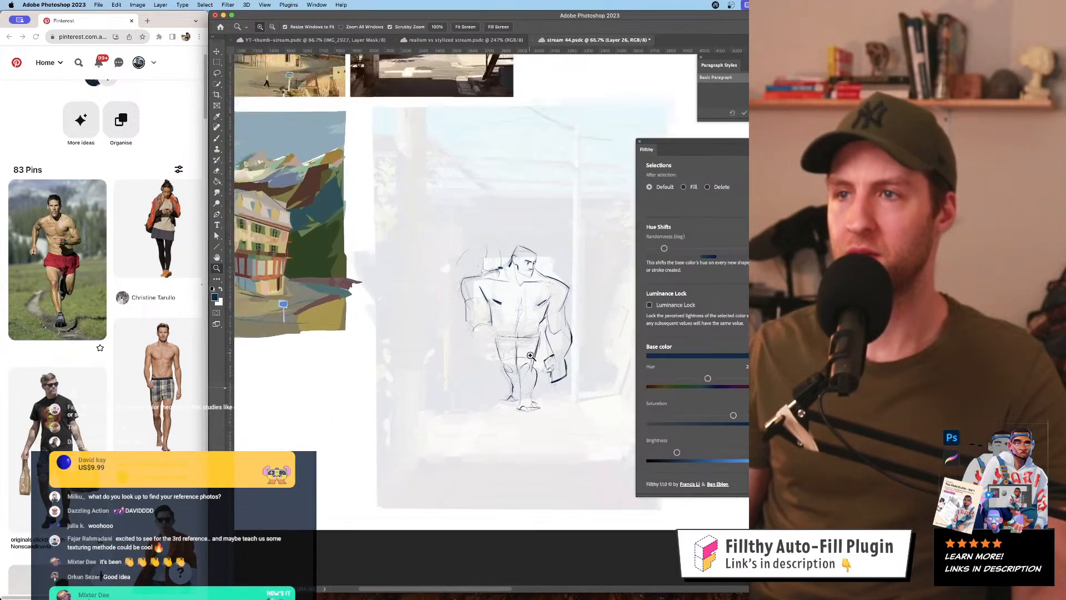
{"action": "key", "text": "b"}
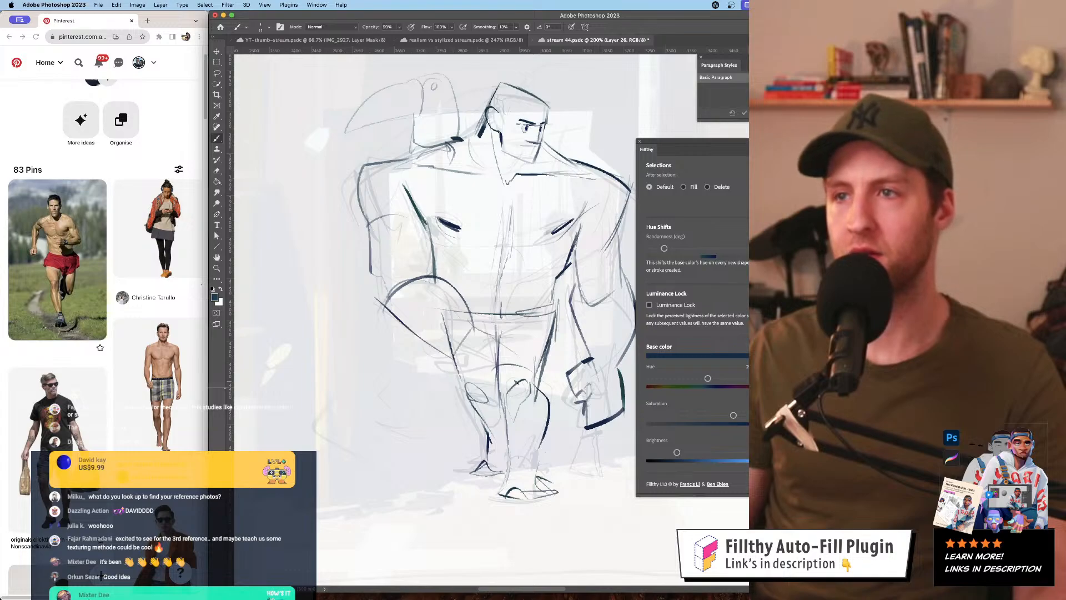
- Add the near forearm's inner edge below the elbow arc and try a boxy hand shape across the hip
{"action": "key", "text": "z"}
{"action": "left_click", "coordinate": [503, 367], "text": "alt"}
{"action": "left_click", "coordinate": [504, 389], "text": "alt"}
{"action": "left_click", "coordinate": [505, 397], "text": "alt"}
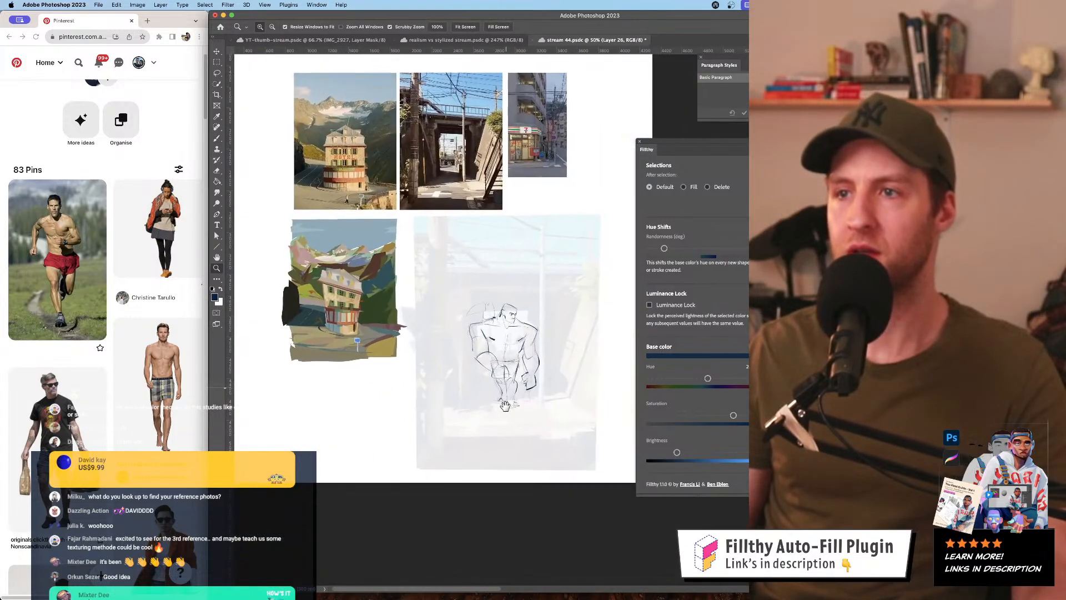
{"action": "left_click", "coordinate": [506, 390]}
{"action": "left_click", "coordinate": [506, 391]}
{"action": "key", "text": "super+z"}
{"action": "left_click", "coordinate": [497, 356]}
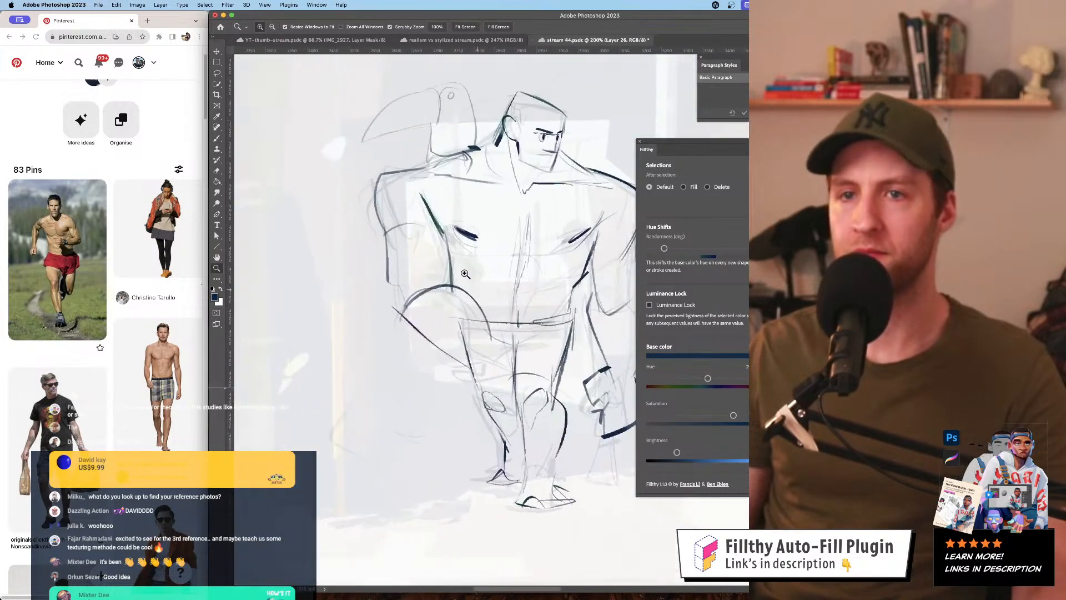
{"action": "key", "text": "b"}
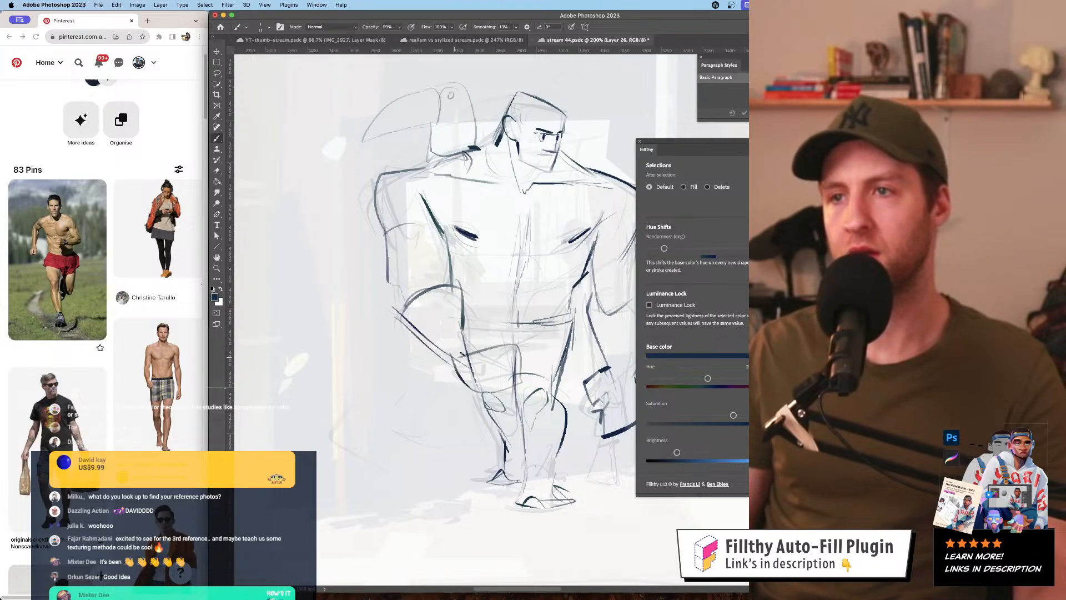
{"action": "key", "text": "z"}
{"action": "left_click", "coordinate": [500, 356], "text": "alt"}
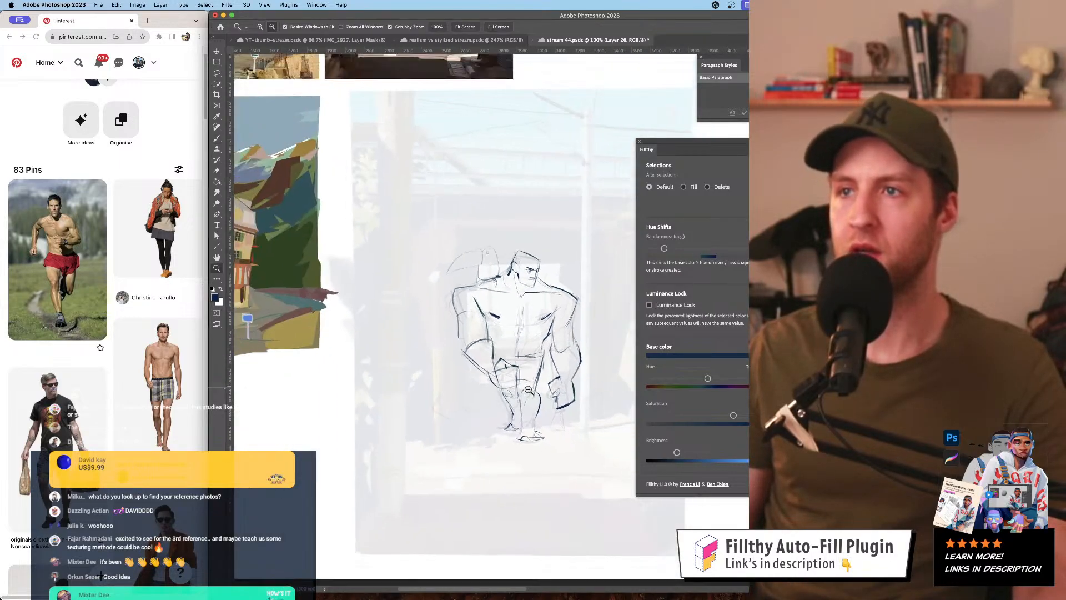
{"action": "left_click", "coordinate": [513, 371]}
{"action": "left_click", "coordinate": [513, 371]}
{"action": "left_click", "coordinate": [513, 371]}
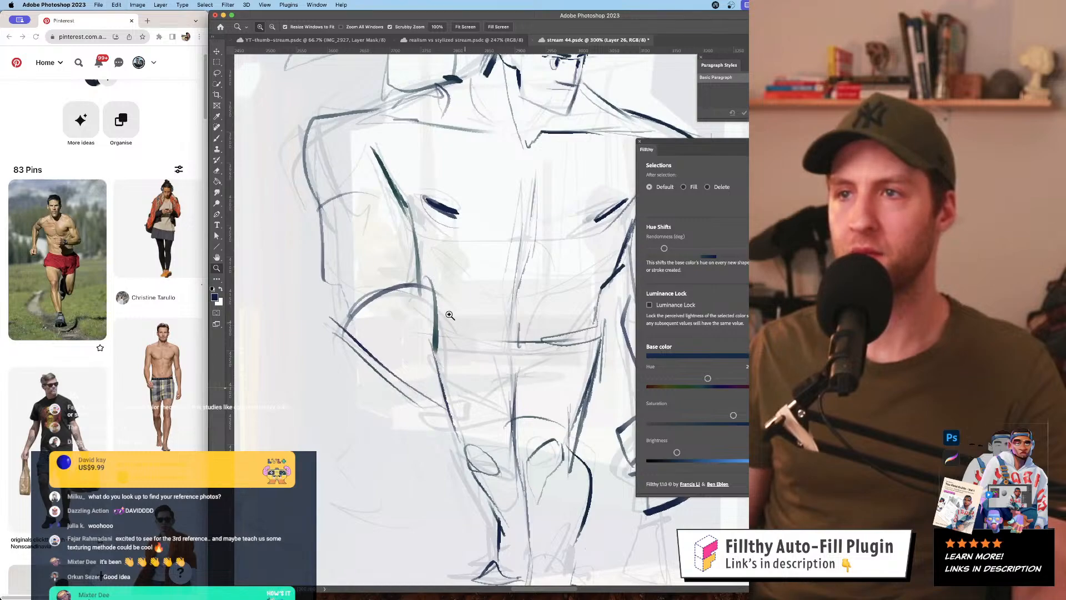
- Erase the near forearm's diagonal underside and redraw it as a steeper, thick contour ending in a short wrist line
{"action": "key", "text": "e"}
{"action": "left_click_drag", "start_coordinate": [443, 338], "coordinate": [409, 374]}
{"action": "key", "text": "b"}
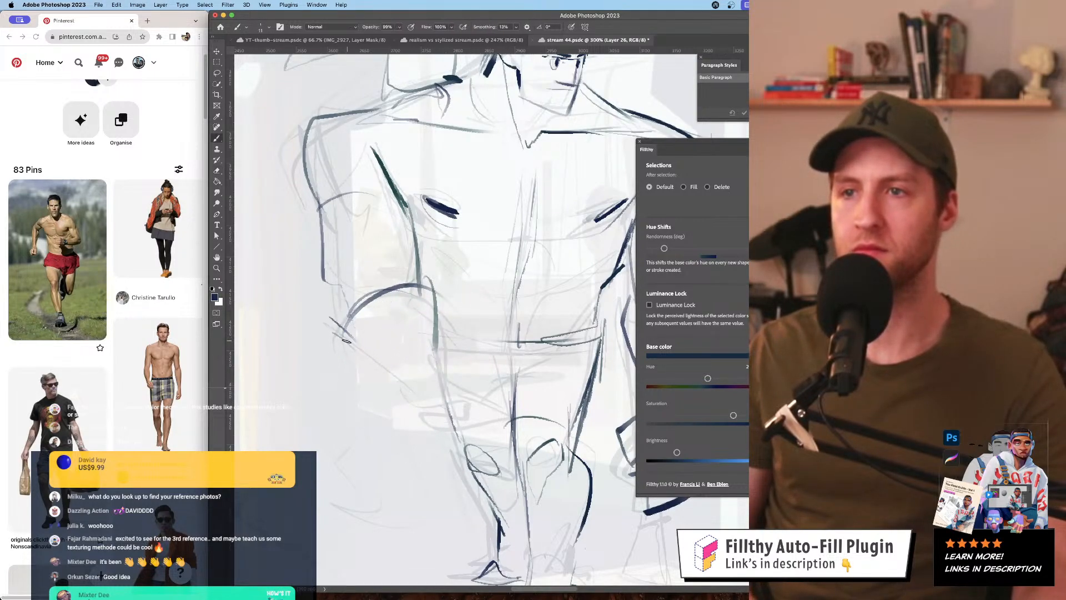
{"action": "left_click_drag", "start_coordinate": [333, 336], "coordinate": [414, 427]}
{"action": "key", "text": "super+z"}
{"action": "mouse_move", "coordinate": [338, 326]}
{"action": "left_mouse_down"}
{"action": "mouse_move", "coordinate": [396, 419]}
{"action": "mouse_move", "coordinate": [442, 414]}
{"action": "left_mouse_up"}
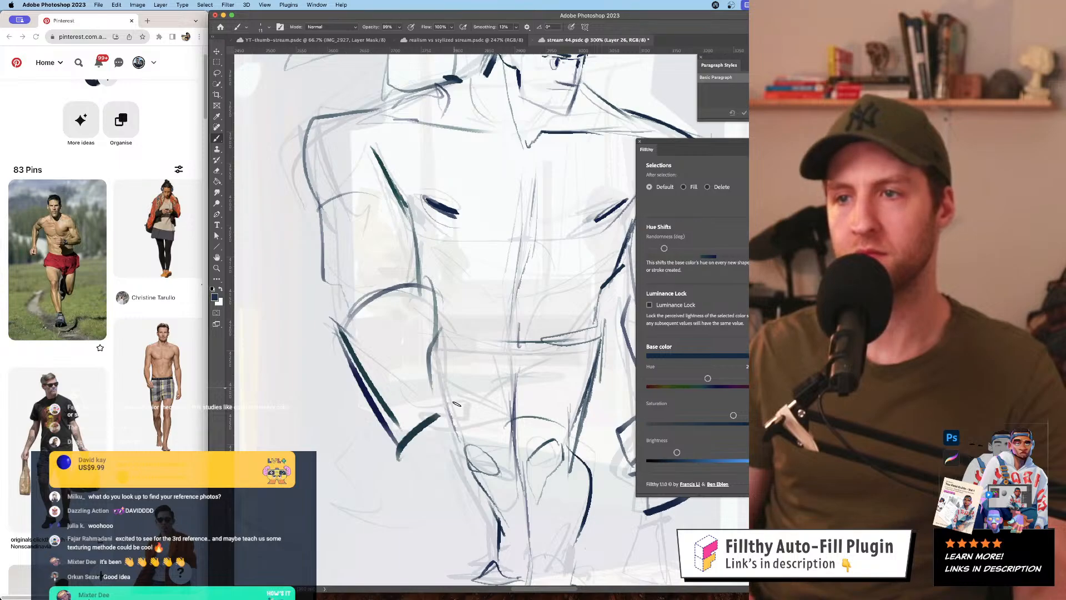
- Outline a large blocky near fist below the wrist, hanging beside the thigh
{"action": "left_click_drag", "start_coordinate": [398, 457], "coordinate": [482, 513]}
{"action": "key", "text": "z"}
{"action": "mouse_move", "coordinate": [495, 415]}
{"action": "left_mouse_down"}
{"action": "mouse_move", "coordinate": [436, 392]}
{"action": "mouse_move", "coordinate": [440, 411]}
{"action": "mouse_move", "coordinate": [455, 410]}
{"action": "left_mouse_up"}
{"action": "key", "text": "super+z"}
{"action": "key", "text": "b"}
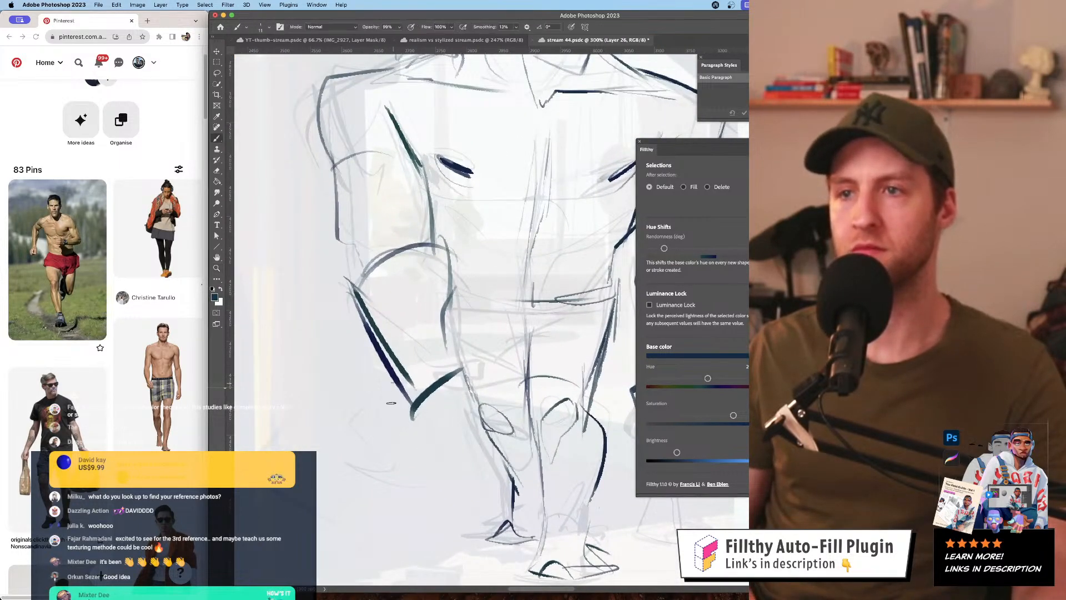
{"action": "left_click_drag", "start_coordinate": [393, 383], "coordinate": [460, 463]}
{"action": "mouse_move", "coordinate": [472, 356]}
{"action": "left_mouse_down"}
{"action": "mouse_move", "coordinate": [496, 416]}
{"action": "mouse_move", "coordinate": [422, 440]}
{"action": "mouse_move", "coordinate": [366, 439]}
{"action": "left_mouse_up"}
- Darken the thigh and lower-leg contours beside the near fist, refining the knees and shins
{"action": "key", "text": "z"}
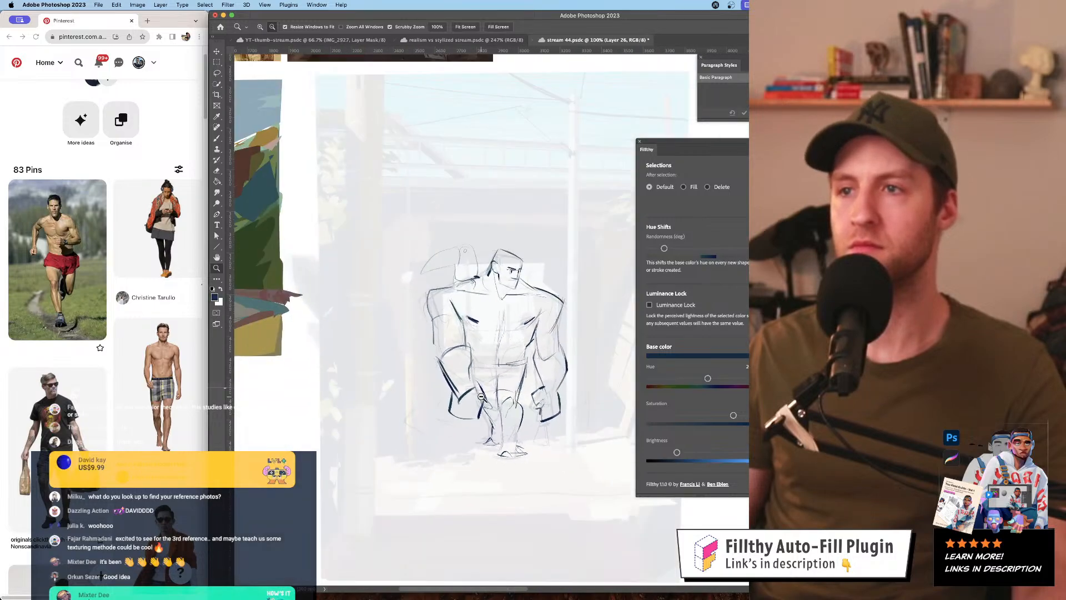
{"action": "left_click_drag", "start_coordinate": [515, 412], "coordinate": [515, 395]}
{"action": "left_click", "coordinate": [510, 379]}
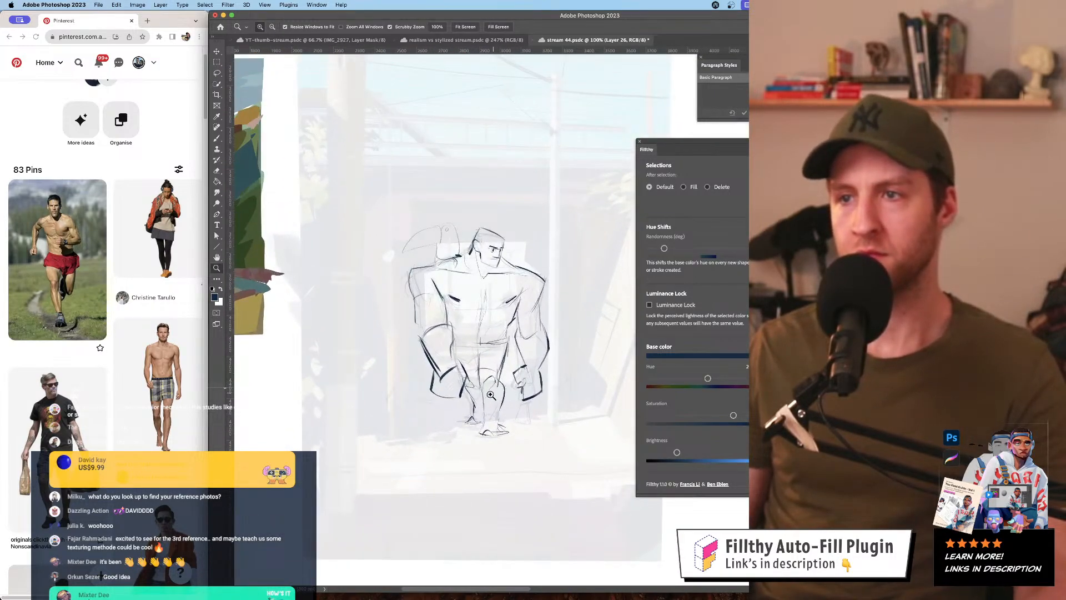
{"action": "left_click", "coordinate": [491, 395]}
{"action": "key", "text": "b"}
{"action": "left_click_drag", "start_coordinate": [455, 391], "coordinate": [477, 405]}
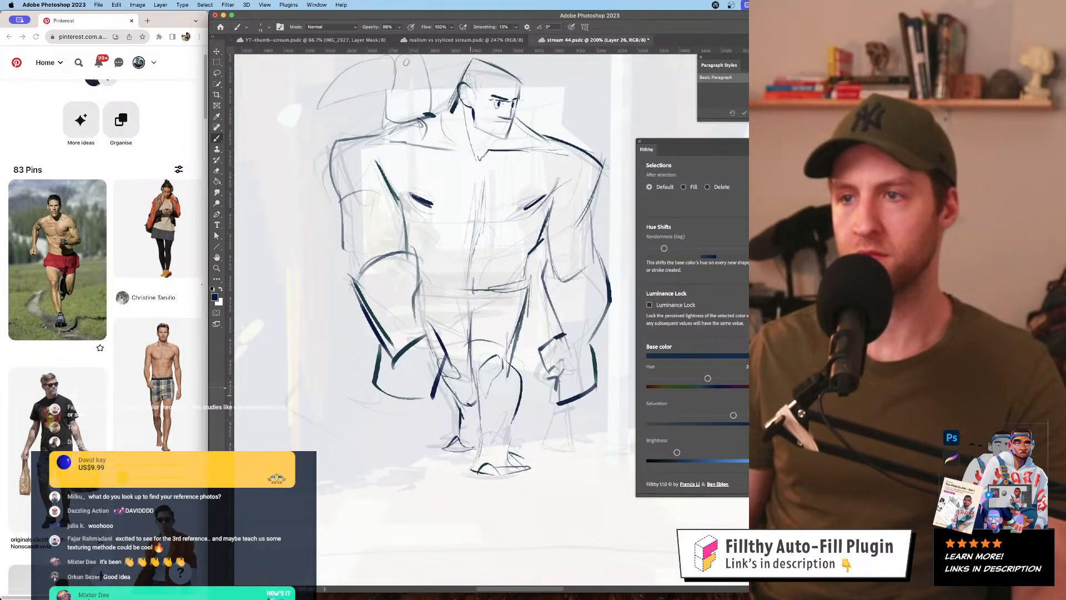
{"action": "key", "text": "z"}
{"action": "left_click", "coordinate": [475, 454], "text": "alt"}
{"action": "key", "text": "b"}
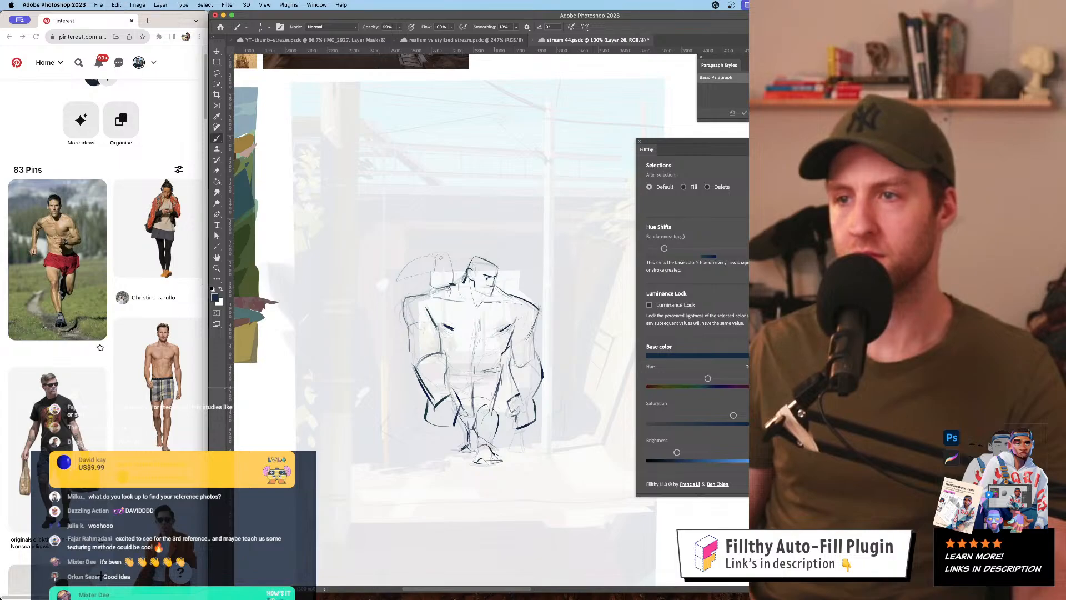
{"action": "key", "text": "z"}
{"action": "left_click_drag", "start_coordinate": [506, 436], "coordinate": [561, 323]}
{"action": "key", "text": "b"}
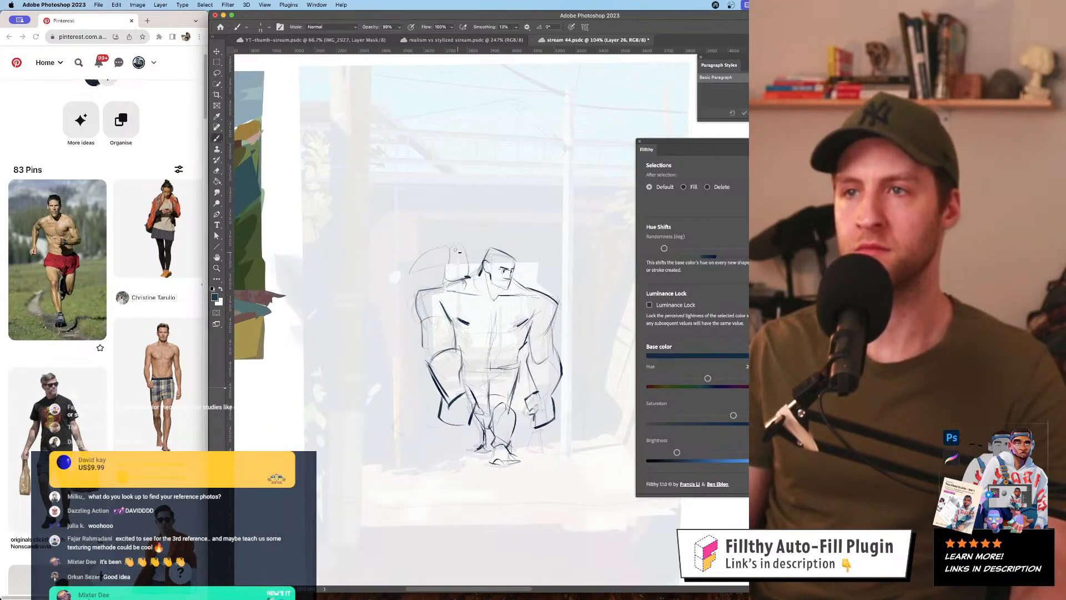
- Erase the shoulder bird's round eye and redraw it as a small dark pupil inside an oval ring
{"action": "key", "text": "super+equal"}
{"action": "key", "text": "super+equal"}
{"action": "key", "text": "e"}
{"action": "left_click_drag", "start_coordinate": [453, 240], "coordinate": [443, 247]}
{"action": "key", "text": "b"}
{"action": "key", "text": "super+equal"}
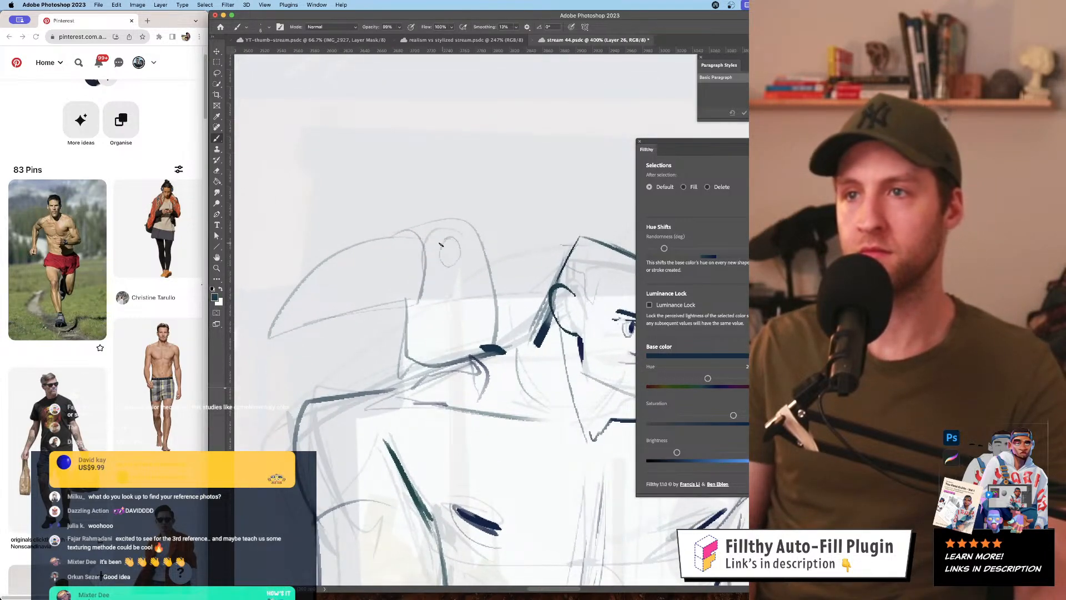
{"action": "key", "text": "z"}
{"action": "left_click", "coordinate": [439, 261], "text": "alt"}
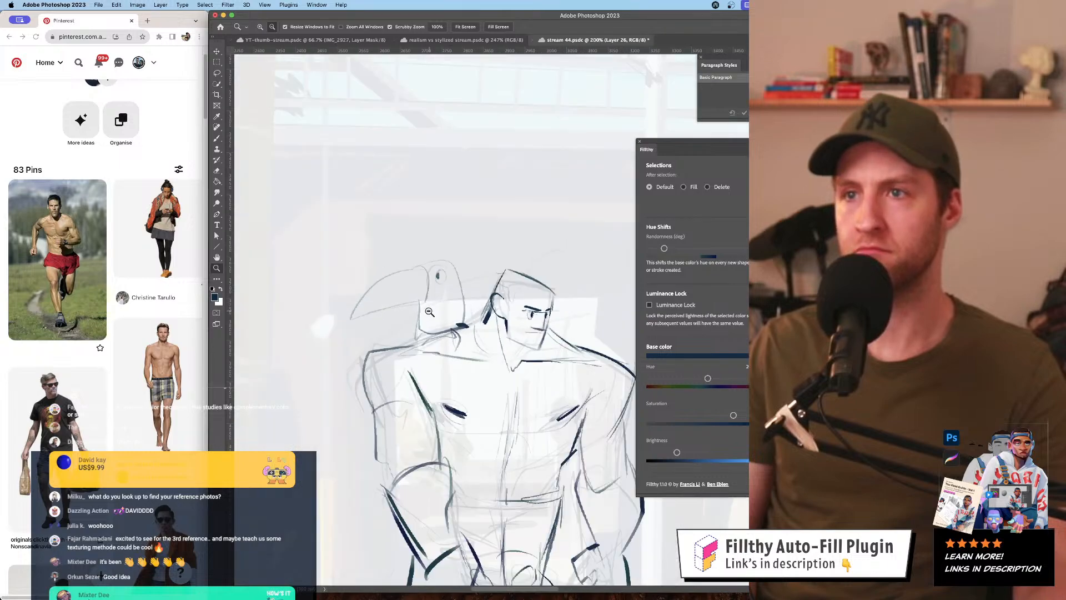
{"action": "left_click", "coordinate": [430, 289], "text": "alt"}
{"action": "left_click_drag", "start_coordinate": [427, 298], "coordinate": [434, 297]}
- Darken the upper curve of the bird's beak and the back of its head, adding a small tuft on top
{"action": "key", "text": "b"}
{"action": "mouse_move", "coordinate": [422, 261]}
{"action": "left_mouse_down"}
{"action": "mouse_move", "coordinate": [333, 278]}
{"action": "mouse_move", "coordinate": [272, 361]}
{"action": "mouse_move", "coordinate": [379, 264]}
{"action": "mouse_move", "coordinate": [267, 365]}
{"action": "mouse_move", "coordinate": [423, 316]}
{"action": "mouse_move", "coordinate": [422, 337]}
{"action": "mouse_move", "coordinate": [411, 337]}
{"action": "mouse_move", "coordinate": [467, 337]}
{"action": "left_mouse_up"}
{"action": "key", "text": "super+z"}
{"action": "key", "text": "super+z"}
{"action": "key", "text": "z"}
{"action": "key", "text": "b"}
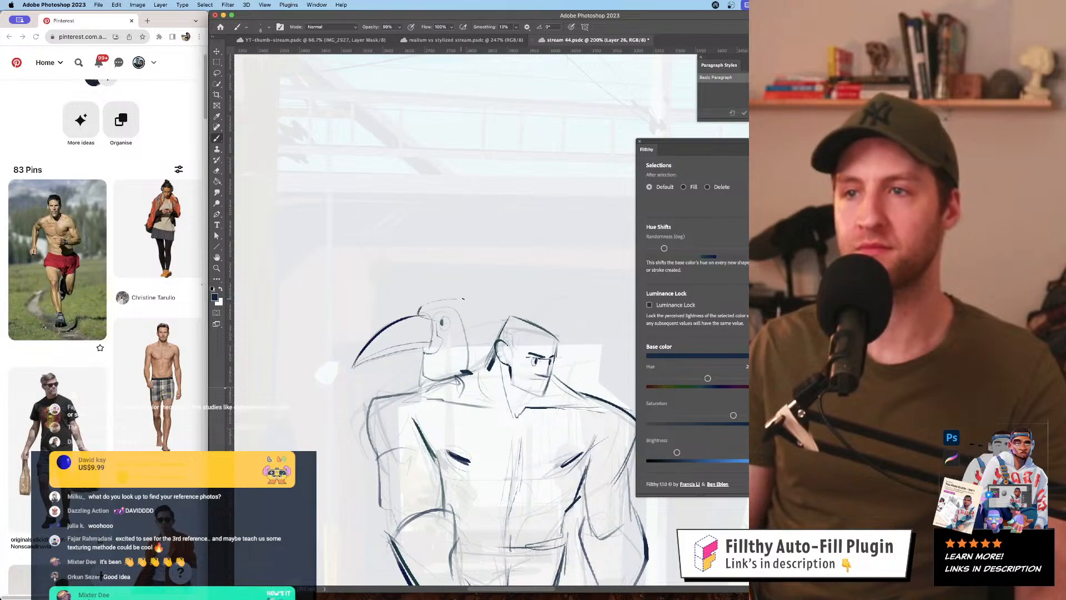
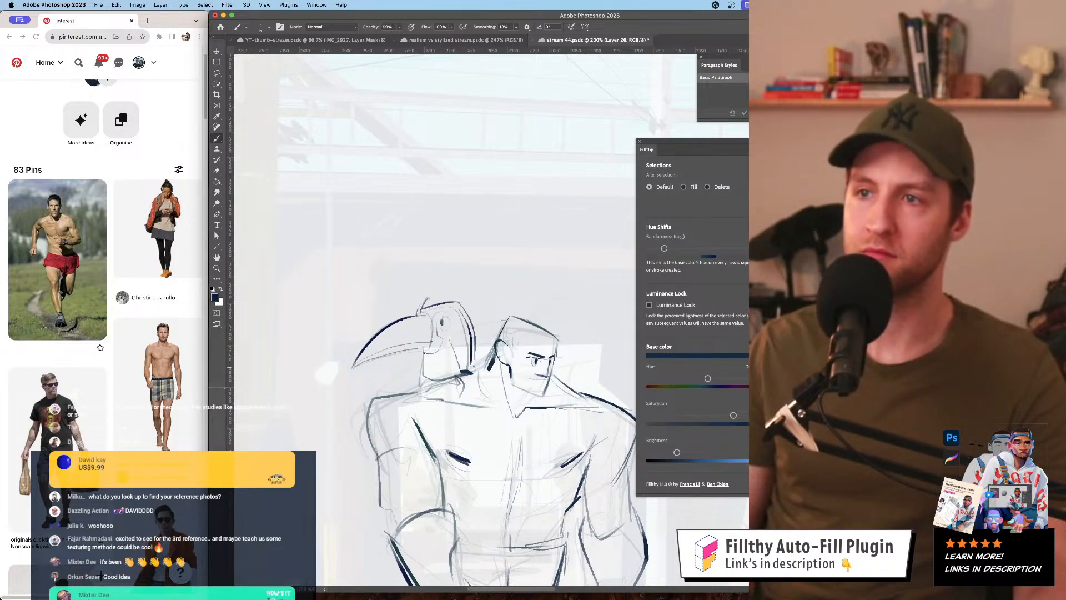
- Erase the thick wrist line between the near forearm and the near fist
{"action": "key", "text": "z"}
{"action": "left_click_drag", "start_coordinate": [463, 392], "coordinate": [388, 392]}
{"action": "left_click_drag", "start_coordinate": [524, 389], "coordinate": [531, 335]}
{"action": "left_click", "coordinate": [482, 362]}
{"action": "left_click", "coordinate": [482, 362]}
{"action": "left_click", "coordinate": [486, 364]}
{"action": "left_click", "coordinate": [488, 360]}
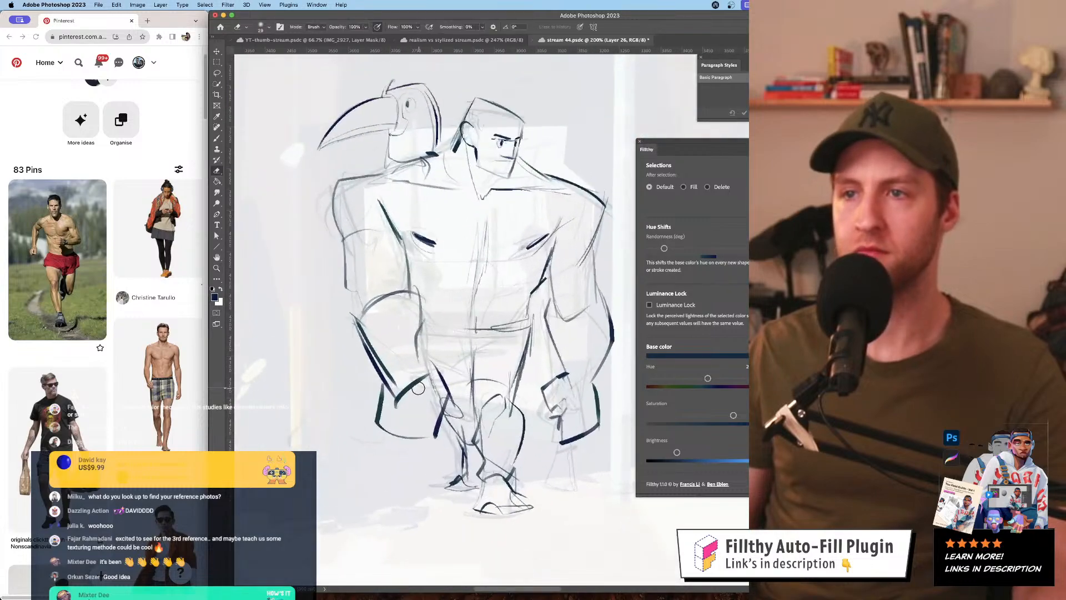
{"action": "key", "text": "e"}
{"action": "scroll", "coordinate": [467, 364], "scroll_direction": "up", "scroll_amount": 5}
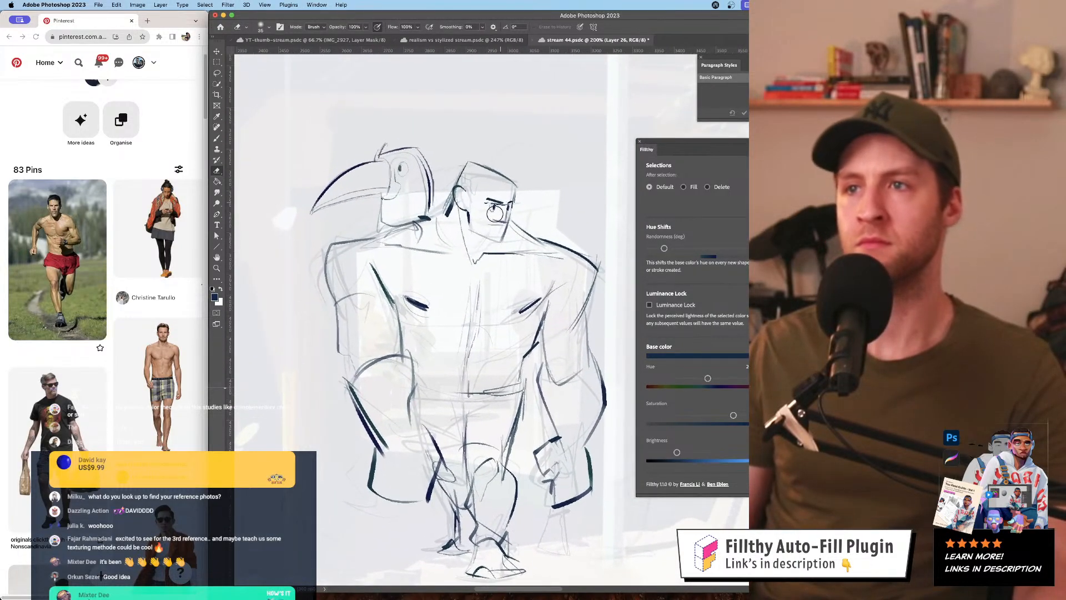
- Redraw the man's jaw and chin with a darker angular line
{"action": "key", "text": "b"}
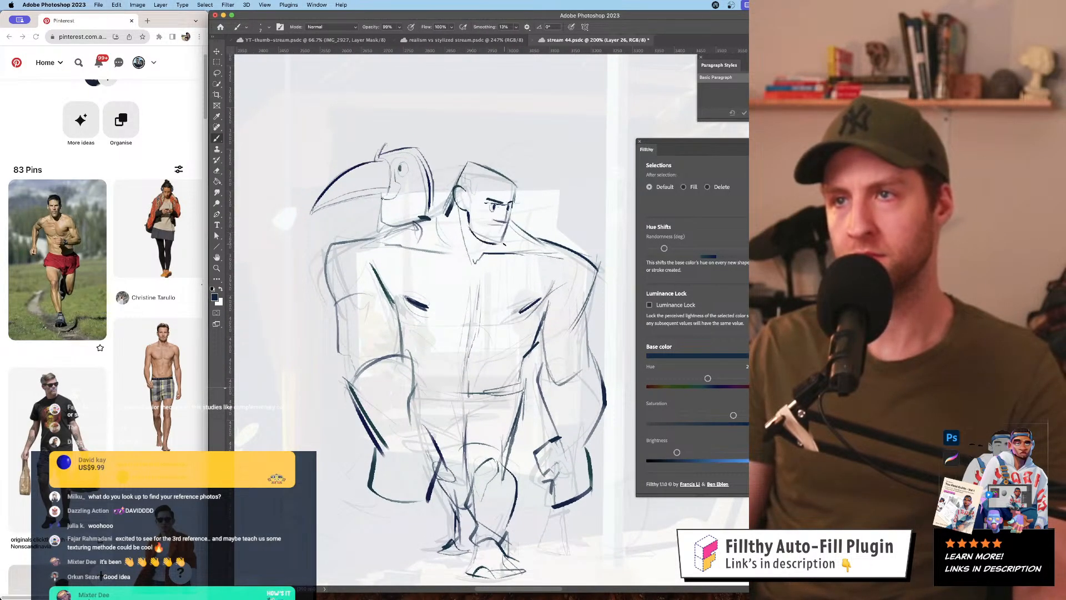
{"action": "key", "text": "super+z"}
{"action": "left_click_drag", "start_coordinate": [468, 224], "coordinate": [500, 239]}
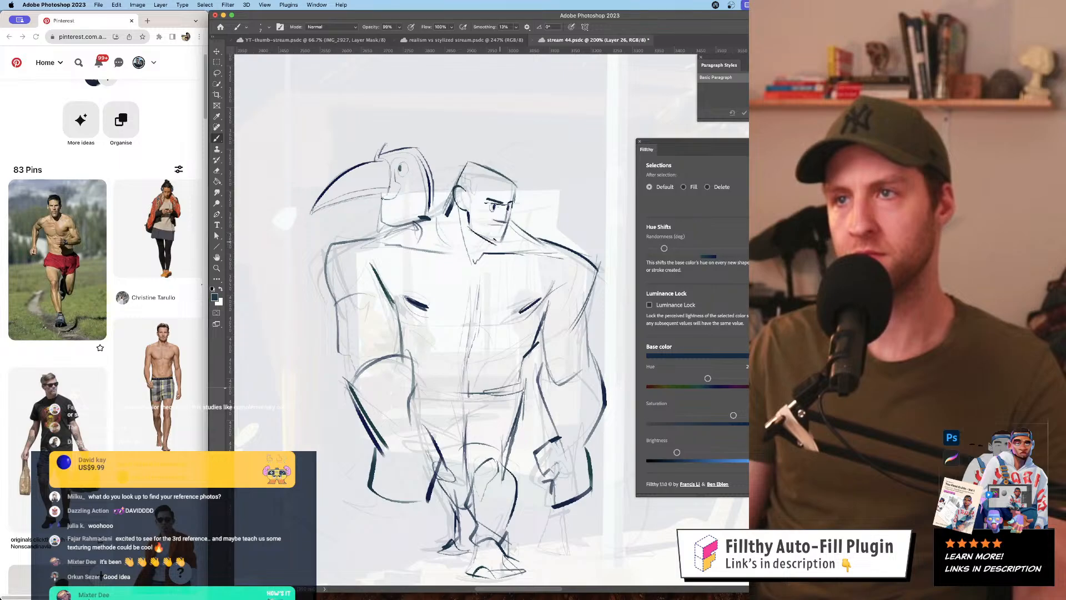
- Strengthen the outline of the front foot with dark strokes around the toe and sole
{"action": "key", "text": "z"}
{"action": "mouse_move", "coordinate": [500, 245]}
{"action": "left_mouse_down"}
{"action": "mouse_move", "coordinate": [461, 242]}
{"action": "mouse_move", "coordinate": [493, 232]}
{"action": "left_mouse_up"}
{"action": "scroll", "coordinate": [492, 232], "scroll_direction": "down", "scroll_amount": 4}
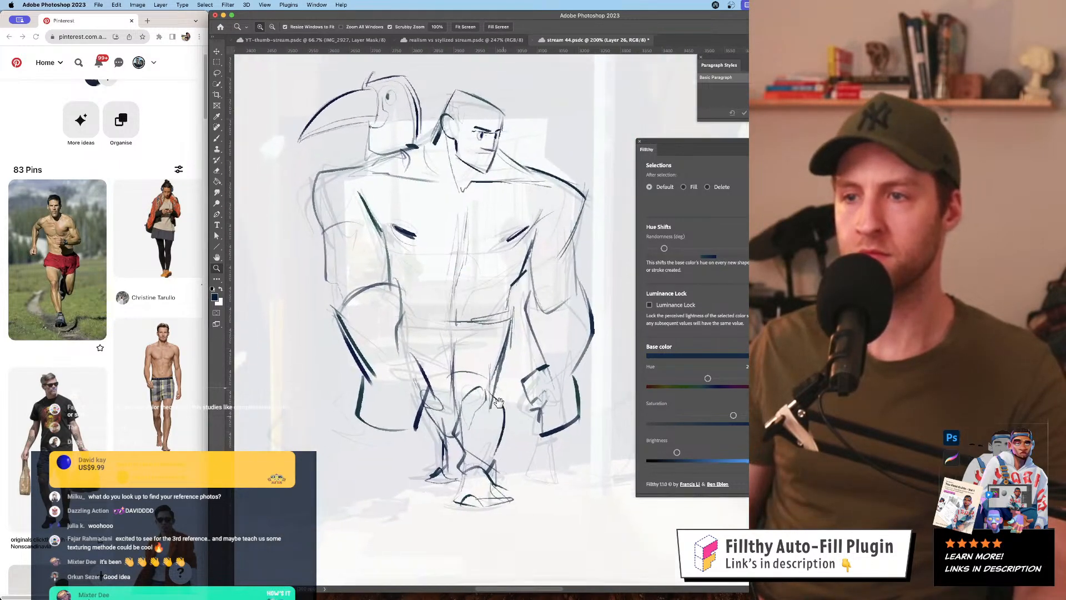
{"action": "key", "text": "b"}
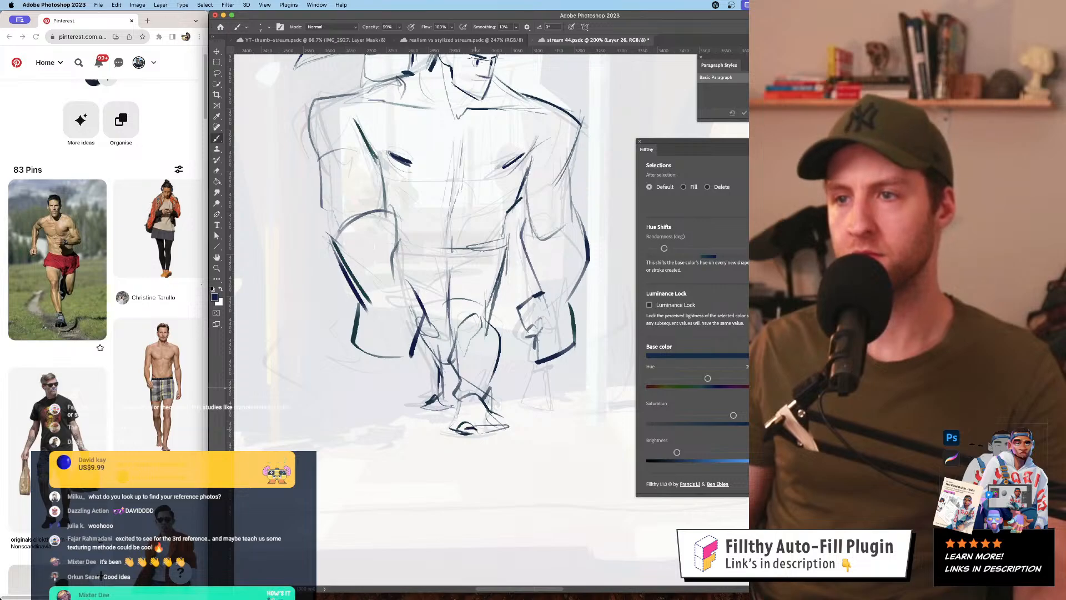
- Sketch a small box-like case hanging beneath the far fist
{"action": "key", "text": "z"}
{"action": "left_click_drag", "start_coordinate": [527, 418], "coordinate": [534, 378]}
{"action": "key", "text": "b"}
{"action": "key", "text": "super+equal"}
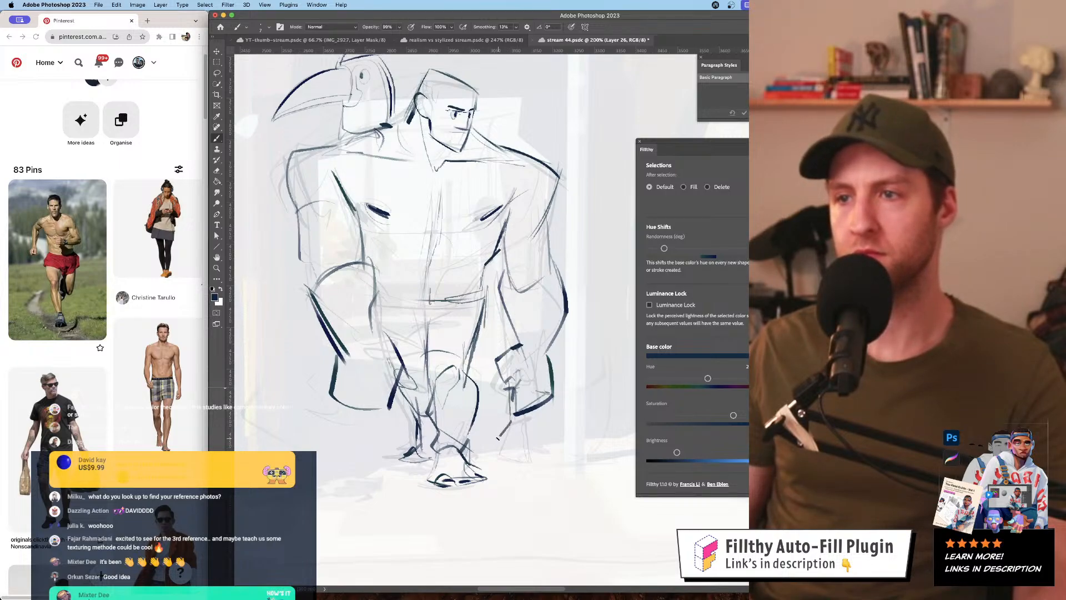
{"action": "left_click_drag", "start_coordinate": [513, 412], "coordinate": [506, 453]}
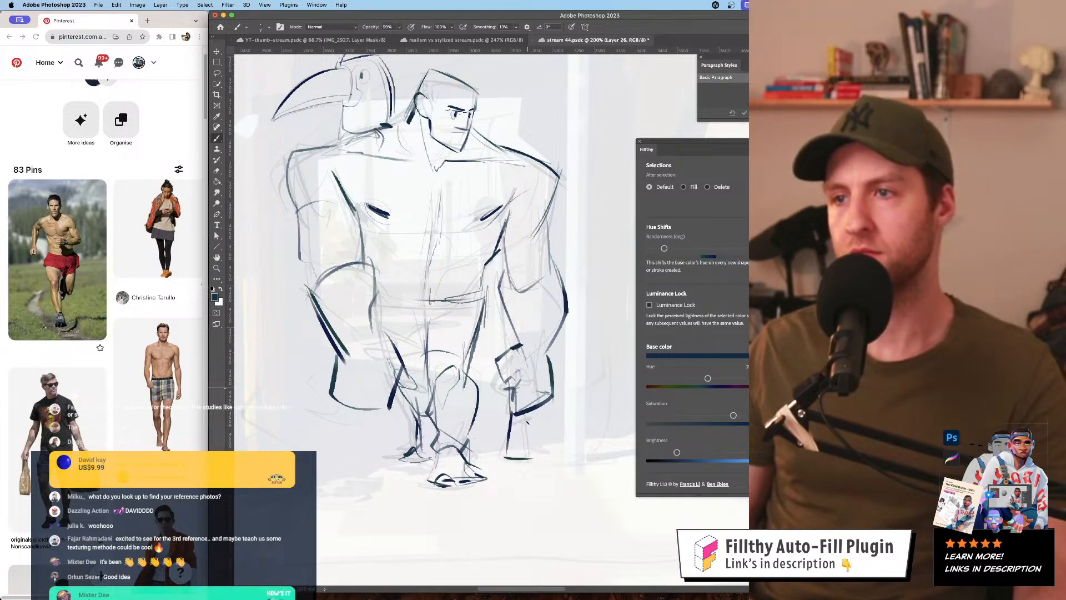
- Outline the wrist and thumb side of the near fist with dark angular strokes
{"action": "key", "text": "z"}
{"action": "mouse_move", "coordinate": [536, 416]}
{"action": "left_mouse_down"}
{"action": "mouse_move", "coordinate": [519, 400]}
{"action": "mouse_move", "coordinate": [532, 387]}
{"action": "left_mouse_up"}
{"action": "key", "text": "b"}
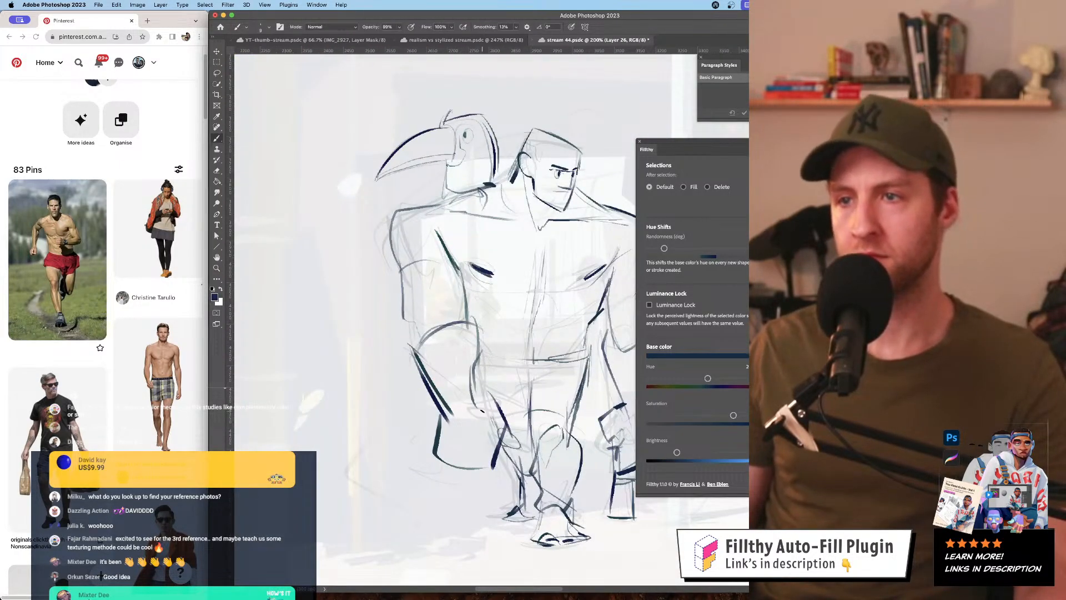
{"action": "mouse_move", "coordinate": [496, 416]}
{"action": "left_mouse_down"}
{"action": "mouse_move", "coordinate": [506, 450]}
{"action": "mouse_move", "coordinate": [492, 430]}
{"action": "mouse_move", "coordinate": [483, 447]}
{"action": "left_mouse_up"}
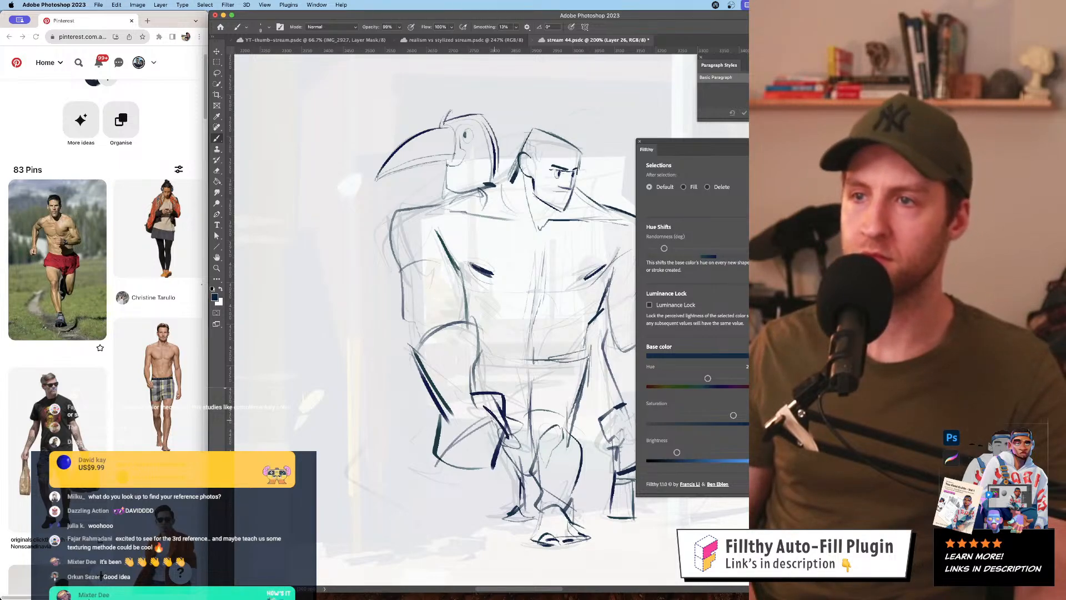
- Examine the figure's proportions and placement against the whole faded street scene
{"action": "key", "text": "z"}
{"action": "left_click", "coordinate": [506, 405], "text": "alt"}
{"action": "left_click", "coordinate": [506, 406], "text": "alt"}
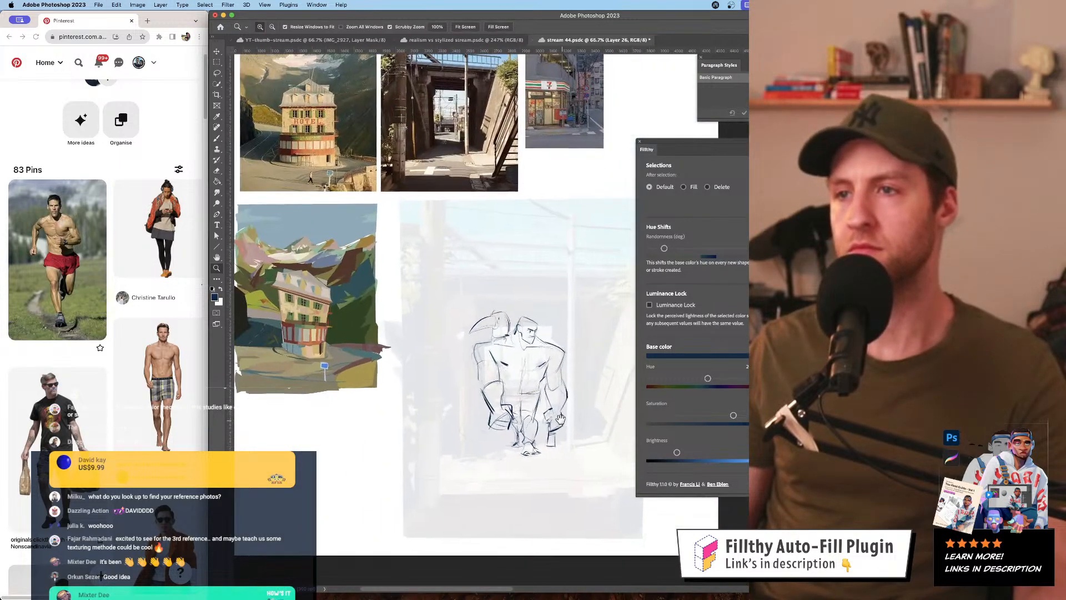
{"action": "left_click", "coordinate": [434, 419], "text": "alt"}
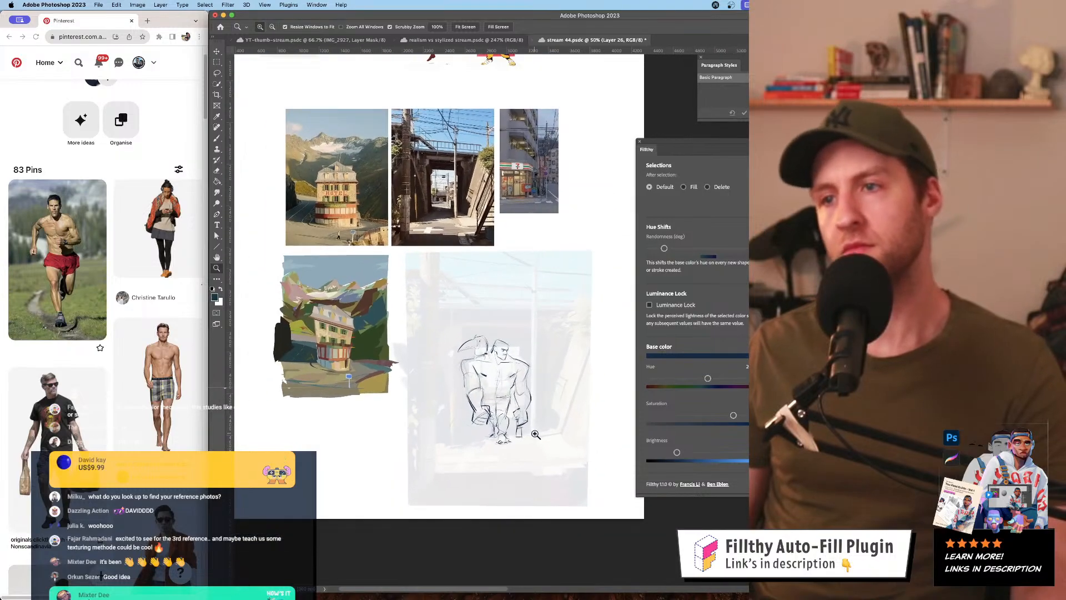
{"action": "left_click", "coordinate": [438, 446]}
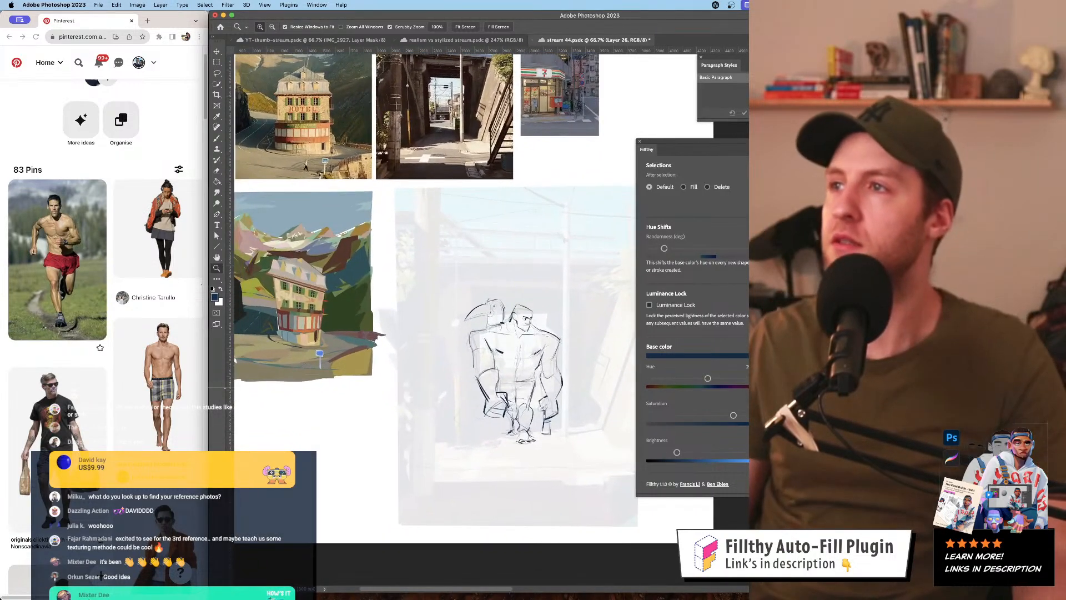
{"action": "key", "text": "super+comma"}
{"action": "key", "text": "super+comma"}
{"action": "left_click_drag", "start_coordinate": [517, 361], "coordinate": [502, 359]}
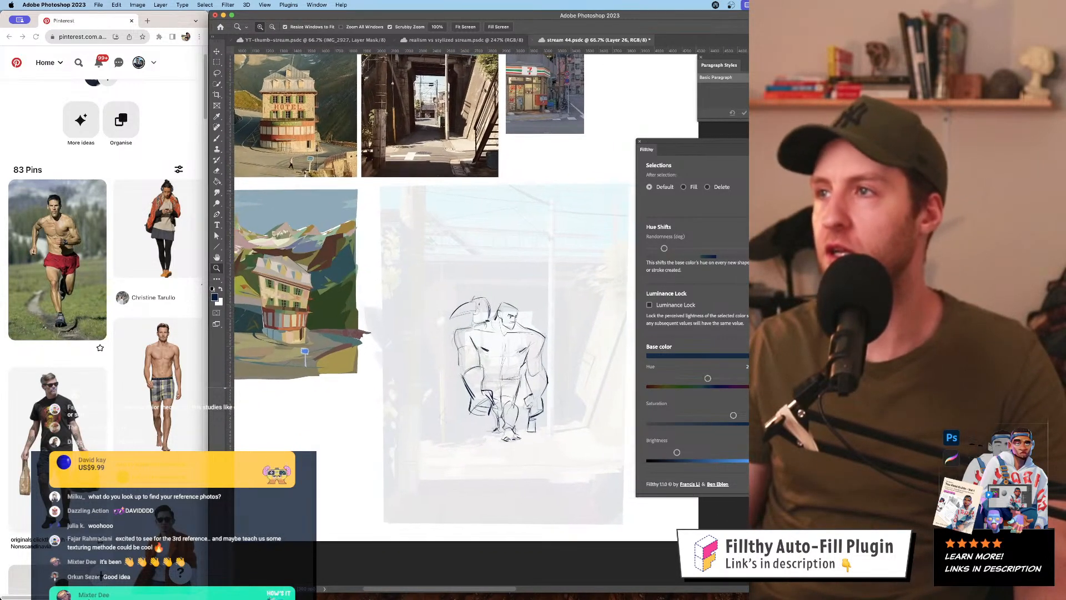
{"action": "left_click", "coordinate": [533, 373]}
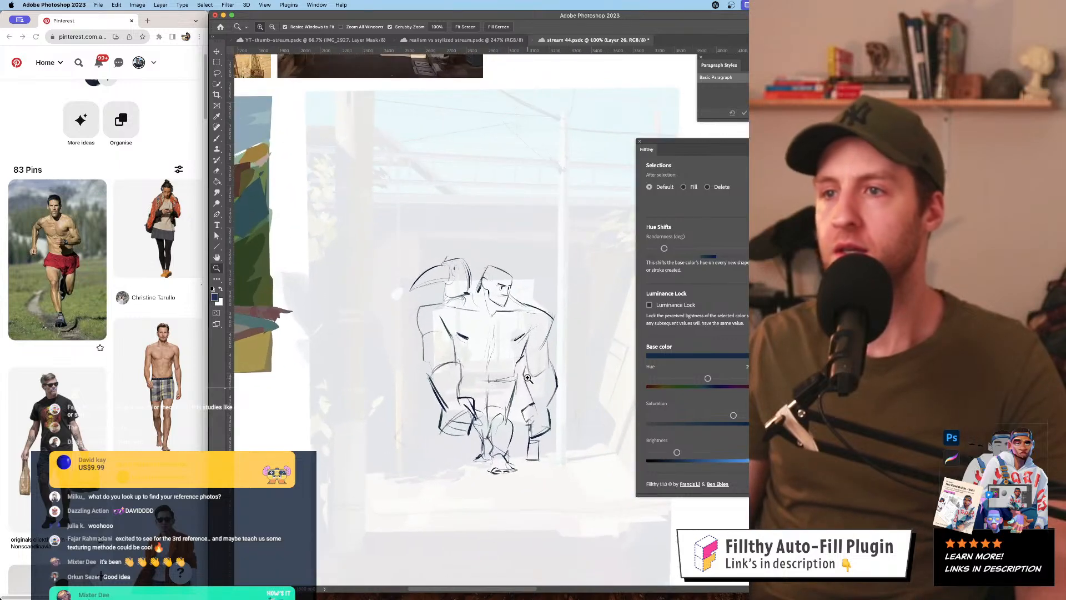
{"action": "left_click", "coordinate": [533, 374]}
{"action": "key", "text": "b"}
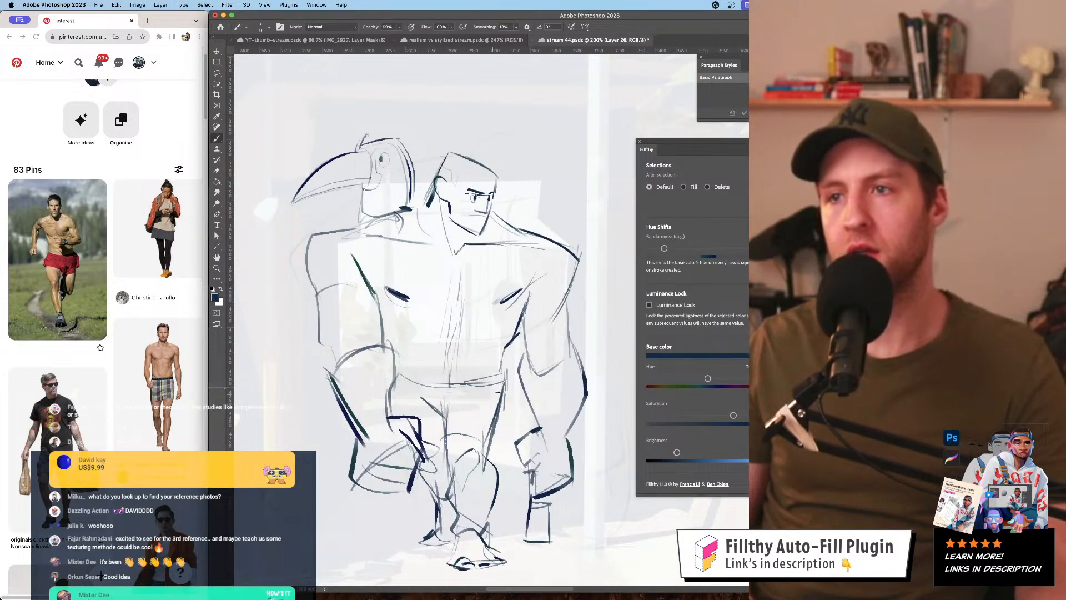
- Erase the upper lines of the front thigh and draw the hem of the shorts across it
{"action": "key", "text": "z"}
{"action": "left_click", "coordinate": [516, 360], "text": "alt"}
{"action": "left_click", "coordinate": [516, 359], "text": "alt"}
{"action": "left_click", "coordinate": [510, 384]}
{"action": "left_click", "coordinate": [509, 385]}
{"action": "key", "text": "e"}
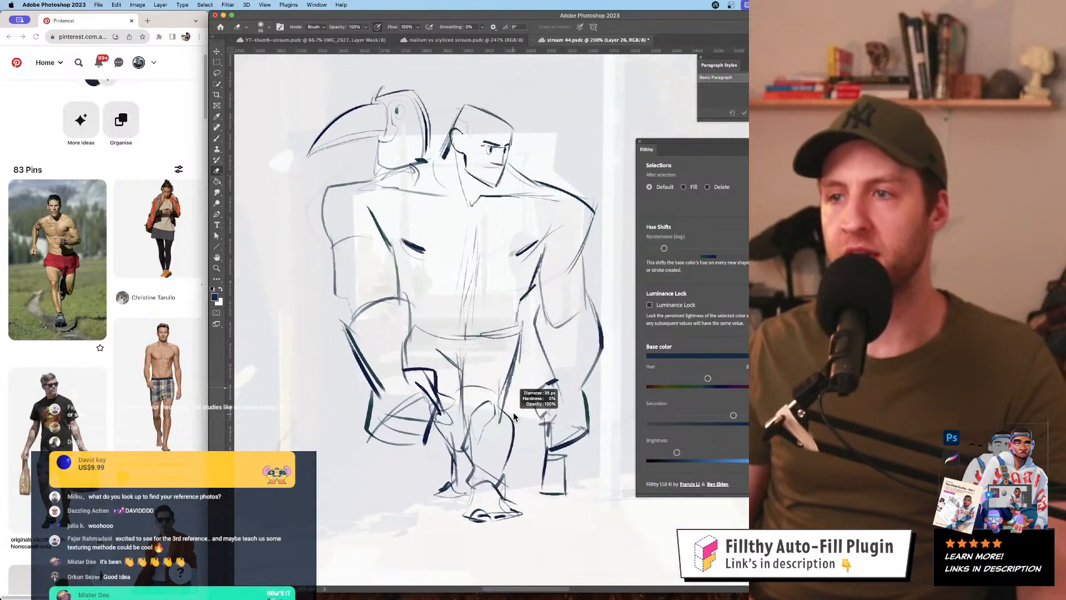
{"action": "mouse_move", "coordinate": [501, 419]}
{"action": "left_mouse_down"}
{"action": "mouse_move", "coordinate": [517, 350]}
{"action": "mouse_move", "coordinate": [507, 403]}
{"action": "mouse_move", "coordinate": [506, 394]}
{"action": "left_mouse_up"}
{"action": "key", "text": "b"}
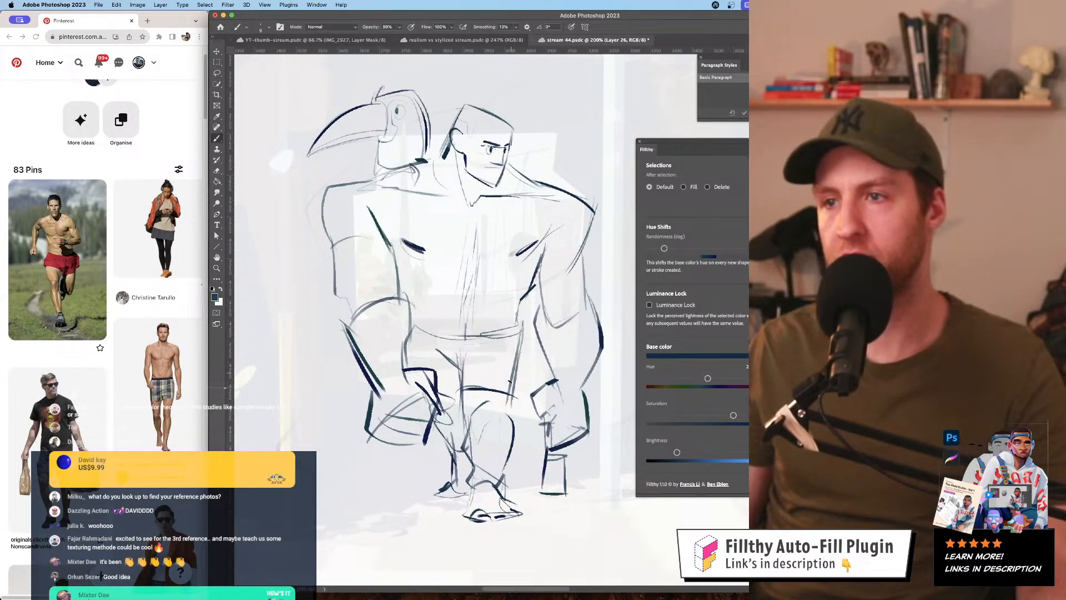
- Erase the stray lines around the front knee and redraw the leg outline below the shorts' hem
{"action": "key", "text": "z"}
{"action": "left_click", "coordinate": [523, 384], "text": "alt"}
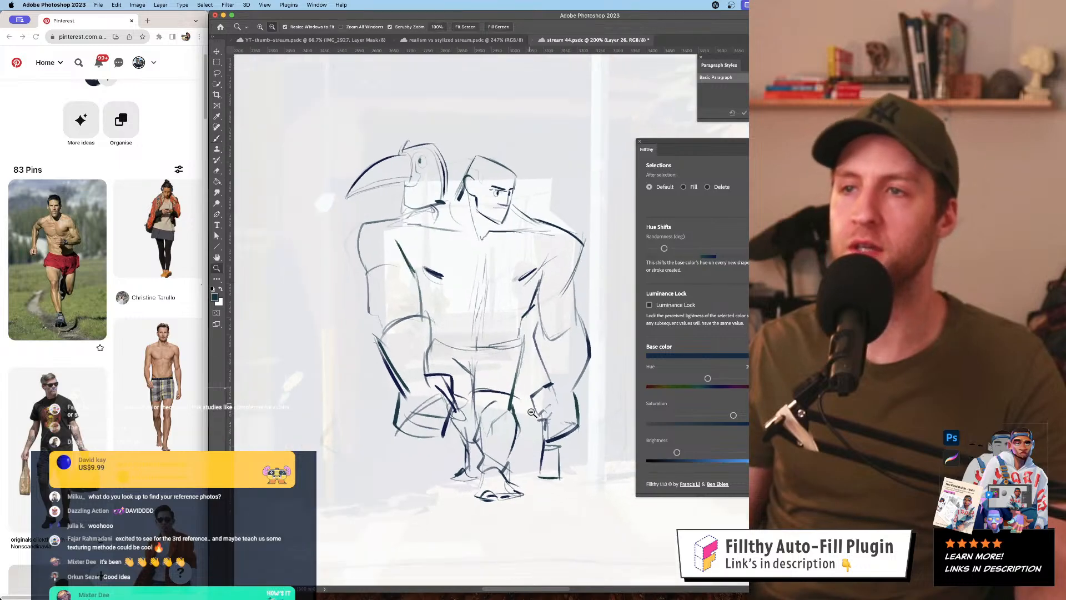
{"action": "left_click", "coordinate": [522, 384], "text": "alt"}
{"action": "left_click", "coordinate": [522, 383], "text": "alt"}
{"action": "left_click", "coordinate": [516, 394]}
{"action": "left_click", "coordinate": [515, 394]}
{"action": "key", "text": "e"}
{"action": "left_click_drag", "start_coordinate": [510, 390], "coordinate": [511, 400]}
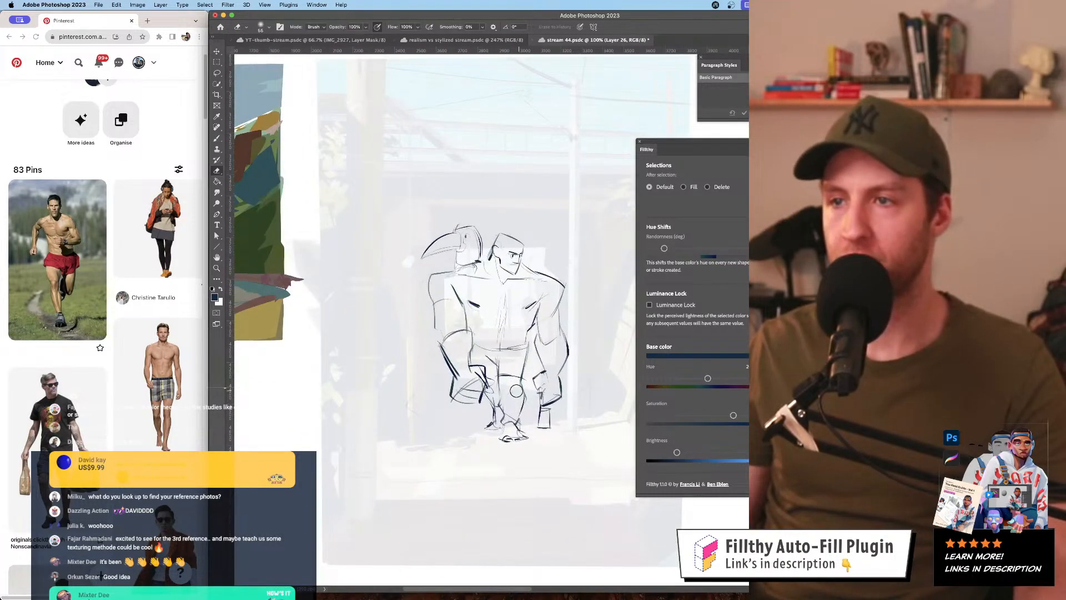
{"action": "key", "text": "b"}
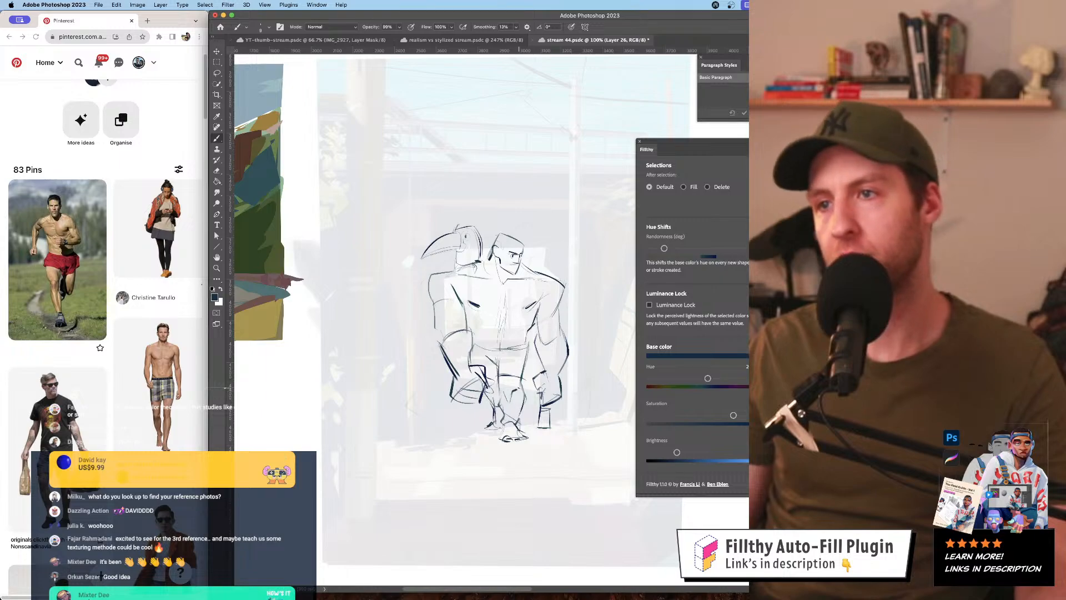
- Lasso the figure and bird down to the shins and move them up slightly to lengthen the lower legs
{"action": "key", "text": "z"}
{"action": "mouse_move", "coordinate": [499, 380]}
{"action": "left_mouse_down"}
{"action": "mouse_move", "coordinate": [505, 397]}
{"action": "mouse_move", "coordinate": [556, 431]}
{"action": "mouse_move", "coordinate": [543, 390]}
{"action": "left_mouse_up"}
{"action": "left_click", "coordinate": [551, 355], "text": "alt"}
{"action": "left_click", "coordinate": [551, 355], "text": "alt"}
{"action": "left_click", "coordinate": [545, 389]}
{"action": "left_click", "coordinate": [544, 389]}
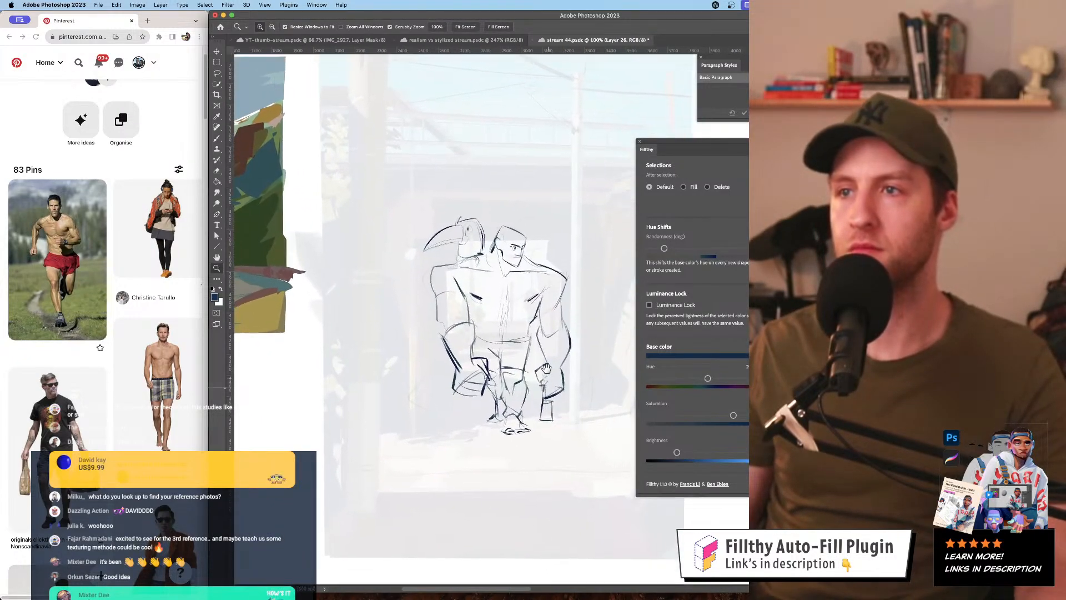
{"action": "left_click_drag", "start_coordinate": [506, 290], "coordinate": [504, 298]}
{"action": "key", "text": "l"}
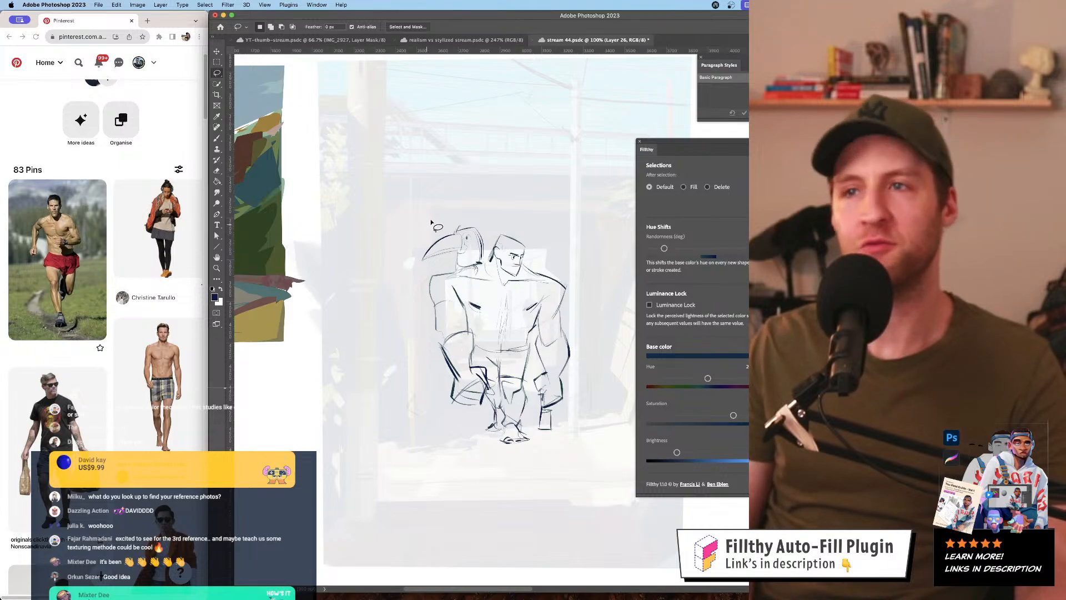
{"action": "mouse_move", "coordinate": [459, 197]}
{"action": "left_mouse_down"}
{"action": "mouse_move", "coordinate": [439, 400]}
{"action": "mouse_move", "coordinate": [470, 419]}
{"action": "mouse_move", "coordinate": [542, 429]}
{"action": "mouse_move", "coordinate": [591, 283]}
{"action": "mouse_move", "coordinate": [460, 196]}
{"action": "left_mouse_up"}
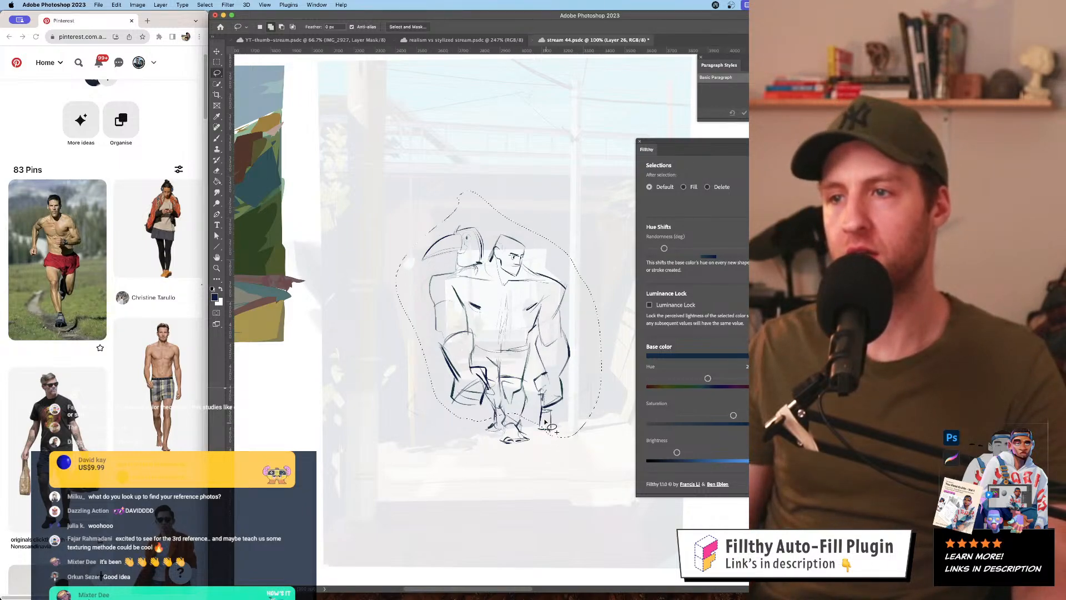
{"action": "left_click_drag", "start_coordinate": [557, 399], "coordinate": [559, 389]}
{"action": "key", "text": "super+d"}
{"action": "key", "text": "b"}
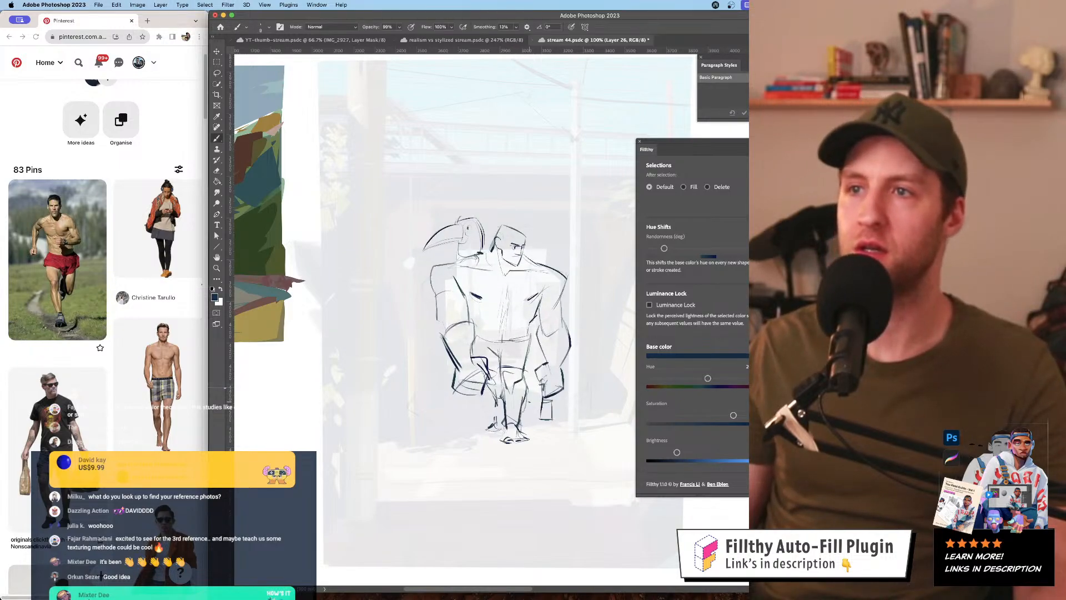
- Undo the last leg strokes and redraw the ankle and instep of the front foot
{"action": "key", "text": "super+z"}
{"action": "key", "text": "super+z"}
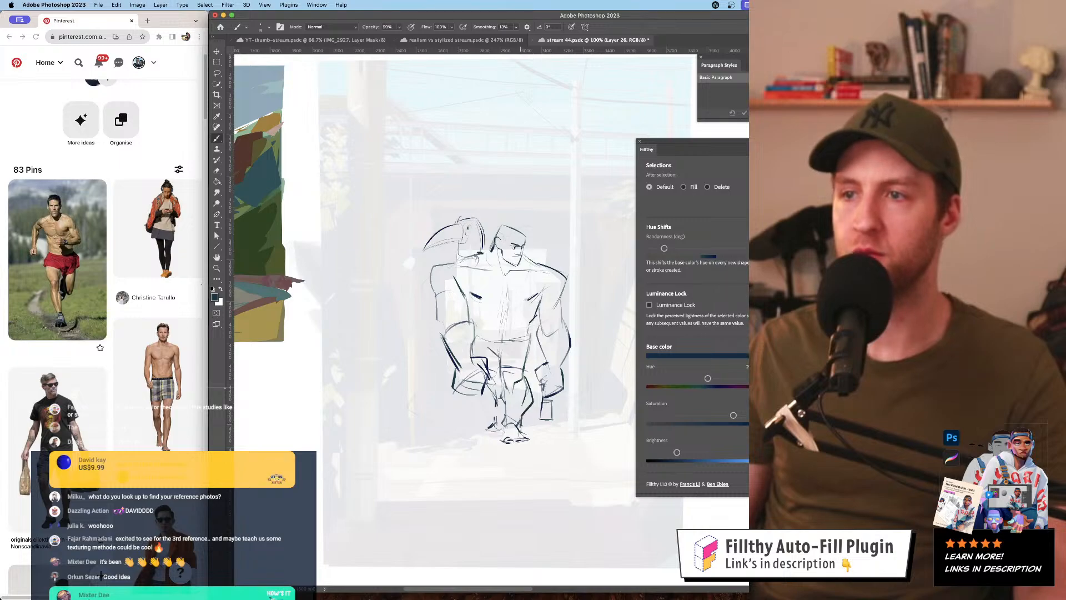
{"action": "key", "text": "super+z"}
{"action": "key", "text": "super+z"}
{"action": "mouse_move", "coordinate": [525, 426]}
{"action": "left_mouse_down"}
{"action": "mouse_move", "coordinate": [535, 436]}
{"action": "mouse_move", "coordinate": [527, 432]}
{"action": "left_mouse_up"}
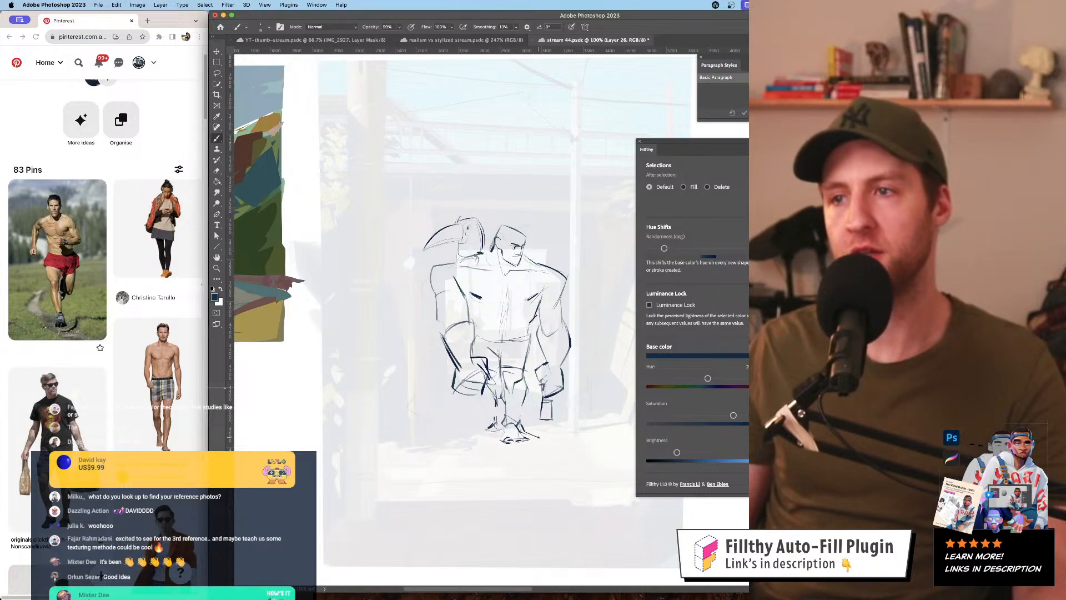
- Undo the last foot stroke and redraw the front foot with a wider toe and sole
{"action": "key", "text": "z"}
{"action": "left_click", "coordinate": [567, 416], "text": "alt"}
{"action": "left_click", "coordinate": [568, 415], "text": "alt"}
{"action": "left_click", "coordinate": [551, 412]}
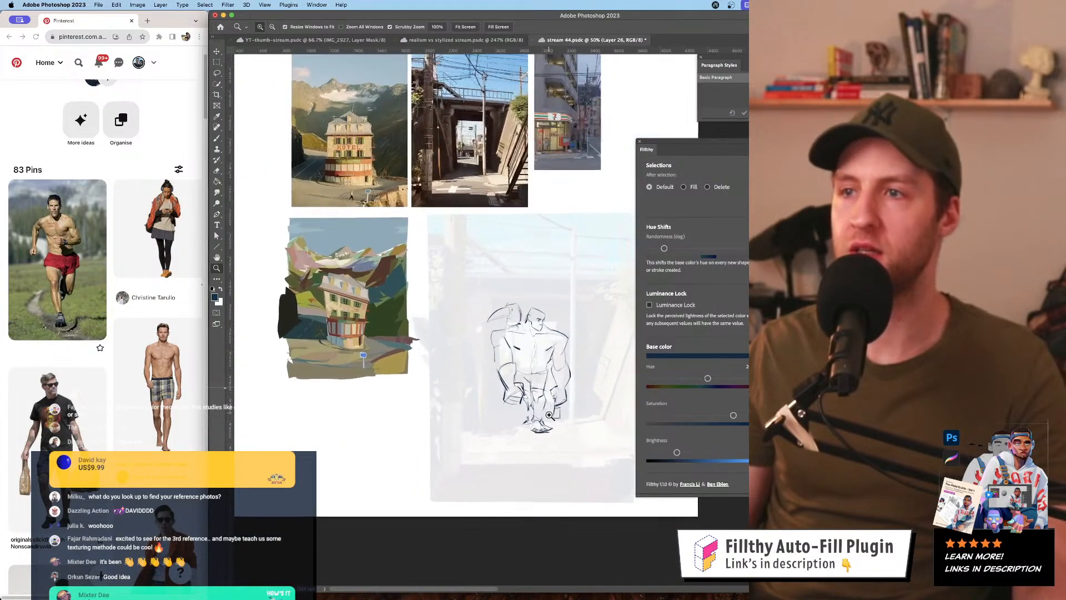
{"action": "left_click", "coordinate": [551, 413]}
{"action": "key", "text": "super+z"}
{"action": "key", "text": "b"}
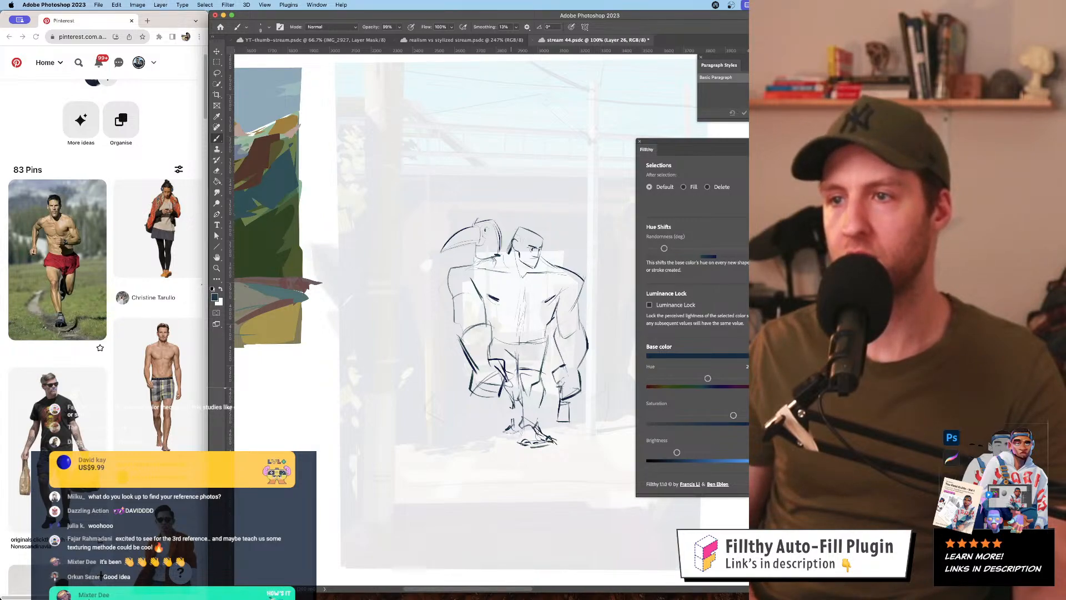
- Draw the torso's vertical centre line and the curved lower edge of the chest muscles
{"action": "key", "text": "z"}
{"action": "left_click", "coordinate": [537, 454], "text": "alt"}
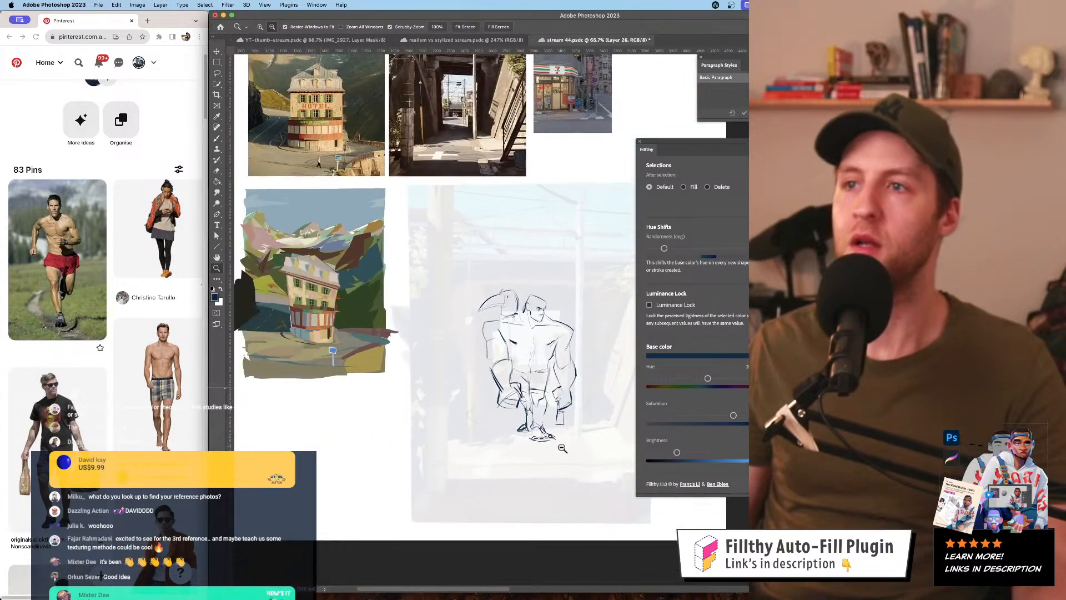
{"action": "left_click", "coordinate": [537, 454], "text": "alt"}
{"action": "left_click_drag", "start_coordinate": [537, 454], "coordinate": [535, 448]}
{"action": "left_click", "coordinate": [519, 393]}
{"action": "left_click", "coordinate": [519, 393]}
{"action": "left_click", "coordinate": [519, 393]}
{"action": "key", "text": "b"}
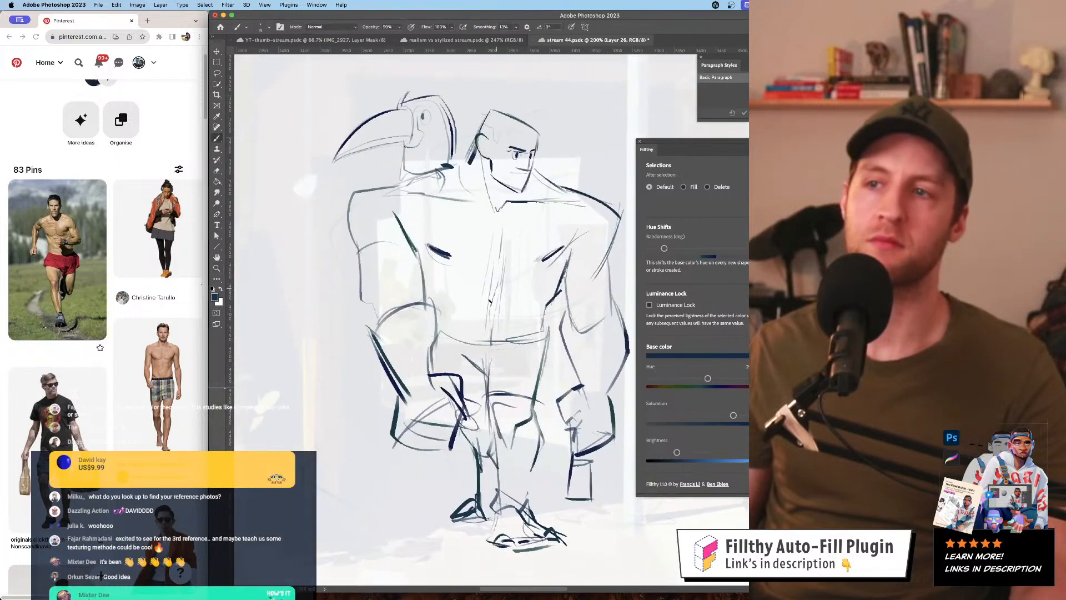
{"action": "key", "text": "e"}
{"action": "key", "text": "b"}
{"action": "left_click_drag", "start_coordinate": [497, 213], "coordinate": [499, 268]}
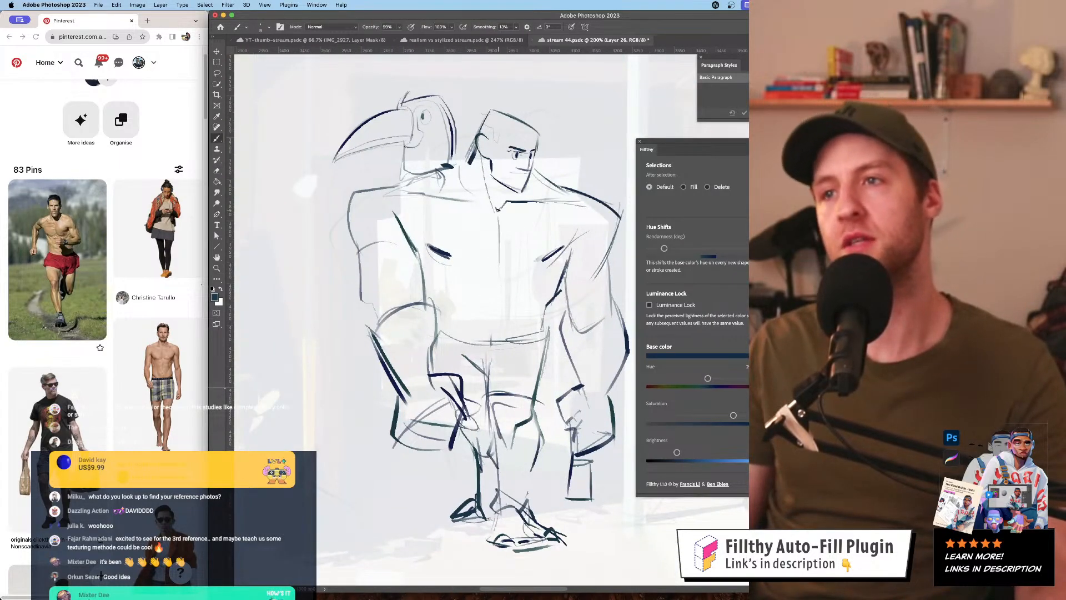
{"action": "mouse_move", "coordinate": [422, 260]}
{"action": "left_mouse_down"}
{"action": "mouse_move", "coordinate": [525, 271]}
{"action": "mouse_move", "coordinate": [492, 336]}
{"action": "left_mouse_up"}
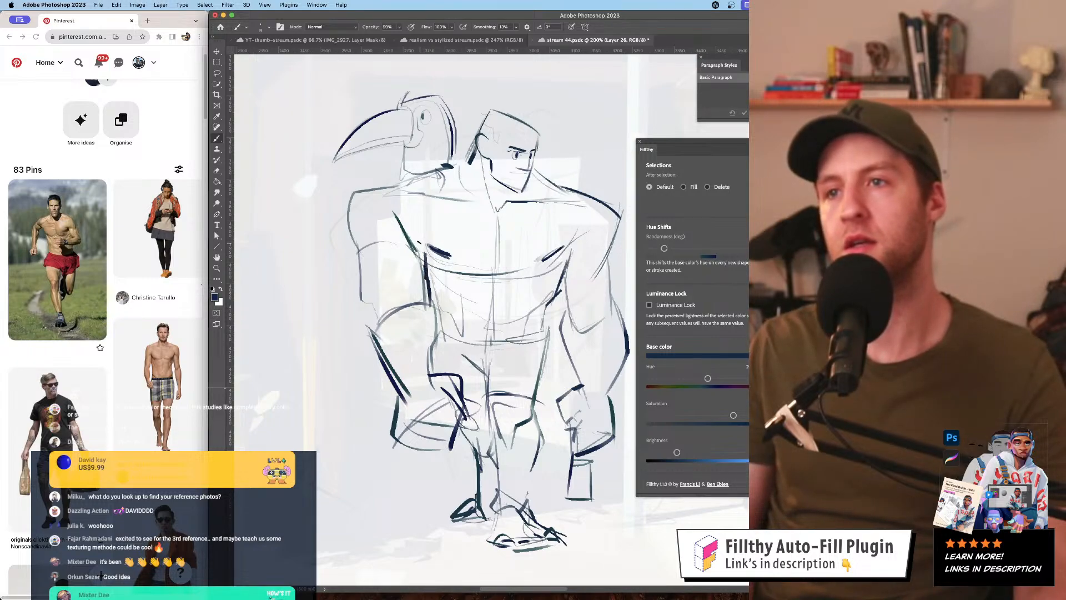
- Trim the dark mark on the near chest and redraw the near torso side and inner forearm contour
{"action": "key", "text": "e"}
{"action": "mouse_move", "coordinate": [431, 249]}
{"action": "left_mouse_down"}
{"action": "mouse_move", "coordinate": [447, 255]}
{"action": "mouse_move", "coordinate": [413, 223]}
{"action": "left_mouse_up"}
{"action": "key", "text": "b"}
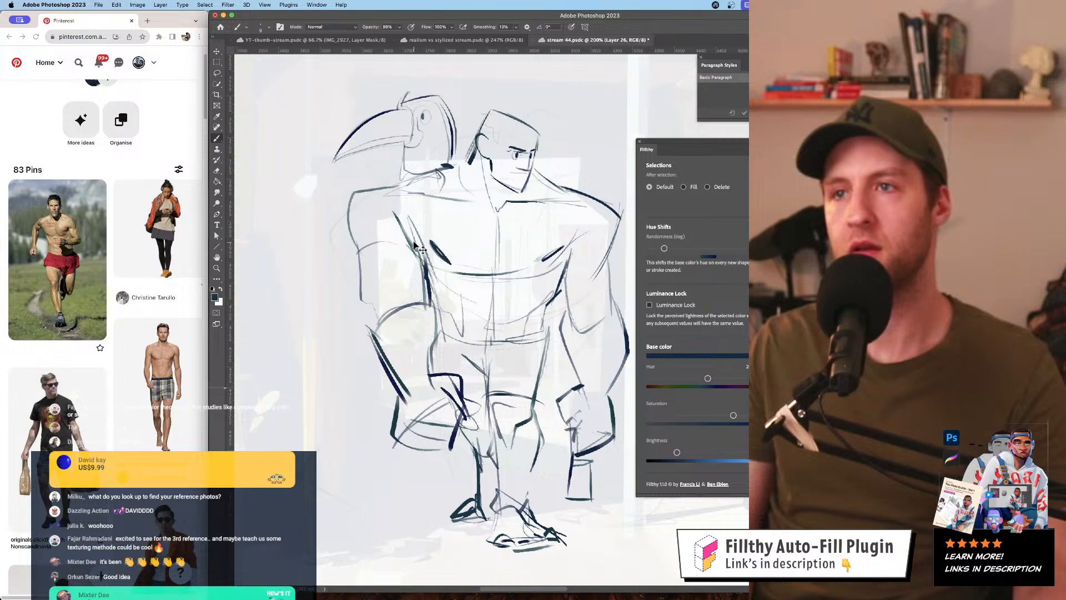
{"action": "key", "text": "super+z"}
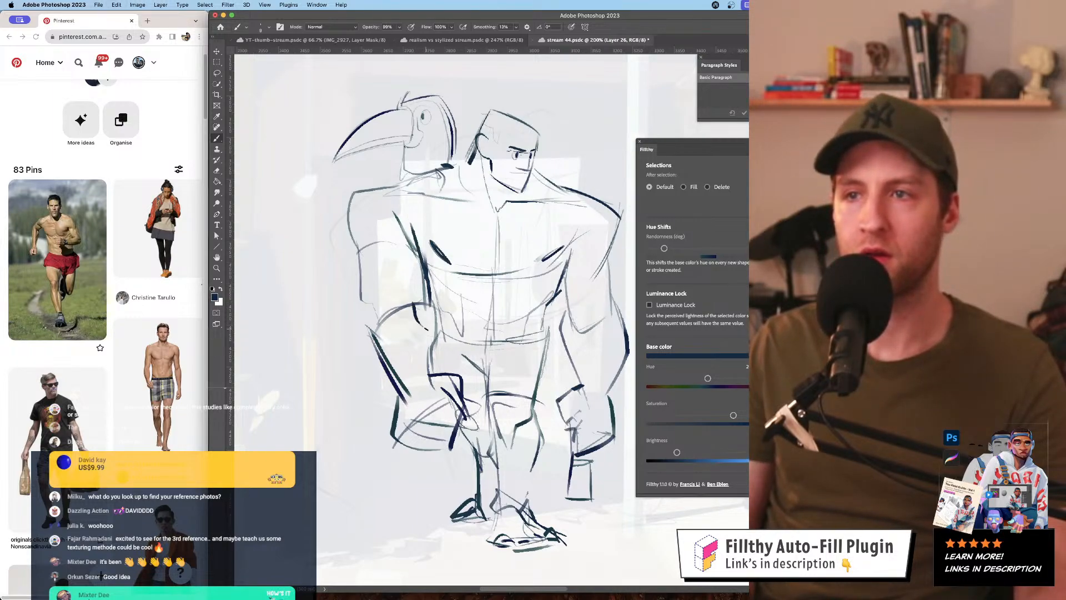
{"action": "left_click_drag", "start_coordinate": [426, 306], "coordinate": [448, 397]}
- Add a new layer above Layer 25 for blocking in the figure
{"action": "key", "text": "z"}
{"action": "left_click", "coordinate": [517, 367], "text": "alt"}
{"action": "left_click", "coordinate": [518, 367], "text": "alt"}
{"action": "left_click", "coordinate": [519, 368], "text": "alt"}
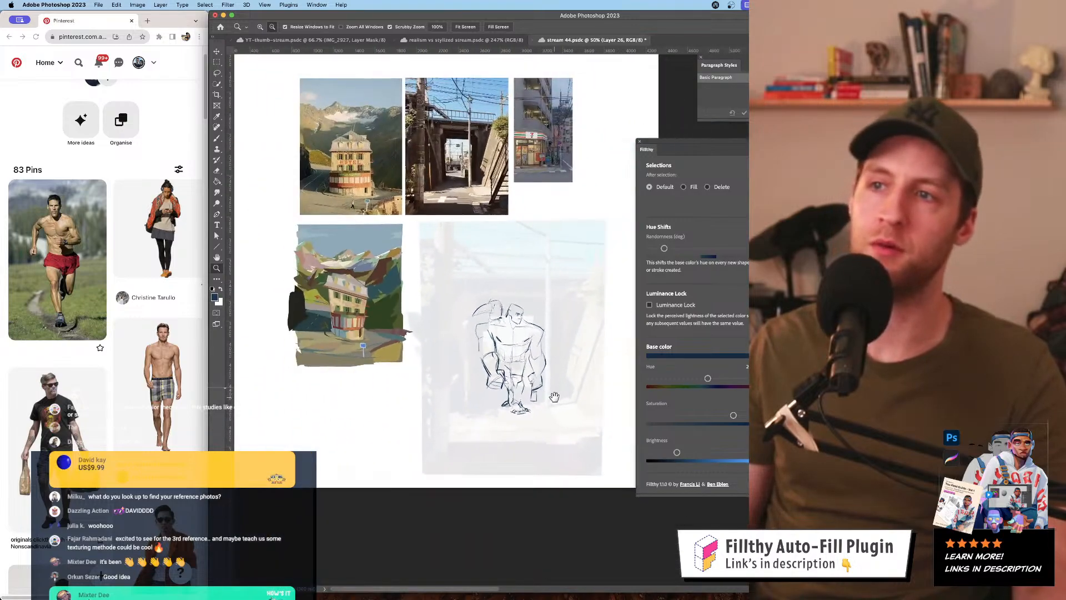
{"action": "left_click", "coordinate": [516, 345]}
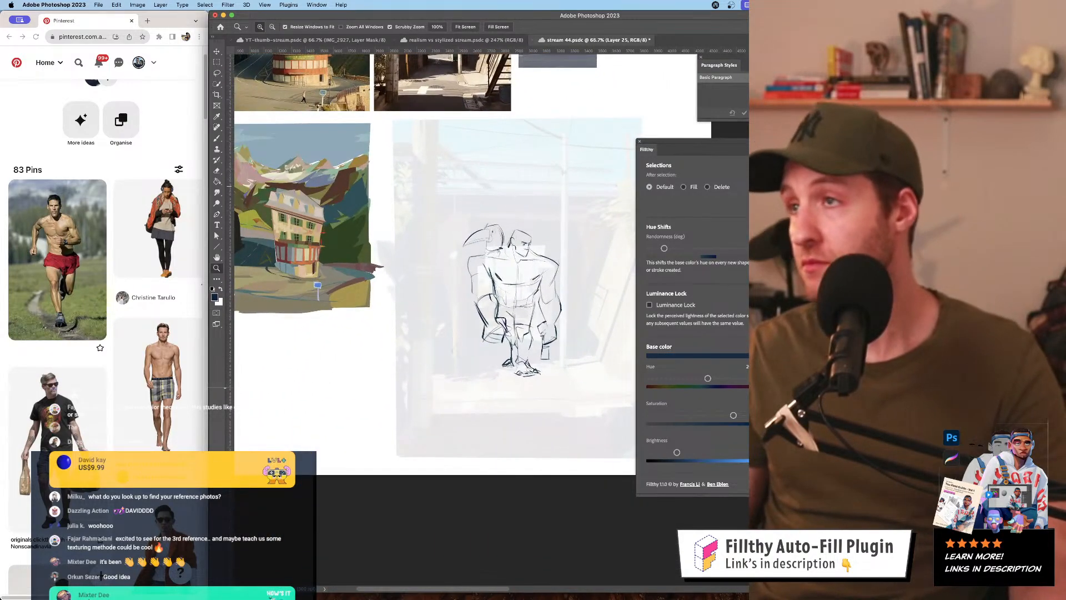
{"action": "left_click", "coordinate": [562, 282]}
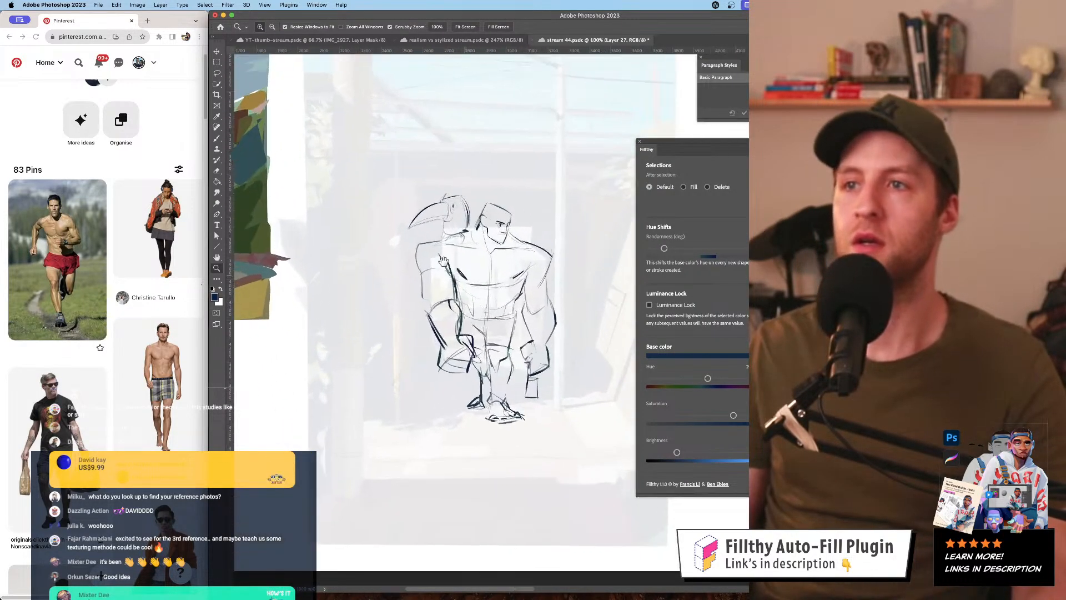
- Activate the Lasso tool, set Fillthy to fill selections, and change the base color to a lighter, less saturated blue
{"action": "left_click", "coordinate": [218, 73]}
{"action": "left_click_drag", "start_coordinate": [496, 250], "coordinate": [471, 248]}
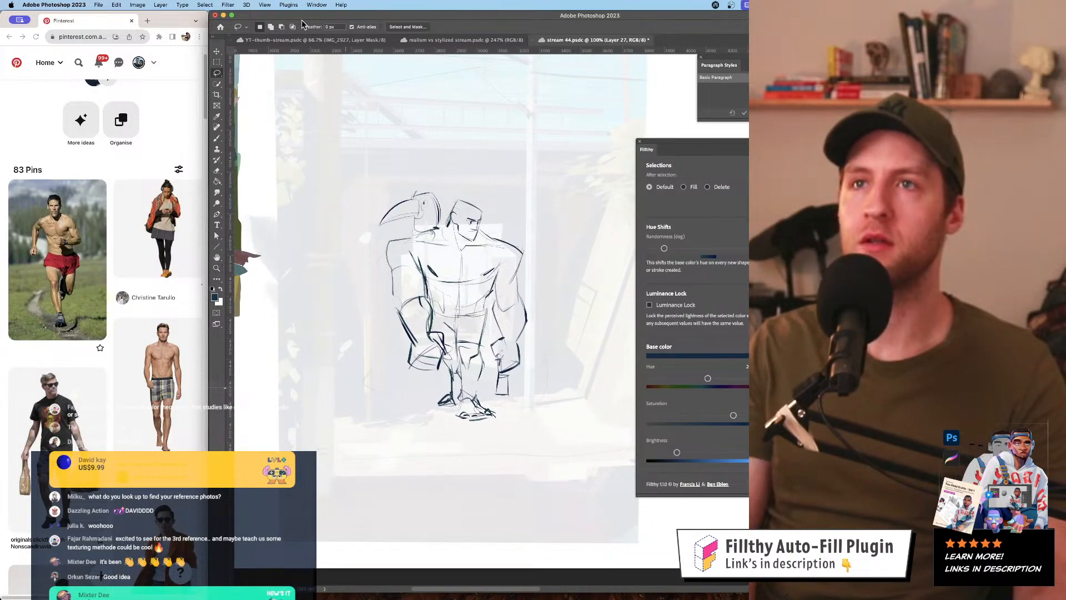
{"action": "left_click", "coordinate": [684, 186]}
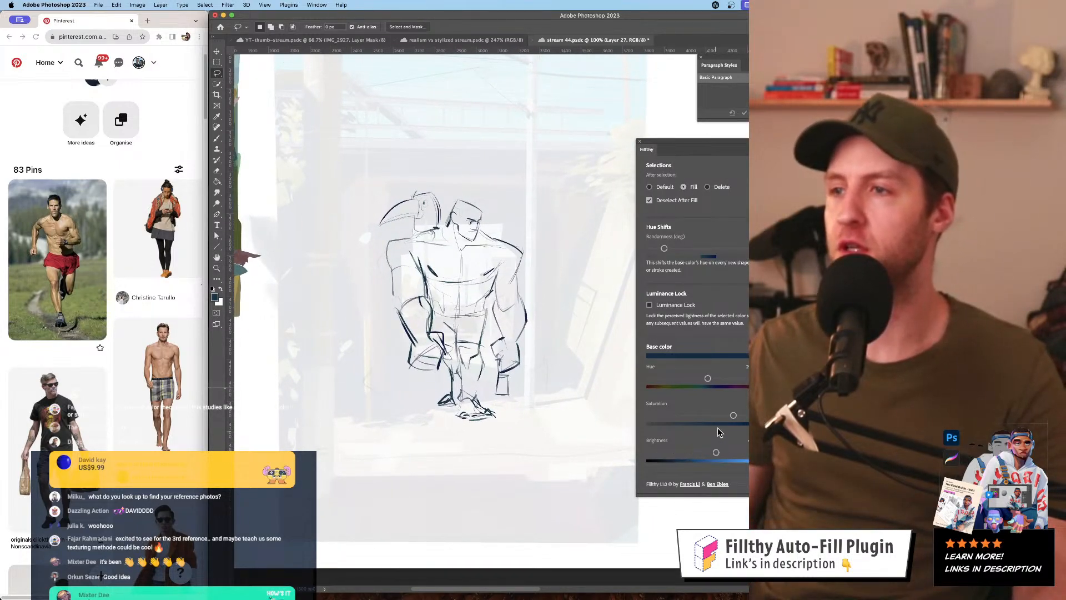
{"action": "left_click", "coordinate": [670, 423]}
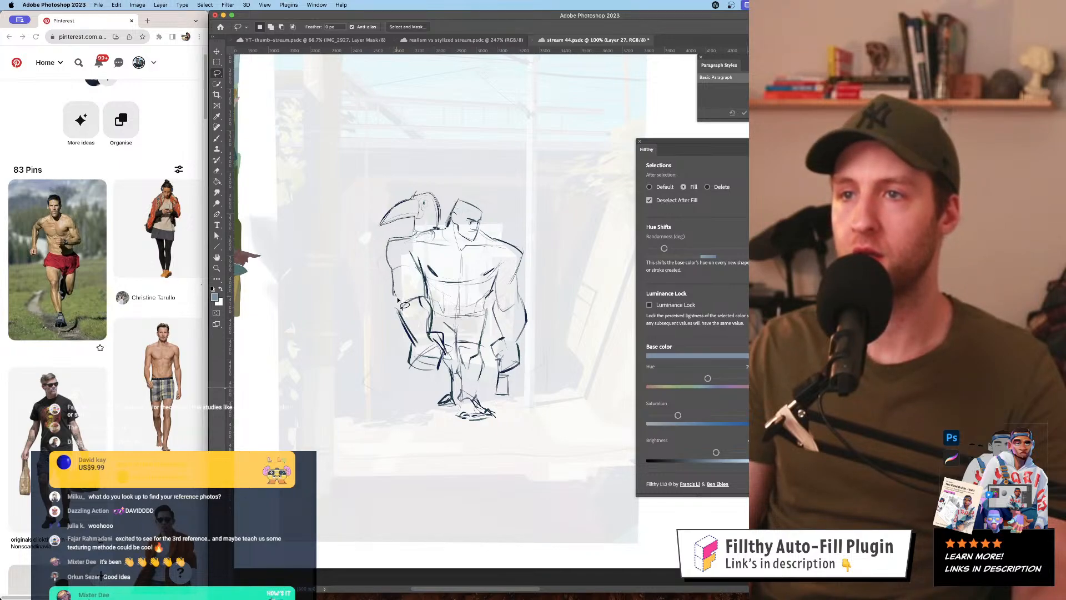
- Fill the silhouettes of the walking figure and the large-beaked bird with lassoed blue shapes following the sketch outline on Layer 27
{"action": "mouse_move", "coordinate": [405, 305]}
{"action": "left_mouse_down"}
{"action": "mouse_move", "coordinate": [424, 348]}
{"action": "mouse_move", "coordinate": [442, 375]}
{"action": "left_mouse_up"}
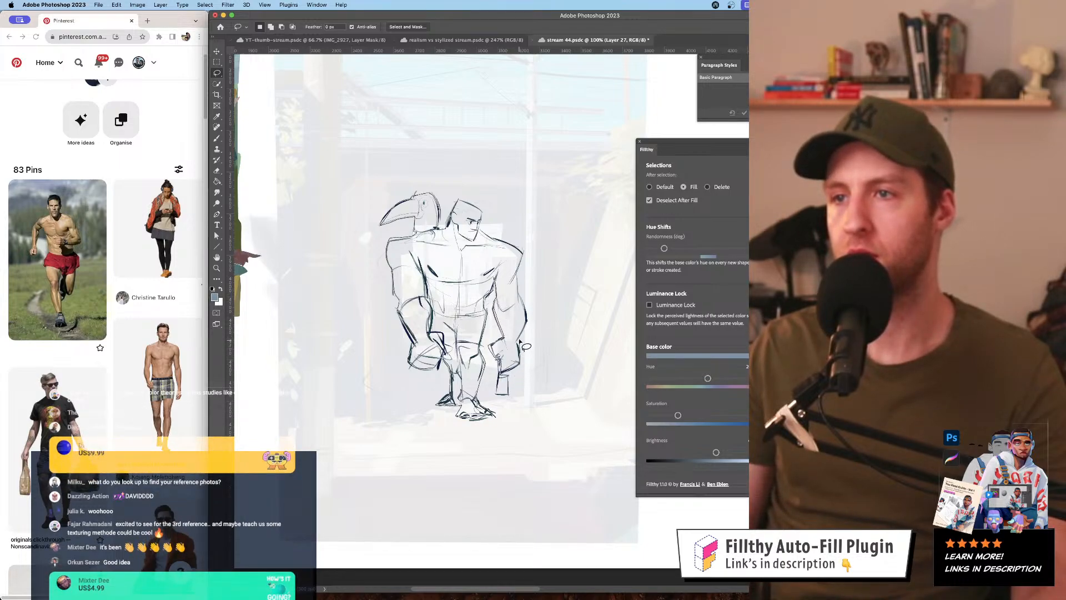
{"action": "left_click_drag", "start_coordinate": [521, 276], "coordinate": [527, 227]}
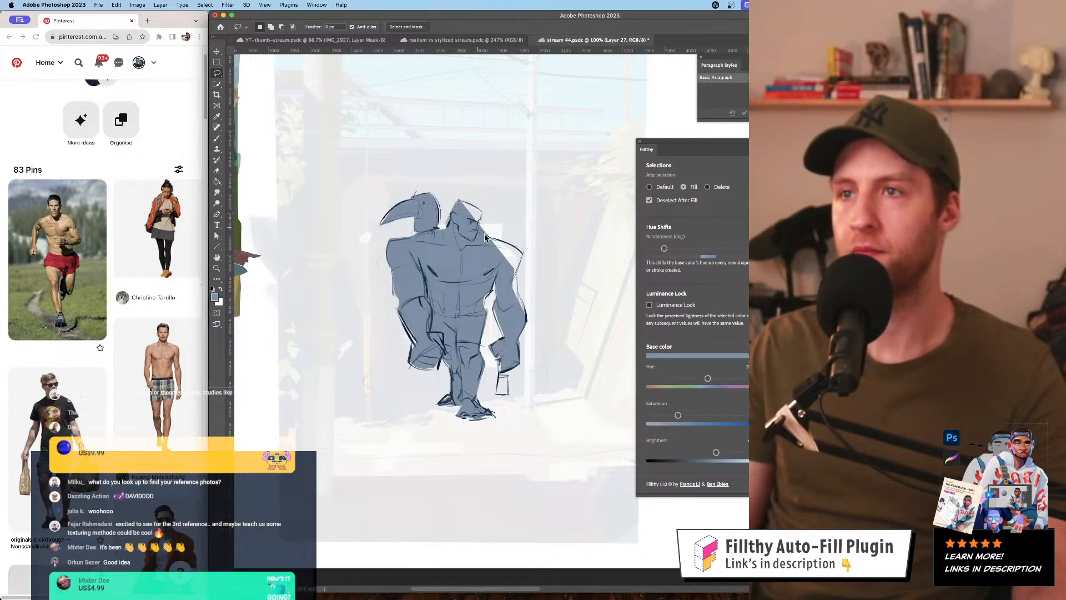
{"action": "mouse_move", "coordinate": [494, 240]}
{"action": "left_mouse_down"}
{"action": "mouse_move", "coordinate": [518, 259]}
{"action": "mouse_move", "coordinate": [485, 243]}
{"action": "left_mouse_up"}
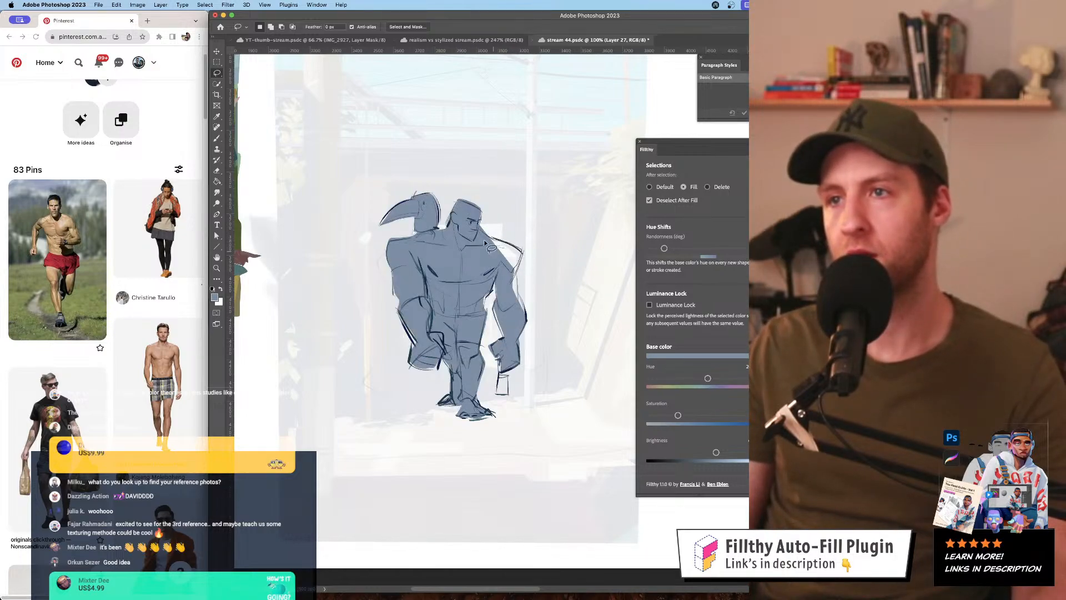
{"action": "left_click_drag", "start_coordinate": [512, 286], "coordinate": [522, 299]}
{"action": "key", "text": "z"}
{"action": "left_click", "coordinate": [565, 334], "text": "alt"}
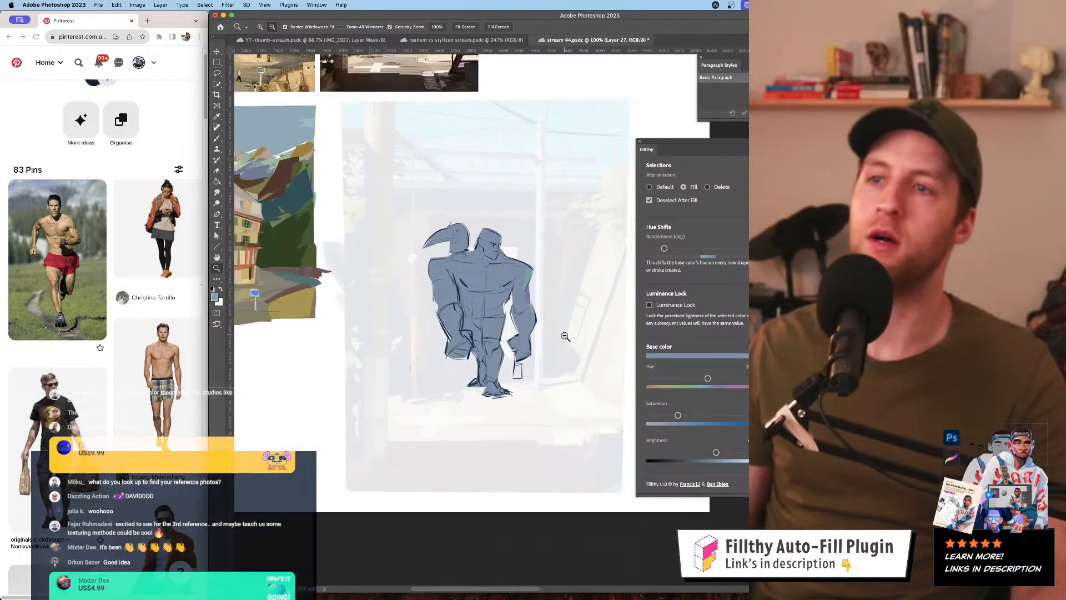
{"action": "left_click", "coordinate": [565, 335], "text": "alt"}
{"action": "left_click", "coordinate": [565, 335], "text": "alt"}
{"action": "left_click", "coordinate": [543, 330]}
{"action": "left_click", "coordinate": [543, 330]}
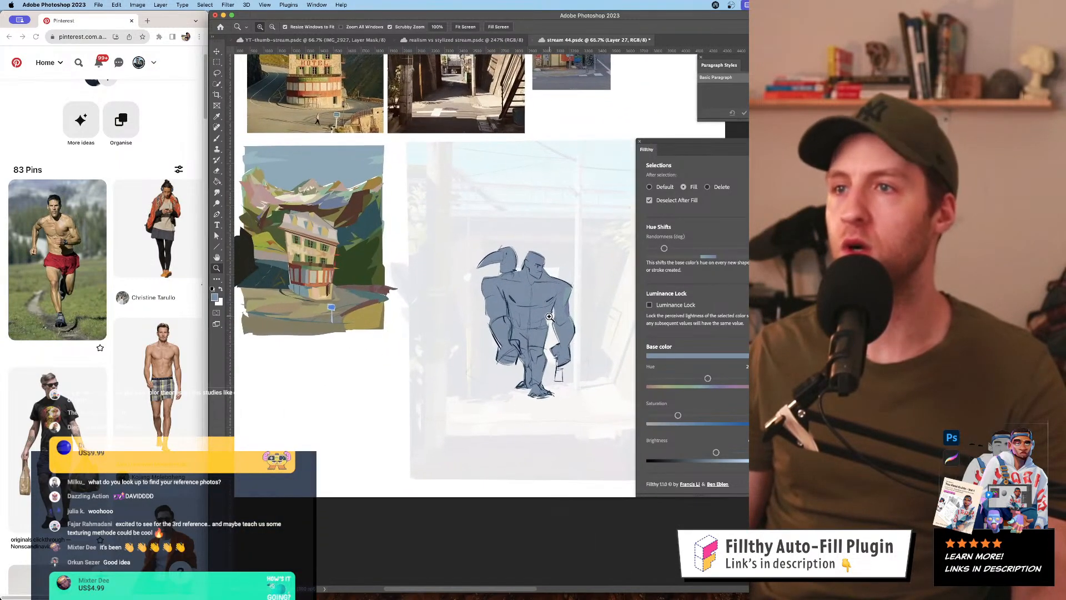
{"action": "left_click", "coordinate": [559, 306]}
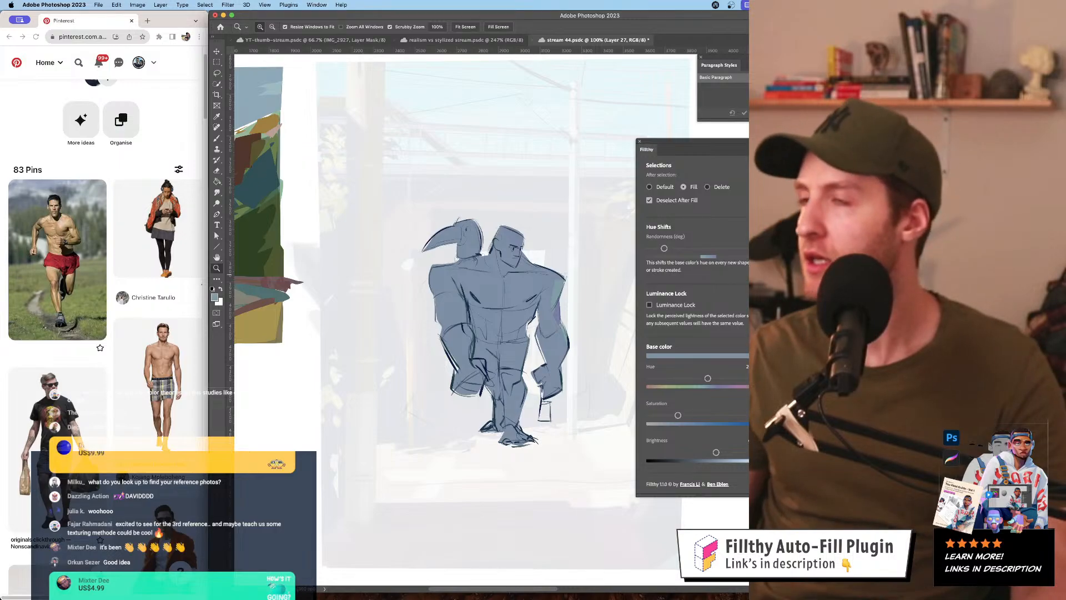
- Restore the faded street scene in Group 2 copy to full opacity and judge the blue figure against it
{"action": "key", "text": "alt+bracketleft"}
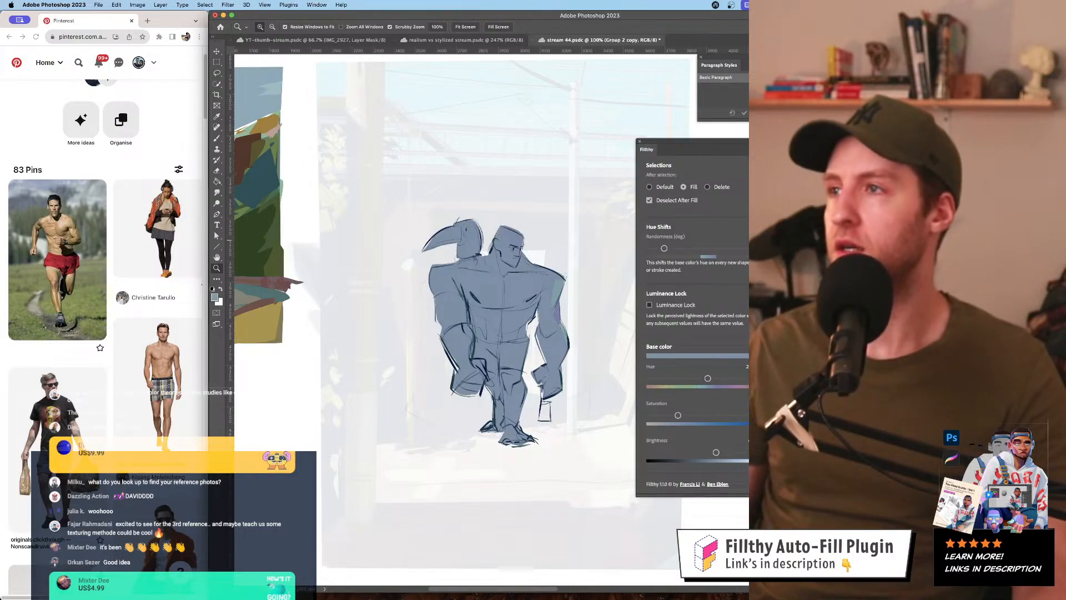
{"action": "key", "text": "super+minus"}
{"action": "key", "text": "super+minus"}
{"action": "key", "text": "super+minus"}
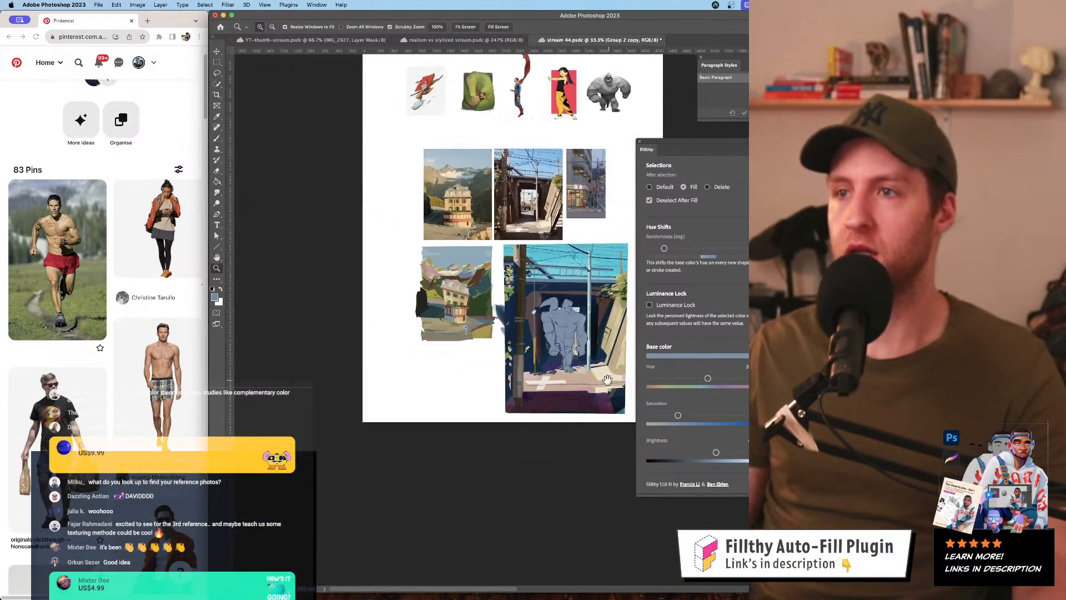
{"action": "key", "text": "super+equal"}
{"action": "key", "text": "super+equal"}
{"action": "key", "text": "super+equal"}
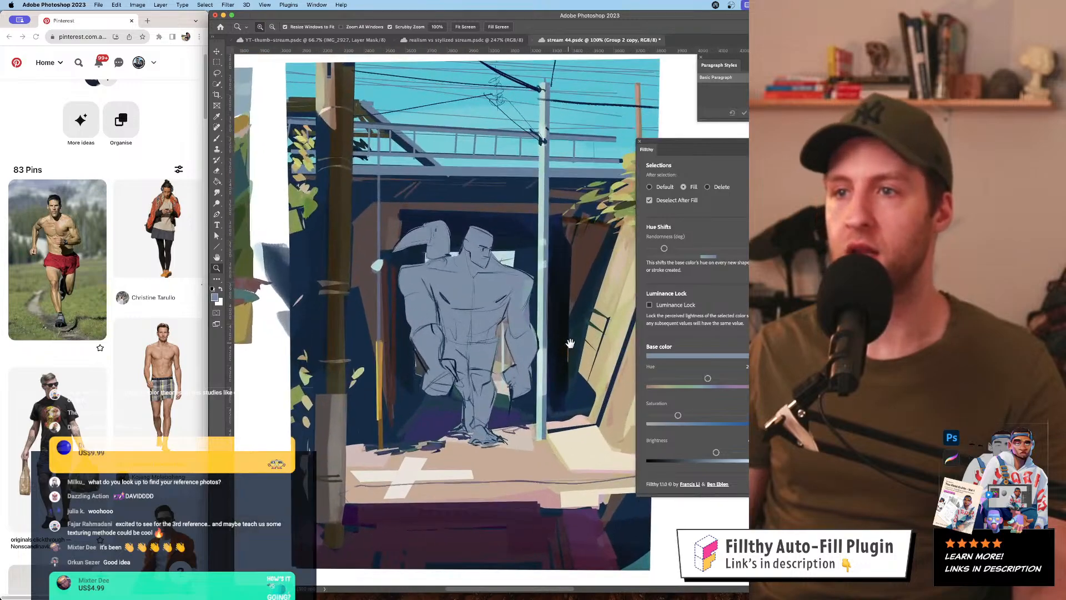
{"action": "left_click_drag", "start_coordinate": [557, 342], "coordinate": [572, 347]}
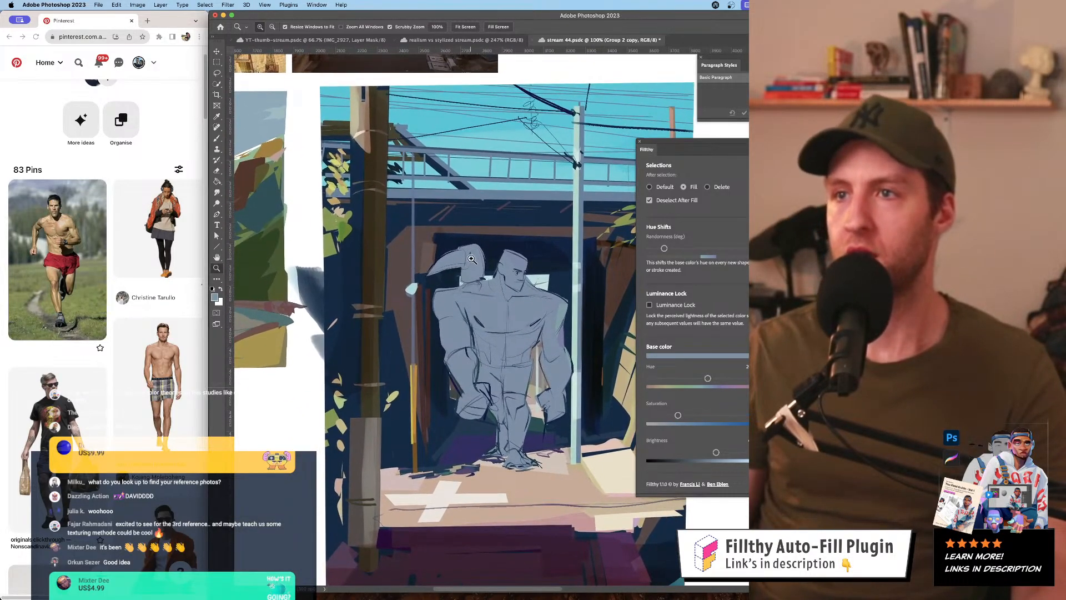
{"action": "key", "text": "super+equal"}
{"action": "key", "text": "super+minus"}
{"action": "key", "text": "super+minus"}
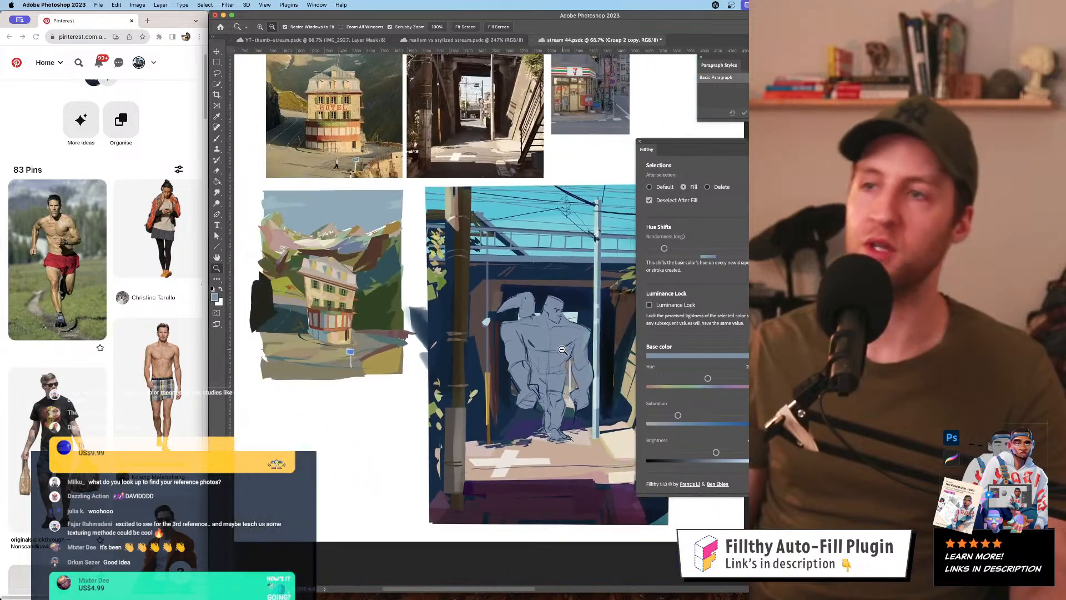
{"action": "left_click", "coordinate": [562, 350]}
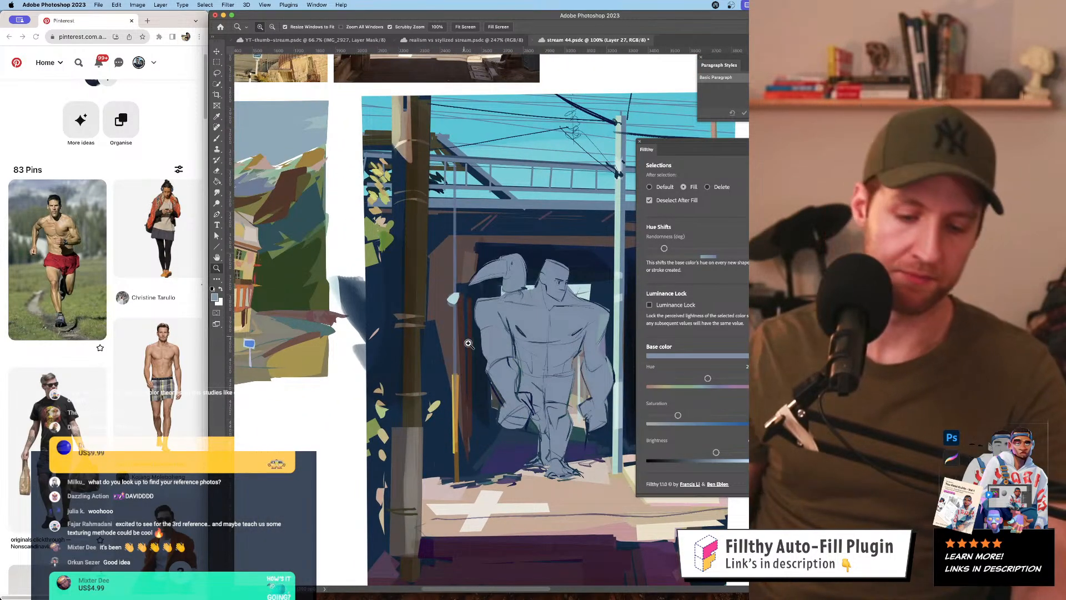
- Patch the silhouette along the forearm below the bird with a lasso fill, and add a new layer for shading
{"action": "key", "text": "l"}
{"action": "left_click_drag", "start_coordinate": [493, 381], "coordinate": [510, 410]}
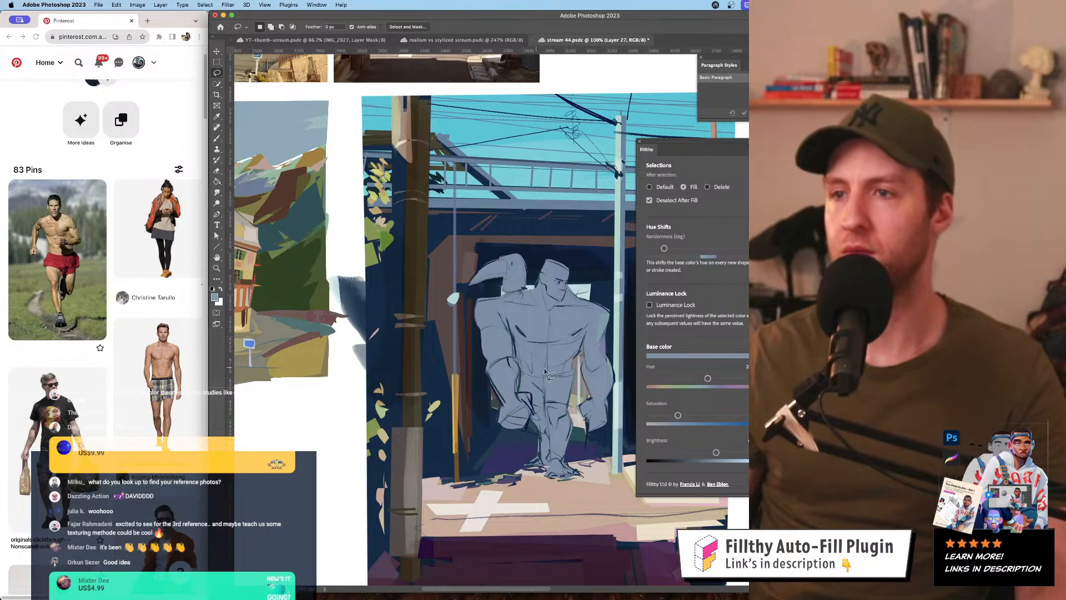
{"action": "scroll", "coordinate": [550, 366], "scroll_direction": "right", "scroll_amount": 1}
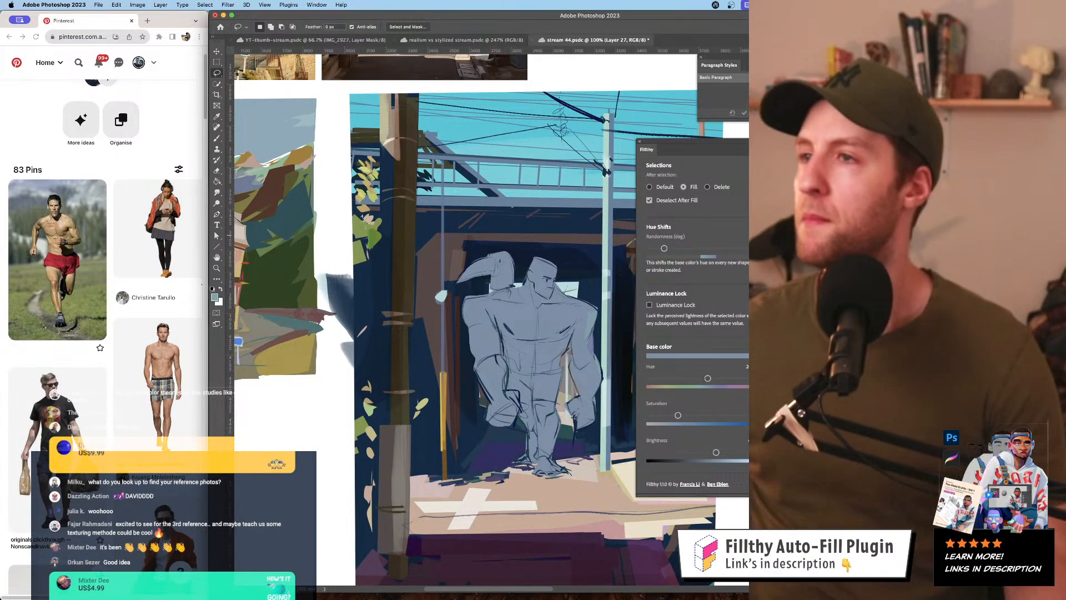
{"action": "scroll", "coordinate": [580, 341], "scroll_direction": "down", "scroll_amount": 2}
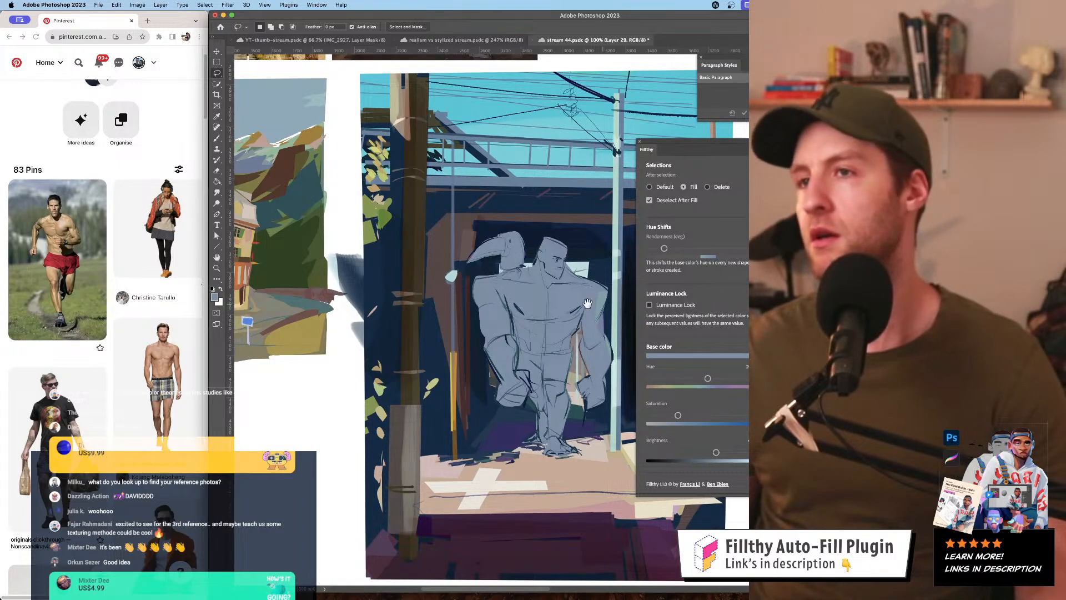
- Lasso and fill a darker blue over the bird, the shoulder and upper arm beneath it, and the back of the figure's head
{"action": "scroll", "coordinate": [480, 322], "scroll_direction": "right", "scroll_amount": 3}
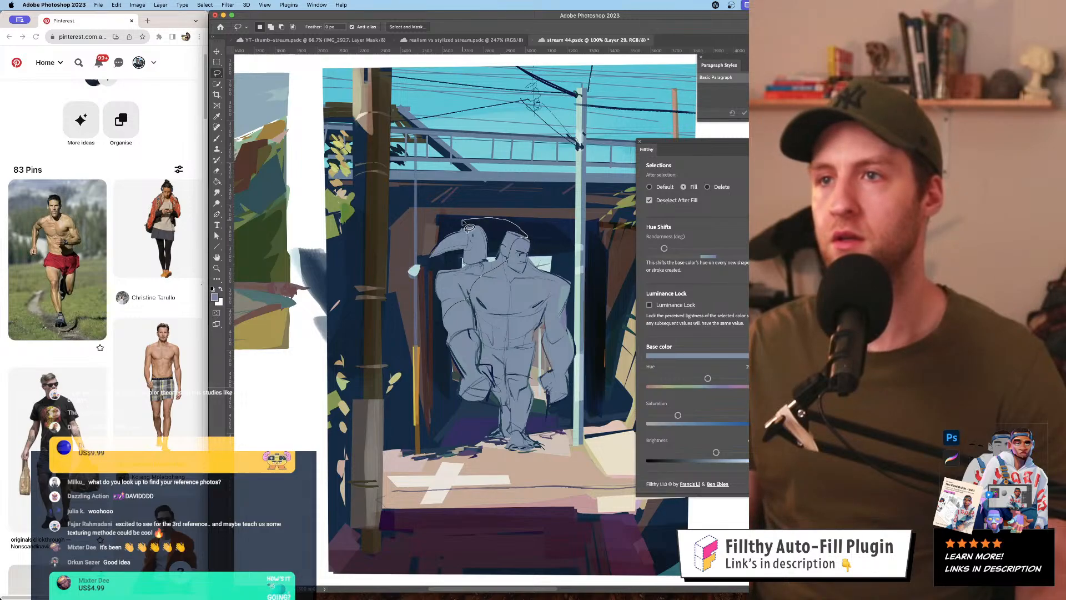
{"action": "left_click_drag", "start_coordinate": [462, 221], "coordinate": [442, 263]}
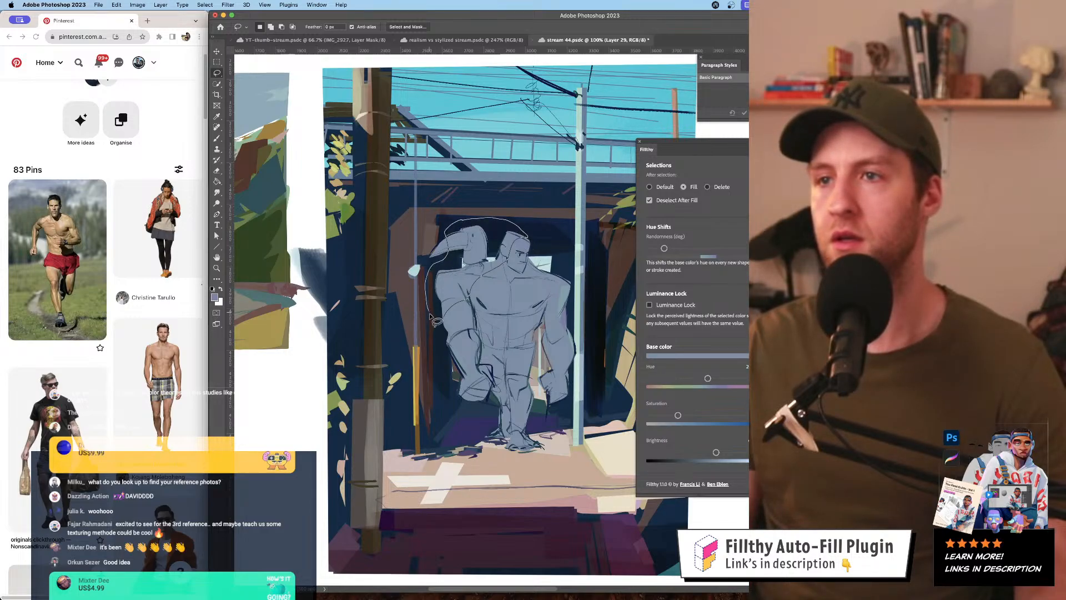
{"action": "left_click_drag", "start_coordinate": [432, 318], "coordinate": [432, 319]}
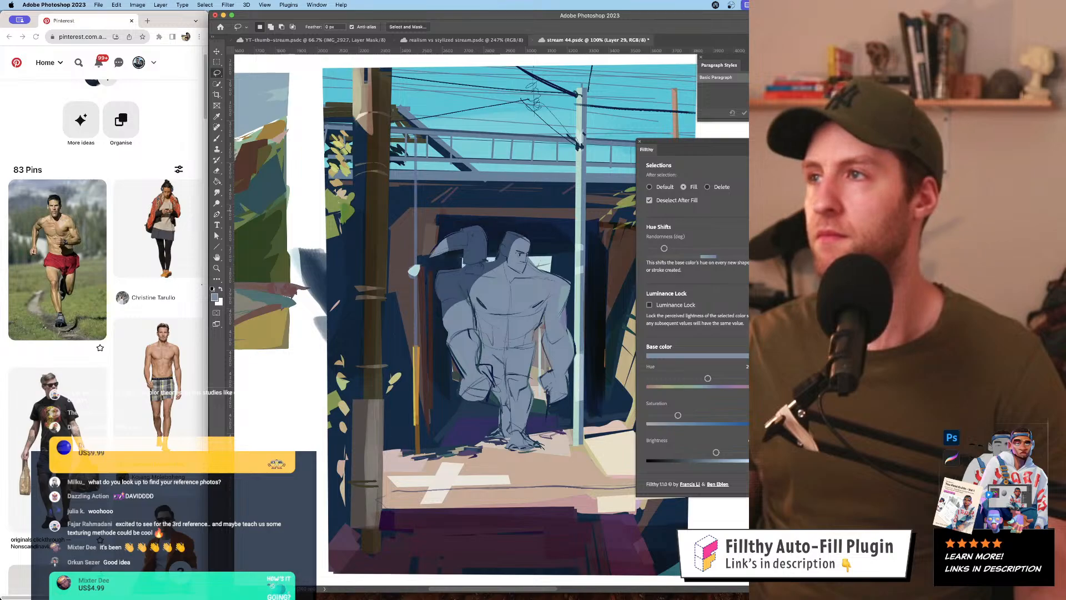
{"action": "key", "text": "z"}
{"action": "left_click", "coordinate": [512, 329], "text": "alt"}
{"action": "left_click", "coordinate": [511, 329], "text": "alt"}
{"action": "left_click", "coordinate": [512, 328], "text": "alt"}
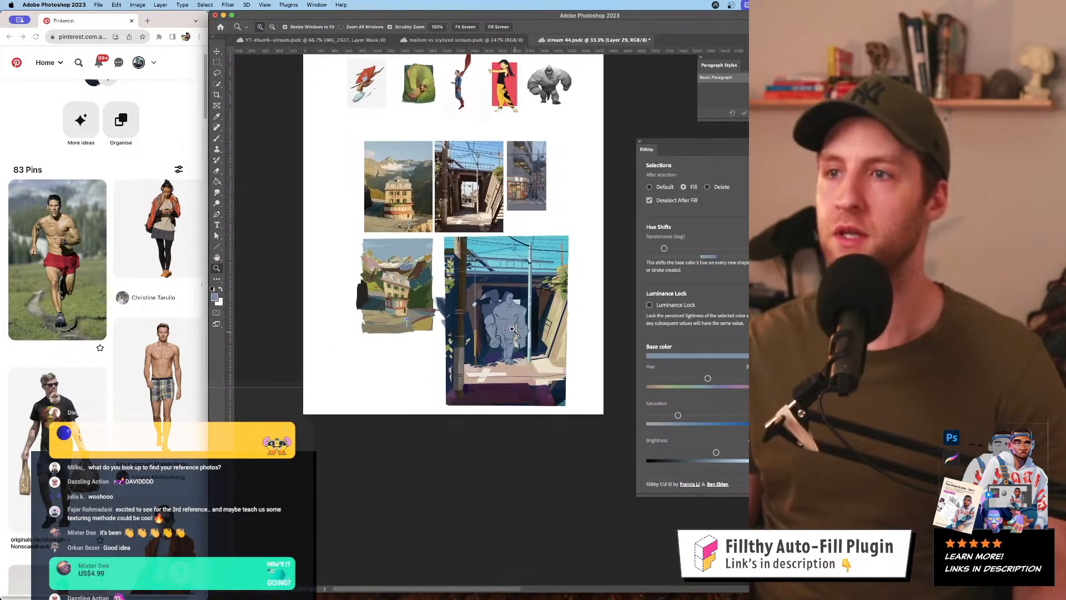
{"action": "left_click", "coordinate": [511, 329]}
{"action": "left_click", "coordinate": [512, 328]}
{"action": "left_click", "coordinate": [514, 329]}
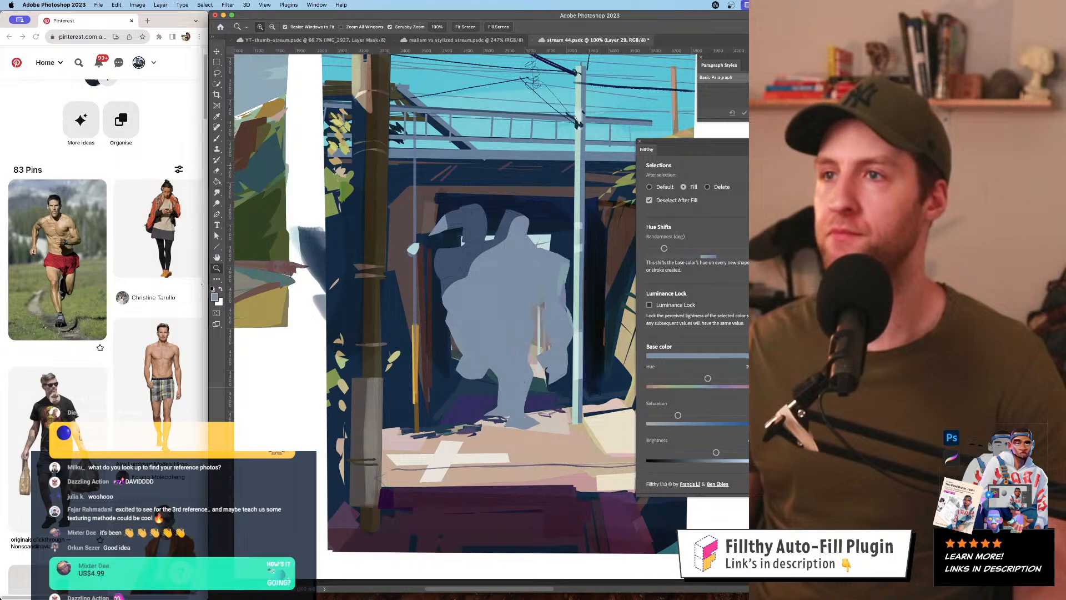
- Scale the figure, bird and sketch together to 87.47% and position them within the dark underpass opening
{"action": "key", "text": "super+t"}
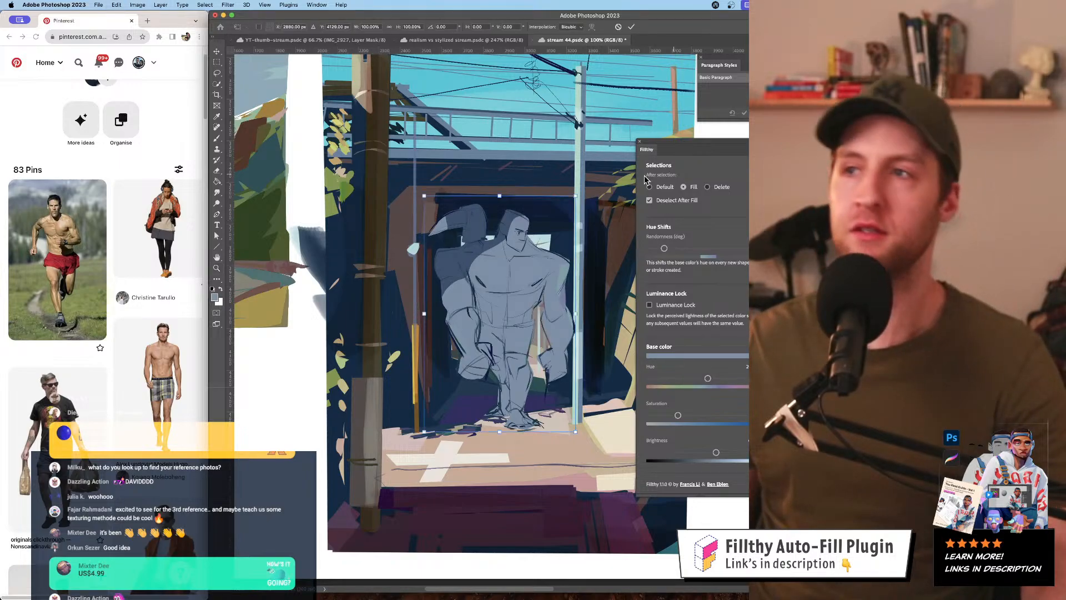
{"action": "left_click_drag", "start_coordinate": [500, 196], "coordinate": [500, 217]}
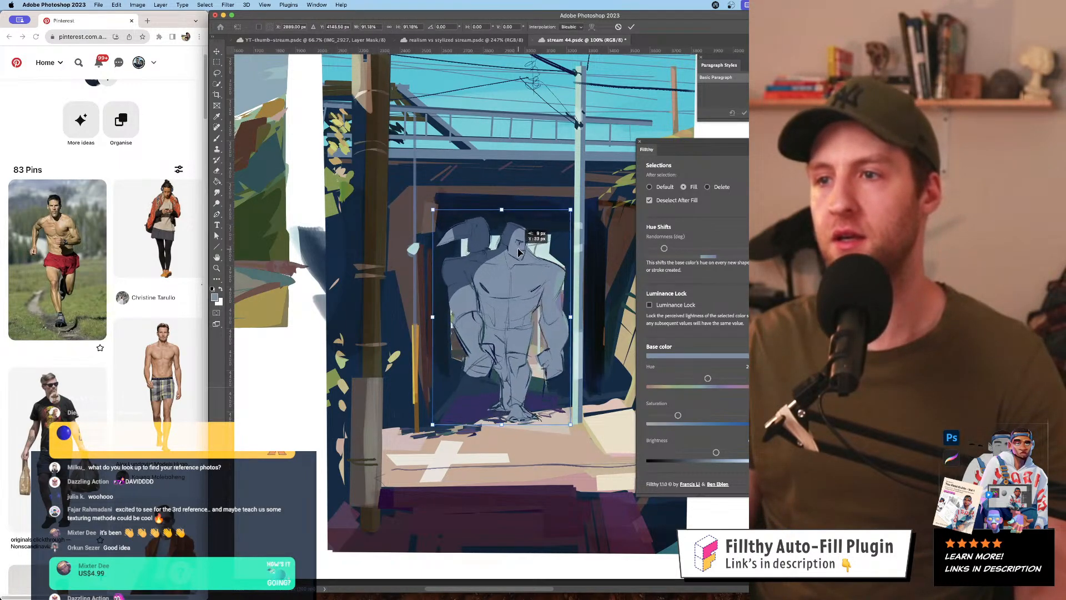
{"action": "left_click_drag", "start_coordinate": [514, 255], "coordinate": [515, 248]}
{"action": "left_click_drag", "start_coordinate": [503, 211], "coordinate": [512, 251]}
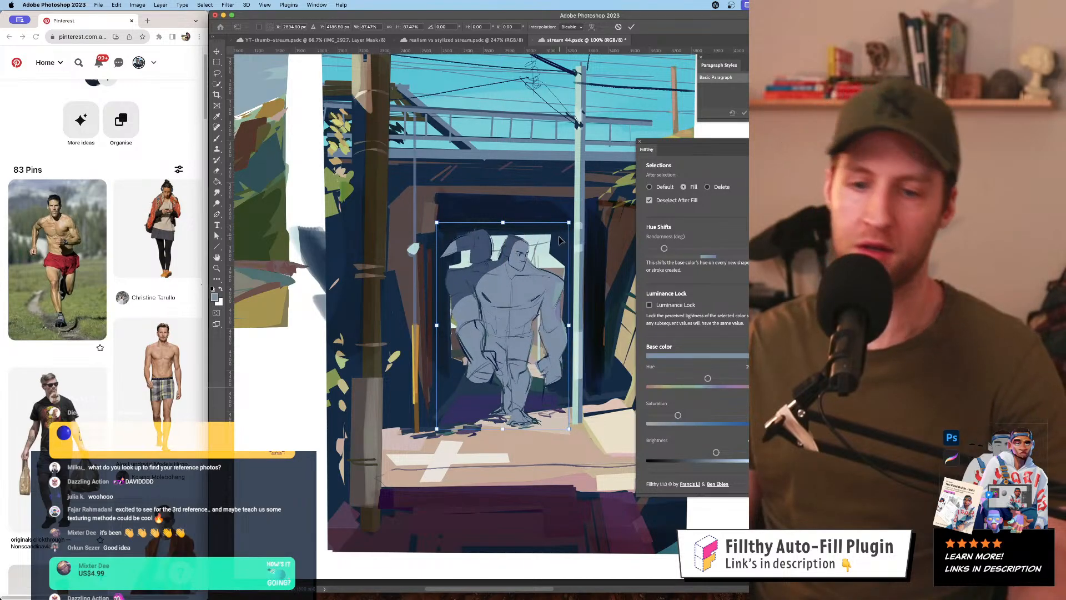
{"action": "key", "text": "Return"}
{"action": "key", "text": "z"}
{"action": "left_click_drag", "start_coordinate": [561, 292], "coordinate": [520, 339]}
{"action": "left_click", "coordinate": [519, 339], "text": "alt"}
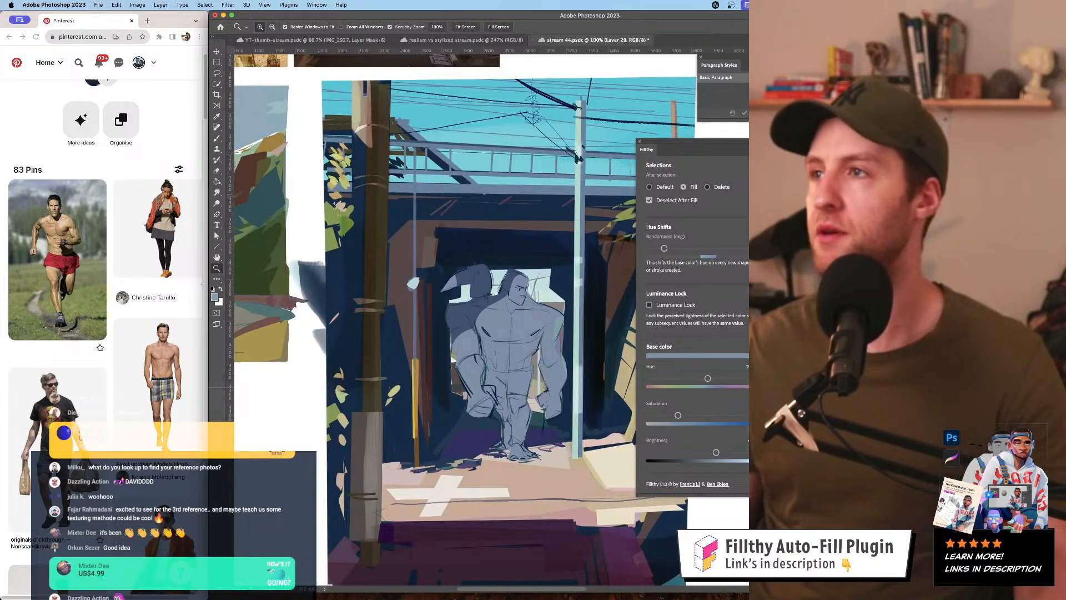
- Fill darker lasso shapes over the figure's shorts and along the arm farther from the bird on Layer 29
{"action": "key", "text": "super+shift+alt+n"}
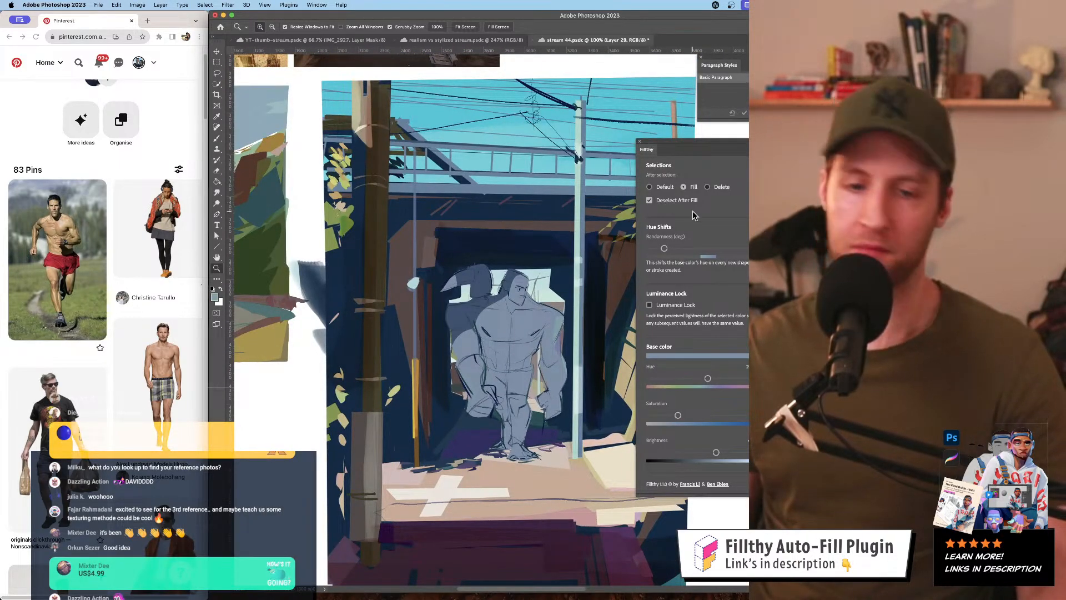
{"action": "key", "text": "l"}
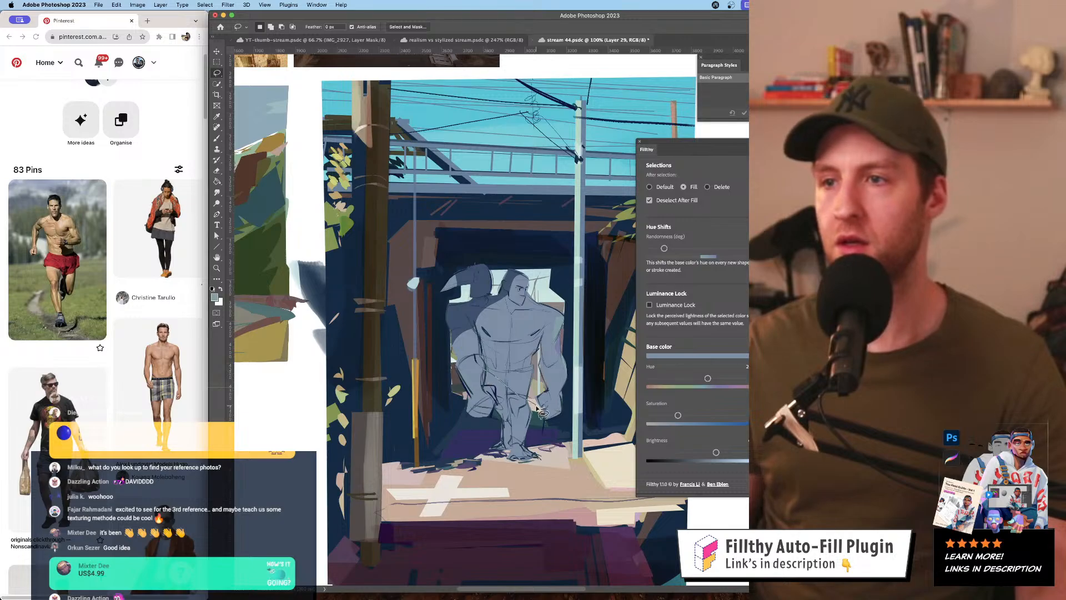
{"action": "left_click_drag", "start_coordinate": [493, 389], "coordinate": [497, 386]}
{"action": "left_click_drag", "start_coordinate": [568, 350], "coordinate": [567, 347]}
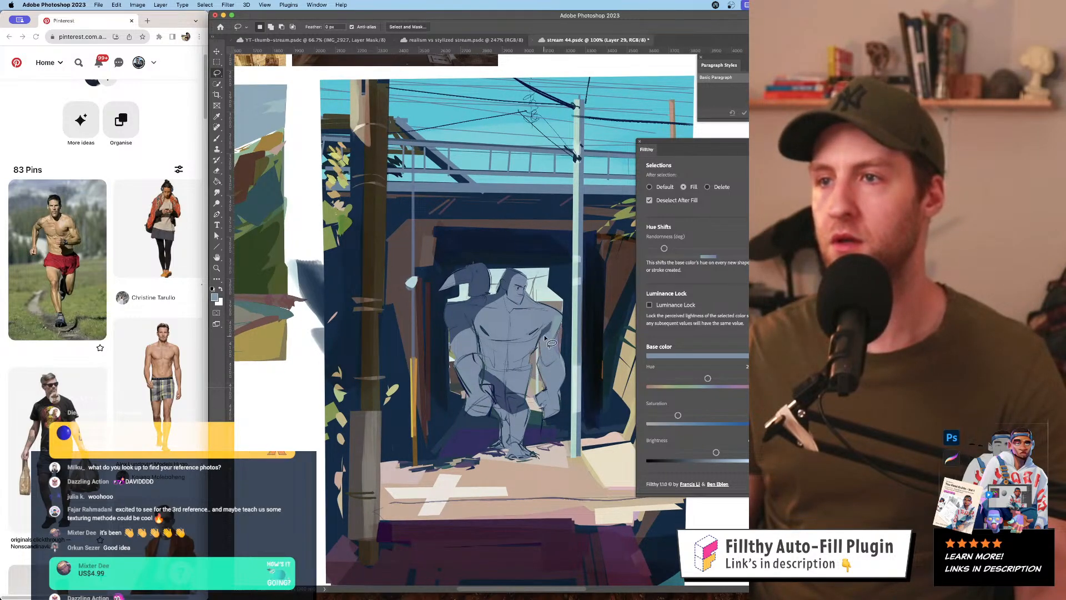
{"action": "left_click_drag", "start_coordinate": [549, 351], "coordinate": [538, 347]}
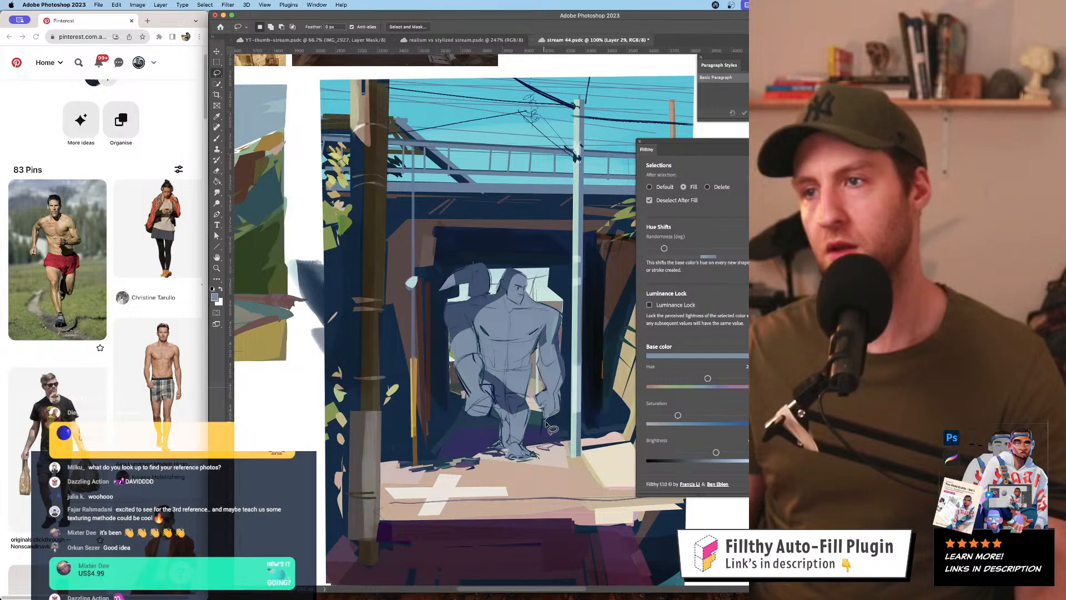
- Lower the base color's brightness and fill a dark cast shadow on the ground beside the figure's feet on a new layer
{"action": "scroll", "coordinate": [547, 445], "scroll_direction": "up", "scroll_amount": 1}
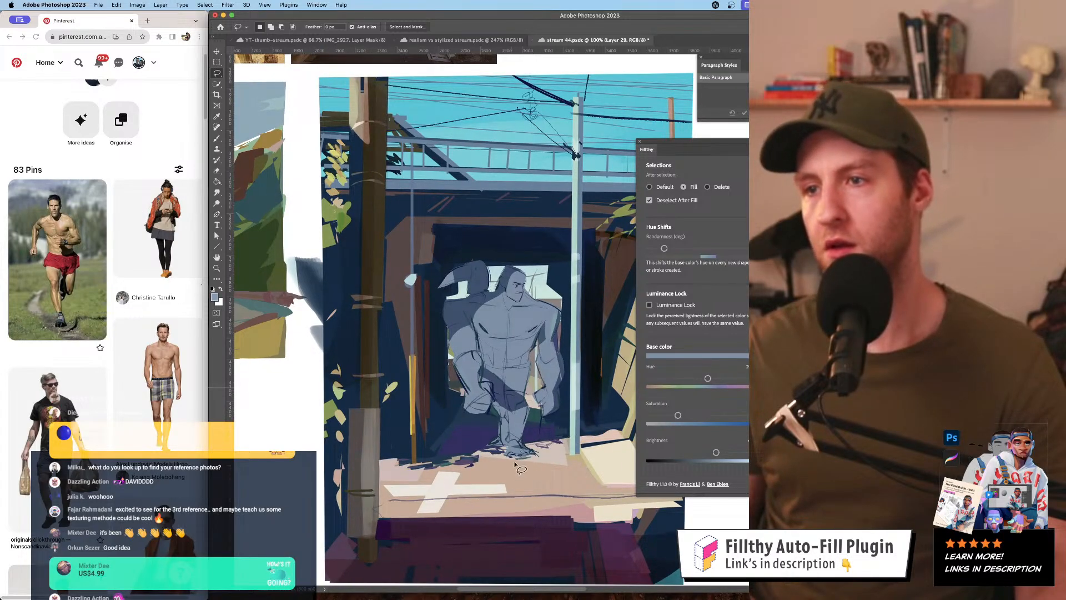
{"action": "left_click_drag", "start_coordinate": [555, 438], "coordinate": [513, 447]}
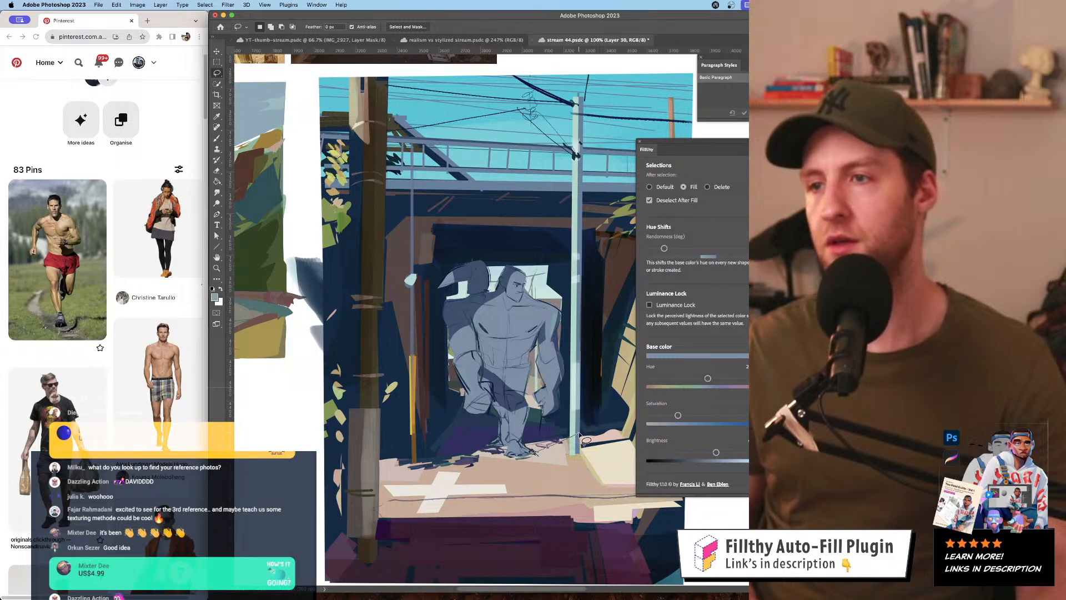
{"action": "left_click_drag", "start_coordinate": [586, 441], "coordinate": [577, 445]}
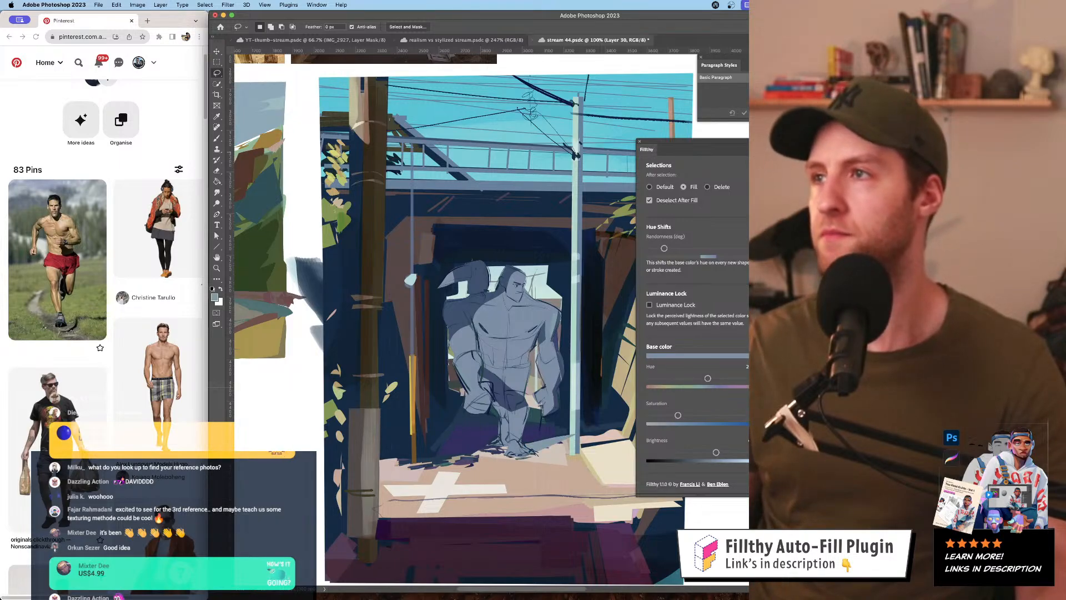
{"action": "left_click_drag", "start_coordinate": [536, 427], "coordinate": [505, 430]}
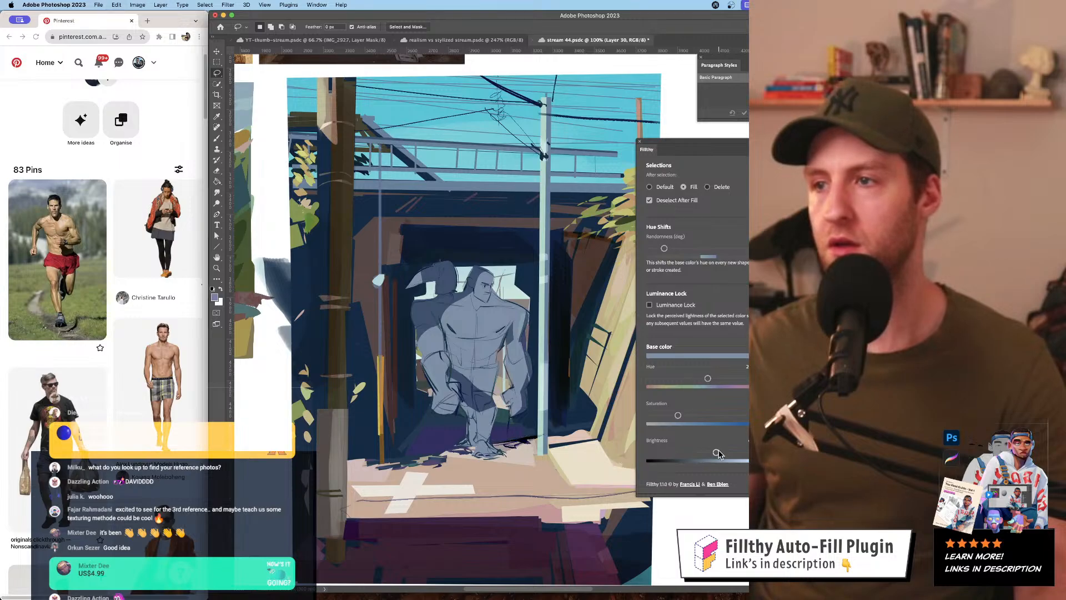
{"action": "left_click_drag", "start_coordinate": [717, 453], "coordinate": [681, 453]}
{"action": "mouse_move", "coordinate": [500, 453]}
{"action": "left_mouse_down"}
{"action": "mouse_move", "coordinate": [541, 438]}
{"action": "mouse_move", "coordinate": [497, 452]}
{"action": "left_mouse_up"}
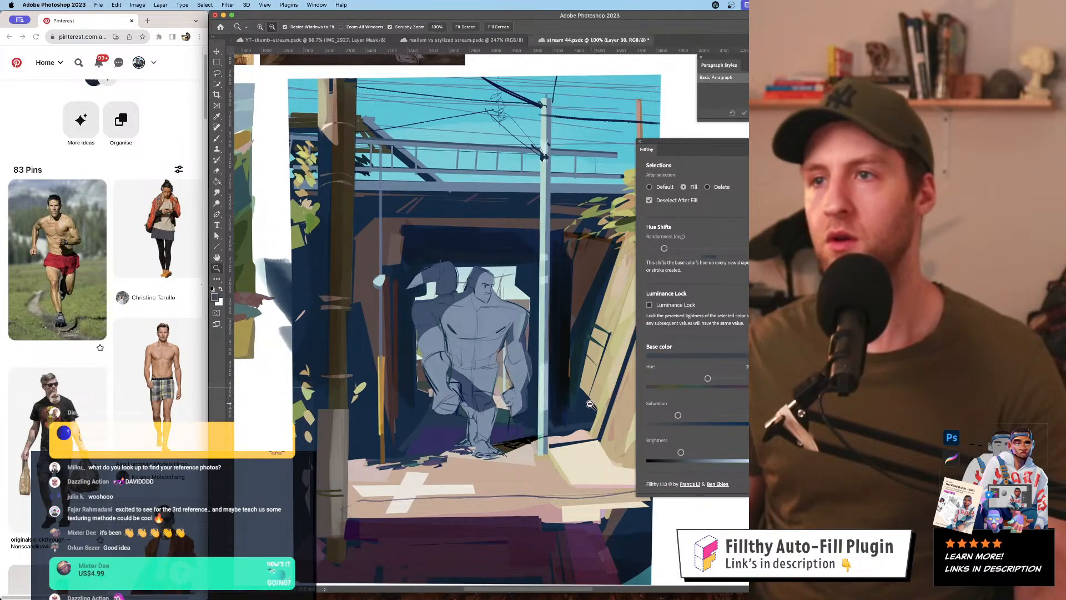
- Select Layer 29 and add a new layer above it for further work on the figure
{"action": "left_click", "coordinate": [592, 404], "text": "alt"}
{"action": "left_click_drag", "start_coordinate": [586, 416], "coordinate": [563, 412]}
{"action": "left_click", "coordinate": [581, 422], "text": "alt"}
{"action": "left_click", "coordinate": [552, 405]}
{"action": "left_click", "coordinate": [563, 412]}
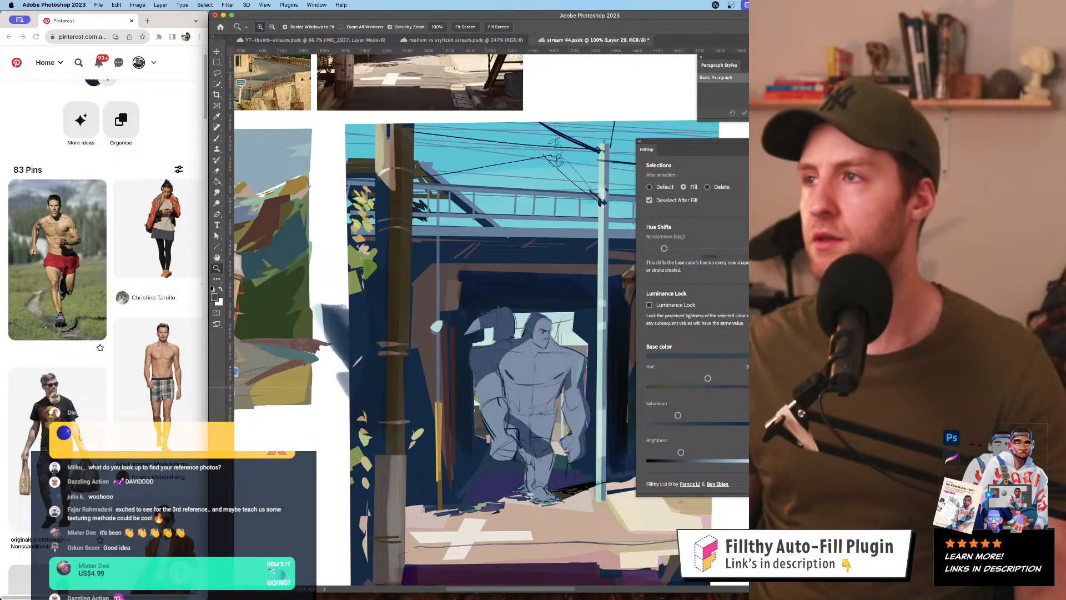
{"action": "key", "text": "alt+bracketright"}
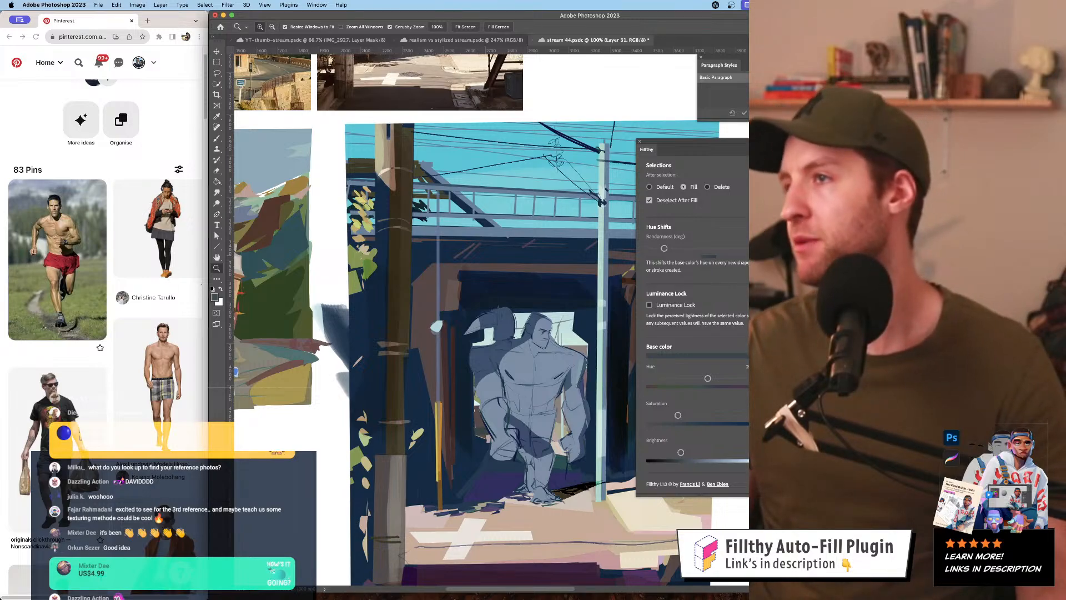
- Set the foreground color to light tan #dcbb97 and fill the figure's bare skin areas on Layer 31 with lasso shapes
{"action": "left_click_drag", "start_coordinate": [554, 360], "coordinate": [527, 350]}
{"action": "key", "text": "l"}
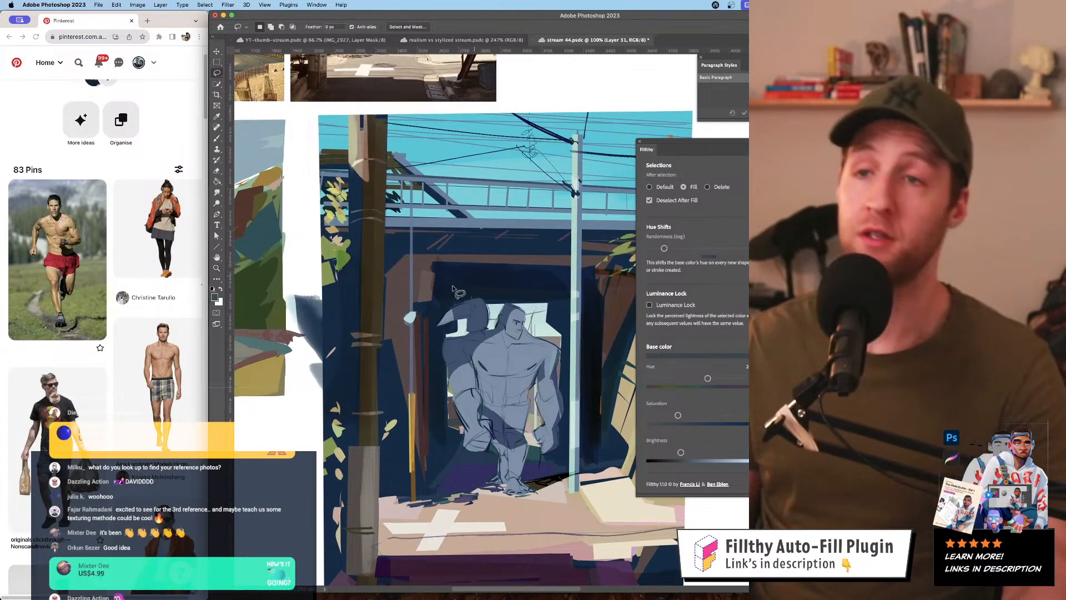
{"action": "left_click", "coordinate": [215, 298]}
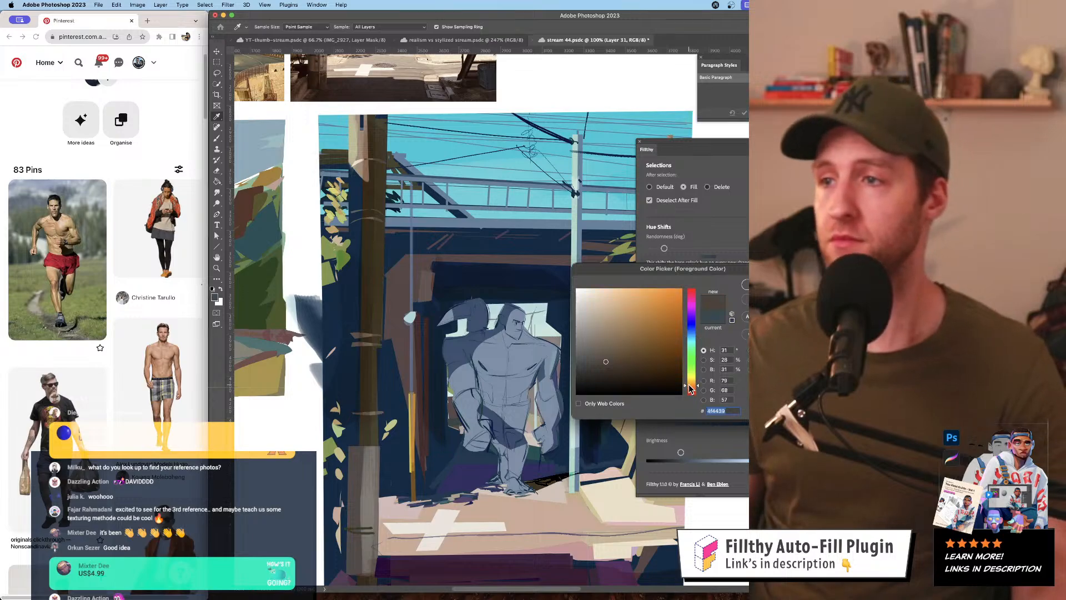
{"action": "left_click_drag", "start_coordinate": [627, 288], "coordinate": [610, 306]}
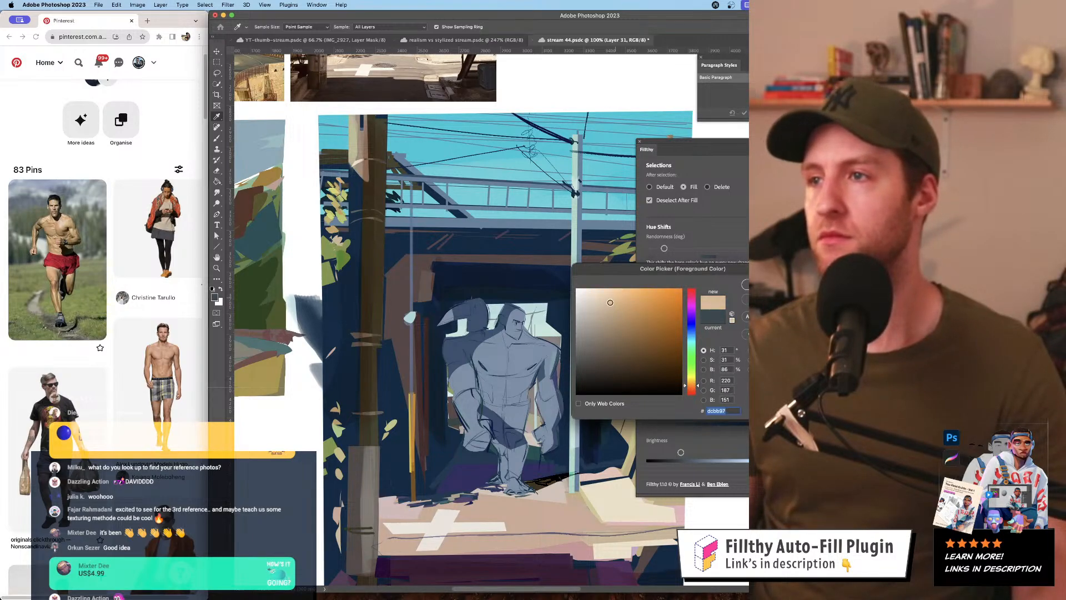
{"action": "key", "text": "Return"}
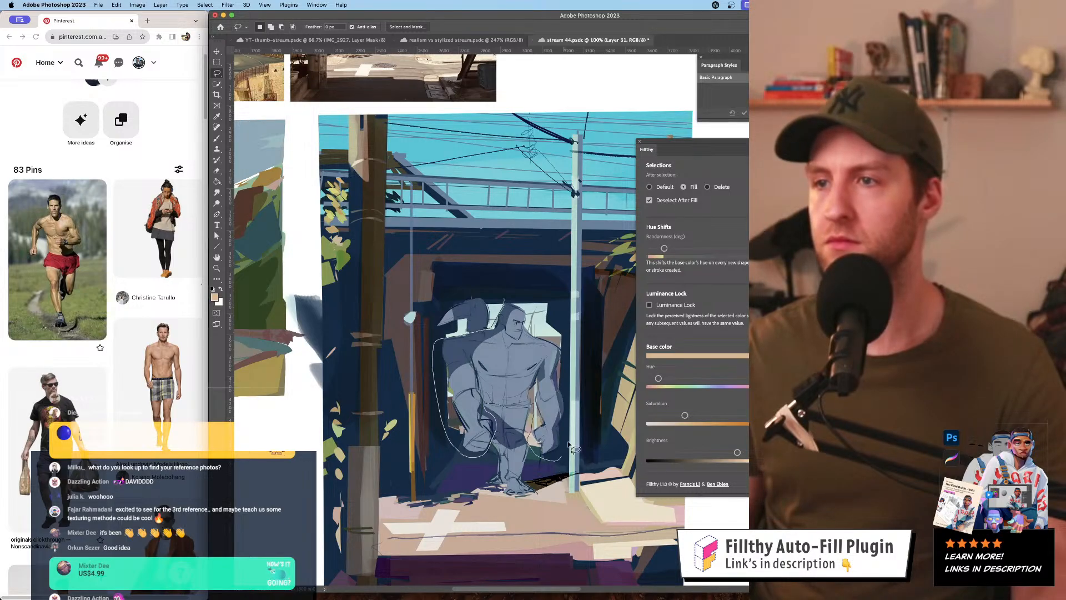
{"action": "left_click_drag", "start_coordinate": [510, 313], "coordinate": [509, 314]}
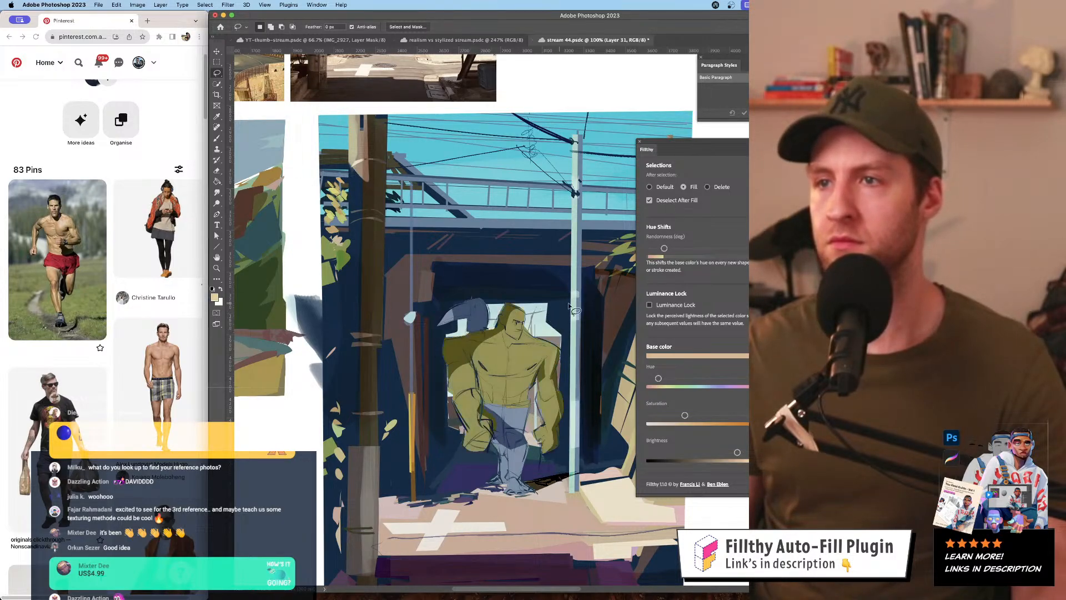
{"action": "scroll", "coordinate": [519, 356], "scroll_direction": "down", "scroll_amount": 4}
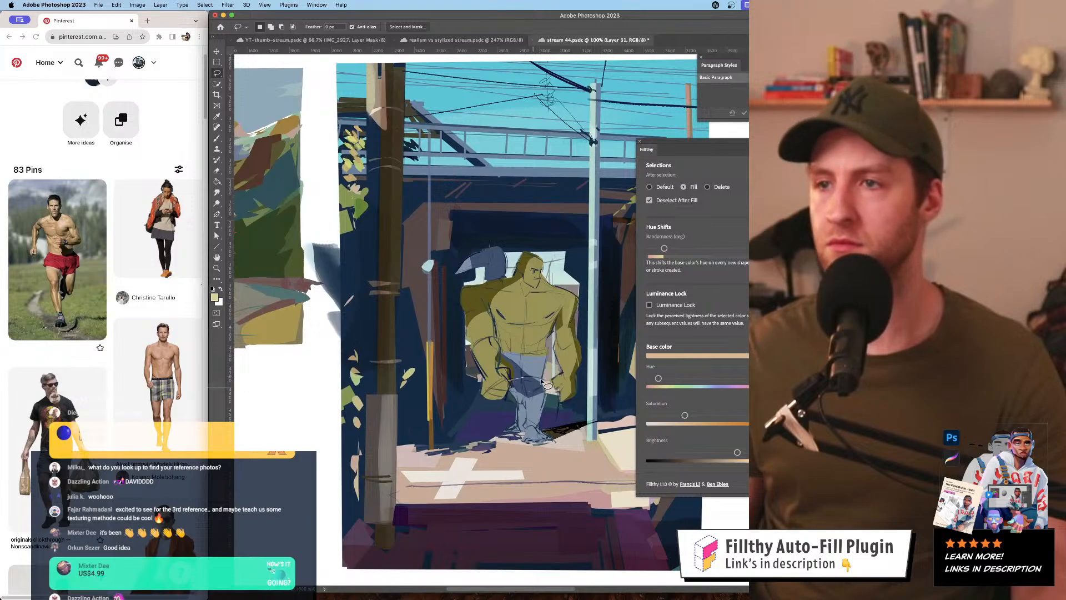
- Examine the figure's skin fill at several zoom levels and compare the figure with and without it
{"action": "left_click", "coordinate": [568, 365], "text": "alt+super"}
{"action": "left_click", "coordinate": [568, 365], "text": "alt+super"}
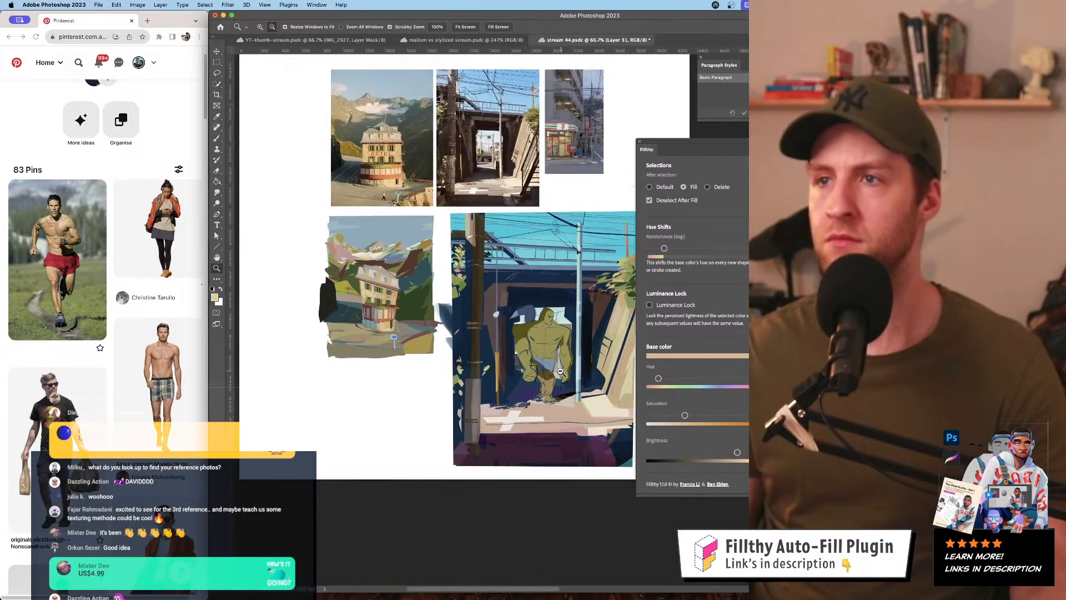
{"action": "left_click", "coordinate": [547, 364], "text": "alt+super"}
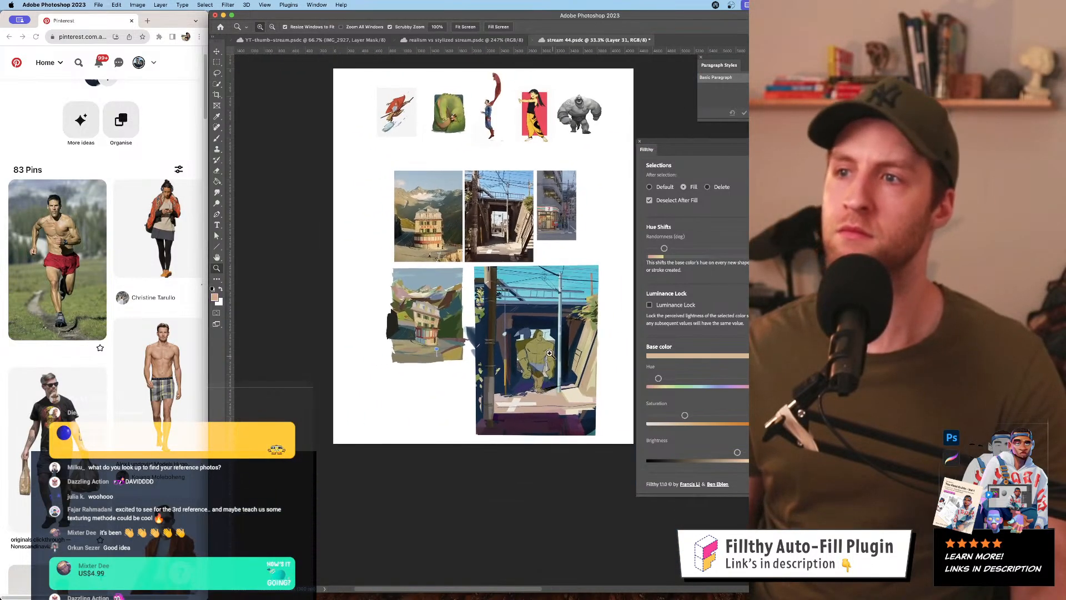
{"action": "left_click", "coordinate": [548, 356], "text": "super"}
{"action": "left_click", "coordinate": [548, 356], "text": "super"}
{"action": "left_click_drag", "start_coordinate": [550, 359], "coordinate": [557, 357]}
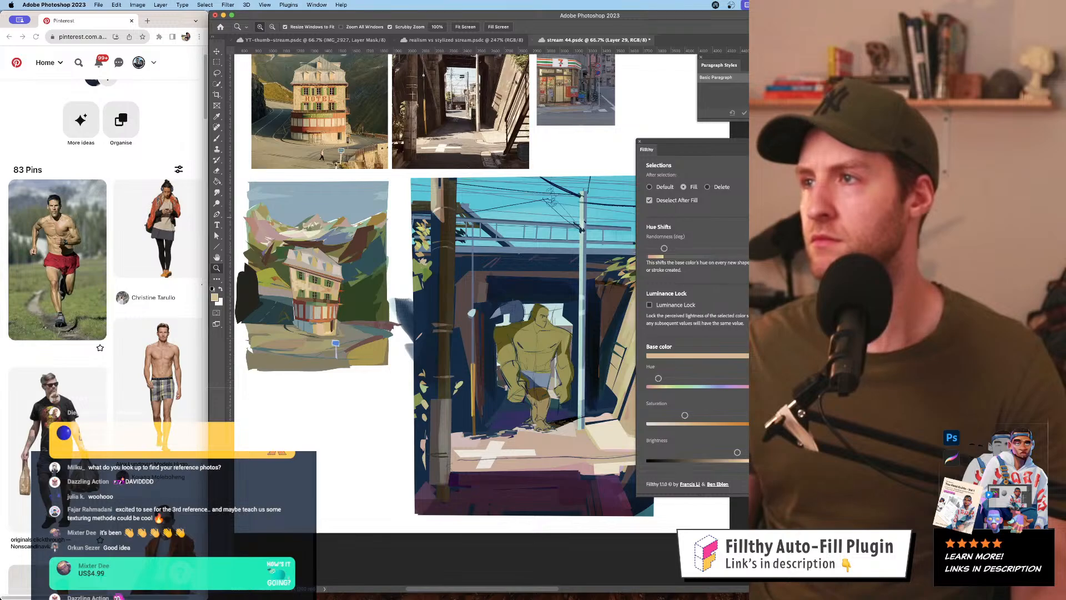
{"action": "mouse_move", "coordinate": [556, 356]}
{"action": "left_mouse_down"}
{"action": "mouse_move", "coordinate": [525, 371]}
{"action": "mouse_move", "coordinate": [570, 348]}
{"action": "left_mouse_up"}
{"action": "left_click", "coordinate": [549, 368], "text": "alt+super"}
{"action": "left_click", "coordinate": [548, 369], "text": "alt+super"}
{"action": "left_click", "coordinate": [550, 367], "text": "alt+super"}
{"action": "left_click", "coordinate": [547, 355], "text": "super"}
{"action": "left_click", "coordinate": [547, 353], "text": "super"}
{"action": "left_click", "coordinate": [547, 353], "text": "super"}
{"action": "left_click", "coordinate": [547, 353], "text": "super"}
{"action": "key", "text": "super+z"}
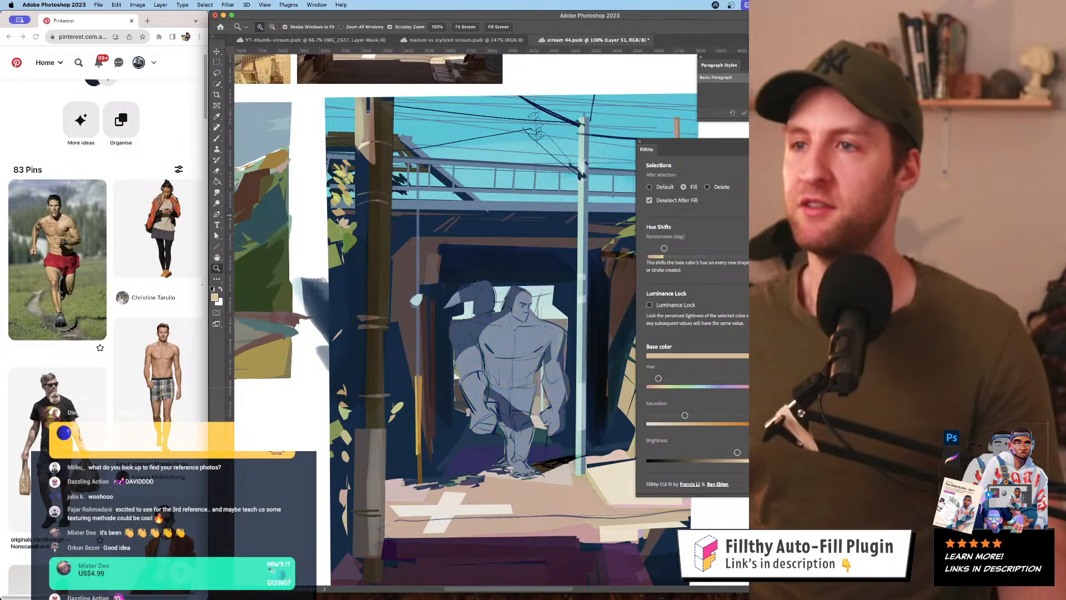
{"action": "key", "text": "super+shift+z"}
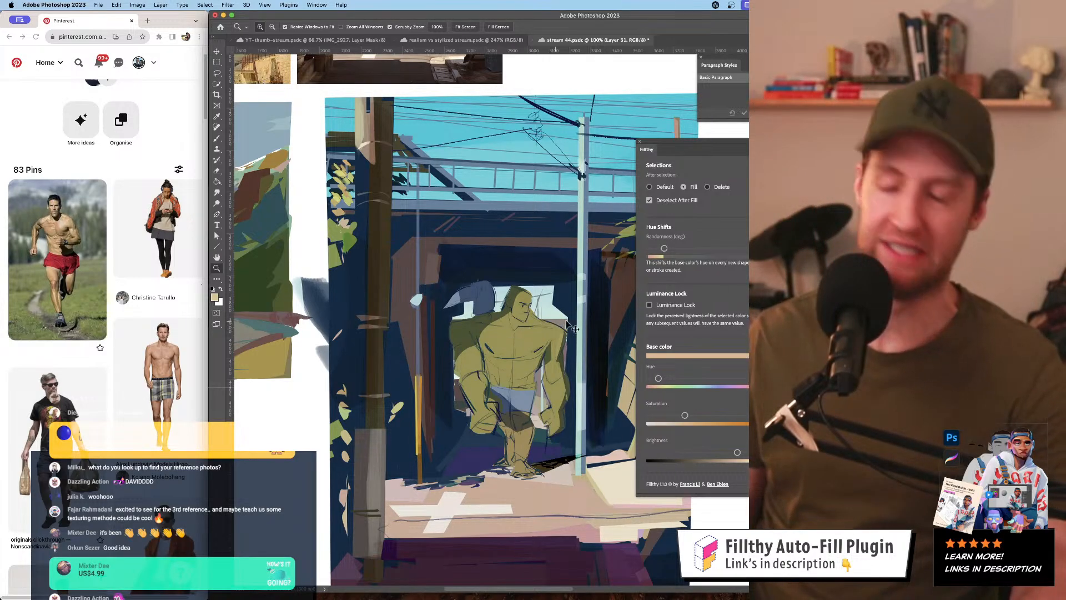
- Shift the skin fill's hue to a warm brown with Hue/Saturation and compare the figure before and after
{"action": "key", "text": "super+u"}
{"action": "left_click_drag", "start_coordinate": [794, 189], "coordinate": [806, 189]}
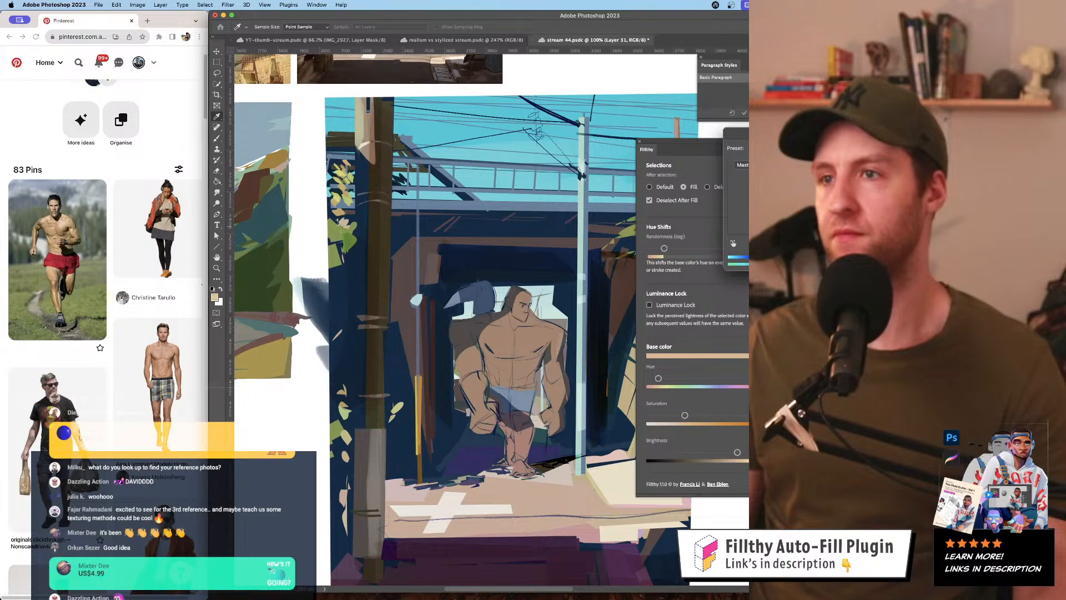
{"action": "key", "text": "z"}
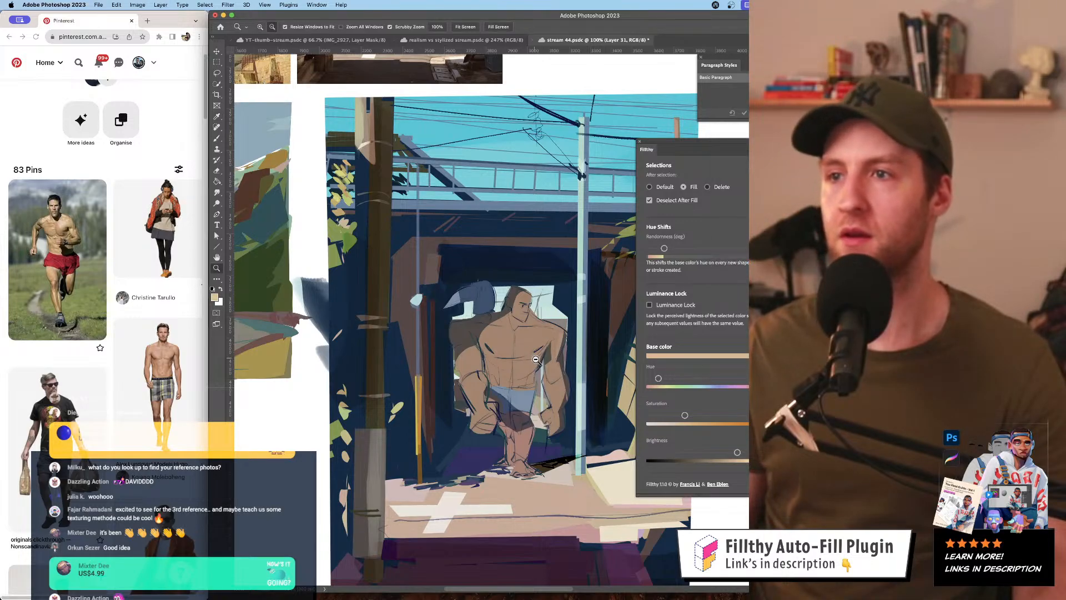
{"action": "left_click", "coordinate": [529, 354], "text": "alt"}
{"action": "left_click", "coordinate": [530, 354], "text": "alt"}
{"action": "left_click", "coordinate": [529, 354]}
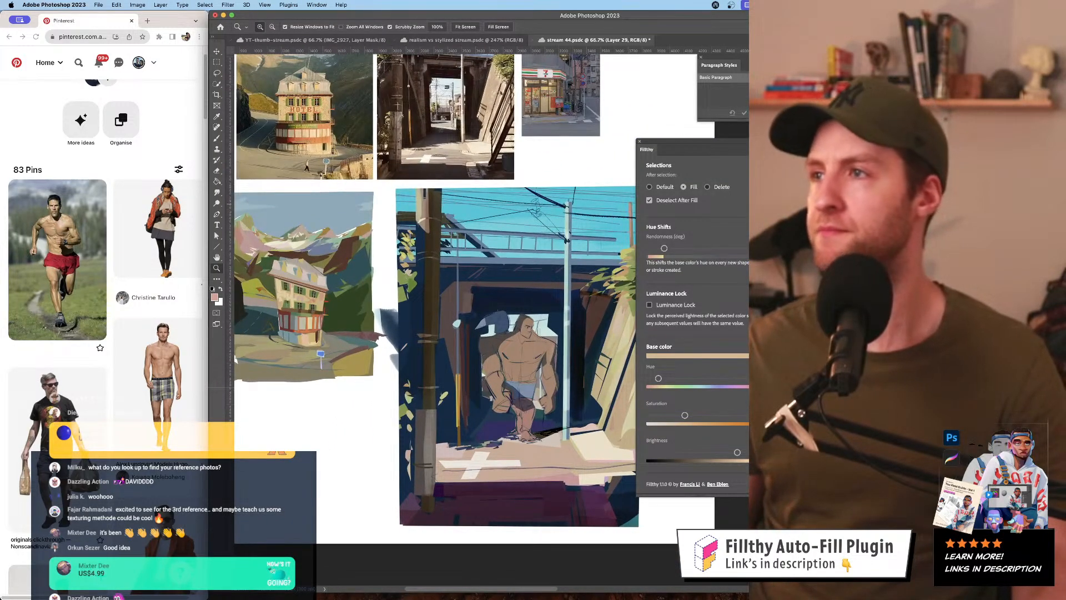
{"action": "left_click_drag", "start_coordinate": [506, 344], "coordinate": [496, 256]}
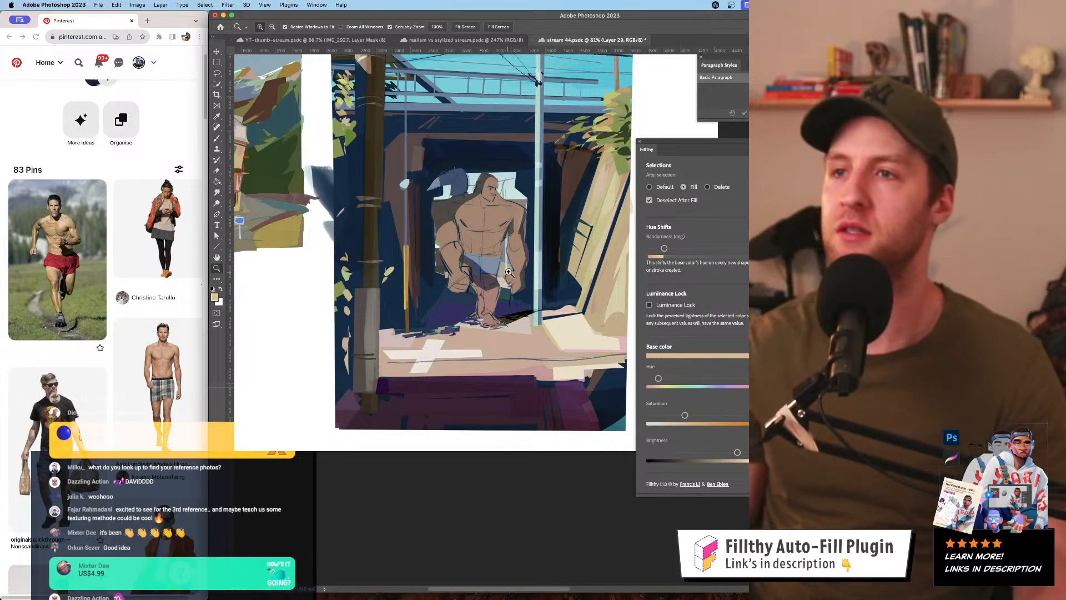
{"action": "left_click_drag", "start_coordinate": [508, 273], "coordinate": [530, 273]}
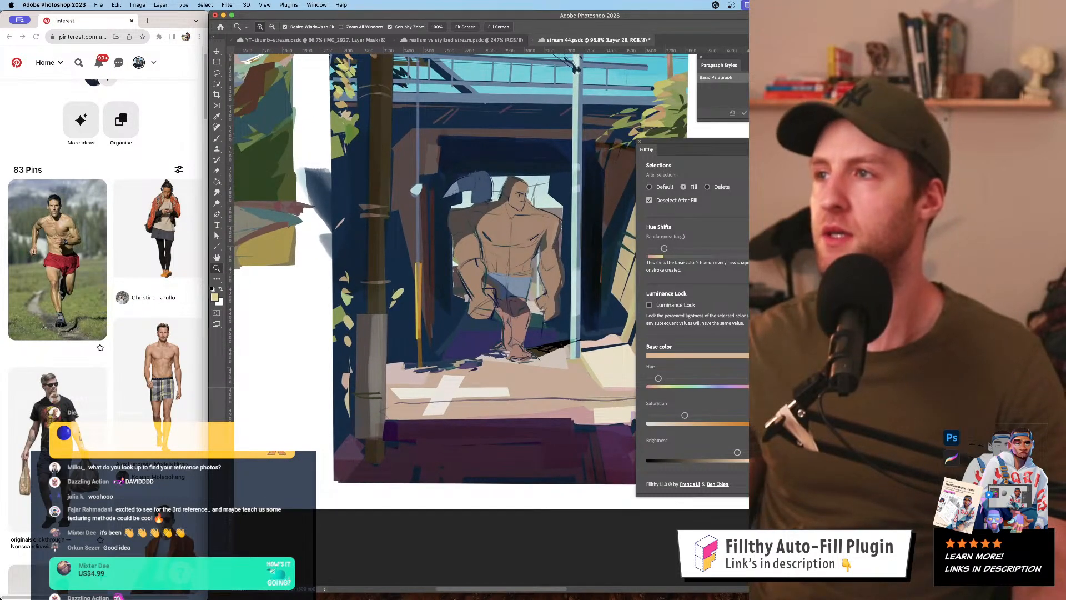
{"action": "key", "text": "super+z"}
{"action": "key", "text": "shift+super+z"}
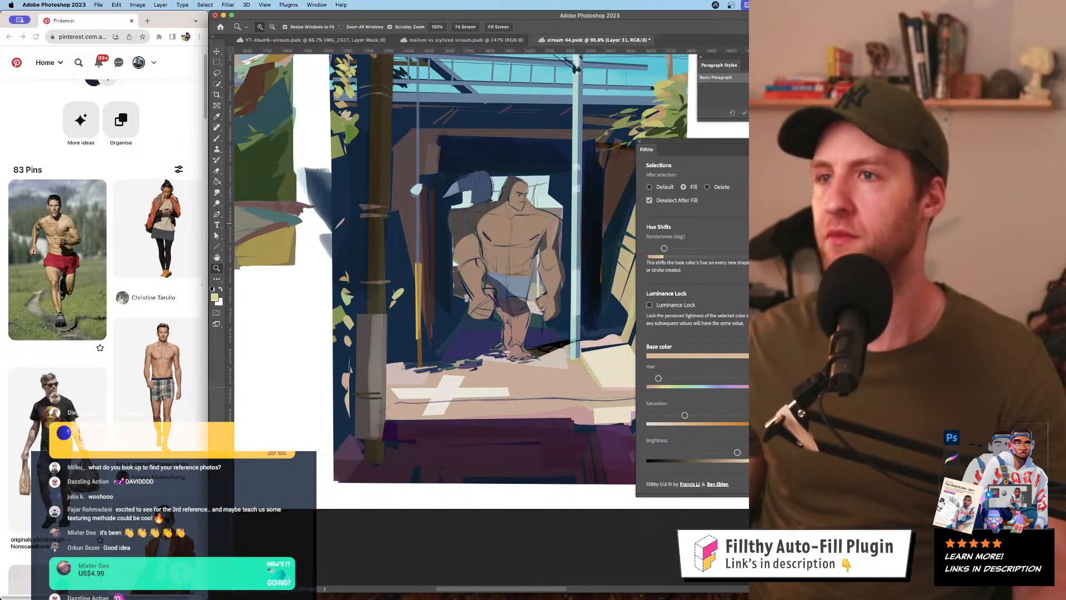
- Lower the base color's saturation to nearly zero and fill the figure's shorts with light gray on Layer 31
{"action": "key", "text": "l"}
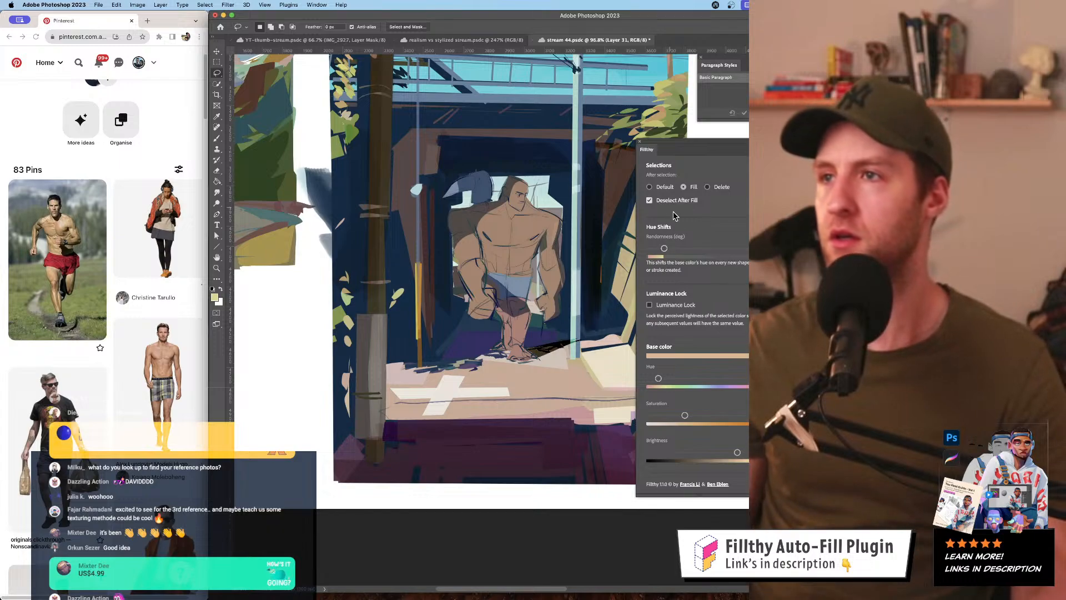
{"action": "left_click_drag", "start_coordinate": [684, 415], "coordinate": [649, 416]}
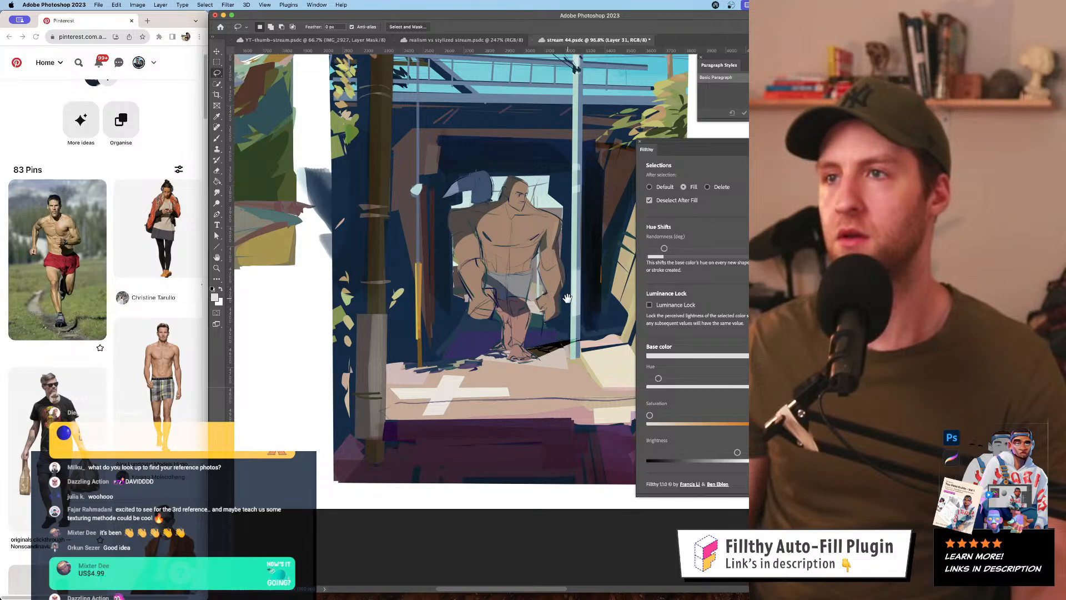
{"action": "left_click_drag", "start_coordinate": [540, 285], "coordinate": [543, 351]}
- Examine the recolored skin and shorts within the street scene at several zoom levels
{"action": "key", "text": "z"}
{"action": "left_click", "coordinate": [568, 339], "text": "alt"}
{"action": "left_click", "coordinate": [563, 339], "text": "alt"}
{"action": "left_click", "coordinate": [554, 338], "text": "alt"}
{"action": "left_click", "coordinate": [552, 337]}
{"action": "left_click", "coordinate": [552, 336]}
{"action": "left_click", "coordinate": [551, 337]}
{"action": "left_click", "coordinate": [552, 337]}
{"action": "left_click", "coordinate": [557, 348], "text": "alt"}
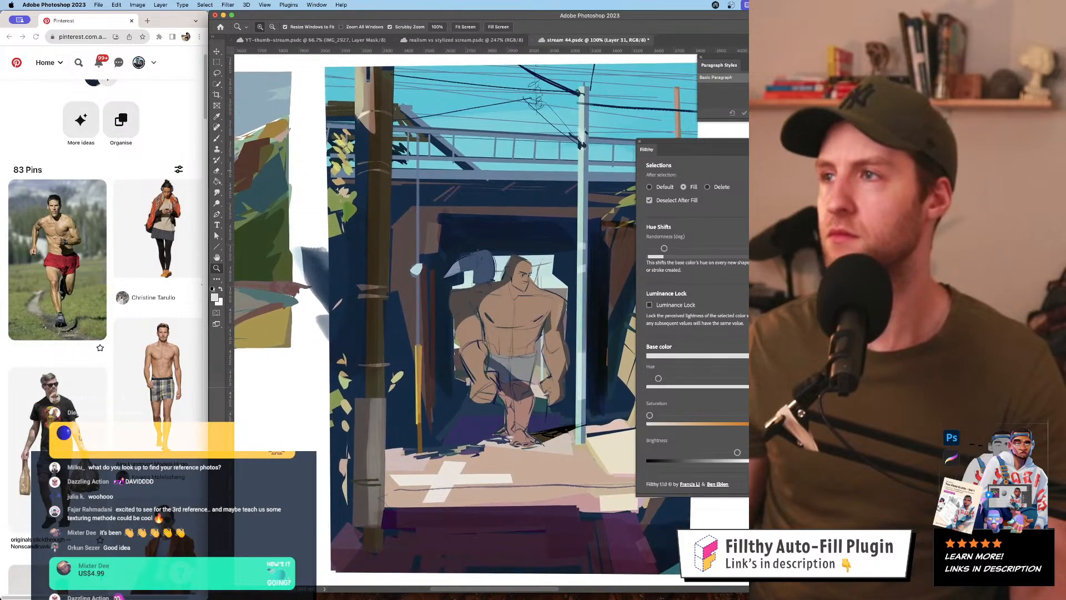
- Sample the dark blue of the underpass, remove the hue randomness and make the base color a bright, saturated blue
{"action": "left_click", "coordinate": [489, 237], "text": "alt"}
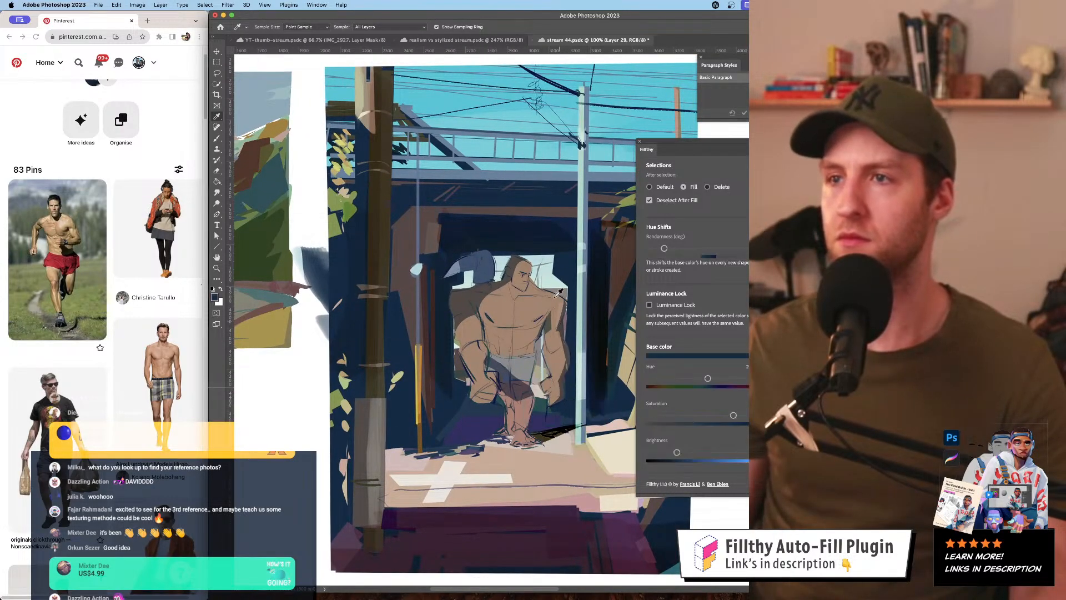
{"action": "key", "text": "l"}
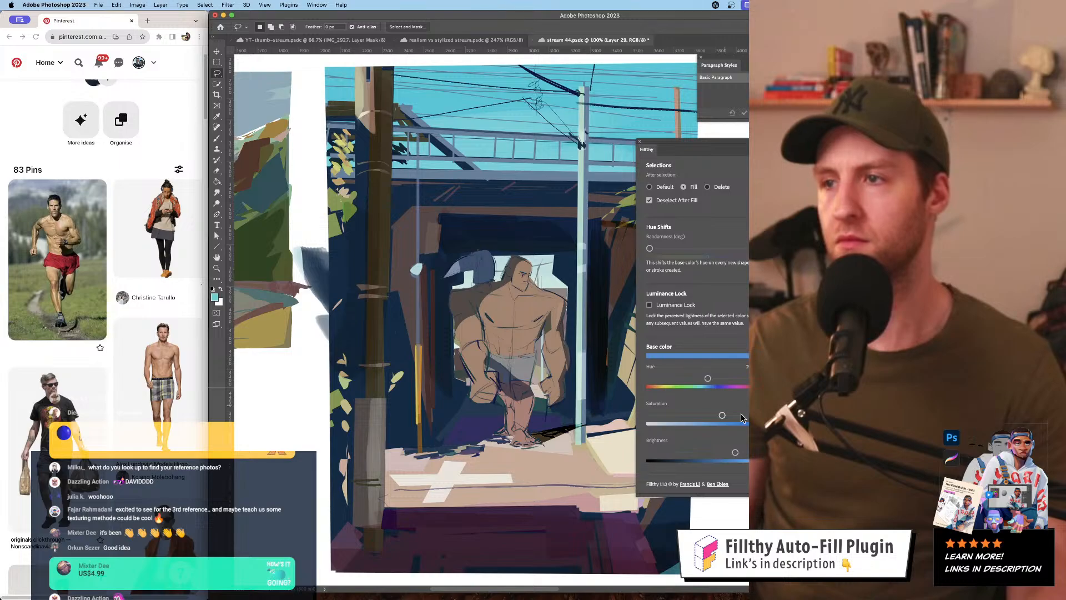
{"action": "left_click_drag", "start_coordinate": [712, 382], "coordinate": [715, 382]}
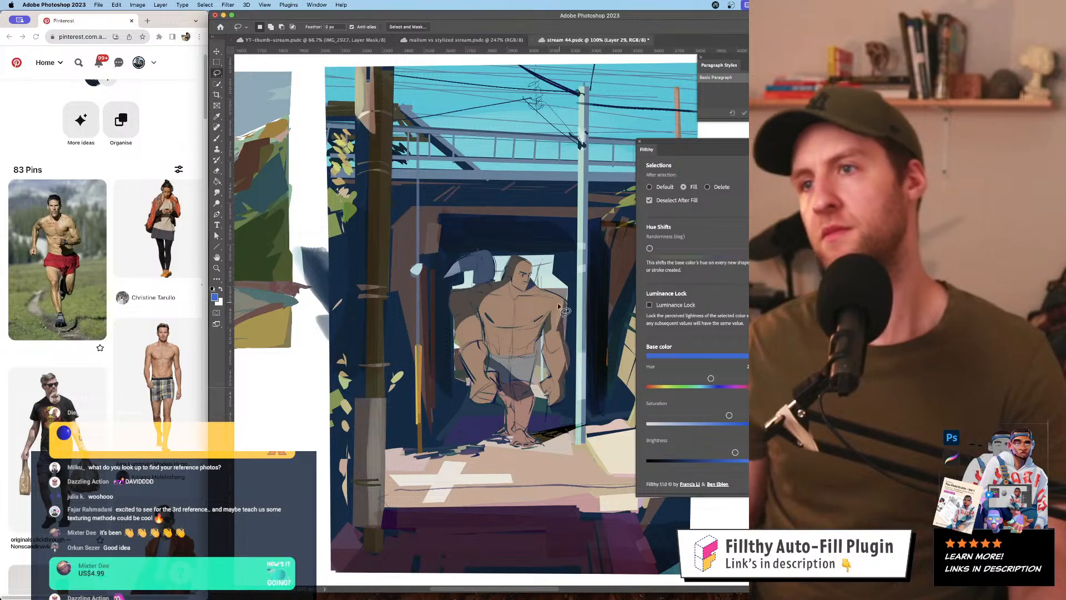
{"action": "left_click_drag", "start_coordinate": [546, 289], "coordinate": [578, 259]}
- Choose the Soft Round Pressure Opacity brush, adjust its size and test it over the figure on the new Layer 32
{"action": "key", "text": "b"}
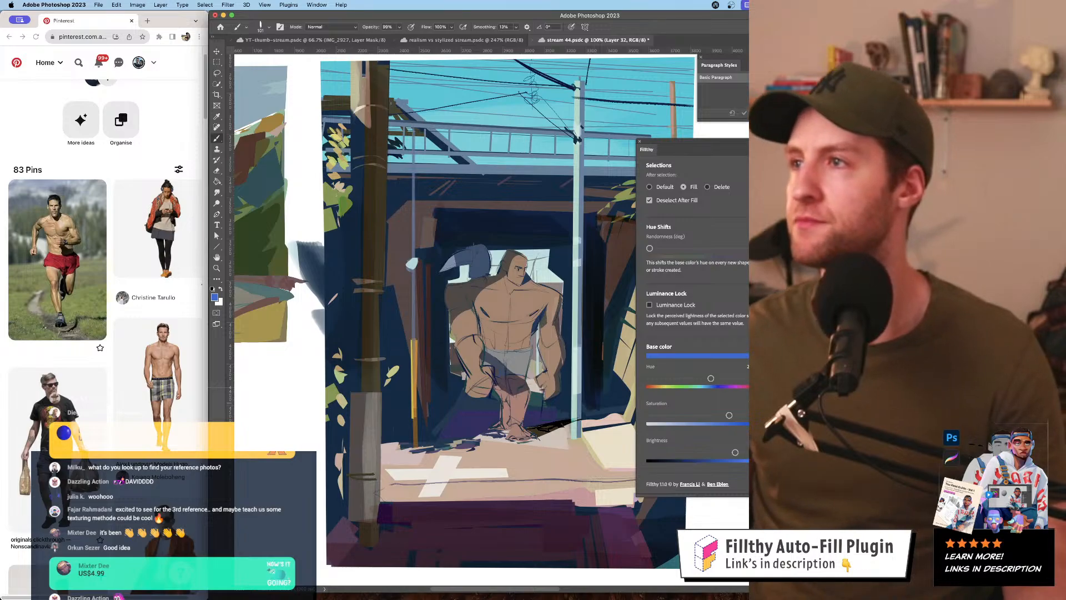
{"action": "left_click_drag", "start_coordinate": [486, 302], "coordinate": [485, 300]}
{"action": "left_click", "coordinate": [485, 300], "text": "super"}
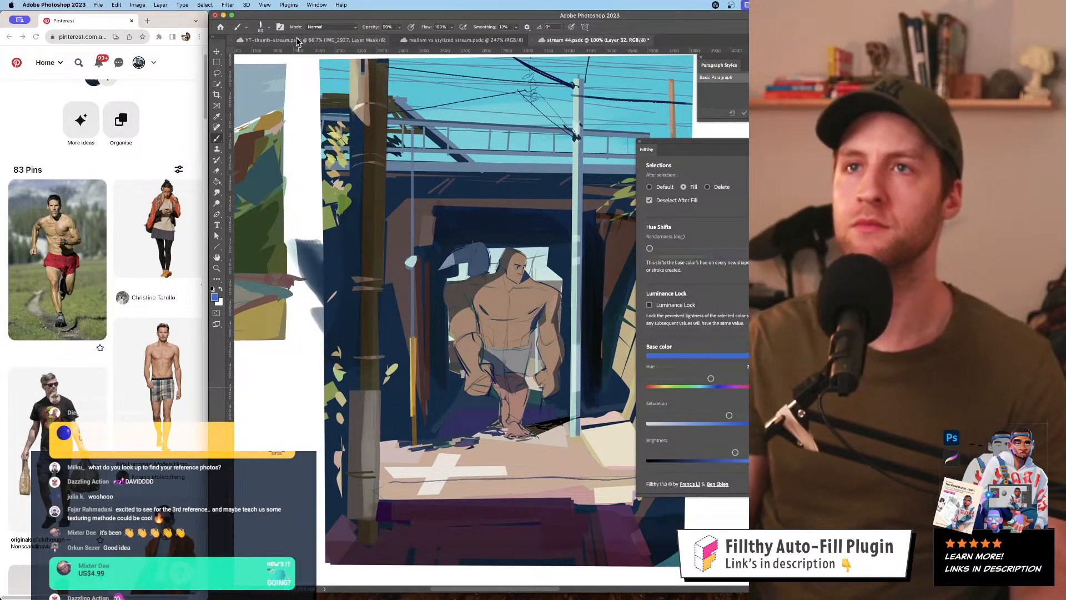
{"action": "left_click", "coordinate": [269, 27]}
{"action": "left_click", "coordinate": [266, 283]}
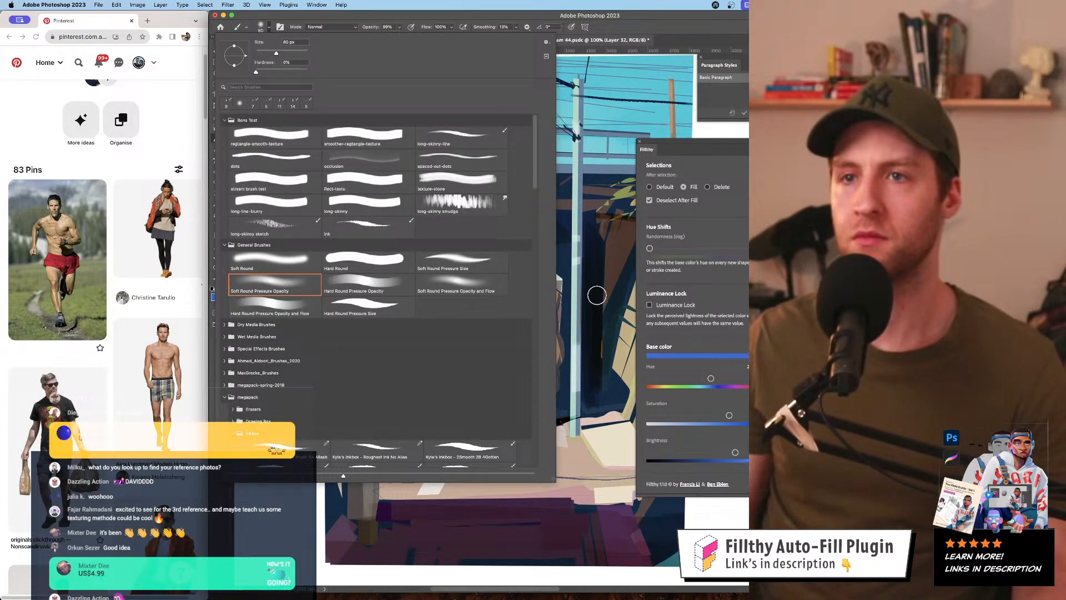
{"action": "left_click", "coordinate": [549, 309]}
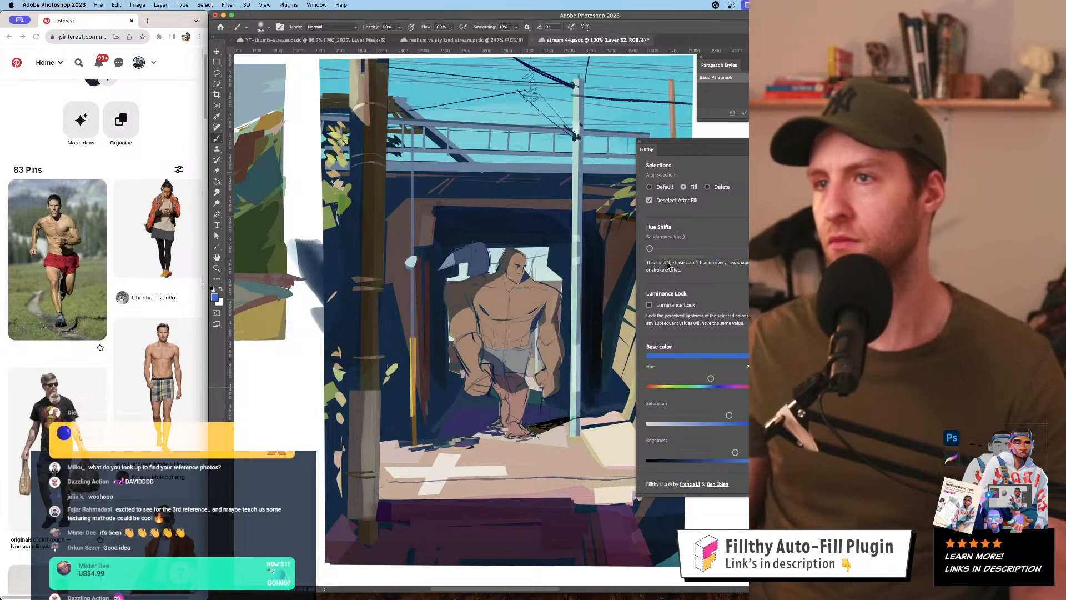
{"action": "left_click_drag", "start_coordinate": [535, 326], "coordinate": [539, 327]}
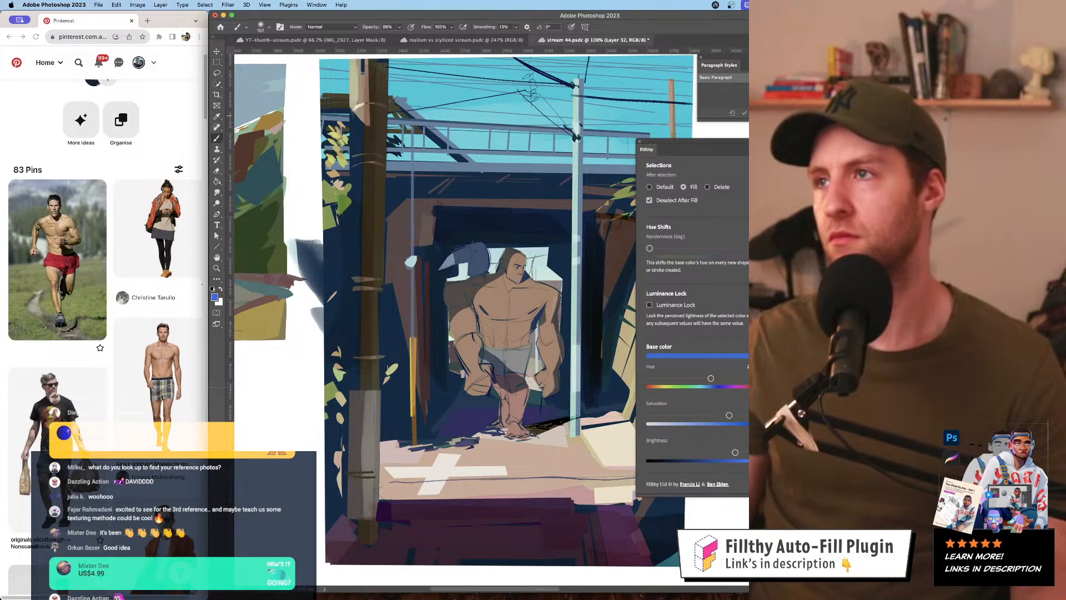
{"action": "key", "text": "F5"}
{"action": "key", "text": "F5"}
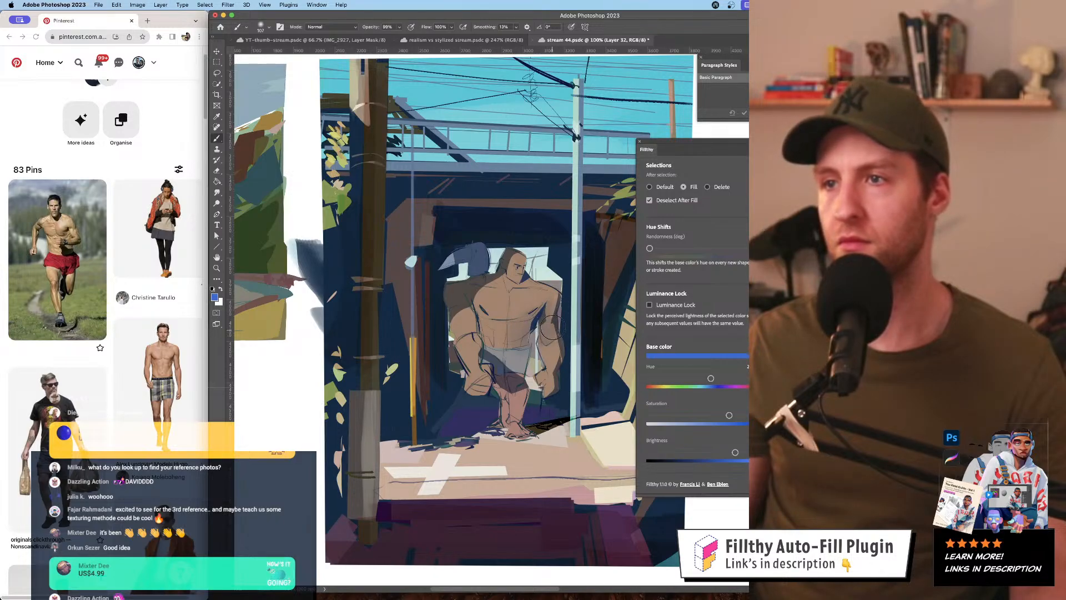
{"action": "key", "text": "bracketleft"}
{"action": "key", "text": "bracketleft"}
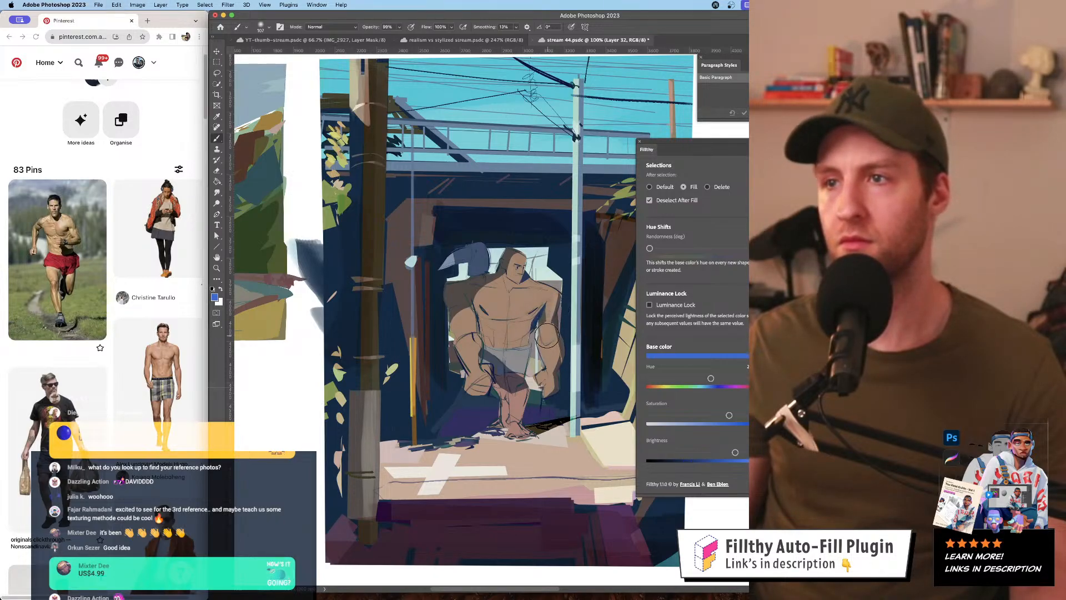
- Set the after-selection behavior to Default, lasso the forearm farther from the bird and softly brush blue shading inside the selection
{"action": "key", "text": "l"}
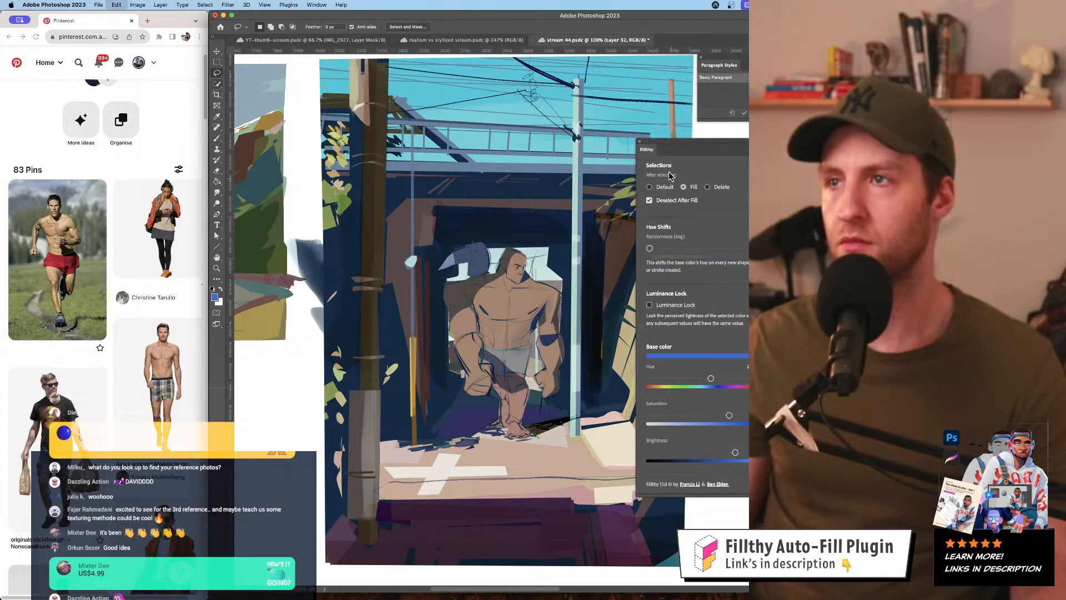
{"action": "left_click_drag", "start_coordinate": [560, 340], "coordinate": [538, 348]}
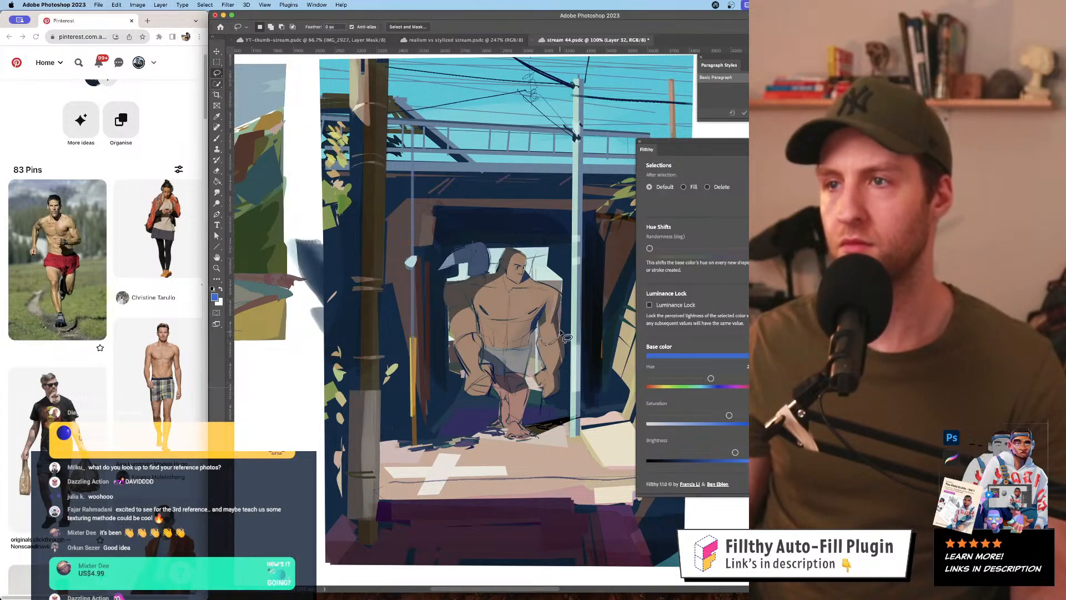
{"action": "key", "text": "b"}
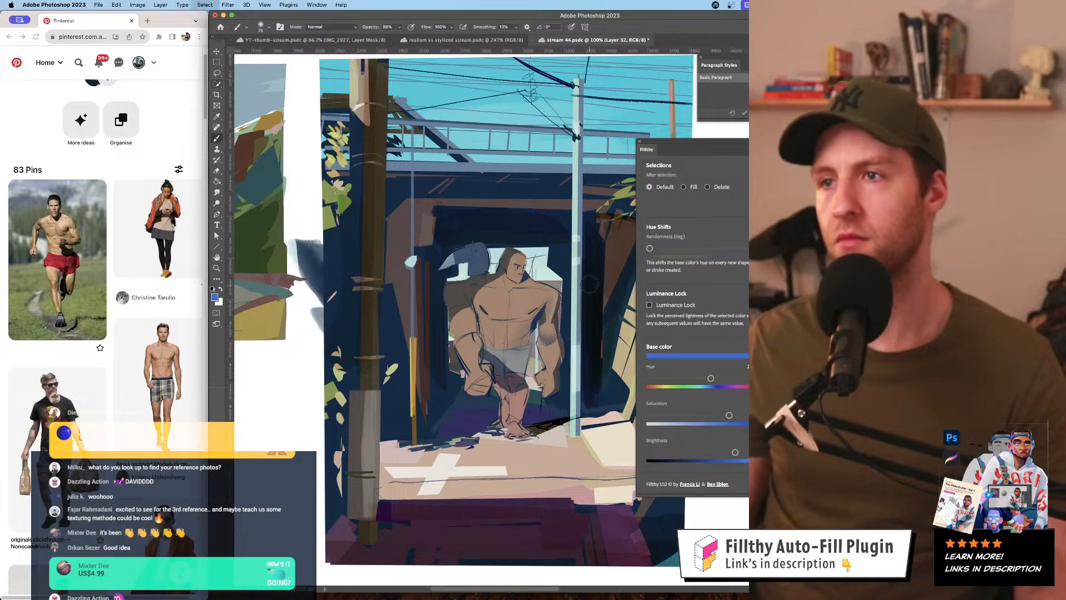
{"action": "scroll", "coordinate": [445, 222], "scroll_direction": "right", "scroll_amount": 1}
- Return to the Lasso tool and save the document
{"action": "key", "text": "l"}
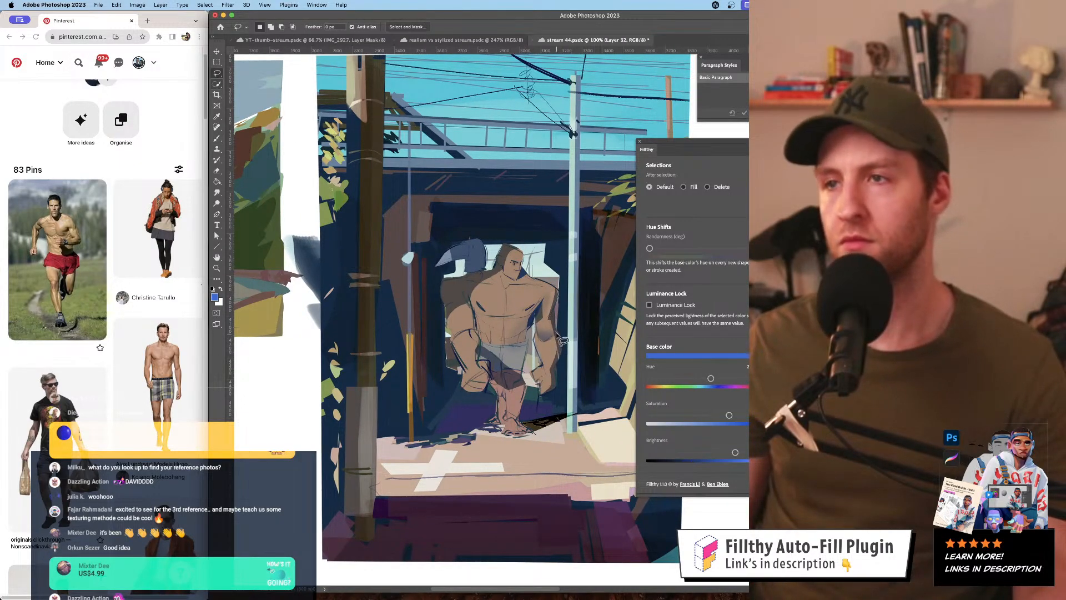
{"action": "scroll", "coordinate": [556, 322], "scroll_direction": "left", "scroll_amount": 1}
{"action": "key", "text": "ctrl+s"}
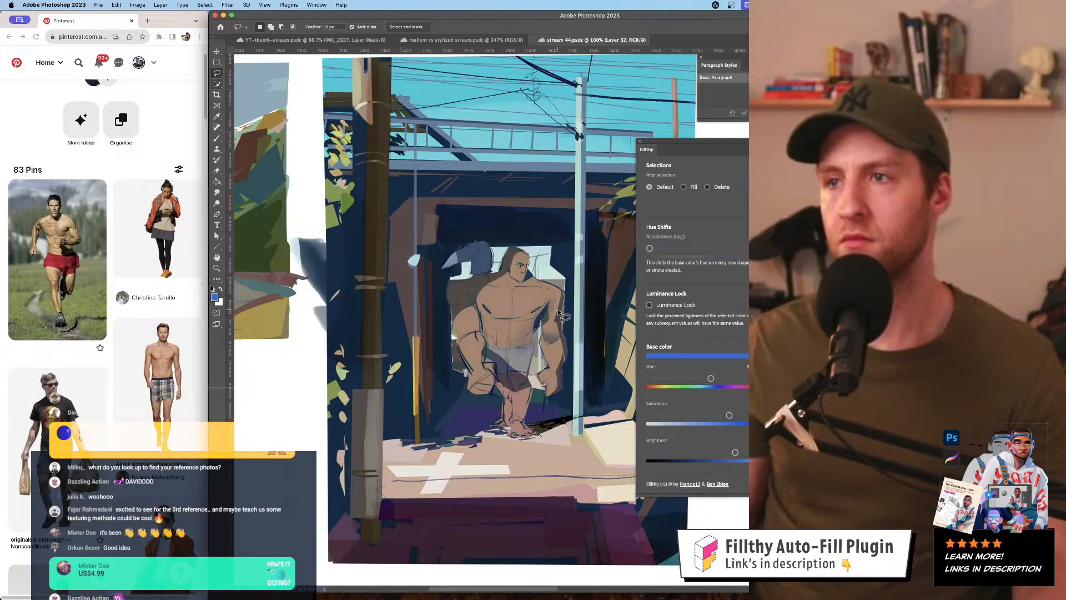
- Lasso the side of the torso beside the arm farther from the bird and softly brush blue shading below the chest
{"action": "key", "text": "b"}
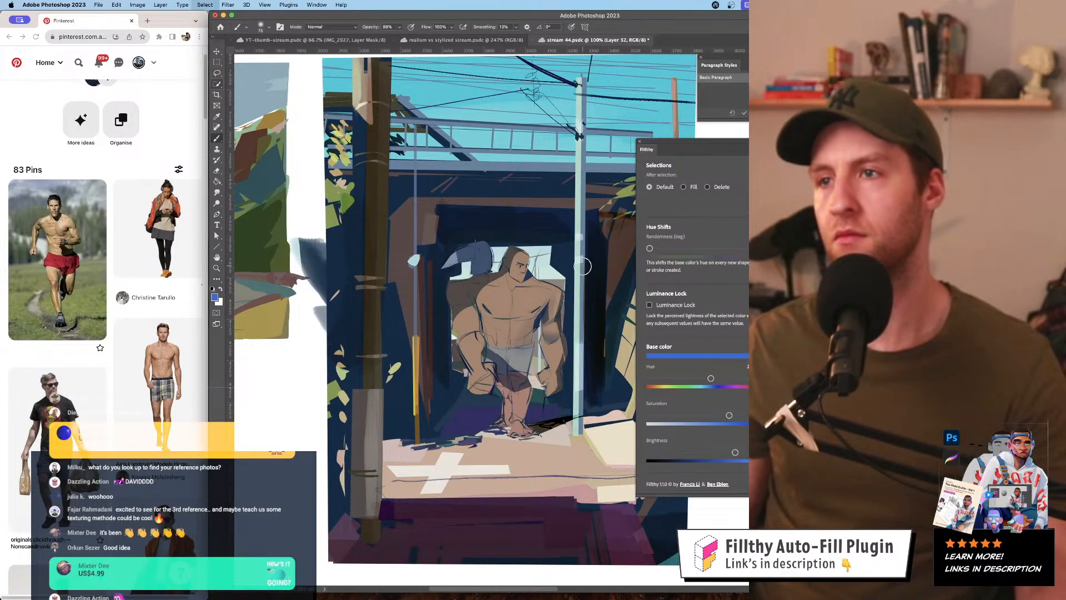
{"action": "key", "text": "z"}
{"action": "mouse_move", "coordinate": [560, 289]}
{"action": "left_mouse_down"}
{"action": "mouse_move", "coordinate": [522, 291]}
{"action": "mouse_move", "coordinate": [572, 303]}
{"action": "left_mouse_up"}
{"action": "key", "text": "l"}
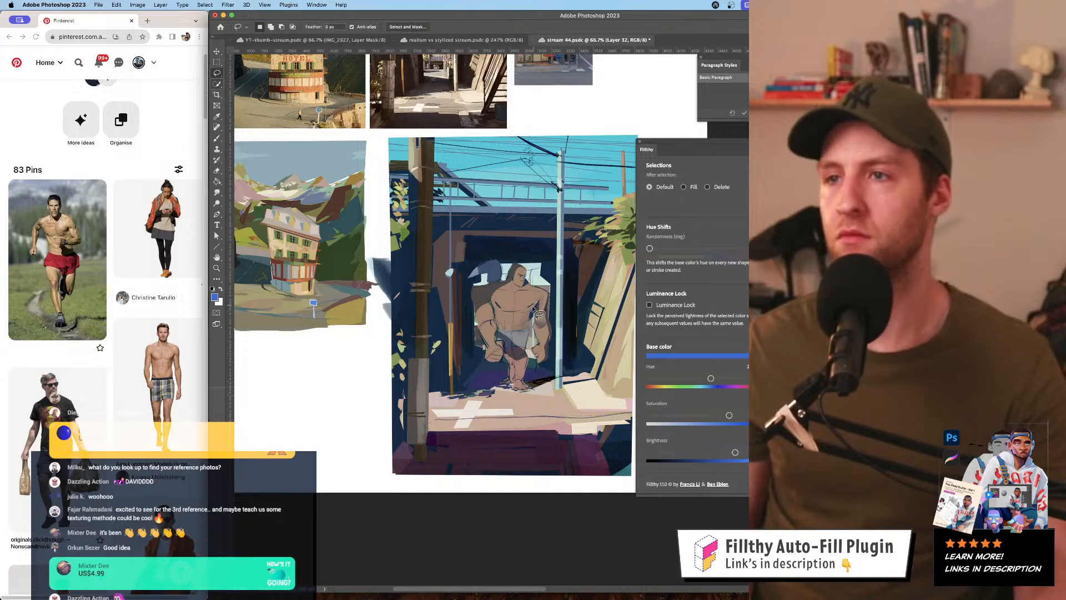
{"action": "key", "text": "b"}
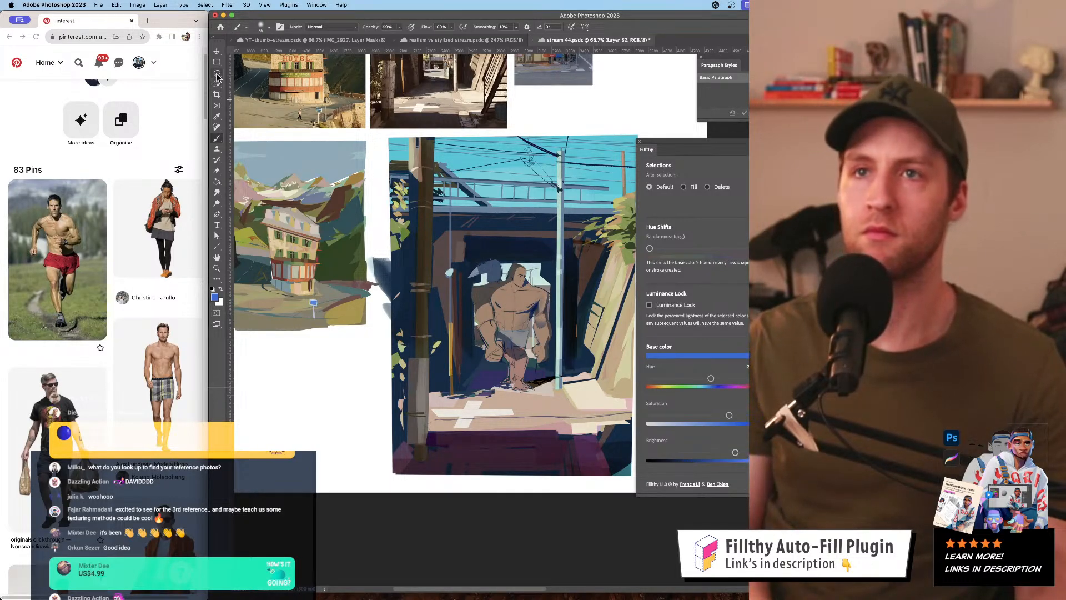
- Lasso a diagonal shadow shape across the shorts beside the bird-side arm and softly brush blue inside it
{"action": "key", "text": "l"}
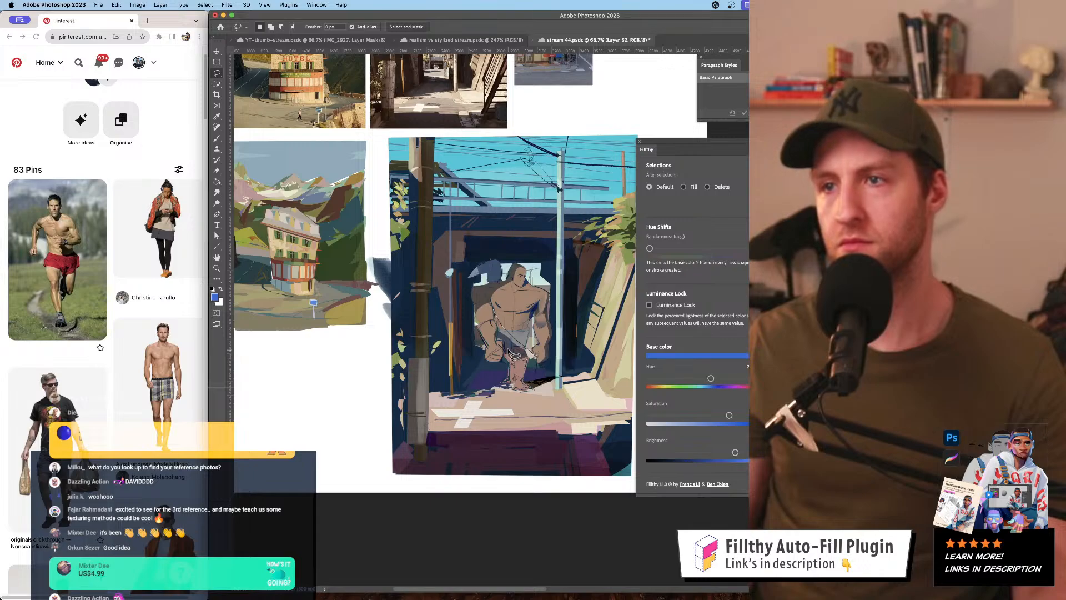
{"action": "left_click_drag", "start_coordinate": [509, 329], "coordinate": [503, 324]}
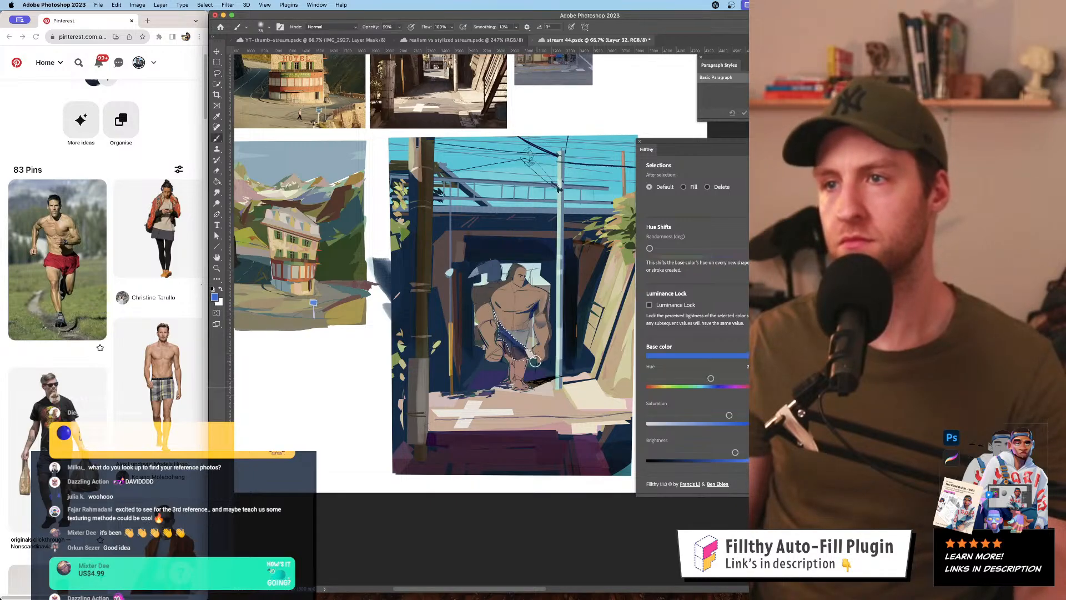
{"action": "key", "text": "z"}
{"action": "left_click", "coordinate": [581, 348], "text": "alt"}
{"action": "left_click", "coordinate": [581, 348], "text": "alt"}
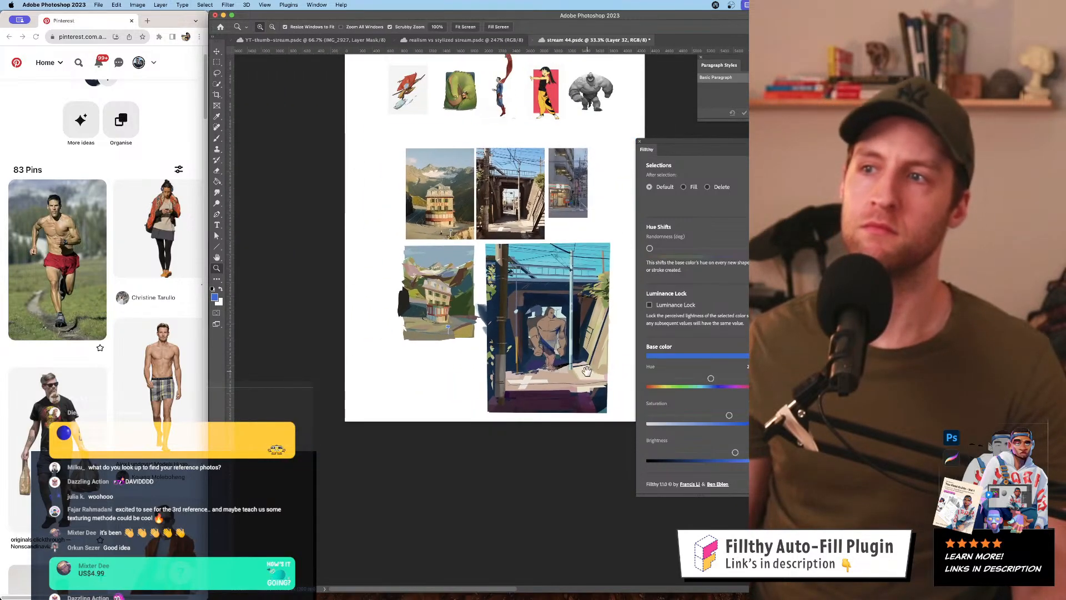
{"action": "left_click_drag", "start_coordinate": [581, 348], "coordinate": [569, 351]}
{"action": "left_click", "coordinate": [558, 351]}
{"action": "left_click", "coordinate": [545, 343]}
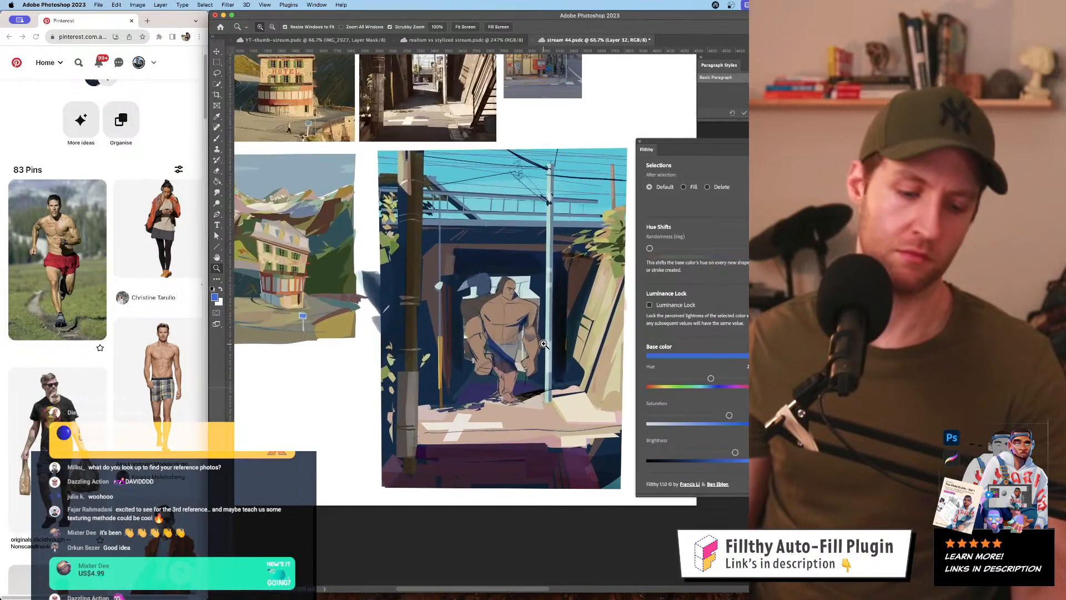
- Mirror the canvas view and refine the soft blue shading where the arms meet the torso with the brush and eraser
{"action": "left_click", "coordinate": [541, 343], "text": "alt"}
{"action": "left_click", "coordinate": [541, 343], "text": "alt"}
{"action": "key", "text": "super+shift+h"}
{"action": "left_click_drag", "start_coordinate": [493, 335], "coordinate": [504, 380]}
{"action": "left_click", "coordinate": [504, 380], "text": "alt"}
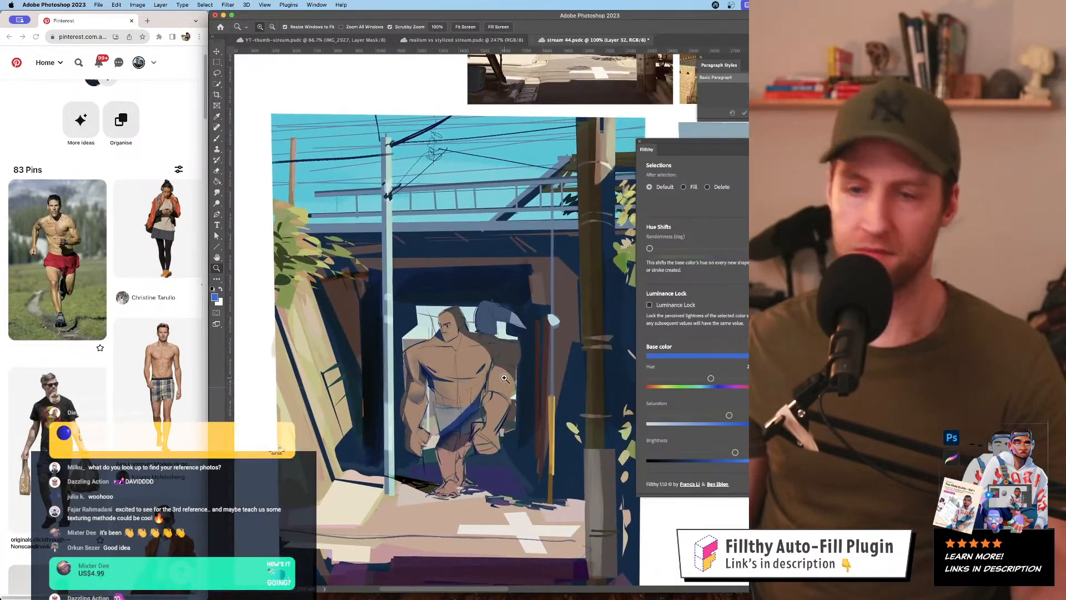
{"action": "key", "text": "l"}
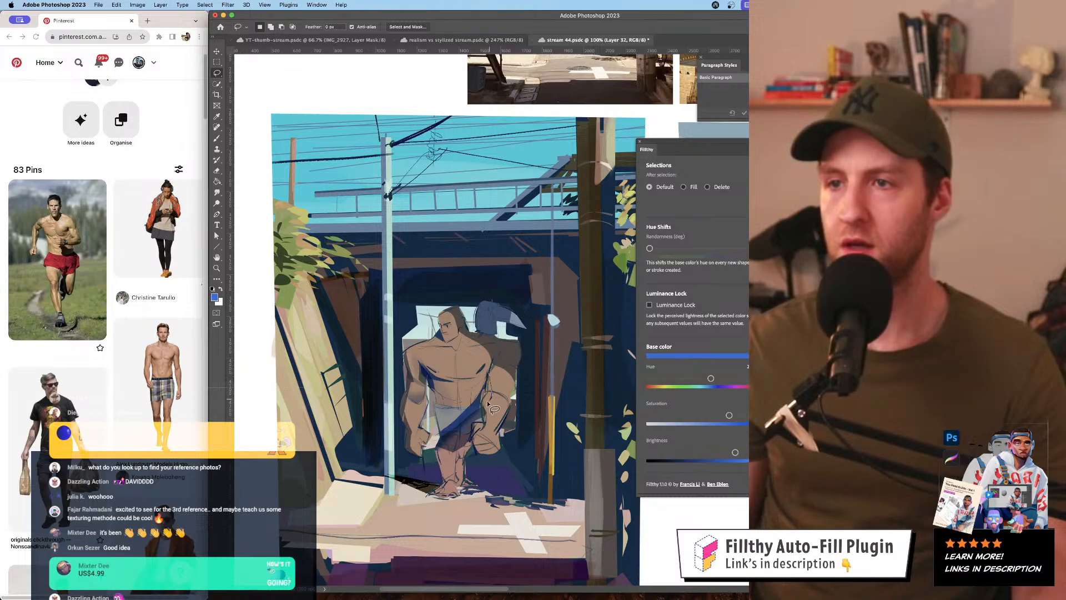
{"action": "key", "text": "b"}
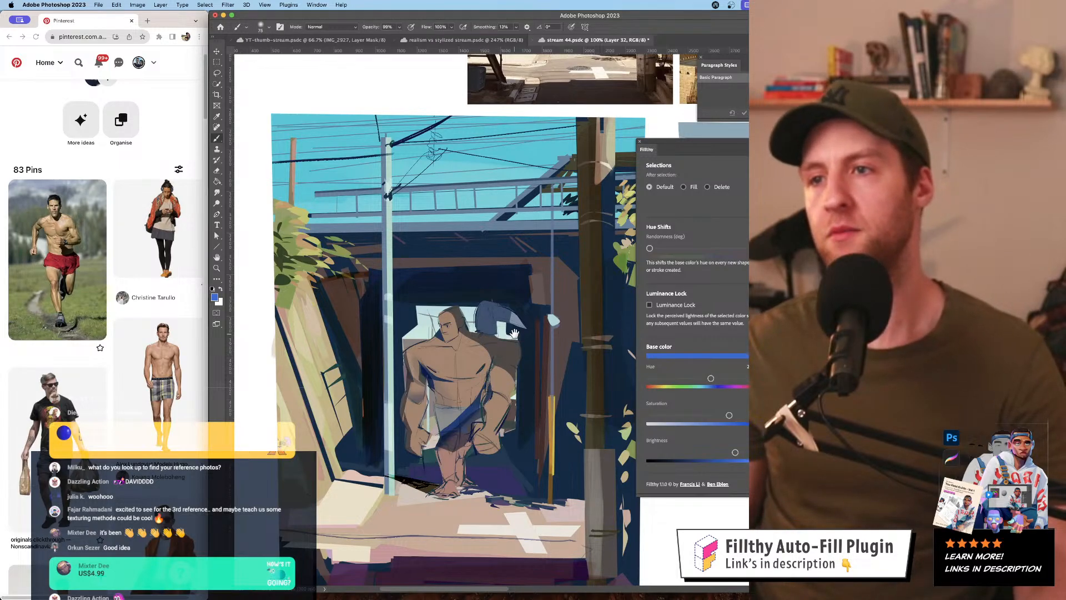
{"action": "left_click_drag", "start_coordinate": [515, 330], "coordinate": [508, 309]}
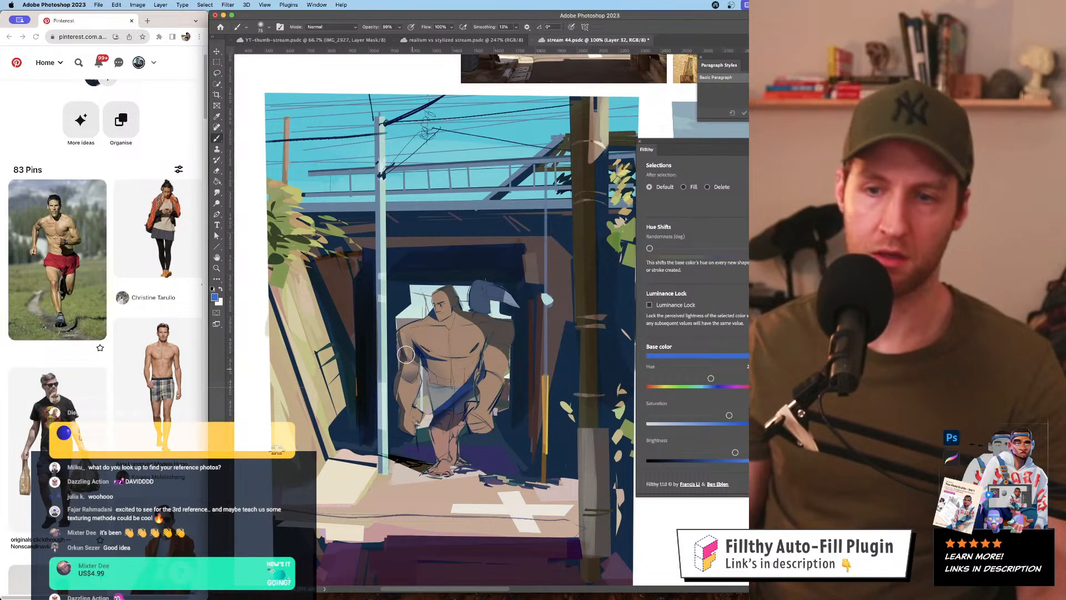
{"action": "key", "text": "e"}
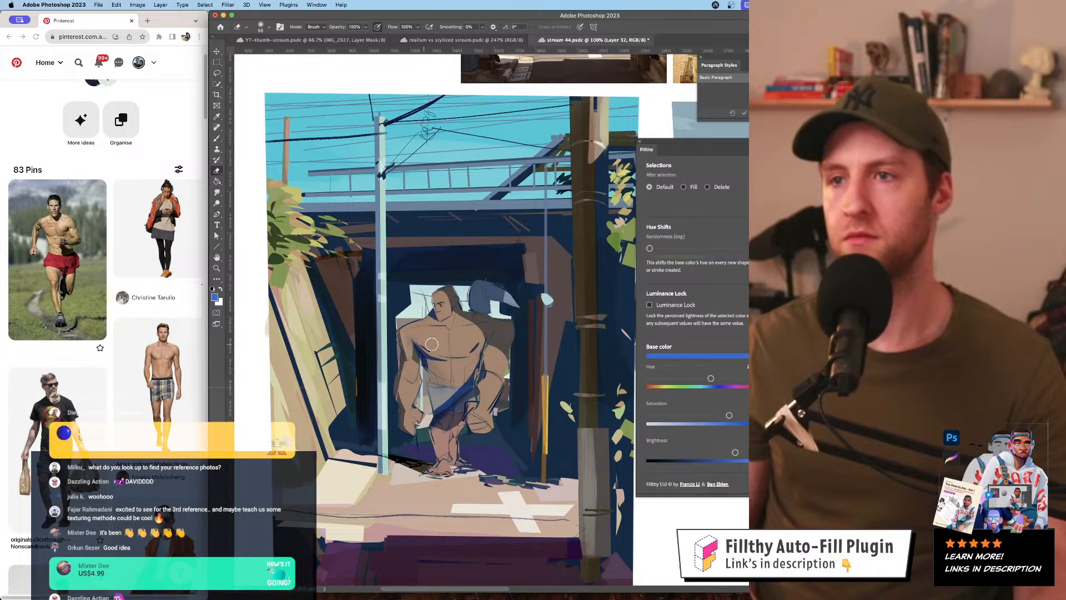
{"action": "left_click_drag", "start_coordinate": [520, 329], "coordinate": [524, 326]}
- Lasso the lower torso and shorts beside the arm farther from the bird and softly brush blue with a larger brush
{"action": "key", "text": "l"}
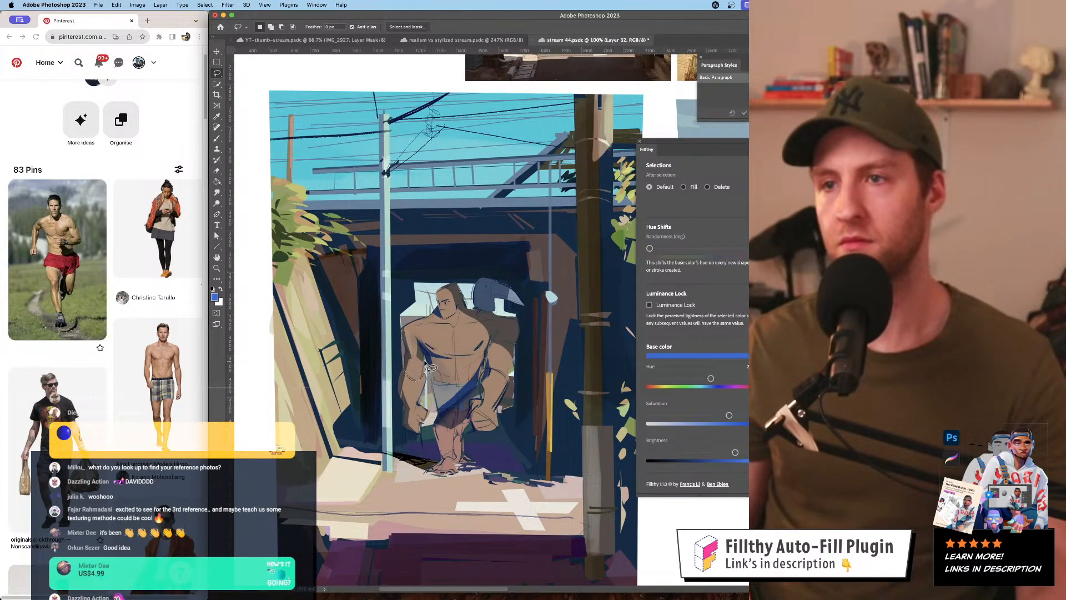
{"action": "key", "text": "b"}
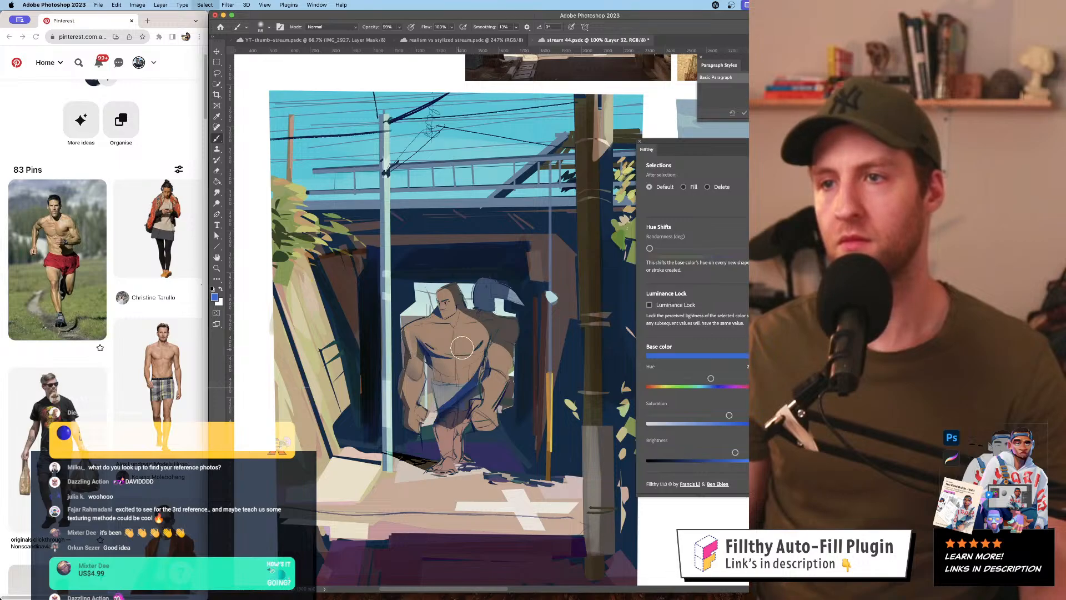
{"action": "scroll", "coordinate": [462, 347], "scroll_direction": "right", "scroll_amount": 3}
{"action": "key", "text": "l"}
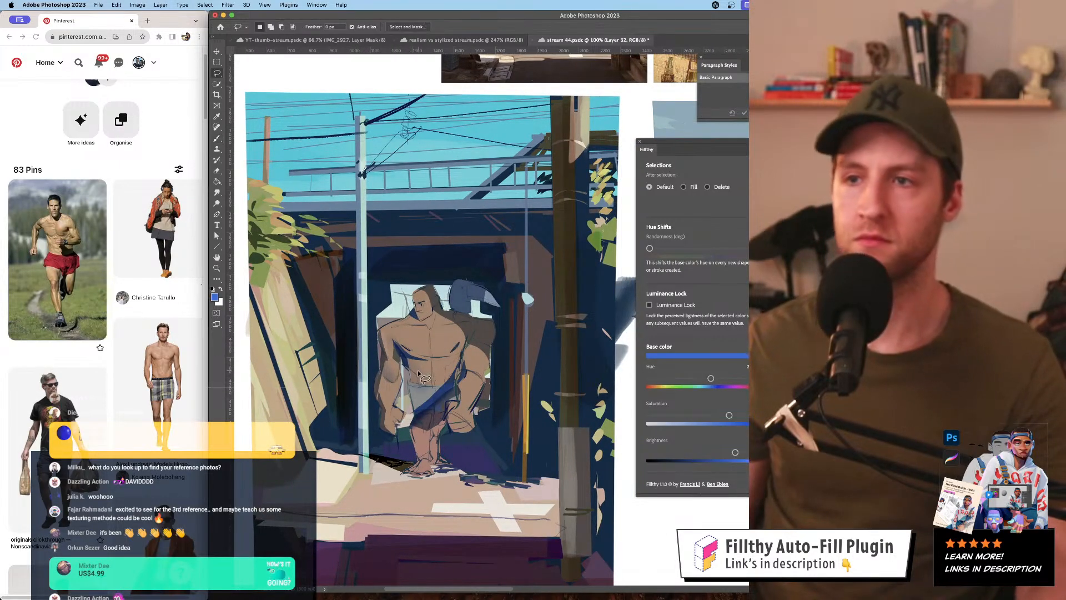
{"action": "key", "text": "b"}
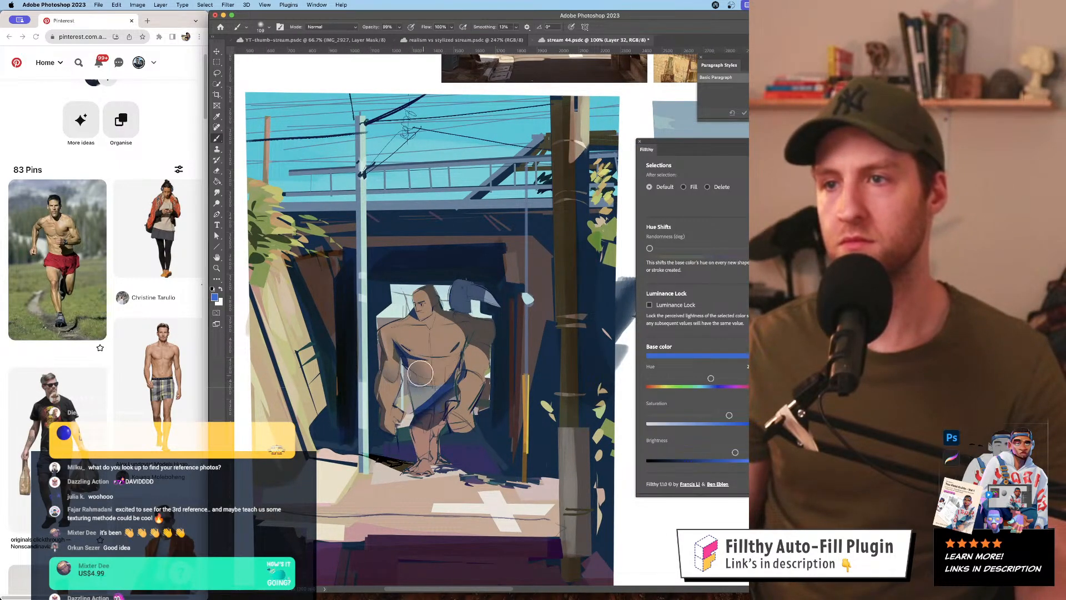
{"action": "left_click_drag", "start_coordinate": [479, 355], "coordinate": [477, 357]}
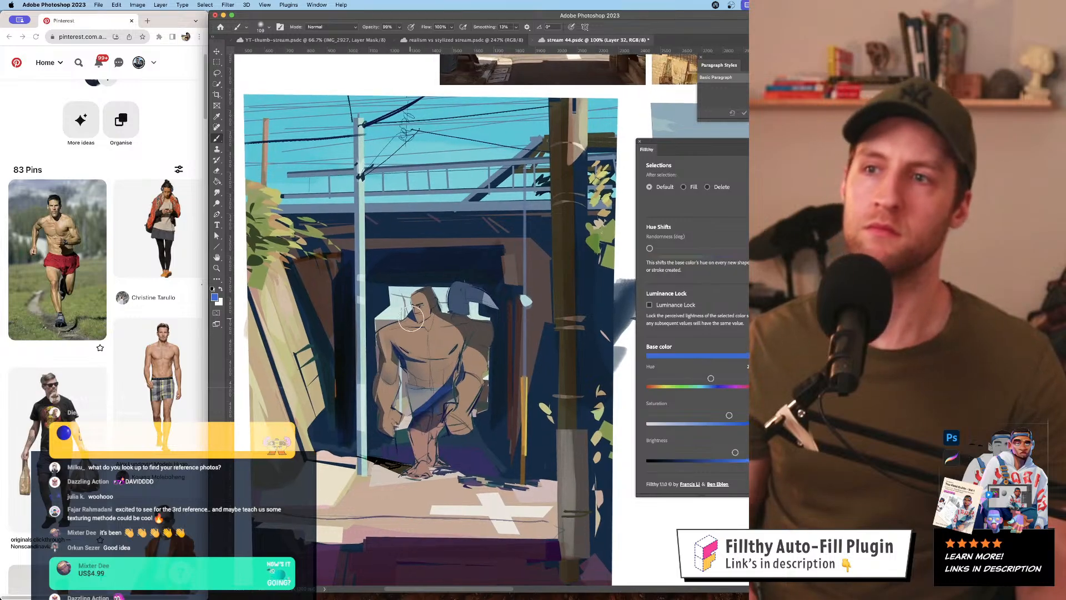
- Reduce the brush size, test blue shading around the face and softly darken the legs below the shorts with blue
{"action": "left_click_drag", "start_coordinate": [417, 314], "coordinate": [408, 314]}
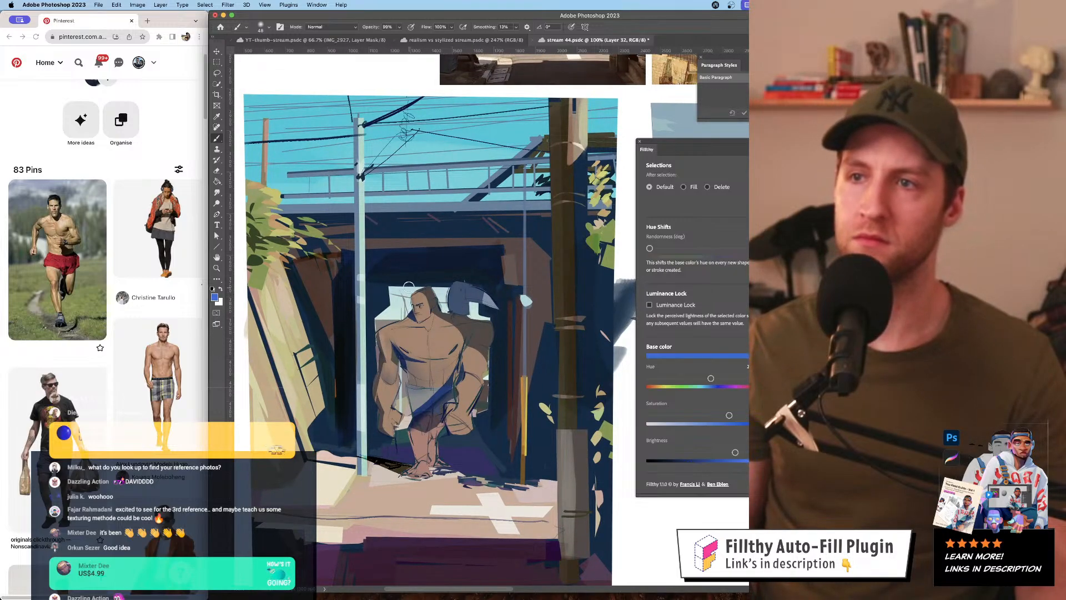
{"action": "left_click_drag", "start_coordinate": [385, 328], "coordinate": [388, 328]}
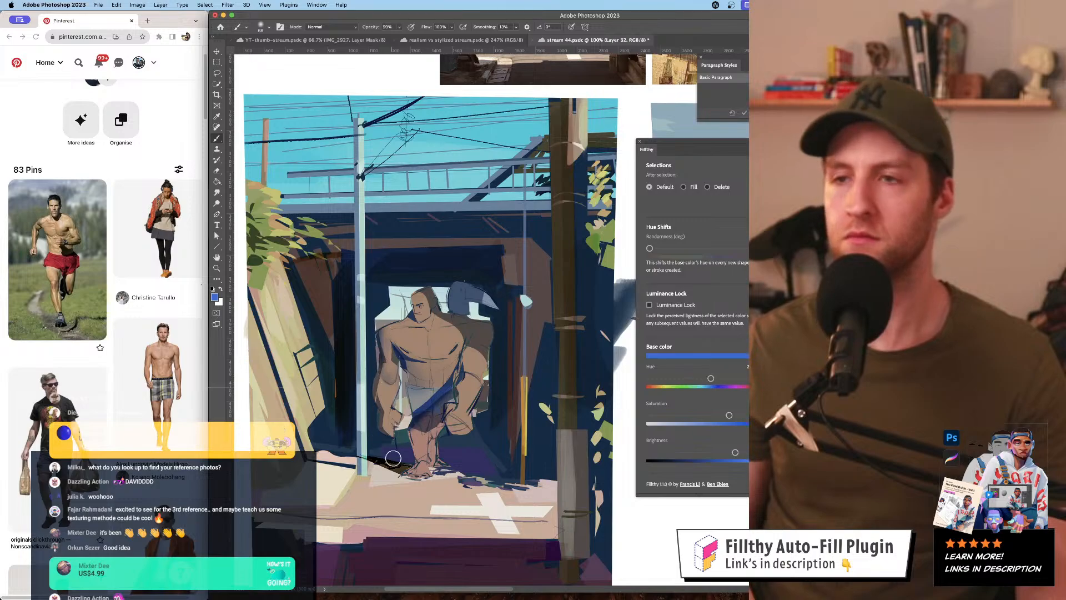
{"action": "left_click_drag", "start_coordinate": [427, 438], "coordinate": [440, 446]}
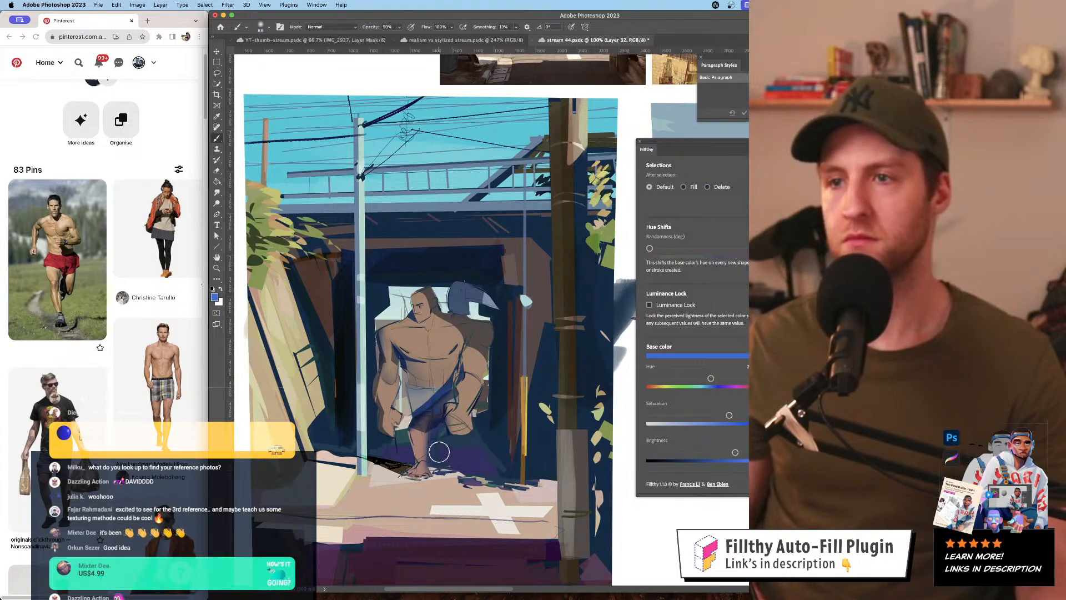
{"action": "key", "text": "z"}
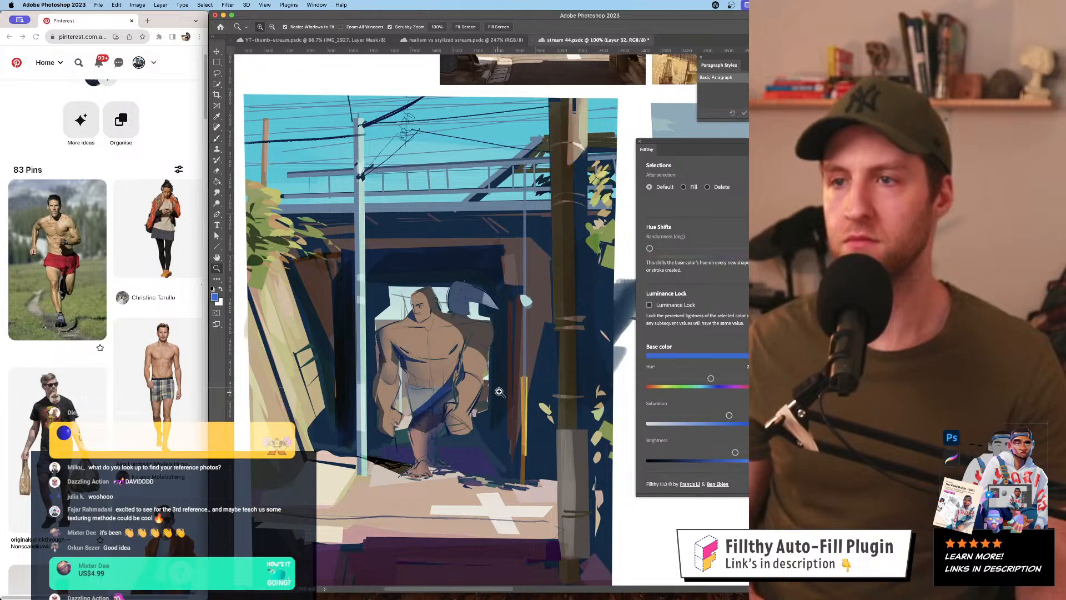
{"action": "left_click", "coordinate": [499, 392], "text": "alt"}
{"action": "left_click", "coordinate": [492, 431]}
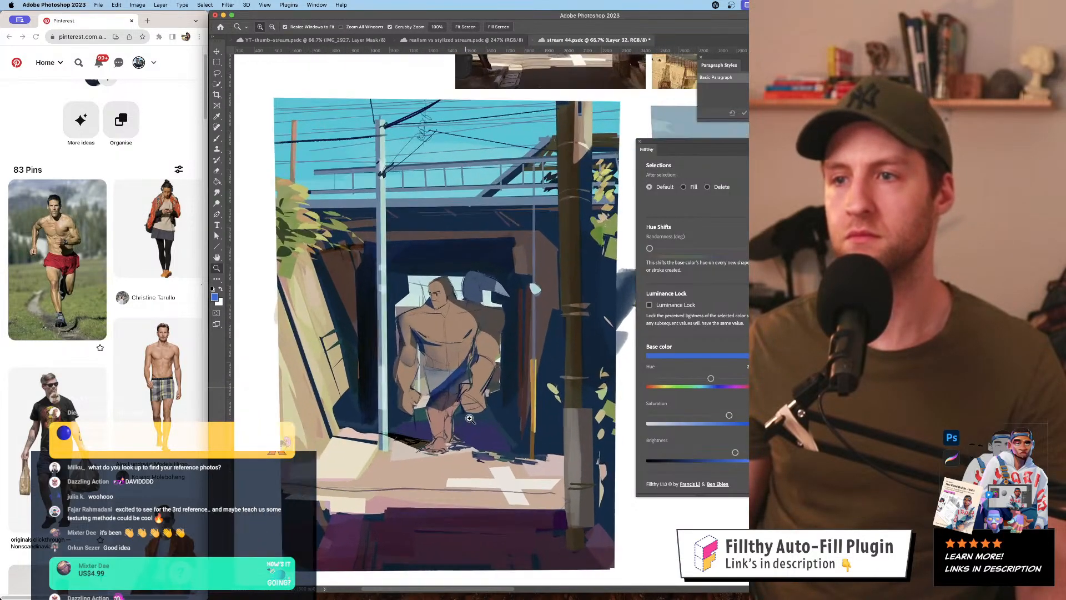
{"action": "key", "text": "b"}
{"action": "key", "text": "z"}
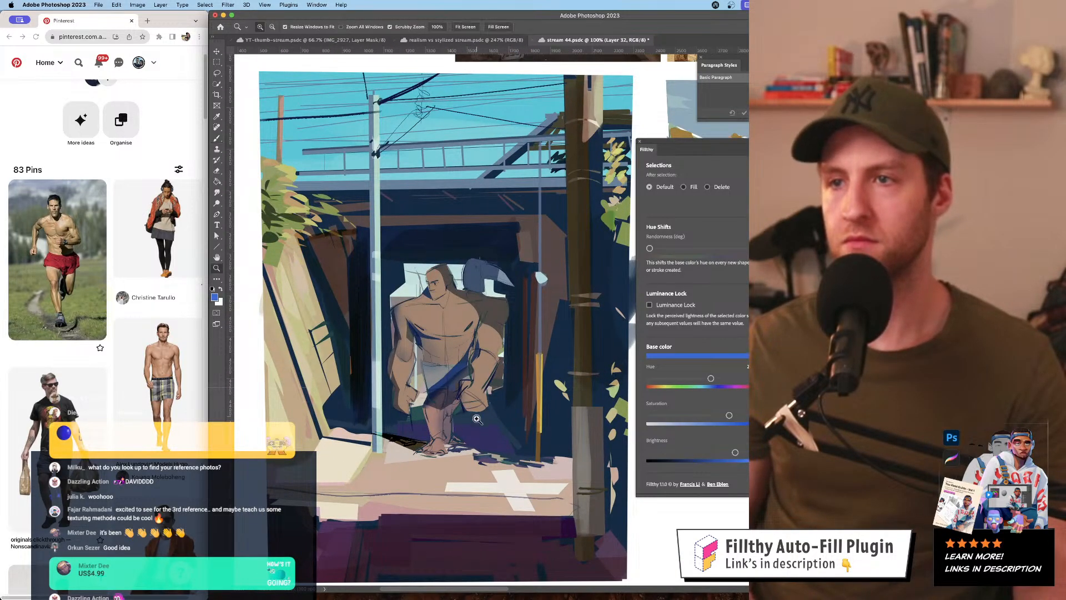
{"action": "left_click", "coordinate": [478, 424], "text": "alt"}
{"action": "left_click", "coordinate": [479, 423], "text": "alt"}
{"action": "left_click_drag", "start_coordinate": [478, 423], "coordinate": [466, 422]}
{"action": "left_click", "coordinate": [466, 421]}
- Mirror the canvas view back and add a new layer for further painting on the figure
{"action": "key", "text": "super+f"}
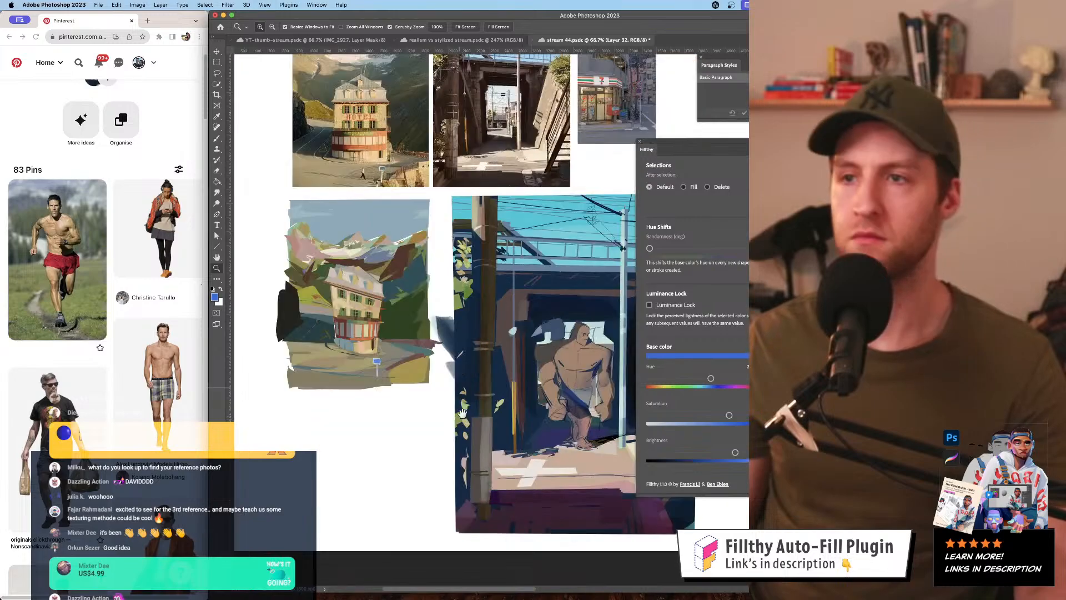
{"action": "left_click_drag", "start_coordinate": [577, 370], "coordinate": [470, 369]}
{"action": "left_click", "coordinate": [470, 369]}
{"action": "left_click", "coordinate": [470, 369]}
{"action": "left_click", "coordinate": [460, 372], "text": "alt"}
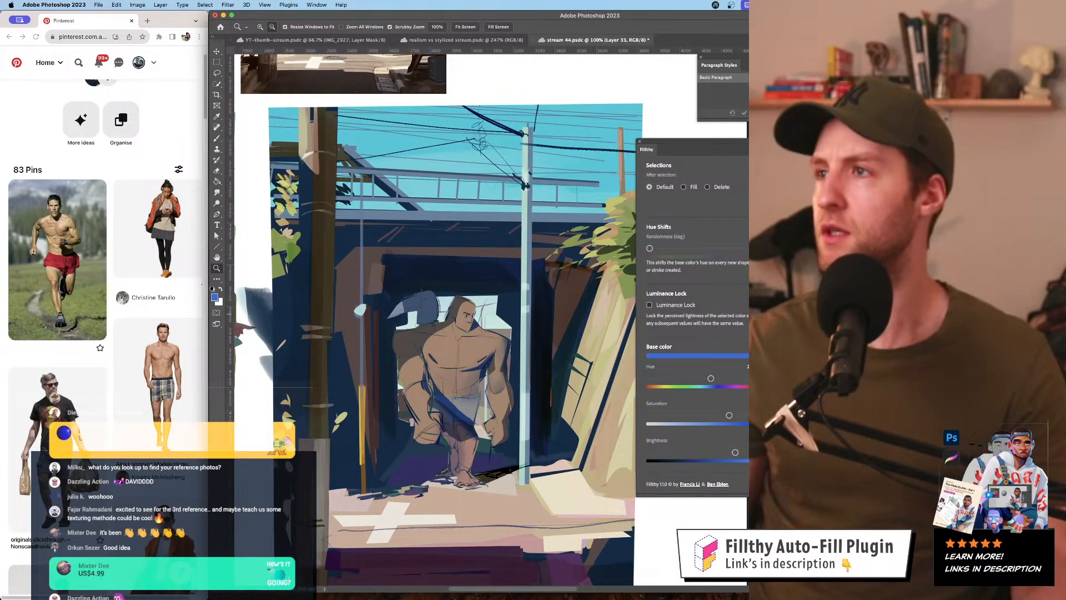
{"action": "left_click", "coordinate": [467, 433]}
{"action": "left_click", "coordinate": [468, 434]}
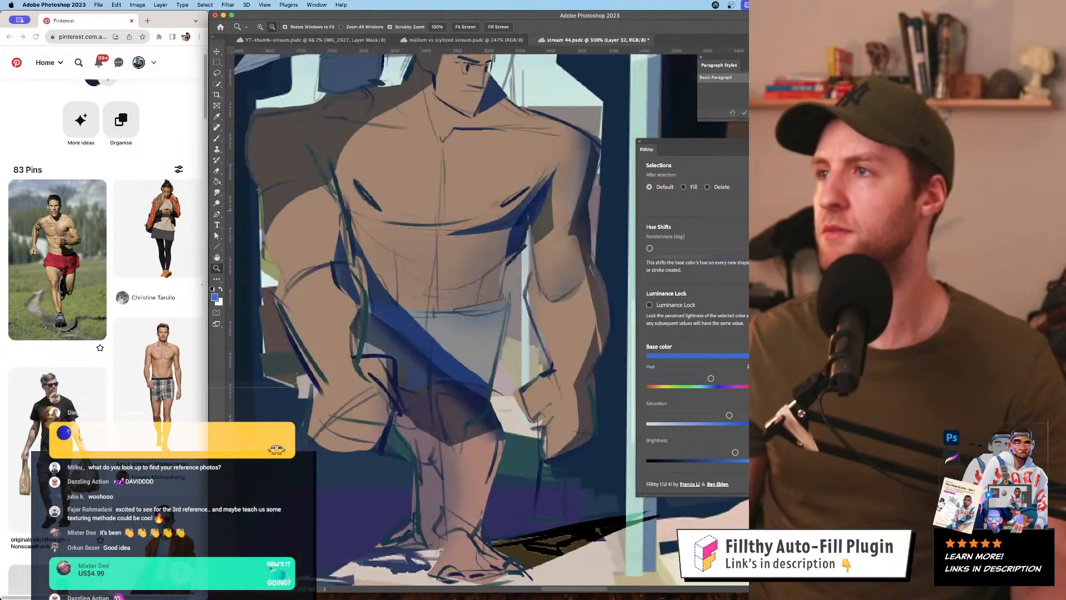
{"action": "left_click", "coordinate": [512, 321], "text": "alt"}
{"action": "left_click", "coordinate": [512, 320]}
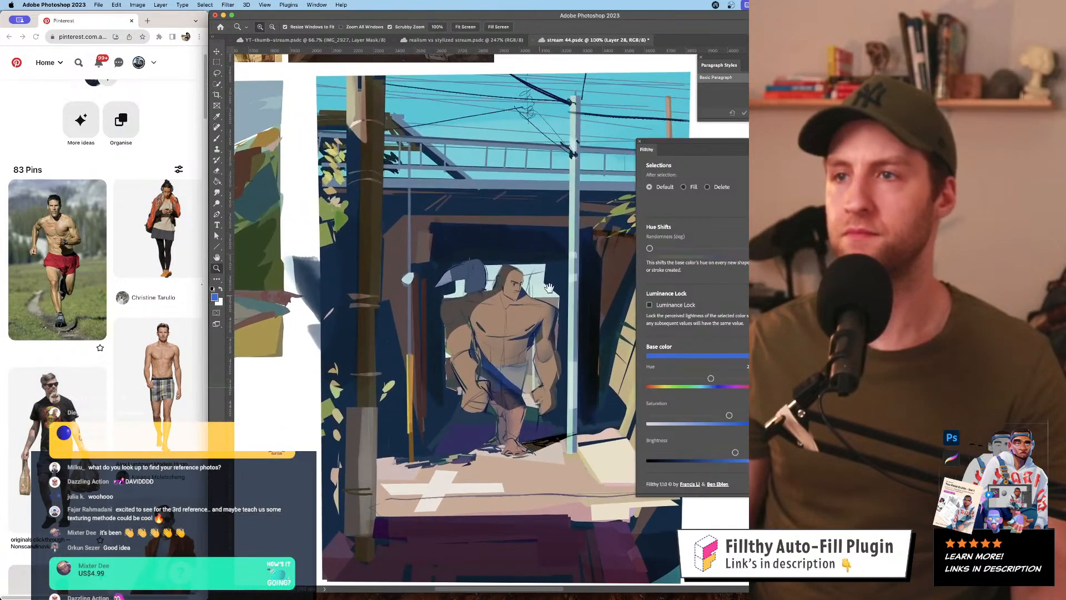
{"action": "left_click", "coordinate": [977, 190]}
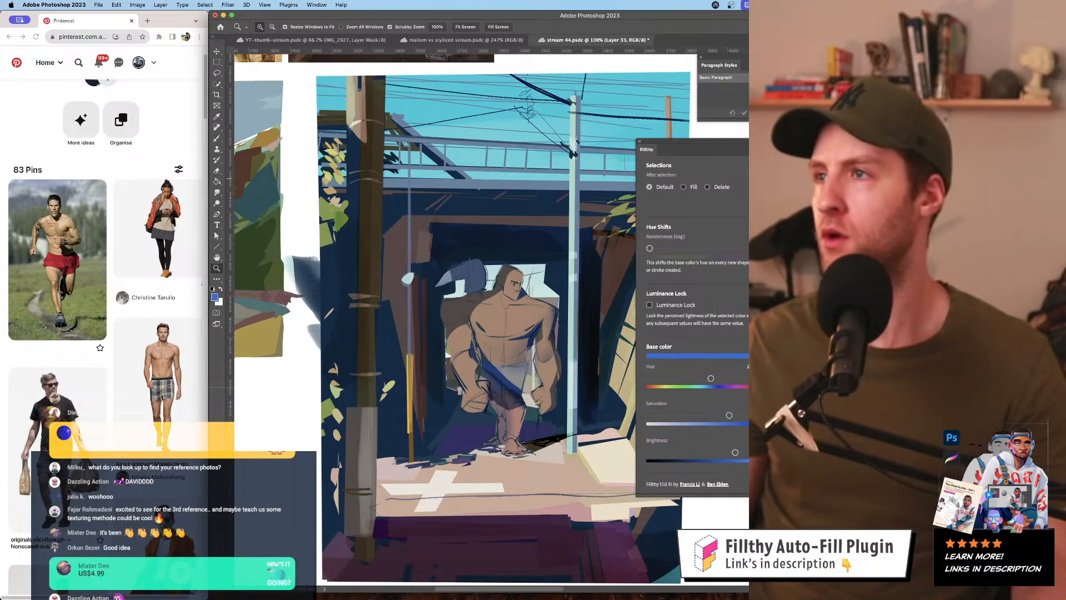
- Lasso around the face, chest and both arms, leaving out the hair, the bird and the lower legs, and ready a soft brush
{"action": "left_click_drag", "start_coordinate": [539, 321], "coordinate": [502, 317]}
{"action": "left_click", "coordinate": [503, 316]}
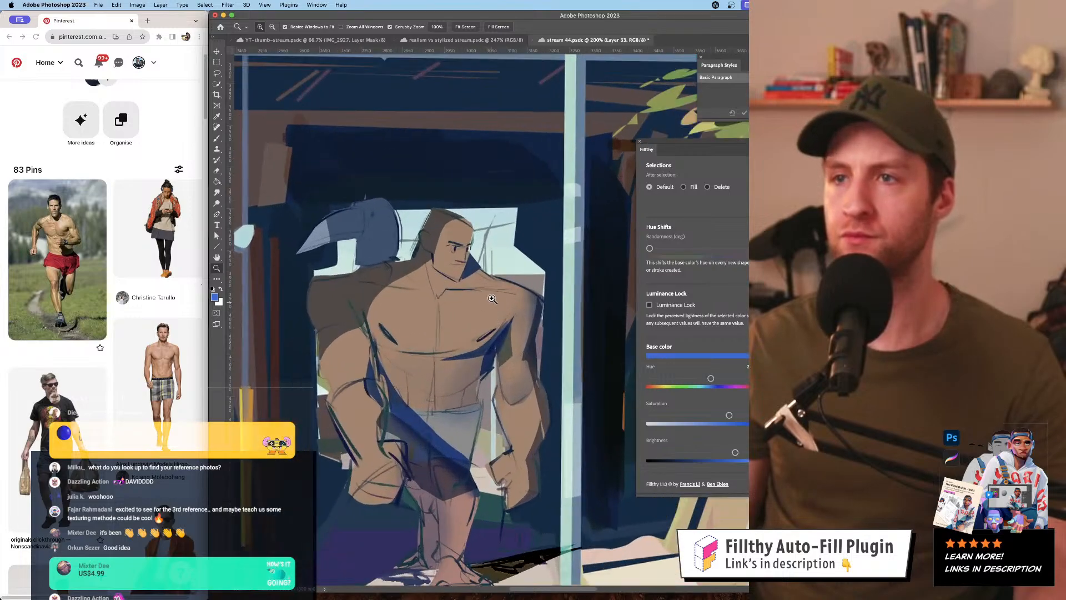
{"action": "key", "text": "b"}
{"action": "left_click_drag", "start_coordinate": [453, 285], "coordinate": [472, 290]}
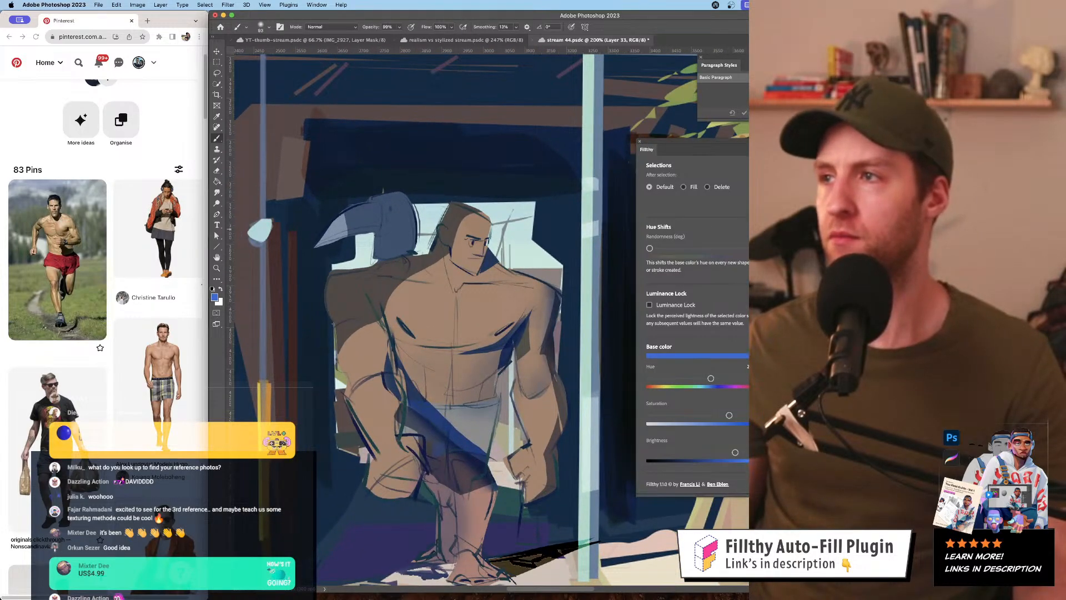
{"action": "key", "text": "l"}
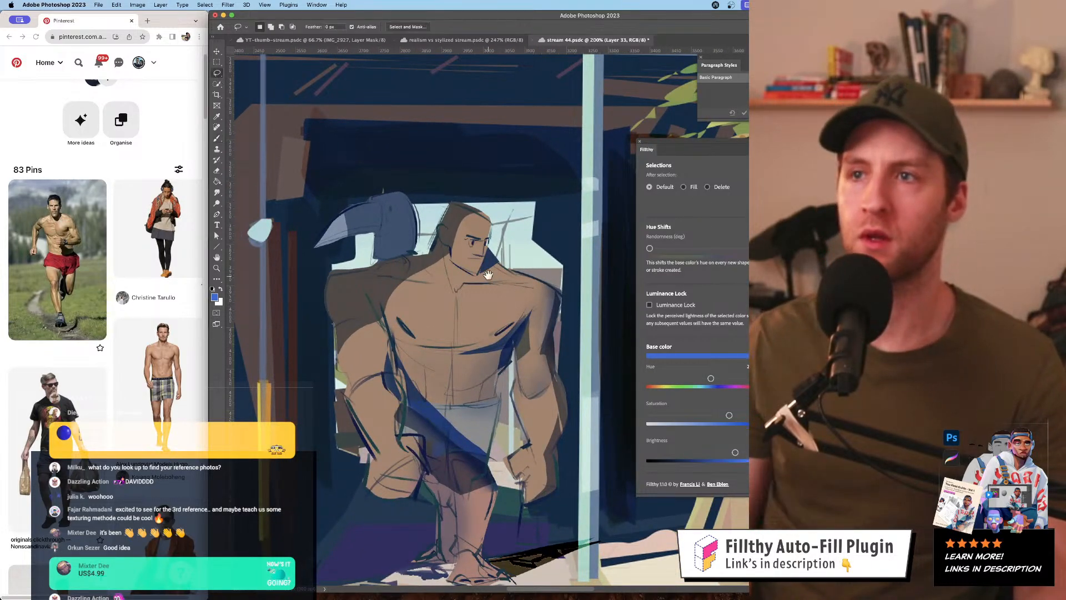
{"action": "left_click_drag", "start_coordinate": [475, 215], "coordinate": [448, 259]}
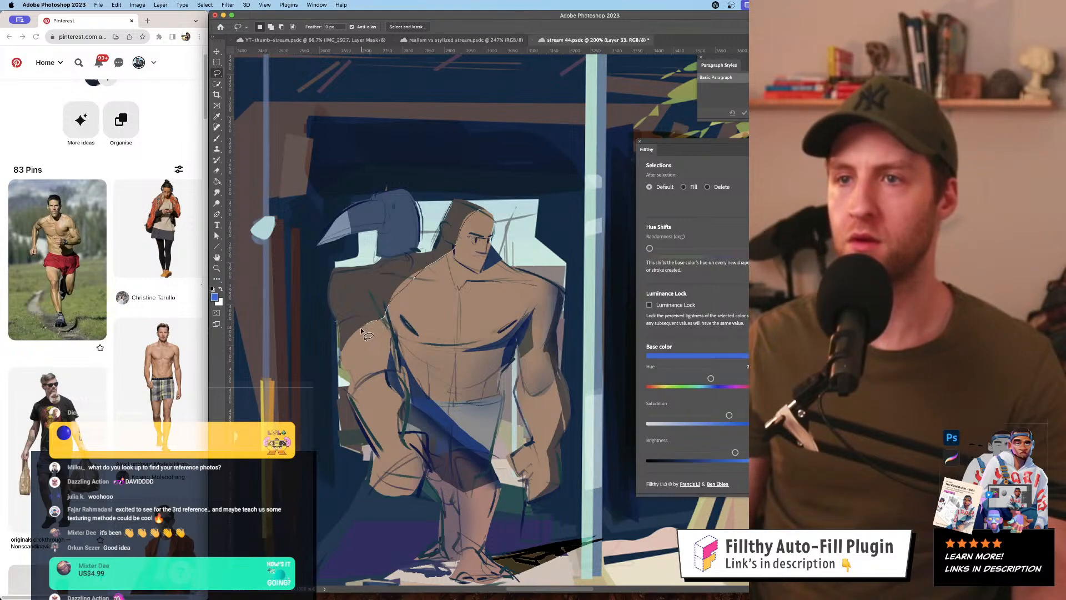
{"action": "mouse_move", "coordinate": [339, 355]}
{"action": "left_mouse_down"}
{"action": "mouse_move", "coordinate": [373, 528]}
{"action": "mouse_move", "coordinate": [479, 489]}
{"action": "mouse_move", "coordinate": [611, 327]}
{"action": "mouse_move", "coordinate": [481, 188]}
{"action": "left_mouse_up"}
{"action": "key", "text": "b"}
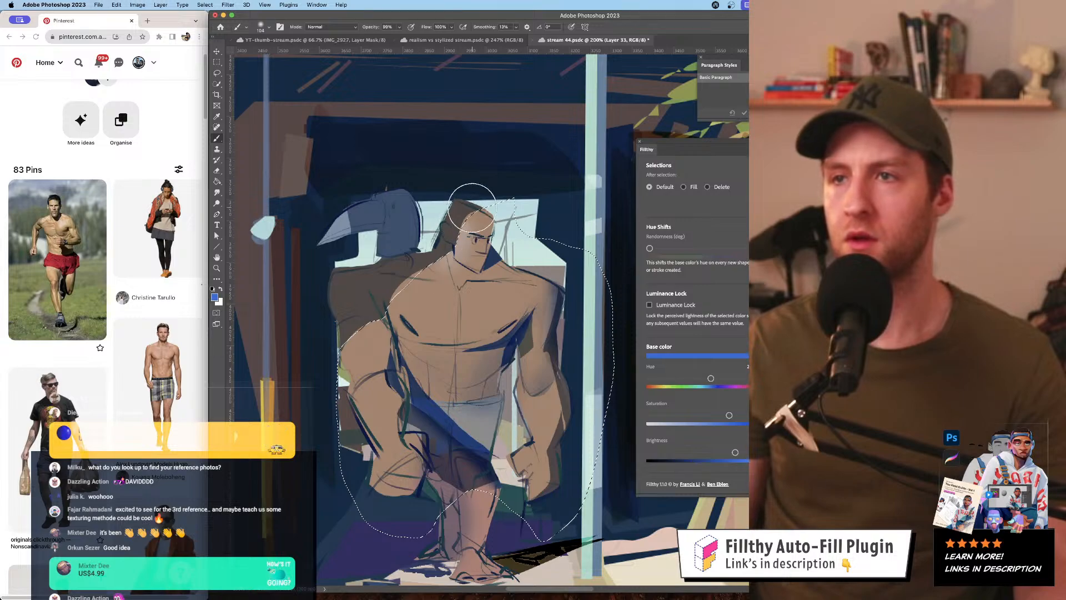
- Switch the base color to orange, softly brush warm light over the selected upper body, and clear the selection
{"action": "left_click", "coordinate": [704, 386]}
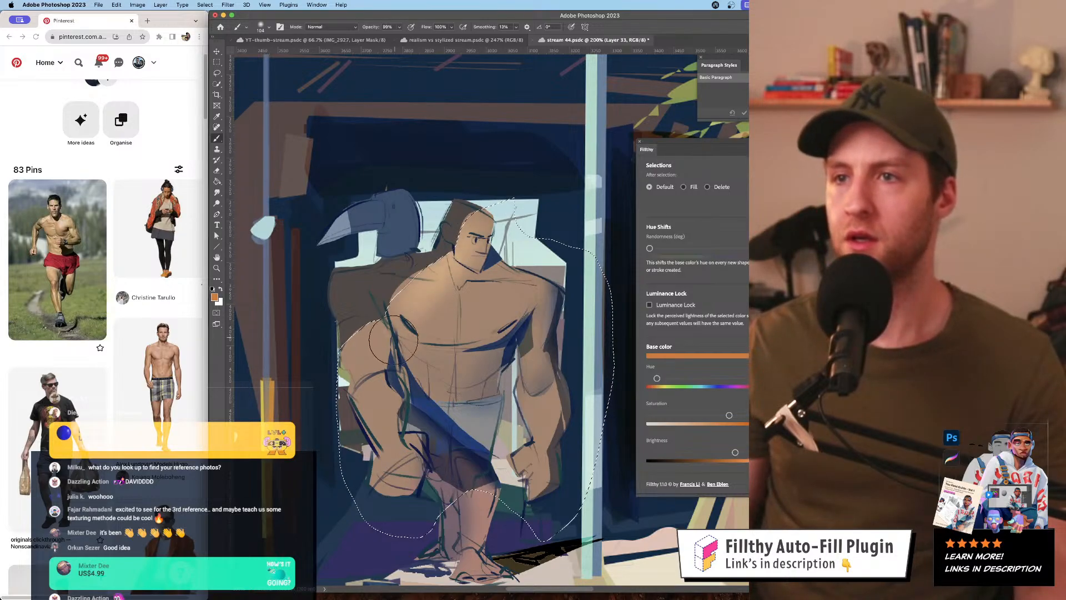
{"action": "key", "text": "z"}
{"action": "left_click", "coordinate": [516, 311], "text": "alt"}
{"action": "key", "text": "h"}
{"action": "left_click_drag", "start_coordinate": [516, 312], "coordinate": [480, 339]}
{"action": "key", "text": "b"}
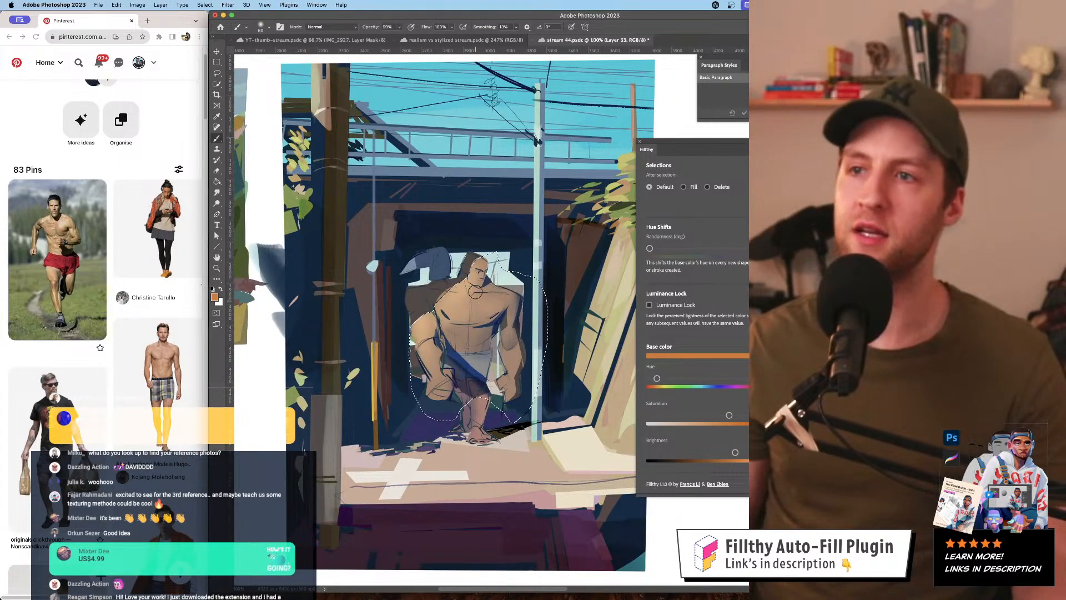
{"action": "key", "text": "l"}
{"action": "left_click", "coordinate": [473, 306]}
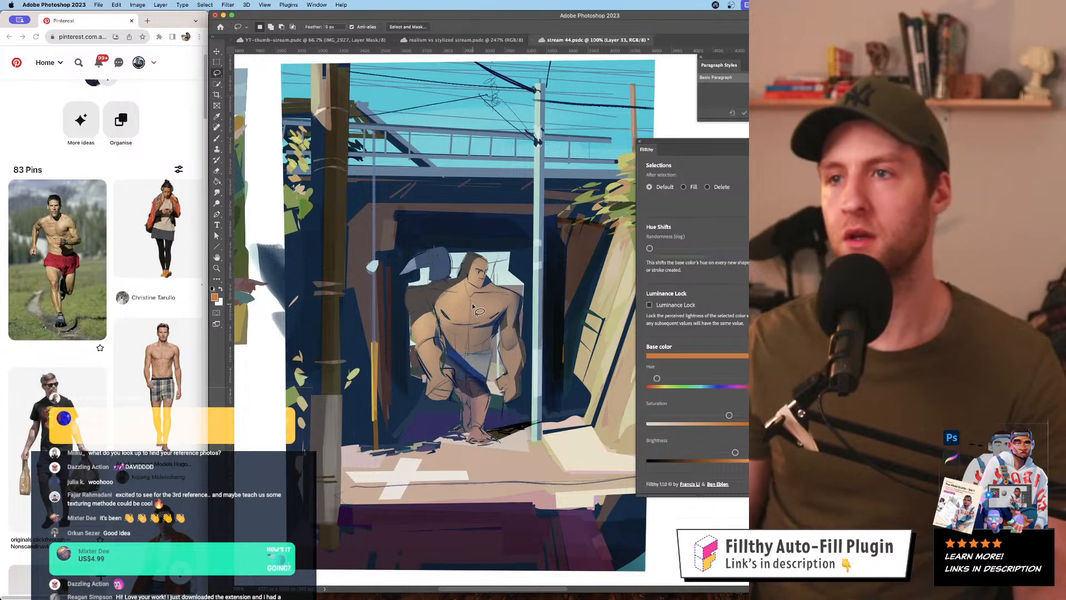
{"action": "key", "text": "b"}
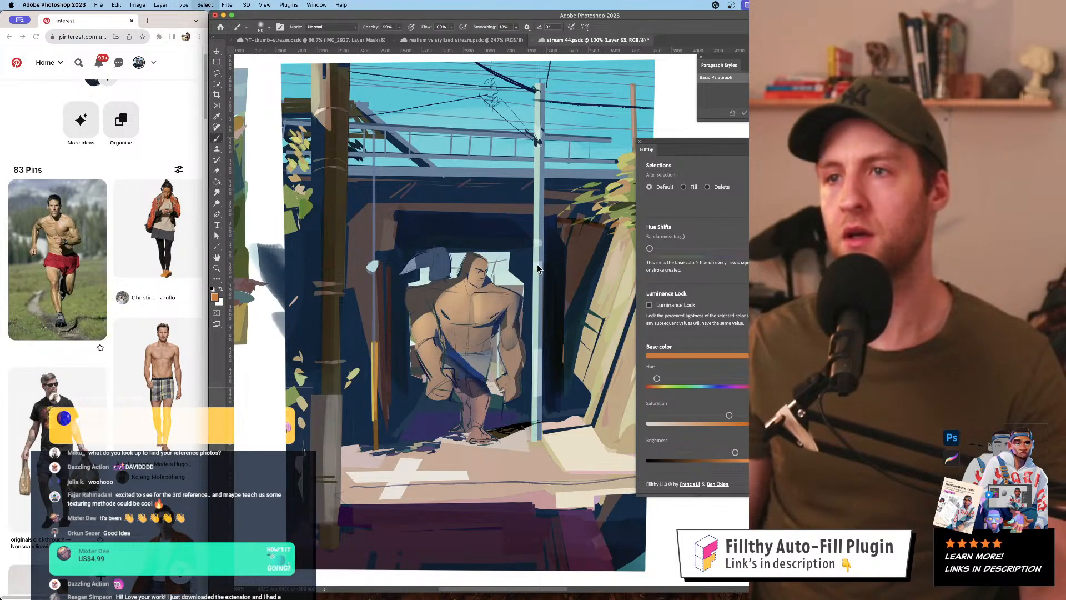
- Lasso the face and softly brush orange light inside the selection
{"action": "key", "text": "z"}
{"action": "left_click", "coordinate": [536, 314], "text": "alt"}
{"action": "left_click", "coordinate": [536, 314], "text": "alt"}
{"action": "left_click", "coordinate": [516, 313]}
{"action": "left_click", "coordinate": [516, 312]}
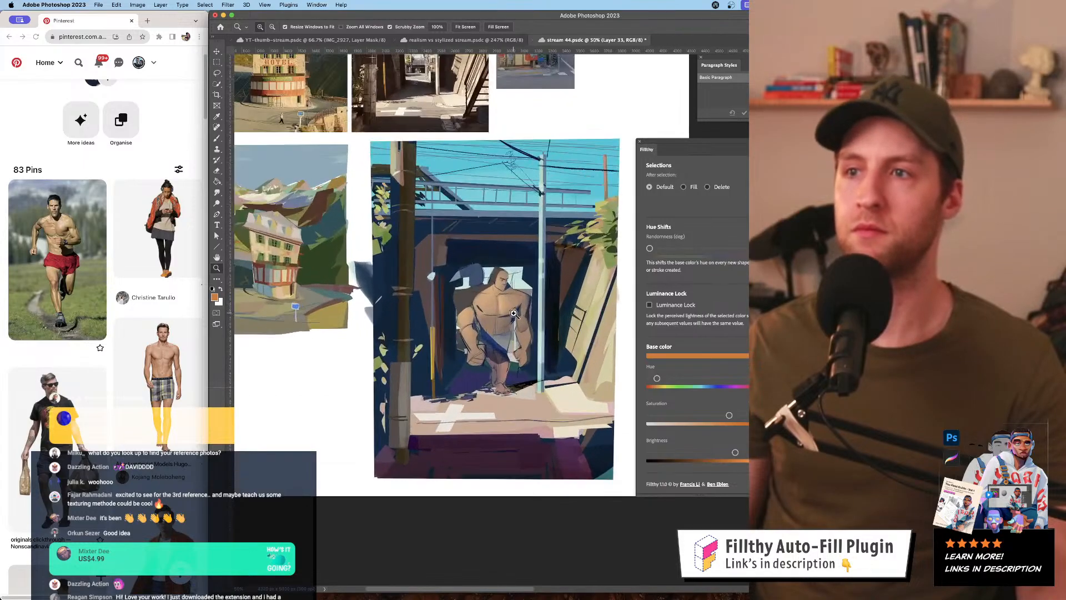
{"action": "left_click", "coordinate": [513, 311]}
{"action": "left_click", "coordinate": [512, 311]}
{"action": "left_click", "coordinate": [217, 73]}
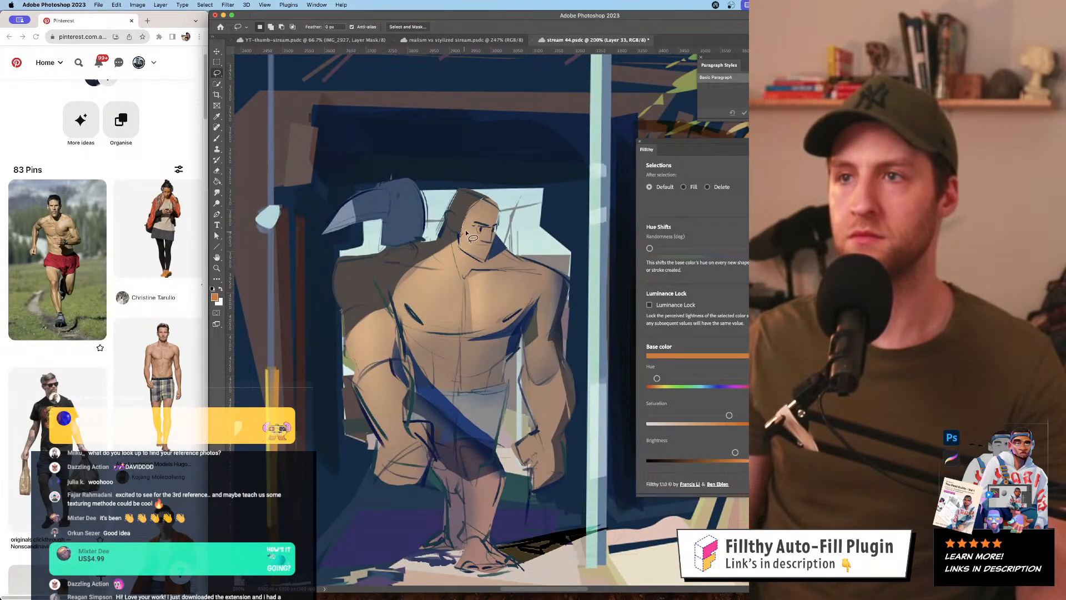
{"action": "left_click_drag", "start_coordinate": [499, 232], "coordinate": [498, 233]}
{"action": "key", "text": "b"}
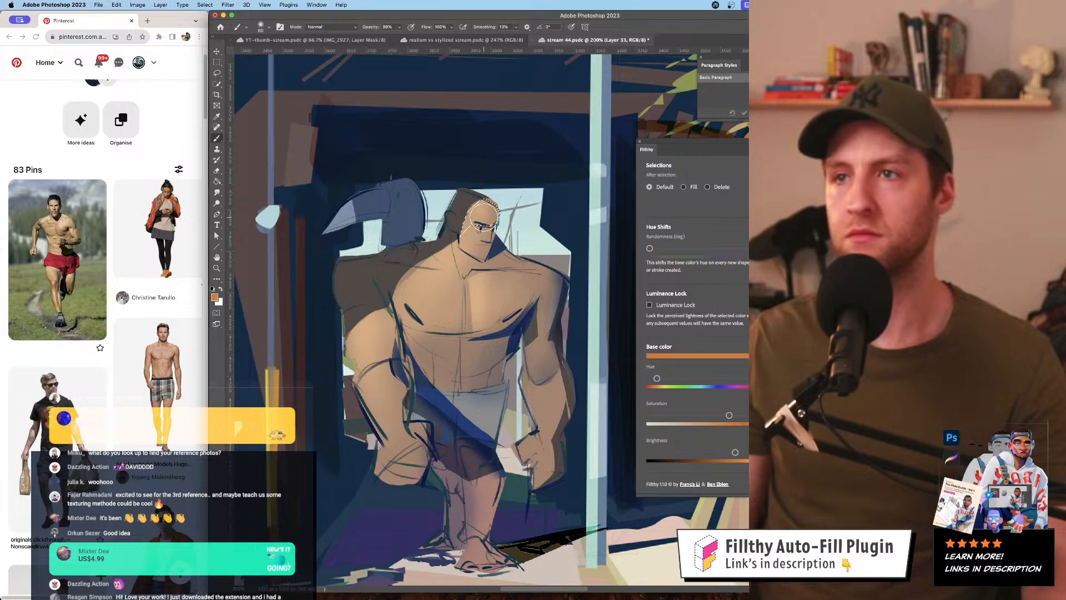
{"action": "left_click_drag", "start_coordinate": [506, 187], "coordinate": [497, 176]}
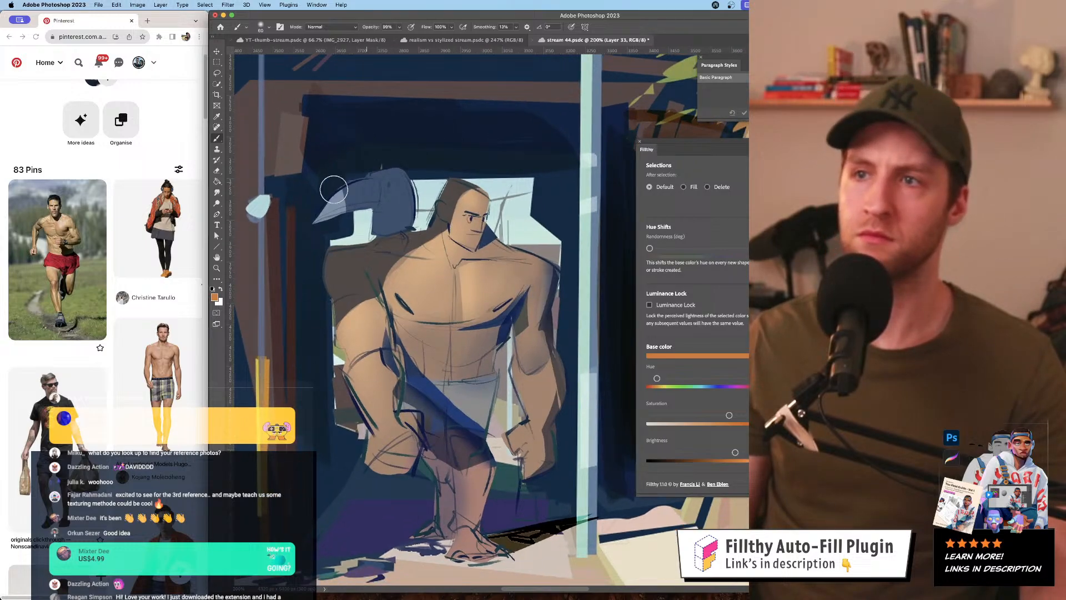
- Lasso the base of the neck and one side of the chest's center line, softly brushing orange light into each
{"action": "left_click", "coordinate": [217, 72]}
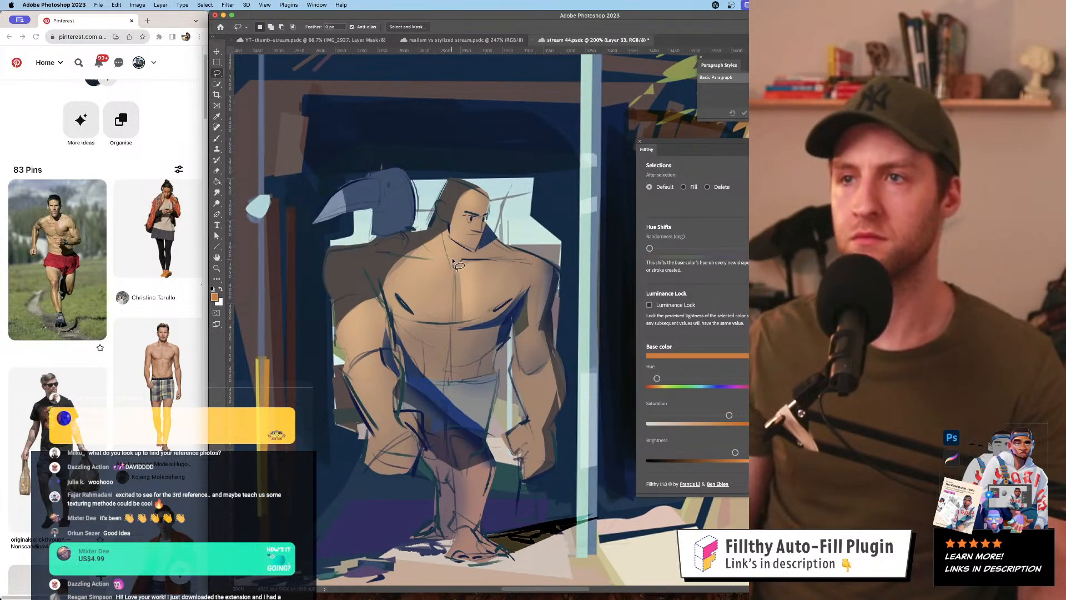
{"action": "key", "text": "b"}
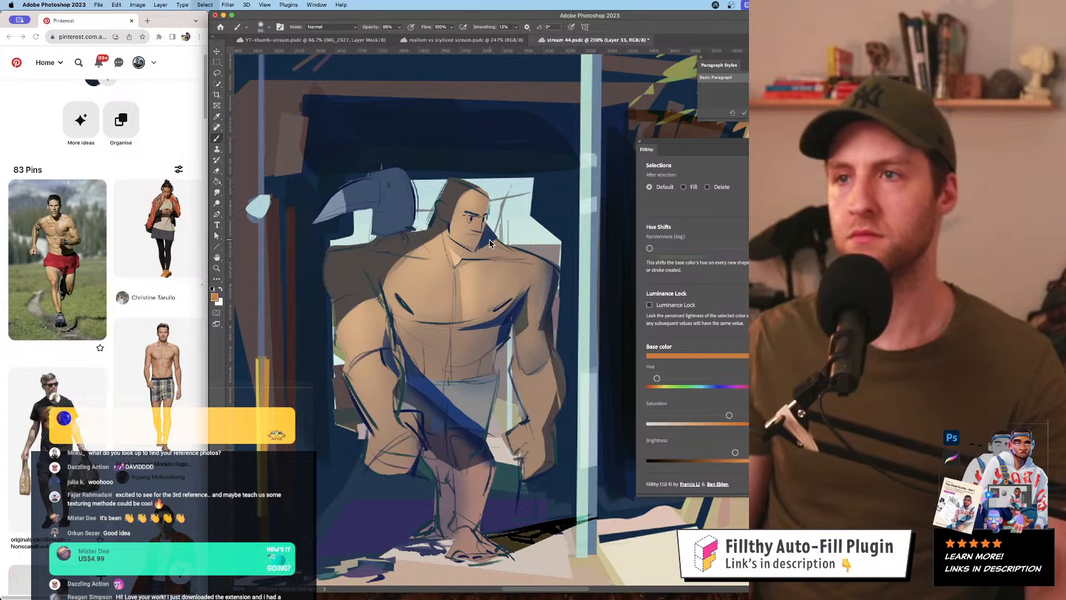
{"action": "key", "text": "l"}
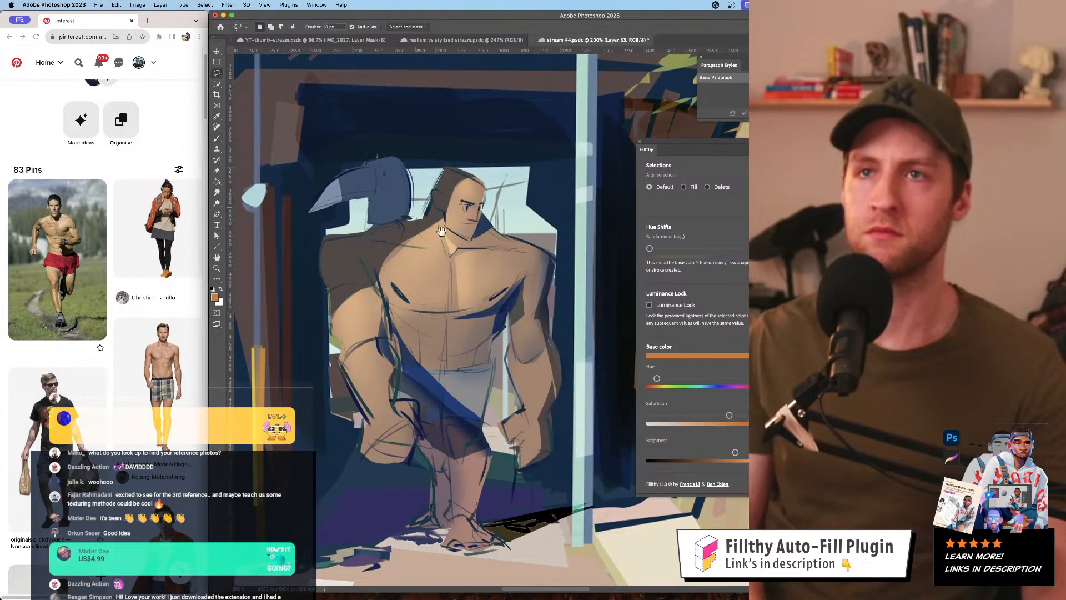
{"action": "left_click_drag", "start_coordinate": [498, 261], "coordinate": [476, 165]}
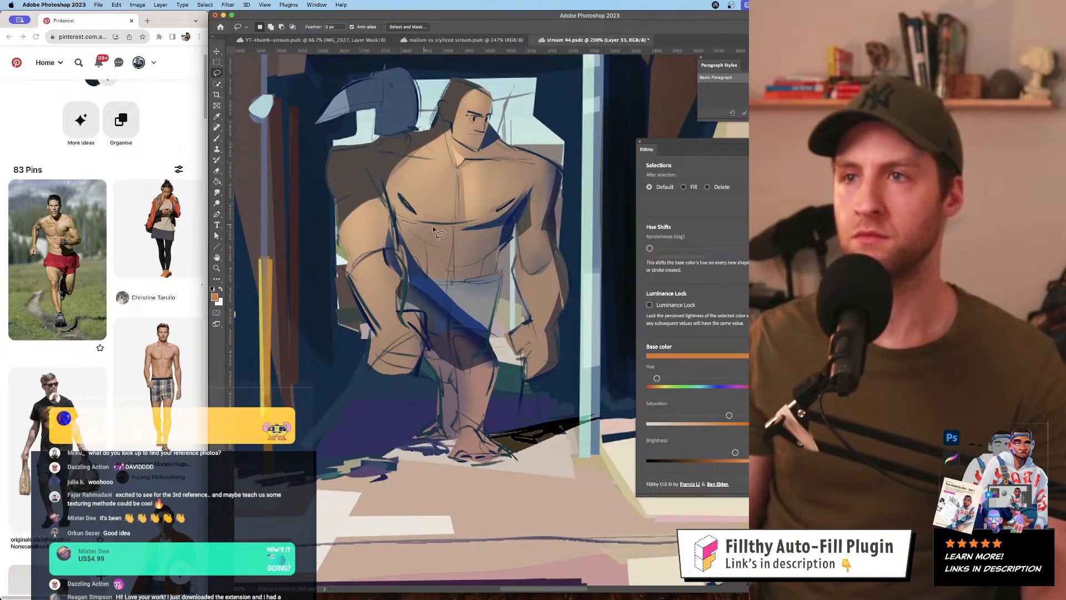
- Lasso the upper abdomen just beneath the chest muscles and softly brush orange inside the selection
{"action": "mouse_move", "coordinate": [456, 253]}
{"action": "left_mouse_down"}
{"action": "mouse_move", "coordinate": [417, 258]}
{"action": "mouse_move", "coordinate": [404, 227]}
{"action": "left_mouse_up"}
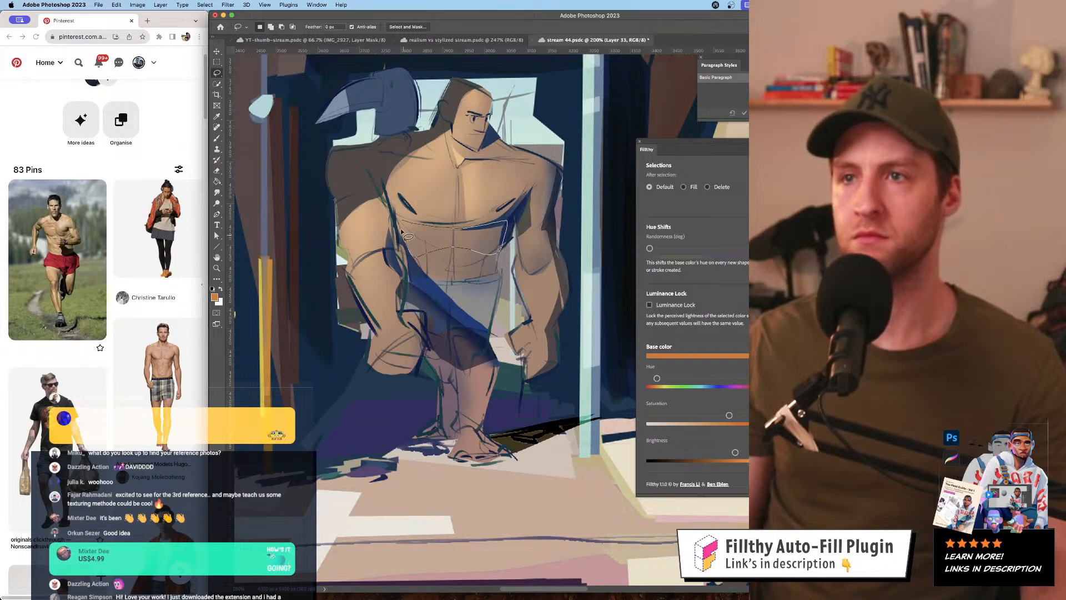
{"action": "key", "text": "b"}
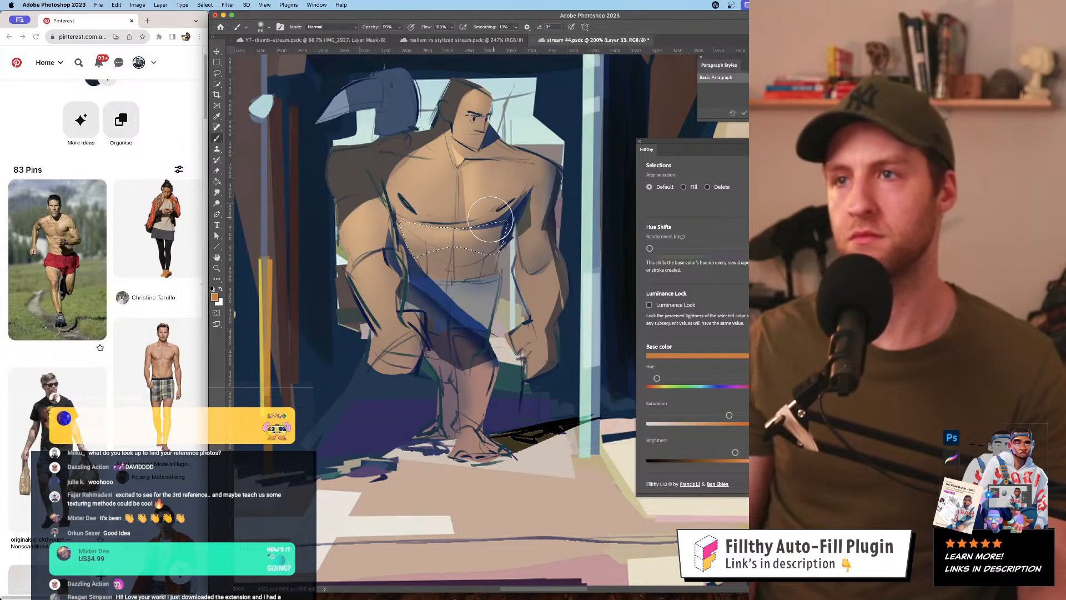
{"action": "key", "text": "z"}
{"action": "left_click", "coordinate": [525, 267], "text": "alt"}
{"action": "left_click", "coordinate": [524, 287], "text": "alt"}
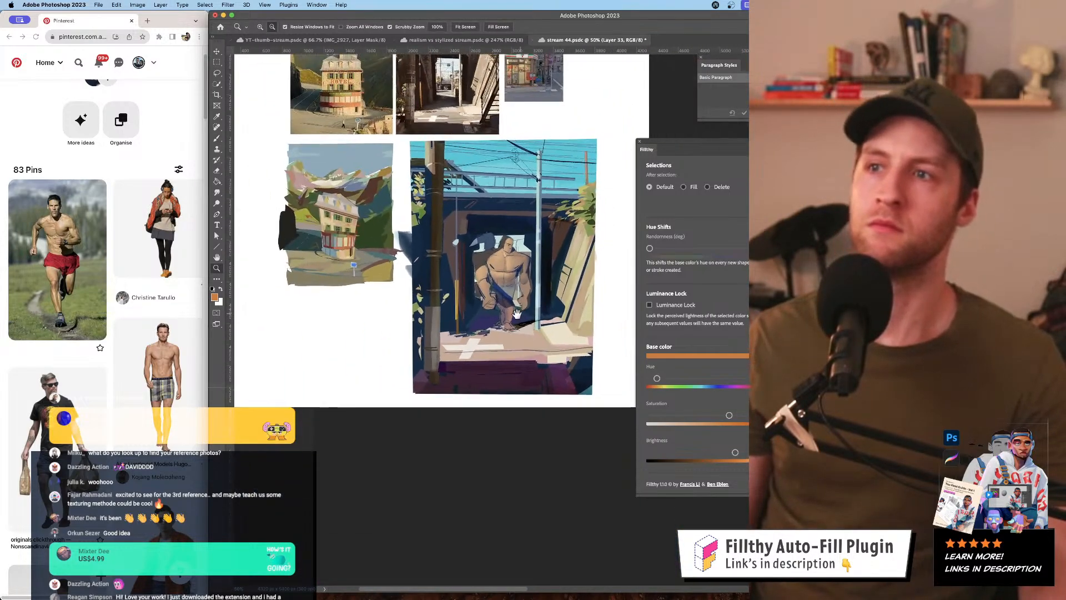
{"action": "left_click", "coordinate": [503, 300]}
{"action": "left_click", "coordinate": [503, 300], "text": "alt"}
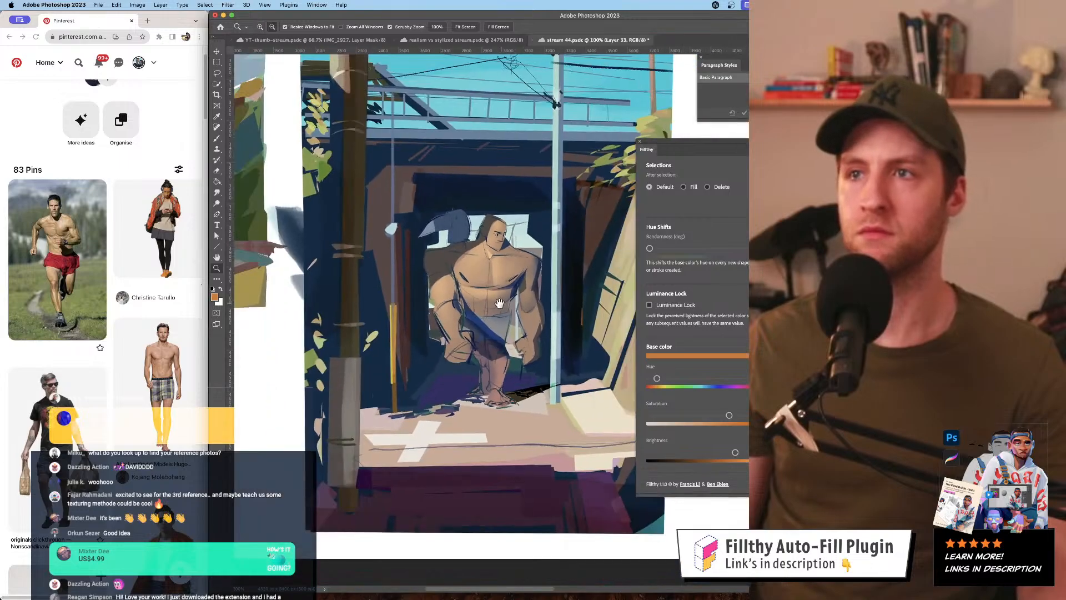
- Undo and redo the latest warm shading to compare the figure with and without it
{"action": "key", "text": "l"}
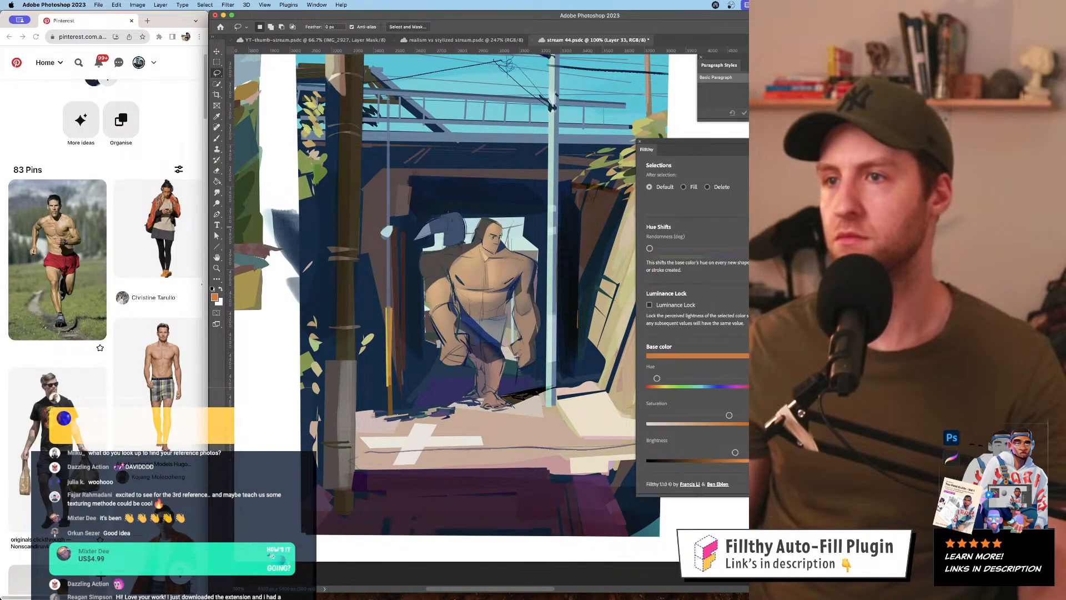
{"action": "key", "text": "super+z"}
{"action": "key", "text": "super+shift+z"}
{"action": "key", "text": "super+z"}
{"action": "key", "text": "super+shift+z"}
- Switch to Layer 29 and erase the blue shadow over the shorts
{"action": "key", "text": "i"}
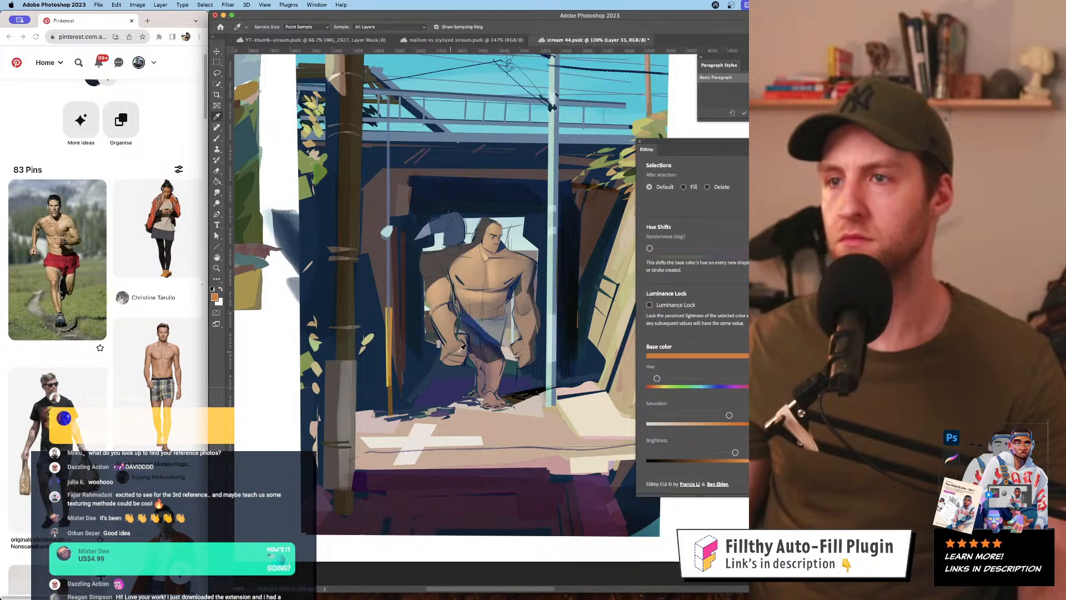
{"action": "key", "text": "e"}
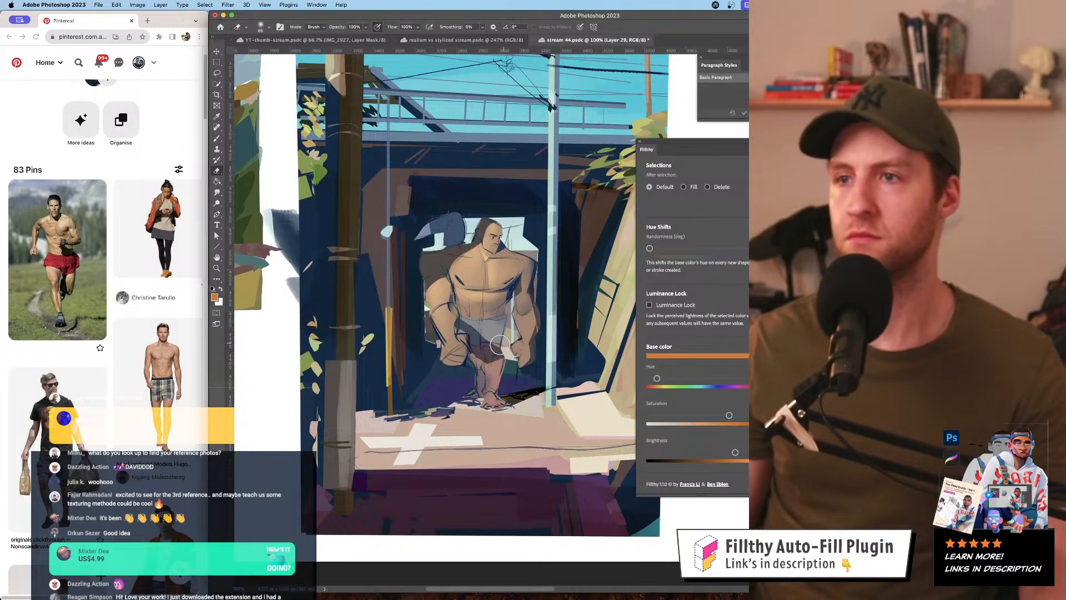
{"action": "mouse_move", "coordinate": [500, 345]}
{"action": "left_mouse_down"}
{"action": "mouse_move", "coordinate": [501, 374]}
{"action": "mouse_move", "coordinate": [479, 331]}
{"action": "mouse_move", "coordinate": [481, 355]}
{"action": "left_mouse_up"}
{"action": "left_click_drag", "start_coordinate": [522, 323], "coordinate": [514, 326]}
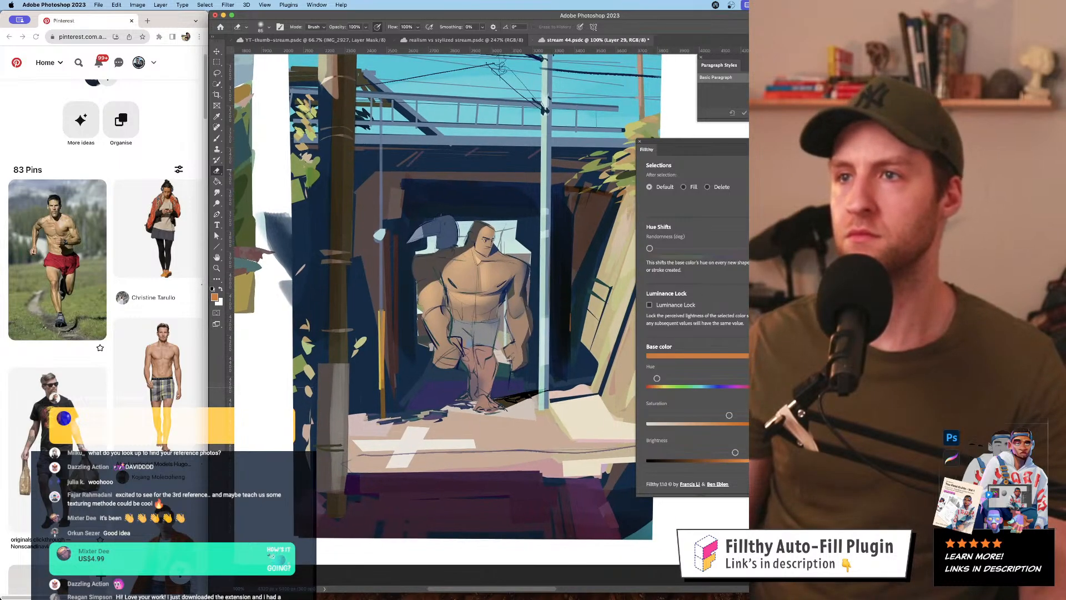
- Ready the lasso, set the Fillthy selection mode to Fill and change the base color to a deep violet-blue
{"action": "key", "text": "l"}
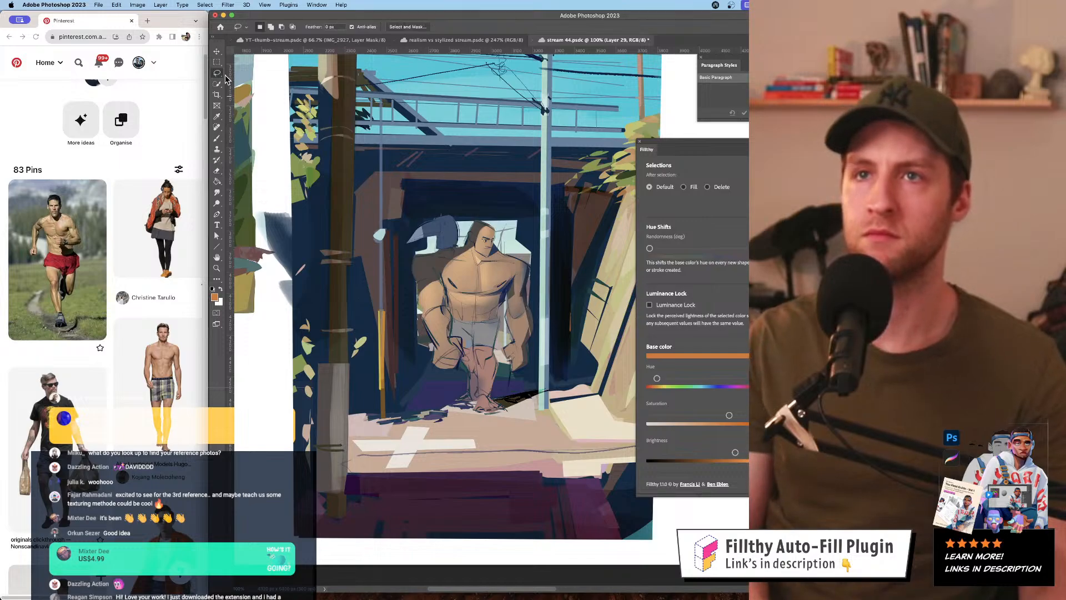
{"action": "left_click", "coordinate": [683, 186]}
{"action": "left_click_drag", "start_coordinate": [657, 378], "coordinate": [718, 378]}
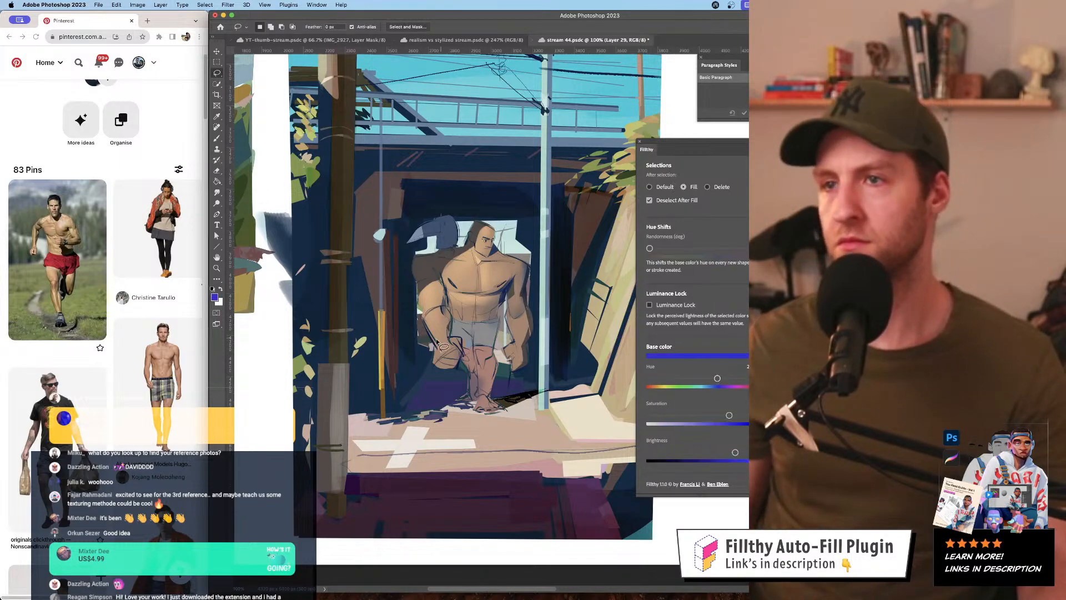
- Try a blue filled shadow shape across the shorts and soften it with the eraser
{"action": "scroll", "coordinate": [419, 332], "scroll_direction": "right", "scroll_amount": 3}
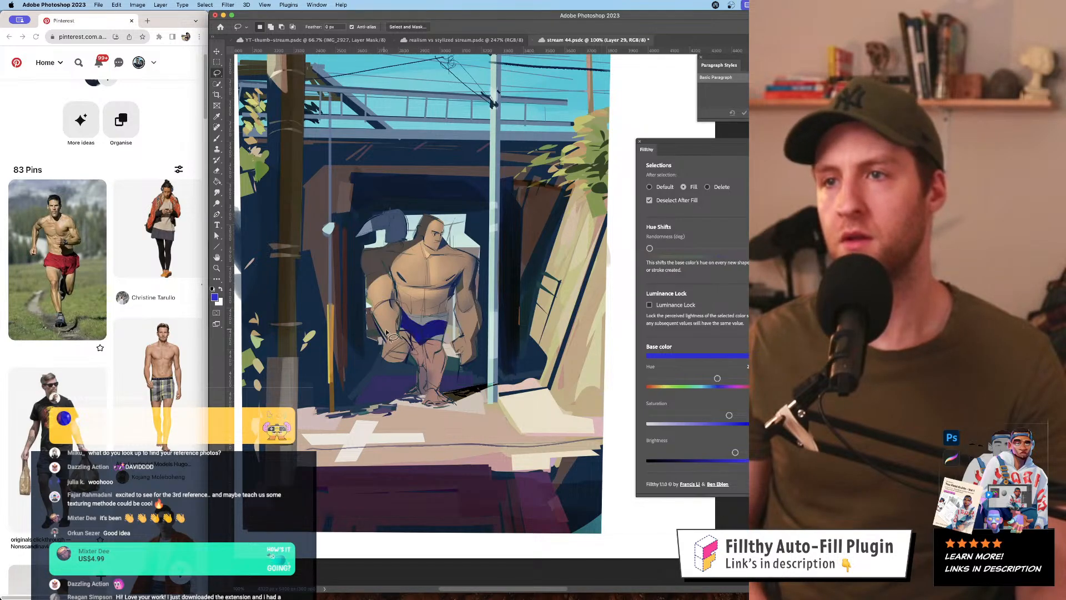
{"action": "key", "text": "e"}
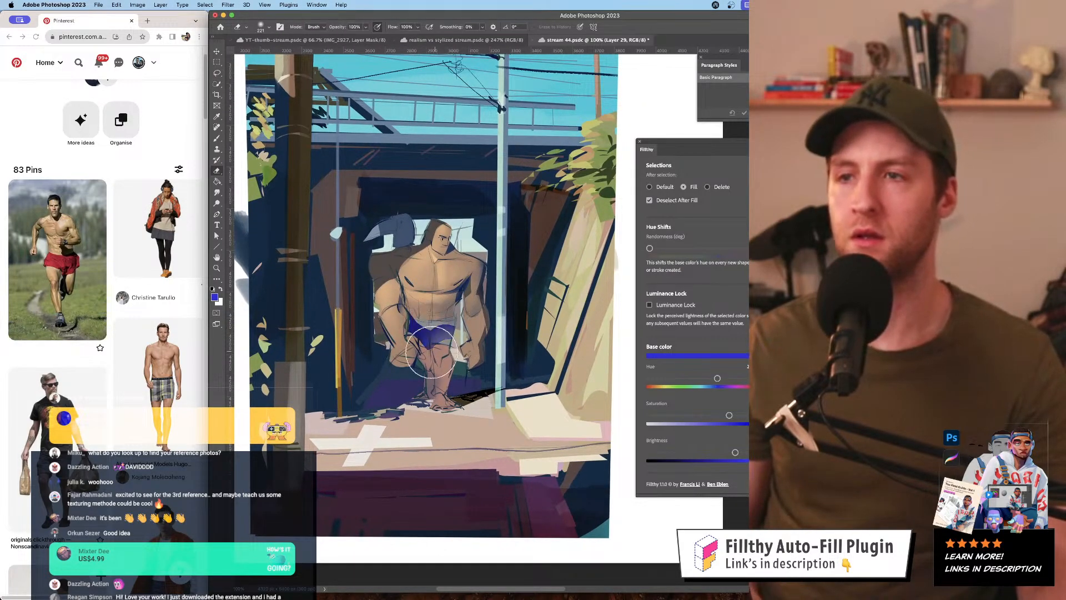
{"action": "mouse_move", "coordinate": [410, 317]}
{"action": "left_mouse_down"}
{"action": "mouse_move", "coordinate": [463, 325]}
{"action": "mouse_move", "coordinate": [427, 342]}
{"action": "mouse_move", "coordinate": [416, 322]}
{"action": "mouse_move", "coordinate": [441, 328]}
{"action": "left_mouse_up"}
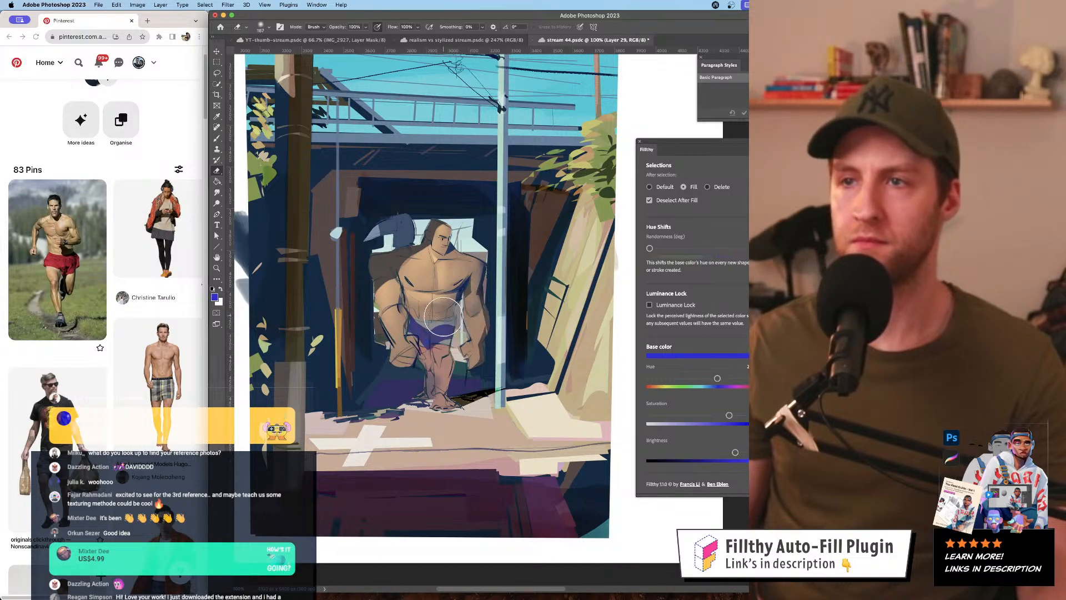
{"action": "key", "text": "super+z"}
{"action": "mouse_move", "coordinate": [439, 319]}
{"action": "left_mouse_down"}
{"action": "mouse_move", "coordinate": [389, 317]}
{"action": "mouse_move", "coordinate": [445, 344]}
{"action": "left_mouse_up"}
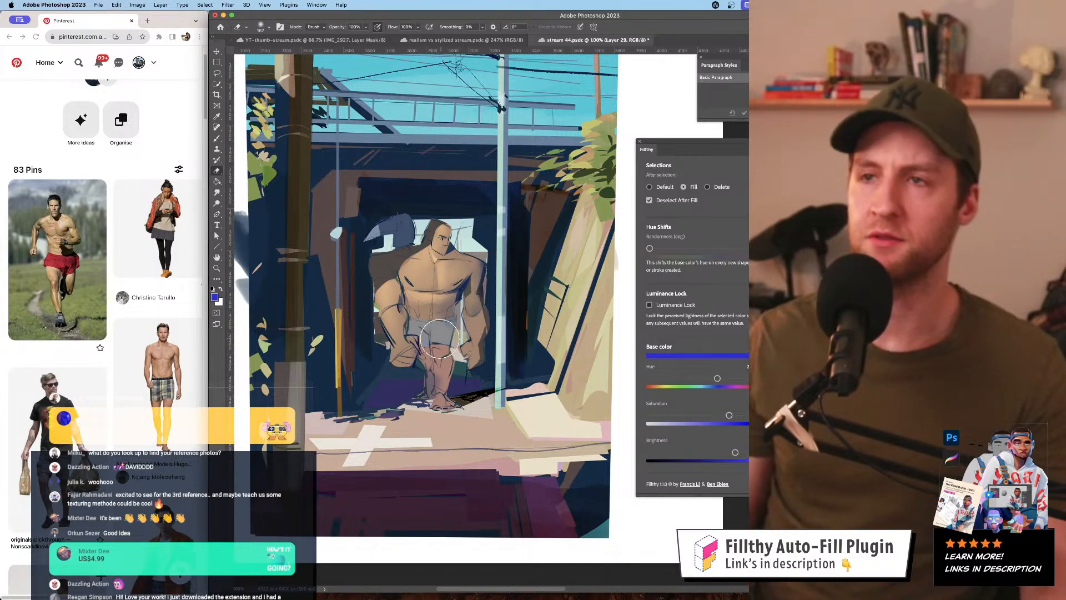
- Lasso-fill a blue shadow down the shorts and leg on the bird's side and soften it with the eraser
{"action": "key", "text": "l"}
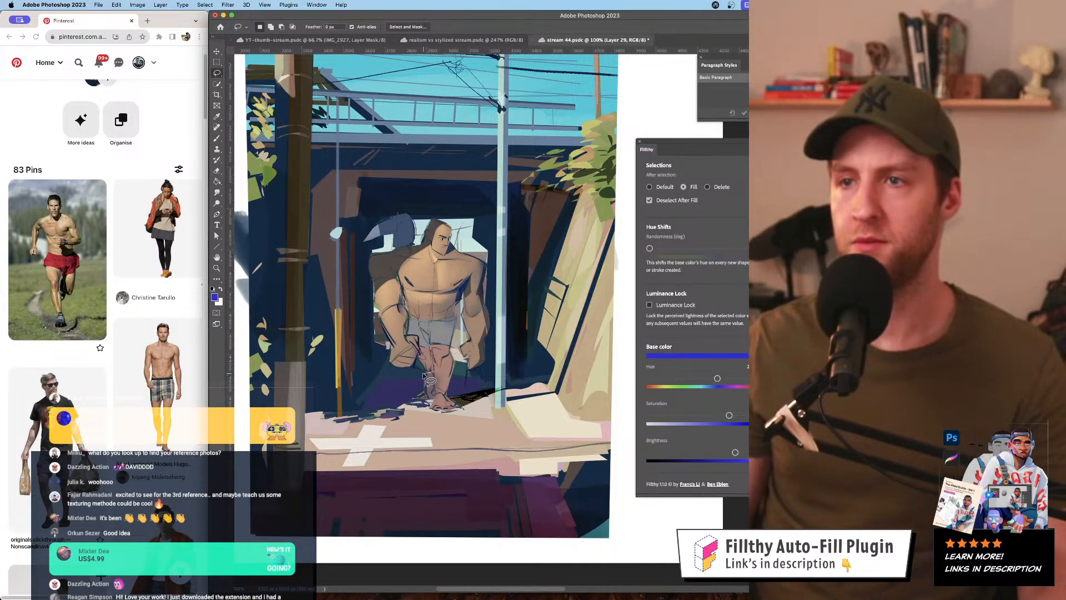
{"action": "left_click_drag", "start_coordinate": [421, 325], "coordinate": [418, 332]}
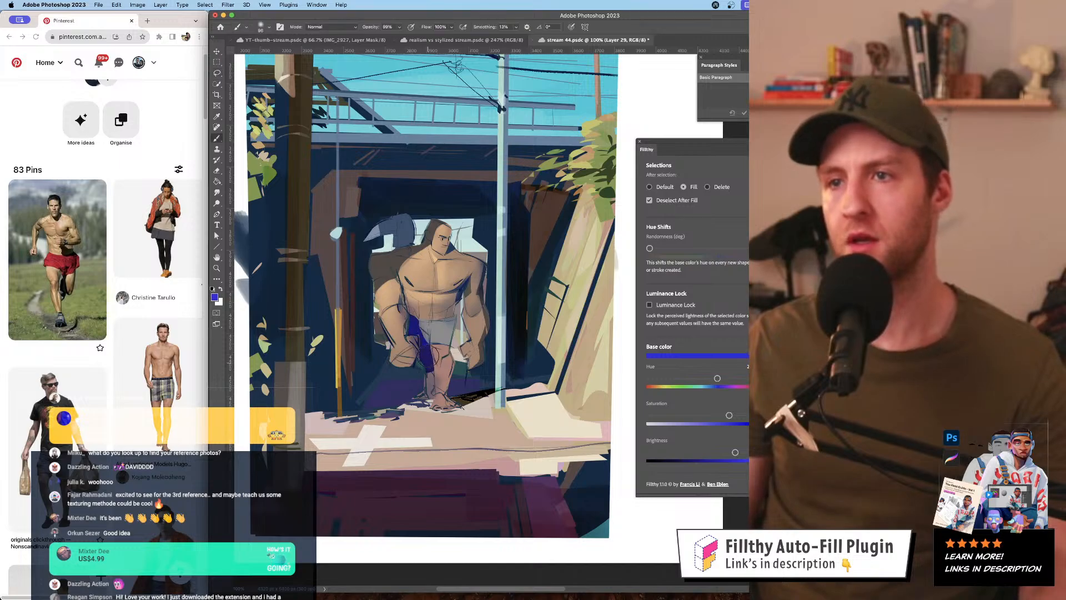
{"action": "key", "text": "e"}
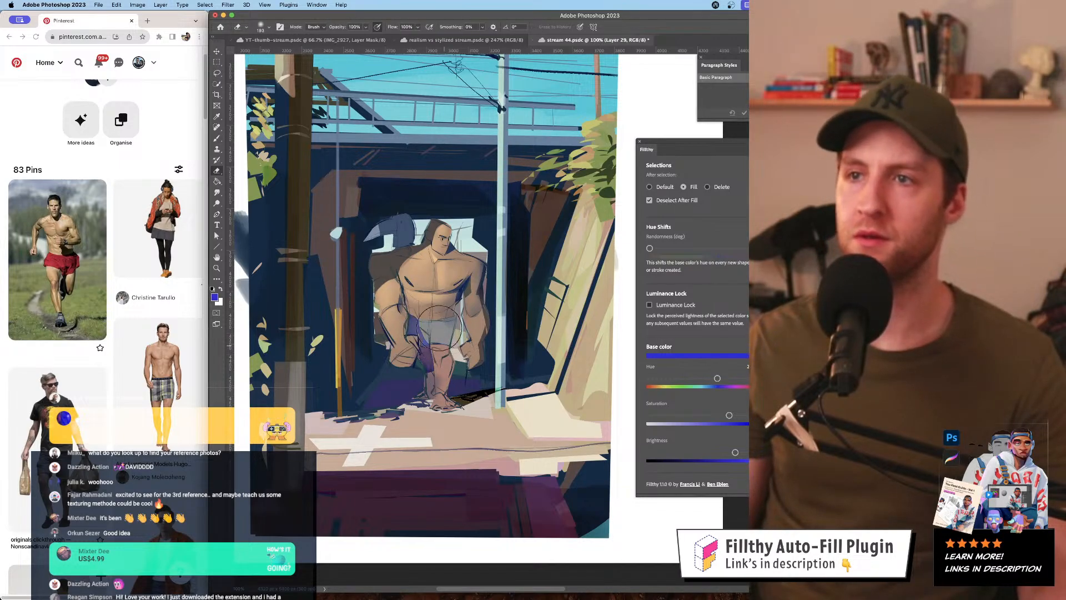
- Lasso-fill a blue shadow along the side of the torso beside the arm on the bird's side
{"action": "key", "text": "l"}
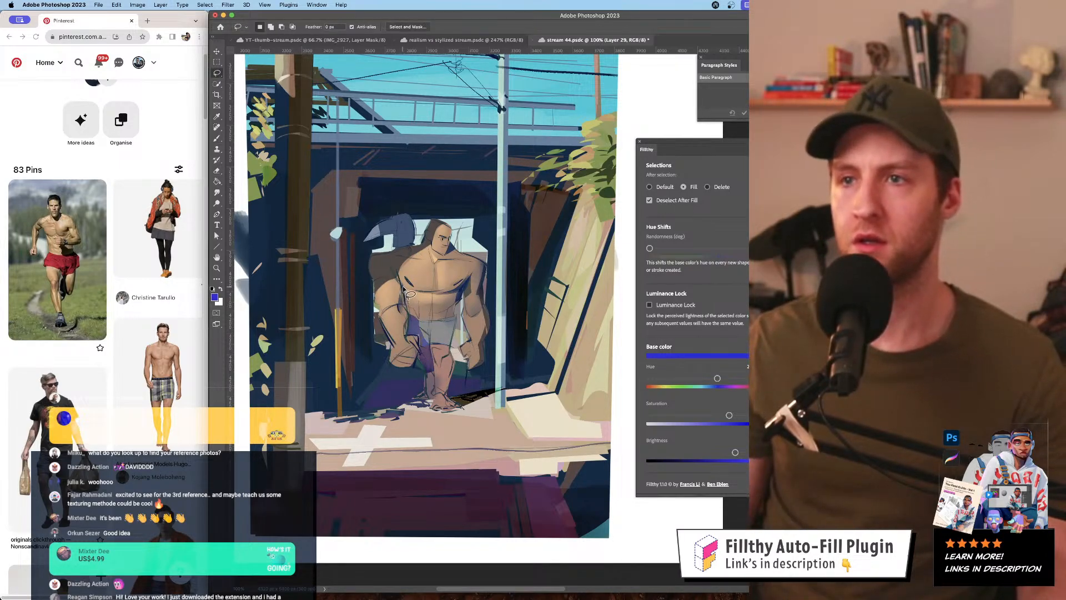
{"action": "mouse_move", "coordinate": [410, 290]}
{"action": "left_mouse_down"}
{"action": "mouse_move", "coordinate": [410, 324]}
{"action": "mouse_move", "coordinate": [408, 291]}
{"action": "left_mouse_up"}
{"action": "key", "text": "z"}
{"action": "left_click", "coordinate": [433, 303], "text": "alt"}
{"action": "left_click", "coordinate": [472, 333], "text": "alt"}
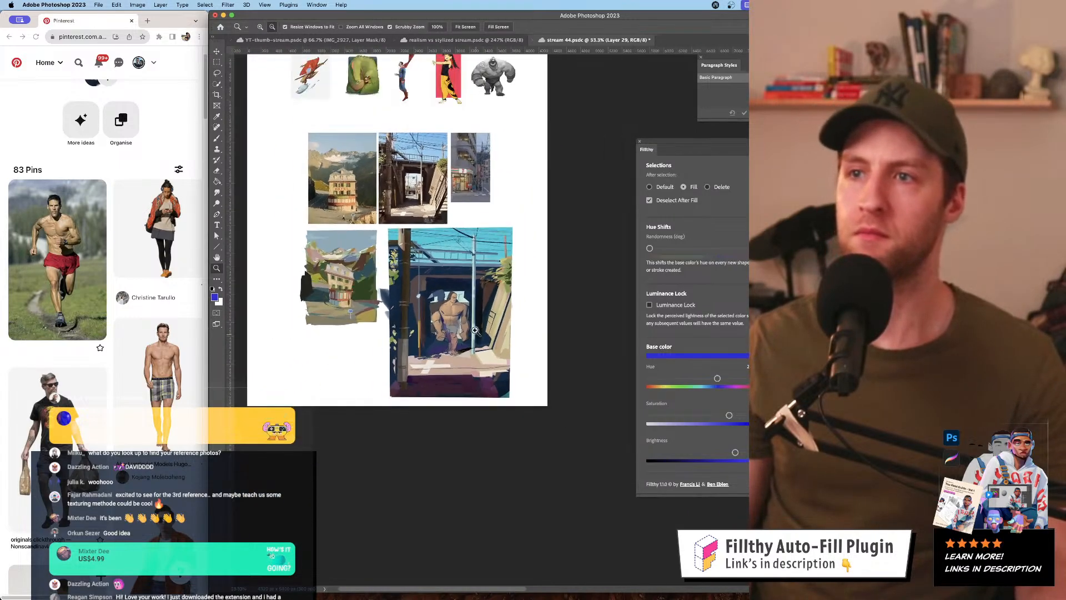
{"action": "left_click", "coordinate": [443, 315]}
{"action": "left_click", "coordinate": [443, 316]}
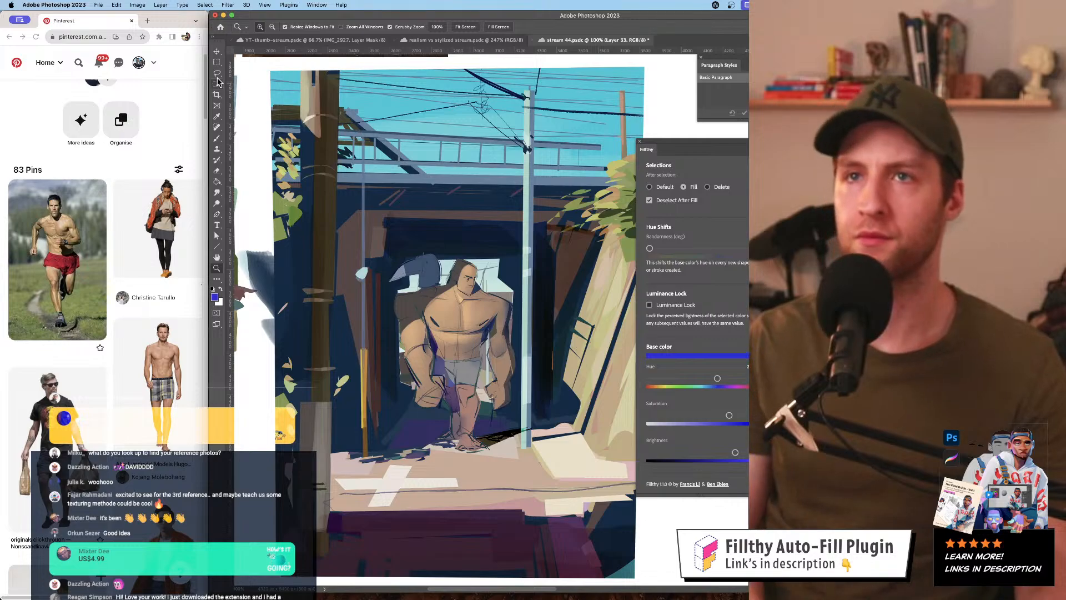
- Switch to the brush for work around the head and chest and change the base color to orange
{"action": "left_click", "coordinate": [530, 312]}
{"action": "left_click", "coordinate": [292, 180]}
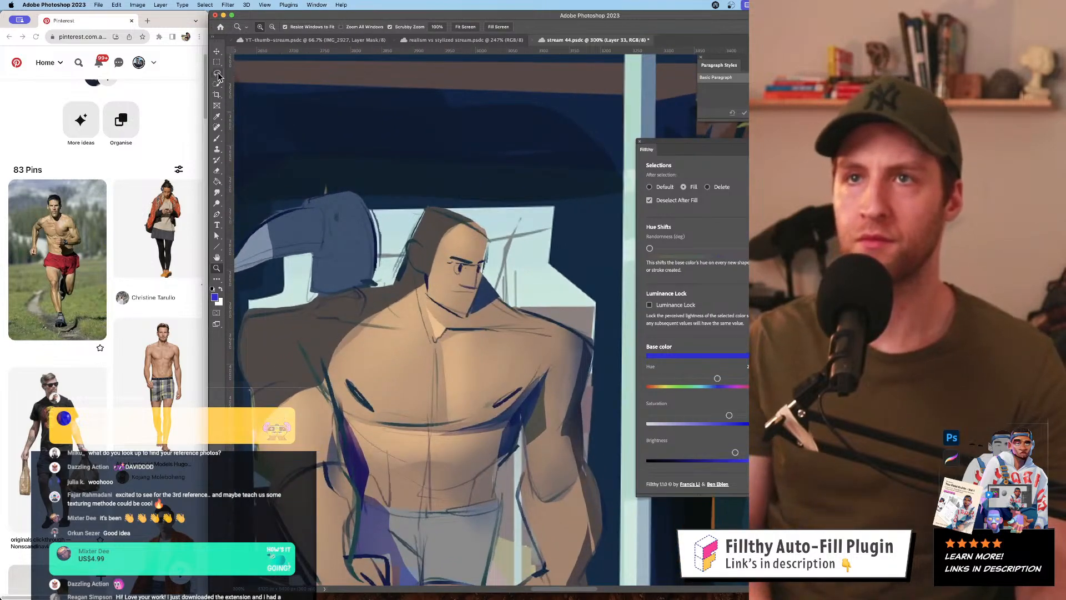
{"action": "key", "text": "l"}
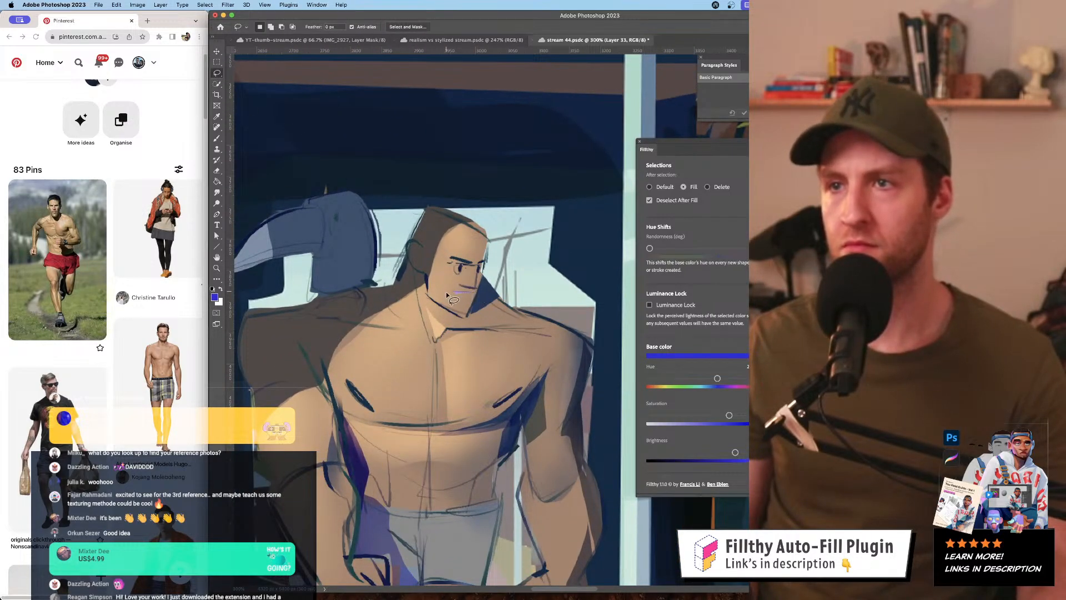
{"action": "key", "text": "b"}
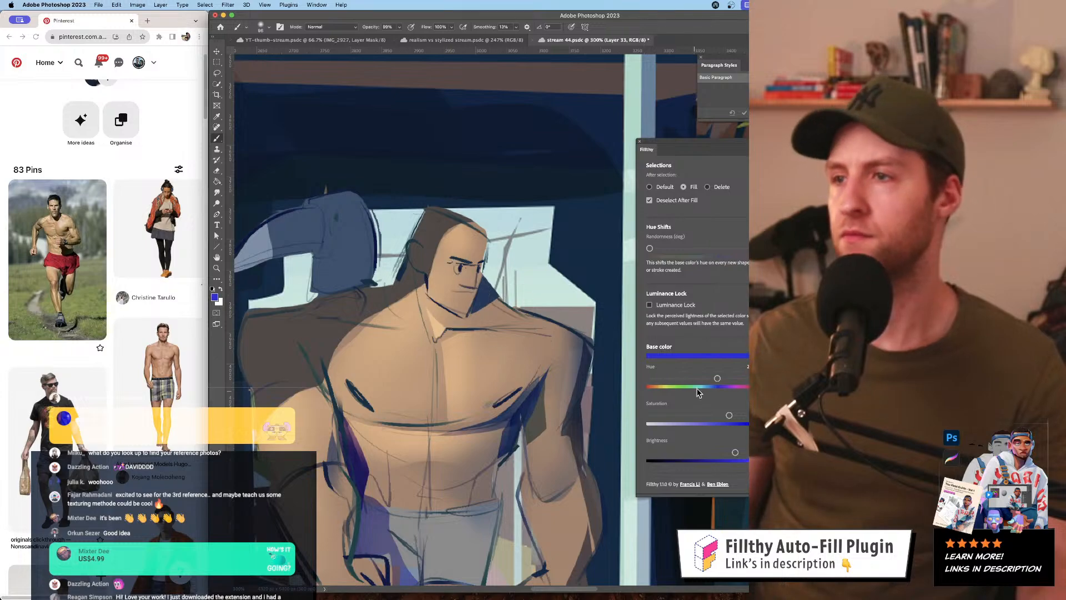
{"action": "left_click_drag", "start_coordinate": [718, 378], "coordinate": [657, 385]}
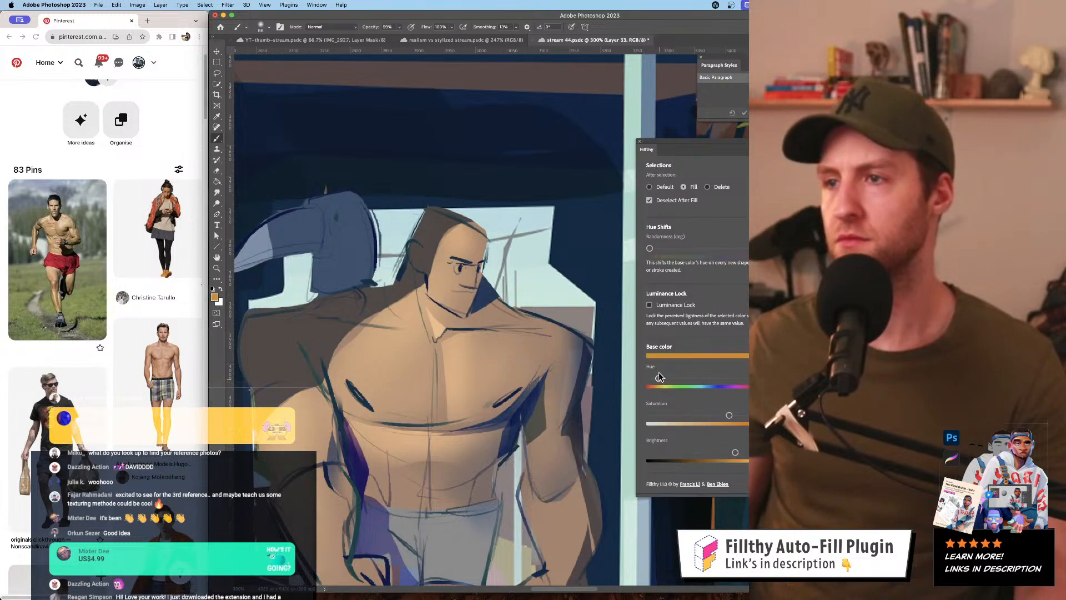
- Try an orange brush stroke across the face, undo it together with the blue torso-side shadow, and clear the selection
{"action": "left_click_drag", "start_coordinate": [466, 278], "coordinate": [417, 277]}
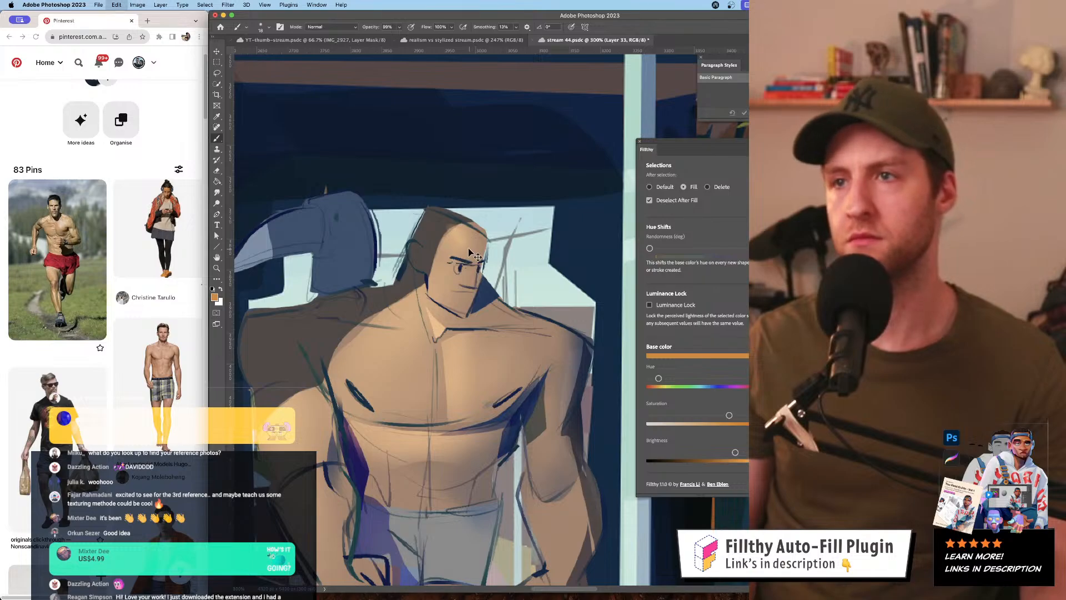
{"action": "key", "text": "super+z"}
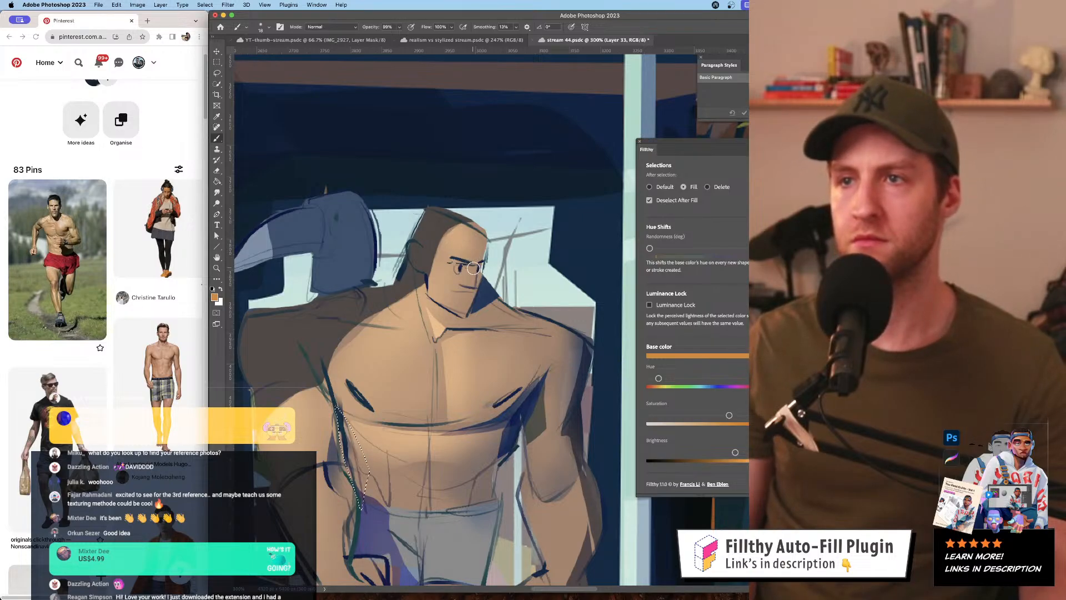
{"action": "key", "text": "super+space"}
{"action": "mouse_move", "coordinate": [446, 304]}
{"action": "left_mouse_down"}
{"action": "mouse_move", "coordinate": [389, 305]}
{"action": "mouse_move", "coordinate": [446, 303]}
{"action": "left_mouse_up"}
{"action": "key", "text": "super+d"}
- Lasso the chest muscle on the bird's side for orange brushing, set the Fillthy selection mode to Default, and clear the selection
{"action": "key", "text": "l"}
{"action": "scroll", "coordinate": [411, 286], "scroll_direction": "down", "scroll_amount": 2}
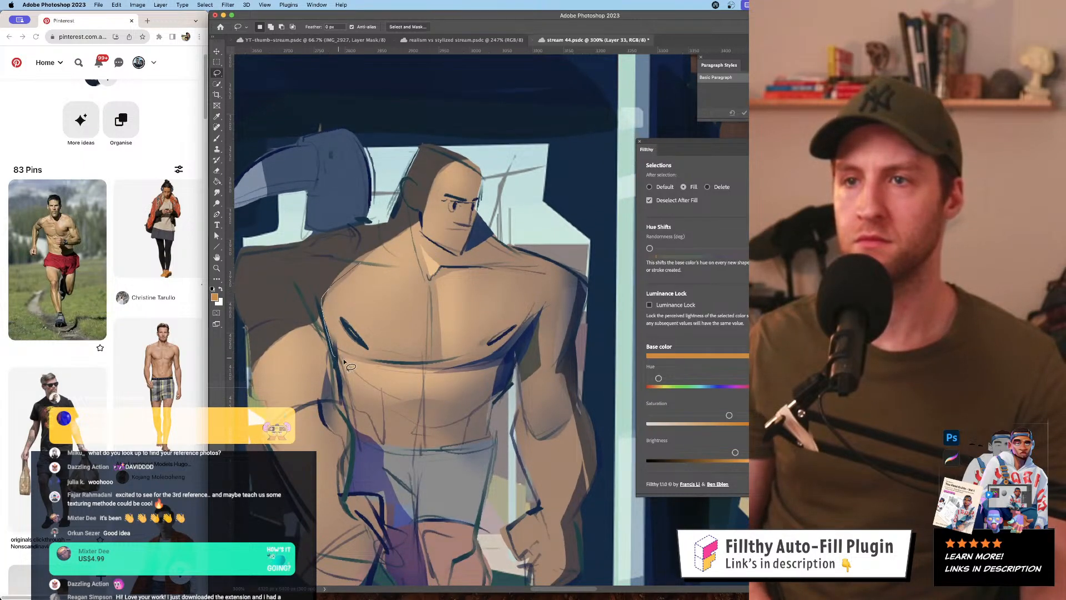
{"action": "mouse_move", "coordinate": [344, 361]}
{"action": "left_mouse_down"}
{"action": "mouse_move", "coordinate": [412, 366]}
{"action": "mouse_move", "coordinate": [428, 329]}
{"action": "left_mouse_up"}
{"action": "left_click_drag", "start_coordinate": [387, 268], "coordinate": [389, 269]}
{"action": "key", "text": "b"}
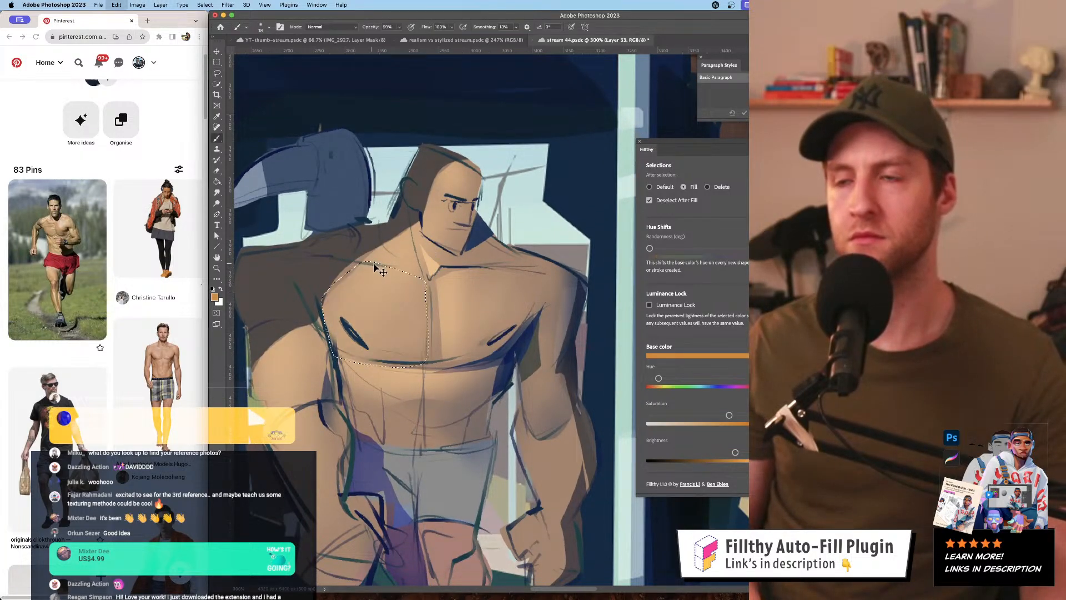
{"action": "left_click", "coordinate": [650, 187]}
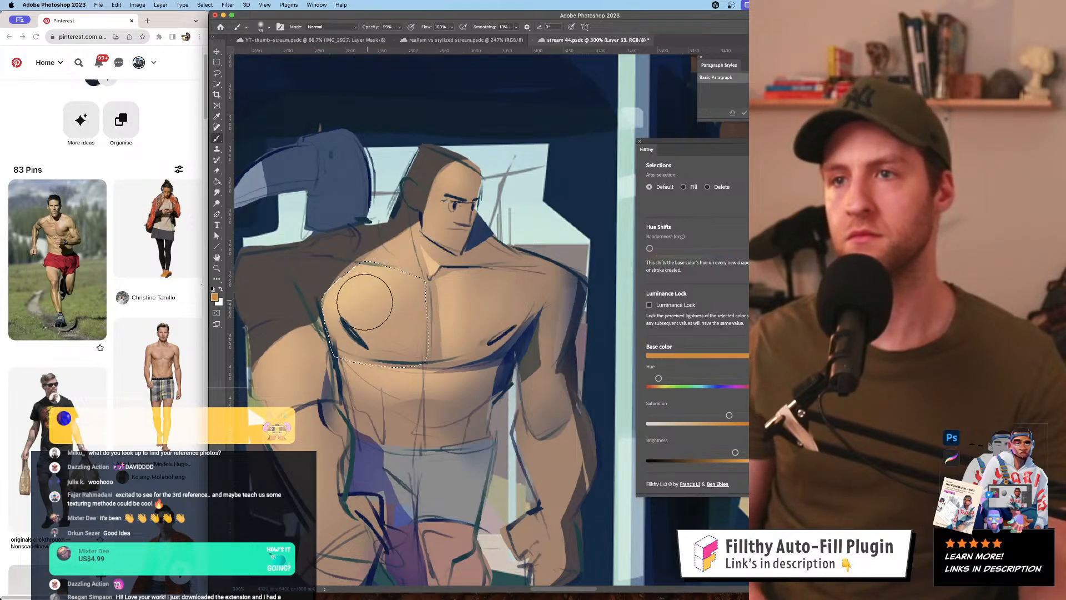
{"action": "key", "text": "cmd+d"}
- Lasso along the outer edge of the arm on the bird's side, from the elbow down the forearm
{"action": "key", "text": "z"}
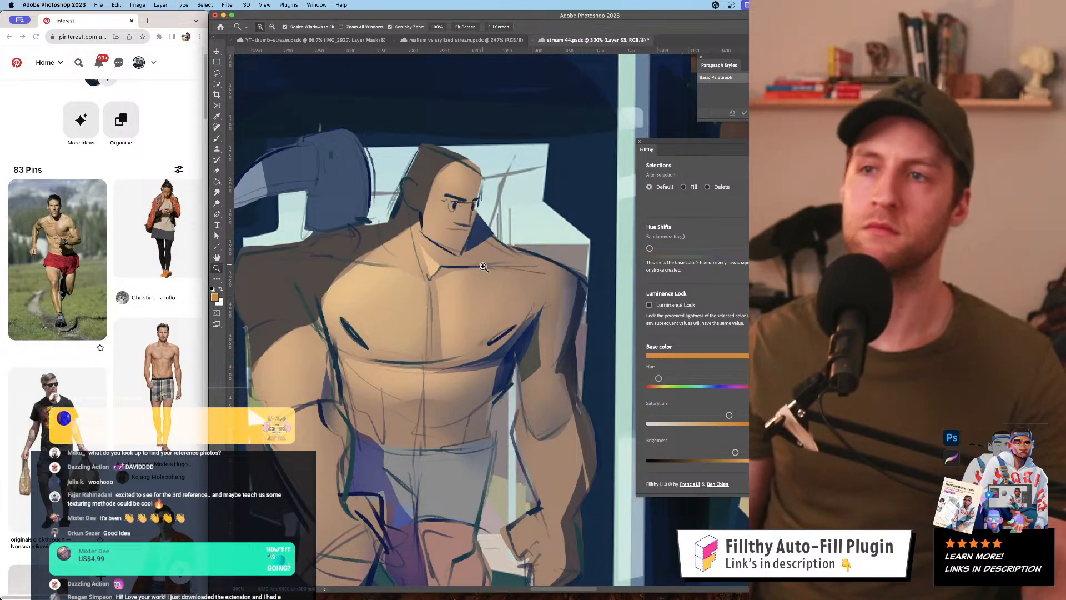
{"action": "left_click", "coordinate": [505, 304], "text": "alt"}
{"action": "left_click", "coordinate": [493, 310], "text": "alt"}
{"action": "left_click", "coordinate": [494, 310], "text": "alt"}
{"action": "left_click", "coordinate": [493, 310], "text": "alt"}
{"action": "left_click_drag", "start_coordinate": [511, 333], "coordinate": [461, 304]}
{"action": "left_click", "coordinate": [470, 314]}
{"action": "left_click", "coordinate": [470, 314]}
{"action": "left_click", "coordinate": [471, 315]}
{"action": "key", "text": "l"}
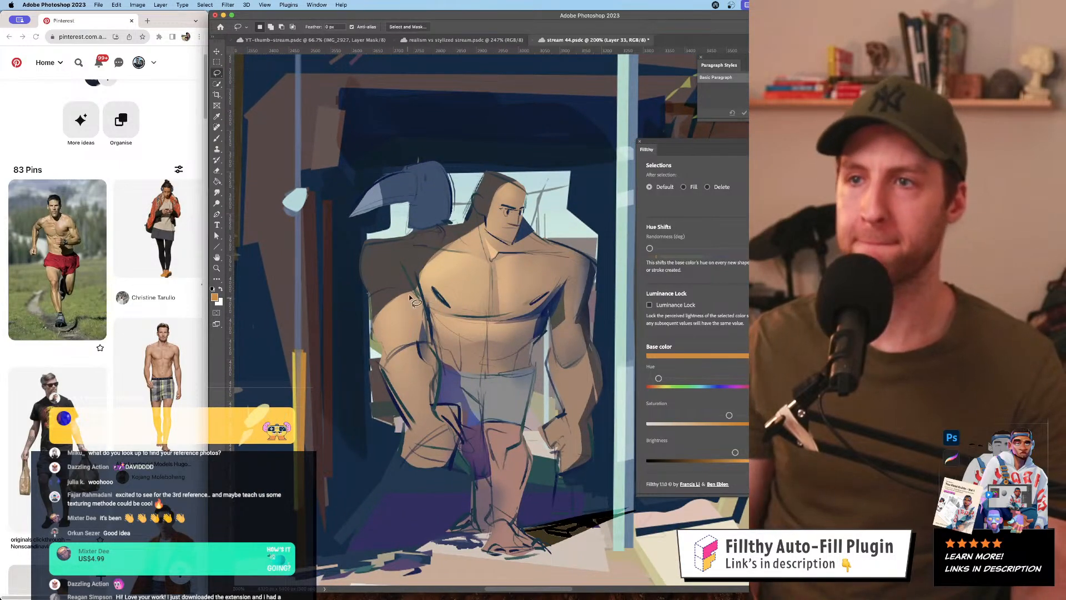
{"action": "left_click_drag", "start_coordinate": [375, 352], "coordinate": [390, 406]}
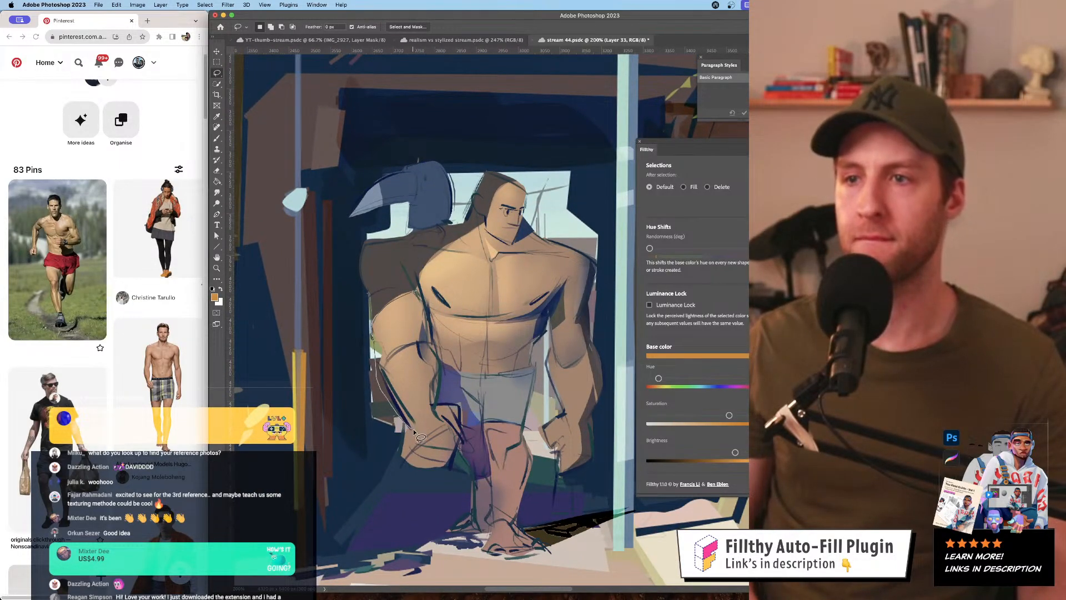
- Shade the lasso-selected forearm of the muscular man and check the painting in a mirrored view
{"action": "left_click_drag", "start_coordinate": [415, 291], "coordinate": [416, 293]}
{"action": "key", "text": "b"}
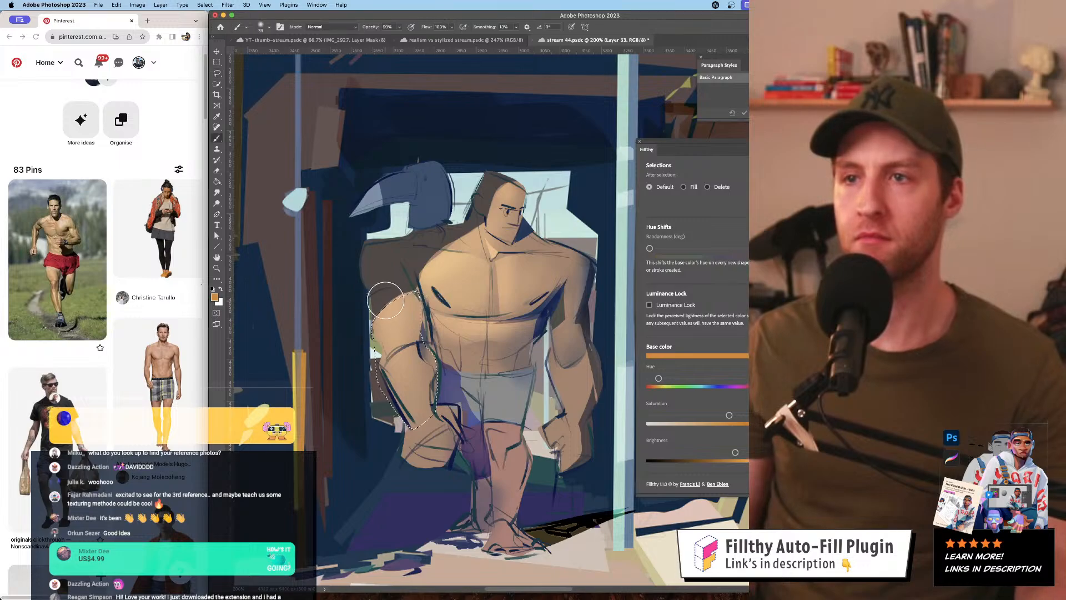
{"action": "key", "text": "z"}
{"action": "left_click", "coordinate": [515, 333], "text": "alt"}
{"action": "left_click_drag", "start_coordinate": [515, 332], "coordinate": [465, 261]}
{"action": "key", "text": "super+shift+h"}
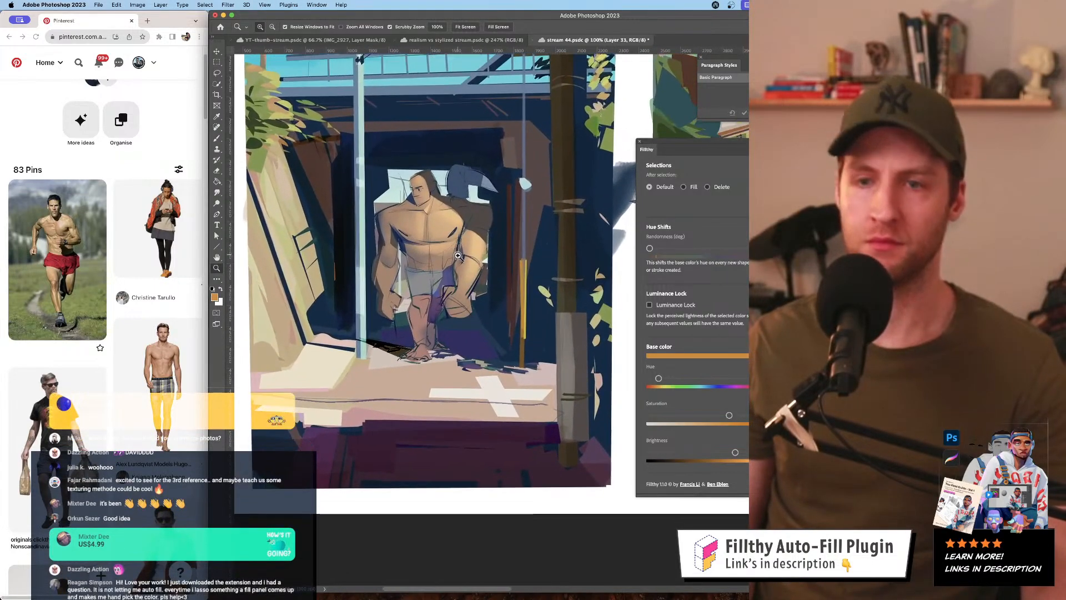
{"action": "key", "text": "super+shift+h"}
{"action": "left_click_drag", "start_coordinate": [526, 218], "coordinate": [399, 260]}
{"action": "left_click", "coordinate": [466, 229]}
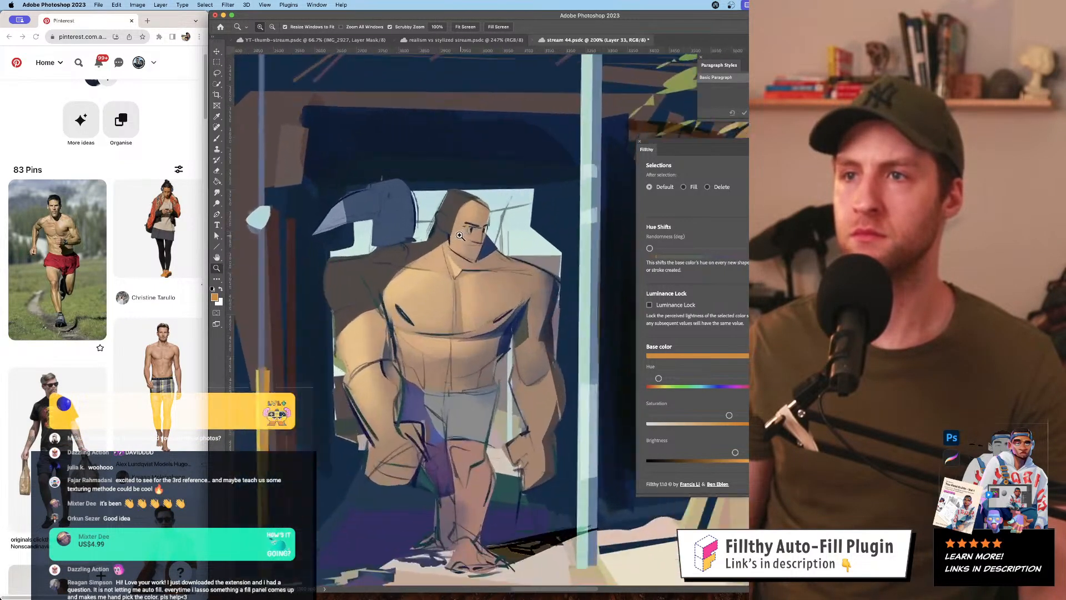
{"action": "left_click", "coordinate": [466, 228]}
- Add a new layer and choose a light pink base colour for a small brush
{"action": "key", "text": "super+alt+shift+n"}
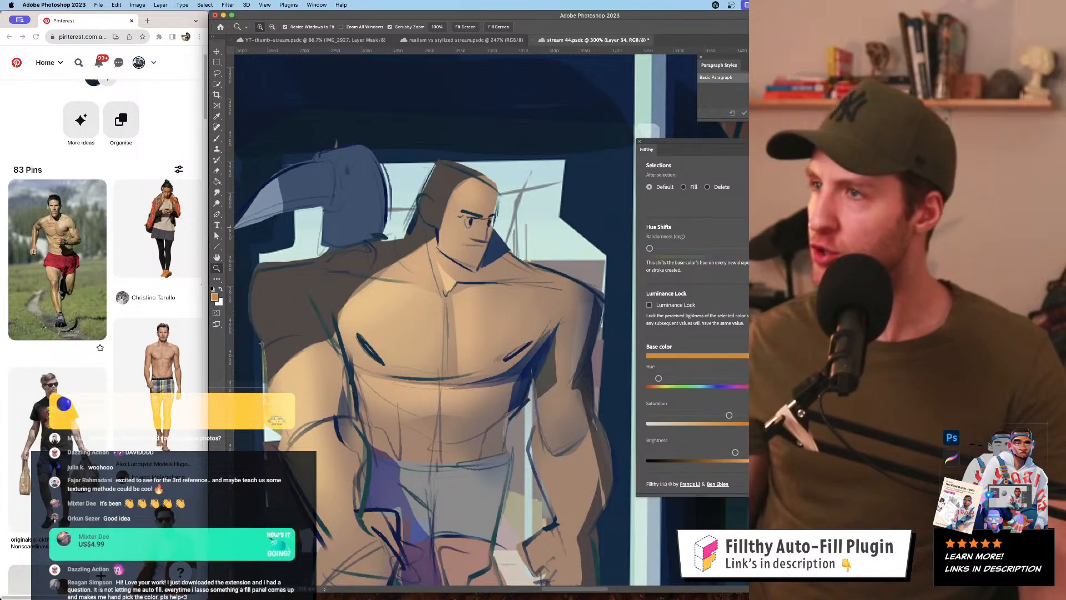
{"action": "left_click", "coordinate": [747, 386]}
{"action": "left_click_drag", "start_coordinate": [525, 325], "coordinate": [508, 288]}
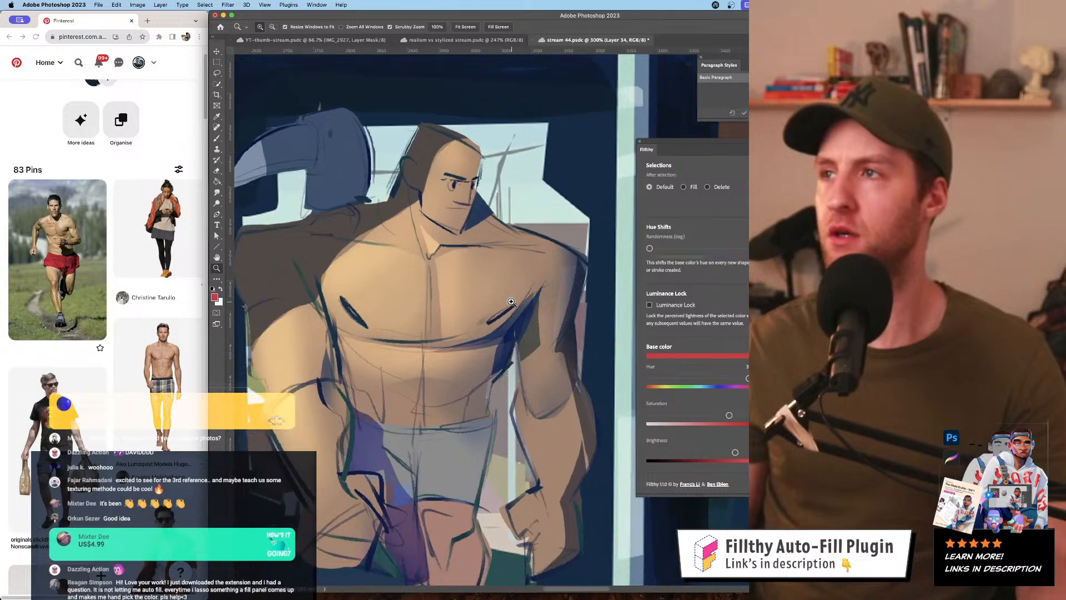
{"action": "key", "text": "super+plus"}
{"action": "key", "text": "super+minus"}
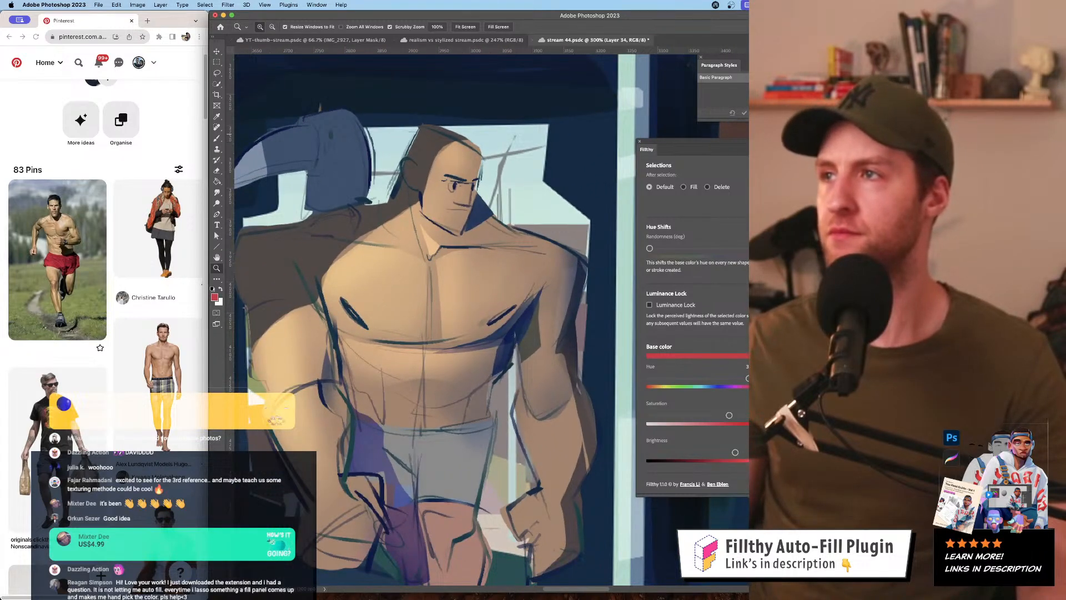
{"action": "left_click_drag", "start_coordinate": [519, 349], "coordinate": [502, 276]}
{"action": "key", "text": "super+minus"}
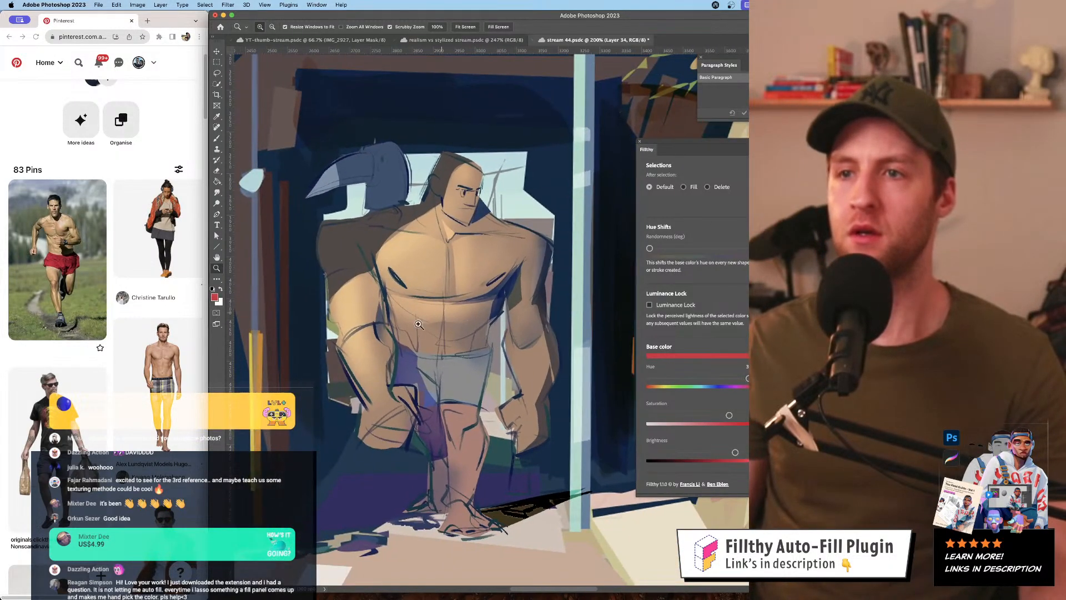
{"action": "left_click_drag", "start_coordinate": [396, 429], "coordinate": [399, 427]}
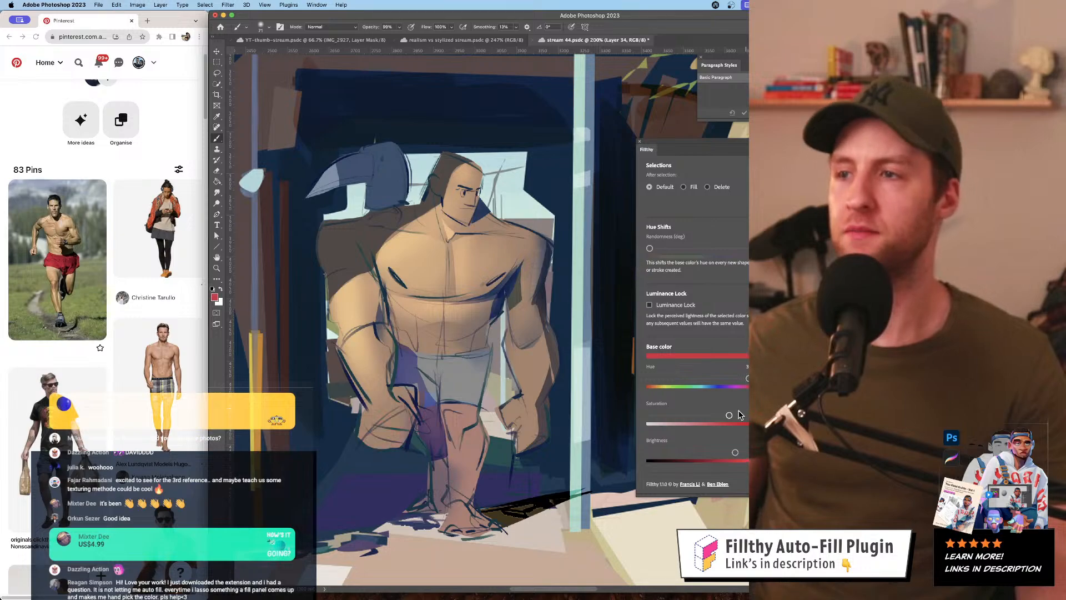
{"action": "left_click", "coordinate": [686, 429]}
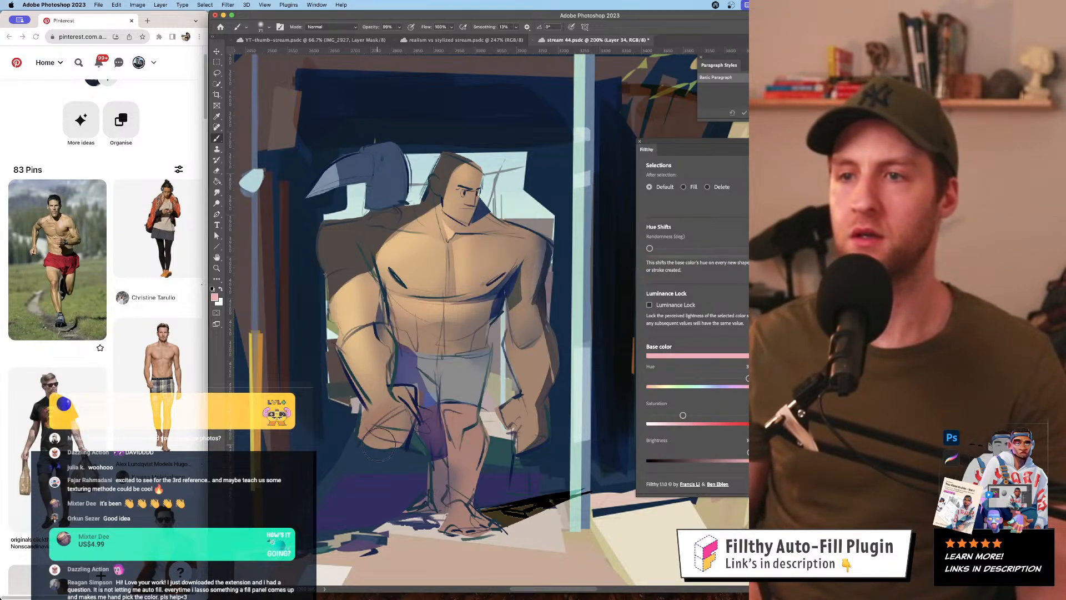
{"action": "left_click_drag", "start_coordinate": [488, 364], "coordinate": [498, 363]}
{"action": "left_click_drag", "start_coordinate": [483, 201], "coordinate": [469, 201]}
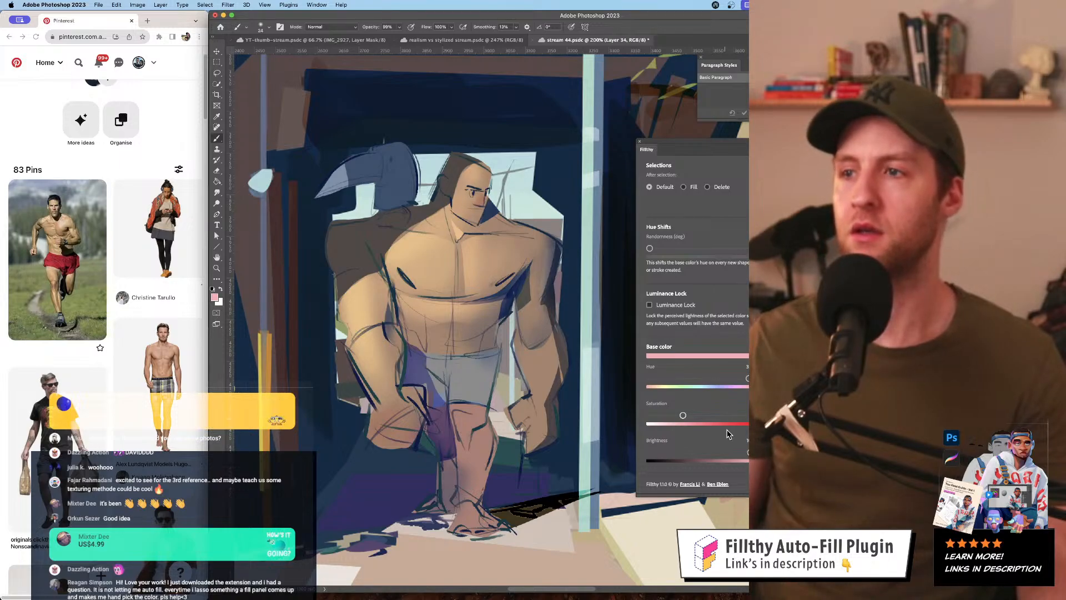
{"action": "left_click", "coordinate": [701, 378]}
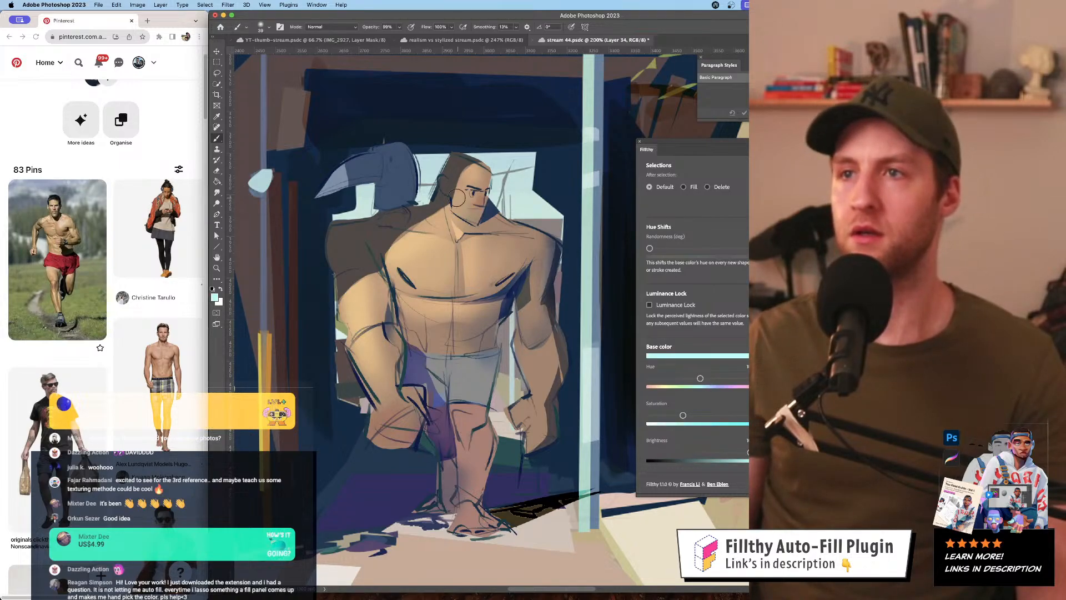
{"action": "mouse_move", "coordinate": [497, 322]}
{"action": "left_mouse_down"}
{"action": "mouse_move", "coordinate": [447, 323]}
{"action": "mouse_move", "coordinate": [545, 332]}
{"action": "left_mouse_up"}
{"action": "left_click", "coordinate": [748, 378]}
- Brush soft light pink over the man's nose, near arm, chest and shadowed shoulder
{"action": "left_click_drag", "start_coordinate": [400, 303], "coordinate": [406, 303]}
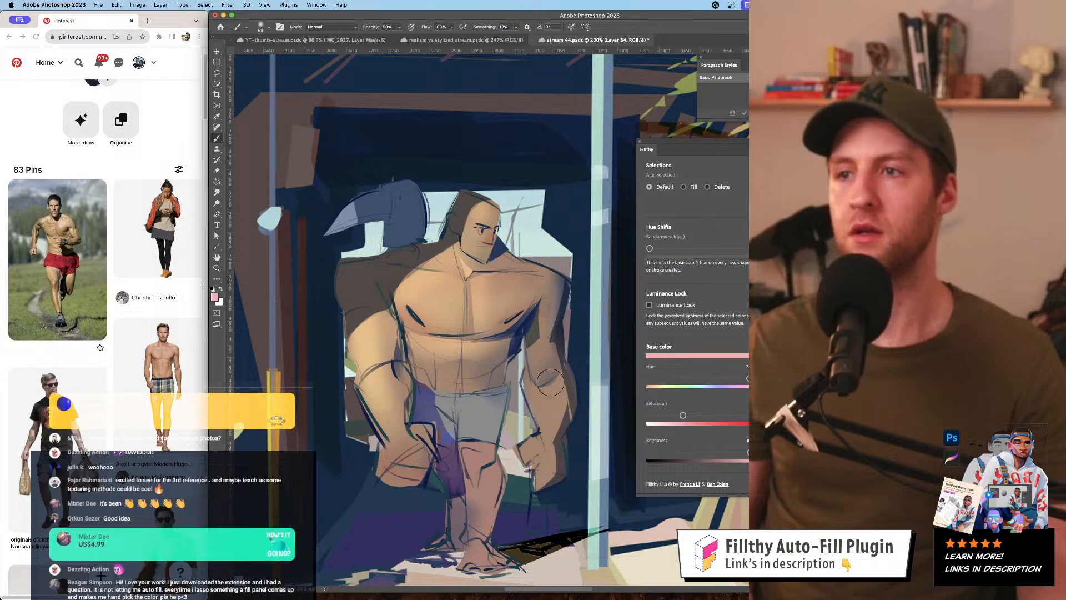
{"action": "left_click_drag", "start_coordinate": [371, 338], "coordinate": [370, 338]}
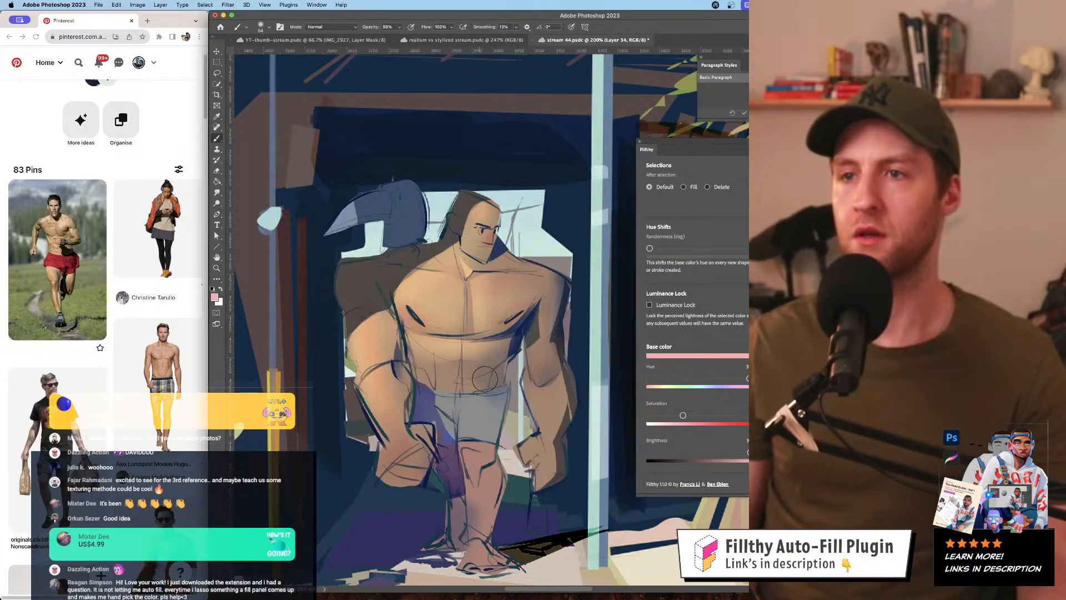
{"action": "left_click_drag", "start_coordinate": [535, 339], "coordinate": [527, 354]}
{"action": "mouse_move", "coordinate": [474, 241]}
{"action": "left_mouse_down"}
{"action": "mouse_move", "coordinate": [445, 225]}
{"action": "mouse_move", "coordinate": [449, 243]}
{"action": "left_mouse_up"}
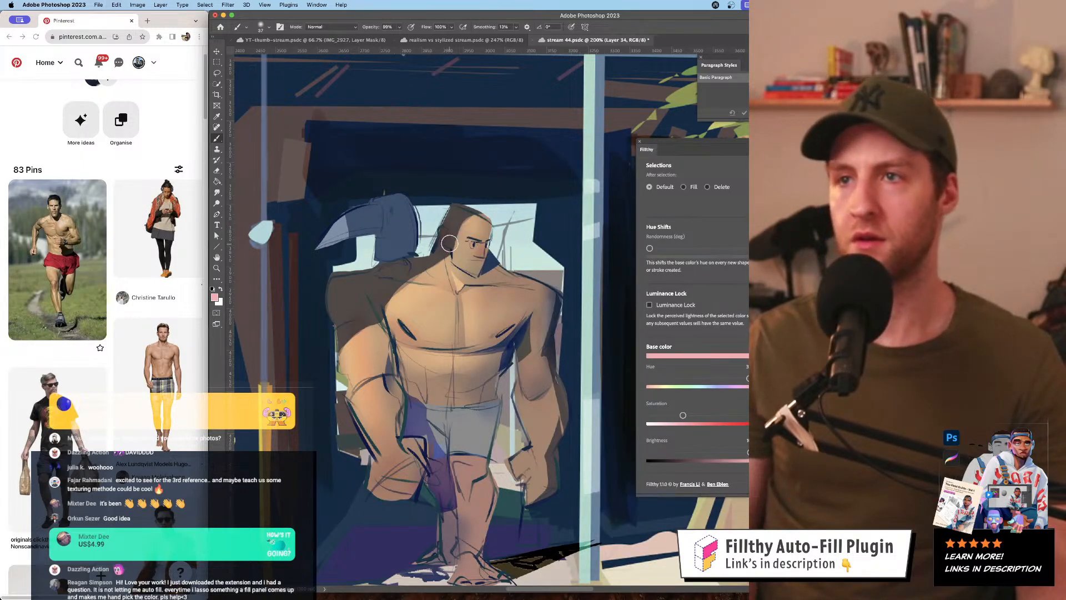
{"action": "mouse_move", "coordinate": [333, 289]}
{"action": "left_mouse_down"}
{"action": "mouse_move", "coordinate": [345, 289]}
{"action": "mouse_move", "coordinate": [333, 315]}
{"action": "mouse_move", "coordinate": [338, 306]}
{"action": "left_mouse_up"}
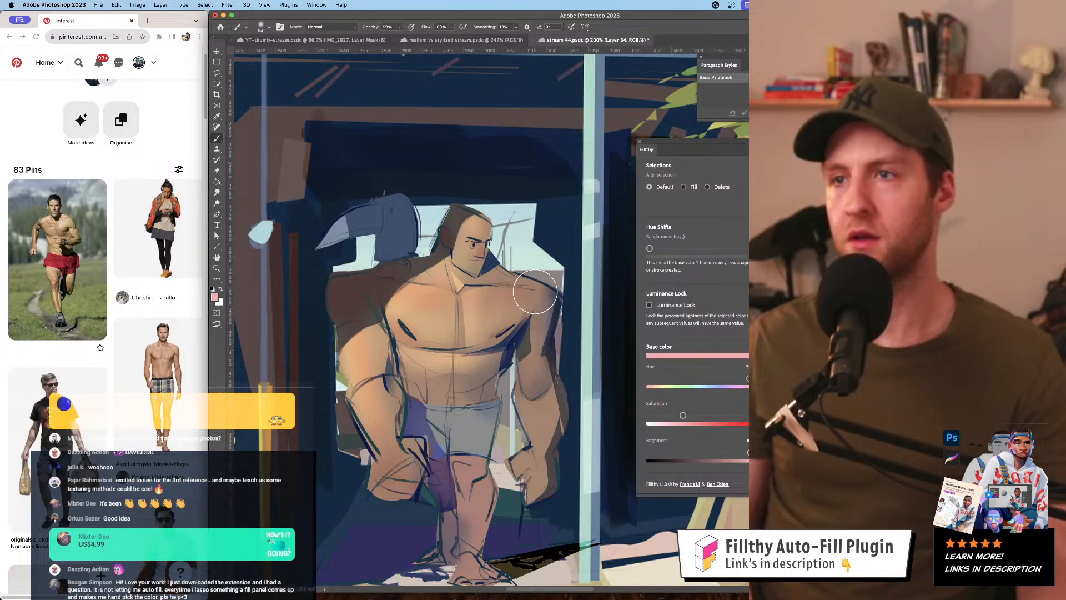
- Warm the man's face around the eye with small light pink brush strokes
{"action": "mouse_move", "coordinate": [519, 410]}
{"action": "left_mouse_down"}
{"action": "mouse_move", "coordinate": [467, 400]}
{"action": "mouse_move", "coordinate": [510, 364]}
{"action": "left_mouse_up"}
{"action": "left_click", "coordinate": [481, 307]}
{"action": "left_click", "coordinate": [481, 307]}
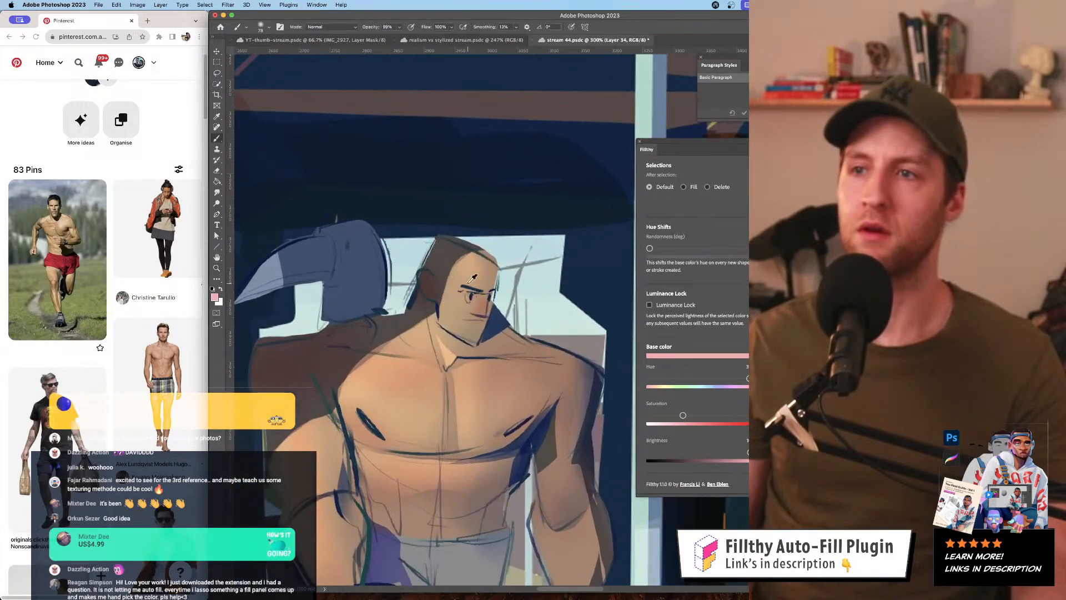
{"action": "left_click_drag", "start_coordinate": [449, 254], "coordinate": [485, 242]}
{"action": "left_click", "coordinate": [453, 275], "text": "alt"}
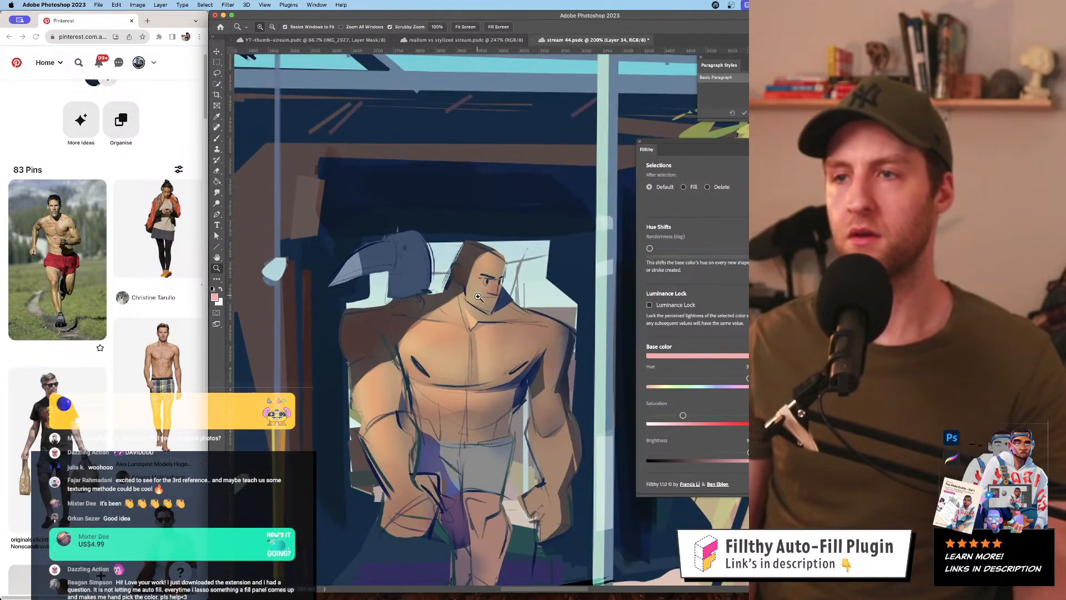
{"action": "left_click_drag", "start_coordinate": [476, 289], "coordinate": [465, 289]}
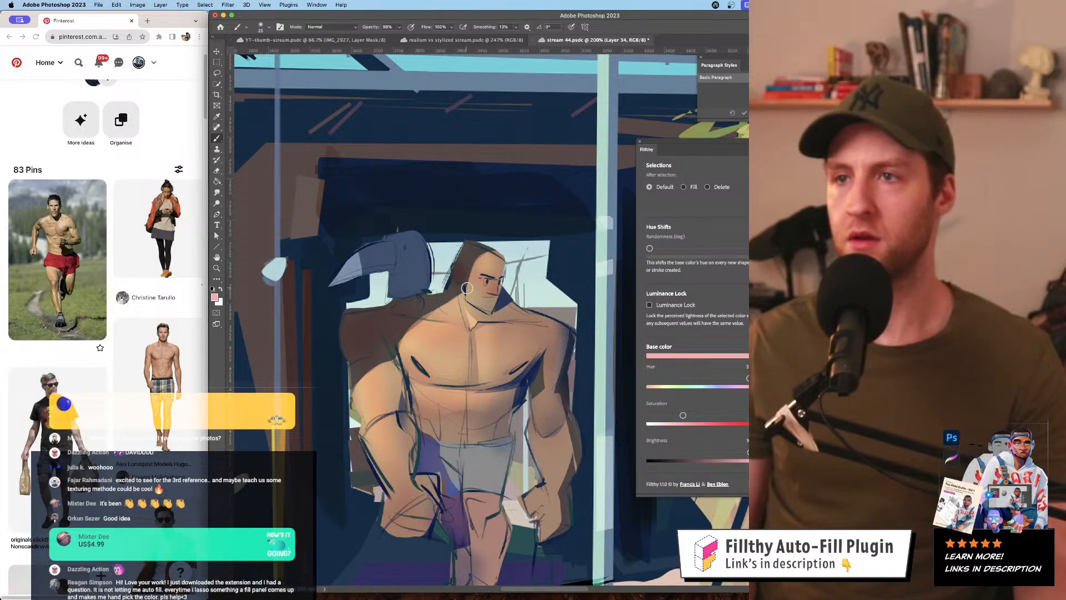
- Undo the stroke on the chest crease and brush light pink along the edge between the shadowed shoulder and the lit chest
{"action": "scroll", "coordinate": [467, 289], "scroll_direction": "down", "scroll_amount": 3}
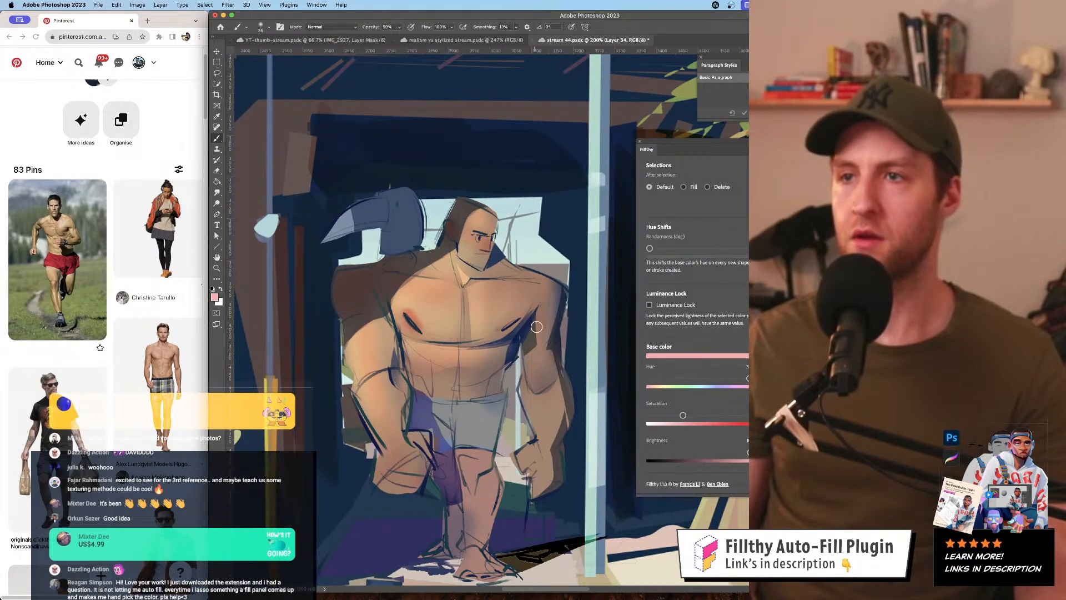
{"action": "key", "text": "super+z"}
{"action": "left_click_drag", "start_coordinate": [412, 320], "coordinate": [408, 320]}
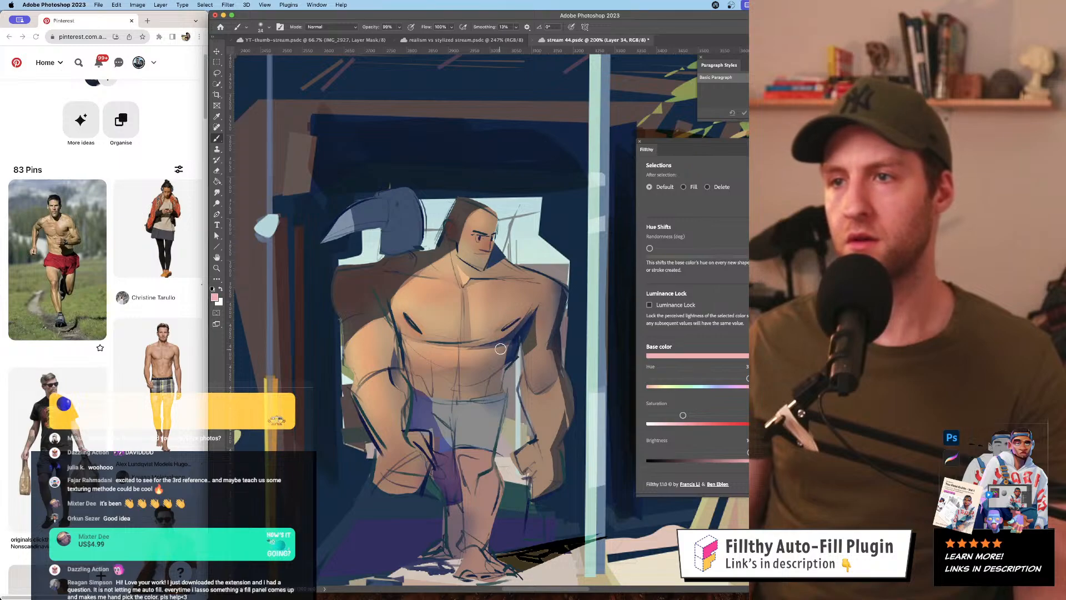
{"action": "left_click_drag", "start_coordinate": [508, 352], "coordinate": [511, 352]}
{"action": "left_click_drag", "start_coordinate": [431, 262], "coordinate": [436, 261]}
- Add another layer with a dark red base colour and review the figure within the whole composition
{"action": "key", "text": "super+shift+alt+n"}
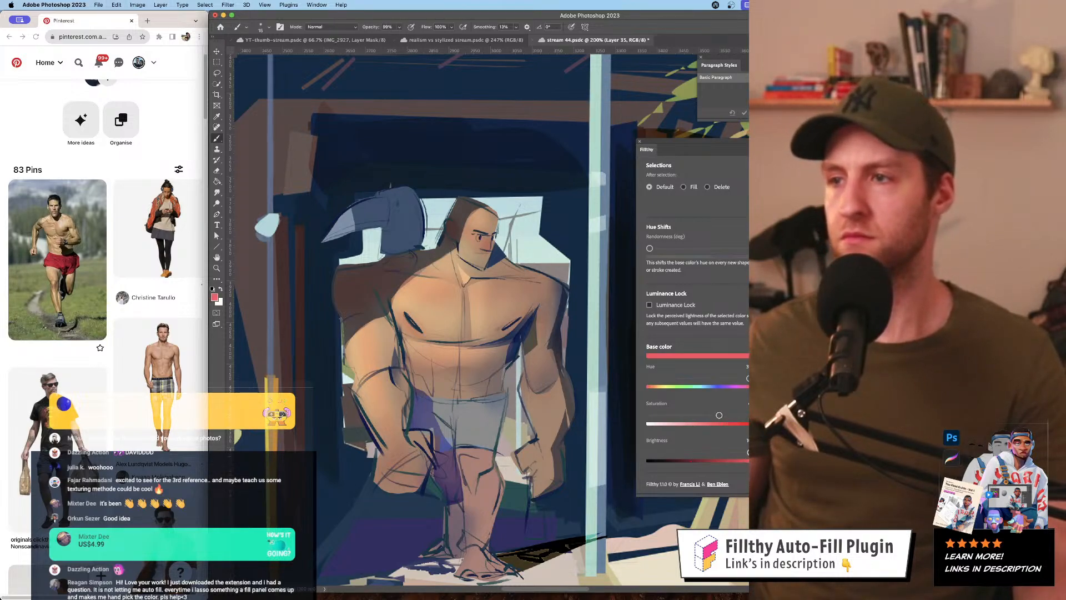
{"action": "left_click", "coordinate": [706, 452]}
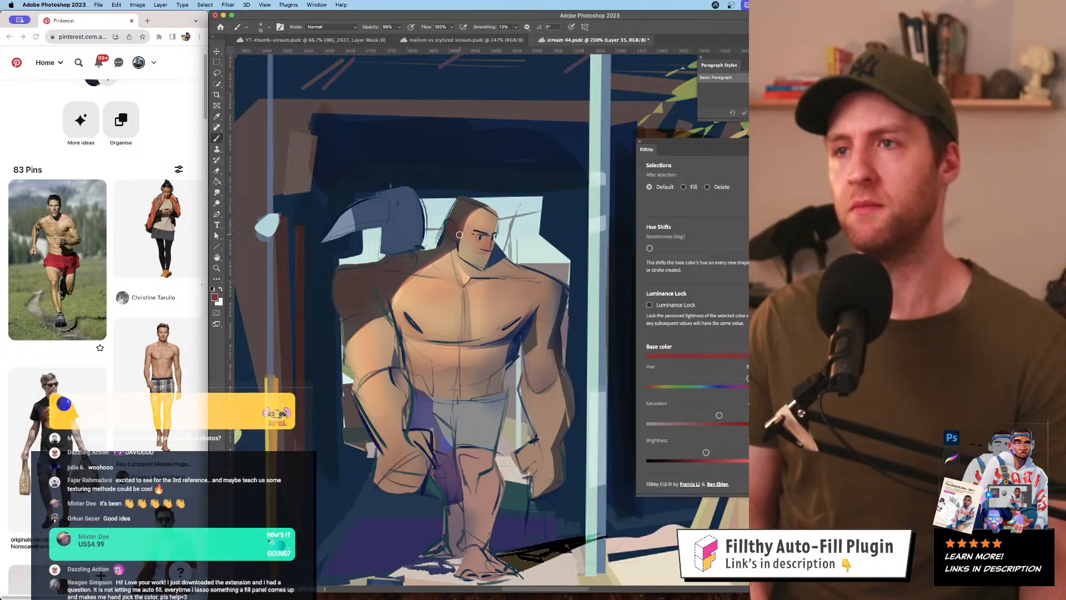
{"action": "key", "text": "z"}
{"action": "scroll", "coordinate": [503, 256], "scroll_direction": "down", "scroll_amount": 5}
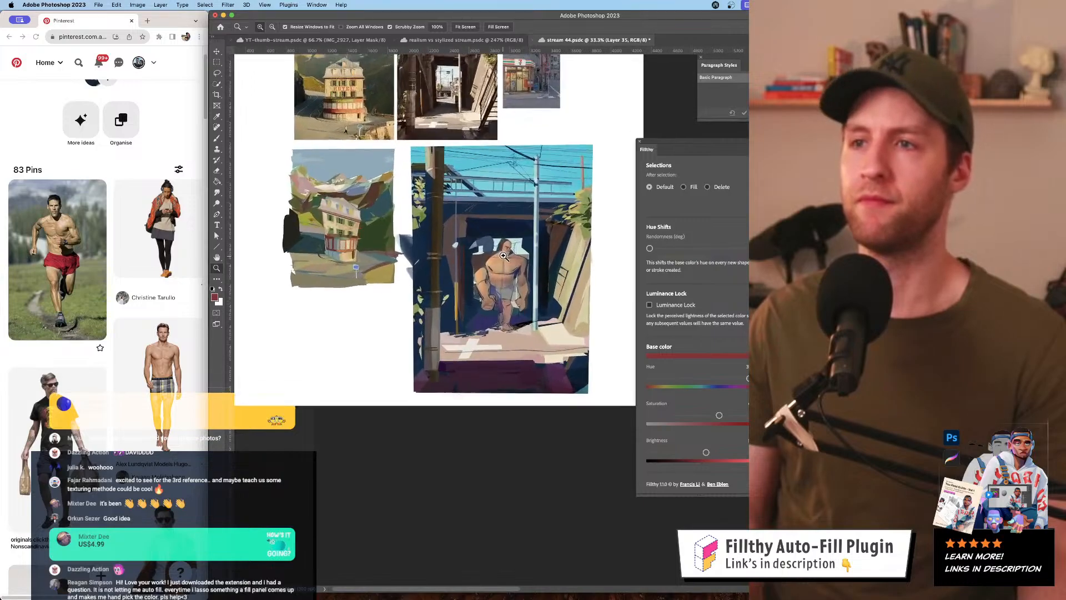
{"action": "scroll", "coordinate": [503, 256], "scroll_direction": "up", "scroll_amount": 5}
{"action": "key", "text": "b"}
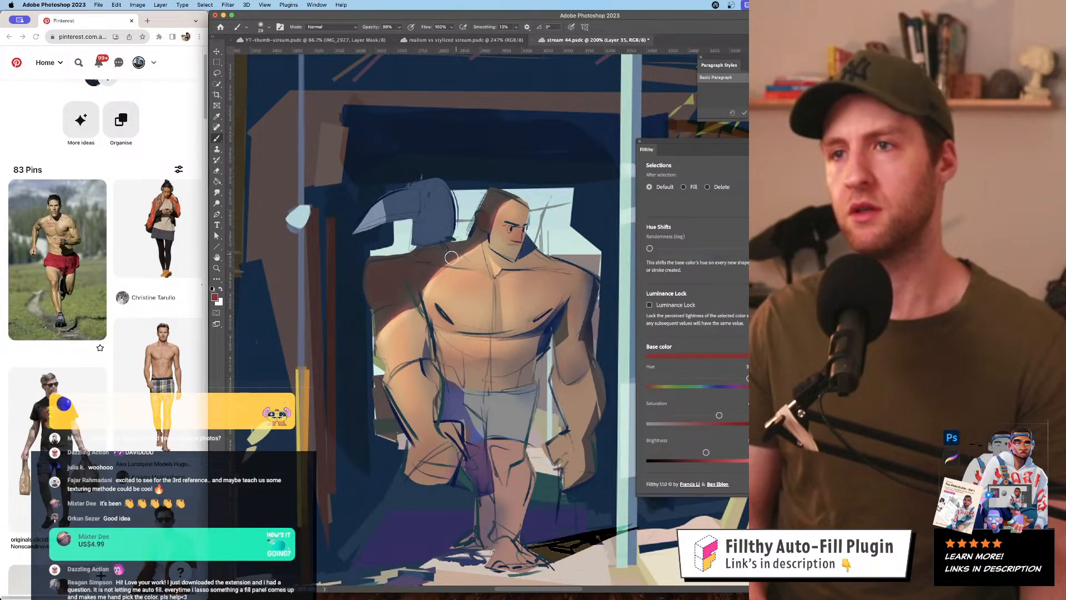
{"action": "key", "text": "z"}
{"action": "scroll", "coordinate": [495, 282], "scroll_direction": "down", "scroll_amount": 4}
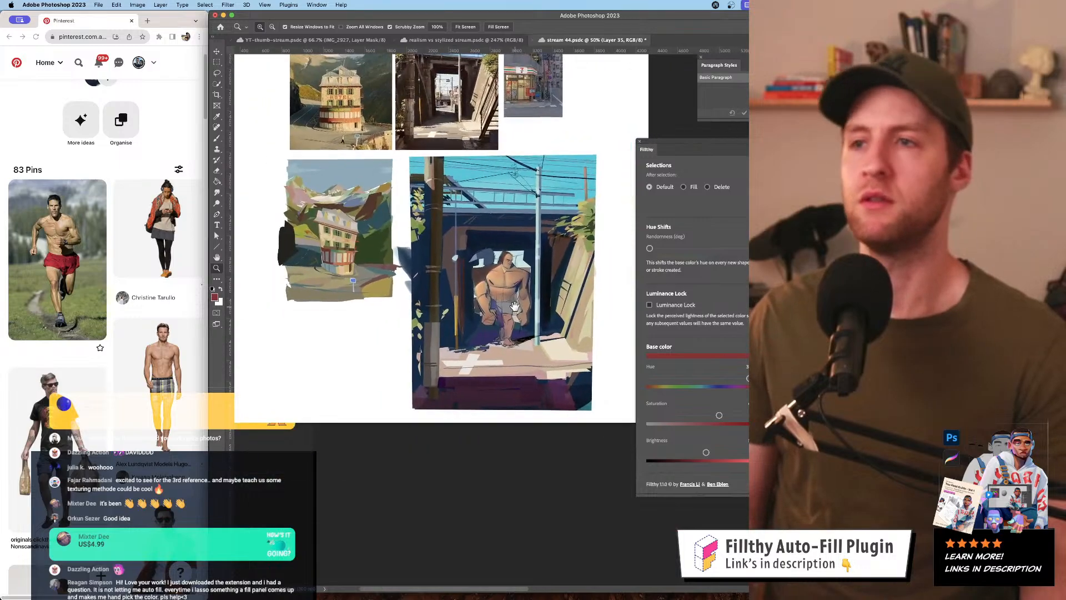
{"action": "scroll", "coordinate": [495, 283], "scroll_direction": "up", "scroll_amount": 4}
{"action": "key", "text": "b"}
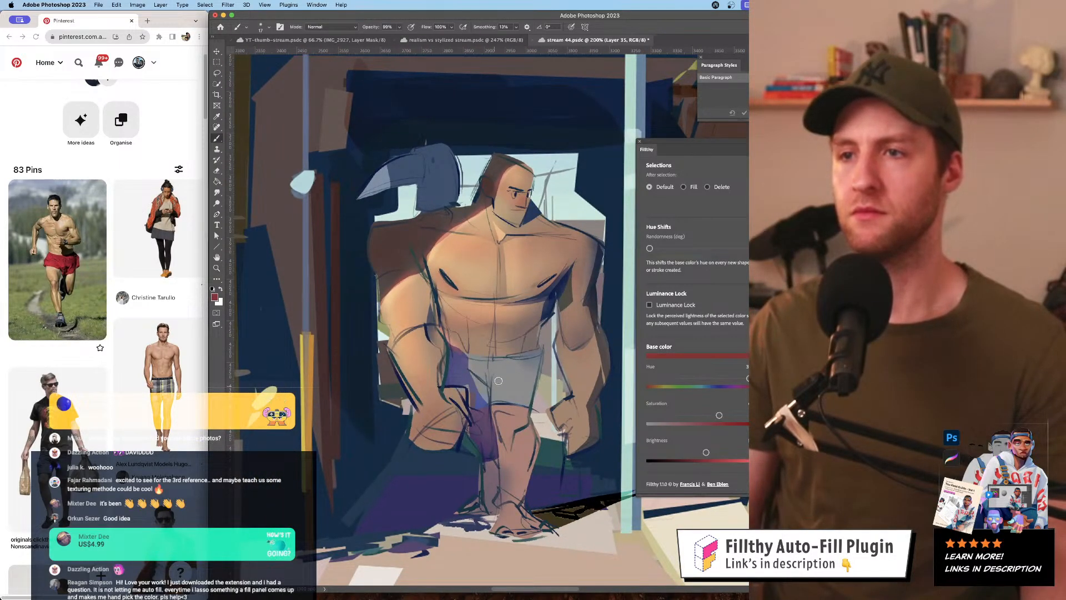
{"action": "left_click_drag", "start_coordinate": [499, 381], "coordinate": [461, 429]}
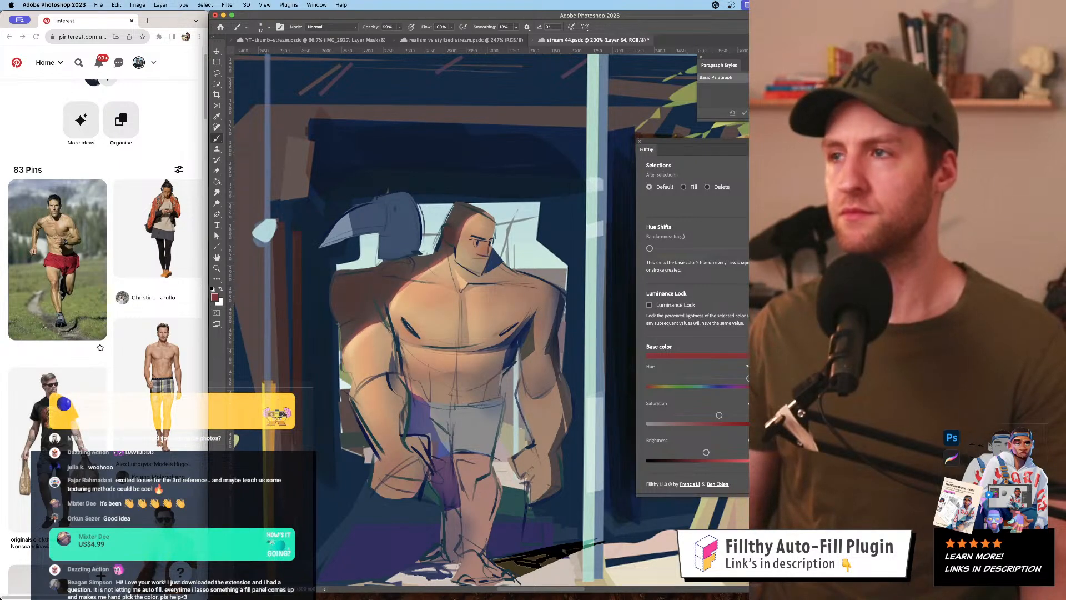
{"action": "mouse_move", "coordinate": [551, 294]}
{"action": "left_mouse_down"}
{"action": "mouse_move", "coordinate": [571, 294]}
{"action": "mouse_move", "coordinate": [539, 336]}
{"action": "left_mouse_up"}
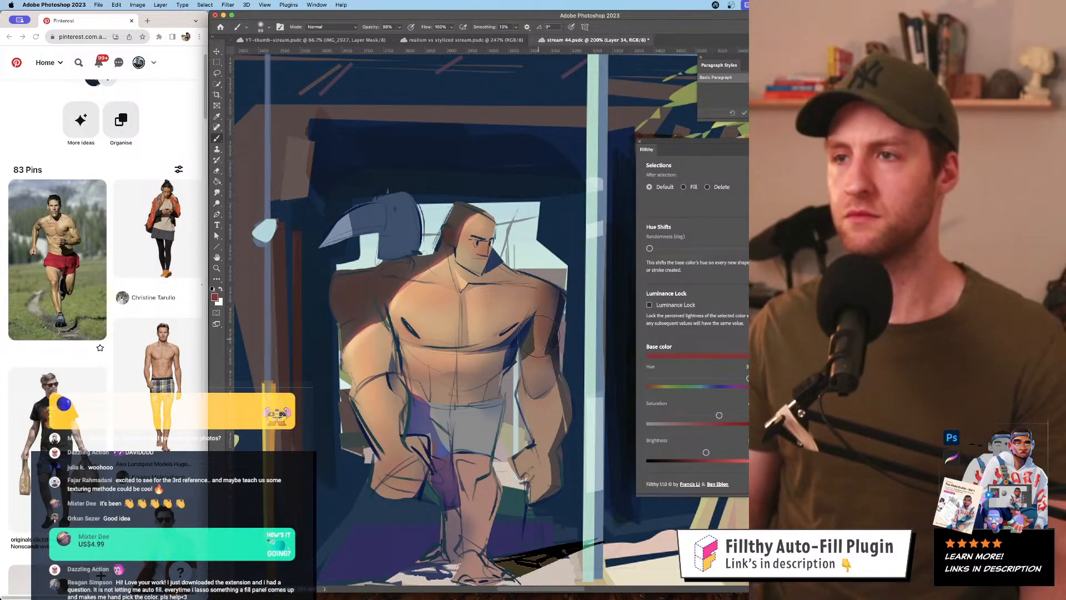
{"action": "key", "text": "ctrl+z"}
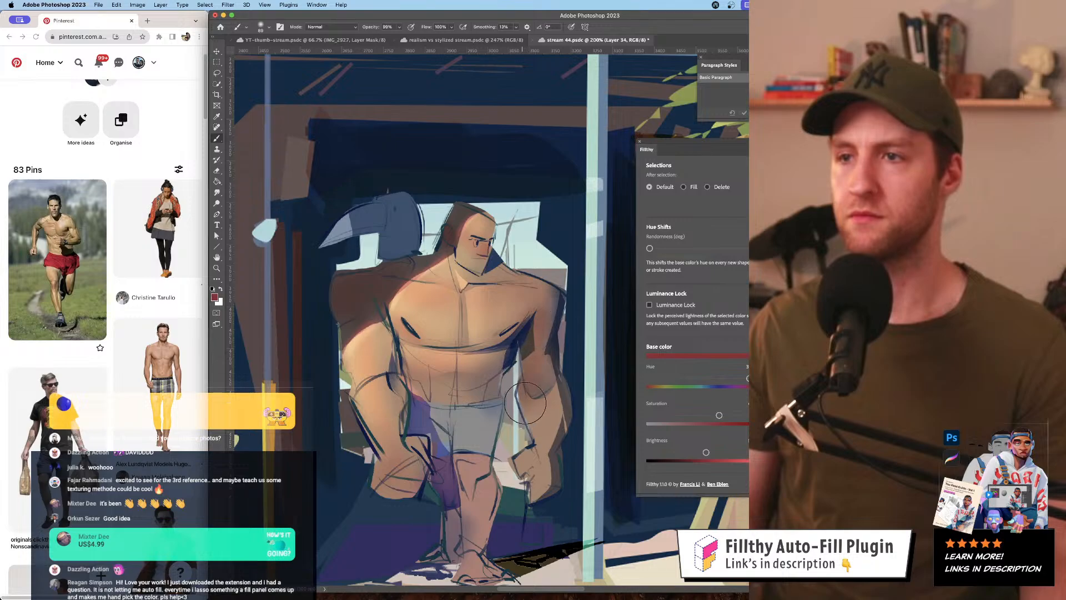
- Examine how the figure's colours read against the underpass scene and the reference photos, from afar and close up
{"action": "key", "text": "z"}
{"action": "left_click", "coordinate": [495, 407], "text": "alt"}
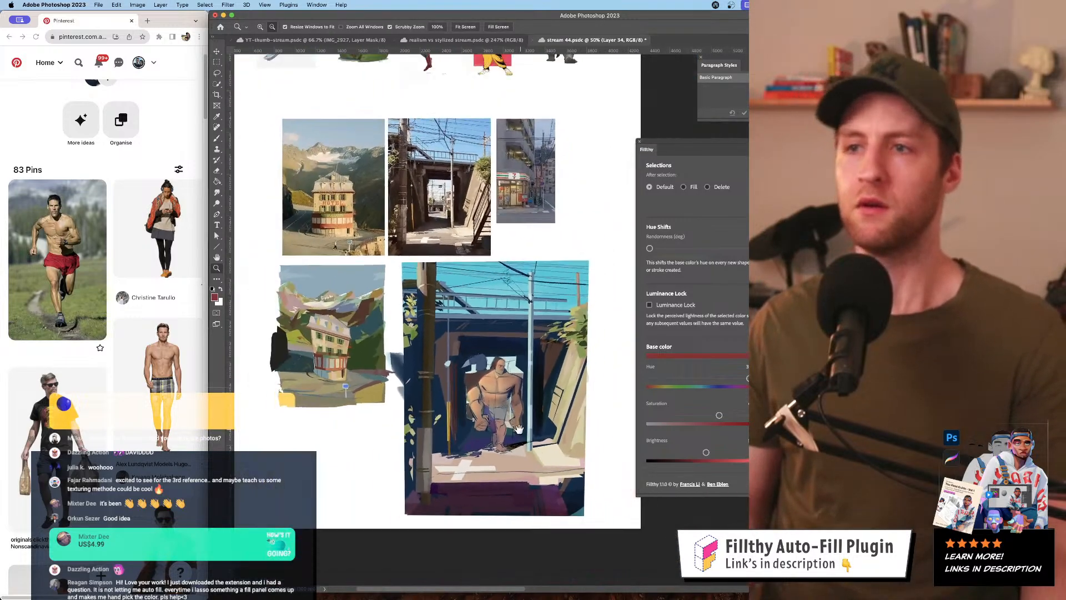
{"action": "left_click", "coordinate": [495, 407]}
{"action": "key", "text": "b"}
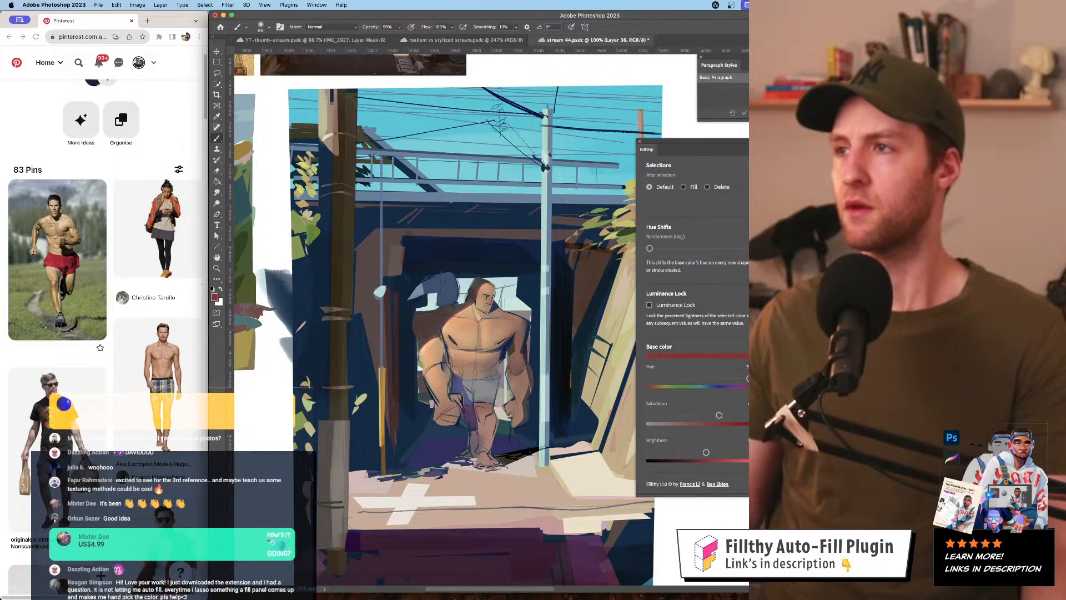
{"action": "left_click", "coordinate": [911, 224]}
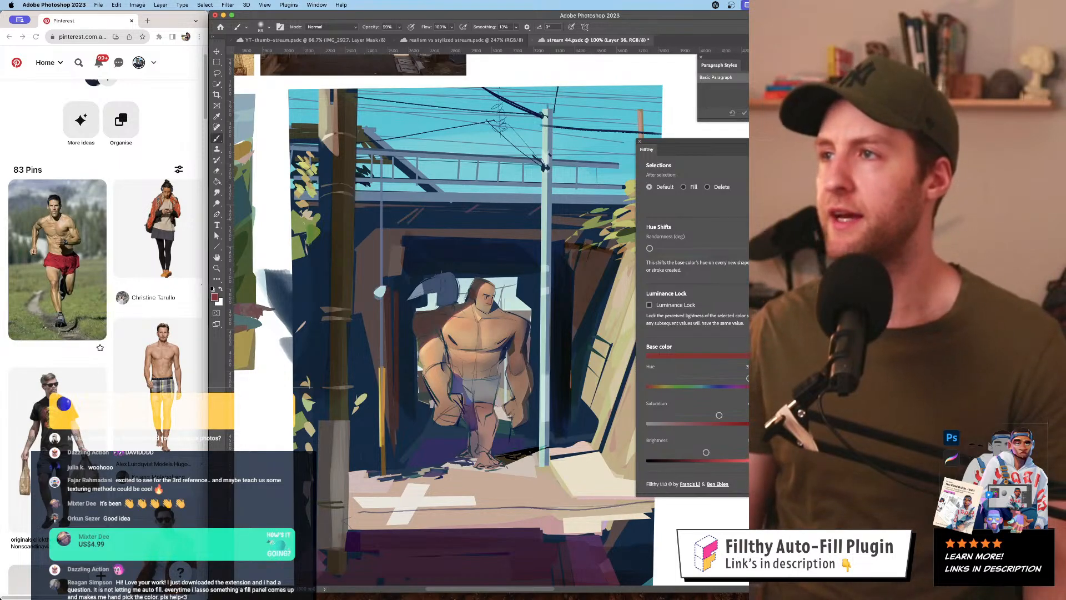
{"action": "key", "text": "z"}
{"action": "scroll", "coordinate": [509, 314], "scroll_direction": "down", "scroll_amount": 5}
{"action": "scroll", "coordinate": [509, 315], "scroll_direction": "up", "scroll_amount": 1}
{"action": "scroll", "coordinate": [511, 295], "scroll_direction": "down", "scroll_amount": 5}
{"action": "scroll", "coordinate": [511, 294], "scroll_direction": "right", "scroll_amount": 2}
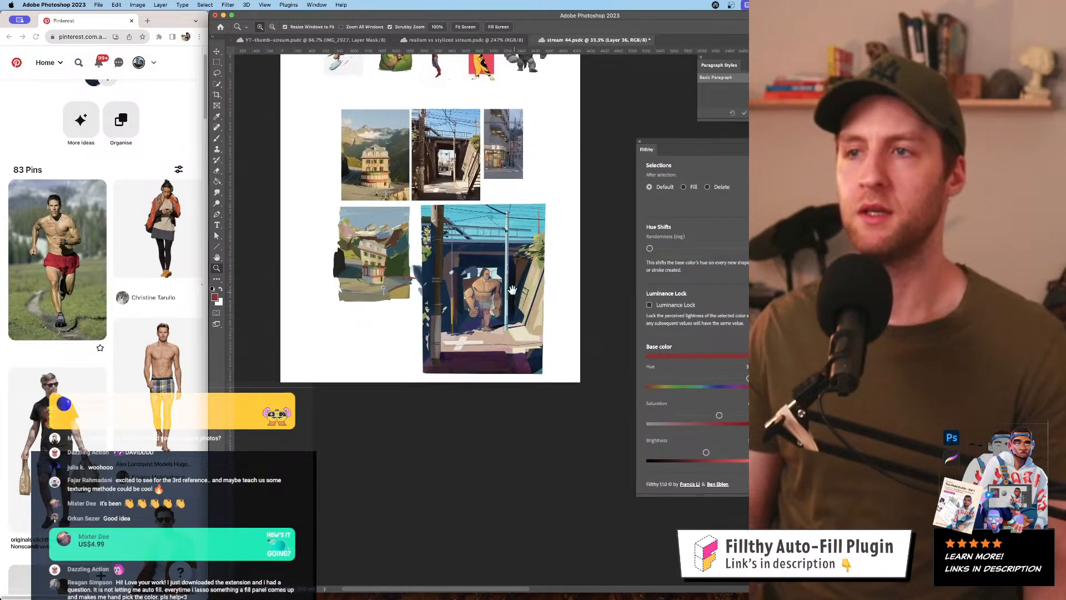
{"action": "scroll", "coordinate": [516, 261], "scroll_direction": "up", "scroll_amount": 1}
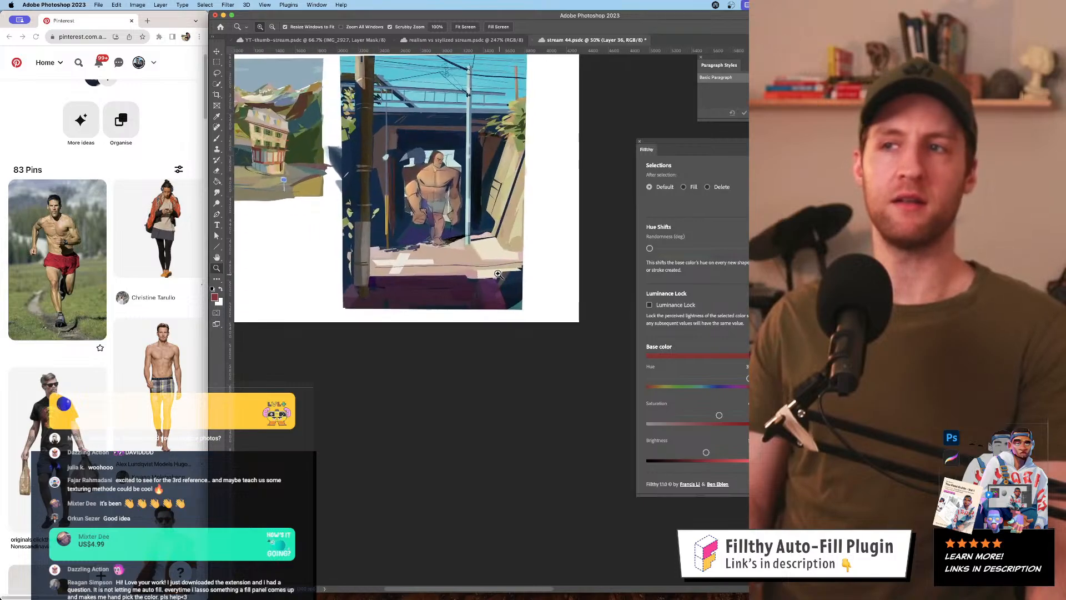
{"action": "scroll", "coordinate": [472, 222], "scroll_direction": "up", "scroll_amount": 1}
{"action": "scroll", "coordinate": [472, 222], "scroll_direction": "left", "scroll_amount": 1}
{"action": "scroll", "coordinate": [442, 185], "scroll_direction": "up", "scroll_amount": 3}
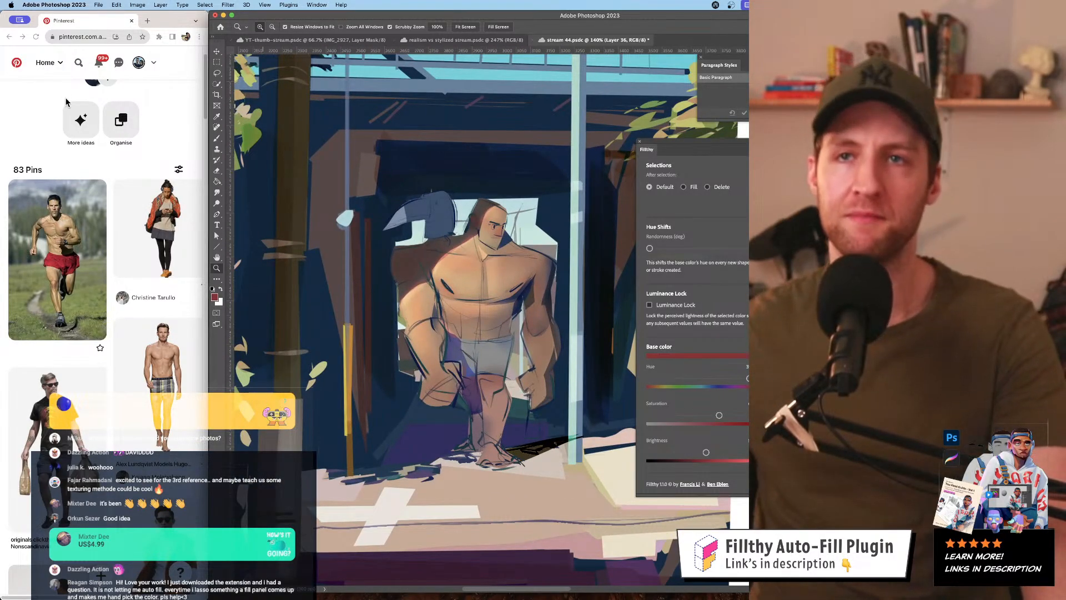
- Search Pinterest for "toucan" and look through the bird reference photos
{"action": "scroll", "coordinate": [444, 223], "scroll_direction": "up", "scroll_amount": 3}
{"action": "scroll", "coordinate": [143, 166], "scroll_direction": "up", "scroll_amount": 2}
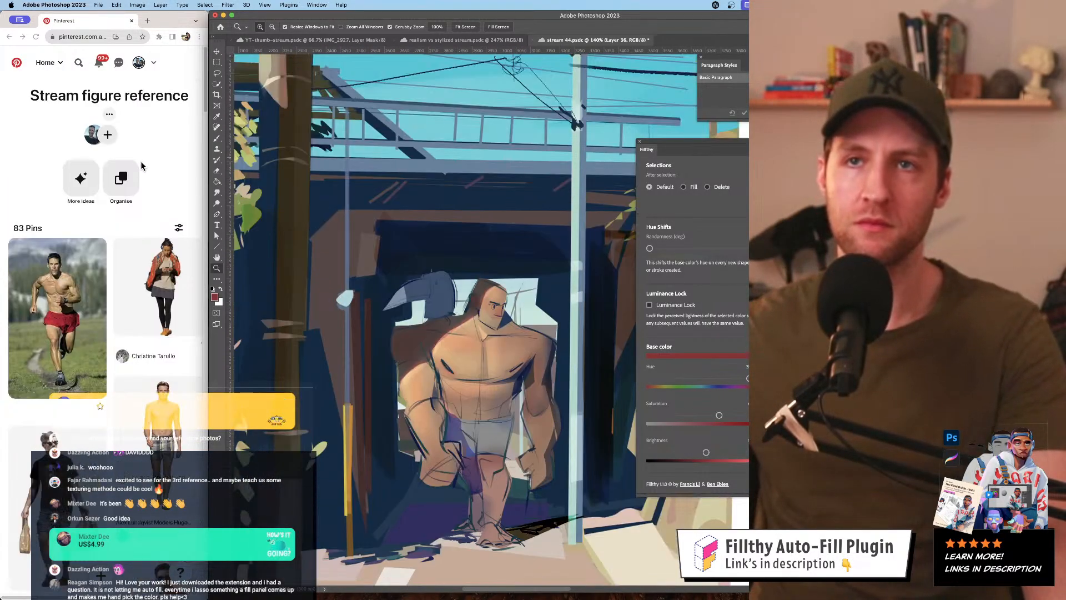
{"action": "left_click", "coordinate": [78, 64]}
{"action": "type", "text": "t"}
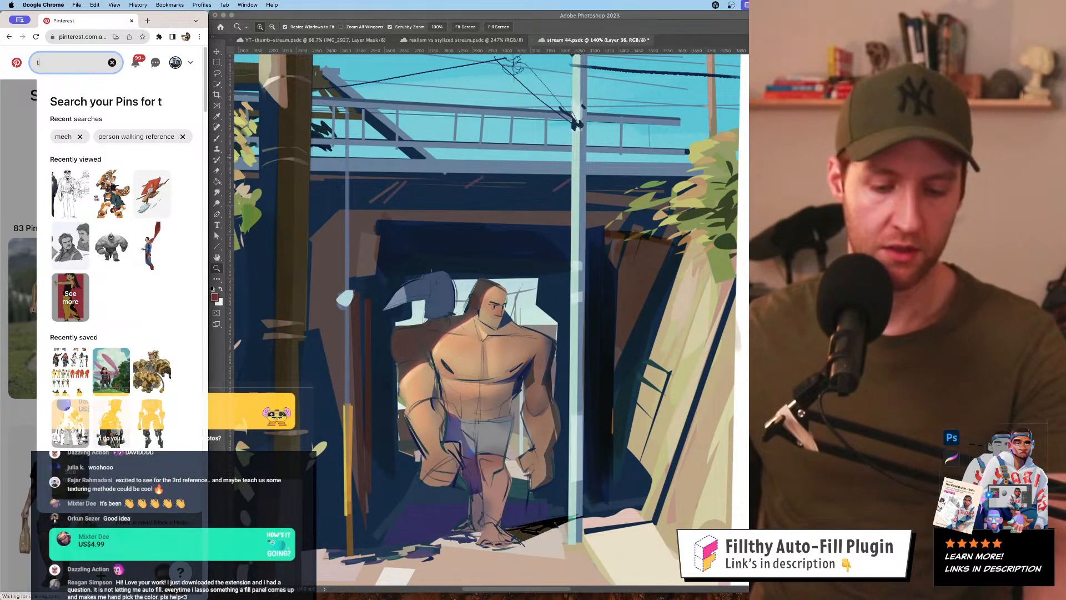
{"action": "type", "text": "oucan"}
{"action": "key", "text": "Return"}
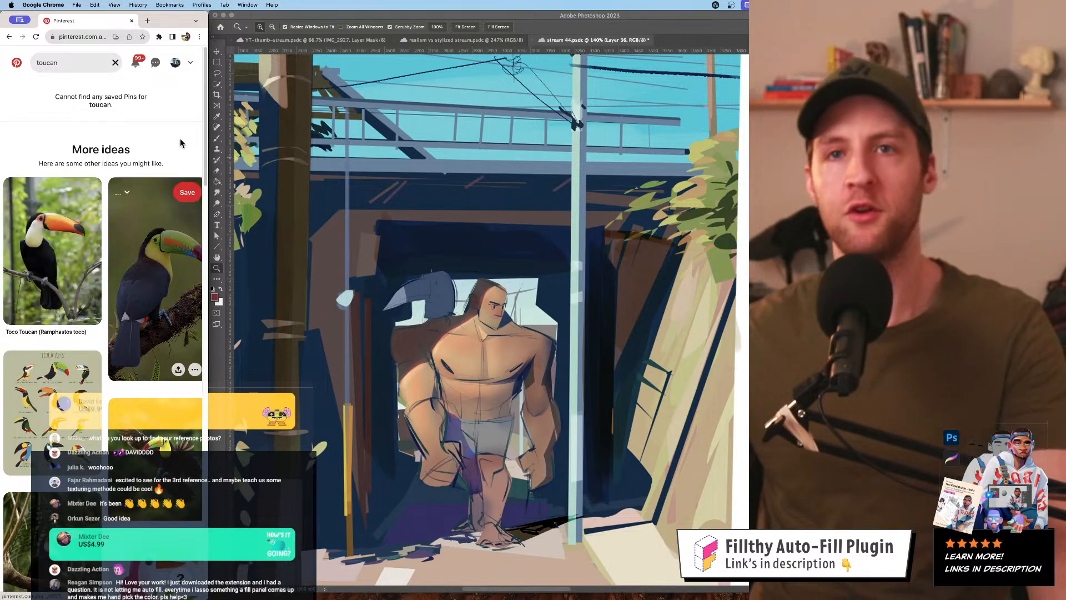
{"action": "scroll", "coordinate": [179, 140], "scroll_direction": "down", "scroll_amount": 3}
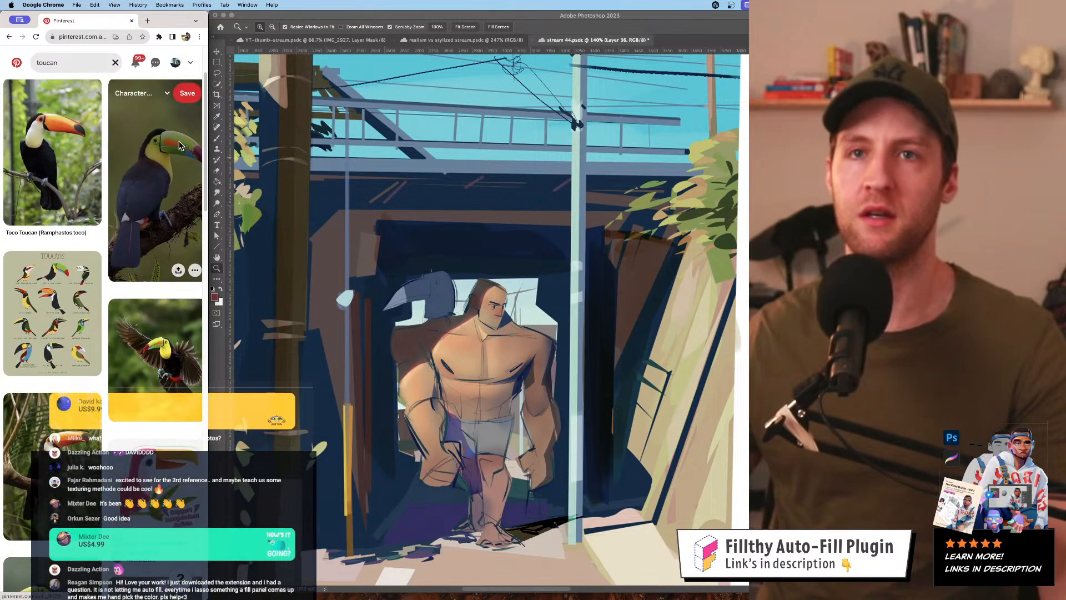
- Lasso the head of the bird on the man's shoulder and fill it with near-black on a new layer, with selections set to Fill
{"action": "left_click", "coordinate": [528, 334]}
{"action": "scroll", "coordinate": [528, 334], "scroll_direction": "up", "scroll_amount": 5}
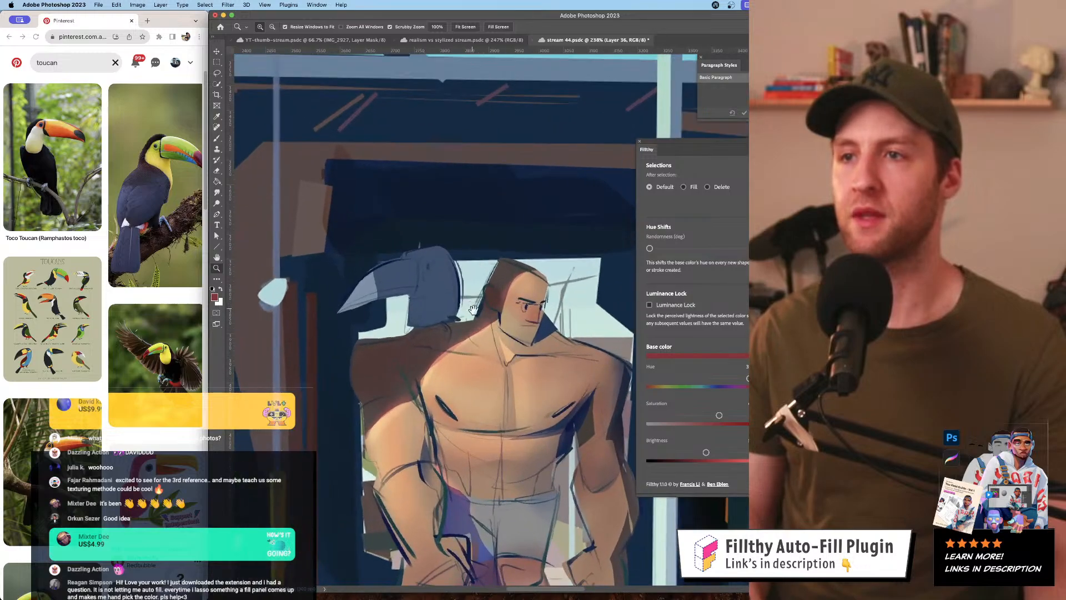
{"action": "scroll", "coordinate": [313, 187], "scroll_direction": "down", "scroll_amount": 2}
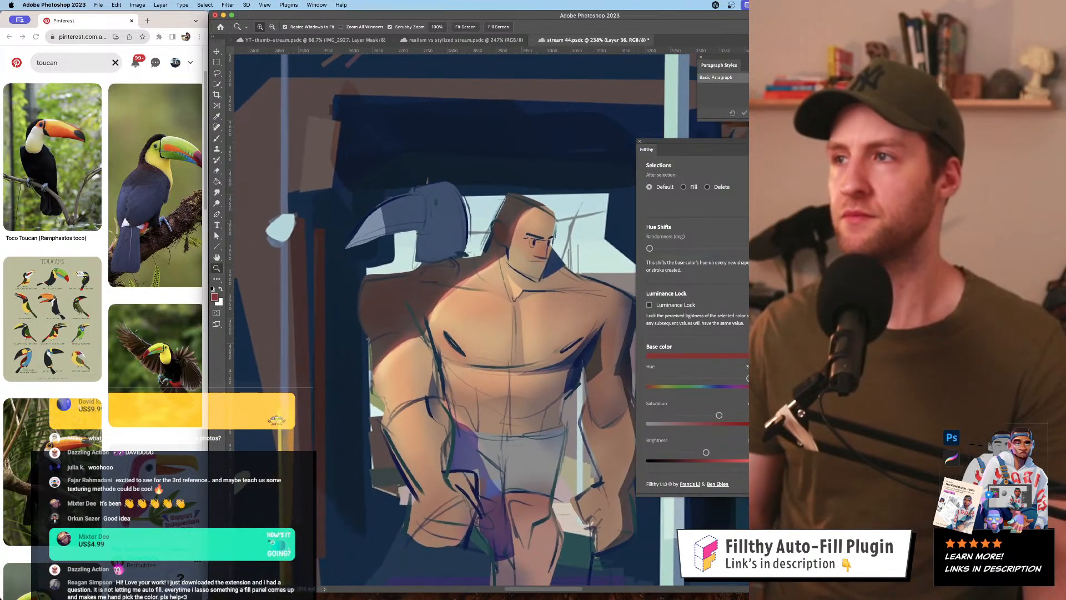
{"action": "key", "text": "l"}
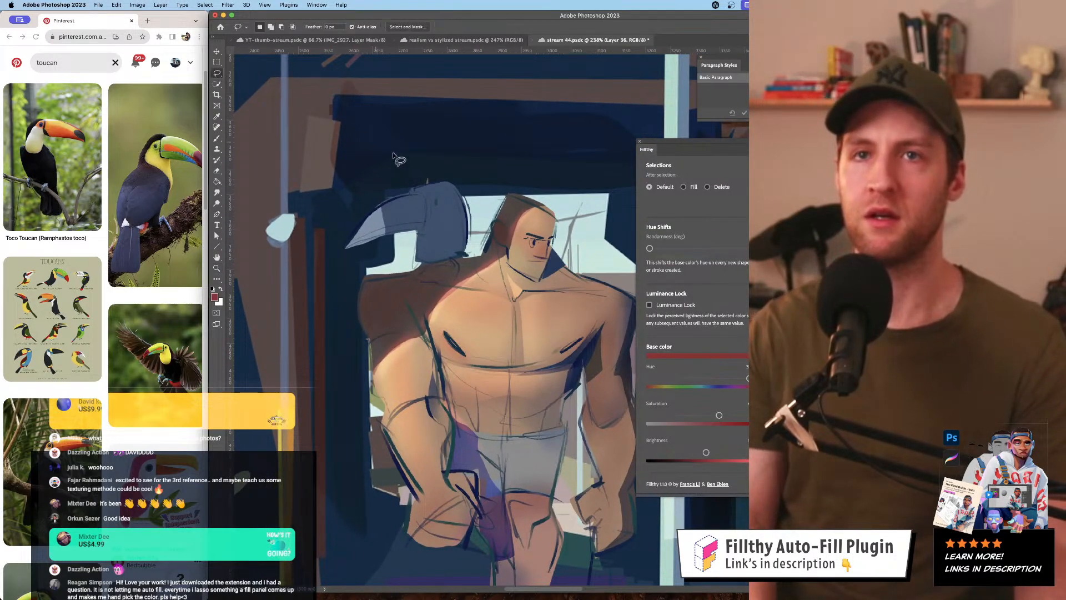
{"action": "left_click_drag", "start_coordinate": [687, 457], "coordinate": [655, 454]}
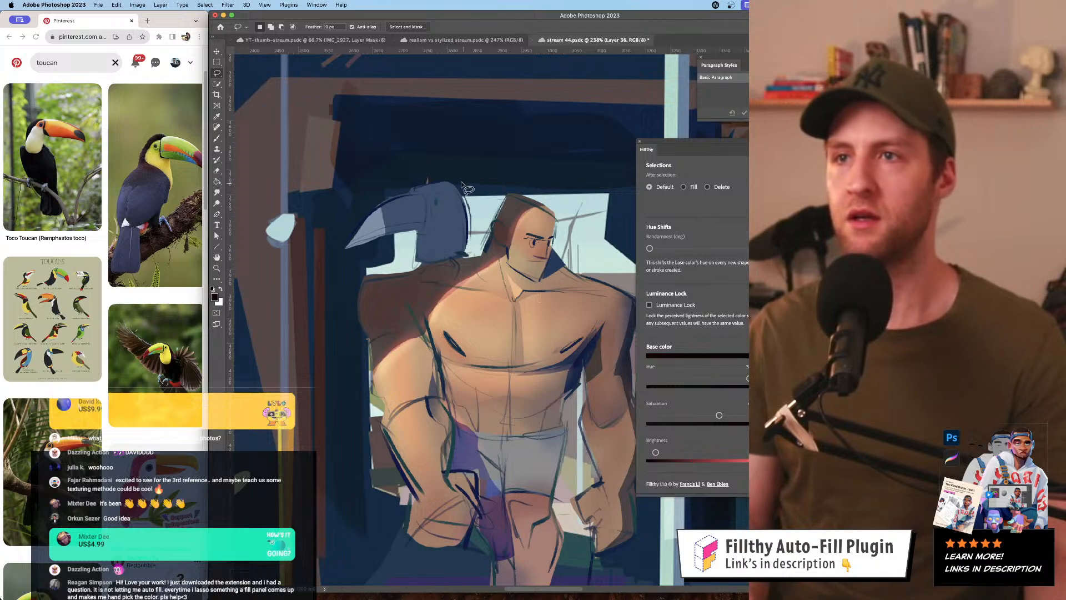
{"action": "left_click_drag", "start_coordinate": [461, 181], "coordinate": [469, 261]}
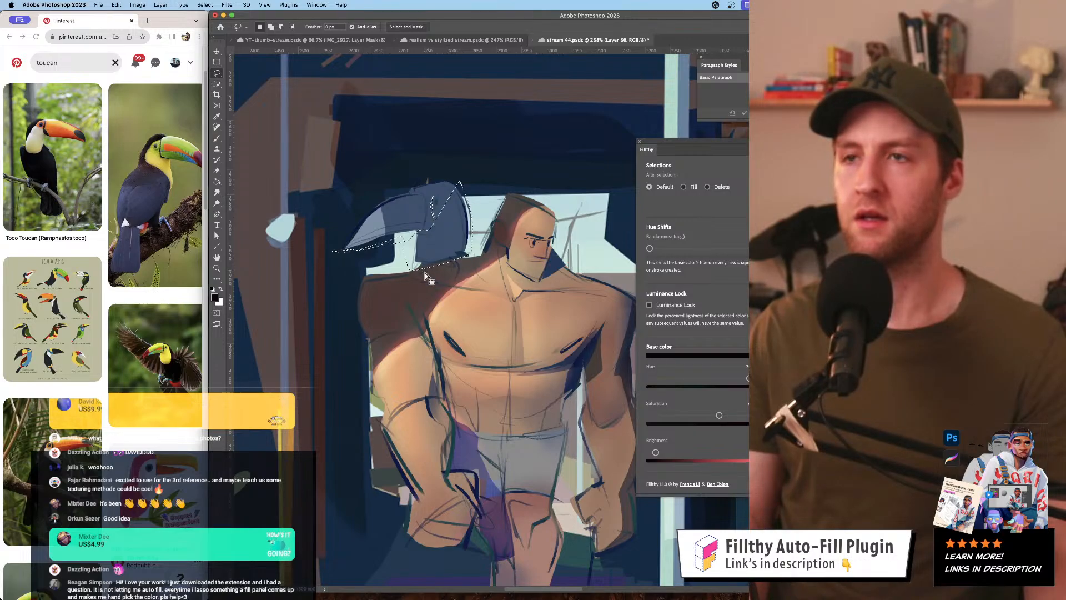
{"action": "mouse_move", "coordinate": [406, 185]}
{"action": "left_mouse_down"}
{"action": "mouse_move", "coordinate": [479, 193]}
{"action": "mouse_move", "coordinate": [432, 205]}
{"action": "left_mouse_up"}
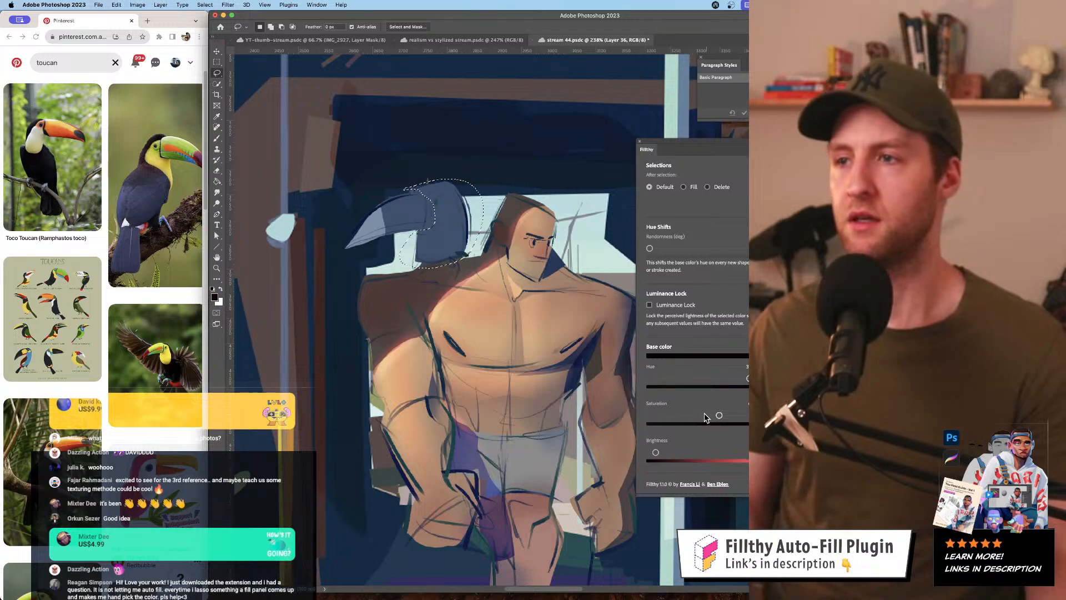
{"action": "left_click", "coordinate": [217, 181]}
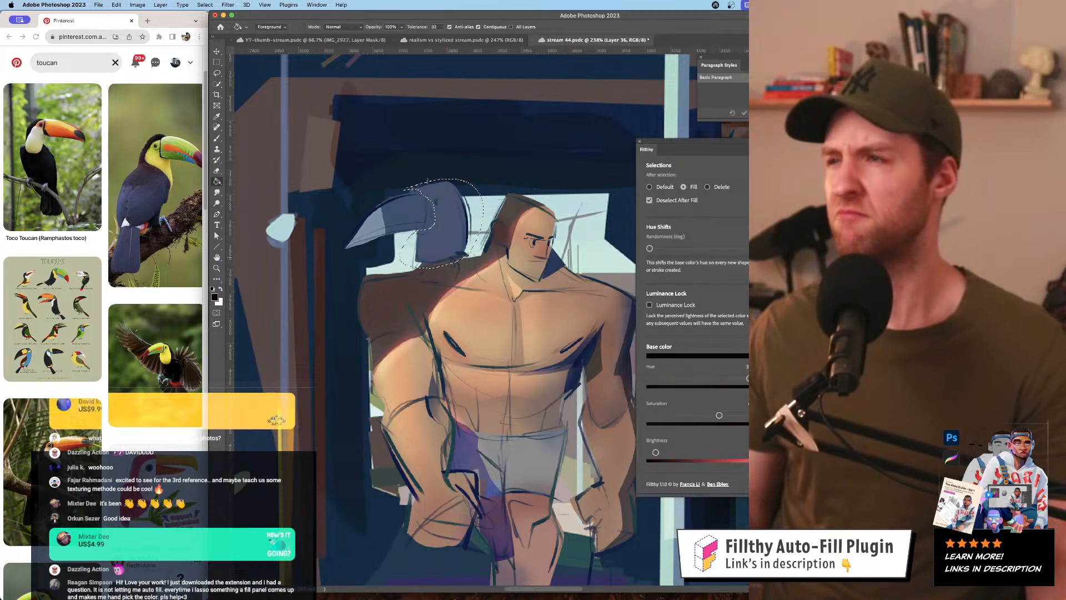
{"action": "key", "text": "alt+shift+super+n"}
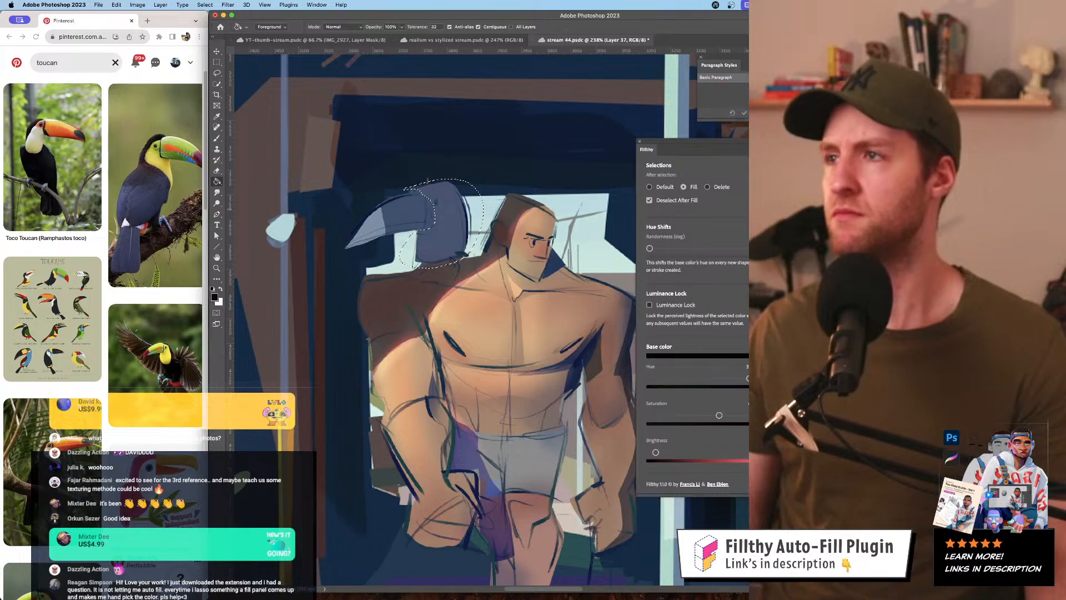
{"action": "key", "text": "alt+BackSpace"}
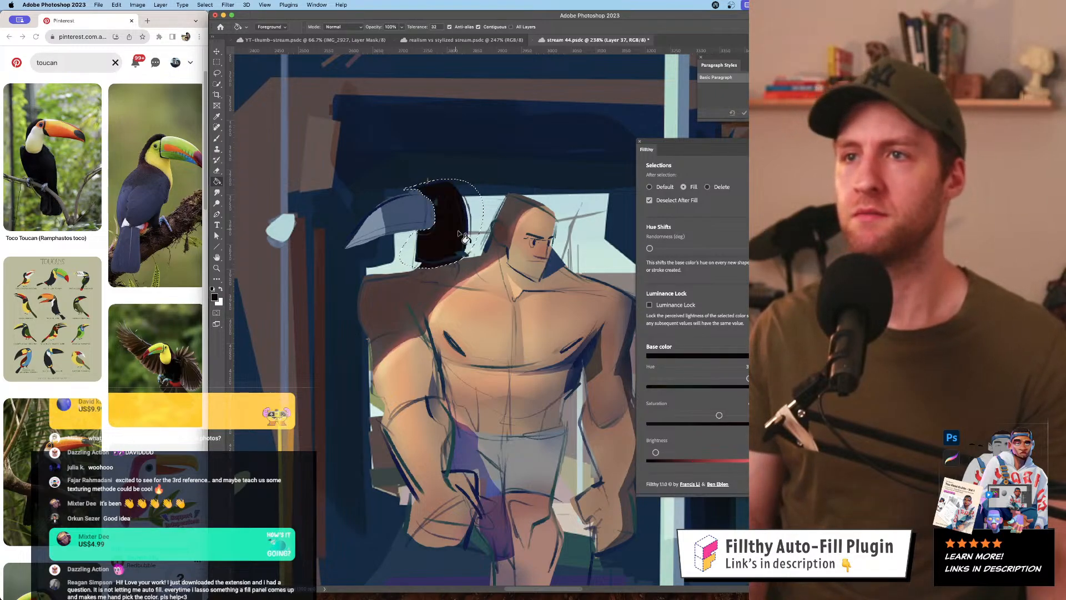
- Fill a lassoed face patch between the toucan's beak and its black head with off-white
{"action": "key", "text": "z"}
{"action": "mouse_move", "coordinate": [499, 209]}
{"action": "left_mouse_down"}
{"action": "mouse_move", "coordinate": [455, 214]}
{"action": "mouse_move", "coordinate": [488, 234]}
{"action": "mouse_move", "coordinate": [454, 192]}
{"action": "mouse_move", "coordinate": [457, 175]}
{"action": "left_mouse_up"}
{"action": "key", "text": "l"}
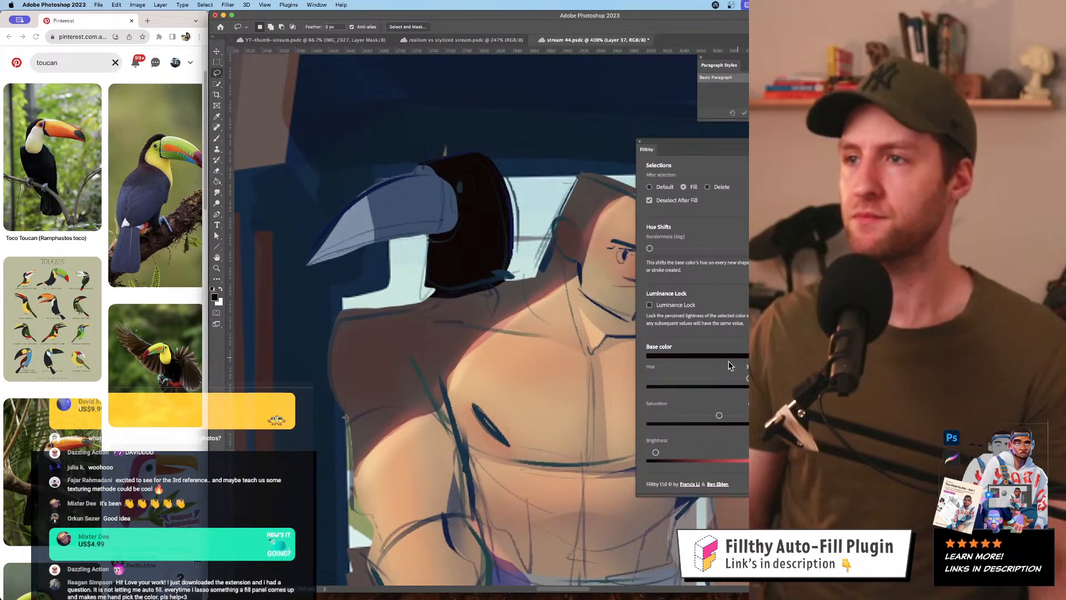
{"action": "left_click_drag", "start_coordinate": [682, 421], "coordinate": [669, 419]}
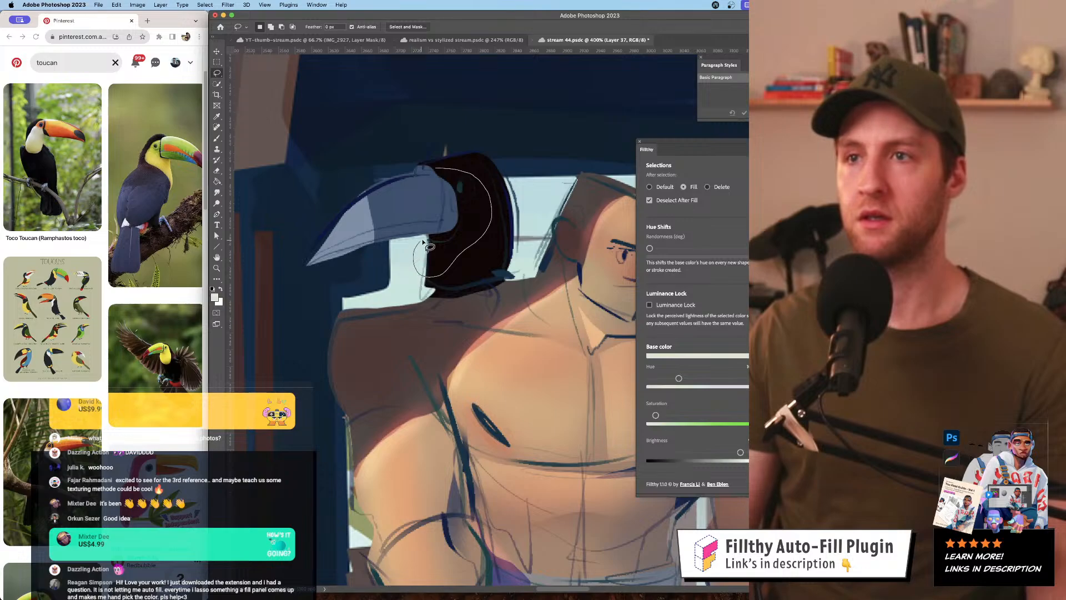
{"action": "left_click_drag", "start_coordinate": [455, 193], "coordinate": [438, 171]}
{"action": "key", "text": "z"}
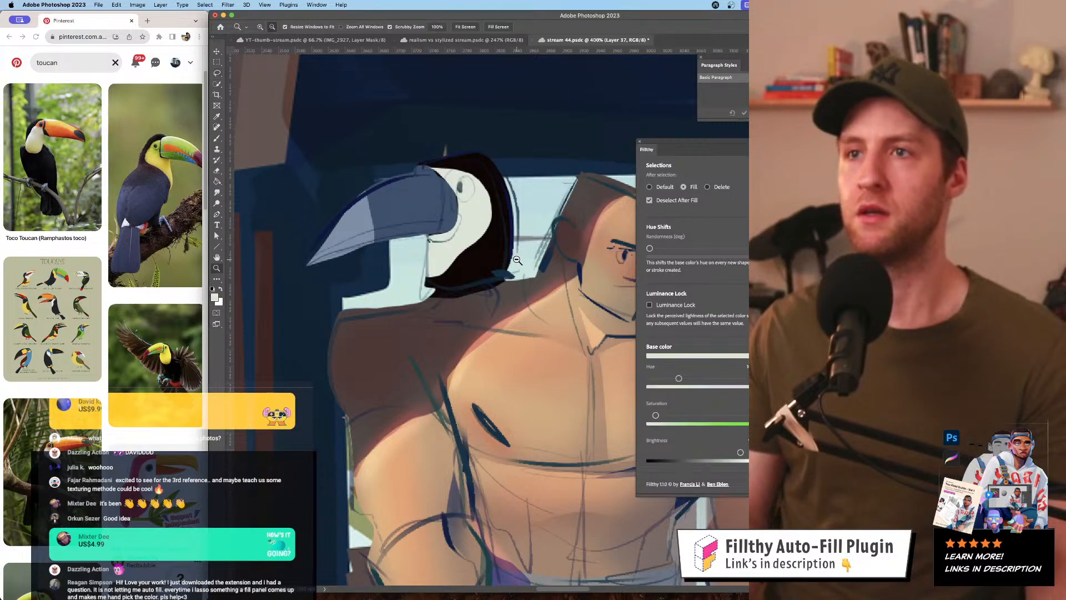
{"action": "mouse_move", "coordinate": [510, 272]}
{"action": "left_mouse_down"}
{"action": "mouse_move", "coordinate": [517, 284]}
{"action": "mouse_move", "coordinate": [526, 263]}
{"action": "mouse_move", "coordinate": [613, 203]}
{"action": "left_mouse_up"}
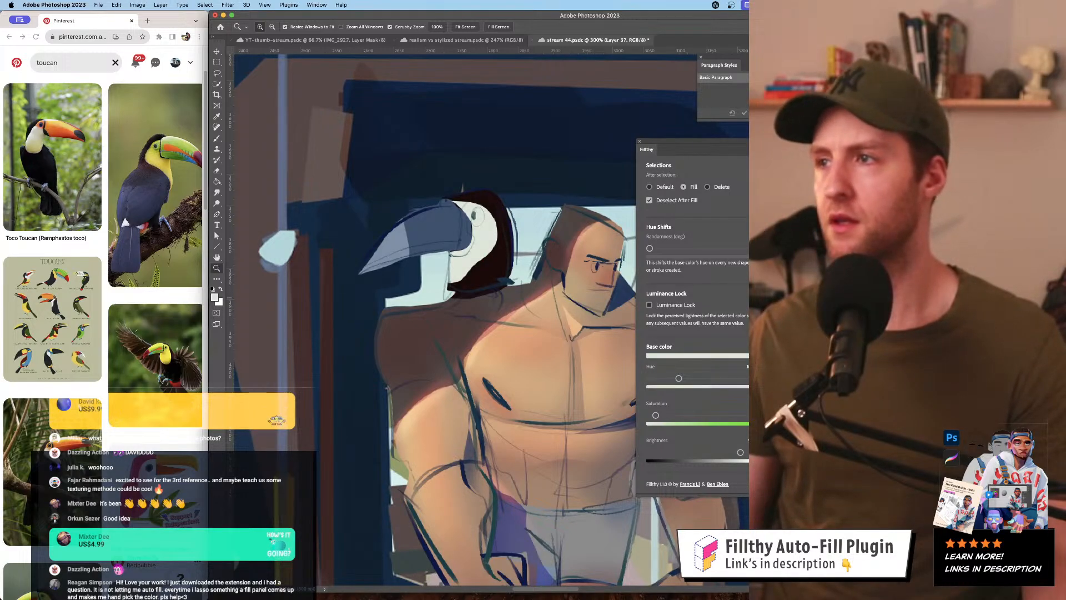
- Try the toucan's head colours beneath the figure's blue shadow and check them against the whole composition
{"action": "key", "text": "super+z"}
{"action": "left_click", "coordinate": [507, 245], "text": "alt"}
{"action": "left_click", "coordinate": [507, 245], "text": "alt"}
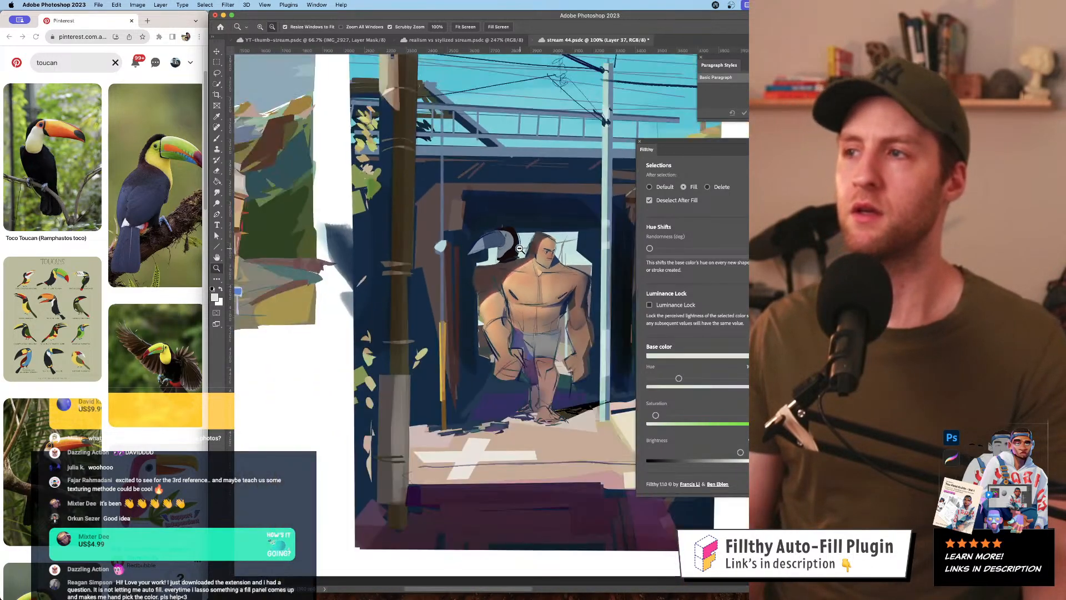
{"action": "left_click", "coordinate": [506, 245], "text": "alt"}
{"action": "left_click", "coordinate": [506, 245]}
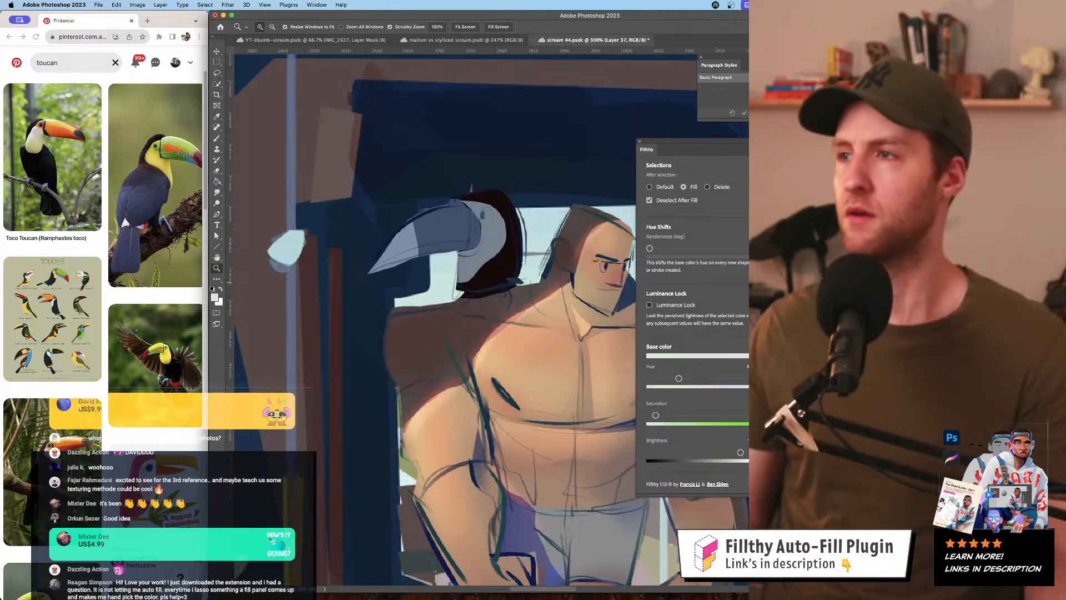
{"action": "left_click_drag", "start_coordinate": [544, 269], "coordinate": [521, 276]}
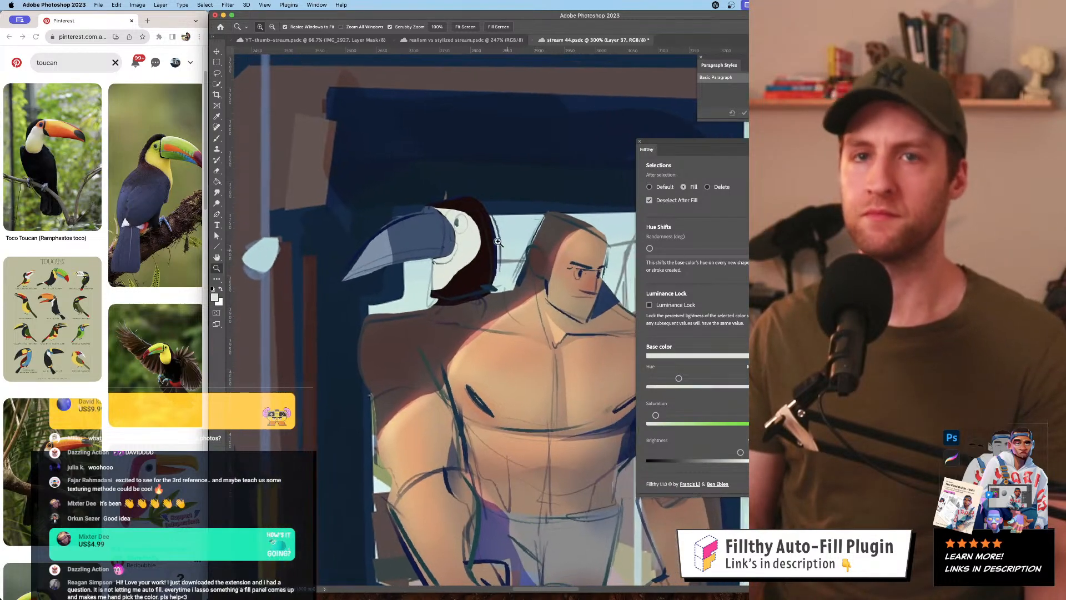
- Set the base colour to a saturated reddish orange and fill the toucan's lassoed beak with it
{"action": "key", "text": "l"}
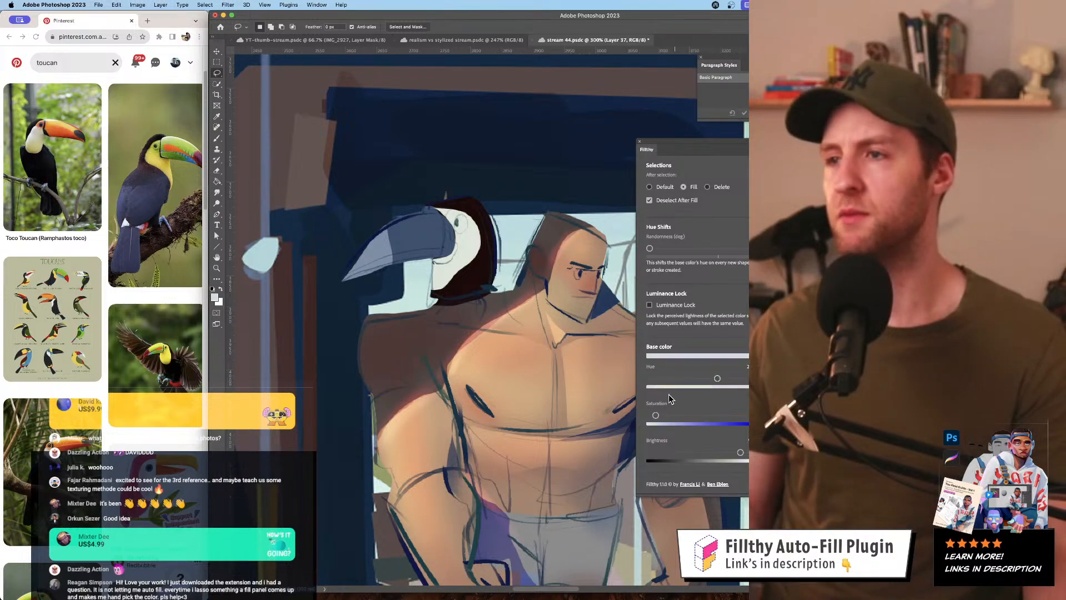
{"action": "left_click_drag", "start_coordinate": [657, 416], "coordinate": [722, 414]}
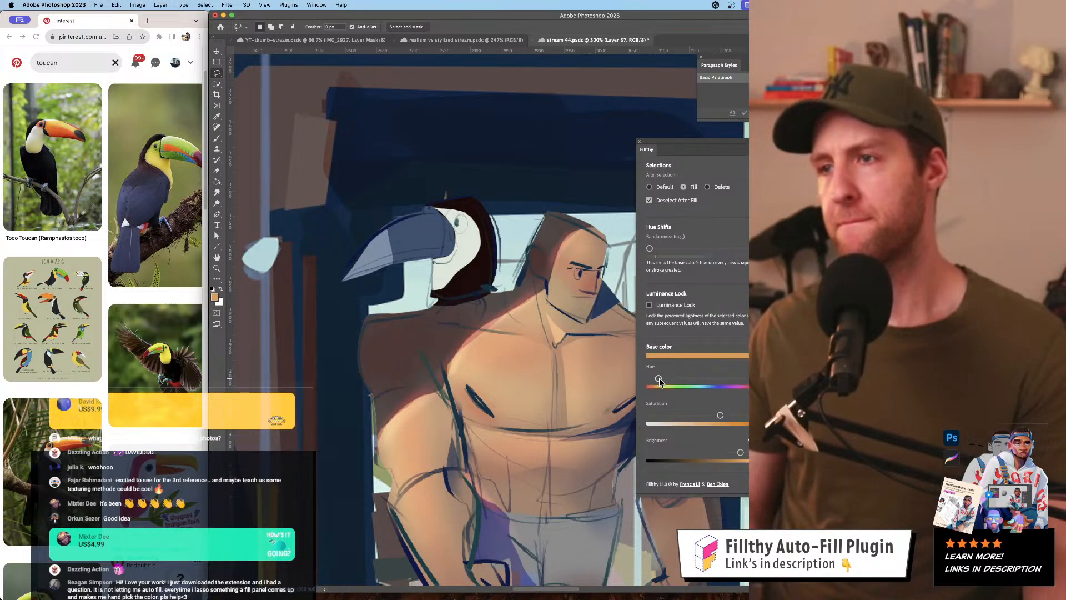
{"action": "left_click_drag", "start_coordinate": [660, 380], "coordinate": [654, 380]}
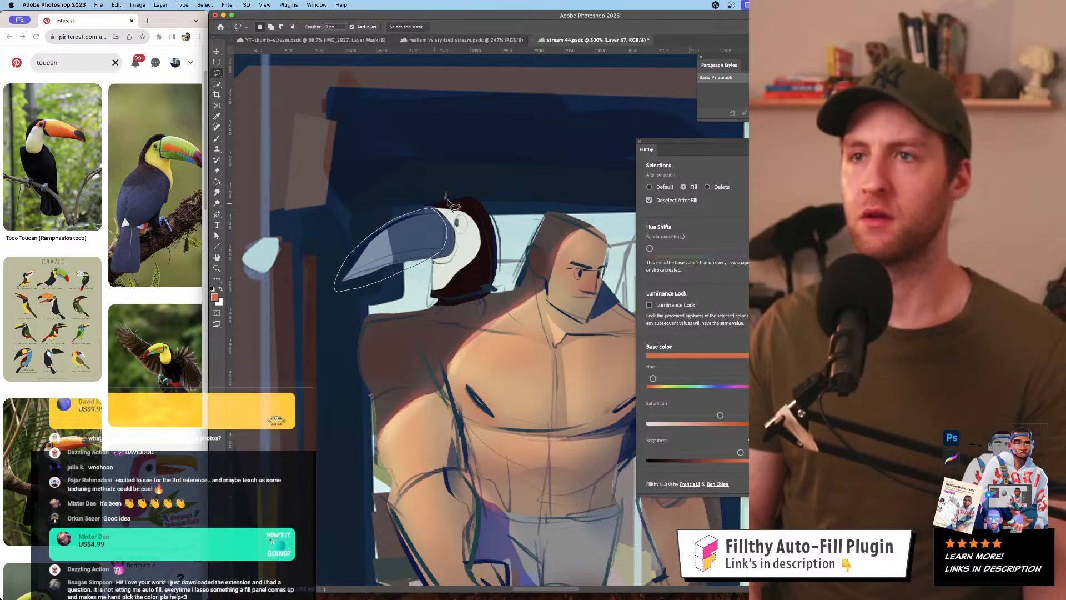
- Put the toucan's colours beneath the figure's shadow shading and review the bird within the whole scene
{"action": "key", "text": "z"}
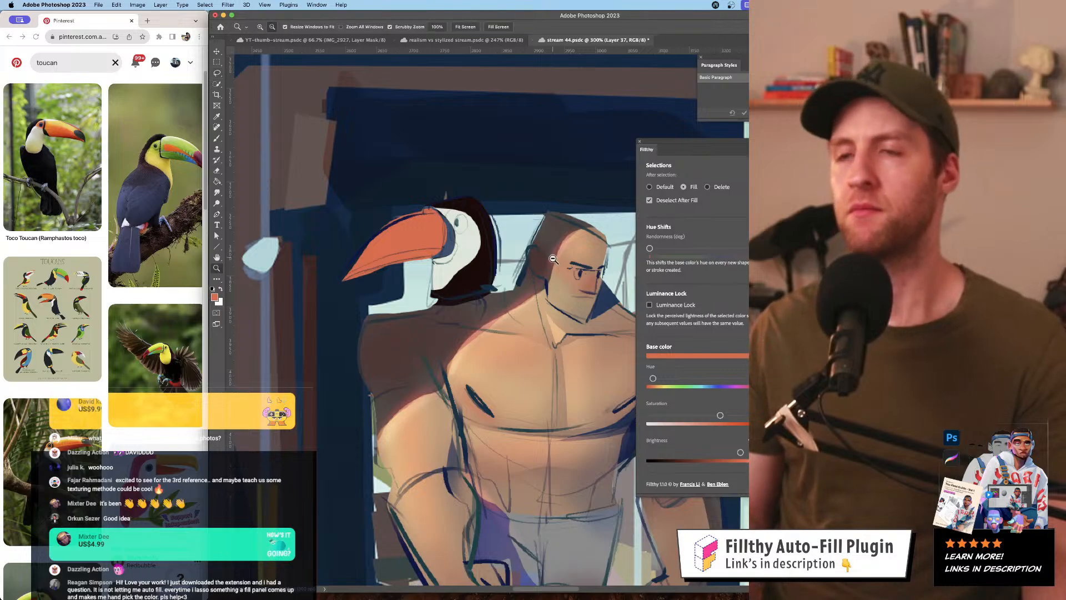
{"action": "mouse_move", "coordinate": [552, 259]}
{"action": "left_mouse_down"}
{"action": "mouse_move", "coordinate": [494, 264]}
{"action": "mouse_move", "coordinate": [529, 267]}
{"action": "mouse_move", "coordinate": [460, 206]}
{"action": "left_mouse_up"}
{"action": "left_click", "coordinate": [529, 267]}
{"action": "left_click", "coordinate": [496, 257], "text": "alt"}
{"action": "left_click_drag", "start_coordinate": [498, 255], "coordinate": [489, 142]}
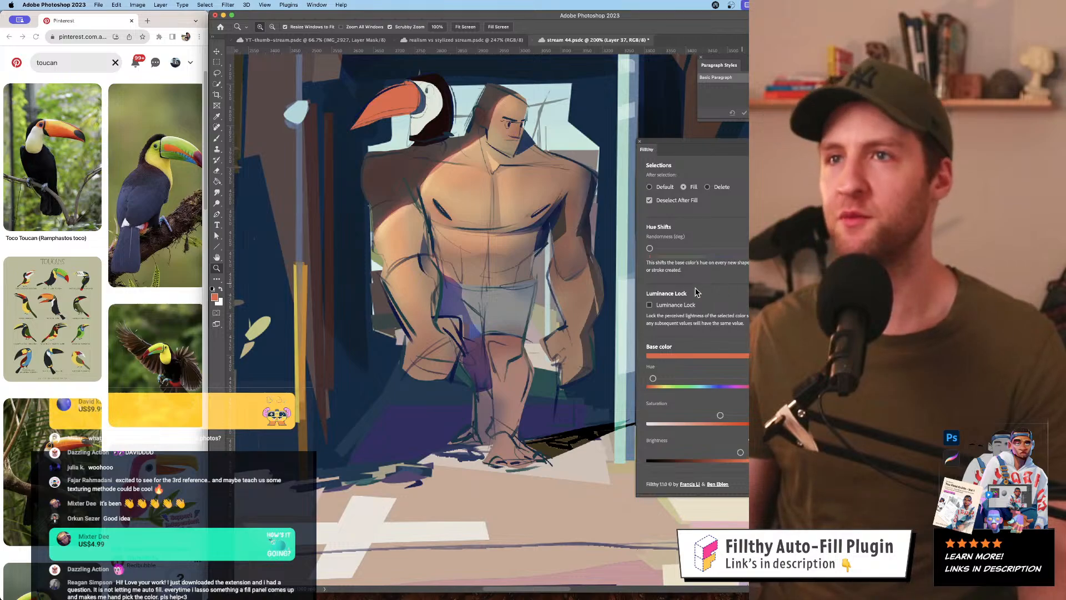
{"action": "left_click", "coordinate": [939, 306]}
{"action": "left_click_drag", "start_coordinate": [507, 252], "coordinate": [540, 365]}
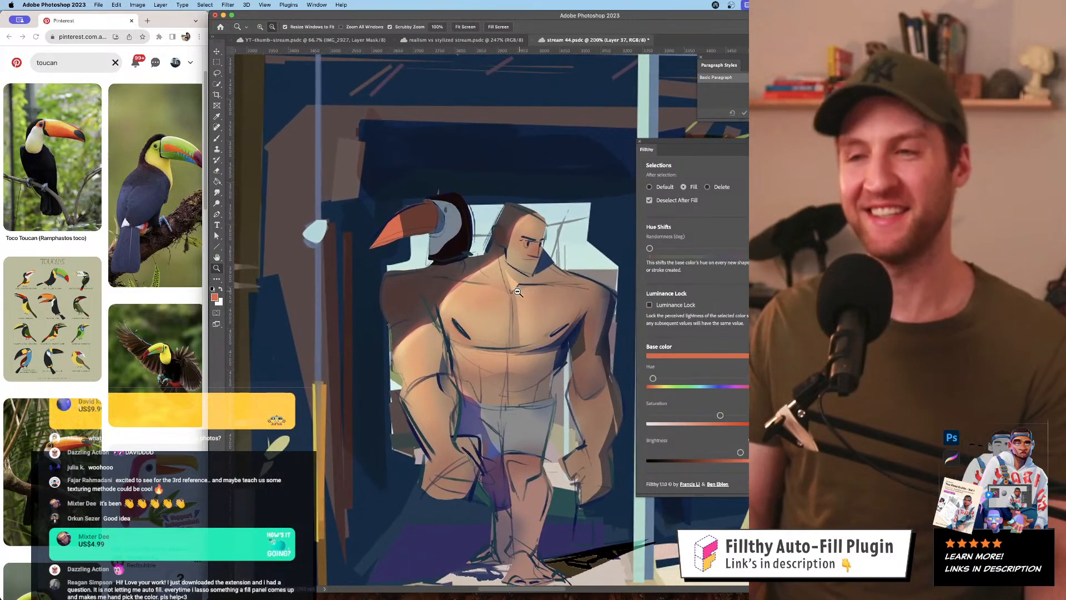
{"action": "scroll", "coordinate": [503, 289], "scroll_direction": "down", "scroll_amount": 6}
{"action": "scroll", "coordinate": [500, 280], "scroll_direction": "up", "scroll_amount": 8}
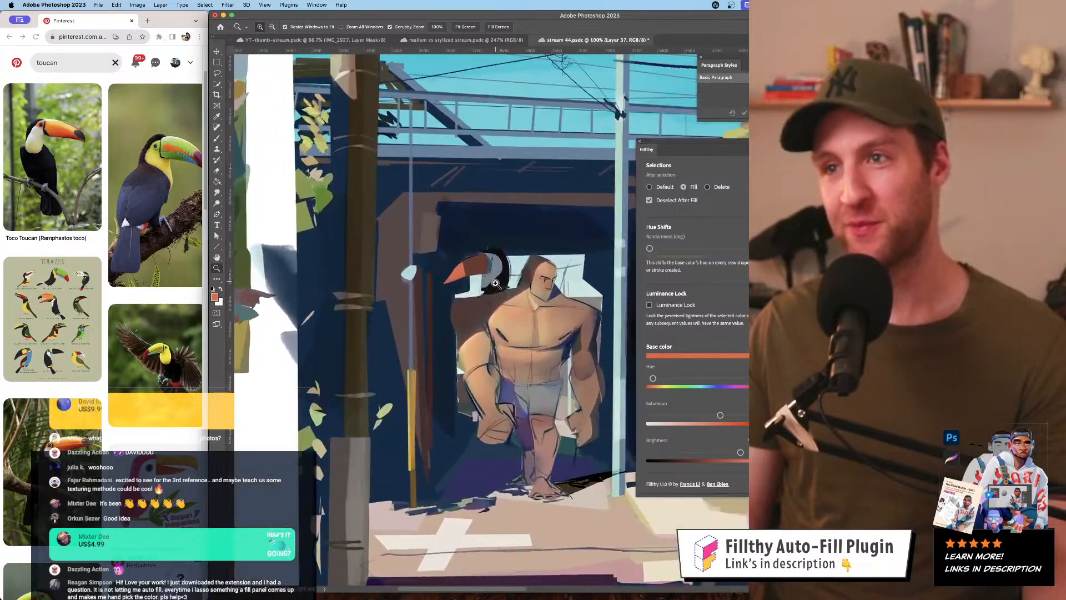
{"action": "left_click_drag", "start_coordinate": [561, 331], "coordinate": [557, 306]}
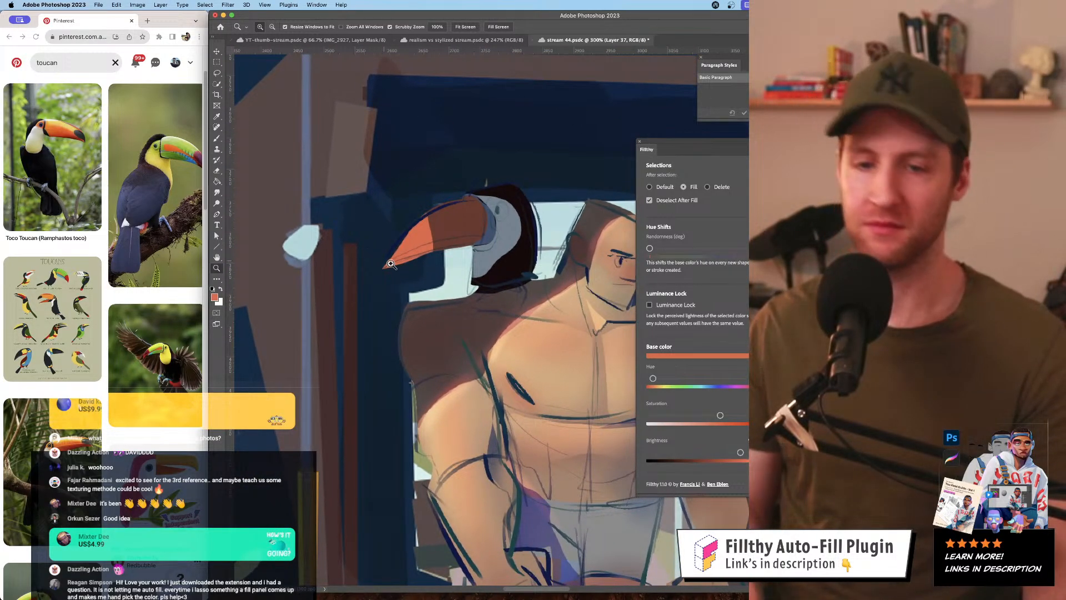
- Sample the toucan's near-black head colour, brighten it to dark red and brush shading onto the beak with a smaller brush
{"action": "key", "text": "i"}
{"action": "left_click", "coordinate": [521, 193]}
{"action": "key", "text": "l"}
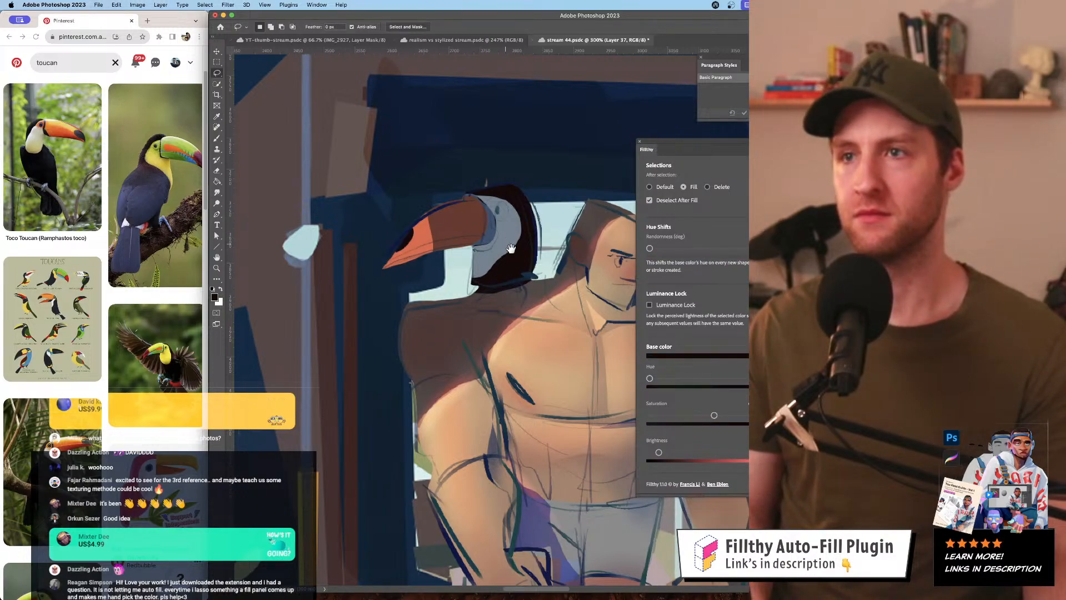
{"action": "left_click_drag", "start_coordinate": [511, 248], "coordinate": [492, 250]}
{"action": "key", "text": "b"}
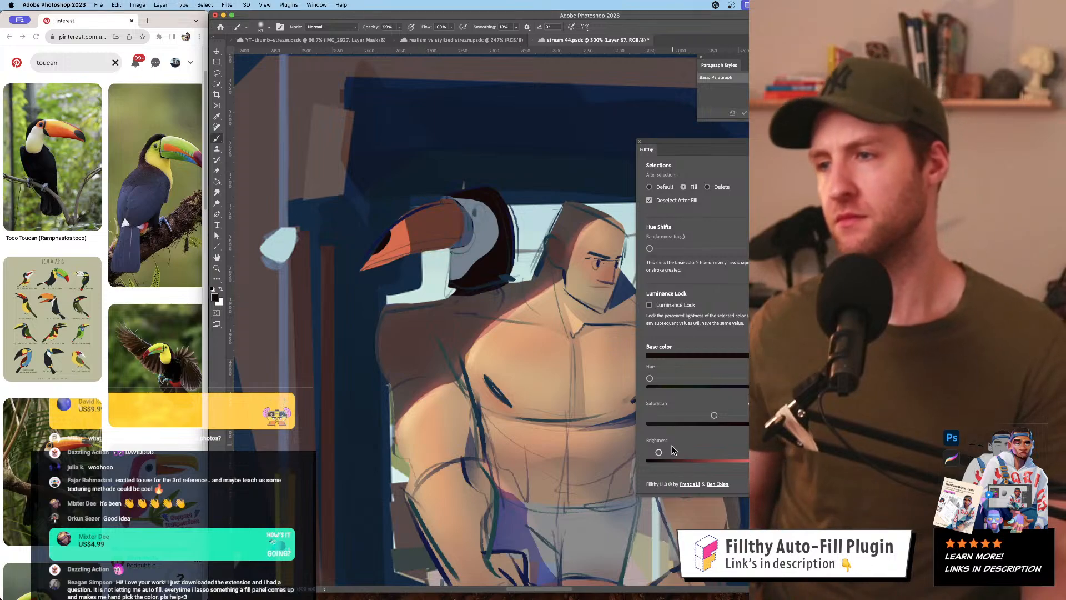
{"action": "left_click_drag", "start_coordinate": [672, 451], "coordinate": [701, 453]}
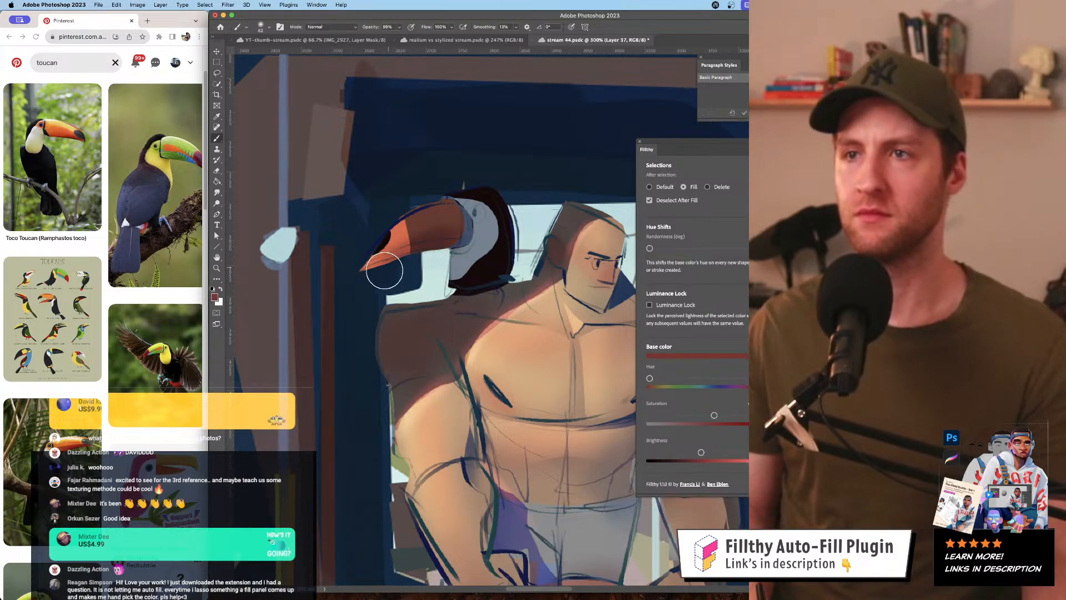
{"action": "left_click_drag", "start_coordinate": [715, 415], "coordinate": [748, 416]}
{"action": "key", "text": "bracketleft"}
{"action": "key", "text": "bracketleft"}
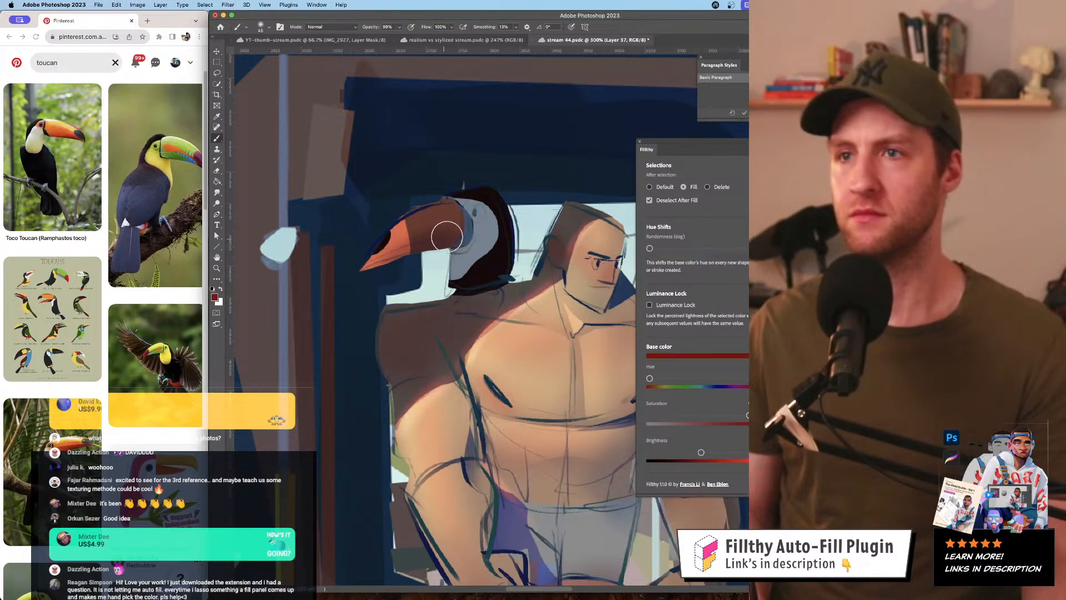
{"action": "left_click_drag", "start_coordinate": [745, 417], "coordinate": [719, 415]}
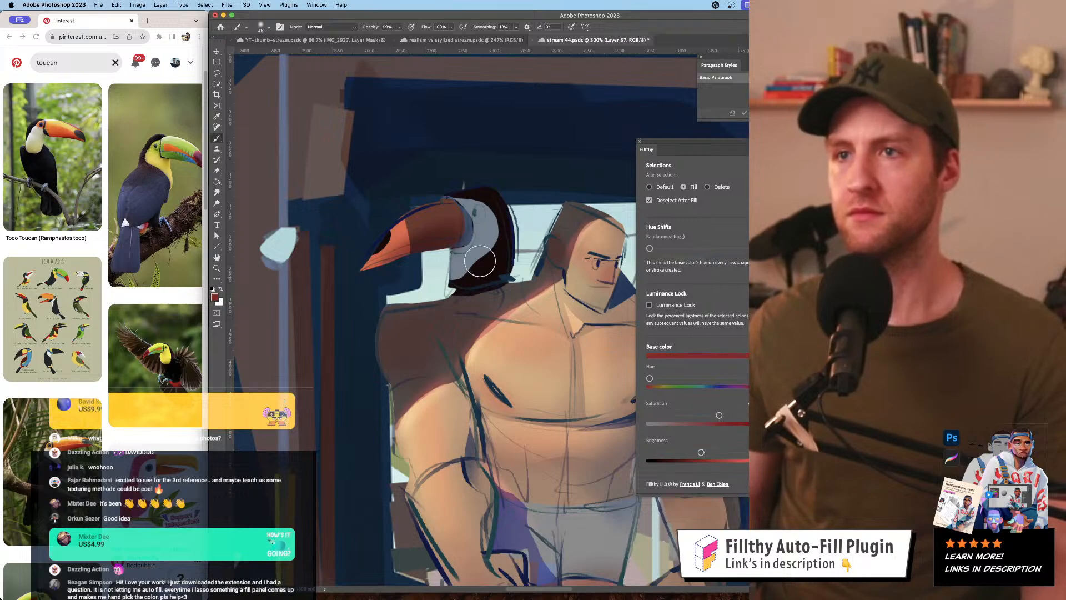
- Sample the orange of the toucan's beak, shift the hue towards yellow-orange and brush it along the beak's upper side
{"action": "left_click", "coordinate": [406, 228], "text": "alt"}
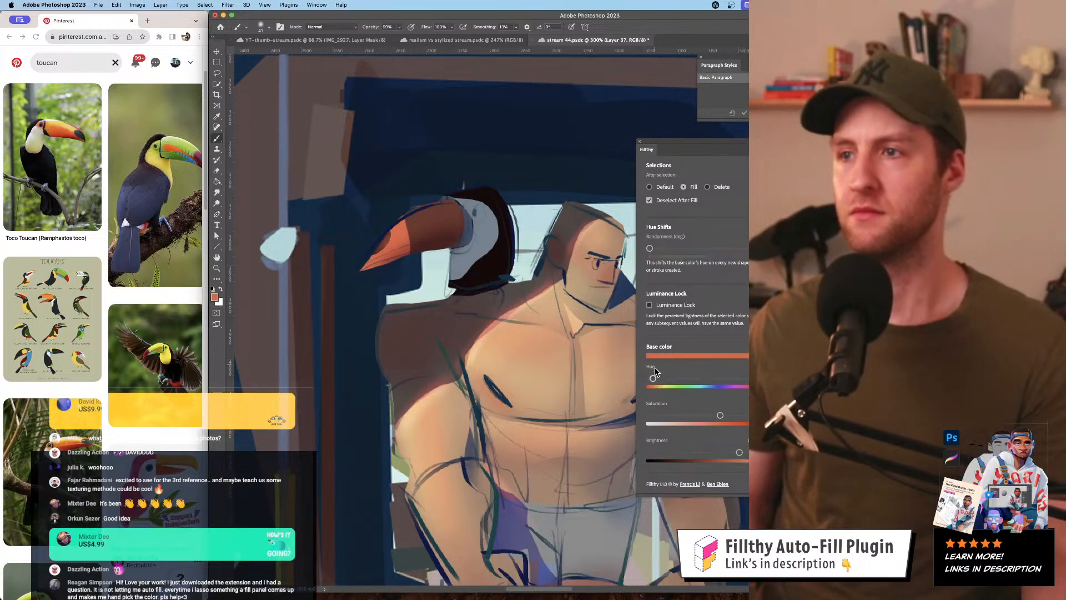
{"action": "left_click", "coordinate": [405, 233], "text": "alt"}
{"action": "left_click_drag", "start_coordinate": [406, 232], "coordinate": [416, 225]}
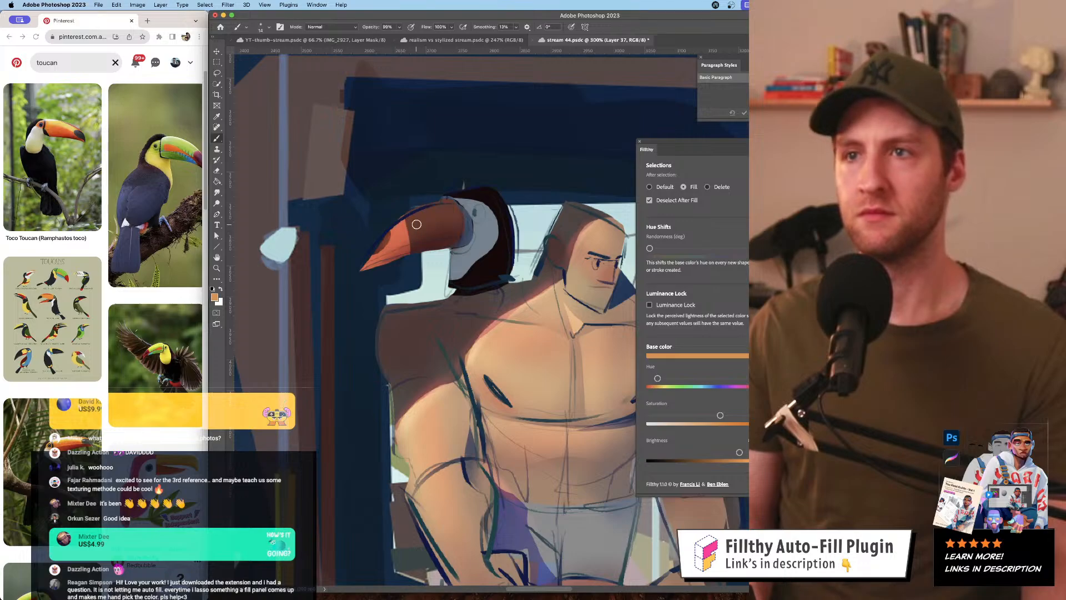
- Review the toucan and figure within the whole scene, comparing them with the figure's blue shadow shading hidden and shown
{"action": "key", "text": "z"}
{"action": "left_click", "coordinate": [492, 291], "text": "alt"}
{"action": "left_click", "coordinate": [492, 292], "text": "alt"}
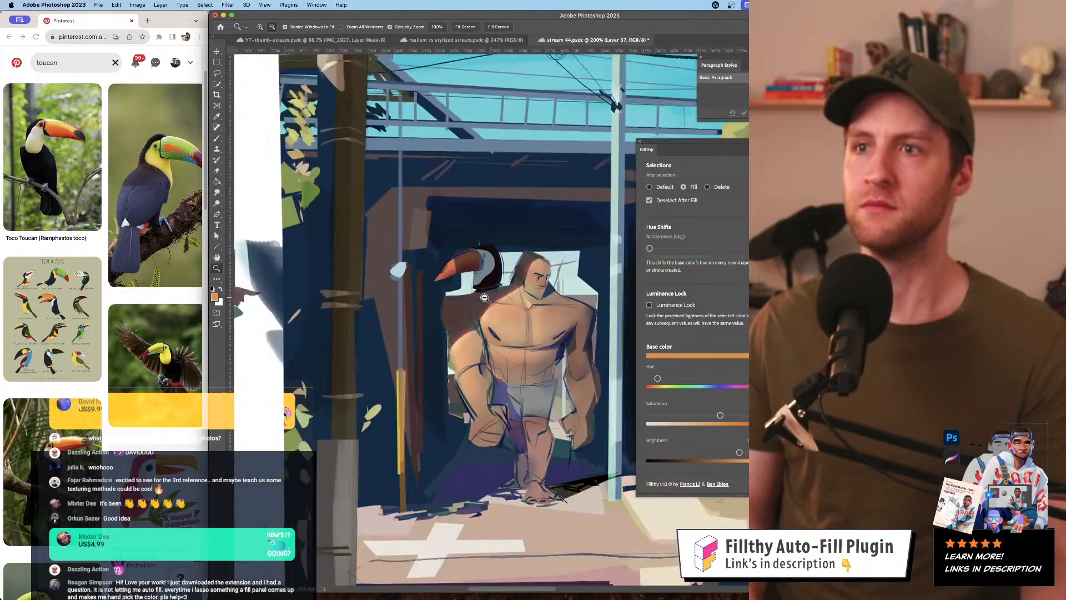
{"action": "left_click", "coordinate": [492, 293], "text": "alt"}
{"action": "left_click_drag", "start_coordinate": [495, 297], "coordinate": [437, 316]}
{"action": "left_click", "coordinate": [457, 301]}
{"action": "left_click", "coordinate": [457, 301]}
{"action": "left_click", "coordinate": [460, 302], "text": "alt"}
{"action": "left_click", "coordinate": [445, 301]}
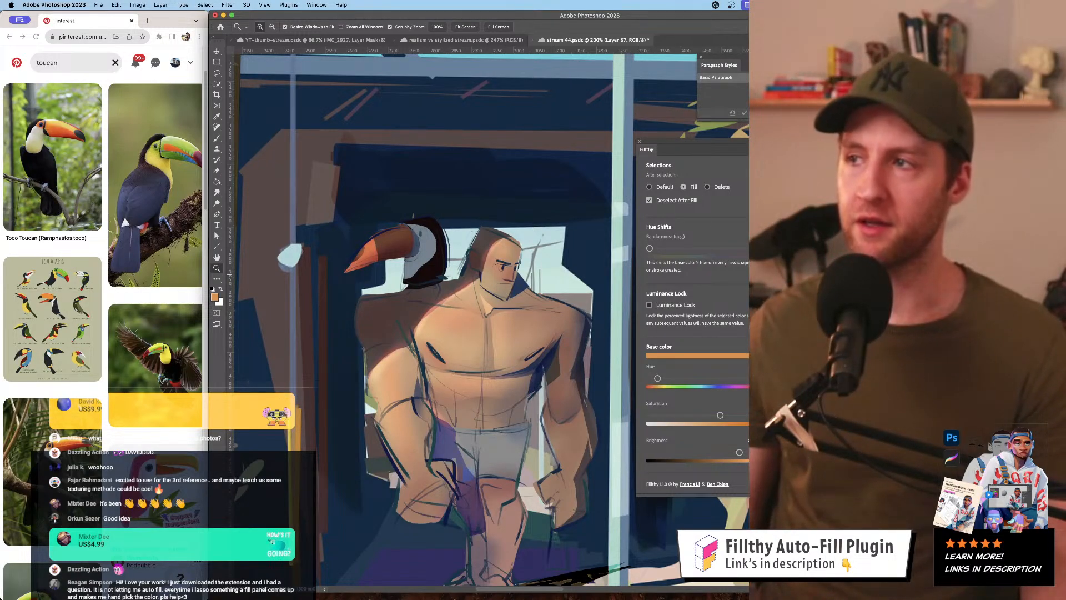
{"action": "key", "text": "super+comma"}
{"action": "key", "text": "super+comma"}
{"action": "key", "text": "super+comma"}
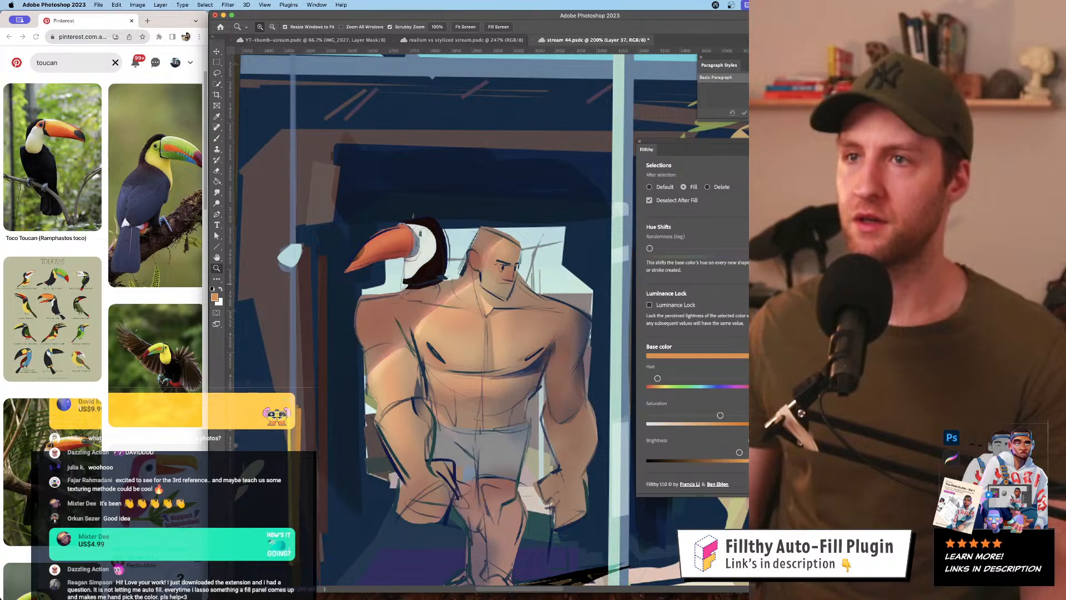
{"action": "key", "text": "super+comma"}
- Try lassoed blue-violet fills, also with a less saturated tone, across the figure's shoulders beneath the toucan
{"action": "key", "text": "l"}
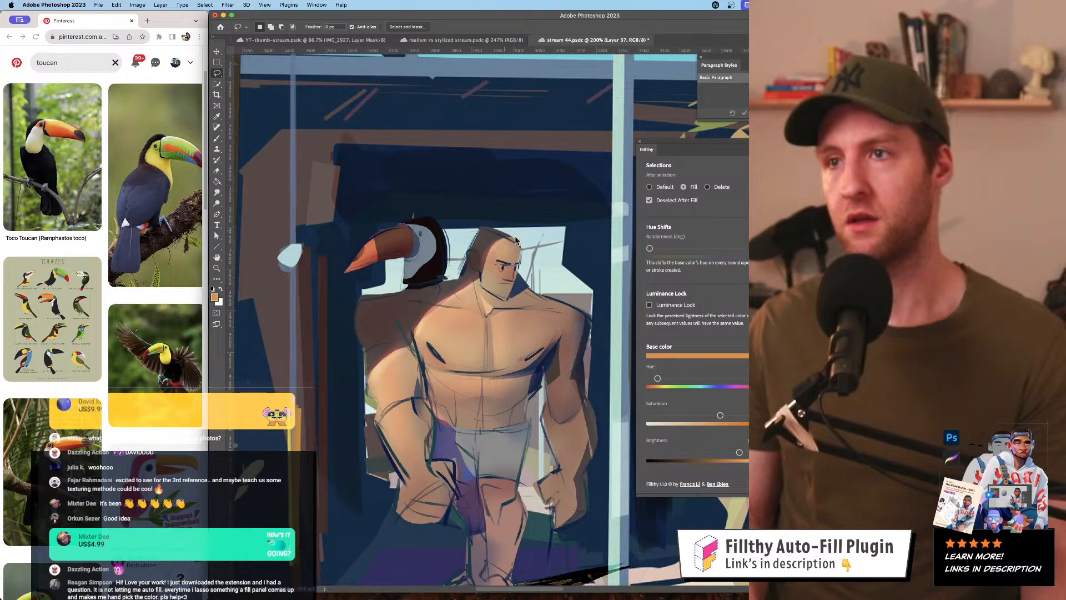
{"action": "key", "text": "z"}
{"action": "mouse_move", "coordinate": [533, 333]}
{"action": "left_mouse_down"}
{"action": "mouse_move", "coordinate": [476, 332]}
{"action": "mouse_move", "coordinate": [547, 332]}
{"action": "left_mouse_up"}
{"action": "key", "text": "b"}
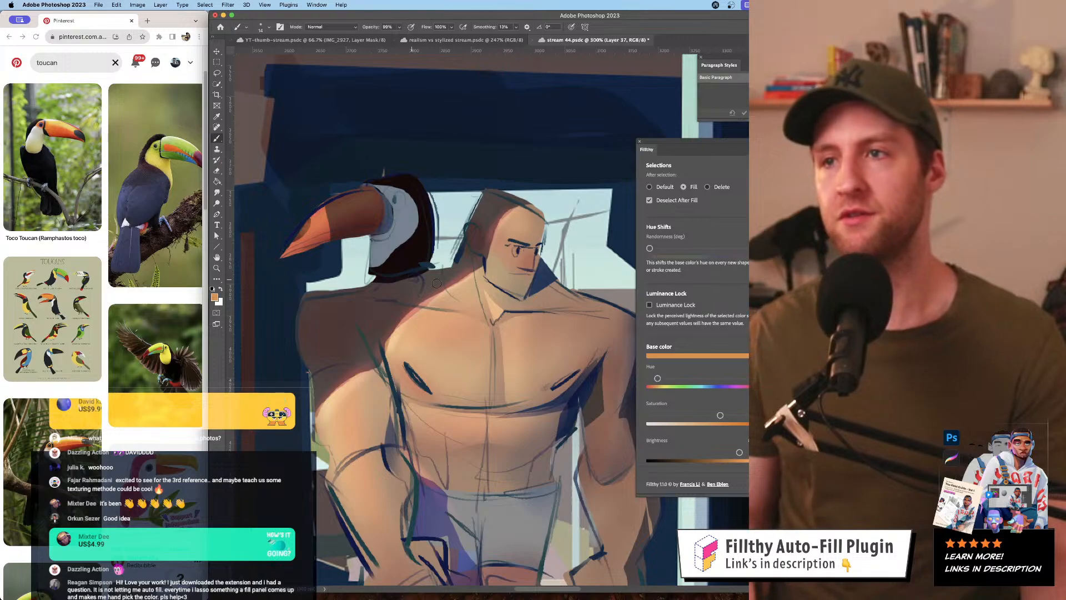
{"action": "left_click_drag", "start_coordinate": [658, 378], "coordinate": [720, 379]}
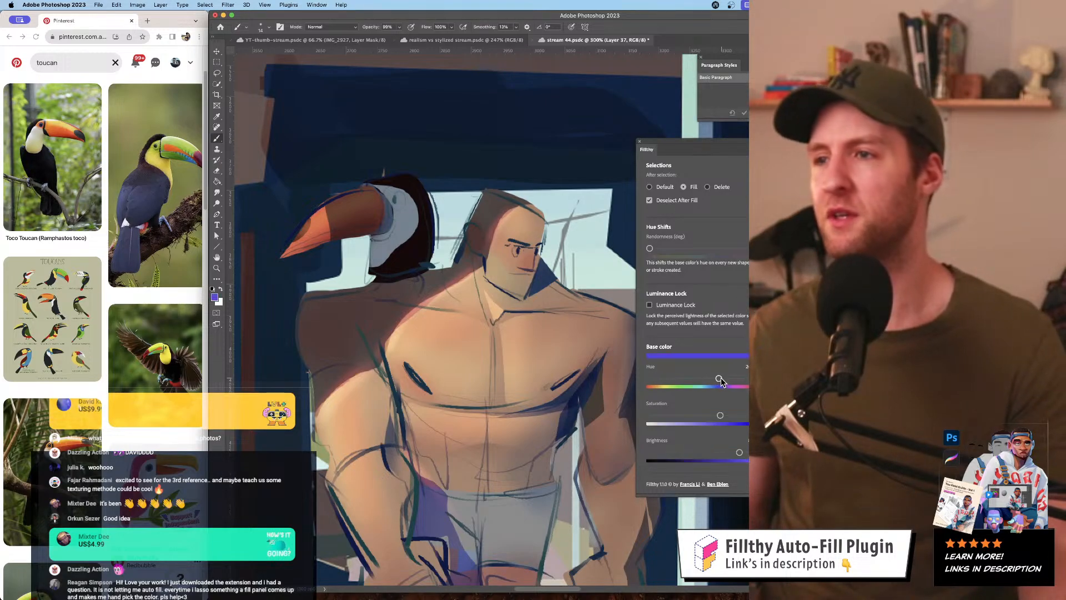
{"action": "key", "text": "l"}
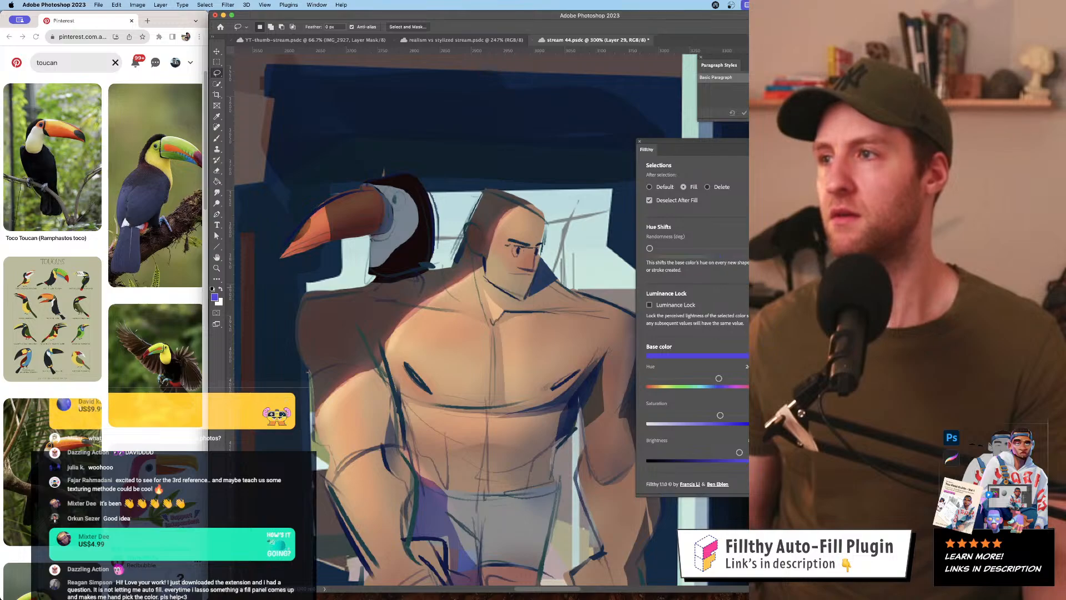
{"action": "left_click_drag", "start_coordinate": [416, 293], "coordinate": [505, 307]}
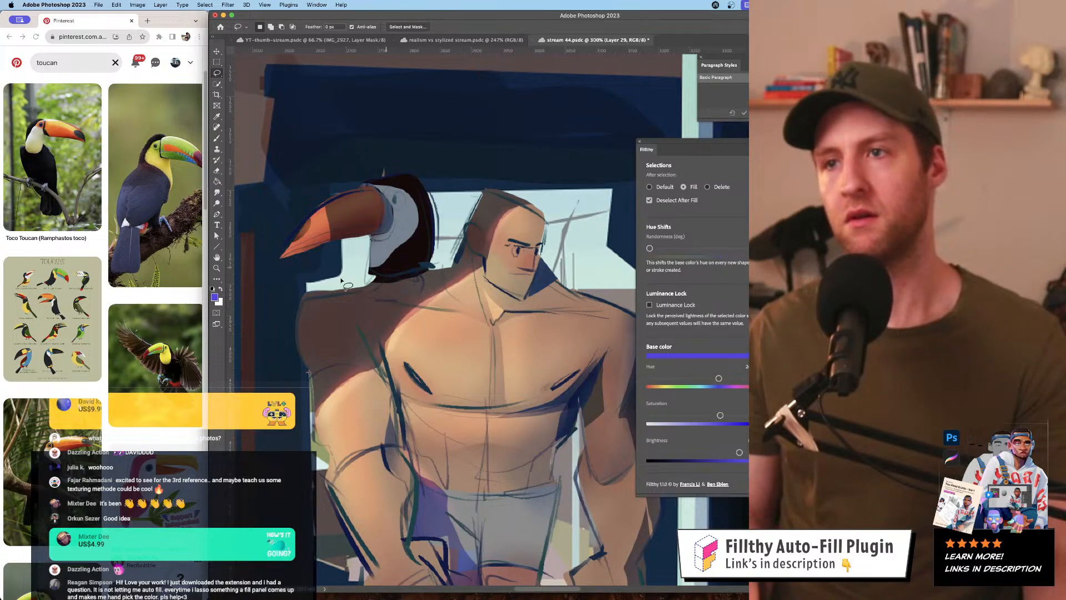
{"action": "left_click_drag", "start_coordinate": [342, 280], "coordinate": [411, 303]}
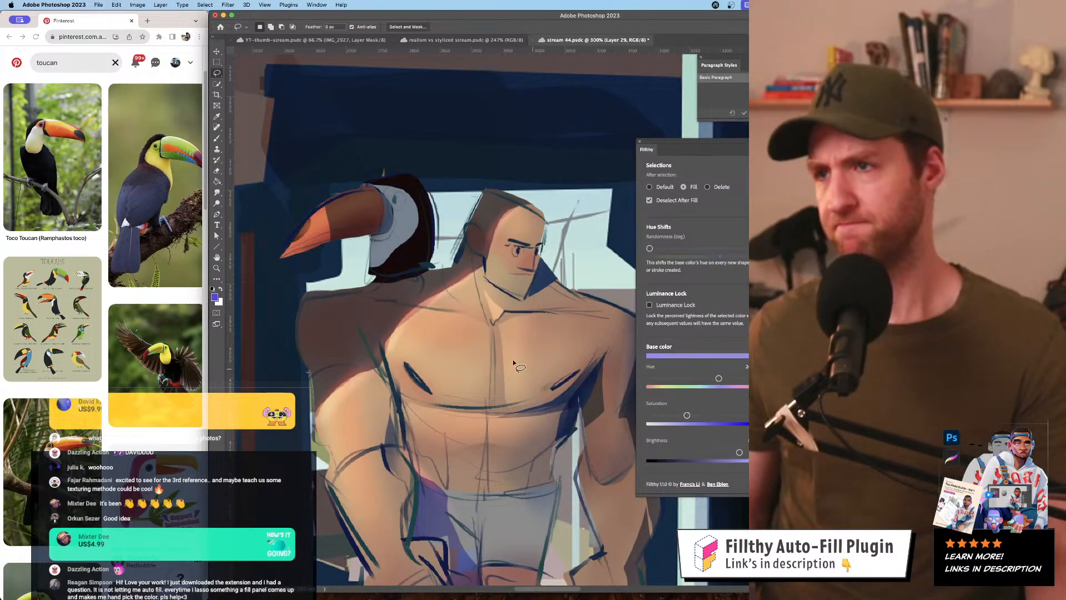
{"action": "left_click_drag", "start_coordinate": [499, 302], "coordinate": [377, 299]}
{"action": "key", "text": "super+z"}
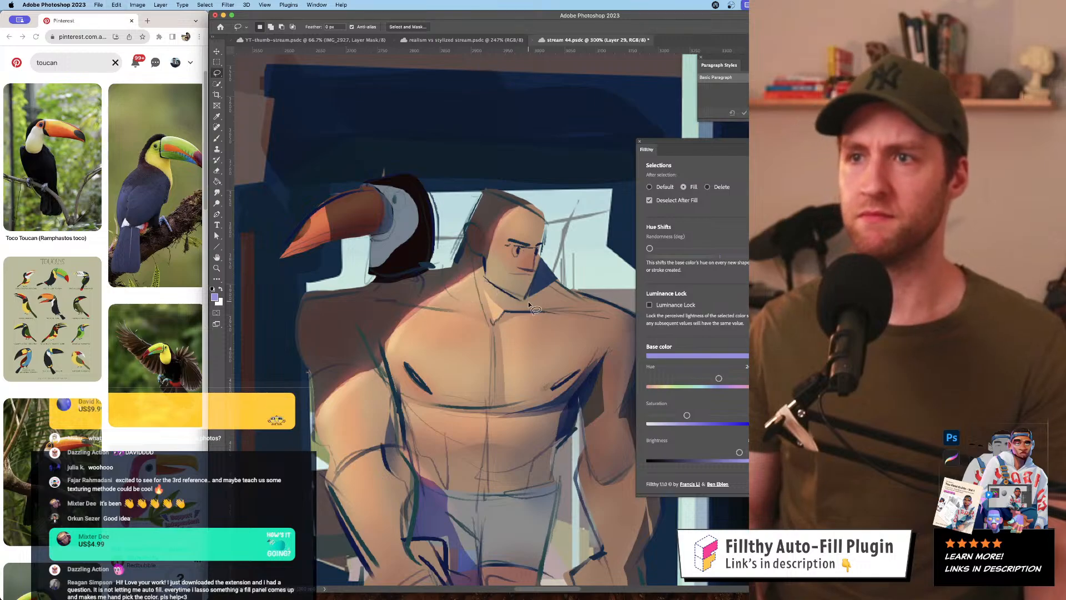
- Add a new layer above the figure's shading and sample a skin tone from beside the eye for painting the face
{"action": "left_click_drag", "start_coordinate": [495, 327], "coordinate": [428, 333]}
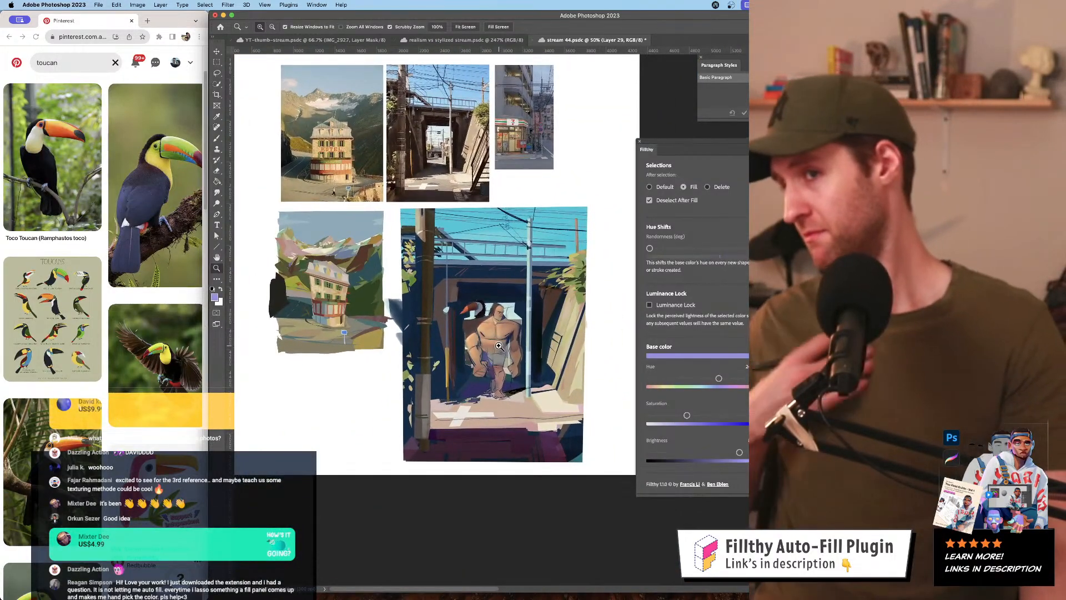
{"action": "mouse_move", "coordinate": [499, 346]}
{"action": "left_mouse_down"}
{"action": "mouse_move", "coordinate": [508, 348]}
{"action": "mouse_move", "coordinate": [498, 348]}
{"action": "left_mouse_up"}
{"action": "left_click", "coordinate": [509, 348], "text": "alt"}
{"action": "key", "text": "super+shift+alt+n"}
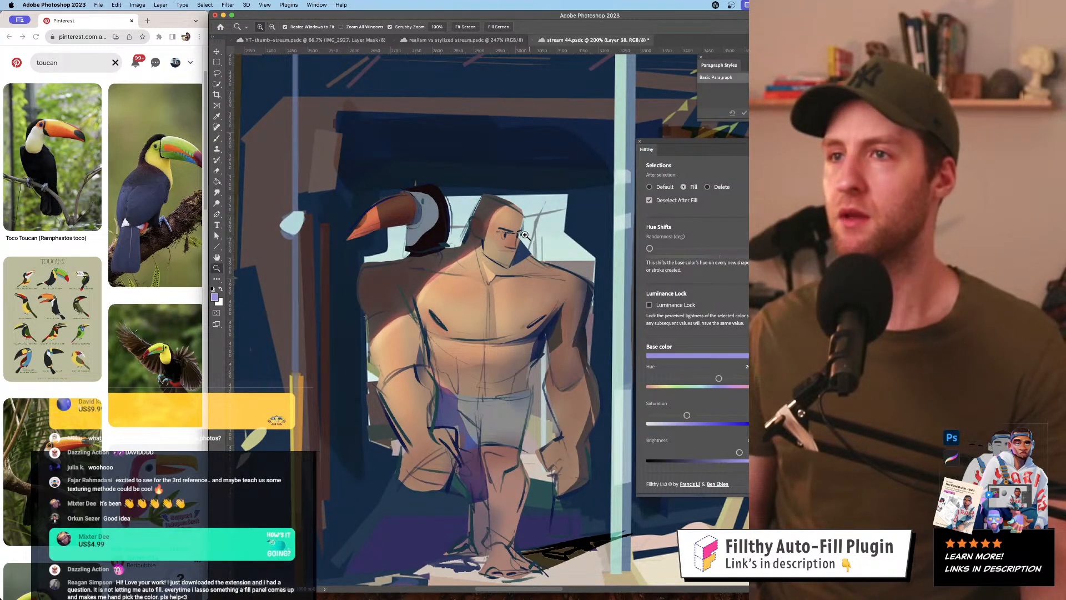
{"action": "left_click", "coordinate": [525, 235]}
{"action": "key", "text": "b"}
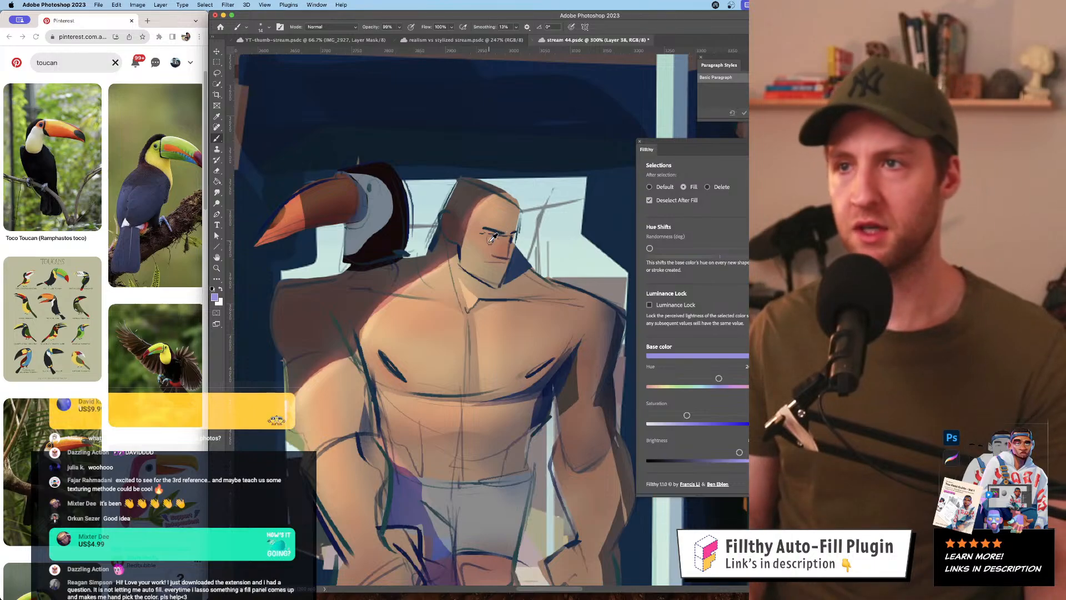
{"action": "left_click", "coordinate": [488, 241], "text": "alt"}
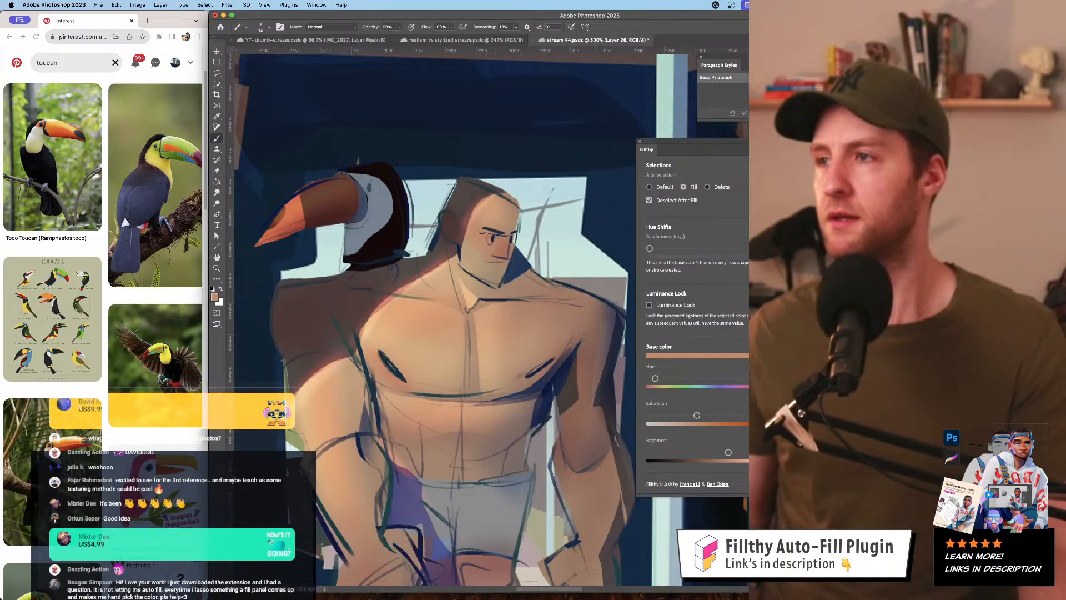
- Group the figure and toucan layers, duplicate the group as a working copy and check which artwork it contains by toggling visibility
{"action": "left_click", "coordinate": [889, 351], "text": "shift"}
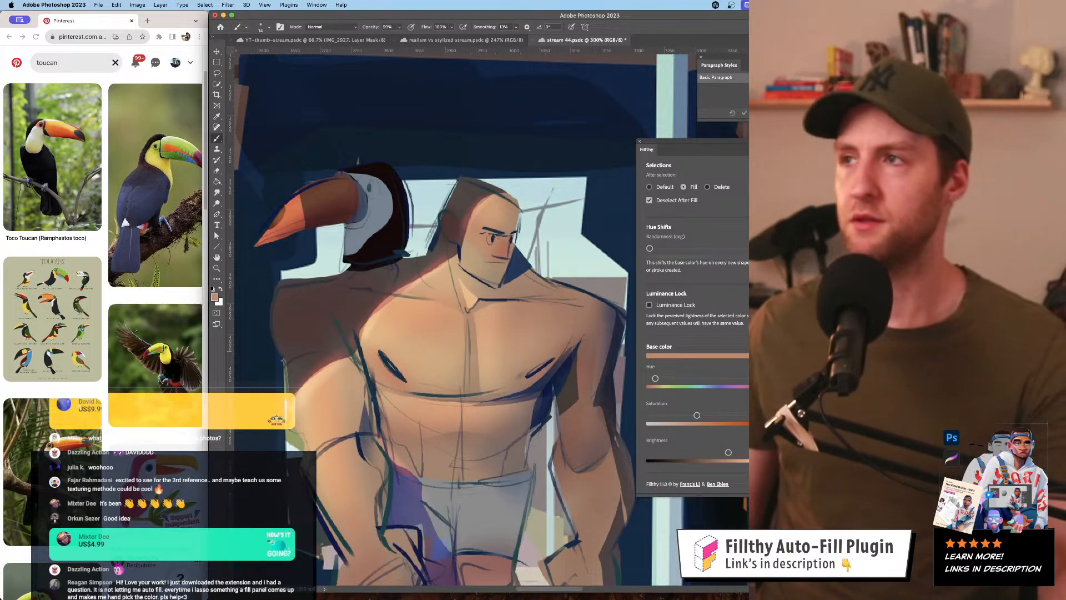
{"action": "key", "text": "super+g"}
{"action": "key", "text": "super+j"}
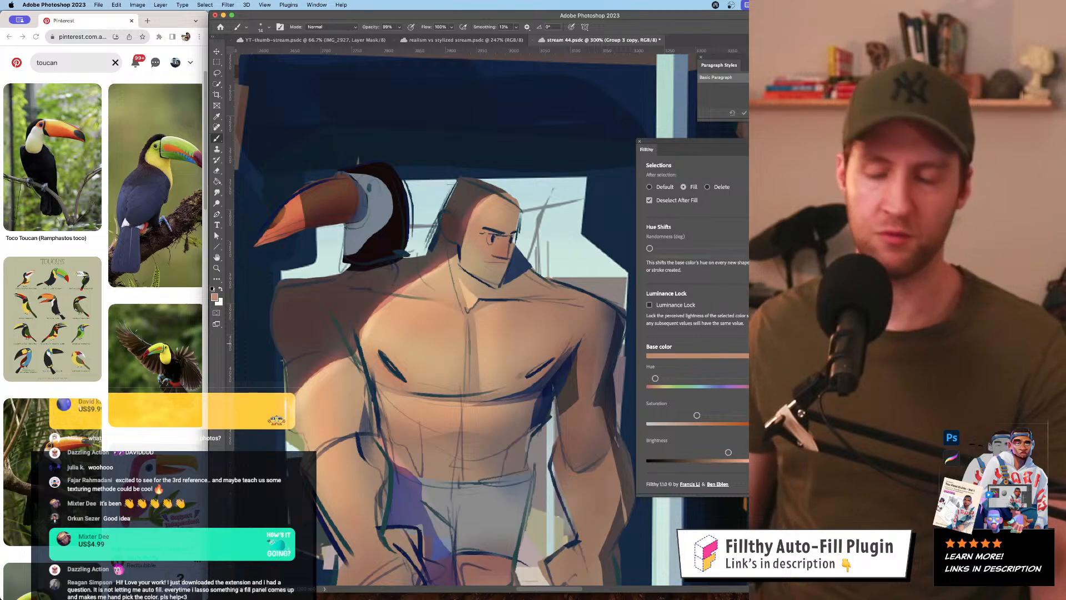
{"action": "left_click", "coordinate": [840, 351]}
{"action": "left_click", "coordinate": [839, 333]}
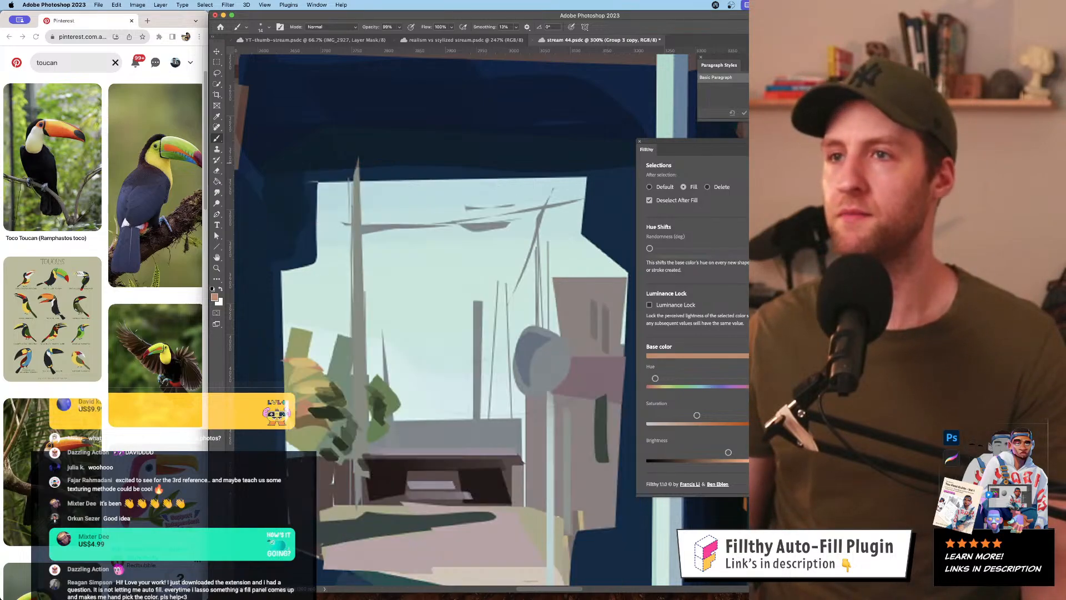
{"action": "left_click", "coordinate": [840, 334]}
- Examine how the figure and toucan read at a distance within the whole underpass scene and beside the reference photos
{"action": "left_click", "coordinate": [519, 304], "text": "alt"}
{"action": "left_click", "coordinate": [519, 304], "text": "alt"}
{"action": "left_click", "coordinate": [519, 304], "text": "alt"}
{"action": "left_click", "coordinate": [519, 304], "text": "alt"}
{"action": "left_click", "coordinate": [508, 301]}
{"action": "left_click", "coordinate": [508, 301]}
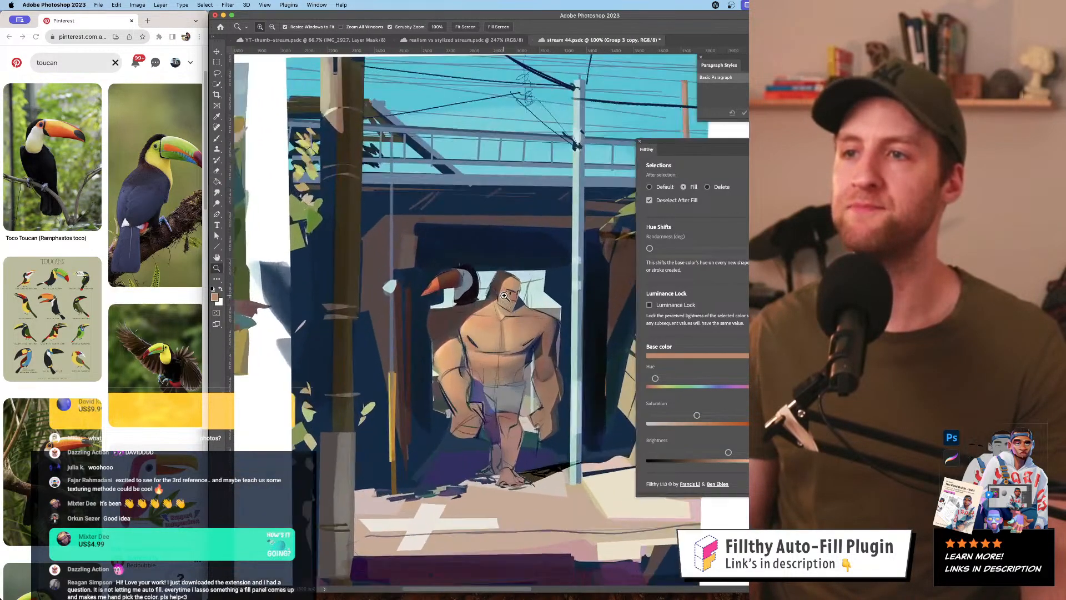
{"action": "left_click", "coordinate": [506, 301]}
{"action": "left_click", "coordinate": [506, 301]}
{"action": "left_click", "coordinate": [506, 301]}
- Sample skin tones from the figure's face and brush over the sketch lines around the eye and nose
{"action": "key", "text": "b"}
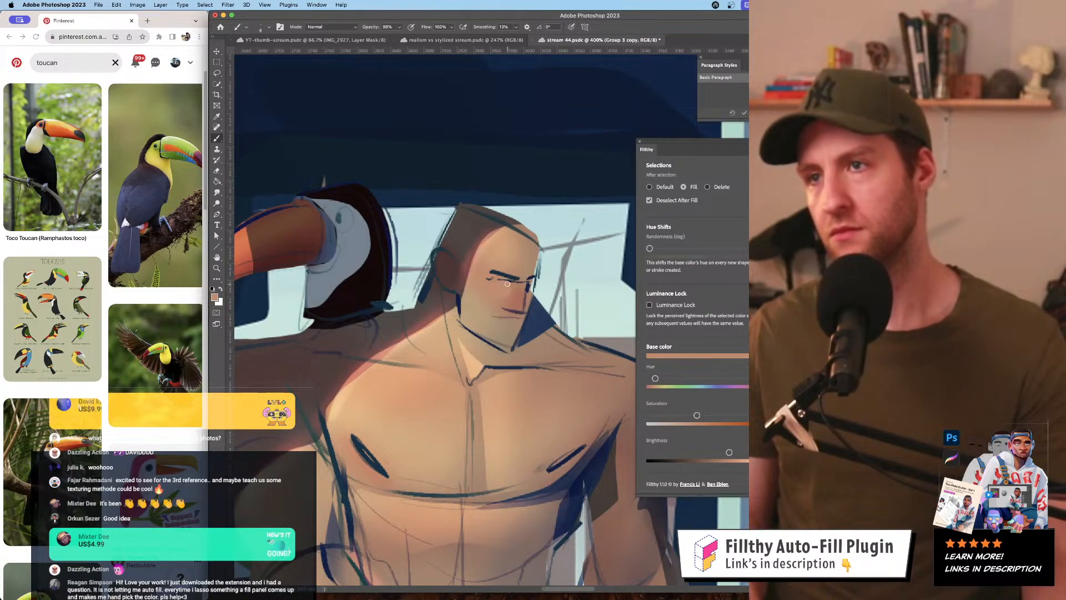
{"action": "left_click", "coordinate": [532, 297], "text": "alt"}
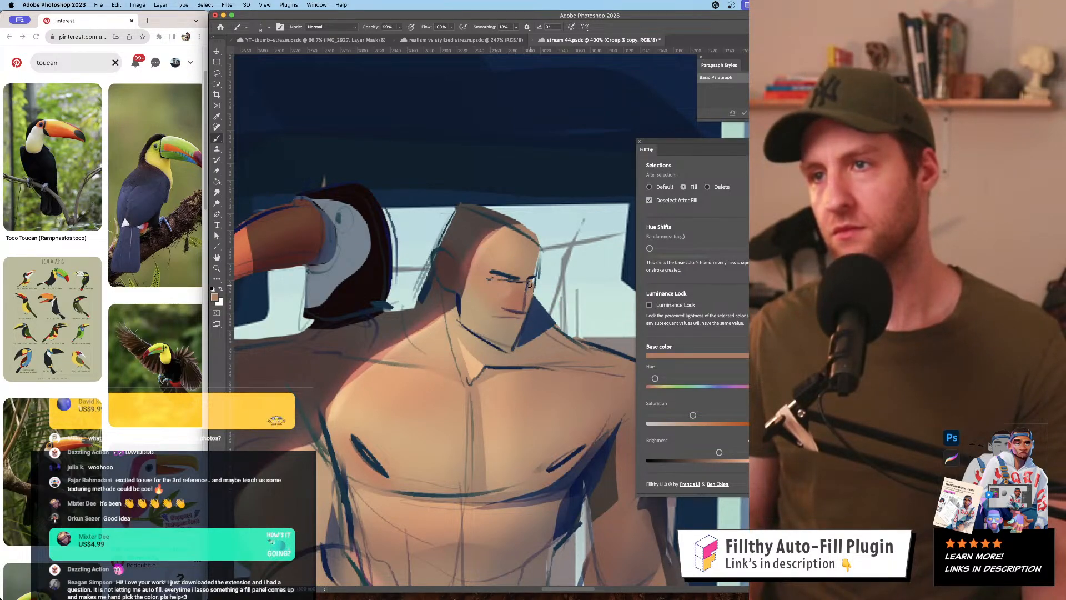
{"action": "left_click", "coordinate": [497, 268], "text": "alt"}
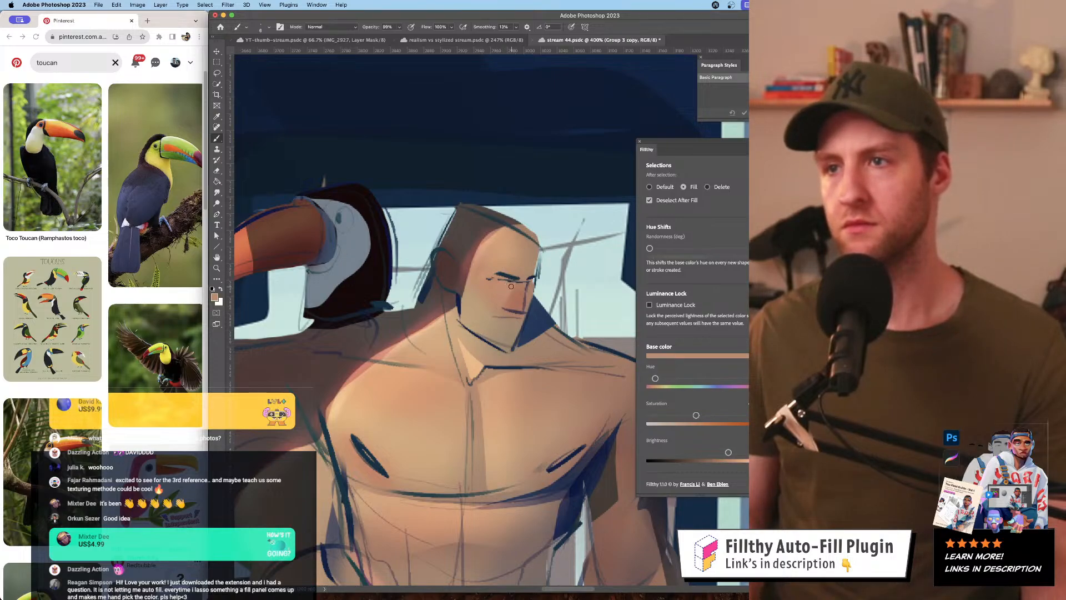
- Paint the figure's mouth and lower nose over the sketch lines using a dark, muted red
{"action": "key", "text": "z"}
{"action": "mouse_move", "coordinate": [498, 308]}
{"action": "left_mouse_down"}
{"action": "mouse_move", "coordinate": [442, 307]}
{"action": "mouse_move", "coordinate": [494, 305]}
{"action": "left_mouse_up"}
{"action": "left_click", "coordinate": [494, 305]}
{"action": "key", "text": "b"}
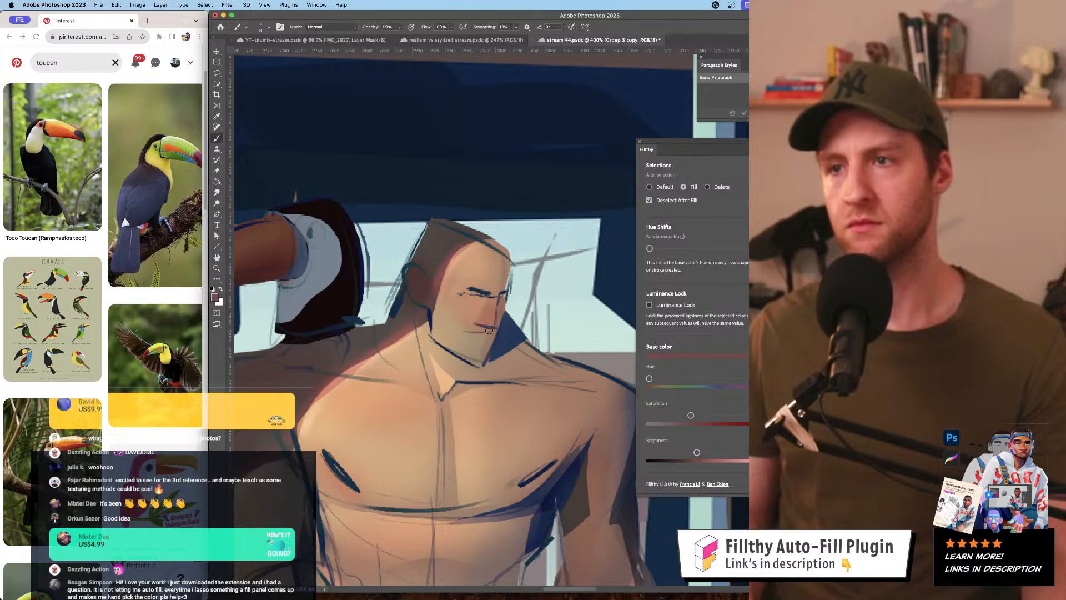
- Mirror the view and paint over both dark chest marks with reddish-brown tones sampled from the figure's skin
{"action": "key", "text": "z"}
{"action": "mouse_move", "coordinate": [480, 345]}
{"action": "left_mouse_down"}
{"action": "mouse_move", "coordinate": [456, 293]}
{"action": "mouse_move", "coordinate": [394, 238]}
{"action": "mouse_move", "coordinate": [489, 297]}
{"action": "left_mouse_up"}
{"action": "key", "text": "b"}
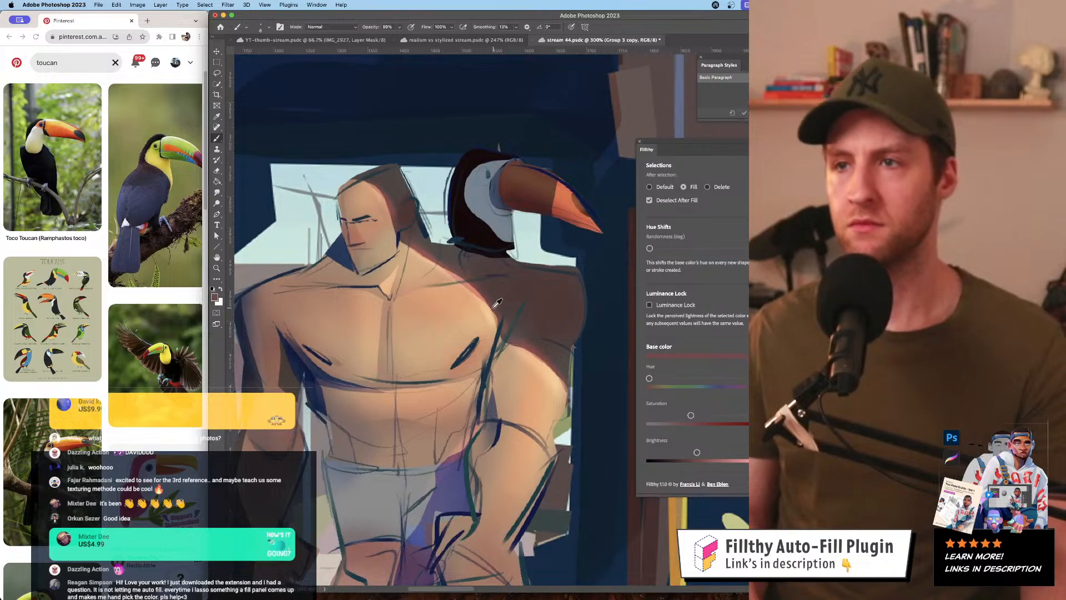
{"action": "left_click", "coordinate": [360, 238], "text": "alt"}
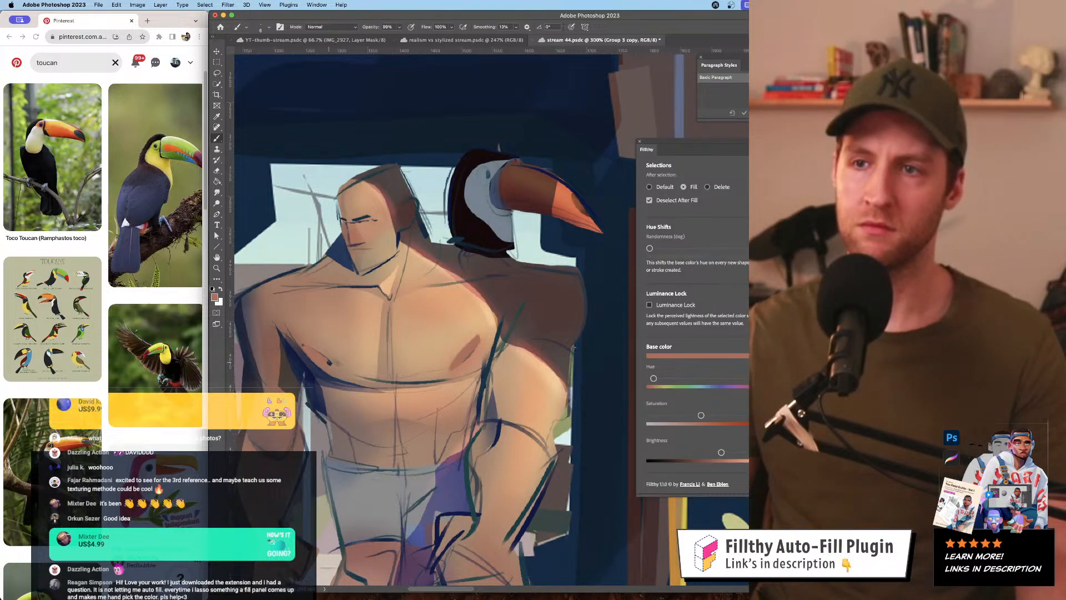
{"action": "left_click", "coordinate": [470, 346], "text": "alt"}
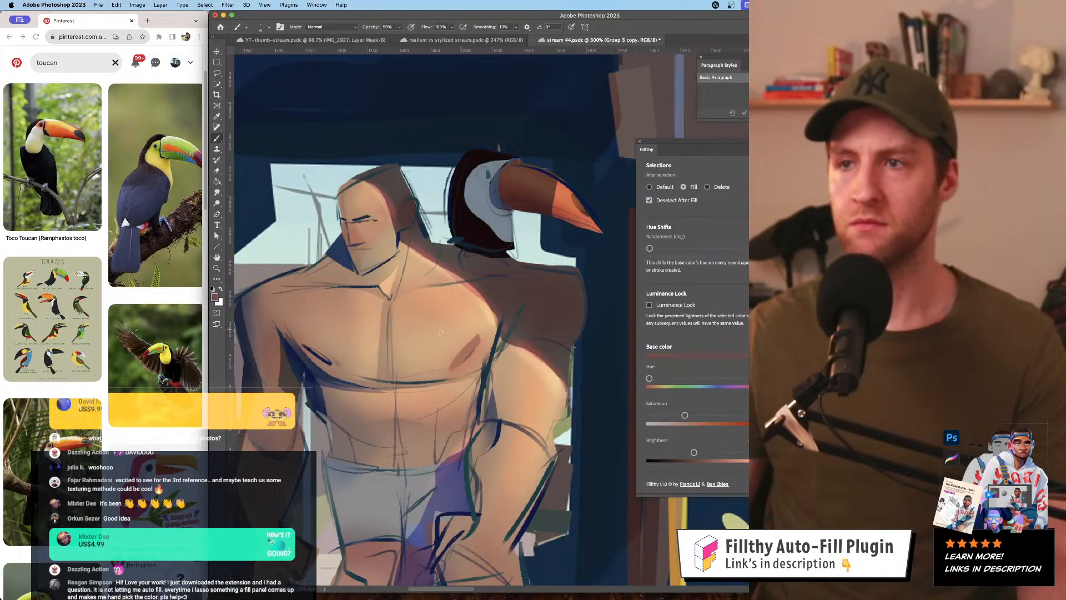
{"action": "left_click", "coordinate": [340, 340], "text": "alt"}
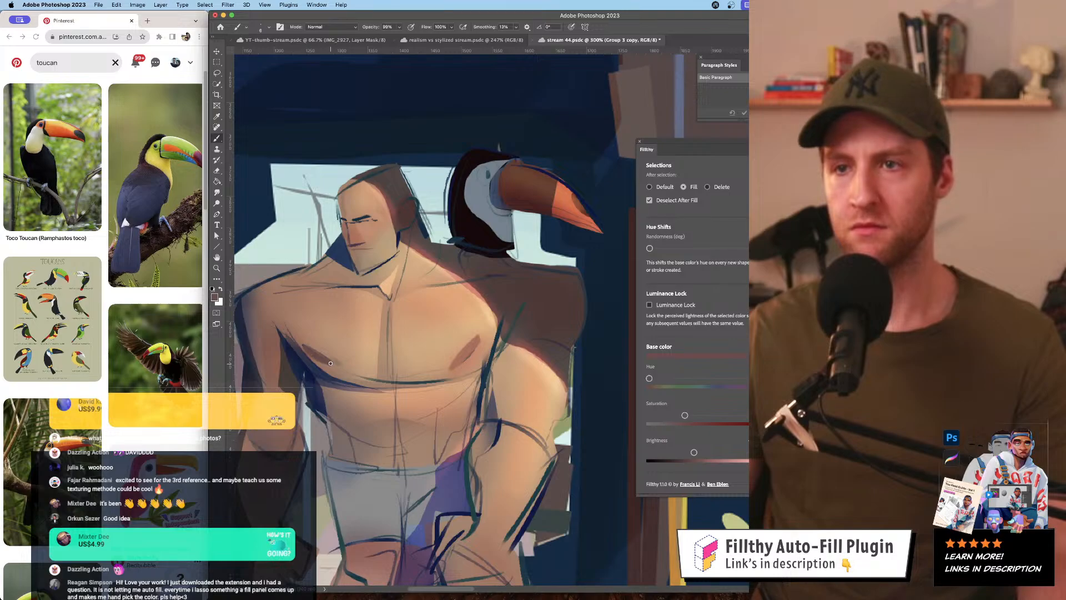
- Switch to a thin line brush with 29% flow, sample a greyish blue and paint a patch below the figure's eyebrow for the eye
{"action": "left_click_drag", "start_coordinate": [500, 326], "coordinate": [547, 354]}
{"action": "left_click", "coordinate": [464, 305], "text": "super"}
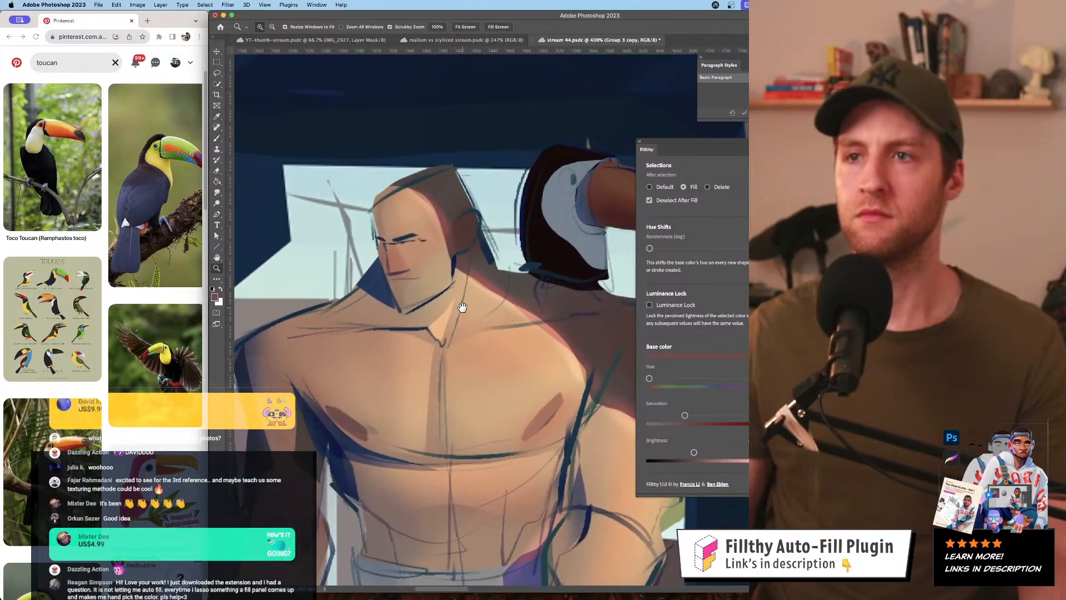
{"action": "left_click_drag", "start_coordinate": [464, 305], "coordinate": [482, 326]}
{"action": "left_click", "coordinate": [270, 28]}
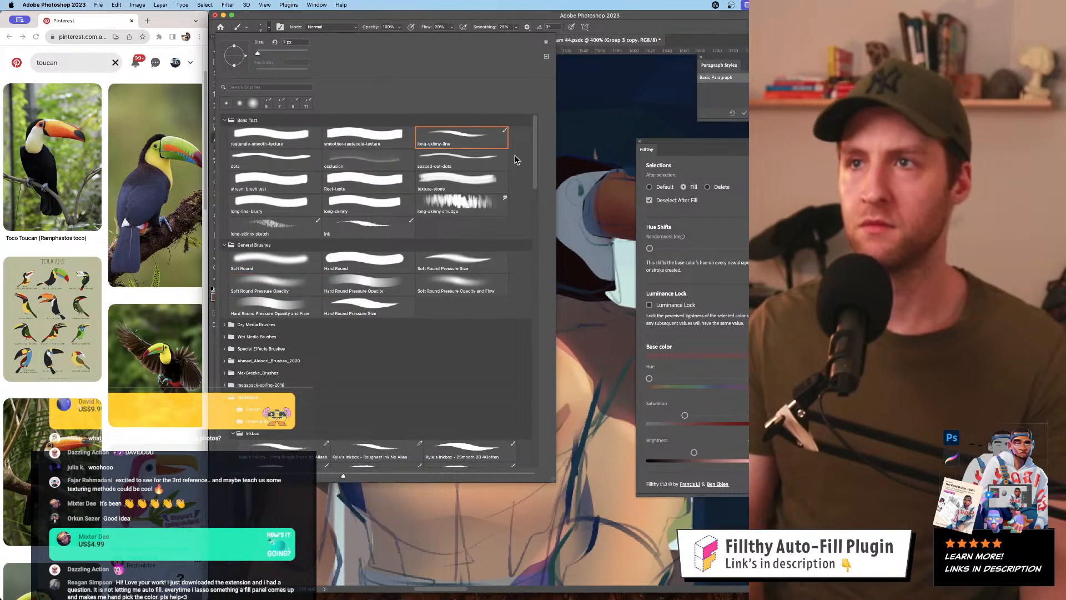
{"action": "key", "text": "Escape"}
{"action": "left_click", "coordinate": [566, 191], "text": "super"}
{"action": "key", "text": "b"}
{"action": "left_click", "coordinate": [395, 268], "text": "alt"}
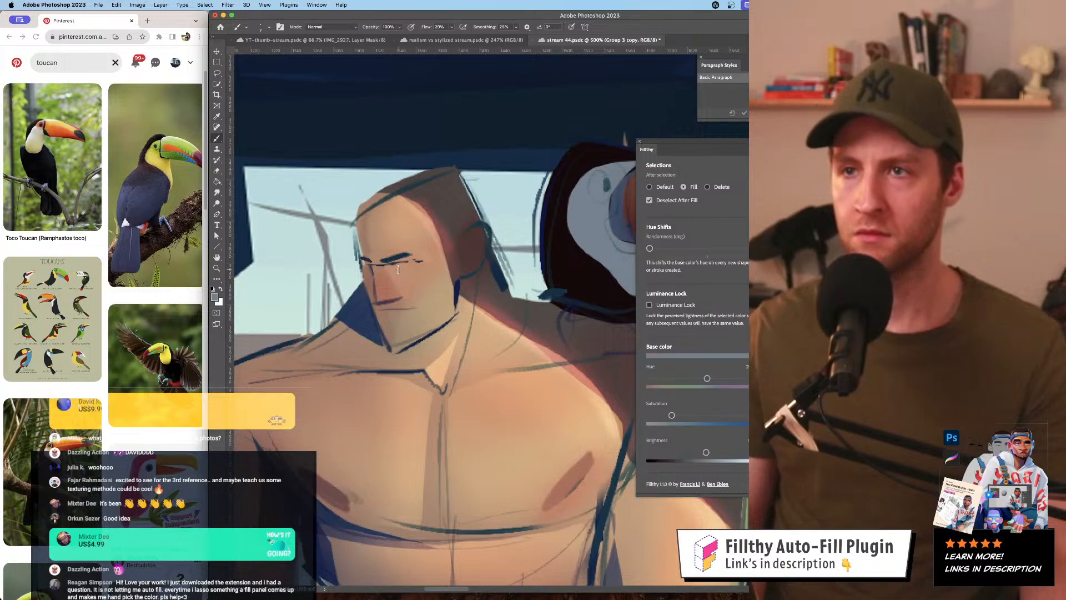
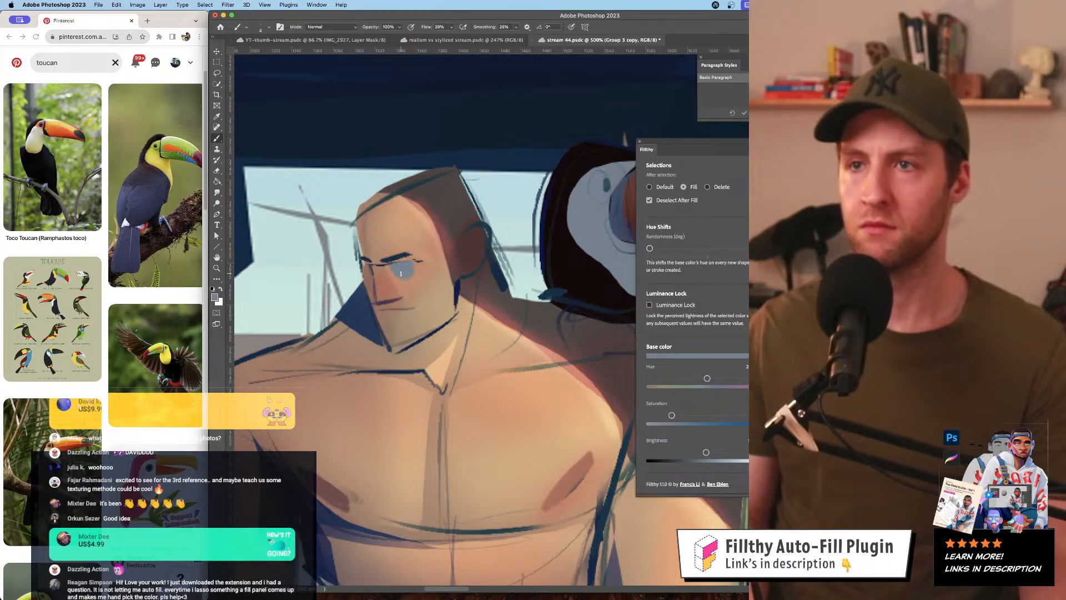
- Brighten the greyish blue, paint a lighter area inside the figure's eye patch and check it from further away
{"action": "left_click", "coordinate": [419, 261], "text": "alt"}
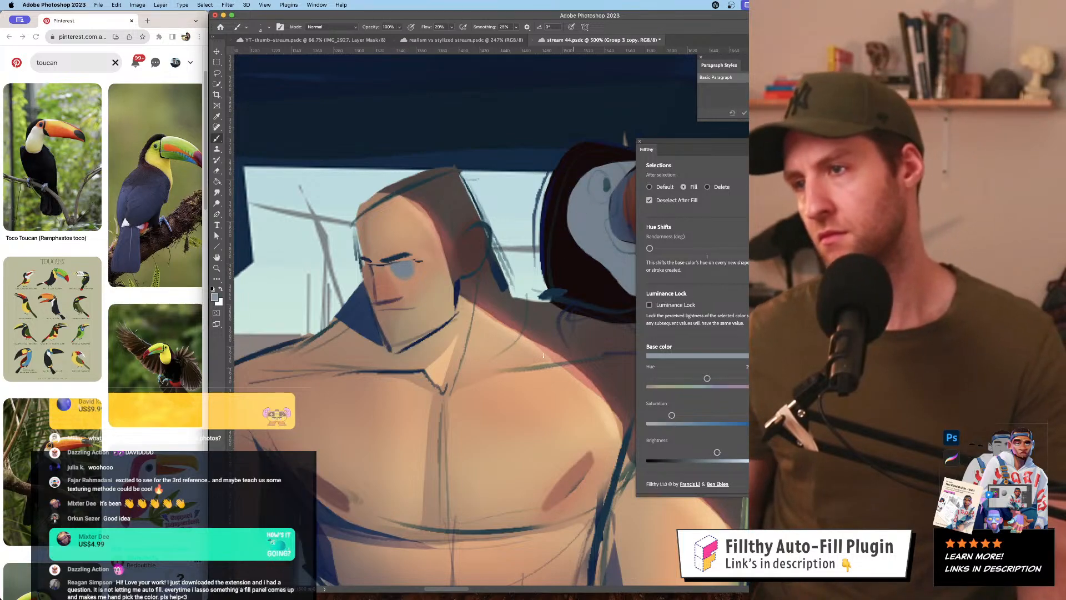
{"action": "left_click_drag", "start_coordinate": [396, 270], "coordinate": [413, 268]}
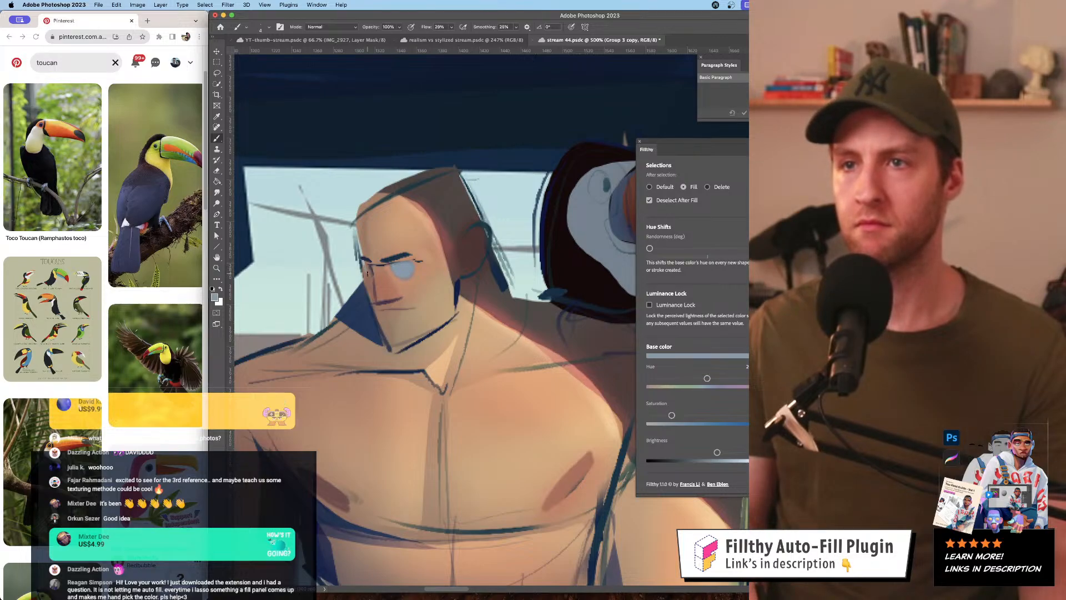
{"action": "key", "text": "z"}
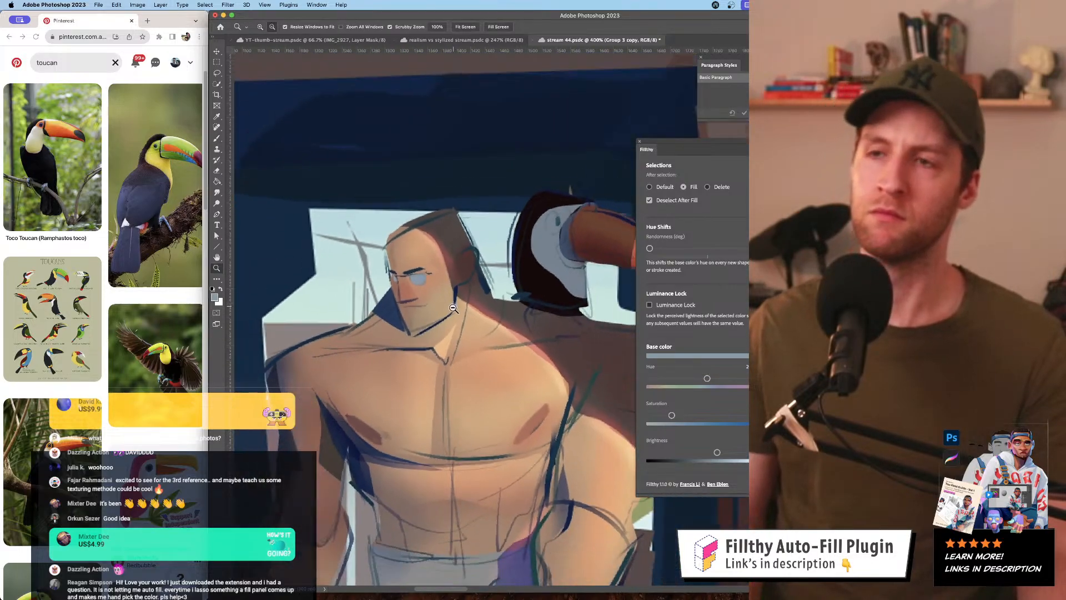
- Paint a near-black pupil into the figure's greyish-blue eye and check it within the whole scene
{"action": "scroll", "coordinate": [438, 299], "scroll_direction": "down", "scroll_amount": 10}
{"action": "scroll", "coordinate": [440, 298], "scroll_direction": "up", "scroll_amount": 8}
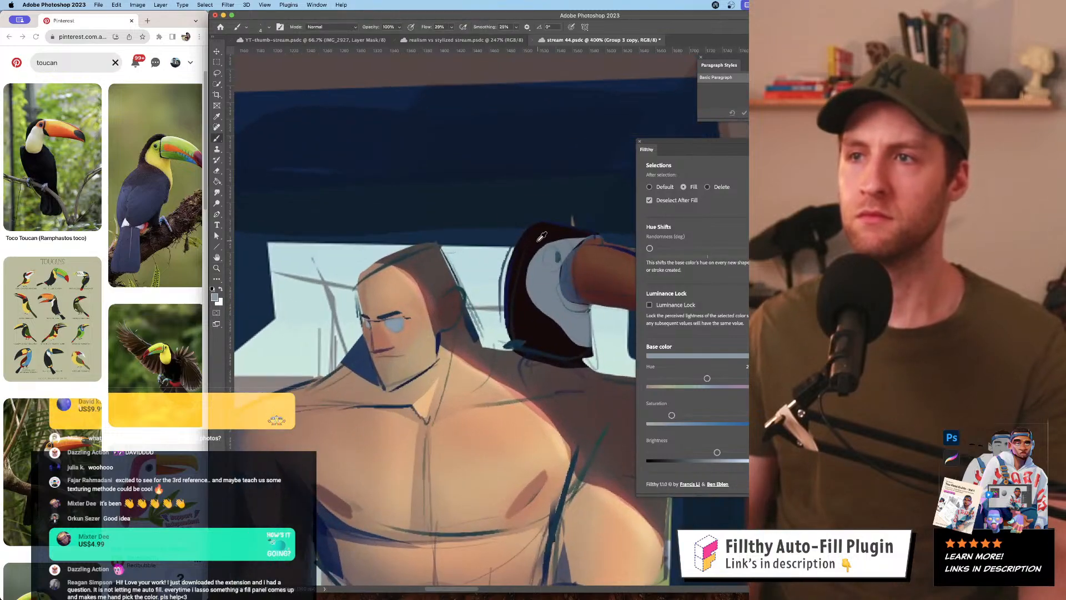
{"action": "key", "text": "b"}
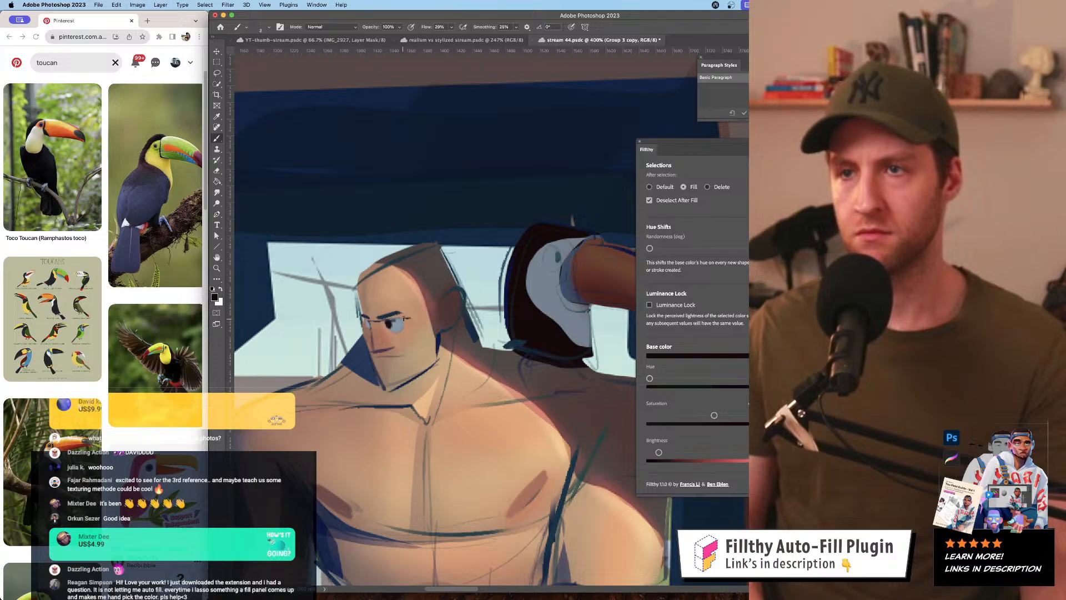
{"action": "key", "text": "z"}
{"action": "scroll", "coordinate": [465, 278], "scroll_direction": "down", "scroll_amount": 5}
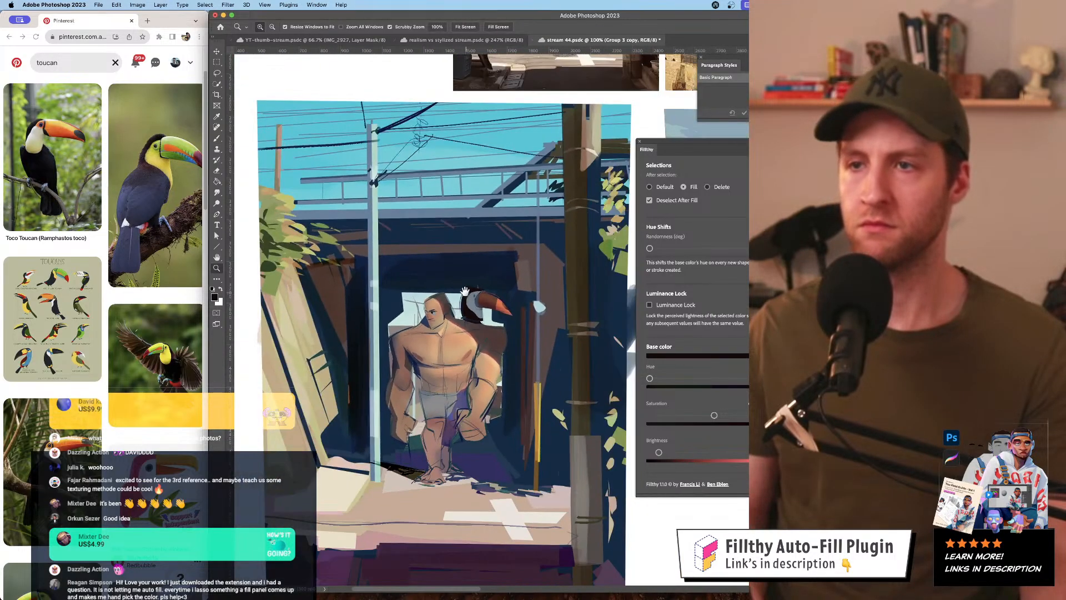
- Mirror the view back and paint around the far eye and nose bridge with brownish skin tones sampled from the face
{"action": "scroll", "coordinate": [465, 278], "scroll_direction": "up", "scroll_amount": 5}
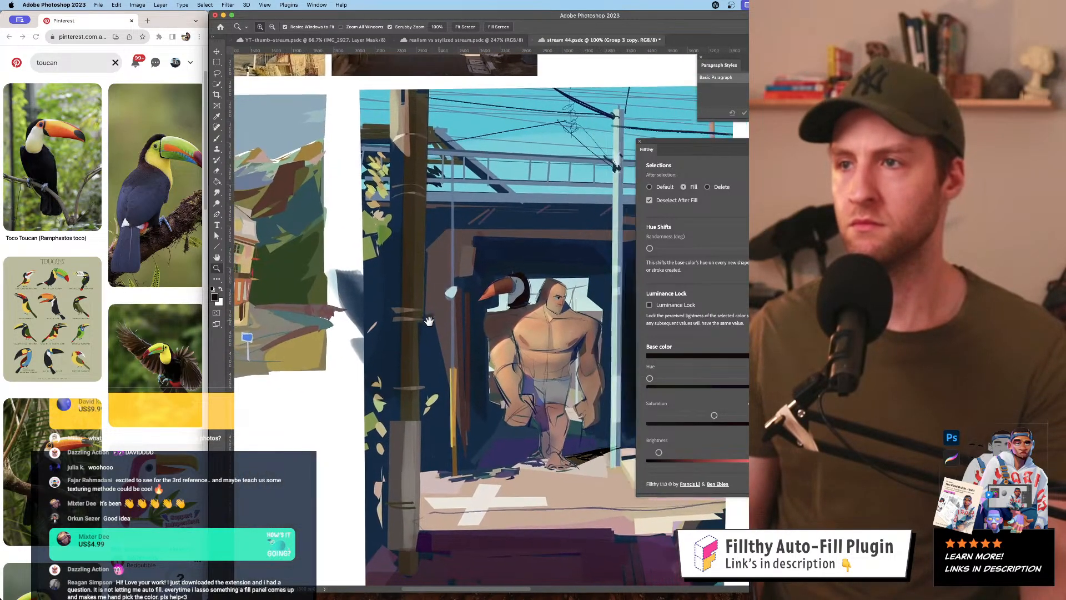
{"action": "scroll", "coordinate": [505, 300], "scroll_direction": "up", "scroll_amount": 3}
{"action": "key", "text": "b"}
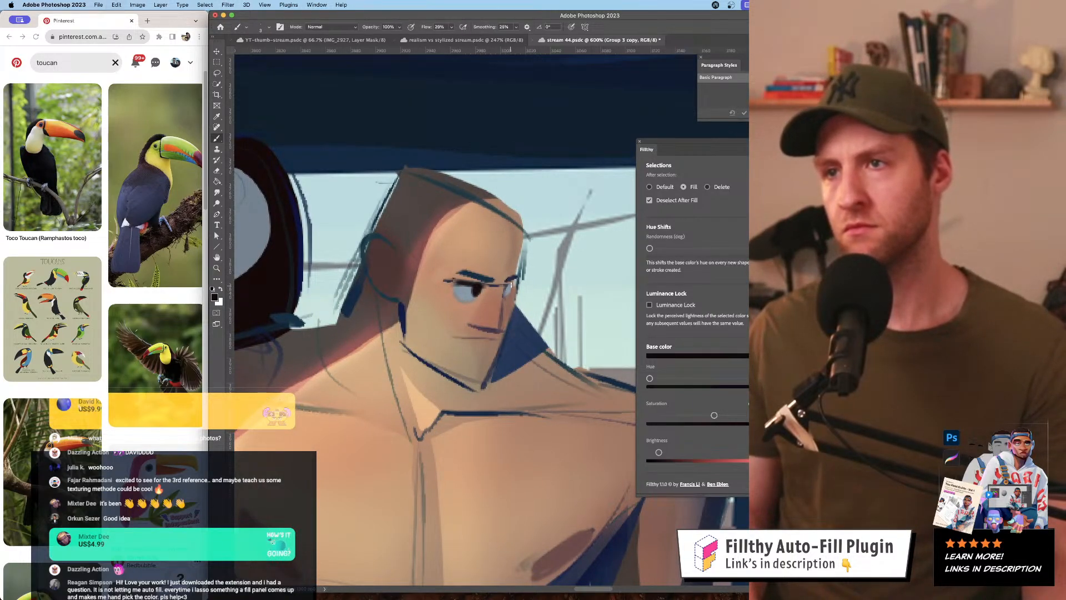
{"action": "left_click", "coordinate": [510, 287], "text": "alt"}
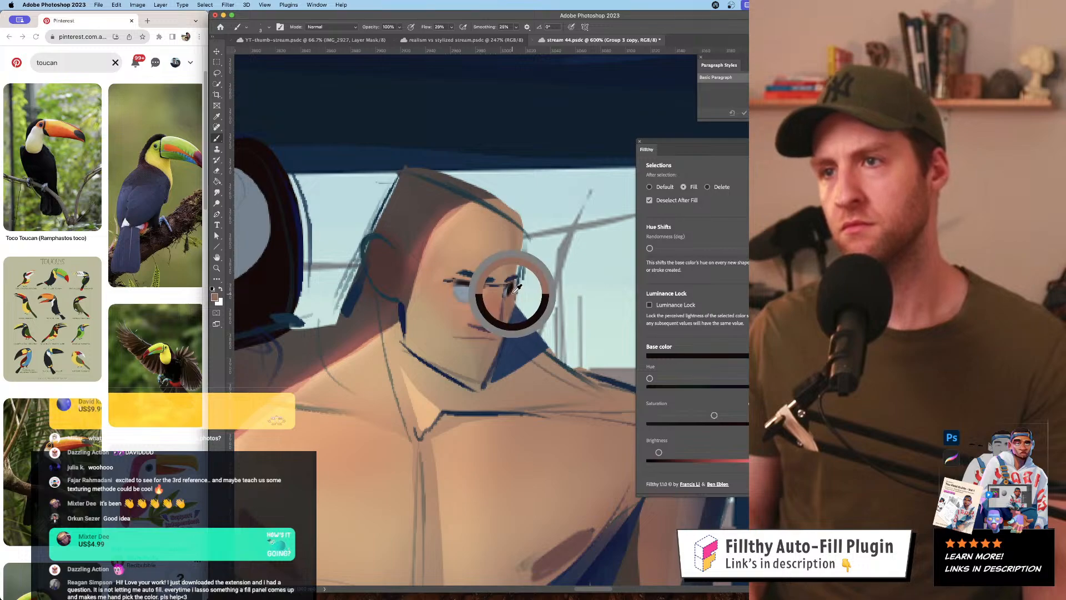
{"action": "left_click", "coordinate": [512, 275], "text": "alt"}
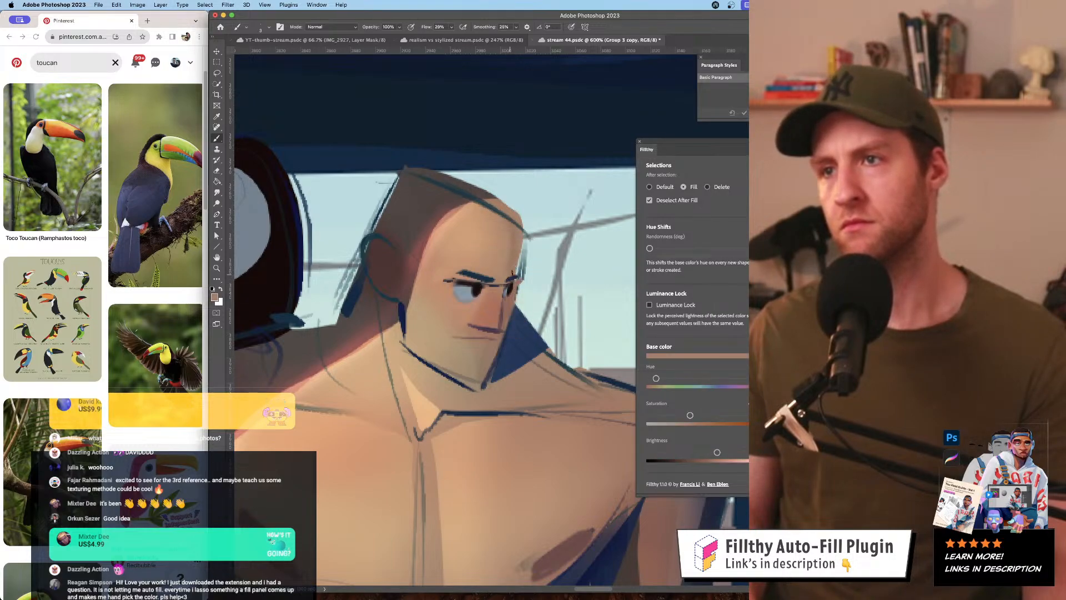
{"action": "left_click", "coordinate": [505, 288], "text": "alt"}
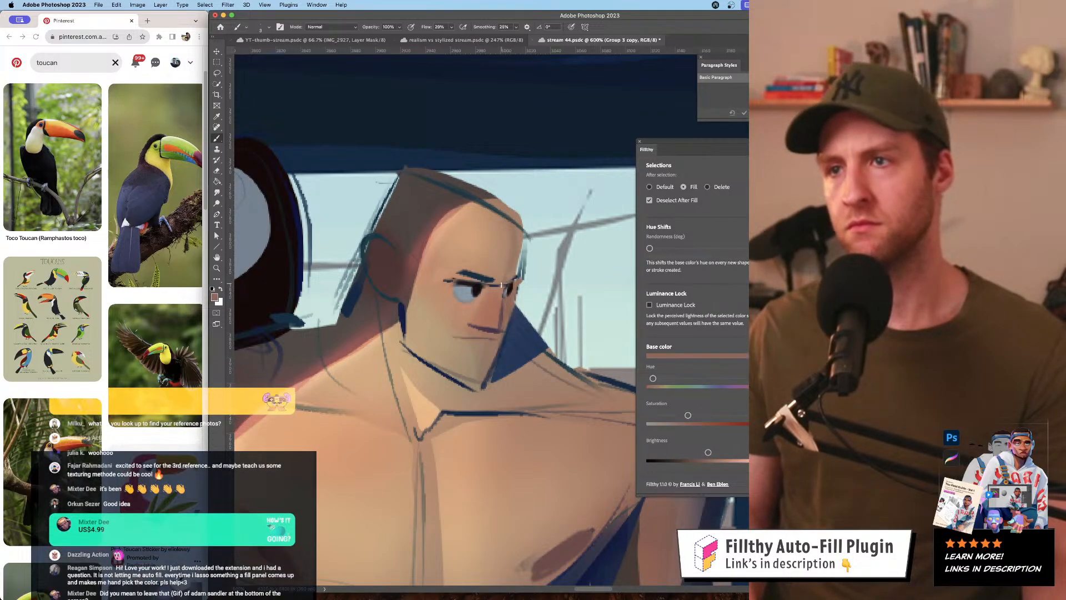
{"action": "left_click", "coordinate": [500, 333], "text": "alt"}
{"action": "left_click", "coordinate": [500, 333], "text": "alt"}
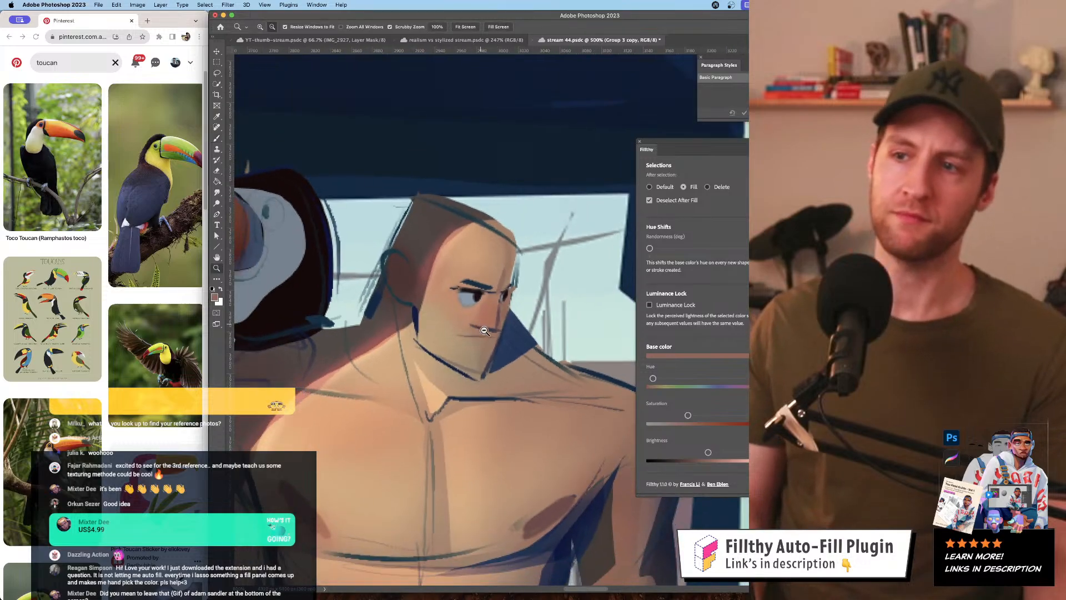
{"action": "left_click", "coordinate": [507, 376], "text": "alt"}
{"action": "left_click", "coordinate": [508, 375], "text": "alt"}
{"action": "left_click", "coordinate": [508, 376], "text": "alt"}
{"action": "left_click", "coordinate": [507, 375], "text": "alt"}
{"action": "left_click", "coordinate": [507, 375], "text": "alt"}
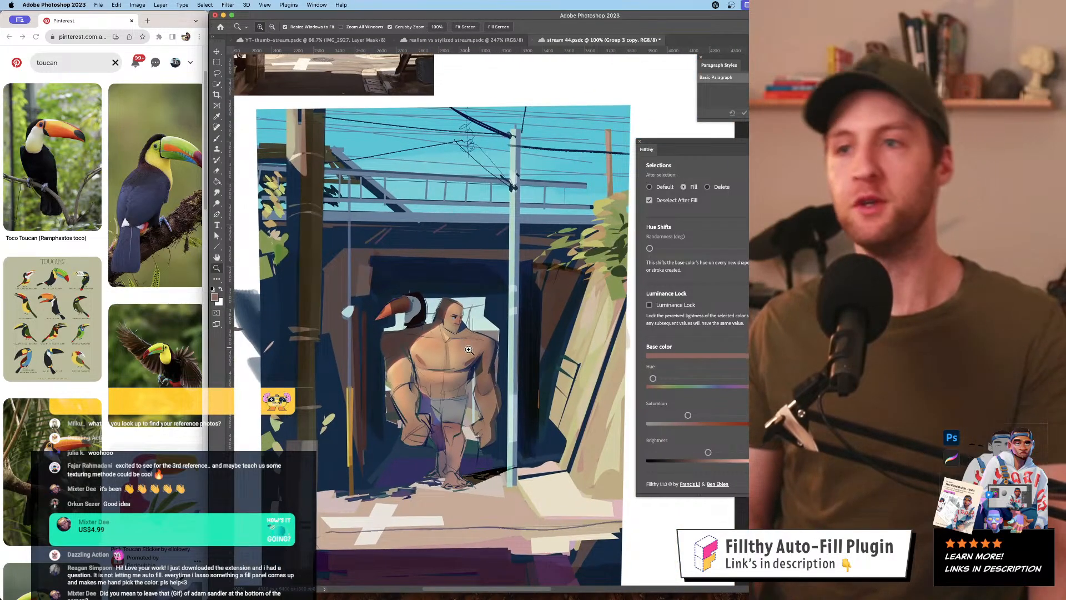
- Refine the area around the figure's nose, mouth and chin with warm skin tones
{"action": "left_click", "coordinate": [458, 314]}
{"action": "left_click", "coordinate": [458, 314]}
{"action": "left_click", "coordinate": [432, 335]}
{"action": "left_click", "coordinate": [431, 334]}
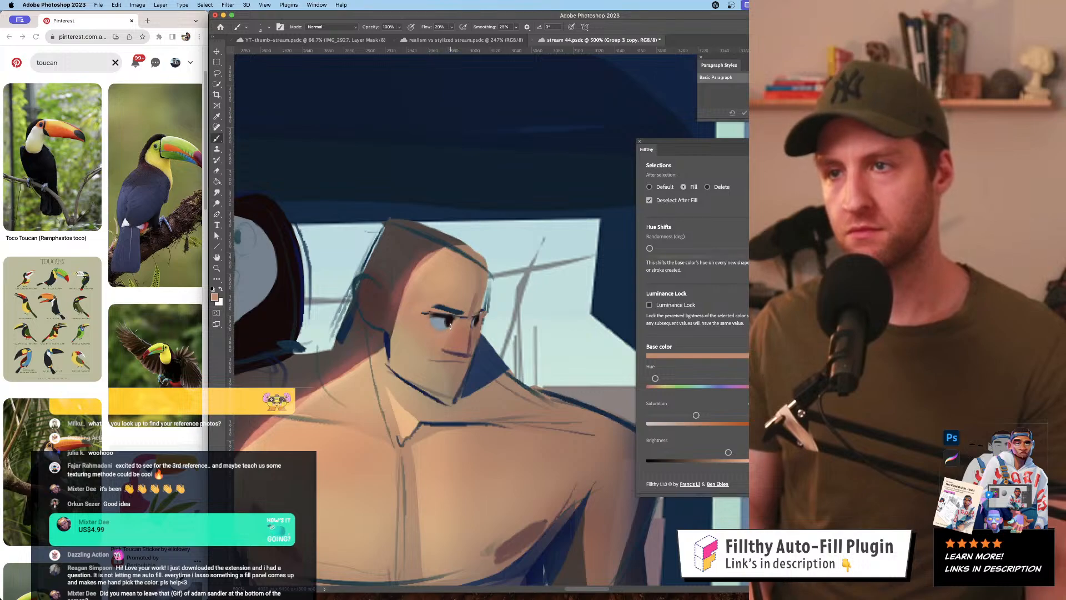
{"action": "left_click_drag", "start_coordinate": [456, 323], "coordinate": [449, 317]}
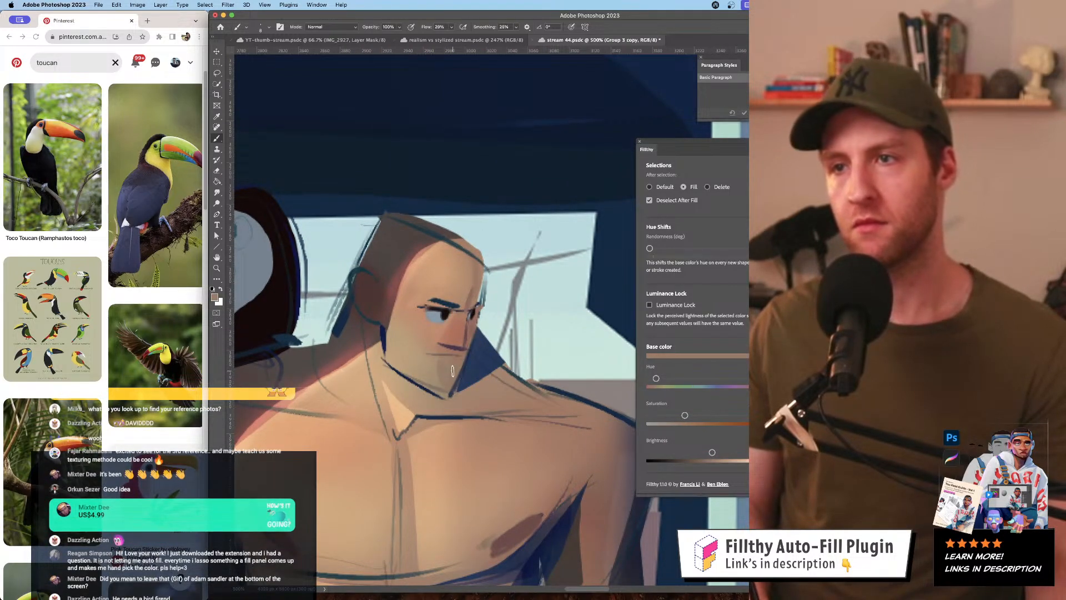
{"action": "left_click_drag", "start_coordinate": [445, 360], "coordinate": [437, 303]}
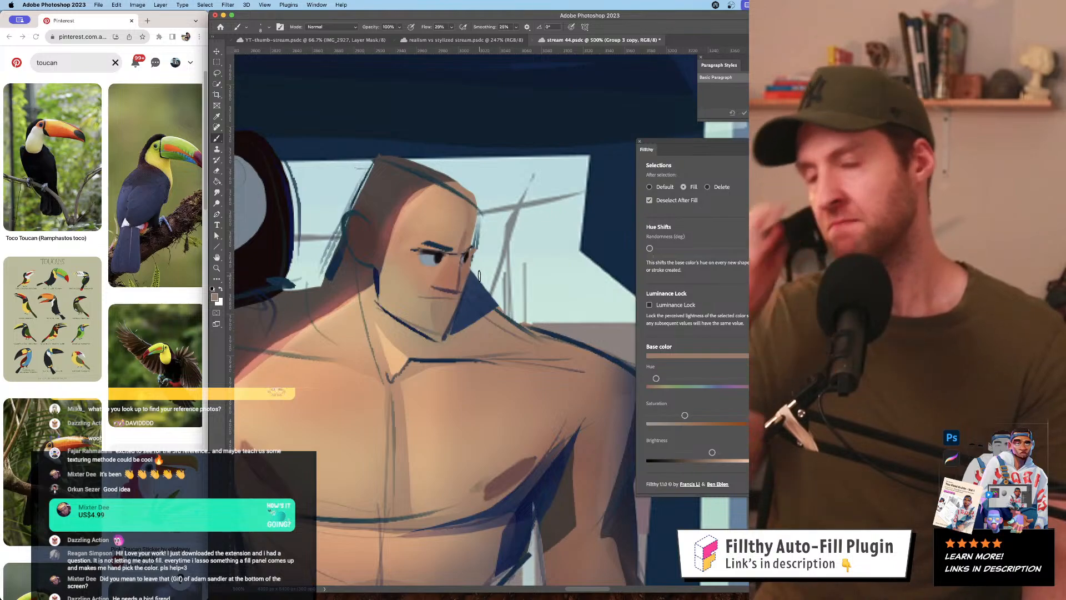
- Shade the forehead's outer edge with a sampled reddish brown and blend it inwards using lighter sampled skin tones
{"action": "left_click", "coordinate": [471, 228], "text": "alt"}
{"action": "left_click_drag", "start_coordinate": [473, 225], "coordinate": [478, 225]}
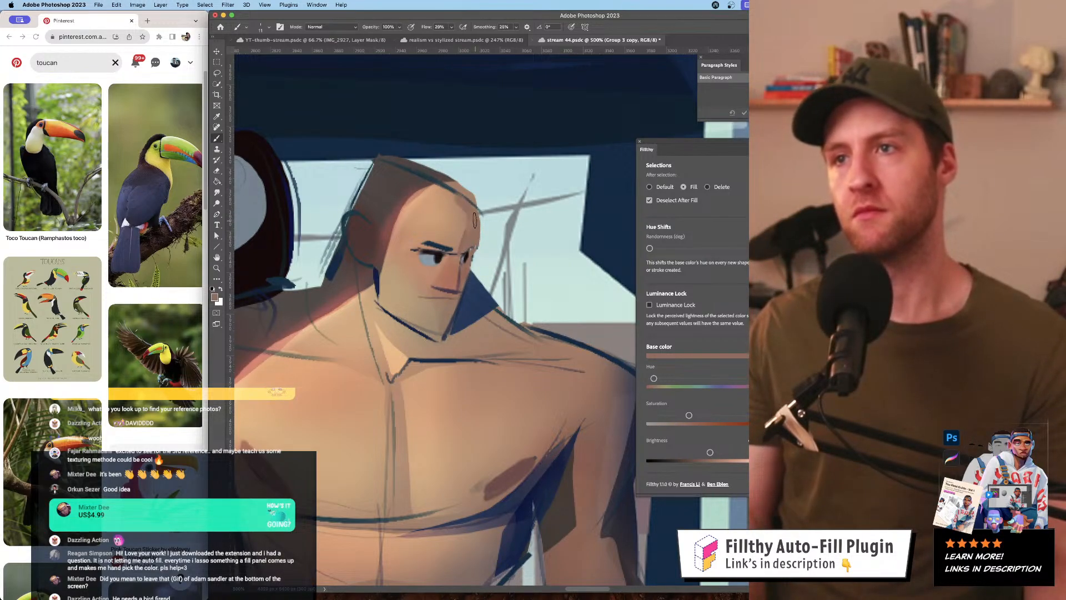
{"action": "left_click", "coordinate": [446, 220], "text": "alt"}
{"action": "left_click_drag", "start_coordinate": [446, 221], "coordinate": [453, 222]}
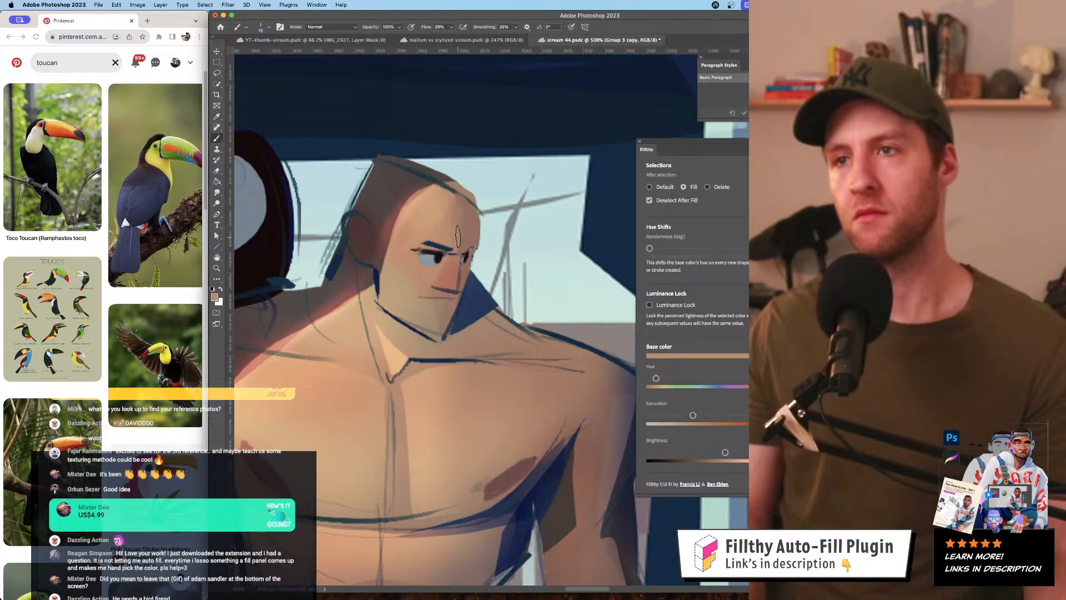
{"action": "left_click", "coordinate": [456, 236], "text": "alt"}
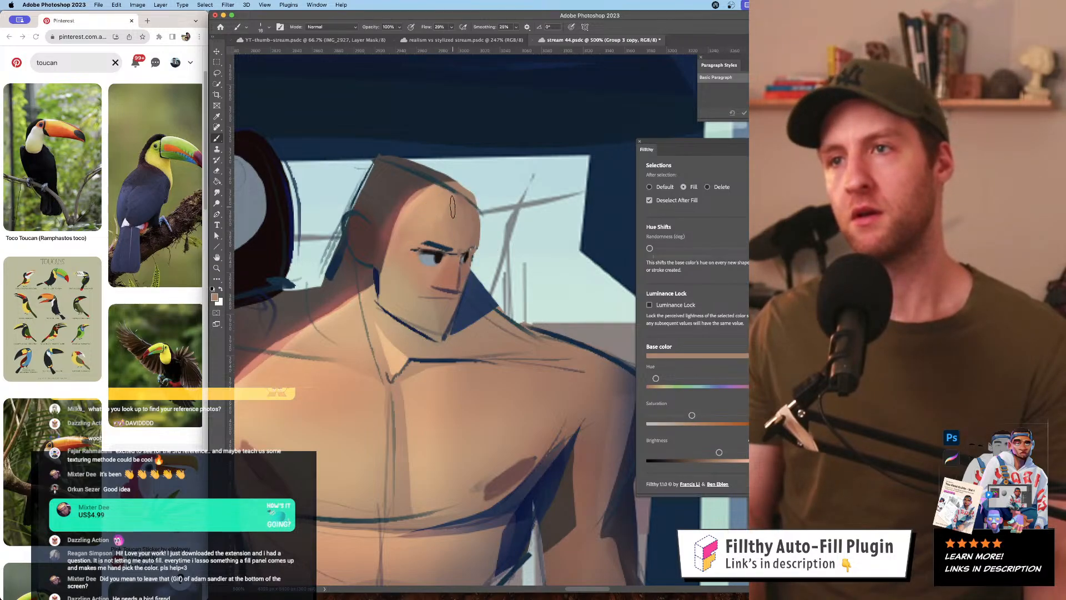
- Review the figure within the whole scene and compare it with the neighbouring painting of the mountain hotel
{"action": "key", "text": "z"}
{"action": "key", "text": "super+1"}
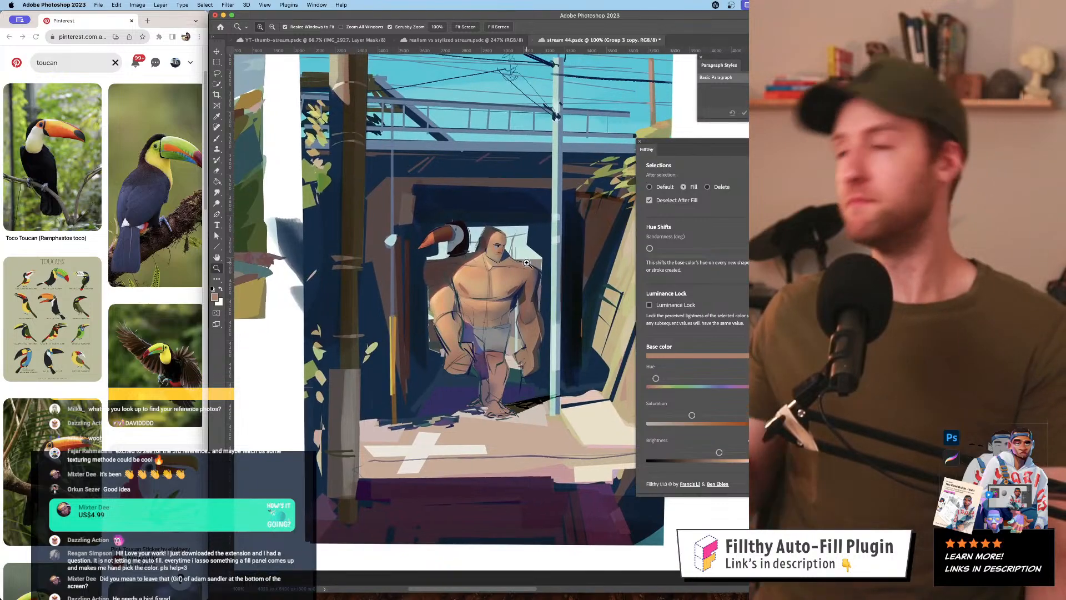
{"action": "left_click", "coordinate": [525, 264]}
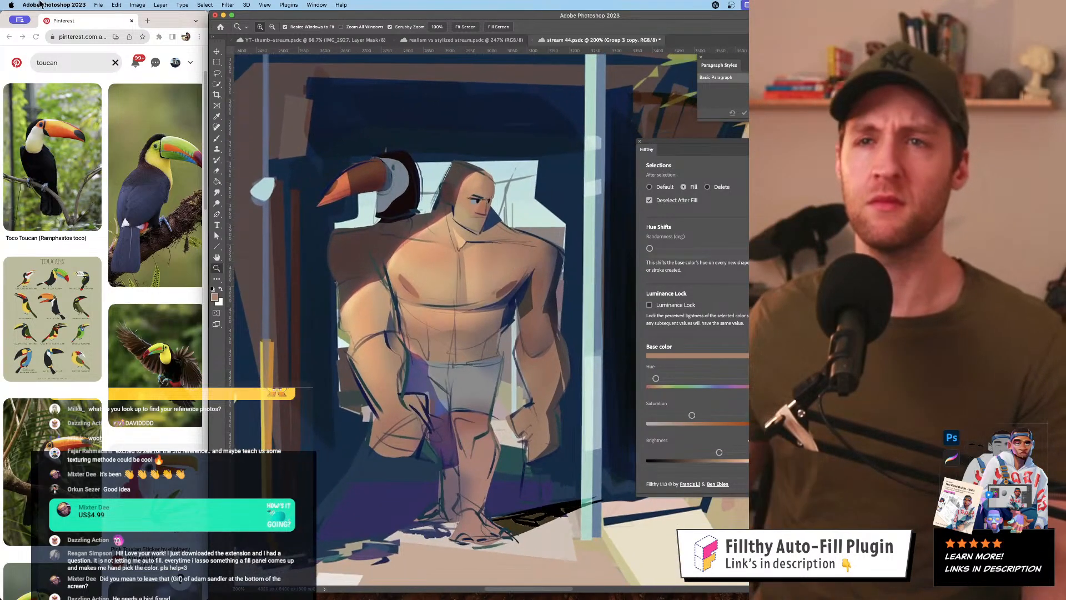
{"action": "key", "text": "super+0"}
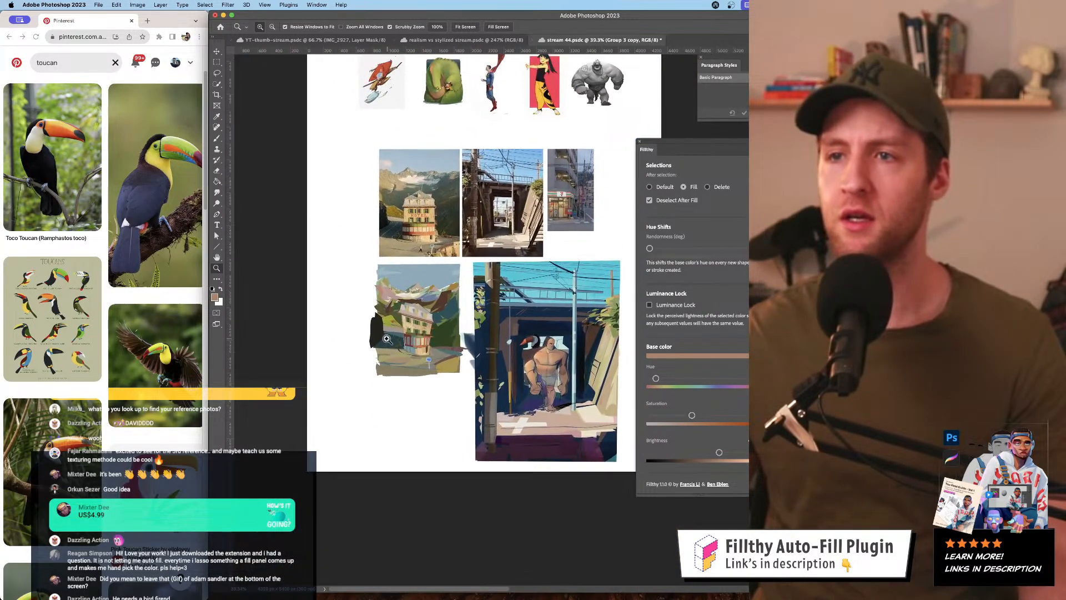
{"action": "mouse_move", "coordinate": [386, 338]}
{"action": "left_mouse_down"}
{"action": "mouse_move", "coordinate": [461, 348]}
{"action": "mouse_move", "coordinate": [228, 312]}
{"action": "left_mouse_up"}
{"action": "left_click_drag", "start_coordinate": [305, 325], "coordinate": [517, 314]}
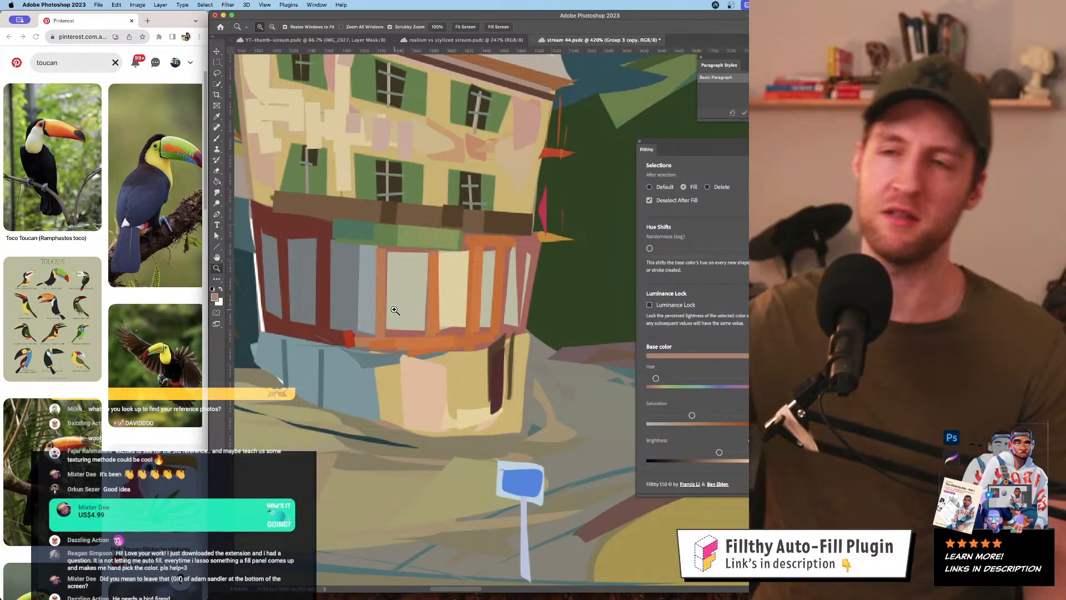
{"action": "left_click_drag", "start_coordinate": [465, 342], "coordinate": [383, 336]}
{"action": "mouse_move", "coordinate": [601, 338]}
{"action": "left_mouse_down"}
{"action": "mouse_move", "coordinate": [612, 337]}
{"action": "mouse_move", "coordinate": [491, 346]}
{"action": "mouse_move", "coordinate": [546, 331]}
{"action": "mouse_move", "coordinate": [515, 470]}
{"action": "left_mouse_up"}
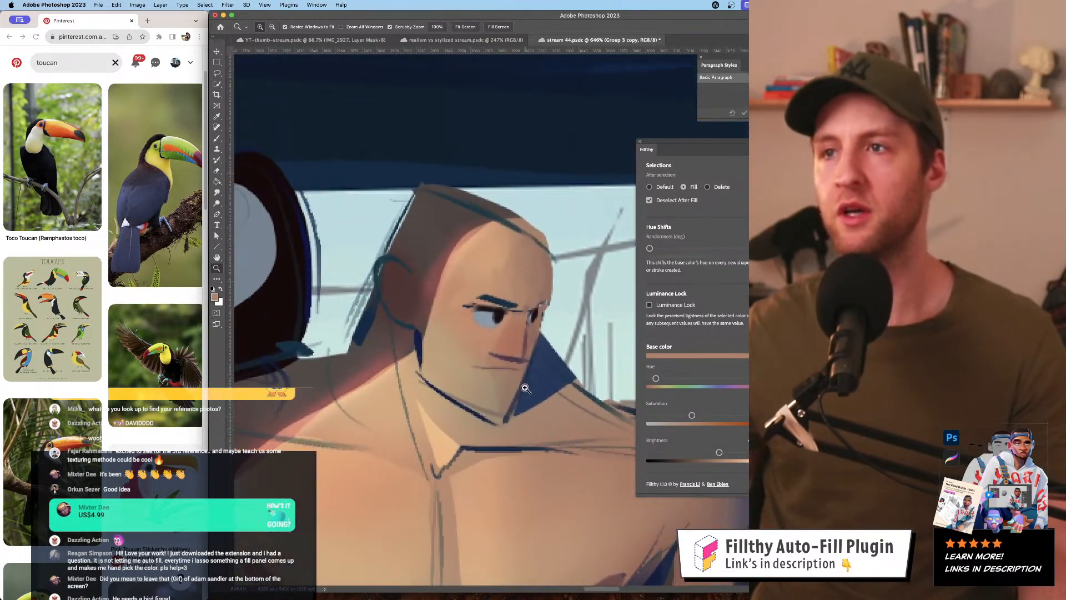
- Sample a light skin tone and brighten the front of the figure's forehead
{"action": "key", "text": "b"}
{"action": "left_click", "coordinate": [445, 266], "text": "alt"}
{"action": "left_click_drag", "start_coordinate": [478, 285], "coordinate": [444, 266]}
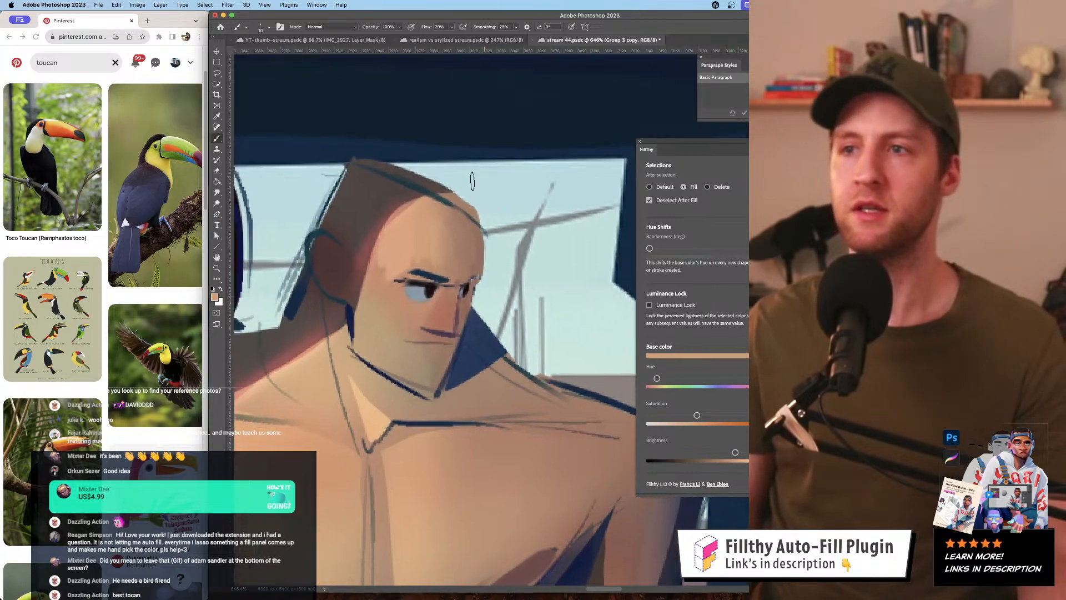
{"action": "left_click_drag", "start_coordinate": [530, 214], "coordinate": [472, 190]}
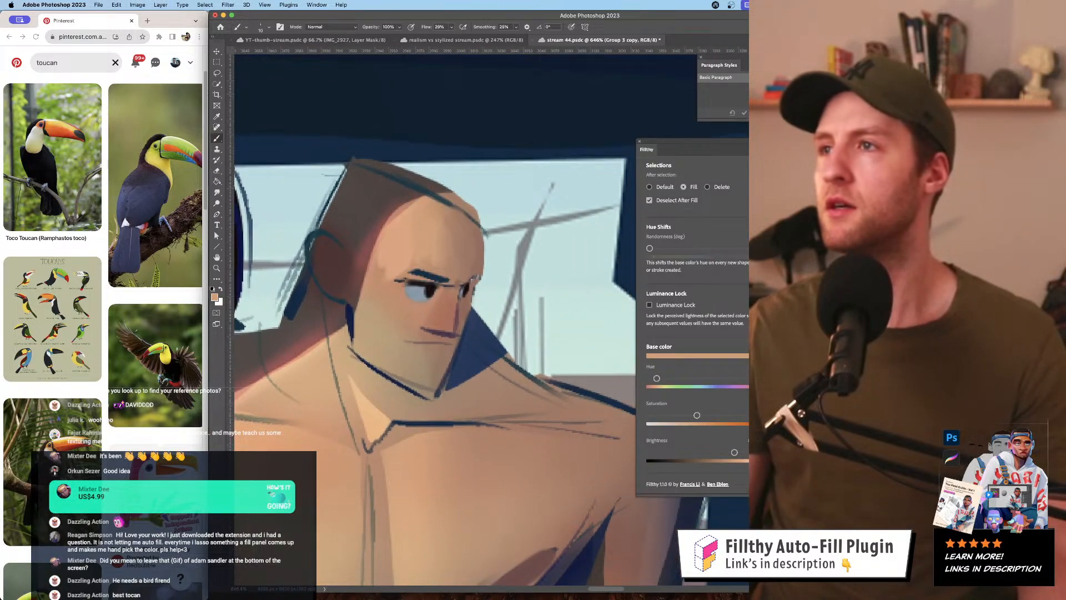
- Turn on Shape Dynamics for the brush and sample a darker skin tone for shading the forehead
{"action": "key", "text": "F5"}
{"action": "left_click", "coordinate": [641, 168]}
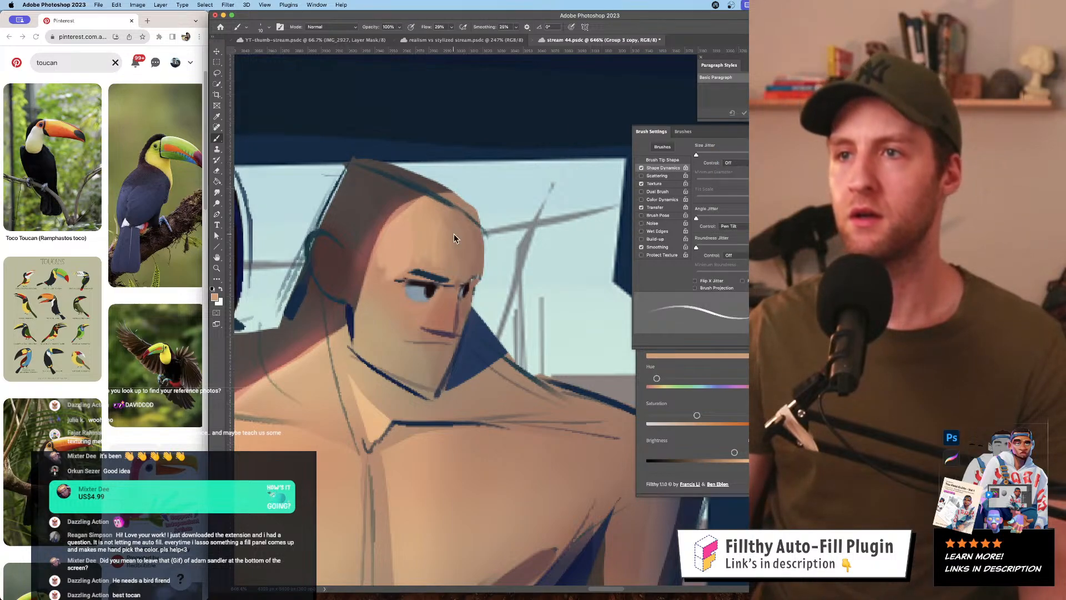
{"action": "key", "text": "F5"}
{"action": "left_click", "coordinate": [471, 244], "text": "alt"}
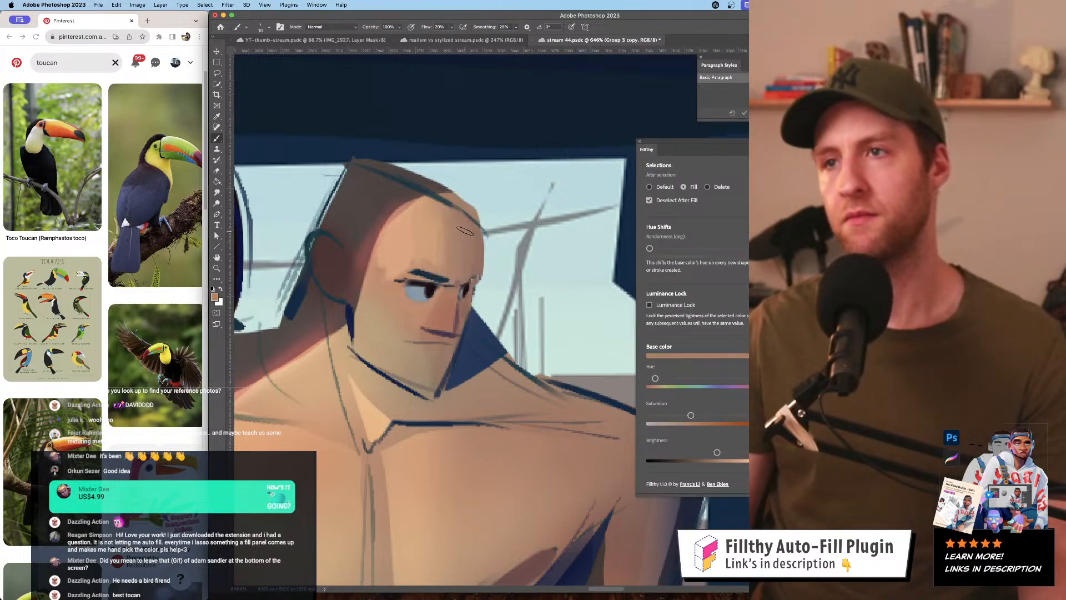
- Sample lighter skin tones, paint around the eyebrow, eye and cheek, and check the face from further away
{"action": "key", "text": "z"}
{"action": "left_click_drag", "start_coordinate": [506, 277], "coordinate": [372, 297]}
{"action": "left_click_drag", "start_coordinate": [502, 291], "coordinate": [550, 289]}
{"action": "key", "text": "b"}
{"action": "left_click", "coordinate": [510, 272], "text": "alt"}
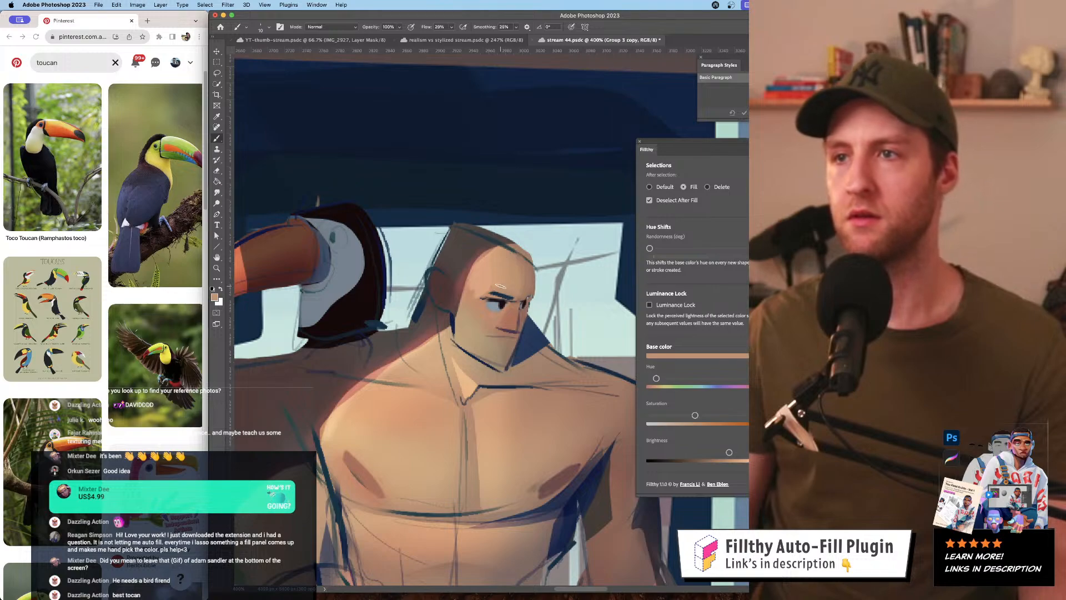
{"action": "left_click", "coordinate": [480, 287], "text": "alt"}
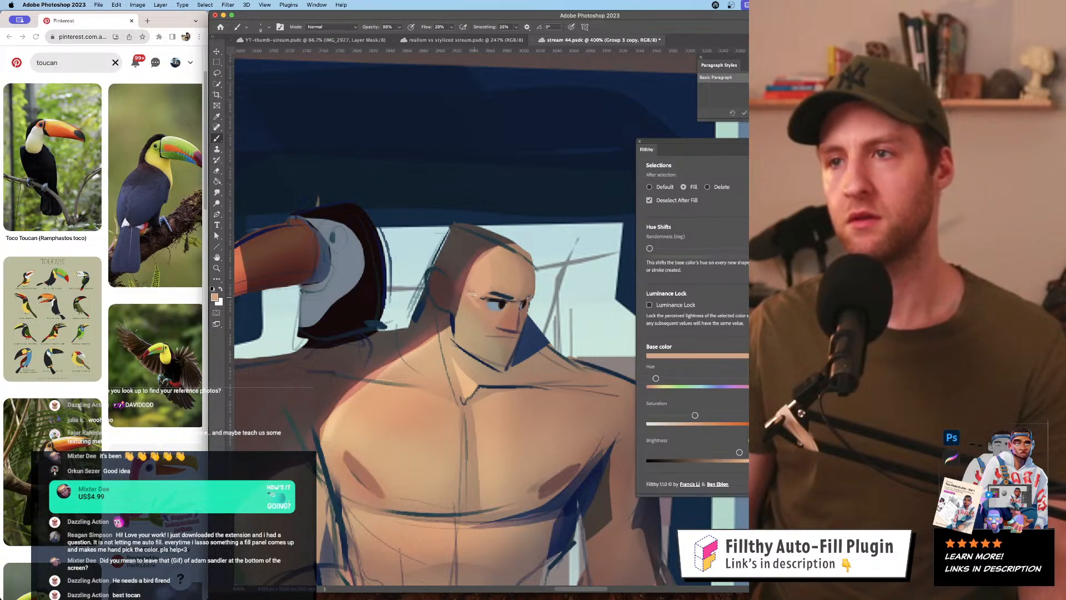
{"action": "left_click_drag", "start_coordinate": [506, 309], "coordinate": [503, 315]}
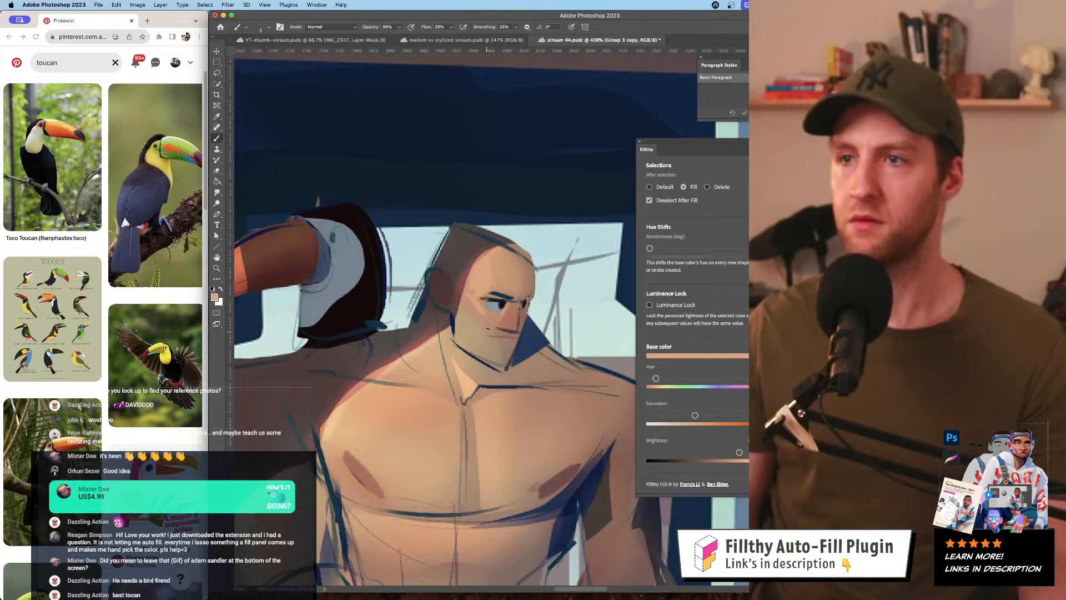
{"action": "key", "text": "z"}
{"action": "left_click", "coordinate": [471, 341], "text": "alt"}
{"action": "left_click", "coordinate": [471, 341], "text": "alt"}
{"action": "left_click", "coordinate": [471, 341], "text": "alt"}
{"action": "left_click", "coordinate": [471, 341], "text": "alt"}
{"action": "left_click", "coordinate": [471, 341], "text": "alt"}
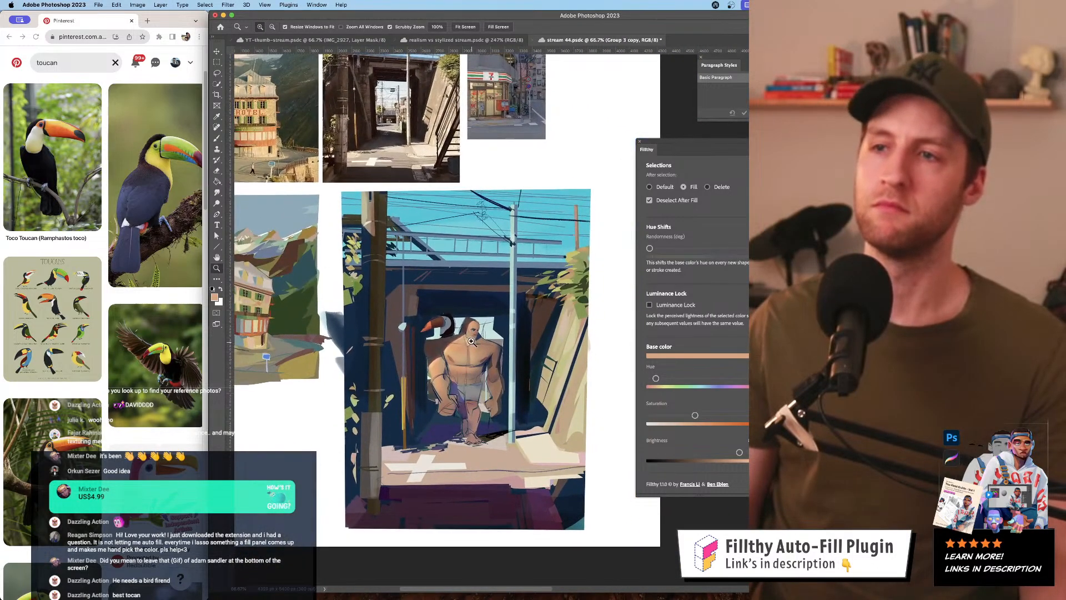
- Paint light skin over the neck's sketch lines and add a dark brown shadow at the pit of the neck
{"action": "left_click", "coordinate": [471, 341]}
{"action": "left_click", "coordinate": [471, 341]}
{"action": "left_click", "coordinate": [471, 341]}
{"action": "left_click", "coordinate": [471, 341]}
{"action": "key", "text": "b"}
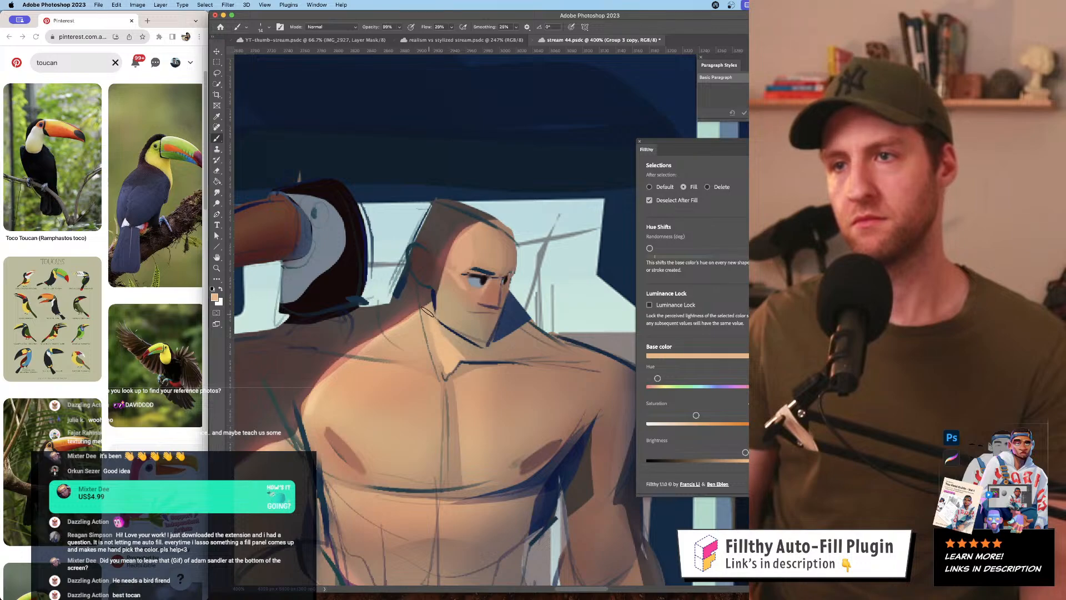
{"action": "left_click", "coordinate": [428, 300], "text": "alt"}
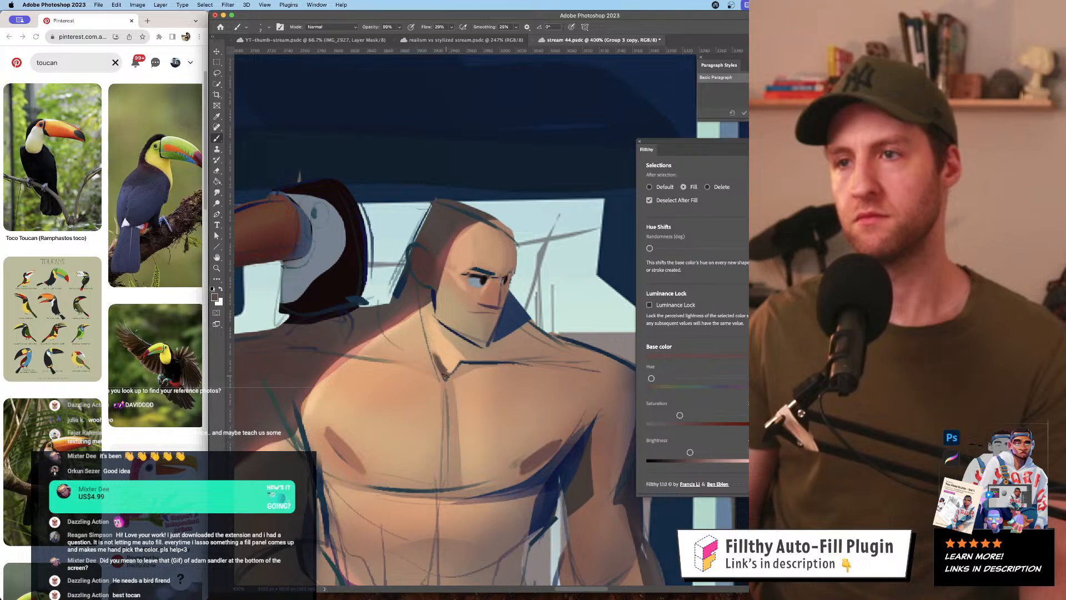
{"action": "scroll", "coordinate": [443, 376], "scroll_direction": "down", "scroll_amount": 5}
{"action": "scroll", "coordinate": [437, 328], "scroll_direction": "up", "scroll_amount": 4}
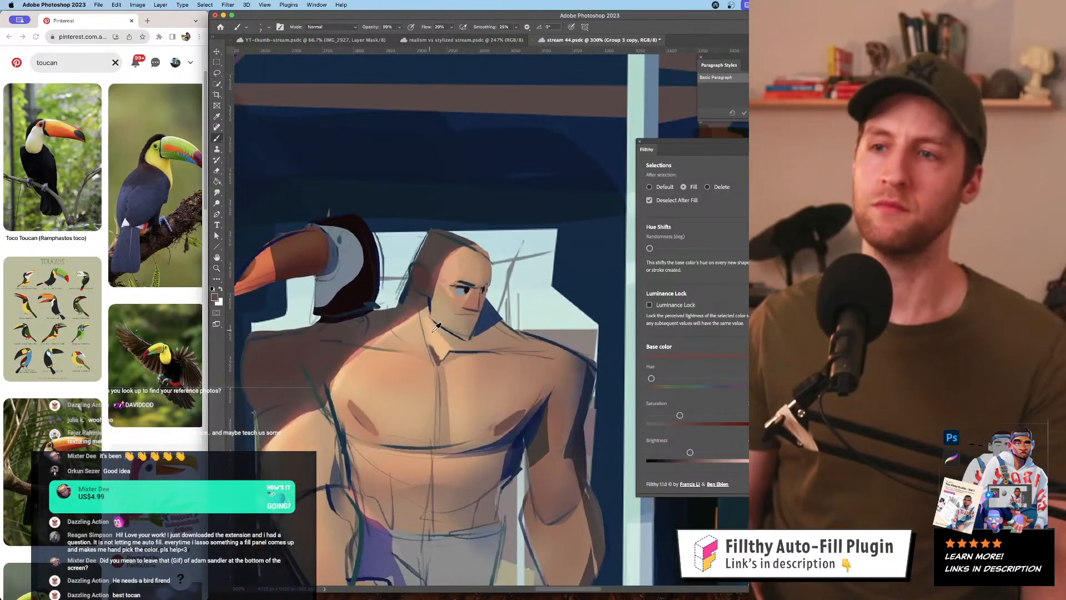
- Sample the neck's light skin tone, paint over the sketch line down the chest's centre and check the whole scene
{"action": "left_click", "coordinate": [437, 327], "text": "alt"}
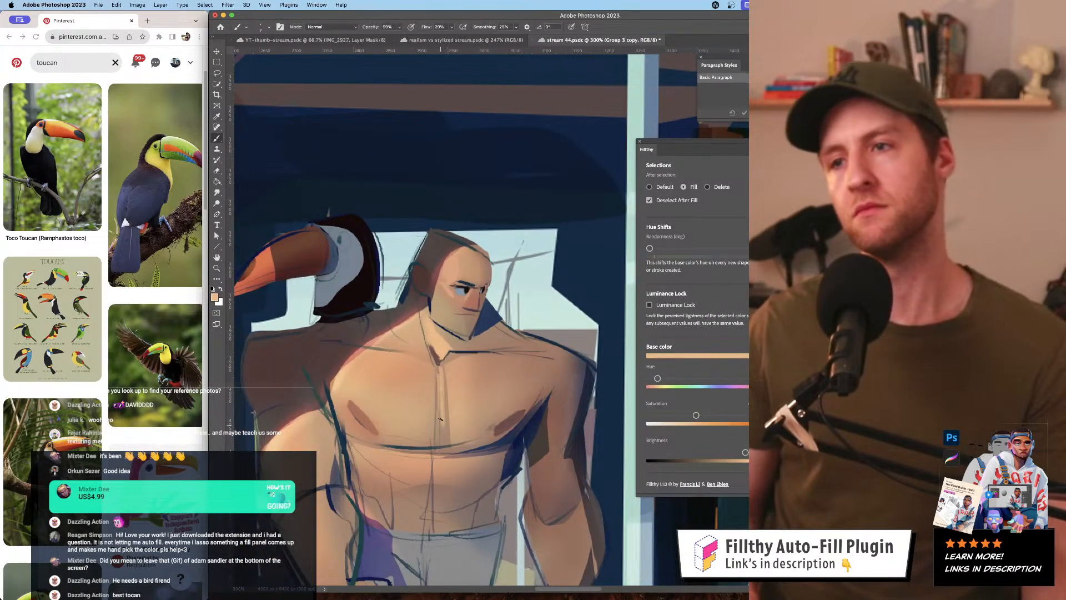
{"action": "key", "text": "z"}
{"action": "left_click", "coordinate": [519, 372], "text": "alt"}
{"action": "left_click", "coordinate": [518, 372], "text": "alt"}
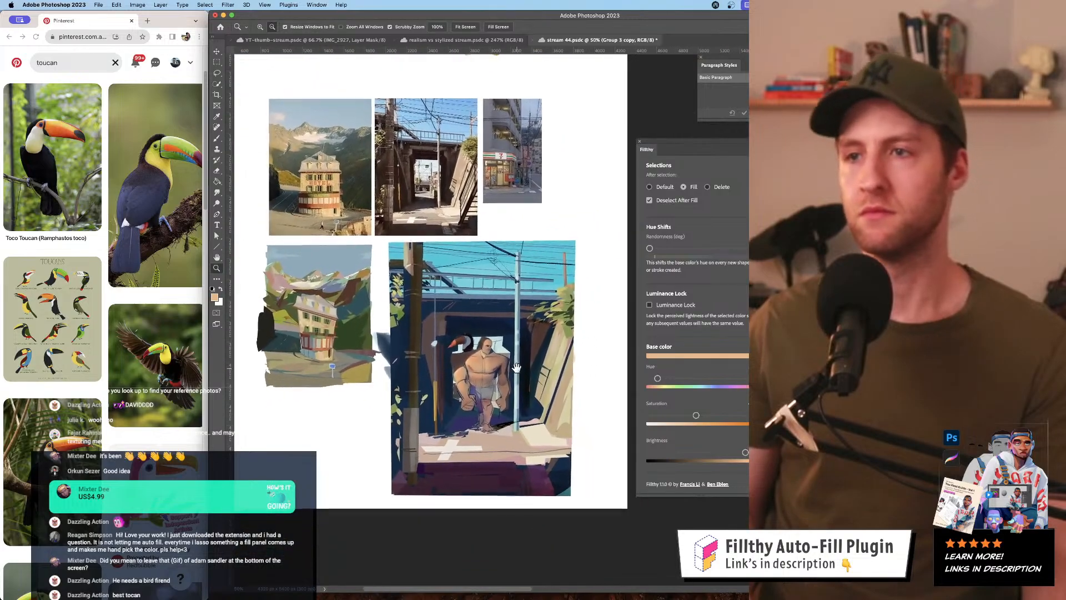
{"action": "left_click", "coordinate": [503, 371]}
{"action": "left_click", "coordinate": [501, 370]}
{"action": "left_click_drag", "start_coordinate": [503, 371], "coordinate": [536, 390]}
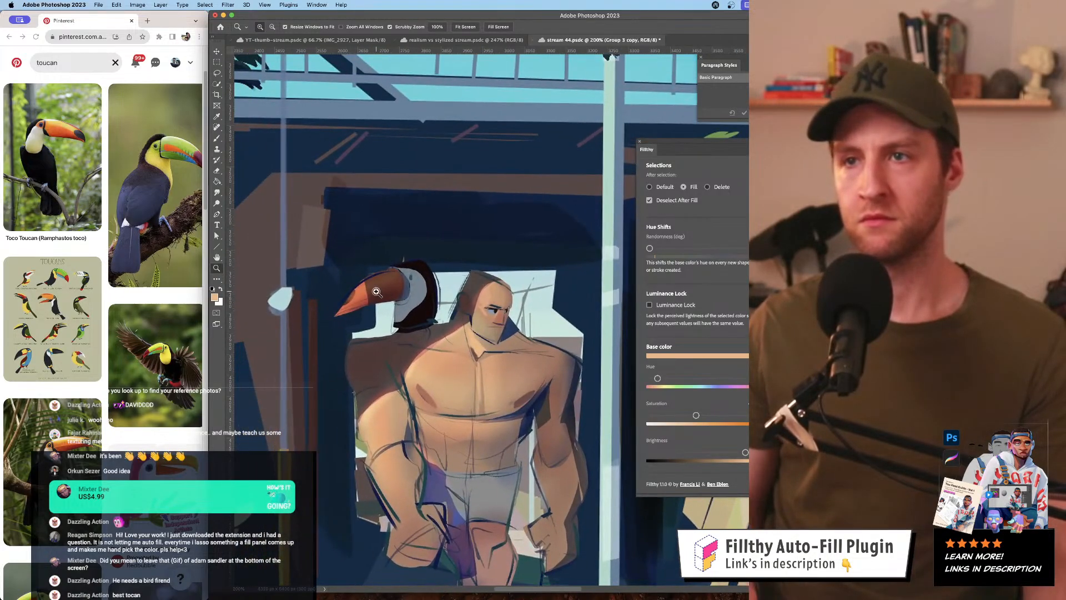
- Sample orange and brown tones from the toucan's beak and refine the orange tip and its edge with the brush
{"action": "left_click", "coordinate": [377, 295]}
{"action": "key", "text": "b"}
{"action": "left_click", "coordinate": [354, 294], "text": "alt"}
{"action": "left_click_drag", "start_coordinate": [357, 283], "coordinate": [360, 296]}
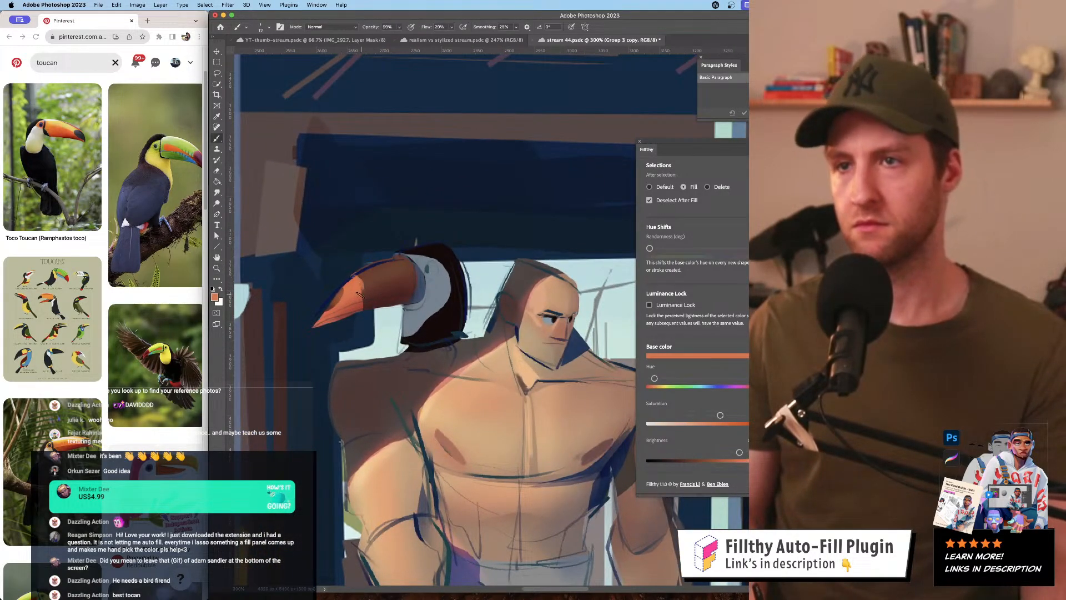
{"action": "left_click", "coordinate": [362, 305], "text": "alt"}
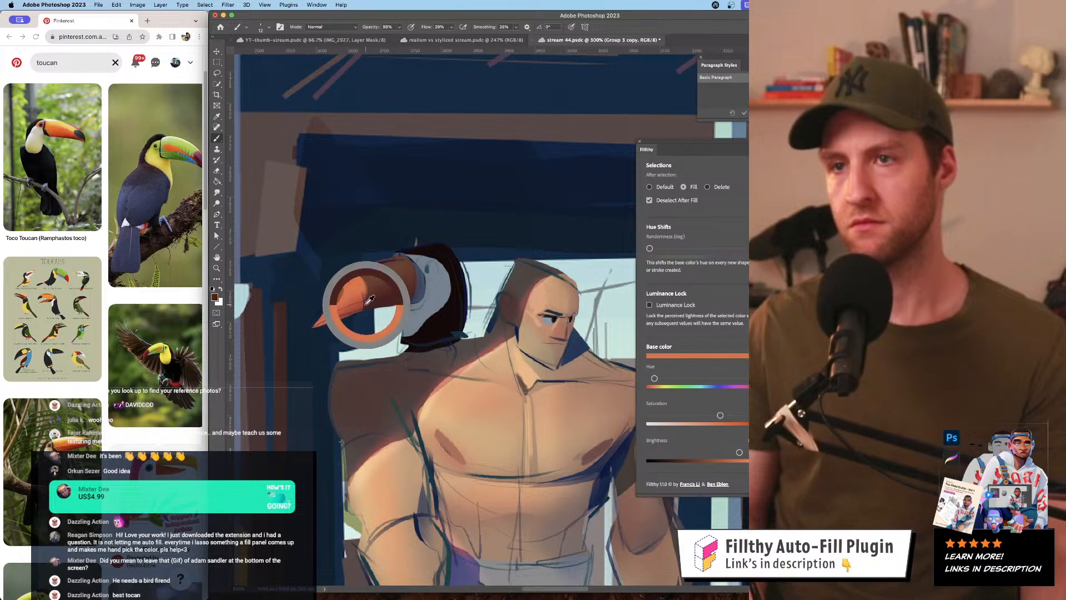
{"action": "left_click", "coordinate": [357, 292], "text": "alt"}
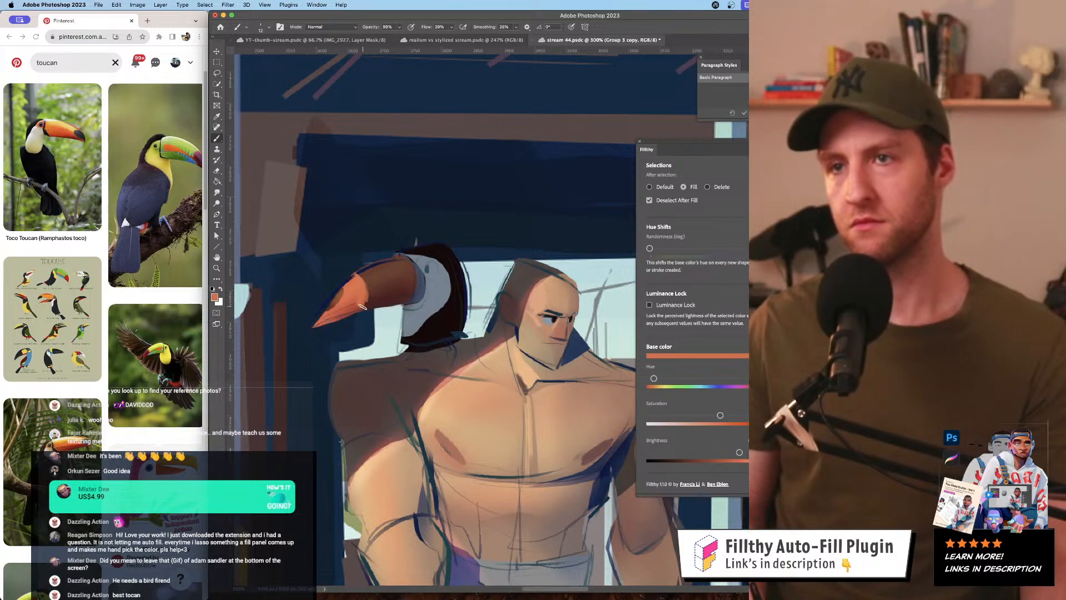
{"action": "left_click", "coordinate": [355, 309], "text": "alt"}
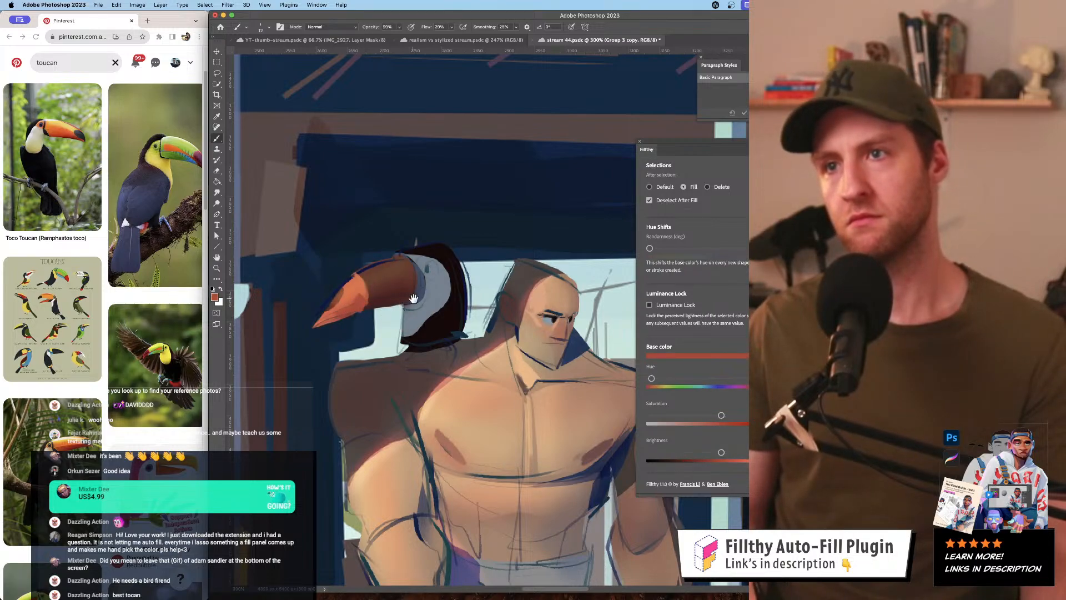
- Paint sampled grey-blue over the sketch lines on the toucan's face patch and add a black eye
{"action": "left_click_drag", "start_coordinate": [414, 299], "coordinate": [407, 303]}
{"action": "left_click", "coordinate": [432, 270], "text": "alt"}
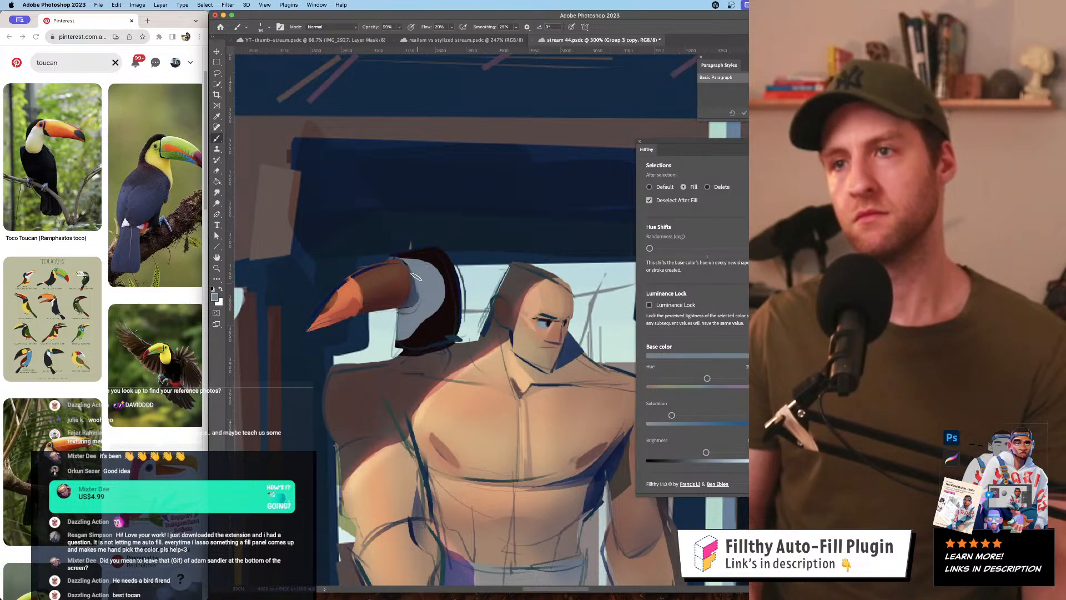
{"action": "key", "text": "z"}
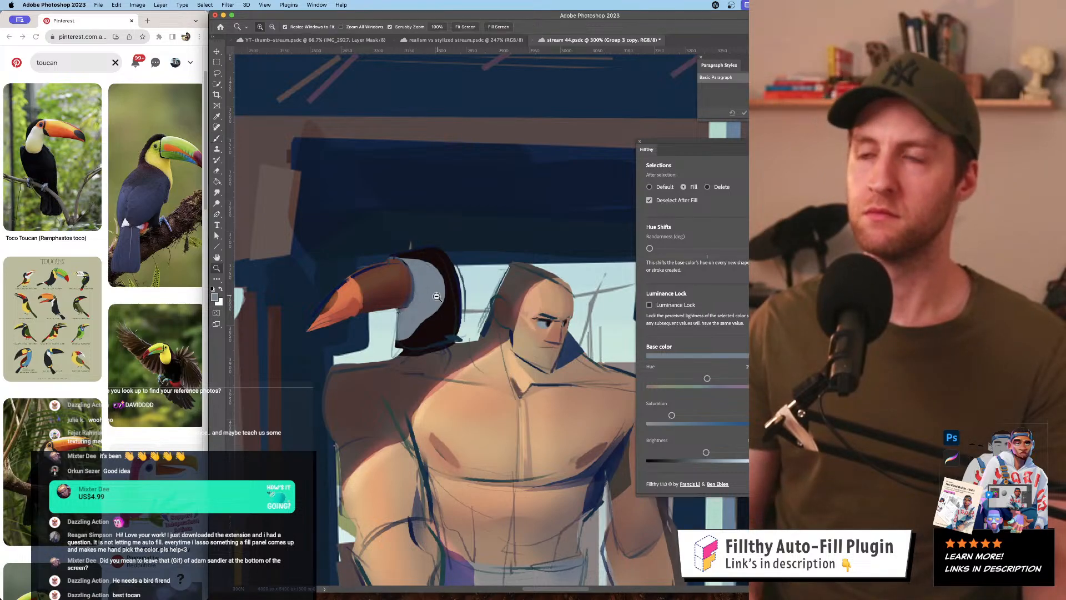
{"action": "mouse_move", "coordinate": [420, 298]}
{"action": "left_mouse_down"}
{"action": "mouse_move", "coordinate": [367, 297]}
{"action": "mouse_move", "coordinate": [431, 294]}
{"action": "left_mouse_up"}
{"action": "key", "text": "b"}
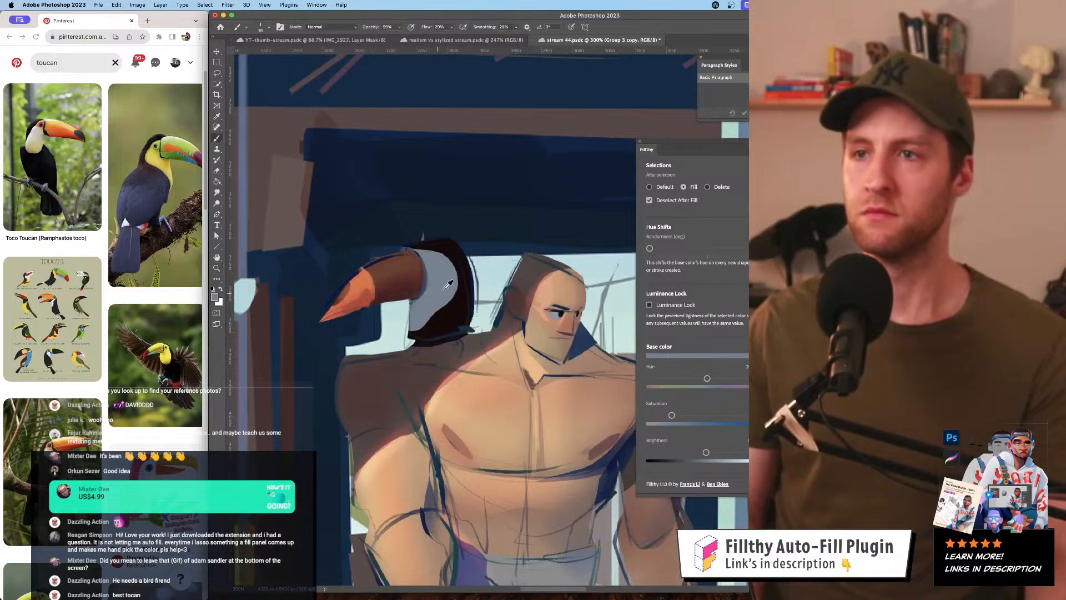
{"action": "key", "text": "bracketleft"}
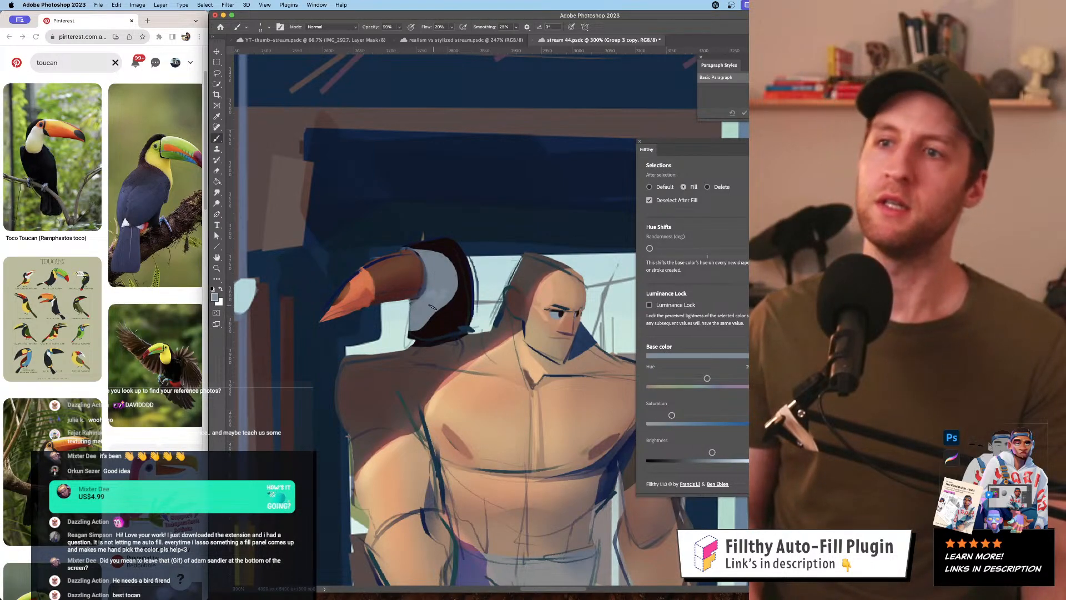
{"action": "scroll", "coordinate": [438, 300], "scroll_direction": "right", "scroll_amount": 2}
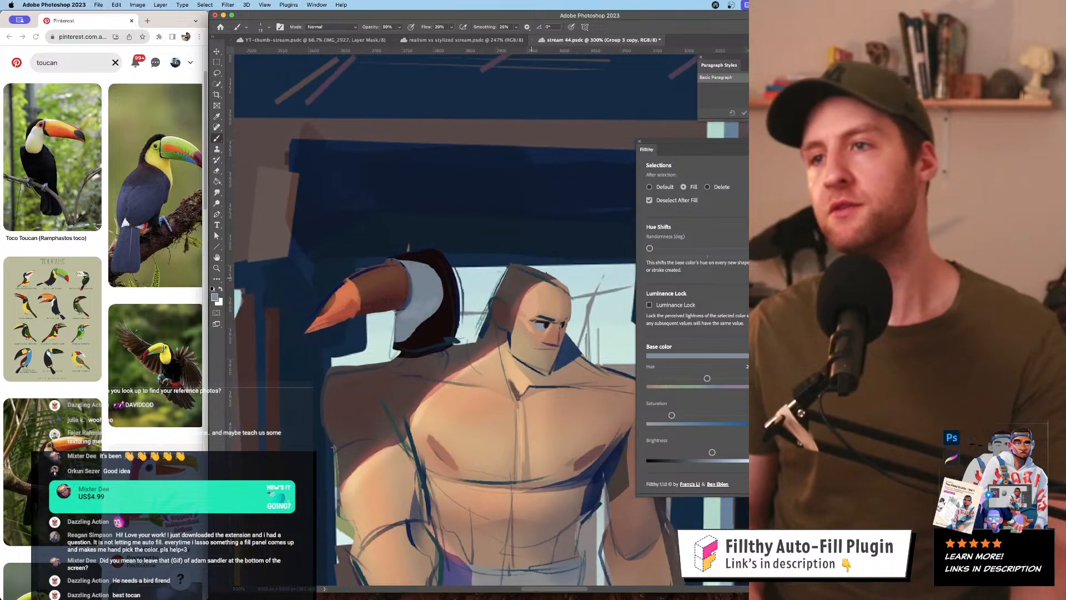
{"action": "key", "text": "d"}
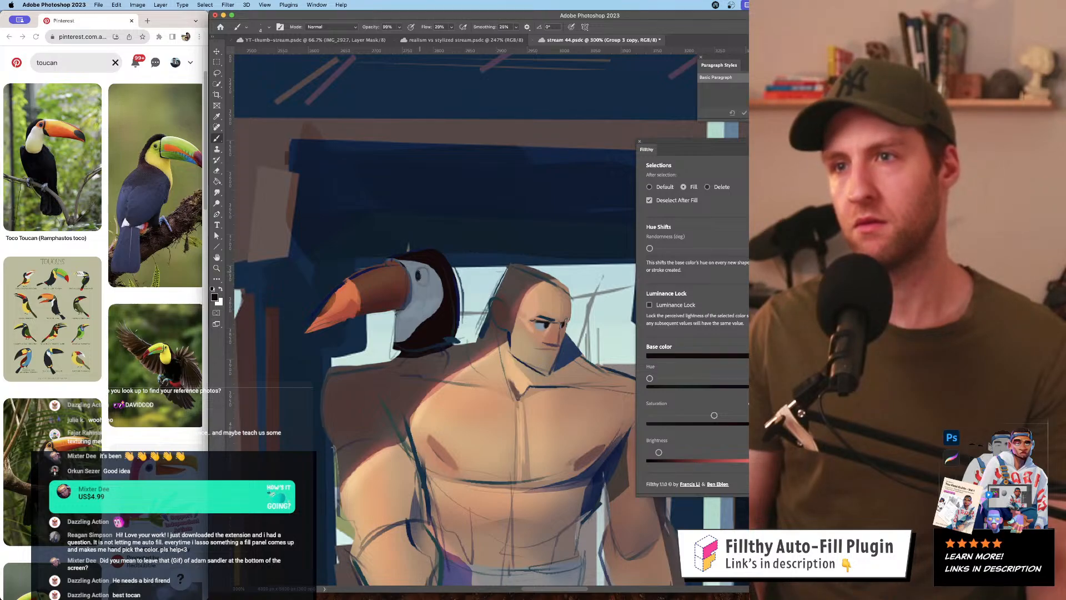
- Sample the bright orange of the beak and paint along its tip and upper edge to smooth the shape
{"action": "key", "text": "z"}
{"action": "mouse_move", "coordinate": [409, 312]}
{"action": "left_mouse_down"}
{"action": "mouse_move", "coordinate": [328, 311]}
{"action": "mouse_move", "coordinate": [412, 303]}
{"action": "left_mouse_up"}
{"action": "left_click", "coordinate": [414, 304]}
{"action": "key", "text": "b"}
{"action": "left_click", "coordinate": [325, 285], "text": "alt"}
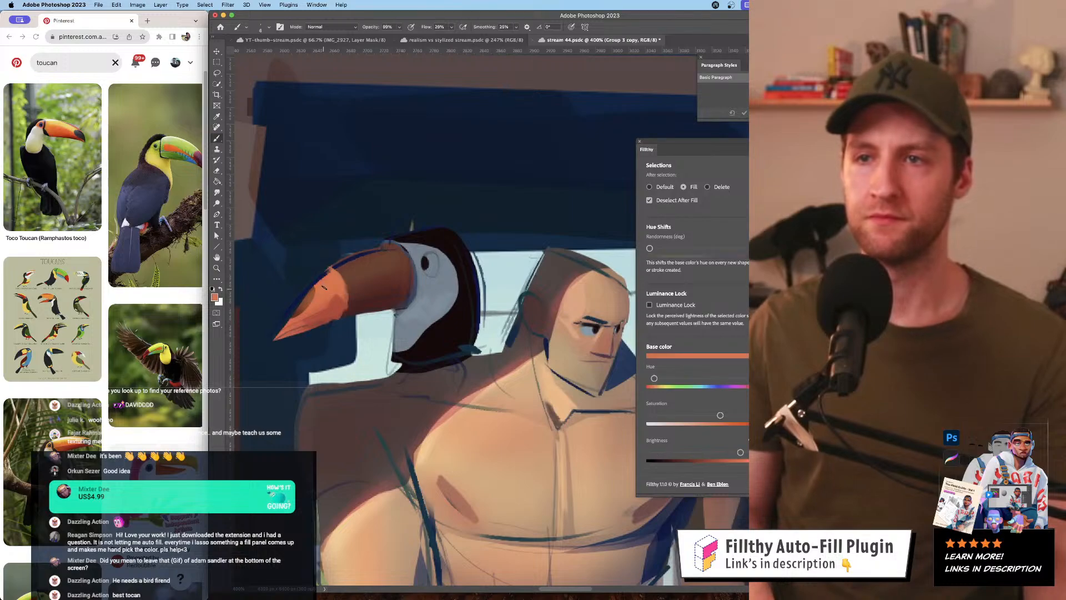
{"action": "mouse_move", "coordinate": [290, 311]}
{"action": "left_mouse_down"}
{"action": "mouse_move", "coordinate": [311, 300]}
{"action": "mouse_move", "coordinate": [296, 308]}
{"action": "left_mouse_up"}
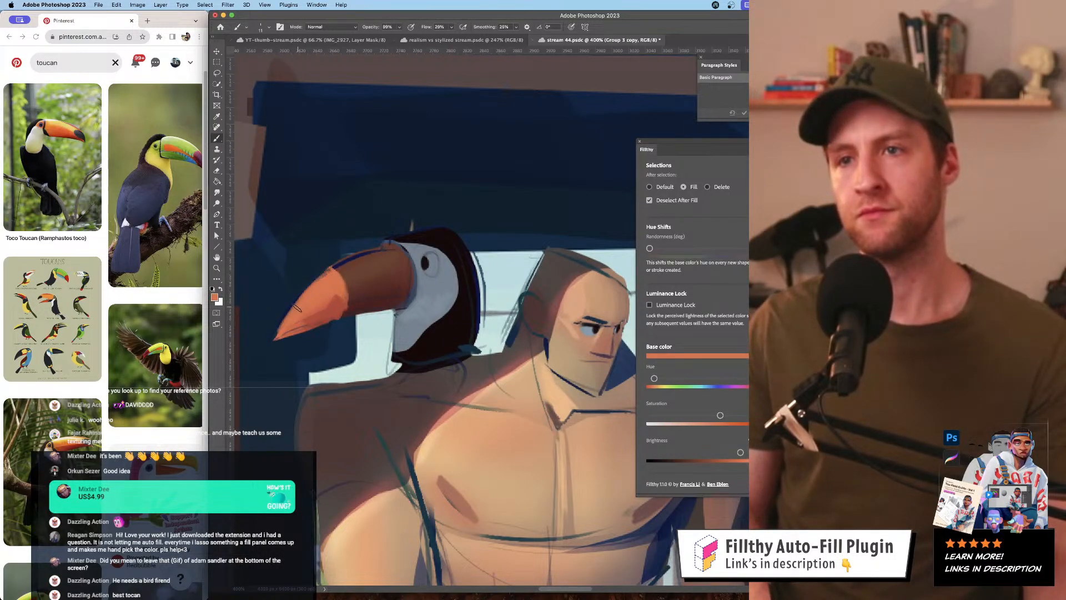
{"action": "left_click_drag", "start_coordinate": [331, 274], "coordinate": [346, 276]}
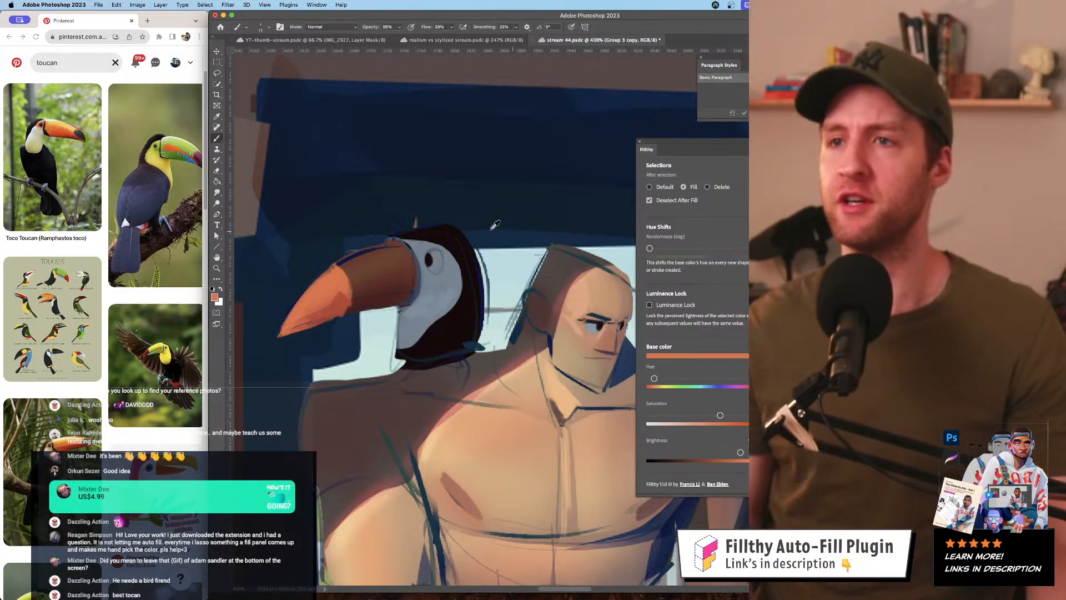
- Paint a near-black band where the toucan's beak meets its face, redoing the first attempt, and check the whole scene
{"action": "key", "text": "d"}
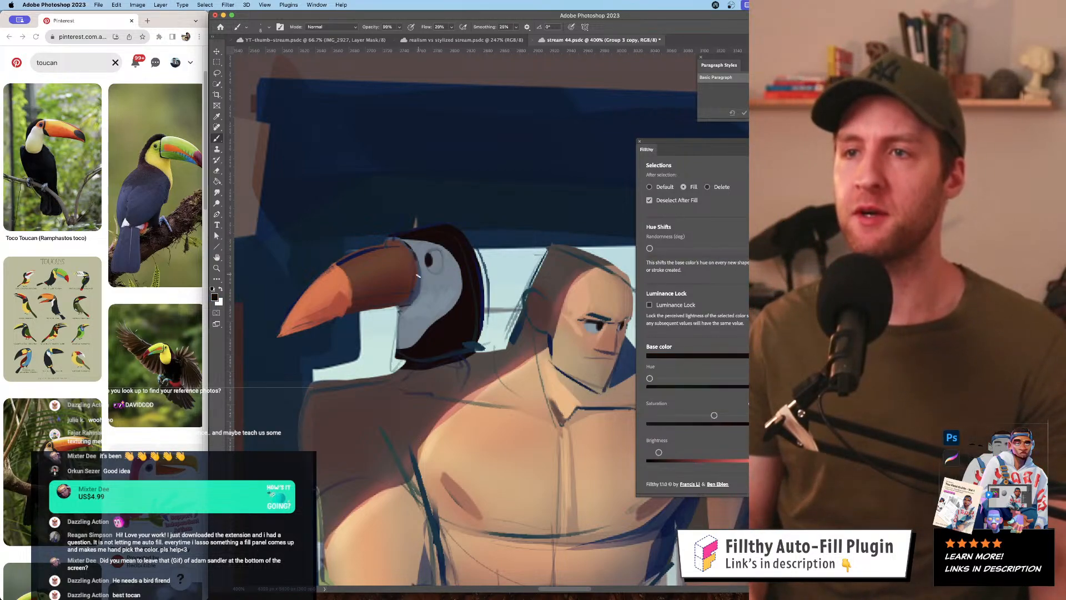
{"action": "left_click", "coordinate": [417, 251], "text": "alt"}
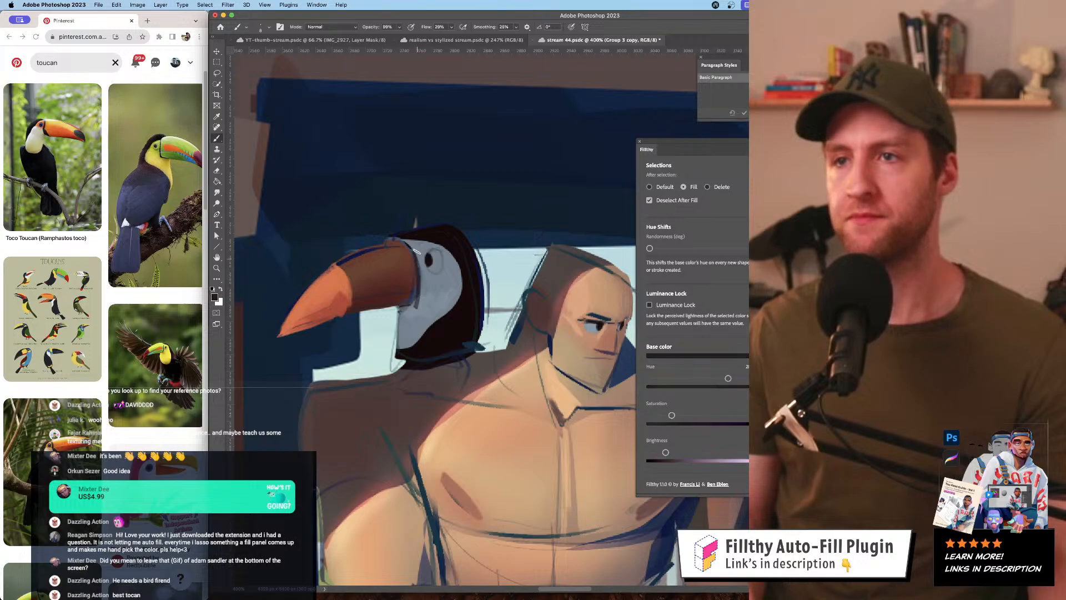
{"action": "key", "text": "super+z"}
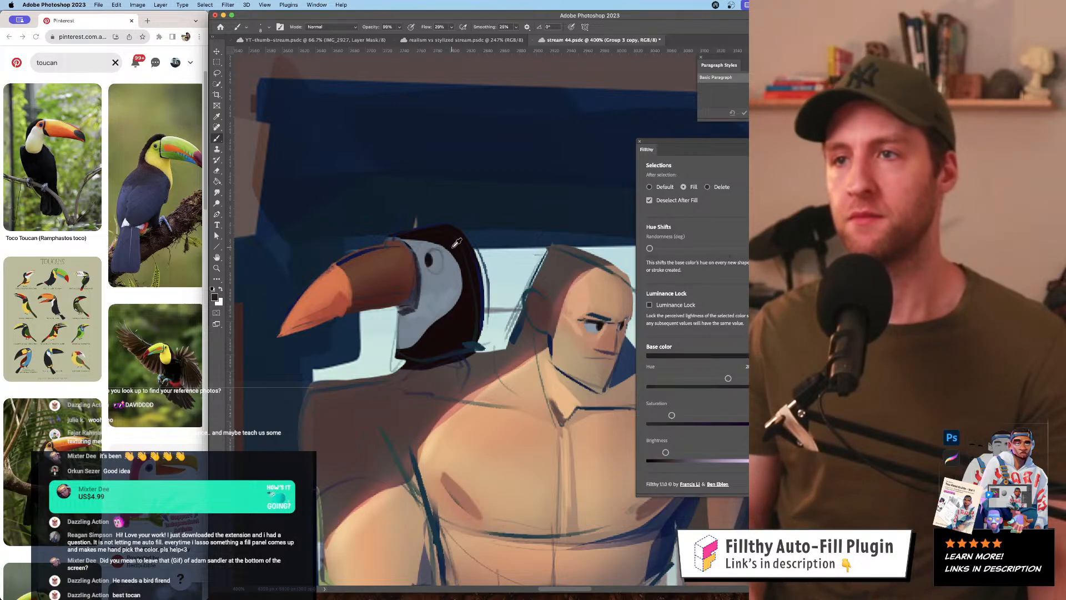
{"action": "left_click", "coordinate": [457, 244], "text": "alt"}
{"action": "left_click_drag", "start_coordinate": [411, 246], "coordinate": [416, 313]}
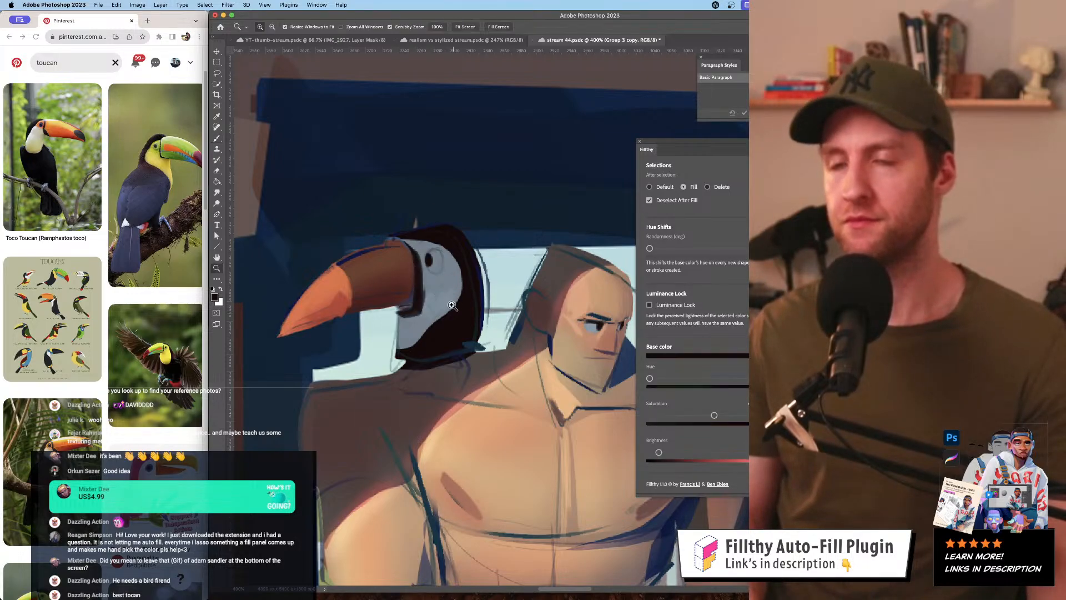
{"action": "key", "text": "z"}
{"action": "scroll", "coordinate": [414, 312], "scroll_direction": "down", "scroll_amount": 8}
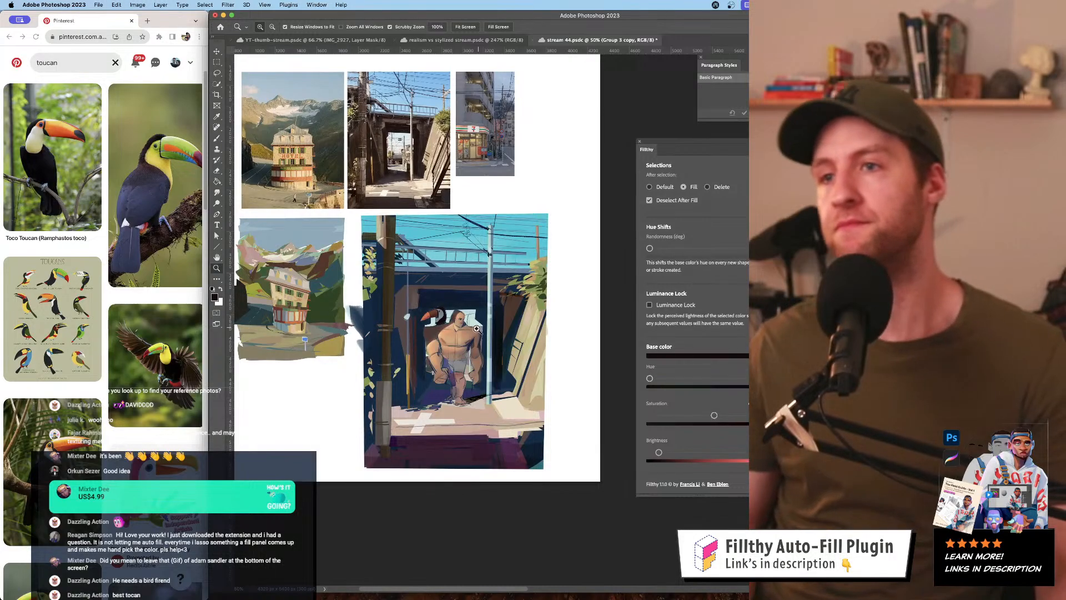
- Sample reddish-brown and skin tones near the neck and paint along the shadow edge across the shoulder beneath the toucan
{"action": "scroll", "coordinate": [456, 327], "scroll_direction": "up", "scroll_amount": 6}
{"action": "left_click", "coordinate": [420, 329]}
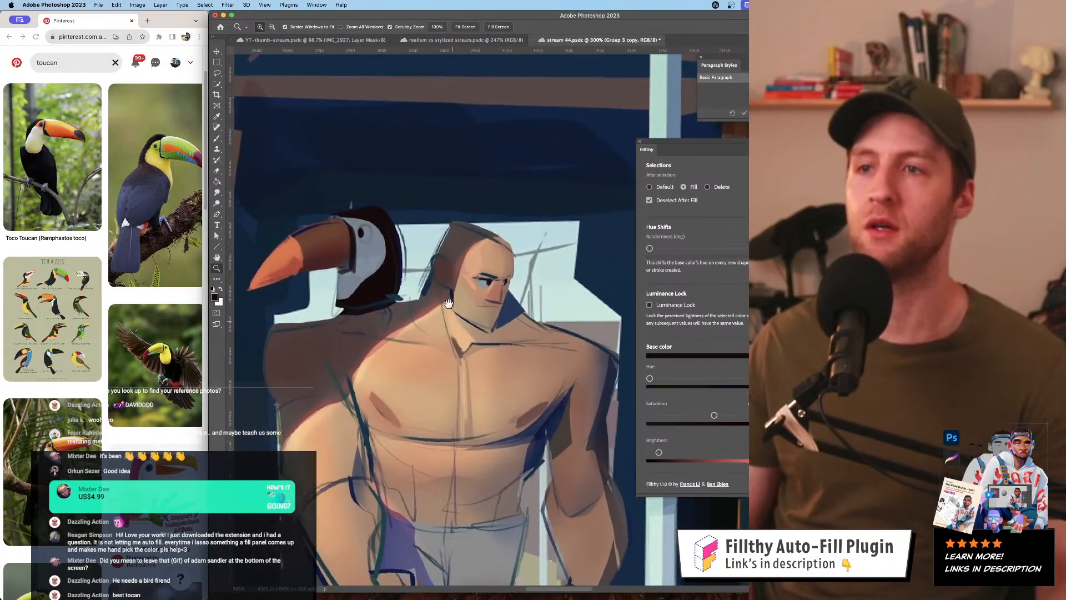
{"action": "key", "text": "b"}
{"action": "left_click", "coordinate": [413, 321], "text": "alt"}
{"action": "left_click_drag", "start_coordinate": [437, 303], "coordinate": [390, 340]}
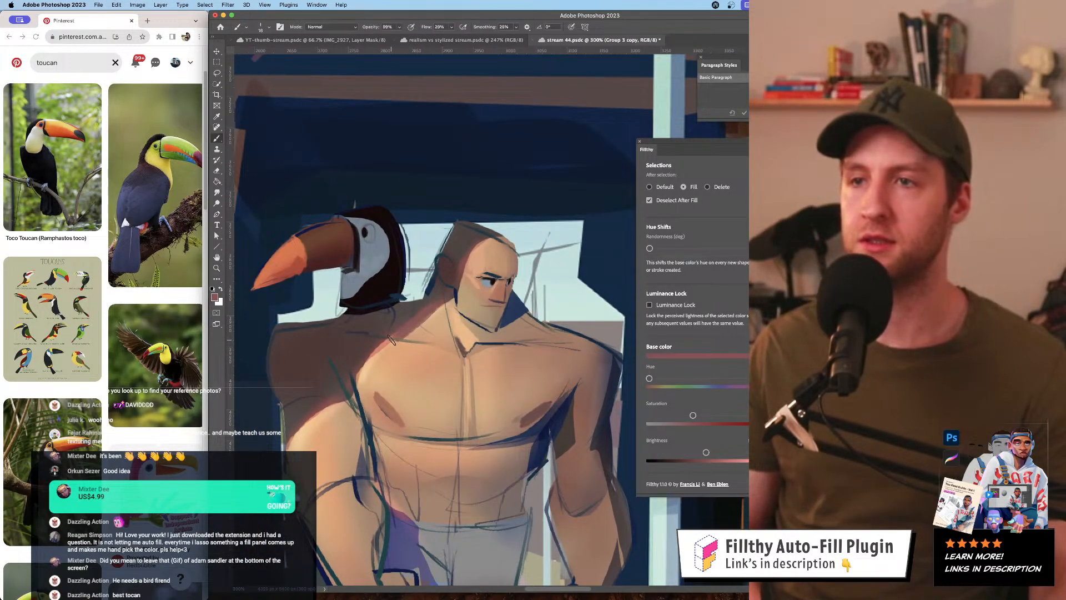
{"action": "left_click", "coordinate": [422, 305], "text": "alt"}
{"action": "mouse_move", "coordinate": [430, 307]}
{"action": "left_mouse_down"}
{"action": "mouse_move", "coordinate": [406, 325]}
{"action": "mouse_move", "coordinate": [437, 300]}
{"action": "mouse_move", "coordinate": [378, 353]}
{"action": "left_mouse_up"}
{"action": "left_click", "coordinate": [422, 315], "text": "alt"}
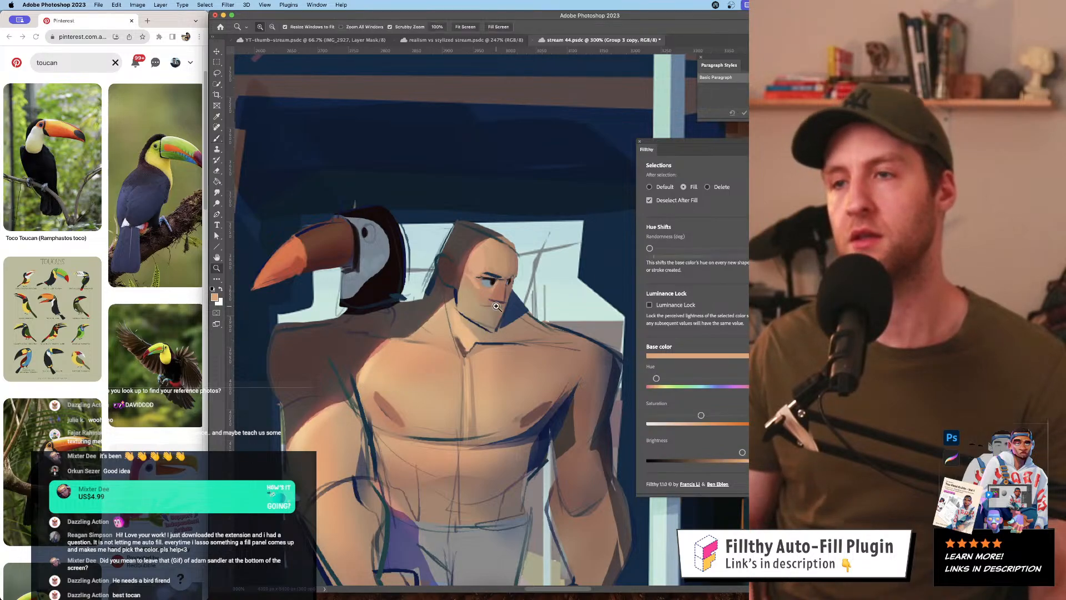
- Sample a light skin tone from the man's chest, set the brush opacity to 100% and view the figure in the scene
{"action": "left_click_drag", "start_coordinate": [496, 320], "coordinate": [434, 324]}
{"action": "mouse_move", "coordinate": [510, 338]}
{"action": "left_mouse_down"}
{"action": "mouse_move", "coordinate": [476, 313]}
{"action": "mouse_move", "coordinate": [465, 341]}
{"action": "mouse_move", "coordinate": [508, 340]}
{"action": "left_mouse_up"}
{"action": "left_click", "coordinate": [418, 215], "text": "alt"}
{"action": "key", "text": "0"}
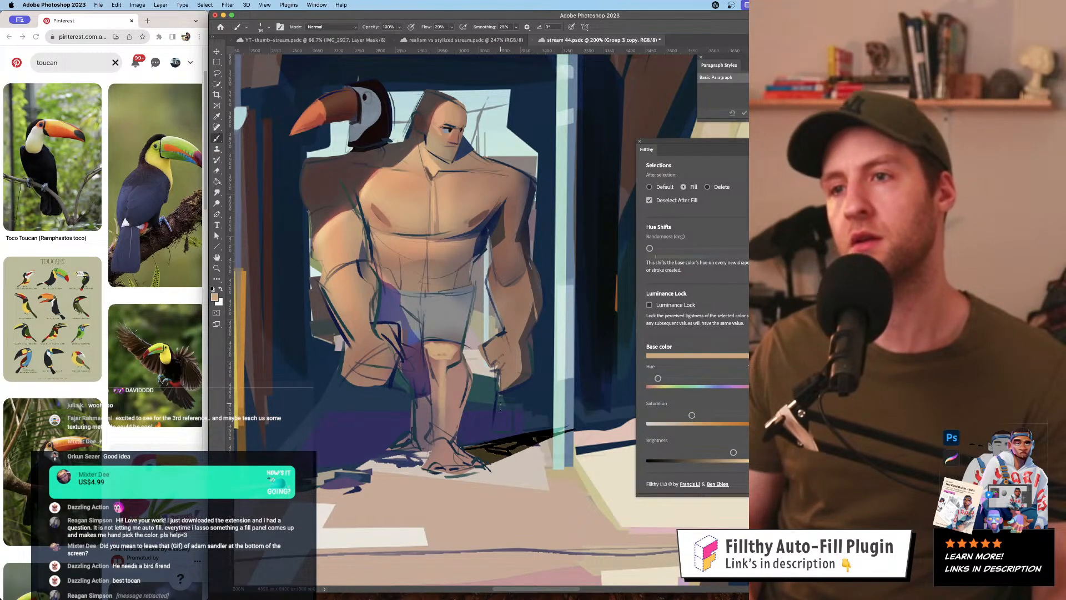
{"action": "mouse_move", "coordinate": [488, 409]}
{"action": "left_mouse_down"}
{"action": "mouse_move", "coordinate": [453, 399]}
{"action": "mouse_move", "coordinate": [490, 388]}
{"action": "left_mouse_up"}
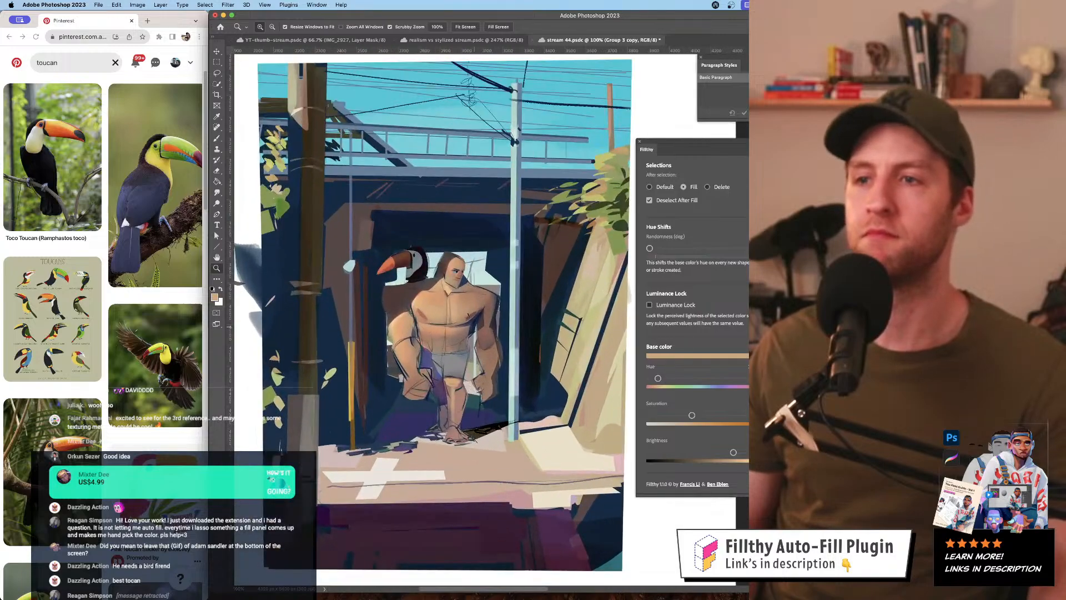
- Sample the grey of the shorts, adjust it to a nearly neutral, lighter grey and paint the shorts
{"action": "left_click", "coordinate": [459, 359], "text": "alt"}
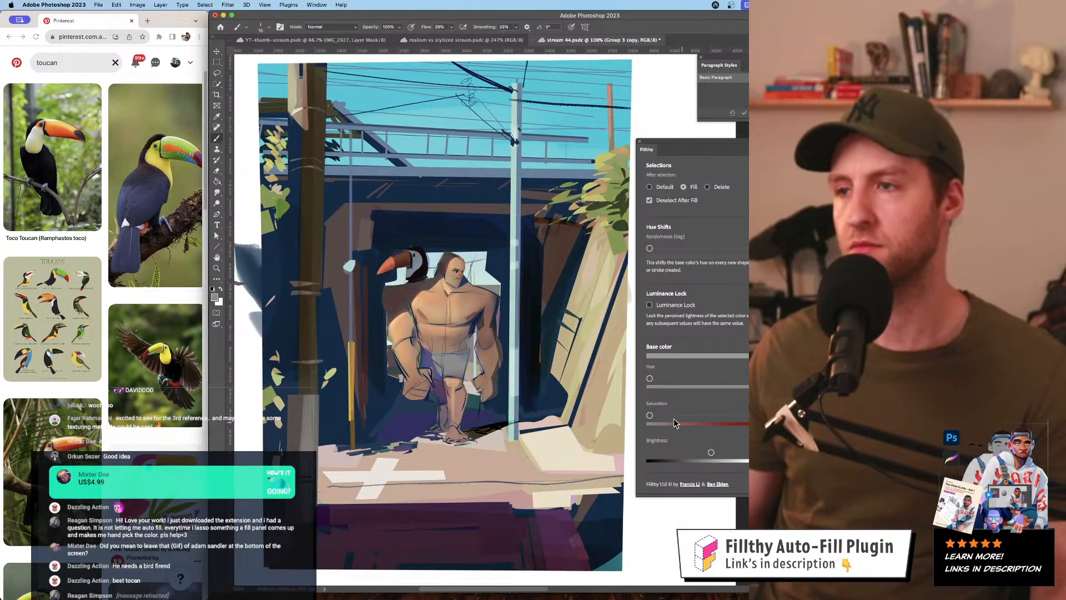
{"action": "left_click", "coordinate": [653, 423]}
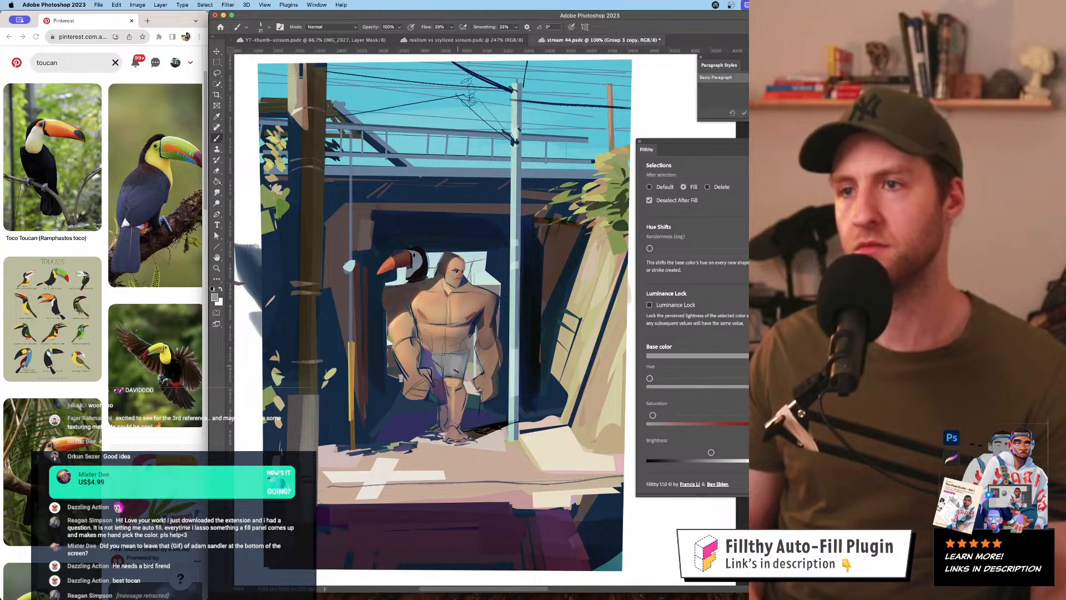
{"action": "left_click", "coordinate": [718, 452]}
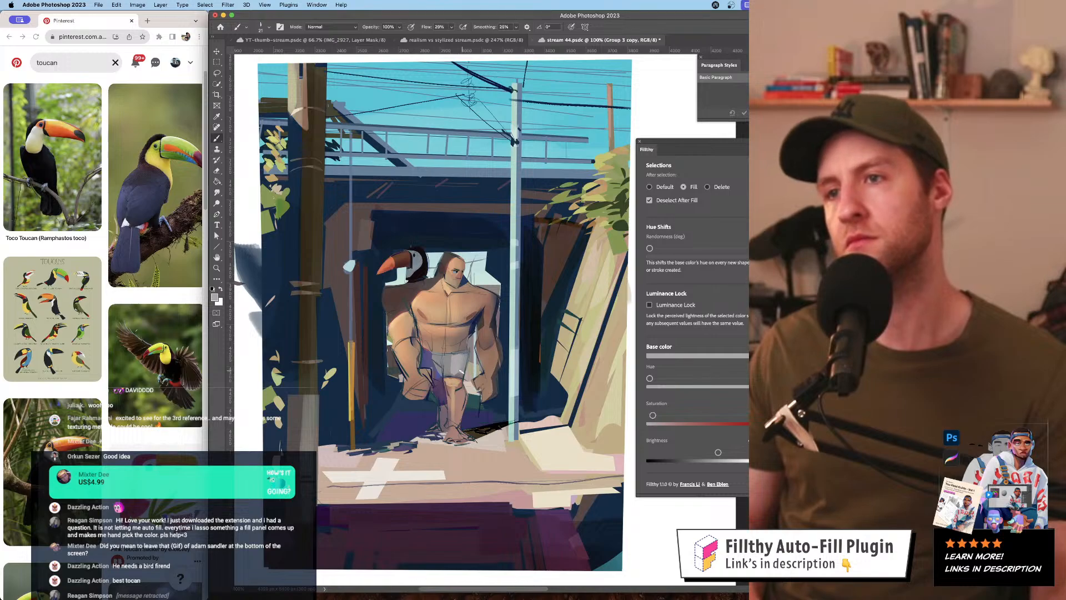
- Sample the light skin tone of the near forearm, enlarge the brush and paint over the sketch lines on that arm
{"action": "key", "text": "z"}
{"action": "left_click", "coordinate": [506, 301], "text": "alt"}
{"action": "left_click", "coordinate": [506, 302], "text": "alt"}
{"action": "left_click", "coordinate": [506, 301], "text": "alt"}
{"action": "left_click_drag", "start_coordinate": [506, 301], "coordinate": [464, 289]}
{"action": "left_click", "coordinate": [484, 303]}
{"action": "left_click", "coordinate": [483, 304]}
{"action": "left_click", "coordinate": [432, 331]}
{"action": "key", "text": "b"}
{"action": "left_click", "coordinate": [382, 346], "text": "alt"}
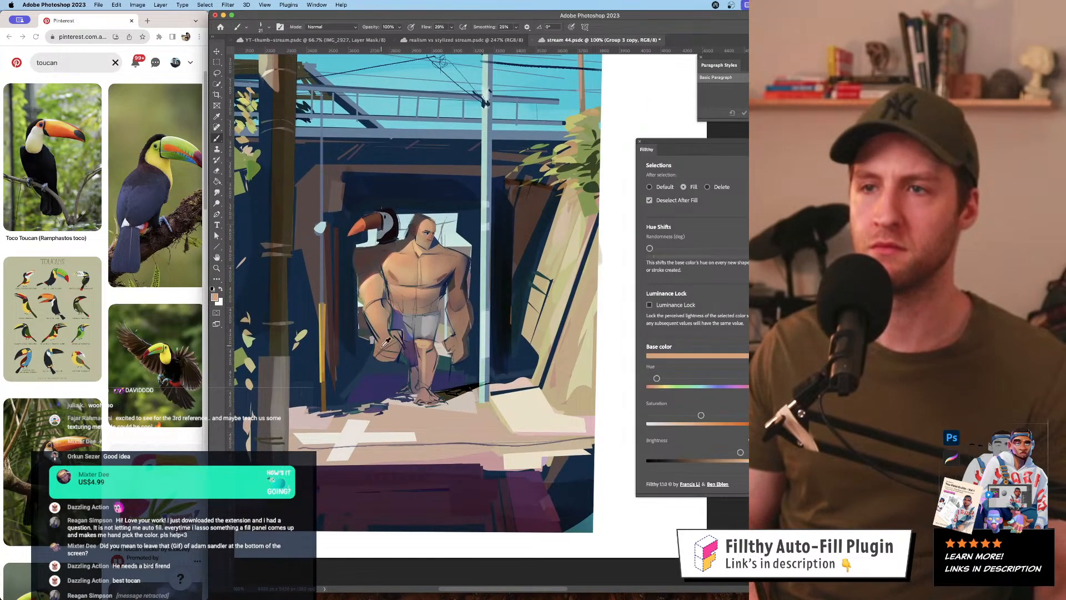
{"action": "key", "text": "bracketright"}
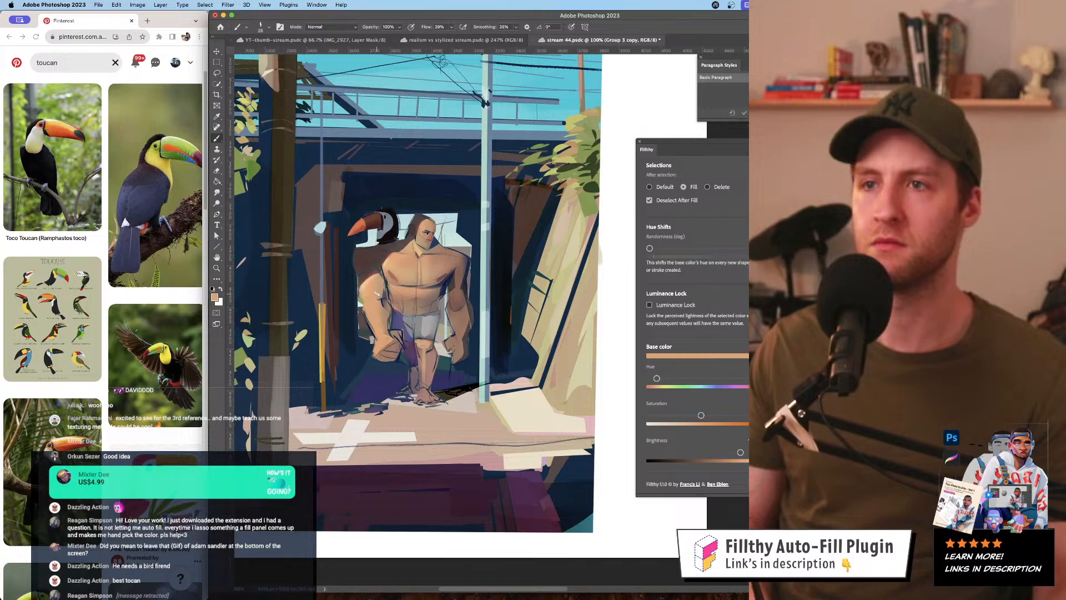
{"action": "left_click_drag", "start_coordinate": [422, 271], "coordinate": [423, 271]}
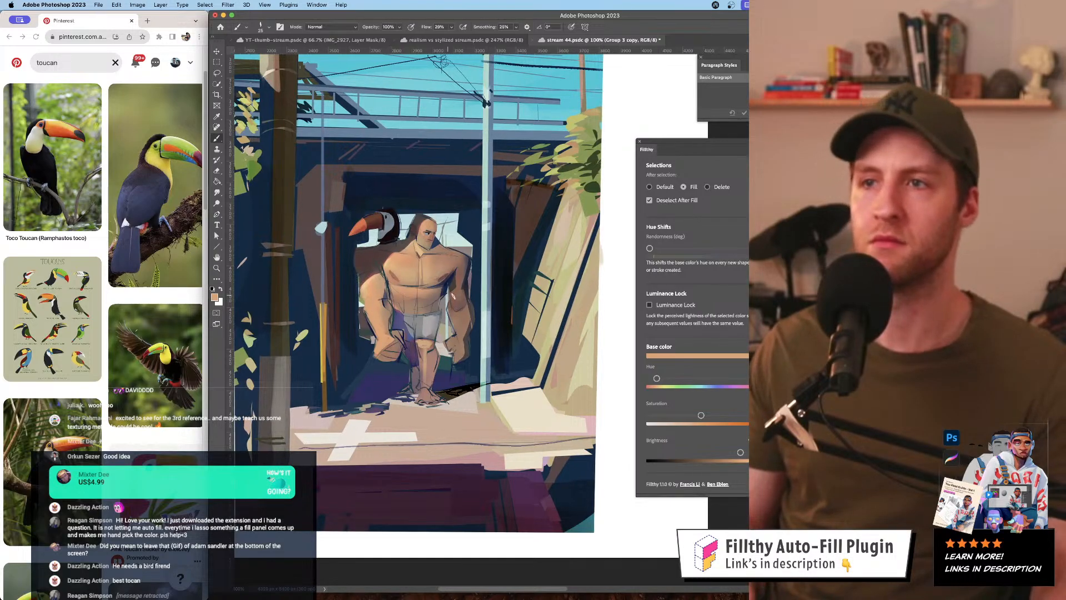
- Sample darker brown and muted skin tones from the far arm and shade that arm with them
{"action": "left_click", "coordinate": [463, 285], "text": "alt"}
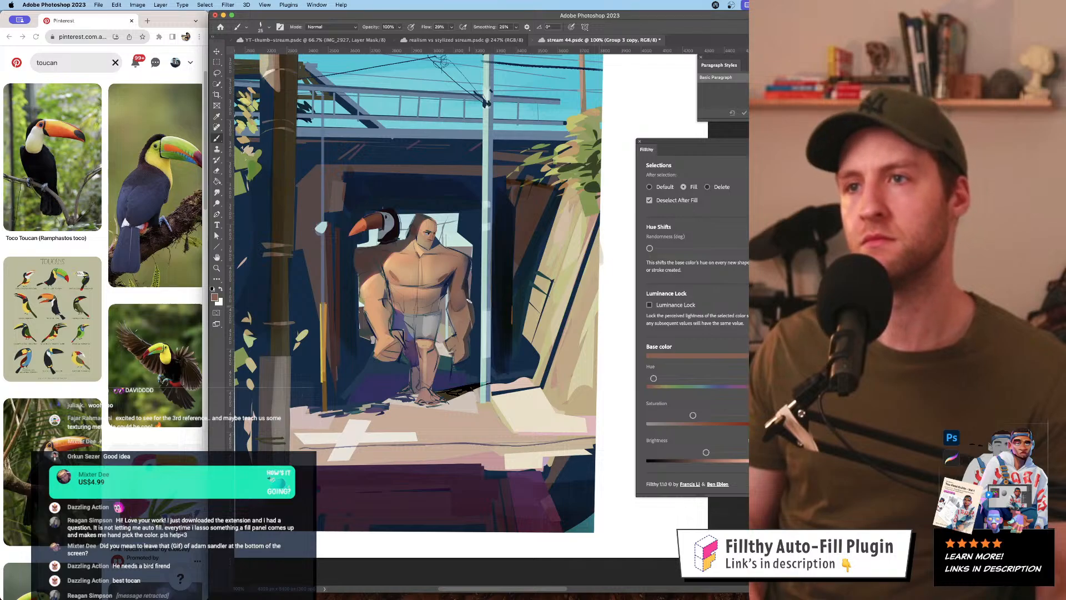
{"action": "left_click", "coordinate": [465, 269], "text": "alt"}
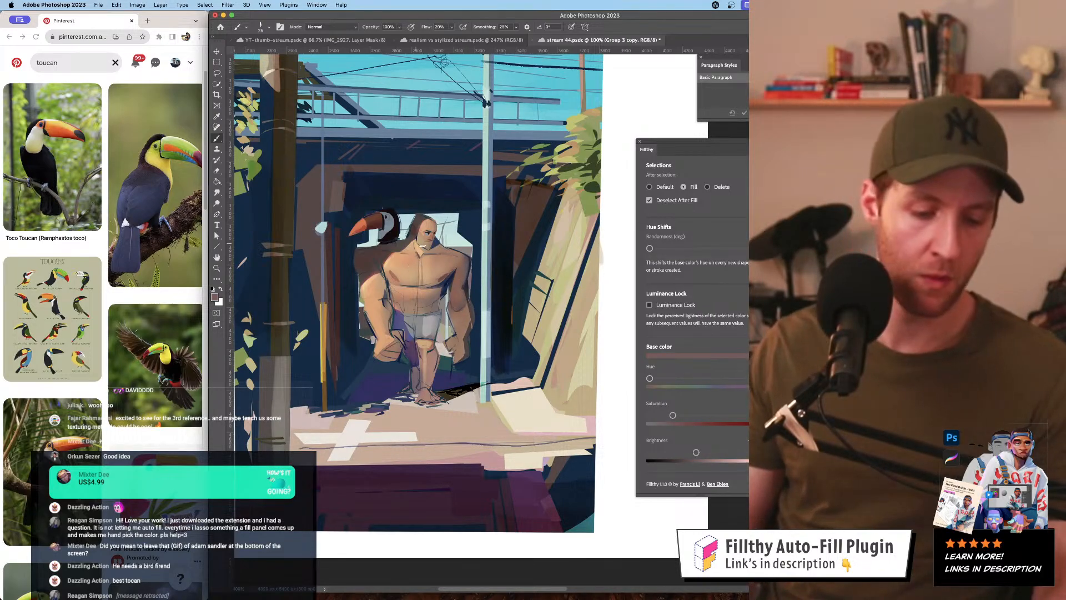
{"action": "key", "text": "Tab"}
{"action": "key", "text": "Tab"}
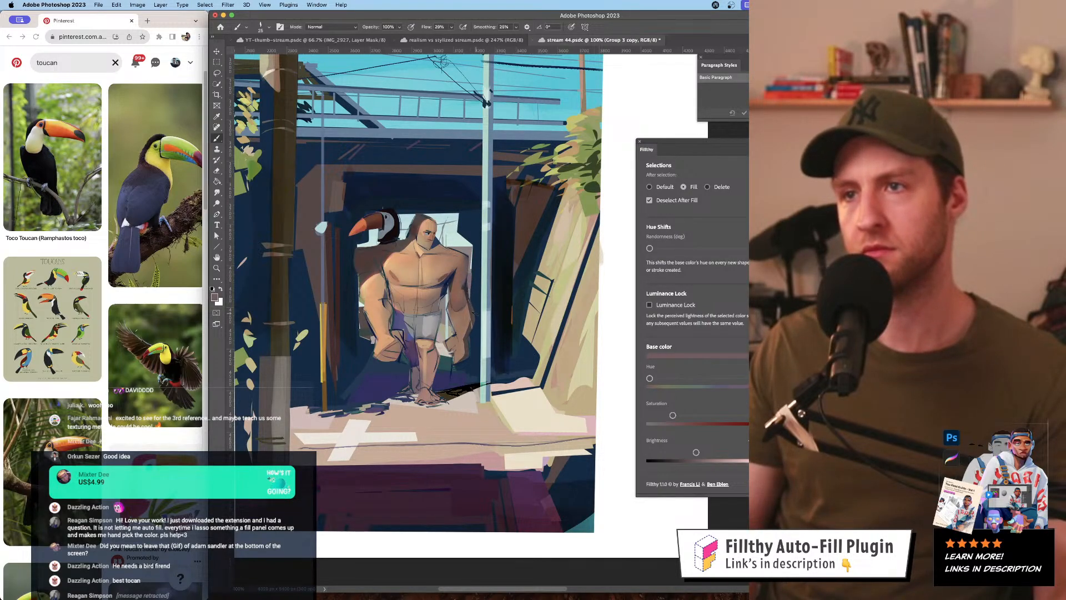
- Paint a light grey tapered shape hanging below the man's far hand and check it in the whole scene
{"action": "key", "text": "z"}
{"action": "mouse_move", "coordinate": [468, 388]}
{"action": "left_mouse_down"}
{"action": "mouse_move", "coordinate": [428, 366]}
{"action": "mouse_move", "coordinate": [472, 356]}
{"action": "left_mouse_up"}
{"action": "key", "text": "b"}
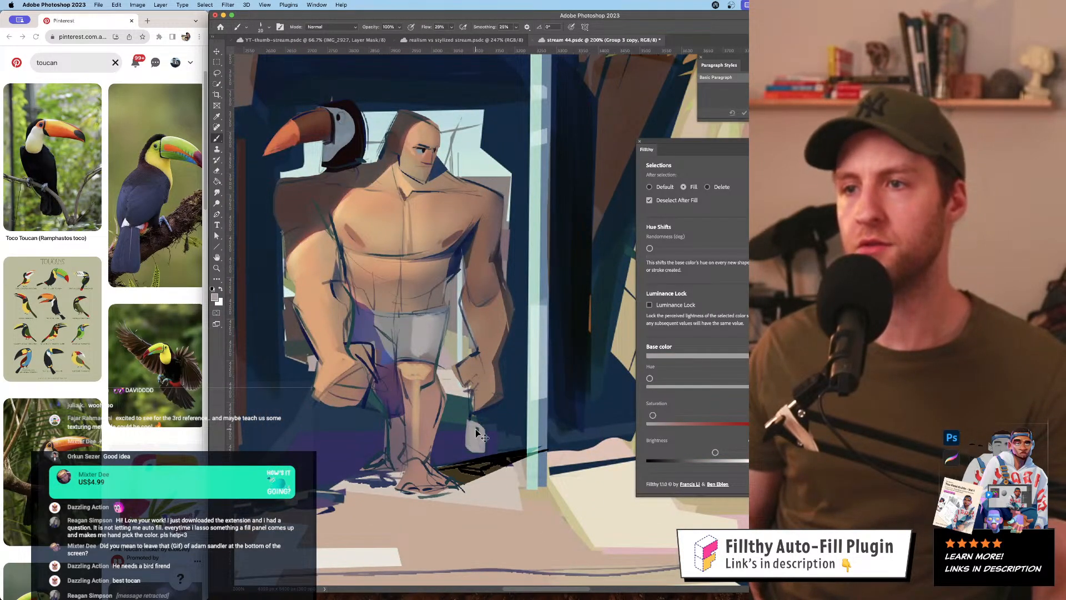
{"action": "left_click_drag", "start_coordinate": [472, 421], "coordinate": [465, 456]}
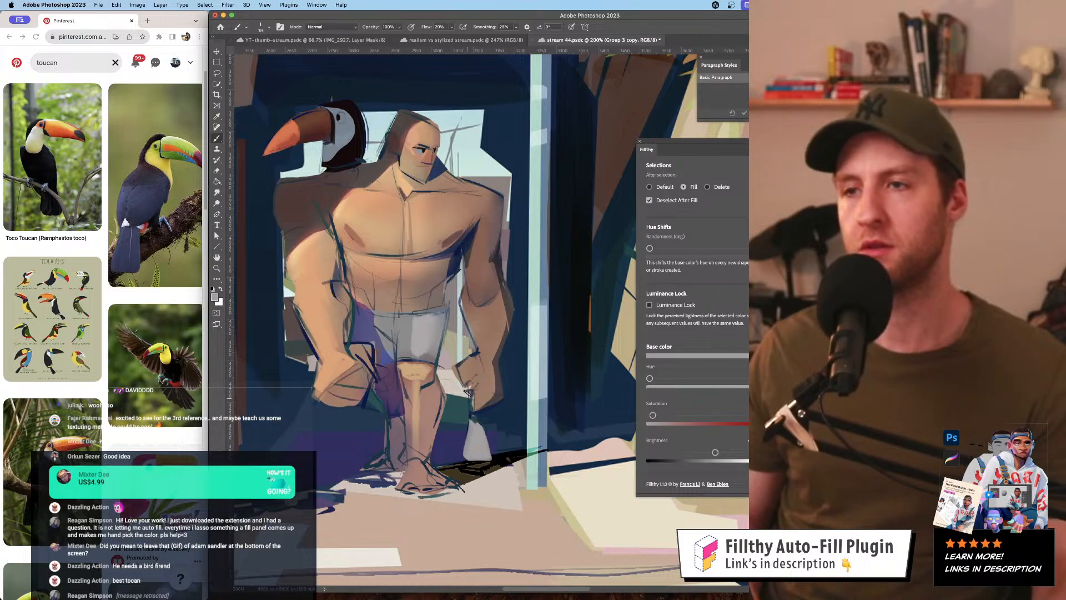
{"action": "key", "text": "z"}
{"action": "left_click", "coordinate": [527, 335], "text": "alt"}
{"action": "left_click", "coordinate": [528, 335], "text": "alt"}
{"action": "left_click", "coordinate": [528, 336], "text": "alt"}
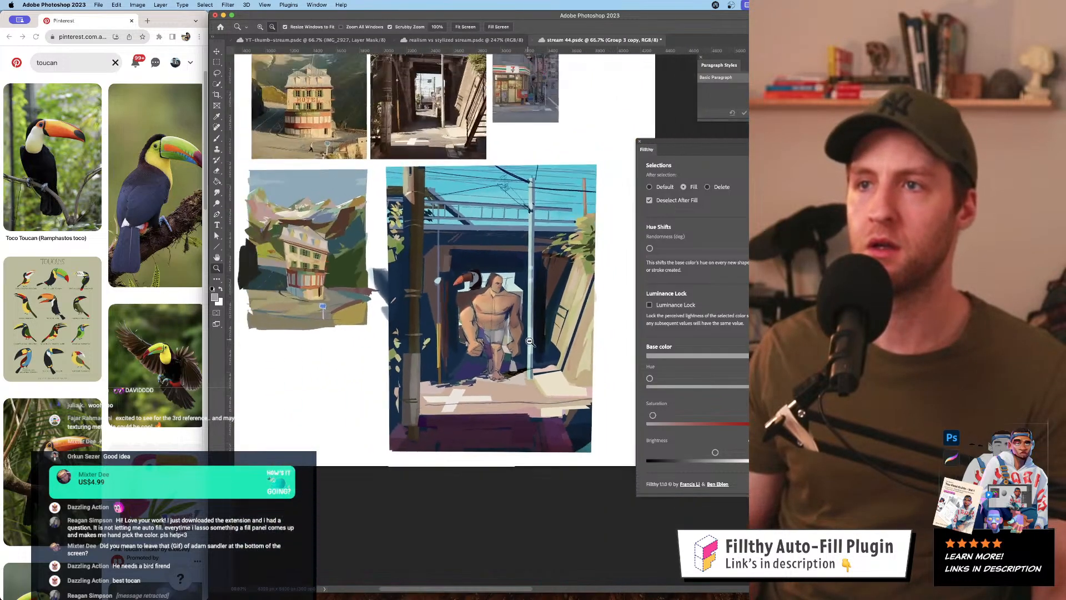
- Sample light skin tones from the man's head and neck and touch up his lower face with a brush
{"action": "left_click", "coordinate": [516, 329]}
{"action": "left_click", "coordinate": [517, 328]}
{"action": "left_click", "coordinate": [516, 328]}
{"action": "left_click_drag", "start_coordinate": [519, 335], "coordinate": [524, 343]}
{"action": "key", "text": "b"}
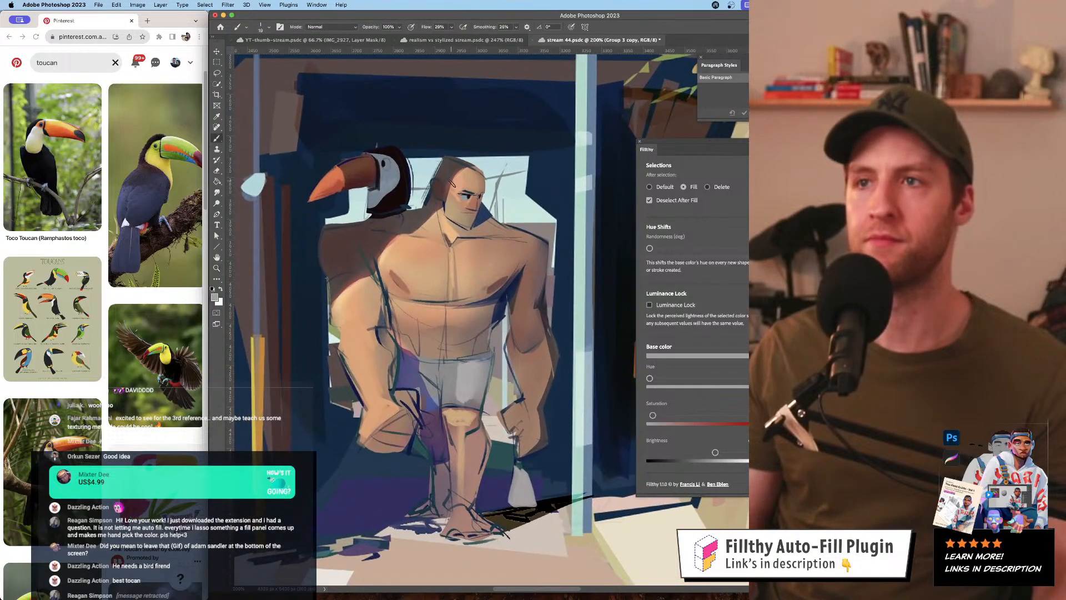
{"action": "left_click", "coordinate": [453, 192], "text": "alt"}
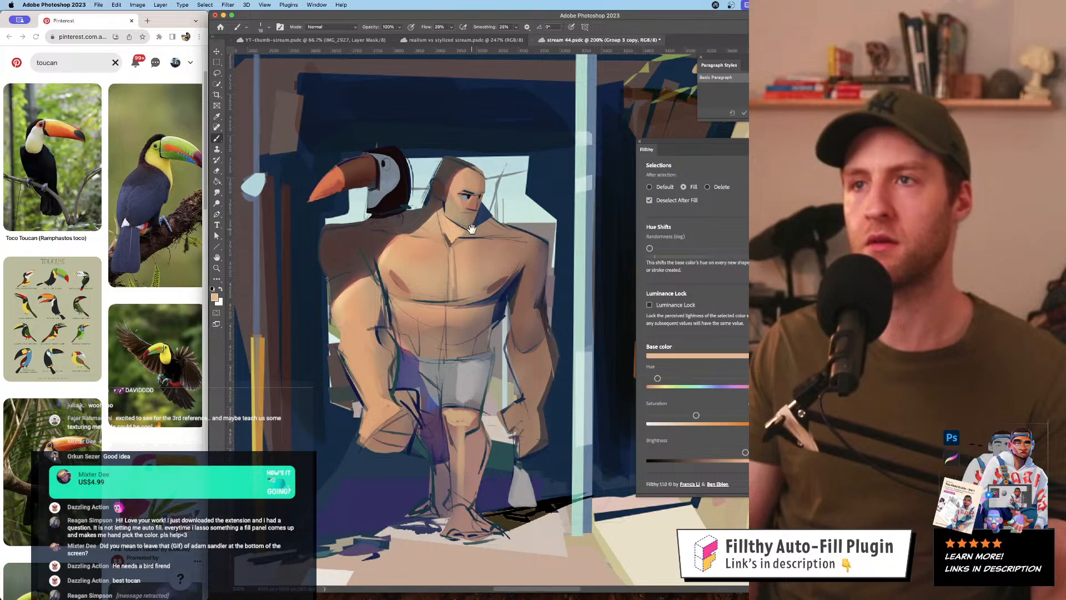
{"action": "left_click_drag", "start_coordinate": [458, 221], "coordinate": [453, 252]}
{"action": "left_click", "coordinate": [454, 229], "text": "alt"}
{"action": "key", "text": "["}
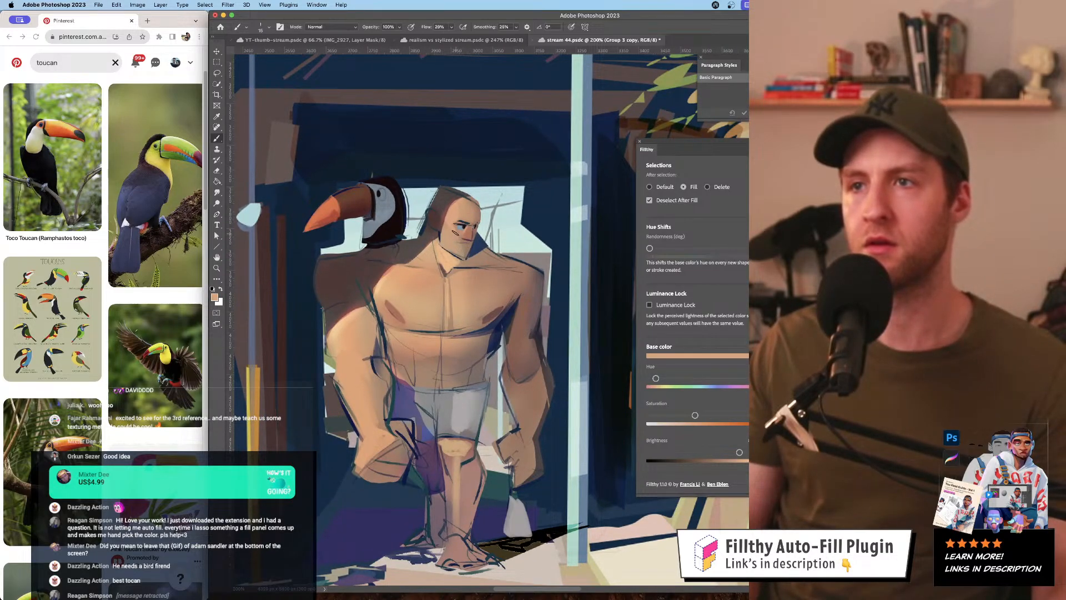
- Sample dark brown and near-black tones and darken the man's ear and the shadow beneath it
{"action": "scroll", "coordinate": [444, 247], "scroll_direction": "up", "scroll_amount": 4}
{"action": "left_click", "coordinate": [444, 249], "text": "alt"}
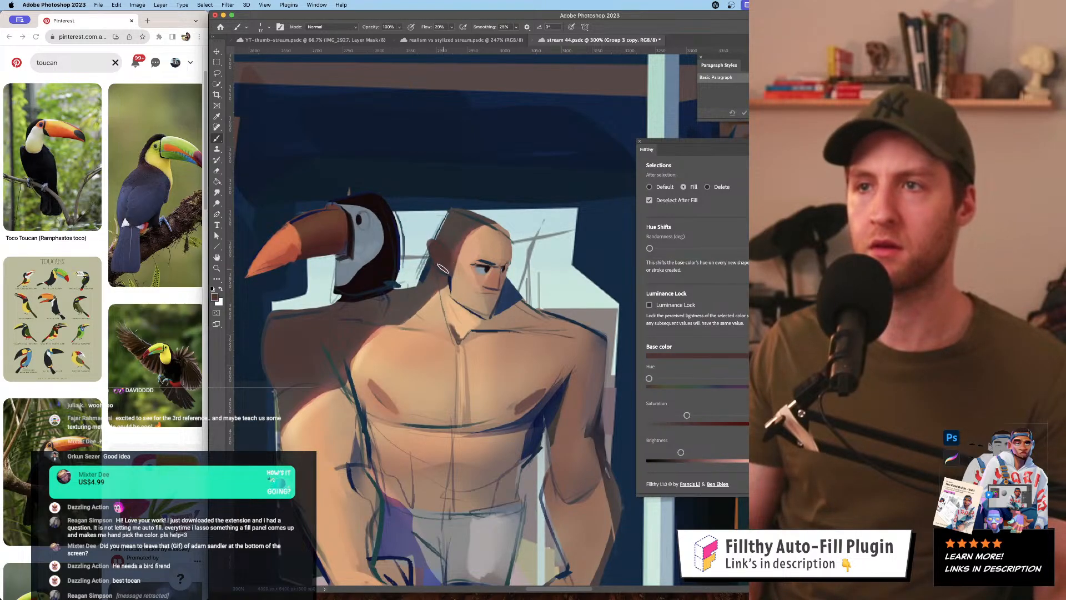
{"action": "left_click", "coordinate": [487, 267], "text": "alt"}
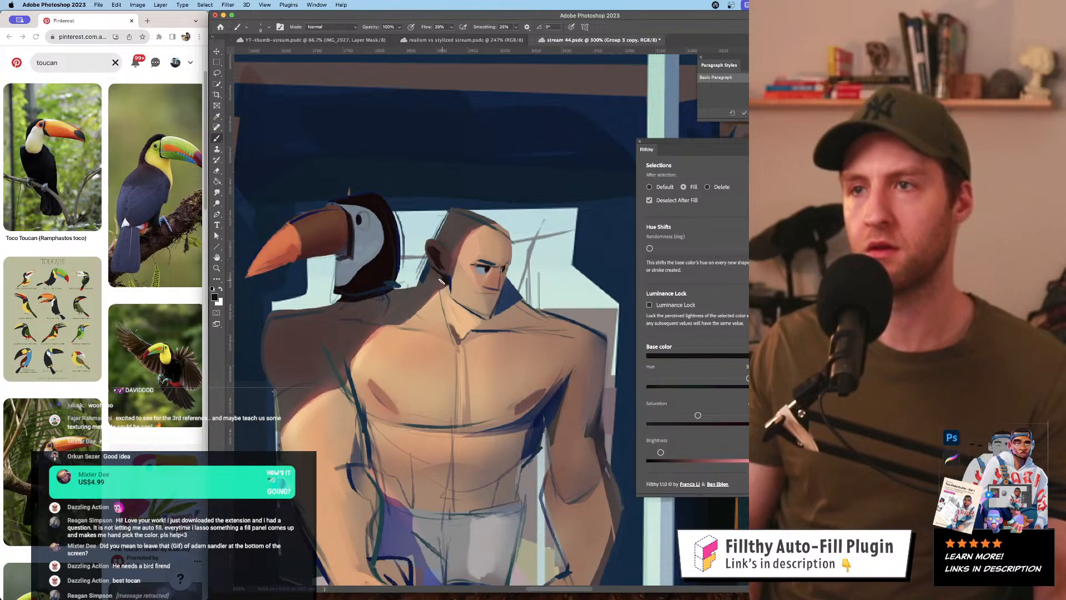
- Flip the canvas view horizontally and examine the man and toucan in the mirrored scene
{"action": "key", "text": "z"}
{"action": "left_click", "coordinate": [490, 243], "text": "alt"}
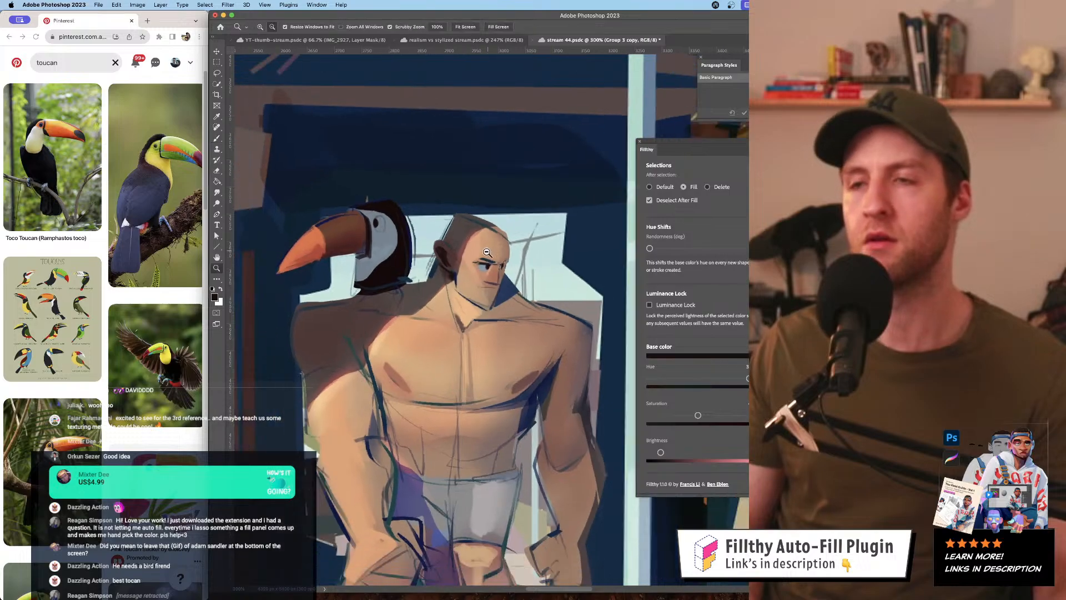
{"action": "left_click", "coordinate": [489, 243], "text": "alt"}
{"action": "left_click", "coordinate": [490, 243], "text": "alt"}
{"action": "left_click", "coordinate": [489, 243]}
{"action": "left_click", "coordinate": [490, 243], "text": "alt"}
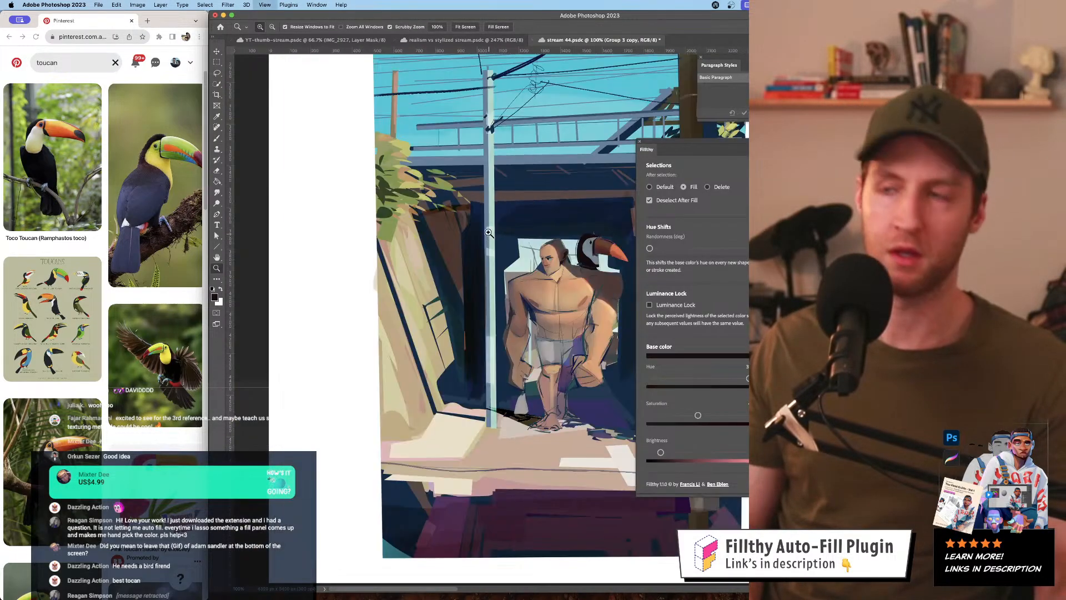
{"action": "left_click", "coordinate": [494, 266]}
{"action": "left_click", "coordinate": [496, 292]}
{"action": "left_click", "coordinate": [497, 292]}
{"action": "left_click", "coordinate": [497, 291]}
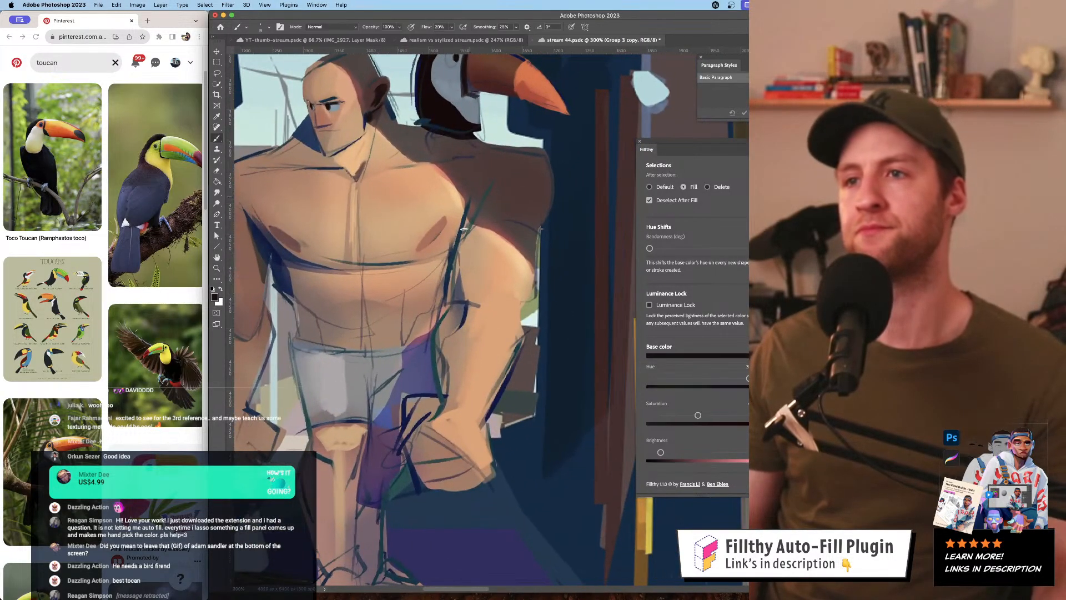
- Set brush smoothing to 0% and paint sampled skin and muted brown tones over the sketch lines between torso and near arm
{"action": "key", "text": "b"}
{"action": "left_click", "coordinate": [468, 273], "text": "alt"}
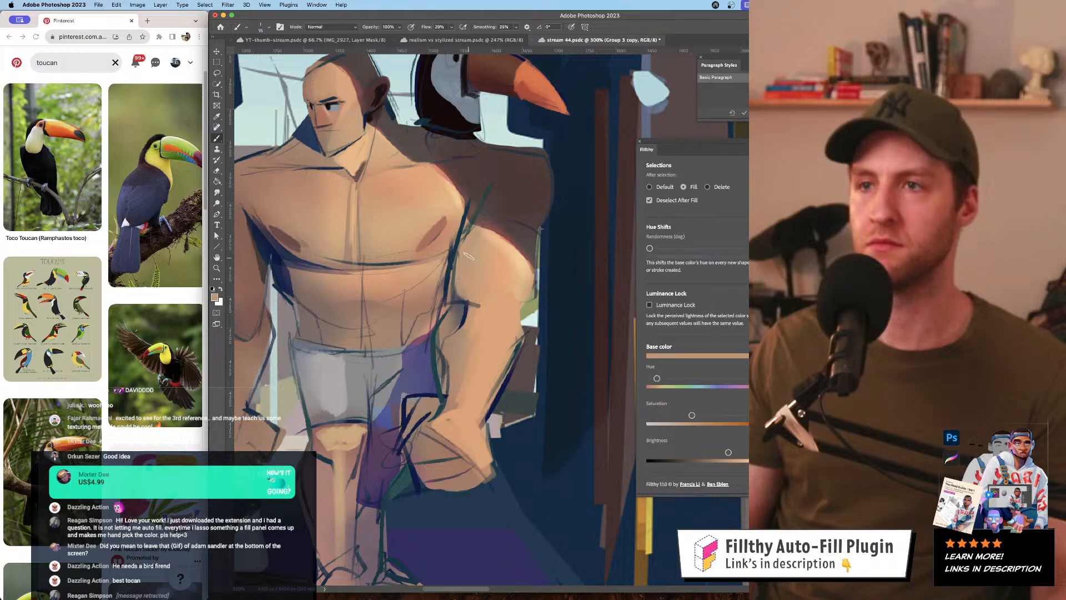
{"action": "key", "text": "alt+0"}
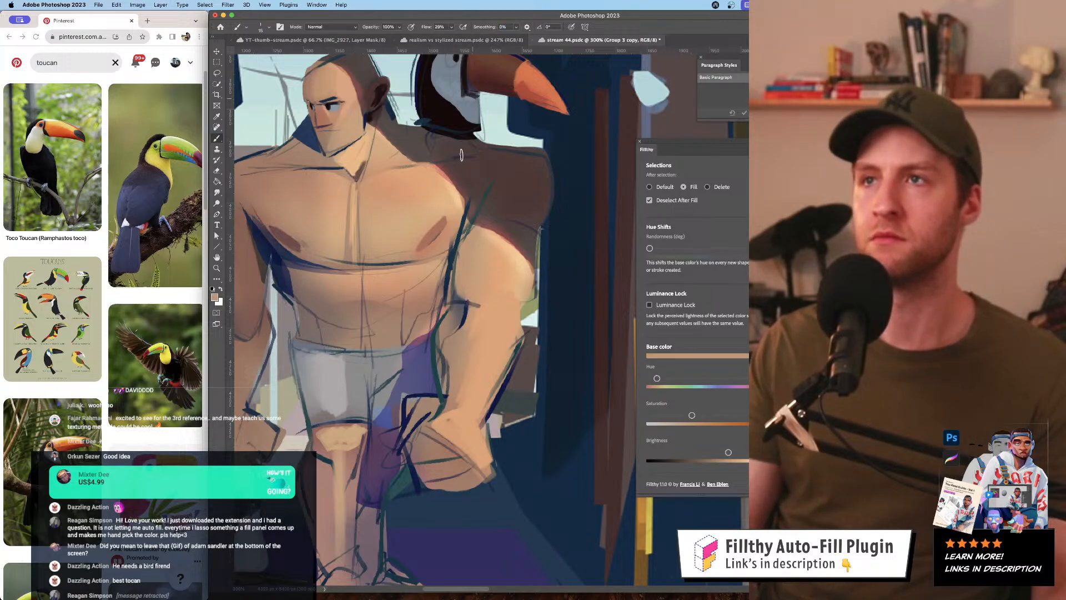
{"action": "left_click", "coordinate": [473, 320], "text": "alt"}
{"action": "left_click", "coordinate": [454, 319], "text": "alt"}
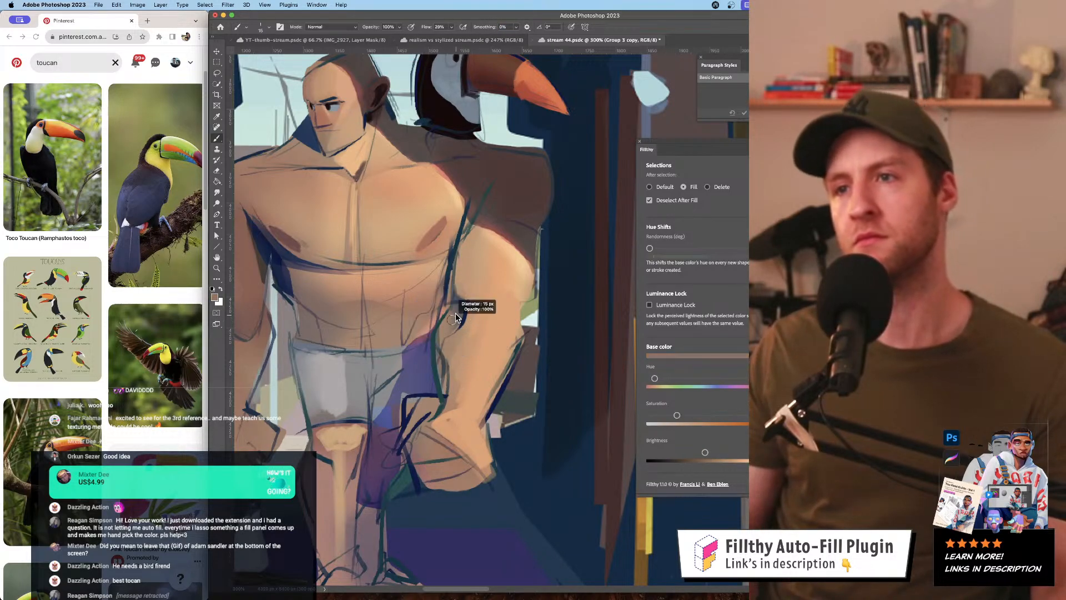
{"action": "left_click_drag", "start_coordinate": [456, 317], "coordinate": [460, 303]}
{"action": "left_click", "coordinate": [457, 293], "text": "alt"}
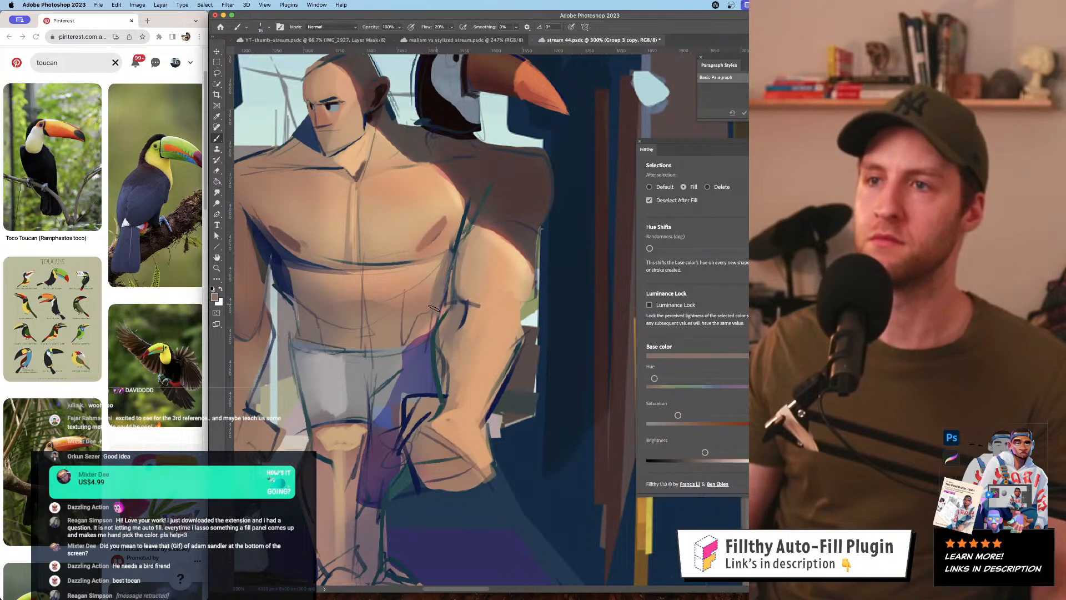
{"action": "mouse_move", "coordinate": [443, 272]}
{"action": "left_mouse_down"}
{"action": "mouse_move", "coordinate": [361, 258]}
{"action": "mouse_move", "coordinate": [455, 199]}
{"action": "left_mouse_up"}
- Sample lighter skin tones from the chest and paint a light strip down its centre
{"action": "left_click", "coordinate": [411, 244], "text": "alt"}
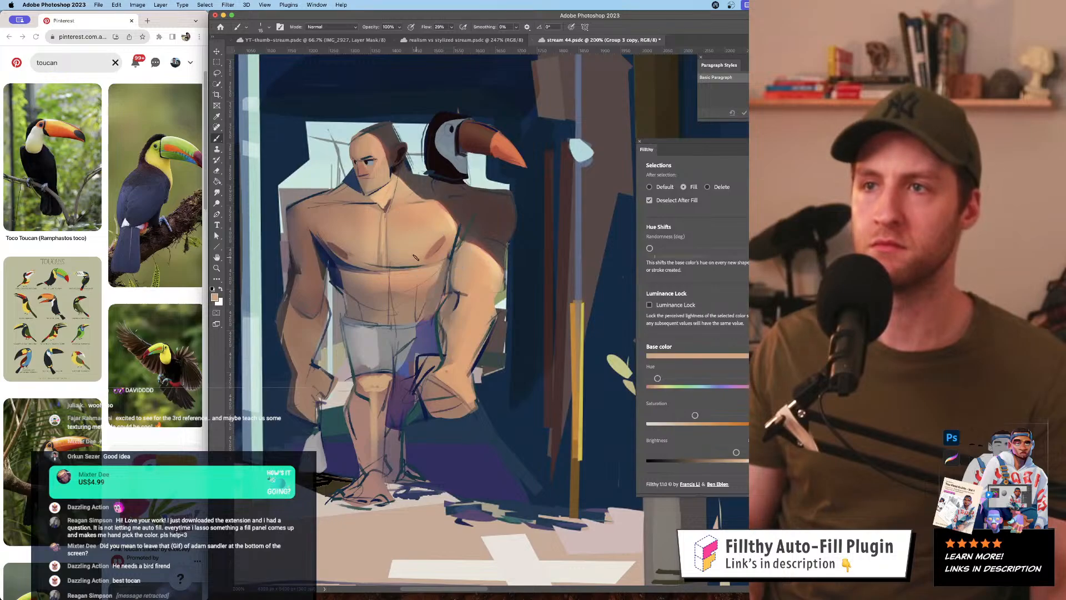
{"action": "left_click", "coordinate": [386, 253], "text": "alt"}
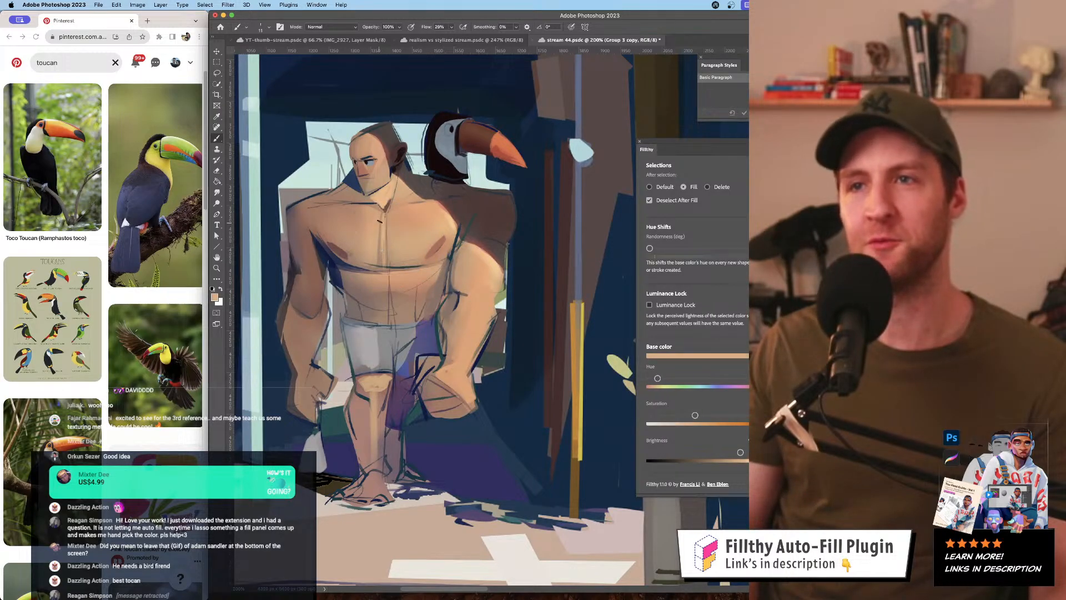
{"action": "left_click", "coordinate": [452, 219], "text": "alt"}
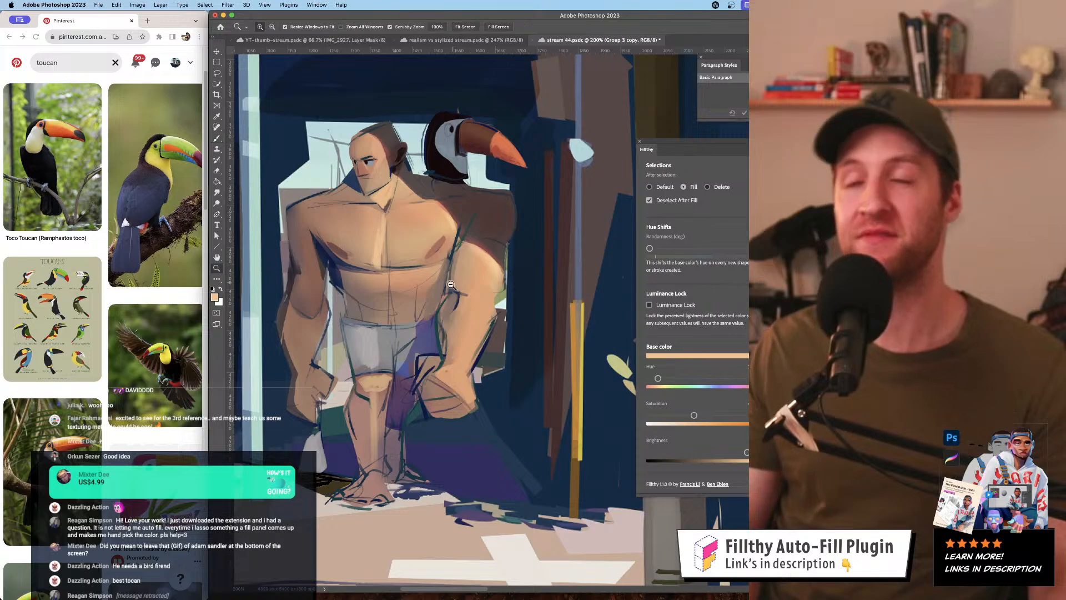
- Check the whole figure and touch up the man's face around the eye with the light skin tone
{"action": "left_click", "coordinate": [434, 289], "text": "alt+super"}
{"action": "left_click", "coordinate": [433, 289], "text": "alt+super"}
{"action": "left_click", "coordinate": [426, 293], "text": "alt+super"}
{"action": "left_click", "coordinate": [425, 292], "text": "super"}
{"action": "left_click", "coordinate": [425, 291], "text": "super"}
{"action": "left_click", "coordinate": [426, 292], "text": "super"}
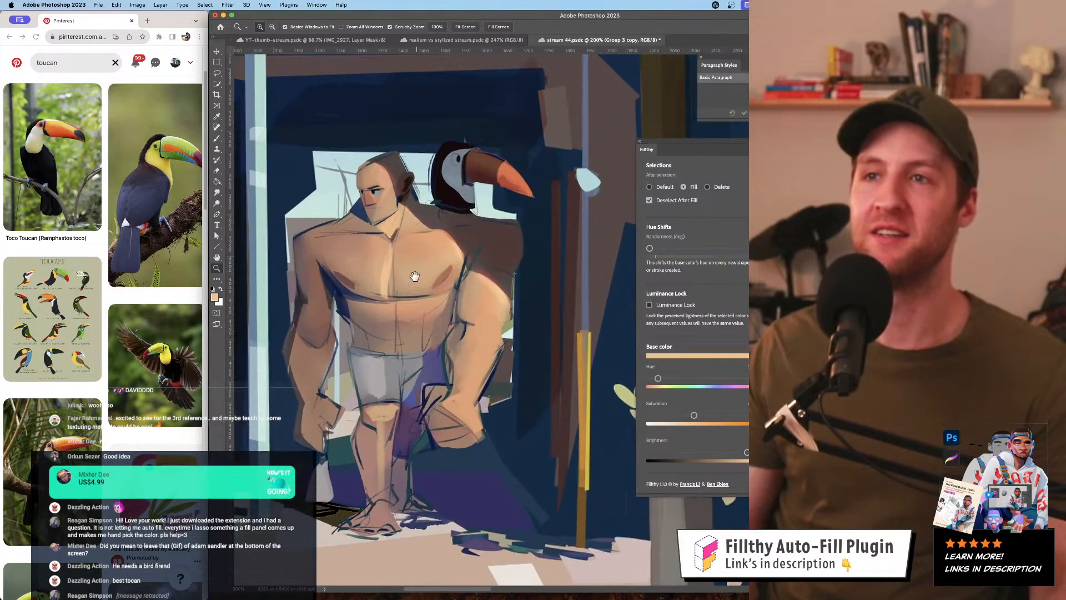
{"action": "left_click_drag", "start_coordinate": [379, 240], "coordinate": [376, 236]}
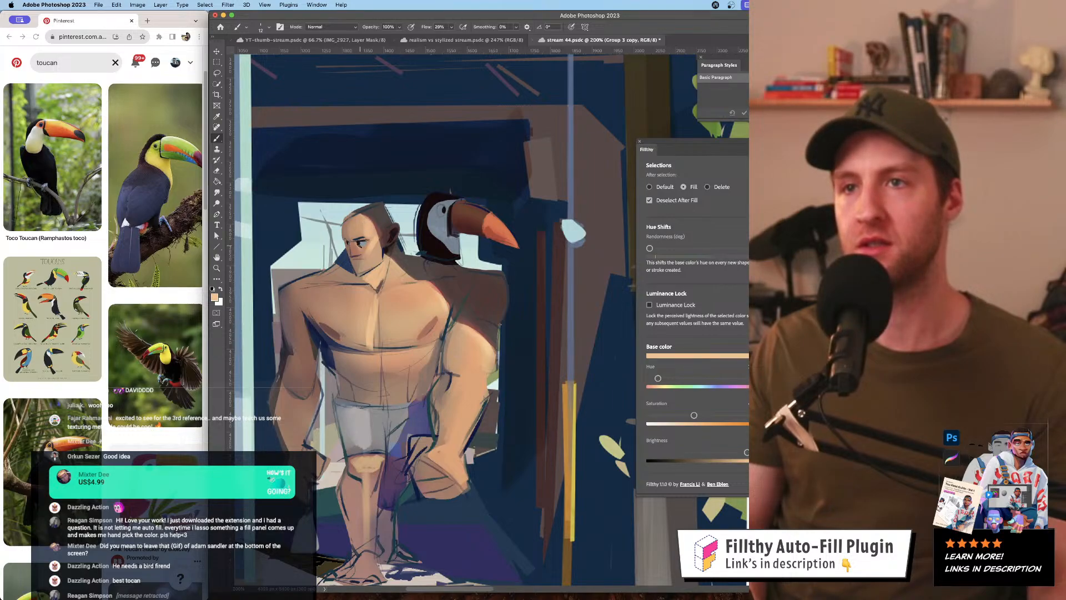
{"action": "left_click_drag", "start_coordinate": [360, 245], "coordinate": [355, 245]}
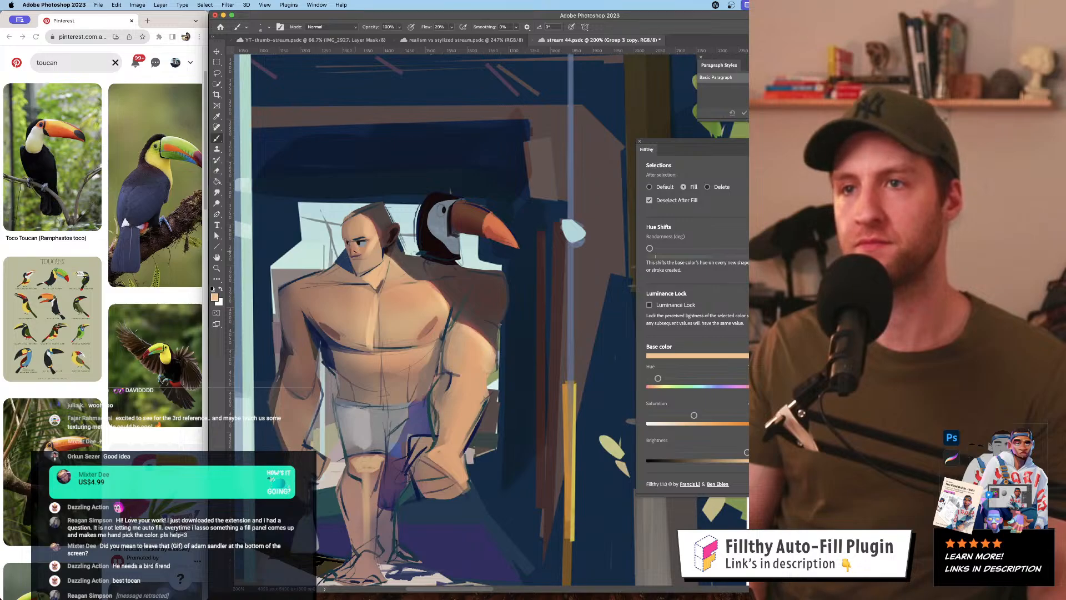
- Paint light skin highlights down the near arm, and sample the dark brown of the shadowed shoulder to shade behind it
{"action": "key", "text": "z"}
{"action": "mouse_move", "coordinate": [388, 260]}
{"action": "left_mouse_down"}
{"action": "mouse_move", "coordinate": [311, 259]}
{"action": "mouse_move", "coordinate": [438, 261]}
{"action": "left_mouse_up"}
{"action": "key", "text": "b"}
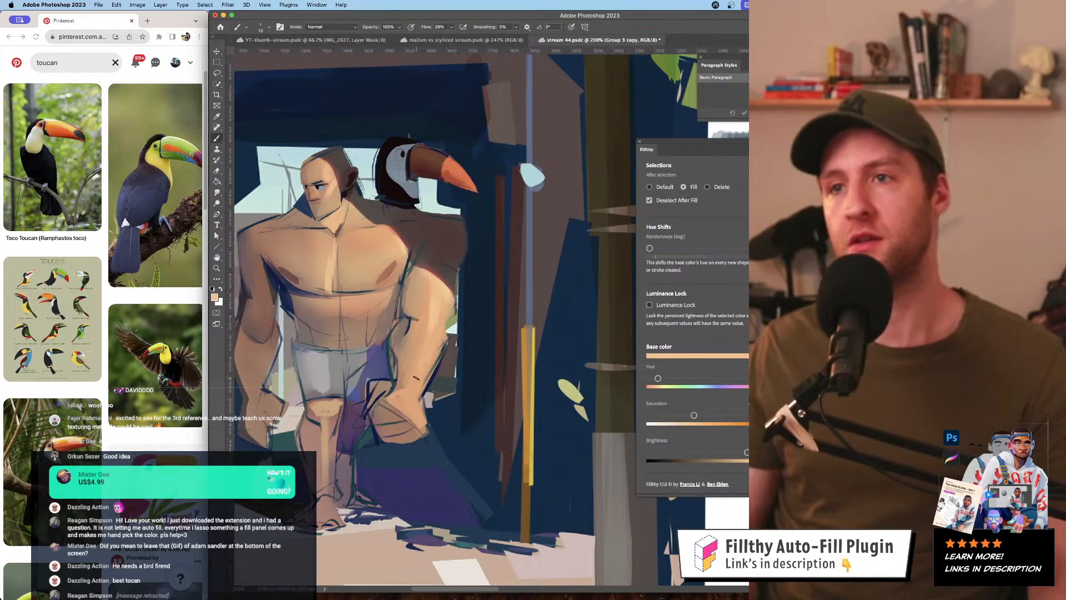
{"action": "mouse_move", "coordinate": [481, 364]}
{"action": "left_mouse_down"}
{"action": "mouse_move", "coordinate": [438, 361]}
{"action": "mouse_move", "coordinate": [472, 356]}
{"action": "left_mouse_up"}
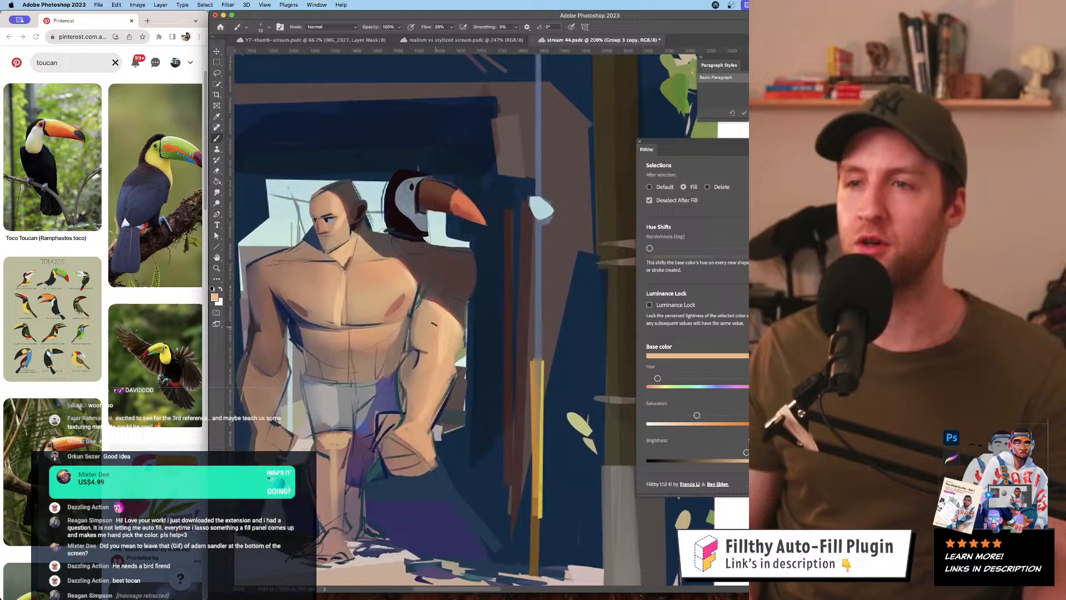
{"action": "left_click", "coordinate": [436, 324]}
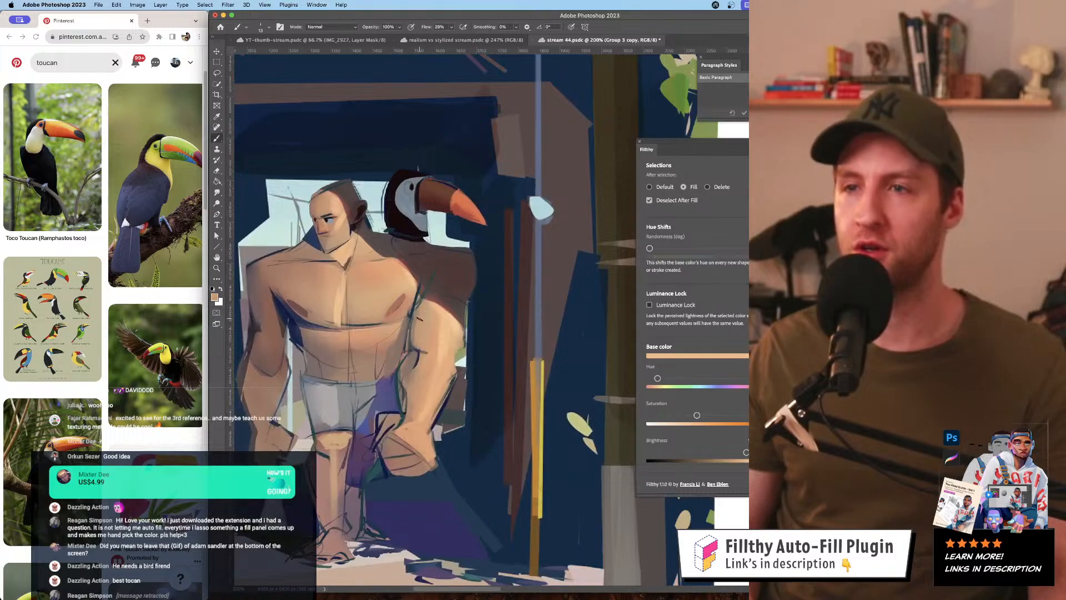
{"action": "left_click", "coordinate": [443, 272], "text": "alt"}
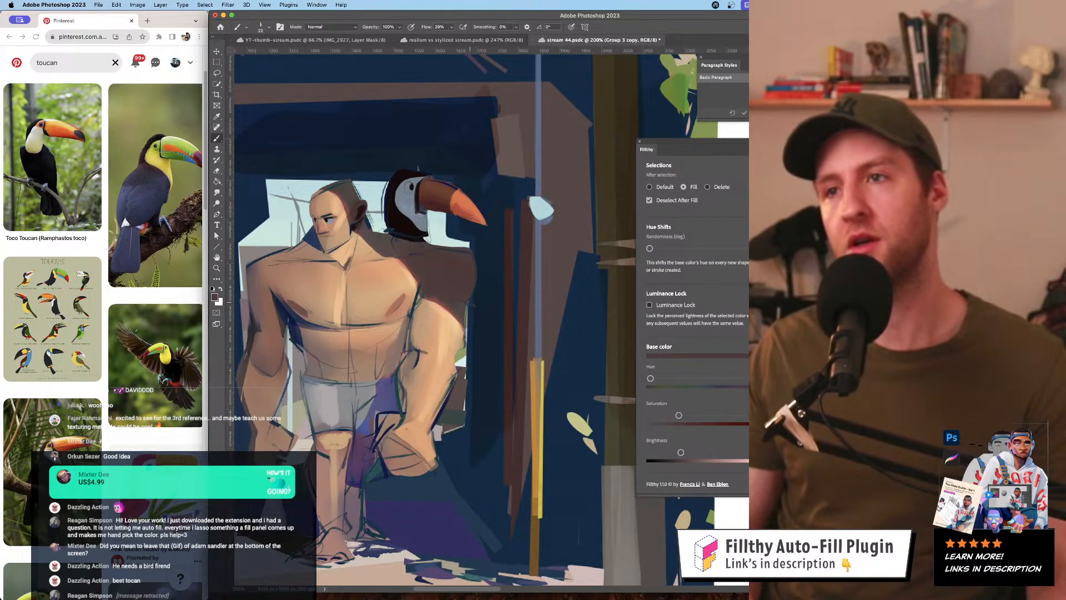
- Paint the toucan's eye near-black and refine its outline with the grey-blue sampled from the bird's face
{"action": "left_click", "coordinate": [406, 239]}
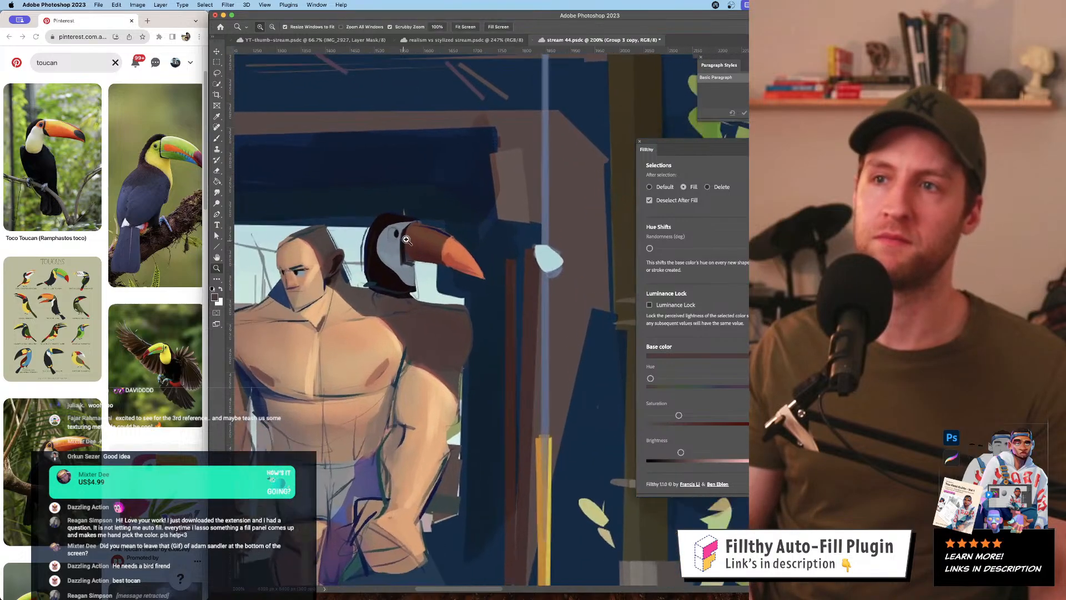
{"action": "left_click", "coordinate": [407, 239]}
{"action": "key", "text": "b"}
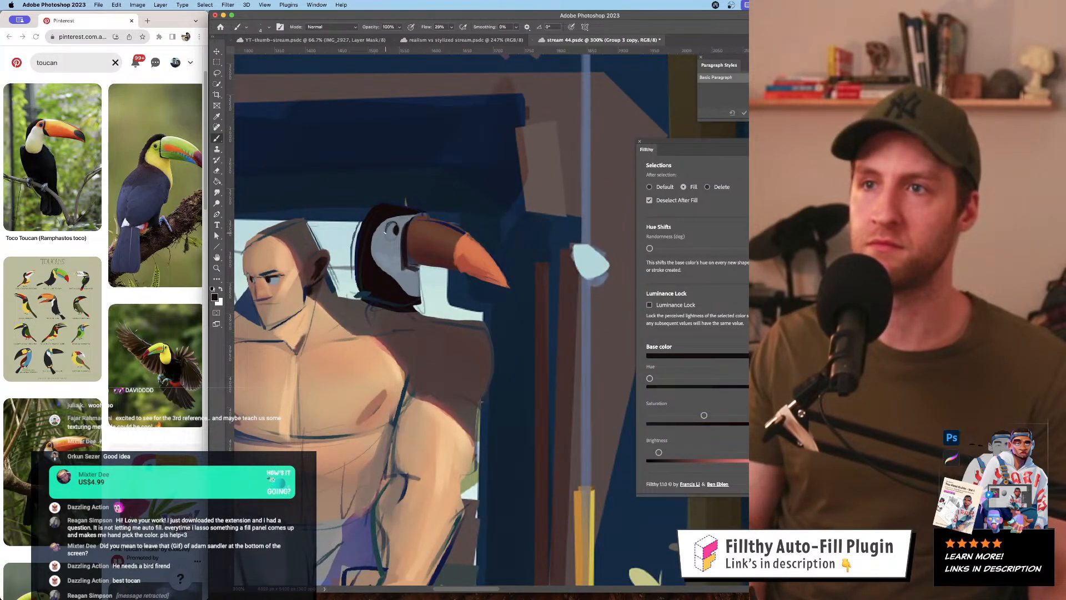
{"action": "left_click", "coordinate": [396, 233], "text": "alt"}
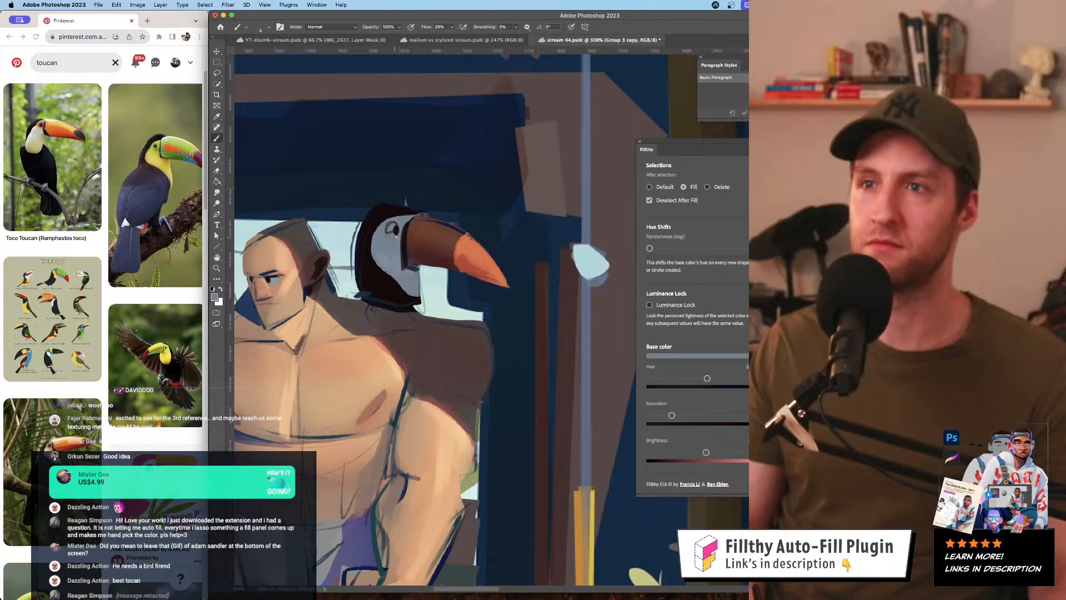
- Sample reddish brown, dark blue-grey and muted skin tones and shade the far upper arm beside the chest
{"action": "key", "text": "z"}
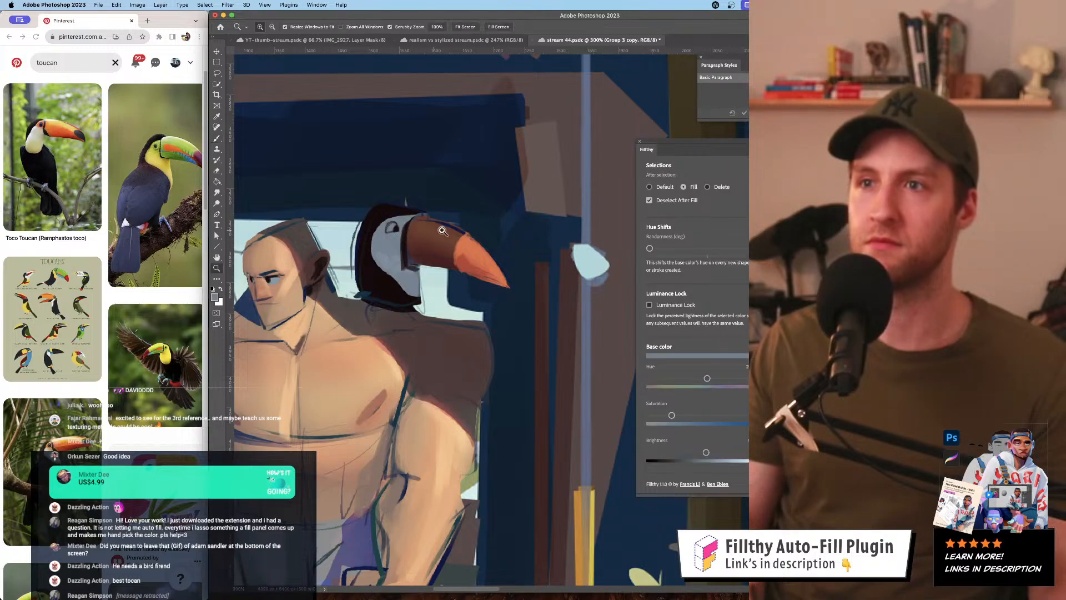
{"action": "left_click", "coordinate": [449, 263], "text": "alt"}
{"action": "left_click", "coordinate": [448, 263], "text": "alt"}
{"action": "left_click", "coordinate": [449, 263], "text": "alt"}
{"action": "left_click", "coordinate": [449, 262]}
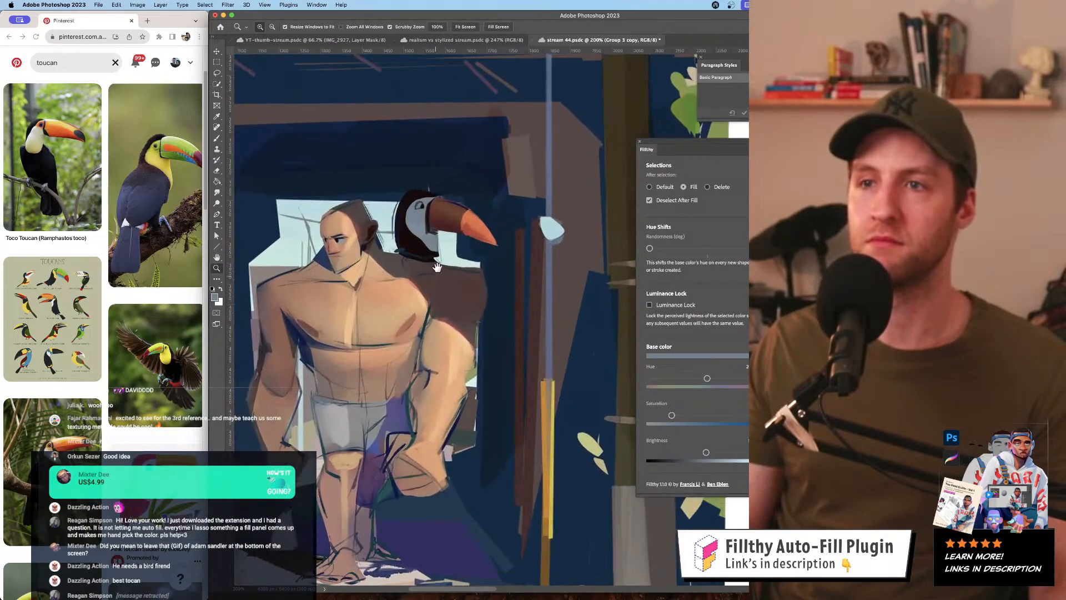
{"action": "left_click", "coordinate": [444, 272]}
{"action": "key", "text": "b"}
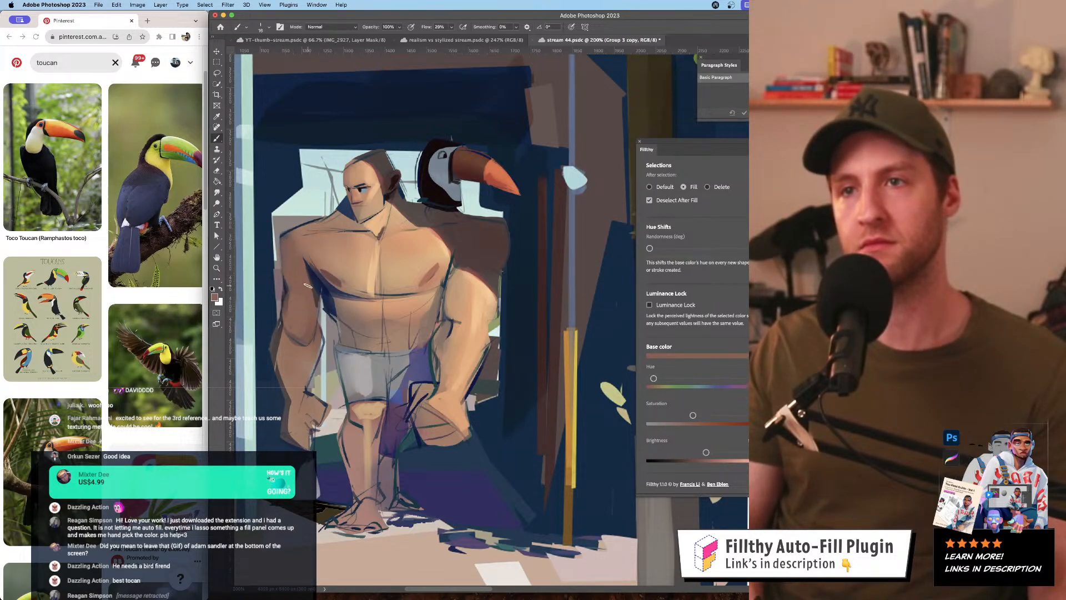
{"action": "left_click", "coordinate": [286, 292], "text": "alt"}
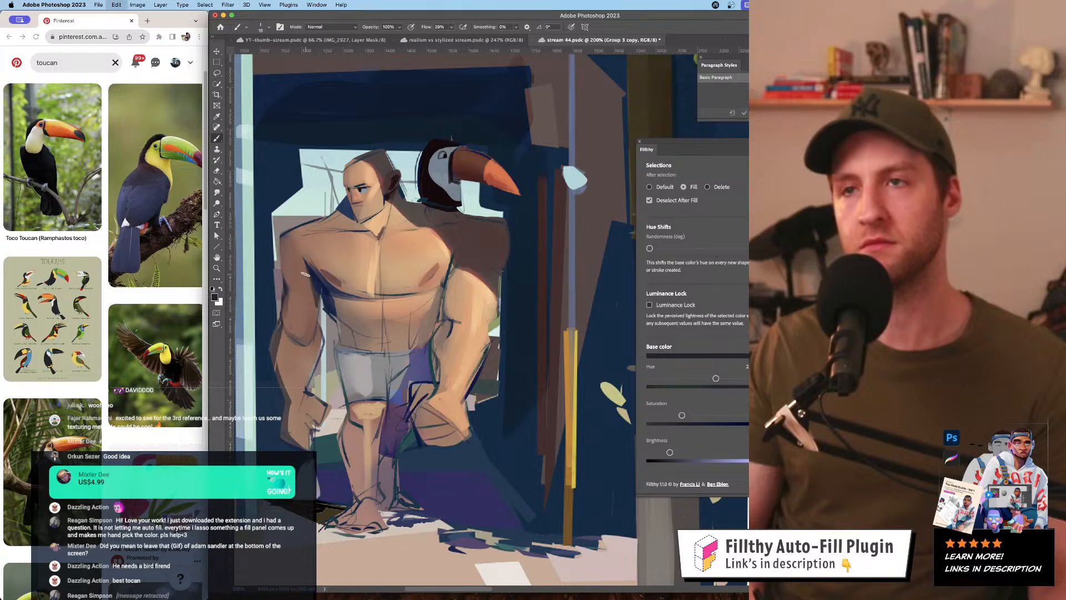
{"action": "left_click", "coordinate": [303, 275], "text": "alt"}
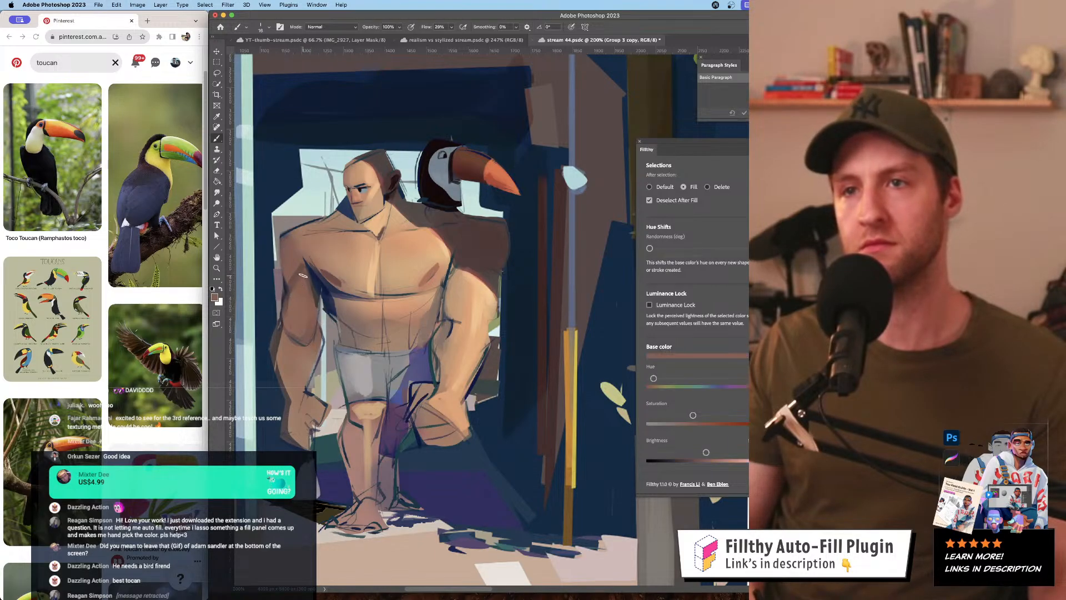
{"action": "left_click", "coordinate": [311, 275], "text": "alt"}
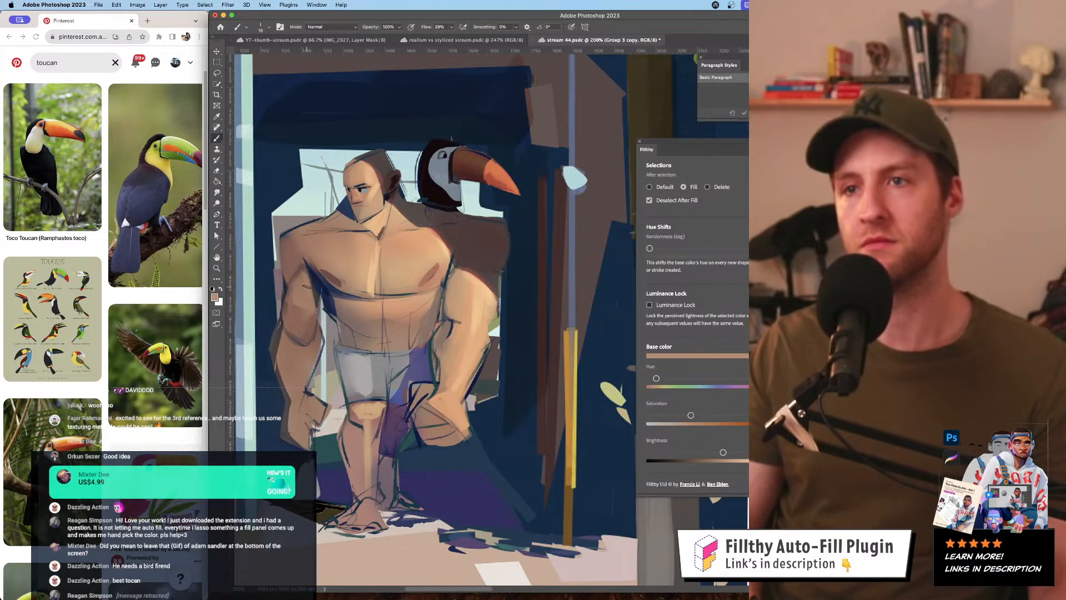
- Flip the canvas view back horizontally and compare the painted scene with the reference images
{"action": "key", "text": "z"}
{"action": "scroll", "coordinate": [394, 318], "scroll_direction": "down", "scroll_amount": 5}
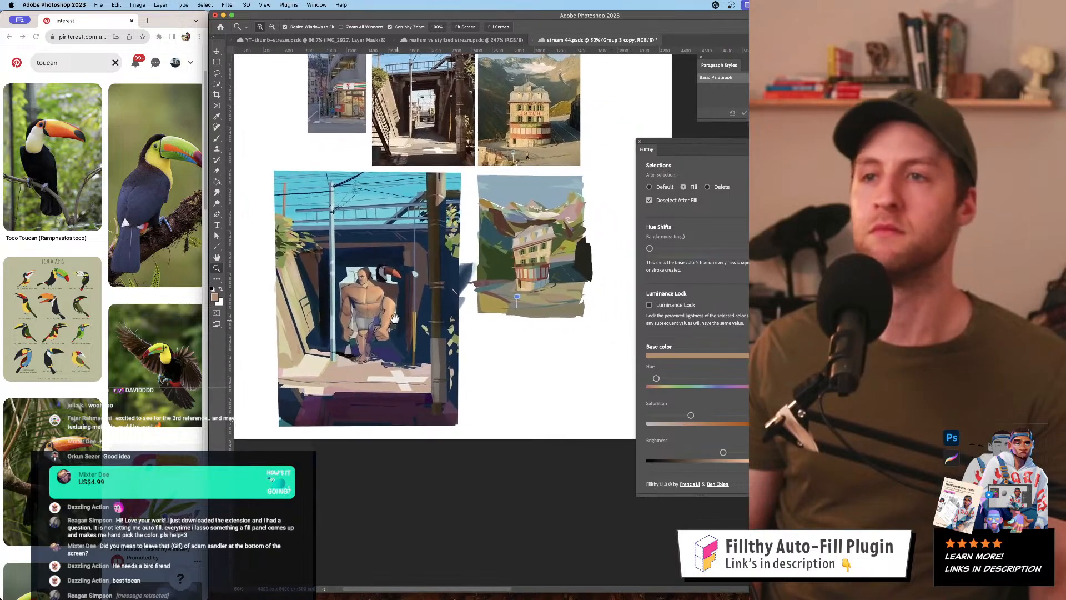
{"action": "scroll", "coordinate": [395, 318], "scroll_direction": "down", "scroll_amount": 5}
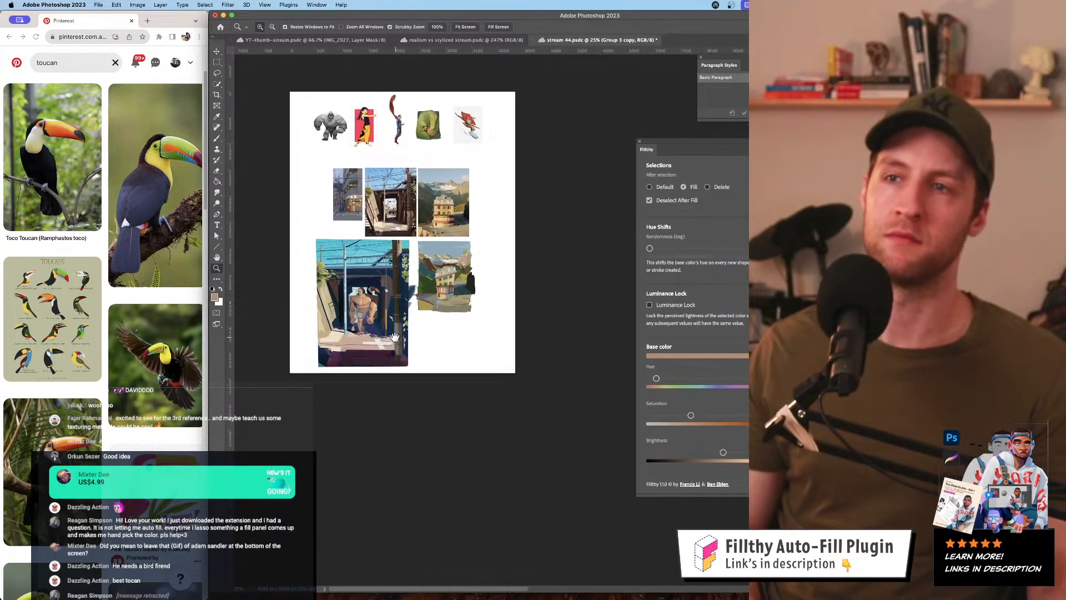
{"action": "left_click", "coordinate": [379, 310]}
{"action": "key", "text": "shift+super+h"}
{"action": "left_click_drag", "start_coordinate": [507, 239], "coordinate": [324, 251]}
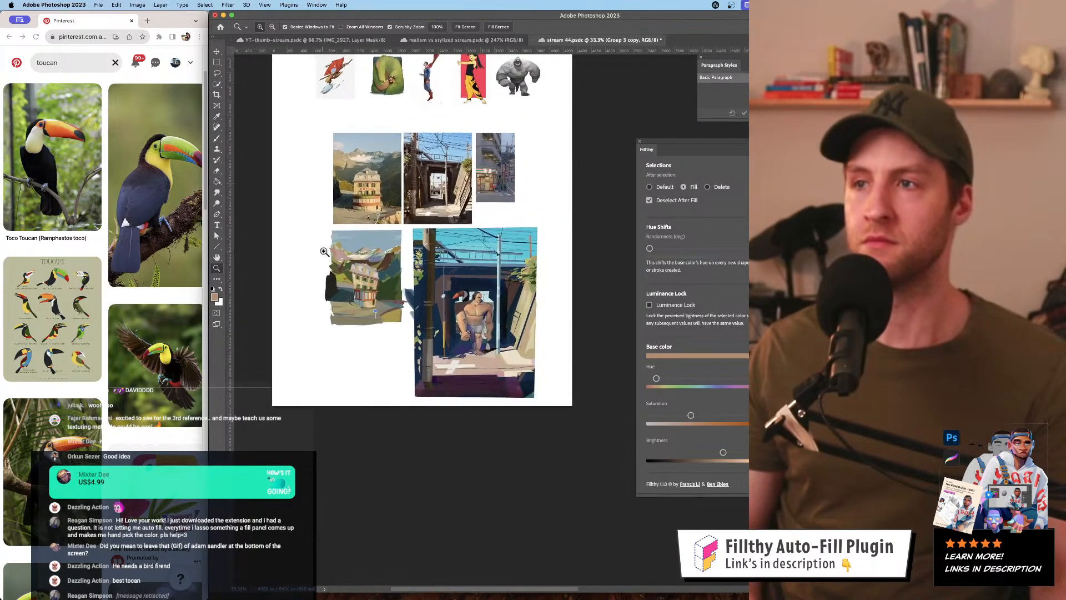
{"action": "scroll", "coordinate": [502, 336], "scroll_direction": "up", "scroll_amount": 5}
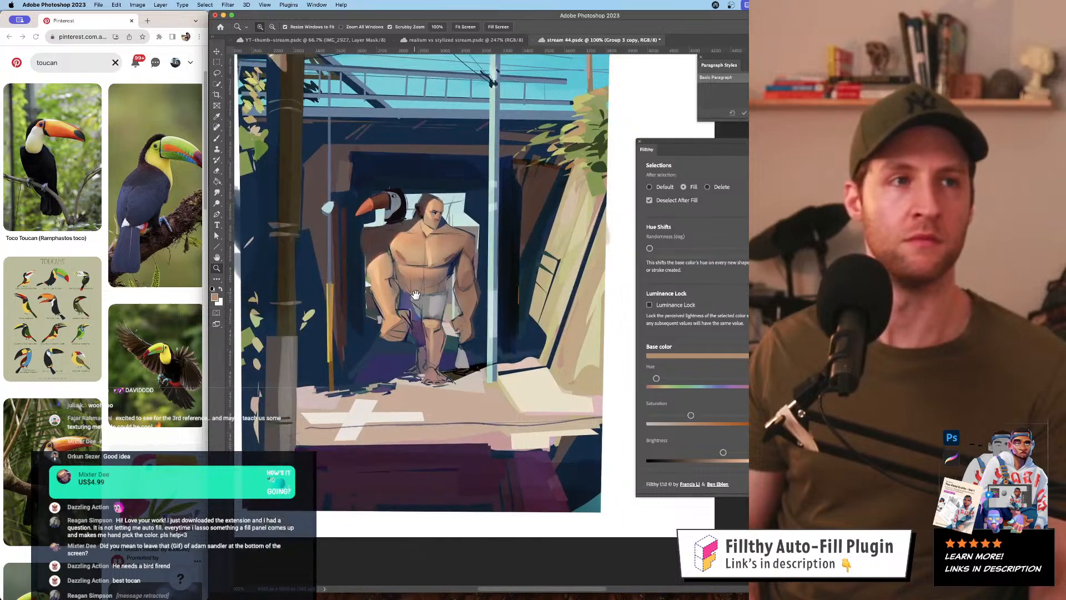
- Touch up the toucan's upper beak and crown with sampled reddish brown and near-black
{"action": "scroll", "coordinate": [420, 292], "scroll_direction": "up", "scroll_amount": 3}
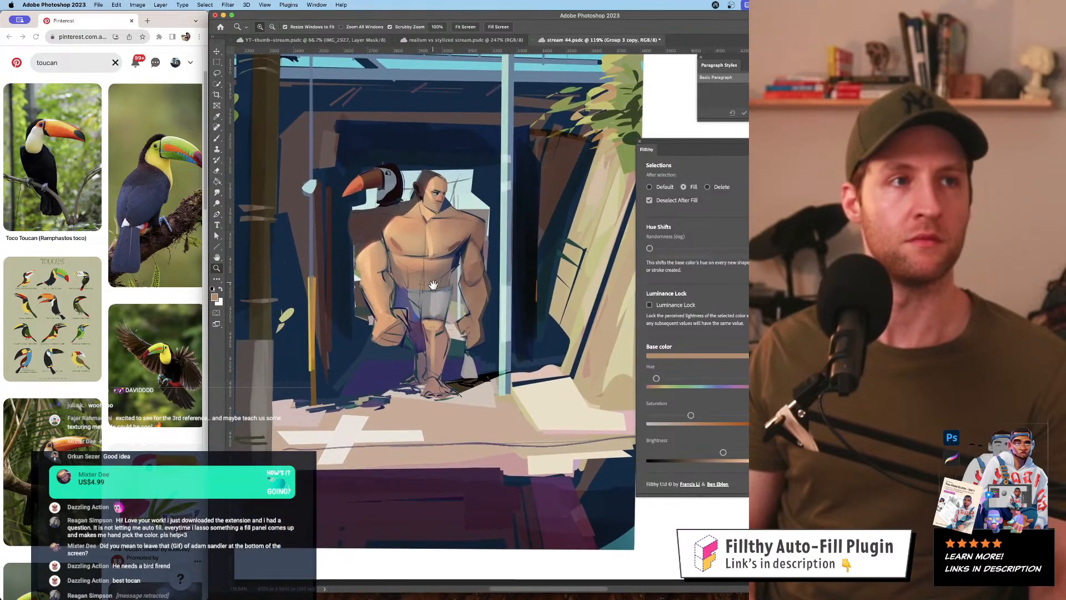
{"action": "scroll", "coordinate": [371, 186], "scroll_direction": "up", "scroll_amount": 5}
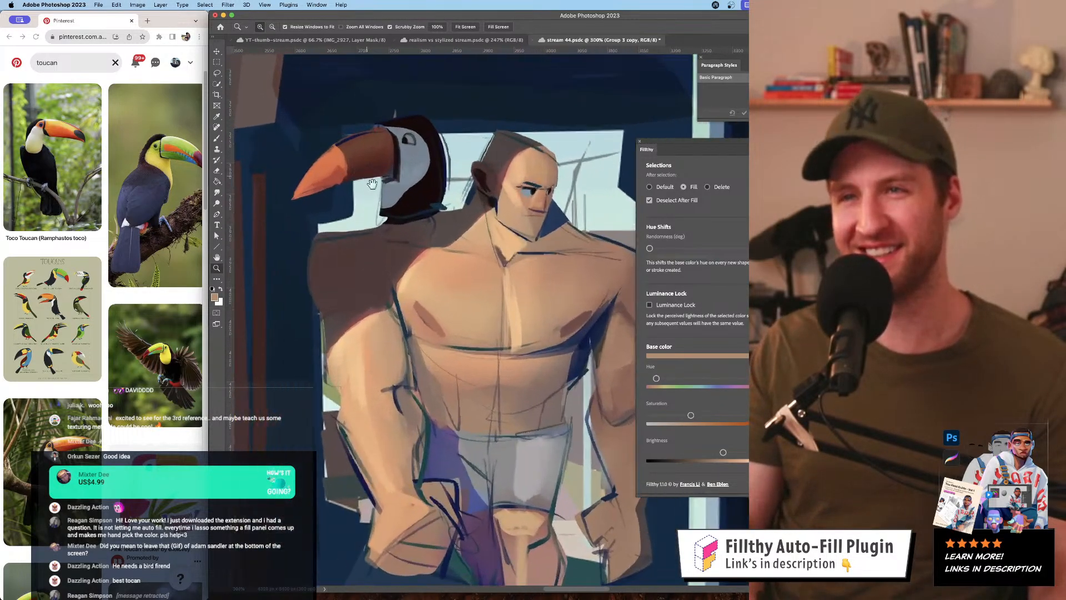
{"action": "left_click_drag", "start_coordinate": [372, 183], "coordinate": [400, 229]}
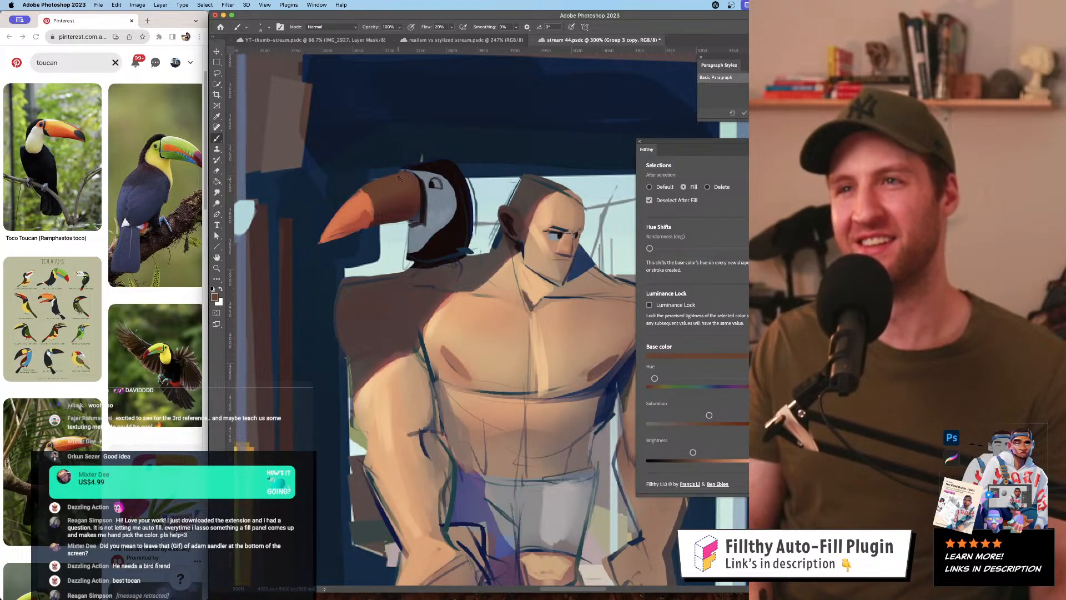
{"action": "left_click_drag", "start_coordinate": [405, 180], "coordinate": [351, 197]}
{"action": "left_click", "coordinate": [351, 181], "text": "alt"}
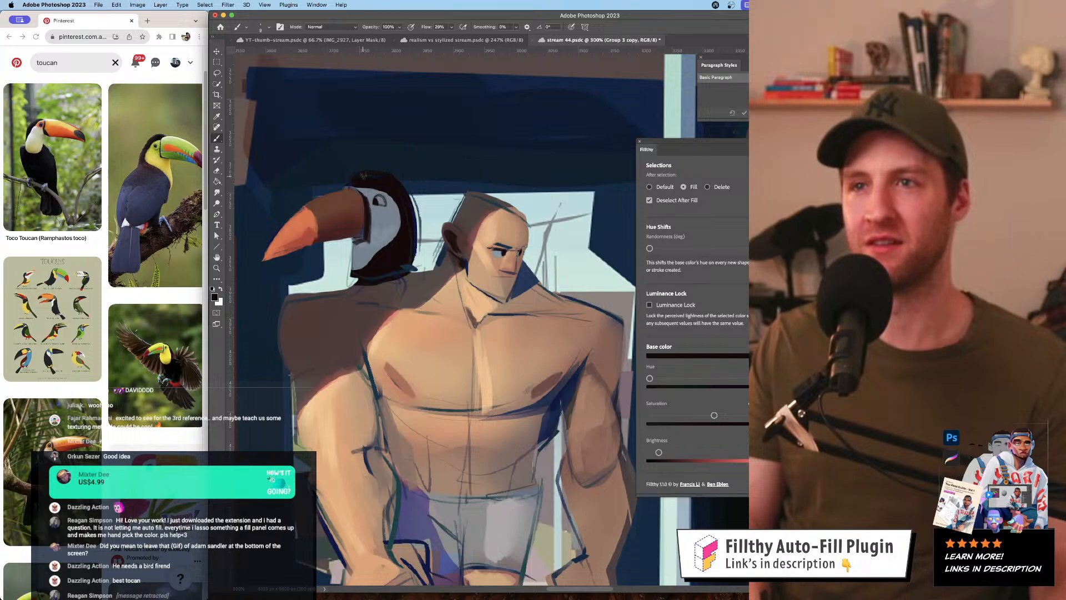
{"action": "left_click_drag", "start_coordinate": [407, 192], "coordinate": [413, 196]}
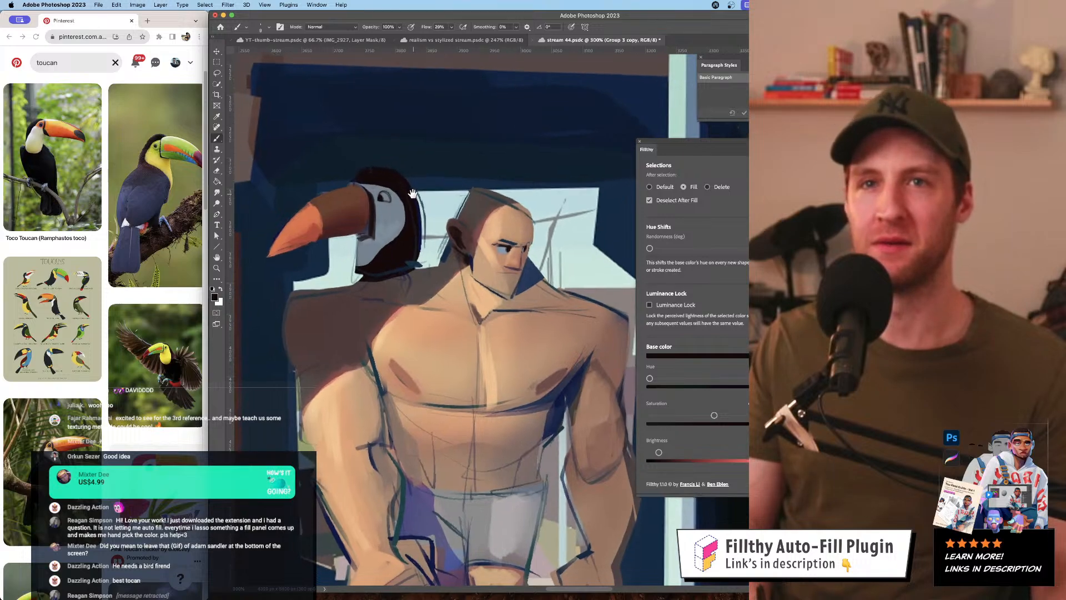
- Repaint the toucan's eye with a reddish-brown ring, a sampled blue-grey fill and a near-black pupil
{"action": "left_click", "coordinate": [373, 198], "text": "alt"}
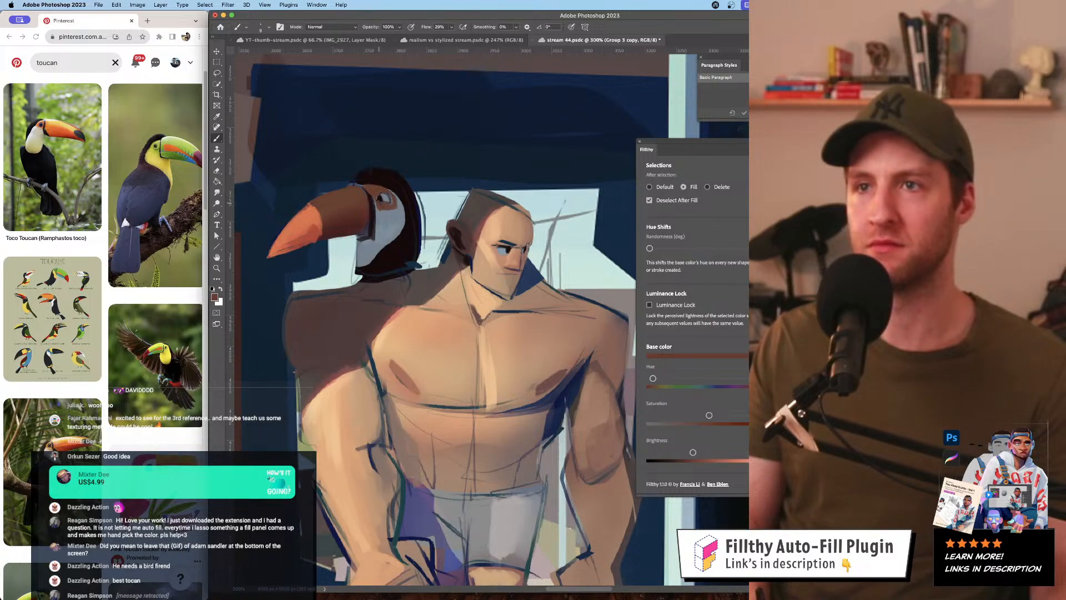
{"action": "left_click", "coordinate": [389, 199], "text": "alt"}
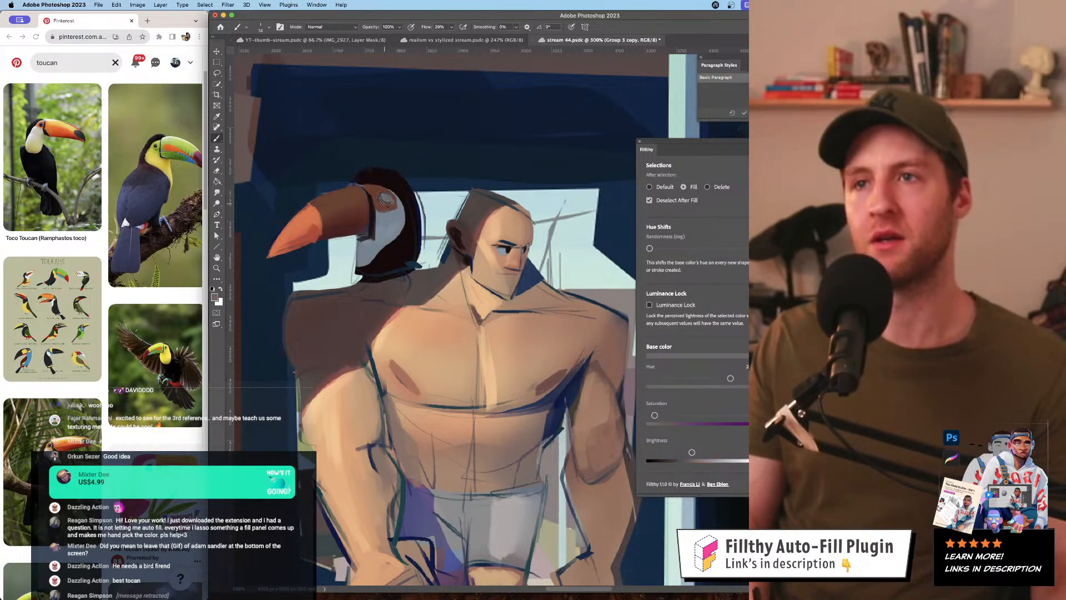
{"action": "left_click", "coordinate": [384, 198], "text": "alt"}
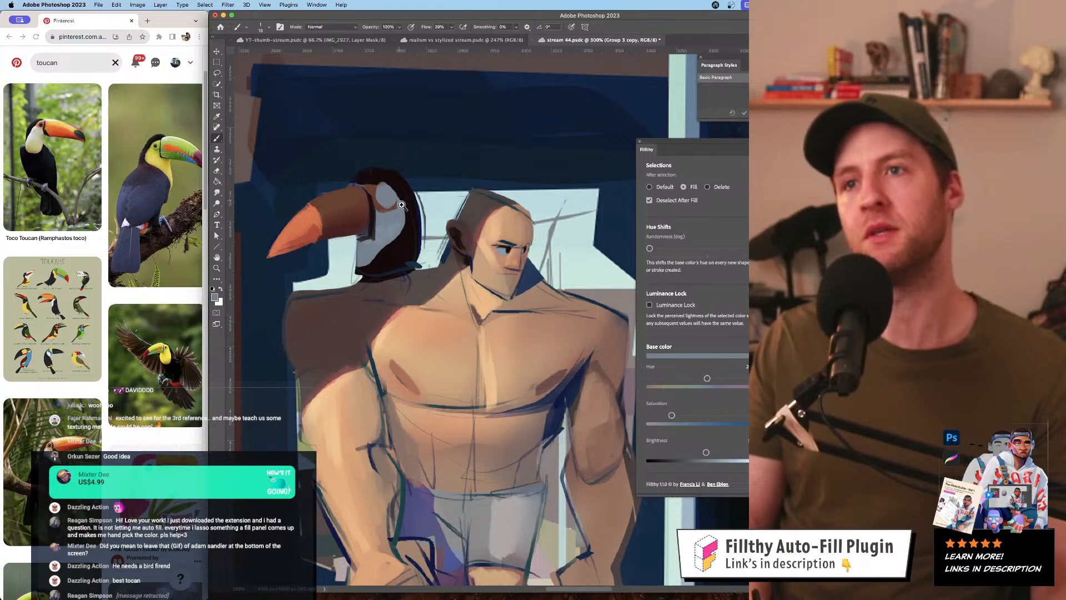
{"action": "scroll", "coordinate": [402, 205], "scroll_direction": "down", "scroll_amount": 5}
{"action": "scroll", "coordinate": [384, 201], "scroll_direction": "up", "scroll_amount": 8}
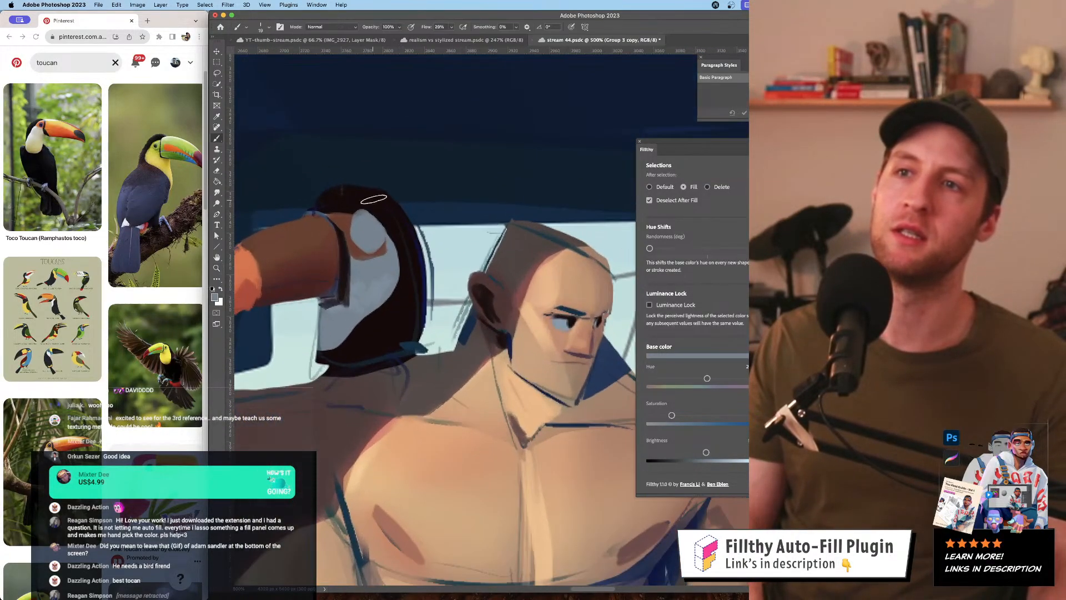
{"action": "mouse_move", "coordinate": [367, 227]}
{"action": "left_mouse_down"}
{"action": "mouse_move", "coordinate": [352, 225]}
{"action": "mouse_move", "coordinate": [355, 237]}
{"action": "mouse_move", "coordinate": [360, 222]}
{"action": "mouse_move", "coordinate": [396, 219]}
{"action": "mouse_move", "coordinate": [374, 230]}
{"action": "mouse_move", "coordinate": [390, 235]}
{"action": "mouse_move", "coordinate": [401, 205]}
{"action": "left_mouse_up"}
{"action": "left_click", "coordinate": [371, 194], "text": "alt"}
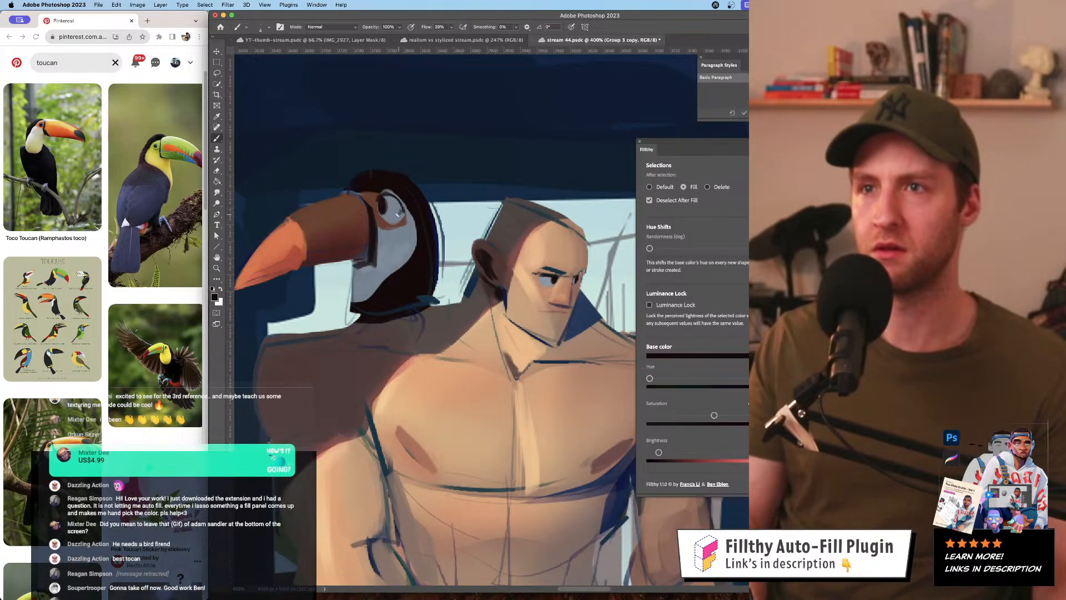
- Flip the canvas view horizontally and refine the toucan's eye rim with sampled reddish brown and grey-blue
{"action": "left_click_drag", "start_coordinate": [394, 250], "coordinate": [284, 243]}
{"action": "key", "text": "super+shift+h"}
{"action": "mouse_move", "coordinate": [546, 245]}
{"action": "left_mouse_down"}
{"action": "mouse_move", "coordinate": [498, 239]}
{"action": "mouse_move", "coordinate": [512, 240]}
{"action": "left_mouse_up"}
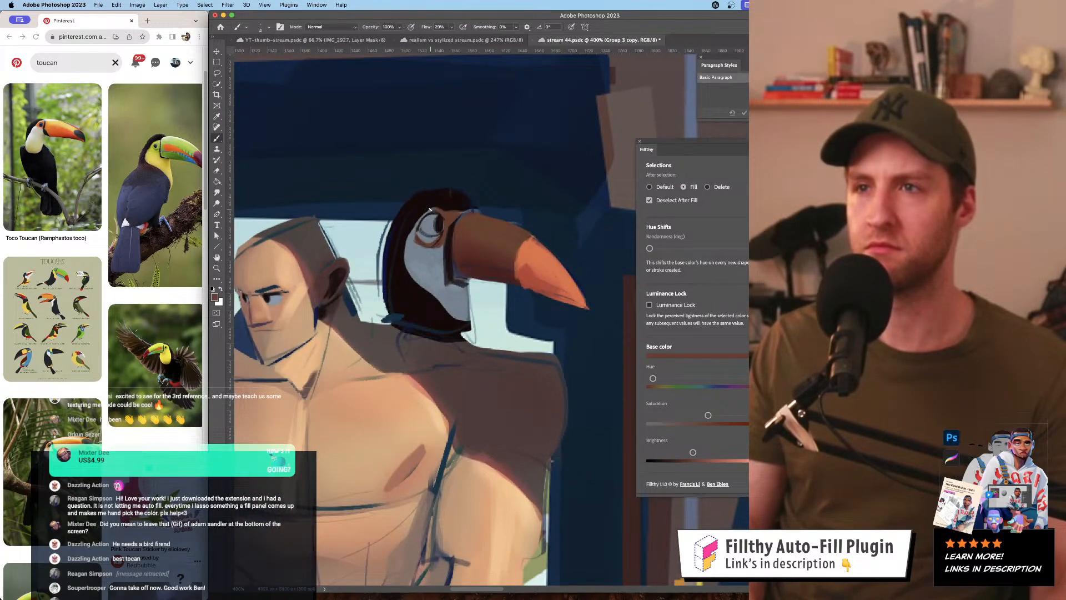
{"action": "left_click", "coordinate": [424, 242], "text": "alt"}
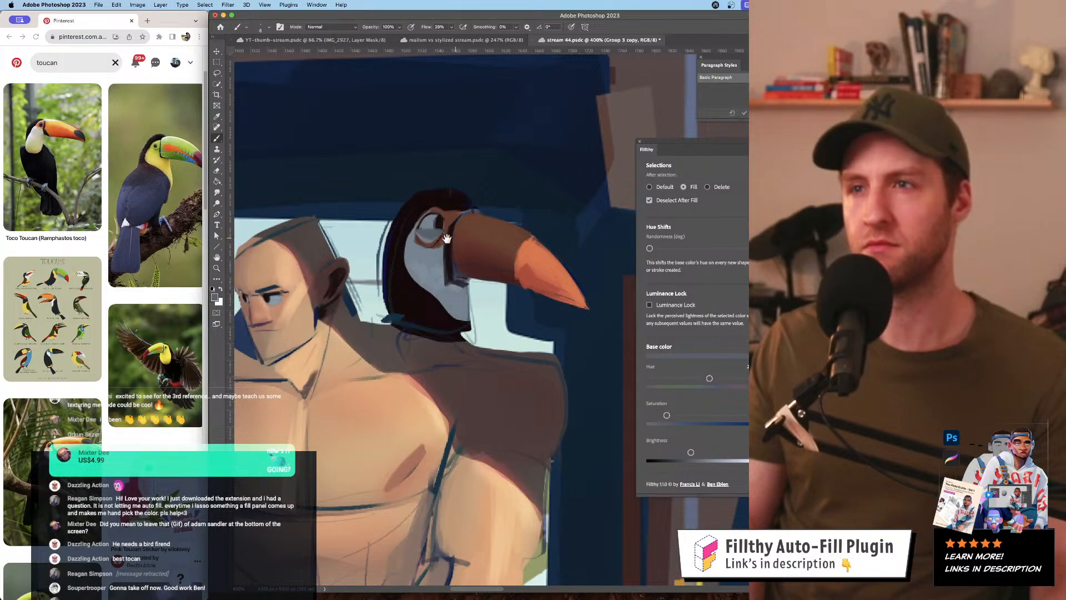
{"action": "left_click_drag", "start_coordinate": [447, 239], "coordinate": [390, 227]}
- Sample a dark red-brown, rotate the canvas view and shade the underside of the toucan's beak
{"action": "left_click", "coordinate": [421, 261], "text": "alt"}
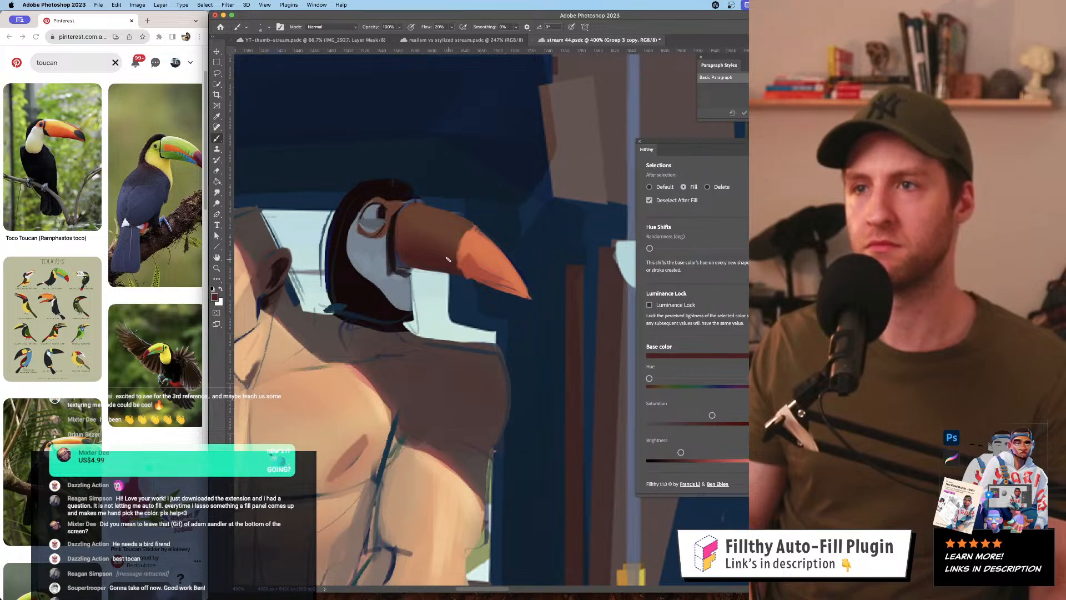
{"action": "key", "text": "z"}
{"action": "mouse_move", "coordinate": [525, 296]}
{"action": "left_mouse_down"}
{"action": "mouse_move", "coordinate": [456, 292]}
{"action": "mouse_move", "coordinate": [495, 289]}
{"action": "left_mouse_up"}
{"action": "key", "text": "r"}
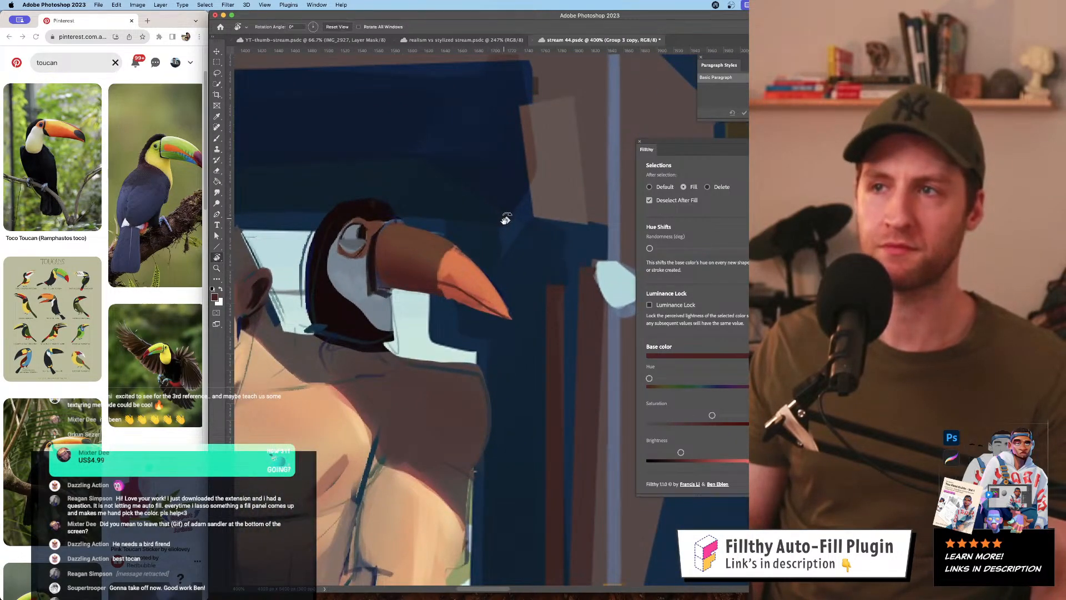
{"action": "left_click_drag", "start_coordinate": [507, 219], "coordinate": [353, 191]}
{"action": "key", "text": "b"}
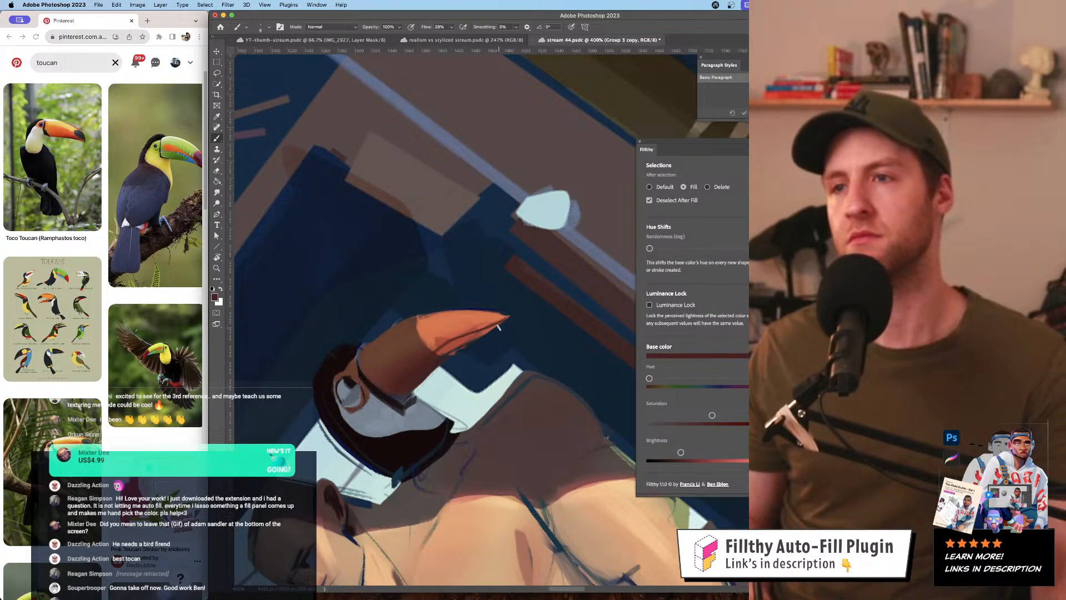
{"action": "left_click_drag", "start_coordinate": [498, 325], "coordinate": [489, 340]}
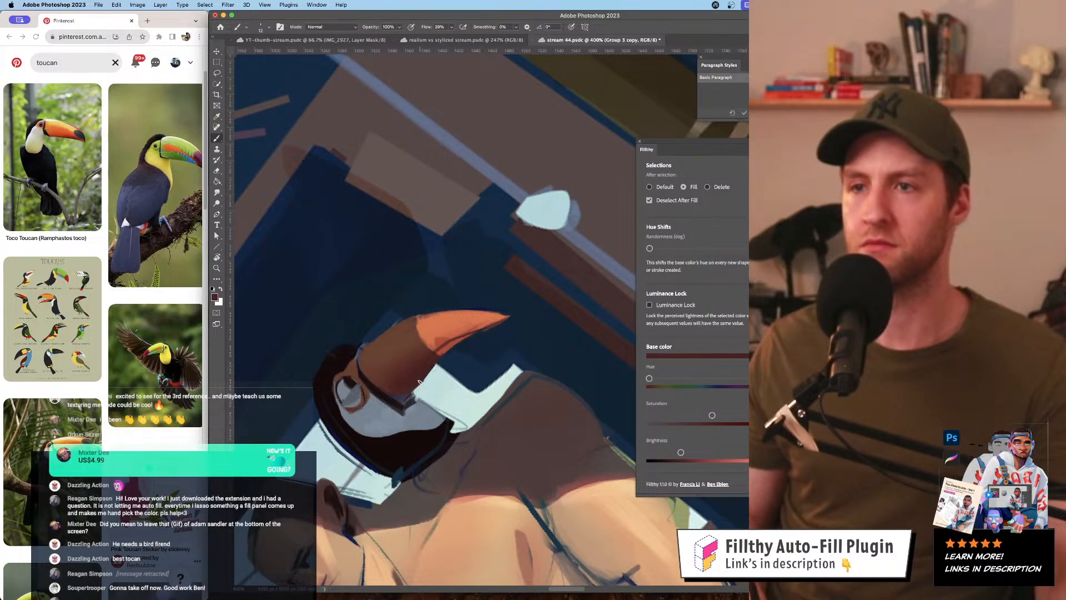
- Reset the canvas rotation and blend the far arm from upper arm to forearm with sampled skin tones
{"action": "key", "text": "z"}
{"action": "mouse_move", "coordinate": [467, 295]}
{"action": "left_mouse_down"}
{"action": "mouse_move", "coordinate": [438, 266]}
{"action": "mouse_move", "coordinate": [444, 213]}
{"action": "mouse_move", "coordinate": [444, 261]}
{"action": "mouse_move", "coordinate": [481, 285]}
{"action": "mouse_move", "coordinate": [488, 259]}
{"action": "left_mouse_up"}
{"action": "key", "text": "r"}
{"action": "key", "text": "z"}
{"action": "left_click", "coordinate": [478, 261], "text": "alt"}
{"action": "left_click", "coordinate": [440, 317]}
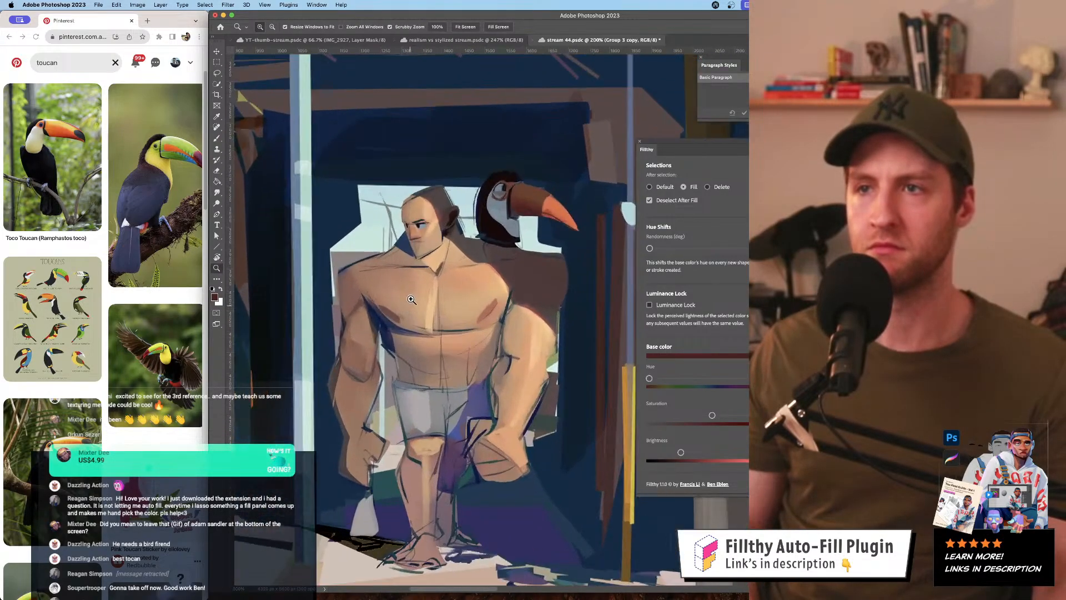
{"action": "left_click", "coordinate": [409, 300]}
{"action": "key", "text": "b"}
{"action": "left_click", "coordinate": [342, 346], "text": "alt"}
{"action": "key", "text": "bracketright"}
{"action": "key", "text": "bracketright"}
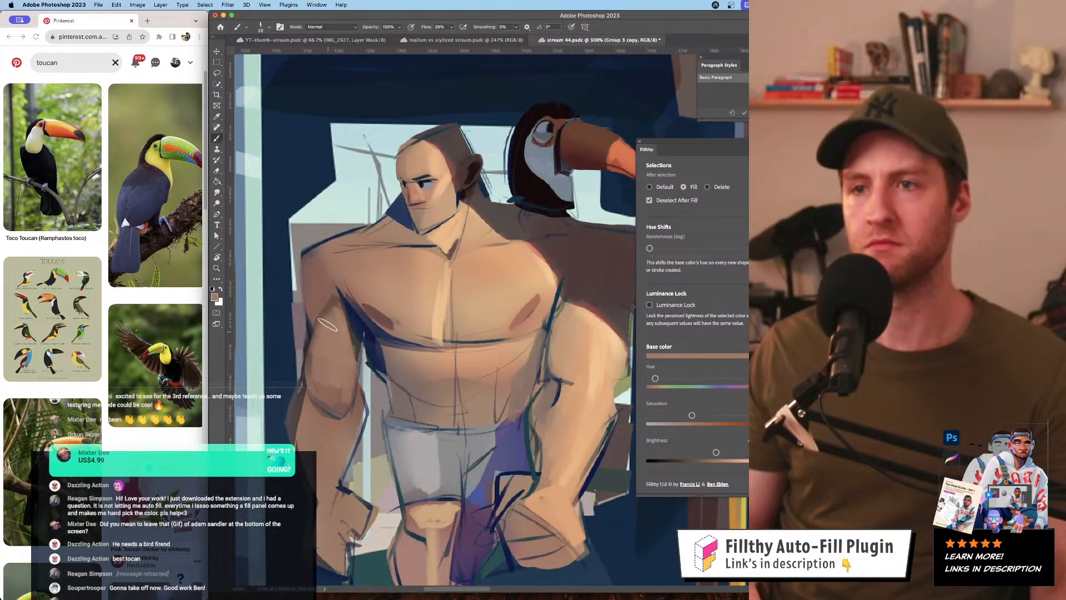
{"action": "mouse_move", "coordinate": [339, 393]}
{"action": "left_mouse_down"}
{"action": "mouse_move", "coordinate": [321, 352]}
{"action": "mouse_move", "coordinate": [325, 400]}
{"action": "mouse_move", "coordinate": [358, 405]}
{"action": "mouse_move", "coordinate": [318, 414]}
{"action": "mouse_move", "coordinate": [357, 403]}
{"action": "left_mouse_up"}
{"action": "left_click", "coordinate": [345, 423], "text": "alt"}
{"action": "key", "text": "bracketleft"}
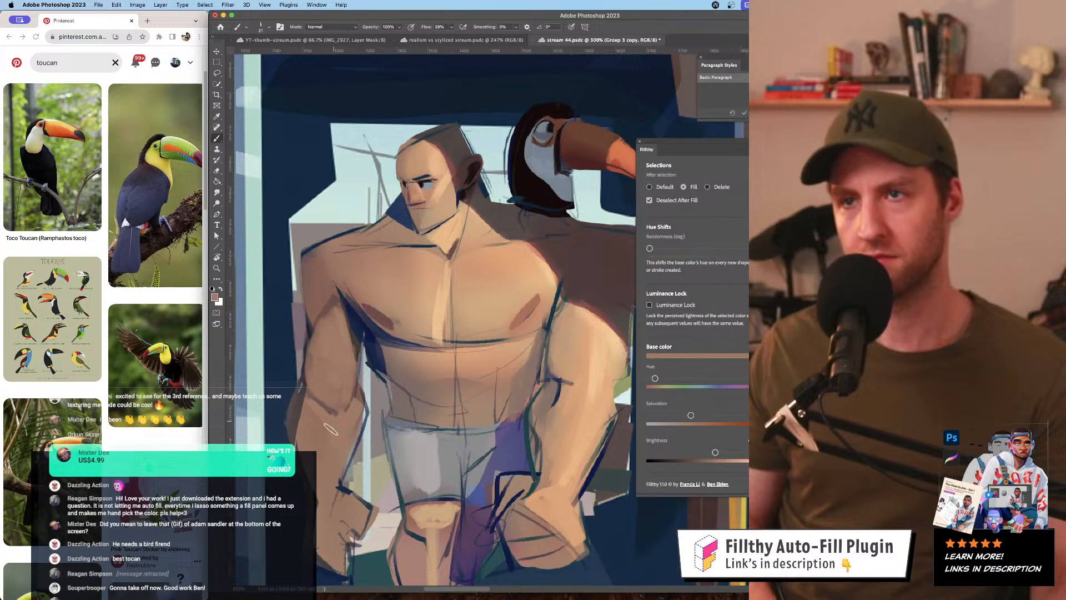
- Refine the far arm's contours from the armpit to the forearm with dark blue
{"action": "key", "text": "z"}
{"action": "left_click_drag", "start_coordinate": [469, 331], "coordinate": [366, 327]}
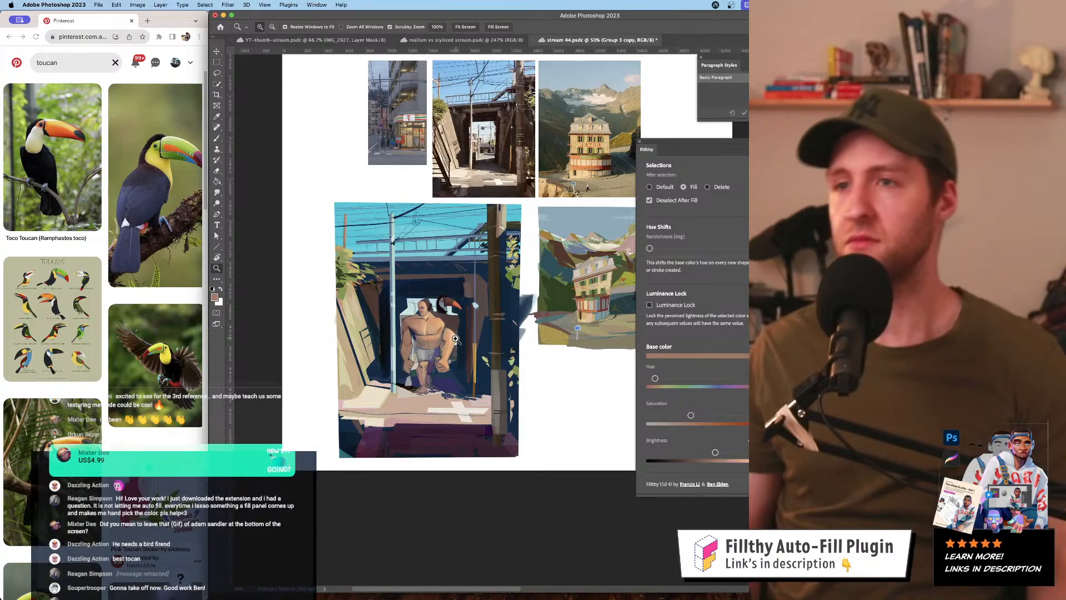
{"action": "left_click_drag", "start_coordinate": [411, 340], "coordinate": [383, 334]}
{"action": "left_click_drag", "start_coordinate": [384, 334], "coordinate": [436, 335]}
{"action": "key", "text": "b"}
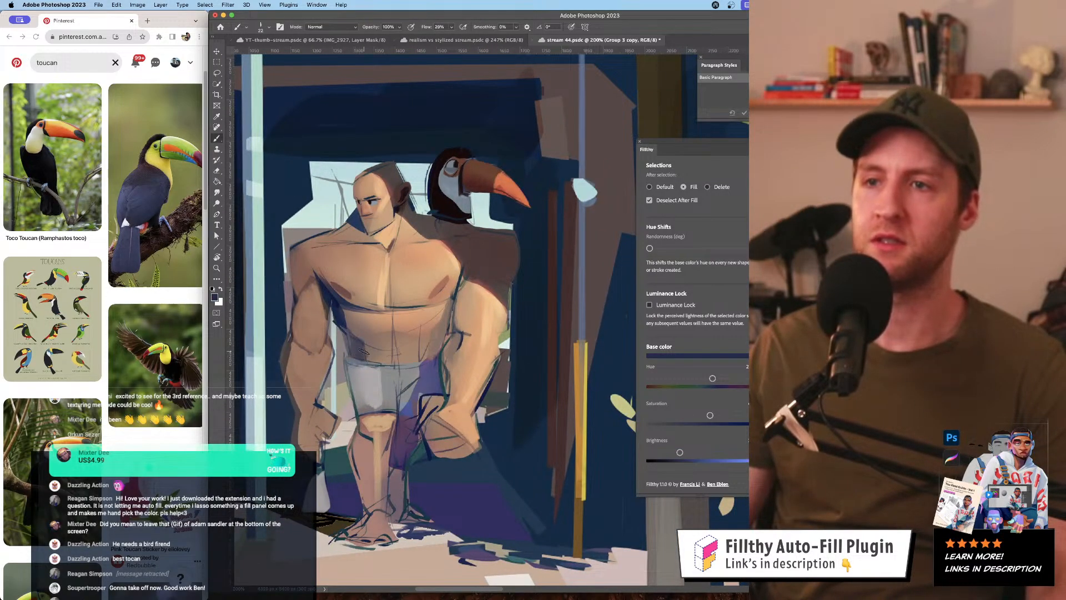
{"action": "left_click_drag", "start_coordinate": [392, 339], "coordinate": [395, 356]}
{"action": "left_click_drag", "start_coordinate": [297, 275], "coordinate": [294, 268]}
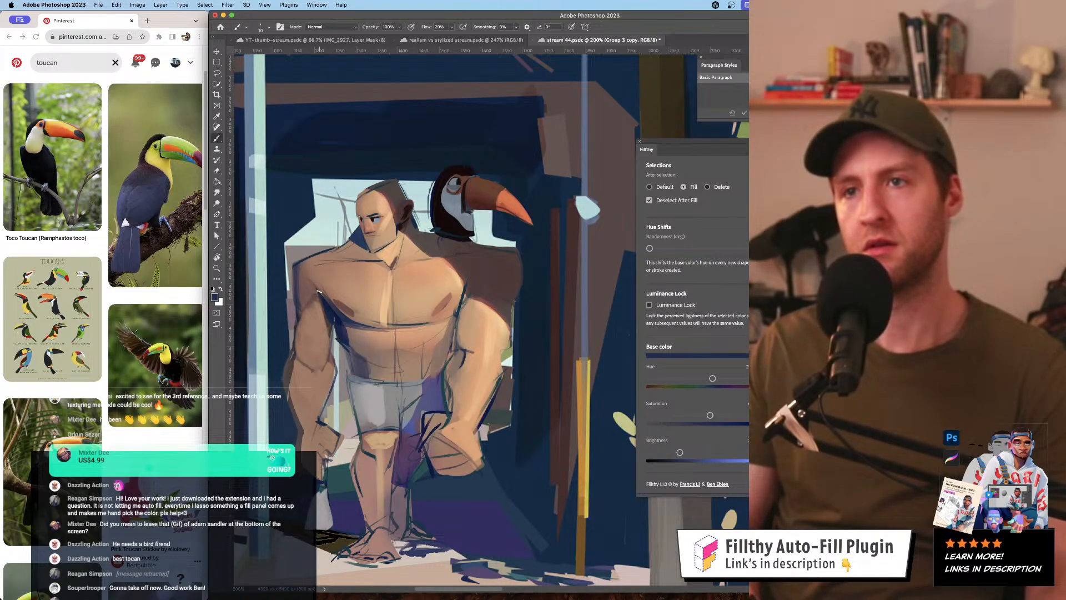
{"action": "left_click_drag", "start_coordinate": [433, 230], "coordinate": [431, 219]}
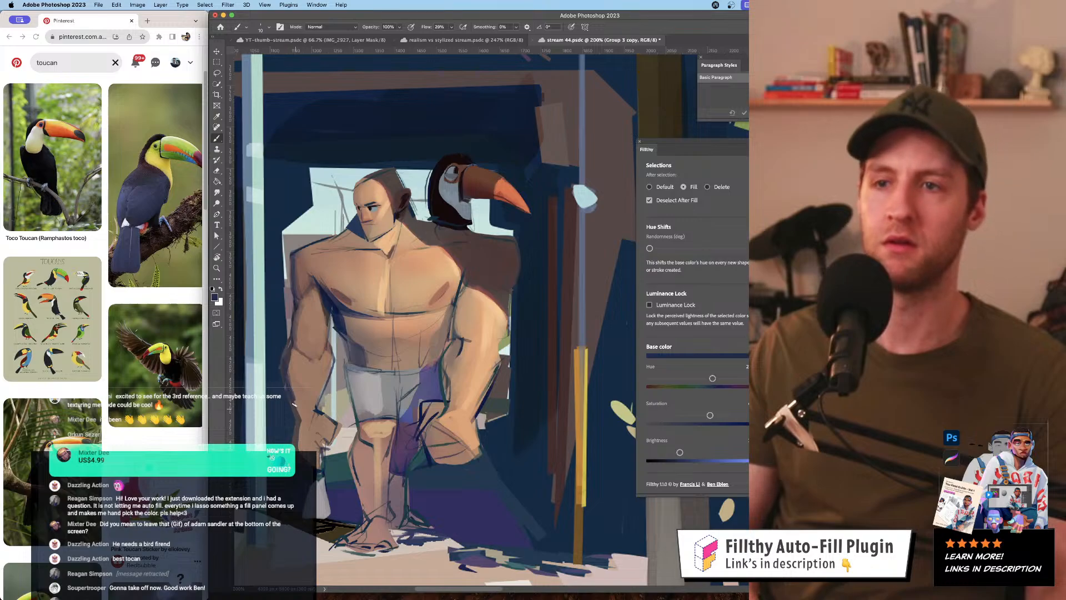
- Flip the canvas view back horizontally and shade the near arm's inner edge and adjoining torso with sampled muted brown, purple and dark blue
{"action": "key", "text": "z"}
{"action": "left_click", "coordinate": [414, 375], "text": "alt"}
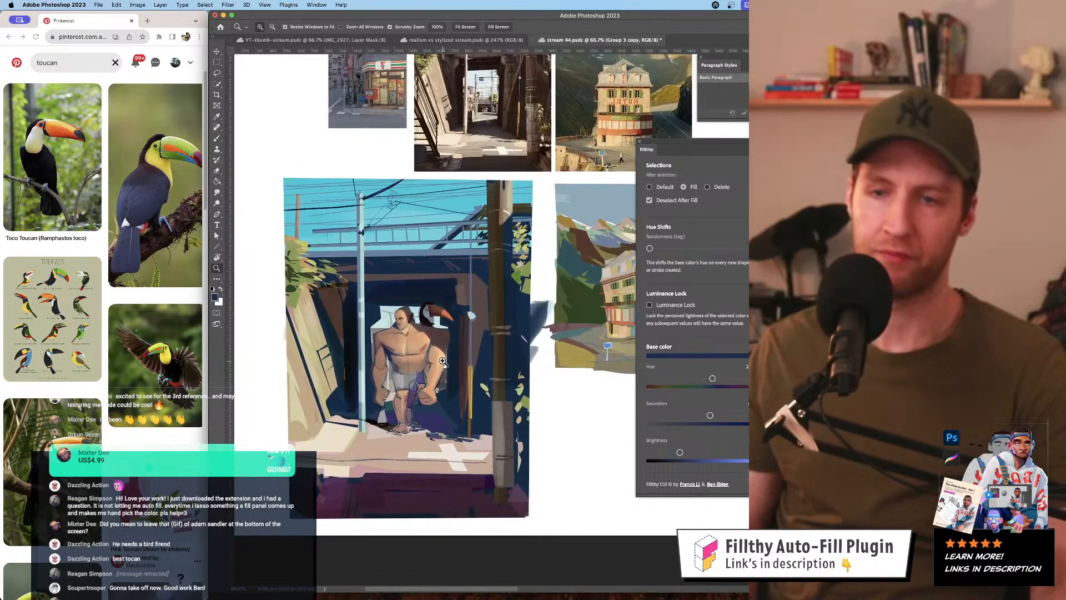
{"action": "key", "text": "ctrl+shift+h"}
{"action": "left_click_drag", "start_coordinate": [536, 356], "coordinate": [350, 311]}
{"action": "left_click", "coordinate": [416, 311]}
{"action": "left_click", "coordinate": [418, 311]}
{"action": "key", "text": "b"}
{"action": "left_click", "coordinate": [399, 349], "text": "alt"}
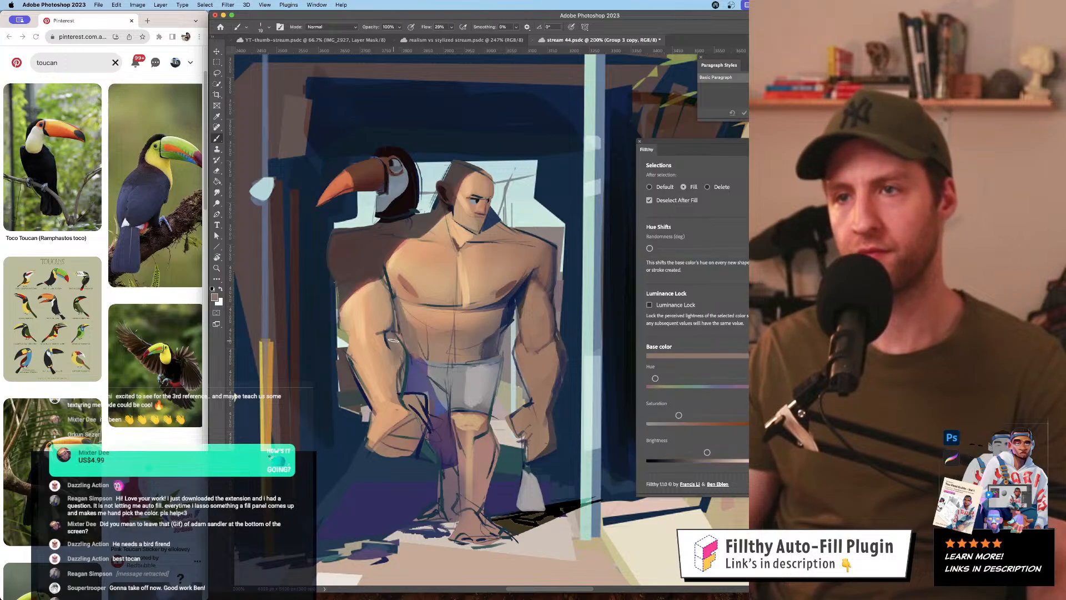
{"action": "left_click", "coordinate": [417, 373], "text": "alt"}
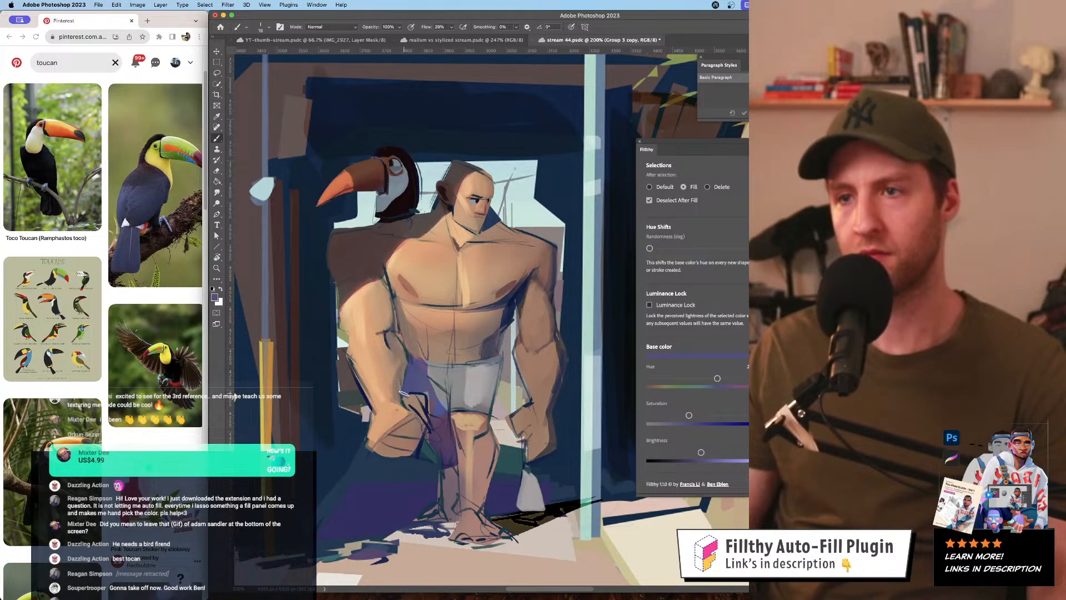
{"action": "left_click", "coordinate": [395, 308], "text": "alt"}
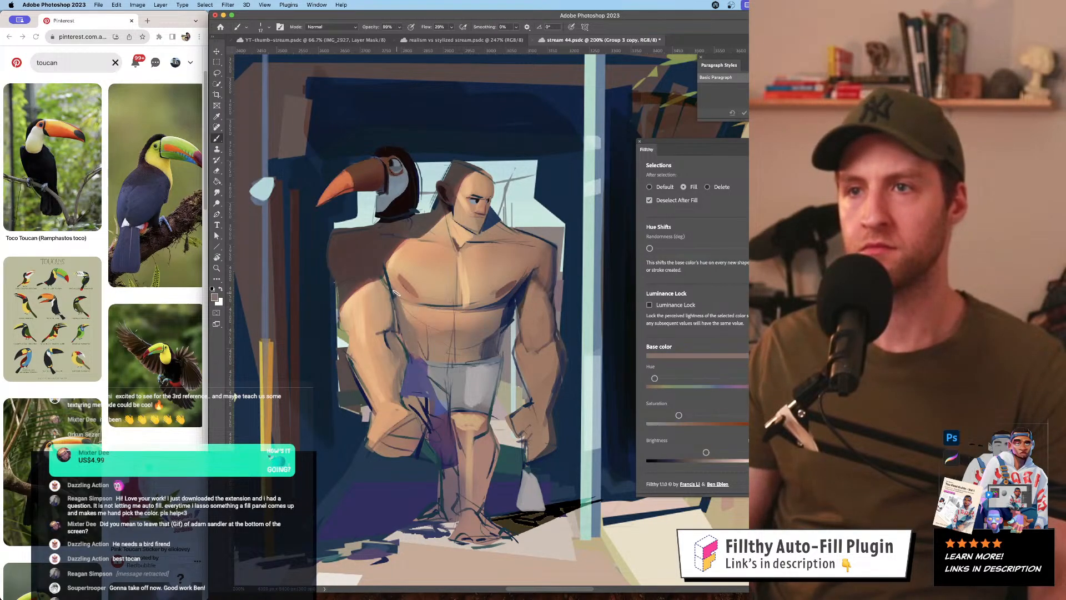
{"action": "left_click", "coordinate": [515, 304], "text": "alt"}
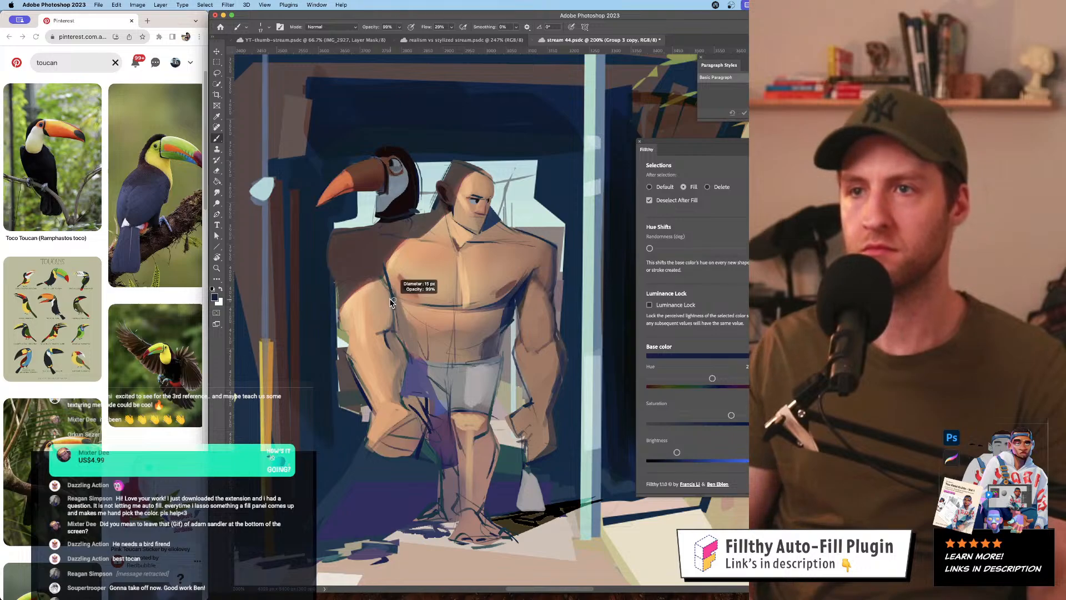
{"action": "left_click_drag", "start_coordinate": [397, 301], "coordinate": [411, 336]}
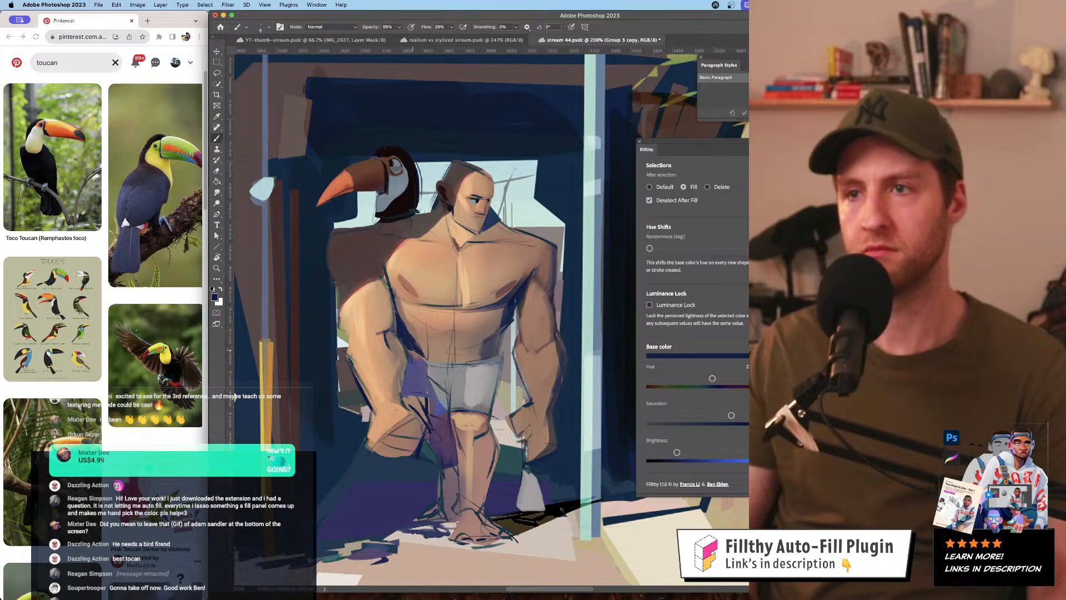
- Darken the purple shadow between the near forearm and the shorts with dark blue
{"action": "key", "text": "z"}
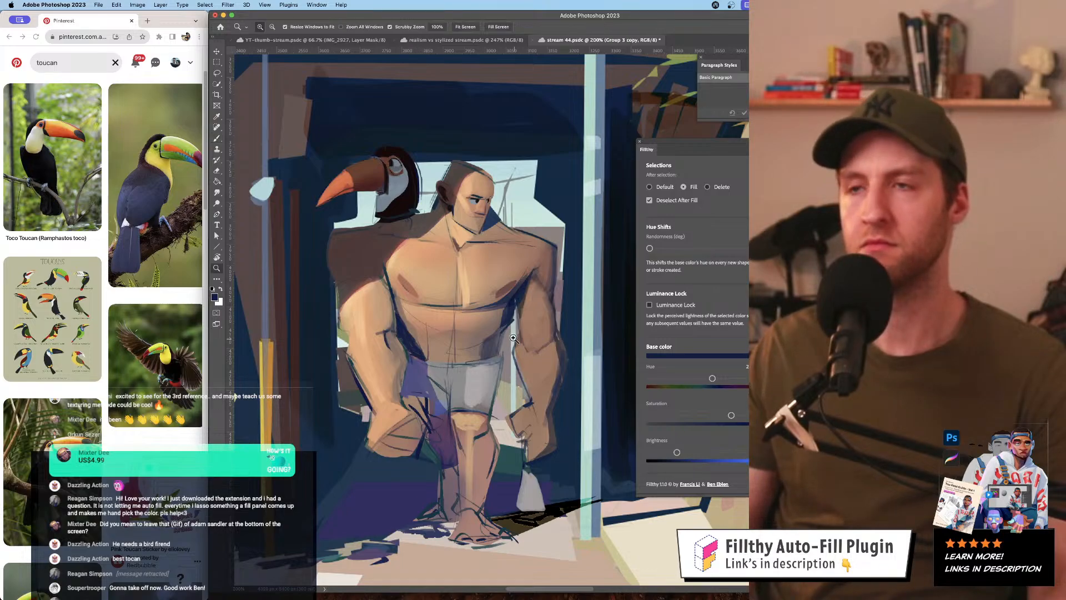
{"action": "key", "text": "super+minus"}
{"action": "key", "text": "super+1"}
{"action": "left_click", "coordinate": [456, 347]}
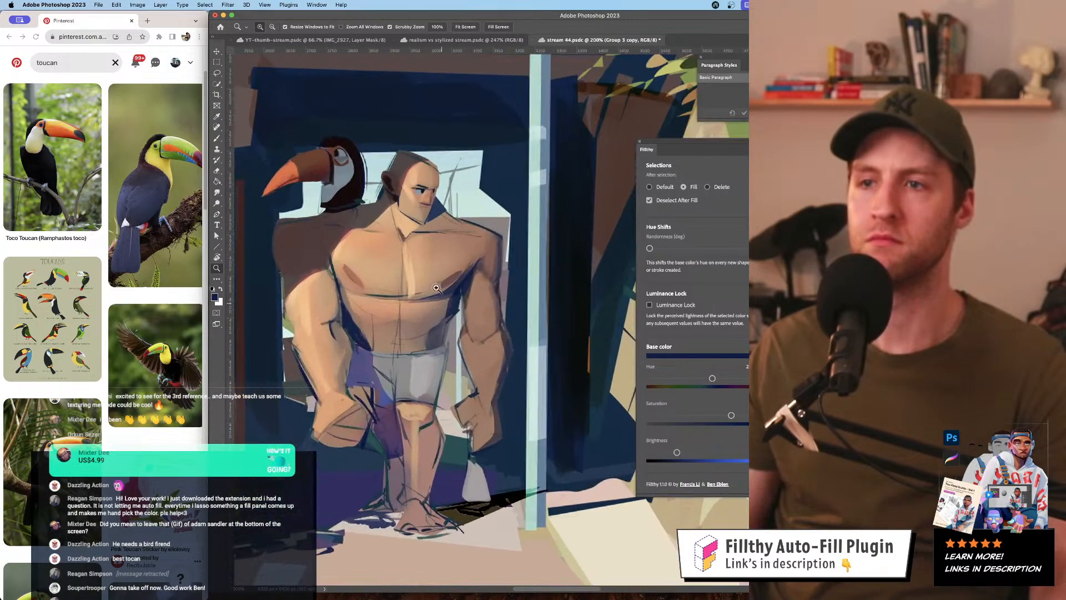
{"action": "key", "text": "b"}
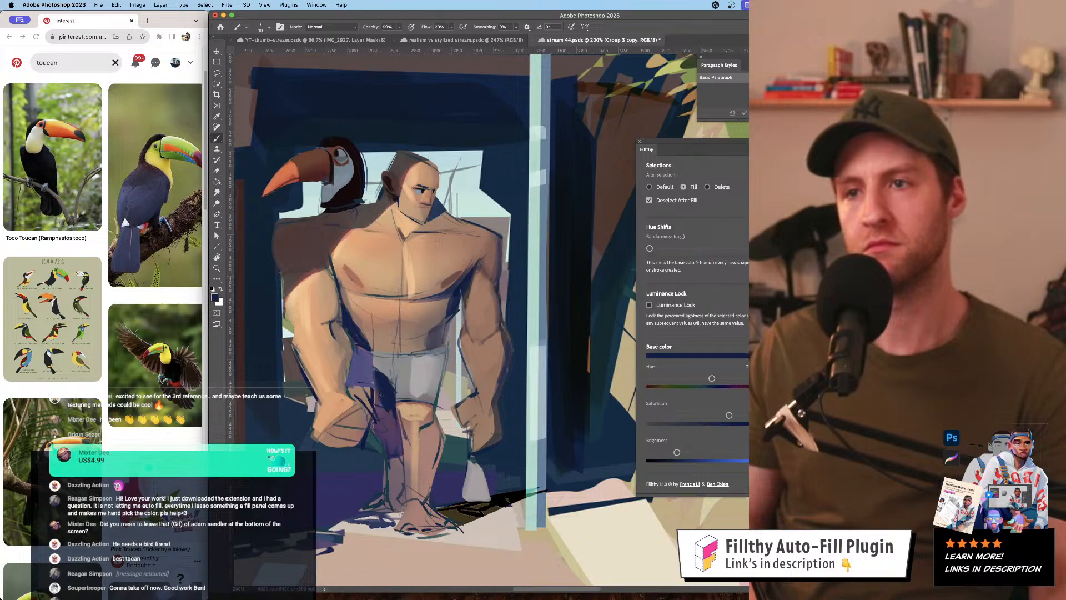
{"action": "mouse_move", "coordinate": [371, 356]}
{"action": "left_mouse_down"}
{"action": "mouse_move", "coordinate": [372, 387]}
{"action": "mouse_move", "coordinate": [360, 366]}
{"action": "left_mouse_up"}
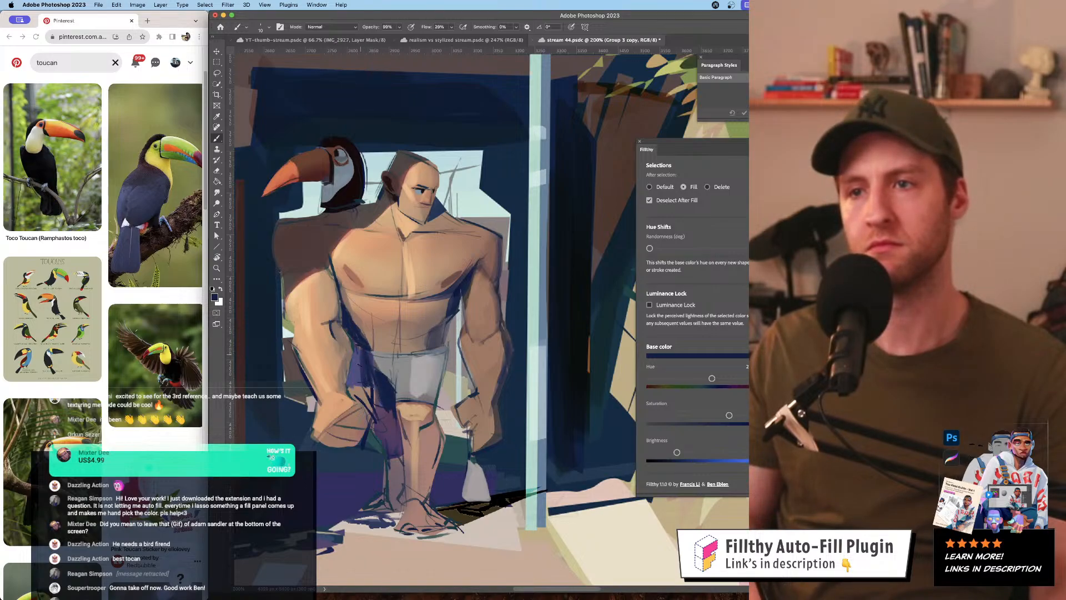
{"action": "key", "text": "z"}
{"action": "scroll", "coordinate": [379, 316], "scroll_direction": "down", "scroll_amount": 5}
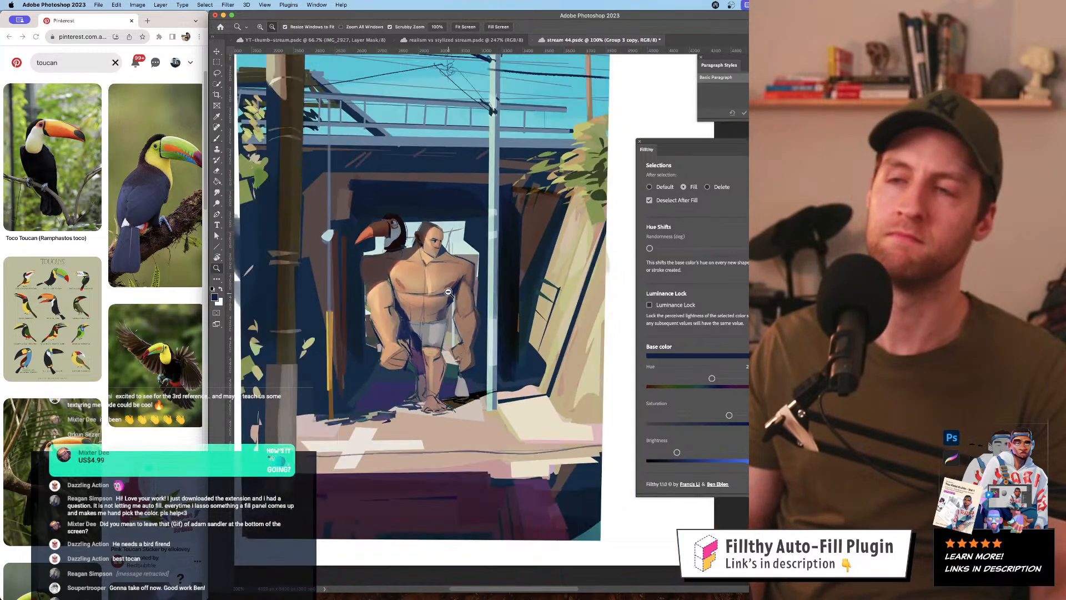
{"action": "scroll", "coordinate": [455, 331], "scroll_direction": "up", "scroll_amount": 1}
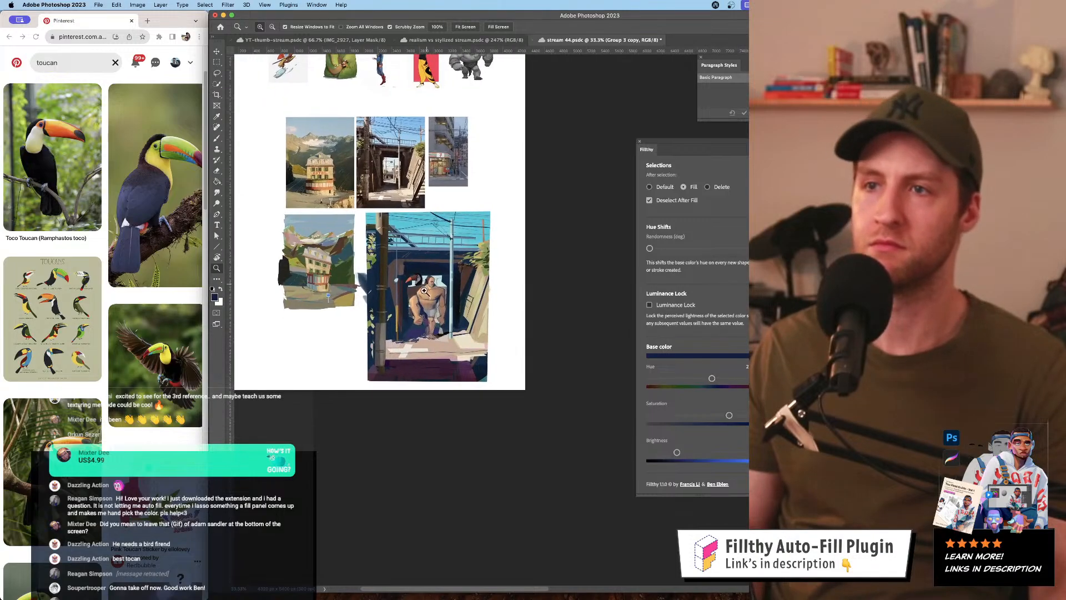
- Paint the back of the near fist with light orange skin tones sampled from the forearm
{"action": "scroll", "coordinate": [454, 331], "scroll_direction": "up", "scroll_amount": 5}
{"action": "key", "text": "b"}
{"action": "left_click", "coordinate": [333, 314], "text": "alt"}
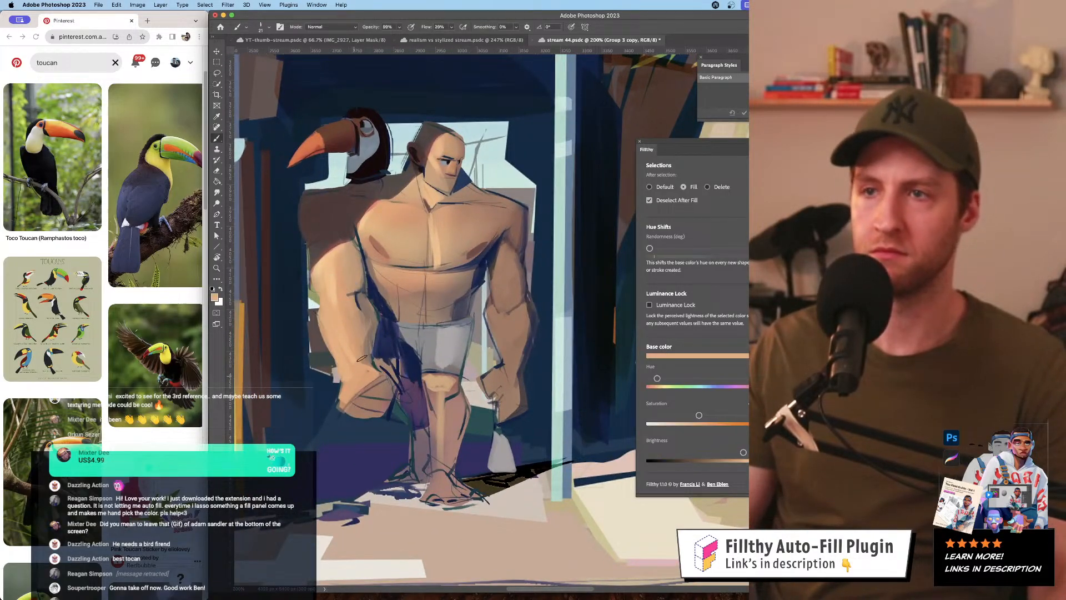
{"action": "left_click", "coordinate": [332, 294], "text": "alt"}
{"action": "mouse_move", "coordinate": [358, 381]}
{"action": "left_mouse_down"}
{"action": "mouse_move", "coordinate": [398, 371]}
{"action": "mouse_move", "coordinate": [337, 405]}
{"action": "left_mouse_up"}
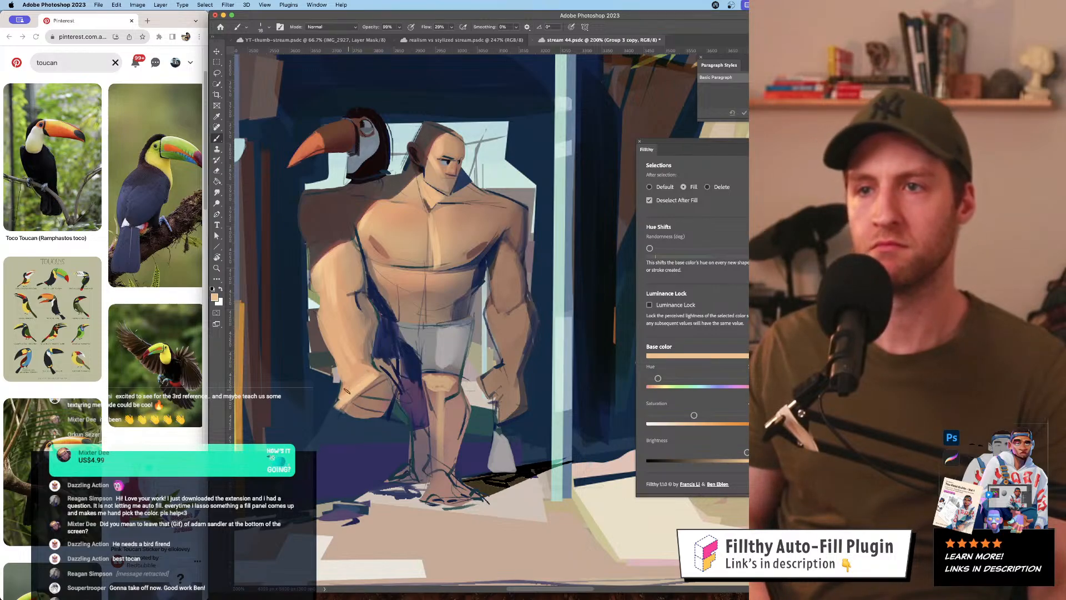
- Cover the sketch lines on the near fist's fingers with sampled muted brown skin tones
{"action": "key", "text": "z"}
{"action": "left_click", "coordinate": [428, 284], "text": "alt"}
{"action": "left_click", "coordinate": [428, 284], "text": "alt"}
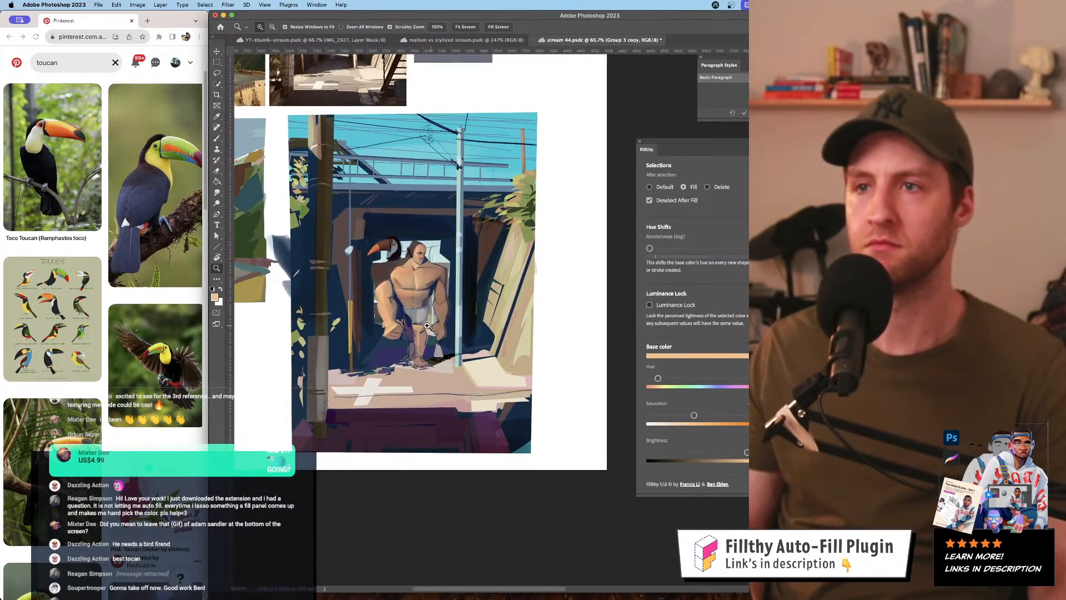
{"action": "left_click", "coordinate": [405, 319]}
{"action": "left_click", "coordinate": [403, 320]}
{"action": "left_click", "coordinate": [404, 320]}
{"action": "left_click", "coordinate": [404, 320]}
{"action": "key", "text": "b"}
{"action": "left_click", "coordinate": [358, 321], "text": "alt"}
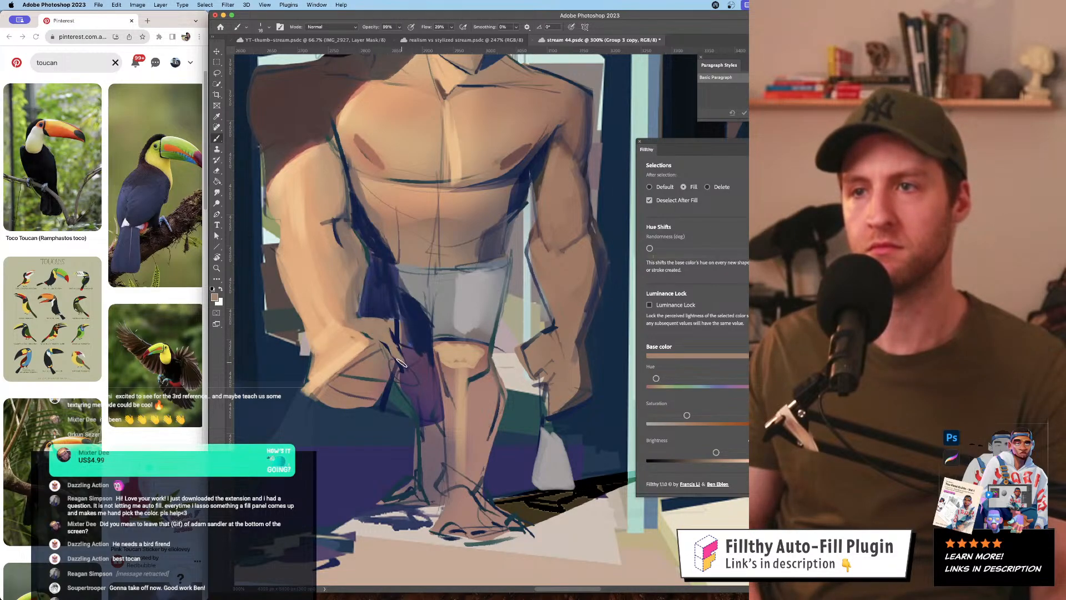
{"action": "mouse_move", "coordinate": [394, 361]}
{"action": "left_mouse_down"}
{"action": "mouse_move", "coordinate": [381, 342]}
{"action": "mouse_move", "coordinate": [370, 372]}
{"action": "mouse_move", "coordinate": [329, 395]}
{"action": "mouse_move", "coordinate": [355, 401]}
{"action": "mouse_move", "coordinate": [380, 361]}
{"action": "mouse_move", "coordinate": [389, 377]}
{"action": "mouse_move", "coordinate": [369, 400]}
{"action": "mouse_move", "coordinate": [310, 398]}
{"action": "left_mouse_up"}
{"action": "left_click", "coordinate": [373, 372], "text": "alt"}
- Reduce the brush size and refine the near fist's inner edge with the sampled reddish brown
{"action": "key", "text": "z"}
{"action": "left_click", "coordinate": [416, 330], "text": "alt"}
{"action": "left_click", "coordinate": [417, 330], "text": "alt"}
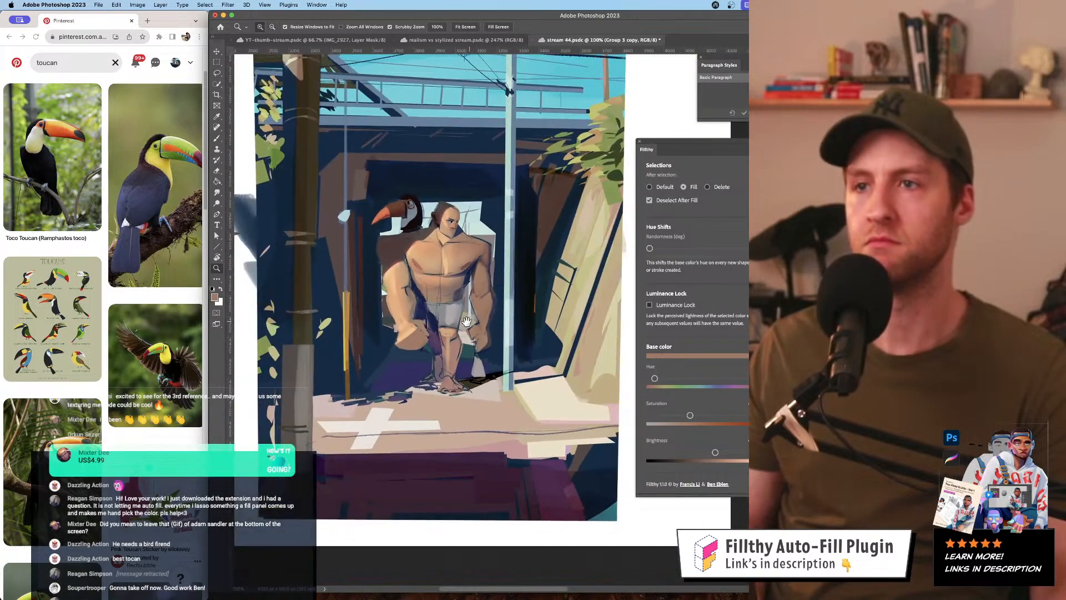
{"action": "left_click", "coordinate": [414, 339]}
{"action": "left_click", "coordinate": [414, 338]}
{"action": "key", "text": "b"}
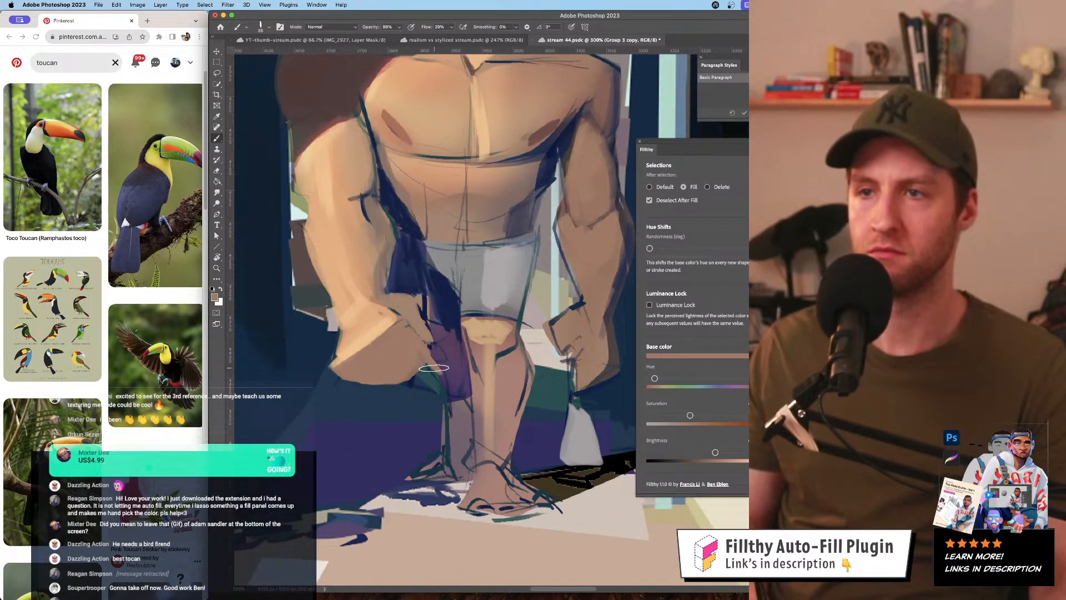
{"action": "key", "text": "bracketleft"}
{"action": "key", "text": "bracketleft"}
{"action": "key", "text": "bracketleft"}
{"action": "key", "text": "bracketleft"}
{"action": "key", "text": "bracketleft"}
{"action": "left_click_drag", "start_coordinate": [430, 370], "coordinate": [430, 354]}
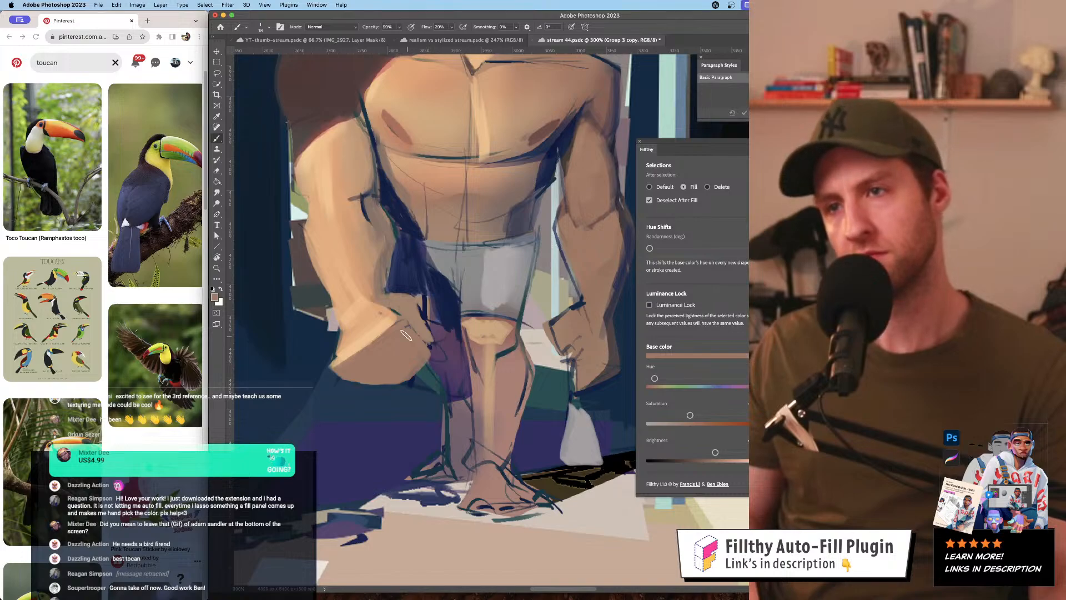
- Blend the near hand's thumb and wrist with sampled muted brown and light orange skin tones
{"action": "left_click", "coordinate": [416, 308], "text": "alt"}
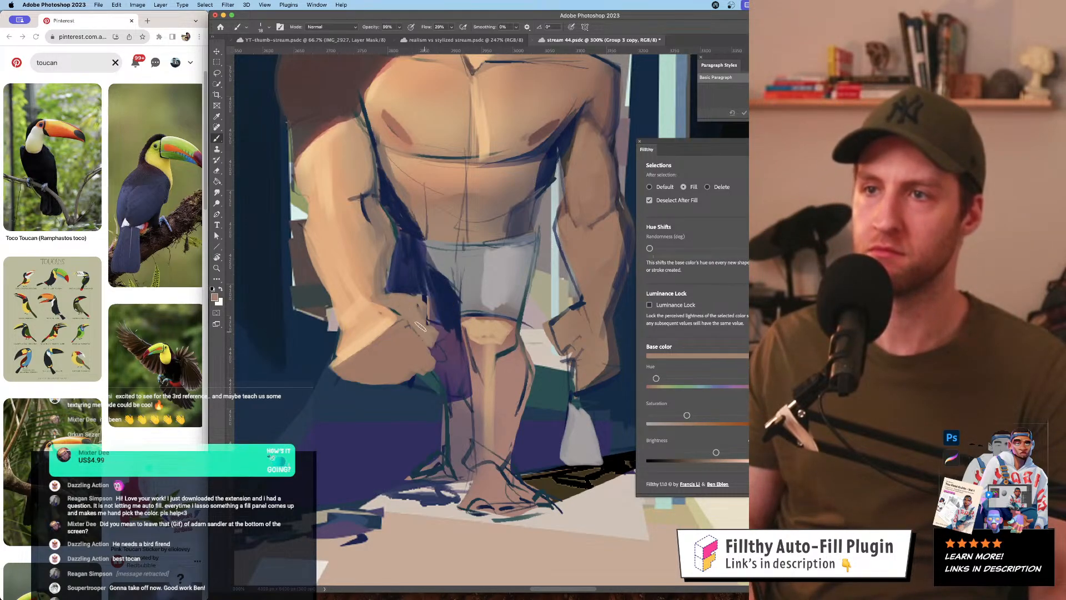
{"action": "mouse_move", "coordinate": [470, 374]}
{"action": "left_mouse_down"}
{"action": "mouse_move", "coordinate": [422, 363]}
{"action": "mouse_move", "coordinate": [489, 351]}
{"action": "left_mouse_up"}
{"action": "left_click", "coordinate": [353, 367], "text": "alt"}
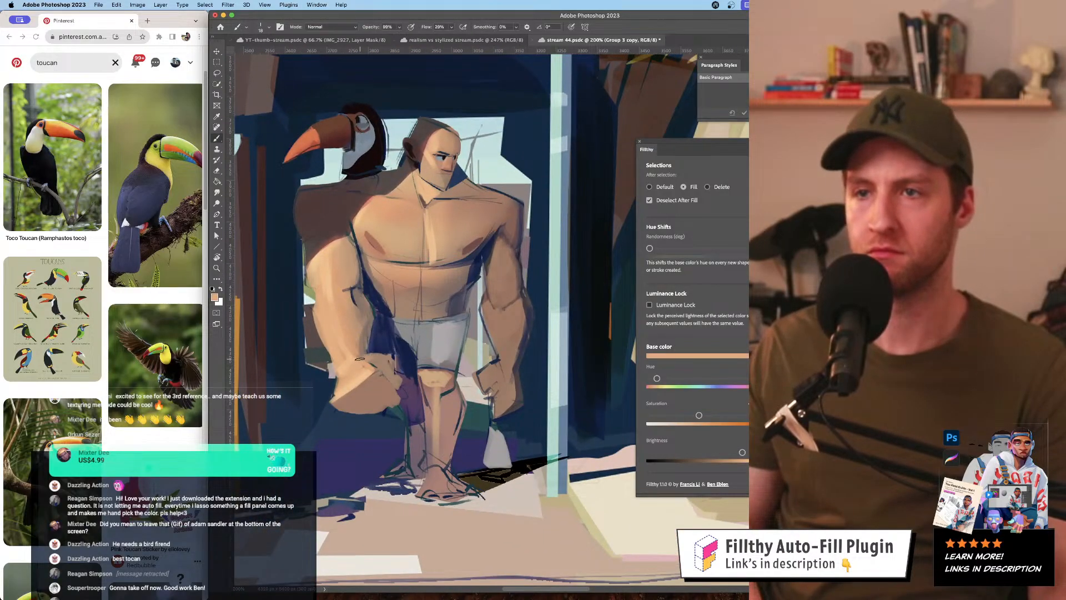
{"action": "left_click_drag", "start_coordinate": [387, 359], "coordinate": [344, 365]}
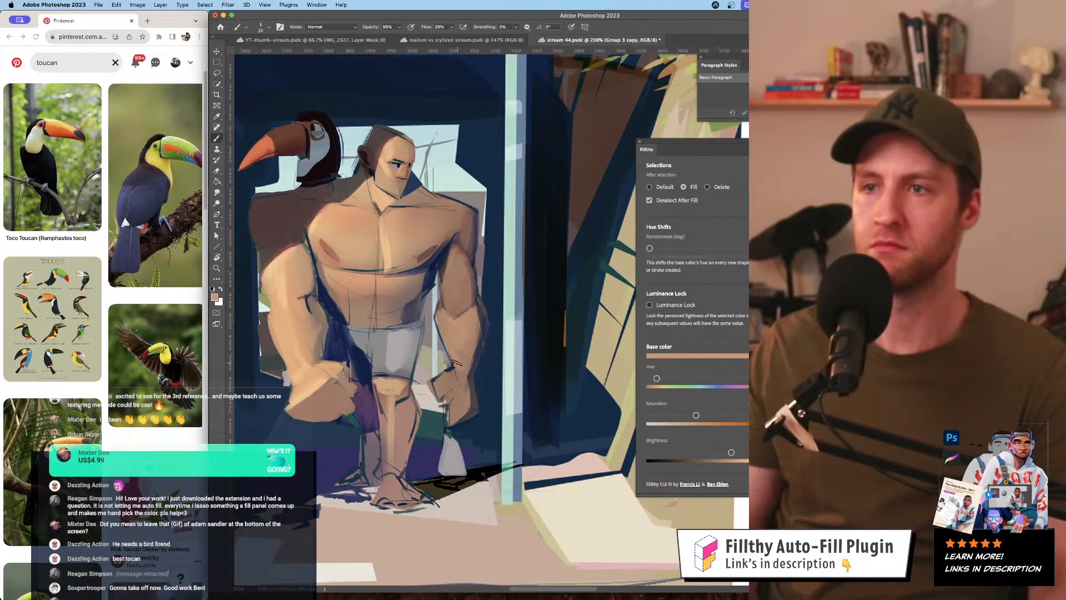
- Paint over the front leg's sketch lines with sampled skin tones
{"action": "key", "text": "z"}
{"action": "key", "text": "super+minus"}
{"action": "key", "text": "super+minus"}
{"action": "key", "text": "super+minus"}
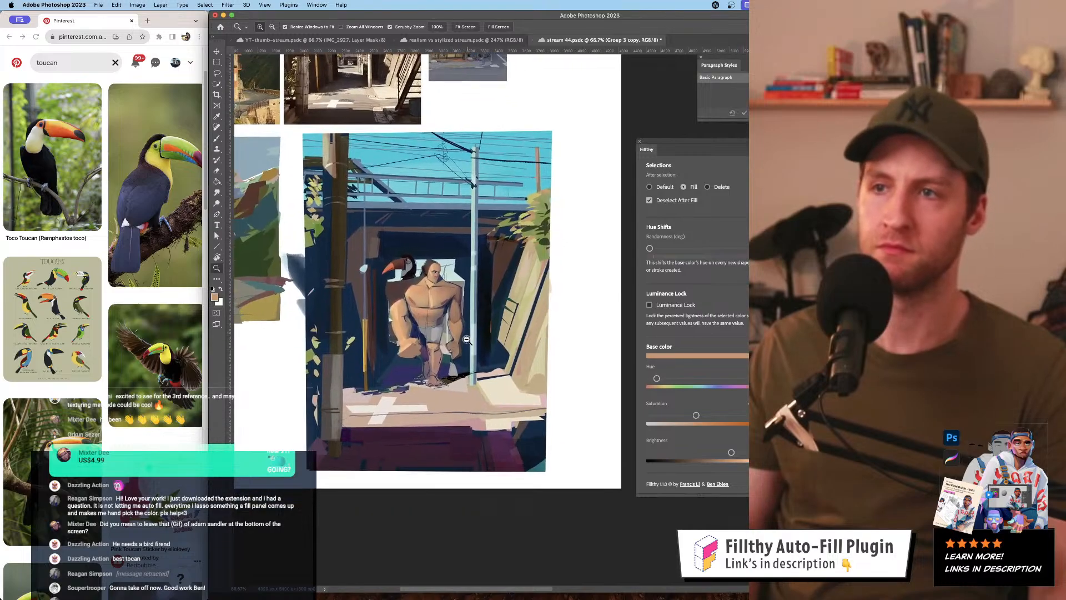
{"action": "key", "text": "super+plus"}
{"action": "key", "text": "super+plus"}
{"action": "key", "text": "b"}
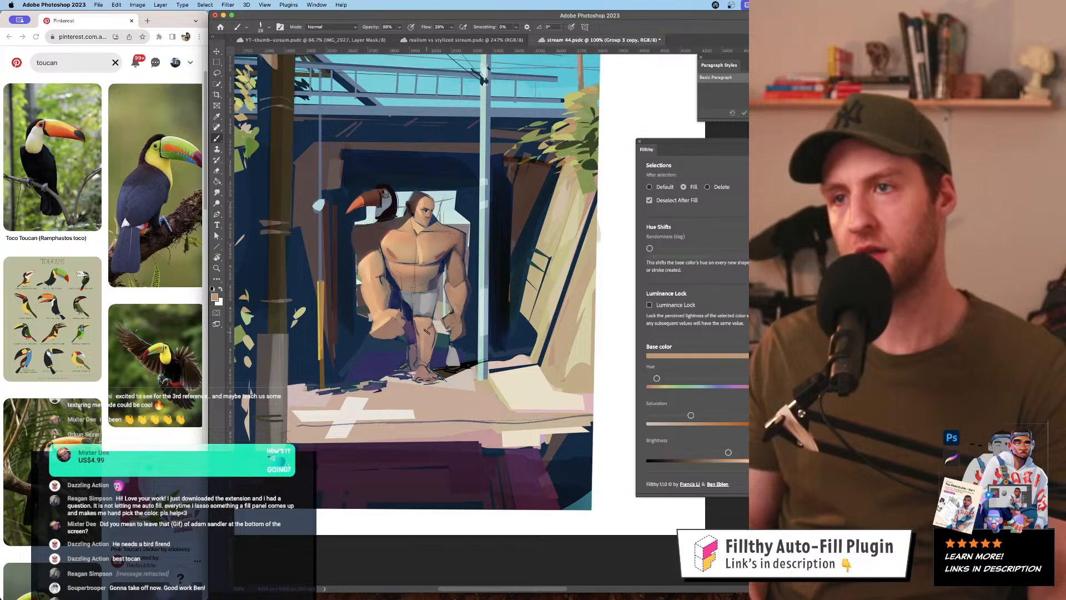
{"action": "left_click", "coordinate": [457, 244], "text": "alt"}
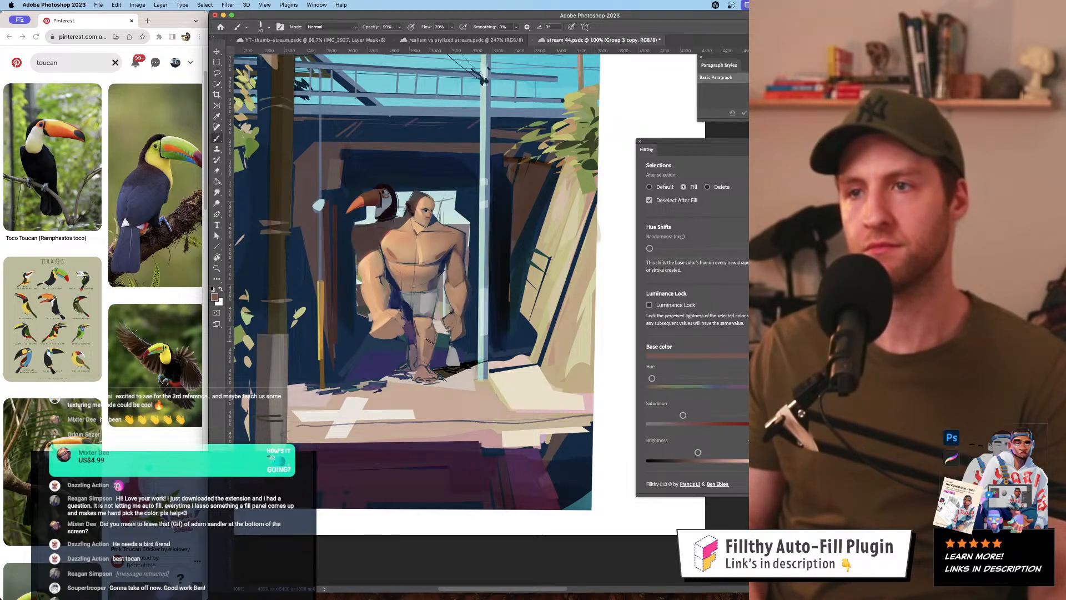
{"action": "left_click", "coordinate": [423, 325], "text": "alt"}
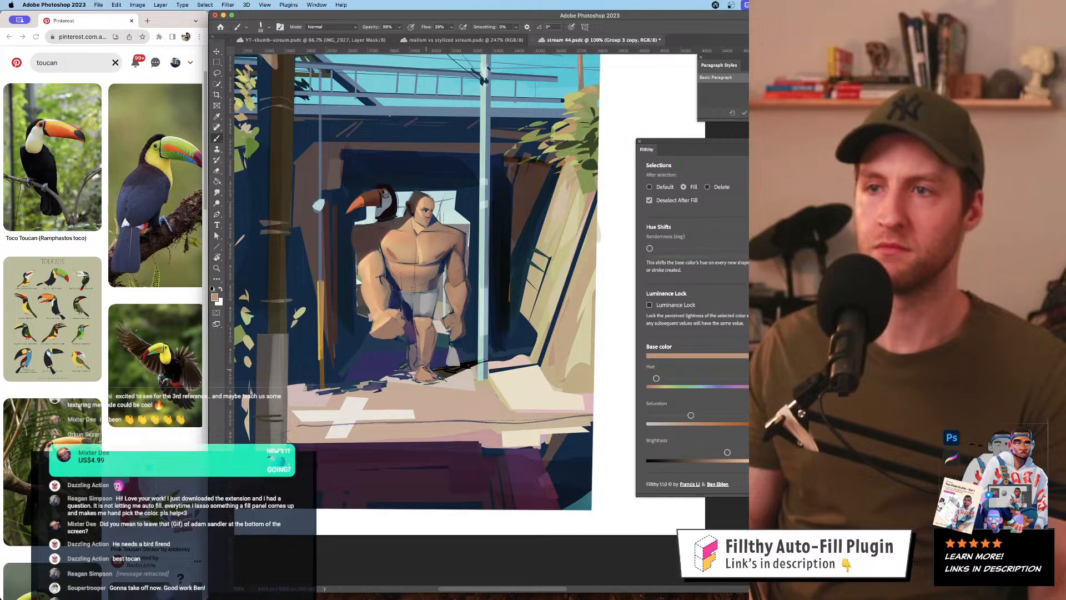
- Paint the front foot with sampled light orange and reddish brown, and blend the lower leg with its own skin tone
{"action": "key", "text": "z"}
{"action": "left_click", "coordinate": [445, 354], "text": "alt"}
{"action": "left_click", "coordinate": [445, 354], "text": "alt"}
{"action": "left_click", "coordinate": [446, 354]}
{"action": "left_click", "coordinate": [445, 354]}
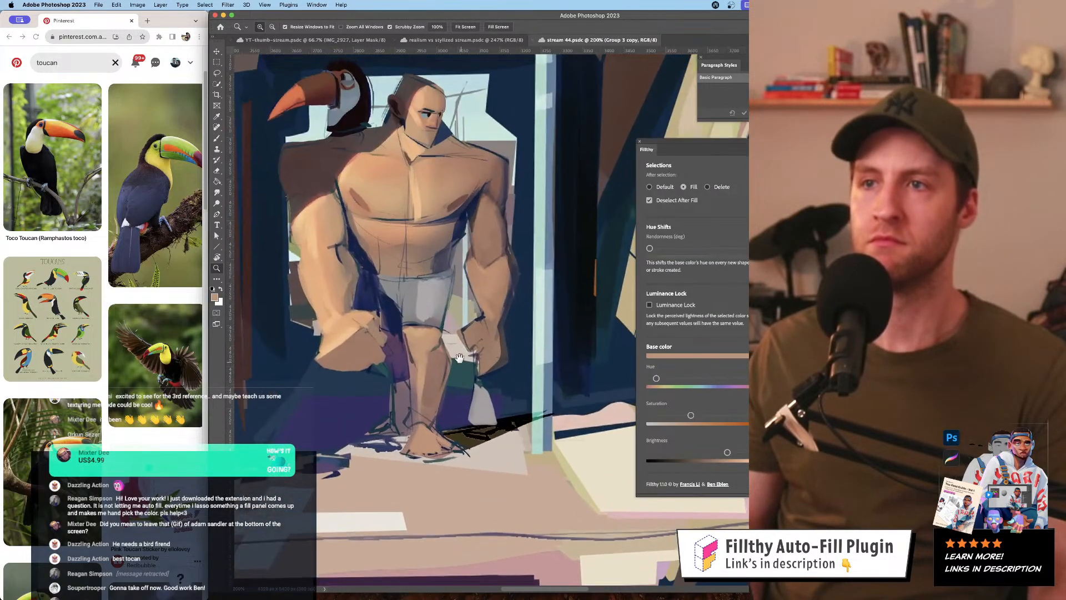
{"action": "key", "text": "b"}
{"action": "left_click", "coordinate": [422, 209], "text": "alt"}
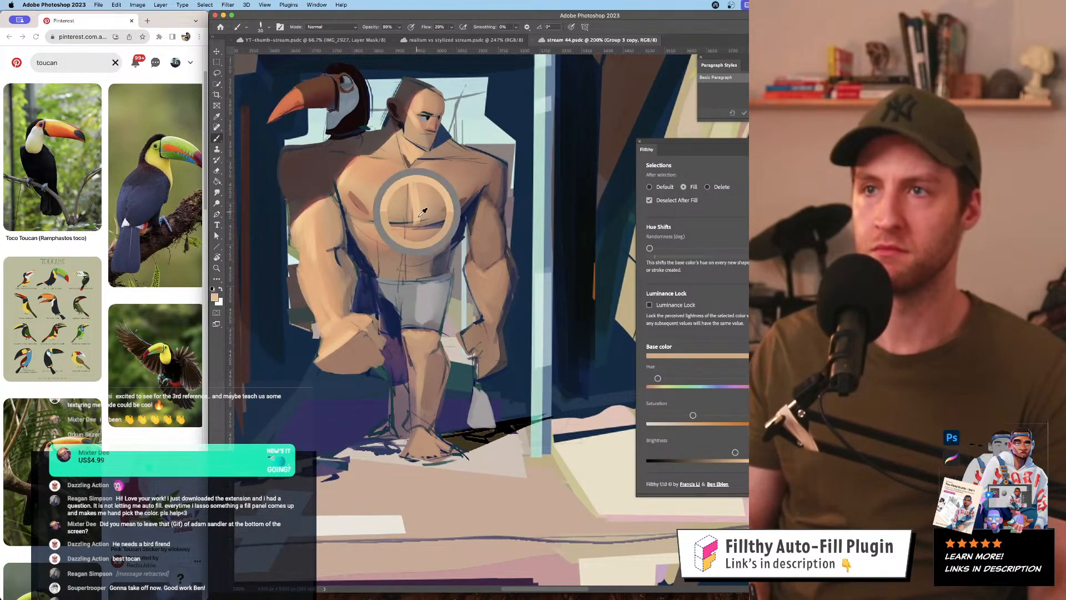
{"action": "left_click_drag", "start_coordinate": [417, 429], "coordinate": [418, 432]}
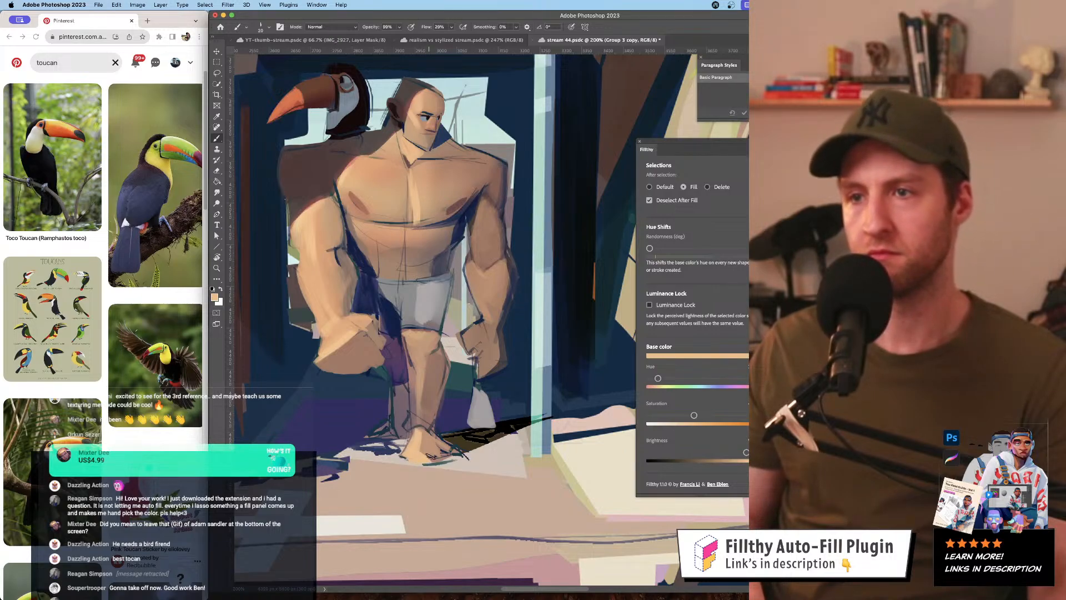
{"action": "left_click", "coordinate": [429, 434], "text": "alt"}
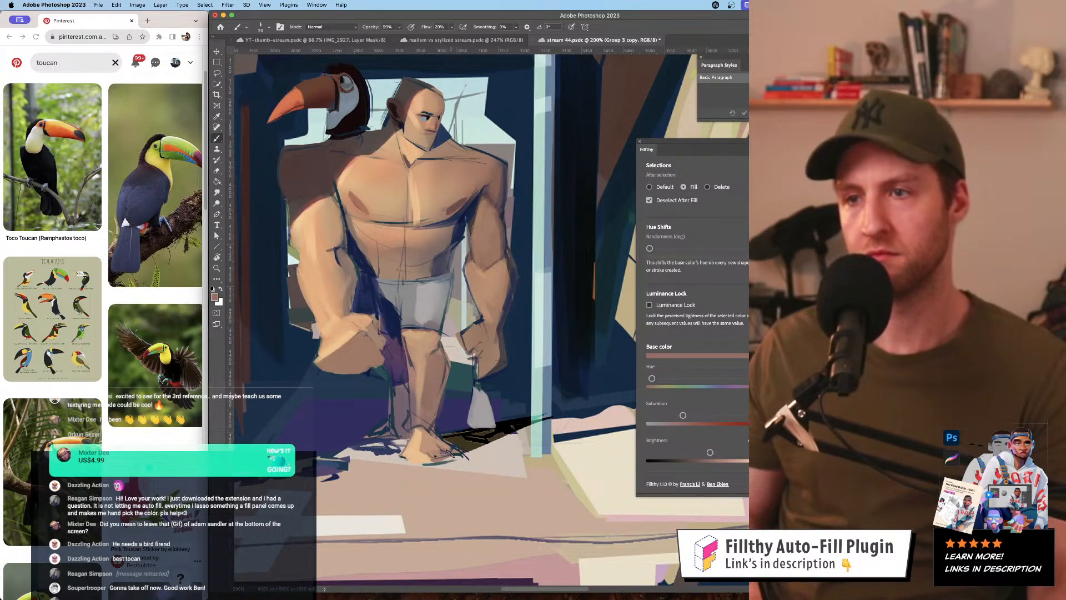
{"action": "left_click", "coordinate": [443, 451], "text": "alt"}
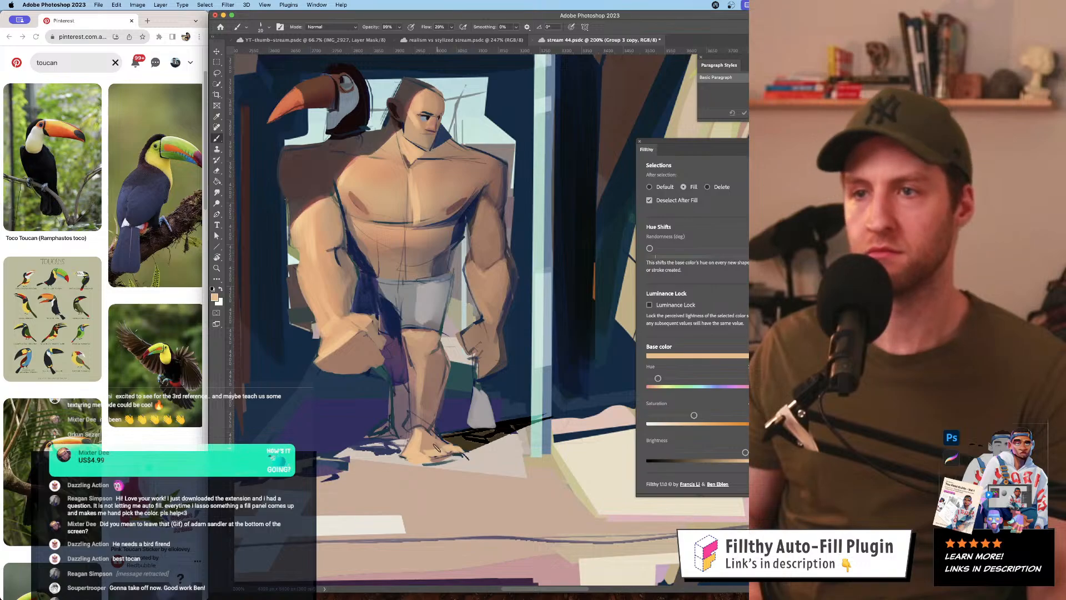
{"action": "left_click", "coordinate": [427, 375], "text": "alt"}
{"action": "mouse_move", "coordinate": [431, 371]}
{"action": "left_mouse_down"}
{"action": "mouse_move", "coordinate": [431, 423]}
{"action": "mouse_move", "coordinate": [432, 404]}
{"action": "left_mouse_up"}
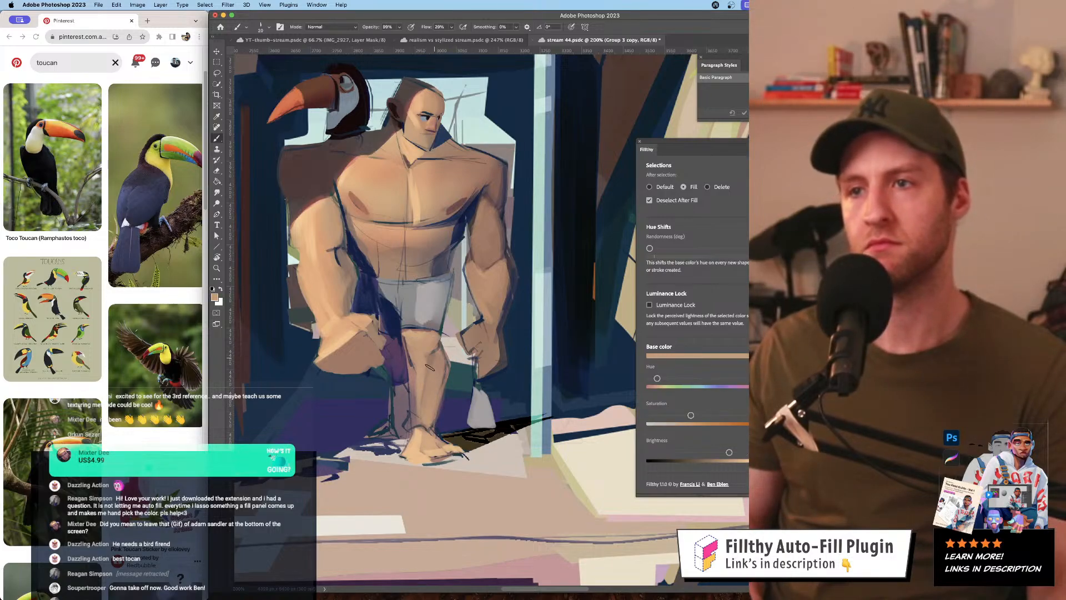
- Flip the canvas view horizontally and reshape the near hand's thumb and knuckles with sampled muted brown
{"action": "key", "text": "z"}
{"action": "left_click", "coordinate": [491, 327], "text": "alt"}
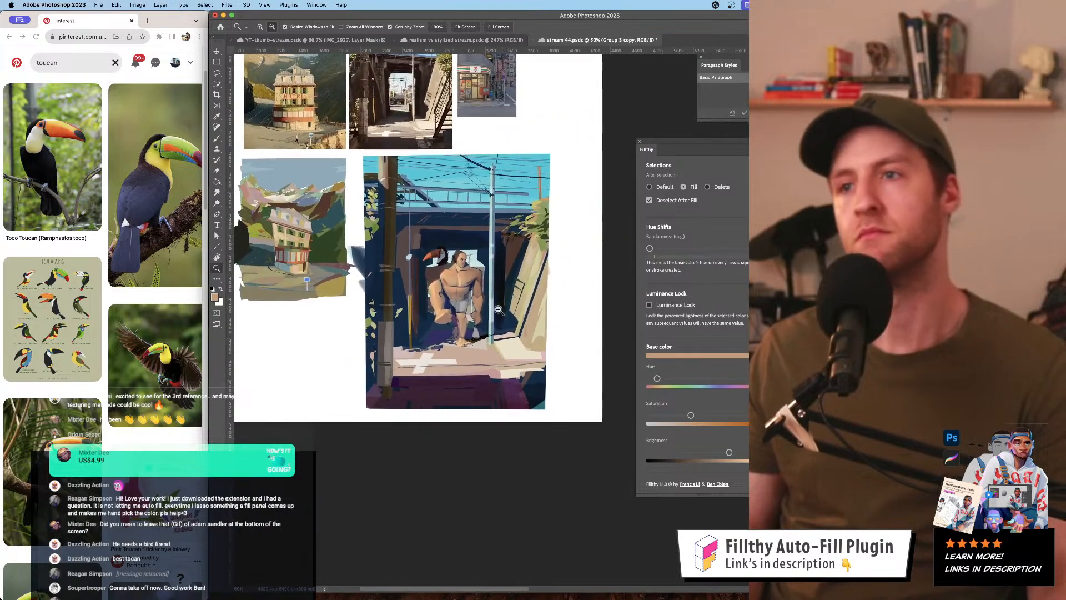
{"action": "left_click", "coordinate": [491, 328]}
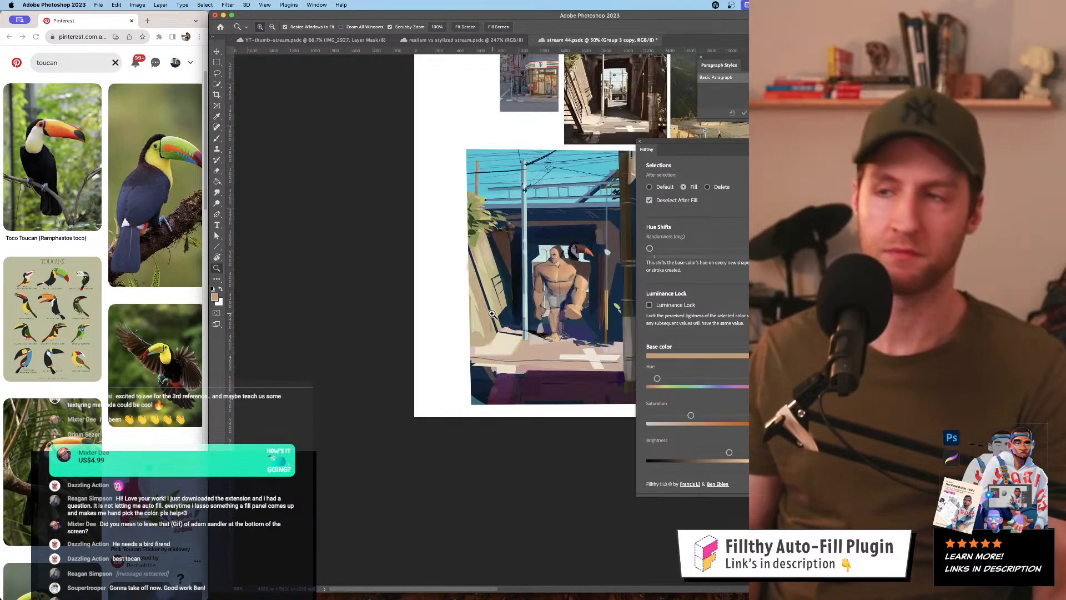
{"action": "scroll", "coordinate": [497, 318], "scroll_direction": "left", "scroll_amount": 5}
{"action": "scroll", "coordinate": [497, 318], "scroll_direction": "right", "scroll_amount": 5}
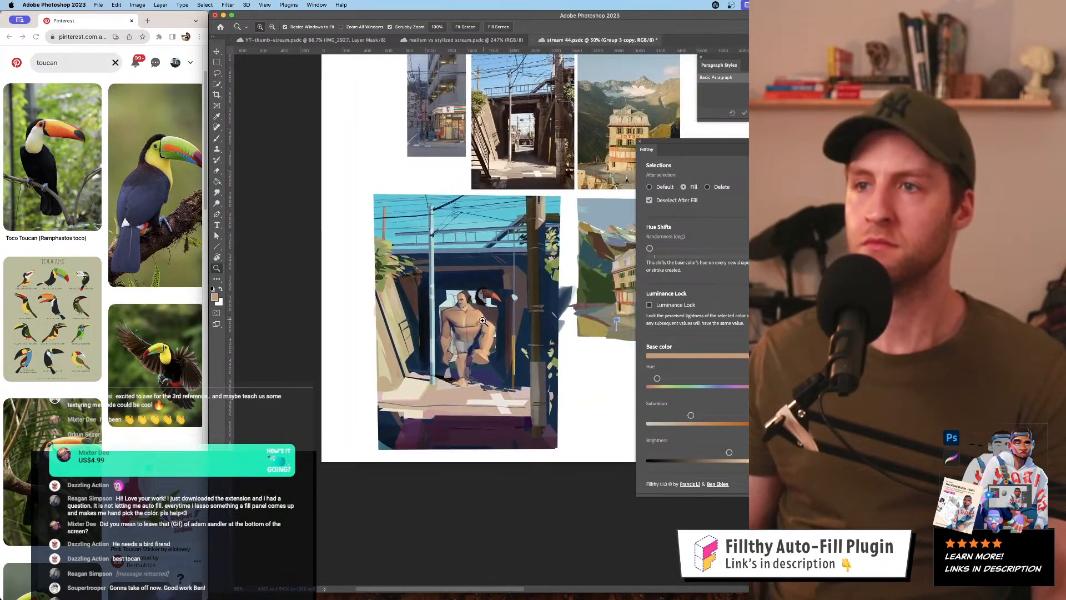
{"action": "left_click", "coordinate": [481, 328]}
{"action": "left_click", "coordinate": [480, 328]}
{"action": "left_click_drag", "start_coordinate": [480, 328], "coordinate": [463, 251]}
{"action": "key", "text": "b"}
{"action": "left_click", "coordinate": [428, 411], "text": "alt"}
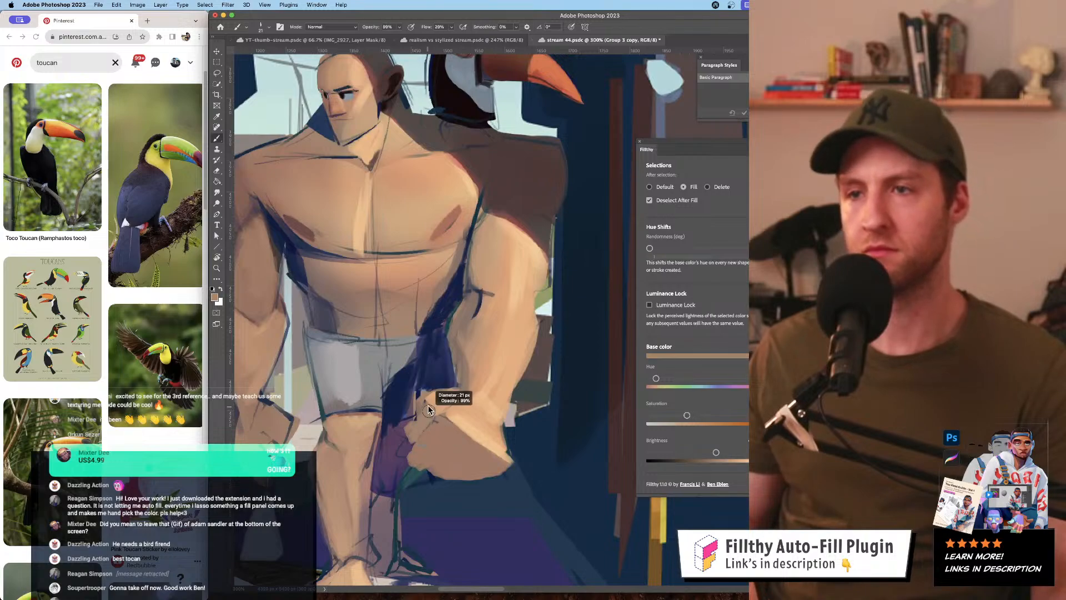
{"action": "left_click_drag", "start_coordinate": [441, 432], "coordinate": [427, 360]}
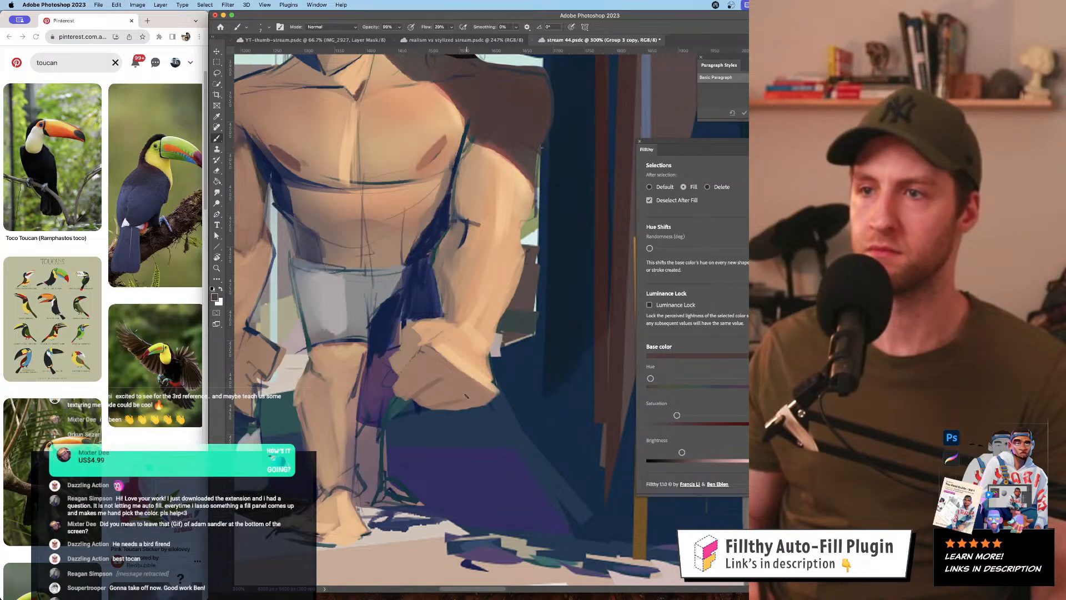
- Define the near fist's finger creases with sampled browns and brighten its back and wrist with light orange
{"action": "key", "text": "super+space"}
{"action": "left_click_drag", "start_coordinate": [486, 324], "coordinate": [476, 349]}
{"action": "left_click", "coordinate": [476, 349]}
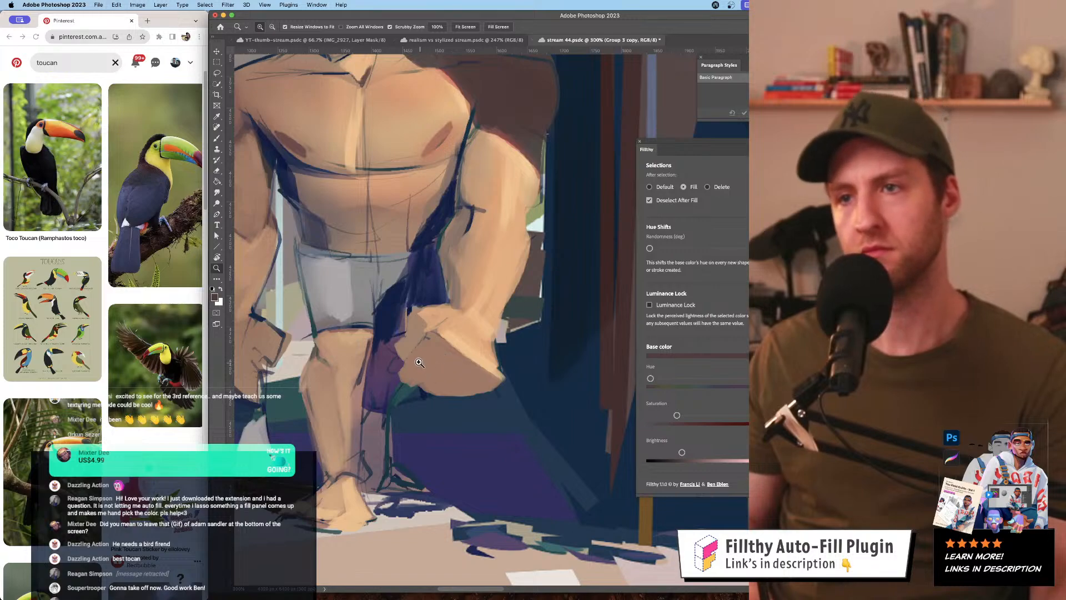
{"action": "left_click", "coordinate": [399, 362], "text": "alt"}
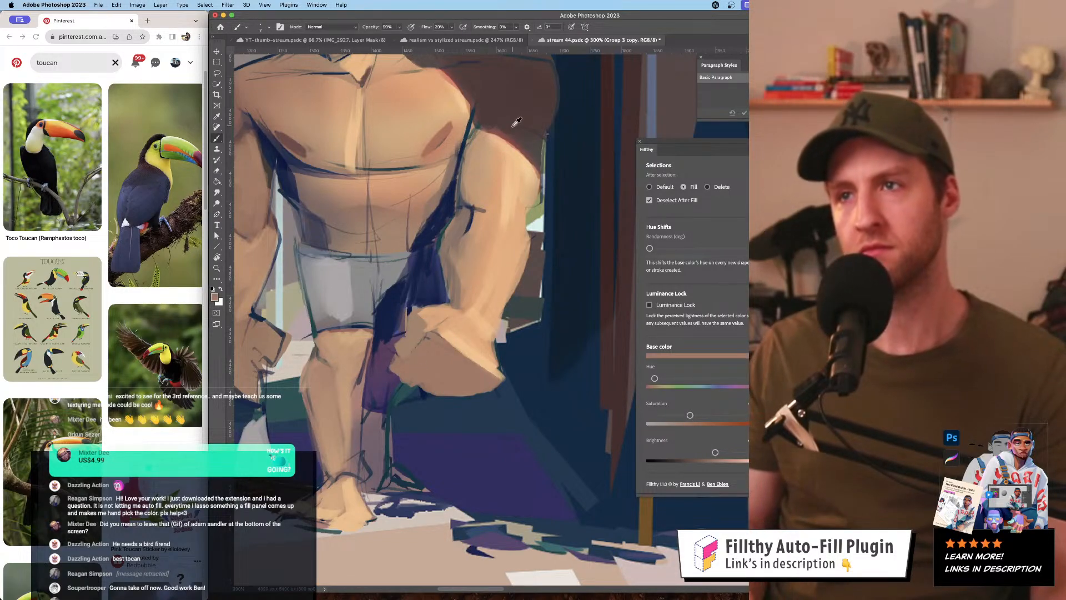
{"action": "left_click", "coordinate": [410, 384], "text": "alt"}
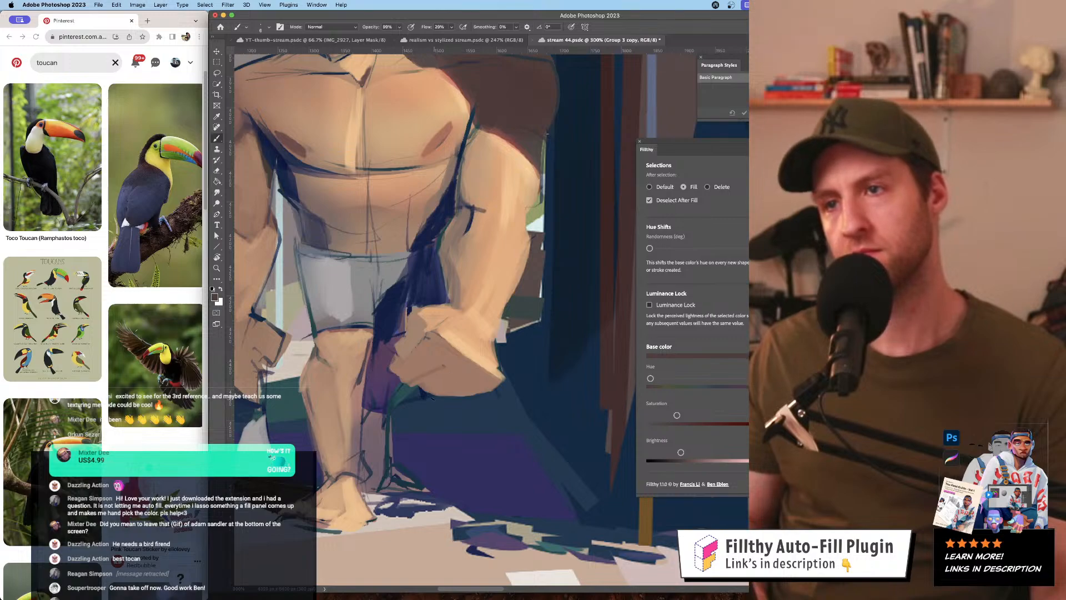
{"action": "left_click", "coordinate": [490, 358], "text": "alt"}
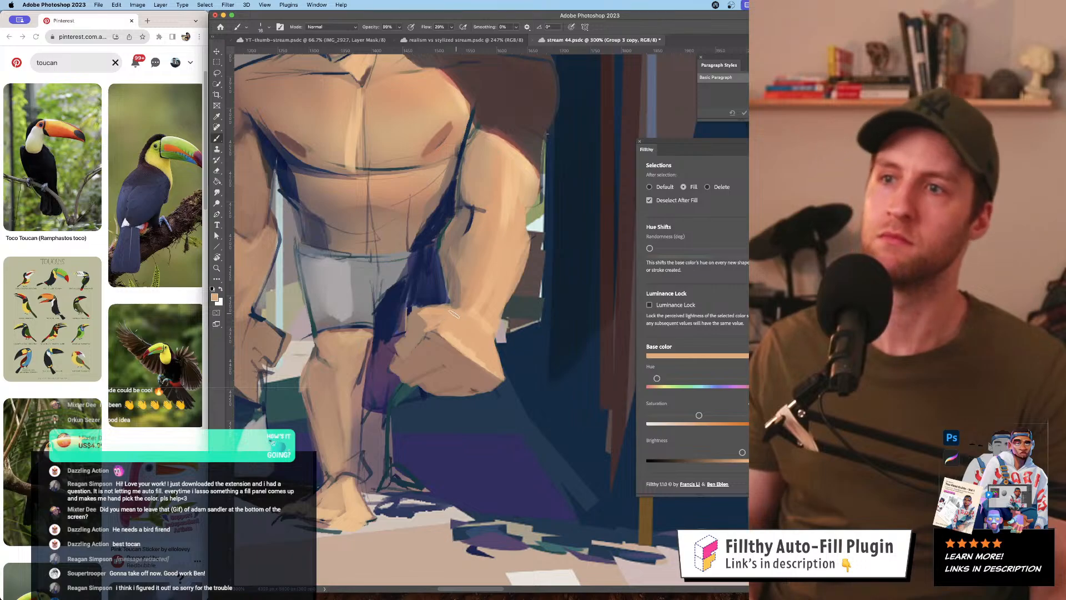
{"action": "left_click", "coordinate": [479, 318], "text": "alt"}
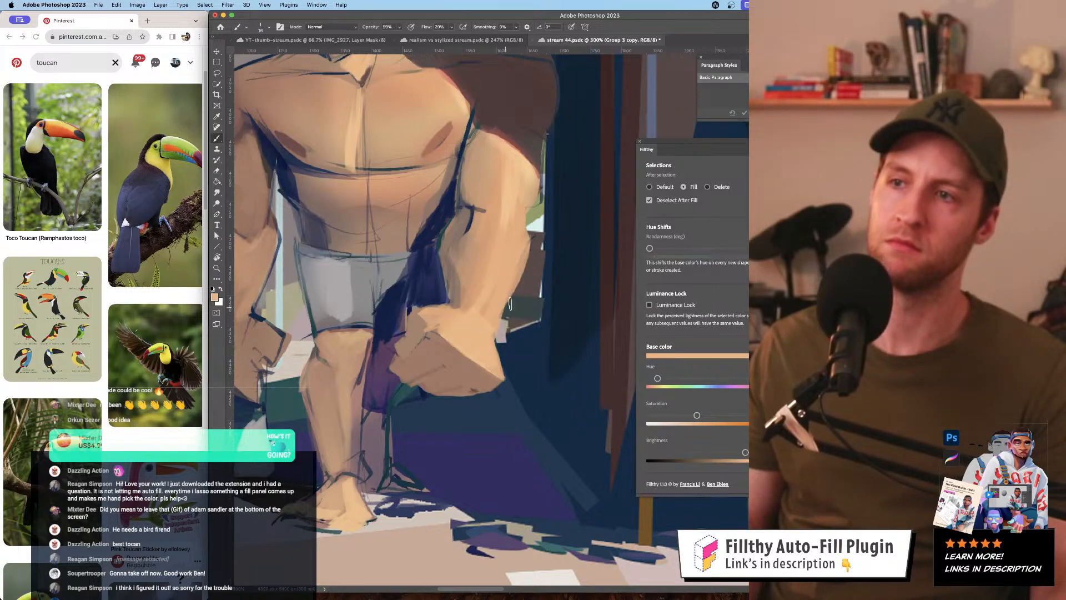
- Repaint the far hand and wrist with sampled muted brown skin tones
{"action": "key", "text": "z"}
{"action": "mouse_move", "coordinate": [511, 304]}
{"action": "left_mouse_down"}
{"action": "mouse_move", "coordinate": [446, 322]}
{"action": "mouse_move", "coordinate": [463, 326]}
{"action": "left_mouse_up"}
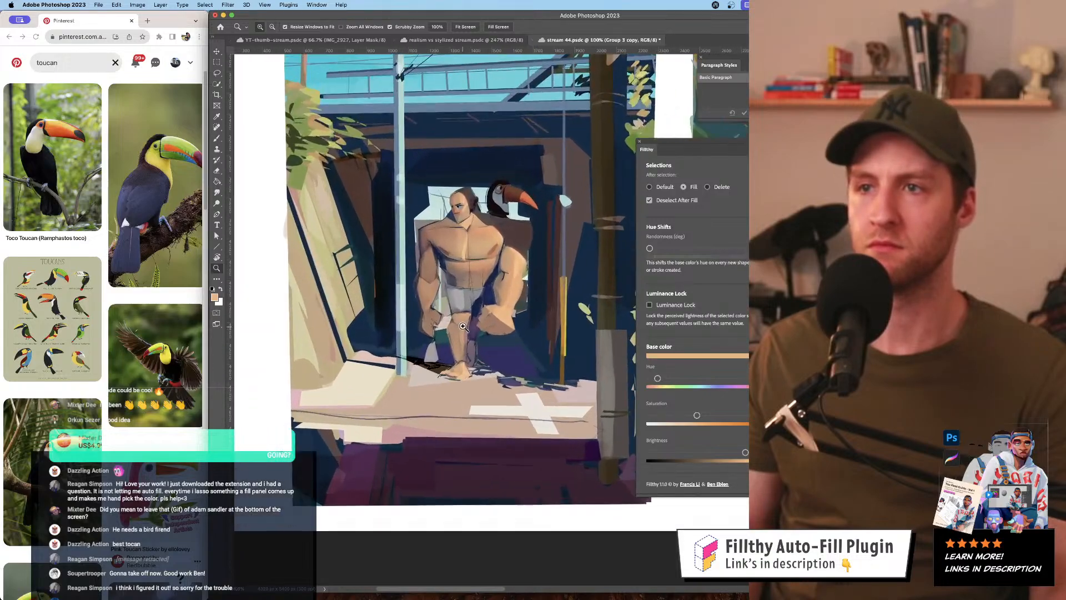
{"action": "left_click", "coordinate": [463, 327]}
{"action": "key", "text": "b"}
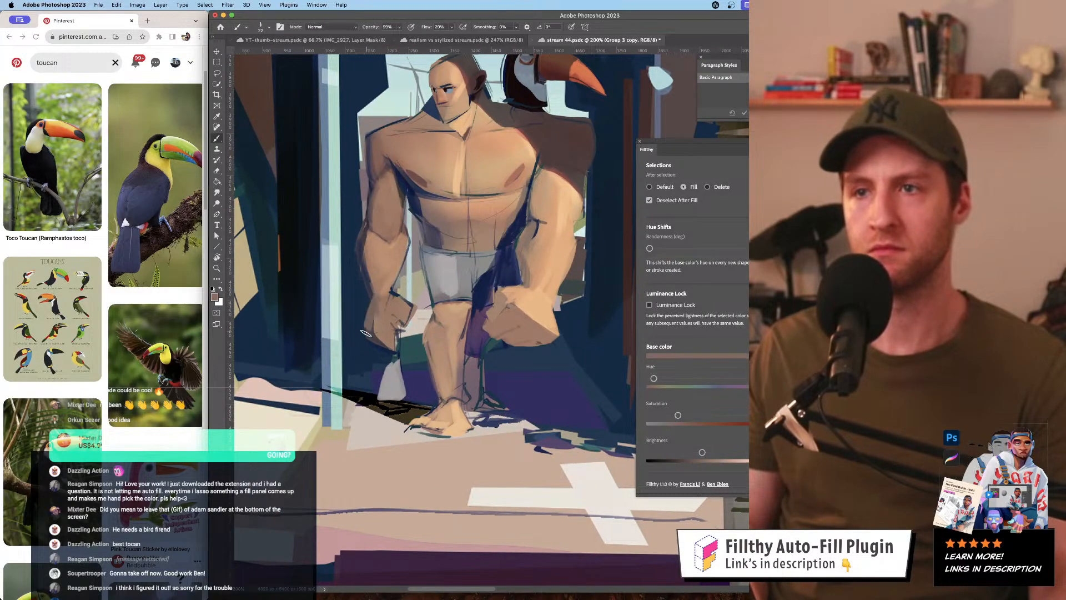
{"action": "left_click", "coordinate": [382, 305], "text": "alt"}
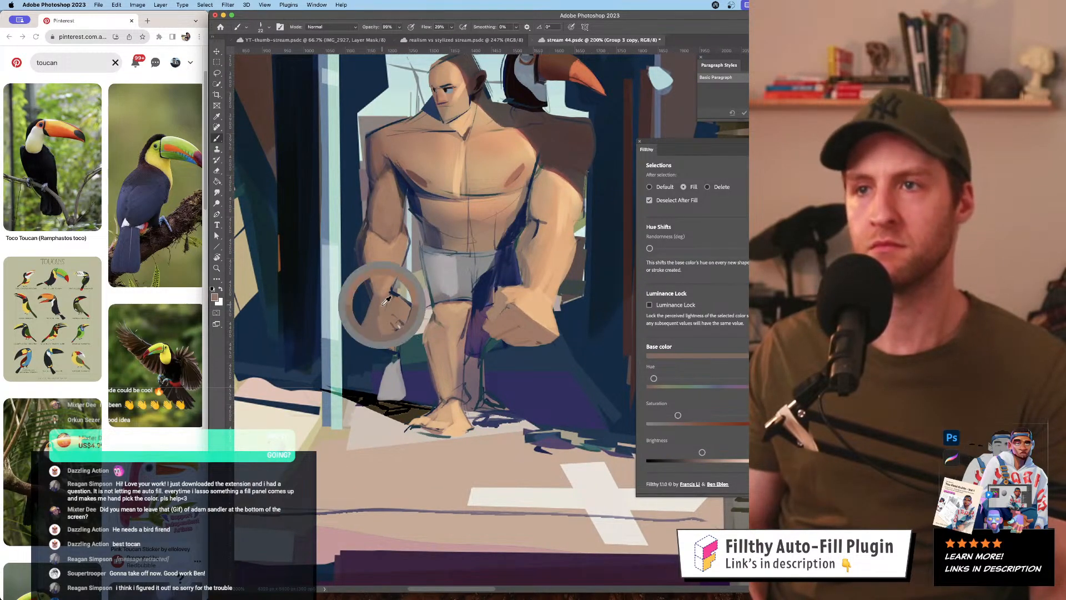
{"action": "left_click", "coordinate": [391, 281], "text": "alt"}
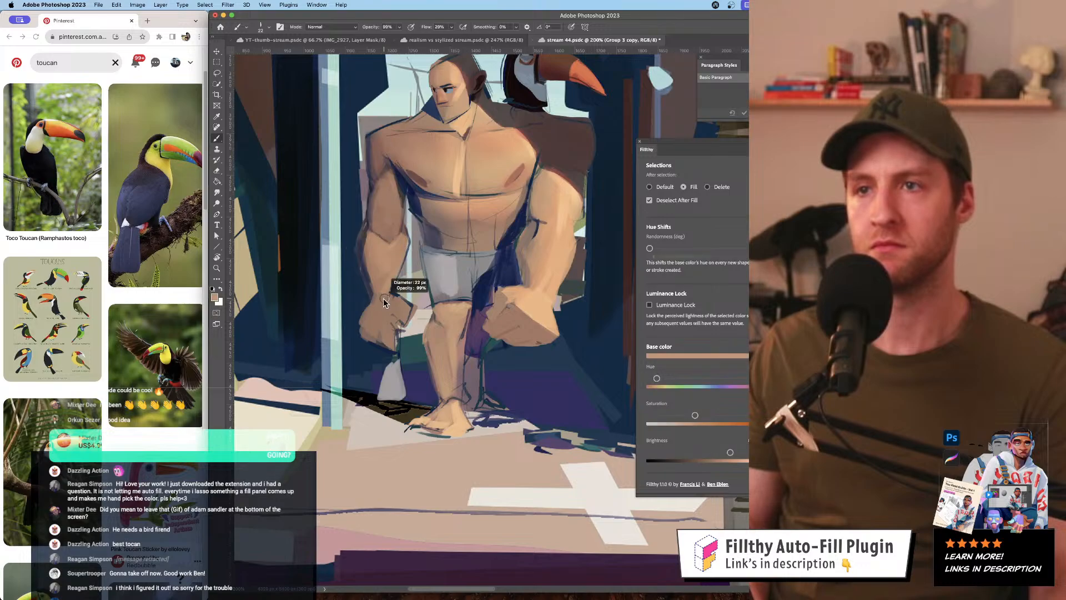
{"action": "key", "text": "z"}
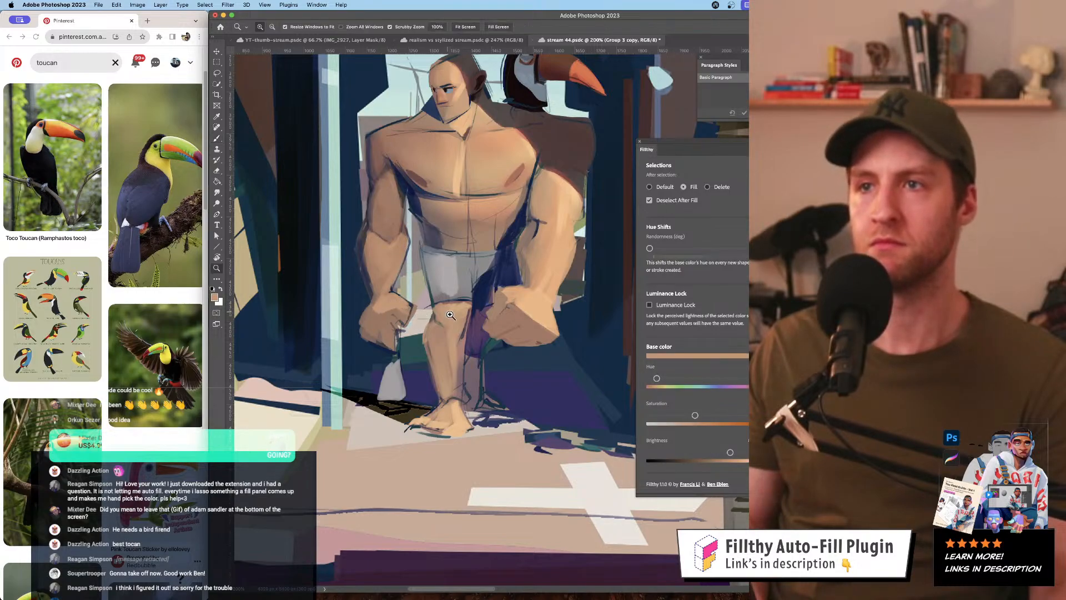
- Darken the contour of the far forearm and wrist with dark blue sampled from the torso shadow
{"action": "left_click", "coordinate": [396, 302], "text": "alt"}
{"action": "left_click", "coordinate": [396, 302], "text": "alt"}
{"action": "left_click", "coordinate": [408, 286]}
{"action": "left_click", "coordinate": [409, 287]}
{"action": "key", "text": "b"}
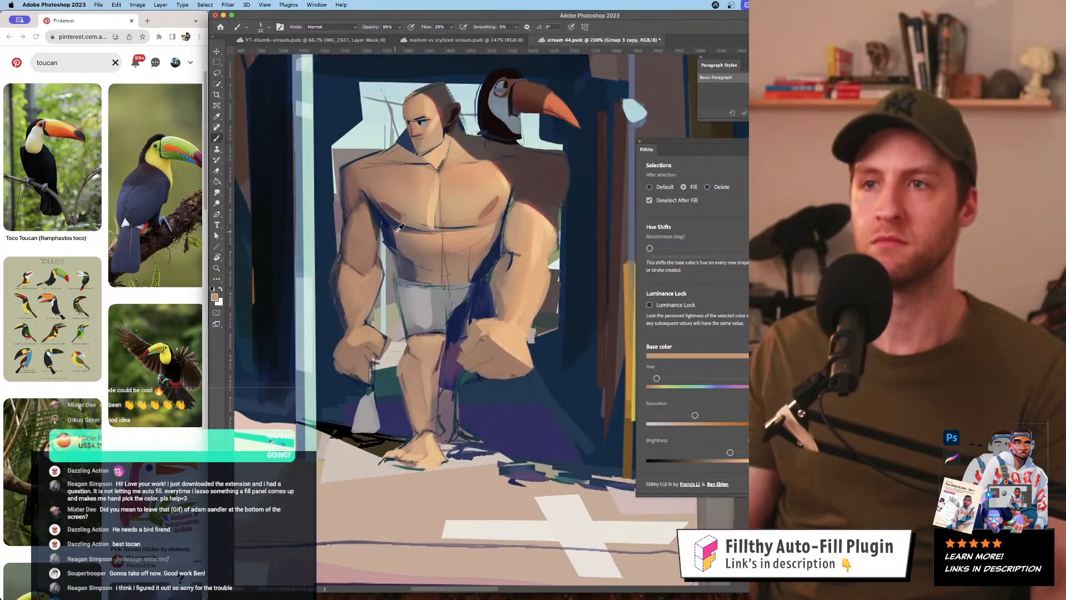
{"action": "left_click", "coordinate": [397, 238], "text": "alt"}
{"action": "left_click_drag", "start_coordinate": [381, 296], "coordinate": [406, 346]}
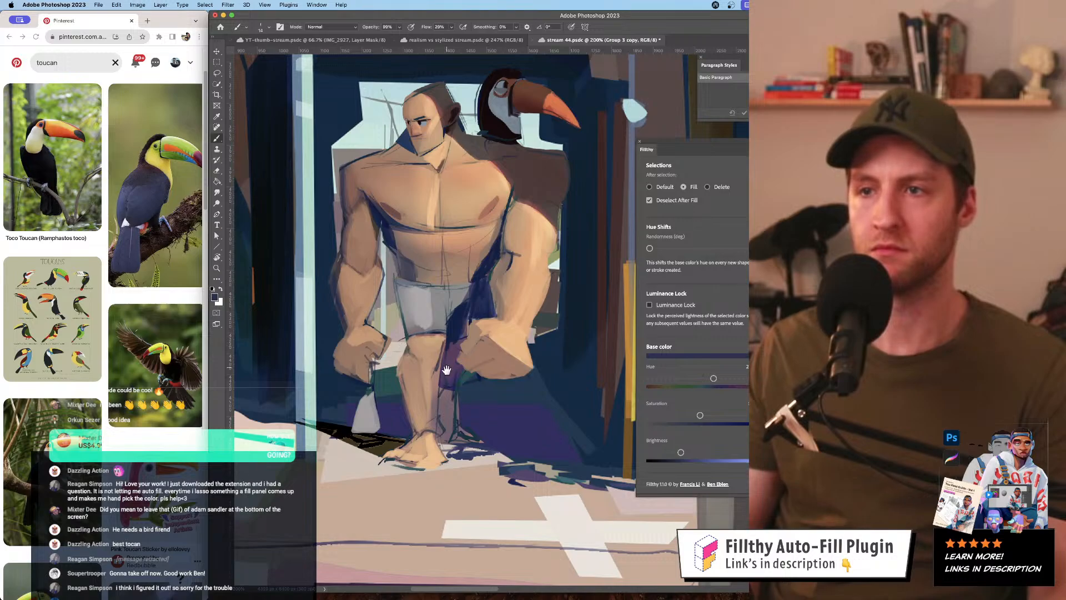
{"action": "left_click_drag", "start_coordinate": [374, 265], "coordinate": [361, 269]}
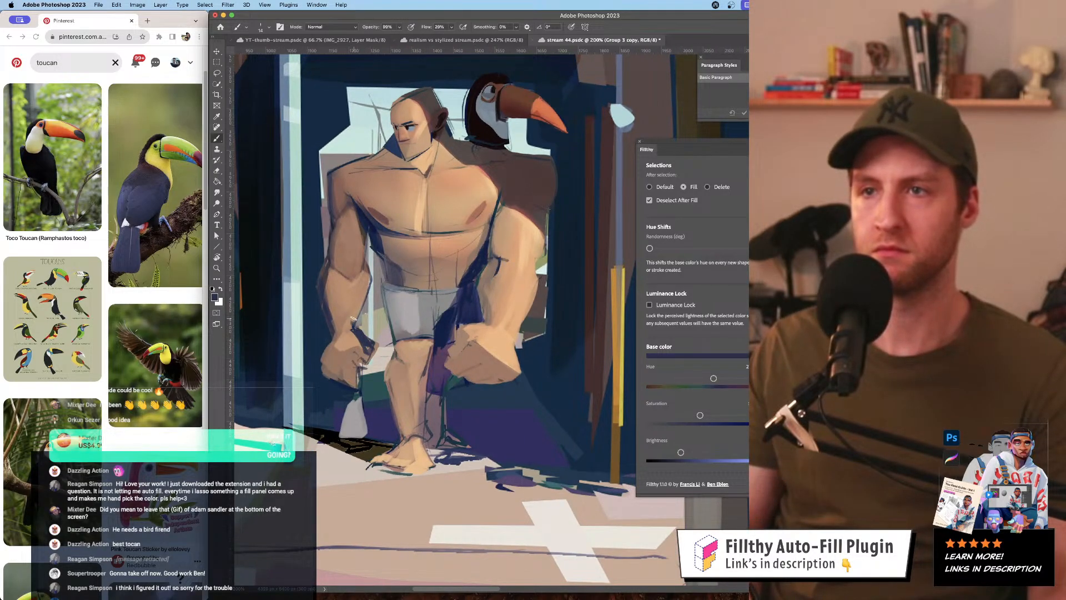
{"action": "mouse_move", "coordinate": [352, 318]}
{"action": "left_mouse_down"}
{"action": "mouse_move", "coordinate": [362, 270]}
{"action": "mouse_move", "coordinate": [357, 314]}
{"action": "left_mouse_up"}
- Flip the canvas view horizontally and paint ruffled feathers on the toucan's crown with sampled near-black
{"action": "key", "text": "z"}
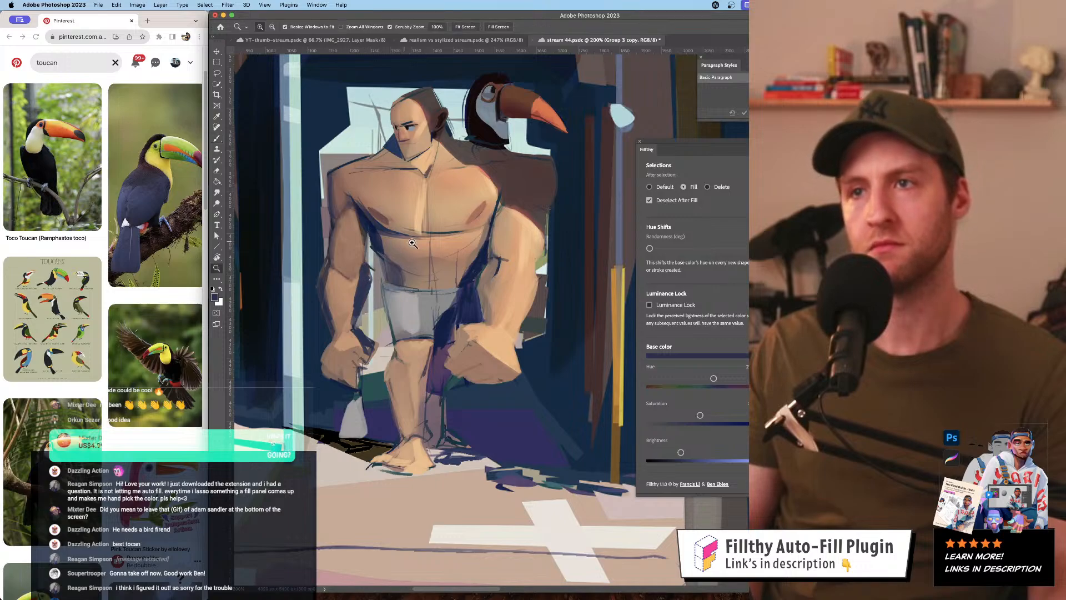
{"action": "left_click", "coordinate": [454, 322], "text": "alt"}
{"action": "left_click", "coordinate": [454, 322], "text": "alt"}
{"action": "left_click", "coordinate": [454, 322], "text": "alt"}
{"action": "key", "text": "super+shift+h"}
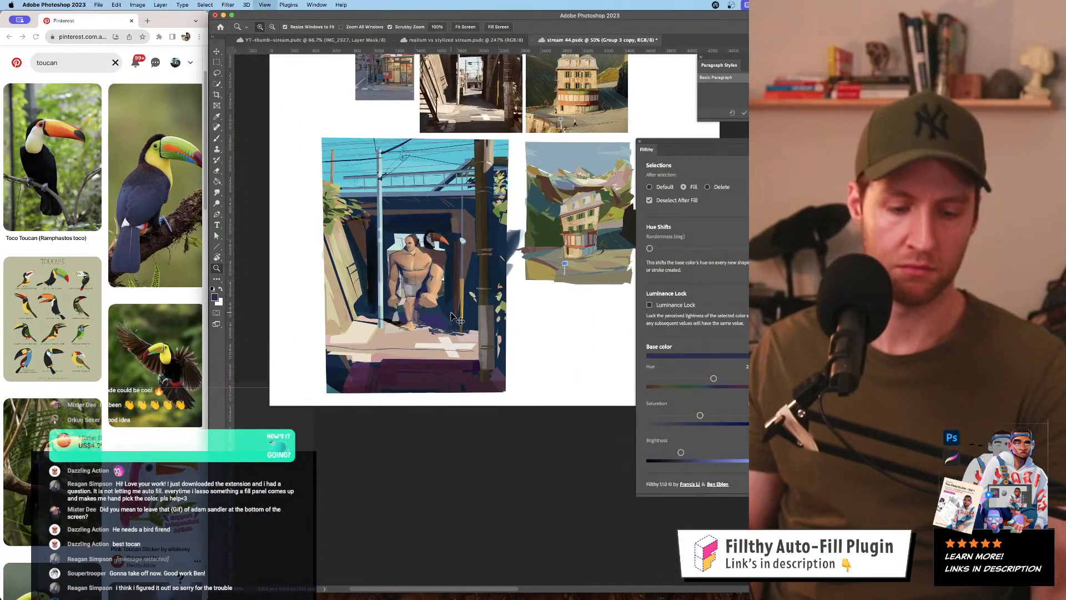
{"action": "left_click_drag", "start_coordinate": [436, 308], "coordinate": [383, 332]}
{"action": "scroll", "coordinate": [420, 262], "scroll_direction": "up", "scroll_amount": 5}
{"action": "left_click_drag", "start_coordinate": [421, 260], "coordinate": [404, 271]}
{"action": "key", "text": "b"}
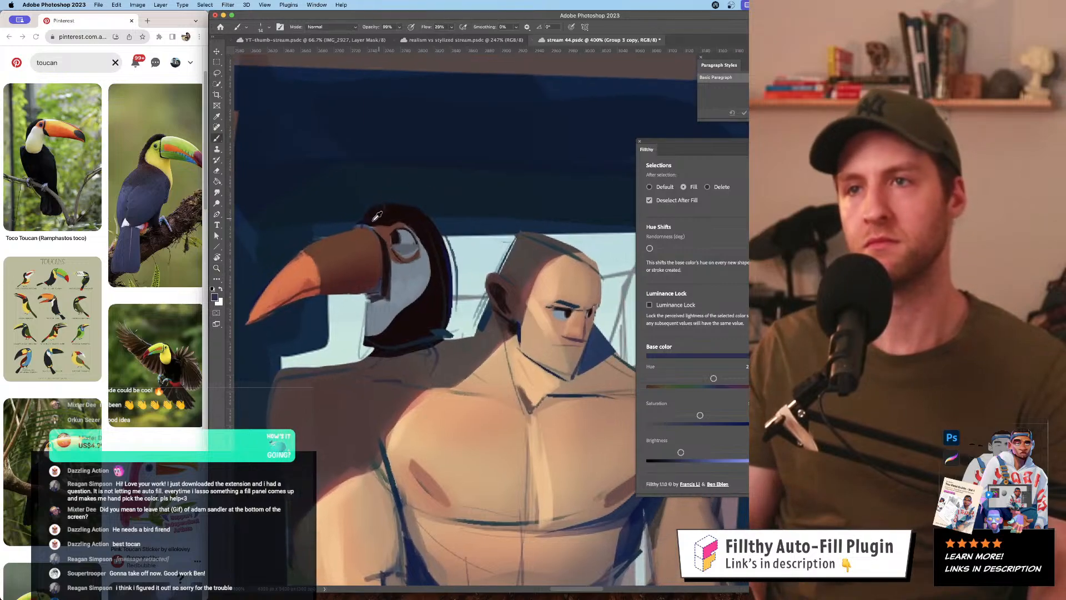
{"action": "left_click", "coordinate": [376, 217], "text": "alt"}
{"action": "mouse_move", "coordinate": [369, 221]}
{"action": "left_mouse_down"}
{"action": "mouse_move", "coordinate": [363, 199]}
{"action": "mouse_move", "coordinate": [369, 213]}
{"action": "left_mouse_up"}
{"action": "key", "text": "z"}
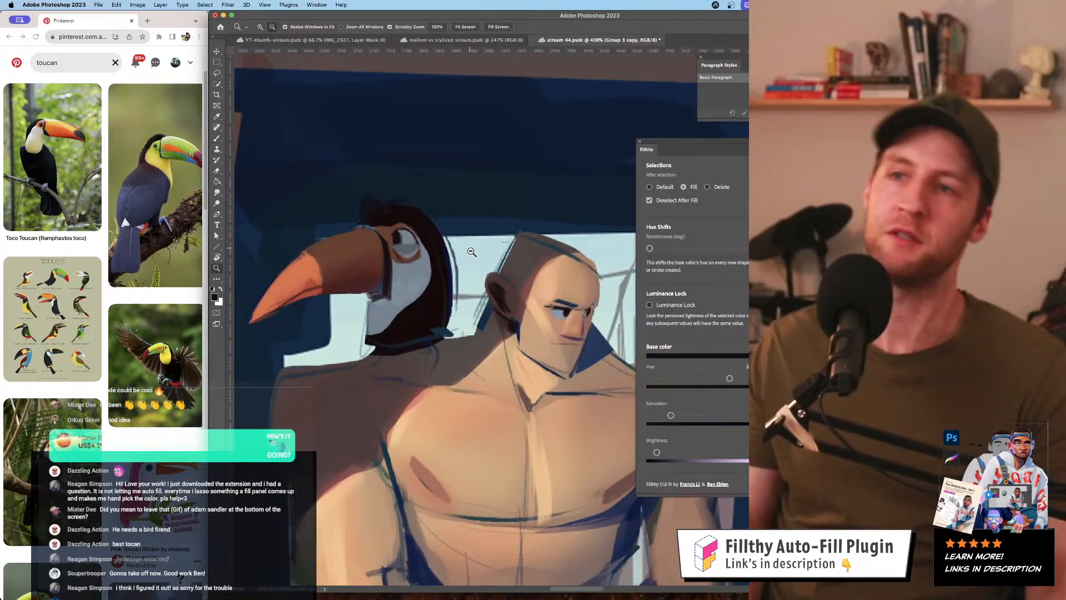
- Soften the near arm's elbow crease and forearm shading with sampled light orange and muted brown skin tones
{"action": "scroll", "coordinate": [389, 227], "scroll_direction": "down", "scroll_amount": 2}
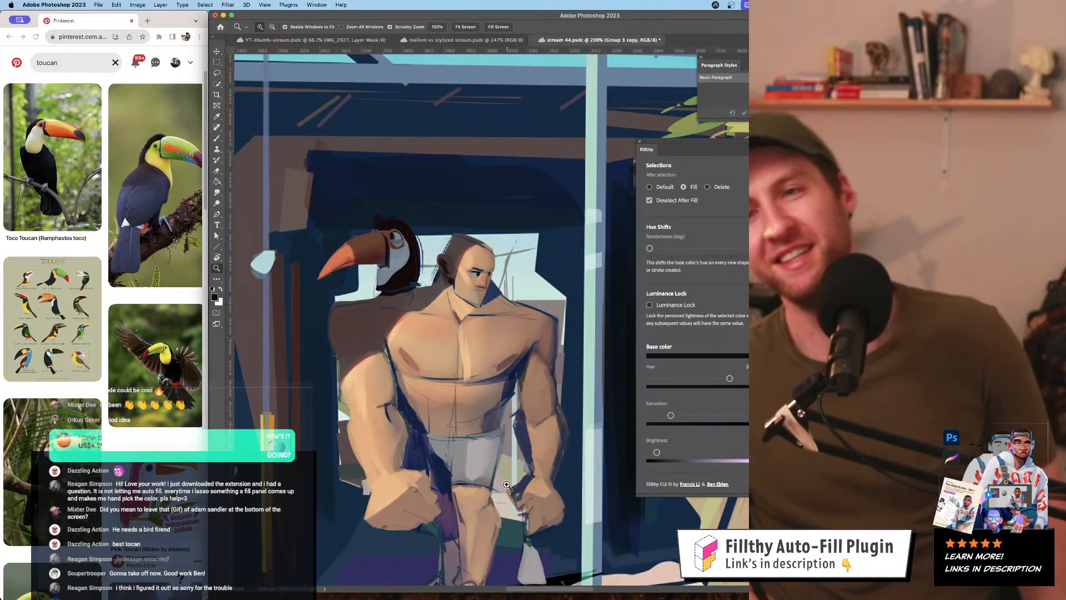
{"action": "left_click_drag", "start_coordinate": [543, 491], "coordinate": [512, 436]}
{"action": "key", "text": "b"}
{"action": "left_click", "coordinate": [317, 336], "text": "alt"}
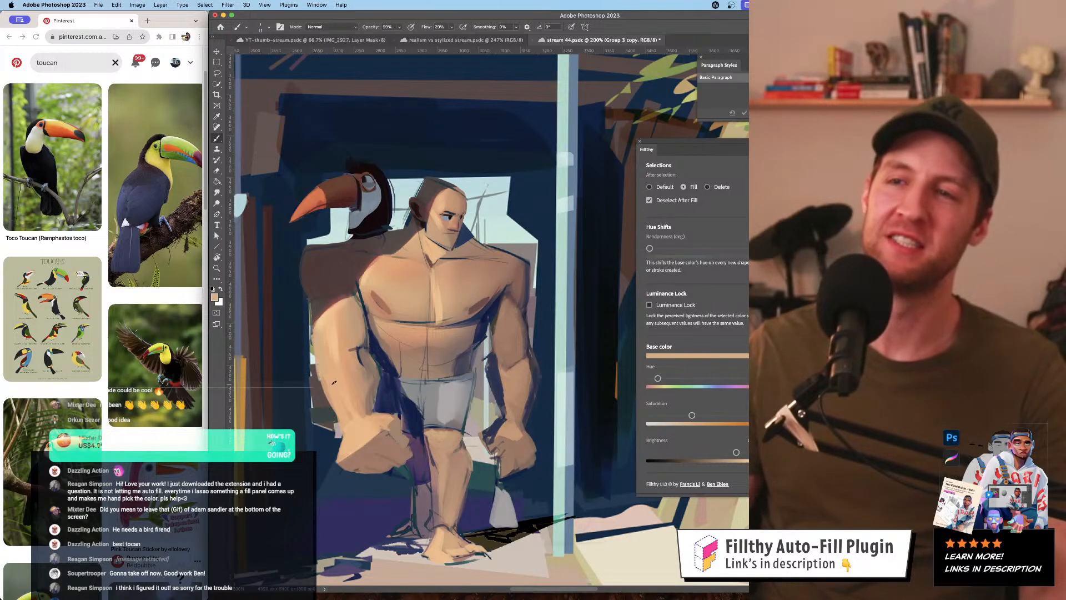
{"action": "scroll", "coordinate": [339, 366], "scroll_direction": "down", "scroll_amount": 5}
{"action": "scroll", "coordinate": [356, 344], "scroll_direction": "up", "scroll_amount": 6}
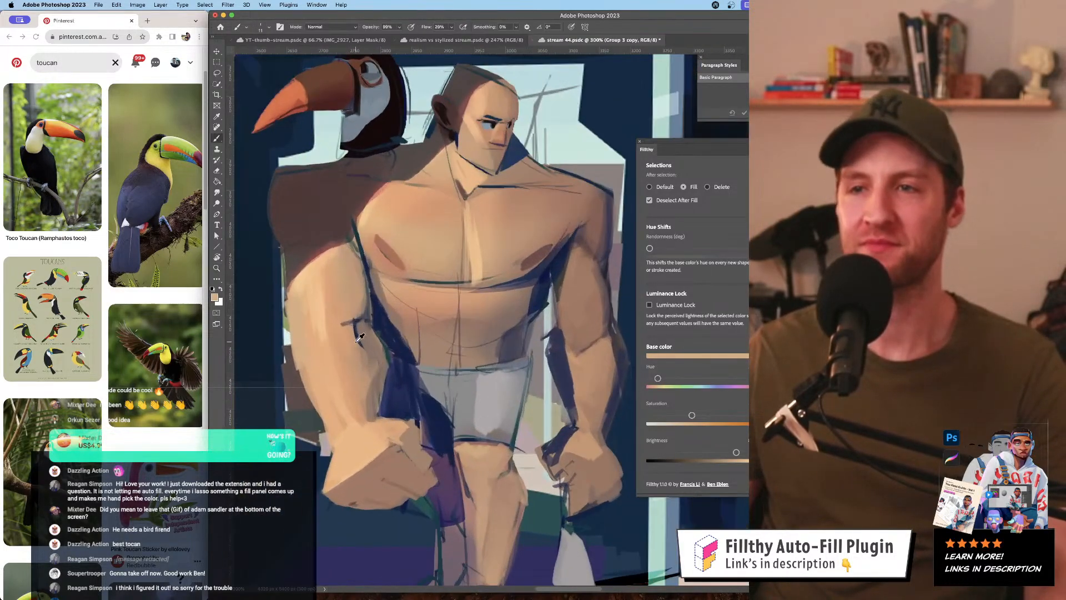
{"action": "left_click", "coordinate": [357, 341], "text": "alt"}
{"action": "left_click", "coordinate": [361, 338], "text": "alt"}
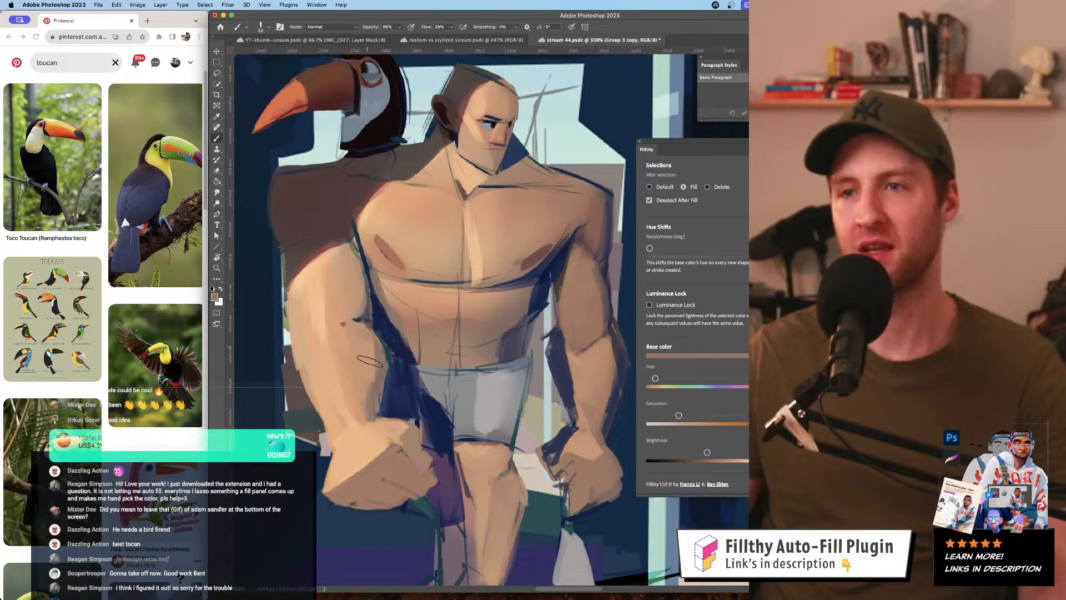
{"action": "left_click", "coordinate": [336, 331], "text": "alt"}
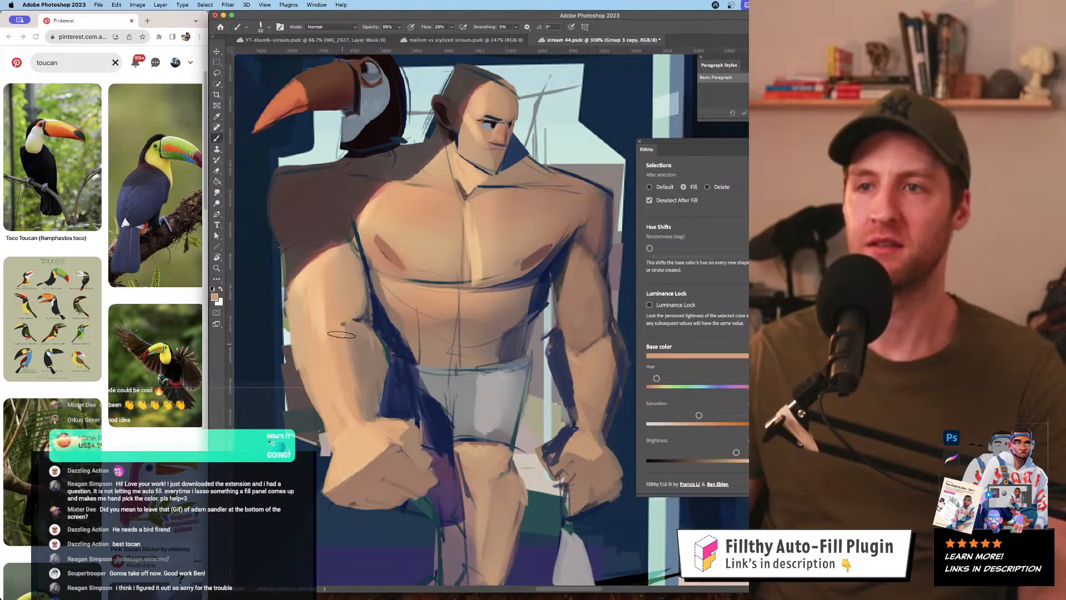
{"action": "left_click", "coordinate": [321, 219], "text": "alt"}
{"action": "mouse_move", "coordinate": [357, 289]}
{"action": "left_mouse_down"}
{"action": "mouse_move", "coordinate": [357, 324]}
{"action": "mouse_move", "coordinate": [380, 376]}
{"action": "left_mouse_up"}
- Touch up the front leg with sampled light brown, and refine the abdomen with sampled dark blue-grey, setting the brush opacity to 100%
{"action": "left_click", "coordinate": [484, 332], "text": "alt"}
{"action": "left_click", "coordinate": [484, 332], "text": "alt"}
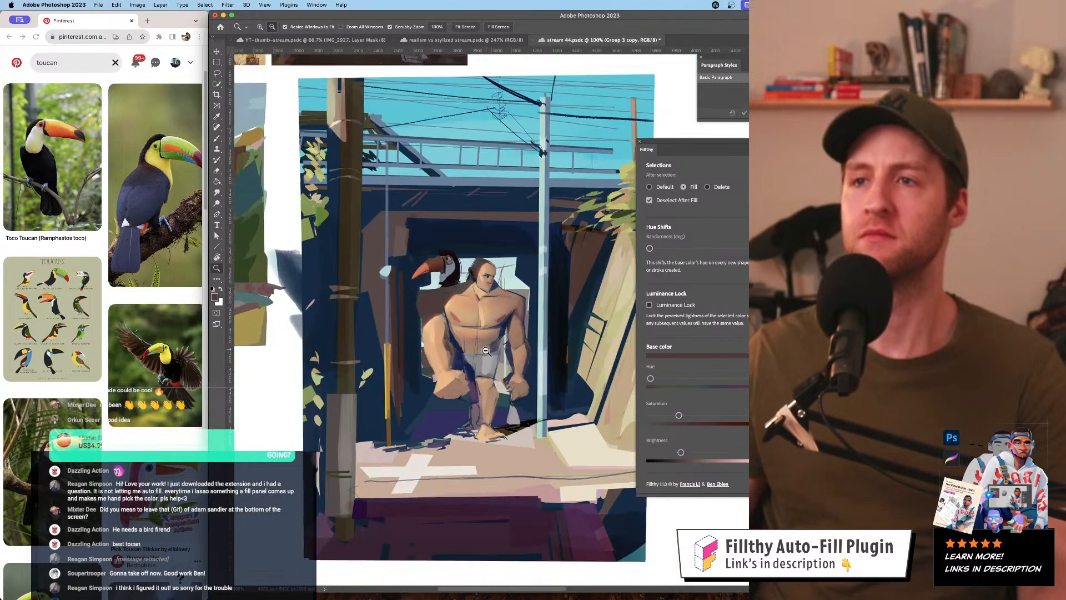
{"action": "left_click", "coordinate": [484, 332], "text": "alt"}
{"action": "left_click", "coordinate": [484, 331], "text": "alt"}
{"action": "left_click", "coordinate": [489, 334]}
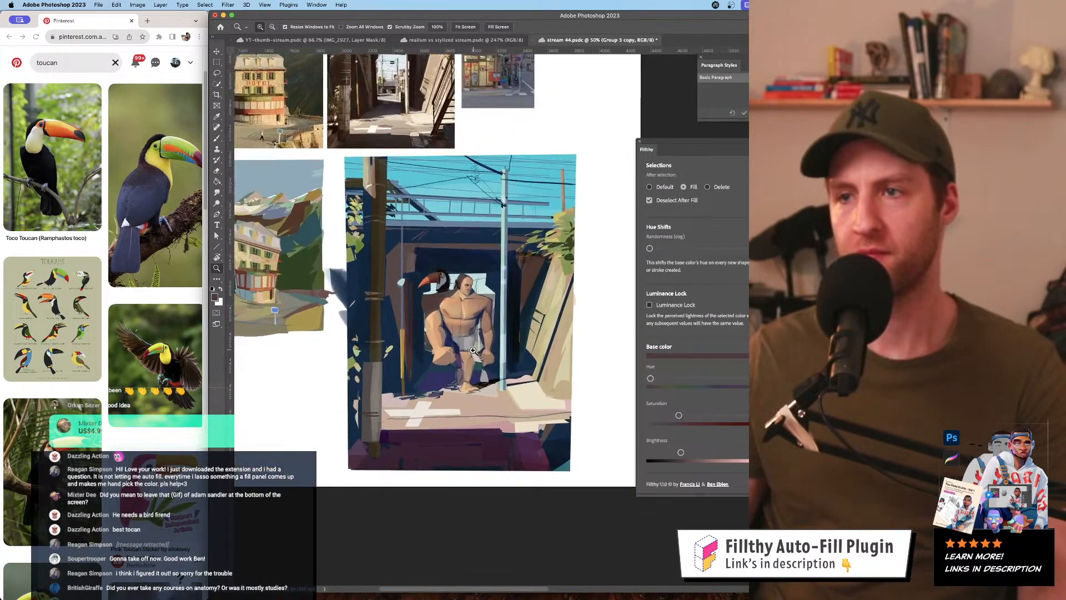
{"action": "left_click", "coordinate": [474, 352]}
{"action": "key", "text": "b"}
{"action": "left_click", "coordinate": [452, 376], "text": "alt"}
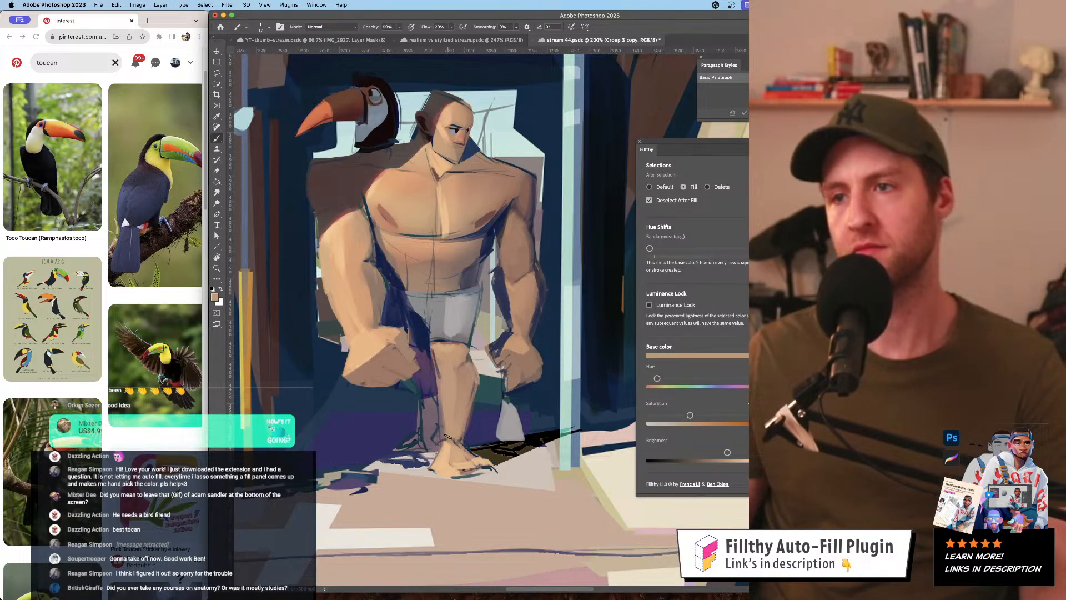
{"action": "left_click", "coordinate": [471, 267], "text": "alt"}
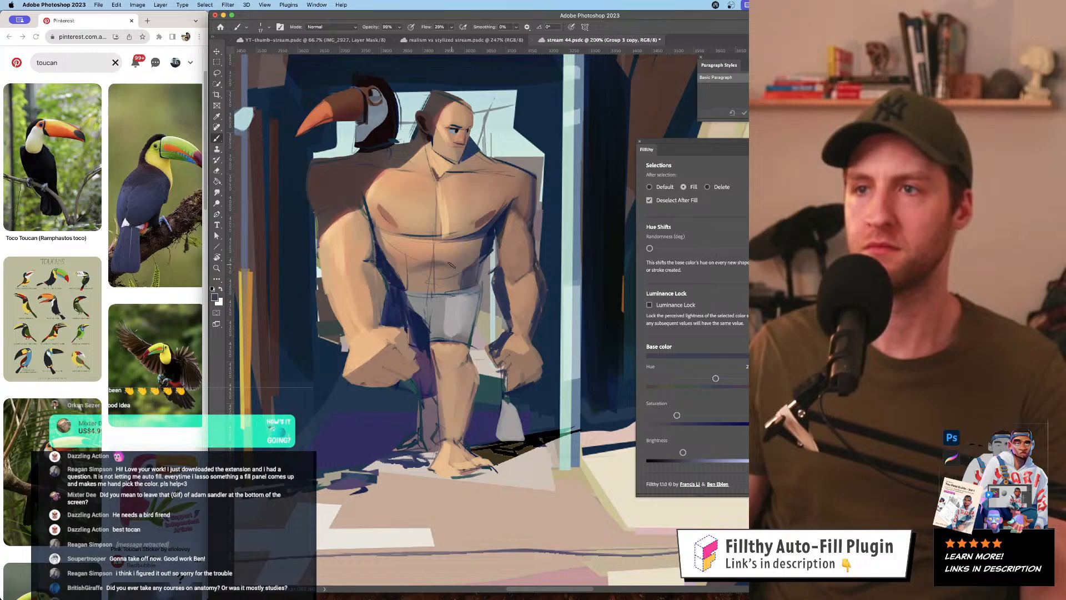
{"action": "left_click_drag", "start_coordinate": [451, 275], "coordinate": [439, 352]}
{"action": "key", "text": "0"}
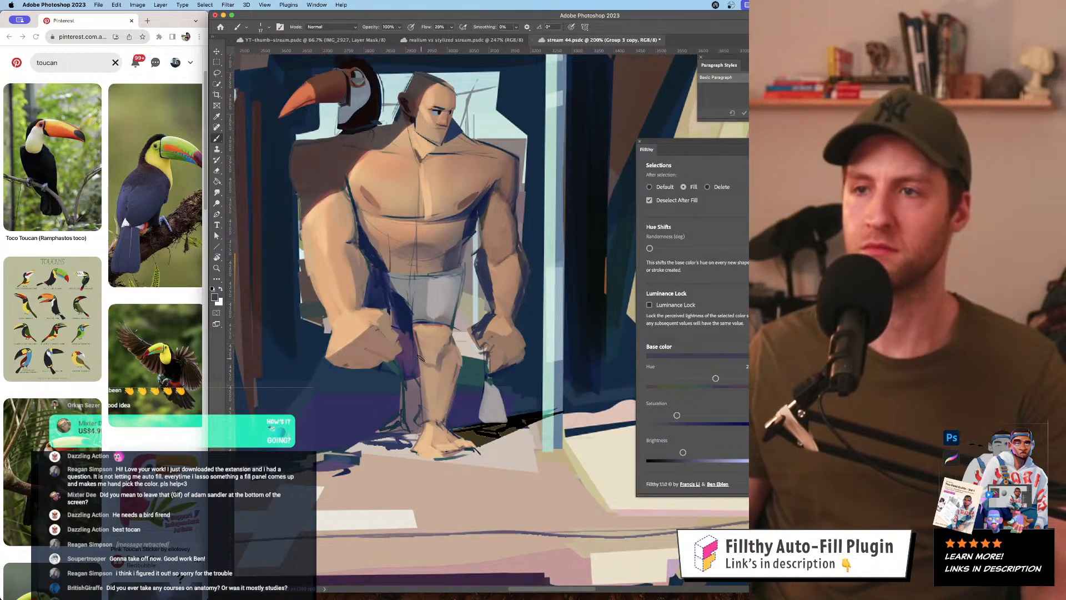
- Refine the front leg's shading with sampled light and muted brown skin tones
{"action": "left_click", "coordinate": [491, 359], "text": "alt+super"}
{"action": "left_click", "coordinate": [491, 358], "text": "alt+super"}
{"action": "left_click", "coordinate": [489, 359], "text": "alt+super"}
{"action": "left_click", "coordinate": [475, 362], "text": "super"}
{"action": "left_click", "coordinate": [476, 363], "text": "super"}
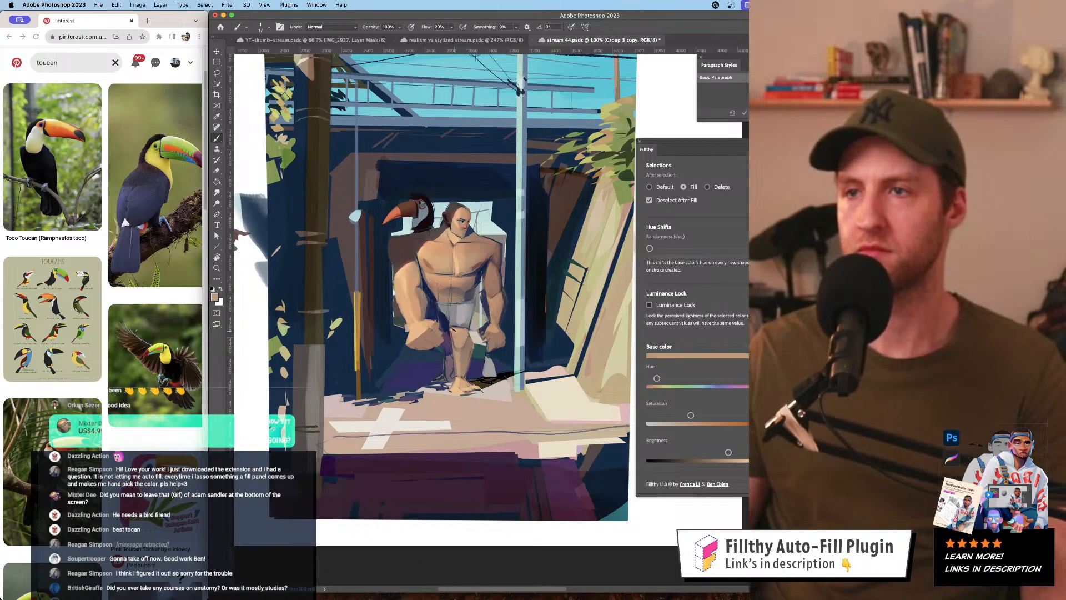
{"action": "left_click", "coordinate": [459, 356], "text": "alt"}
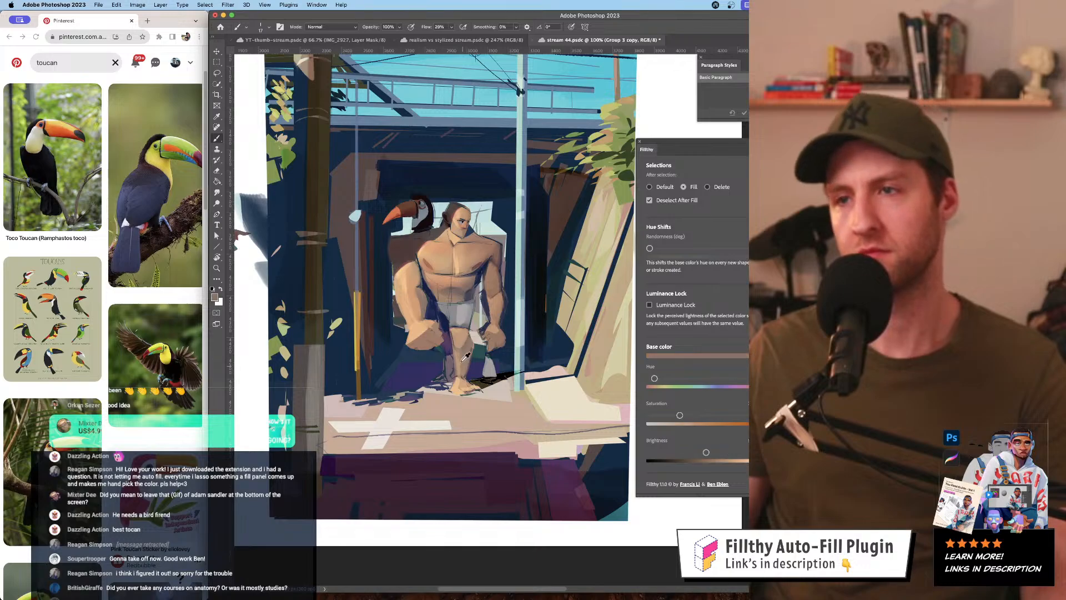
{"action": "scroll", "coordinate": [473, 376], "scroll_direction": "right", "scroll_amount": 1}
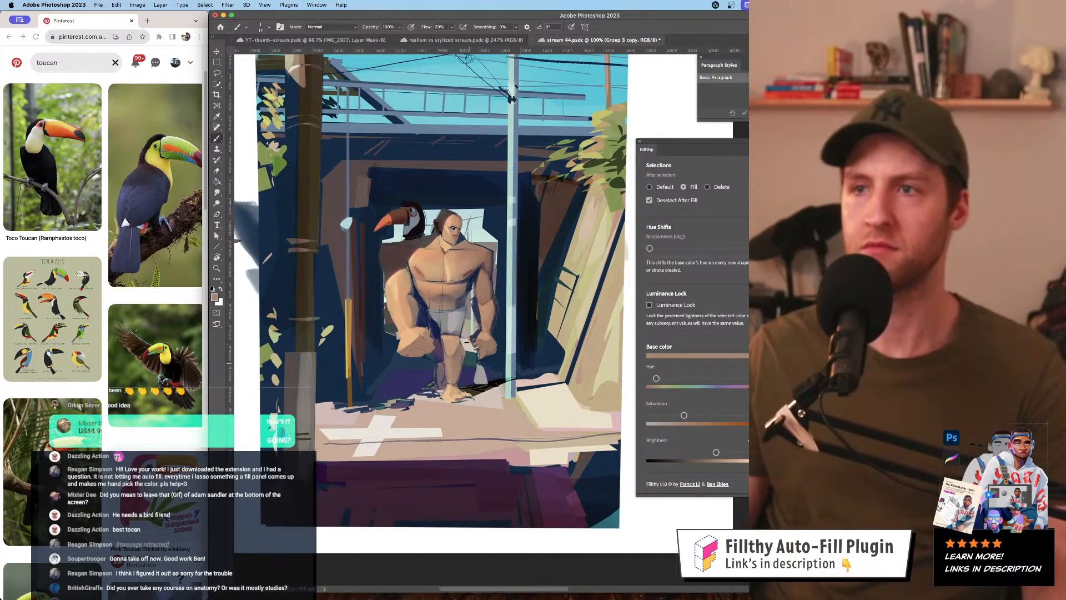
- Repaint the shadowed rear leg and hip with sampled purple and dark blue
{"action": "left_click", "coordinate": [446, 357], "text": "alt"}
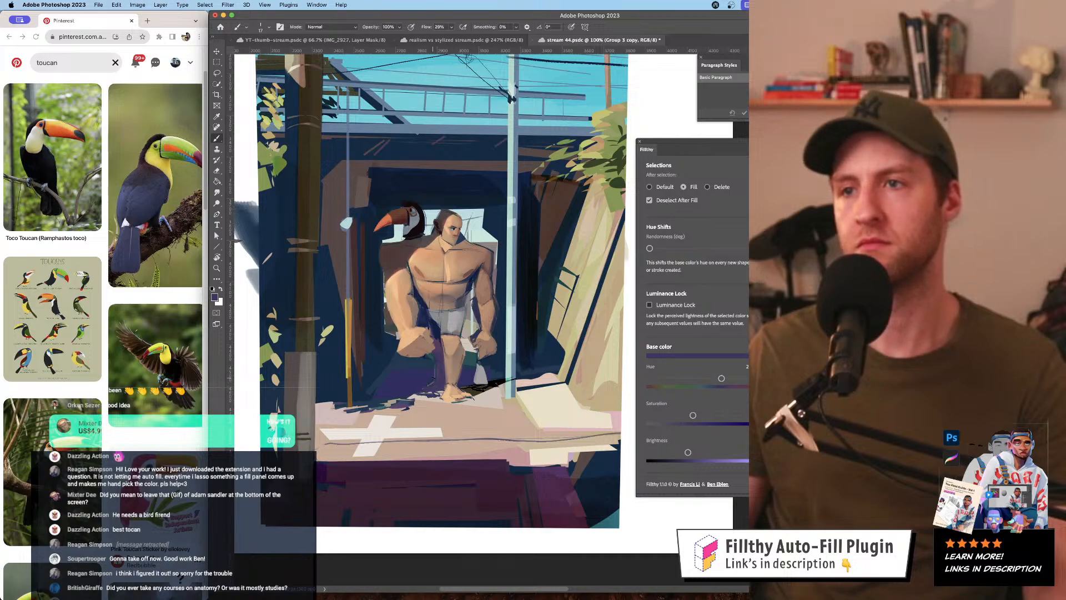
{"action": "left_click", "coordinate": [461, 376], "text": "alt+super"}
{"action": "left_click", "coordinate": [461, 376], "text": "alt+super"}
{"action": "left_click_drag", "start_coordinate": [464, 378], "coordinate": [477, 390]}
{"action": "left_click", "coordinate": [466, 377], "text": "super"}
{"action": "left_click", "coordinate": [465, 378], "text": "super"}
{"action": "left_click", "coordinate": [476, 389], "text": "super"}
{"action": "key", "text": "b"}
{"action": "left_click", "coordinate": [454, 420], "text": "alt"}
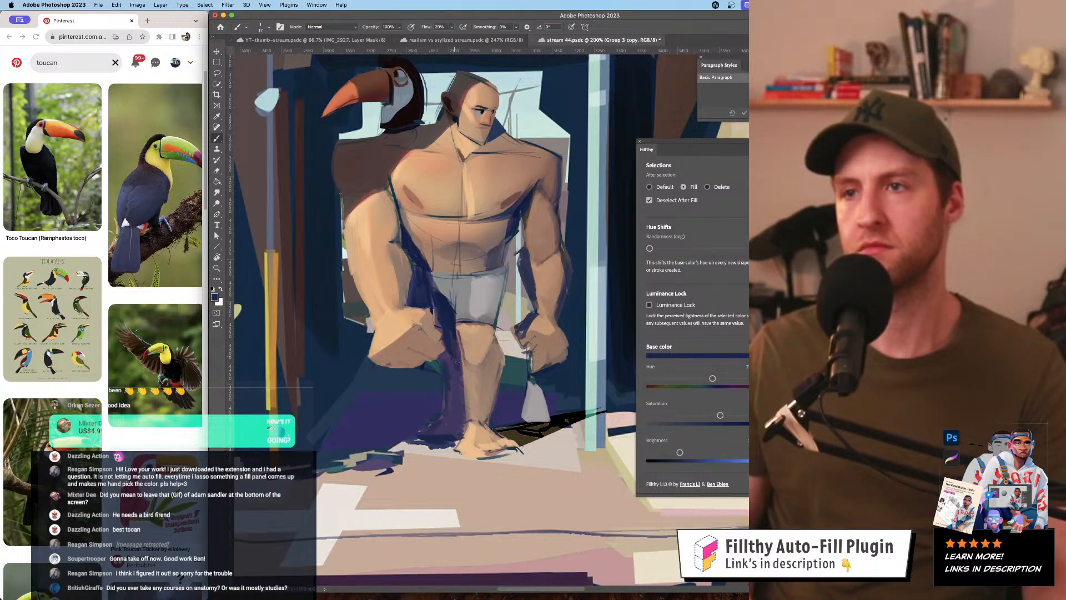
{"action": "scroll", "coordinate": [452, 355], "scroll_direction": "up", "scroll_amount": 3}
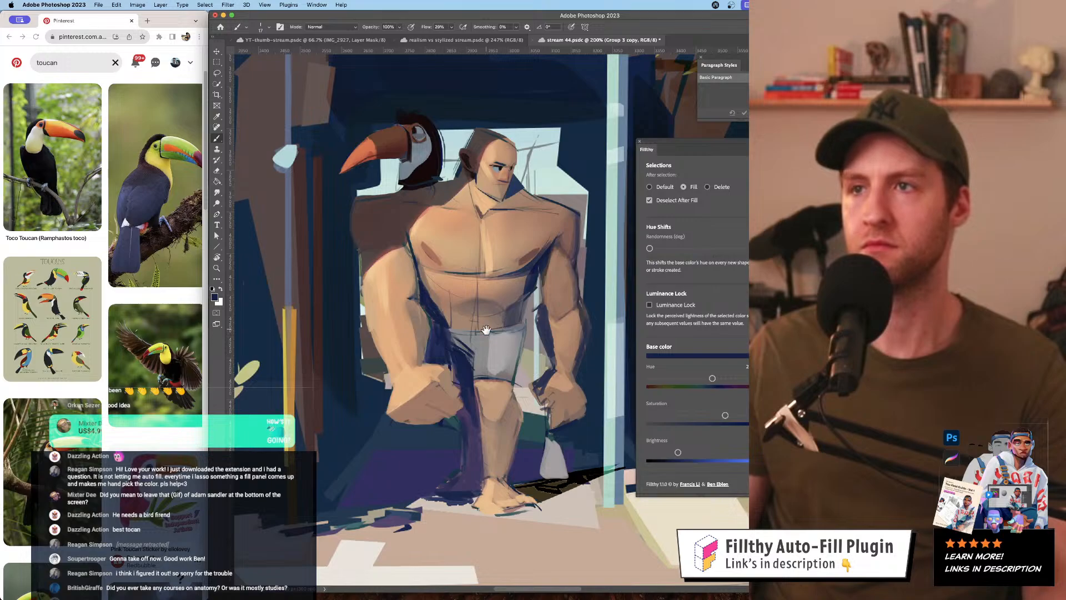
{"action": "left_click_drag", "start_coordinate": [486, 330], "coordinate": [476, 341]}
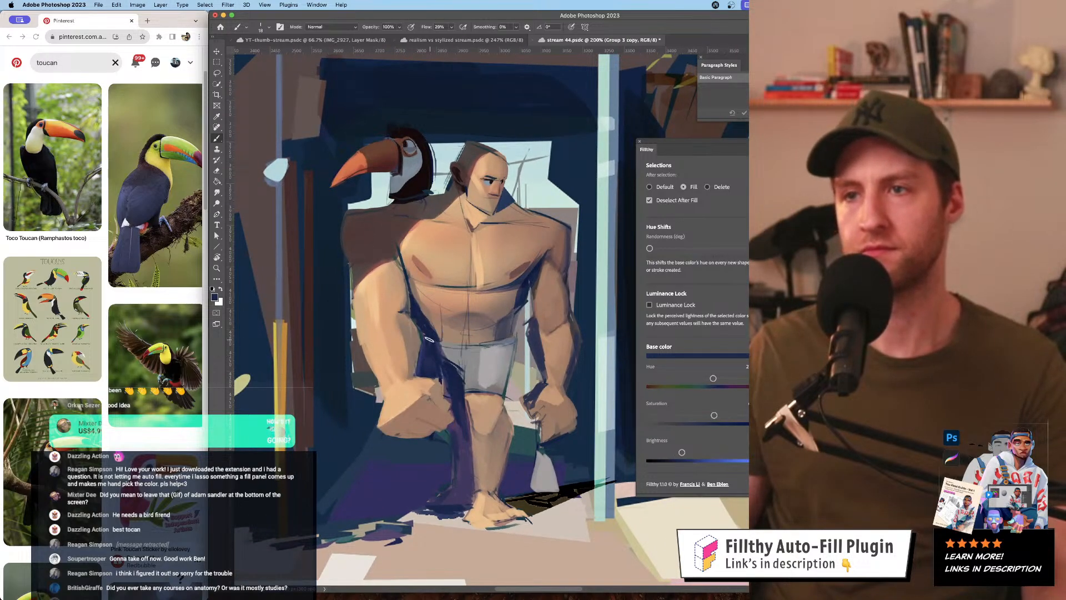
{"action": "key", "text": "l"}
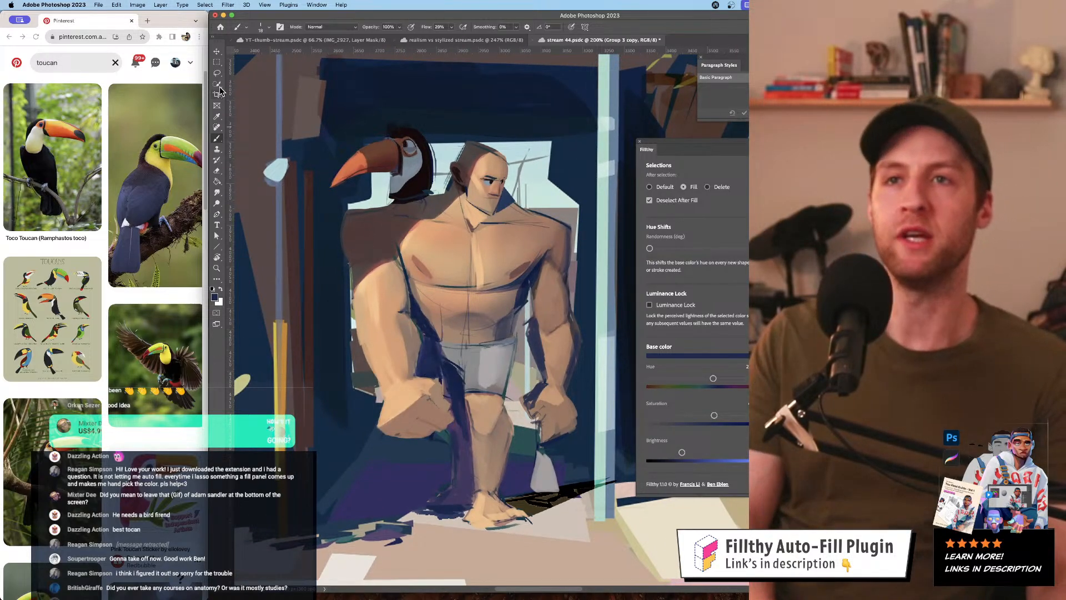
{"action": "scroll", "coordinate": [333, 194], "scroll_direction": "down", "scroll_amount": 2}
{"action": "key", "text": "i"}
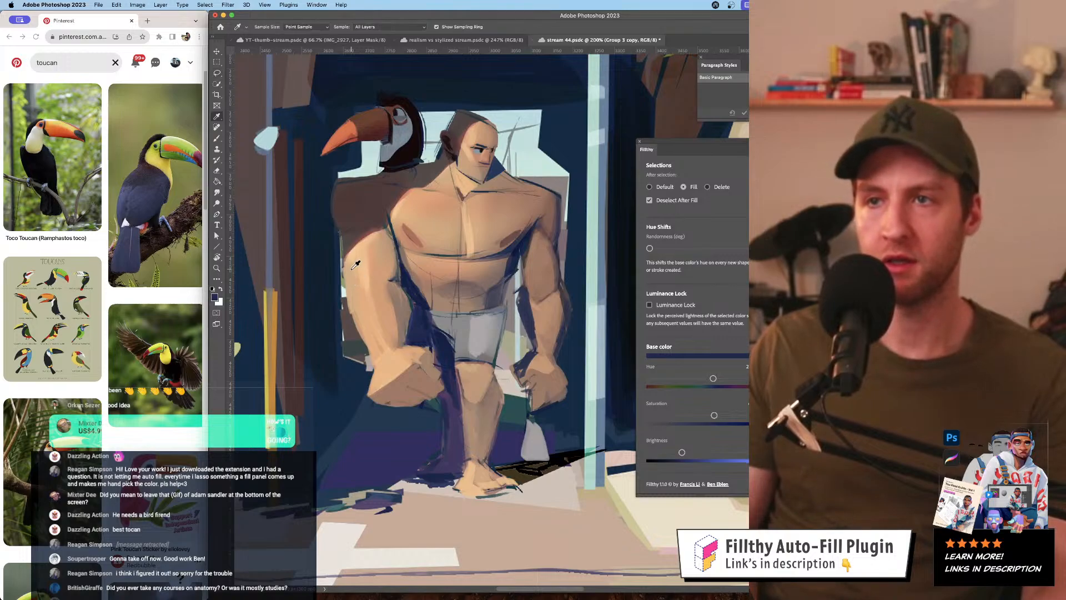
{"action": "left_click", "coordinate": [348, 271]}
{"action": "key", "text": "l"}
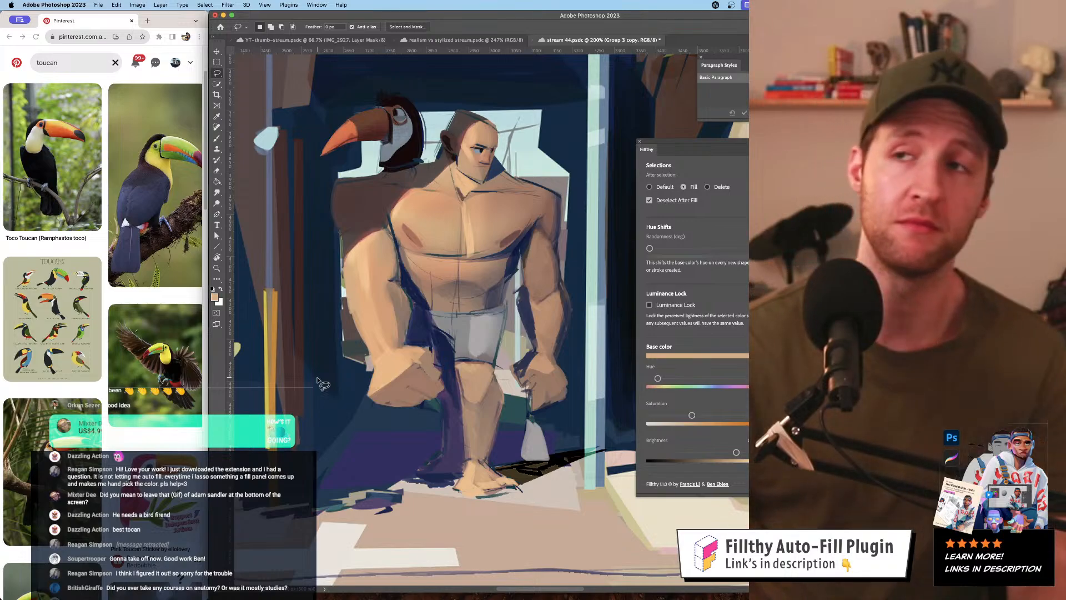
{"action": "scroll", "coordinate": [519, 254], "scroll_direction": "down", "scroll_amount": 2}
- Refine the far armpit and upper arm shadow with sampled muted brown and dark blue
{"action": "key", "text": "b"}
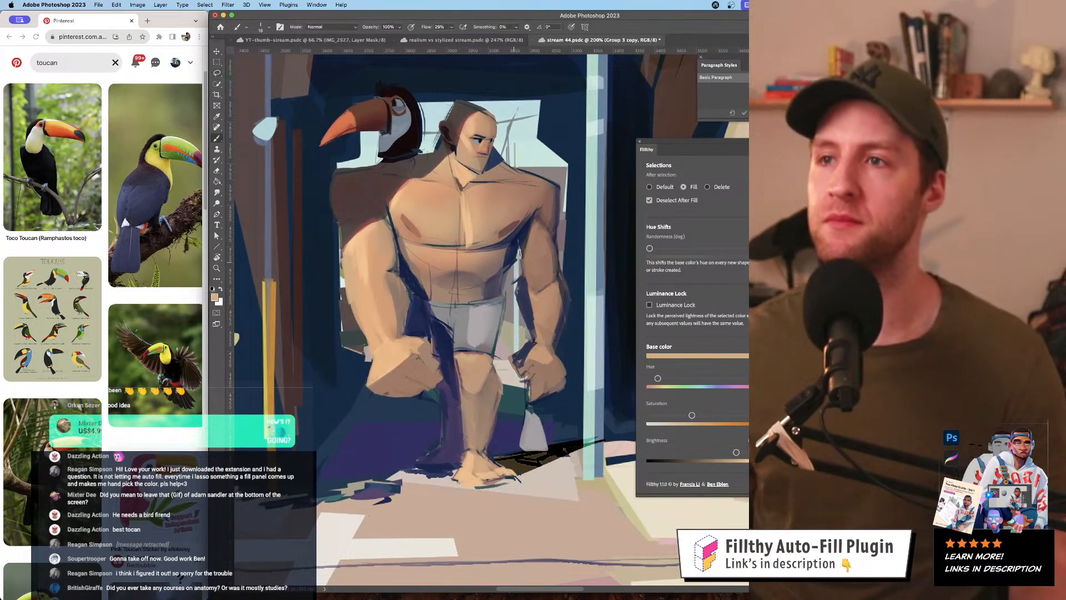
{"action": "left_click", "coordinate": [525, 250], "text": "alt"}
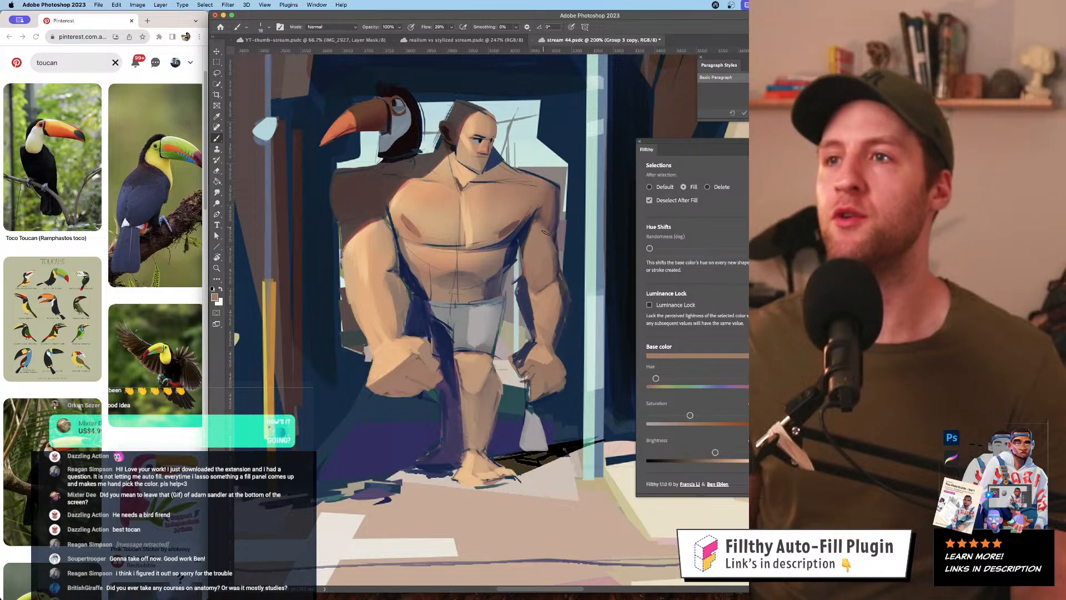
{"action": "left_click", "coordinate": [550, 202], "text": "alt"}
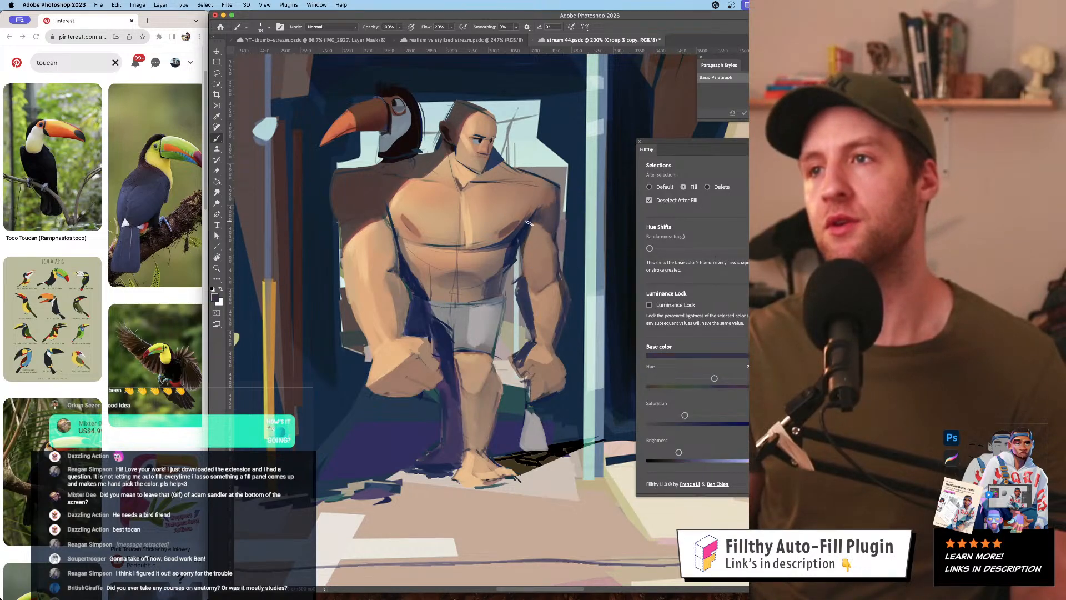
- Deepen the contour between the near armpit and the chest with sampled dark teal
{"action": "scroll", "coordinate": [529, 222], "scroll_direction": "up", "scroll_amount": 2}
{"action": "scroll", "coordinate": [472, 217], "scroll_direction": "down", "scroll_amount": 4}
{"action": "scroll", "coordinate": [389, 211], "scroll_direction": "up", "scroll_amount": 5}
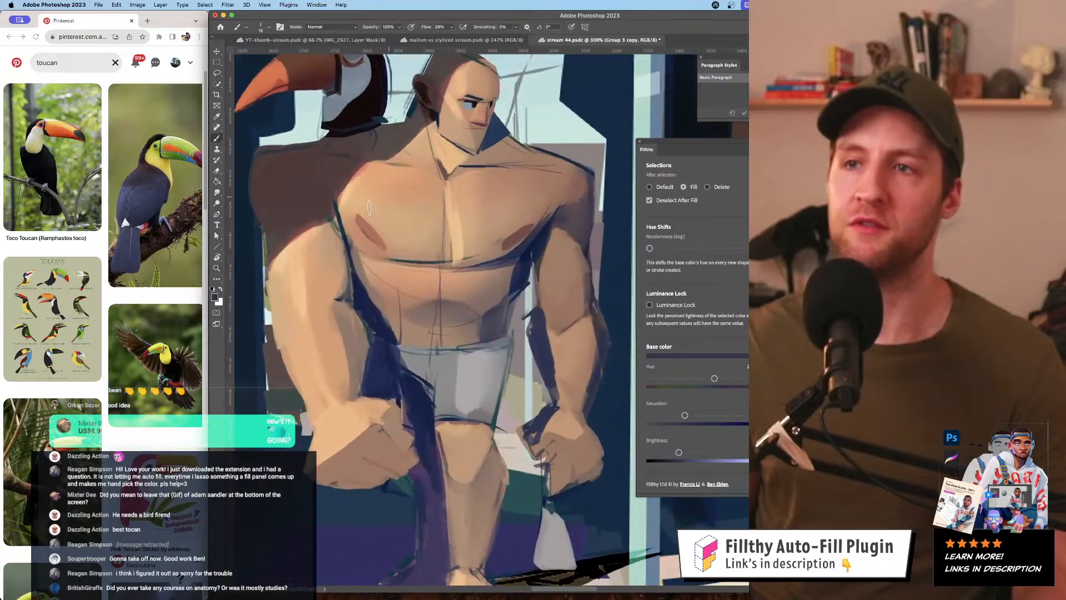
{"action": "left_click", "coordinate": [344, 236], "text": "alt"}
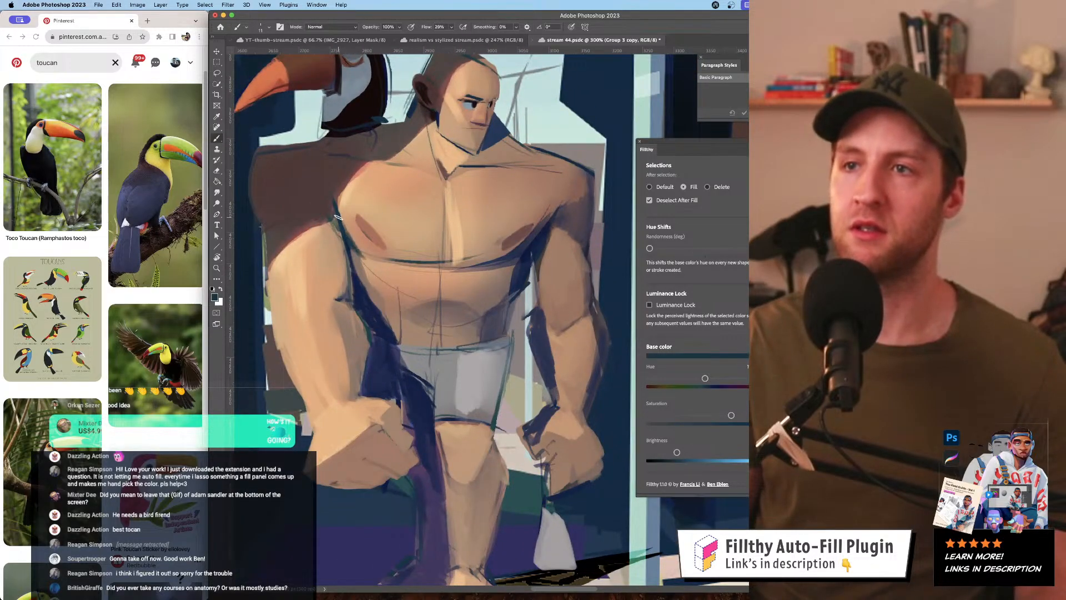
{"action": "key", "text": "z"}
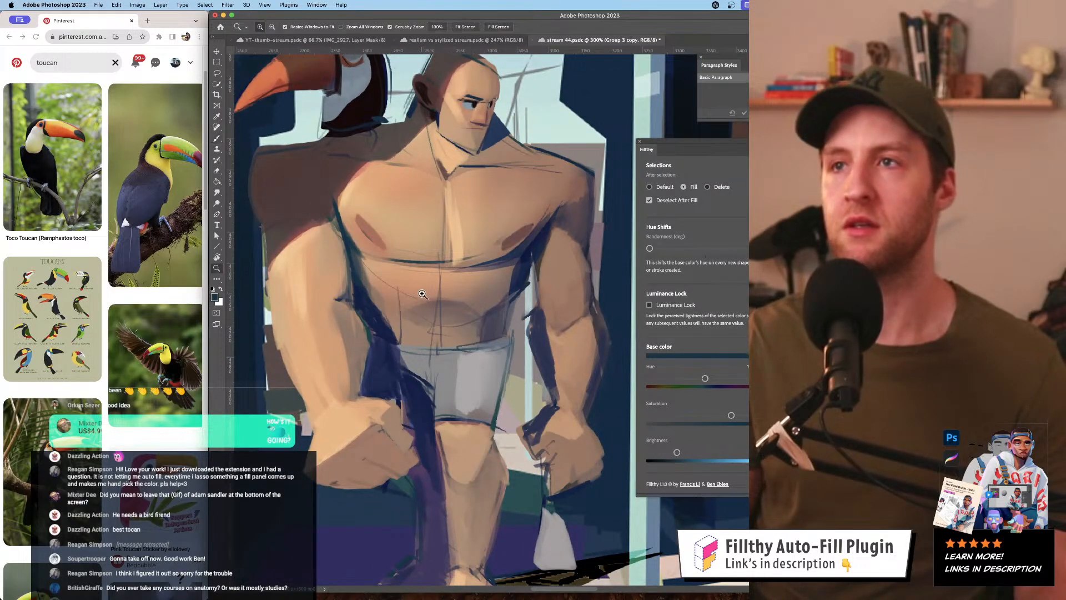
{"action": "scroll", "coordinate": [439, 304], "scroll_direction": "down", "scroll_amount": 3}
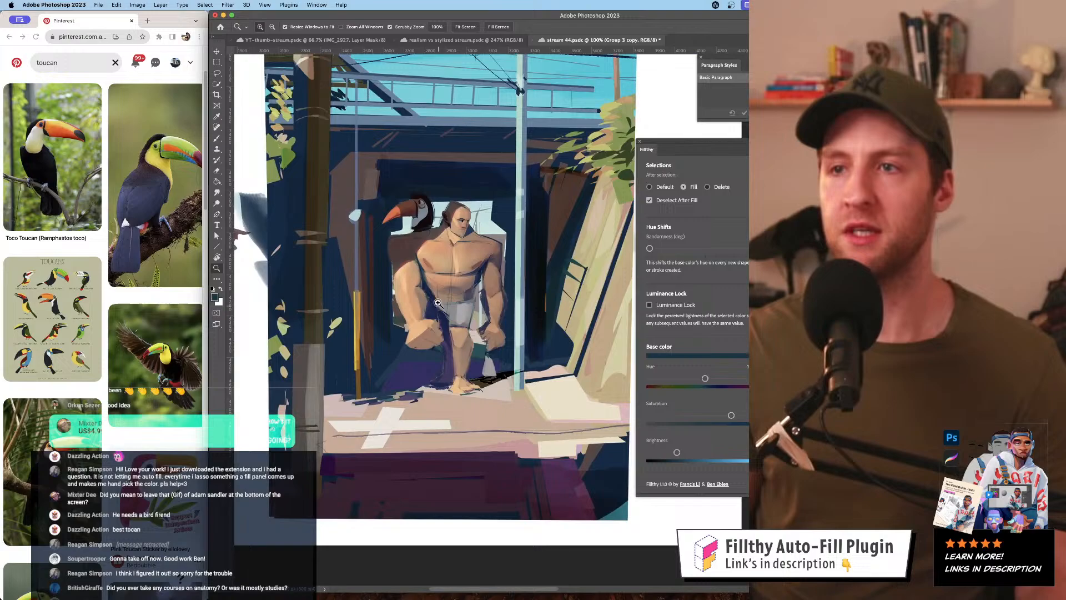
{"action": "left_click", "coordinate": [438, 303]}
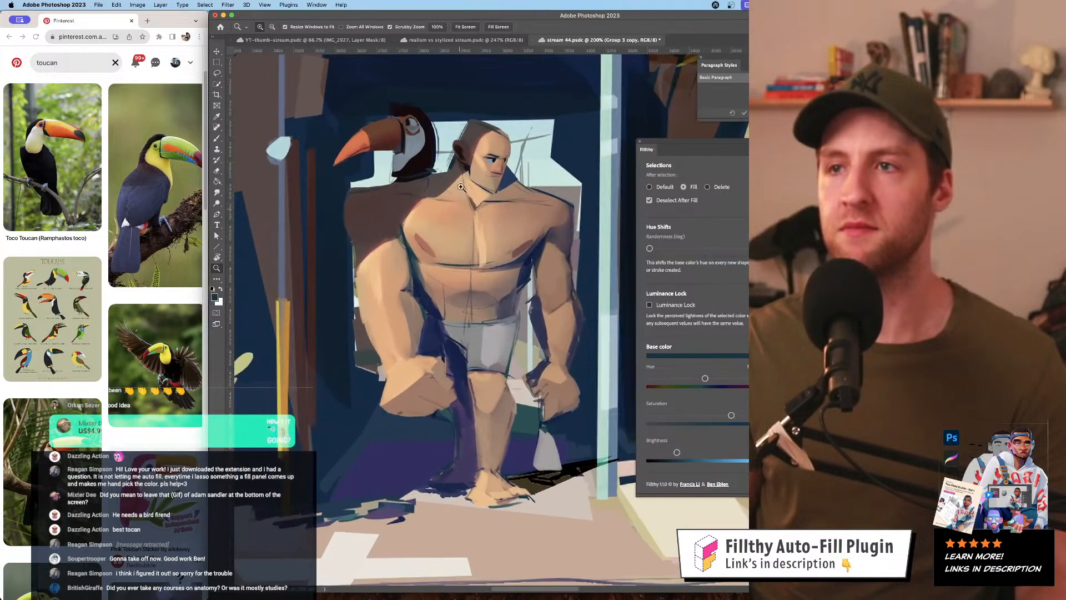
- Refine the inner edge of the near upper arm with lasso fills in sampled muted brown skin tones
{"action": "key", "text": "b"}
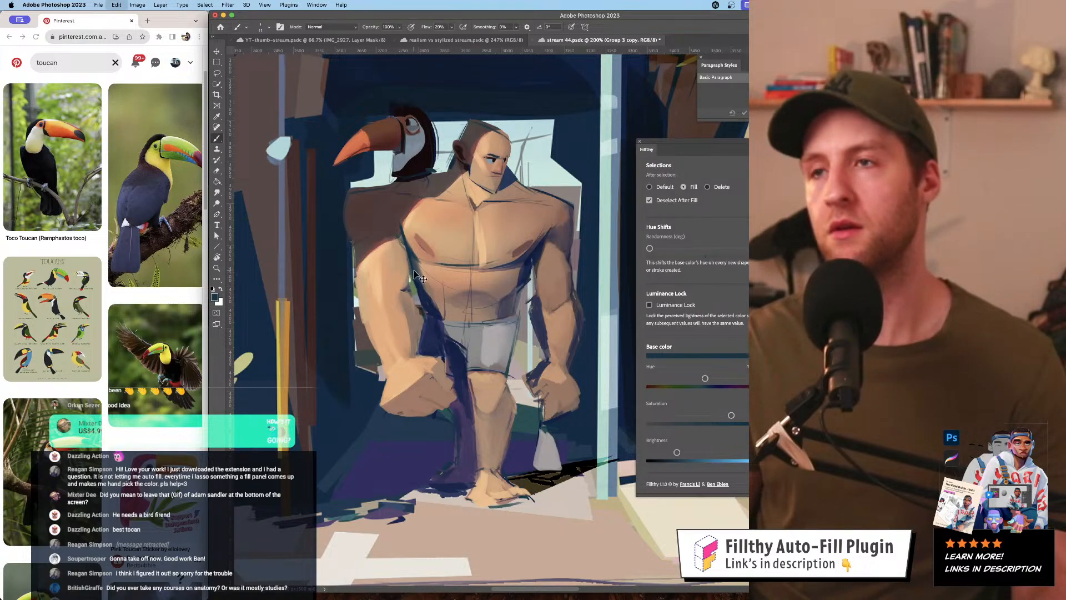
{"action": "key", "text": "l"}
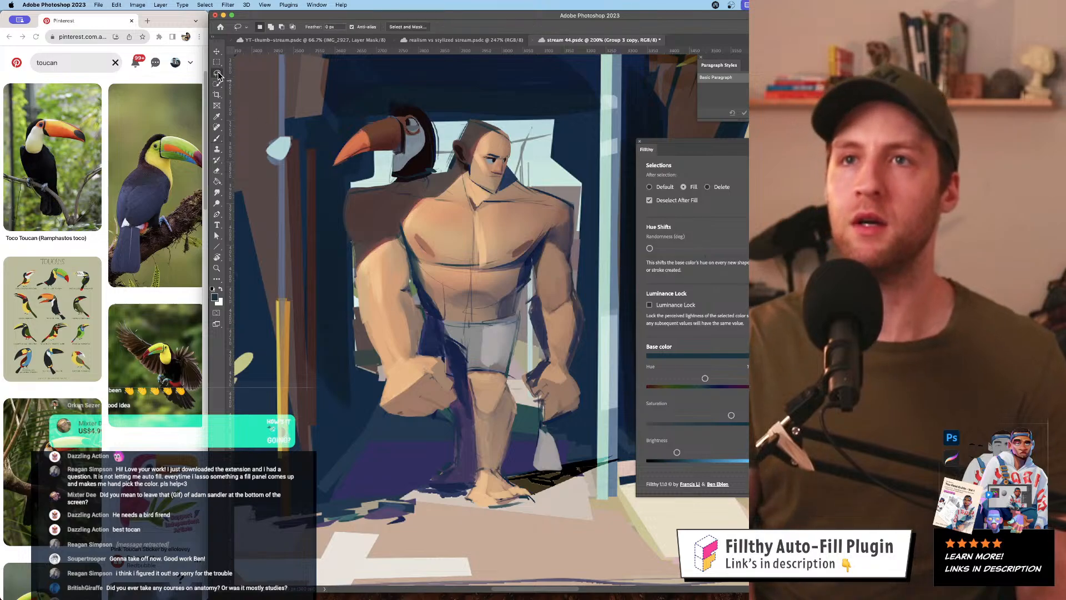
{"action": "scroll", "coordinate": [389, 256], "scroll_direction": "right", "scroll_amount": 2}
{"action": "key", "text": "i"}
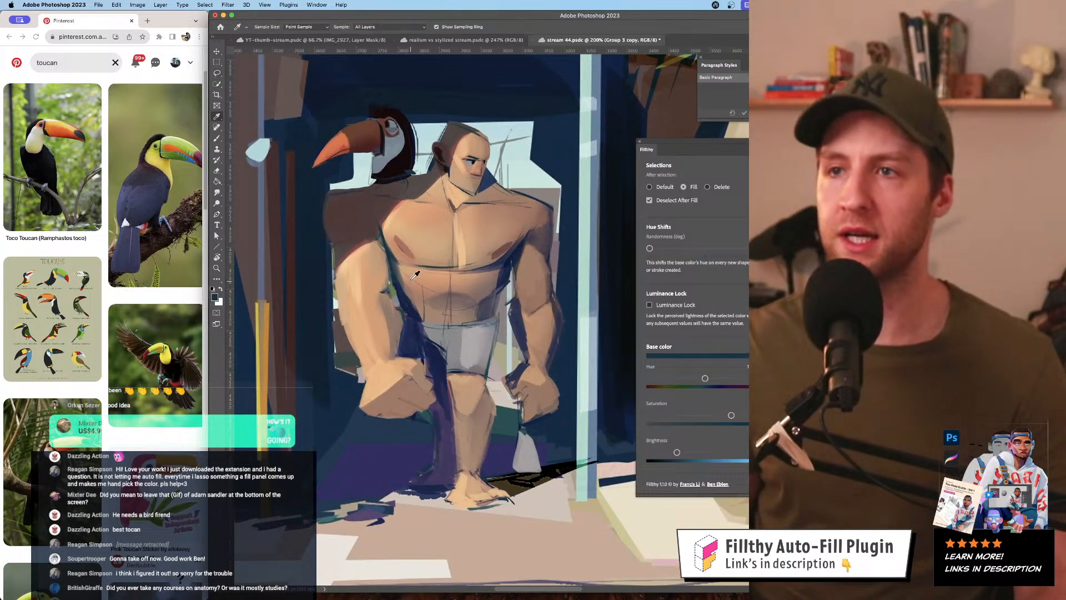
{"action": "left_click", "coordinate": [403, 289]}
{"action": "key", "text": "l"}
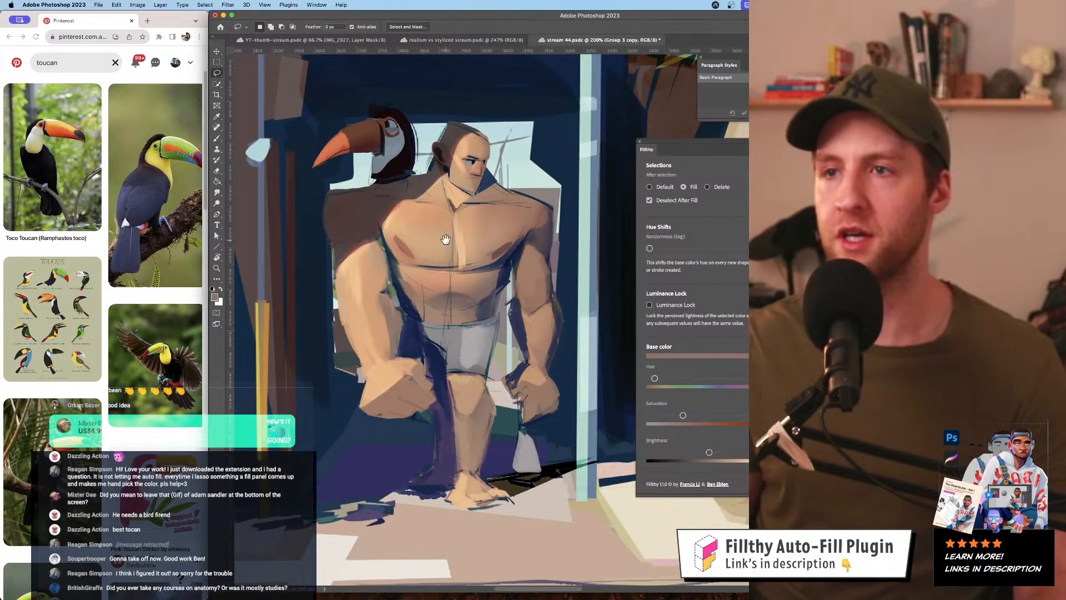
{"action": "left_click_drag", "start_coordinate": [446, 239], "coordinate": [431, 252]}
{"action": "left_click", "coordinate": [363, 272], "text": "super"}
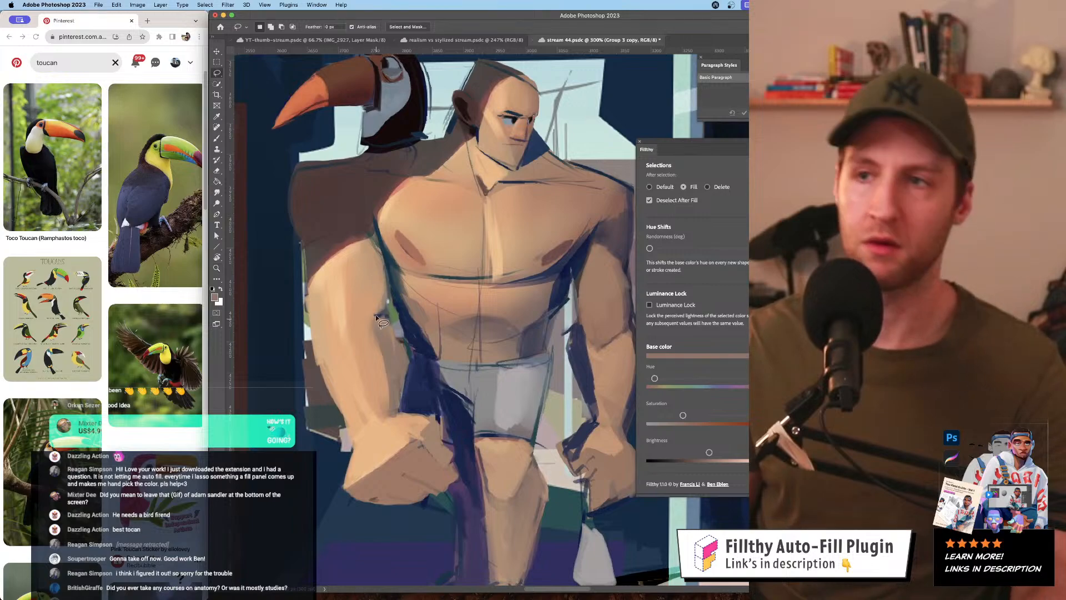
{"action": "key", "text": "i"}
{"action": "left_click", "coordinate": [384, 259]}
{"action": "key", "text": "l"}
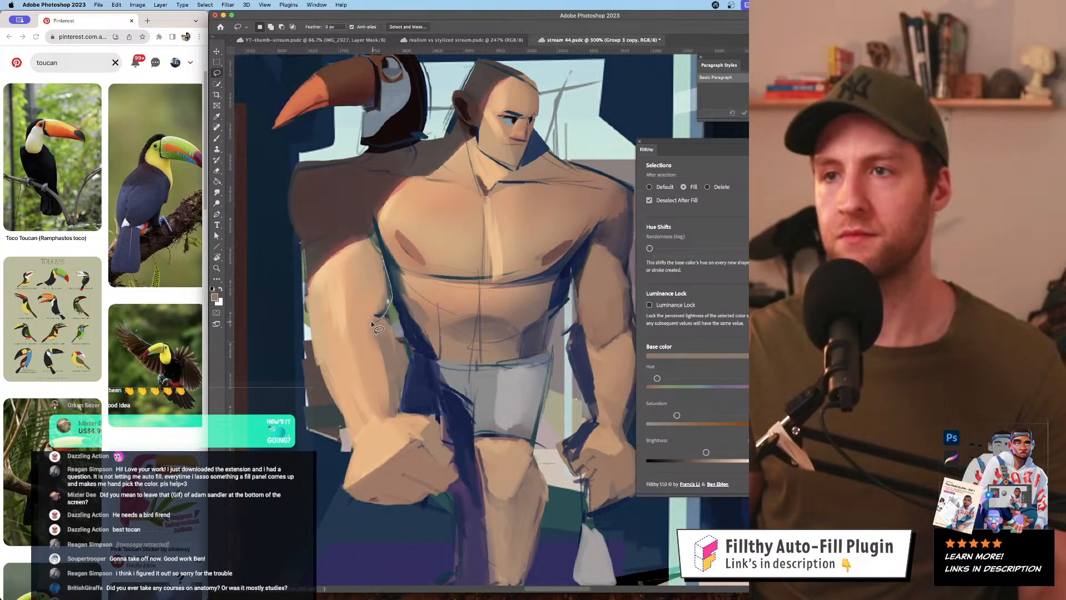
{"action": "left_click_drag", "start_coordinate": [372, 325], "coordinate": [375, 328]}
- Reshape the near arm's inner elbow and forearm edge beside the hip with sampled muted brown and dark purple-blue fills
{"action": "scroll", "coordinate": [383, 320], "scroll_direction": "down", "scroll_amount": 3}
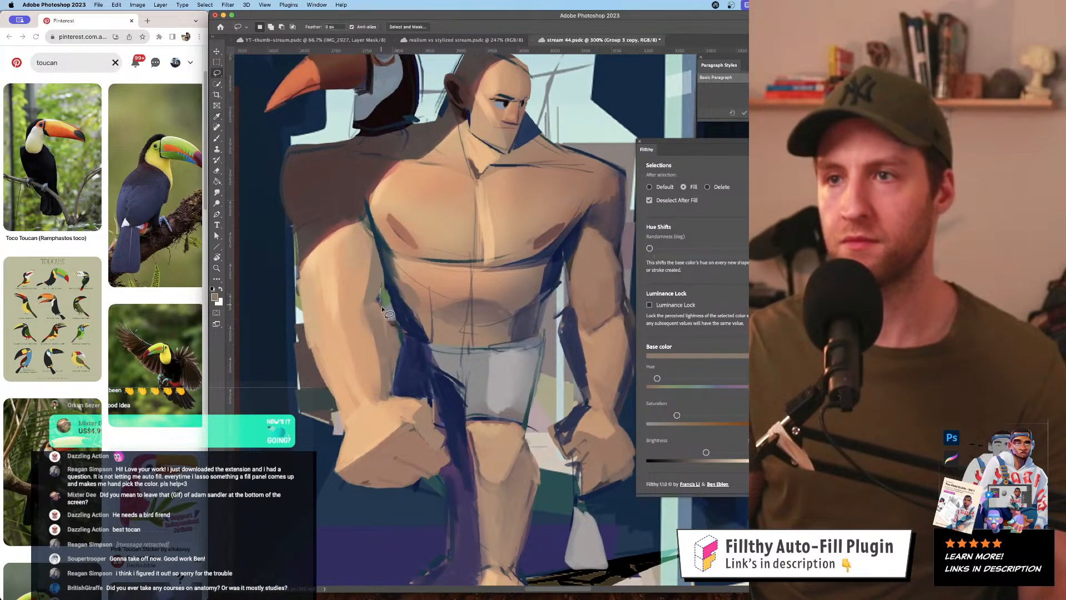
{"action": "key", "text": "i"}
{"action": "left_click", "coordinate": [379, 315]}
{"action": "key", "text": "l"}
{"action": "left_click_drag", "start_coordinate": [365, 309], "coordinate": [381, 366]}
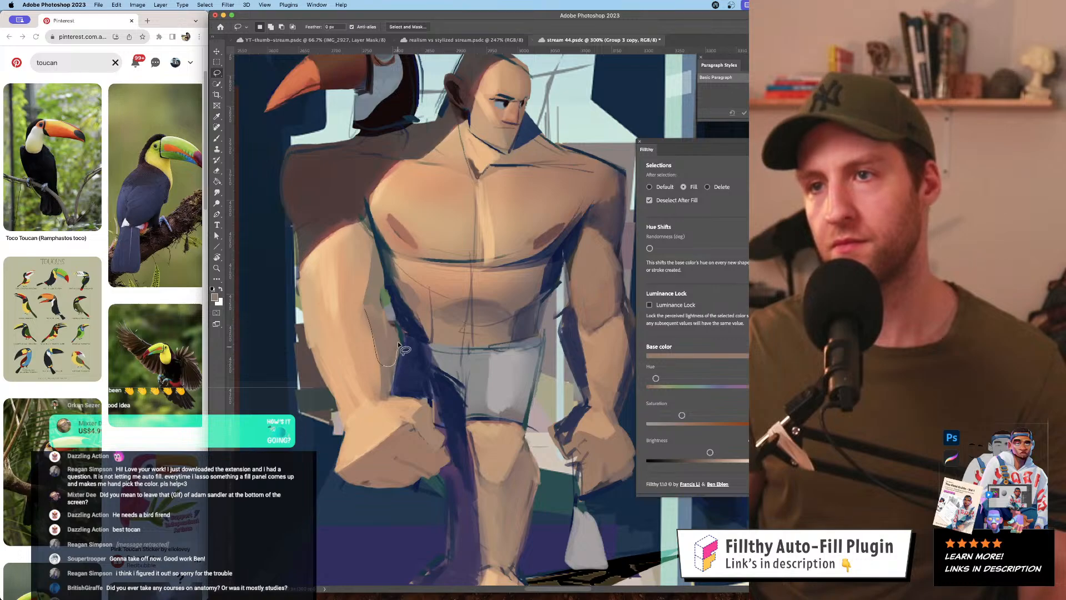
{"action": "left_click_drag", "start_coordinate": [380, 313], "coordinate": [379, 310]}
{"action": "key", "text": "i"}
{"action": "left_click", "coordinate": [407, 354]}
{"action": "key", "text": "l"}
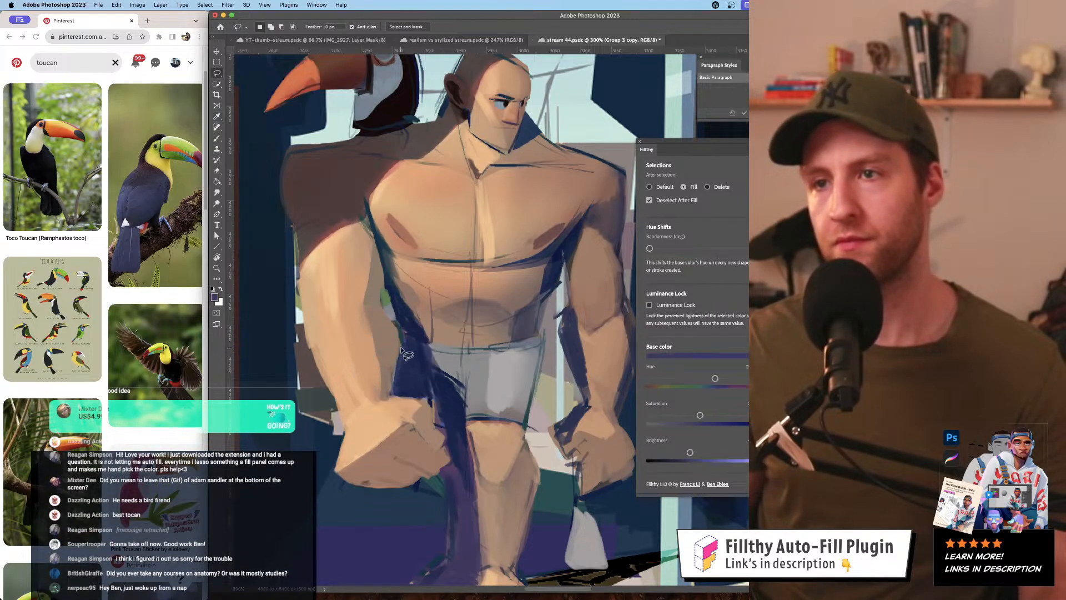
{"action": "scroll", "coordinate": [408, 359], "scroll_direction": "down", "scroll_amount": 2}
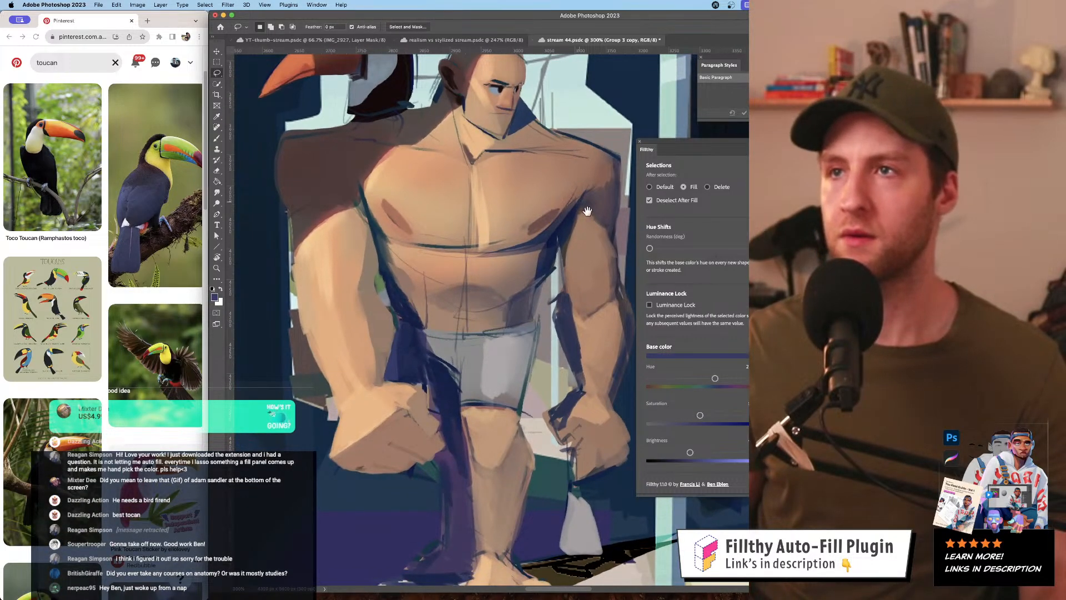
- Block in the top plane of the shadowed near shoulder with a slightly brightened dark muted brown
{"action": "mouse_move", "coordinate": [588, 211]}
{"action": "left_mouse_down"}
{"action": "mouse_move", "coordinate": [553, 248]}
{"action": "mouse_move", "coordinate": [549, 206]}
{"action": "left_mouse_up"}
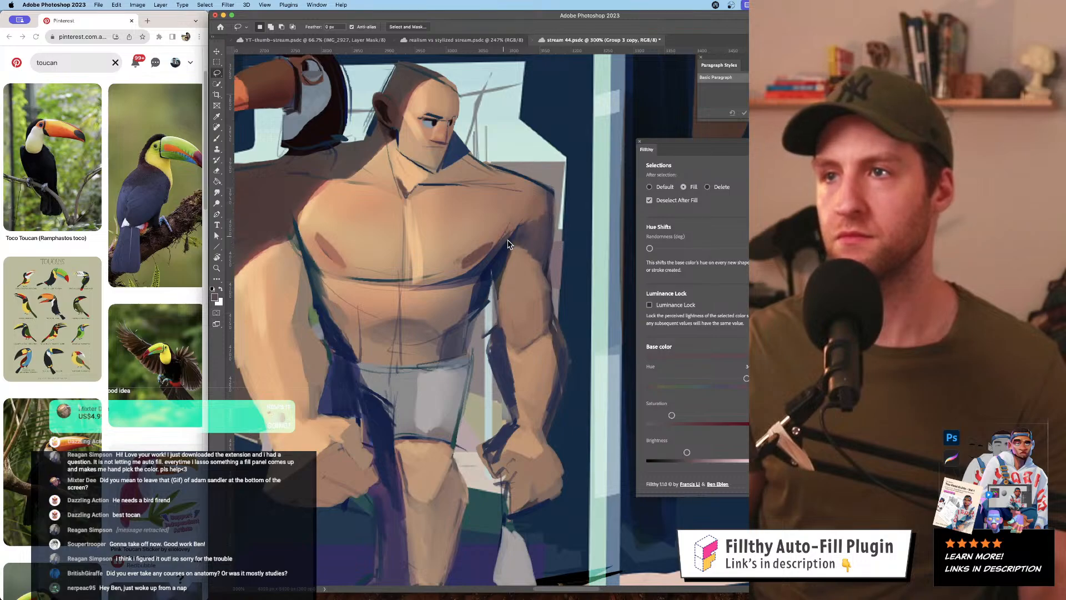
{"action": "scroll", "coordinate": [508, 245], "scroll_direction": "left", "scroll_amount": 5}
{"action": "scroll", "coordinate": [509, 244], "scroll_direction": "down", "scroll_amount": 2}
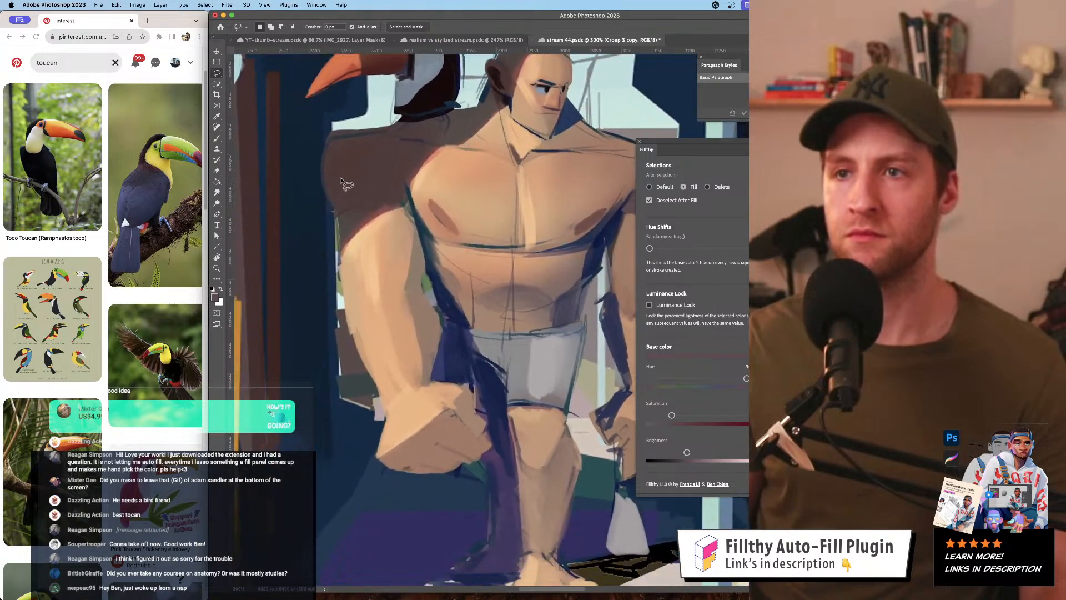
{"action": "scroll", "coordinate": [361, 217], "scroll_direction": "up", "scroll_amount": 2}
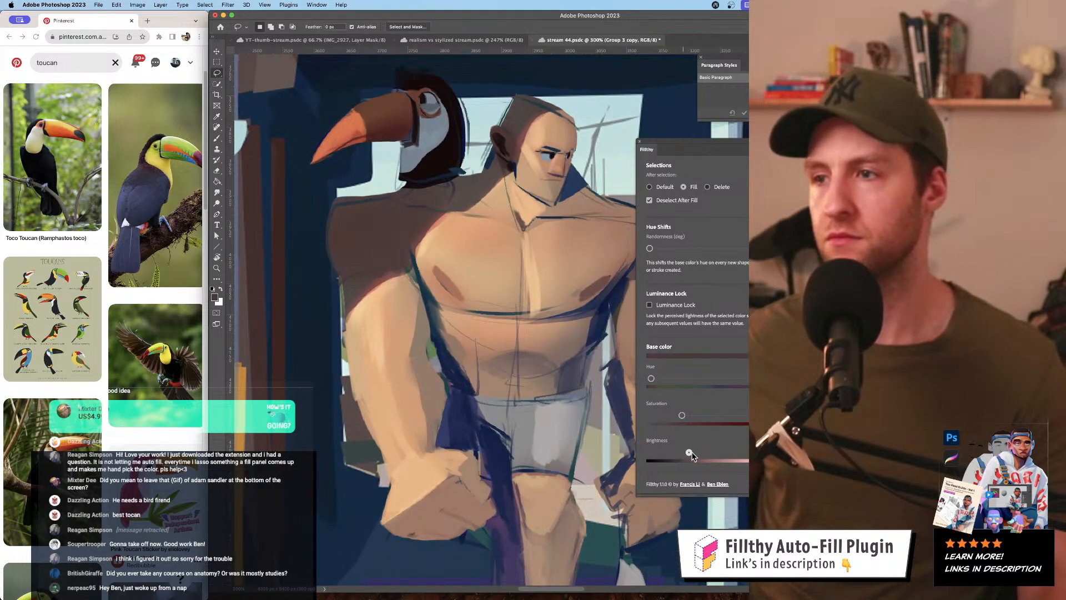
{"action": "left_click_drag", "start_coordinate": [689, 453], "coordinate": [691, 453]}
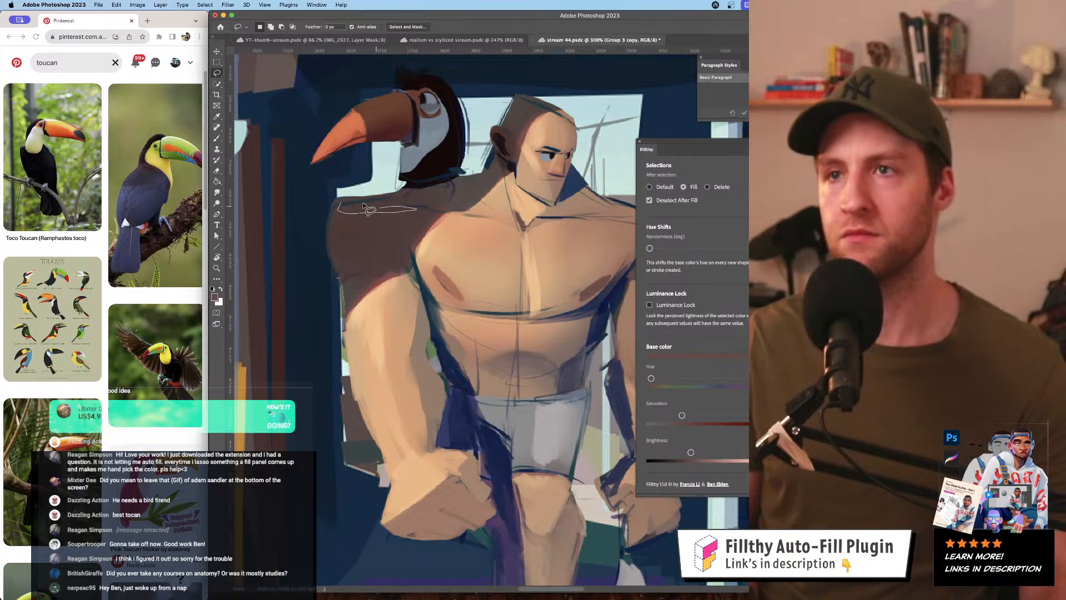
{"action": "key", "text": "z"}
{"action": "mouse_move", "coordinate": [413, 238]}
{"action": "left_mouse_down"}
{"action": "mouse_move", "coordinate": [400, 262]}
{"action": "mouse_move", "coordinate": [412, 261]}
{"action": "left_mouse_up"}
{"action": "left_click_drag", "start_coordinate": [403, 262], "coordinate": [374, 285]}
{"action": "key", "text": "b"}
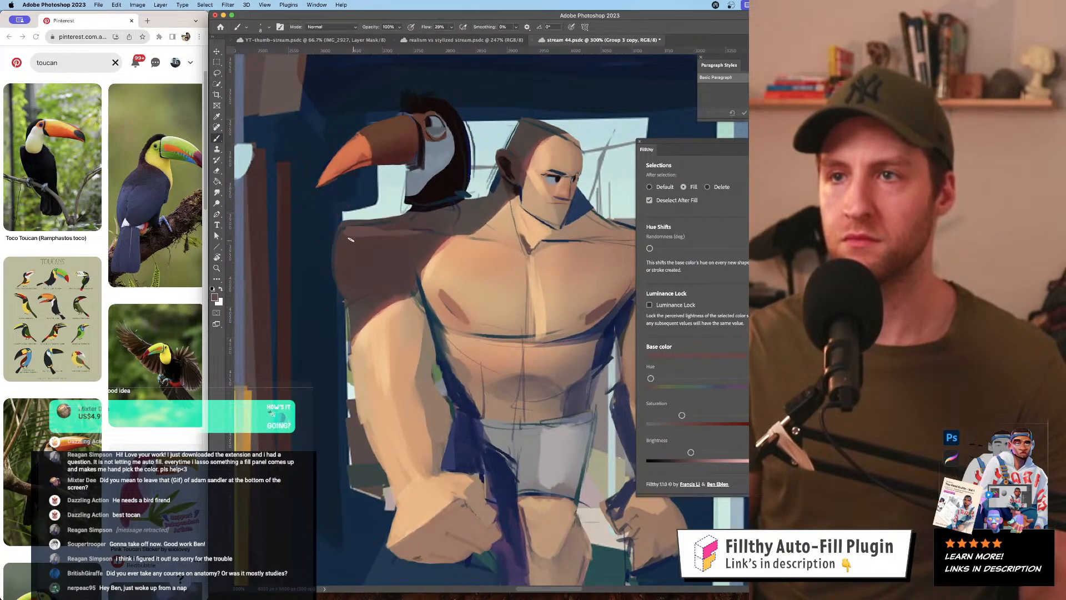
{"action": "key", "text": "l"}
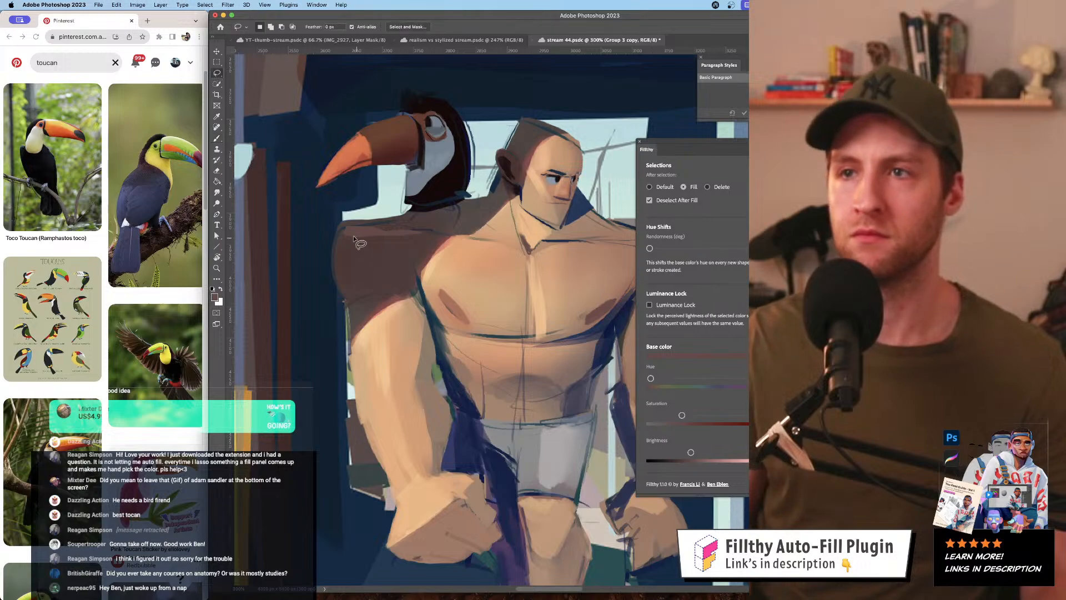
{"action": "mouse_move", "coordinate": [344, 229]}
{"action": "left_mouse_down"}
{"action": "mouse_move", "coordinate": [351, 290]}
{"action": "mouse_move", "coordinate": [384, 289]}
{"action": "mouse_move", "coordinate": [429, 249]}
{"action": "mouse_move", "coordinate": [371, 232]}
{"action": "left_mouse_up"}
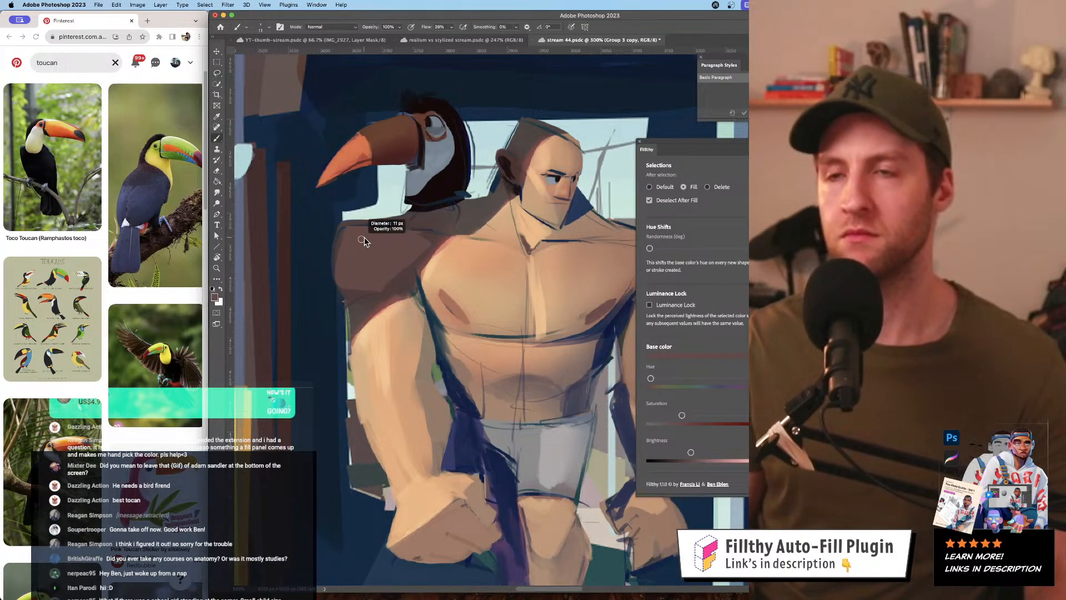
- Set Fillthy's after-selection behaviour to Default and brush dark brown shading inside a lassoed area of the shadowed near shoulder
{"action": "left_click", "coordinate": [649, 187]}
{"action": "key", "text": "l"}
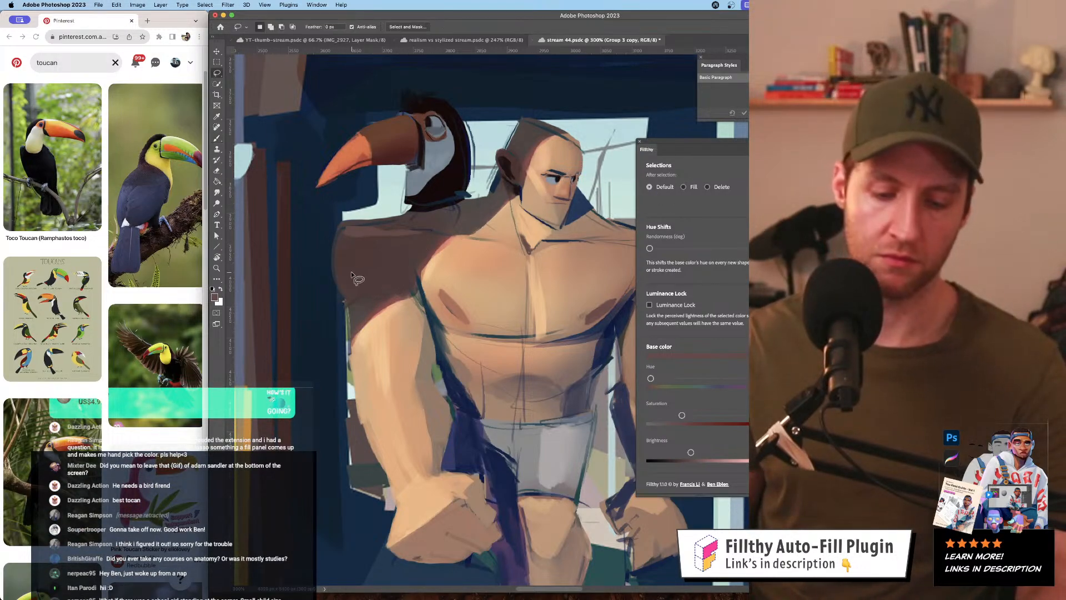
{"action": "mouse_move", "coordinate": [342, 228]}
{"action": "left_mouse_down"}
{"action": "mouse_move", "coordinate": [380, 300]}
{"action": "mouse_move", "coordinate": [418, 260]}
{"action": "mouse_move", "coordinate": [423, 234]}
{"action": "left_mouse_up"}
{"action": "key", "text": "b"}
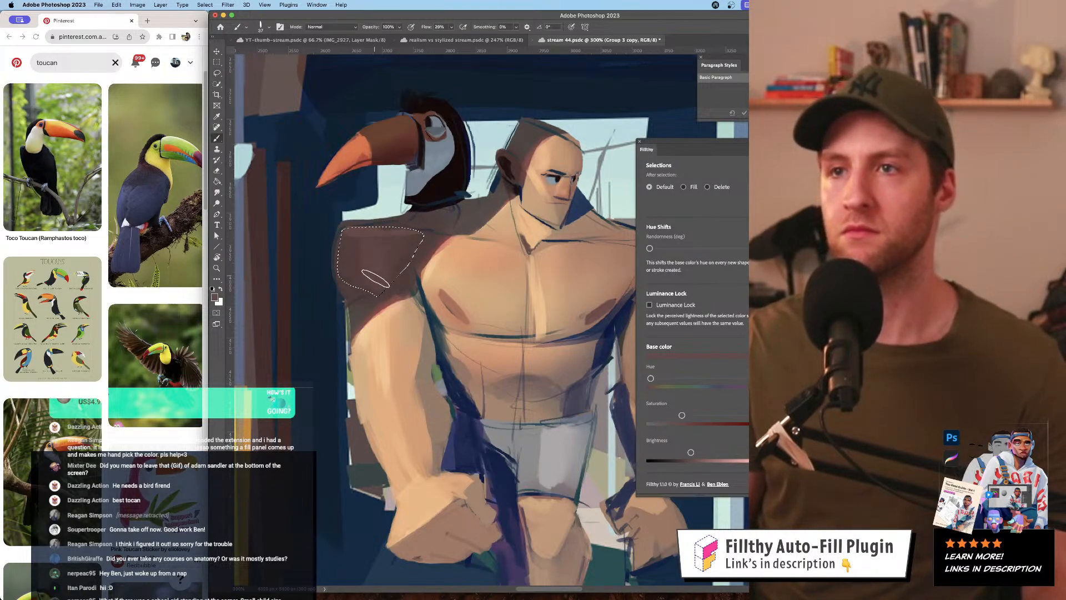
{"action": "key", "text": "super+d"}
- Examine how the figure and toucan read within the whole underpass composition and at close range
{"action": "left_click", "coordinate": [486, 280], "text": "alt"}
{"action": "left_click", "coordinate": [492, 284], "text": "alt"}
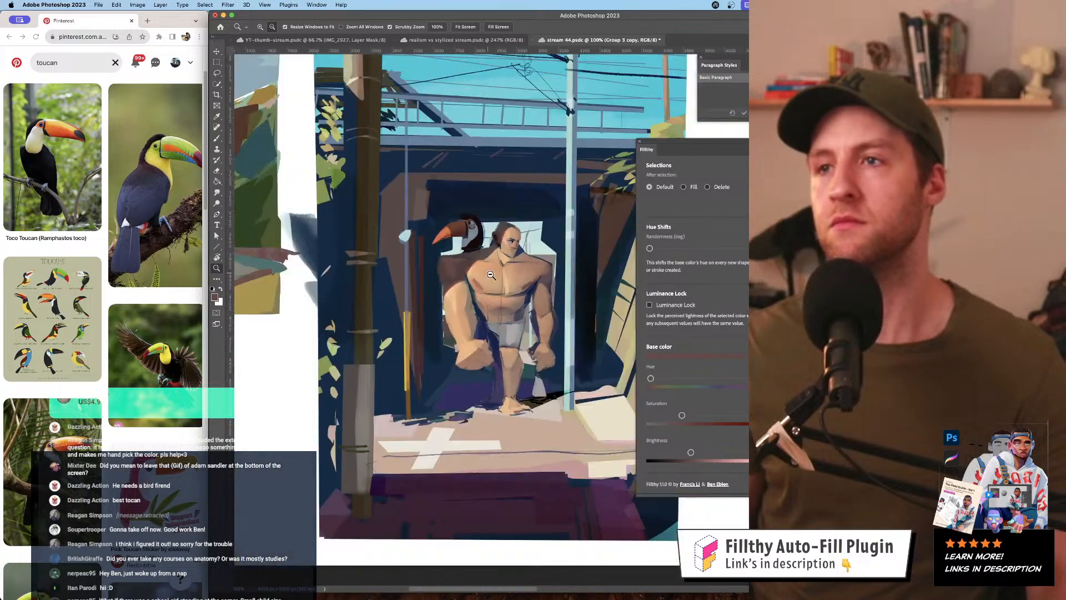
{"action": "left_click", "coordinate": [508, 292], "text": "alt"}
{"action": "left_click_drag", "start_coordinate": [520, 308], "coordinate": [470, 337]}
{"action": "left_click", "coordinate": [486, 317], "text": "alt"}
{"action": "left_click", "coordinate": [480, 330], "text": "super"}
{"action": "left_click", "coordinate": [478, 336], "text": "alt"}
{"action": "left_click", "coordinate": [470, 338], "text": "alt"}
{"action": "left_click", "coordinate": [467, 333], "text": "super"}
{"action": "left_click", "coordinate": [467, 329], "text": "super"}
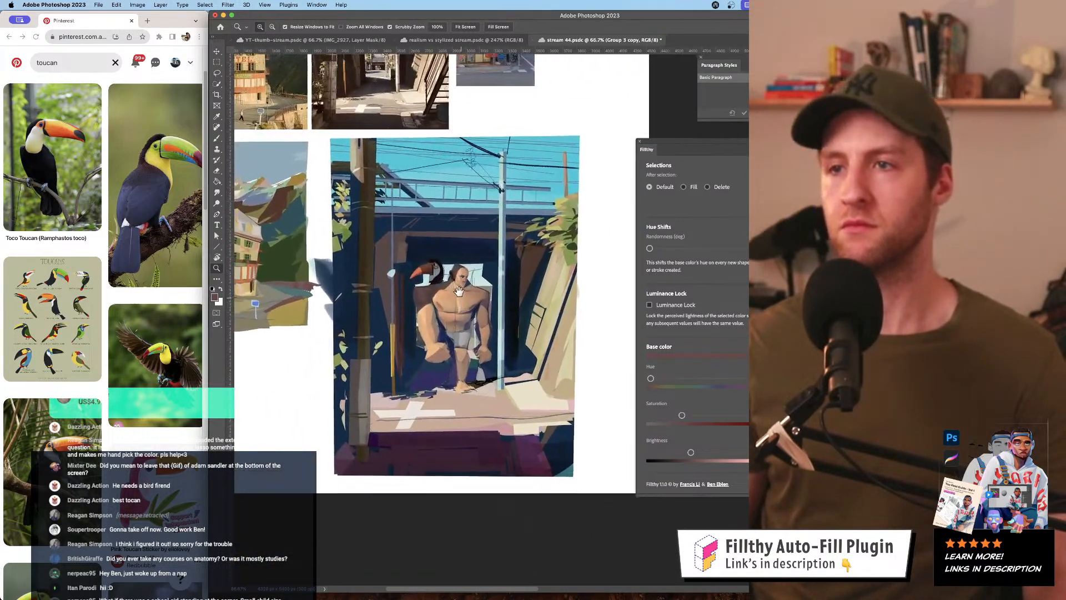
{"action": "left_click", "coordinate": [465, 319], "text": "super"}
{"action": "left_click", "coordinate": [464, 308], "text": "super"}
{"action": "left_click_drag", "start_coordinate": [458, 300], "coordinate": [440, 334]}
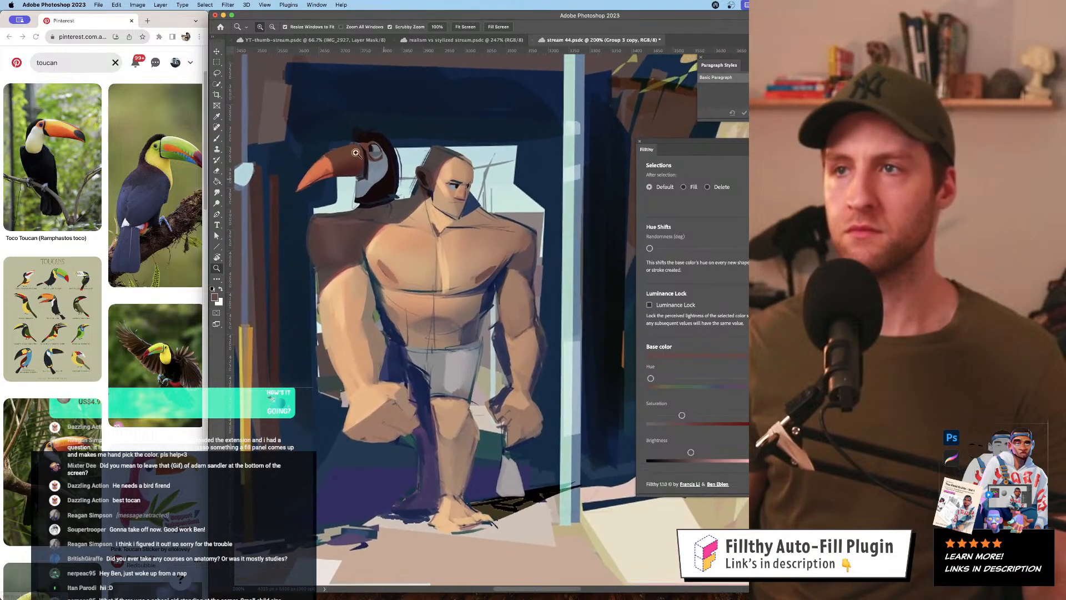
{"action": "left_click_drag", "start_coordinate": [500, 206], "coordinate": [495, 244]}
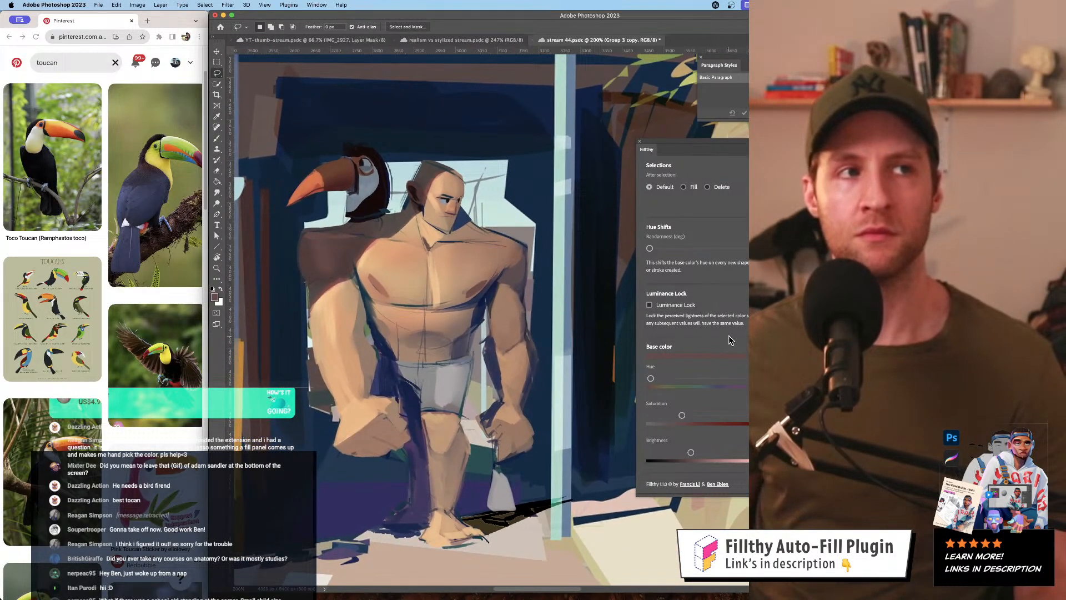
{"action": "left_click_drag", "start_coordinate": [539, 299], "coordinate": [556, 295]}
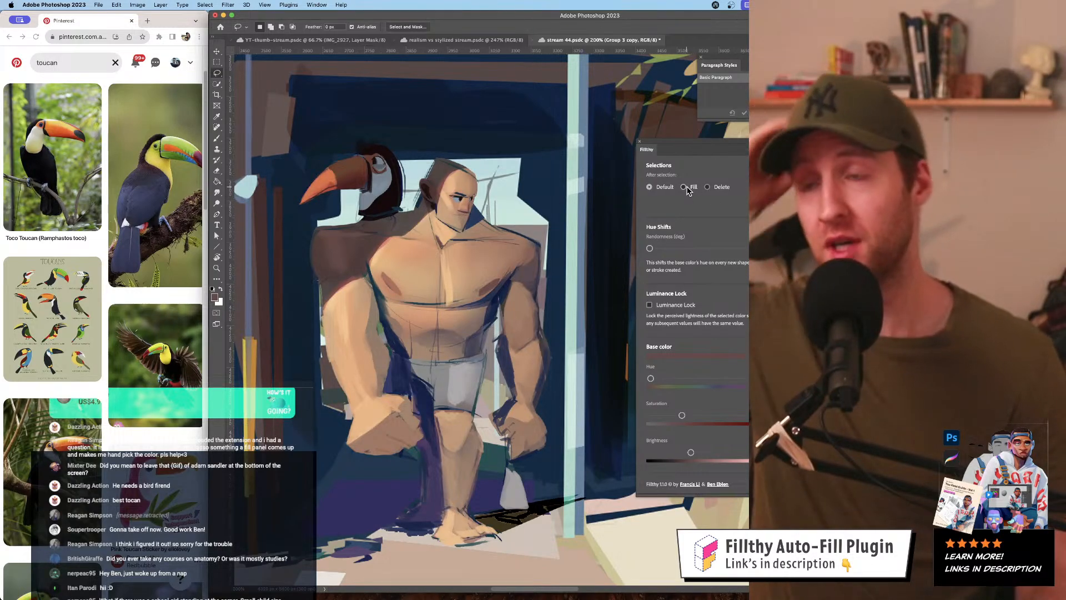
- Refine the top of the man's head with sampled dark grey-brown and light skin tones
{"action": "key", "text": "b"}
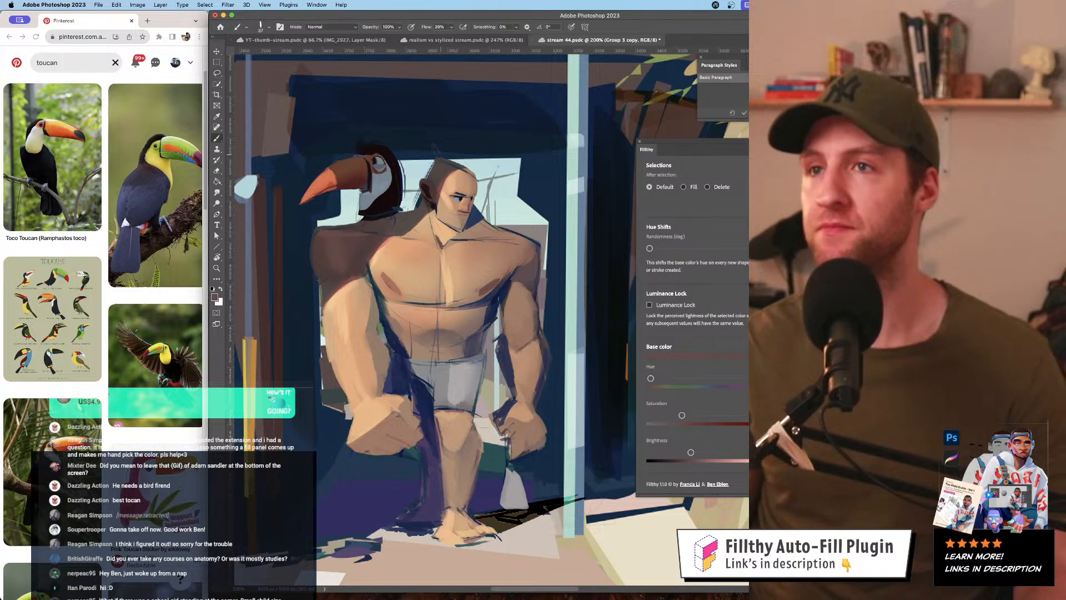
{"action": "left_click_drag", "start_coordinate": [417, 170], "coordinate": [433, 167]}
{"action": "left_click", "coordinate": [434, 167], "text": "alt"}
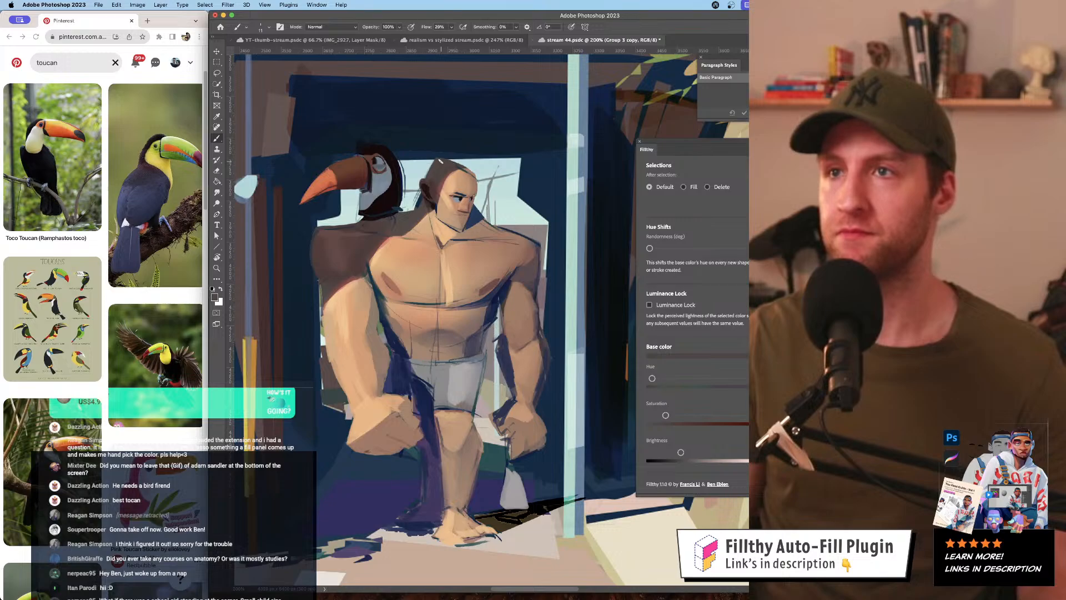
{"action": "left_click", "coordinate": [468, 169], "text": "alt"}
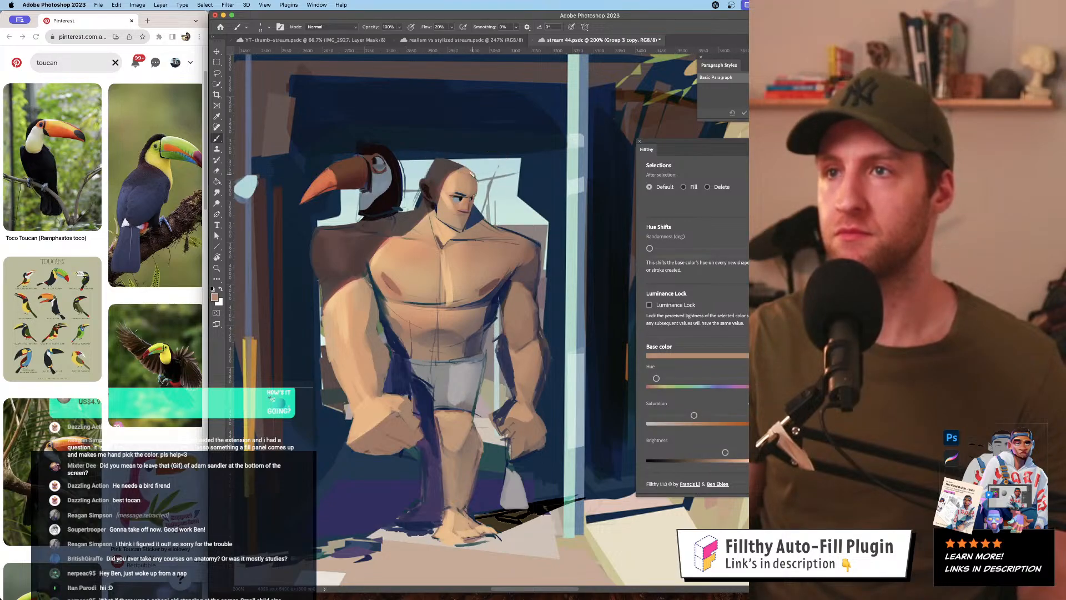
- Refine the jaw shadow, far trapezius and upper chest with sampled dark blue, muted brown and light tan
{"action": "left_click", "coordinate": [482, 208], "text": "alt"}
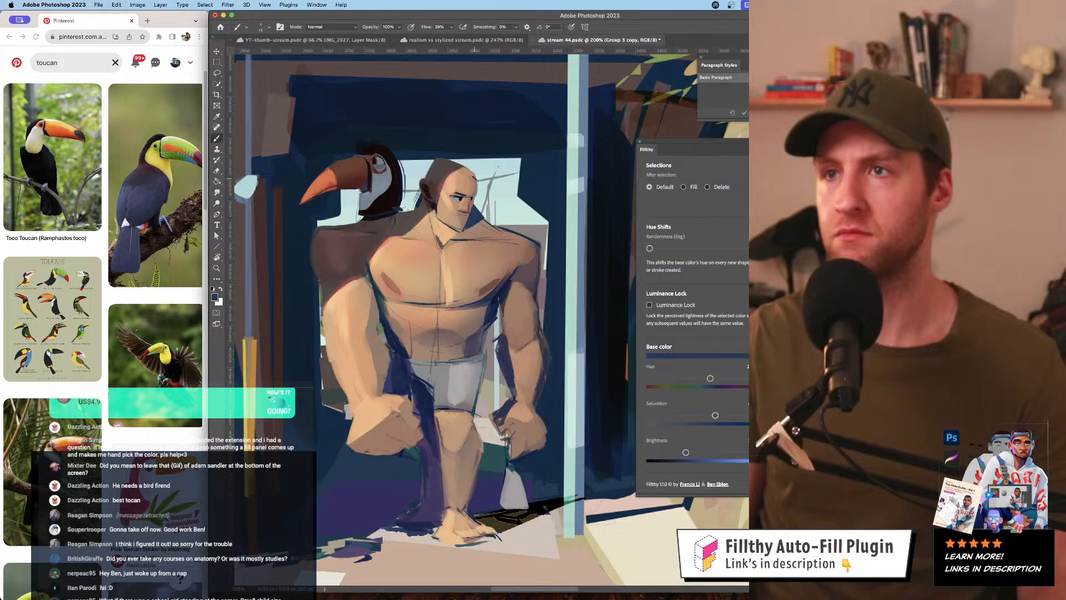
{"action": "left_click_drag", "start_coordinate": [482, 212], "coordinate": [431, 210]}
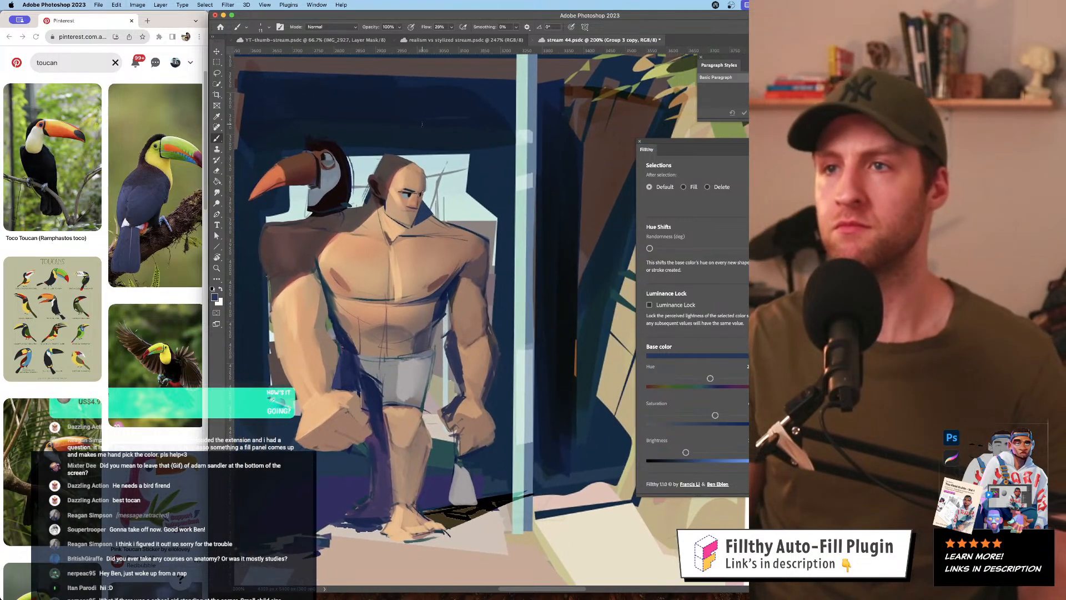
{"action": "left_click", "coordinate": [431, 216], "text": "alt"}
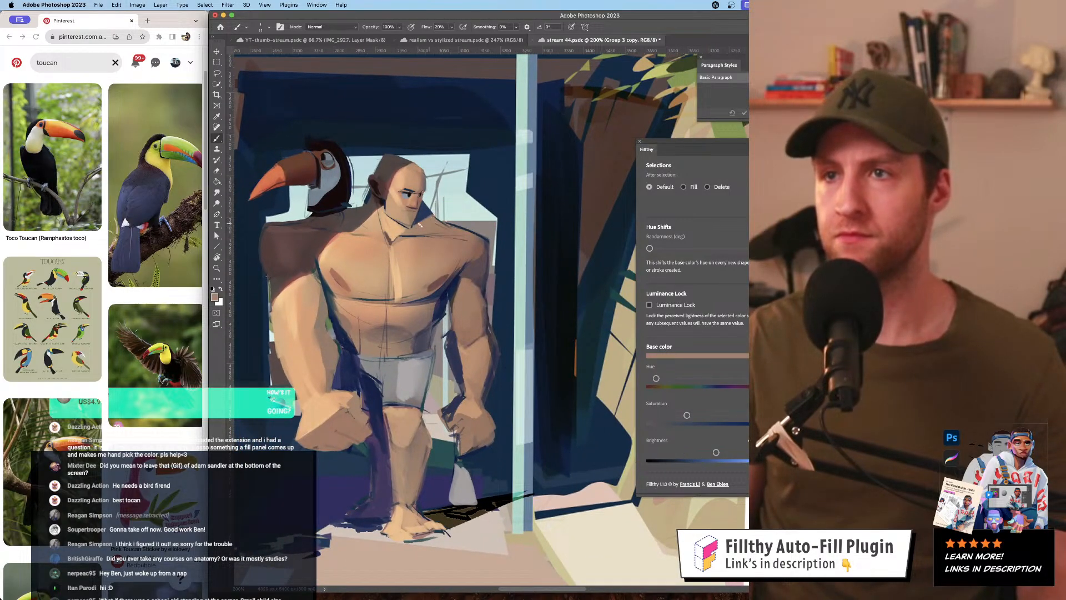
{"action": "left_click", "coordinate": [411, 230], "text": "alt"}
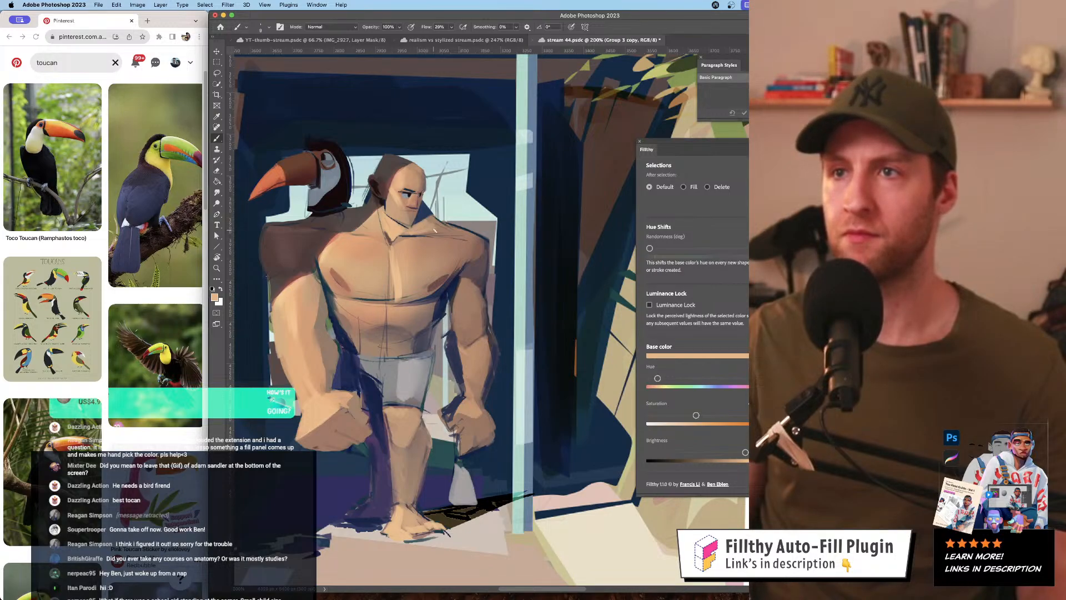
{"action": "key", "text": "z"}
{"action": "mouse_move", "coordinate": [457, 235]}
{"action": "left_mouse_down"}
{"action": "mouse_move", "coordinate": [369, 231]}
{"action": "mouse_move", "coordinate": [449, 220]}
{"action": "left_mouse_up"}
{"action": "key", "text": "b"}
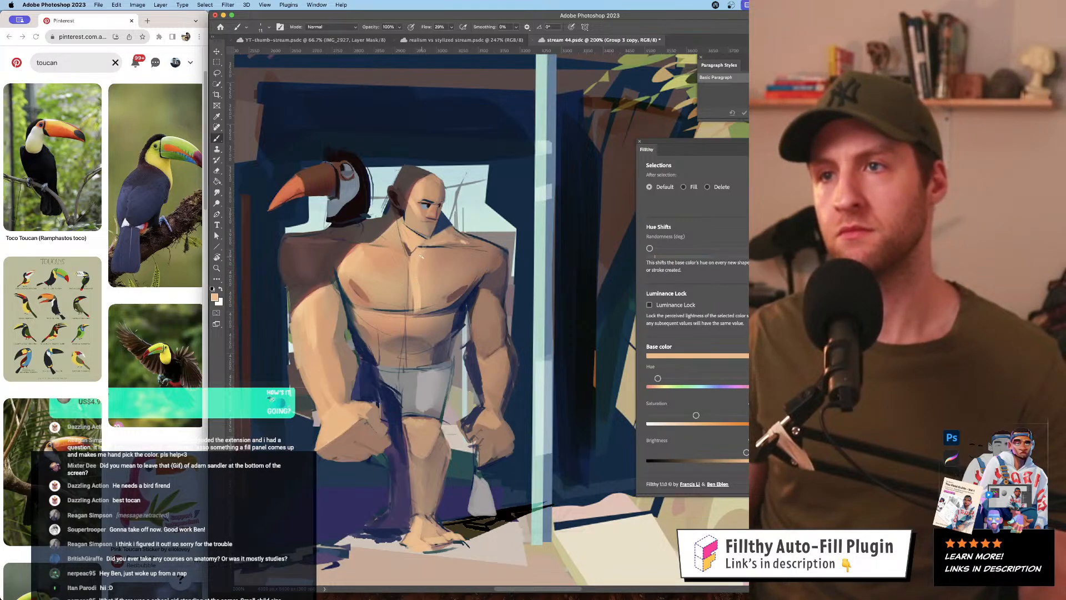
- Shade the far shoulder and its transition into the chest with sampled dark purple-grey and muted brown
{"action": "left_click", "coordinate": [475, 284], "text": "alt"}
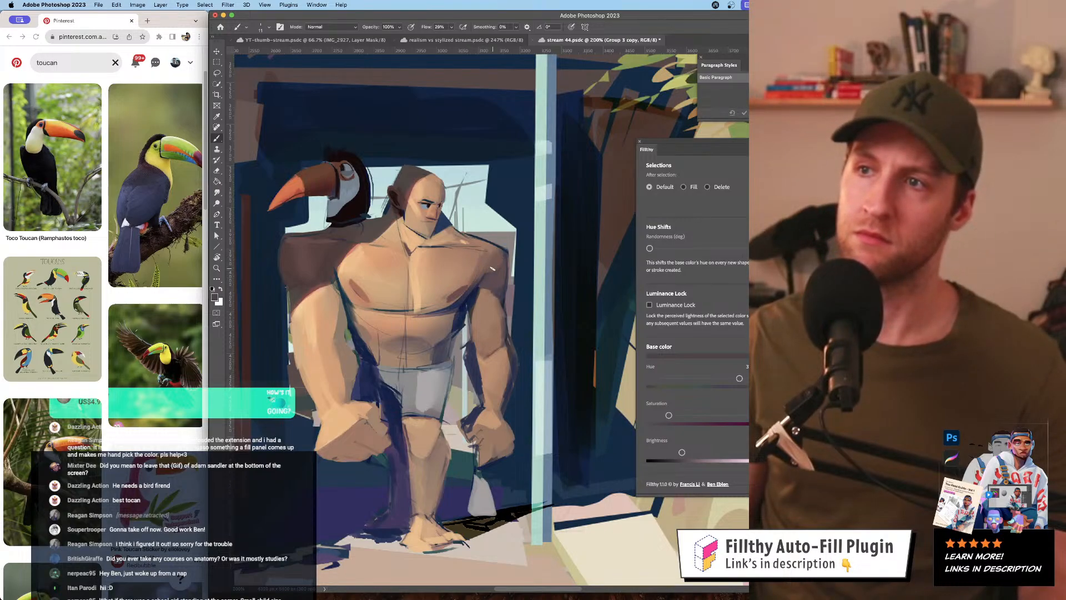
{"action": "left_click", "coordinate": [486, 233], "text": "alt"}
{"action": "left_click", "coordinate": [486, 233], "text": "alt"}
{"action": "mouse_move", "coordinate": [488, 233]}
{"action": "left_mouse_down"}
{"action": "mouse_move", "coordinate": [470, 223]}
{"action": "mouse_move", "coordinate": [482, 236]}
{"action": "left_mouse_up"}
{"action": "left_click", "coordinate": [477, 235], "text": "super"}
{"action": "left_click", "coordinate": [478, 236], "text": "super"}
{"action": "left_click", "coordinate": [479, 237], "text": "alt"}
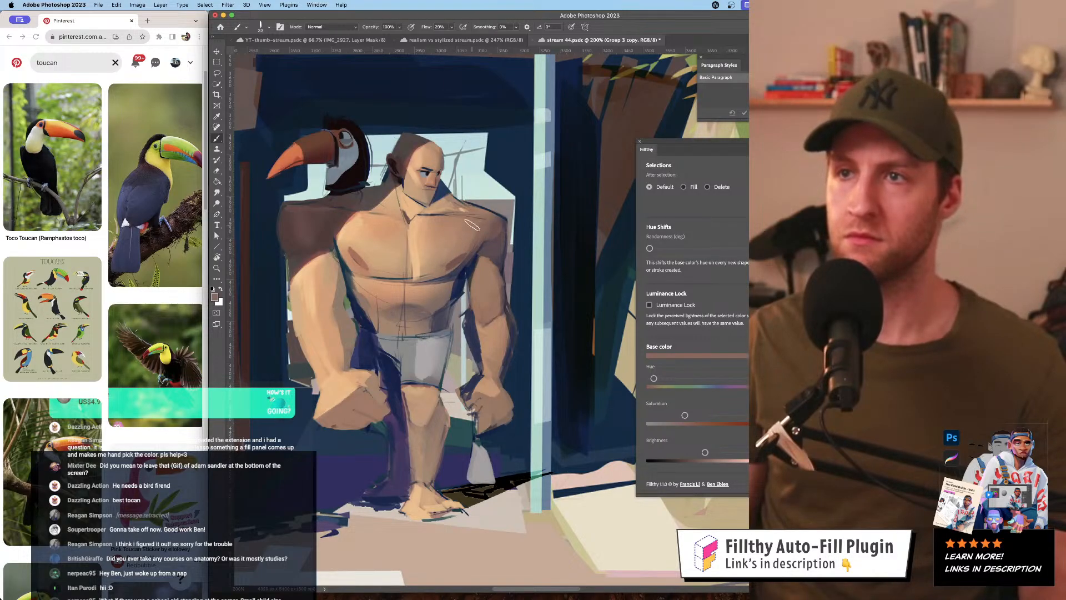
{"action": "key", "text": "z"}
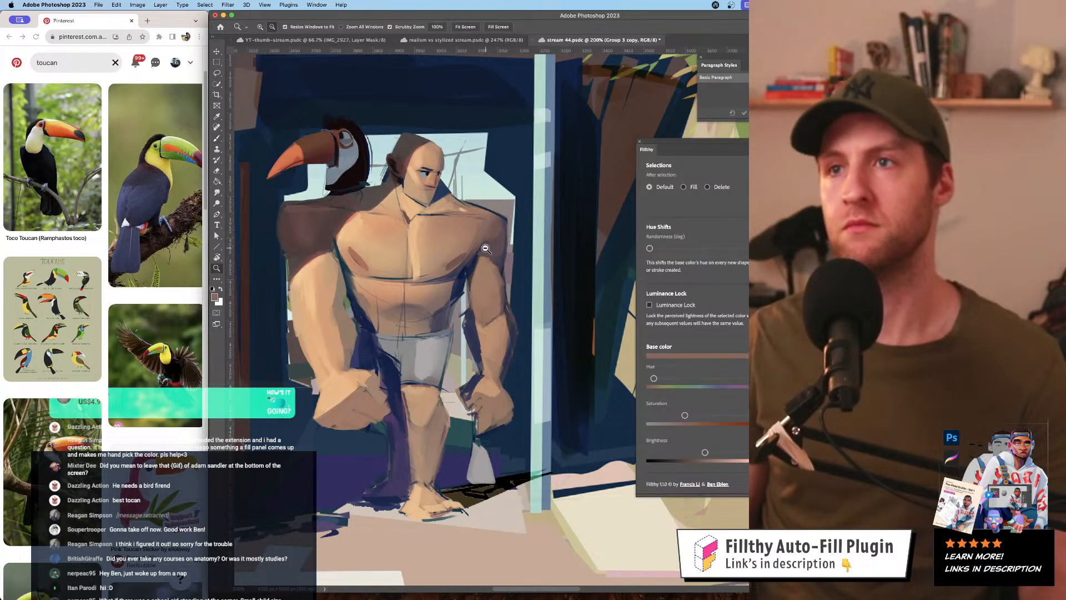
- Examine the figure and toucan within the whole underpass composition, then mirror the canvas view horizontally and inspect them at close range
{"action": "left_click", "coordinate": [478, 245], "text": "alt"}
{"action": "left_click", "coordinate": [477, 244], "text": "alt"}
{"action": "left_click", "coordinate": [482, 299], "text": "alt"}
{"action": "left_click", "coordinate": [478, 293]}
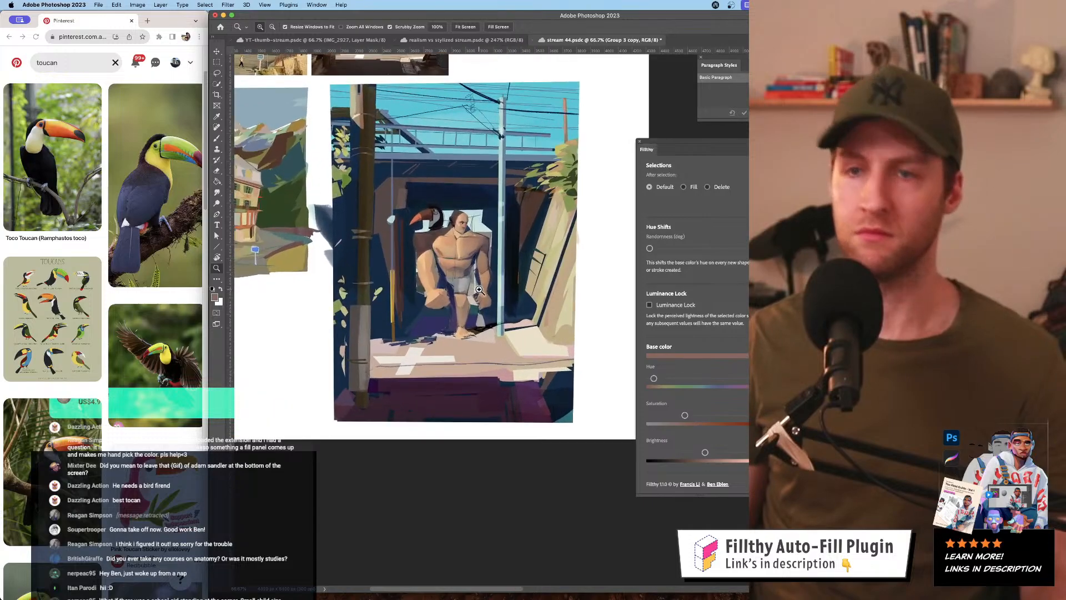
{"action": "key", "text": "super+shift+h"}
{"action": "left_click_drag", "start_coordinate": [484, 261], "coordinate": [384, 273]}
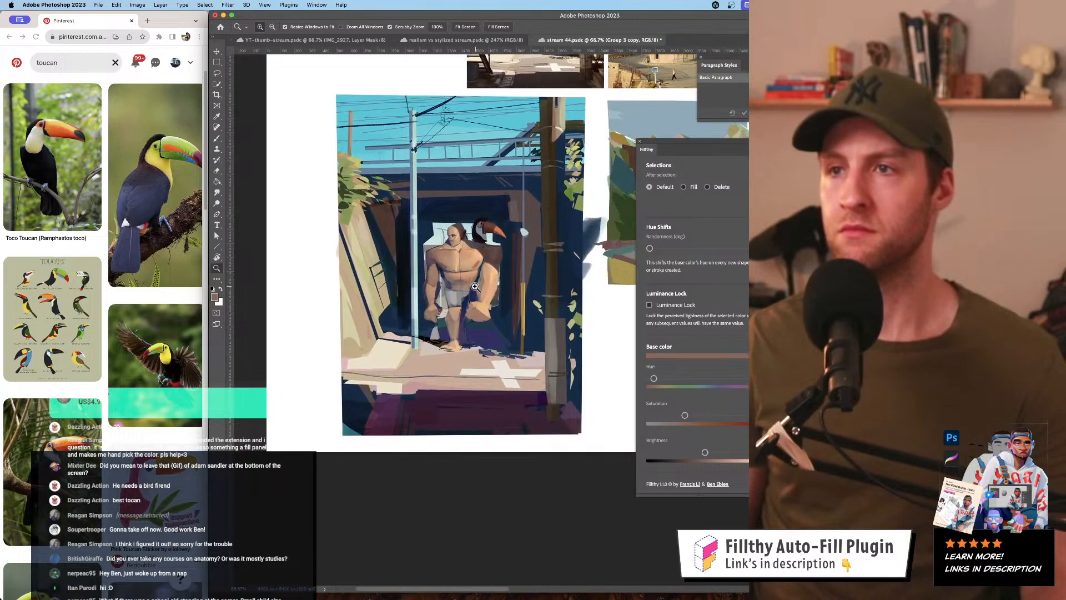
{"action": "left_click", "coordinate": [500, 291]}
{"action": "left_click", "coordinate": [482, 274]}
{"action": "left_click_drag", "start_coordinate": [471, 278], "coordinate": [445, 287]}
- Refine the edge between the toucan-side shoulder shadow and the lit upper arm with sampled light tan and dark brown
{"action": "key", "text": "b"}
{"action": "left_click", "coordinate": [415, 225], "text": "alt"}
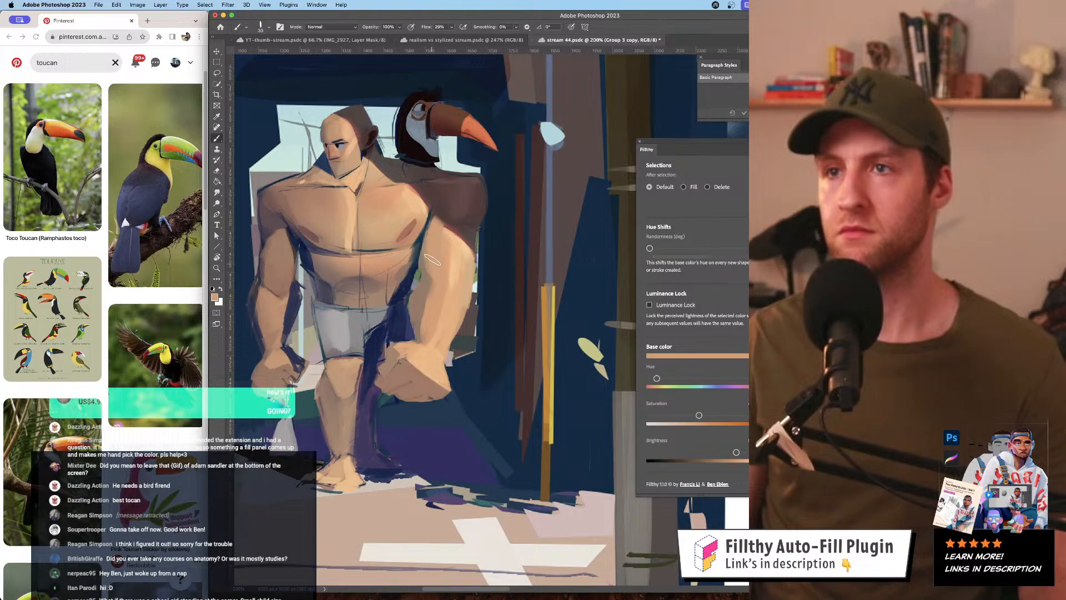
{"action": "left_click_drag", "start_coordinate": [436, 218], "coordinate": [428, 215]}
{"action": "left_click", "coordinate": [430, 221], "text": "alt"}
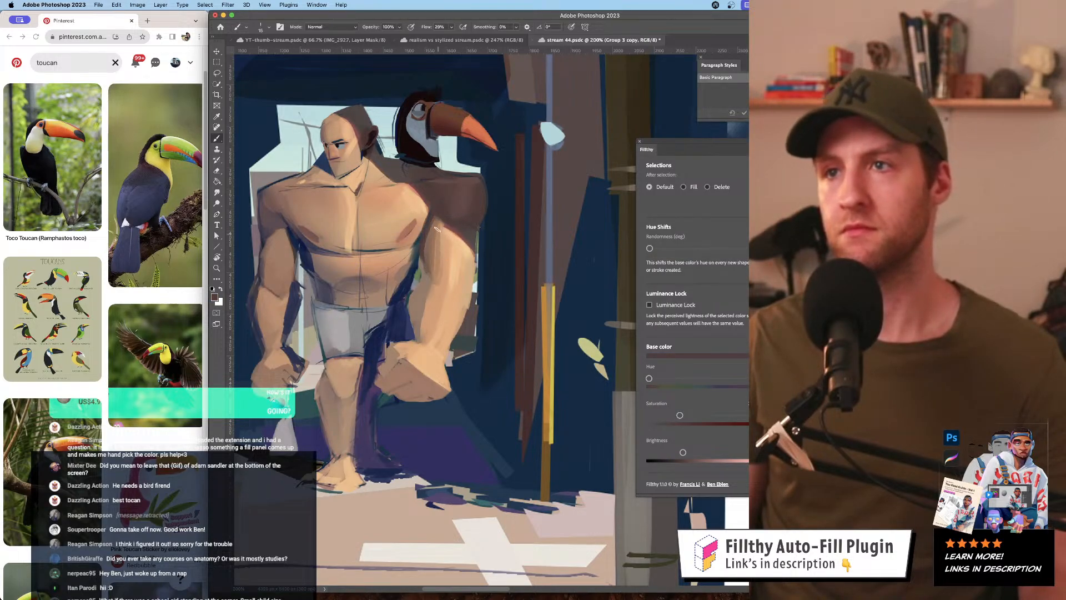
{"action": "left_click_drag", "start_coordinate": [428, 272], "coordinate": [419, 272]}
{"action": "left_click", "coordinate": [428, 266], "text": "alt"}
{"action": "left_click", "coordinate": [450, 239], "text": "alt"}
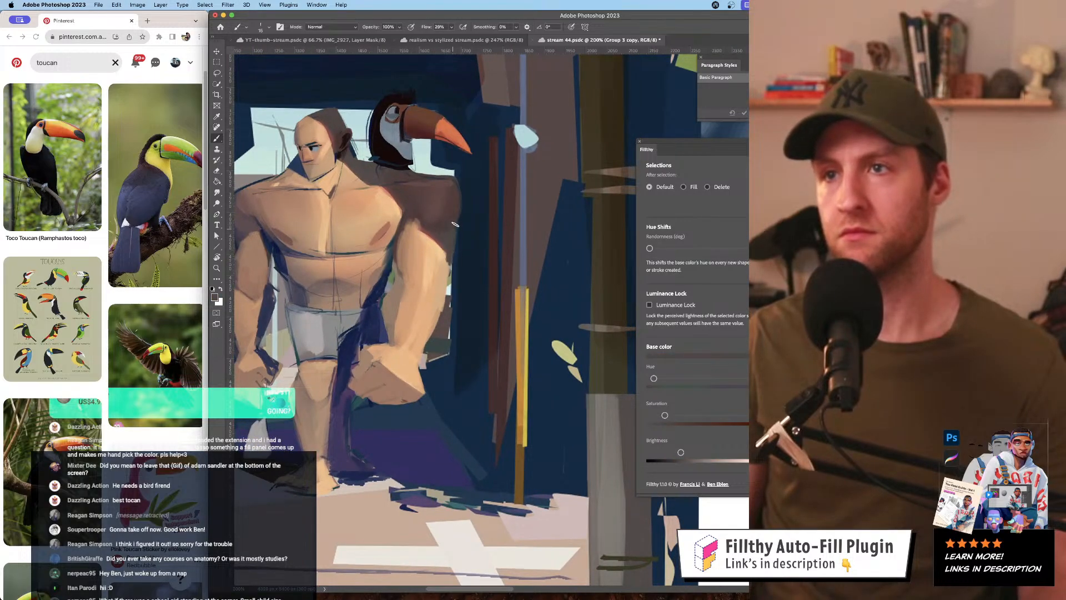
{"action": "left_click", "coordinate": [448, 274], "text": "alt"}
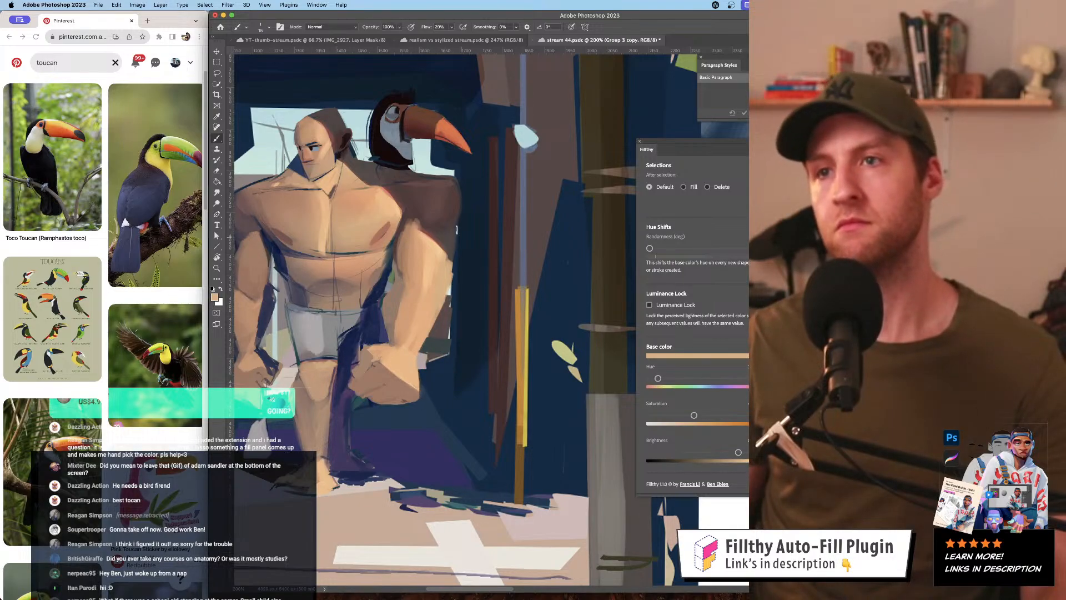
- Return the canvas view to its original orientation and shade the abdomen with sampled muted brown and warm tan
{"action": "key", "text": "z"}
{"action": "mouse_move", "coordinate": [457, 229]}
{"action": "left_mouse_down"}
{"action": "mouse_move", "coordinate": [388, 267]}
{"action": "mouse_move", "coordinate": [468, 312]}
{"action": "mouse_move", "coordinate": [622, 314]}
{"action": "mouse_move", "coordinate": [392, 342]}
{"action": "left_mouse_up"}
{"action": "key", "text": "b"}
{"action": "left_click", "coordinate": [419, 289], "text": "alt"}
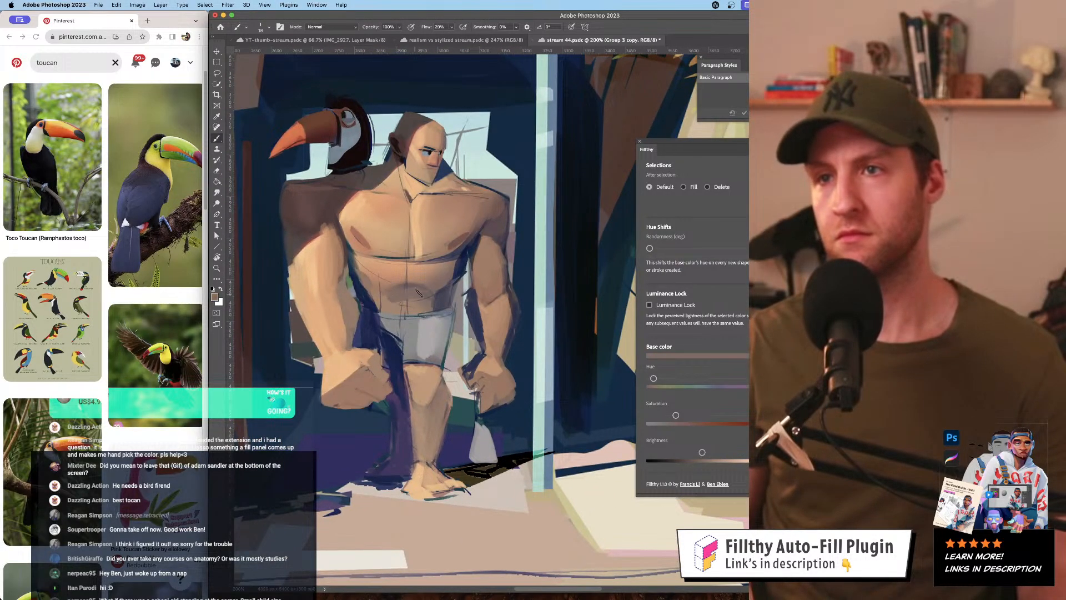
{"action": "left_click", "coordinate": [423, 274], "text": "alt"}
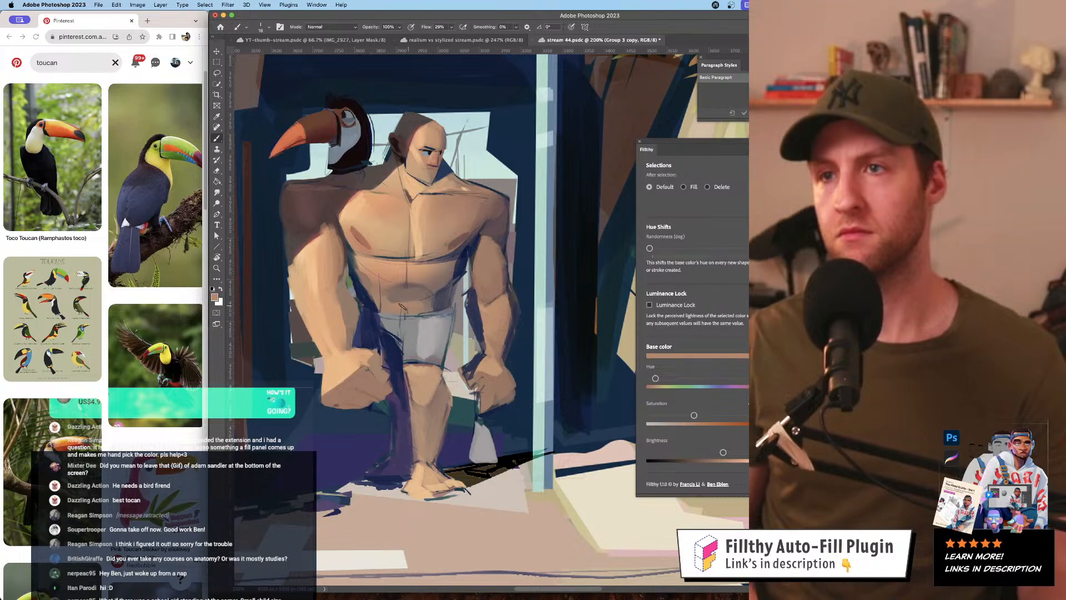
- Repaint the lower abdomen and the waistband edge with skin and grey tones sampled around the waist, undoing one stray stroke
{"action": "left_click", "coordinate": [422, 298], "text": "alt"}
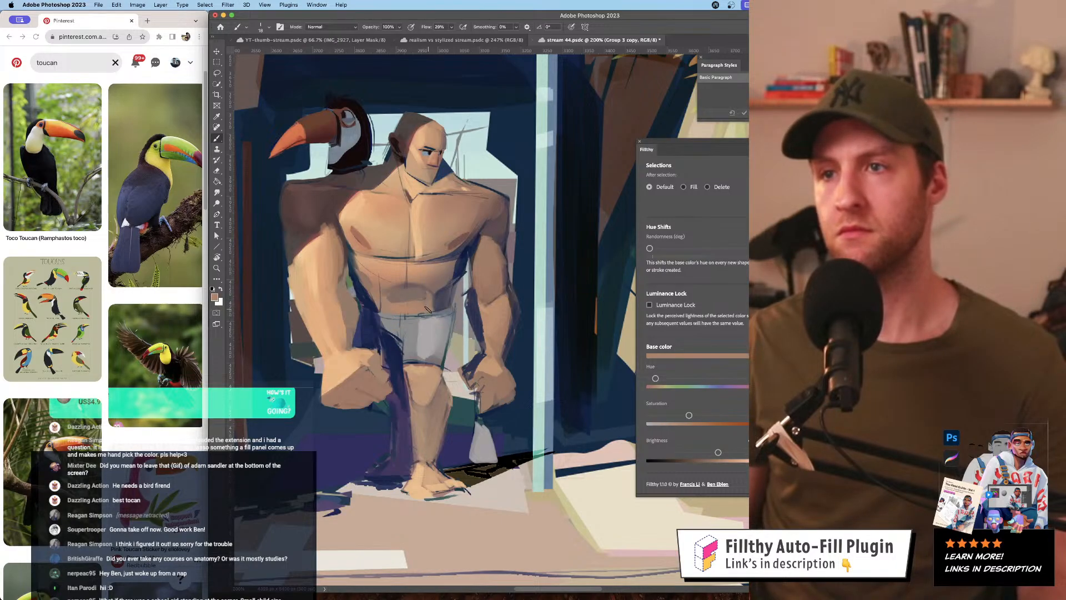
{"action": "left_click", "coordinate": [445, 291], "text": "alt"}
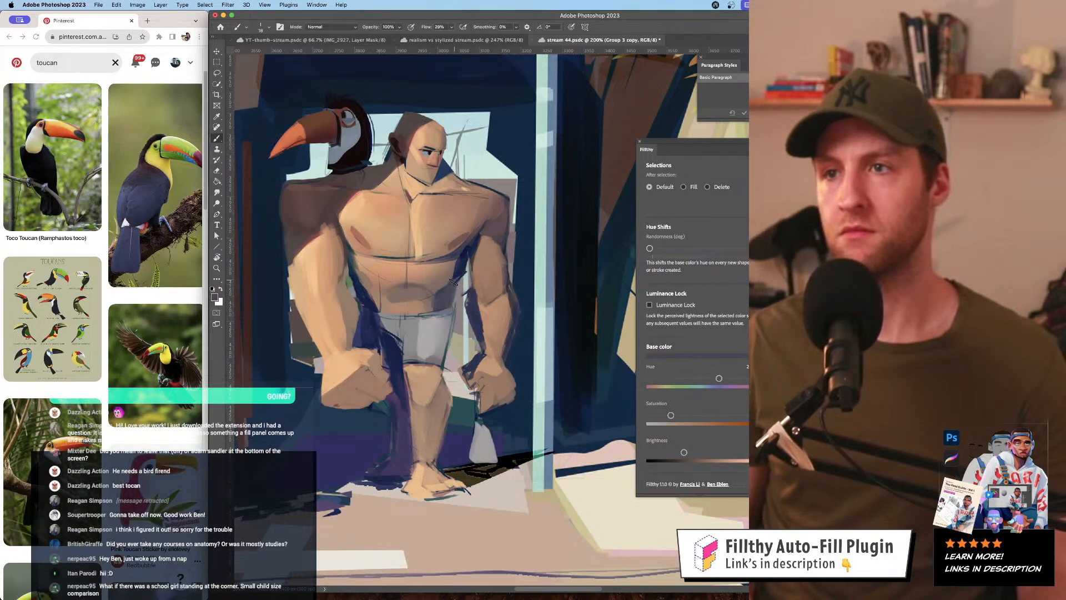
{"action": "key", "text": "ctrl+z"}
{"action": "left_click", "coordinate": [453, 336], "text": "alt"}
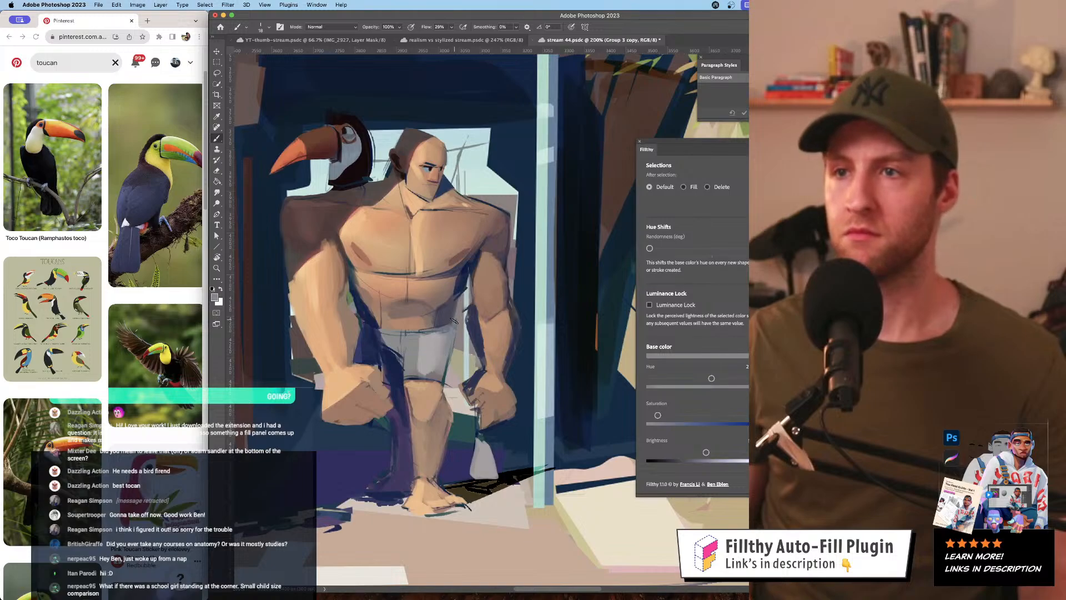
- Paint the front of the shorts in light greys sampled from the cloth and define their inner edge with dark navy
{"action": "left_click", "coordinate": [429, 342], "text": "alt"}
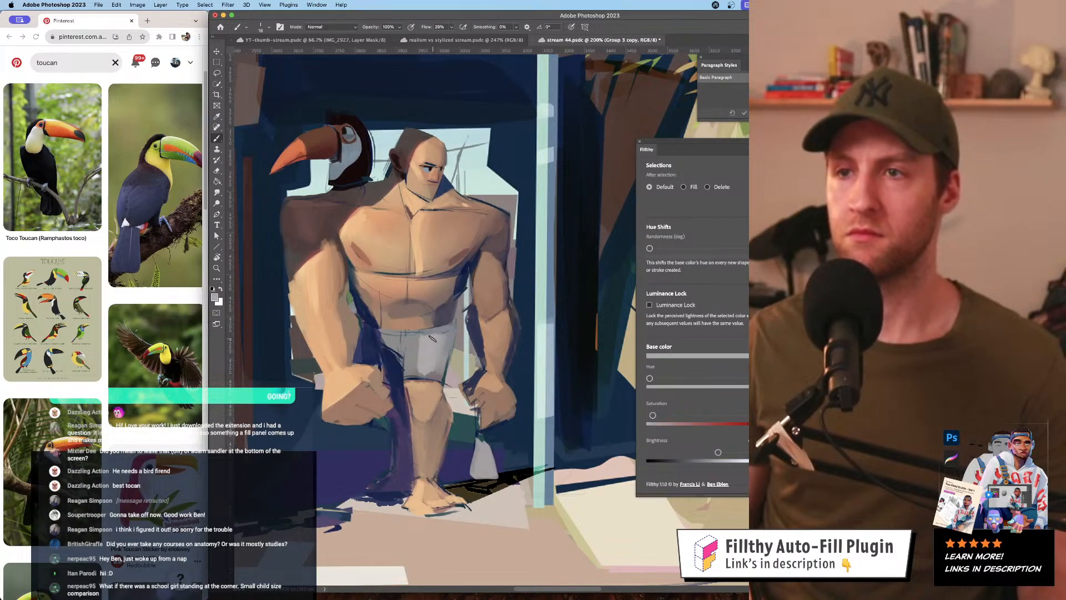
{"action": "left_click", "coordinate": [405, 359], "text": "alt"}
{"action": "left_click", "coordinate": [401, 365], "text": "alt"}
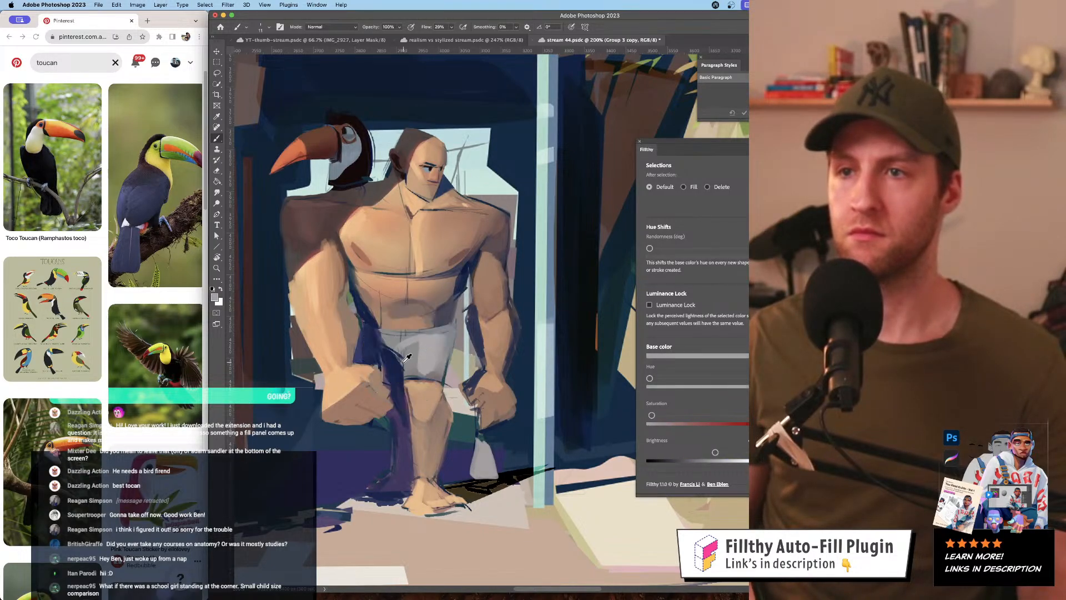
{"action": "left_click", "coordinate": [402, 367], "text": "alt"}
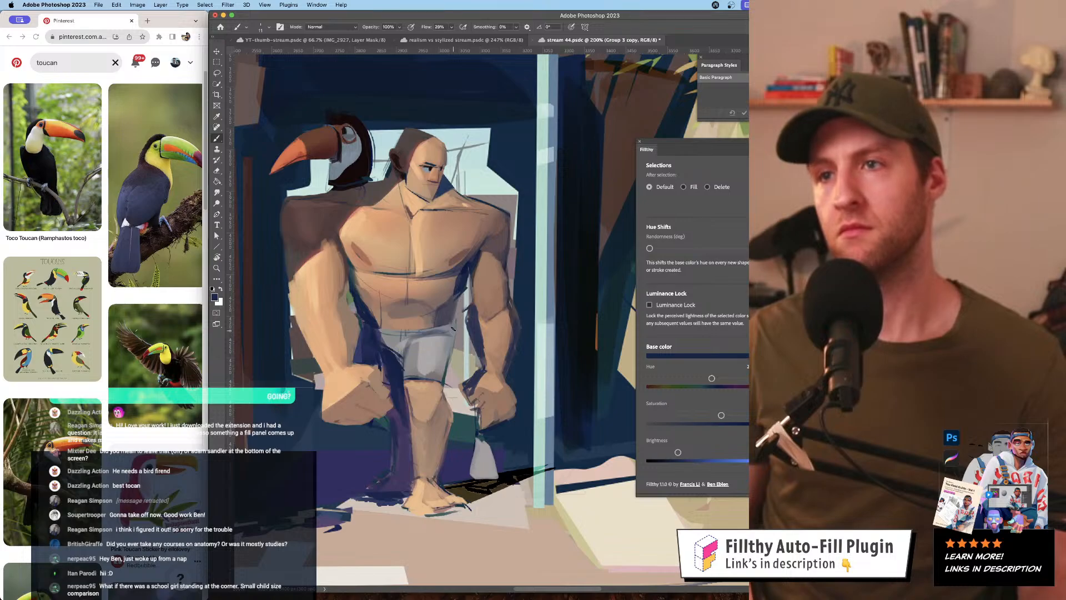
- Shade the waistband and the outer side of the shorts with darker blue-grey tones sampled nearby
{"action": "left_click", "coordinate": [452, 329], "text": "alt"}
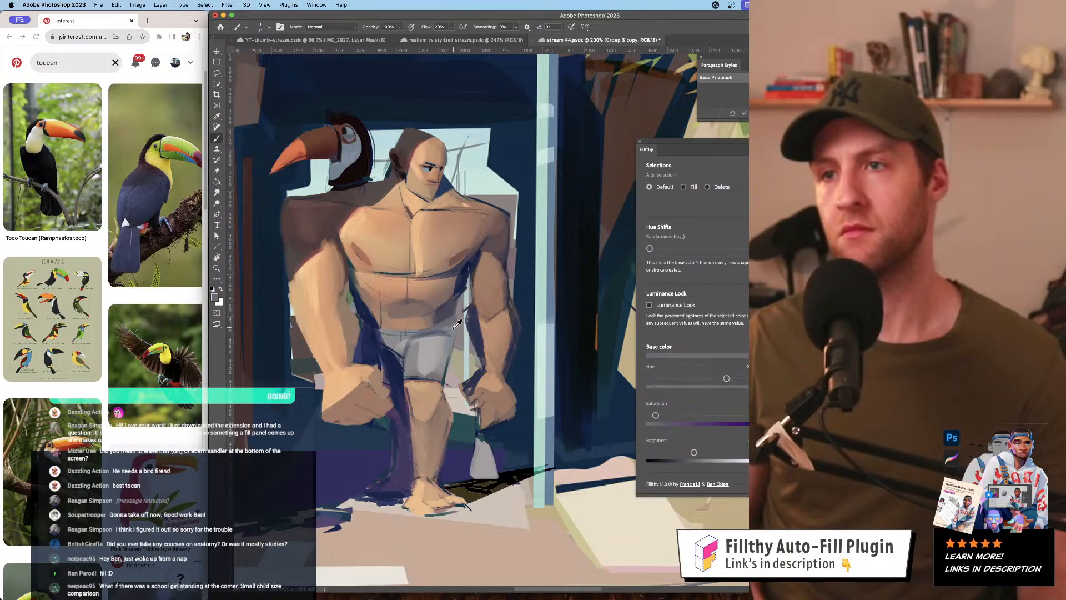
{"action": "left_click", "coordinate": [454, 328], "text": "alt"}
{"action": "left_click", "coordinate": [451, 323], "text": "alt"}
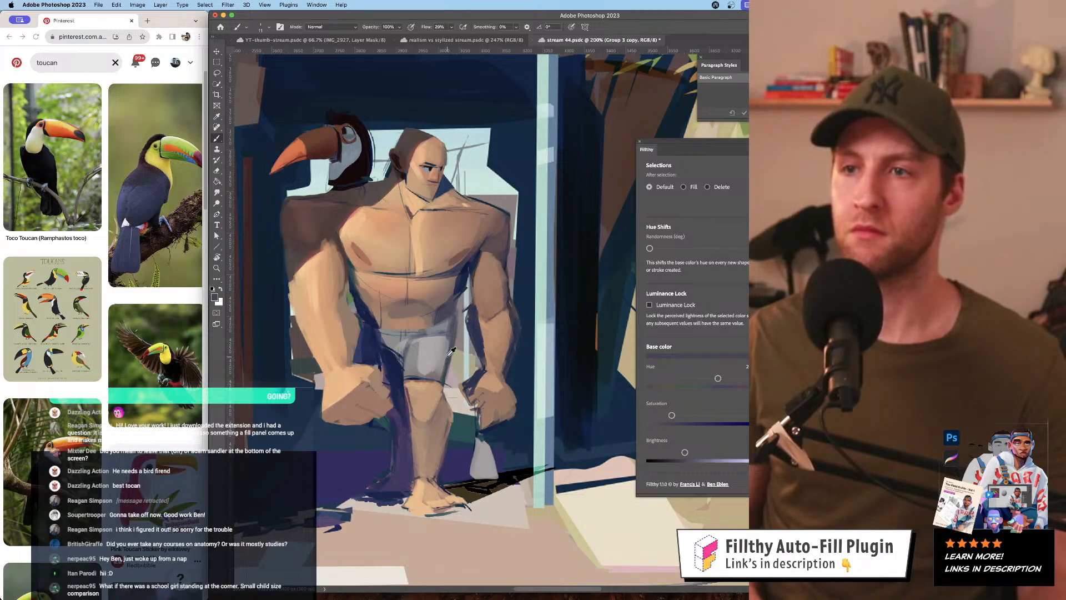
{"action": "left_click", "coordinate": [450, 353], "text": "alt"}
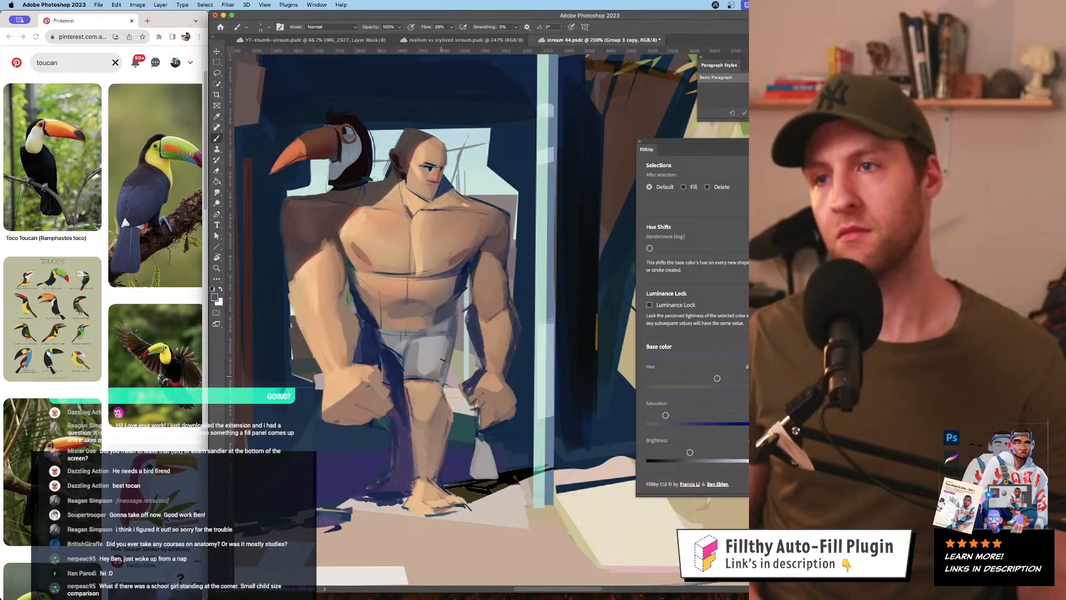
- Refine the hem of the shorts above the knee with muted blue and grey tones sampled from the painting
{"action": "key", "text": "z"}
{"action": "left_click", "coordinate": [444, 337], "text": "alt"}
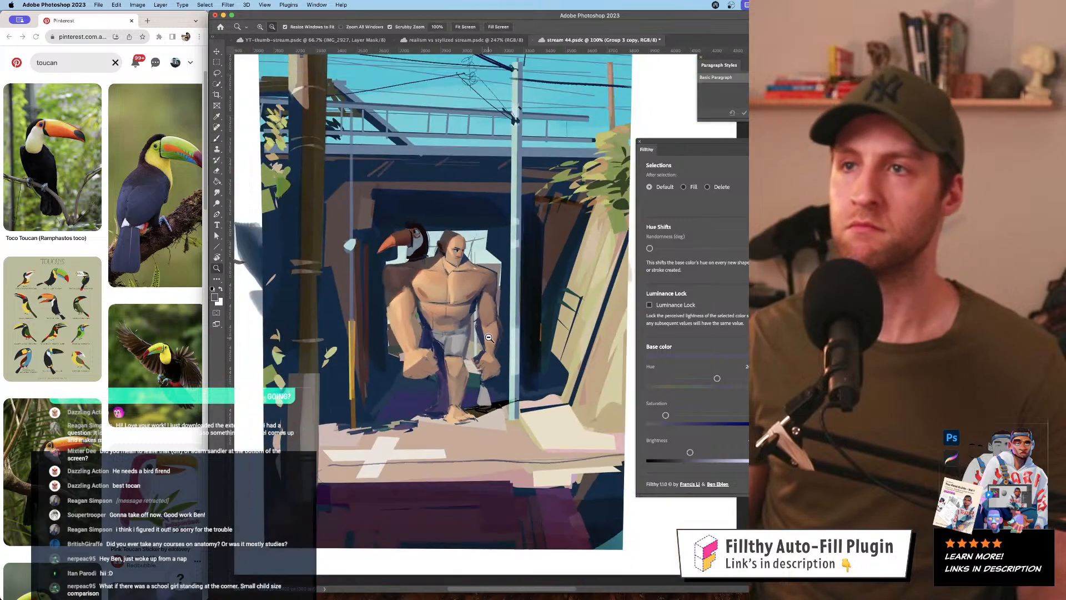
{"action": "left_click", "coordinate": [444, 338], "text": "alt"}
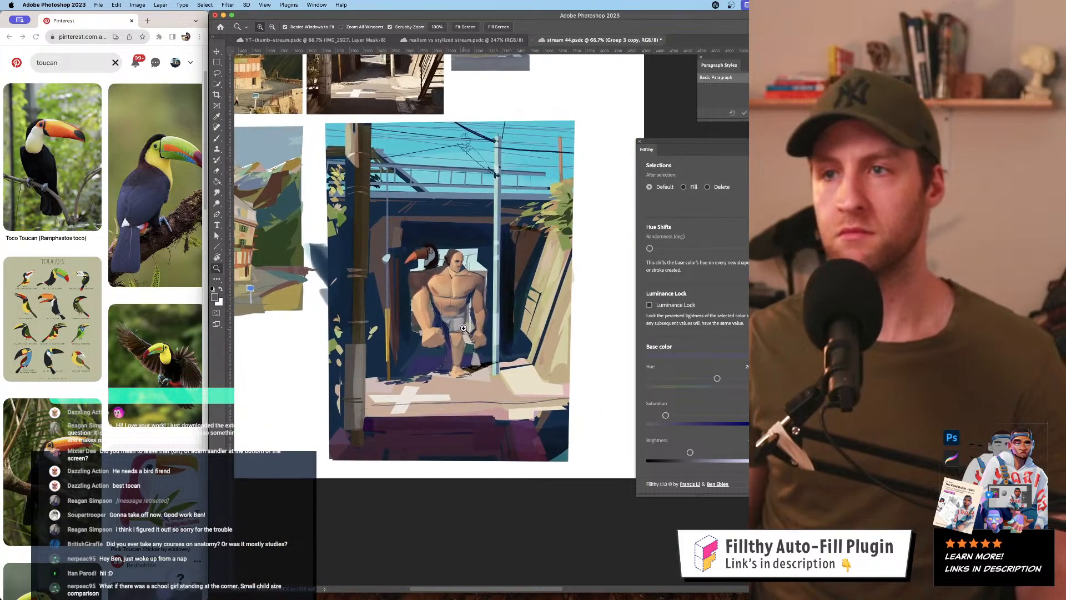
{"action": "left_click", "coordinate": [485, 324]}
{"action": "left_click", "coordinate": [485, 323]}
{"action": "key", "text": "b"}
{"action": "left_click", "coordinate": [433, 332], "text": "alt"}
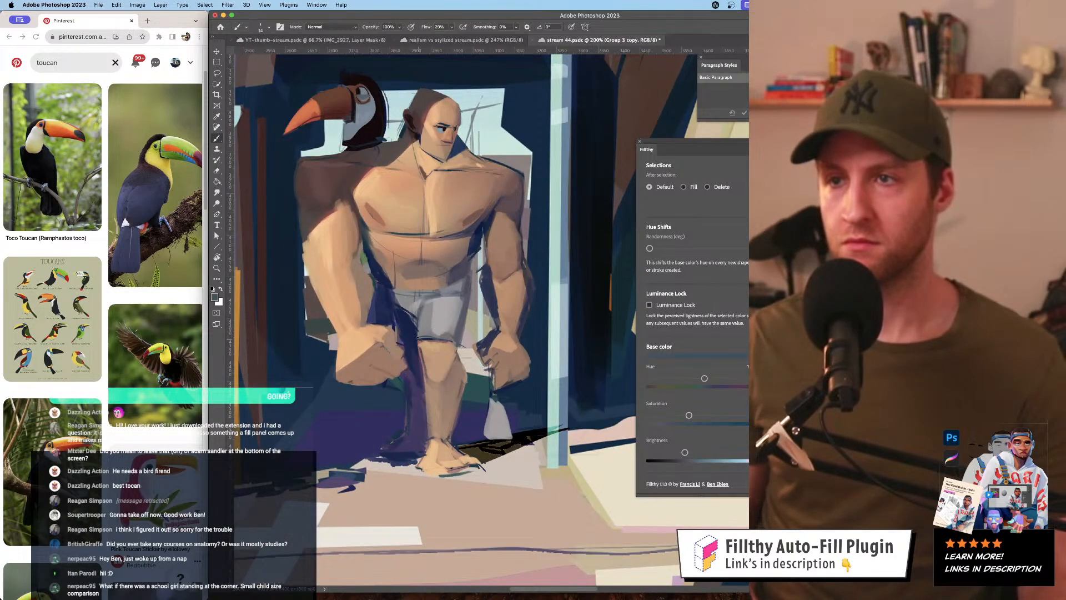
{"action": "left_click", "coordinate": [448, 338], "text": "alt"}
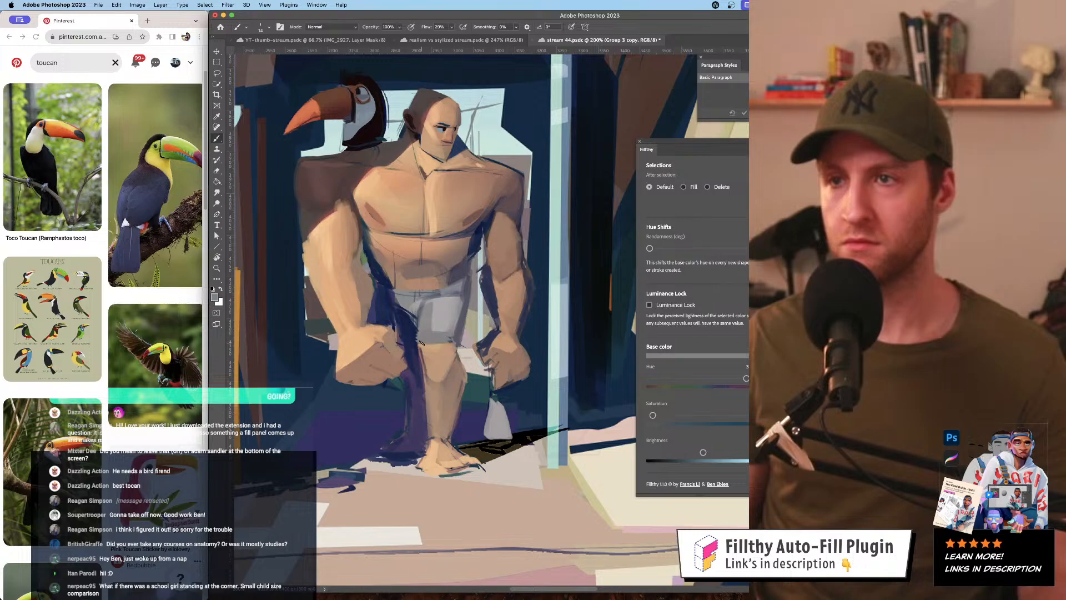
{"action": "left_click", "coordinate": [451, 347], "text": "alt"}
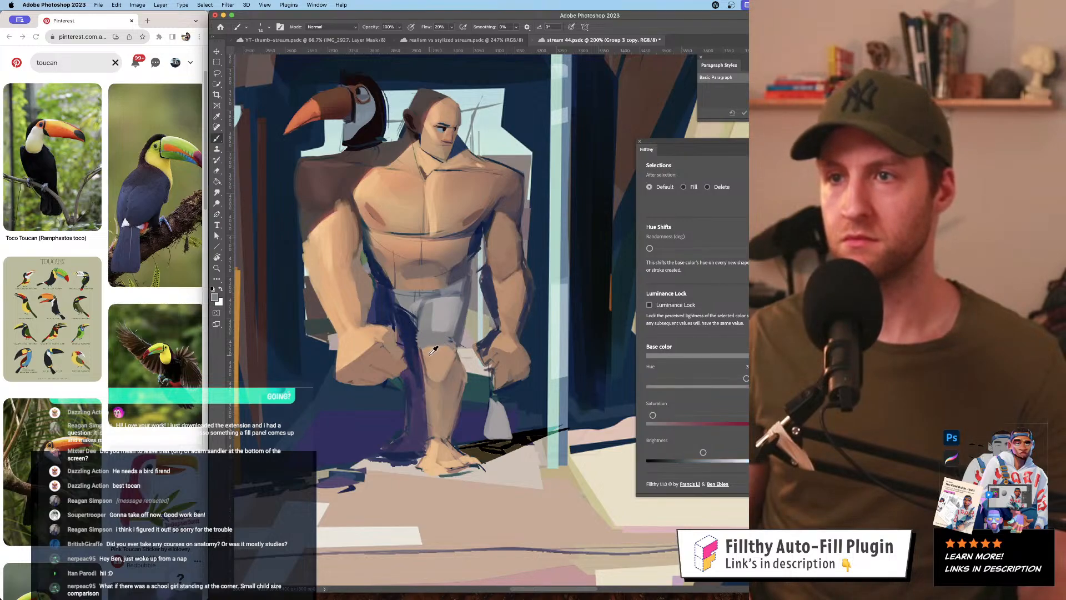
- Paint the front knee, shin and foot with skin tones sampled from the leg
{"action": "left_click", "coordinate": [439, 382], "text": "alt"}
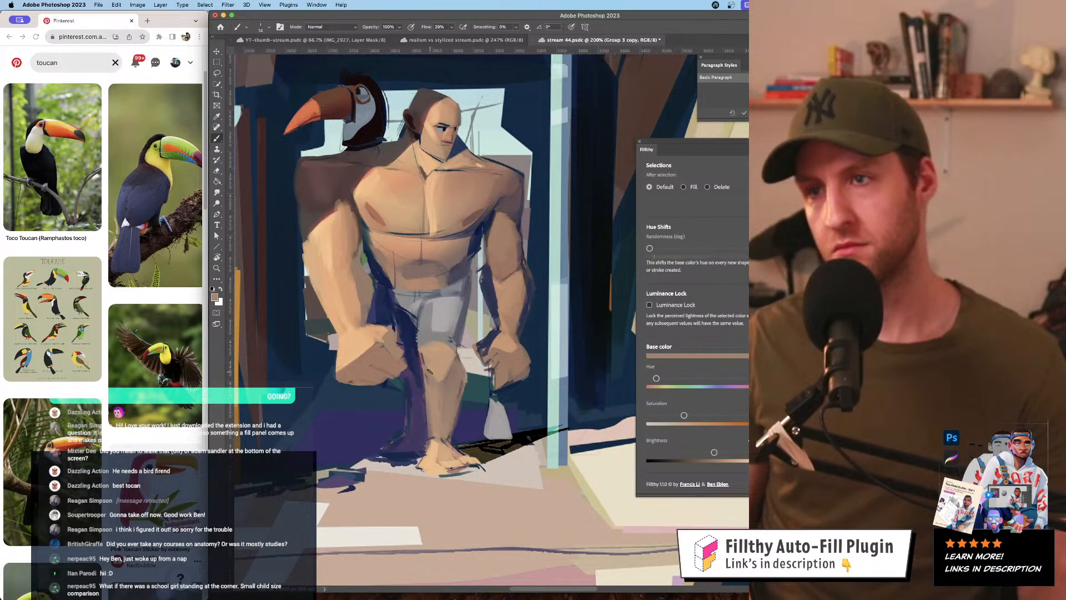
{"action": "left_click", "coordinate": [454, 360], "text": "alt"}
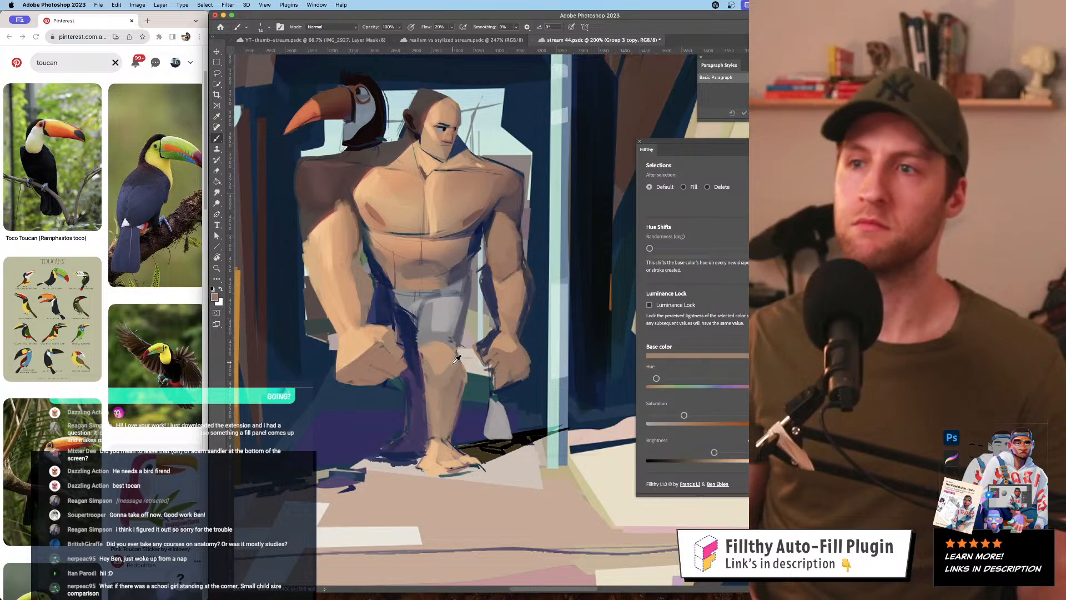
{"action": "left_click_drag", "start_coordinate": [510, 317], "coordinate": [467, 249]}
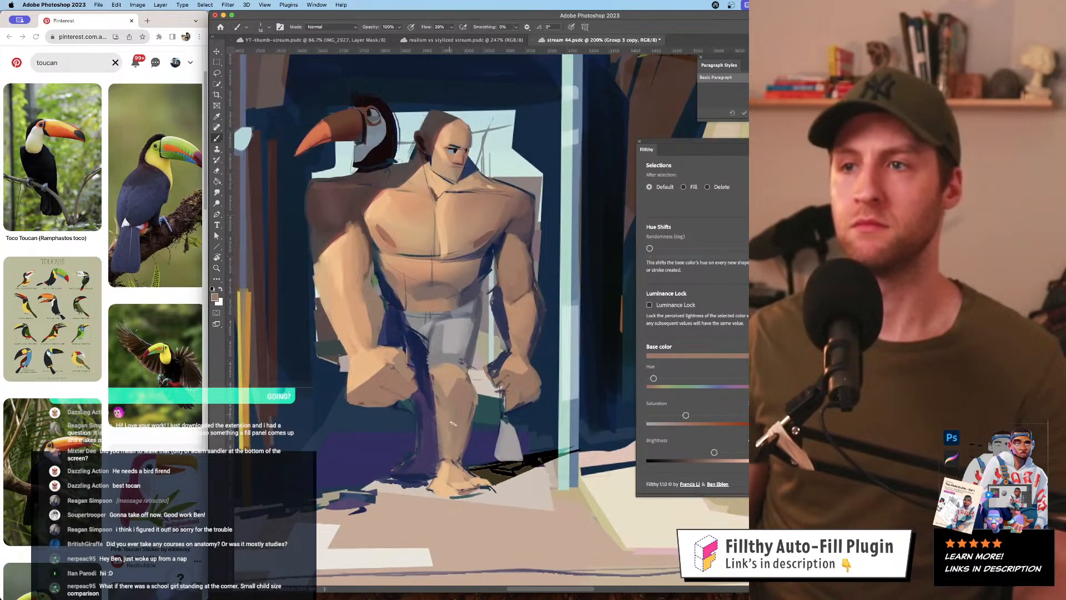
{"action": "left_click", "coordinate": [446, 487], "text": "alt"}
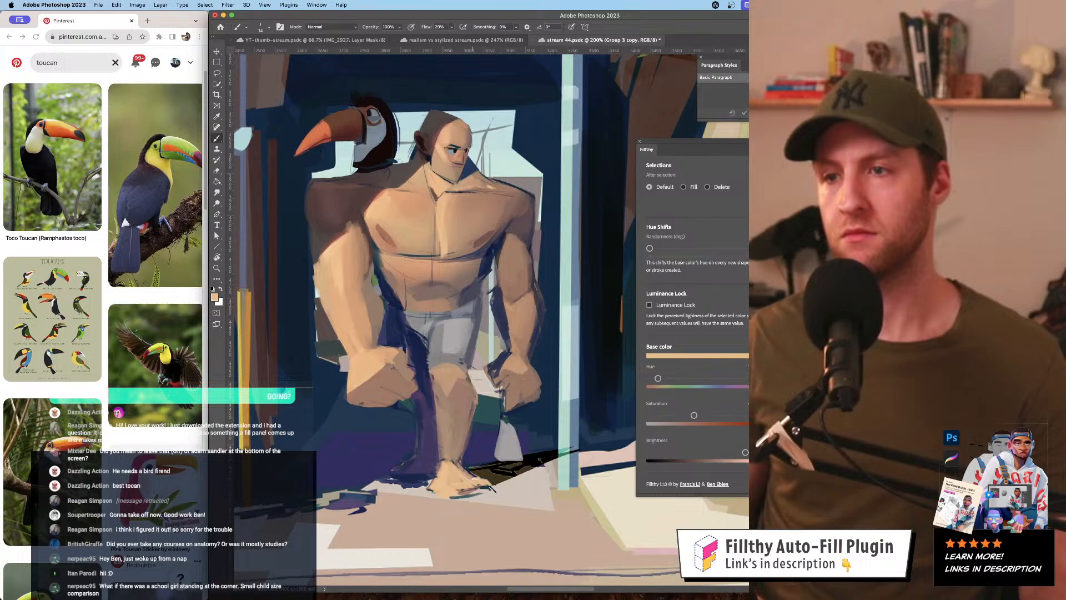
- Model the folds on the inner side of the shorts beside the dark leg with sampled blue-grey and light grey tones
{"action": "left_click", "coordinate": [429, 346], "text": "alt"}
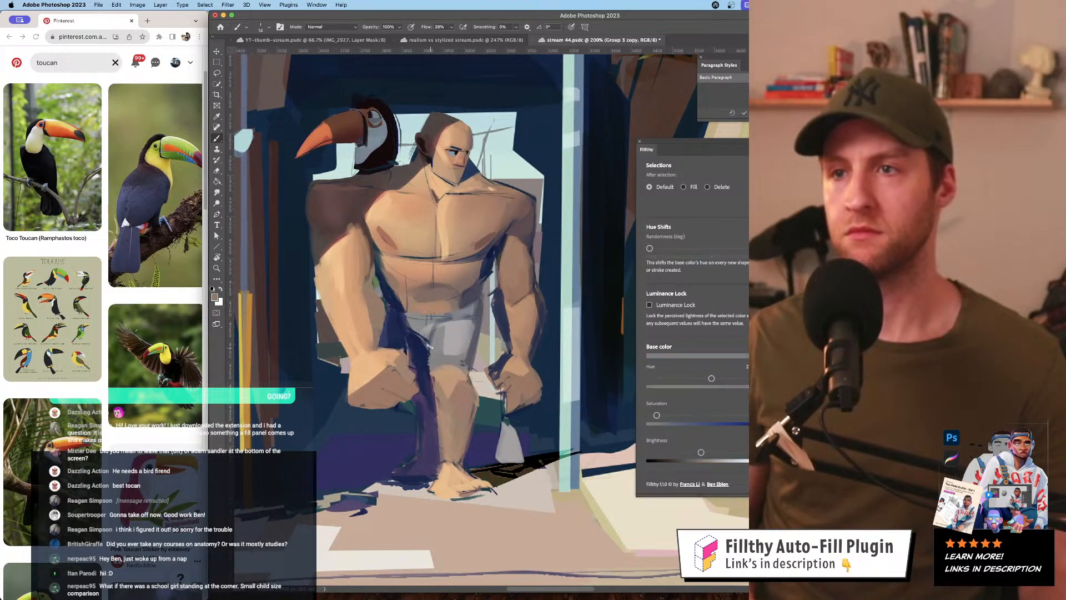
{"action": "left_click", "coordinate": [436, 336], "text": "alt"}
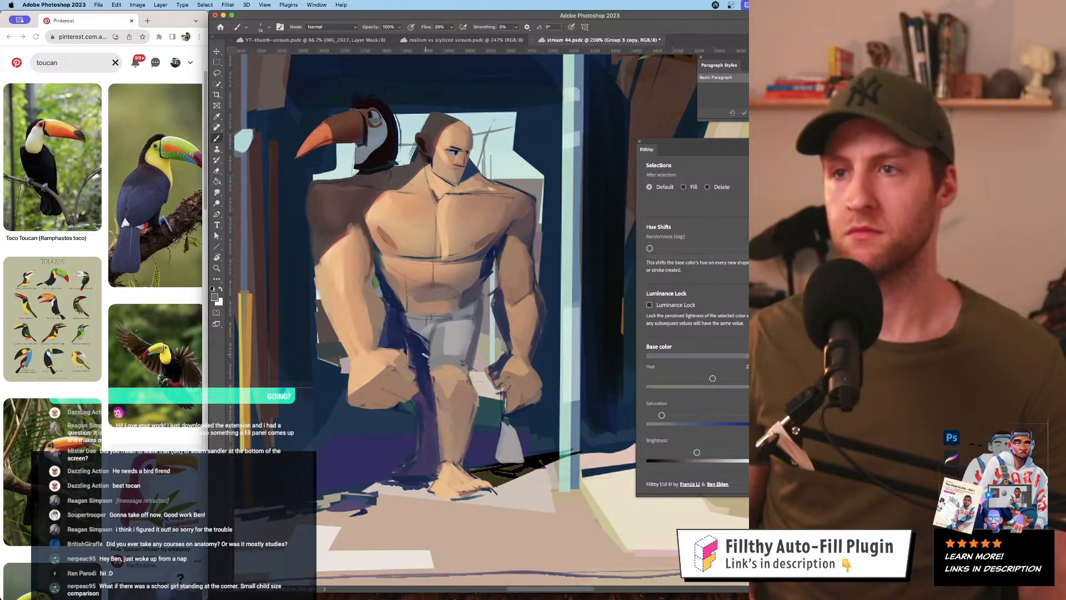
{"action": "left_click", "coordinate": [434, 327], "text": "alt"}
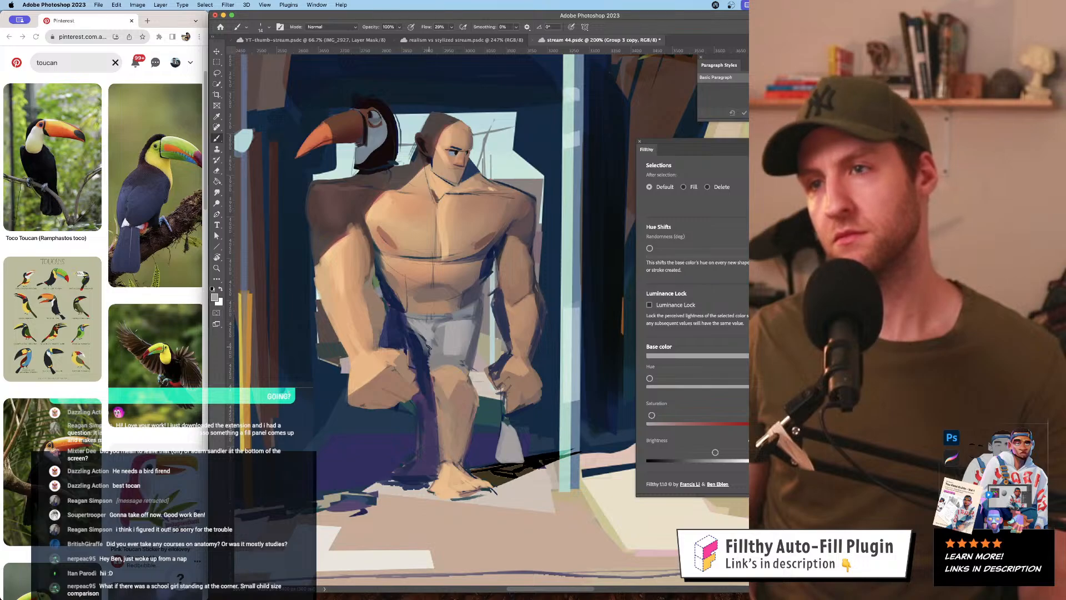
{"action": "left_click", "coordinate": [439, 335], "text": "alt"}
{"action": "left_click", "coordinate": [431, 339], "text": "alt"}
- Repaint the fist holding the bag with lighter and darker skin tones sampled from the arm and hand
{"action": "mouse_move", "coordinate": [483, 290]}
{"action": "left_mouse_down"}
{"action": "mouse_move", "coordinate": [534, 253]}
{"action": "mouse_move", "coordinate": [529, 234]}
{"action": "mouse_move", "coordinate": [522, 260]}
{"action": "left_mouse_up"}
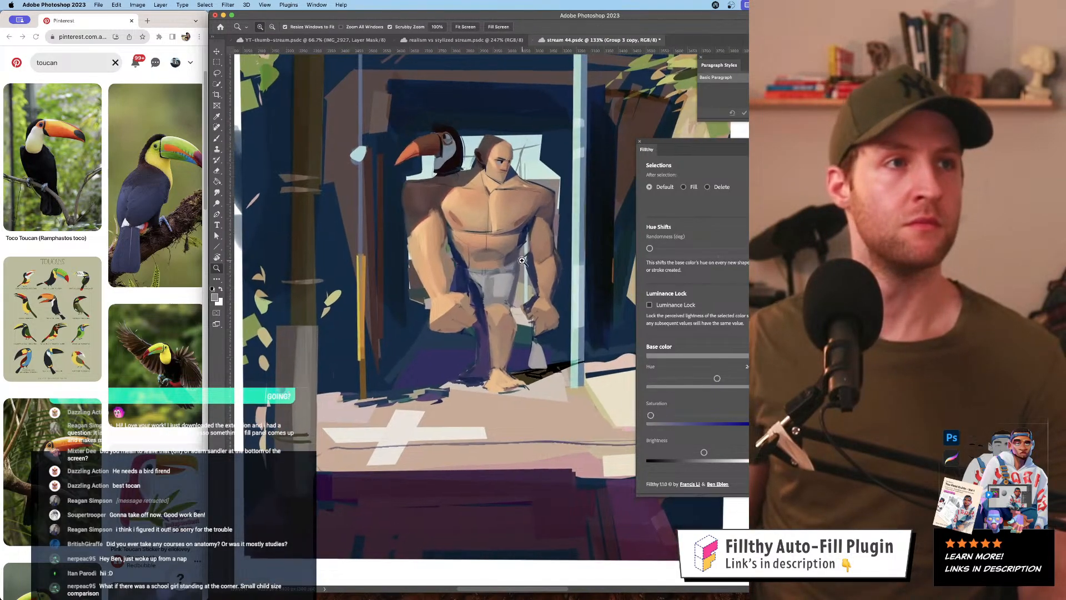
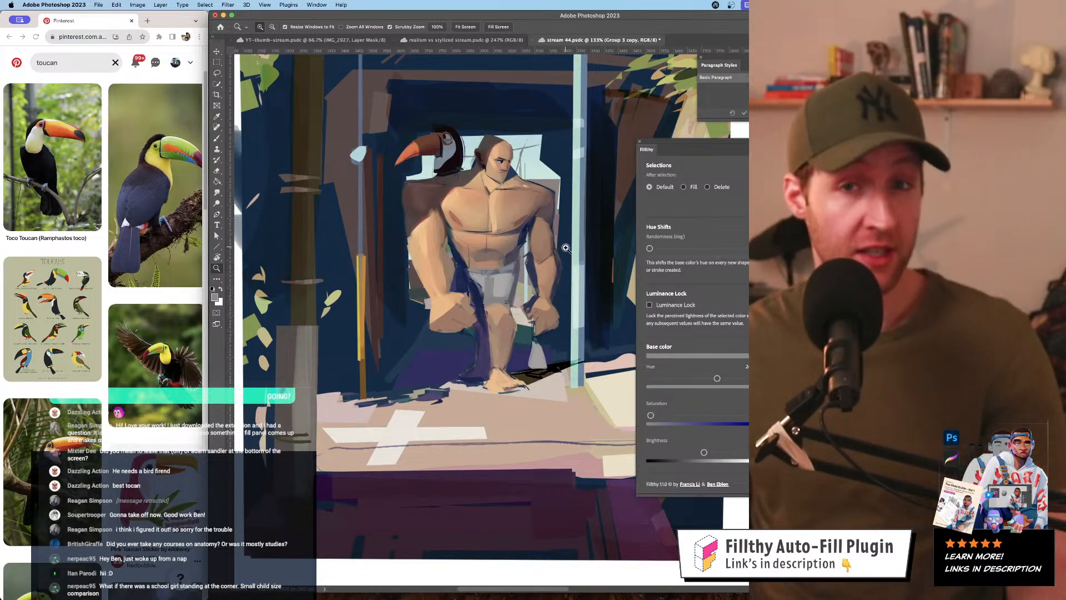
{"action": "mouse_move", "coordinate": [557, 294]}
{"action": "left_mouse_down"}
{"action": "mouse_move", "coordinate": [514, 295]}
{"action": "mouse_move", "coordinate": [594, 297]}
{"action": "left_mouse_up"}
{"action": "key", "text": "b"}
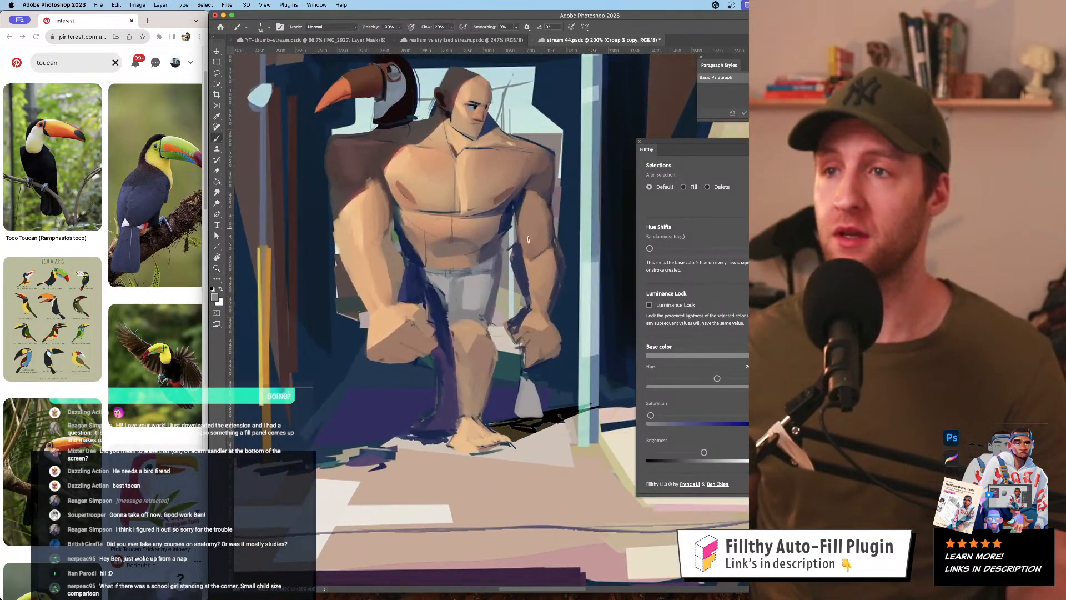
{"action": "left_click", "coordinate": [529, 314], "text": "alt"}
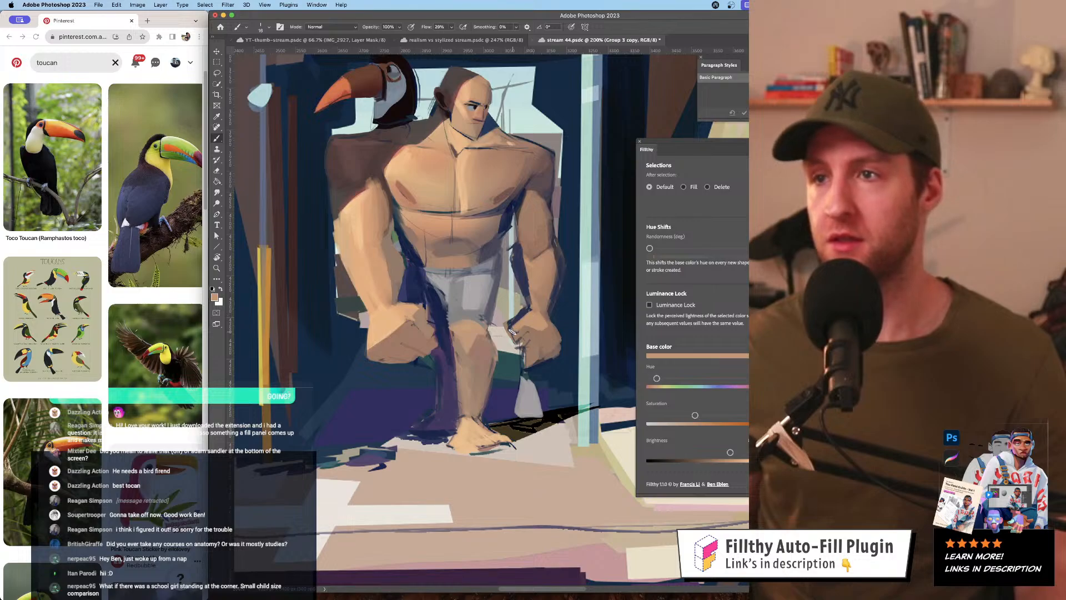
{"action": "left_click_drag", "start_coordinate": [547, 334], "coordinate": [548, 347]}
{"action": "left_click_drag", "start_coordinate": [536, 303], "coordinate": [533, 310]}
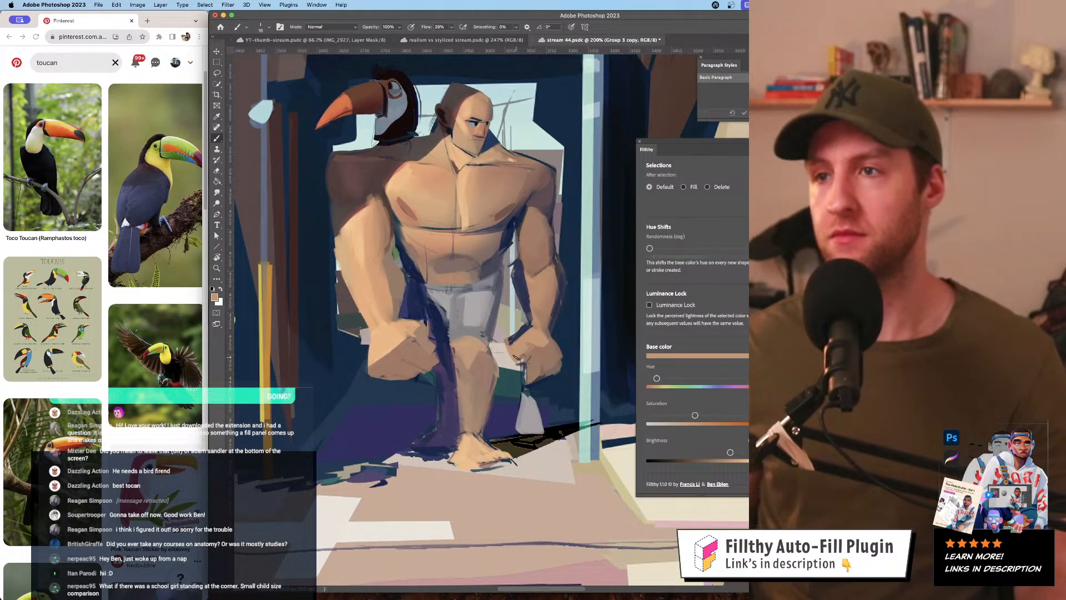
{"action": "left_click", "coordinate": [536, 363], "text": "alt"}
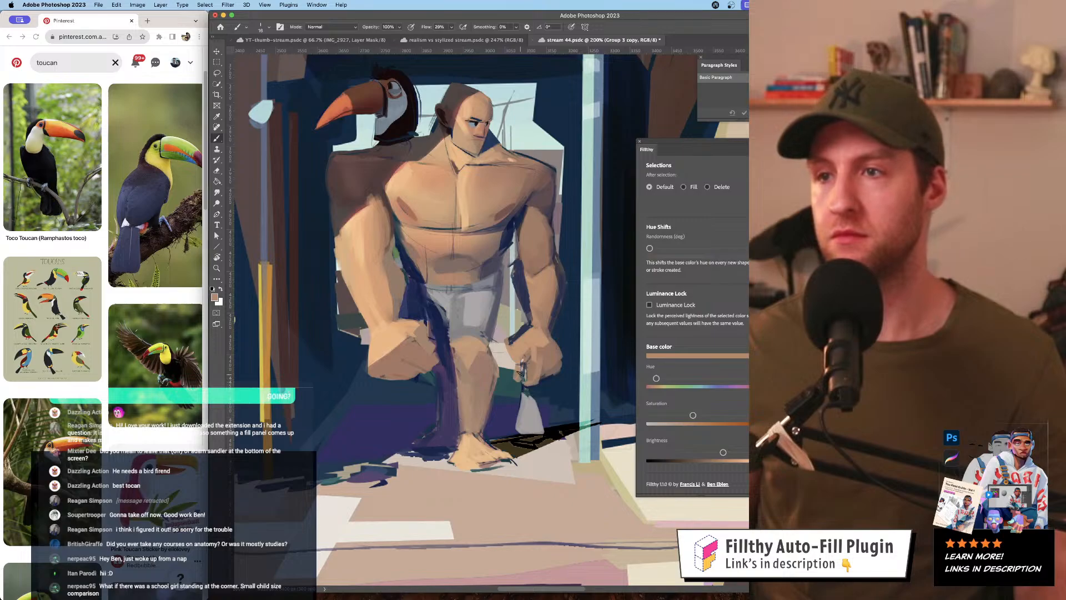
- Paint the bag's handle and the dark gap beside the fist with sampled dark navy
{"action": "left_click", "coordinate": [527, 400], "text": "alt"}
{"action": "left_click", "coordinate": [526, 331], "text": "alt"}
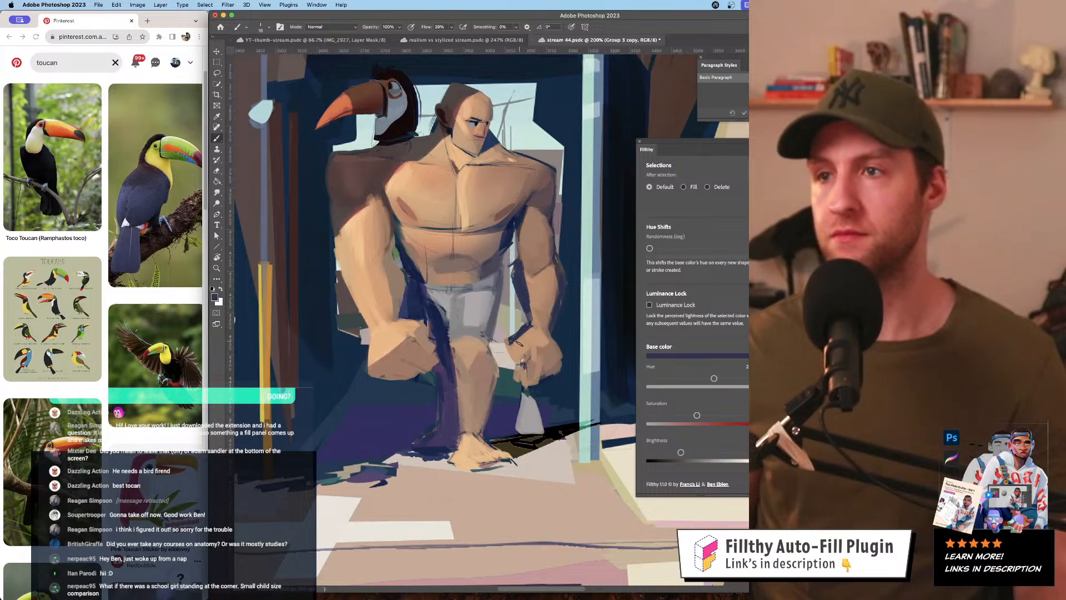
{"action": "left_click_drag", "start_coordinate": [522, 368], "coordinate": [519, 369]}
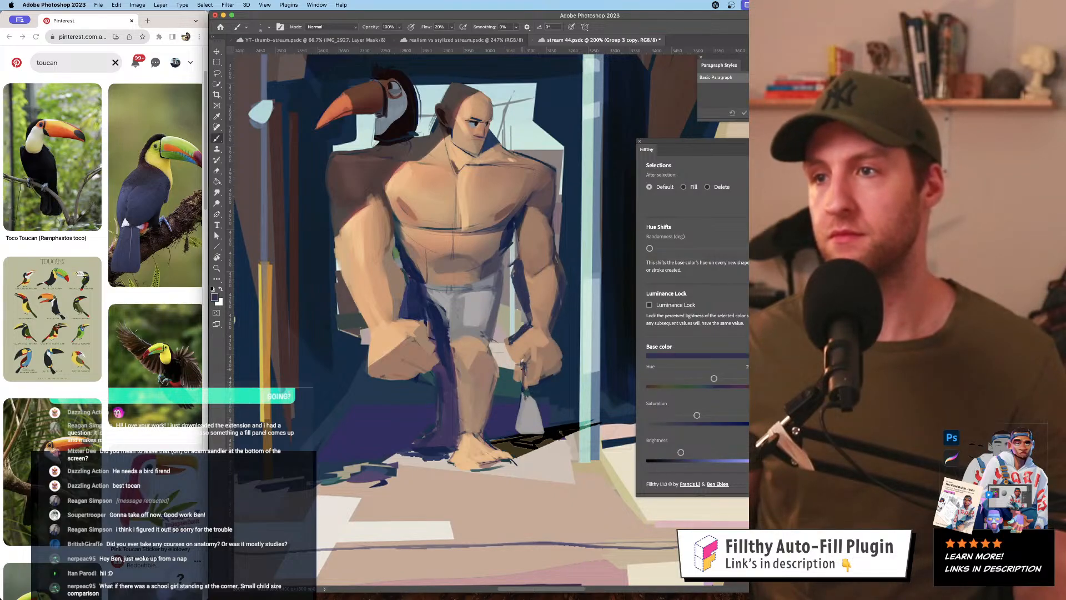
- Refine the wrist and forearm above the bag with a sampled skin tone and a darker brown, adjusting the brush size
{"action": "left_click", "coordinate": [551, 317], "text": "alt"}
{"action": "left_click", "coordinate": [552, 317], "text": "alt"}
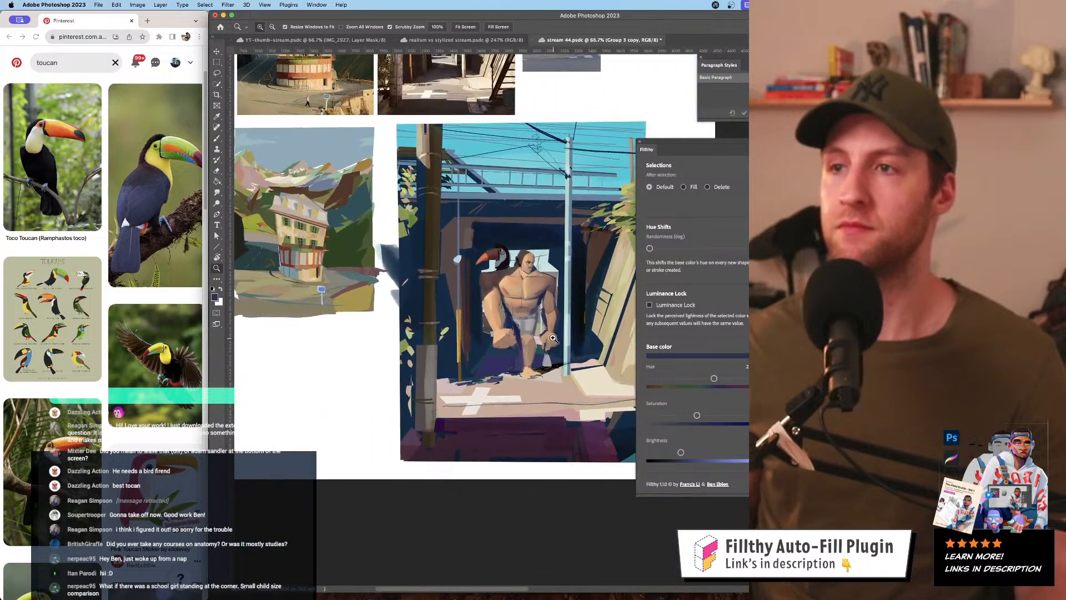
{"action": "left_click", "coordinate": [550, 323], "text": "super"}
{"action": "left_click", "coordinate": [550, 323], "text": "super"}
{"action": "key", "text": "bracketleft"}
{"action": "left_click", "coordinate": [551, 317], "text": "alt"}
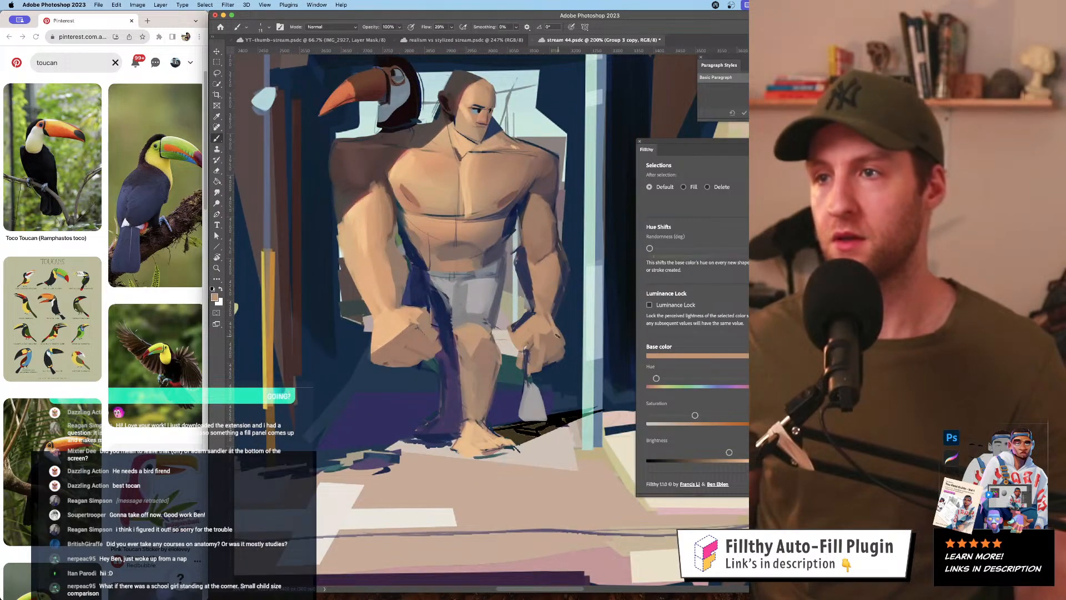
{"action": "left_click", "coordinate": [550, 312], "text": "alt"}
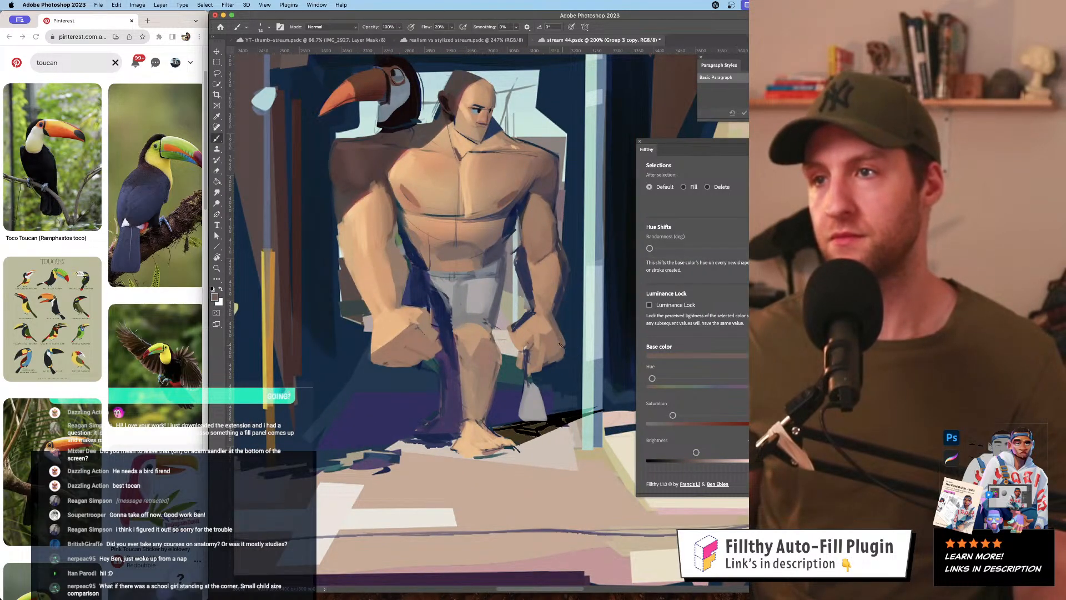
{"action": "key", "text": "bracketright"}
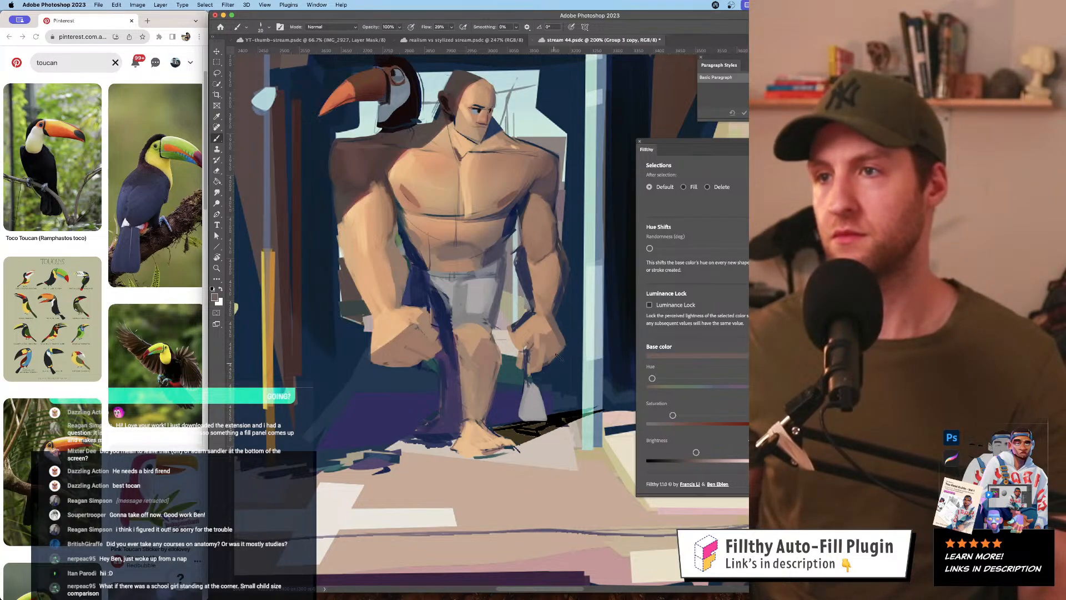
- Clean up the lower hem of the shorts and the top of the knee with sampled grey and light skin tones
{"action": "key", "text": "super+space"}
{"action": "mouse_move", "coordinate": [567, 294]}
{"action": "left_mouse_down"}
{"action": "mouse_move", "coordinate": [500, 300]}
{"action": "mouse_move", "coordinate": [576, 314]}
{"action": "left_mouse_up"}
{"action": "left_click", "coordinate": [523, 349], "text": "alt"}
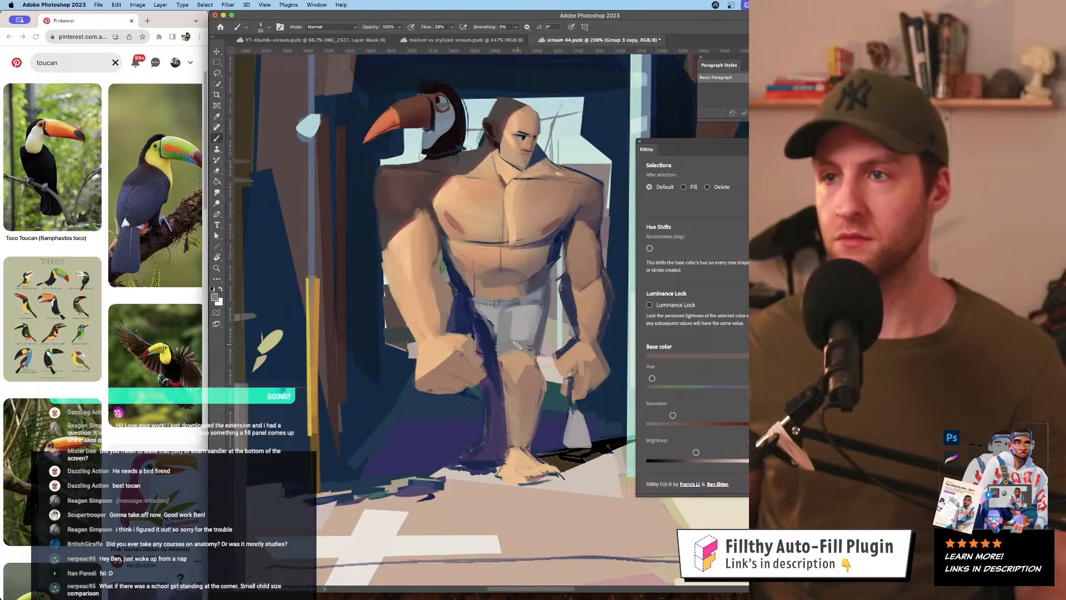
{"action": "left_click", "coordinate": [518, 361], "text": "alt"}
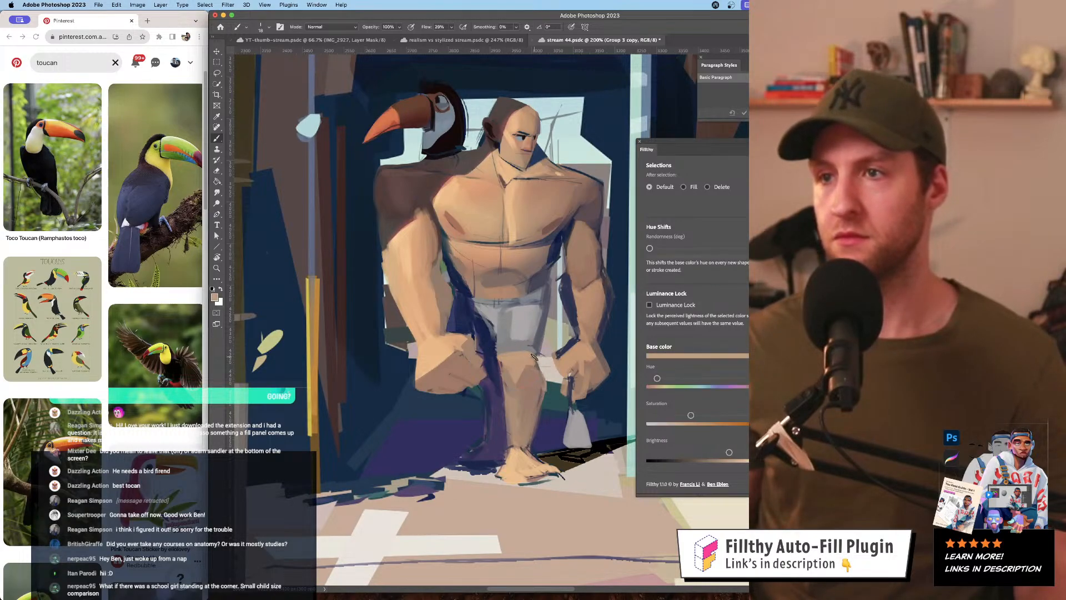
- Select the front shin below the knee with the Lasso and shade it with a darker brown based on a sampled leg tone
{"action": "left_click", "coordinate": [496, 337], "text": "alt"}
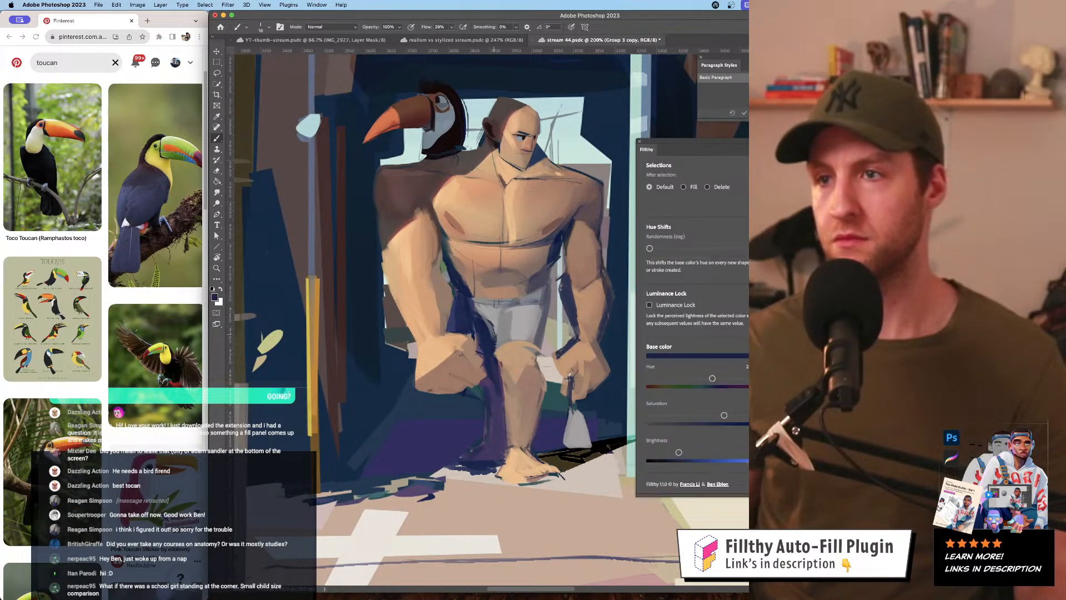
{"action": "key", "text": "z"}
{"action": "left_click", "coordinate": [570, 324], "text": "alt"}
{"action": "left_click", "coordinate": [571, 325]}
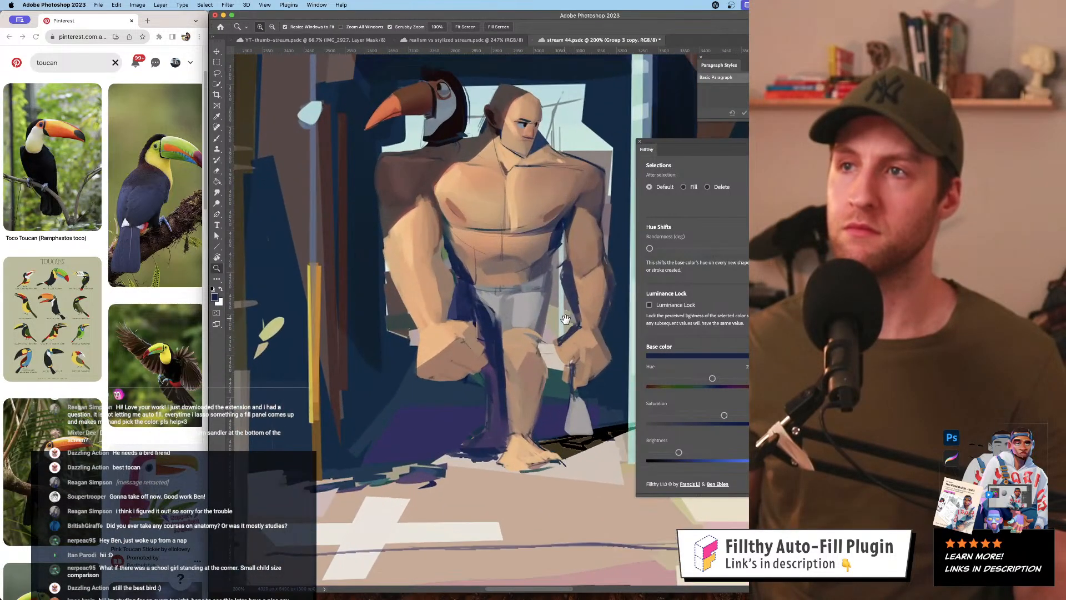
{"action": "key", "text": "b"}
{"action": "left_click", "coordinate": [539, 367], "text": "alt"}
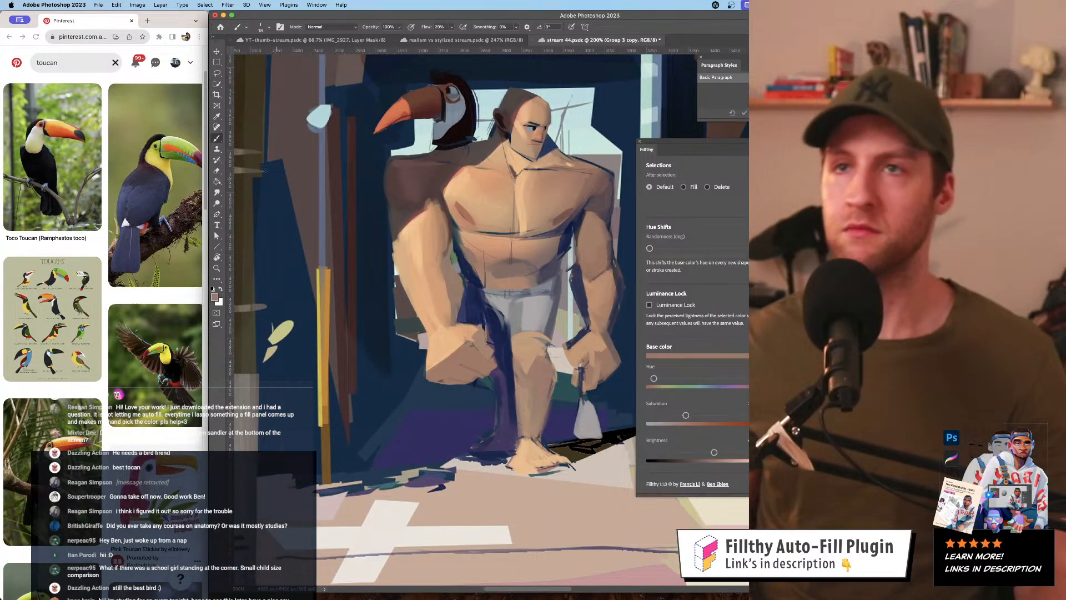
{"action": "key", "text": "l"}
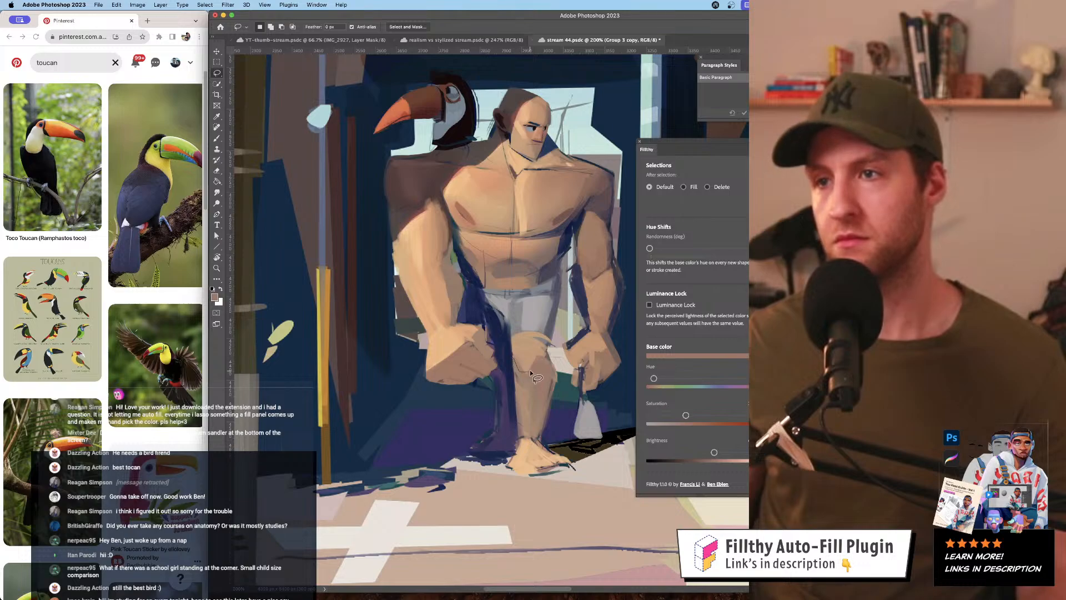
{"action": "left_click_drag", "start_coordinate": [545, 420], "coordinate": [528, 440]}
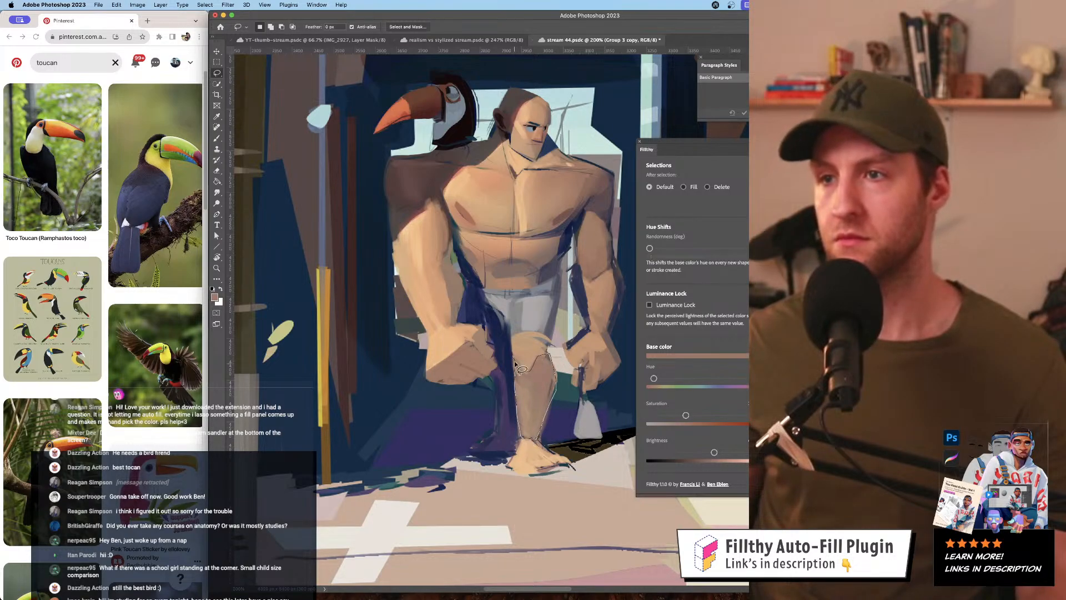
{"action": "left_click_drag", "start_coordinate": [522, 369], "coordinate": [521, 367]}
{"action": "key", "text": "b"}
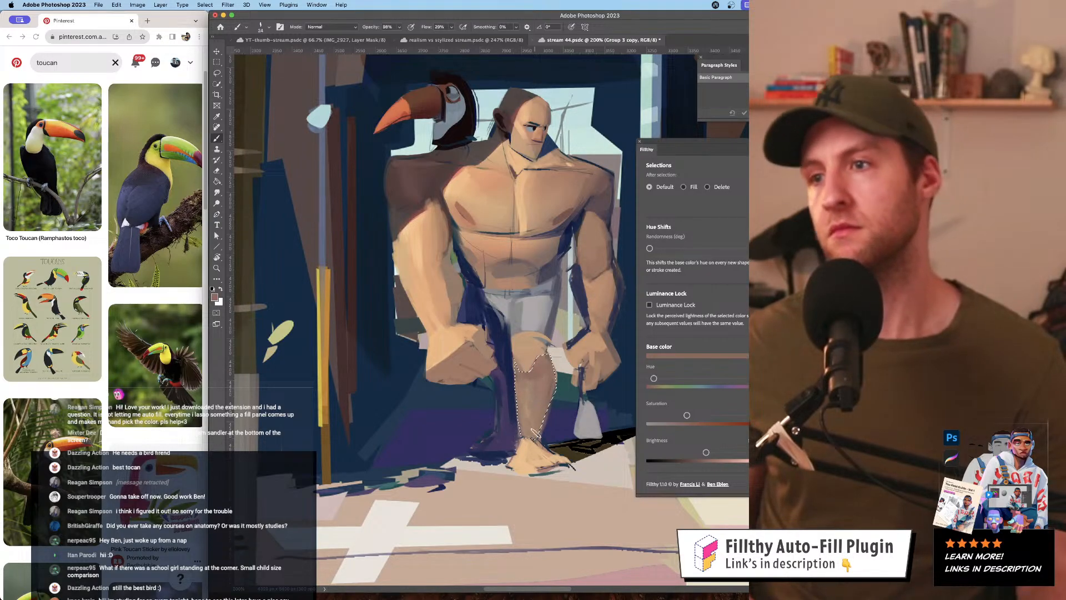
- Check the whole painting at a small scale and flip the canvas horizontally
{"action": "key", "text": "z"}
{"action": "left_click", "coordinate": [586, 367], "text": "alt"}
{"action": "left_click", "coordinate": [586, 367], "text": "alt"}
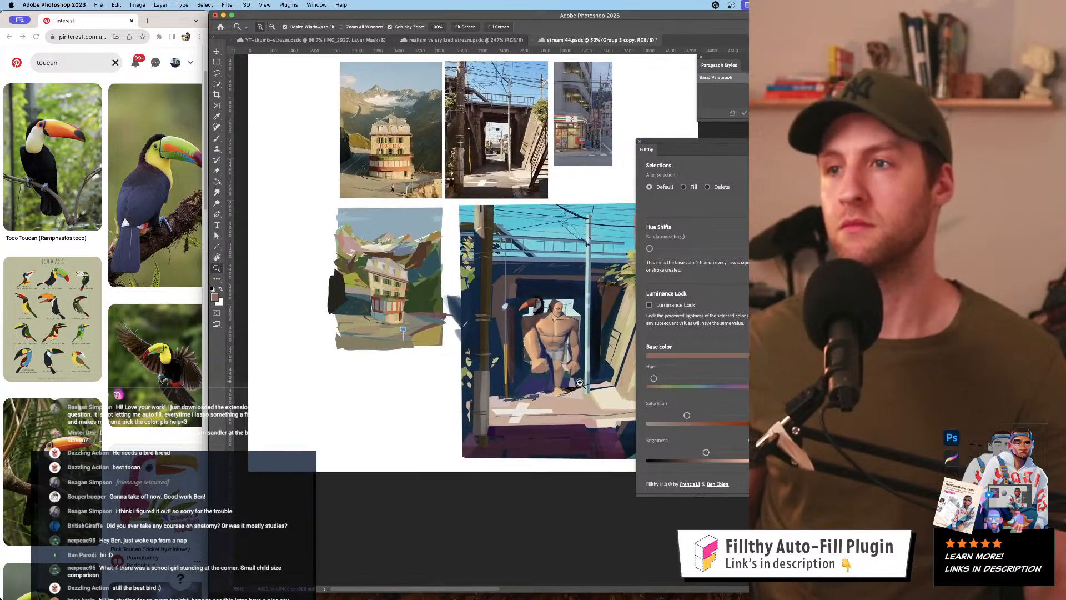
{"action": "left_click", "coordinate": [578, 386]}
{"action": "left_click", "coordinate": [577, 393], "text": "alt"}
{"action": "left_click_drag", "start_coordinate": [577, 395], "coordinate": [572, 397]}
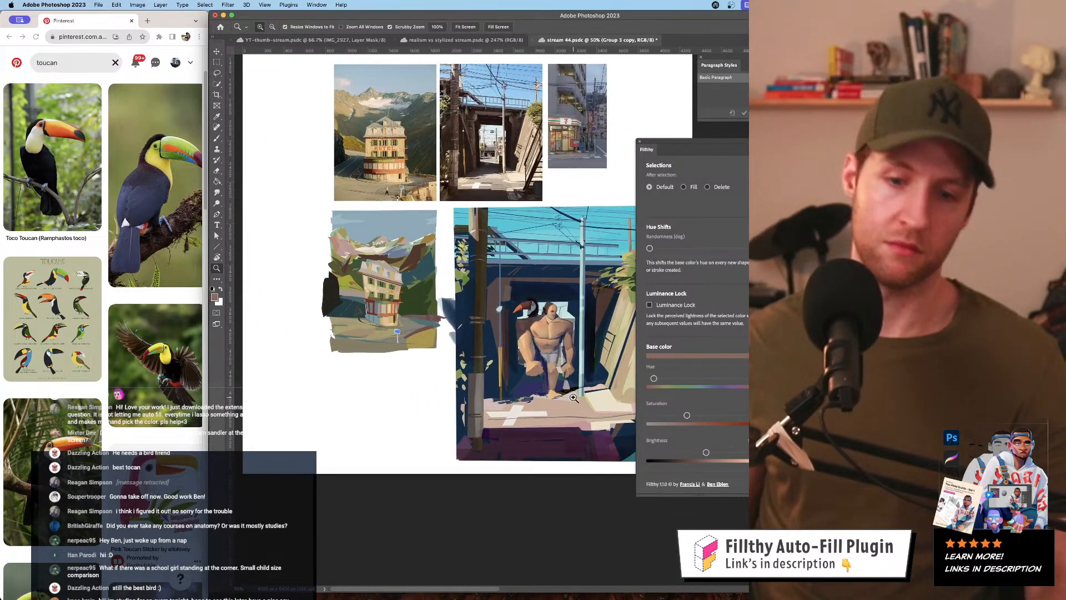
{"action": "key", "text": "super+shift+h"}
{"action": "mouse_move", "coordinate": [500, 385]}
{"action": "left_mouse_down"}
{"action": "mouse_move", "coordinate": [519, 393]}
{"action": "mouse_move", "coordinate": [498, 401]}
{"action": "left_mouse_up"}
{"action": "left_click", "coordinate": [498, 387]}
{"action": "left_click", "coordinate": [498, 388]}
{"action": "left_click", "coordinate": [499, 387]}
- Refine the front knee and the forearm above the bag with light skin tones sampled from the chest and forearm
{"action": "key", "text": "b"}
{"action": "left_click", "coordinate": [464, 218], "text": "alt"}
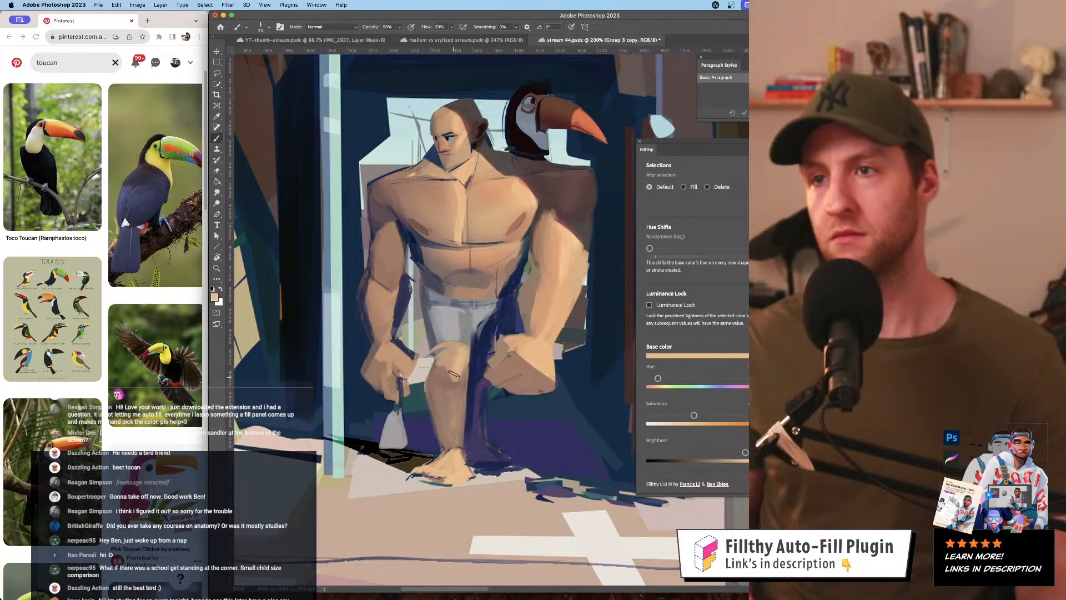
{"action": "left_click_drag", "start_coordinate": [504, 312], "coordinate": [412, 392]}
{"action": "left_click", "coordinate": [481, 337]}
{"action": "left_click", "coordinate": [481, 337]}
{"action": "left_click", "coordinate": [481, 337]}
{"action": "left_click", "coordinate": [346, 321], "text": "alt"}
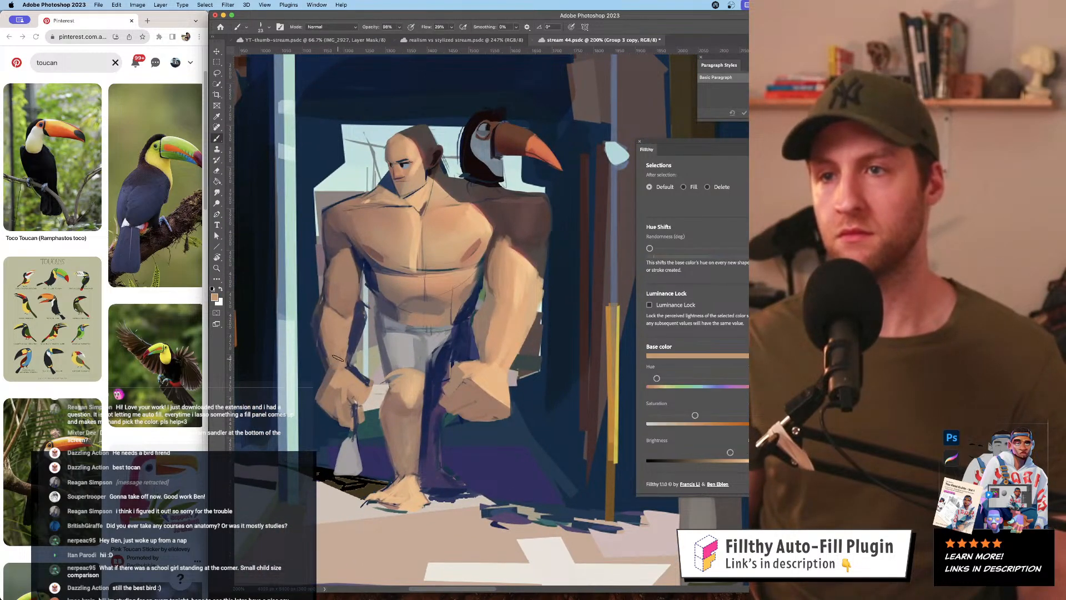
{"action": "left_click_drag", "start_coordinate": [416, 362], "coordinate": [423, 374]}
- Lasso the strip along the outer edge of the front shin and foot to trim the leg's silhouette
{"action": "key", "text": "l"}
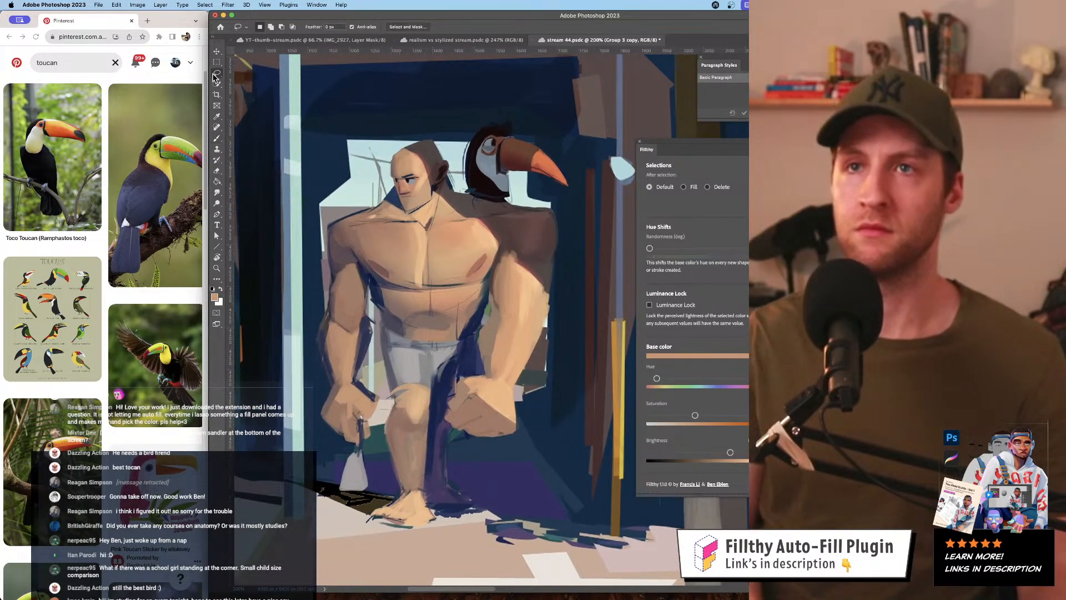
{"action": "left_click_drag", "start_coordinate": [424, 322], "coordinate": [421, 276]}
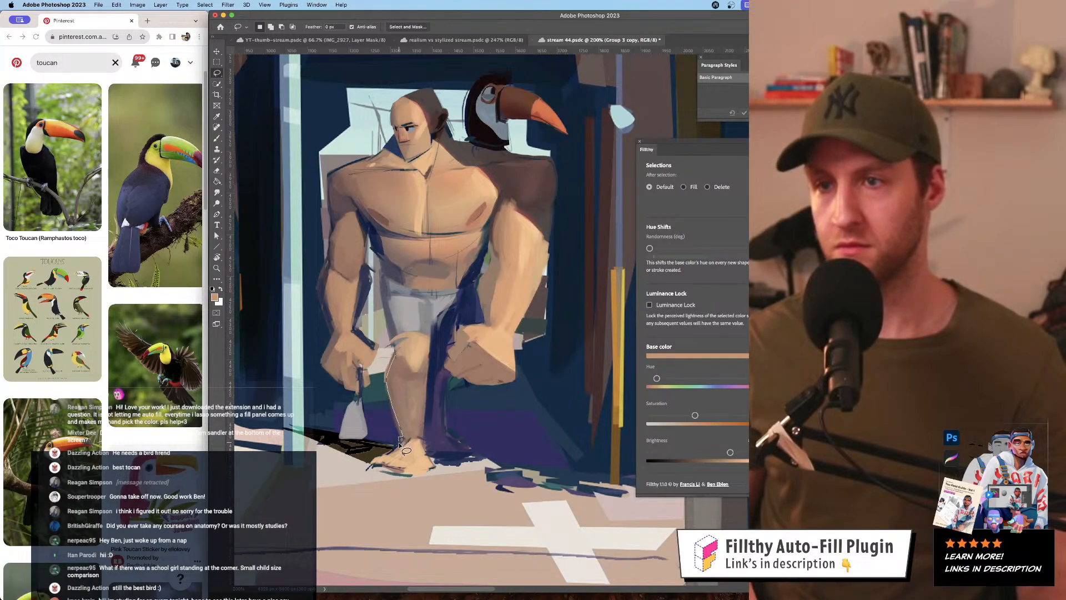
{"action": "left_click_drag", "start_coordinate": [371, 475], "coordinate": [383, 411]}
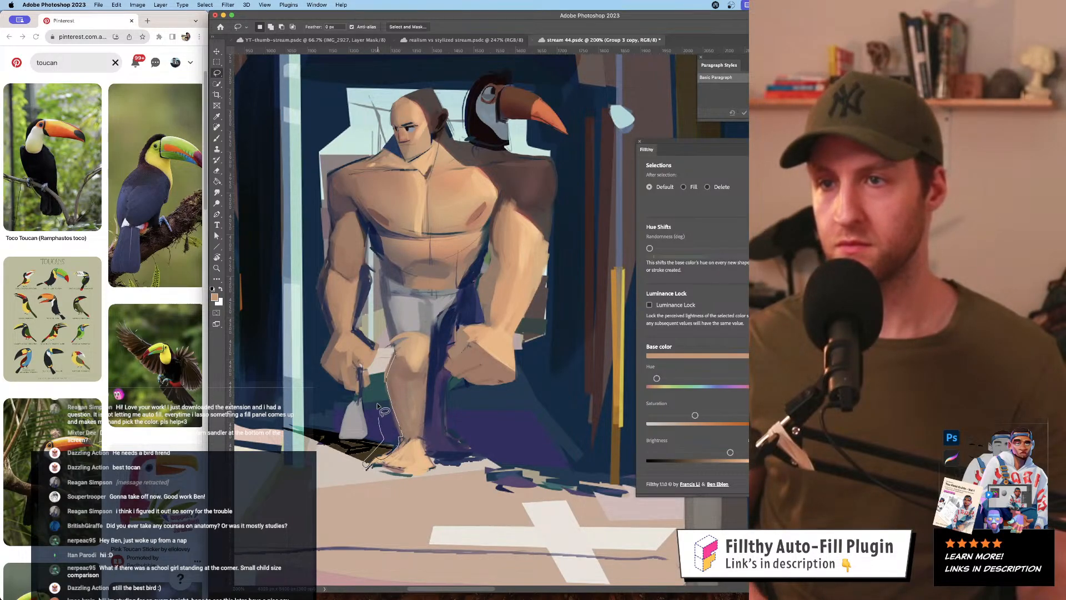
{"action": "left_click_drag", "start_coordinate": [395, 354], "coordinate": [397, 361]}
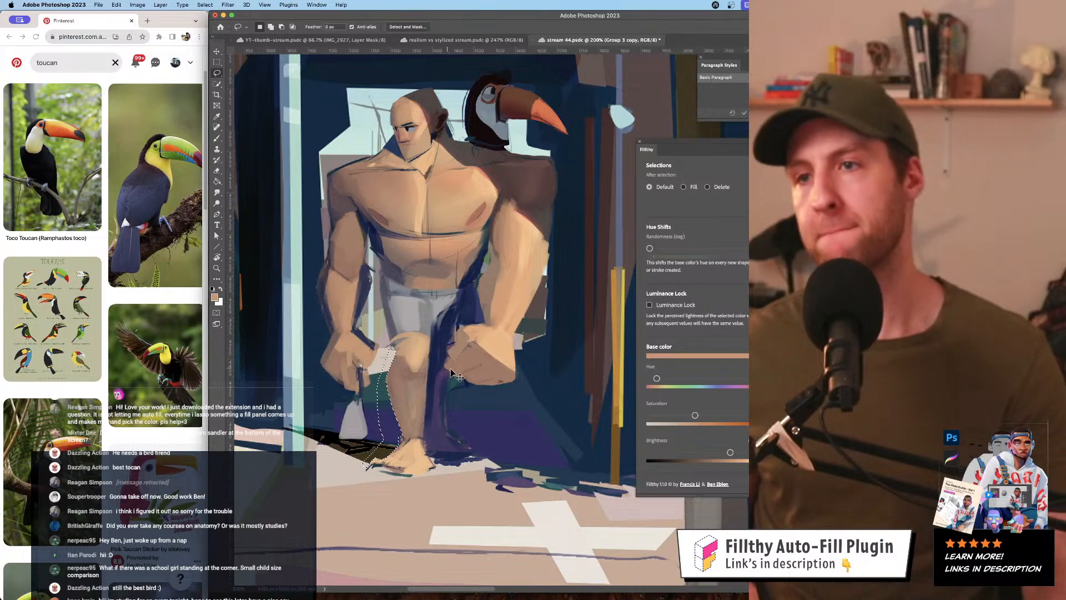
- Lasso the outer edge of the shadowed shoulder and upper arm below the toucan to trim its contour
{"action": "key", "text": "z"}
{"action": "key", "text": "ctrl+minus"}
{"action": "key", "text": "ctrl+minus"}
{"action": "key", "text": "ctrl+minus"}
{"action": "left_click_drag", "start_coordinate": [441, 372], "coordinate": [470, 287]}
{"action": "key", "text": "l"}
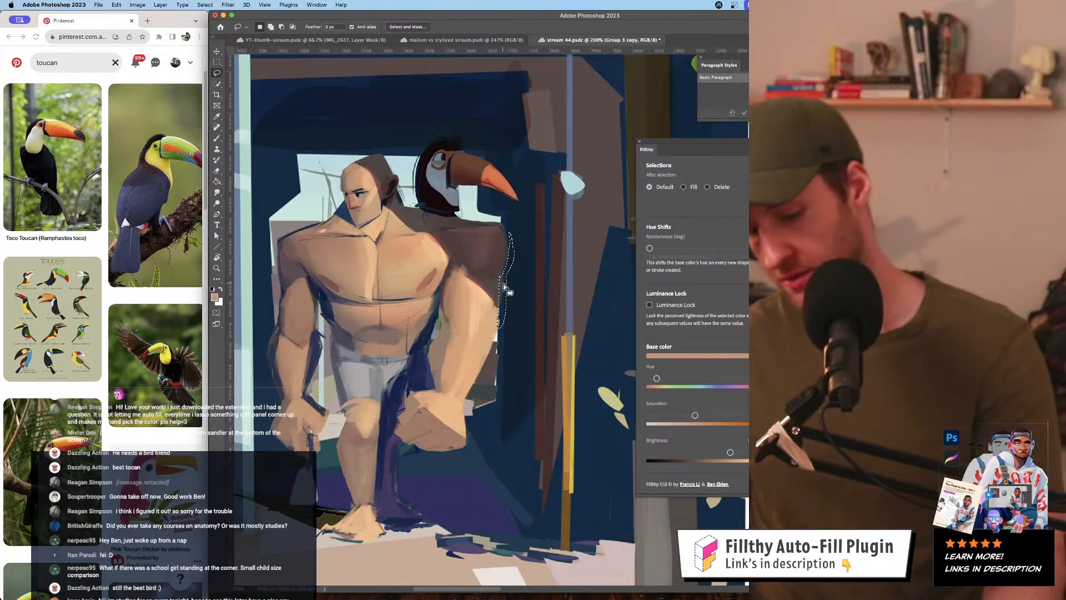
- Lasso a narrow strip along the outer edge of the forearm, from elbow to wrist, to clean up its contour
{"action": "key", "text": "z"}
{"action": "left_click", "coordinate": [508, 288], "text": "alt"}
{"action": "left_click", "coordinate": [509, 289], "text": "alt"}
{"action": "left_click", "coordinate": [507, 290], "text": "alt"}
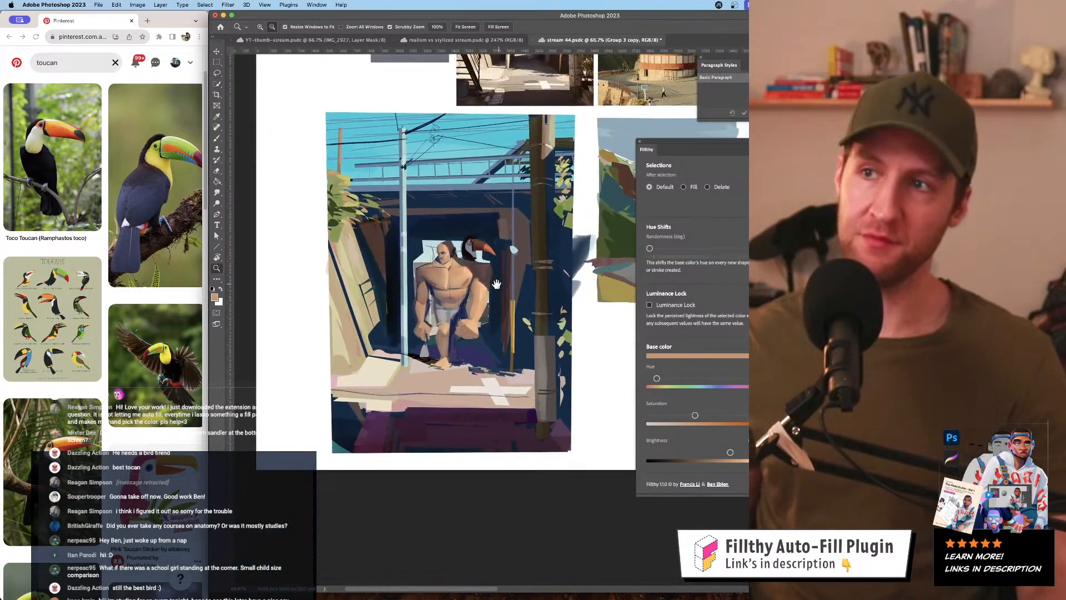
{"action": "left_click", "coordinate": [505, 291], "text": "alt"}
{"action": "left_click", "coordinate": [494, 293]}
{"action": "left_click", "coordinate": [491, 294]}
{"action": "left_click", "coordinate": [493, 293]}
{"action": "left_click", "coordinate": [497, 293]}
{"action": "key", "text": "l"}
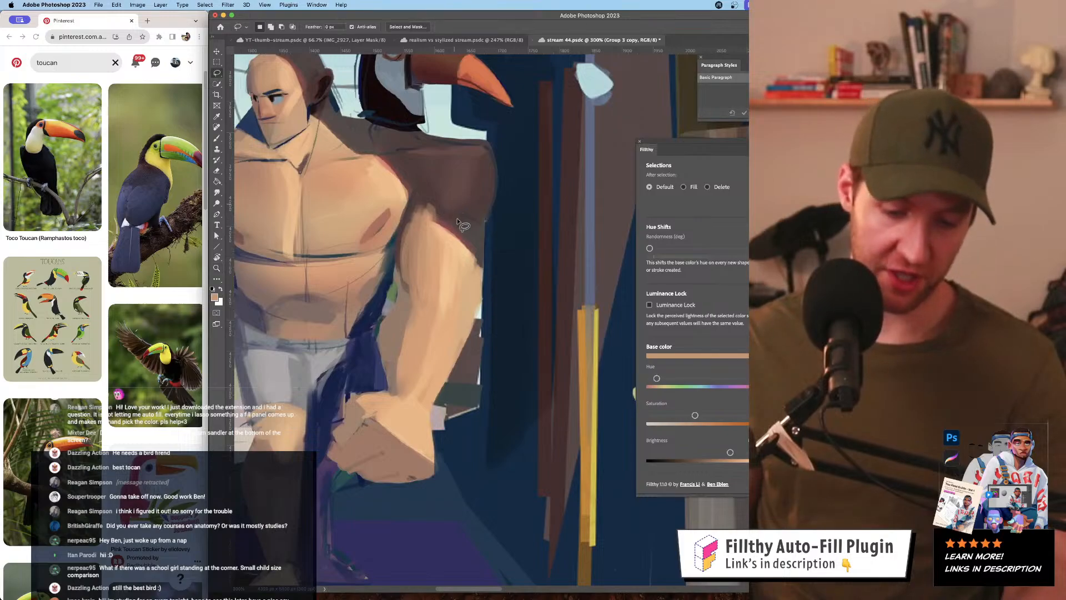
{"action": "left_click_drag", "start_coordinate": [478, 316], "coordinate": [454, 366]}
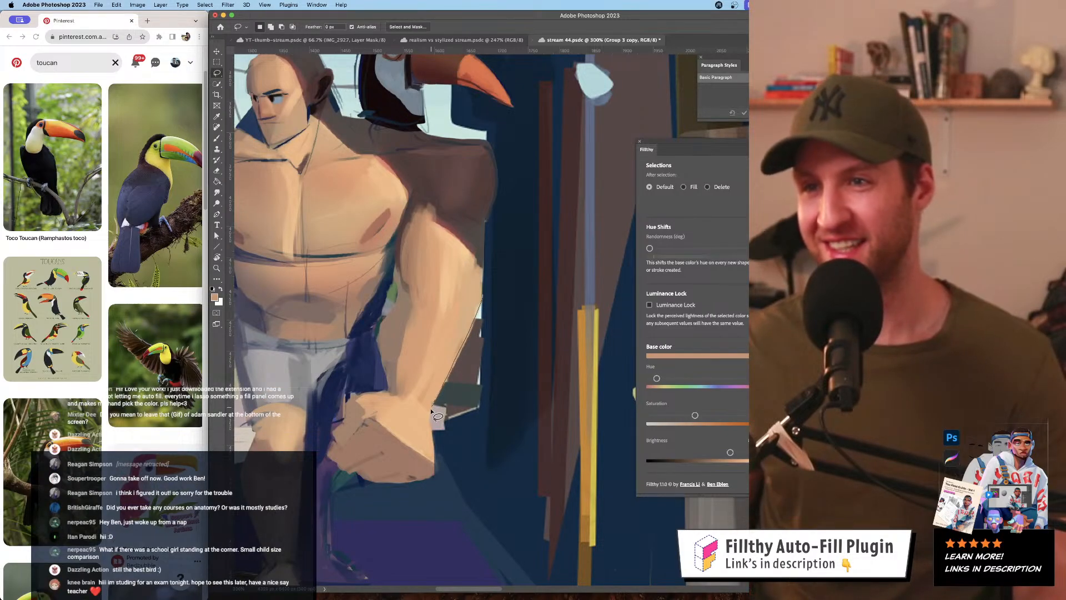
{"action": "left_click_drag", "start_coordinate": [486, 317], "coordinate": [487, 305]}
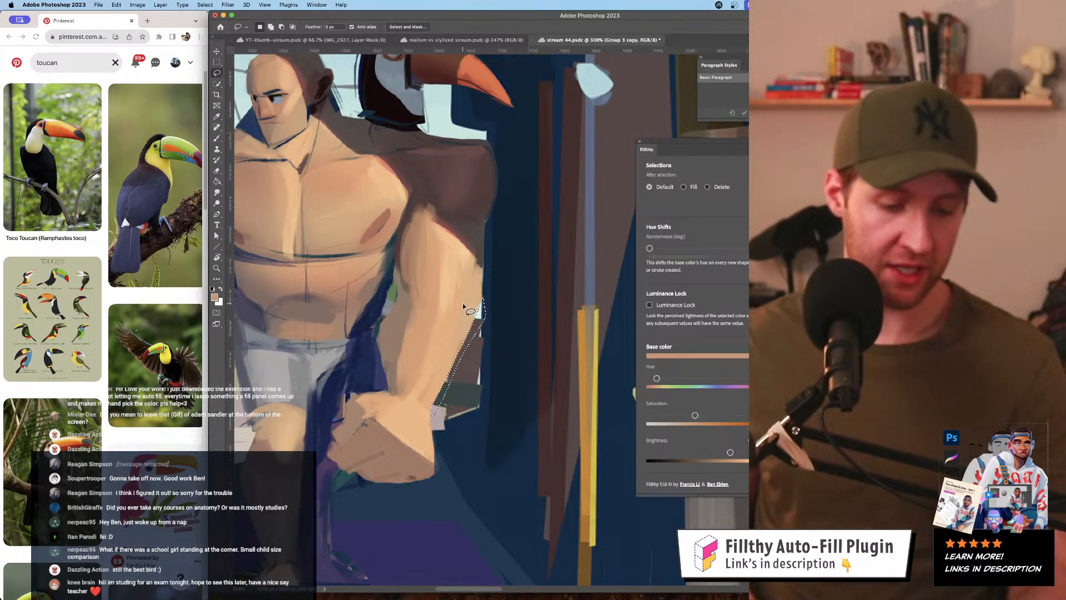
- Lasso the stray paint between the waist and the inner edge of the empty-handed arm to open up the gap
{"action": "key", "text": "z"}
{"action": "left_click", "coordinate": [473, 375], "text": "alt"}
{"action": "left_click", "coordinate": [473, 375], "text": "alt"}
{"action": "left_click", "coordinate": [453, 362]}
{"action": "left_click", "coordinate": [454, 362]}
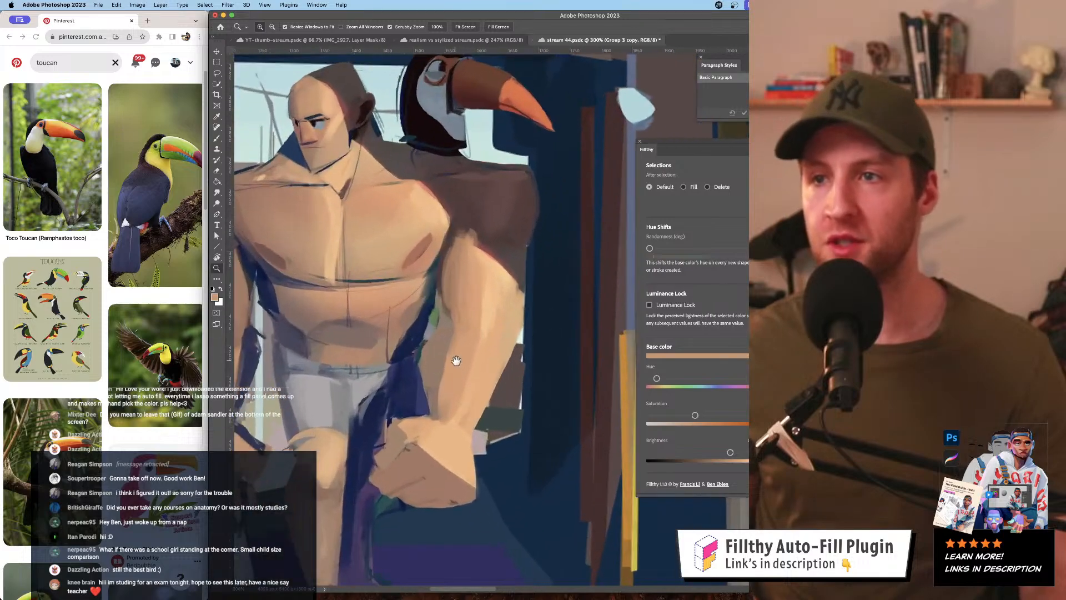
{"action": "key", "text": "l"}
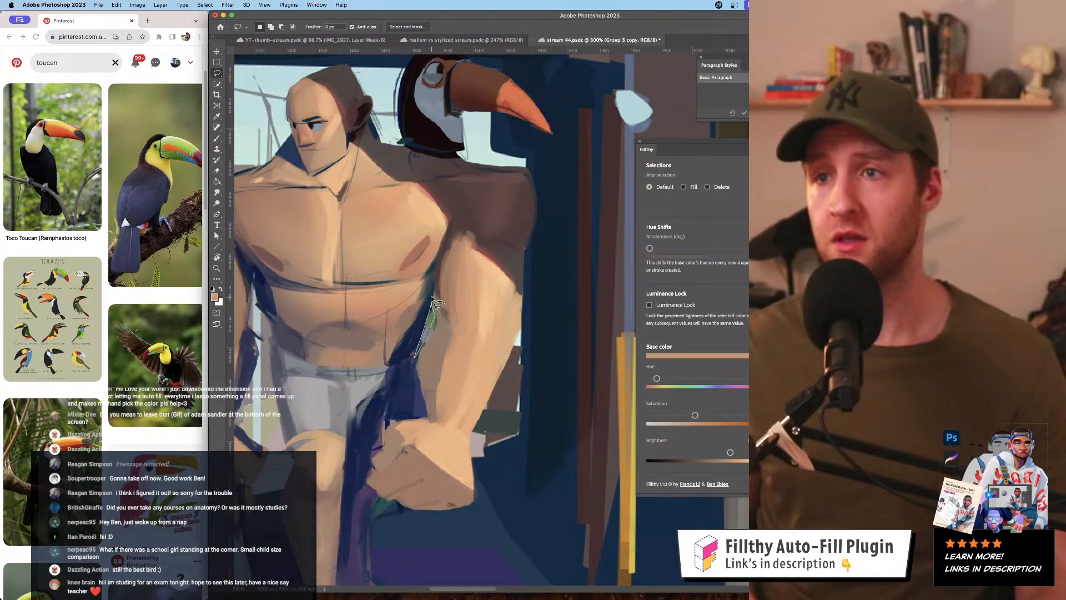
{"action": "left_click_drag", "start_coordinate": [432, 303], "coordinate": [438, 315]}
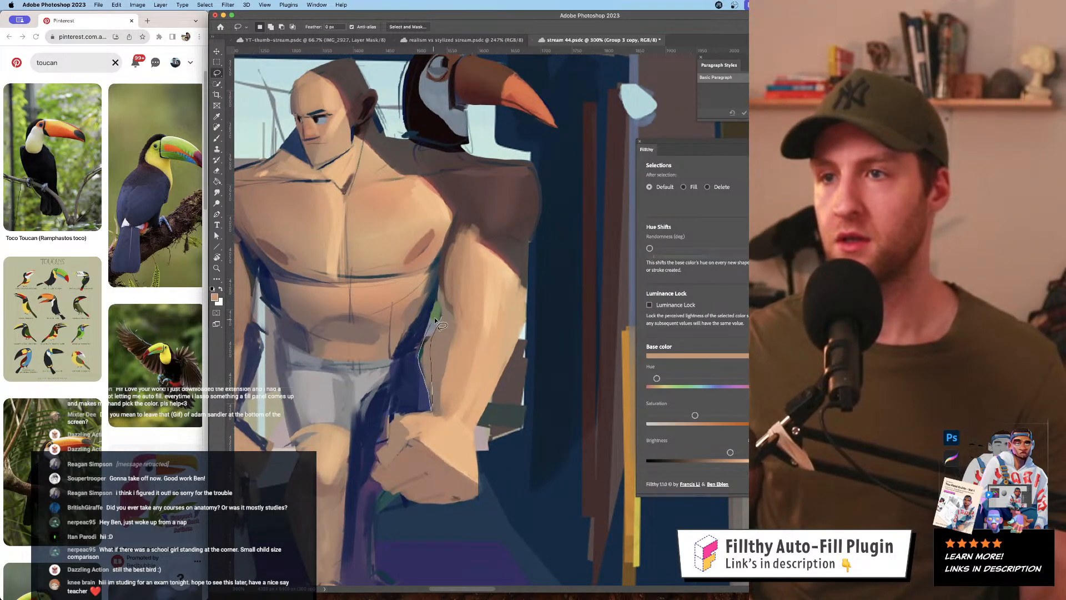
- Delete the lassoed paint in the gap between the hip and forearm just above the clenched fist, and deselect
{"action": "key", "text": "z"}
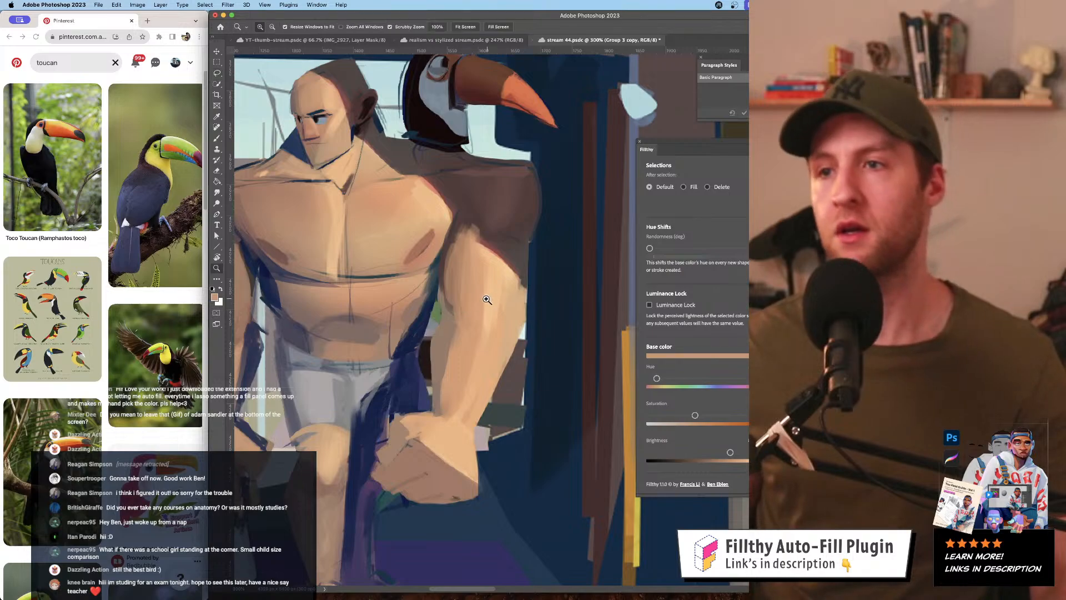
{"action": "left_click", "coordinate": [491, 321], "text": "alt"}
{"action": "left_click", "coordinate": [491, 321], "text": "alt"}
{"action": "left_click", "coordinate": [491, 321], "text": "alt"}
{"action": "left_click", "coordinate": [491, 321]}
{"action": "left_click", "coordinate": [488, 312]}
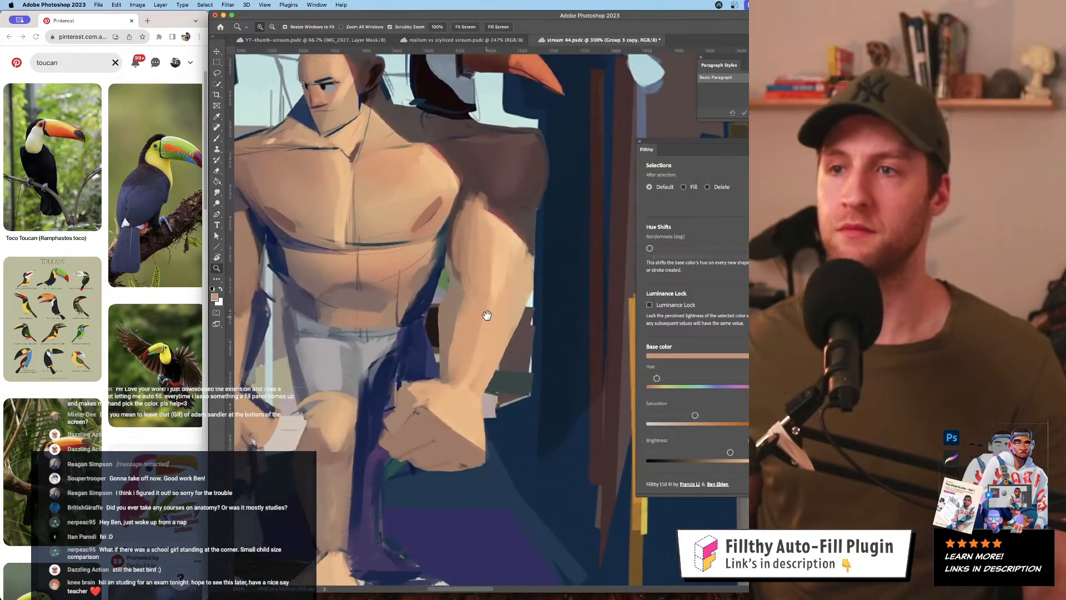
{"action": "left_click", "coordinate": [489, 311]}
{"action": "key", "text": "l"}
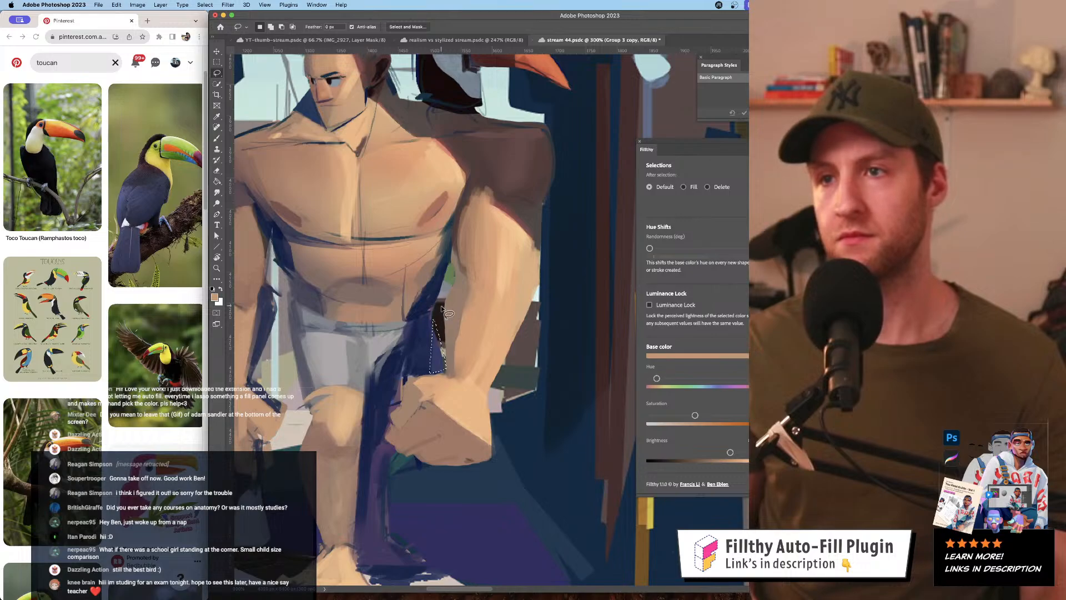
{"action": "key", "text": "Delete"}
{"action": "key", "text": "super+d"}
- Set Fillthy selections to Delete with Deselect After Delete, and lasso away the paint between the back leg and the fist
{"action": "key", "text": "z"}
{"action": "left_click", "coordinate": [452, 333], "text": "alt"}
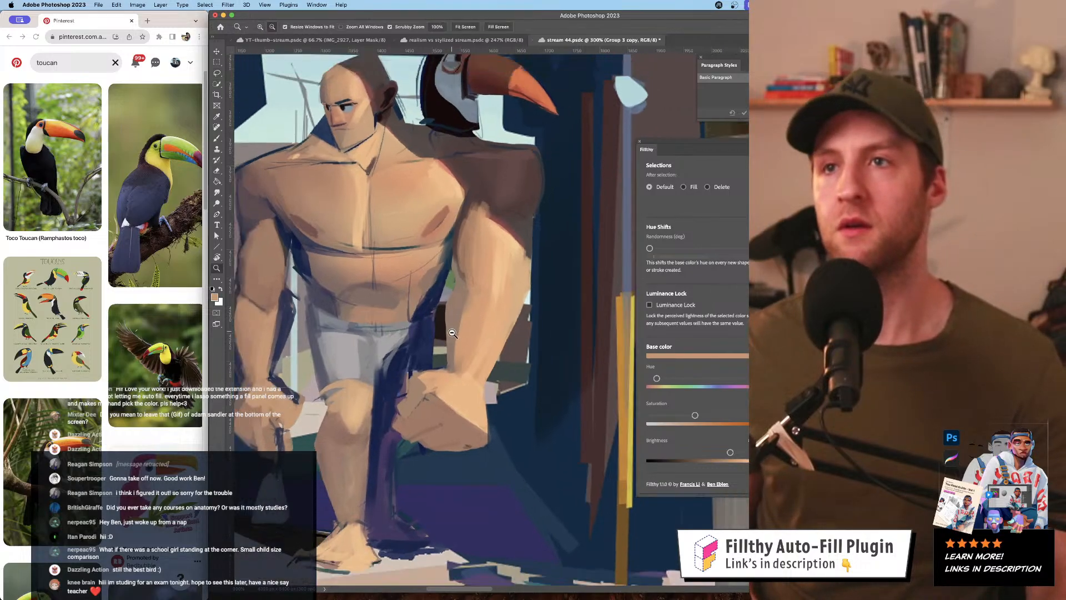
{"action": "left_click", "coordinate": [453, 333], "text": "alt"}
{"action": "left_click", "coordinate": [452, 339]}
{"action": "left_click", "coordinate": [448, 333]}
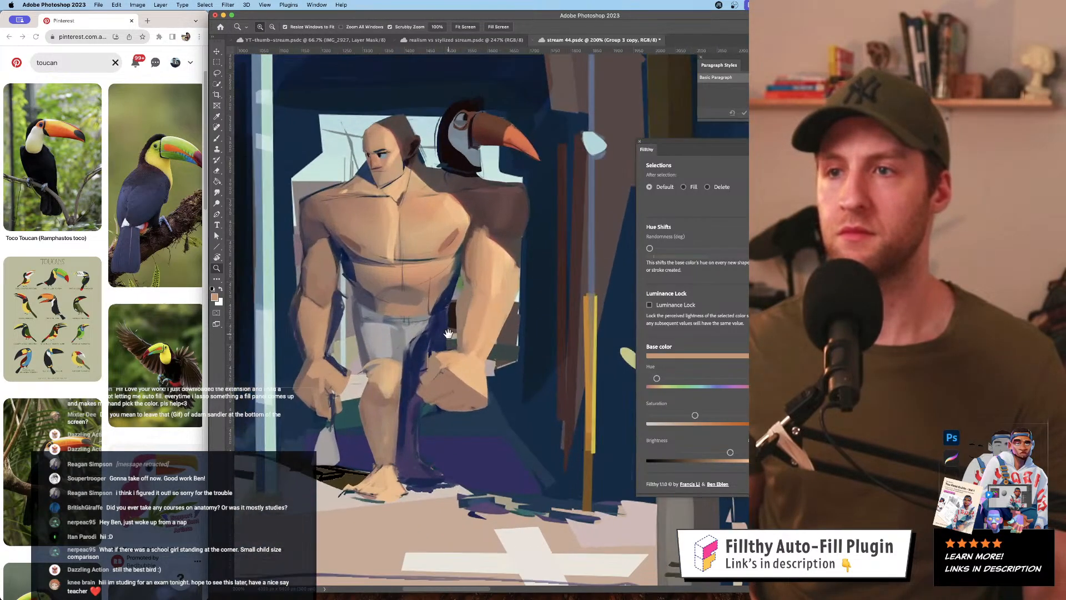
{"action": "key", "text": "l"}
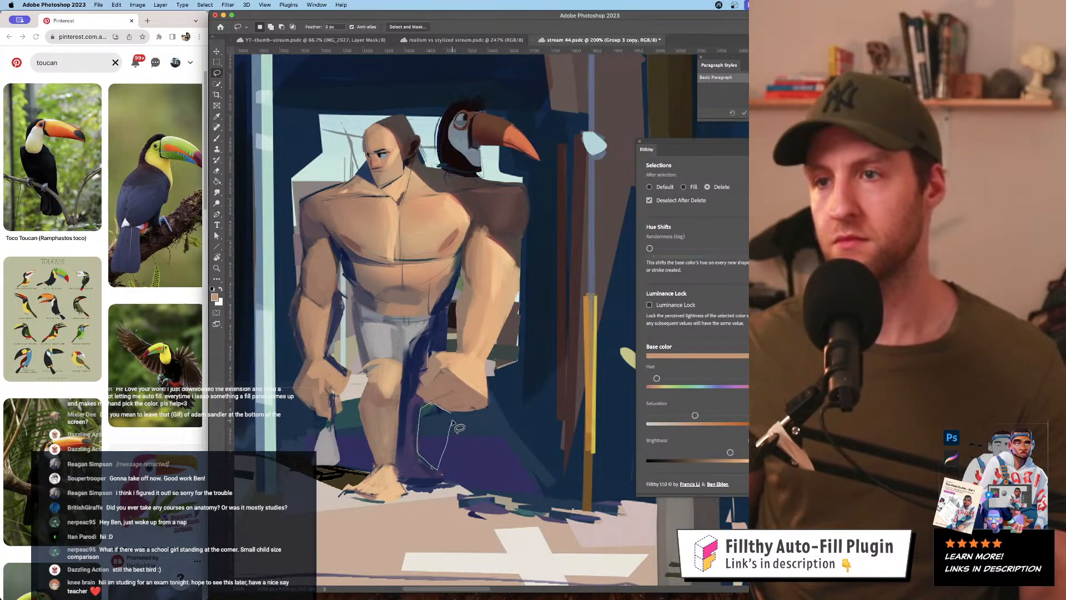
{"action": "scroll", "coordinate": [471, 409], "scroll_direction": "up", "scroll_amount": 5}
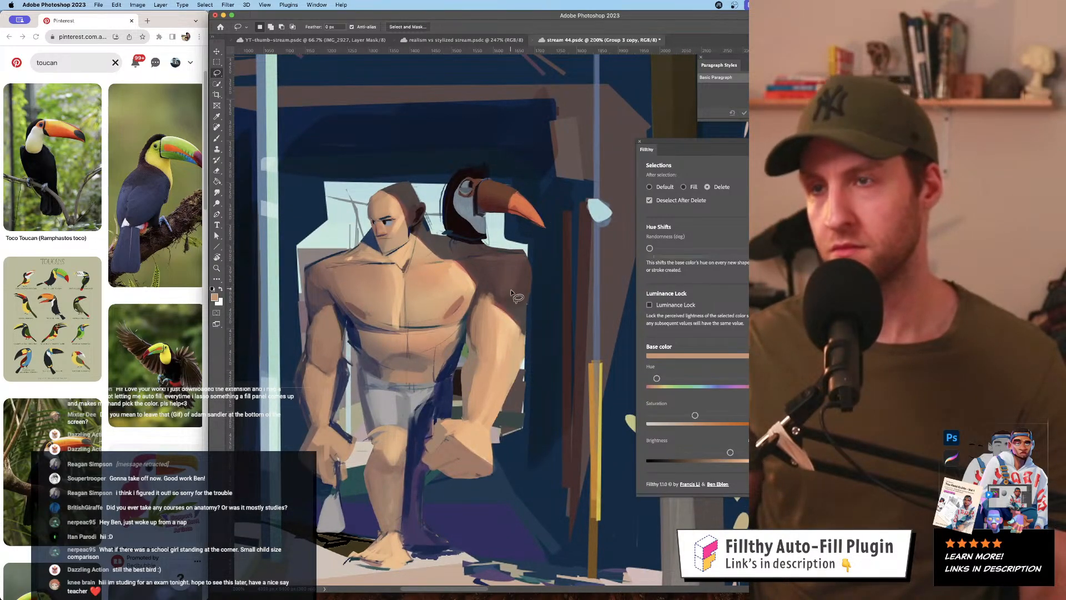
{"action": "scroll", "coordinate": [454, 265], "scroll_direction": "up", "scroll_amount": 3}
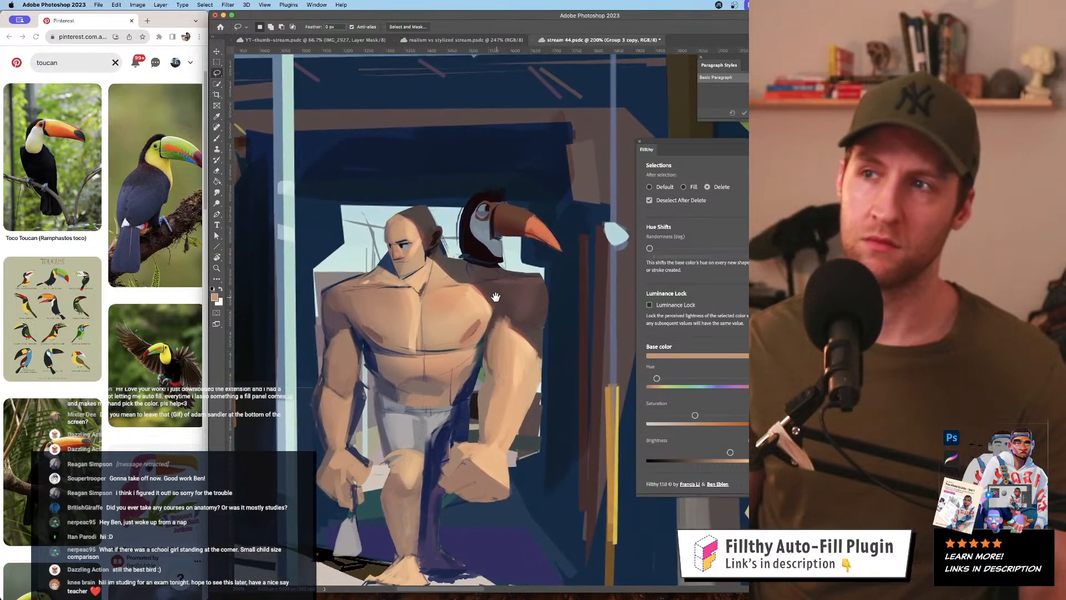
- Try scaling the figure and toucan down to 91.40% with Free Transform, and compare them with the whole scene
{"action": "left_click_drag", "start_coordinate": [482, 289], "coordinate": [504, 275]}
{"action": "key", "text": "super+1"}
{"action": "key", "text": "super+t"}
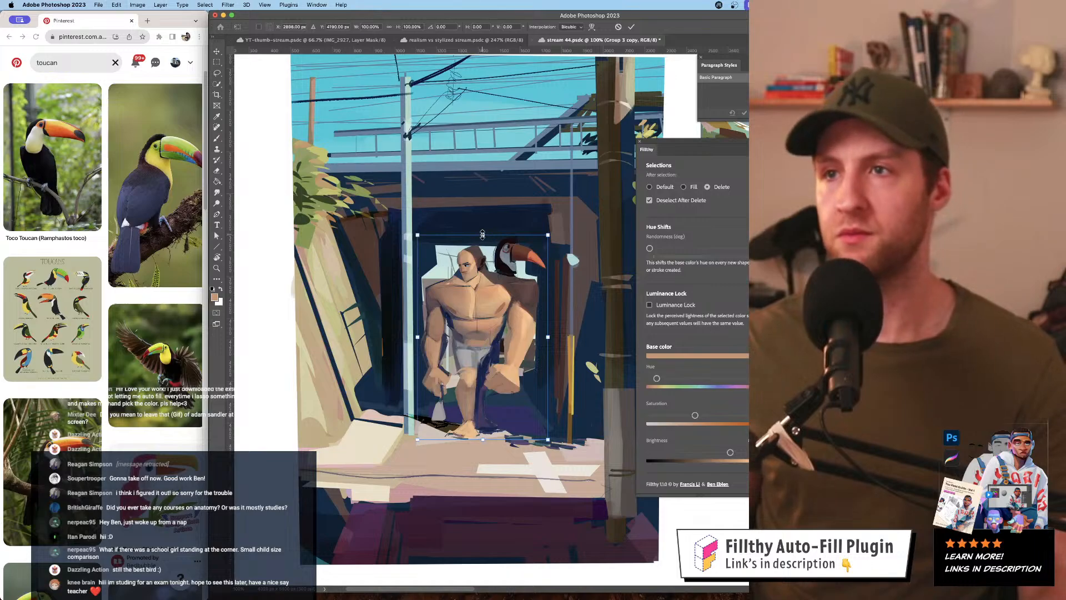
{"action": "left_click_drag", "start_coordinate": [483, 234], "coordinate": [483, 252]}
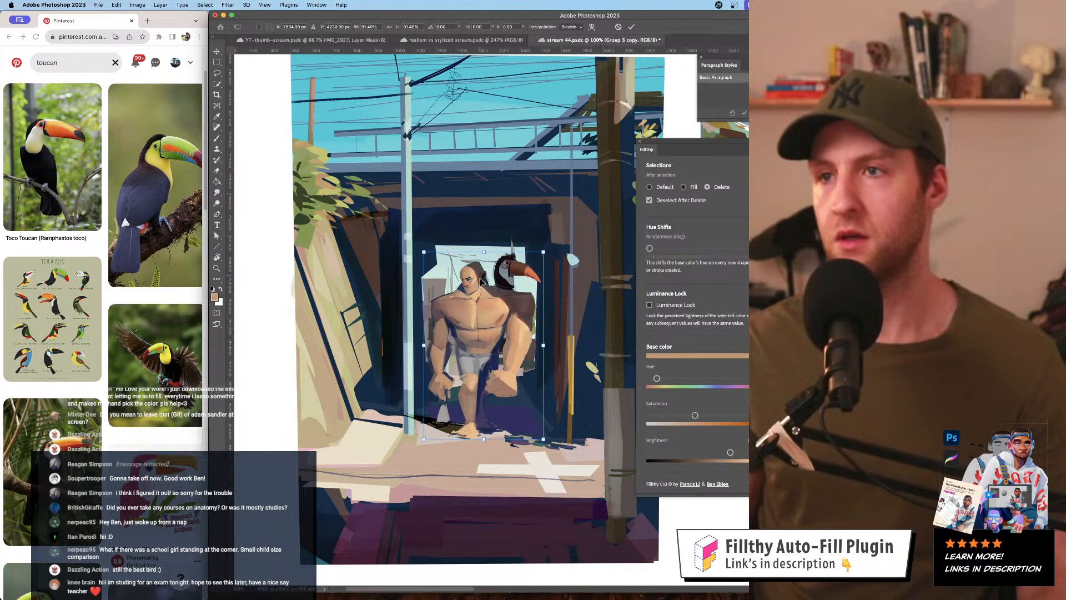
{"action": "key", "text": "Return"}
{"action": "key", "text": "z"}
{"action": "left_click", "coordinate": [558, 316], "text": "alt"}
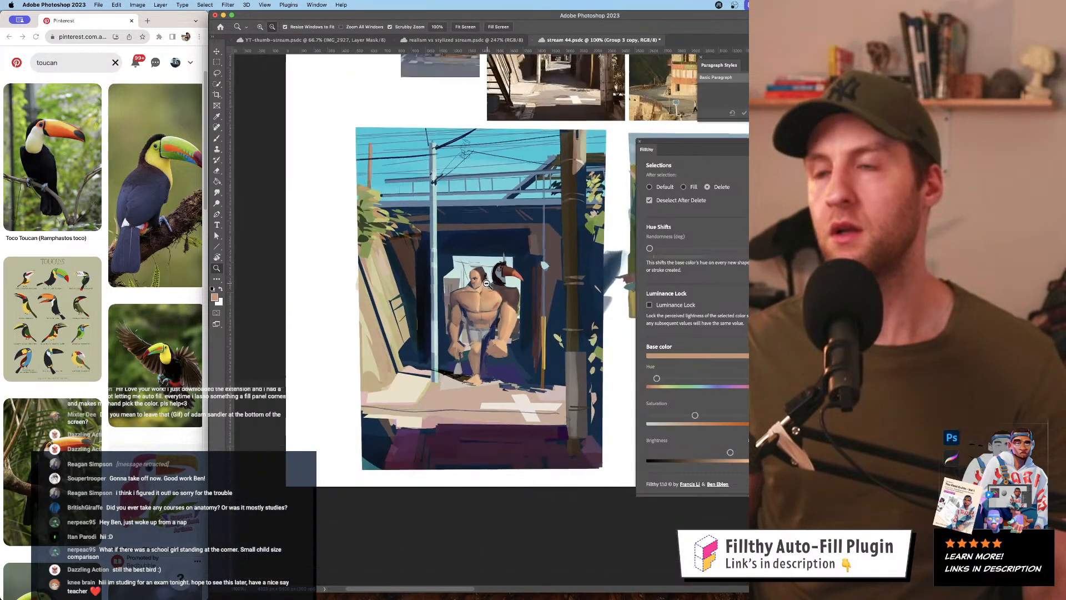
{"action": "left_click", "coordinate": [558, 316], "text": "alt"}
{"action": "left_click", "coordinate": [558, 316], "text": "alt"}
{"action": "left_click", "coordinate": [508, 303]}
{"action": "left_click", "coordinate": [503, 303]}
- Undo the size reduction of the figure and toucan
{"action": "key", "text": "v"}
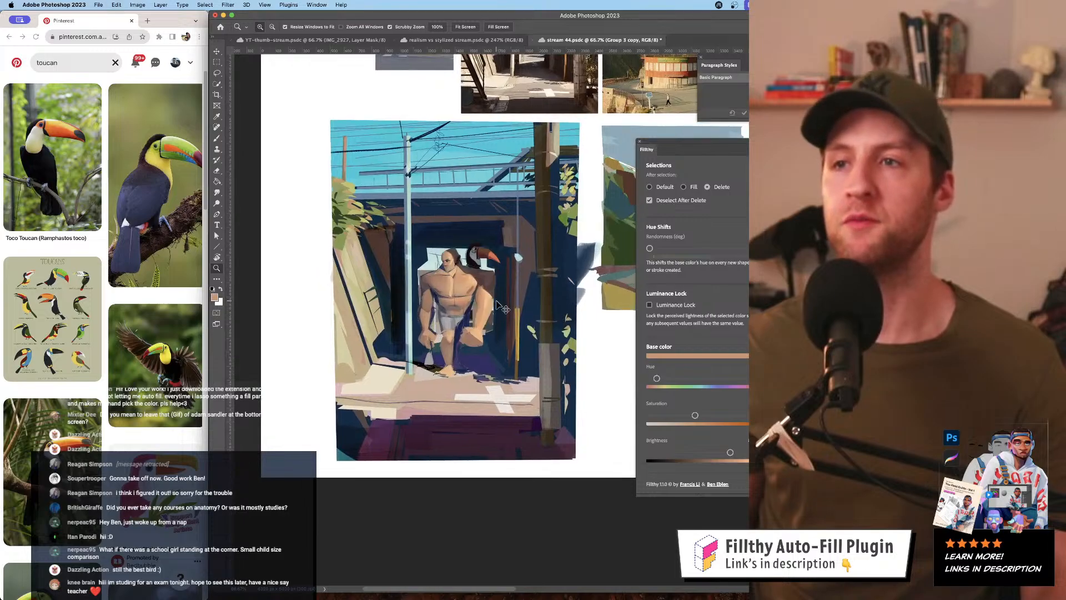
{"action": "key", "text": "super+shift+t"}
{"action": "key", "text": "super+shift+t"}
{"action": "key", "text": "super+shift+t"}
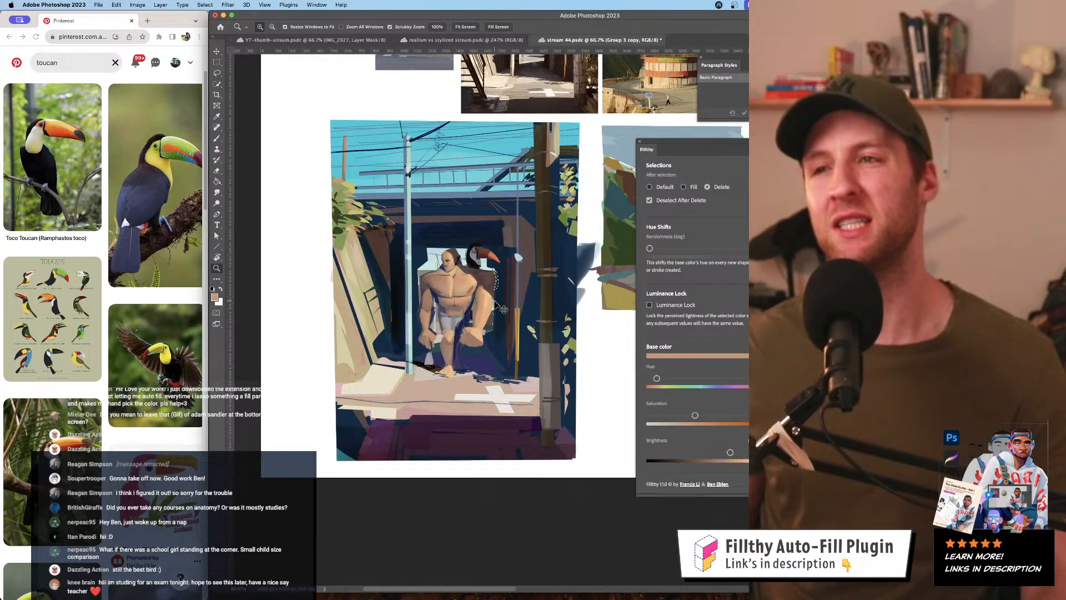
- Try warping the street background with Free Transform to raise the doorway opening behind the figure
{"action": "key", "text": "super+z"}
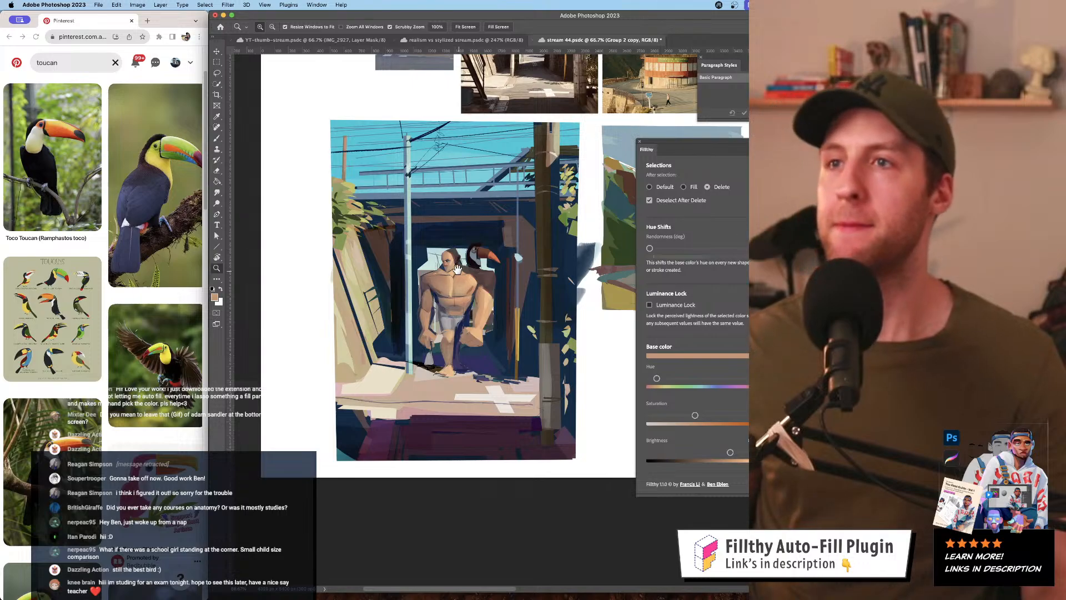
{"action": "left_click_drag", "start_coordinate": [383, 126], "coordinate": [374, 145]}
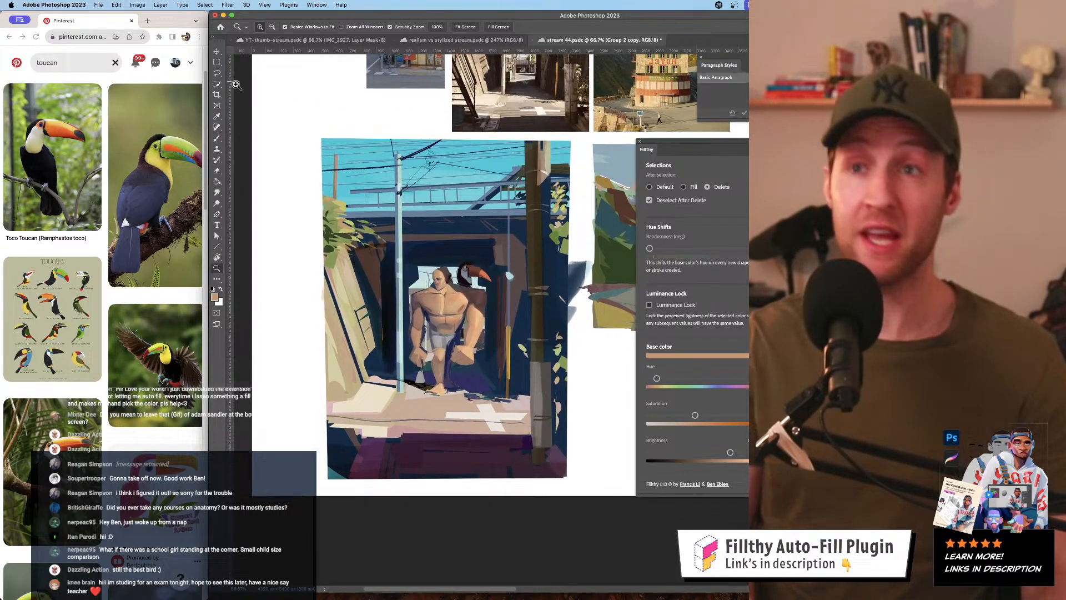
{"action": "key", "text": "super+t"}
{"action": "right_click", "coordinate": [462, 273]}
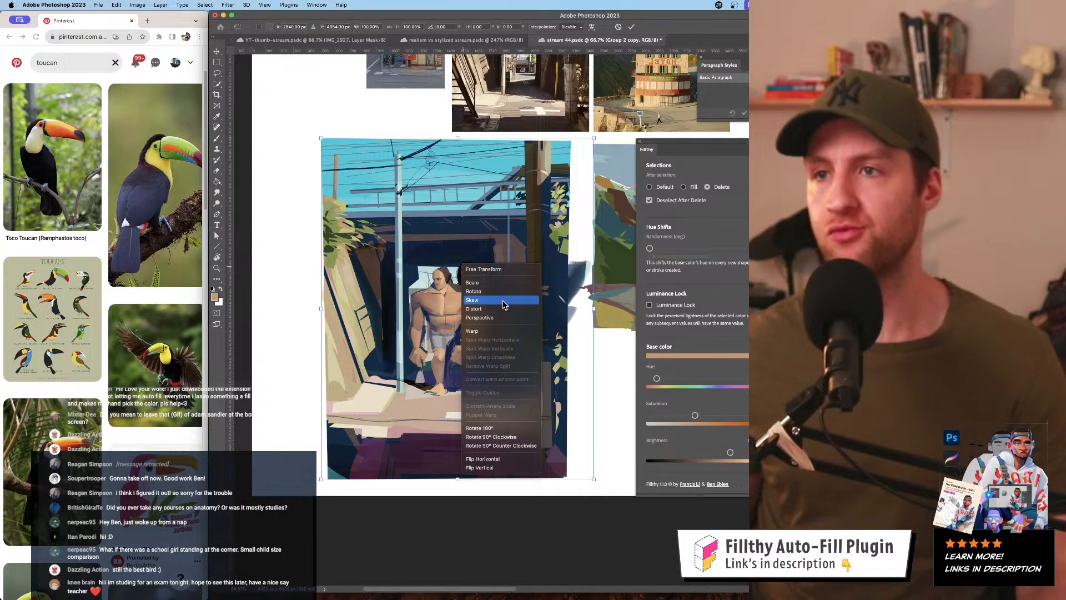
{"action": "left_click", "coordinate": [498, 330]}
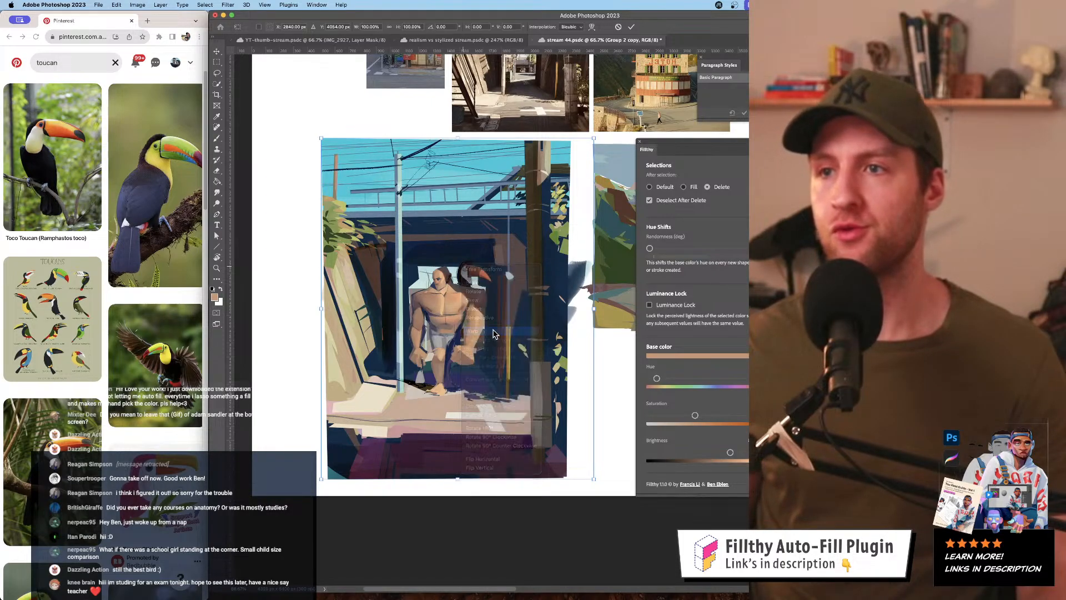
{"action": "left_click_drag", "start_coordinate": [413, 251], "coordinate": [433, 243]}
{"action": "left_click_drag", "start_coordinate": [500, 246], "coordinate": [497, 235]}
- Undo the warp adjustments around the doorway
{"action": "key", "text": "super+z"}
{"action": "key", "text": "super+z"}
{"action": "key", "text": "super+z"}
{"action": "key", "text": "super+z"}
{"action": "key", "text": "super+z"}
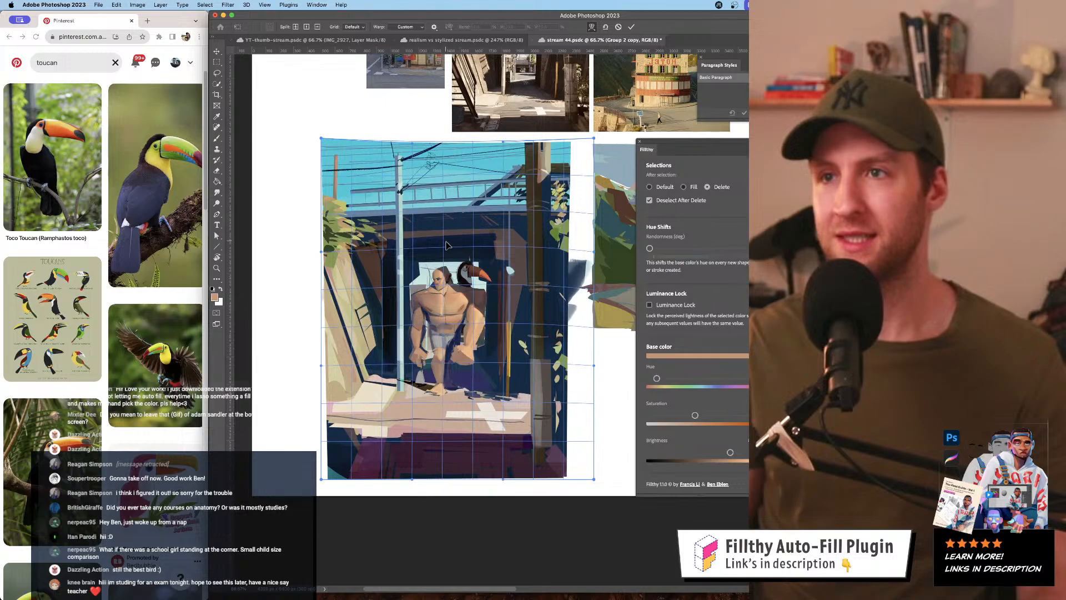
{"action": "key", "text": "super+z"}
{"action": "key", "text": "super+z"}
{"action": "key", "text": "super+z"}
- Try a second warp of the background at the utility pole and the doorway's upper edge, and revert it
{"action": "mouse_move", "coordinate": [543, 185]}
{"action": "left_mouse_down"}
{"action": "mouse_move", "coordinate": [541, 175]}
{"action": "mouse_move", "coordinate": [537, 185]}
{"action": "left_mouse_up"}
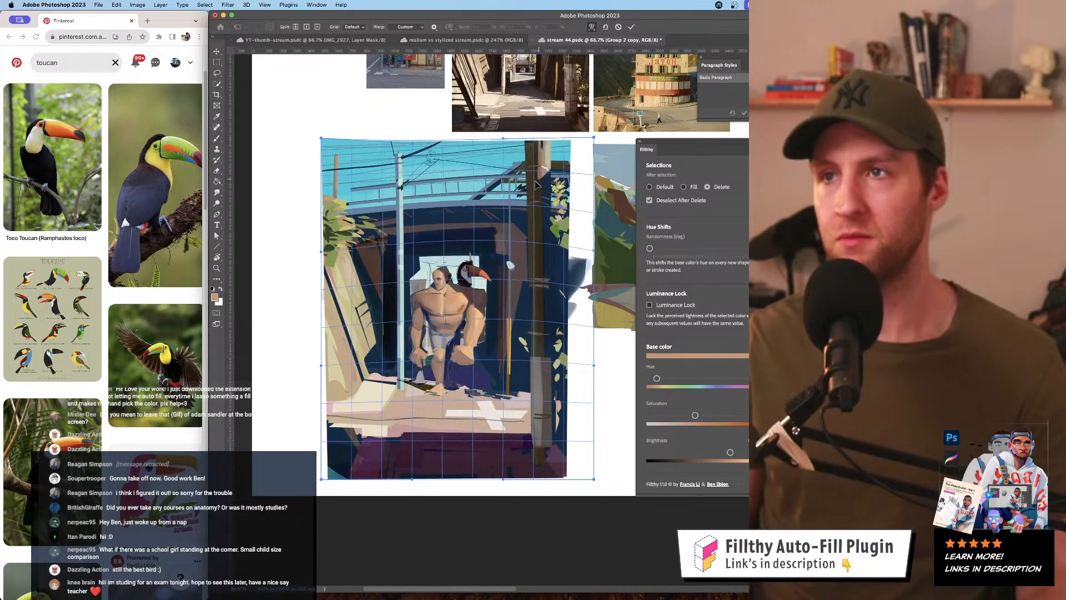
{"action": "left_click_drag", "start_coordinate": [416, 260], "coordinate": [413, 255]}
{"action": "key", "text": "super+z"}
{"action": "key", "text": "super+z"}
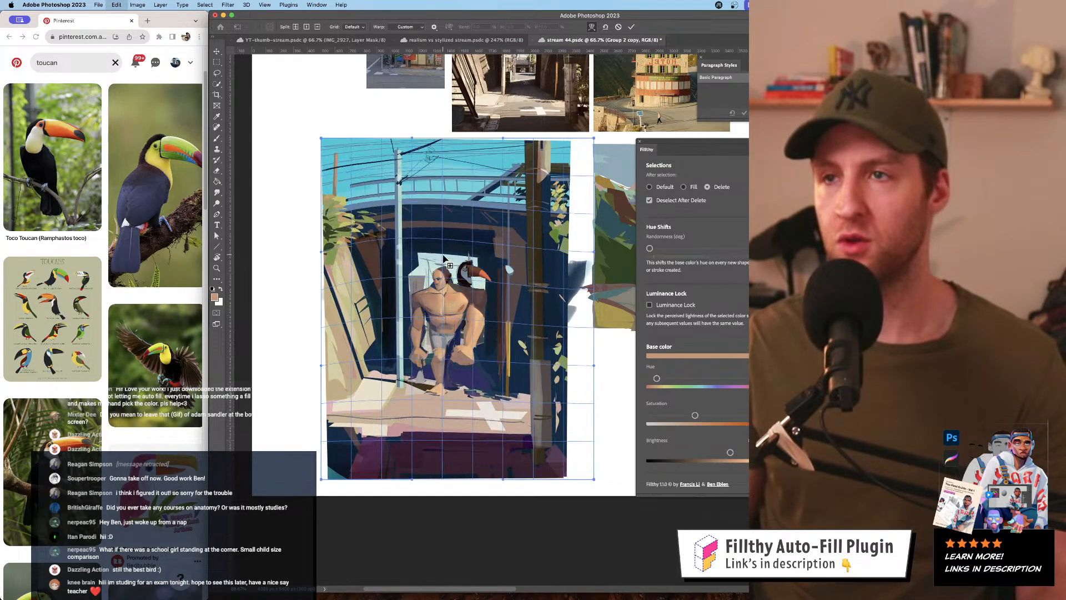
{"action": "key", "text": "super+z"}
{"action": "key", "text": "super+z"}
{"action": "key", "text": "super+z"}
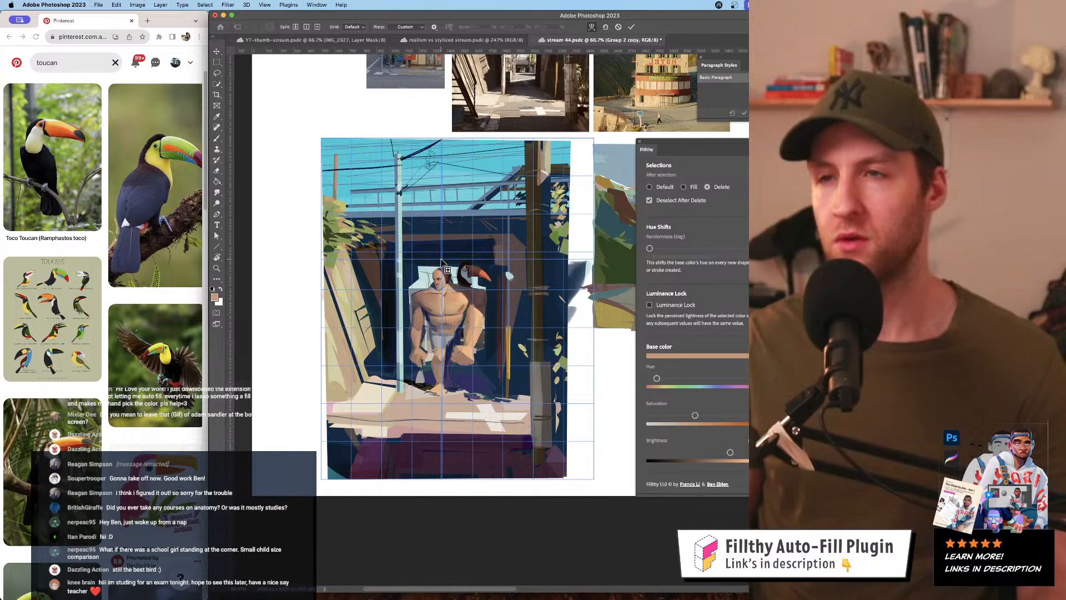
{"action": "key", "text": "Return"}
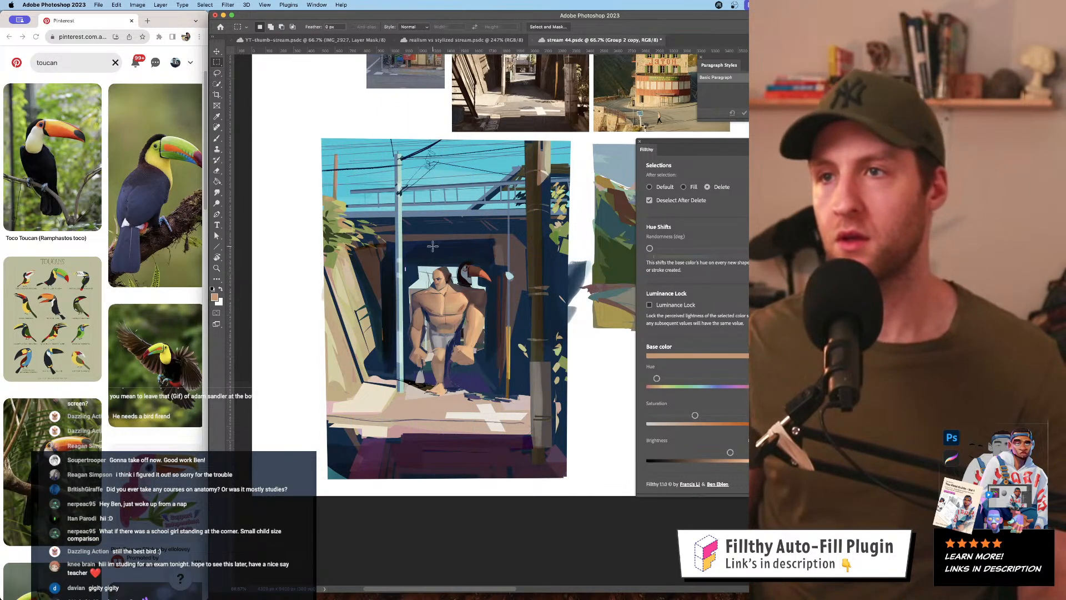
- Marquee-select the doorway area around the figure on the background layer and stretch its upper edge upward with Free Transform
{"action": "left_click_drag", "start_coordinate": [404, 252], "coordinate": [493, 379]}
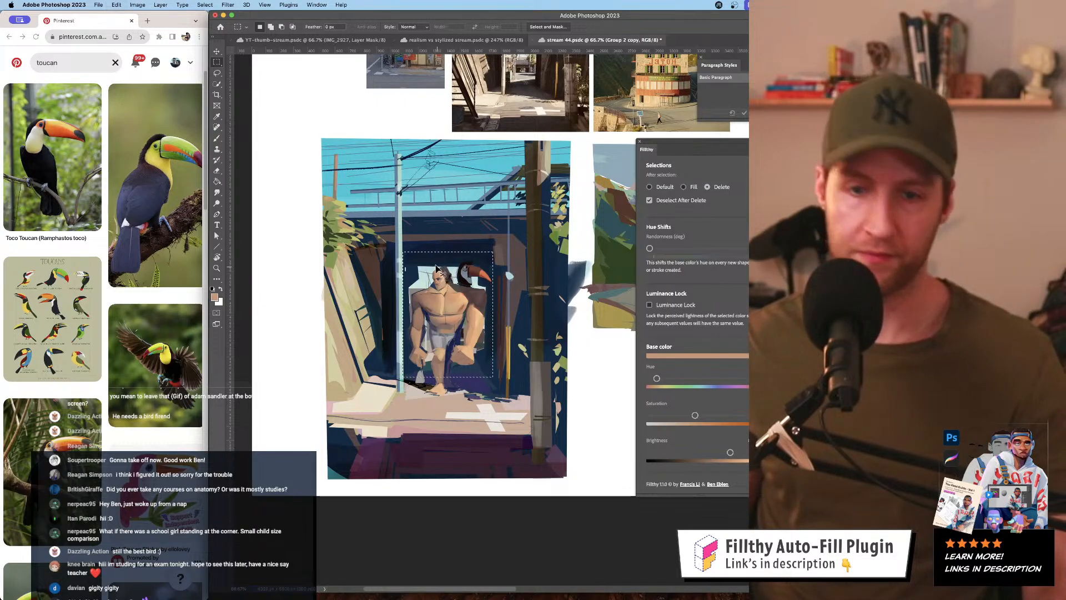
{"action": "key", "text": "super+c"}
{"action": "key", "text": "super+t"}
{"action": "left_click_drag", "start_coordinate": [448, 252], "coordinate": [450, 229]}
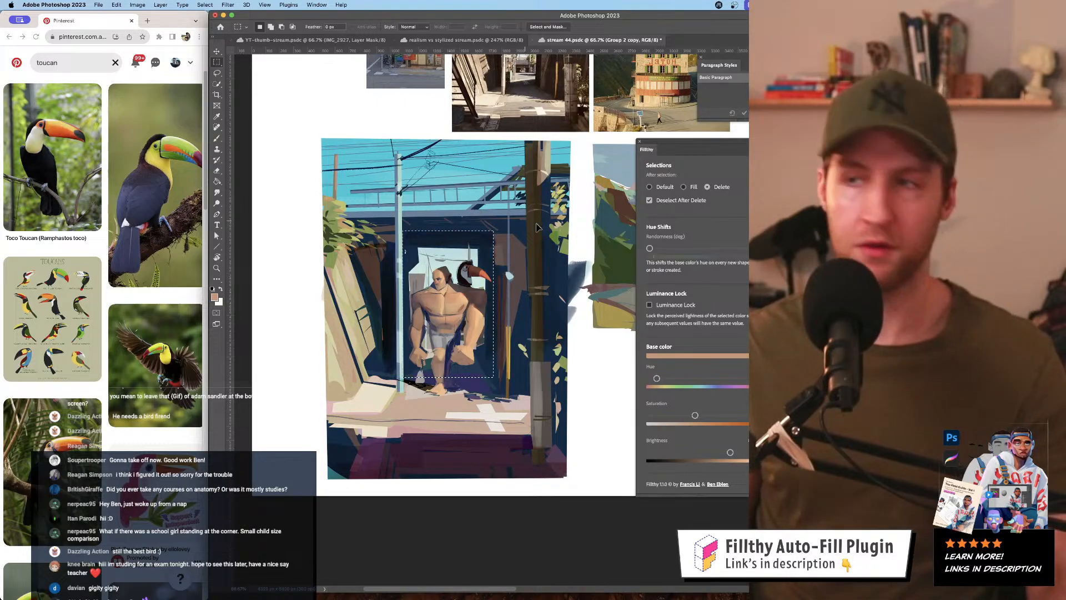
{"action": "key", "text": "Return"}
- Compare the stretched doorway with the figure, both in the whole board and close up in a mirrored view
{"action": "key", "text": "z"}
{"action": "left_click", "coordinate": [500, 285], "text": "alt"}
{"action": "left_click", "coordinate": [500, 288], "text": "alt"}
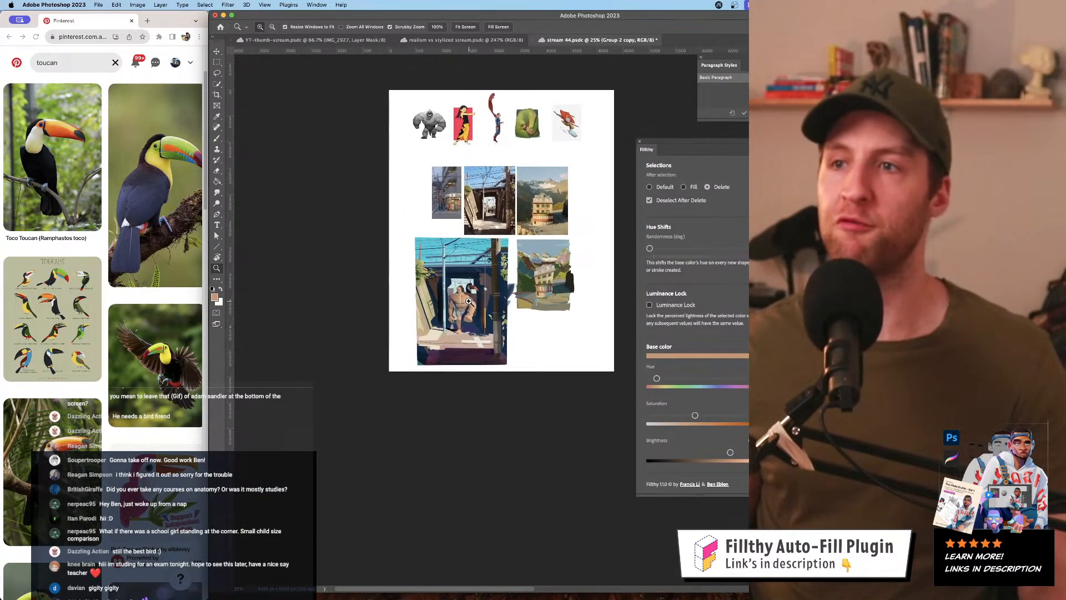
{"action": "left_click", "coordinate": [506, 328]}
{"action": "mouse_move", "coordinate": [486, 315]}
{"action": "left_mouse_down"}
{"action": "mouse_move", "coordinate": [461, 308]}
{"action": "mouse_move", "coordinate": [459, 258]}
{"action": "left_mouse_up"}
{"action": "key", "text": "l"}
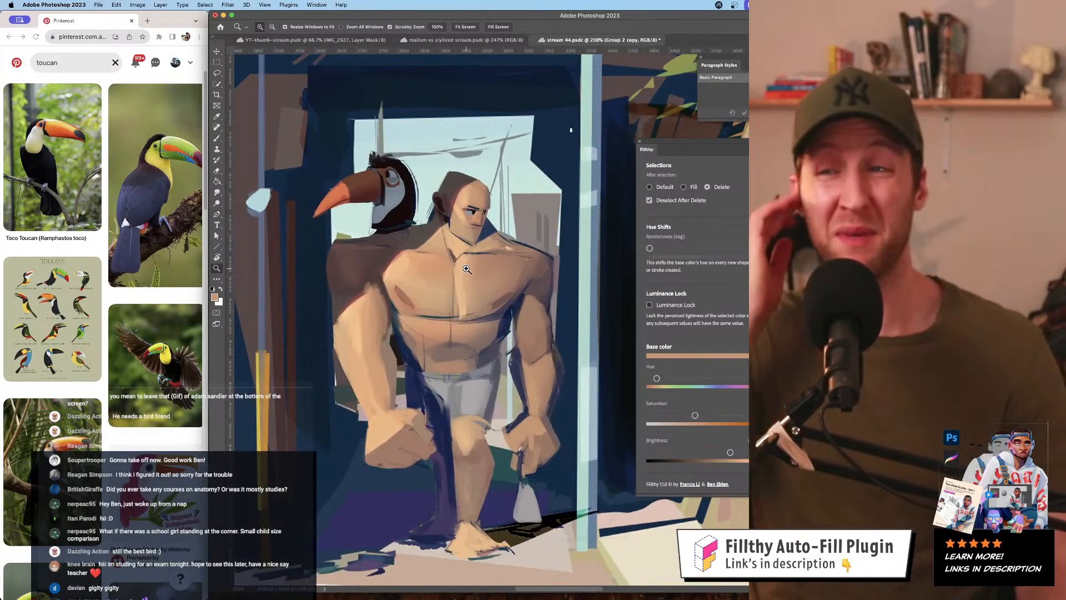
{"action": "scroll", "coordinate": [561, 317], "scroll_direction": "down", "scroll_amount": 3}
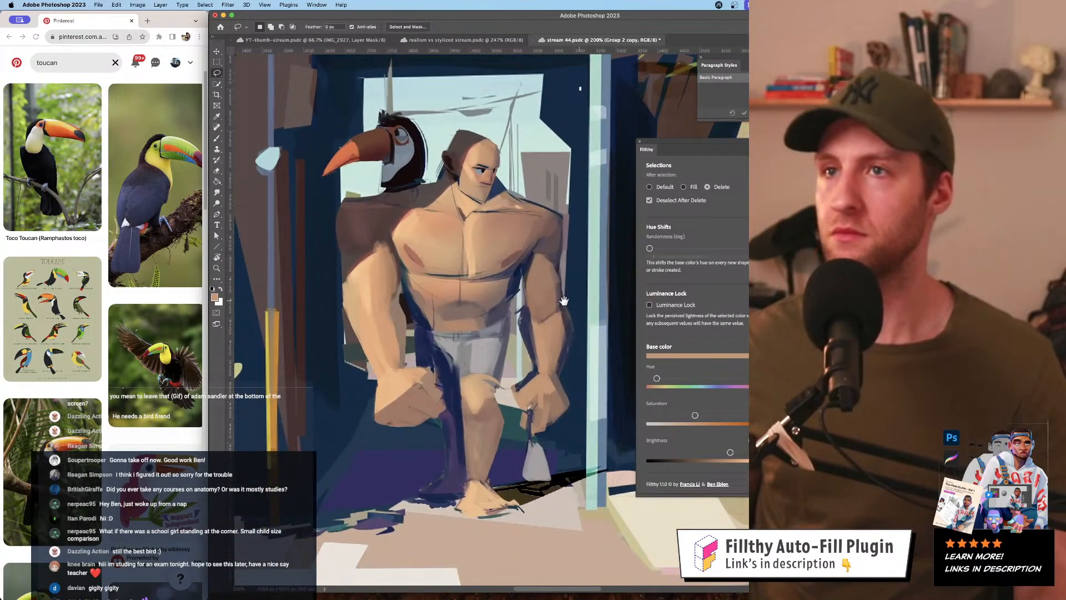
{"action": "scroll", "coordinate": [563, 301], "scroll_direction": "up", "scroll_amount": 3}
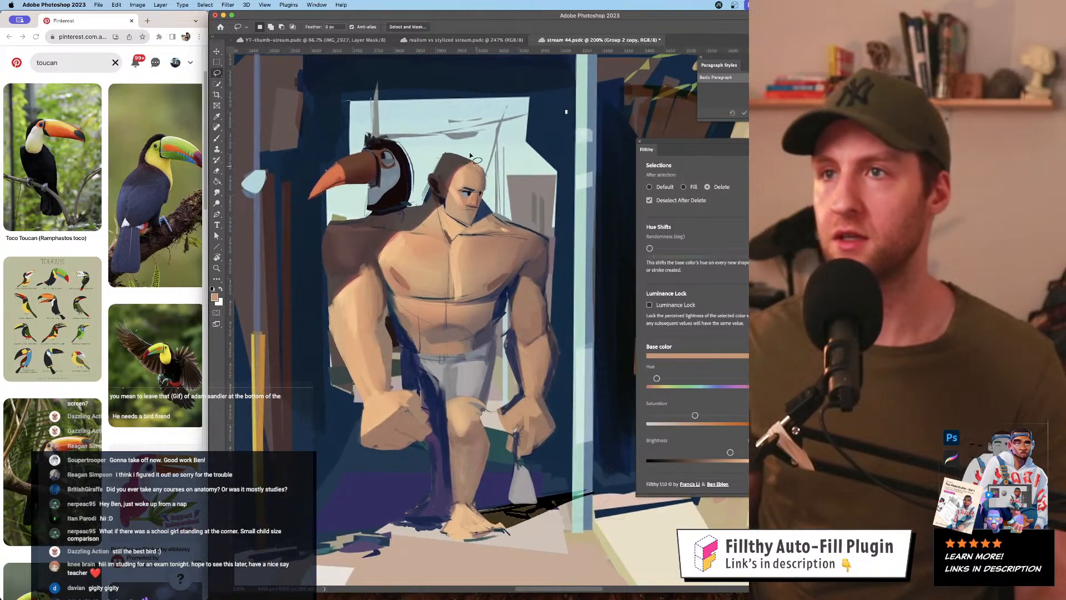
{"action": "scroll", "coordinate": [568, 257], "scroll_direction": "up", "scroll_amount": 2}
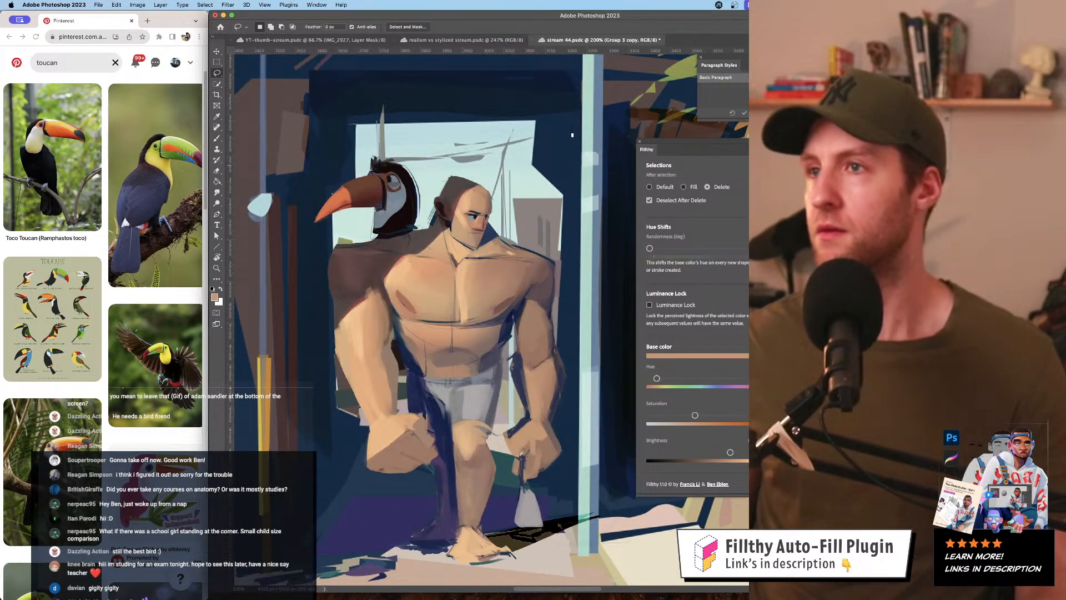
- Shift the base color to a more saturated red and brush a soft blush onto the figure's front knee
{"action": "left_click_drag", "start_coordinate": [551, 324], "coordinate": [541, 255]}
{"action": "key", "text": "b"}
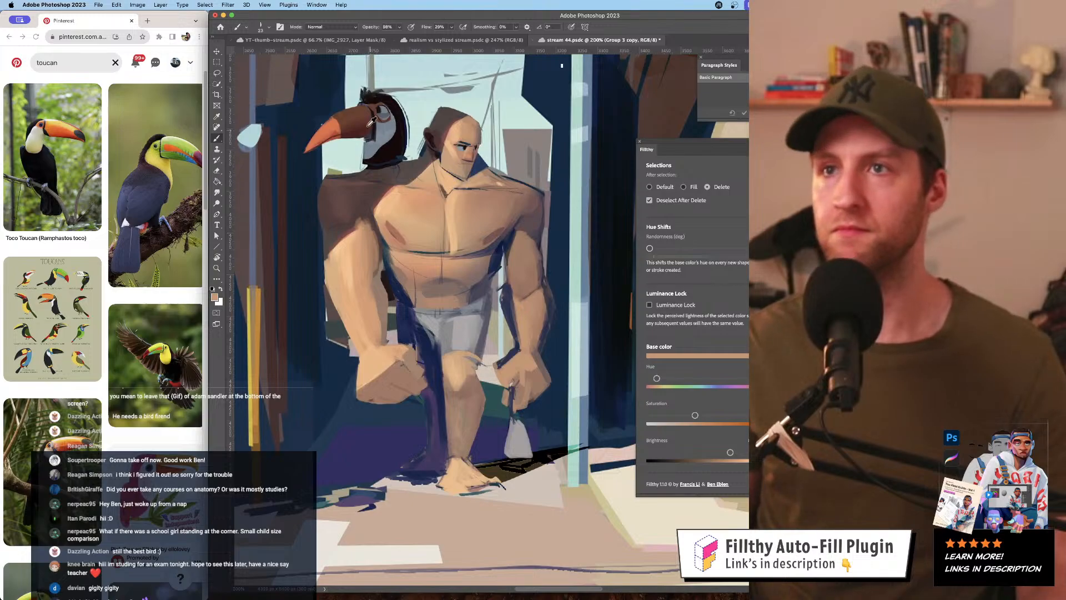
{"action": "left_click_drag", "start_coordinate": [696, 415], "coordinate": [716, 415]}
{"action": "left_click_drag", "start_coordinate": [658, 378], "coordinate": [650, 379]}
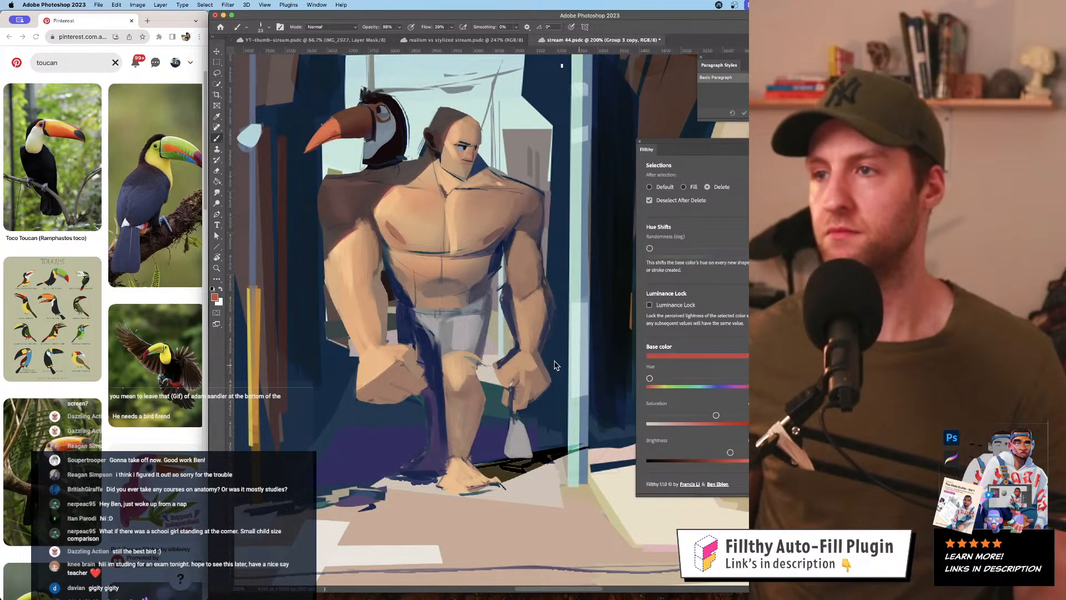
{"action": "left_click_drag", "start_coordinate": [462, 383], "coordinate": [457, 389]}
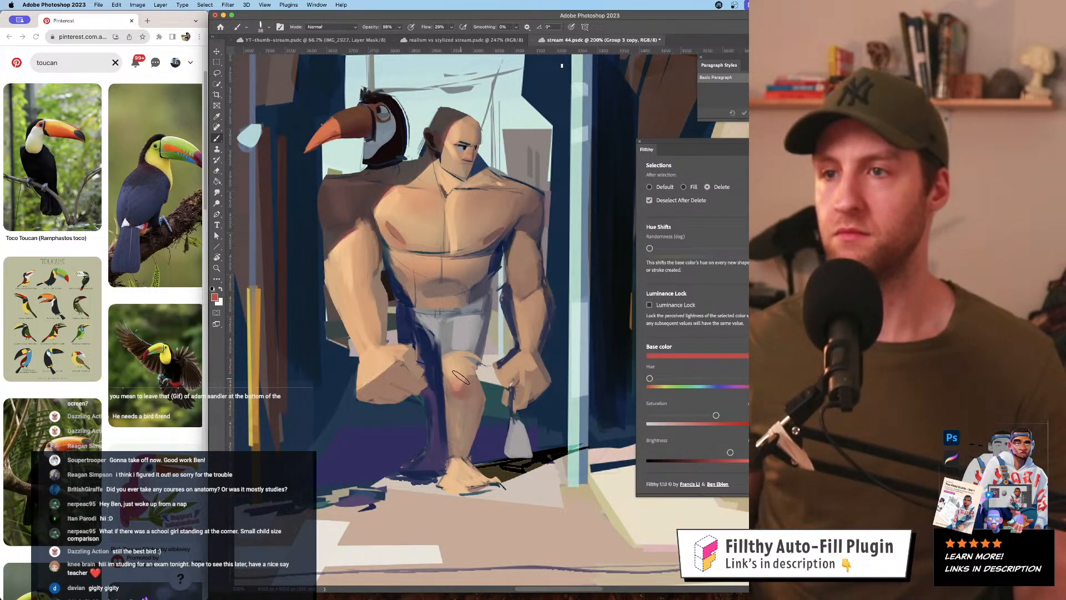
{"action": "key", "text": "z"}
{"action": "left_click", "coordinate": [498, 383], "text": "alt"}
{"action": "left_click", "coordinate": [498, 383], "text": "alt"}
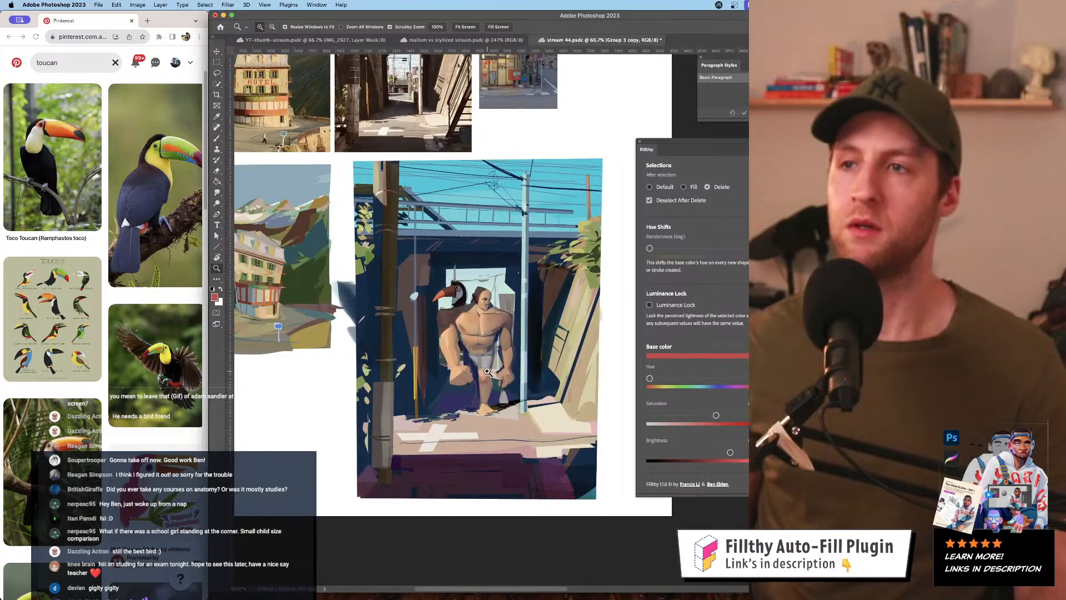
{"action": "left_click", "coordinate": [489, 377]}
{"action": "left_click", "coordinate": [490, 377]}
{"action": "left_click_drag", "start_coordinate": [489, 377], "coordinate": [486, 384]}
- Brush the same red into the figure's chest and nose as warm skin accents
{"action": "key", "text": "b"}
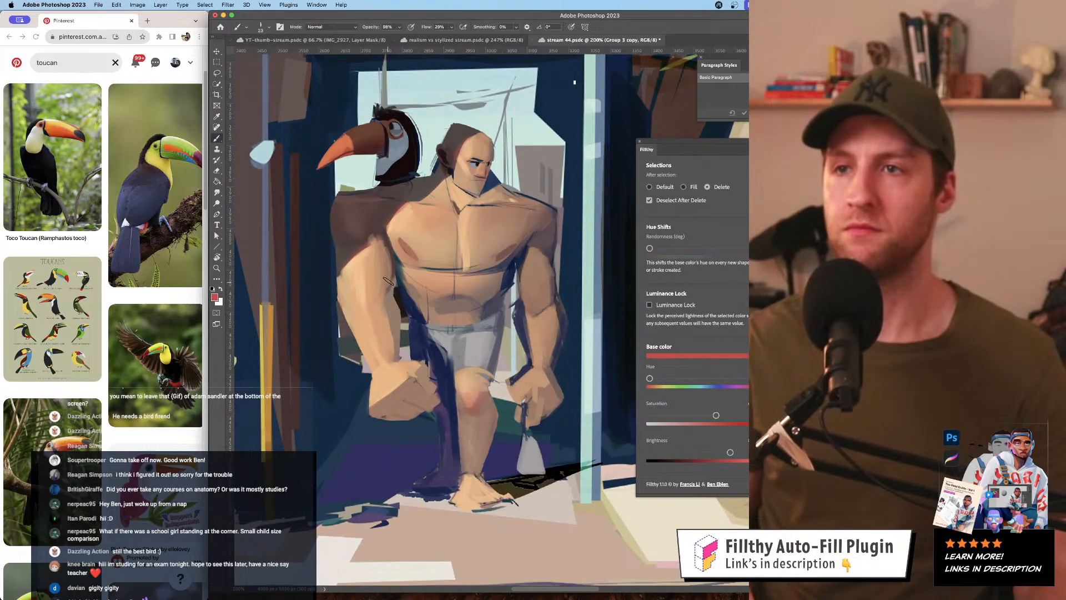
{"action": "left_click_drag", "start_coordinate": [474, 301], "coordinate": [472, 312]}
{"action": "left_click_drag", "start_coordinate": [502, 256], "coordinate": [517, 251]}
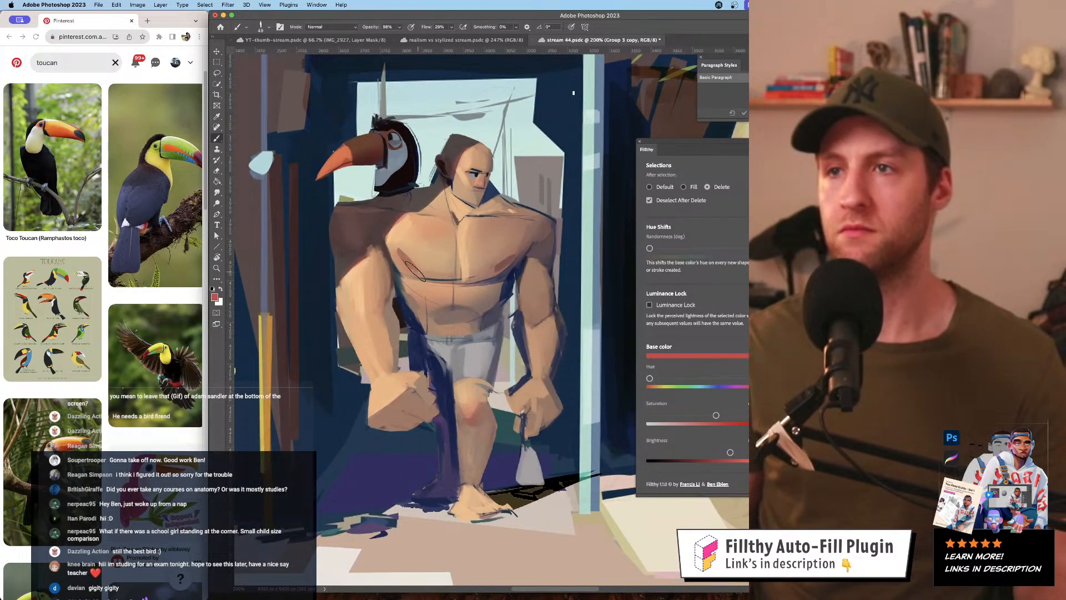
{"action": "left_click_drag", "start_coordinate": [453, 239], "coordinate": [430, 265]}
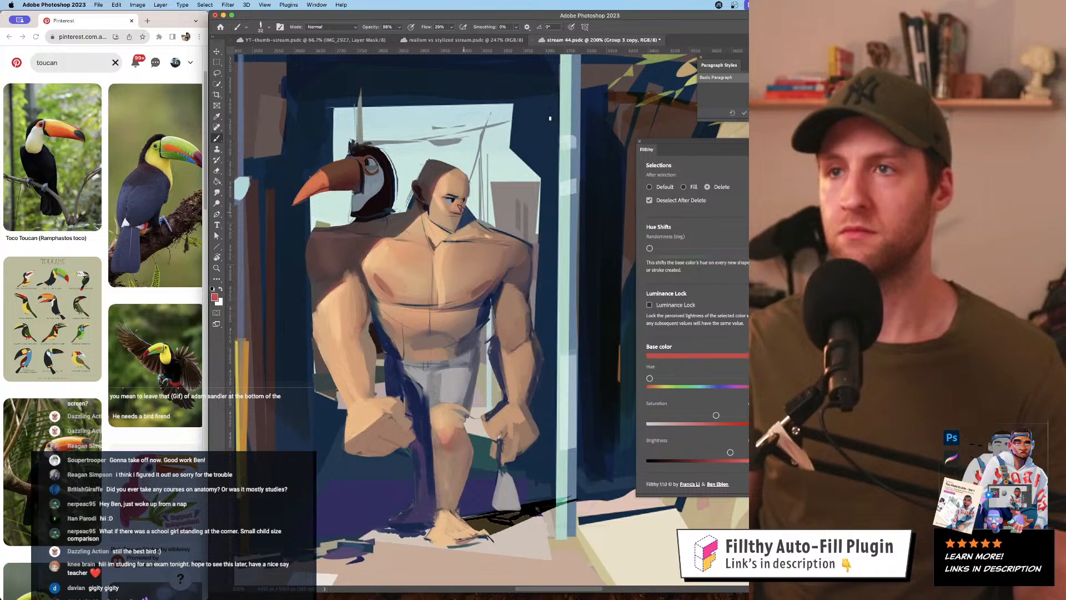
{"action": "left_click_drag", "start_coordinate": [463, 210], "coordinate": [455, 211]}
- Cover the figure's sketchy eye with sampled skin tone and repaint it under the brow in a sampled near-black
{"action": "scroll", "coordinate": [457, 222], "scroll_direction": "up", "scroll_amount": 5}
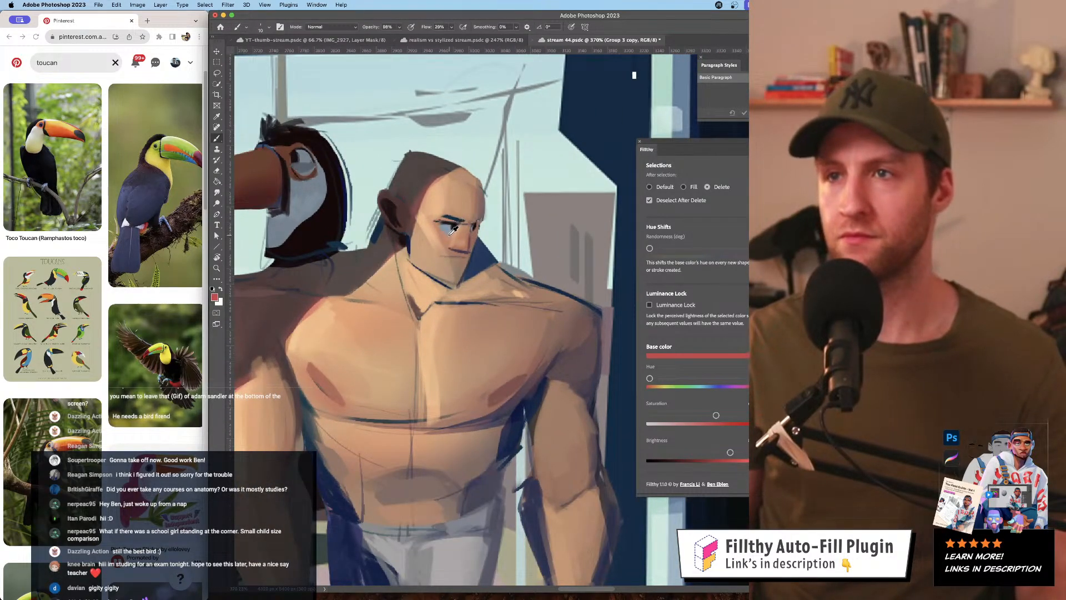
{"action": "left_click", "coordinate": [453, 230], "text": "alt"}
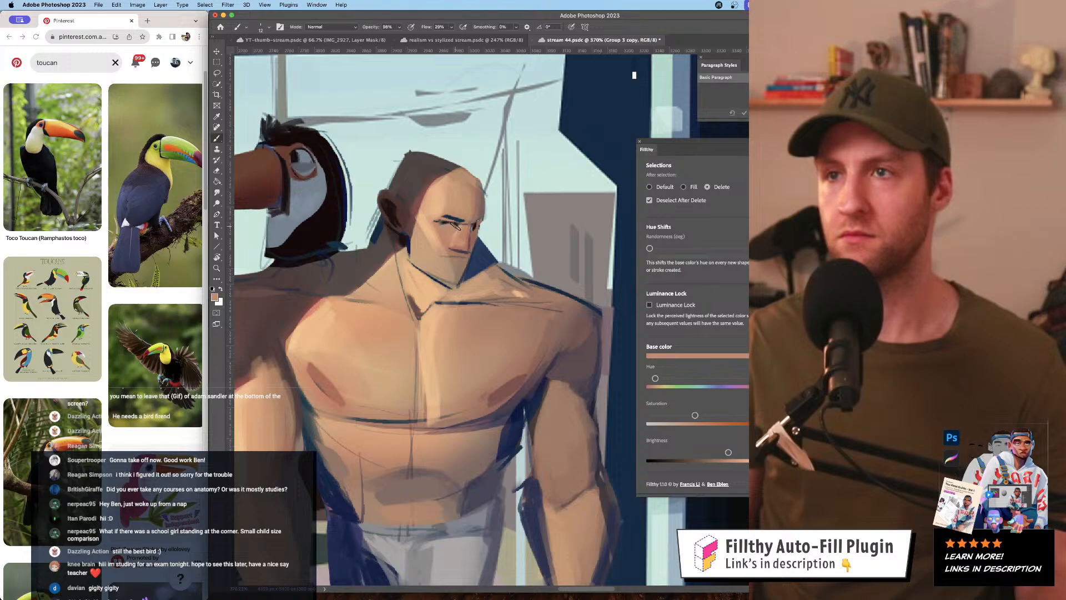
{"action": "scroll", "coordinate": [461, 236], "scroll_direction": "up", "scroll_amount": 2}
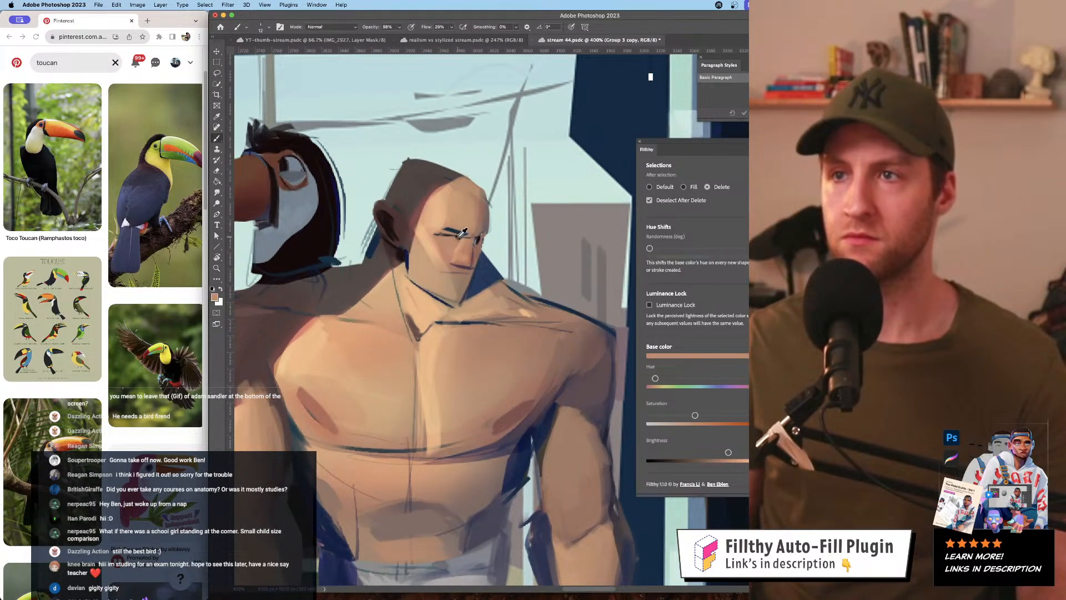
{"action": "left_click", "coordinate": [439, 235], "text": "alt"}
{"action": "left_click_drag", "start_coordinate": [447, 239], "coordinate": [444, 239]}
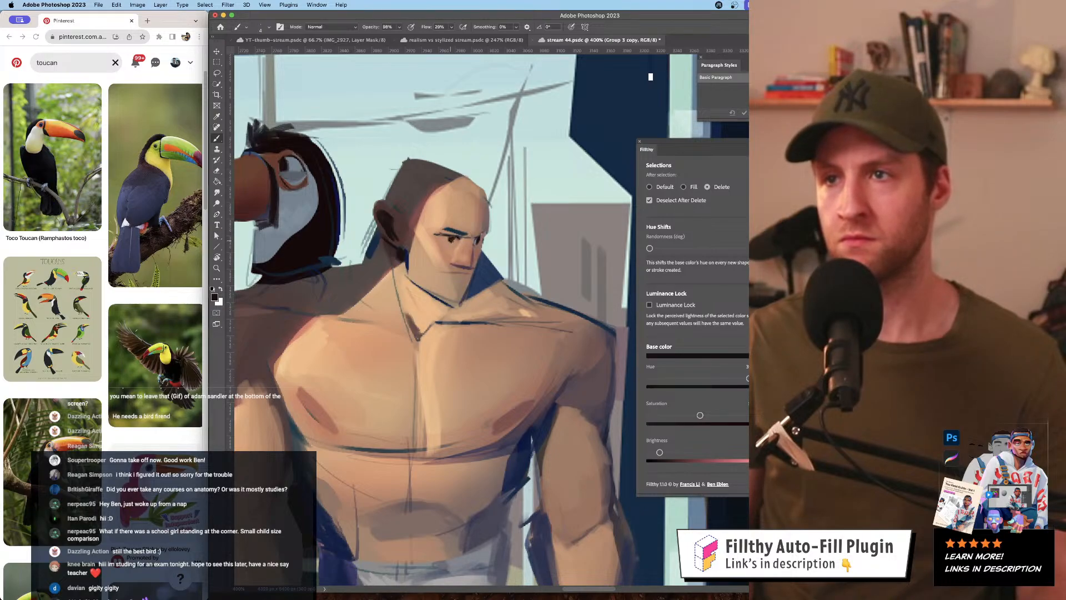
- Check the face in the mirrored full scene and trim the shape beneath the eye with sampled skin tone
{"action": "key", "text": "z"}
{"action": "scroll", "coordinate": [455, 244], "scroll_direction": "down", "scroll_amount": 10}
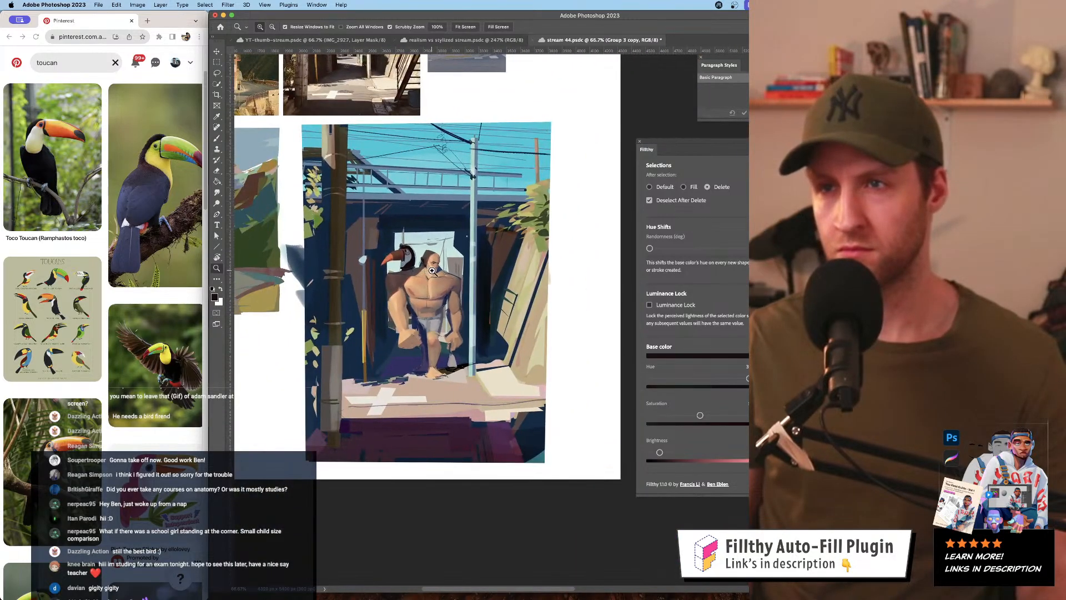
{"action": "scroll", "coordinate": [464, 254], "scroll_direction": "left", "scroll_amount": 3}
{"action": "scroll", "coordinate": [517, 256], "scroll_direction": "up", "scroll_amount": 5}
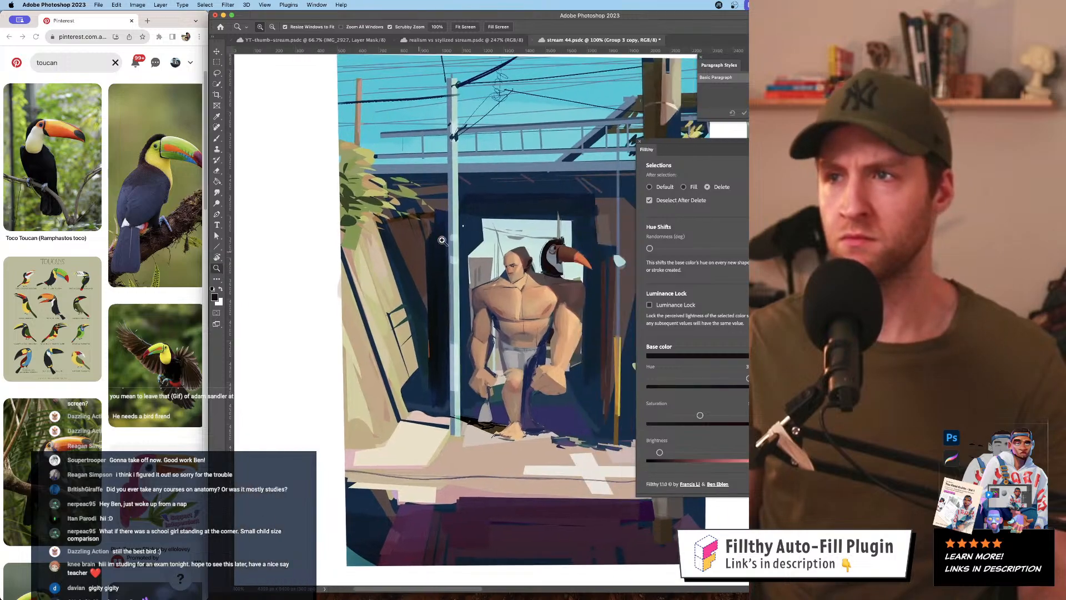
{"action": "scroll", "coordinate": [516, 256], "scroll_direction": "up", "scroll_amount": 8}
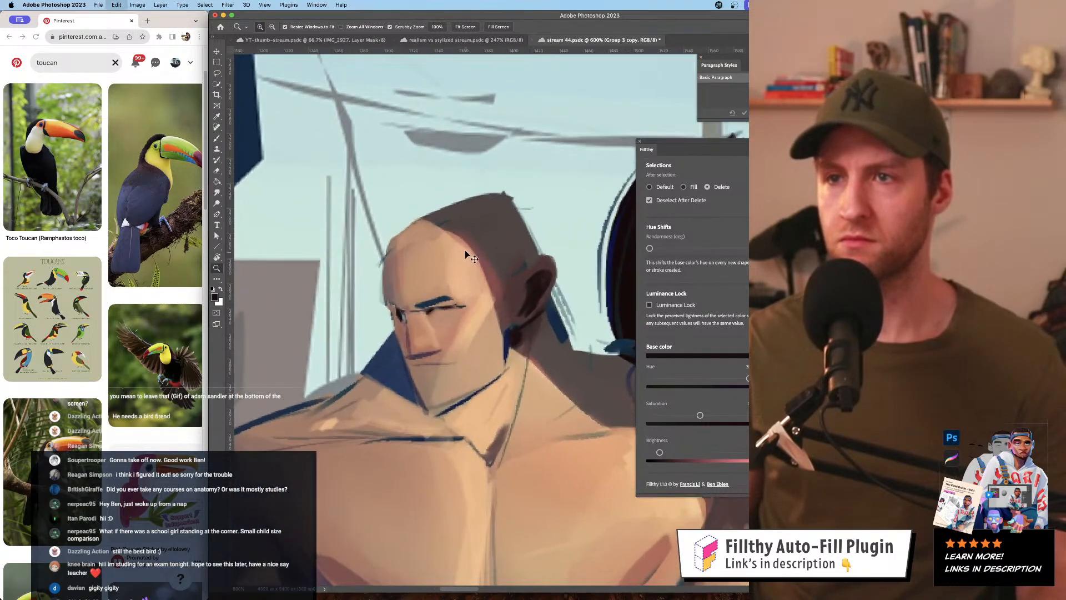
{"action": "key", "text": "b"}
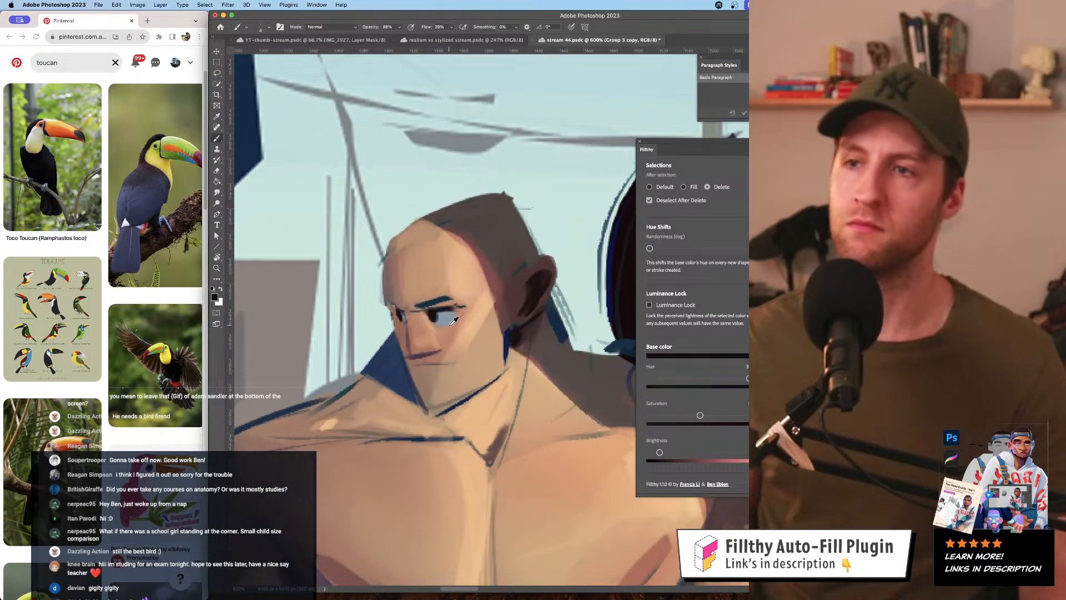
{"action": "left_click", "coordinate": [448, 329], "text": "alt"}
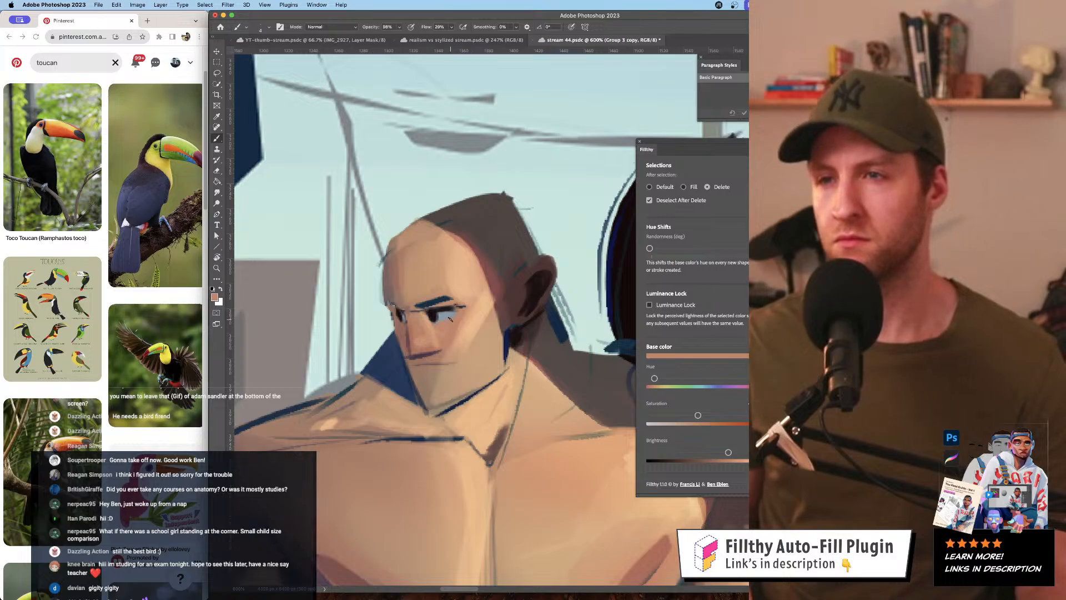
- Sample the dark blue of the brow line and paint thicker, frowning eyebrows above both eyes
{"action": "key", "text": "z"}
{"action": "scroll", "coordinate": [463, 247], "scroll_direction": "down", "scroll_amount": 8}
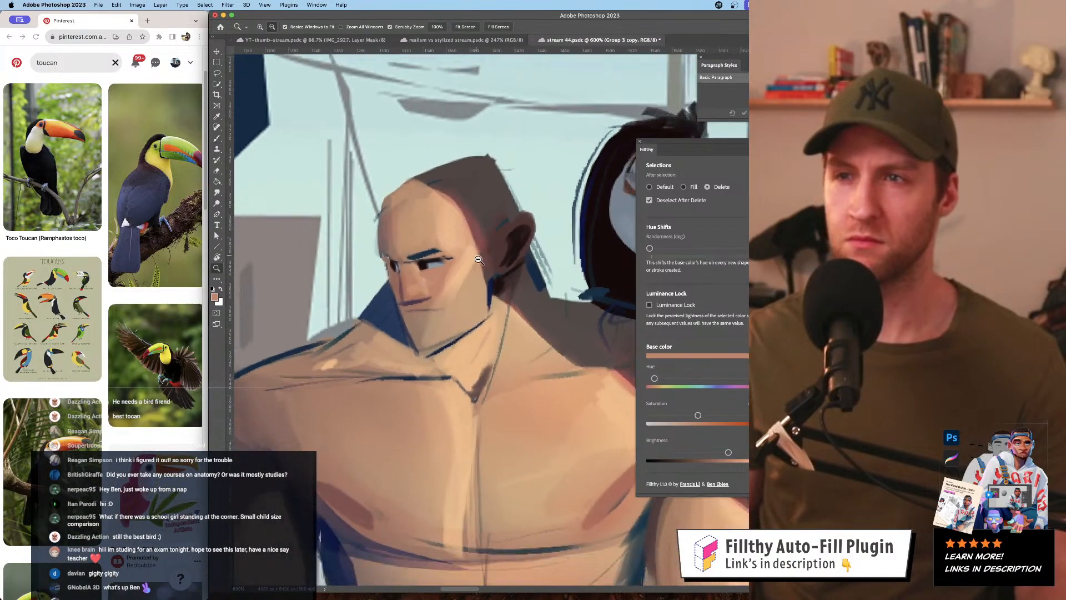
{"action": "scroll", "coordinate": [463, 247], "scroll_direction": "up", "scroll_amount": 4}
{"action": "key", "text": "b"}
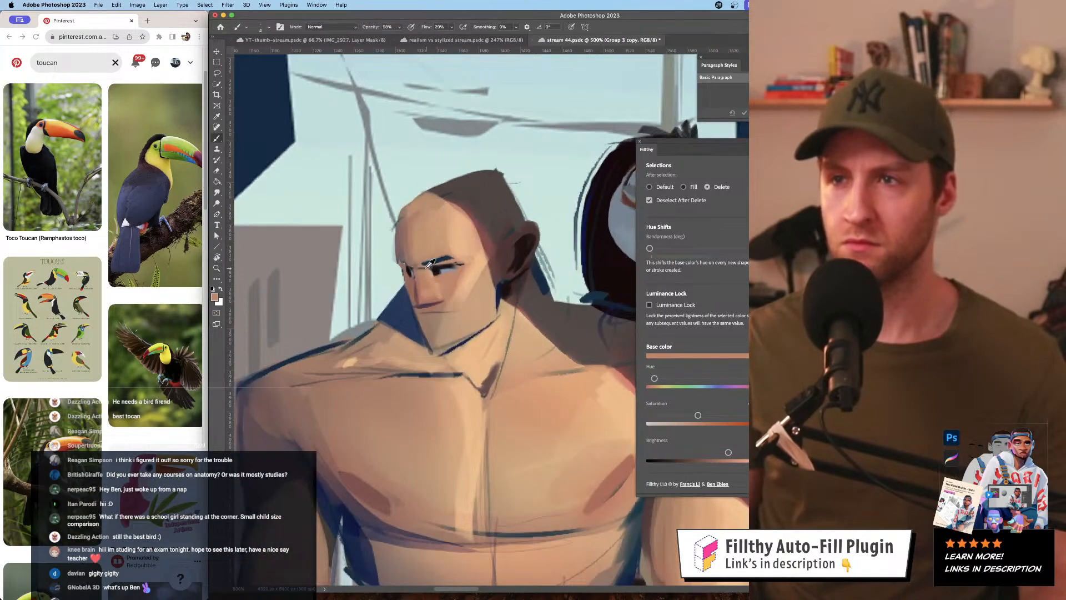
{"action": "left_click", "coordinate": [420, 260], "text": "alt"}
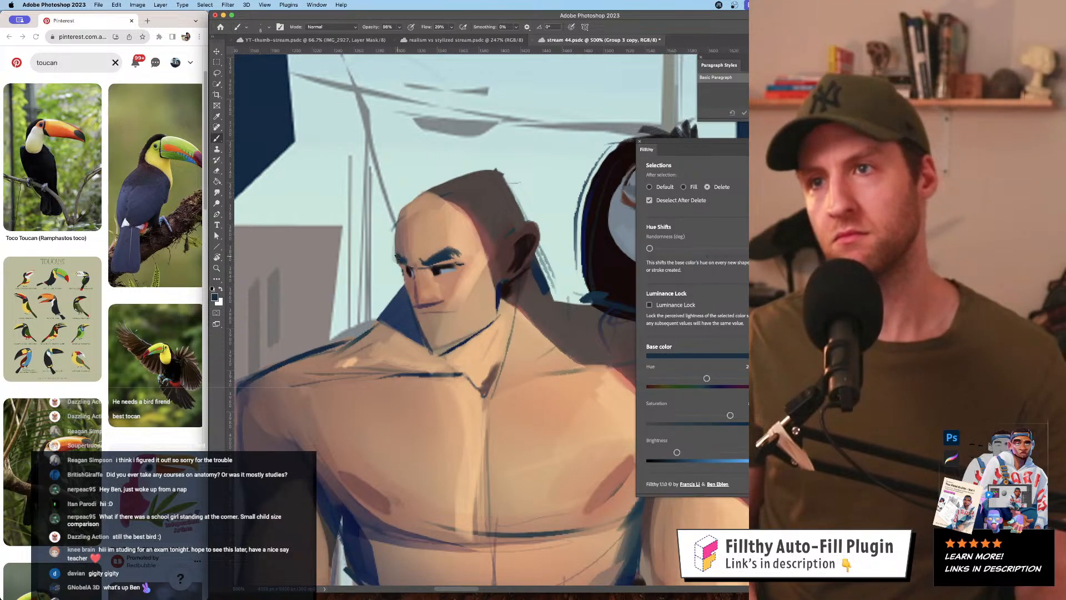
- Sample a muted red-brown from beside the figure's ear and paint the mouth line under the nose
{"action": "key", "text": "z"}
{"action": "scroll", "coordinate": [496, 271], "scroll_direction": "down", "scroll_amount": 10}
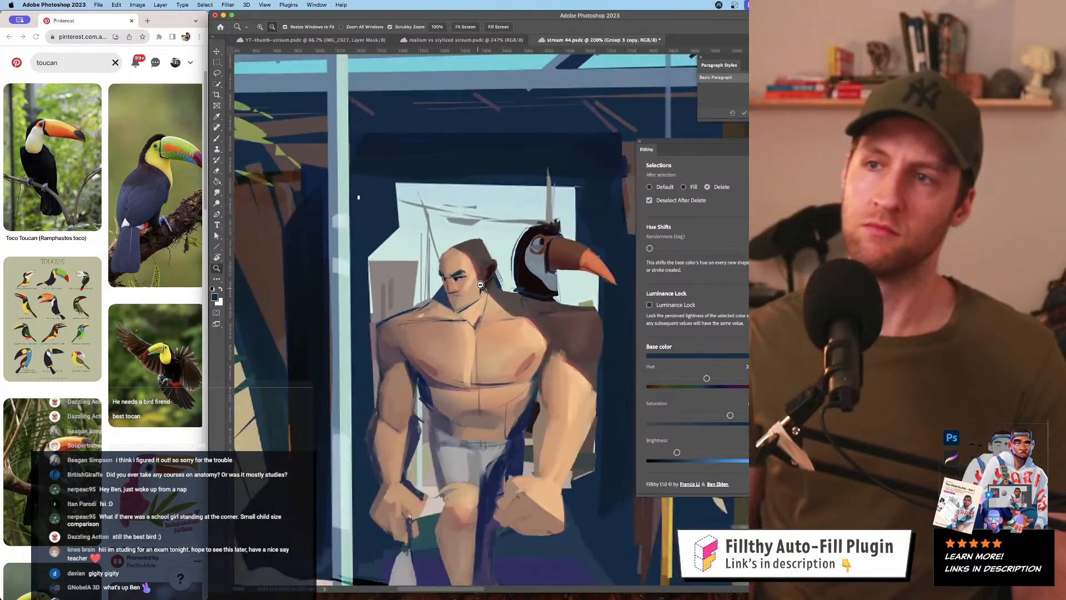
{"action": "scroll", "coordinate": [496, 270], "scroll_direction": "up", "scroll_amount": 10}
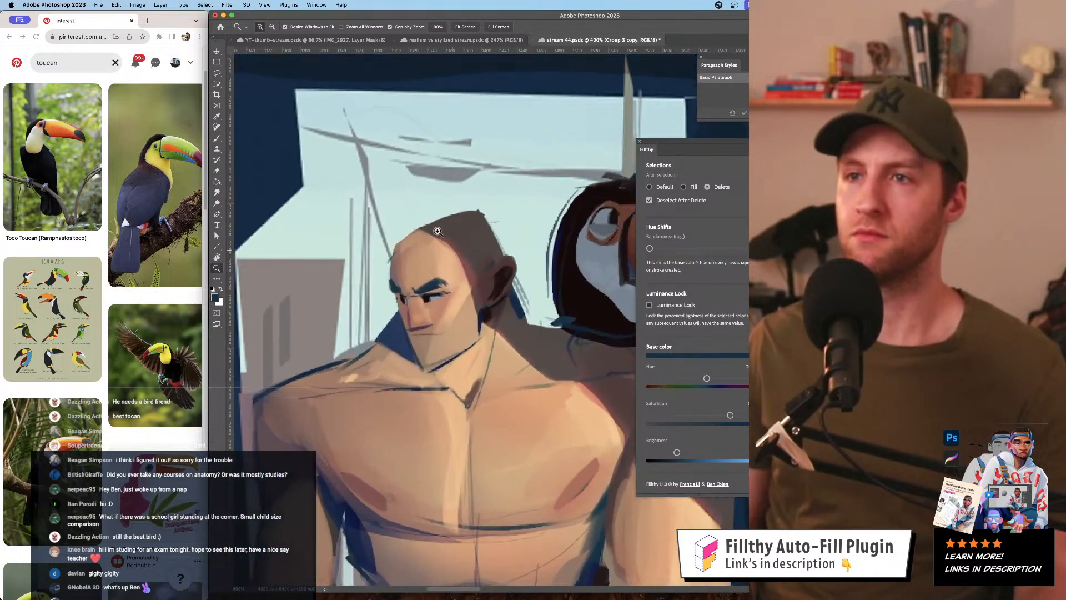
{"action": "key", "text": "b"}
{"action": "left_click", "coordinate": [475, 274], "text": "alt"}
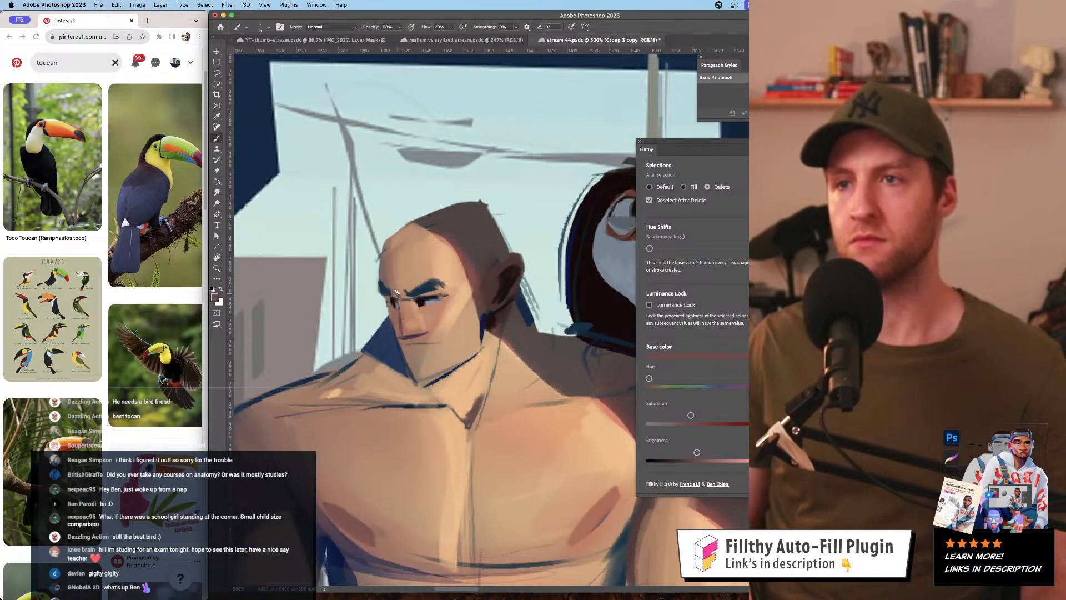
{"action": "mouse_move", "coordinate": [468, 323]}
{"action": "left_mouse_down"}
{"action": "mouse_move", "coordinate": [456, 311]}
{"action": "mouse_move", "coordinate": [410, 332]}
{"action": "mouse_move", "coordinate": [428, 329]}
{"action": "left_mouse_up"}
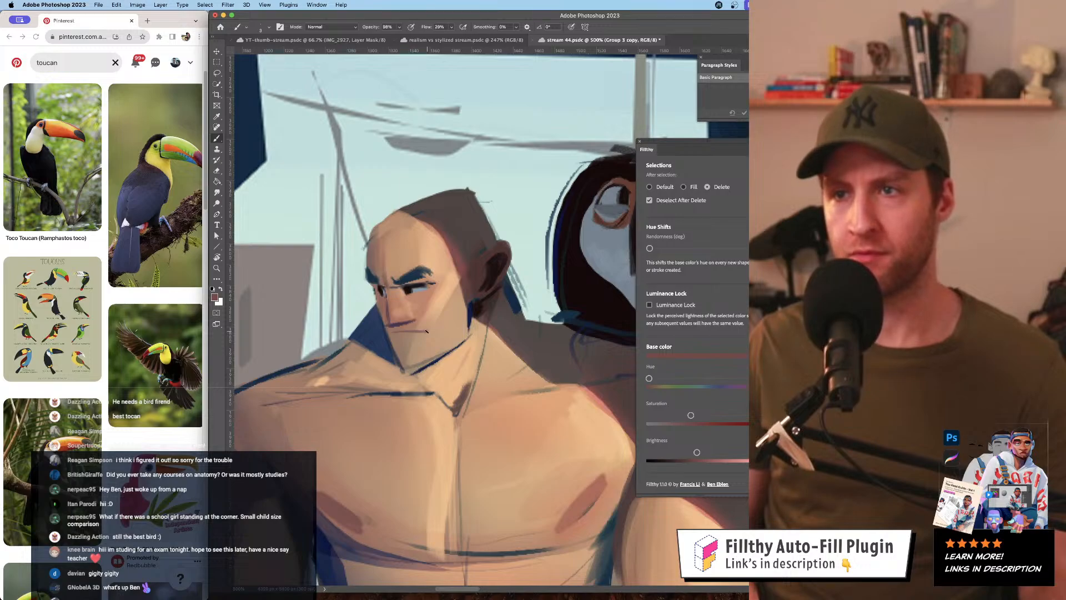
- Touch up the area around the mouth with sampled skin tone and check the face in the full scene
{"action": "key", "text": "z"}
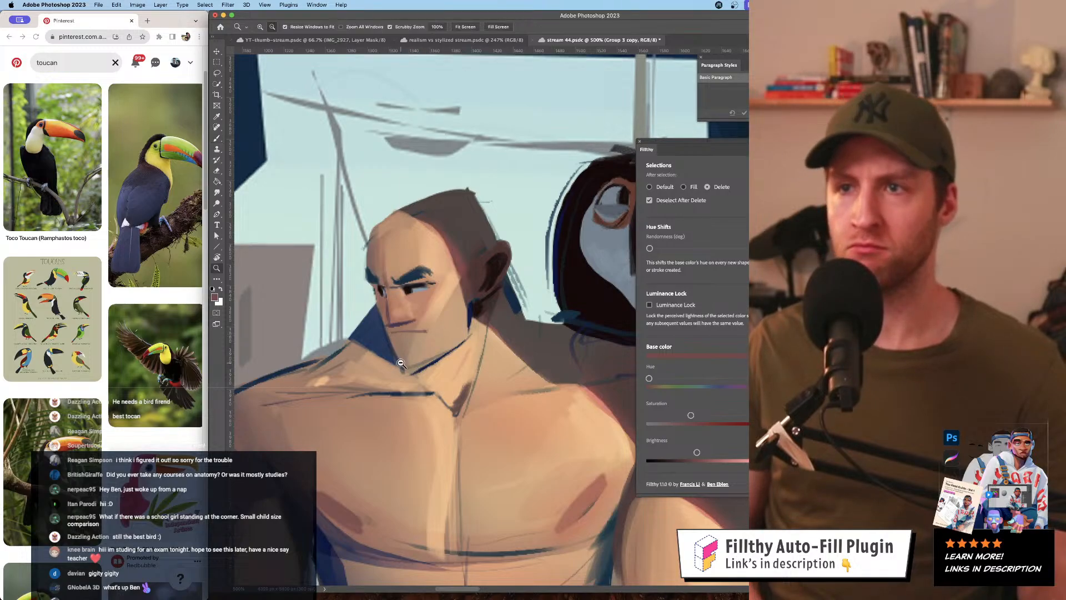
{"action": "mouse_move", "coordinate": [404, 362]}
{"action": "left_mouse_down"}
{"action": "mouse_move", "coordinate": [305, 251]}
{"action": "mouse_move", "coordinate": [267, 250]}
{"action": "mouse_move", "coordinate": [399, 335]}
{"action": "mouse_move", "coordinate": [378, 360]}
{"action": "left_mouse_up"}
{"action": "left_click", "coordinate": [400, 336]}
{"action": "key", "text": "b"}
{"action": "left_click", "coordinate": [402, 329], "text": "alt"}
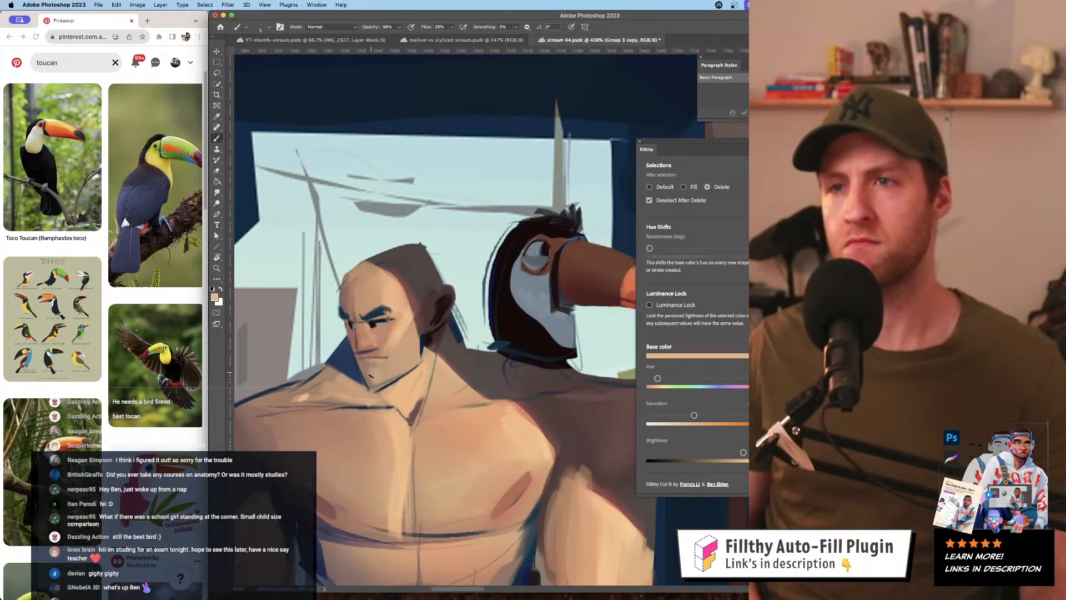
{"action": "left_click", "coordinate": [453, 308], "text": "alt"}
{"action": "left_click", "coordinate": [453, 309], "text": "alt"}
{"action": "left_click", "coordinate": [453, 309], "text": "alt"}
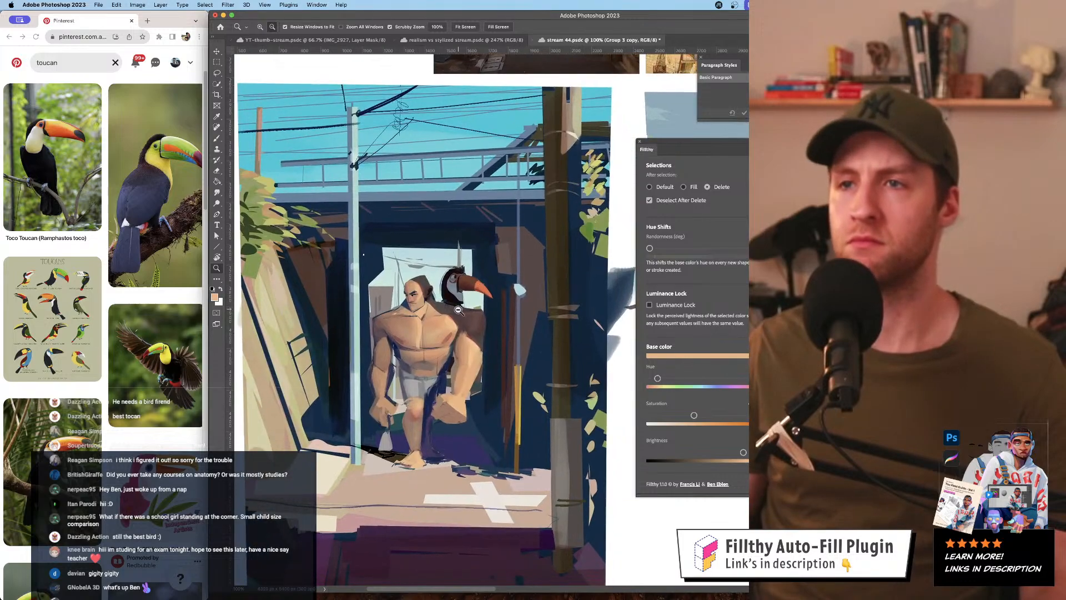
{"action": "key", "text": "super+z"}
{"action": "left_click", "coordinate": [422, 308], "text": "super"}
{"action": "left_click", "coordinate": [422, 309], "text": "super"}
{"action": "left_click", "coordinate": [421, 309], "text": "super"}
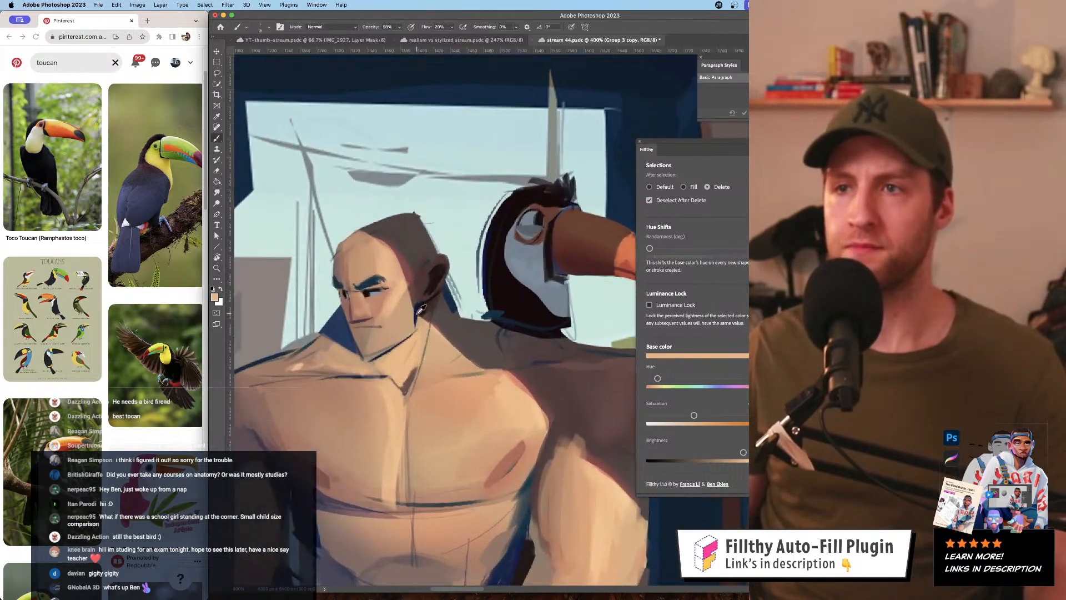
- Sample the dark blue beside the neck, stroke it along the jawline, and undo the last stroke
{"action": "left_click", "coordinate": [417, 314], "text": "alt"}
{"action": "left_click_drag", "start_coordinate": [417, 332], "coordinate": [378, 364]}
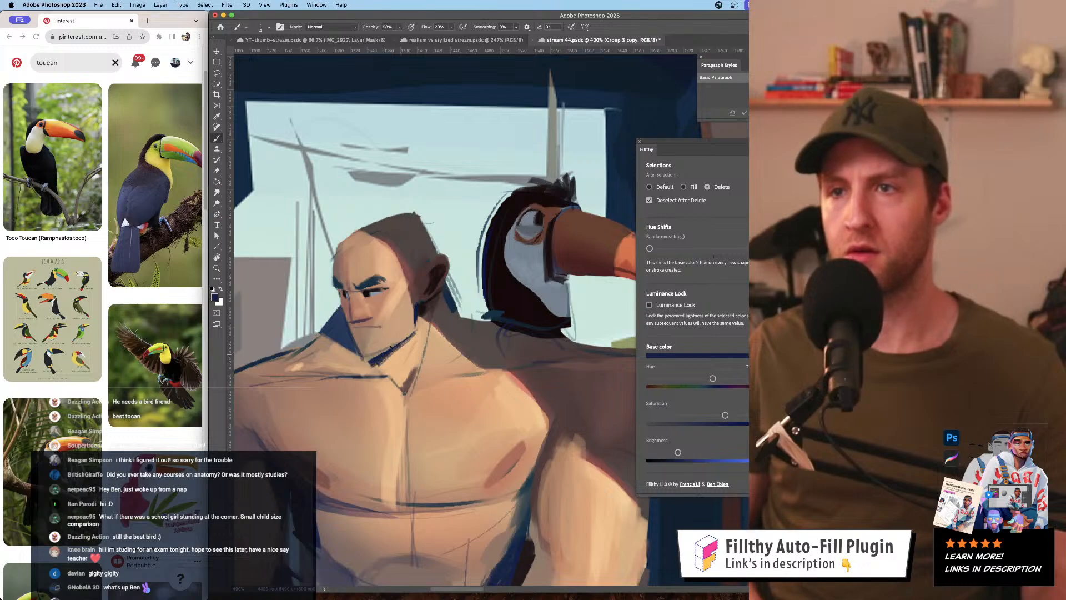
{"action": "key", "text": "super+z"}
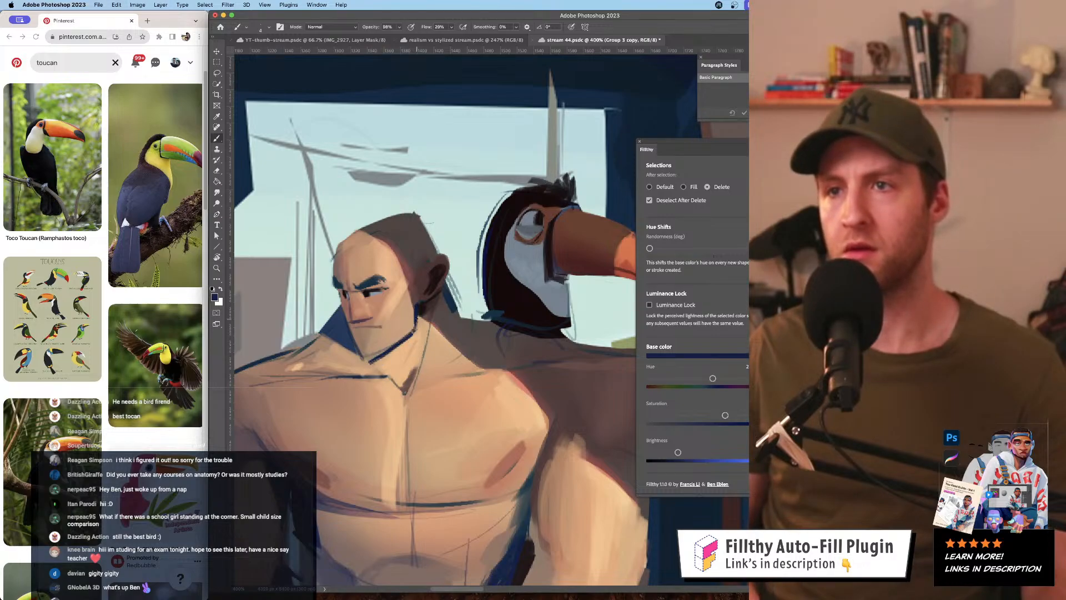
- Refine the nipple on the chest nearest the toucan with its sampled reddish brown and pick up the dark blue beside it
{"action": "left_click", "coordinate": [469, 295], "text": "alt"}
{"action": "left_click", "coordinate": [469, 295], "text": "alt"}
{"action": "left_click", "coordinate": [469, 295], "text": "alt"}
{"action": "left_click", "coordinate": [469, 295], "text": "alt"}
{"action": "left_click_drag", "start_coordinate": [479, 302], "coordinate": [394, 264]}
{"action": "left_click", "coordinate": [438, 291]}
{"action": "left_click", "coordinate": [439, 291]}
{"action": "left_click", "coordinate": [439, 292]}
{"action": "key", "text": "b"}
{"action": "left_click", "coordinate": [452, 345], "text": "alt"}
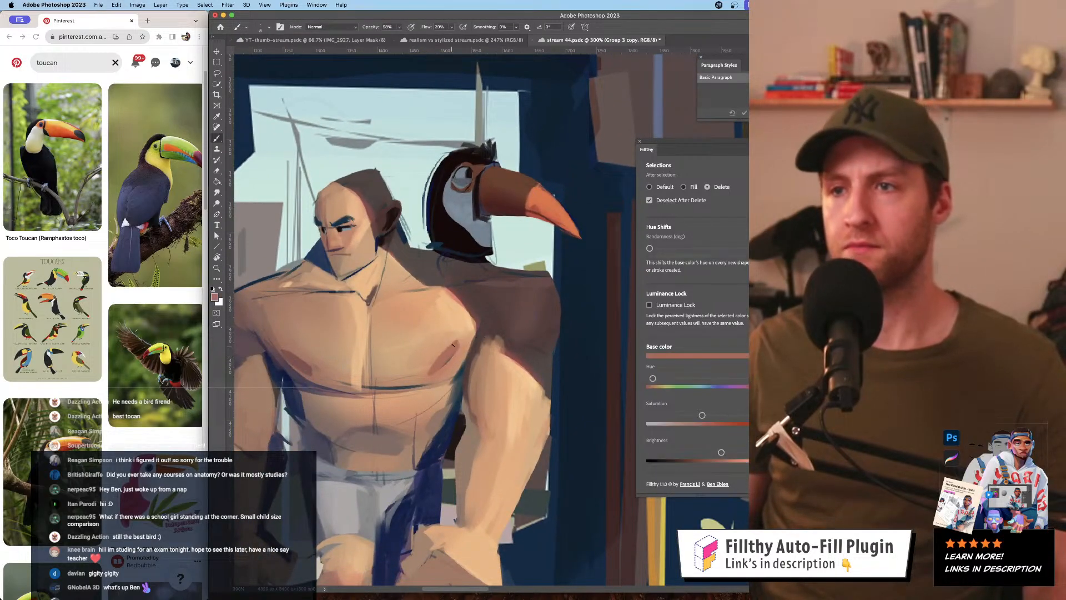
{"action": "left_click_drag", "start_coordinate": [443, 358], "coordinate": [437, 360]}
{"action": "left_click", "coordinate": [455, 368], "text": "alt"}
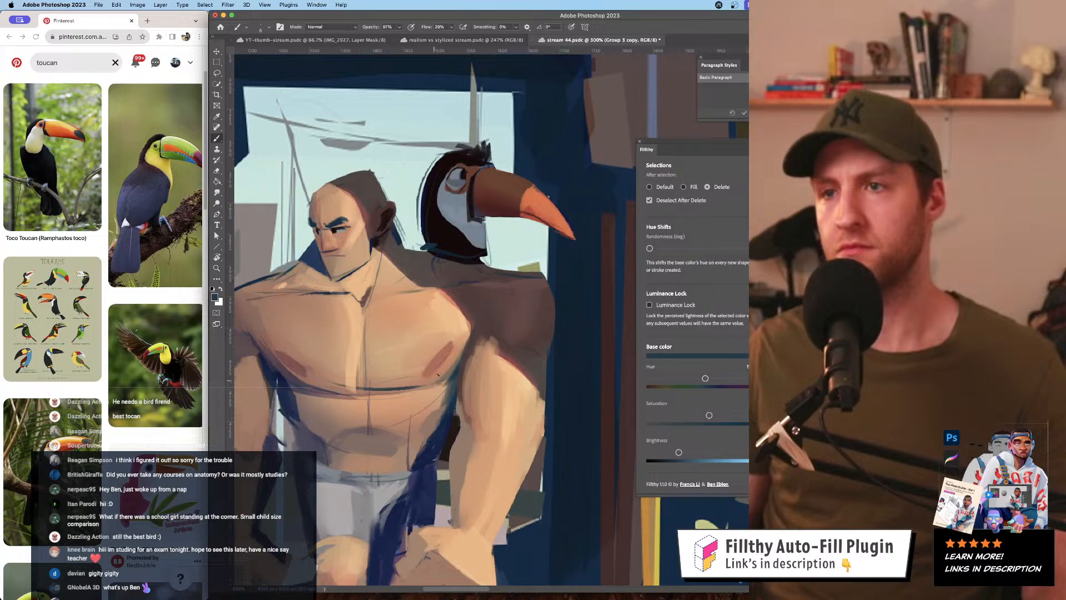
- Sample the brow's dark blue and extend the frowning eyebrows toward the bridge of the nose
{"action": "scroll", "coordinate": [443, 363], "scroll_direction": "down", "scroll_amount": 2}
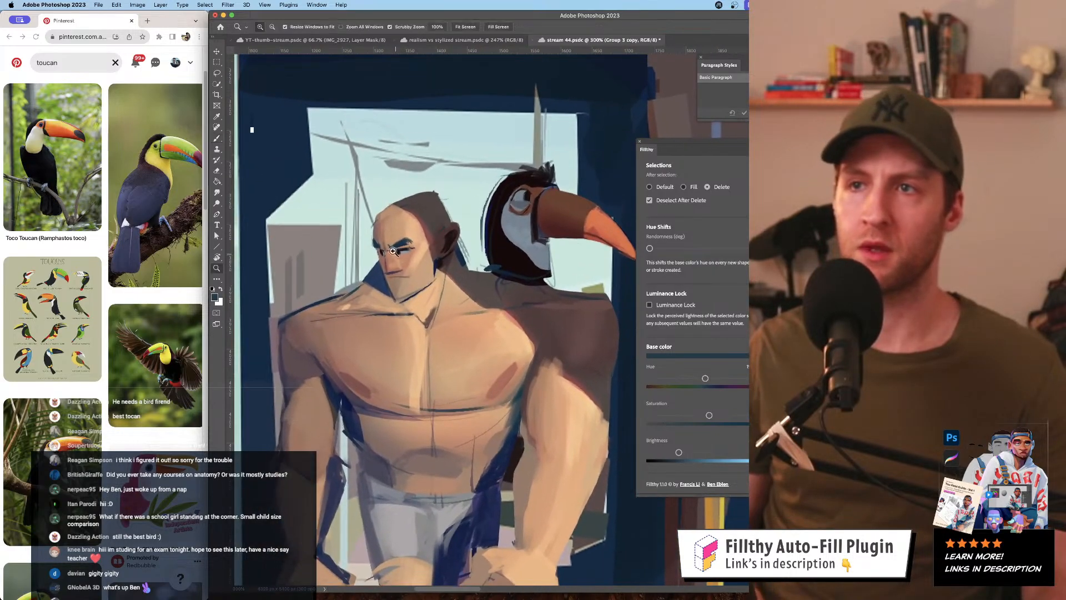
{"action": "scroll", "coordinate": [443, 364], "scroll_direction": "up", "scroll_amount": 4}
{"action": "left_click", "coordinate": [388, 265], "text": "alt"}
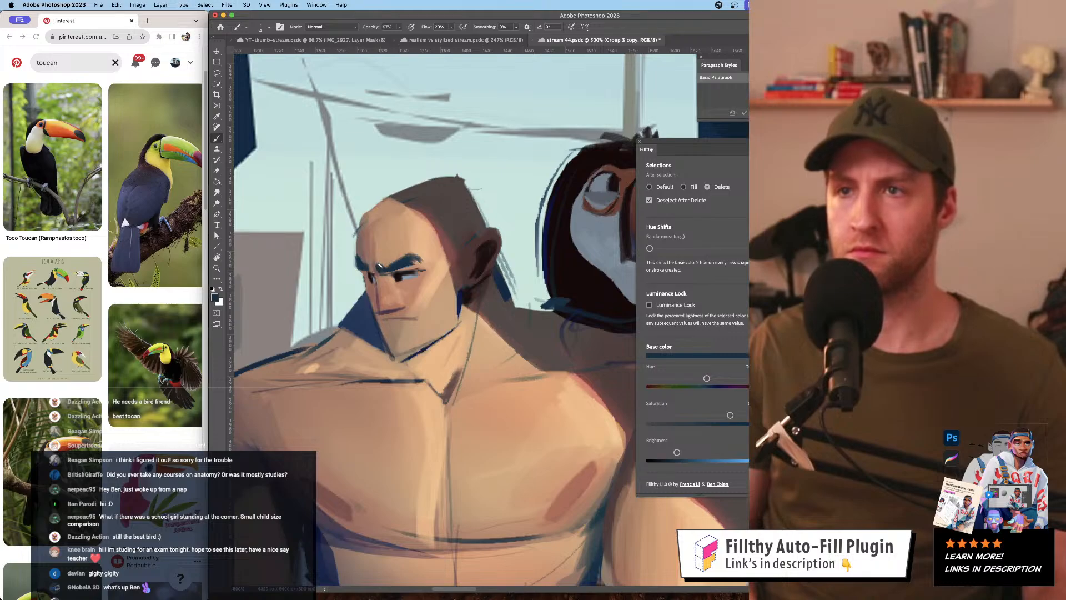
- Brush short hair over the top of the forehead in the dark blue of the eyebrows
{"action": "key", "text": "z"}
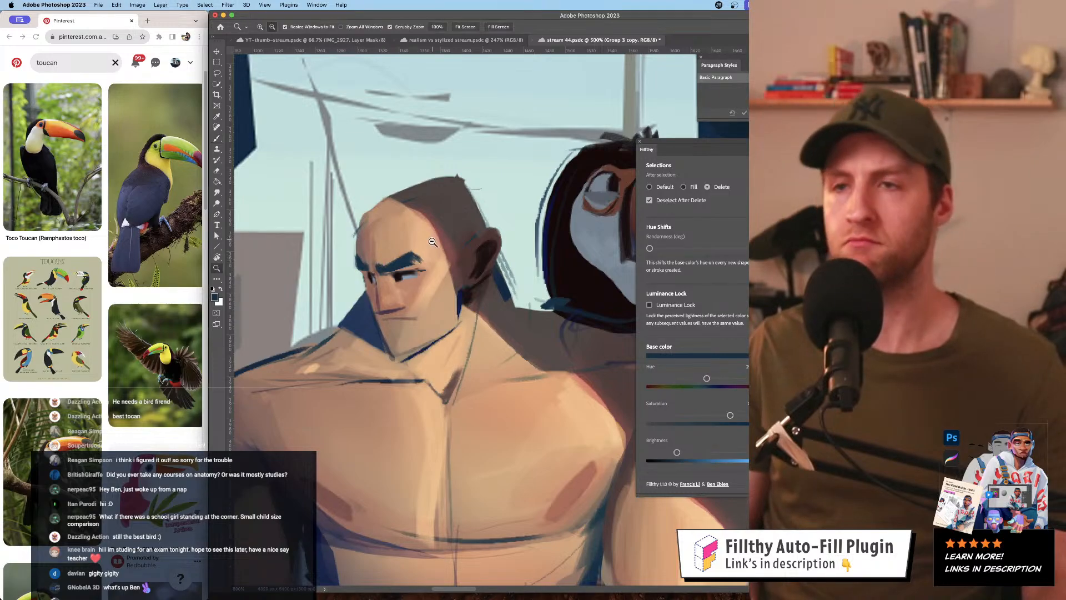
{"action": "scroll", "coordinate": [420, 252], "scroll_direction": "down", "scroll_amount": 5}
{"action": "scroll", "coordinate": [422, 250], "scroll_direction": "up", "scroll_amount": 4}
{"action": "key", "text": "b"}
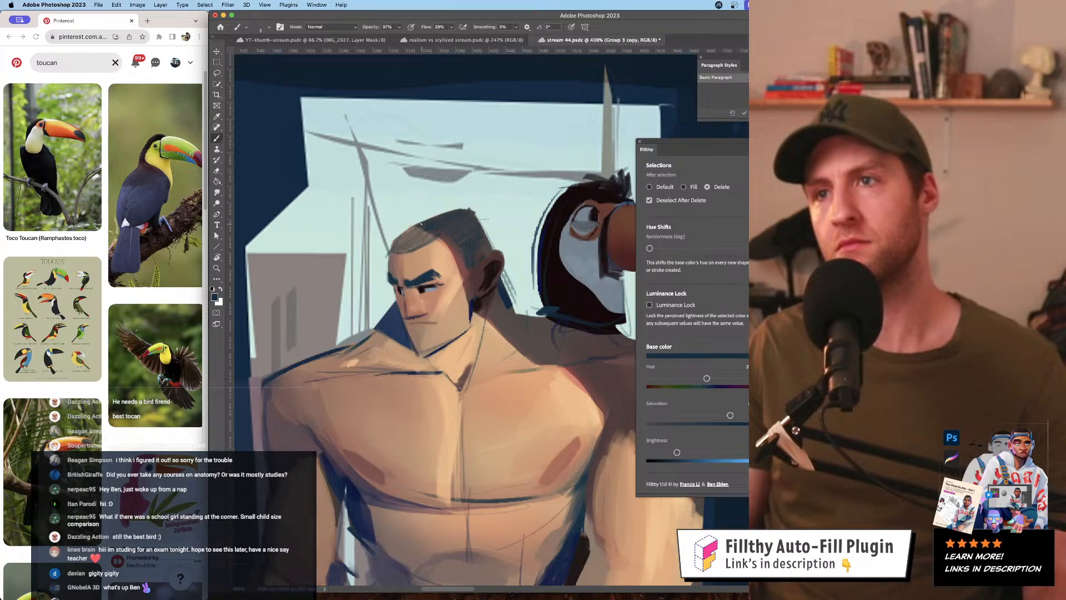
- Examine the new hairline in the full scene and flip the canvas view horizontally to check the figure
{"action": "key", "text": "z"}
{"action": "key", "text": "super+minus"}
{"action": "key", "text": "super+minus"}
{"action": "key", "text": "super+minus"}
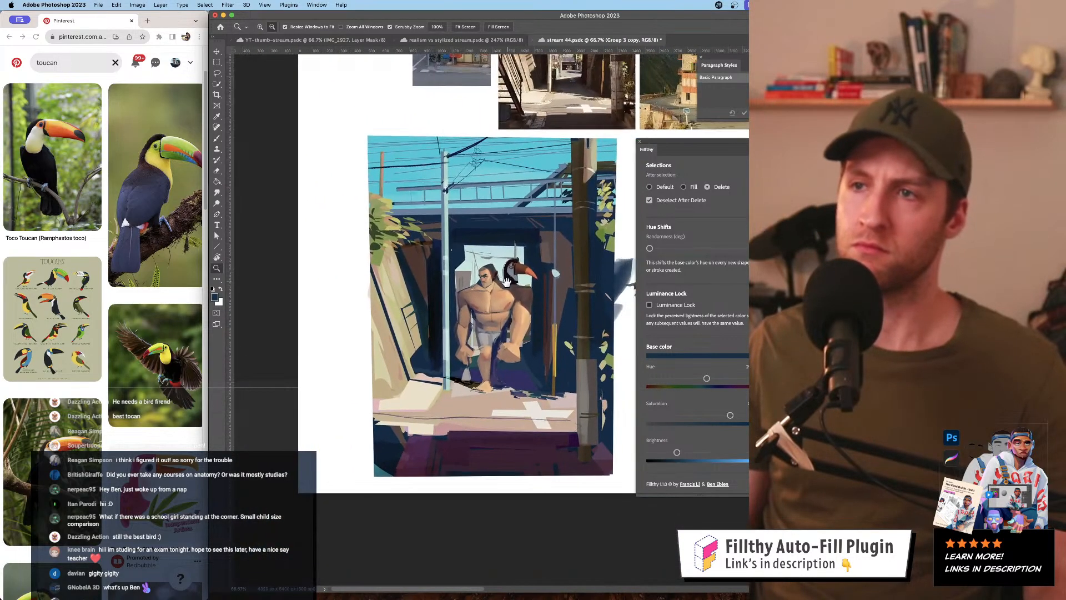
{"action": "left_click_drag", "start_coordinate": [506, 286], "coordinate": [497, 300]}
{"action": "key", "text": "shift+super+h"}
{"action": "key", "text": "super+plus"}
{"action": "key", "text": "super+plus"}
{"action": "key", "text": "b"}
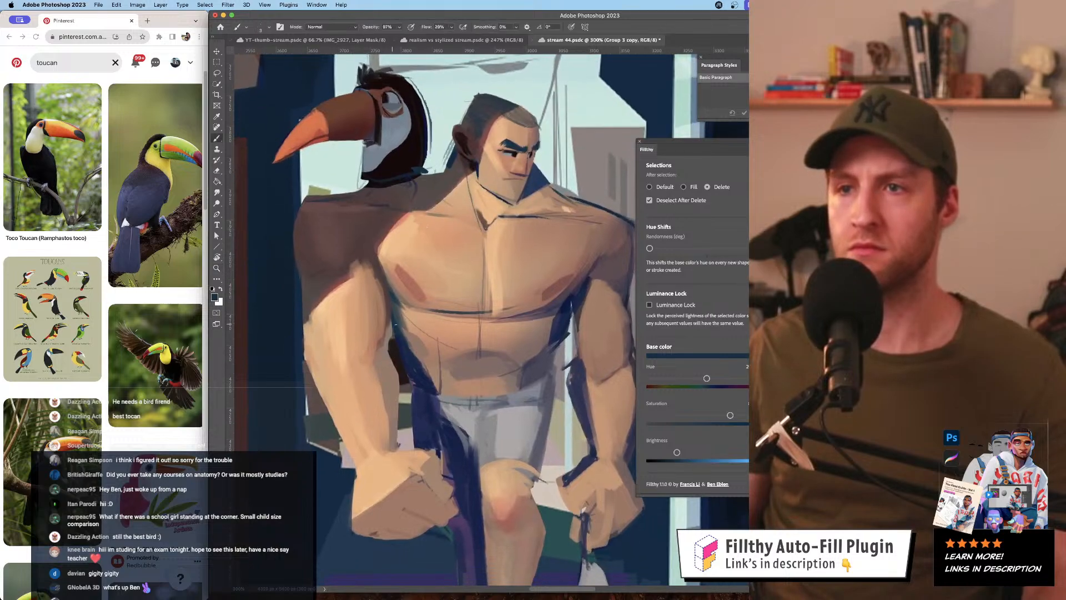
- Sample the dark brown shadow near the armpit and paint it down the inner edge of the lit arm
{"action": "left_click", "coordinate": [392, 304], "text": "alt"}
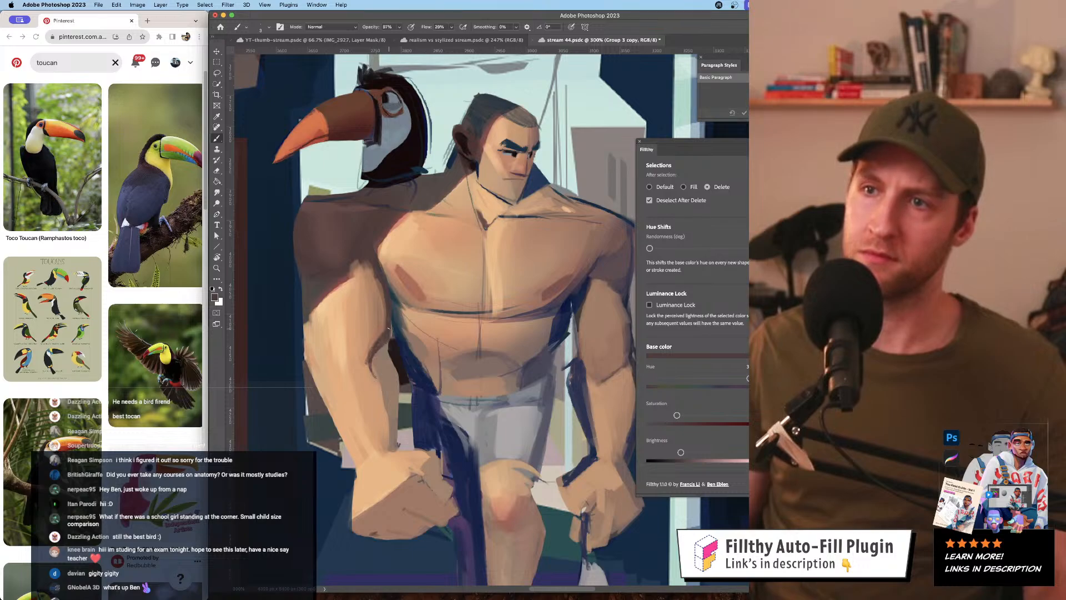
{"action": "key", "text": "z"}
{"action": "mouse_move", "coordinate": [451, 304]}
{"action": "left_mouse_down"}
{"action": "mouse_move", "coordinate": [389, 305]}
{"action": "mouse_move", "coordinate": [444, 251]}
{"action": "left_mouse_up"}
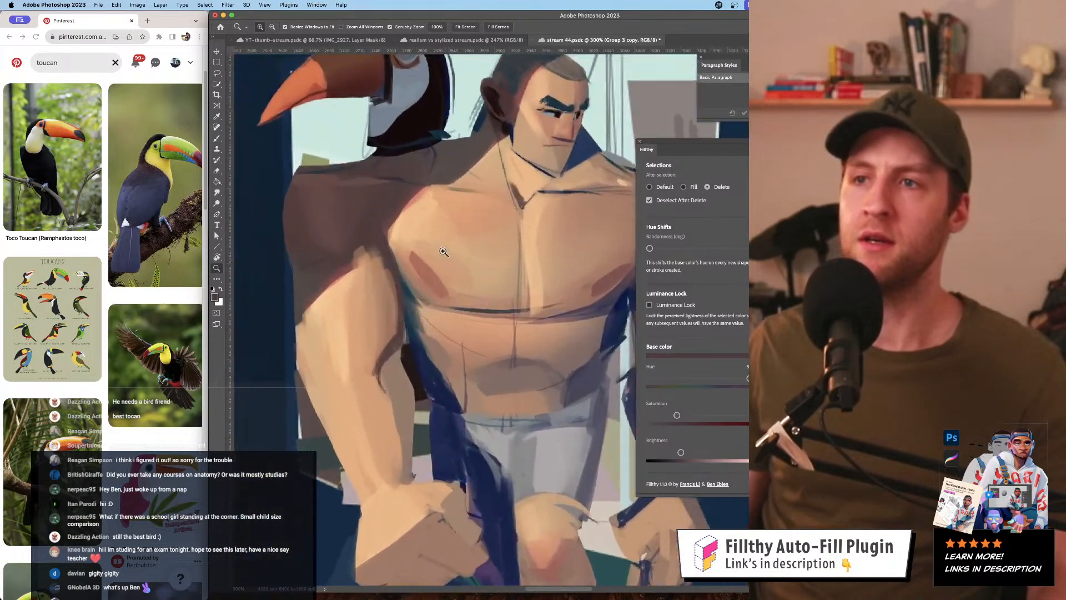
{"action": "left_click", "coordinate": [444, 252]}
{"action": "key", "text": "b"}
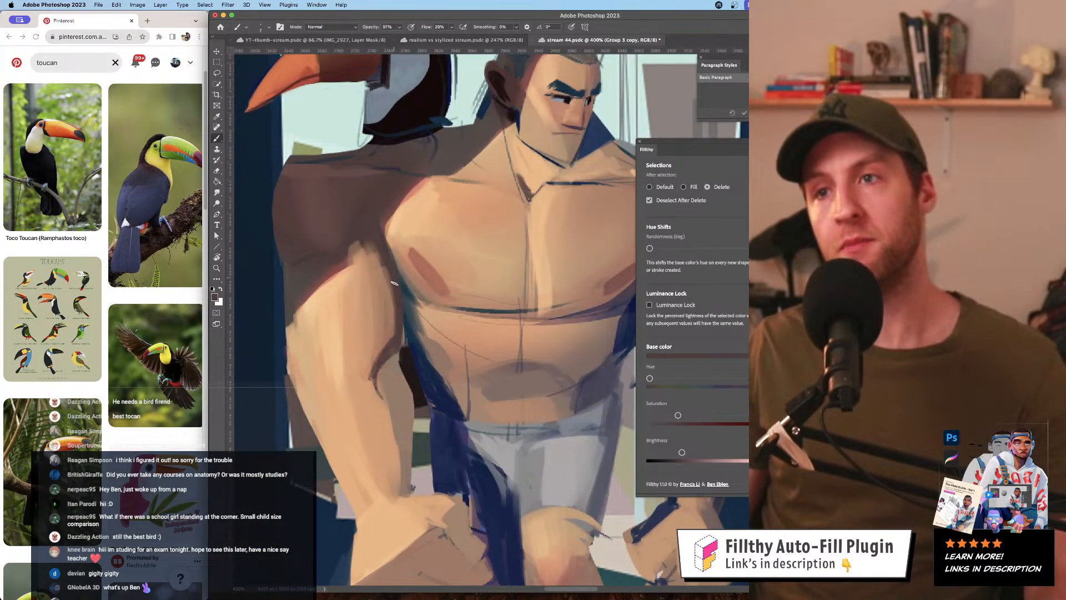
{"action": "left_click_drag", "start_coordinate": [394, 283], "coordinate": [377, 312]}
{"action": "left_click_drag", "start_coordinate": [376, 242], "coordinate": [392, 344]}
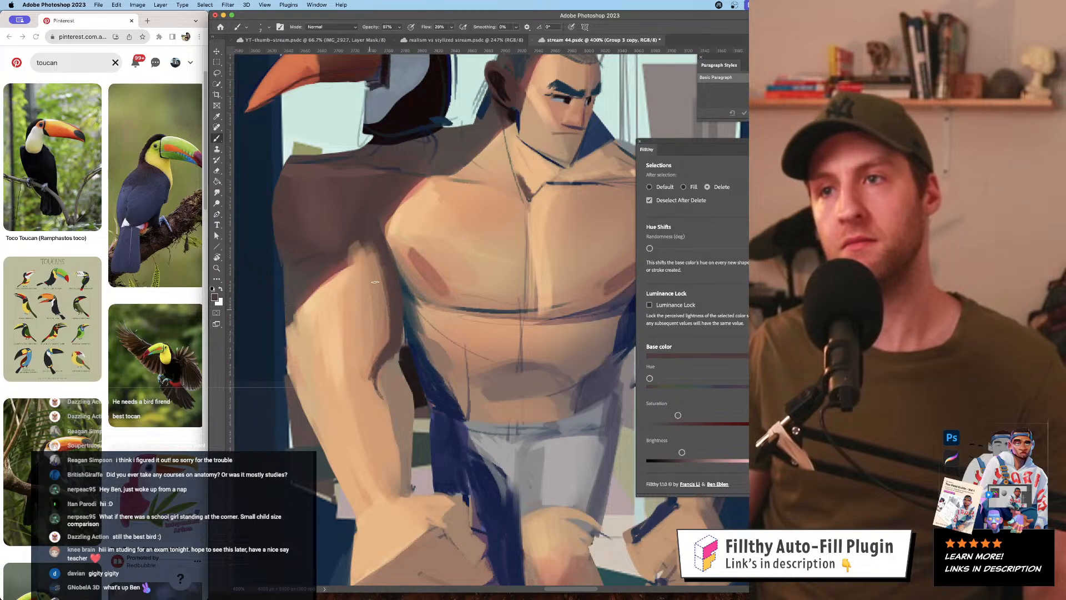
{"action": "left_click_drag", "start_coordinate": [383, 297], "coordinate": [374, 375]}
- Clean up the top of the lit arm below the shaded shoulder with several skin tones sampled from the arm
{"action": "key", "text": "z"}
{"action": "left_click", "coordinate": [410, 330], "text": "alt"}
{"action": "left_click", "coordinate": [410, 331], "text": "alt"}
{"action": "left_click", "coordinate": [406, 329], "text": "alt"}
{"action": "left_click", "coordinate": [411, 318]}
{"action": "left_click", "coordinate": [411, 318]}
{"action": "left_click", "coordinate": [411, 318]}
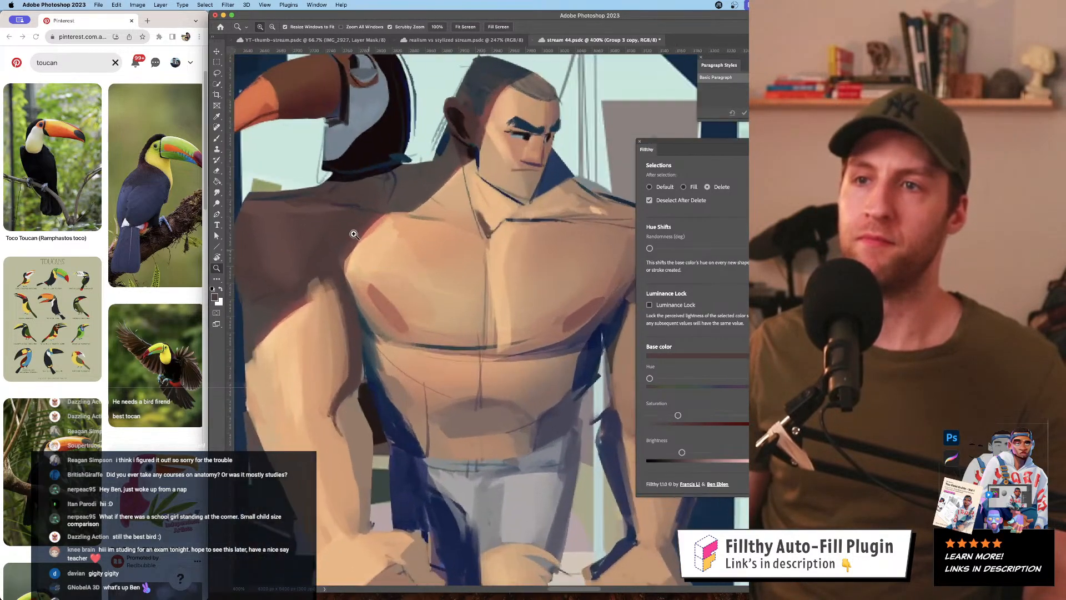
{"action": "key", "text": "b"}
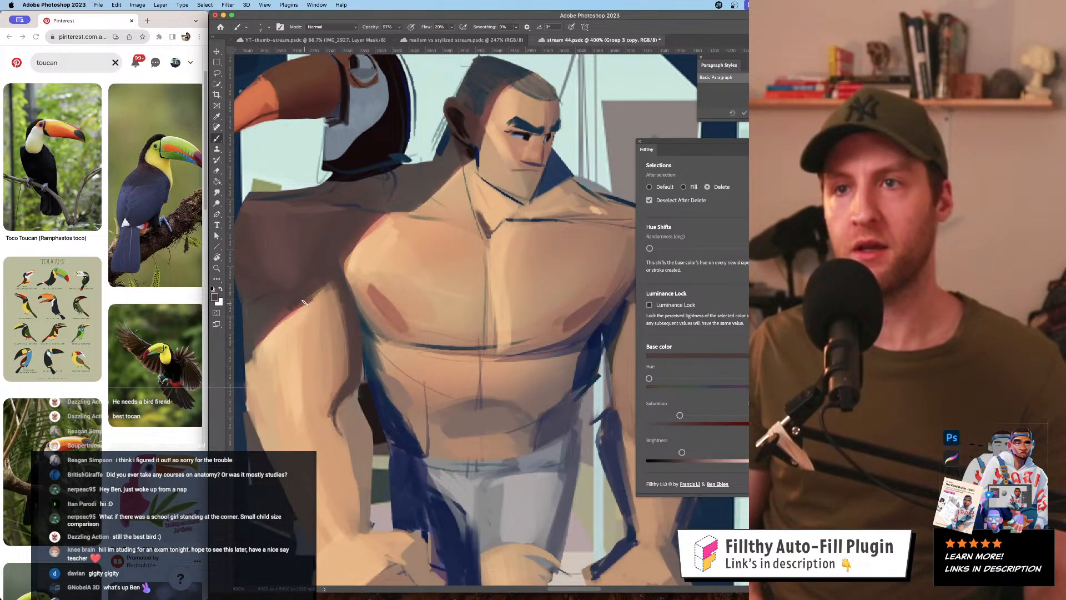
{"action": "left_click", "coordinate": [292, 317], "text": "alt"}
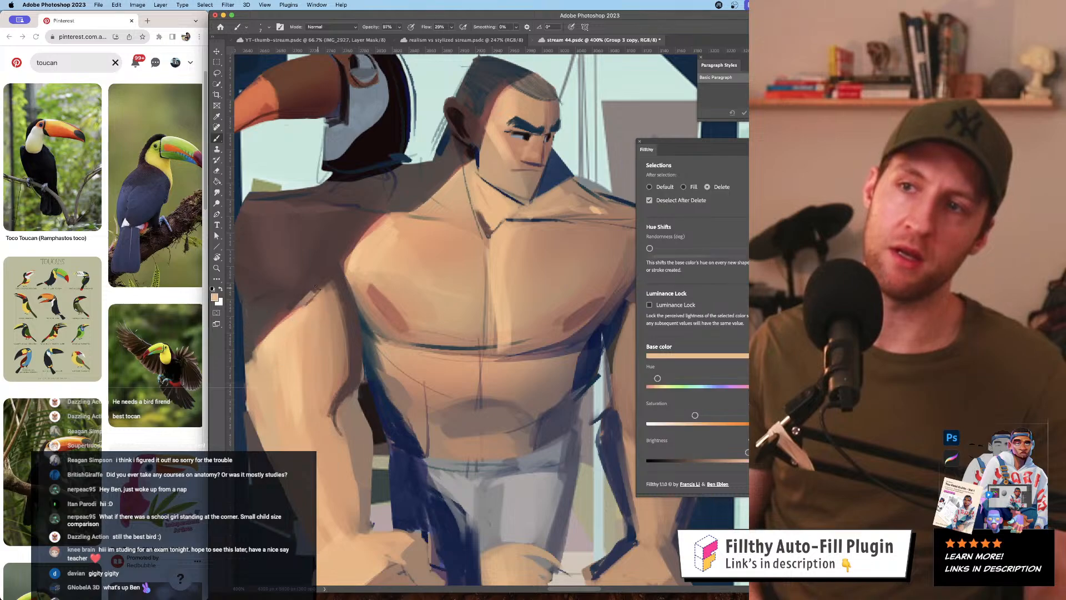
{"action": "left_click", "coordinate": [295, 326], "text": "alt"}
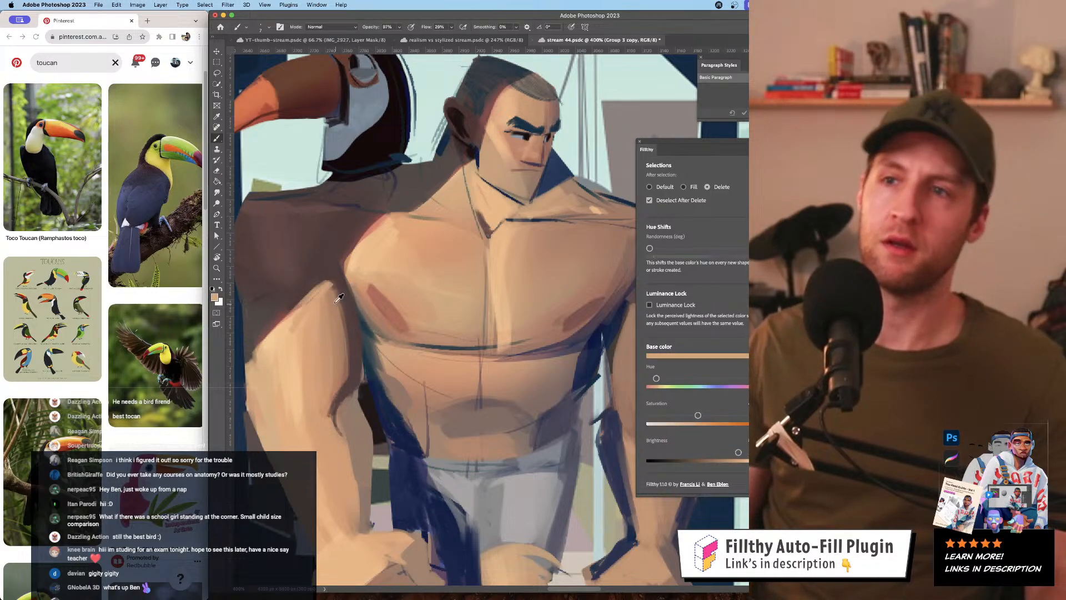
{"action": "left_click", "coordinate": [328, 311], "text": "alt"}
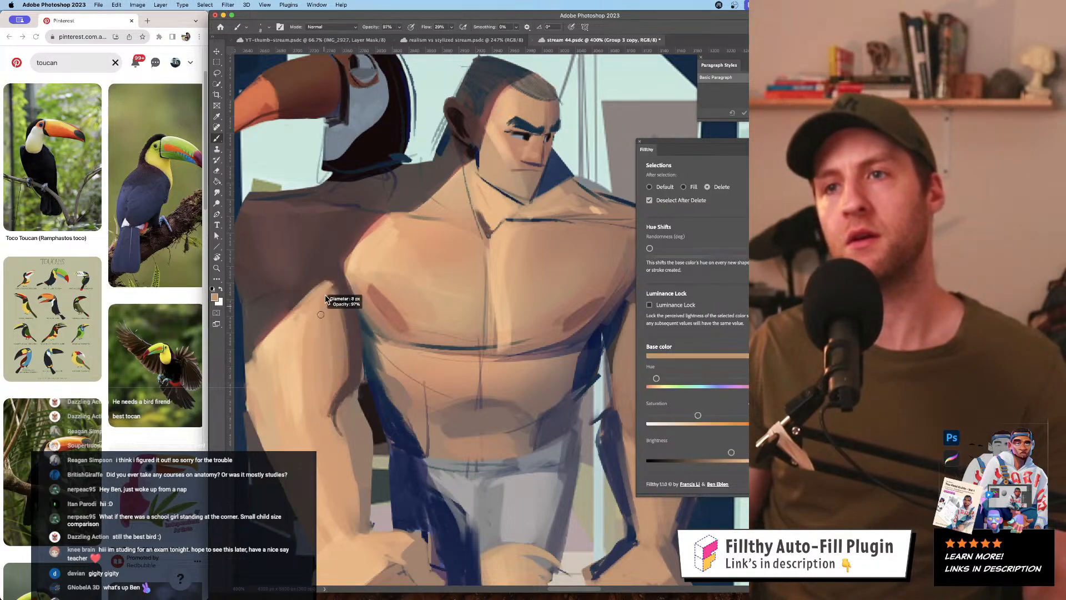
- Rework the shadow transition along the inner upper arm with browns and a skin tone sampled beside it
{"action": "left_click", "coordinate": [349, 290], "text": "alt"}
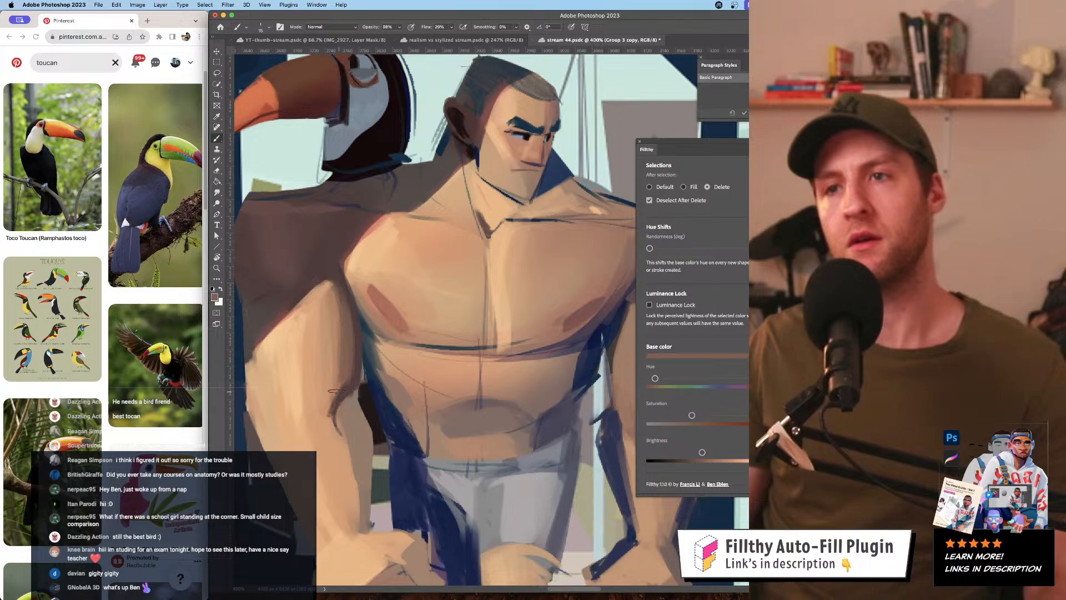
{"action": "left_click", "coordinate": [352, 327], "text": "alt"}
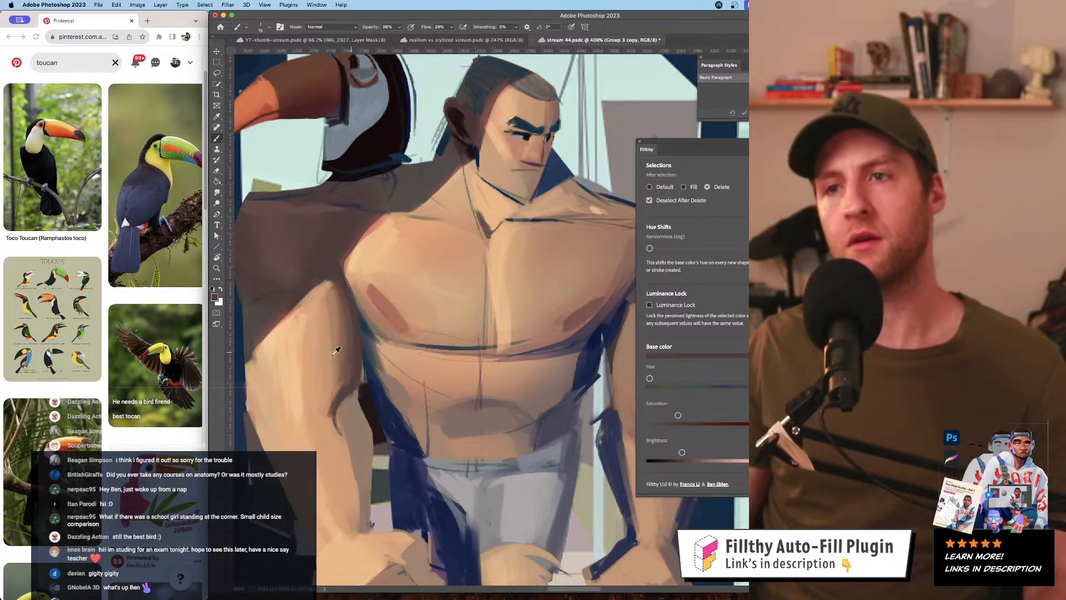
{"action": "left_click", "coordinate": [332, 336], "text": "alt"}
- Shift the brush color from the sampled arm skin tone to a brighter, more saturated orange
{"action": "key", "text": "z"}
{"action": "left_click", "coordinate": [375, 321], "text": "alt"}
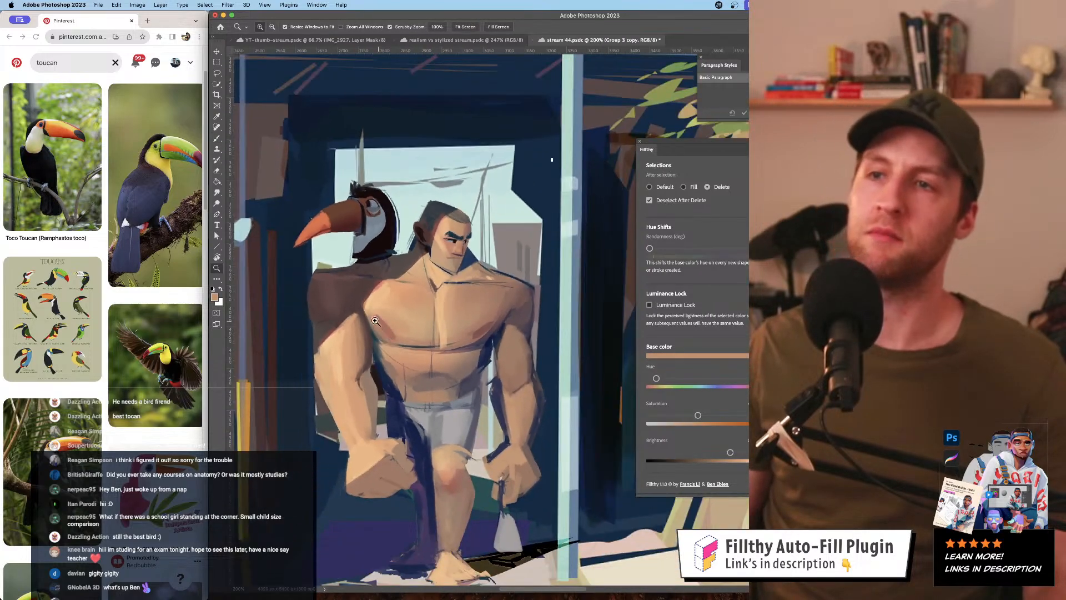
{"action": "left_click", "coordinate": [375, 321]}
{"action": "key", "text": "b"}
{"action": "left_click", "coordinate": [656, 381]}
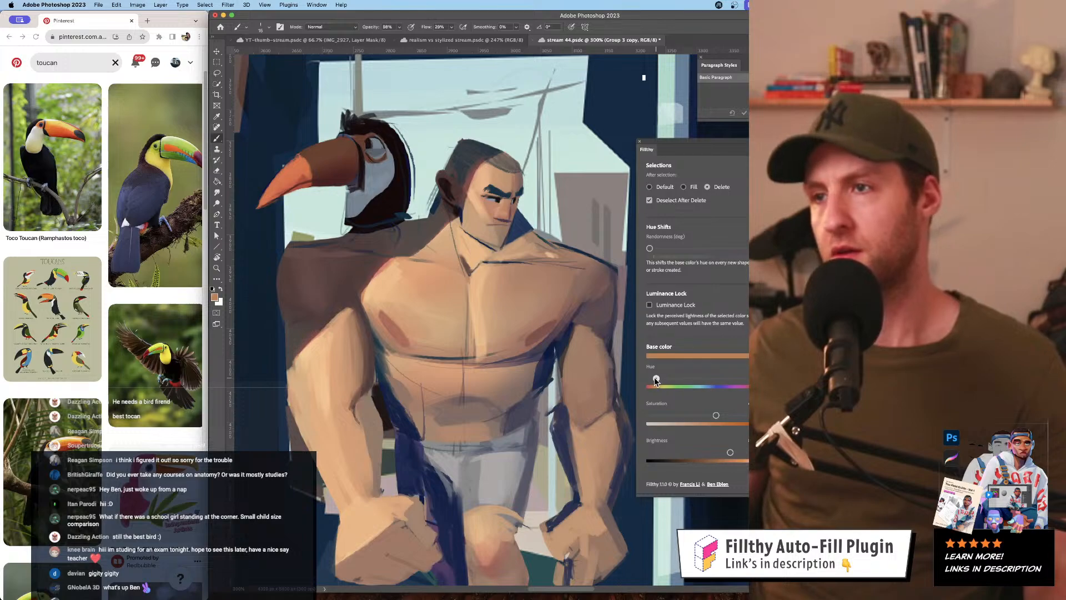
{"action": "left_click", "coordinate": [650, 378]}
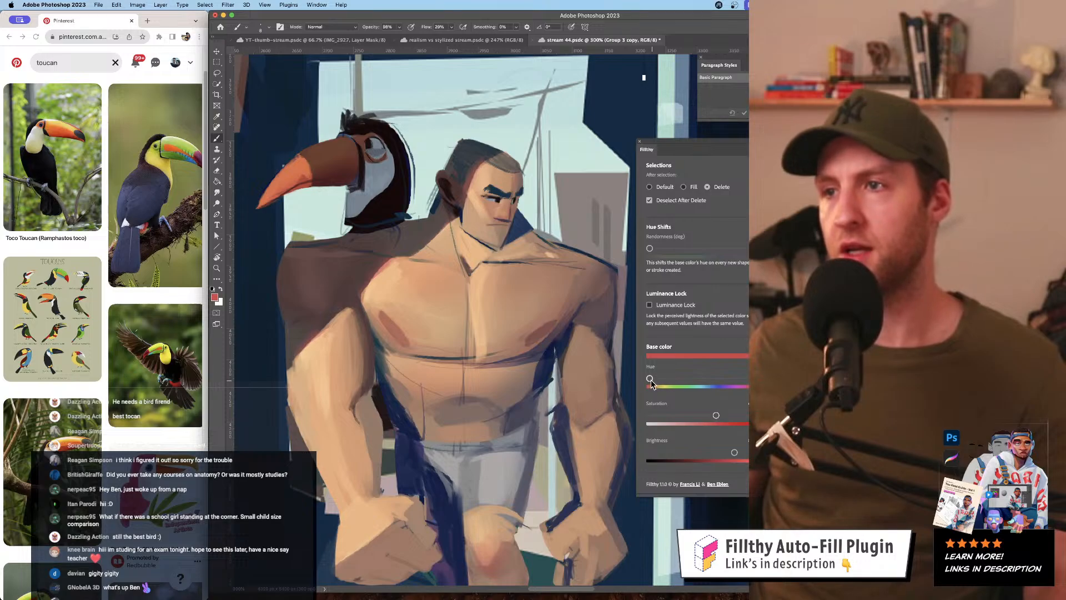
{"action": "left_click_drag", "start_coordinate": [651, 379], "coordinate": [655, 378]}
{"action": "left_click_drag", "start_coordinate": [734, 453], "coordinate": [740, 453]}
{"action": "left_click_drag", "start_coordinate": [716, 416], "coordinate": [715, 416]}
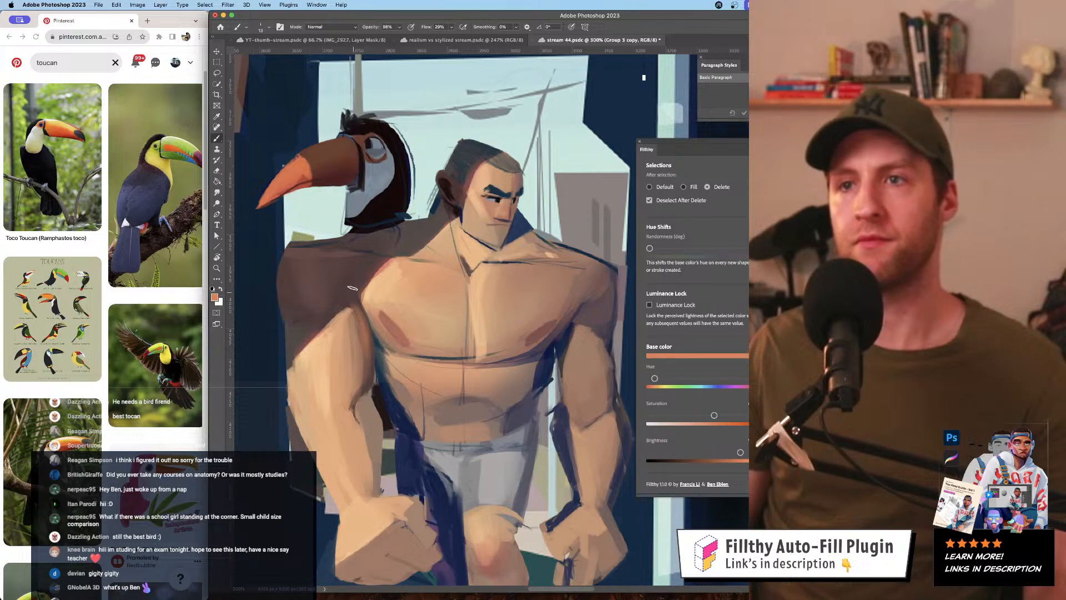
- Paint along the lower edge of the pectorals with a muted brown skin tone sampled from the chest
{"action": "key", "text": "z"}
{"action": "left_click", "coordinate": [395, 284], "text": "alt"}
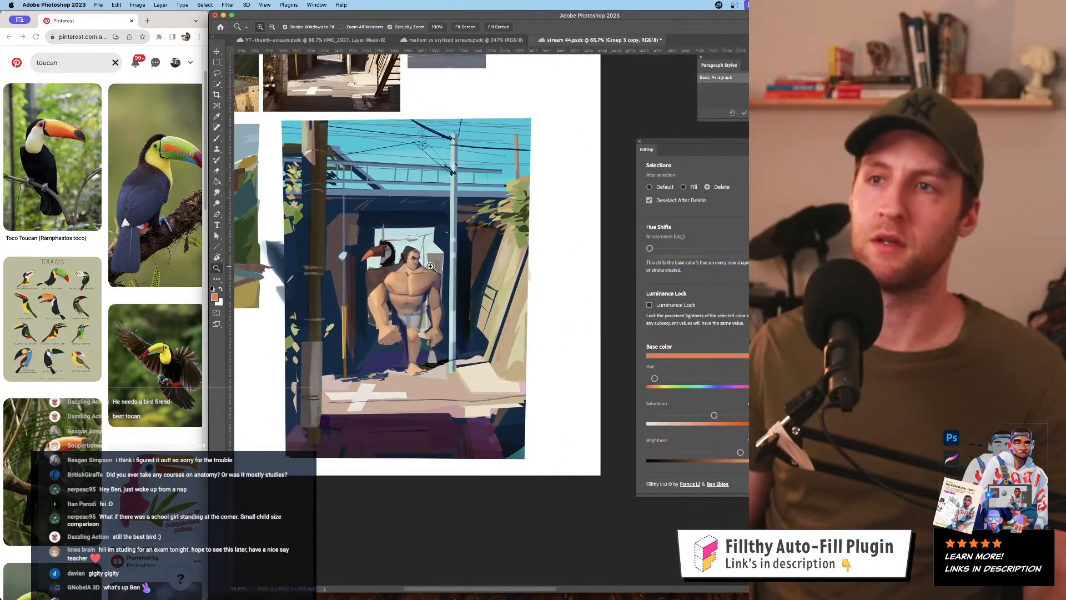
{"action": "left_click_drag", "start_coordinate": [396, 283], "coordinate": [396, 284]}
{"action": "key", "text": "b"}
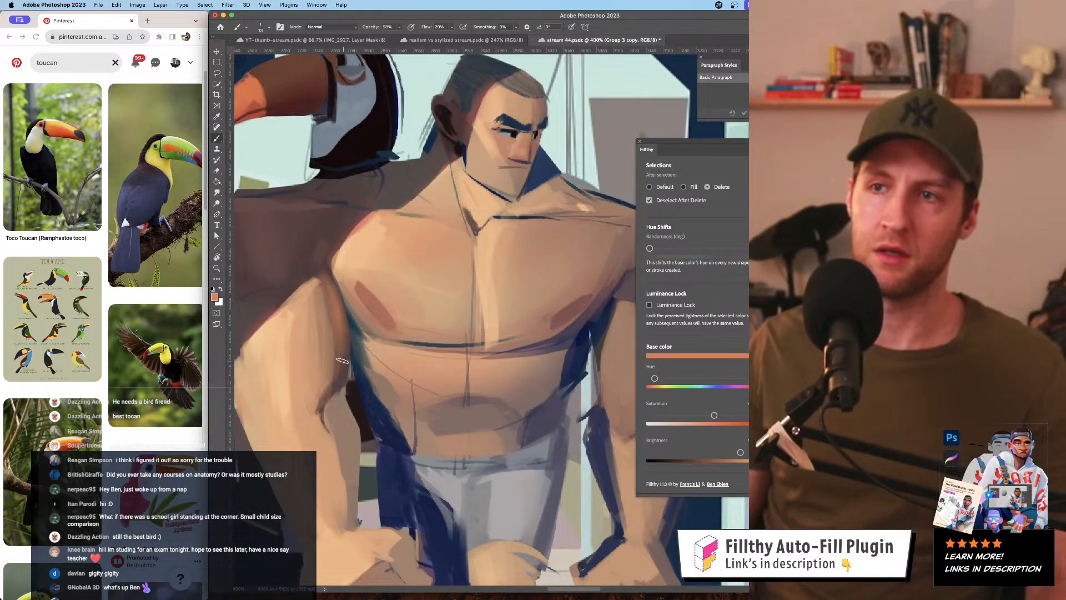
{"action": "left_click", "coordinate": [381, 345], "text": "alt"}
{"action": "key", "text": "bracketleft"}
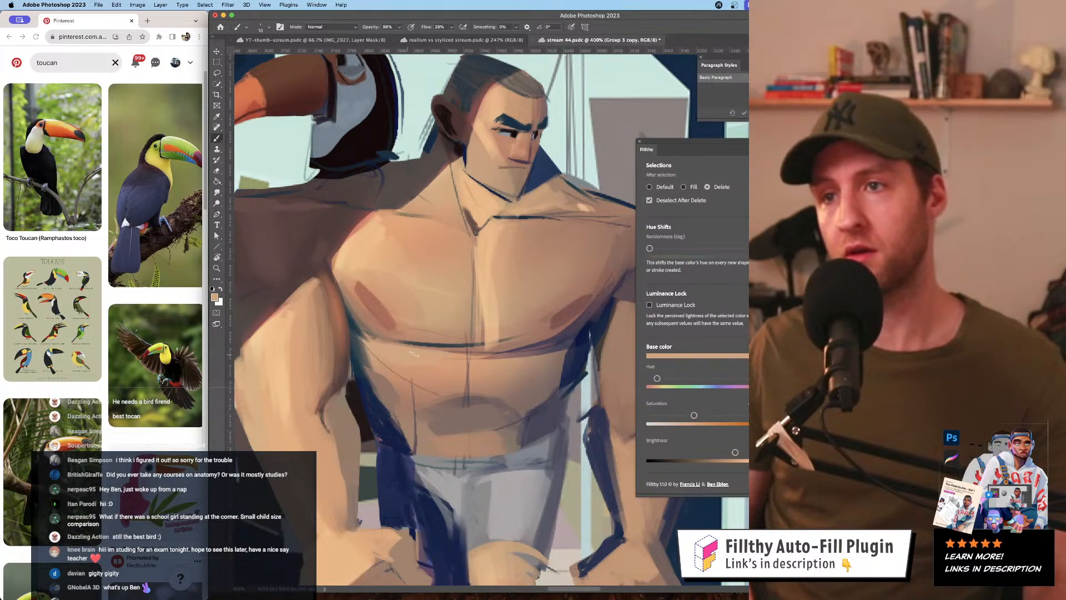
{"action": "left_click", "coordinate": [540, 331], "text": "alt"}
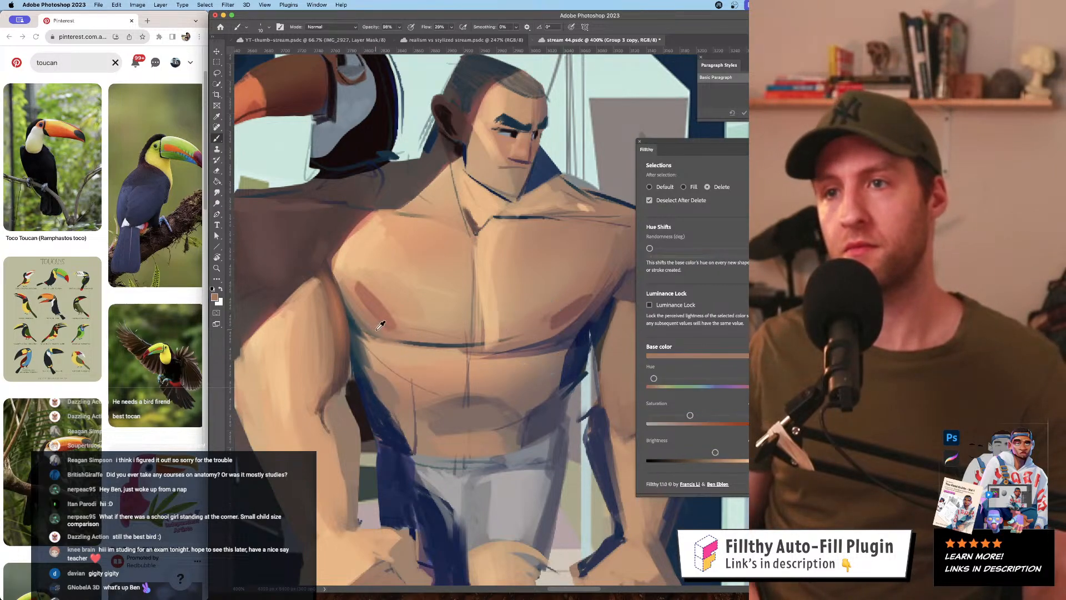
{"action": "key", "text": "bracketright"}
{"action": "left_click_drag", "start_coordinate": [388, 342], "coordinate": [460, 344]}
- Mirror the canvas horizontally to check the figure within the whole street scene
{"action": "key", "text": "z"}
{"action": "left_click", "coordinate": [456, 322], "text": "alt"}
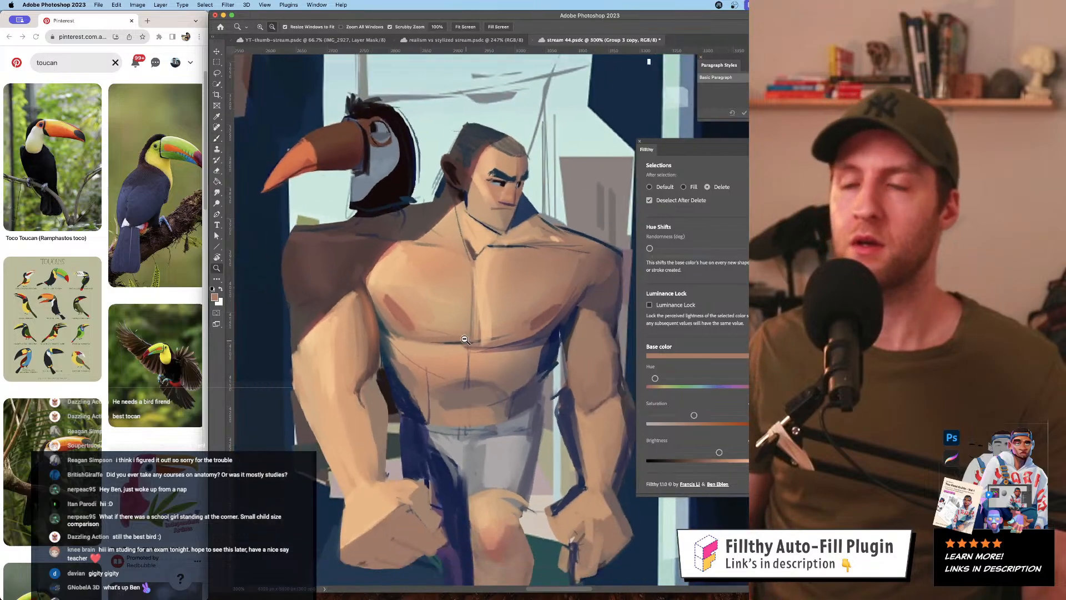
{"action": "left_click", "coordinate": [464, 327], "text": "alt"}
{"action": "left_click", "coordinate": [465, 329], "text": "alt"}
{"action": "left_click", "coordinate": [463, 351], "text": "alt"}
{"action": "left_click", "coordinate": [462, 355]}
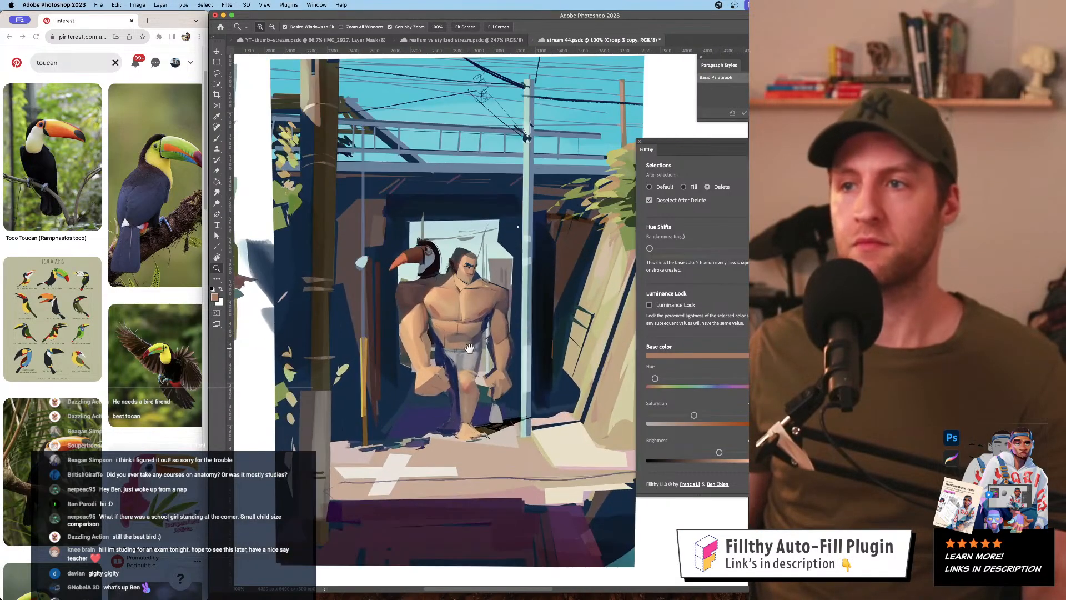
{"action": "left_click", "coordinate": [460, 344], "text": "alt"}
{"action": "left_click", "coordinate": [460, 338]}
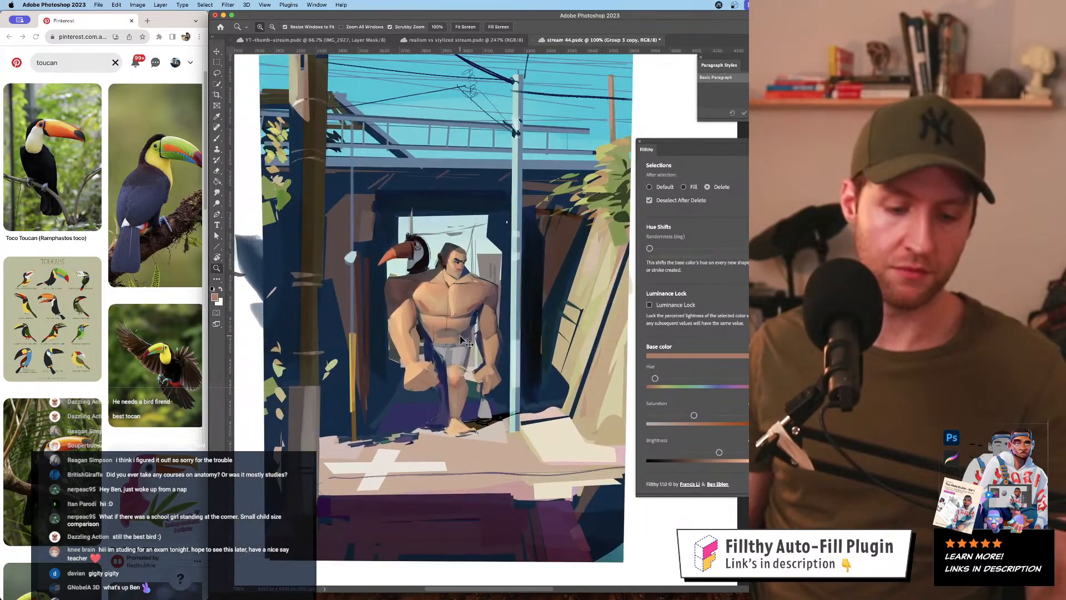
{"action": "key", "text": "super+shift+h"}
{"action": "left_click_drag", "start_coordinate": [481, 337], "coordinate": [334, 308]}
- Refine the edge between the lit chest and the shaded shoulder with skin and brown tones sampled there
{"action": "left_click", "coordinate": [444, 249]}
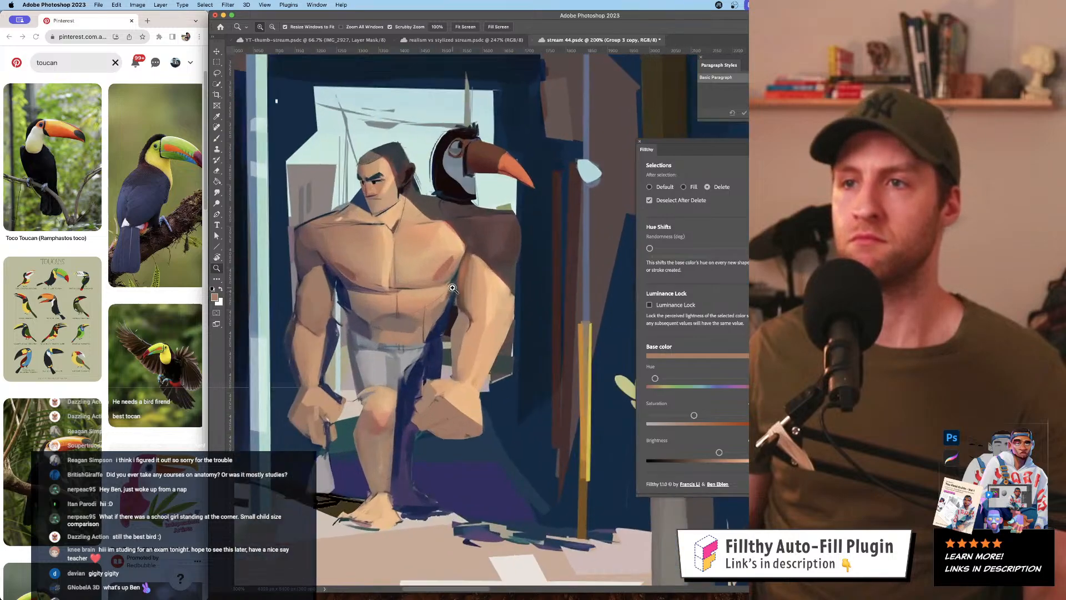
{"action": "left_click", "coordinate": [444, 249]}
{"action": "key", "text": "b"}
{"action": "left_click", "coordinate": [432, 244], "text": "alt"}
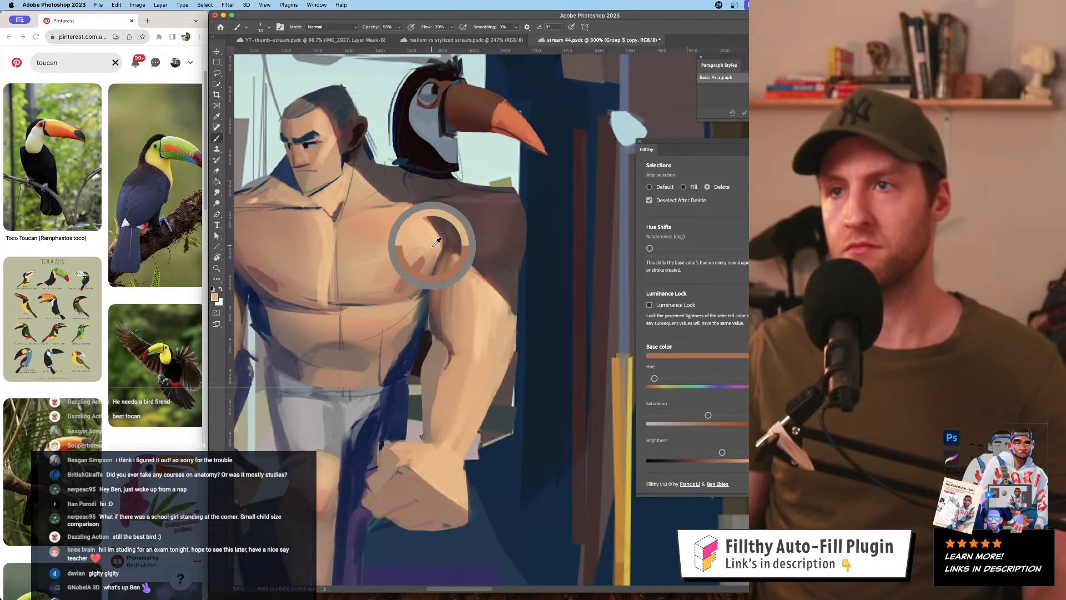
{"action": "left_click_drag", "start_coordinate": [446, 256], "coordinate": [437, 284]}
{"action": "mouse_move", "coordinate": [443, 261]}
{"action": "left_mouse_down"}
{"action": "mouse_move", "coordinate": [440, 301]}
{"action": "mouse_move", "coordinate": [451, 260]}
{"action": "left_mouse_up"}
{"action": "left_click", "coordinate": [452, 258], "text": "alt"}
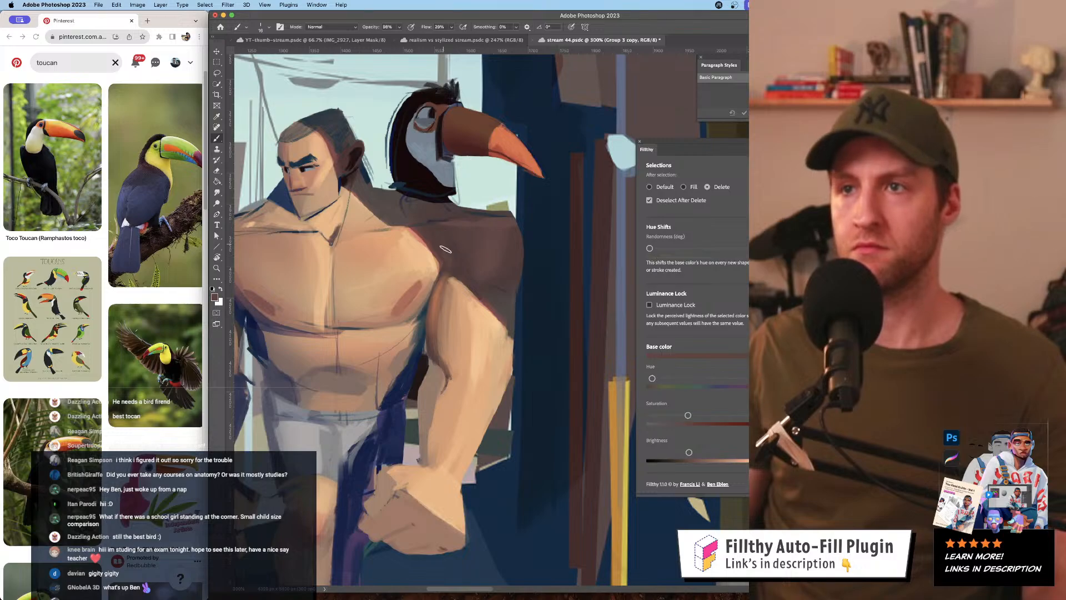
- Shift the brush color to a slightly brighter, more saturated skin tone
{"action": "key", "text": "z"}
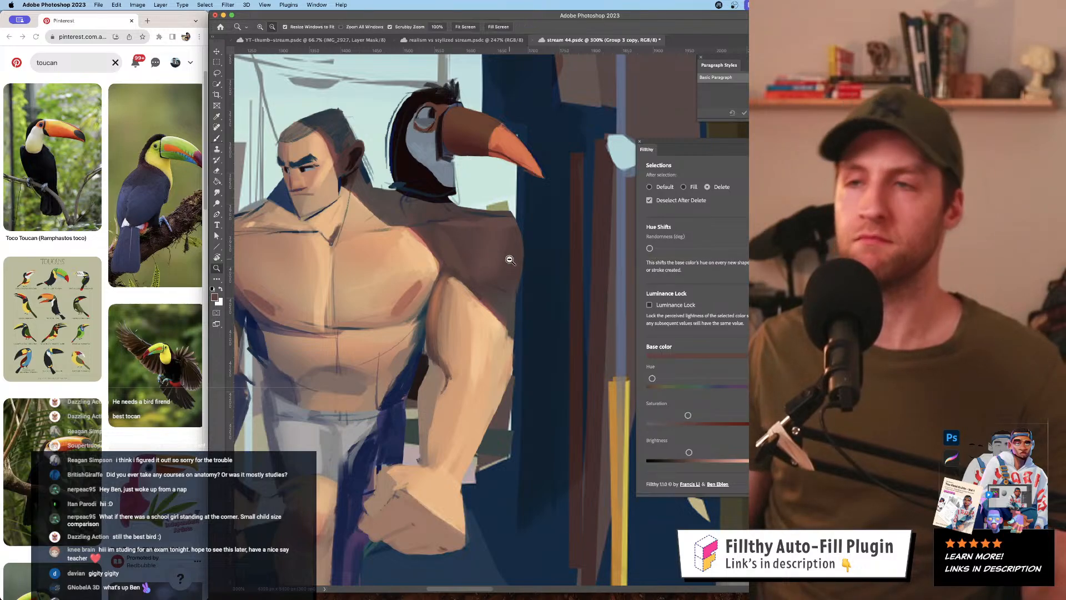
{"action": "left_click_drag", "start_coordinate": [507, 259], "coordinate": [482, 256]}
{"action": "left_click", "coordinate": [444, 275]}
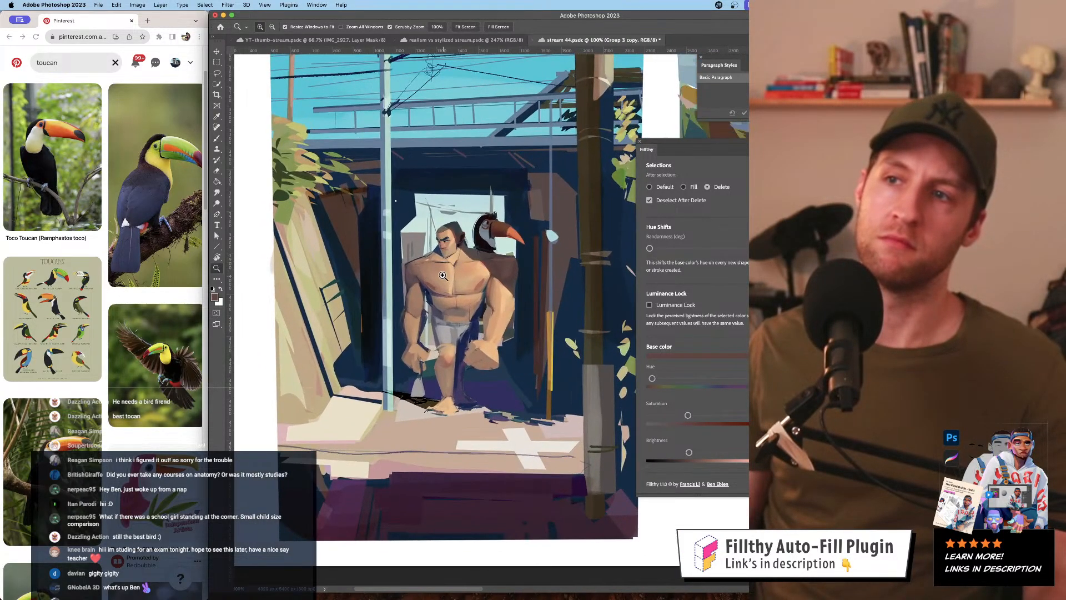
{"action": "left_click", "coordinate": [444, 275]}
{"action": "key", "text": "b"}
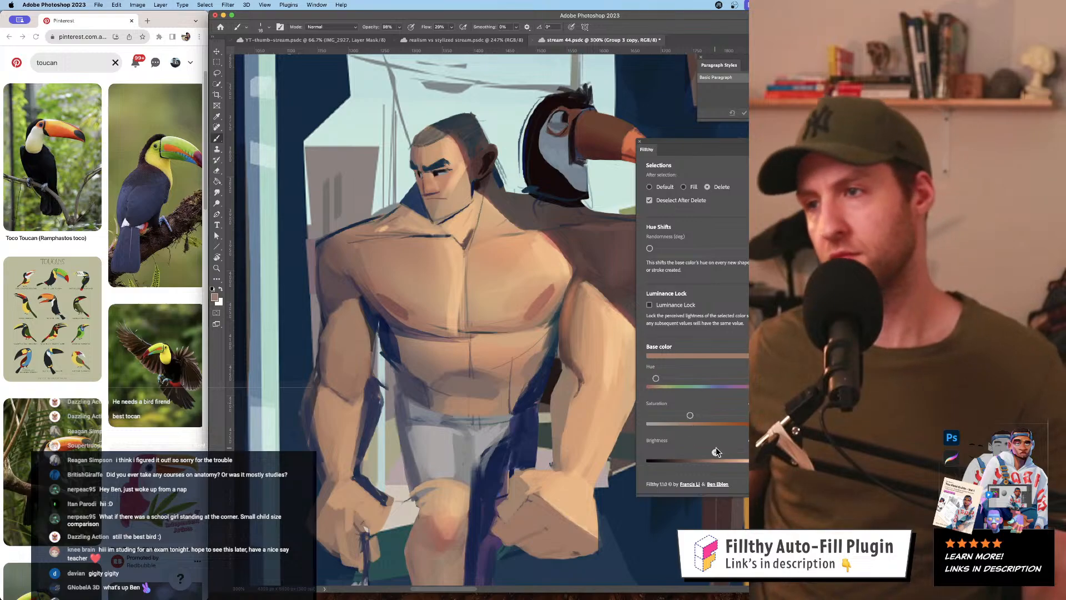
{"action": "left_click_drag", "start_coordinate": [715, 452], "coordinate": [718, 452]}
{"action": "left_click_drag", "start_coordinate": [690, 415], "coordinate": [695, 415]}
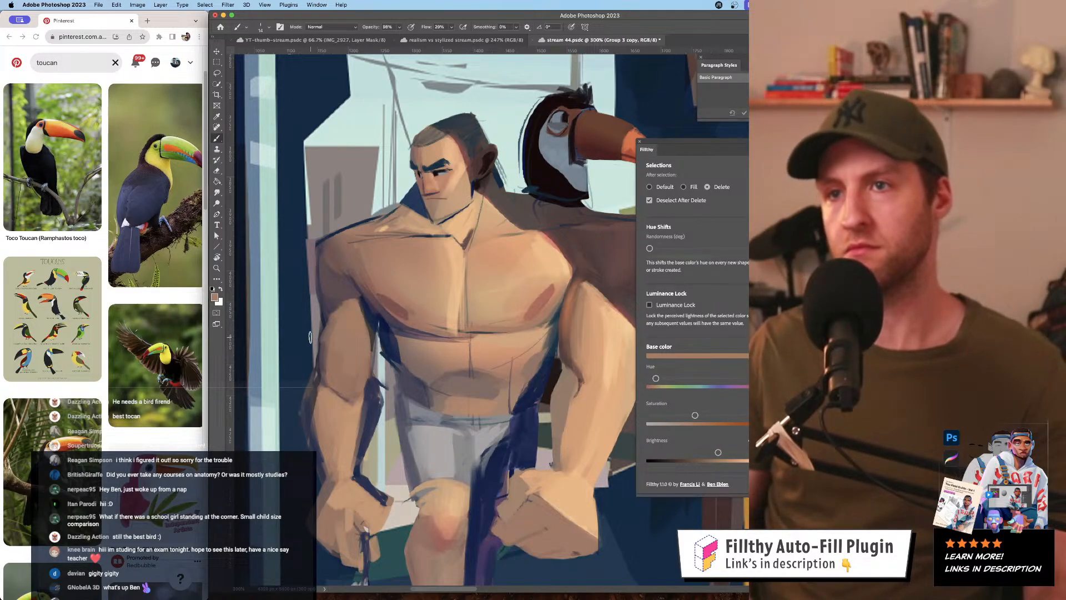
{"action": "left_click_drag", "start_coordinate": [718, 452], "coordinate": [720, 452]}
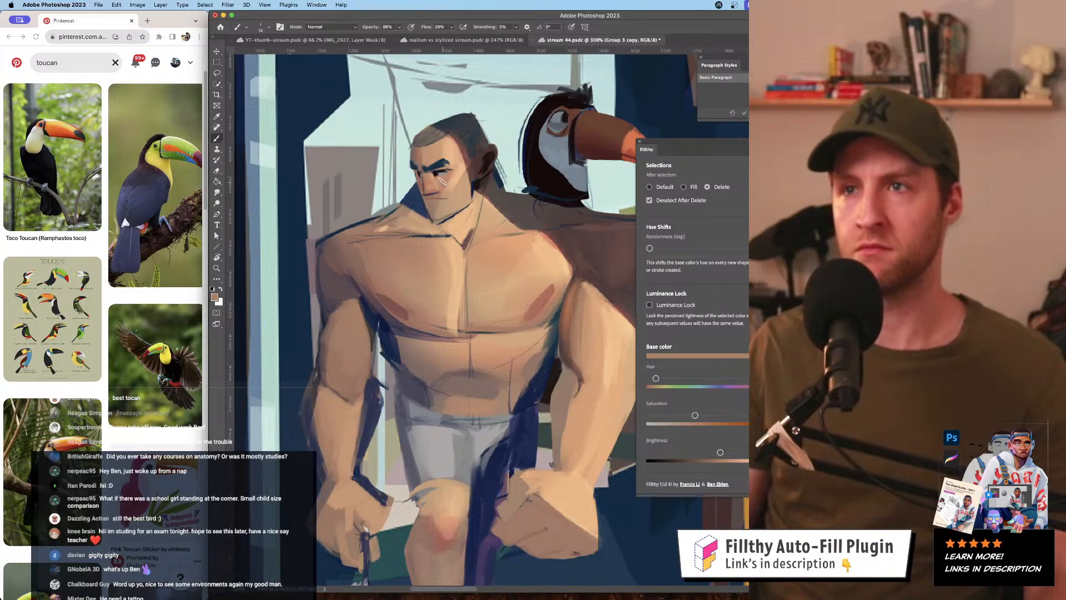
- Sample the dark blue shadow beside the jaw and extend it slightly upward with a short stroke
{"action": "left_click", "coordinate": [439, 169], "text": "super"}
{"action": "left_click", "coordinate": [405, 198], "text": "alt"}
{"action": "left_click_drag", "start_coordinate": [409, 186], "coordinate": [403, 184]}
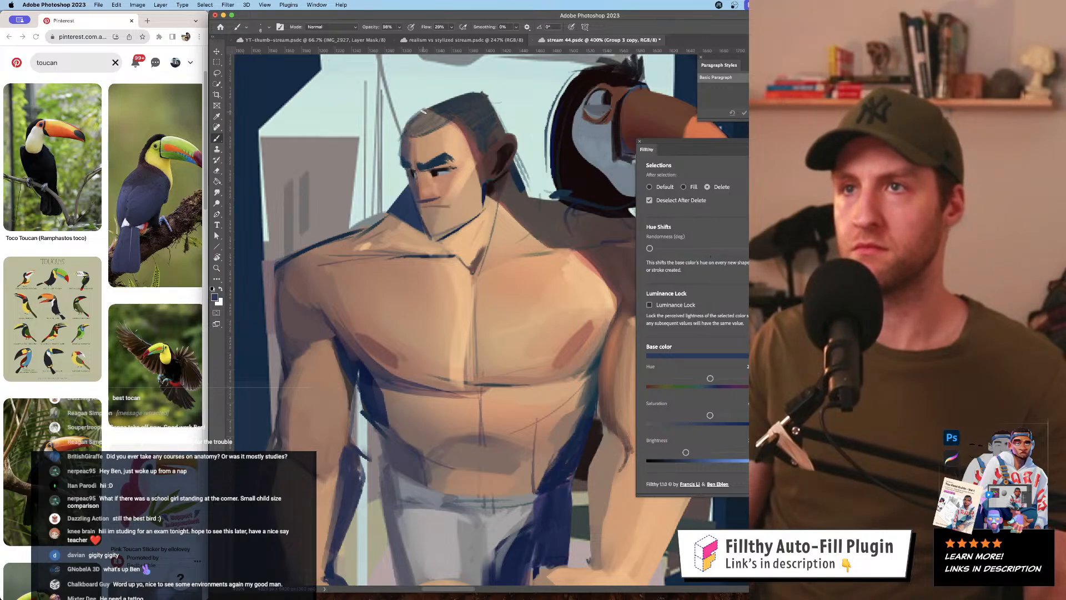
- Compare the jaw shadow up close and within the whole scene, and resample the dark blue beside the face
{"action": "left_click", "coordinate": [444, 206], "text": "alt+super"}
{"action": "left_click", "coordinate": [444, 206], "text": "alt+super"}
{"action": "left_click", "coordinate": [445, 206], "text": "alt+super"}
{"action": "left_click", "coordinate": [445, 206], "text": "alt+super"}
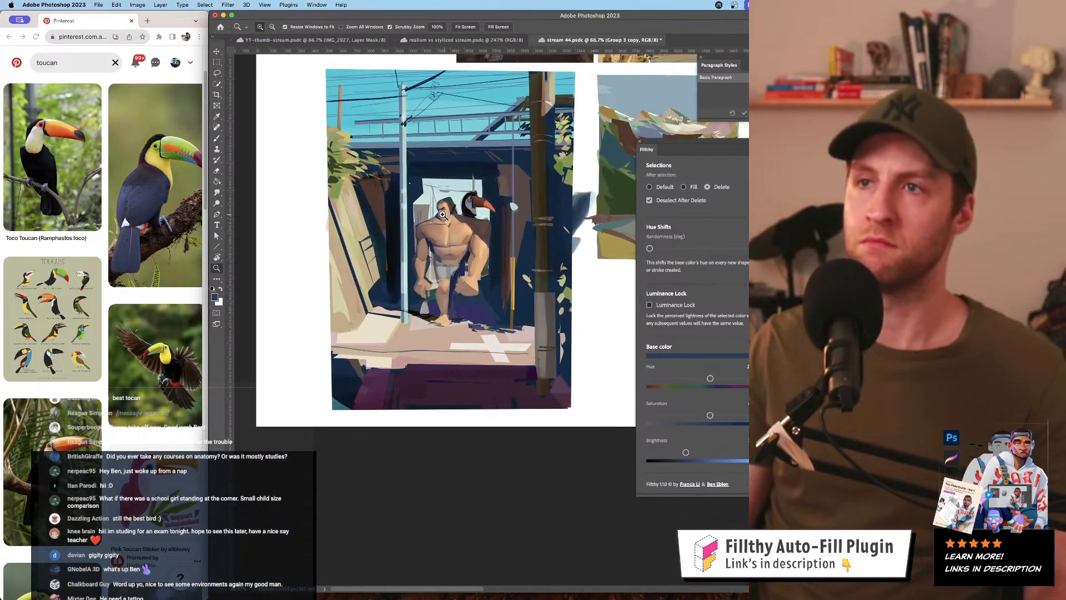
{"action": "left_click", "coordinate": [452, 212], "text": "super"}
{"action": "left_click", "coordinate": [452, 213], "text": "super"}
{"action": "left_click", "coordinate": [452, 212], "text": "super"}
{"action": "left_click", "coordinate": [452, 213], "text": "super"}
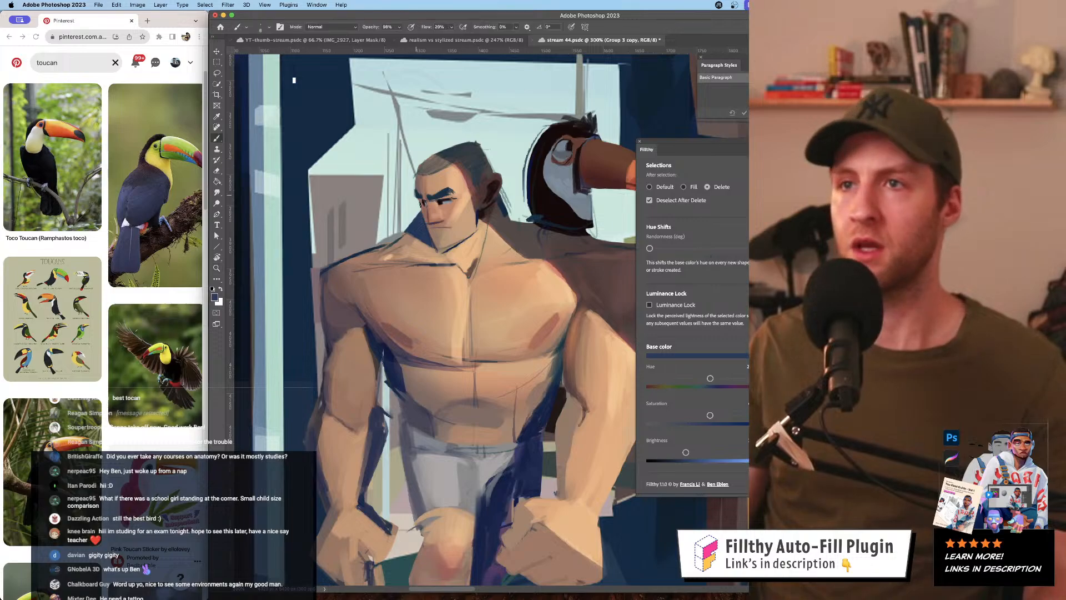
{"action": "left_click", "coordinate": [425, 217], "text": "alt"}
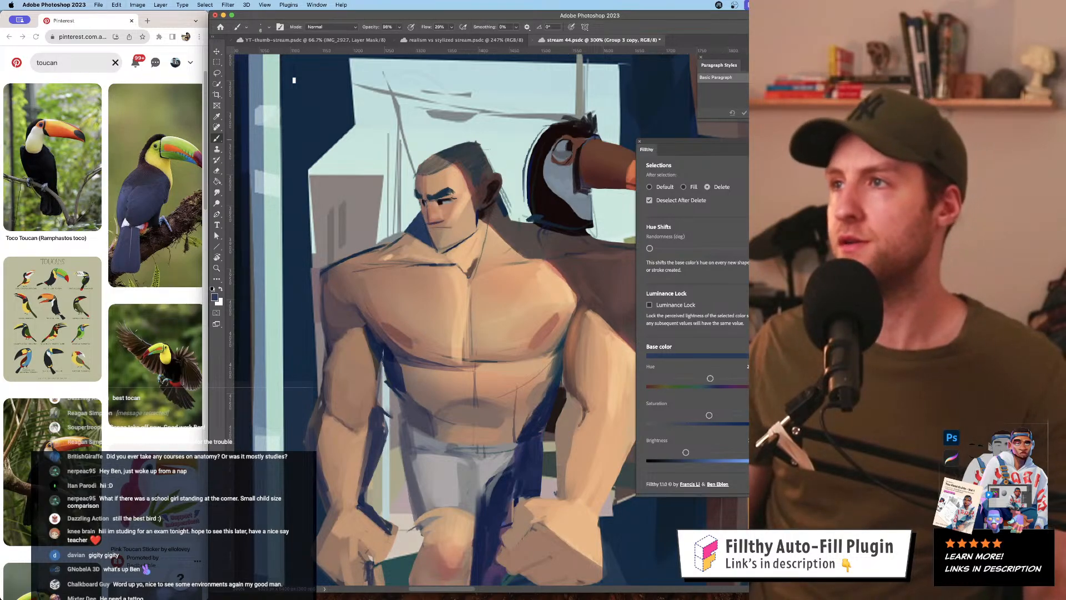
{"action": "left_click", "coordinate": [833, 172]}
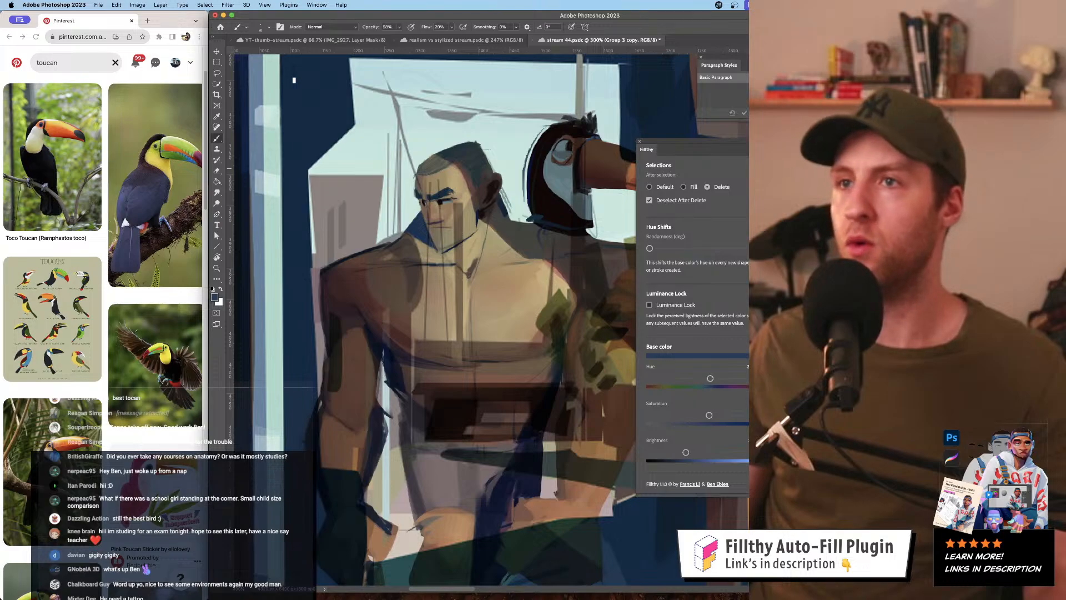
{"action": "key", "text": "super+space"}
{"action": "mouse_move", "coordinate": [595, 244]}
{"action": "left_mouse_down"}
{"action": "mouse_move", "coordinate": [570, 272]}
{"action": "mouse_move", "coordinate": [534, 284]}
{"action": "mouse_move", "coordinate": [577, 284]}
{"action": "left_mouse_up"}
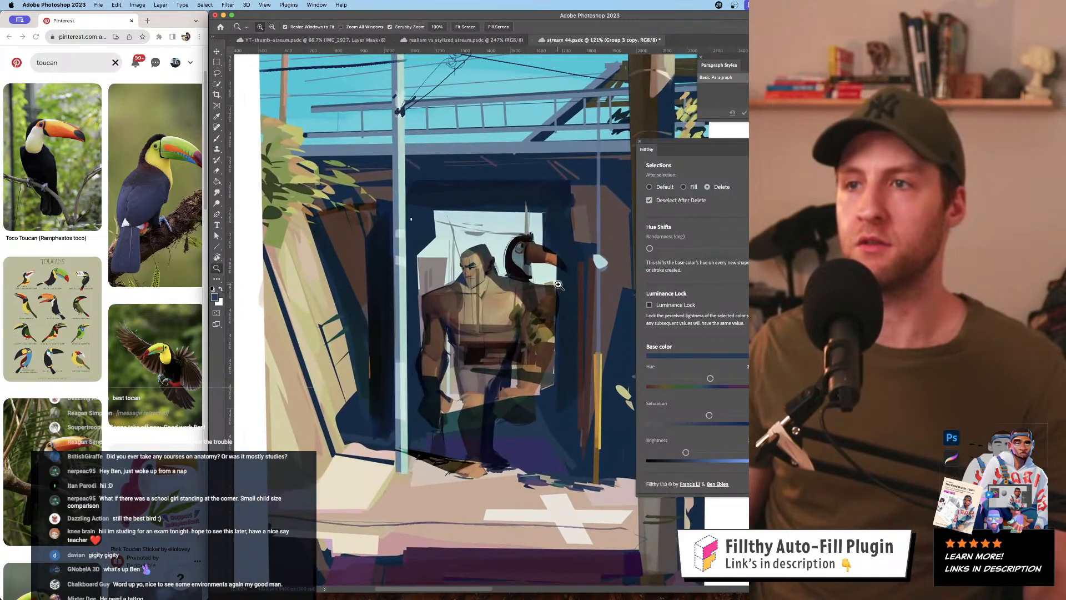
{"action": "key", "text": "super+z"}
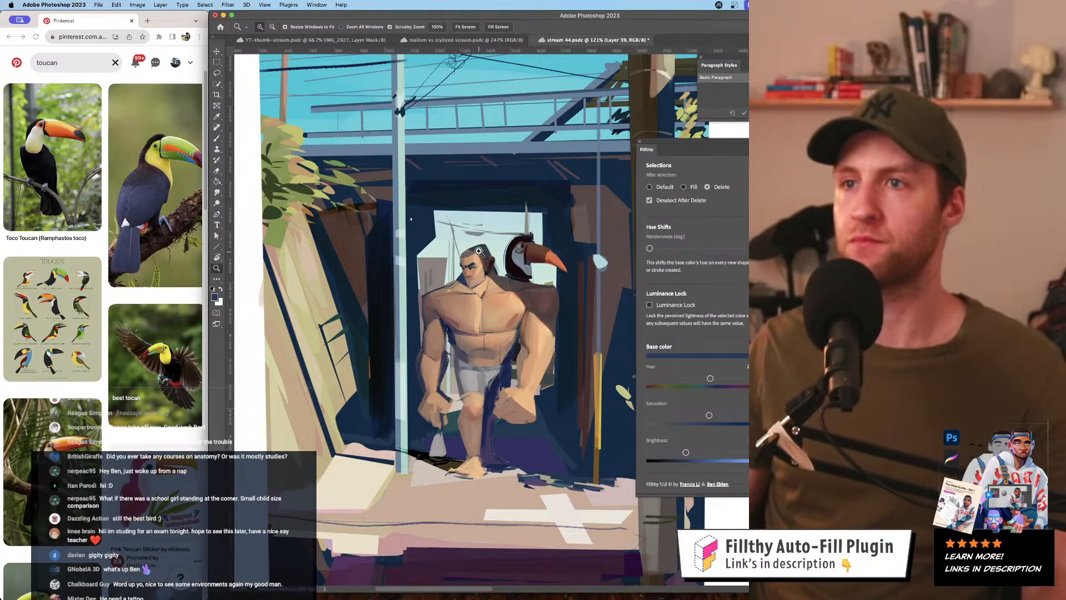
- Undo the last change and shift the blue sampled beside the jaw to a brighter, more saturated blue
{"action": "left_click_drag", "start_coordinate": [486, 258], "coordinate": [525, 258]}
{"action": "key", "text": "b"}
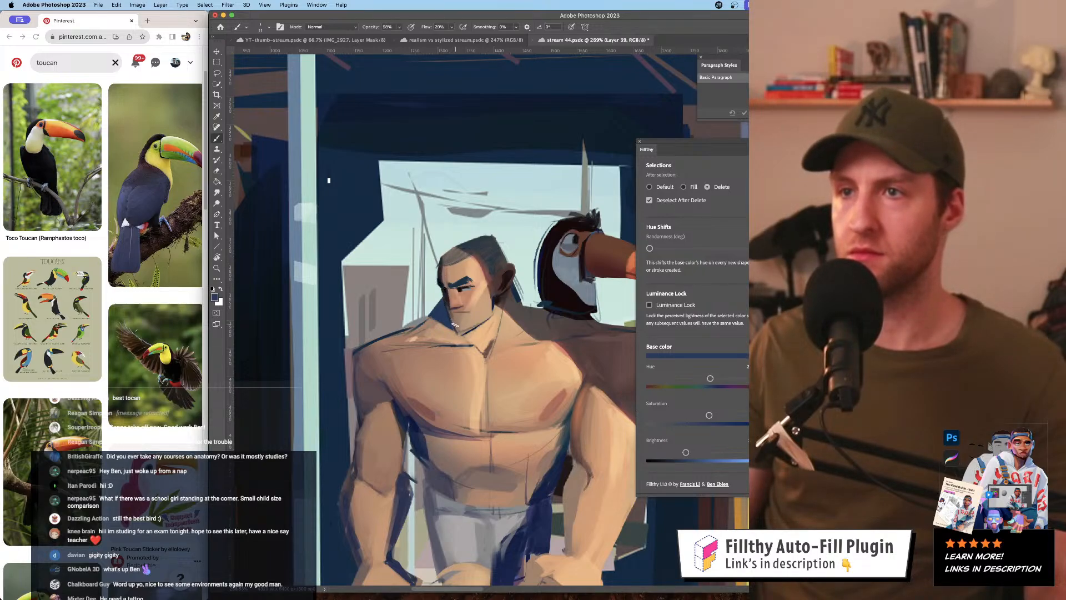
{"action": "key", "text": "super+z"}
{"action": "left_click", "coordinate": [445, 305], "text": "alt"}
{"action": "left_click_drag", "start_coordinate": [715, 416], "coordinate": [722, 416]}
{"action": "left_click_drag", "start_coordinate": [707, 451], "coordinate": [723, 452]}
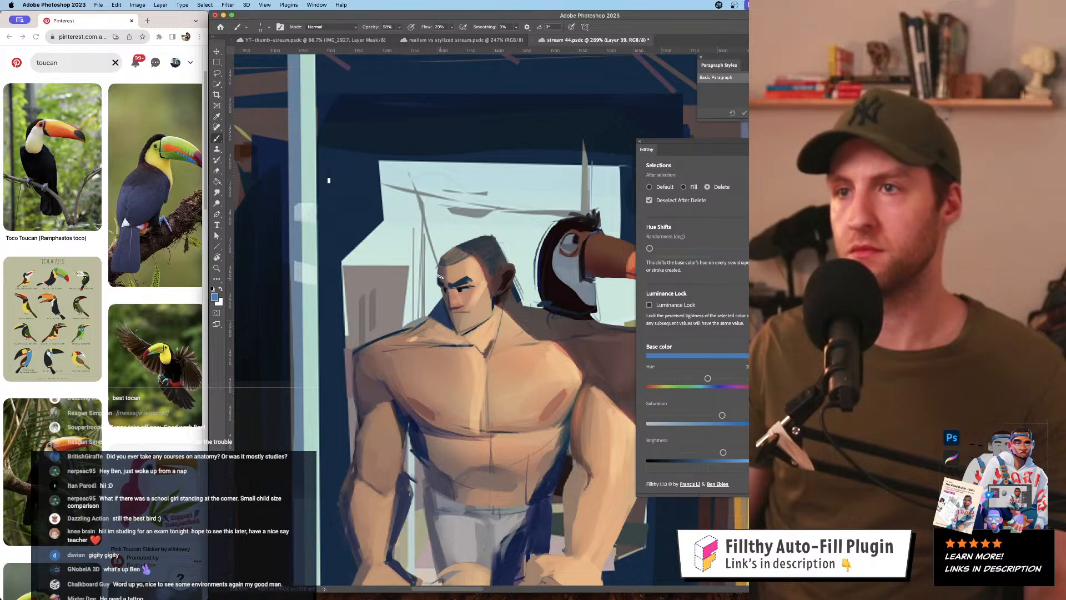
- Examine how the figure reads within the full street scene and up close
{"action": "left_click", "coordinate": [530, 239], "text": "alt"}
{"action": "left_click", "coordinate": [529, 239], "text": "alt"}
{"action": "left_click", "coordinate": [526, 255], "text": "alt"}
{"action": "left_click_drag", "start_coordinate": [526, 259], "coordinate": [509, 260]}
{"action": "left_click", "coordinate": [504, 268], "text": "alt"}
{"action": "left_click", "coordinate": [507, 271]}
{"action": "left_click", "coordinate": [507, 270]}
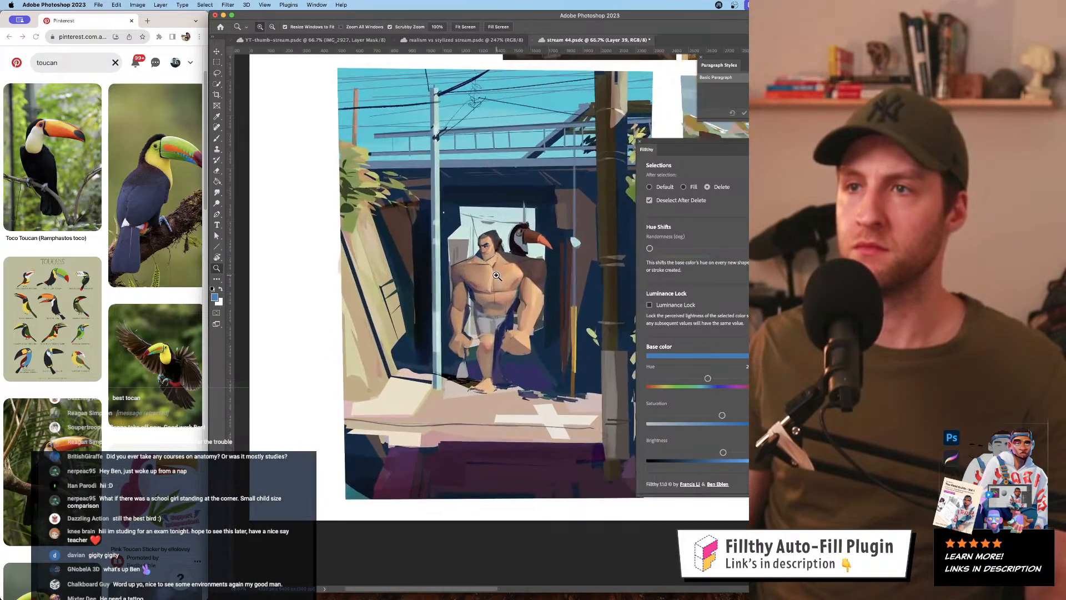
{"action": "left_click", "coordinate": [507, 271]}
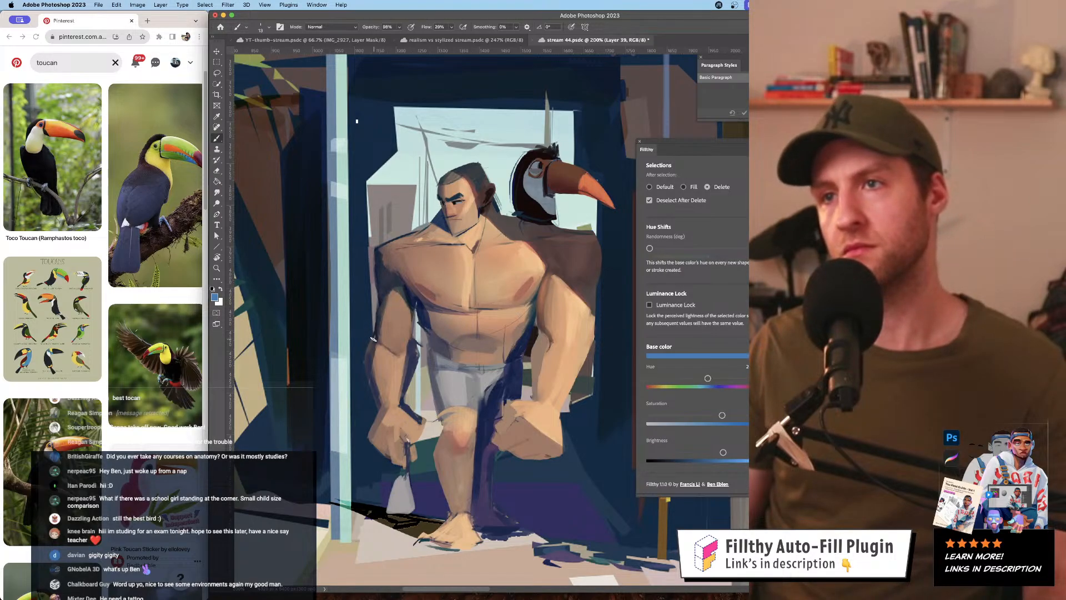
- Brush the bright blue down the front leg from the knee to the shin
{"action": "key", "text": "z"}
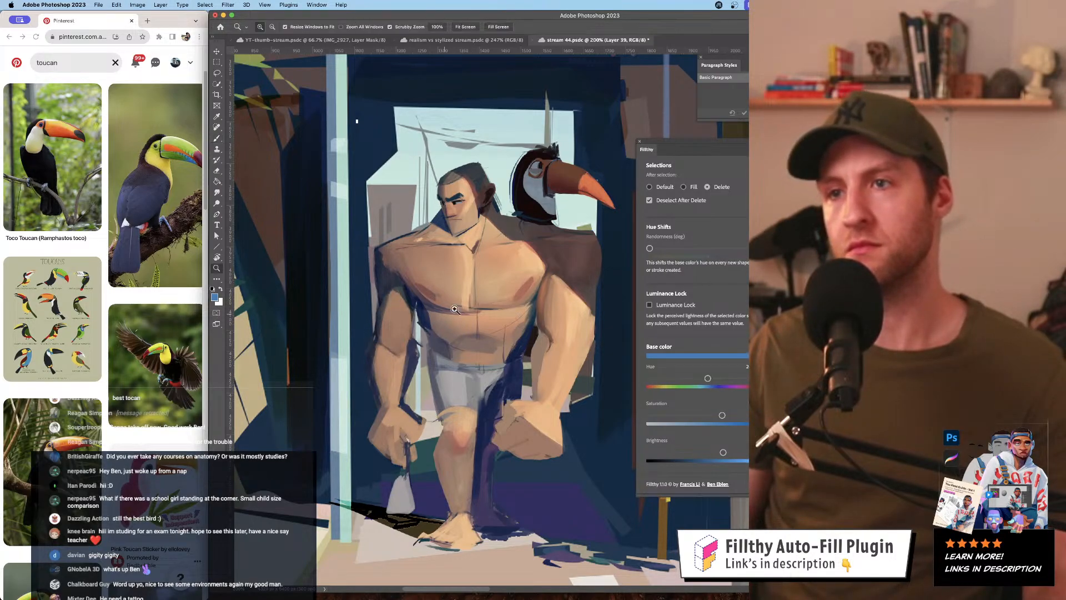
{"action": "left_click", "coordinate": [471, 306], "text": "alt"}
{"action": "left_click", "coordinate": [471, 306], "text": "alt"}
{"action": "left_click", "coordinate": [471, 306], "text": "alt"}
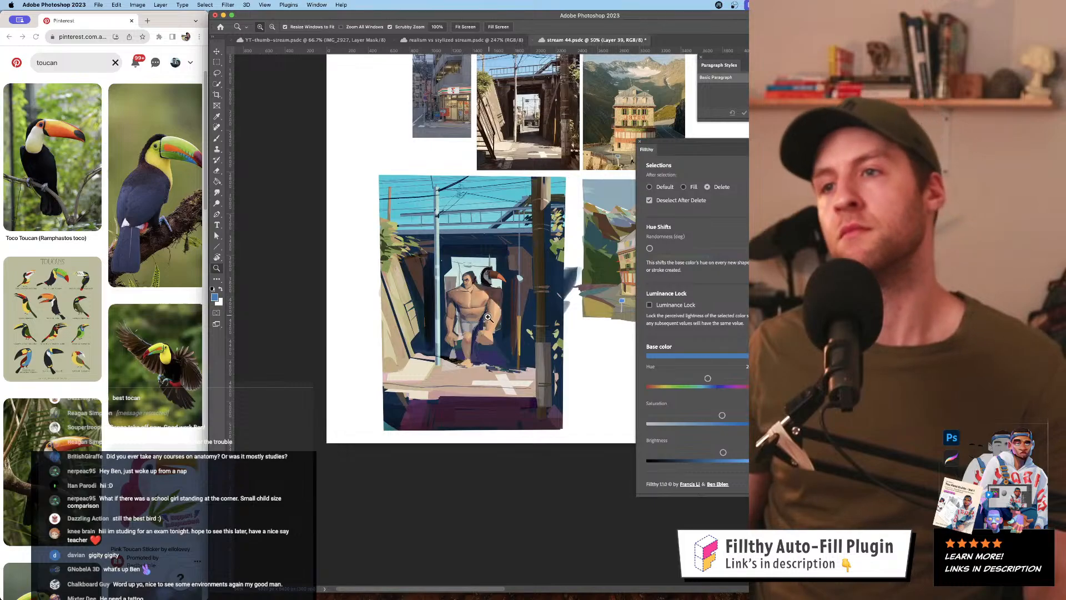
{"action": "left_click", "coordinate": [503, 315]}
{"action": "left_click", "coordinate": [487, 332], "text": "alt"}
{"action": "left_click_drag", "start_coordinate": [504, 340], "coordinate": [438, 330]}
{"action": "left_click", "coordinate": [437, 331]}
{"action": "left_click", "coordinate": [436, 330]}
{"action": "left_click", "coordinate": [437, 330]}
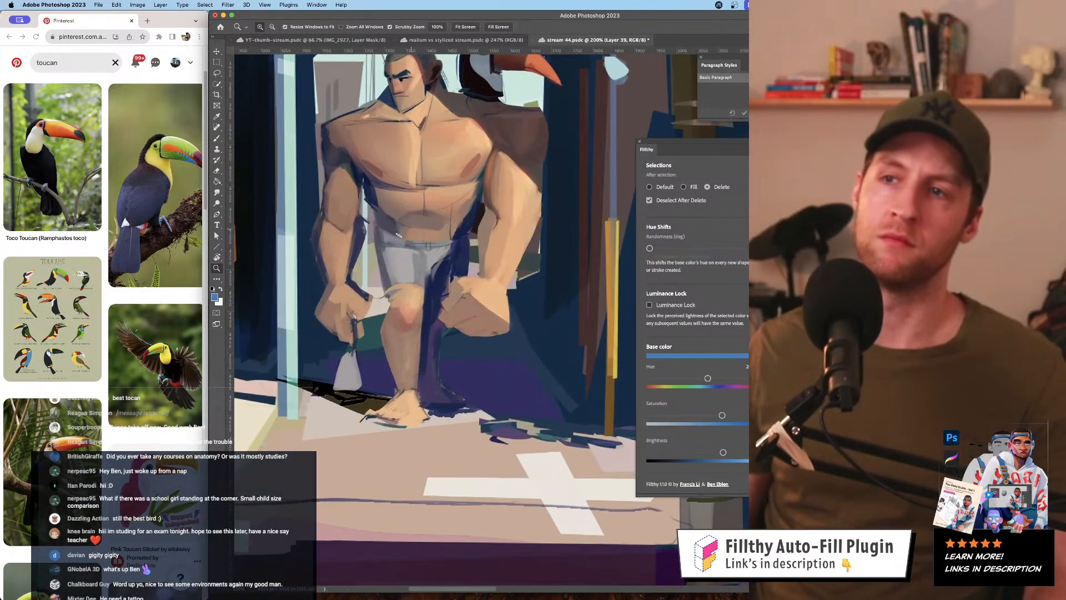
{"action": "key", "text": "b"}
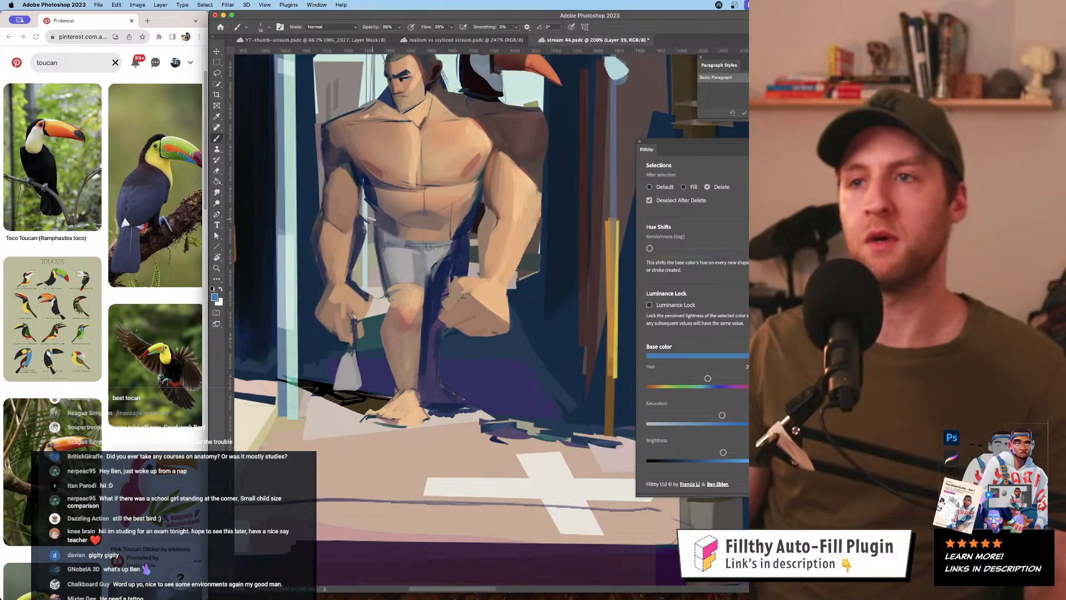
{"action": "mouse_move", "coordinate": [392, 303]}
{"action": "left_mouse_down"}
{"action": "mouse_move", "coordinate": [383, 340]}
{"action": "mouse_move", "coordinate": [396, 379]}
{"action": "left_mouse_up"}
- Review the whole street painting next to the neighboring mountain hotel study
{"action": "key", "text": "z"}
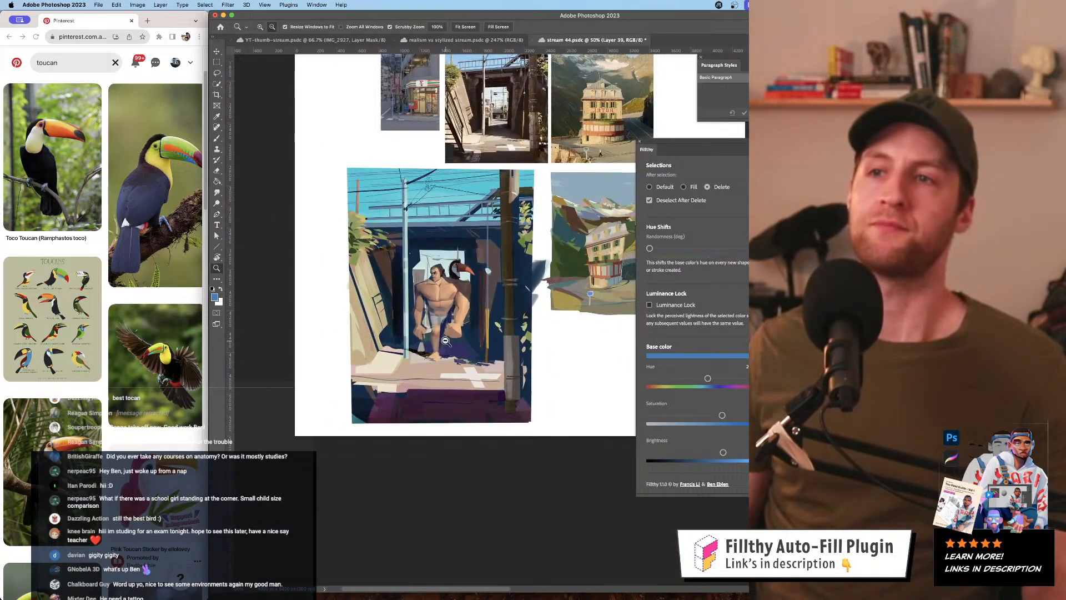
{"action": "scroll", "coordinate": [471, 354], "scroll_direction": "down", "scroll_amount": 2}
{"action": "scroll", "coordinate": [454, 342], "scroll_direction": "up", "scroll_amount": 4}
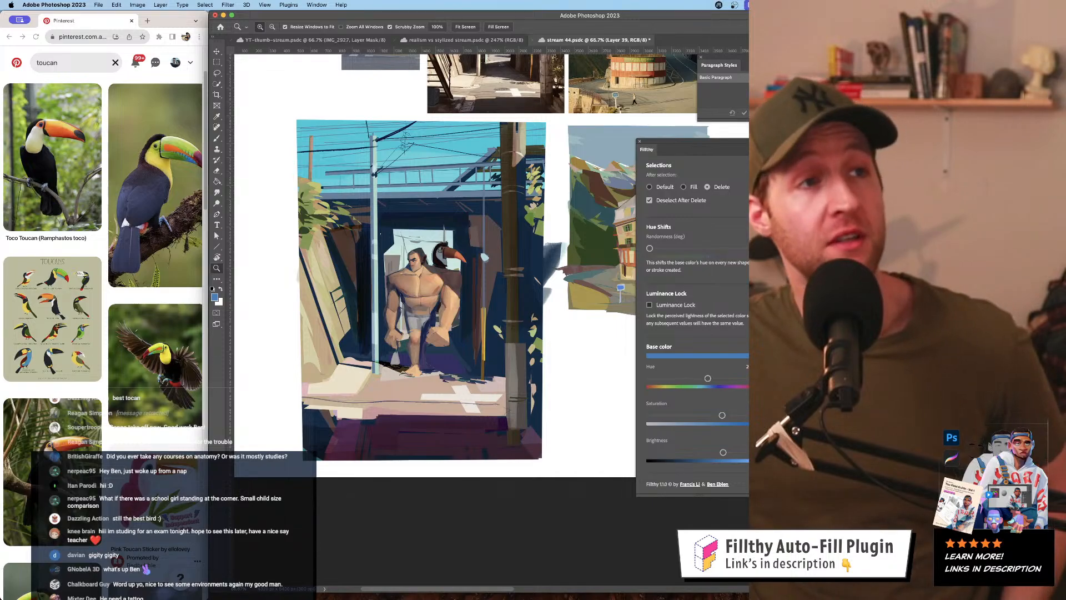
{"action": "key", "text": "shift+Tab"}
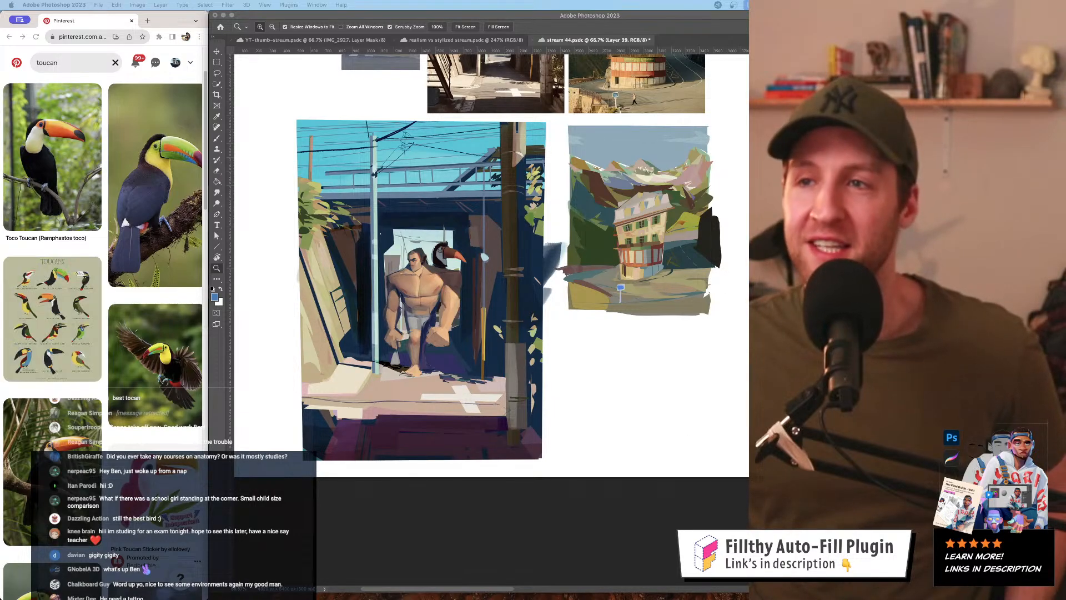
{"action": "key", "text": "Tab"}
{"action": "mouse_move", "coordinate": [453, 257]}
{"action": "left_mouse_down"}
{"action": "mouse_move", "coordinate": [479, 256]}
{"action": "mouse_move", "coordinate": [464, 255]}
{"action": "left_mouse_up"}
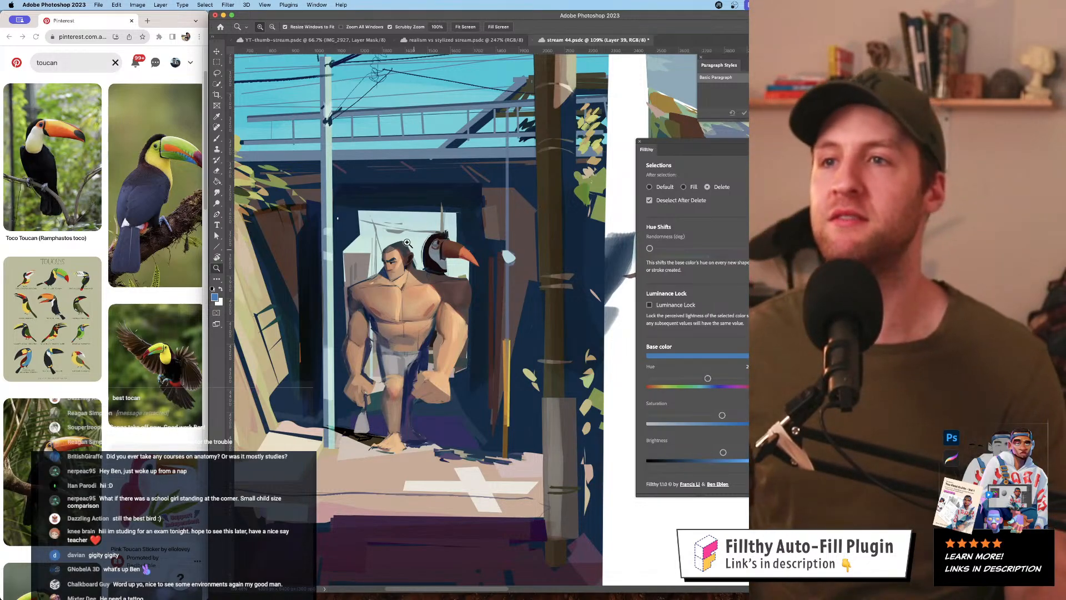
- Sample the dark hair colour, brush it above the ear, and continue filling in the hair on a new layer
{"action": "left_click_drag", "start_coordinate": [415, 233], "coordinate": [461, 234]}
{"action": "key", "text": "b"}
{"action": "left_click", "coordinate": [396, 284], "text": "alt"}
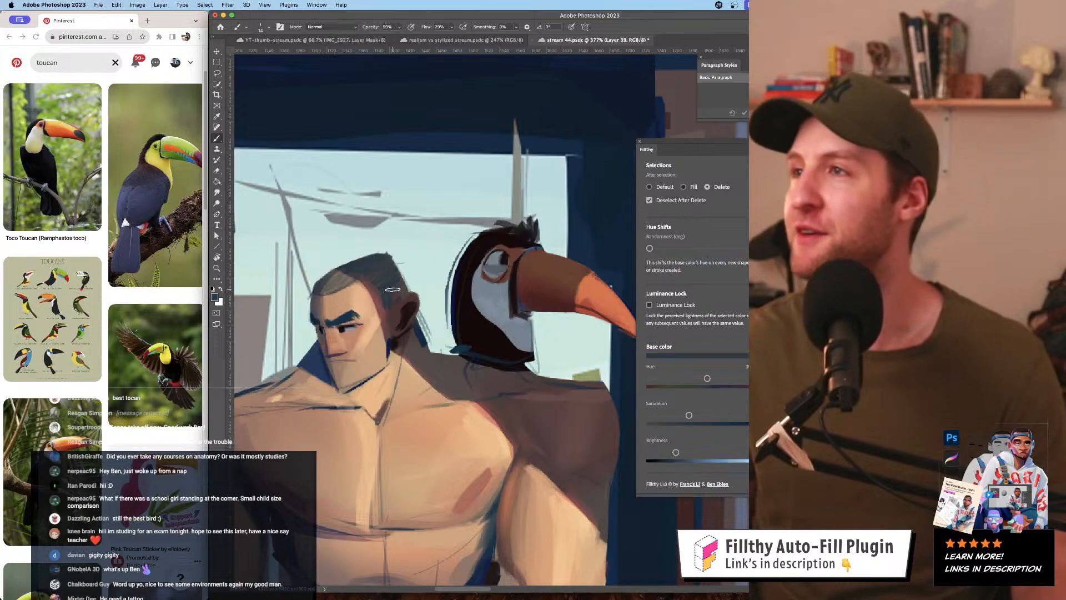
{"action": "left_click_drag", "start_coordinate": [389, 274], "coordinate": [392, 286]}
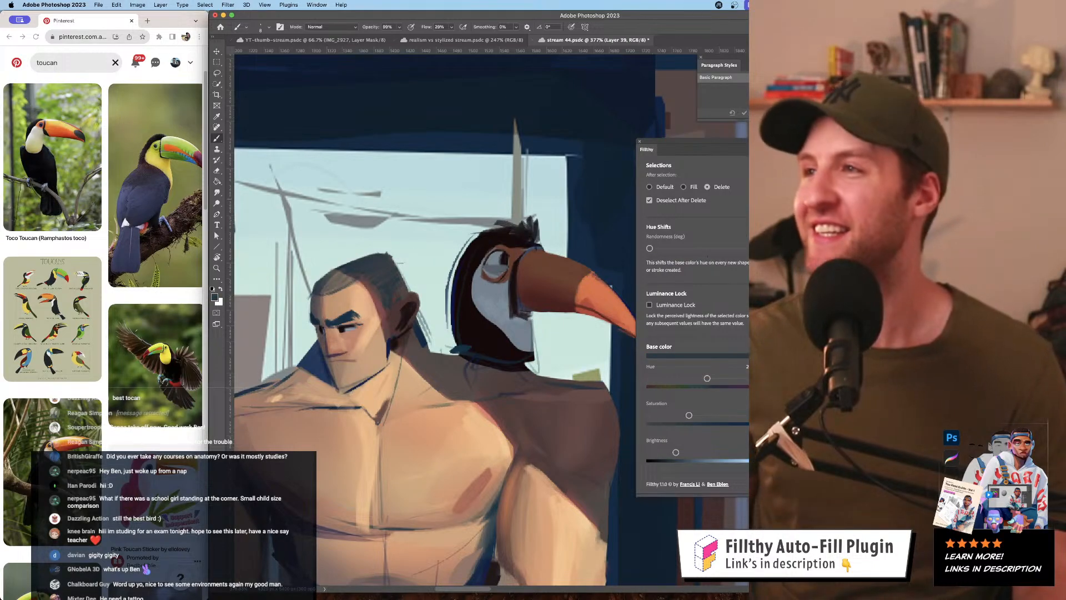
{"action": "left_click", "coordinate": [1000, 427]}
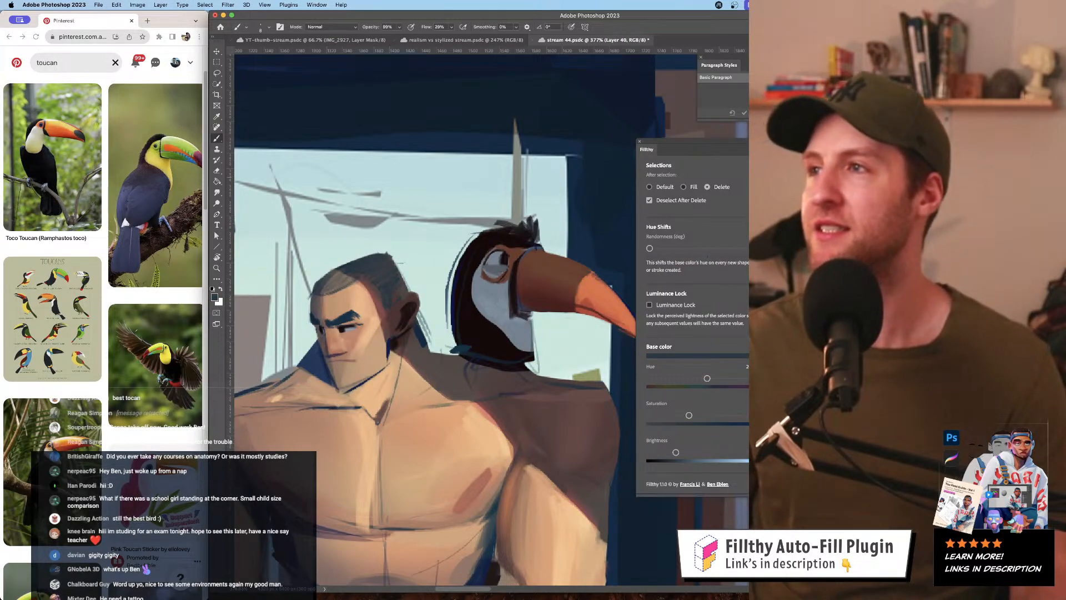
{"action": "left_click", "coordinate": [372, 274], "text": "alt"}
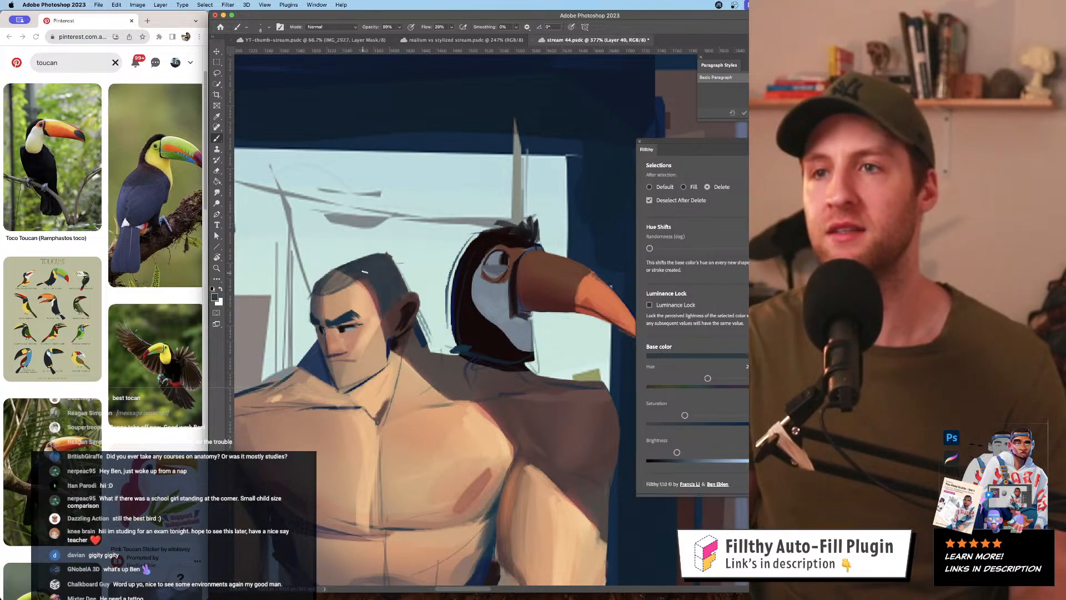
- Flip the canvas horizontally and brush the crown of the hair with a brighter, teal-shifted version of the hair colour
{"action": "key", "text": "z"}
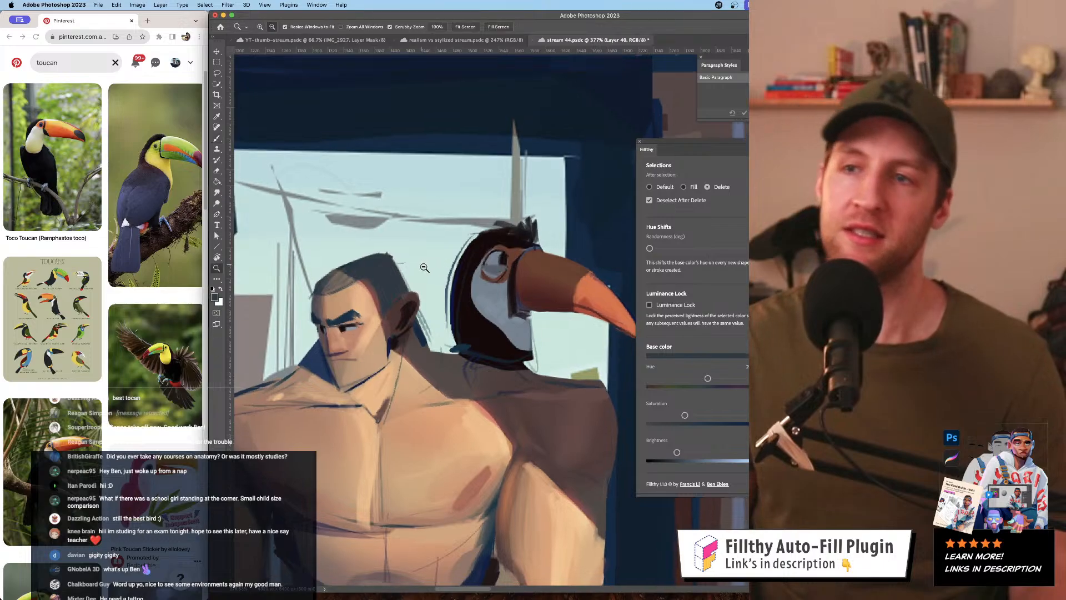
{"action": "left_click_drag", "start_coordinate": [424, 267], "coordinate": [428, 288]}
{"action": "key", "text": "super+f"}
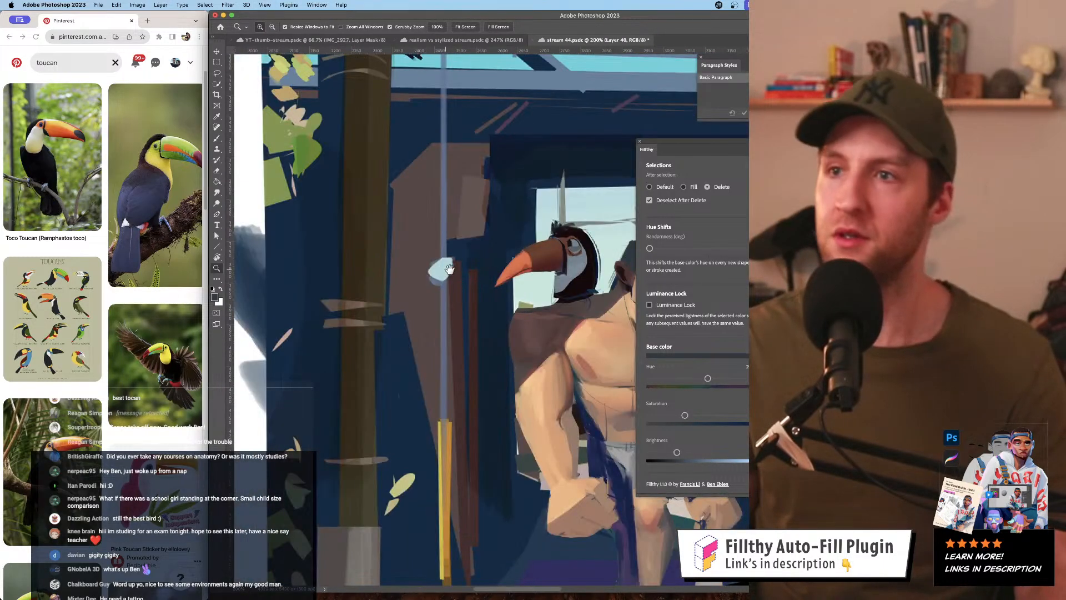
{"action": "mouse_move", "coordinate": [611, 268]}
{"action": "left_mouse_down"}
{"action": "mouse_move", "coordinate": [364, 267]}
{"action": "mouse_move", "coordinate": [405, 276]}
{"action": "left_mouse_up"}
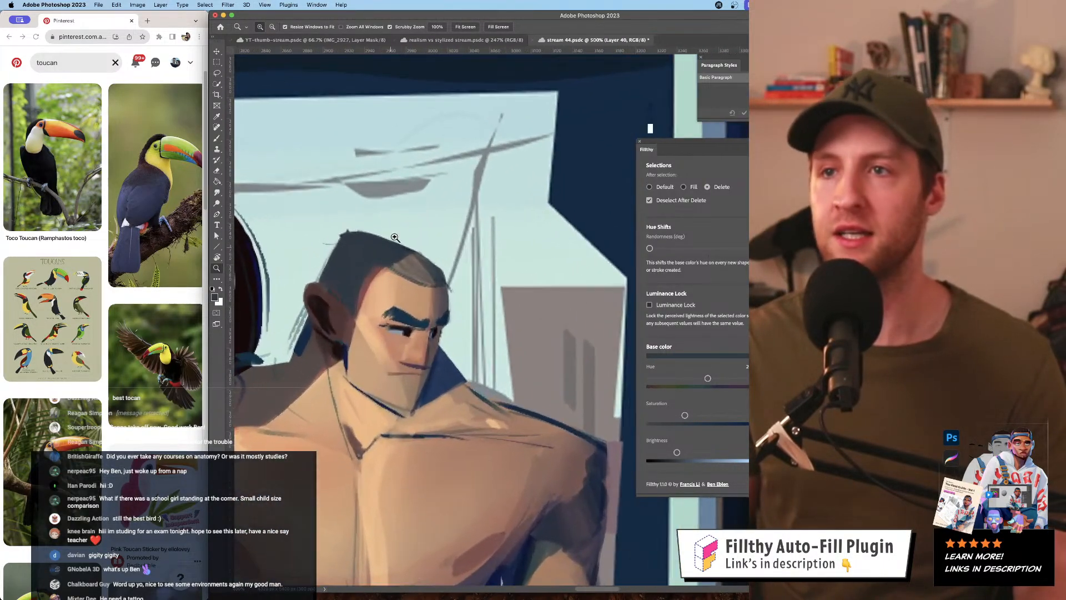
{"action": "key", "text": "b"}
{"action": "left_click_drag", "start_coordinate": [677, 452], "coordinate": [691, 452]}
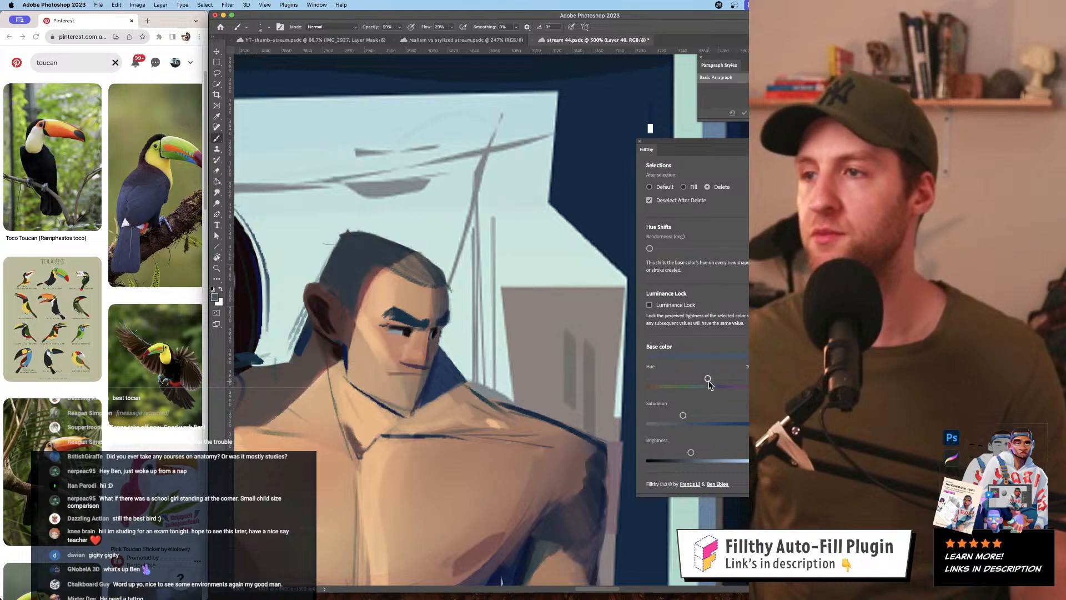
{"action": "left_click_drag", "start_coordinate": [708, 380], "coordinate": [703, 379]}
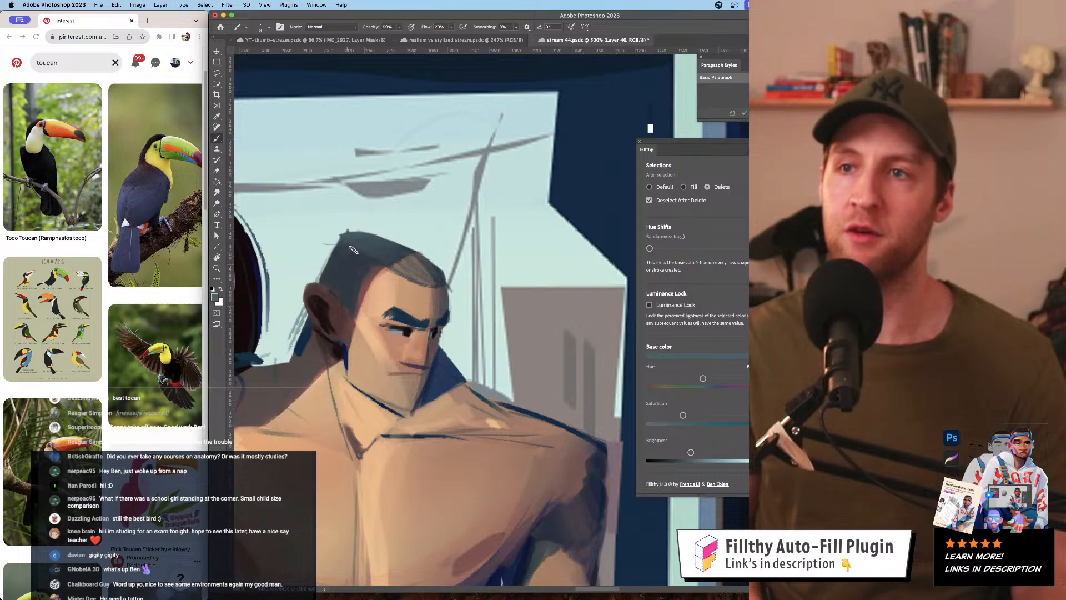
- Shift the hair colour to a more saturated blue and brush it along the top of the hair
{"action": "key", "text": "z"}
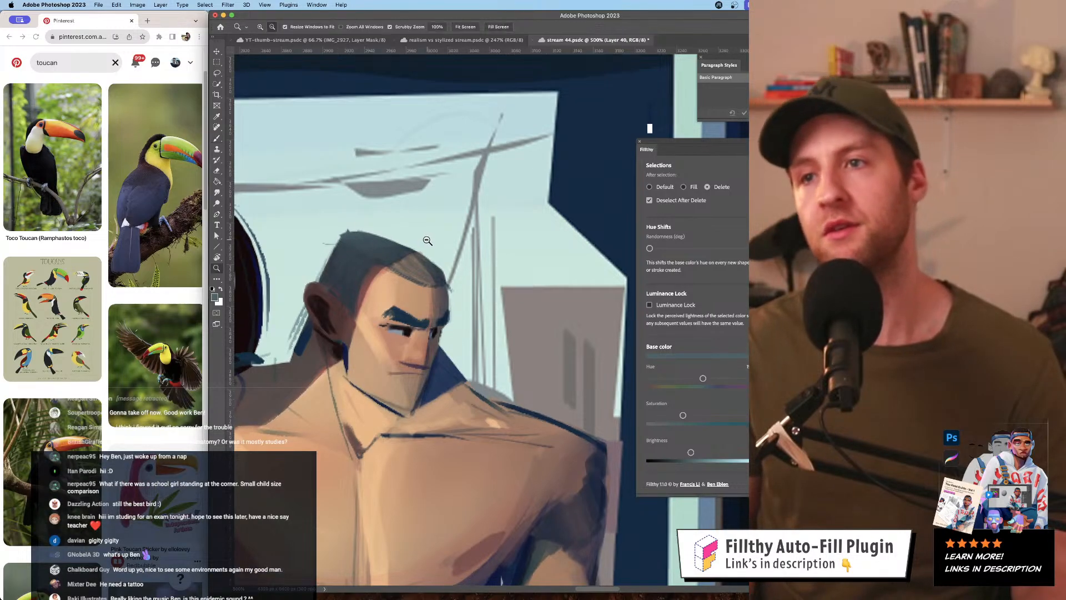
{"action": "mouse_move", "coordinate": [521, 314]}
{"action": "left_mouse_down"}
{"action": "mouse_move", "coordinate": [456, 315]}
{"action": "mouse_move", "coordinate": [521, 314]}
{"action": "left_mouse_up"}
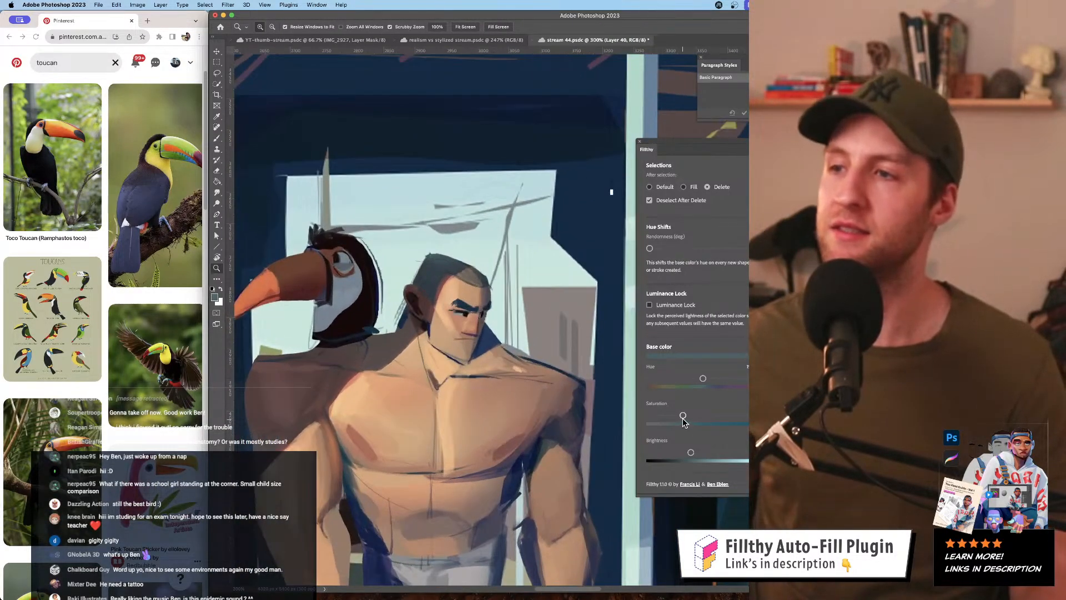
{"action": "left_click", "coordinate": [459, 290]}
{"action": "key", "text": "b"}
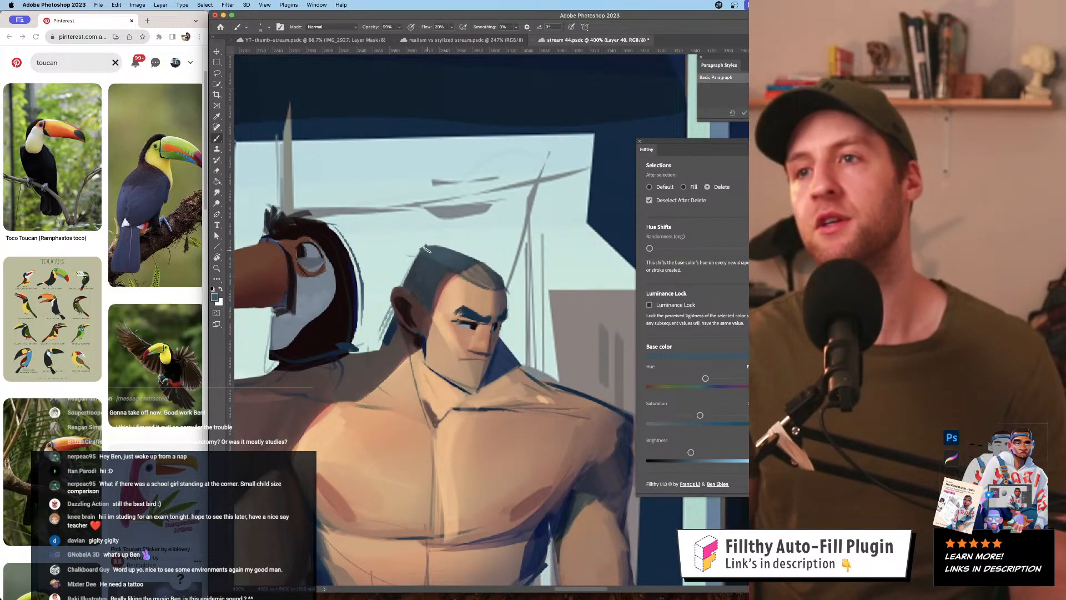
- Sample the muted grey-brown at the front of the hair and refine the hairline above the forehead
{"action": "key", "text": "z"}
{"action": "left_click", "coordinate": [466, 257], "text": "alt"}
{"action": "left_click", "coordinate": [466, 258], "text": "alt"}
{"action": "left_click", "coordinate": [466, 258], "text": "alt"}
{"action": "left_click_drag", "start_coordinate": [491, 299], "coordinate": [460, 281]}
{"action": "left_click", "coordinate": [447, 275]}
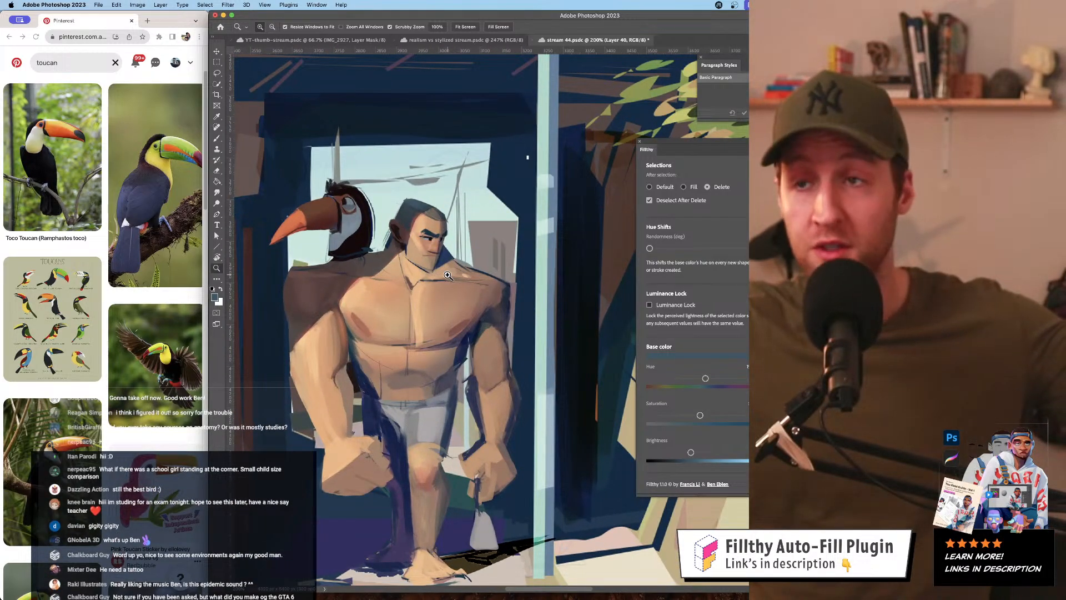
{"action": "left_click", "coordinate": [439, 214]}
{"action": "key", "text": "b"}
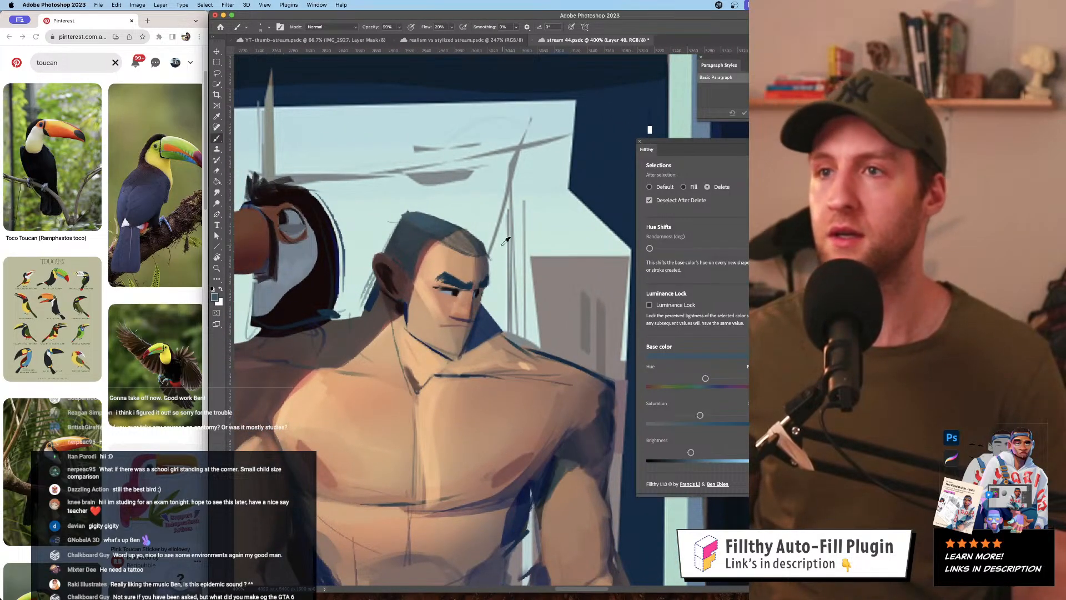
{"action": "left_click", "coordinate": [464, 239], "text": "alt"}
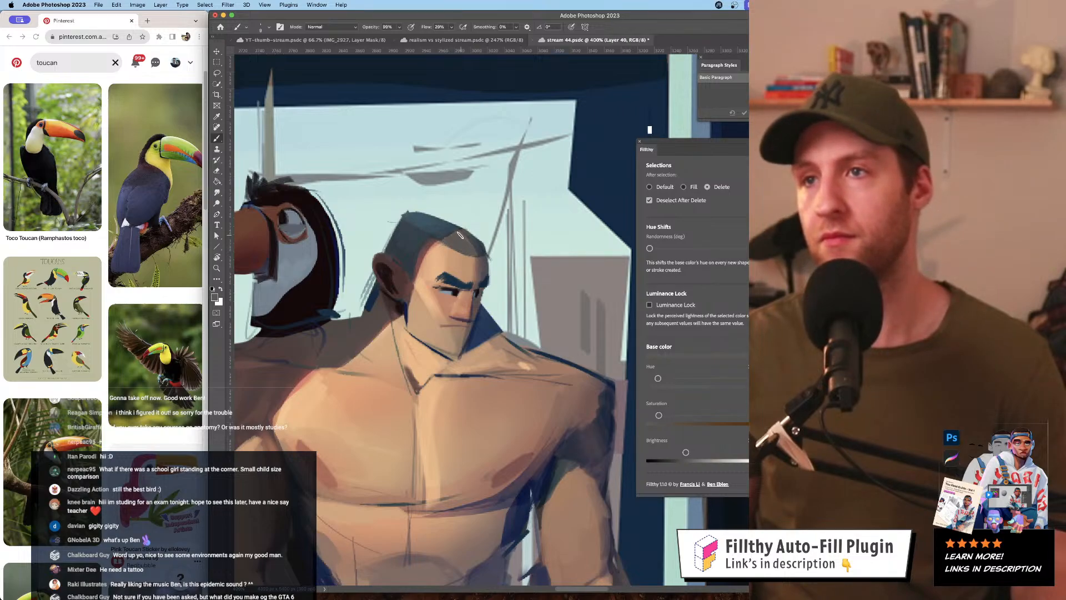
- Sample the warm skin tones of the upper arm beside the bag and blend them below the shoulder
{"action": "key", "text": "z"}
{"action": "left_click", "coordinate": [472, 272], "text": "alt"}
{"action": "left_click", "coordinate": [472, 272], "text": "alt"}
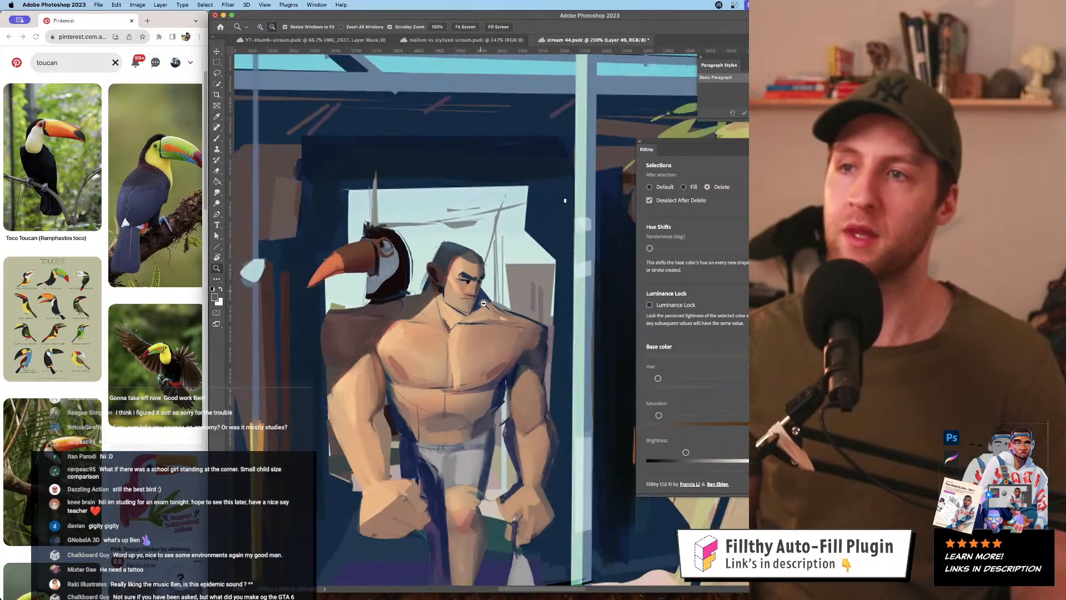
{"action": "left_click", "coordinate": [455, 303], "text": "alt"}
{"action": "left_click", "coordinate": [451, 312]}
{"action": "left_click", "coordinate": [451, 312]}
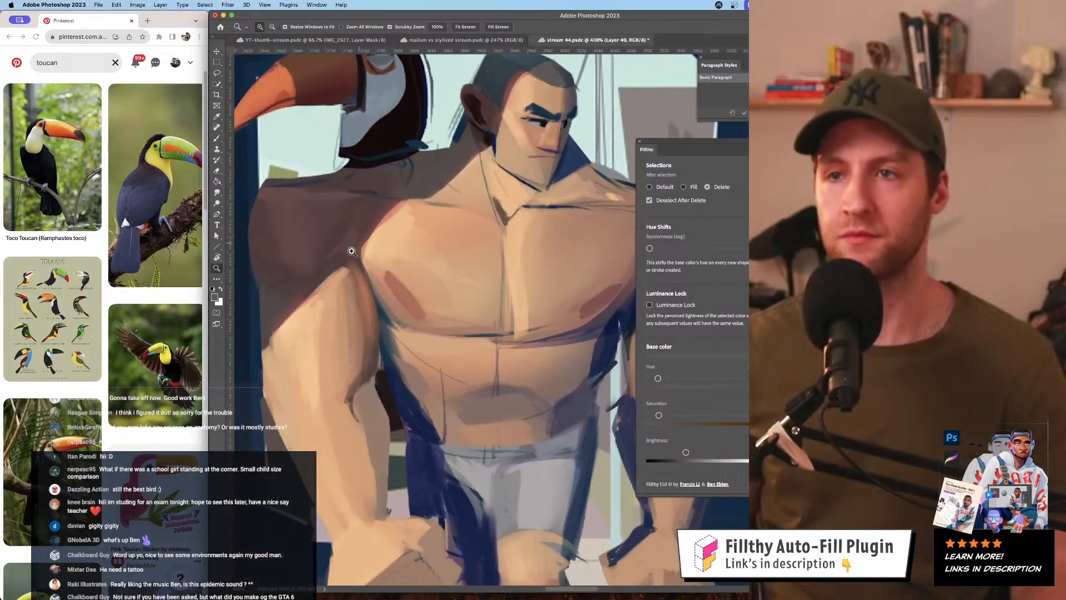
{"action": "key", "text": "b"}
{"action": "left_click", "coordinate": [341, 300], "text": "alt"}
{"action": "left_click_drag", "start_coordinate": [342, 297], "coordinate": [345, 295]}
{"action": "left_click", "coordinate": [348, 285], "text": "alt"}
{"action": "mouse_move", "coordinate": [349, 288]}
{"action": "left_mouse_down"}
{"action": "mouse_move", "coordinate": [326, 312]}
{"action": "mouse_move", "coordinate": [336, 340]}
{"action": "left_mouse_up"}
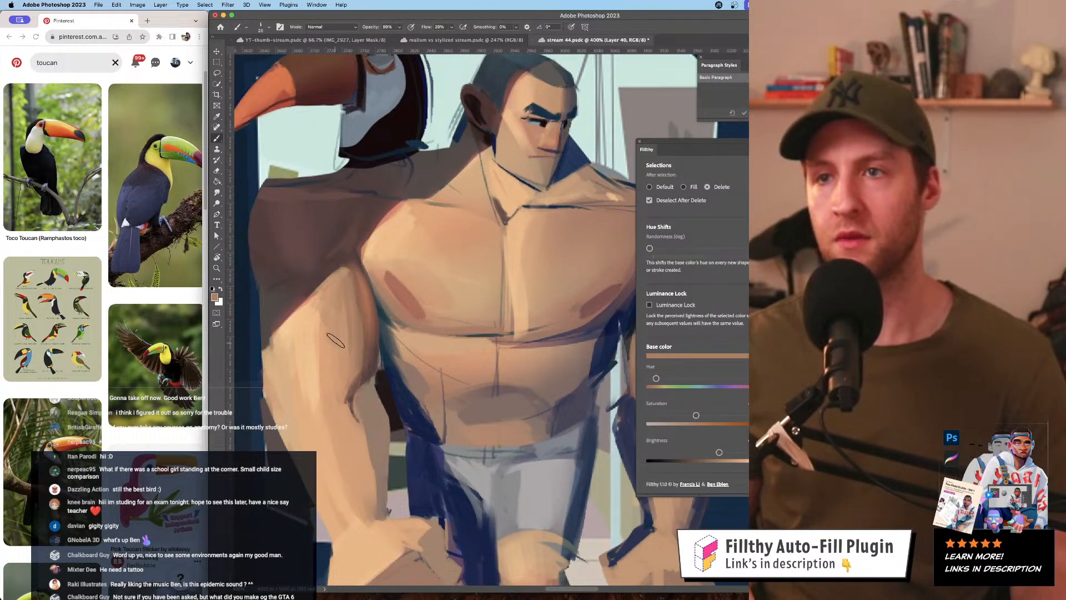
- Pick skin tones from the arm and chest and smooth the same arm down to the elbow crease and wrist
{"action": "left_click", "coordinate": [360, 300], "text": "alt"}
{"action": "left_click", "coordinate": [319, 332], "text": "alt"}
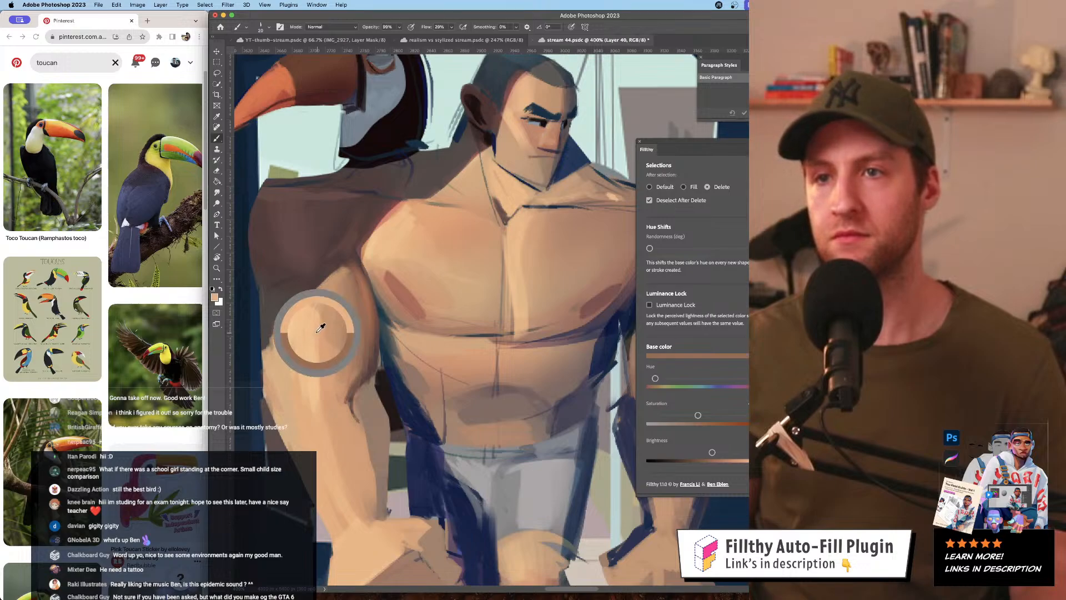
{"action": "mouse_move", "coordinate": [328, 294]}
{"action": "left_mouse_down"}
{"action": "mouse_move", "coordinate": [331, 359]}
{"action": "mouse_move", "coordinate": [334, 291]}
{"action": "left_mouse_up"}
{"action": "left_click", "coordinate": [356, 284], "text": "alt"}
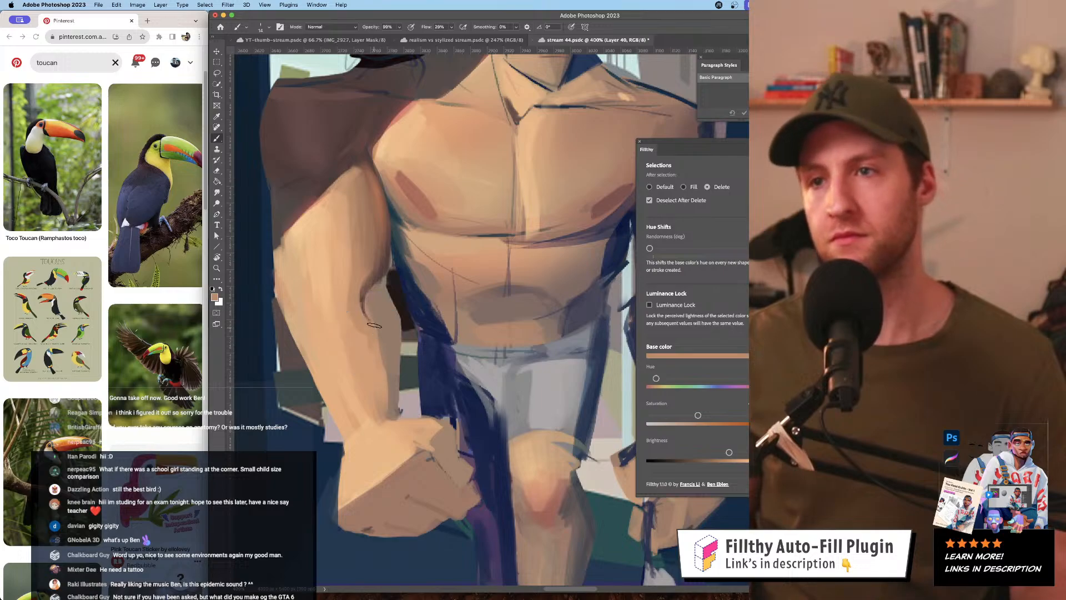
{"action": "left_click_drag", "start_coordinate": [395, 392], "coordinate": [354, 414]}
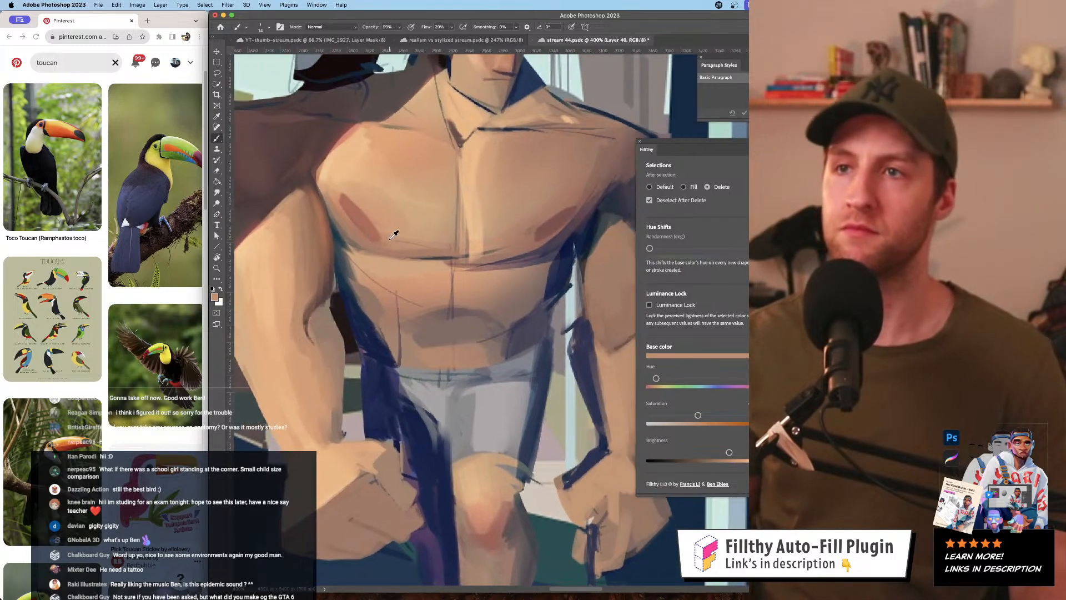
{"action": "left_click", "coordinate": [389, 225], "text": "alt"}
{"action": "left_click_drag", "start_coordinate": [318, 319], "coordinate": [309, 322]}
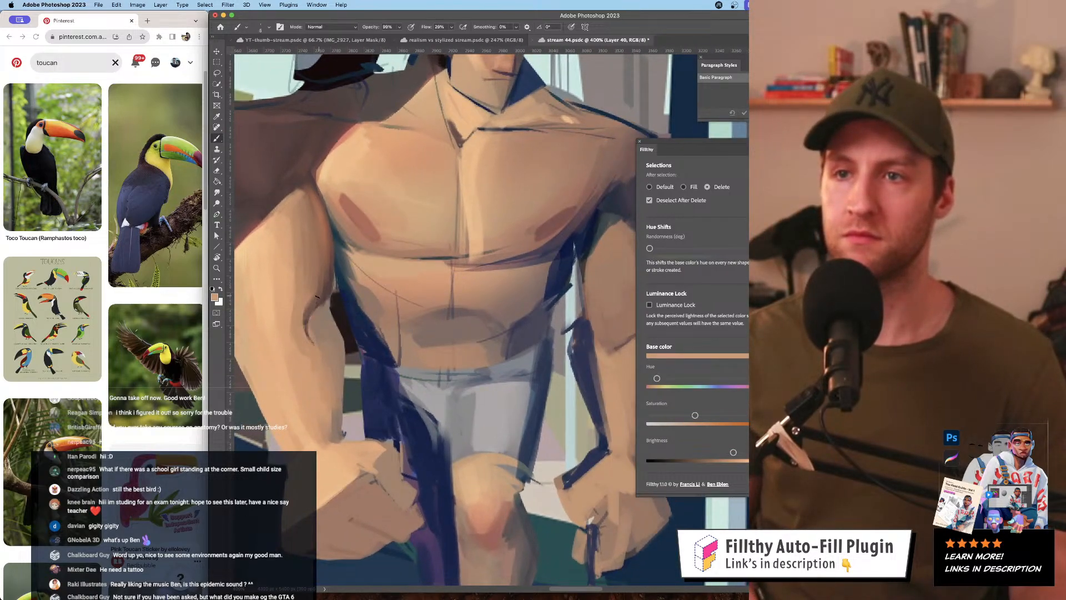
- Brush light tan skin colour down the outer side of the forearm towards the fist
{"action": "left_click", "coordinate": [420, 314], "text": "alt+super"}
{"action": "left_click", "coordinate": [420, 314], "text": "alt+super"}
{"action": "left_click", "coordinate": [420, 314], "text": "alt+super"}
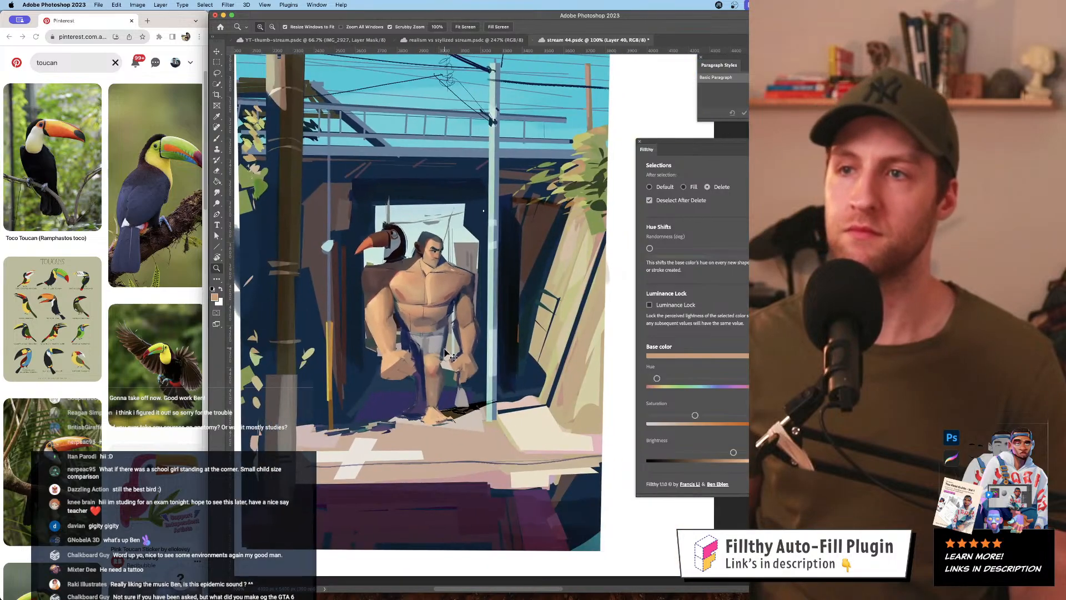
{"action": "left_click", "coordinate": [391, 332], "text": "super"}
{"action": "left_click", "coordinate": [391, 331], "text": "super"}
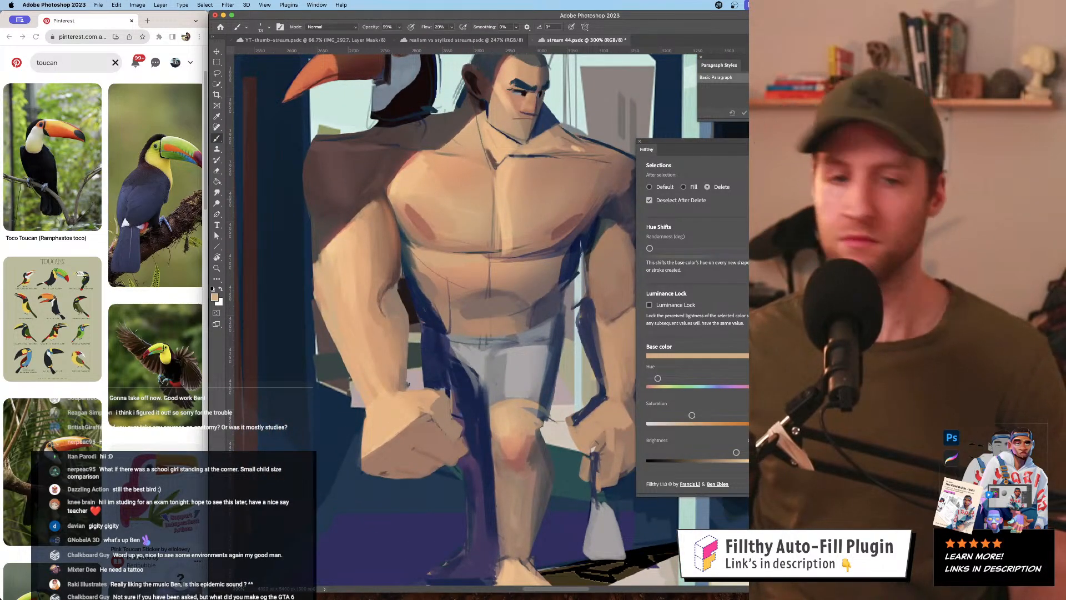
{"action": "left_click_drag", "start_coordinate": [331, 331], "coordinate": [351, 382]}
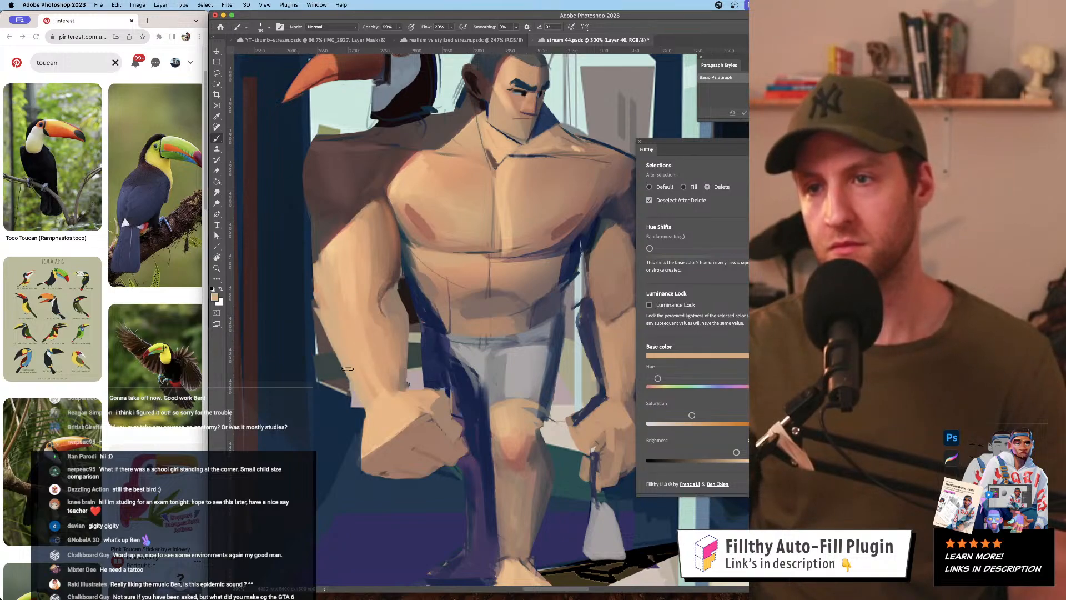
- Sample the dark brown beside the upper arm, brush it along the arm's outer edge, and undo the last stroke
{"action": "left_click", "coordinate": [316, 252], "text": "alt"}
{"action": "mouse_move", "coordinate": [317, 309]}
{"action": "left_mouse_down"}
{"action": "mouse_move", "coordinate": [322, 258]}
{"action": "mouse_move", "coordinate": [321, 293]}
{"action": "left_mouse_up"}
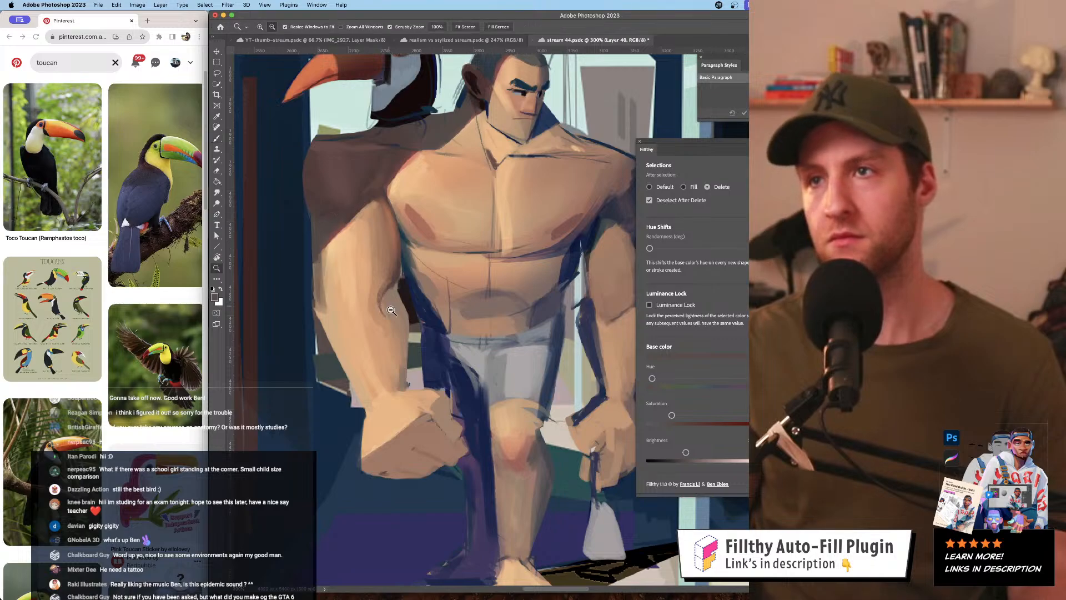
{"action": "left_click", "coordinate": [393, 303], "text": "alt+super"}
{"action": "left_click", "coordinate": [393, 302], "text": "alt+super"}
{"action": "left_click", "coordinate": [392, 303], "text": "alt+super"}
{"action": "key", "text": "super+z"}
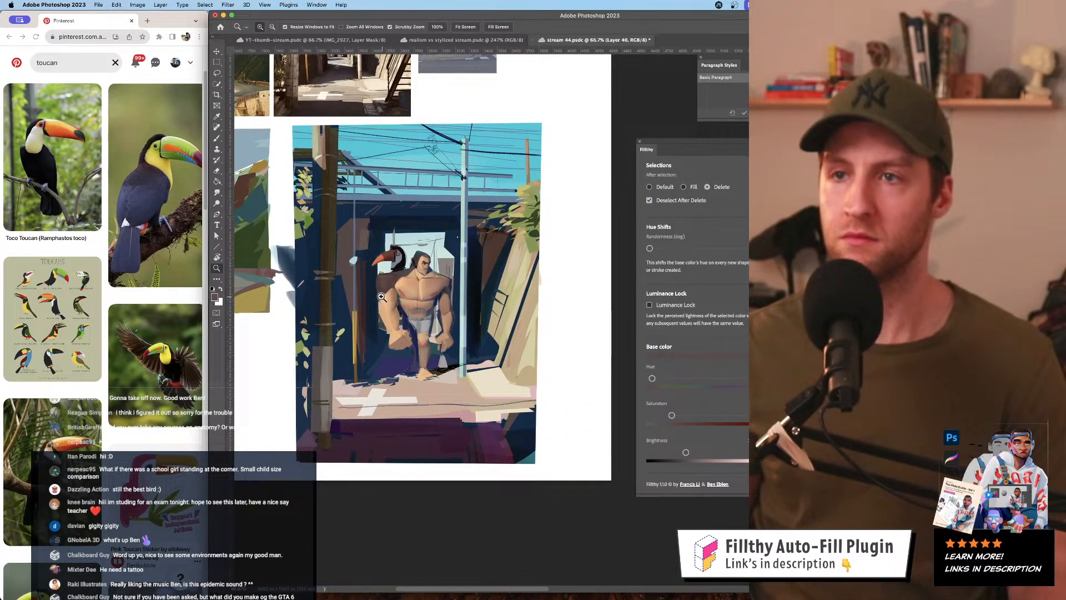
- Sample the arm's mid skin tone and brush it along the outer edge of the upper arm
{"action": "left_click_drag", "start_coordinate": [379, 296], "coordinate": [387, 298]}
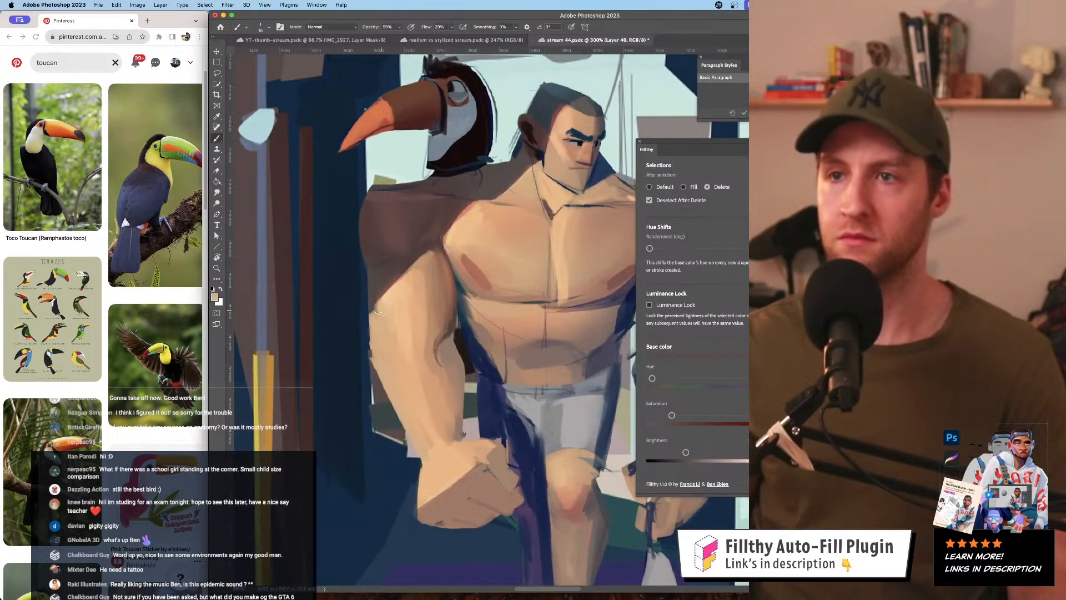
{"action": "left_click", "coordinate": [409, 323], "text": "alt"}
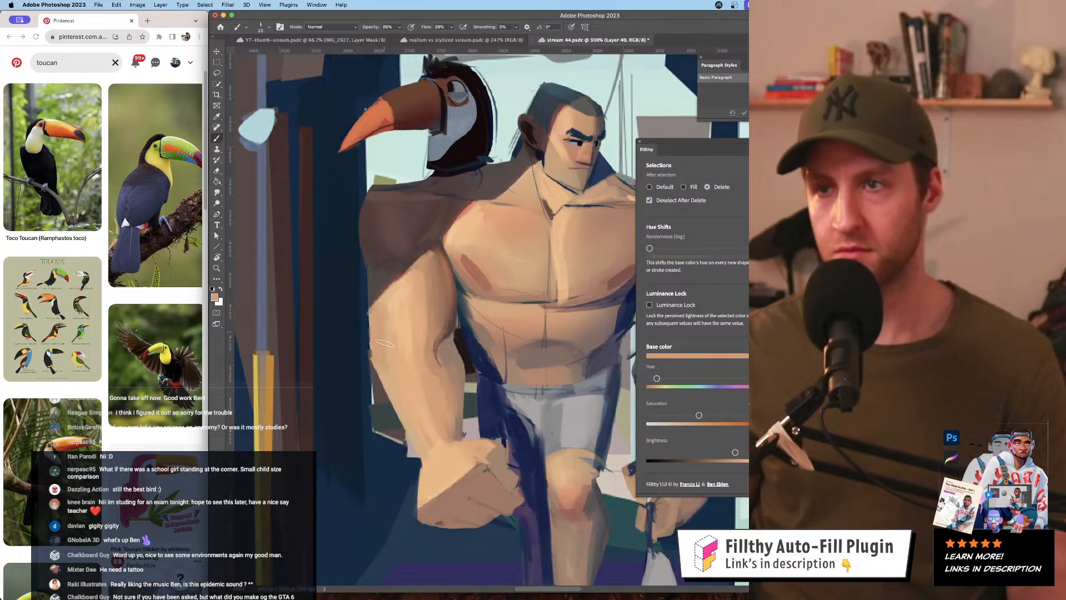
{"action": "key", "text": "z"}
{"action": "left_click", "coordinate": [496, 362], "text": "alt"}
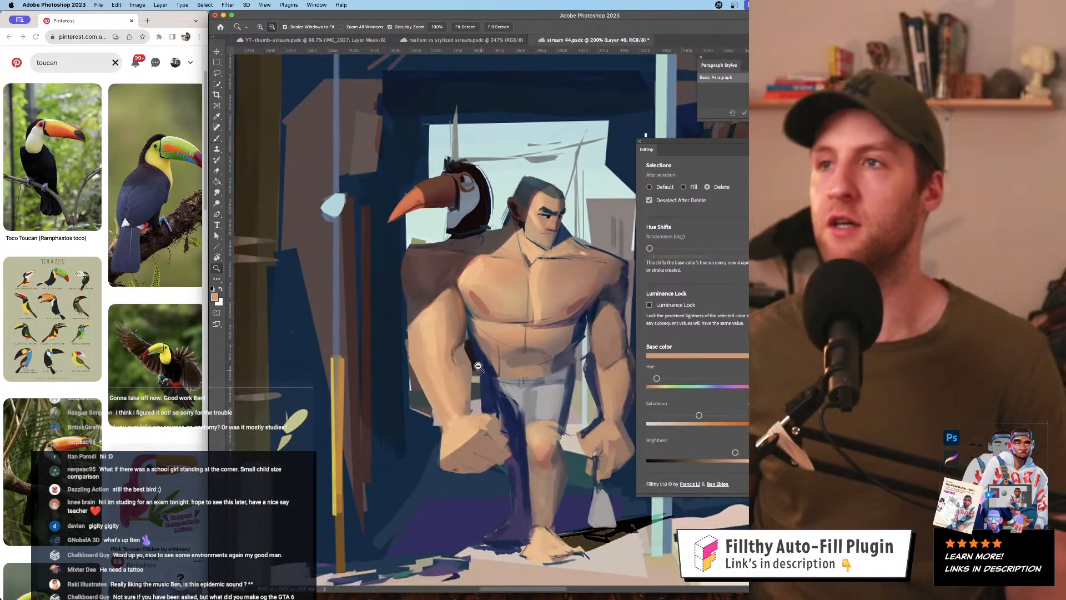
{"action": "left_click", "coordinate": [494, 364], "text": "alt"}
{"action": "left_click", "coordinate": [494, 364], "text": "alt"}
- Sample the pale grey of the shorts and brush a lighter patch over the raised thigh with a smaller brush
{"action": "left_click_drag", "start_coordinate": [494, 366], "coordinate": [444, 327]}
{"action": "left_click", "coordinate": [472, 385], "text": "alt"}
{"action": "left_click", "coordinate": [472, 384]}
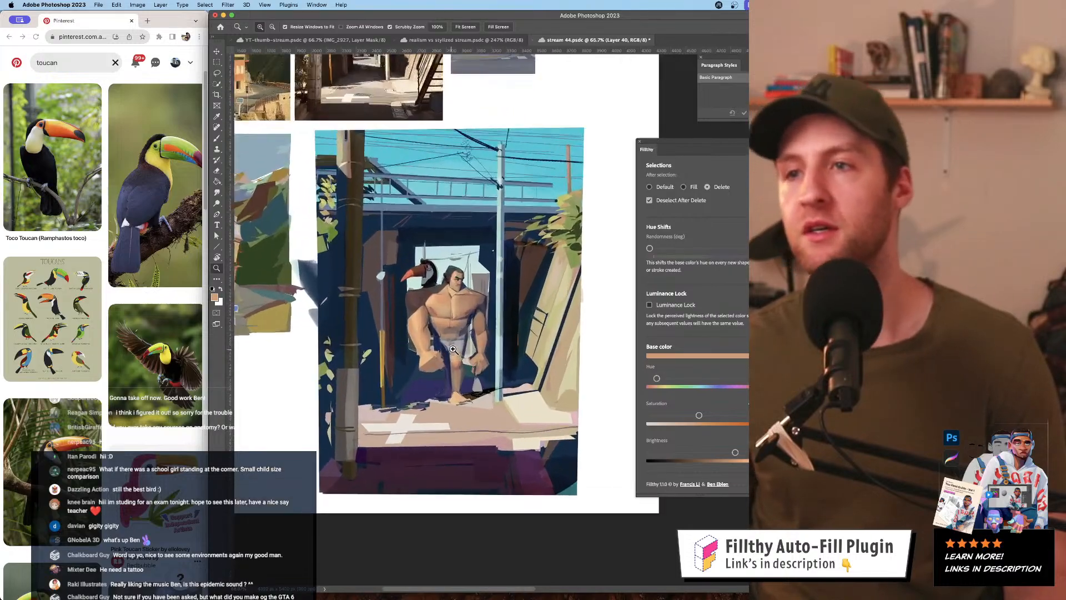
{"action": "key", "text": "b"}
{"action": "key", "text": "bracketleft"}
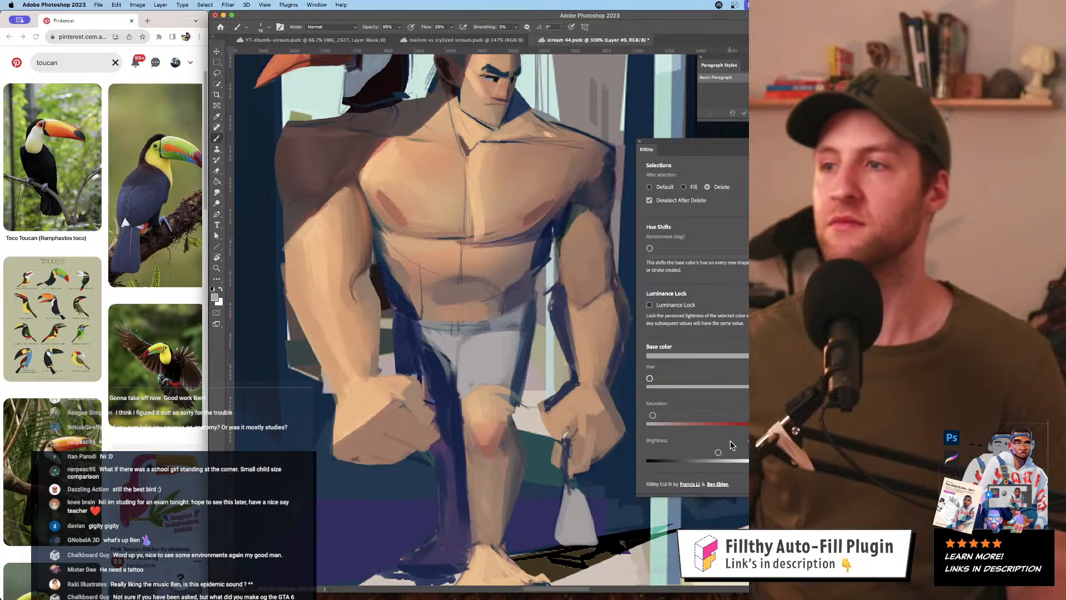
{"action": "left_click", "coordinate": [468, 358], "text": "alt"}
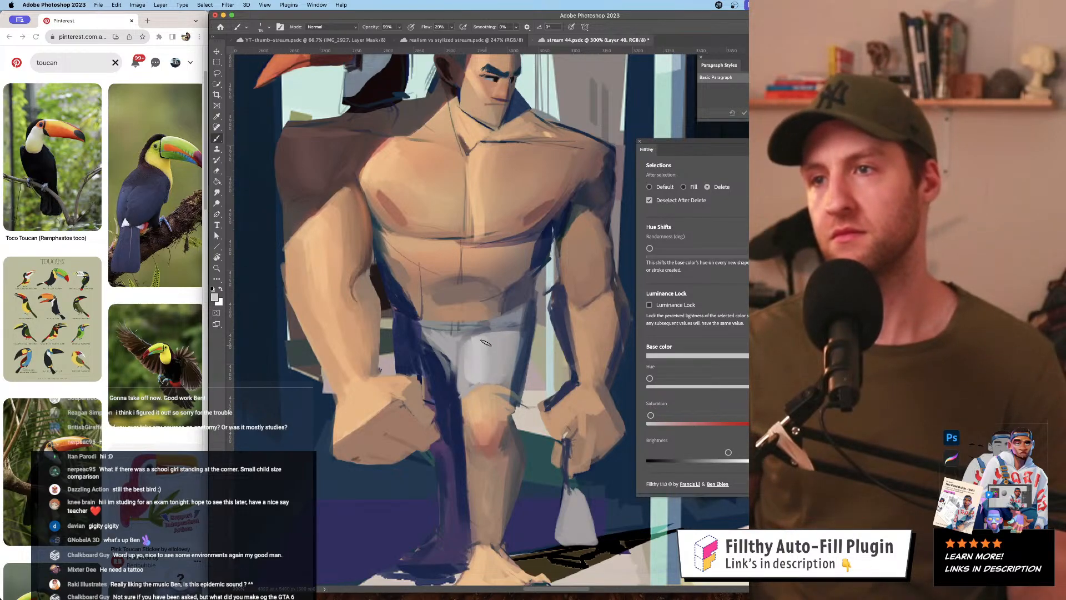
- Review the figure within the whole street scene and flip the canvas horizontally
{"action": "left_click", "coordinate": [581, 289], "text": "alt+super"}
{"action": "left_click", "coordinate": [579, 294], "text": "alt+super"}
{"action": "left_click", "coordinate": [555, 297], "text": "alt+super"}
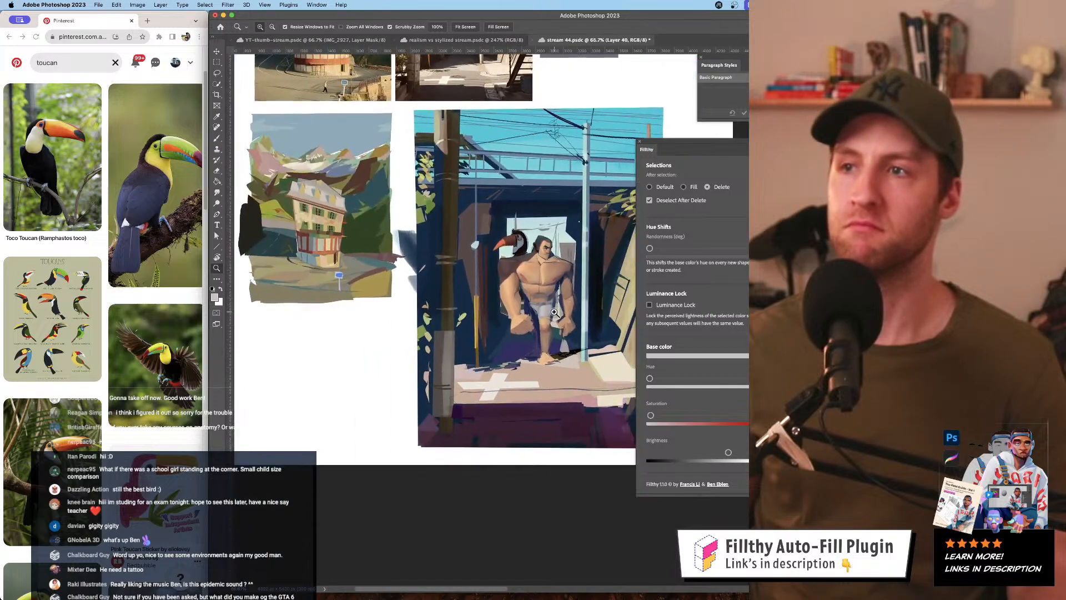
{"action": "left_click", "coordinate": [558, 311], "text": "super"}
{"action": "key", "text": "super+f"}
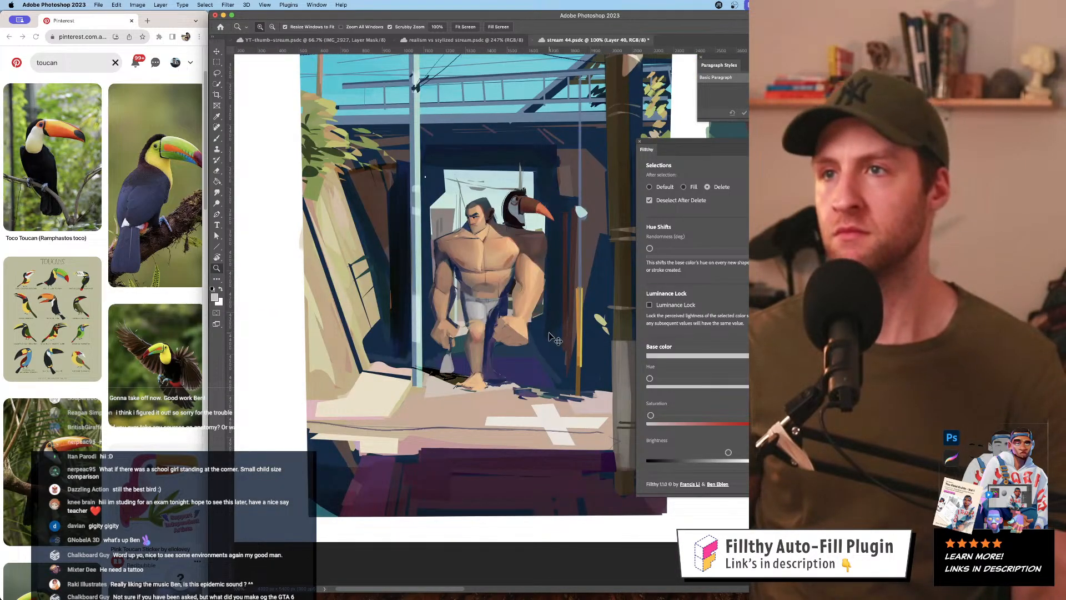
- Flip the canvas horizontally, sample the muted brown on the lit-side shoulder, and brush it along the shoulder's outer edge
{"action": "key", "text": "super+f"}
{"action": "left_click_drag", "start_coordinate": [543, 319], "coordinate": [523, 324]}
{"action": "left_click", "coordinate": [562, 245], "text": "super"}
{"action": "left_click", "coordinate": [562, 245], "text": "super"}
{"action": "left_click", "coordinate": [562, 241], "text": "alt"}
{"action": "left_click_drag", "start_coordinate": [560, 245], "coordinate": [561, 247]}
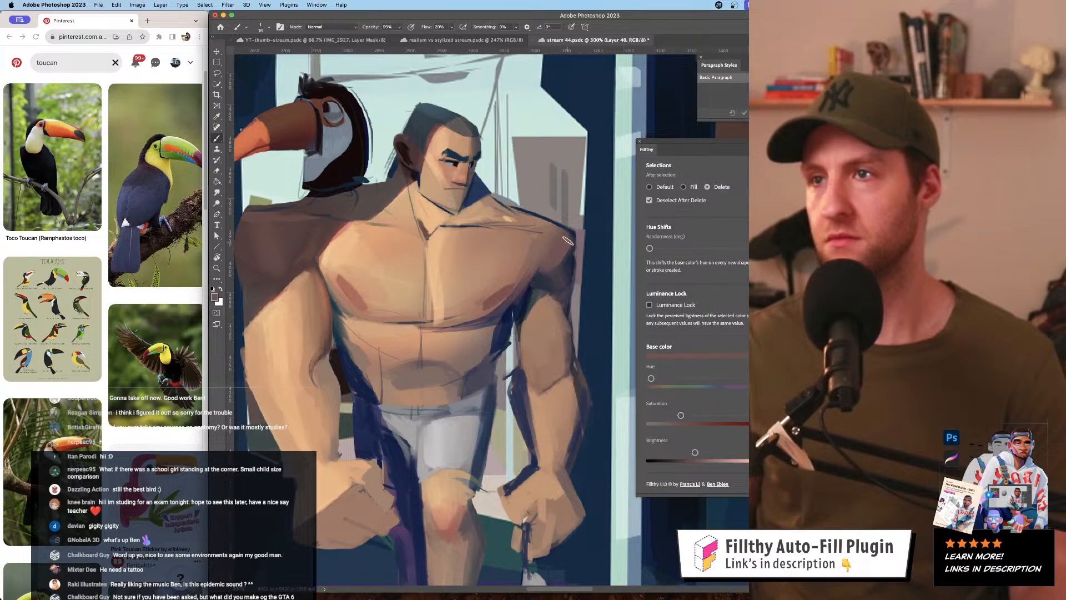
- Sample the blue-grey beside the toucan's eye and brush shading down its pale cheek
{"action": "left_click_drag", "start_coordinate": [557, 270], "coordinate": [605, 329]}
{"action": "left_click", "coordinate": [407, 174], "text": "super"}
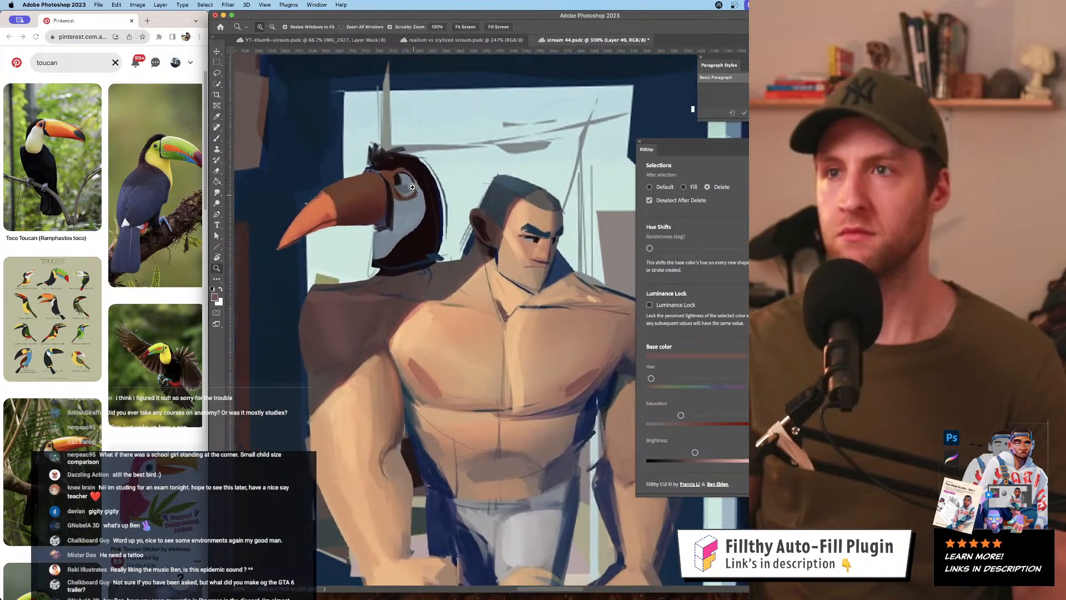
{"action": "left_click", "coordinate": [411, 179], "text": "alt"}
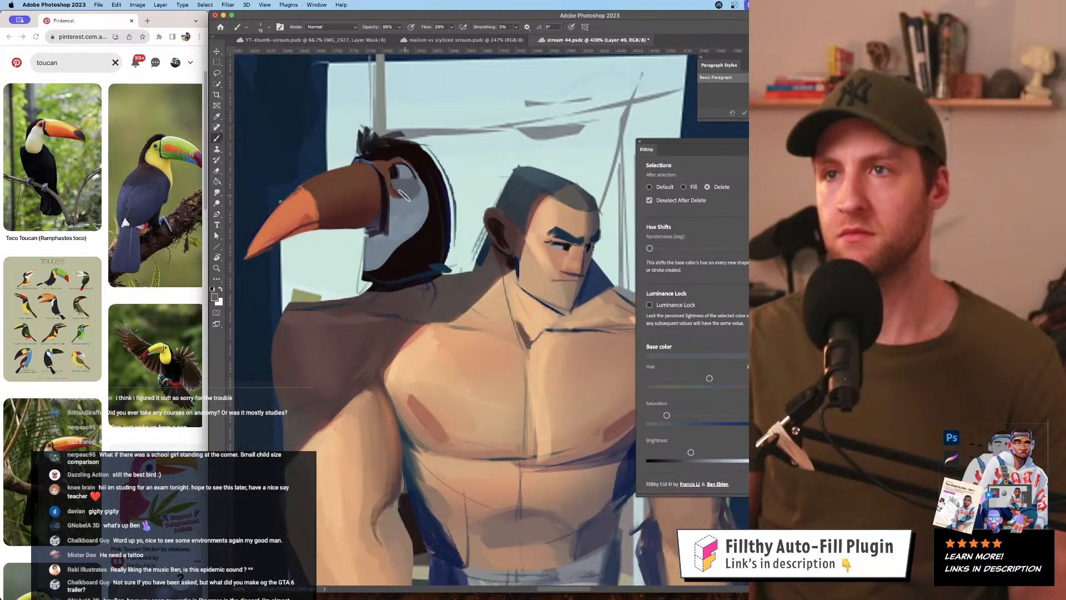
{"action": "key", "text": "z"}
{"action": "left_click", "coordinate": [430, 250], "text": "alt"}
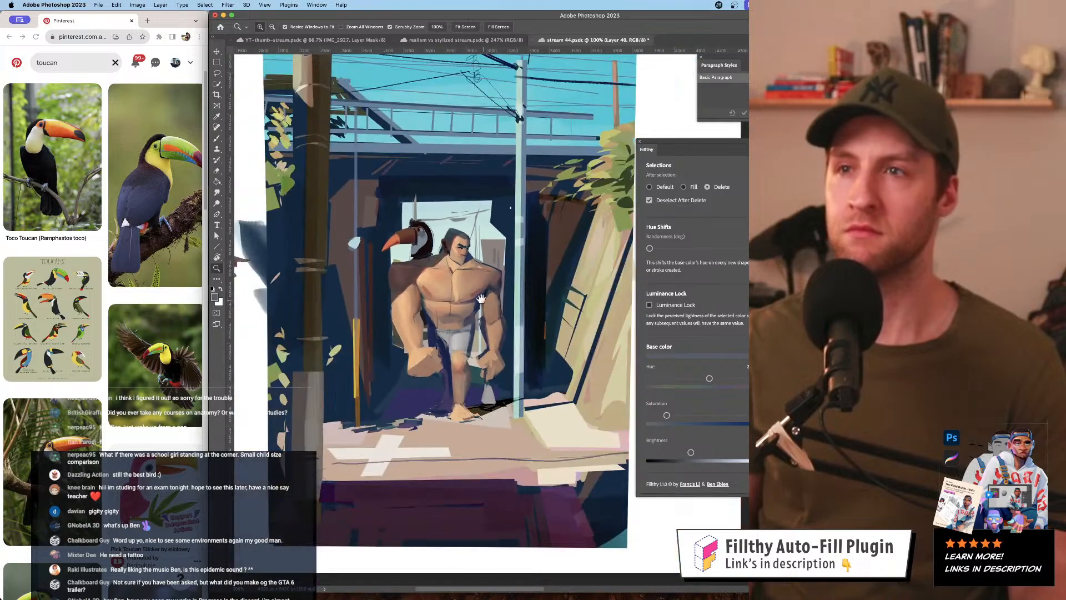
{"action": "left_click", "coordinate": [448, 265]}
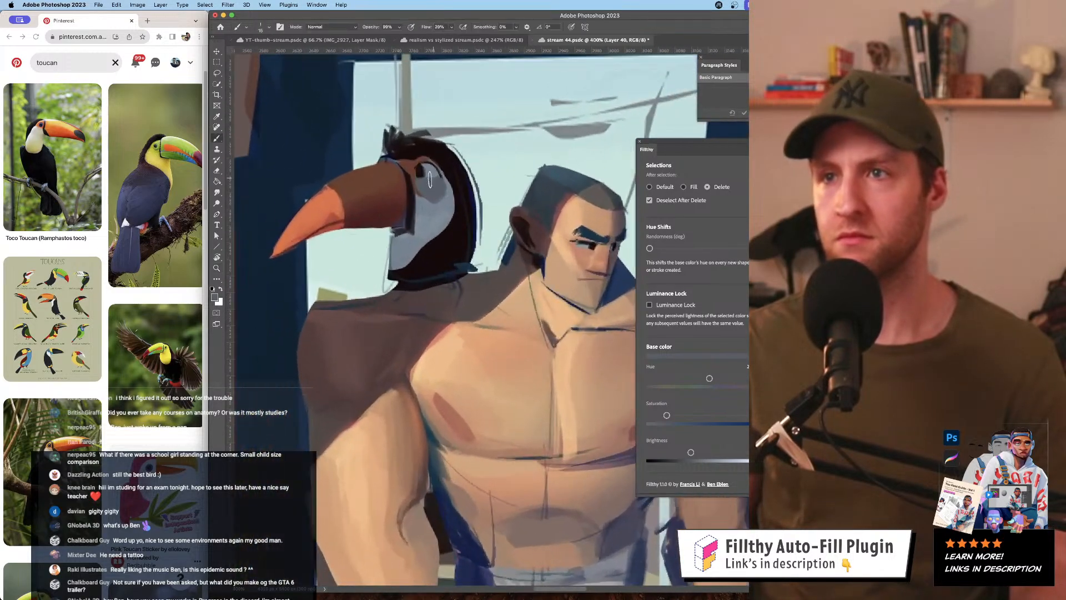
- Sample the toucan's near-black and brush its claws and lower edge over the figure's shoulder
{"action": "key", "text": "b"}
{"action": "left_click_drag", "start_coordinate": [452, 272], "coordinate": [454, 279]}
{"action": "left_click", "coordinate": [458, 272], "text": "alt"}
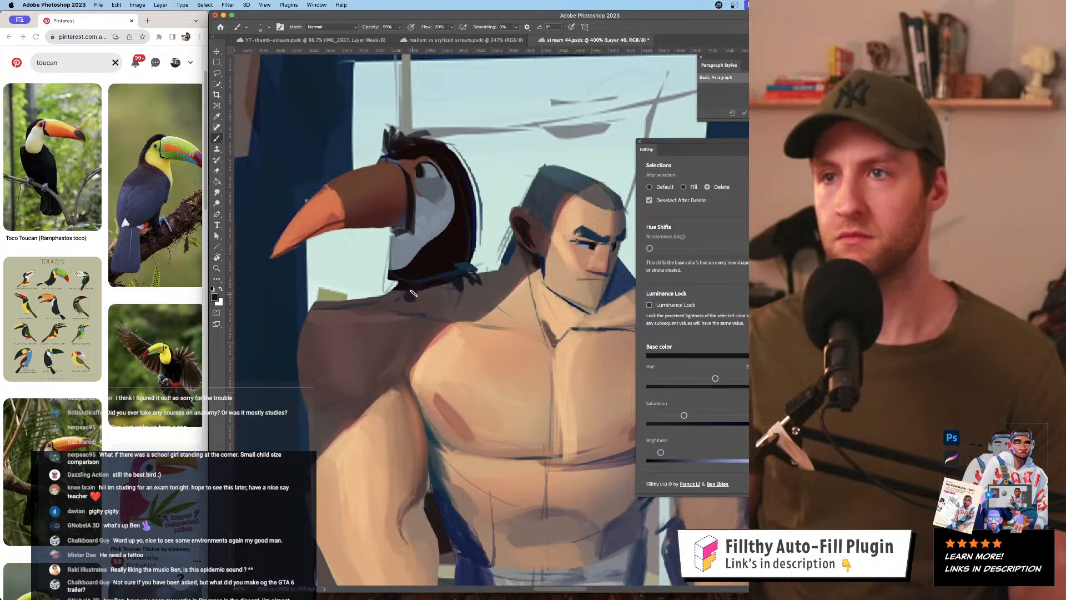
- Sample the front foot's shadow brown and light tan, and brush them over its instep and toes
{"action": "left_click", "coordinate": [482, 303], "text": "alt"}
{"action": "left_click", "coordinate": [483, 303], "text": "alt"}
{"action": "left_click", "coordinate": [483, 304], "text": "alt"}
{"action": "left_click_drag", "start_coordinate": [507, 354], "coordinate": [469, 370]}
{"action": "left_click", "coordinate": [469, 333], "text": "alt"}
{"action": "left_click", "coordinate": [459, 317], "text": "alt"}
{"action": "left_click", "coordinate": [471, 350]}
{"action": "left_click", "coordinate": [459, 335]}
{"action": "left_click", "coordinate": [459, 335]}
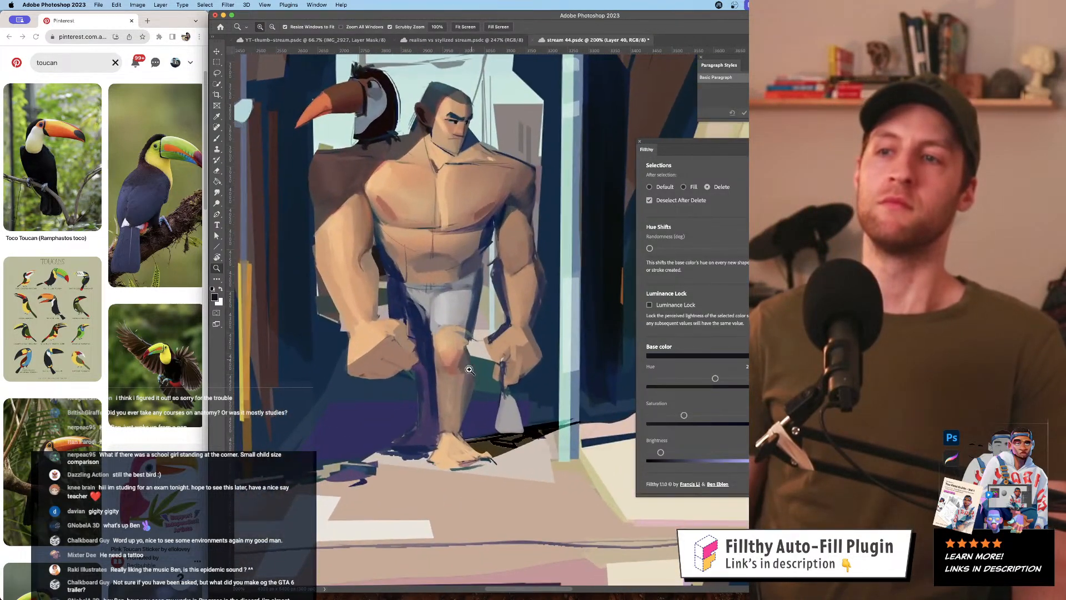
{"action": "key", "text": "b"}
{"action": "left_click", "coordinate": [446, 435], "text": "alt"}
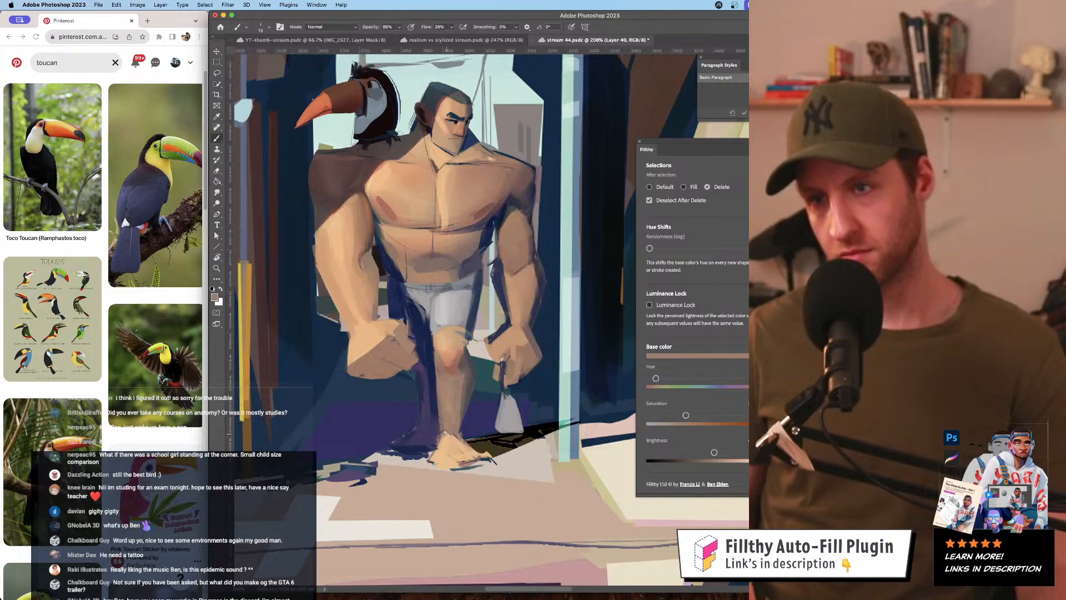
{"action": "left_click", "coordinate": [442, 439], "text": "alt"}
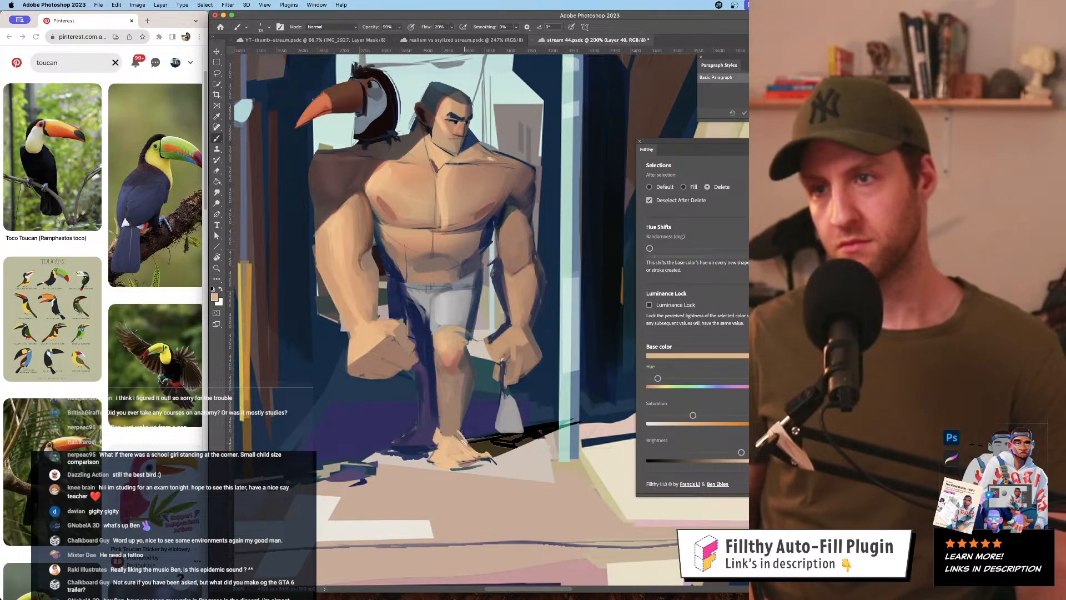
{"action": "left_click", "coordinate": [457, 436], "text": "alt"}
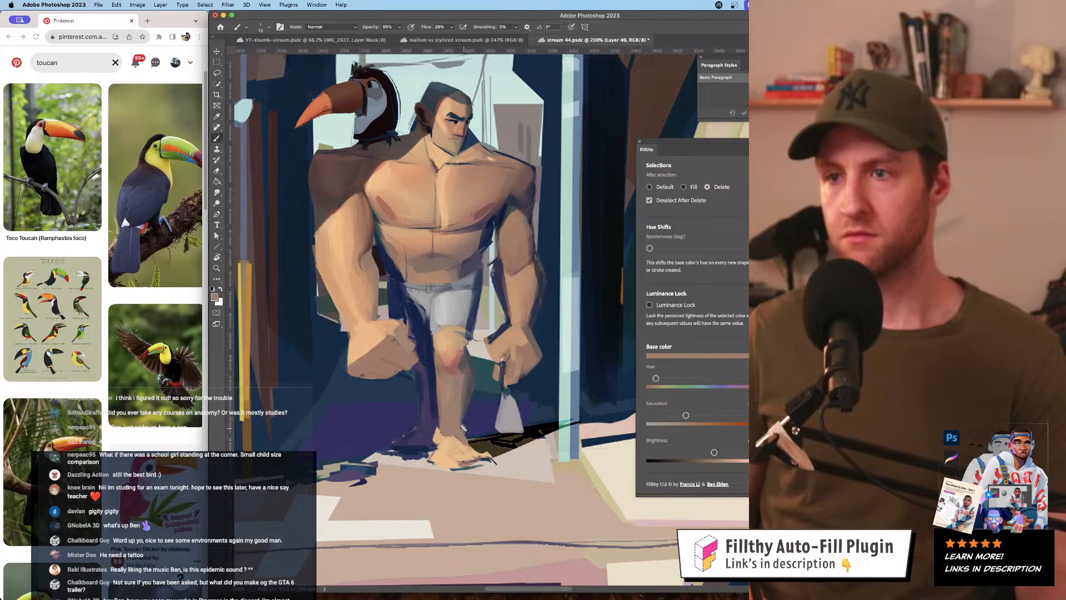
- Sample the brown and light tan around the front ankle and blend them into the heel and lower shin
{"action": "left_click", "coordinate": [461, 423], "text": "alt"}
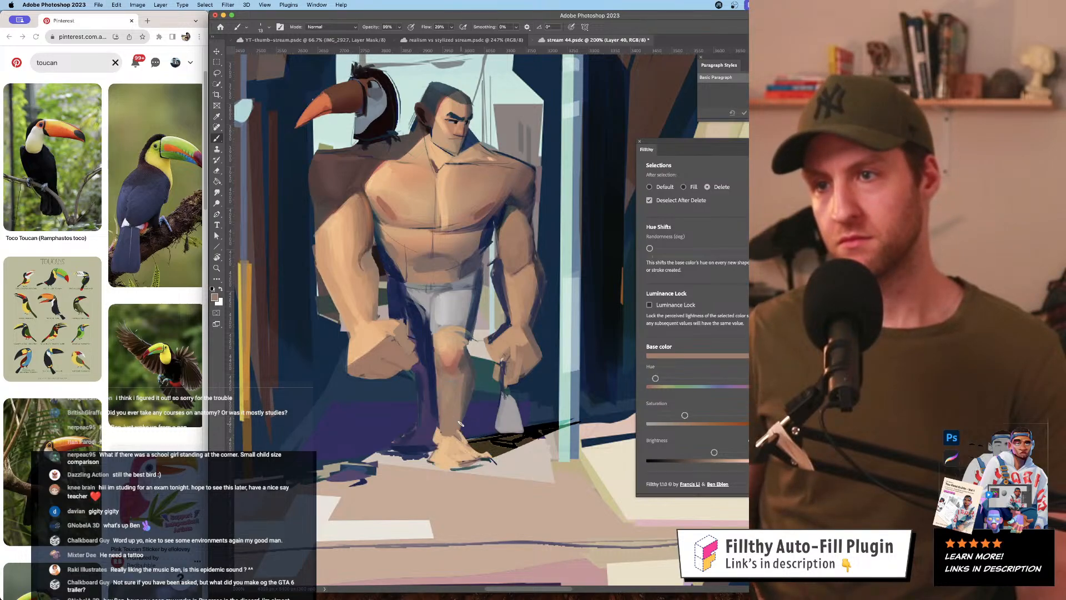
{"action": "left_click", "coordinate": [437, 427], "text": "alt"}
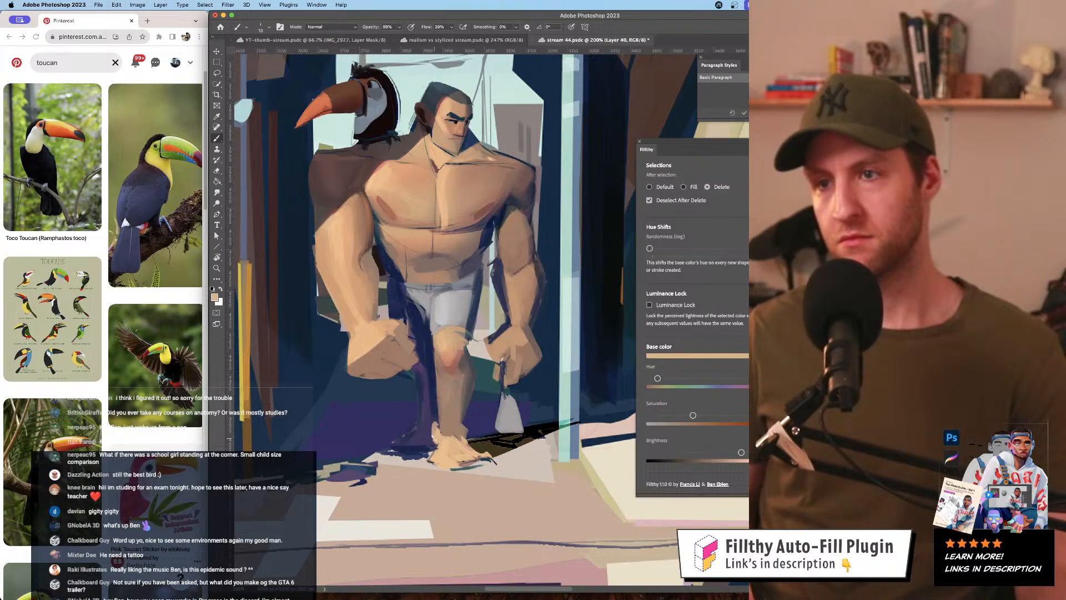
{"action": "left_click", "coordinate": [434, 442], "text": "alt"}
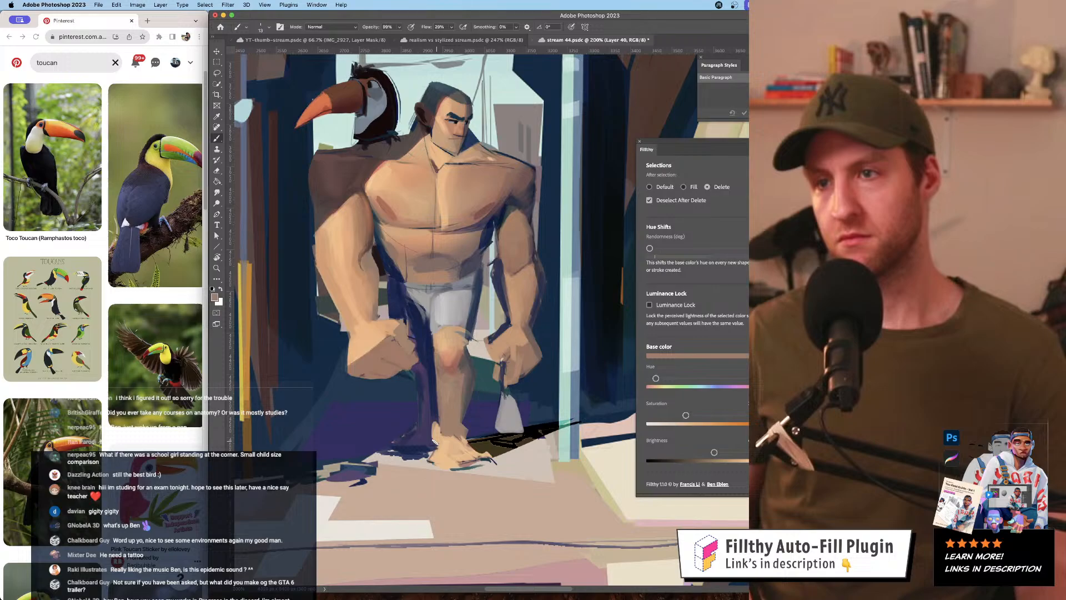
- Brush sampled dark purple along the front shin's inner edge, then try a skin-brown stroke on the rear leg and undo it
{"action": "left_click", "coordinate": [419, 364], "text": "alt"}
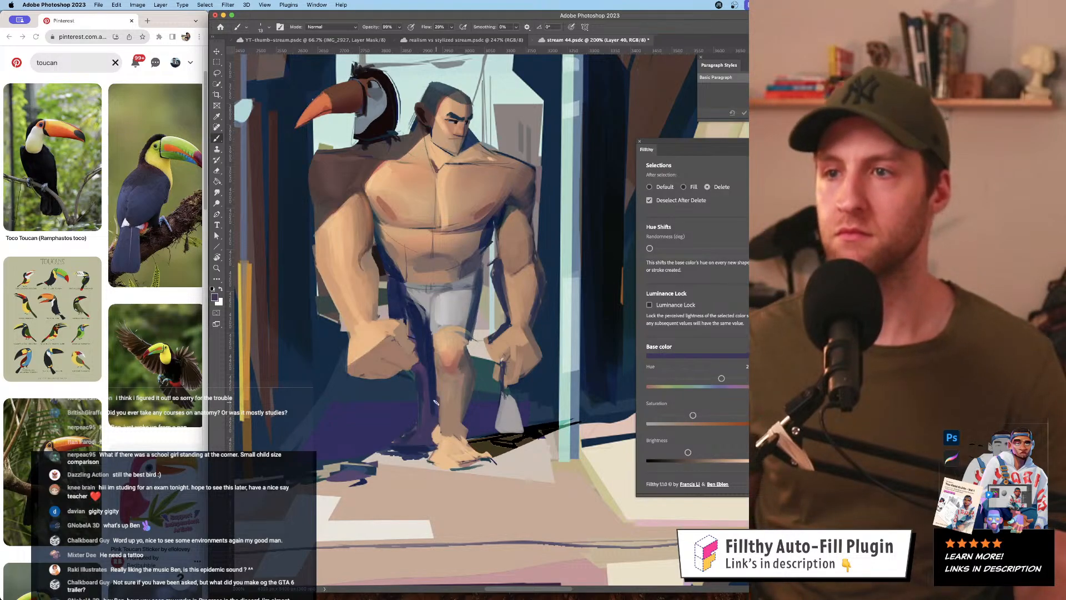
{"action": "left_click", "coordinate": [435, 365], "text": "alt"}
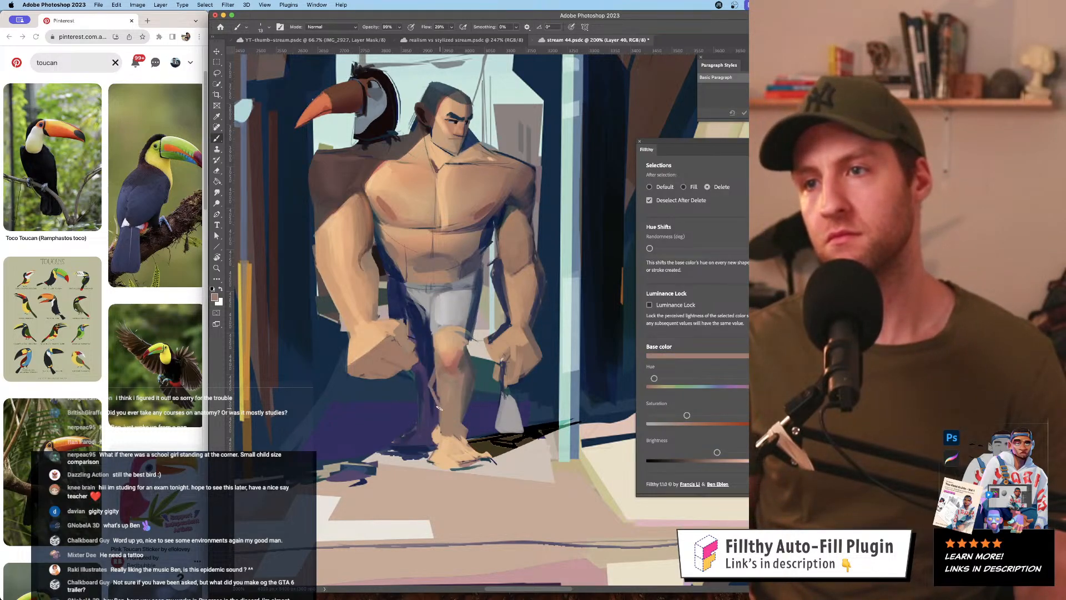
{"action": "key", "text": "super+z"}
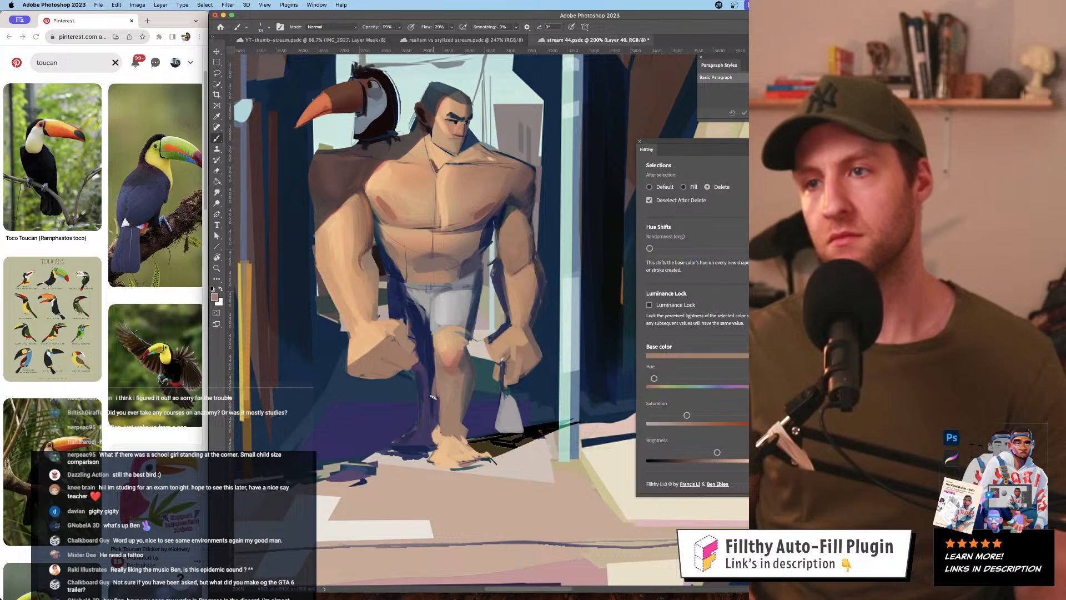
- Sample the knee's surrounding tones, brush light tan down the front shin, and check the figure against the whole scene
{"action": "left_click", "coordinate": [468, 372], "text": "alt"}
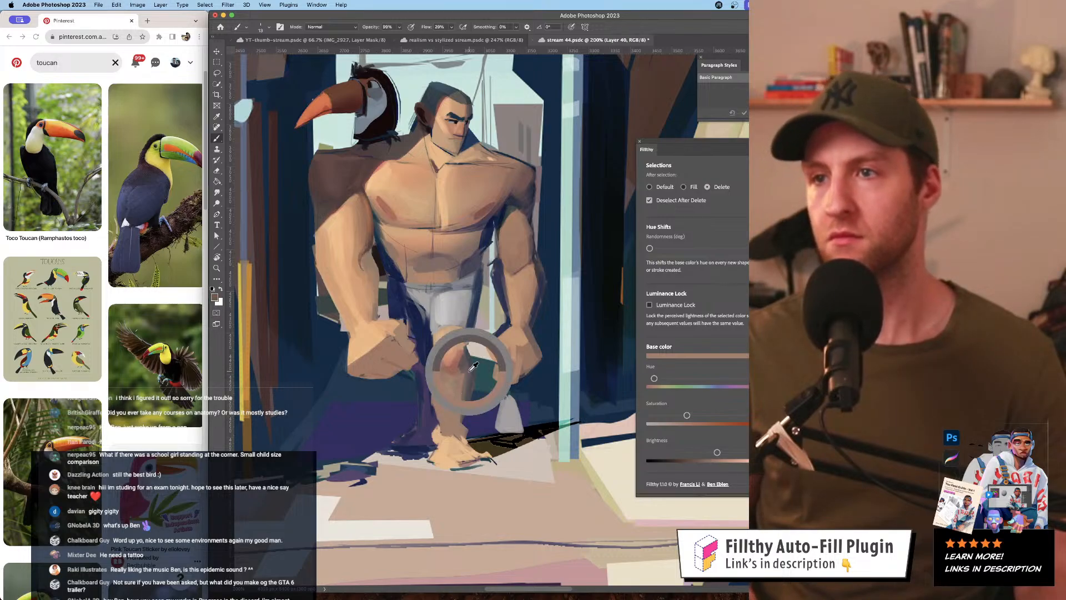
{"action": "left_click", "coordinate": [437, 349], "text": "alt"}
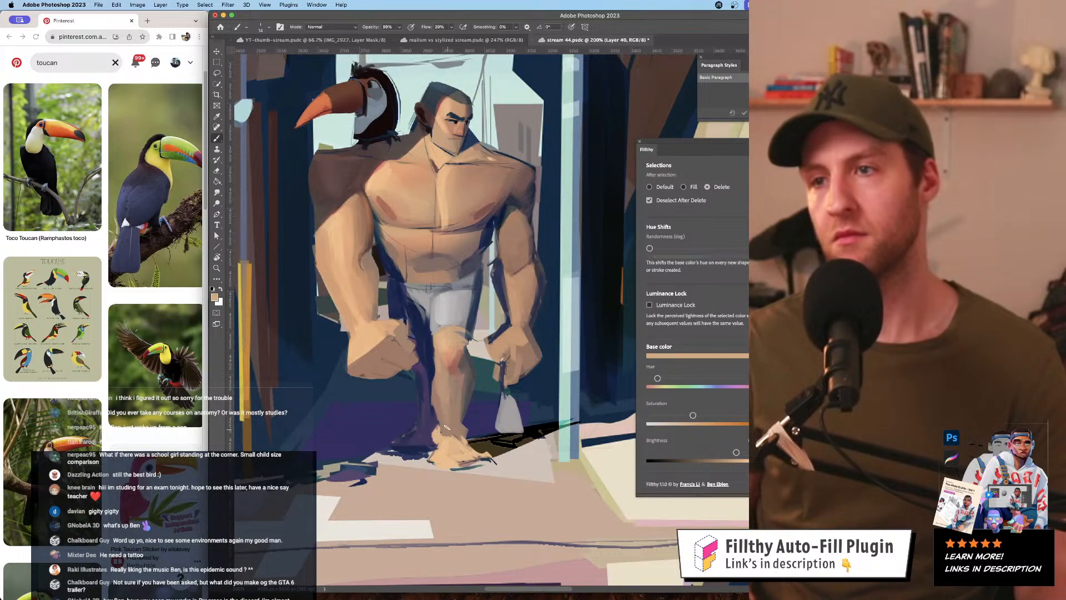
{"action": "key", "text": "z"}
{"action": "left_click", "coordinate": [428, 400], "text": "alt"}
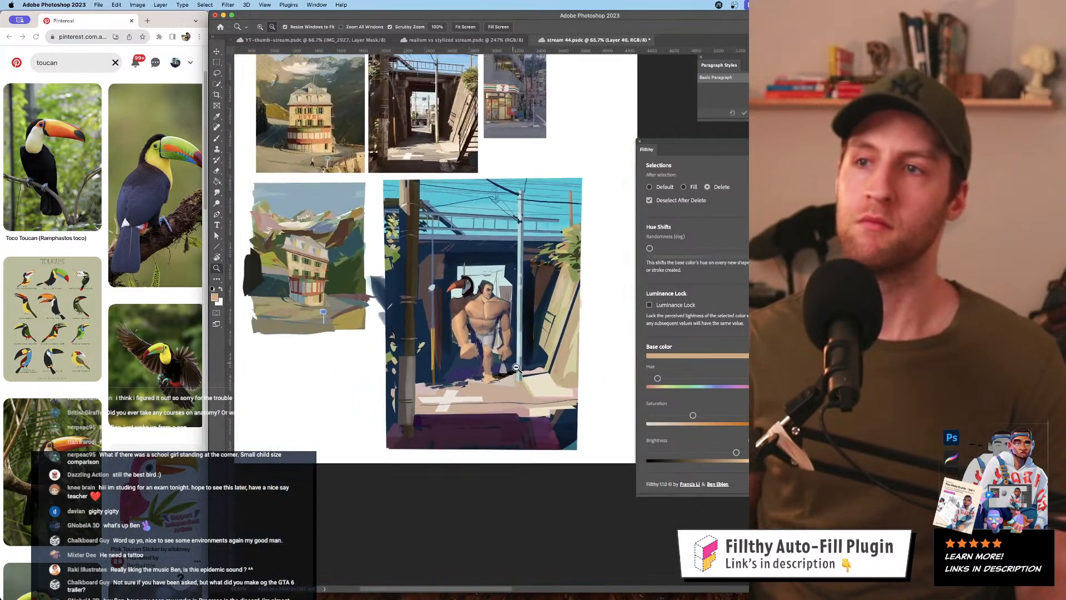
{"action": "left_click", "coordinate": [456, 402], "text": "alt"}
{"action": "left_click", "coordinate": [507, 404], "text": "alt"}
{"action": "left_click", "coordinate": [506, 405]}
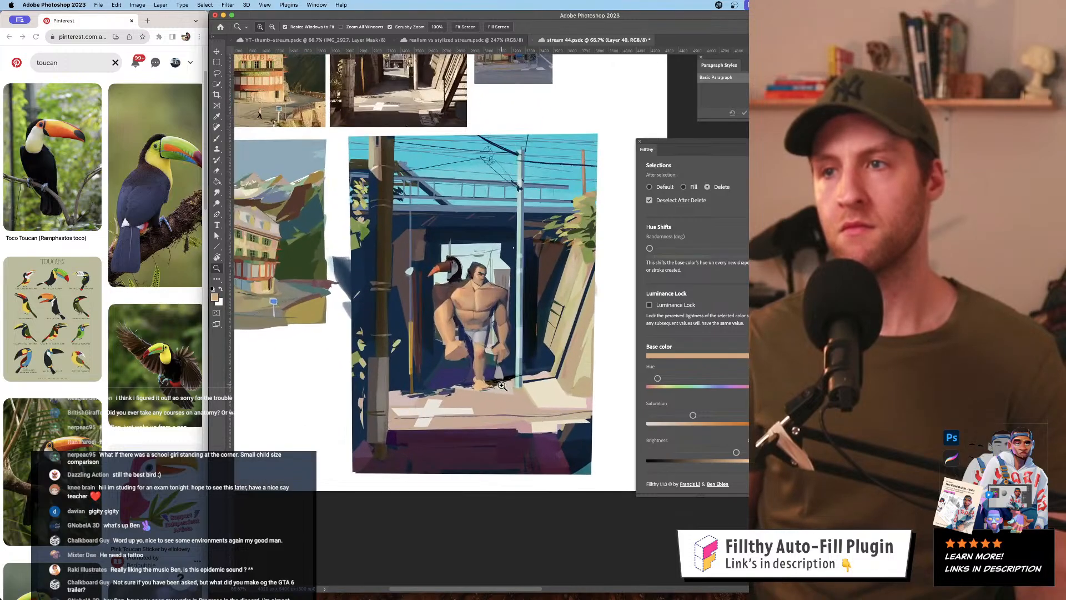
- Sample the shaded skin brown beside the neck and brush it over the slope towards the lit-side shoulder
{"action": "left_click", "coordinate": [481, 299]}
{"action": "left_click", "coordinate": [481, 299]}
{"action": "key", "text": "b"}
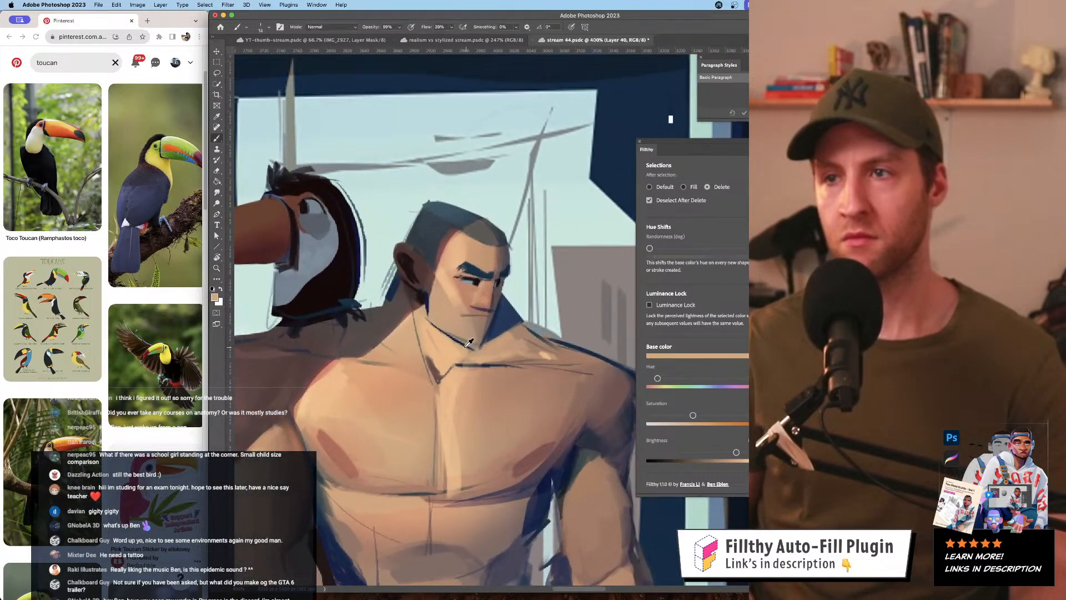
{"action": "left_click", "coordinate": [504, 332], "text": "alt"}
{"action": "left_click", "coordinate": [519, 328], "text": "alt"}
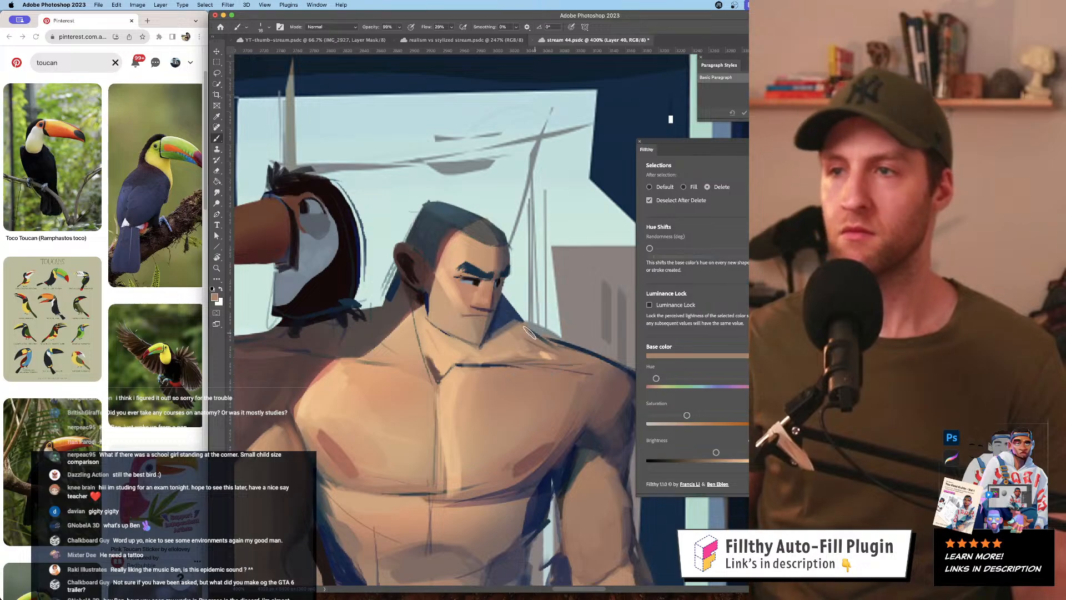
{"action": "key", "text": "z"}
{"action": "mouse_move", "coordinate": [567, 351]}
{"action": "left_mouse_down"}
{"action": "mouse_move", "coordinate": [523, 331]}
{"action": "mouse_move", "coordinate": [559, 336]}
{"action": "mouse_move", "coordinate": [458, 341]}
{"action": "left_mouse_up"}
{"action": "key", "text": "b"}
{"action": "key", "text": "z"}
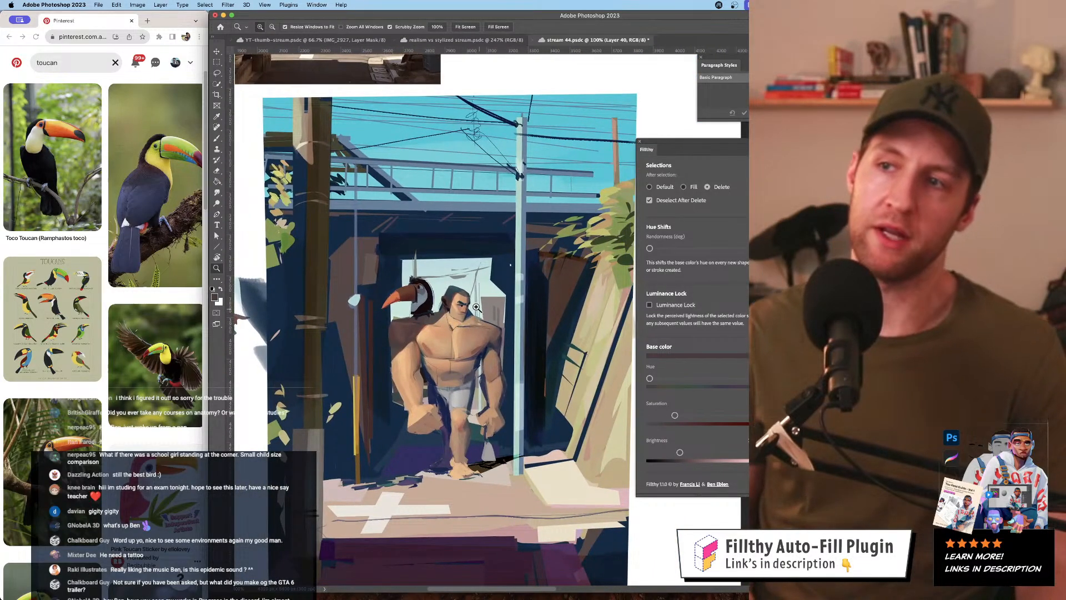
- Sample the warm tan of the large forearm beside the shorts and brush it along the forearm's inner edge
{"action": "left_click", "coordinate": [436, 361]}
{"action": "left_click", "coordinate": [435, 362]}
{"action": "key", "text": "b"}
{"action": "left_click", "coordinate": [407, 418], "text": "alt"}
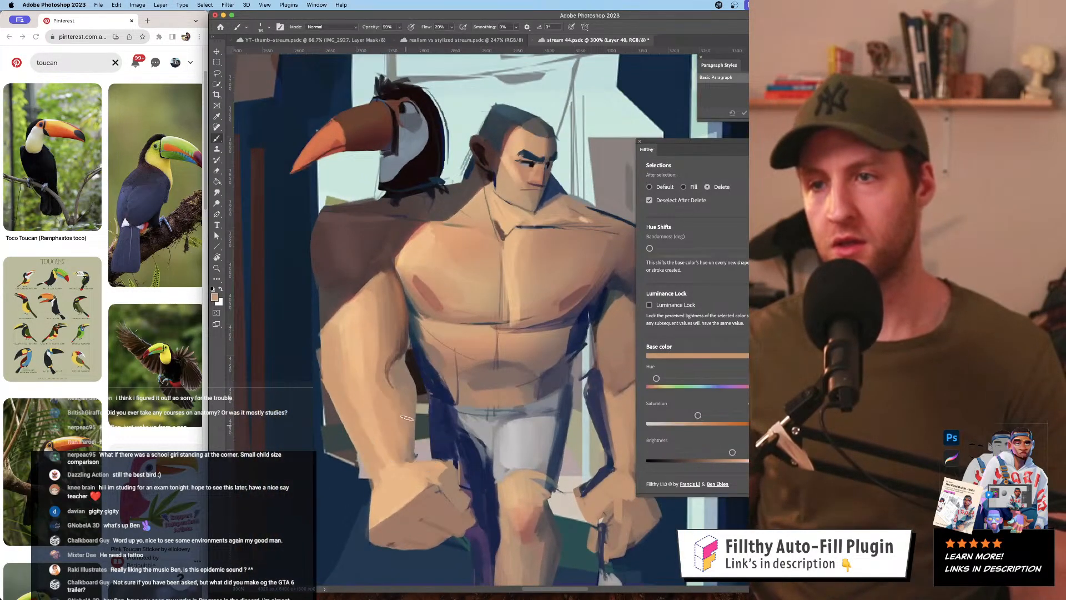
{"action": "mouse_move", "coordinate": [448, 420]}
{"action": "left_mouse_down"}
{"action": "mouse_move", "coordinate": [419, 394]}
{"action": "mouse_move", "coordinate": [449, 432]}
{"action": "left_mouse_up"}
- Sample the navy of the shadowed thigh and brush it along the shaded edge of the shorts
{"action": "left_click", "coordinate": [423, 404], "text": "alt"}
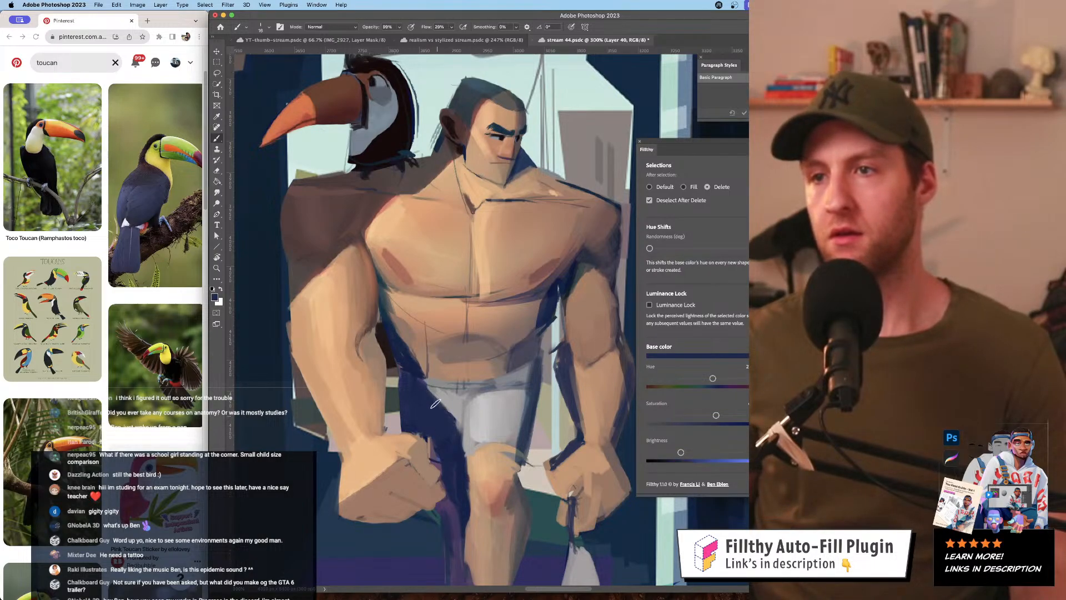
{"action": "key", "text": "z"}
{"action": "left_click", "coordinate": [492, 350], "text": "alt"}
{"action": "left_click", "coordinate": [491, 346], "text": "alt"}
{"action": "left_click", "coordinate": [490, 345], "text": "alt"}
- Sample the pale grey of the shorts and brush it along the raised thigh's inner edge and hem
{"action": "left_click", "coordinate": [501, 335]}
{"action": "left_click", "coordinate": [500, 339]}
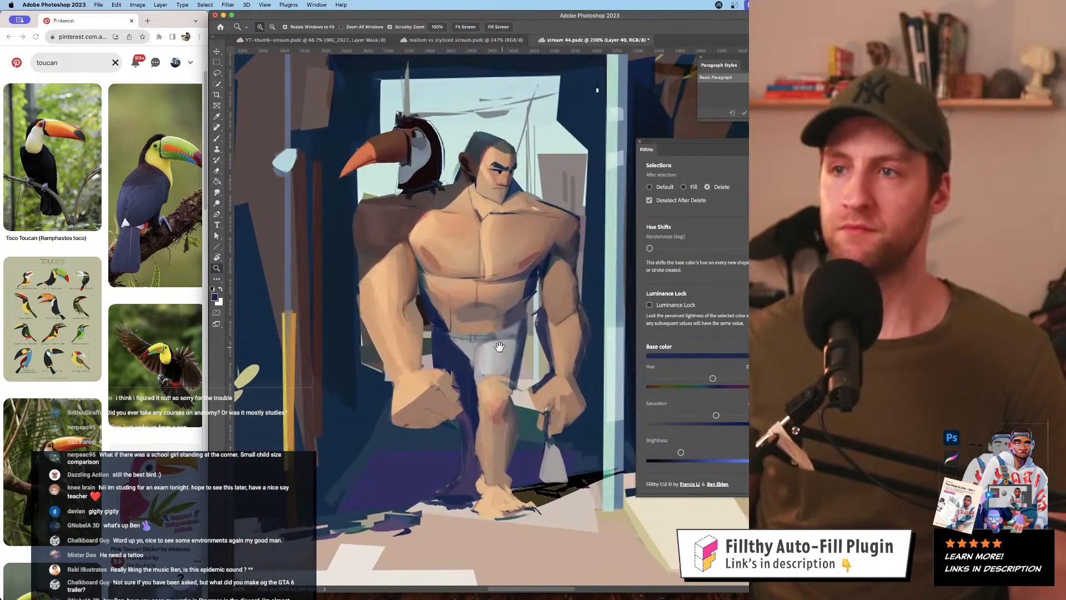
{"action": "left_click", "coordinate": [500, 347]}
{"action": "key", "text": "b"}
{"action": "left_click", "coordinate": [468, 352], "text": "alt"}
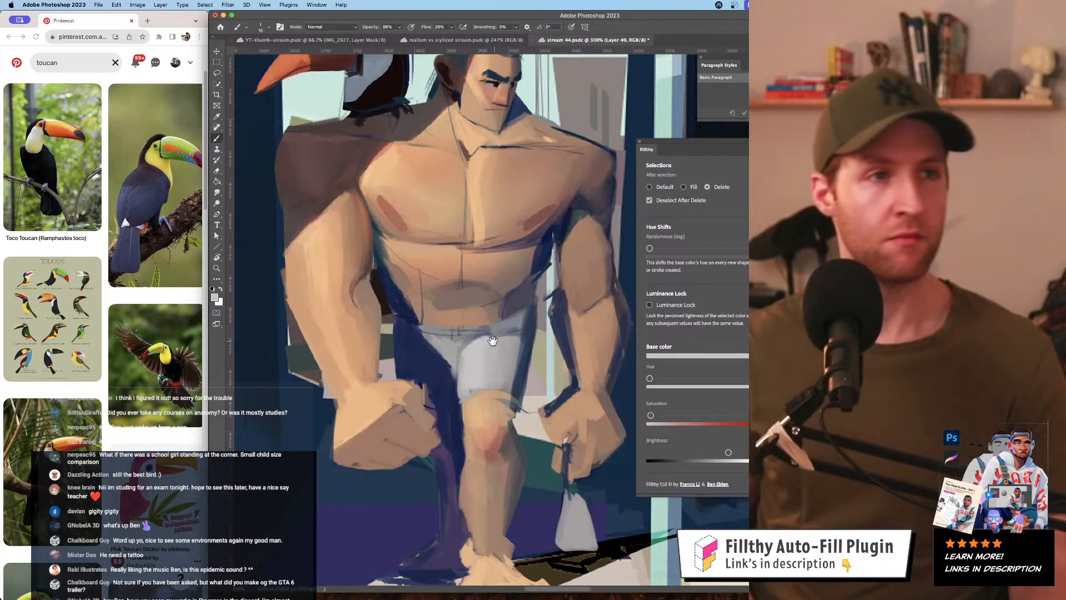
{"action": "left_click_drag", "start_coordinate": [461, 401], "coordinate": [471, 404]}
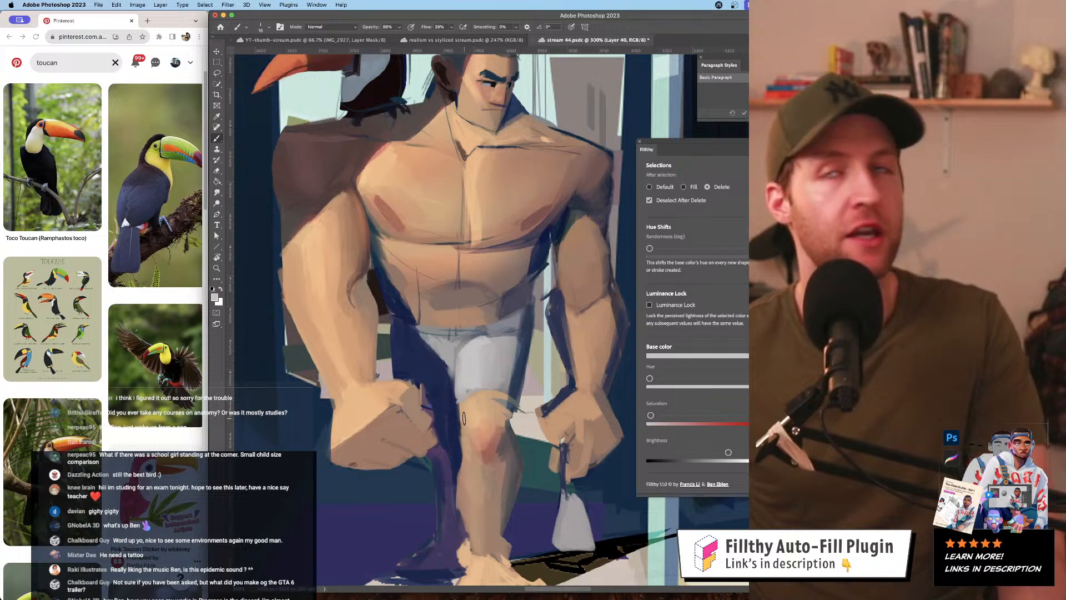
{"action": "left_click_drag", "start_coordinate": [497, 322], "coordinate": [498, 367]}
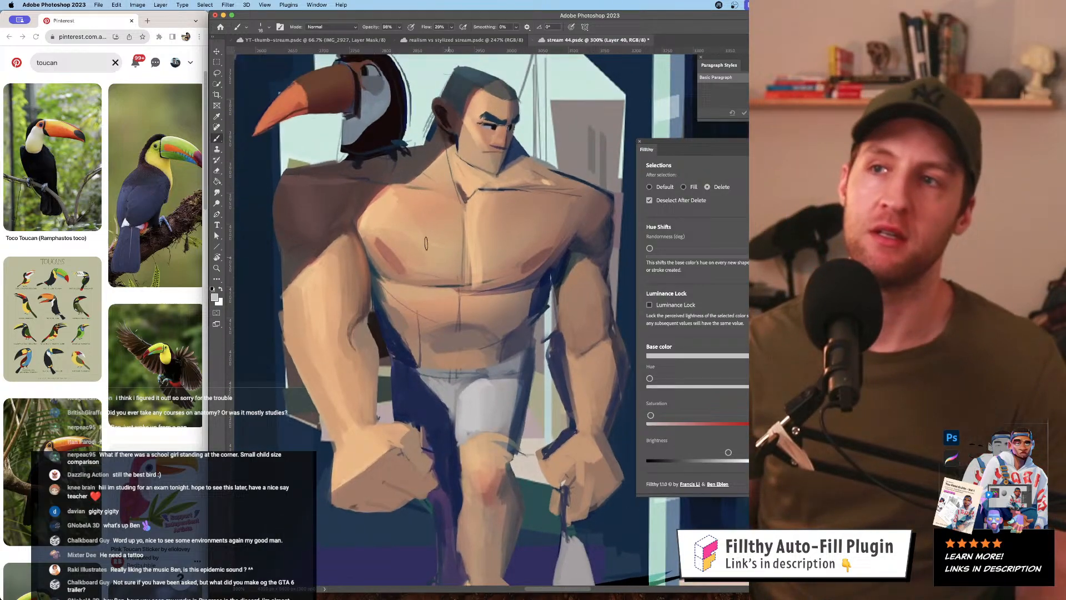
- Sample the tan of the toucan-side forearm, brush its outer edge down to the wrist, and check the whole scene
{"action": "left_click", "coordinate": [288, 303], "text": "alt"}
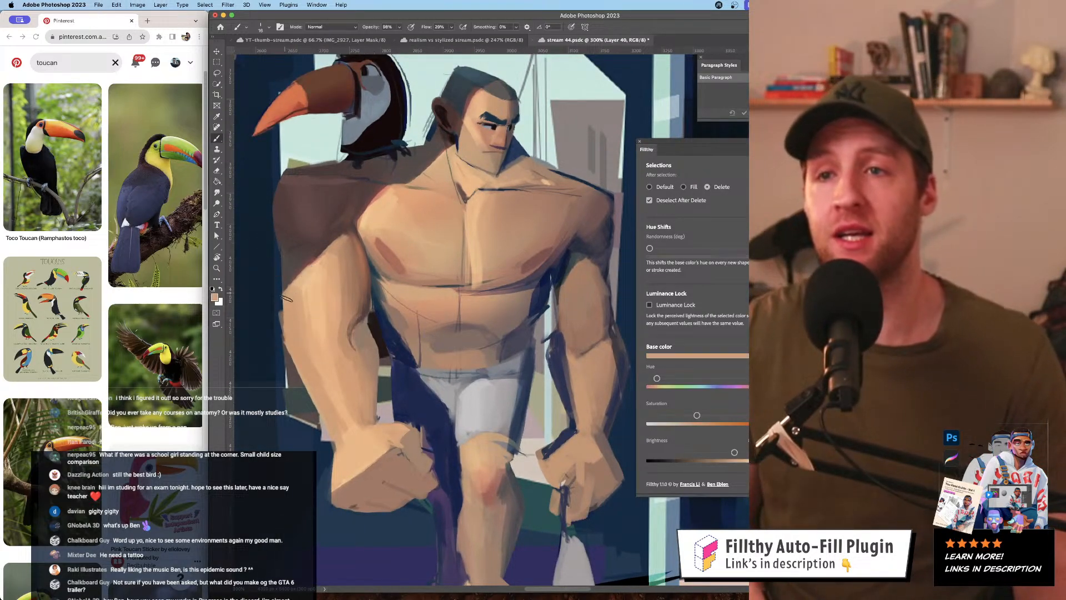
{"action": "left_click_drag", "start_coordinate": [288, 302], "coordinate": [286, 301]}
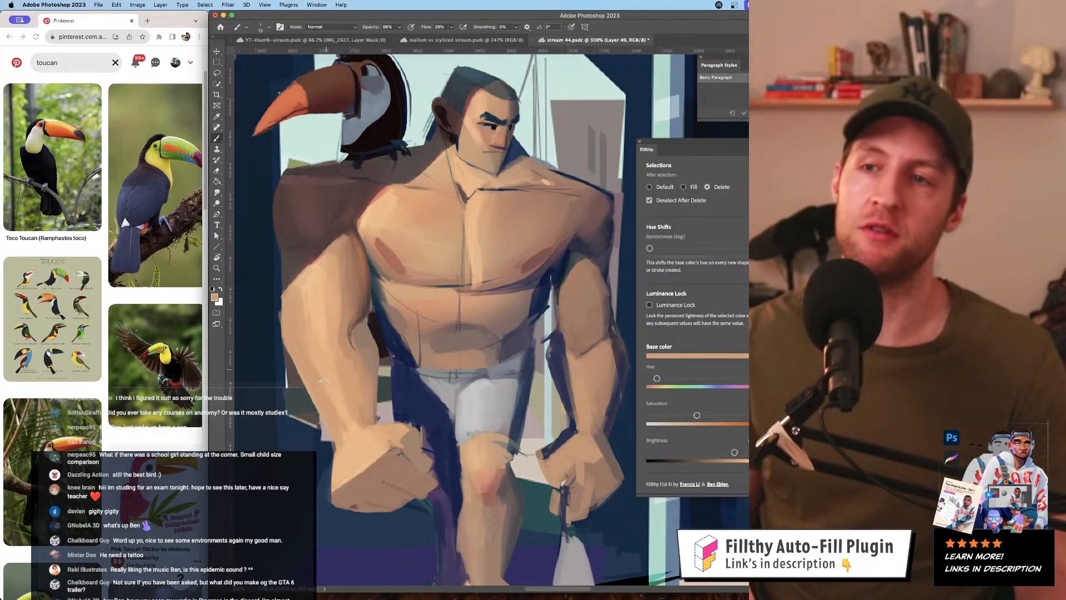
{"action": "left_click_drag", "start_coordinate": [285, 346], "coordinate": [295, 368]}
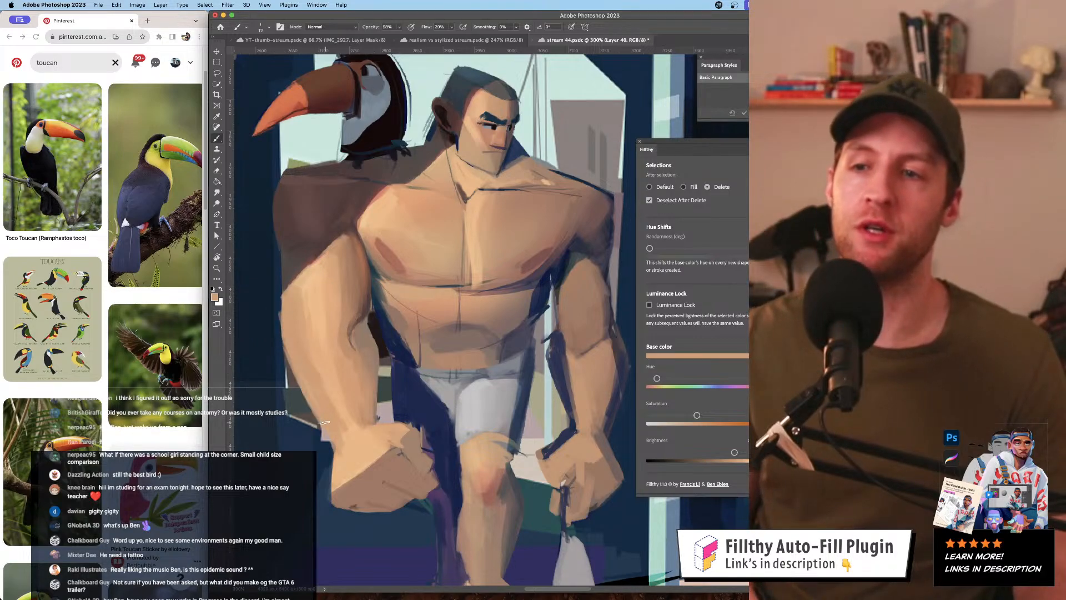
{"action": "left_click_drag", "start_coordinate": [351, 425], "coordinate": [395, 430]}
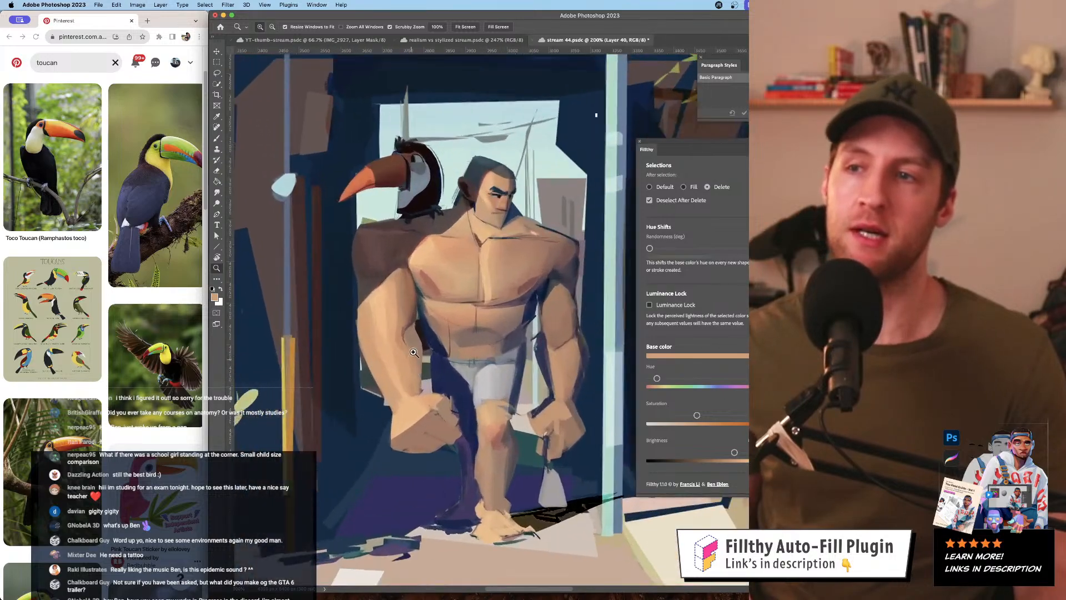
{"action": "left_click", "coordinate": [395, 431], "text": "alt"}
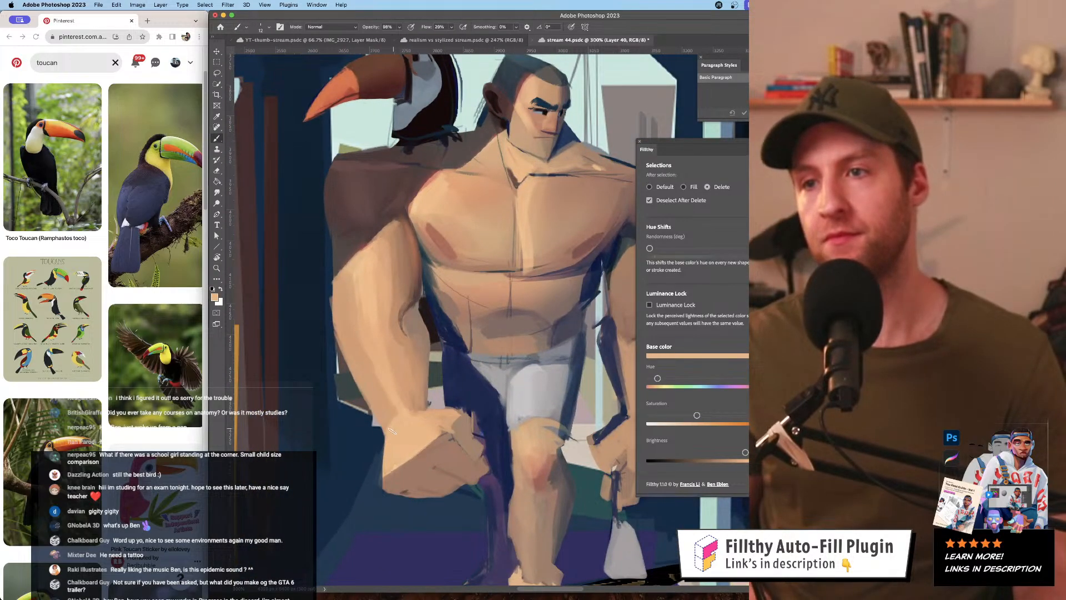
{"action": "left_click", "coordinate": [464, 371], "text": "alt+super"}
{"action": "left_click", "coordinate": [465, 371], "text": "alt+super"}
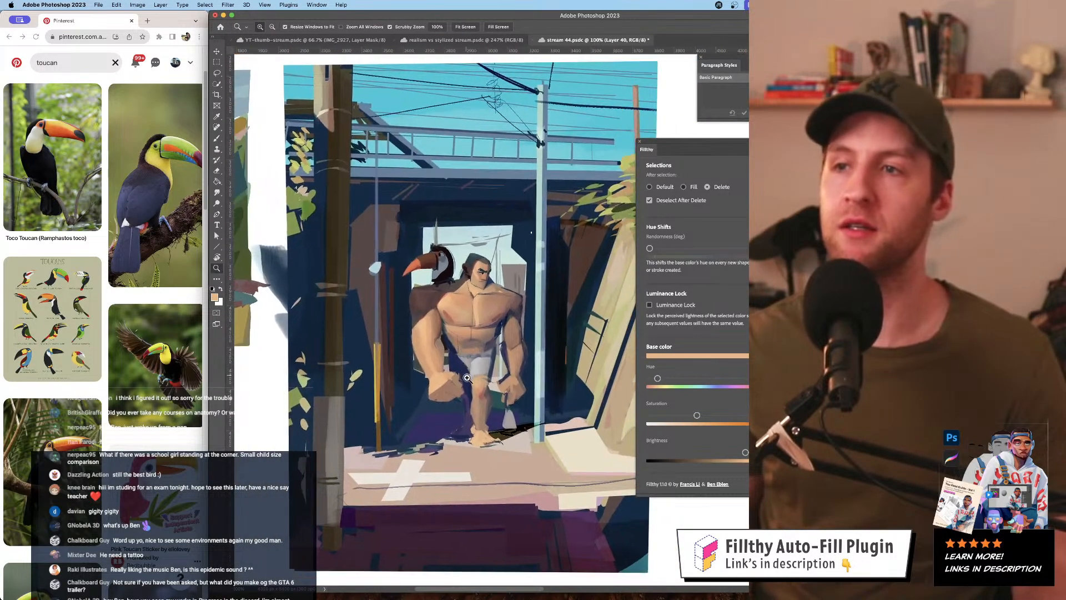
- Sample the shadow navy between the large fist and raised leg, touch up the edge there, and flip the canvas view
{"action": "mouse_move", "coordinate": [461, 378]}
{"action": "left_mouse_down"}
{"action": "mouse_move", "coordinate": [482, 378]}
{"action": "mouse_move", "coordinate": [407, 382]}
{"action": "left_mouse_up"}
{"action": "left_click", "coordinate": [462, 356], "text": "super"}
{"action": "left_click", "coordinate": [456, 330], "text": "alt"}
{"action": "left_click_drag", "start_coordinate": [458, 335], "coordinate": [462, 334]}
{"action": "mouse_move", "coordinate": [444, 370]}
{"action": "left_mouse_down"}
{"action": "mouse_move", "coordinate": [442, 336]}
{"action": "mouse_move", "coordinate": [427, 366]}
{"action": "mouse_move", "coordinate": [406, 365]}
{"action": "left_mouse_up"}
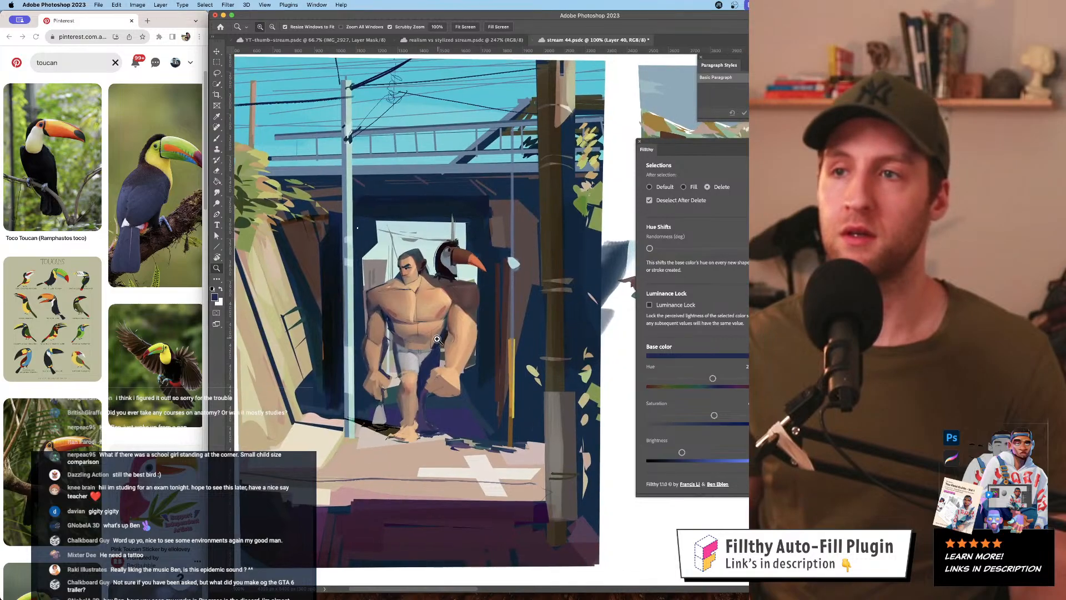
- Sample the muted brown of the chest's shaded underside and brush it down the side of the abdomen
{"action": "left_click_drag", "start_coordinate": [445, 328], "coordinate": [465, 322]}
{"action": "left_click", "coordinate": [452, 238], "text": "alt"}
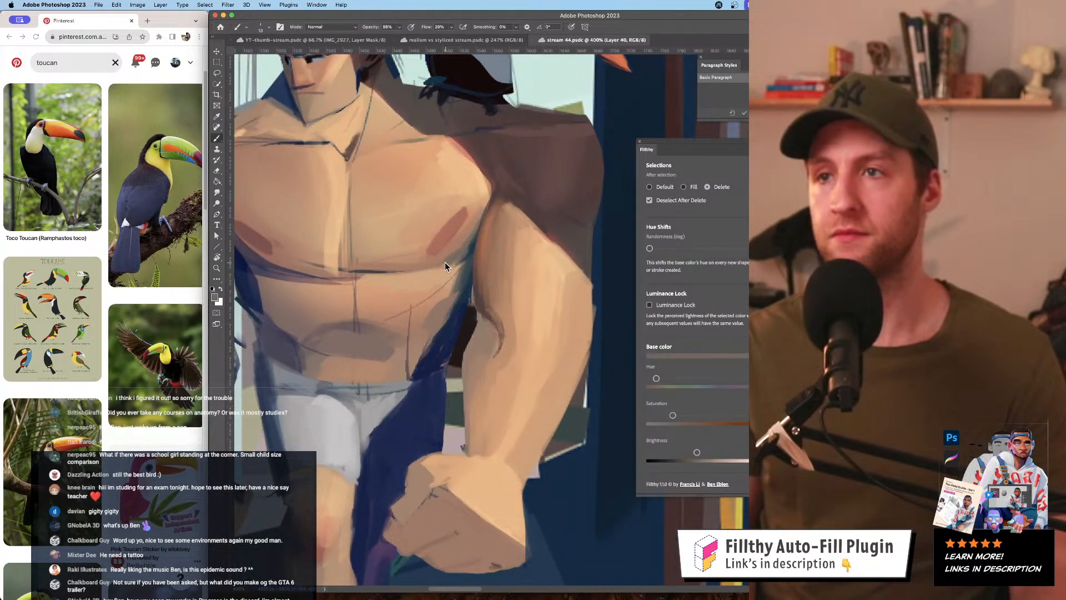
{"action": "left_click", "coordinate": [464, 240], "text": "alt"}
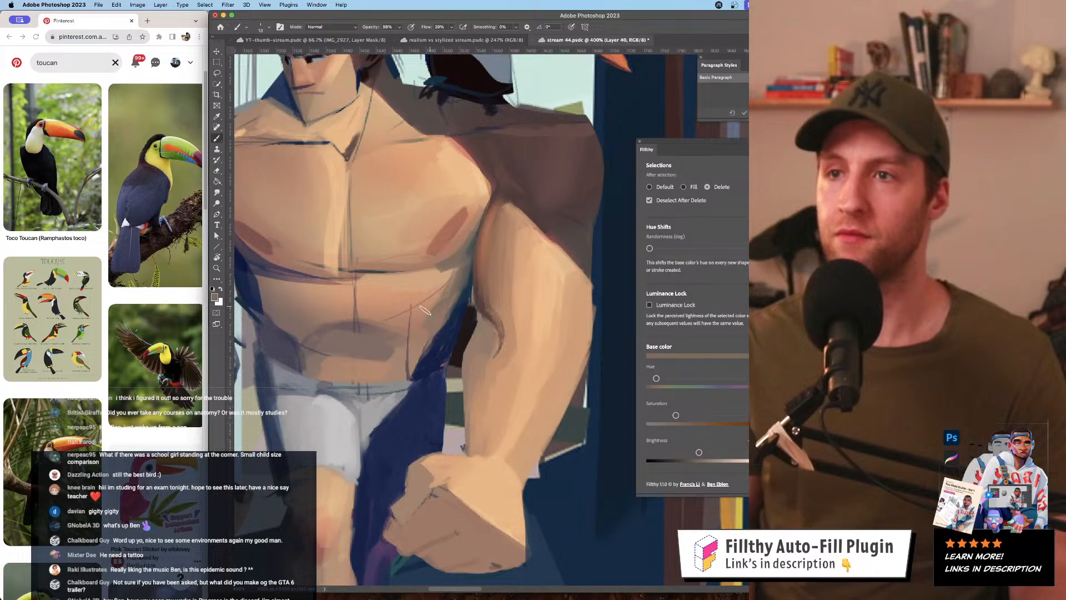
{"action": "mouse_move", "coordinate": [410, 362]}
{"action": "left_mouse_down"}
{"action": "mouse_move", "coordinate": [383, 364]}
{"action": "mouse_move", "coordinate": [476, 390]}
{"action": "mouse_move", "coordinate": [528, 494]}
{"action": "left_mouse_up"}
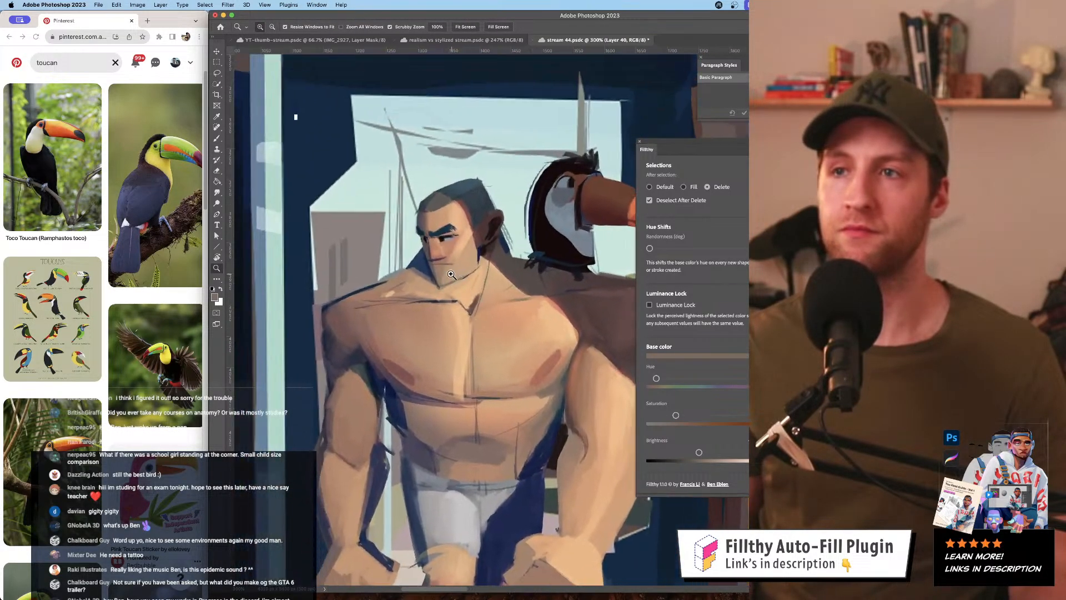
- Sample a dark blue from the face's shaded side, brighten it slightly, and brush it along the far cheek beside the eye
{"action": "mouse_move", "coordinate": [436, 266]}
{"action": "left_mouse_down"}
{"action": "mouse_move", "coordinate": [452, 288]}
{"action": "mouse_move", "coordinate": [472, 286]}
{"action": "left_mouse_up"}
{"action": "left_click", "coordinate": [411, 267], "text": "alt"}
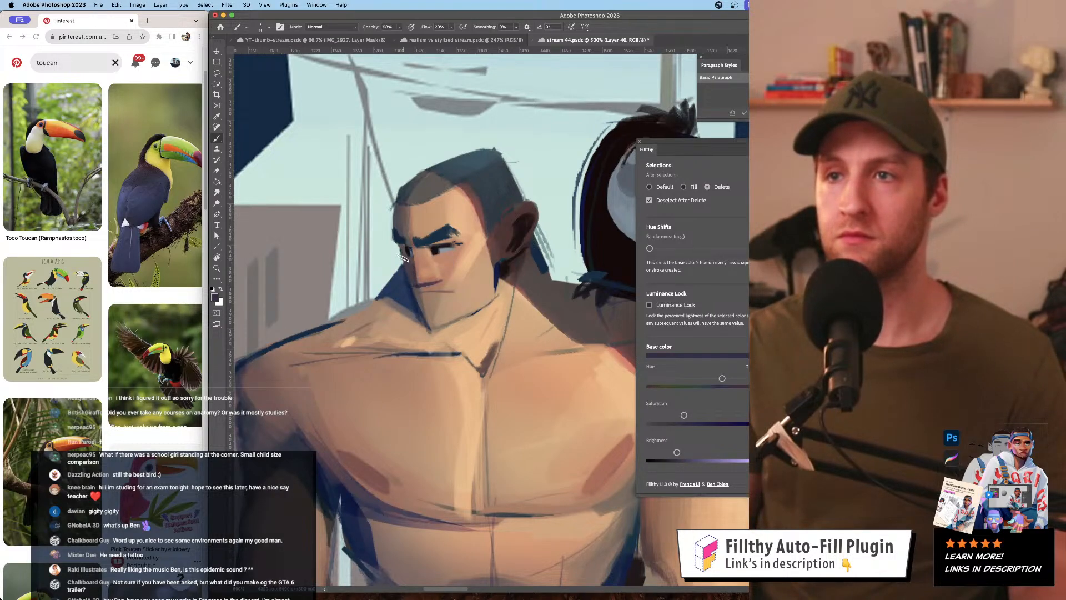
{"action": "left_click_drag", "start_coordinate": [413, 233], "coordinate": [389, 278]}
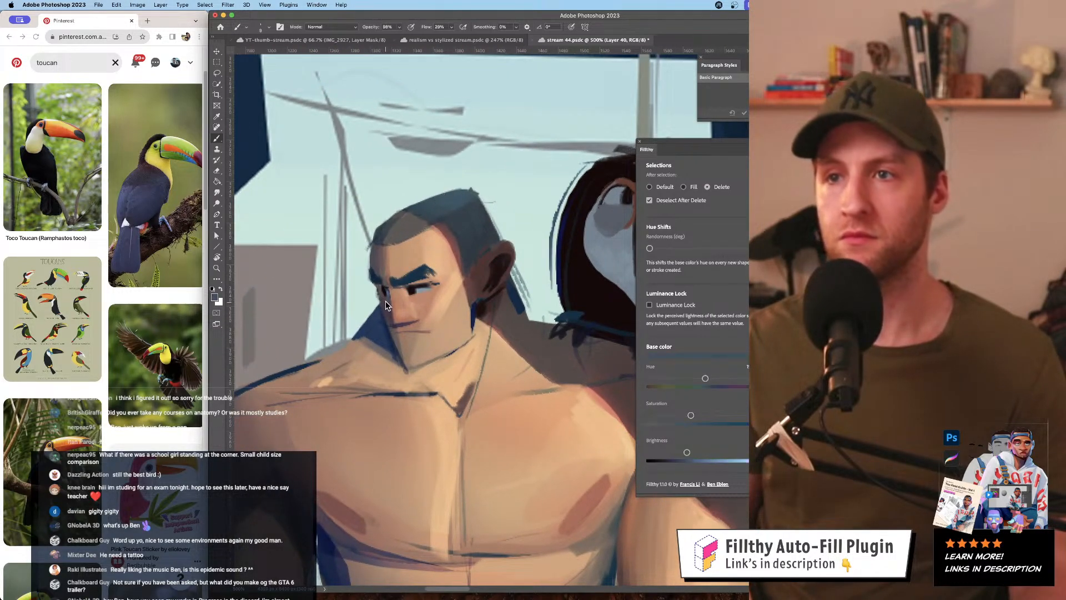
{"action": "left_click_drag", "start_coordinate": [687, 452], "coordinate": [692, 452]}
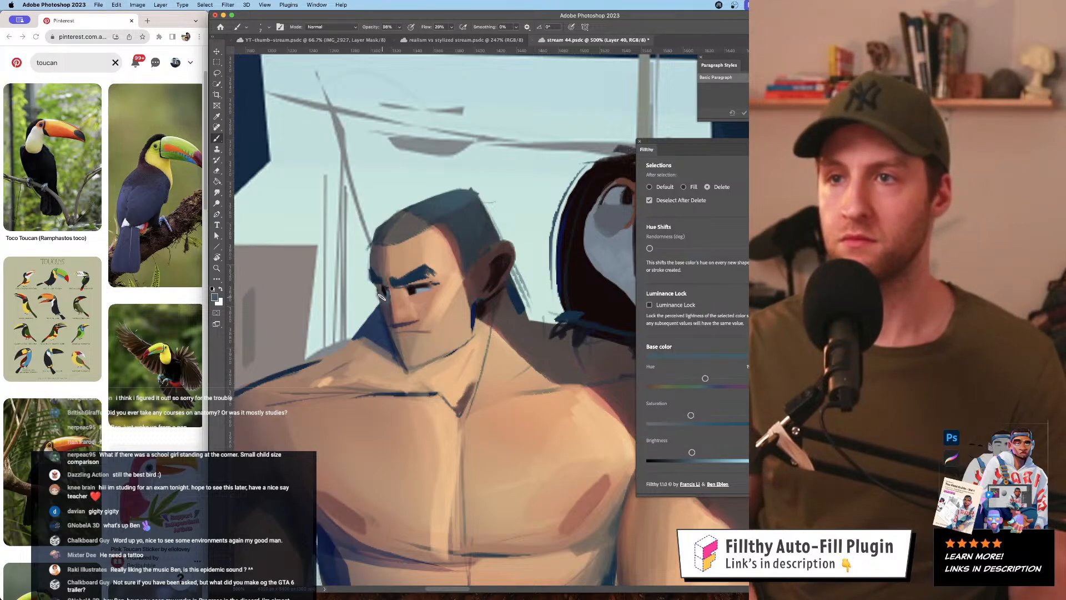
{"action": "key", "text": "z"}
{"action": "left_click_drag", "start_coordinate": [417, 278], "coordinate": [344, 286]}
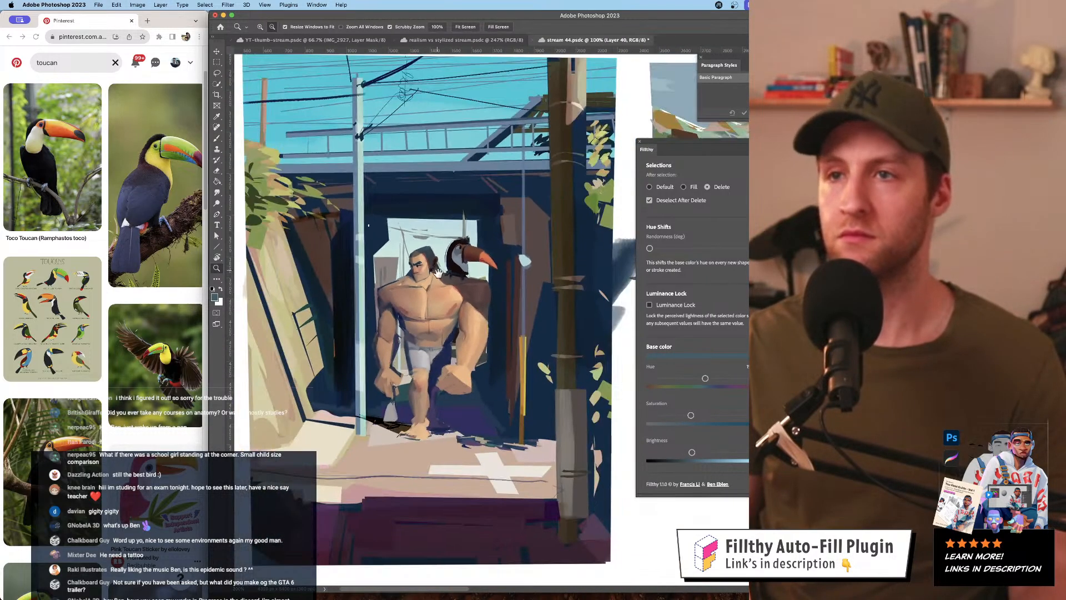
- Brighten and slightly desaturate the blue, and brush it along the chest's centre line and the top of the bag-side shoulder
{"action": "mouse_move", "coordinate": [418, 295]}
{"action": "left_mouse_down"}
{"action": "mouse_move", "coordinate": [400, 289]}
{"action": "mouse_move", "coordinate": [423, 283]}
{"action": "left_mouse_up"}
{"action": "key", "text": "b"}
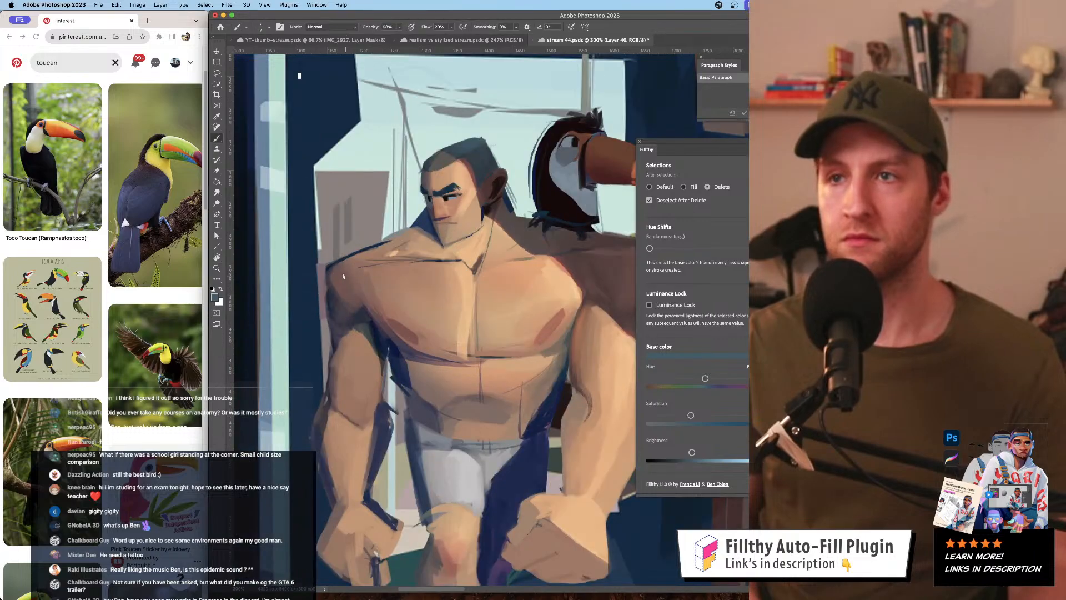
{"action": "left_click_drag", "start_coordinate": [692, 452], "coordinate": [706, 452]}
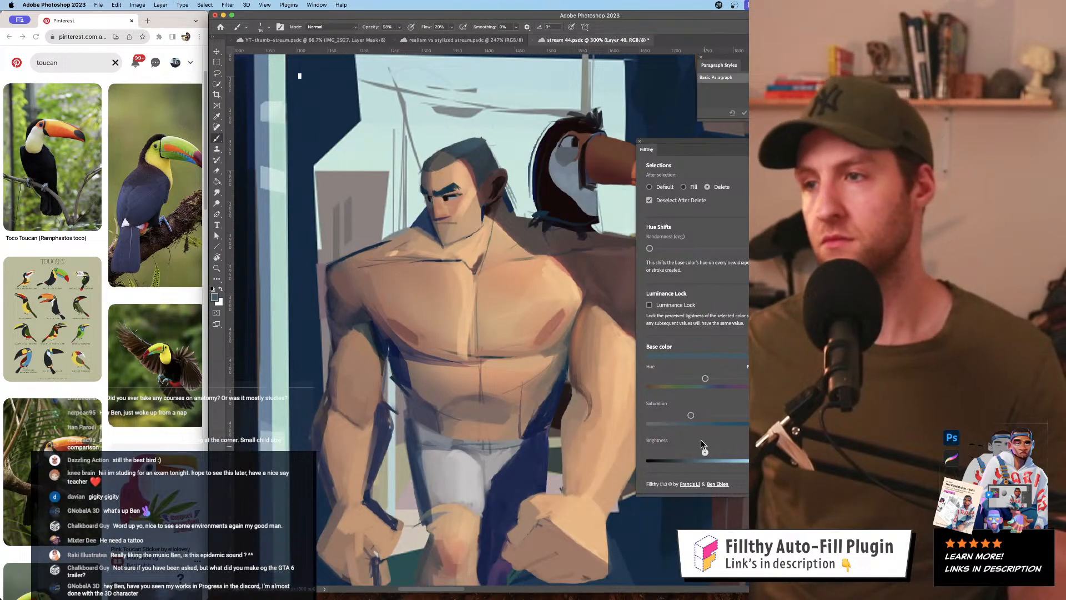
{"action": "left_click_drag", "start_coordinate": [690, 416], "coordinate": [687, 415]}
{"action": "left_click_drag", "start_coordinate": [482, 289], "coordinate": [479, 285]}
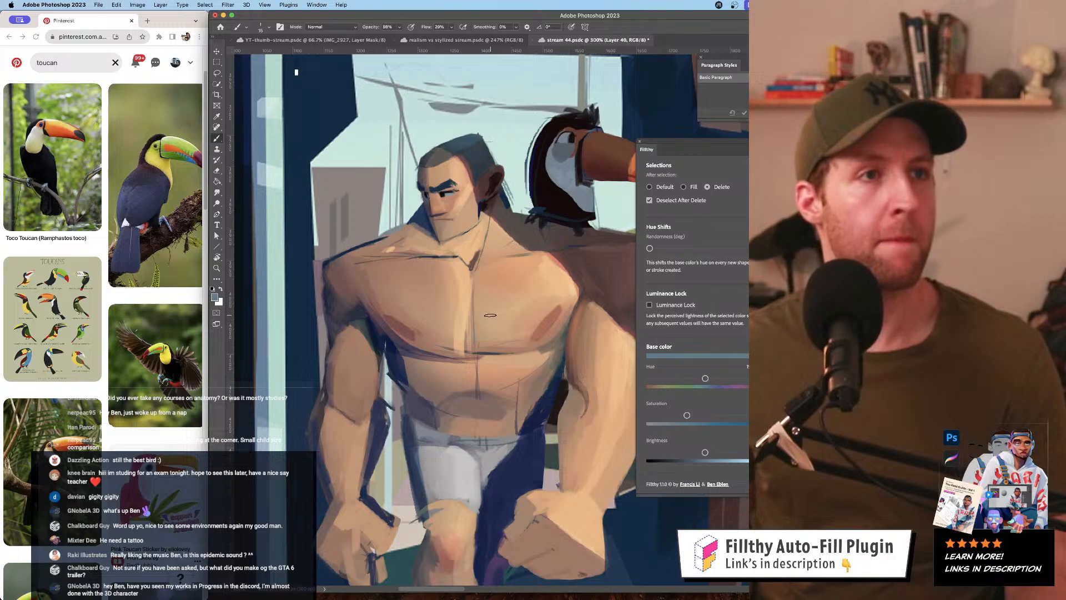
{"action": "left_click_drag", "start_coordinate": [487, 315], "coordinate": [476, 310]}
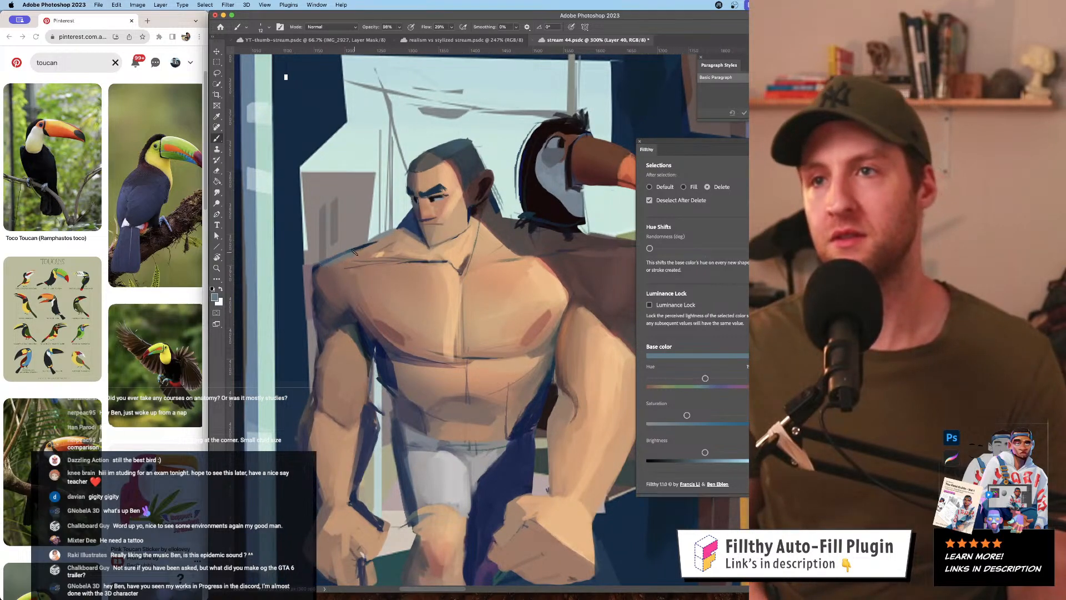
{"action": "mouse_move", "coordinate": [355, 280]}
{"action": "left_mouse_down"}
{"action": "mouse_move", "coordinate": [362, 288]}
{"action": "mouse_move", "coordinate": [365, 272]}
{"action": "left_mouse_up"}
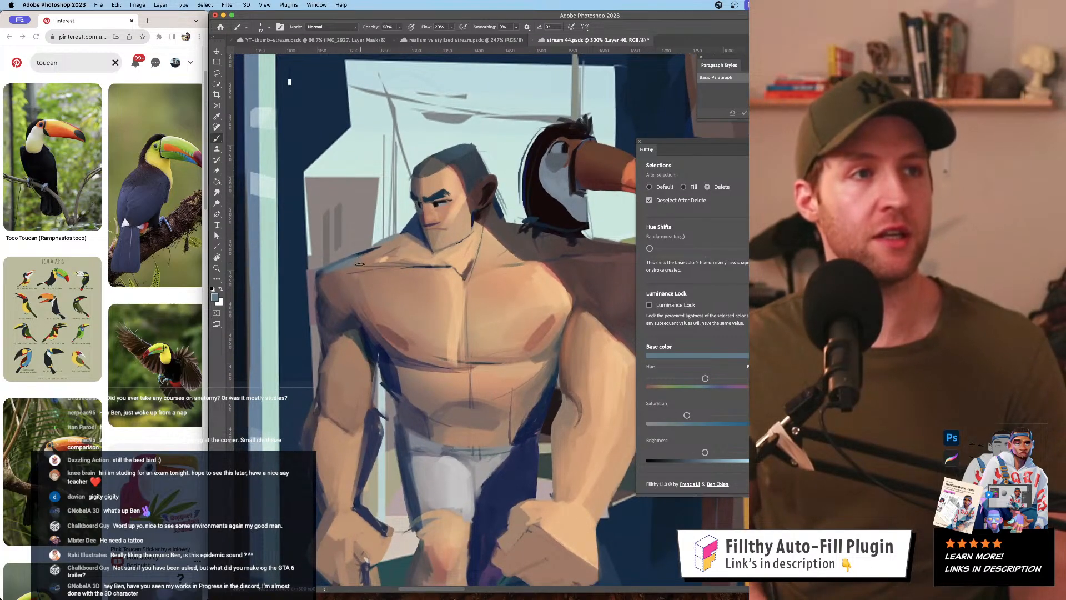
- Undo the last shoulder stroke, rework the bag-side shoulder's upper contour in muted blue, and check the whole scene
{"action": "key", "text": "super+z"}
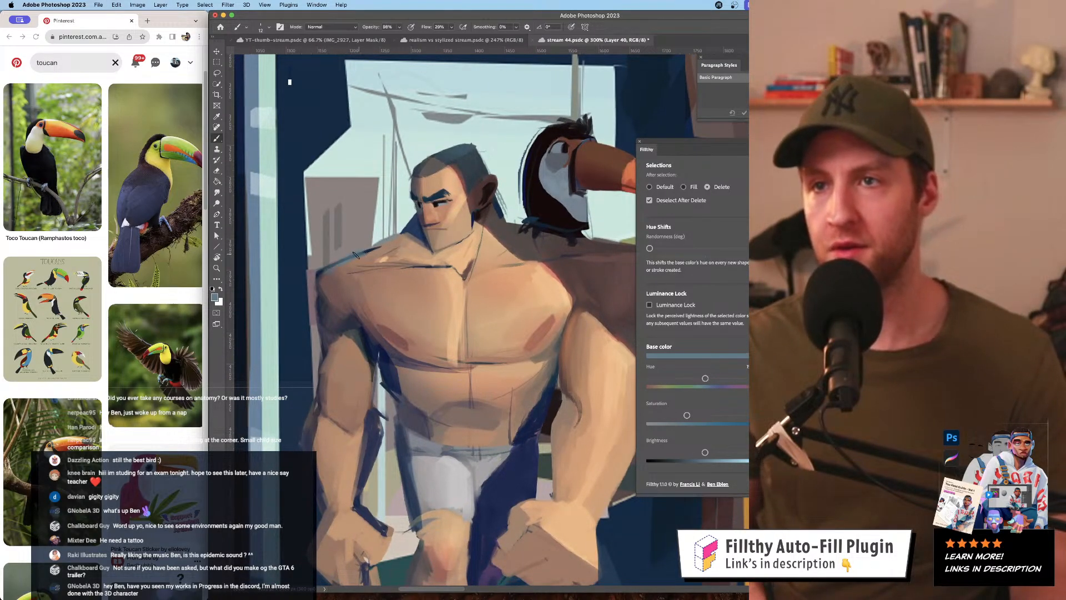
{"action": "left_click_drag", "start_coordinate": [356, 255], "coordinate": [329, 268]}
{"action": "left_click_drag", "start_coordinate": [356, 262], "coordinate": [370, 250]}
{"action": "left_click", "coordinate": [435, 266], "text": "alt"}
{"action": "left_click", "coordinate": [434, 267], "text": "alt"}
{"action": "left_click", "coordinate": [433, 266], "text": "alt"}
- Brush the muted blue over the top of the dark shoulder beneath the toucan and undo the last stroke
{"action": "left_click", "coordinate": [457, 274], "text": "super"}
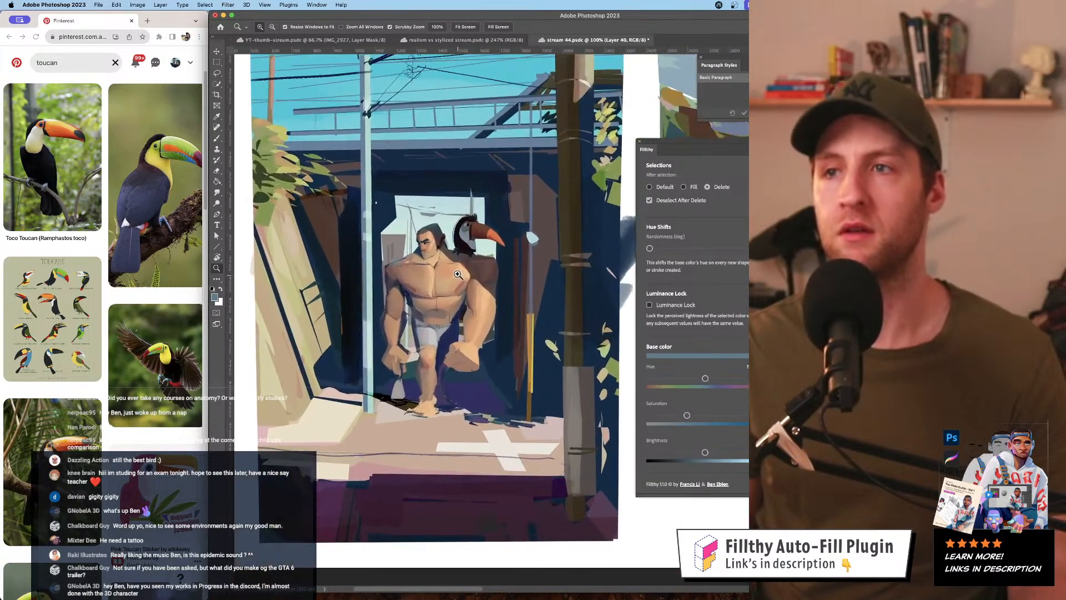
{"action": "left_click", "coordinate": [457, 274], "text": "super"}
{"action": "left_click", "coordinate": [458, 274], "text": "super"}
{"action": "left_click_drag", "start_coordinate": [457, 274], "coordinate": [404, 286]}
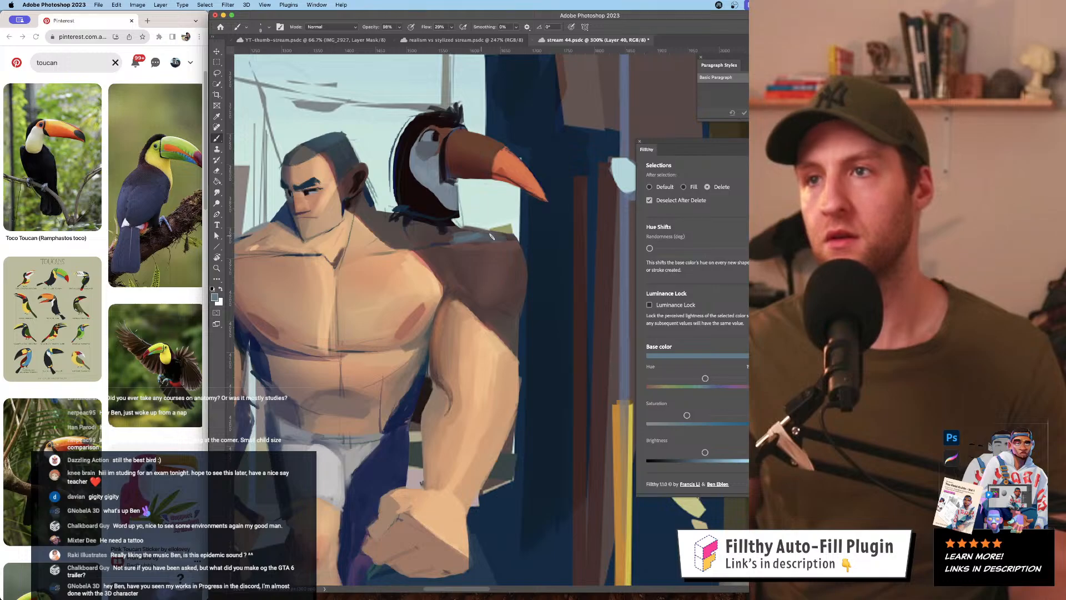
{"action": "left_click", "coordinate": [464, 274], "text": "alt"}
{"action": "left_click", "coordinate": [465, 274], "text": "alt"}
{"action": "left_click", "coordinate": [465, 283], "text": "alt"}
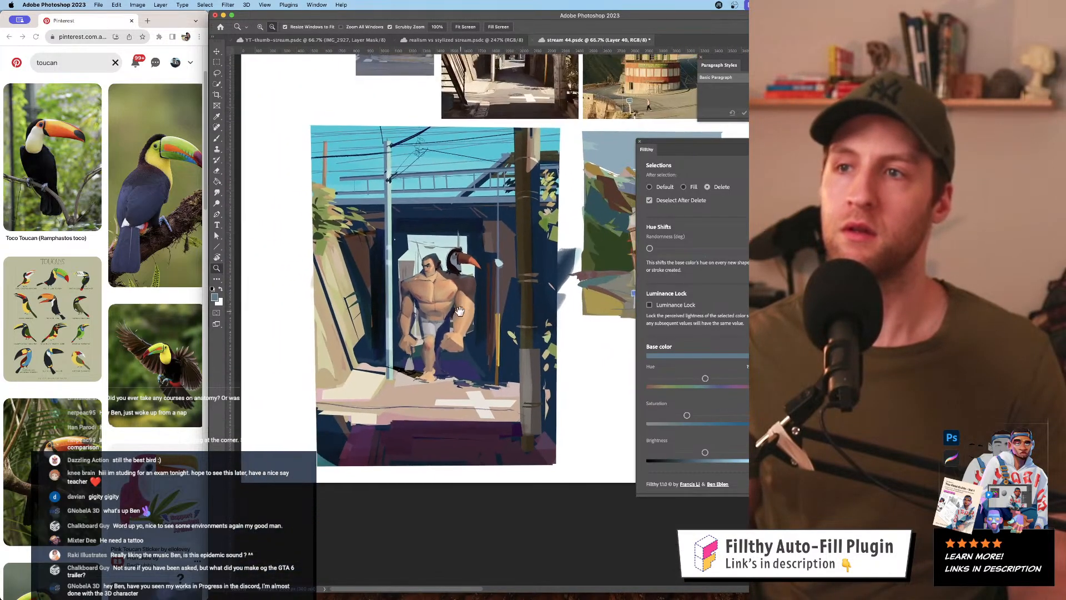
{"action": "left_click", "coordinate": [469, 309], "text": "super"}
{"action": "key", "text": "super+z"}
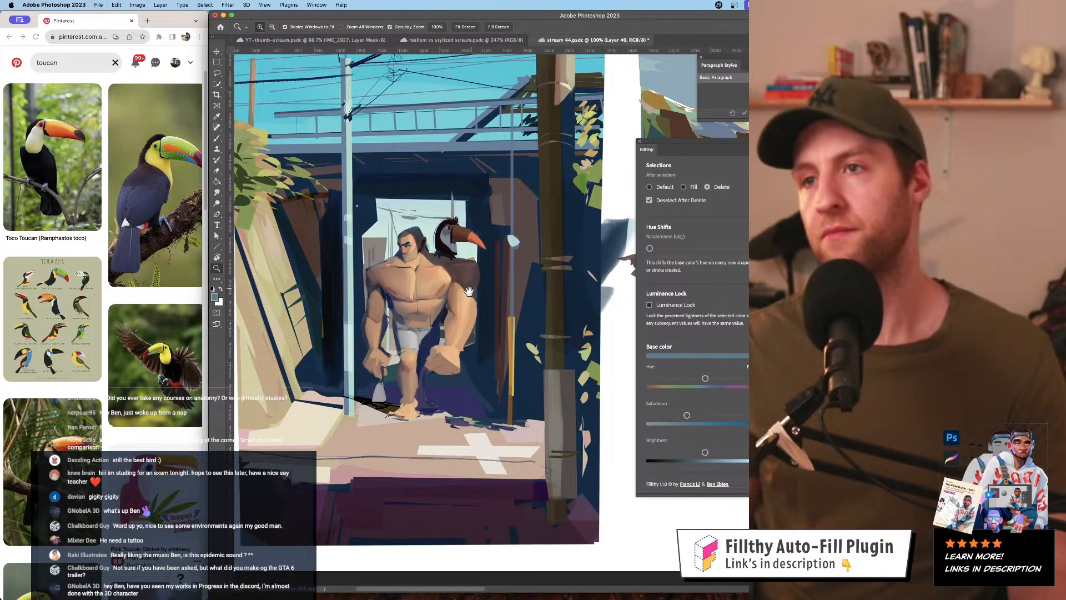
- Examine the figure and toucan at whole-scene and close-up scale
{"action": "left_click", "coordinate": [469, 302]}
{"action": "key", "text": "b"}
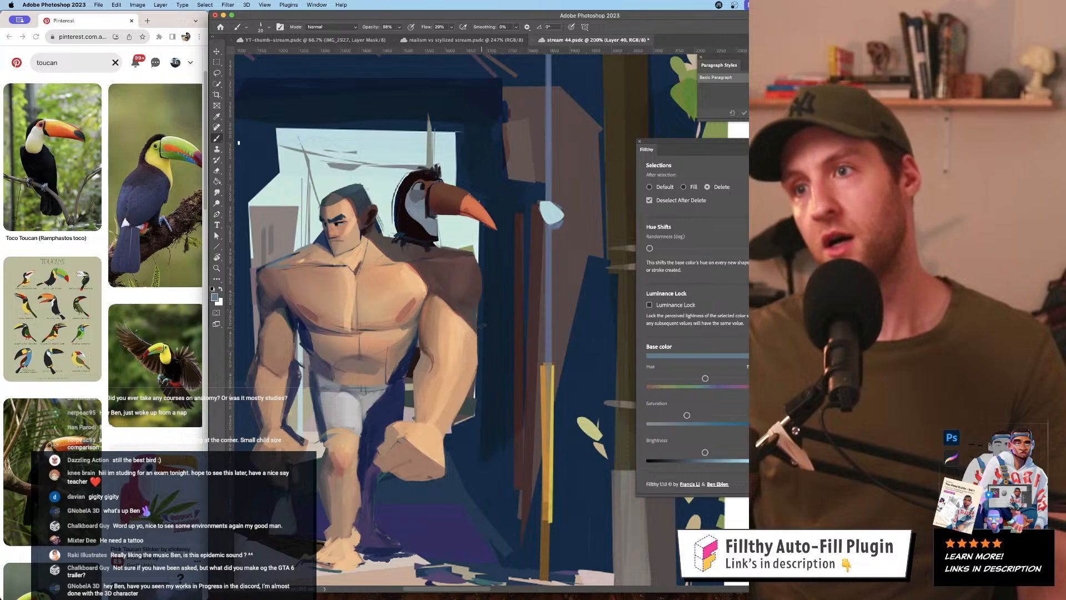
{"action": "key", "text": "z"}
{"action": "left_click", "coordinate": [494, 350], "text": "alt"}
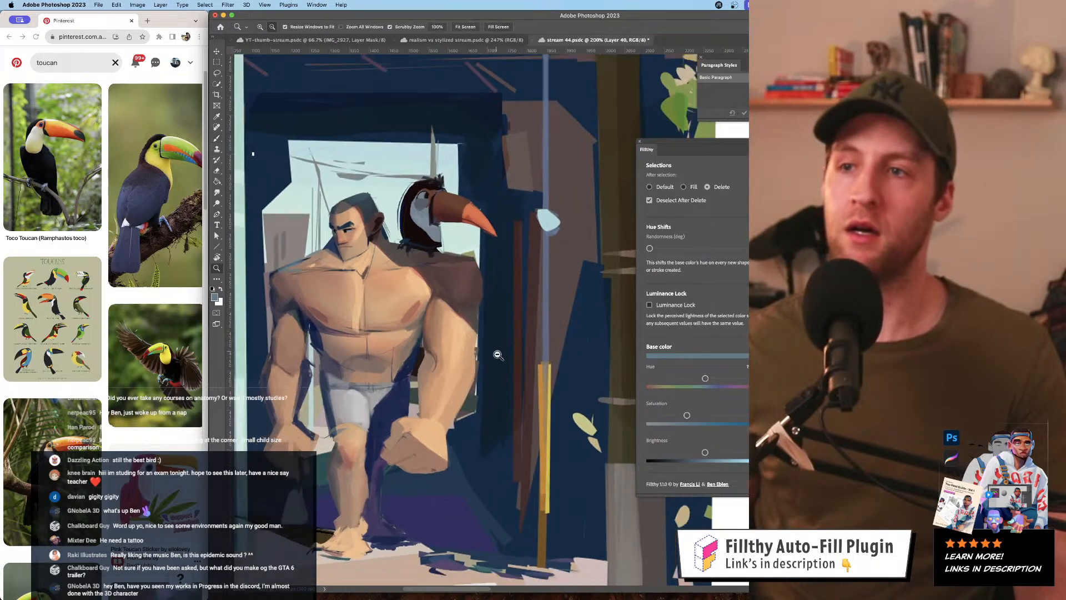
{"action": "left_click", "coordinate": [494, 350], "text": "alt"}
{"action": "left_click", "coordinate": [494, 349], "text": "alt"}
{"action": "left_click", "coordinate": [494, 349]}
{"action": "left_click", "coordinate": [494, 348]}
{"action": "left_click", "coordinate": [495, 349]}
{"action": "left_click", "coordinate": [494, 349]}
{"action": "left_click", "coordinate": [494, 348]}
{"action": "left_click", "coordinate": [495, 349]}
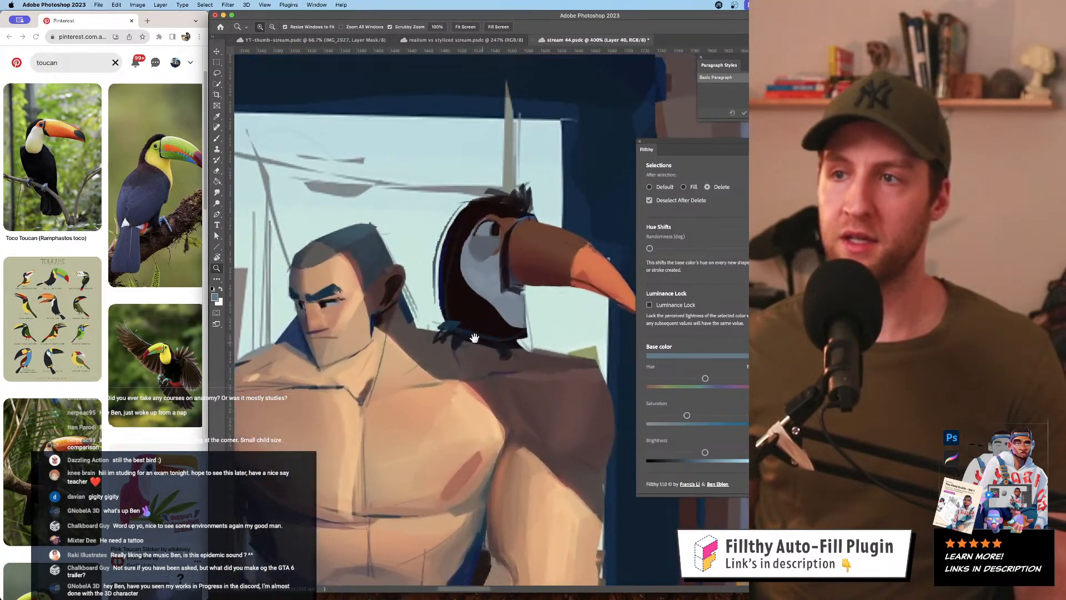
- Sample the dark brown and grey of the toucan's shoulder and brush them around the bird's claws and behind the man's neck
{"action": "key", "text": "b"}
{"action": "left_click", "coordinate": [512, 363], "text": "alt"}
{"action": "left_click_drag", "start_coordinate": [506, 362], "coordinate": [550, 362]}
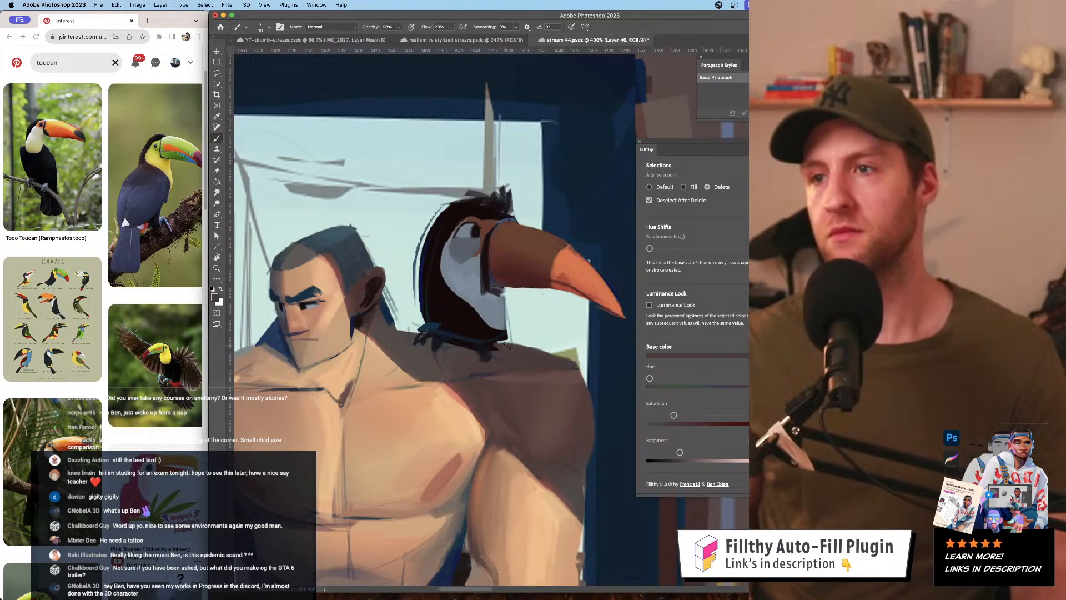
{"action": "left_click", "coordinate": [409, 342], "text": "alt"}
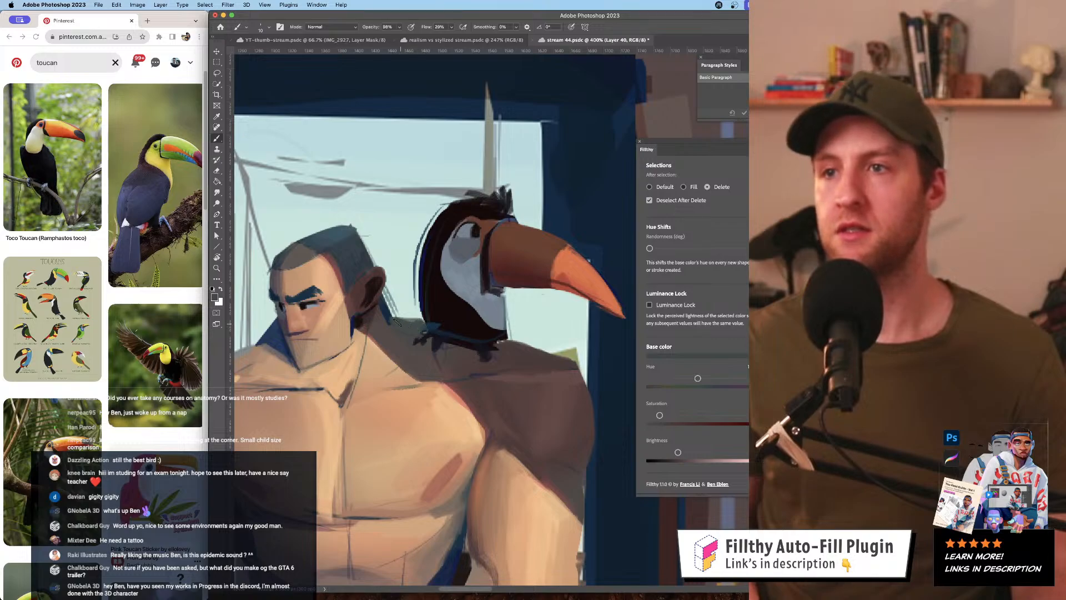
{"action": "key", "text": "z"}
{"action": "left_click", "coordinate": [490, 328], "text": "alt"}
{"action": "left_click", "coordinate": [490, 328], "text": "alt"}
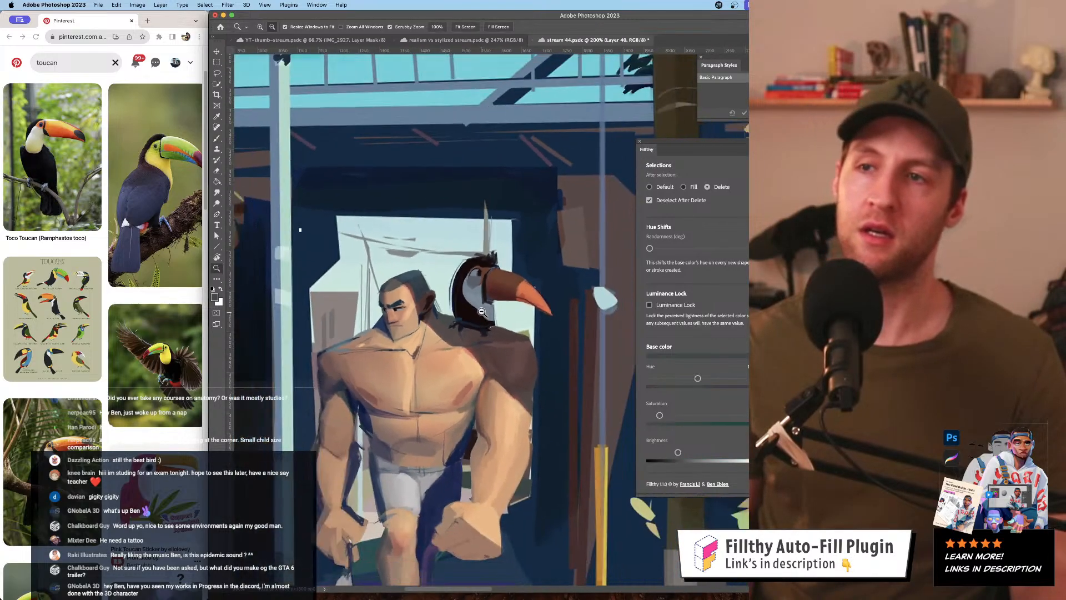
{"action": "left_click", "coordinate": [490, 328], "text": "alt"}
{"action": "left_click", "coordinate": [490, 328], "text": "alt"}
- Sample the shaded tan of the large fist and touch up the edge of its knuckles
{"action": "mouse_move", "coordinate": [484, 341]}
{"action": "left_mouse_down"}
{"action": "mouse_move", "coordinate": [473, 325]}
{"action": "mouse_move", "coordinate": [453, 327]}
{"action": "left_mouse_up"}
{"action": "left_click", "coordinate": [468, 325]}
{"action": "left_click", "coordinate": [468, 325]}
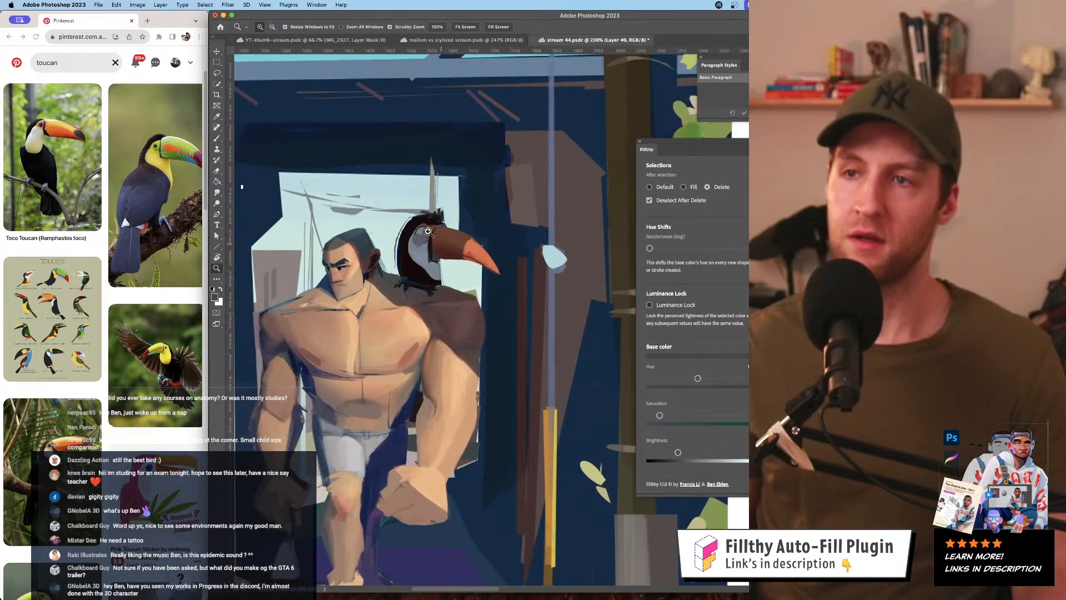
{"action": "key", "text": "b"}
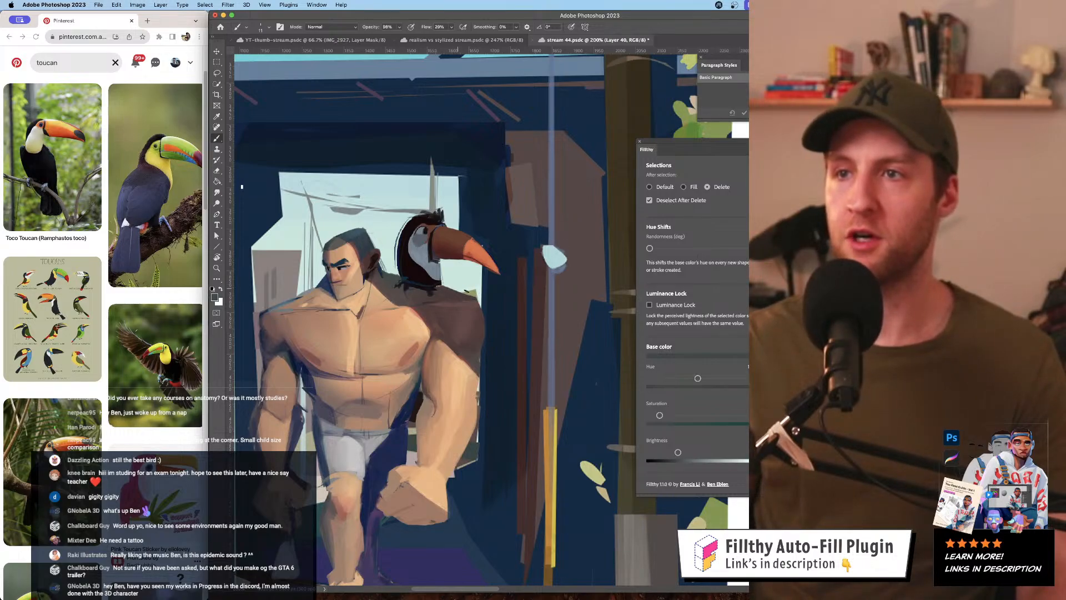
{"action": "key", "text": "z"}
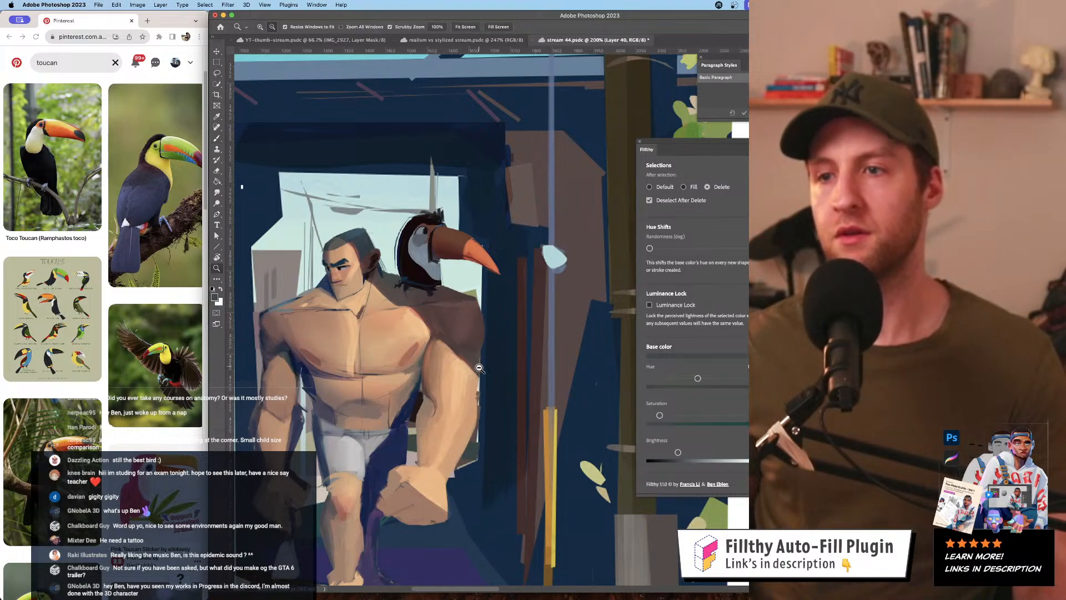
{"action": "left_click", "coordinate": [497, 361], "text": "alt"}
{"action": "left_click", "coordinate": [498, 361], "text": "alt"}
{"action": "left_click", "coordinate": [479, 399]}
{"action": "left_click", "coordinate": [478, 399]}
{"action": "left_click", "coordinate": [479, 401]}
{"action": "key", "text": "b"}
{"action": "left_click", "coordinate": [425, 404], "text": "alt"}
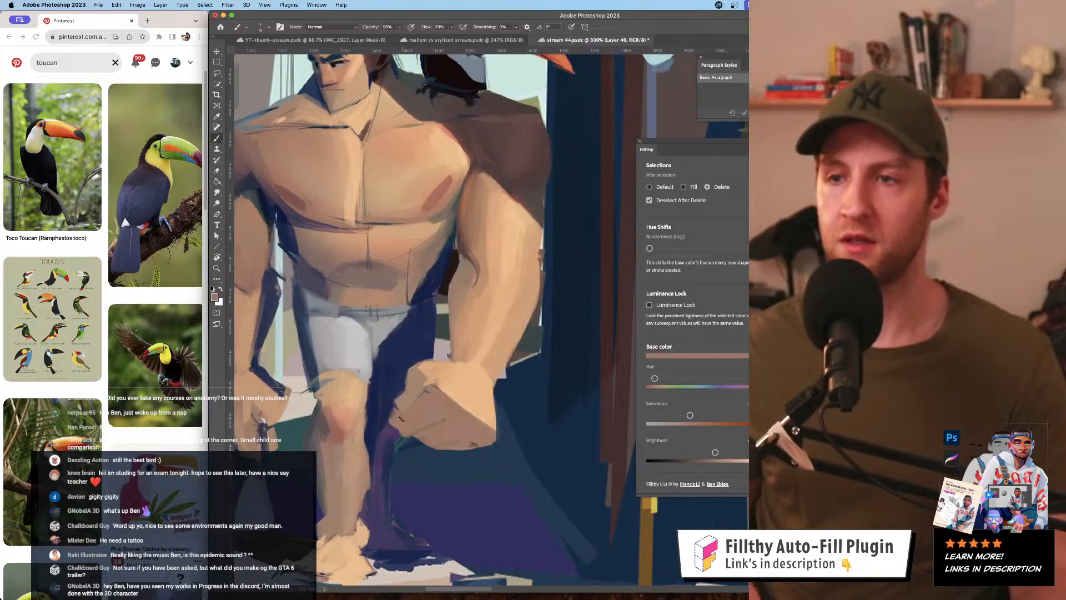
- Check the whole scene, mirror the canvas view, and brush light tan on the raised thigh just below the shorts' hem
{"action": "key", "text": "z"}
{"action": "left_click", "coordinate": [481, 337], "text": "alt"}
{"action": "left_click", "coordinate": [481, 336], "text": "alt"}
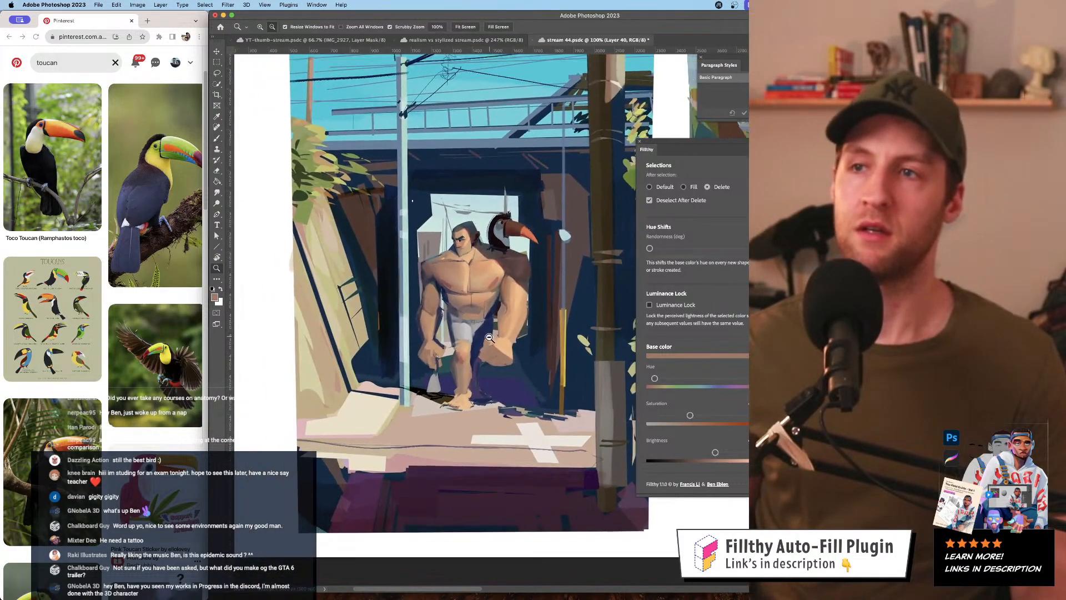
{"action": "left_click", "coordinate": [481, 337], "text": "alt"}
{"action": "left_click", "coordinate": [481, 336]}
{"action": "key", "text": "super+shift+h"}
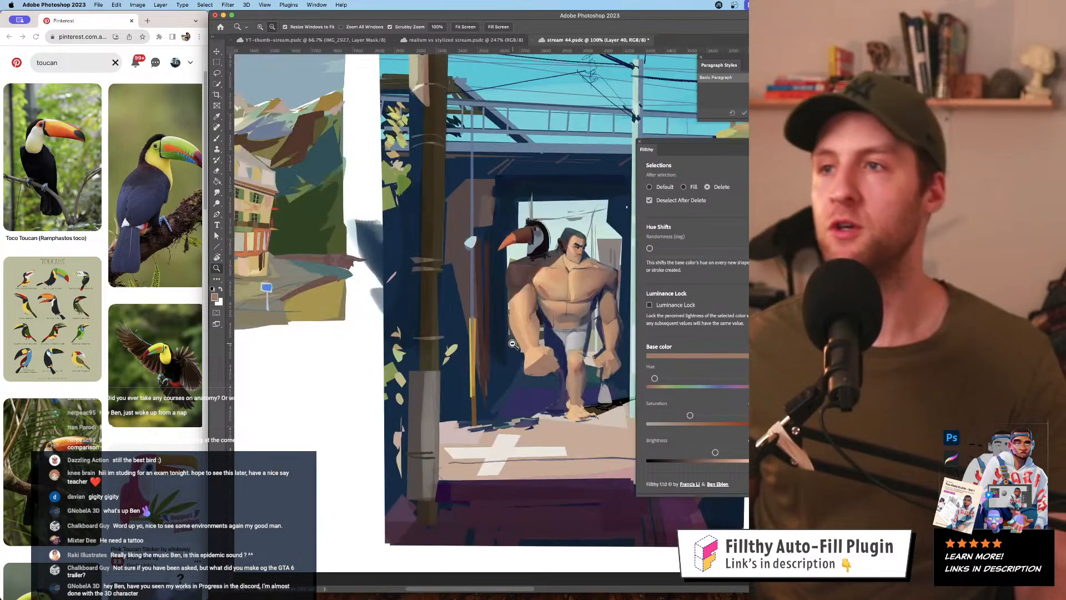
{"action": "left_click", "coordinate": [525, 336], "text": "alt"}
{"action": "left_click", "coordinate": [525, 345]}
{"action": "left_click", "coordinate": [525, 345]}
{"action": "left_click", "coordinate": [526, 345]}
{"action": "key", "text": "b"}
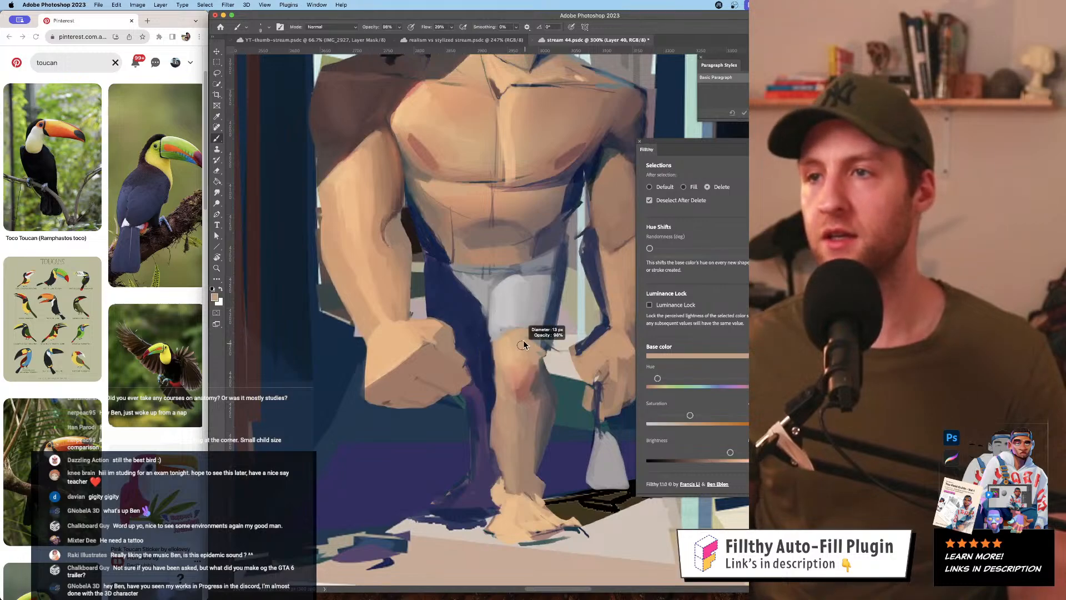
- Sample the navy of the shadowed leg and brush it along the edge of the raised thigh
{"action": "key", "text": "z"}
{"action": "left_click_drag", "start_coordinate": [527, 364], "coordinate": [458, 367]}
{"action": "left_click_drag", "start_coordinate": [489, 283], "coordinate": [510, 285]}
{"action": "key", "text": "b"}
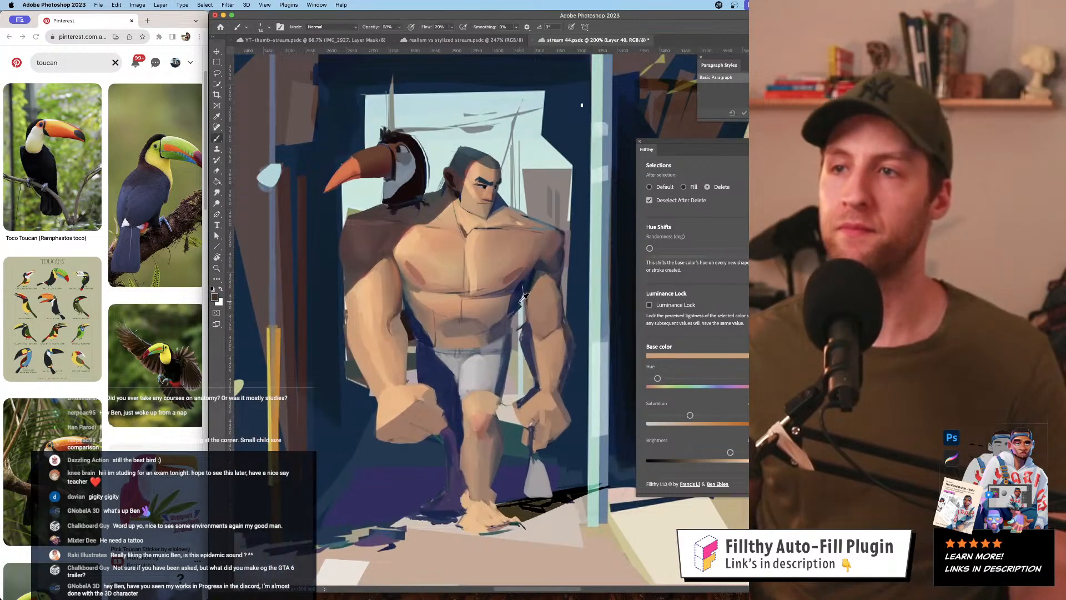
{"action": "left_click", "coordinate": [488, 389], "text": "alt"}
{"action": "left_click_drag", "start_coordinate": [485, 391], "coordinate": [502, 306]}
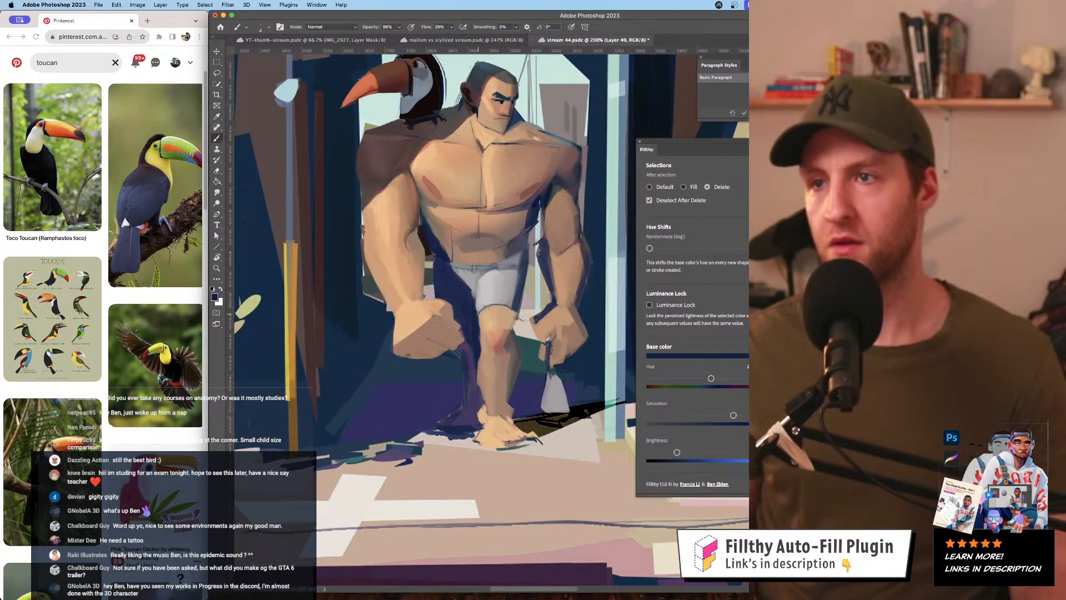
- Sample the knee's tan and grey tones and the shadowed leg's navy, and touch up the raised leg's knee and calf edges
{"action": "left_click", "coordinate": [481, 320], "text": "alt"}
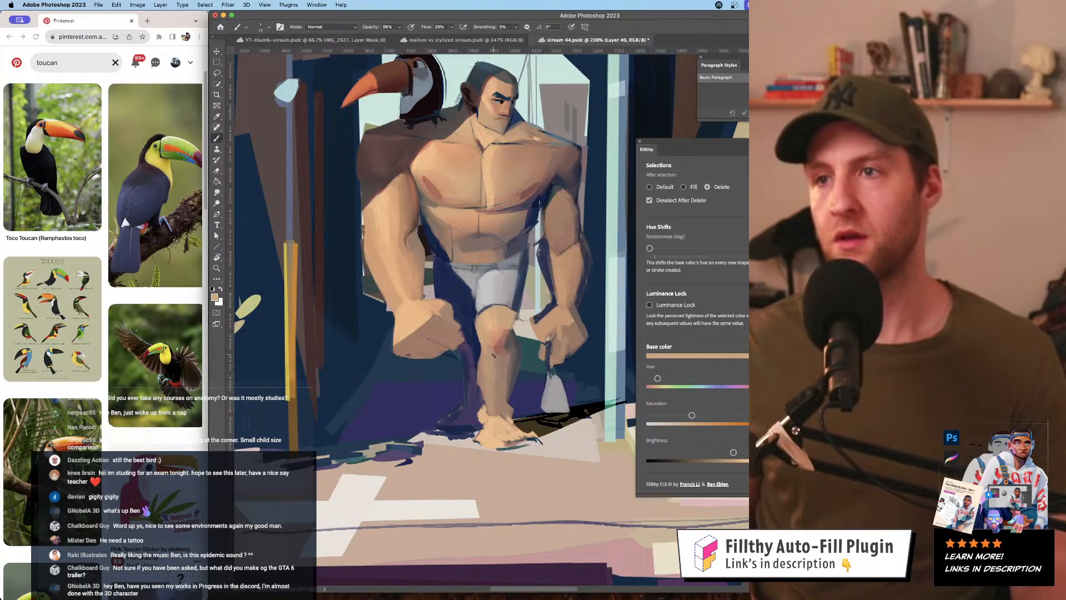
{"action": "scroll", "coordinate": [493, 355], "scroll_direction": "down", "scroll_amount": 5}
{"action": "scroll", "coordinate": [500, 342], "scroll_direction": "up", "scroll_amount": 8}
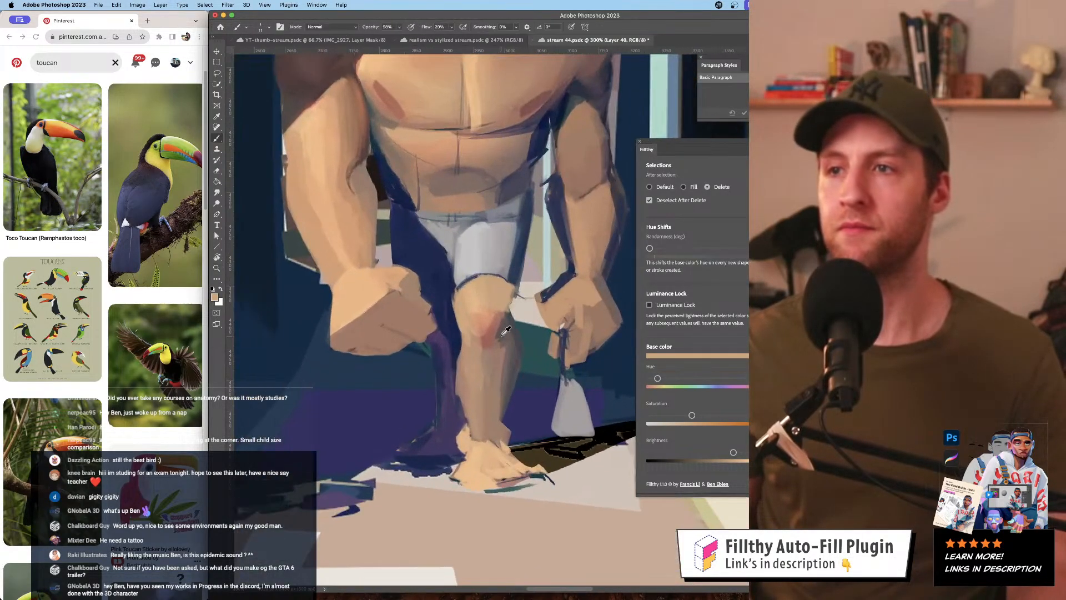
{"action": "left_click", "coordinate": [504, 331], "text": "alt"}
{"action": "key", "text": "z"}
{"action": "scroll", "coordinate": [493, 335], "scroll_direction": "down", "scroll_amount": 5}
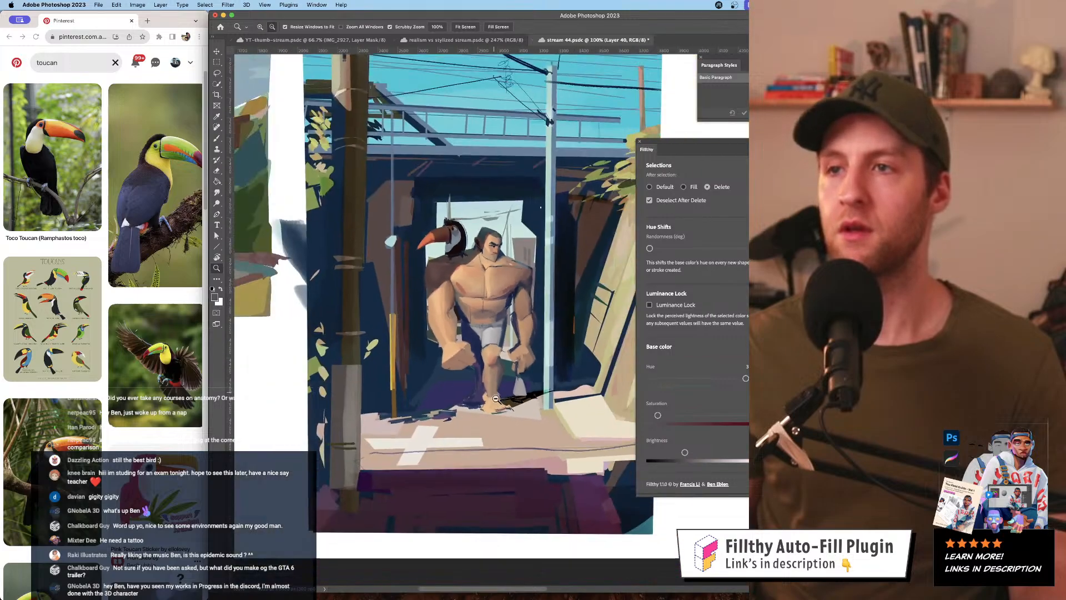
{"action": "scroll", "coordinate": [484, 381], "scroll_direction": "up", "scroll_amount": 6}
{"action": "key", "text": "b"}
{"action": "left_click", "coordinate": [451, 384], "text": "alt"}
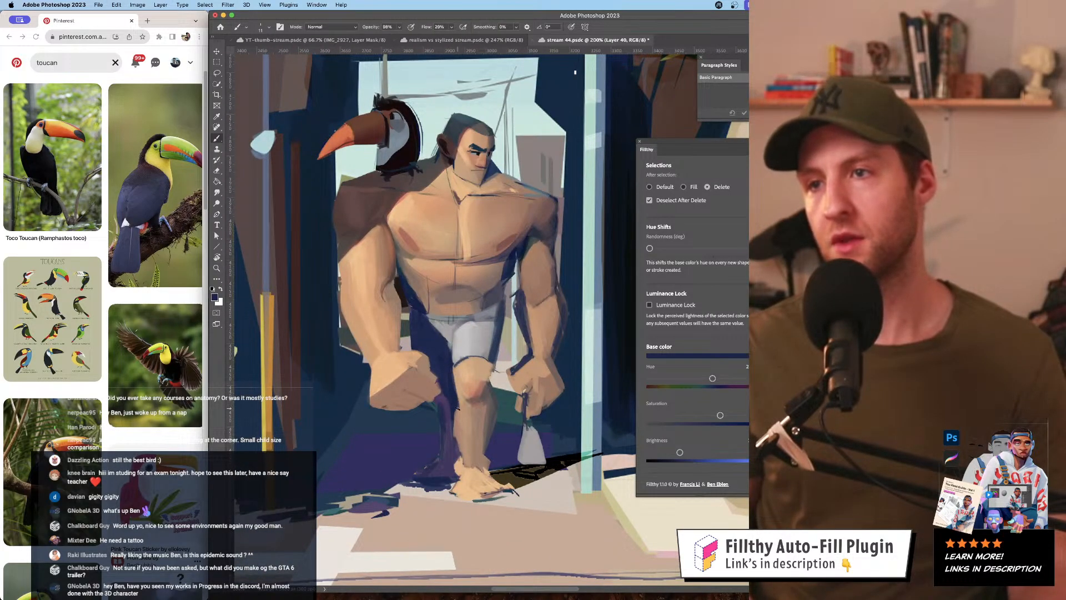
- Compare the street scene with and without the painted figure, and check it beside the reference photos and up close
{"action": "key", "text": "z"}
{"action": "scroll", "coordinate": [522, 398], "scroll_direction": "down", "scroll_amount": 1}
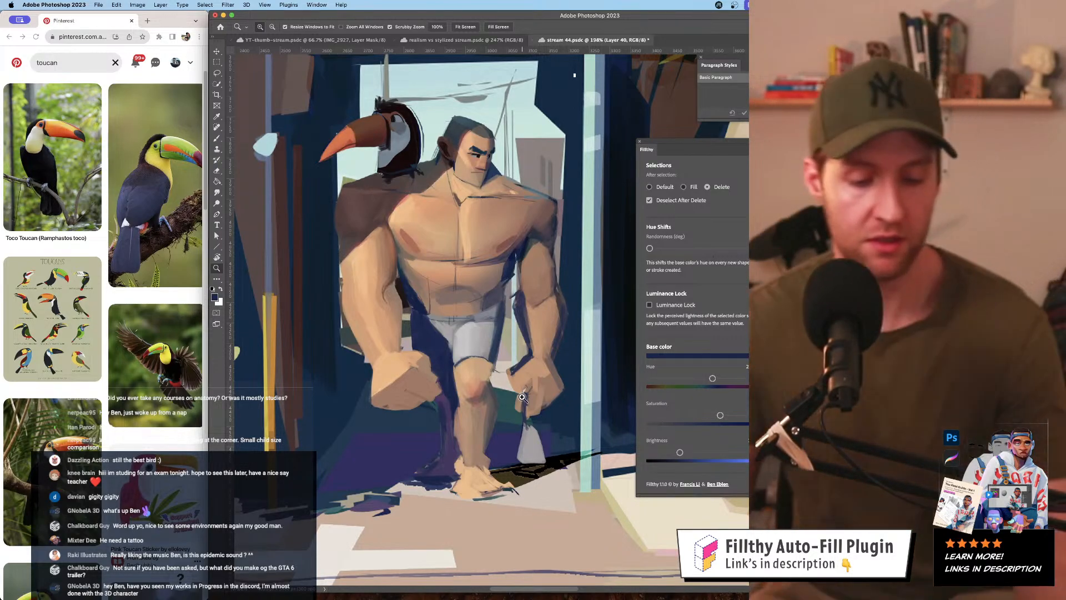
{"action": "scroll", "coordinate": [557, 354], "scroll_direction": "down", "scroll_amount": 5}
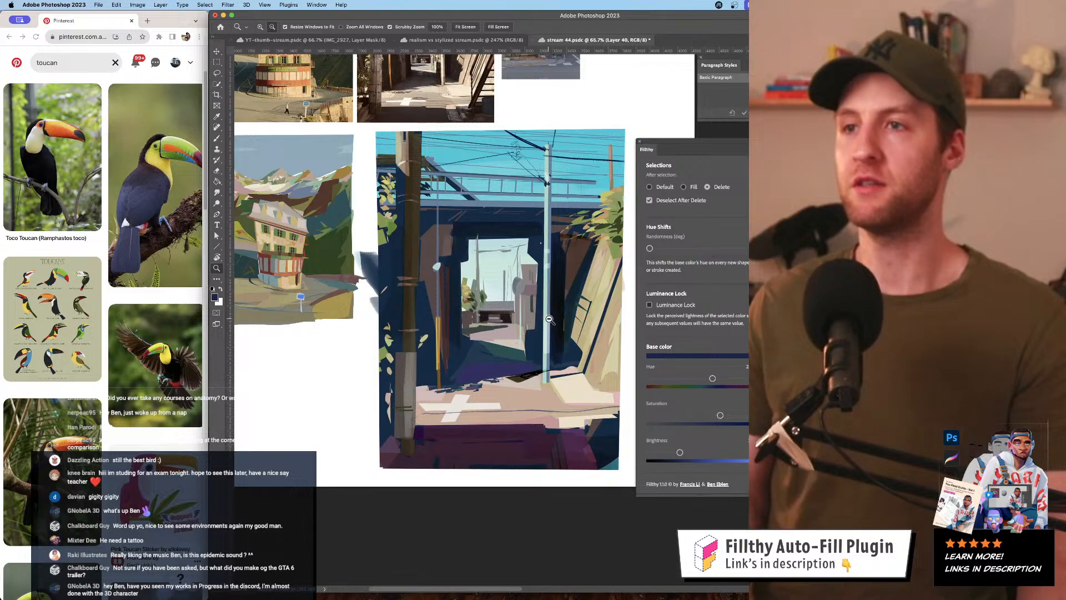
{"action": "scroll", "coordinate": [523, 310], "scroll_direction": "down", "scroll_amount": 3}
{"action": "scroll", "coordinate": [523, 310], "scroll_direction": "up", "scroll_amount": 3}
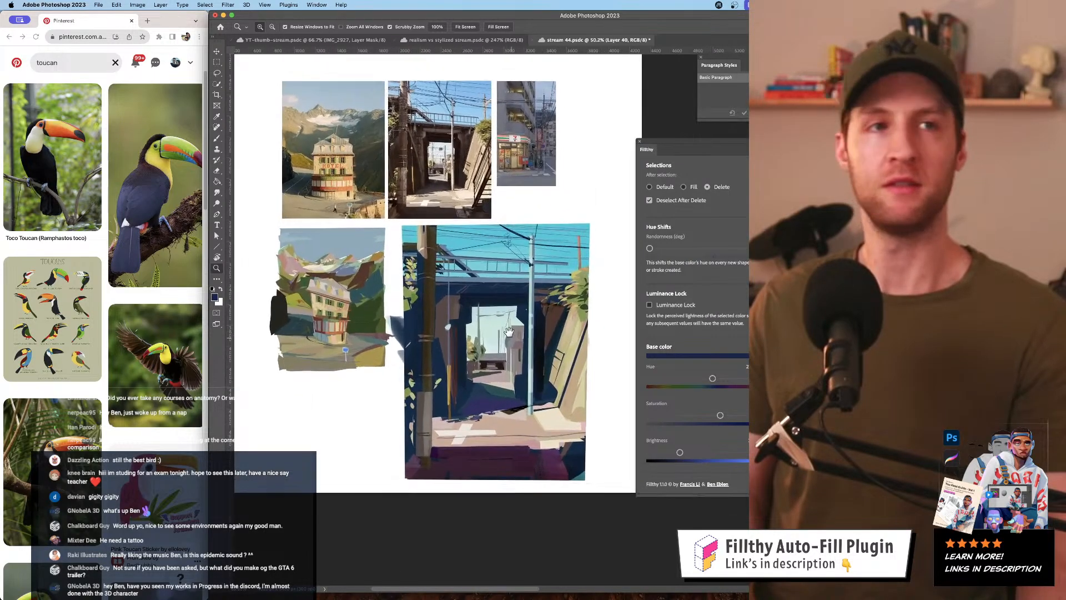
{"action": "left_click_drag", "start_coordinate": [554, 327], "coordinate": [553, 312]}
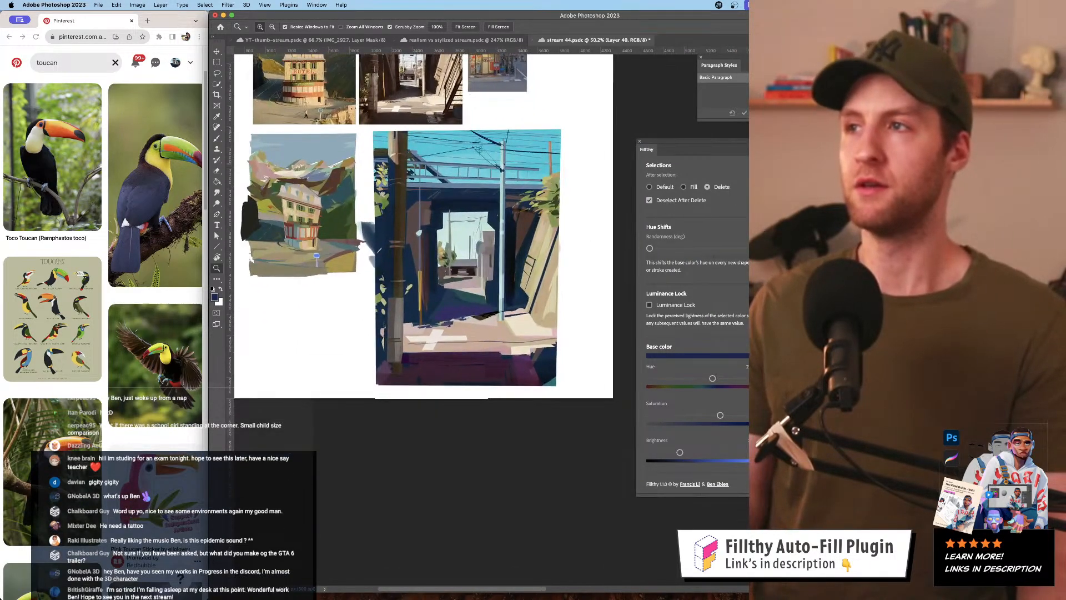
{"action": "key", "text": "ctrl+z"}
{"action": "scroll", "coordinate": [554, 312], "scroll_direction": "up", "scroll_amount": 1}
{"action": "scroll", "coordinate": [528, 308], "scroll_direction": "down", "scroll_amount": 2}
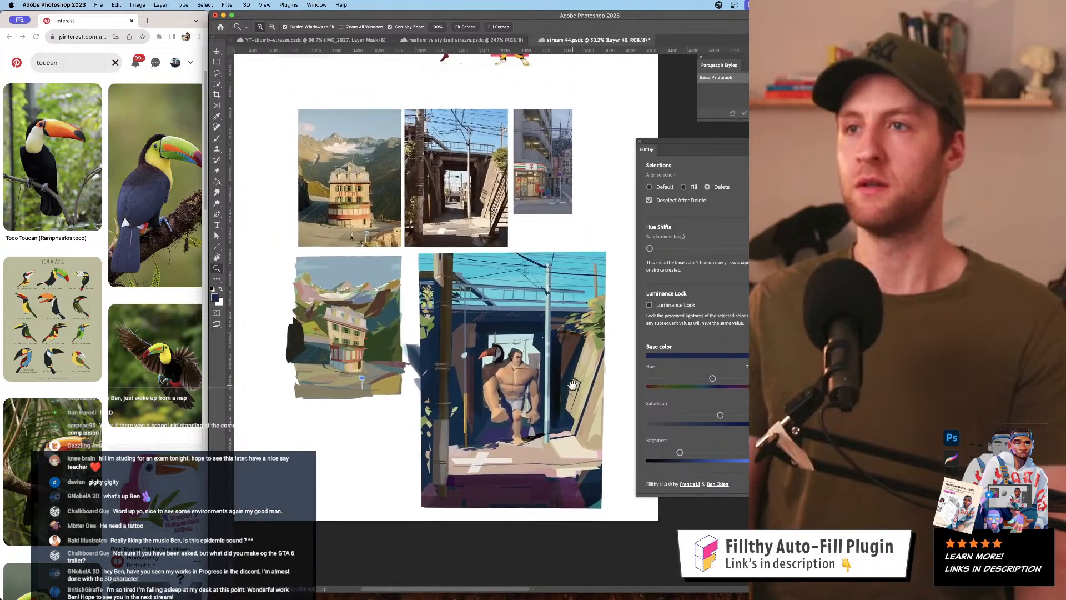
{"action": "scroll", "coordinate": [494, 305], "scroll_direction": "up", "scroll_amount": 1}
{"action": "scroll", "coordinate": [493, 305], "scroll_direction": "up", "scroll_amount": 2}
{"action": "scroll", "coordinate": [502, 316], "scroll_direction": "down", "scroll_amount": 3}
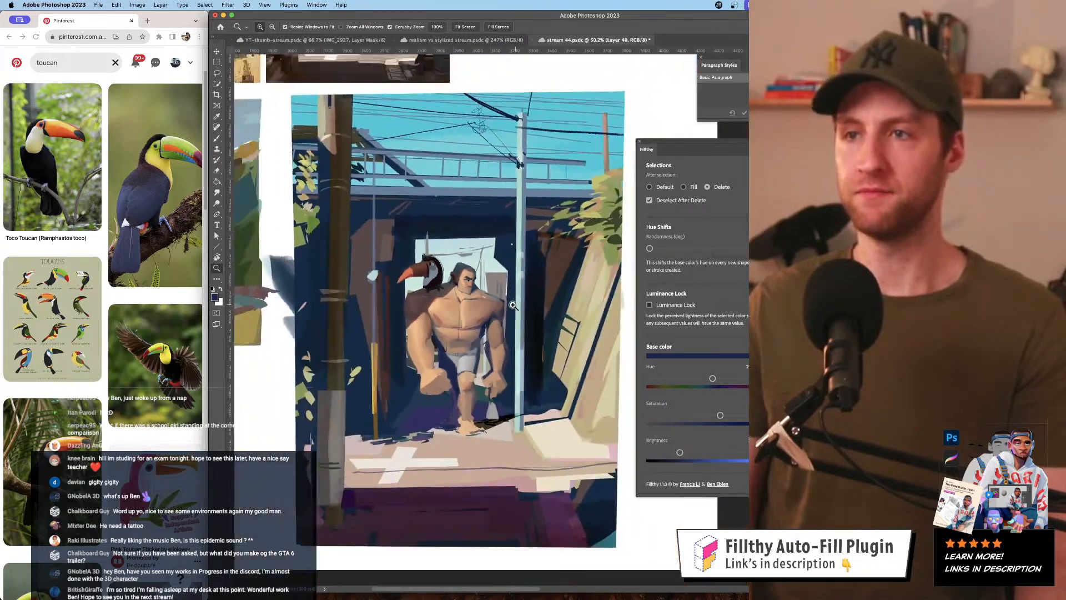
{"action": "scroll", "coordinate": [517, 331], "scroll_direction": "up", "scroll_amount": 5}
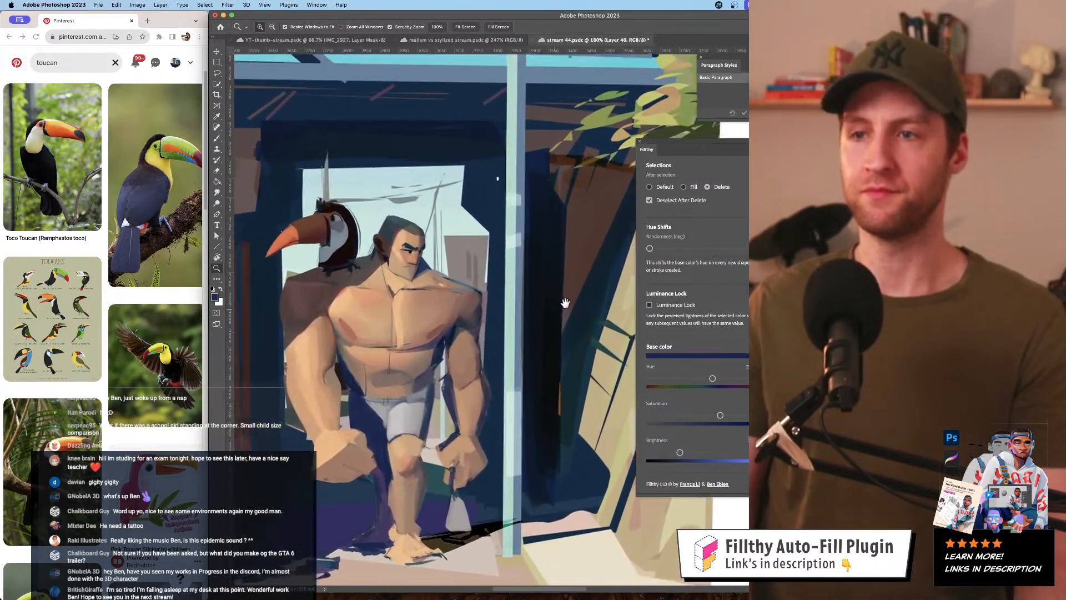
{"action": "key", "text": "b"}
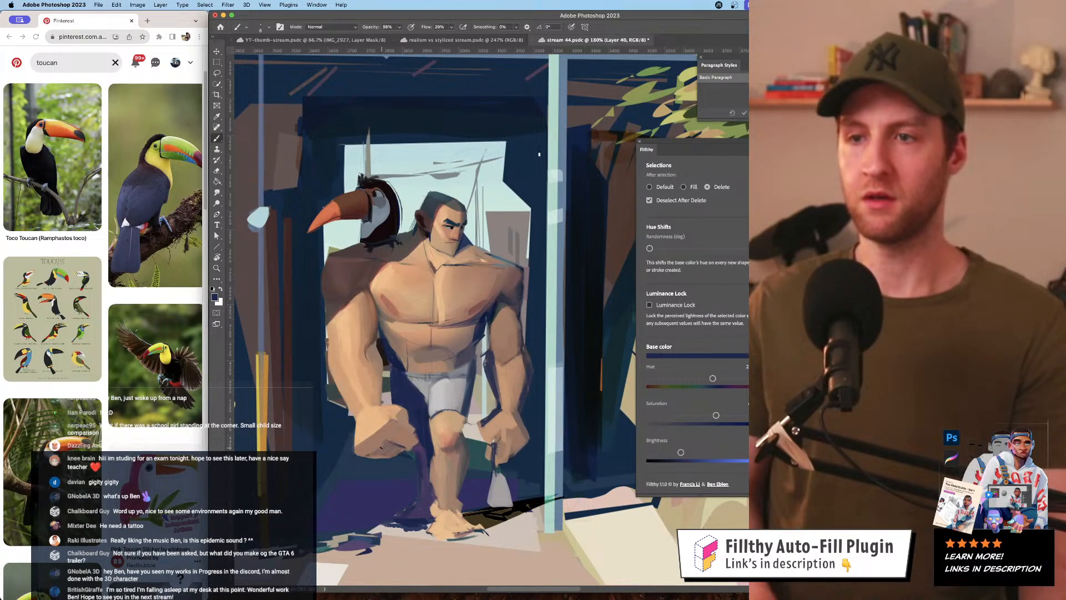
{"action": "scroll", "coordinate": [540, 154], "scroll_direction": "down", "scroll_amount": 4}
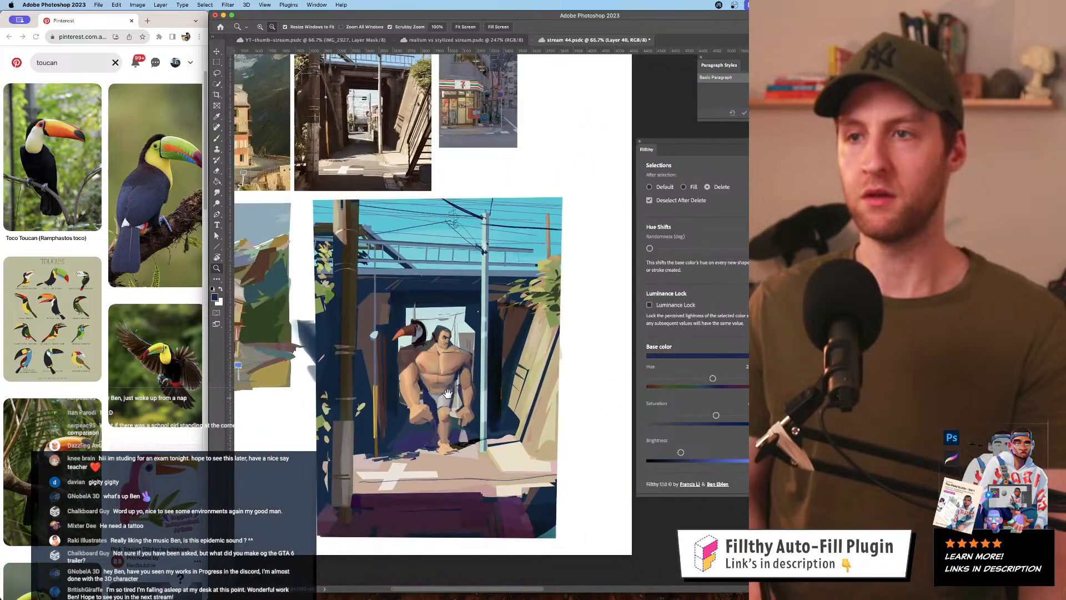
{"action": "scroll", "coordinate": [477, 322], "scroll_direction": "up", "scroll_amount": 2}
- Sample reddish brown and light tan skin tones and brush them over the large fist and its forearm
{"action": "left_click", "coordinate": [476, 322], "text": "alt"}
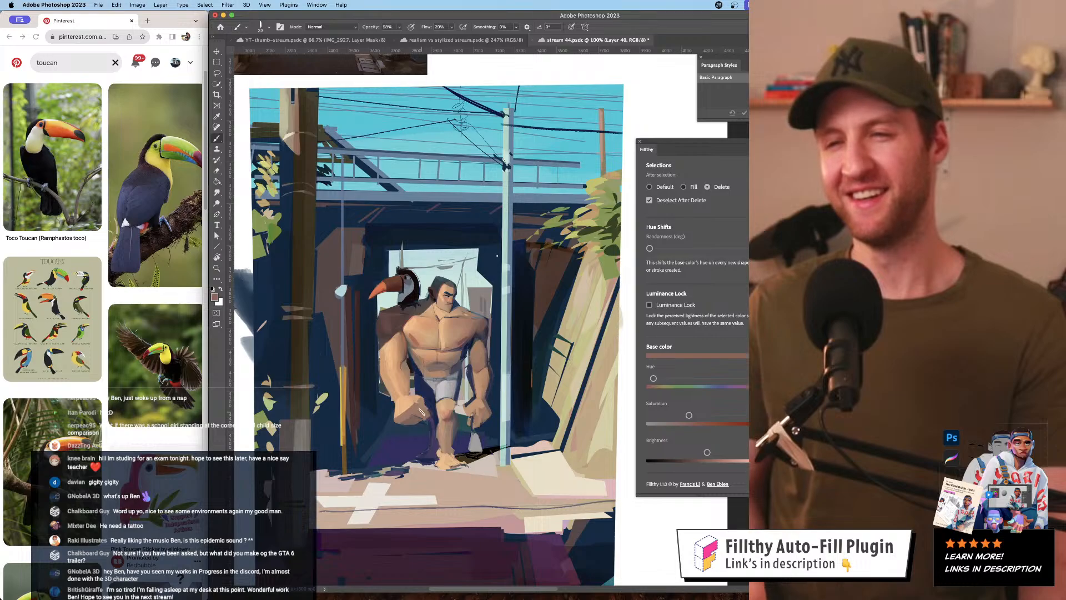
{"action": "left_click", "coordinate": [430, 396], "text": "alt"}
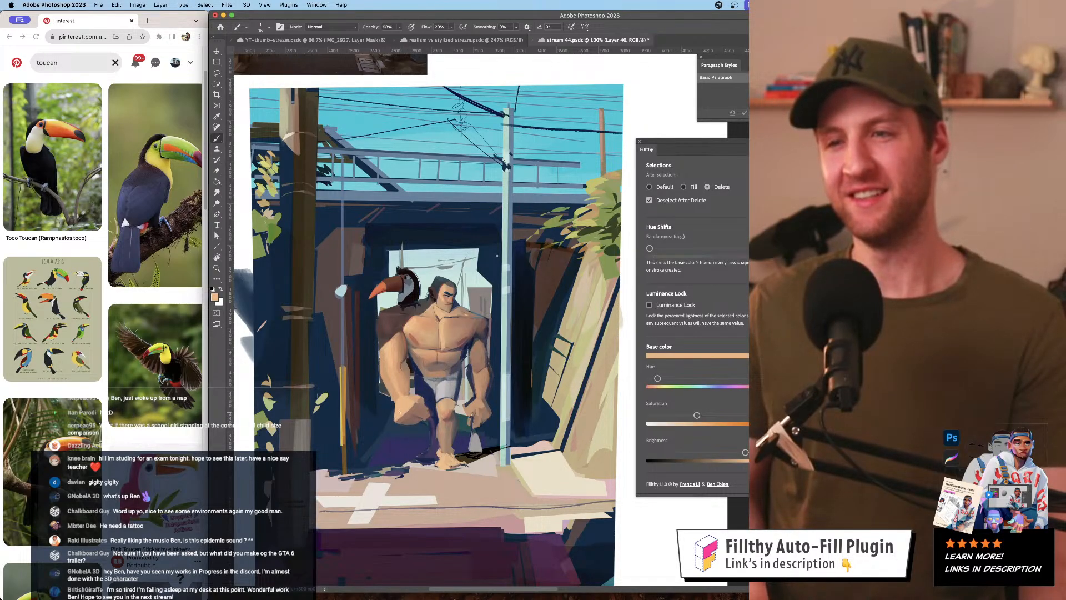
{"action": "key", "text": "z"}
{"action": "mouse_move", "coordinate": [497, 256]}
{"action": "left_mouse_down"}
{"action": "mouse_move", "coordinate": [442, 280]}
{"action": "mouse_move", "coordinate": [489, 283]}
{"action": "mouse_move", "coordinate": [369, 307]}
{"action": "left_mouse_up"}
{"action": "key", "text": "b"}
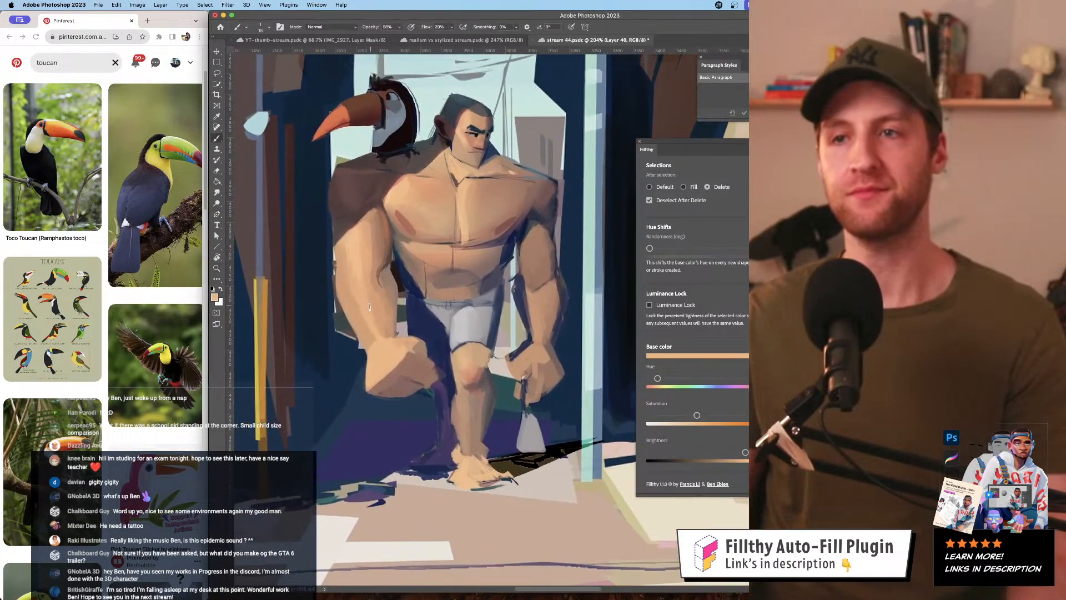
{"action": "left_click", "coordinate": [365, 310], "text": "alt"}
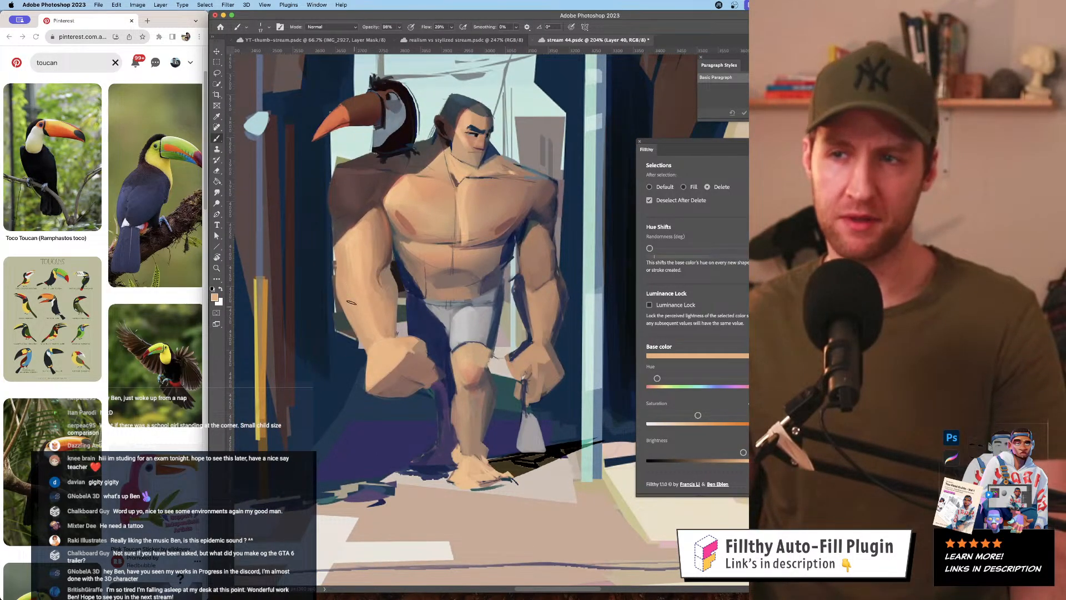
{"action": "key", "text": "z"}
{"action": "left_click_drag", "start_coordinate": [361, 324], "coordinate": [387, 307]}
{"action": "key", "text": "b"}
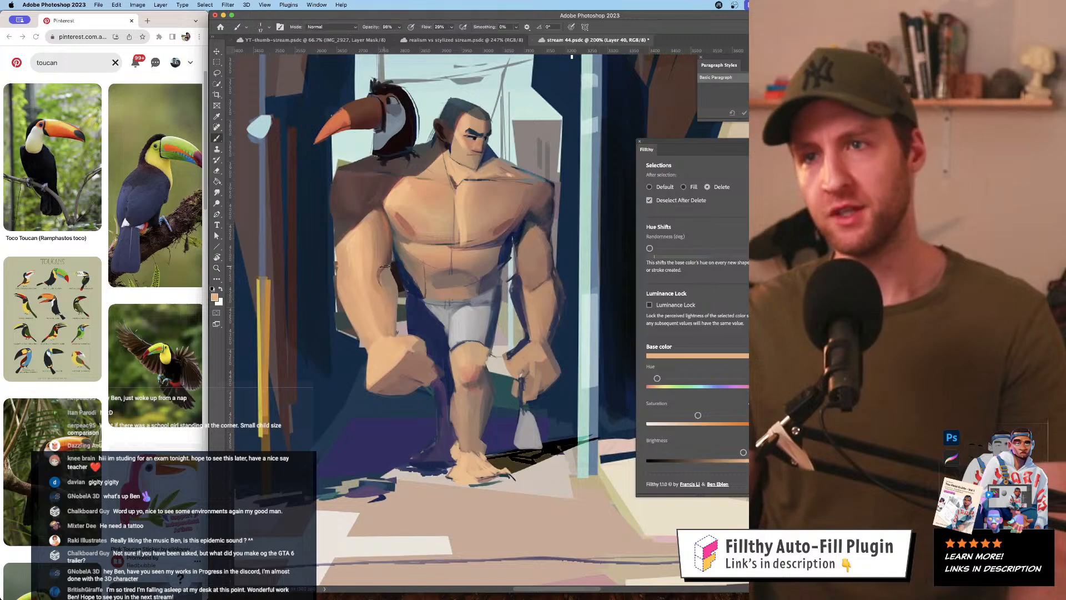
{"action": "left_click", "coordinate": [383, 304], "text": "alt"}
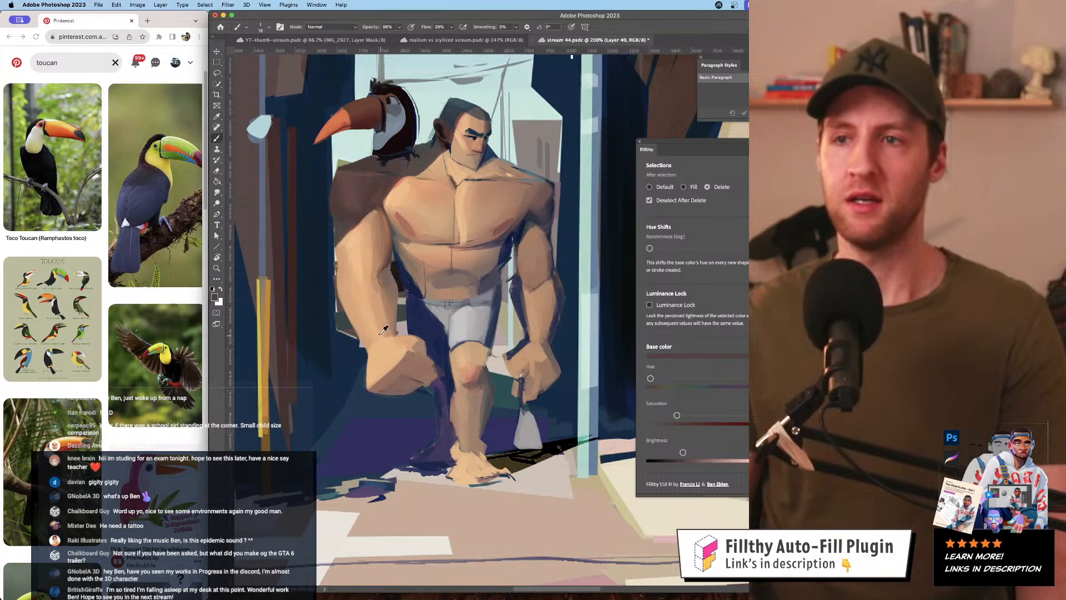
{"action": "left_click", "coordinate": [386, 299], "text": "alt"}
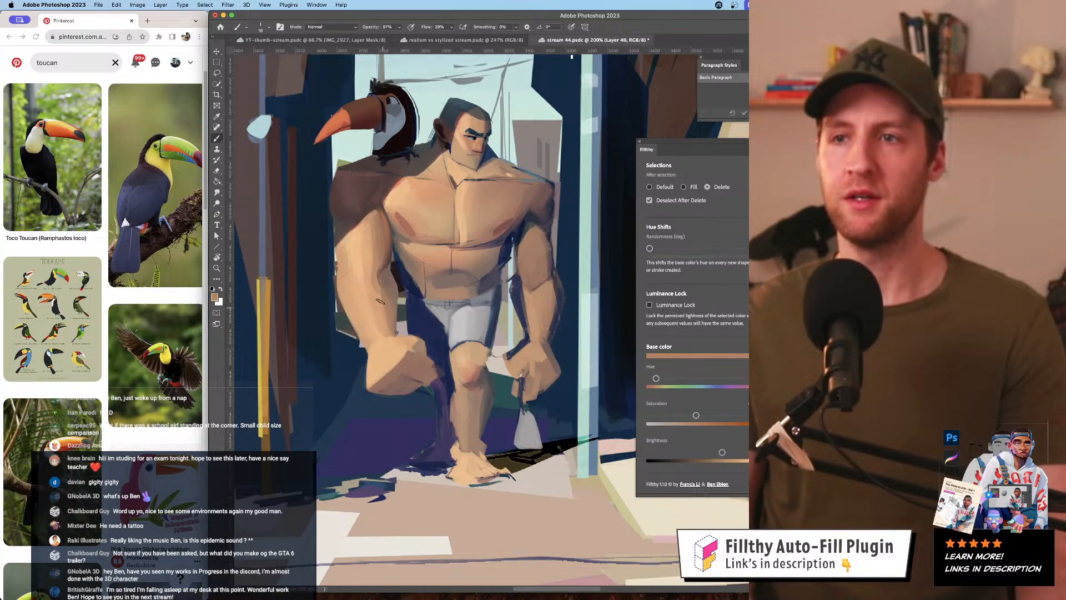
- Mirror the canvas view and brush near-black creases along the fingers and lower edge of the large fist
{"action": "key", "text": "z"}
{"action": "left_click", "coordinate": [486, 328], "text": "alt"}
{"action": "left_click", "coordinate": [486, 328], "text": "alt"}
{"action": "left_click", "coordinate": [488, 334], "text": "alt"}
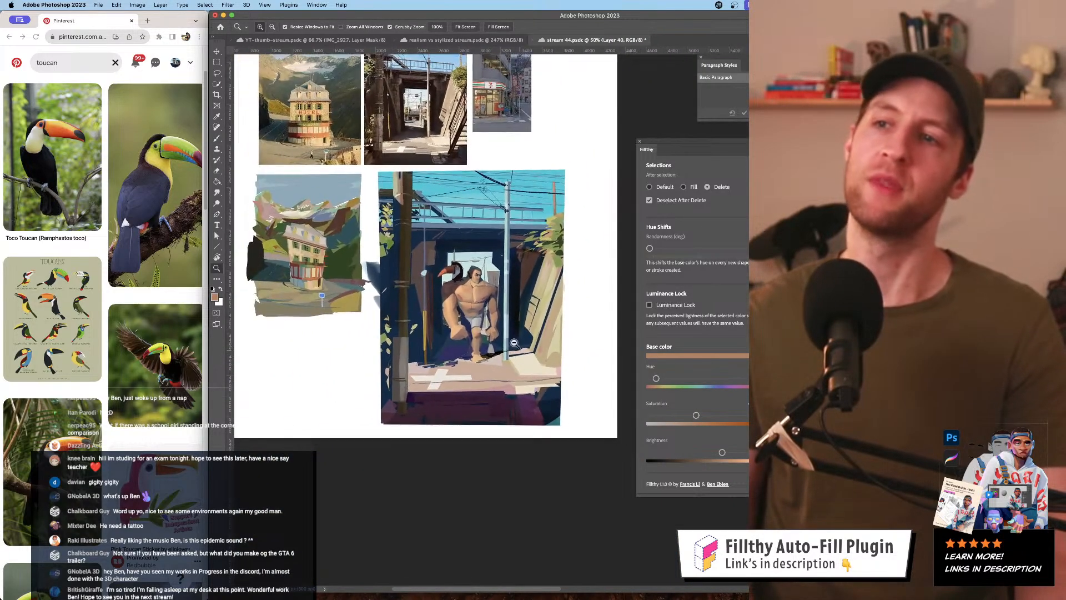
{"action": "left_click", "coordinate": [492, 340]}
{"action": "mouse_move", "coordinate": [493, 339]}
{"action": "left_mouse_down"}
{"action": "mouse_move", "coordinate": [490, 355]}
{"action": "mouse_move", "coordinate": [509, 371]}
{"action": "left_mouse_up"}
{"action": "key", "text": "b"}
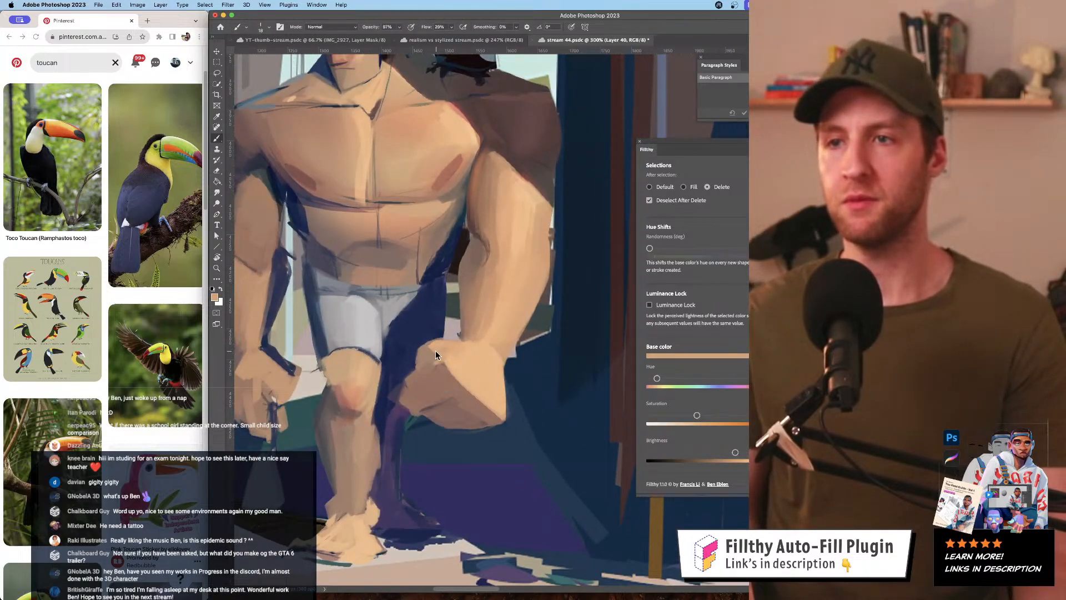
{"action": "key", "text": "d"}
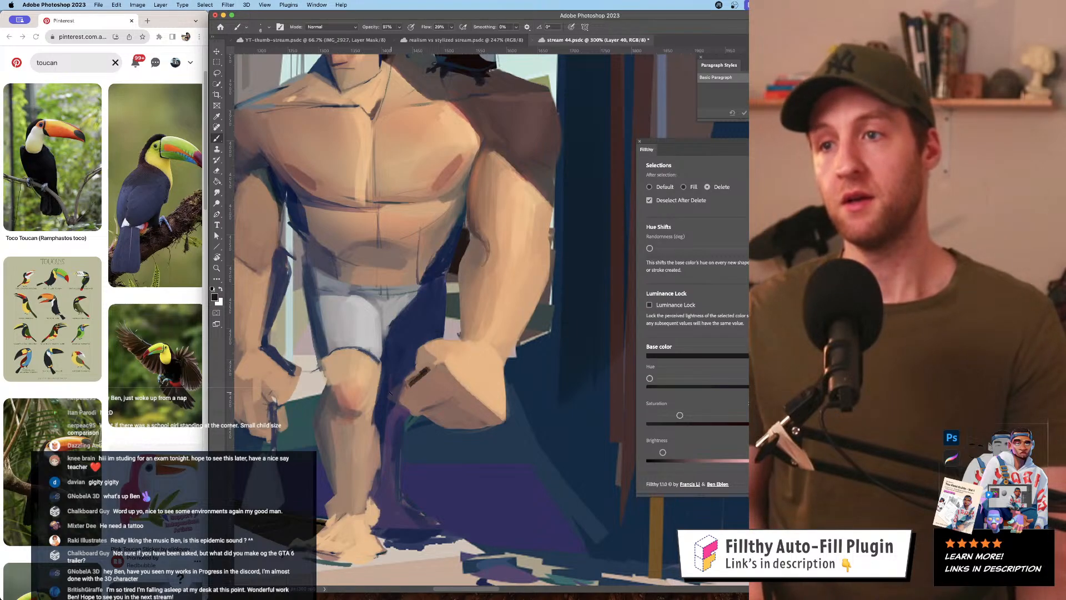
{"action": "key", "text": "h"}
{"action": "left_click_drag", "start_coordinate": [390, 394], "coordinate": [436, 383]}
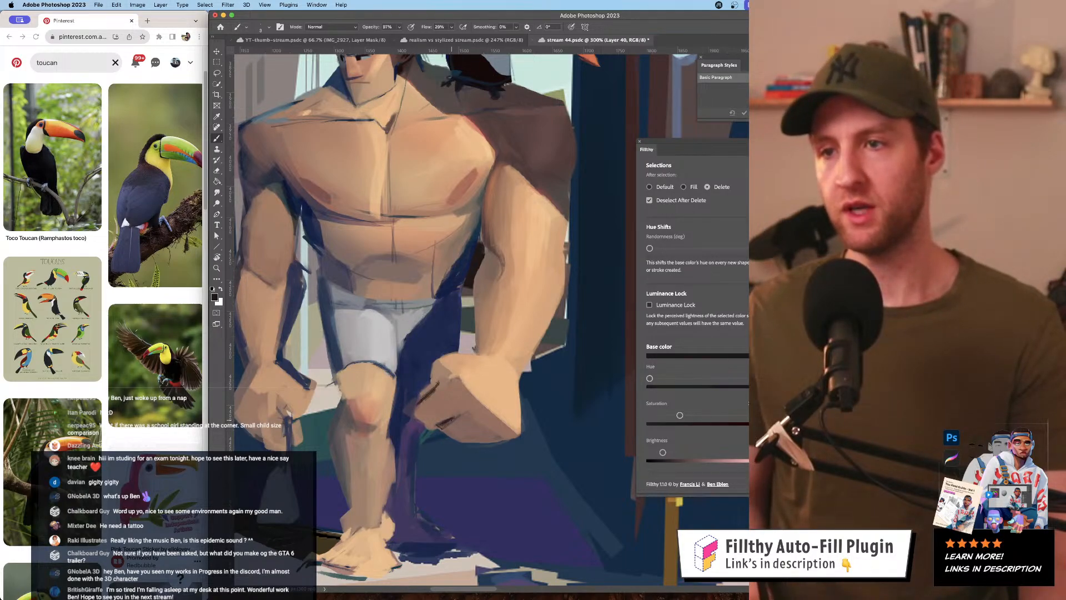
- Sample the tan tones of the hand holding the bag and repaint its thumb and fingers over the bag's handle
{"action": "key", "text": "z"}
{"action": "key", "text": "super+0"}
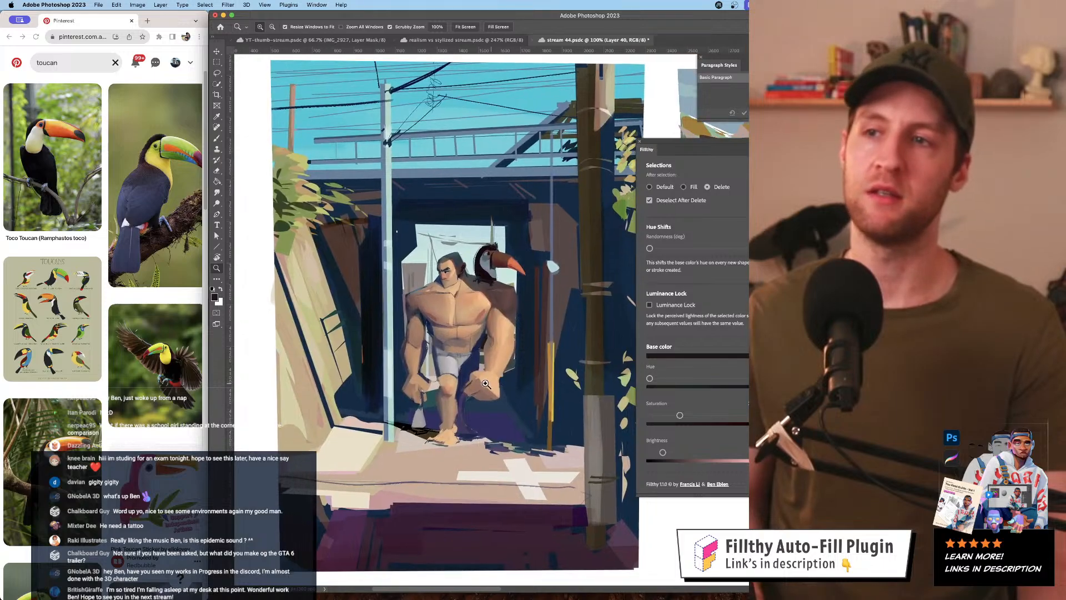
{"action": "left_click_drag", "start_coordinate": [475, 382], "coordinate": [489, 381]}
{"action": "left_click", "coordinate": [489, 381]}
{"action": "key", "text": "b"}
{"action": "left_click", "coordinate": [351, 399], "text": "alt"}
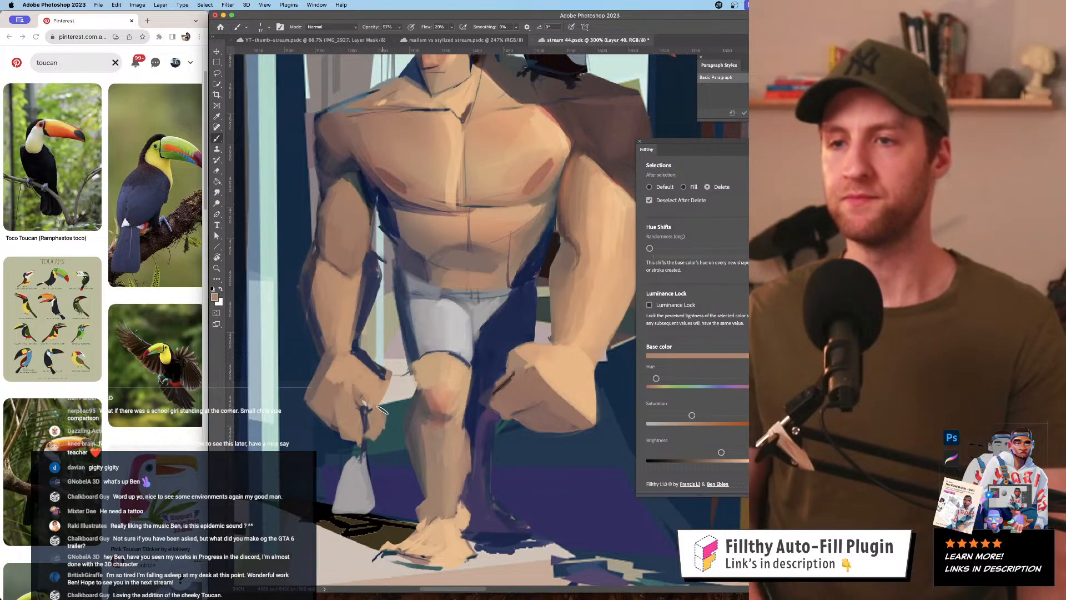
{"action": "left_click", "coordinate": [383, 387], "text": "alt"}
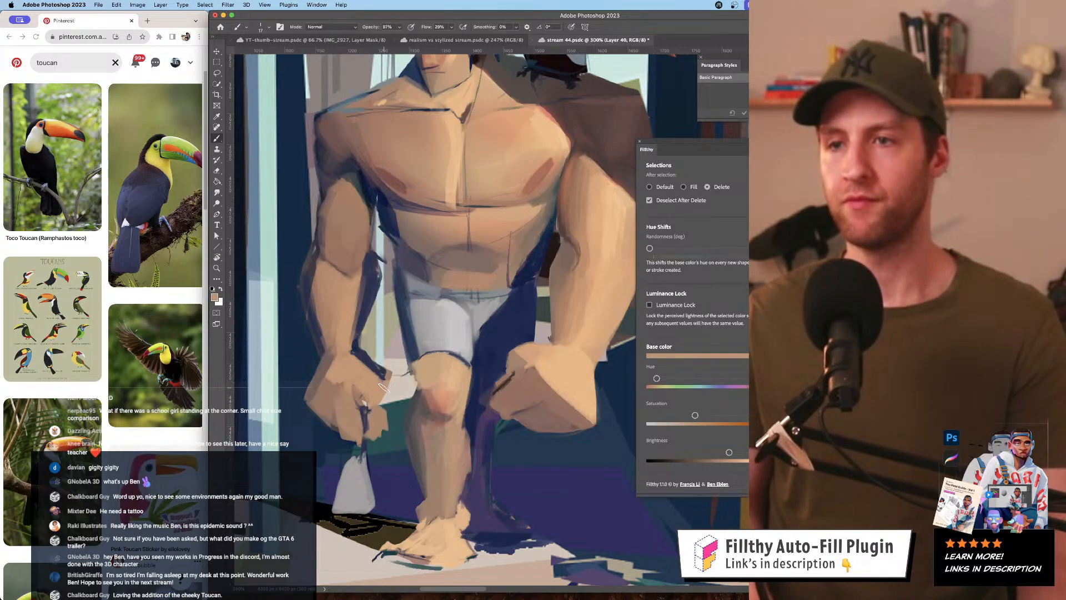
{"action": "mouse_move", "coordinate": [366, 396]}
{"action": "left_mouse_down"}
{"action": "mouse_move", "coordinate": [403, 409]}
{"action": "mouse_move", "coordinate": [390, 407]}
{"action": "mouse_move", "coordinate": [390, 393]}
{"action": "mouse_move", "coordinate": [392, 445]}
{"action": "left_mouse_up"}
{"action": "left_click", "coordinate": [391, 414], "text": "alt"}
{"action": "left_click", "coordinate": [391, 413], "text": "alt"}
{"action": "left_click", "coordinate": [386, 409], "text": "super"}
{"action": "left_click", "coordinate": [386, 409], "text": "super"}
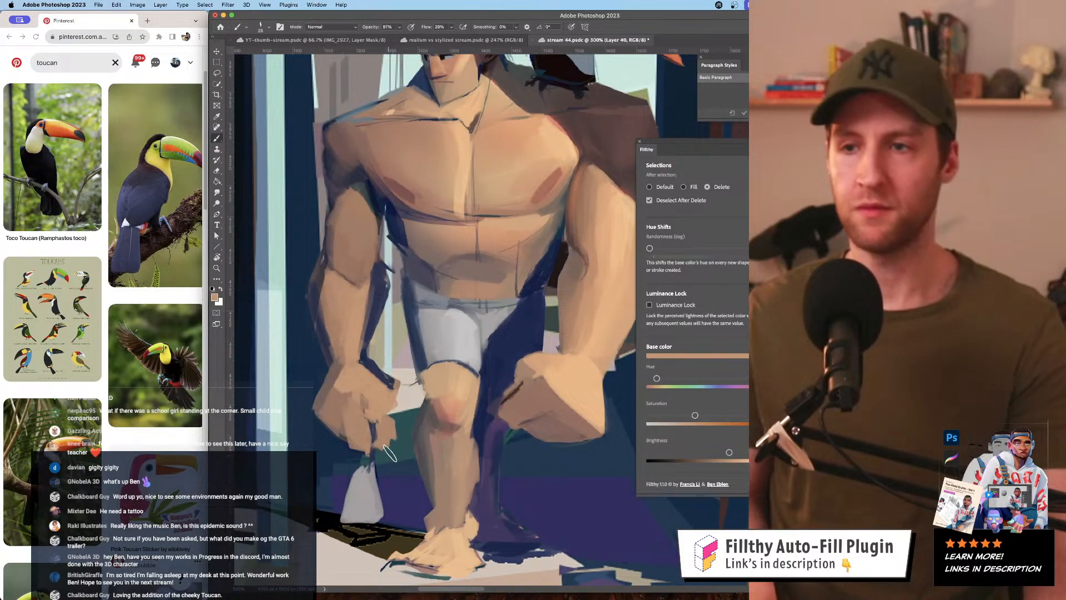
- Check the whole mirrored street scene beside its reference photos
{"action": "key", "text": "z"}
{"action": "left_click", "coordinate": [489, 366], "text": "alt"}
{"action": "left_click", "coordinate": [488, 365], "text": "alt"}
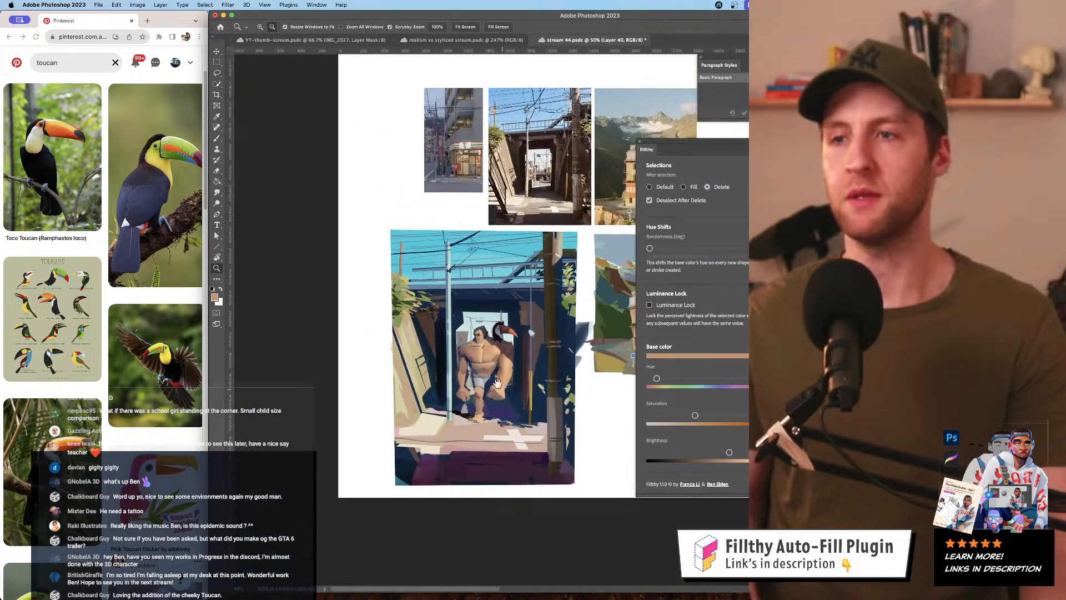
{"action": "left_click", "coordinate": [489, 365], "text": "alt"}
{"action": "left_click_drag", "start_coordinate": [488, 366], "coordinate": [483, 330]}
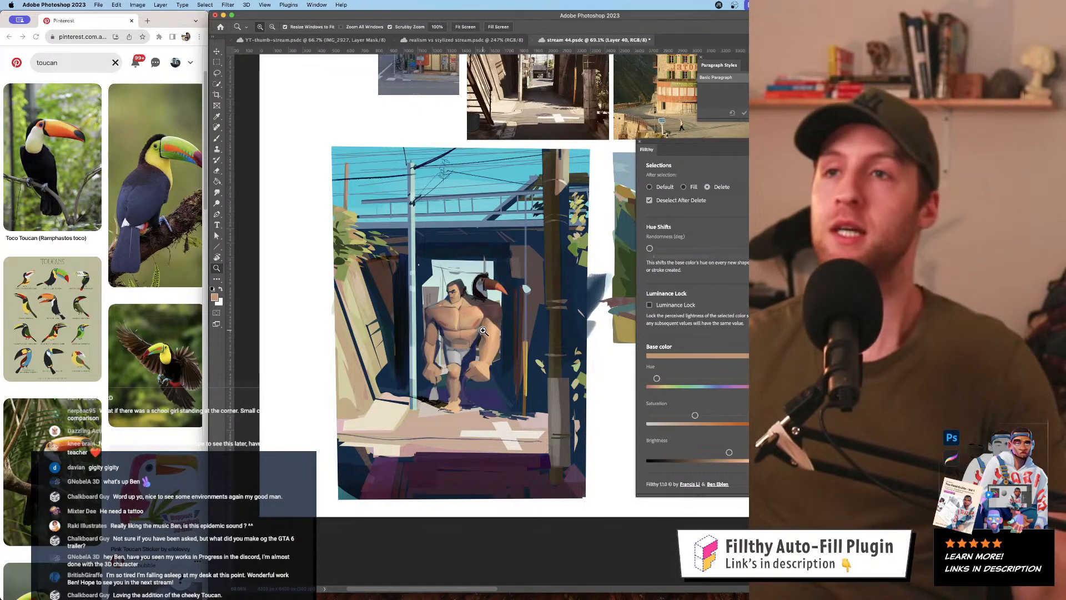
- Switch to Chrome, load the artist's website in a new tab, go to its home page and browse the listed notes and articles
{"action": "left_click", "coordinate": [148, 21]}
{"action": "type", "text": "b"}
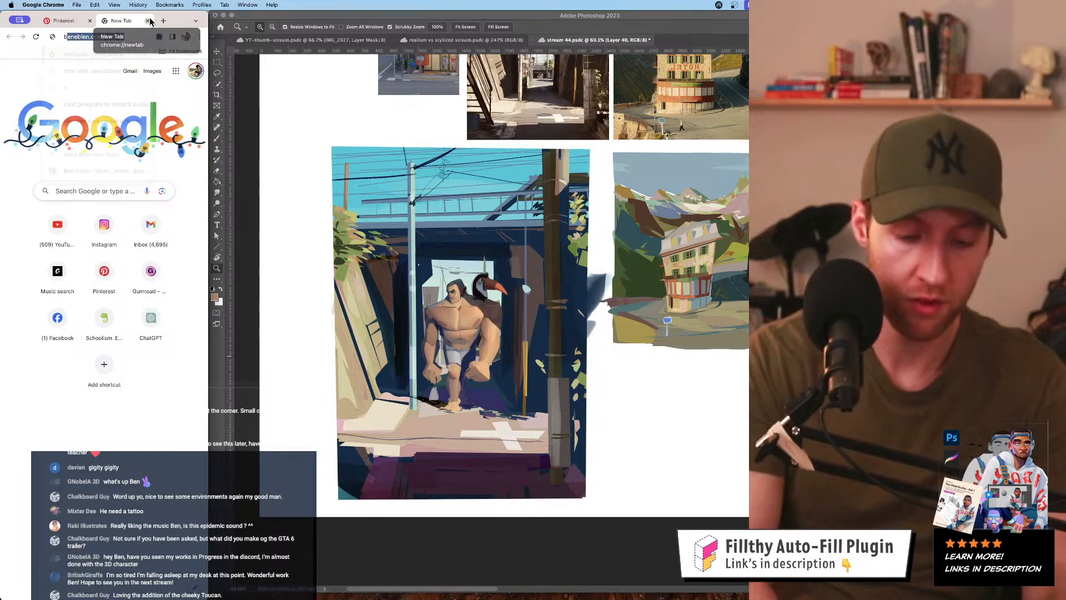
{"action": "type", "text": "ene"}
{"action": "key", "text": "Return"}
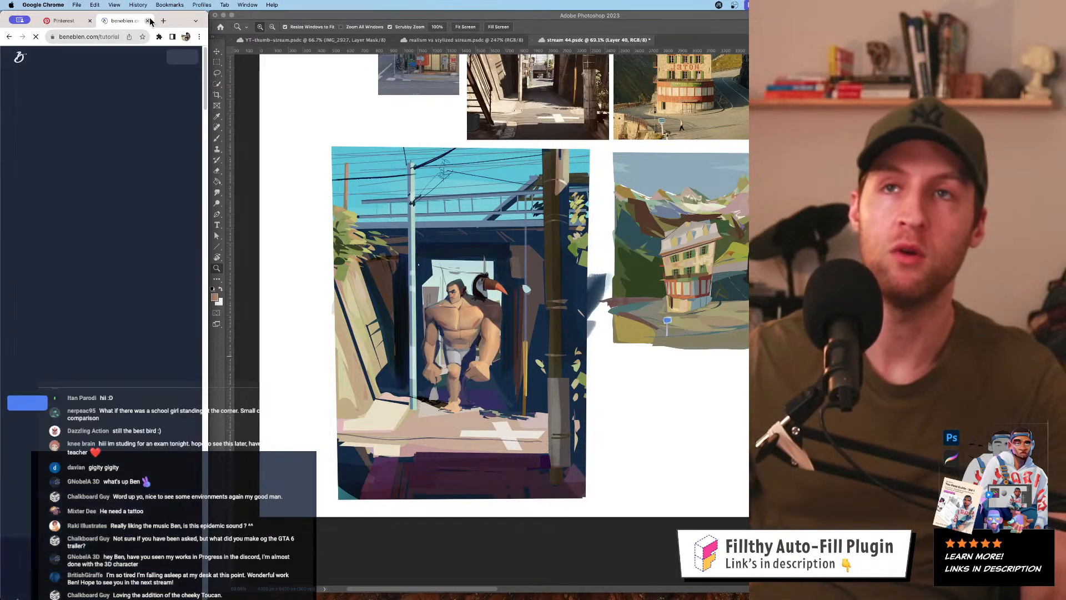
{"action": "left_click", "coordinate": [20, 58]}
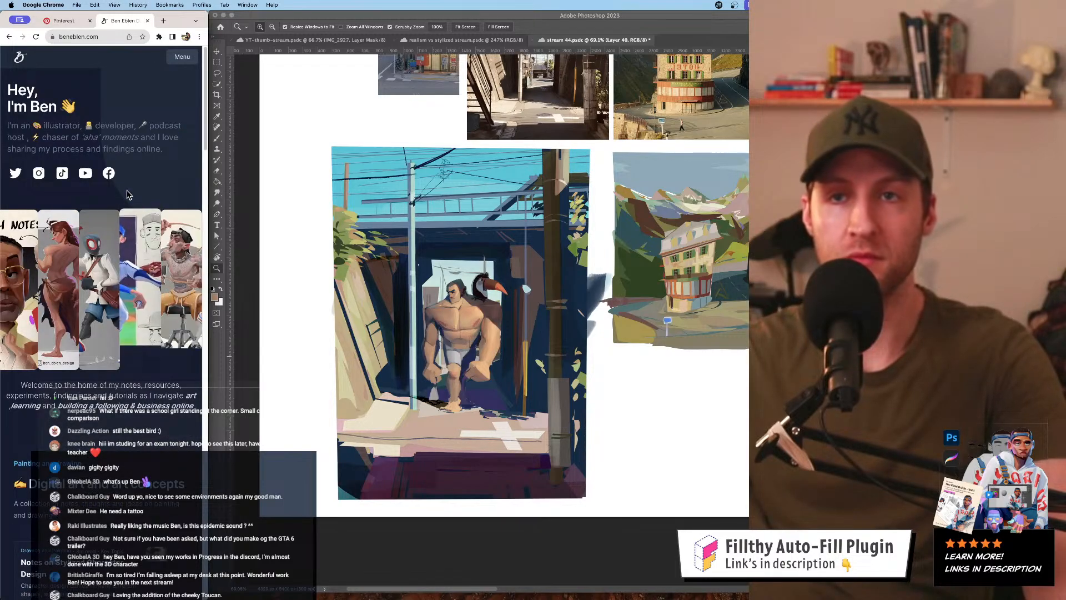
{"action": "scroll", "coordinate": [102, 107], "scroll_direction": "down", "scroll_amount": 10}
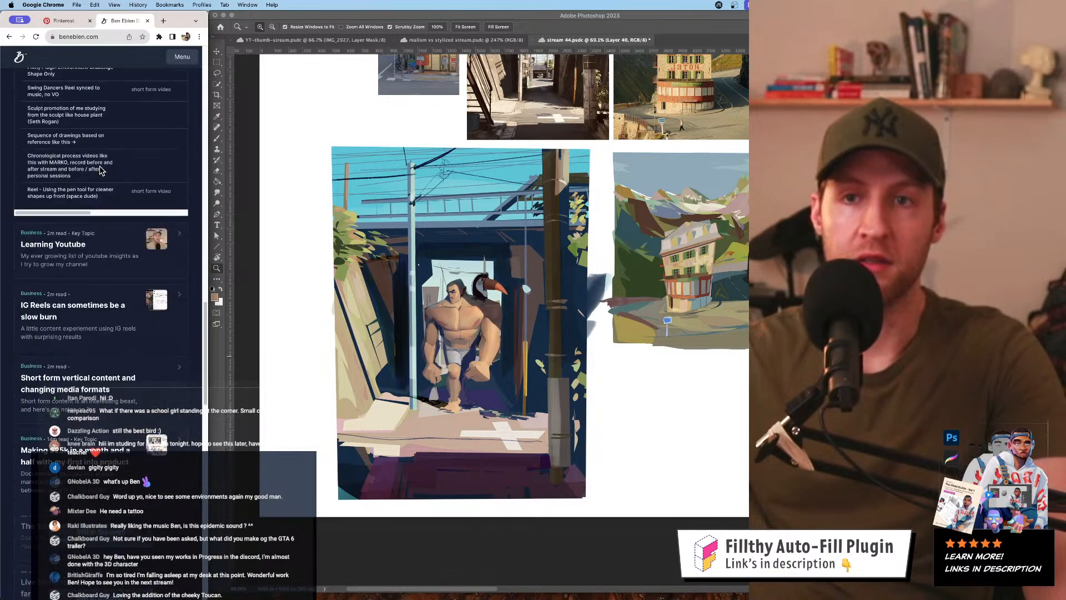
{"action": "scroll", "coordinate": [102, 106], "scroll_direction": "up", "scroll_amount": 9}
{"action": "scroll", "coordinate": [147, 101], "scroll_direction": "up", "scroll_amount": 2}
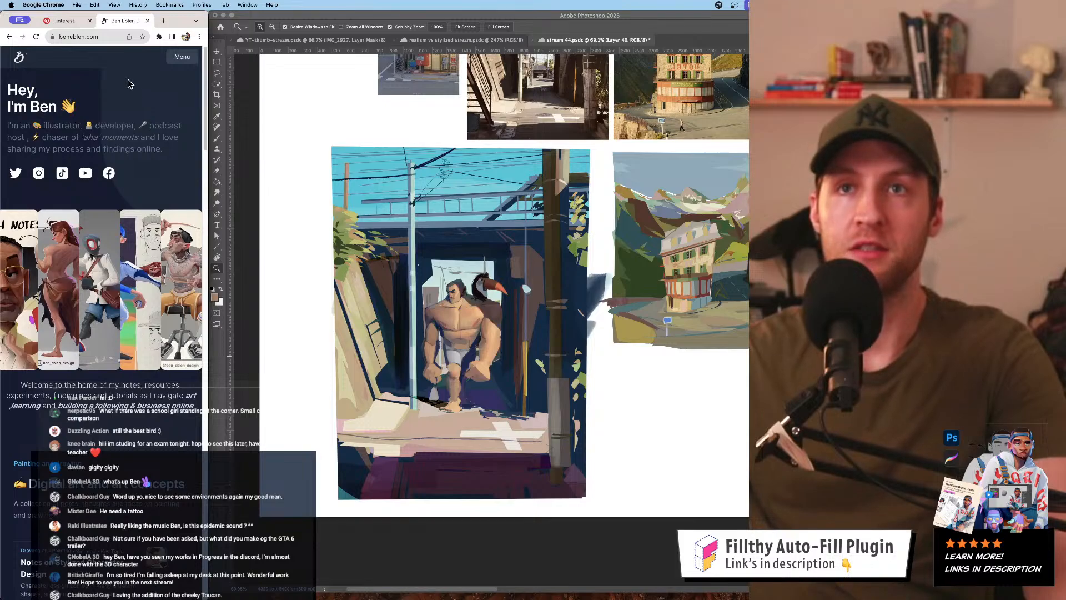
- Open the Stylised Character Tutorial page on the artist's website and look through its lessons, learning points, 3D models and field guide
{"action": "left_click", "coordinate": [93, 37]}
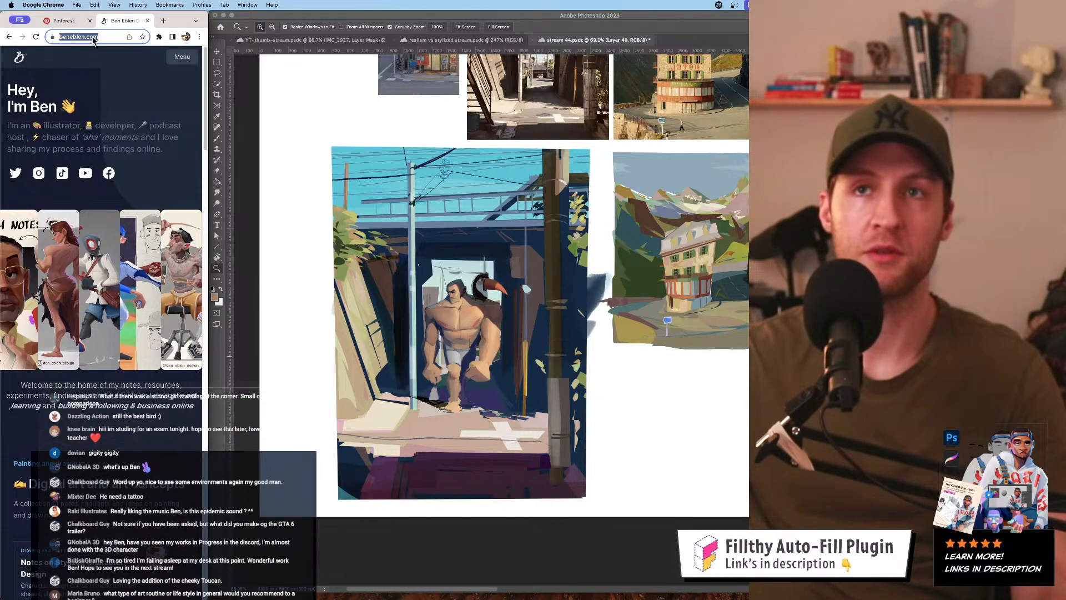
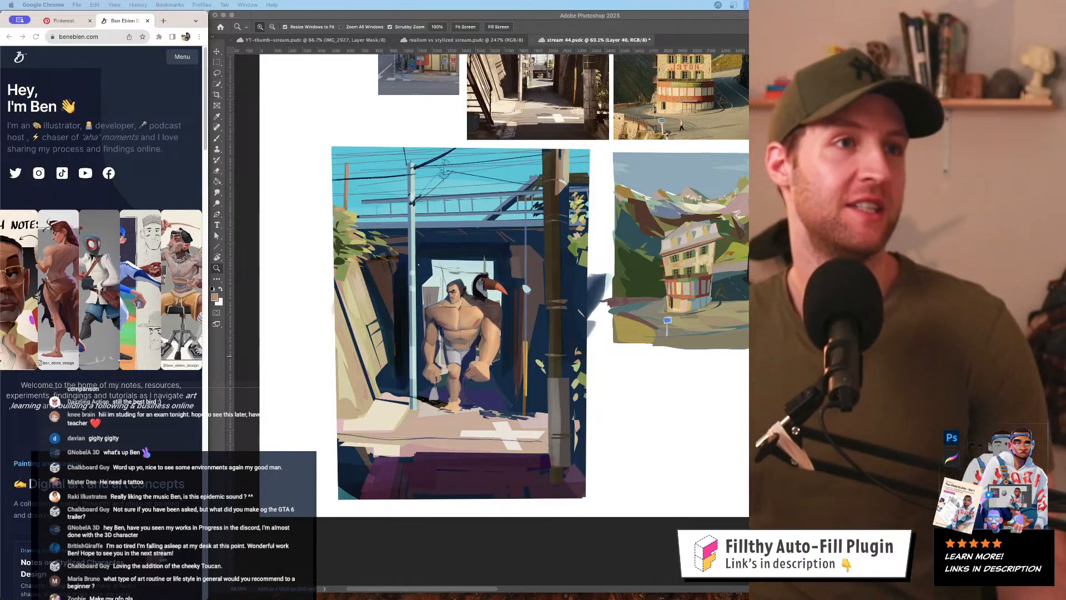
{"action": "left_click", "coordinate": [92, 42]}
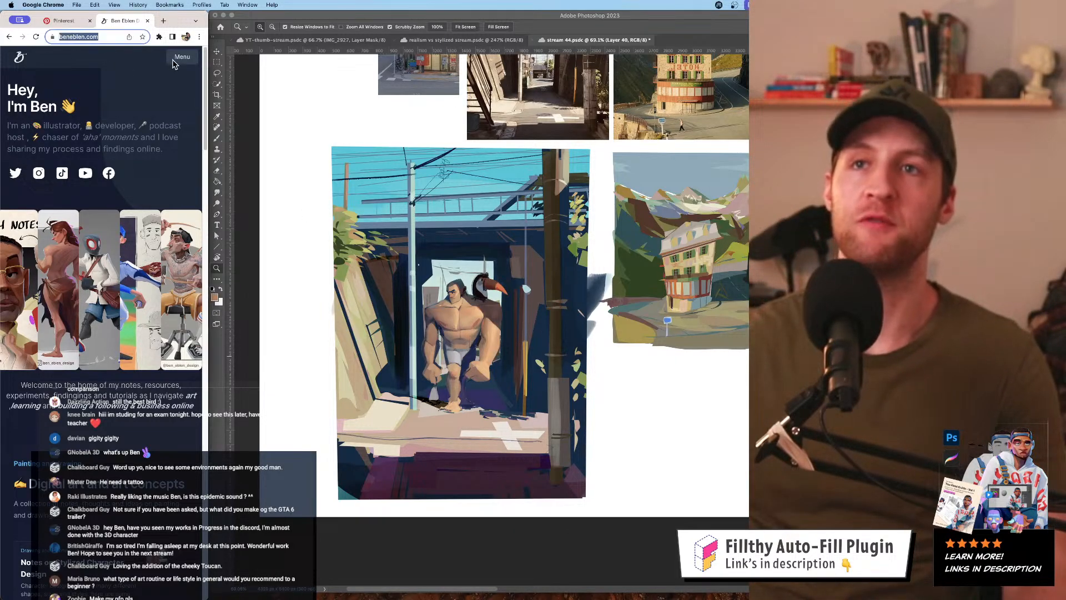
{"action": "left_click", "coordinate": [176, 60]}
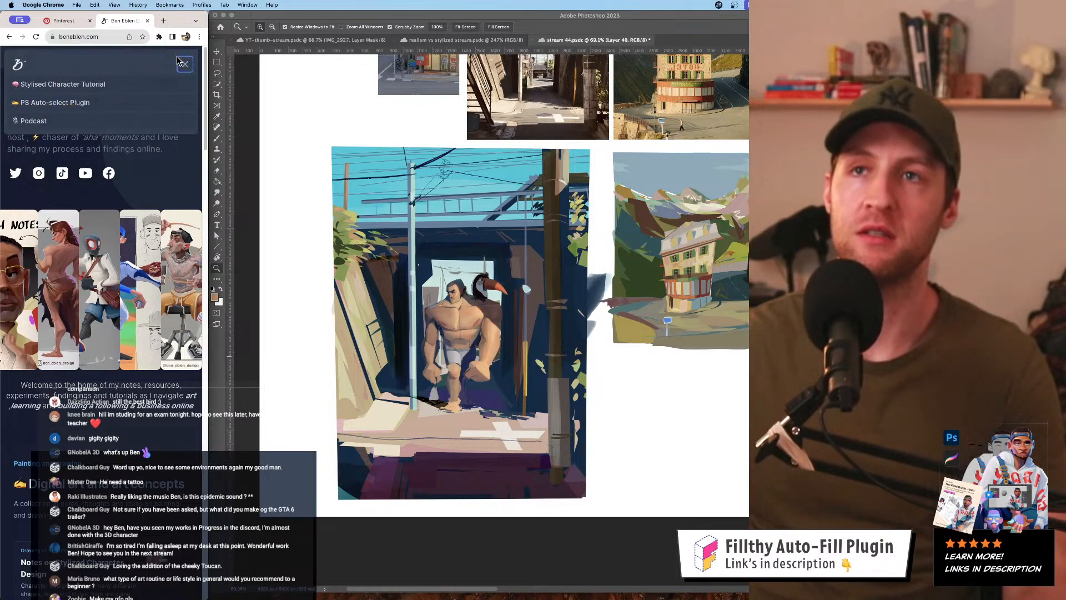
{"action": "left_click", "coordinate": [91, 89]}
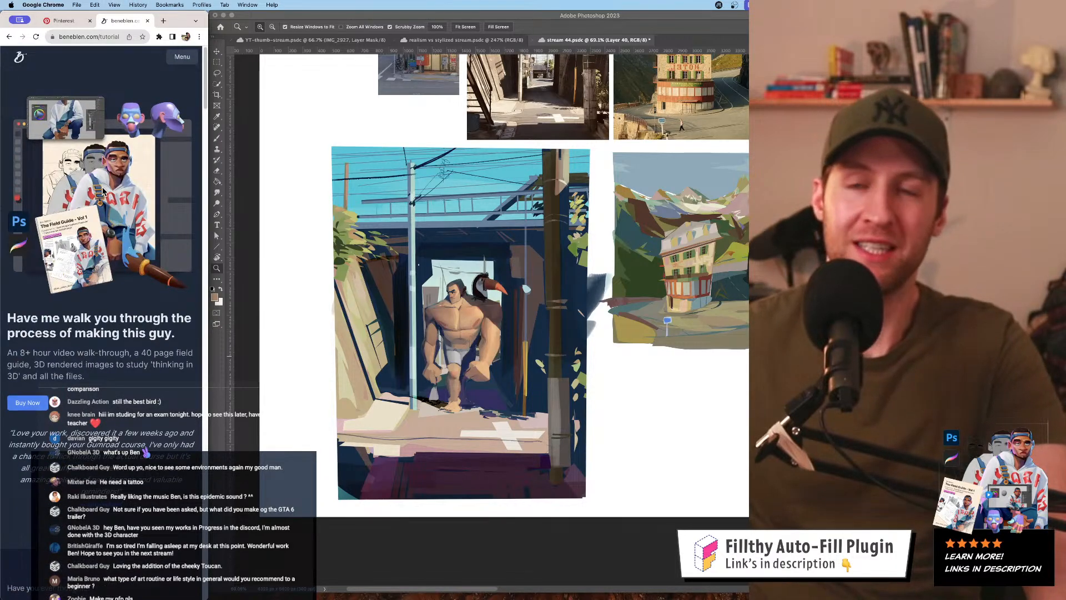
{"action": "scroll", "coordinate": [100, 222], "scroll_direction": "down", "scroll_amount": 10}
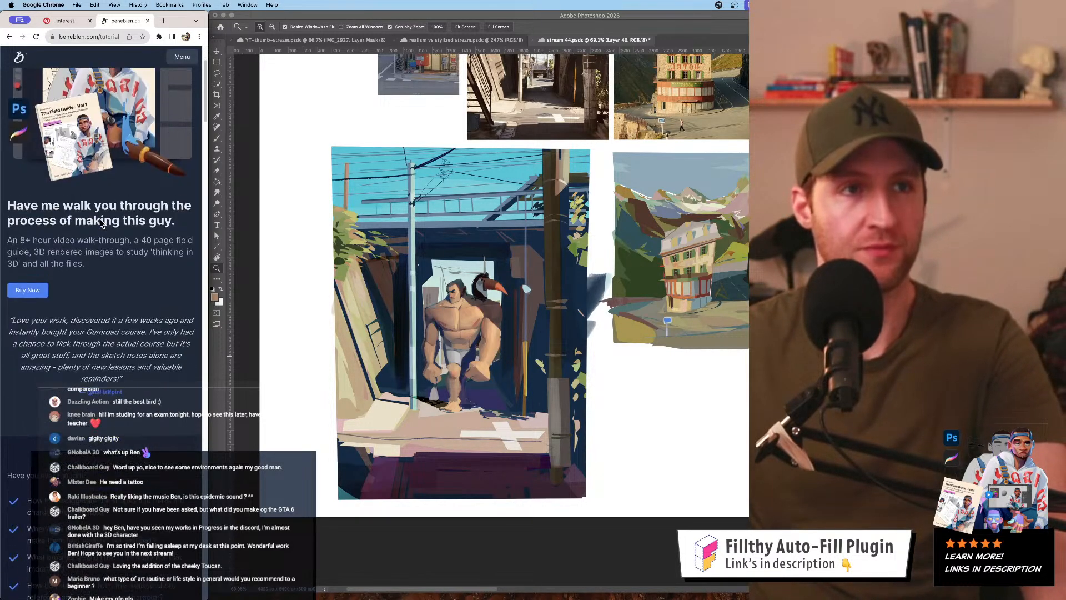
{"action": "scroll", "coordinate": [101, 222], "scroll_direction": "down", "scroll_amount": 15}
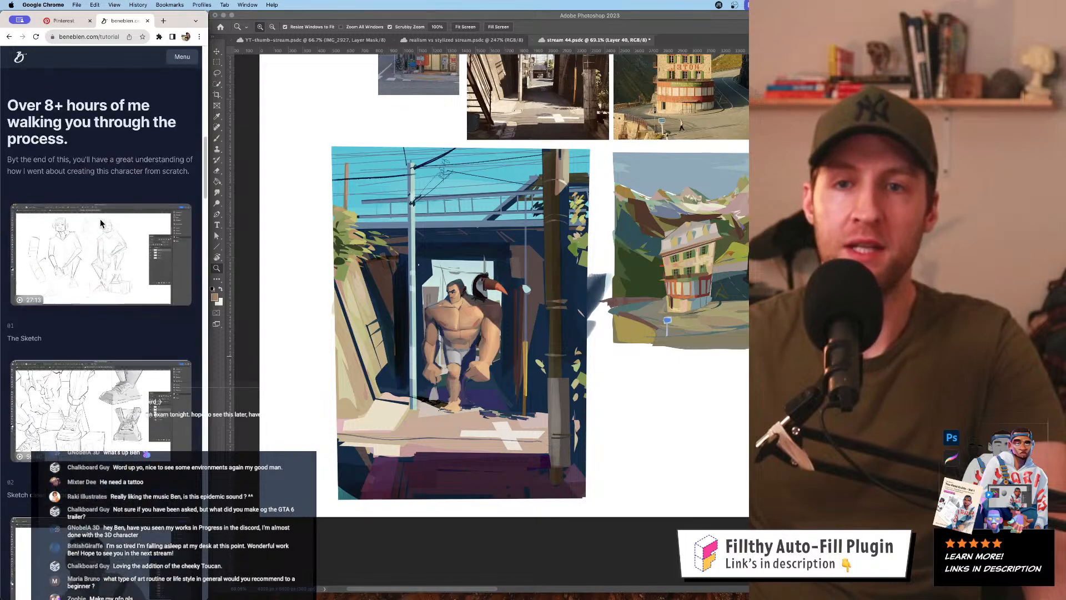
{"action": "scroll", "coordinate": [100, 223], "scroll_direction": "down", "scroll_amount": 20}
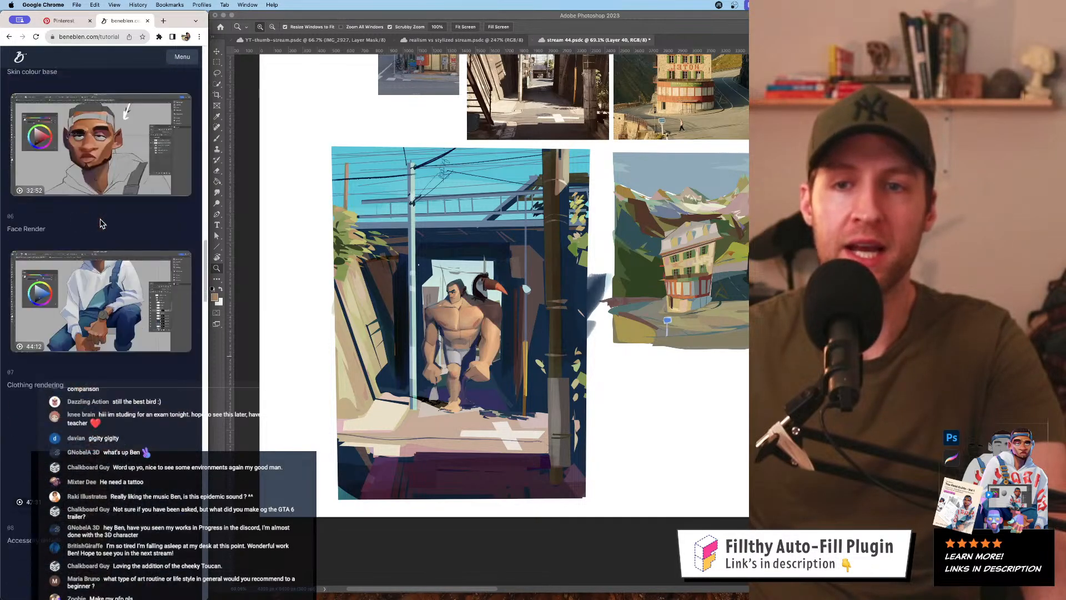
{"action": "scroll", "coordinate": [100, 224], "scroll_direction": "down", "scroll_amount": 20}
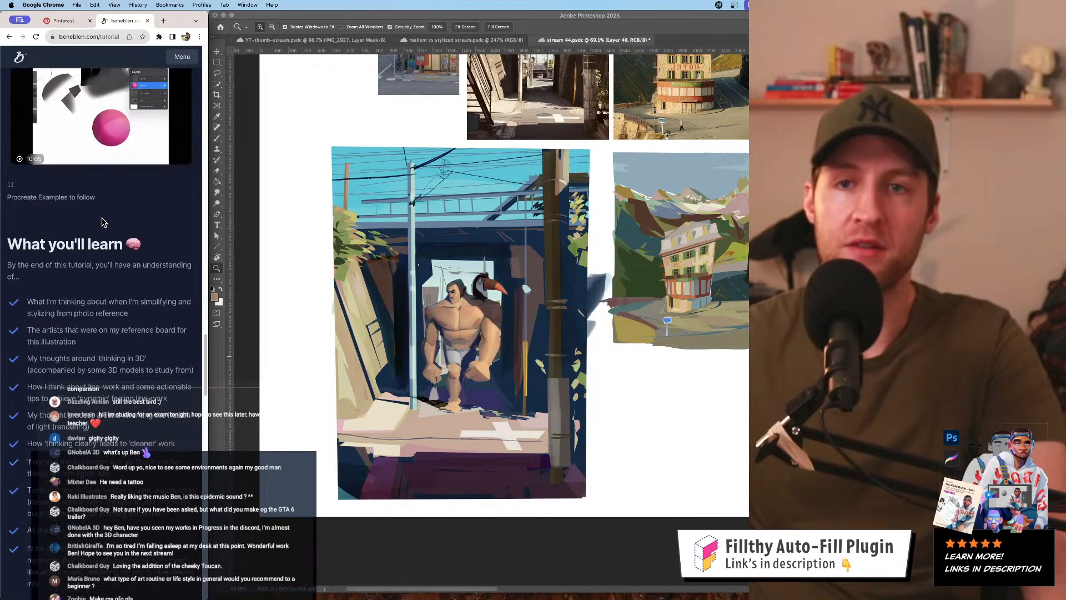
{"action": "scroll", "coordinate": [102, 221], "scroll_direction": "down", "scroll_amount": 8}
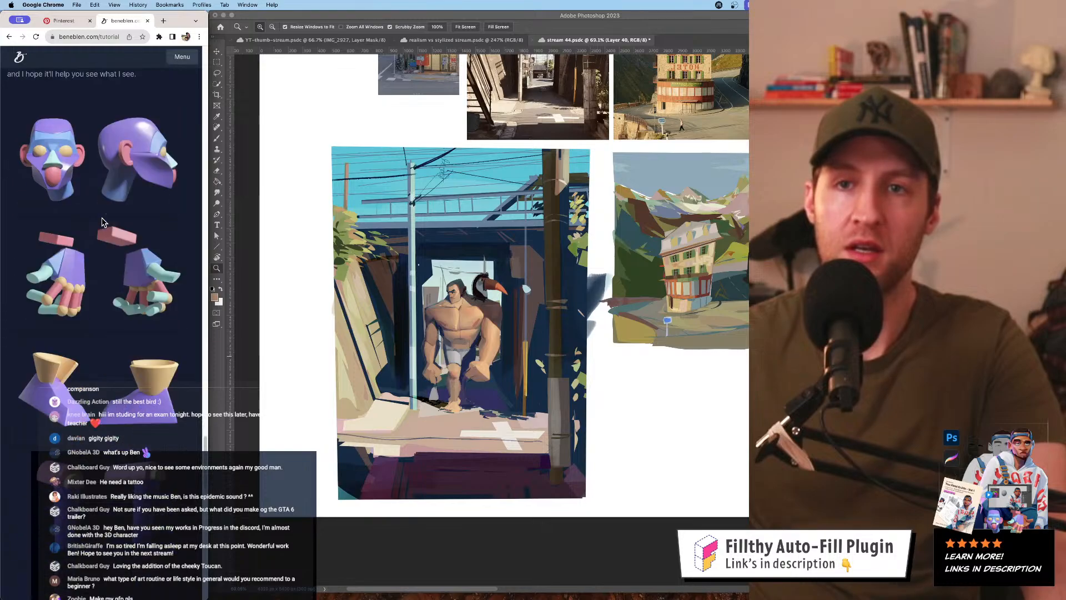
{"action": "scroll", "coordinate": [122, 177], "scroll_direction": "up", "scroll_amount": 3}
{"action": "scroll", "coordinate": [121, 176], "scroll_direction": "down", "scroll_amount": 6}
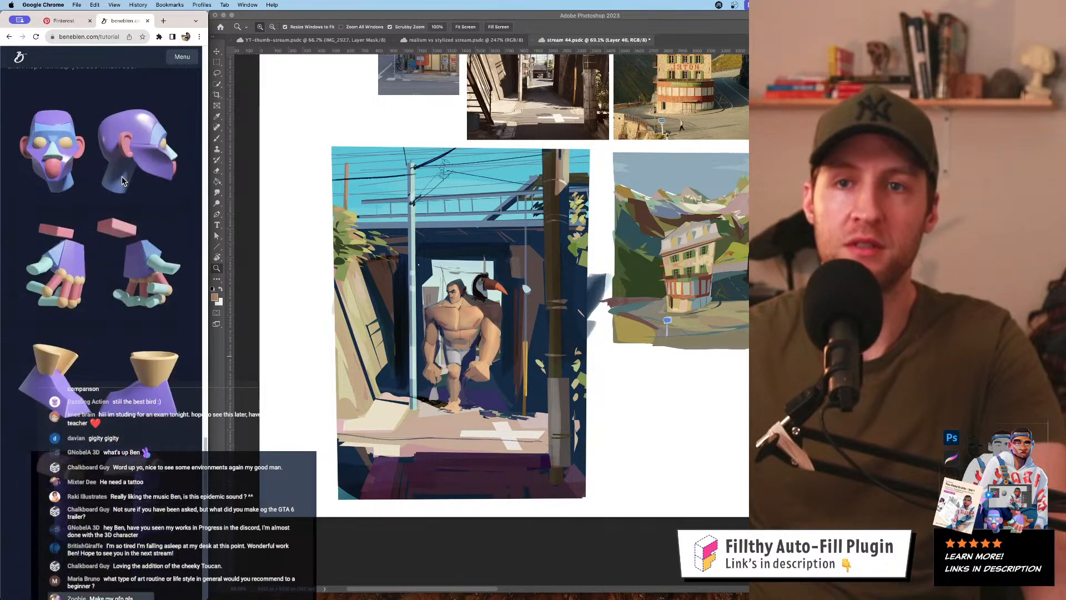
{"action": "scroll", "coordinate": [122, 181], "scroll_direction": "down", "scroll_amount": 3}
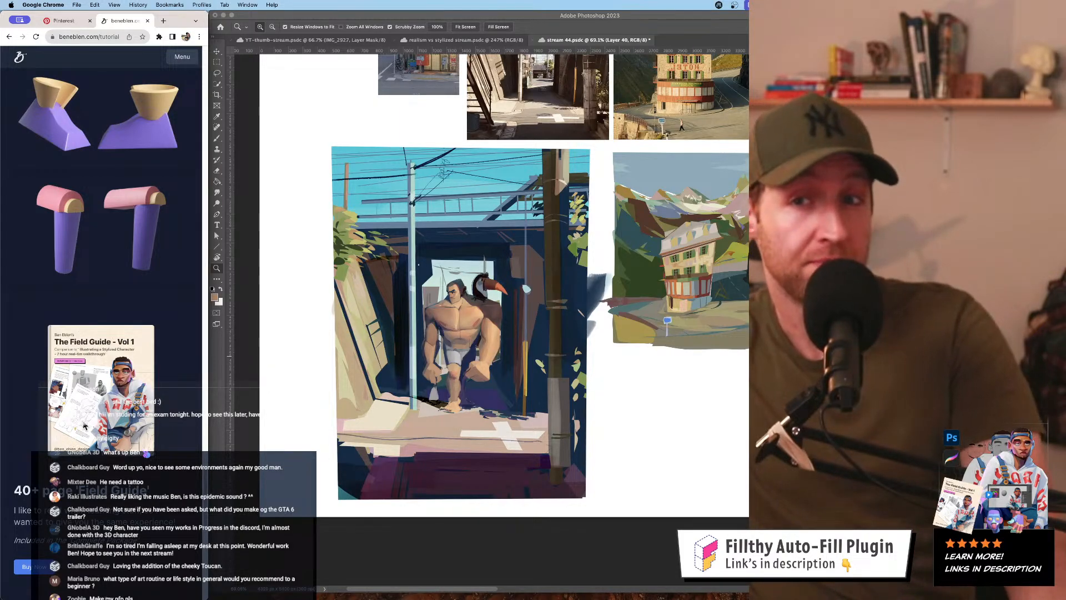
{"action": "scroll", "coordinate": [86, 409], "scroll_direction": "down", "scroll_amount": 10}
{"action": "scroll", "coordinate": [86, 407], "scroll_direction": "up", "scroll_amount": 10}
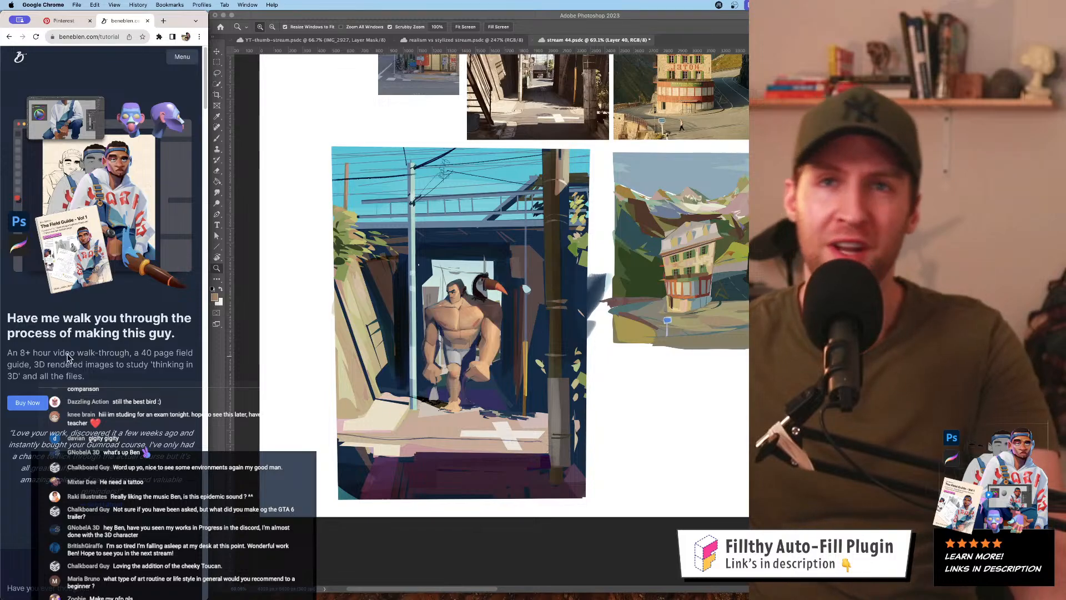
- Open the site's PS Auto-select Plugin page and look over its feature overview
{"action": "left_click", "coordinate": [184, 62]}
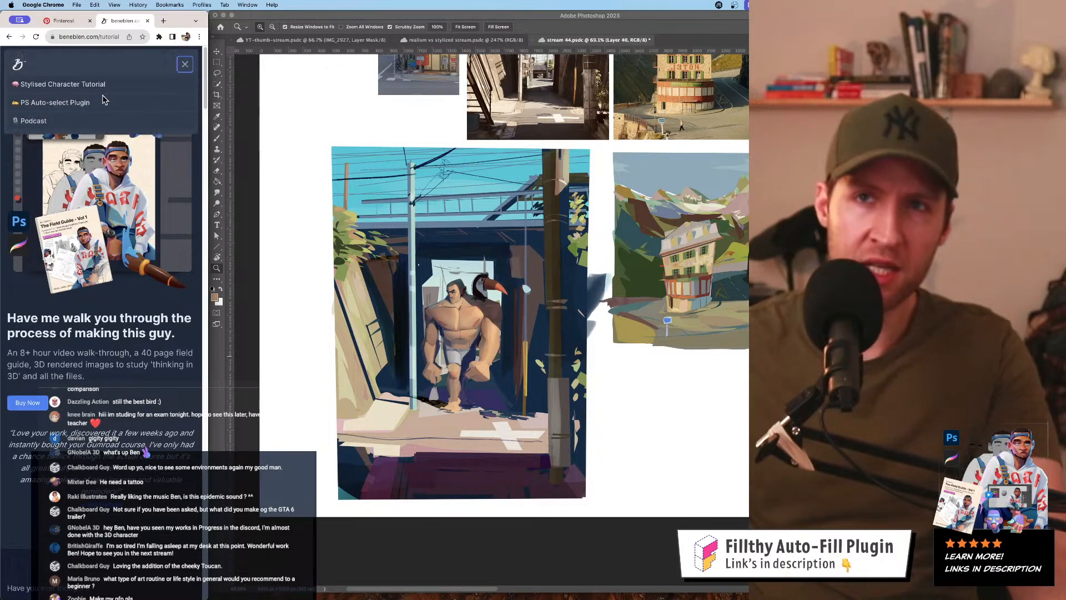
{"action": "left_click", "coordinate": [55, 102]}
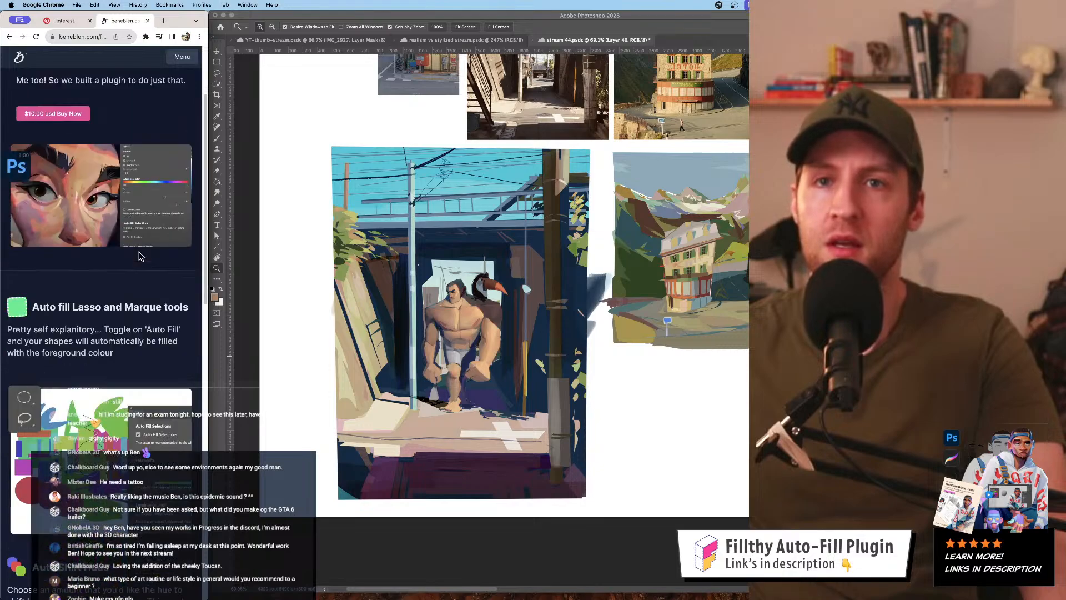
- Switch to Photoshop and examine the reference photos, the hotel painting and the muscular figure with the toucan up close
{"action": "left_click", "coordinate": [590, 261]}
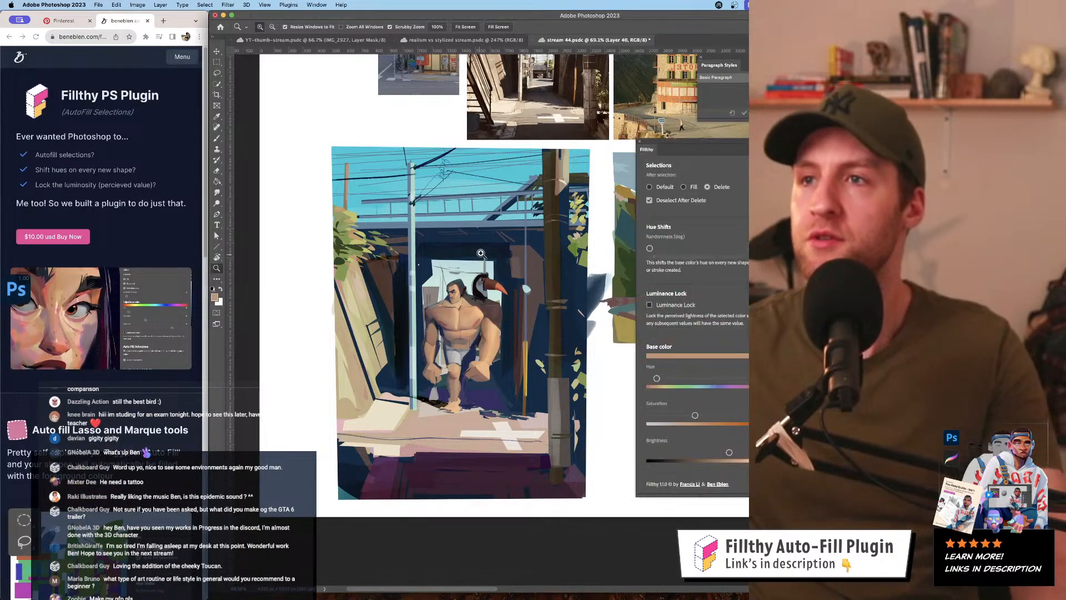
{"action": "scroll", "coordinate": [555, 222], "scroll_direction": "up", "scroll_amount": 5}
{"action": "scroll", "coordinate": [541, 185], "scroll_direction": "down", "scroll_amount": 5}
{"action": "scroll", "coordinate": [542, 185], "scroll_direction": "down", "scroll_amount": 5}
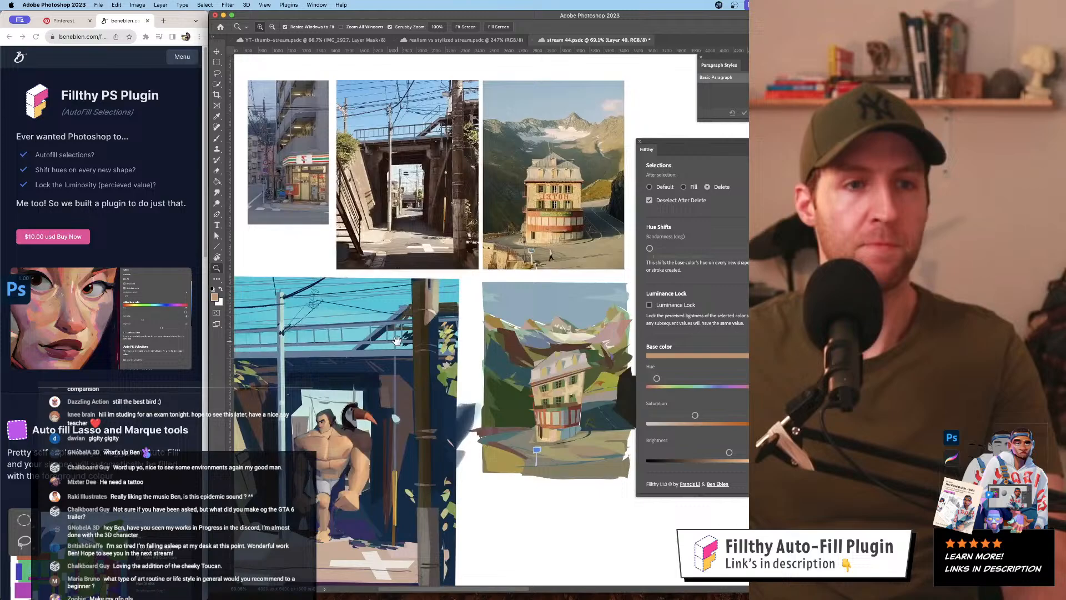
{"action": "left_click_drag", "start_coordinate": [397, 341], "coordinate": [411, 167]}
{"action": "scroll", "coordinate": [611, 211], "scroll_direction": "up", "scroll_amount": 6}
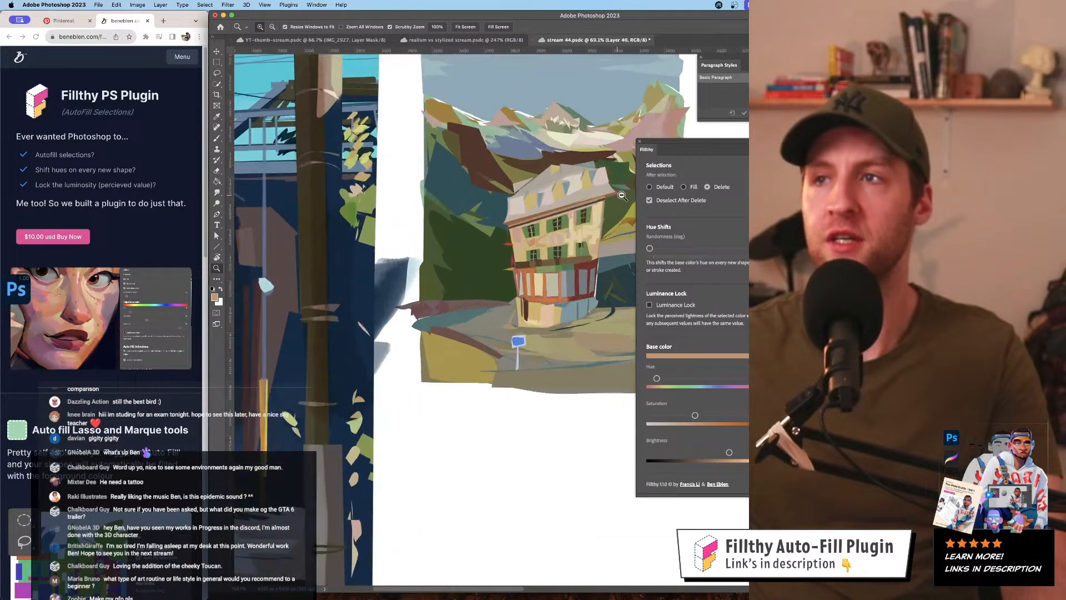
{"action": "mouse_move", "coordinate": [500, 250]}
{"action": "left_mouse_down"}
{"action": "mouse_move", "coordinate": [444, 183]}
{"action": "mouse_move", "coordinate": [404, 158]}
{"action": "mouse_move", "coordinate": [460, 212]}
{"action": "mouse_move", "coordinate": [488, 192]}
{"action": "mouse_move", "coordinate": [378, 203]}
{"action": "mouse_move", "coordinate": [720, 162]}
{"action": "left_mouse_up"}
{"action": "scroll", "coordinate": [407, 173], "scroll_direction": "up", "scroll_amount": 4}
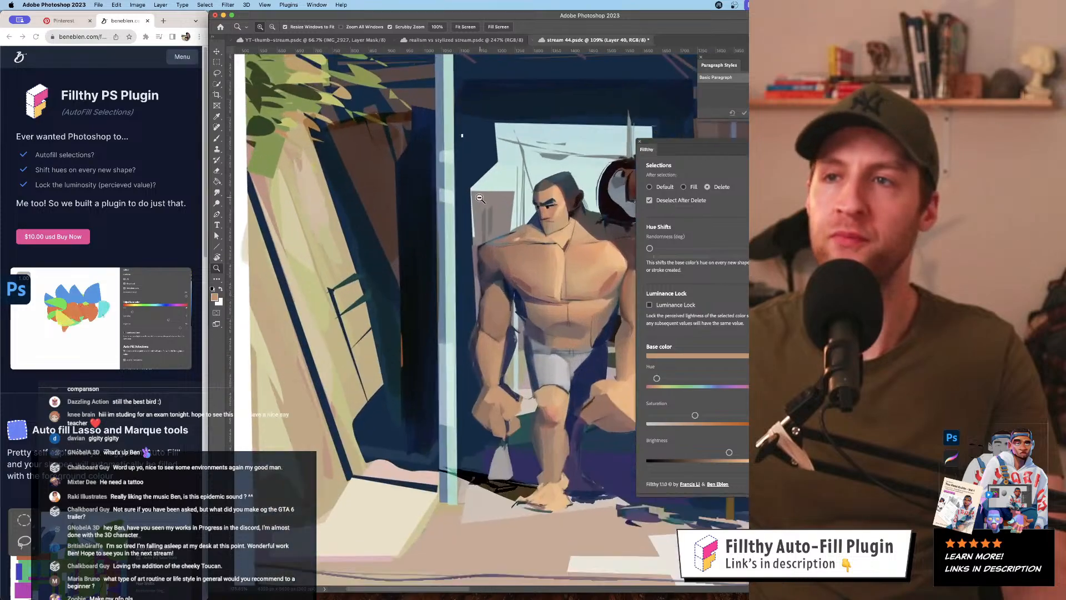
{"action": "left_click_drag", "start_coordinate": [407, 173], "coordinate": [350, 334]}
{"action": "left_click_drag", "start_coordinate": [516, 166], "coordinate": [473, 217]}
{"action": "scroll", "coordinate": [473, 217], "scroll_direction": "down", "scroll_amount": 5}
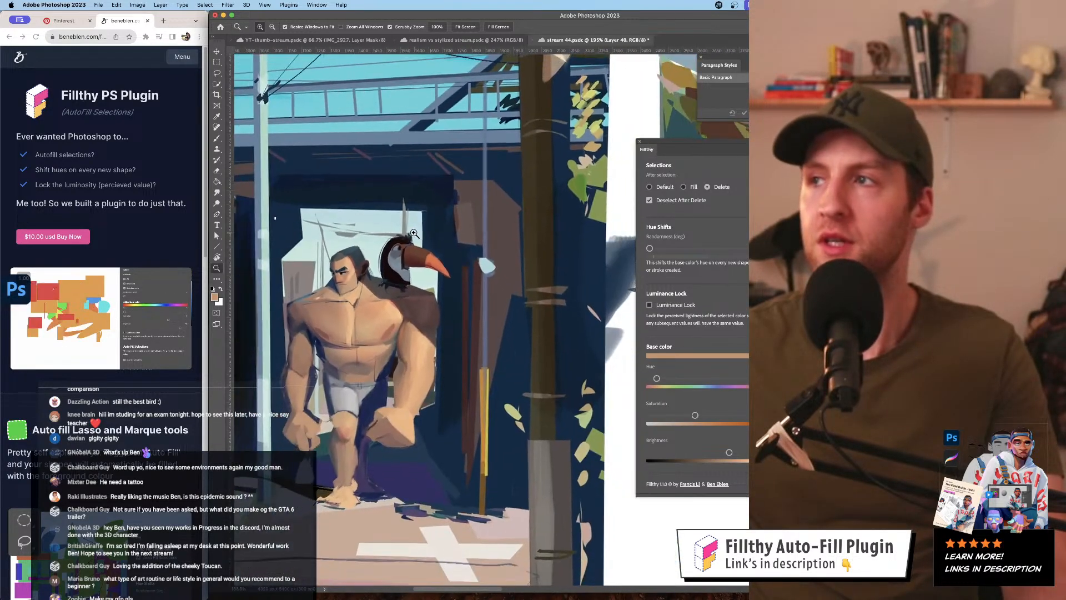
- Toggle the muscular figure's visibility to compare the street scene with and without him, leaving him shown
{"action": "key", "text": "super+comma"}
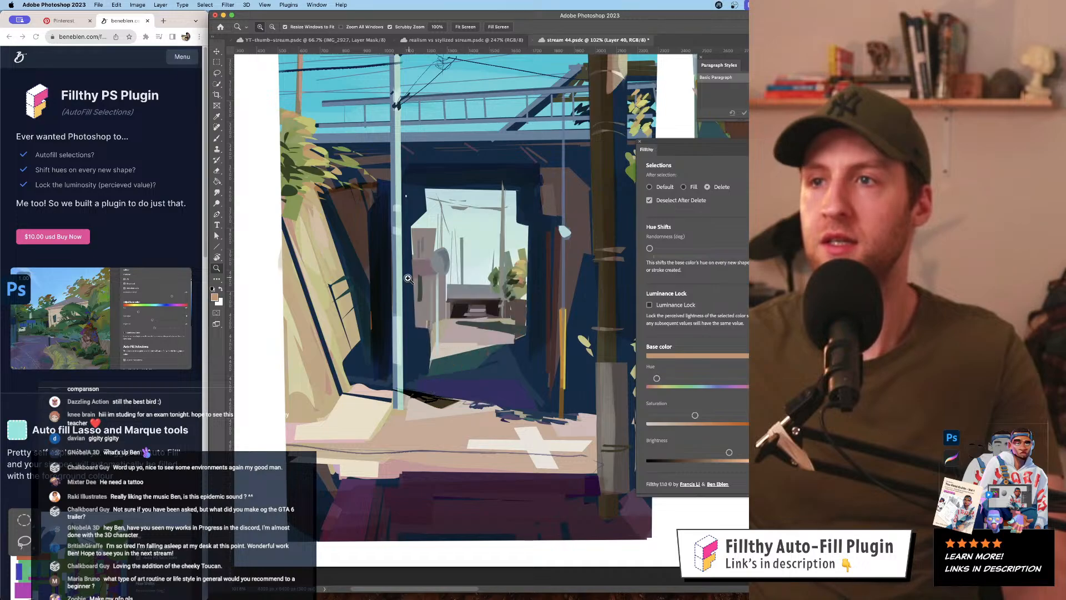
{"action": "scroll", "coordinate": [411, 279], "scroll_direction": "down", "scroll_amount": 4}
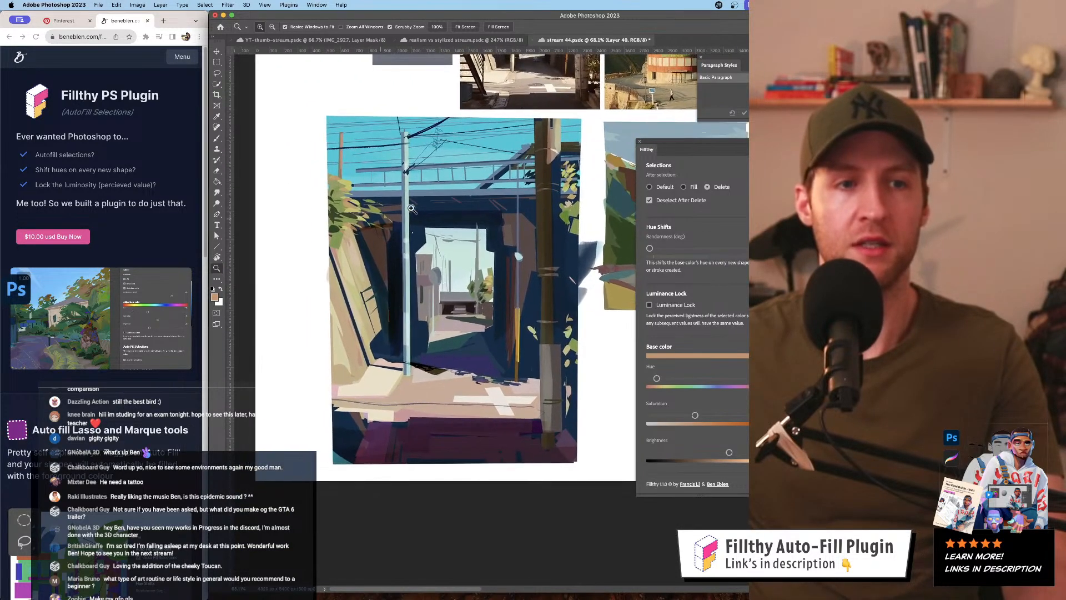
{"action": "scroll", "coordinate": [466, 300], "scroll_direction": "up", "scroll_amount": 3}
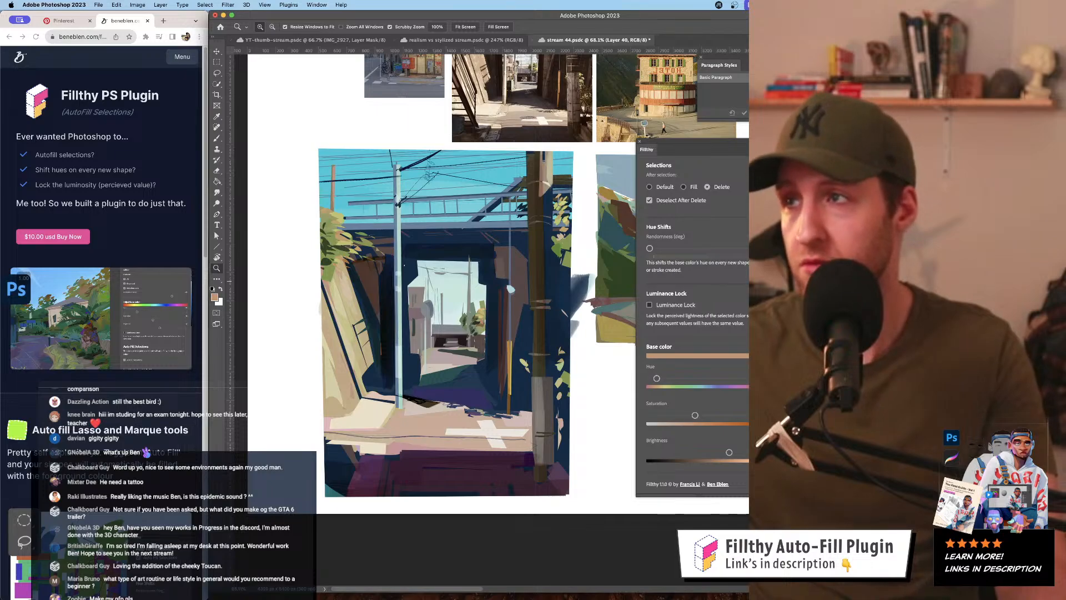
{"action": "key", "text": "super+comma"}
{"action": "key", "text": "super+comma"}
{"action": "key", "text": "super+comma"}
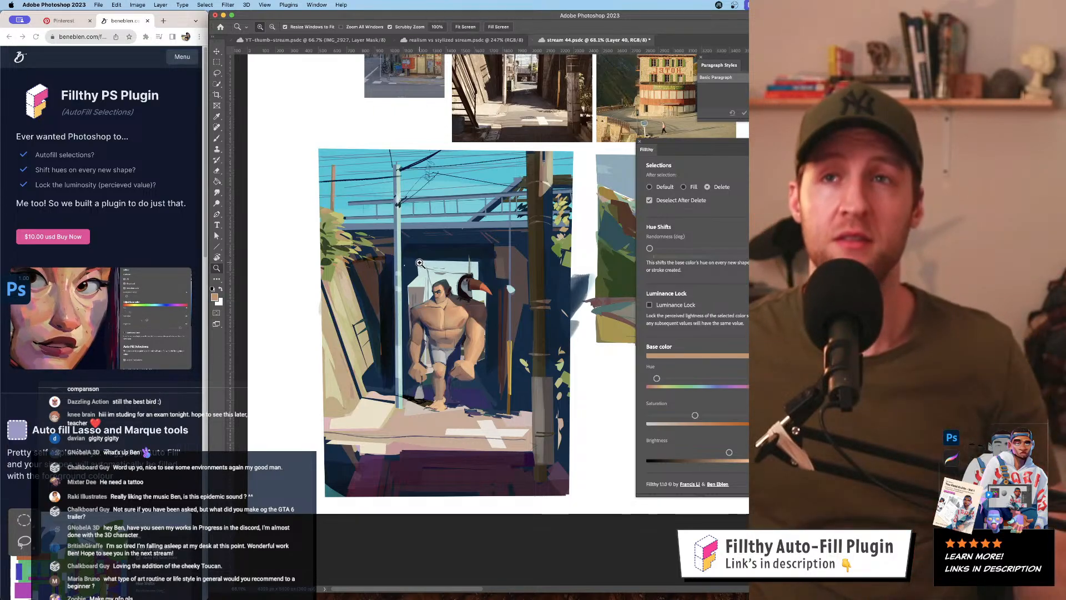
- Switch to Chrome and read the Fillthy PS Plugin page down to the autofill lasso and marquee feature
{"action": "left_click", "coordinate": [94, 125]}
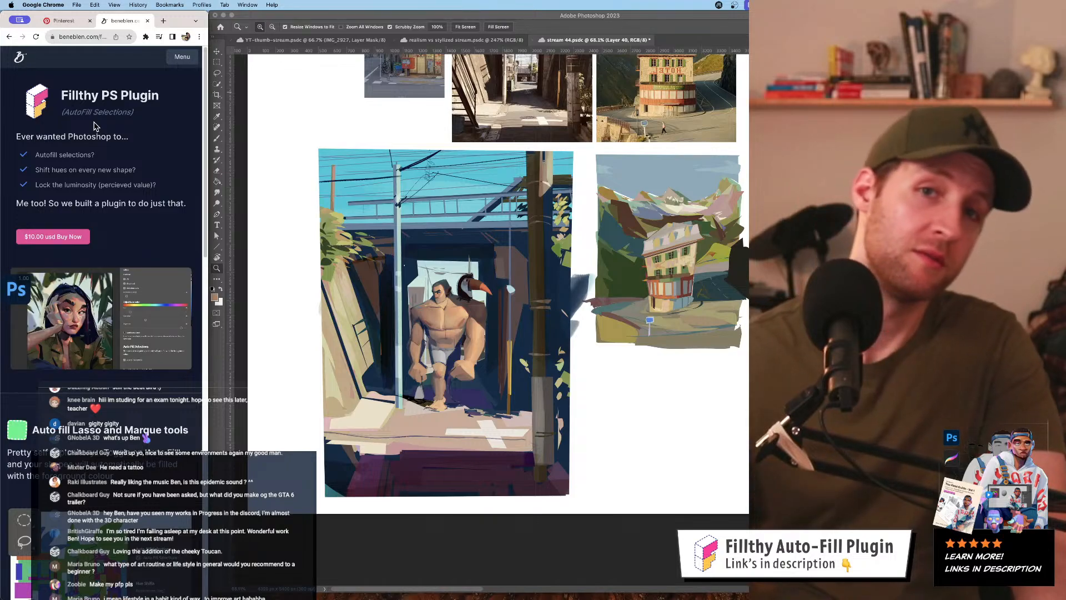
{"action": "scroll", "coordinate": [133, 165], "scroll_direction": "down", "scroll_amount": 1}
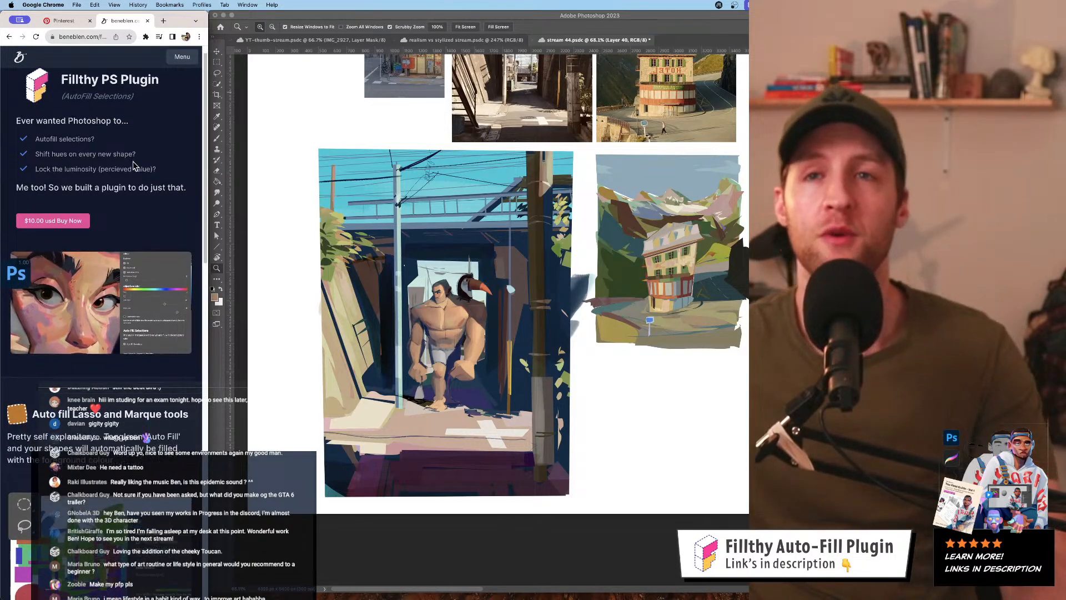
{"action": "scroll", "coordinate": [133, 166], "scroll_direction": "down", "scroll_amount": 3}
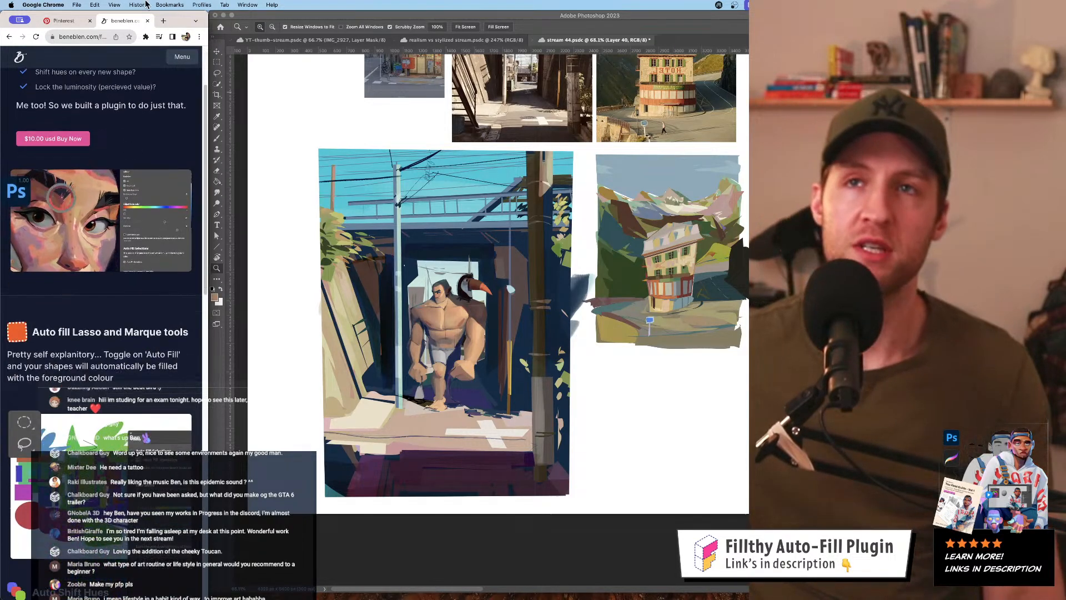
- Load the Make Now. Think Later. podcast site in a new browser tab and select its web address
{"action": "left_click", "coordinate": [164, 22]}
{"action": "type", "text": "mak"}
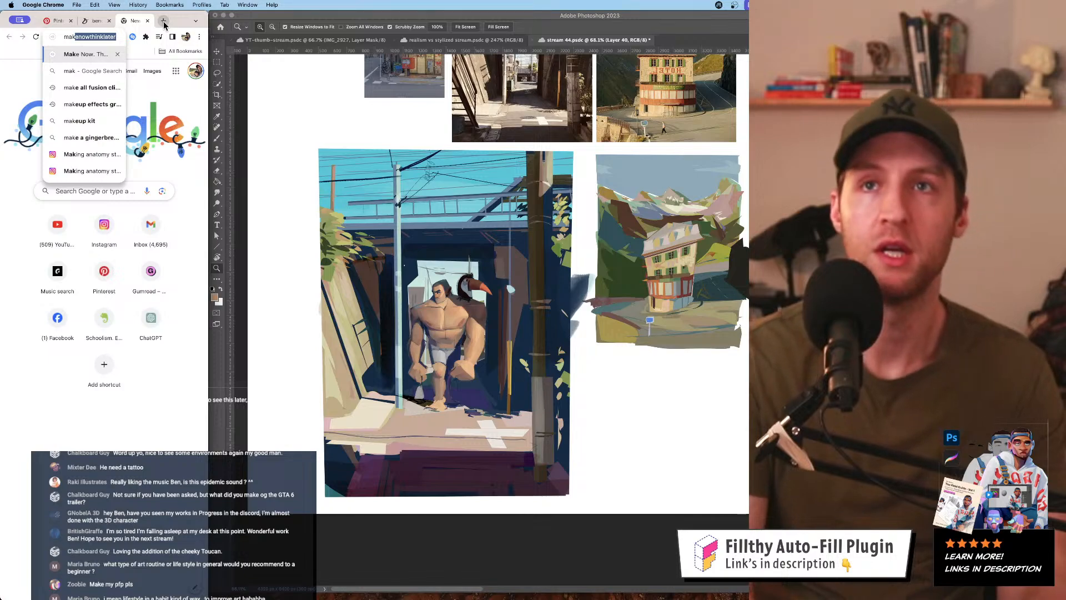
{"action": "key", "text": "Return"}
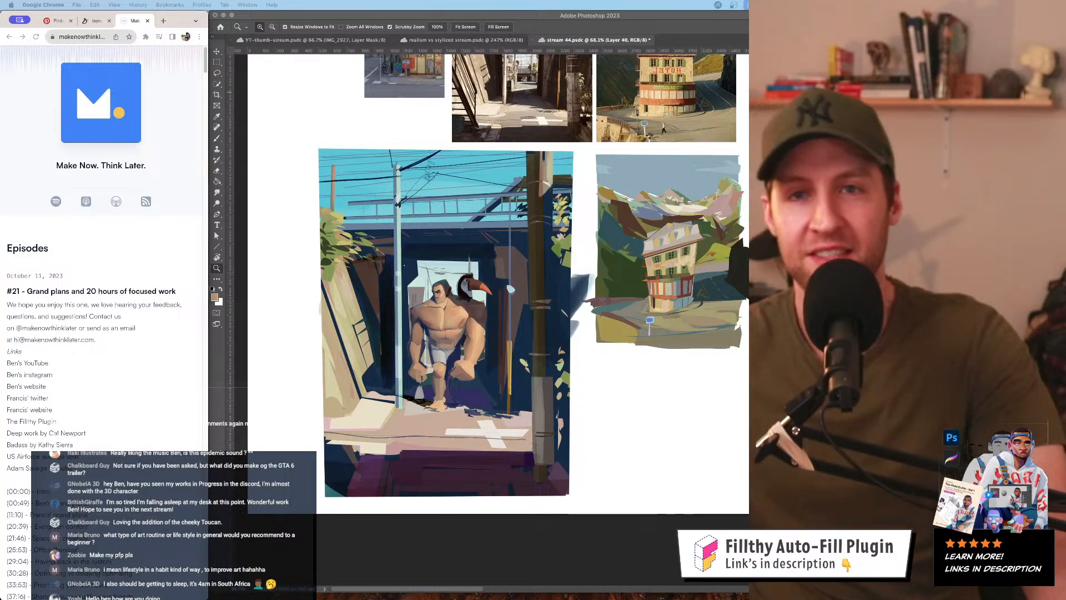
{"action": "scroll", "coordinate": [463, 156], "scroll_direction": "up", "scroll_amount": 2}
{"action": "key", "text": "super+l"}
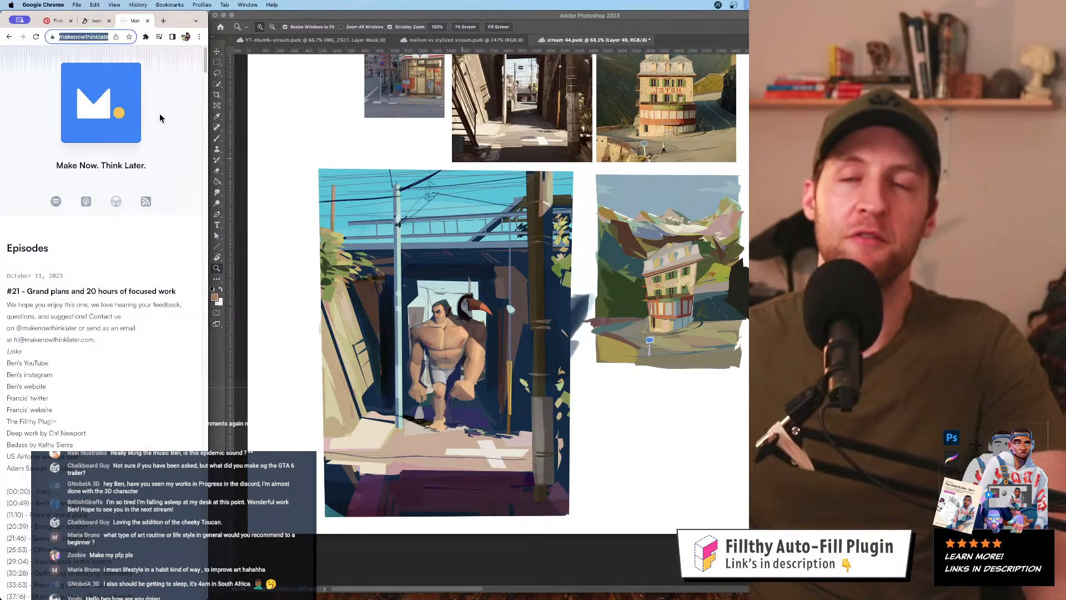
- Return to the Fillthy PS Plugin page and review its heading and introduction
{"action": "left_click", "coordinate": [93, 24]}
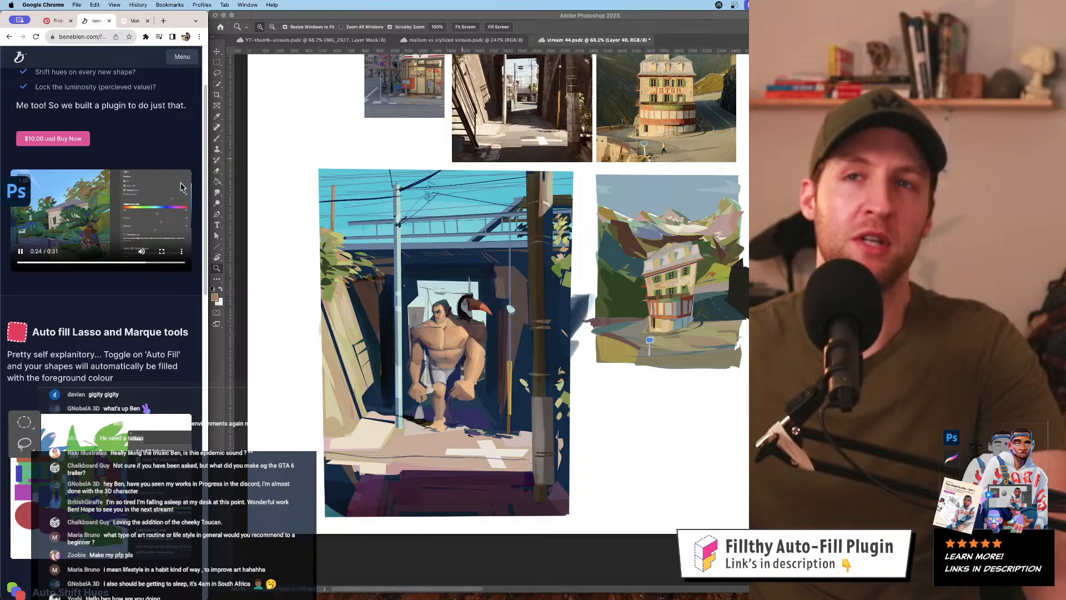
{"action": "scroll", "coordinate": [127, 160], "scroll_direction": "up", "scroll_amount": 3}
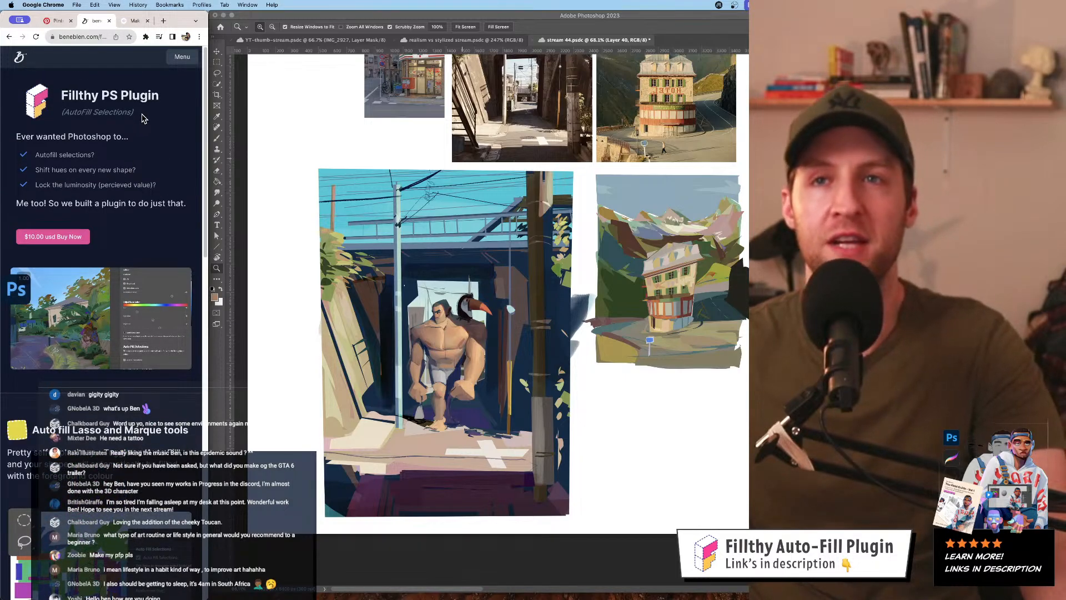
{"action": "left_click_drag", "start_coordinate": [103, 107], "coordinate": [65, 95]}
{"action": "left_click", "coordinate": [144, 123]}
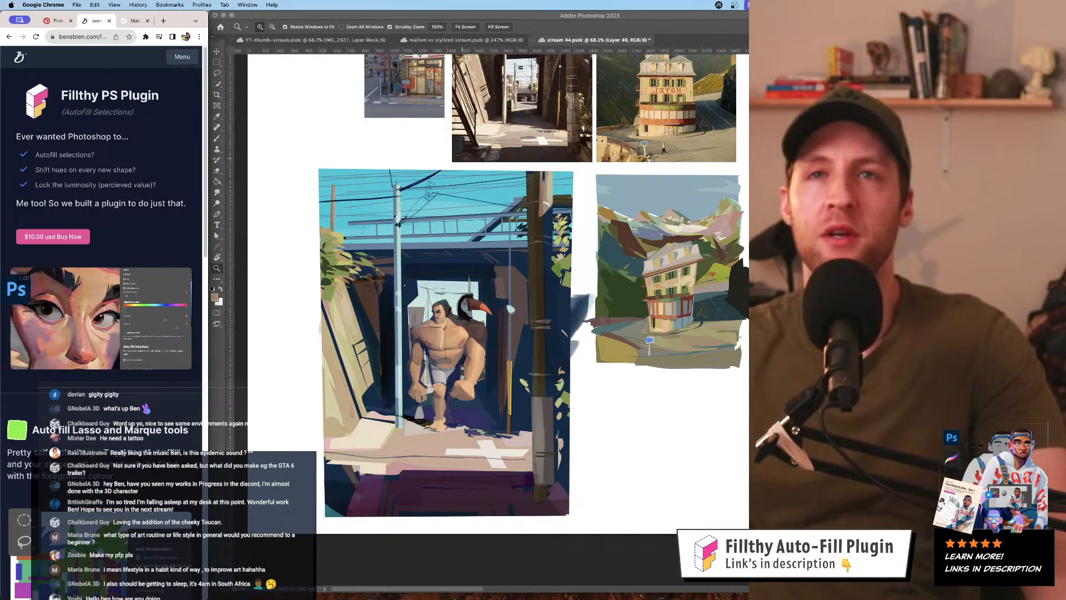
- Check the Pinterest toucan results, bring back the podcast site and switch to the street scene in Photoshop
{"action": "left_click", "coordinate": [61, 24]}
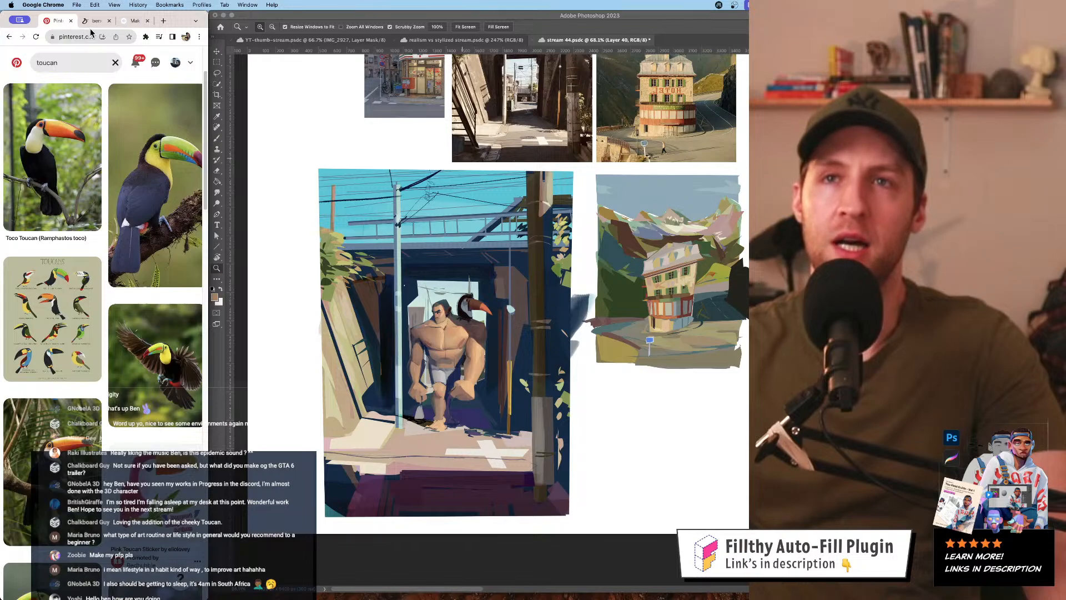
{"action": "left_click", "coordinate": [135, 21]}
{"action": "left_click", "coordinate": [555, 309]}
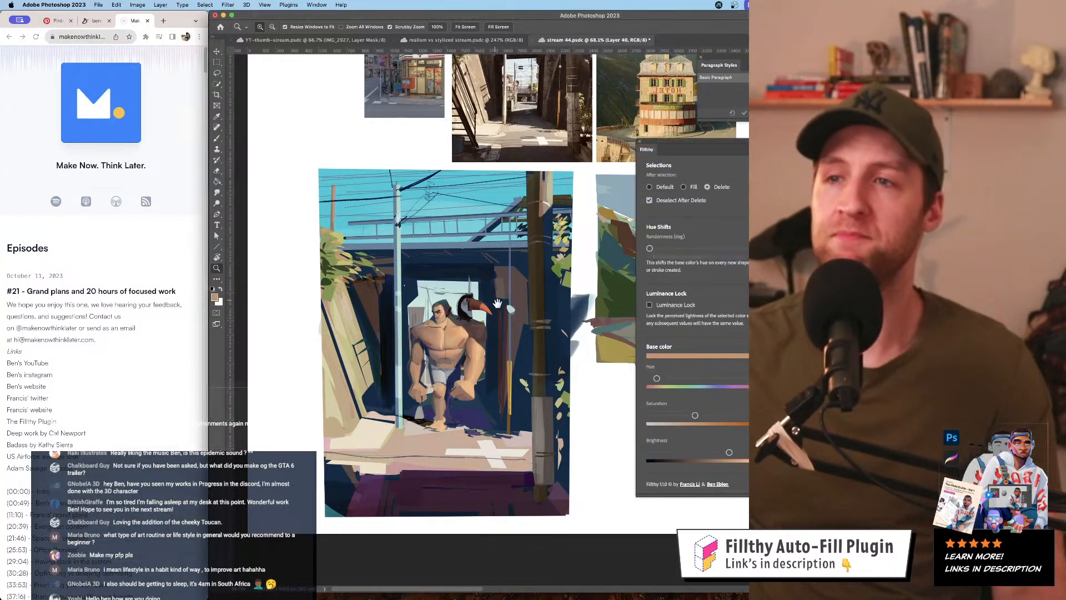
- Switch to Discord, decline changing to the new audio device and dismiss the art server's friend invitation
{"action": "left_click_drag", "start_coordinate": [510, 353], "coordinate": [430, 246]}
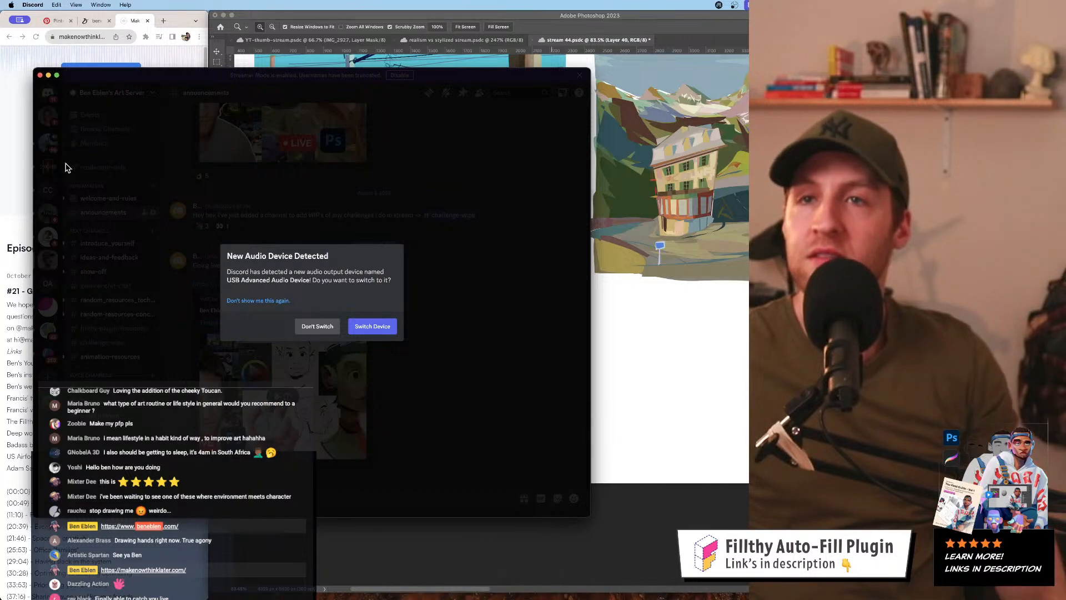
{"action": "left_click", "coordinate": [321, 328]}
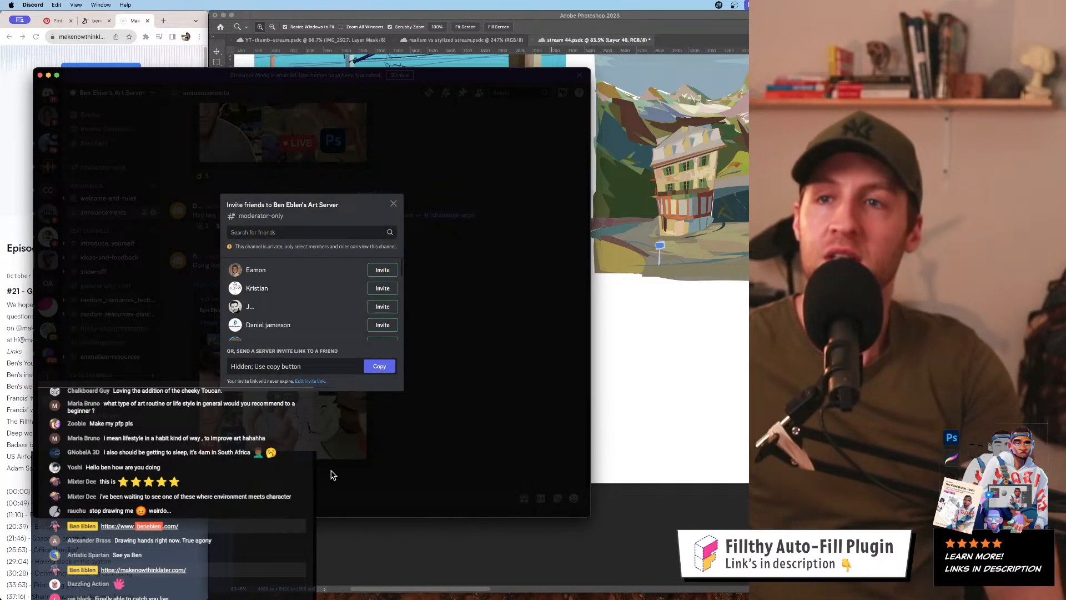
{"action": "left_click", "coordinate": [393, 203]}
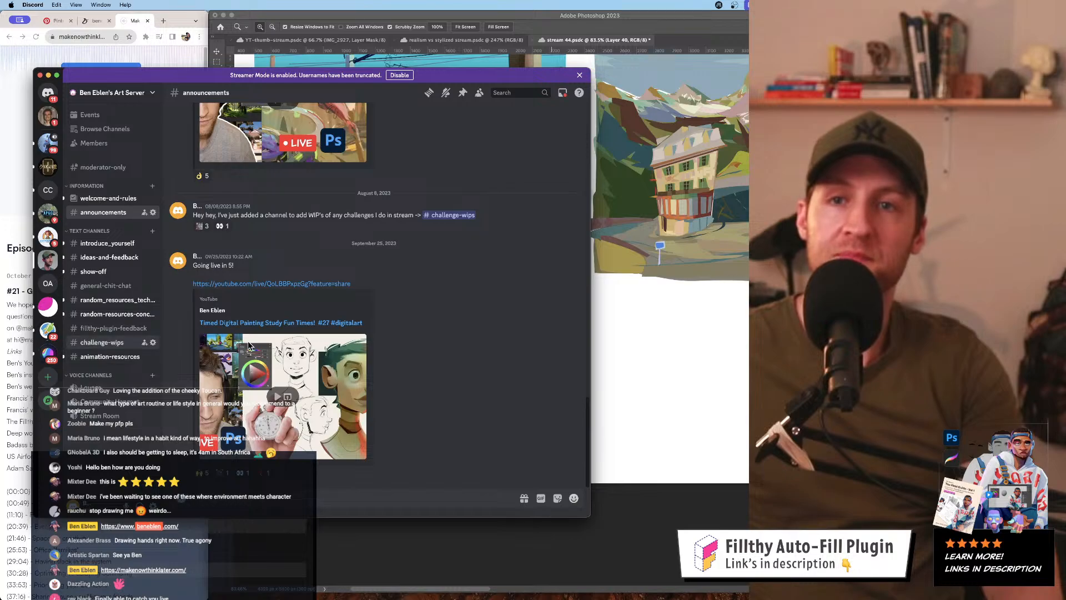
- Browse the artwork posts in the art server's challenge-wips, show-off and ideas-and-feedback channels
{"action": "left_click", "coordinate": [102, 342]}
{"action": "scroll", "coordinate": [375, 336], "scroll_direction": "up", "scroll_amount": 10}
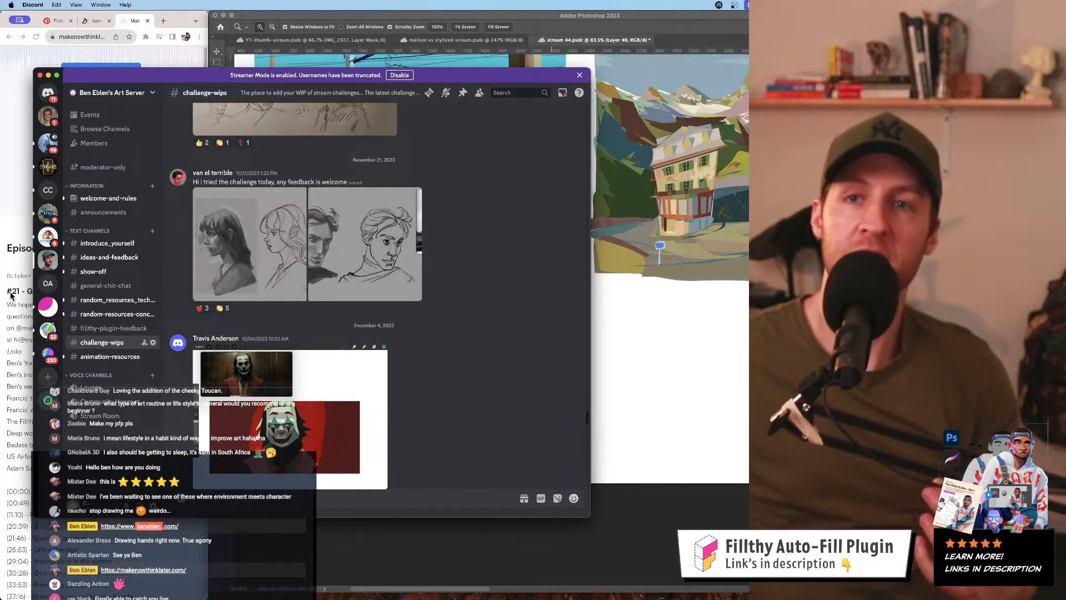
{"action": "left_click", "coordinate": [93, 272]}
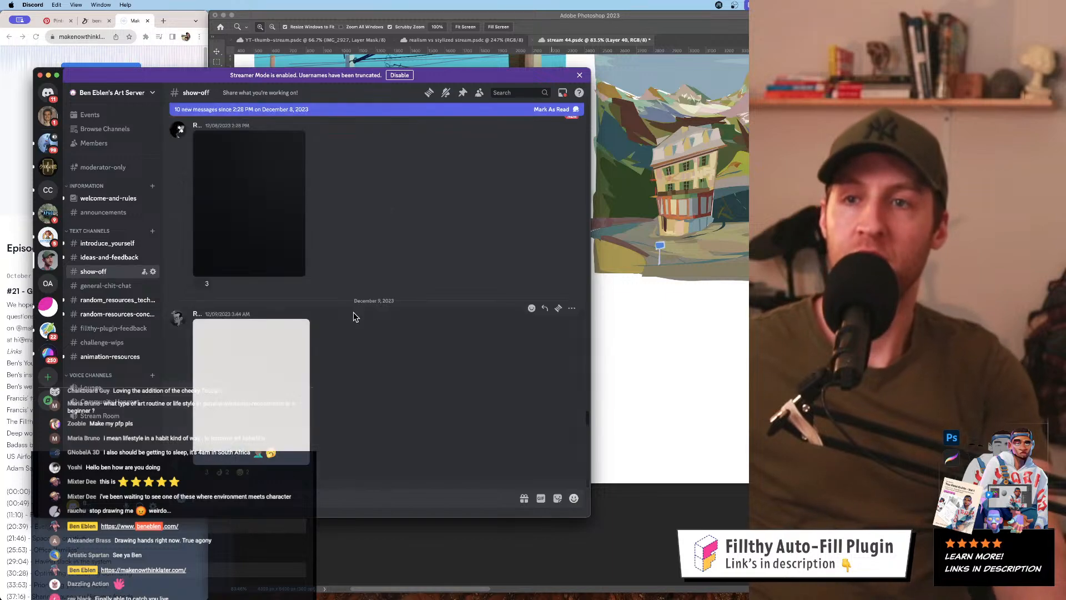
{"action": "scroll", "coordinate": [357, 315], "scroll_direction": "down", "scroll_amount": 15}
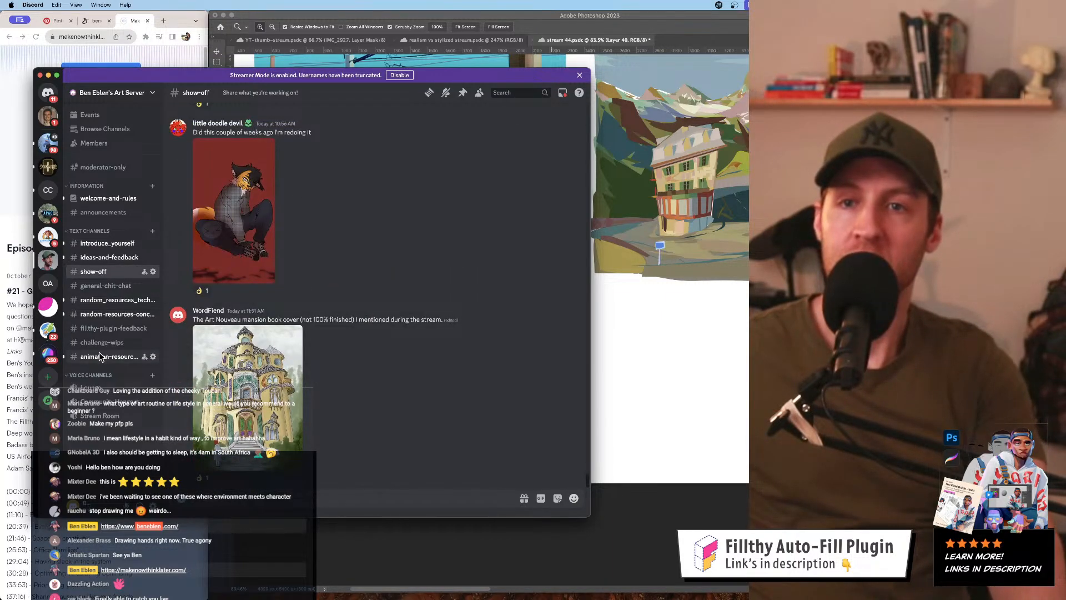
{"action": "left_click", "coordinate": [128, 258]}
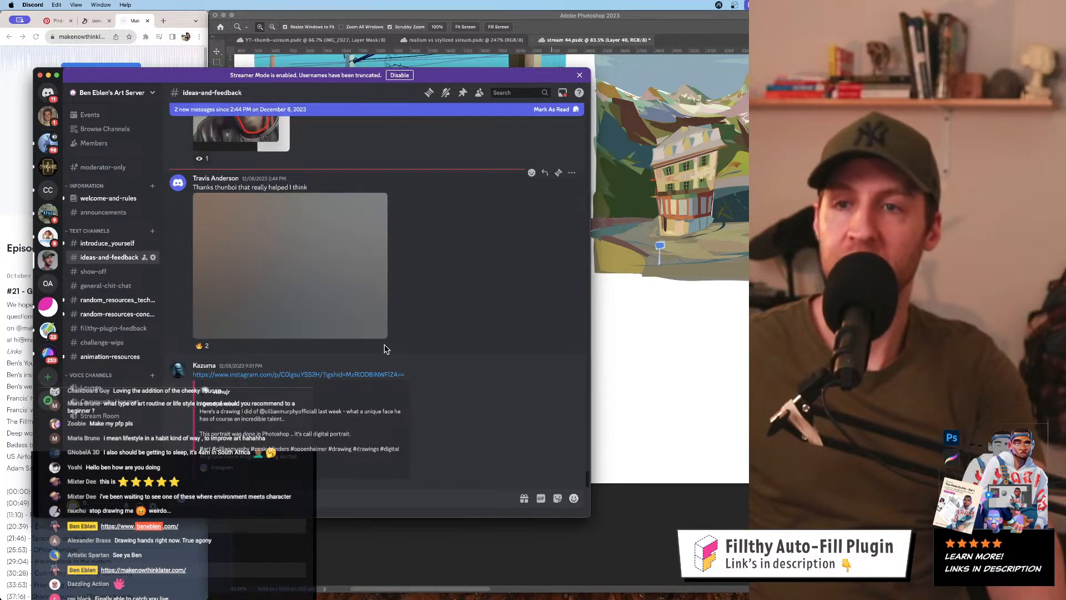
{"action": "scroll", "coordinate": [423, 308], "scroll_direction": "up", "scroll_amount": 5}
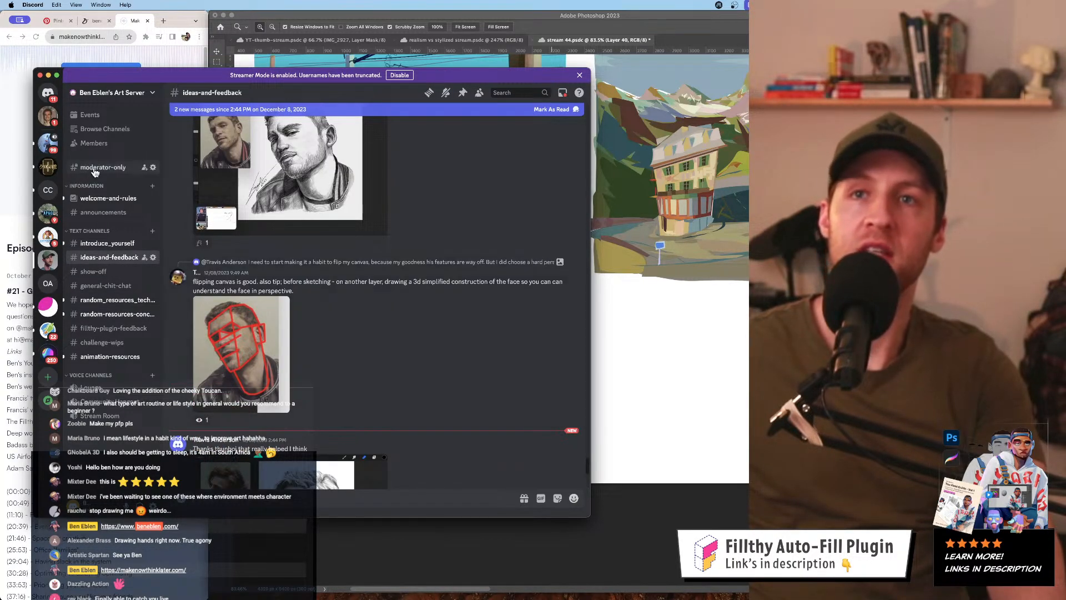
- Bring up the art server's people invitation, dismiss it and close the Discord window to return to Photoshop
{"action": "left_click", "coordinate": [145, 92]}
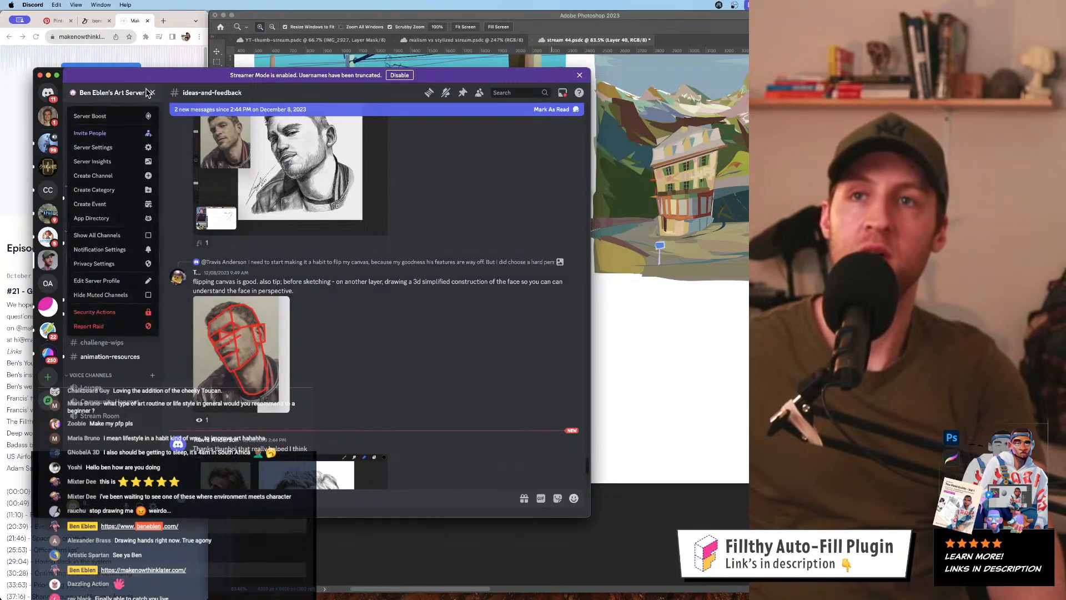
{"action": "left_click", "coordinate": [97, 134]}
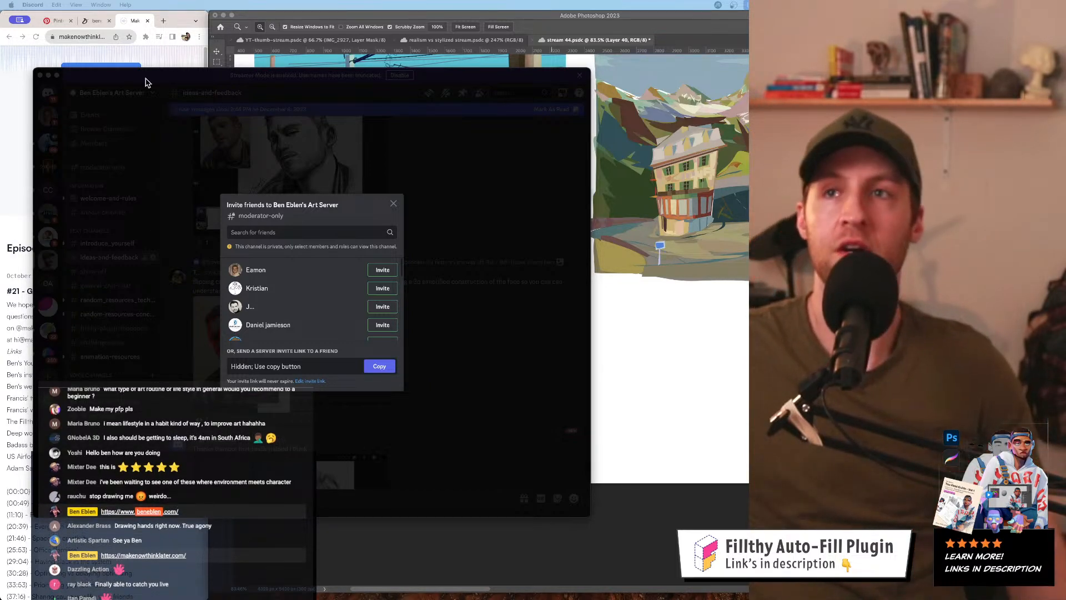
{"action": "left_click", "coordinate": [132, 99]}
{"action": "left_click", "coordinate": [40, 76]}
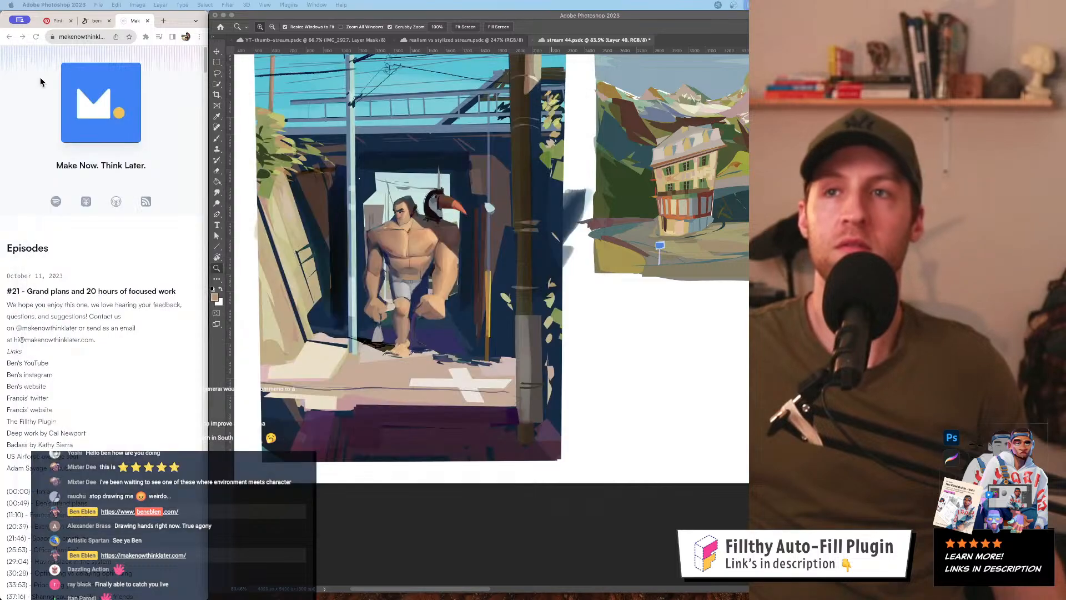